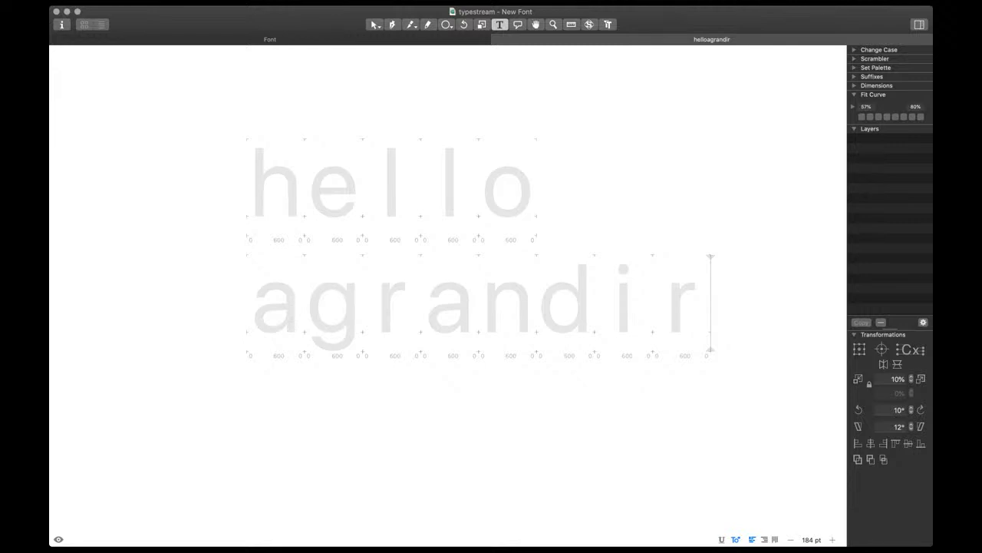
pyautogui.press('super+a')
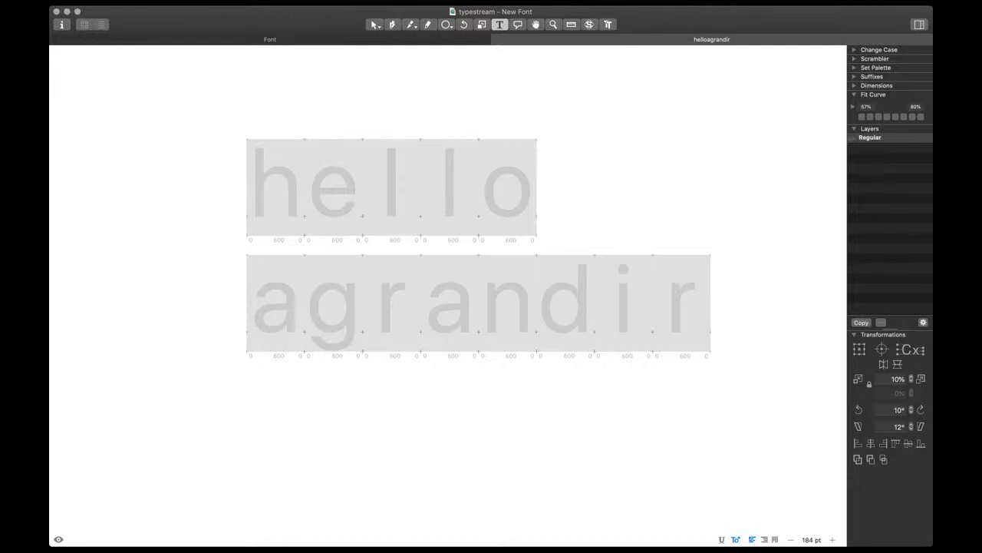
pyautogui.write('no')
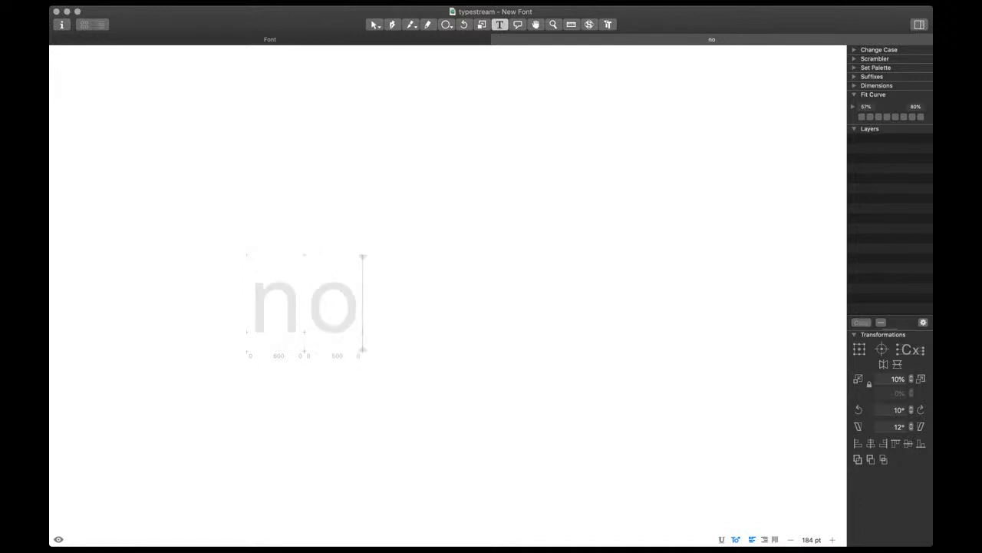
pyautogui.press('super+a')
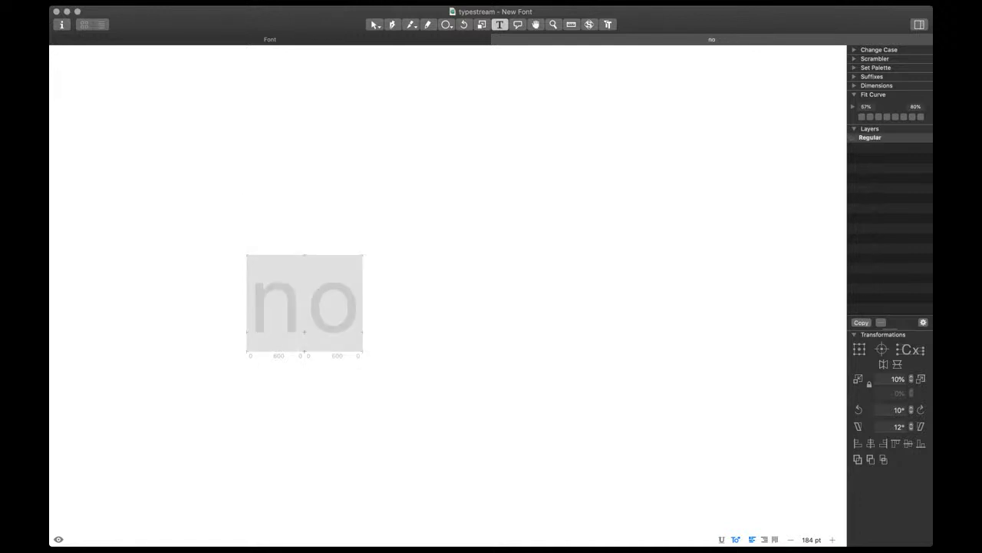
pyautogui.click(363, 303)
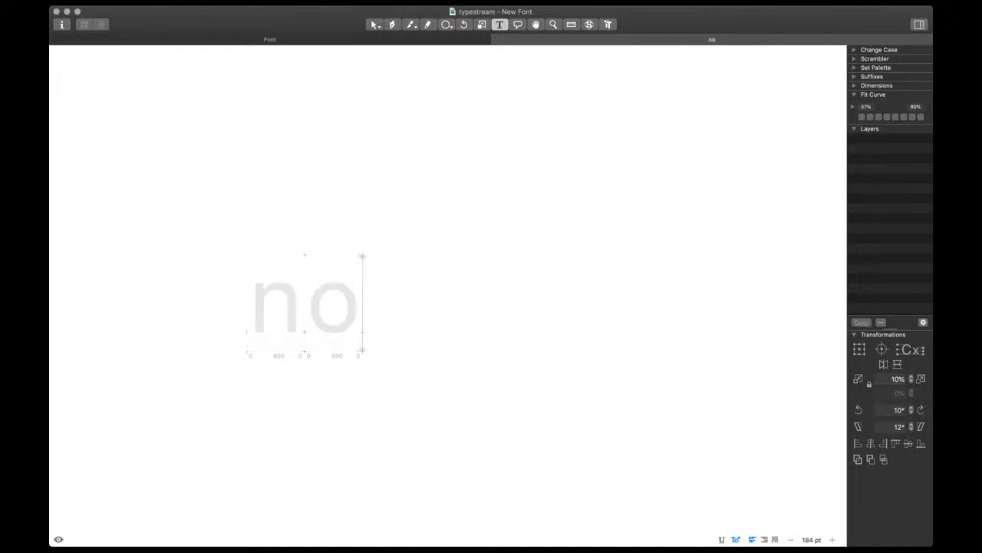
pyautogui.click(498, 39)
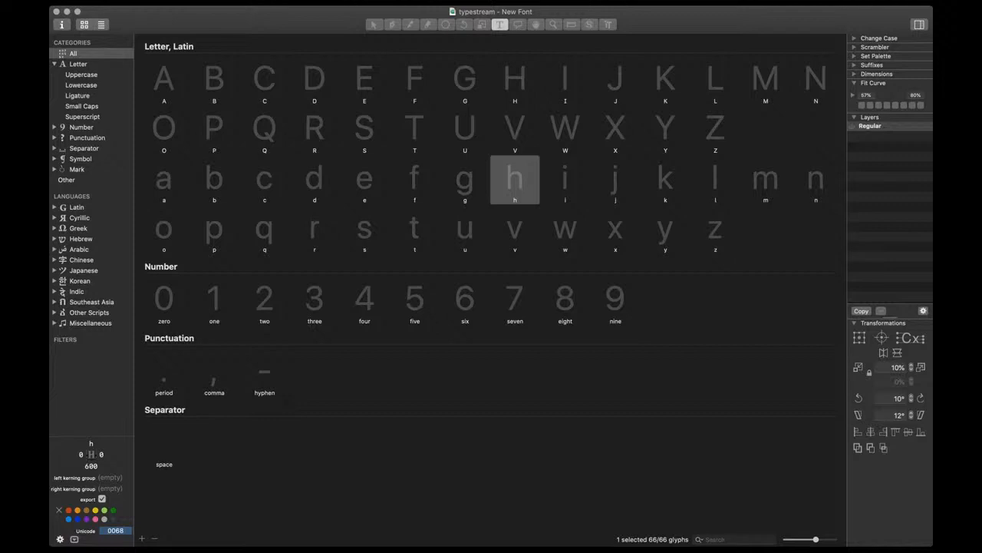
# Open the lowercase n glyph from the font overview and add an o after it
pyautogui.doubleClick(816, 180)
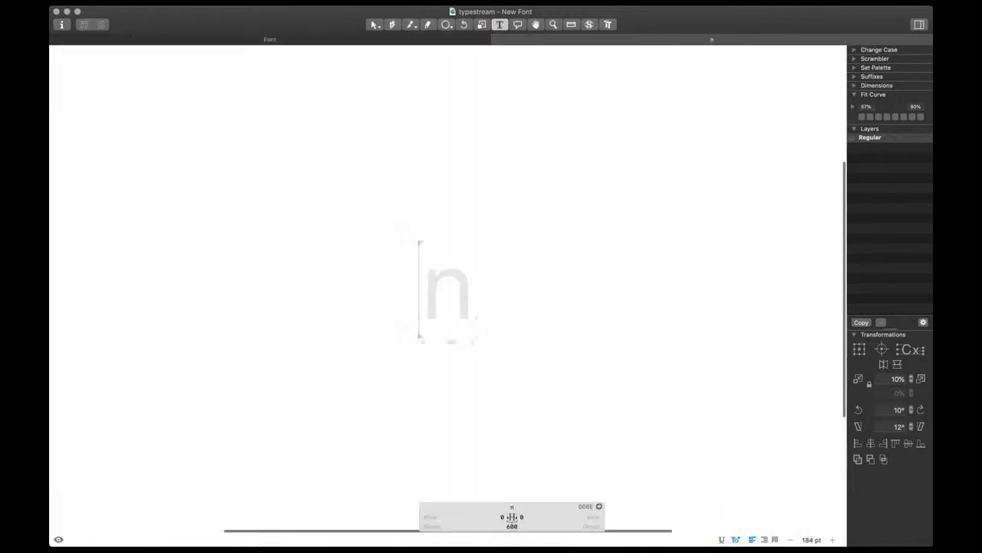
pyautogui.press('Right')
pyautogui.write('o')
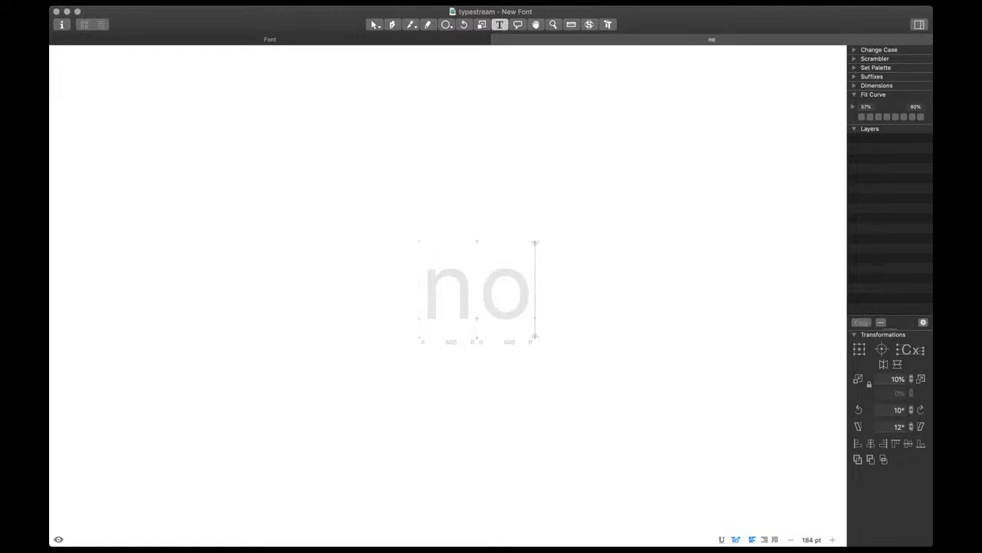
# Activate the n for outline editing and draw a rectangular stem about 110 wide and 500 tall, rising from the baseline
pyautogui.scroll(10, 458, 298)
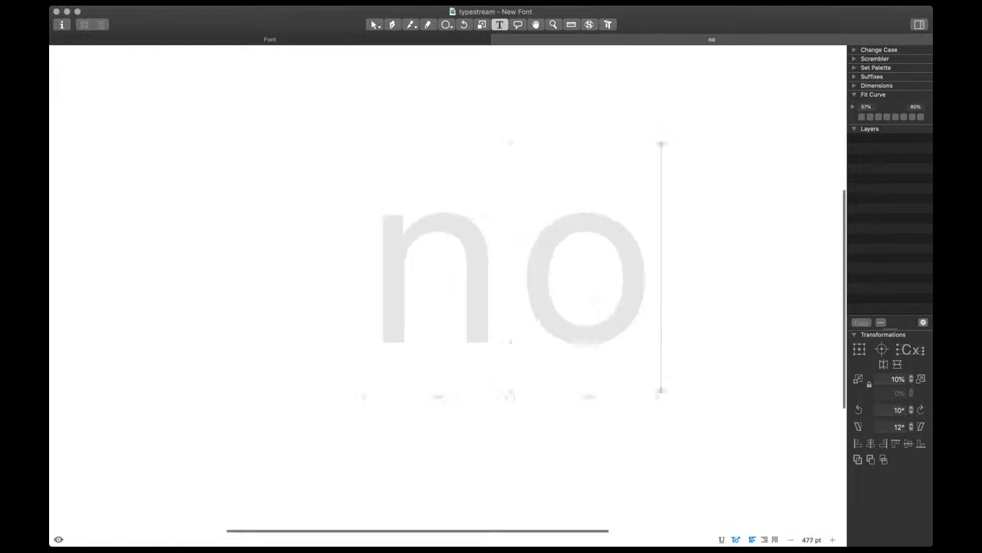
pyautogui.doubleClick(459, 297)
pyautogui.scroll(5, 405, 302)
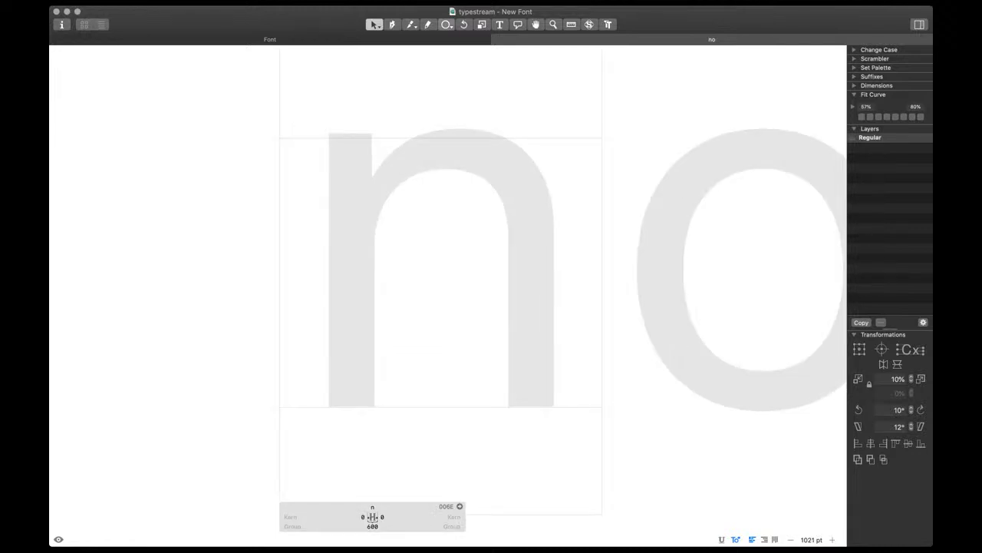
pyautogui.click(445, 24)
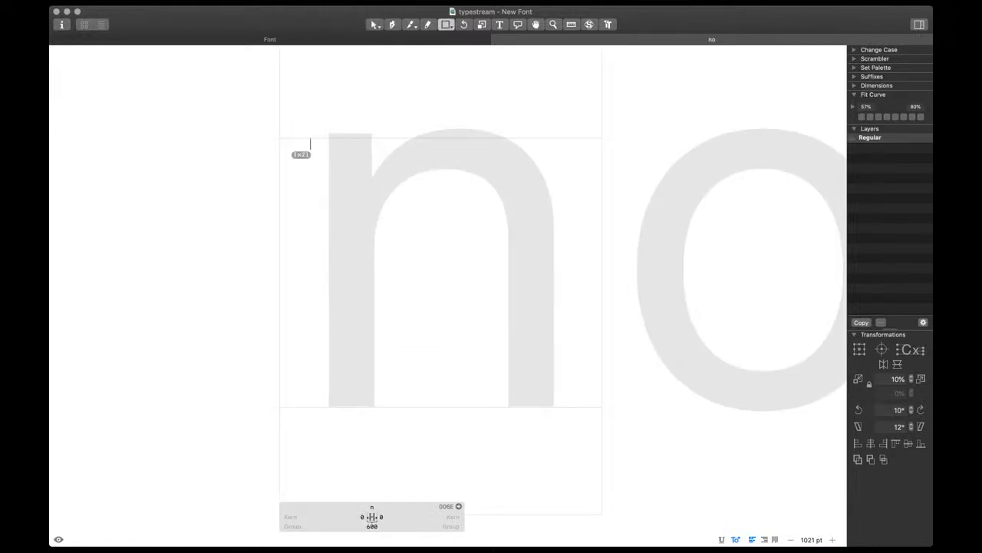
pyautogui.moveTo(310, 138); pyautogui.dragTo(369, 407)
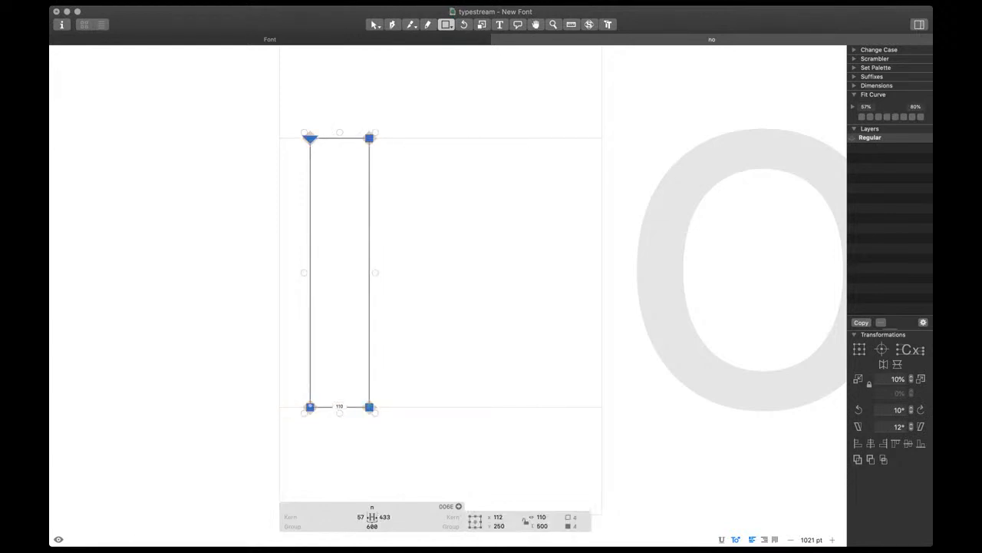
# Duplicate the stem horizontally to about X 421 and lower the copy's top edge to about Y 306
pyautogui.press('v')
pyautogui.press('super+v')
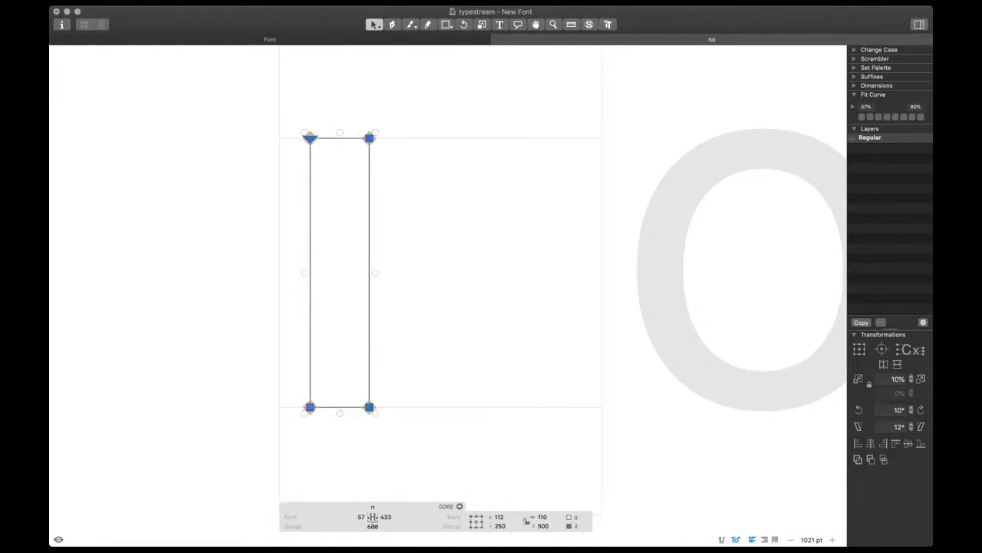
pyautogui.moveTo(310, 272); pyautogui.dragTo(476, 272)
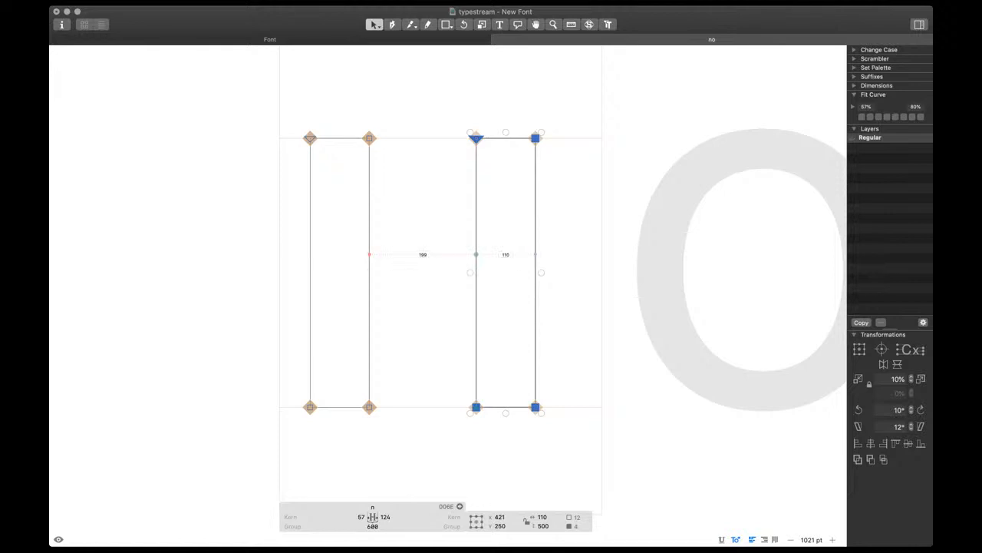
pyautogui.click(509, 276)
pyautogui.click(518, 138)
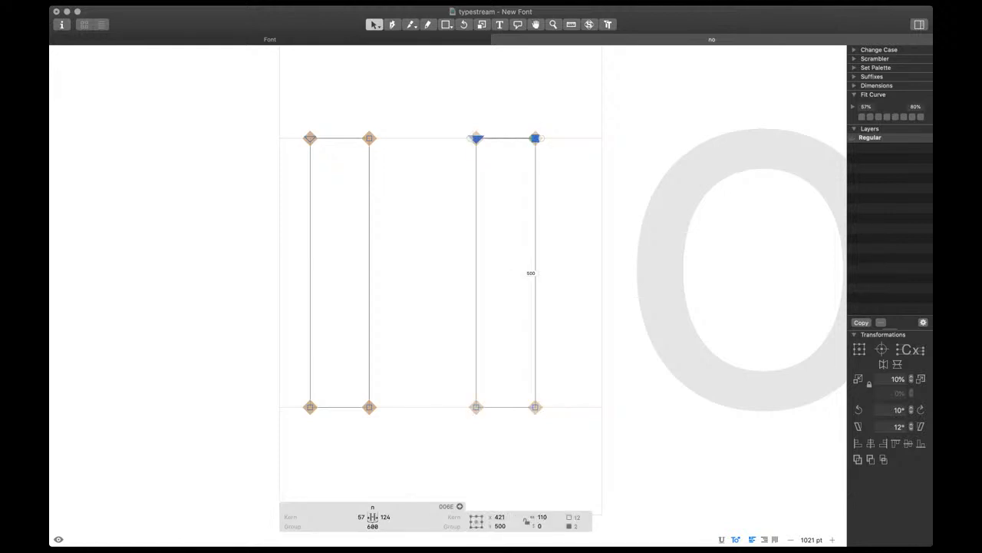
pyautogui.moveTo(518, 138); pyautogui.dragTo(518, 242)
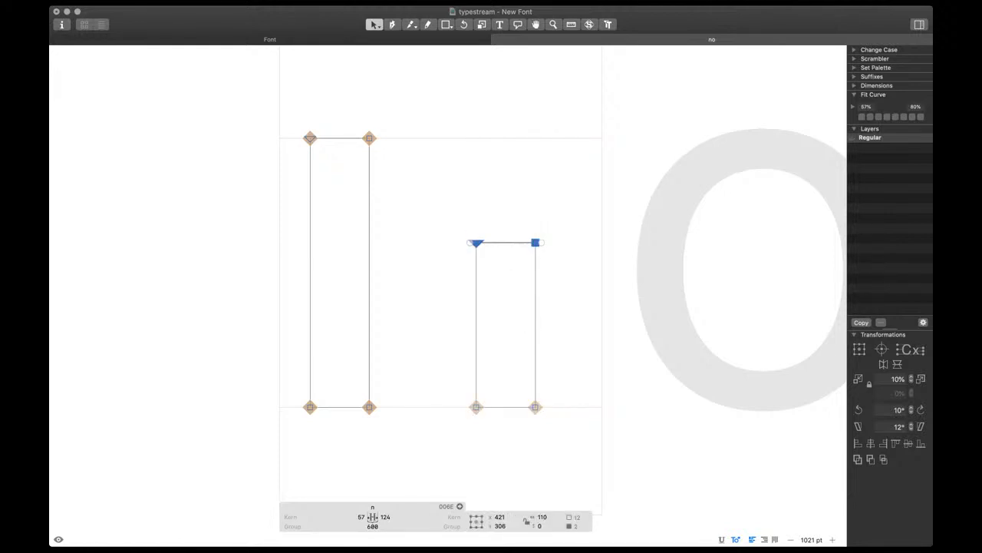
pyautogui.click(518, 285)
# Add four nodes along the top edge of the shorter right stem with the Pen tool
pyautogui.press('p')
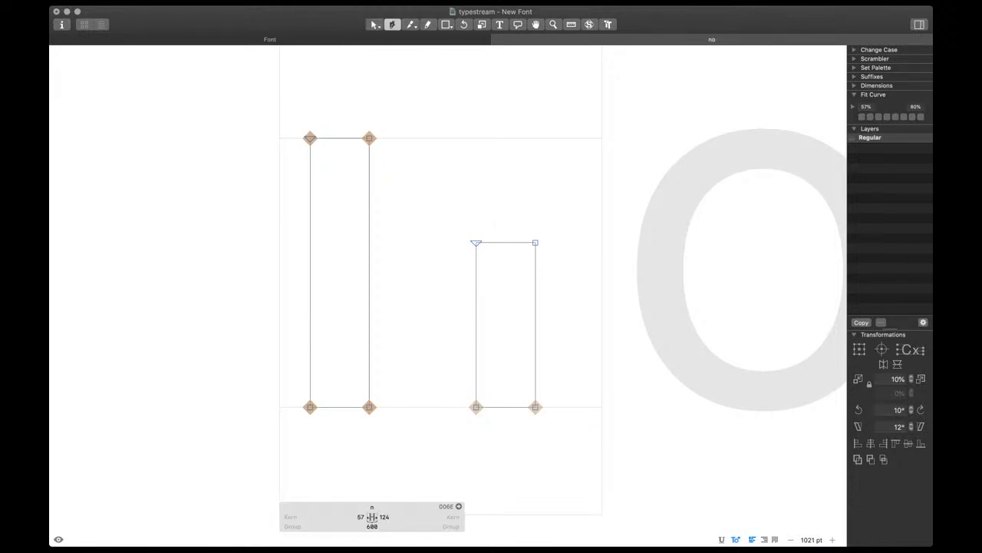
pyautogui.click(485, 242)
pyautogui.click(489, 243)
pyautogui.click(501, 243)
pyautogui.click(512, 243)
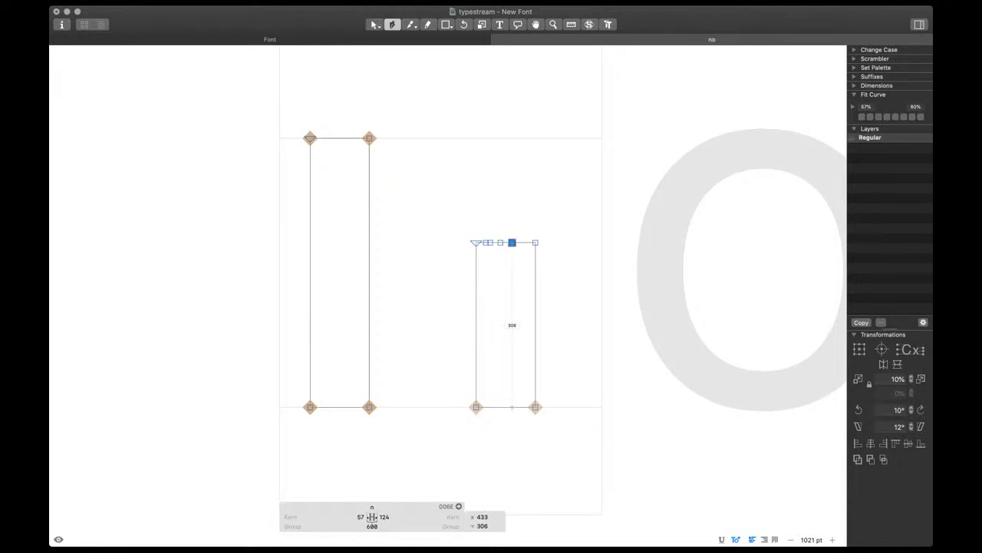
# Reposition the four added nodes into an angular arch that meets the left stem, with the outer peak at Y 510
pyautogui.press('v')
pyautogui.moveTo(485, 242); pyautogui.dragTo(413, 213)
pyautogui.moveTo(490, 242); pyautogui.dragTo(370, 260)
pyautogui.keyDown('shift'); pyautogui.click(369, 139); pyautogui.keyUp('shift')
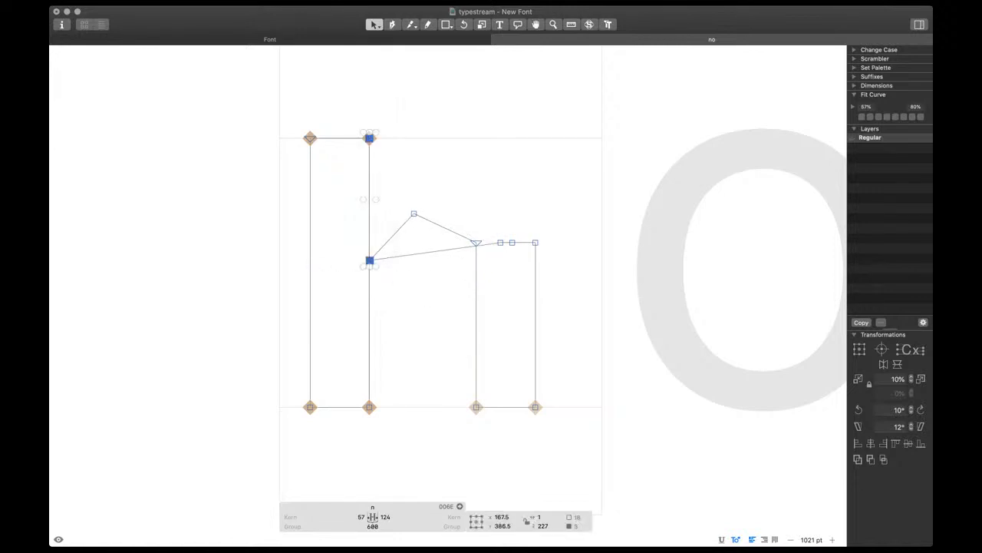
pyautogui.click(378, 275)
pyautogui.moveTo(500, 243); pyautogui.dragTo(363, 266)
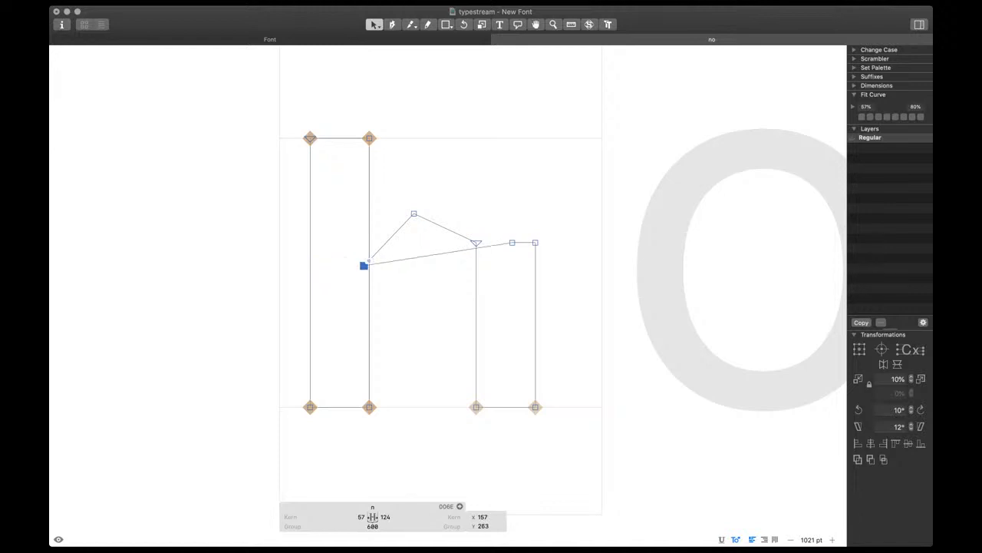
pyautogui.click(512, 242)
pyautogui.moveTo(512, 242); pyautogui.dragTo(435, 138)
pyautogui.hotkey('shift', 'Up')
# Convert the straight inner and outer segments of the arch into curve segments
pyautogui.keyDown('alt'); pyautogui.click(438, 224); pyautogui.keyUp('alt')
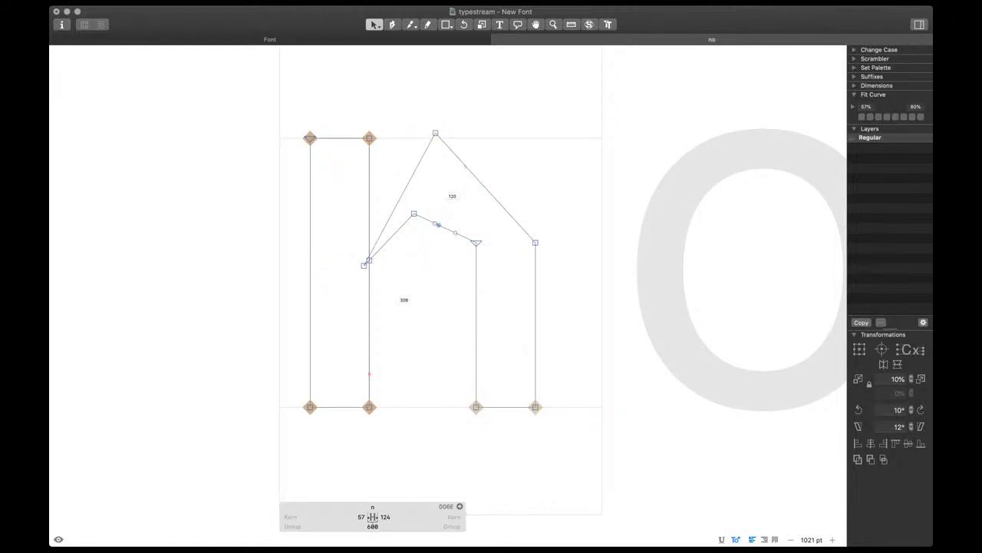
pyautogui.keyDown('alt'); pyautogui.click(403, 224); pyautogui.keyUp('alt')
pyautogui.keyDown('alt'); pyautogui.click(400, 197); pyautogui.keyUp('alt')
pyautogui.keyDown('alt'); pyautogui.click(468, 212); pyautogui.keyUp('alt')
# Change the two shoulder nodes on the right stem and the arch's outer and inner peak nodes to smooth
pyautogui.moveTo(463, 227); pyautogui.dragTo(548, 258)
pyautogui.press('Return')
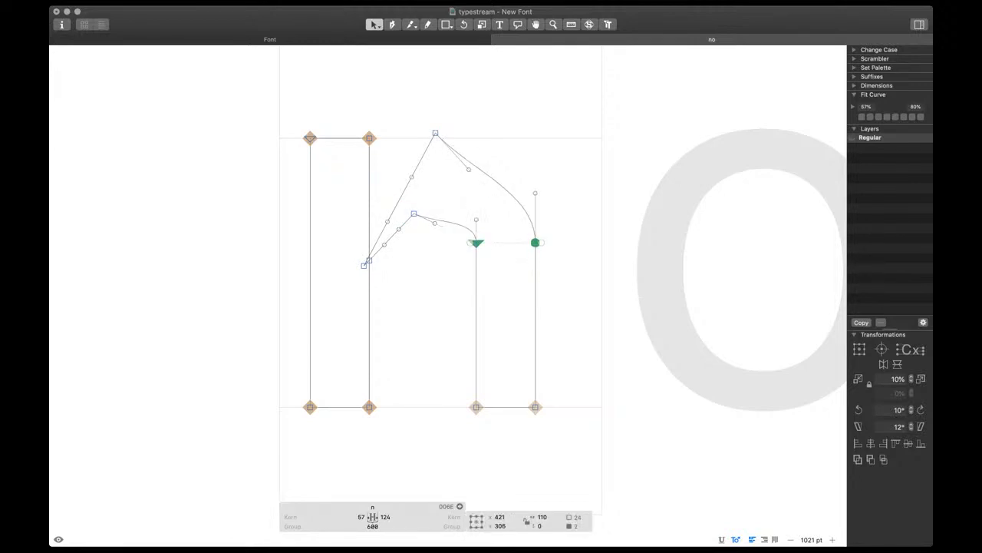
pyautogui.moveTo(413, 106); pyautogui.dragTo(451, 170)
pyautogui.press('Return')
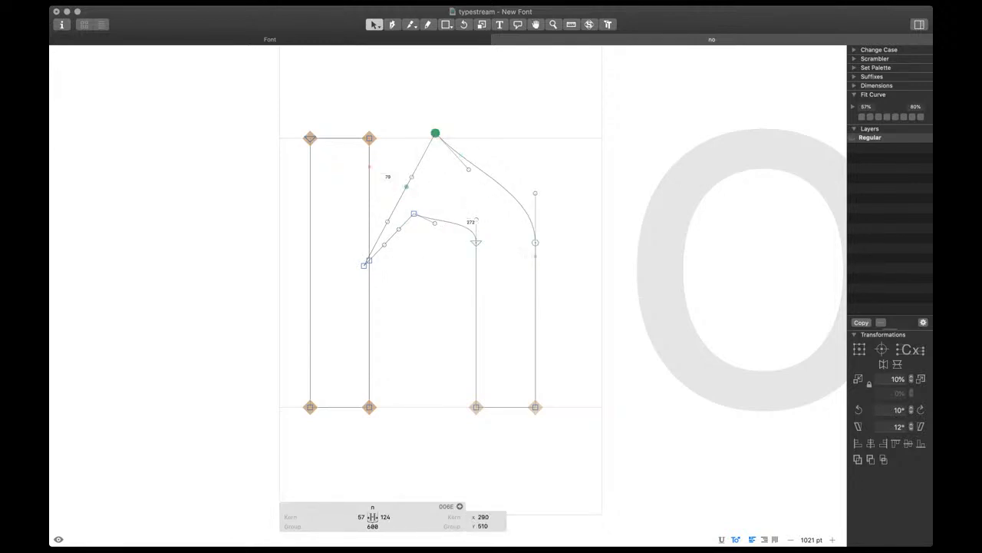
pyautogui.moveTo(405, 204); pyautogui.dragTo(426, 224)
pyautogui.press('Return')
# Shape the arch with horizontal handles at a raised inner peak and the outer peak, and upright handles where it joins the left stem
pyautogui.moveTo(469, 169); pyautogui.dragTo(476, 133)
pyautogui.moveTo(432, 219); pyautogui.dragTo(423, 175)
pyautogui.click(413, 214)
pyautogui.click(364, 222)
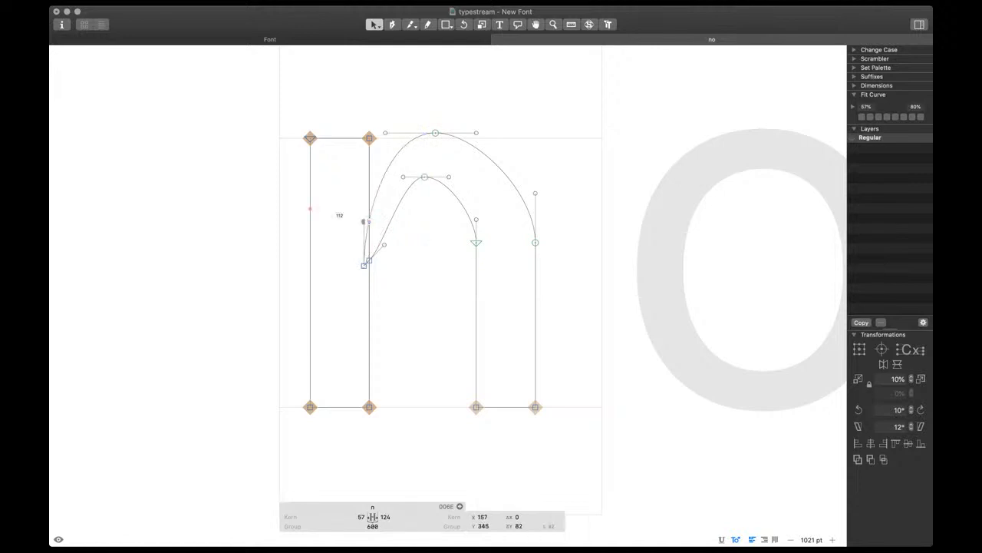
pyautogui.moveTo(385, 245); pyautogui.dragTo(378, 275)
# Raise the four lower arch nodes by 60 units and move the outer shoulder node up to Y 376
pyautogui.moveTo(547, 231); pyautogui.dragTo(465, 253)
pyautogui.hotkey('shift', 'Up')
pyautogui.hotkey('shift', 'Up')
pyautogui.hotkey('shift', 'Up')
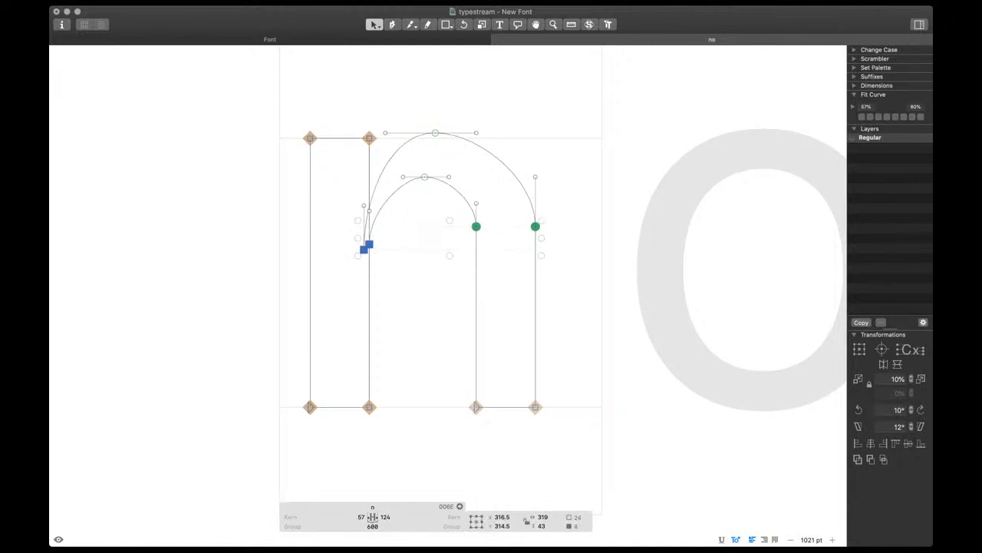
pyautogui.hotkey('shift', 'Up')
pyautogui.hotkey('shift', 'Up')
pyautogui.hotkey('shift', 'Up')
pyautogui.click(536, 210)
pyautogui.hotkey('shift', 'Up')
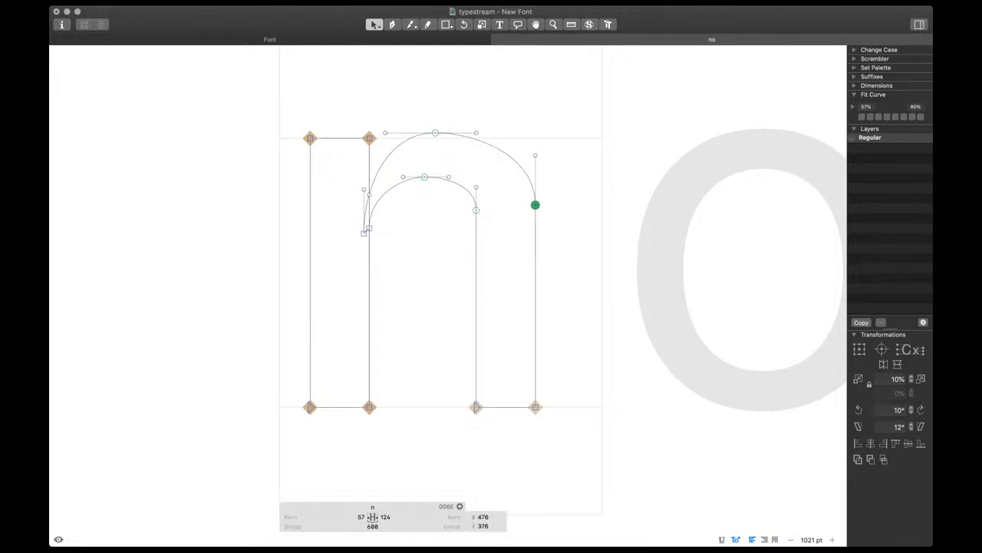
# Apply Fit Curve to the whole n and lower its two shoulder nodes by 30 units
pyautogui.press('super+a')
pyautogui.click(453, 238)
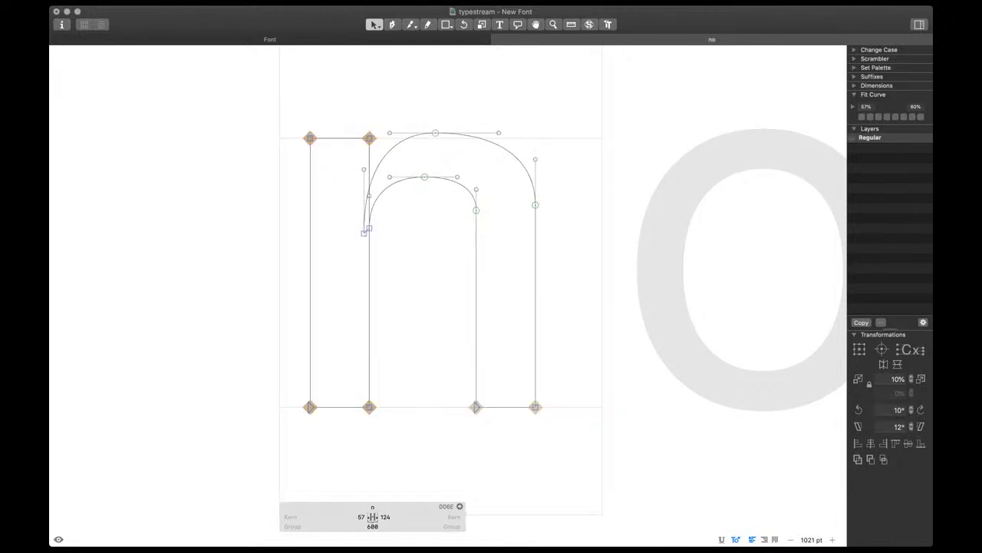
pyautogui.click(476, 210)
pyautogui.keyDown('shift'); pyautogui.click(536, 205); pyautogui.keyUp('shift')
pyautogui.press('space')
pyautogui.hotkey('shift', 'Down')
pyautogui.hotkey('shift', 'Down')
pyautogui.hotkey('shift', 'Down')
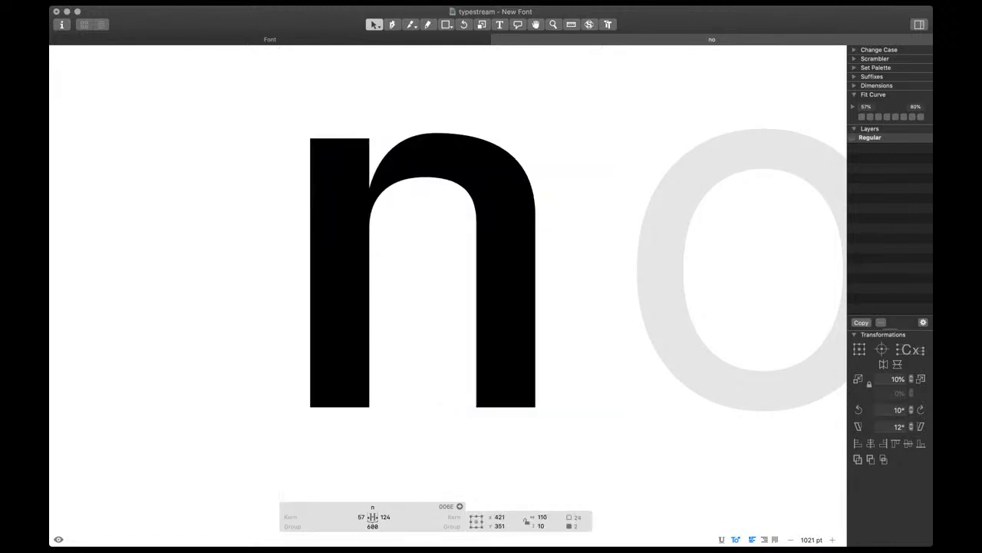
# Shift the arch's outer peak node 30 units to the right and refit all the curves
pyautogui.click(436, 133)
pyautogui.press('space')
pyautogui.hotkey('shift', 'Right')
pyautogui.hotkey('shift', 'Right')
pyautogui.hotkey('shift', 'Right')
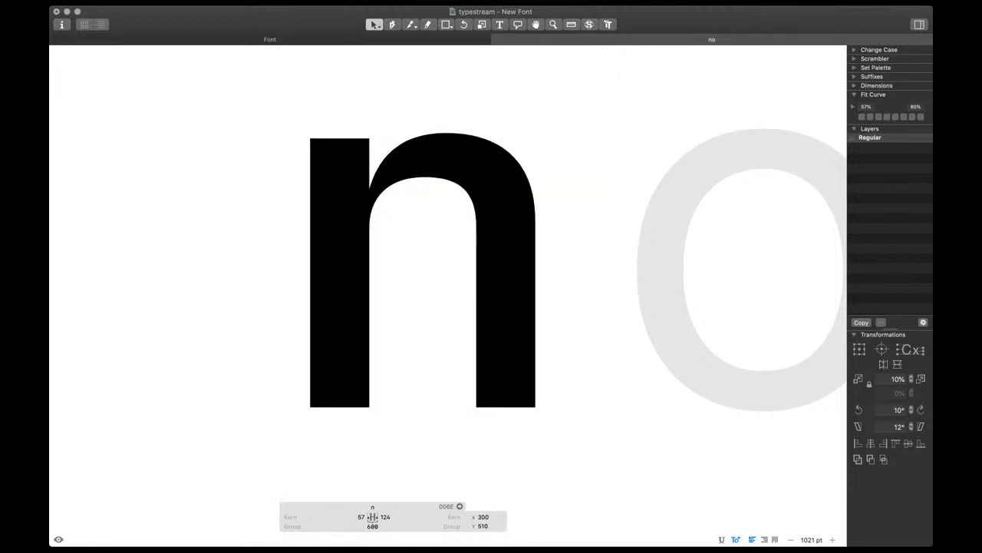
pyautogui.press('super+a')
pyautogui.hotkey('ctrl', 'alt', '1')
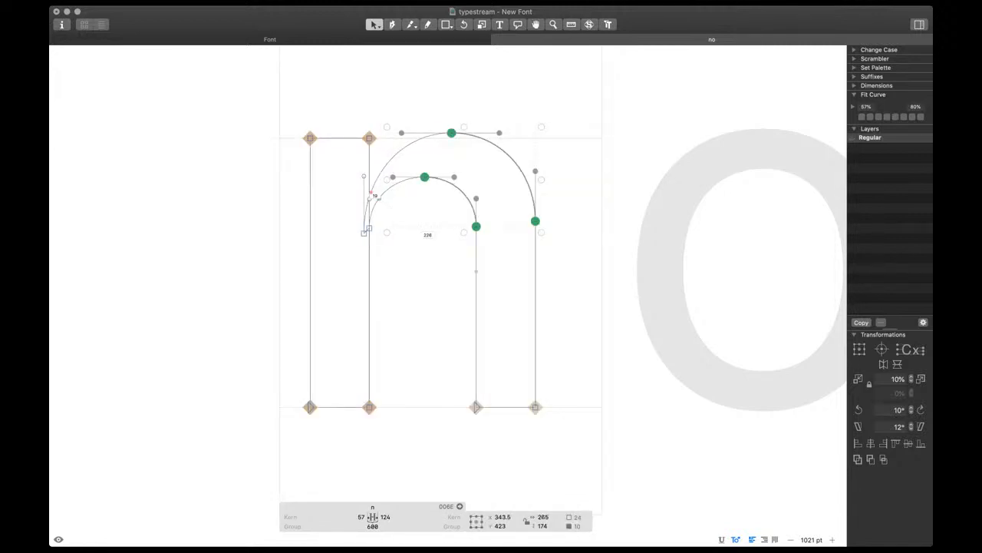
# Lower the two arch nodes that join the left stem to about Y 298, checking the filled shape
pyautogui.moveTo(355, 218); pyautogui.dragTo(382, 247)
pyautogui.press('space')
pyautogui.hotkey('shift', 'Down')
pyautogui.hotkey('shift', 'Down')
pyautogui.hotkey('shift', 'Down')
pyautogui.hotkey('shift', 'Down')
pyautogui.press('space')
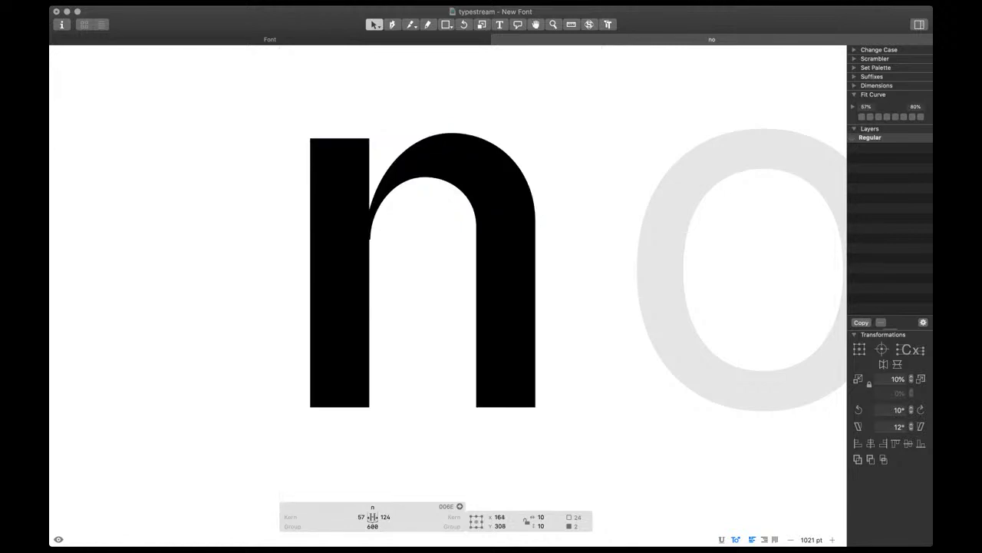
pyautogui.hotkey('shift', 'Up')
pyautogui.hotkey('shift', 'Down')
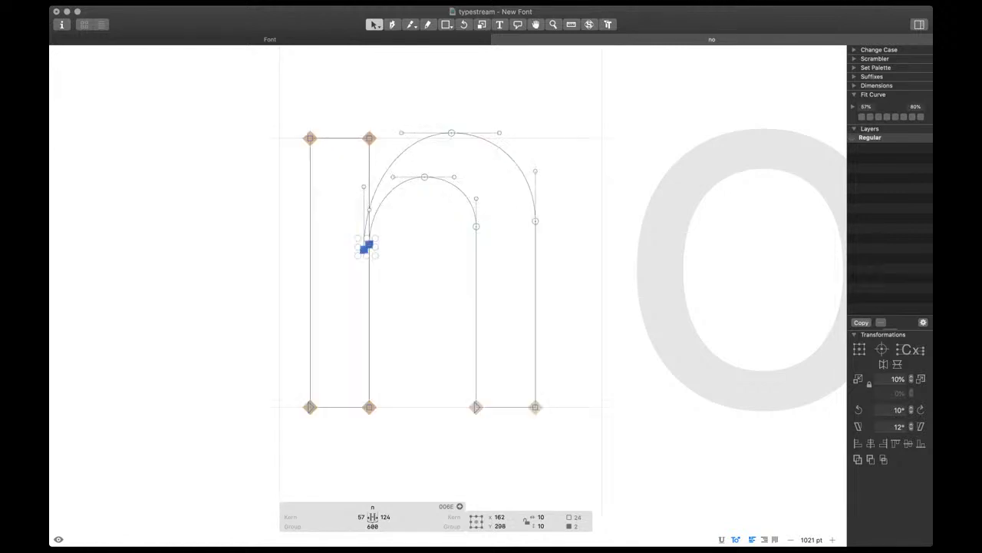
# Reapply Fit Curve to the whole n outline and preview the filled letter beside the o
pyautogui.press('super+a')
pyautogui.hotkey('ctrl', 'alt', '1')
pyautogui.press('space')
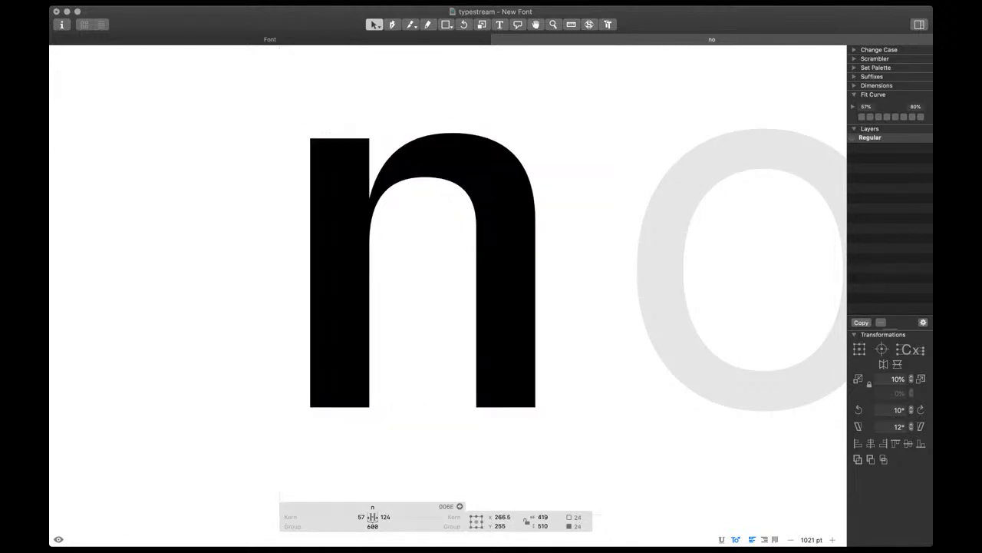
pyautogui.scroll(-5, 430, 257)
pyautogui.hscroll(1, 431, 257)
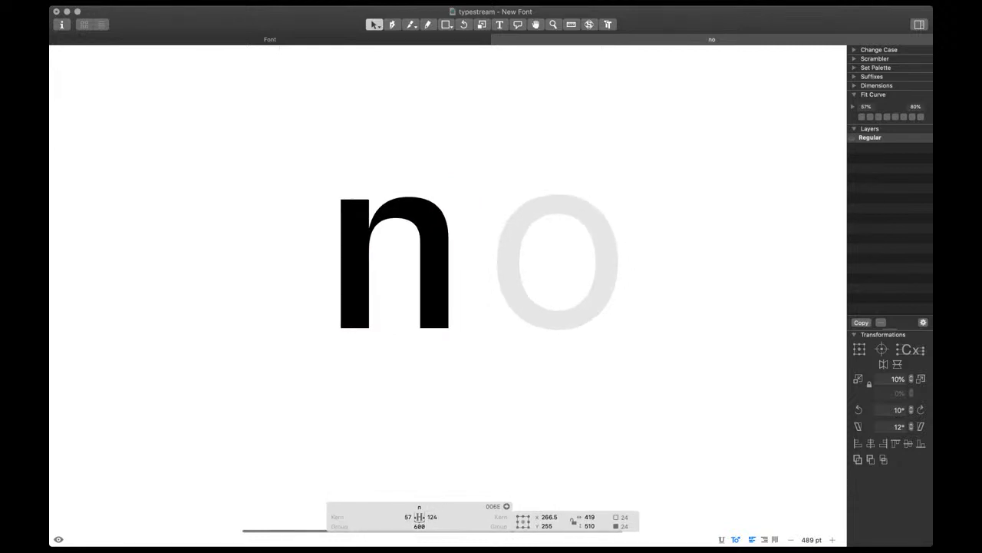
# Lower the two nodes where the arch meets the n's right stem by 10 units
pyautogui.scroll(4, 419, 238)
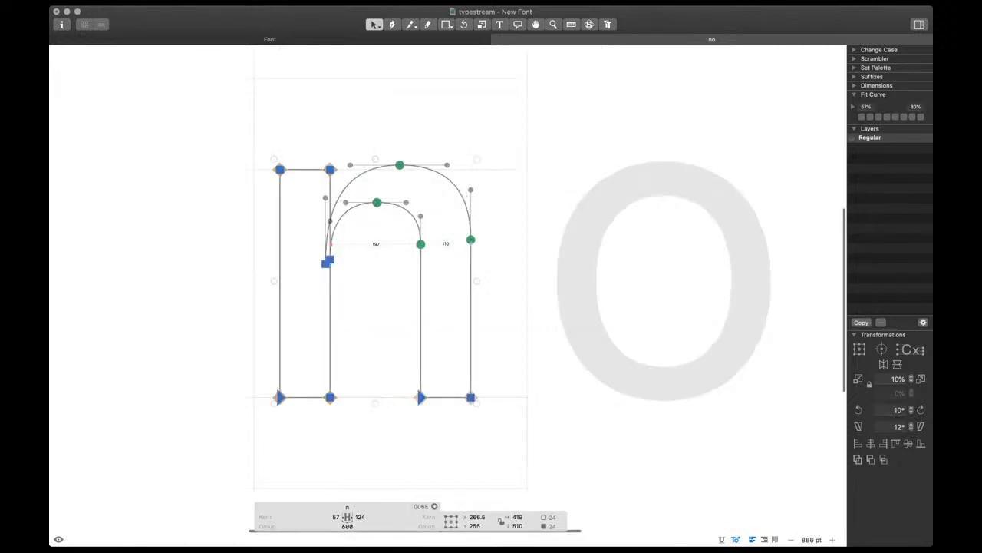
pyautogui.moveTo(403, 222); pyautogui.dragTo(492, 260)
pyautogui.press('space')
pyautogui.hotkey('shift', 'Down')
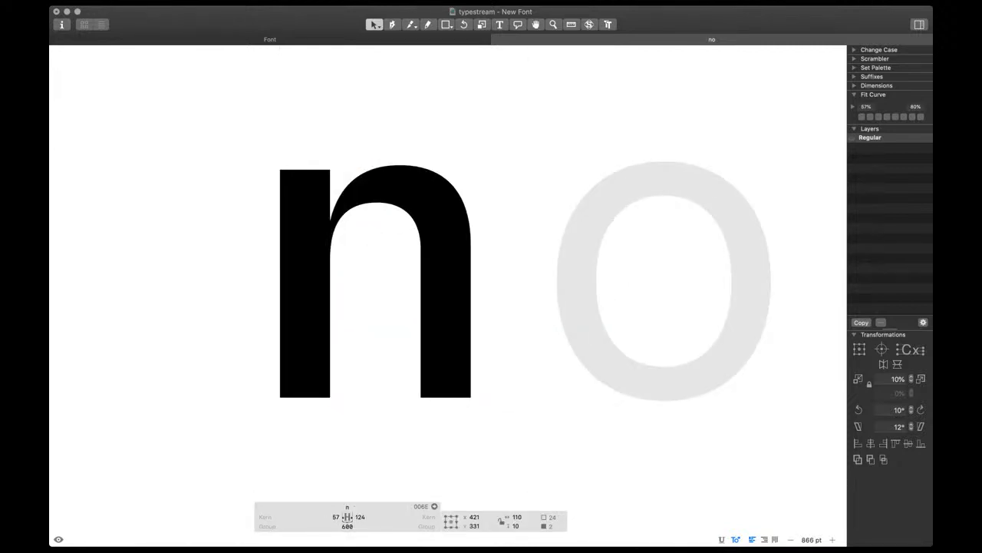
pyautogui.press('p')
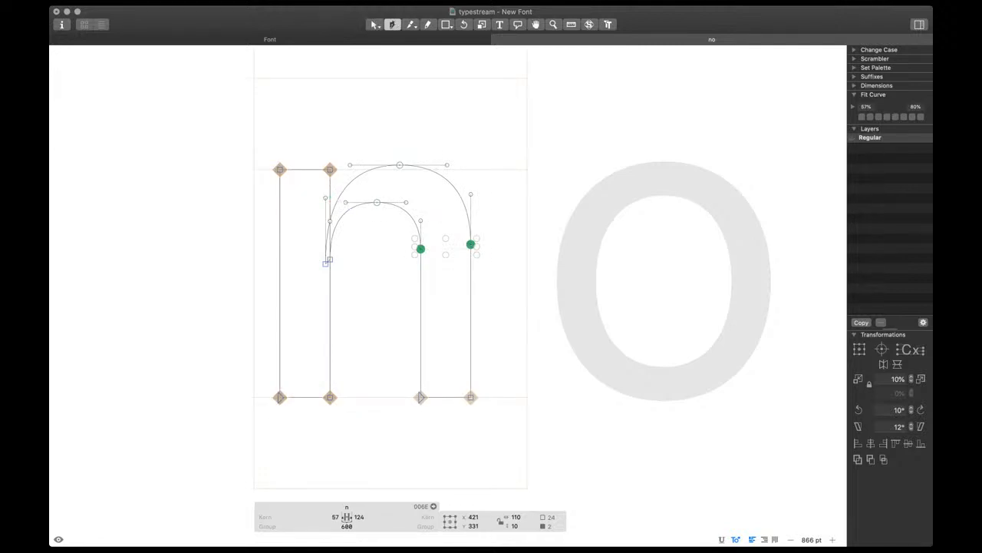
pyautogui.press('t')
pyautogui.scroll(-4, 400, 256)
pyautogui.press('BackSpace')
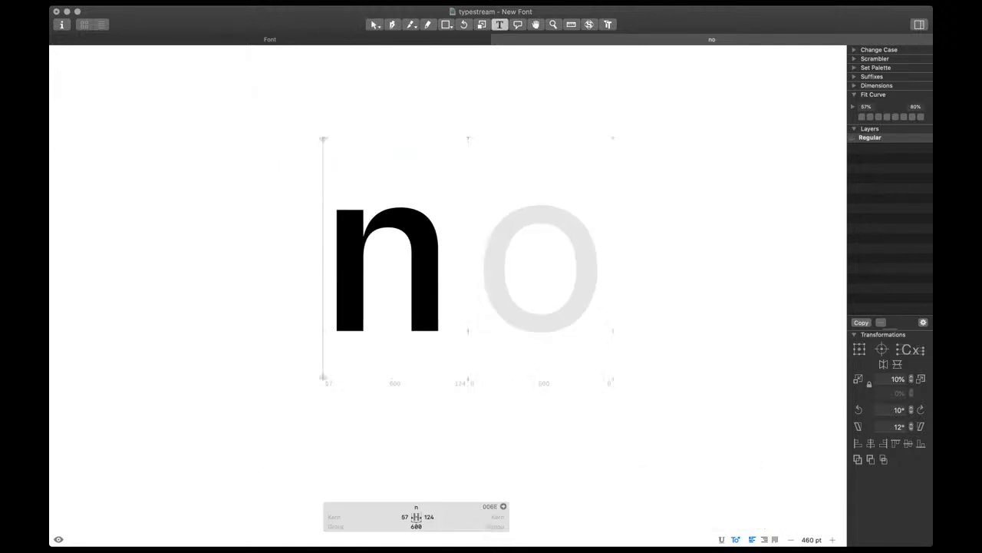
pyautogui.hscroll(1, 372, 259)
pyautogui.scroll(3, 372, 259)
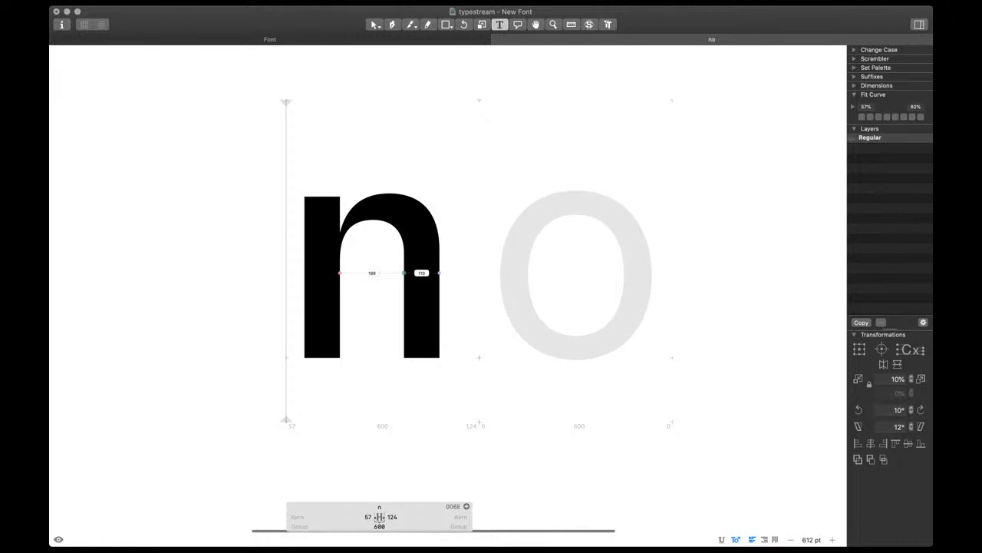
pyautogui.scroll(5, 444, 414)
pyautogui.write('p')
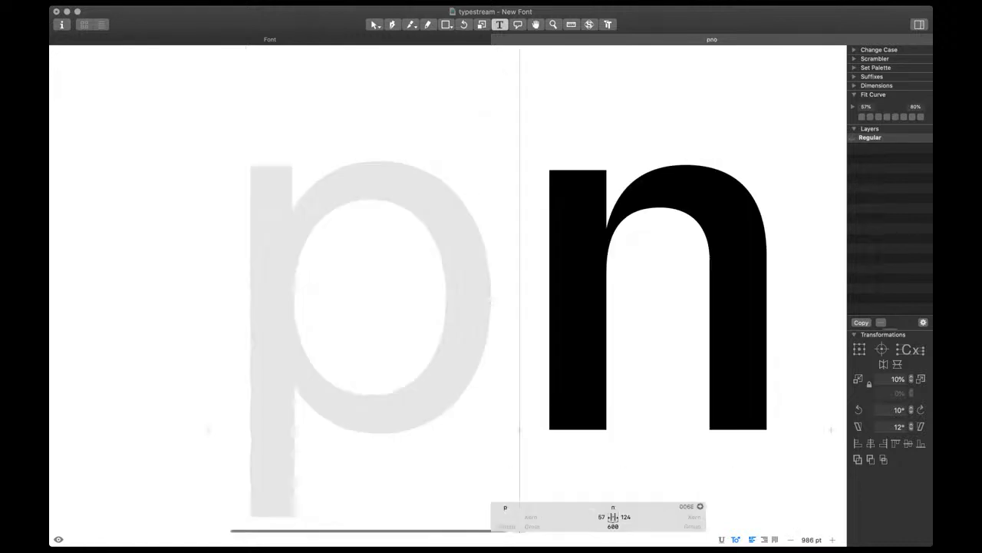
pyautogui.press('BackSpace')
pyautogui.press('Escape')
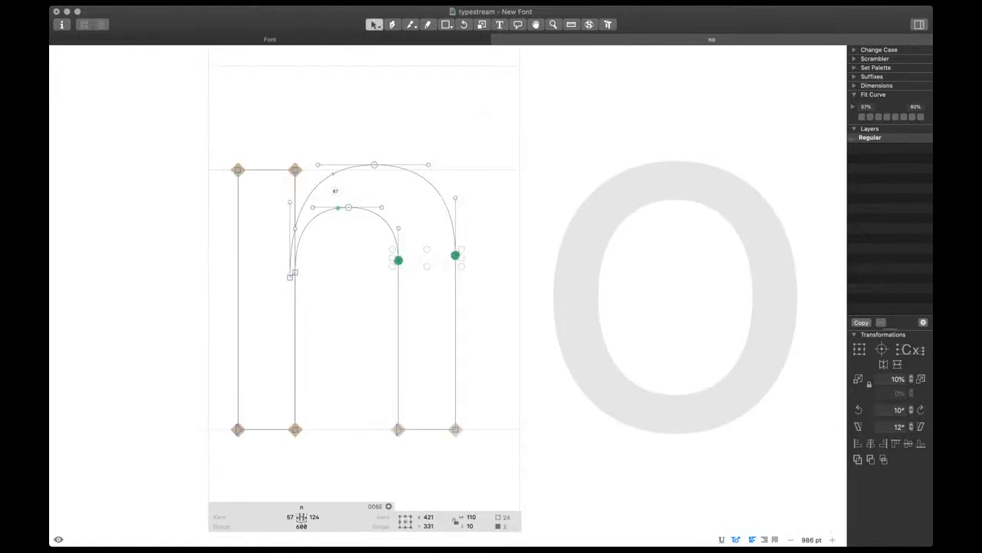
# Try lowering the outer top corner node of the n's left stem by 20 units to Y 480, and restore it
pyautogui.moveTo(248, 157); pyautogui.dragTo(223, 199)
pyautogui.press('space')
pyautogui.hotkey('shift', 'Down')
pyautogui.hotkey('shift', 'Down')
pyautogui.scroll(-5, 221, 221)
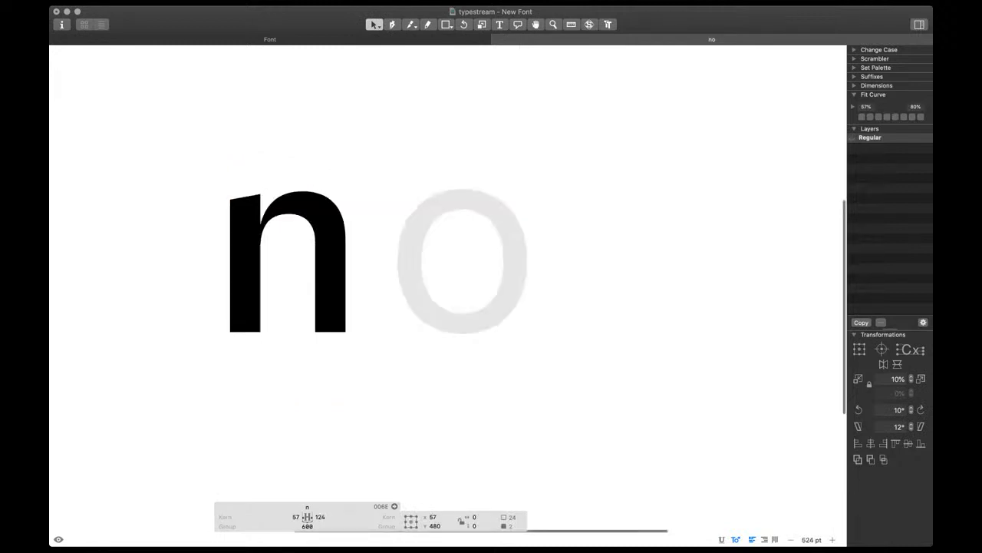
pyautogui.hotkey('shift', 'Up')
pyautogui.hotkey('shift', 'Up')
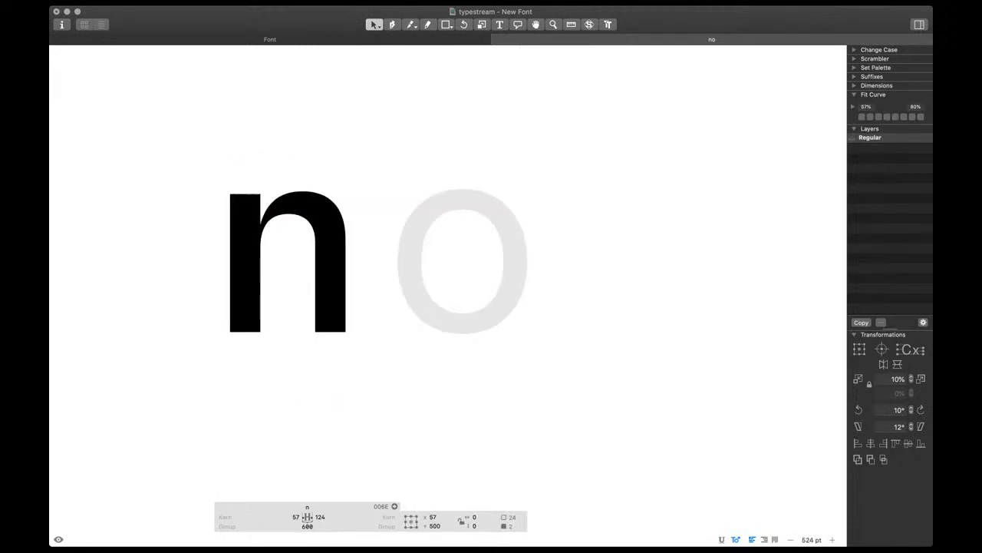
# Slant the top of the n's left stem by lowering its outer corner node to Y 490, checking the filled shape
pyautogui.scroll(5, 334, 274)
pyautogui.press('space')
pyautogui.hotkey('shift', 'Down')
pyautogui.hotkey('shift', 'Down')
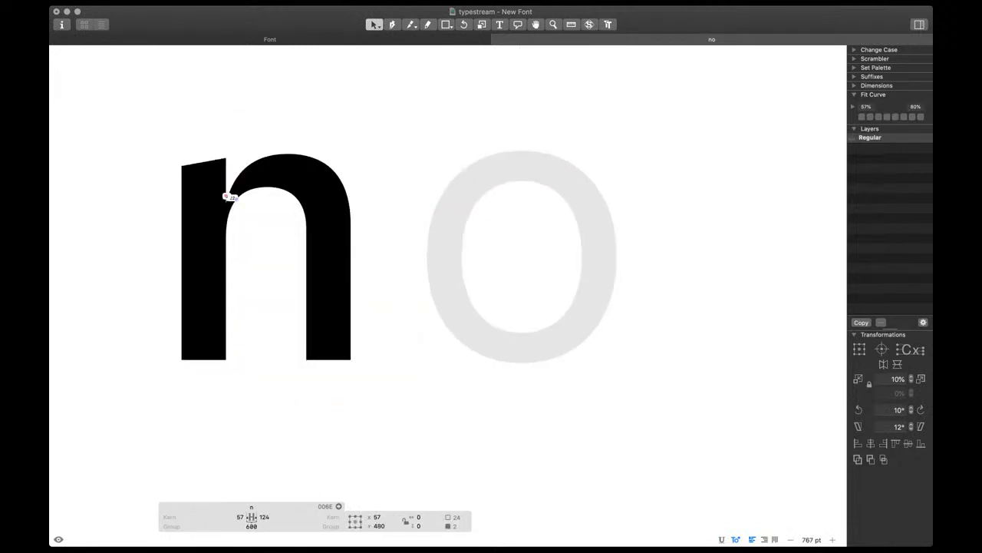
pyautogui.hotkey('shift', 'Up')
pyautogui.scroll(-4, 549, 236)
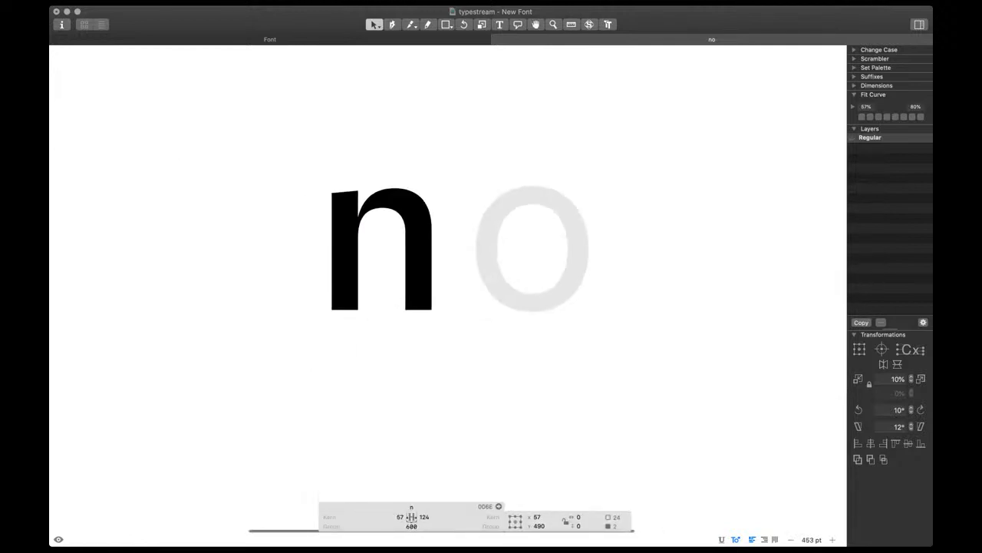
# Set the n's left sidebearing to 40 and its right sidebearing to 35
pyautogui.press('t')
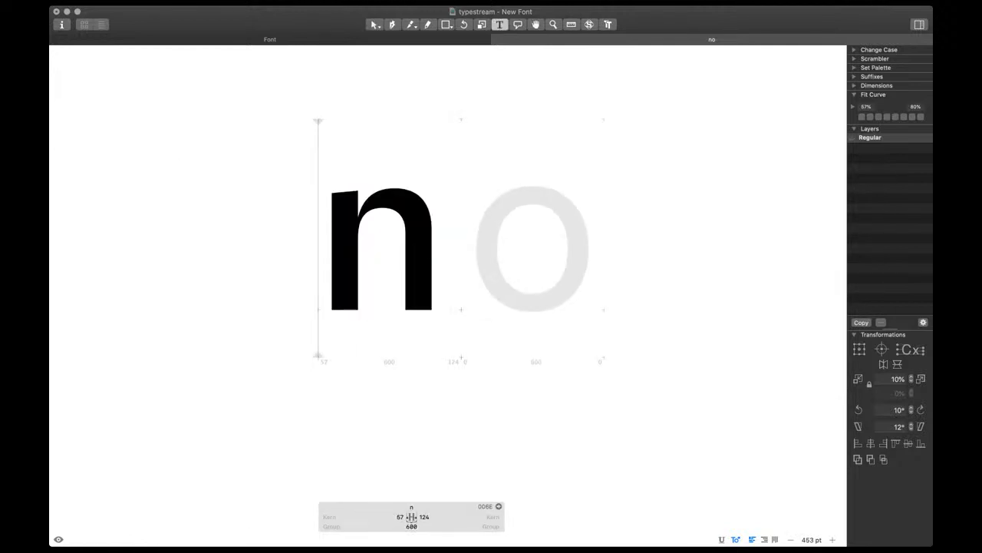
pyautogui.click(399, 518)
pyautogui.write('40')
pyautogui.press('Tab')
pyautogui.write('35')
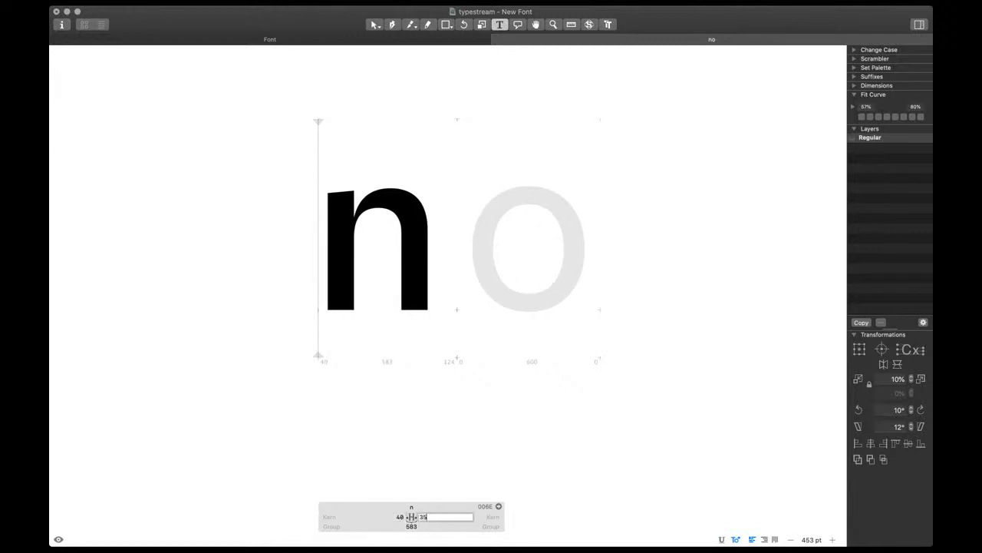
pyautogui.press('Return')
# Draw an ellipse about 465 units wide and 500 high in the o glyph, from baseline to x-height
pyautogui.press('Right')
pyautogui.press('Escape')
pyautogui.press('super+plus')
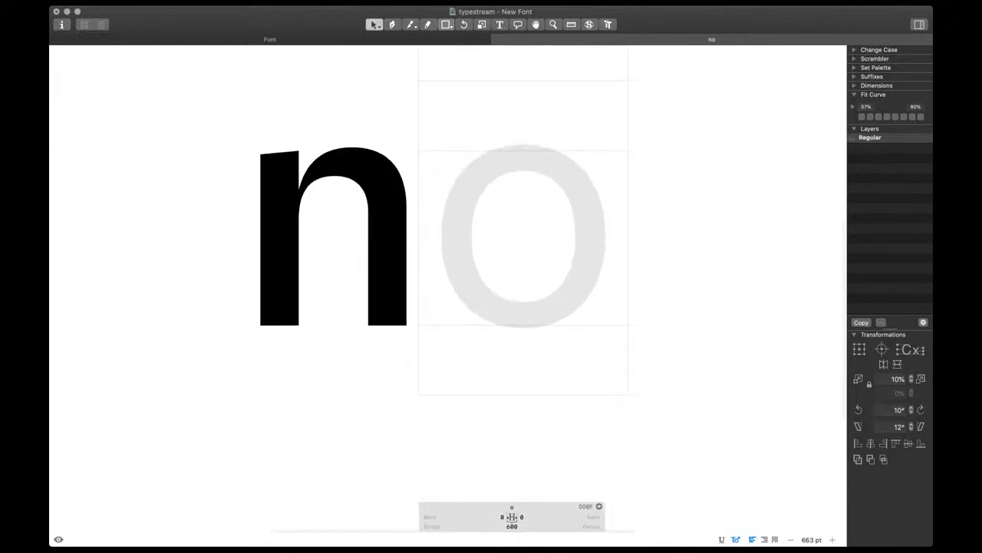
pyautogui.hotkey('shift', 'f')
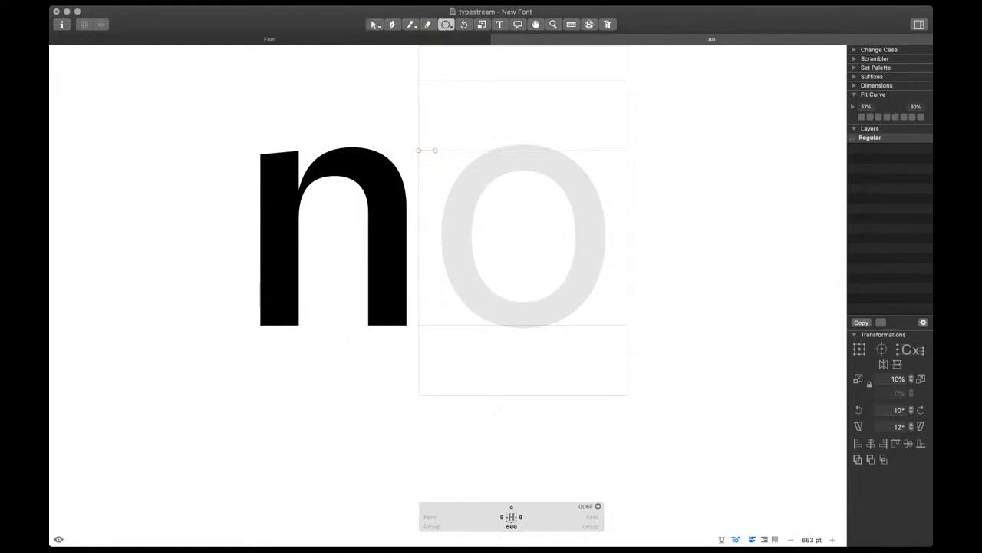
pyautogui.moveTo(434, 151); pyautogui.dragTo(597, 324)
# Give the o a 10-unit overshoot at its top and bottom nodes and apply Fit Curve to the contour
pyautogui.press('v')
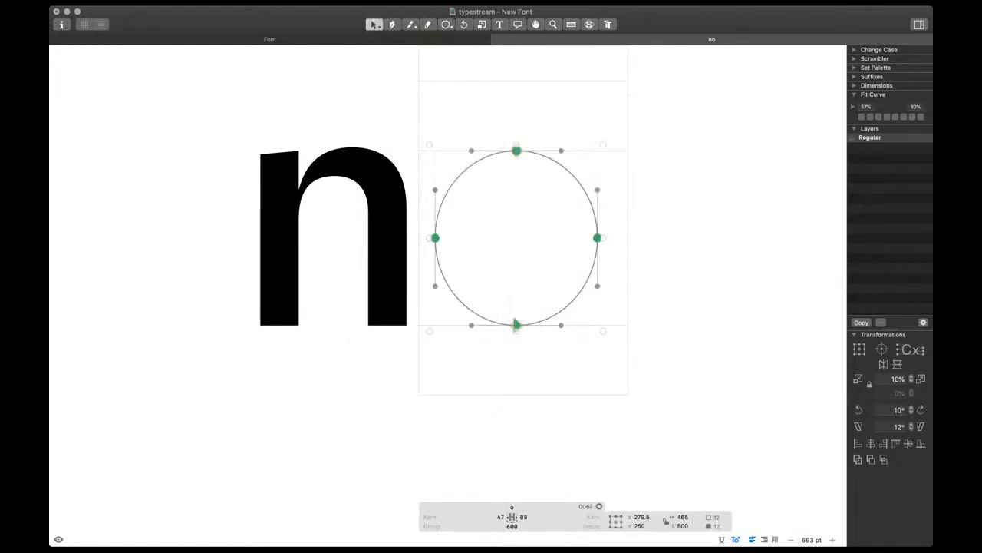
pyautogui.click(517, 151)
pyautogui.hotkey('shift', 'Up')
pyautogui.click(516, 326)
pyautogui.hotkey('shift', 'Down')
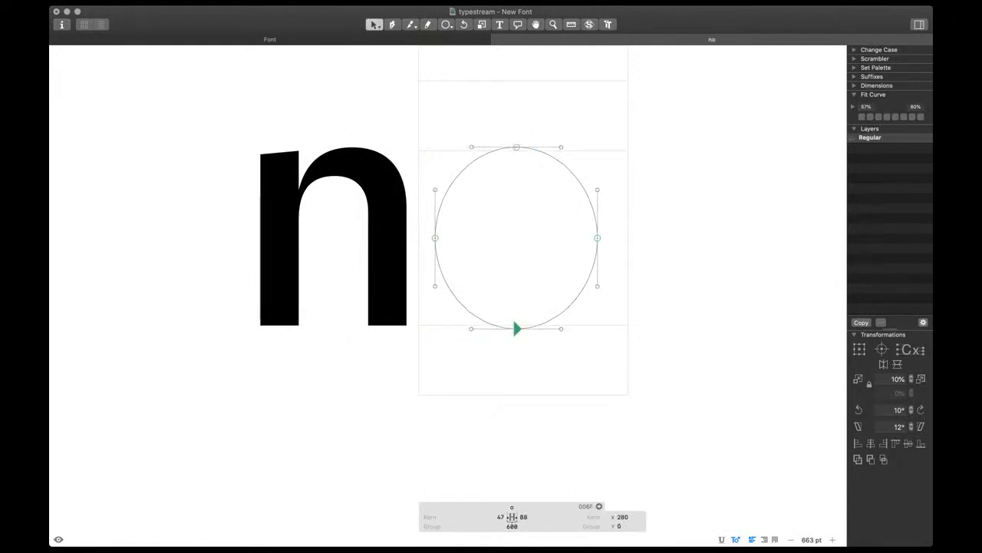
pyautogui.press('super+a')
pyautogui.hotkey('ctrl', 'alt', '3')
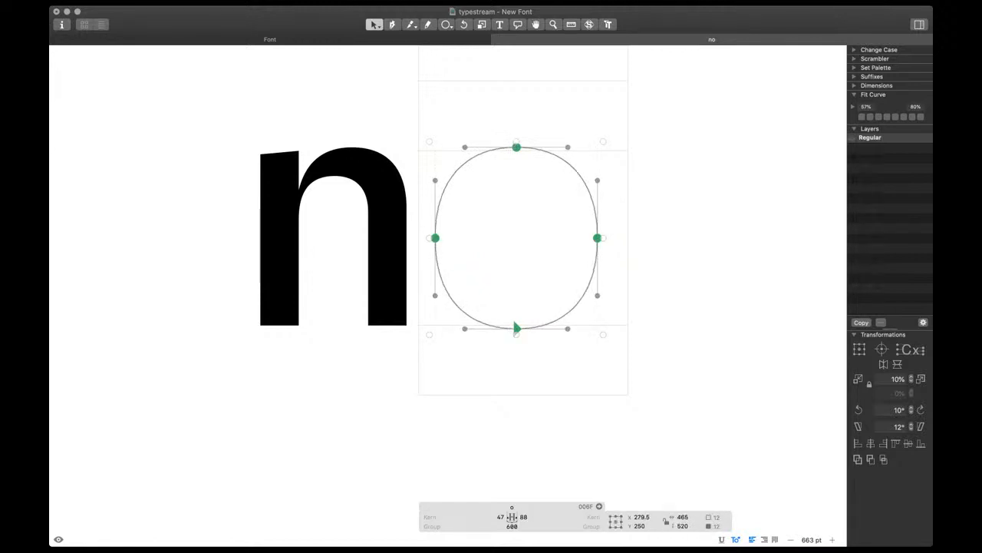
# Duplicate the o's contour in place and scale the copy to about 183 units wide as the counter
pyautogui.press('super+c')
pyautogui.press('super+v')
pyautogui.moveTo(603, 238); pyautogui.dragTo(554, 238)
pyautogui.doubleClick(391, 258)
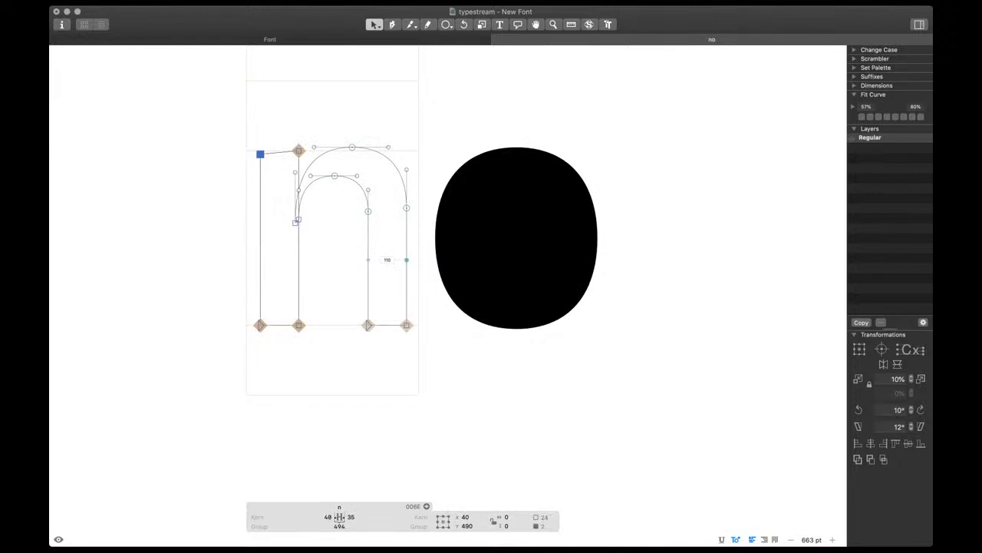
pyautogui.doubleClick(464, 255)
pyautogui.moveTo(426, 243); pyautogui.dragTo(558, 238)
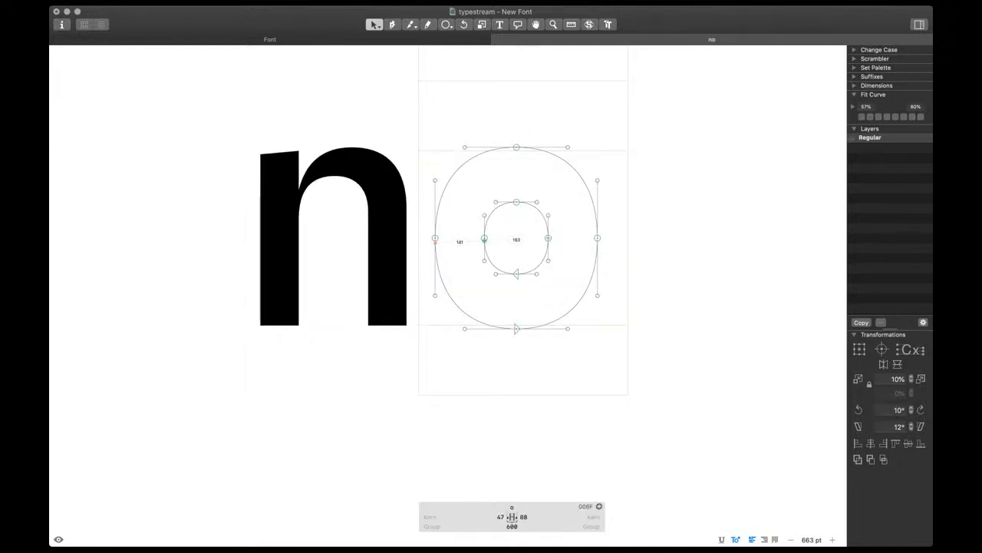
# Check the n's stem thickness and move the o counter's left node 31 units outward to X 157
pyautogui.doubleClick(373, 244)
pyautogui.doubleClick(462, 241)
pyautogui.click(485, 238)
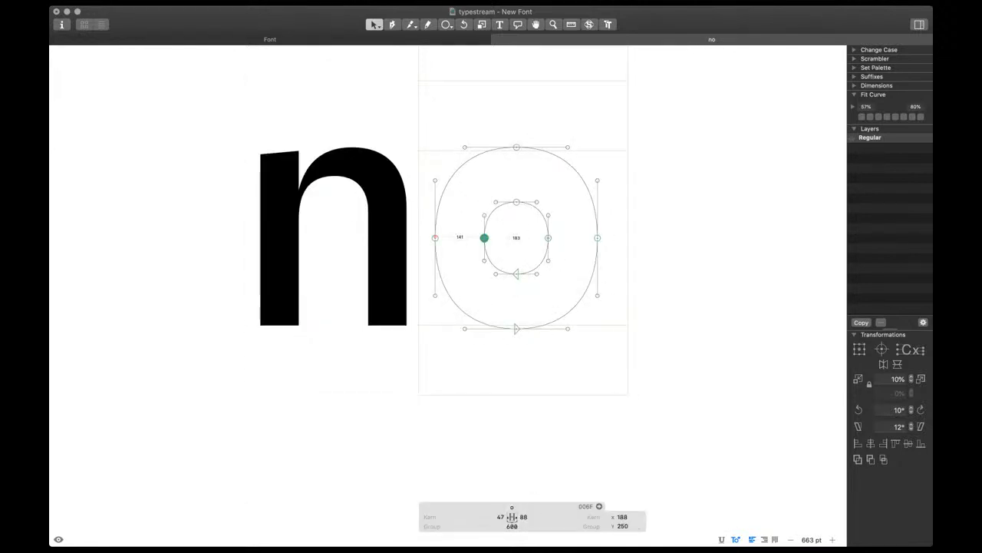
pyautogui.hotkey('shift', 'Left')
pyautogui.hotkey('shift', 'Left')
pyautogui.hotkey('shift', 'Left')
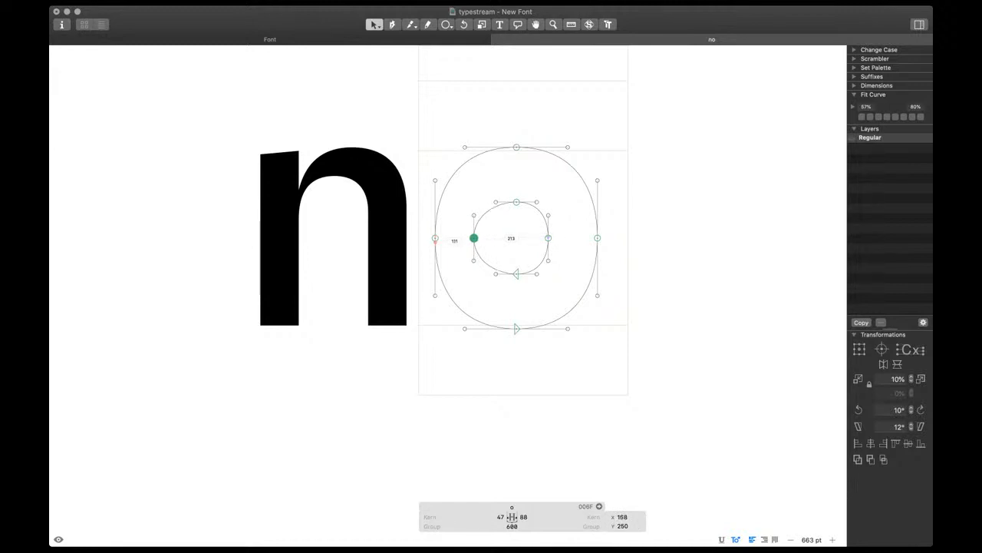
pyautogui.press('Left')
# Move the o counter's right node 31 units outward to X 402
pyautogui.moveTo(514, 230); pyautogui.dragTo(558, 246)
pyautogui.hotkey('shift', 'Right')
pyautogui.hotkey('shift', 'Right')
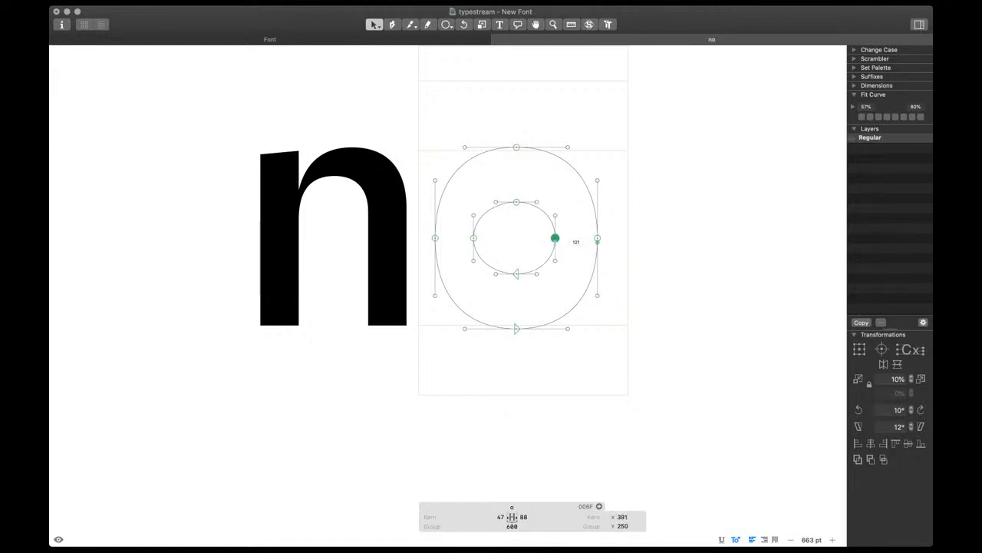
pyautogui.hotkey('shift', 'Right')
pyautogui.press('Right')
# Heighten the o's counter by raising its top node and lowering its bottom node by 50 units each
pyautogui.moveTo(506, 191); pyautogui.dragTo(526, 210)
pyautogui.hotkey('shift', 'Up')
pyautogui.hotkey('shift', 'Up')
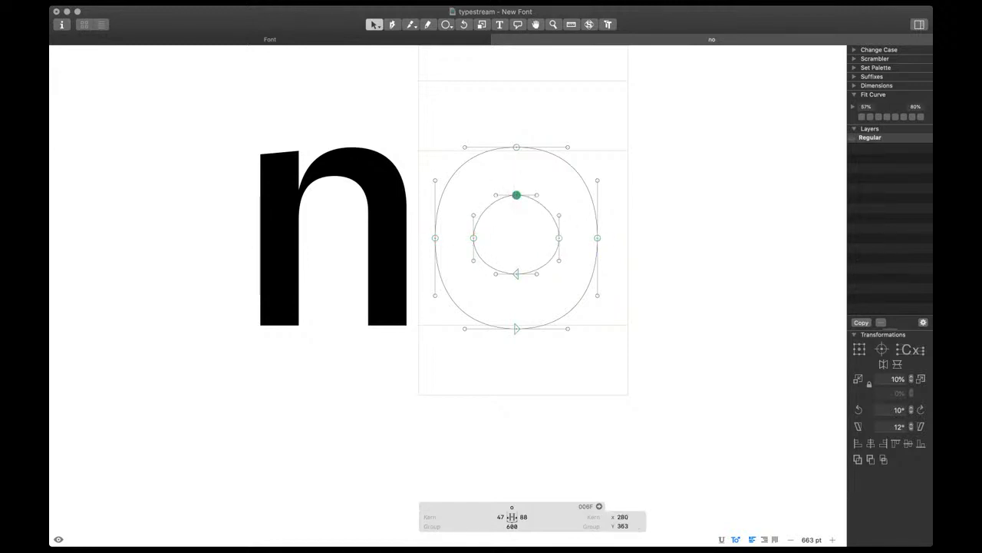
pyautogui.hotkey('shift', 'Up')
pyautogui.hotkey('shift', 'Up')
pyautogui.hotkey('shift', 'Up')
pyautogui.moveTo(507, 266); pyautogui.dragTo(526, 292)
pyautogui.hotkey('shift', 'Down')
pyautogui.hotkey('shift', 'Down')
pyautogui.hotkey('shift', 'Down')
pyautogui.hotkey('shift', 'Down')
pyautogui.hotkey('shift', 'Down')
# Apply Fit Curve to both contours of the o and preview the filled shape
pyautogui.press('super+a')
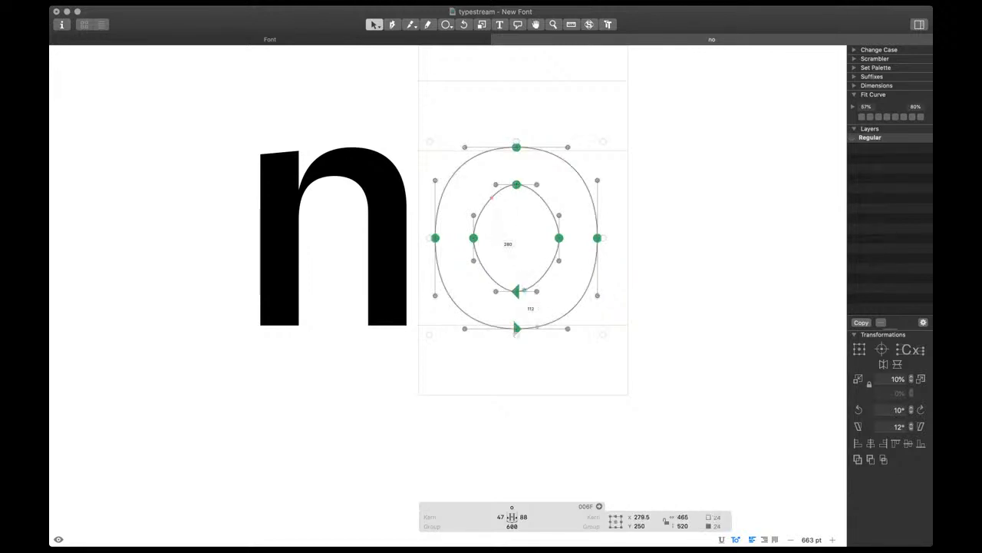
pyautogui.hotkey('ctrl', 'alt', '3')
pyautogui.press('space')
pyautogui.moveTo(548, 238); pyautogui.dragTo(537, 239)
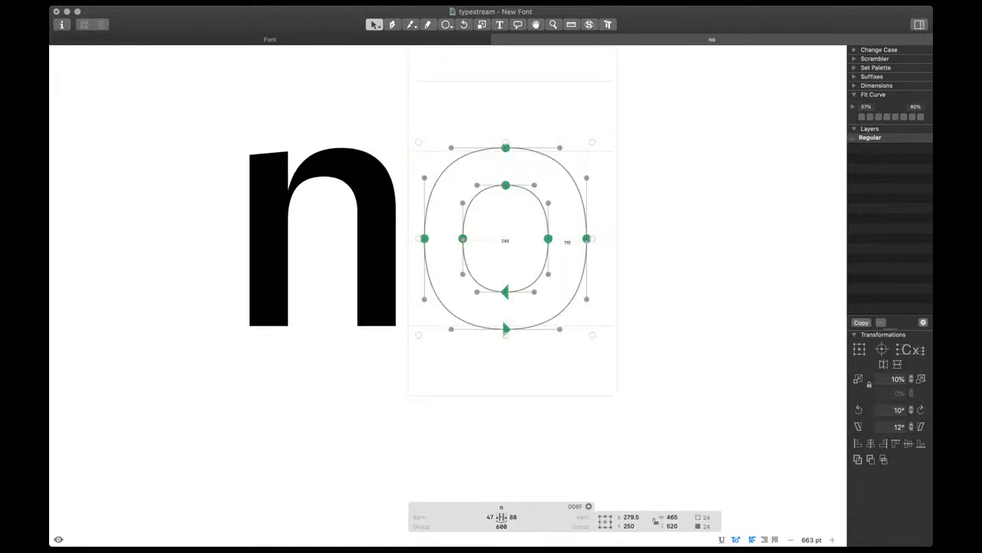
# Raise the counter's top node to Y 413, lower its bottom node to Y 87, and refit the o's curves
pyautogui.moveTo(527, 174); pyautogui.dragTo(476, 215)
pyautogui.press('space')
pyautogui.hotkey('shift', 'Up')
pyautogui.moveTo(488, 275); pyautogui.dragTo(539, 311)
pyautogui.hotkey('shift', 'Down')
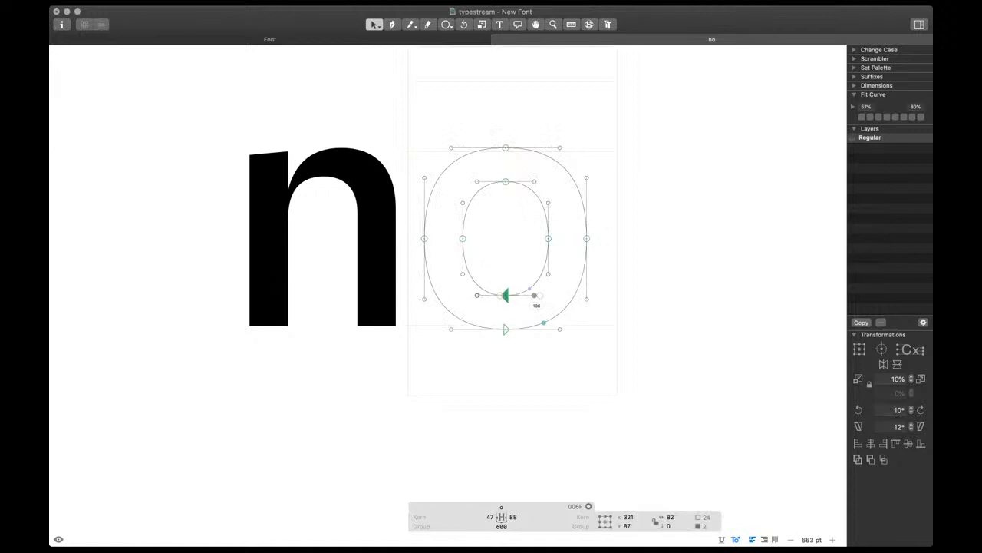
pyautogui.press('super+a')
pyautogui.press('Escape')
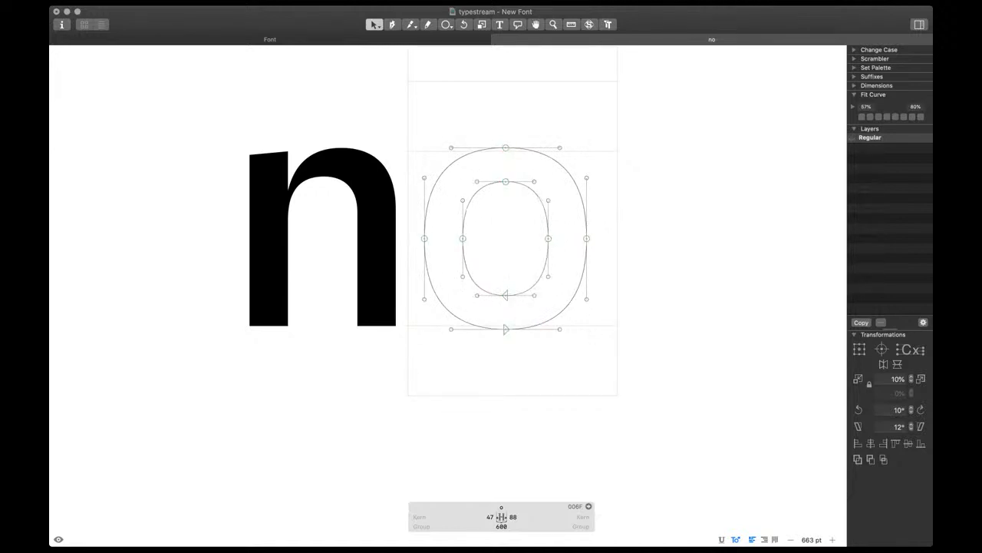
# Examine the filled o beside the n and compare the stroke thickness of both letters
pyautogui.click(506, 182)
pyautogui.press('space')
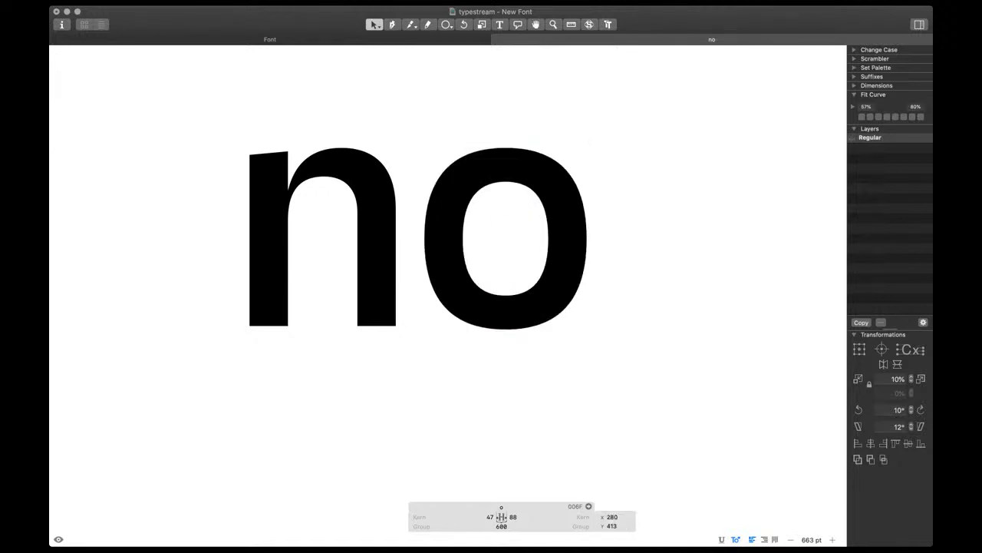
pyautogui.doubleClick(540, 199)
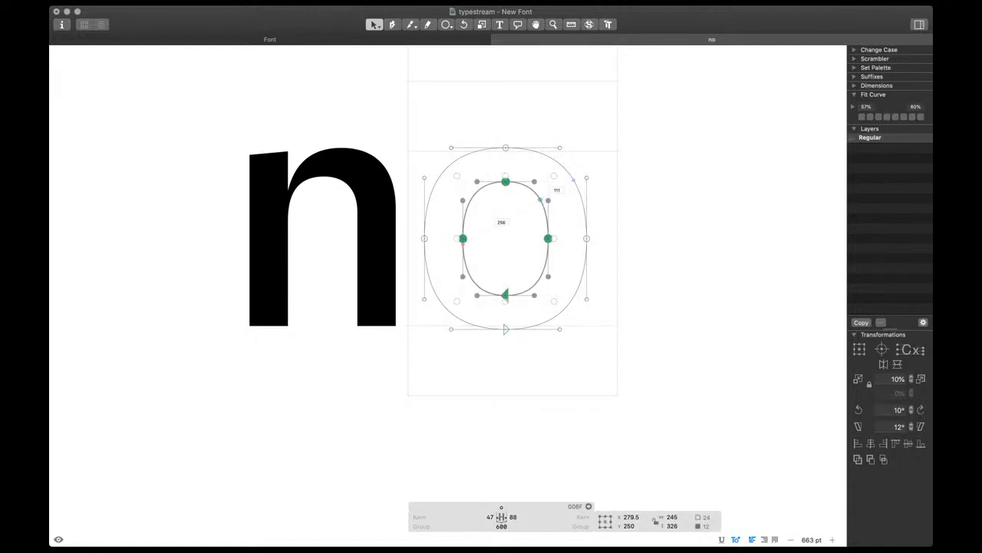
pyautogui.press('space')
pyautogui.scroll(-5, 537, 268)
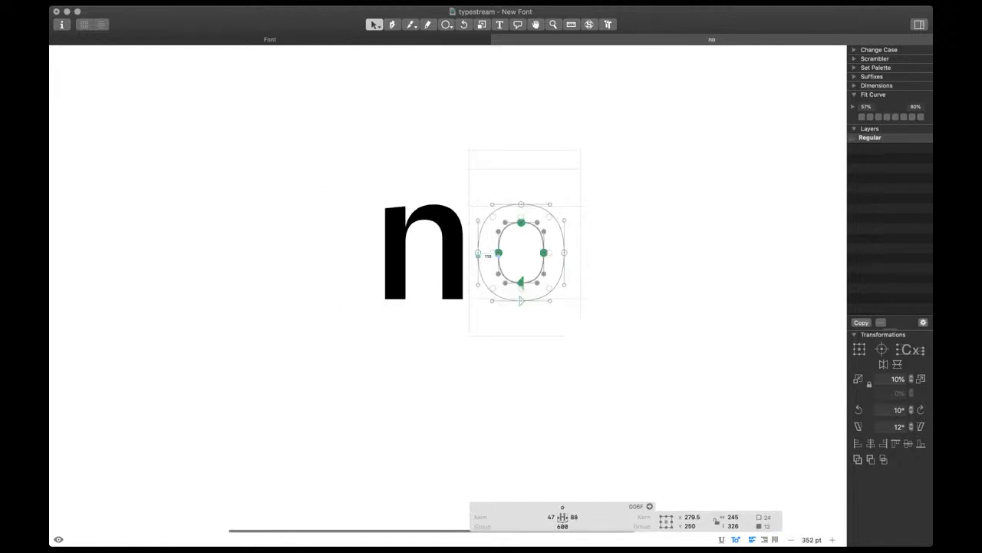
pyautogui.scroll(4, 477, 254)
pyautogui.doubleClick(428, 253)
pyautogui.doubleClick(510, 252)
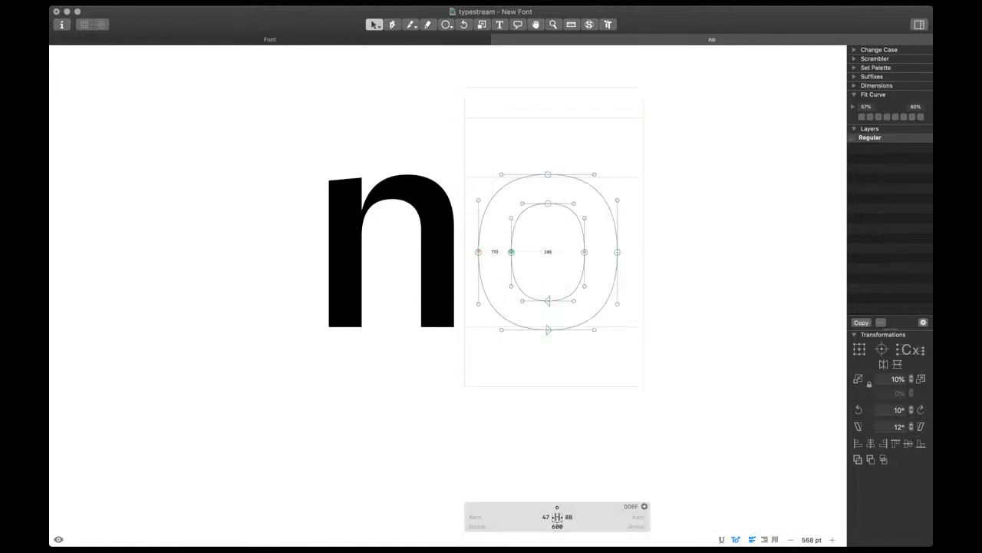
pyautogui.press('space')
# Extend the sample text to "nononon" to preview the two letters in sequence
pyautogui.scroll(-6, 561, 314)
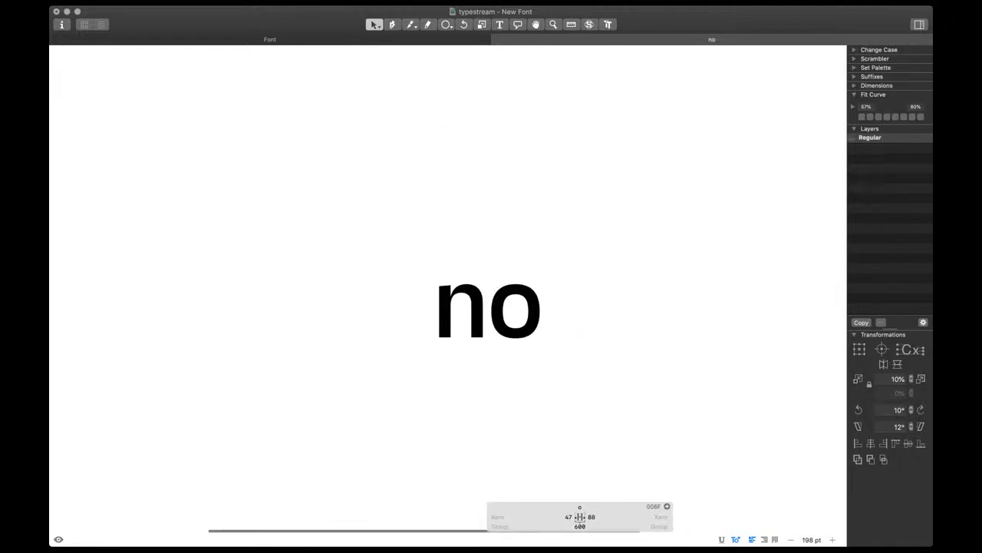
pyautogui.hscroll(1, 490, 311)
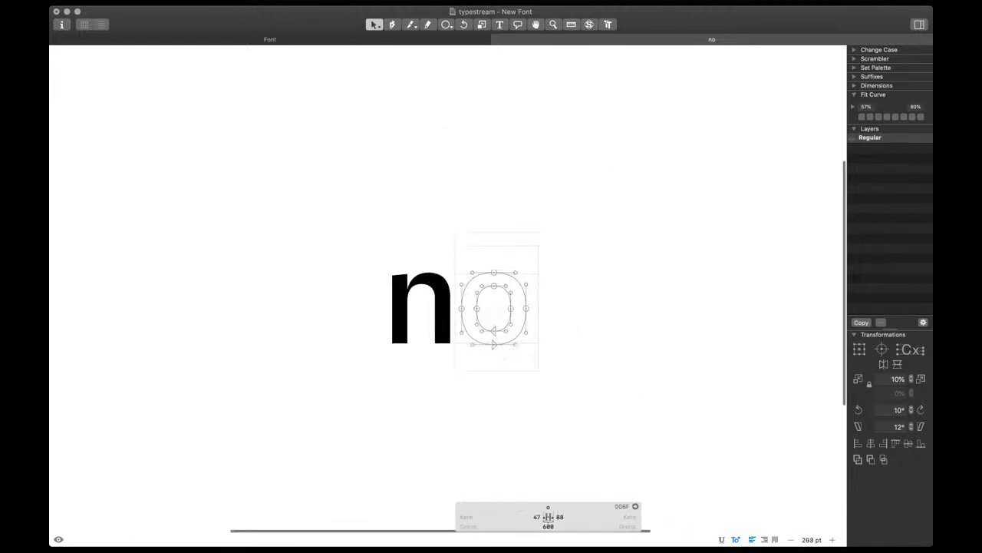
pyautogui.write('t')
pyautogui.write('nonon')
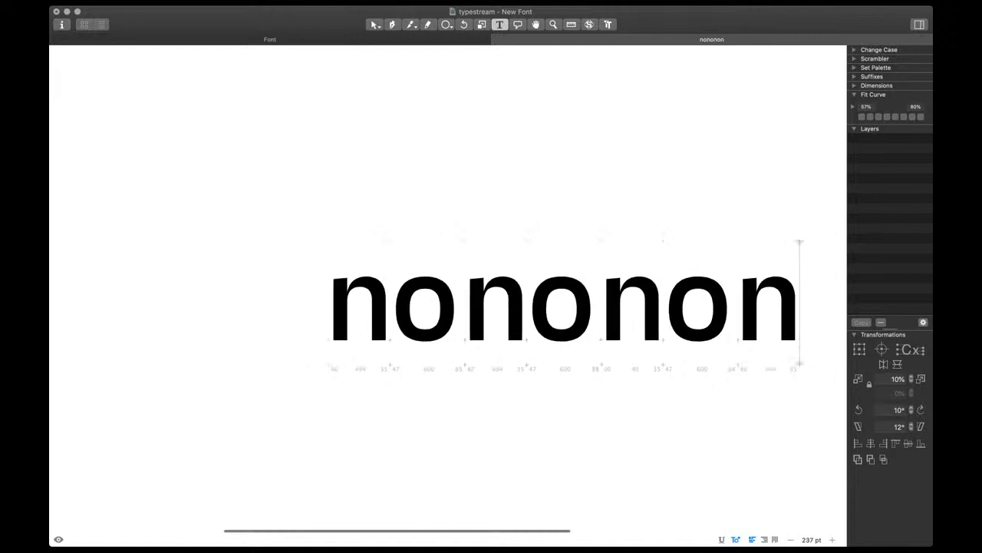
# Set the o's left and right sidebearings to 30 and make the right one follow the left with the formula =|
pyautogui.click(607, 517)
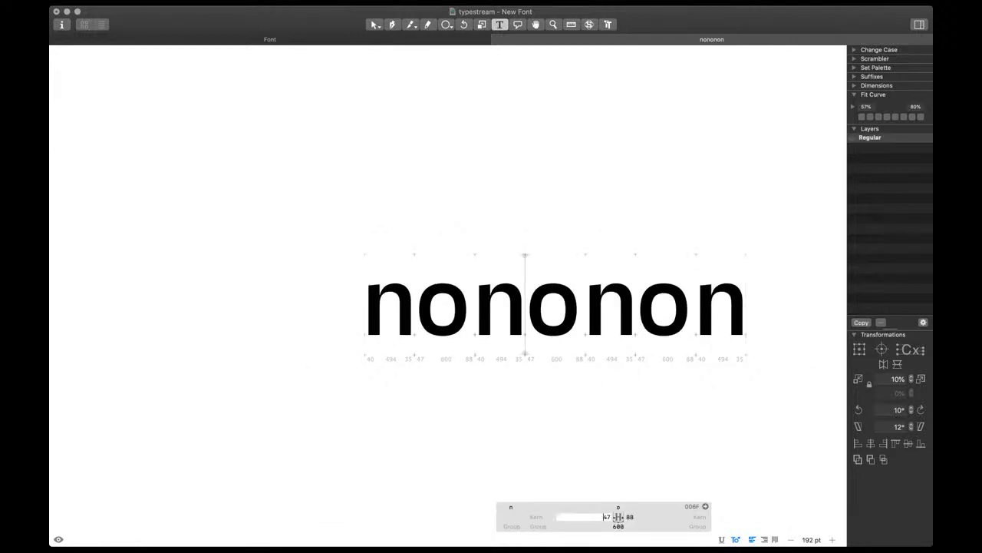
pyautogui.write('30')
pyautogui.press('Tab')
pyautogui.write('30')
pyautogui.press('Return')
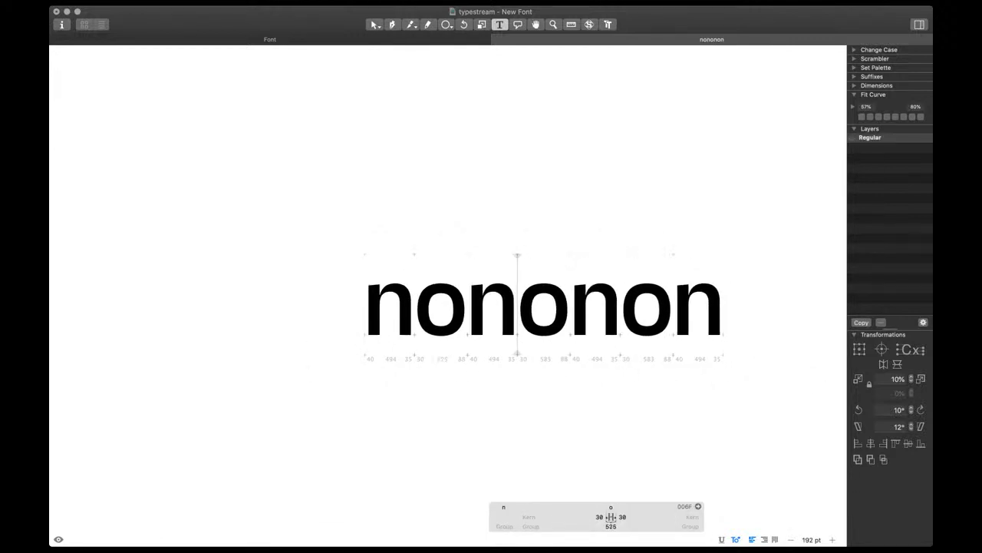
pyautogui.click(623, 517)
pyautogui.write('=|')
pyautogui.press('Return')
# Increase the o's sidebearings to 40 and the n's to 50 on the left and 45 on the right
pyautogui.click(724, 307)
pyautogui.click(527, 322)
pyautogui.press('Left')
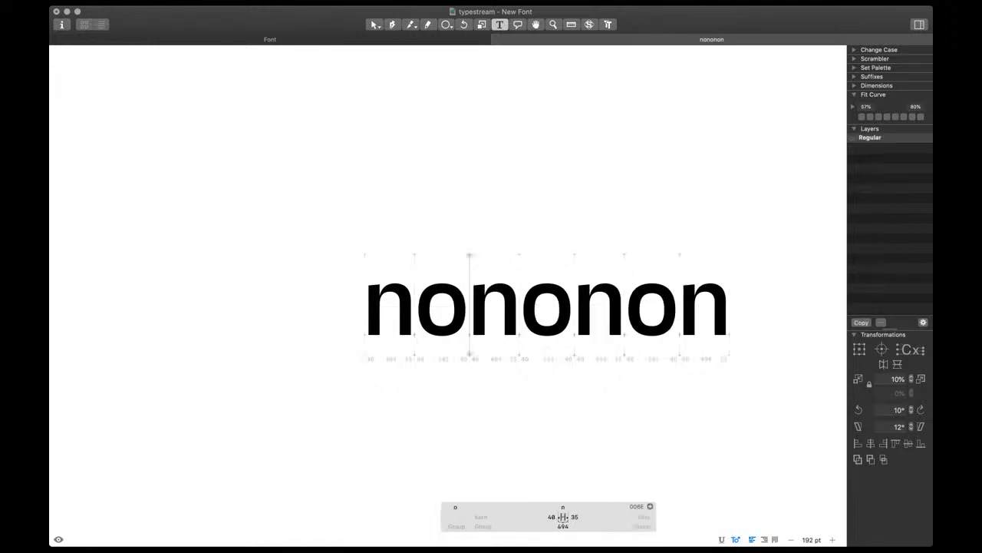
pyautogui.hotkey('ctrl', 'shift', 'Right')
pyautogui.press('super+shift+Right')
pyautogui.click(737, 307)
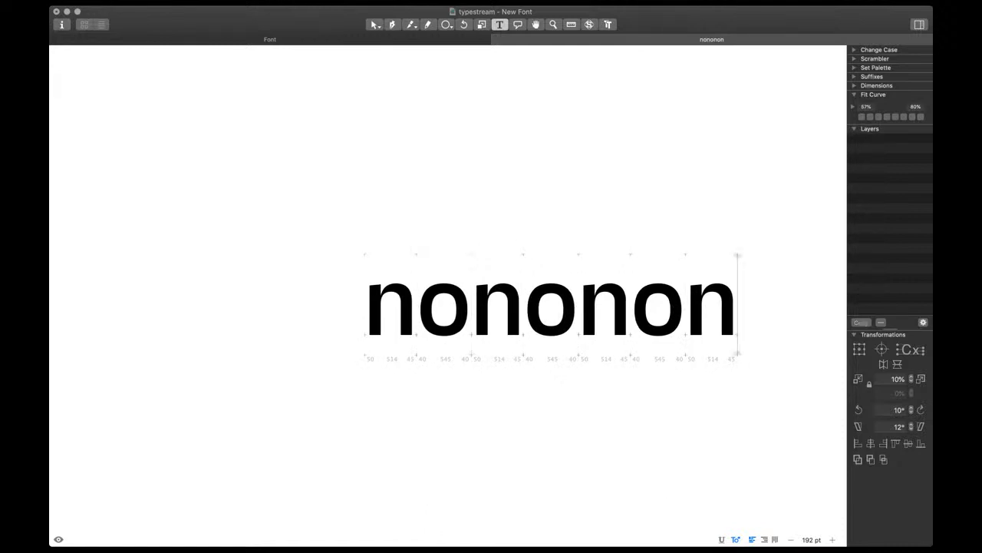
pyautogui.hscroll(2, 551, 307)
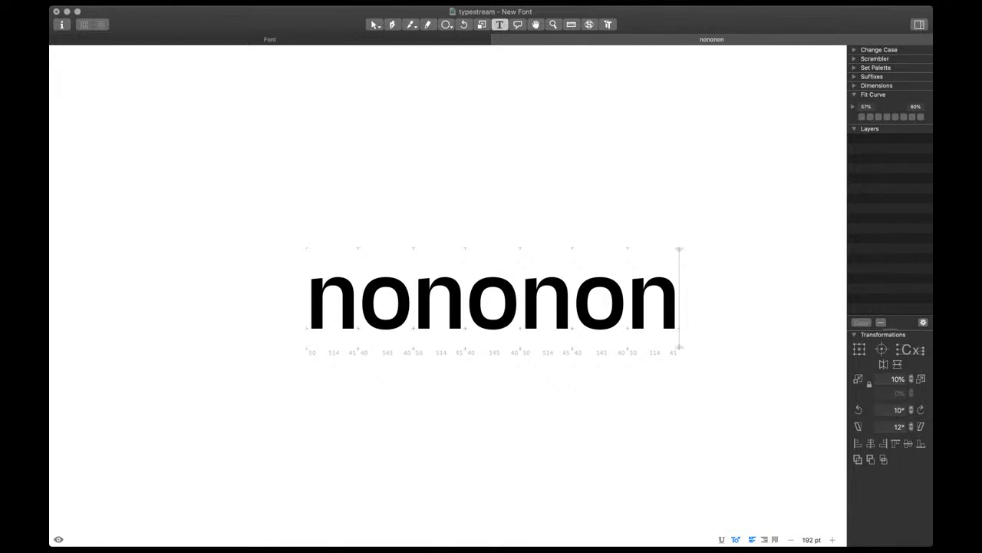
# Widen the o by moving its left and right side nodes outward 10 units each, and update its metrics to sidebearings of 40
pyautogui.scroll(-5, 514, 311)
pyautogui.scroll(5, 477, 314)
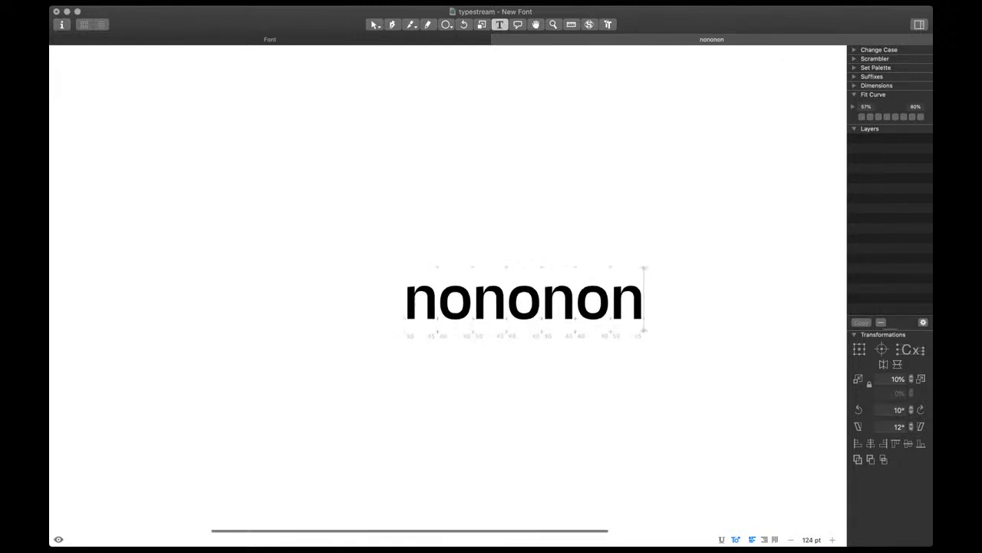
pyautogui.doubleClick(445, 299)
pyautogui.scroll(4, 441, 299)
pyautogui.moveTo(436, 307); pyautogui.dragTo(399, 284)
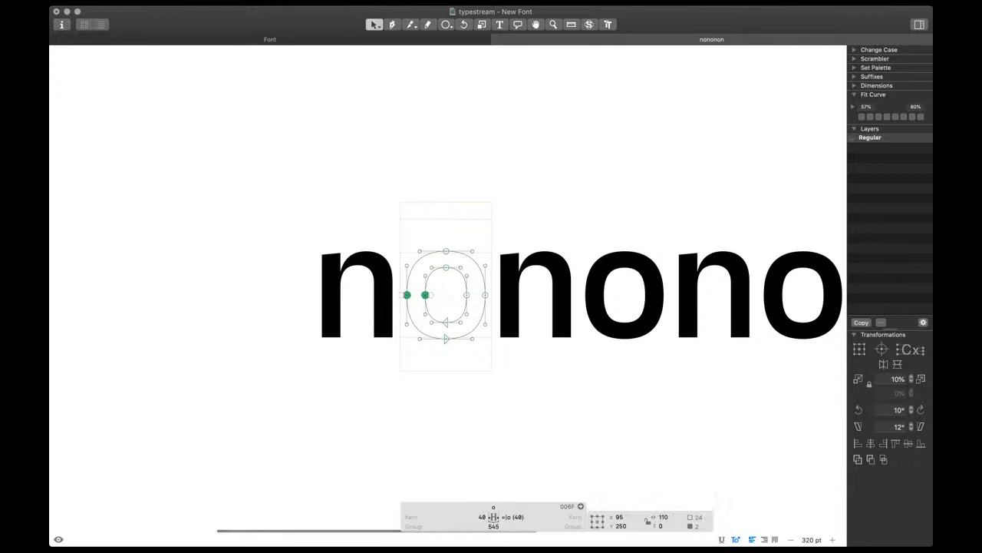
pyautogui.hotkey('shift', 'Left')
pyautogui.moveTo(459, 283); pyautogui.dragTo(495, 307)
pyautogui.hotkey('shift', 'Right')
pyautogui.scroll(-5, 421, 304)
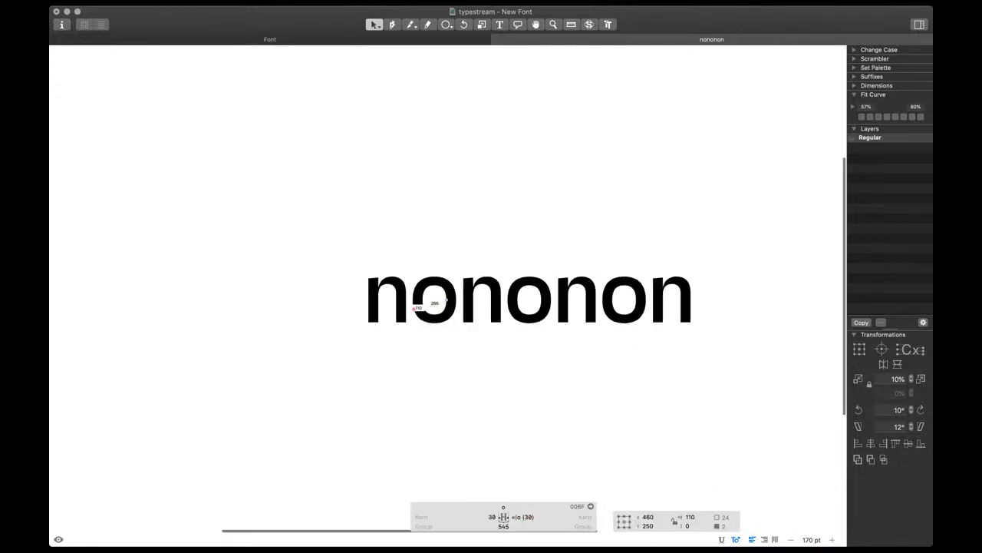
pyautogui.press('t')
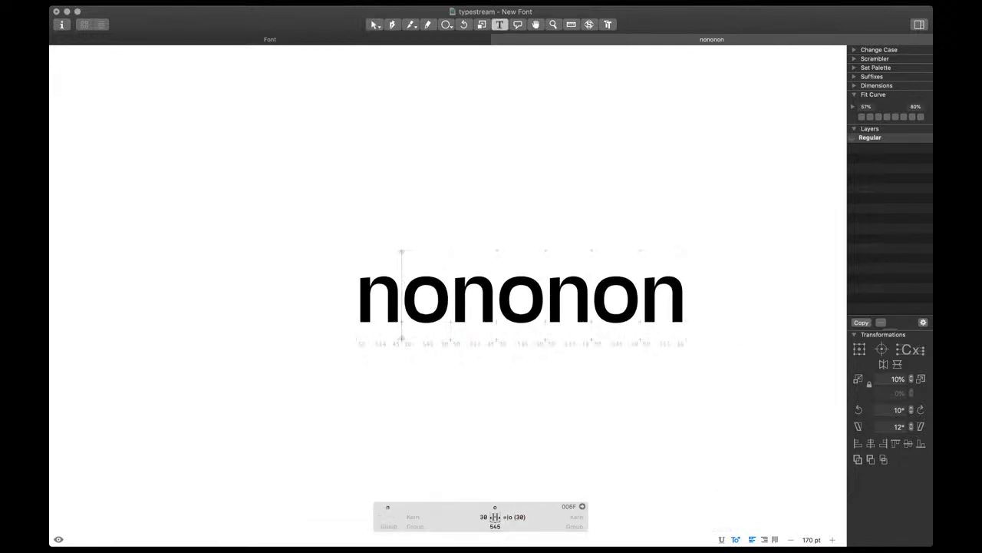
pyautogui.press('ctrl+alt+super+m')
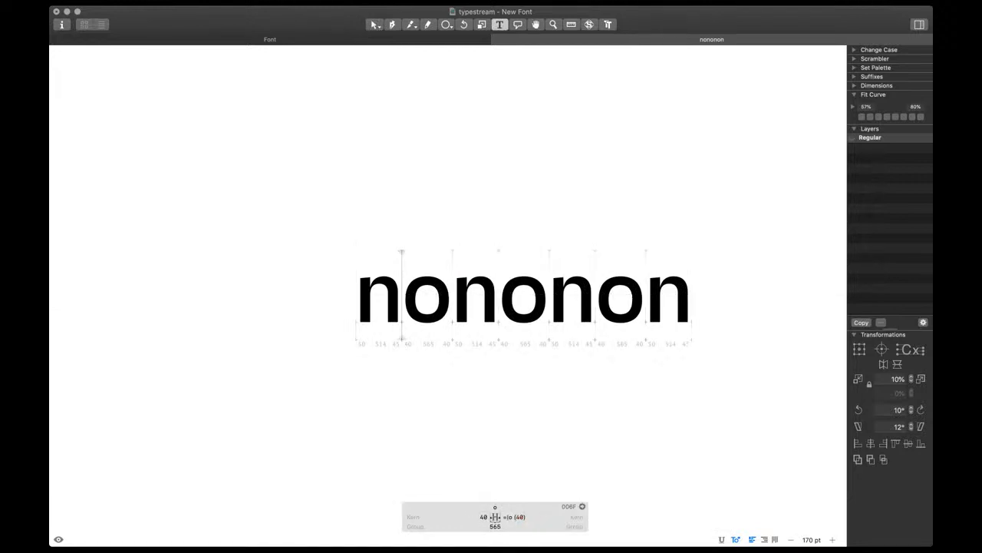
# Move the o's left and right side nodes inward 10 units each, bringing both sidebearings to 50
pyautogui.scroll(5, 404, 299)
pyautogui.press('Escape')
pyautogui.scroll(4, 404, 298)
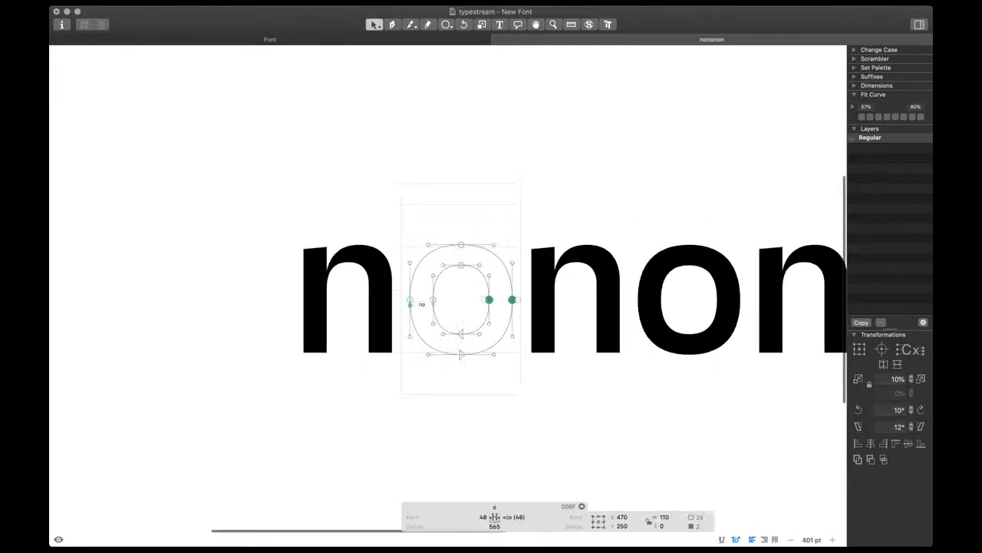
pyautogui.hotkey('shift', 'Left')
pyautogui.moveTo(399, 283); pyautogui.dragTo(451, 311)
pyautogui.hotkey('shift', 'Right')
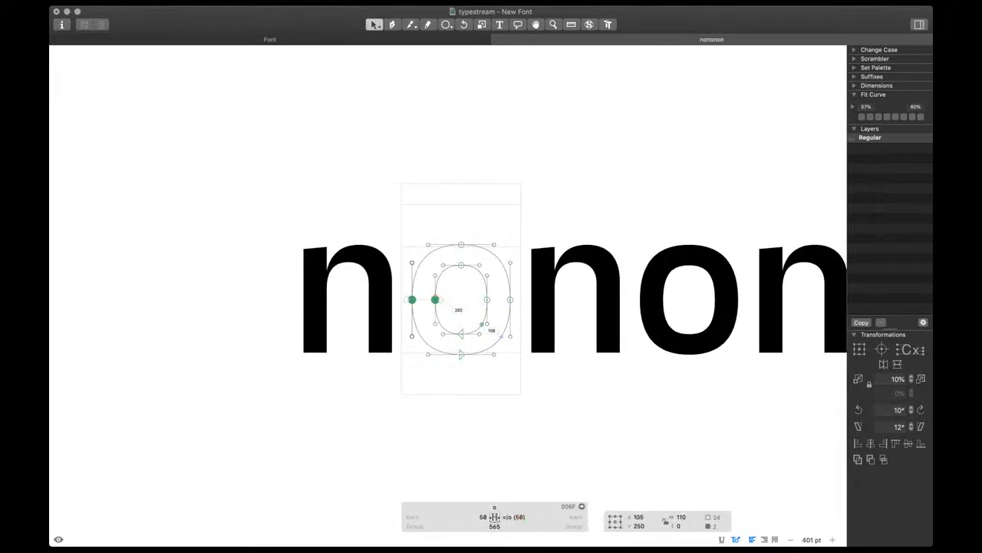
# Refit the o's curves with Fit Curve and preview the filled shape in the sample text
pyautogui.doubleClick(421, 262)
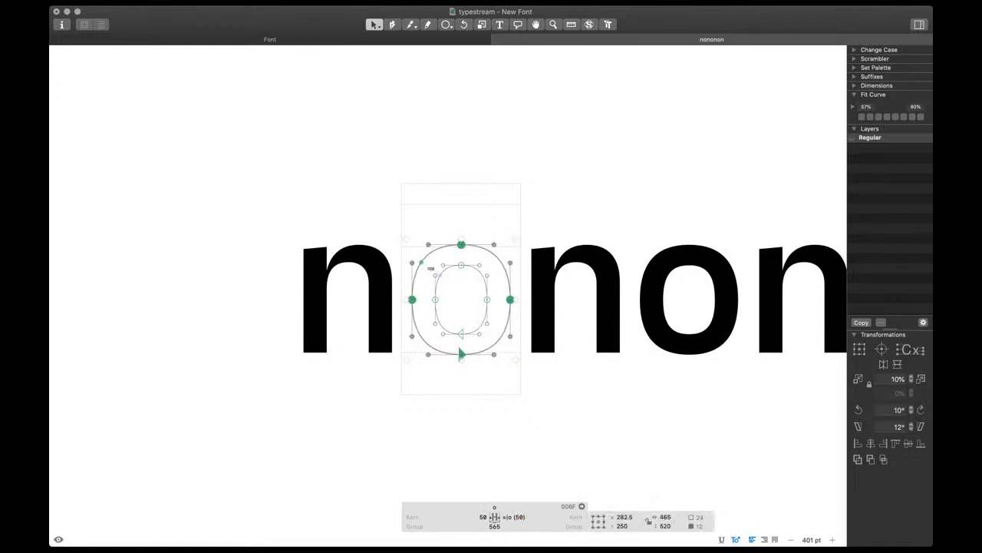
pyautogui.hotkey('ctrl', 'alt', '3')
pyautogui.hotkey('ctrl', 'alt', '4')
pyautogui.doubleClick(439, 276)
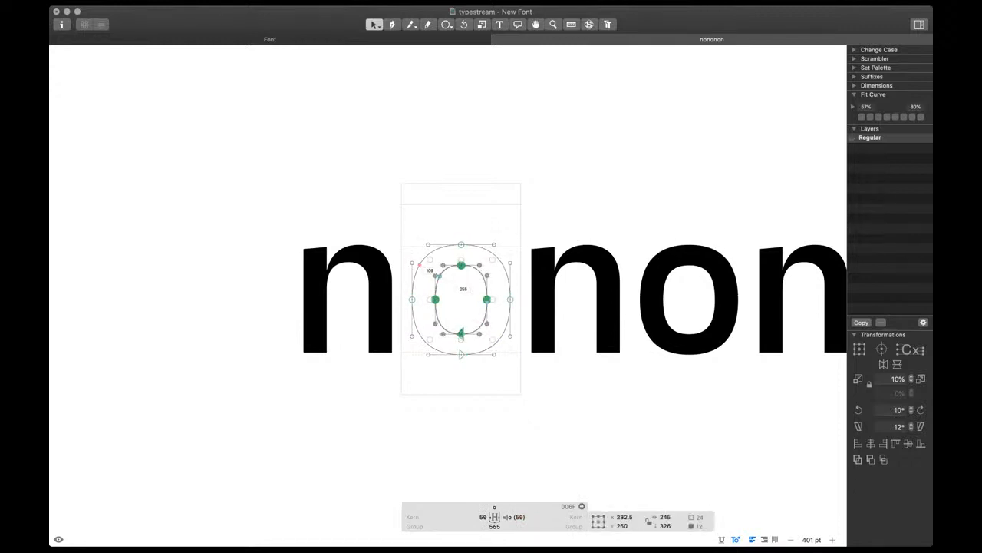
pyautogui.press('space')
pyautogui.scroll(-2, 460, 321)
pyautogui.press('t')
pyautogui.scroll(-5, 463, 348)
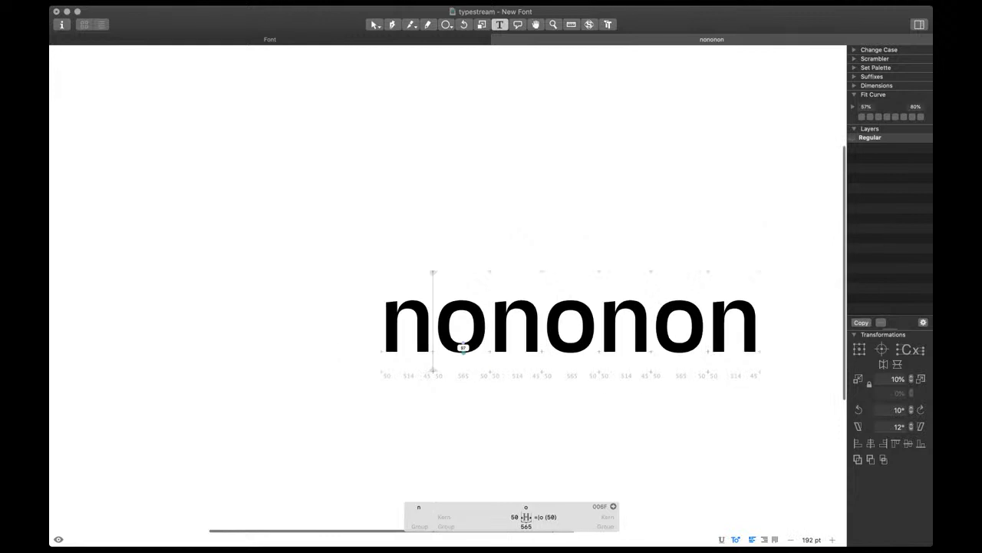
pyautogui.hscroll(2, 463, 348)
# Add an l to the end of the sample text and copy the n's stem into its empty glyph
pyautogui.click(694, 319)
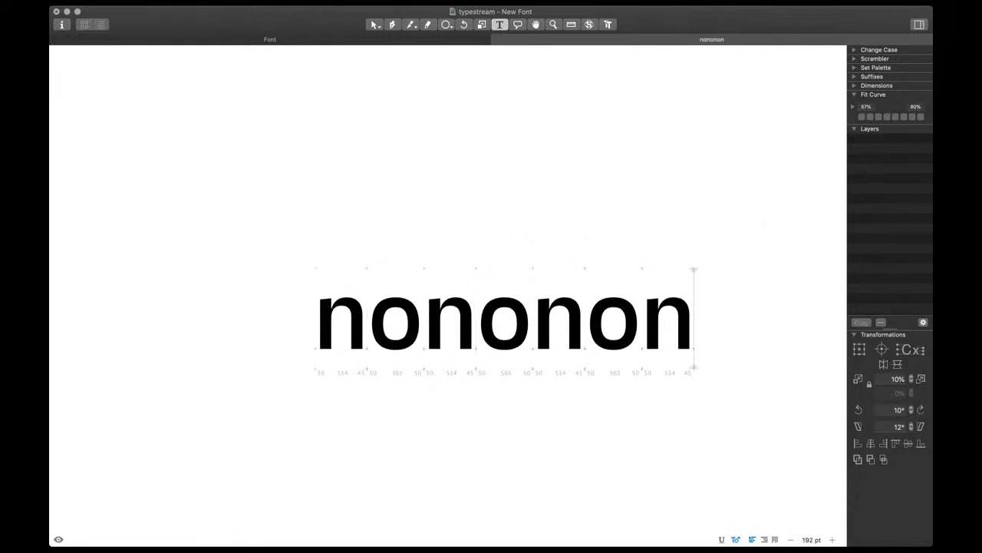
pyautogui.hscroll(1, 491, 322)
pyautogui.write('l')
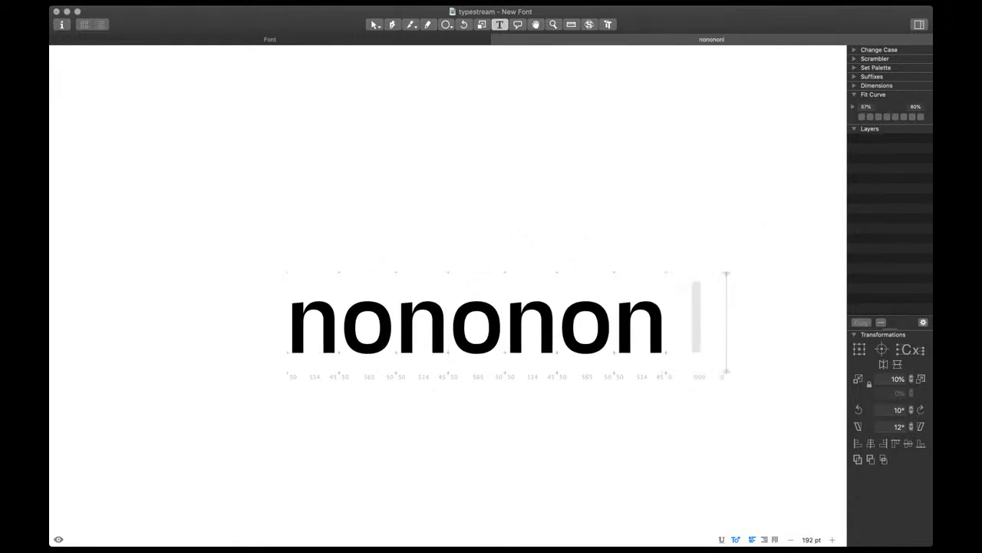
pyautogui.scroll(5, 709, 343)
pyautogui.doubleClick(575, 322)
pyautogui.doubleClick(576, 323)
pyautogui.doubleClick(689, 316)
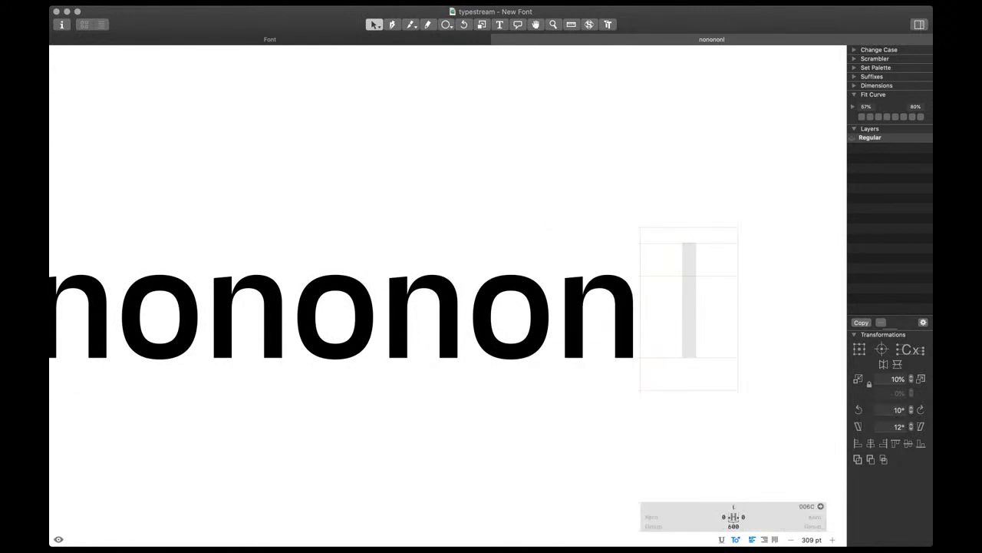
pyautogui.press('super+v')
# Raise the two top nodes of the l's stem to the ascender line and set the right sidebearing to 50
pyautogui.scroll(5, 708, 246)
pyautogui.moveTo(653, 280); pyautogui.dragTo(560, 338)
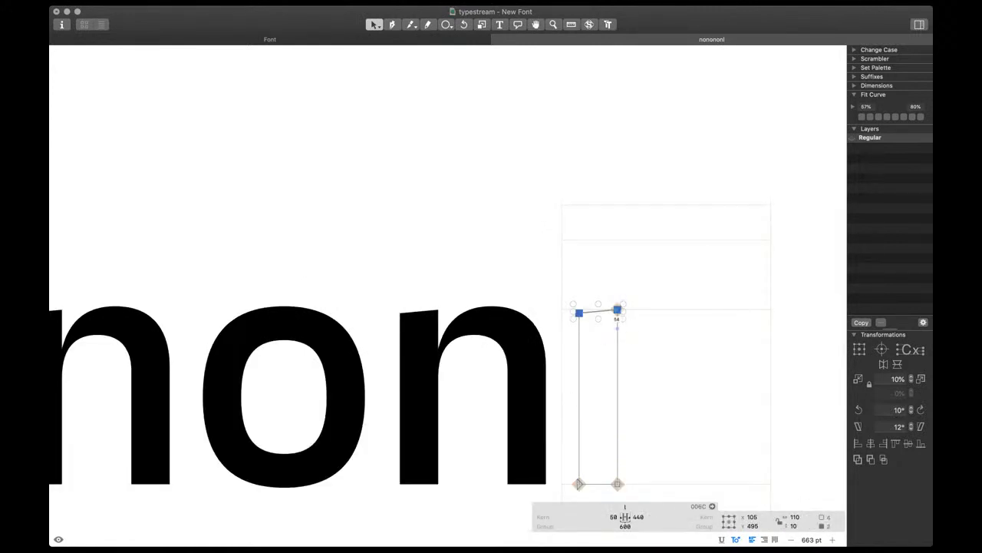
pyautogui.moveTo(617, 310); pyautogui.dragTo(617, 240)
pyautogui.scroll(-5, 616, 326)
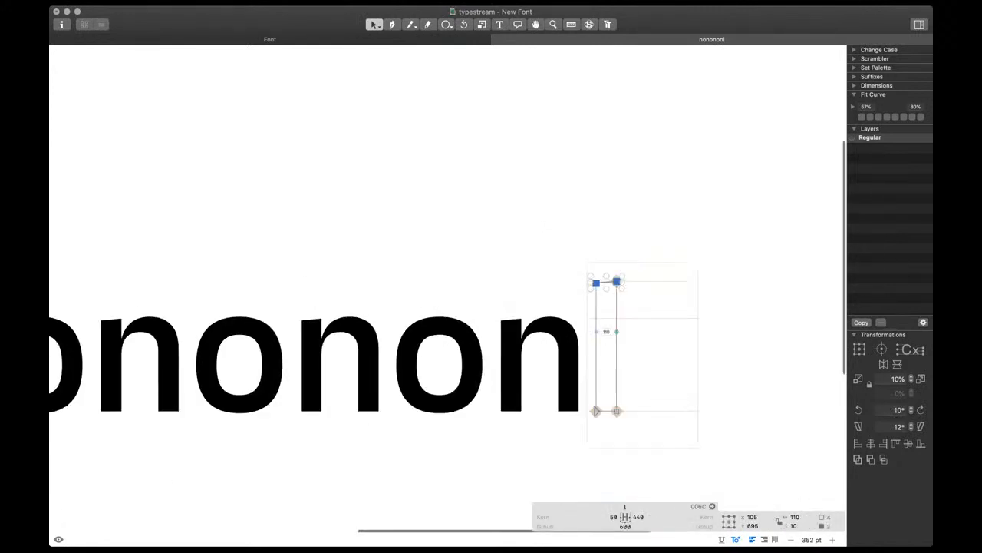
pyautogui.click(639, 517)
pyautogui.write('50')
pyautogui.press('Return')
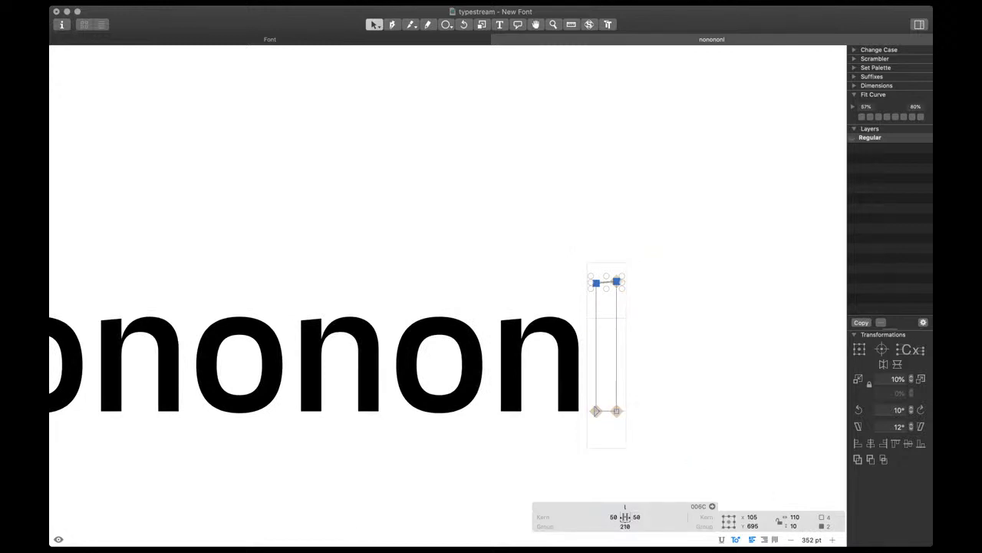
pyautogui.scroll(-3, 449, 384)
# Add a u after the l in the sample text and open its empty glyph for editing
pyautogui.press('t')
pyautogui.hscroll(1, 449, 384)
pyautogui.press('Right')
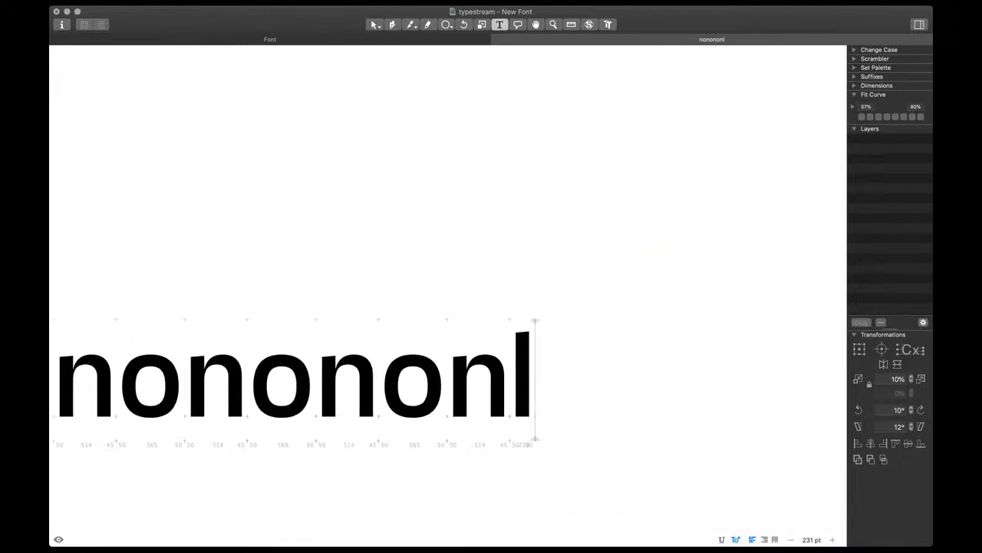
pyautogui.write('u')
pyautogui.scroll(4, 521, 402)
pyautogui.press('Left')
pyautogui.press('Escape')
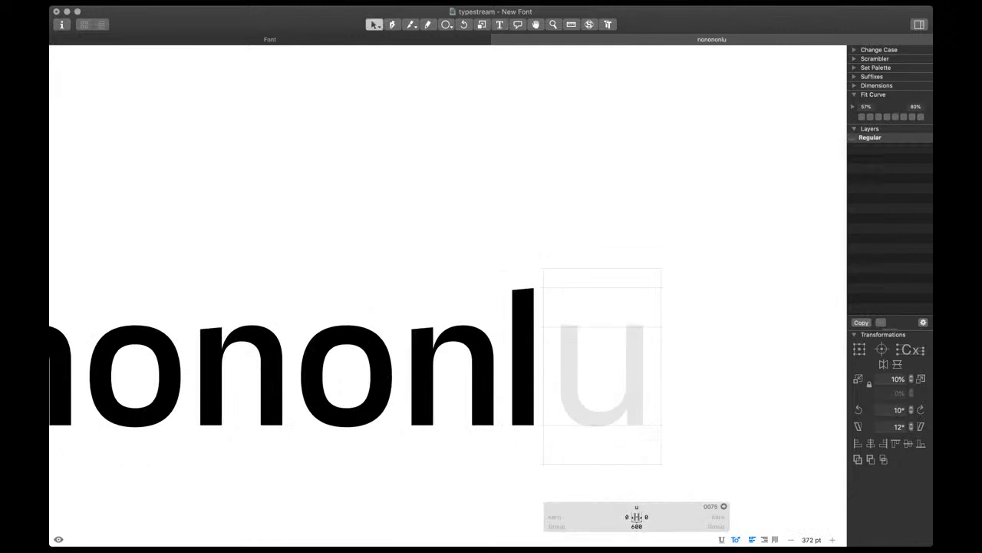
# Copy the n's outline into the u, turn it 180 degrees and shift it down 10 units
pyautogui.press('Home')
pyautogui.press('Home')
pyautogui.press('super+c')
pyautogui.press('End')
pyautogui.press('End')
pyautogui.press('super+v')
pyautogui.press('super+shift+r')
pyautogui.scroll(5, 586, 341)
pyautogui.hotkey('shift', 'Down')
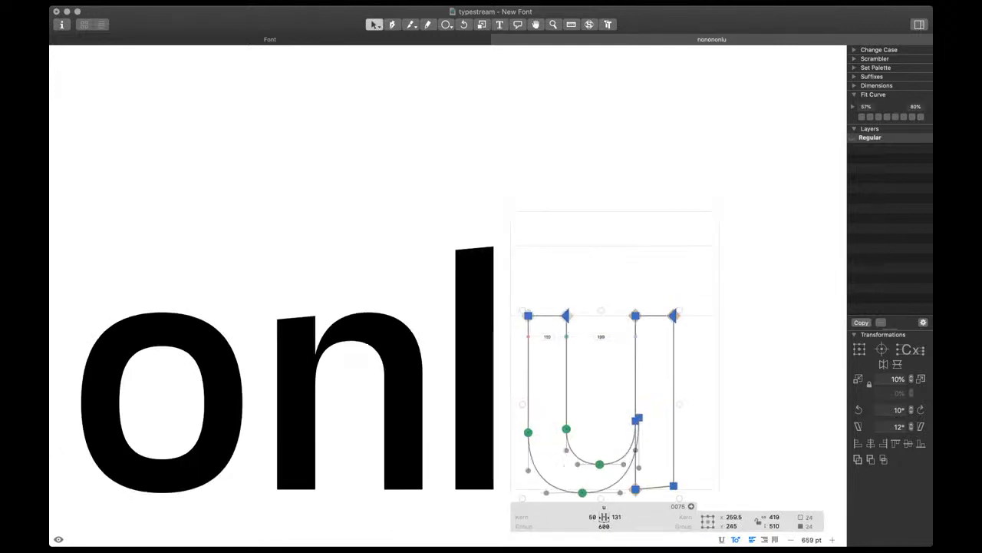
# Align the two bottom nodes of the u's right stem on the baseline at Y 0
pyautogui.scroll(-3, 601, 404)
pyautogui.hscroll(2, 600, 404)
pyautogui.click(642, 443)
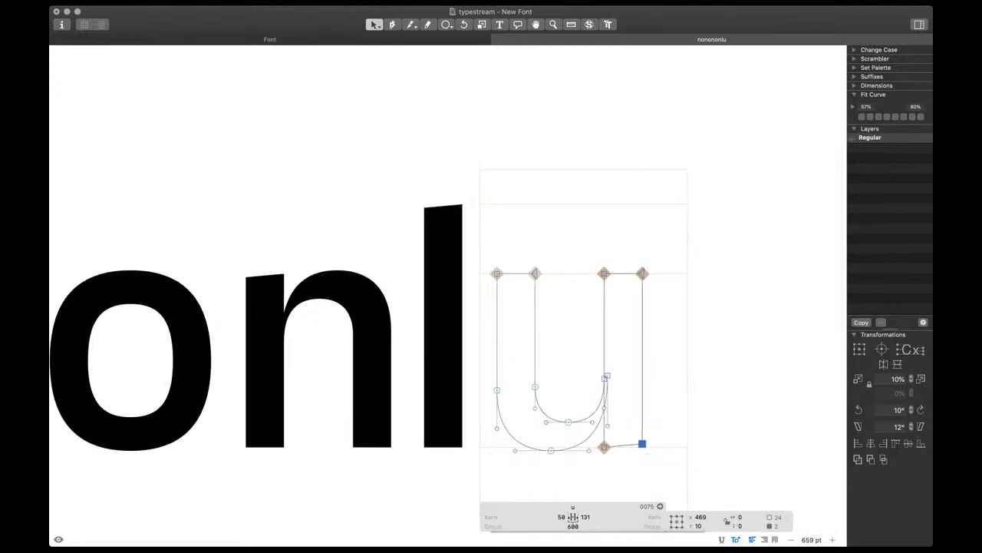
pyautogui.keyDown('shift'); pyautogui.click(604, 447); pyautogui.keyUp('shift')
pyautogui.press('super+shift+a')
pyautogui.press('space')
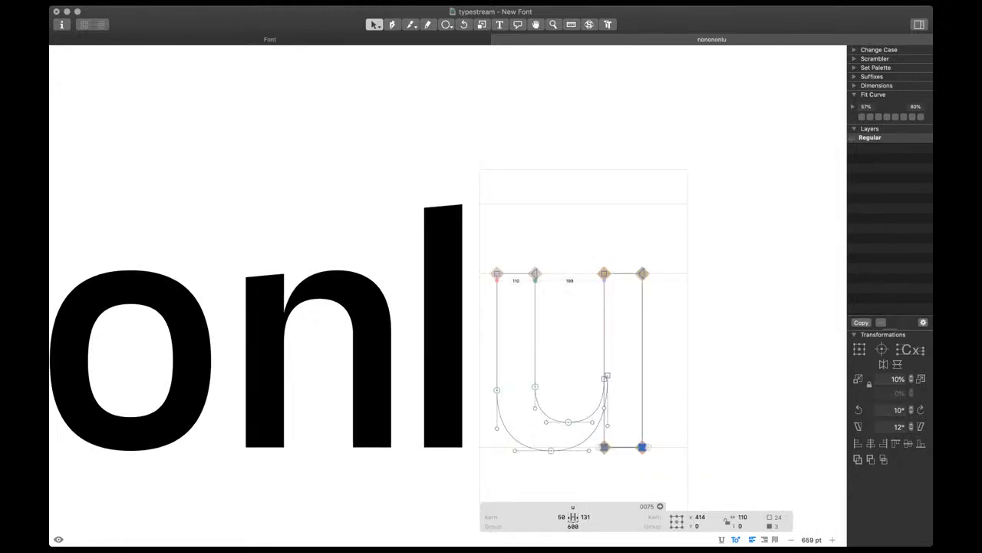
# Narrow the u by moving all nodes of its right stem 6 units to the left
pyautogui.moveTo(575, 247); pyautogui.dragTo(664, 470)
pyautogui.scroll(-1, 665, 470)
pyautogui.press('space')
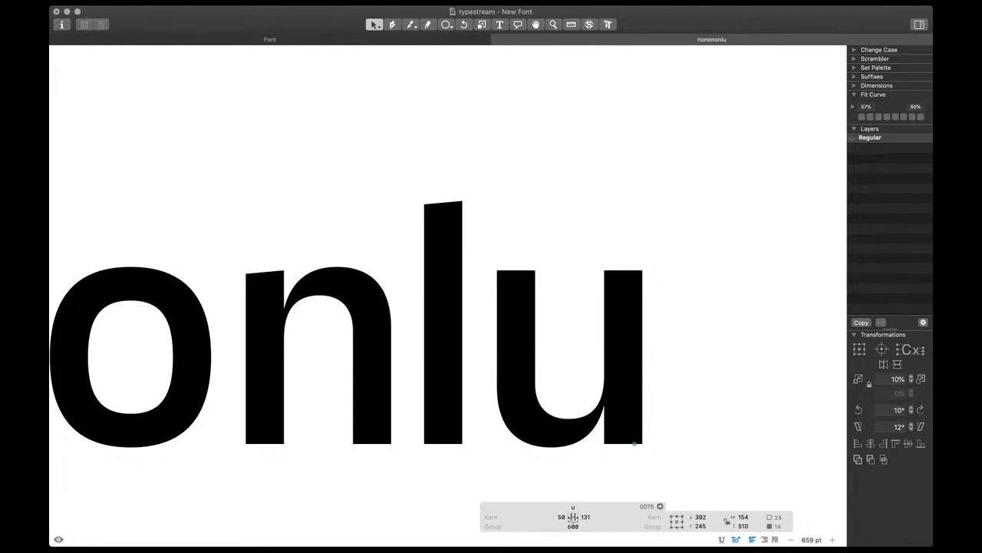
pyautogui.press('Left')
pyautogui.press('Left')
pyautogui.press('Left')
pyautogui.press('Left')
pyautogui.press('Left')
pyautogui.press('Left')
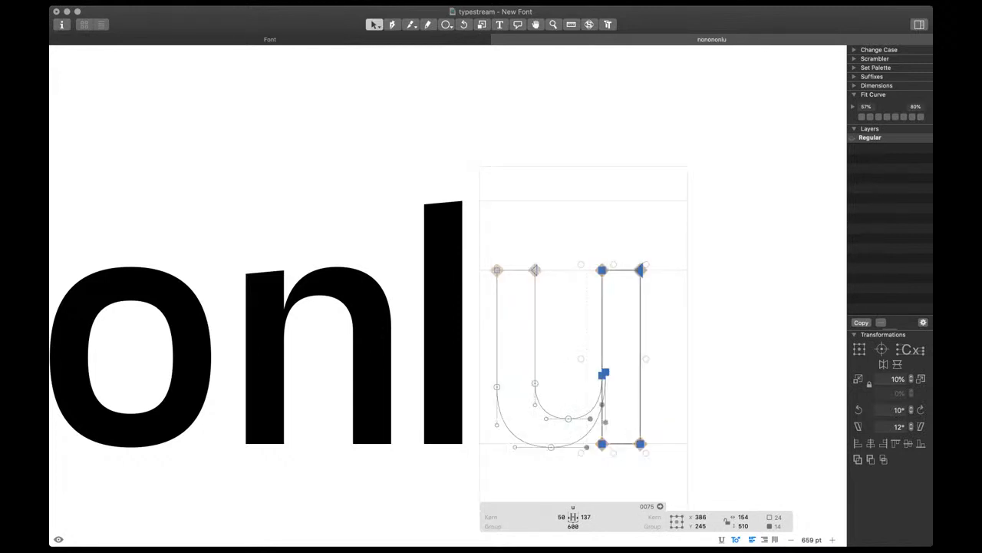
# Set the u's right sidebearing to match the l's and correct the glyph's path directions
pyautogui.click(586, 518)
pyautogui.write('l')
pyautogui.press('Return')
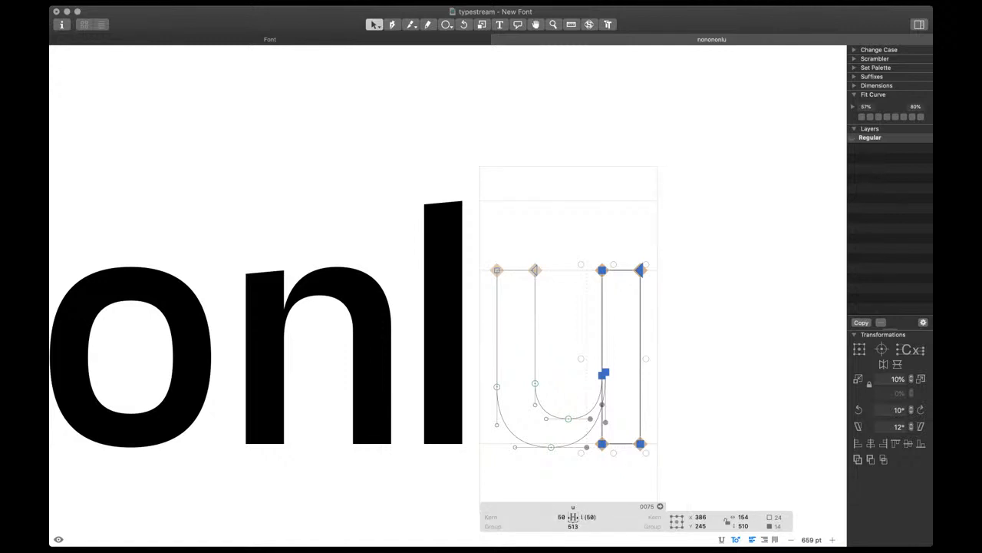
pyautogui.press('super+shift+r')
pyautogui.press('t')
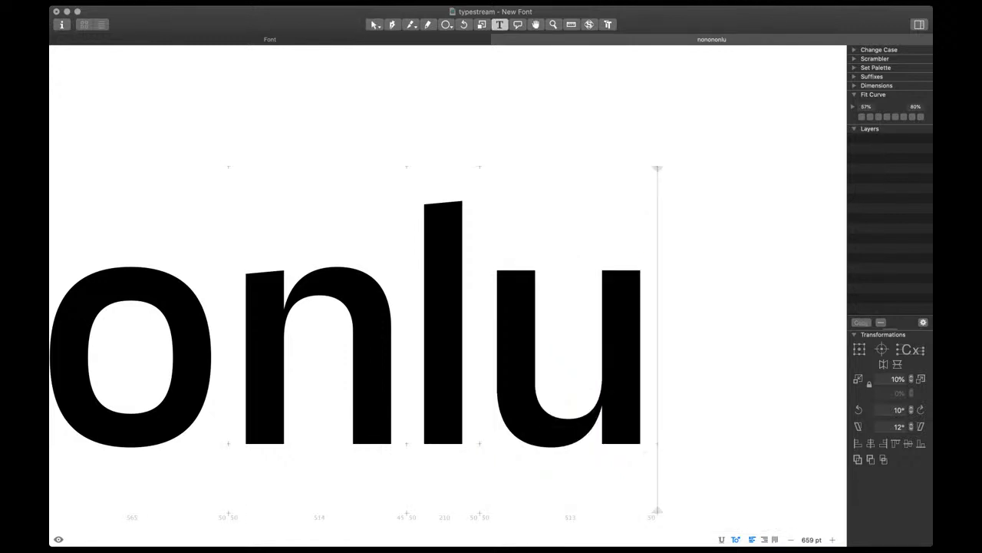
# Set the u's left sidebearing to the formula =l-5
pyautogui.press('Escape')
pyautogui.click(537, 517)
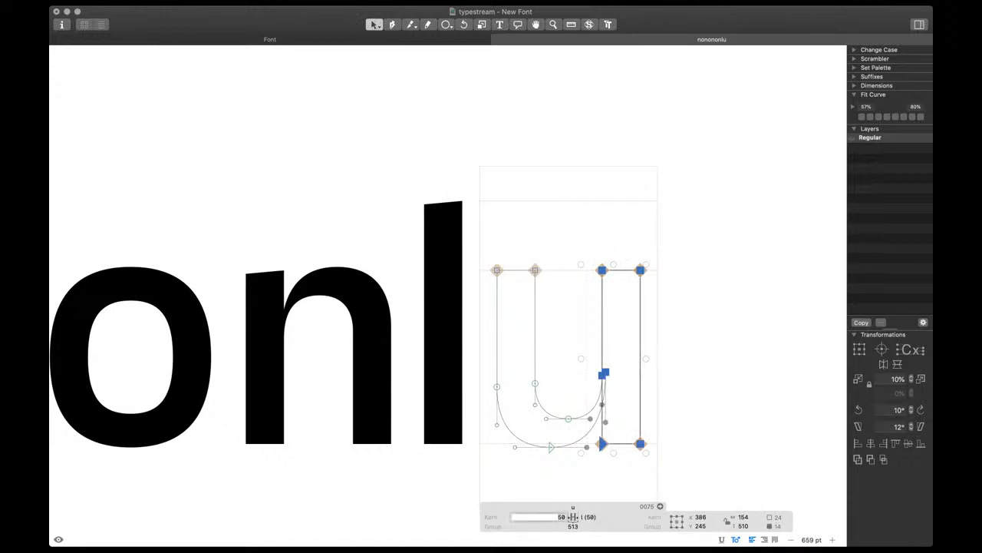
pyautogui.press('BackSpace')
pyautogui.press('BackSpace')
pyautogui.write('=l-5')
pyautogui.press('Return')
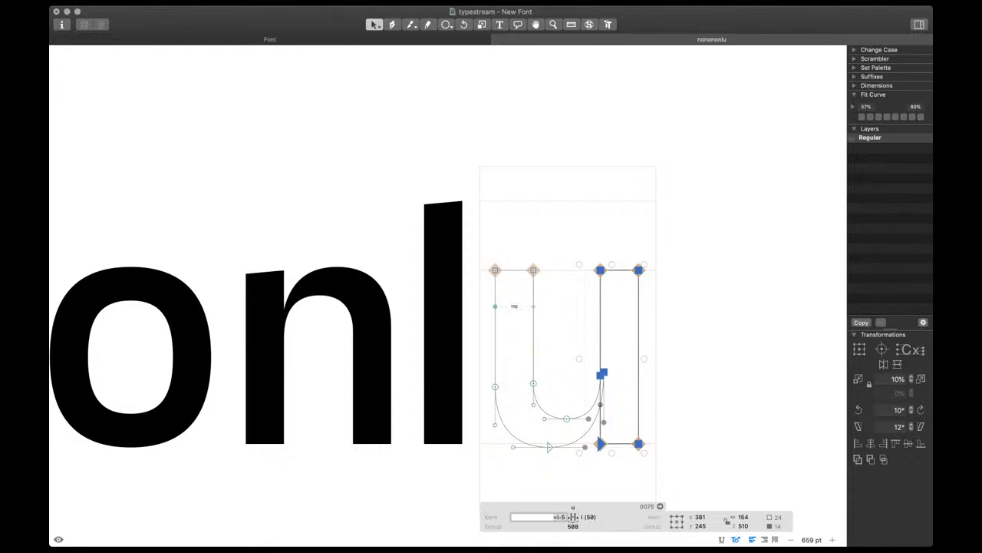
# Try matching the u's left sidebearing to the l's full value
pyautogui.write('l')
pyautogui.press('Return')
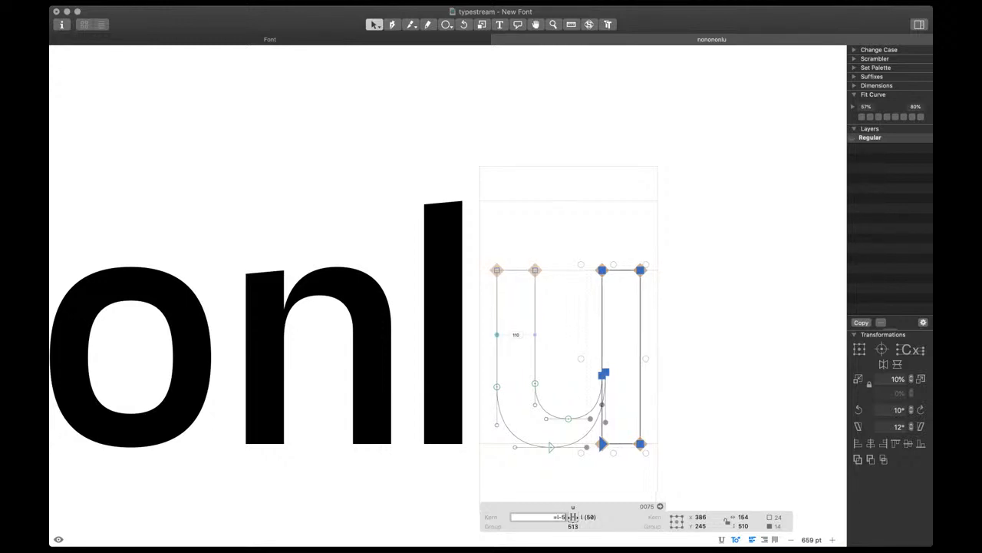
pyautogui.click(506, 337)
pyautogui.press('Escape')
# Add an h to the sample line, paste the n's outline into it, and raise its stem top to the ascender line
pyautogui.scroll(-5, 597, 378)
pyautogui.click(618, 375)
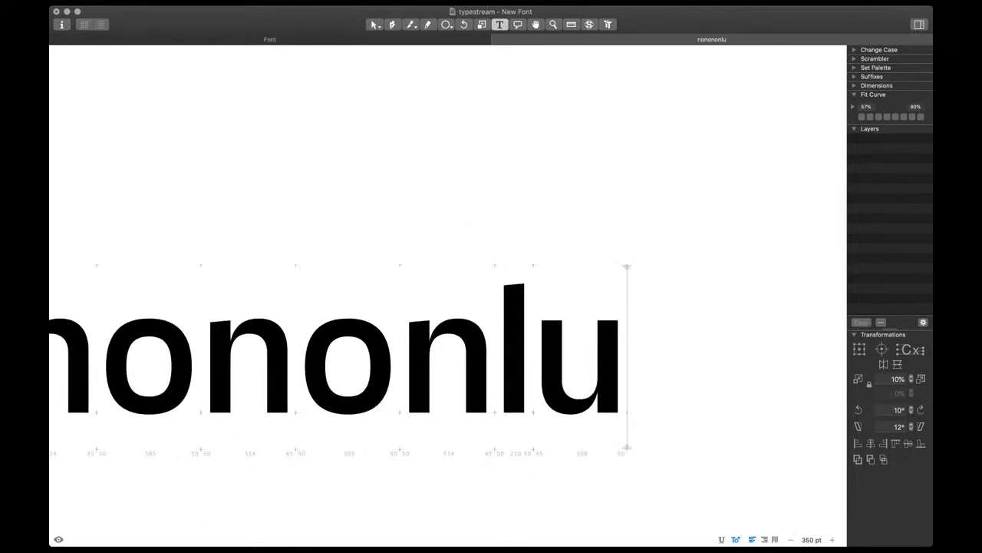
pyautogui.write('h')
pyautogui.doubleClick(468, 374)
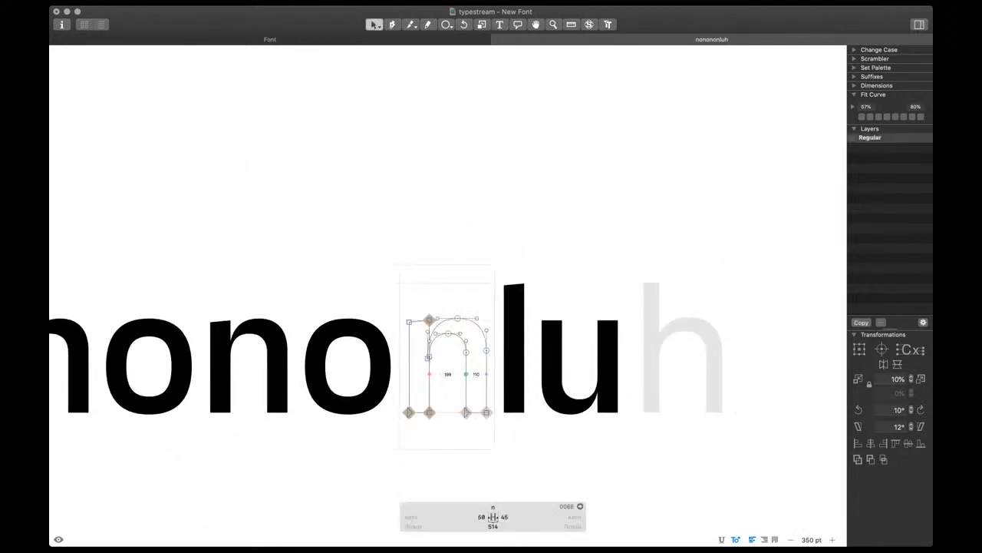
pyautogui.doubleClick(680, 368)
pyautogui.press('super+v')
pyautogui.scroll(5, 673, 315)
pyautogui.moveTo(577, 300); pyautogui.dragTo(638, 245)
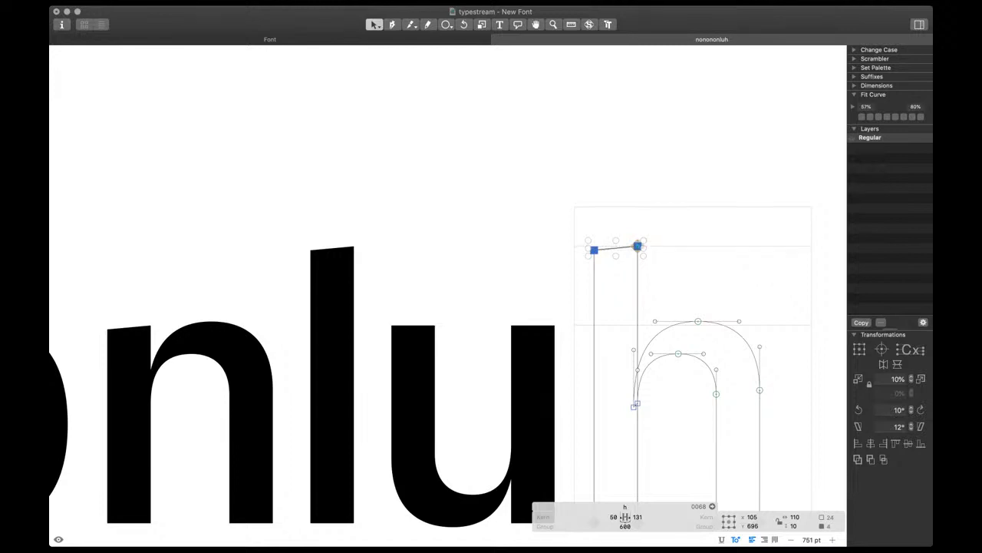
# Set the h's left sidebearing to match the l and its right sidebearing to match the n
pyautogui.scroll(-5, 544, 387)
pyautogui.click(612, 517)
pyautogui.write('l')
pyautogui.press('Tab')
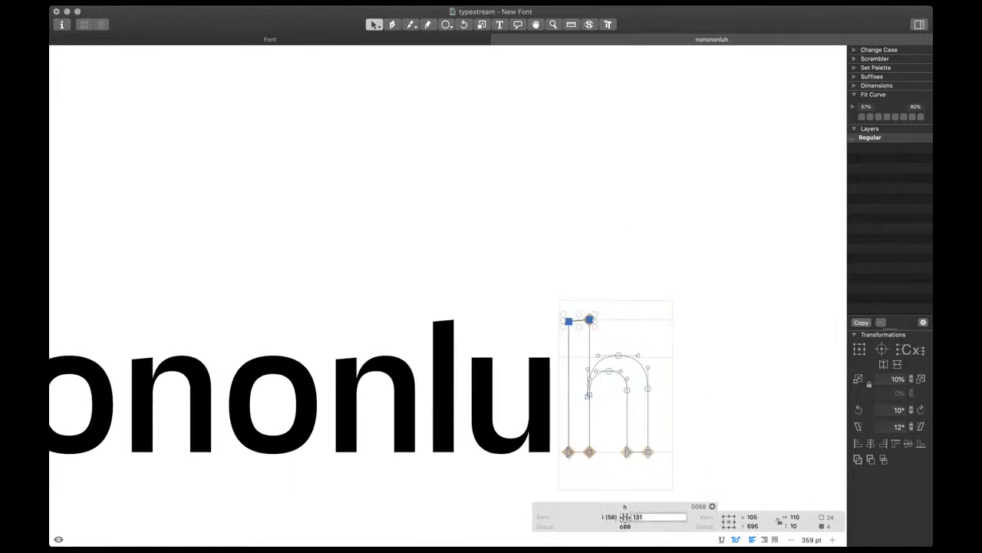
pyautogui.write('n')
pyautogui.press('Return')
# Add an m after the h in the sample line and paste the n's outline into the empty glyph
pyautogui.press('t')
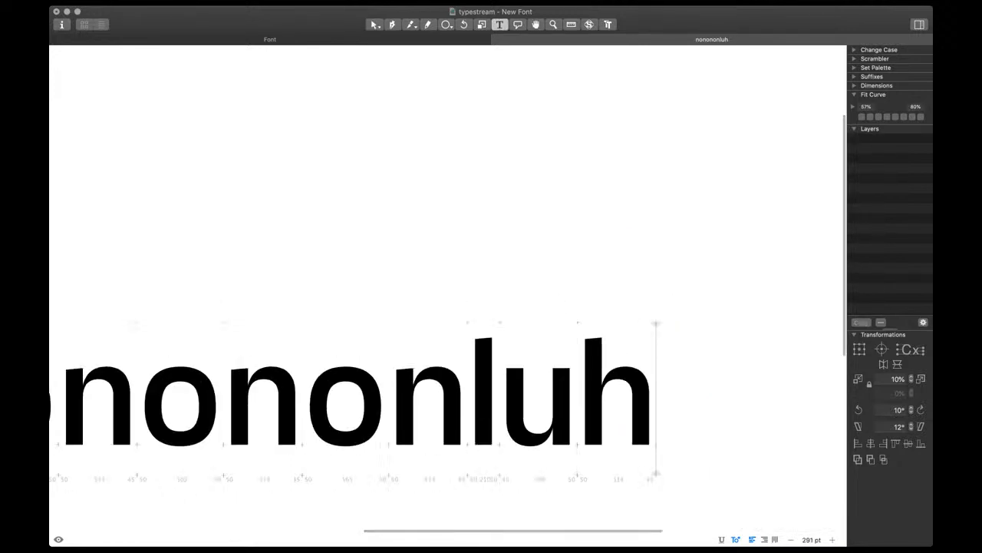
pyautogui.hscroll(2, 407, 390)
pyautogui.doubleClick(407, 390)
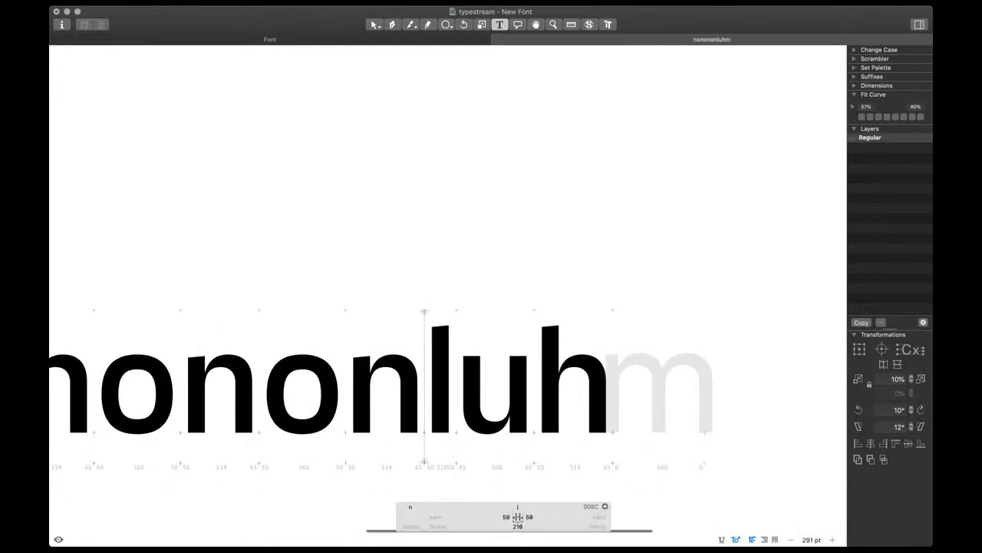
pyautogui.doubleClick(572, 389)
pyautogui.doubleClick(660, 392)
pyautogui.press('super+v')
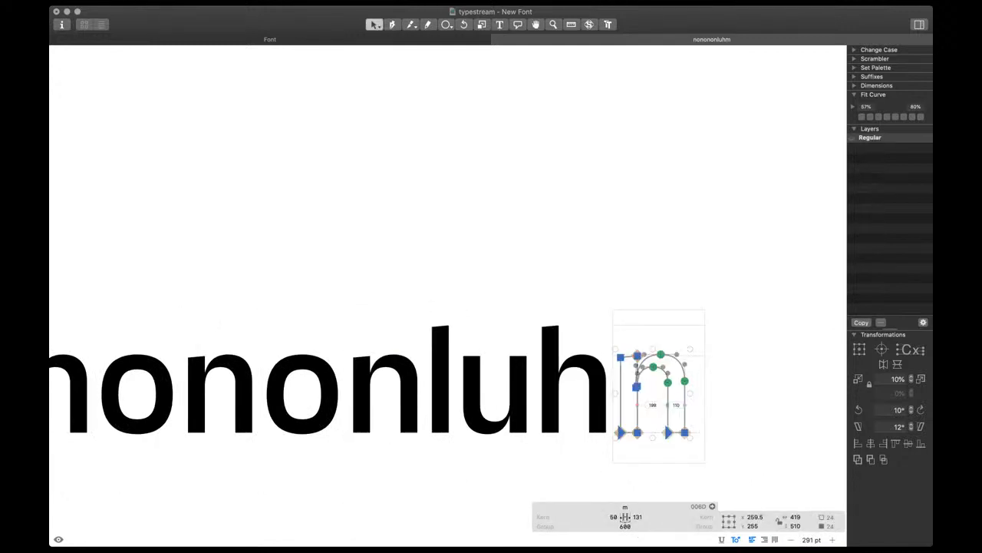
# Narrow the m's arch by moving the nodes of its right stem 20 units to the left
pyautogui.scroll(5, 690, 412)
pyautogui.moveTo(697, 476); pyautogui.dragTo(588, 257)
pyautogui.press('space')
pyautogui.hotkey('shift', 'Left')
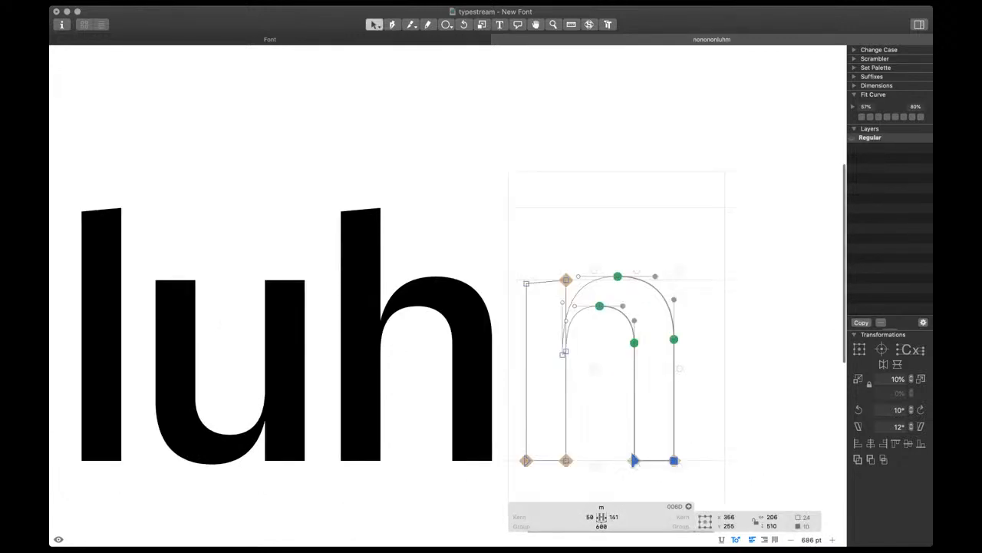
pyautogui.moveTo(743, 492); pyautogui.dragTo(616, 329)
pyautogui.hotkey('shift', 'Left')
# Raise the m arch's stem-junction nodes and right side-curve nodes slightly and preview the filled shape
pyautogui.click(564, 350)
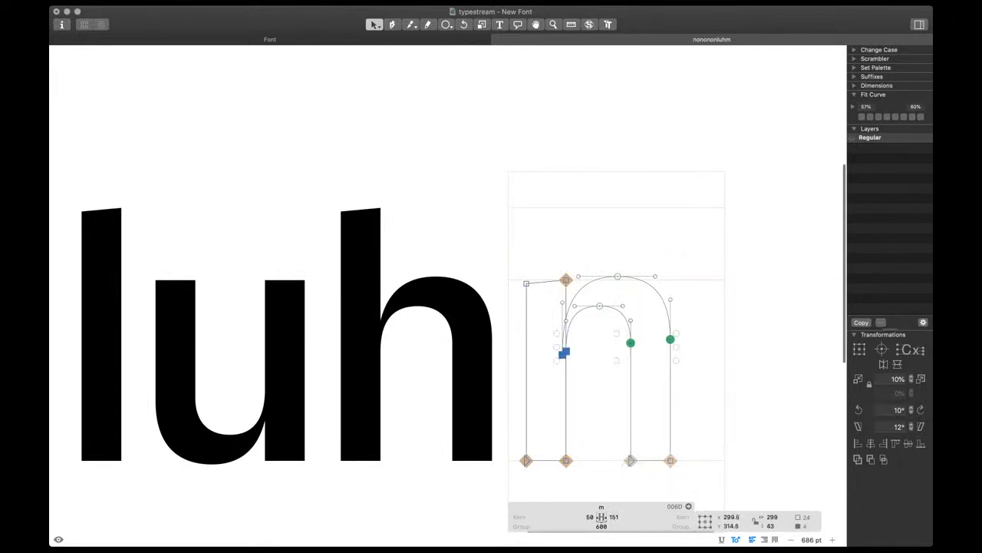
pyautogui.press('super+a')
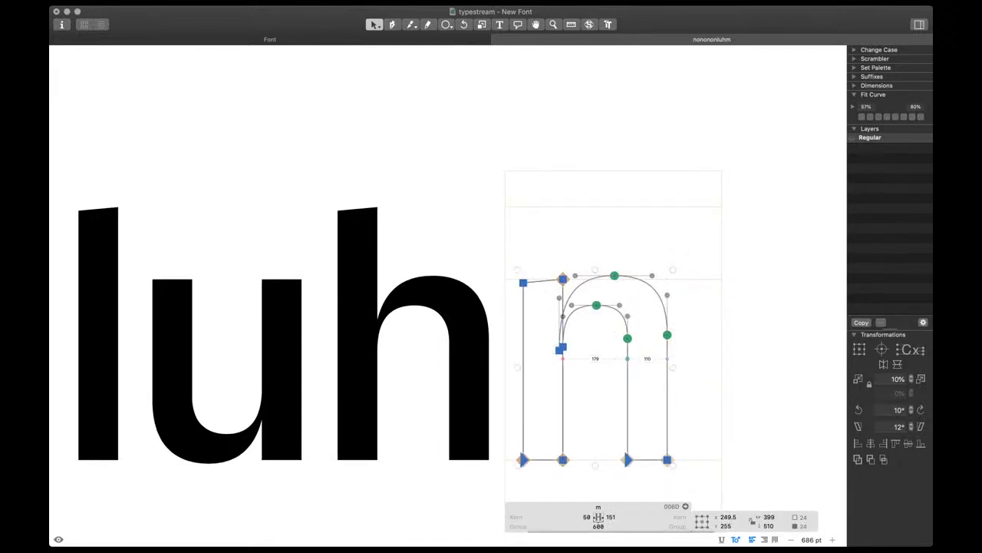
pyautogui.press('space')
pyautogui.hscroll(3, 634, 359)
# Move the right stem of the m's arch another 20 units left and check the arch in the filled preview
pyautogui.doubleClick(603, 371)
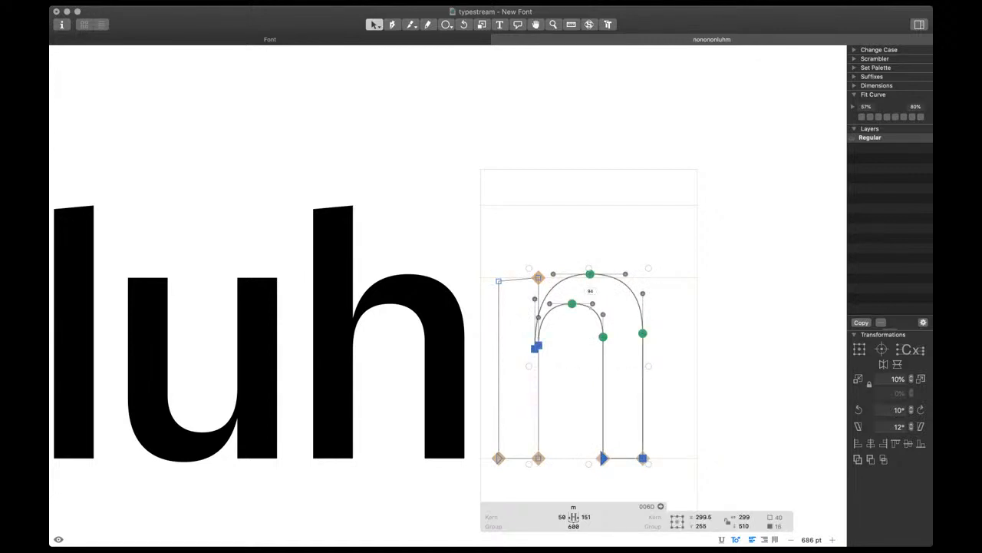
pyautogui.moveTo(701, 258); pyautogui.dragTo(590, 477)
pyautogui.hotkey('shift', 'Left')
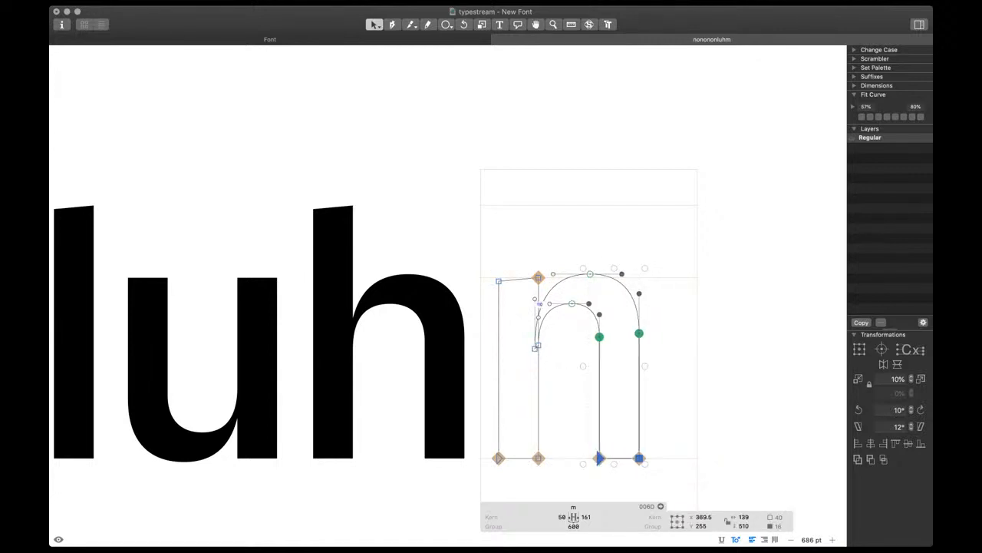
pyautogui.moveTo(733, 259); pyautogui.dragTo(563, 535)
pyautogui.hotkey('shift', 'Left')
pyautogui.doubleClick(596, 347)
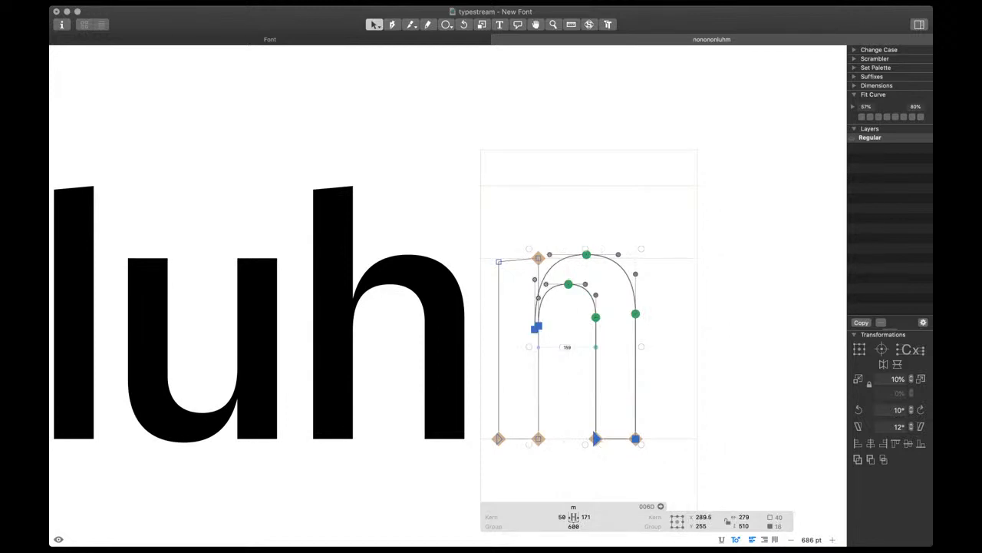
pyautogui.press('space')
pyautogui.moveTo(596, 330); pyautogui.dragTo(586, 335)
pyautogui.click(574, 259)
pyautogui.press('space')
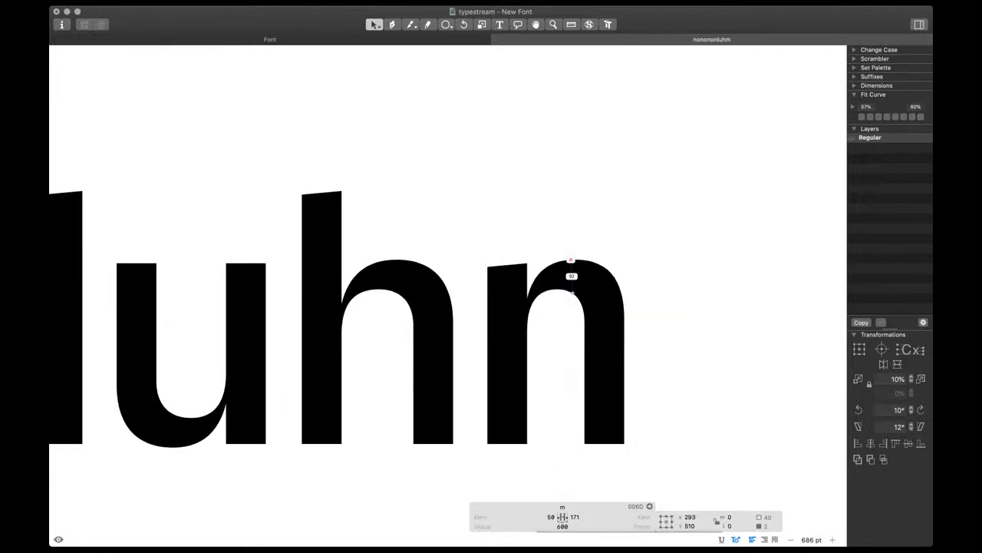
# Duplicate the arch onto the first arch's right stem as the m's second arch and nudge it 2 units right
pyautogui.doubleClick(584, 364)
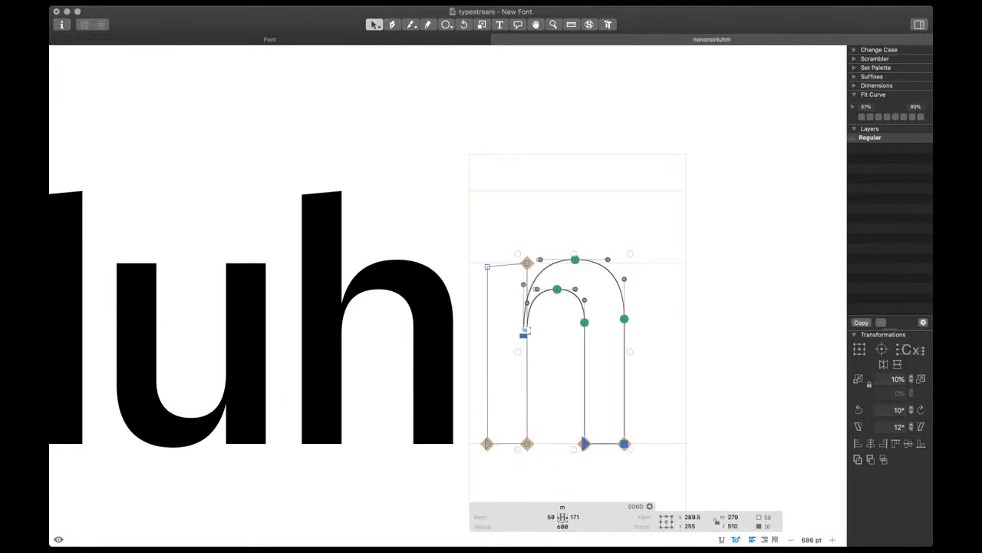
pyautogui.moveTo(525, 331); pyautogui.dragTo(623, 330)
pyautogui.press('space')
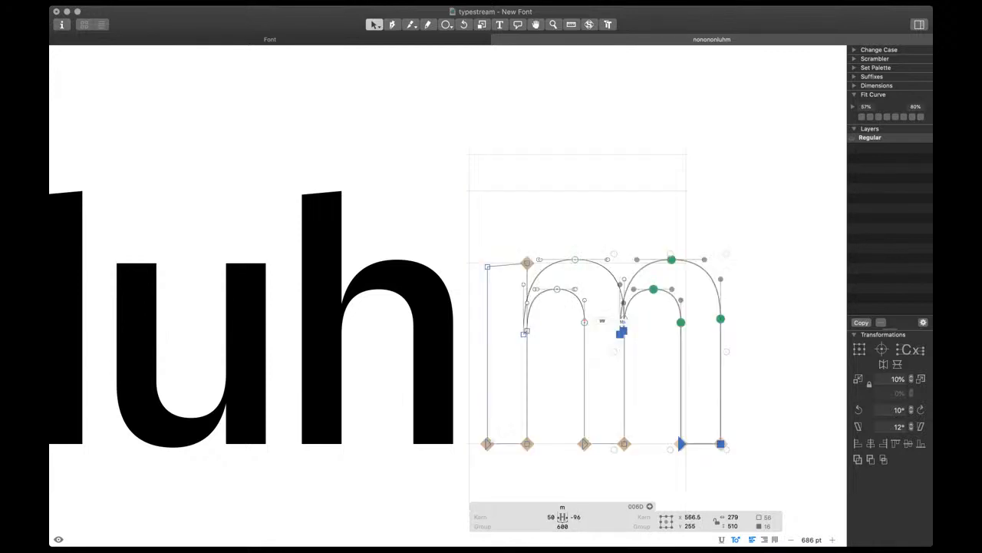
pyautogui.scroll(5, 624, 329)
pyautogui.scroll(3, 629, 329)
pyautogui.press('Right')
pyautogui.press('Right')
pyautogui.press('space')
pyautogui.scroll(-10, 606, 326)
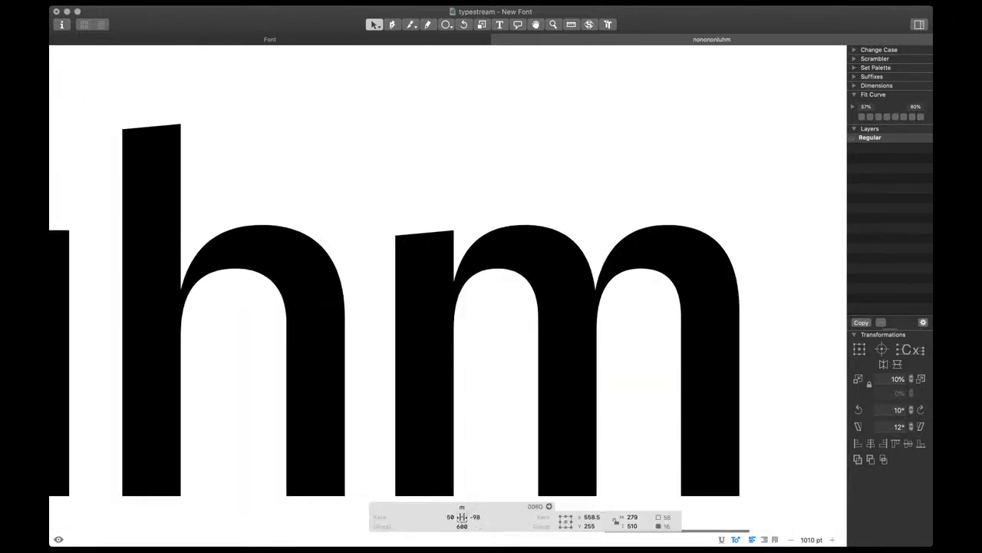
# Set both the left and right sidebearings of the m to match the n's
pyautogui.click(584, 517)
pyautogui.write('n')
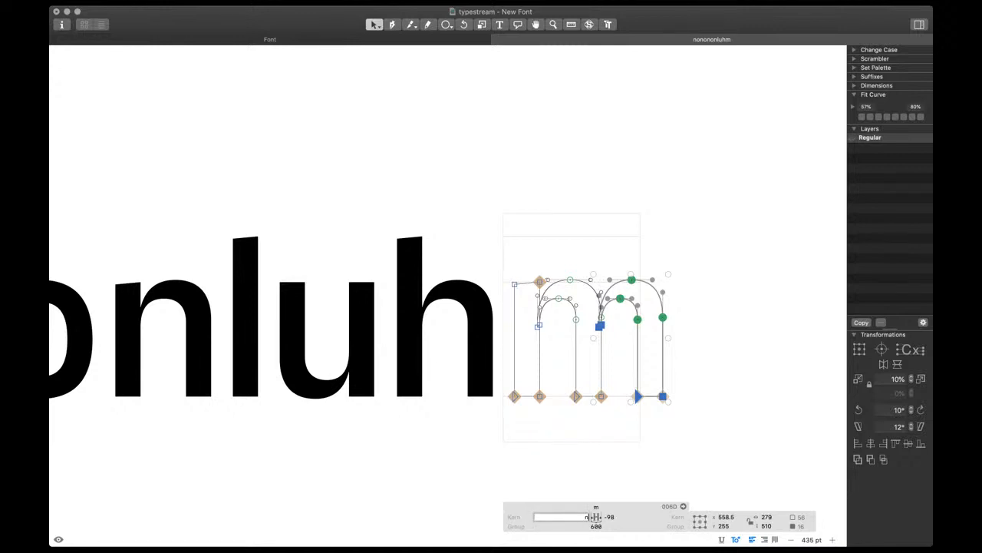
pyautogui.press('Return')
pyautogui.click(610, 517)
pyautogui.write('n')
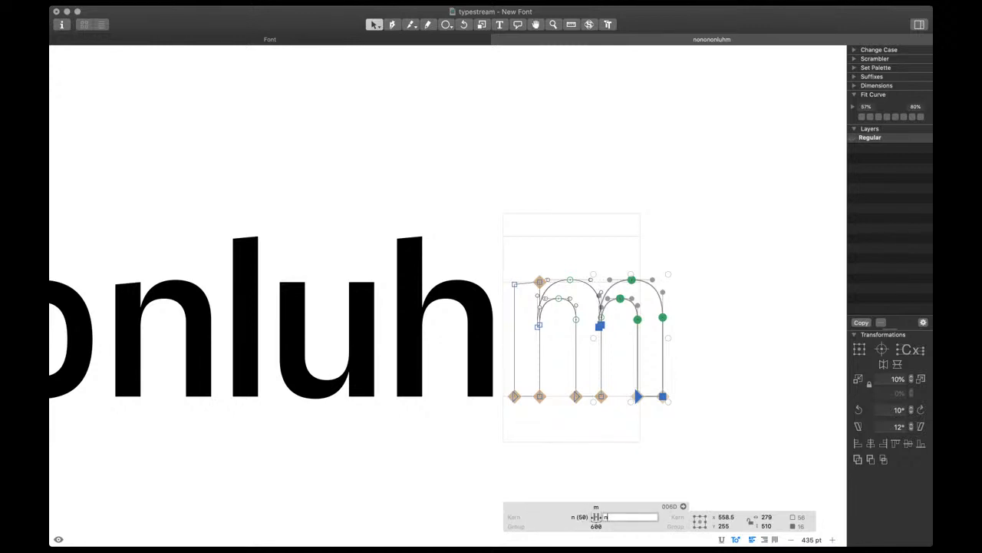
pyautogui.press('Return')
pyautogui.press('t')
pyautogui.click(649, 371)
pyautogui.scroll(-10, 650, 371)
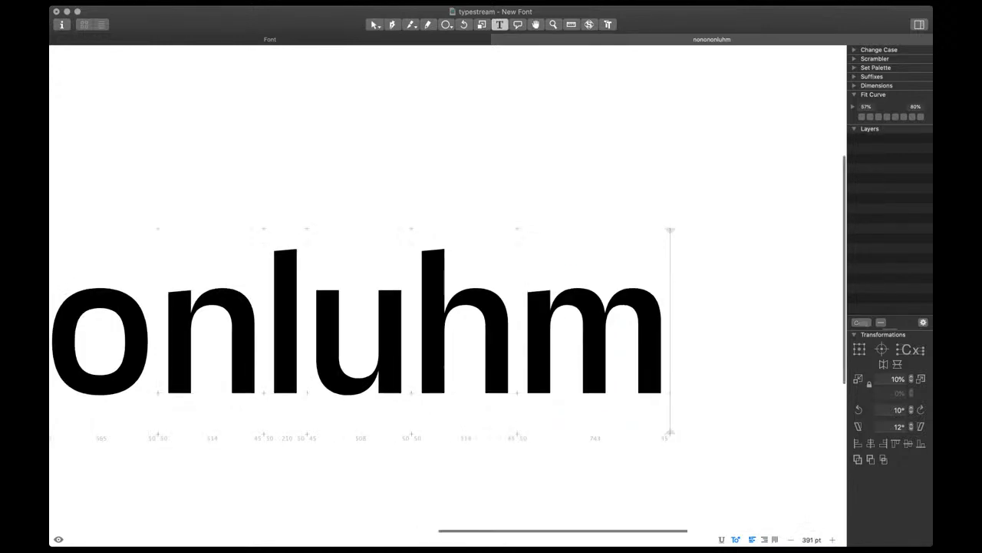
pyautogui.scroll(5, 579, 380)
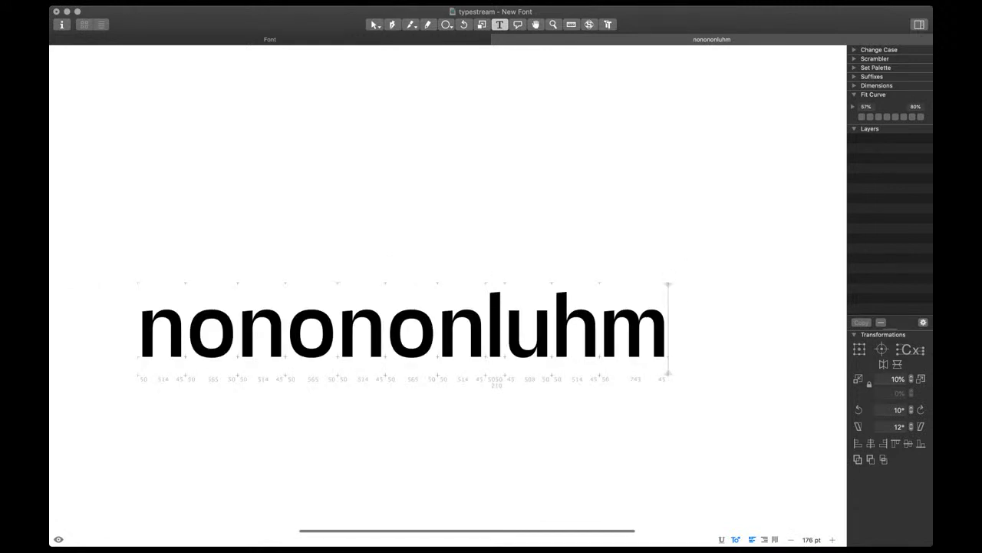
# Replace the sample line with the text "nholi"
pyautogui.press('super+a')
pyautogui.write('n')
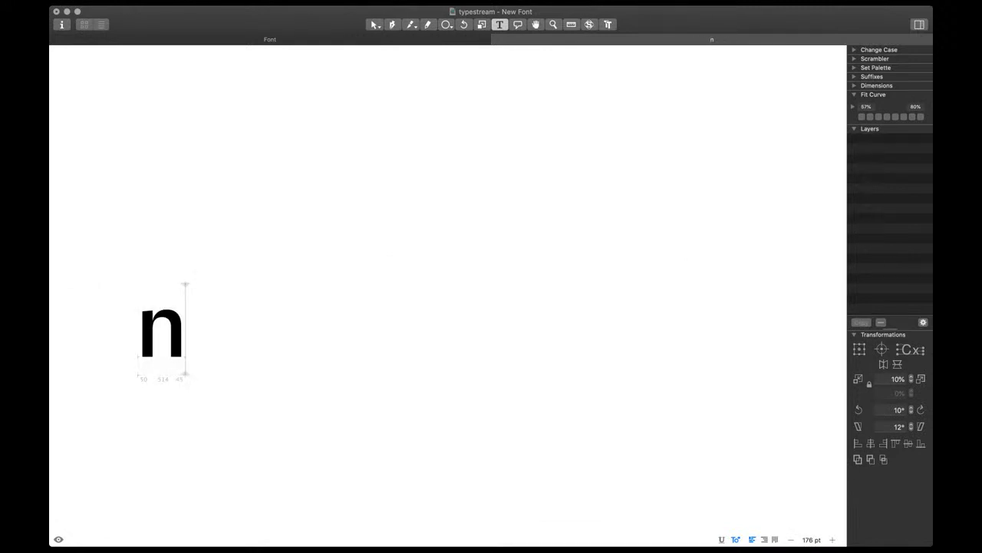
pyautogui.write('hol')
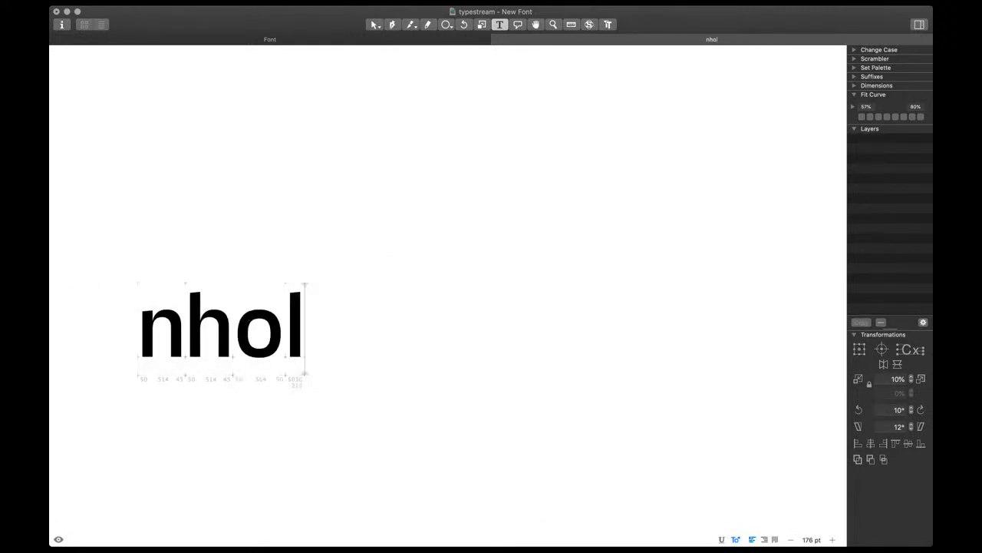
pyautogui.write('i')
pyautogui.scroll(5, 299, 332)
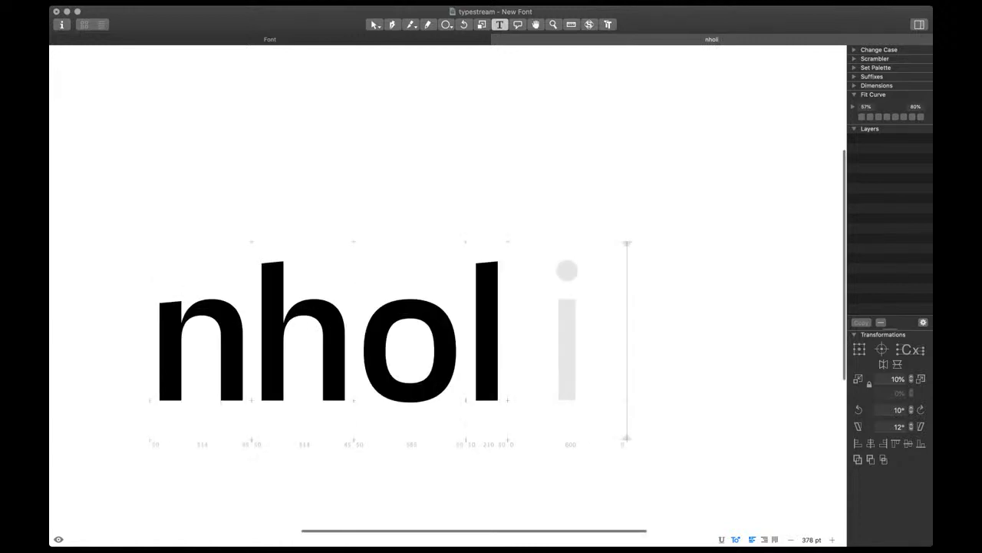
# Copy the l's outline into the i glyph and lower the stem's slanted top to the x-height line
pyautogui.doubleClick(487, 330)
pyautogui.press('super+a')
pyautogui.press('super+c')
pyautogui.doubleClick(568, 345)
pyautogui.press('super+v')
pyautogui.moveTo(504, 233); pyautogui.dragTo(566, 282)
pyautogui.scroll(5, 565, 280)
pyautogui.moveTo(515, 245); pyautogui.dragTo(514, 322)
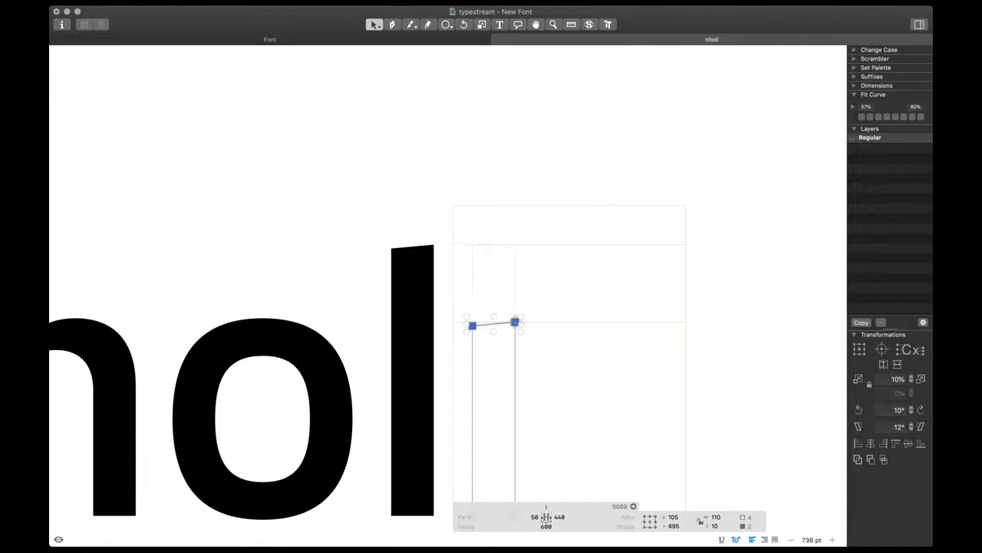
pyautogui.click(566, 296)
# Draw an oval dot about 139 units wide and 158 units high above the i's stem, reaching the ascender line
pyautogui.click(446, 25)
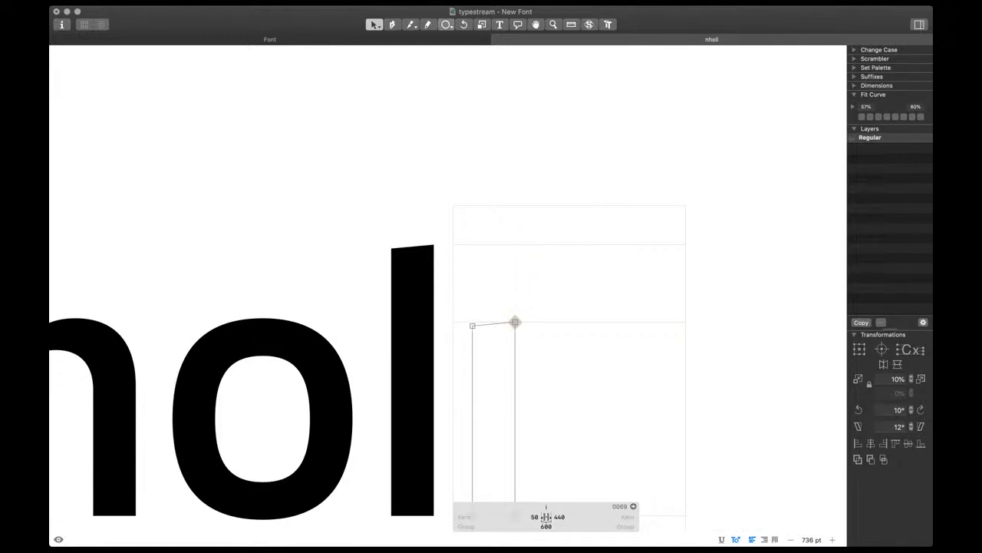
pyautogui.moveTo(467, 244); pyautogui.dragTo(520, 307)
pyautogui.press('v')
pyautogui.click(520, 274)
pyautogui.press('super+plus')
pyautogui.press('super+plus')
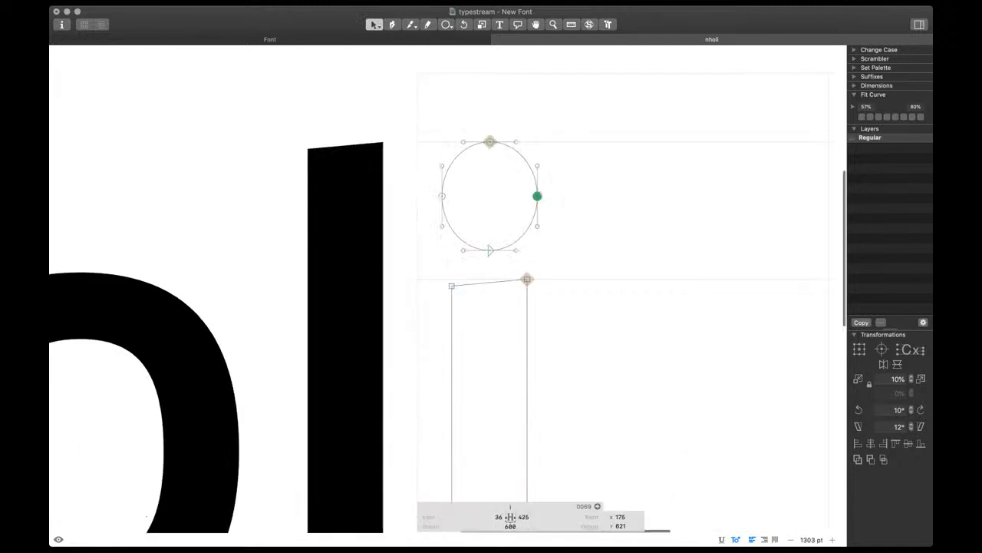
# Narrow the i's dot to 101 units wide, with its right edge in line with the stem's right edge
pyautogui.doubleClick(515, 250)
pyautogui.moveTo(543, 196); pyautogui.dragTo(534, 196)
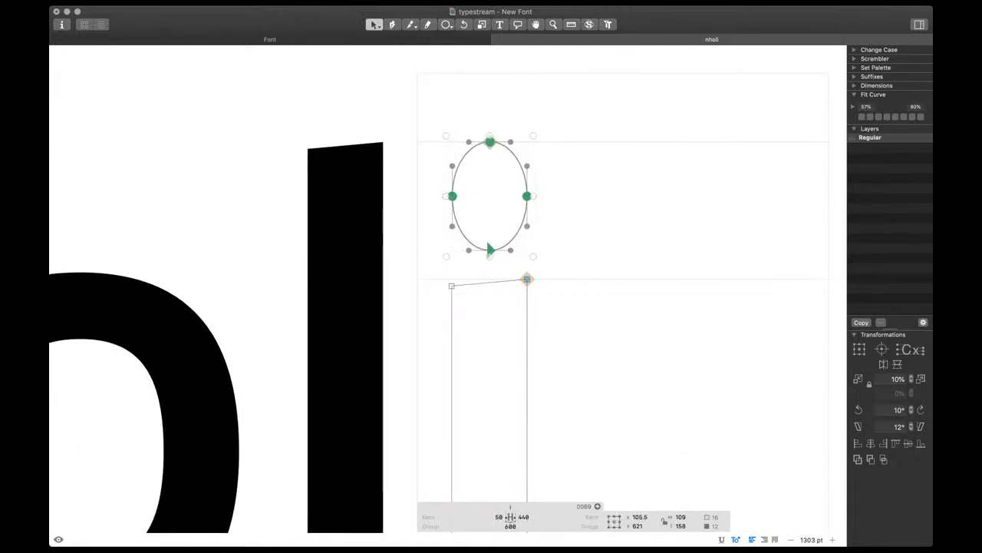
pyautogui.moveTo(446, 196); pyautogui.dragTo(452, 286)
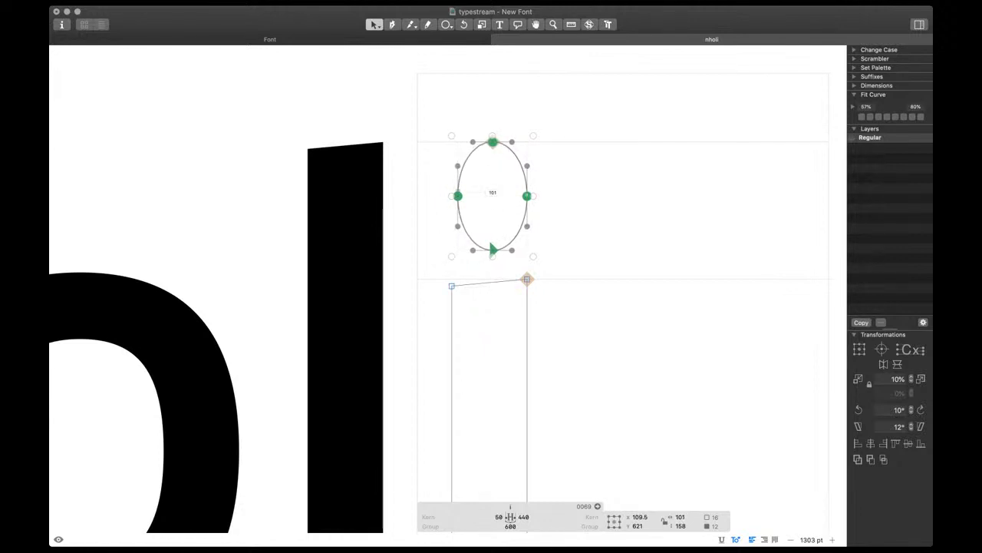
pyautogui.click(458, 196)
pyautogui.press('super+a')
pyautogui.click(466, 203)
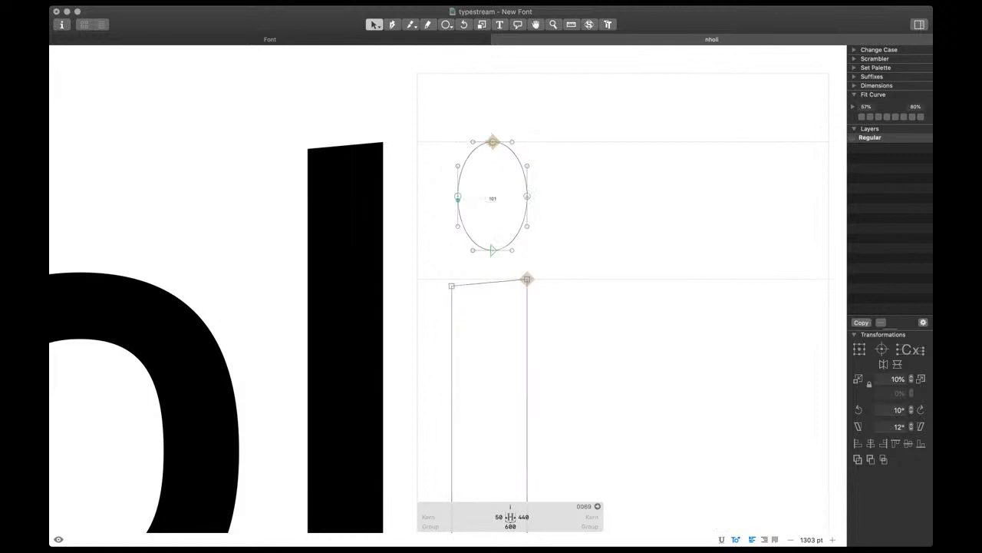
# Reduce the height of the i's dot to 90 units about its centre
pyautogui.doubleClick(459, 213)
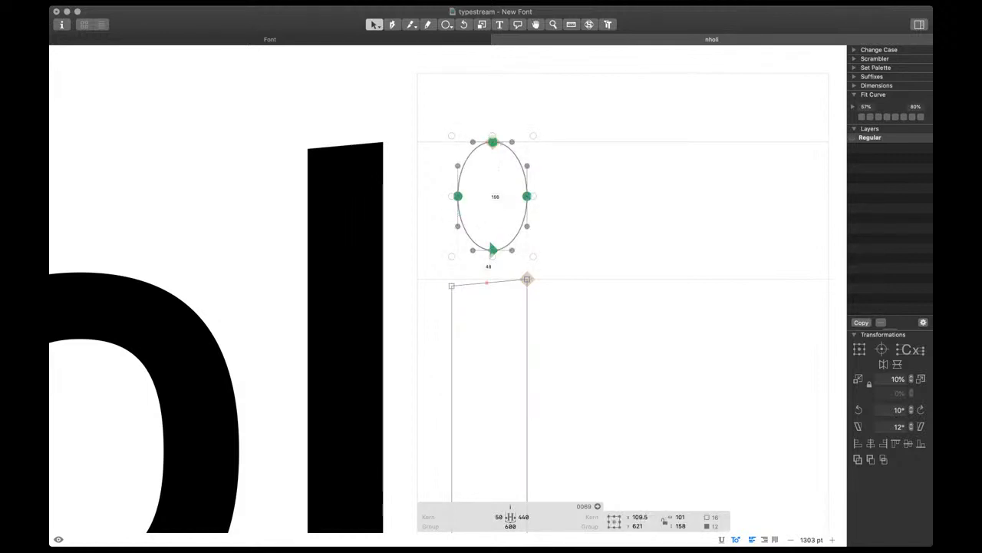
pyautogui.moveTo(493, 256); pyautogui.dragTo(493, 232)
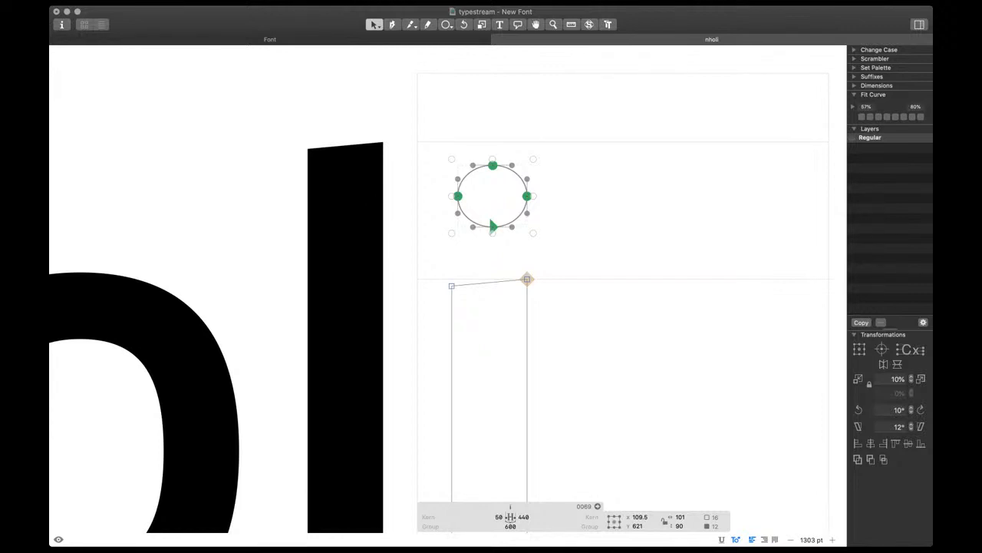
pyautogui.click(468, 249)
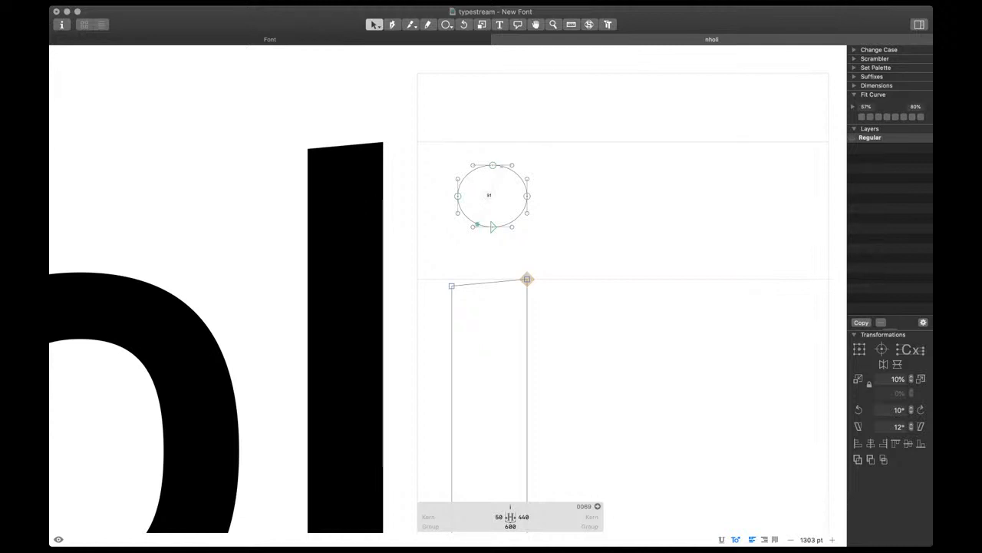
# Extend the i's dot downward to 110 units high and apply the fourth Fit Curve setting to all its curves
pyautogui.click(492, 227)
pyautogui.hotkey('shift', 'Down')
pyautogui.click(502, 253)
pyautogui.moveTo(447, 186); pyautogui.dragTo(542, 249)
pyautogui.hotkey('shift', 'Down')
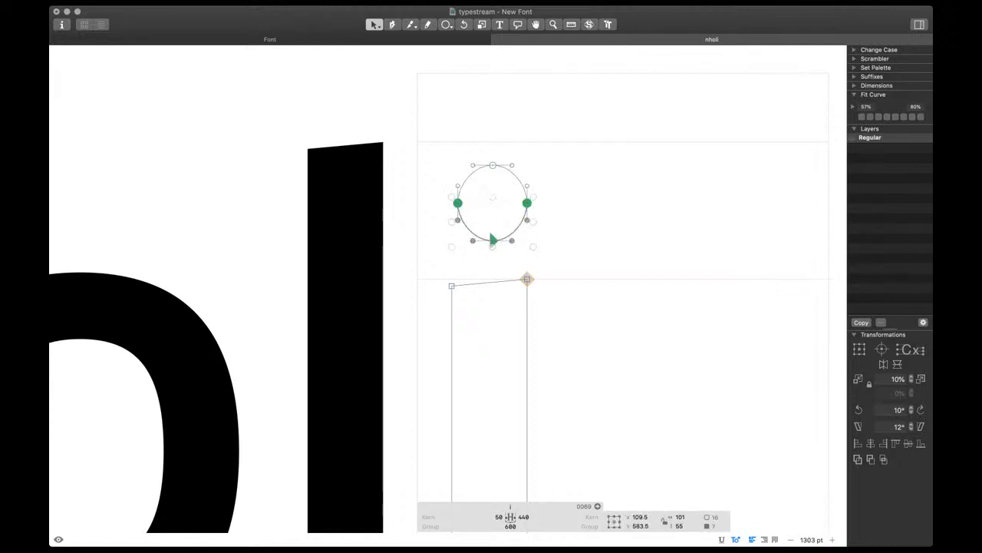
pyautogui.doubleClick(522, 222)
pyautogui.hotkey('ctrl', 'alt', '4')
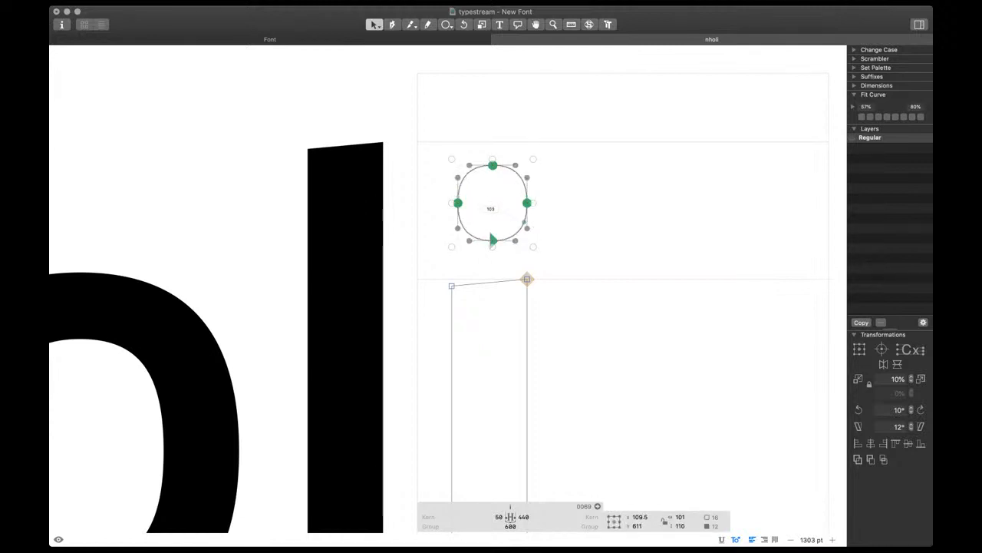
# Enlarge the i's dot by moving its right, left, top and bottom extreme points outward by 10 units each
pyautogui.click(541, 222)
pyautogui.click(528, 203)
pyautogui.hotkey('shift', 'Right')
pyautogui.click(458, 203)
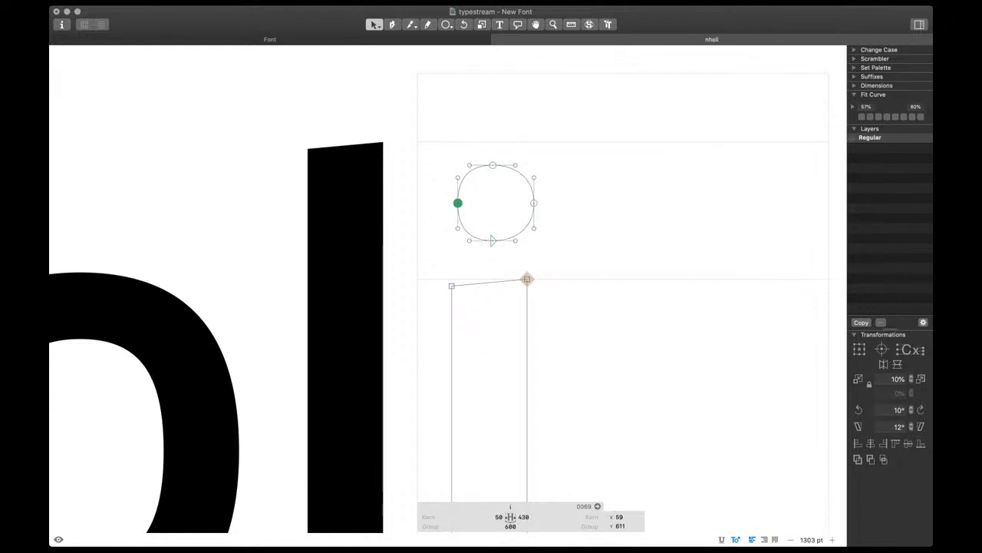
pyautogui.hotkey('shift', 'Left')
pyautogui.click(493, 165)
pyautogui.hotkey('shift', 'Up')
pyautogui.click(492, 229)
pyautogui.hotkey('shift', 'Down')
# Widen the i's dot to 141 units with its side extreme points and refit its curves to the new proportions
pyautogui.moveTo(504, 216); pyautogui.dragTo(567, 197)
pyautogui.click(451, 203)
pyautogui.hotkey('shift', 'Left')
pyautogui.hotkey('shift', 'Right')
pyautogui.press('Escape')
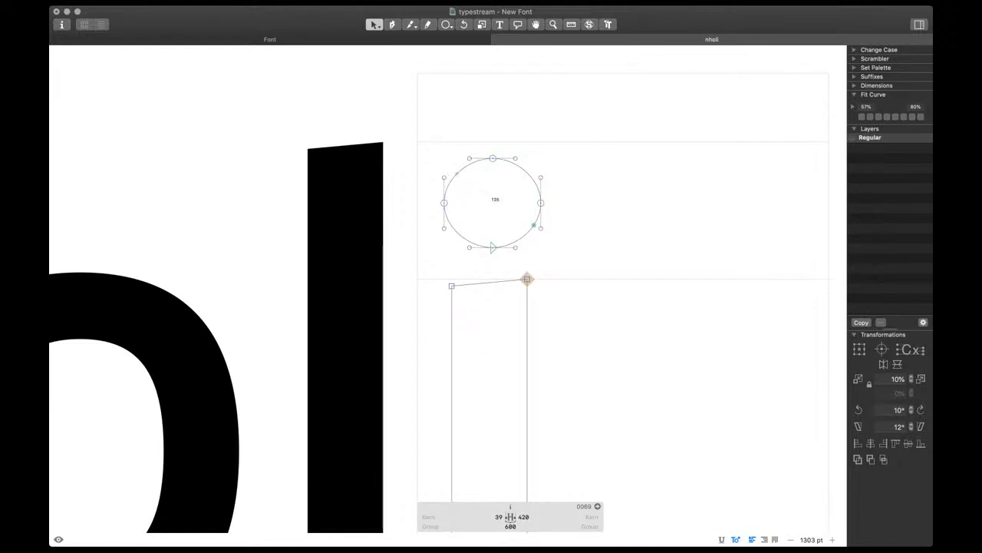
pyautogui.press('super+a')
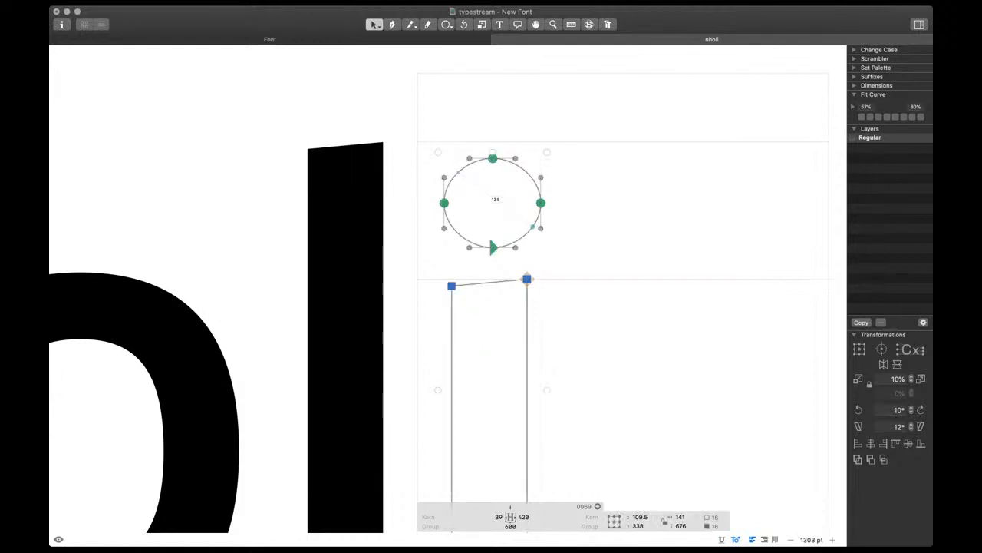
pyautogui.press('space')
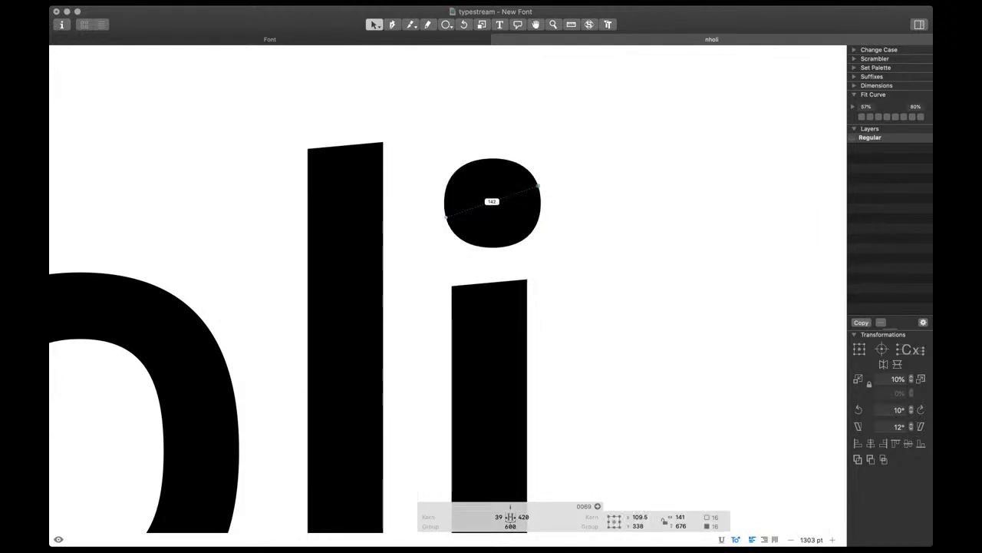
# Raise the whole dot of the i until its centre sits at Y 645, slightly overshooting the ascender line
pyautogui.moveTo(570, 151); pyautogui.dragTo(430, 260)
pyautogui.press('space')
pyautogui.hotkey('shift', 'Up')
pyautogui.hotkey('shift', 'Up')
pyautogui.scroll(-5, 396, 264)
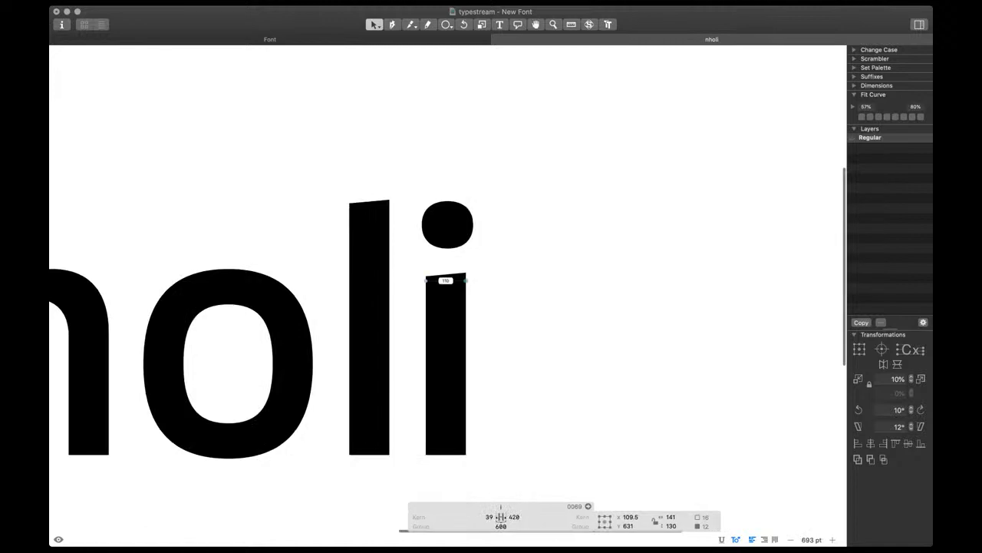
pyautogui.scroll(5, 428, 202)
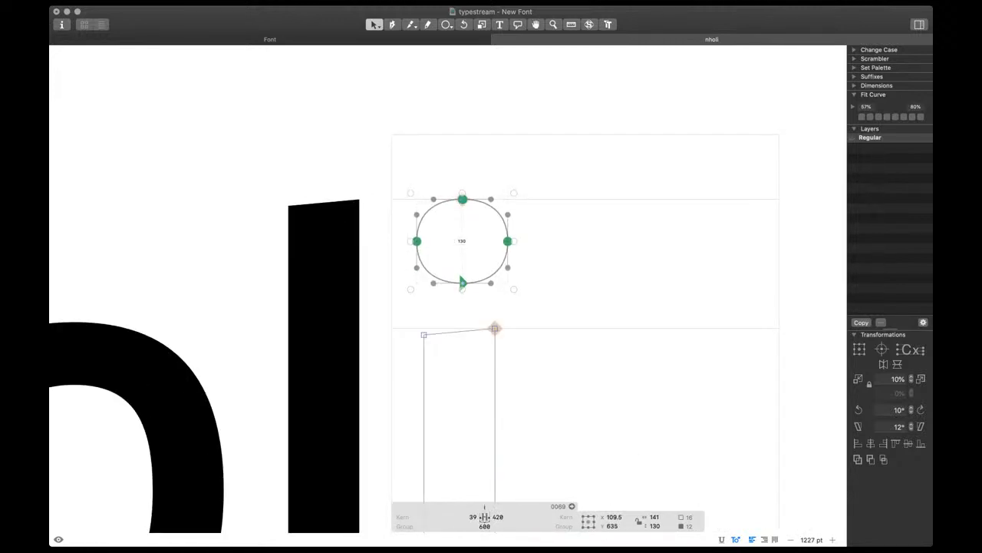
pyautogui.scroll(-5, 459, 207)
pyautogui.press('space')
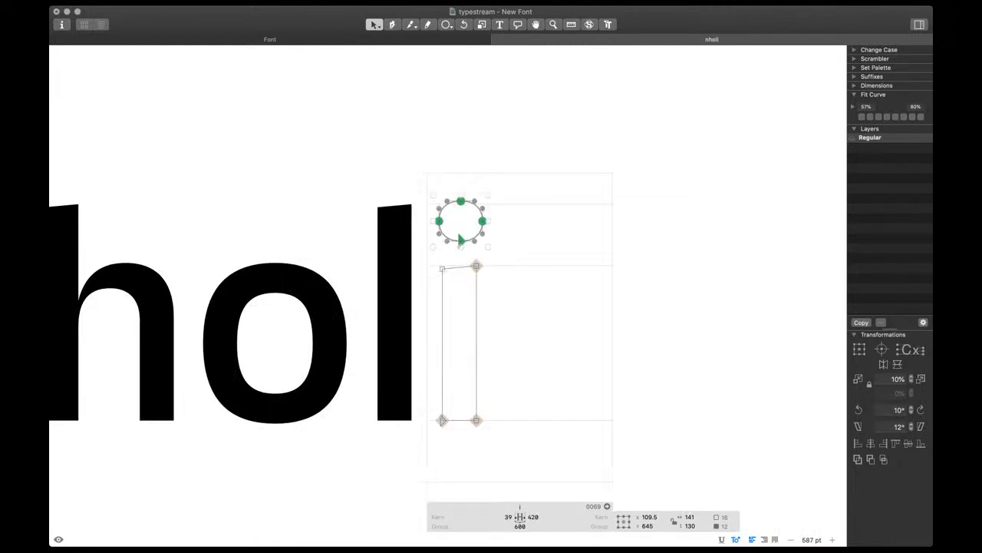
# Trim the i's dot by one unit per side, placing its left extreme at X 40 and right extreme at X 179
pyautogui.press('t')
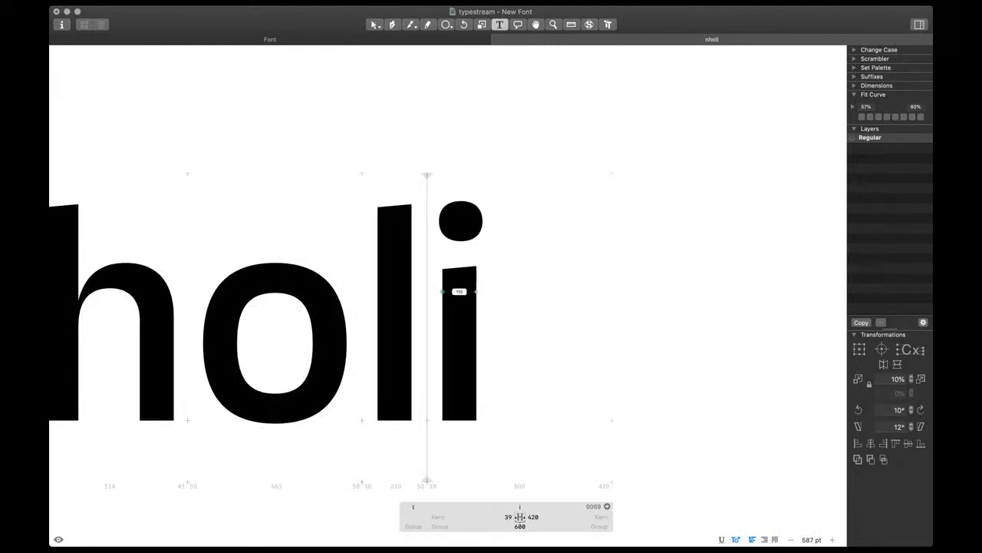
pyautogui.doubleClick(461, 292)
pyautogui.scroll(5, 460, 292)
pyautogui.click(422, 167)
pyautogui.keyDown('shift'); pyautogui.click(429, 251); pyautogui.keyUp('shift')
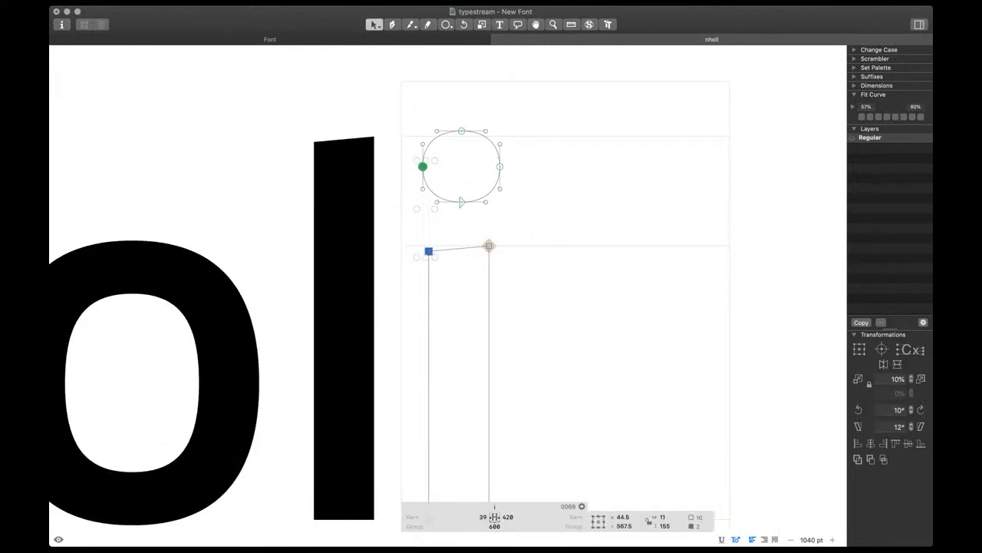
pyautogui.click(429, 188)
pyautogui.click(423, 166)
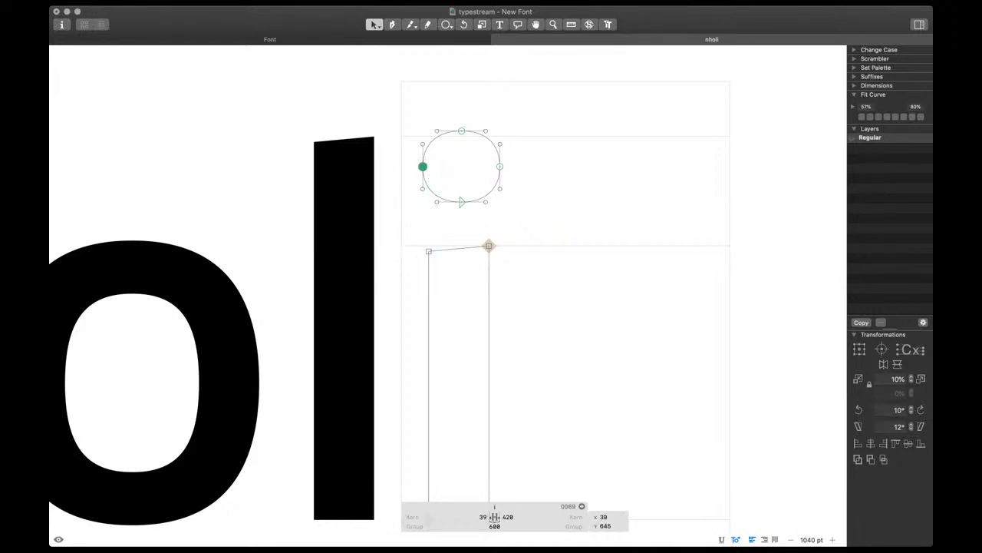
pyautogui.press('Right')
pyautogui.click(500, 166)
pyautogui.click(512, 179)
pyautogui.click(499, 167)
pyautogui.press('Left')
# Set both the left and right sidebearings of the i to the formula =l-10
pyautogui.scroll(-5, 493, 359)
pyautogui.write('=l-18')
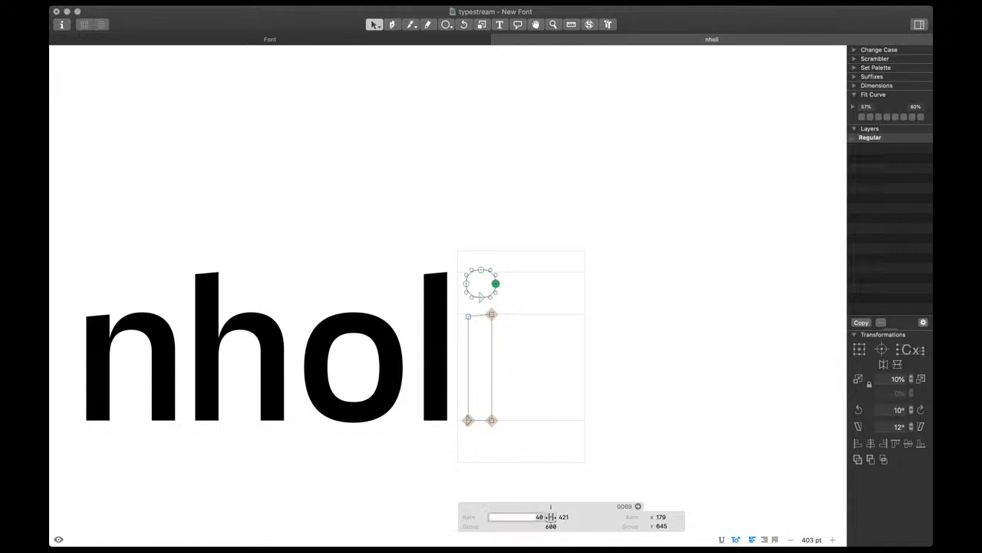
pyautogui.press('Tab')
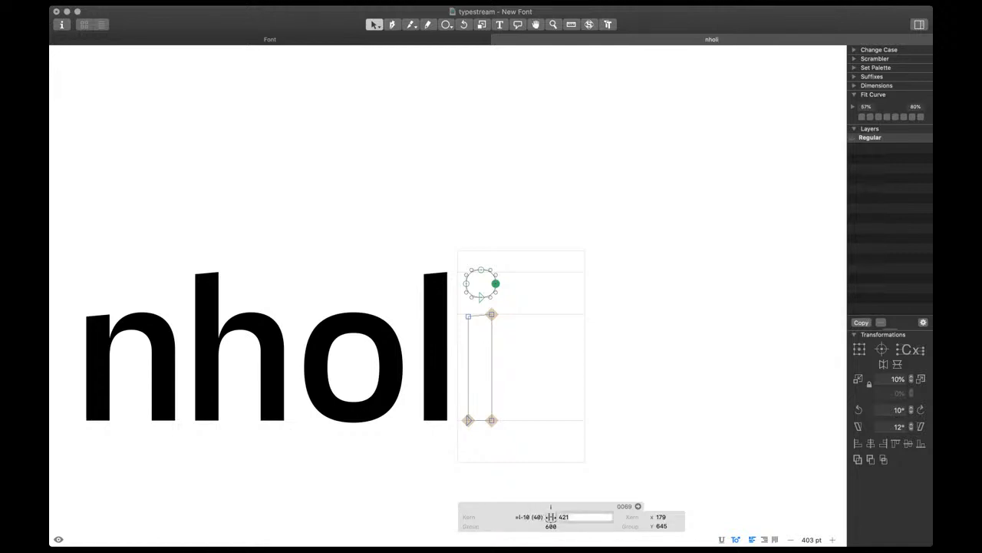
pyautogui.write('=l-18')
pyautogui.press('Return')
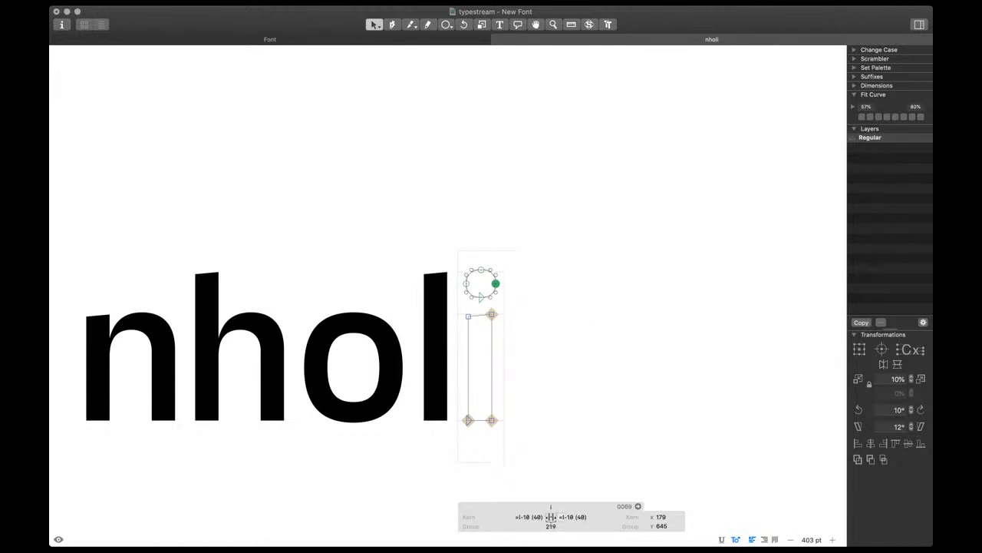
pyautogui.press('Escape')
pyautogui.hscroll(-2, 522, 347)
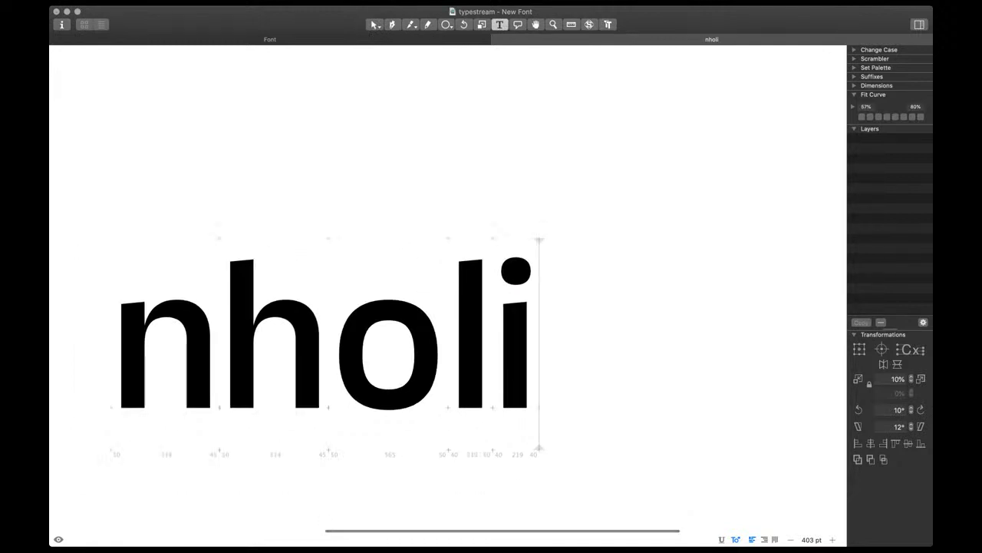
# Insert an m between the h and the o and add a p at the end of the sample text
pyautogui.scroll(-4, 522, 347)
pyautogui.scroll(-2, 595, 287)
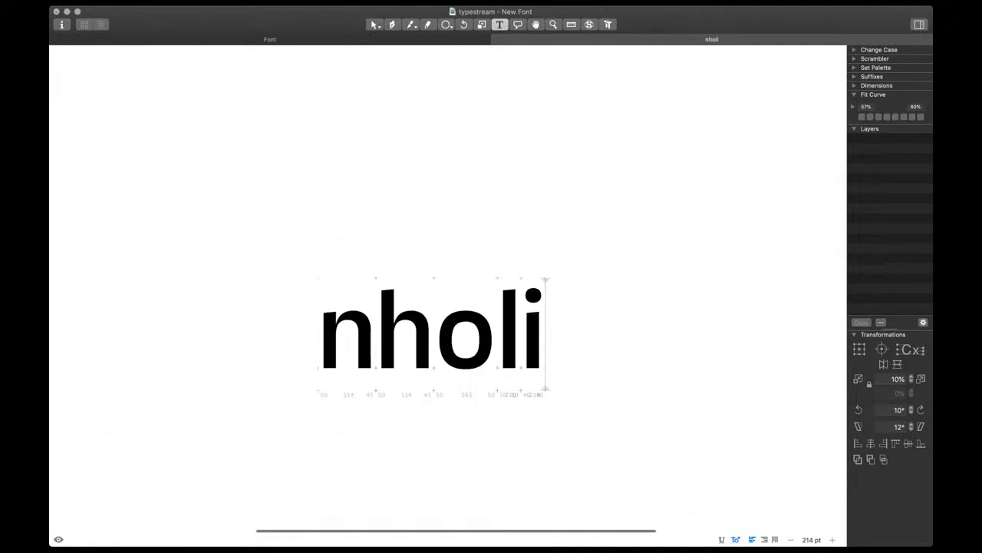
pyautogui.click(435, 338)
pyautogui.write('m')
pyautogui.click(629, 338)
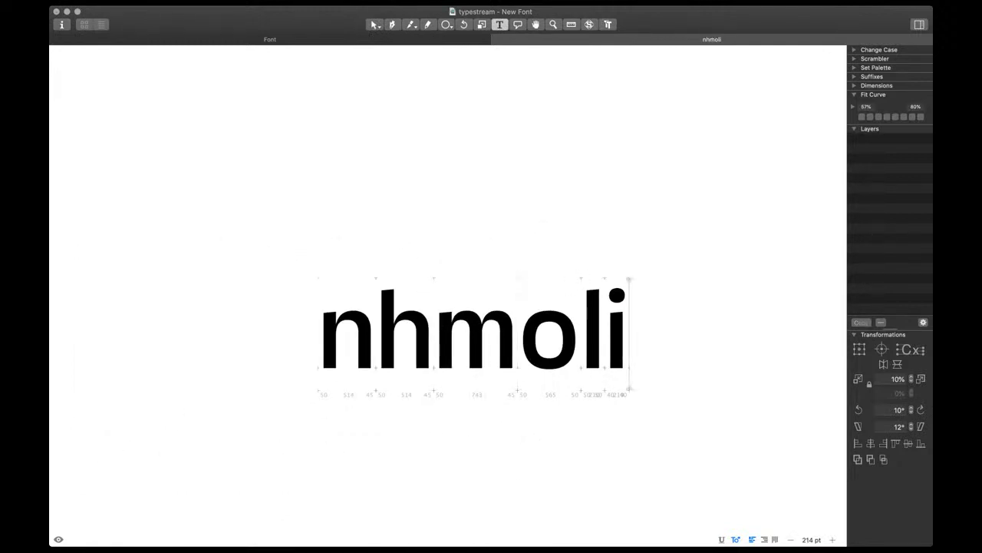
pyautogui.write('p')
# Copy the n's outlines into the p glyph and delete the arch, keeping only the stem
pyautogui.doubleClick(347, 341)
pyautogui.press('super+a')
pyautogui.press('super+c')
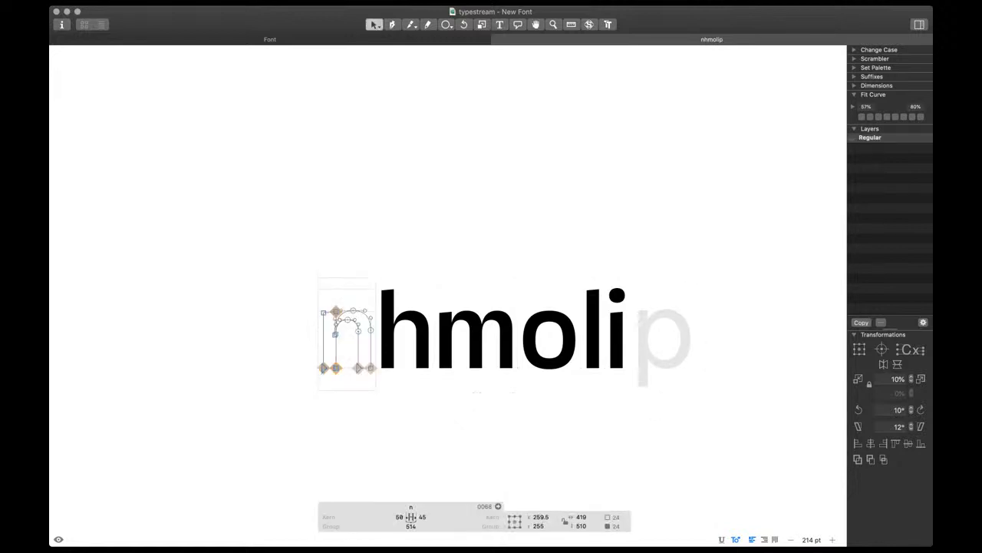
pyautogui.doubleClick(662, 364)
pyautogui.press('super+v')
pyautogui.scroll(5, 663, 364)
pyautogui.click(665, 330)
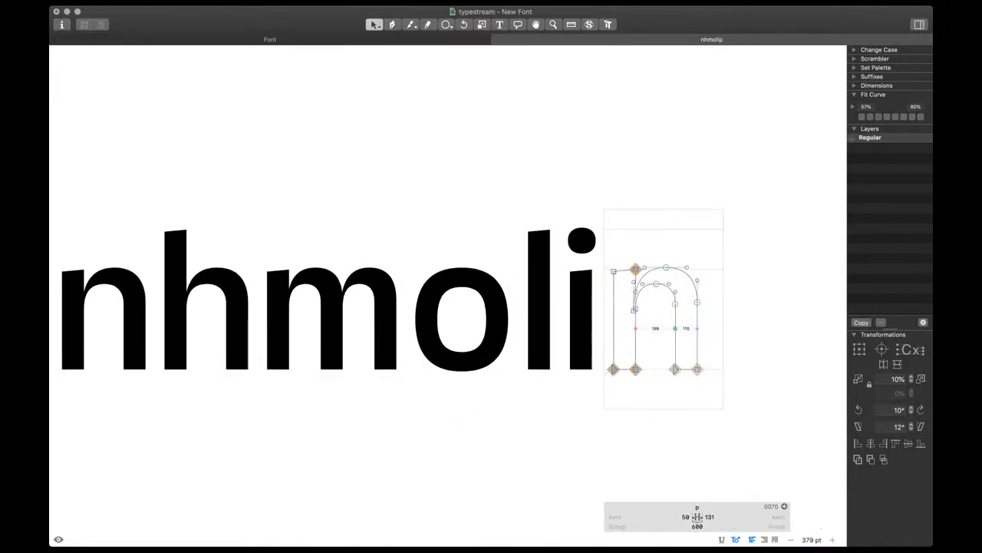
pyautogui.doubleClick(677, 327)
pyautogui.press('Delete')
# Copy the o's complete outlines and paste them into the p glyph over the stem
pyautogui.press('Home')
pyautogui.press('Home')
pyautogui.press('Home')
pyautogui.press('super+a')
pyautogui.press('super+c')
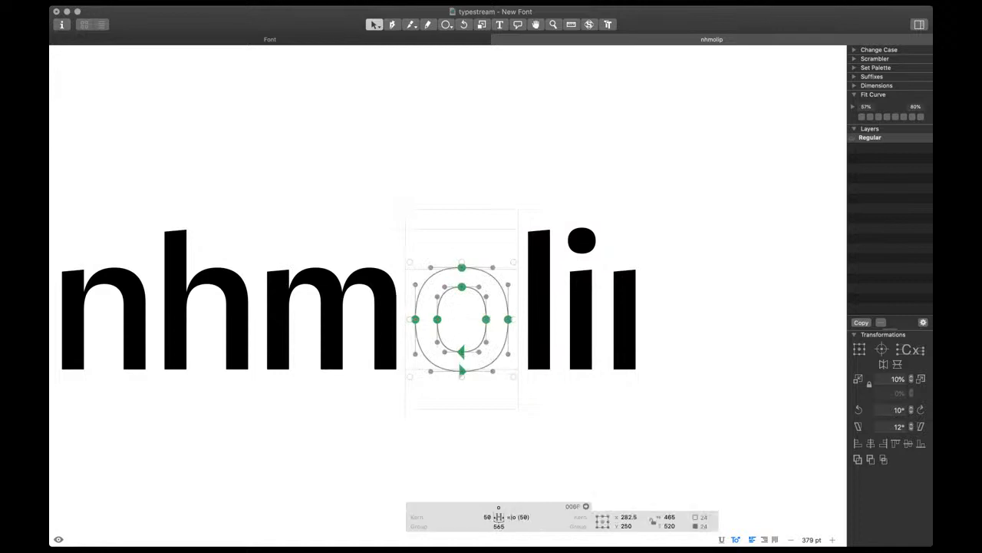
pyautogui.press('End')
pyautogui.press('End')
pyautogui.press('End')
pyautogui.press('super+v')
# Extend the bottom edge of the p's stem down to the descender line at Y -200
pyautogui.scroll(5, 661, 335)
pyautogui.click(585, 390)
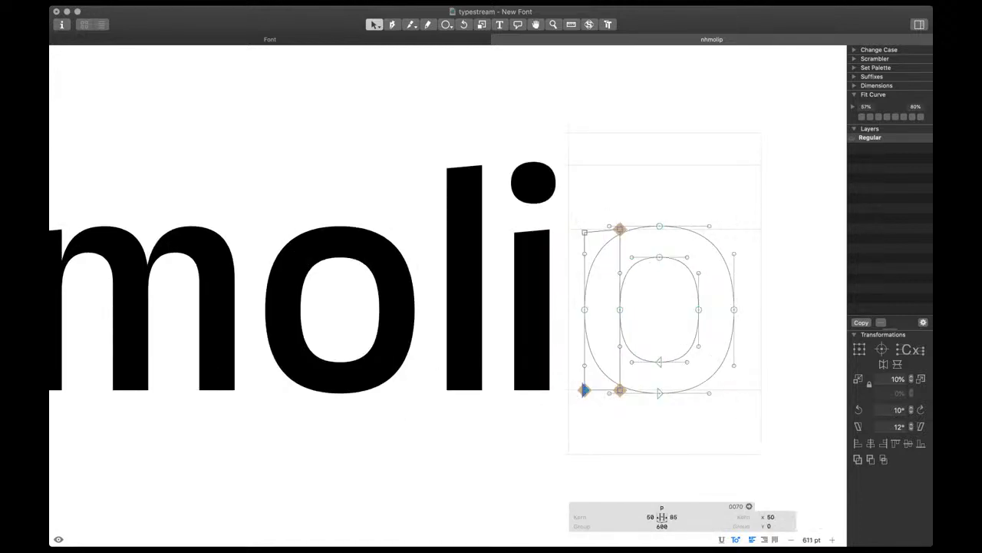
pyautogui.keyDown('shift'); pyautogui.click(620, 390); pyautogui.keyUp('shift')
pyautogui.moveTo(584, 390); pyautogui.dragTo(586, 454)
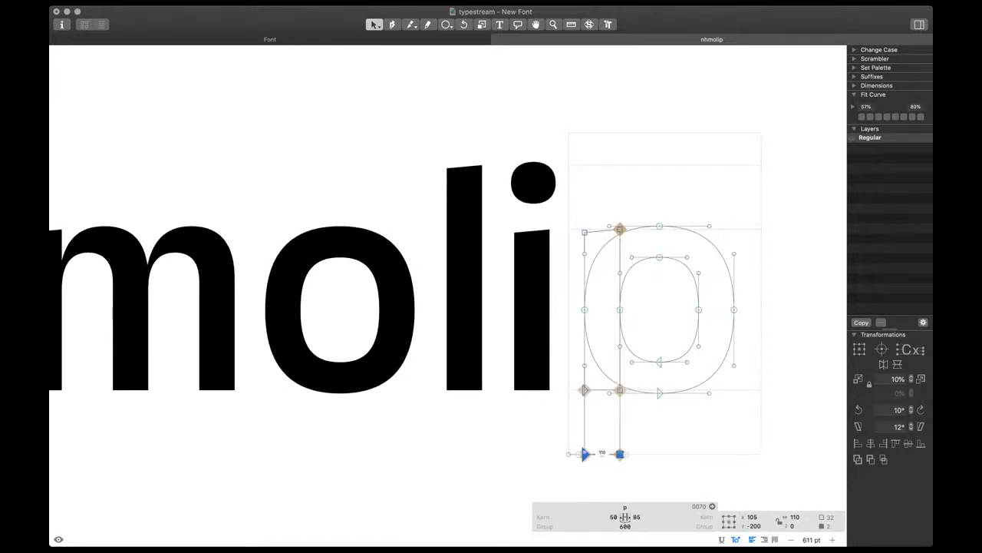
# Move the p's outer bowl's left extreme just inside the stem's right edge and its top and bottom extremes to X 303
pyautogui.hscroll(3, 586, 453)
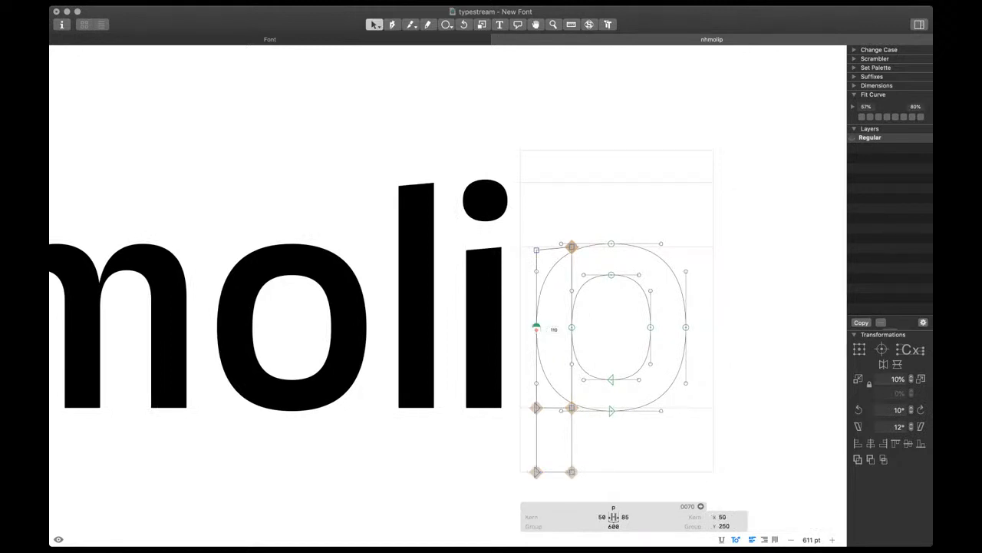
pyautogui.moveTo(536, 327); pyautogui.dragTo(568, 328)
pyautogui.click(596, 263)
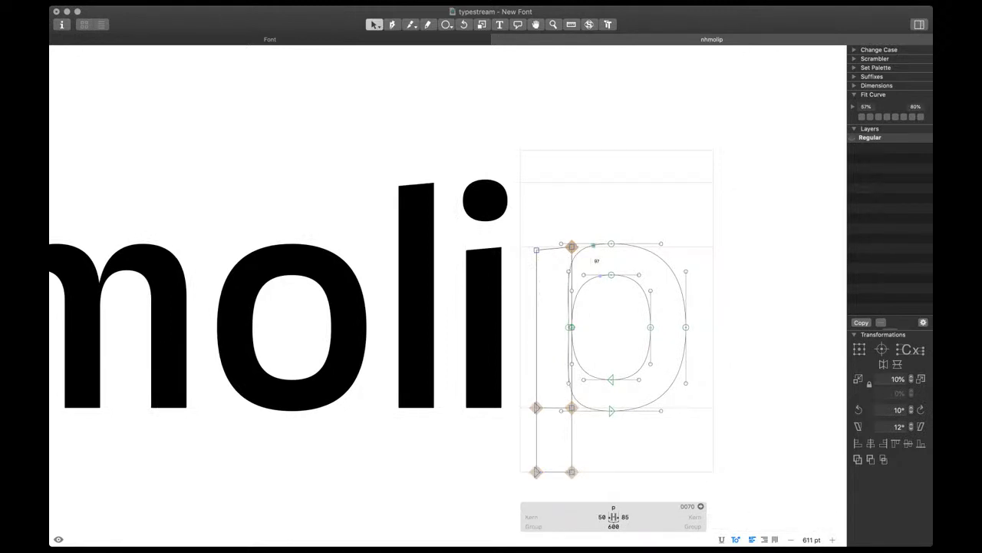
pyautogui.click(612, 244)
pyautogui.keyDown('shift'); pyautogui.click(611, 411); pyautogui.keyUp('shift')
pyautogui.press('space')
pyautogui.hotkey('shift', 'Right')
pyautogui.hotkey('shift', 'Right')
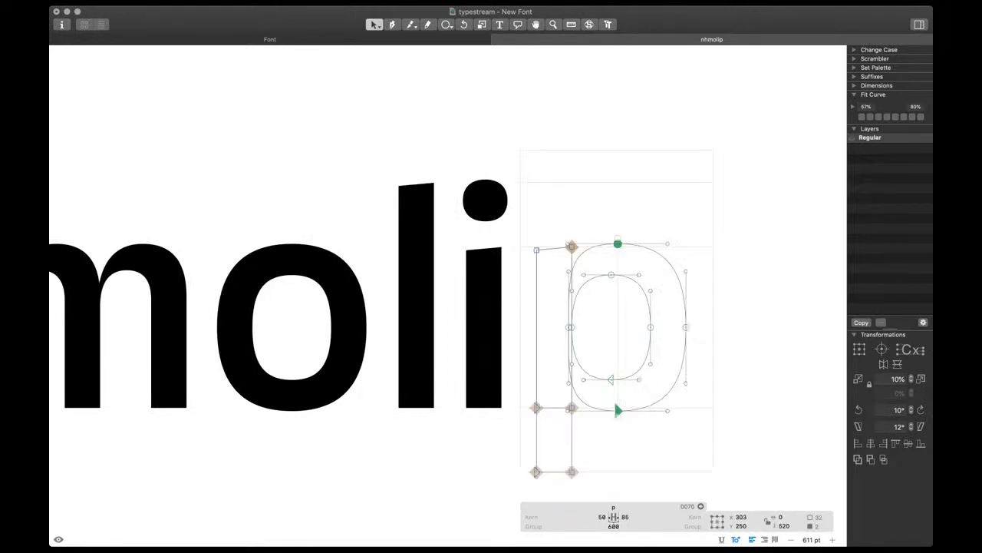
# Apply the third Fit Curve setting to the p's outer bowl and shift its top and bottom extremes to X 313
pyautogui.doubleClick(674, 379)
pyautogui.hotkey('ctrl', 'alt', '3')
pyautogui.press('space')
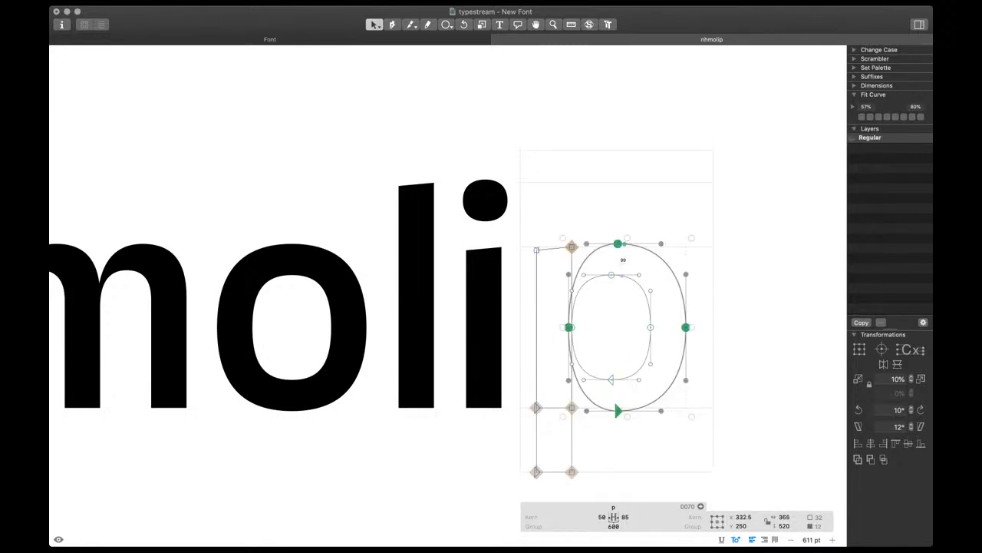
pyautogui.click(618, 244)
pyautogui.keyDown('shift'); pyautogui.click(618, 411); pyautogui.keyUp('shift')
pyautogui.press('space')
pyautogui.hotkey('shift', 'Right')
pyautogui.hotkey('shift', 'Right')
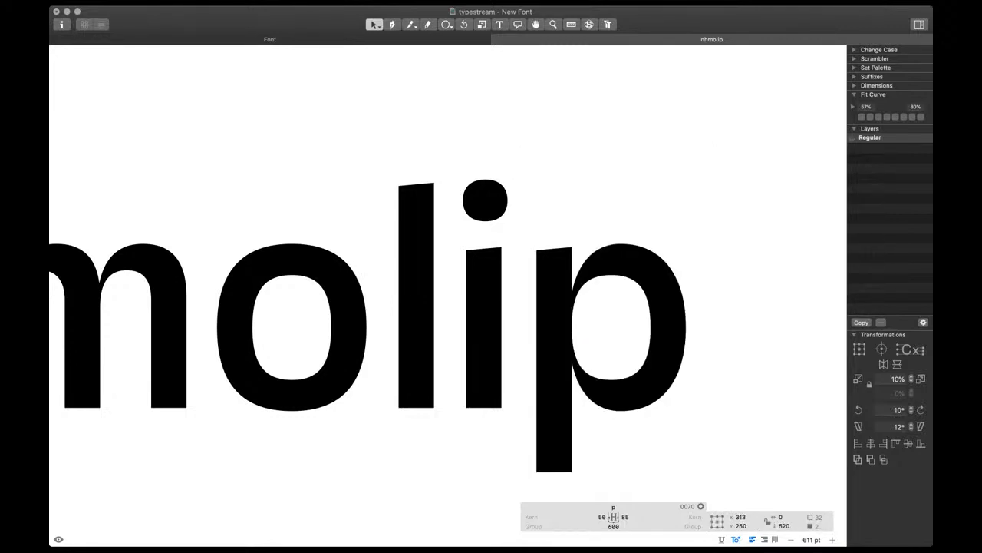
# Delete the duplicate stem contour in the p that ends at the baseline
pyautogui.click(587, 411)
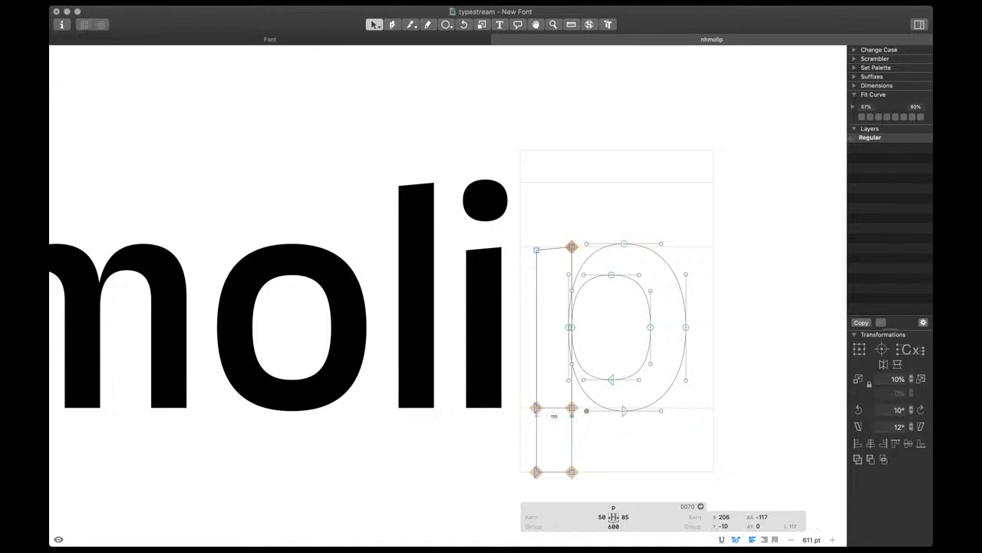
pyautogui.doubleClick(555, 409)
pyautogui.press('Delete')
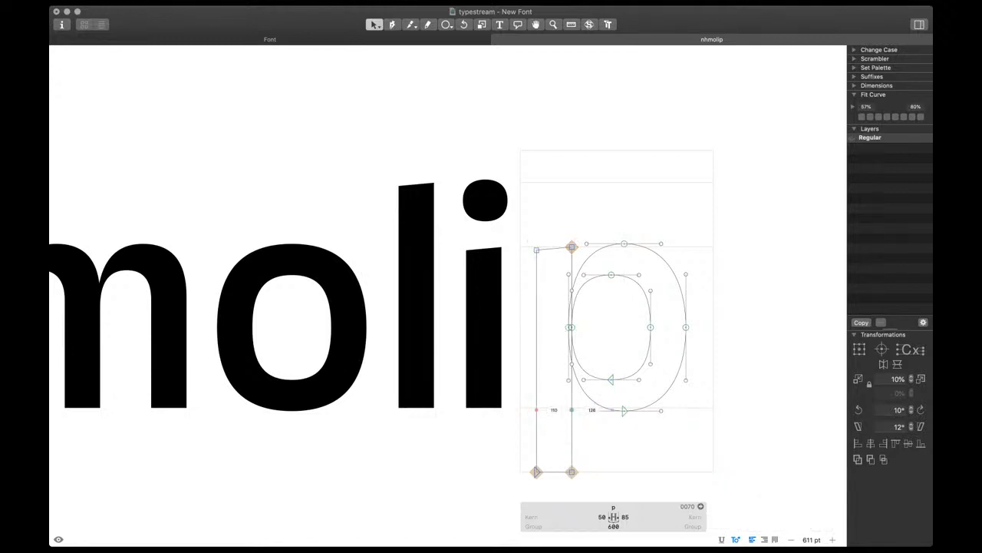
pyautogui.press('space')
# Insert an n before the p in the sample text so the two letters can be compared
pyautogui.press('t')
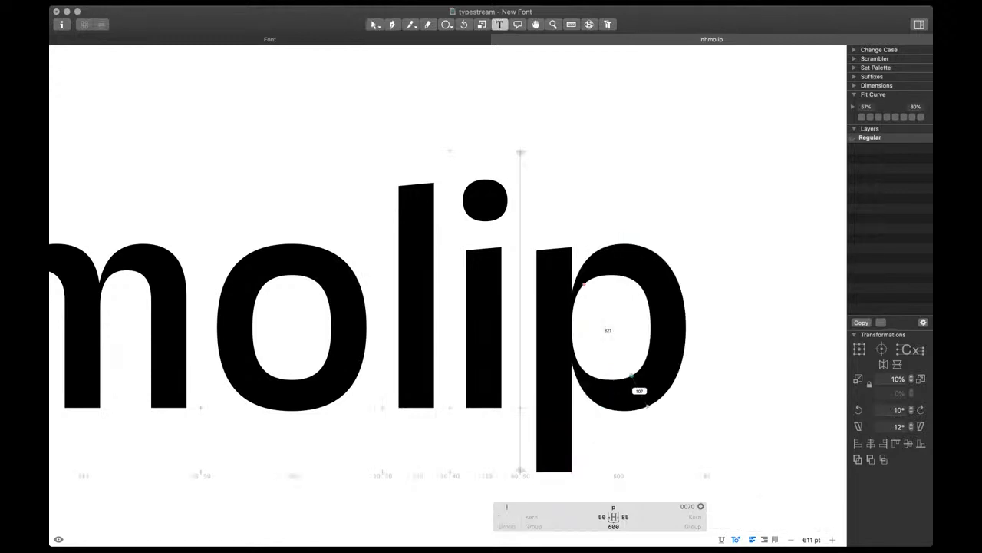
pyautogui.scroll(1, 633, 376)
pyautogui.scroll(-3, 546, 379)
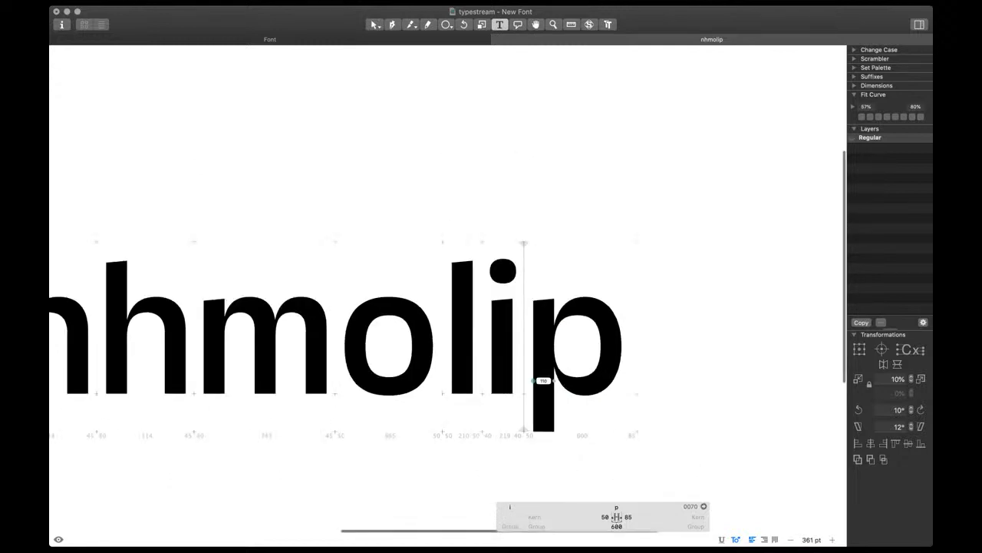
pyautogui.write('n')
pyautogui.scroll(2, 660, 356)
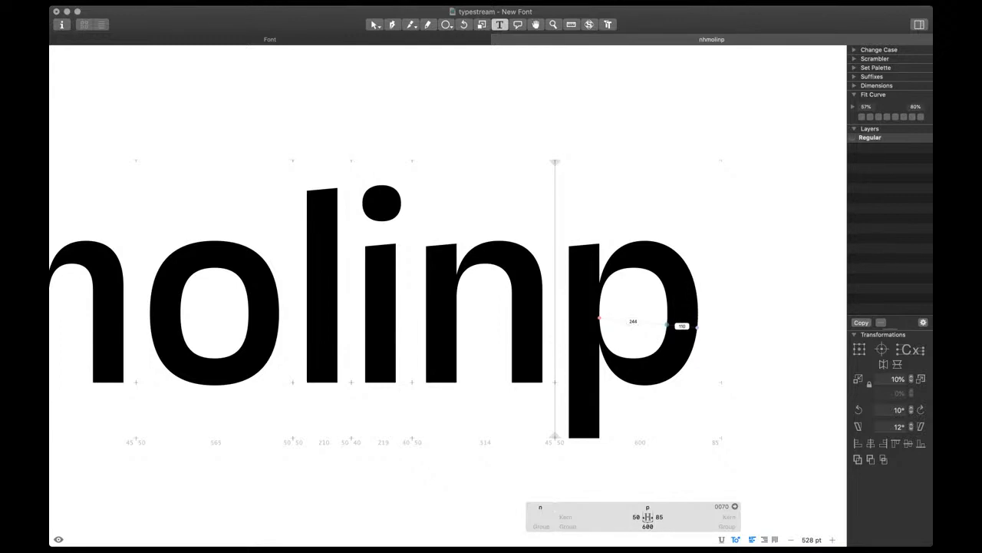
# Refit the curves of the p's outer bowl contour and preview the letter beside the n
pyautogui.press('Escape')
pyautogui.scroll(2, 658, 343)
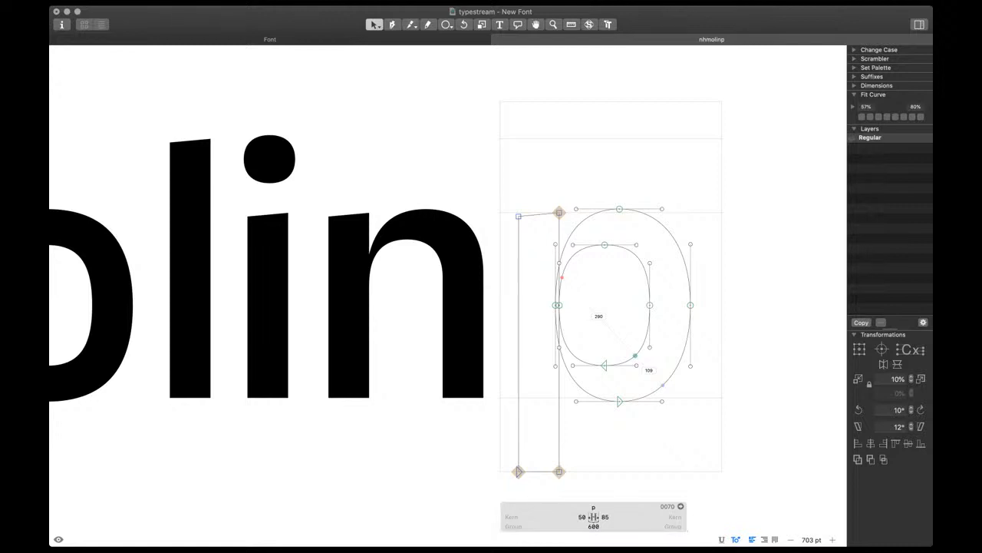
pyautogui.doubleClick(647, 274)
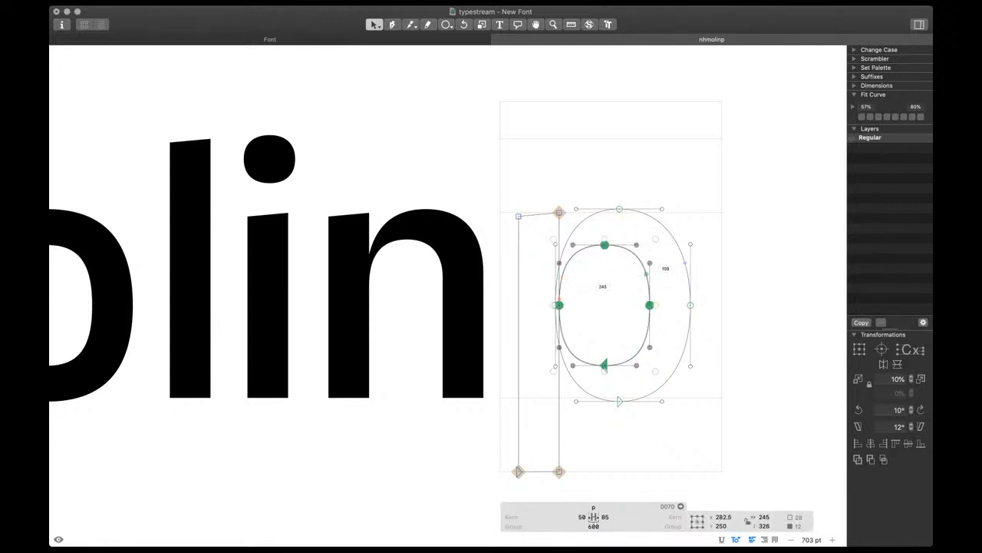
pyautogui.doubleClick(687, 270)
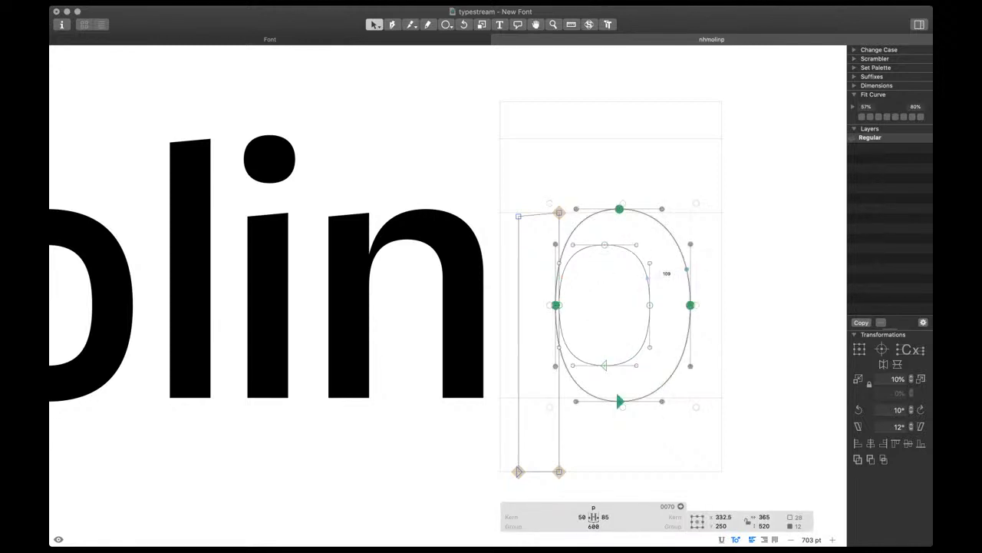
pyautogui.hotkey('ctrl', 'h')
pyautogui.press('space')
pyautogui.scroll(-5, 647, 307)
pyautogui.hscroll(2, 647, 308)
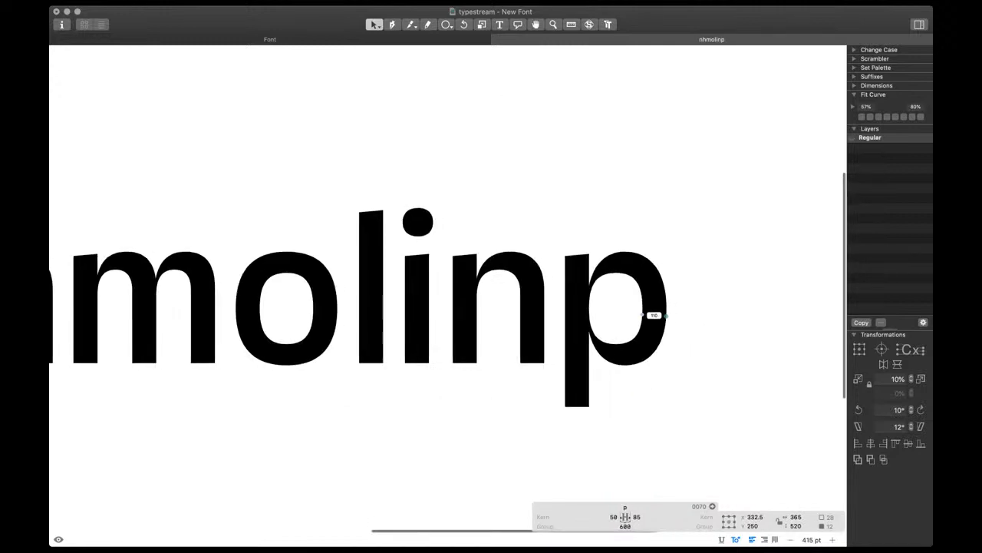
# Link the p's left sidebearing to l and its right sidebearing to o
pyautogui.press('t')
pyautogui.click(591, 517)
pyautogui.write('l')
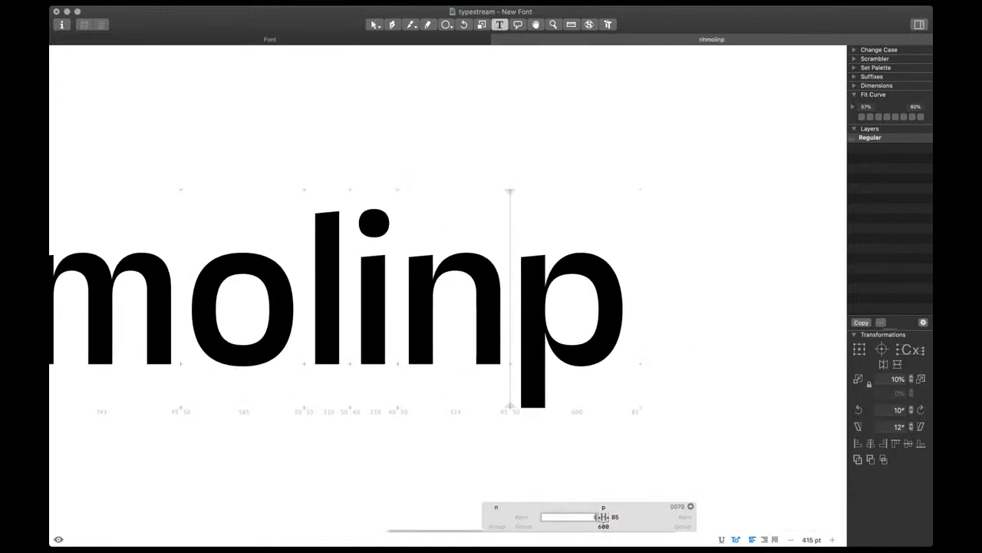
pyautogui.press('Tab')
pyautogui.write('o')
pyautogui.press('Return')
pyautogui.press('Right')
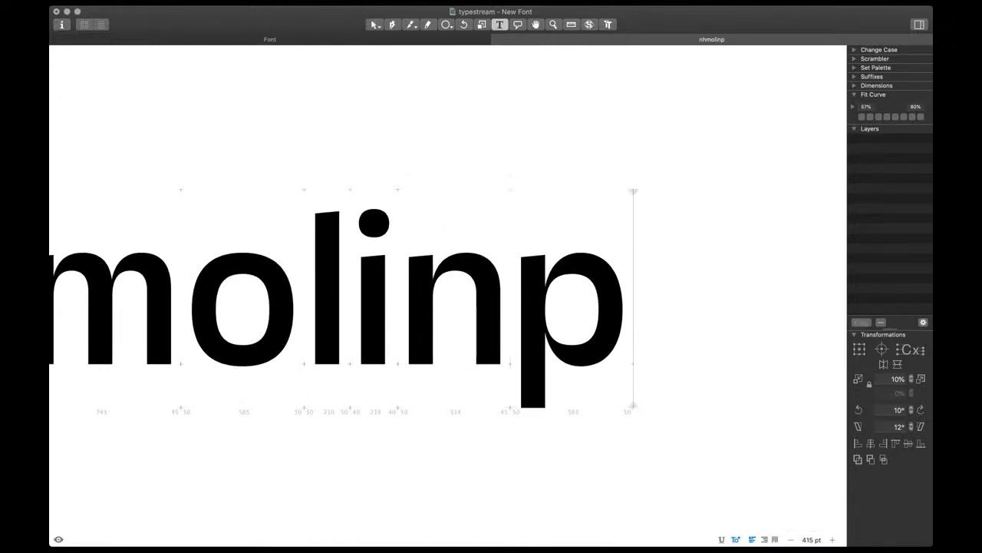
pyautogui.press('Escape')
pyautogui.press('Home')
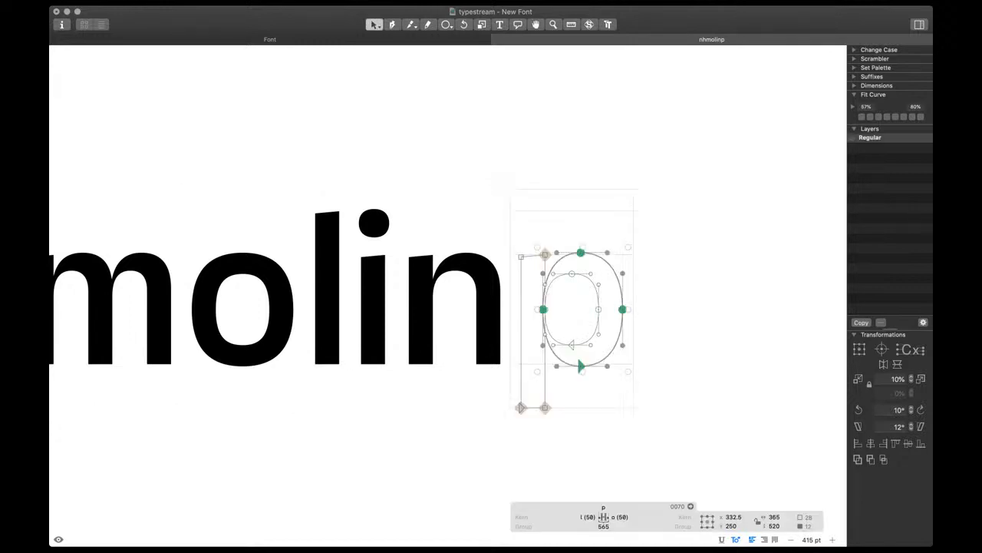
# Append a q after the p in the sample text and open the p's outlines for editing
pyautogui.press('Escape')
pyautogui.press('Escape')
pyautogui.press('t')
pyautogui.press('Right')
pyautogui.write('q')
pyautogui.press('Left')
pyautogui.press('Left')
pyautogui.press('Escape')
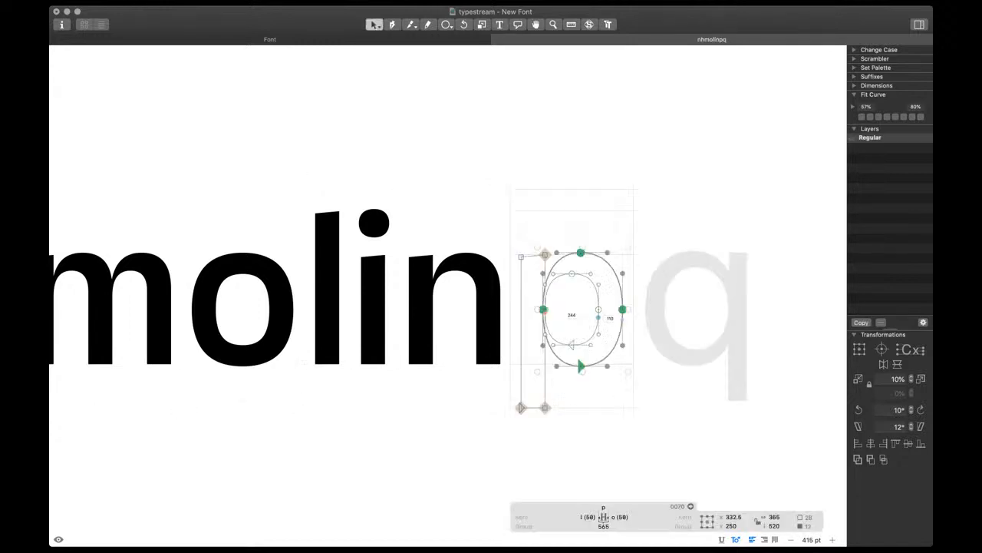
# Copy all of the p's outlines into the q and mirror them horizontally
pyautogui.press('super+a')
pyautogui.press('super+c')
pyautogui.press('End')
pyautogui.press('super+v')
pyautogui.click(883, 364)
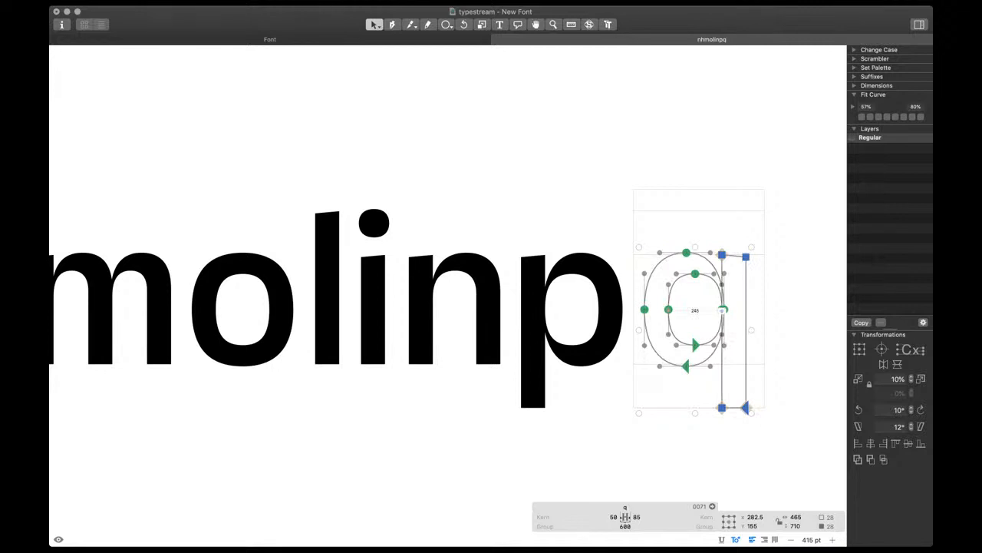
# Flip only the q's stem contour horizontally so its slanted top rises to the right like the other stems
pyautogui.scroll(5, 743, 311)
pyautogui.doubleClick(748, 253)
pyautogui.press('super+shift+h')
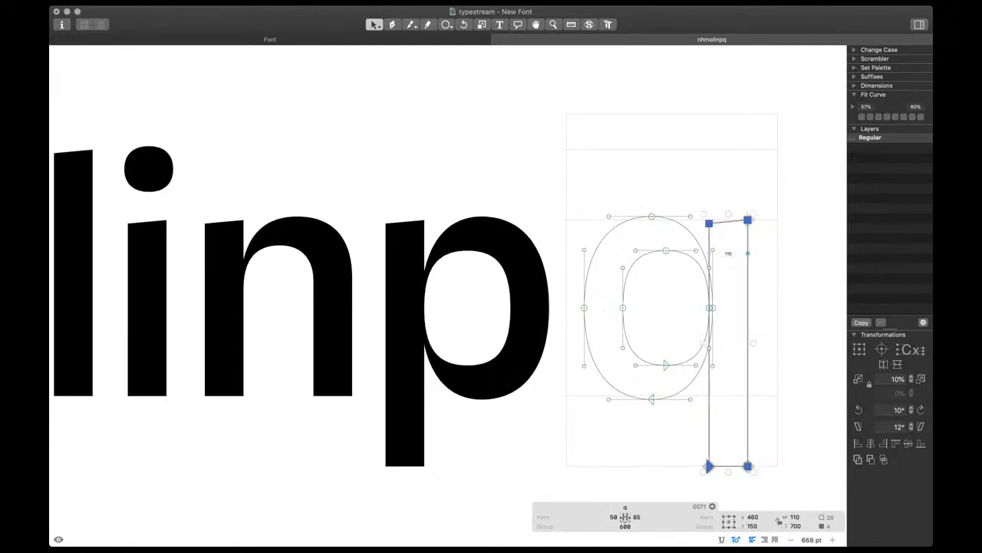
# Append b and d after the q in the sample text
pyautogui.press('t')
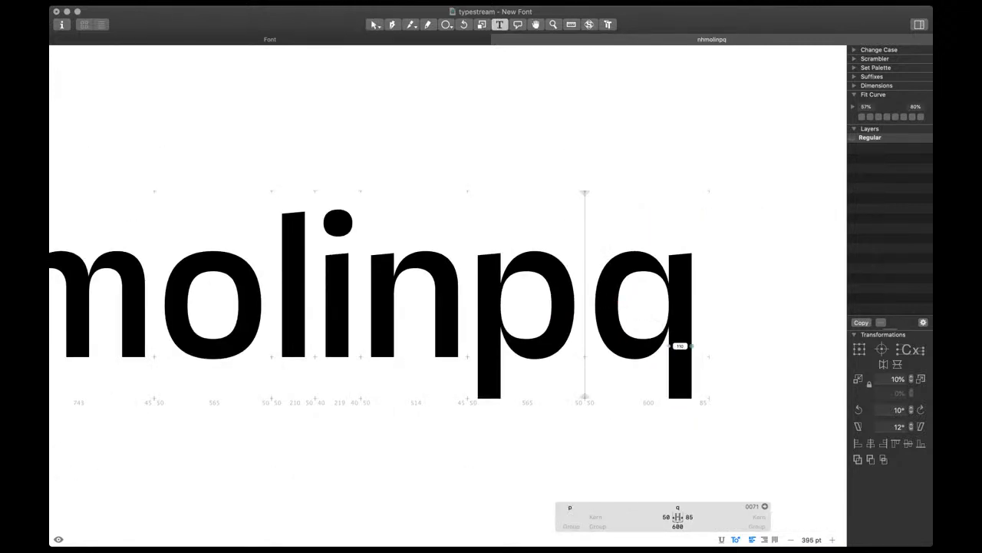
pyautogui.press('Right')
pyautogui.write('b')
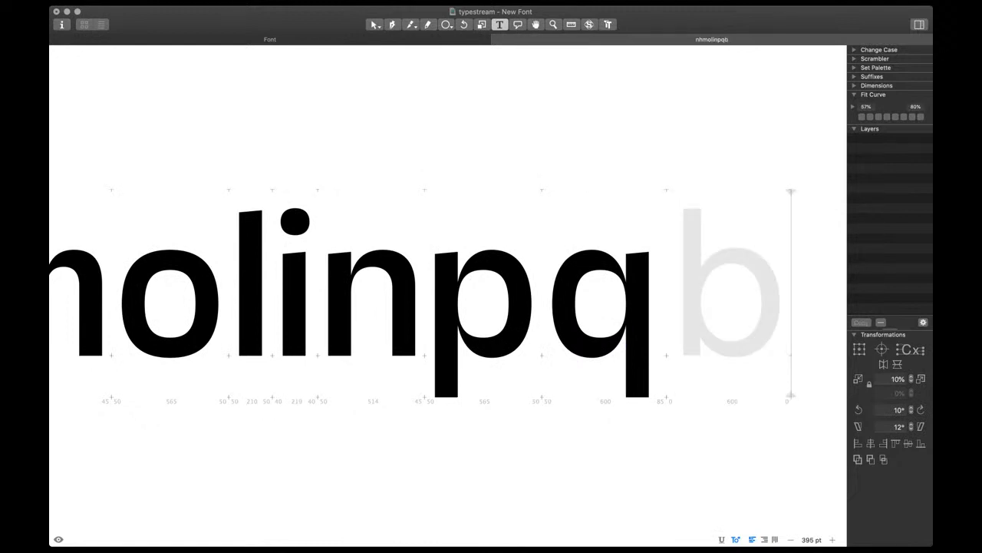
pyautogui.write('d')
# Copy all of the p's outlines into the empty b glyph
pyautogui.doubleClick(401, 303)
pyautogui.press('super+a')
pyautogui.doubleClick(646, 303)
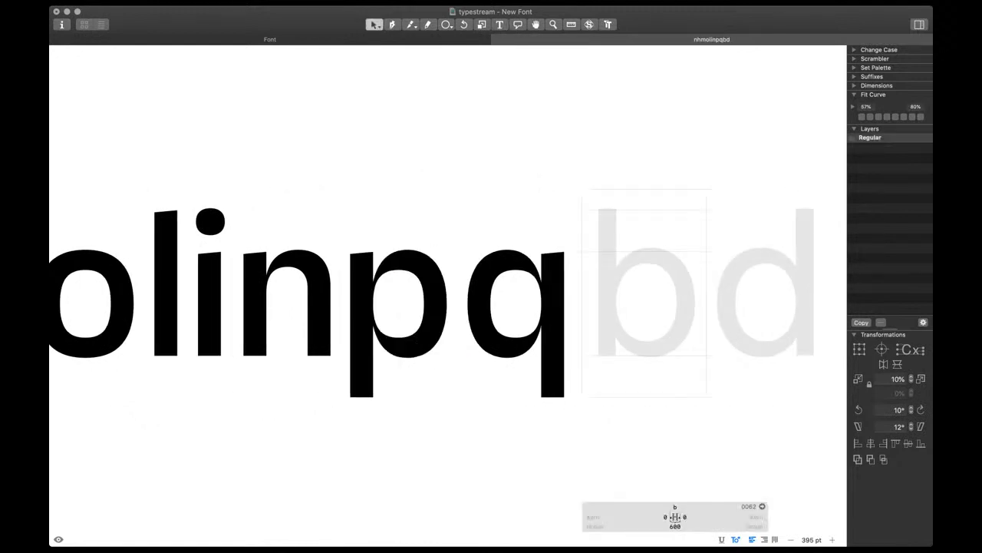
pyautogui.press('super+v')
# Raise the b's stem contour so its foot stands on the baseline and its top reaches ascender height
pyautogui.scroll(5, 634, 265)
pyautogui.click(584, 438)
pyautogui.doubleClick(603, 451)
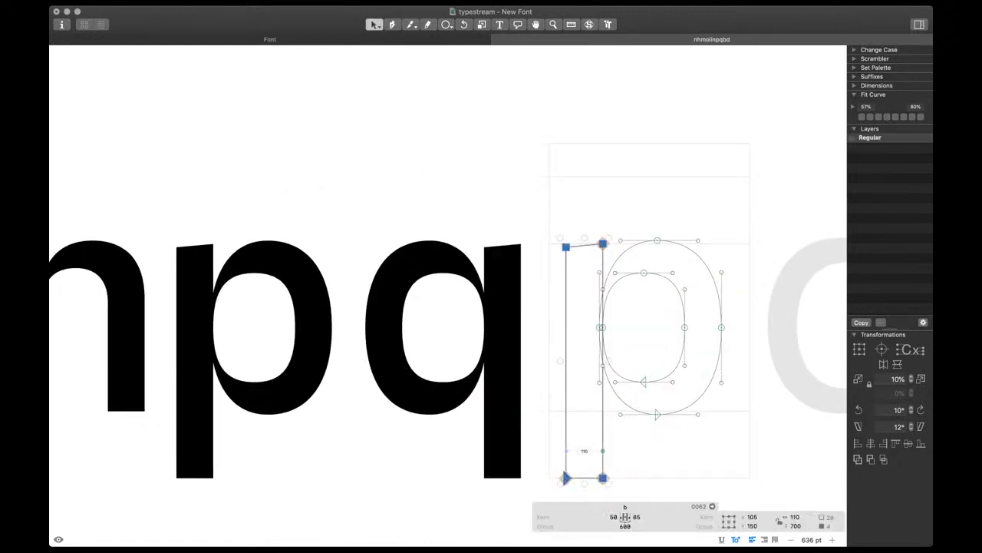
pyautogui.click(585, 489)
pyautogui.doubleClick(566, 477)
pyautogui.moveTo(566, 477); pyautogui.dragTo(566, 411)
# Copy all of the q's outlines into the empty d glyph
pyautogui.doubleClick(442, 342)
pyautogui.press('super+a')
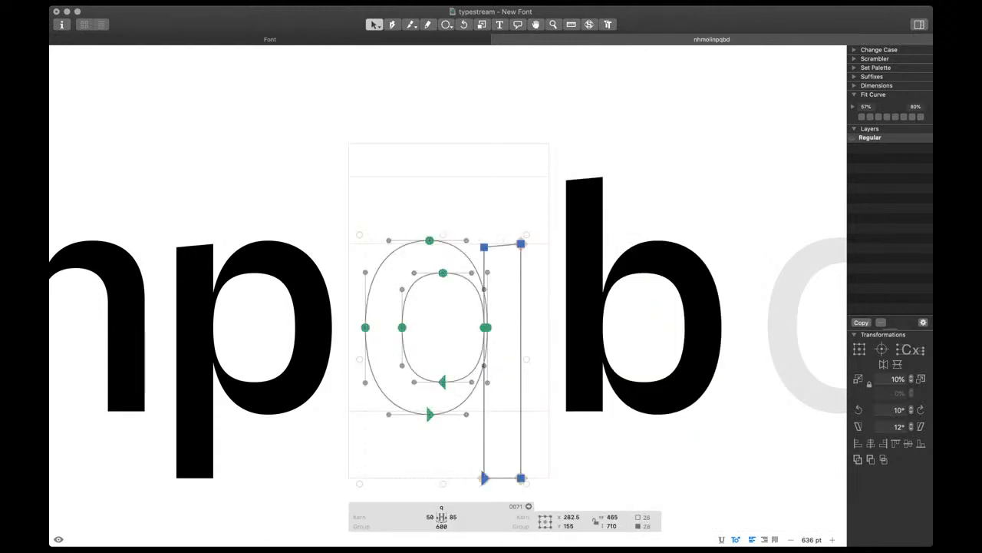
pyautogui.hscroll(5, 491, 338)
pyautogui.doubleClick(606, 322)
pyautogui.press('super+v')
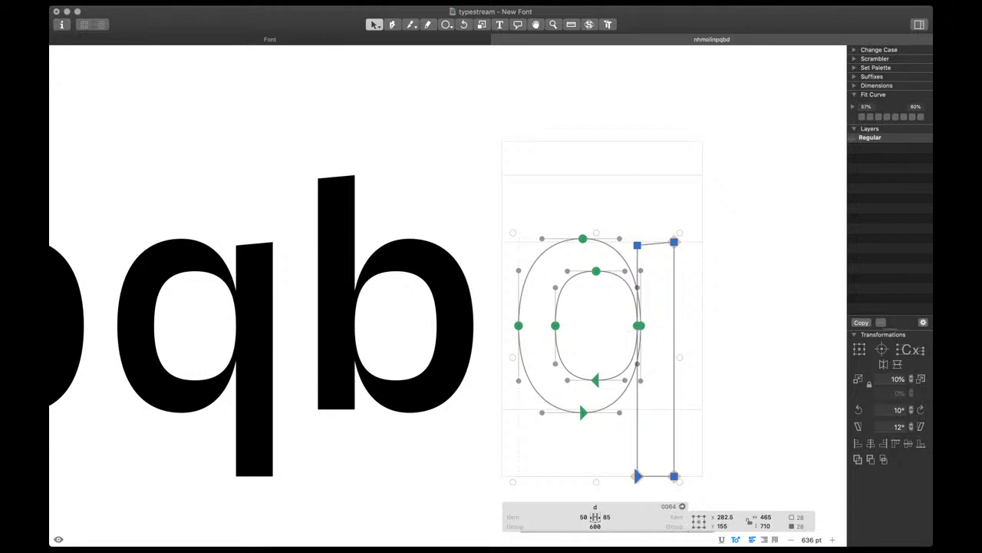
# Raise the d's stem contour onto the baseline, centring it at Y 350
pyautogui.click(656, 477)
pyautogui.doubleClick(673, 300)
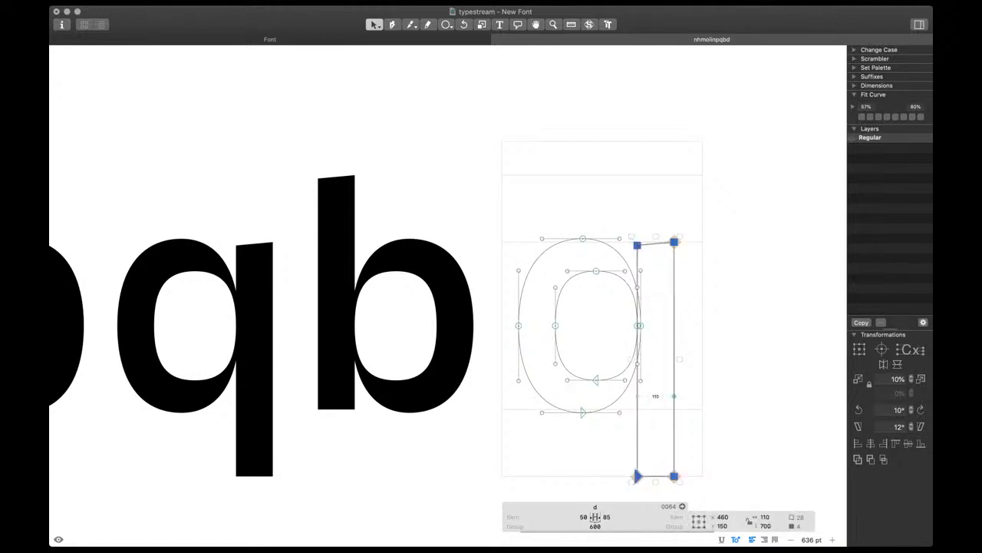
pyautogui.moveTo(674, 475); pyautogui.dragTo(674, 409)
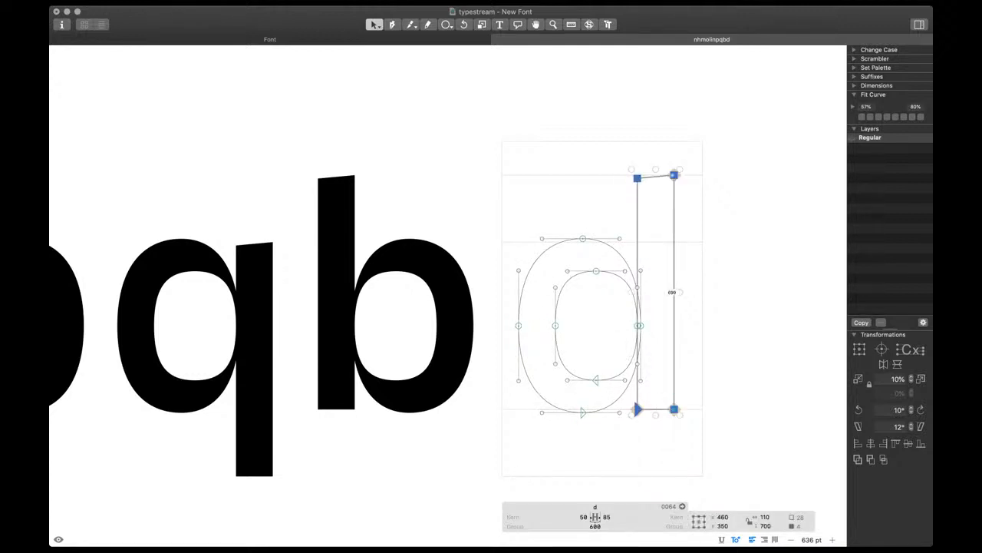
# Link the d's left sidebearing to o and its right sidebearing to l
pyautogui.press('t')
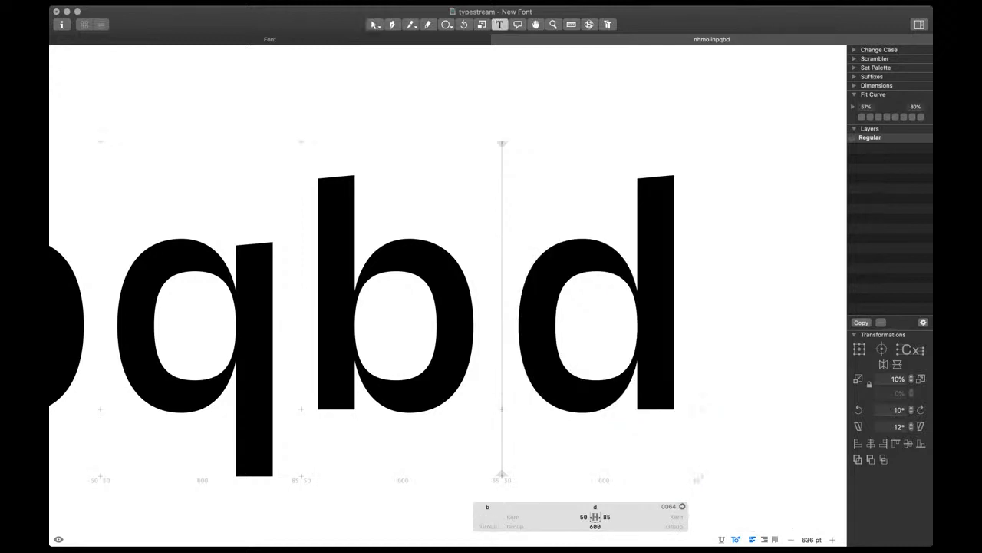
pyautogui.press('super+minus')
pyautogui.press('super+minus')
pyautogui.scroll(-5, 507, 261)
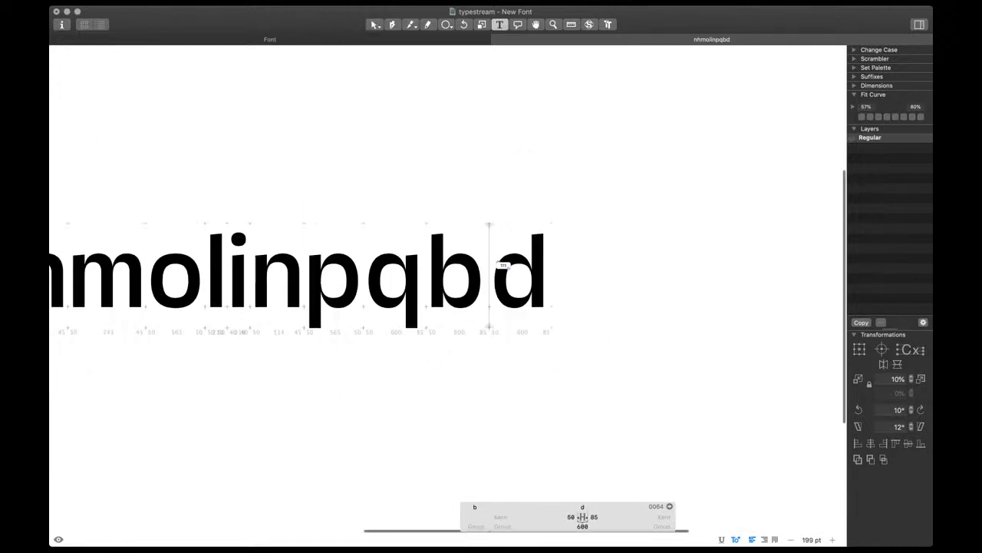
pyautogui.scroll(3, 515, 278)
pyautogui.click(582, 517)
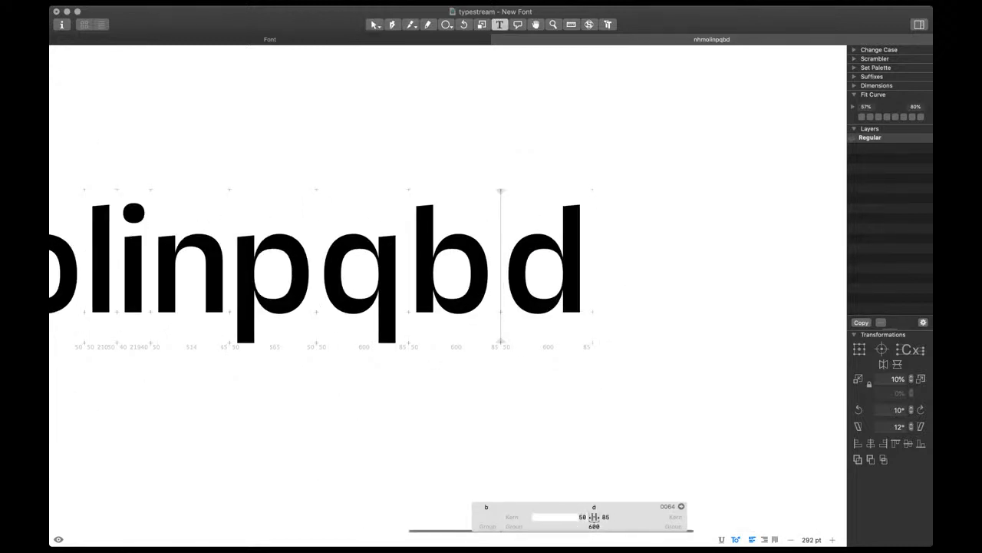
pyautogui.write('o')
pyautogui.press('Tab')
pyautogui.write('l')
pyautogui.press('Return')
# Link the b's left sidebearing to l and its right sidebearing to o
pyautogui.click(432, 286)
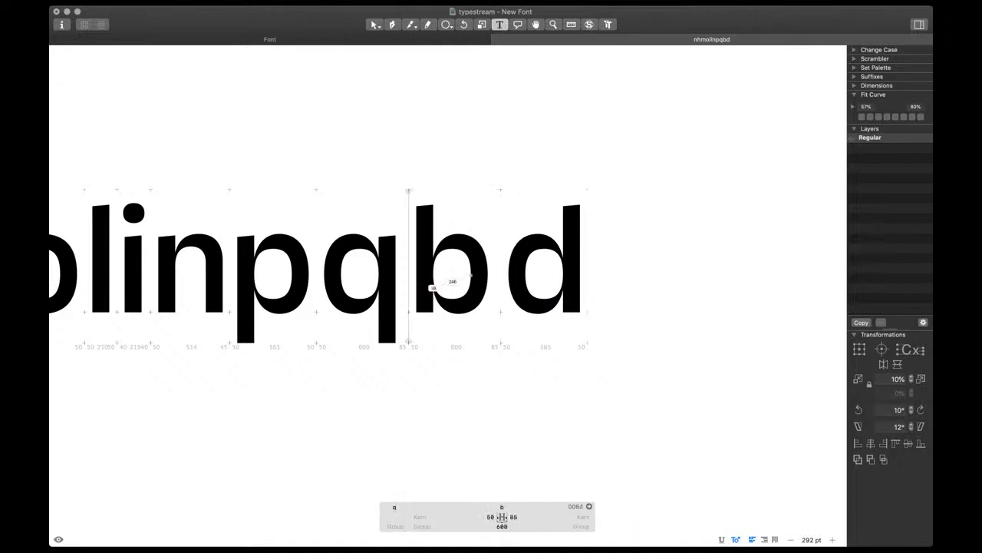
pyautogui.click(490, 517)
pyautogui.write('l')
pyautogui.press('Tab')
pyautogui.write('o')
pyautogui.press('Return')
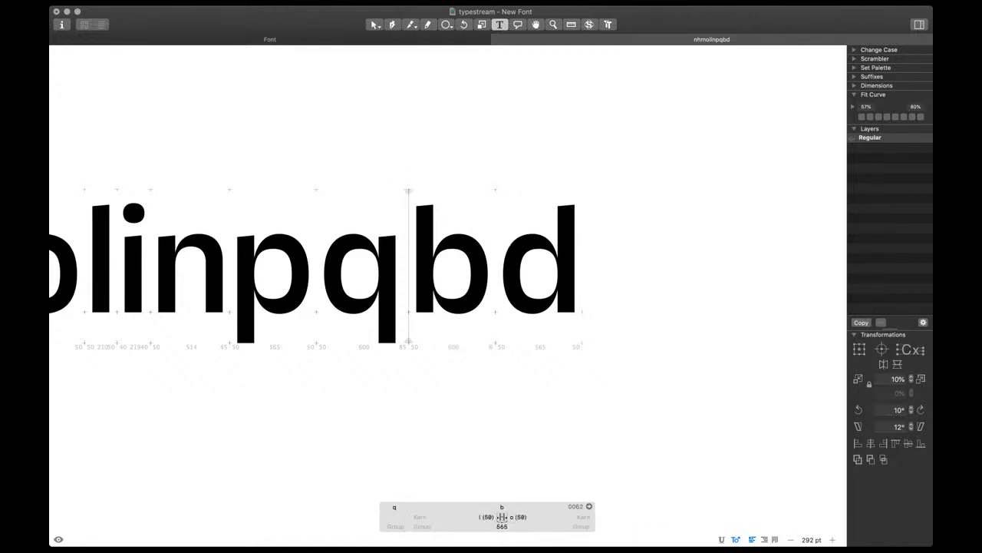
# Link the q's left sidebearing to o and its right sidebearing to l
pyautogui.hscroll(-2, 515, 248)
pyautogui.click(387, 275)
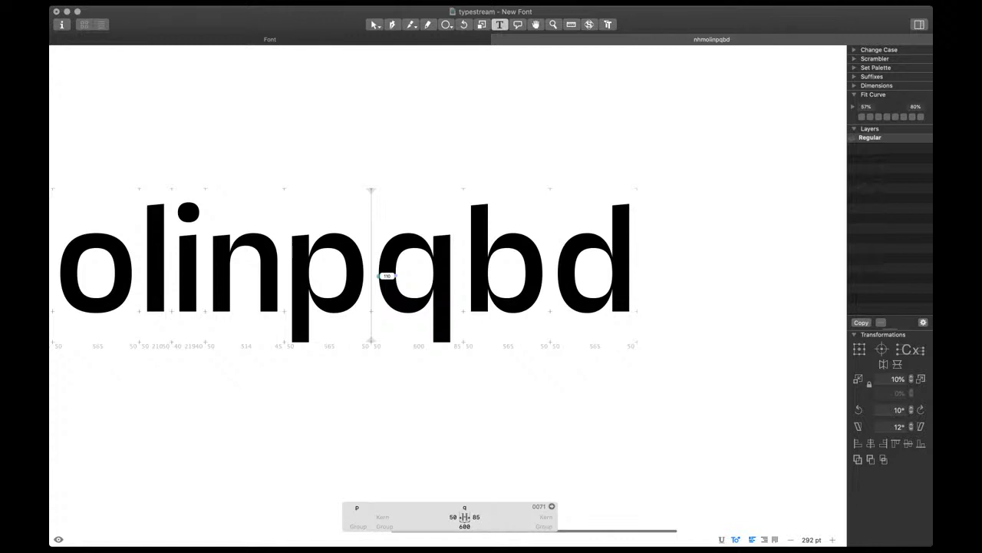
pyautogui.click(452, 517)
pyautogui.write('o')
pyautogui.press('Tab')
pyautogui.write('l')
pyautogui.press('Return')
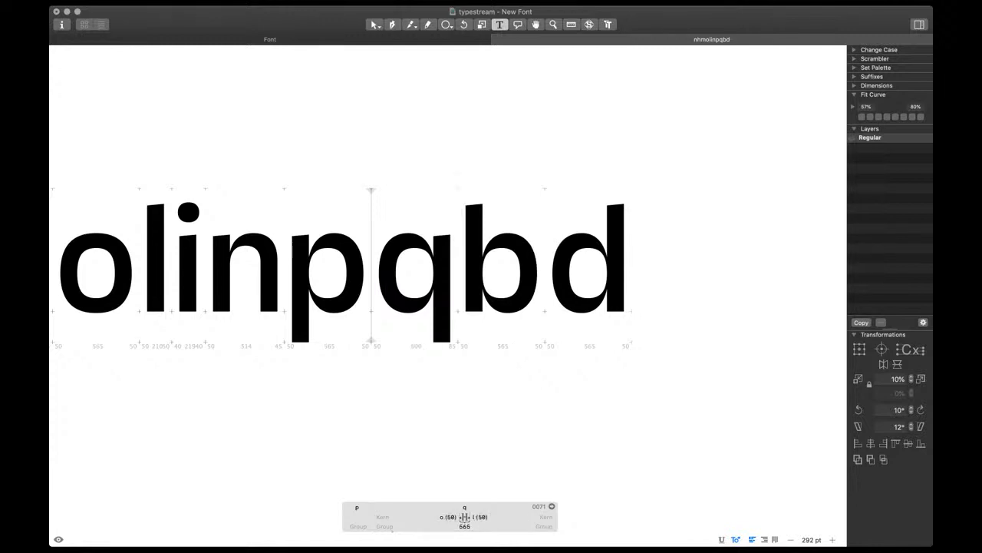
# Check the p's sidebearing links, the spacing of the whole sample line and the drawn letters in the font overview
pyautogui.click(296, 280)
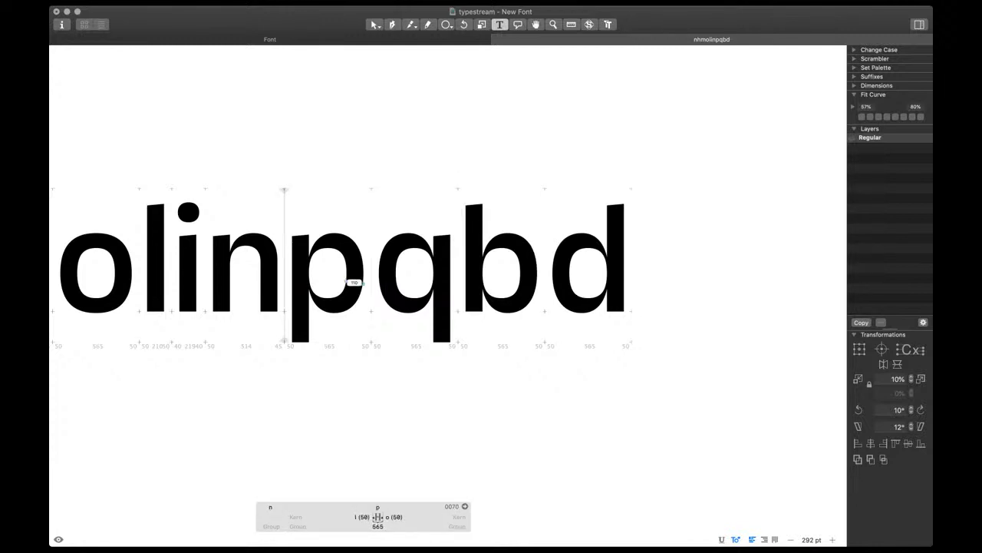
pyautogui.scroll(-4, 359, 290)
pyautogui.hscroll(-3, 359, 291)
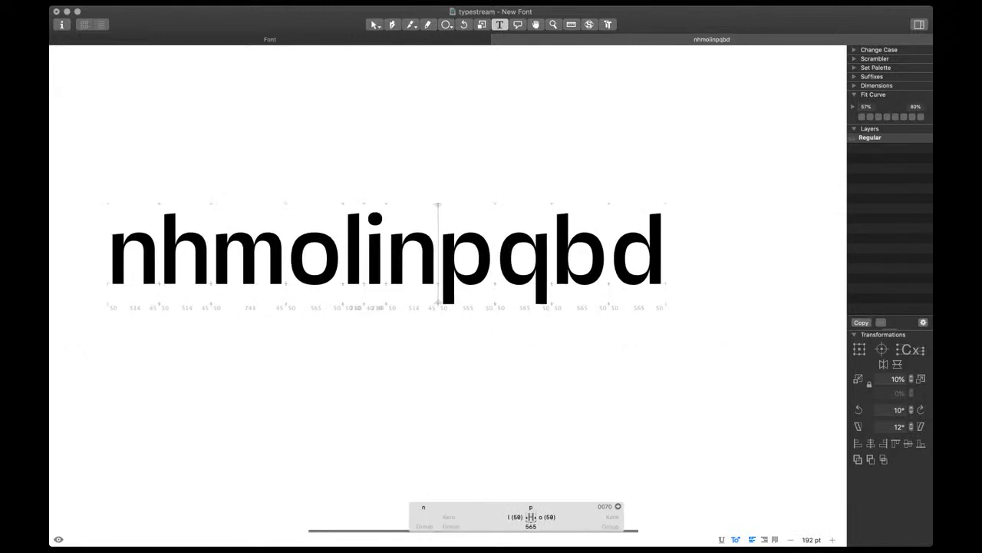
pyautogui.click(666, 257)
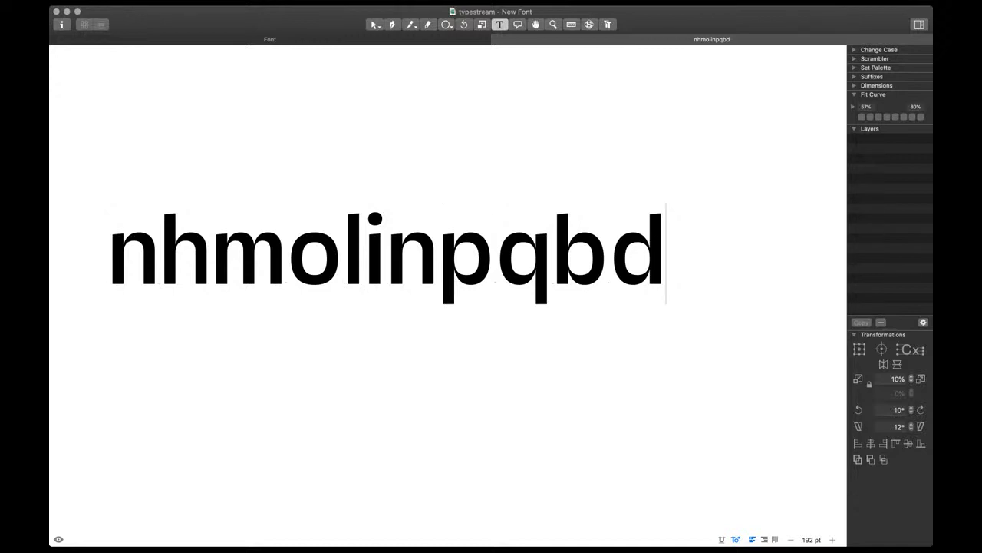
pyautogui.press('Return')
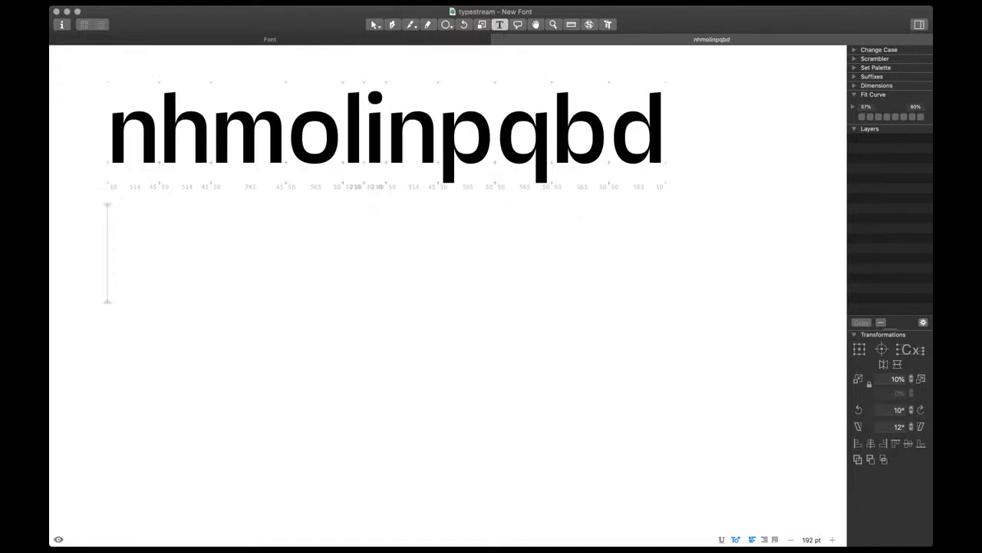
pyautogui.scroll(1, 448, 296)
pyautogui.click(270, 39)
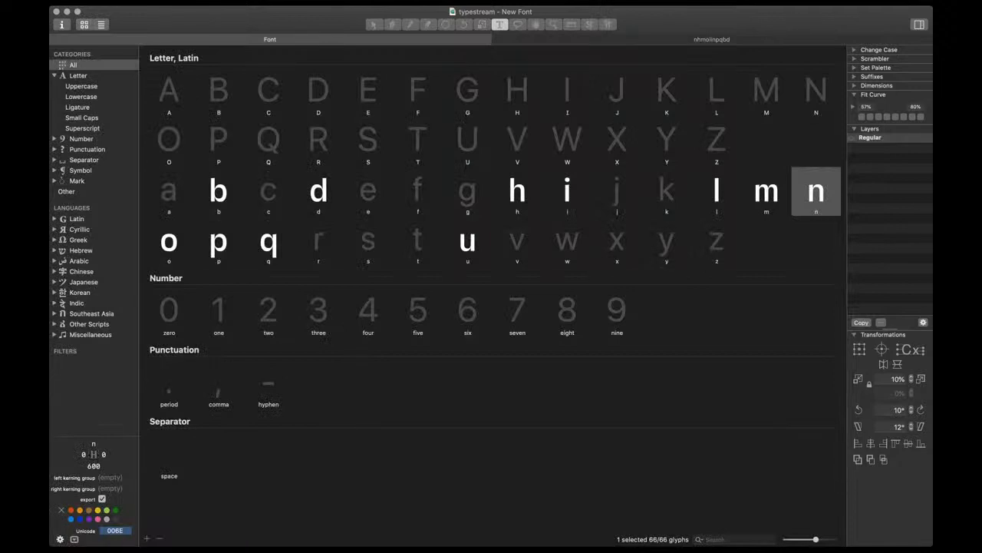
pyautogui.click(711, 39)
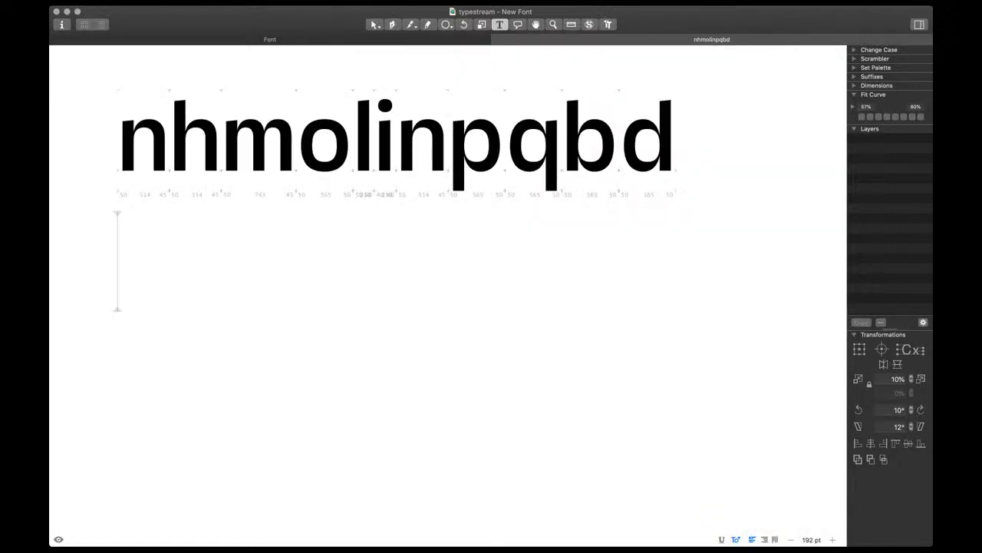
# Append an r after the d in the sample text and fill it with the n's decomposed outlines
pyautogui.press('Left')
pyautogui.write('r')
pyautogui.press('super+plus')
pyautogui.press('super+plus')
pyautogui.press('Escape')
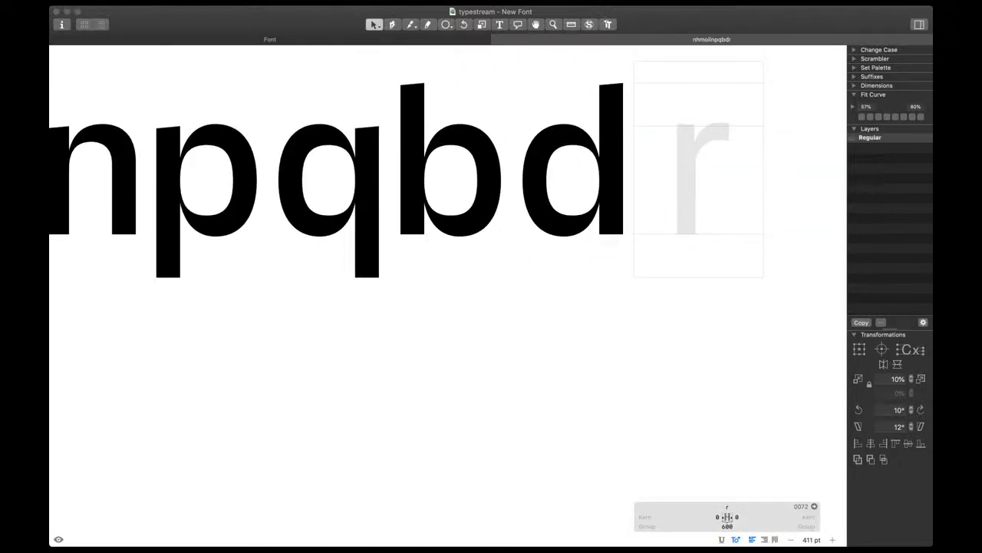
pyautogui.press('Return')
pyautogui.press('super+shift+d')
# Delete the nodes of the r's second stem so that only the beginning of the arch remains
pyautogui.moveTo(755, 106); pyautogui.dragTo(707, 247)
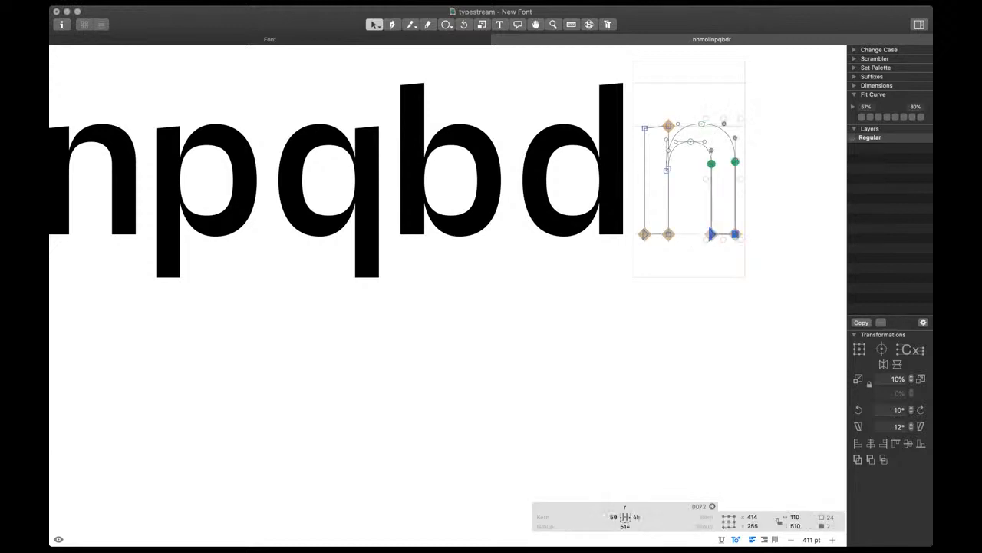
pyautogui.press('Delete')
pyautogui.scroll(5, 752, 172)
# Align the r's two arm-end nodes vertically at X 313 and lower the inner one to Y 398
pyautogui.moveTo(692, 80); pyautogui.dragTo(644, 139)
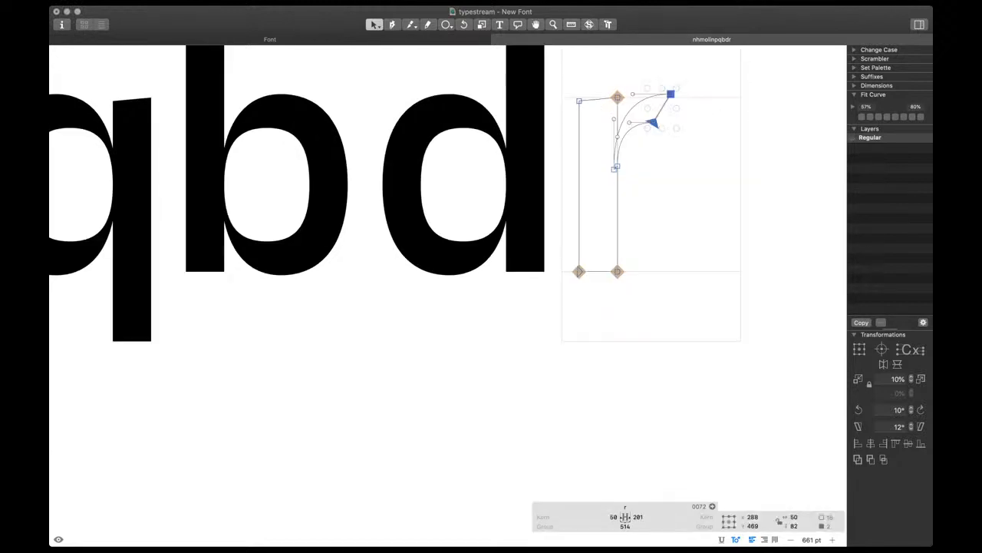
pyautogui.press('super+shift+a')
pyautogui.press('Escape')
pyautogui.press('Escape')
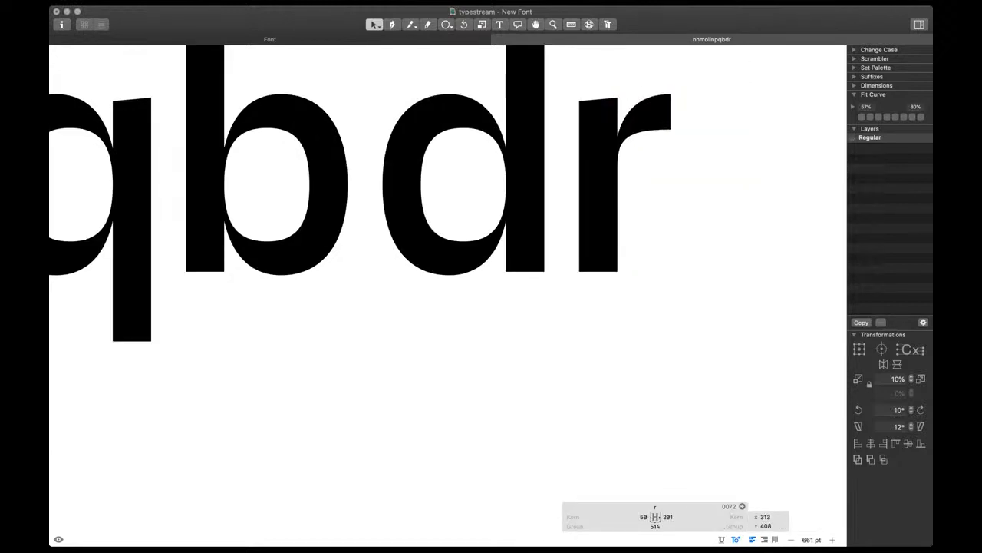
pyautogui.hotkey('shift', 'Down')
# Apply the fourth Fit Curve setting to the inner curve of the r's arm and preview the letter
pyautogui.scroll(3, 448, 292)
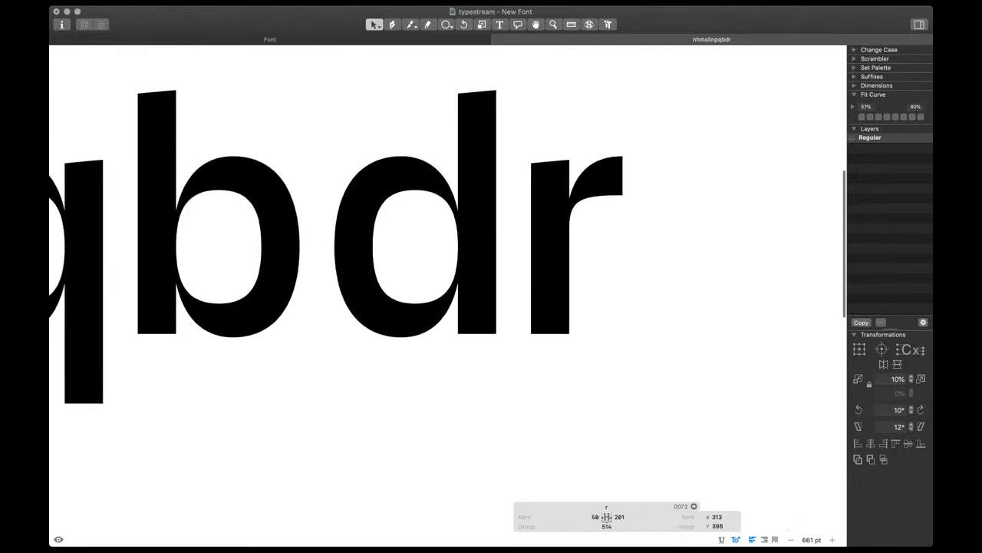
pyautogui.keyDown('super'); pyautogui.click(649, 195); pyautogui.keyUp('super')
pyautogui.moveTo(564, 186); pyautogui.dragTo(513, 222)
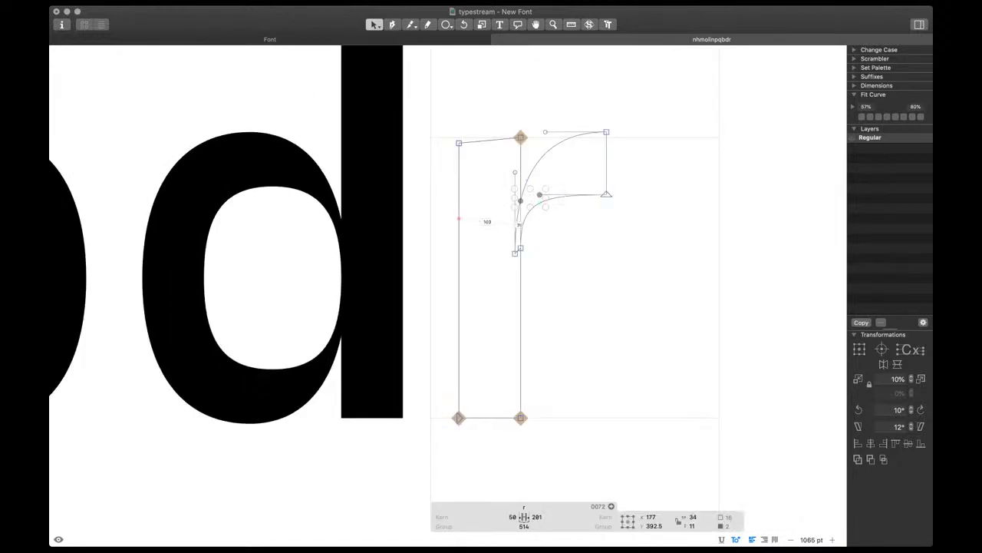
pyautogui.hotkey('ctrl', 'alt', '4')
pyautogui.press('Escape')
pyautogui.press('Escape')
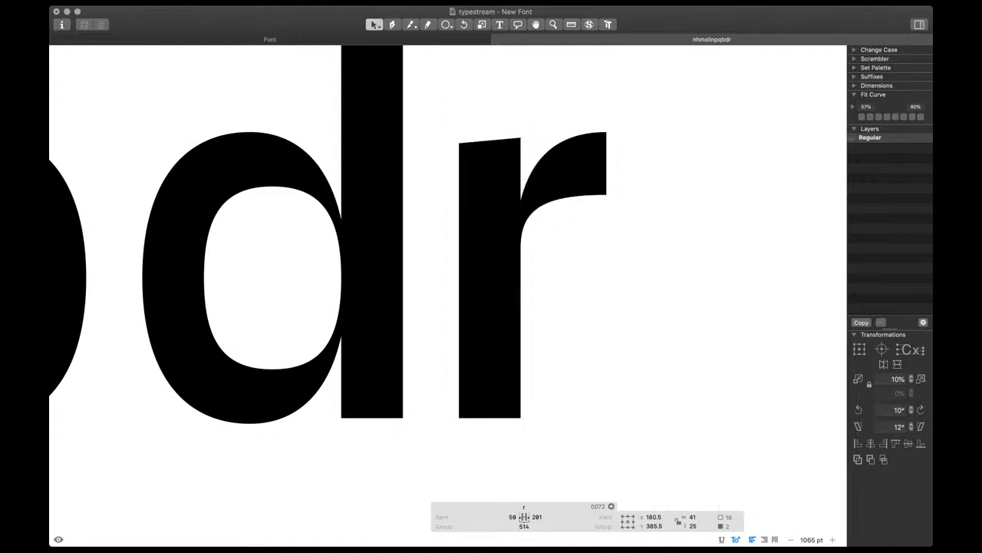
# Lengthen the r's arm by shifting its two end nodes right to X 323
pyautogui.scroll(-5, 603, 349)
pyautogui.moveTo(620, 270); pyautogui.dragTo(589, 208)
pyautogui.press('space')
pyautogui.hotkey('shift', 'Right')
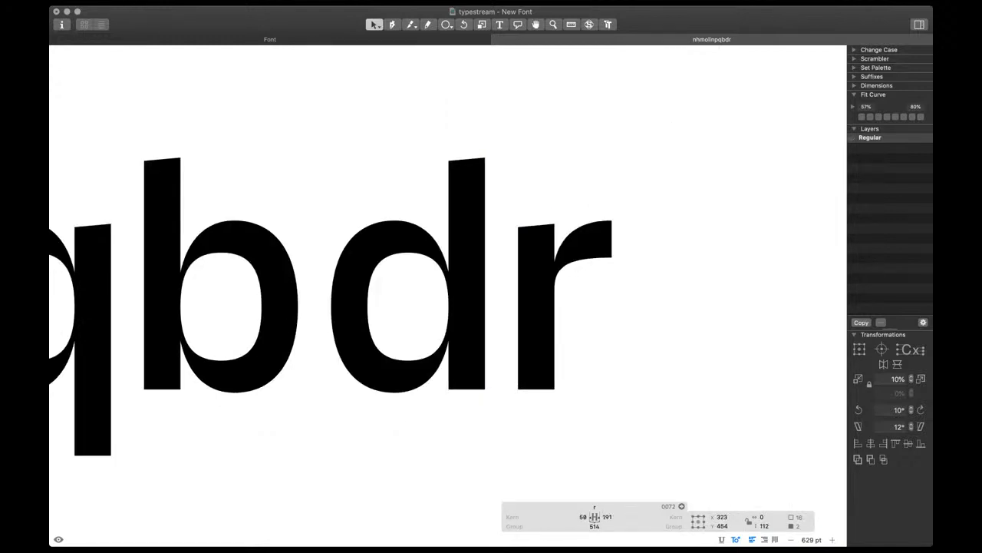
# Shorten the r's arm by moving its end nodes left to X 313 and lower the arch's join nodes to about Y 278
pyautogui.hotkey('shift', 'Left')
pyautogui.hotkey('shift', 'Left')
pyautogui.moveTo(570, 309); pyautogui.dragTo(512, 287)
pyautogui.hotkey('shift', 'Down')
pyautogui.hotkey('shift', 'Down')
pyautogui.hotkey('shift', 'Down')
pyautogui.hotkey('shift', 'Up')
# Link the r's left sidebearing to n and set its right sidebearing to 10
pyautogui.click(555, 517)
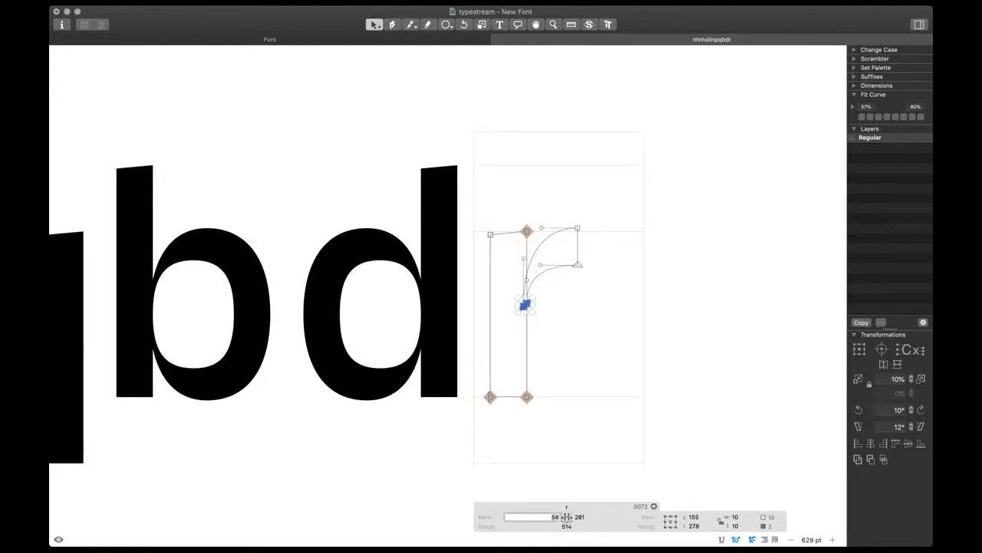
pyautogui.write('n')
pyautogui.press('Return')
pyautogui.click(580, 517)
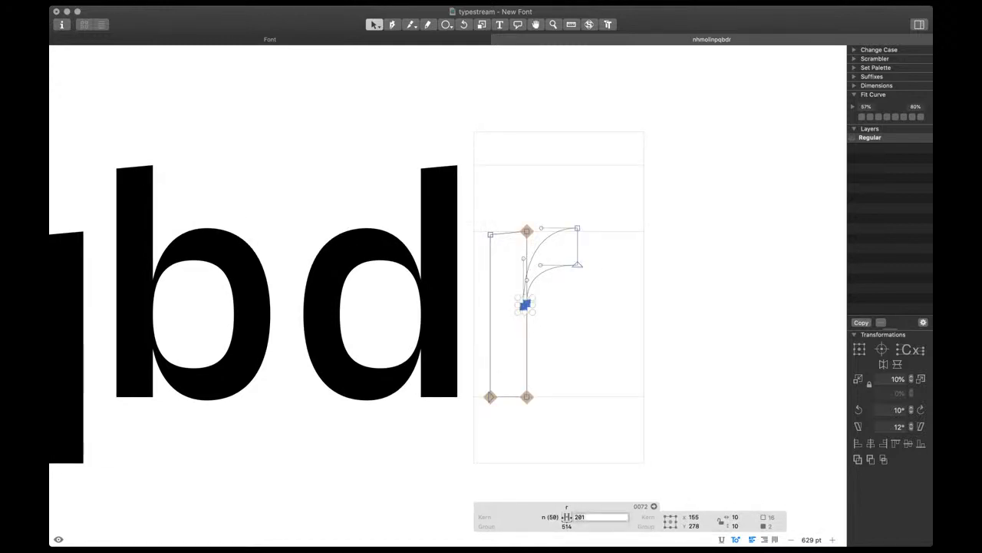
pyautogui.write('10')
pyautogui.press('Return')
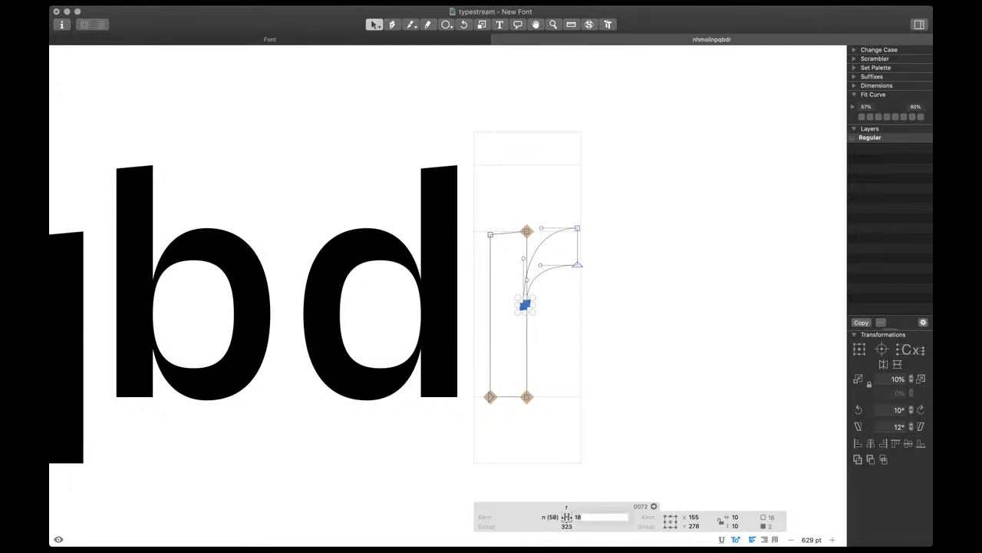
# Add two n's after the r in the sample line to check its spacing
pyautogui.press('Escape')
pyautogui.write('nn')
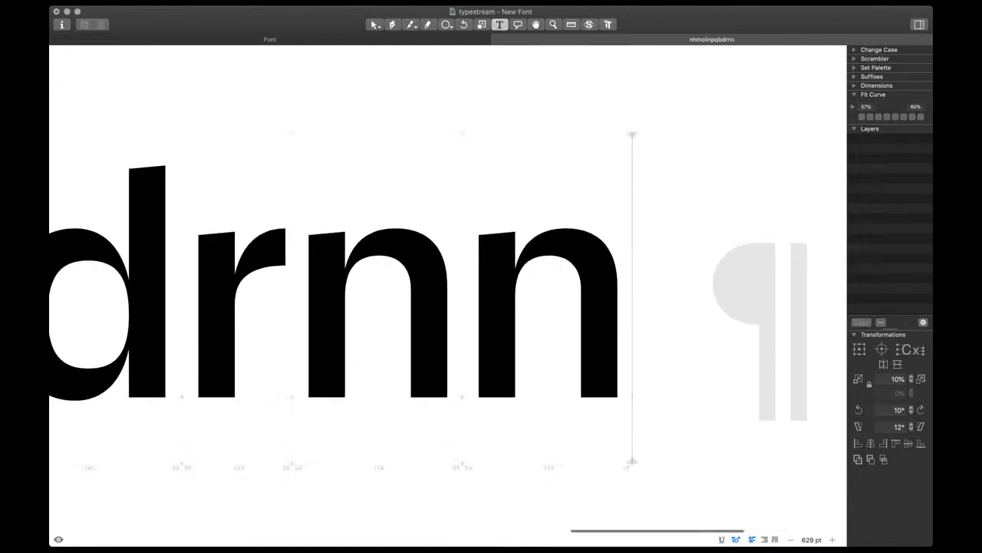
pyautogui.scroll(-6, 565, 328)
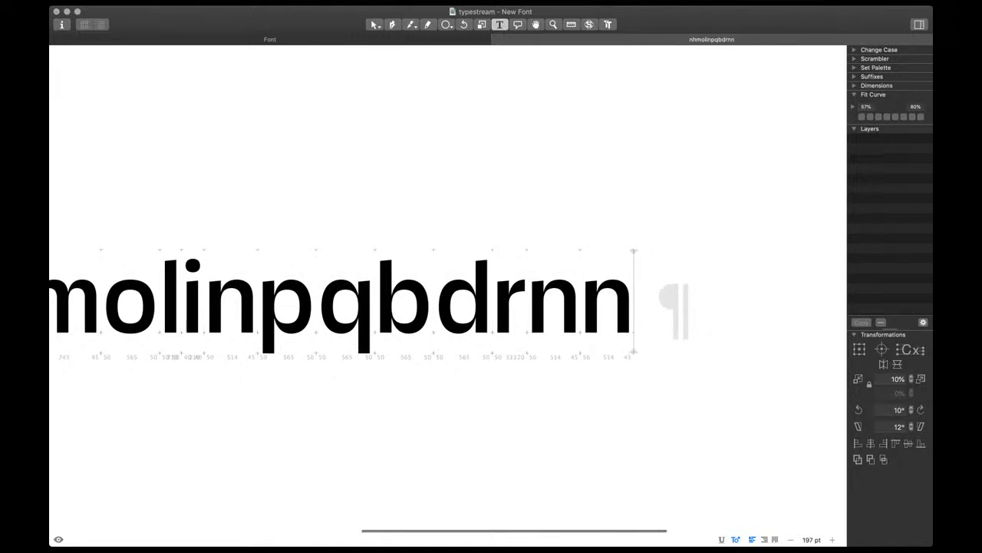
pyautogui.press('super+alt+1')
pyautogui.press('super+alt+2')
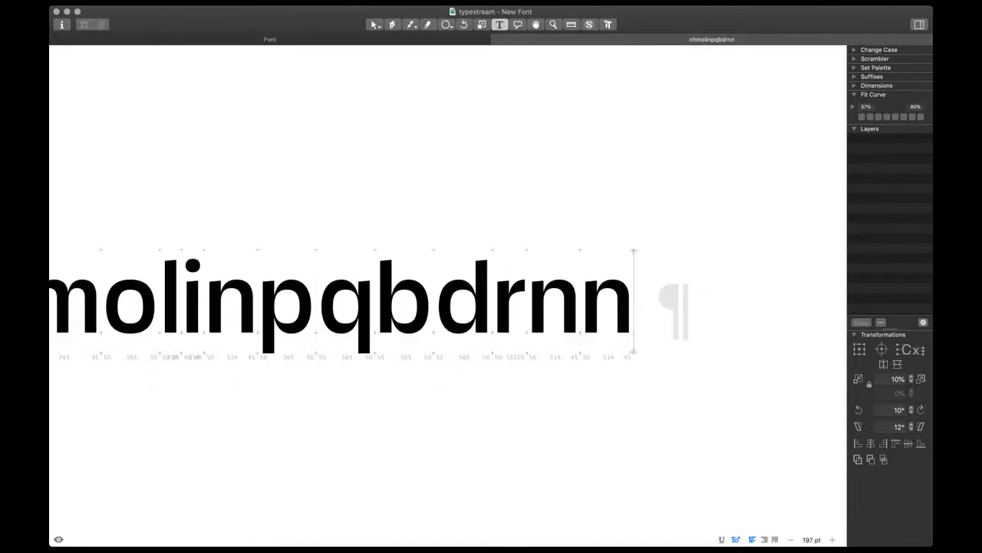
# Start a second sample line with the letter c and paste the o's outlines into the empty c glyph
pyautogui.press('Return')
pyautogui.write('c')
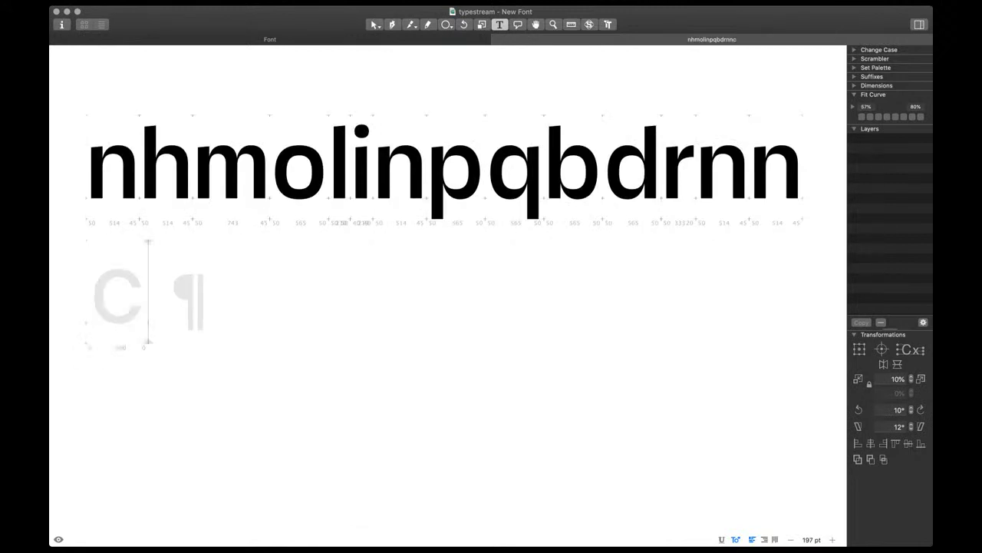
pyautogui.doubleClick(299, 170)
pyautogui.press('super+a')
pyautogui.press('super+c')
pyautogui.doubleClick(115, 299)
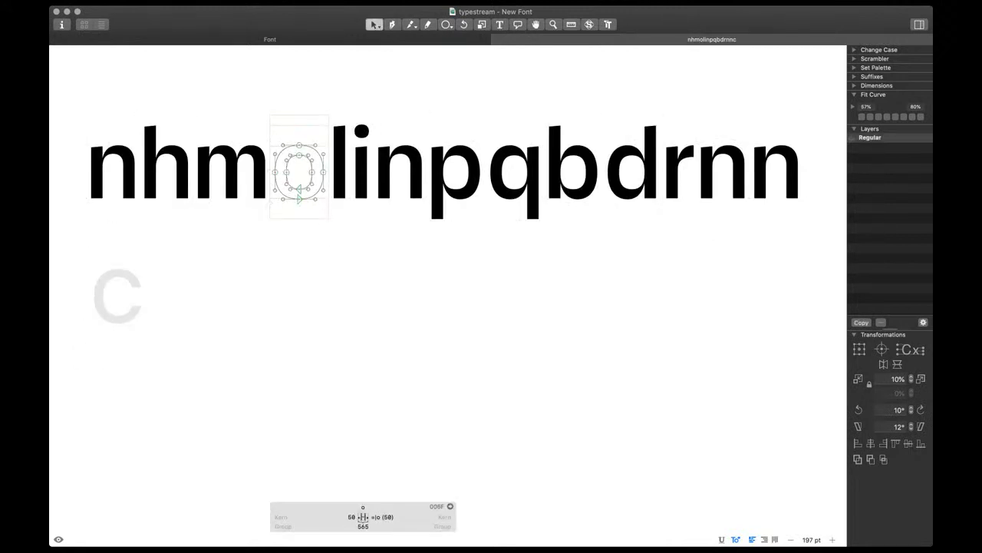
pyautogui.press('super+v')
pyautogui.scroll(8, 88, 316)
pyautogui.scroll(8, 186, 226)
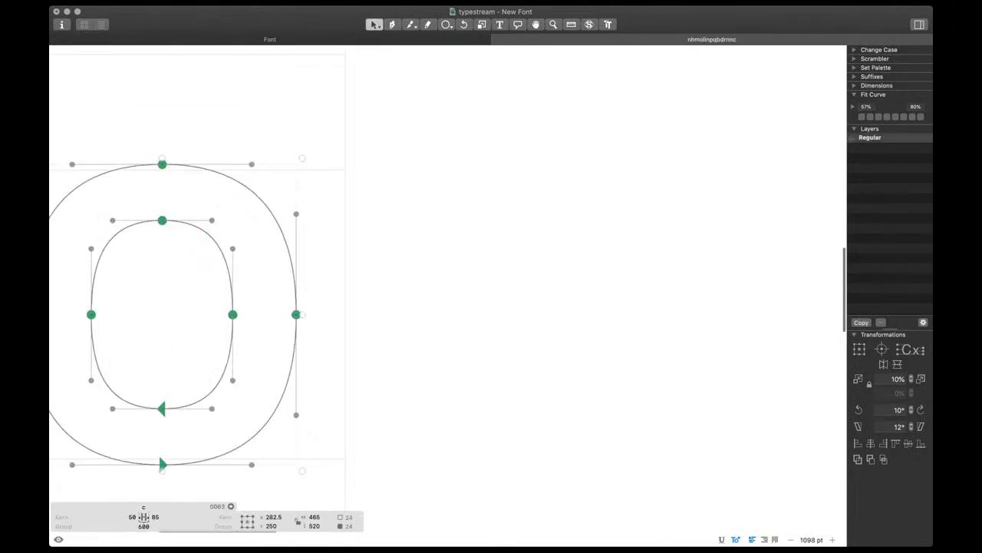
pyautogui.hscroll(-4, 186, 253)
# Cut the c's right side with two knife cuts above and below its middle and delete the piece between them
pyautogui.click(446, 24)
pyautogui.press('p')
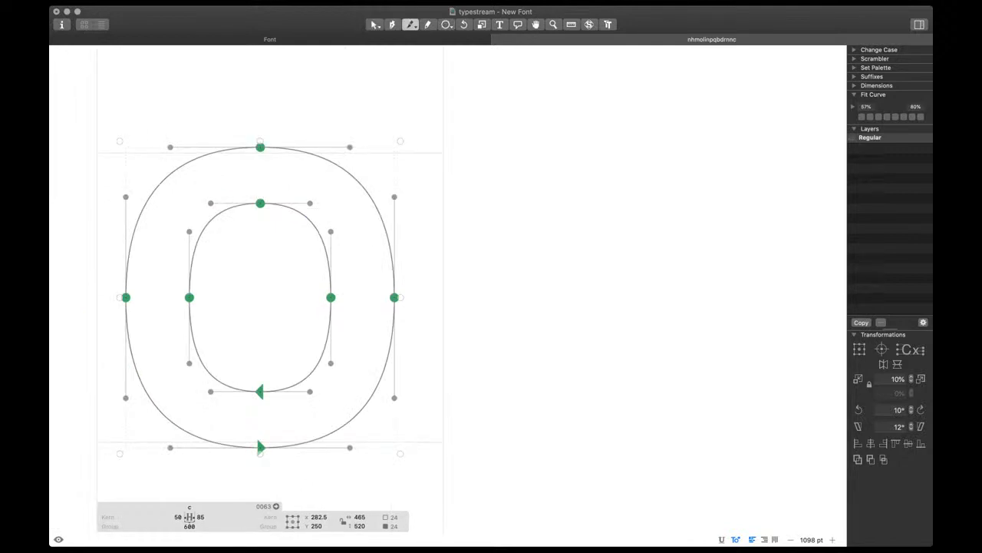
pyautogui.moveTo(309, 272); pyautogui.dragTo(481, 273)
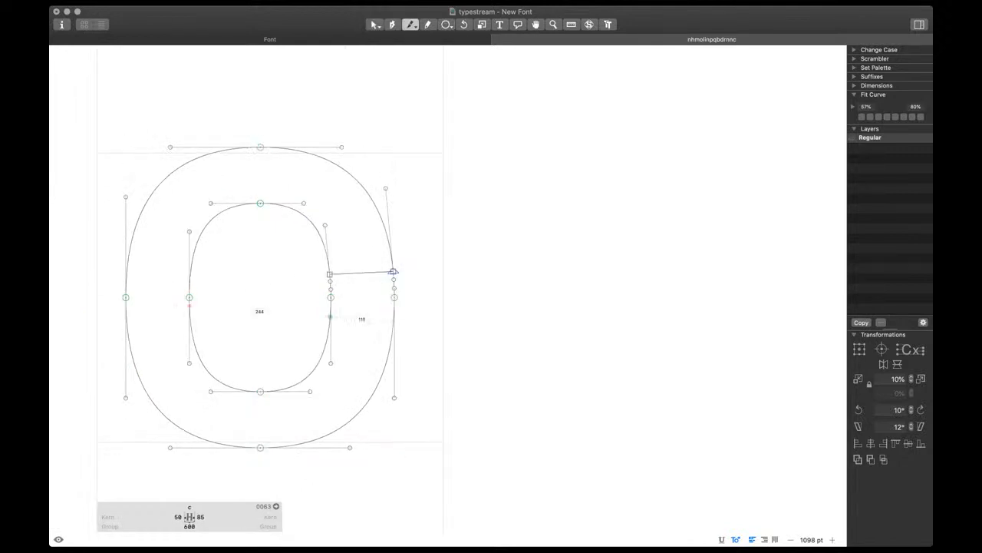
pyautogui.moveTo(319, 315); pyautogui.dragTo(478, 332)
pyautogui.press('v')
pyautogui.click(395, 297)
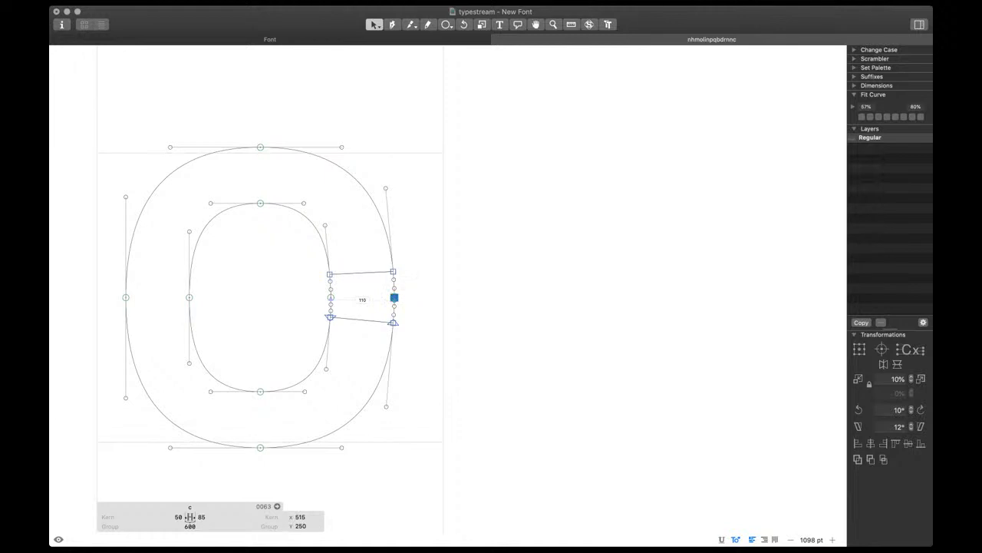
pyautogui.doubleClick(394, 288)
pyautogui.press('BackSpace')
# Widen the c's opening by moving the lower terminal nodes down 10 units and the upper ones up 10 units
pyautogui.press('space')
pyautogui.moveTo(395, 288); pyautogui.dragTo(444, 251)
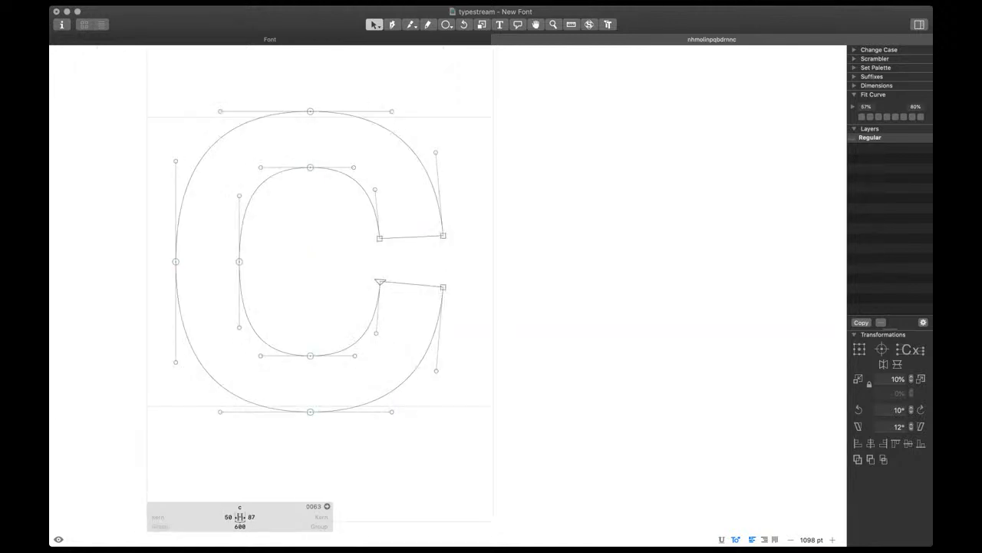
pyautogui.moveTo(362, 267); pyautogui.dragTo(462, 304)
pyautogui.press('space')
pyautogui.hotkey('shift', 'Down')
pyautogui.moveTo(362, 217); pyautogui.dragTo(462, 252)
pyautogui.press('space')
pyautogui.hotkey('shift', 'Up')
# Shift the curve handles of the c's upper terminal 3 units to the right
pyautogui.hscroll(-2, 462, 252)
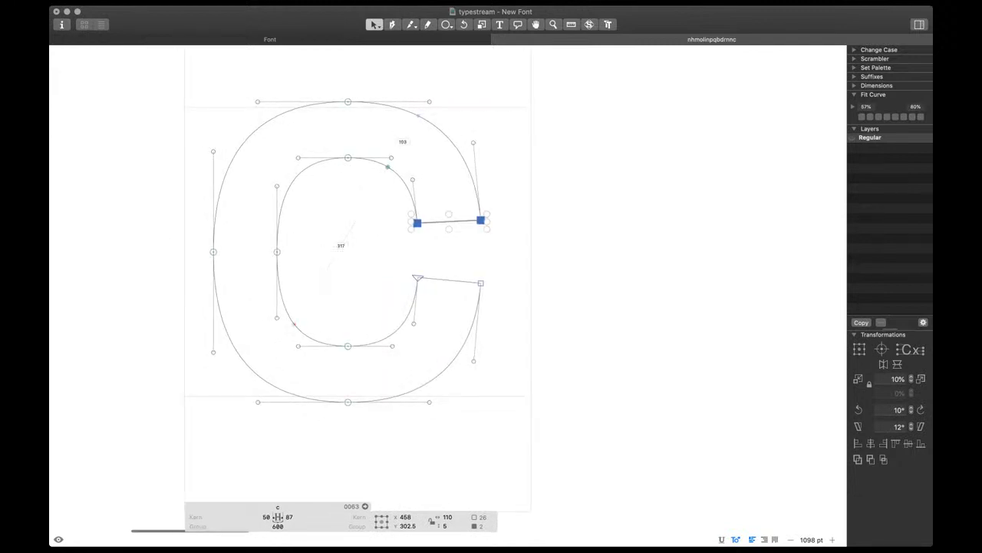
pyautogui.moveTo(384, 144); pyautogui.dragTo(431, 190)
pyautogui.press('space')
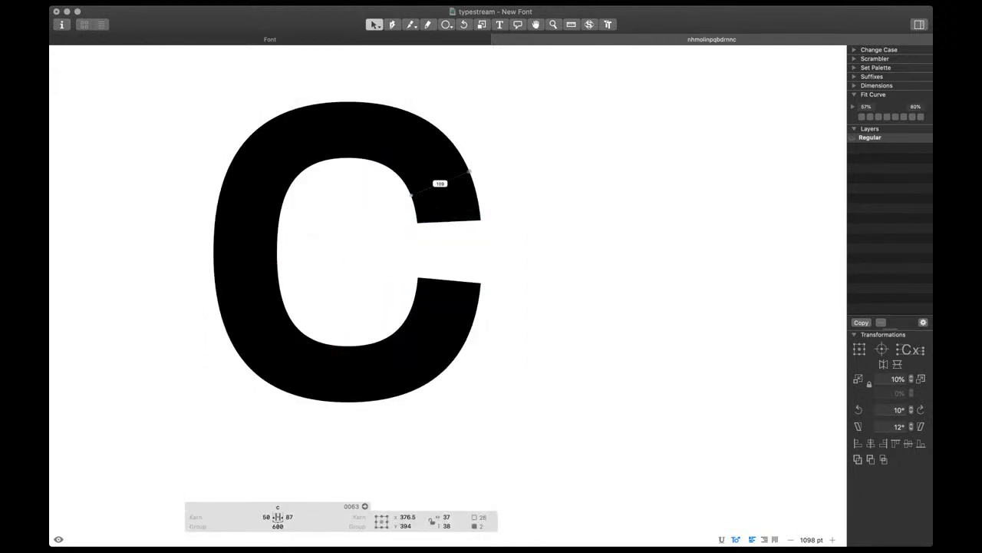
pyautogui.moveTo(489, 129); pyautogui.dragTo(406, 191)
pyautogui.press('space')
pyautogui.hotkey('shift', 'Right')
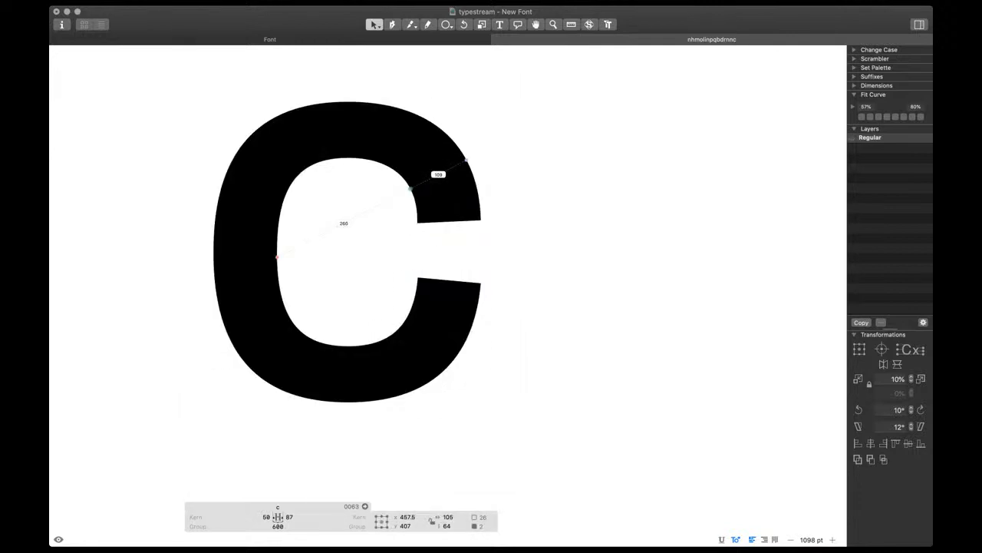
pyautogui.hotkey('shift', 'Left')
pyautogui.press('Right')
pyautogui.press('Right')
pyautogui.press('Right')
# Shift the curve handles of the c's lower terminal right to X 453 and preview the letter
pyautogui.moveTo(481, 350); pyautogui.dragTo(485, 371)
pyautogui.press('space')
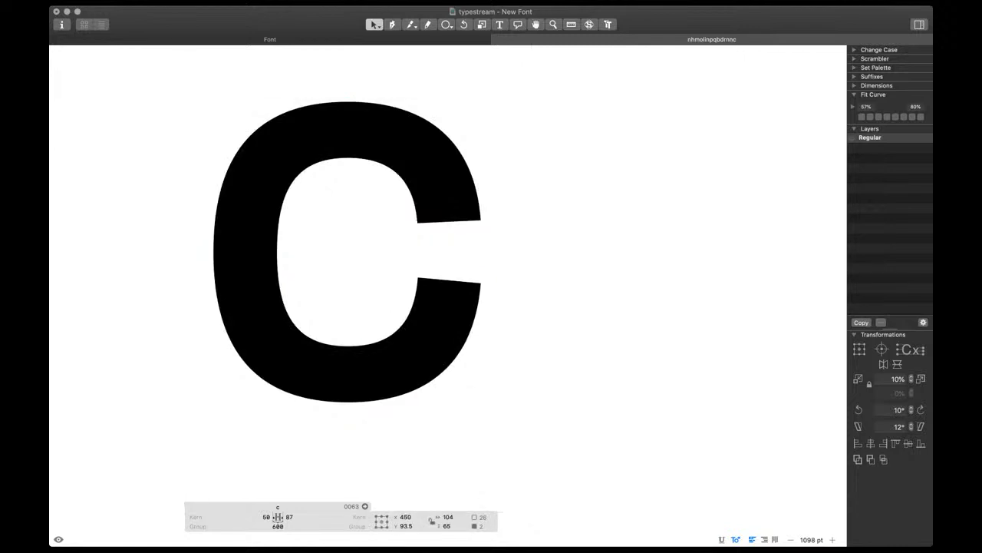
pyautogui.press('Right')
pyautogui.press('Right')
pyautogui.press('Right')
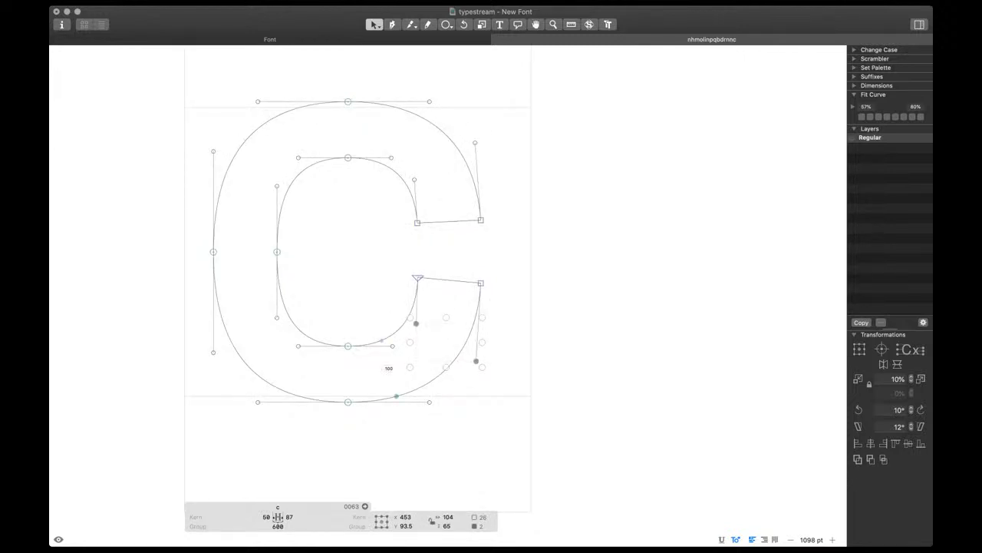
pyautogui.press('space')
# Move the c's four top and bottom curve nodes right to X 286 and preview the shape
pyautogui.scroll(-5, 430, 396)
pyautogui.scroll(-1, 430, 396)
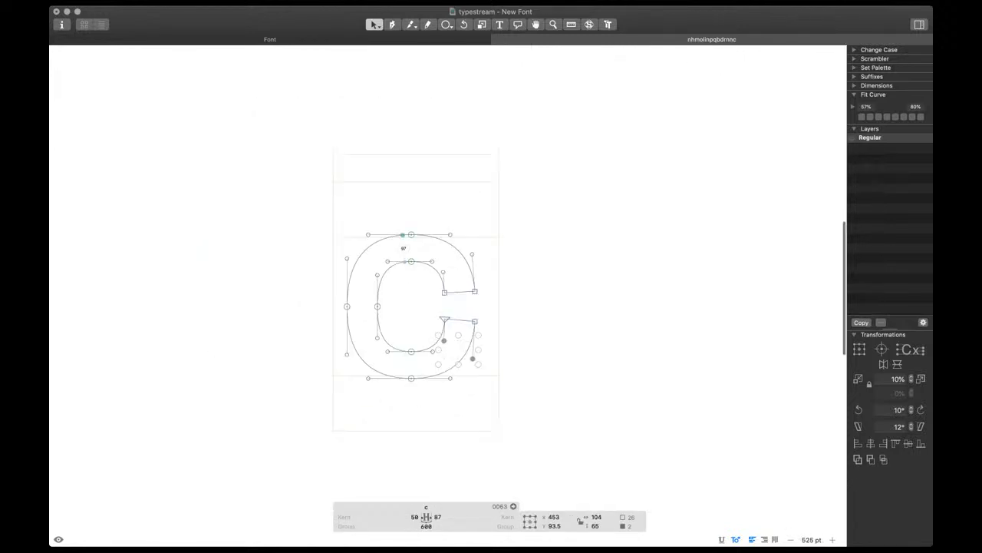
pyautogui.press('space')
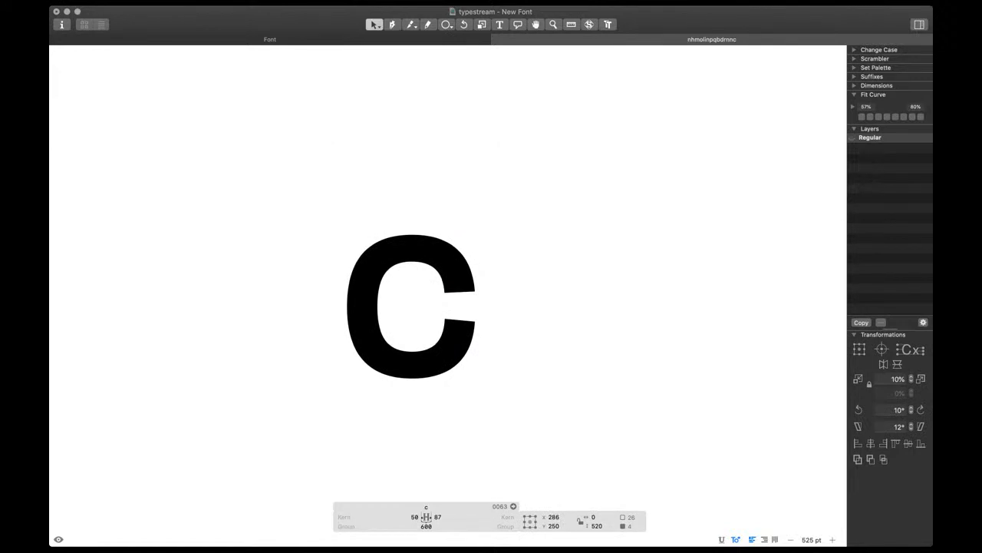
# Link both the left and right sidebearings of the c to o
pyautogui.click(414, 518)
pyautogui.write('o')
pyautogui.press('Return')
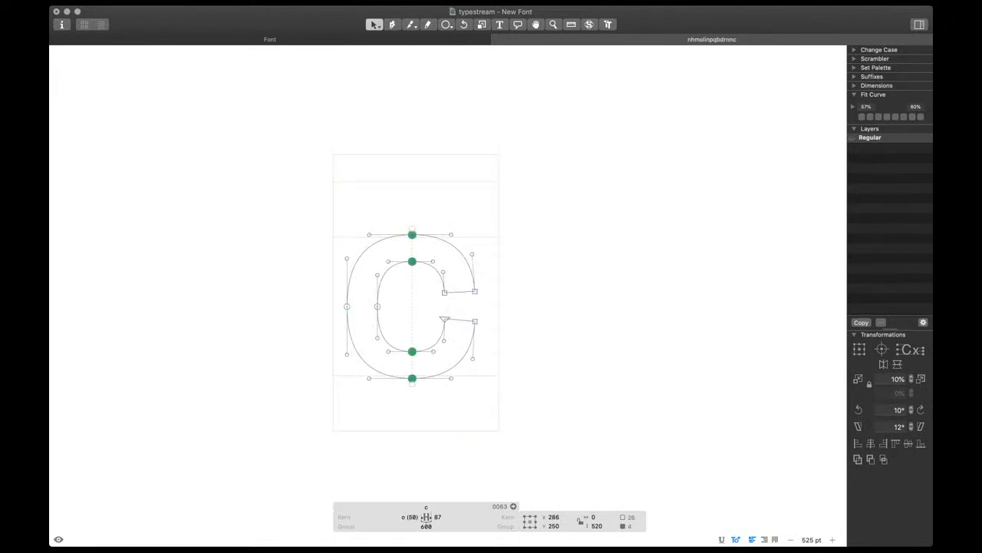
pyautogui.click(439, 517)
pyautogui.write('o')
pyautogui.press('Return')
# Add the letter e after the c in the sample text and paste the c's outline into it
pyautogui.press('t')
pyautogui.scroll(-7, 468, 360)
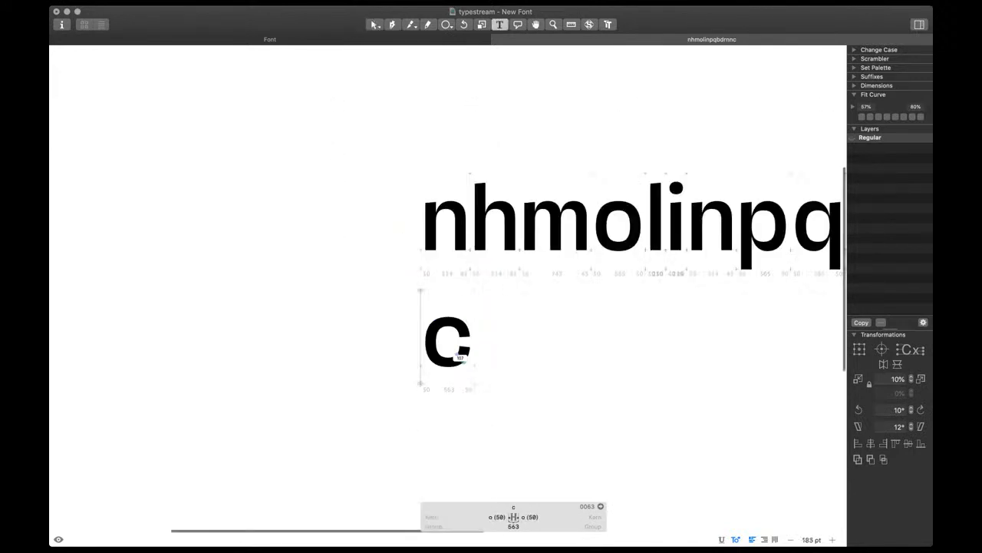
pyautogui.hscroll(5, 459, 358)
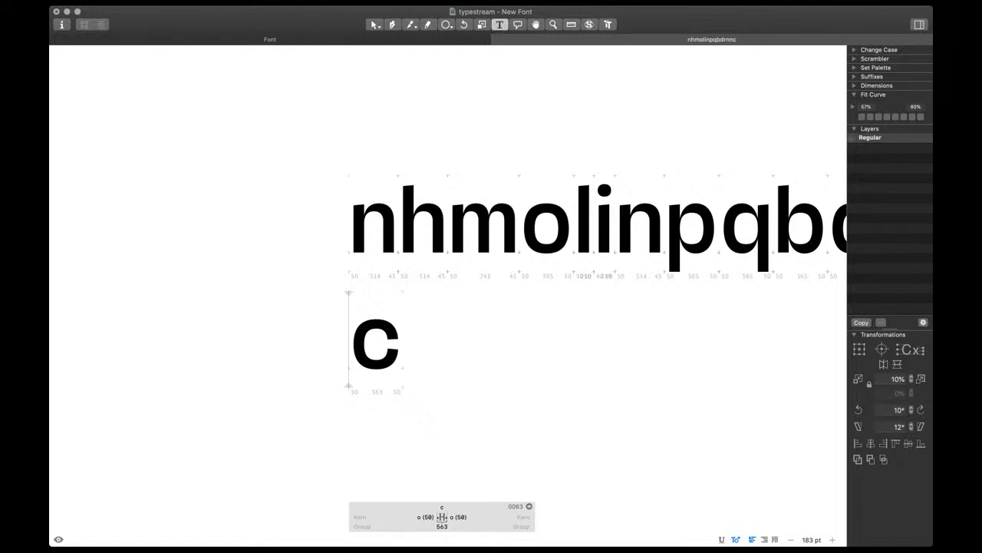
pyautogui.press('Right')
pyautogui.press('Left')
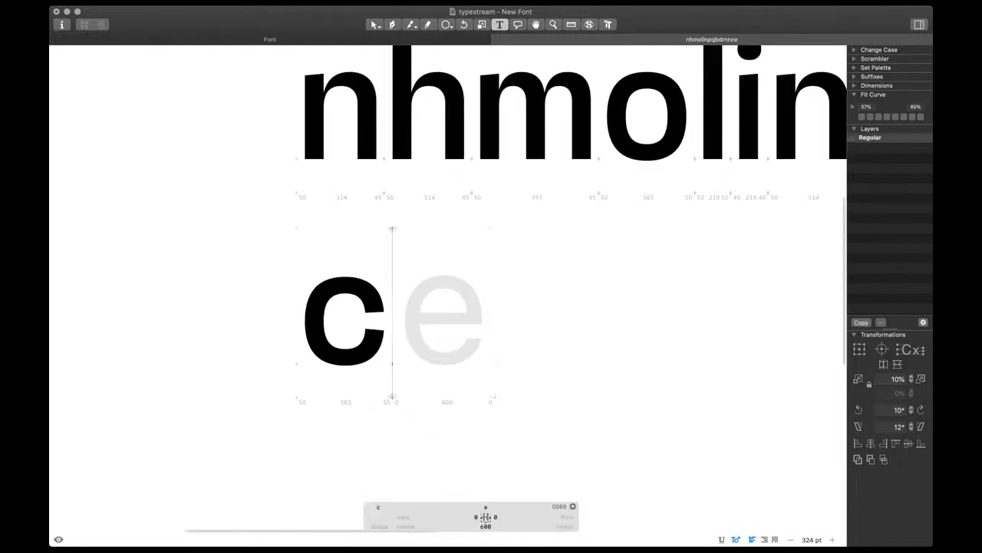
pyautogui.press('Escape')
pyautogui.press('super+v')
pyautogui.press('super+plus')
pyautogui.press('super+plus')
pyautogui.press('super+plus')
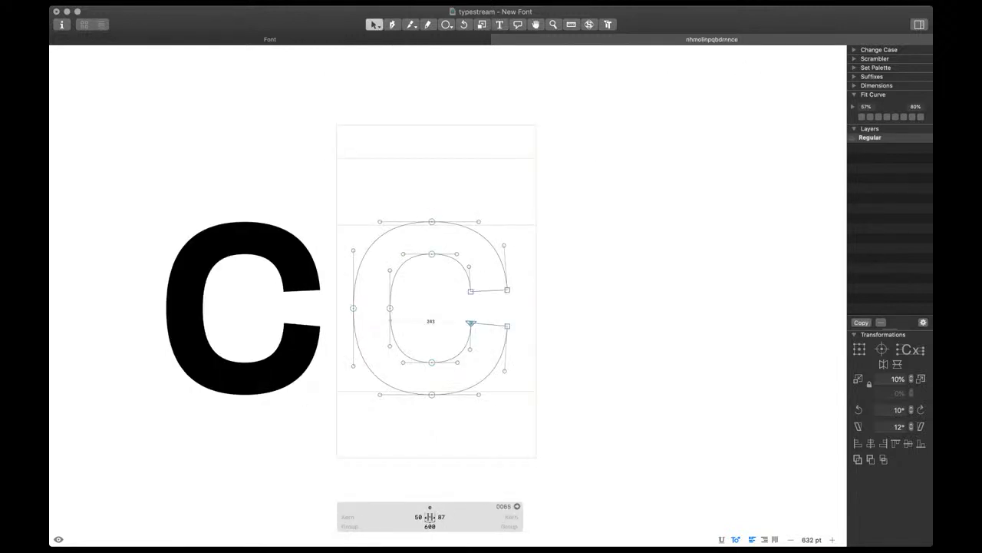
# Lower the end edge of the e's lower terminal to Y 181
pyautogui.moveTo(489, 325); pyautogui.dragTo(489, 334)
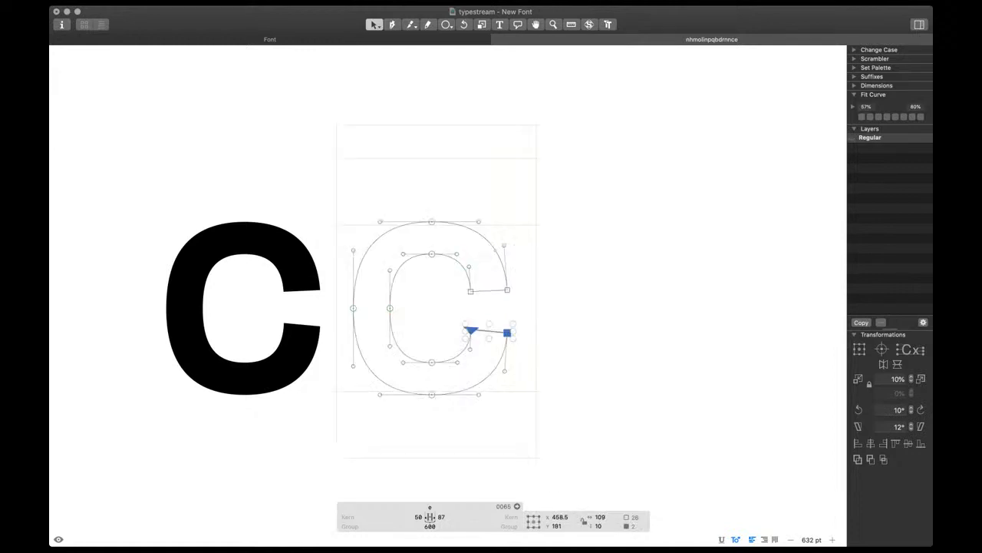
pyautogui.press('super+plus')
pyautogui.press('super+plus')
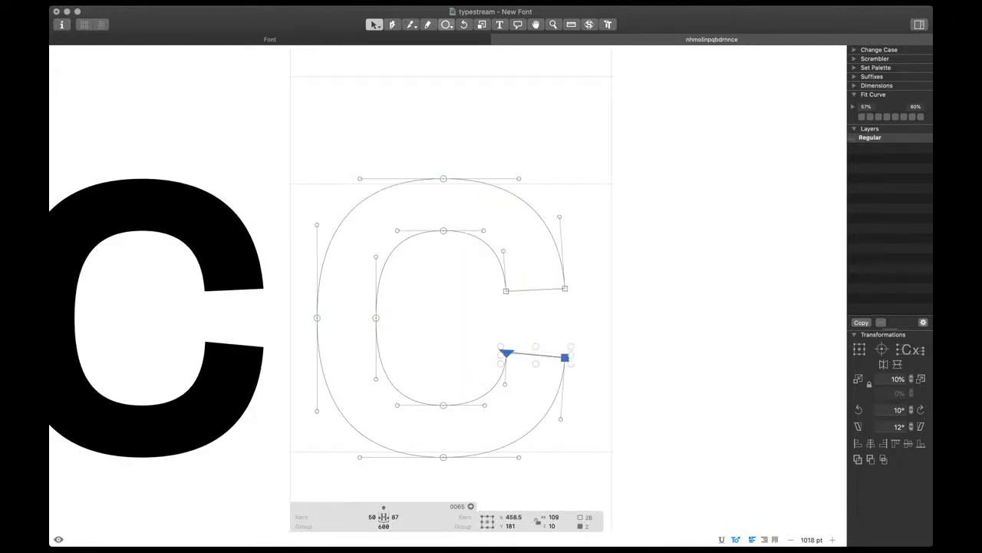
# Draw a crossbar rectangle about 72 units high across the e and align its right edge with the upper terminal's outer node
pyautogui.hotkey('shift', 'f')
pyautogui.moveTo(346, 284); pyautogui.dragTo(561, 323)
pyautogui.press('v')
pyautogui.moveTo(587, 274); pyautogui.dragTo(555, 330)
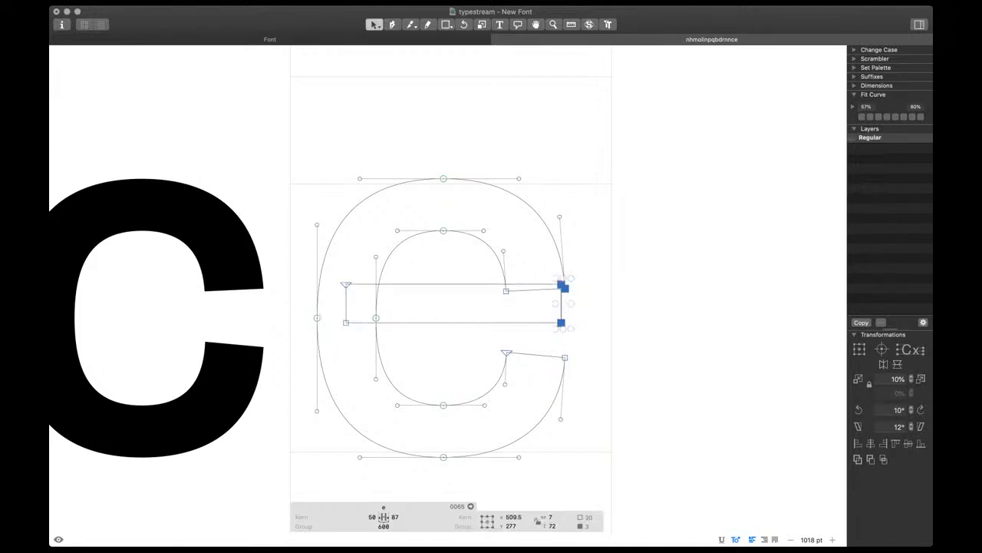
pyautogui.press('shift+super+a')
# Shorten the crossbar from its left end to 301 units wide and merge it with the e's outline
pyautogui.moveTo(377, 269); pyautogui.dragTo(404, 322)
pyautogui.moveTo(587, 271); pyautogui.dragTo(492, 335)
pyautogui.press('shift+super+o')
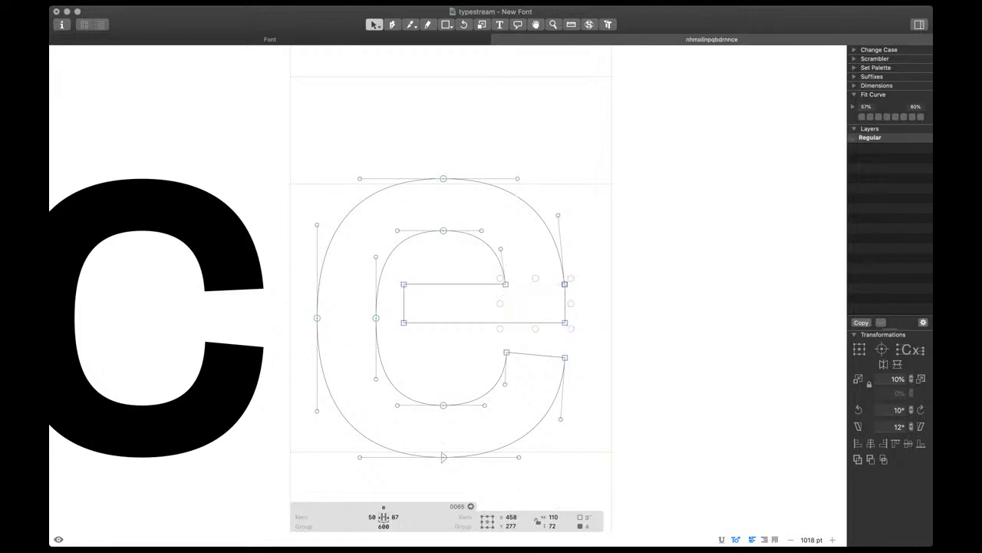
# Make the e's outer corner beside the crossbar's top a smooth node, with a curved segment below and a vertical upper handle
pyautogui.click(585, 298)
pyautogui.click(565, 285)
pyautogui.press('BackSpace')
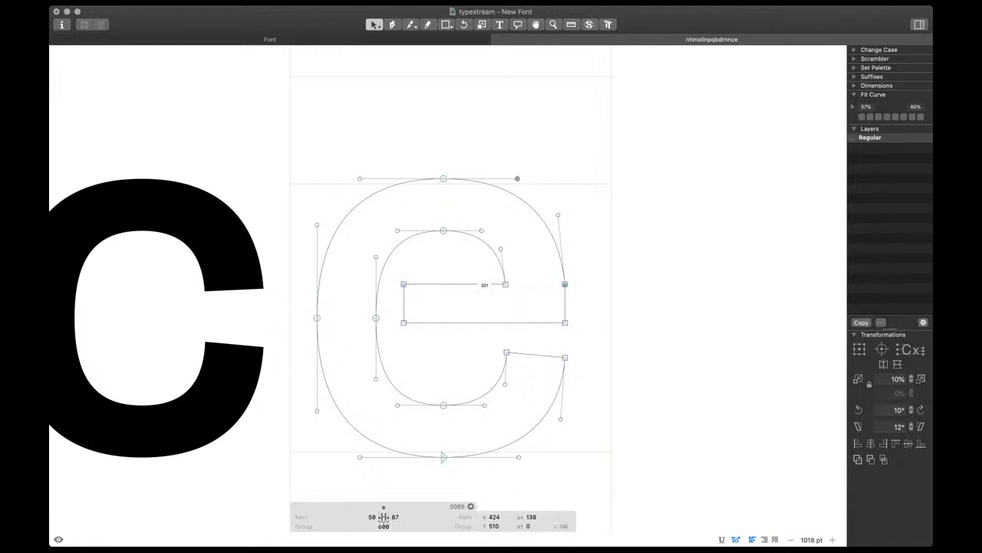
pyautogui.click(564, 285)
pyautogui.press('Return')
pyautogui.keyDown('alt'); pyautogui.click(565, 309); pyautogui.keyUp('alt')
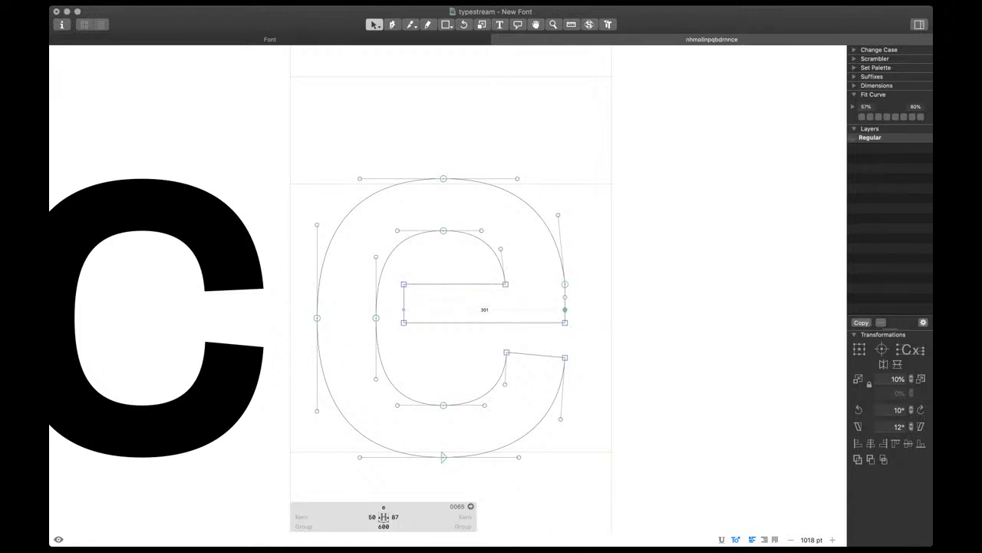
pyautogui.moveTo(557, 215); pyautogui.dragTo(565, 215)
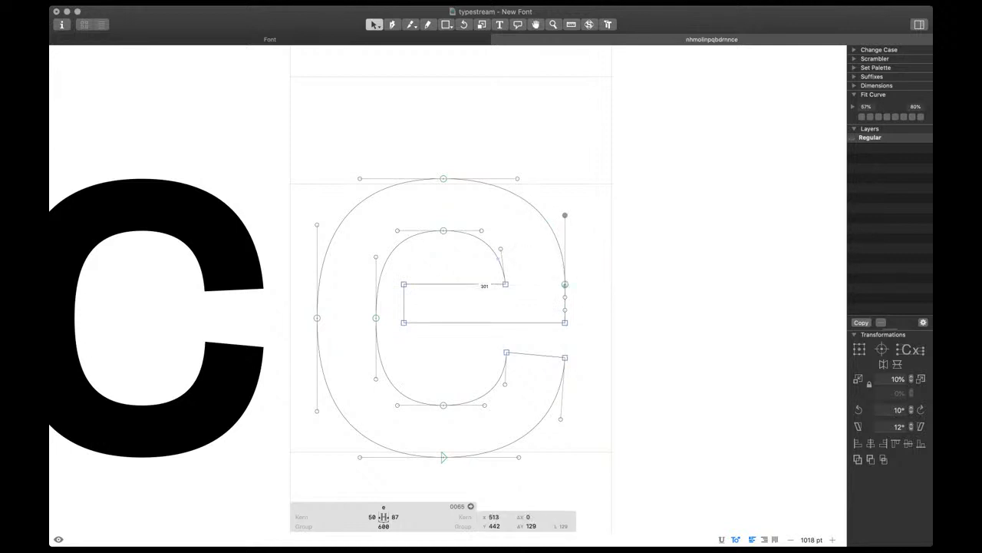
# Move the smooth outer node on the e's right side down to Y 293
pyautogui.scroll(4, 584, 289)
pyautogui.click(555, 283)
pyautogui.hotkey('shift', 'Down')
pyautogui.hotkey('shift', 'Down')
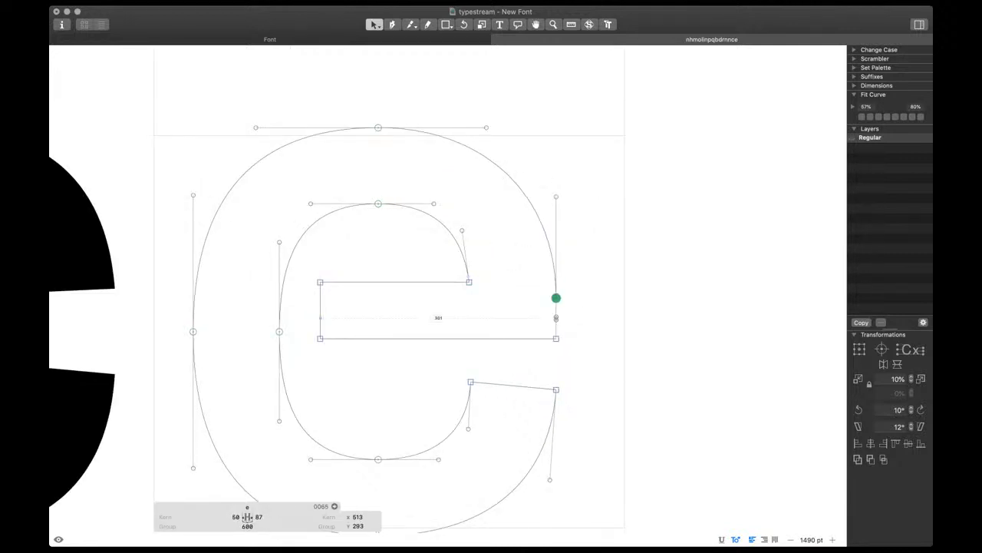
# Move the crossbar's lower outer corner left to X 508 so the e's right side tapers inward
pyautogui.moveTo(569, 329); pyautogui.dragTo(546, 349)
pyautogui.press('space')
pyautogui.press('Left')
pyautogui.press('Left')
pyautogui.press('Left')
pyautogui.press('Left')
pyautogui.press('Left')
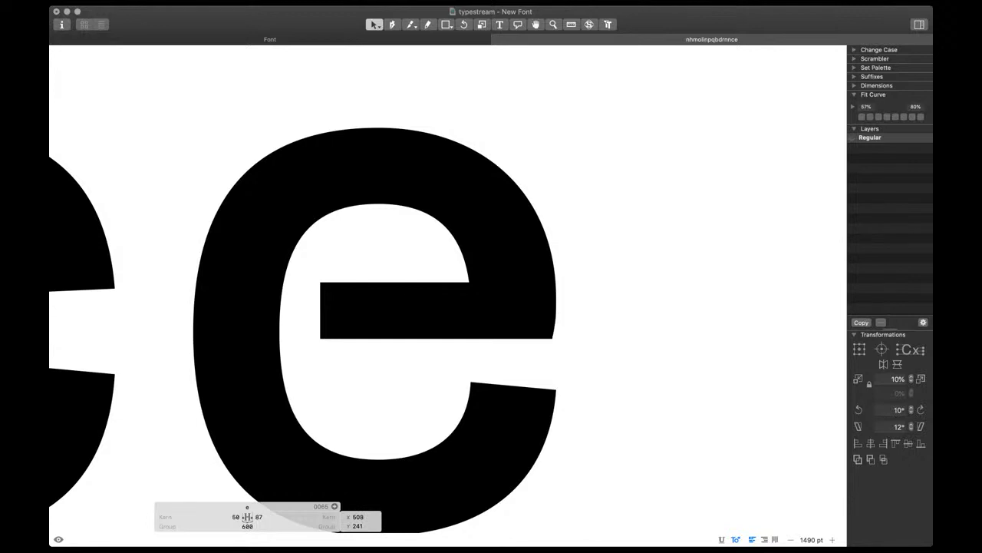
# Apply the second Fit Curve setting to the short curve at the crossbar's outer end and preview the e
pyautogui.scroll(4, 556, 318)
pyautogui.moveTo(570, 307); pyautogui.dragTo(546, 329)
pyautogui.hotkey('ctrl', 'alt', '2')
pyautogui.press('space')
pyautogui.scroll(-5, 602, 332)
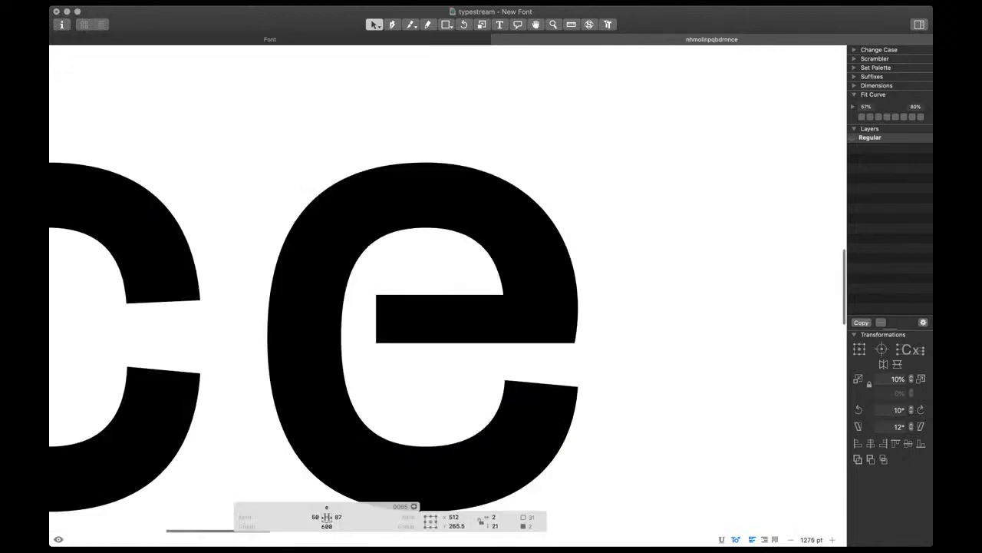
# Move the inner corner node of the e's upper counter, on the crossbar's top edge, right to X 402
pyautogui.press('space')
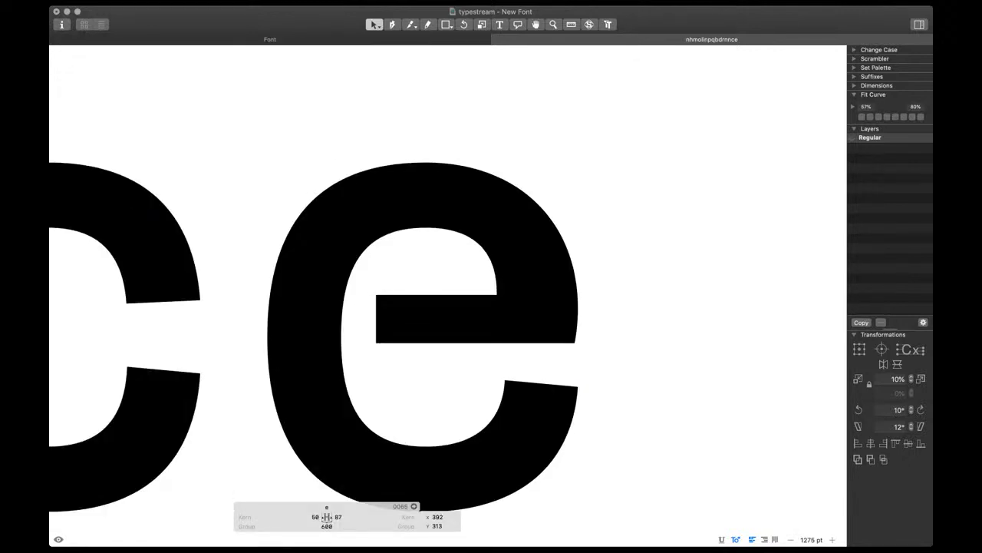
pyautogui.hotkey('shift', 'Right')
pyautogui.scroll(-5, 482, 306)
pyautogui.scroll(-1, 503, 310)
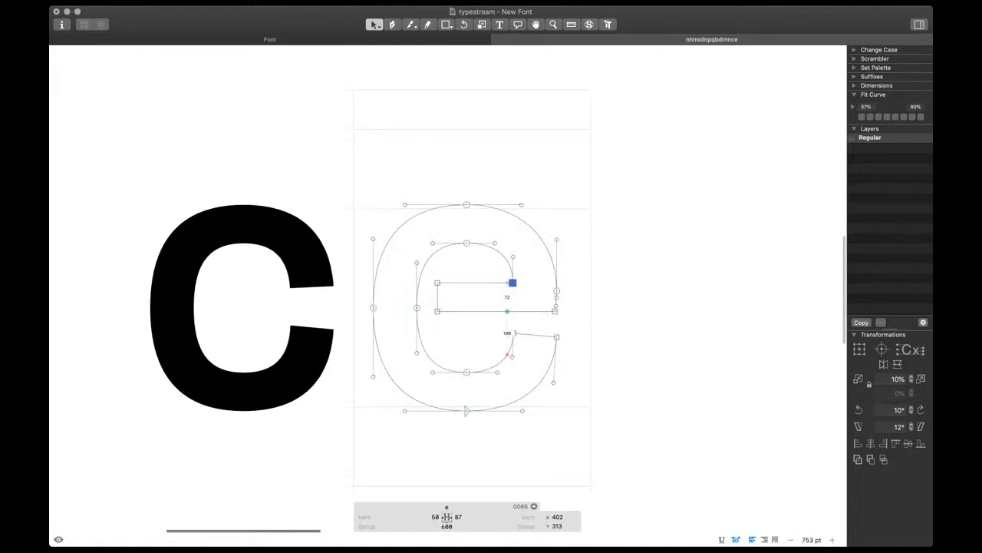
# Thicken the e's crossbar by lowering the two nodes of its bottom edge to Y 226
pyautogui.moveTo(429, 304); pyautogui.dragTo(562, 317)
pyautogui.press('space')
pyautogui.hotkey('shift', 'Down')
pyautogui.hotkey('shift', 'Down')
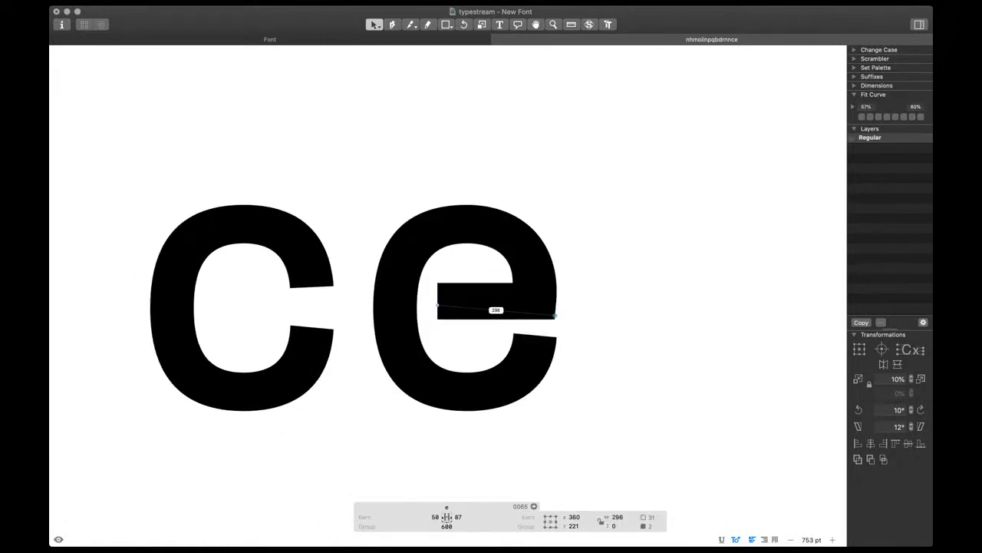
pyautogui.press('space')
pyautogui.press('Up')
pyautogui.press('Up')
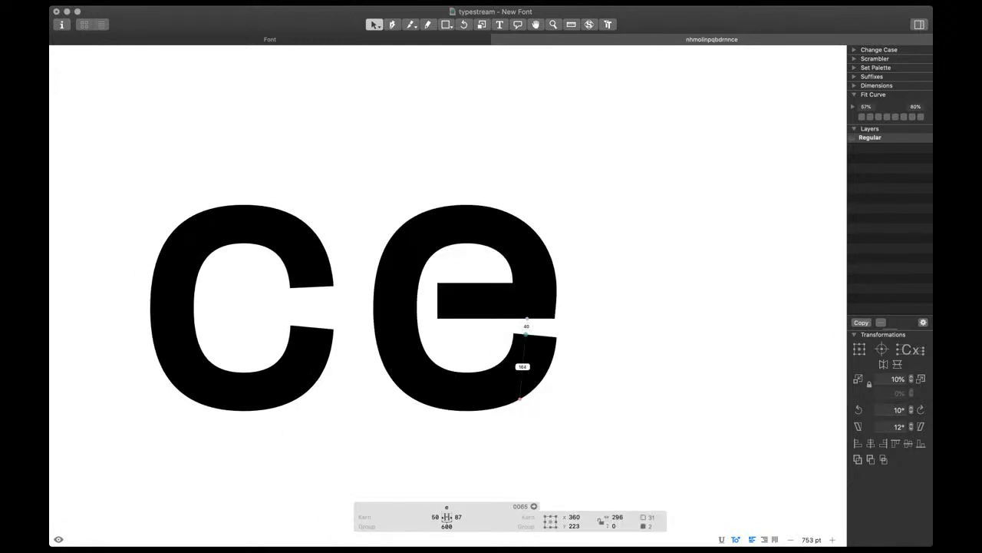
pyautogui.press('space')
pyautogui.press('Up')
pyautogui.press('Up')
pyautogui.press('Up')
pyautogui.press('space')
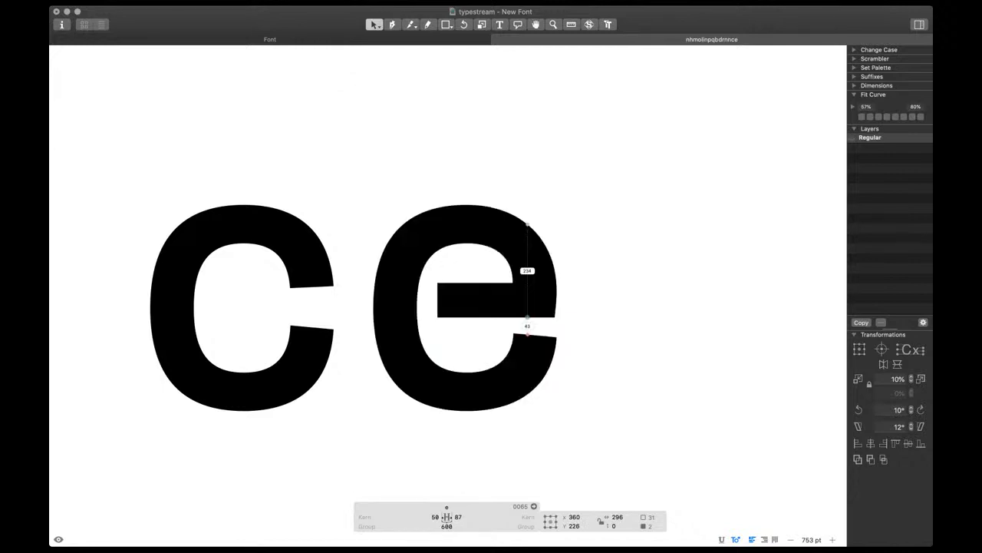
# Lower the two end nodes of the e's lower terminal until their centre sits at Y 161
pyautogui.press('space')
pyautogui.moveTo(509, 322); pyautogui.dragTo(582, 353)
pyautogui.press('space')
pyautogui.hotkey('shift', 'Down')
pyautogui.hotkey('shift', 'Down')
pyautogui.hotkey('shift', 'Down')
pyautogui.hotkey('shift', 'Up')
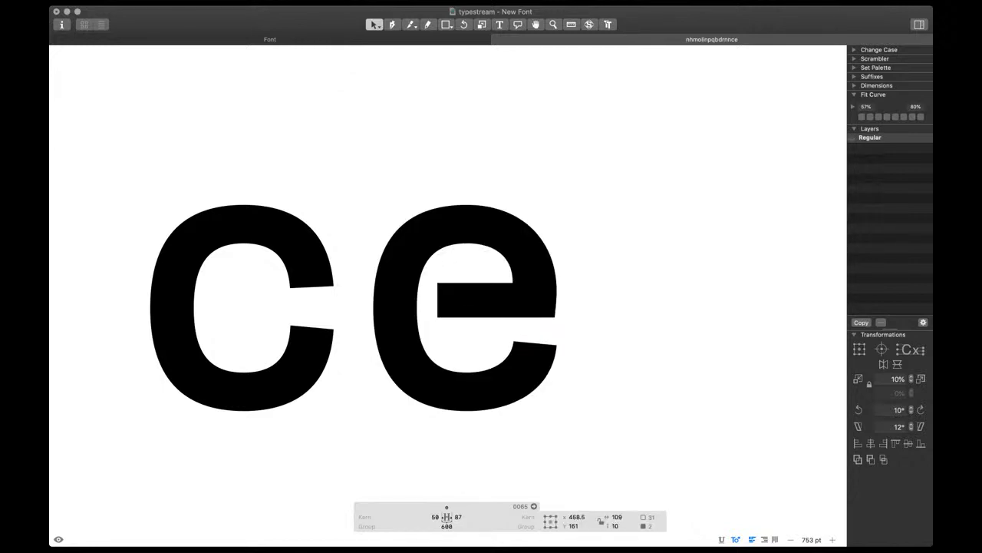
# Move the outer and inner nodes at the bottom of the e's bowl right to X 296
pyautogui.moveTo(451, 361); pyautogui.dragTo(482, 423)
pyautogui.press('space')
pyautogui.hotkey('shift', 'Right')
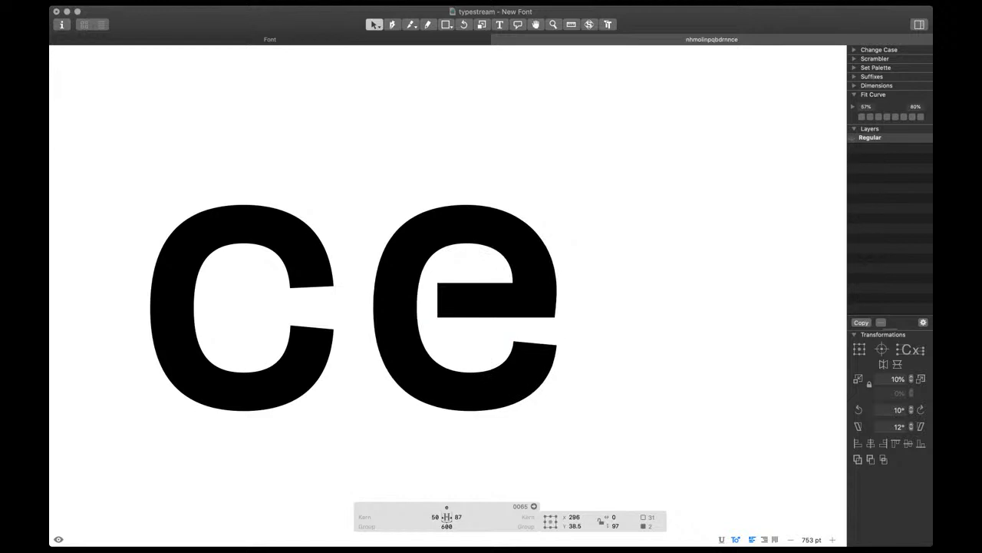
# Extend the crossbar into the e's left stroke by moving its two left end nodes to X 142
pyautogui.moveTo(426, 273); pyautogui.dragTo(445, 327)
pyautogui.press('space')
pyautogui.hotkey('shift', 'Left')
pyautogui.hotkey('shift', 'Left')
pyautogui.hotkey('shift', 'Left')
pyautogui.hotkey('shift', 'Left')
pyautogui.hotkey('shift', 'Left')
pyautogui.hotkey('shift', 'Left')
pyautogui.hotkey('shift', 'Left')
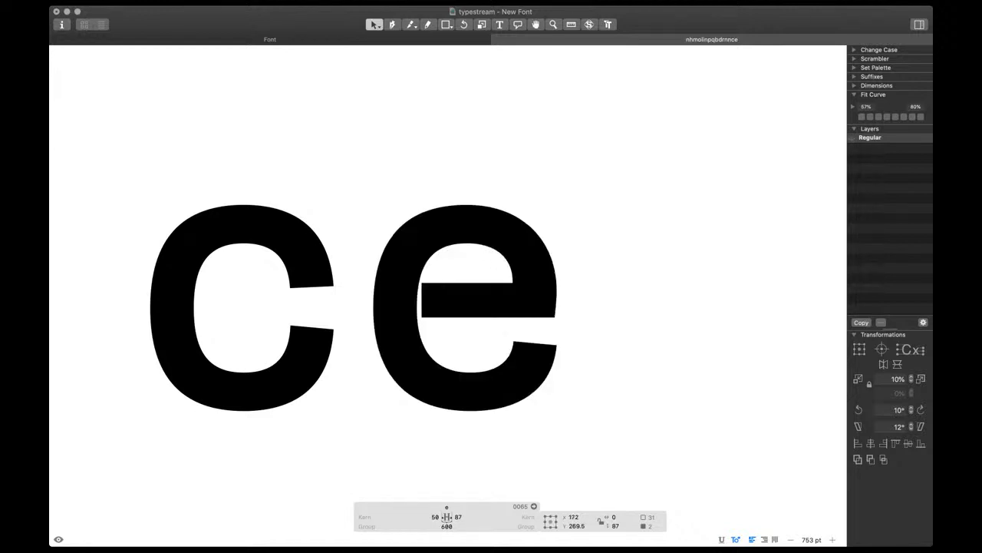
pyautogui.press('space')
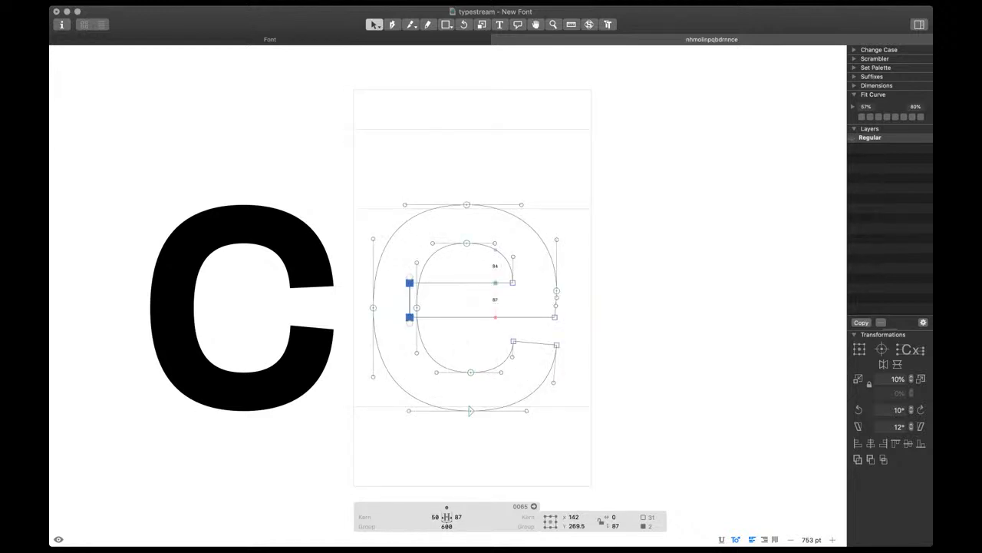
# Move the whole crossbar down 10 units to centre Y 259.5 and preview the e beside the c
pyautogui.moveTo(500, 273); pyautogui.dragTo(557, 320)
pyautogui.press('space')
pyautogui.scroll(-2, 557, 320)
pyautogui.scroll(-4, 557, 320)
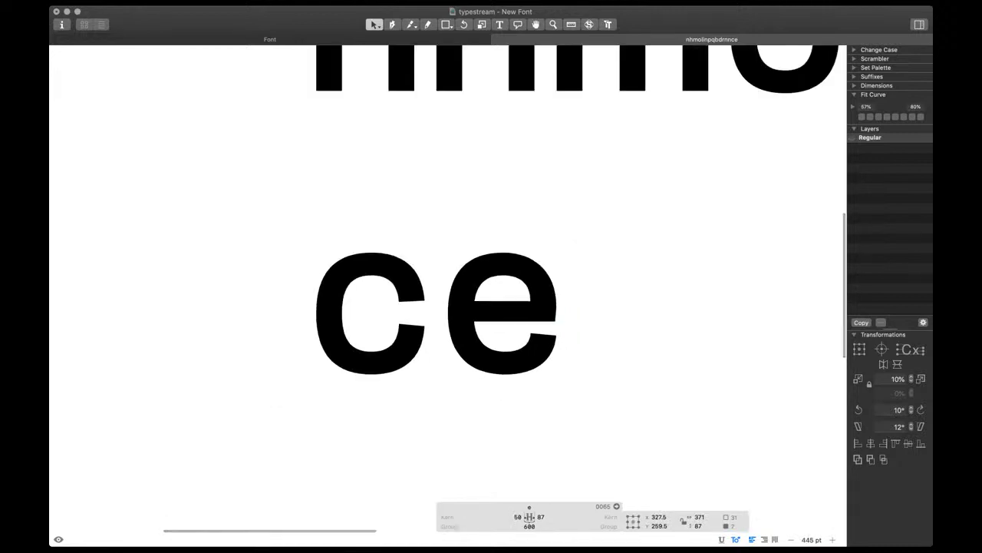
pyautogui.press('space')
# Move the curve handle of the lower terminal's outer corner left to X 495
pyautogui.scroll(7, 575, 344)
pyautogui.click(534, 368)
pyautogui.press('space')
pyautogui.hotkey('shift', 'Left')
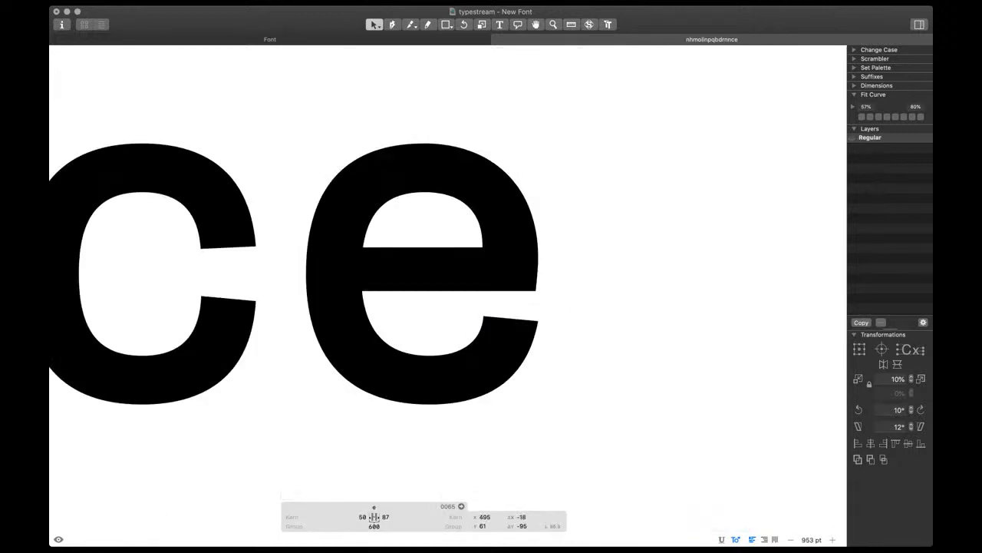
# Nudge the two handles of the inner curve at the lower terminal left, bringing the upper one to X 395
pyautogui.moveTo(454, 326); pyautogui.dragTo(512, 376)
pyautogui.press('Left')
pyautogui.press('Left')
pyautogui.press('Left')
pyautogui.press('space')
pyautogui.press('Left')
pyautogui.press('Left')
pyautogui.press('Left')
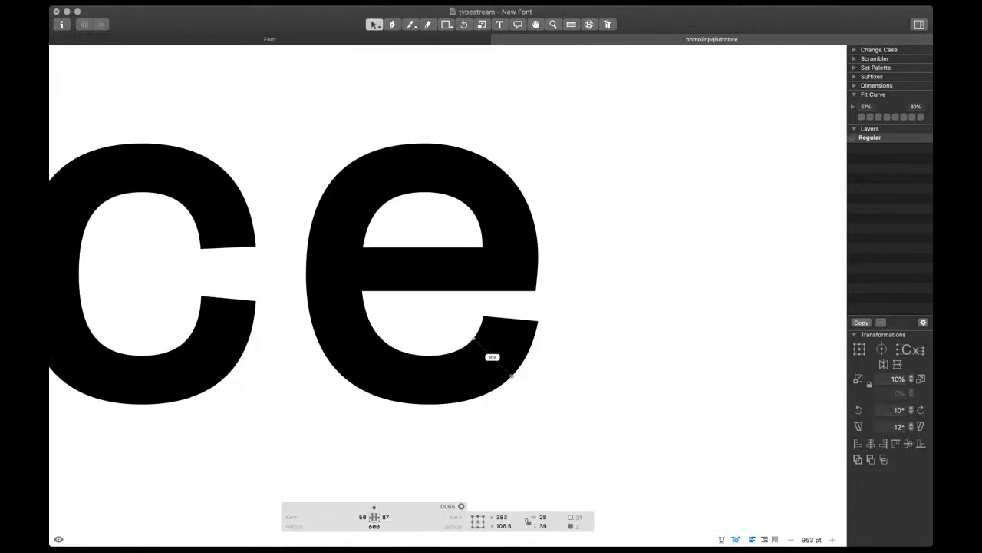
# Lengthen the outer and inner handles of the lower terminal downward, taking the inner one to X 393, Y 116
pyautogui.click(529, 368)
pyautogui.hotkey('alt', 'shift', 'Down')
pyautogui.click(479, 335)
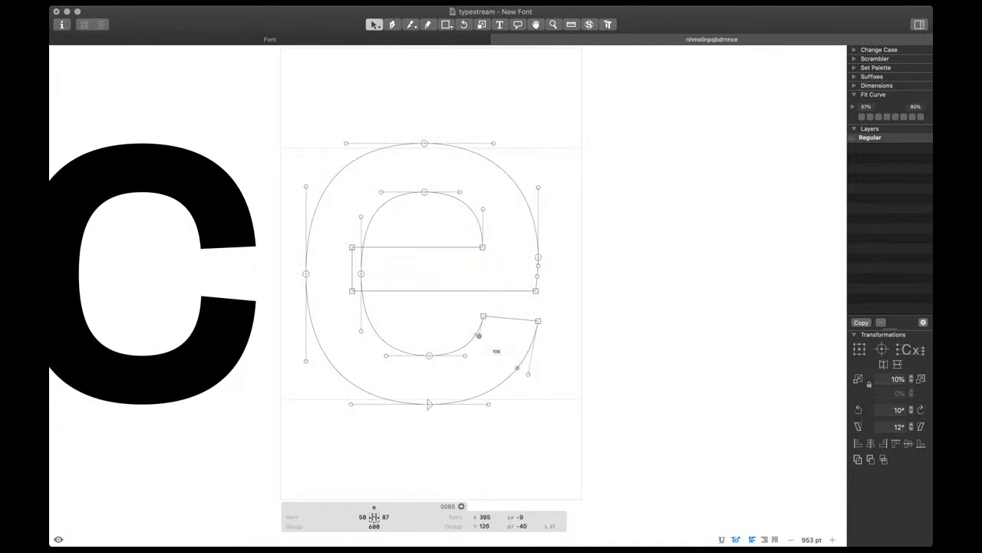
pyautogui.hotkey('alt', 'shift', 'Down')
pyautogui.press('space')
pyautogui.scroll(-5, 511, 373)
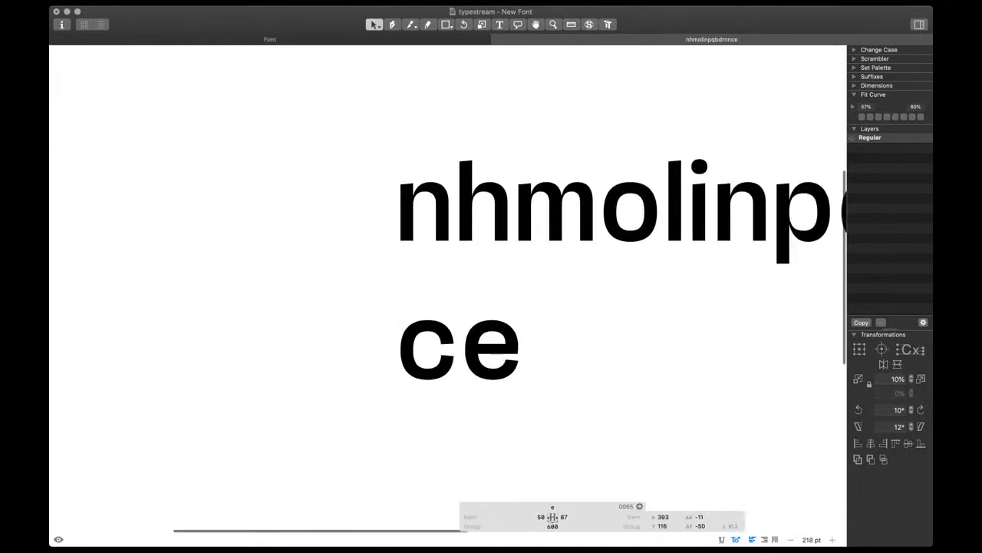
# Raise the upper handle of the e's inner left node to Y 367 and preview the e among the other letters
pyautogui.scroll(5, 449, 340)
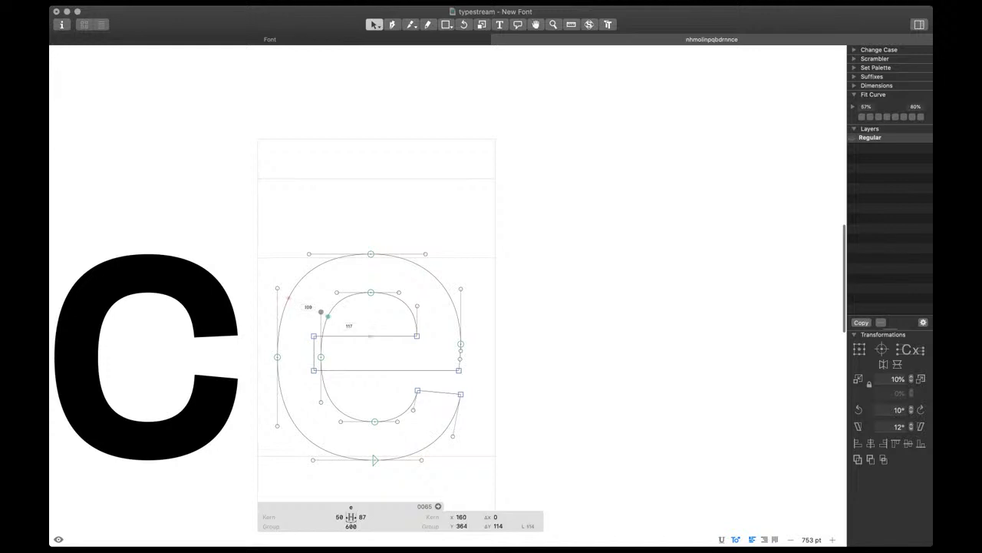
pyautogui.hotkey('alt', 'shift', 'Down')
pyautogui.hotkey('ctrl', 'alt', '5')
pyautogui.click(418, 306)
pyautogui.press('space')
pyautogui.click(320, 312)
pyautogui.press('space')
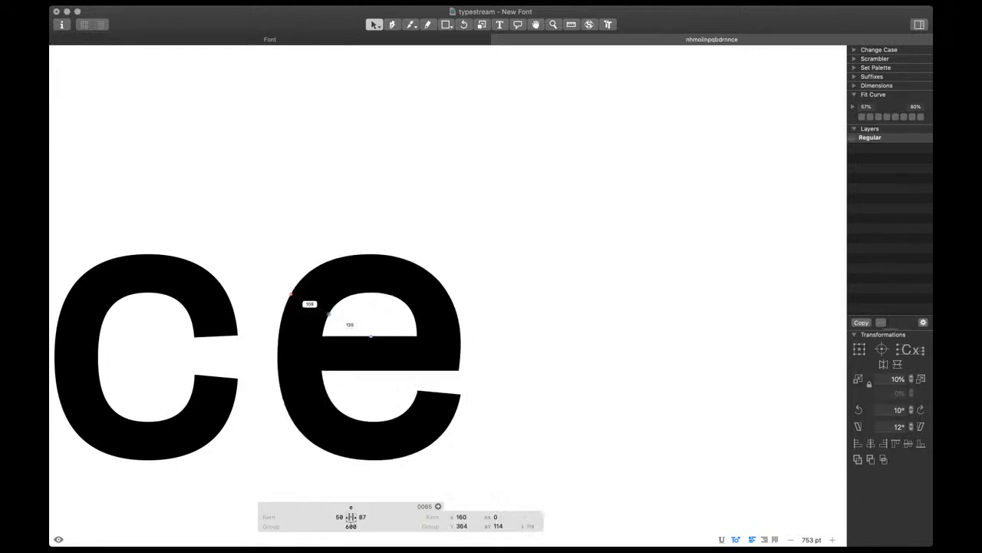
pyautogui.press('Up')
pyautogui.press('Up')
pyautogui.press('Up')
pyautogui.scroll(-4, 371, 338)
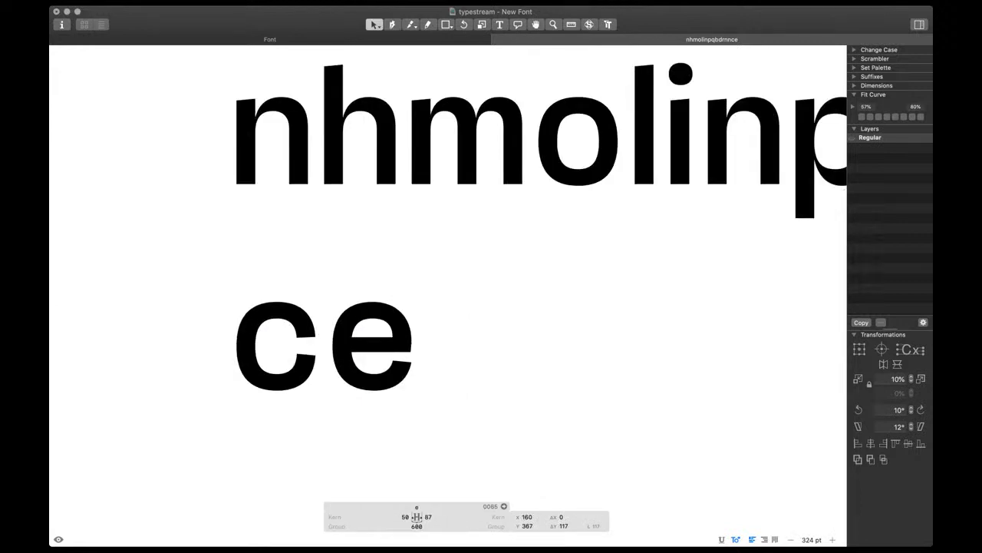
pyautogui.scroll(-4, 469, 357)
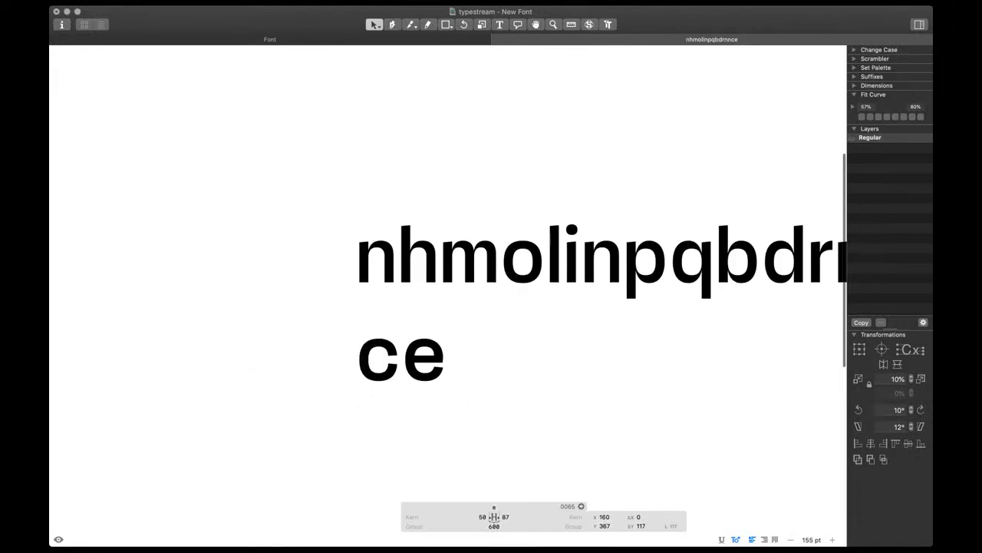
# Narrow the e by moving all the nodes on its right side left by 4 units
pyautogui.scroll(5, 393, 379)
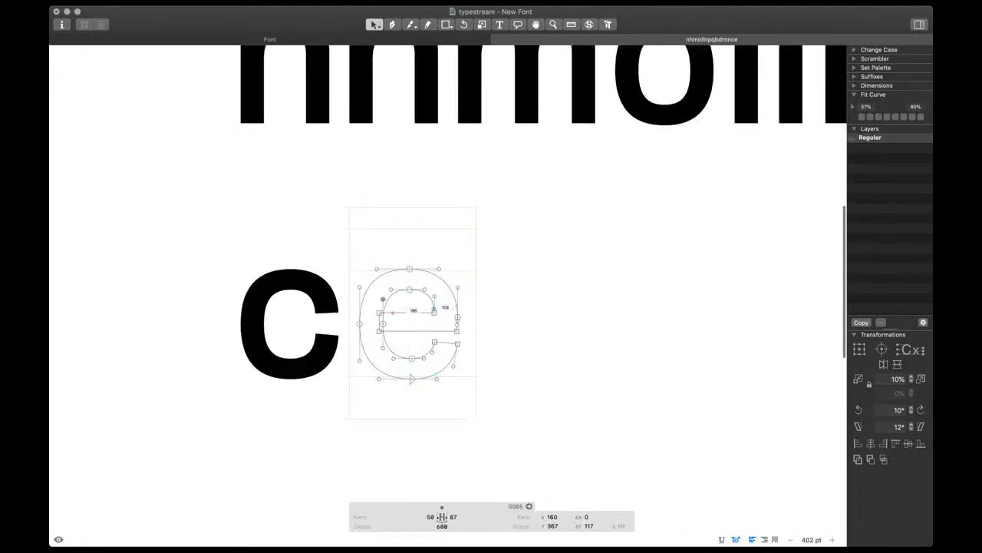
pyautogui.scroll(3, 434, 309)
pyautogui.moveTo(425, 304); pyautogui.dragTo(485, 374)
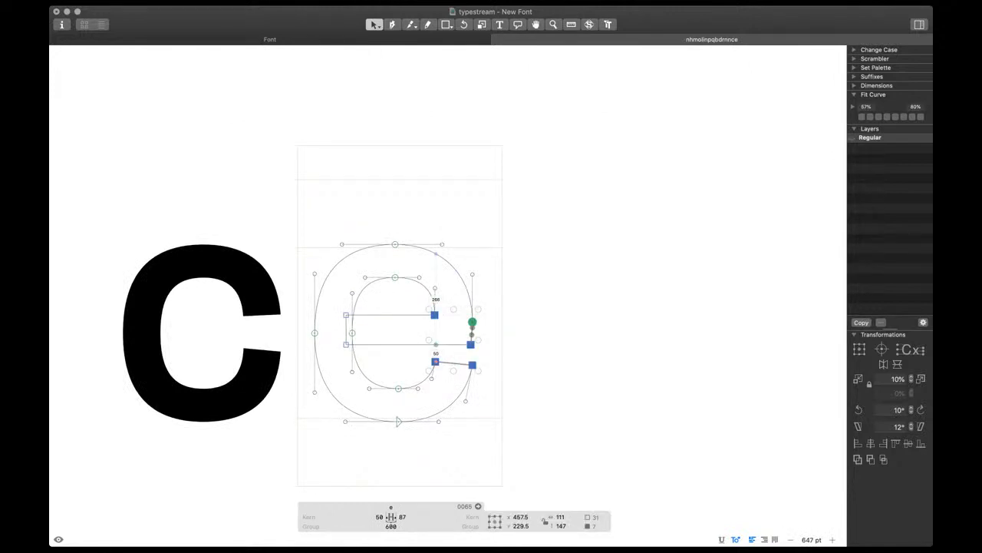
pyautogui.press('Left')
pyautogui.press('Left')
pyautogui.press('Left')
pyautogui.press('Left')
# Shift the e's left-side nodes right to centre X 107 and its right-side nodes right to centre X 454.5
pyautogui.moveTo(383, 303); pyautogui.dragTo(306, 378)
pyautogui.press('Right')
pyautogui.press('Right')
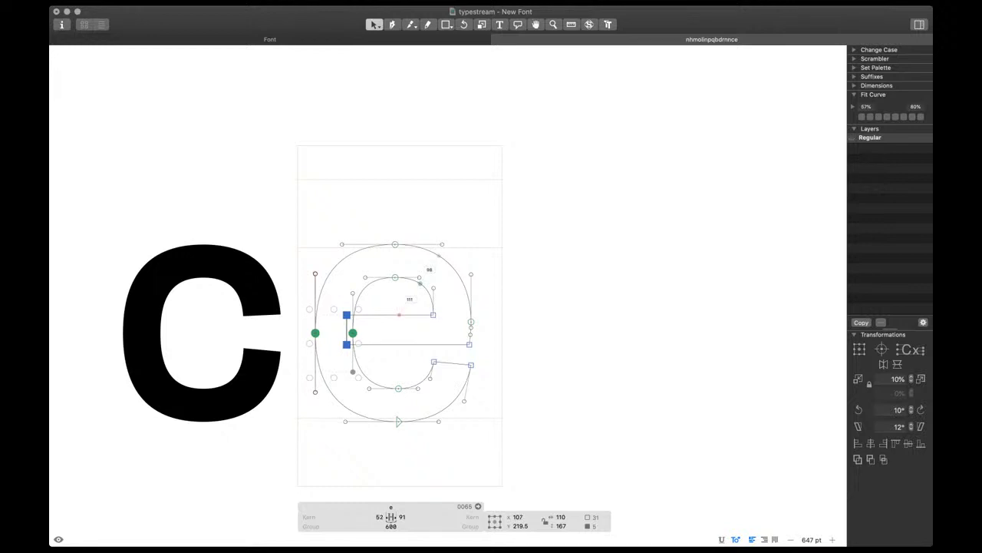
pyautogui.moveTo(416, 301); pyautogui.dragTo(491, 372)
pyautogui.press('Right')
pyautogui.press('space')
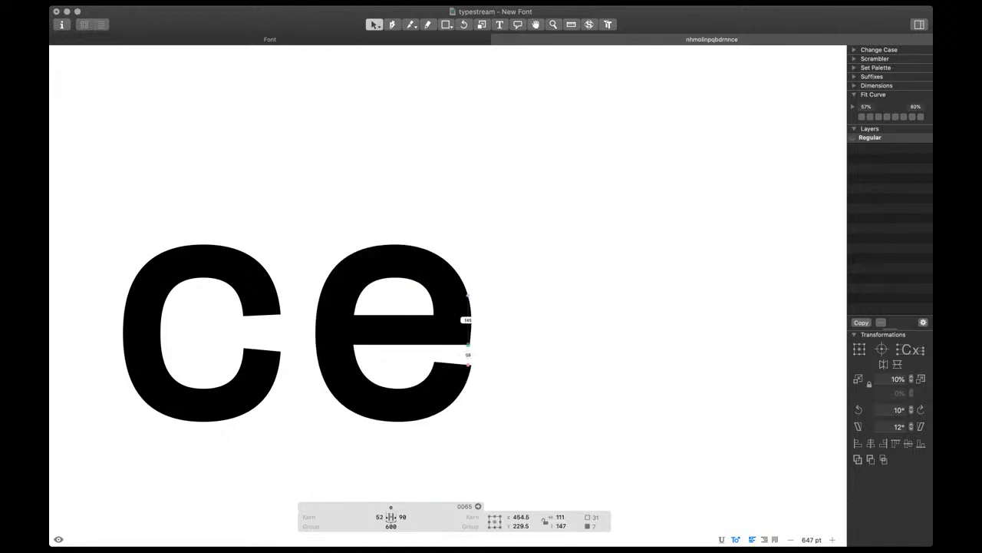
# Link both the left and right sidebearings of the e to o
pyautogui.click(380, 518)
pyautogui.write('o')
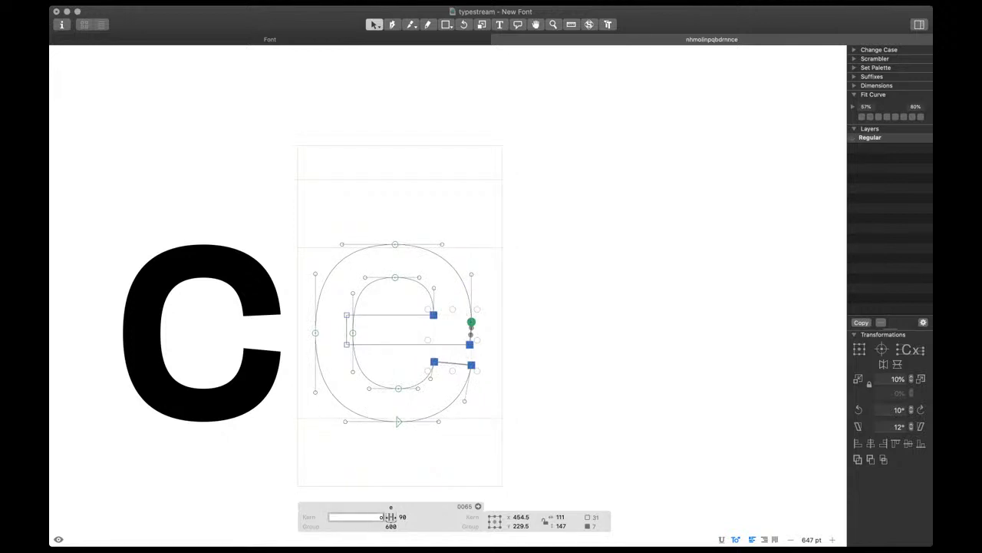
pyautogui.press('Return')
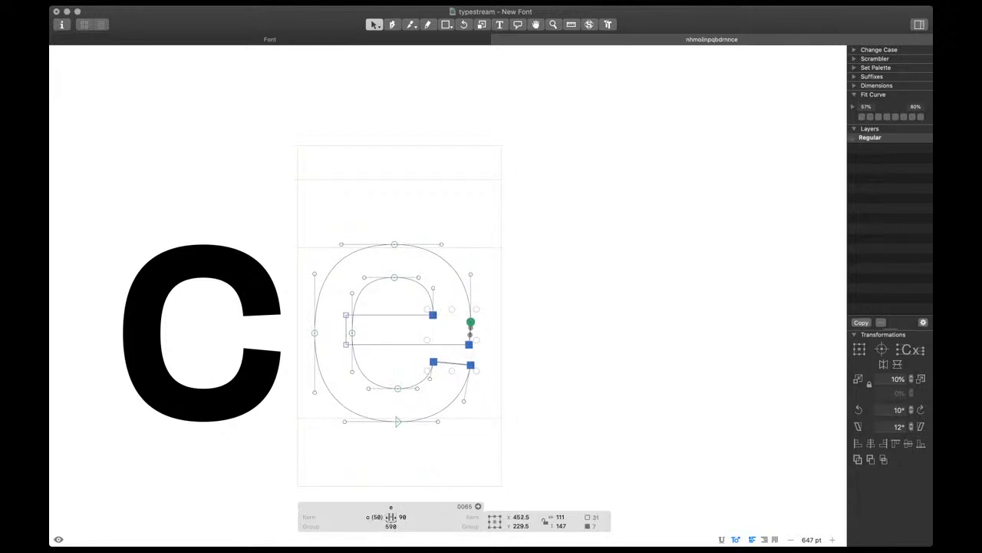
pyautogui.click(403, 517)
pyautogui.write('o')
pyautogui.press('Return')
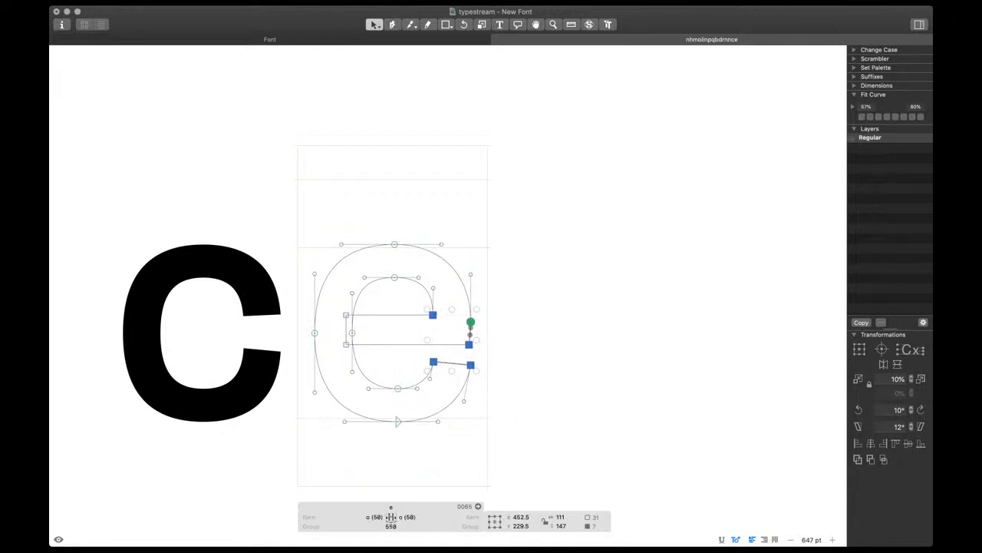
# Check the drawn letters in the font overview and add a t after the e in the sample text
pyautogui.press('Escape')
pyautogui.press('super+minus')
pyautogui.press('super+minus')
pyautogui.press('Right')
pyautogui.press('super+minus')
pyautogui.press('super+minus')
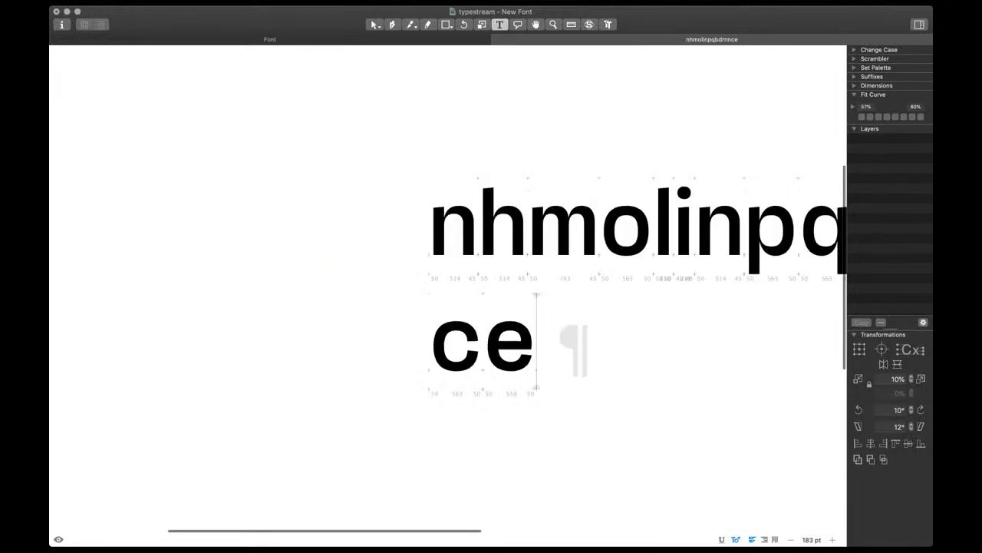
pyautogui.hscroll(5, 507, 276)
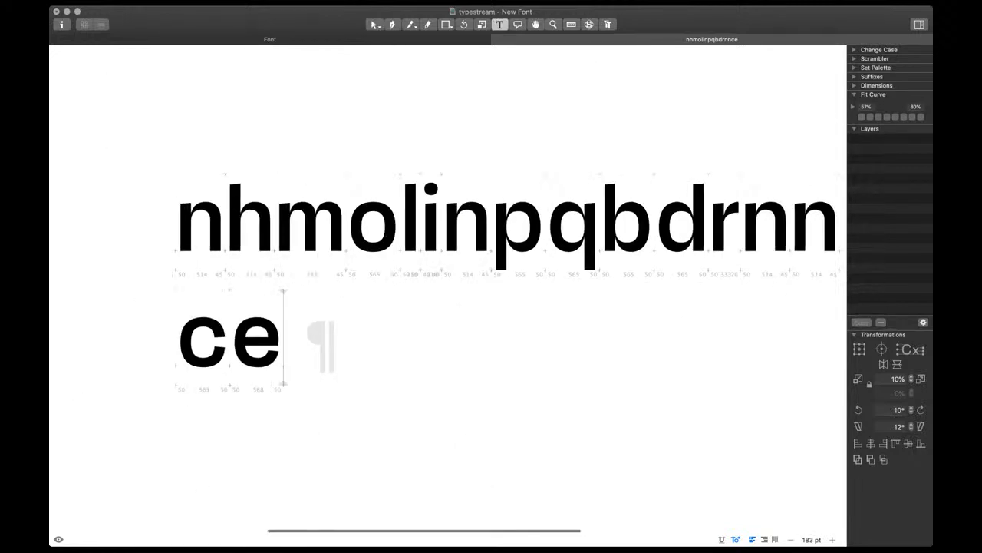
pyautogui.press('super+alt+1')
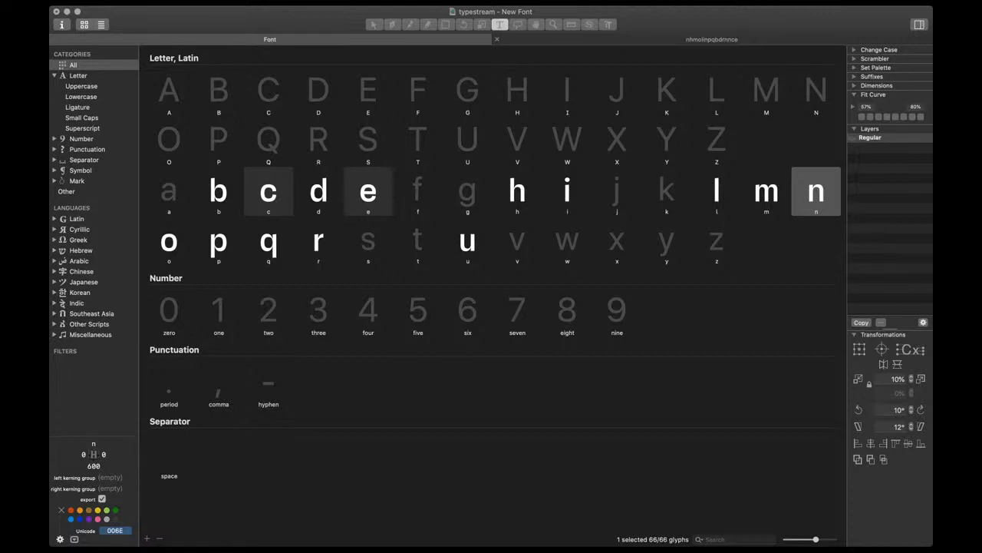
pyautogui.click(712, 39)
pyautogui.write('t')
pyautogui.scroll(2, 321, 361)
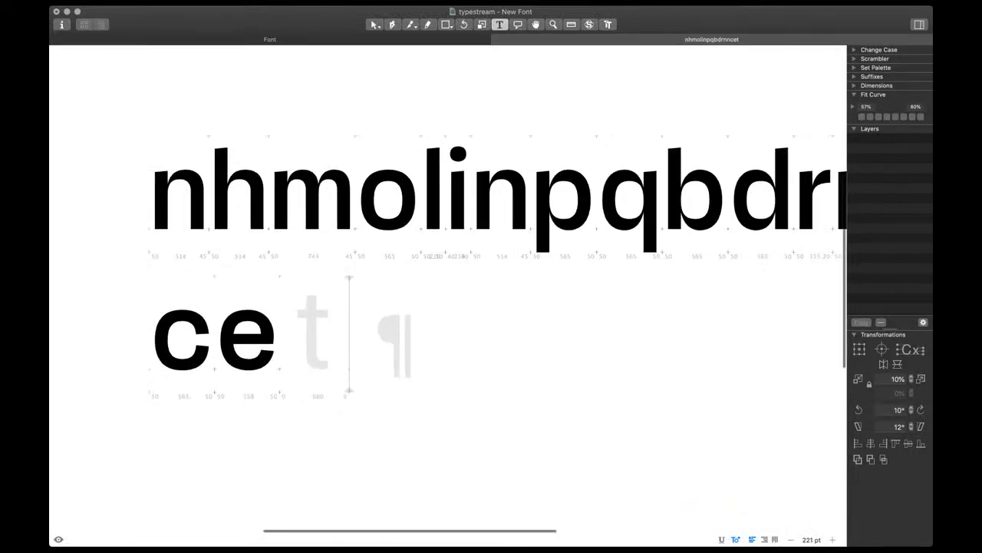
# Copy the n's arch contour into the t glyph and flip it both vertically and horizontally
pyautogui.doubleClick(513, 211)
pyautogui.doubleClick(513, 211)
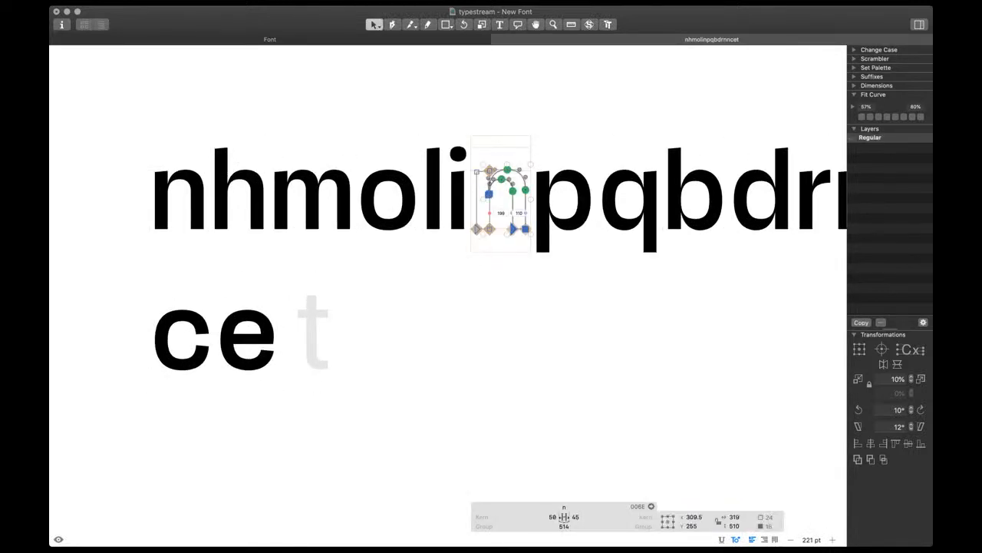
pyautogui.press('super+c')
pyautogui.doubleClick(301, 347)
pyautogui.press('super+v')
pyautogui.scroll(3, 301, 347)
pyautogui.click(898, 365)
pyautogui.click(883, 364)
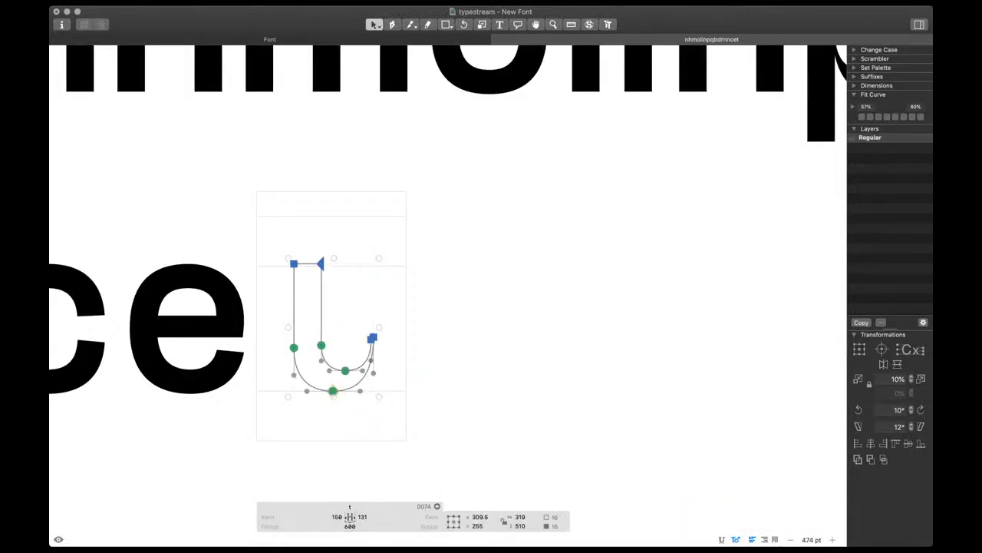
# Move the t's whole contour down 10 units so the stem's top sits on the x-height line
pyautogui.click(422, 330)
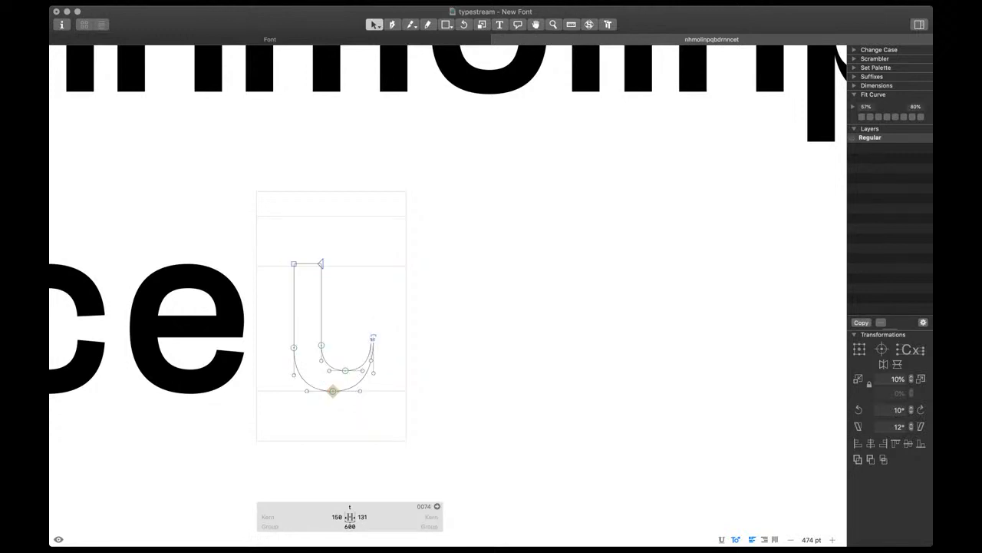
pyautogui.click(307, 263)
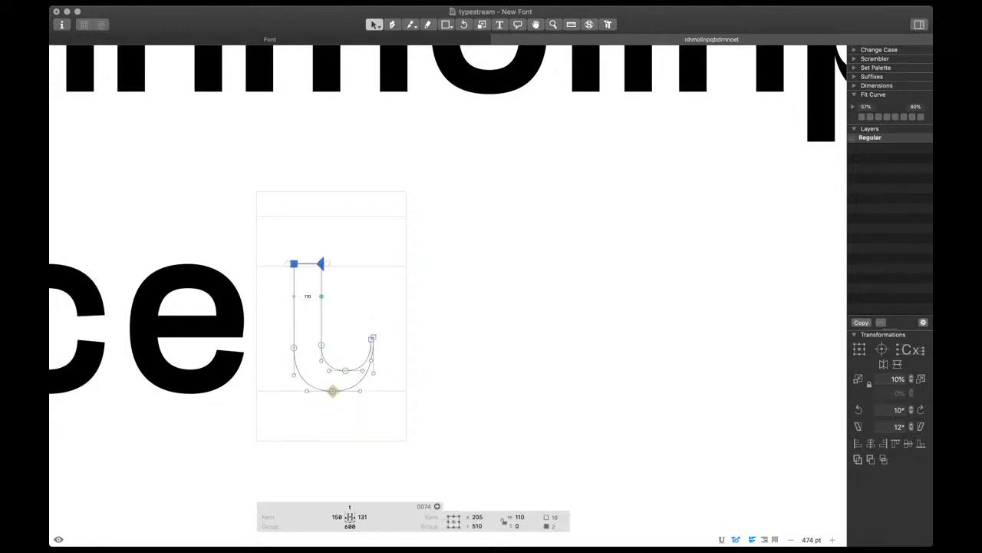
pyautogui.scroll(5, 300, 289)
pyautogui.press('super+a')
pyautogui.click(364, 278)
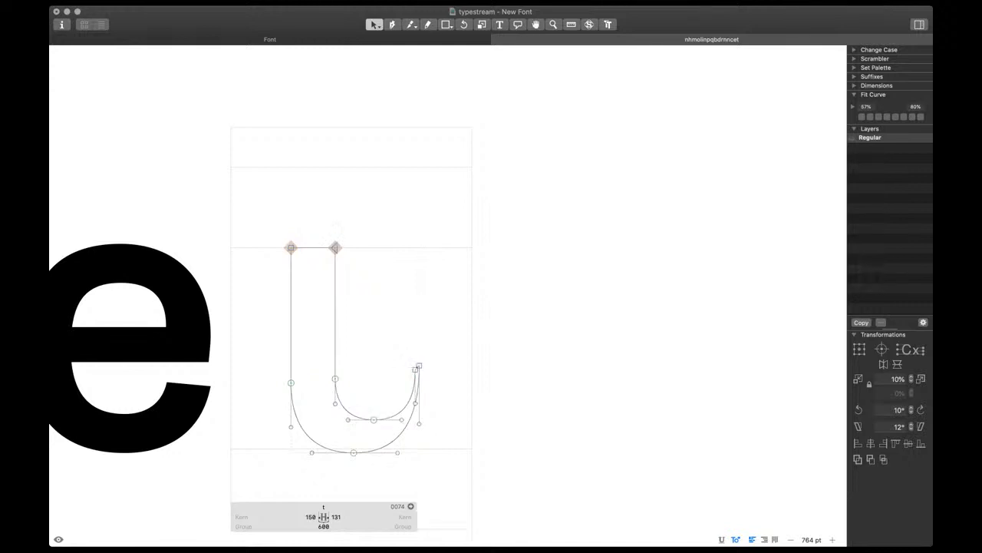
# Slant the t's stem top by raising its right corner 10 units, and lift the whole top edge to Y 644
pyautogui.click(335, 247)
pyautogui.hotkey('shift', 'Up')
pyautogui.keyDown('shift'); pyautogui.click(291, 247); pyautogui.keyUp('shift')
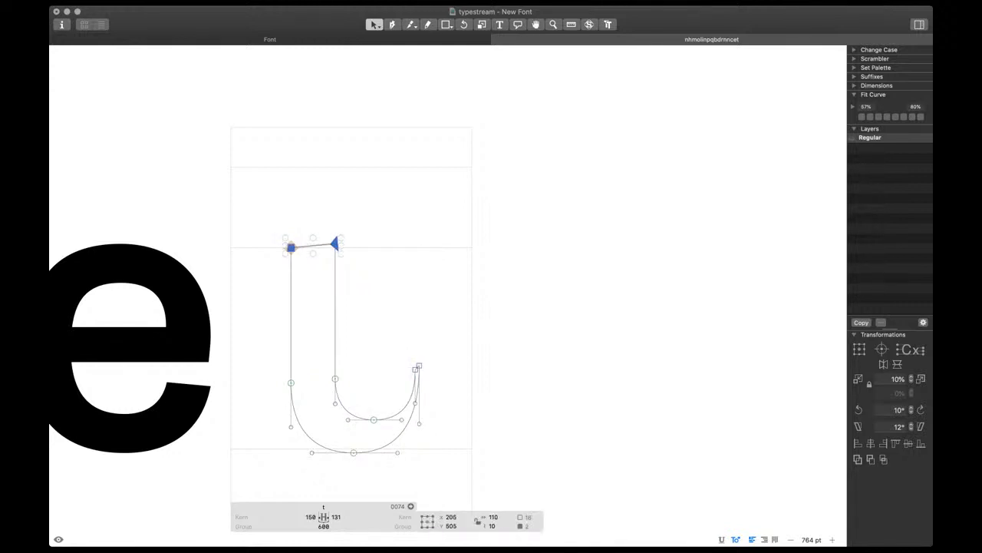
pyautogui.moveTo(324, 244); pyautogui.dragTo(278, 230)
pyautogui.click(368, 211)
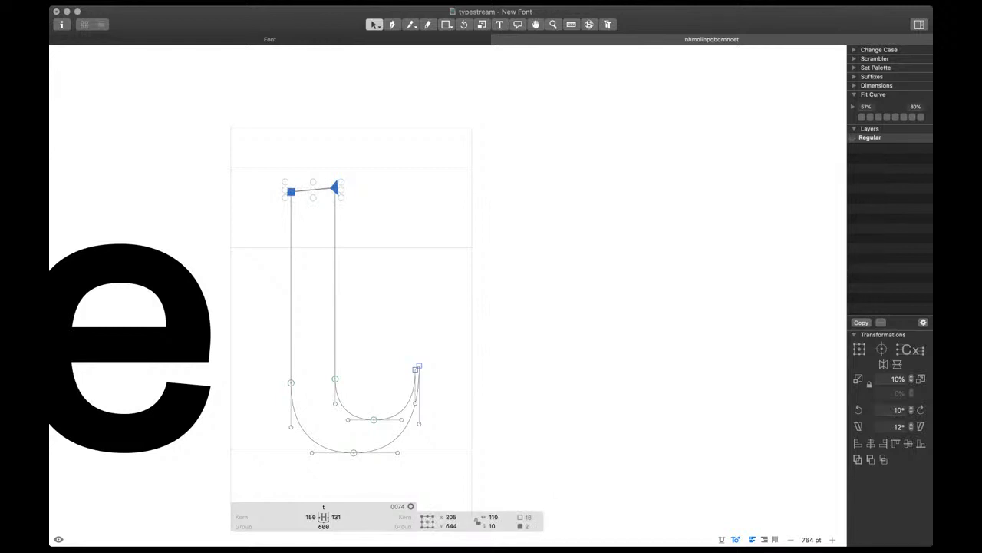
# Insert an l before the t in the sample text and lower the t's slanted stem top by 20 units
pyautogui.write('tl')
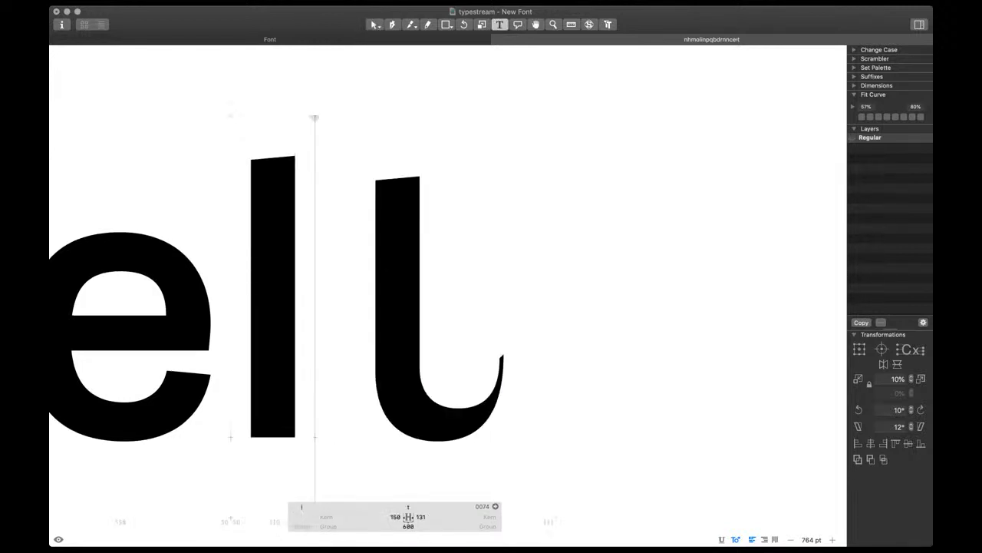
pyautogui.press('Escape')
pyautogui.press('space')
pyautogui.hotkey('shift', 'Down')
pyautogui.hotkey('shift', 'Down')
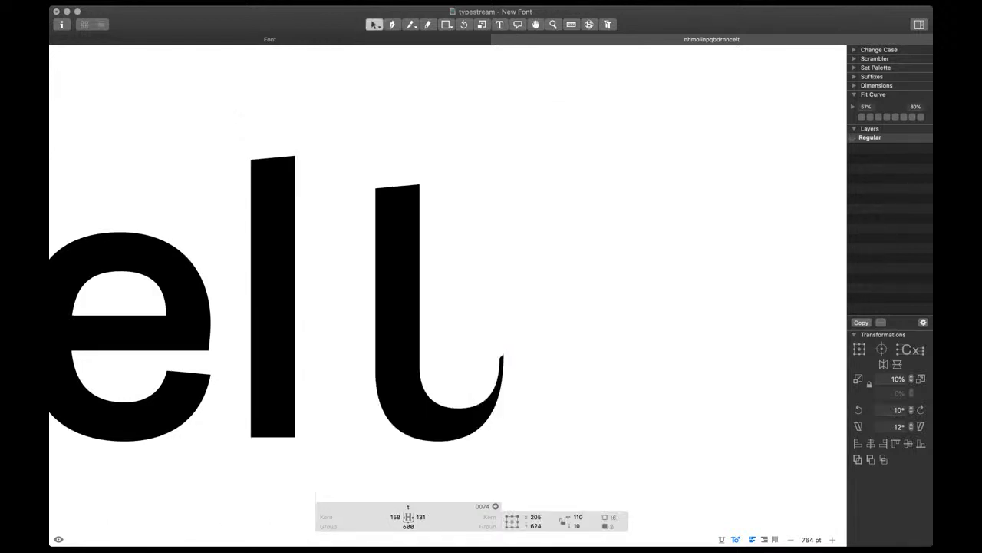
# Draw a crossbar about 405 units wide across the t's stem, its top on the x-height line, and make it 80 units thick
pyautogui.press('f')
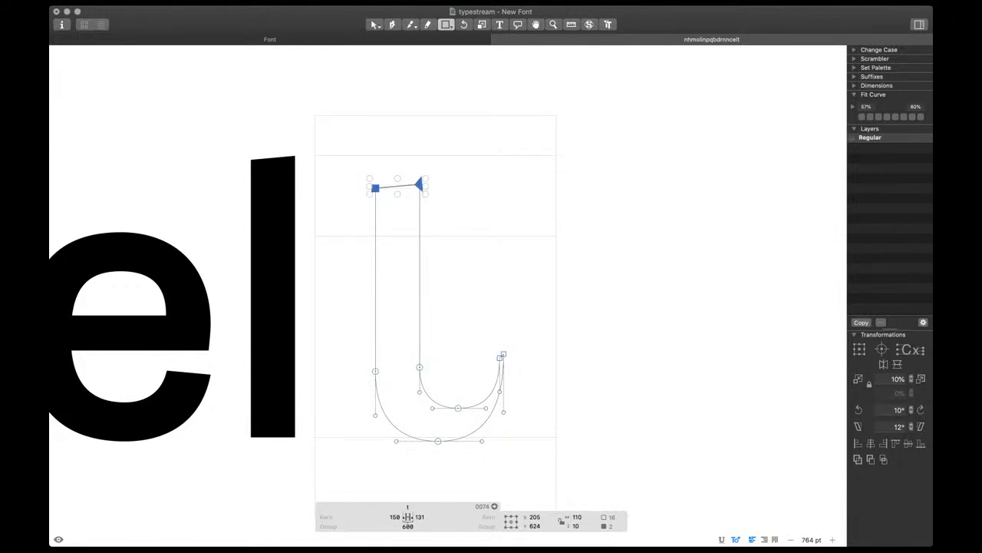
pyautogui.moveTo(332, 236); pyautogui.dragTo(495, 257)
pyautogui.press('v')
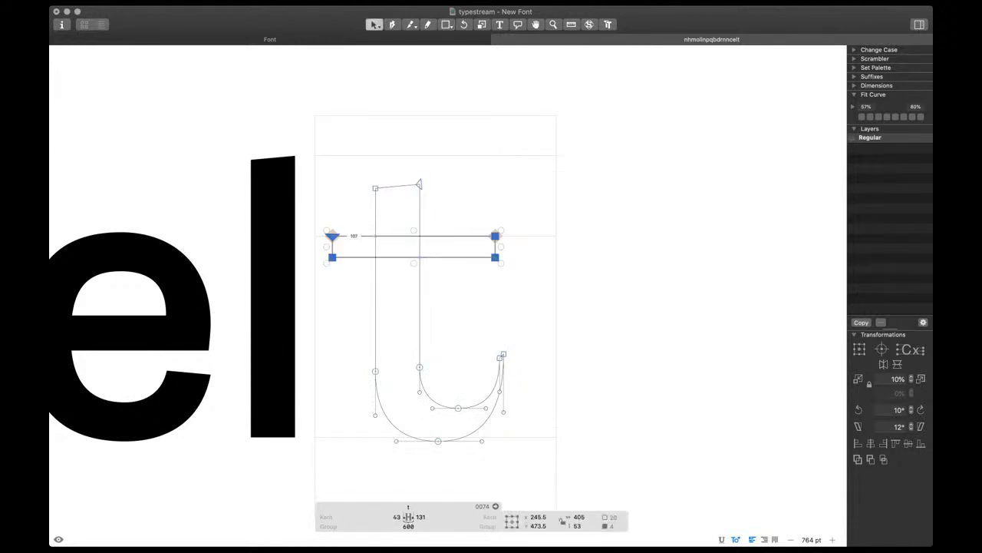
pyautogui.moveTo(306, 297); pyautogui.dragTo(557, 255)
pyautogui.hotkey('shift', 'Down')
pyautogui.hotkey('shift', 'Down')
pyautogui.hotkey('shift', 'Down')
pyautogui.press('Up')
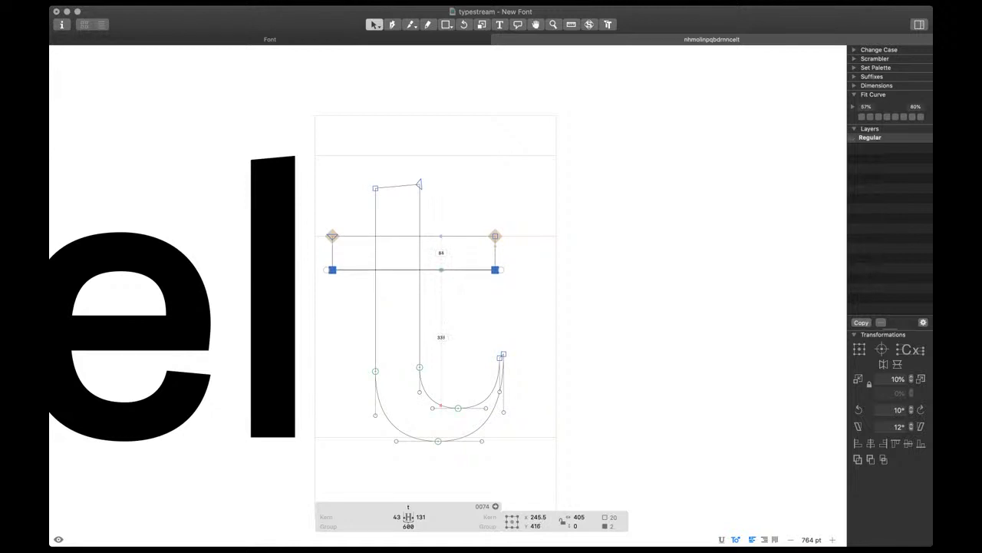
pyautogui.press('Up')
pyautogui.press('Up')
# Shorten the t's crossbar by moving its left end 20 units right and its right end 30 units left
pyautogui.click(332, 236)
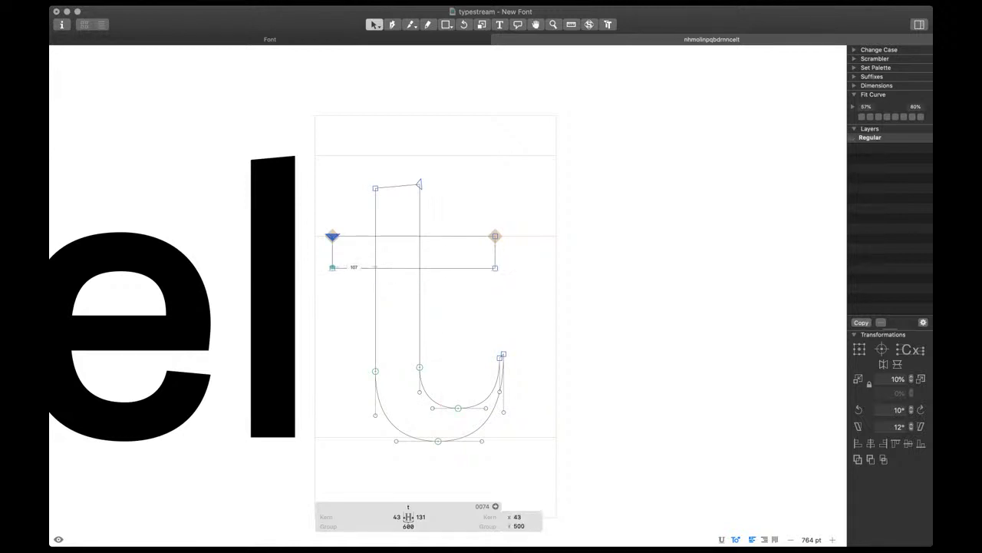
pyautogui.keyDown('shift'); pyautogui.click(332, 268); pyautogui.keyUp('shift')
pyautogui.press('space')
pyautogui.hotkey('shift', 'Right')
pyautogui.hotkey('shift', 'Right')
pyautogui.hotkey('shift', 'Left')
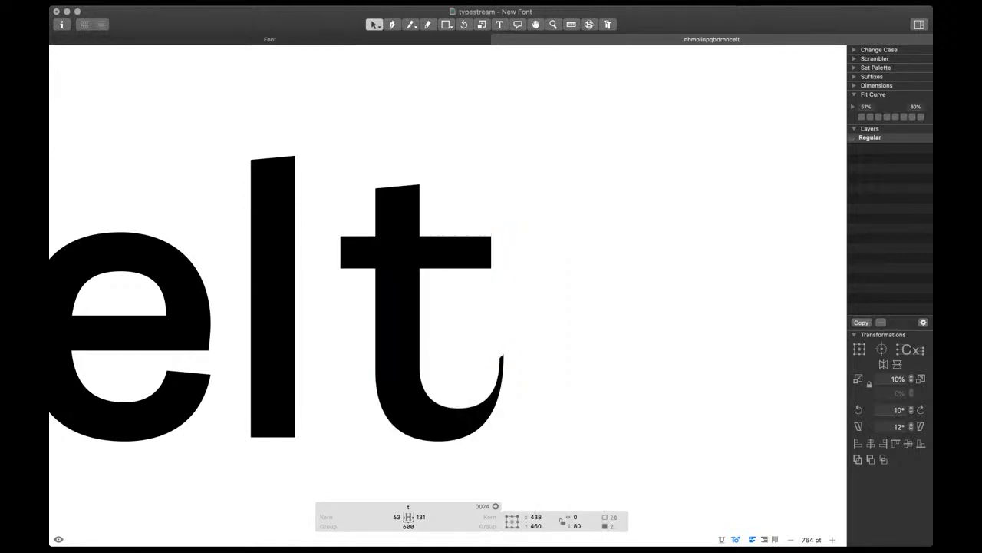
pyautogui.hotkey('shift', 'Left')
pyautogui.hotkey('shift', 'Left')
# Level the t's thin hook end by raising its inner corner 10 units, and check the filled letter in the sample text
pyautogui.scroll(-5, 515, 298)
pyautogui.scroll(6, 500, 337)
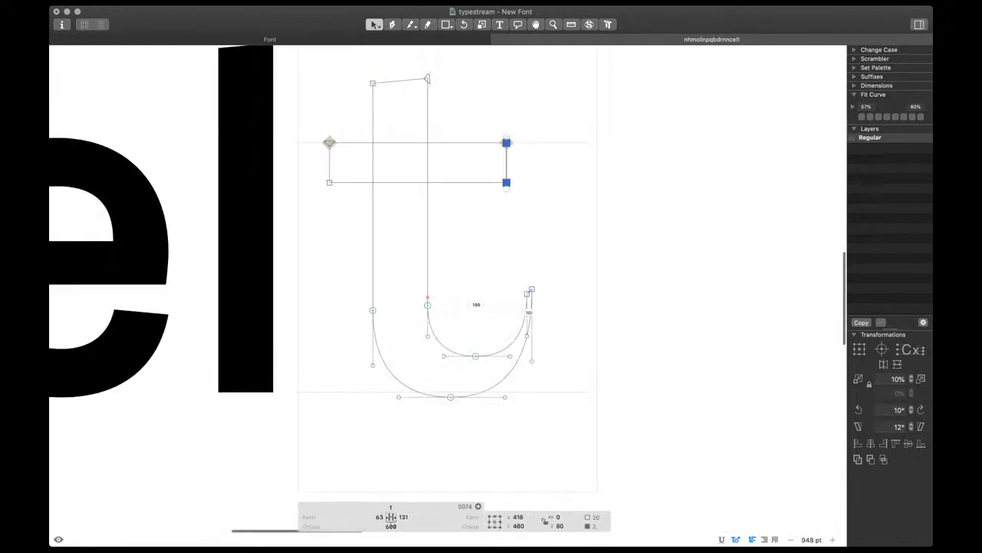
pyautogui.click(527, 294)
pyautogui.hotkey('shift', 'Up')
pyautogui.press('space')
pyautogui.scroll(-5, 507, 387)
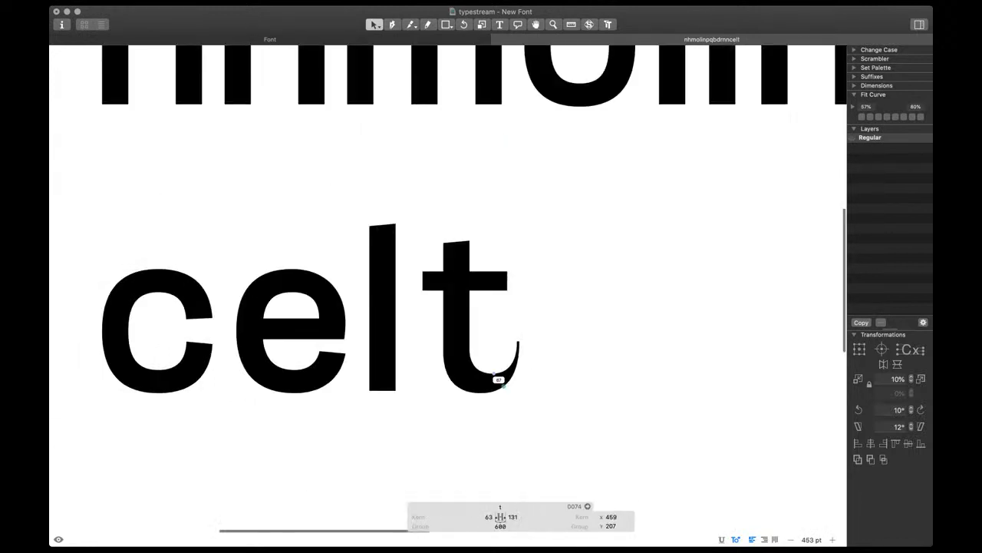
pyautogui.scroll(-2, 502, 385)
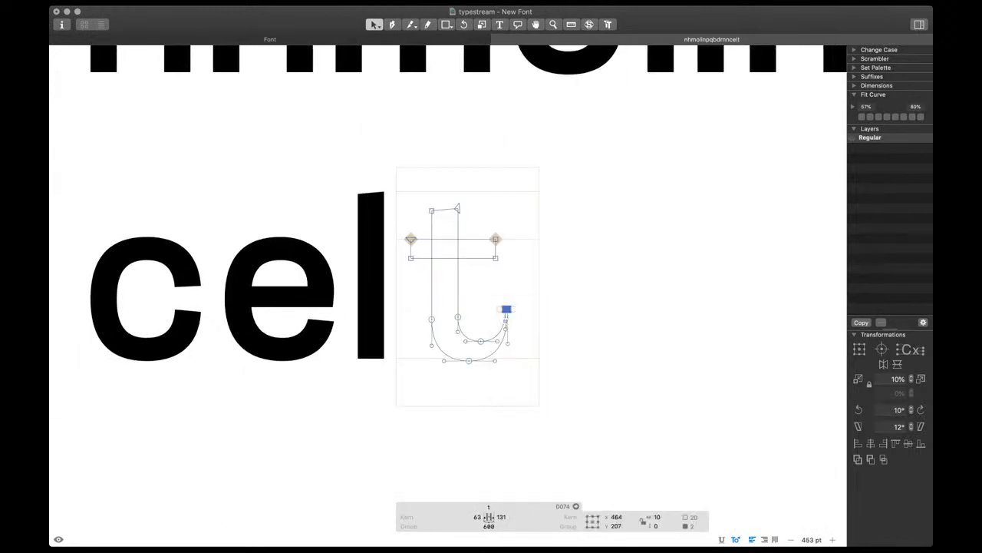
pyautogui.scroll(5, 520, 329)
# Cut through the t's hook vertically near its thin tip with the Knife tool and delete the severed piece
pyautogui.press('p')
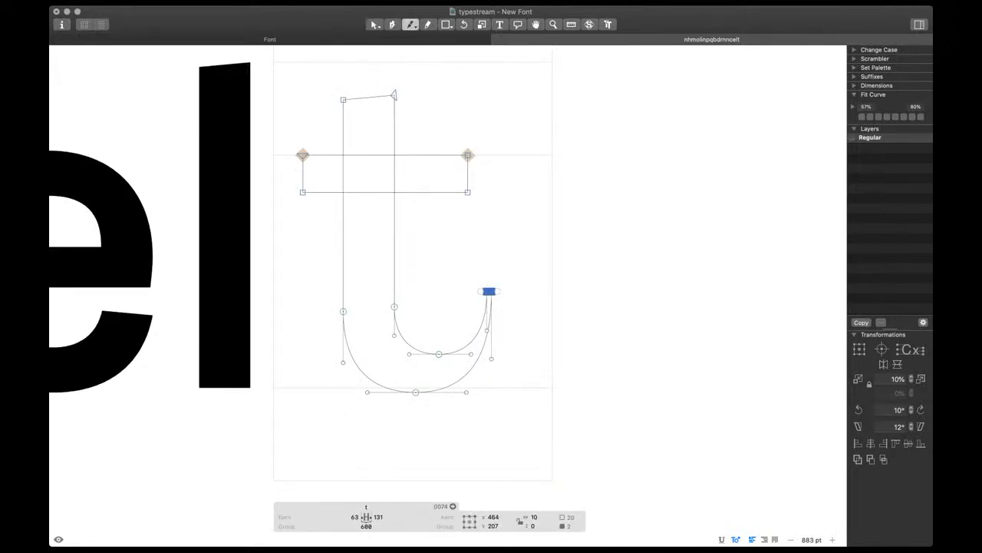
pyautogui.moveTo(469, 332); pyautogui.dragTo(469, 389)
pyautogui.press('v')
pyautogui.doubleClick(479, 358)
pyautogui.press('Delete')
pyautogui.press('super+plus')
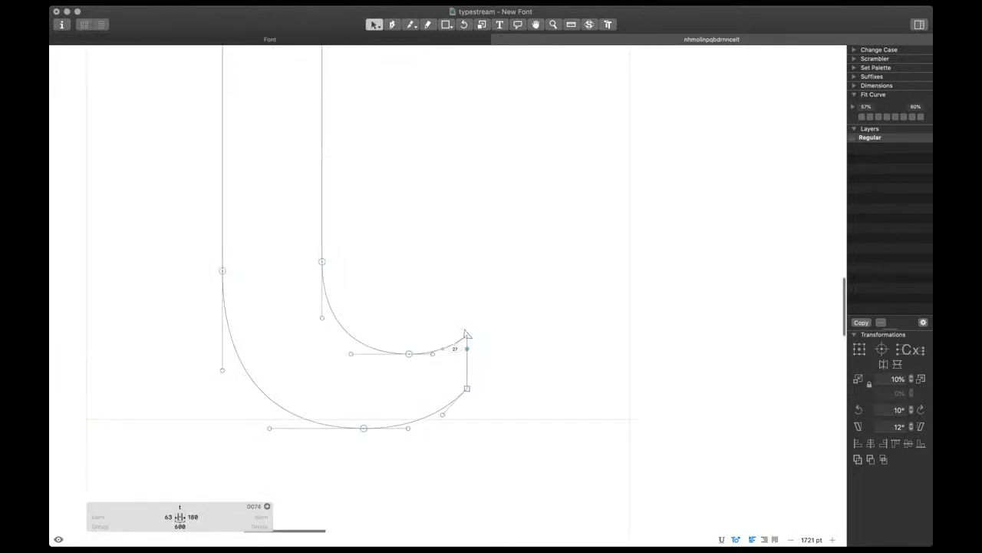
# Raise the inner corner of the t's cut hook end 10 units and shift the inner curve's bottom node 20 units left
pyautogui.click(467, 336)
pyautogui.hotkey('shift', 'Up')
pyautogui.press('space')
pyautogui.click(410, 354)
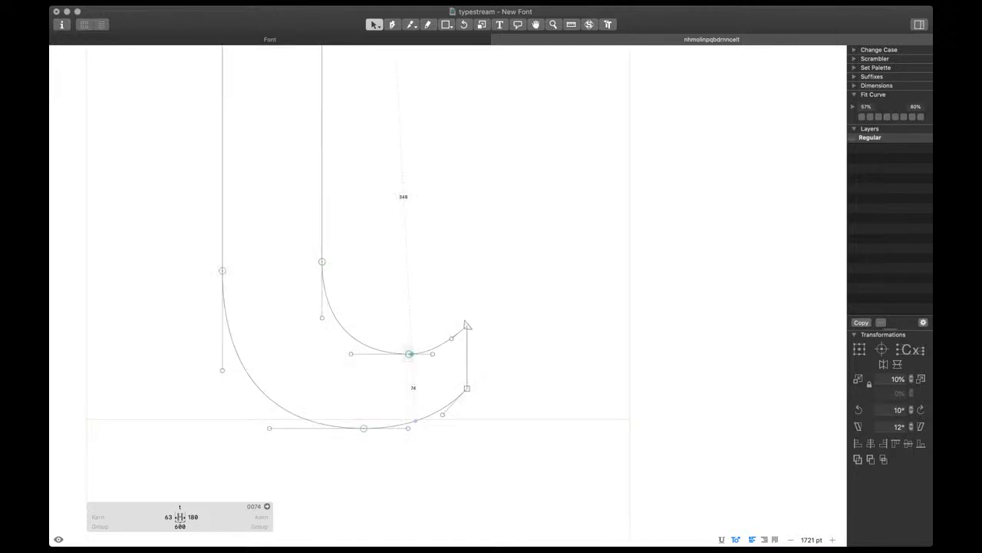
pyautogui.press('space')
pyautogui.hotkey('shift', 'Left')
pyautogui.hotkey('shift', 'Left')
# Lower the hook end's outer corner 10 units and its inner corner 2 units, adjusting the inner corner's curve handle
pyautogui.click(467, 325)
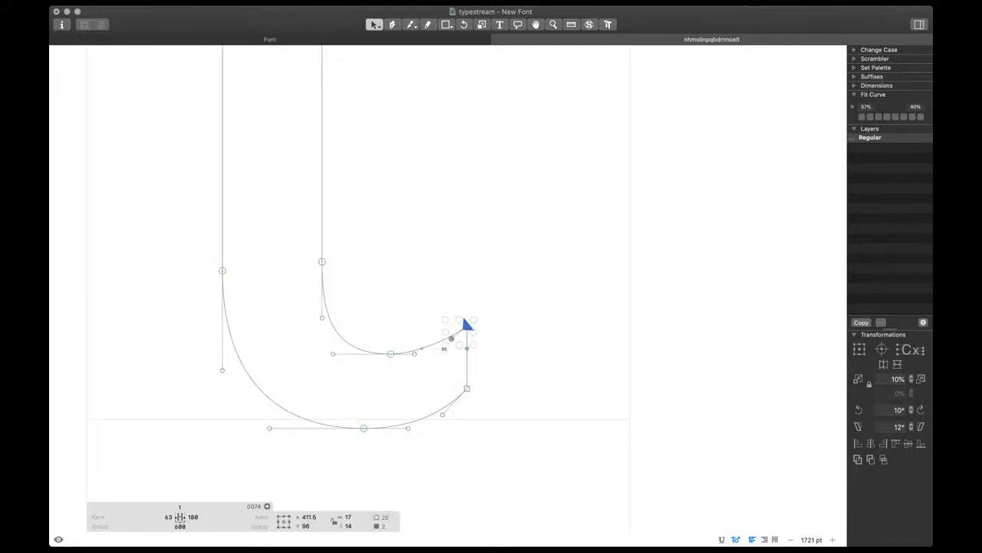
pyautogui.press('space')
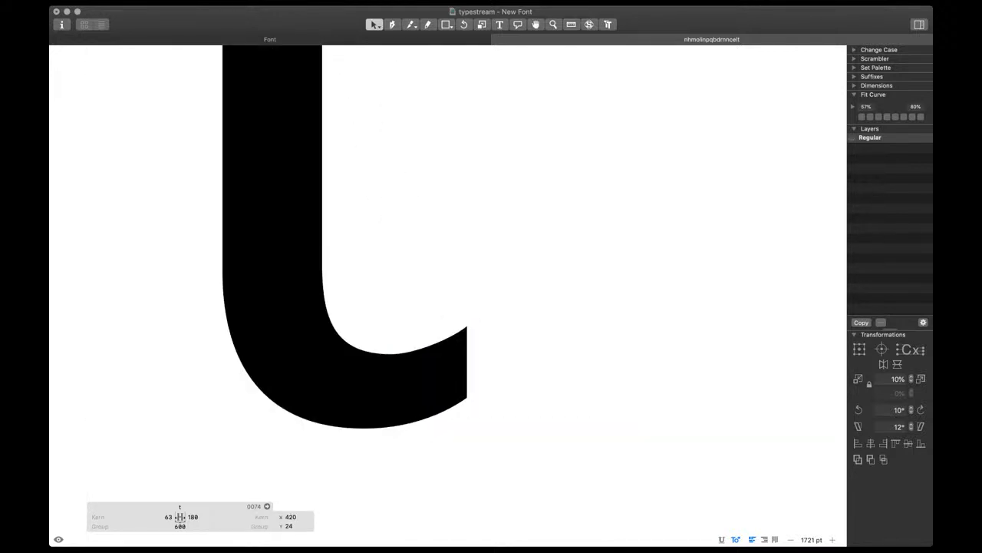
pyautogui.click(466, 326)
pyautogui.hotkey('shift', 'Down')
pyautogui.press('space')
pyautogui.hotkey('shift', 'Up')
pyautogui.press('Down')
pyautogui.press('Down')
pyautogui.click(444, 342)
pyautogui.click(444, 413)
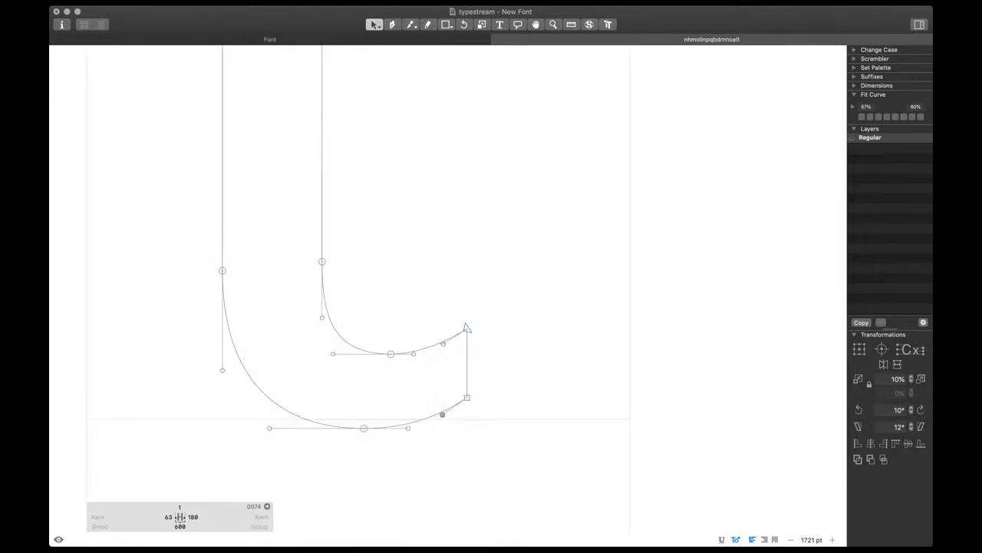
# Raise the t's entire inner hook curve, including the inner corner of its end, by 20 units
pyautogui.press('space')
pyautogui.scroll(-10, 451, 407)
pyautogui.scroll(6, 494, 349)
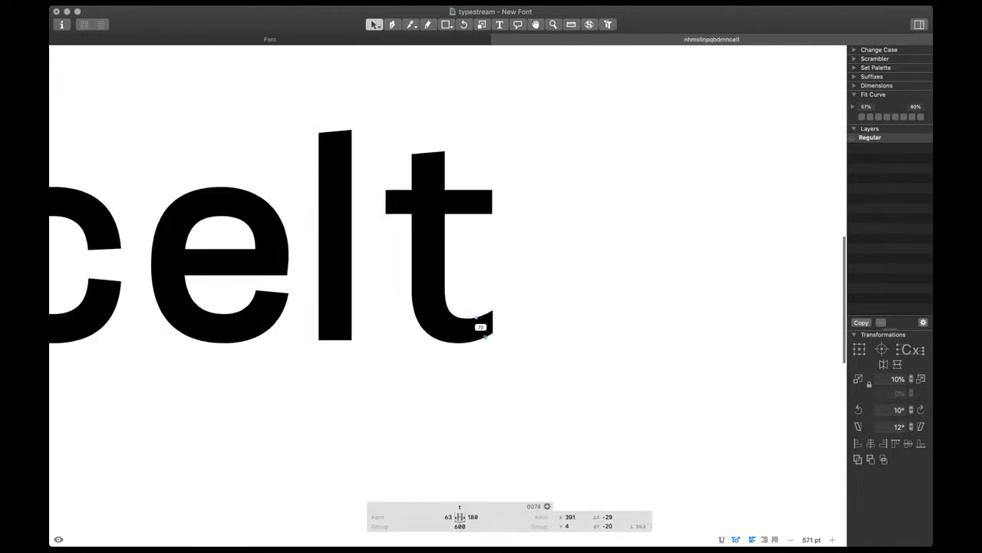
pyautogui.moveTo(407, 249); pyautogui.dragTo(496, 310)
pyautogui.press('space')
pyautogui.hotkey('shift', 'Up')
pyautogui.hotkey('shift', 'Up')
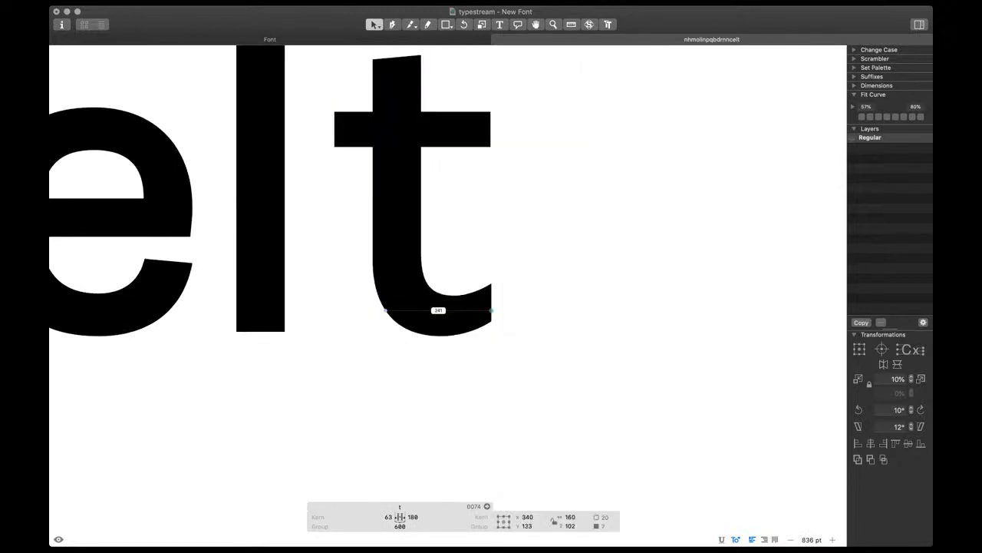
# Lower the inner curve's upper node and its handle, where the hook leaves the stem, by 20 units
pyautogui.scroll(-5, 497, 309)
pyautogui.scroll(5, 445, 295)
pyautogui.moveTo(394, 238); pyautogui.dragTo(485, 340)
pyautogui.hotkey('shift', 'Down')
pyautogui.hotkey('shift', 'Down')
# Apply the fourth Fit Curve preset to the t's inner and outer bends between stem and hook
pyautogui.scroll(5, 489, 277)
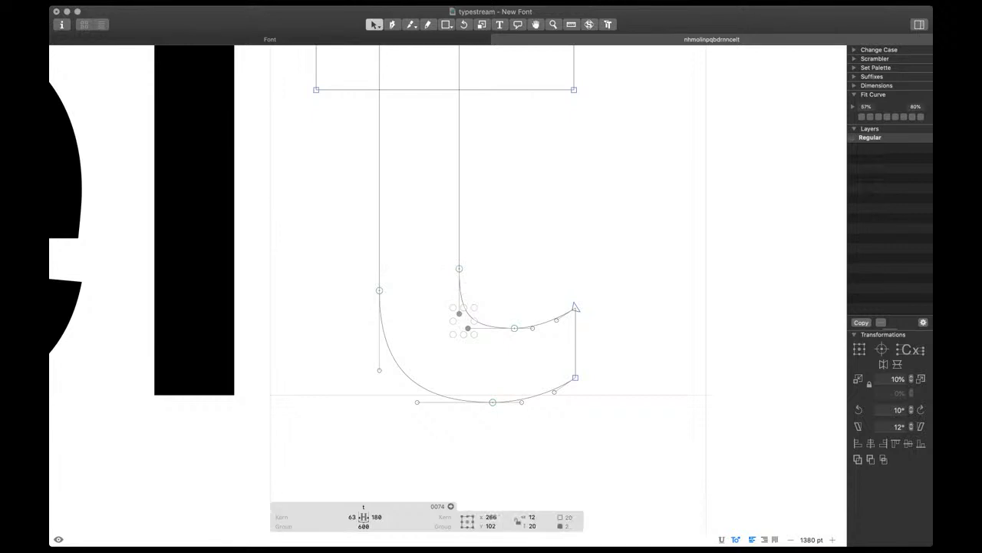
pyautogui.keyDown('shift'); pyautogui.click(514, 328); pyautogui.keyUp('shift')
pyautogui.hotkey('ctrl', 'alt', '4')
pyautogui.moveTo(360, 354); pyautogui.dragTo(453, 419)
pyautogui.hotkey('ctrl', 'alt', '4')
pyautogui.press('space')
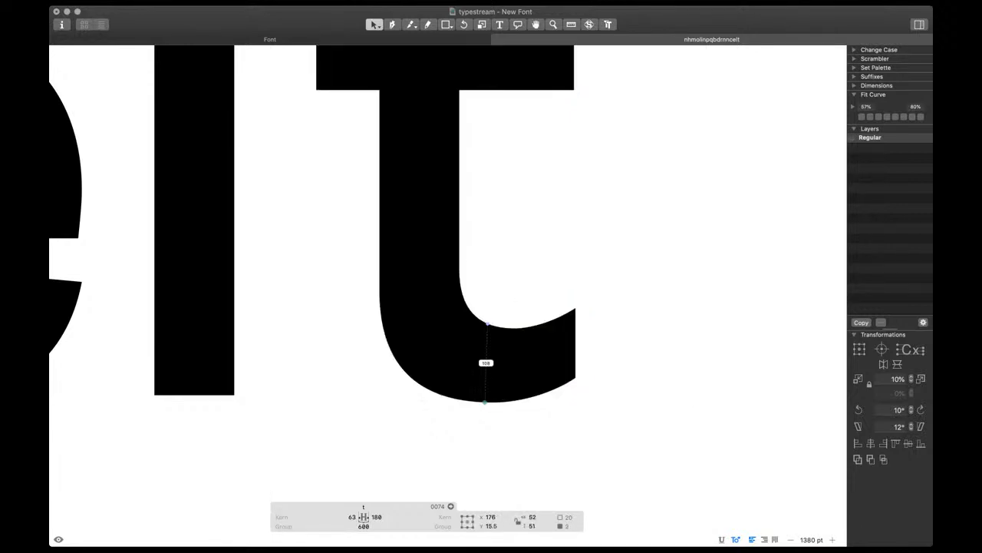
# Thicken the t's crossbar to 90 units by lowering its bottom edge 10 units
pyautogui.scroll(-5, 487, 382)
pyautogui.hscroll(2, 486, 382)
pyautogui.scroll(-5, 465, 353)
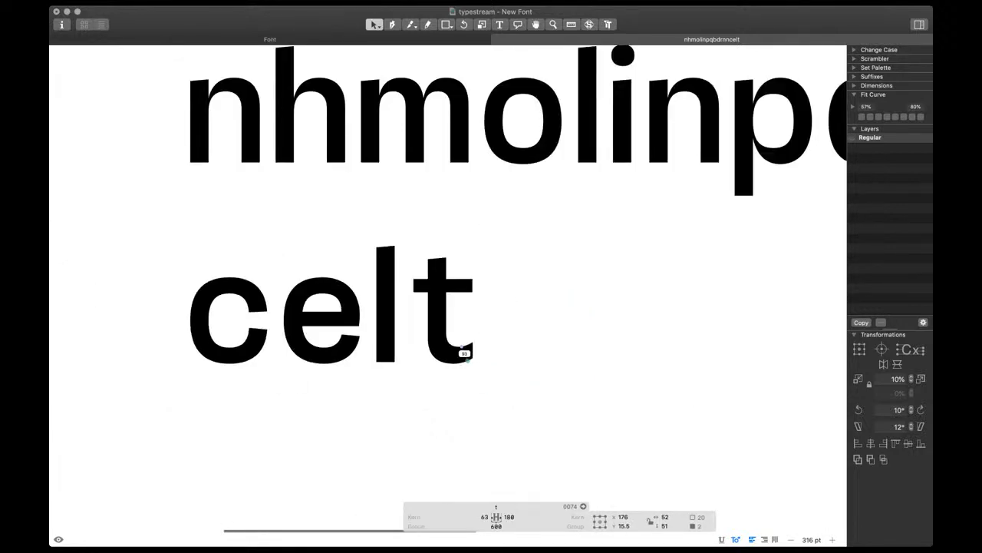
pyautogui.press('Escape')
pyautogui.scroll(5, 459, 352)
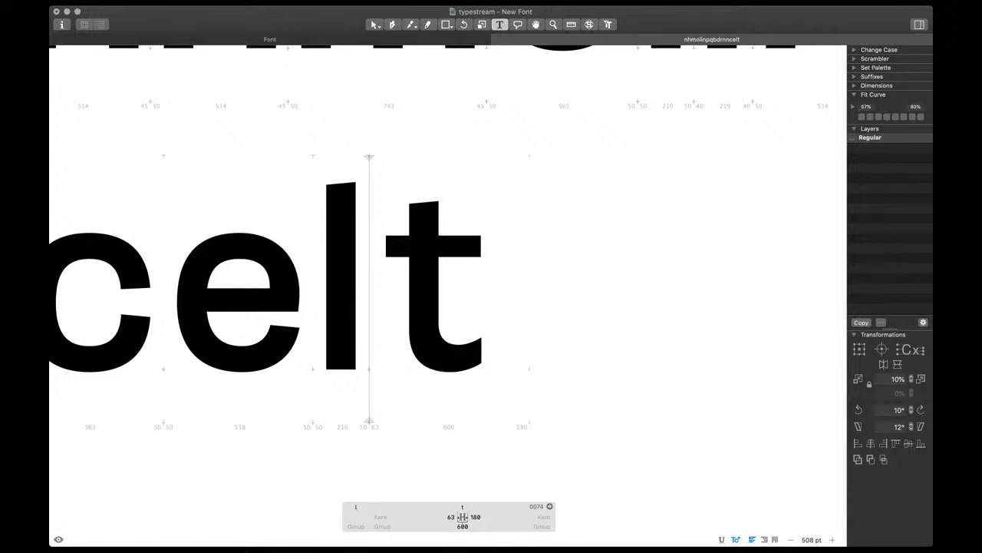
pyautogui.press('Escape')
pyautogui.press('super+plus')
pyautogui.moveTo(347, 276); pyautogui.dragTo(503, 249)
pyautogui.press('space')
pyautogui.hotkey('shift', 'Up')
pyautogui.hotkey('shift', 'Down')
pyautogui.hotkey('shift', 'Down')
pyautogui.press('super+minus')
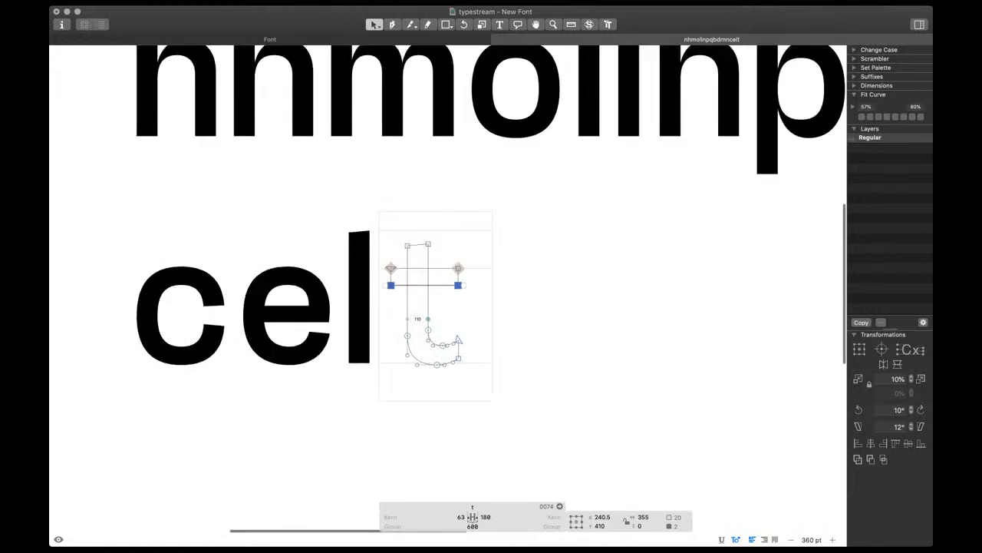
# Try to extend the t's crossbar leftward until it meets the neighbouring l
pyautogui.press('Escape')
pyautogui.moveTo(375, 326); pyautogui.dragTo(370, 285)
pyautogui.press('space')
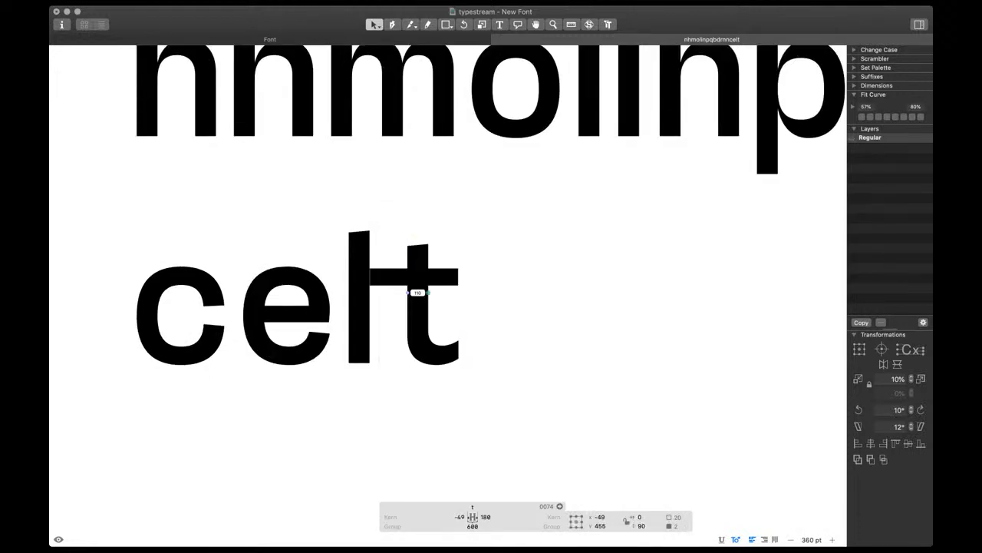
pyautogui.press('space')
pyautogui.press('super+z')
pyautogui.press('space')
# Align the right end of the t's crossbar with the vertical hook end at X 420
pyautogui.scroll(5, 459, 324)
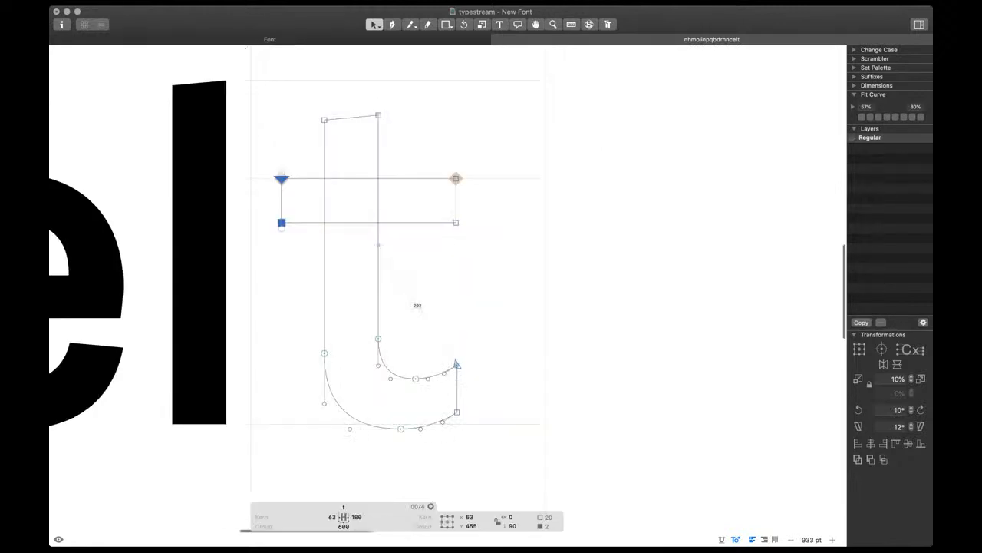
pyautogui.moveTo(495, 380); pyautogui.dragTo(448, 170)
pyautogui.press('super+shift+a')
pyautogui.press('space')
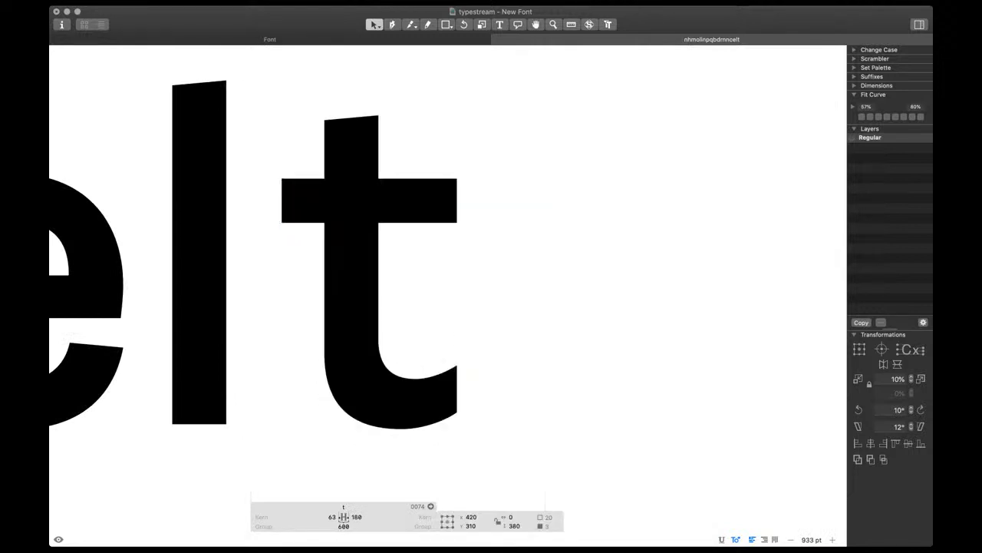
pyautogui.scroll(-3, 514, 304)
pyautogui.click(513, 304)
pyautogui.press('space')
pyautogui.scroll(-3, 438, 300)
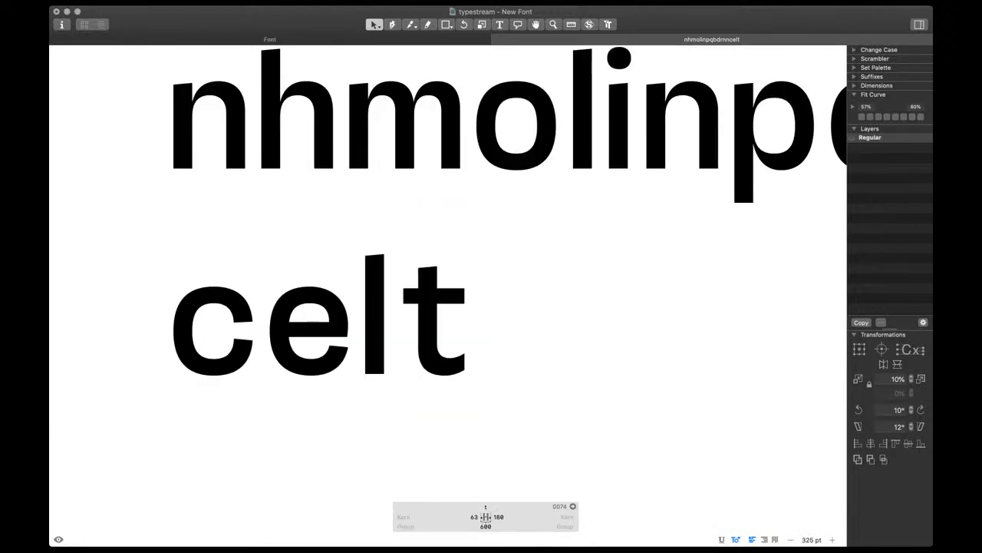
# Set both the left and right sidebearings of the t to 20
pyautogui.click(474, 518)
pyautogui.write('20')
pyautogui.press('Tab')
pyautogui.write('20')
pyautogui.press('Return')
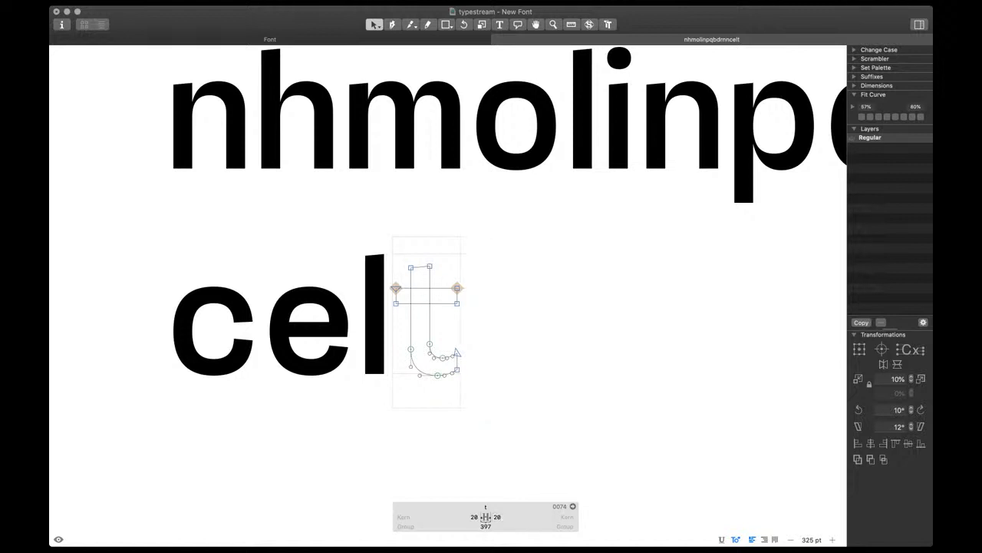
# Add an f after the t in the sample text and copy all of the t's contours into it
pyautogui.press('t')
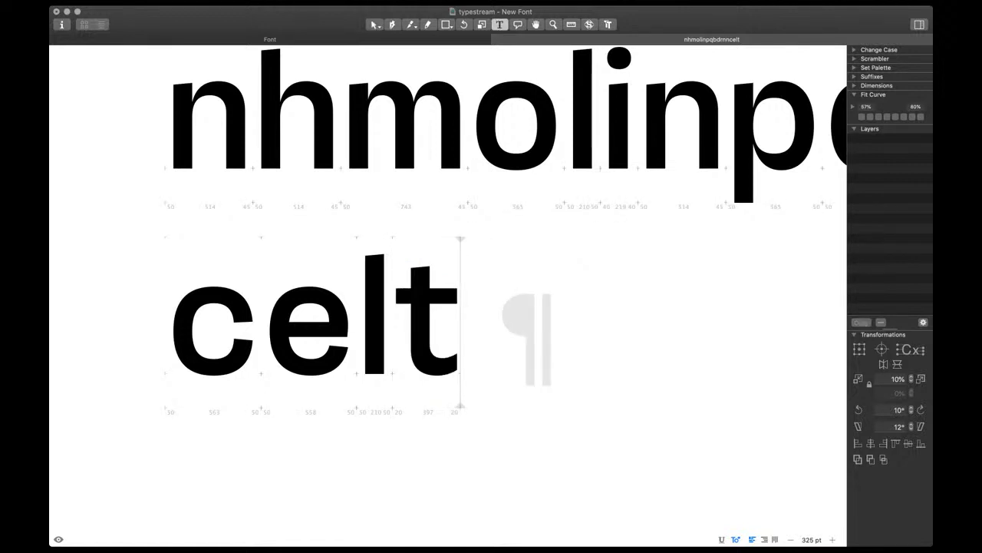
pyautogui.write('f')
pyautogui.press('Left')
pyautogui.press('Left')
pyautogui.press('Escape')
pyautogui.press('super+a')
pyautogui.press('super+c')
pyautogui.press('End')
pyautogui.press('super+v')
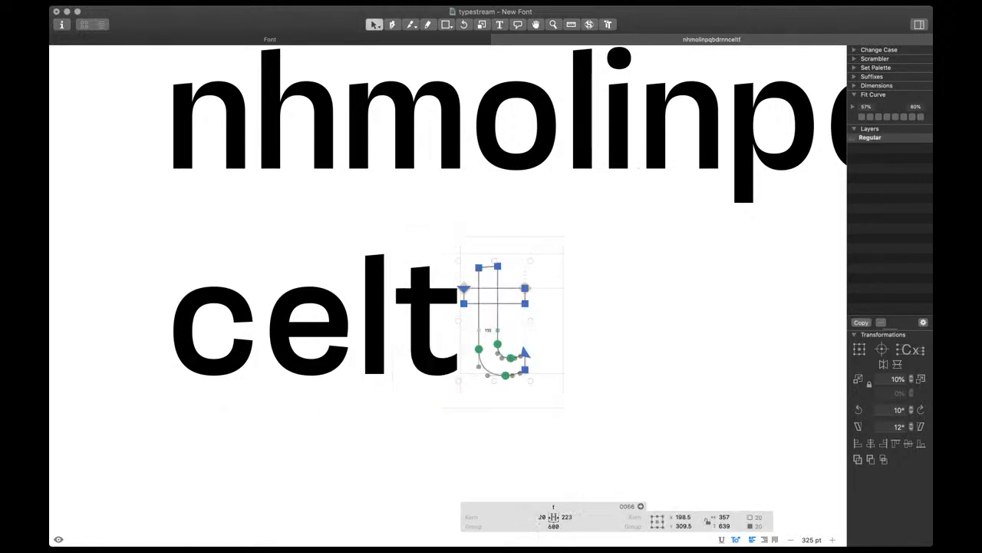
# Flip the f's contours vertically and move them up so the arch's top overshoots the ascender line by 10 units
pyautogui.press('super+0')
pyautogui.click(897, 364)
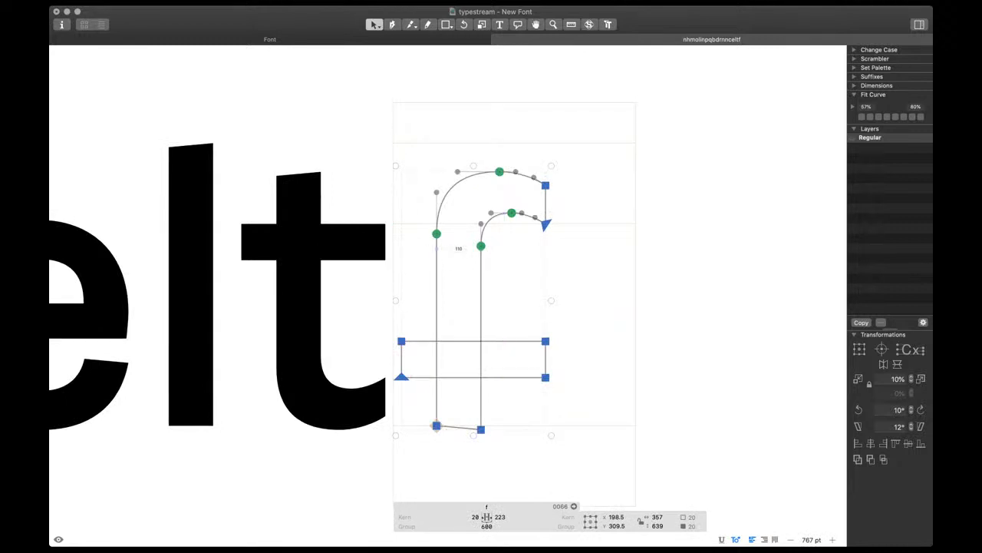
pyautogui.moveTo(481, 245); pyautogui.dragTo(482, 220)
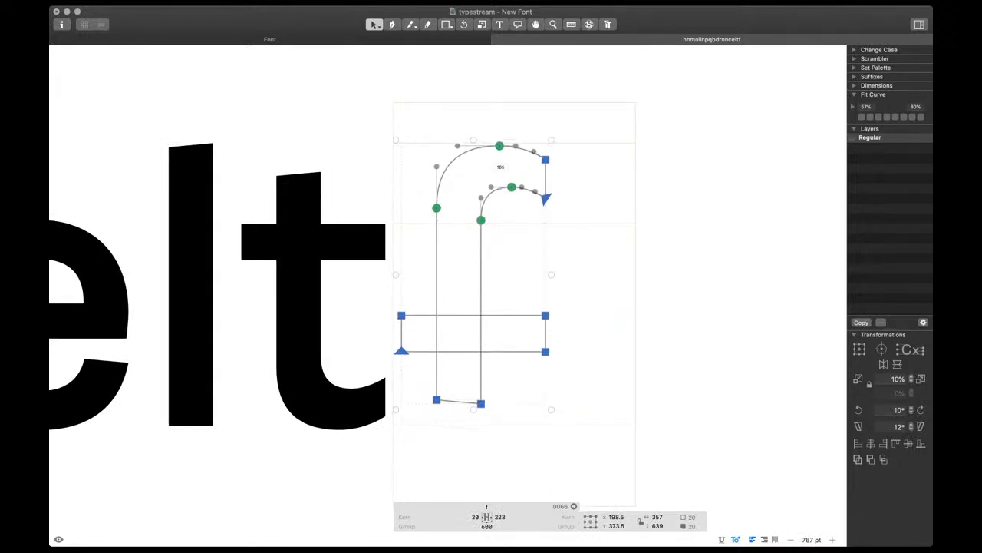
pyautogui.moveTo(499, 145); pyautogui.dragTo(500, 143)
pyautogui.hotkey('shift', 'Up')
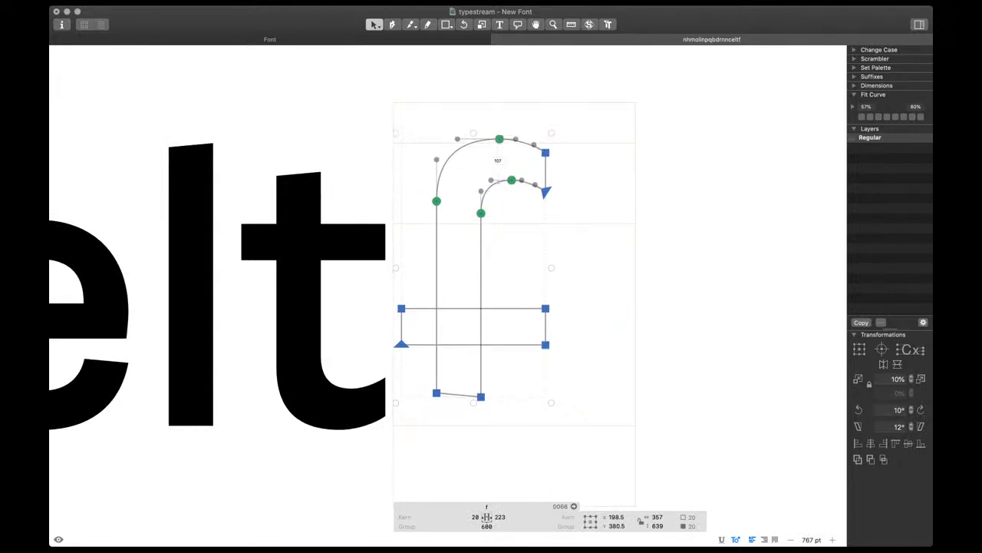
# Move the f's crossbar up so its top edge sits on the x-height line
pyautogui.moveTo(590, 286); pyautogui.dragTo(389, 349)
pyautogui.hotkey('shift', 'Up')
pyautogui.hotkey('shift', 'Up')
pyautogui.hotkey('shift', 'Up')
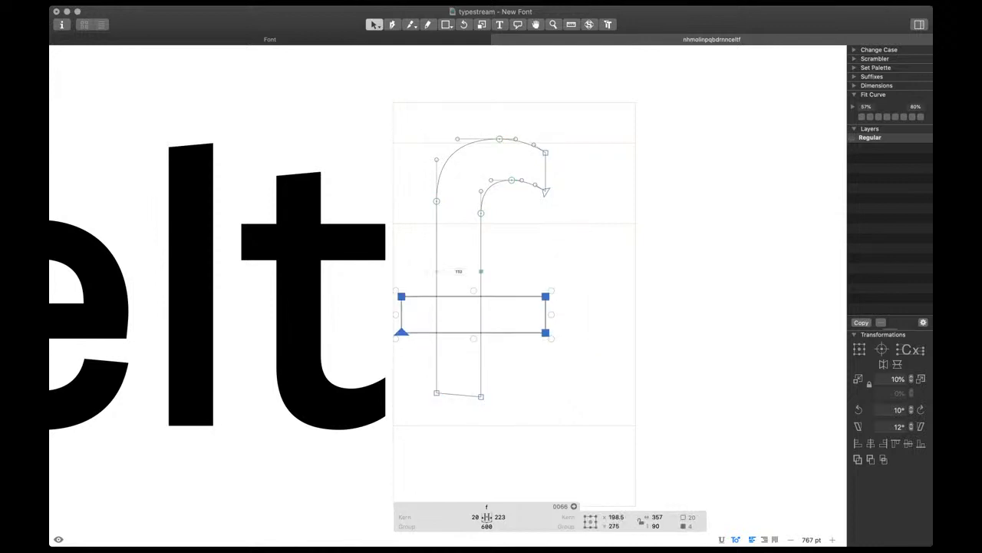
pyautogui.moveTo(402, 296); pyautogui.dragTo(402, 225)
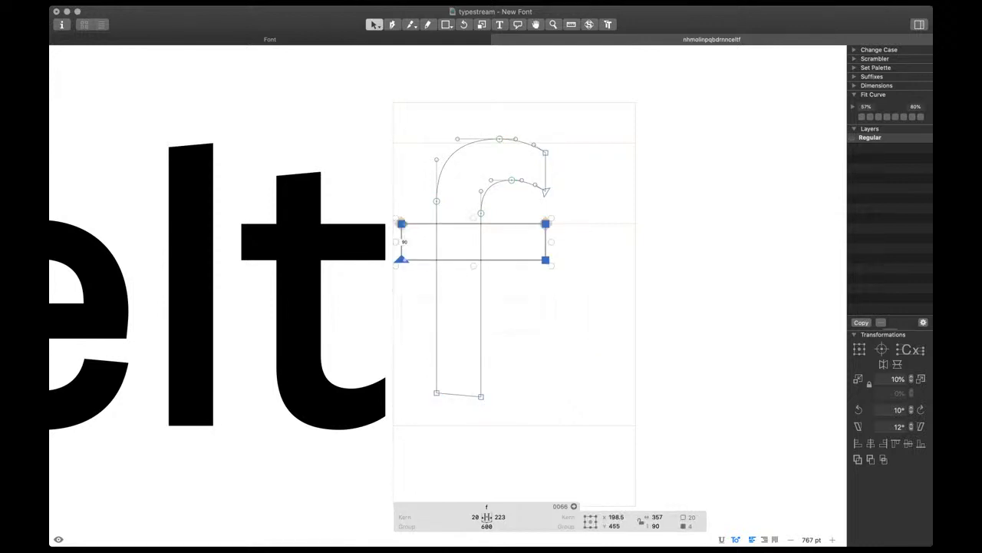
# Extend the bottom of the f's stem to the baseline at Y 0 and correct the path directions
pyautogui.moveTo(416, 373); pyautogui.dragTo(502, 416)
pyautogui.press('super+Down')
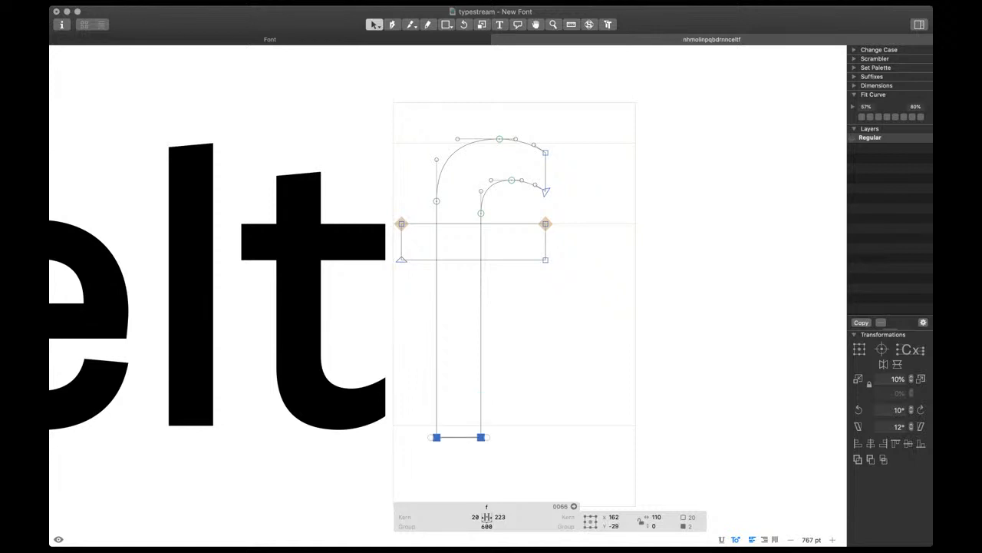
pyautogui.hotkey('shift', 'Up')
pyautogui.hotkey('shift', 'Up')
pyautogui.hotkey('shift', 'Up')
pyautogui.press('Down')
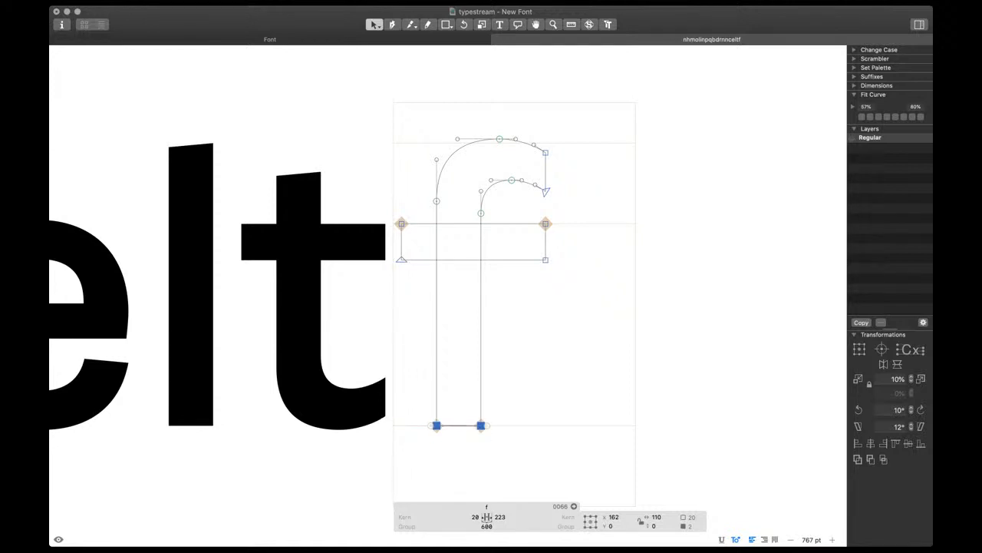
pyautogui.press('alt+super+a')
pyautogui.press('shift+super+r')
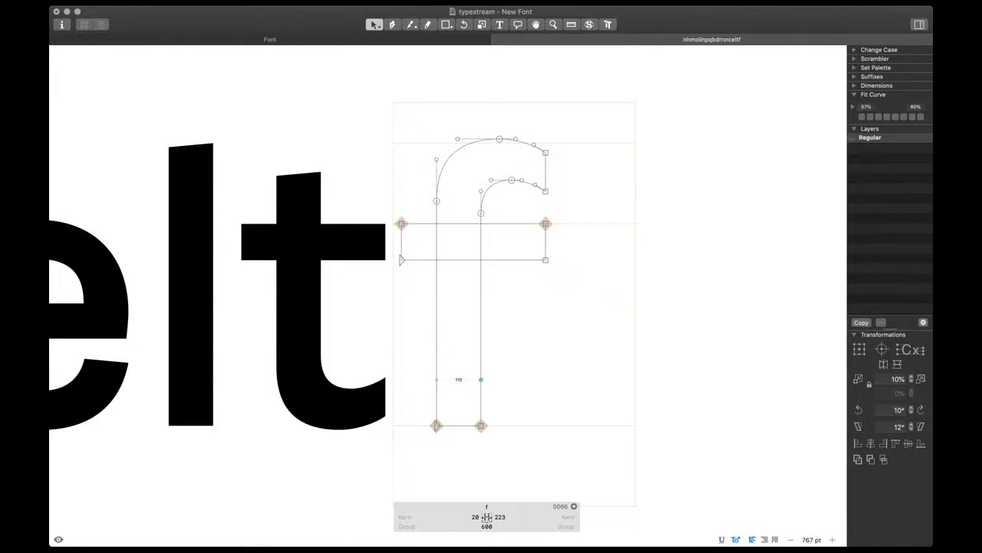
# Compare the Fit Curve presets on the outer shoulder curve of the f's arch and settle on the third one
pyautogui.press('super+minus')
pyautogui.hscroll(1, 478, 376)
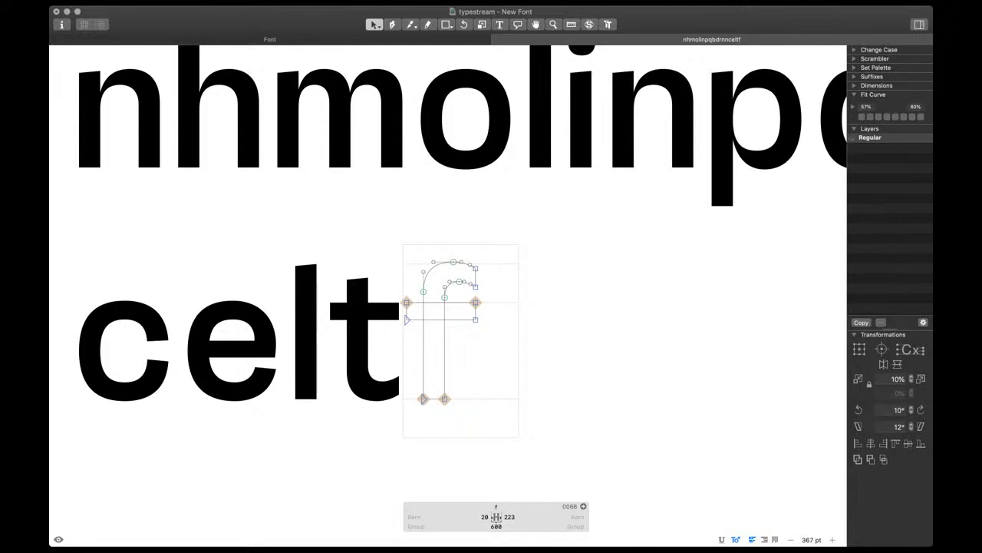
pyautogui.scroll(5, 477, 344)
pyautogui.press('t')
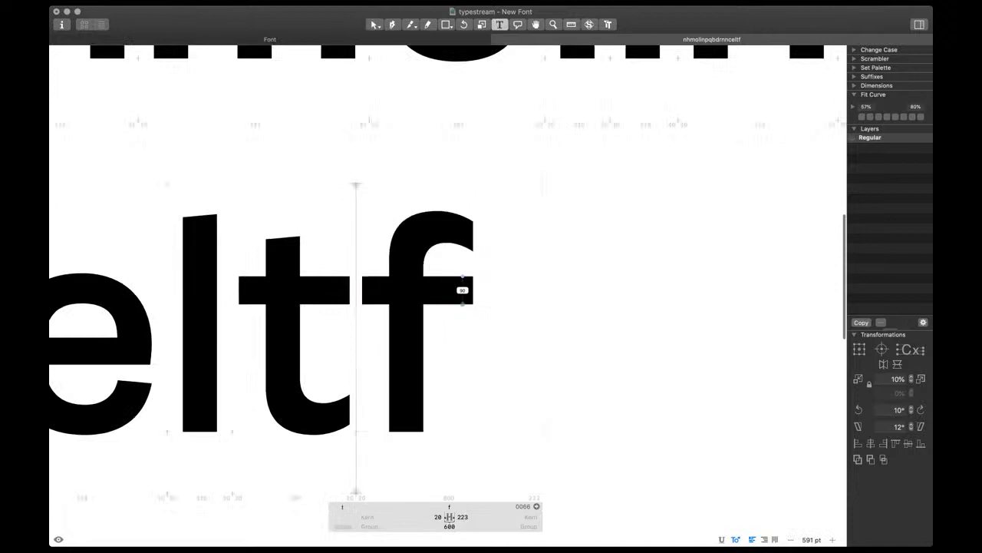
pyautogui.press('Escape')
pyautogui.scroll(6, 434, 259)
pyautogui.moveTo(398, 213); pyautogui.dragTo(484, 255)
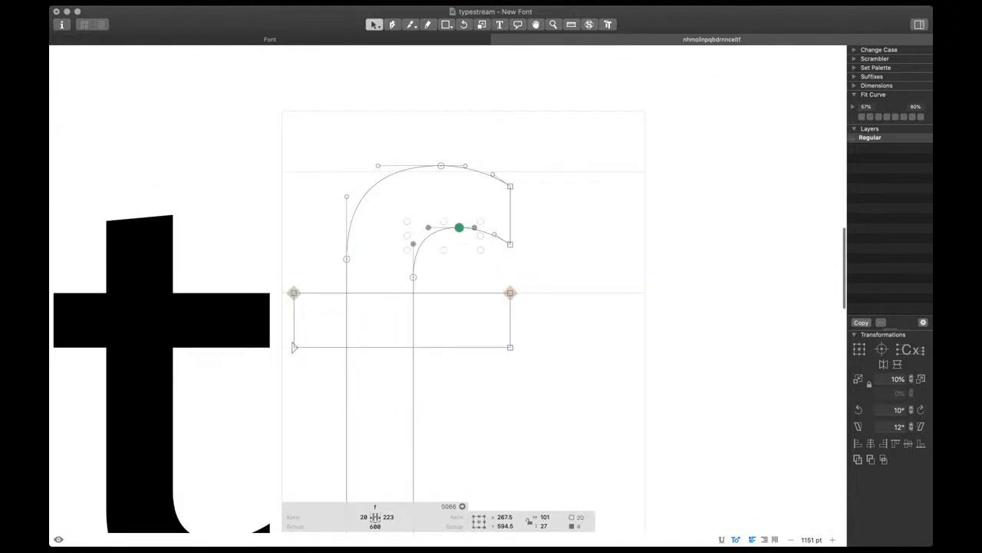
pyautogui.moveTo(364, 151); pyautogui.dragTo(386, 206)
pyautogui.hotkey('ctrl', 'alt', '1')
pyautogui.hotkey('ctrl', 'alt', '2')
pyautogui.hotkey('ctrl', 'alt', '3')
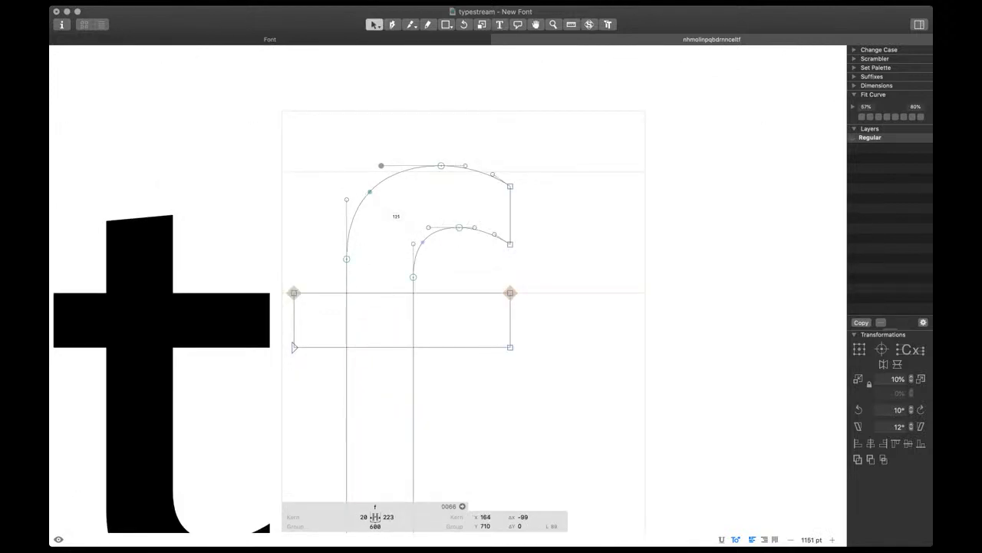
pyautogui.hotkey('ctrl', 'alt', '2')
pyautogui.hotkey('ctrl', 'alt', '3')
pyautogui.hotkey('ctrl', 'alt', '1')
pyautogui.hotkey('ctrl', 'alt', '3')
pyautogui.hotkey('ctrl', 'alt', '5')
pyautogui.hotkey('ctrl', 'alt', '8')
pyautogui.hotkey('ctrl', 'alt', '5')
pyautogui.hotkey('ctrl', 'alt', '3')
pyautogui.hotkey('ctrl', 'alt', '2')
pyautogui.hotkey('ctrl', 'alt', '1')
pyautogui.hotkey('ctrl', 'alt', '3')
pyautogui.hotkey('ctrl', 'alt', '4')
pyautogui.hotkey('ctrl', 'alt', '2')
pyautogui.hotkey('ctrl', 'alt', '3')
pyautogui.hotkey('ctrl', 'alt', '2')
pyautogui.hotkey('ctrl', 'alt', '1')
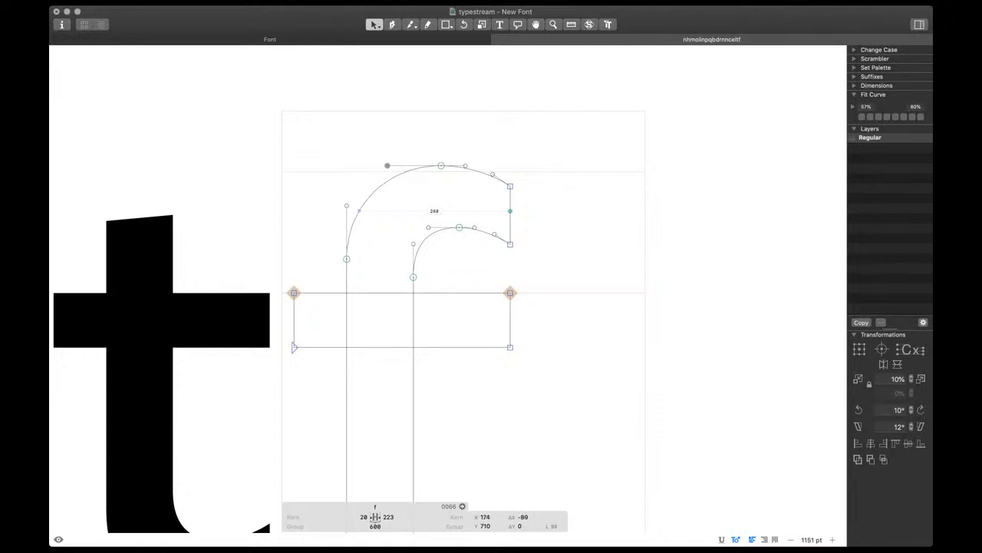
pyautogui.hotkey('ctrl', 'alt', '2')
pyautogui.hotkey('ctrl', 'alt', '3')
# Raise the nodes of the f's arch terminal by 10 units, the lower to Y 590 and the upper to Y 686
pyautogui.press('space')
pyautogui.scroll(-1, 448, 288)
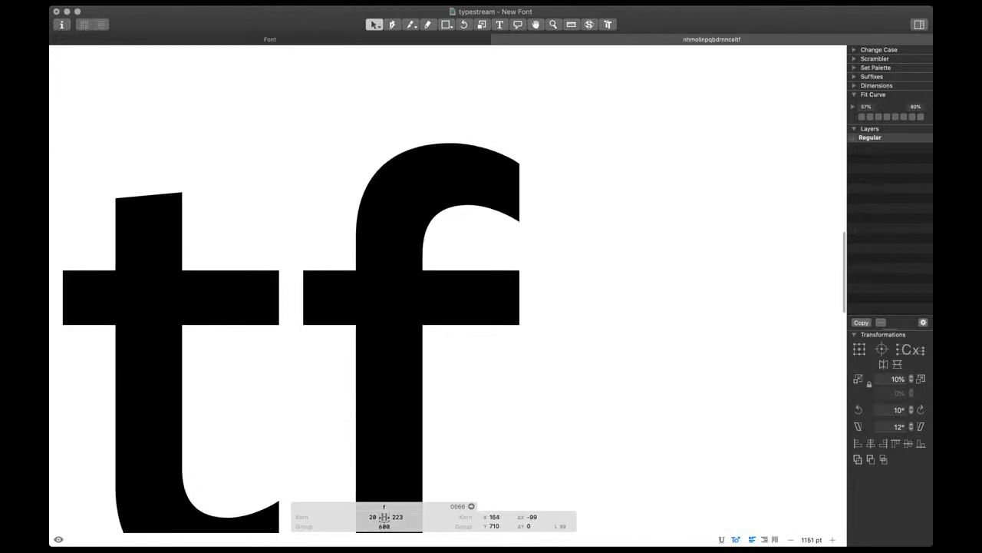
pyautogui.click(519, 221)
pyautogui.press('space')
pyautogui.hotkey('shift', 'Up')
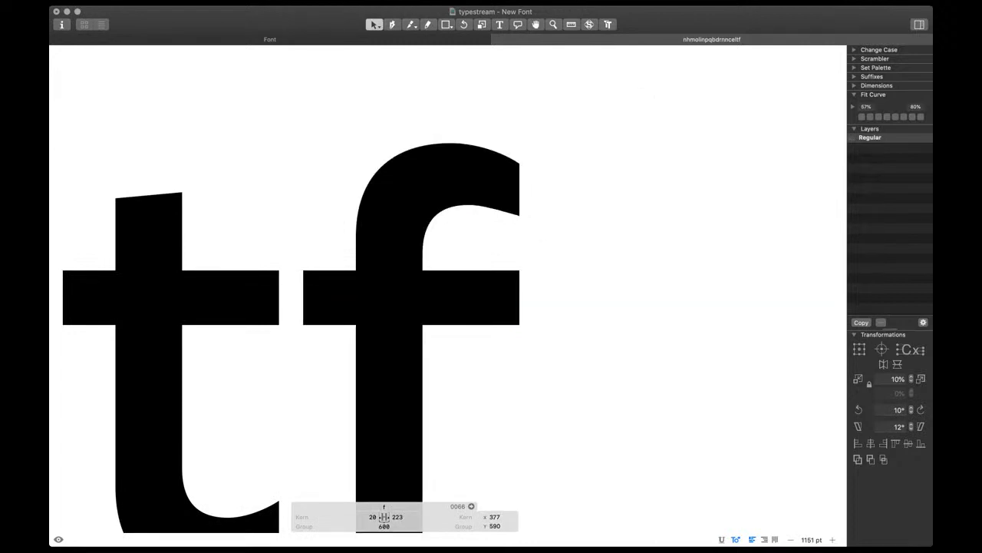
pyautogui.press('space')
pyautogui.hotkey('shift', 'Up')
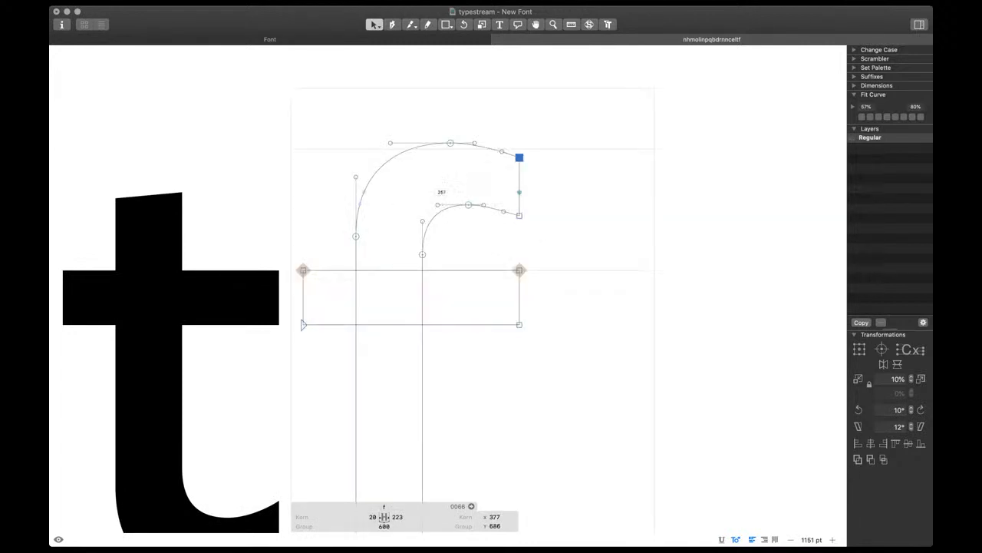
# Nudge the handle beside the f's lower terminal node to X 349, Y 599
pyautogui.click(503, 211)
pyautogui.press('space')
pyautogui.press('Up')
pyautogui.press('Up')
pyautogui.press('Left')
pyautogui.press('Left')
pyautogui.press('space')
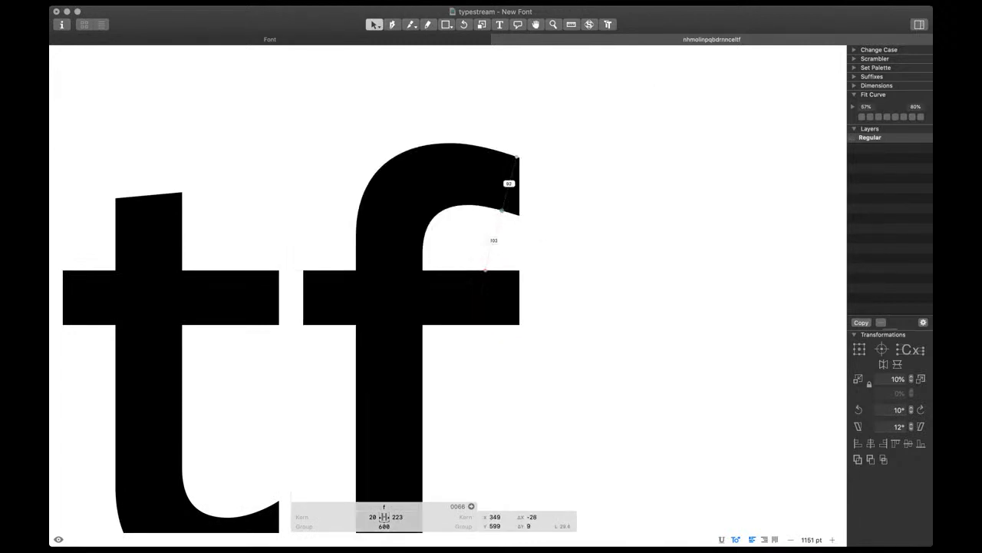
pyautogui.press('super+minus')
pyautogui.scroll(5, 489, 228)
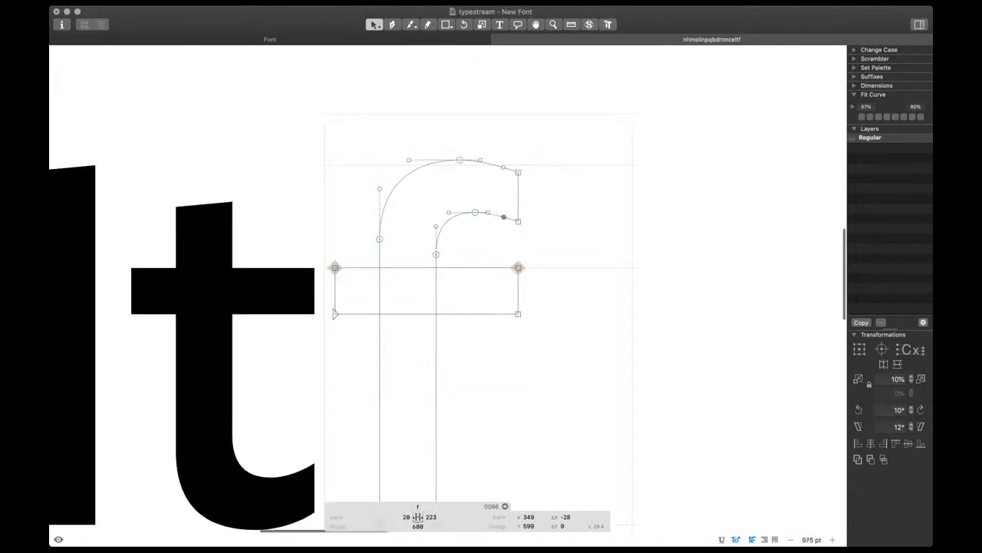
# Shift the top node of the f's inner arch curve left to X 290
pyautogui.click(472, 213)
pyautogui.press('space')
pyautogui.press('Left')
pyautogui.press('Left')
pyautogui.press('Left')
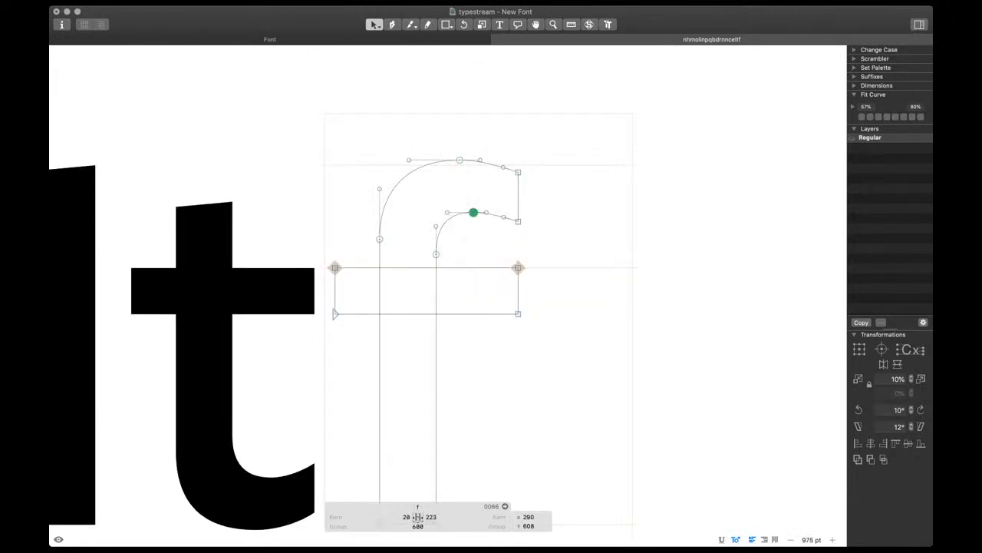
pyautogui.press('space')
pyautogui.scroll(-5, 483, 242)
pyautogui.scroll(5, 491, 242)
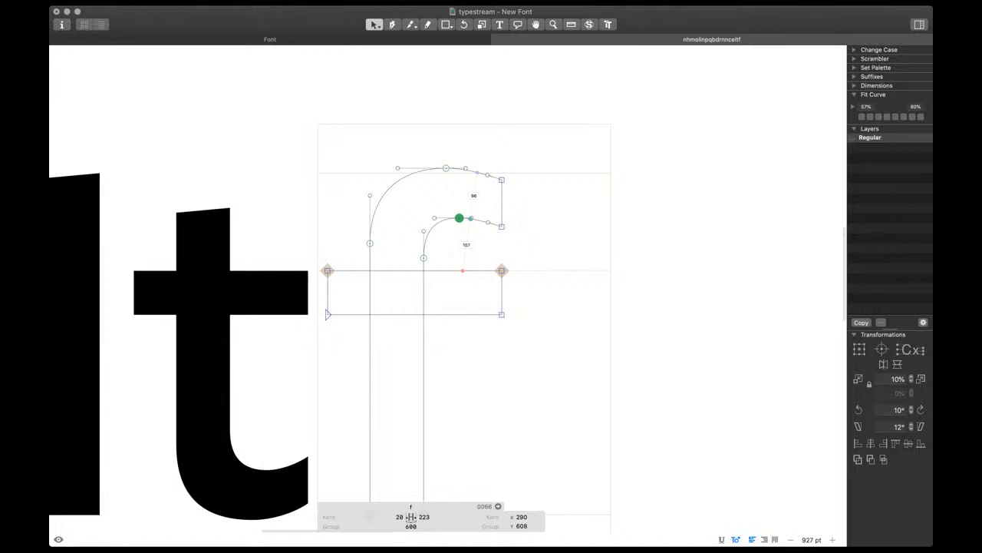
# Nudge the handle near the f's inner terminal up 1 unit and raise the lower terminal node to Y 591
pyautogui.scroll(5, 475, 203)
pyautogui.click(506, 248)
pyautogui.press('space')
pyautogui.press('Up')
pyautogui.click(539, 258)
pyautogui.press('space')
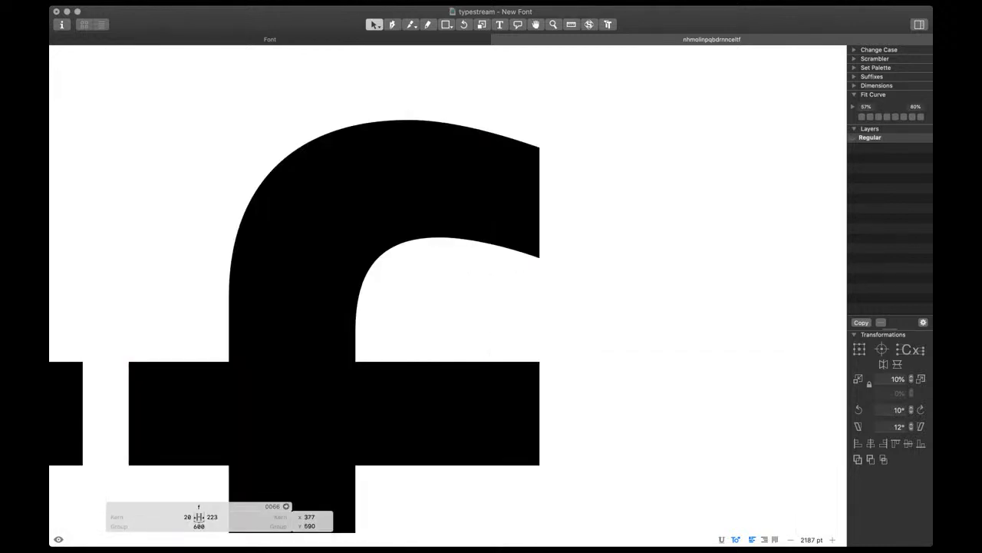
pyautogui.press('Up')
pyautogui.scroll(-8, 535, 277)
pyautogui.scroll(5, 534, 281)
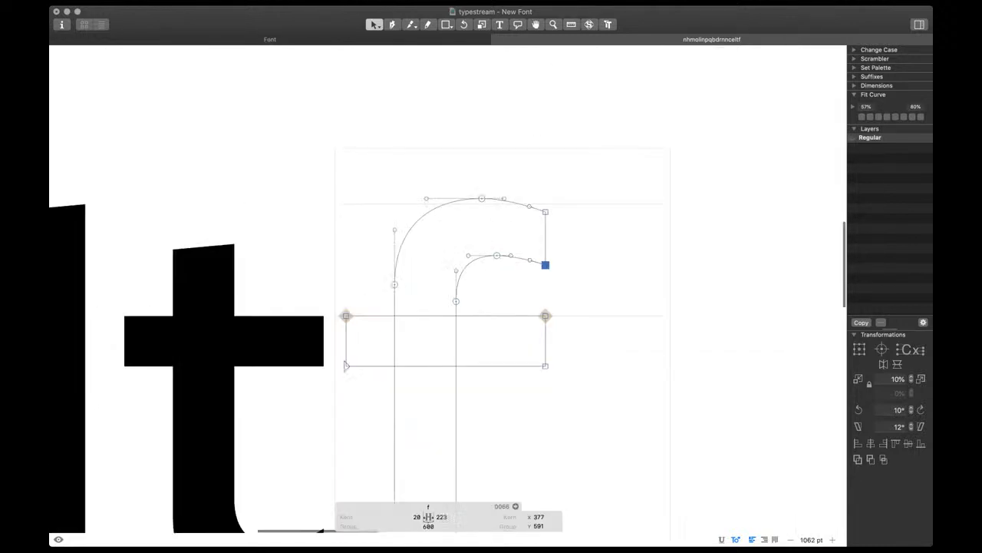
# Move the f's whole inner arch curve, including the lower terminal node, up 3 units
pyautogui.moveTo(575, 237); pyautogui.dragTo(427, 307)
pyautogui.press('space')
pyautogui.press('Up')
pyautogui.press('Up')
pyautogui.press('Up')
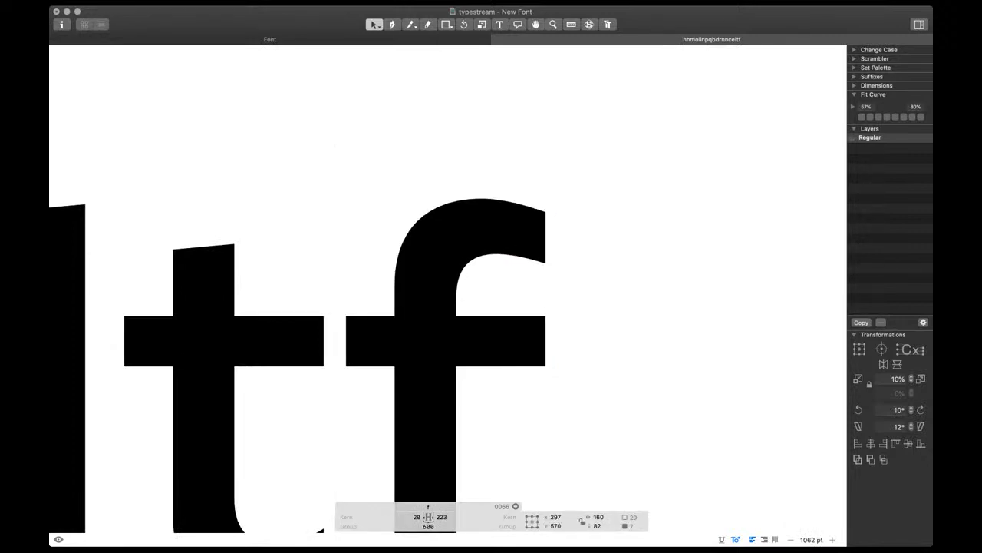
# Nudge the f's terminal end up a few units and move the outer curve's terminal handle to X 342, Y 702
pyautogui.click(550, 191)
pyautogui.moveTo(541, 189); pyautogui.dragTo(562, 288)
pyautogui.press('space')
pyautogui.press('Up')
pyautogui.press('Up')
pyautogui.press('Up')
pyautogui.press('Up')
pyautogui.click(528, 203)
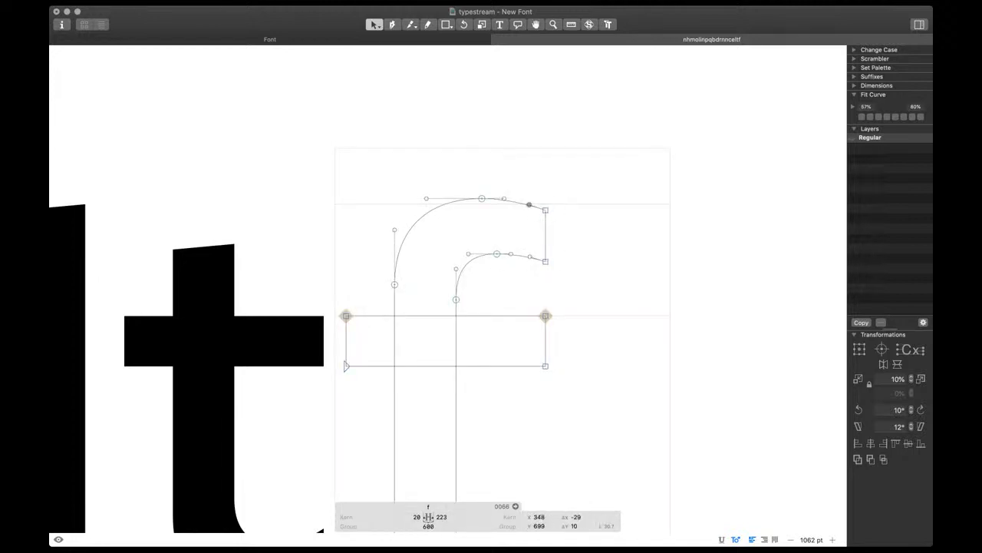
pyautogui.moveTo(529, 203); pyautogui.dragTo(526, 202)
# Set the f's right sidebearing to 20
pyautogui.press('space')
pyautogui.scroll(-10, 528, 236)
pyautogui.hscroll(1, 525, 236)
pyautogui.scroll(3, 535, 305)
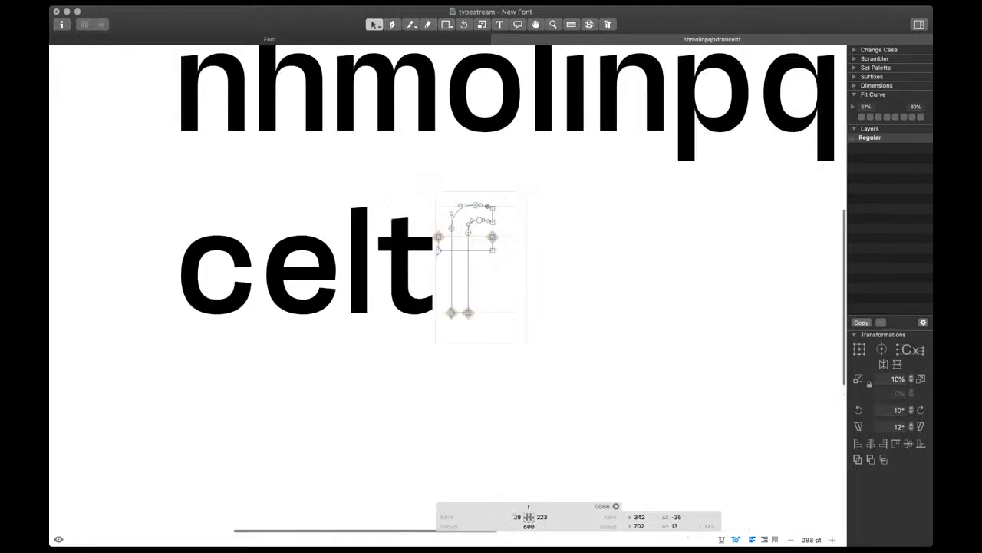
pyautogui.press('t')
pyautogui.click(544, 517)
pyautogui.write('20')
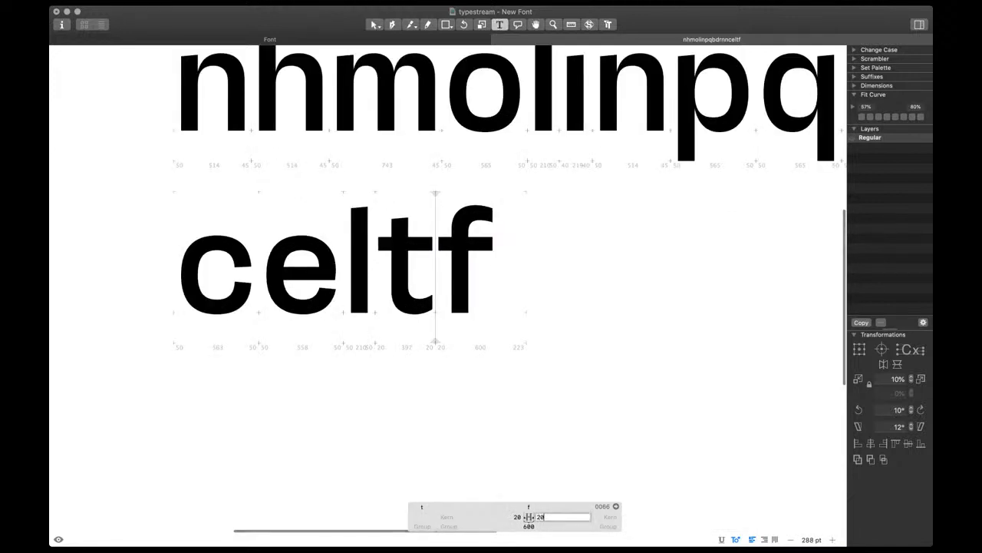
pyautogui.press('Return')
pyautogui.scroll(-3, 490, 319)
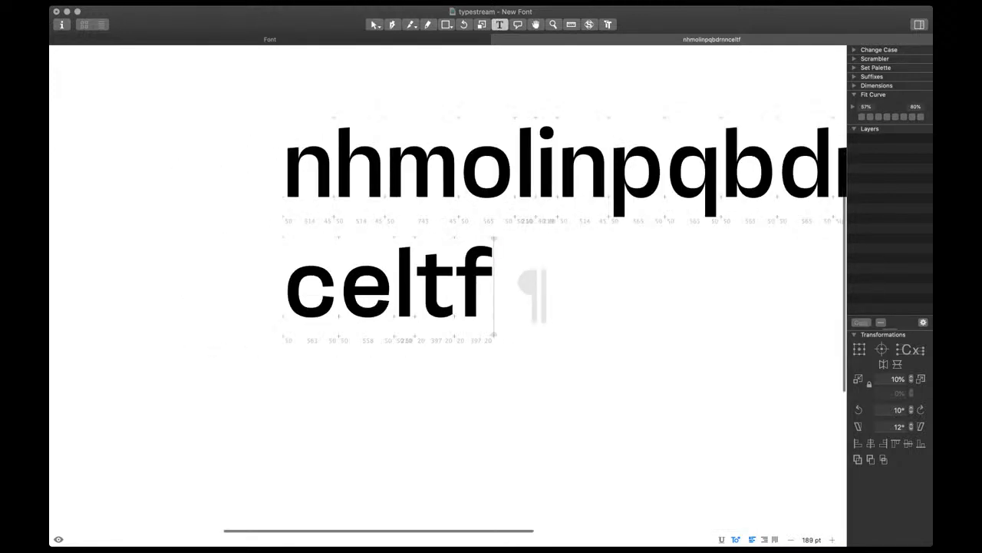
# Add the letters g and d after the f in the sample text
pyautogui.write('asd')
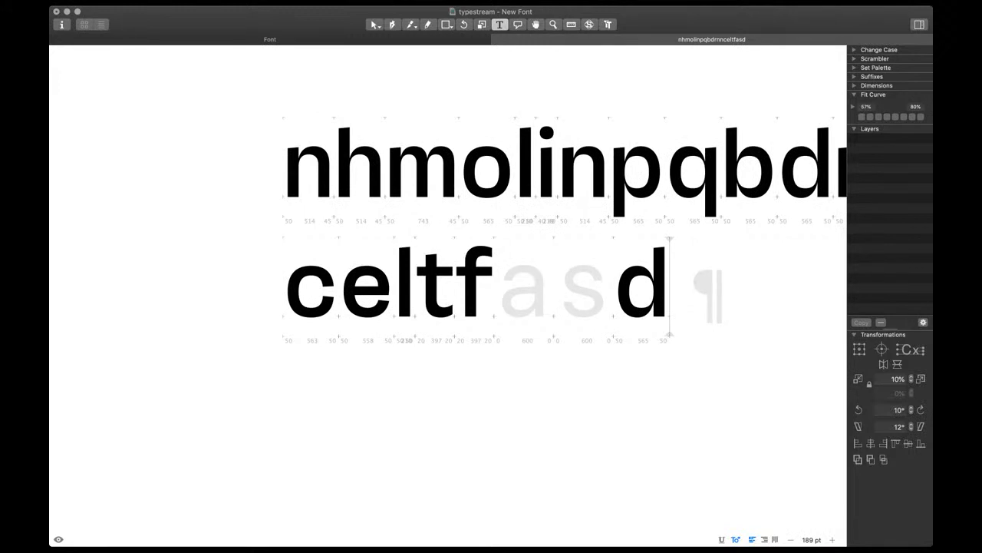
pyautogui.press('Left')
pyautogui.press('BackSpace')
pyautogui.press('BackSpace')
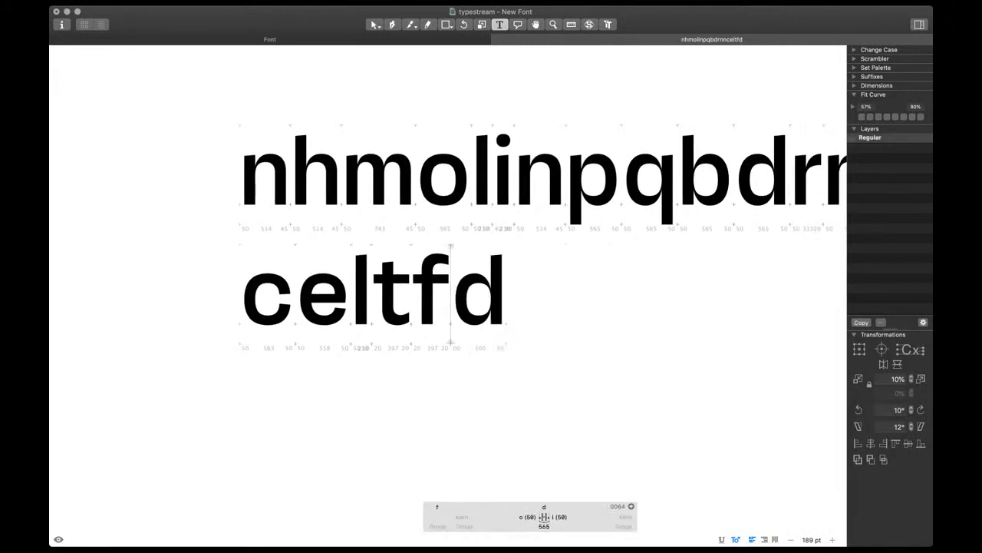
pyautogui.press('alt+super+1')
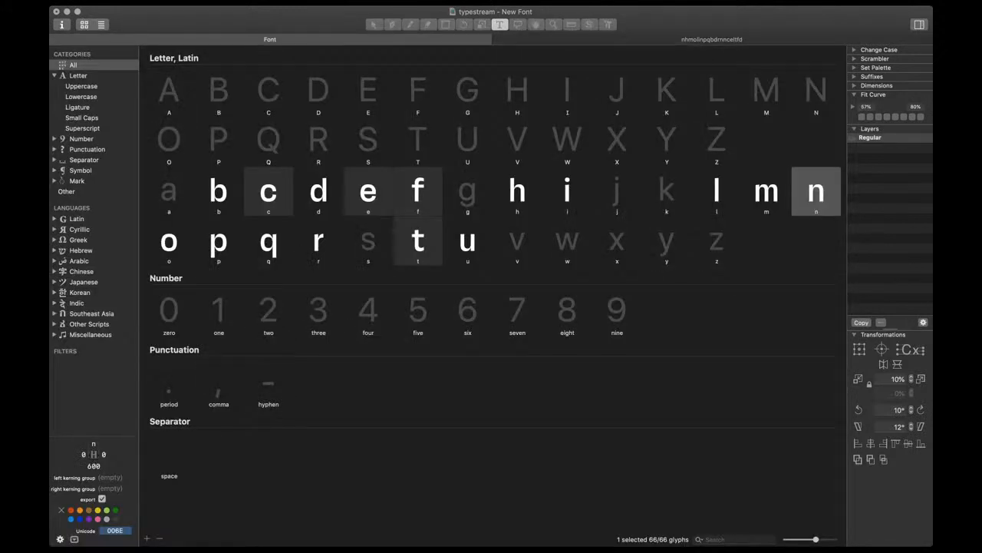
pyautogui.press('alt+super+2')
pyautogui.write('g')
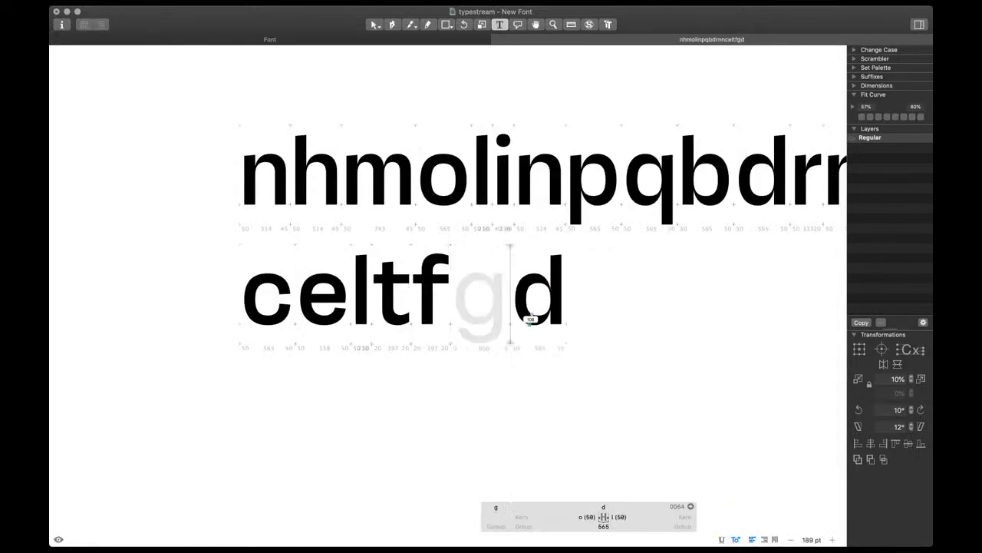
# Fill the g with the q's shape as editable outlines
pyautogui.press('super+equal')
pyautogui.press('Escape')
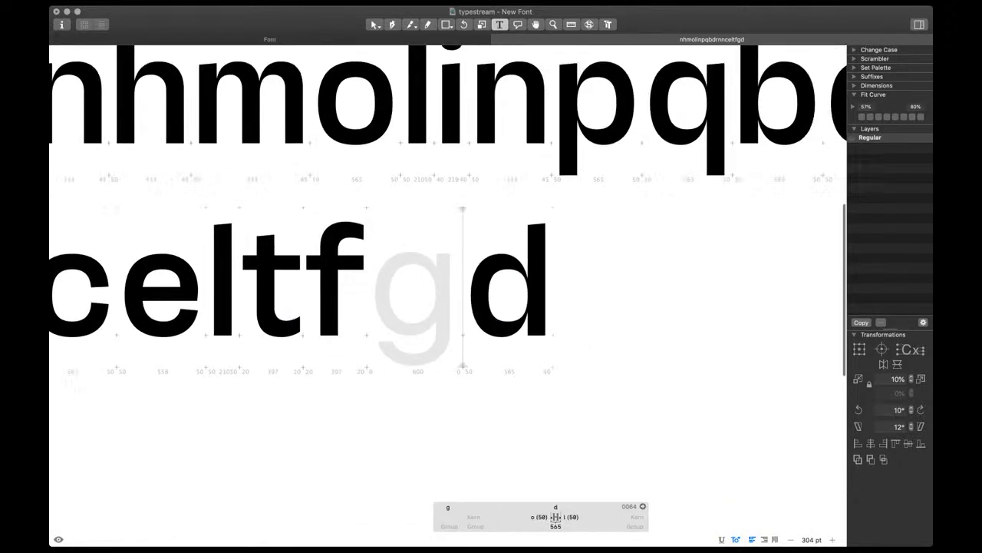
pyautogui.press('super+v')
pyautogui.press('super+shift+d')
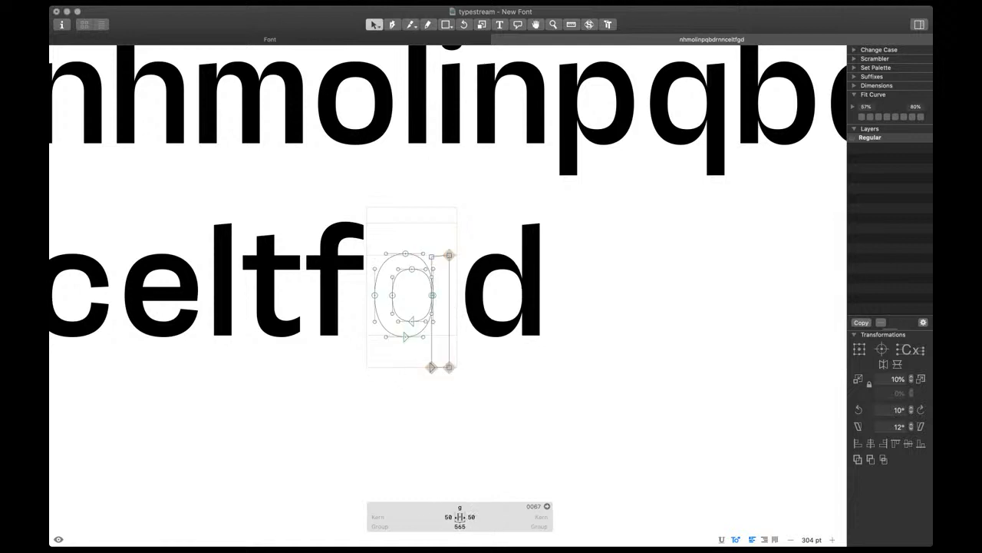
# Shorten the g's stem by raising its two bottom nodes from the descender line to the baseline
pyautogui.press('super+equal')
pyautogui.moveTo(356, 323); pyautogui.dragTo(422, 393)
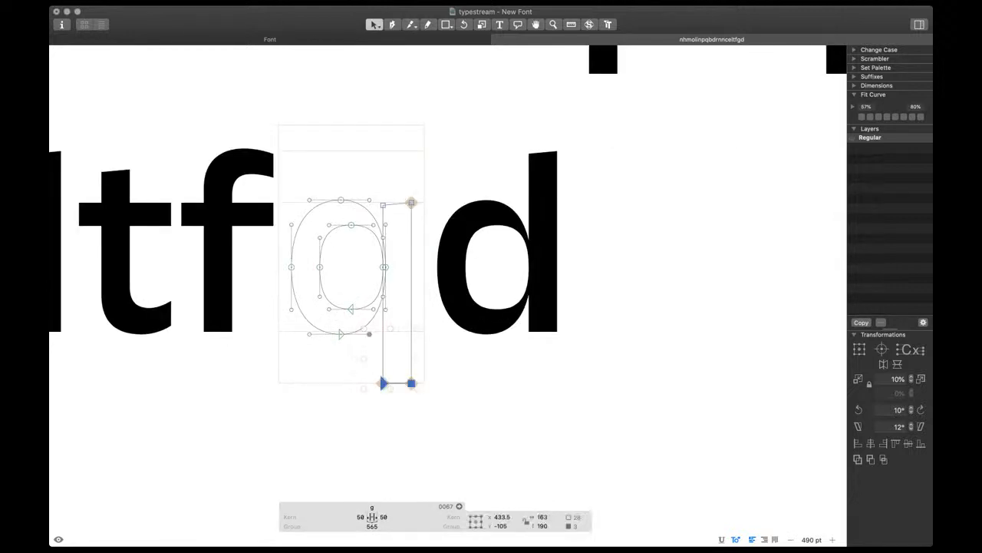
pyautogui.press('super+shift+a')
pyautogui.keyDown('shift'); pyautogui.click(369, 334); pyautogui.keyUp('shift')
pyautogui.hotkey('shift', 'Up')
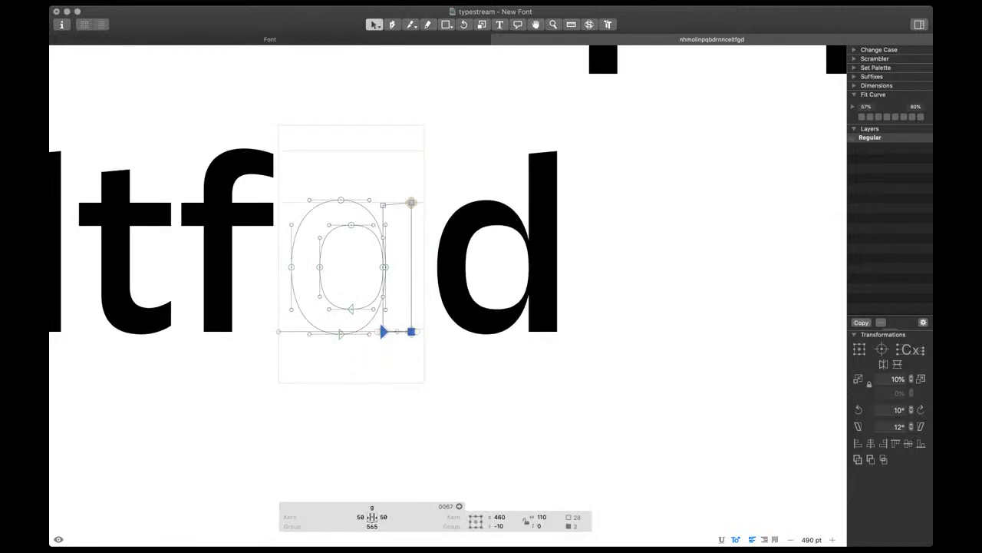
pyautogui.hscroll(-4, 370, 334)
pyautogui.doubleClick(175, 307)
pyautogui.moveTo(144, 279); pyautogui.dragTo(249, 360)
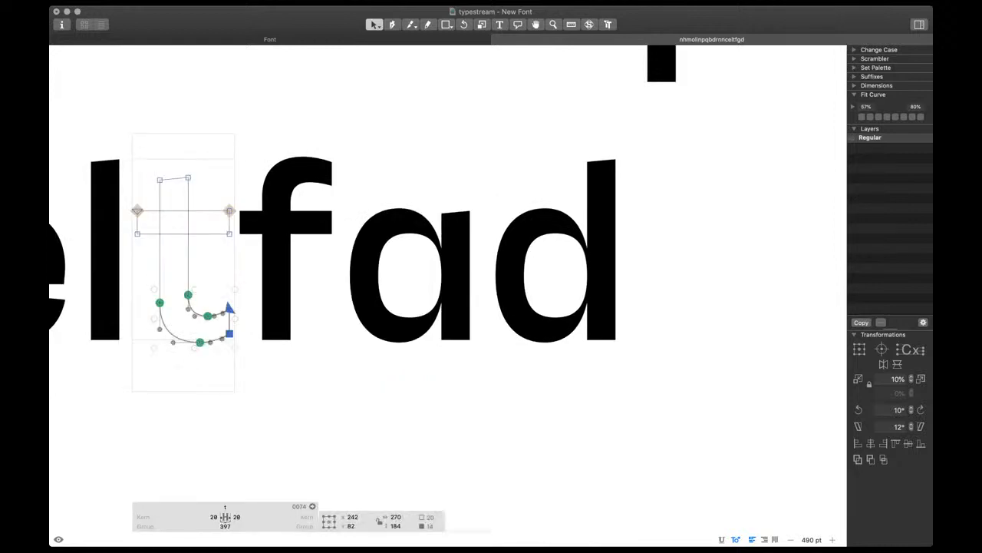
pyautogui.hscroll(-8, 430, 378)
pyautogui.click(434, 378)
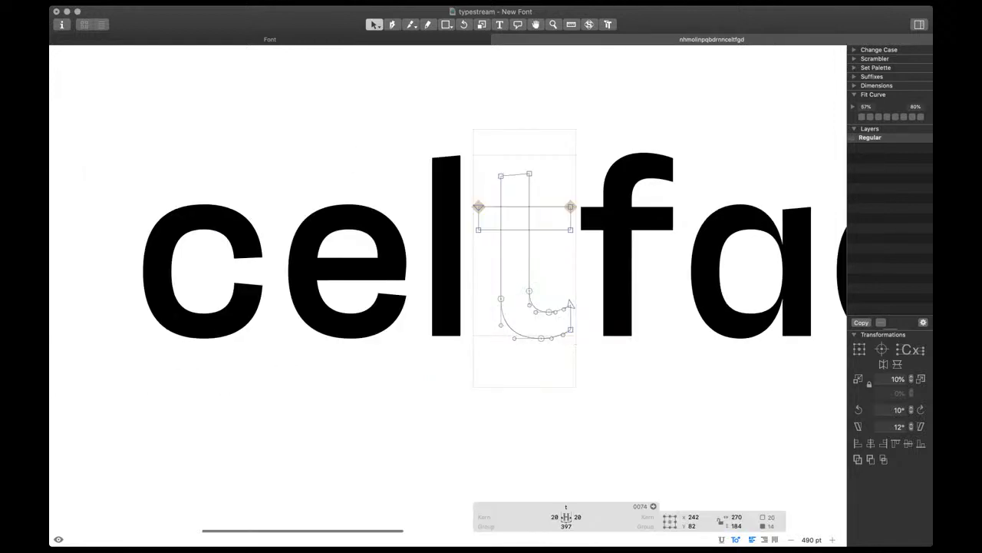
# Copy the e's lower curve with its terminal into the g and flip it horizontally
pyautogui.doubleClick(300, 277)
pyautogui.click(288, 271)
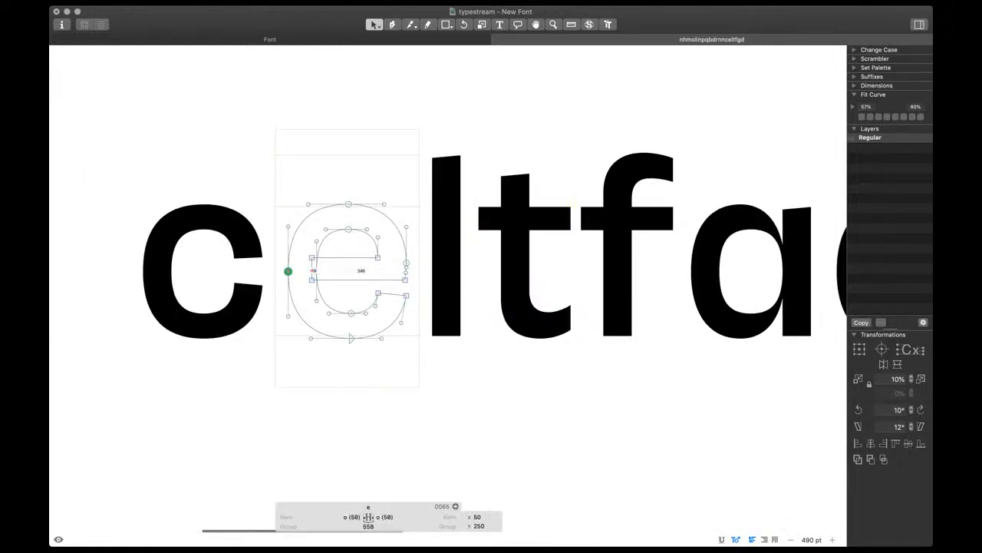
pyautogui.keyDown('shift'); pyautogui.click(316, 271); pyautogui.keyUp('shift')
pyautogui.moveTo(330, 288); pyautogui.dragTo(419, 350)
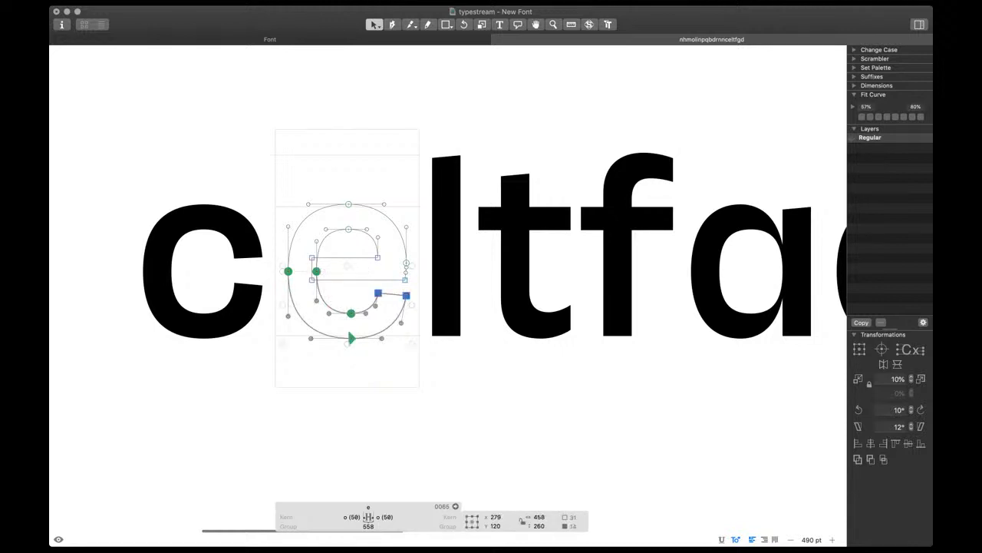
pyautogui.hscroll(4, 429, 349)
pyautogui.doubleClick(610, 325)
pyautogui.hscroll(1, 602, 322)
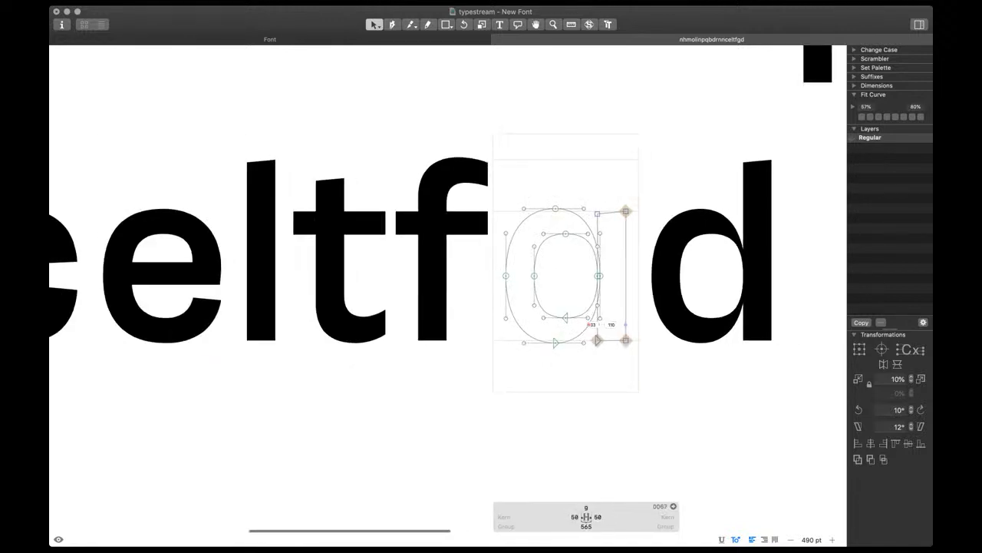
pyautogui.scroll(3, 571, 358)
pyautogui.press('super+v')
pyautogui.click(884, 364)
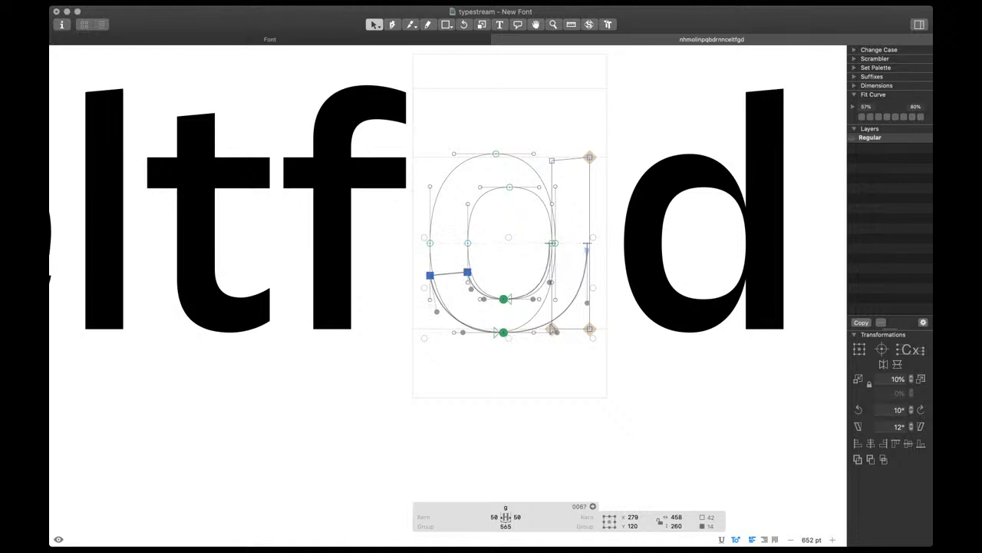
# Move the flipped curve below the g's bowl so its upper end meets the stem's bottom corners on the baseline
pyautogui.doubleClick(589, 274)
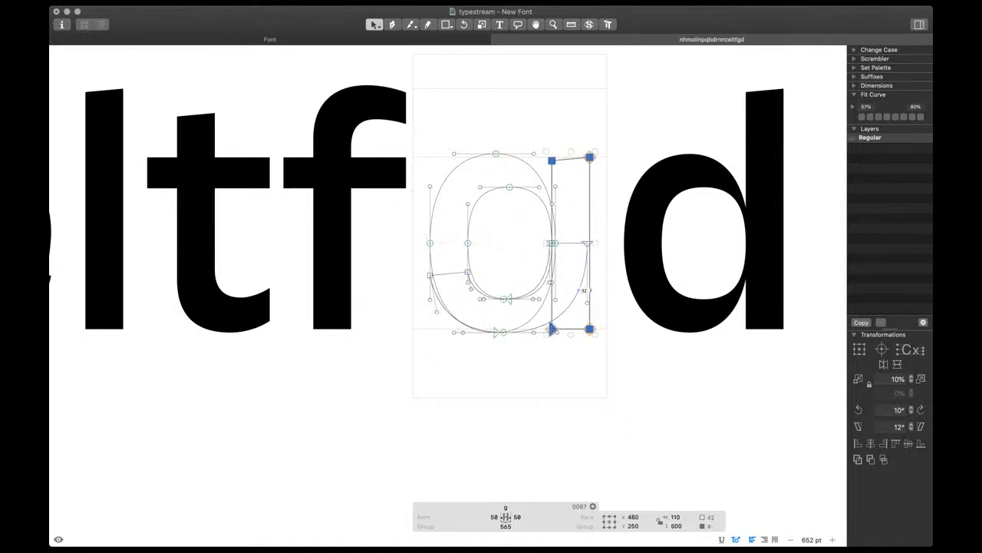
pyautogui.doubleClick(587, 270)
pyautogui.moveTo(587, 244); pyautogui.dragTo(589, 328)
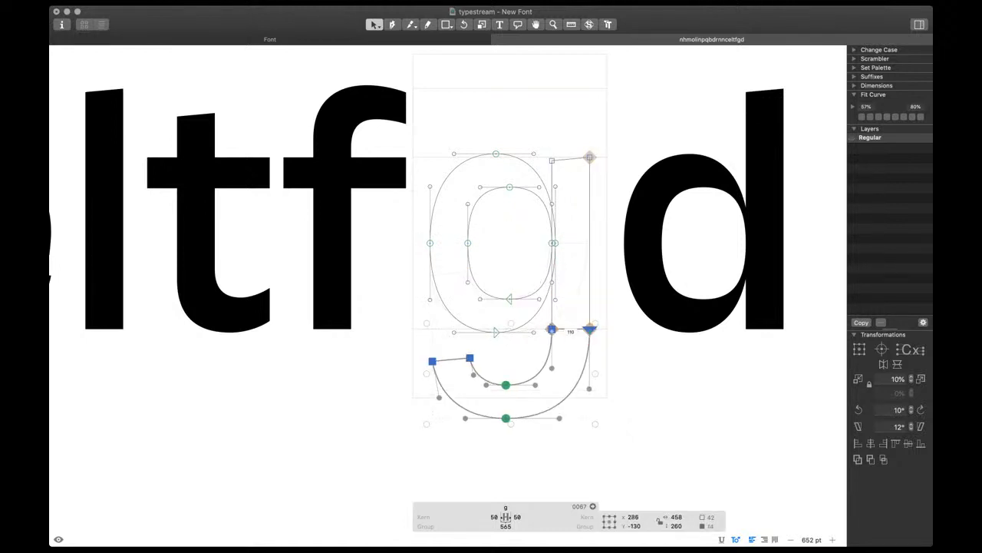
# Raise the g's tail by 50 units so its centre sits at Y -80
pyautogui.scroll(5, 522, 437)
pyautogui.hotkey('shift', 'Up')
pyautogui.hotkey('shift', 'Up')
pyautogui.hotkey('shift', 'Up')
pyautogui.hotkey('shift', 'Up')
pyautogui.hotkey('shift', 'Up')
pyautogui.hotkey('shift', 'Up')
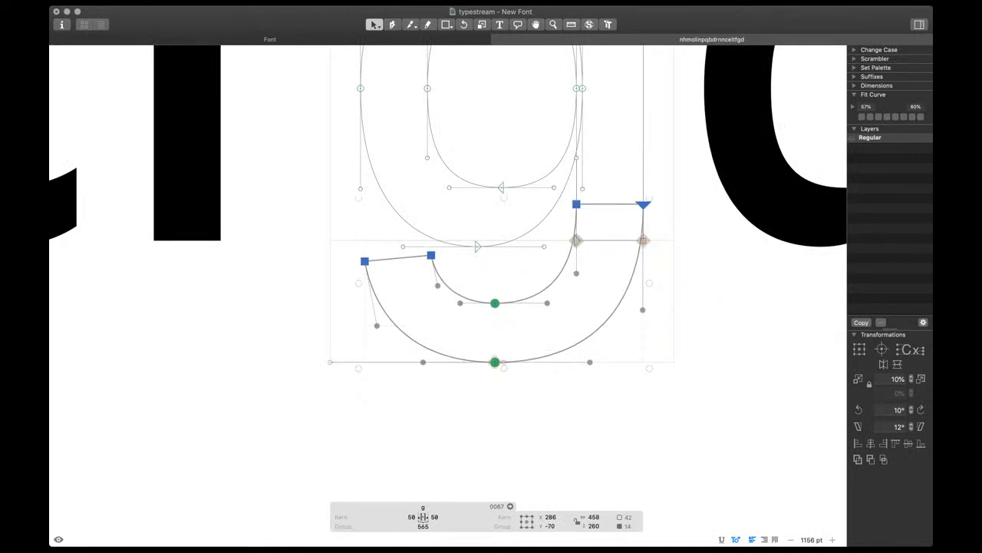
pyautogui.hotkey('shift', 'Down')
pyautogui.scroll(3, 535, 282)
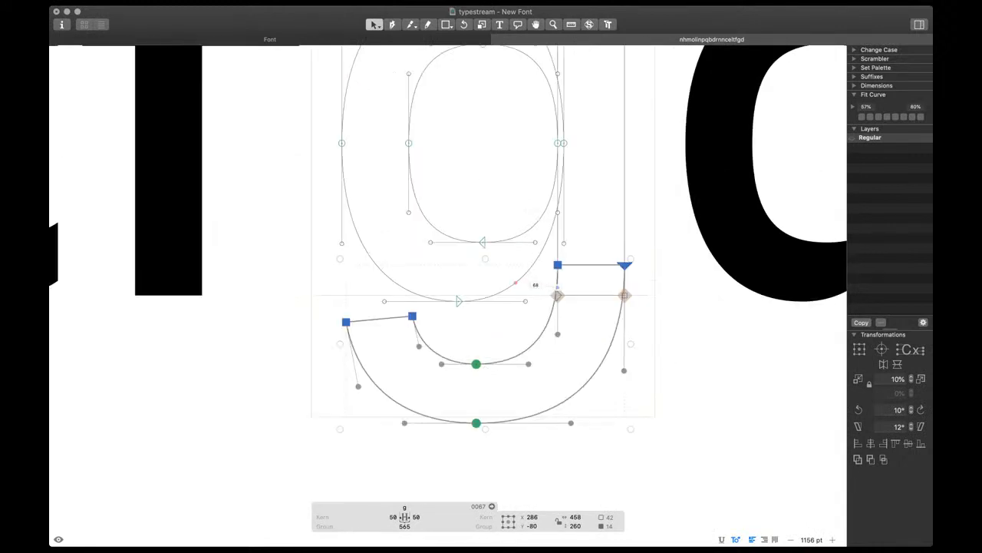
# Align the g's stem bottom with the tail's upper end at Y 50 and merge both into one outline
pyautogui.moveTo(550, 251); pyautogui.dragTo(625, 306)
pyautogui.press('super+shift+a')
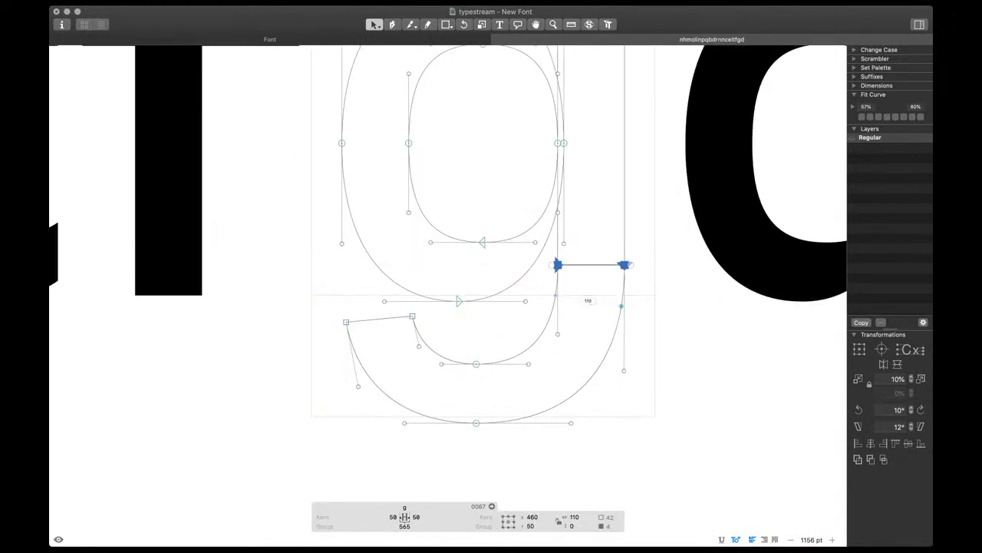
pyautogui.moveTo(608, 248); pyautogui.dragTo(637, 277)
pyautogui.press('super+shift+o')
pyautogui.press('super+shift+r')
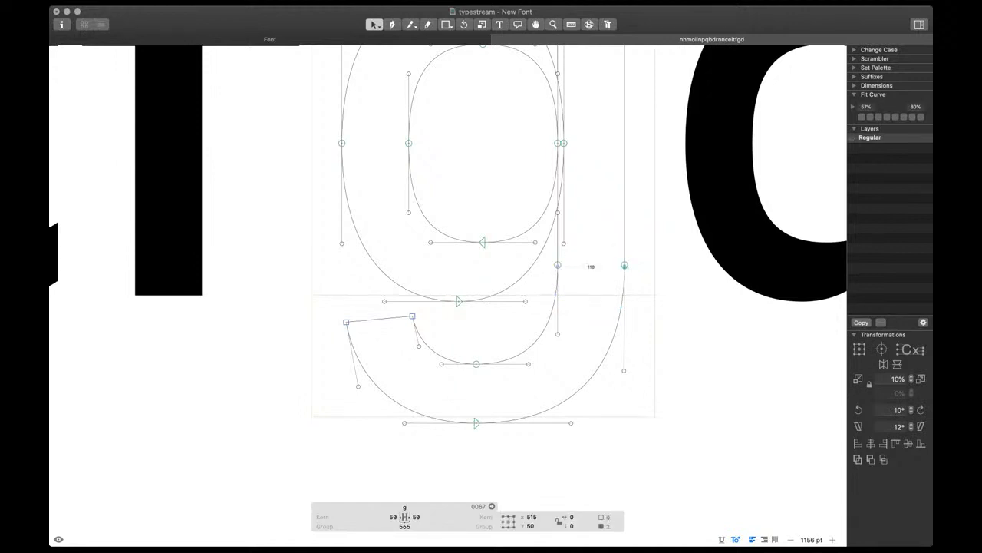
# Lower the g's outer stem-to-tail node and the two terminal nodes of the tail by 10 units
pyautogui.click(625, 264)
pyautogui.press('space')
pyautogui.hotkey('shift', 'Down')
pyautogui.moveTo(335, 309); pyautogui.dragTo(465, 371)
pyautogui.press('space')
pyautogui.hotkey('shift', 'Down')
# Shift the handles of the tail's inner and outer curves horizontally near the terminal, checking the shape in preview
pyautogui.press('space')
pyautogui.hotkey('shift', 'Left')
pyautogui.hotkey('shift', 'Right')
pyautogui.press('Left')
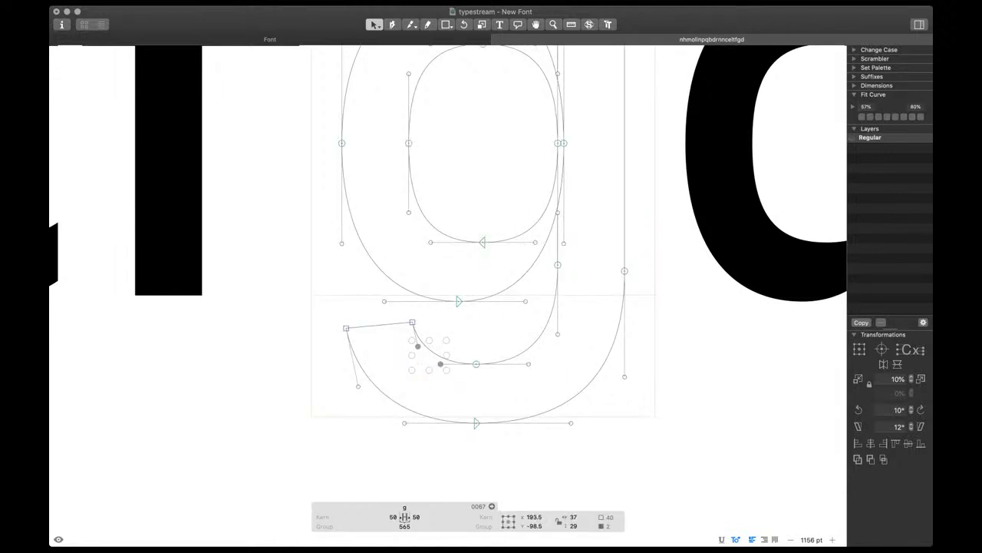
pyautogui.moveTo(349, 376); pyautogui.dragTo(415, 432)
pyautogui.press('space')
pyautogui.hotkey('shift', 'Left')
pyautogui.hotkey('shift', 'Left')
pyautogui.press('space')
pyautogui.press('Right')
pyautogui.press('Right')
pyautogui.press('Right')
pyautogui.press('Right')
pyautogui.press('Right')
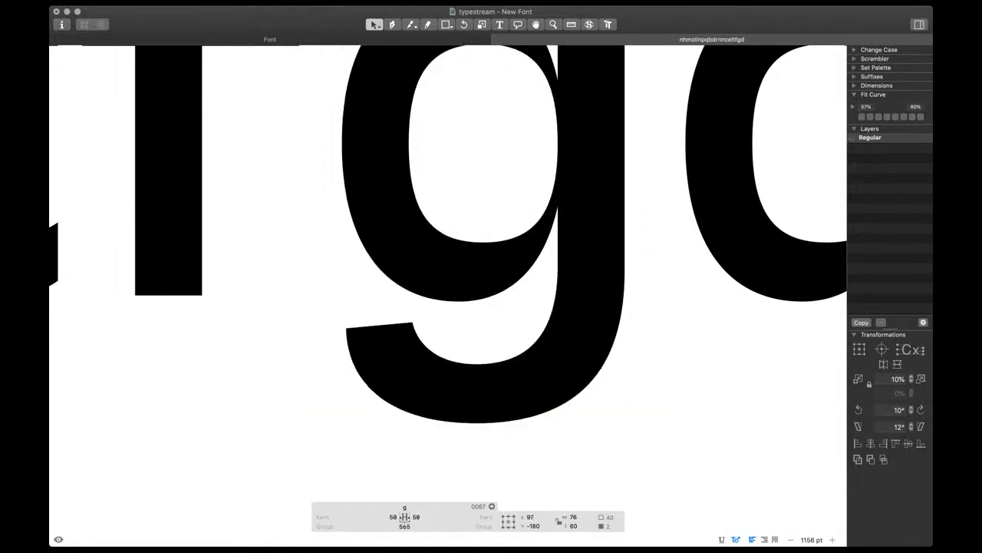
# Lower the tail's outer terminal corner to Y -64 and set its handle at X 66, Y -150, checking the filled shape
pyautogui.scroll(-5, 449, 420)
pyautogui.press('space')
pyautogui.scroll(5, 422, 405)
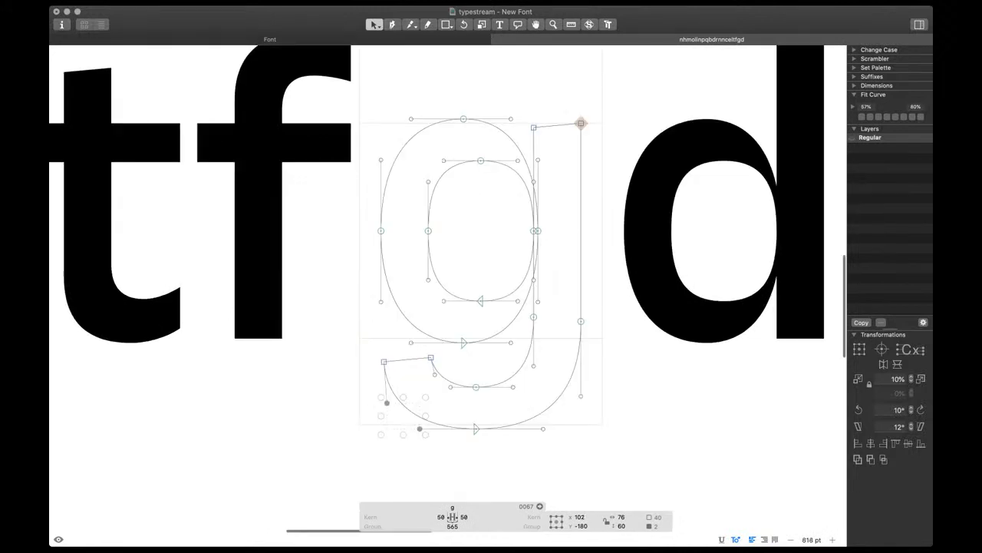
pyautogui.press('space')
pyautogui.hotkey('shift', 'Down')
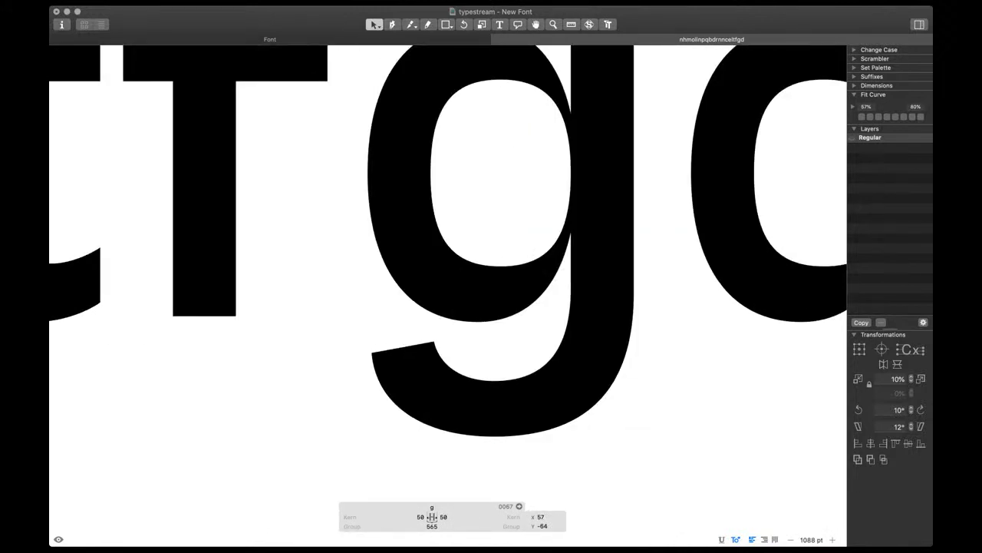
pyautogui.click(378, 403)
pyautogui.press('space')
pyautogui.hotkey('shift', 'Right')
pyautogui.hotkey('shift', 'Left')
pyautogui.scroll(-5, 400, 412)
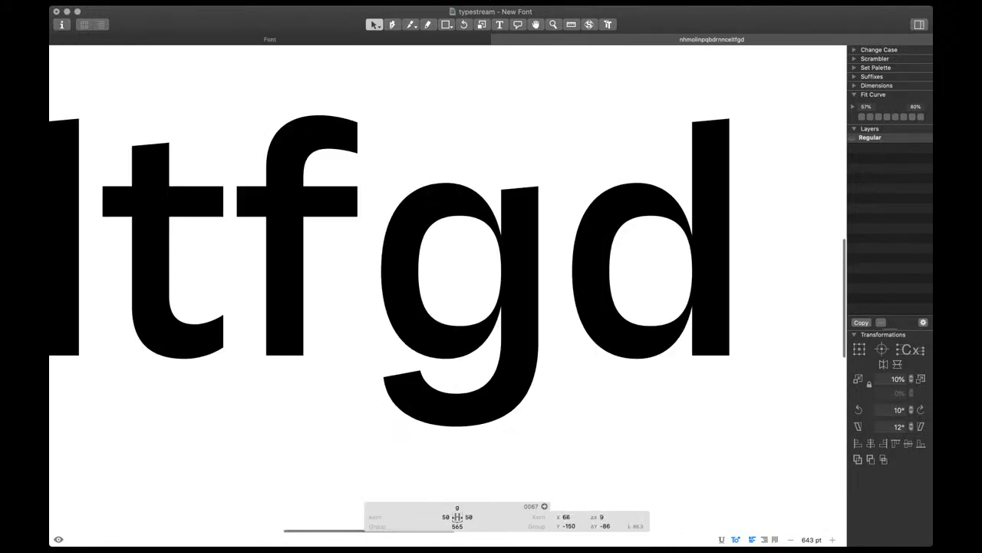
pyautogui.press('space')
pyautogui.press('Escape')
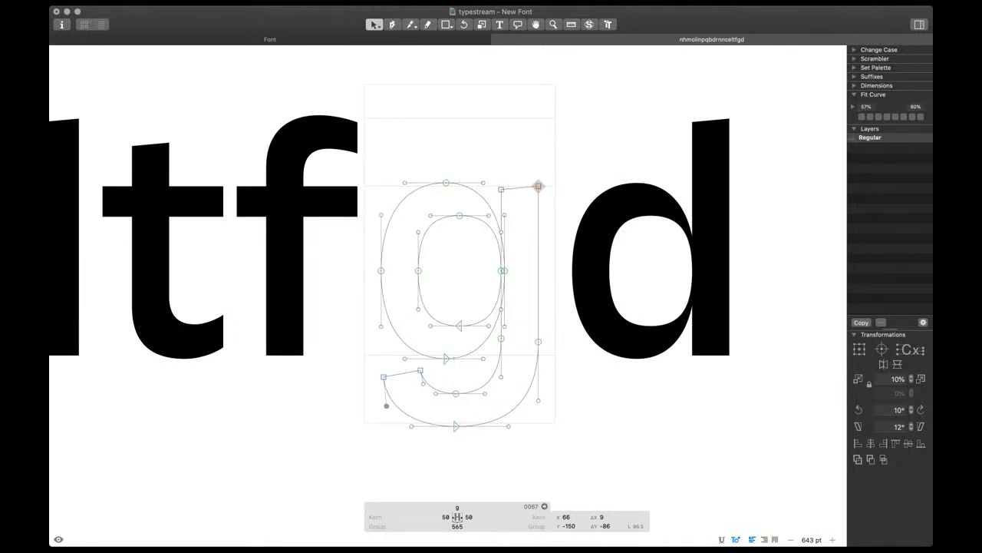
# Base the g's left sidebearing on the o and its right sidebearing on the l
pyautogui.press('l')
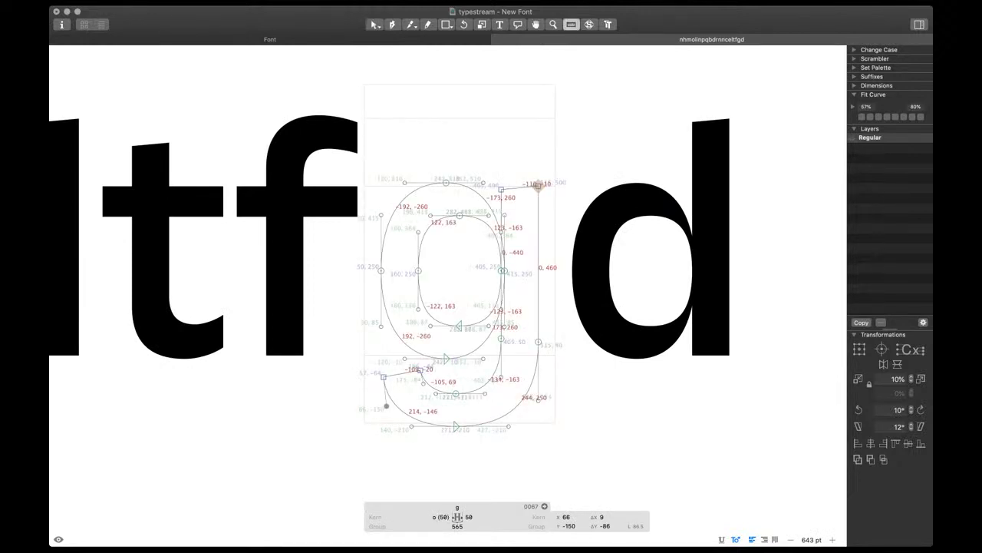
pyautogui.click(469, 517)
pyautogui.write('l')
pyautogui.press('Return')
pyautogui.scroll(-5, 465, 391)
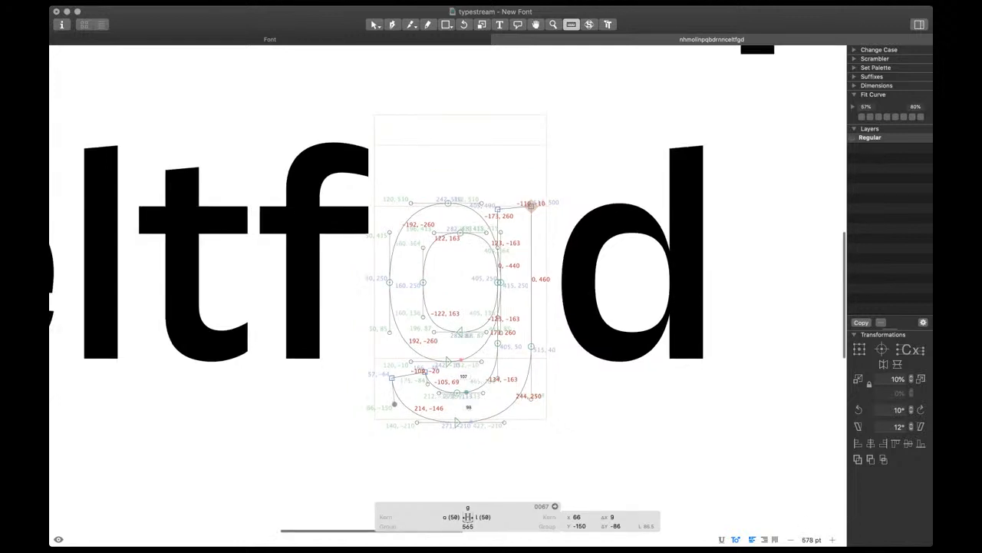
# Review the sample text and the glyph overview, and add the letter v after the last d
pyautogui.press('t')
pyautogui.scroll(-5, 495, 386)
pyautogui.click(590, 364)
pyautogui.press('Return')
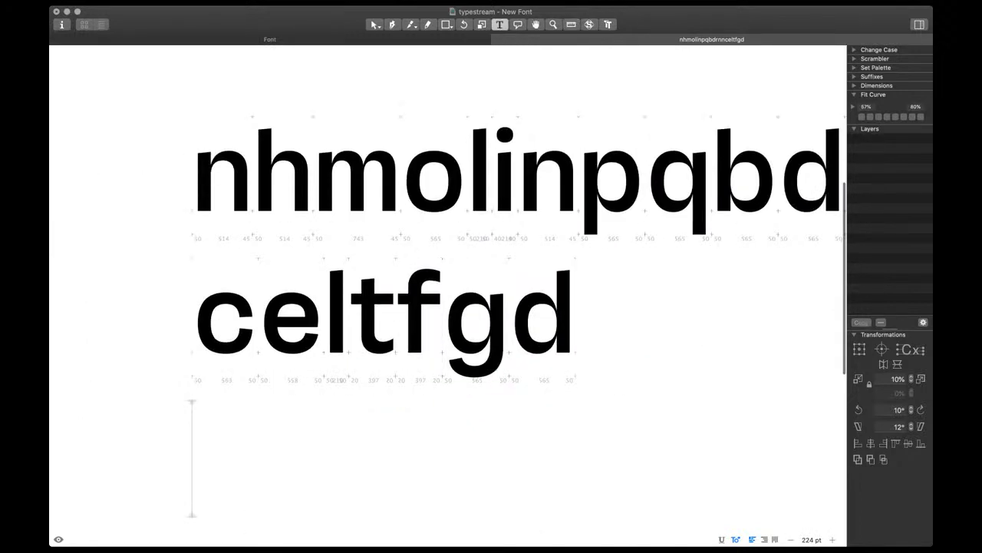
pyautogui.scroll(-7, 589, 366)
pyautogui.scroll(10, 606, 369)
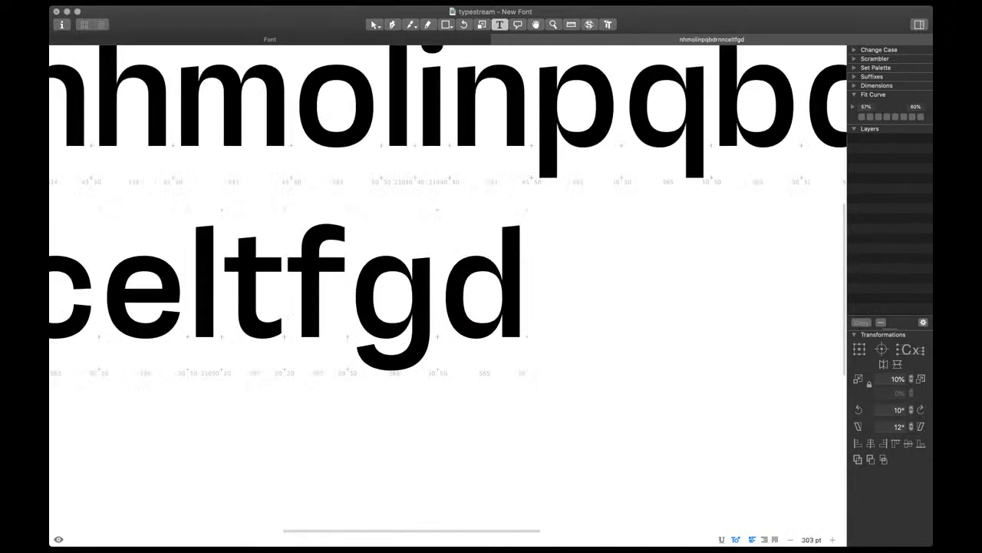
pyautogui.press('alt+super+1')
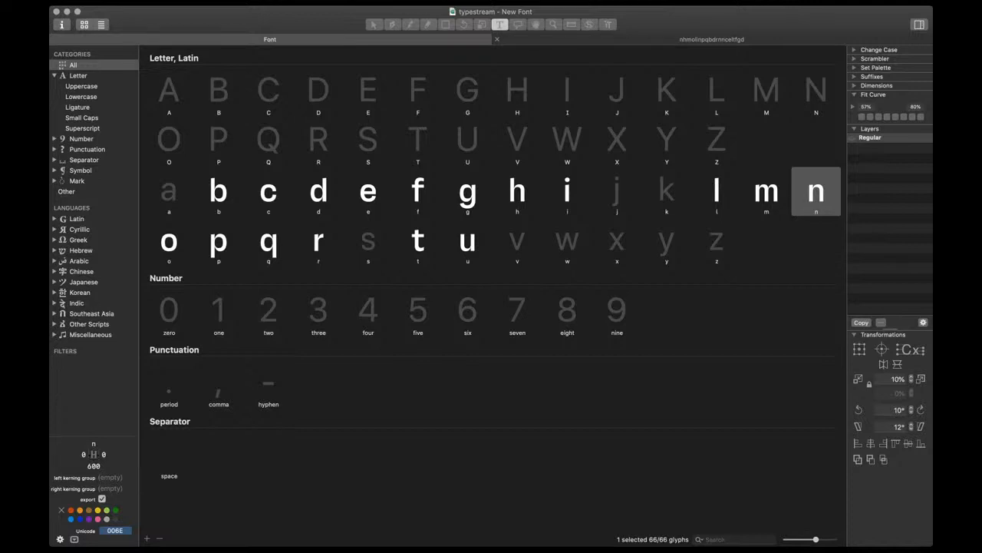
pyautogui.press('alt+super+Right')
pyautogui.write('v')
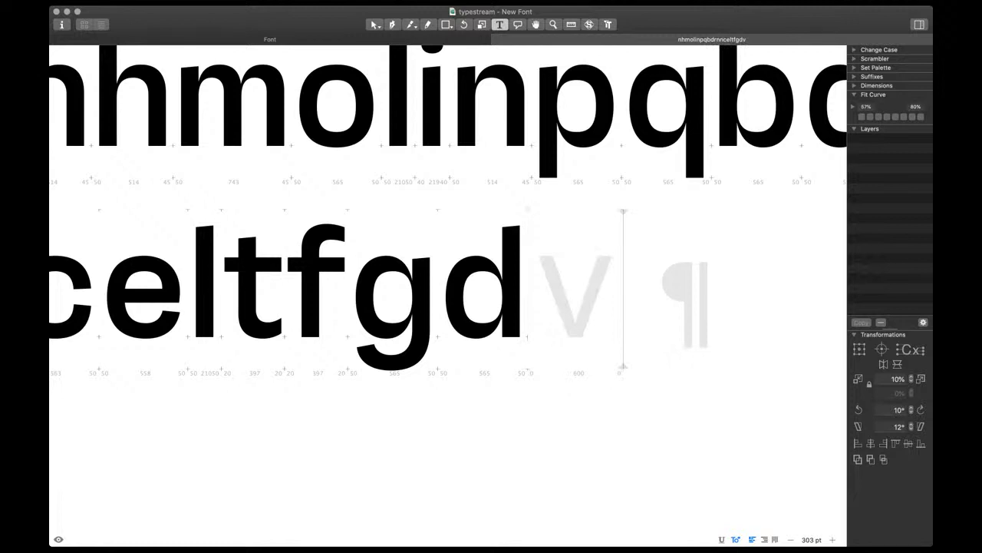
# Copy the n's outlines into the v and flip them both horizontally and vertically
pyautogui.scroll(2, 456, 146)
pyautogui.doubleClick(456, 146)
pyautogui.press('super+a')
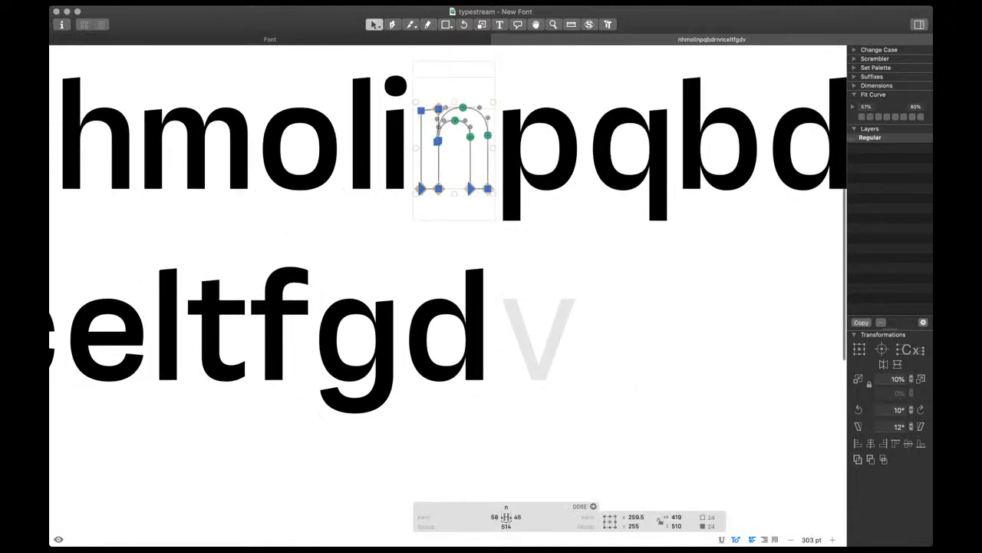
pyautogui.press('super+c')
pyautogui.doubleClick(539, 337)
pyautogui.press('super+v')
pyautogui.press('super+0')
pyautogui.hotkey('ctrl', 'h')
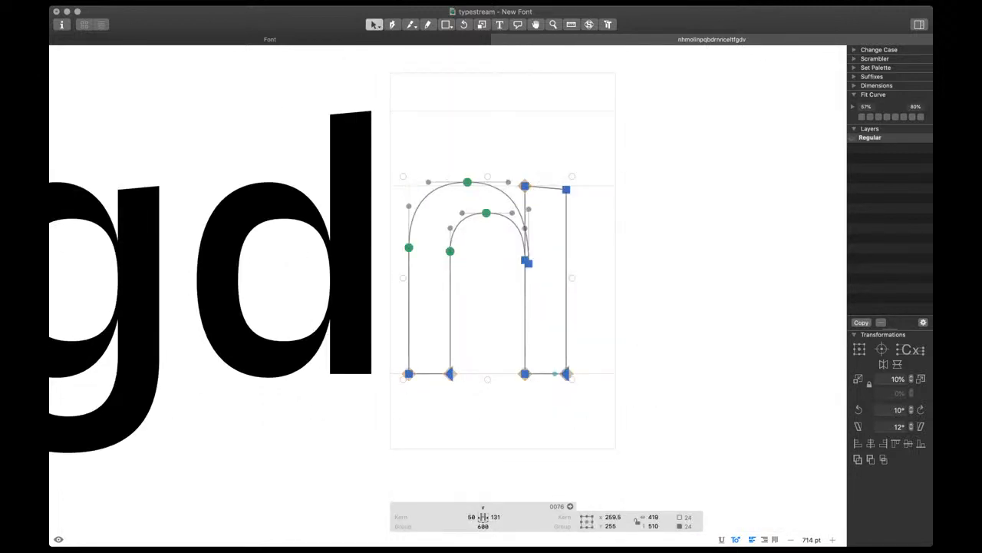
pyautogui.hotkey('ctrl', 'v')
pyautogui.press('super+equal')
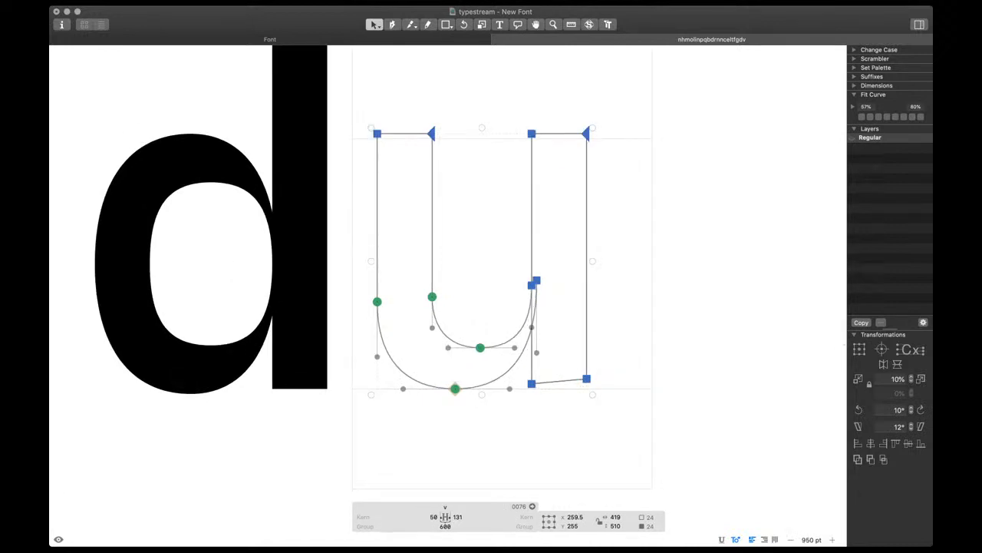
# Cut straight across both stems of the flipped shape in the v with the Knife tool
pyautogui.press('p')
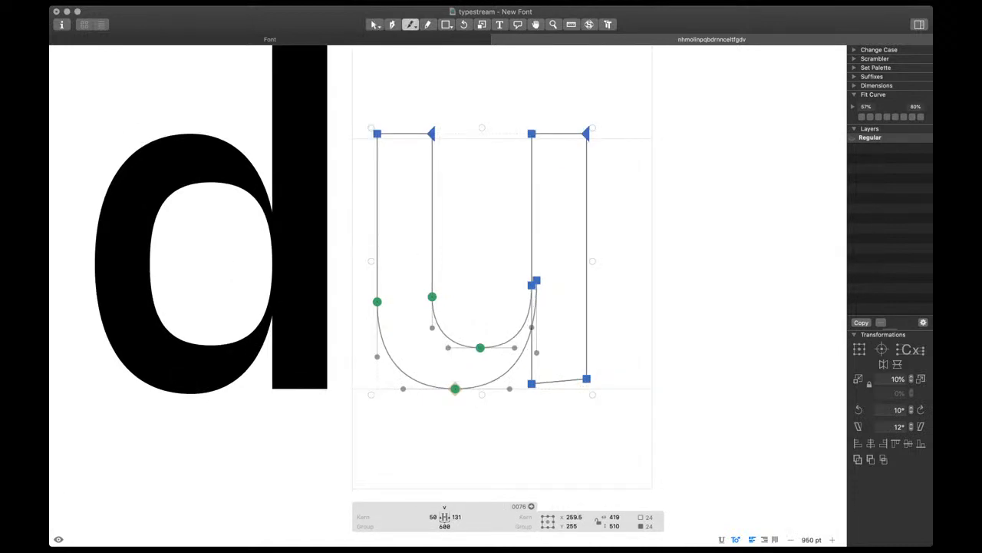
pyautogui.press('Escape')
pyautogui.press('v')
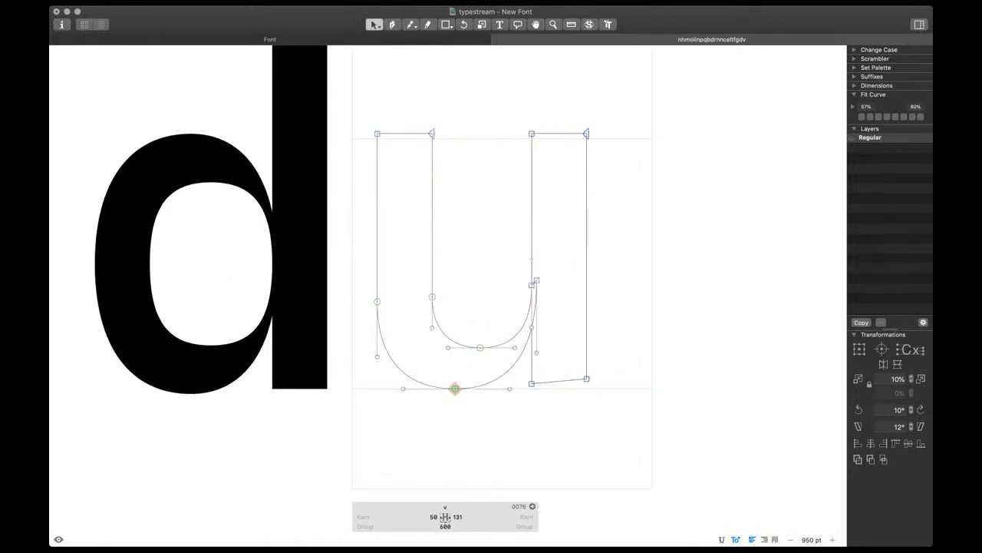
pyautogui.press('e')
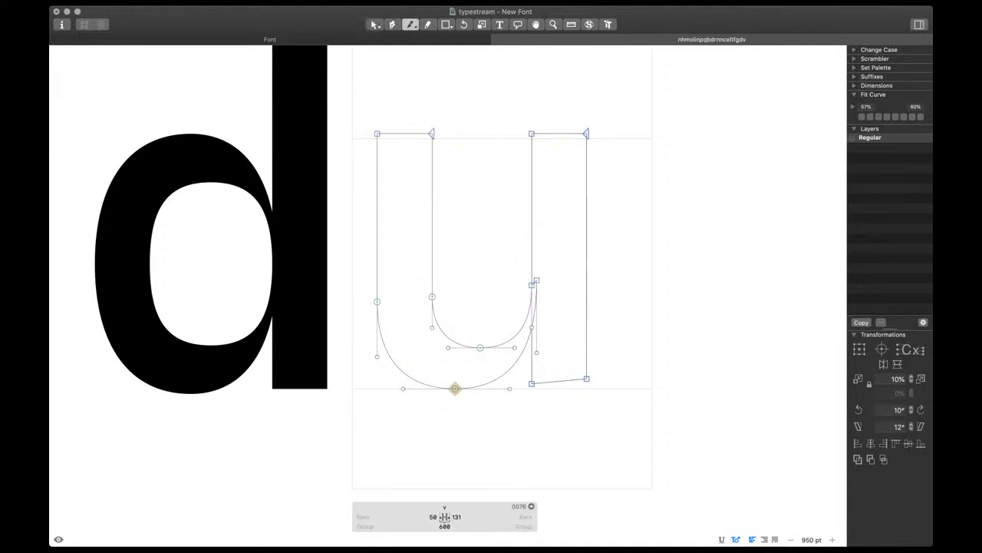
pyautogui.moveTo(360, 216); pyautogui.dragTo(452, 216)
pyautogui.moveTo(513, 214); pyautogui.dragTo(606, 214)
pyautogui.press('v')
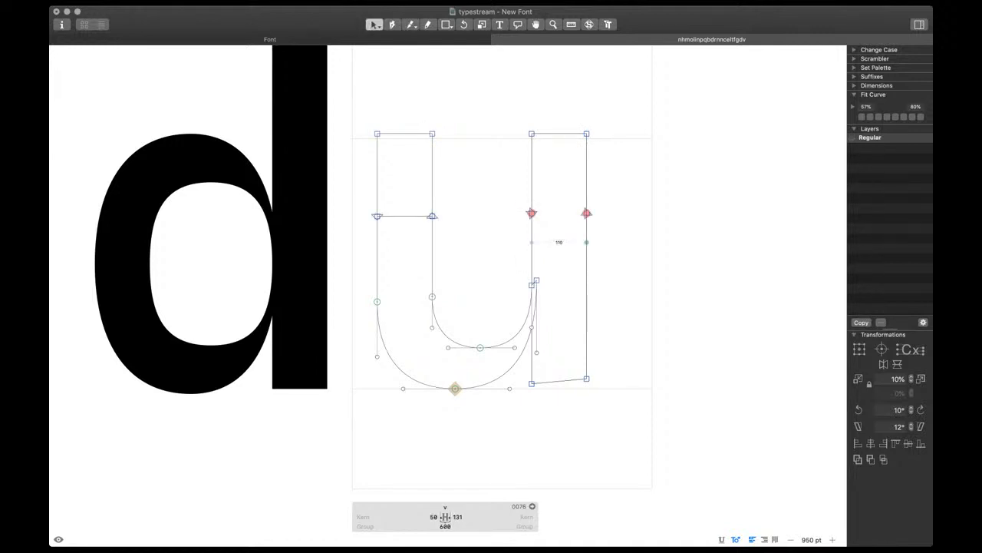
# Remove the cut nodes from the v's right stem and delete the curved piece below the left stem's cut
pyautogui.doubleClick(587, 241)
pyautogui.click(631, 191)
pyautogui.moveTo(513, 194); pyautogui.dragTo(609, 233)
pyautogui.press('Delete')
pyautogui.doubleClick(432, 277)
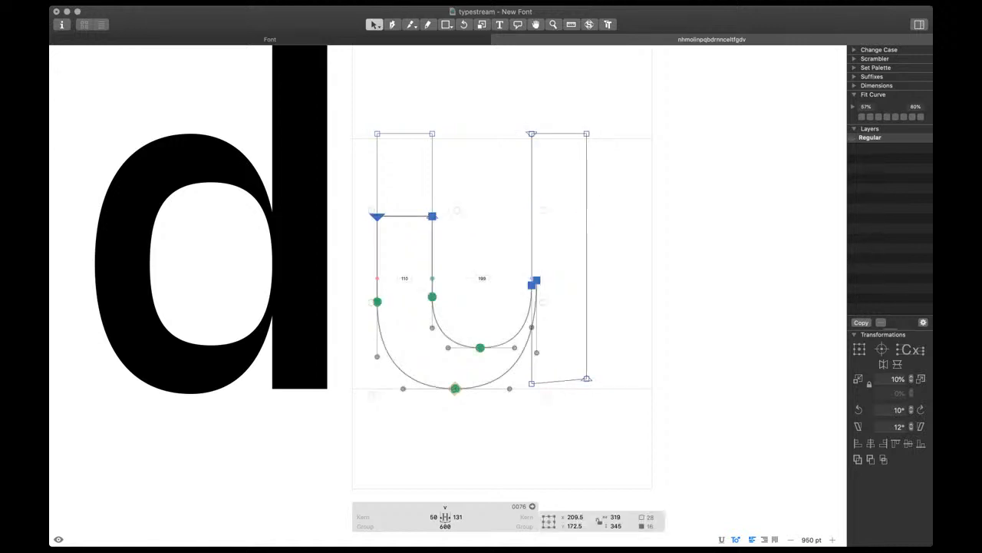
pyautogui.press('Delete')
# Align the bottom nodes of the v's two stems at one height and delete the leftover outline on the right stem
pyautogui.moveTo(358, 190); pyautogui.dragTo(653, 440)
pyautogui.click(921, 444)
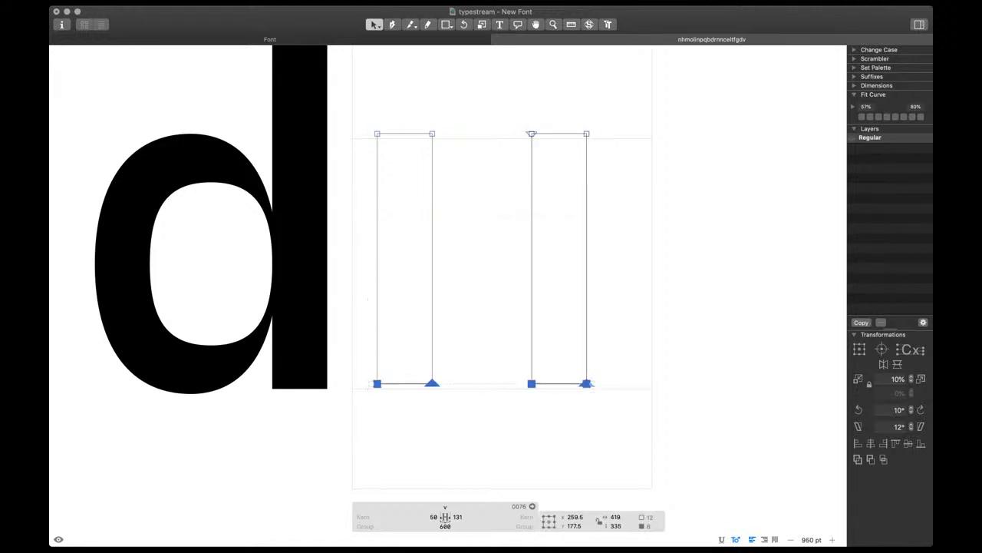
pyautogui.click(586, 382)
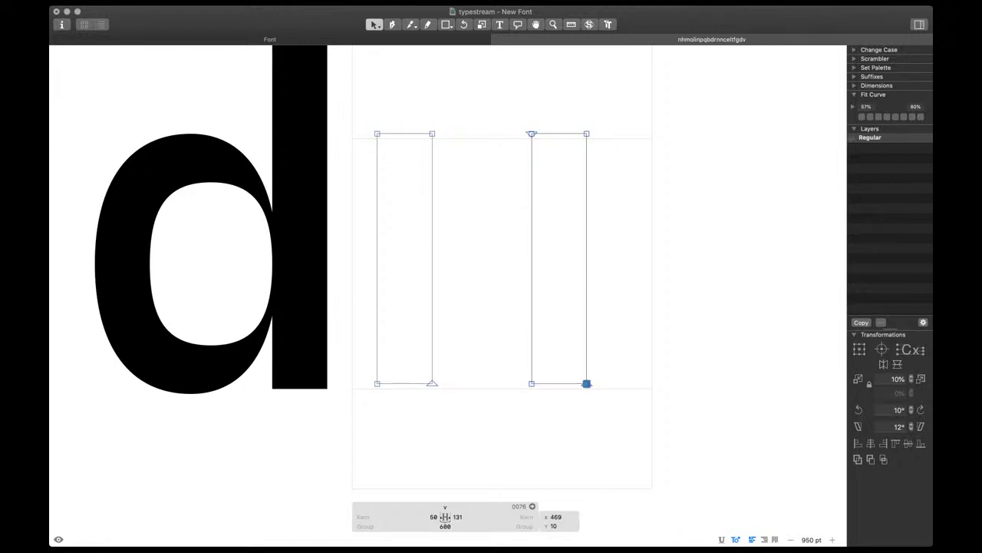
pyautogui.moveTo(586, 383); pyautogui.dragTo(587, 133)
pyautogui.doubleClick(548, 314)
pyautogui.press('Delete')
# Try deleting the arch of the n before the p and pulling its stem's bottom inner corner out of place, undoing each change
pyautogui.scroll(-3, 547, 313)
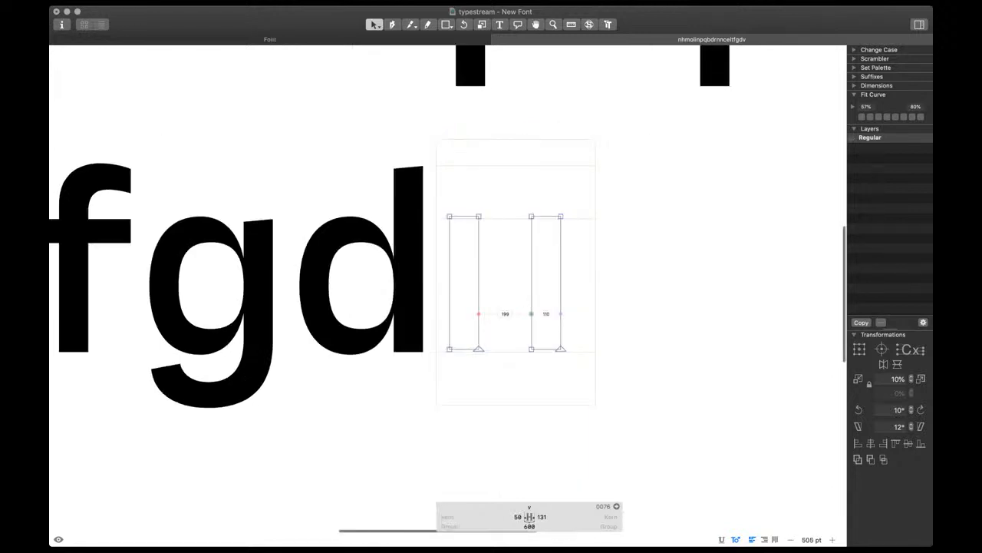
pyautogui.hscroll(-1, 547, 313)
pyautogui.scroll(-3, 547, 313)
pyautogui.scroll(2, 546, 314)
pyautogui.doubleClick(529, 192)
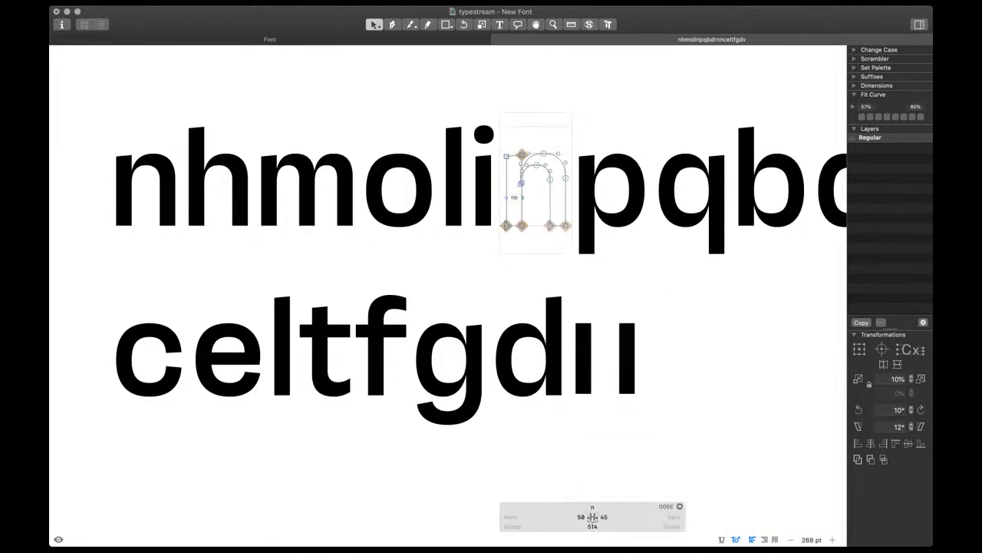
pyautogui.scroll(4, 529, 192)
pyautogui.doubleClick(509, 199)
pyautogui.click(527, 200)
pyautogui.doubleClick(582, 205)
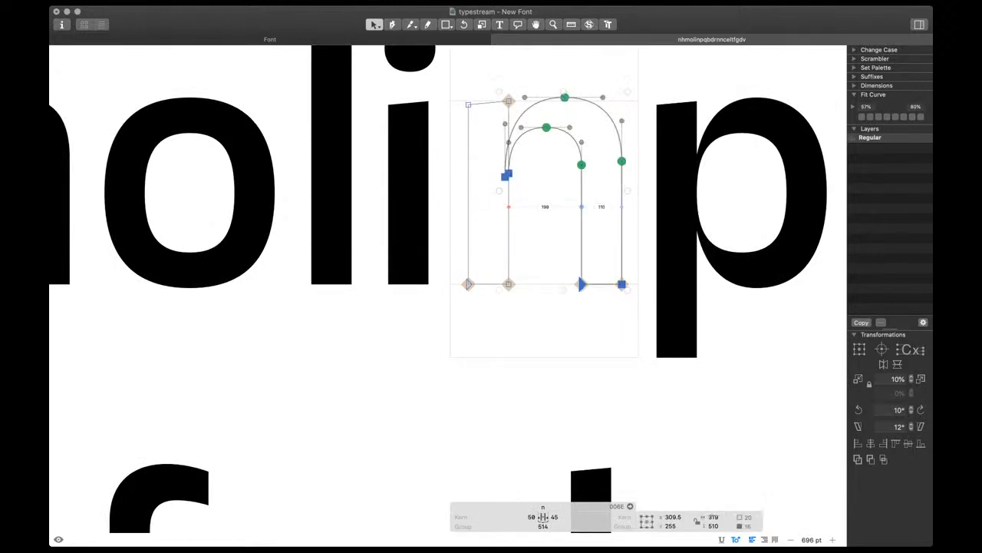
pyautogui.press('Delete')
pyautogui.press('super+z')
pyautogui.moveTo(509, 284); pyautogui.dragTo(460, 251)
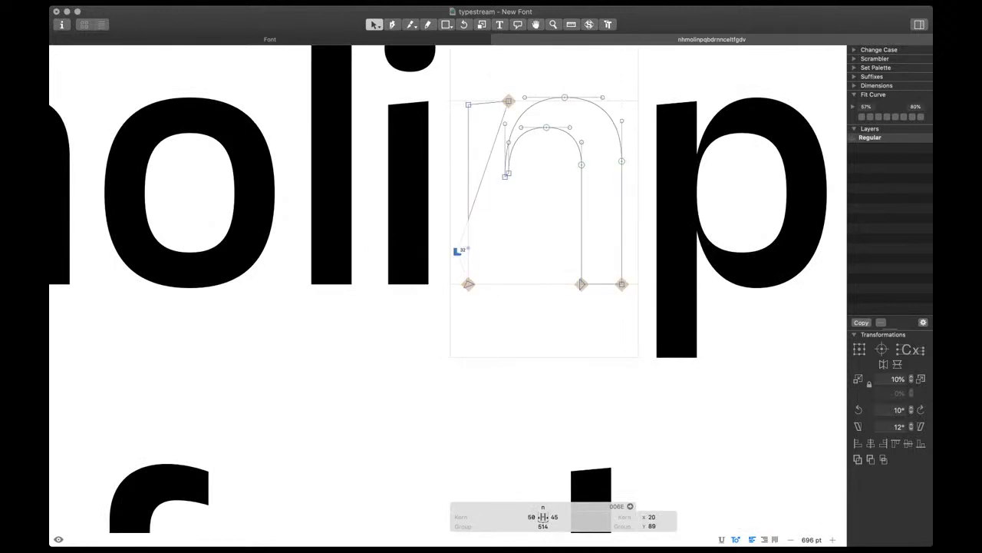
pyautogui.press('super+z')
# Try moving the bottom outer stem corner in the p, i and l in turn, undoing each change
pyautogui.scroll(-3, 515, 296)
pyautogui.doubleClick(617, 278)
pyautogui.scroll(2, 616, 277)
pyautogui.scroll(2, 608, 277)
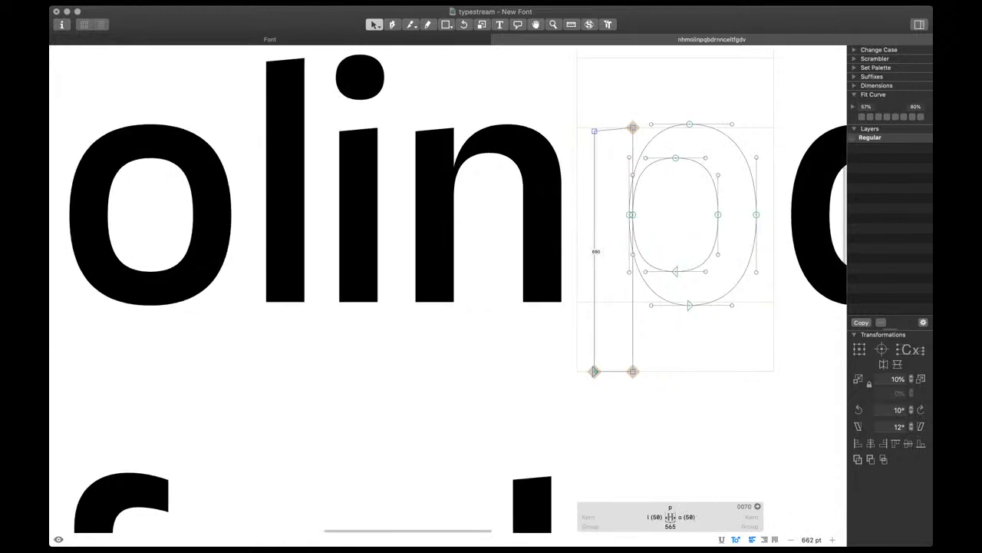
pyautogui.moveTo(595, 371); pyautogui.dragTo(625, 340)
pyautogui.press('super+z')
pyautogui.doubleClick(369, 253)
pyautogui.moveTo(339, 302); pyautogui.dragTo(366, 289)
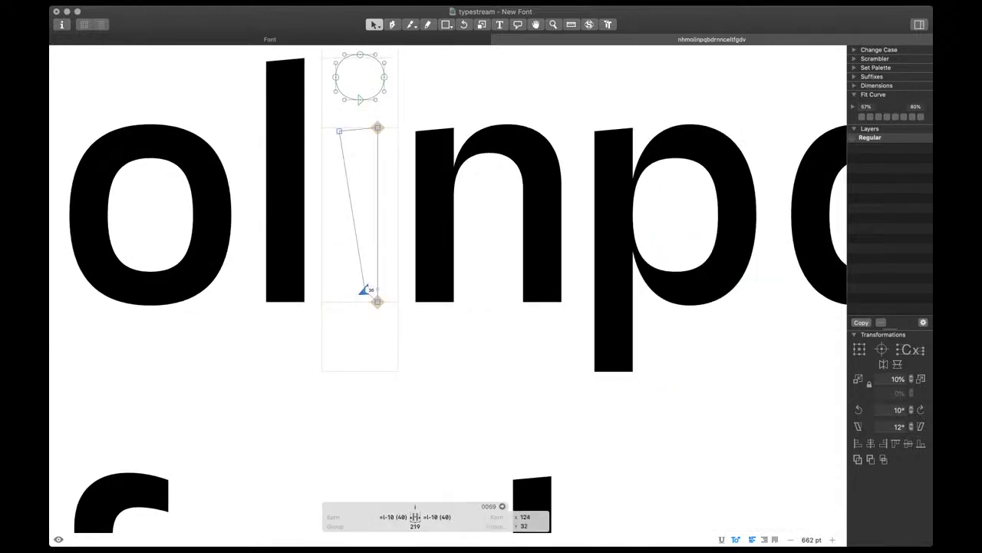
pyautogui.press('super+z')
pyautogui.doubleClick(293, 281)
pyautogui.moveTo(266, 302); pyautogui.dragTo(284, 292)
pyautogui.press('super+z')
# Return to editing the v and move the bottom nodes of both stems down to the baseline at Y 0
pyautogui.scroll(-4, 463, 309)
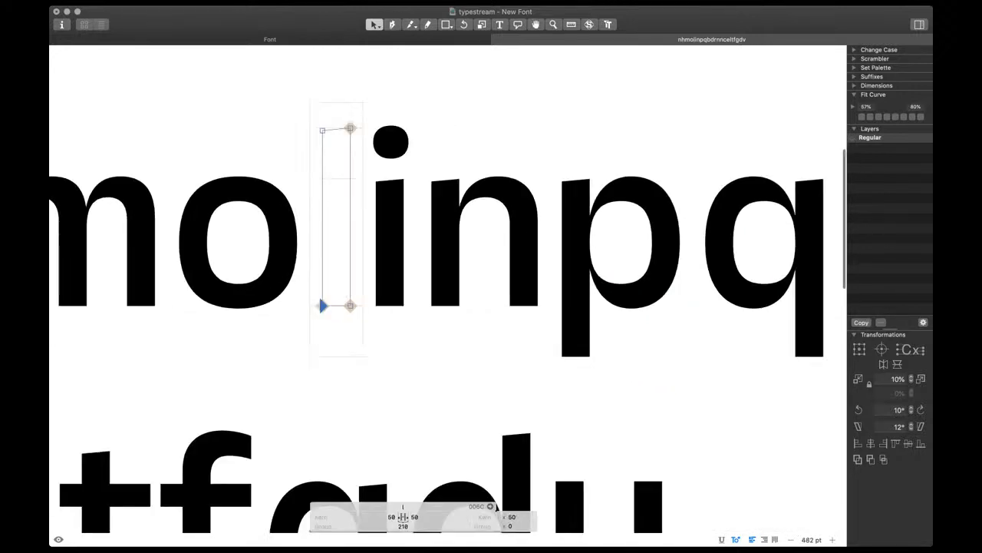
pyautogui.scroll(-5, 463, 309)
pyautogui.scroll(-3, 464, 310)
pyautogui.doubleClick(520, 240)
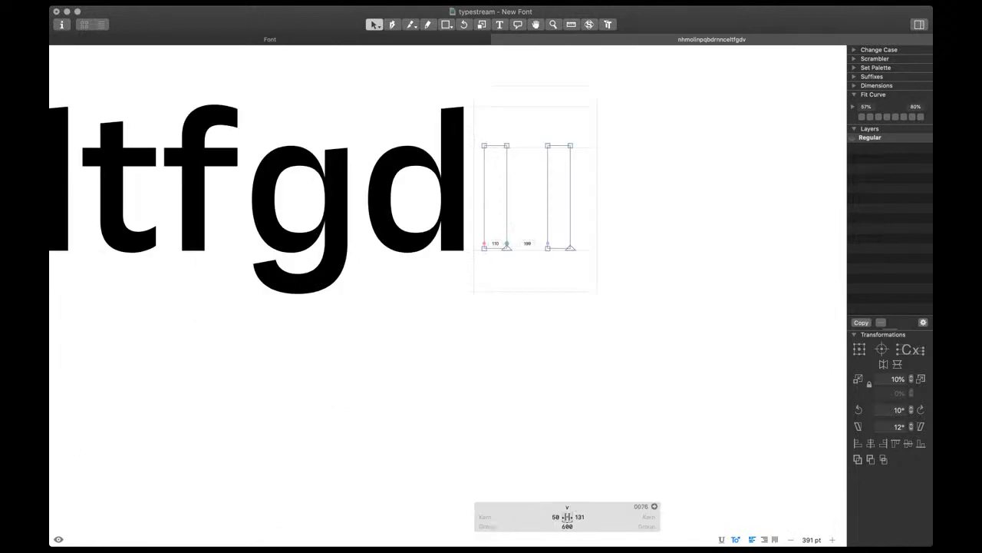
pyautogui.scroll(4, 520, 240)
pyautogui.scroll(2, 520, 240)
pyautogui.moveTo(414, 299); pyautogui.dragTo(583, 330)
pyautogui.hotkey('shift', 'Down')
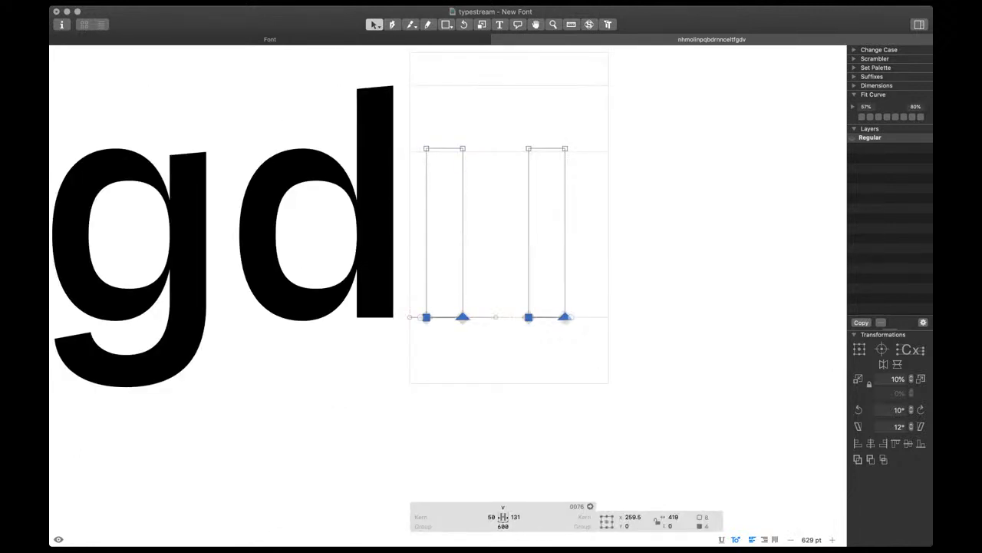
# Slant the v's stems toward each other by shifting the left one's bottom nodes right and the right one's 200 units left
pyautogui.moveTo(445, 317); pyautogui.dragTo(478, 317)
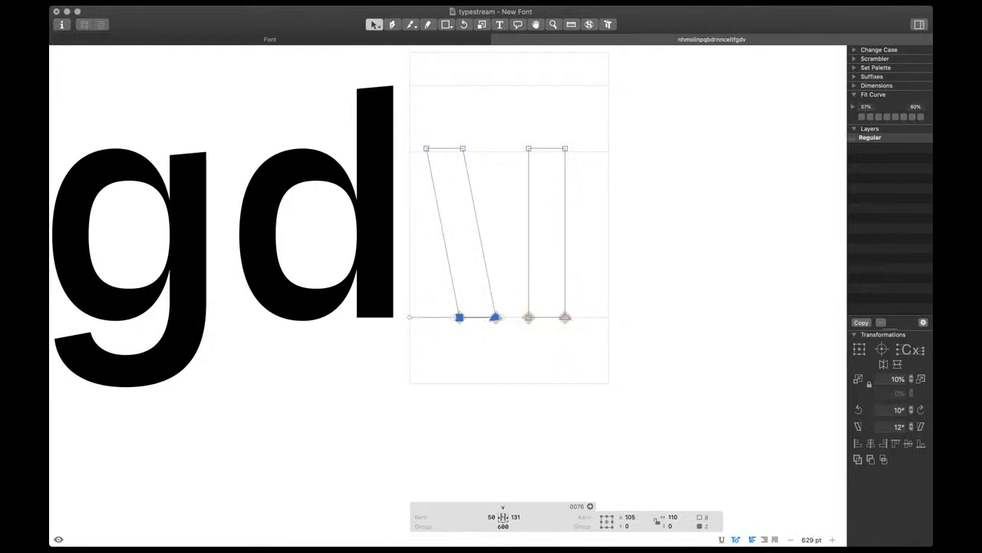
pyautogui.moveTo(522, 285)
pyautogui.mouseDown()
pyautogui.moveTo(543, 315)
pyautogui.moveTo(577, 330)
pyautogui.mouseUp()
pyautogui.press('shift+super+Left')
pyautogui.press('shift+super+Left')
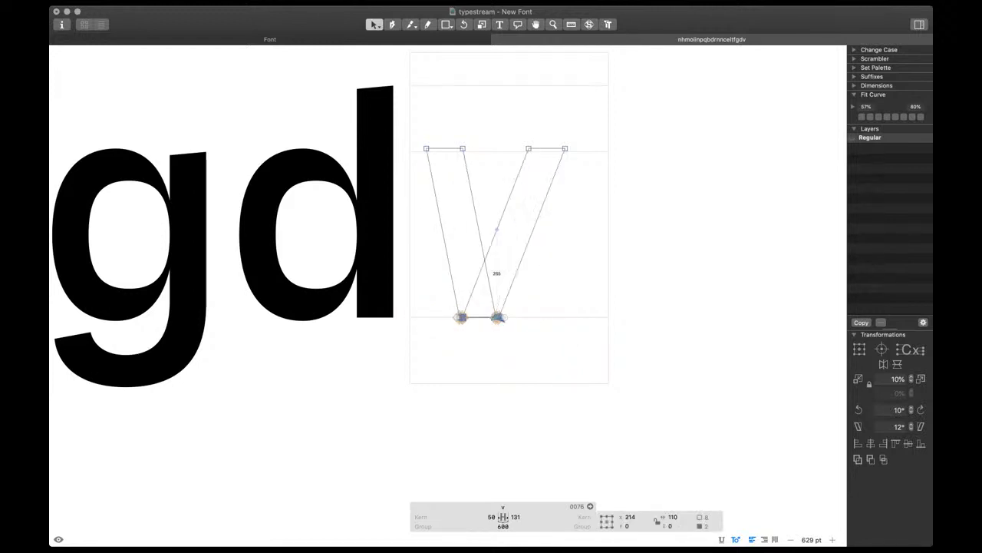
# Shift the overlapping bottom nodes of both stems right toward the middle of the v, centred at X 279.5
pyautogui.moveTo(425, 296); pyautogui.dragTo(571, 368)
pyautogui.press('shift+super+Right')
pyautogui.hotkey('shift', 'Left')
pyautogui.hotkey('shift', 'Left')
pyautogui.hotkey('shift', 'Left')
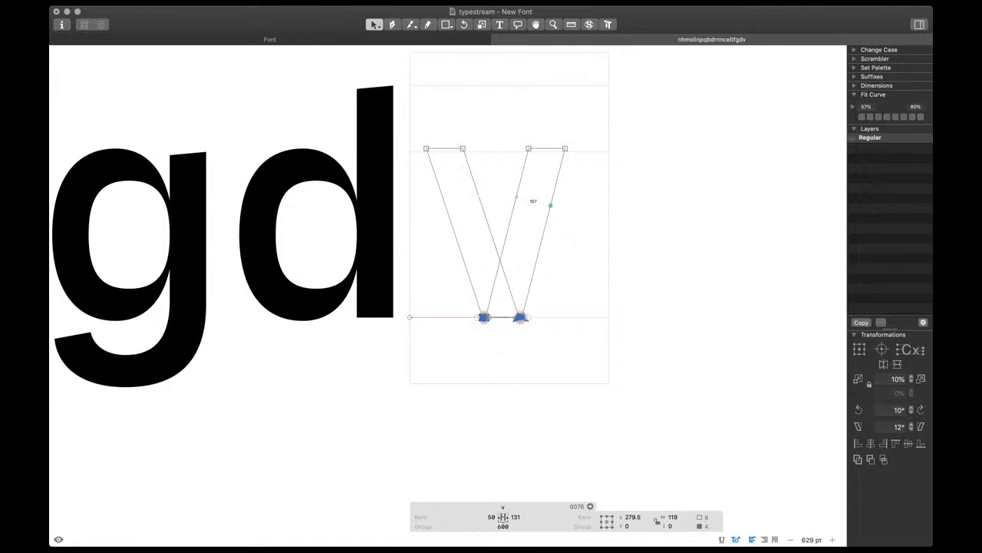
# Shift the v's bottom nodes 10 units left and spread its two upper node pairs 20 units outward each
pyautogui.hotkey('shift', 'Left')
pyautogui.moveTo(515, 129); pyautogui.dragTo(585, 170)
pyautogui.hotkey('shift', 'Right')
pyautogui.hotkey('shift', 'Right')
pyautogui.moveTo(478, 129); pyautogui.dragTo(413, 170)
pyautogui.hotkey('shift', 'Left')
pyautogui.hotkey('shift', 'Left')
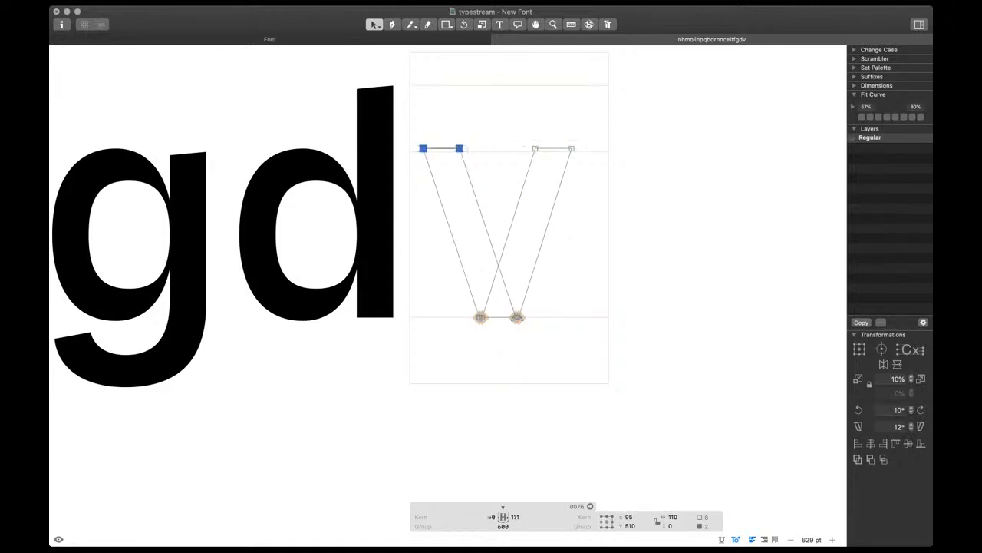
# Offset the overlapping base nodes, placing the right stroke's lower-left node at X 229 and the left stroke's lower-right node at X 310
pyautogui.scroll(5, 501, 291)
pyautogui.moveTo(486, 329); pyautogui.dragTo(467, 346)
pyautogui.hotkey('shift', 'Right')
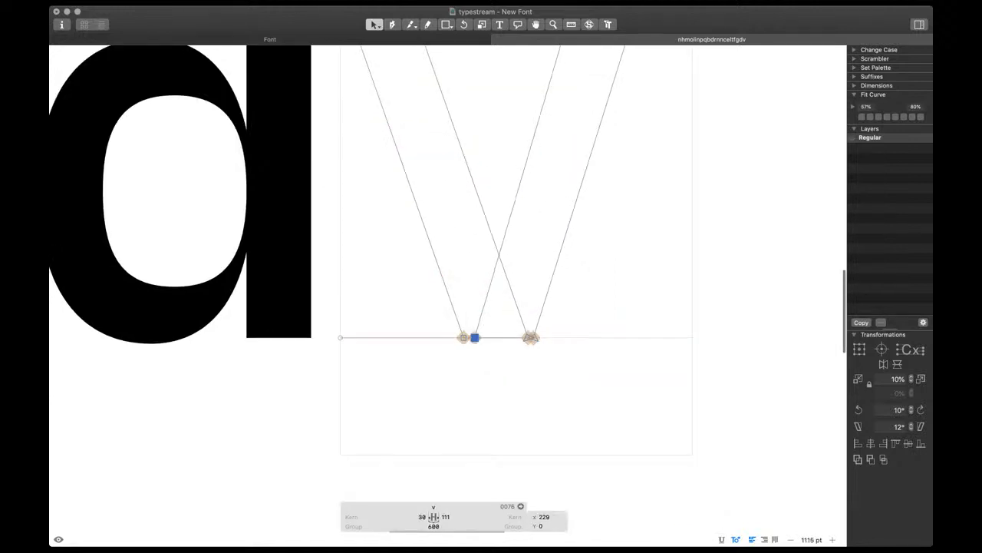
pyautogui.moveTo(545, 327); pyautogui.dragTo(531, 342)
pyautogui.hotkey('shift', 'Left')
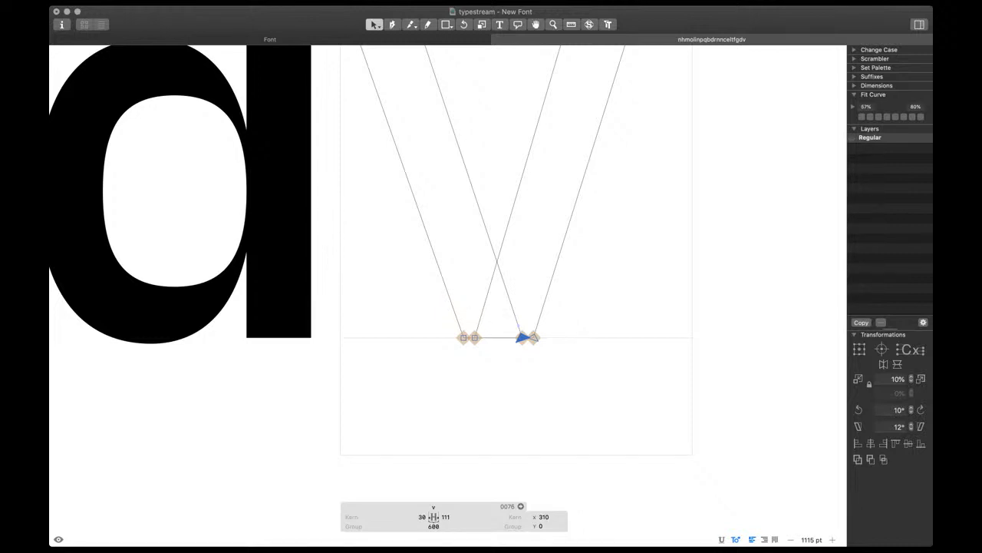
# Merge the v's two strokes with Remove Overlap and widen its base by 10 units on each side
pyautogui.press('super+shift+o')
pyautogui.scroll(-5, 513, 280)
pyautogui.press('space')
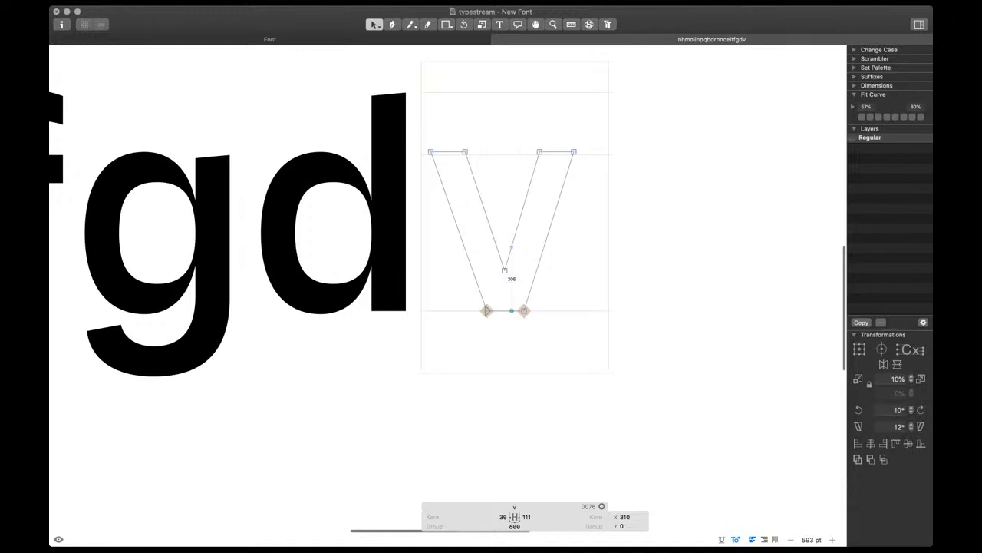
pyautogui.click(487, 311)
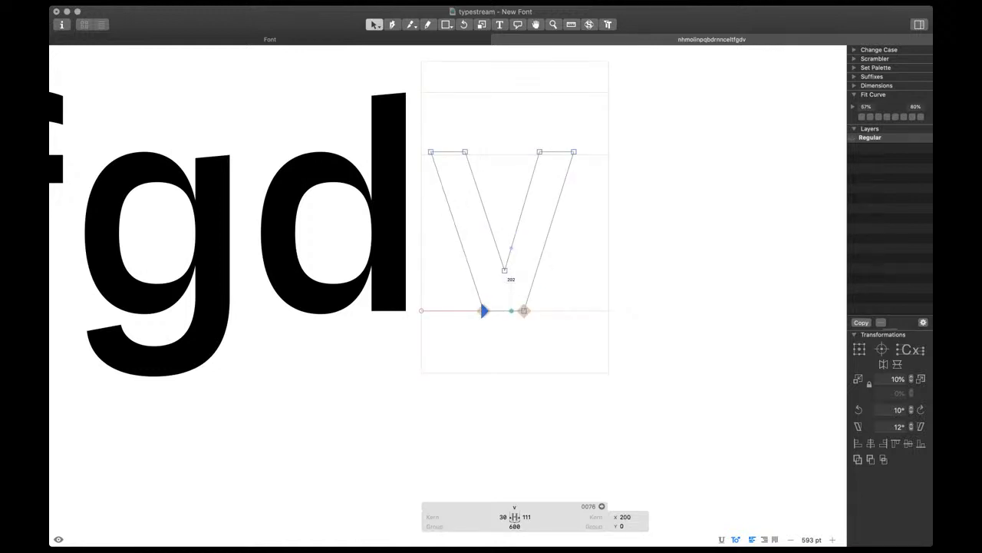
pyautogui.click(525, 311)
# Align the v's four top nodes at Y 500 and lower its inner vertex to Y 119
pyautogui.moveTo(410, 115); pyautogui.dragTo(596, 197)
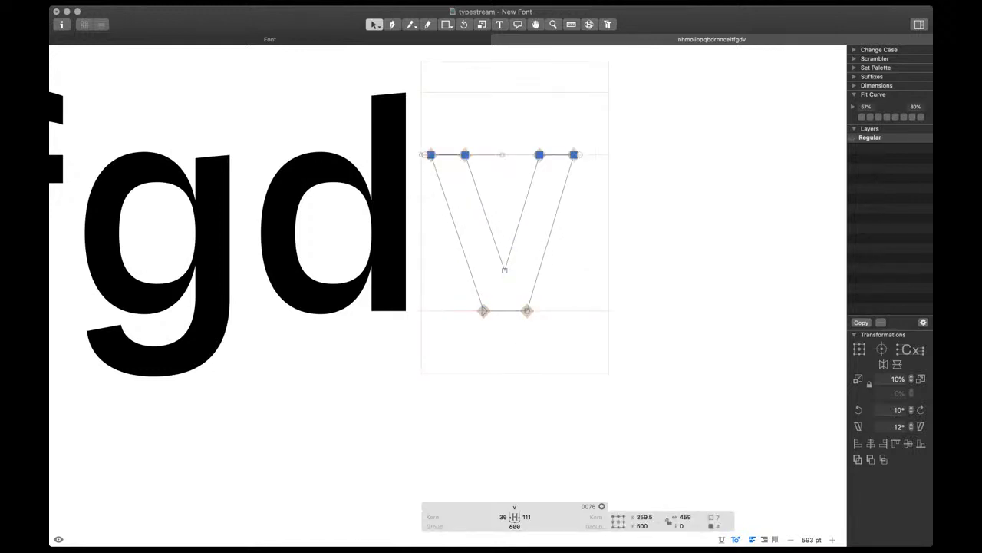
pyautogui.click(504, 270)
pyautogui.hotkey('shift', 'Down')
pyautogui.press('space')
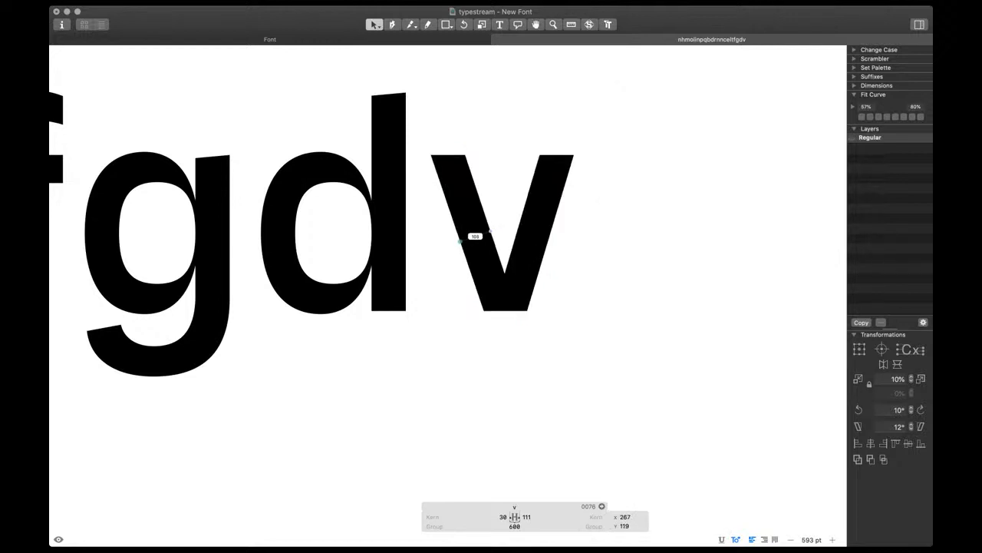
# Add an n after the v in the sample text
pyautogui.scroll(-5, 460, 242)
pyautogui.press('t')
pyautogui.press('Right')
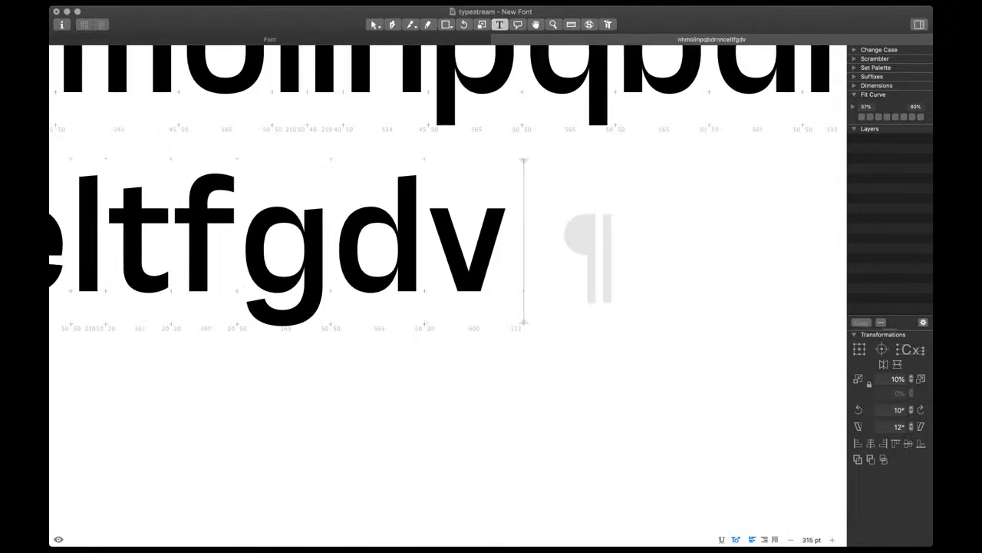
pyautogui.write('n')
# Set the v's left and right sidebearings to 10
pyautogui.doubleClick(488, 243)
pyautogui.scroll(3, 488, 243)
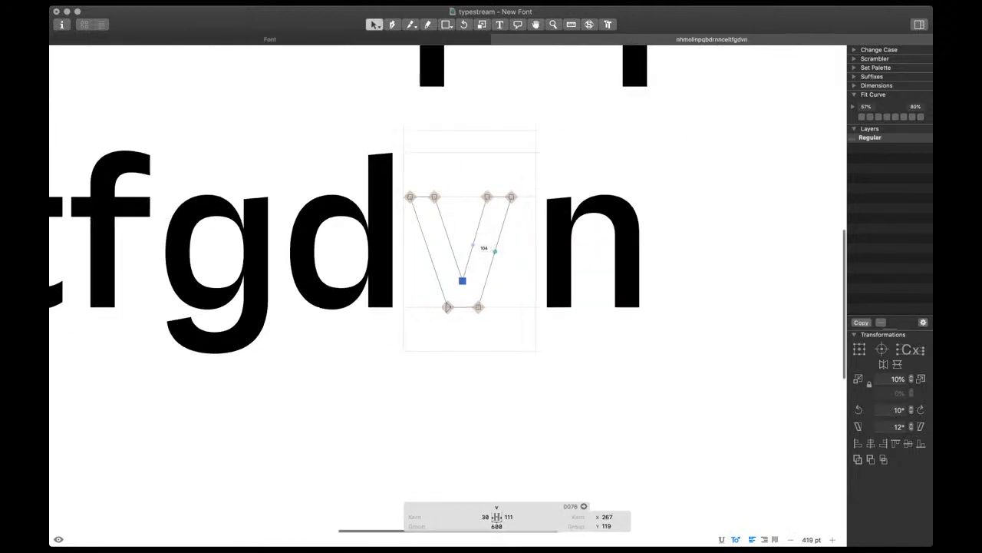
pyautogui.click(484, 516)
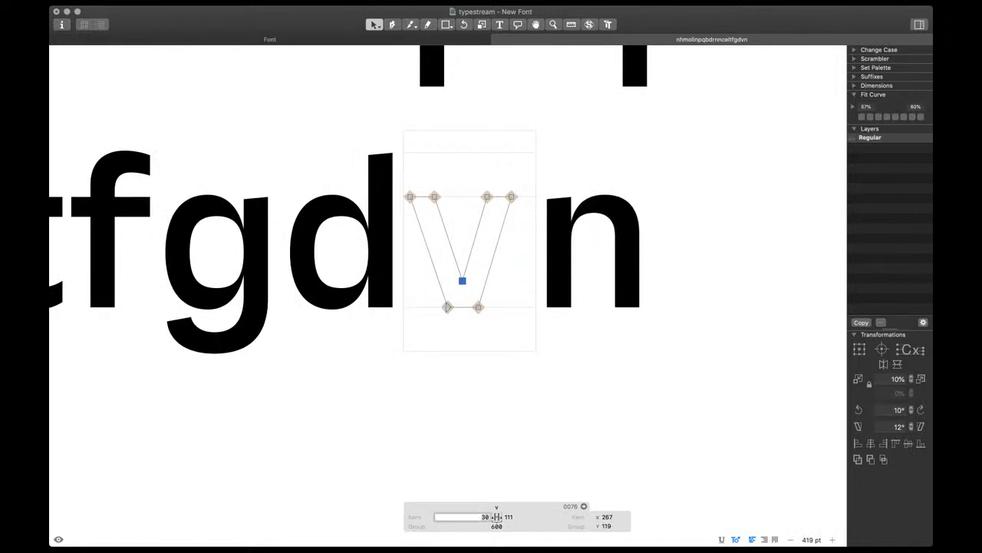
pyautogui.write('10')
pyautogui.press('Tab')
pyautogui.write('10')
pyautogui.press('Return')
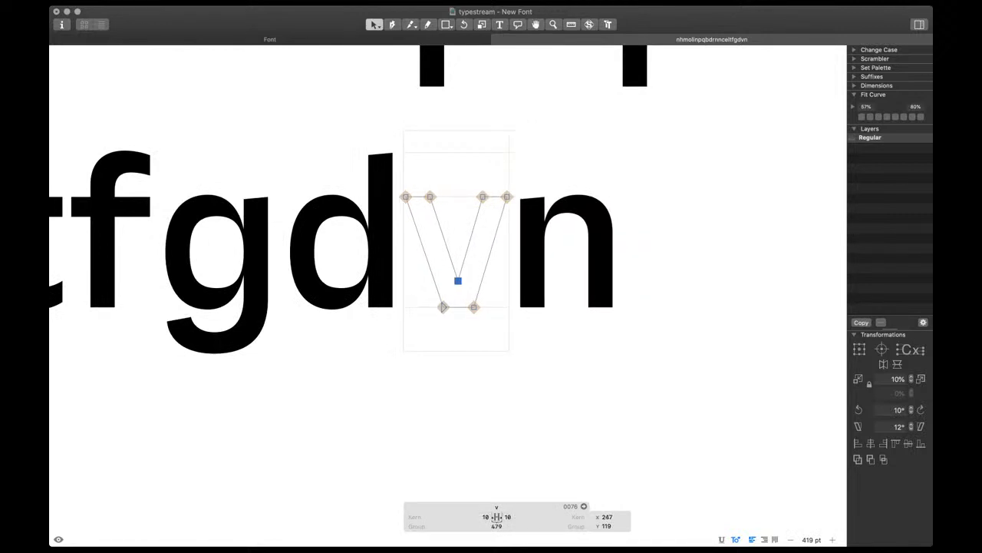
# Lower the v's inner vertex to Y 109 and preview the letter within the sample text
pyautogui.scroll(1, 458, 281)
pyautogui.press('space')
pyautogui.press('space')
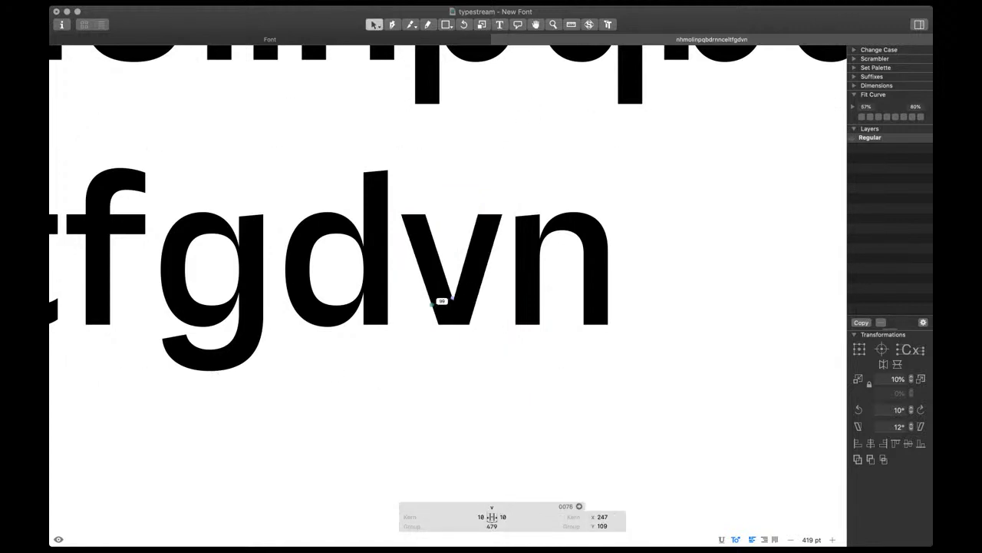
pyautogui.scroll(-5, 434, 302)
pyautogui.press('space')
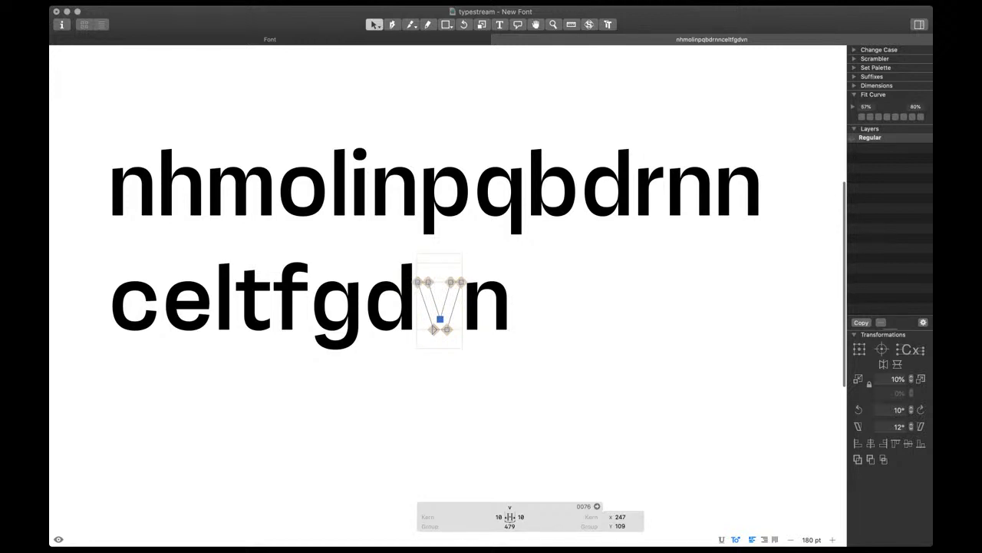
pyautogui.scroll(8, 444, 323)
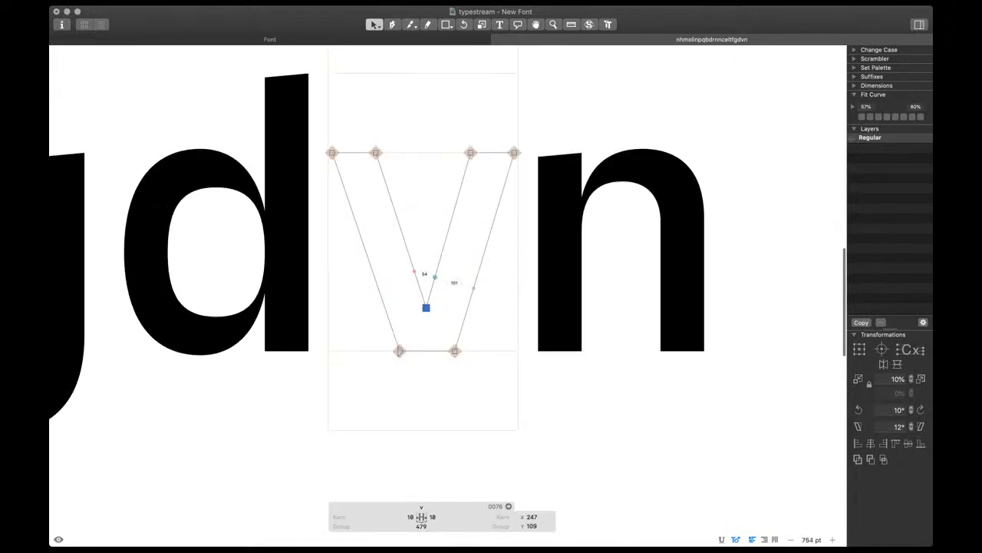
pyautogui.press('space')
pyautogui.scroll(-3, 448, 320)
pyautogui.scroll(3, 453, 289)
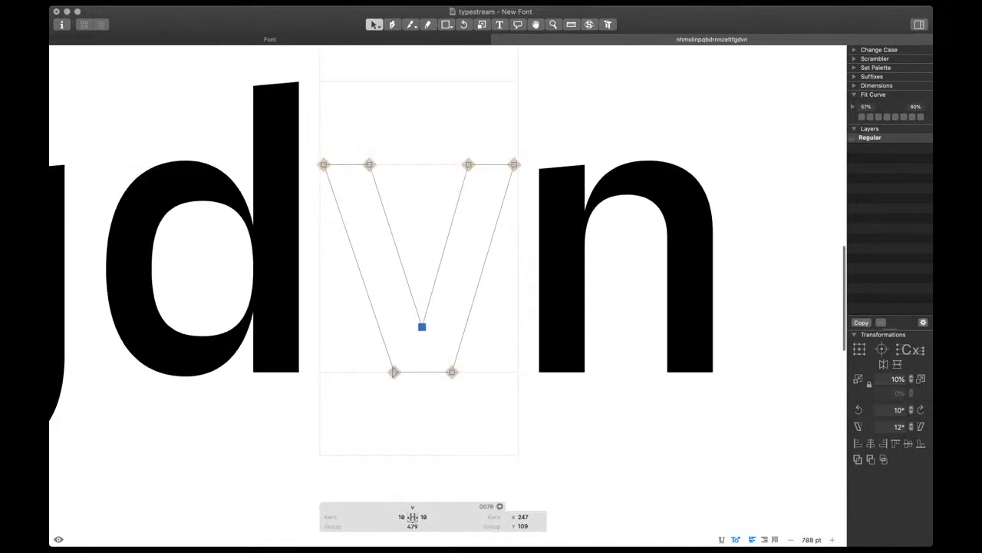
# Nudge the v's three inner nodes right to a center of X 241.5 and compare the two stroke thicknesses in preview
pyautogui.moveTo(352, 139); pyautogui.dragTo(438, 340)
pyautogui.press('space')
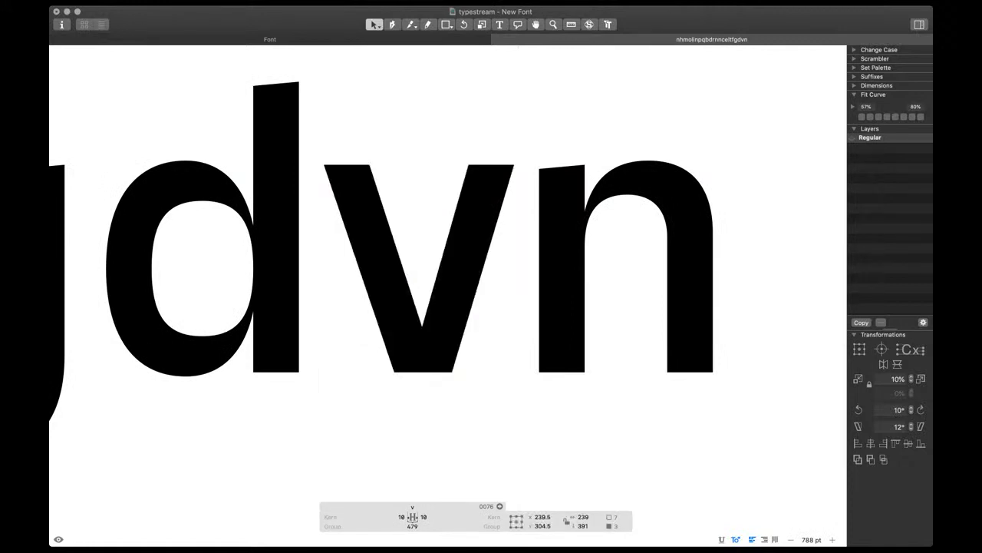
pyautogui.moveTo(477, 288)
pyautogui.press('Left')
pyautogui.press('Left')
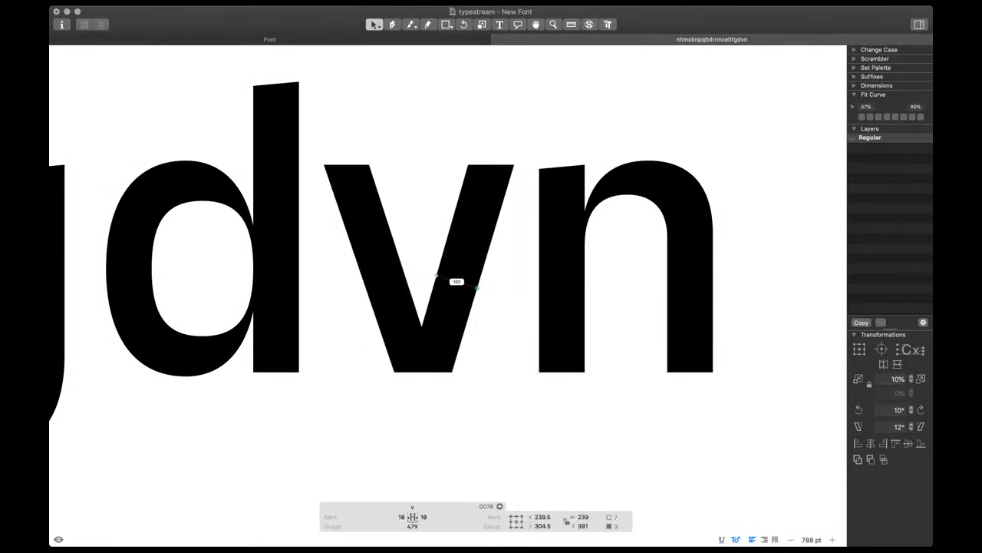
pyautogui.press('Right')
pyautogui.press('Right')
pyautogui.press('Right')
pyautogui.press('Right')
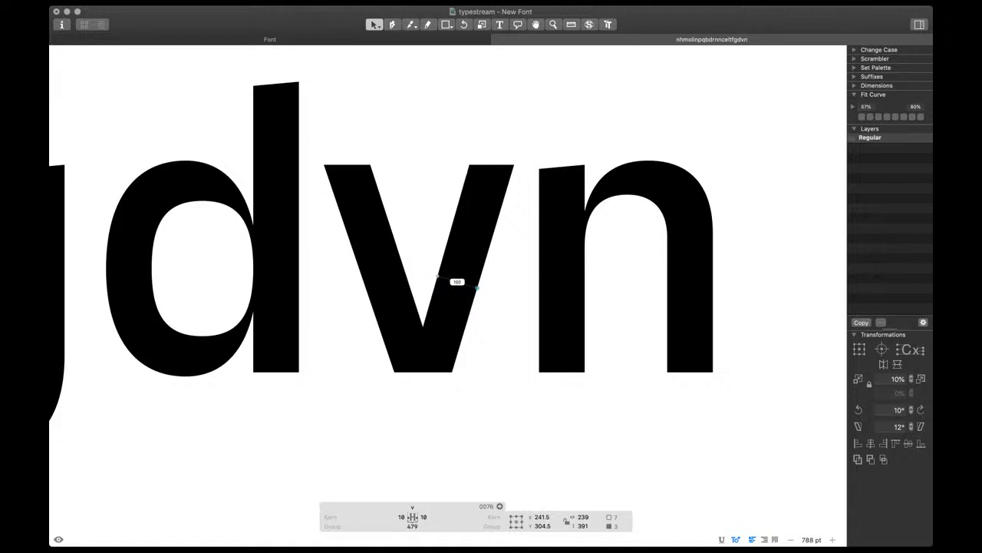
pyautogui.press('space')
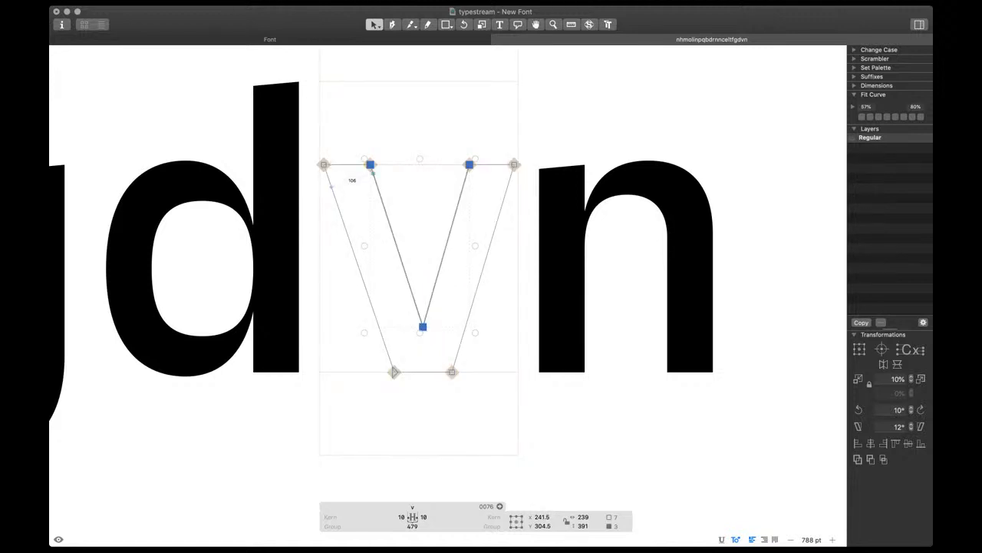
pyautogui.press('space')
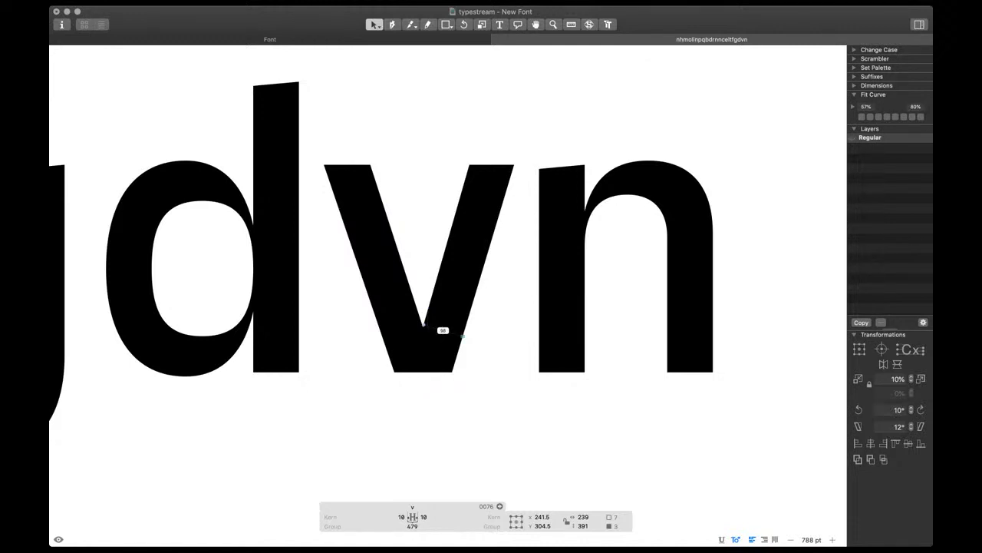
pyautogui.press('space')
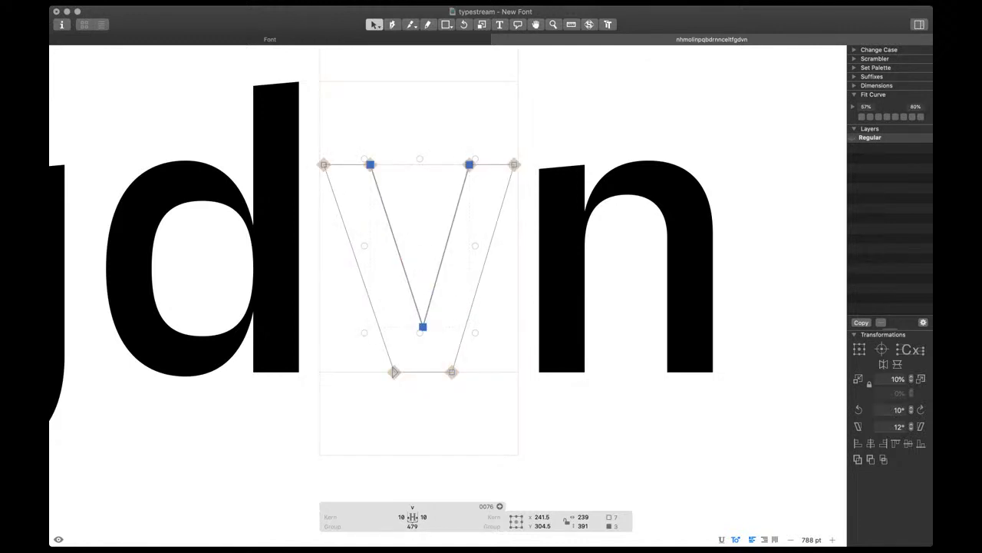
# Move the two nodes of the v's outer left edge 5 units right to thin the left stroke
pyautogui.doubleClick(563, 244)
pyautogui.doubleClick(443, 261)
pyautogui.click(323, 165)
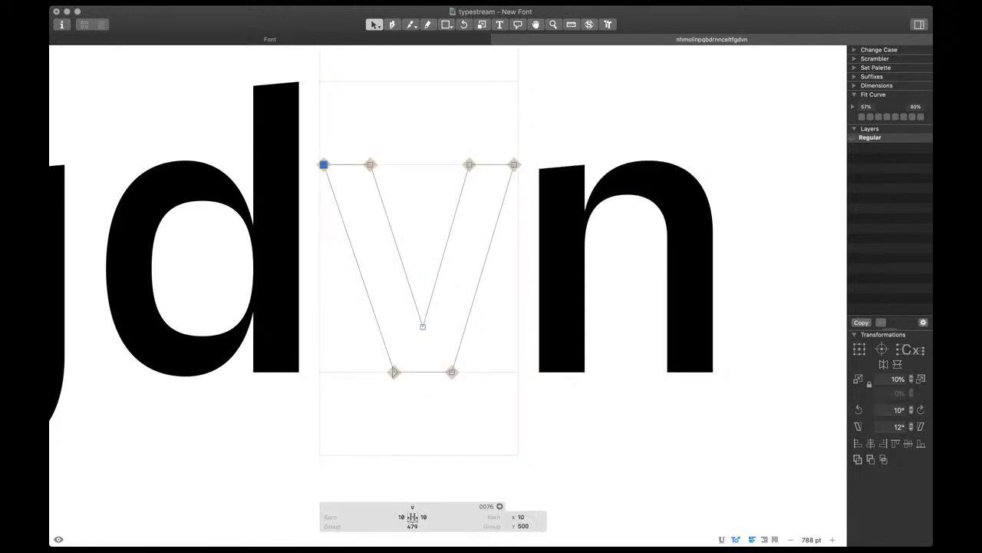
pyautogui.keyDown('shift'); pyautogui.click(394, 372); pyautogui.keyUp('shift')
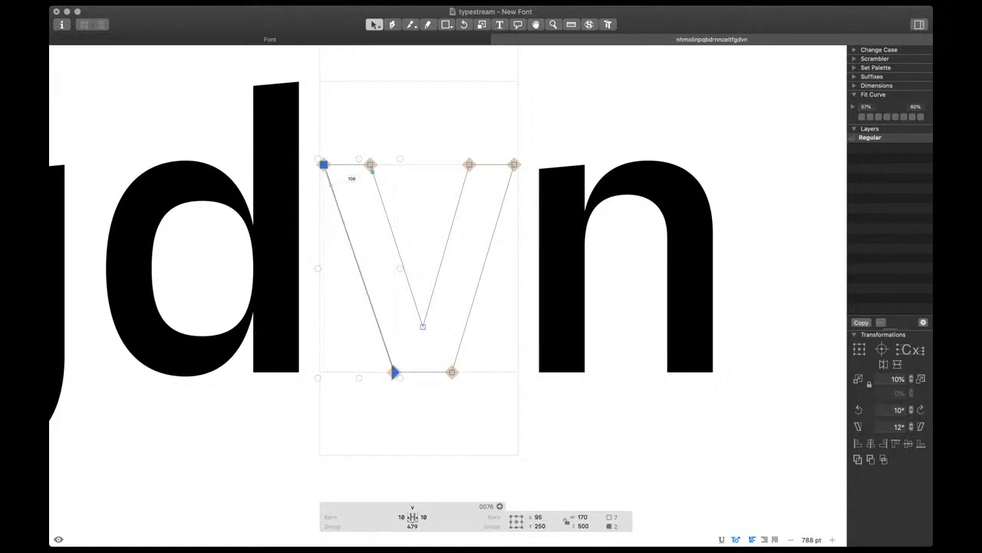
pyautogui.press('Right')
pyautogui.press('Right')
pyautogui.press('Right')
pyautogui.press('Right')
pyautogui.press('Right')
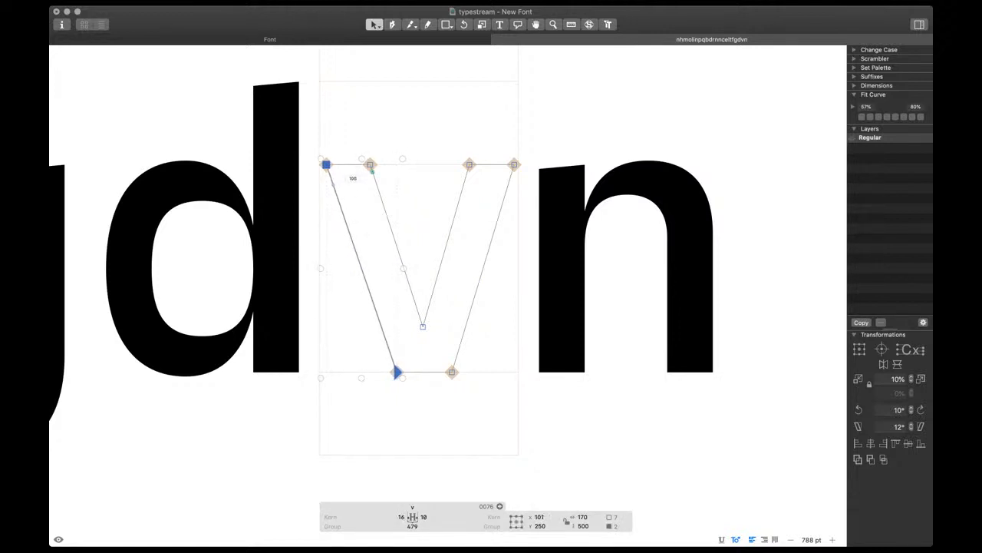
# Move the two nodes of the v's outer right edge left to a center of X 385 to thin the right stroke
pyautogui.click(514, 164)
pyautogui.keyDown('shift'); pyautogui.click(452, 372); pyautogui.keyUp('shift')
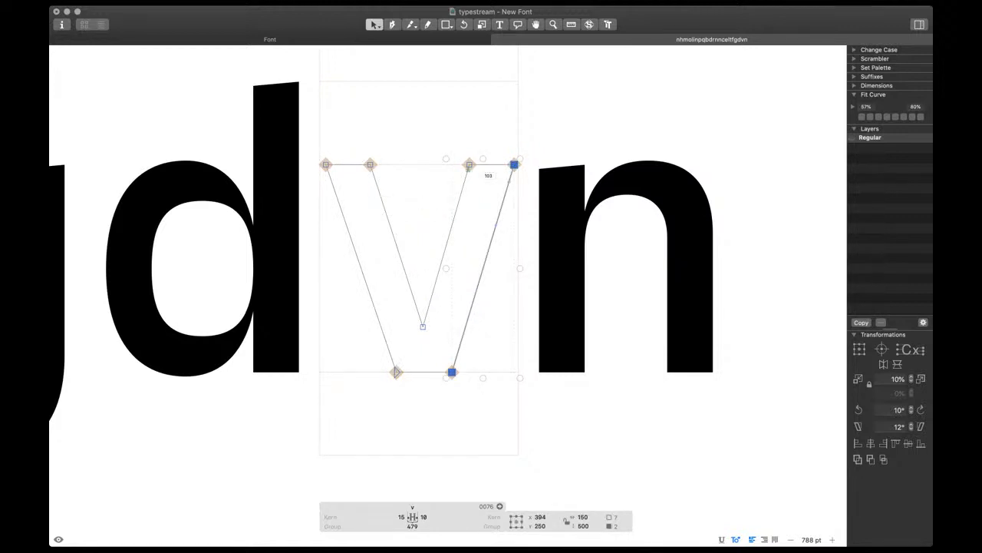
pyautogui.press('Left')
pyautogui.press('Left')
pyautogui.press('Left')
pyautogui.press('Left')
pyautogui.press('Left')
pyautogui.press('Left')
pyautogui.press('Left')
pyautogui.press('Left')
pyautogui.press('space')
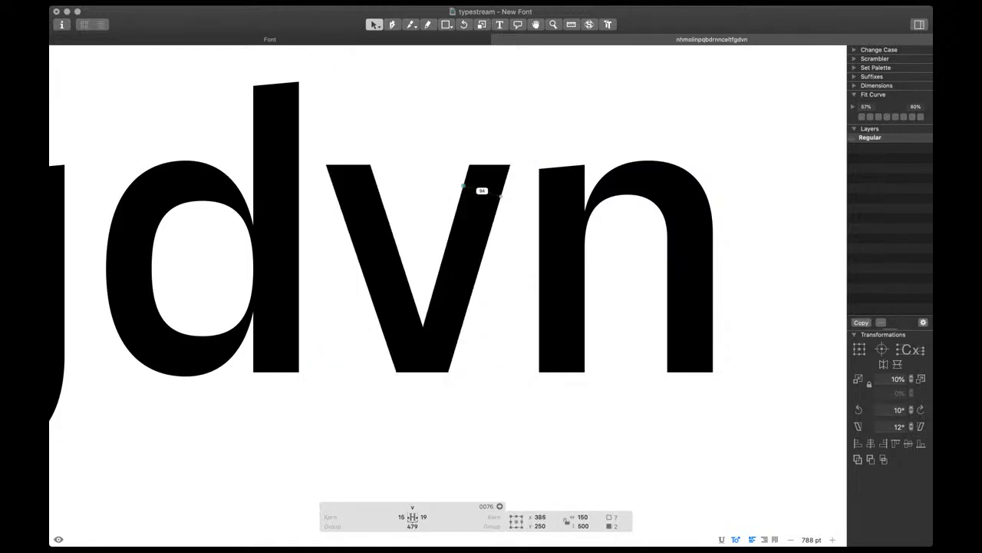
# Spread the v's upper-left and upper-right node pairs 10 units outward each
pyautogui.press('super+minus')
pyautogui.press('super+minus')
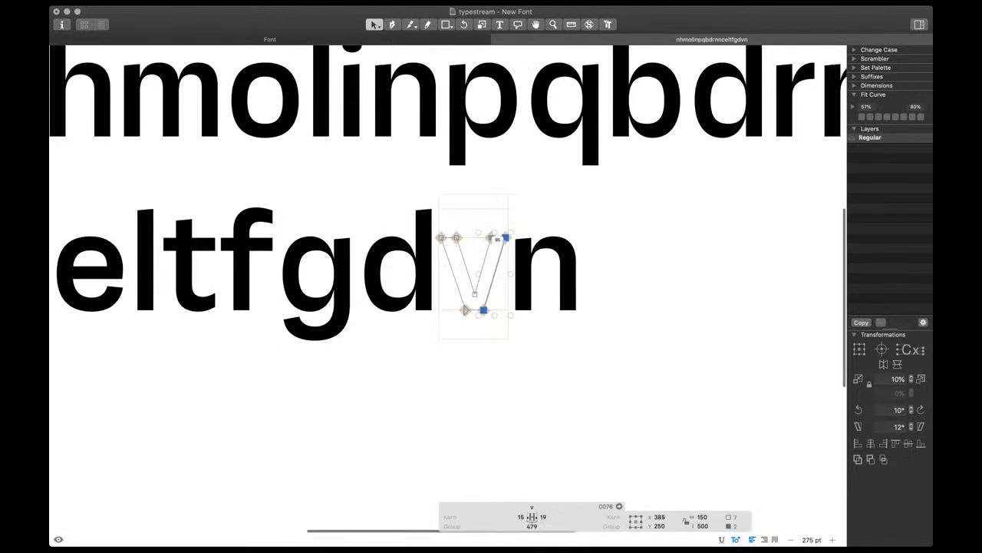
pyautogui.press('space')
pyautogui.hotkey('shift', 'Left')
pyautogui.hotkey('shift', 'Right')
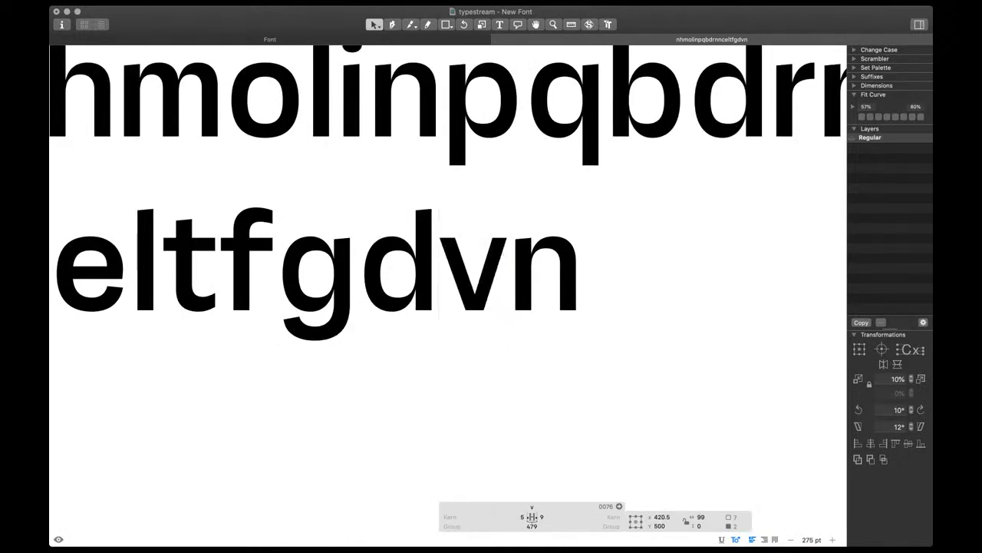
# Lower the v's inner vertex to Y 99 and preview the whole sample text
pyautogui.press('super+plus')
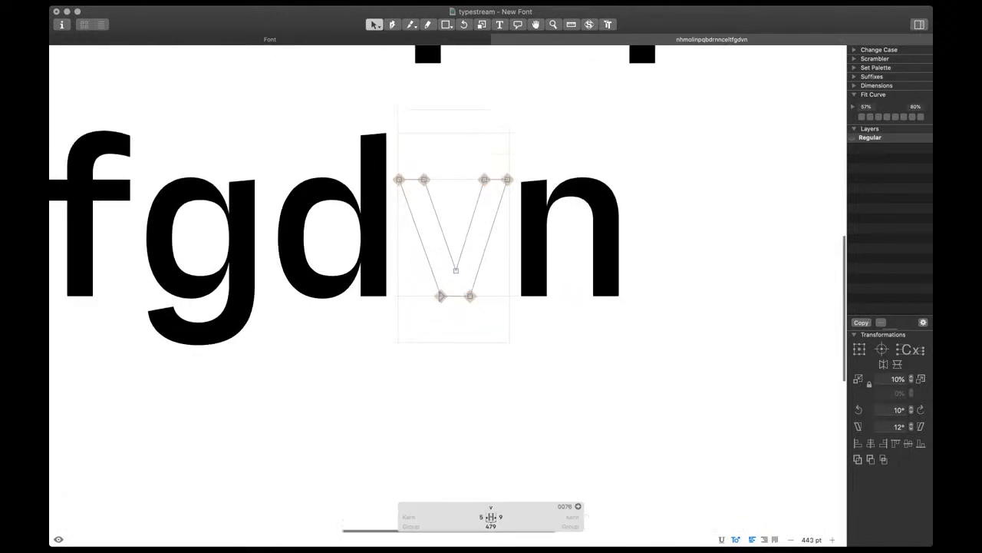
pyautogui.press('space')
pyautogui.press('super+minus')
pyautogui.press('super+minus')
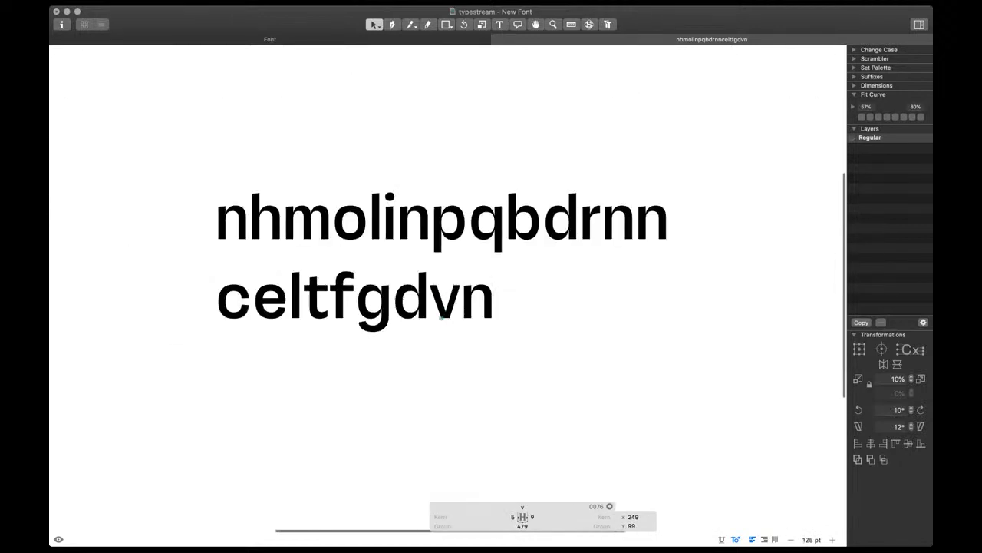
pyautogui.scroll(-4, 443, 322)
pyautogui.scroll(6, 488, 320)
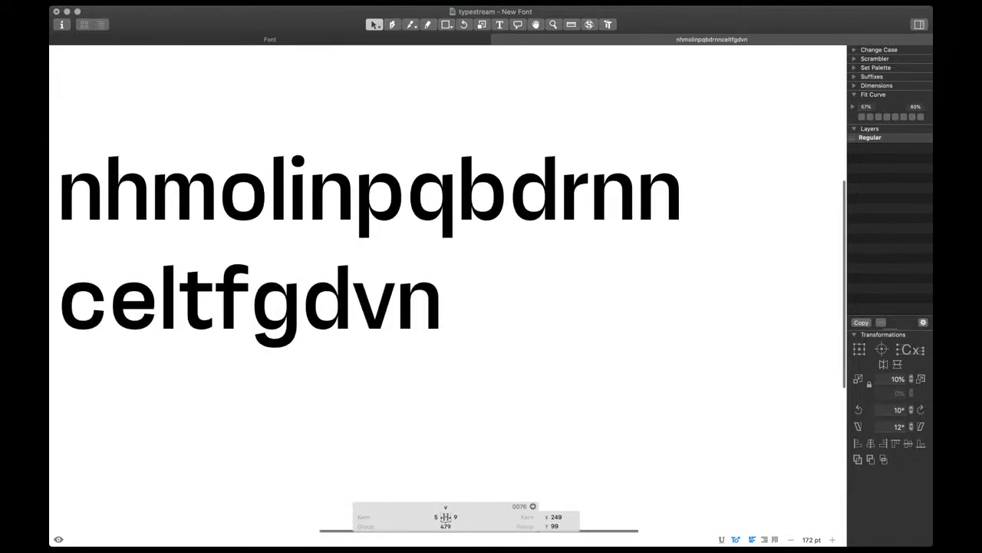
pyautogui.scroll(2, 263, 306)
# Set the v's left sidebearing to 10 and link the right sidebearing to it with the formula =|
pyautogui.click(458, 517)
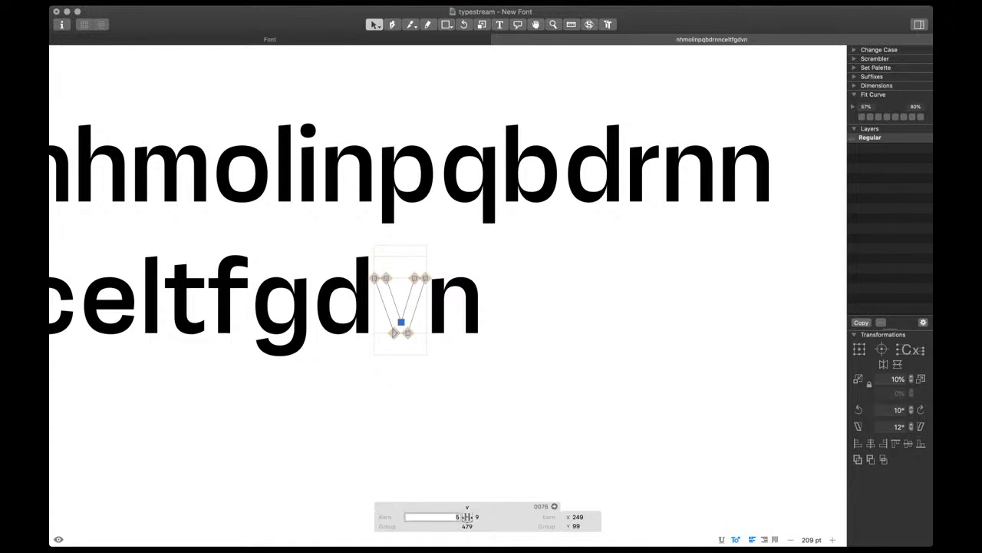
pyautogui.write('10')
pyautogui.press('Return')
pyautogui.click(476, 517)
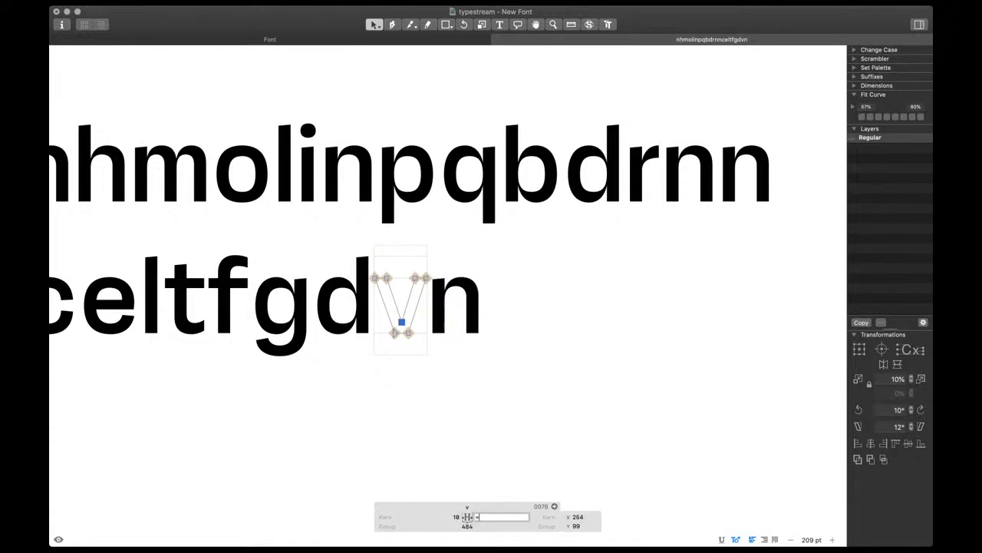
pyautogui.write('=|')
pyautogui.press('Return')
# Insert a w between the v and the n in the sample text
pyautogui.press('Escape')
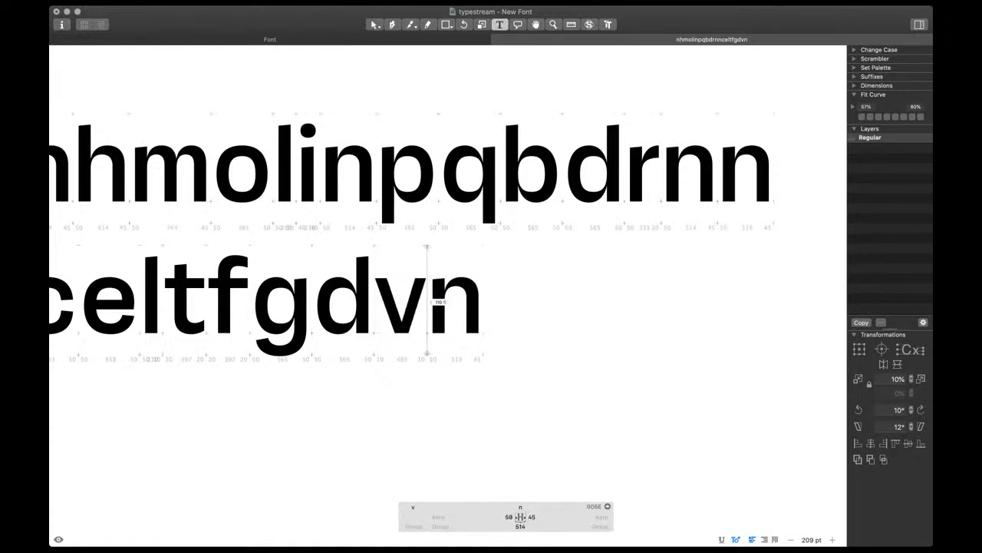
pyautogui.scroll(5, 449, 328)
pyautogui.write('w')
# Copy the complete outline of the v into the empty w glyph
pyautogui.doubleClick(387, 305)
pyautogui.press('super+a')
pyautogui.press('super+c')
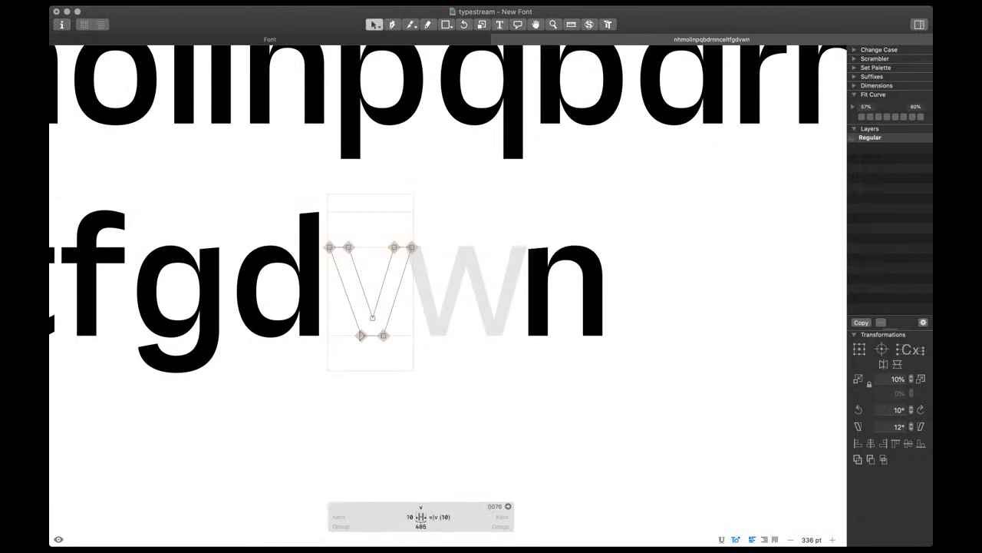
pyautogui.doubleClick(491, 260)
pyautogui.press('super+v')
# Narrow the pasted shape by moving its lower three nodes left to X 222.5 and its upper-right node pair left to X 375.5
pyautogui.scroll(3, 490, 260)
pyautogui.moveTo(529, 215); pyautogui.dragTo(418, 378)
pyautogui.hotkey('shift', 'Left')
pyautogui.hotkey('shift', 'Left')
pyautogui.hotkey('shift', 'Left')
pyautogui.hotkey('shift', 'Left')
pyautogui.hotkey('shift', 'Left')
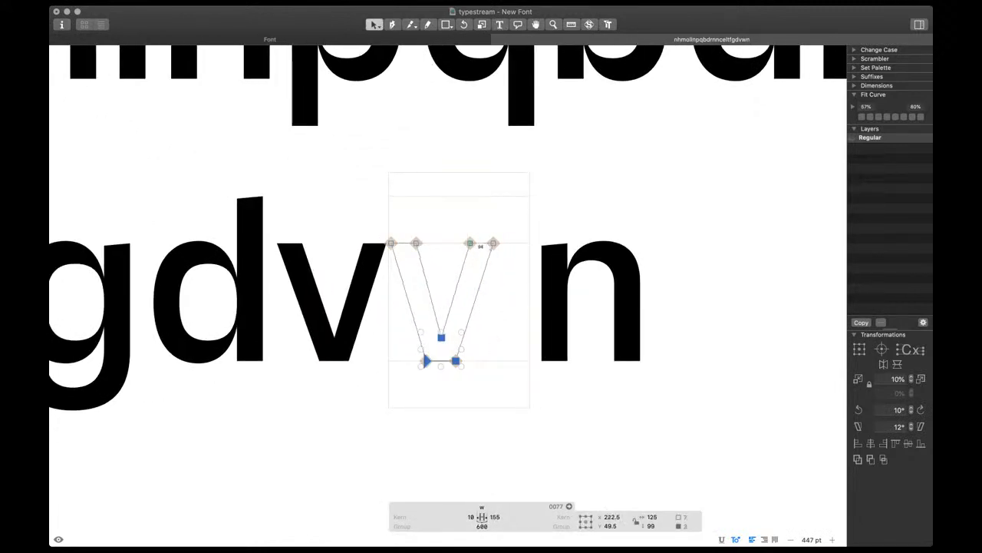
pyautogui.moveTo(518, 221); pyautogui.dragTo(459, 265)
pyautogui.press('space')
pyautogui.hotkey('shift', 'Left')
pyautogui.hotkey('shift', 'Left')
pyautogui.hotkey('shift', 'Left')
# Duplicate the whole narrowed shape to its right, overlapping the original at the top, centred at X 525.5
pyautogui.press('super+a')
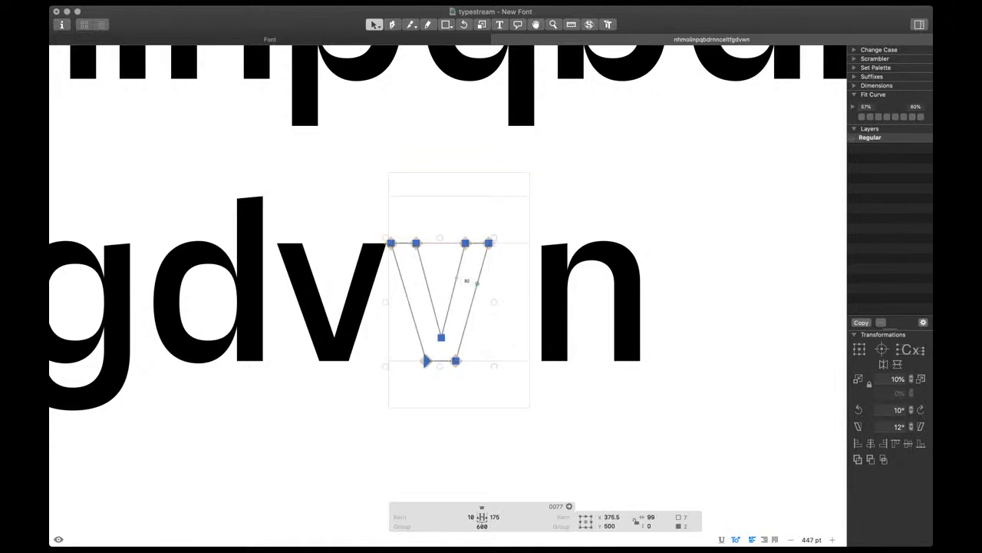
pyautogui.click(466, 281)
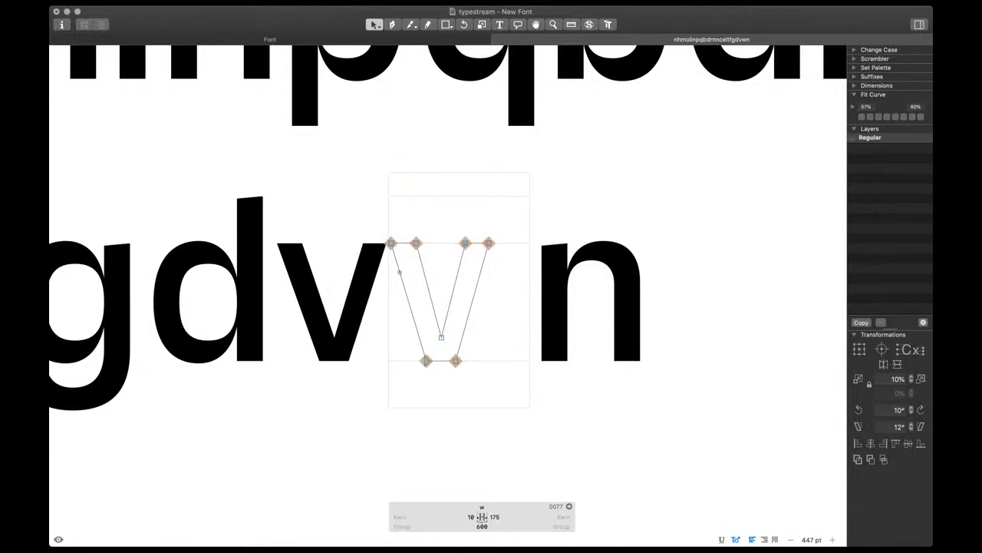
pyautogui.doubleClick(400, 272)
pyautogui.moveTo(416, 243); pyautogui.dragTo(489, 244)
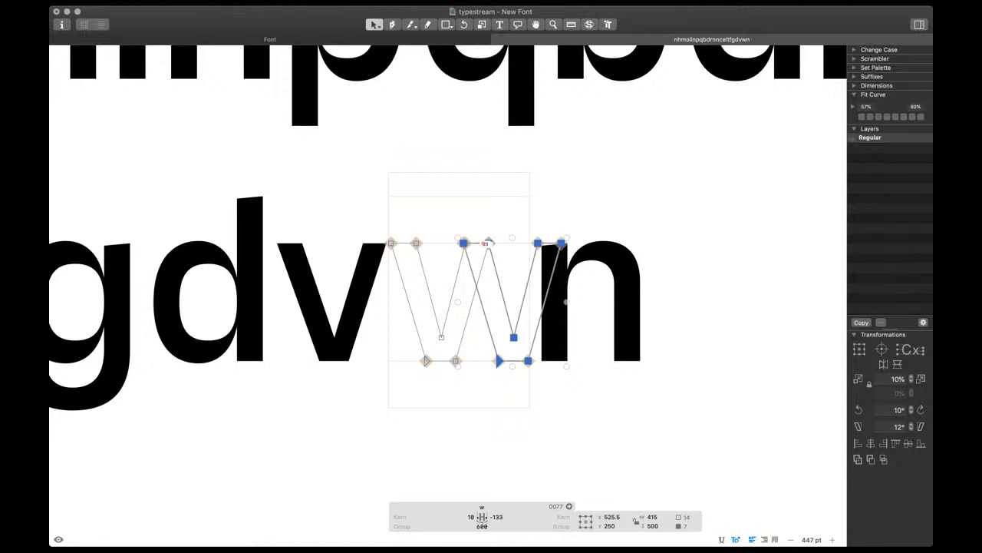
# Shift the left diagonal edge of the w's second half 10 units right so its upper node sits at X 328
pyautogui.scroll(8, 507, 241)
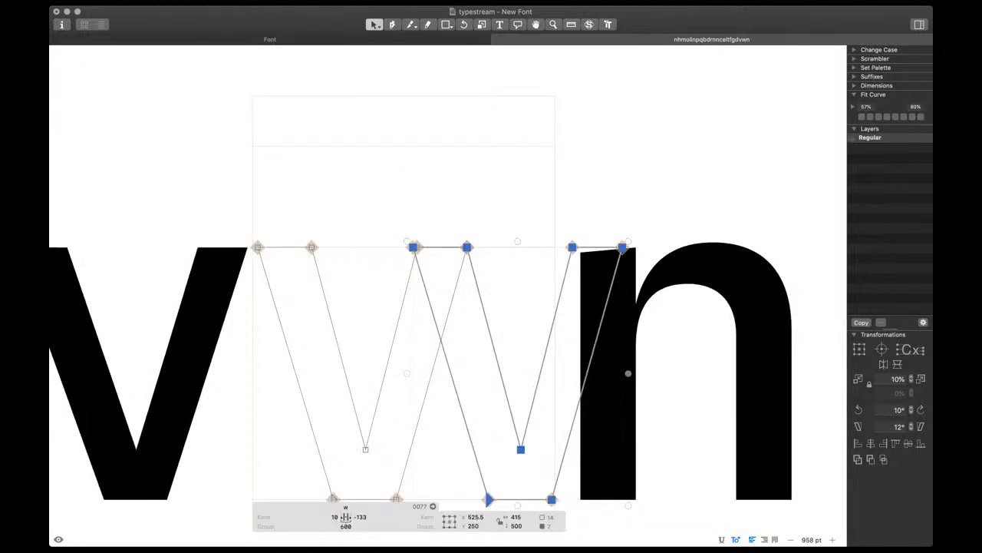
pyautogui.click(413, 247)
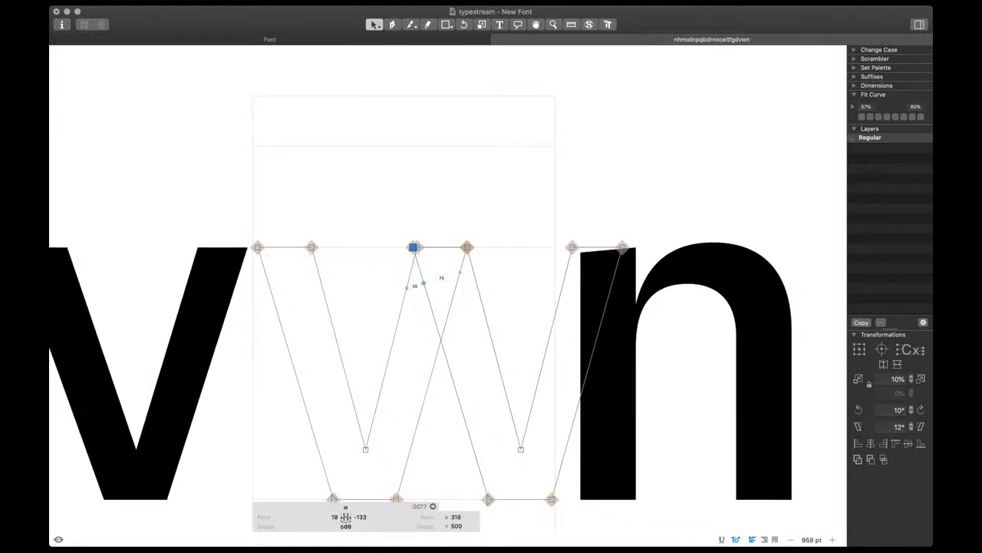
pyautogui.click(424, 283)
pyautogui.press('space')
pyautogui.hotkey('shift', 'Right')
# Link both the left and right sidebearings of the w to the v
pyautogui.scroll(-4, 429, 284)
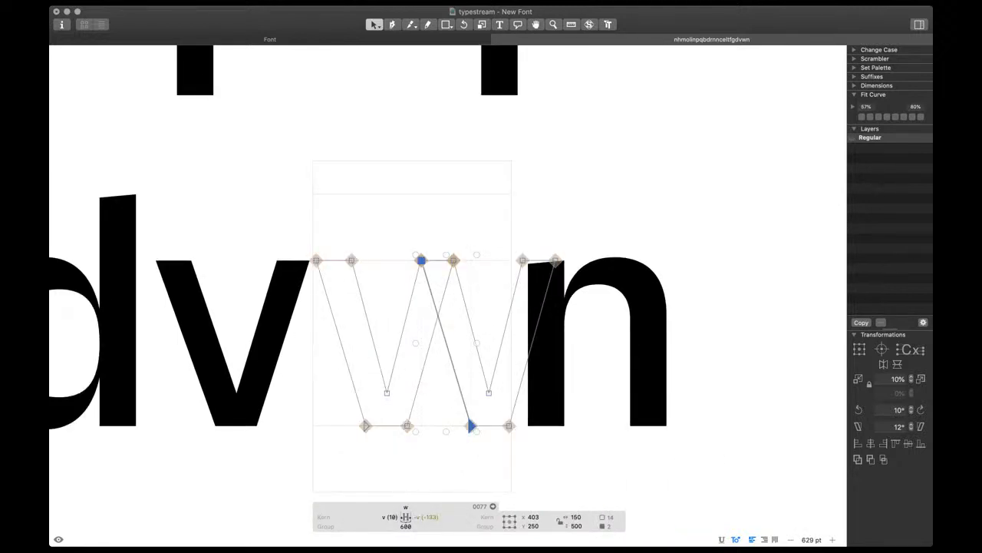
pyautogui.press('super+a')
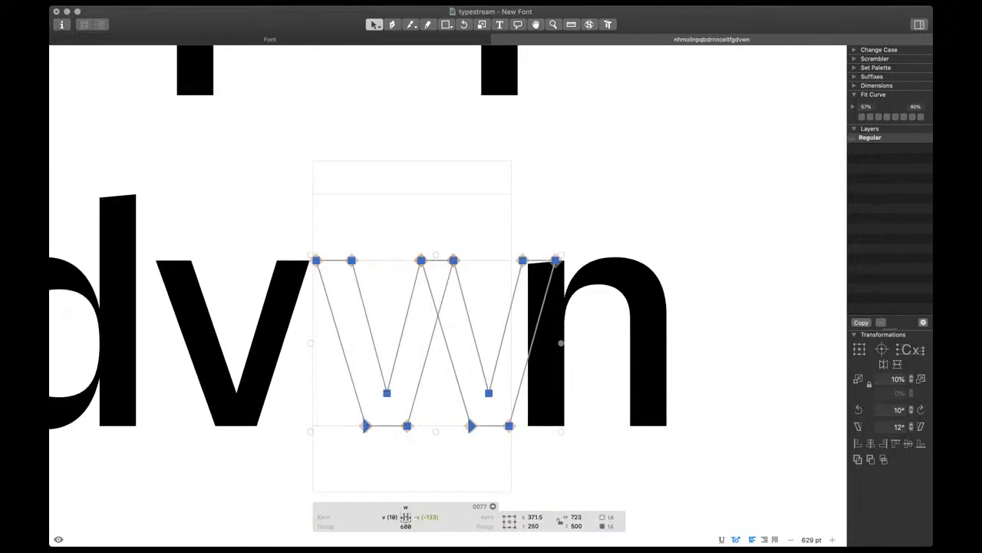
pyautogui.click(428, 516)
pyautogui.write('v')
pyautogui.press('Return')
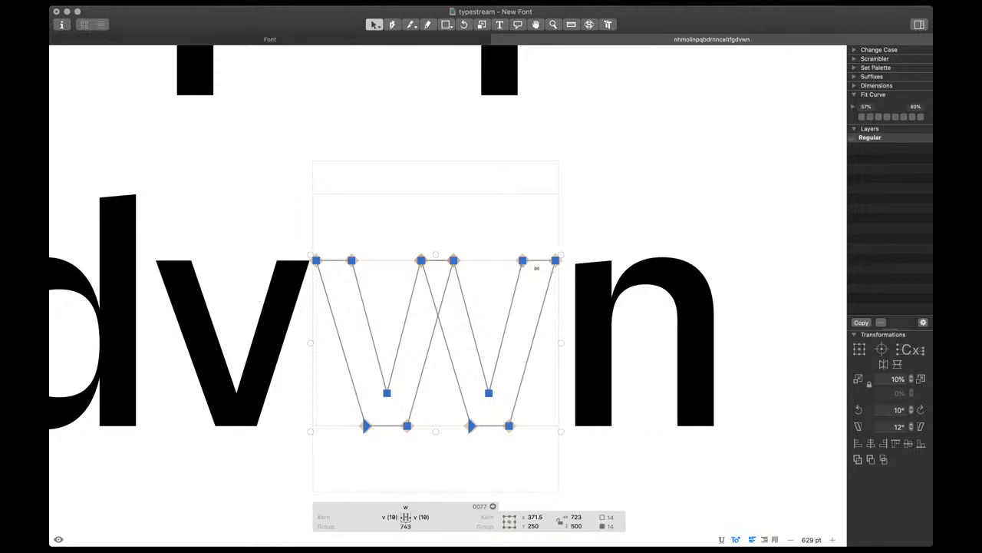
# Merge the w's two overlapping shapes and adjust the middle inner vertex to X 378, Y 373
pyautogui.press('super+shift+o')
pyautogui.moveTo(465, 299); pyautogui.dragTo(418, 326)
pyautogui.press('space')
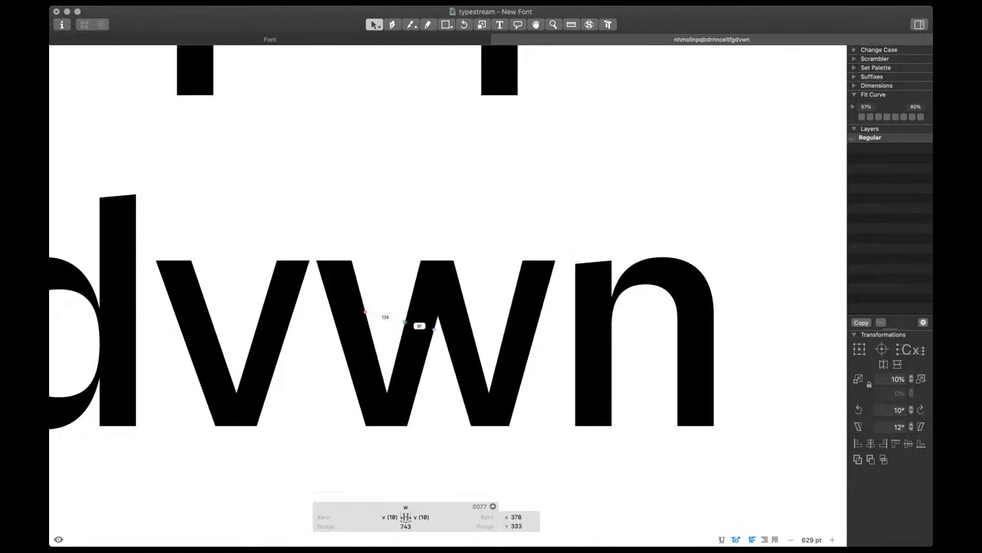
pyautogui.scroll(-5, 446, 341)
pyautogui.scroll(-1, 477, 386)
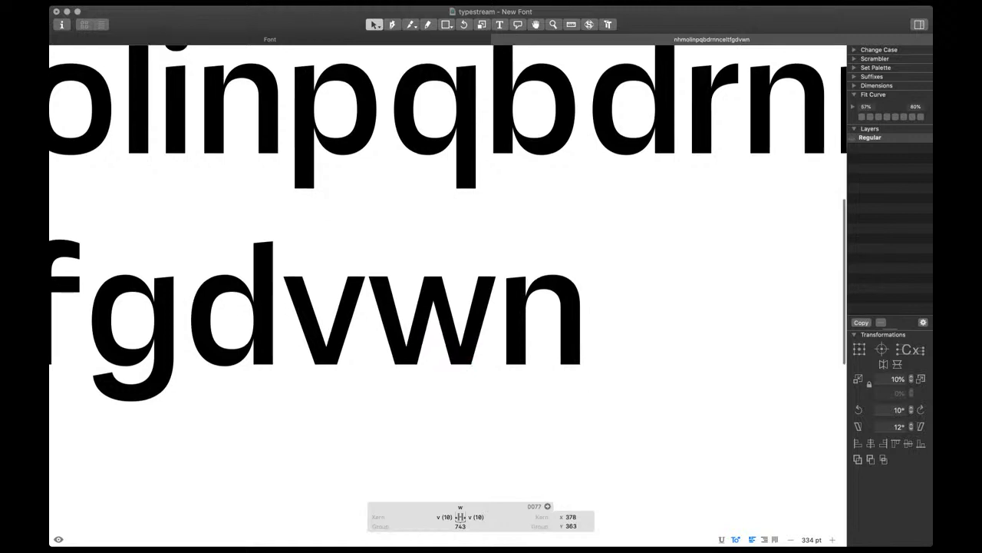
pyautogui.hotkey('shift', 'Left')
pyautogui.hotkey('shift', 'Right')
pyautogui.hotkey('shift', 'Down')
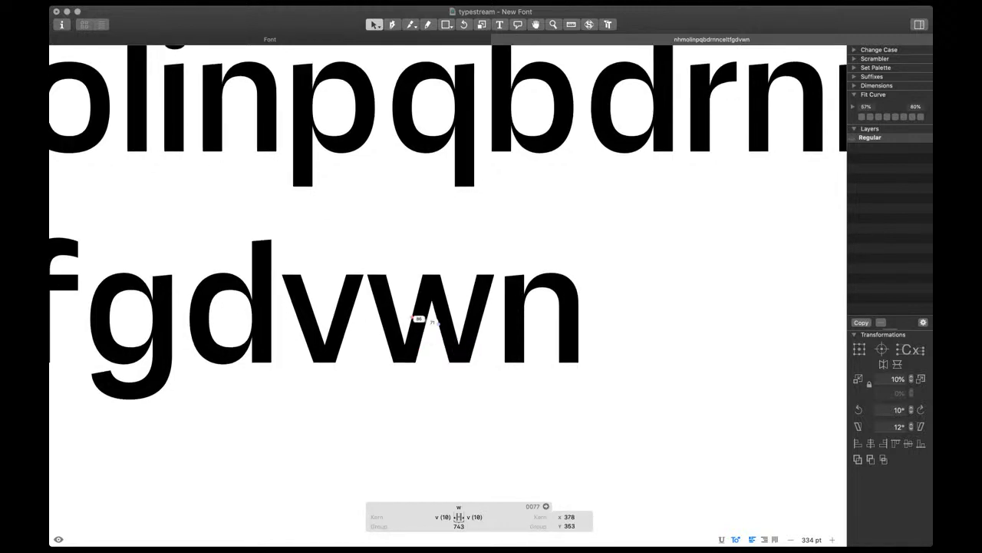
pyautogui.scroll(5, 420, 323)
pyautogui.hotkey('shift', 'Up')
pyautogui.hotkey('shift', 'Up')
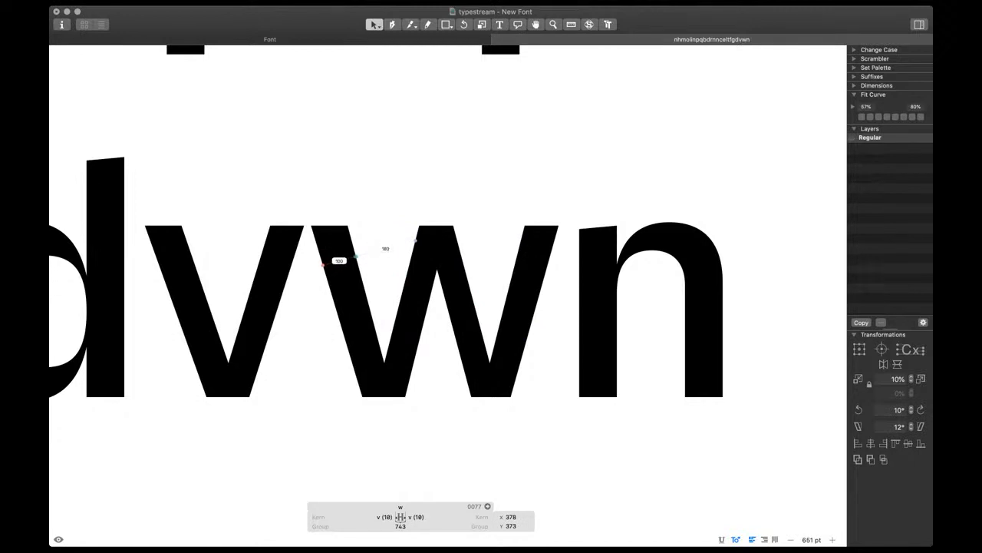
# Nudge the inner node at the top of the w's left outer stroke slightly left to thin the stroke
pyautogui.click(348, 226)
pyautogui.press('space')
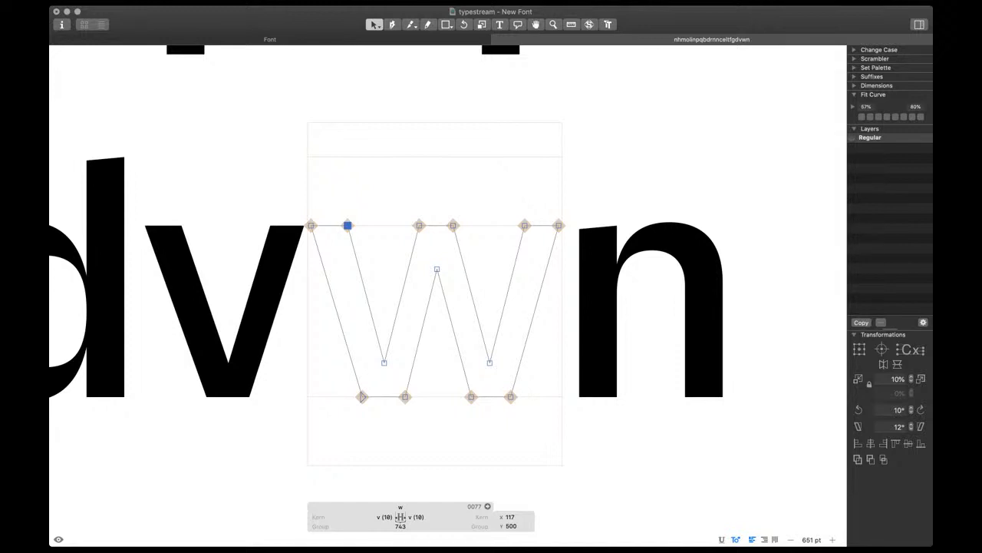
pyautogui.press('space')
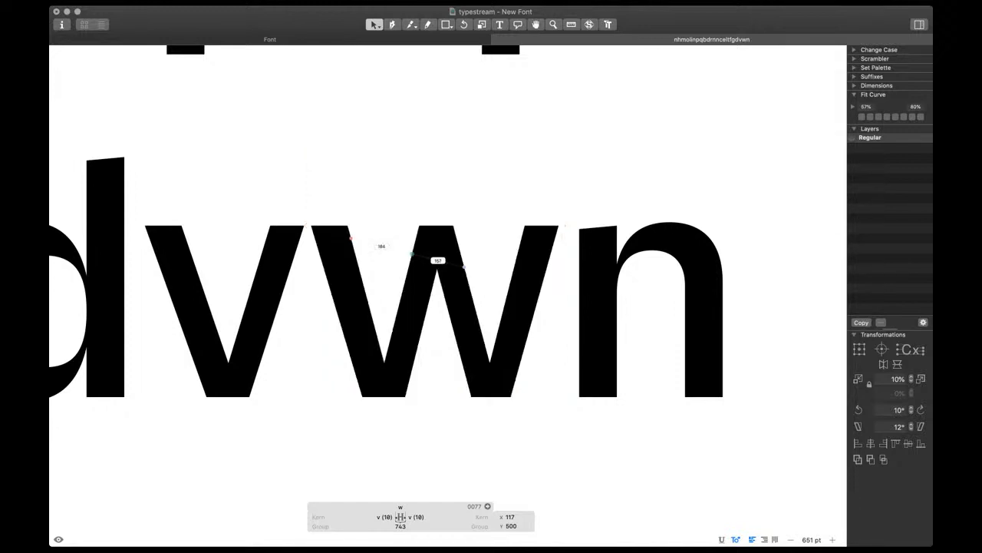
pyautogui.hotkey('shift', 'Left')
pyautogui.hotkey('shift', 'Right')
pyautogui.press('Left')
pyautogui.press('Left')
# Nudge the inner node of the w's right outer stroke to X 636 and lower the middle vertex to Y 363
pyautogui.click(524, 225)
pyautogui.press('space')
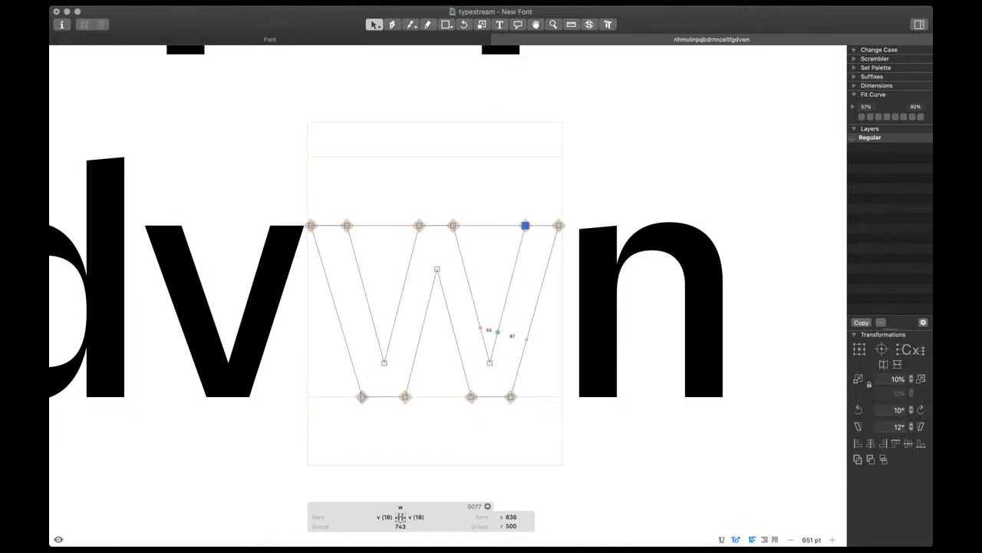
pyautogui.press('space')
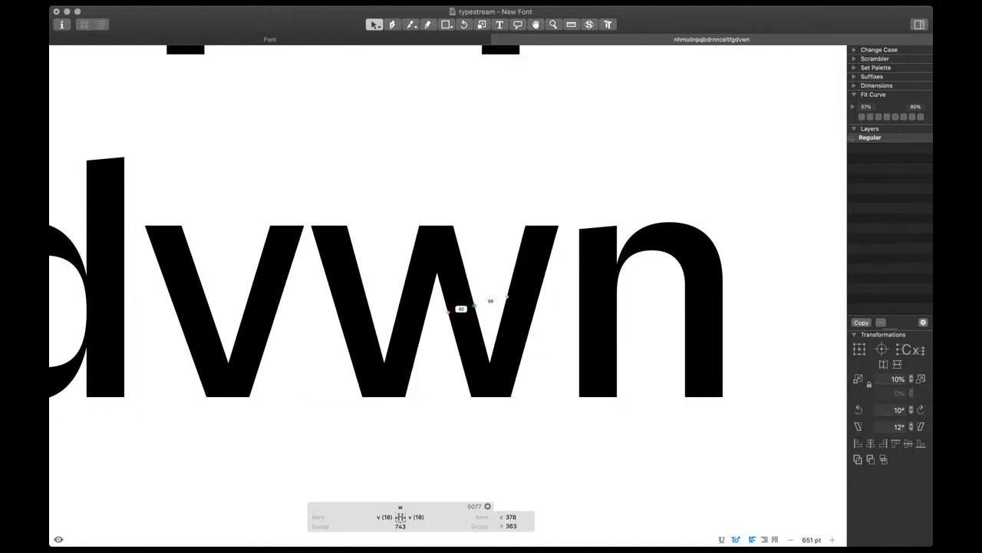
# Try shifting the w's lower-left foot and its inner vertex left to X 212.5, with a slight nudge back right
pyautogui.click(405, 396)
pyautogui.moveTo(418, 347); pyautogui.dragTo(348, 410)
pyautogui.hotkey('shift', 'Left')
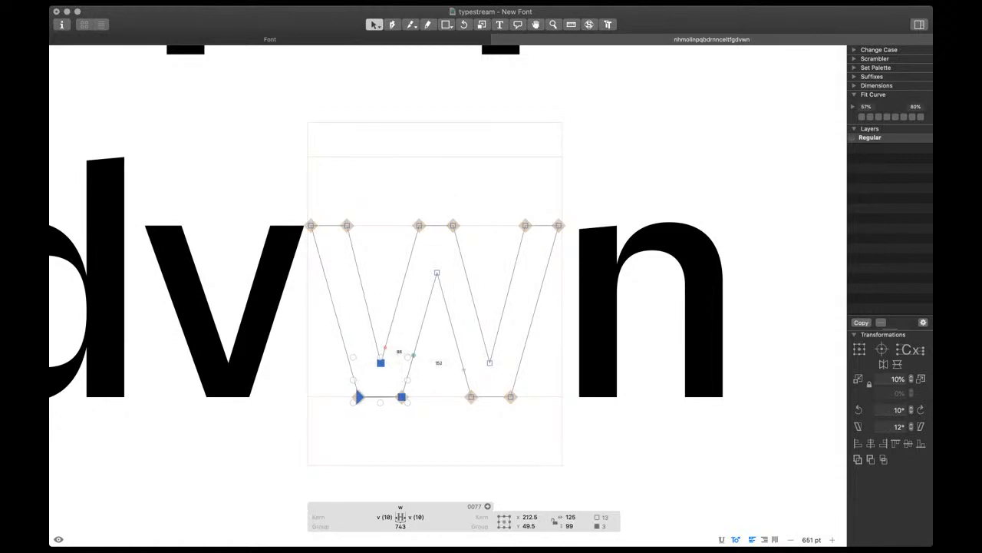
pyautogui.click(416, 344)
pyautogui.moveTo(419, 346); pyautogui.dragTo(348, 410)
pyautogui.press('Right')
pyautogui.press('Right')
# Move the w's lower-right foot and its inner vertex right to X 539.5 and preview the spacing
pyautogui.moveTo(460, 347); pyautogui.dragTo(531, 416)
pyautogui.press('space')
pyautogui.press('Right')
pyautogui.press('Right')
pyautogui.press('Right')
pyautogui.press('Right')
pyautogui.press('Right')
pyautogui.scroll(-3, 568, 452)
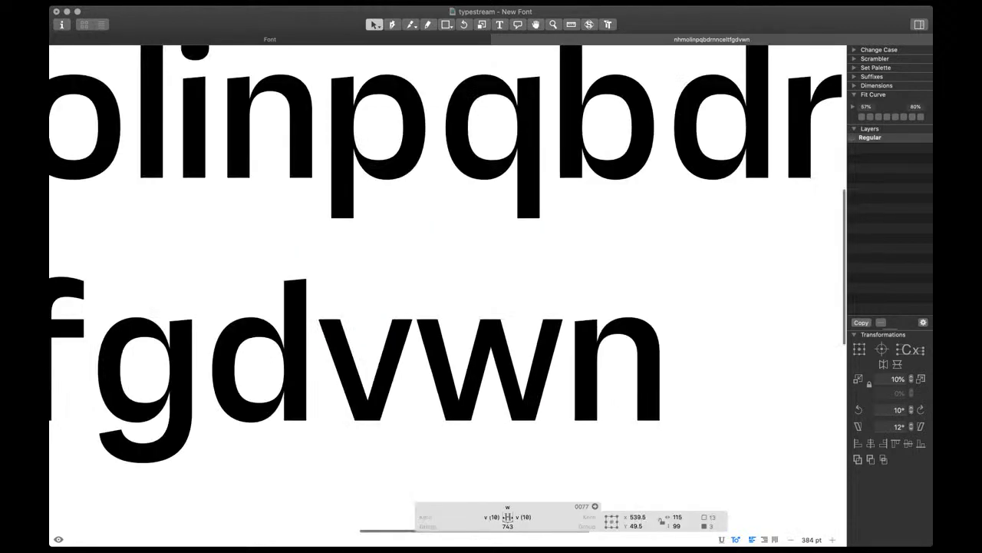
pyautogui.press('Left')
# Move the w's lower-left foot and its inner vertex right to X 222.5 while previewing the text
pyautogui.moveTo(488, 382); pyautogui.dragTo(434, 431)
pyautogui.press('space')
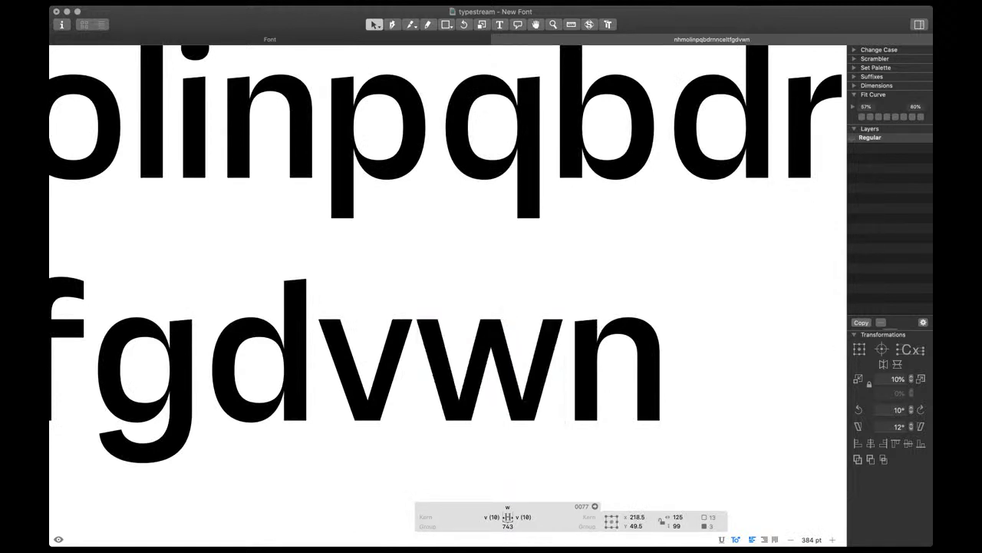
pyautogui.press('Right')
pyautogui.press('Right')
pyautogui.press('Right')
pyautogui.press('Right')
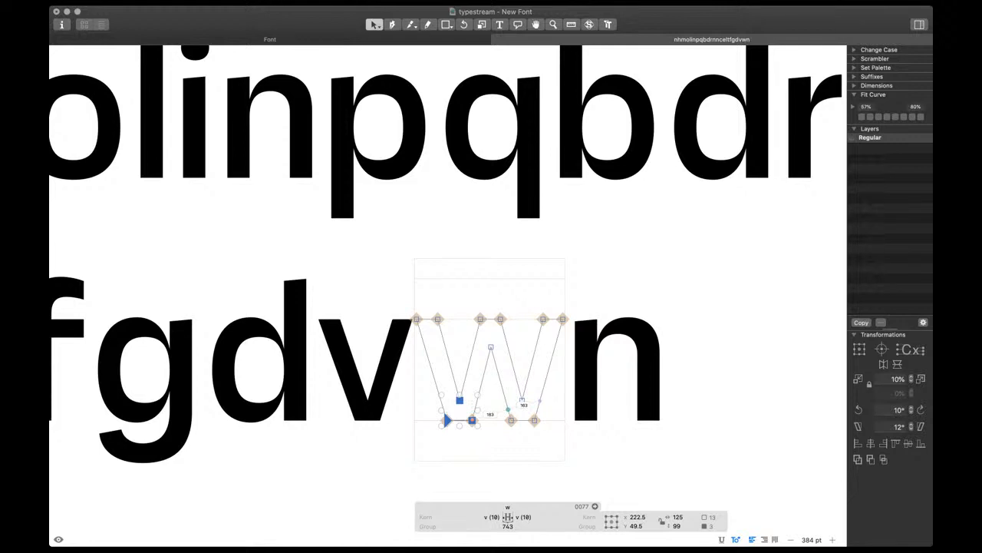
# Insert a y between the w and the n in the sample text
pyautogui.press('t')
pyautogui.click(567, 373)
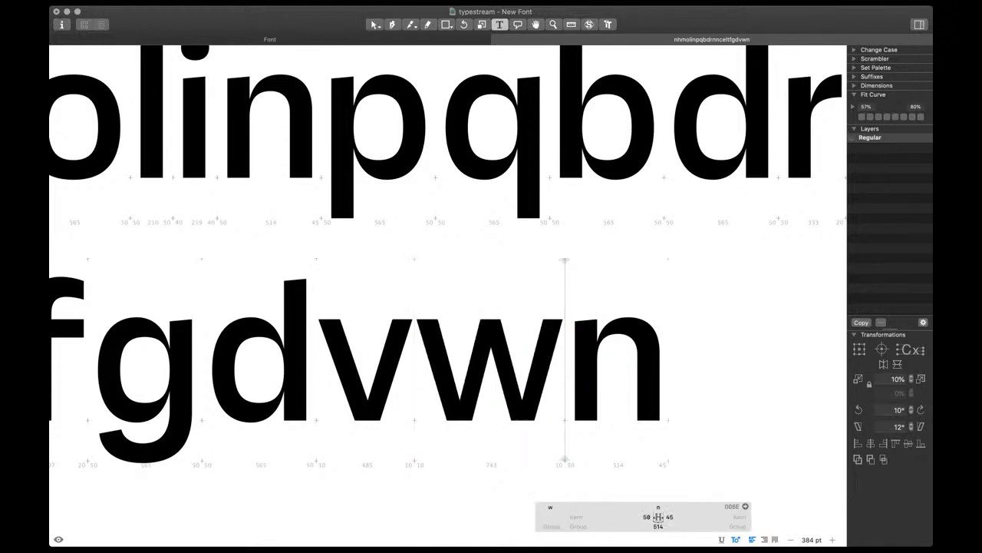
pyautogui.press('super+minus')
pyautogui.write('y')
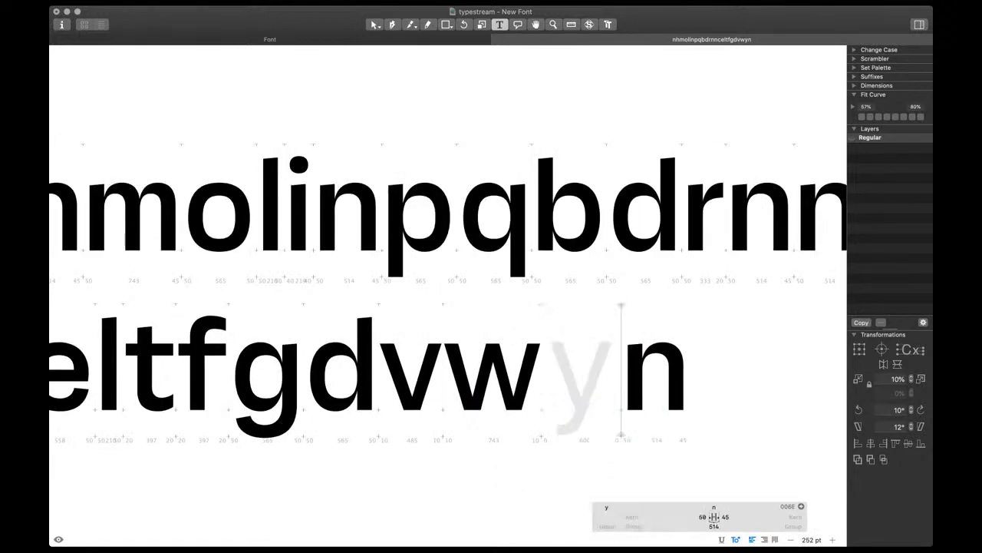
# Copy the v's outline into the empty y glyph
pyautogui.doubleClick(422, 390)
pyautogui.press('super+a')
pyautogui.doubleClick(584, 384)
pyautogui.press('super+v')
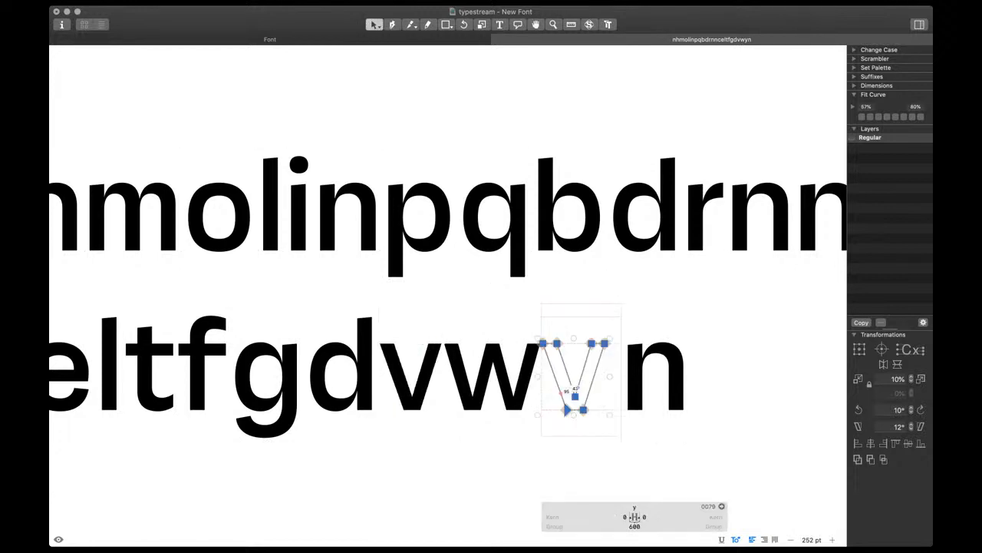
pyautogui.press('super+plus')
pyautogui.press('super+plus')
pyautogui.scroll(-7, 521, 393)
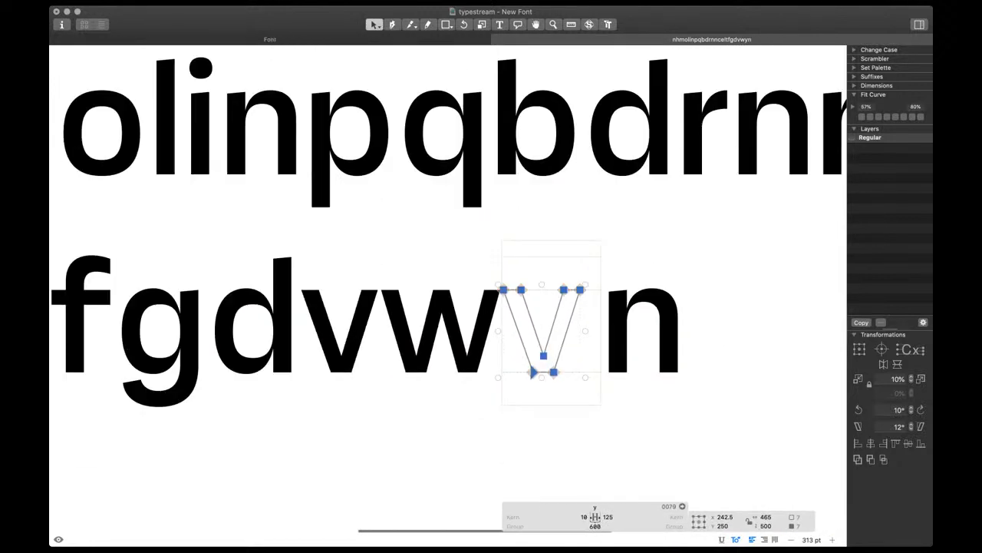
# Copy the t's curved foot into the y glyph and mirror it horizontally
pyautogui.press('t')
pyautogui.hscroll(-2, 521, 393)
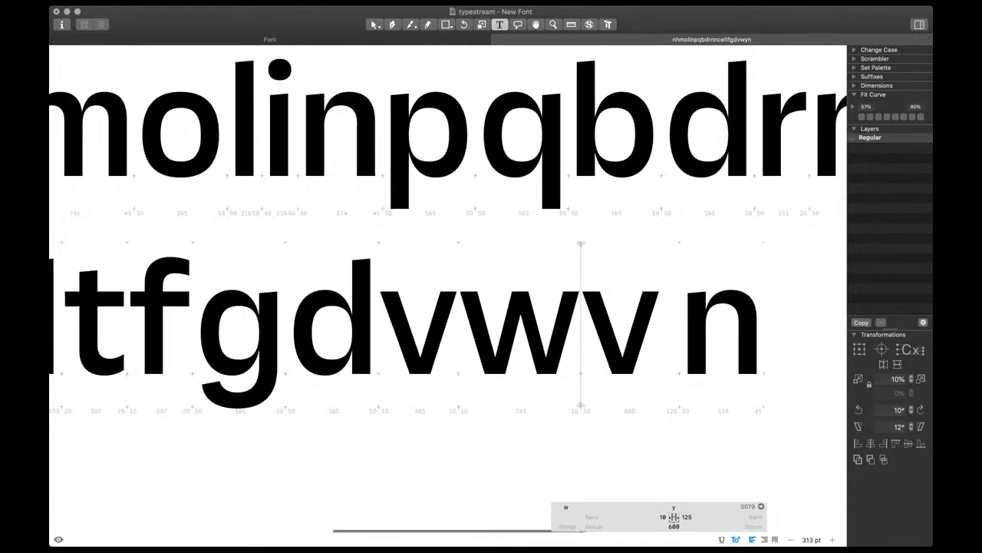
pyautogui.doubleClick(91, 337)
pyautogui.moveTo(66, 330); pyautogui.dragTo(141, 390)
pyautogui.doubleClick(605, 341)
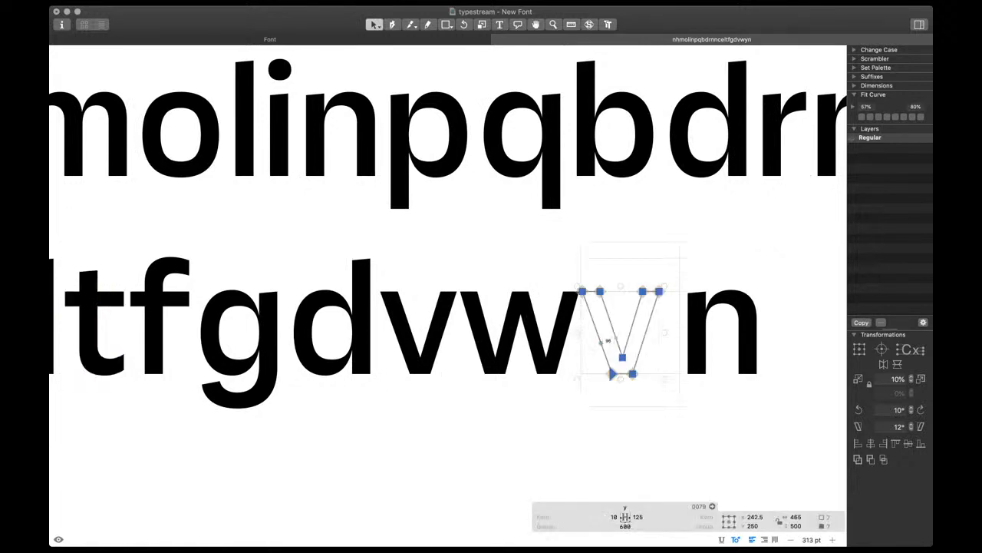
pyautogui.scroll(7, 643, 397)
pyautogui.press('super+v')
pyautogui.click(884, 365)
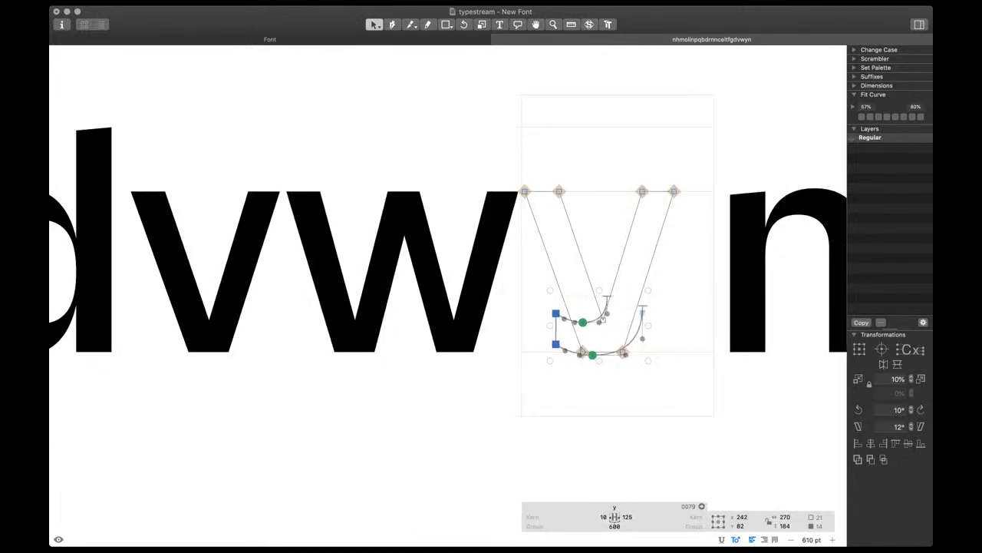
# Move the mirrored hook below the baseline under the y's foot, at X 150, Y -107
pyautogui.press('super+j')
pyautogui.scroll(5, 661, 331)
pyautogui.moveTo(616, 285); pyautogui.dragTo(569, 383)
pyautogui.scroll(-6, 568, 380)
# Insert a q before the y as a descender reference and return to editing the y
pyautogui.write('t')
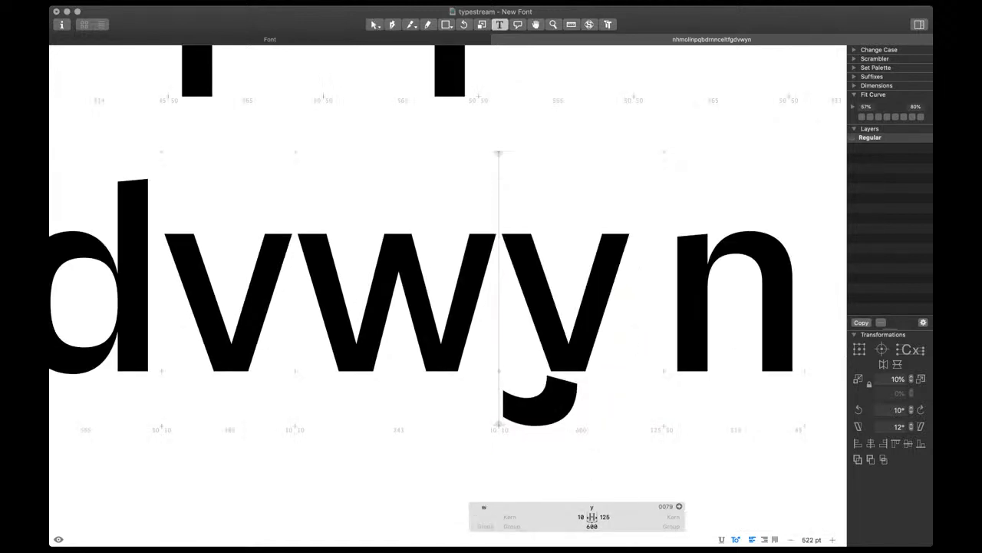
pyautogui.write('q')
pyautogui.press('Escape')
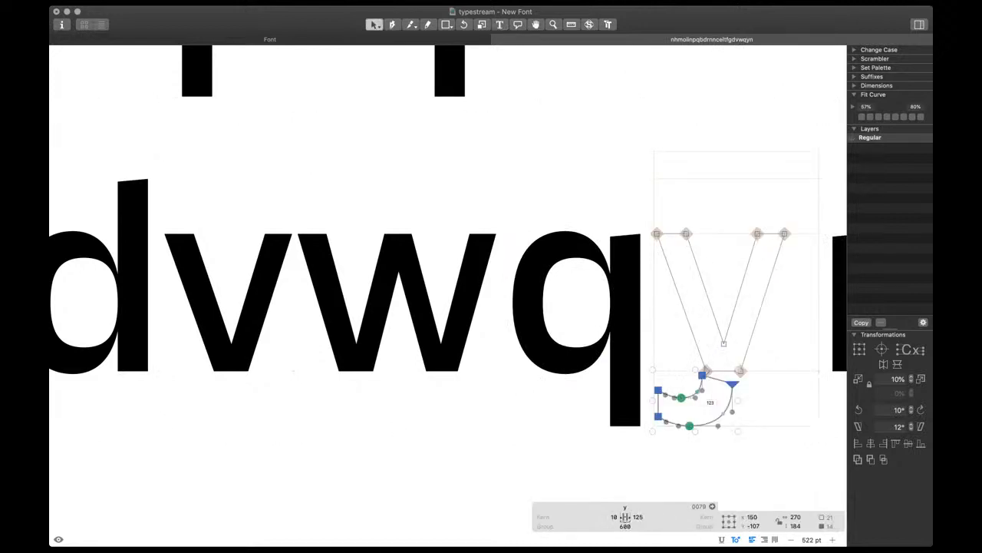
# Lower the y's hook to Y -118 so its bottom curve slightly overshoots the descender line
pyautogui.scroll(8, 673, 415)
pyautogui.press('Down')
pyautogui.hotkey('shift', 'Down')
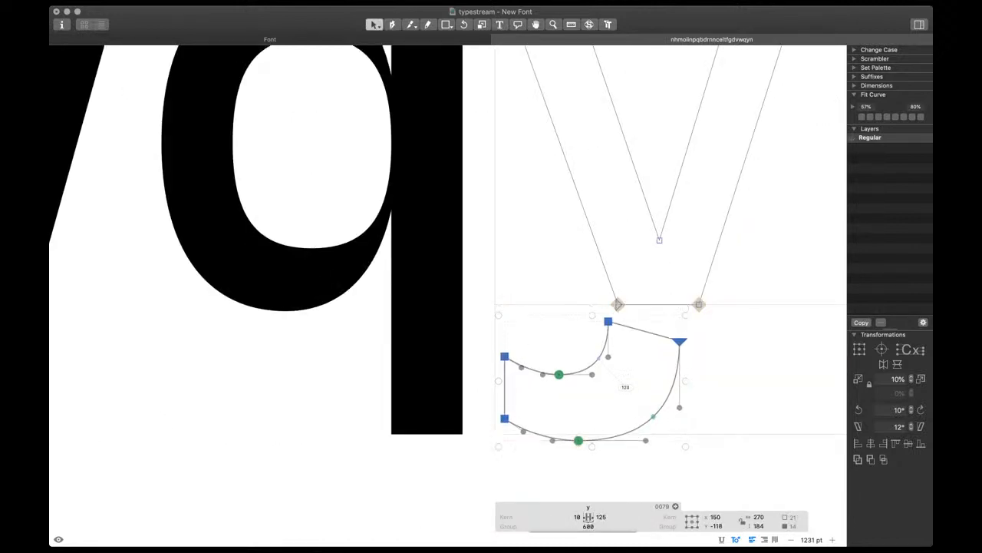
# Snap the hook's upper-right and upper-left nodes onto the diagonal shape's baseline nodes at X 315 and X 190, Y 0
pyautogui.click(691, 358)
pyautogui.moveTo(679, 341); pyautogui.dragTo(699, 305)
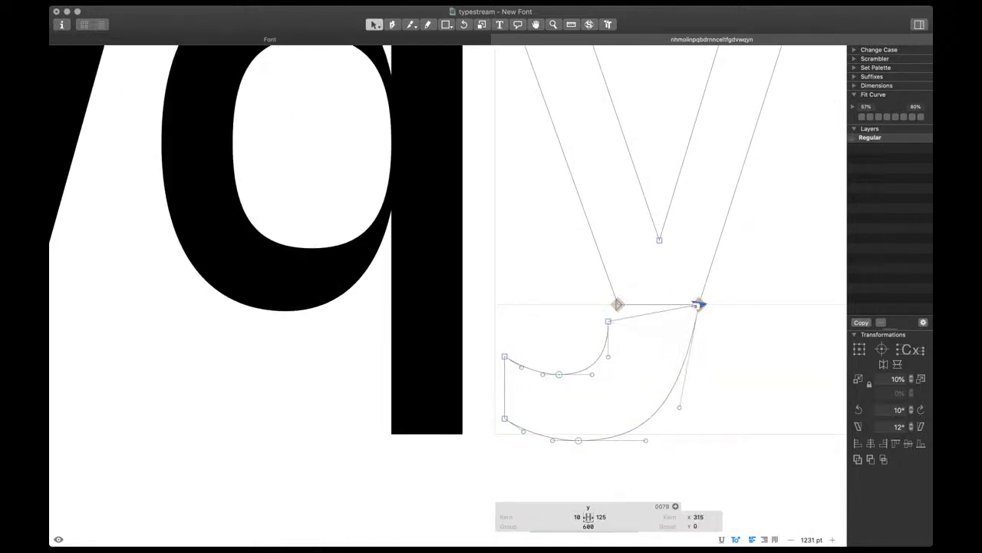
pyautogui.moveTo(609, 322); pyautogui.dragTo(618, 305)
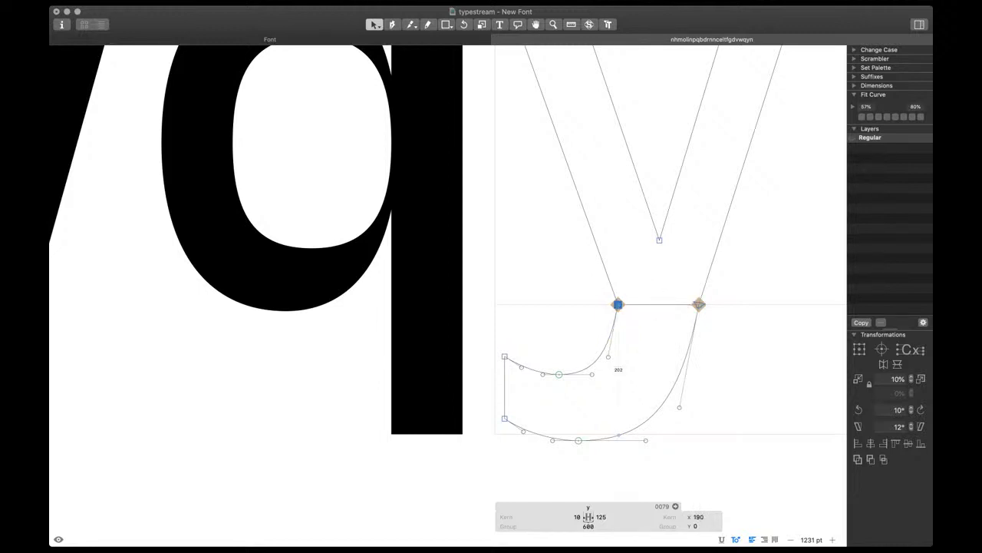
# Join the hook and diagonal outlines at the two baseline nodes and align the outer curve's handle with the right diagonal
pyautogui.doubleClick(699, 304)
pyautogui.moveTo(699, 304); pyautogui.dragTo(700, 305)
pyautogui.click(617, 304)
pyautogui.press('space')
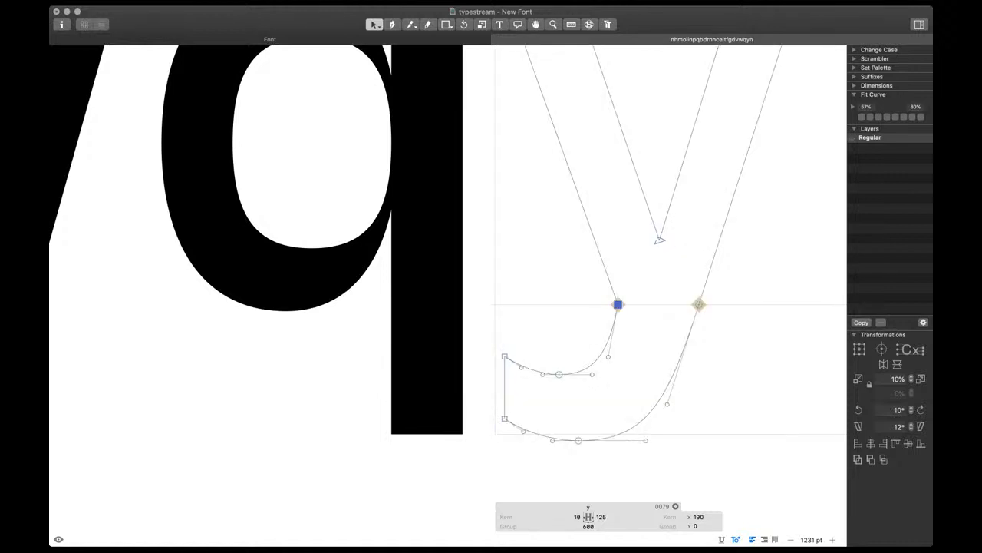
# Move the y hook's inner junction node down the left diagonal to X 192, Y -10
pyautogui.click(598, 360)
pyautogui.press('space')
pyautogui.press('Left')
pyautogui.press('Right')
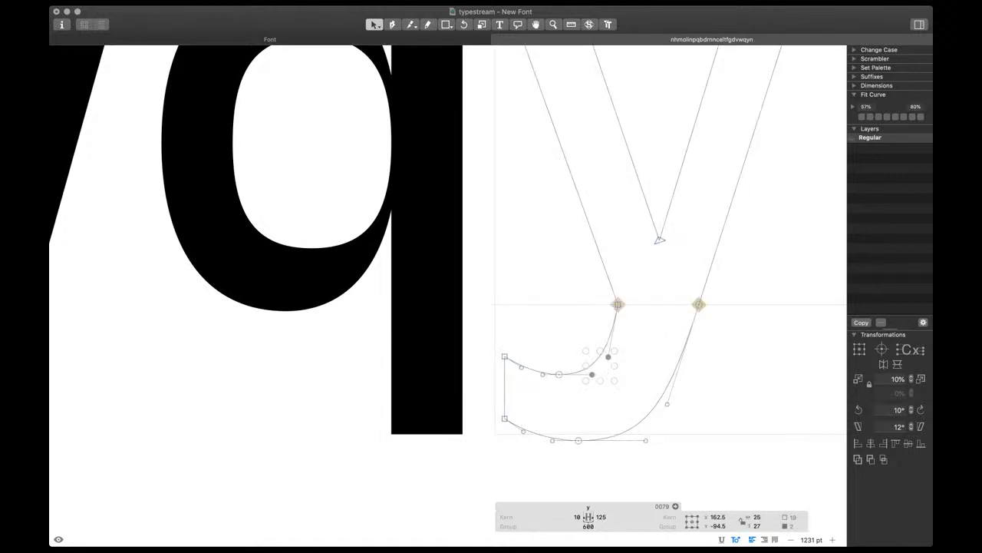
pyautogui.press('space')
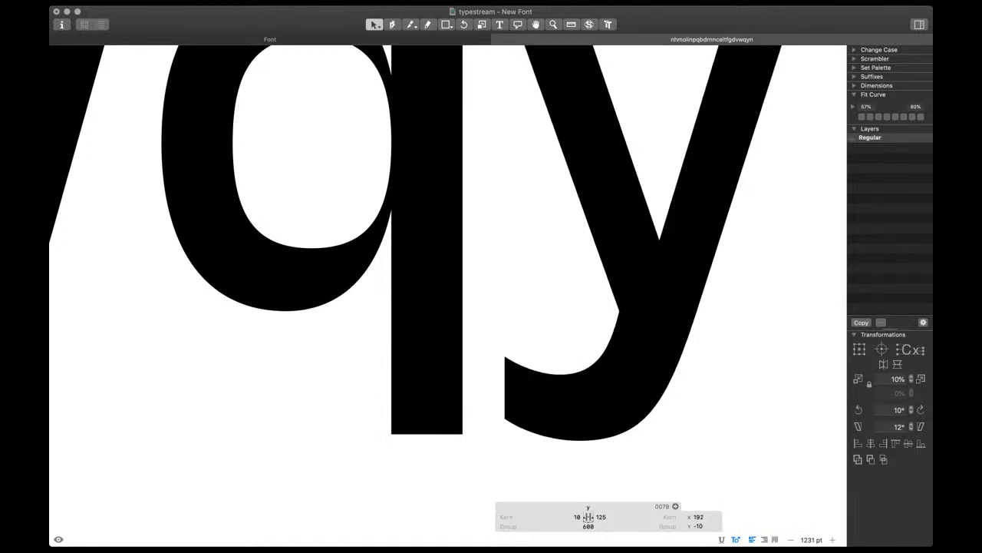
# Shift the two handles of the hook's inner curve 7 units to the right
pyautogui.moveTo(583, 348); pyautogui.dragTo(617, 382)
pyautogui.press('space')
pyautogui.hotkey('shift', 'Right')
pyautogui.hotkey('shift', 'Left')
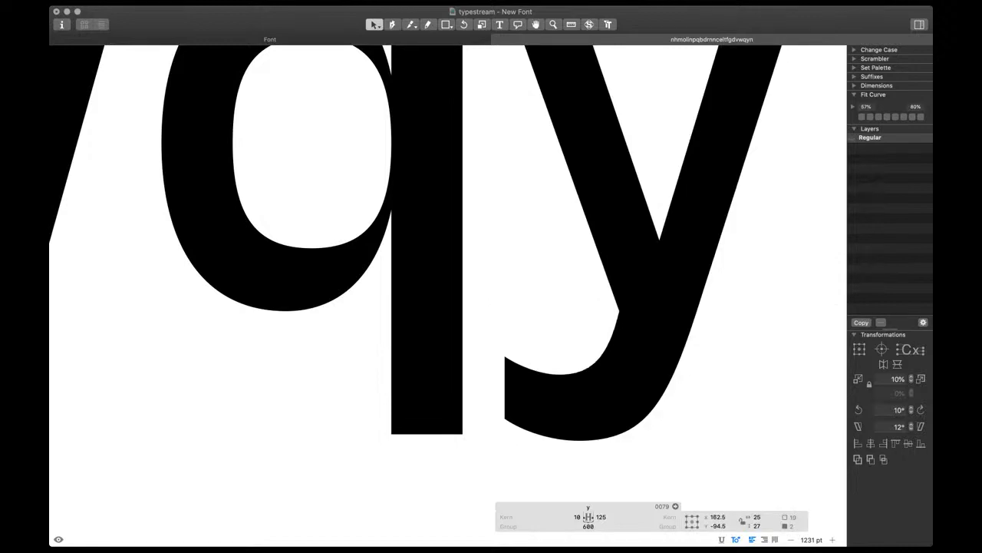
pyautogui.hotkey('shift', 'Right')
pyautogui.press('Left')
pyautogui.press('Left')
pyautogui.press('Left')
# Reshape the hook's outer curve by shortening its bottom handle and sliding the outer node and its handle down along the right diagonal
pyautogui.click(646, 440)
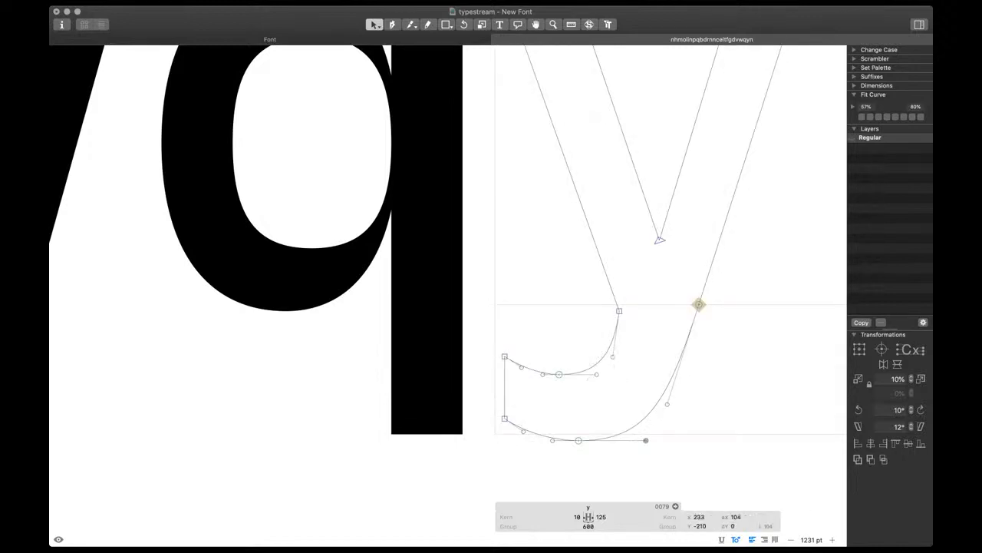
pyautogui.moveTo(646, 440); pyautogui.dragTo(636, 440)
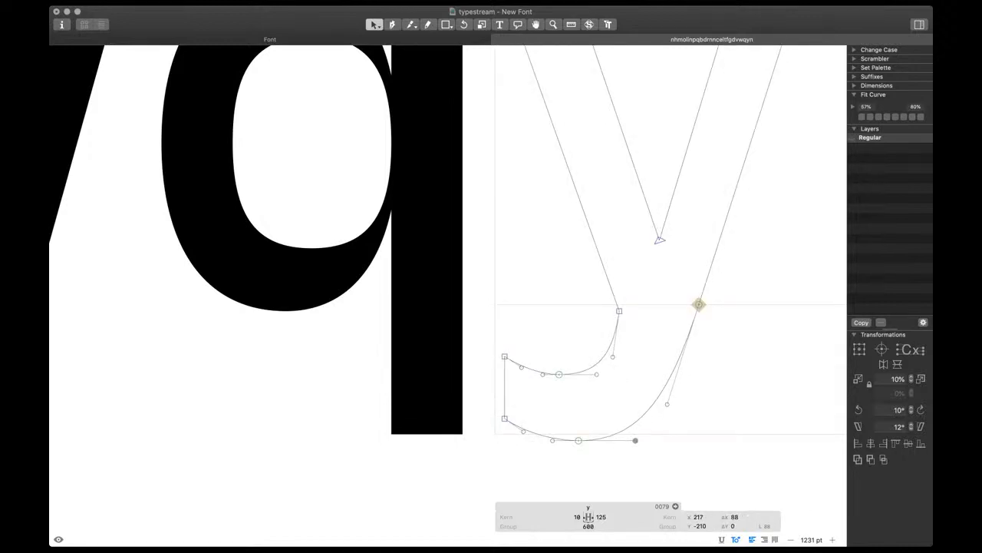
pyautogui.moveTo(699, 304); pyautogui.dragTo(690, 334)
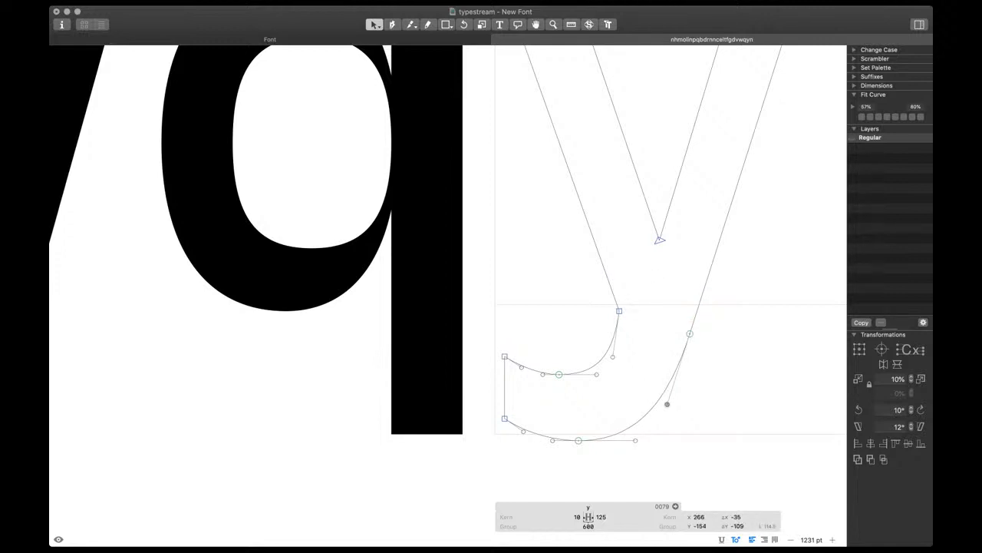
pyautogui.moveTo(667, 404); pyautogui.dragTo(666, 409)
pyautogui.press('space')
# Lower the bottom corner of the hook's terminal to Y -186 and its adjacent curve handle to Y -199
pyautogui.moveTo(563, 478); pyautogui.dragTo(506, 409)
pyautogui.press('space')
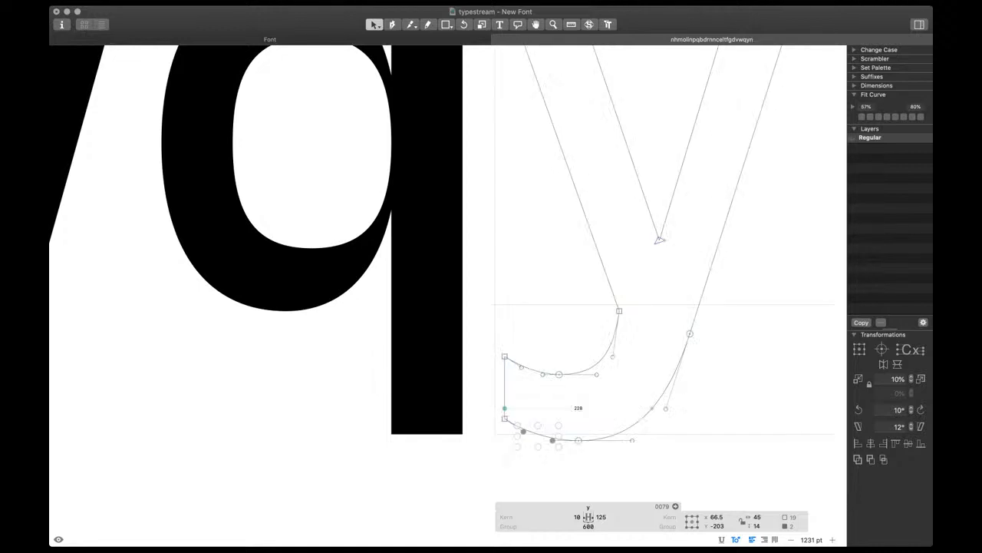
pyautogui.click(505, 419)
pyautogui.press('space')
pyautogui.hotkey('shift', 'Down')
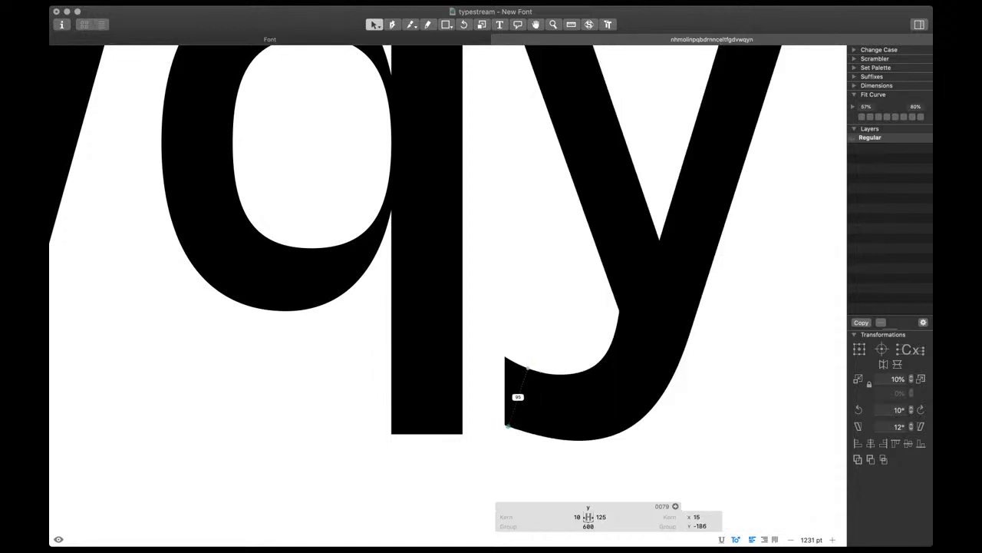
pyautogui.moveTo(507, 406); pyautogui.dragTo(534, 440)
pyautogui.press('space')
pyautogui.press('Down')
pyautogui.press('Down')
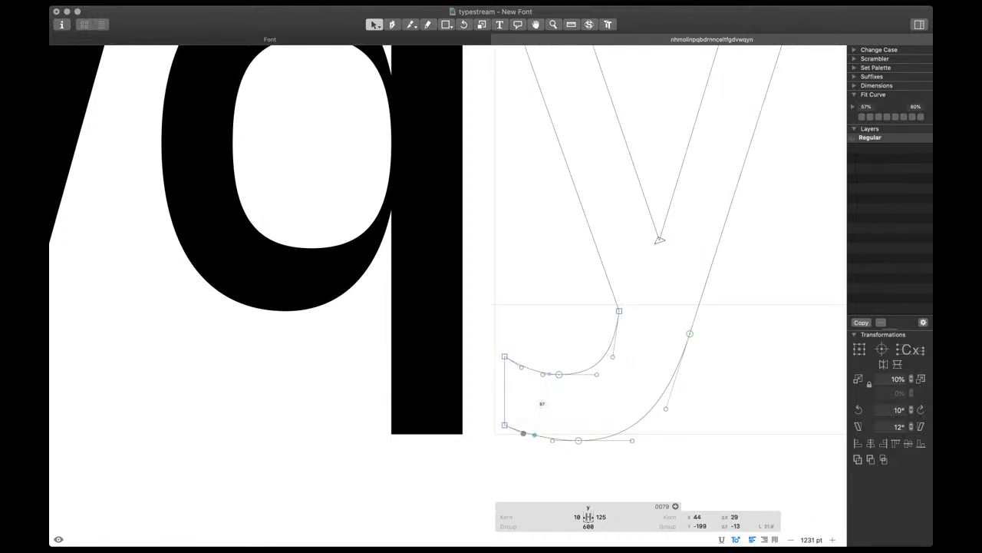
# Set the upper corner of the hook's terminal to Y -87
pyautogui.press('space')
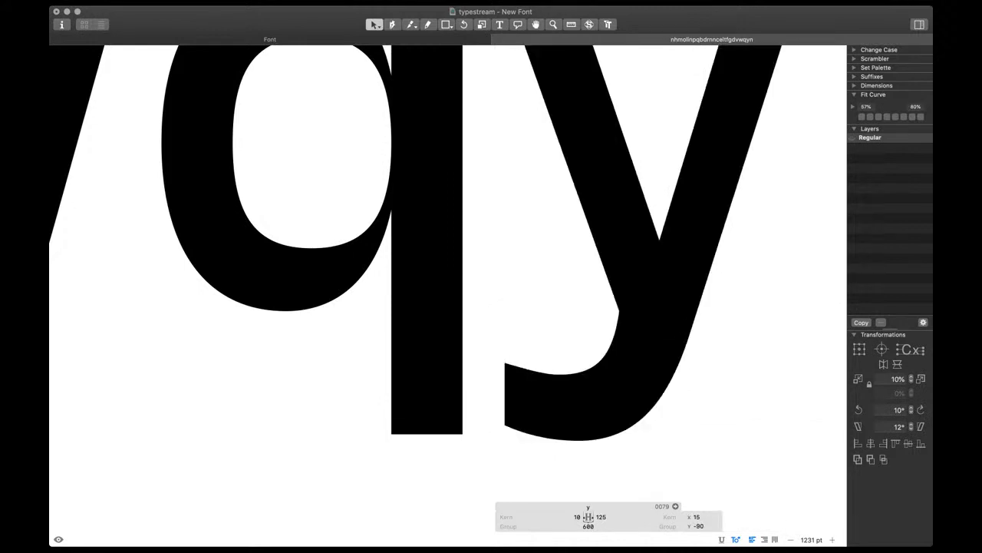
pyautogui.press('Up')
pyautogui.press('Up')
pyautogui.press('Up')
pyautogui.press('super+minus')
pyautogui.press('super+minus')
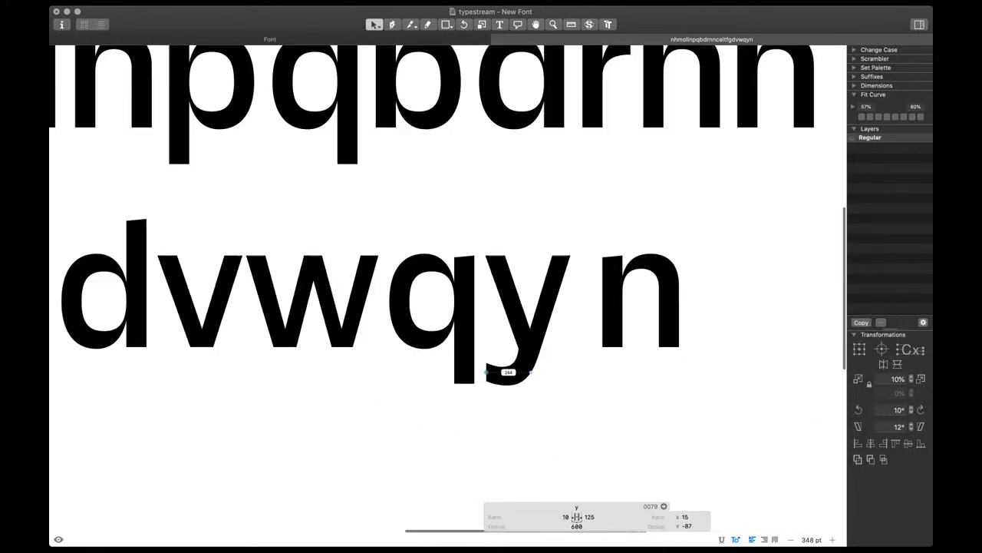
pyautogui.press('super+plus')
# Move the hook's inner junction node to X 197, Y -19
pyautogui.press('space')
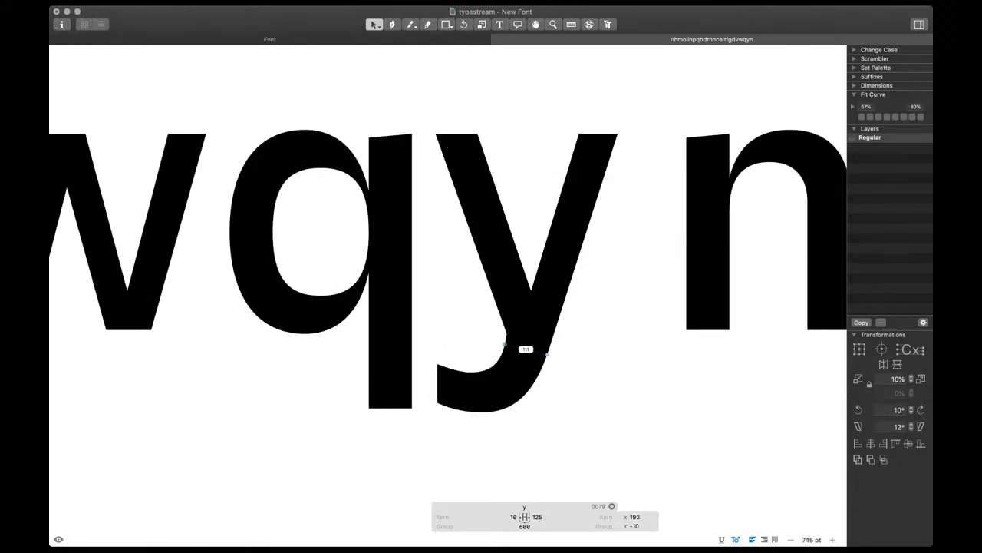
pyautogui.hotkey('shift', 'Down')
pyautogui.press('Right')
pyautogui.press('Right')
pyautogui.press('Right')
pyautogui.press('Right')
pyautogui.press('Right')
pyautogui.press('Up')
# Move the handle below the inner junction node to X 181, Y -79 and compare the y with its neighbouring letters
pyautogui.press('super+plus')
pyautogui.press('space')
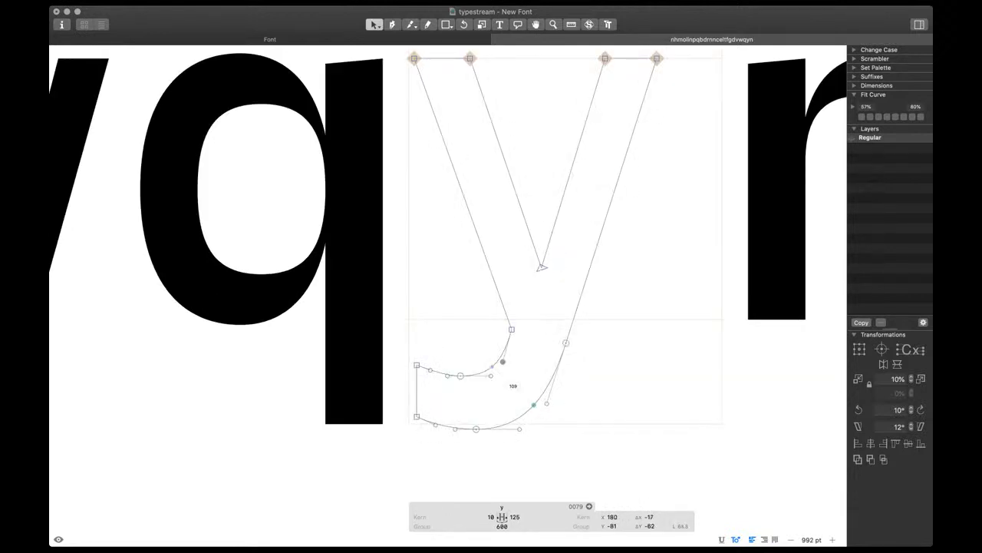
pyautogui.press('Right')
pyautogui.press('Up')
pyautogui.press('Up')
pyautogui.press('space')
pyautogui.scroll(-5, 630, 335)
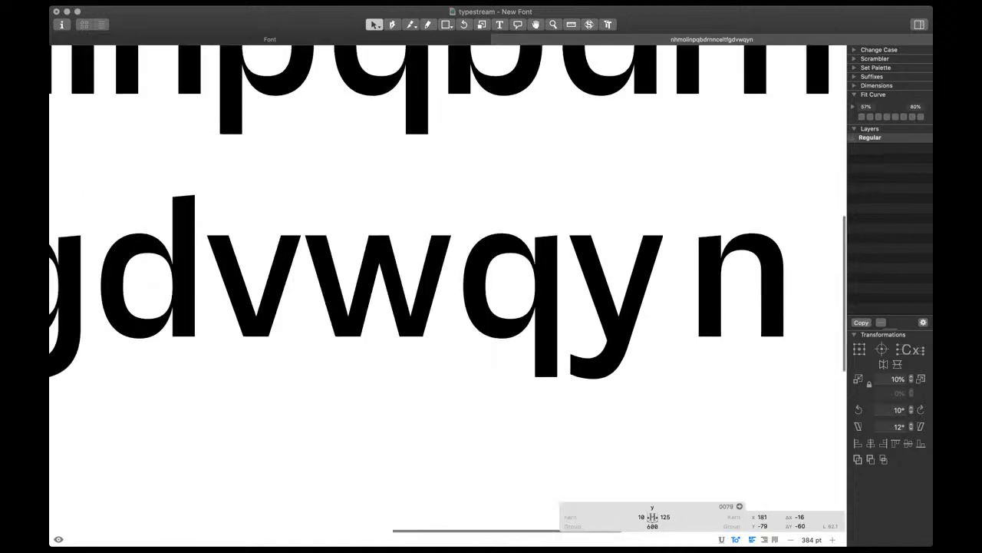
pyautogui.scroll(6, 594, 343)
# Move the inner junction node to X 200, Y -27 and slightly shift the inner curve's two handles down and right
pyautogui.press('space')
pyautogui.moveTo(568, 295); pyautogui.dragTo(570, 301)
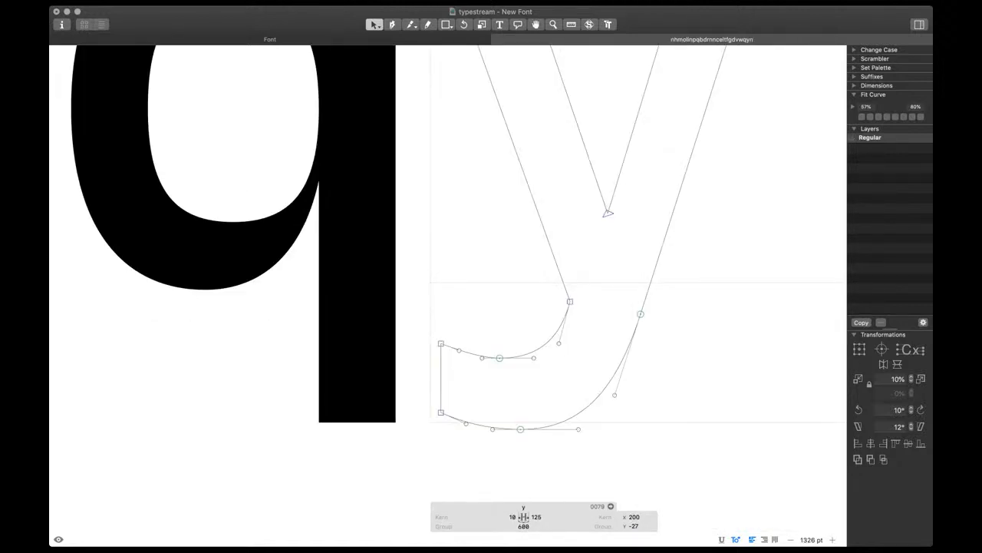
pyautogui.press('space')
pyautogui.moveTo(546, 340); pyautogui.dragTo(548, 343)
pyautogui.scroll(-5, 554, 363)
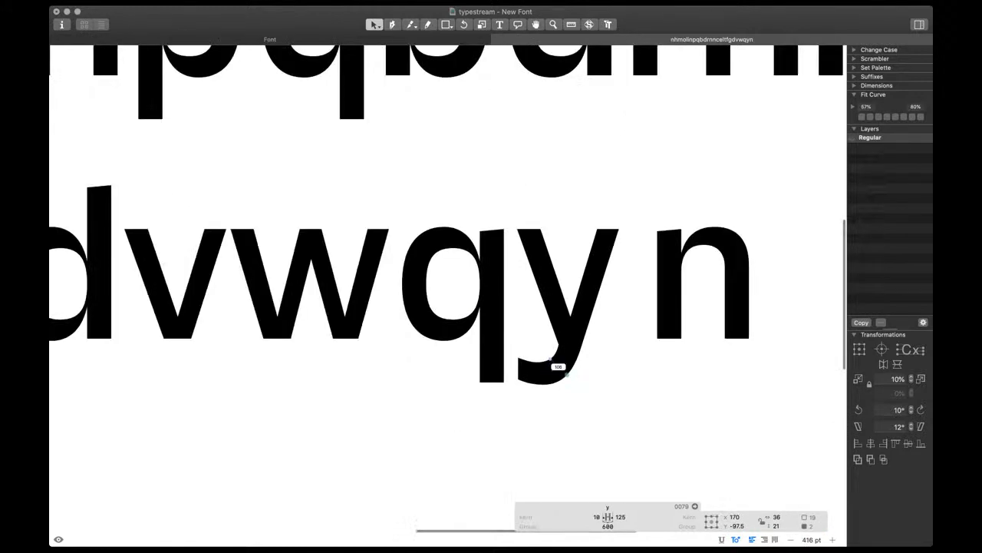
# Link the y's left and right sidebearings to those of the v
pyautogui.press('t')
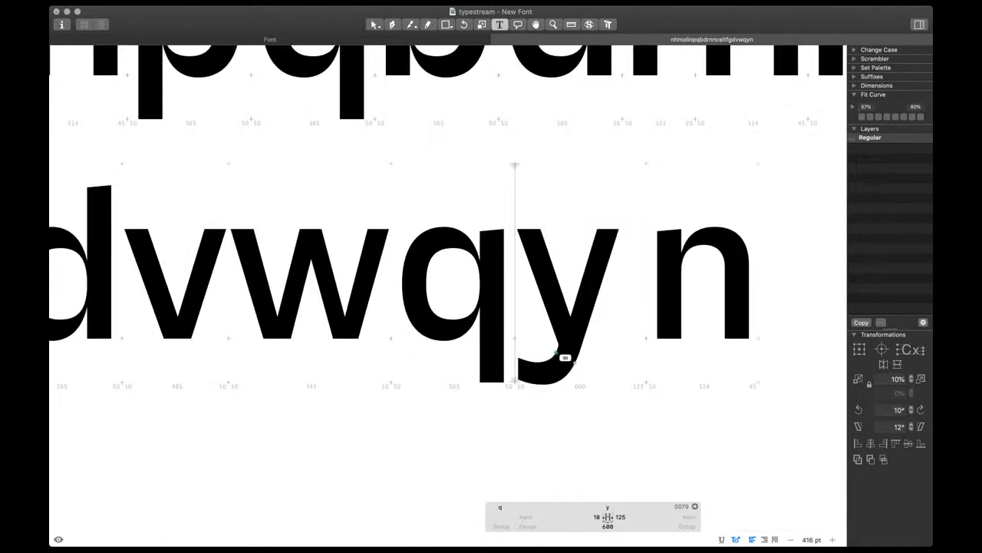
pyautogui.scroll(-3, 554, 360)
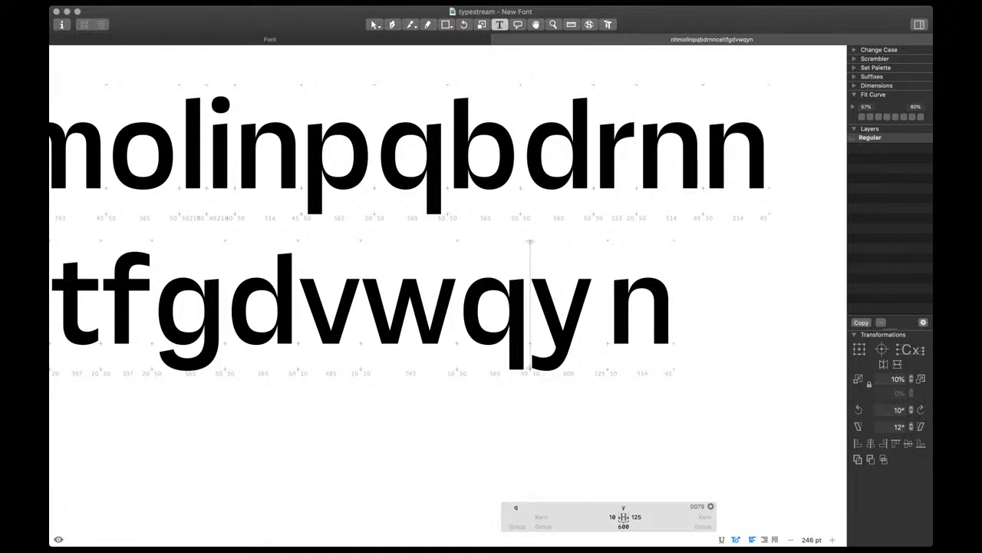
pyautogui.press('ctrl+alt+super+Left')
pyautogui.write('v')
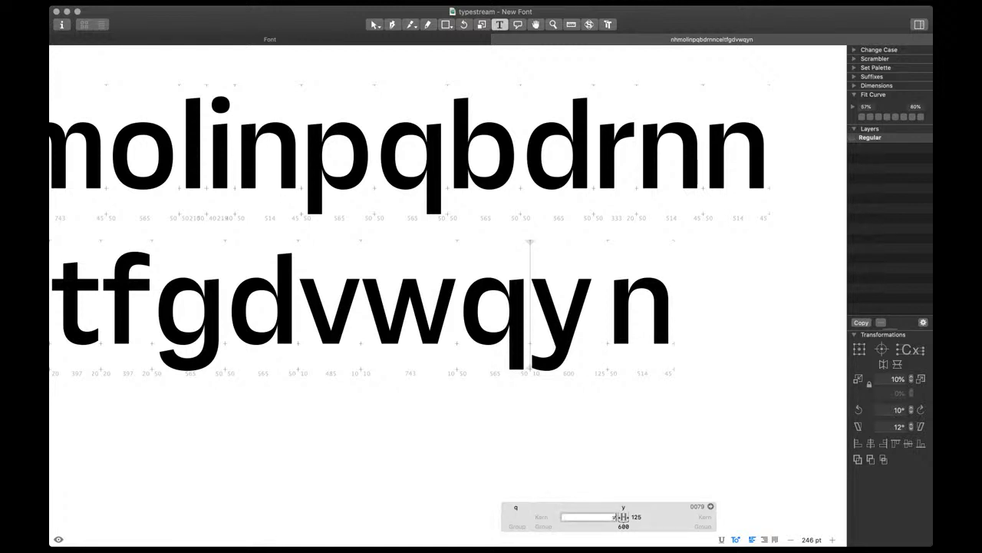
pyautogui.press('Tab')
pyautogui.write('v')
pyautogui.press('Return')
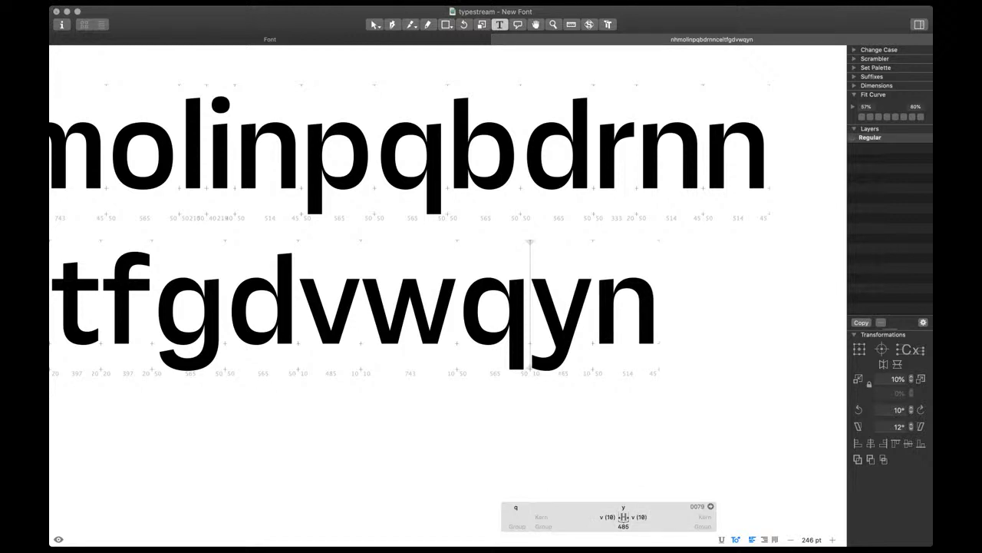
# Reopen the y for editing and lower the hook's whole inner curve by 10 units
pyautogui.click(661, 307)
pyautogui.doubleClick(569, 360)
pyautogui.scroll(5, 570, 361)
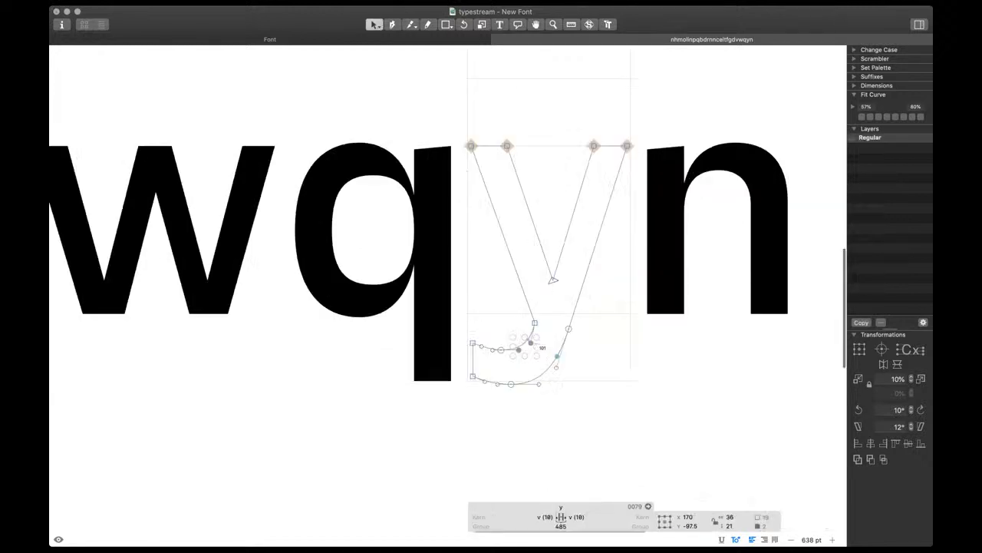
pyautogui.moveTo(546, 309); pyautogui.dragTo(465, 359)
pyautogui.press('space')
pyautogui.hotkey('shift', 'Down')
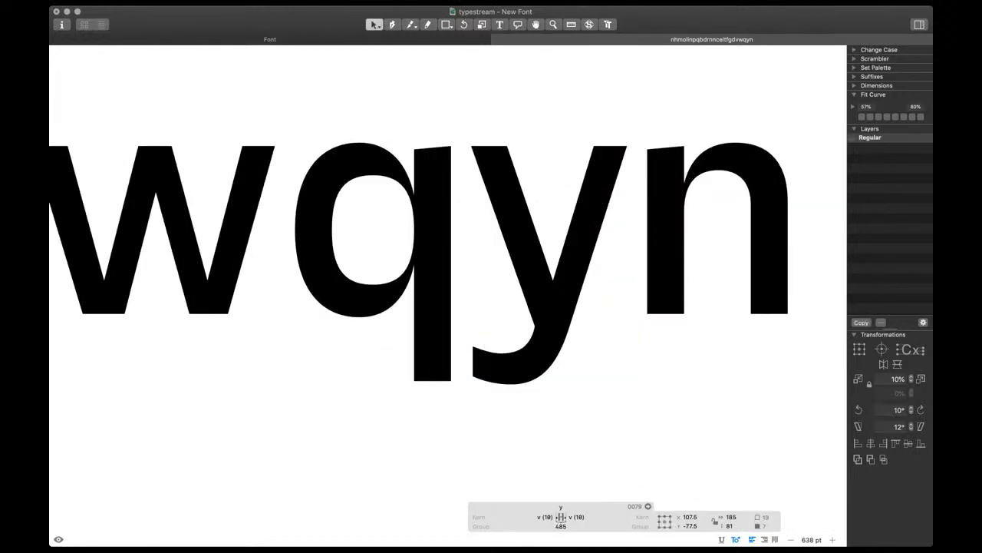
pyautogui.press('Left')
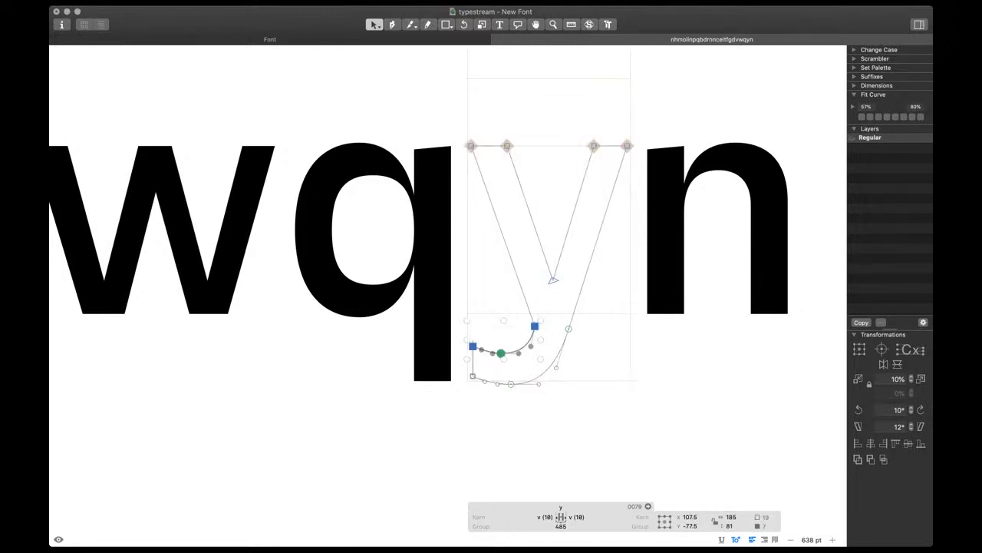
# Try shifting the hook's inner junction node 10 units to the right
pyautogui.click(535, 326)
pyautogui.press('space')
pyautogui.hotkey('shift', 'Right')
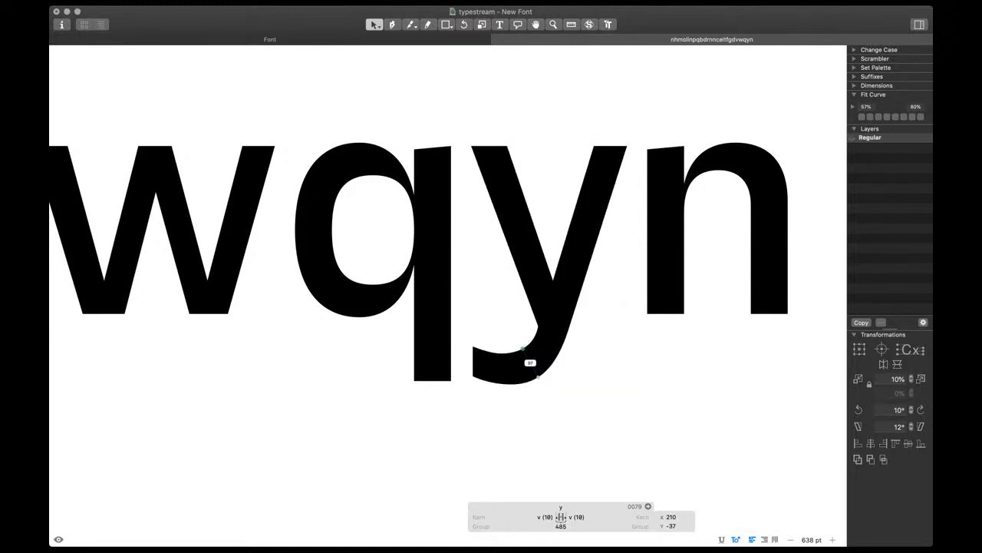
pyautogui.hotkey('shift', 'Left')
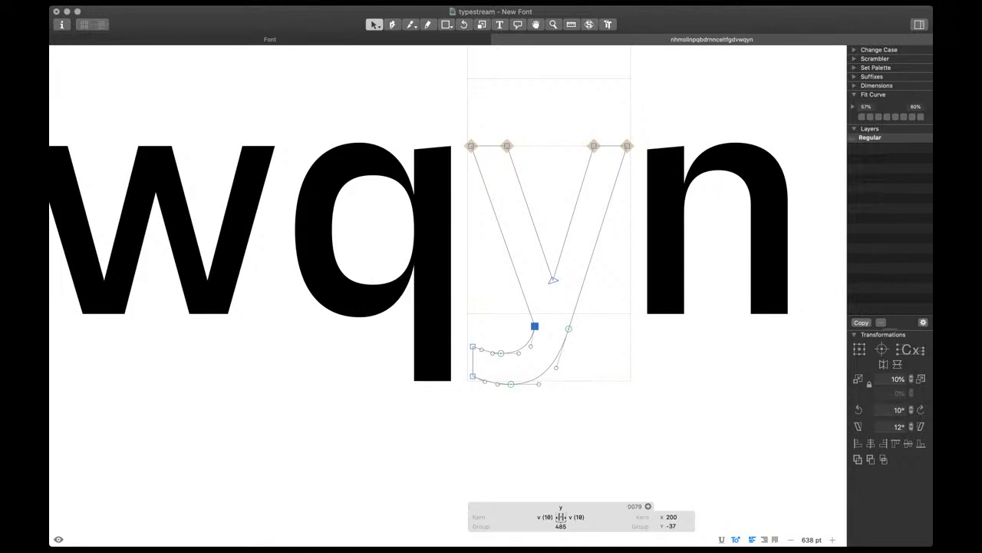
# Review the y within the full sample text and check the font overview for letters not yet drawn
pyautogui.press('Escape')
pyautogui.scroll(-5, 502, 249)
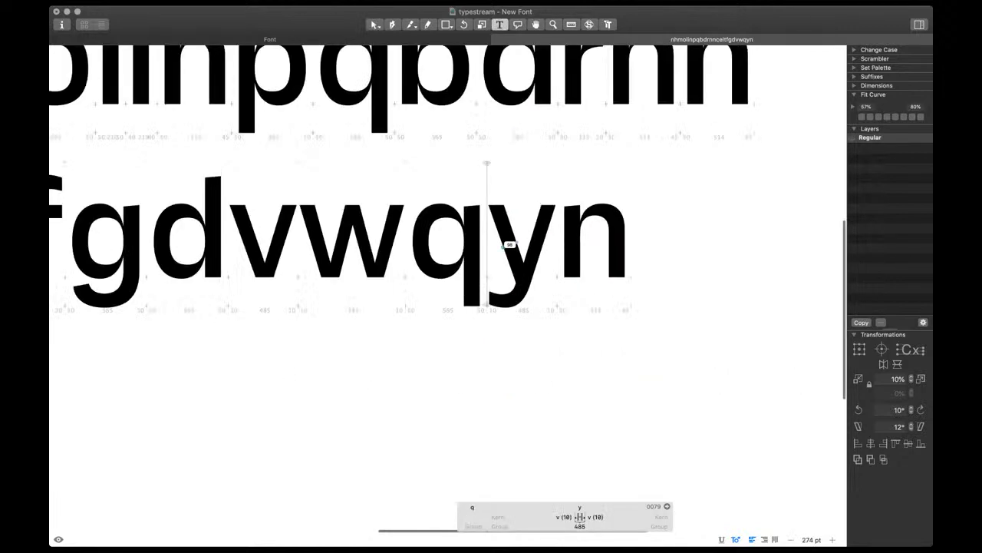
pyautogui.press('Escape')
pyautogui.scroll(-5, 502, 249)
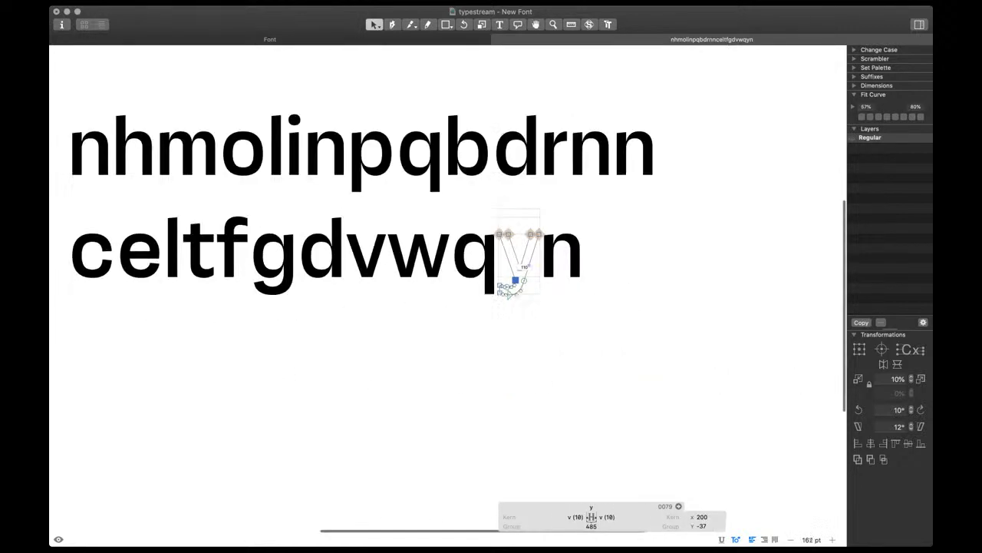
pyautogui.press('Escape')
pyautogui.scroll(5, 502, 249)
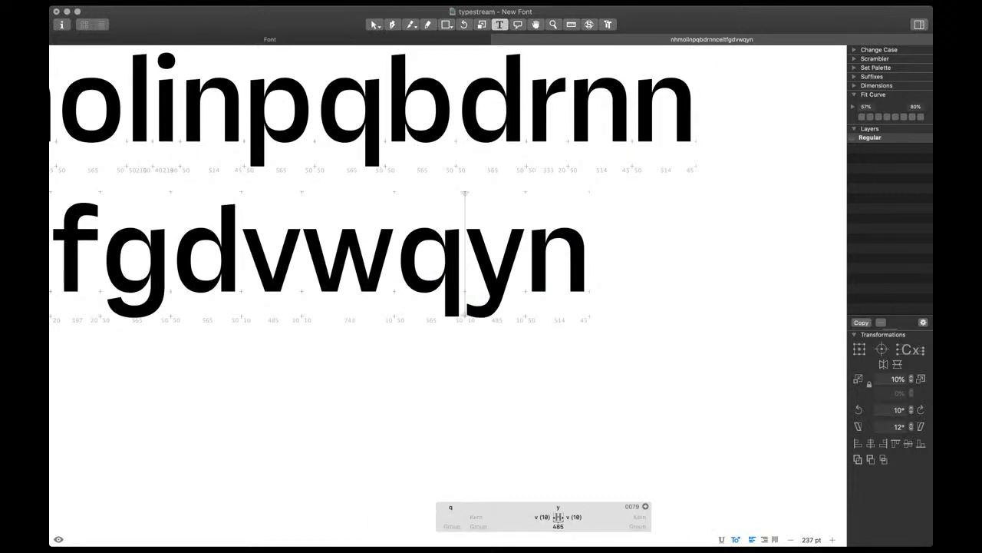
pyautogui.press('alt+super+1')
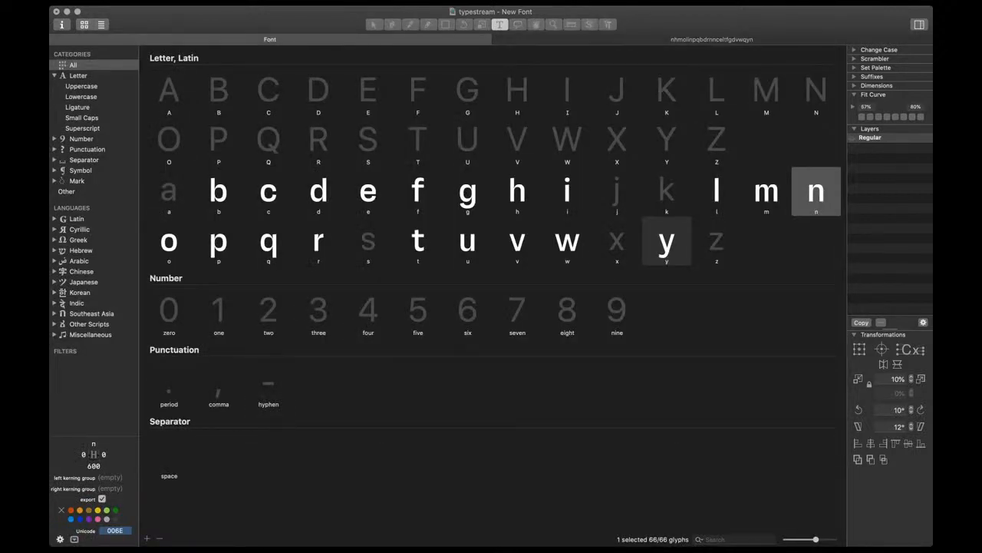
pyautogui.press('alt+super+2')
pyautogui.scroll(-2, 491, 261)
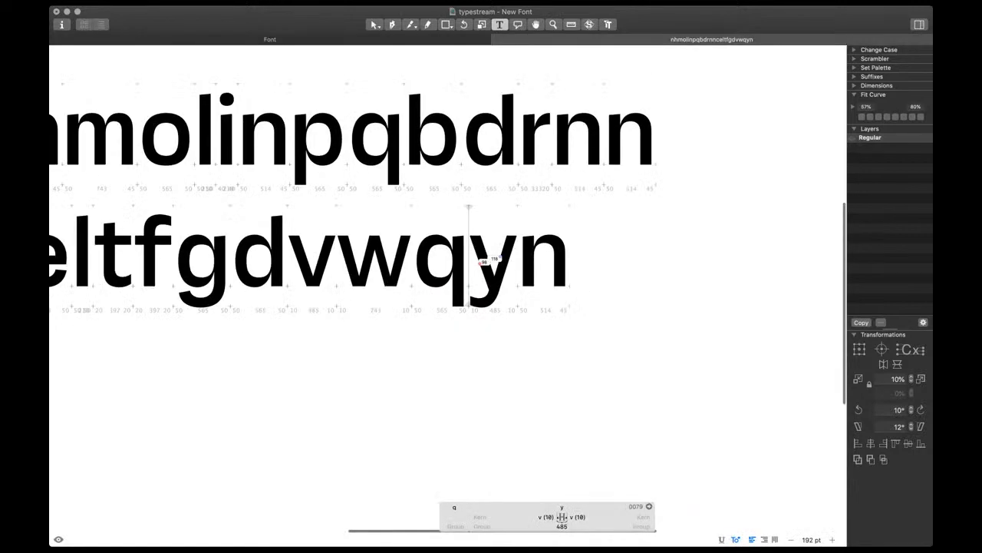
pyautogui.hscroll(-5, 491, 261)
# Insert "ji" after the f in the sample text and copy the i's outlines into the empty j
pyautogui.click(459, 307)
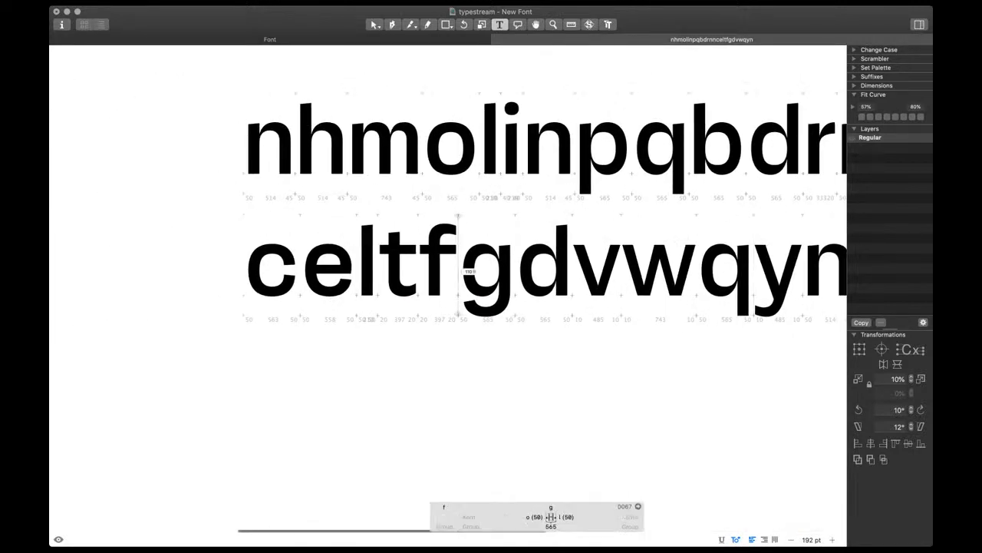
pyautogui.write('ji')
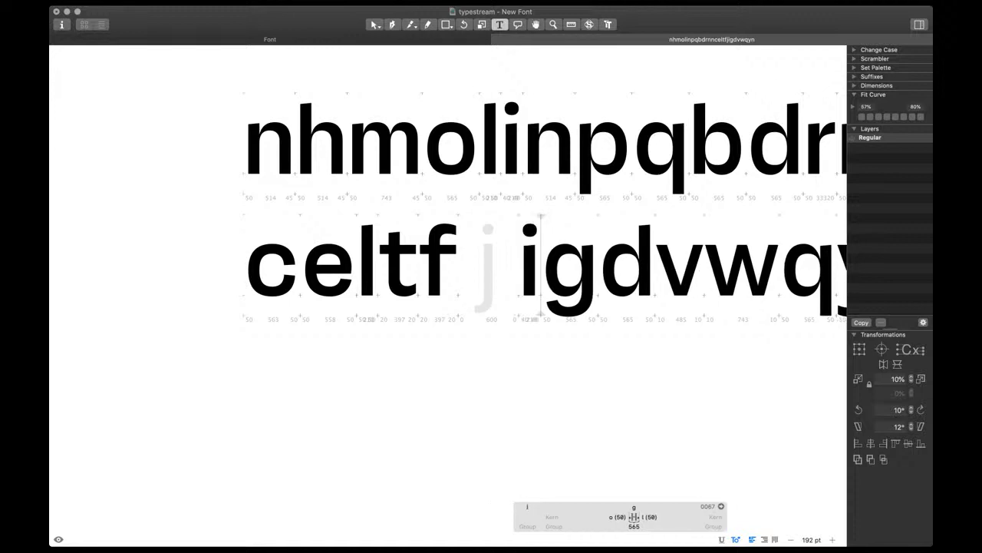
pyautogui.scroll(3, 494, 281)
pyautogui.press('Escape')
pyautogui.press('super+c')
pyautogui.doubleClick(489, 270)
pyautogui.press('super+v')
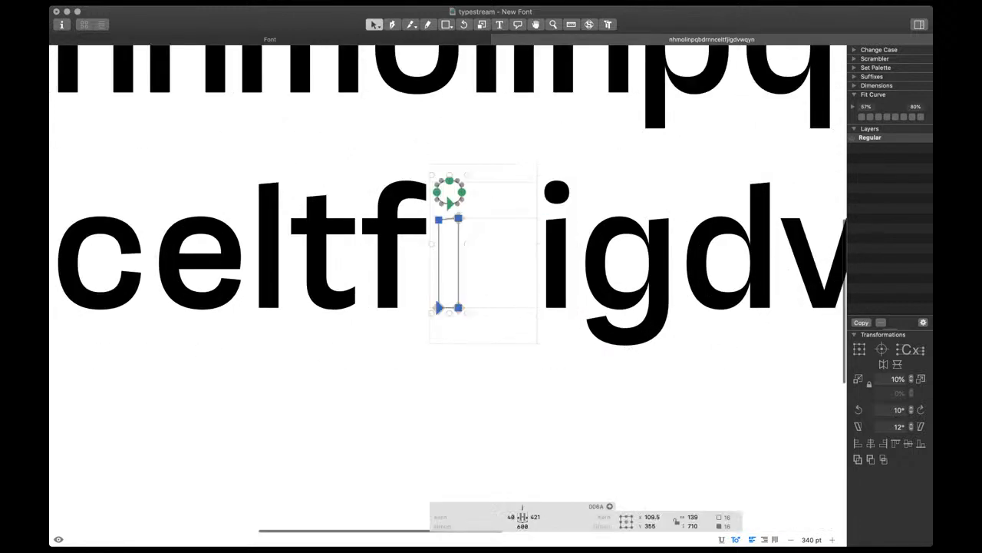
# Copy the bottom curve of the t into the j and mirror it horizontally
pyautogui.scroll(3, 493, 270)
pyautogui.doubleClick(211, 256)
pyautogui.moveTo(184, 269); pyautogui.dragTo(287, 345)
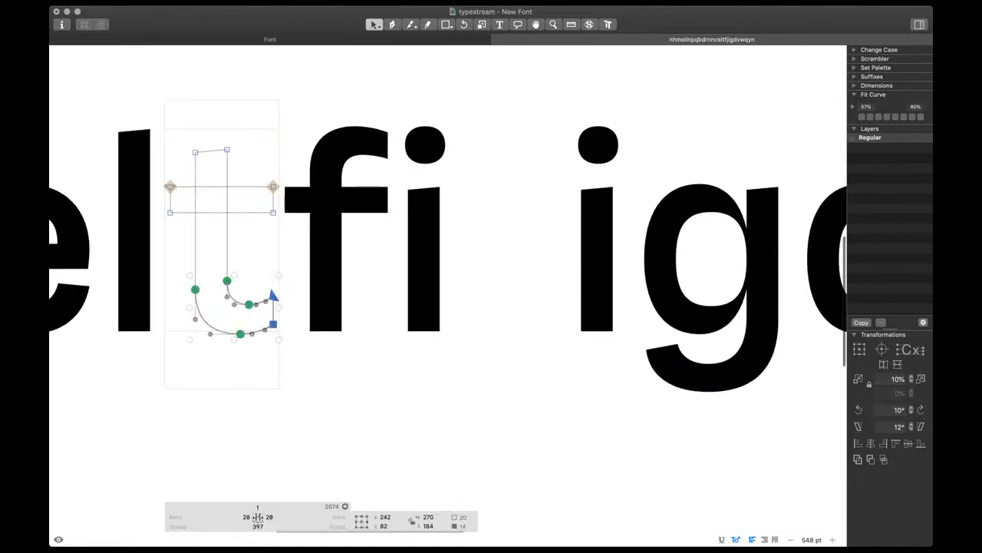
pyautogui.doubleClick(326, 256)
pyautogui.press('End')
pyautogui.press('super+v')
pyautogui.click(883, 364)
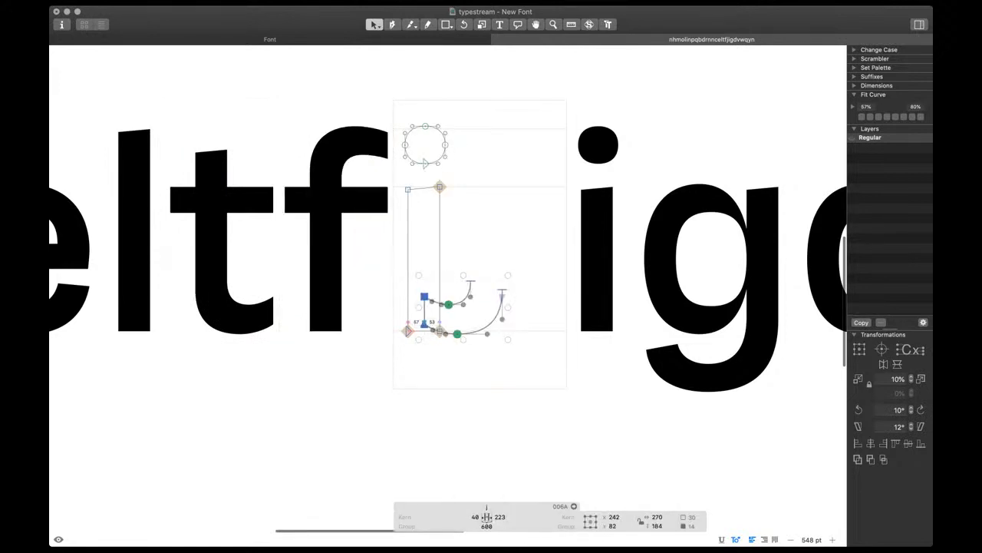
# Close the mirrored curve, move it below the baseline and join its inner and outer sides to the j's stem
pyautogui.press('super+j')
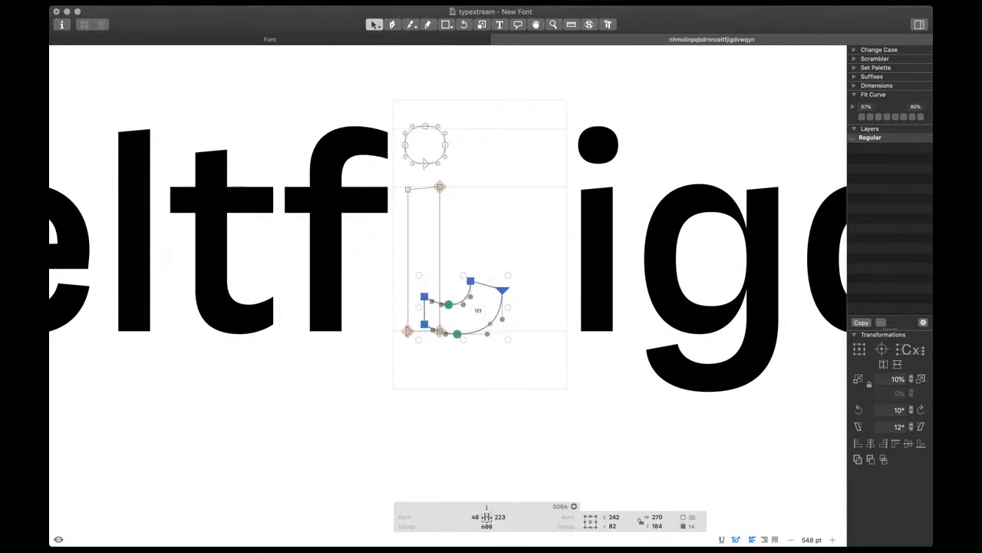
pyautogui.moveTo(502, 290); pyautogui.dragTo(443, 360)
pyautogui.scroll(5, 437, 337)
pyautogui.click(368, 322)
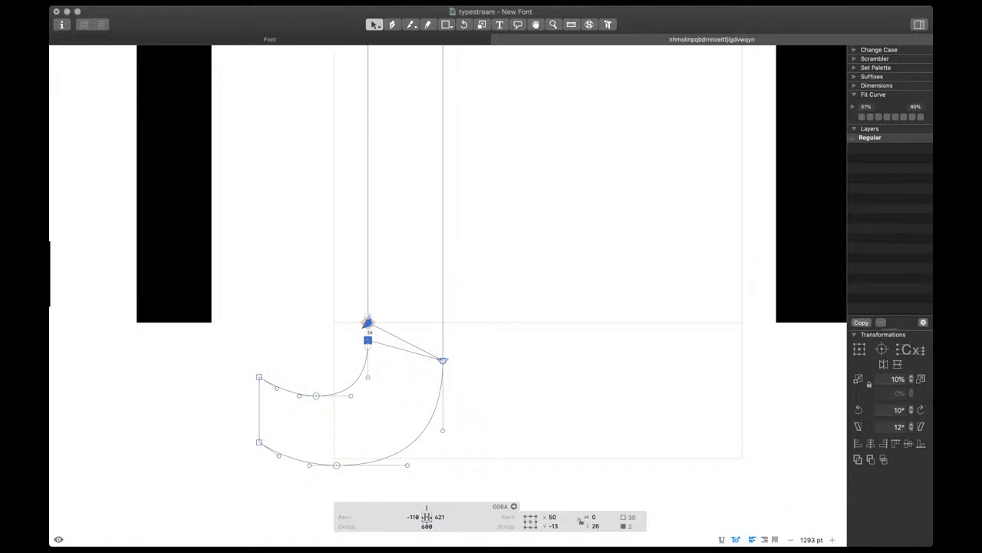
pyautogui.moveTo(368, 322); pyautogui.dragTo(368, 340)
pyautogui.scroll(-6, 369, 338)
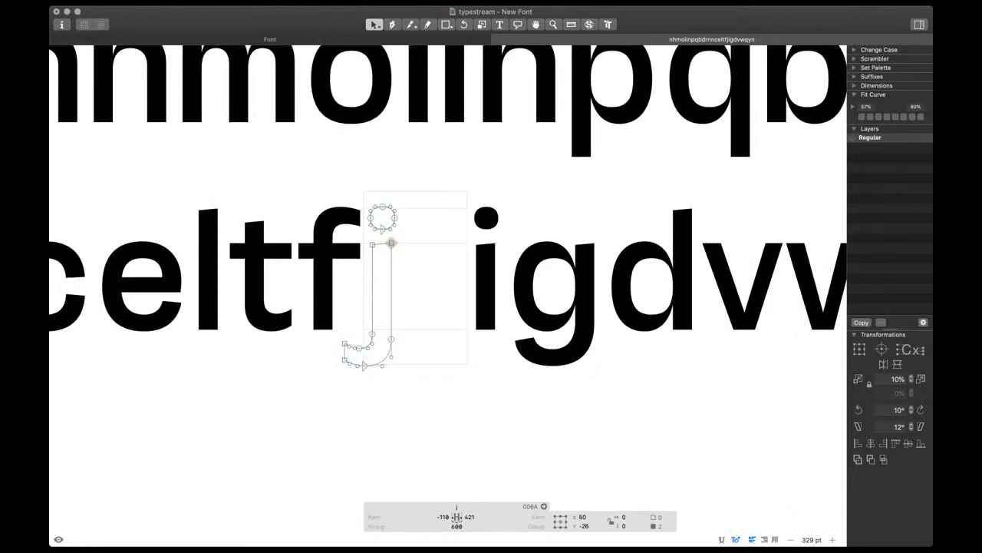
# Set the j's right sidebearing to match the i
pyautogui.click(469, 518)
pyautogui.write('i')
pyautogui.press('Return')
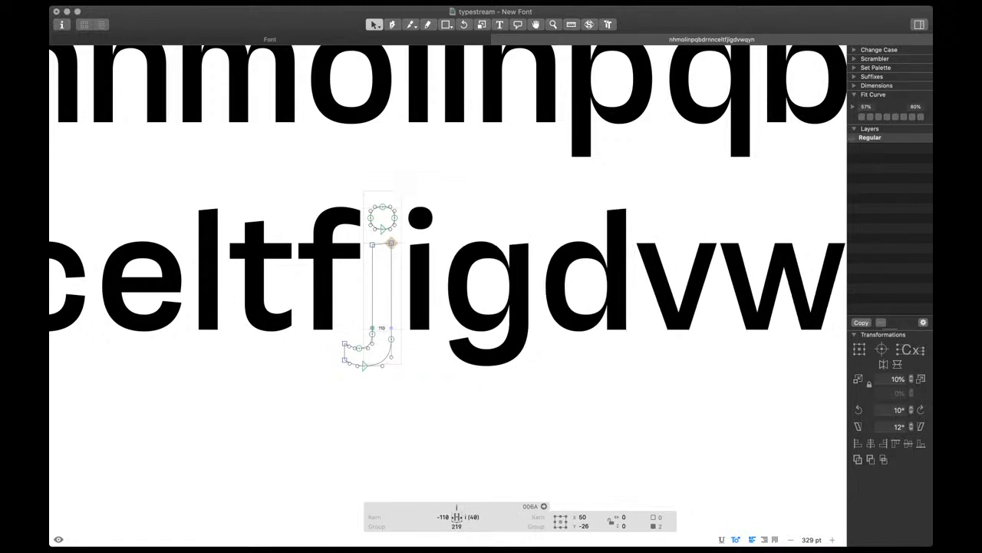
# Shorten the j's hook by compressing its end and bottom nodes horizontally to a width of about 150 units
pyautogui.scroll(5, 350, 322)
pyautogui.scroll(5, 351, 321)
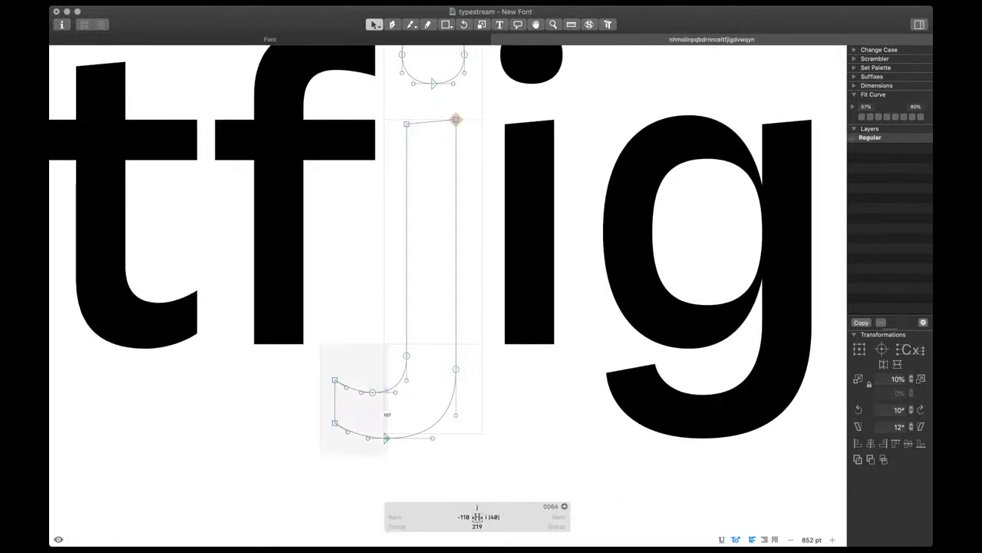
pyautogui.moveTo(388, 454); pyautogui.dragTo(469, 453)
pyautogui.keyDown('shift'); pyautogui.click(407, 356); pyautogui.keyUp('shift')
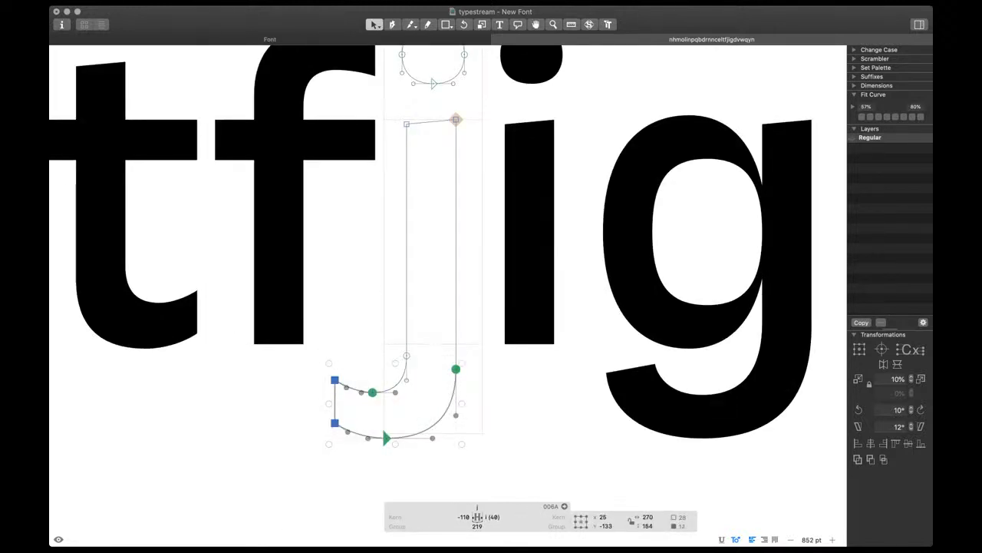
pyautogui.keyDown('shift'); pyautogui.click(455, 369); pyautogui.keyUp('shift')
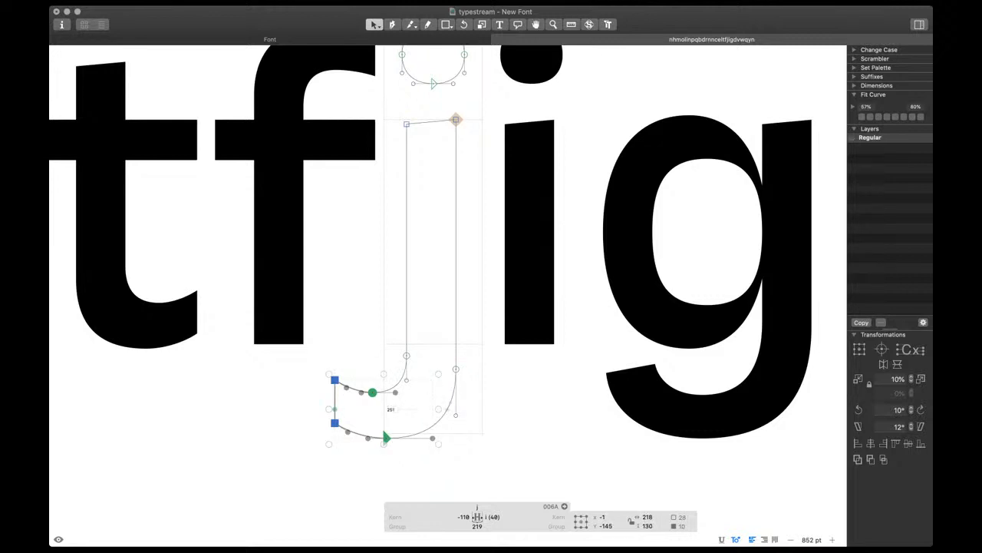
pyautogui.moveTo(330, 409); pyautogui.dragTo(359, 409)
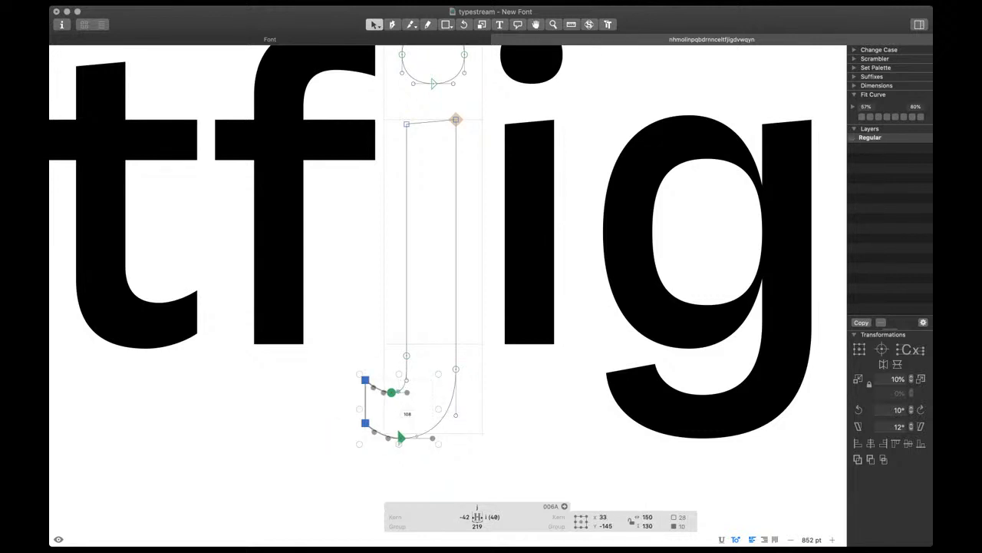
# Lower the node where the hook's inner curve meets the stem to Y -66
pyautogui.scroll(8, 399, 417)
pyautogui.click(425, 333)
pyautogui.hotkey('shift', 'Left')
pyautogui.moveTo(423, 206); pyautogui.dragTo(424, 251)
pyautogui.scroll(-5, 430, 330)
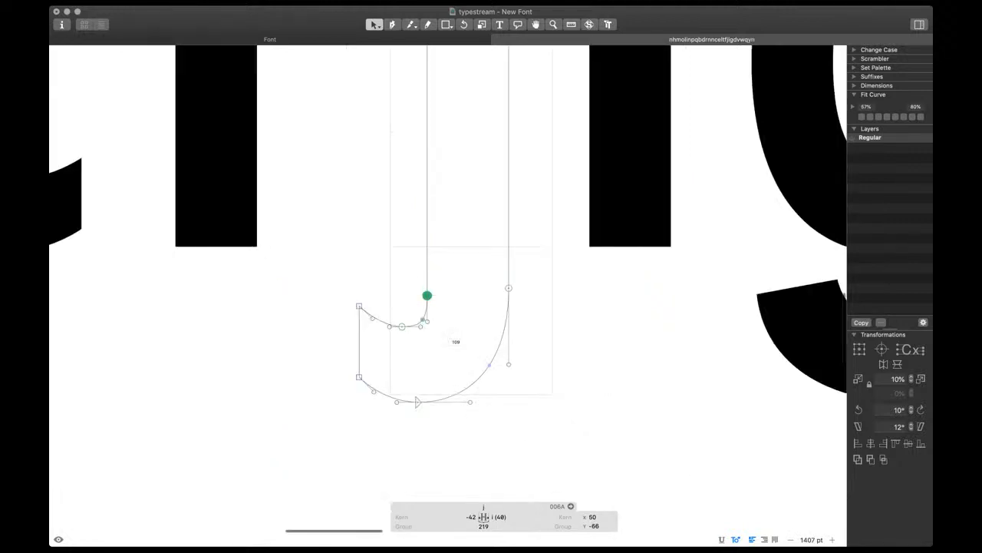
# Lower the node where the outer curve meets the stem by 20 units and refit that curve's handles
pyautogui.click(509, 288)
pyautogui.hotkey('alt', 'shift', 'Down')
pyautogui.hotkey('alt', 'shift', 'Down')
pyautogui.click(484, 375)
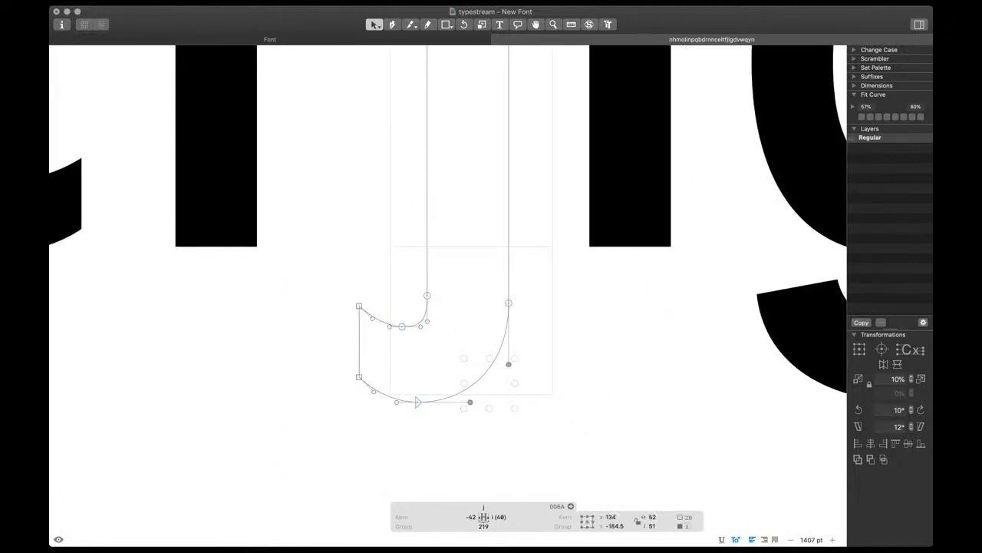
pyautogui.hotkey('ctrl', 'alt', '4')
# Lower the two end nodes of the j's hook together to a centre Y of -144
pyautogui.click(359, 306)
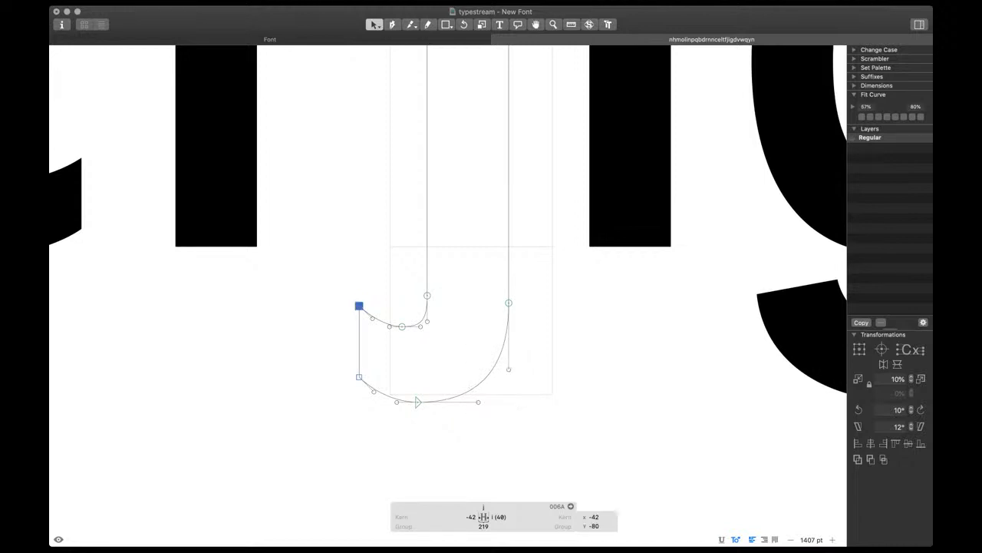
pyautogui.keyDown('shift'); pyautogui.click(359, 377); pyautogui.keyUp('shift')
pyautogui.hotkey('ctrl', 'alt', 'shift', 'Down')
pyautogui.hotkey('ctrl', 'alt', 'shift', 'Down')
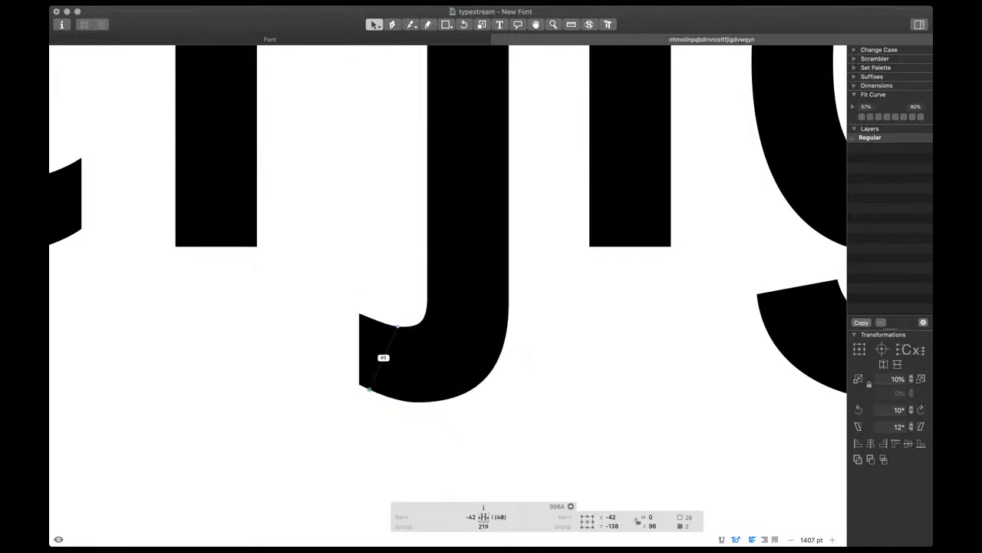
pyautogui.hotkey('ctrl', 'alt', 'Up')
pyautogui.hotkey('ctrl', 'alt', 'Up')
pyautogui.hotkey('ctrl', 'alt', 'Up')
pyautogui.hotkey('ctrl', 'alt', 'Up')
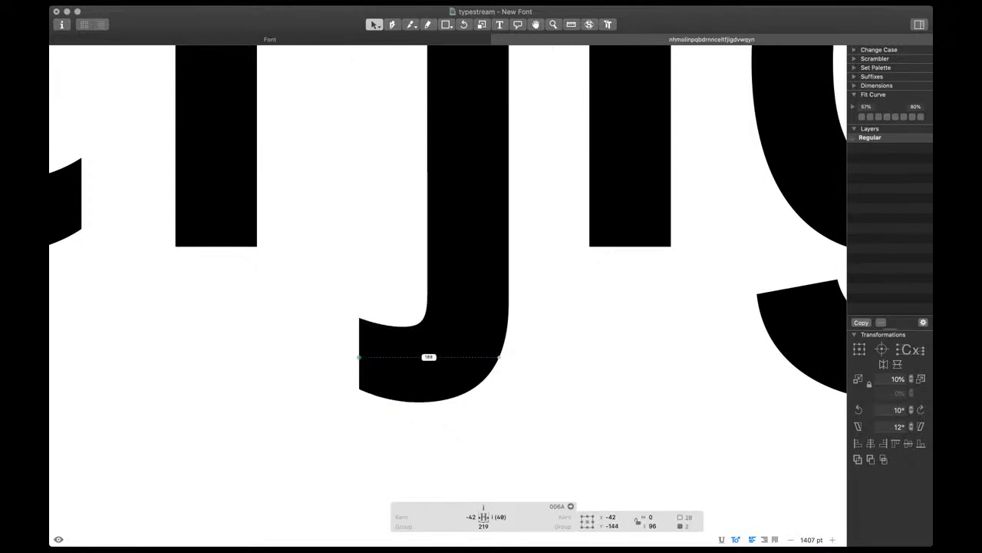
# Shift the extreme nodes of the hook's inner and outer curves 10 units to the left
pyautogui.click(403, 327)
pyautogui.press('space')
pyautogui.hotkey('shift', 'Left')
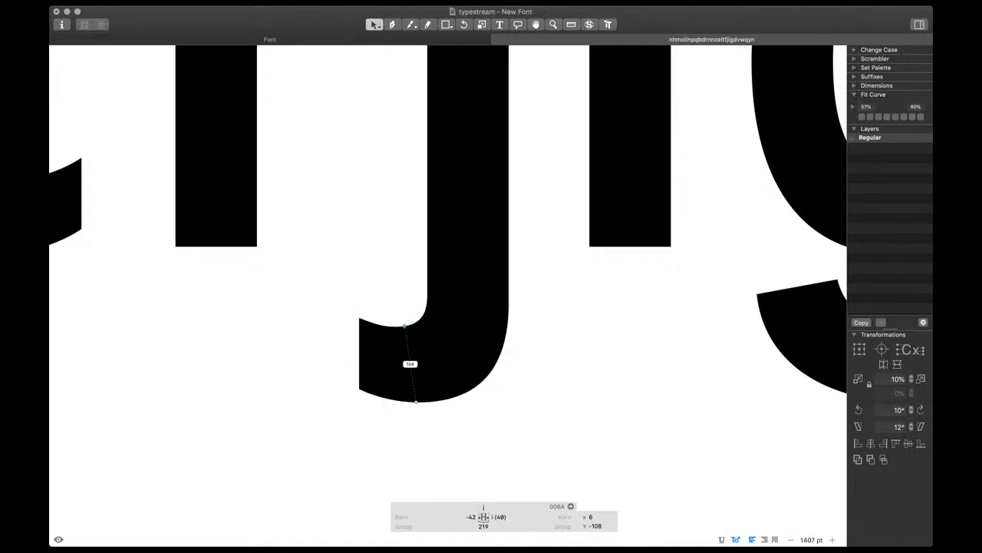
pyautogui.click(418, 401)
pyautogui.press('space')
pyautogui.hotkey('shift', 'Left')
# Preview the hook and move the outer curve's bottom extreme node right to X 35
pyautogui.moveTo(342, 278); pyautogui.dragTo(448, 343)
pyautogui.click(448, 345)
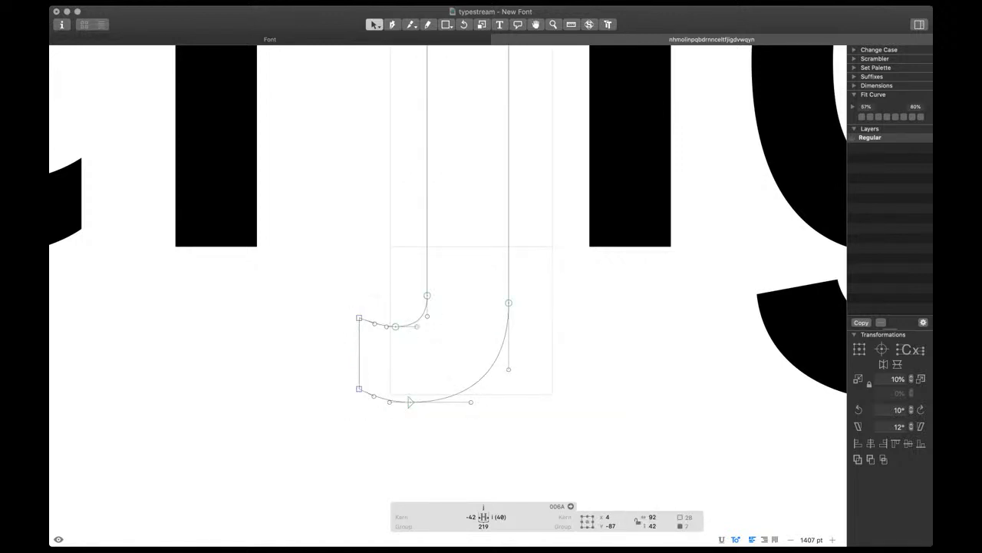
pyautogui.press('space')
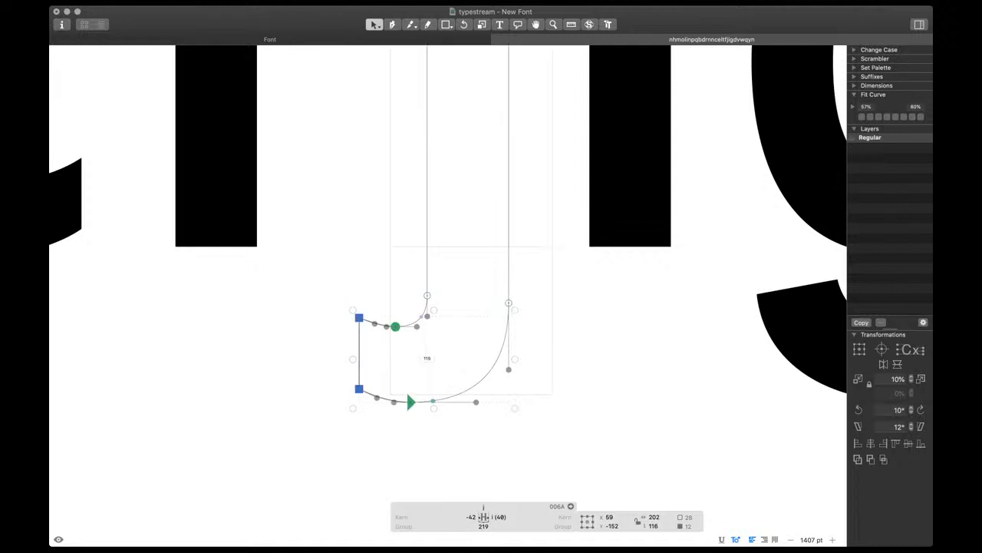
pyautogui.press('space')
pyautogui.hotkey('shift', 'Right')
pyautogui.press('Left')
pyautogui.press('Left')
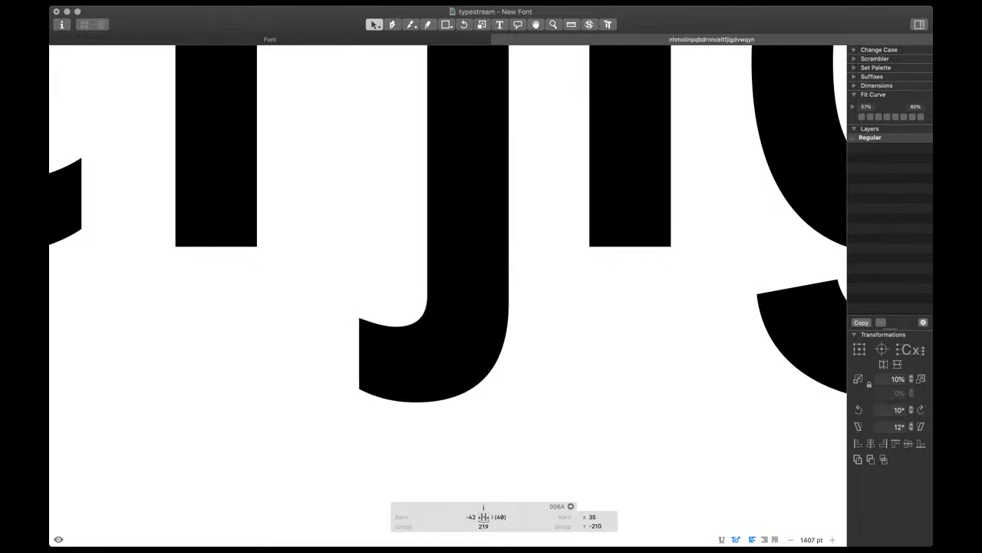
# Nudge the upper end node of the hook down by about 2 units while previewing the shape
pyautogui.click(359, 317)
pyautogui.press('space')
pyautogui.press('Down')
pyautogui.press('Down')
pyautogui.press('Down')
pyautogui.press('Down')
pyautogui.press('Up')
pyautogui.press('Up')
pyautogui.moveTo(391, 306); pyautogui.dragTo(350, 342)
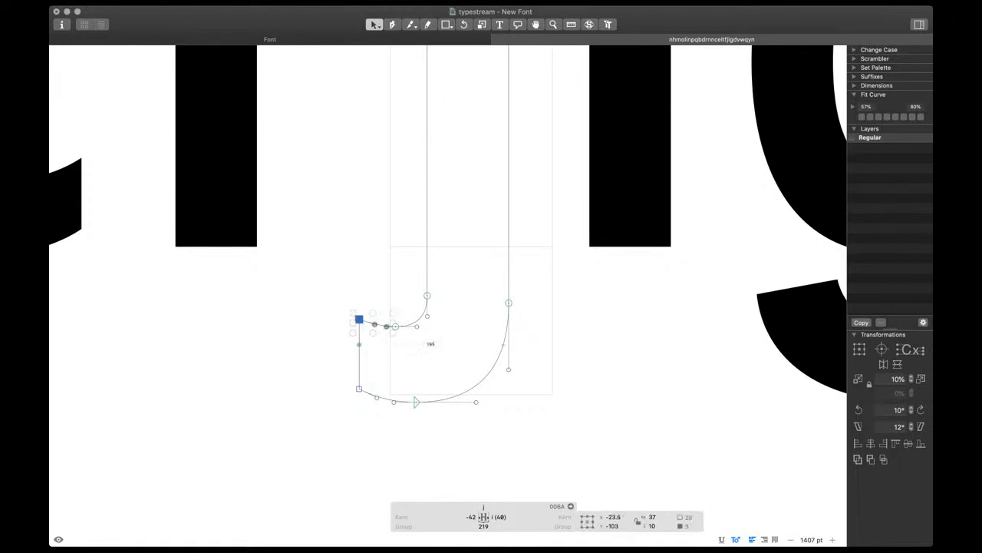
# Nudge the two handles between the hook's upper end node and the inner extreme 3 units to the left
pyautogui.scroll(5, 371, 323)
pyautogui.moveTo(373, 301); pyautogui.dragTo(408, 338)
pyautogui.press('Left')
pyautogui.press('Left')
pyautogui.press('Left')
pyautogui.scroll(-10, 407, 337)
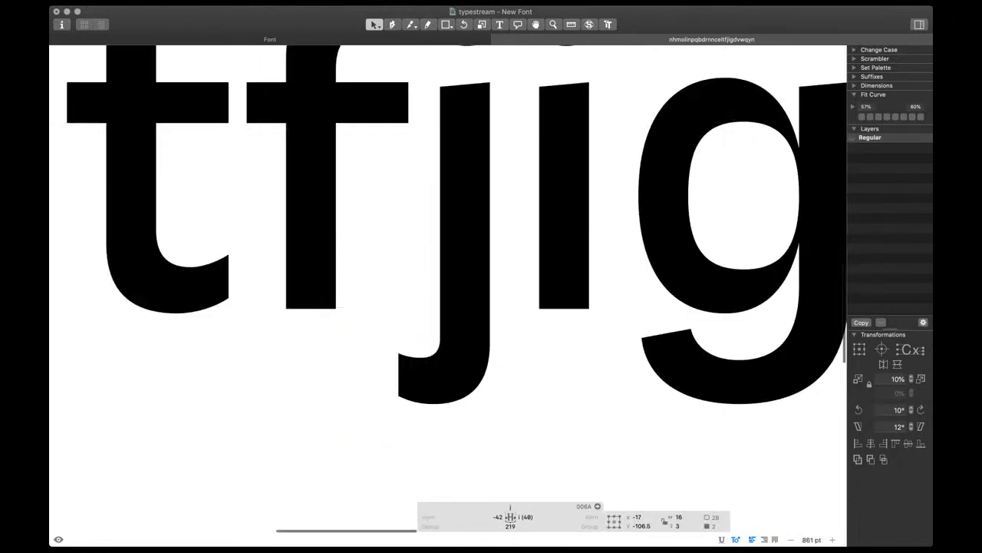
# Lower the upper end node of the j's hook to Y -102
pyautogui.scroll(6, 452, 376)
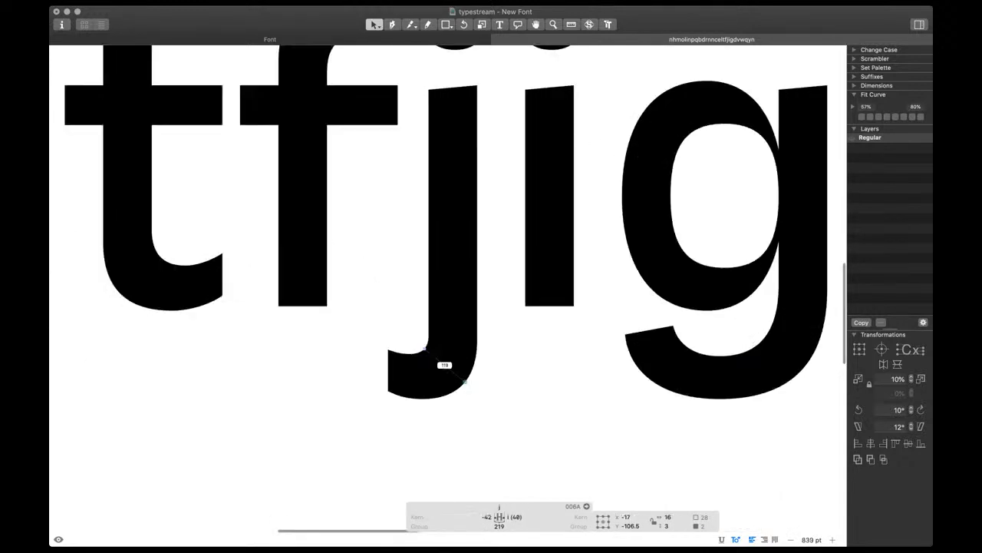
pyautogui.scroll(4, 445, 365)
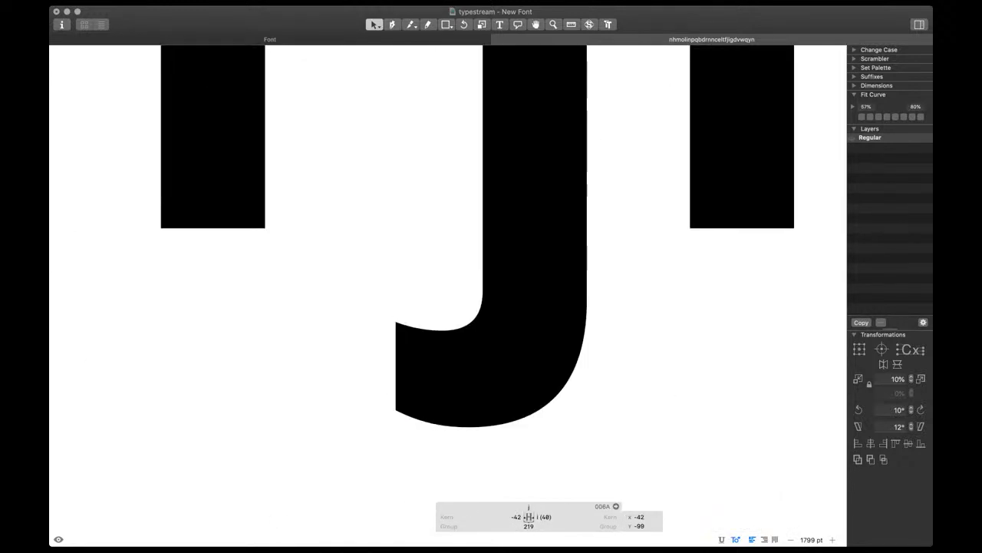
pyautogui.press('Down')
pyautogui.scroll(-6, 383, 339)
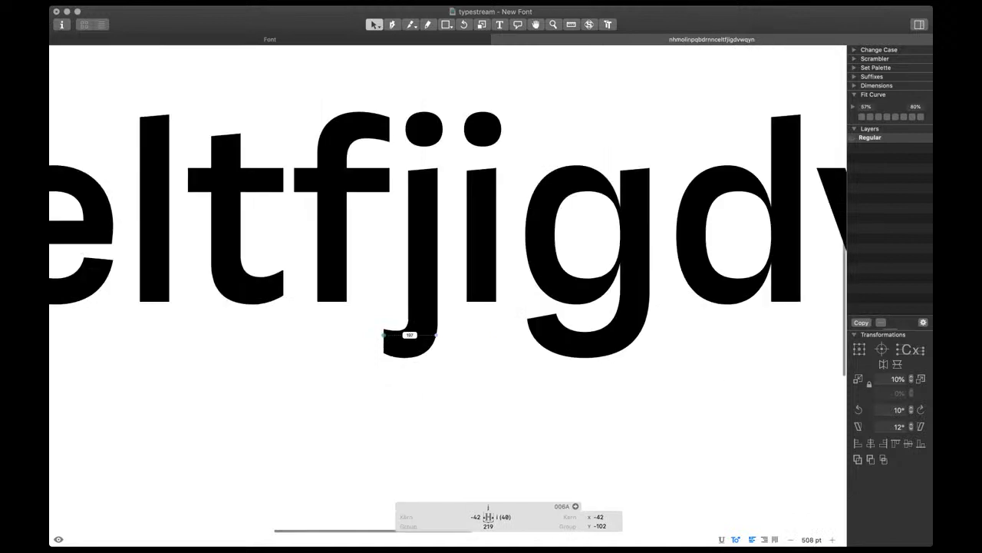
# Lower the bottom end node of the j's hook to Y -197 and preview the filled letter
pyautogui.scroll(3, 390, 350)
pyautogui.click(374, 350)
pyautogui.press('space')
pyautogui.press('Down')
pyautogui.press('Down')
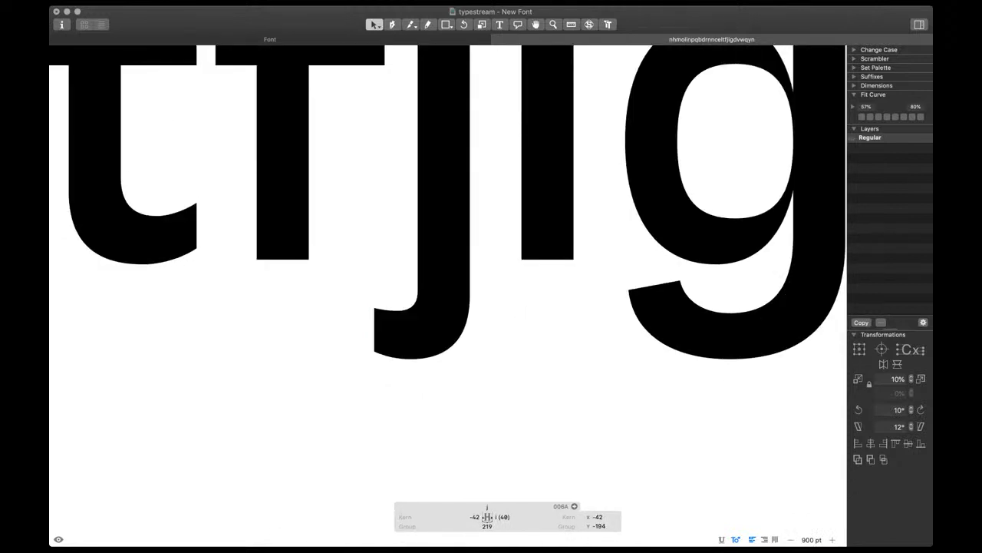
pyautogui.press('Down')
pyautogui.press('Down')
pyautogui.press('Down')
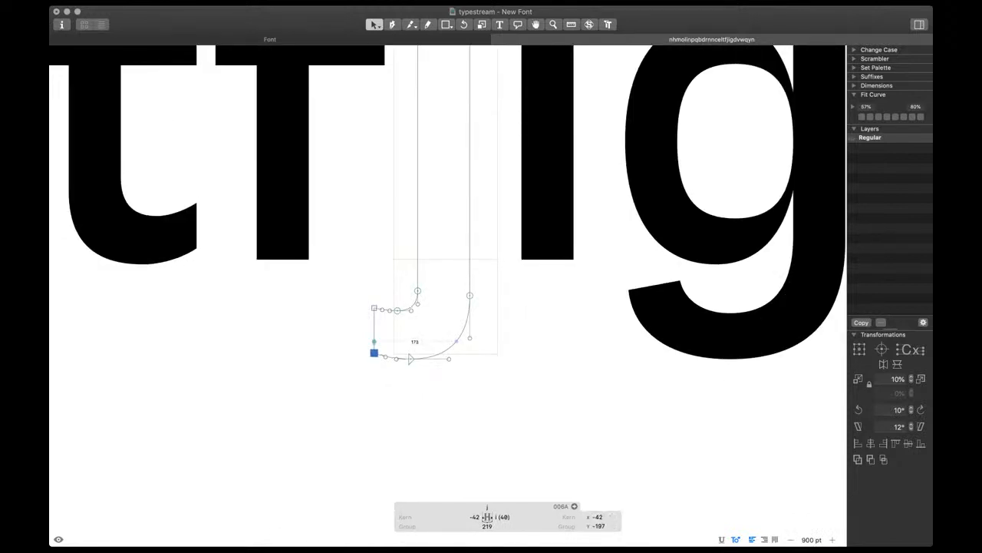
pyautogui.press('space')
pyautogui.press('space')
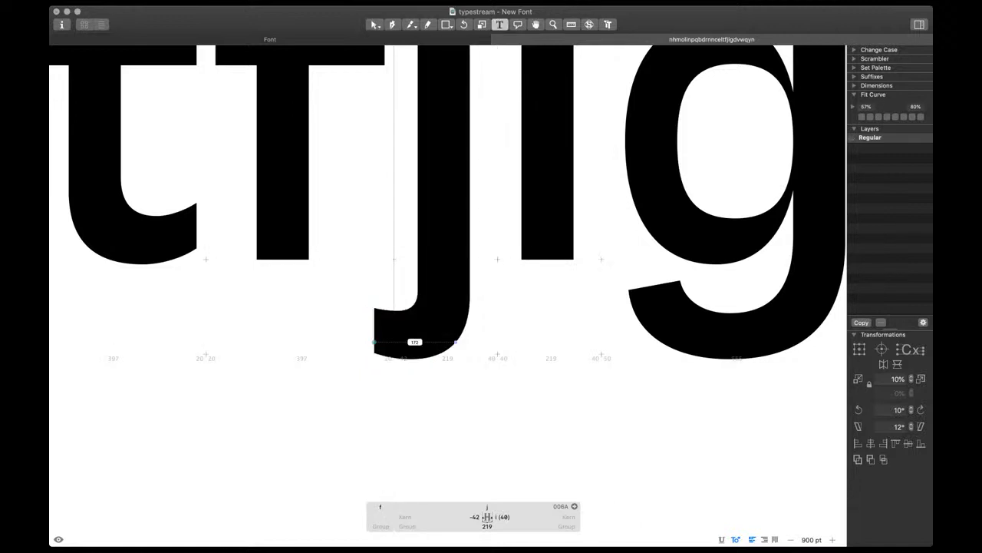
# Open all lowercase letters from a to z in a new edit tab and close the previous sample text tab
pyautogui.scroll(-5, 375, 340)
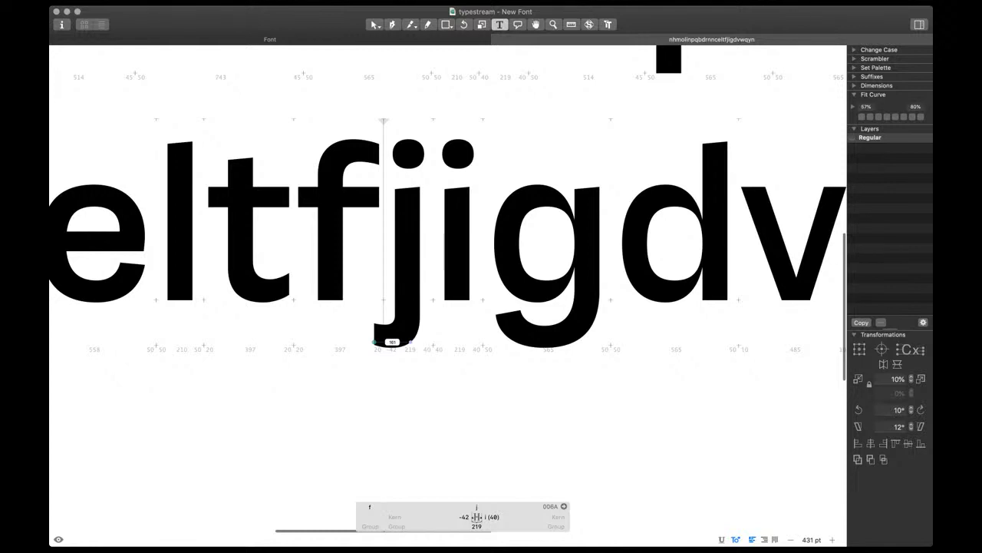
pyautogui.scroll(-5, 374, 338)
pyautogui.hscroll(2, 375, 338)
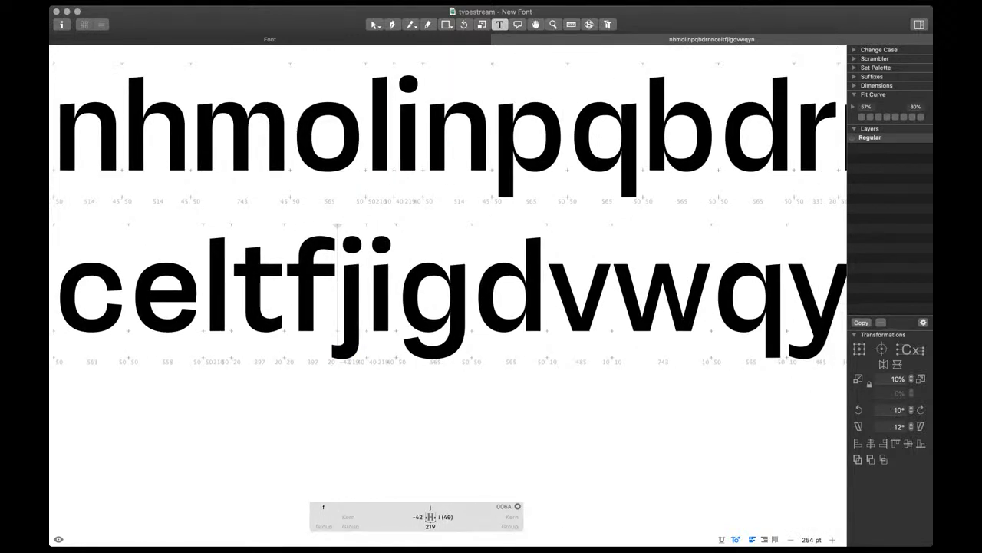
pyautogui.press('super+alt+1')
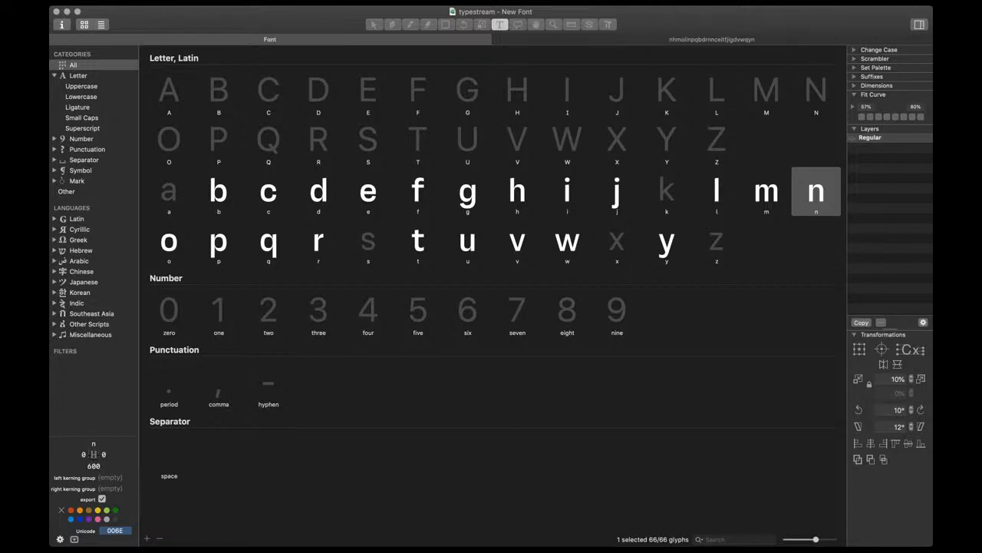
pyautogui.moveTo(169, 192); pyautogui.dragTo(716, 242)
pyautogui.press('super+t')
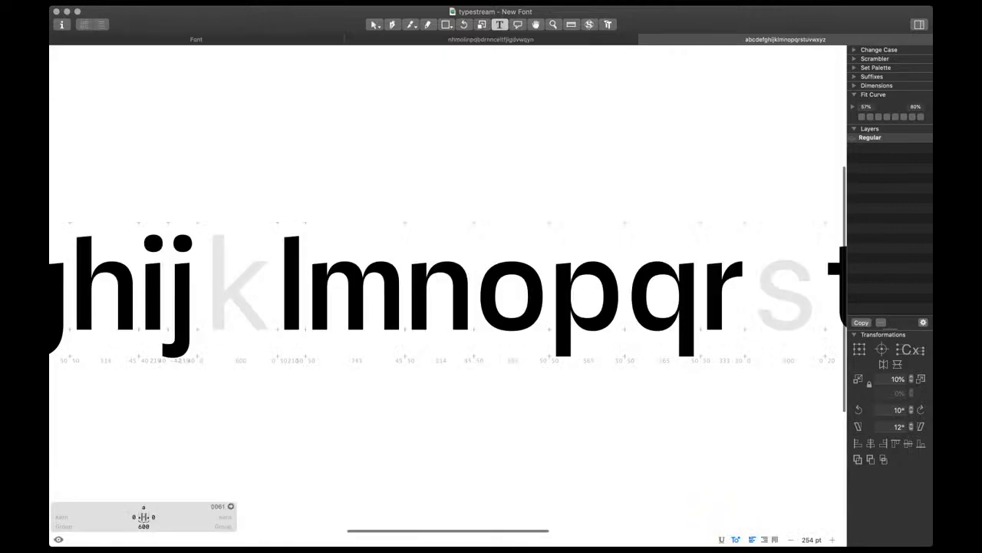
pyautogui.click(349, 39)
pyautogui.scroll(-5, 422, 215)
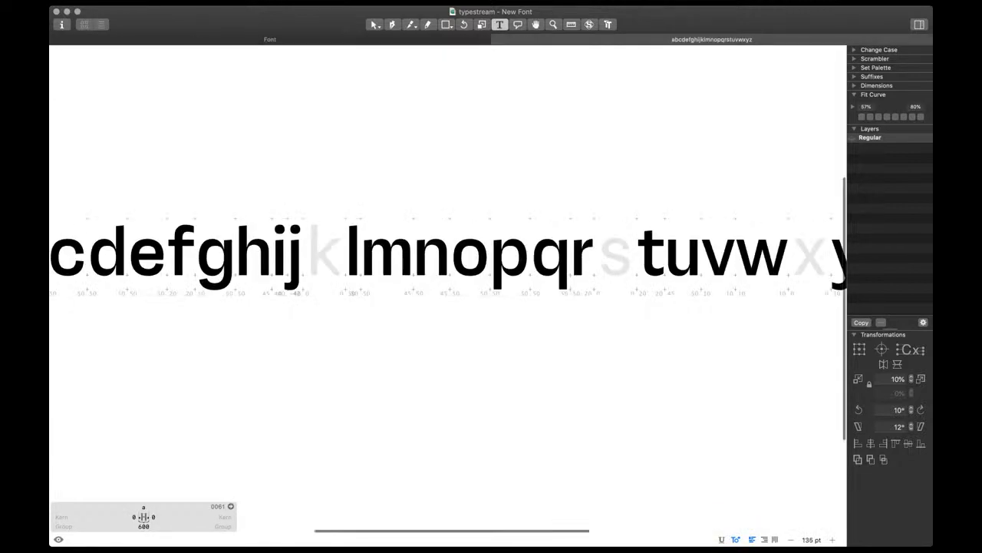
# Break the alphabet into two lines after the n
pyautogui.click(361, 253)
pyautogui.press('Return')
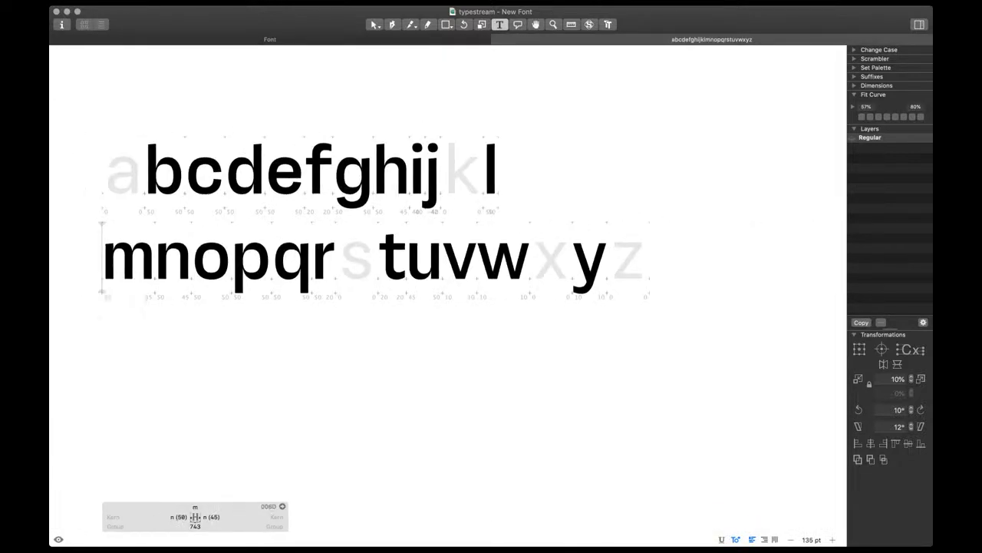
pyautogui.press('BackSpace')
pyautogui.press('Right')
pyautogui.press('Right')
pyautogui.press('Return')
pyautogui.hscroll(-3, 449, 284)
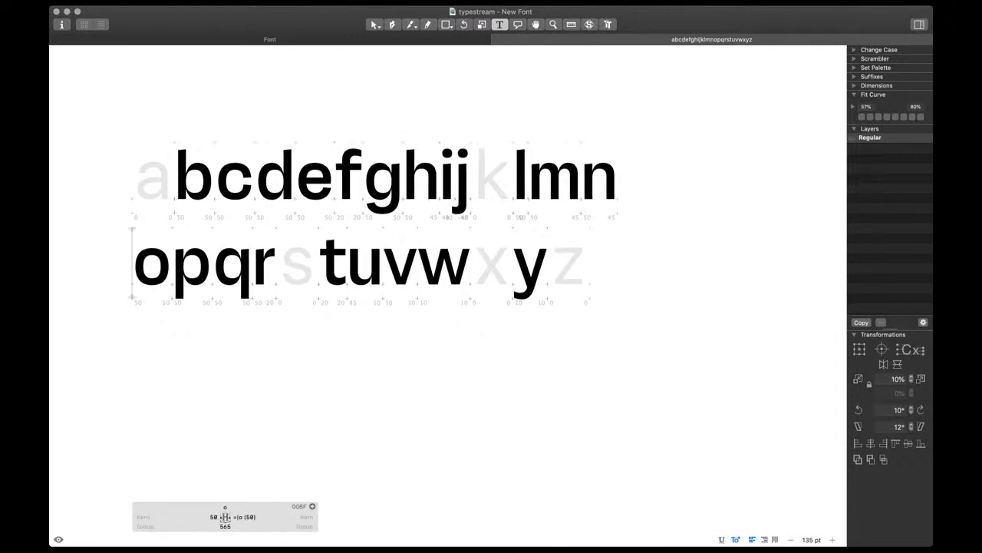
# Copy the l's stem outline into the empty k
pyautogui.scroll(4, 512, 180)
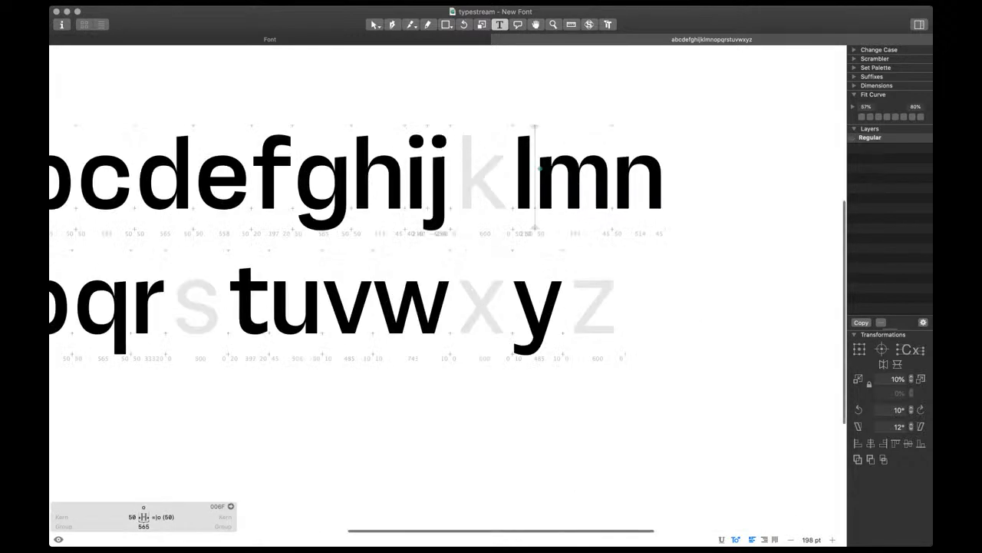
pyautogui.doubleClick(523, 177)
pyautogui.press('super+a')
pyautogui.press('super+c')
pyautogui.doubleClick(484, 178)
pyautogui.press('super+v')
pyautogui.scroll(3, 461, 200)
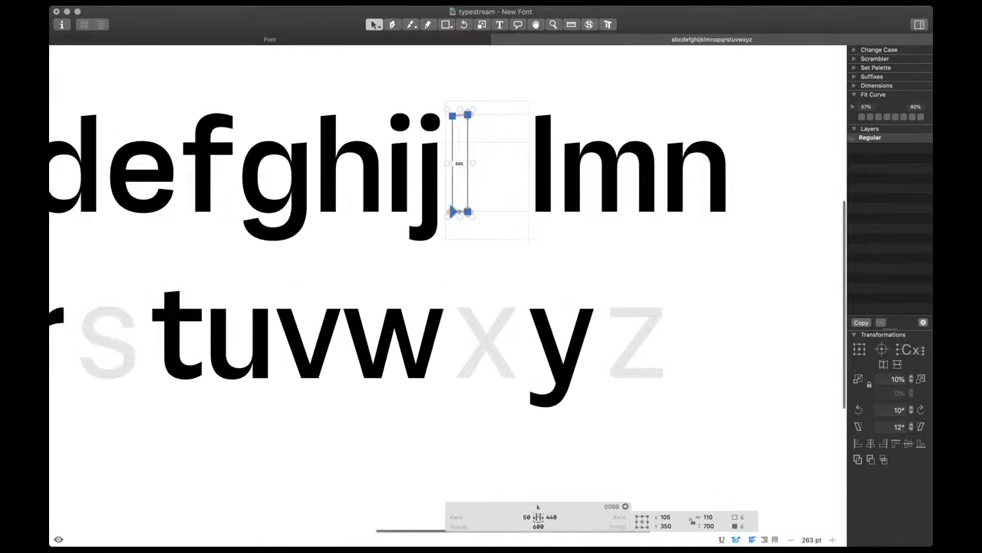
# Copy the v's whole outline into the empty x glyph
pyautogui.doubleClick(310, 347)
pyautogui.scroll(-2, 309, 346)
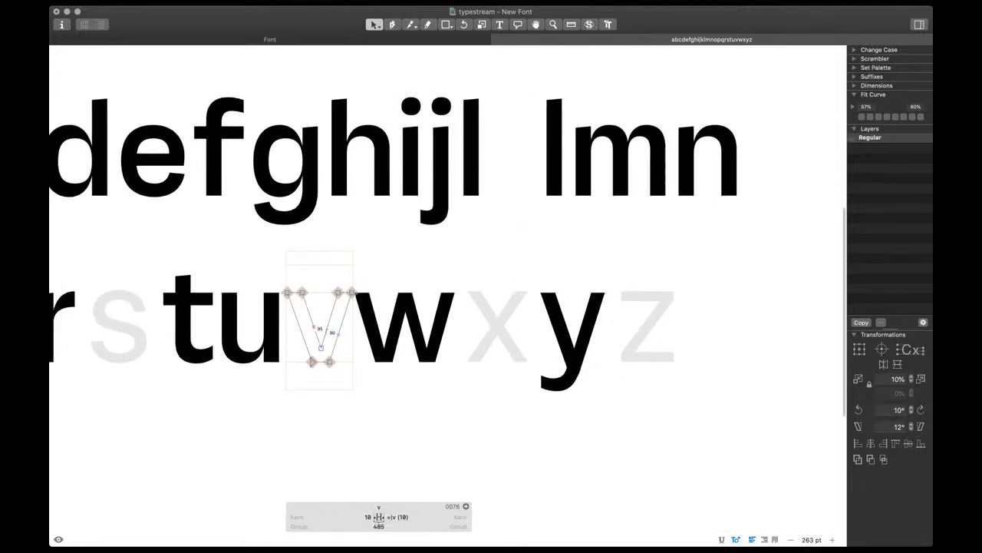
pyautogui.press('super+a')
pyautogui.press('super+c')
pyautogui.doubleClick(518, 340)
pyautogui.press('super+v')
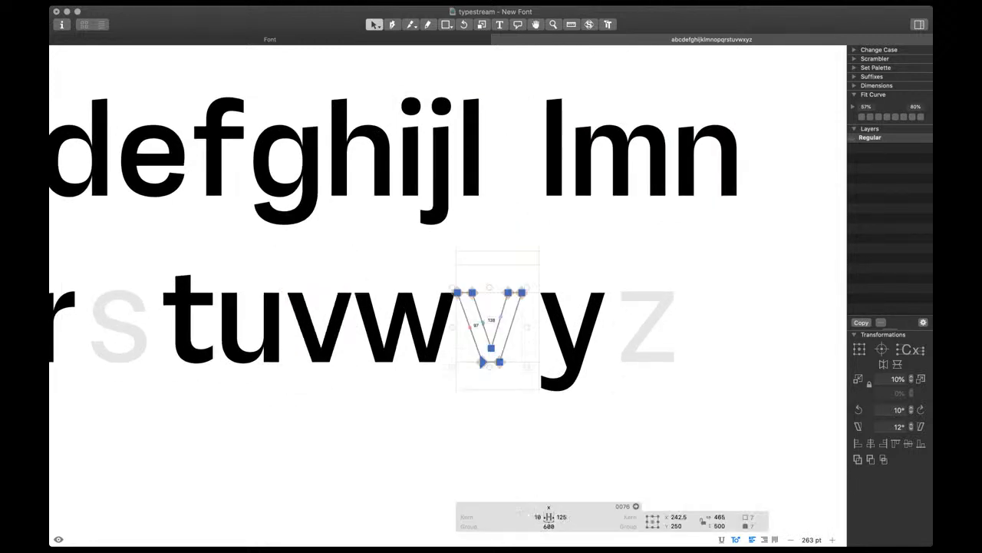
# Squash the v shape in the x glyph to a height of 273 and add an upside-down copy of it
pyautogui.scroll(8, 528, 347)
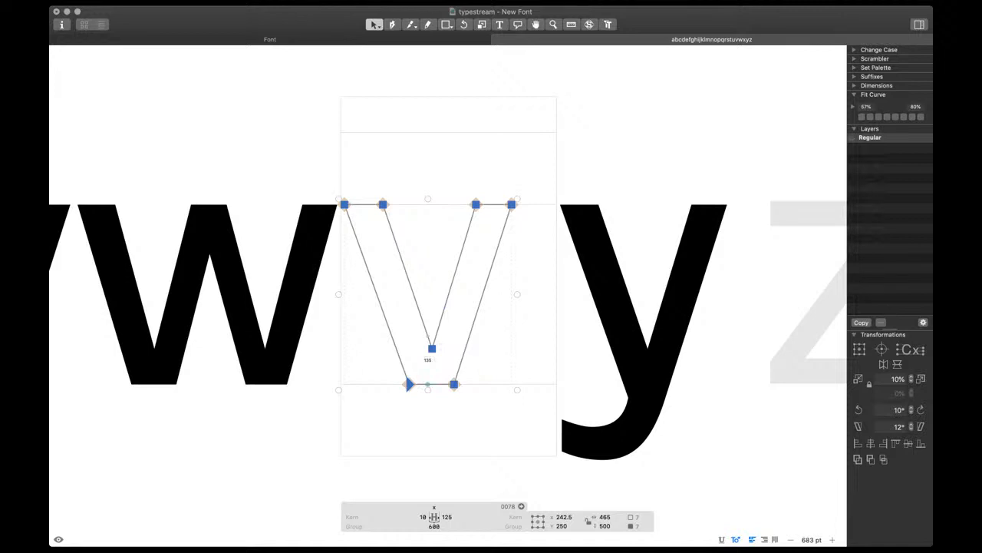
pyautogui.moveTo(429, 390); pyautogui.dragTo(430, 308)
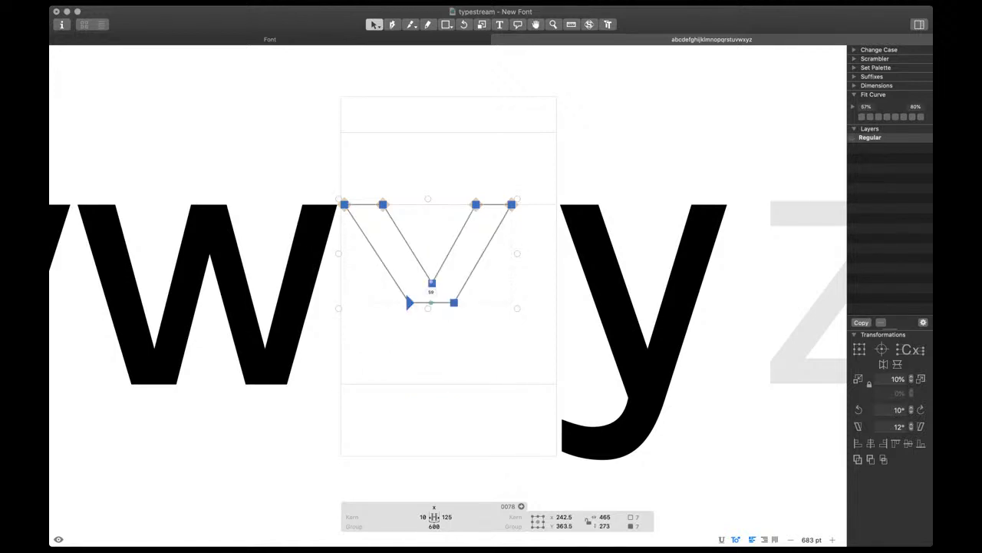
pyautogui.press('super+v')
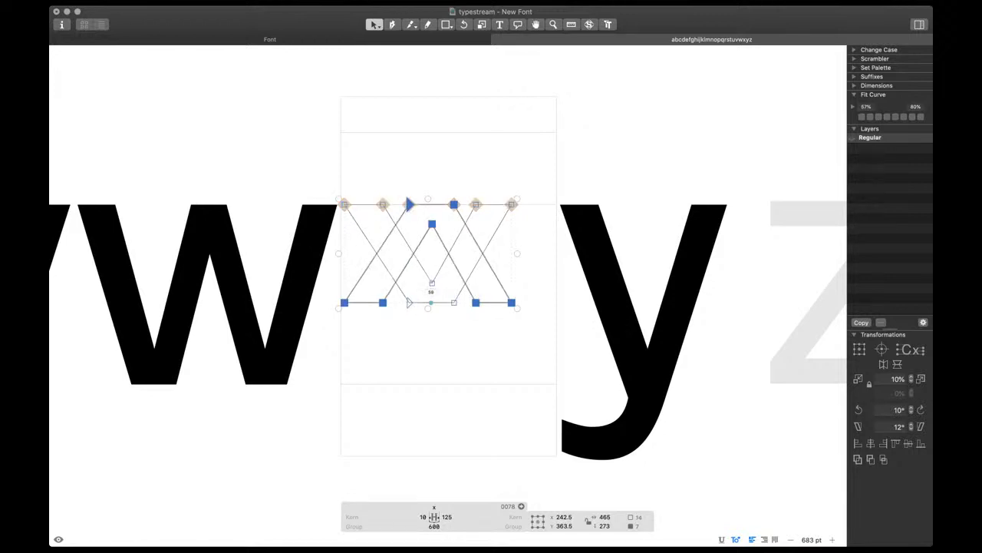
# Lower the upside-down copy to Y 90.5 beneath the upper v shape and shift it 20 units right
pyautogui.moveTo(431, 223); pyautogui.dragTo(402, 290)
pyautogui.press('space')
pyautogui.press('super+z')
pyautogui.press('super+z')
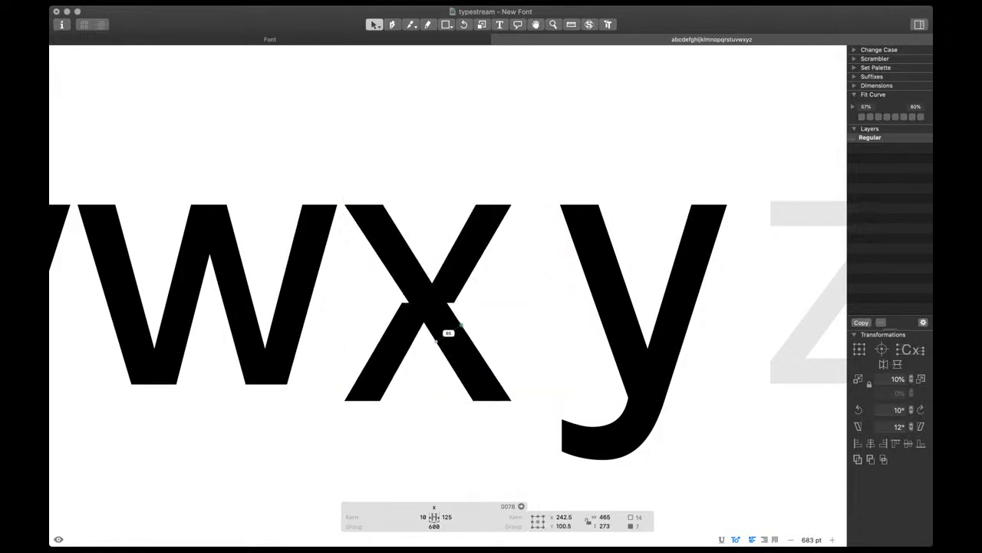
pyautogui.press('space')
pyautogui.scroll(5, 458, 329)
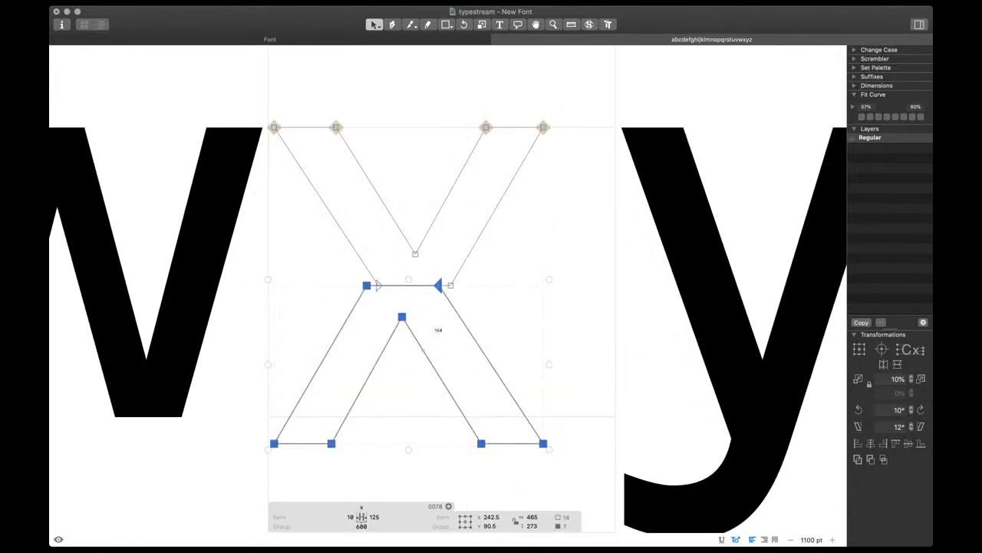
pyautogui.hotkey('shift', 'Right')
pyautogui.hotkey('shift', 'Right')
# Merge the two v shapes into a single x outline and scale it to a height of 500
pyautogui.moveTo(465, 266); pyautogui.dragTo(398, 298)
pyautogui.press('super+shift+o')
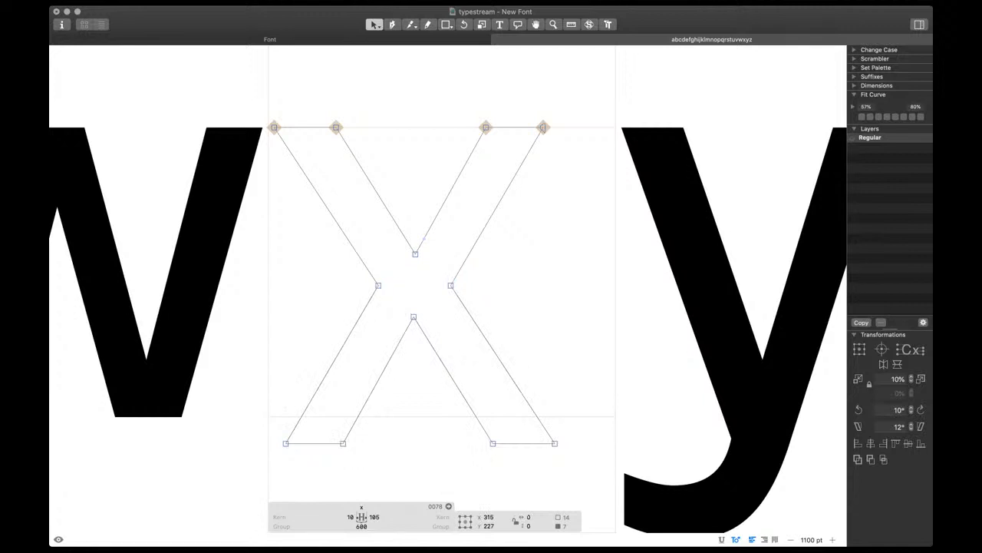
pyautogui.scroll(-4, 481, 235)
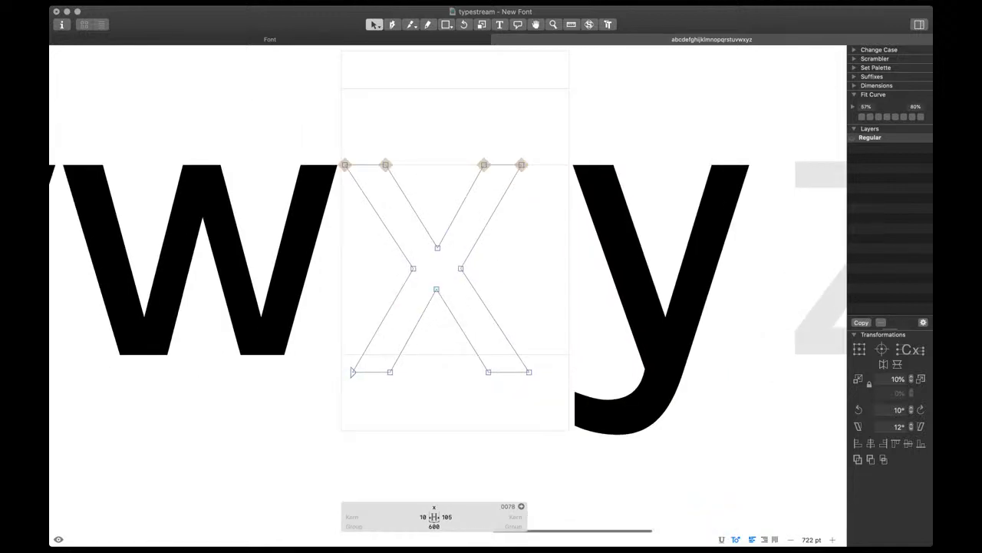
pyautogui.press('super+a')
pyautogui.moveTo(438, 379); pyautogui.dragTo(437, 361)
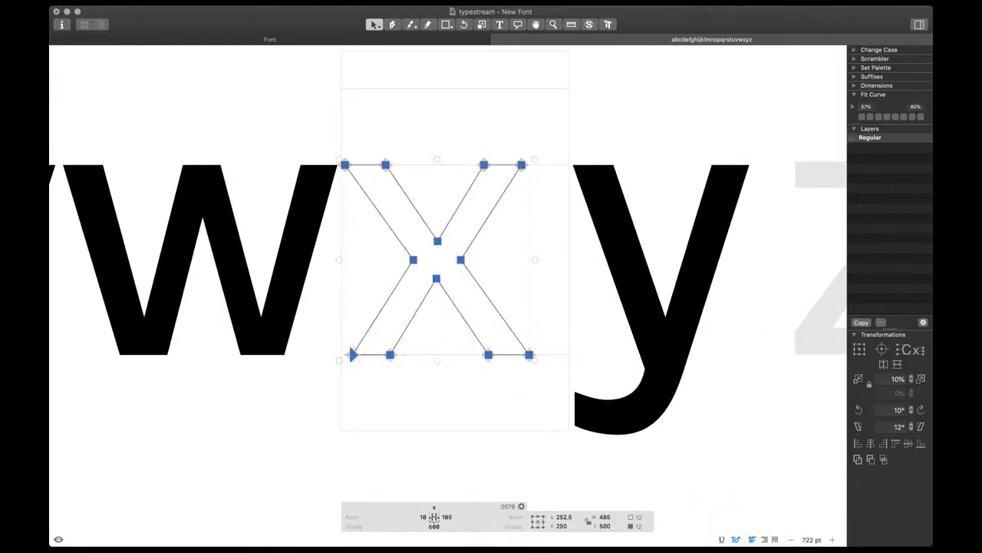
# Shift the end nodes of both upper arms of the x 20 units right
pyautogui.moveTo(404, 181); pyautogui.dragTo(320, 144)
pyautogui.hotkey('shift', 'Right')
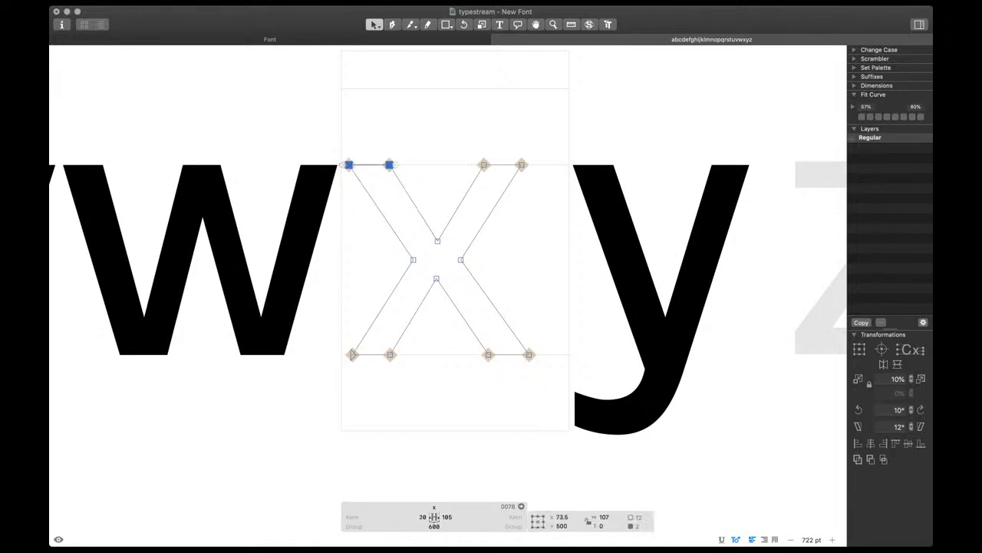
pyautogui.hotkey('shift', 'Right')
pyautogui.moveTo(466, 141); pyautogui.dragTo(531, 181)
pyautogui.hotkey('shift', 'Right')
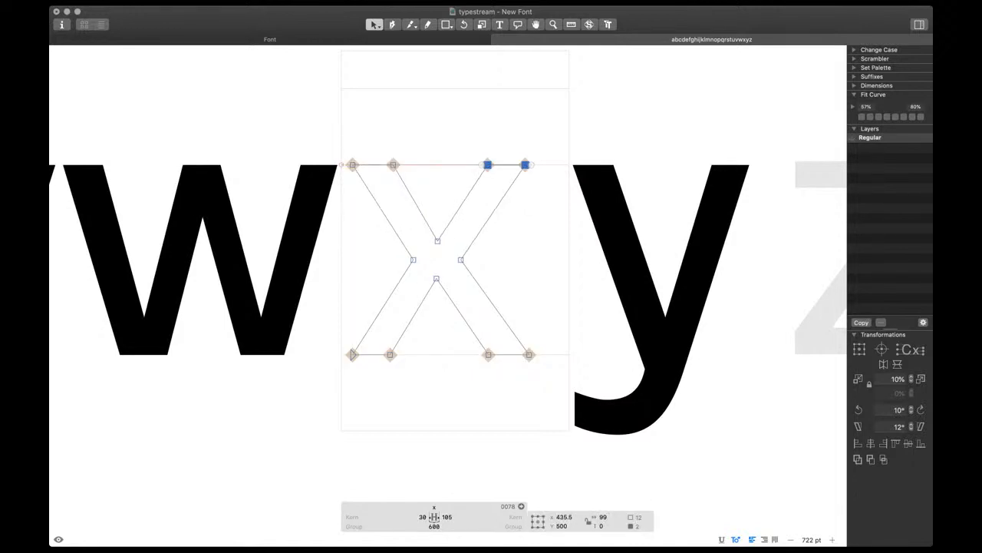
pyautogui.hotkey('shift', 'Right')
# Shift the four central nodes of the x 10 units right
pyautogui.moveTo(516, 316); pyautogui.dragTo(369, 222)
pyautogui.press('space')
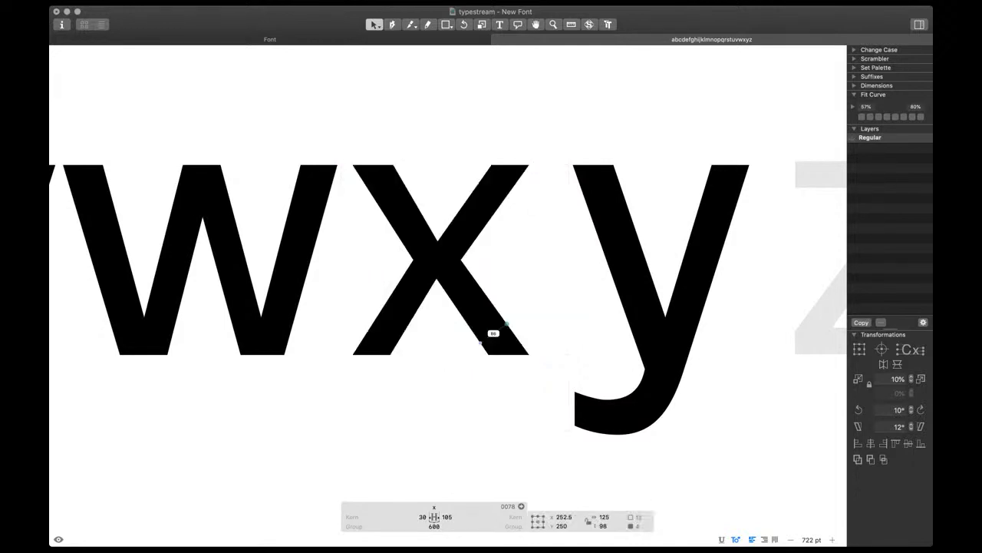
pyautogui.hotkey('shift', 'Right')
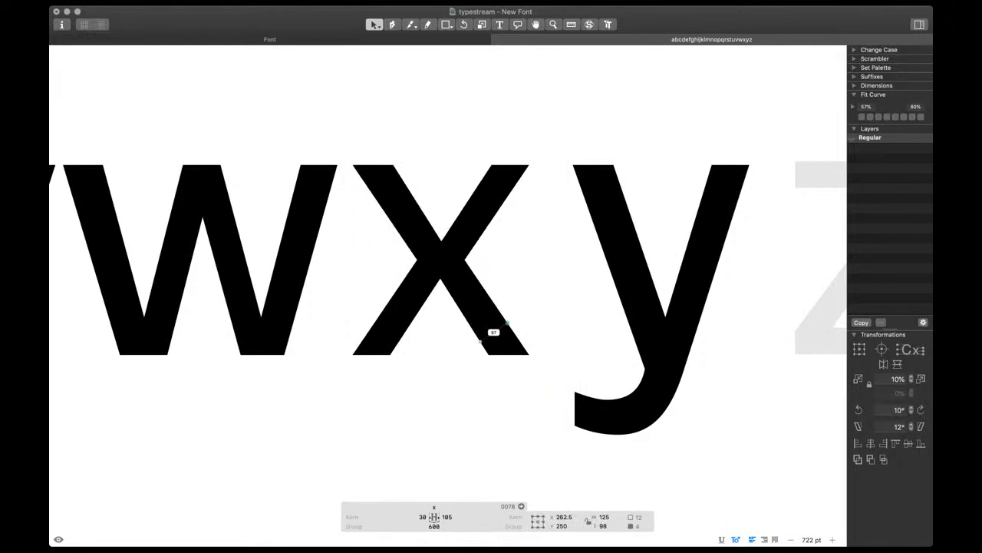
# Move the x's upper and lower crotch nodes 10 units outward and its left and right crotch nodes 10 units inward
pyautogui.hotkey('shift', 'Down')
pyautogui.moveTo(454, 269)
pyautogui.mouseDown()
pyautogui.moveTo(436, 299)
pyautogui.moveTo(453, 248)
pyautogui.moveTo(437, 224)
pyautogui.moveTo(473, 274)
pyautogui.mouseUp()
pyautogui.hotkey('shift', 'Up')
pyautogui.hotkey('shift', 'Left')
pyautogui.moveTo(427, 246); pyautogui.dragTo(409, 277)
pyautogui.press('space')
pyautogui.hotkey('shift', 'Right')
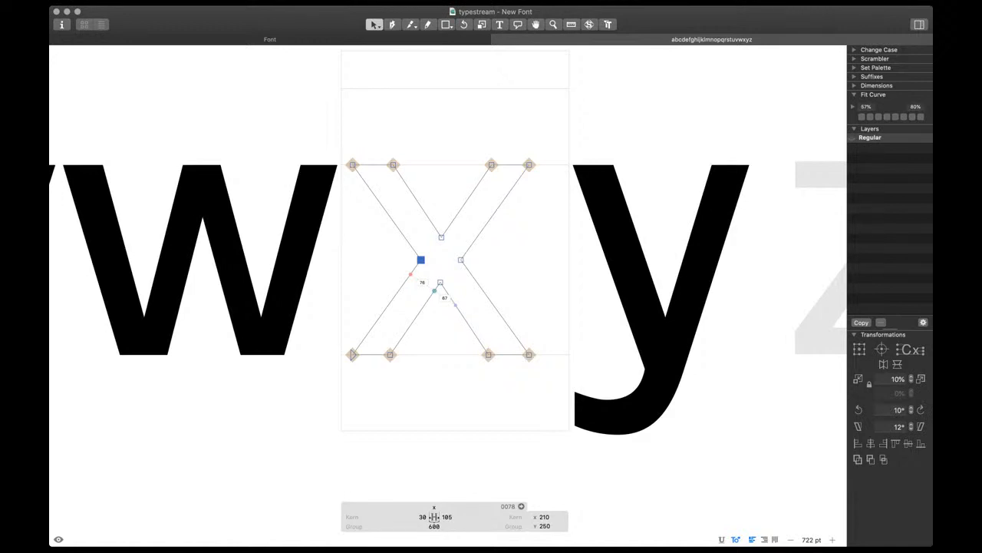
pyautogui.press('space')
# Insert an n between the w and the x for comparison and open its outline
pyautogui.scroll(-3, 366, 279)
pyautogui.write('tuvwn')
pyautogui.scroll(3, 446, 300)
pyautogui.doubleClick(430, 300)
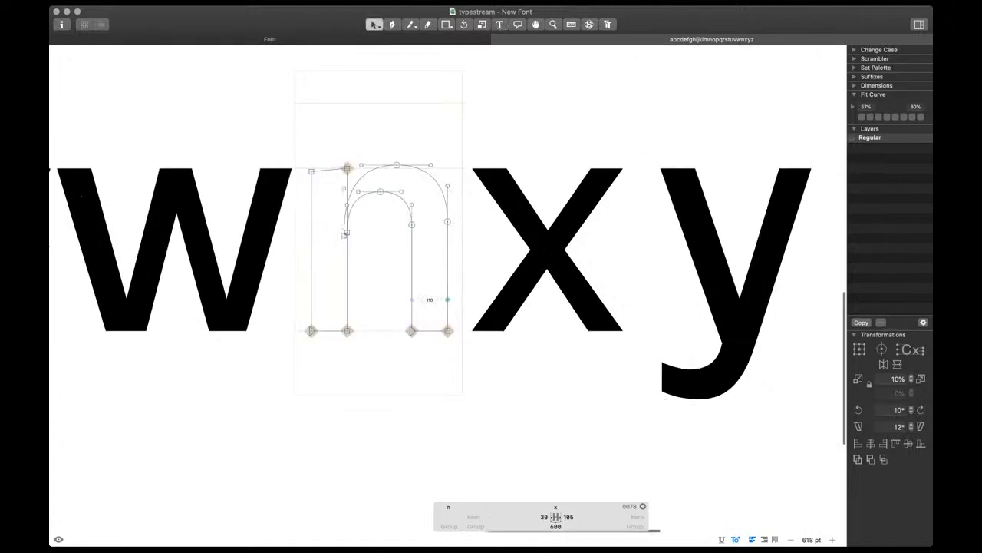
# Move the x's left outer corner nodes and left crotch node 10 units left
pyautogui.doubleClick(504, 190)
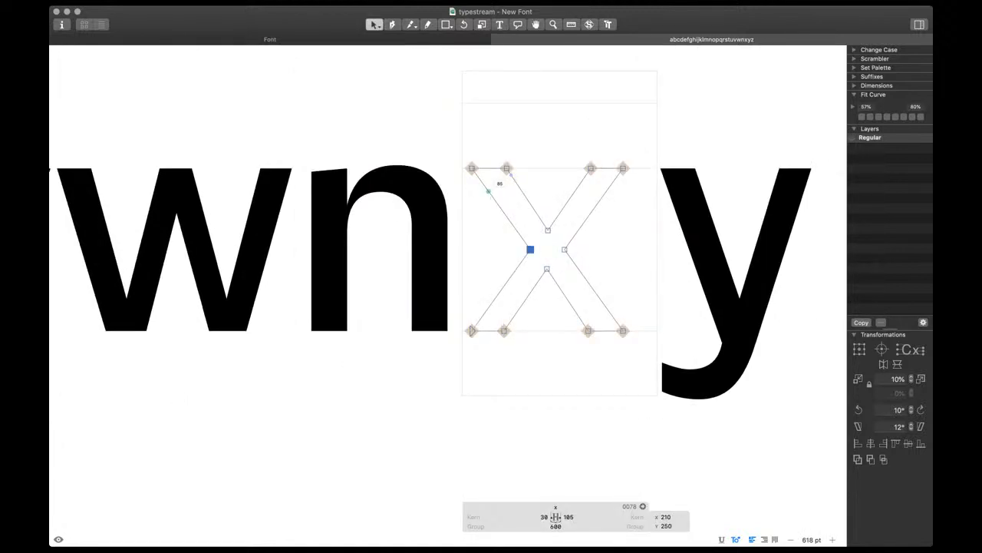
pyautogui.click(472, 168)
pyautogui.keyDown('shift'); pyautogui.click(472, 330); pyautogui.keyUp('shift')
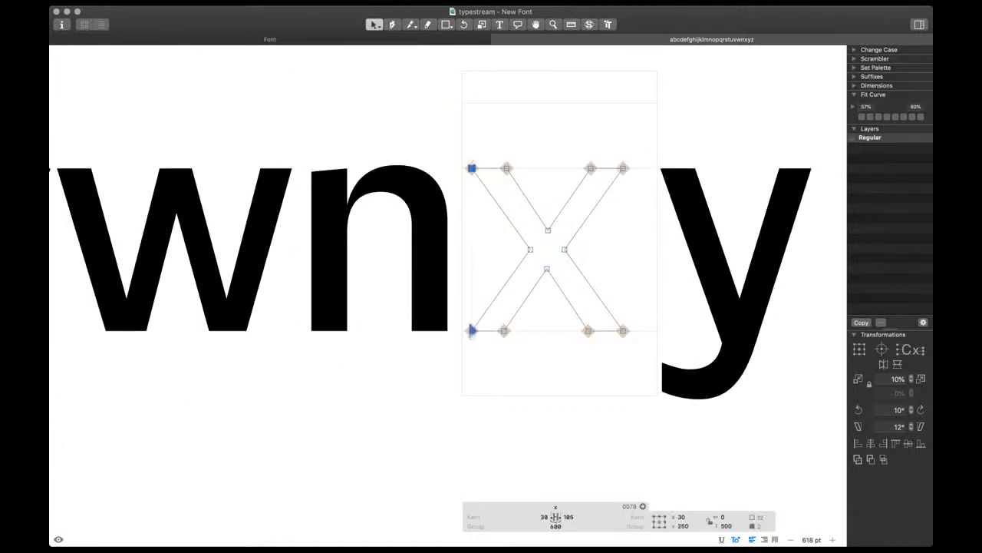
pyautogui.keyDown('shift'); pyautogui.click(530, 249); pyautogui.keyUp('shift')
pyautogui.hotkey('shift', 'Left')
# Move the x's right outer corner nodes and right crotch node 10 units right and preview the filled letter
pyautogui.click(624, 168)
pyautogui.keyDown('shift'); pyautogui.click(623, 331); pyautogui.keyUp('shift')
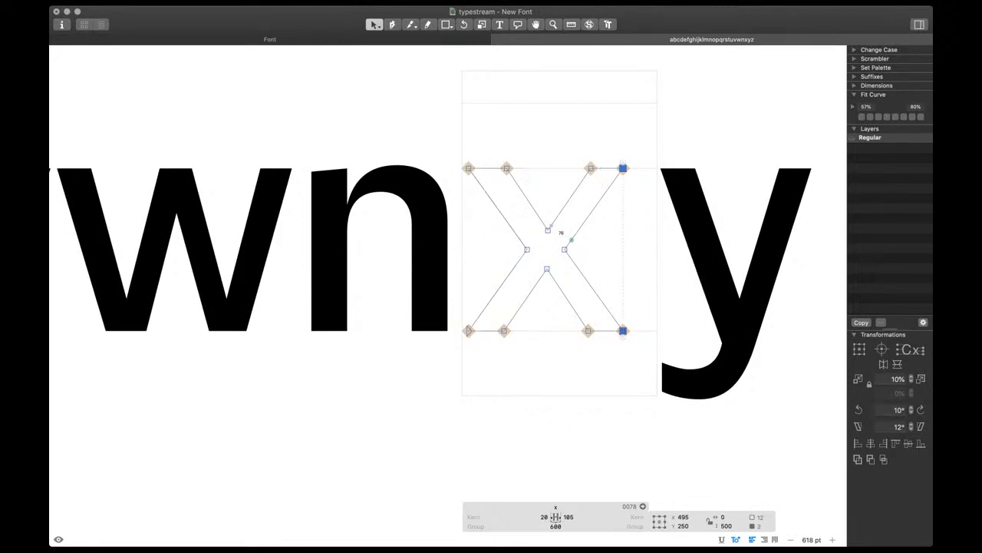
pyautogui.keyDown('shift'); pyautogui.click(565, 249); pyautogui.keyUp('shift')
pyautogui.hotkey('shift', 'Right')
pyautogui.press('space')
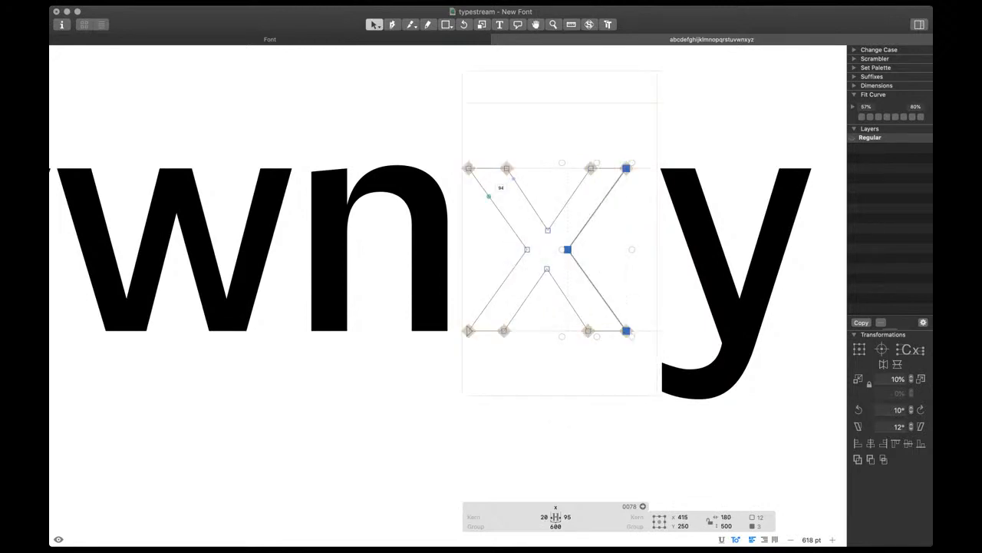
pyautogui.press('space')
# Try raising the x's upper crotch node to Y 319 and lowering its lower crotch node to Y 181
pyautogui.moveTo(540, 208); pyautogui.dragTo(562, 237)
pyautogui.press('space')
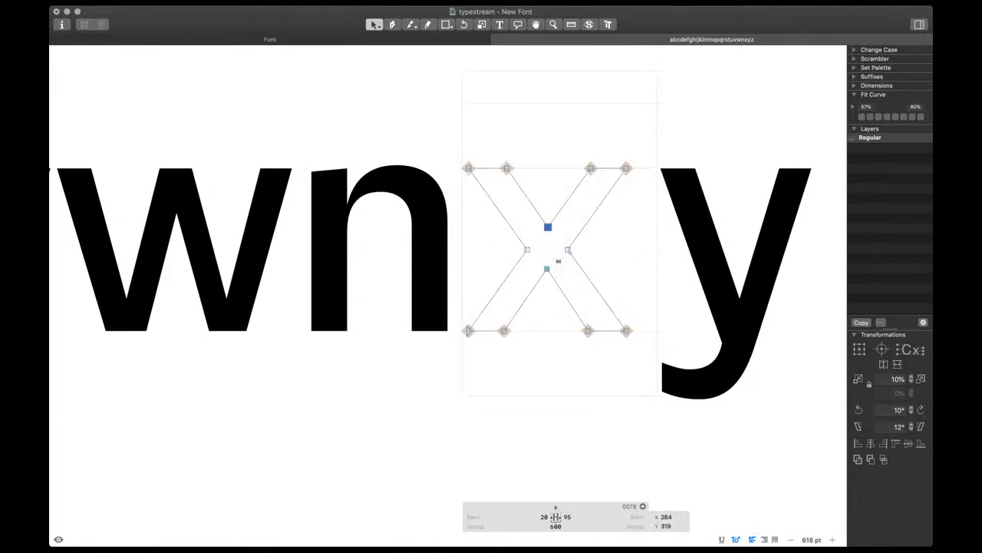
pyautogui.click(551, 270)
pyautogui.press('space')
pyautogui.scroll(-5, 548, 292)
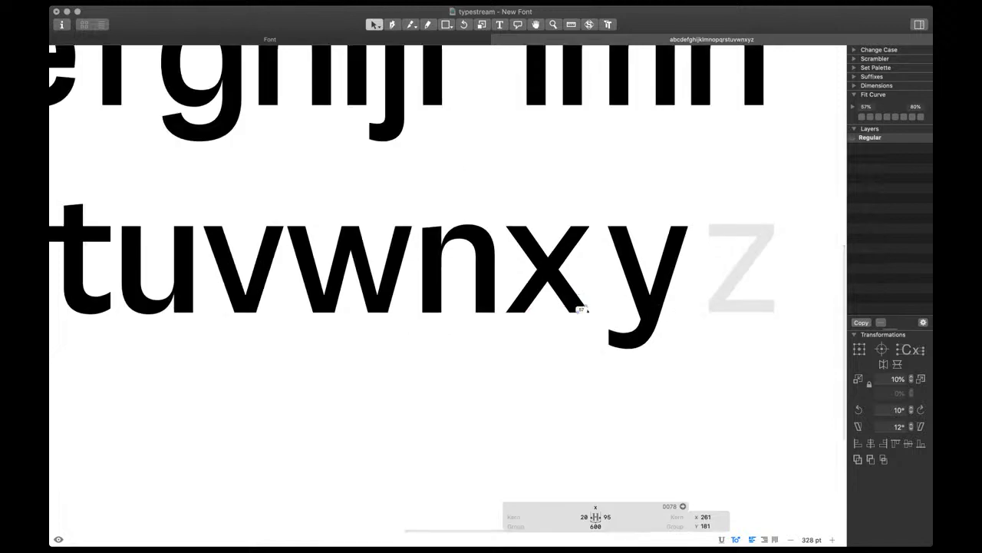
# Restore the x's upper crotch node to Y 309 and its lower crotch node to Y 191
pyautogui.click(548, 257)
pyautogui.hotkey('shift', 'Down')
pyautogui.press('space')
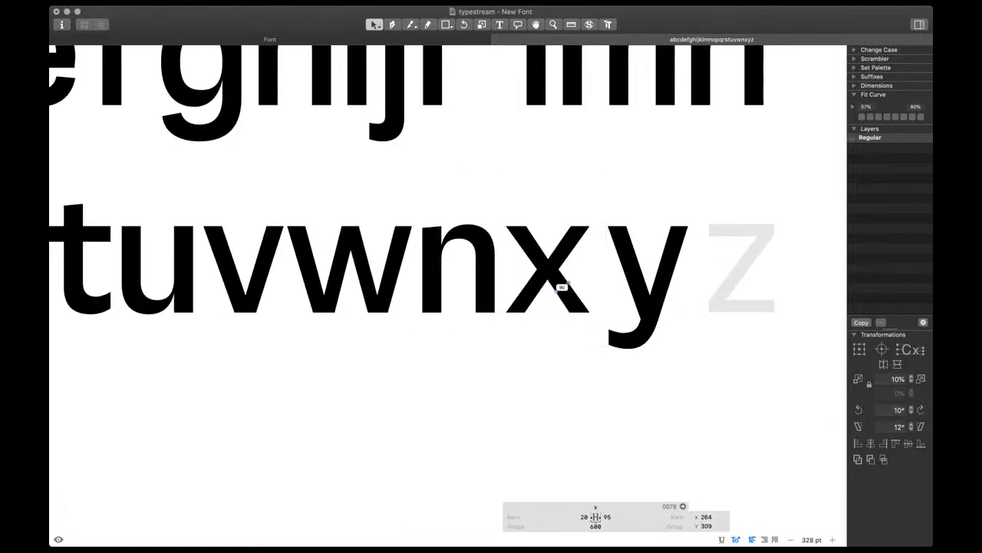
# Examine the filled x beside the n and y, checking its diagonal thickness and crotch nodes
pyautogui.moveTo(568, 296); pyautogui.dragTo(540, 301)
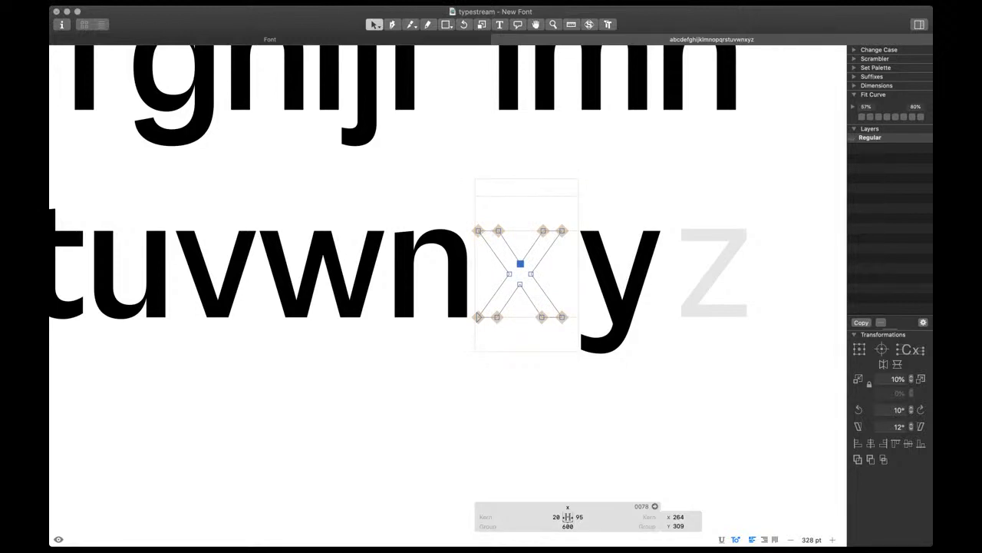
pyautogui.press('t')
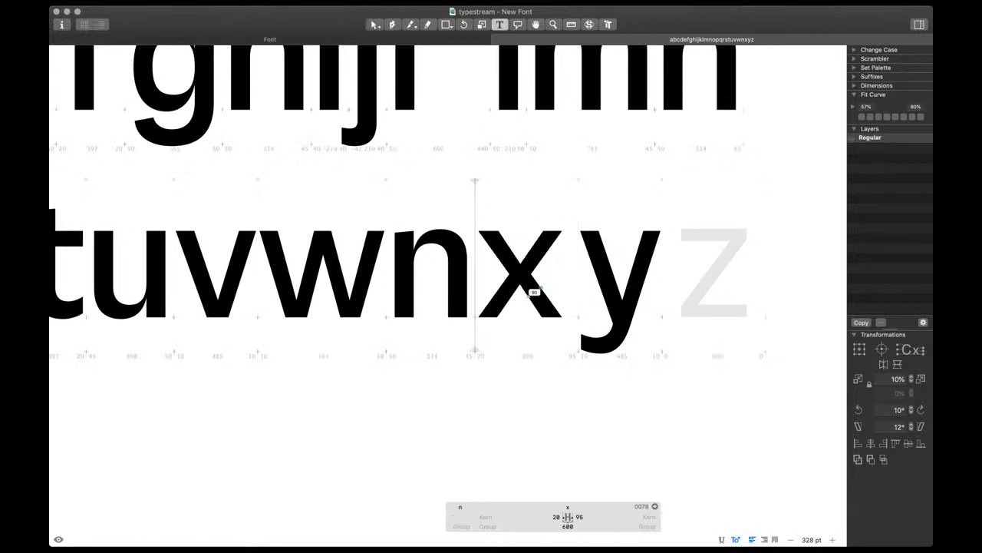
pyautogui.scroll(3, 537, 294)
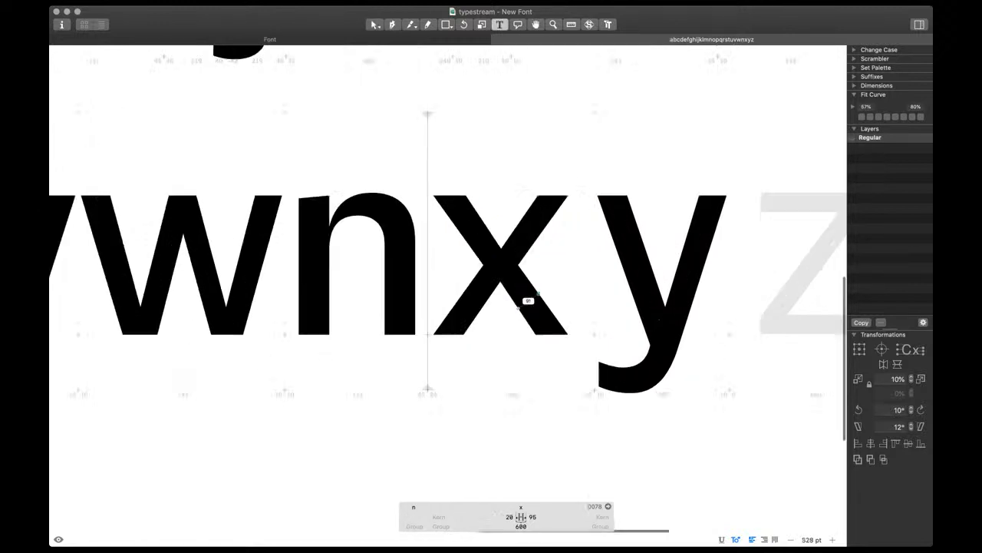
pyautogui.scroll(2, 528, 301)
pyautogui.press('Escape')
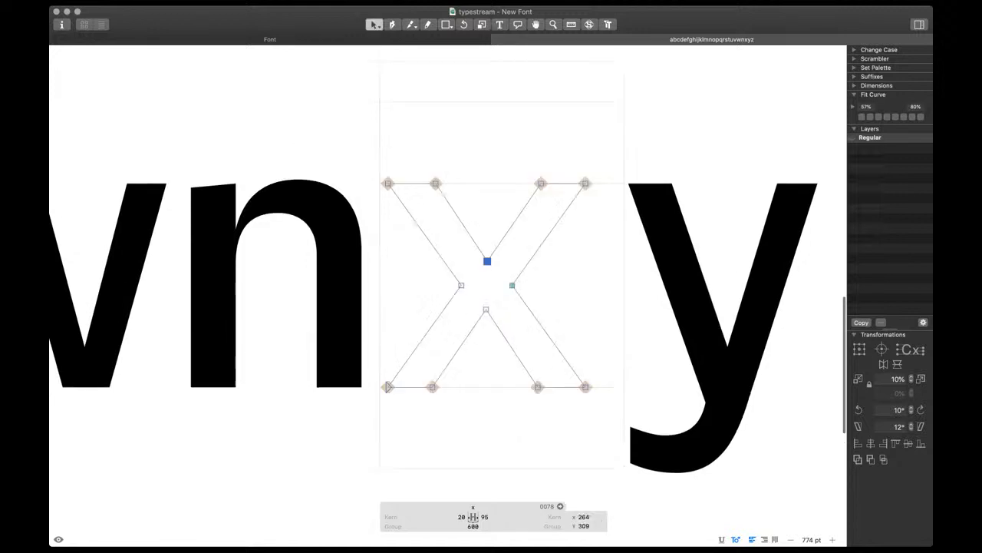
pyautogui.click(486, 310)
pyautogui.press('space')
pyautogui.scroll(-2, 458, 336)
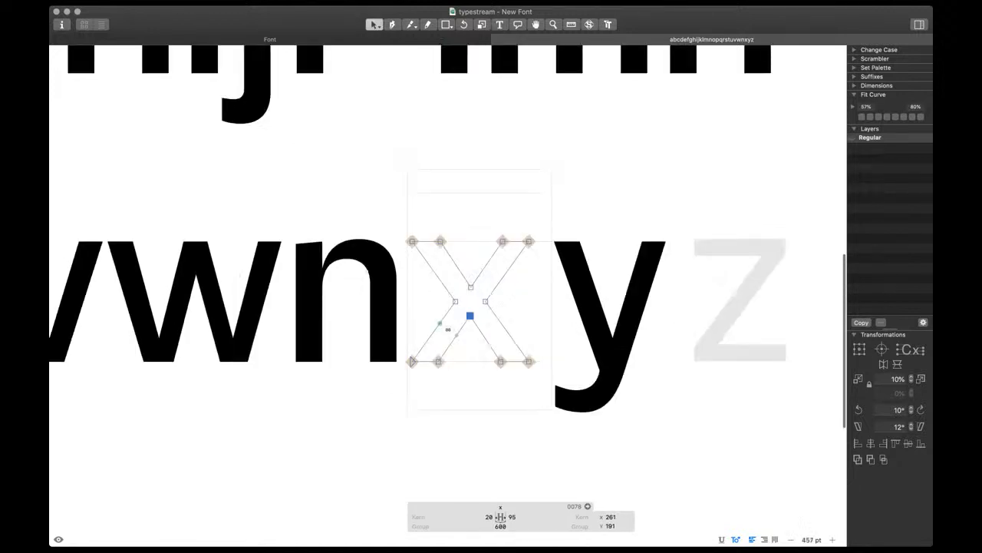
pyautogui.press('t')
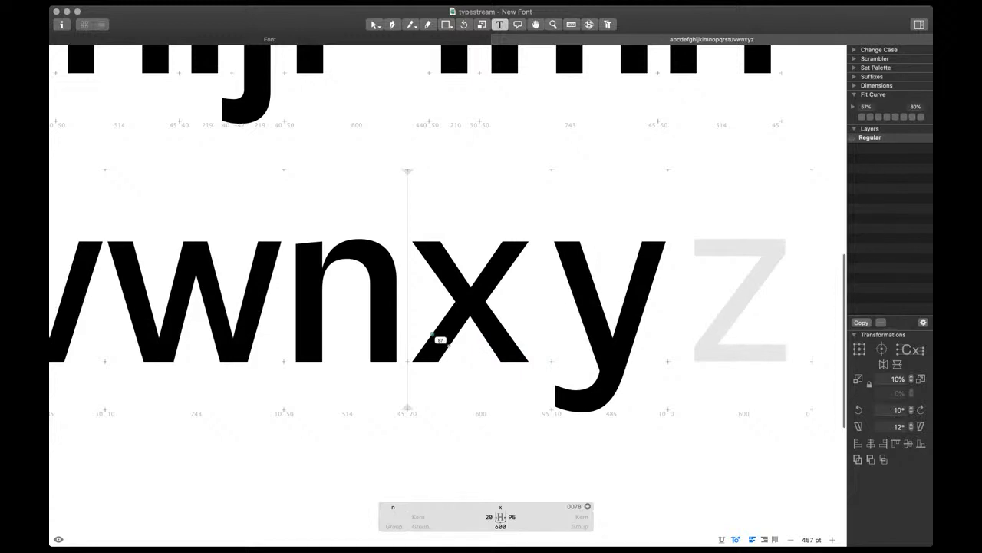
# Examine the n's shoulder curve nodes and right stem thickness up close, and return to the x outline
pyautogui.scroll(3, 440, 336)
pyautogui.scroll(3, 440, 335)
pyautogui.scroll(5, 440, 335)
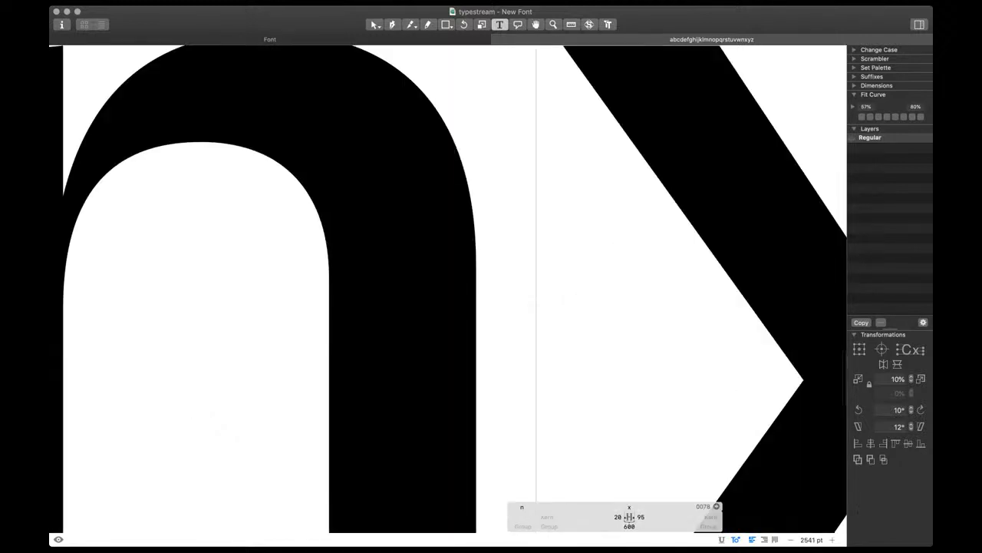
pyautogui.press('Escape')
pyautogui.hscroll(8, 441, 335)
pyautogui.hscroll(-10, 441, 335)
pyautogui.doubleClick(441, 336)
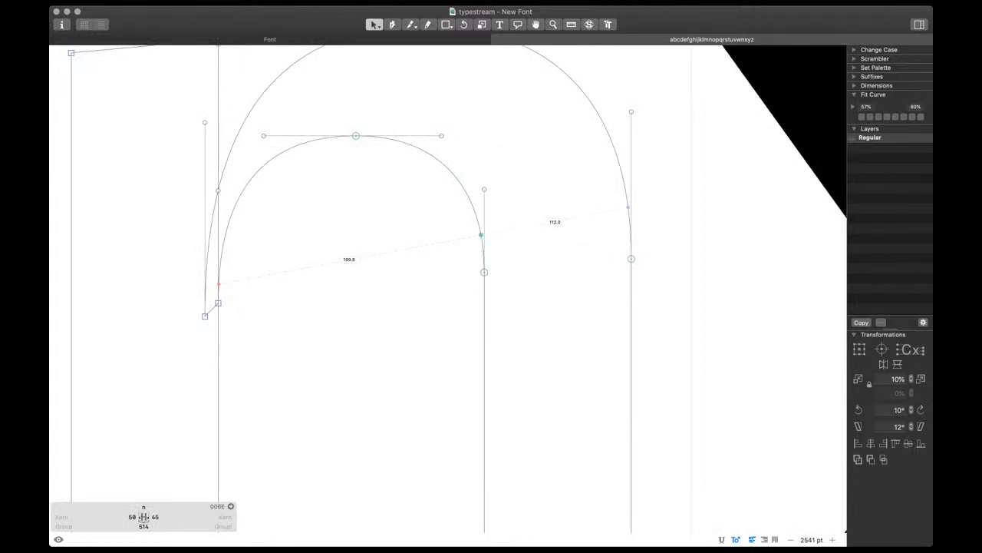
pyautogui.moveTo(601, 220); pyautogui.dragTo(649, 286)
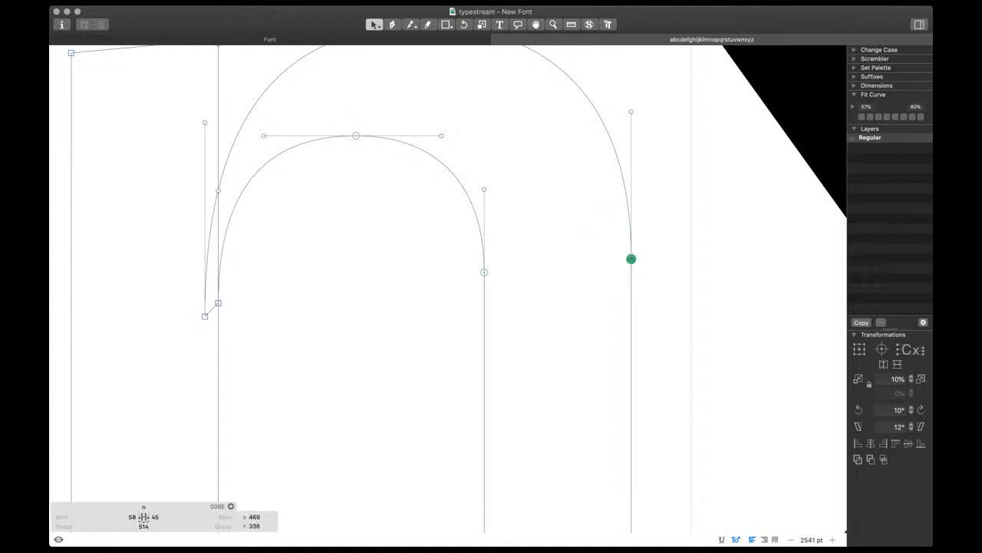
pyautogui.moveTo(470, 235); pyautogui.dragTo(647, 283)
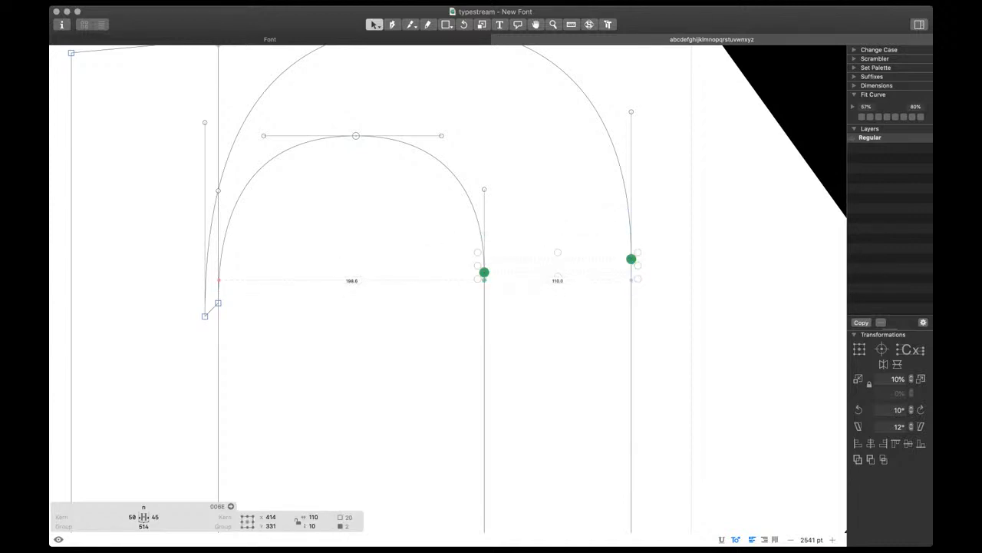
pyautogui.click(619, 291)
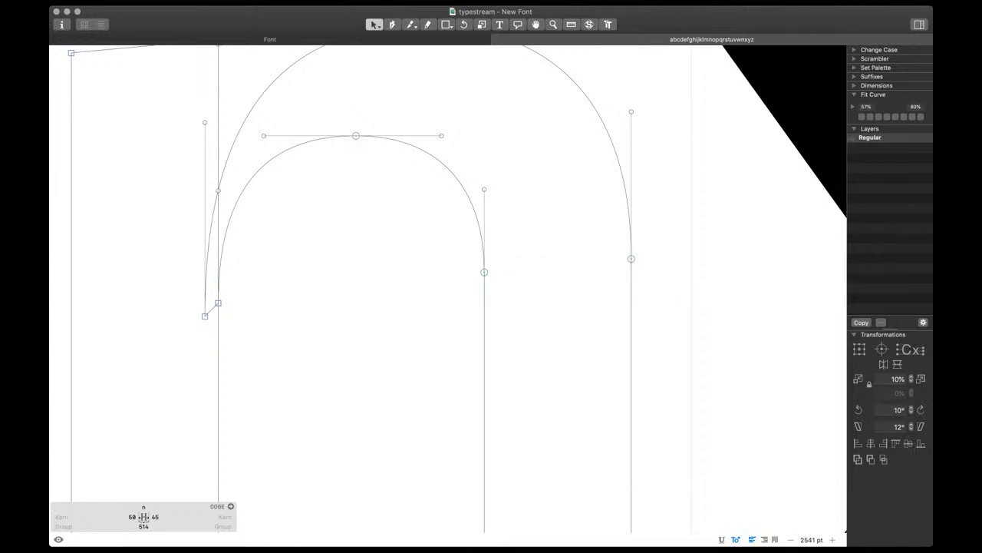
pyautogui.scroll(-10, 555, 345)
pyautogui.press('space')
pyautogui.hscroll(2, 553, 352)
pyautogui.doubleClick(592, 354)
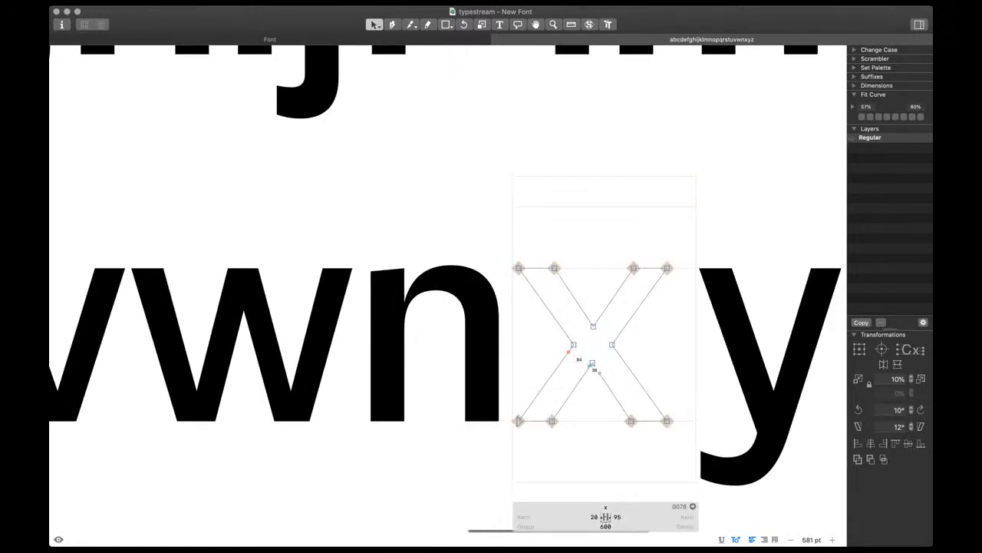
# Widen the x's four stroke ends by moving the left inner node pair 10 units right and the right pair 10 units left
pyautogui.scroll(-3, 574, 345)
pyautogui.scroll(4, 586, 322)
pyautogui.moveTo(537, 259); pyautogui.dragTo(555, 445)
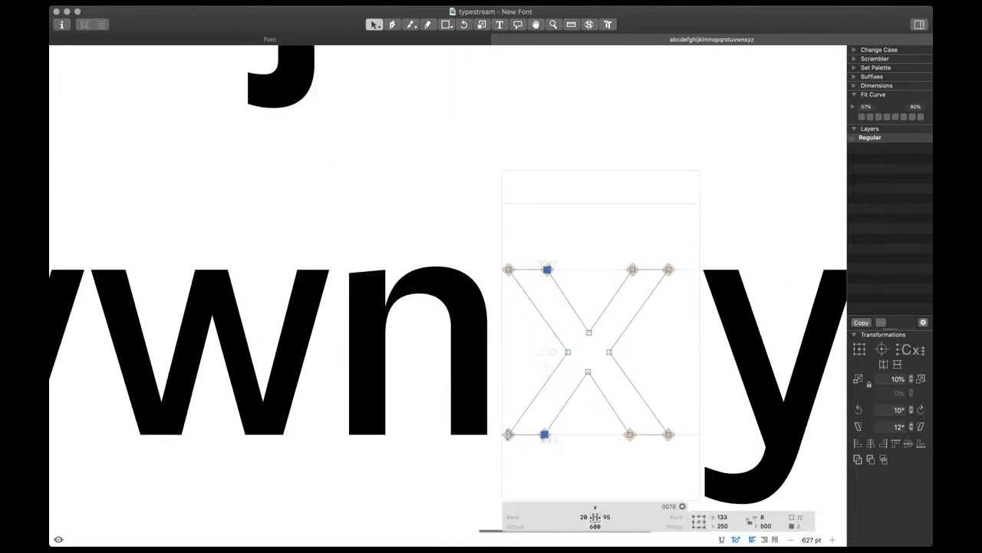
pyautogui.hotkey('shift', 'Right')
pyautogui.moveTo(620, 259); pyautogui.dragTo(641, 445)
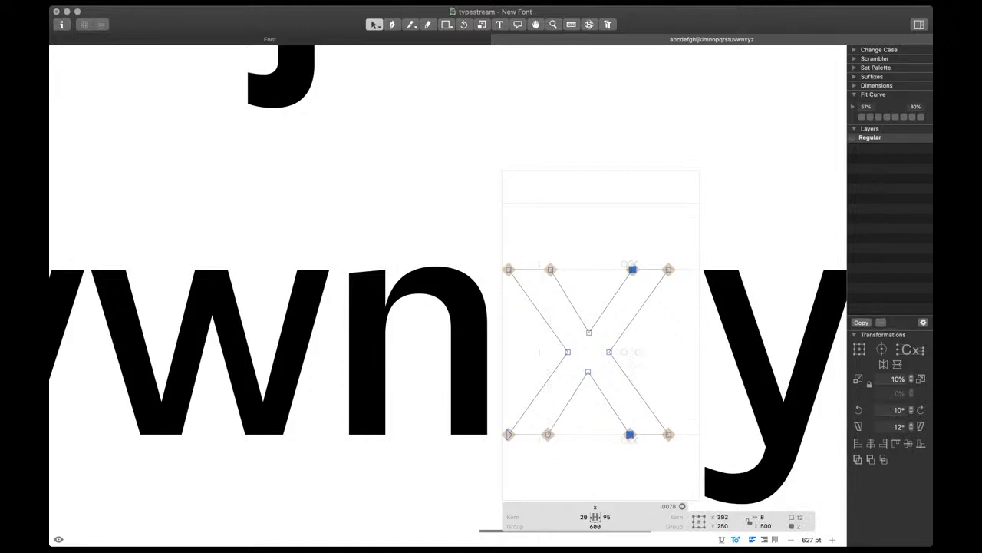
pyautogui.hotkey('shift', 'Left')
# Raise the x's upper crotch node to Y 319 and lower its lower crotch node to Y 181
pyautogui.click(589, 333)
pyautogui.hotkey('shift', 'Up')
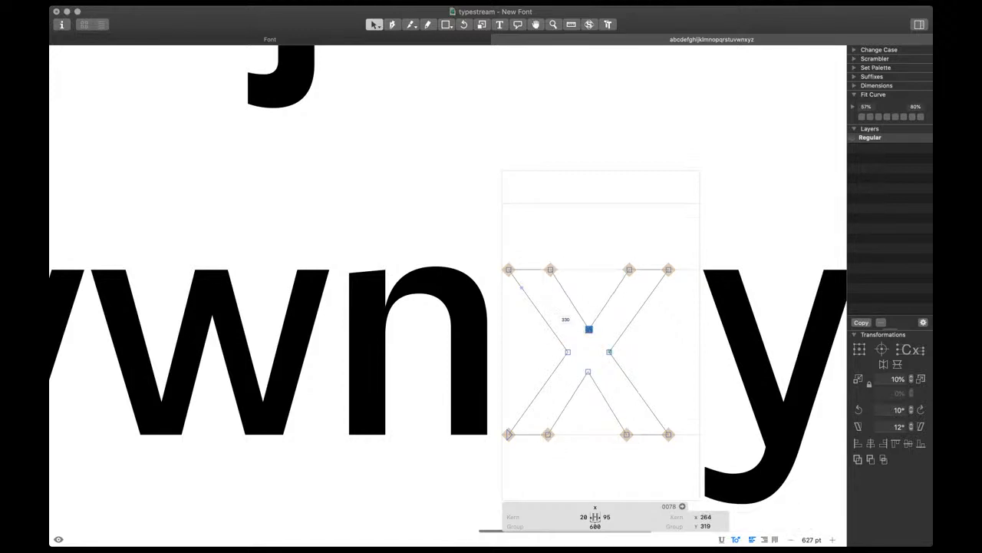
pyautogui.click(589, 373)
pyautogui.hotkey('shift', 'Down')
pyautogui.press('space')
pyautogui.scroll(-4, 594, 383)
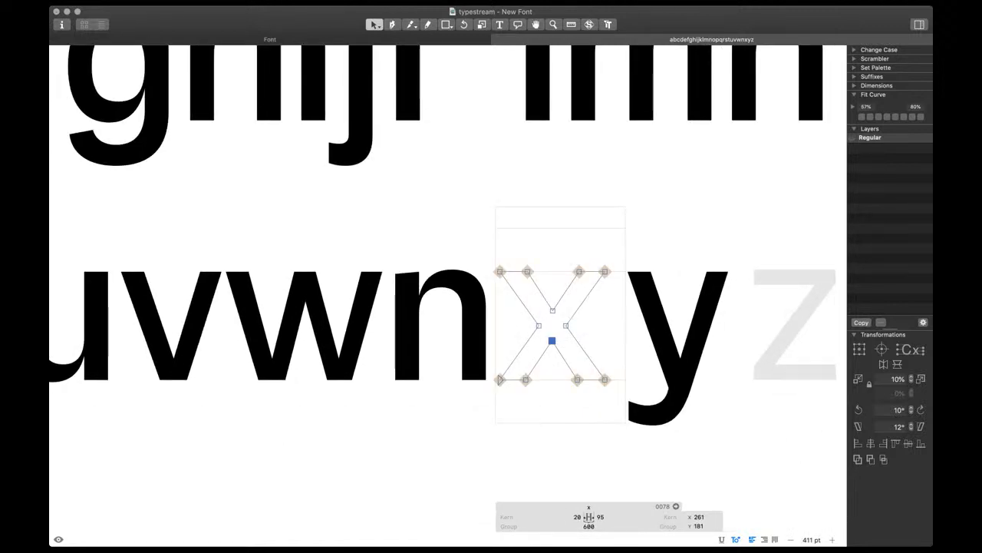
# Set both the left and right sidebearings of the x to reference the v
pyautogui.click(577, 518)
pyautogui.write('v')
pyautogui.press('Tab')
pyautogui.write('v')
pyautogui.press('Return')
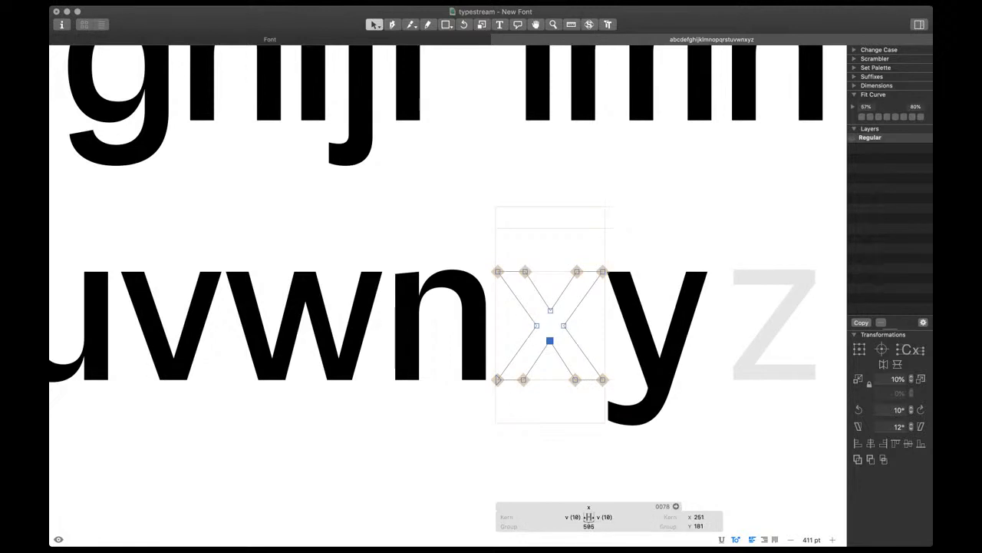
# Try narrowing the x's top by moving its upper right corner 5 units left and its upper left corner to X 20
pyautogui.scroll(5, 610, 318)
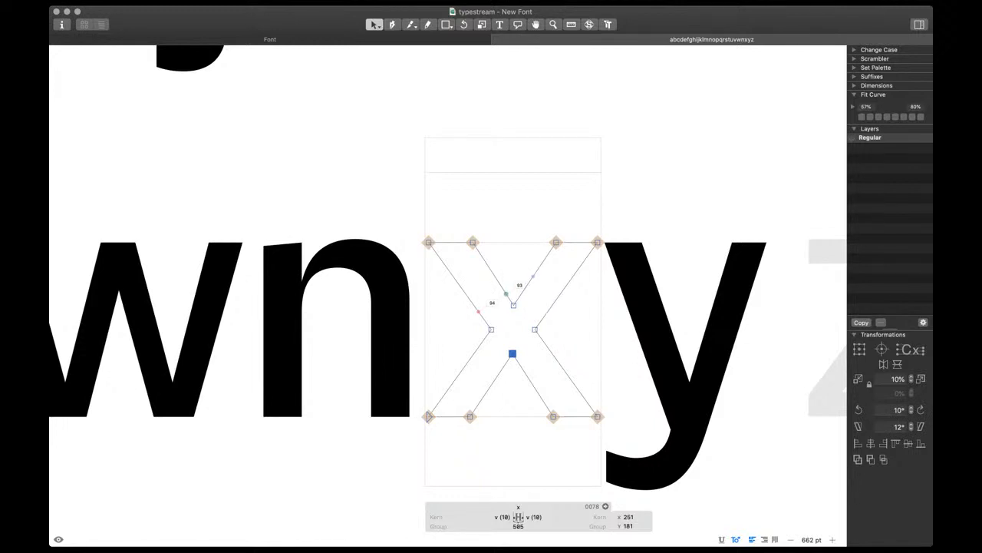
pyautogui.scroll(-4, 462, 238)
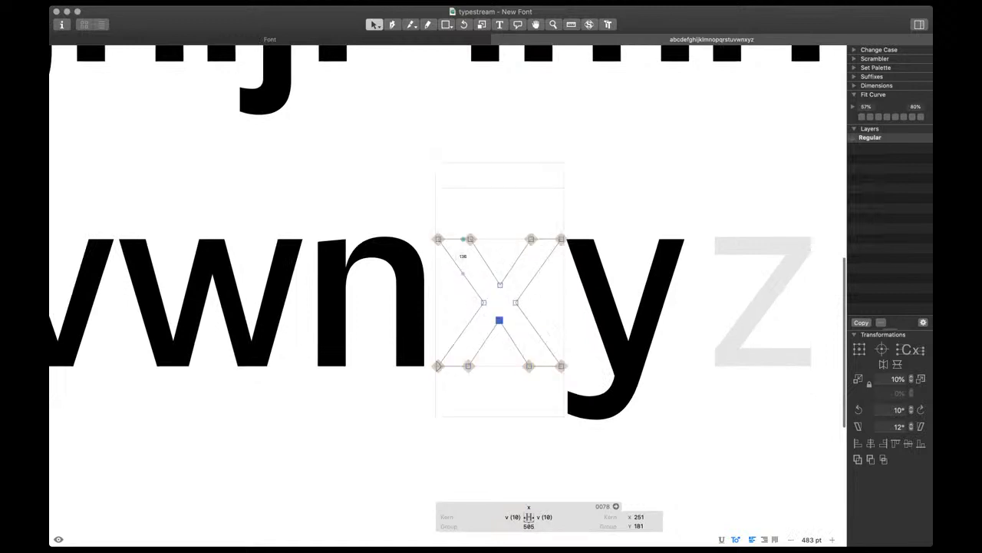
pyautogui.scroll(4, 448, 242)
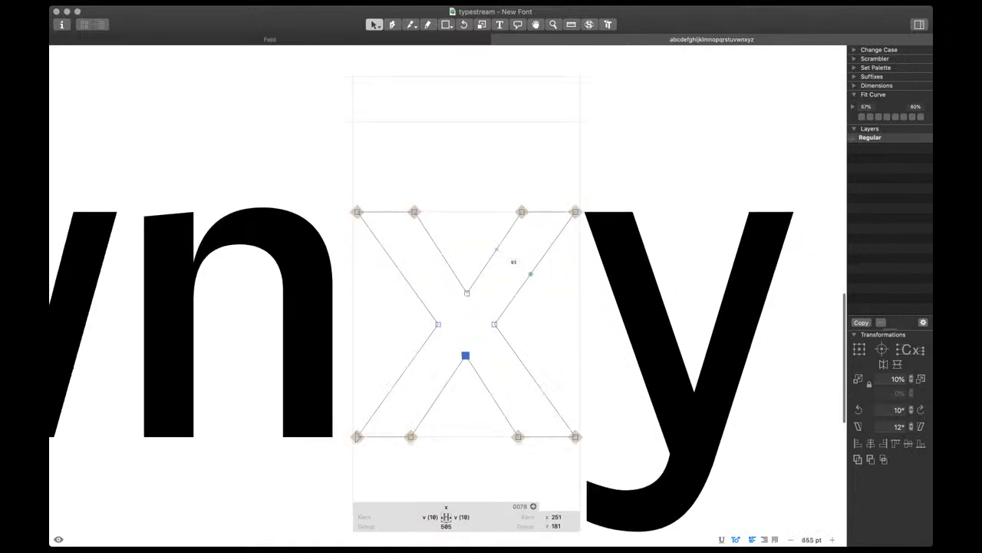
pyautogui.hotkey('shift', 'Right')
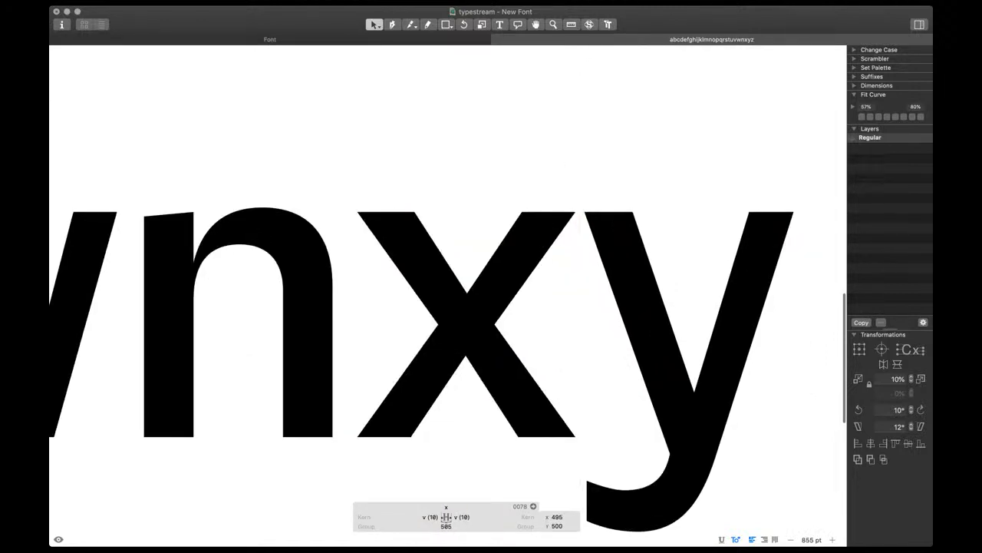
pyautogui.press('Left')
pyautogui.press('Left')
pyautogui.press('Left')
pyautogui.press('Left')
pyautogui.press('Left')
pyautogui.click(358, 212)
pyautogui.hotkey('shift', 'Right')
pyautogui.press('space')
pyautogui.scroll(-3, 419, 308)
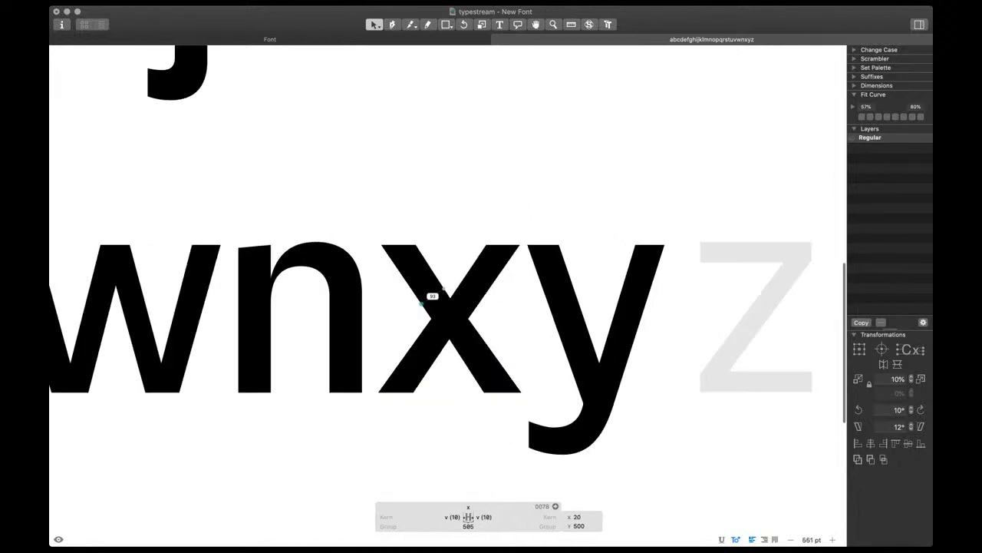
# Move the x's upper left corner back 10 units left and its upper right corner to X 500
pyautogui.hotkey('shift', 'Left')
pyautogui.click(519, 245)
pyautogui.hotkey('shift', 'Right')
pyautogui.press('space')
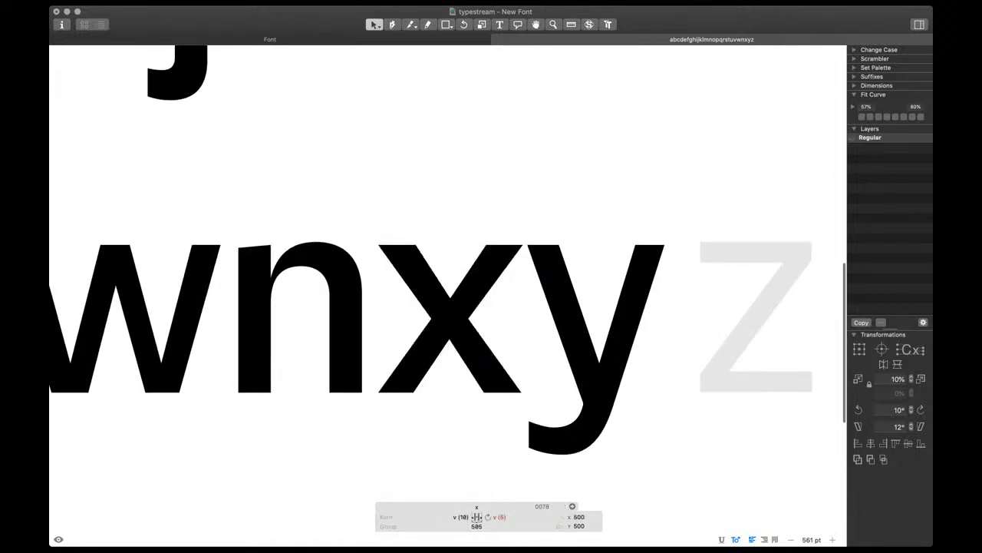
# Update the x's metrics so its right sidebearing matches the linked v again
pyautogui.press('t')
pyautogui.scroll(-4, 503, 308)
pyautogui.press('ctrl+alt+super')
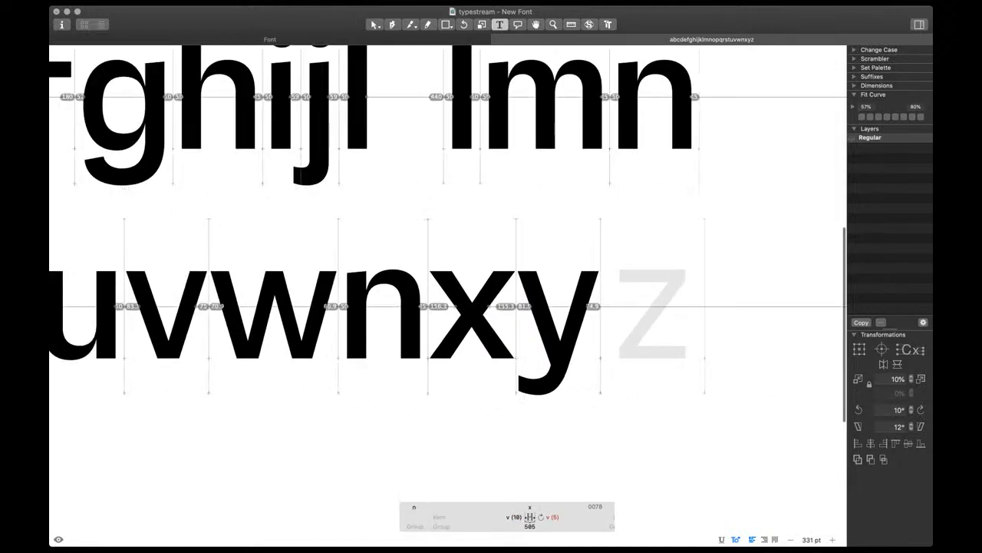
pyautogui.press('ctrl+alt+super+m')
# Raise the y's inner corner node, where the left diagonal meets the tail, to Y -27
pyautogui.click(706, 307)
pyautogui.doubleClick(566, 357)
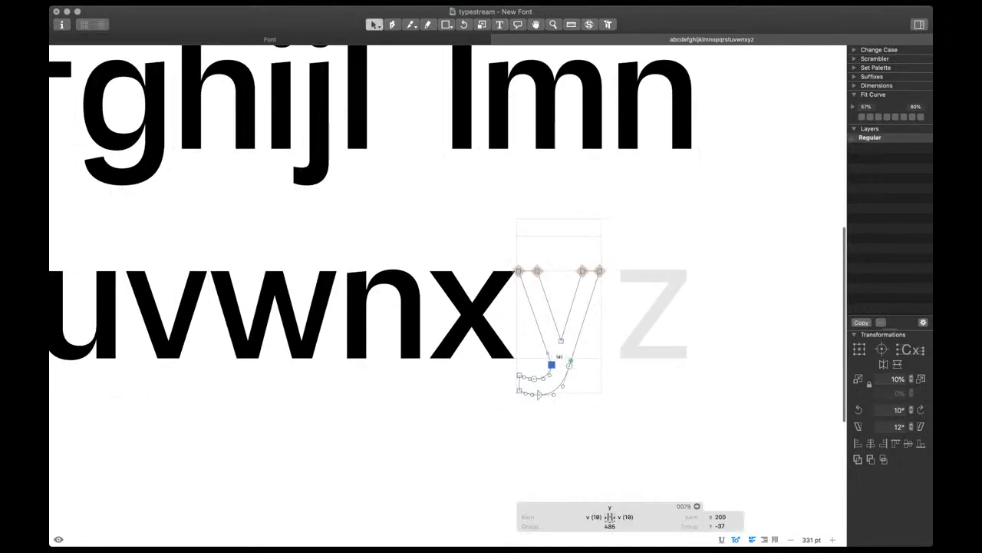
pyautogui.scroll(4, 574, 364)
pyautogui.press('space')
pyautogui.hotkey('shift', 'Right')
pyautogui.scroll(-3, 535, 386)
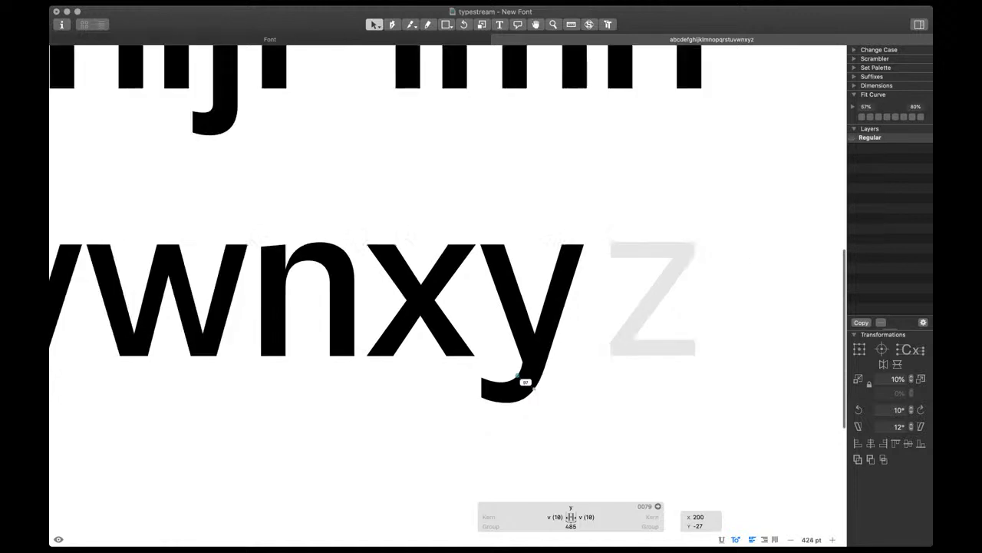
pyautogui.press('t')
pyautogui.scroll(-3, 529, 380)
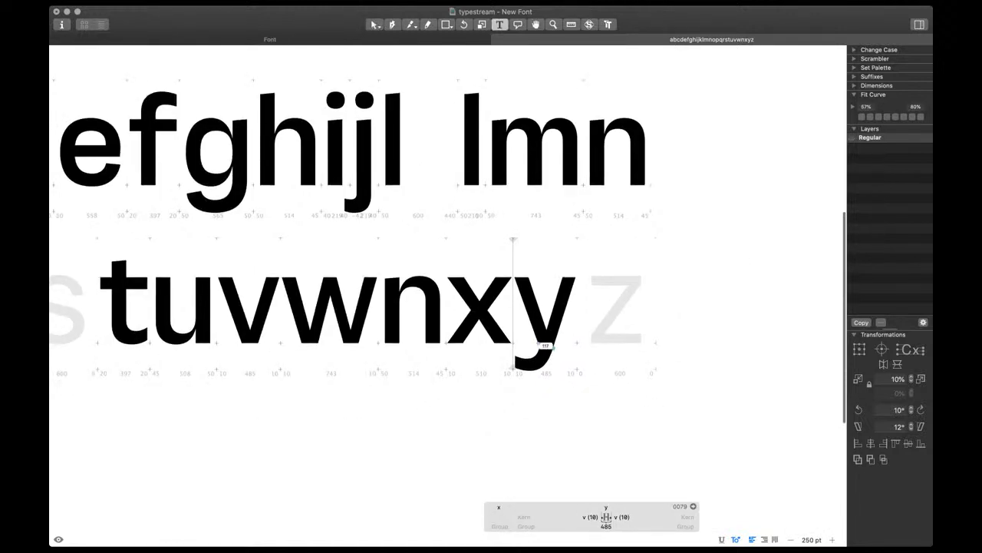
pyautogui.scroll(-3, 545, 346)
pyautogui.scroll(3, 545, 346)
# Narrow the x by moving its left and right end nodes 10 units inward on each side, and update its metrics
pyautogui.doubleClick(508, 310)
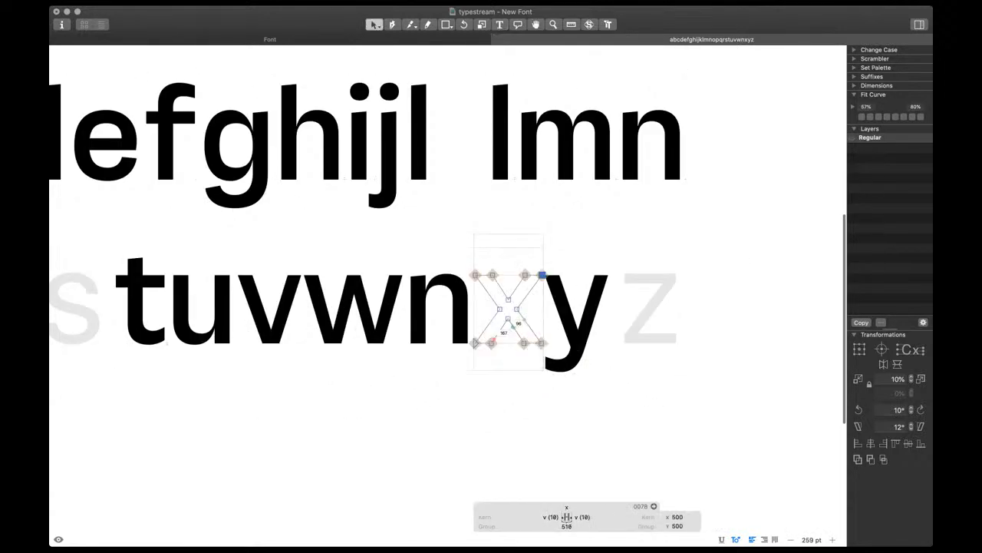
pyautogui.moveTo(460, 261); pyautogui.dragTo(501, 358)
pyautogui.hotkey('shift', 'Right')
pyautogui.moveTo(556, 261); pyautogui.dragTo(513, 358)
pyautogui.hotkey('shift', 'Left')
pyautogui.press('ctrl+alt+super+m')
pyautogui.press('t')
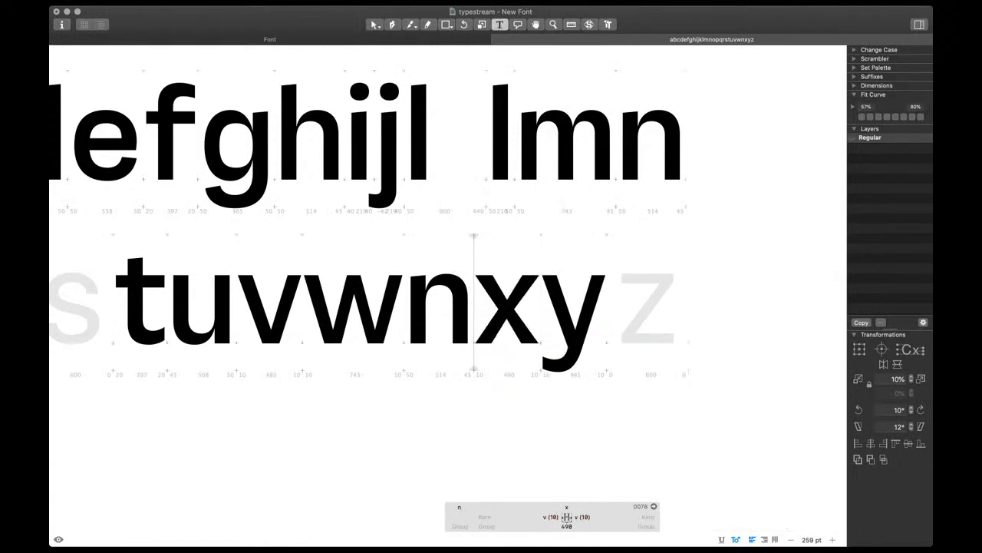
# Spread the x's upper, lower, left and right crotch nodes outward by 10 units each
pyautogui.scroll(5, 518, 322)
pyautogui.doubleClick(515, 322)
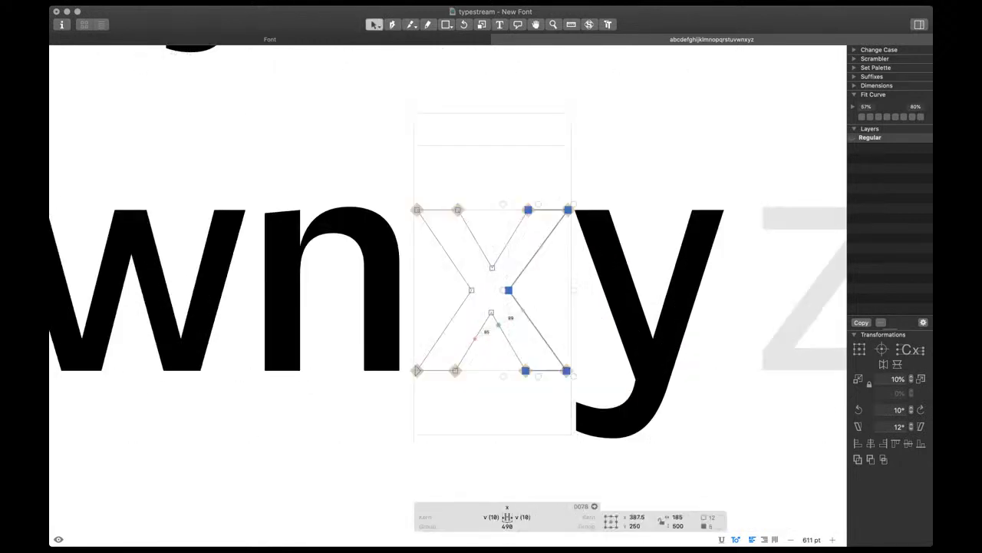
pyautogui.moveTo(465, 304); pyautogui.dragTo(528, 334)
pyautogui.hotkey('shift', 'Down')
pyautogui.moveTo(481, 253); pyautogui.dragTo(532, 330)
pyautogui.hotkey('shift', 'Up')
pyautogui.hotkey('shift', 'Right')
pyautogui.moveTo(484, 277); pyautogui.dragTo(462, 302)
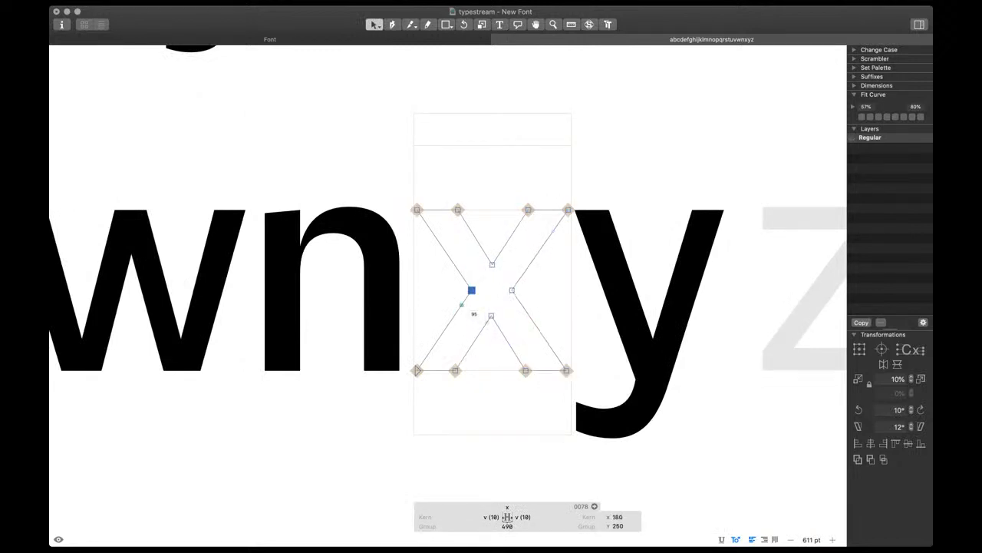
pyautogui.hotkey('shift', 'Left')
pyautogui.press('space')
pyautogui.click(464, 301)
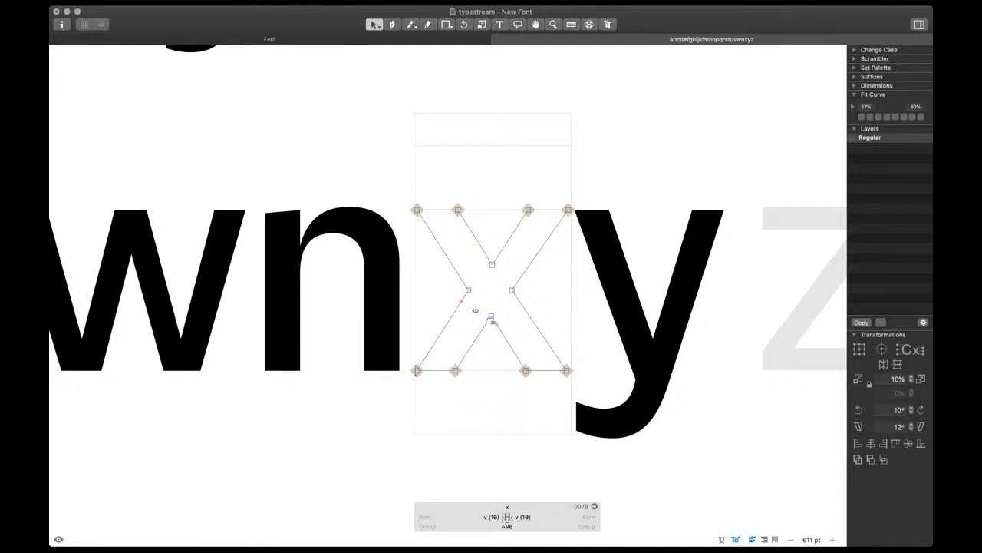
# Bring the x's lower crotch node back up 10 units and its upper crotch node down to Y 319
pyautogui.click(491, 315)
pyautogui.click(492, 264)
pyautogui.press('space')
pyautogui.scroll(-4, 514, 259)
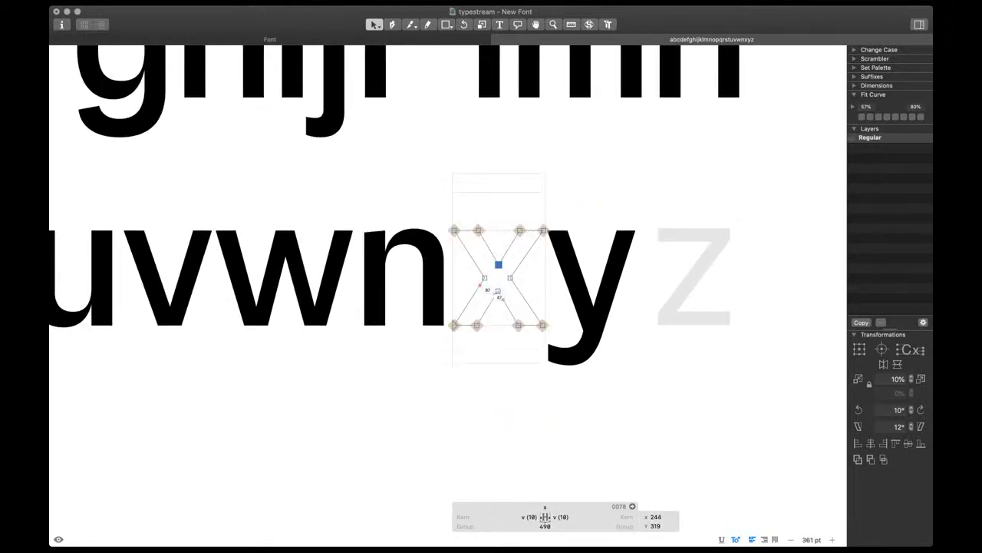
# Move the x's lower crotch node down to Y 178 at X 241
pyautogui.click(498, 290)
pyautogui.press('space')
pyautogui.hotkey('shift', 'Down')
pyautogui.hotkey('shift', 'Down')
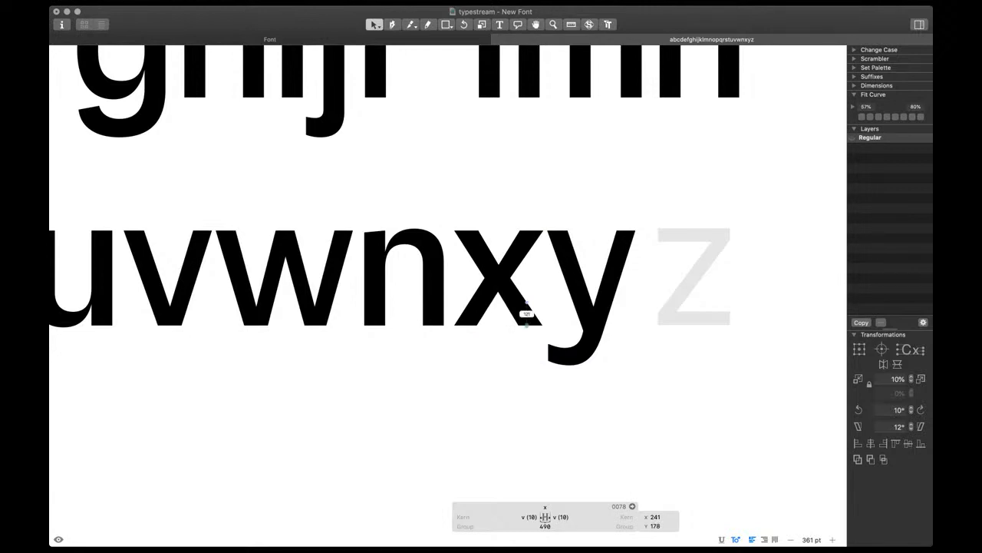
pyautogui.scroll(5, 502, 255)
# Lower the x's upper crotch node to Y 309 and preview the filled letter
pyautogui.click(491, 256)
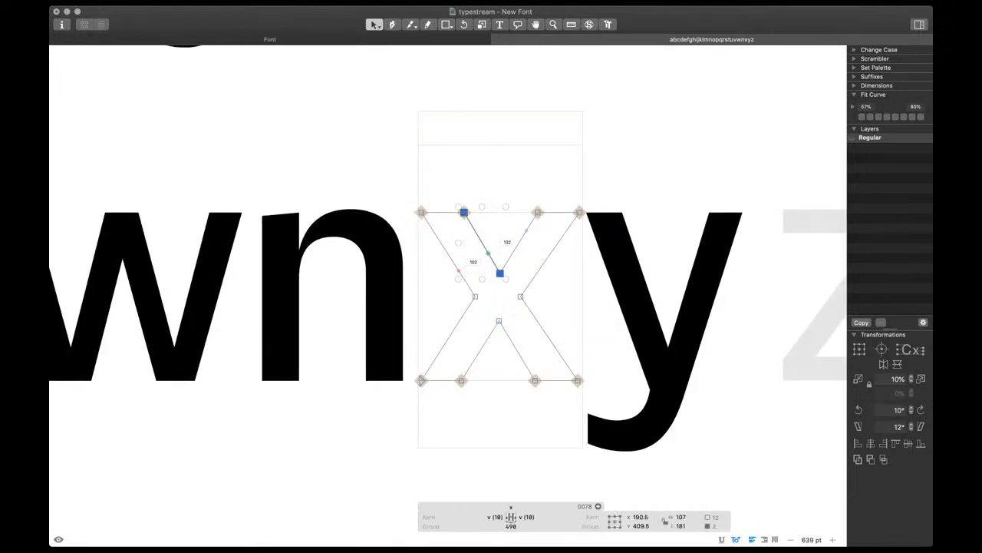
pyautogui.click(474, 224)
pyautogui.moveTo(502, 192); pyautogui.dragTo(518, 272)
pyautogui.scroll(-3, 522, 274)
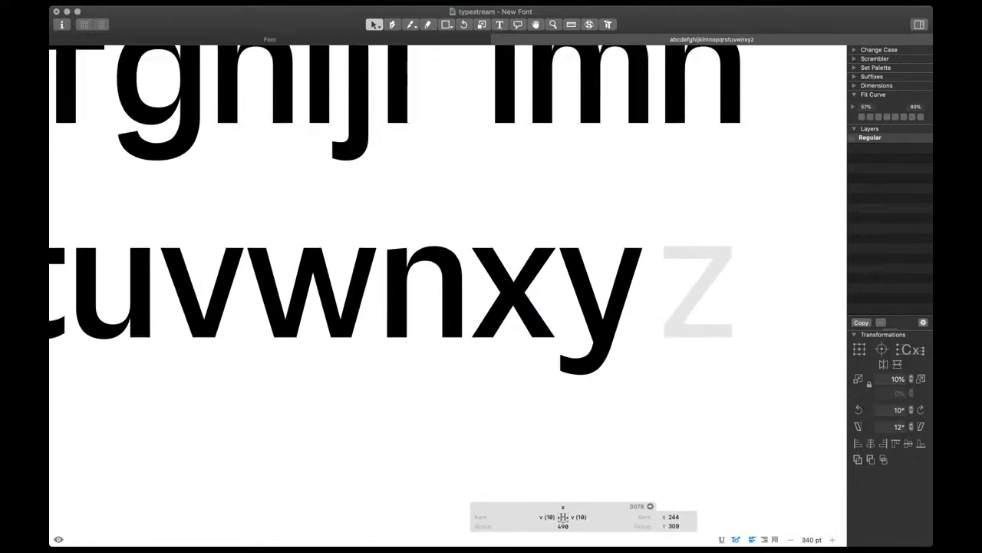
pyautogui.hscroll(1, 530, 329)
pyautogui.scroll(3, 530, 328)
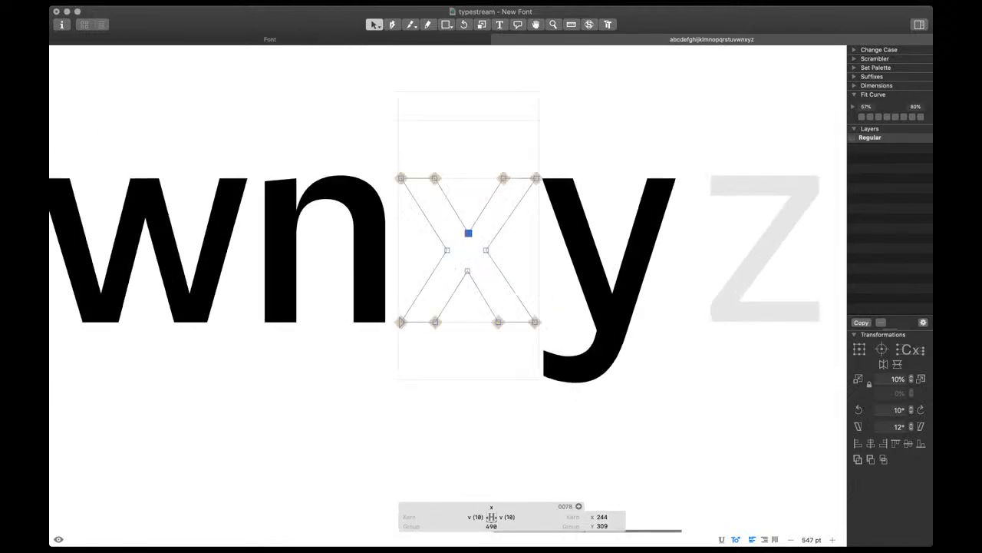
pyautogui.press('space')
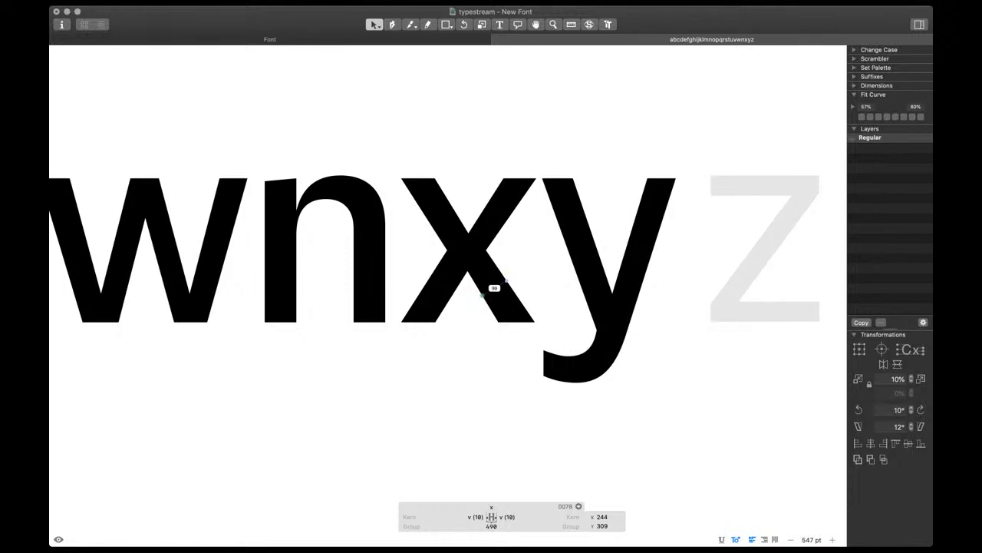
# Thicken the x's upper arms by moving the left inner top node 4 units right and the right inner top node to X 363
pyautogui.scroll(2, 483, 294)
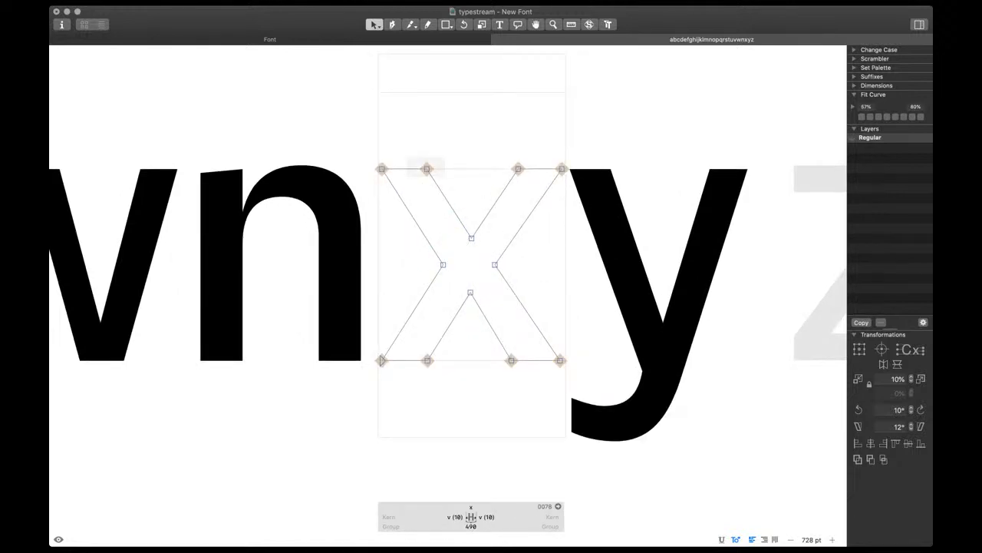
pyautogui.moveTo(408, 158); pyautogui.dragTo(445, 177)
pyautogui.press('Right')
pyautogui.press('Right')
pyautogui.press('Right')
pyautogui.press('Right')
pyautogui.moveTo(499, 157); pyautogui.dragTo(535, 201)
pyautogui.press('Left')
pyautogui.press('Left')
pyautogui.press('Left')
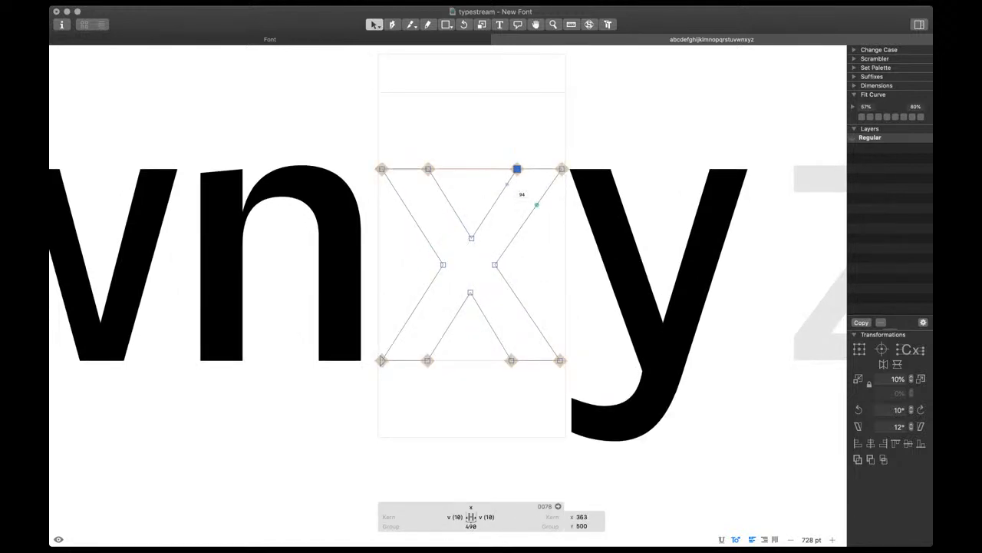
pyautogui.press('space')
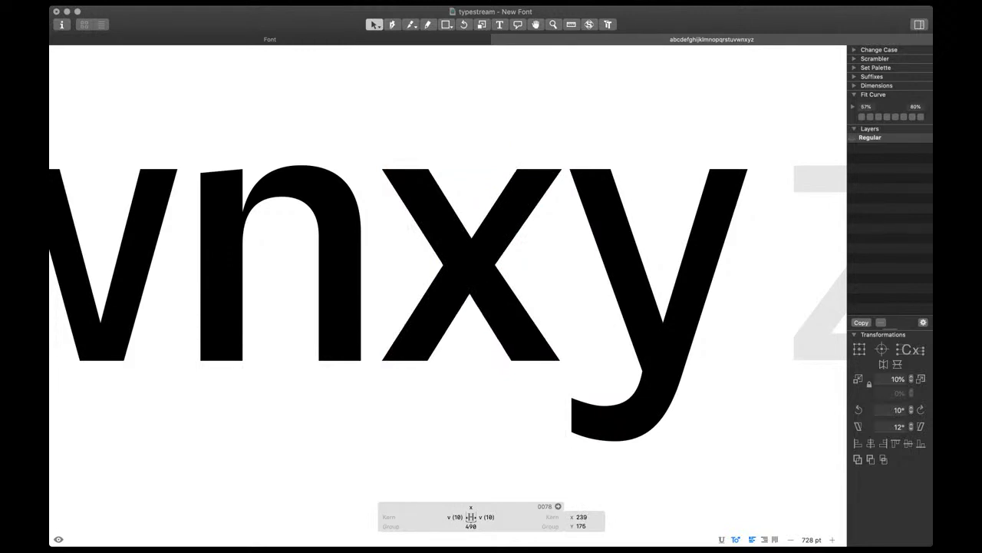
# Examine the x at several zoom levels, comparing its weight, width and spacing with the neighbouring n and y
pyautogui.scroll(-5, 471, 307)
pyautogui.hscroll(-1, 488, 334)
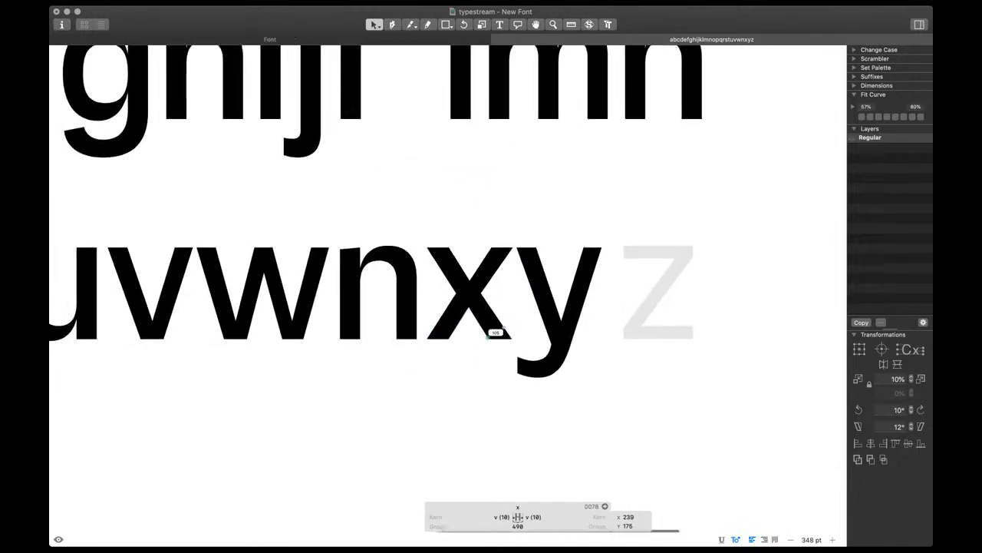
pyautogui.scroll(5, 497, 331)
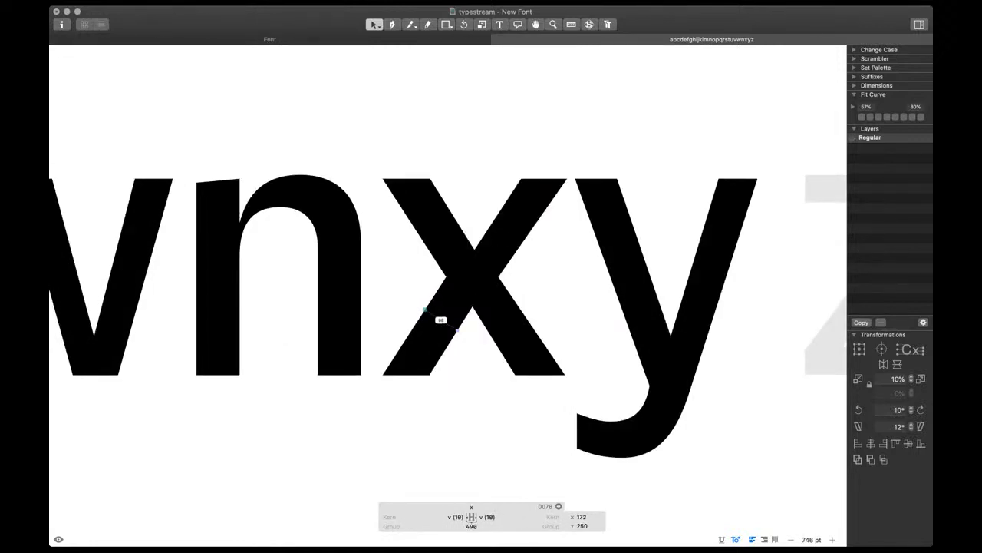
pyautogui.scroll(-2, 424, 310)
pyautogui.scroll(-6, 424, 310)
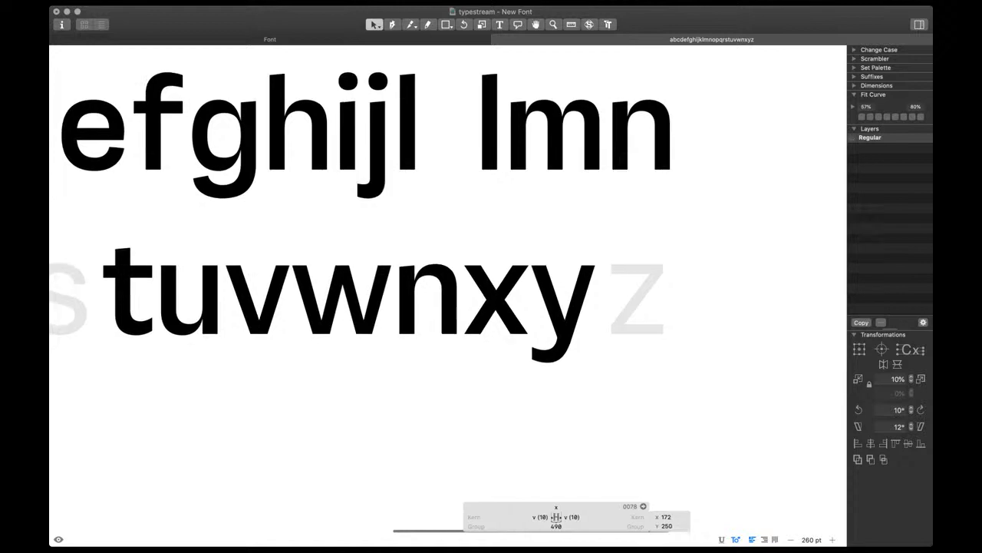
pyautogui.scroll(-3, 549, 334)
pyautogui.scroll(8, 549, 335)
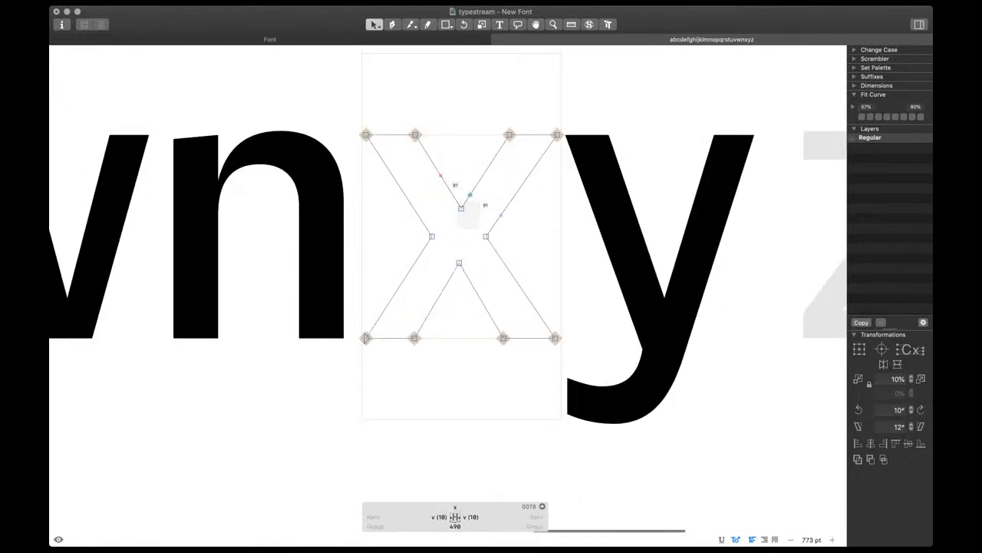
pyautogui.scroll(-5, 482, 204)
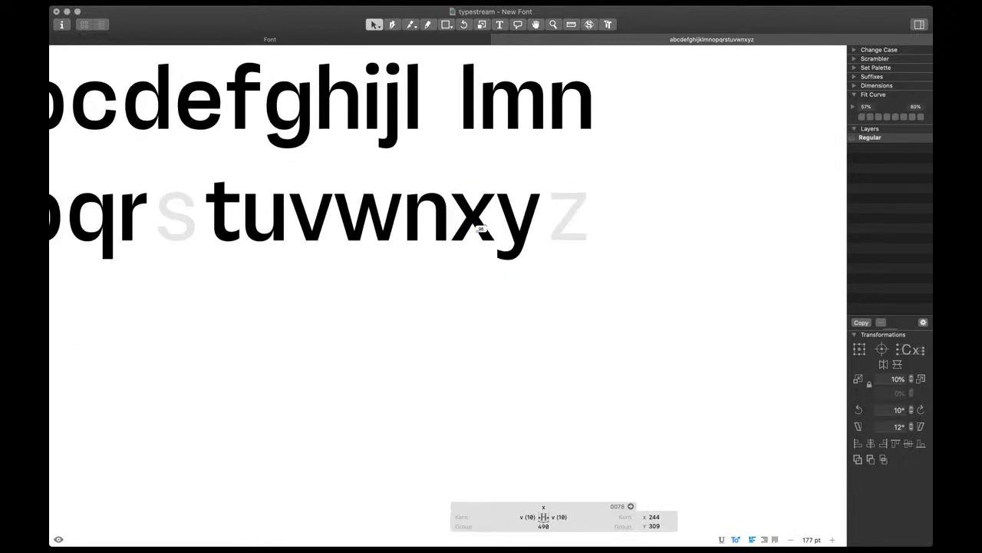
pyautogui.scroll(3, 482, 228)
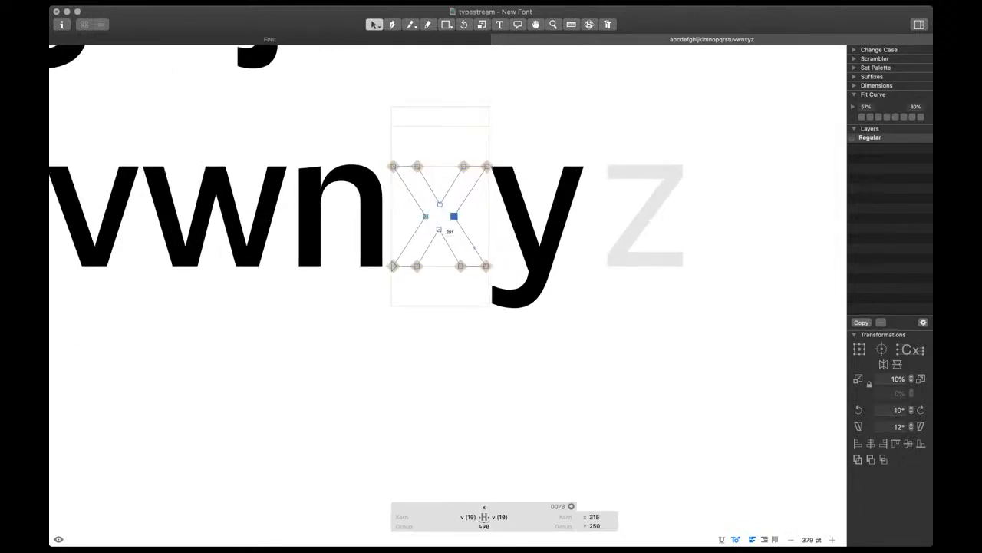
# Move the x's left waist node left to X 162 and preview the letter alongside the rest of the alphabet
pyautogui.hotkey('shift', 'Left')
pyautogui.press('space')
pyautogui.scroll(-3, 578, 250)
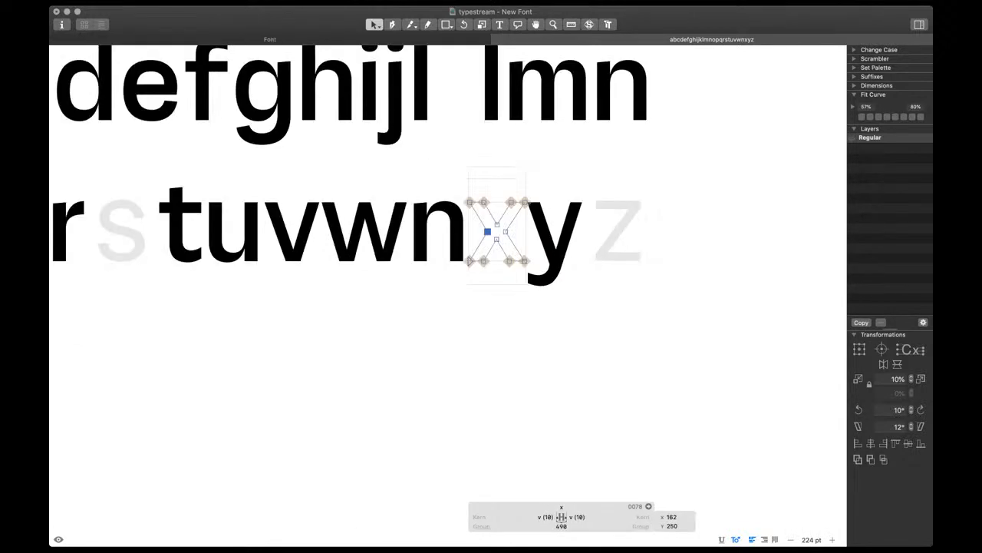
pyautogui.press('t')
pyautogui.scroll(2, 620, 241)
pyautogui.scroll(-3, 614, 249)
pyautogui.click(632, 240)
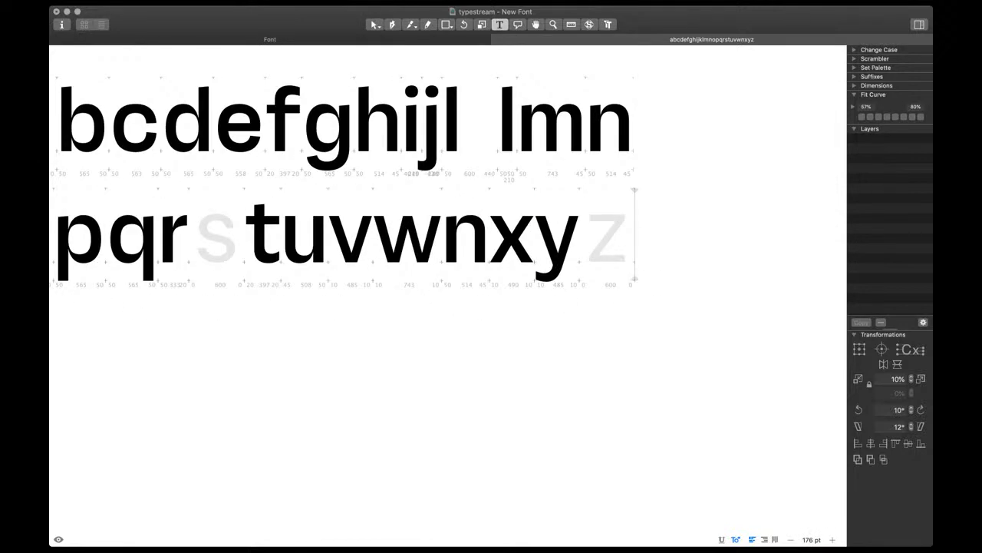
# Copy the complete x outline and paste it into the k glyph beside its stem
pyautogui.scroll(2, 598, 253)
pyautogui.hscroll(-2, 598, 253)
pyautogui.doubleClick(546, 274)
pyautogui.press('super+a')
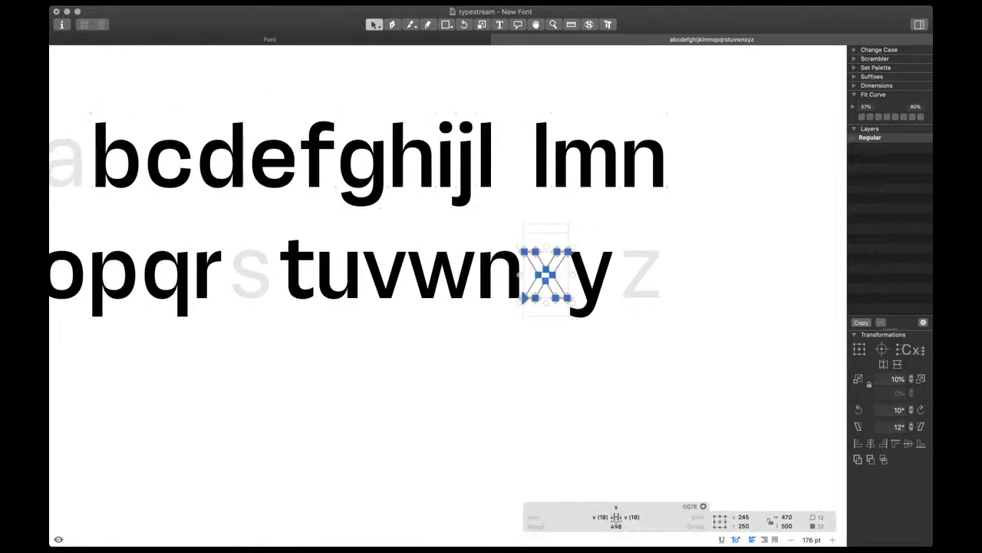
pyautogui.press('super+c')
pyautogui.doubleClick(488, 157)
pyautogui.scroll(4, 496, 156)
pyautogui.press('super+v')
pyautogui.scroll(2, 495, 153)
# Delete the left-hand arm nodes of the pasted x, keeping only its right half beside the k's stem
pyautogui.moveTo(482, 68); pyautogui.dragTo(396, 101)
pyautogui.moveTo(435, 208); pyautogui.dragTo(486, 182)
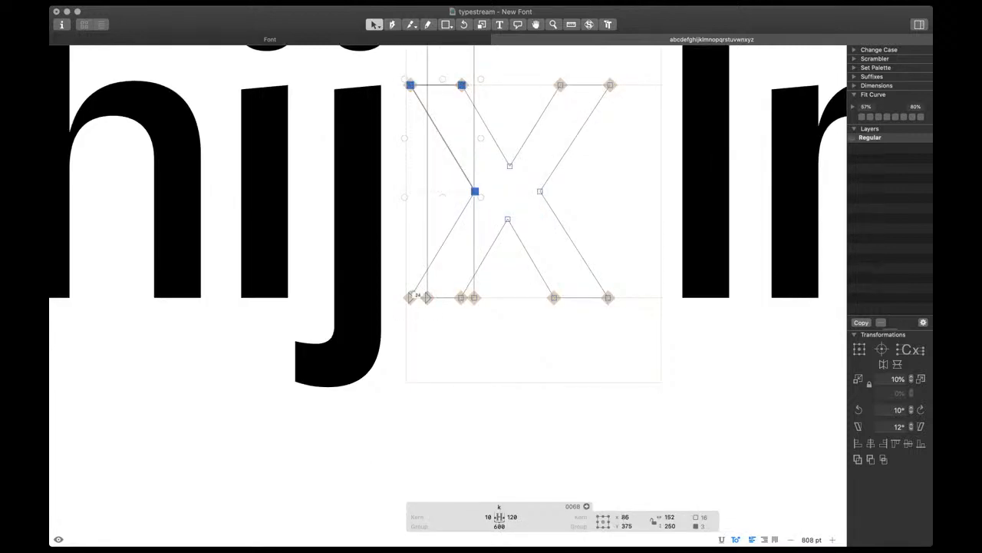
pyautogui.keyDown('shift'); pyautogui.click(411, 297); pyautogui.keyUp('shift')
pyautogui.keyDown('shift'); pyautogui.click(460, 297); pyautogui.keyUp('shift')
pyautogui.press('Delete')
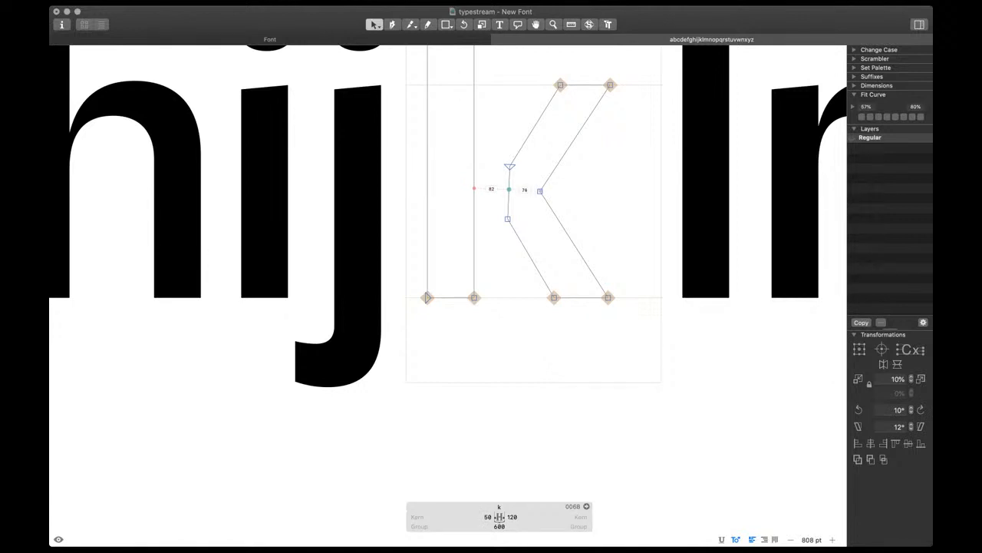
# Reduce the k's two crotch nodes to one at Y 250 and shift the joint nodes left so the arms meet the stem
pyautogui.moveTo(510, 166); pyautogui.dragTo(550, 209)
pyautogui.hotkey('shift', 'Left')
pyautogui.hotkey('shift', 'Left')
pyautogui.hotkey('shift', 'Left')
pyautogui.hotkey('shift', 'Left')
pyautogui.press('space')
pyautogui.hotkey('shift', 'Left')
pyautogui.hotkey('shift', 'Left')
pyautogui.hotkey('shift', 'Left')
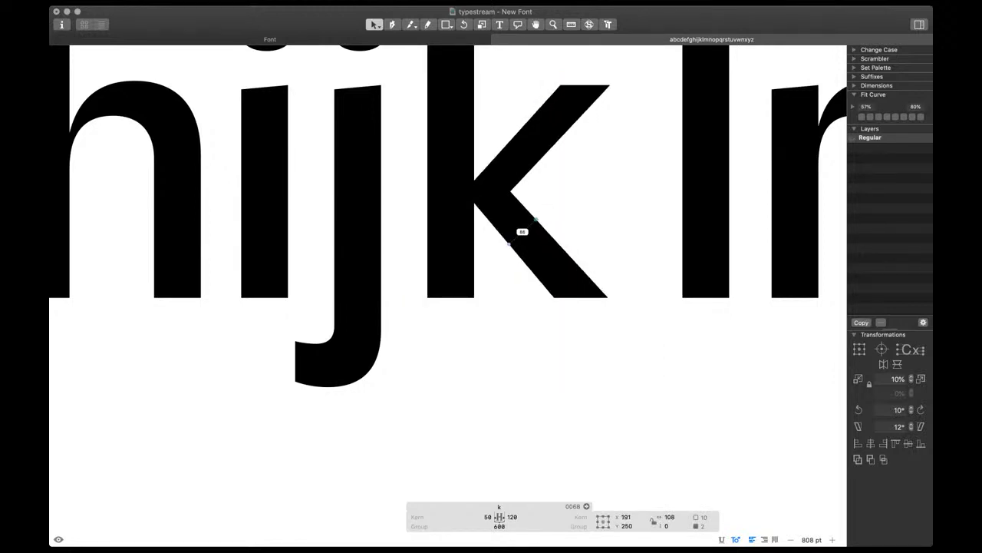
# Move the k's right inner joint node to X 255
pyautogui.click(510, 191)
pyautogui.press('space')
pyautogui.hotkey('shift', 'Right')
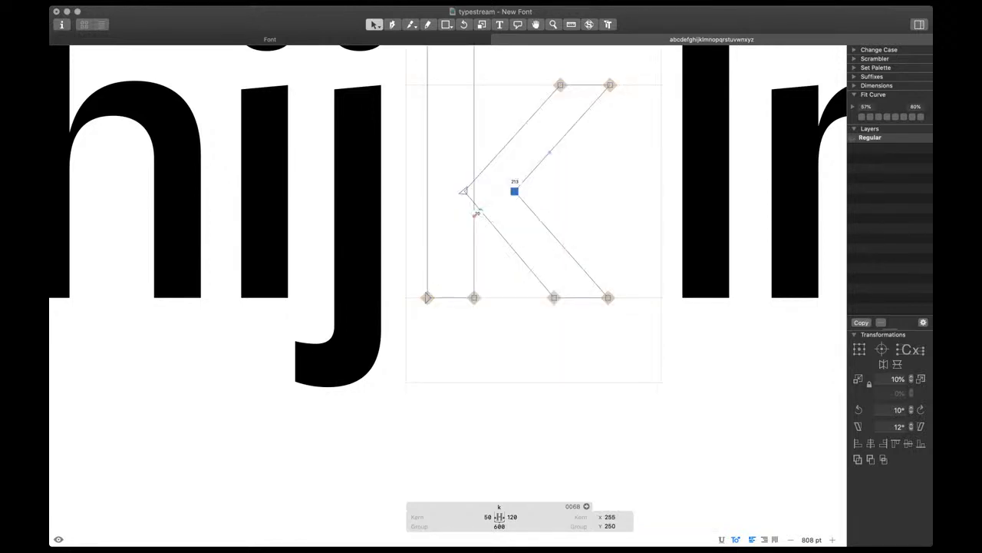
# Raise both joint nodes of the k to Y 280 and shift them 10 units right
pyautogui.keyDown('shift'); pyautogui.click(464, 191); pyautogui.keyUp('shift')
pyautogui.press('space')
pyautogui.hotkey('shift', 'Up')
pyautogui.hotkey('shift', 'Up')
pyautogui.hotkey('shift', 'Up')
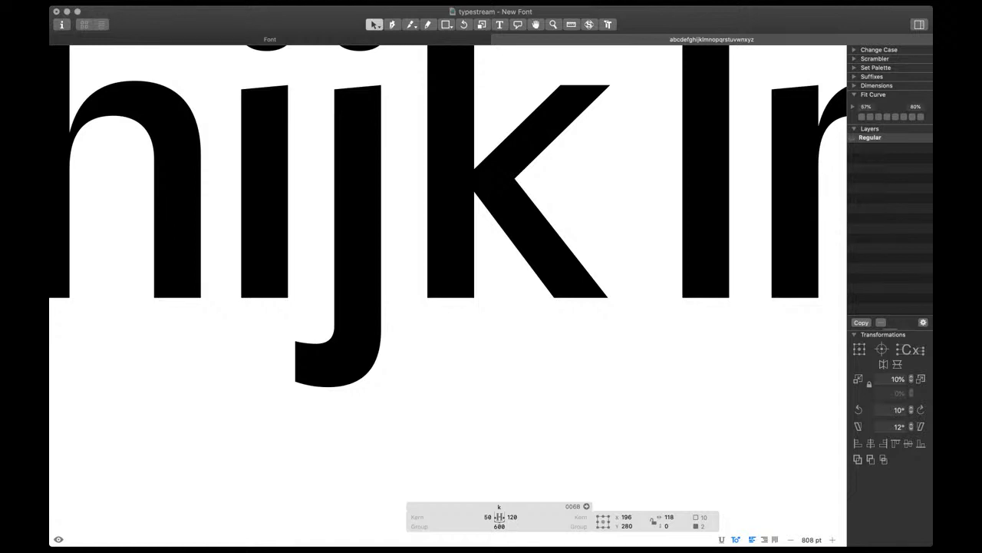
pyautogui.press('super+minus')
pyautogui.hotkey('shift', 'Right')
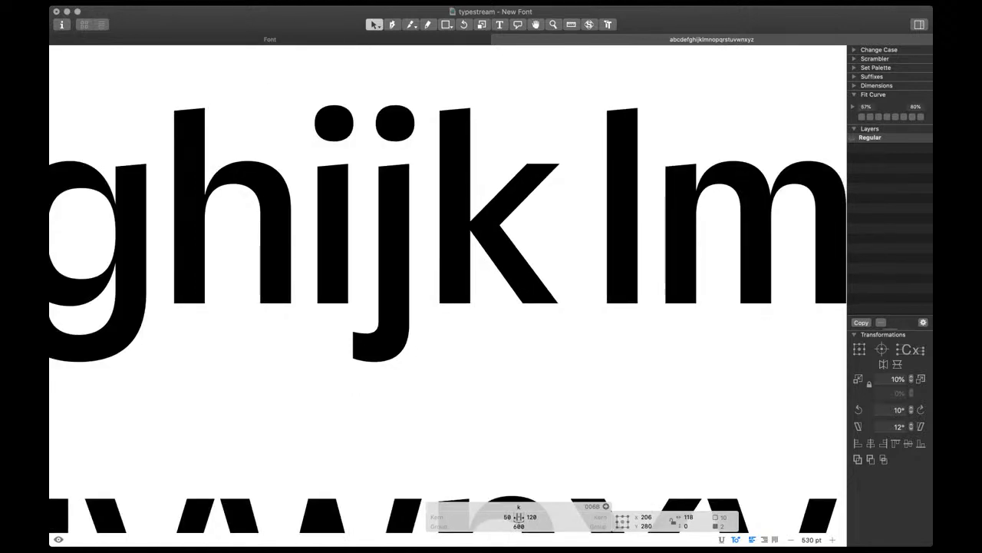
# Fine-tune the weight of the k's upper arm by nudging its left top node horizontally
pyautogui.click(528, 163)
pyautogui.press('space')
pyautogui.hotkey('shift', 'Left')
pyautogui.press('Right')
pyautogui.press('Right')
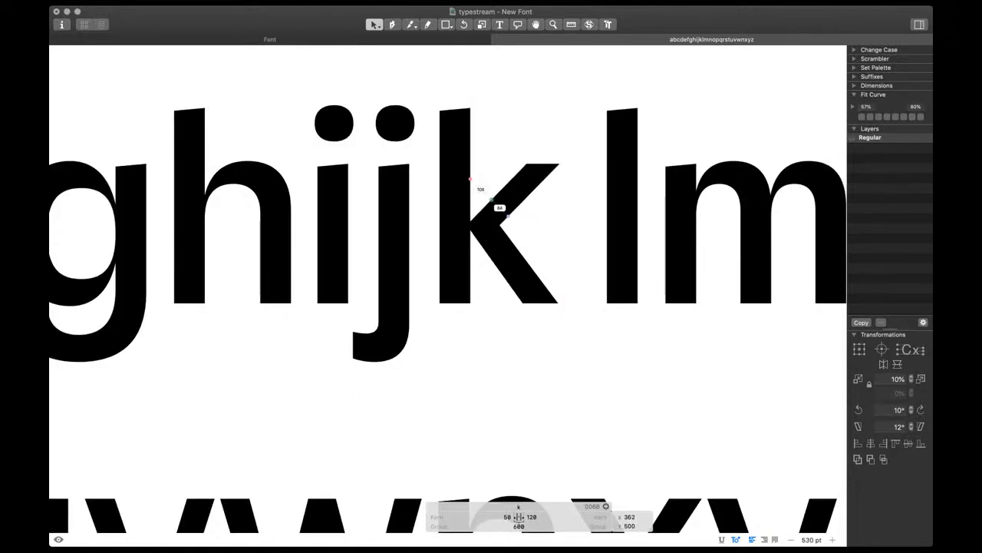
pyautogui.press('Left')
pyautogui.press('super+minus')
pyautogui.press('super+minus')
# Fine-tune the k's leg by nudging its right joint node left and moving its left bottom node to X 348
pyautogui.click(493, 217)
pyautogui.press('space')
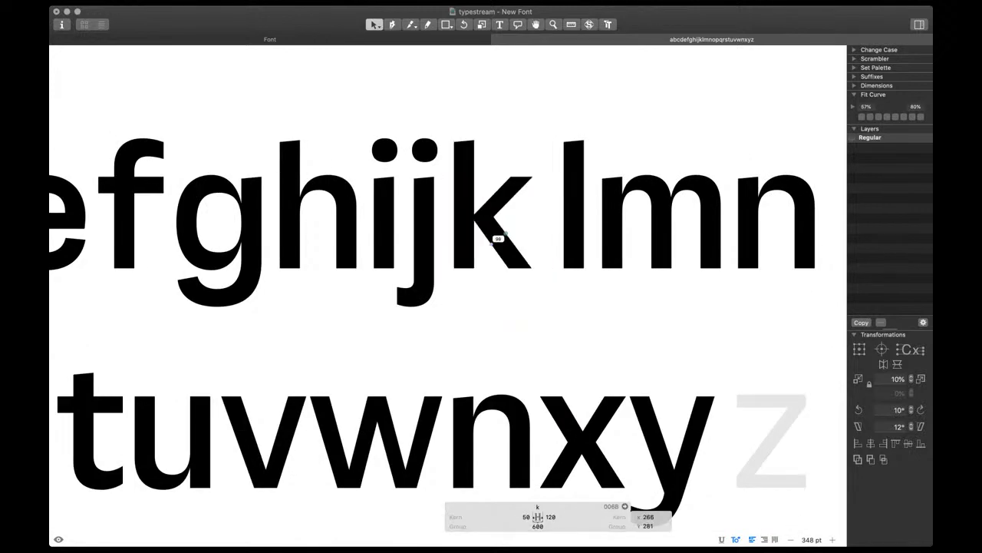
pyautogui.press('Left')
pyautogui.click(508, 267)
pyautogui.press('space')
pyautogui.press('Left')
pyautogui.press('super+minus')
pyautogui.press('super+minus')
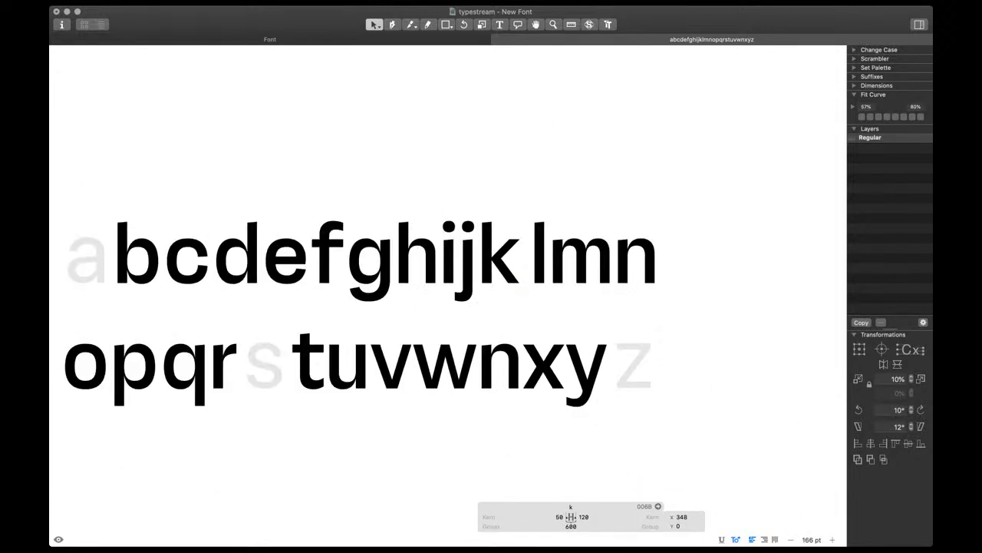
# Set the k's left sidebearing to match the l and its right sidebearing to match the v
pyautogui.click(559, 517)
pyautogui.write('l (50')
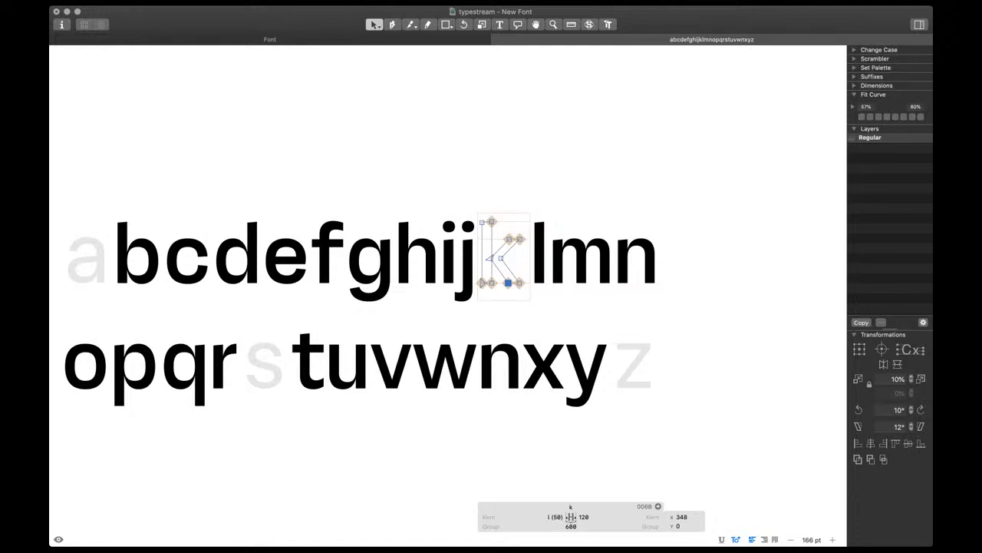
pyautogui.click(584, 517)
pyautogui.write('v')
pyautogui.press('Return')
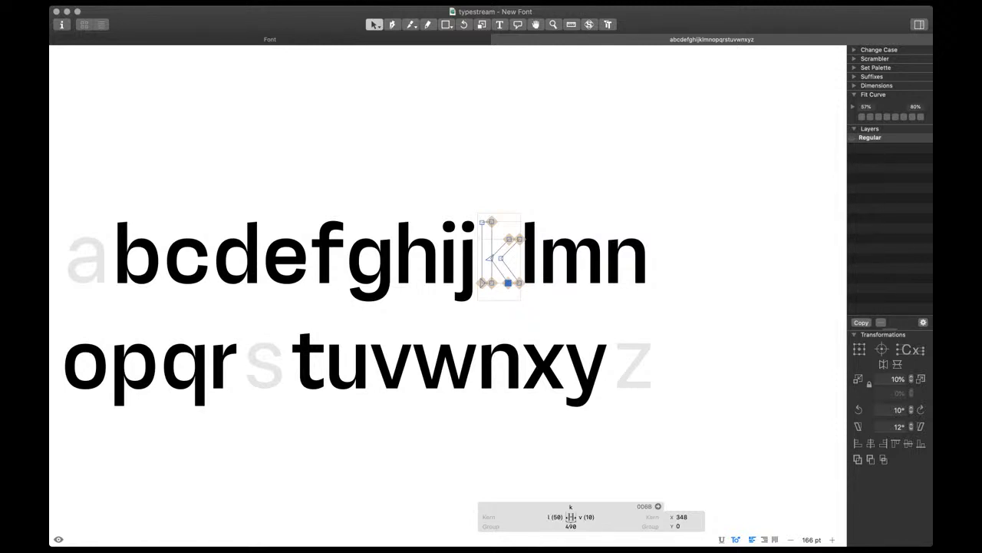
# Try building the a from a rotated copy of the e, and clear the glyph again
pyautogui.press('t')
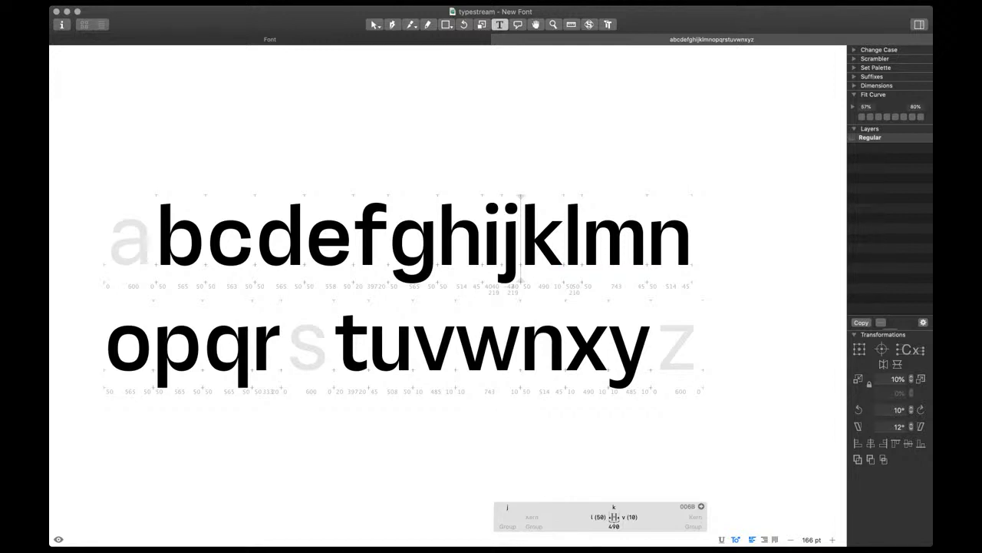
pyautogui.doubleClick(330, 244)
pyautogui.press('super+a')
pyautogui.press('super+c')
pyautogui.doubleClick(132, 250)
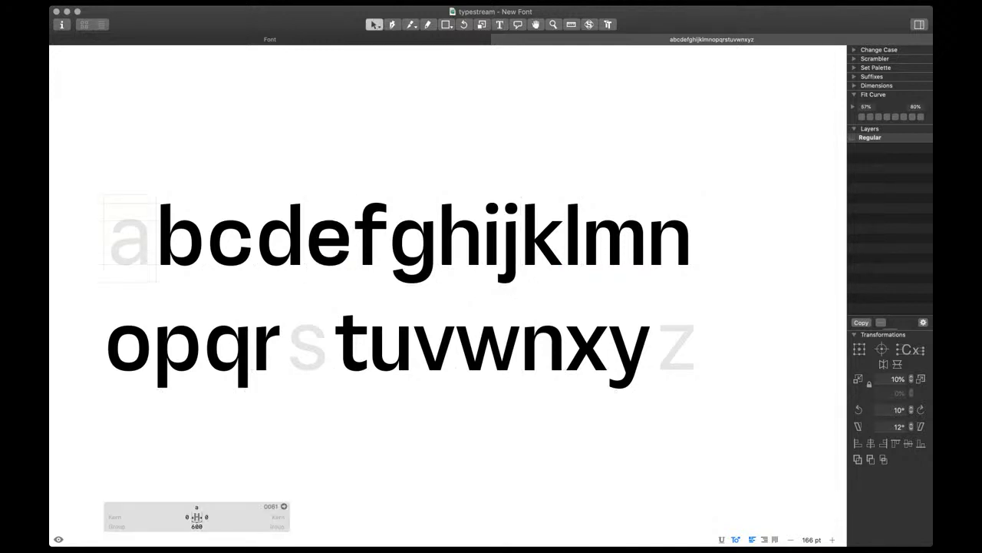
pyautogui.press('super+v')
pyautogui.press('super+plus')
pyautogui.scroll(5, 135, 265)
pyautogui.press('super+r')
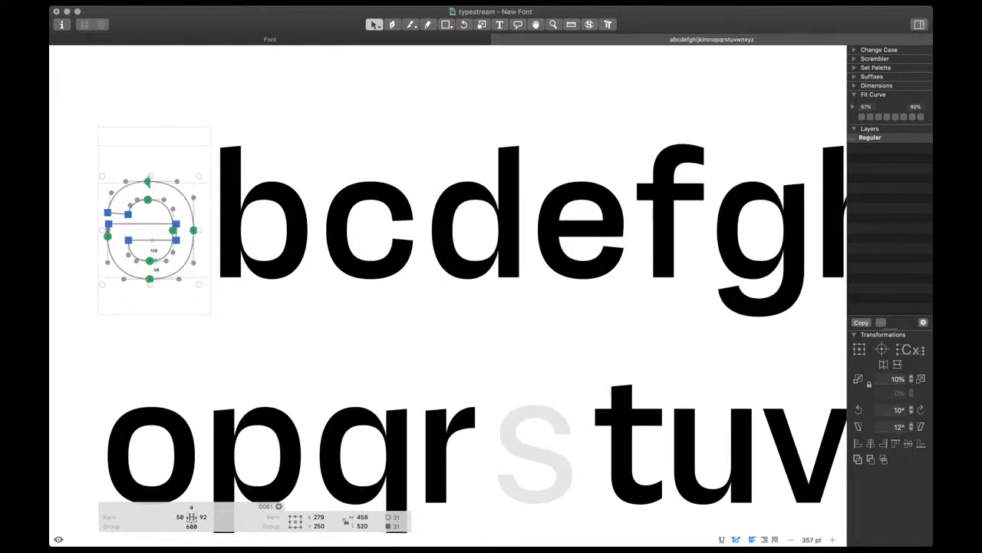
pyautogui.press('space')
pyautogui.press('BackSpace')
# Open the empty z glyph for editing
pyautogui.scroll(-5, 279, 261)
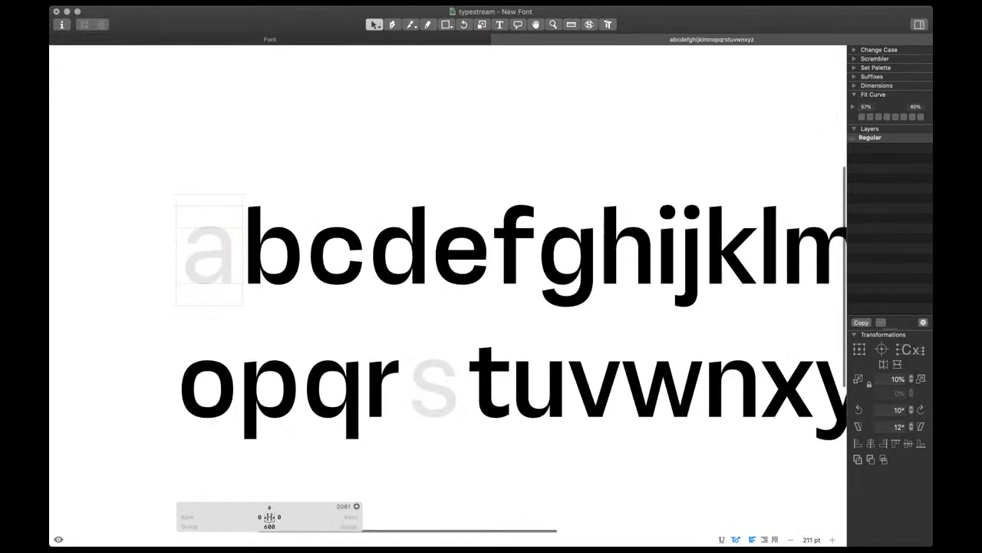
pyautogui.hscroll(4, 278, 261)
pyautogui.hscroll(3, 447, 291)
pyautogui.hscroll(2, 599, 353)
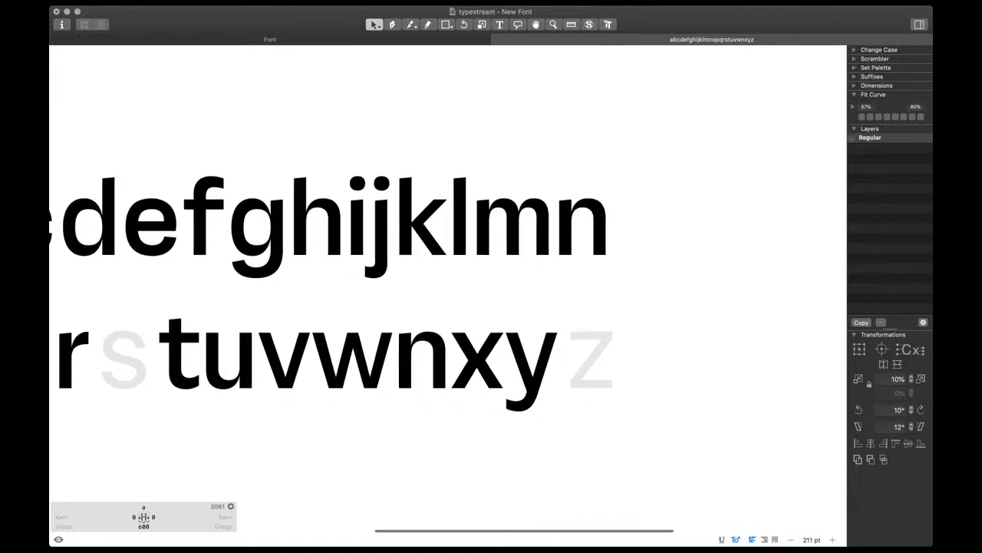
pyautogui.scroll(4, 603, 353)
pyautogui.doubleClick(591, 351)
pyautogui.scroll(1, 559, 322)
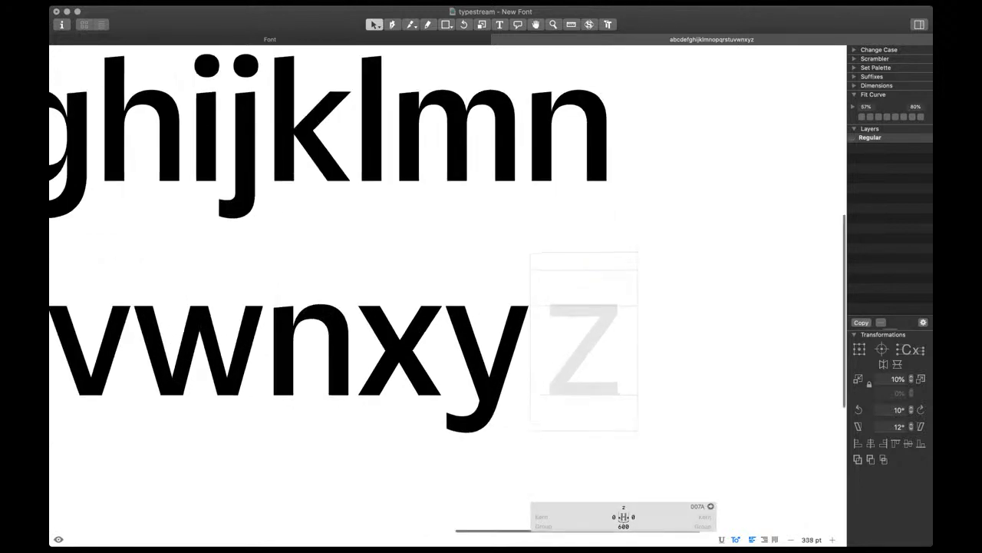
pyautogui.scroll(-1, 404, 322)
# Copy the left stem of the n and paste it into the z glyph
pyautogui.doubleClick(403, 308)
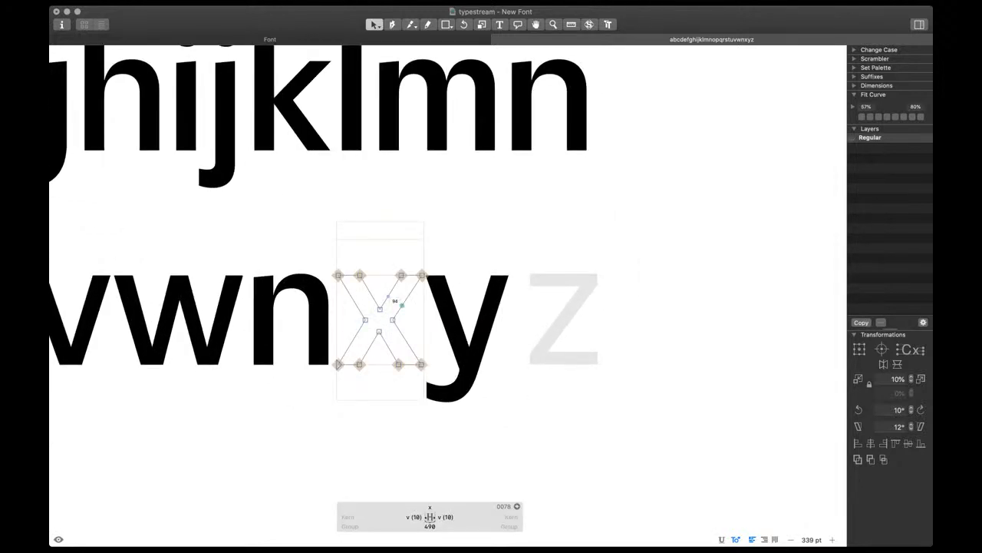
pyautogui.moveTo(462, 266); pyautogui.dragTo(378, 329)
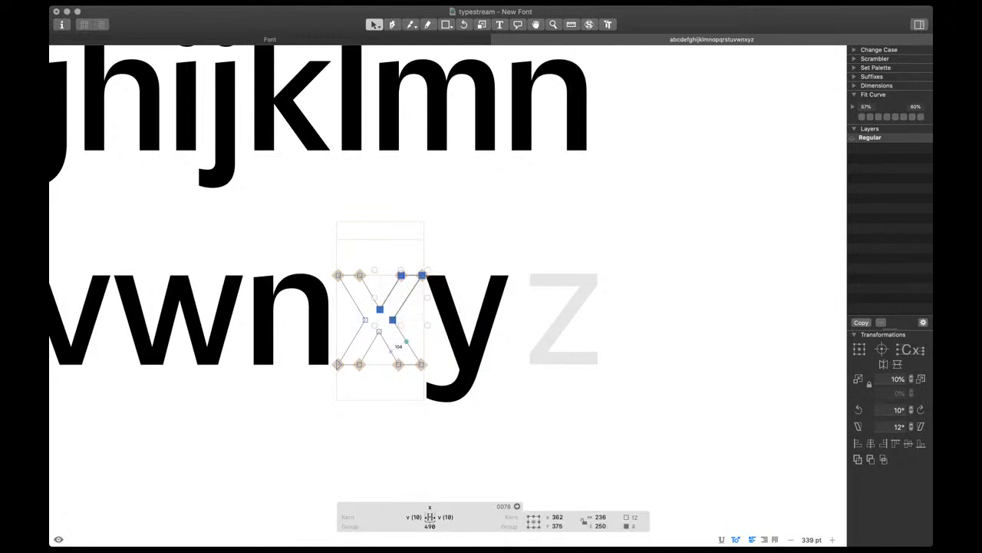
pyautogui.doubleClick(315, 350)
pyautogui.doubleClick(273, 342)
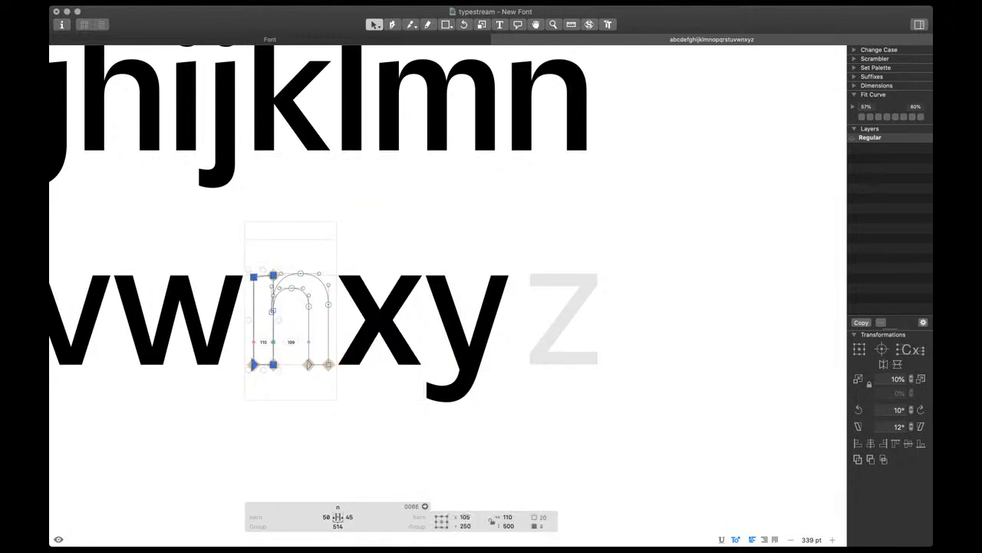
pyautogui.click(295, 339)
pyautogui.doubleClick(582, 332)
pyautogui.press('super+v')
# Level the two top nodes of the z's pasted stem at Y 500
pyautogui.scroll(5, 584, 332)
pyautogui.moveTo(524, 164); pyautogui.dragTo(405, 235)
pyautogui.press('super+shift+a')
pyautogui.press('super+z')
pyautogui.press('super+shift+a')
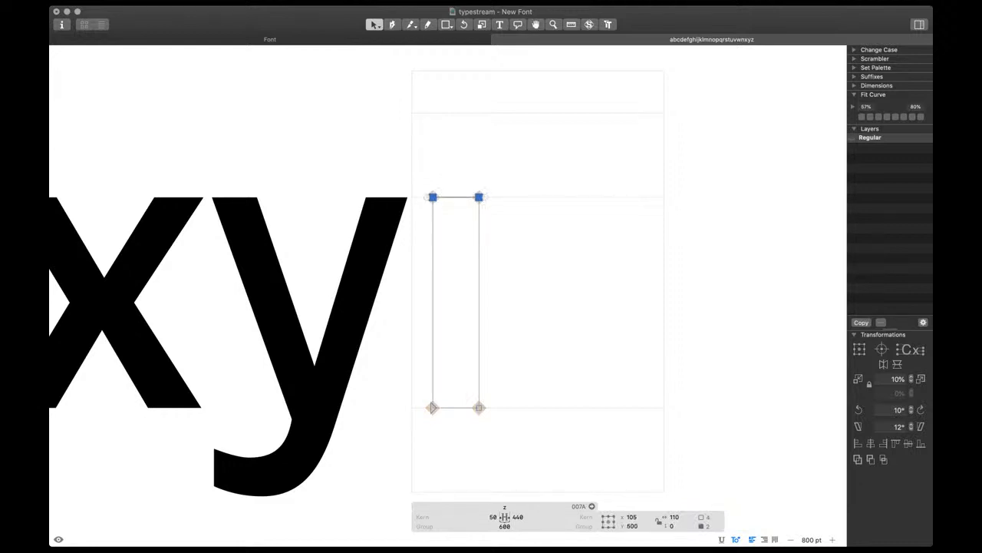
# Slant the stem into the z's diagonal by shifting its two top nodes right until they centre on X 505
pyautogui.moveTo(563, 181); pyautogui.dragTo(406, 239)
pyautogui.press('super+Right')
pyautogui.press('super+Right')
pyautogui.press('super+Right')
pyautogui.press('super+Right')
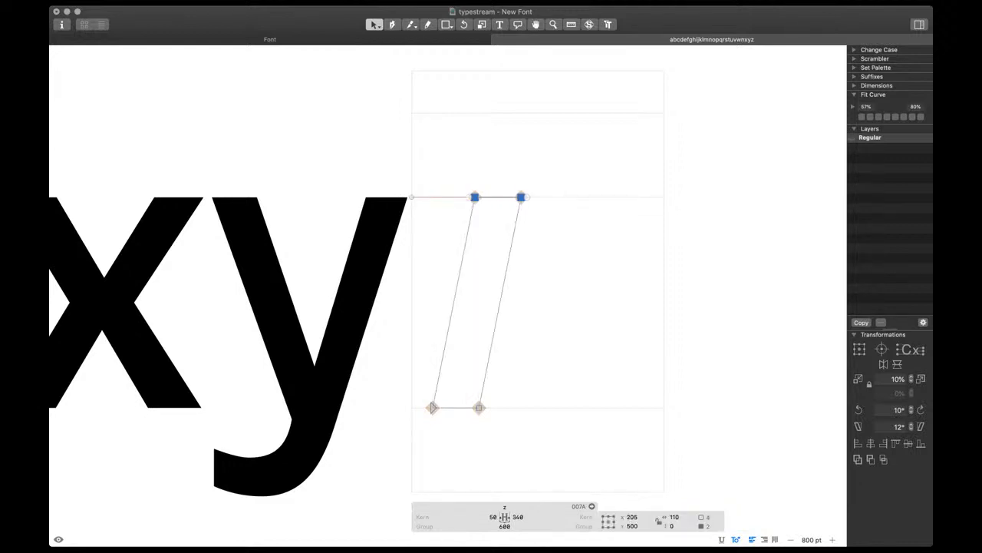
pyautogui.press('space')
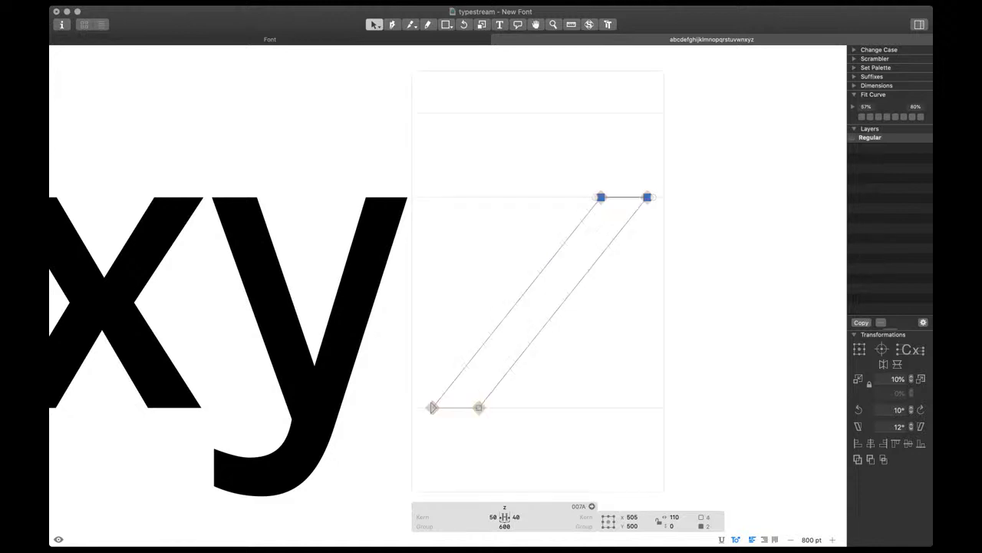
# Draw a rectangle about 445 by 72 units along the x-height as the z's top bar
pyautogui.press('f')
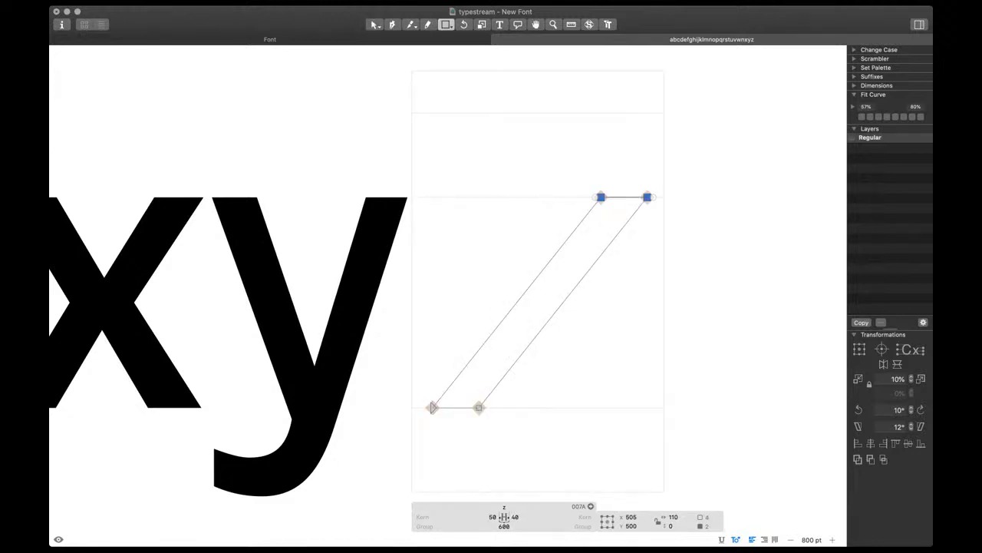
pyautogui.moveTo(420, 197); pyautogui.dragTo(609, 227)
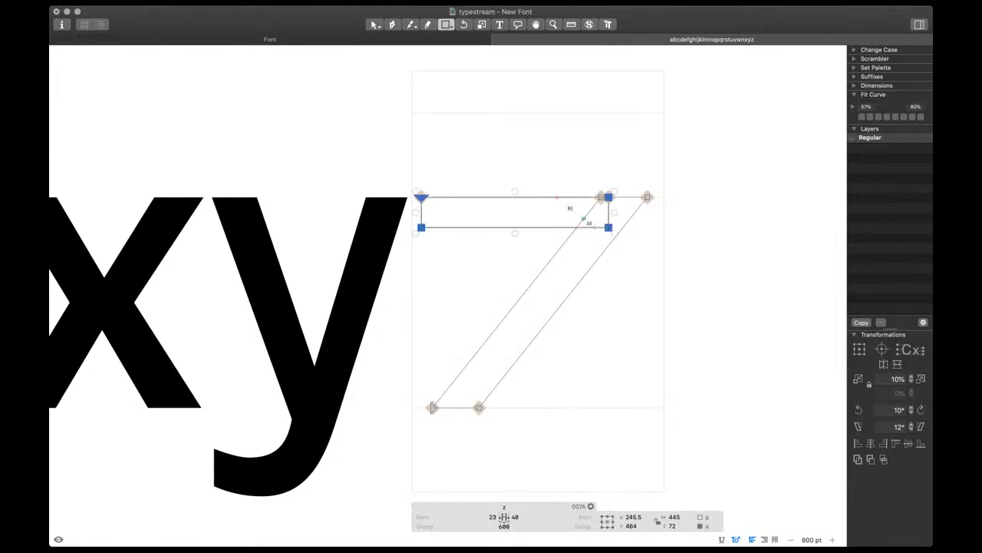
pyautogui.press('v')
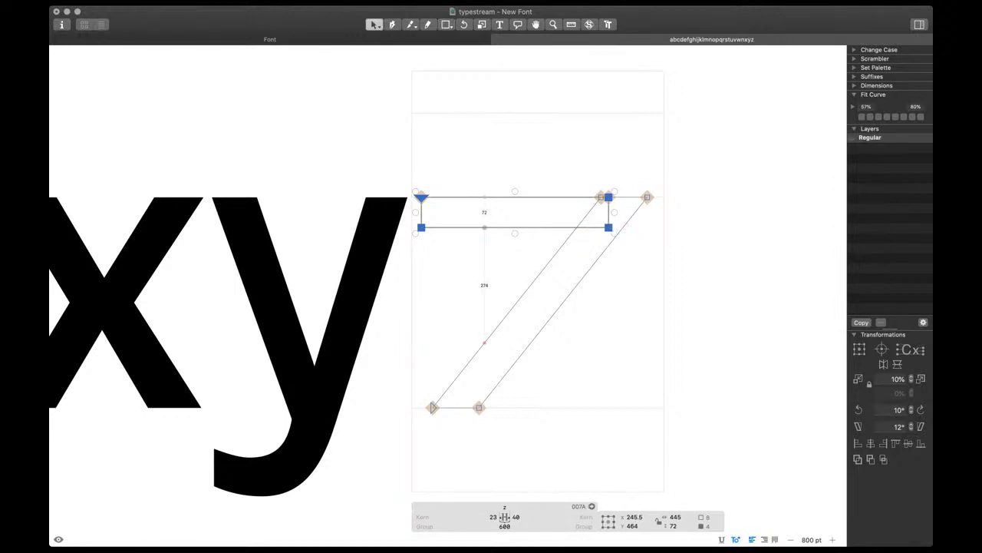
# Thicken the z's top bar to 80 units by moving its lower edge to Y 420
pyautogui.click(503, 217)
pyautogui.click(503, 227)
pyautogui.hotkey('shift', 'Down')
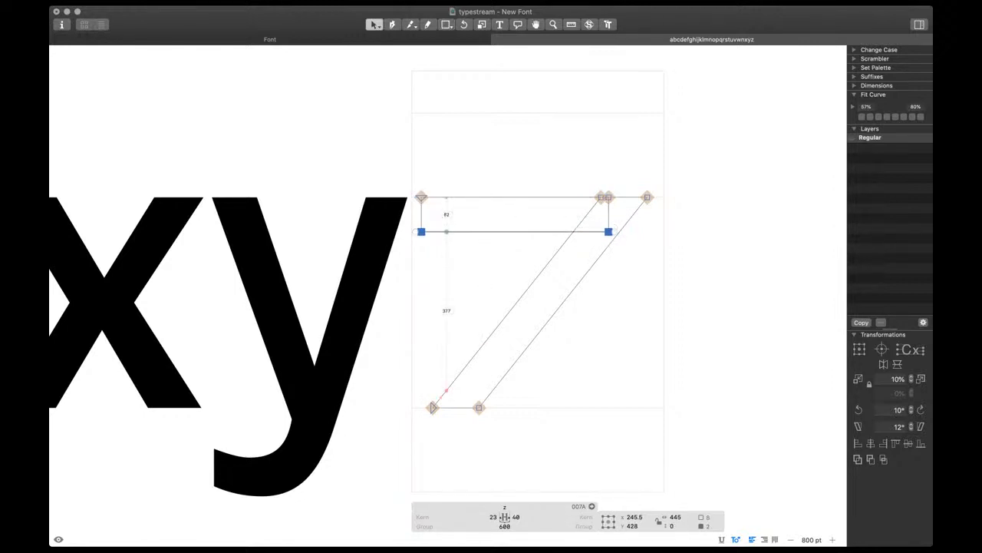
pyautogui.press('Up')
pyautogui.press('Up')
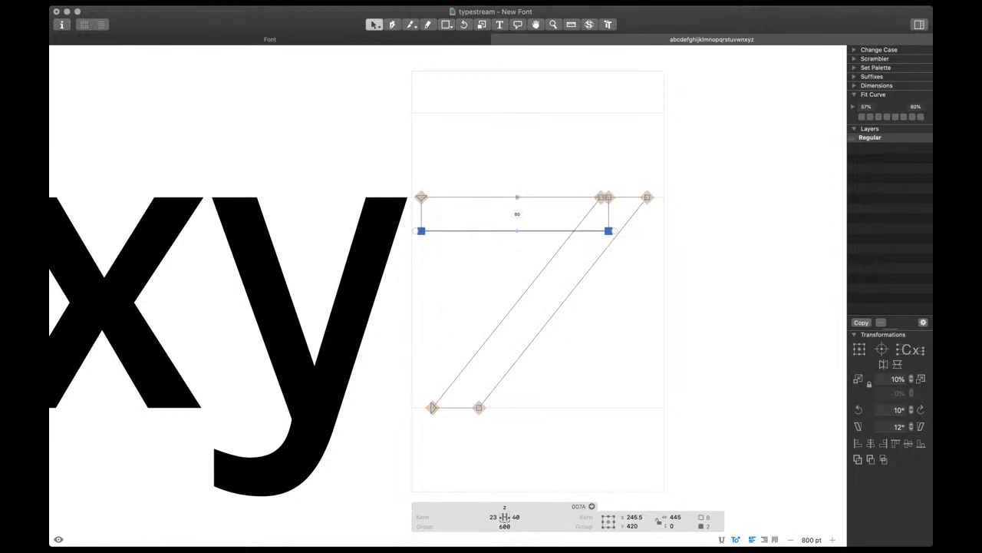
# Move the lower right corner node of the z's top bar left to X 448
pyautogui.moveTo(588, 216); pyautogui.dragTo(619, 241)
pyautogui.hotkey('shift', 'Left')
pyautogui.hotkey('shift', 'Left')
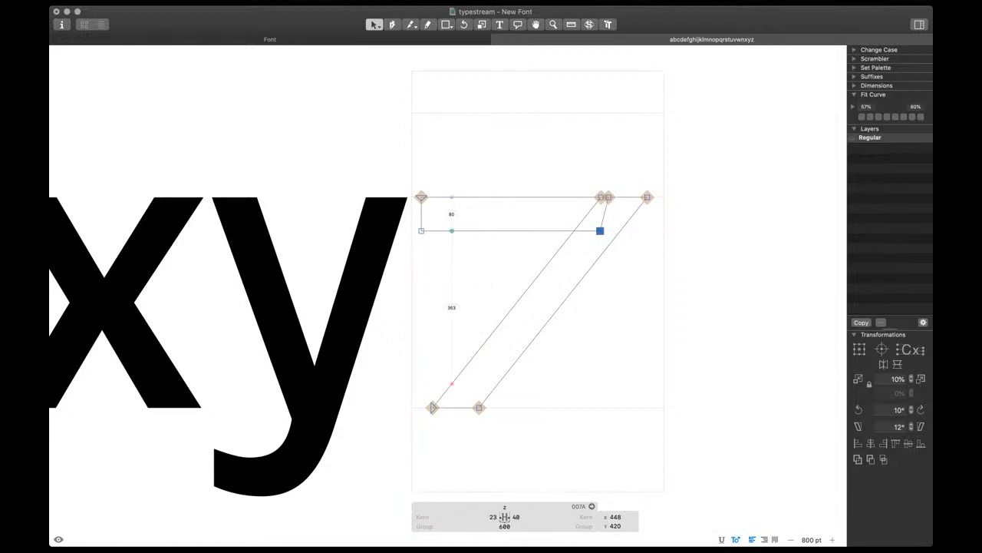
# Shift the left edge of the z's top bar right to X 53 and preview it beside the neighbouring letters
pyautogui.hscroll(-3, 452, 228)
pyautogui.scroll(-2, 451, 228)
pyautogui.scroll(-3, 451, 230)
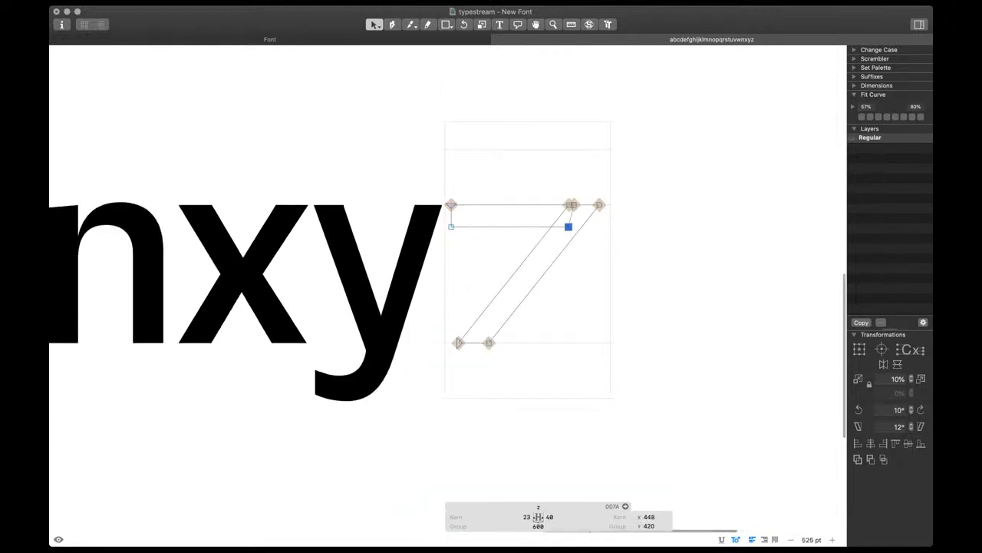
pyautogui.moveTo(462, 235); pyautogui.dragTo(444, 197)
pyautogui.hotkey('shift', 'Right')
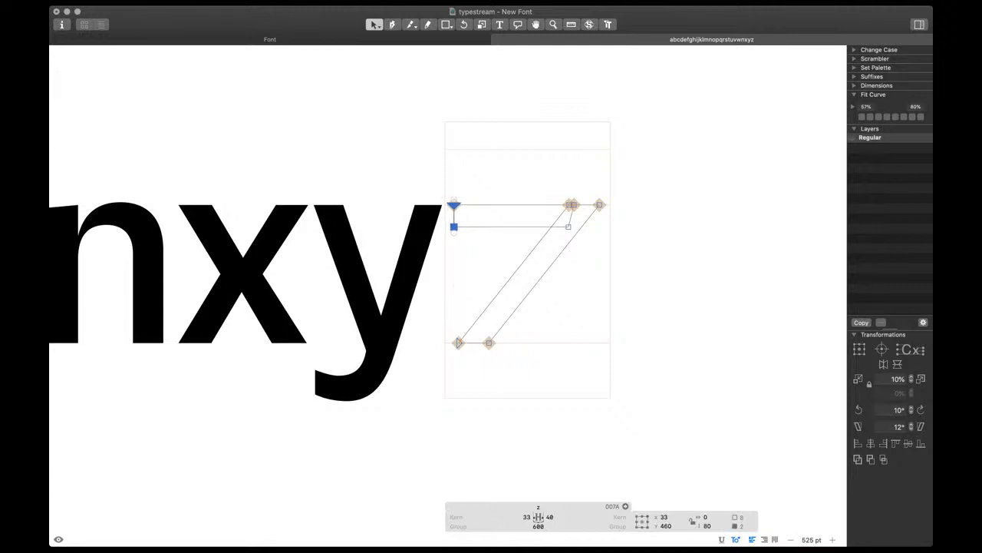
pyautogui.hotkey('shift', 'Right')
pyautogui.hotkey('shift', 'Right')
pyautogui.press('space')
pyautogui.hscroll(-8, 495, 287)
pyautogui.scroll(-5, 460, 290)
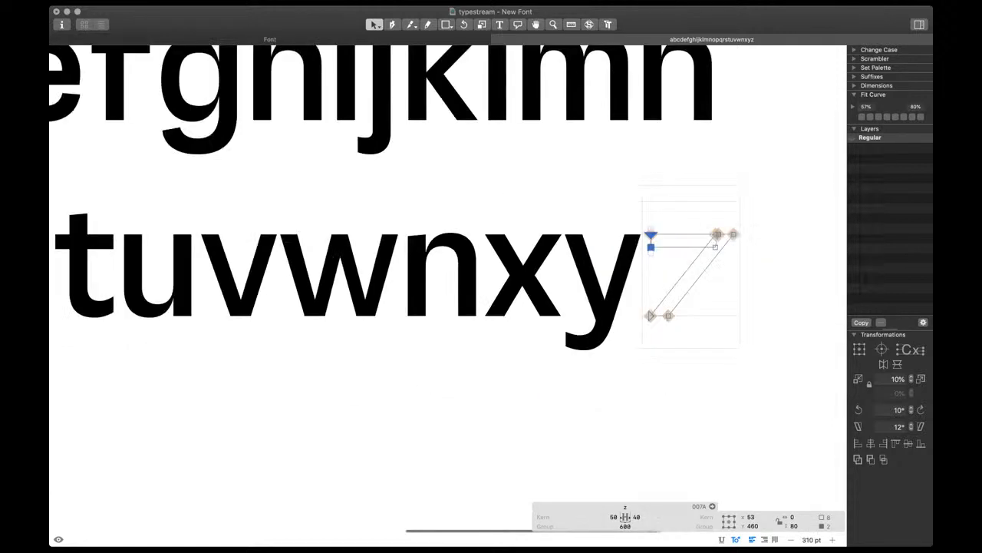
# Reopen the z and shift the four upper right nodes of its top bar and diagonal left to X 474
pyautogui.scroll(3, 460, 290)
pyautogui.hscroll(-3, 461, 290)
pyautogui.scroll(1, 243, 206)
pyautogui.doubleClick(243, 206)
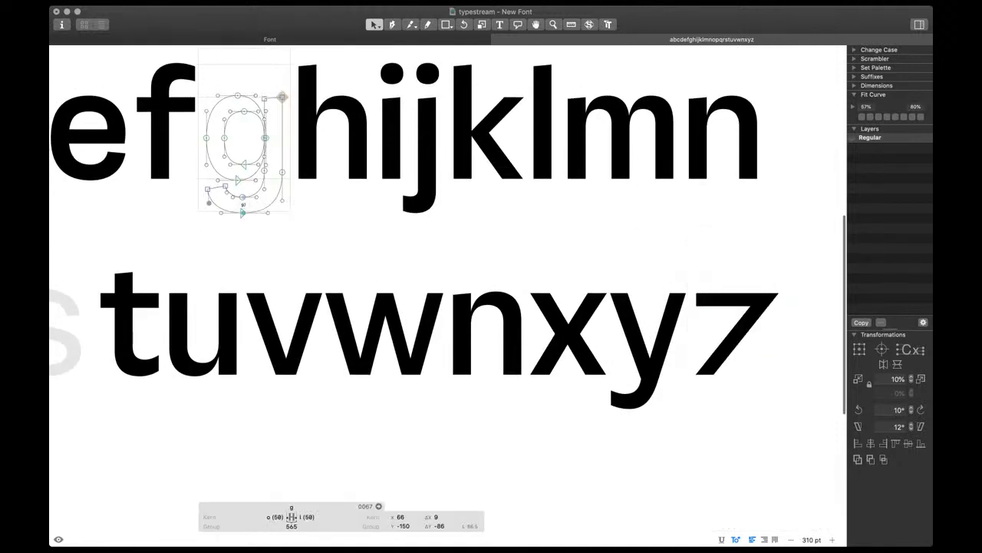
pyautogui.doubleClick(760, 311)
pyautogui.scroll(3, 764, 314)
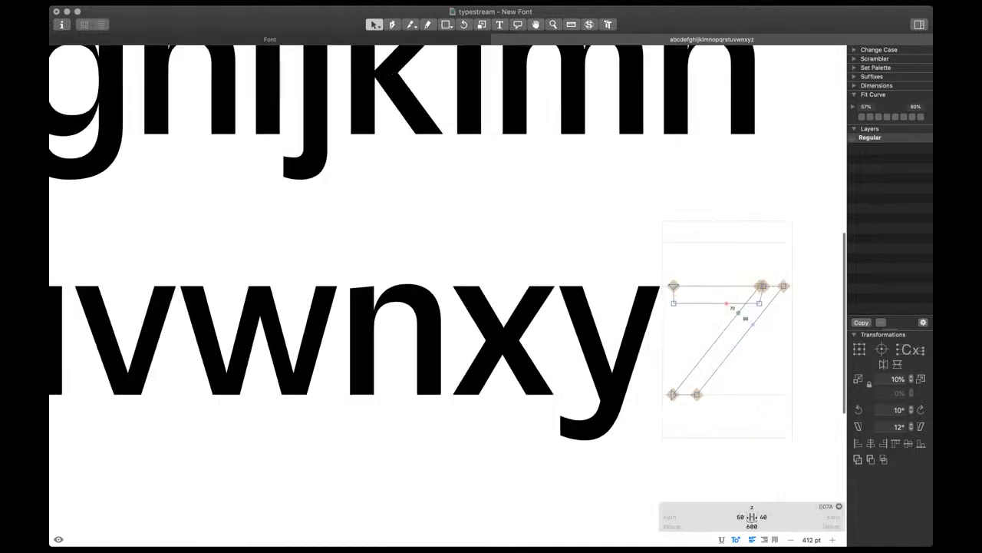
pyautogui.moveTo(742, 272); pyautogui.dragTo(797, 316)
pyautogui.hotkey('shift', 'Left')
pyautogui.hotkey('shift', 'Left')
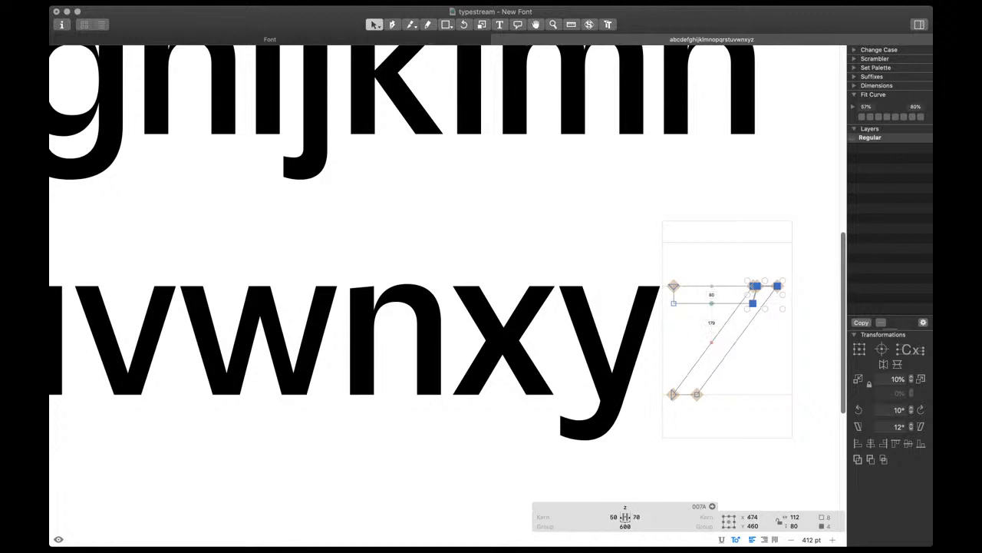
# Duplicate the z's top bar down to the baseline as its bottom bar
pyautogui.hscroll(1, 688, 307)
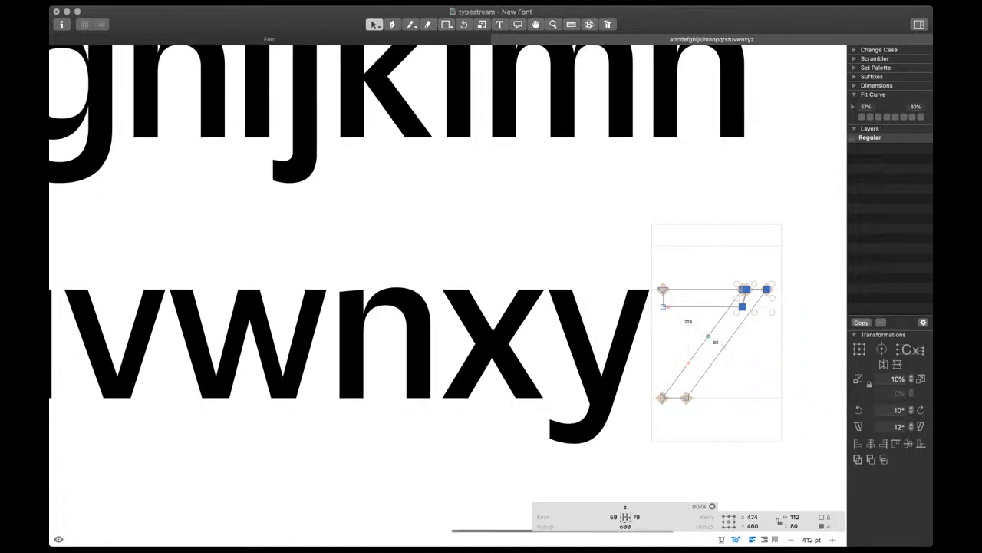
pyautogui.hscroll(2, 689, 314)
pyautogui.doubleClick(660, 303)
pyautogui.moveTo(605, 302); pyautogui.dragTo(628, 394)
# Move the right end of the z's bottom bar left to X 495
pyautogui.moveTo(694, 365); pyautogui.dragTo(726, 406)
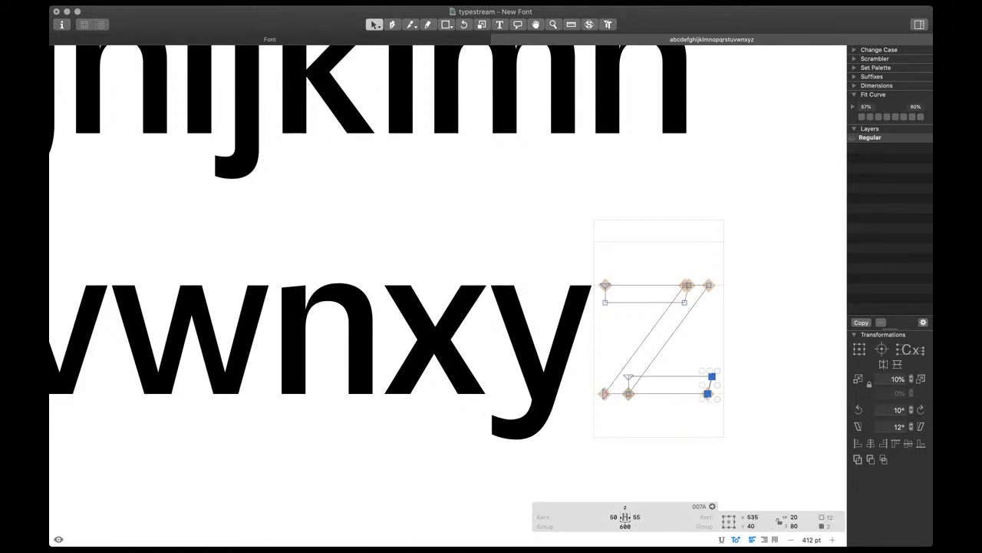
pyautogui.press('space')
pyautogui.hotkey('shift', 'Left')
pyautogui.hotkey('shift', 'Left')
pyautogui.hotkey('shift', 'Left')
pyautogui.hotkey('shift', 'Left')
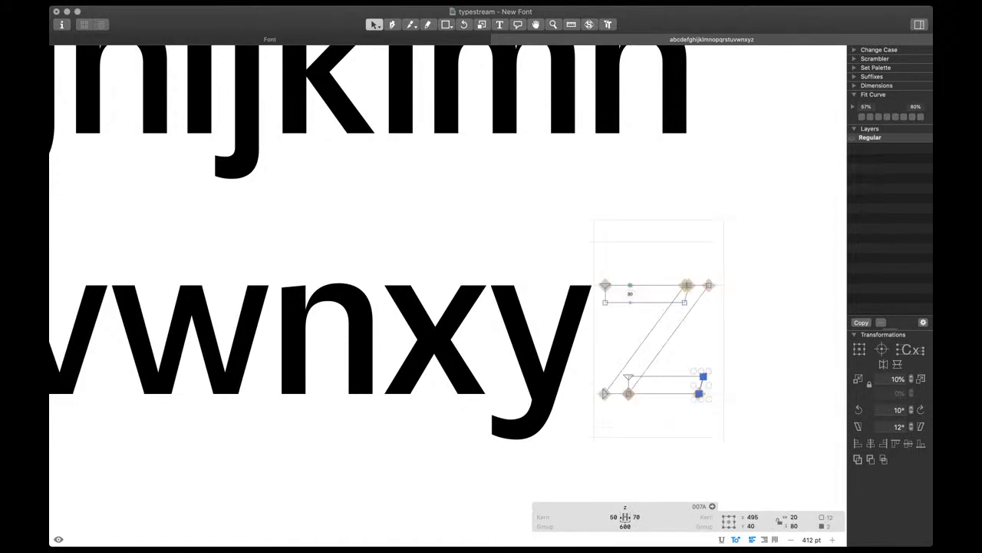
# Slant the left end of the z's top bar by moving its upper node 10 units right
pyautogui.click(606, 285)
pyautogui.press('space')
pyautogui.hotkey('shift', 'Right')
pyautogui.moveTo(690, 386); pyautogui.dragTo(636, 379)
pyautogui.press('super+plus')
# Shift the z's slanted top bar end right and the bottom bar's right end left to X 485
pyautogui.keyDown('shift'); pyautogui.click(511, 259); pyautogui.keyUp('shift')
pyautogui.press('space')
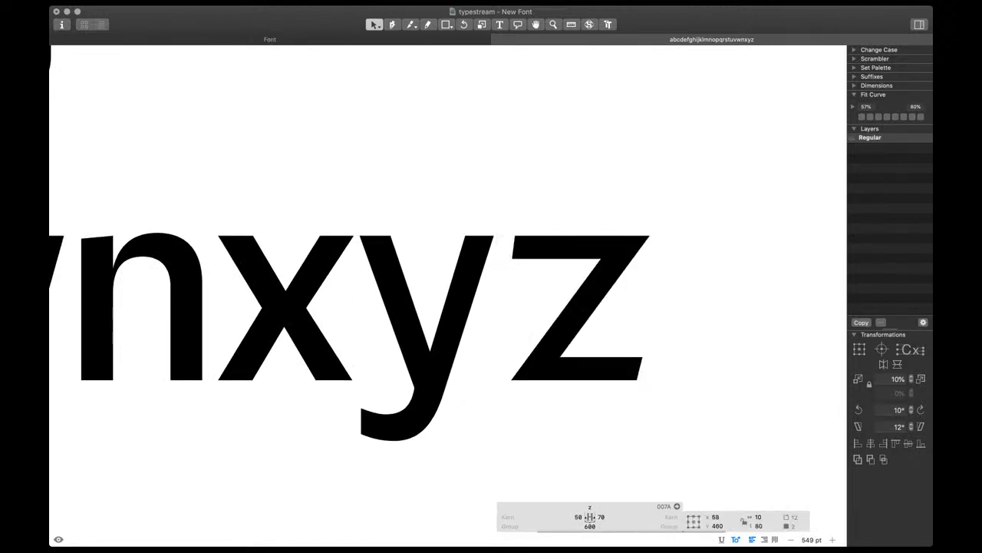
pyautogui.hotkey('shift', 'Right')
pyautogui.moveTo(657, 345); pyautogui.dragTo(627, 389)
pyautogui.hotkey('shift', 'Left')
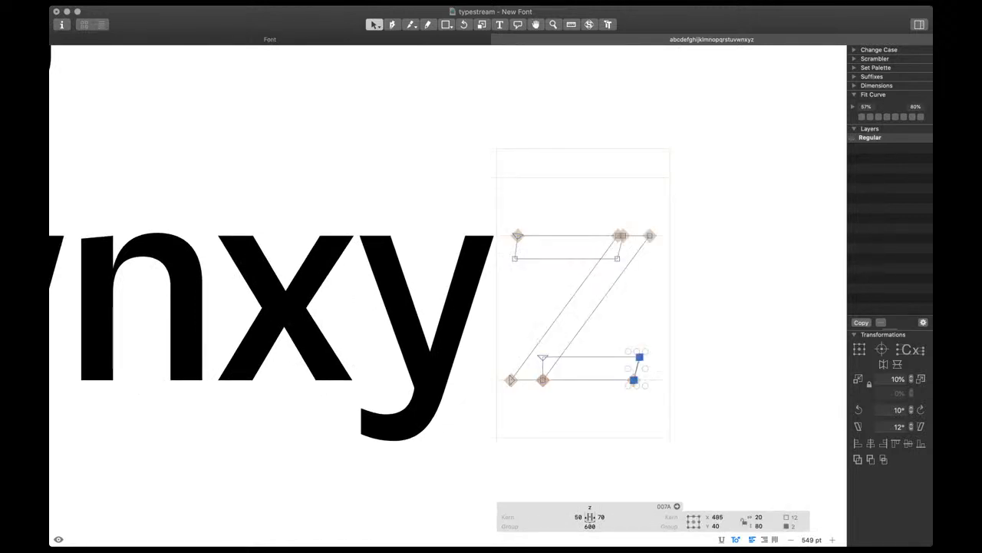
# Insert an n on each side of the z in the sample text and reopen the z for editing
pyautogui.scroll(-3, 608, 335)
pyautogui.write('tuvwn')
pyautogui.press('Right')
pyautogui.write('n')
pyautogui.doubleClick(680, 313)
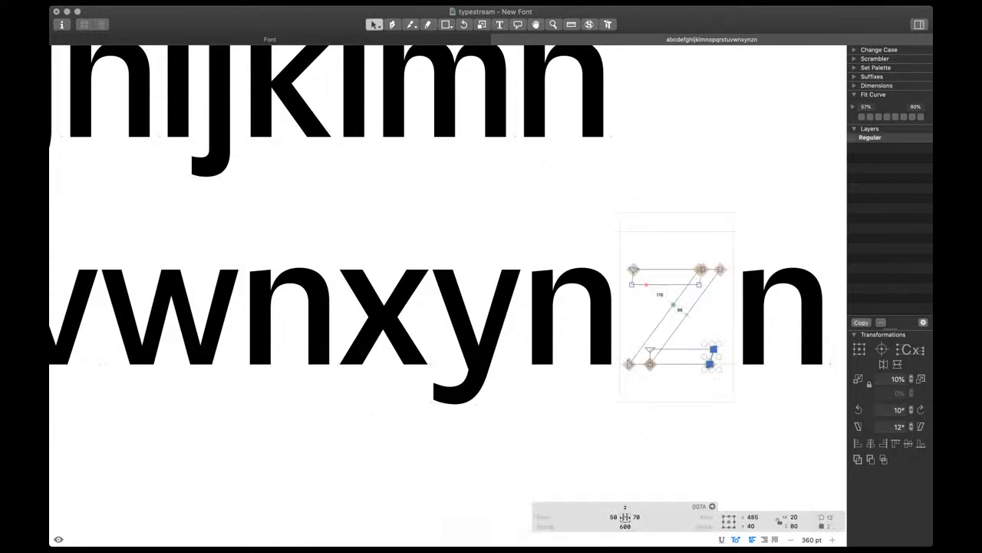
# Narrow the z by shifting its right-side nodes left to X 454, then its upper right nodes to X 444
pyautogui.scroll(4, 699, 311)
pyautogui.moveTo(756, 219); pyautogui.dragTo(679, 426)
pyautogui.press('space')
pyautogui.hotkey('shift', 'Left')
pyautogui.hotkey('shift', 'Left')
pyautogui.hotkey('shift', 'Left')
pyautogui.hotkey('shift', 'Left')
pyautogui.hotkey('shift', 'Left')
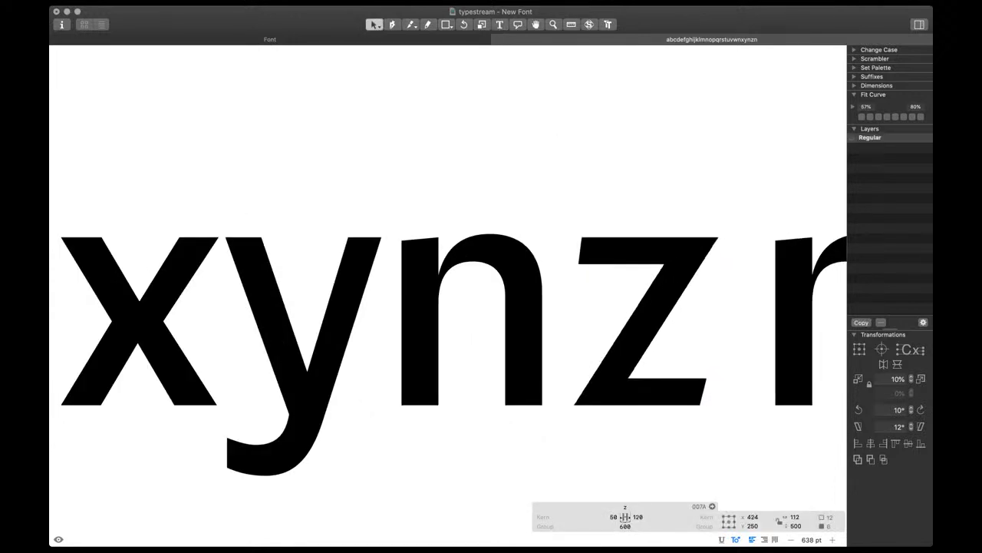
pyautogui.hotkey('shift', 'Right')
pyautogui.hotkey('shift', 'Right')
pyautogui.hotkey('shift', 'Right')
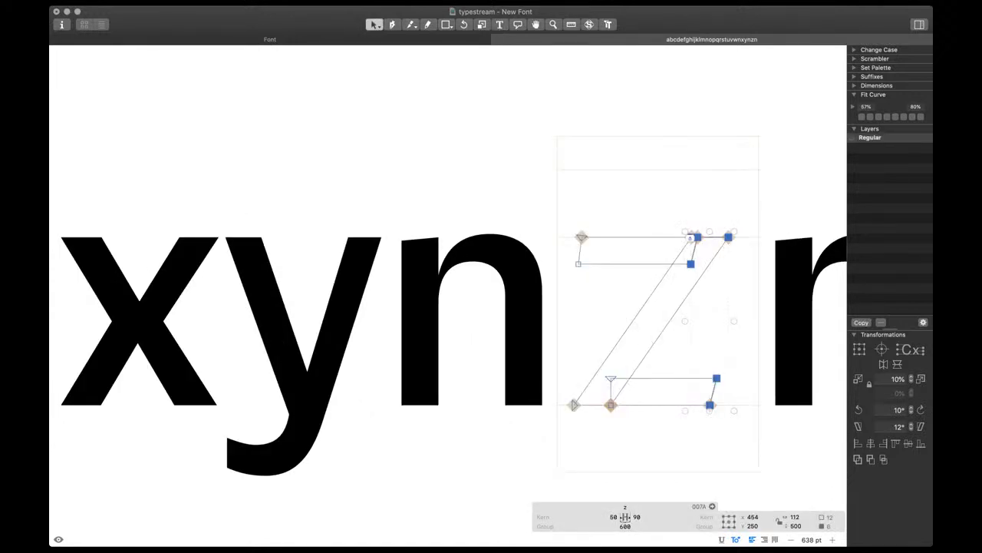
pyautogui.press('space')
pyautogui.hotkey('shift', 'Left')
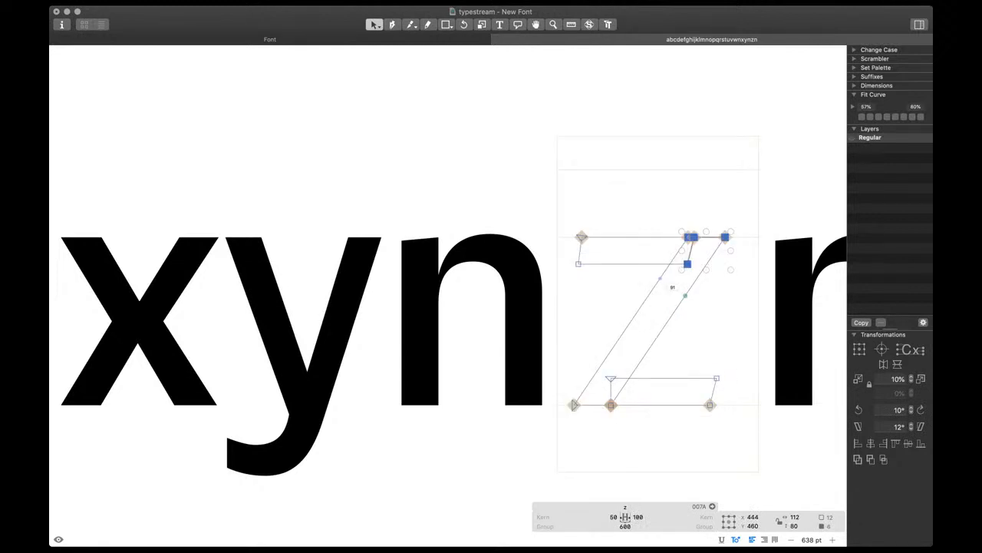
# Thicken the z's diagonal by moving its upper right corner 10 units right and its lower left corner to X 40, and preview the spacing
pyautogui.click(725, 237)
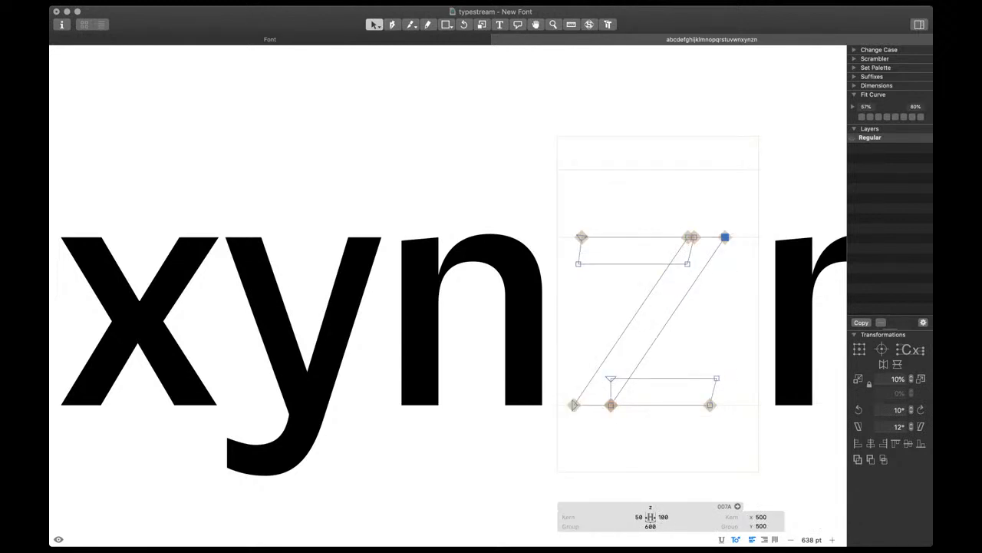
pyautogui.hotkey('shift', 'Right')
pyautogui.click(574, 404)
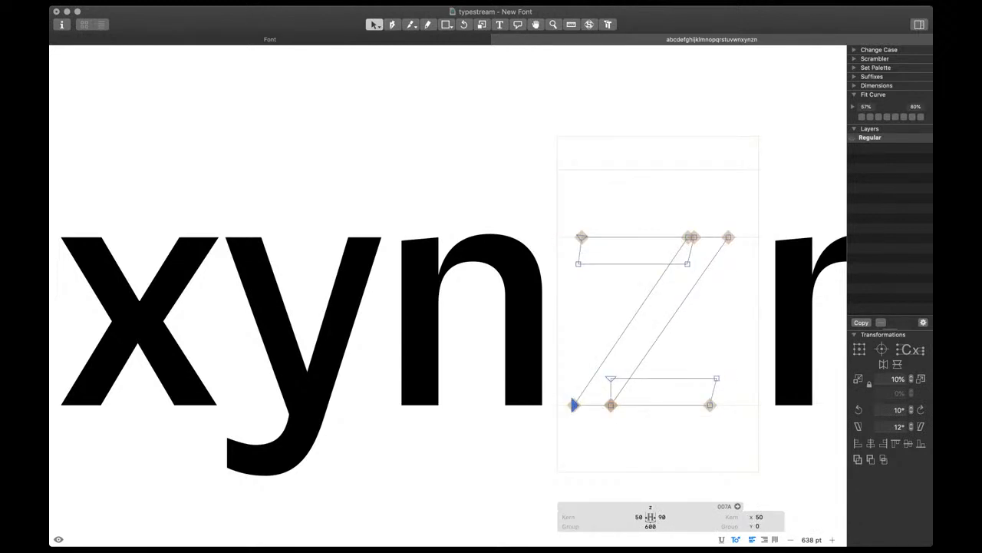
pyautogui.hotkey('shift', 'Left')
pyautogui.press('space')
pyautogui.scroll(-5, 627, 343)
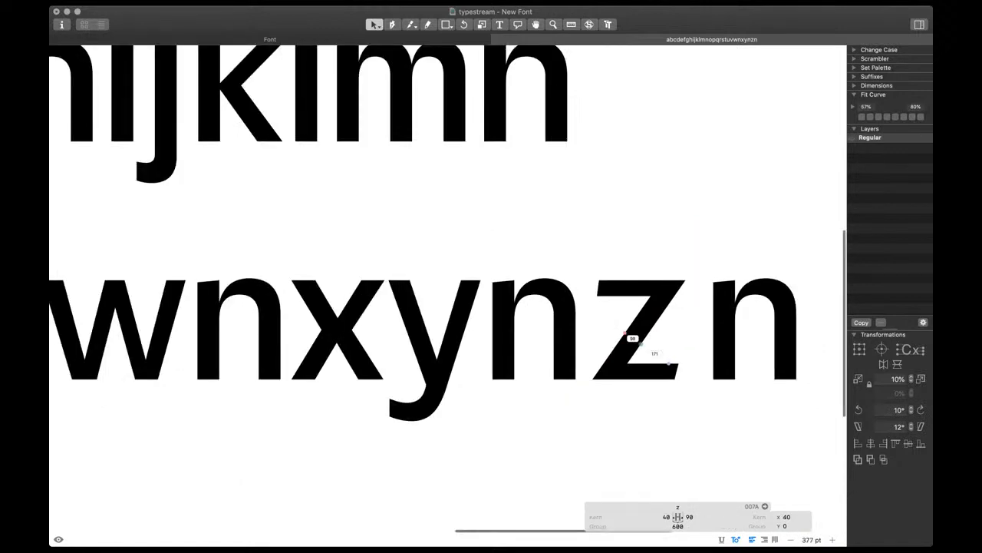
pyautogui.hscroll(3, 626, 343)
pyautogui.hscroll(1, 626, 343)
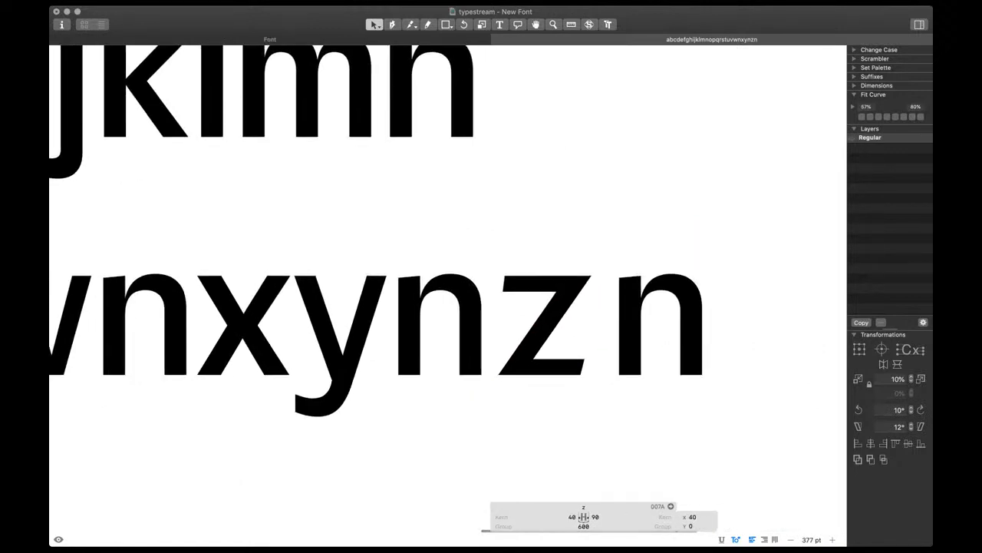
pyautogui.hscroll(1, 626, 343)
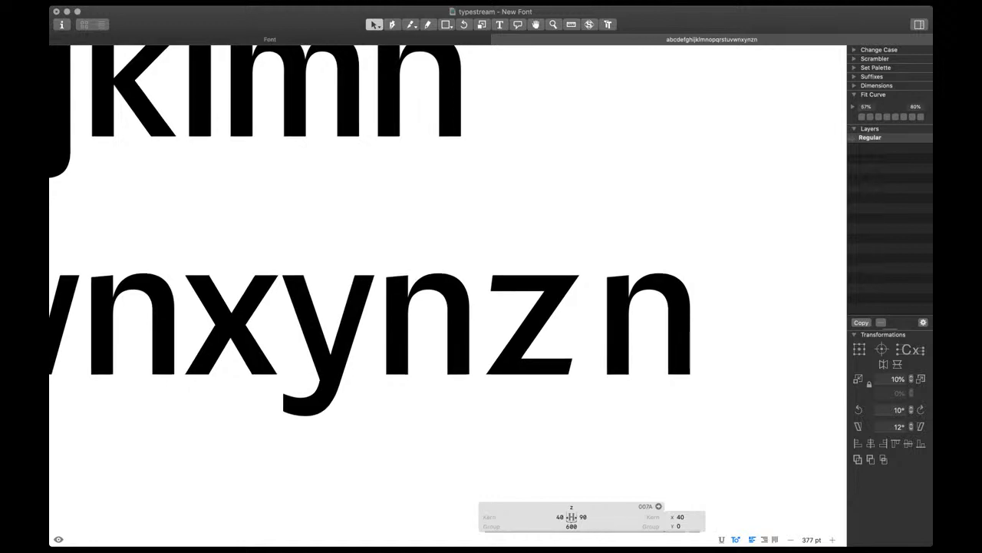
pyautogui.press('space')
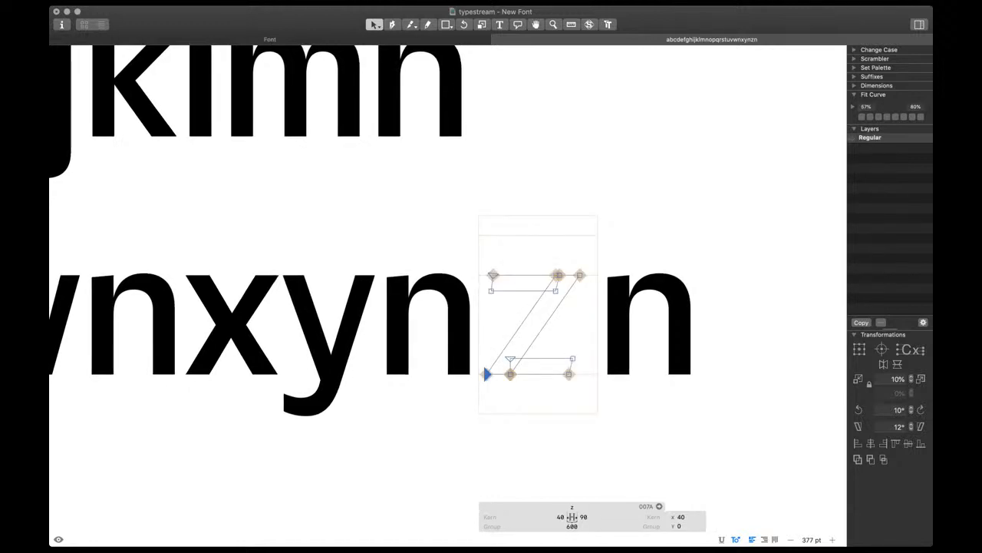
# Set the z's left and right sidebearings to 20 and check the spacing in the text
pyautogui.hscroll(1, 377, 287)
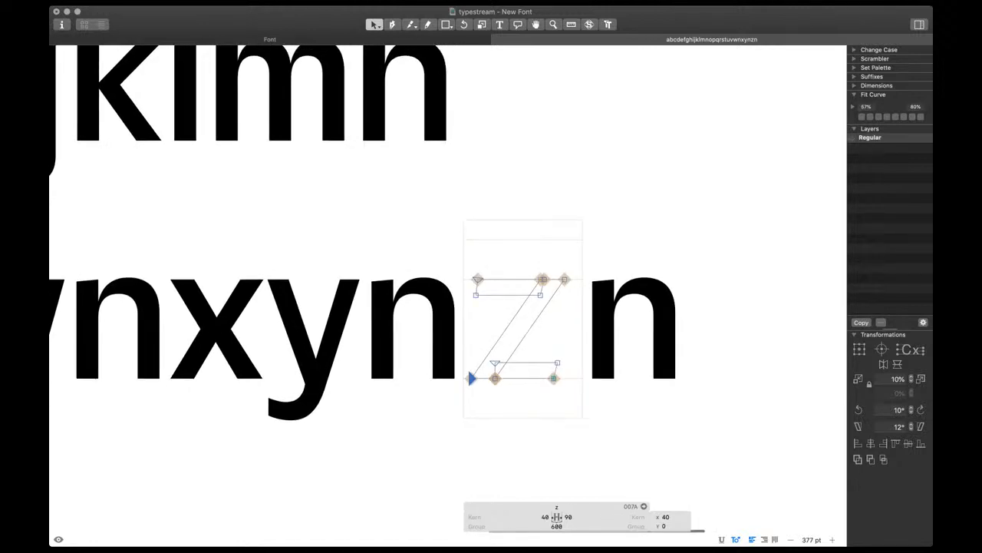
pyautogui.click(556, 516)
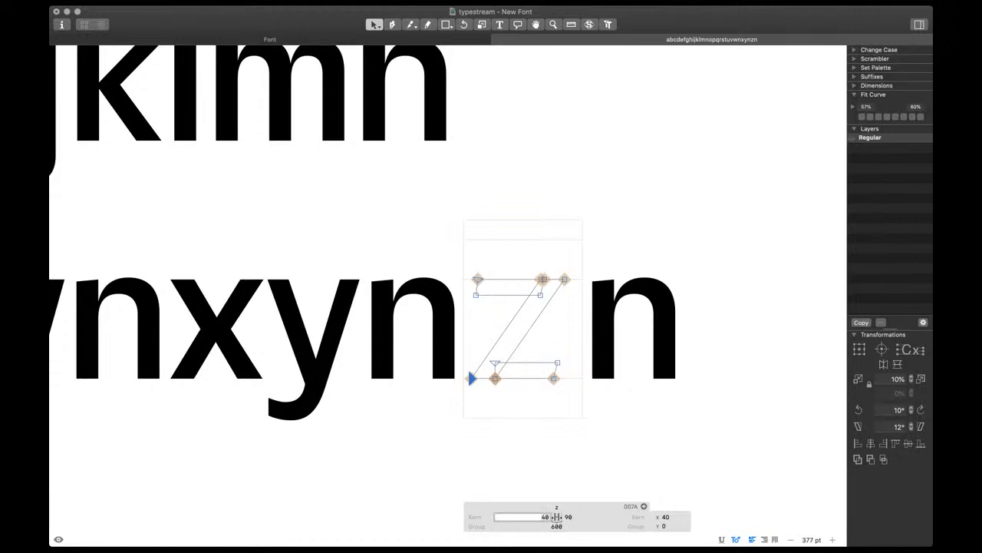
pyautogui.write('20')
pyautogui.press('Tab')
pyautogui.write('20')
pyautogui.press('Return')
pyautogui.press('t')
pyautogui.scroll(-5, 553, 359)
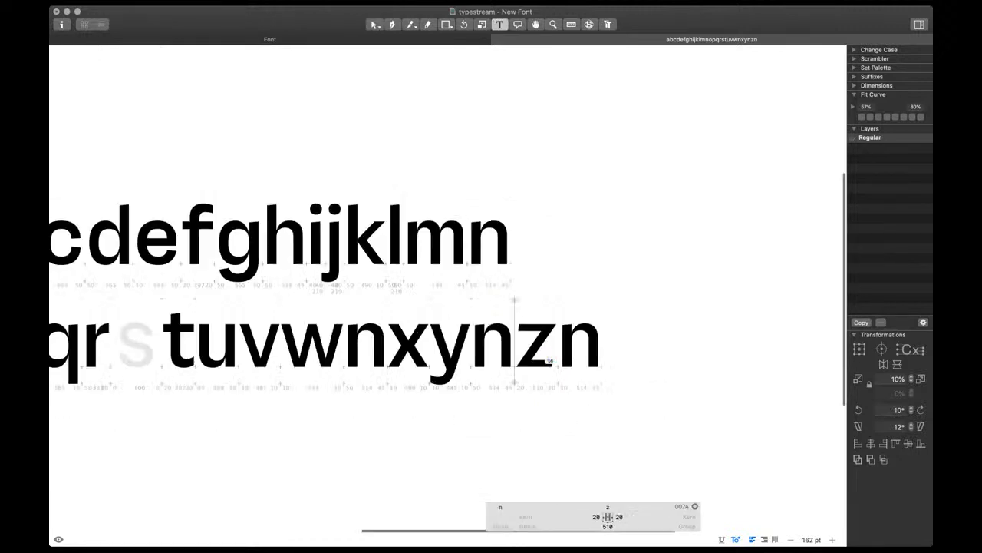
pyautogui.scroll(2, 543, 358)
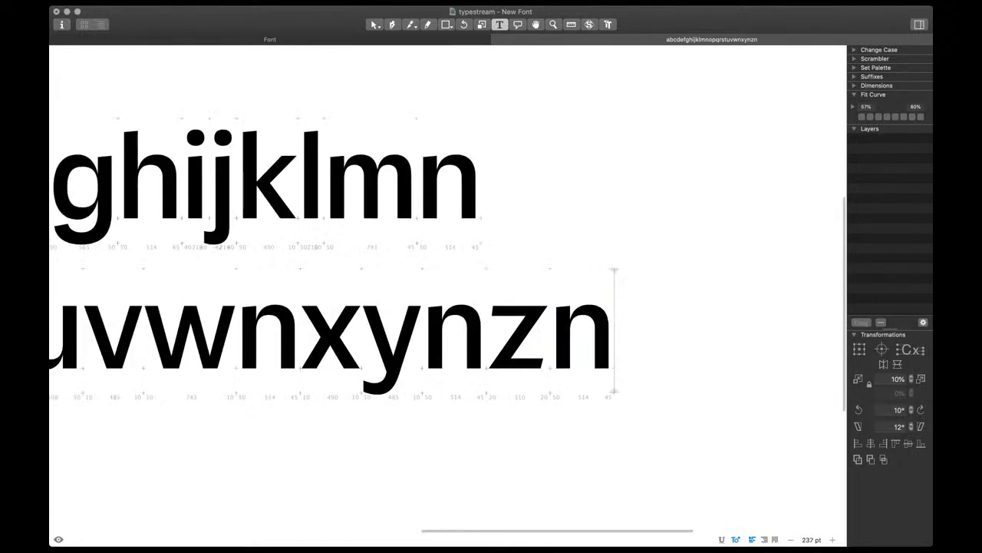
# Narrow the z by shifting its right-side nodes left, placing the diagonal's upper right corner at X 460
pyautogui.press('Escape')
pyautogui.scroll(4, 542, 358)
pyautogui.hotkey('shift', 'Left')
pyautogui.hotkey('shift', 'Left')
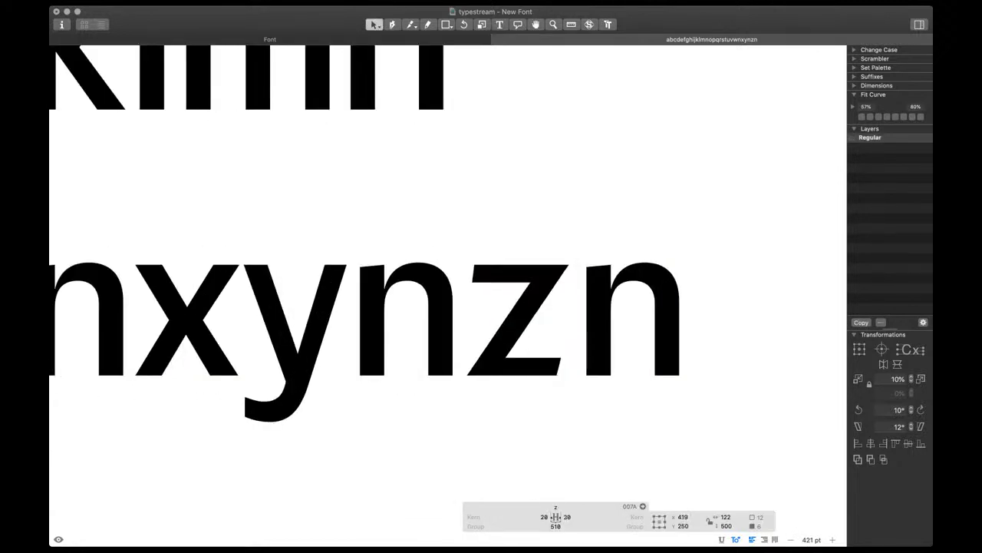
pyautogui.click(567, 265)
pyautogui.hotkey('shift', 'Left')
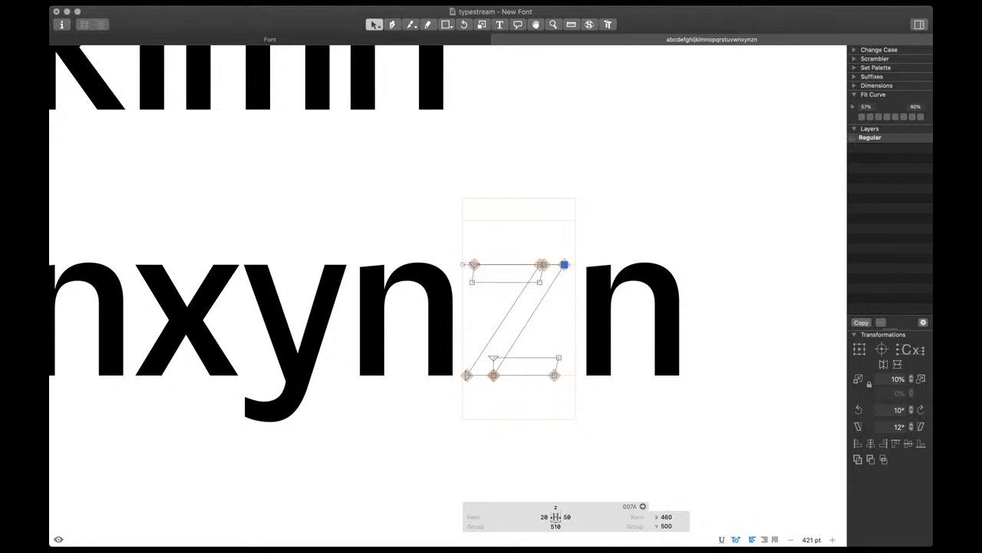
# Move the z's lower left corner right to X 30 and the slanted end of its top bar right to X 58
pyautogui.click(474, 358)
pyautogui.click(467, 375)
pyautogui.hotkey('shift', 'Right')
pyautogui.moveTo(433, 219); pyautogui.dragTo(482, 289)
pyautogui.press('space')
pyautogui.hotkey('shift', 'Right')
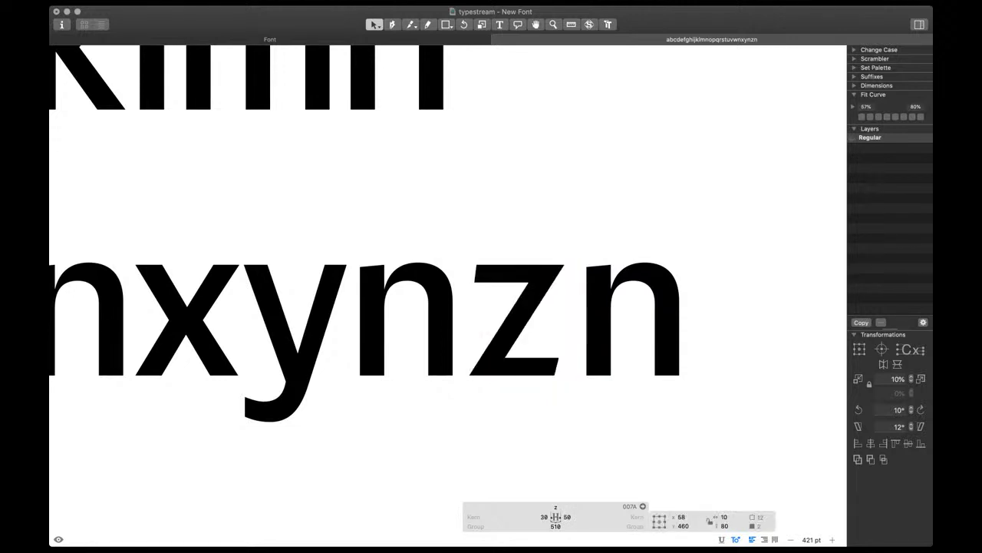
# Move the right end of the z's bottom bar left to X 415 and check it within the alphabet
pyautogui.moveTo(578, 394); pyautogui.dragTo(549, 352)
pyautogui.press('space')
pyautogui.hotkey('shift', 'Left')
pyautogui.scroll(-10, 562, 382)
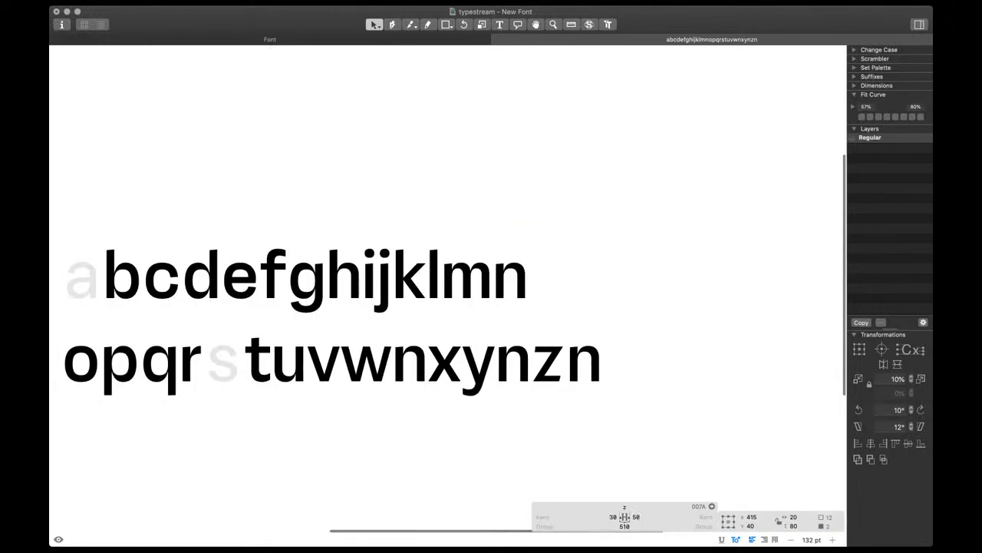
pyautogui.scroll(6, 557, 366)
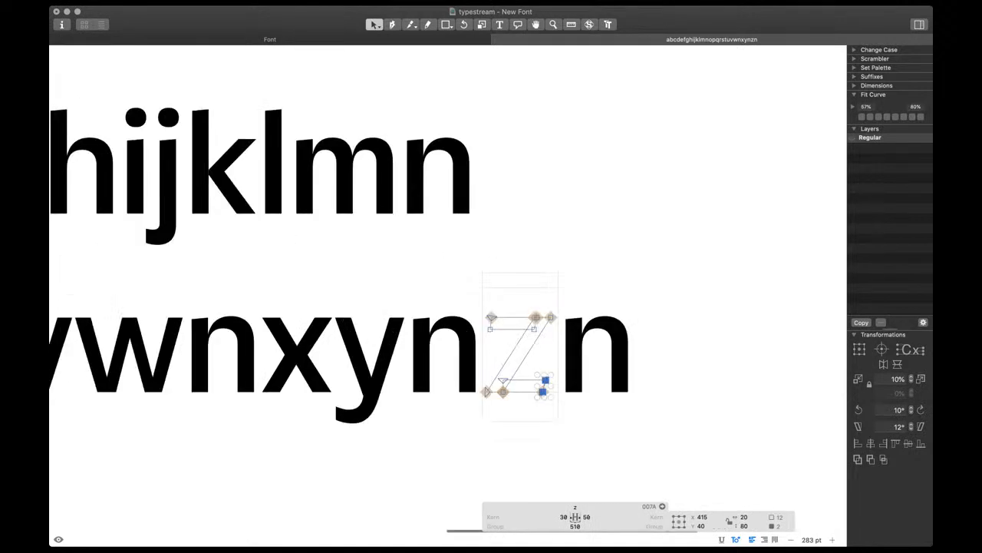
# Raise the upper edge of the z's bottom bar to Y 90
pyautogui.scroll(4, 557, 362)
pyautogui.click(485, 309)
pyautogui.hotkey('shift', 'Down')
pyautogui.press('Escape')
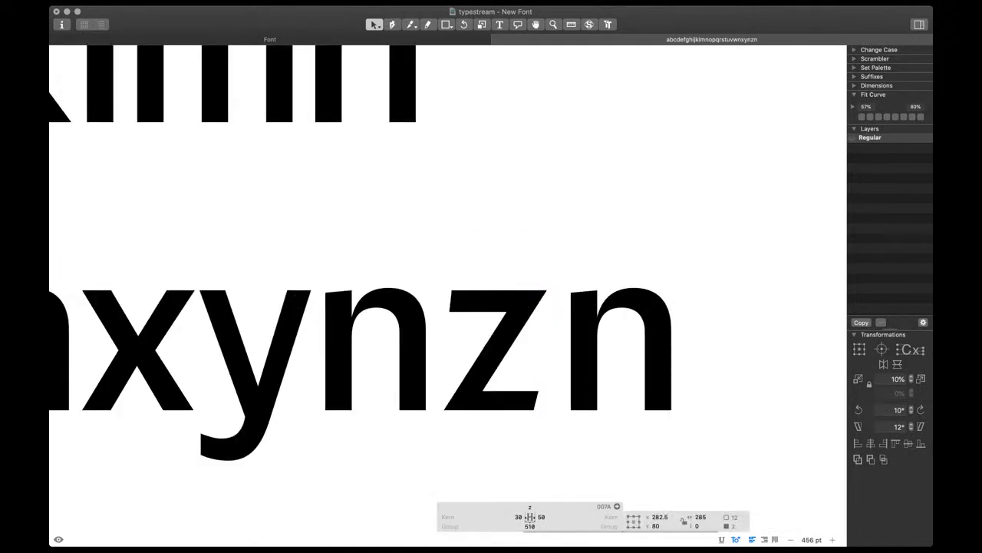
pyautogui.scroll(-14, 541, 388)
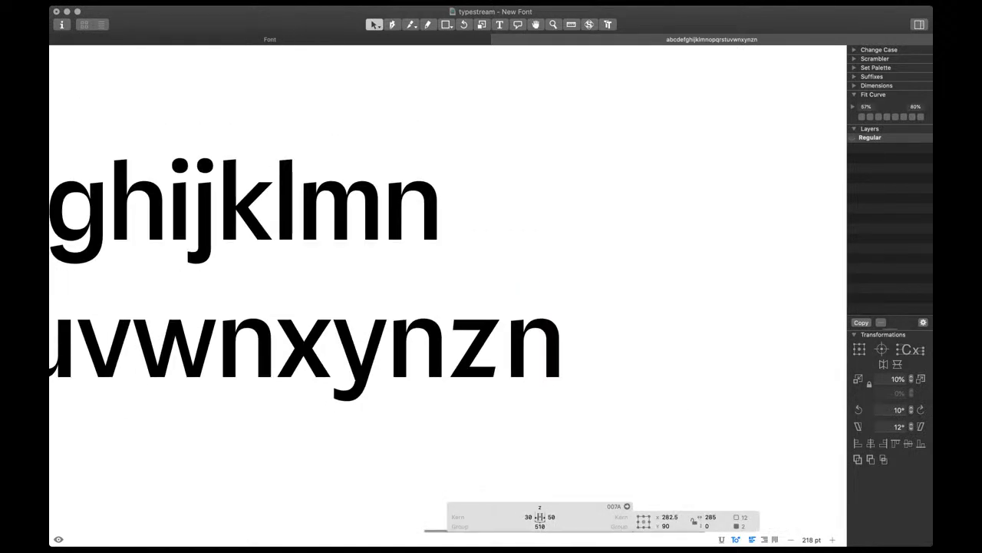
# Set the z's right sidebearing to 30 and review the spacing across the whole alphabet
pyautogui.scroll(12, 534, 401)
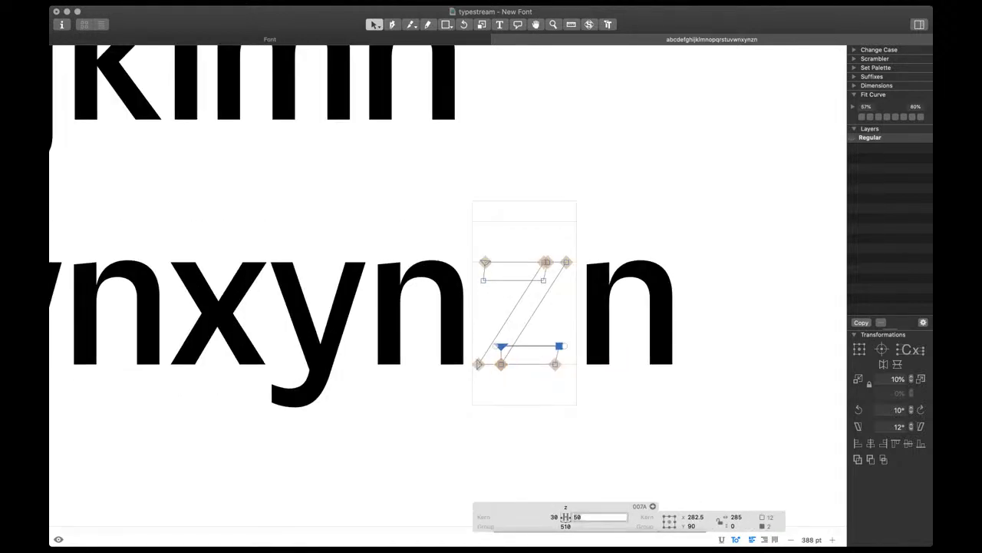
pyautogui.press('t')
pyautogui.scroll(-6, 448, 292)
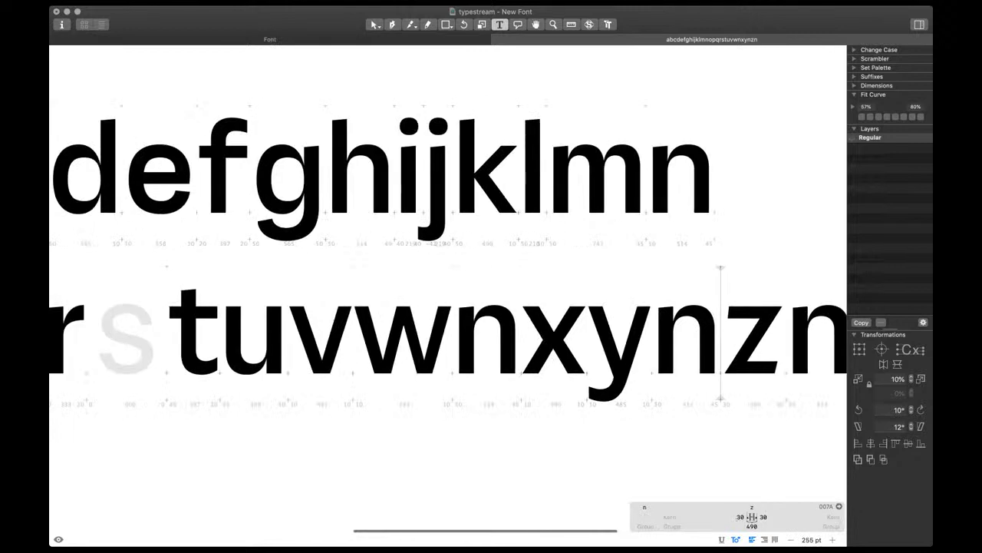
pyautogui.scroll(-2, 448, 292)
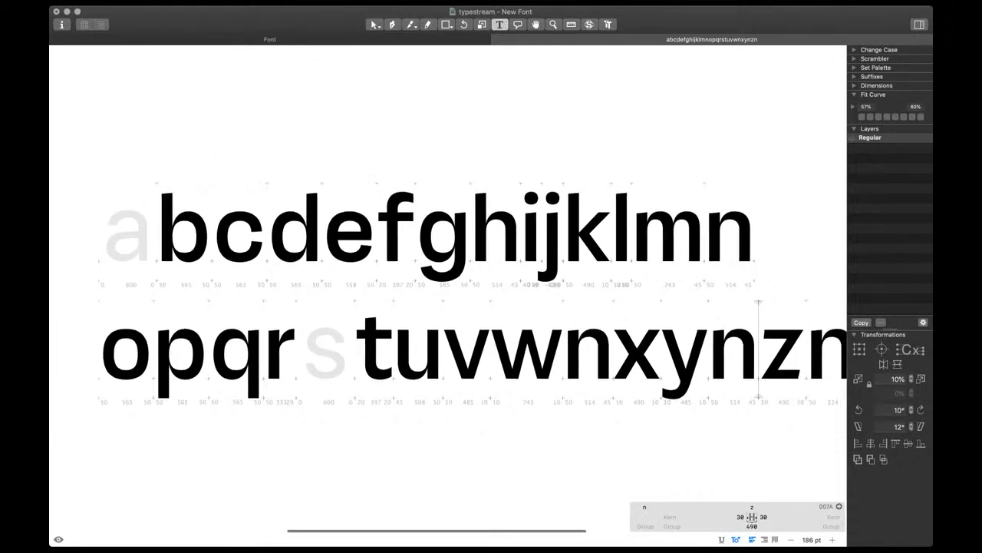
pyautogui.hscroll(3, 448, 291)
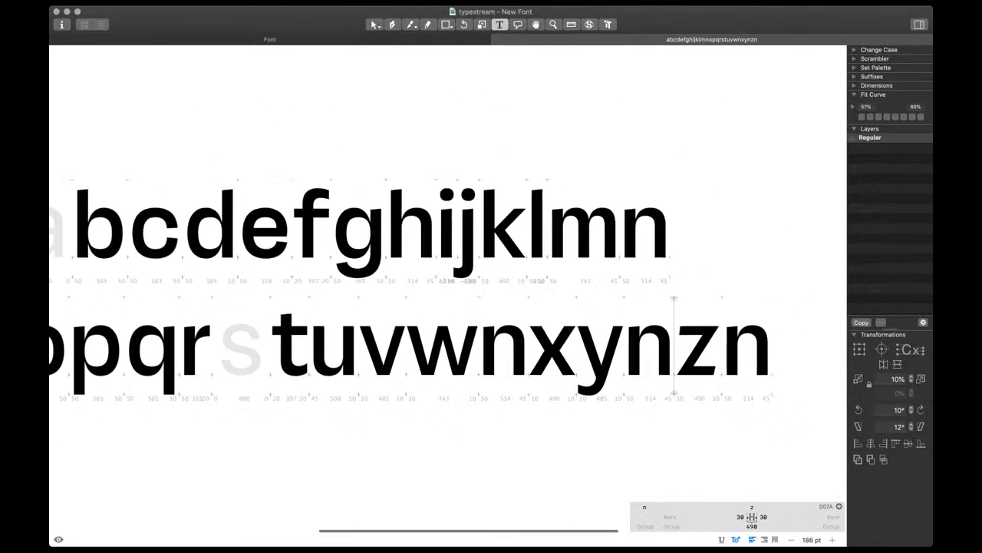
pyautogui.hscroll(-5, 448, 291)
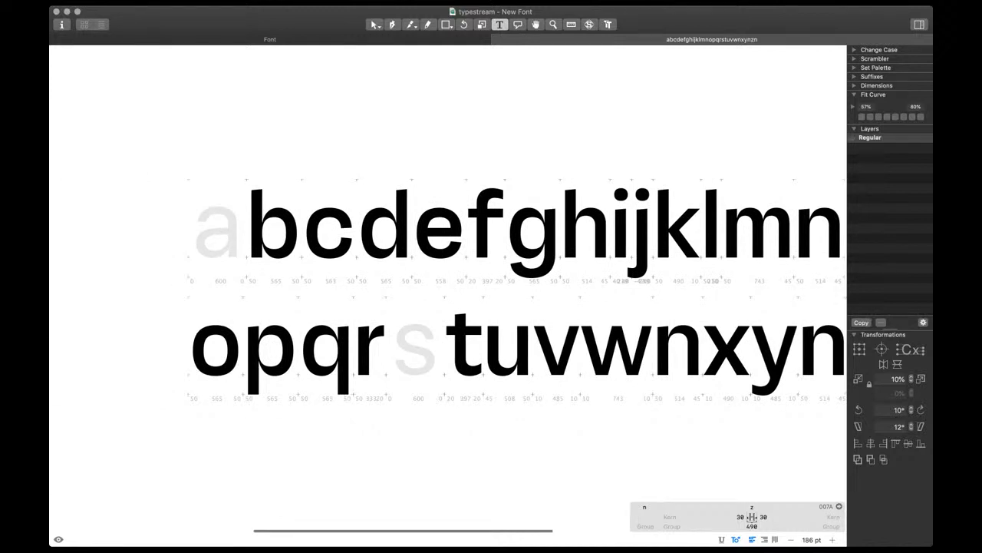
# Copy the complete outline of the c into the empty s glyph
pyautogui.doubleClick(330, 230)
pyautogui.press('super+a')
pyautogui.press('super+c')
pyautogui.doubleClick(407, 352)
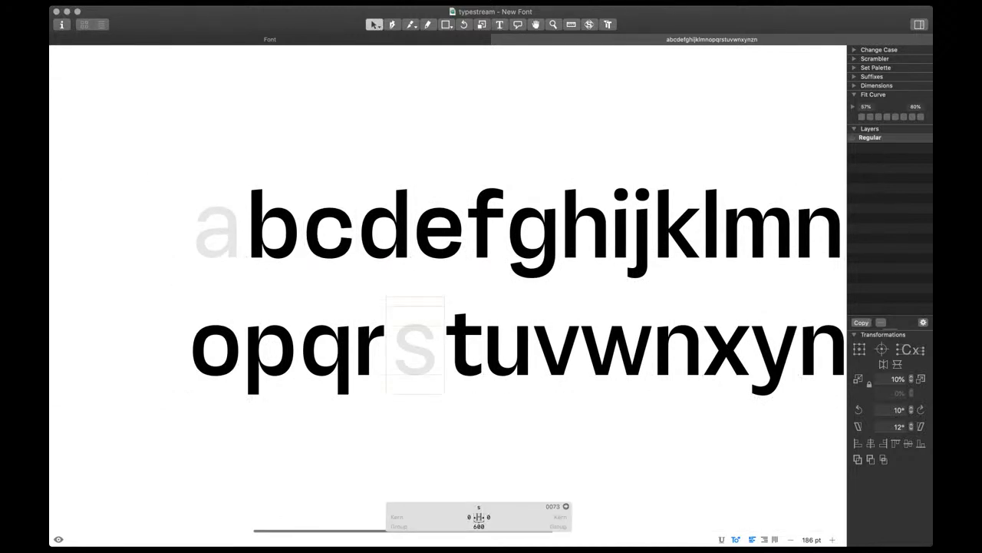
pyautogui.scroll(6, 405, 353)
pyautogui.press('super+v')
pyautogui.scroll(4, 462, 377)
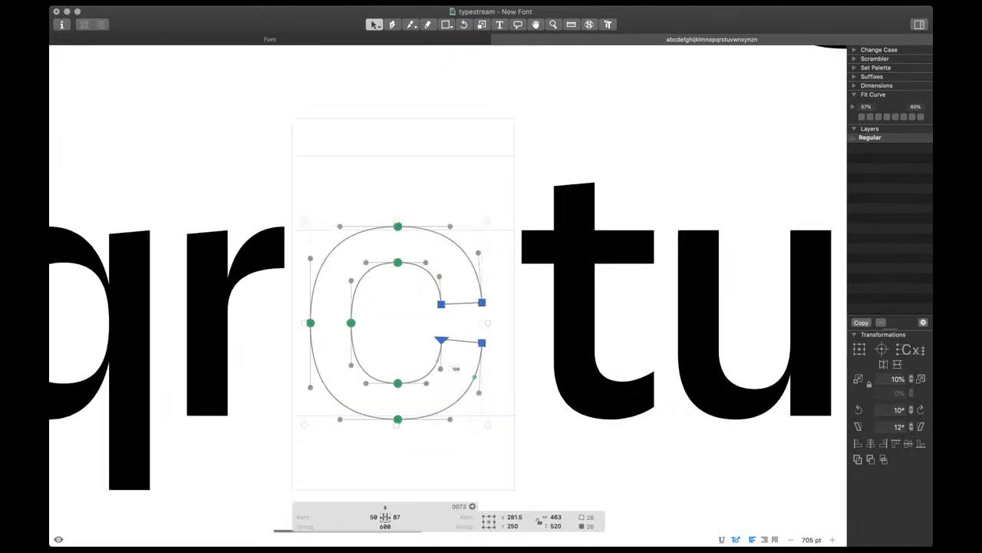
# Cut the copied c outline into upper and lower halves at its leftmost nodes and mirror the lower half horizontally
pyautogui.moveTo(379, 353); pyautogui.dragTo(296, 299)
pyautogui.rightClick(352, 328)
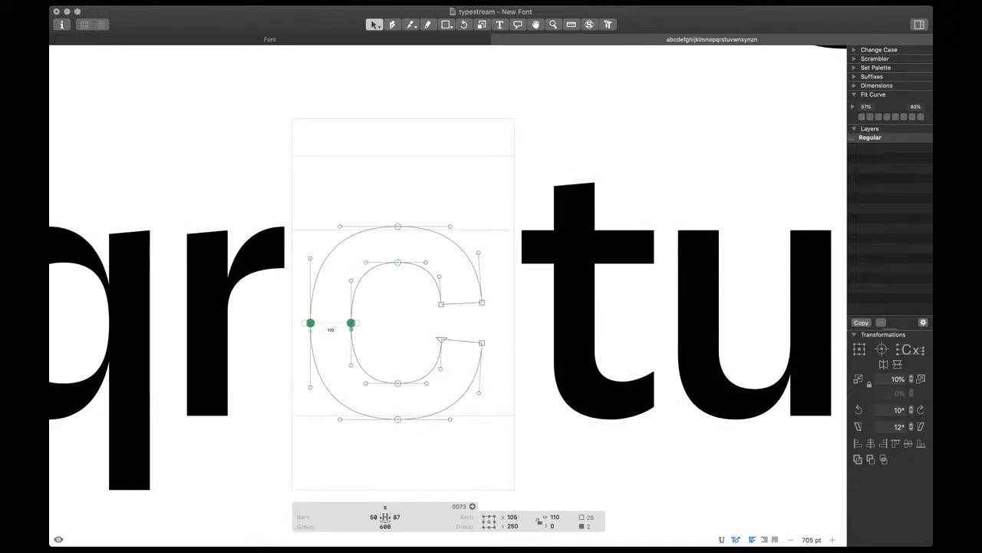
pyautogui.click(376, 345)
pyautogui.doubleClick(353, 346)
pyautogui.press('ctrl+super+h')
pyautogui.scroll(3, 387, 352)
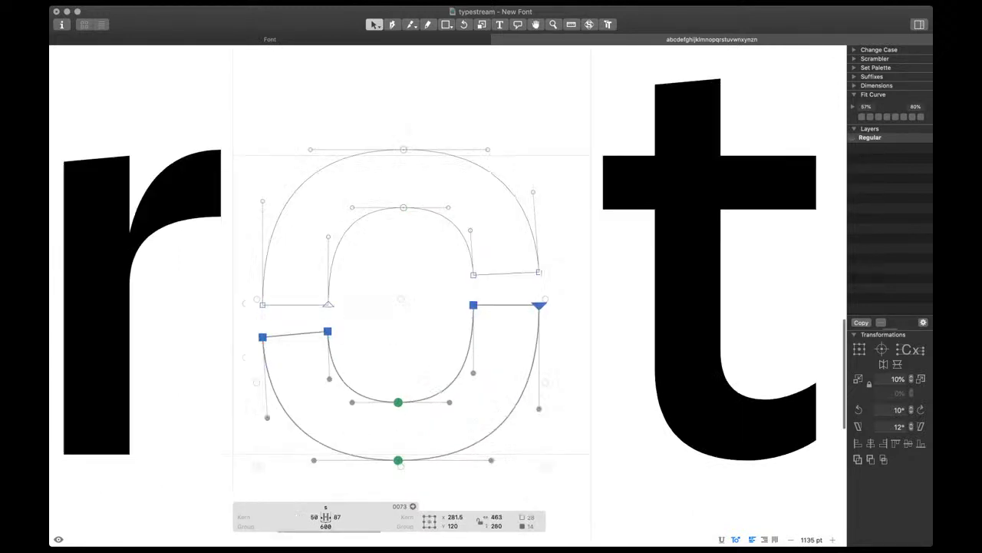
# Lower both open ends of the bottom half so that its flat end sits at Y 210
pyautogui.moveTo(453, 291); pyautogui.dragTo(554, 317)
pyautogui.moveTo(343, 320); pyautogui.dragTo(250, 347)
pyautogui.hotkey('shift', 'Down')
pyautogui.hotkey('shift', 'Down')
pyautogui.hotkey('shift', 'Down')
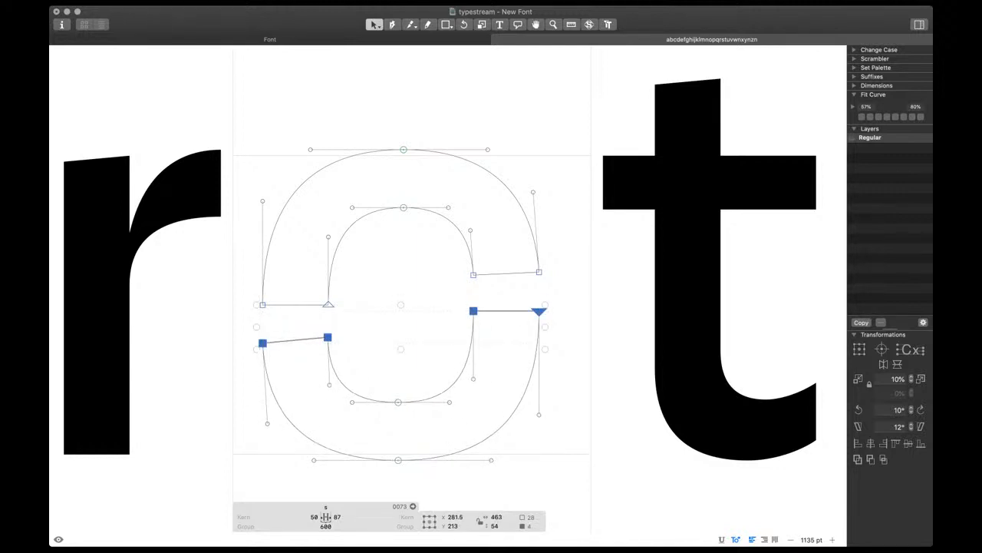
# Raise both open ends of the top half so that its flat end sits at Y 290
pyautogui.moveTo(638, 245); pyautogui.dragTo(232, 319)
pyautogui.hotkey('shift', 'Up')
pyautogui.hotkey('shift', 'Up')
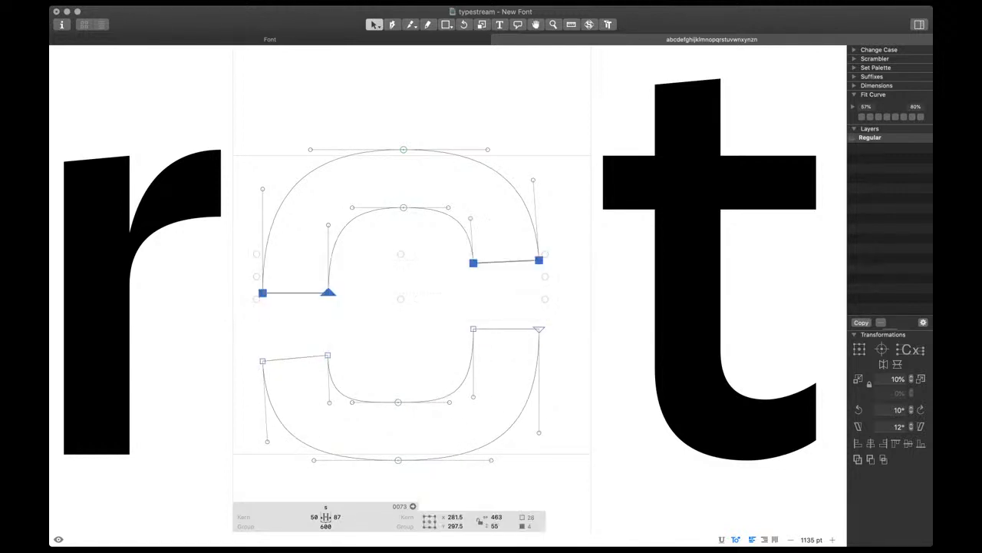
pyautogui.hotkey('shift', 'Up')
pyautogui.hotkey('shift', 'Up')
# Add two nodes on the bottom half's flat end and move them onto the top half's flat end to form a straight diagonal spine
pyautogui.press('p')
pyautogui.click(497, 329)
pyautogui.click(483, 329)
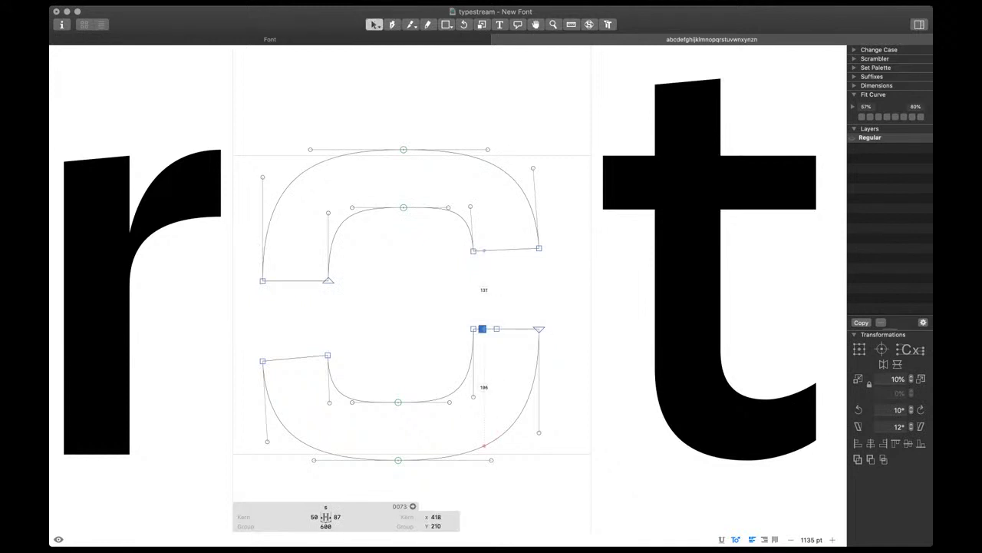
pyautogui.moveTo(481, 329); pyautogui.dragTo(247, 266)
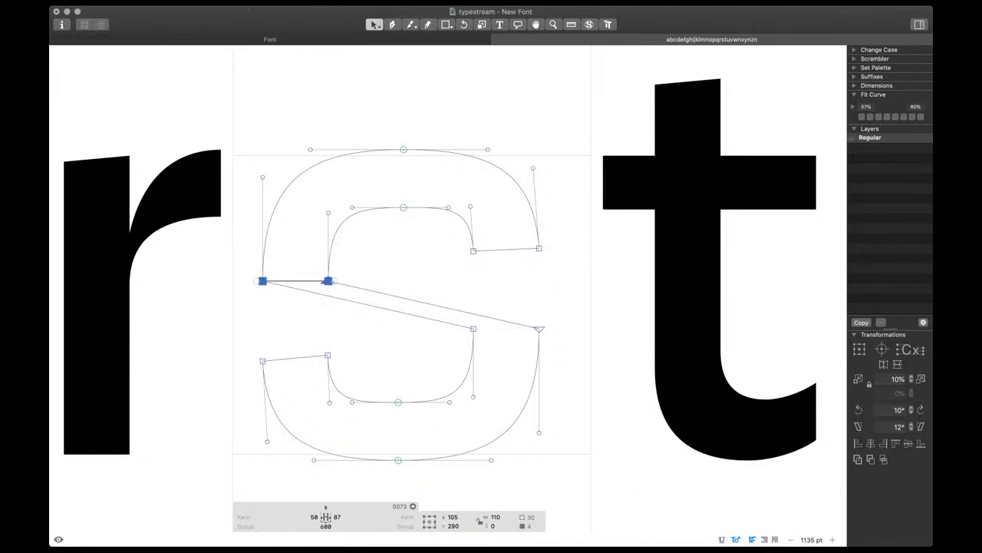
# Steepen the spine by raising its left end to Y 330 and lowering its right end to Y 180, then tidy up the outline's redundant nodes
pyautogui.moveTo(325, 282); pyautogui.dragTo(326, 258)
pyautogui.moveTo(539, 329); pyautogui.dragTo(539, 347)
pyautogui.moveTo(361, 265); pyautogui.dragTo(252, 246)
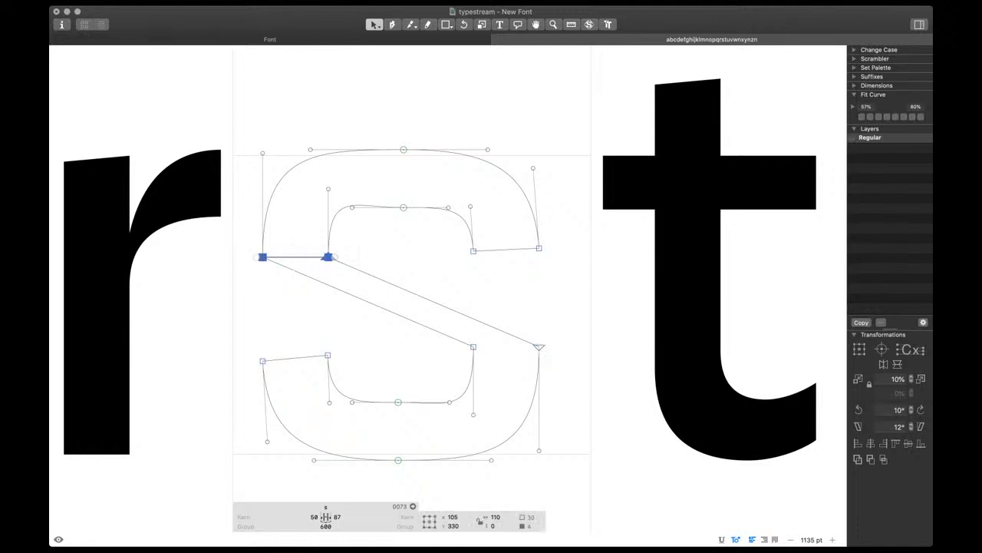
pyautogui.press('super+a')
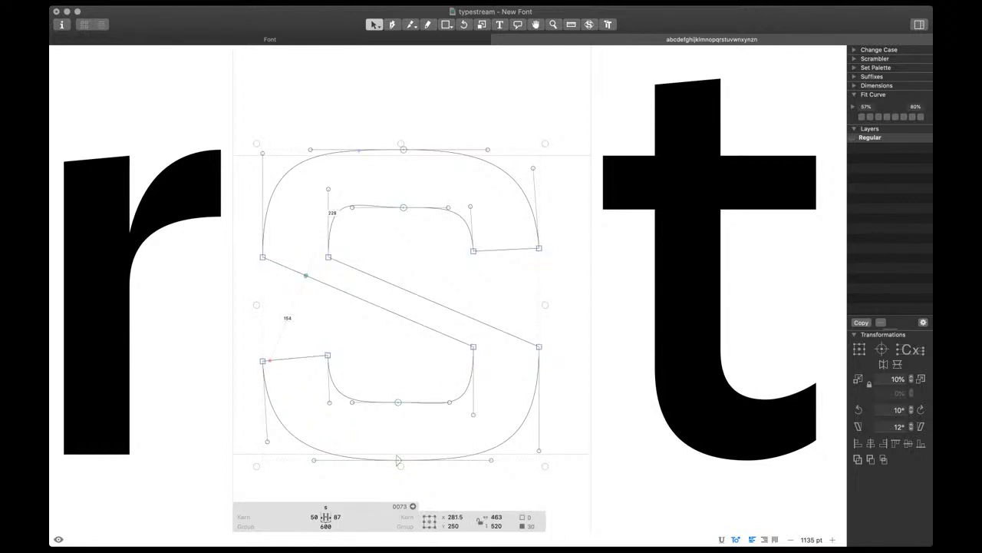
# Convert both straight edges of the spine to curves and make the nodes at their ends smooth
pyautogui.keyDown('alt'); pyautogui.click(352, 295); pyautogui.keyUp('alt')
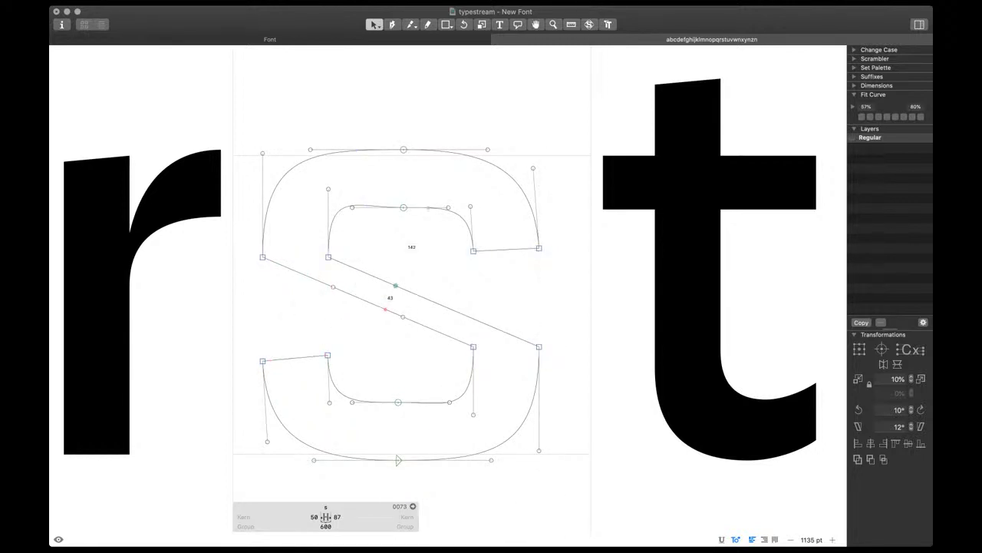
pyautogui.keyDown('alt'); pyautogui.click(395, 286); pyautogui.keyUp('alt')
pyautogui.moveTo(359, 269); pyautogui.dragTo(250, 244)
pyautogui.press('Return')
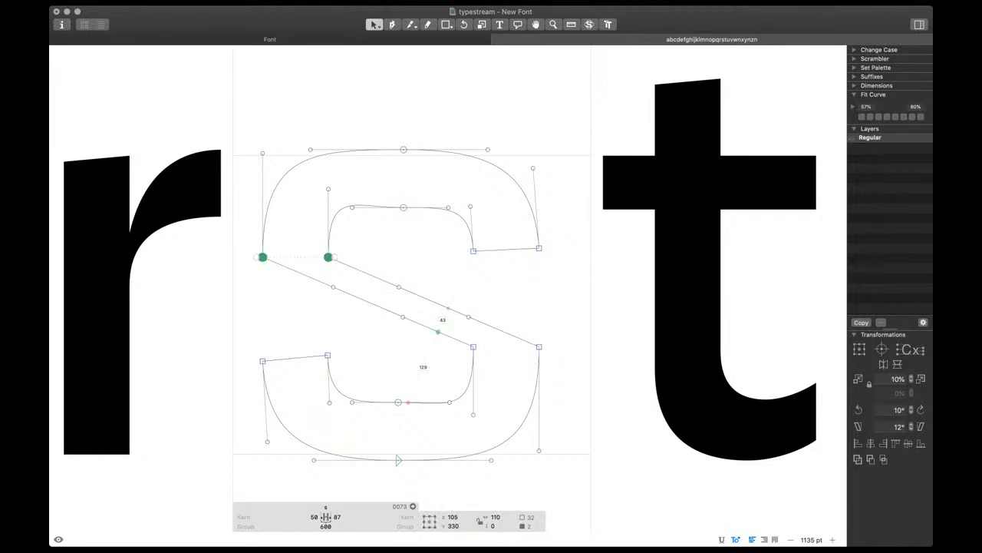
pyautogui.moveTo(547, 366); pyautogui.dragTo(441, 340)
# Adjust the vertical handles beside the spine, setting the inner left upper one to Y 434 and the outer left lower one to Y 142
pyautogui.moveTo(473, 414); pyautogui.dragTo(474, 408)
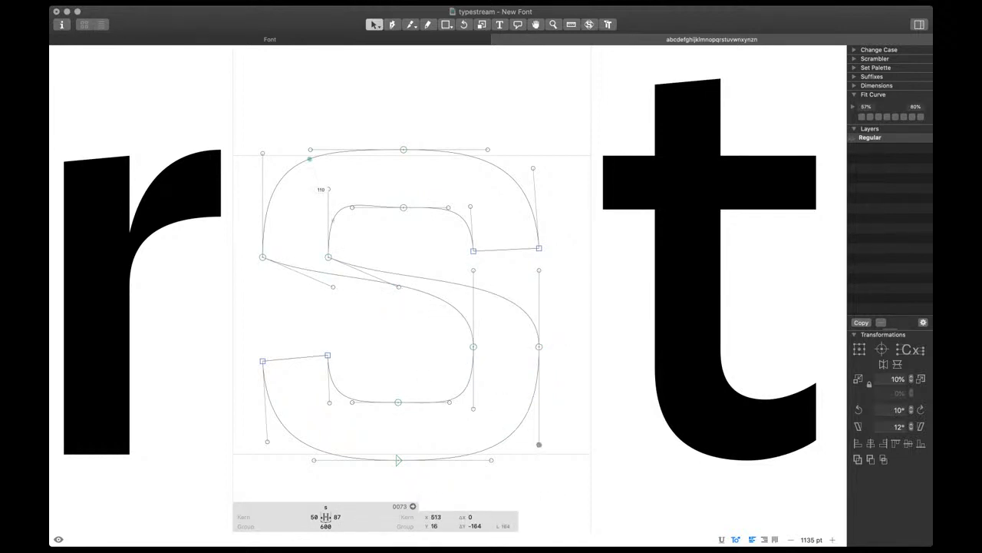
pyautogui.click(263, 157)
pyautogui.moveTo(328, 189); pyautogui.dragTo(328, 195)
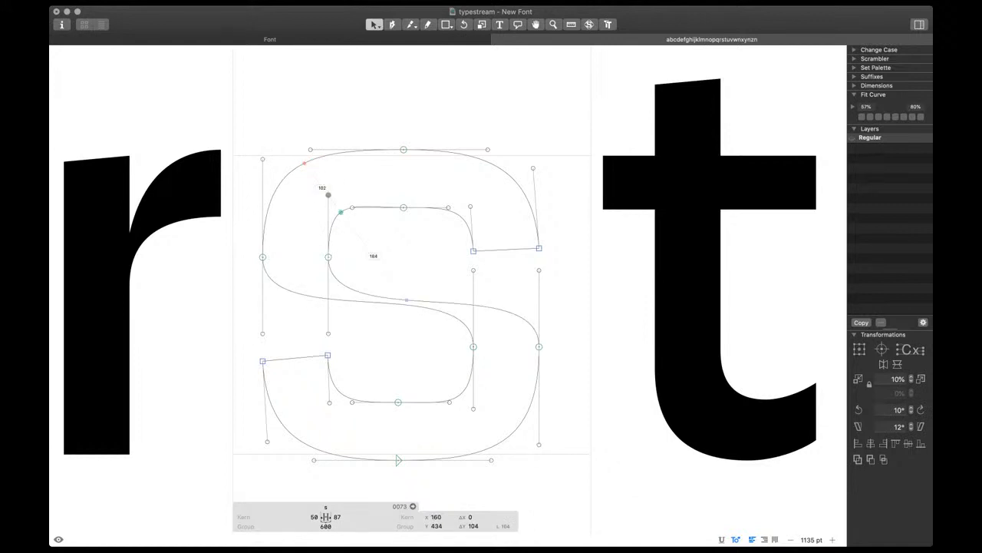
pyautogui.moveTo(262, 334); pyautogui.dragTo(262, 369)
pyautogui.press('space')
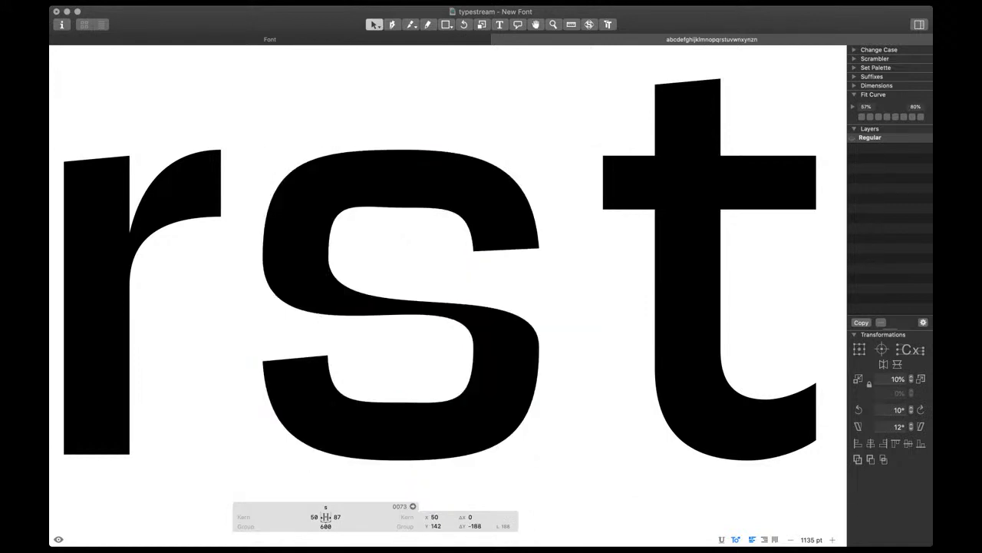
# Apply the fourth Fit Curve setting to all curves of the s and preview the filled shape
pyautogui.press('super+minus')
pyautogui.press('super+minus')
pyautogui.press('super+plus')
pyautogui.press('super+a')
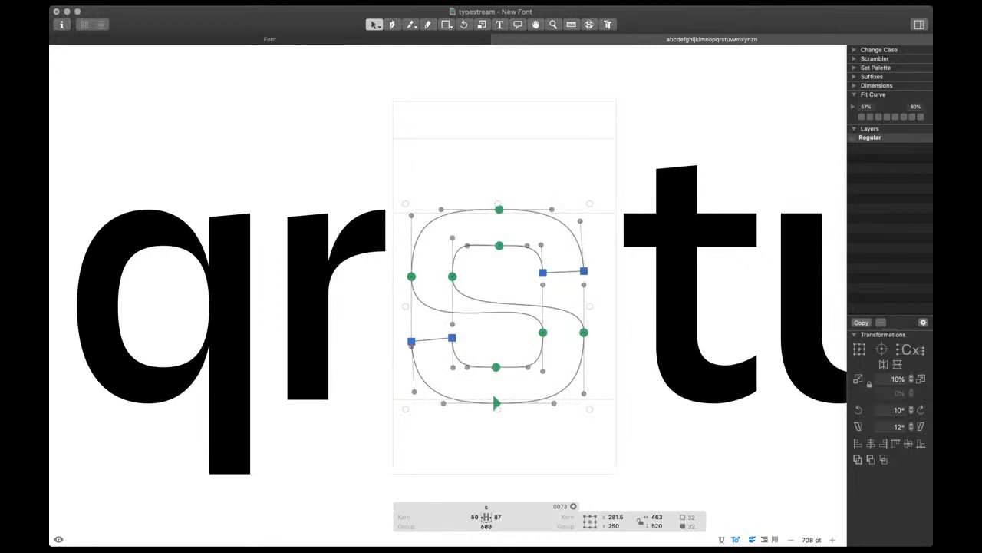
pyautogui.hotkey('ctrl', 'alt', '4')
pyautogui.press('space')
# Lower the inner right node of the s to Y 140 and raise its inner left node to Y 360
pyautogui.hscroll(1, 527, 307)
pyautogui.scroll(2, 504, 298)
pyautogui.click(502, 316)
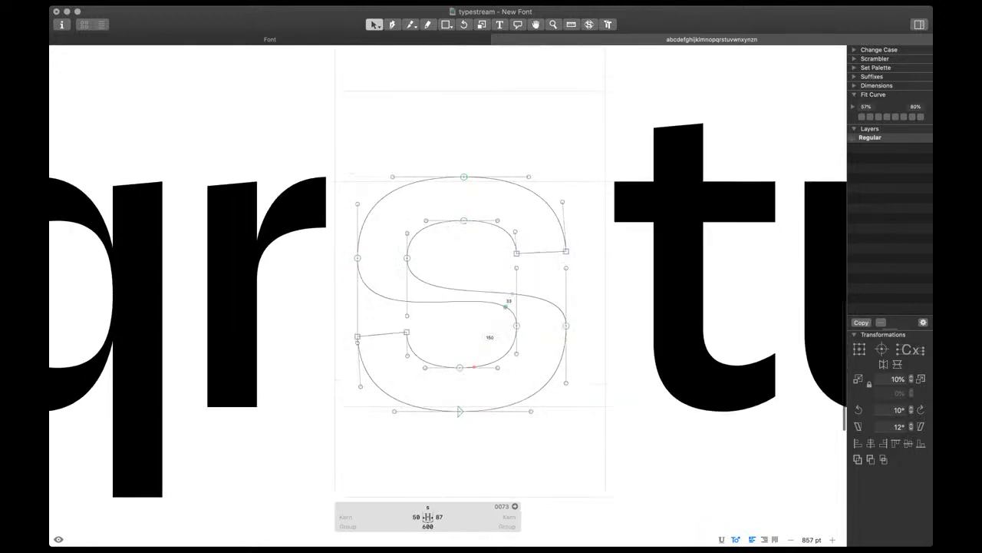
pyautogui.scroll(5, 511, 306)
pyautogui.click(516, 325)
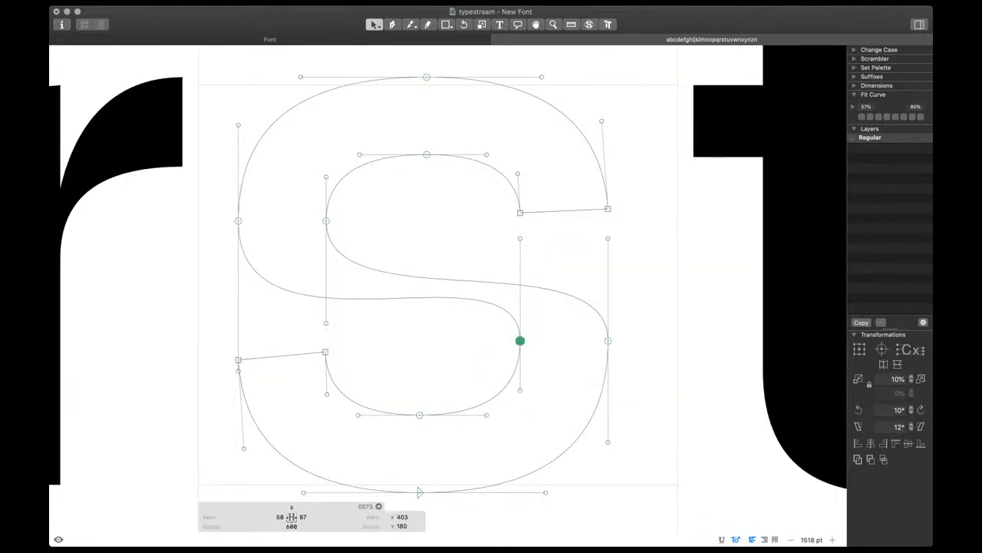
pyautogui.hotkey('alt', 'shift', 'Down')
pyautogui.hotkey('shift', 'Down')
pyautogui.hotkey('shift', 'Down')
pyautogui.hotkey('shift', 'Down')
pyautogui.click(326, 221)
pyautogui.hotkey('alt', 'shift', 'Up')
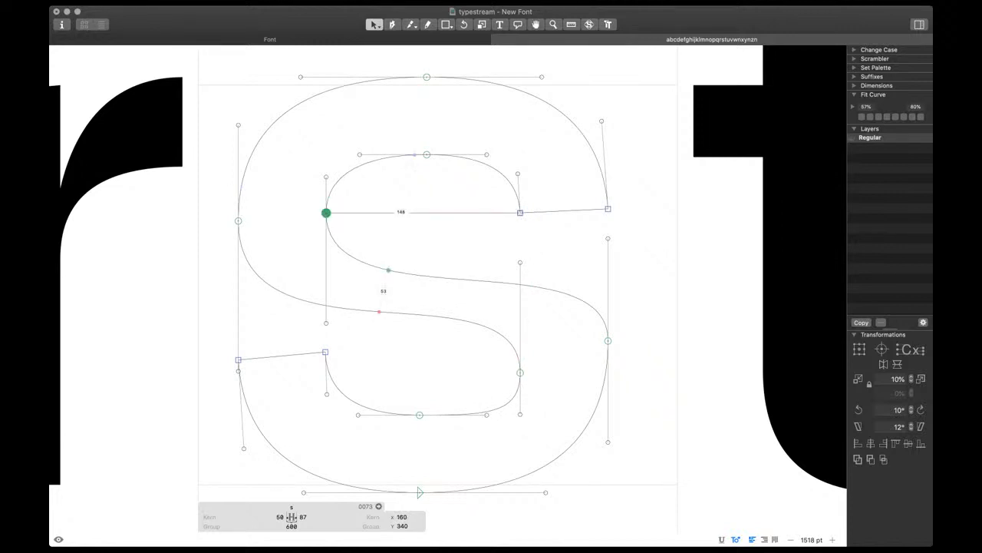
pyautogui.hotkey('shift', 'Up')
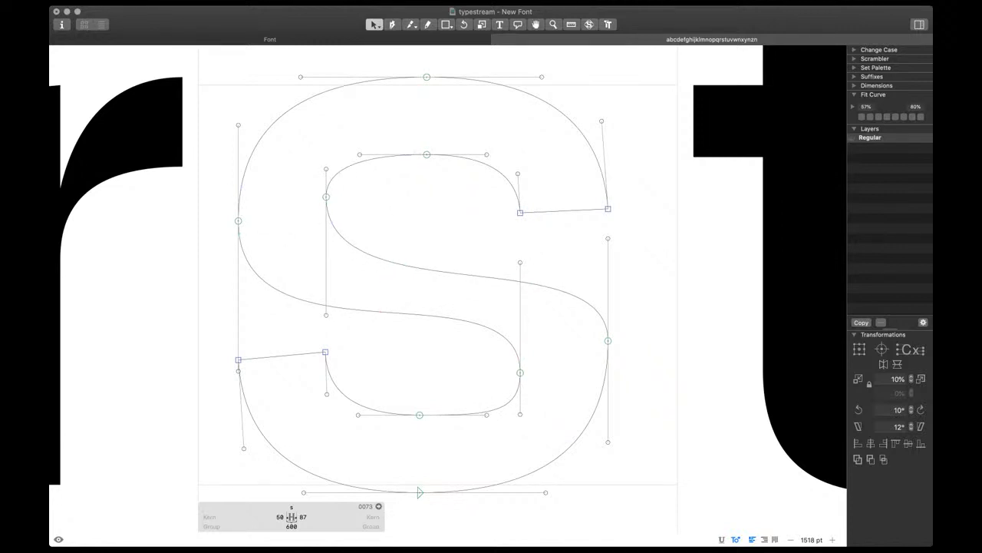
# Shorten the spine-side handles of the inner right and inner left nodes to straighten and thicken the spine
pyautogui.click(520, 280)
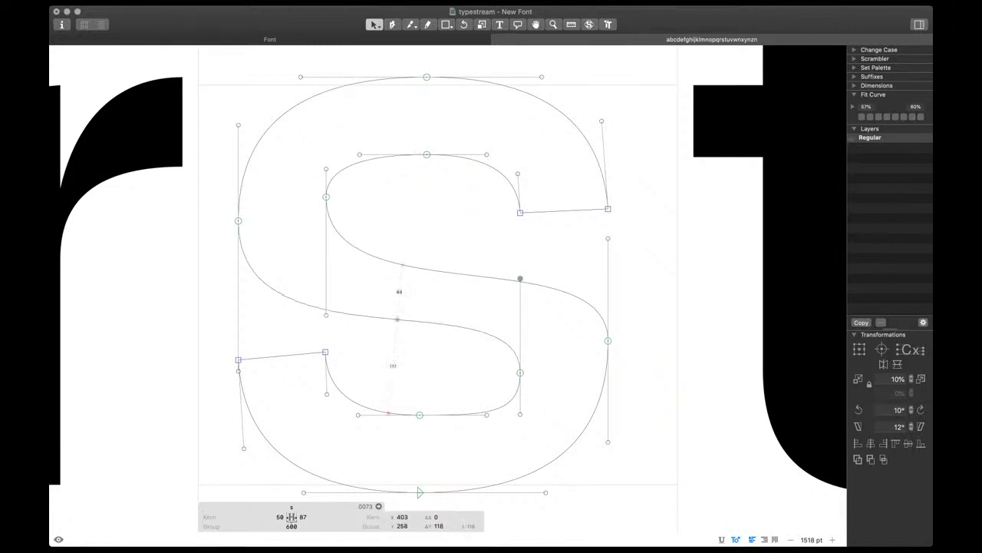
pyautogui.hotkey('shift', 'Down')
pyautogui.click(326, 314)
pyautogui.hotkey('shift', 'Up')
pyautogui.hotkey('shift', 'Up')
pyautogui.hotkey('shift', 'Up')
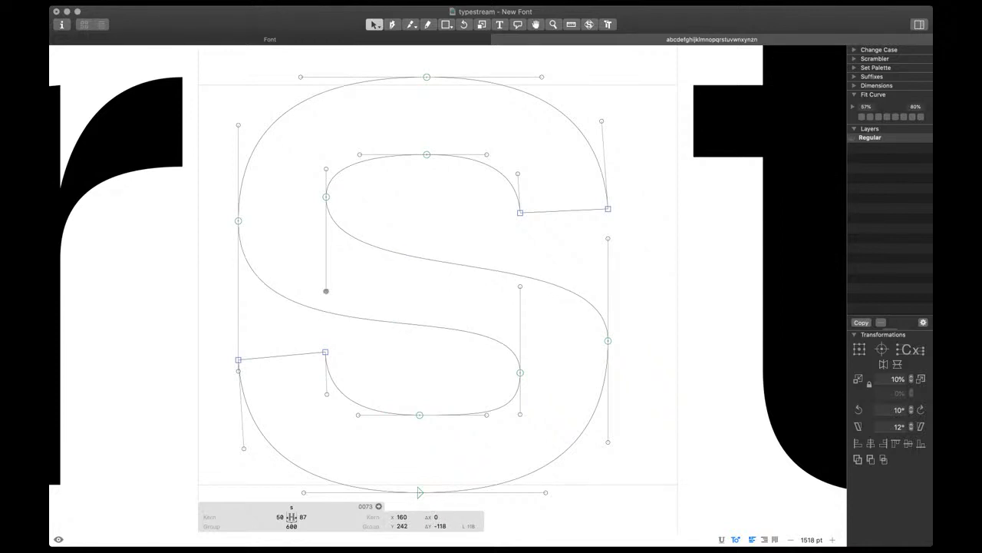
pyautogui.hotkey('shift', 'Up')
pyautogui.hotkey('shift', 'Up')
pyautogui.hotkey('shift', 'Up')
# Lower the outer right node of the s to Y 160 and raise the outer left node to Y 340
pyautogui.click(608, 341)
pyautogui.hotkey('alt', 'shift', 'Down')
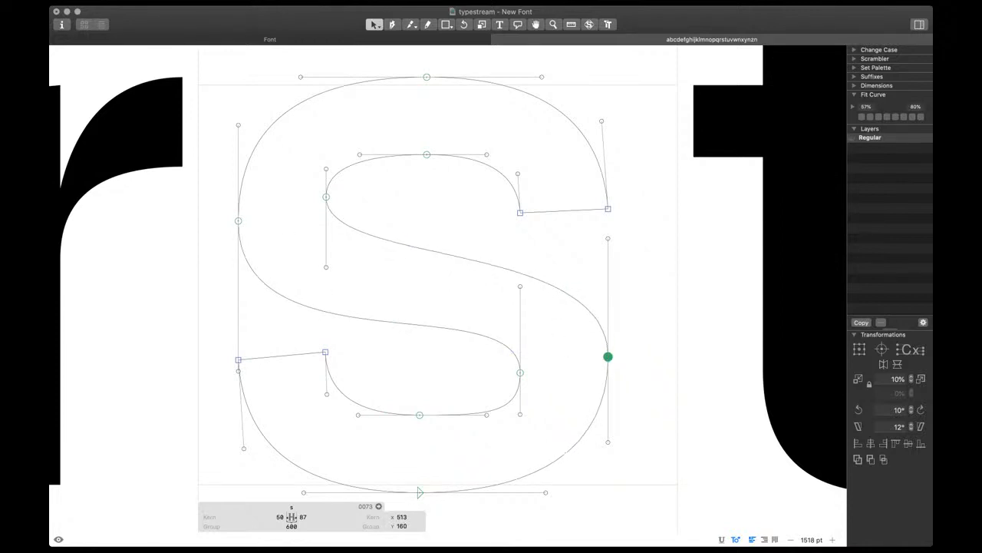
pyautogui.moveTo(238, 221); pyautogui.dragTo(238, 212)
pyautogui.click(238, 372)
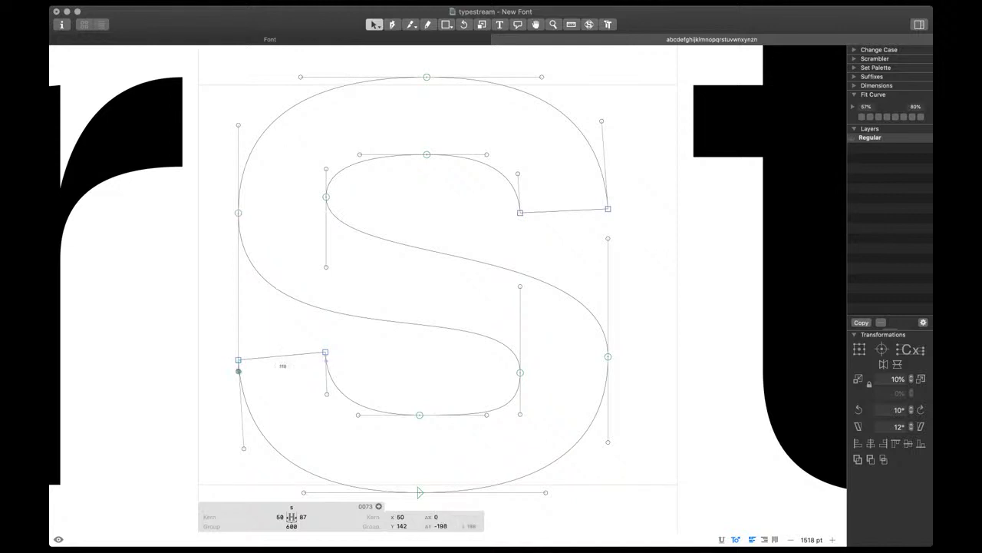
# Set the inner right node's upper handle to Y 238 and the outer right node's upper handle to Y 328, then preview the s
pyautogui.click(521, 286)
pyautogui.hotkey('shift', 'Down')
pyautogui.press('space')
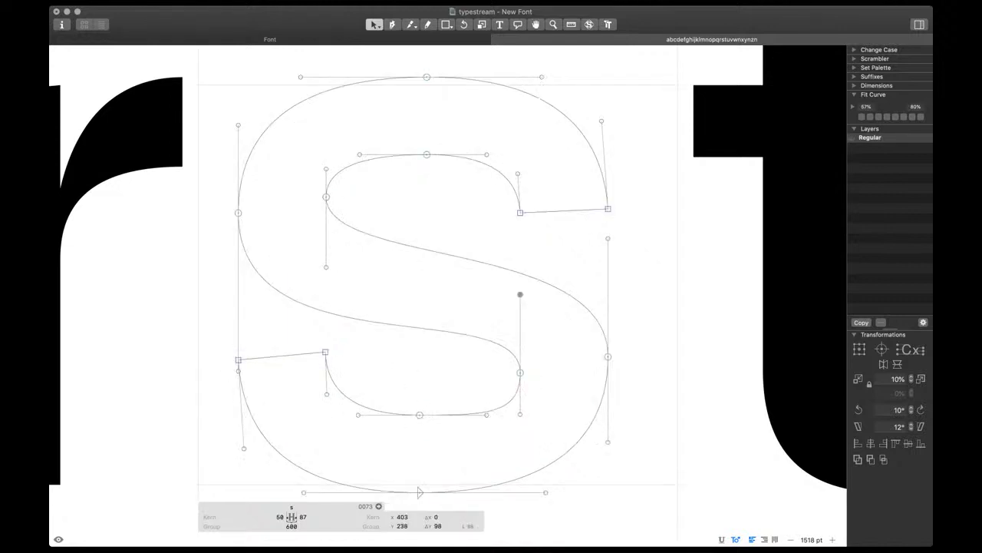
pyautogui.press('space')
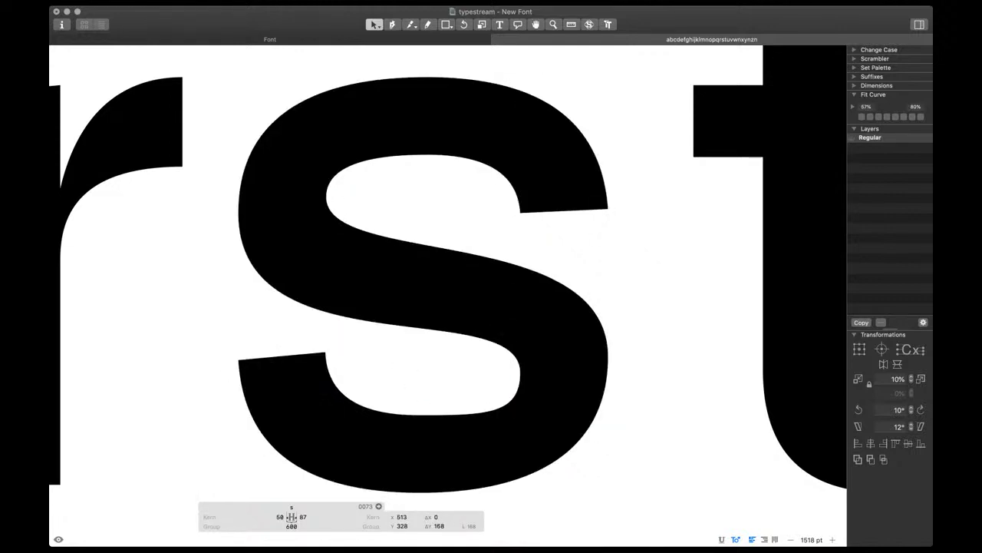
# Lower the right-hand nodes of the spine by 10 units, the outer one to Y 150 and the inner one to Y 130
pyautogui.click(608, 357)
pyautogui.hotkey('shift', 'Down')
pyautogui.moveTo(550, 355); pyautogui.dragTo(482, 384)
pyautogui.hotkey('shift', 'Down')
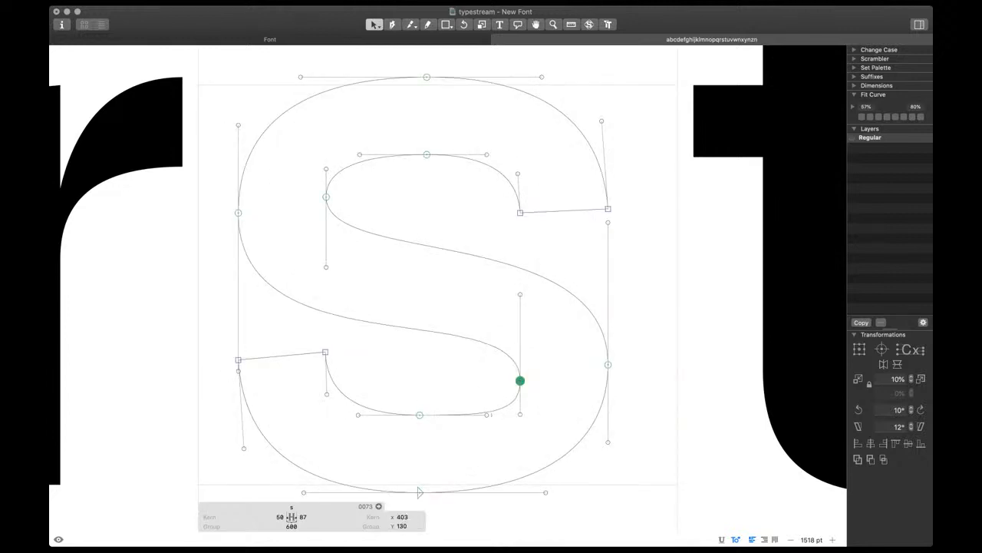
# Raise the left-hand nodes of the spine to Y 370 inside and Y 350 outside, and check the s within the alphabet
pyautogui.click(344, 198)
pyautogui.moveTo(351, 218); pyautogui.dragTo(311, 184)
pyautogui.hotkey('shift', 'Up')
pyautogui.click(238, 212)
pyautogui.hotkey('shift', 'Up')
pyautogui.press('space')
pyautogui.moveTo(238, 212); pyautogui.dragTo(246, 224)
pyautogui.scroll(-5, 377, 271)
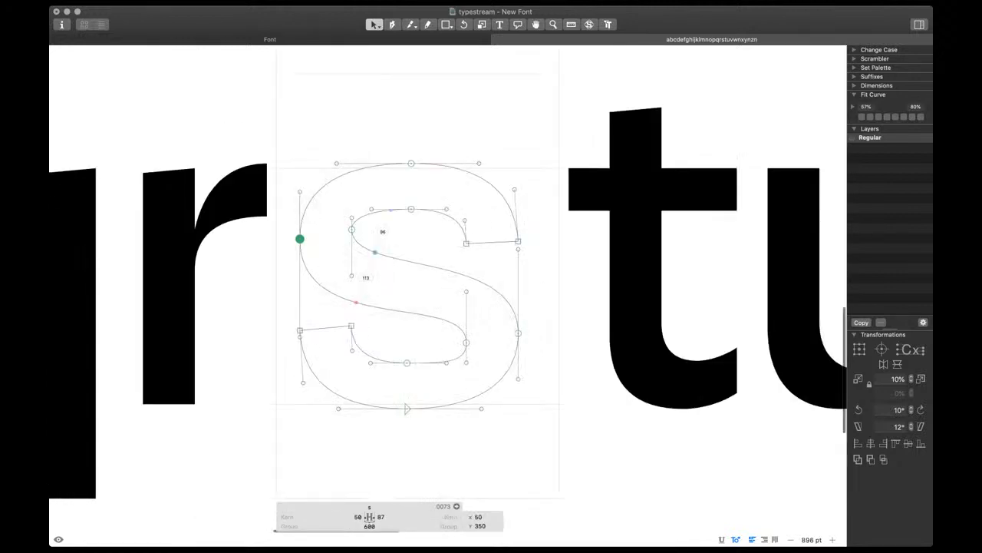
pyautogui.scroll(-4, 474, 191)
pyautogui.scroll(-3, 456, 276)
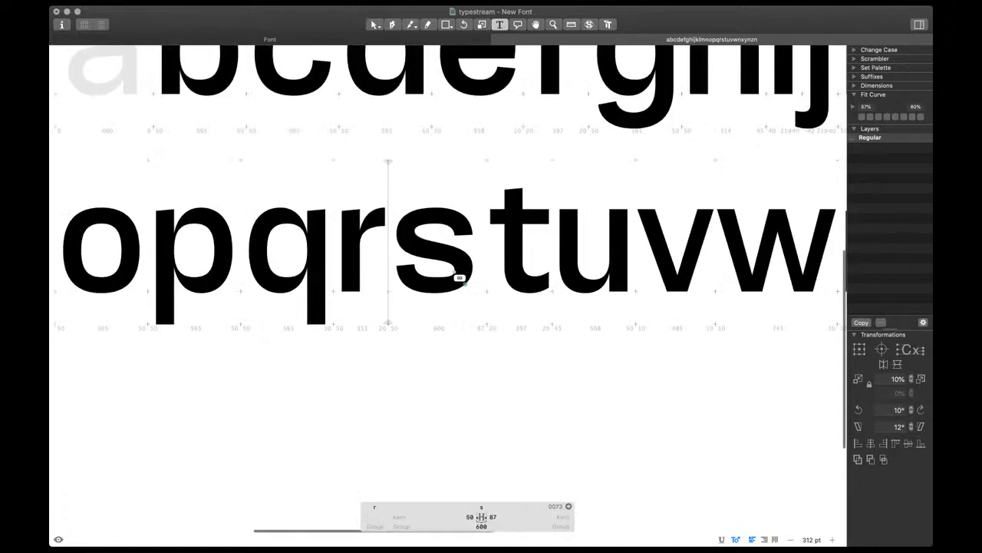
# Narrow the s by moving its right side 20 units left and its left side 20 units right
pyautogui.scroll(6, 460, 258)
pyautogui.click(441, 176)
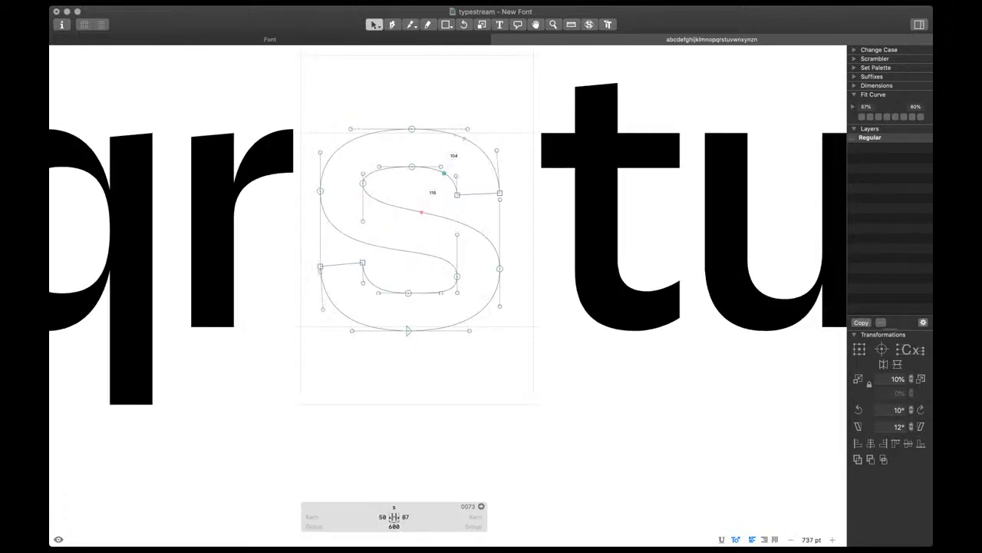
pyautogui.moveTo(447, 168); pyautogui.dragTo(522, 345)
pyautogui.hotkey('shift', 'Left')
pyautogui.hotkey('shift', 'Left')
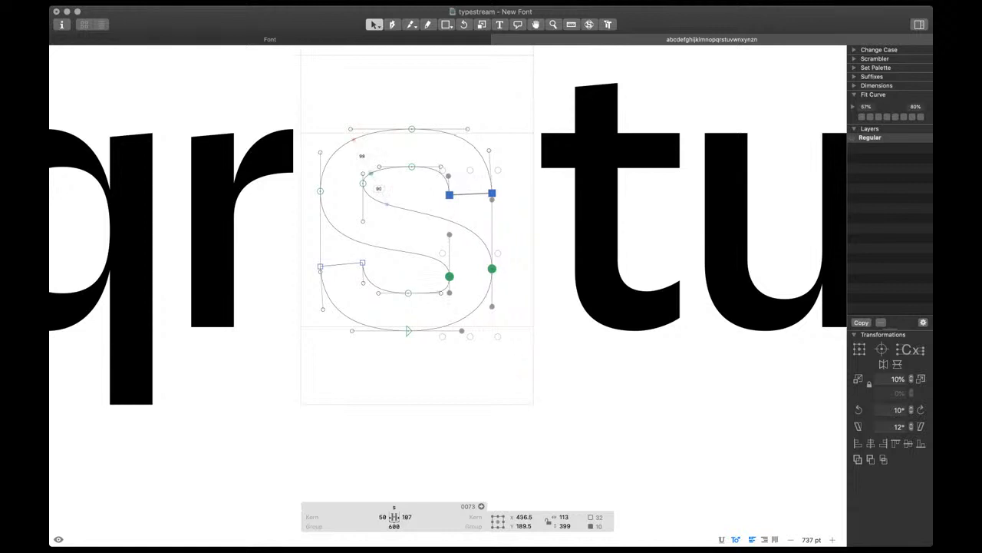
pyautogui.moveTo(367, 164); pyautogui.dragTo(304, 281)
pyautogui.hotkey('shift', 'Right')
pyautogui.hotkey('shift', 'Right')
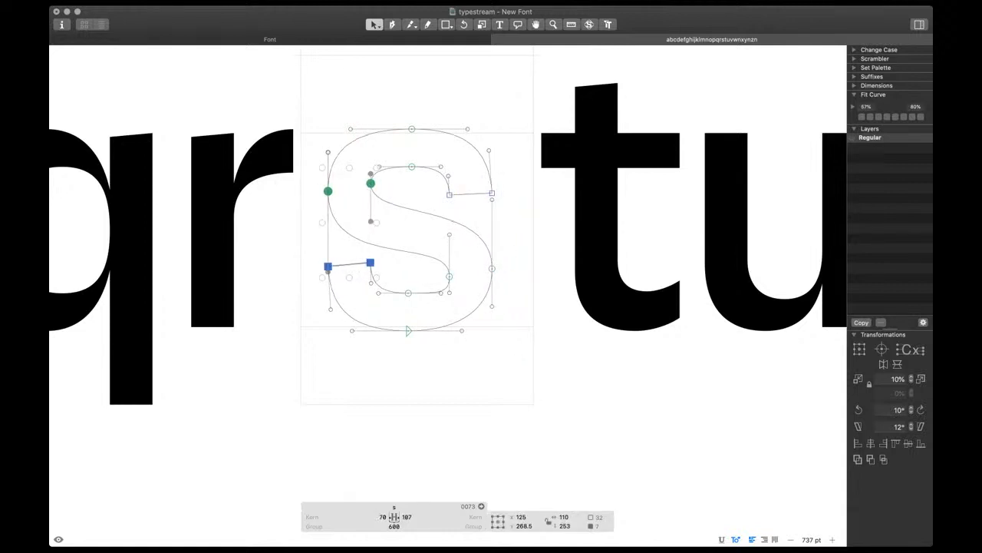
# Refit all curves of the narrowed s and compare its filled shape and stroke thickness with the neighbouring letters
pyautogui.press('super+a')
pyautogui.press('space')
pyautogui.scroll(-3, 483, 245)
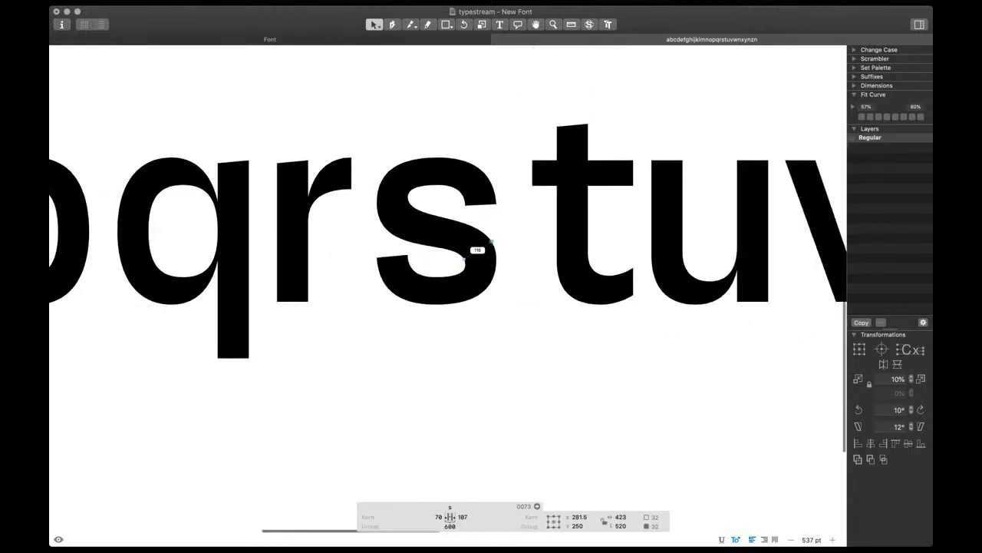
pyautogui.moveTo(476, 250); pyautogui.dragTo(491, 241)
# Move the two upper left nodes of the s 5 units right
pyautogui.scroll(5, 491, 241)
pyautogui.moveTo(391, 175); pyautogui.dragTo(301, 221)
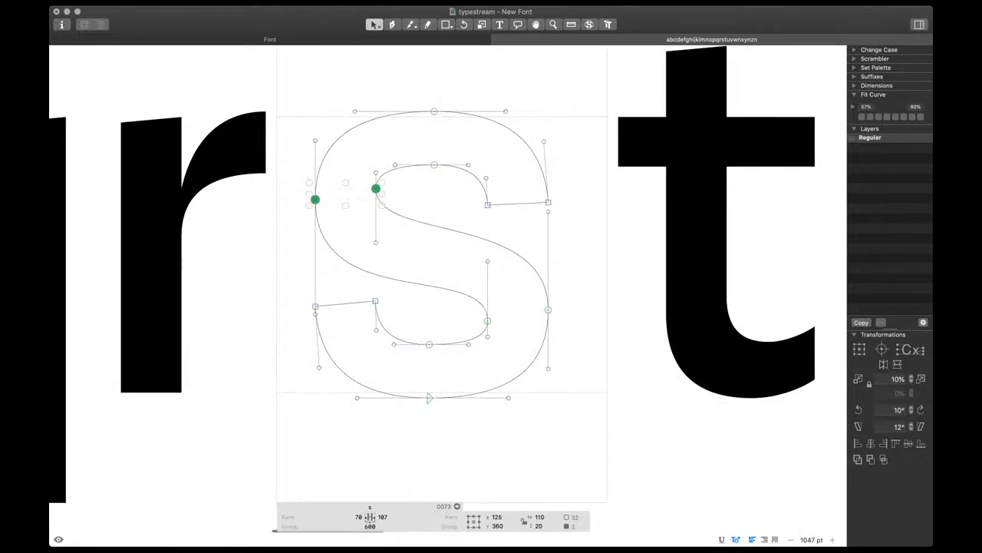
pyautogui.press('Right')
pyautogui.press('Right')
pyautogui.press('Right')
pyautogui.press('Right')
pyautogui.press('Right')
# Move the upper right terminal of the s 5 units left and preview the filled shape
pyautogui.moveTo(556, 189); pyautogui.dragTo(463, 212)
pyautogui.press('Left')
pyautogui.press('Left')
pyautogui.press('Left')
pyautogui.press('Left')
pyautogui.press('Left')
pyautogui.press('space')
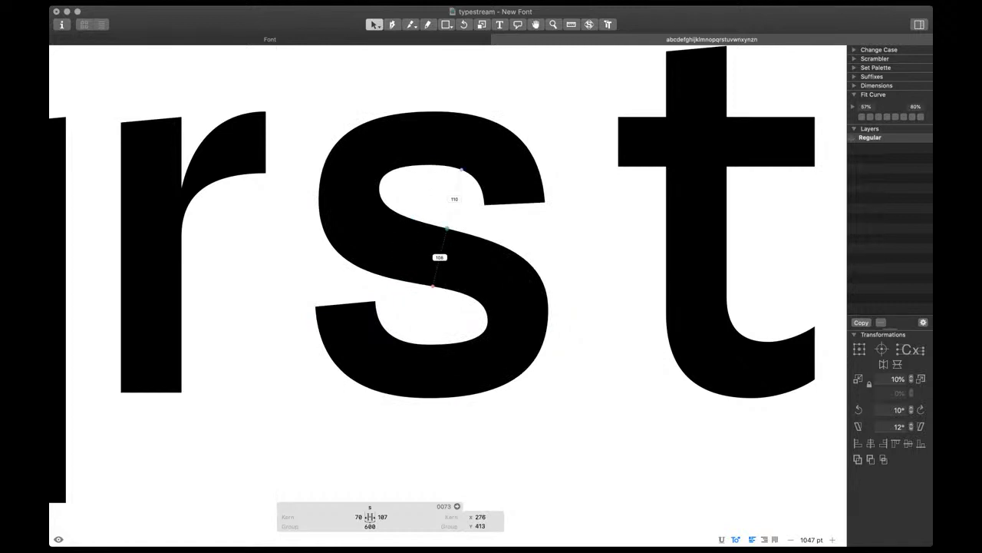
# Move the bottom inner node of the s 10 units right to X 287 and compare the filled shape with its neighbours
pyautogui.hotkey('shift', 'Up')
pyautogui.moveTo(421, 298); pyautogui.dragTo(449, 348)
pyautogui.press('space')
pyautogui.hotkey('shift', 'Down')
pyautogui.scroll(-3, 449, 349)
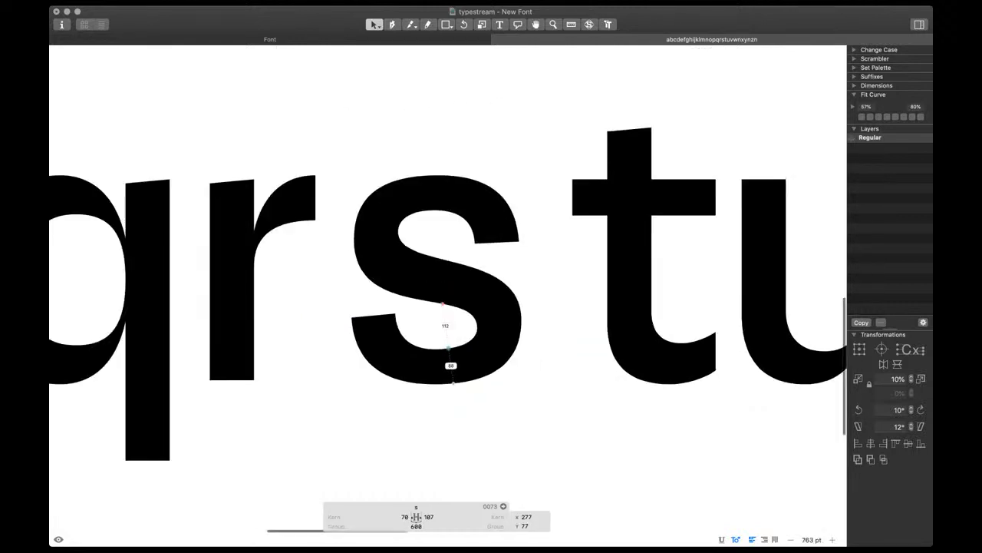
pyautogui.scroll(-2, 457, 377)
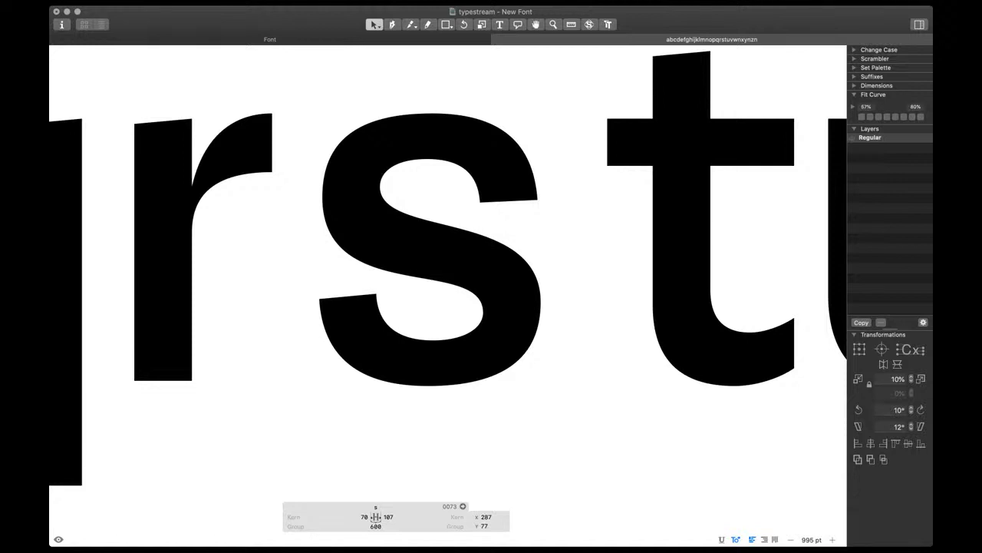
pyautogui.scroll(3, 469, 354)
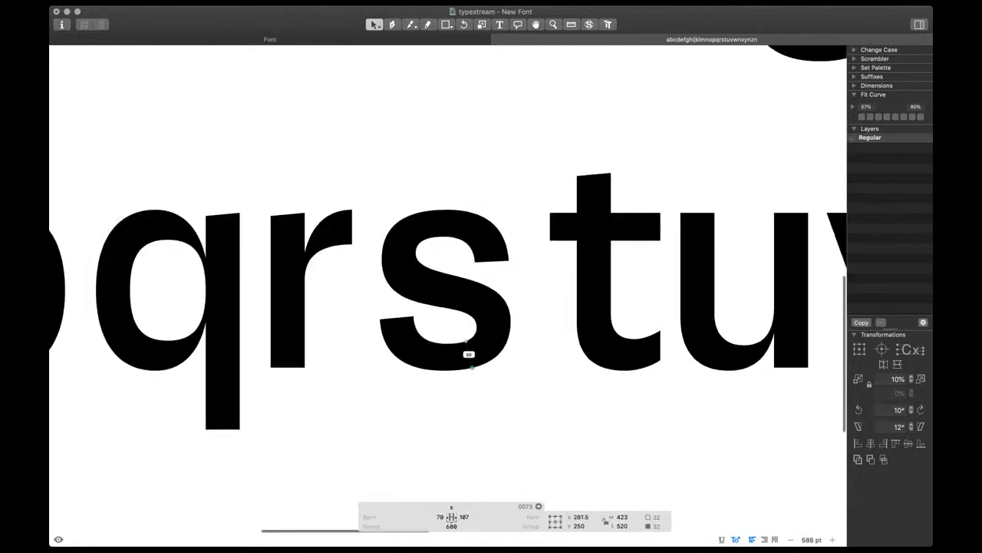
pyautogui.scroll(-3, 469, 354)
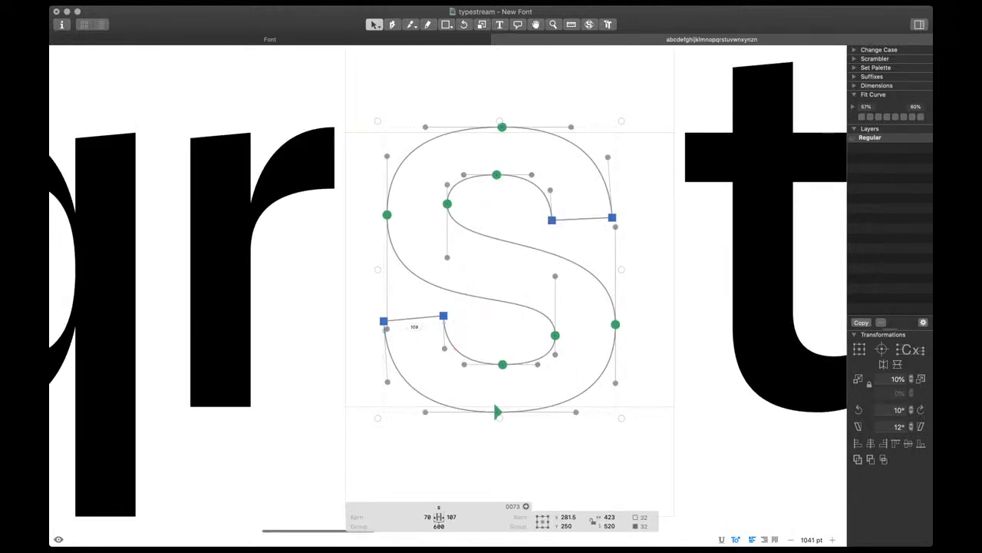
# Move the lower handle of the s's left outer node 20 units up to Y 162 and preview the filled shape
pyautogui.click(387, 329)
pyautogui.press('space')
pyautogui.hotkey('shift', 'Up')
pyautogui.hotkey('shift', 'Up')
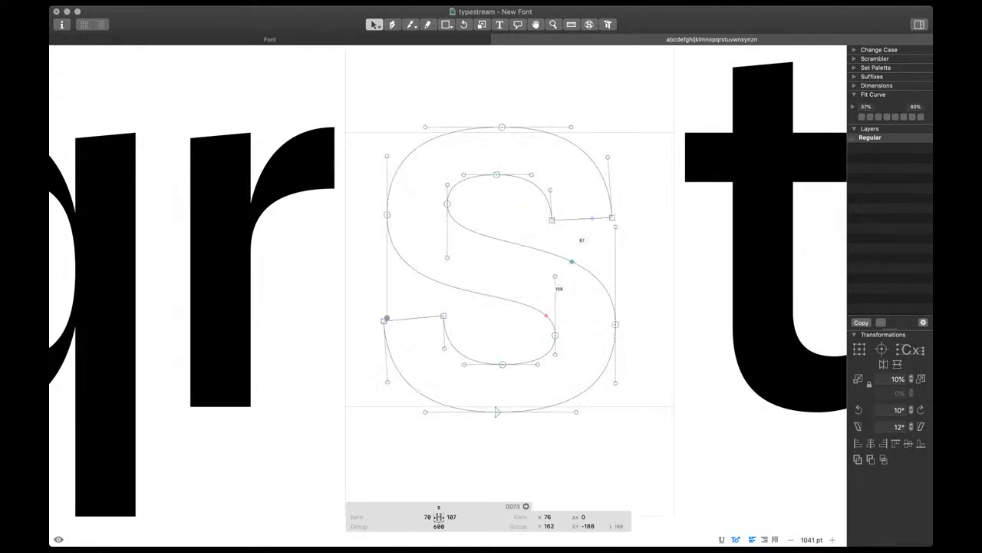
pyautogui.scroll(3, 616, 324)
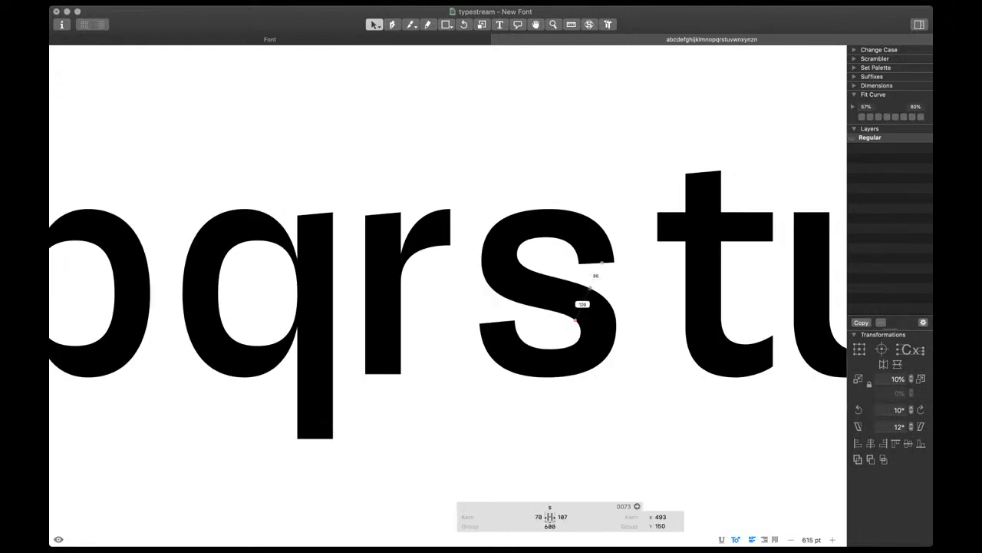
# Move the lower handle of the s's inner left node 10 units down to Y 262
pyautogui.click(517, 285)
pyautogui.press('space')
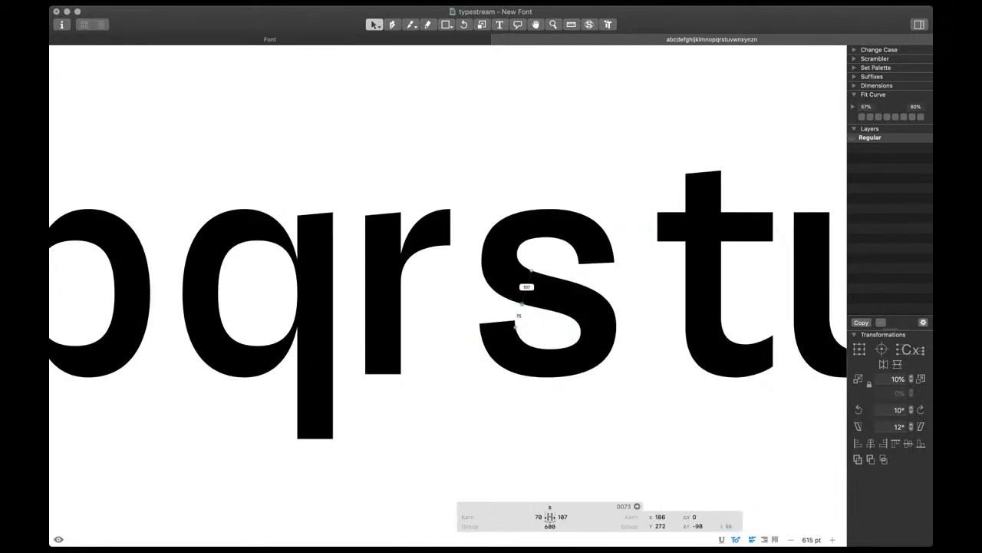
pyautogui.hscroll(2, 520, 307)
pyautogui.hotkey('shift', 'Down')
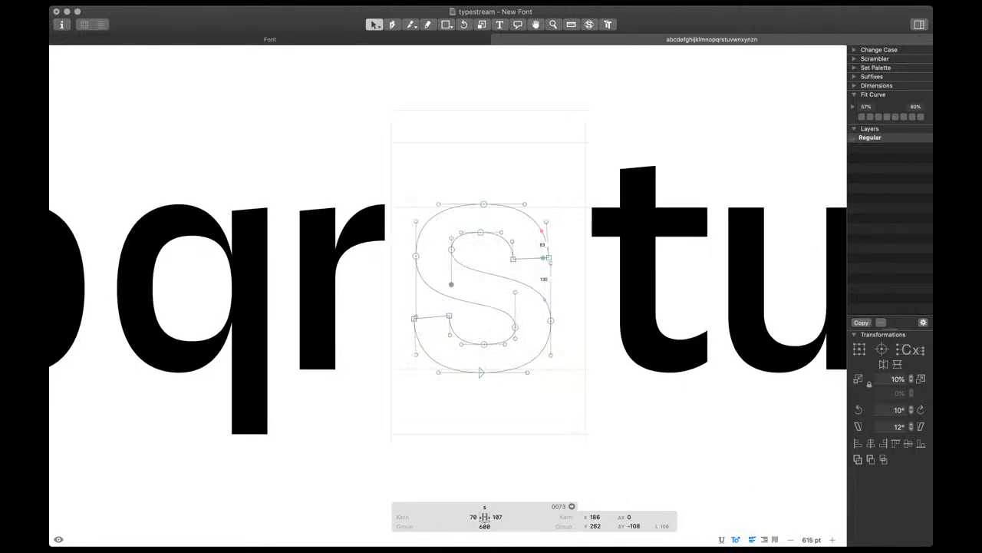
# Try moving the upper handles of the s's two lower right nodes 10 units up, comparing the filled shape
pyautogui.click(550, 263)
pyautogui.keyDown('shift'); pyautogui.click(515, 294); pyautogui.keyUp('shift')
pyautogui.press('space')
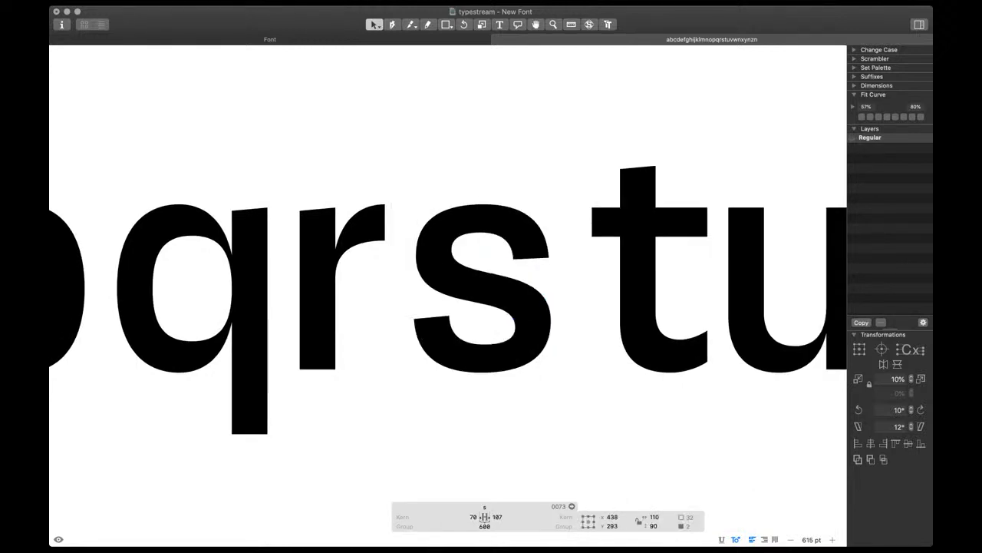
pyautogui.scroll(1, 582, 360)
pyautogui.hscroll(1, 537, 332)
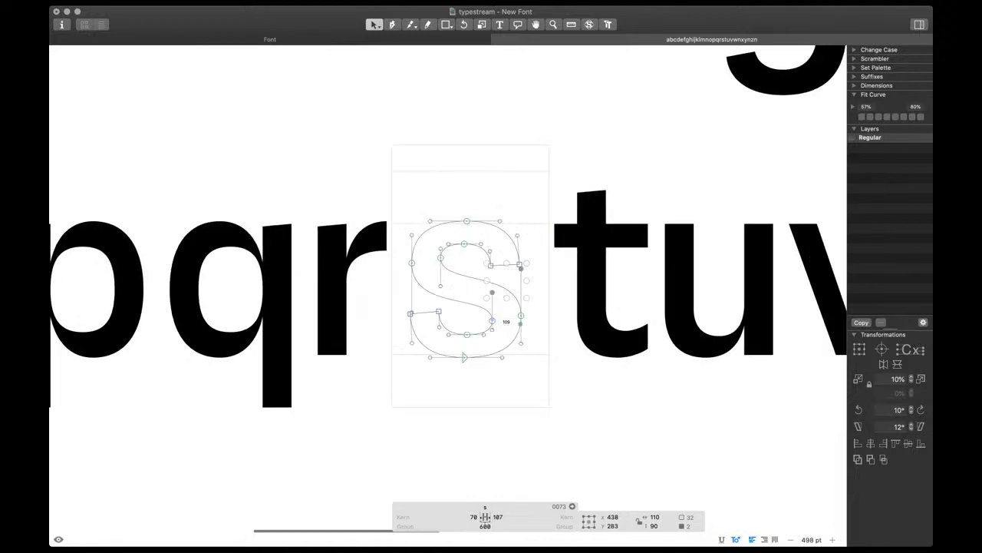
pyautogui.scroll(4, 534, 331)
pyautogui.press('space')
pyautogui.hscroll(-1, 534, 330)
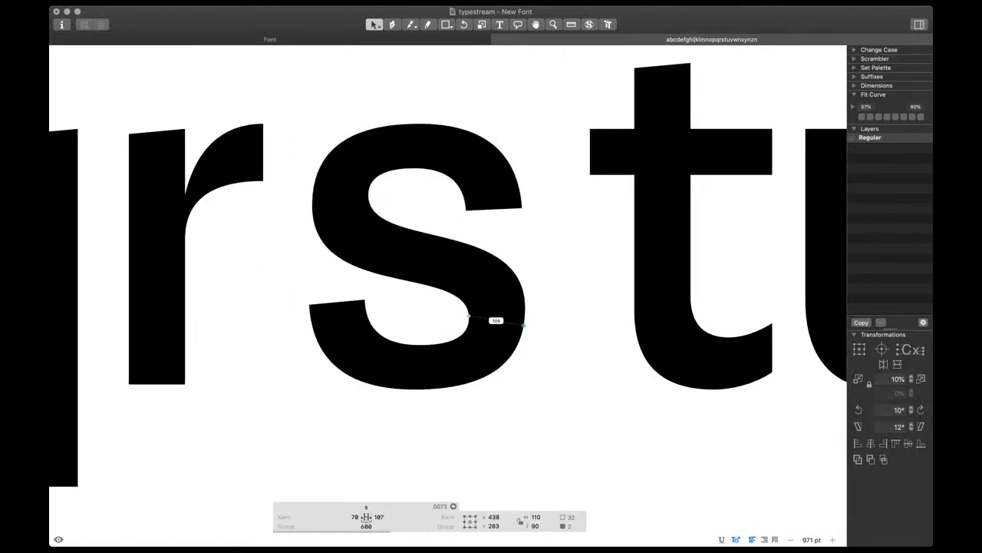
pyautogui.scroll(-4, 464, 316)
pyautogui.press('t')
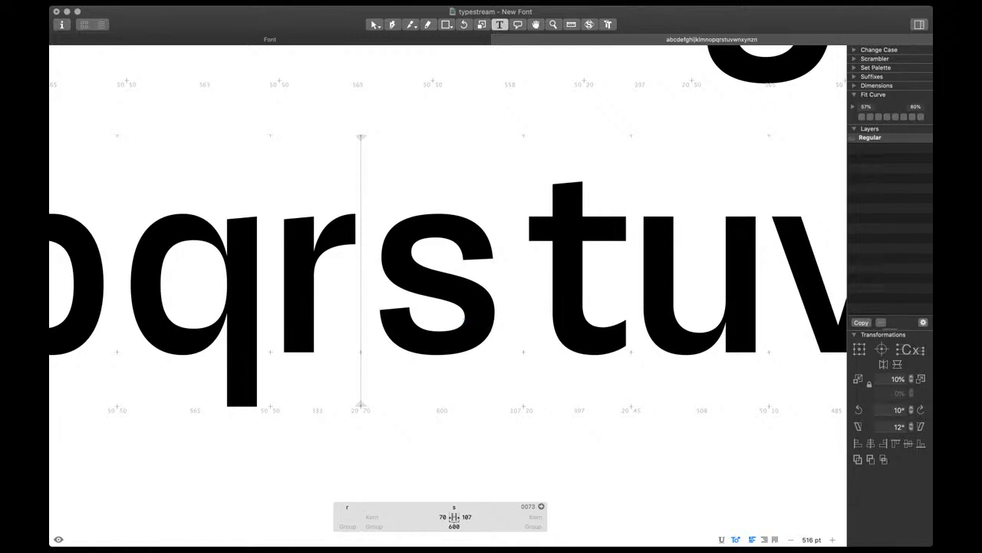
pyautogui.click(443, 517)
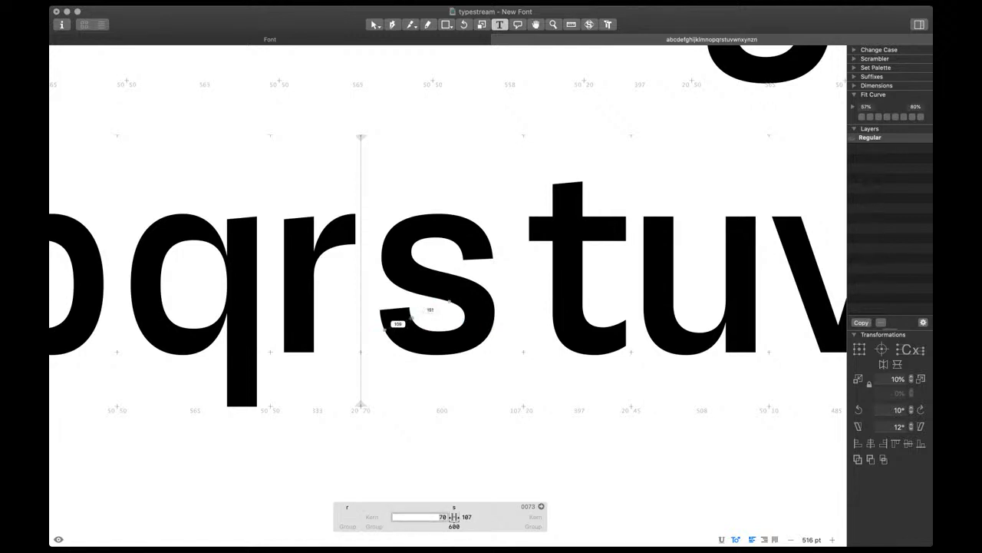
pyautogui.doubleClick(394, 314)
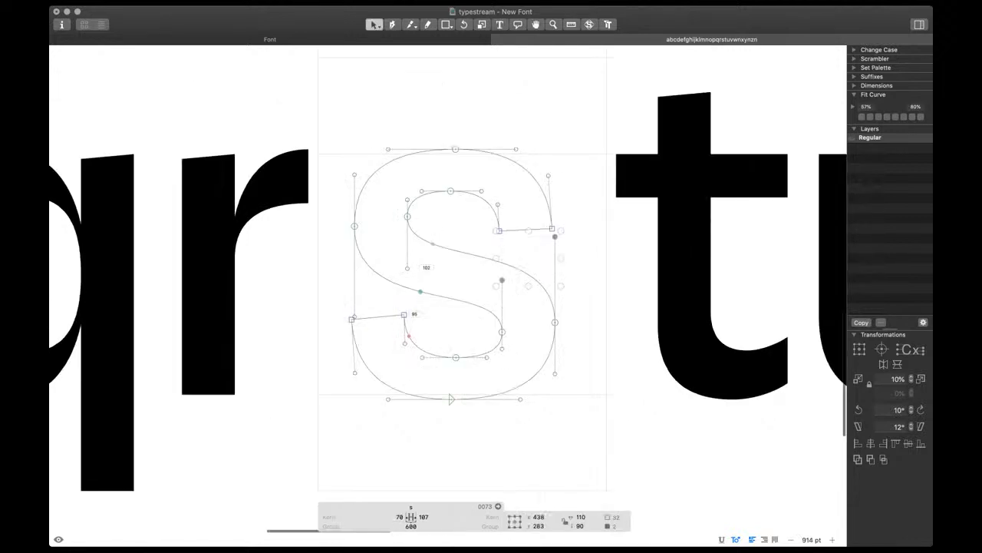
# Try shifting the long spine handles of the s's outer left and right nodes by 10 units, previewing the fill
pyautogui.click(352, 319)
pyautogui.click(555, 236)
pyautogui.press('space')
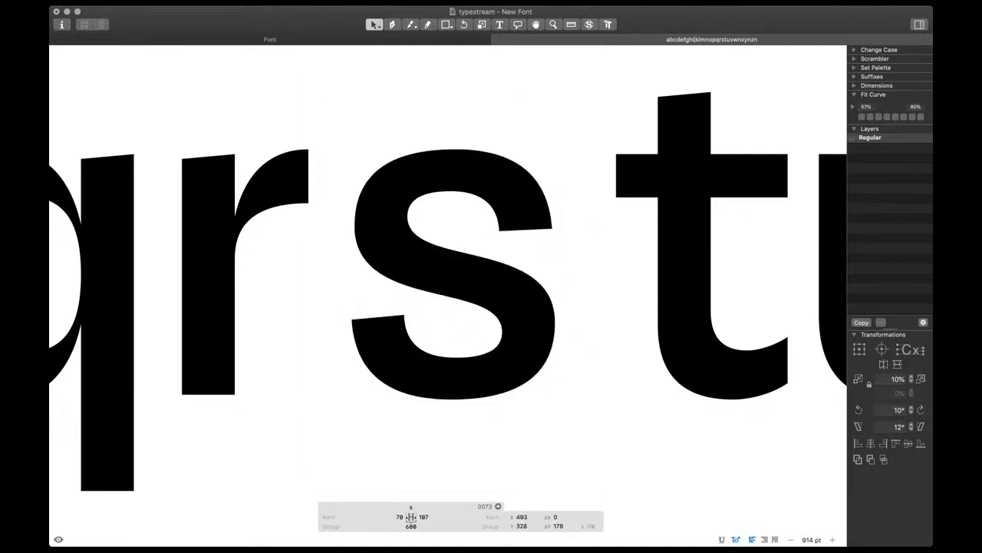
pyautogui.hotkey('shift', 'Down')
pyautogui.hotkey('shift', 'Up')
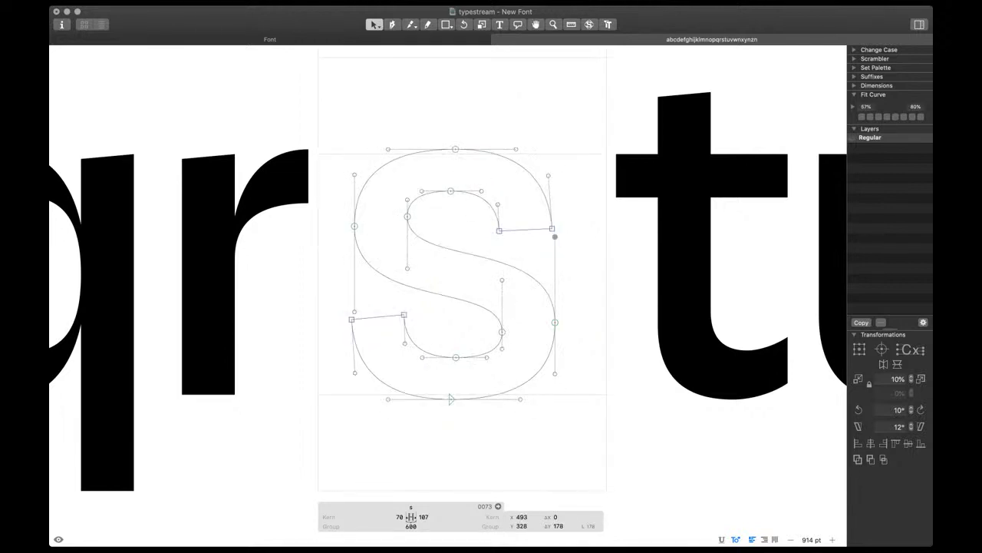
pyautogui.click(355, 311)
# Raise the leftmost curve node of the s to Y 360 and lower the rightmost curve node to Y 140
pyautogui.click(355, 224)
pyautogui.press('space')
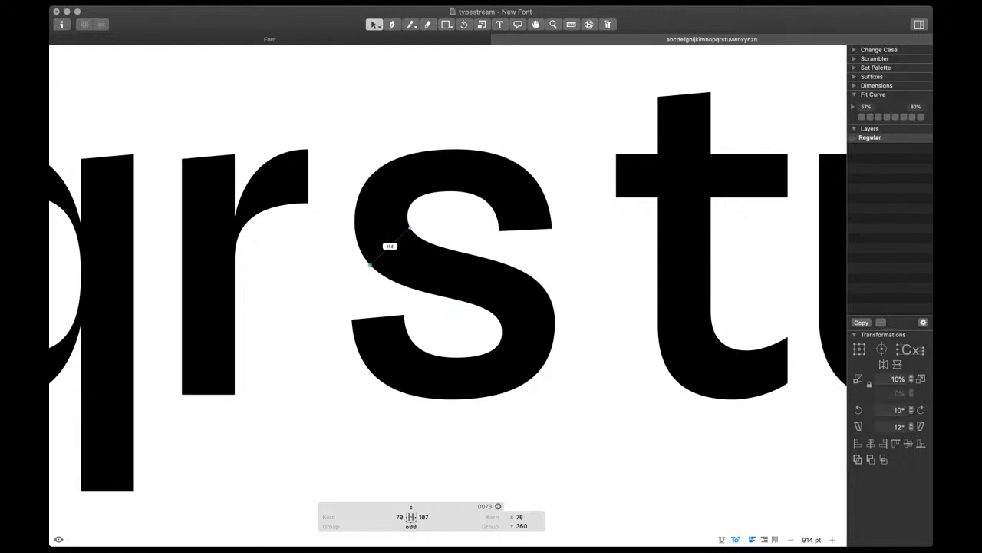
pyautogui.click(555, 322)
pyautogui.hotkey('shift', 'Down')
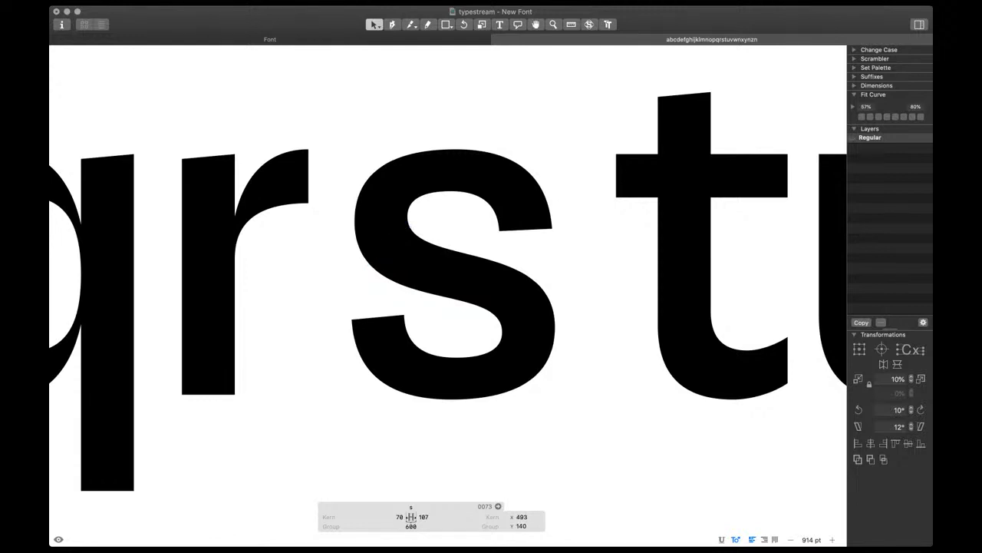
pyautogui.press('space')
# Fine-tune the rightmost curve node of the s to Y 142 and compare the filled letter with the rest of the alphabet
pyautogui.click(354, 222)
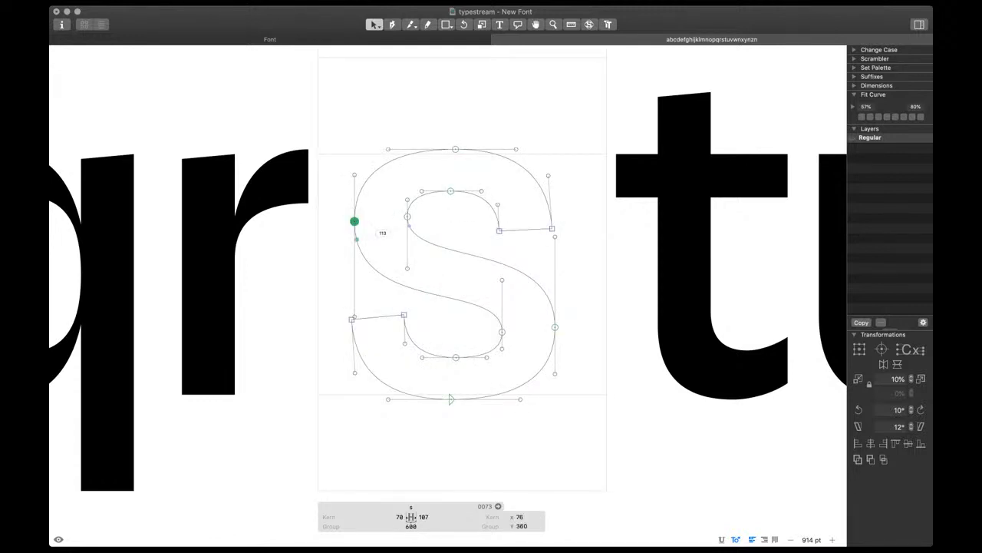
pyautogui.click(555, 327)
pyautogui.press('space')
pyautogui.scroll(-5, 561, 331)
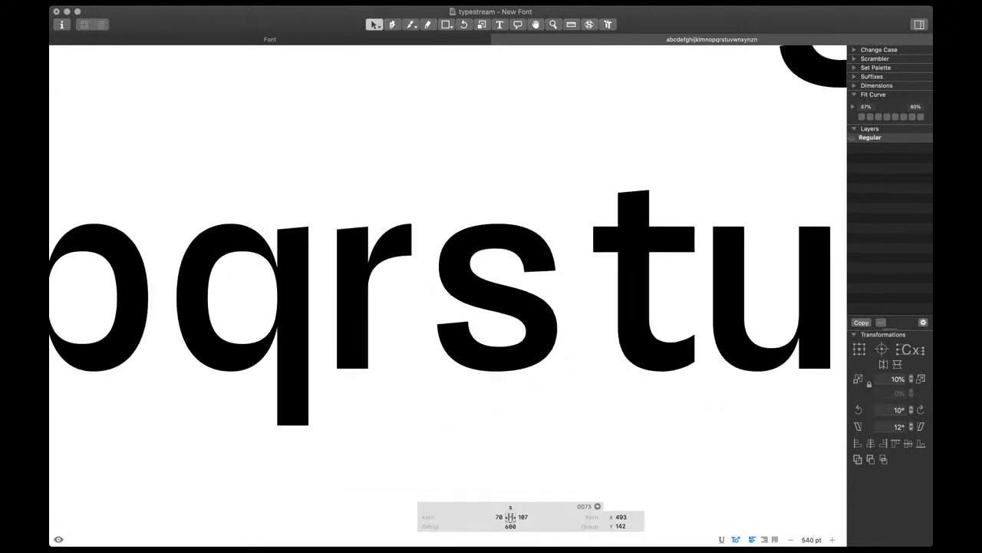
pyautogui.press('space')
pyautogui.press('super+a')
pyautogui.press('space')
pyautogui.scroll(-5, 537, 369)
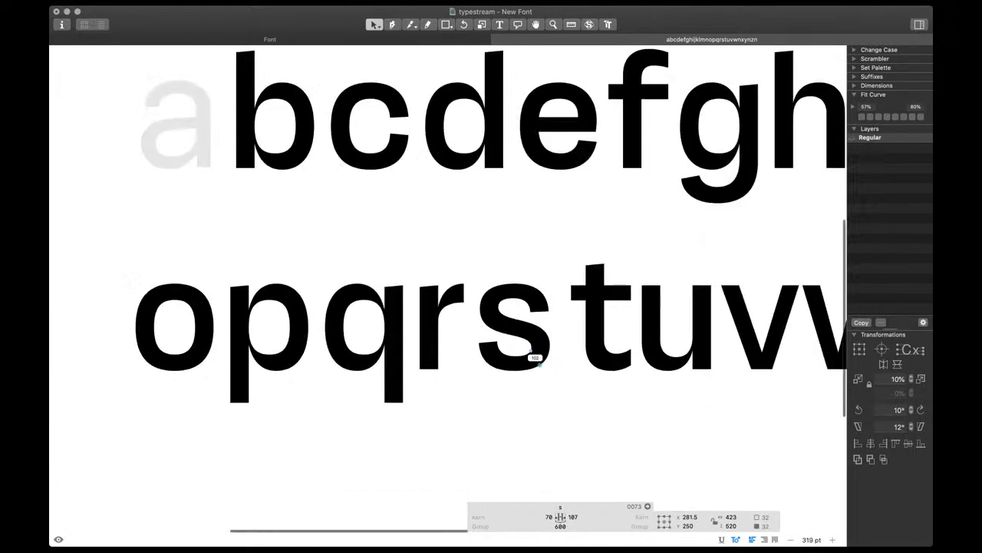
# Move the top outer node of the s left to X 277 and check the filled shape beside its neighbours
pyautogui.press('space')
pyautogui.scroll(2, 513, 330)
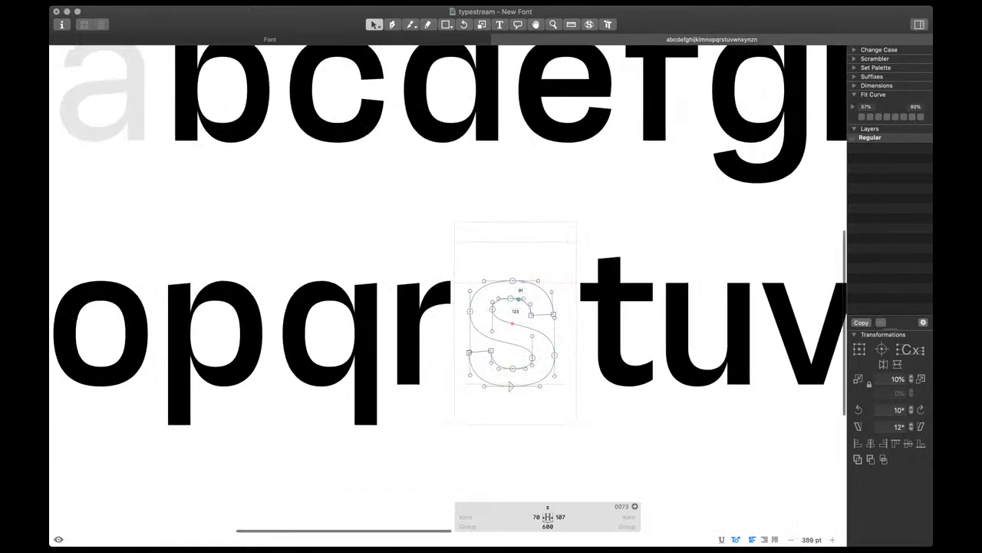
pyautogui.press('space')
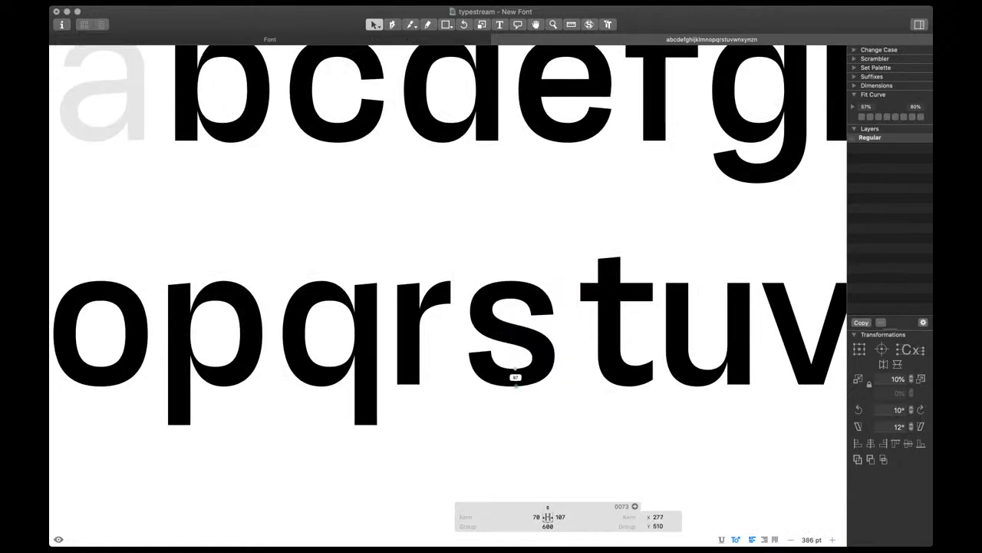
pyautogui.scroll(5, 509, 377)
pyautogui.press('space')
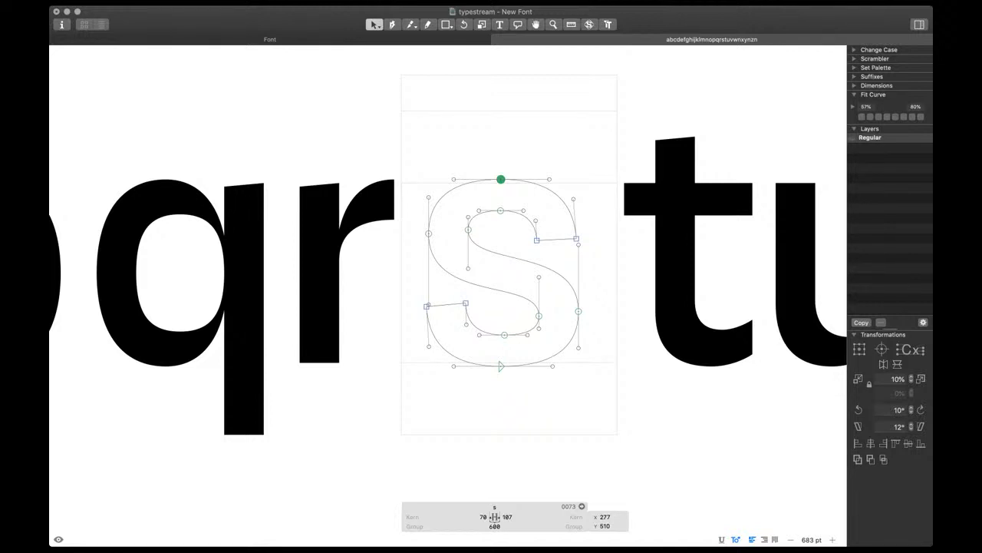
# Set the left and right sidebearings of the s to 40 and review the whole alphabet at small size
pyautogui.press('t')
pyautogui.scroll(-4, 503, 307)
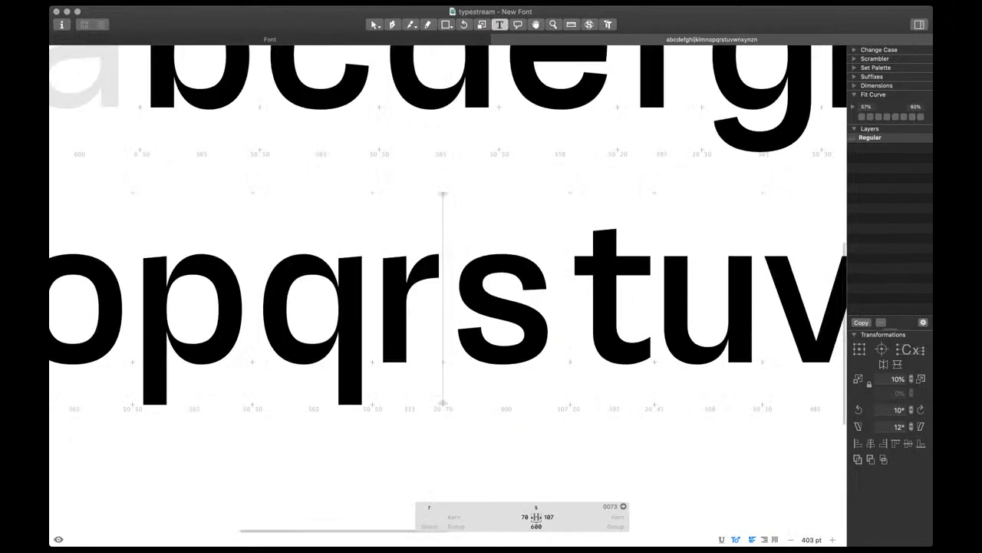
pyautogui.click(524, 518)
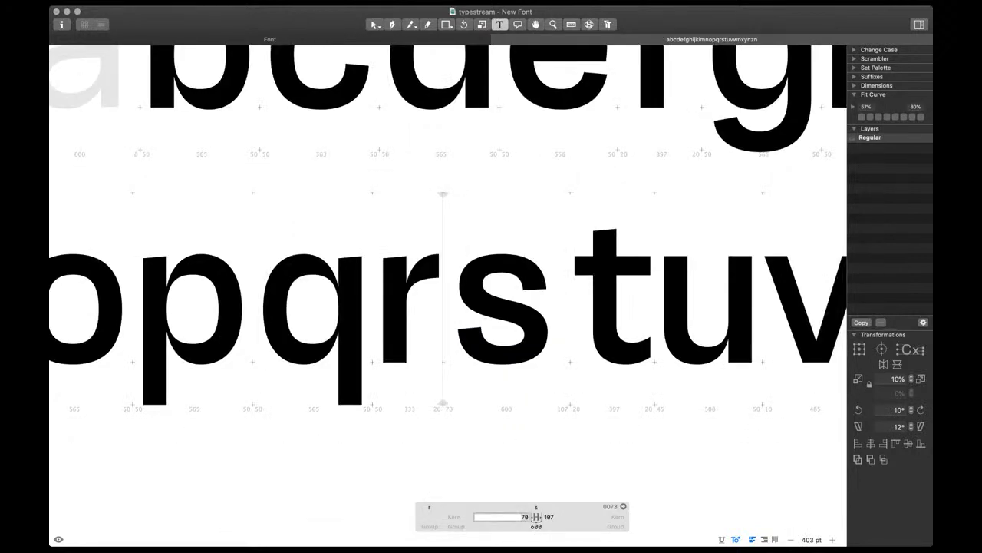
pyautogui.write('40')
pyautogui.press('Tab')
pyautogui.write('40')
pyautogui.press('Return')
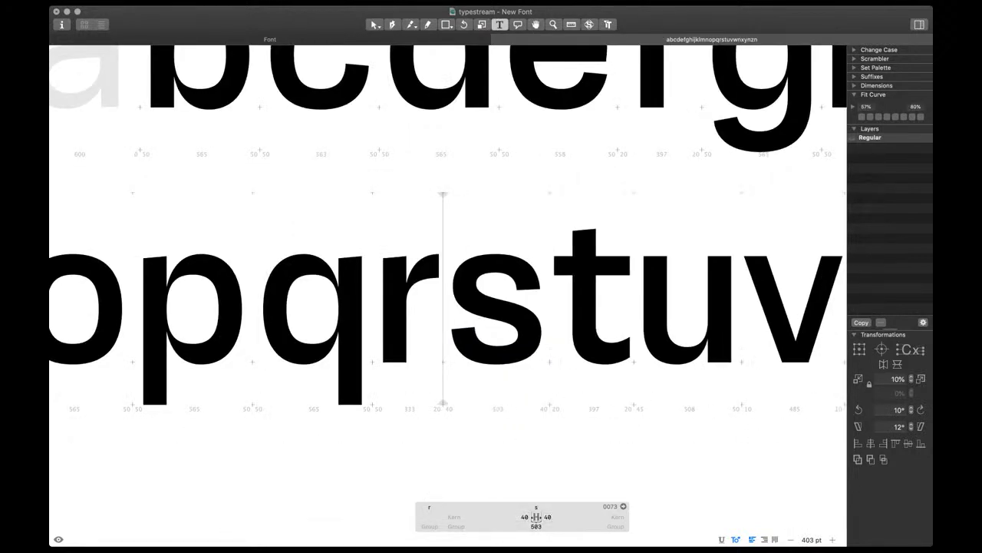
pyautogui.scroll(-10, 632, 374)
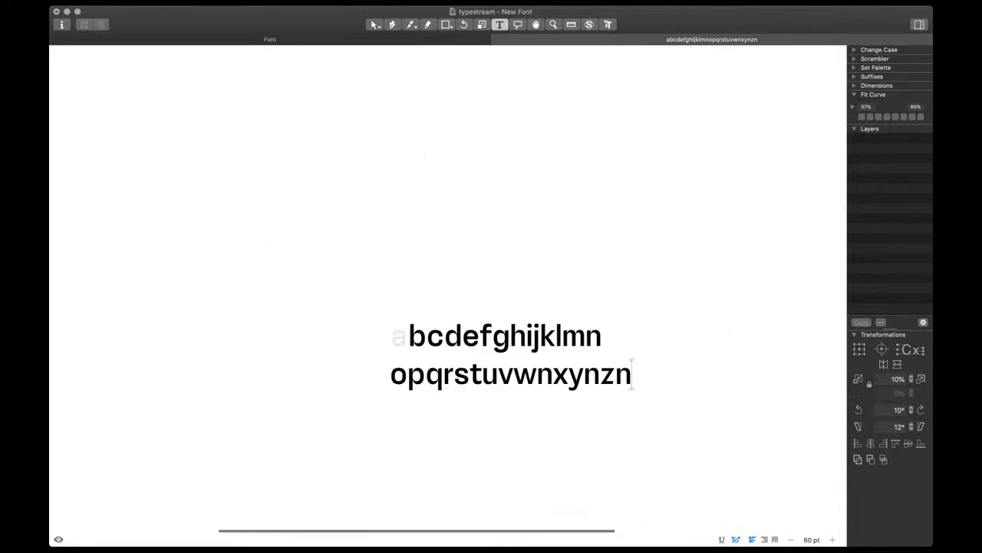
pyautogui.scroll(3, 631, 374)
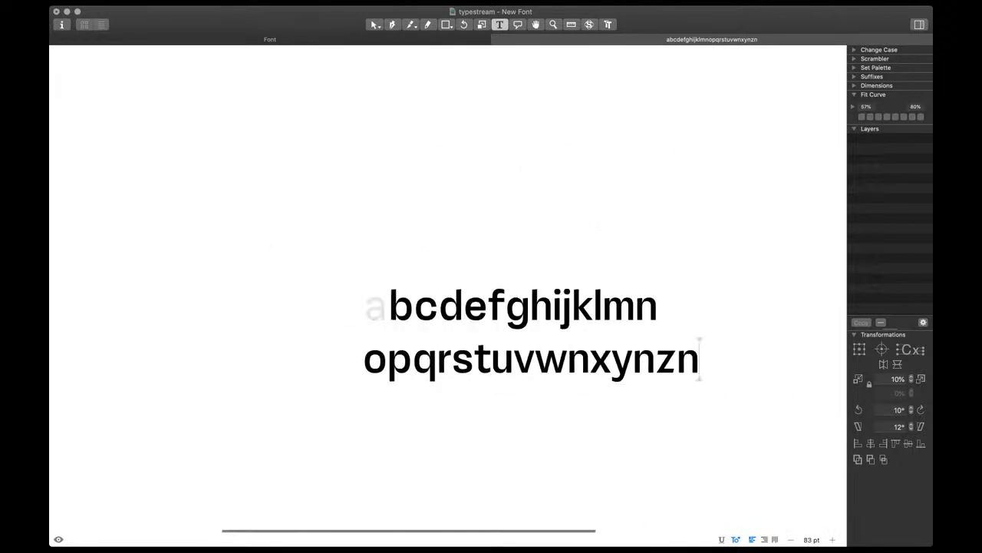
pyautogui.scroll(6, 409, 329)
# Insert the n as a component in the empty a, decompose it, and delete its left stem
pyautogui.doubleClick(514, 392)
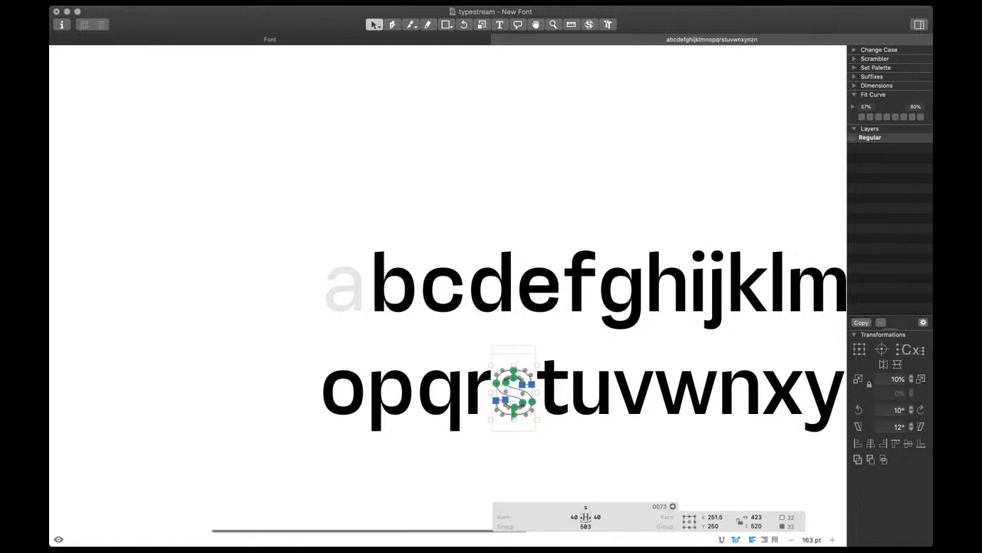
pyautogui.doubleClick(344, 289)
pyautogui.press('super+Tab')
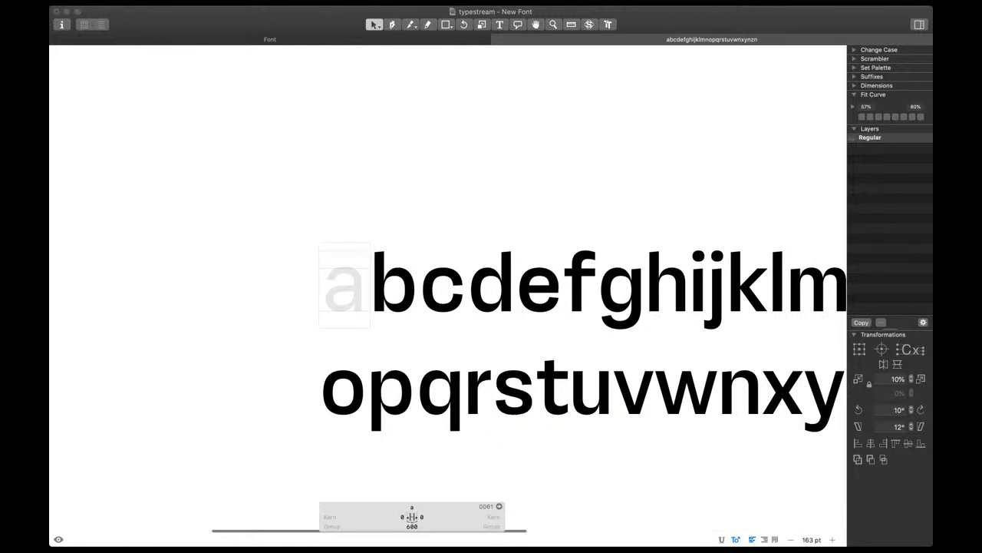
pyautogui.press('Return')
pyautogui.scroll(10, 344, 289)
pyautogui.press('super+shift+d')
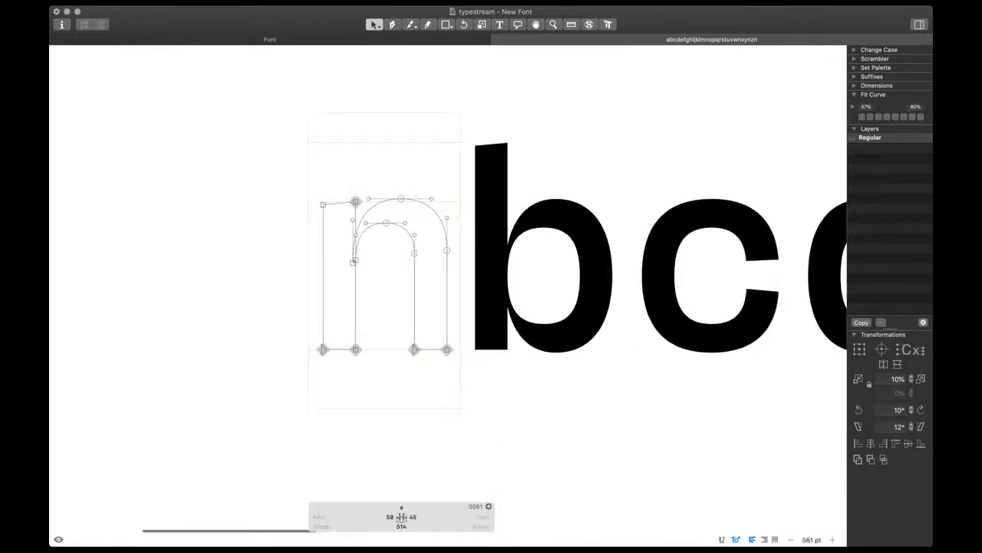
pyautogui.press('BackSpace')
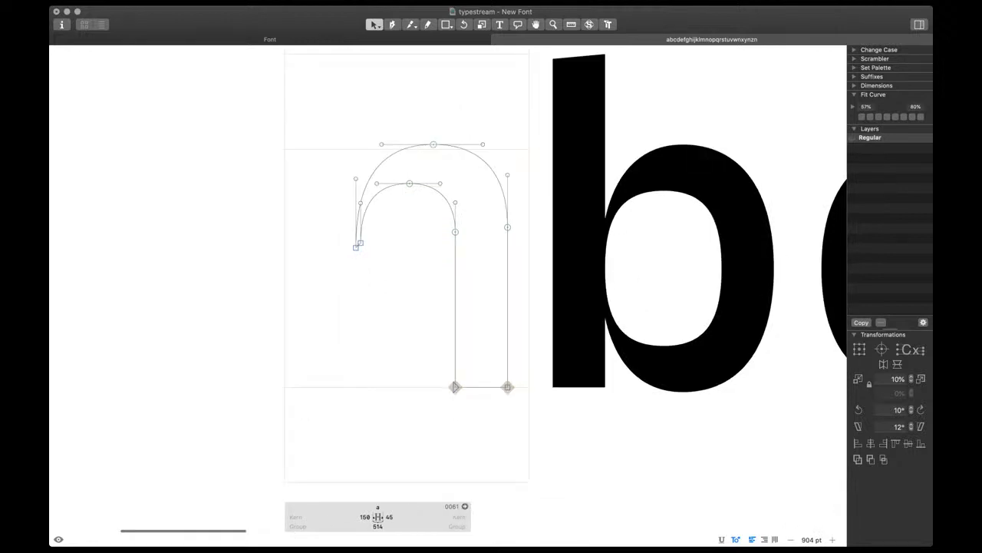
# Add an s before the unfinished a in the sample text as a reference
pyautogui.write('t')
pyautogui.write('a')
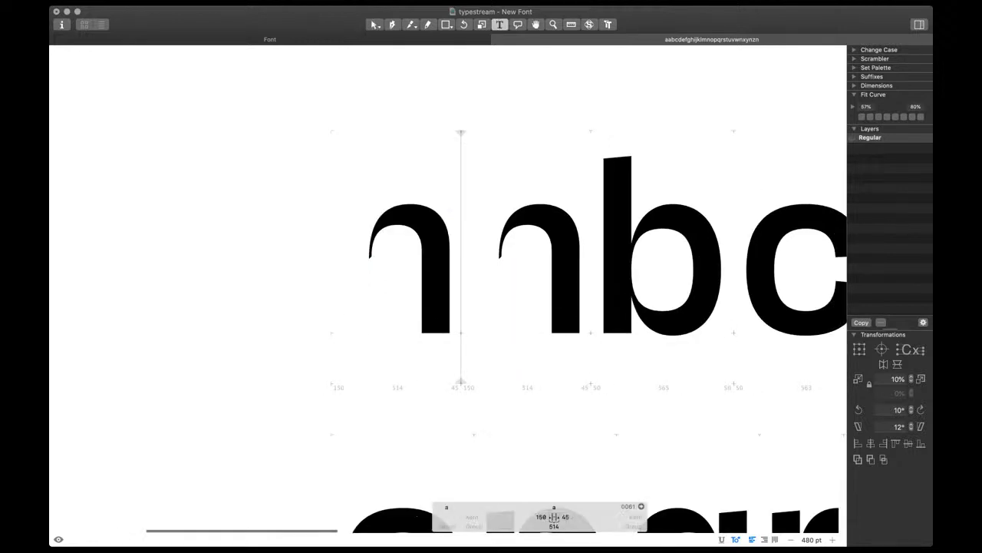
pyautogui.press('BackSpace')
pyautogui.write('sc')
pyautogui.press('BackSpace')
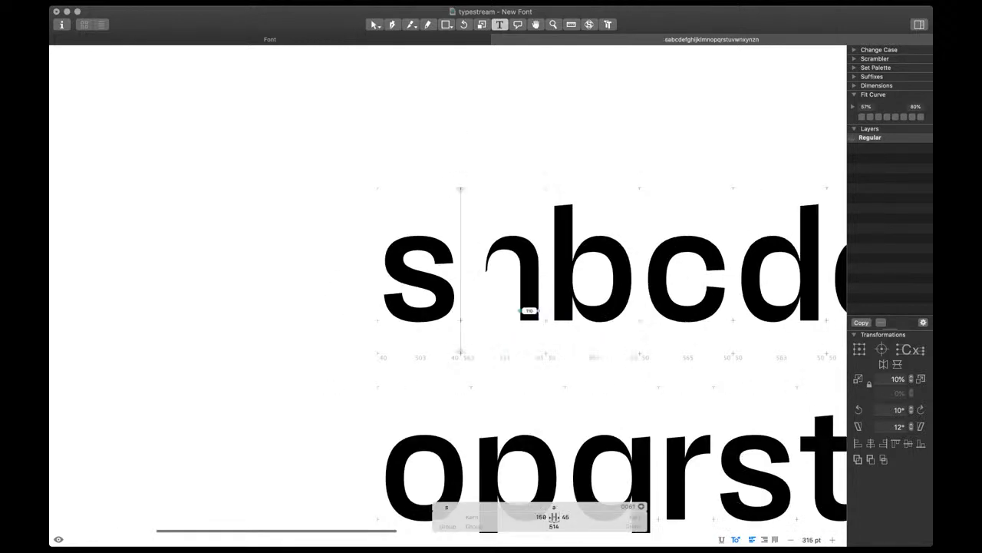
pyautogui.scroll(5, 515, 313)
pyautogui.doubleClick(402, 235)
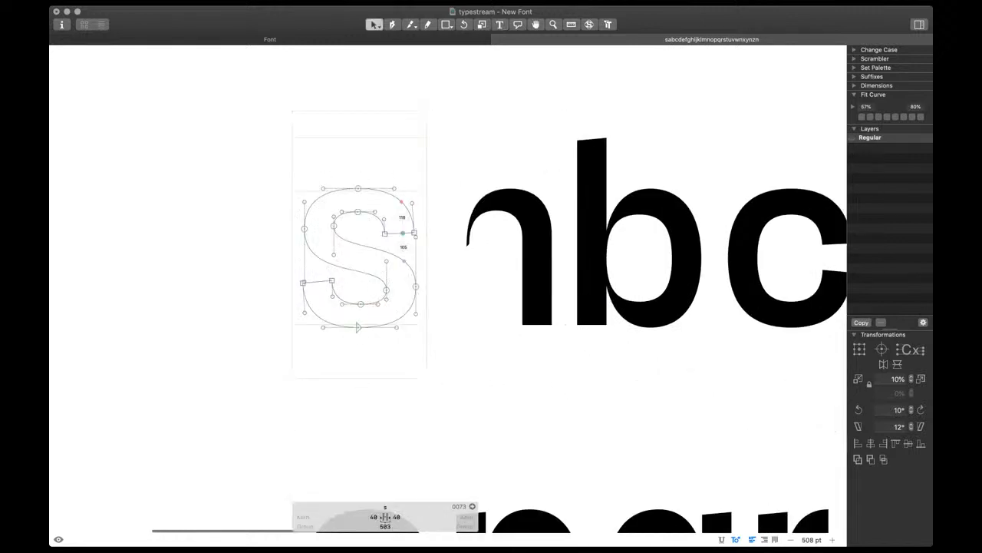
pyautogui.scroll(5, 399, 228)
pyautogui.moveTo(326, 147); pyautogui.dragTo(435, 256)
pyautogui.press('super+c')
pyautogui.doubleClick(551, 239)
pyautogui.press('super+v')
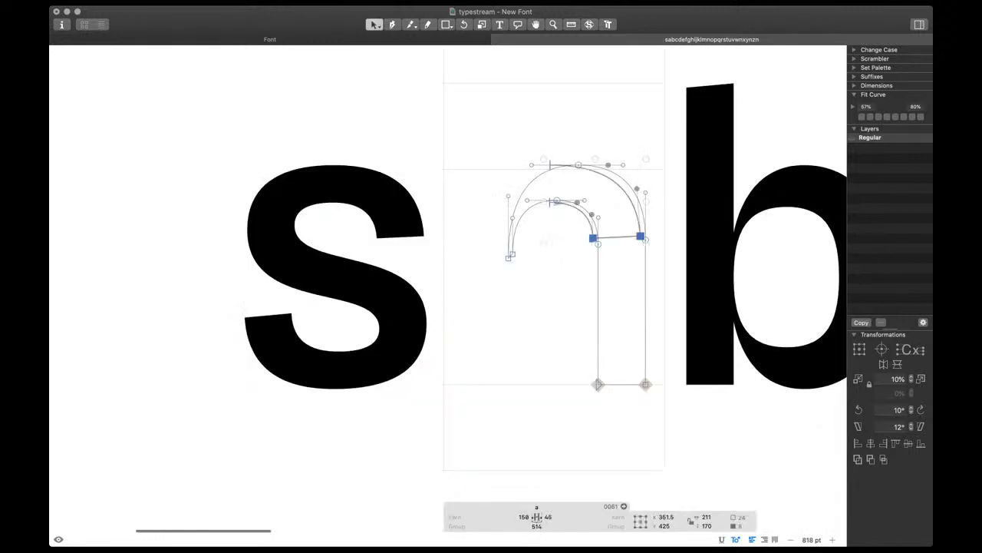
pyautogui.press('super+j')
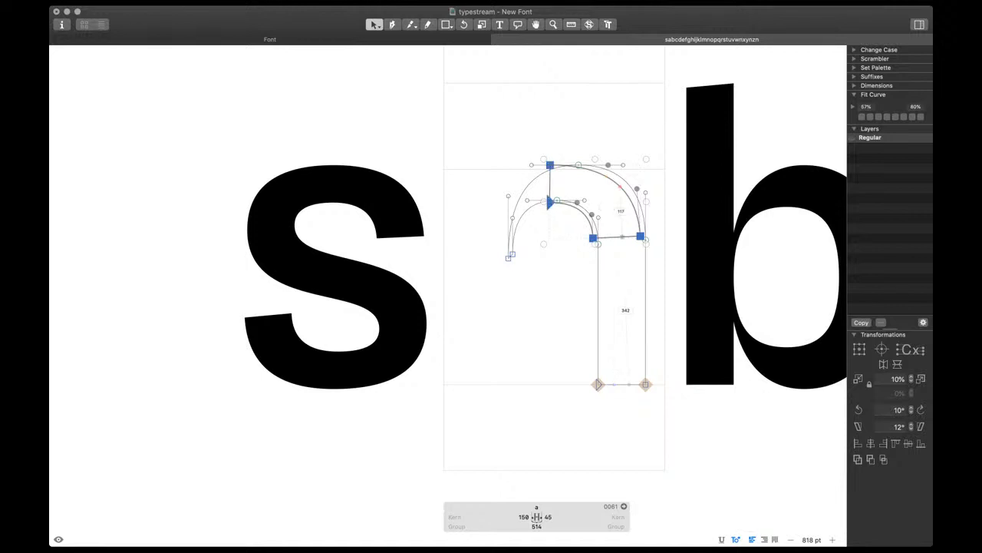
pyautogui.click(897, 364)
pyautogui.press('ctrl+alt+super+h')
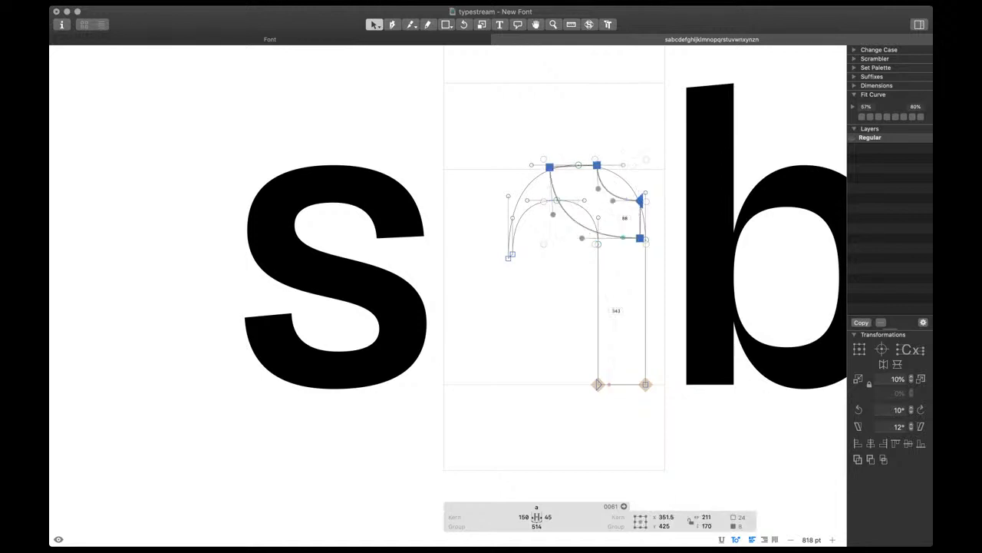
pyautogui.press('ctrl+alt+super+v')
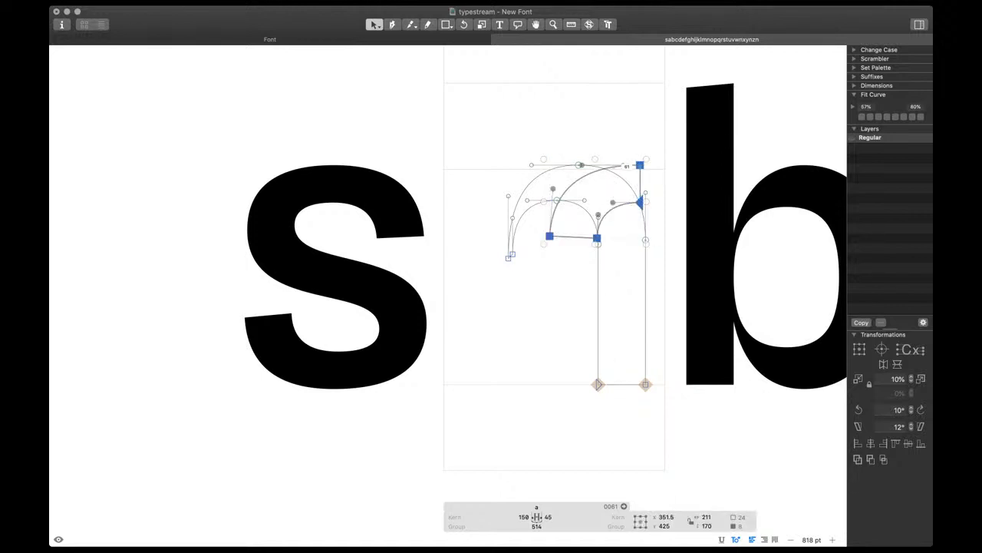
pyautogui.moveTo(640, 165); pyautogui.dragTo(495, 270)
pyautogui.press('Delete')
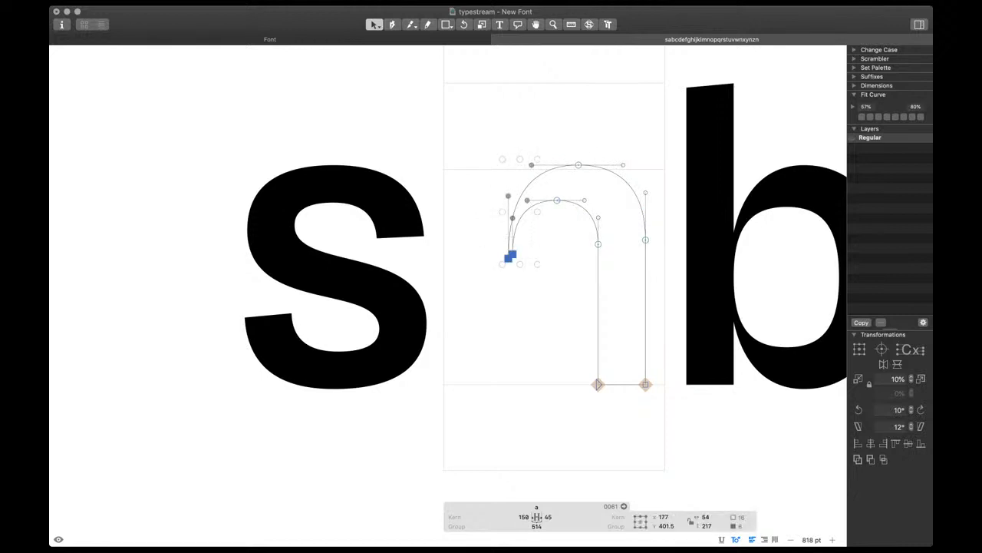
pyautogui.press('Escape')
# Open up the end of the a's arch by moving its outer terminal node to X 65 and the inner one to X 150
pyautogui.hscroll(1, 502, 258)
pyautogui.press('space')
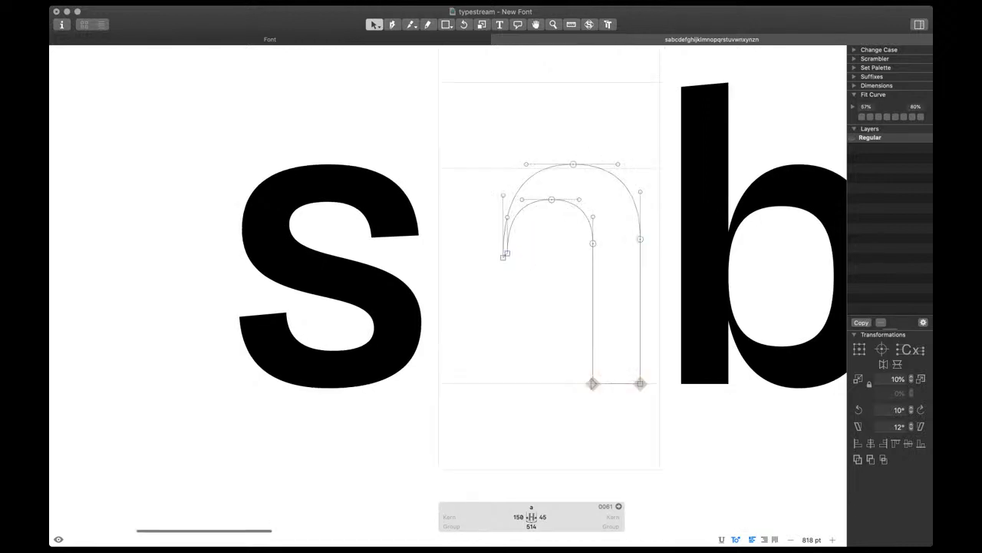
pyautogui.moveTo(503, 257); pyautogui.dragTo(466, 247)
pyautogui.click(507, 253)
pyautogui.press('space')
pyautogui.hotkey('shift', 'Left')
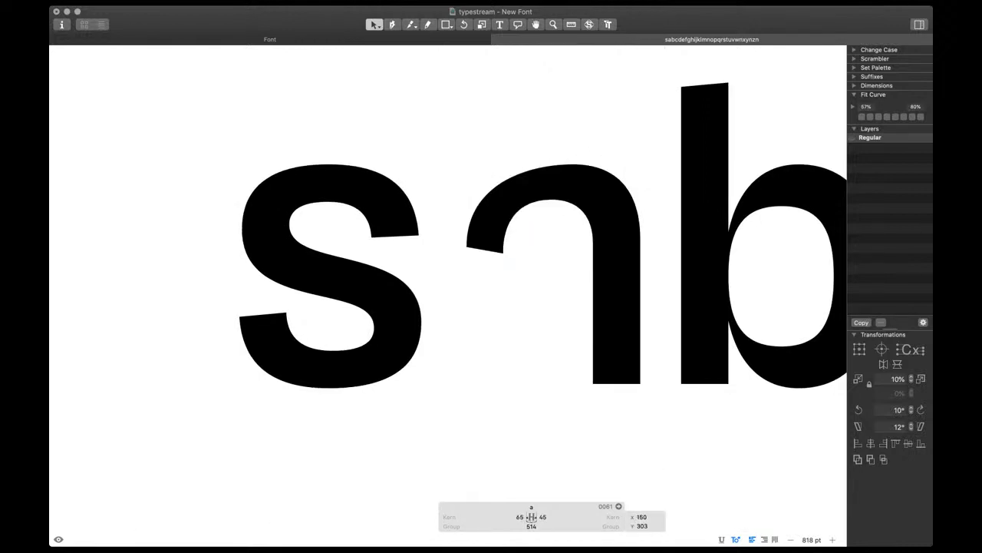
# Move the arch's top outer node left to X 293 and preview the filled shape
pyautogui.moveTo(559, 151); pyautogui.dragTo(589, 175)
pyautogui.press('space')
pyautogui.hotkey('shift', 'Left')
pyautogui.hotkey('shift', 'Left')
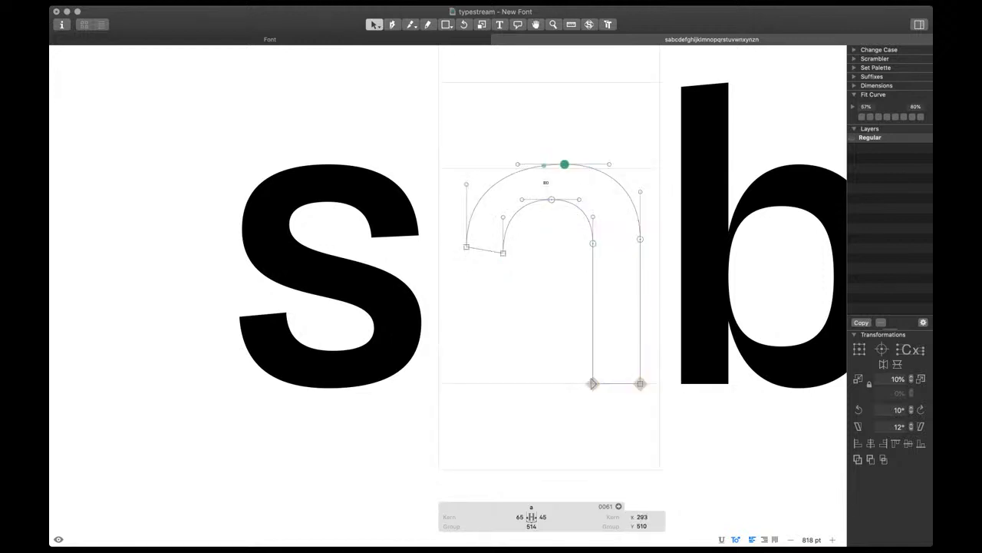
pyautogui.press('space')
# Apply the third Fit Curve setting to both halves of the arch and move its top outer node left to X 283
pyautogui.moveTo(539, 152); pyautogui.dragTo(458, 231)
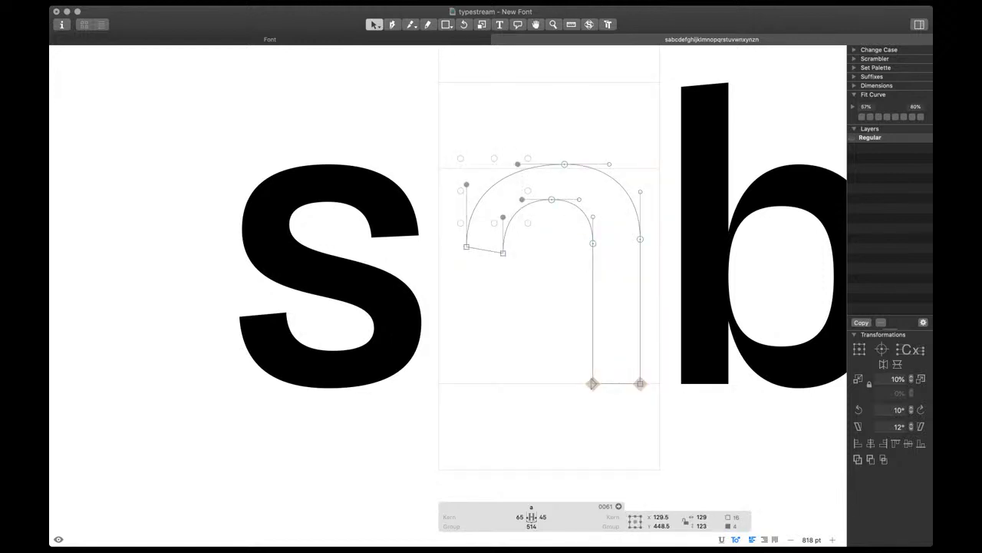
pyautogui.hotkey('ctrl', 'alt', '3')
pyautogui.moveTo(537, 152); pyautogui.dragTo(657, 259)
pyautogui.hotkey('ctrl', 'alt', '3')
pyautogui.click(565, 164)
pyautogui.press('space')
pyautogui.hotkey('shift', 'Left')
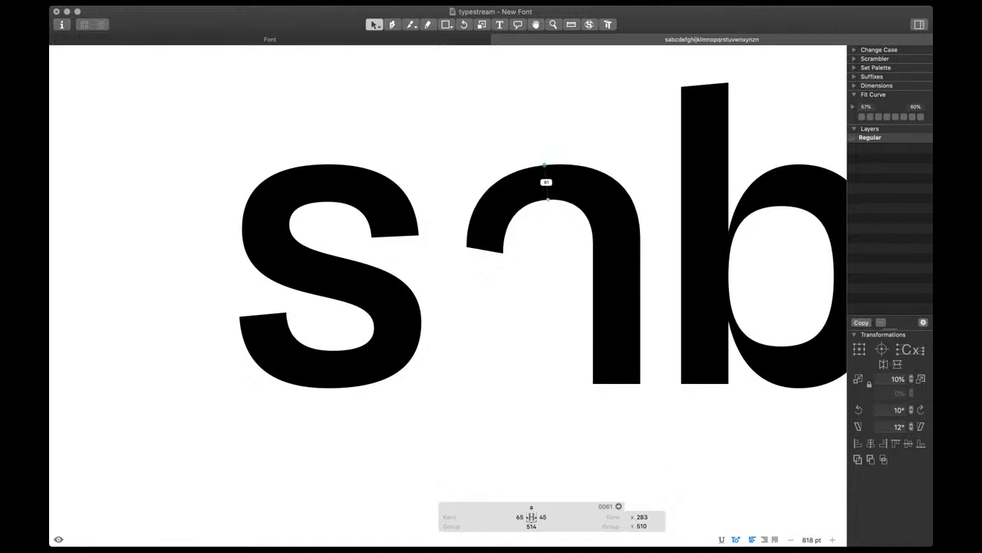
# Raise both terminal nodes of the a's arch by 30 units, keeping the angle of the cut
pyautogui.click(552, 200)
pyautogui.press('space')
pyautogui.click(503, 253)
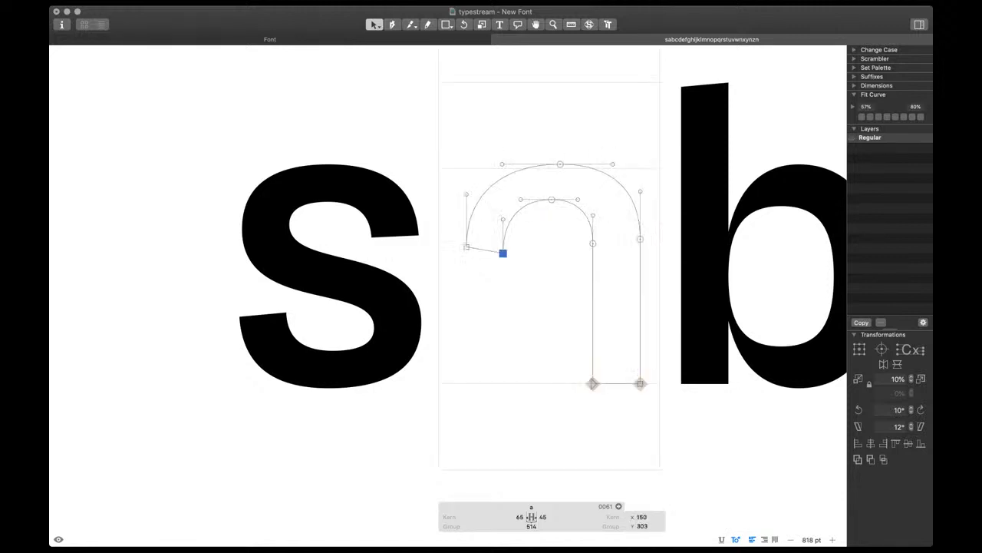
pyautogui.keyDown('shift'); pyautogui.click(467, 247); pyautogui.keyUp('shift')
pyautogui.press('space')
pyautogui.hotkey('shift', 'Up')
pyautogui.hotkey('shift', 'Up')
pyautogui.hotkey('shift', 'Up')
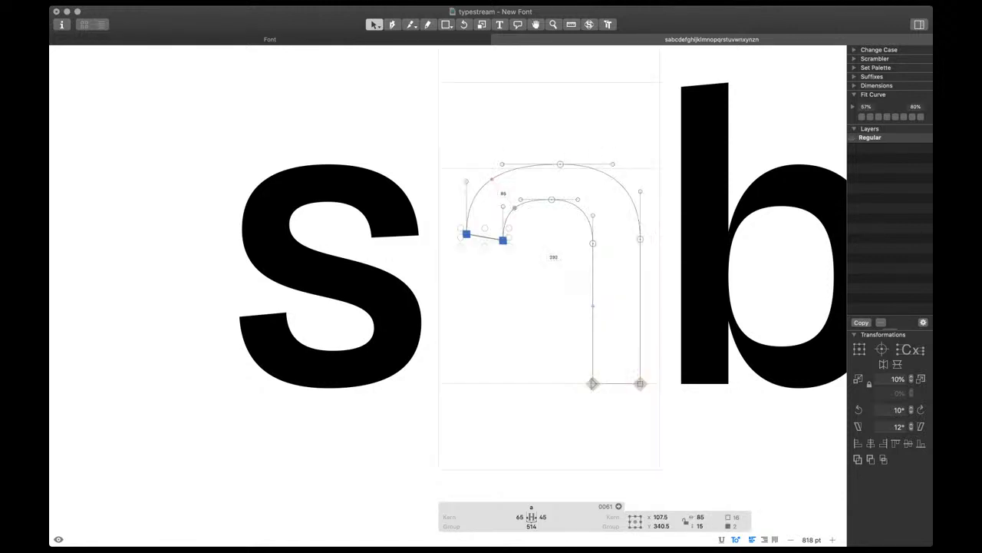
# Shift the left curve handles of the arch inward, refit them with the fourth Fit Curve setting, and nudge the top outer node left
pyautogui.moveTo(451, 148); pyautogui.dragTo(531, 213)
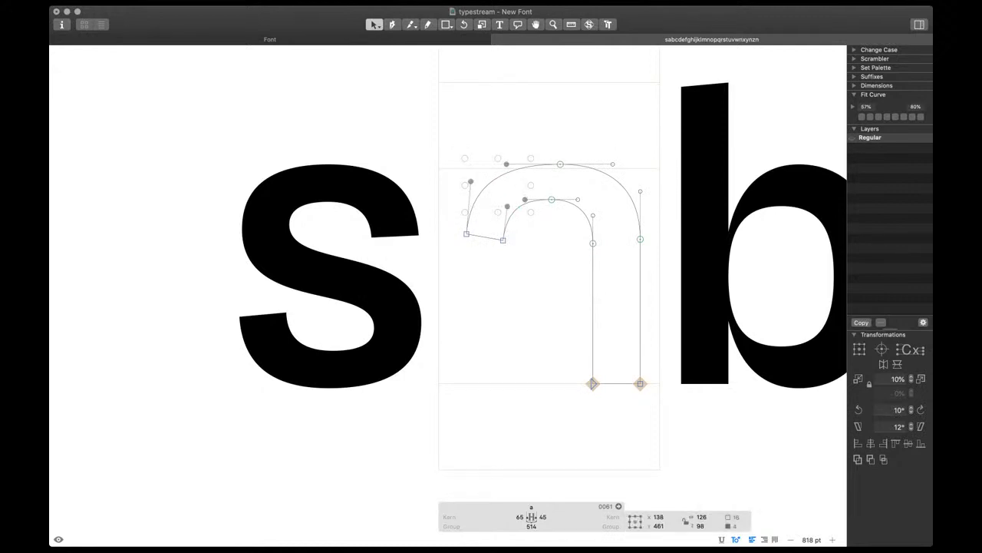
pyautogui.hotkey('ctrl', 'alt', '4')
pyautogui.click(552, 200)
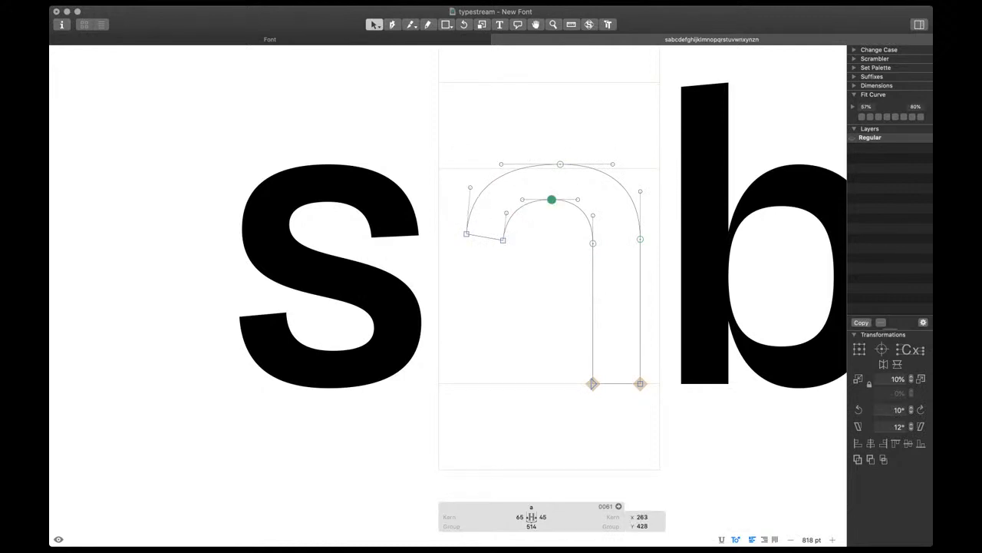
pyautogui.press('space')
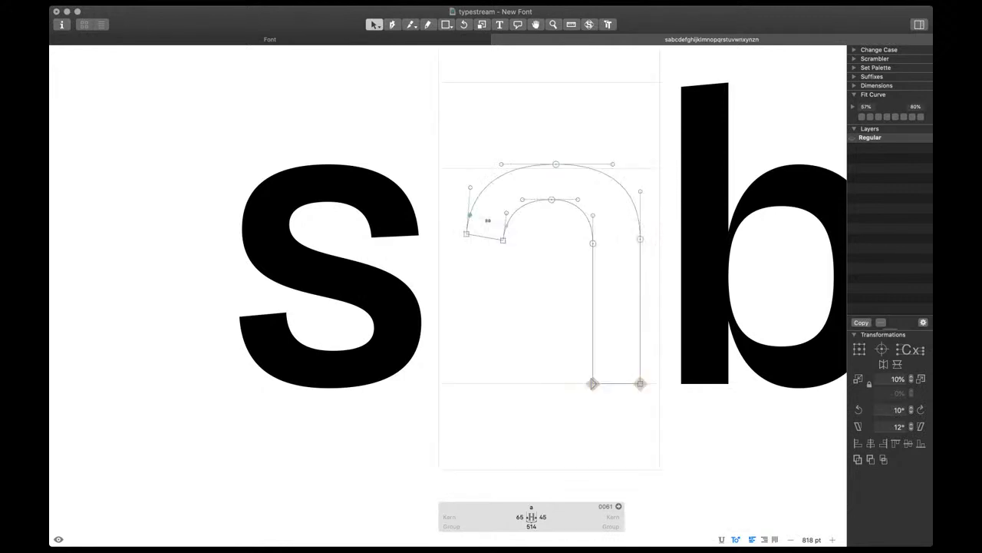
# Move the arch's outer terminal node to X 55 and the inner one to X 160, checking the weight against the neighbours
pyautogui.click(468, 234)
pyautogui.press('space')
pyautogui.hotkey('shift', 'Left')
pyautogui.scroll(-4, 517, 285)
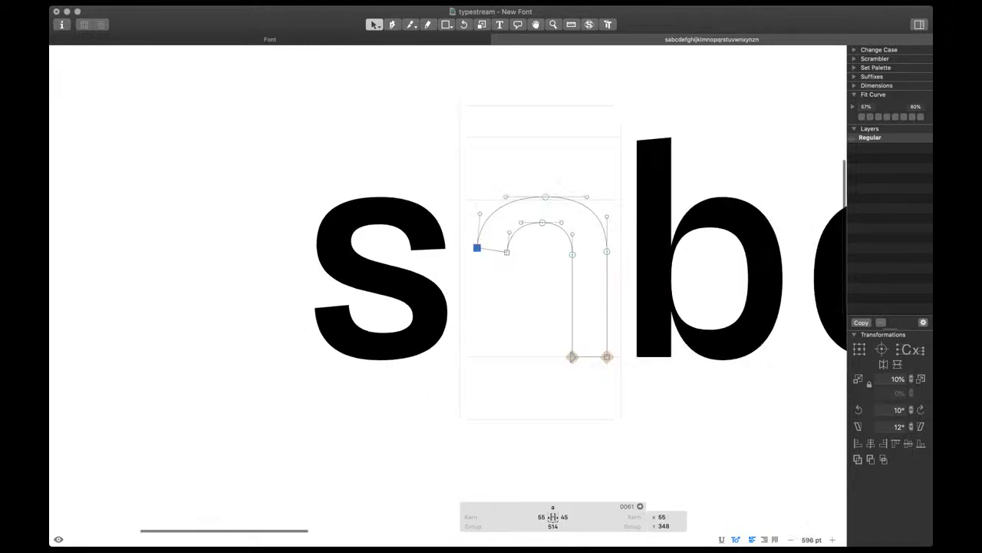
pyautogui.click(507, 252)
pyautogui.press('space')
pyautogui.hotkey('shift', 'Right')
pyautogui.scroll(-1, 543, 293)
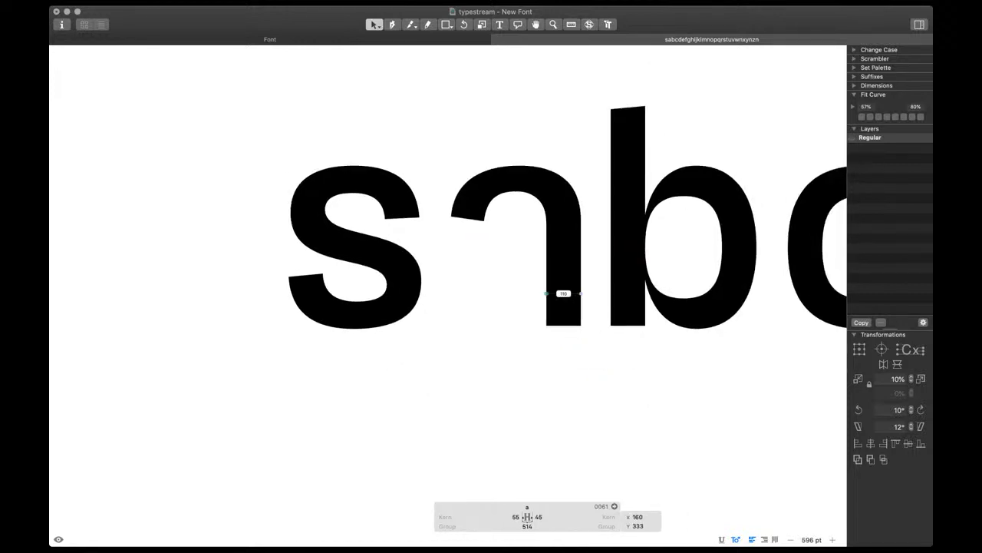
# Draw the a's bowl as a closed Pen contour starting on the stem at X 379, Y 262, with its lowest outer node at Y -9
pyautogui.scroll(4, 568, 293)
pyautogui.press('p')
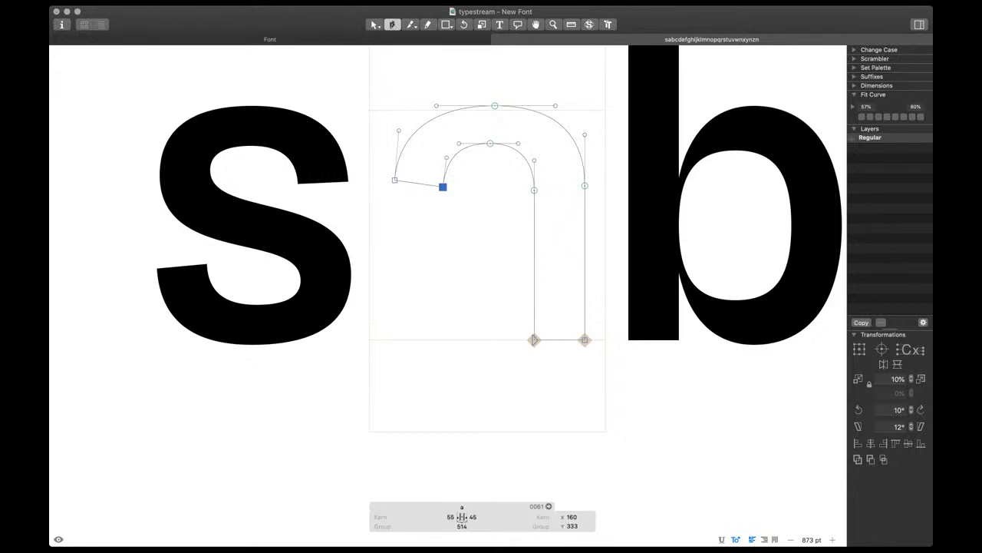
pyautogui.scroll(-10, 500, 252)
pyautogui.scroll(10, 524, 259)
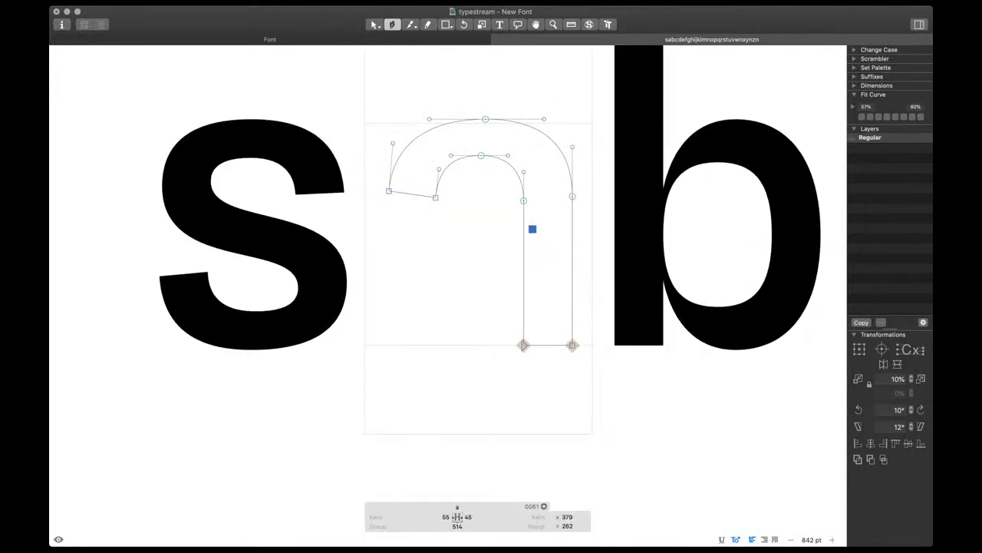
pyautogui.moveTo(381, 302); pyautogui.dragTo(465, 349)
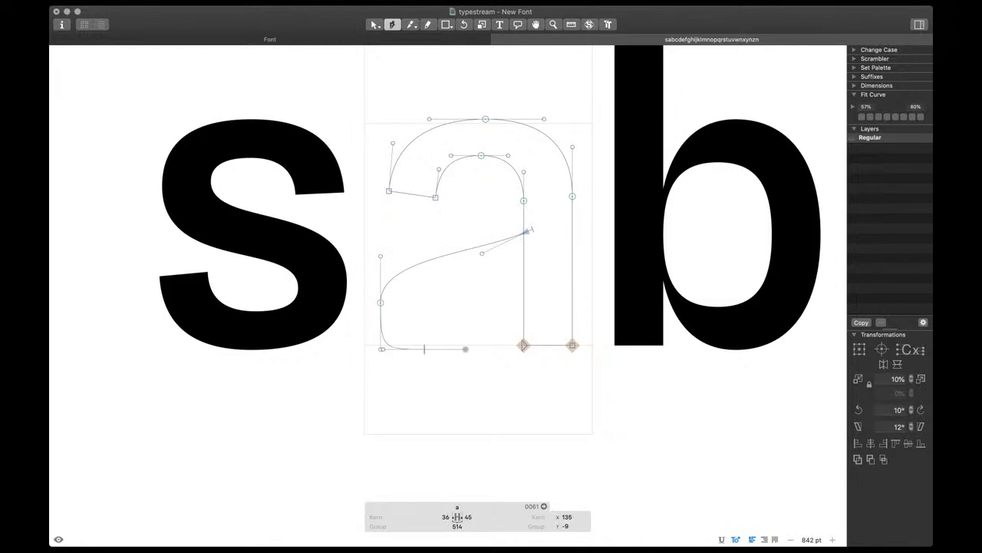
pyautogui.click(535, 316)
pyautogui.moveTo(535, 316); pyautogui.dragTo(526, 302)
pyautogui.moveTo(439, 328); pyautogui.dragTo(413, 282)
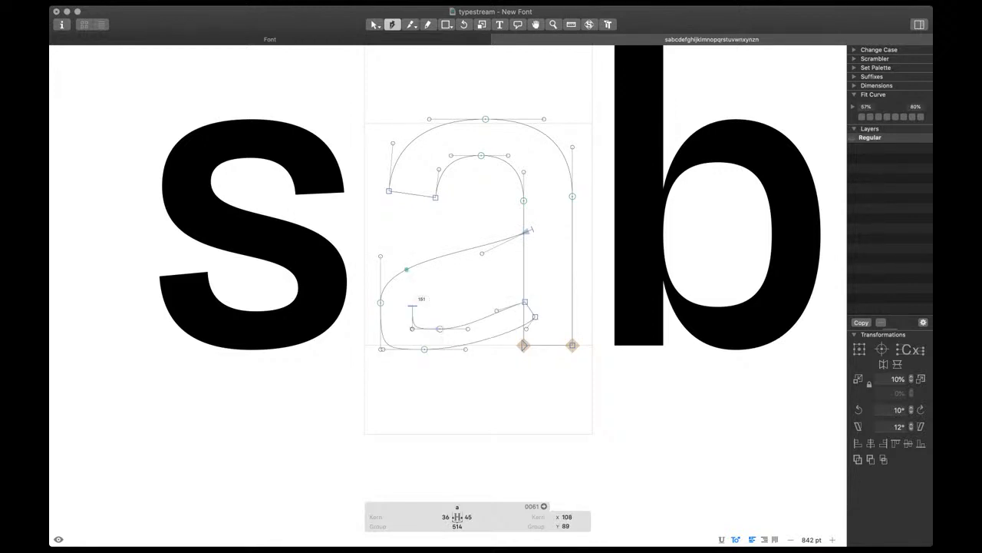
pyautogui.moveTo(530, 232); pyautogui.dragTo(548, 235)
pyautogui.click(532, 229)
# Flatten the handles where the bowl's upper outer and inner curves meet the stem
pyautogui.press('v')
pyautogui.scroll(2, 525, 269)
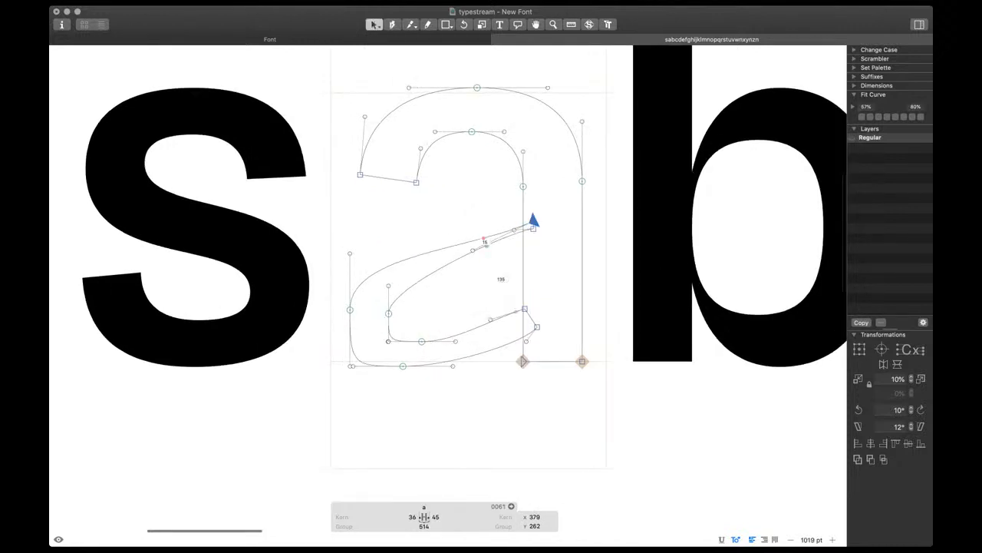
pyautogui.click(460, 226)
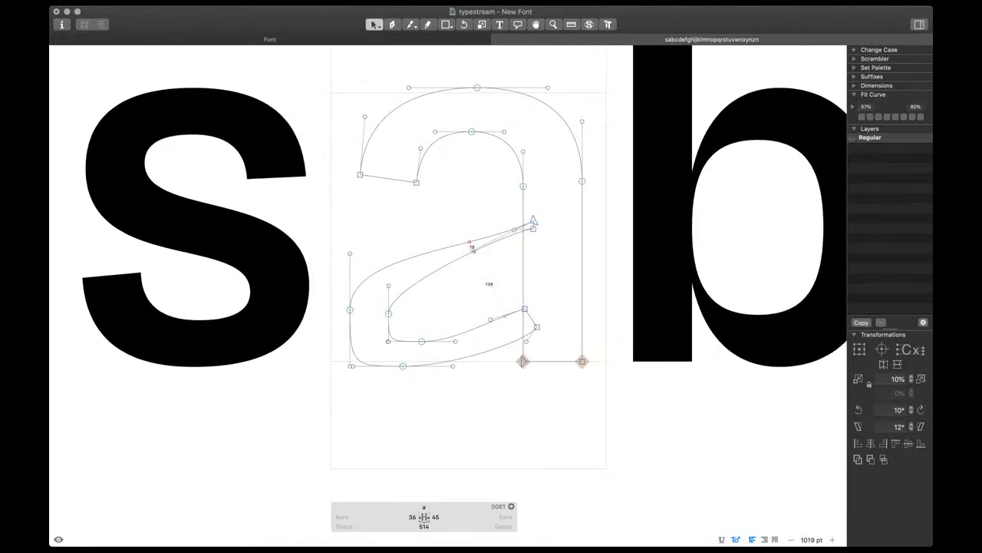
pyautogui.moveTo(463, 244); pyautogui.dragTo(459, 230)
pyautogui.click(534, 229)
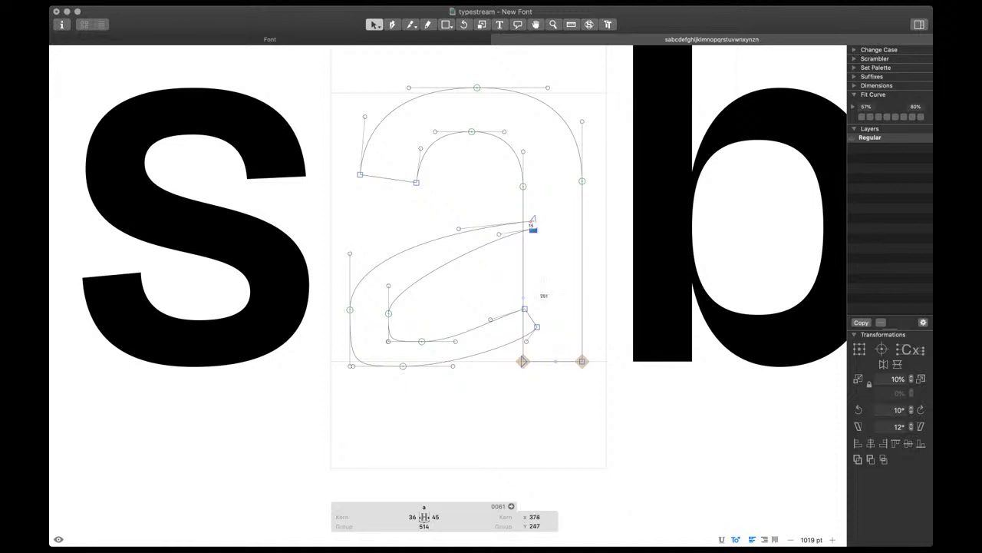
# Insert a u before the a in the sample text as a reference for the bowl
pyautogui.press('t')
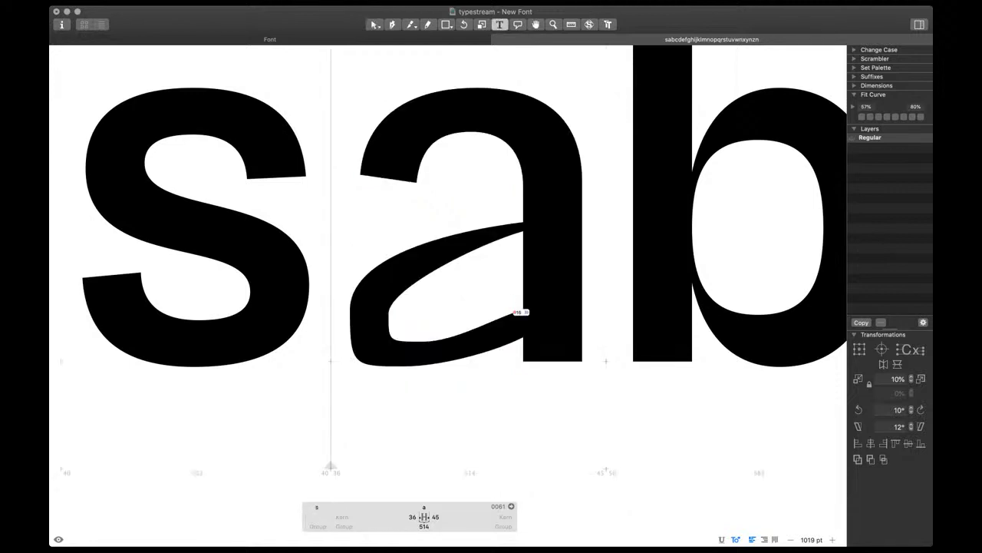
pyautogui.scroll(-5, 515, 311)
pyautogui.write('u')
pyautogui.press('Escape')
pyautogui.scroll(5, 652, 317)
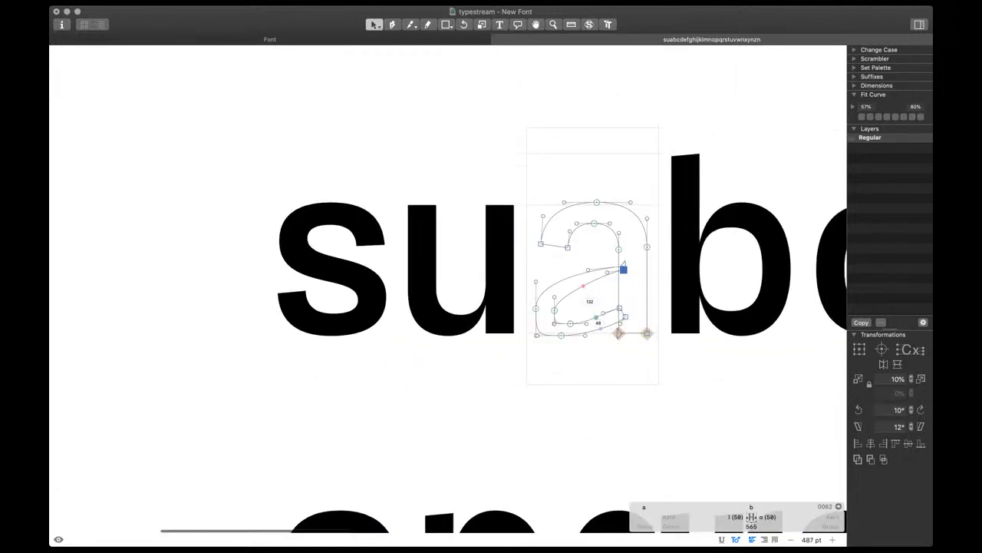
# Reshape the bowl's lower join like the u, placing its inner node at X 359 and outer node at X 379, both at Y 141
pyautogui.moveTo(599, 315); pyautogui.dragTo(629, 280)
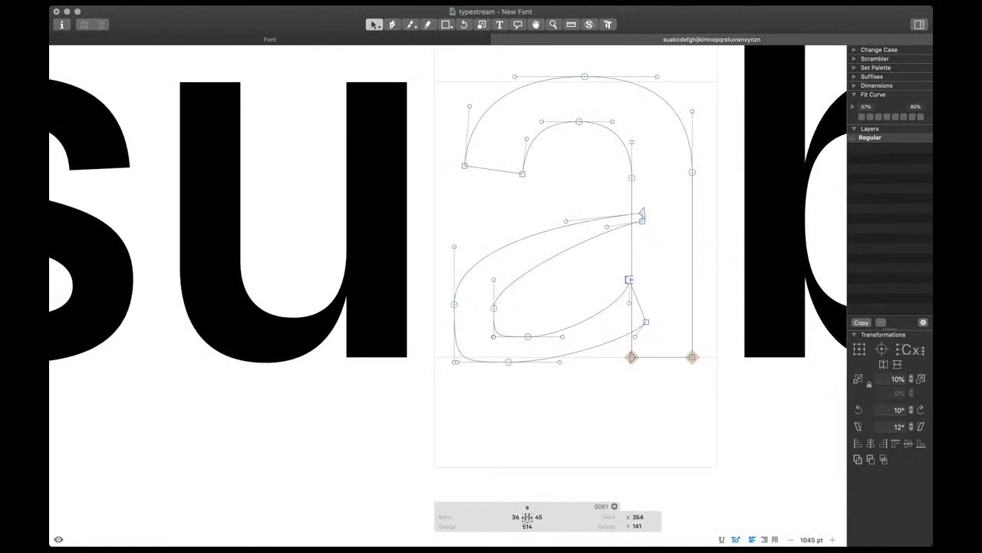
pyautogui.keyDown('shift'); pyautogui.click(632, 356); pyautogui.keyUp('shift')
pyautogui.press('super+shift+a')
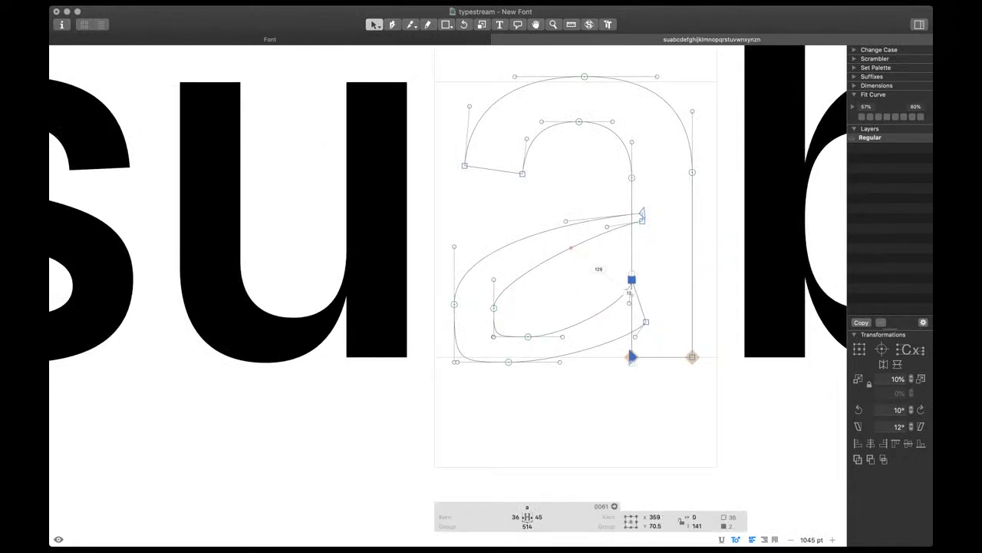
pyautogui.moveTo(617, 268); pyautogui.dragTo(643, 307)
pyautogui.press('super+shift+a')
pyautogui.click(649, 313)
pyautogui.hotkey('shift', 'Right')
pyautogui.hotkey('shift', 'Right')
pyautogui.moveTo(620, 272); pyautogui.dragTo(664, 289)
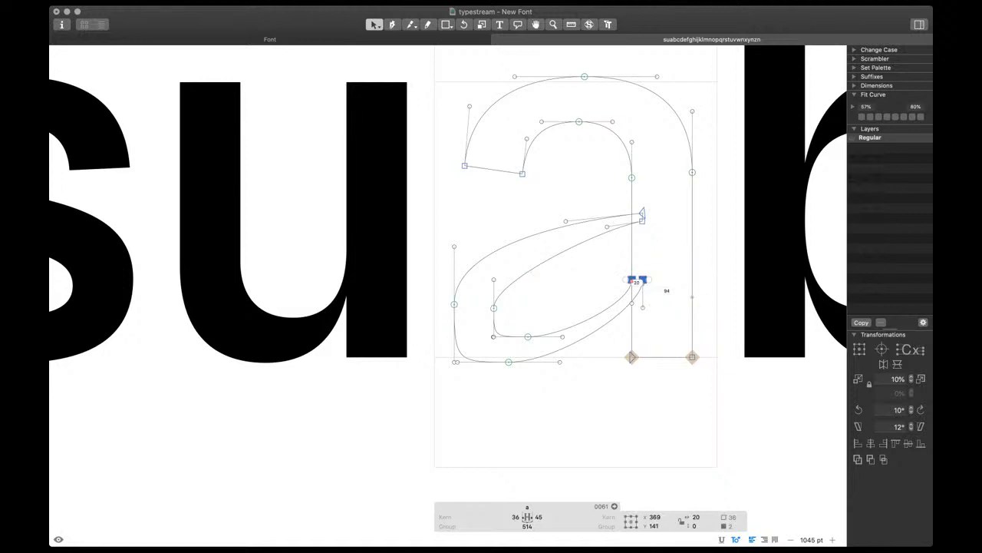
# Raise the two lower join nodes of the bowl by 50 units while leaving their handles in place
pyautogui.hotkey('alt', 'shift', 'Up')
pyautogui.hotkey('alt', 'shift', 'Up')
pyautogui.hotkey('alt', 'shift', 'Up')
pyautogui.hotkey('alt', 'shift', 'Up')
pyautogui.hotkey('alt', 'shift', 'Up')
# Align the bowl's upper inner join node at X 379, lower it 60 units, and level its handle horizontally
pyautogui.click(642, 217)
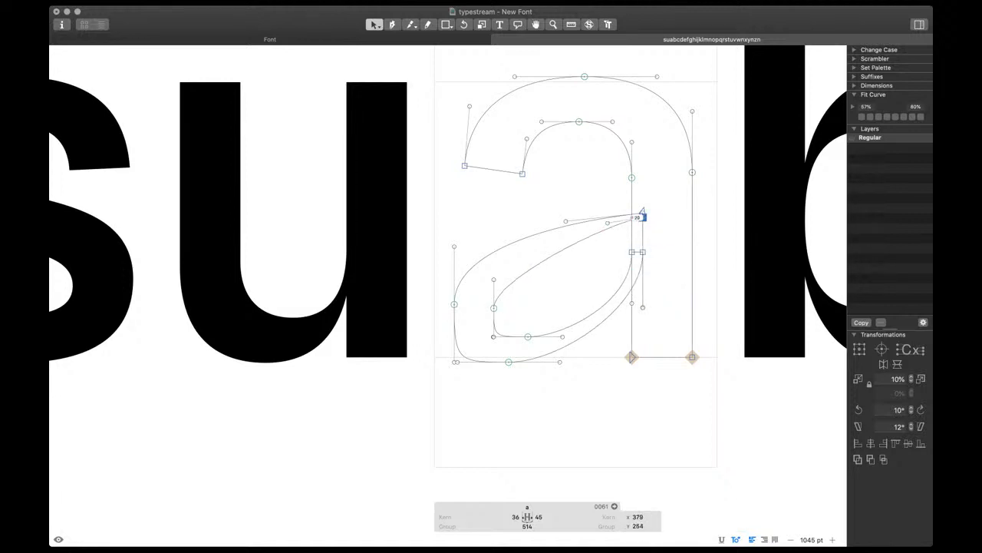
pyautogui.moveTo(643, 217); pyautogui.dragTo(643, 213)
pyautogui.hotkey('shift', 'Down')
pyautogui.hotkey('shift', 'Down')
pyautogui.hotkey('shift', 'Down')
pyautogui.hotkey('shift', 'Down')
pyautogui.hotkey('shift', 'Down')
pyautogui.hotkey('shift', 'Down')
pyautogui.moveTo(644, 246); pyautogui.dragTo(597, 246)
# Apply the third Fit Curve setting to the whole bowl and raise the handles of its upper outer curve by 20 units
pyautogui.doubleClick(548, 230)
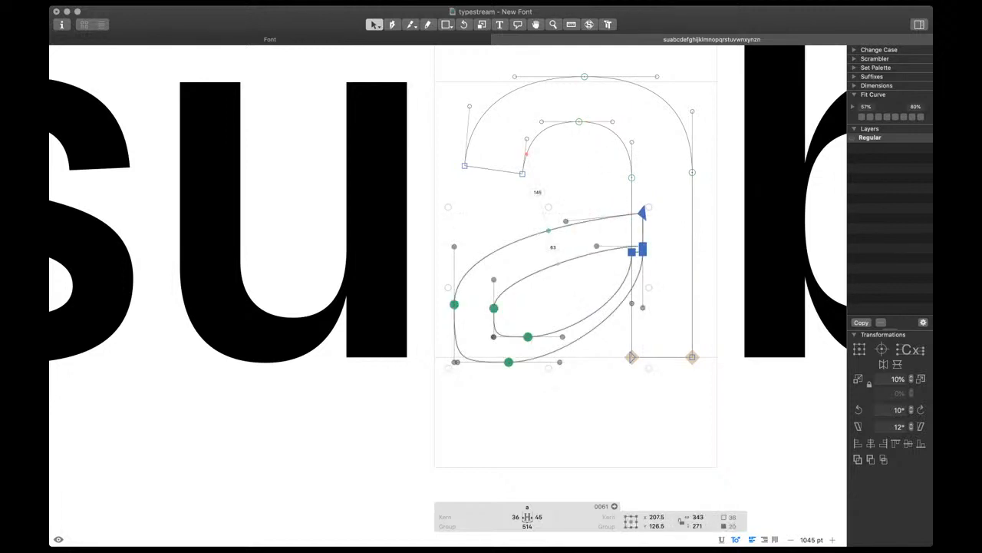
pyautogui.hotkey('ctrl', 'alt', '3')
pyautogui.press('space')
pyautogui.moveTo(533, 207); pyautogui.dragTo(428, 268)
pyautogui.press('space')
pyautogui.hotkey('shift', 'Up')
pyautogui.hotkey('shift', 'Up')
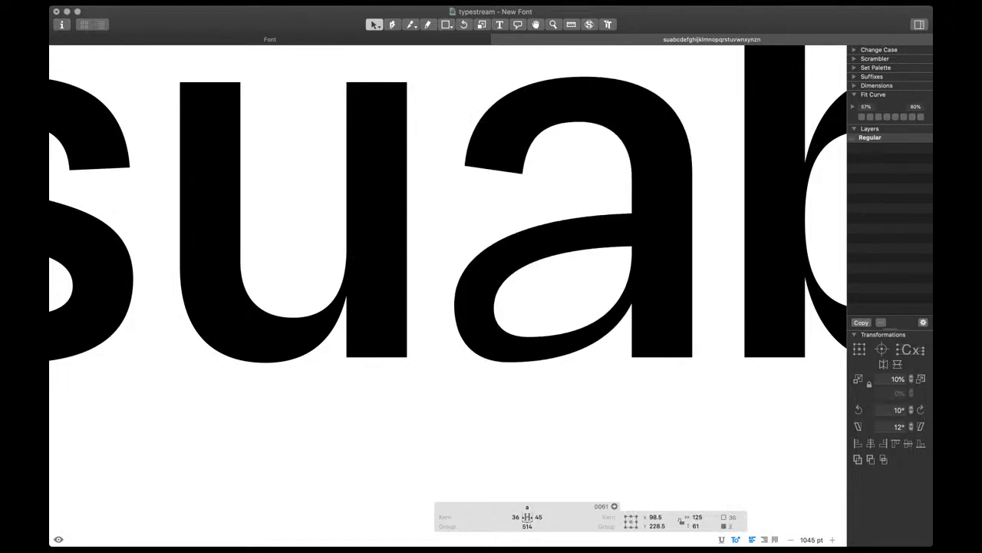
# Lower the bowl's leftmost outer node to Y 86 and shift its two bottom nodes 10 units right
pyautogui.press('Tab')
pyautogui.hotkey('alt', 'shift', 'Down')
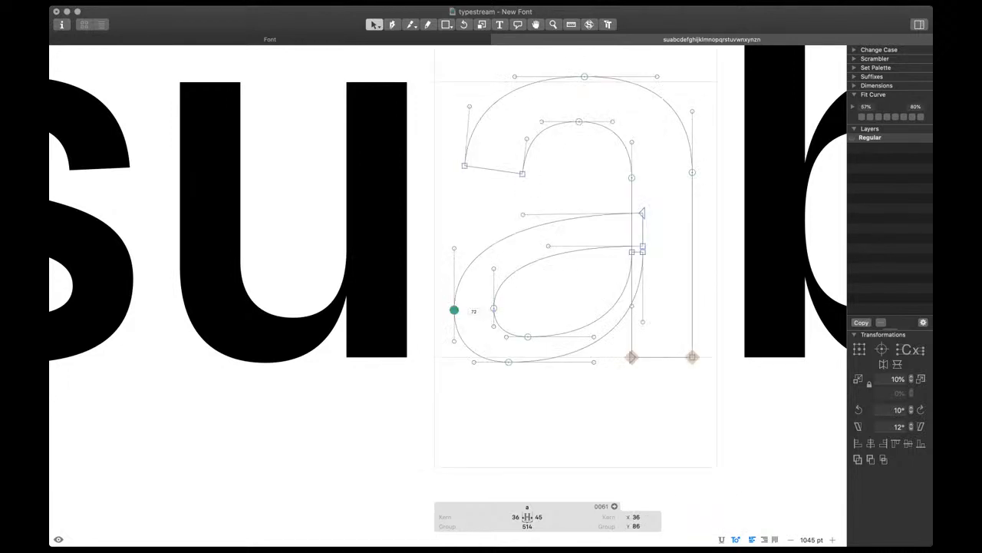
pyautogui.click(528, 336)
pyautogui.keyDown('shift'); pyautogui.click(509, 362); pyautogui.keyUp('shift')
pyautogui.hotkey('shift', 'Right')
pyautogui.press('space')
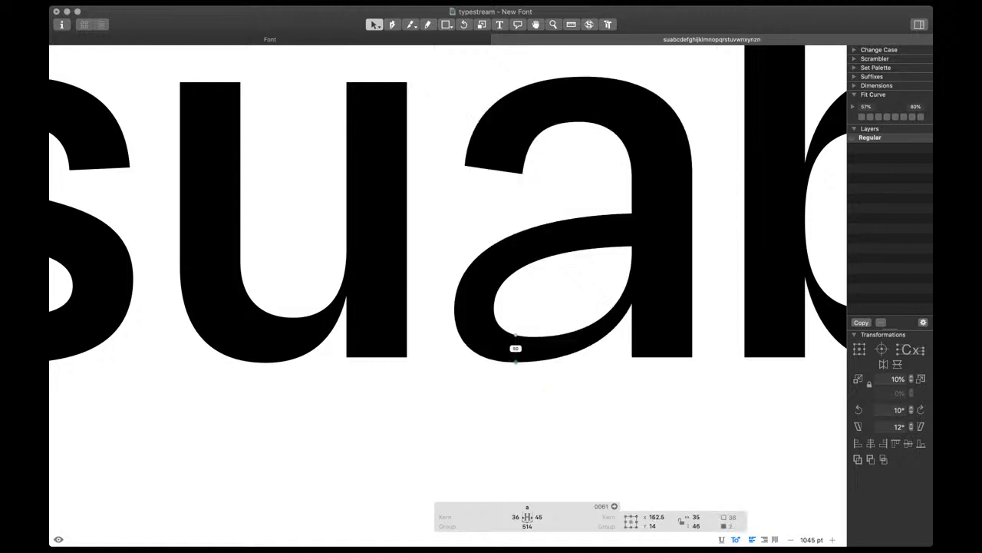
# Shift the bowl's two bottom nodes 20 units right with their handles left in place, and raise its two leftmost nodes 10 units
pyautogui.hotkey('alt', 'shift', 'Right')
pyautogui.hotkey('alt', 'shift', 'Right')
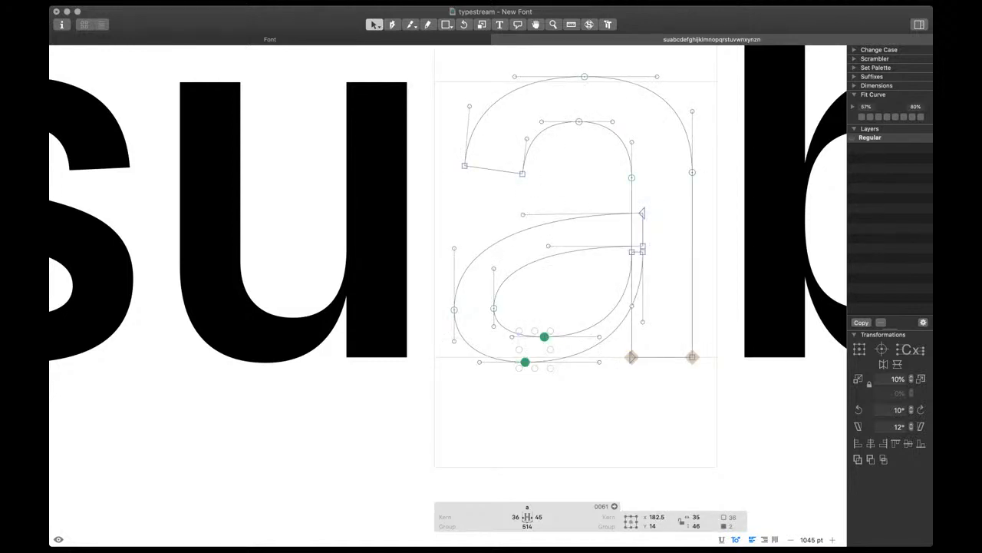
pyautogui.moveTo(503, 298); pyautogui.dragTo(451, 316)
pyautogui.press('space')
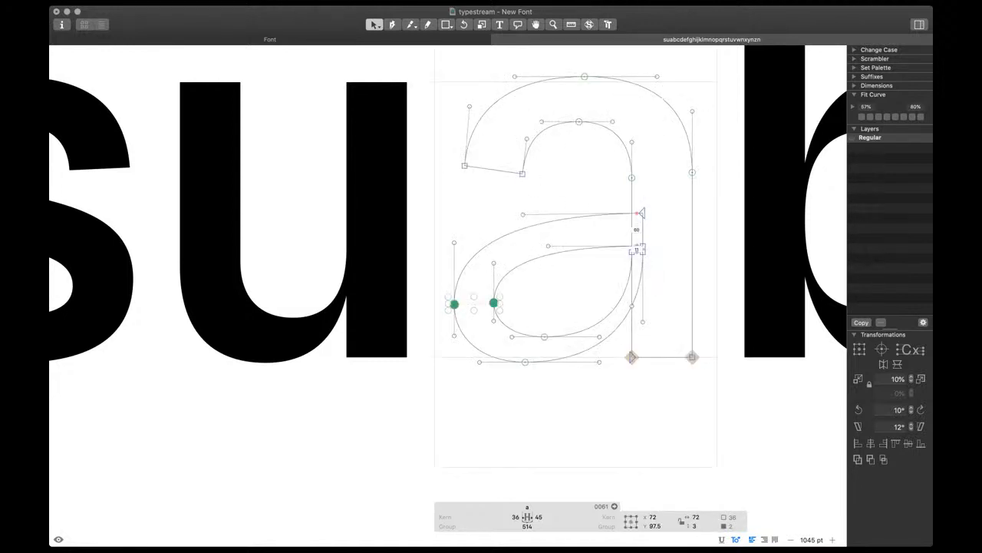
# Raise the bowl's four join nodes at the stem by 30 units
pyautogui.moveTo(652, 199); pyautogui.dragTo(622, 260)
pyautogui.press('space')
pyautogui.hotkey('shift', 'Up')
pyautogui.hotkey('shift', 'Up')
pyautogui.hotkey('shift', 'Up')
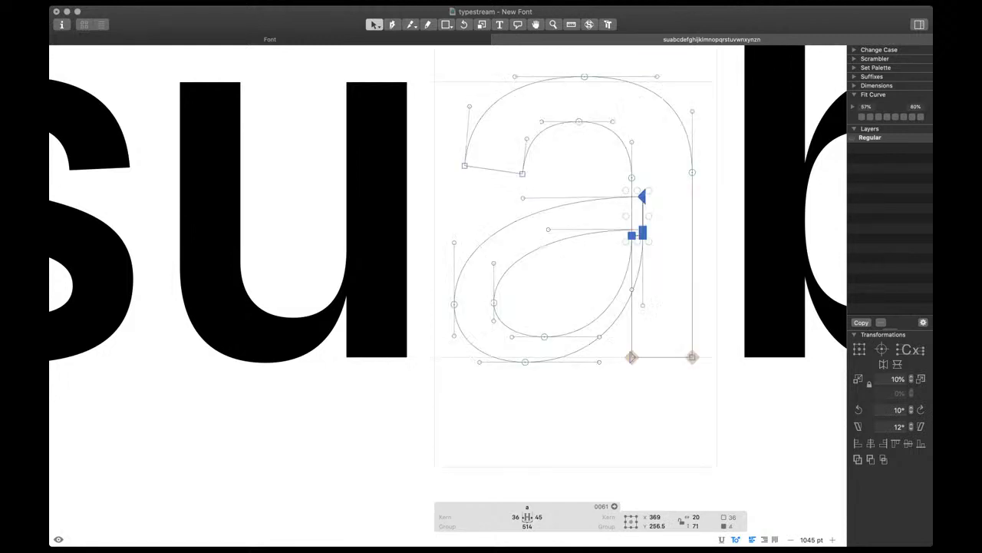
# Raise the bowl's leftmost outer and inner nodes by another 20 units
pyautogui.moveTo(445, 282); pyautogui.dragTo(507, 323)
pyautogui.hotkey('shift', 'Up')
pyautogui.press('space')
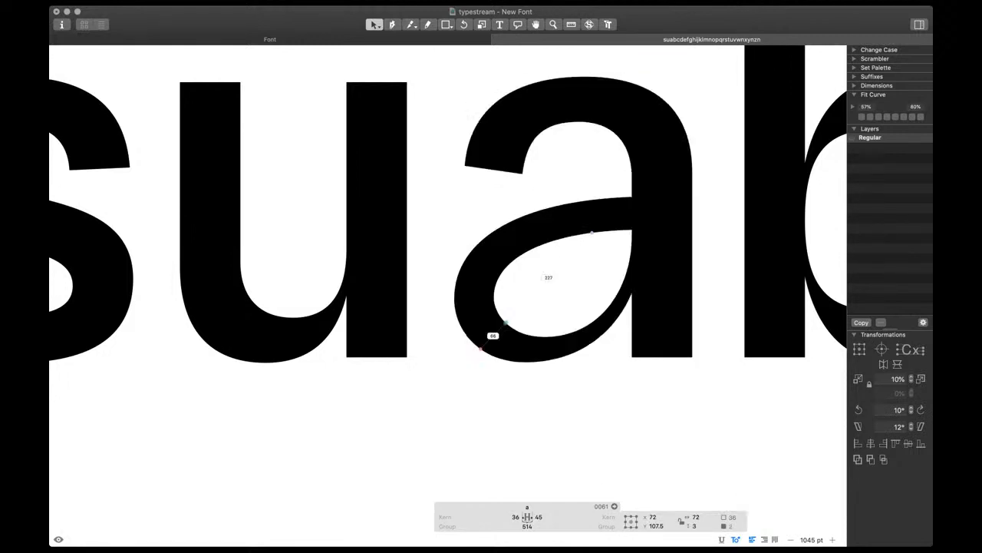
pyautogui.hotkey('shift', 'Up')
# Try shifting the bowl's inner bottom node 10 units right to X 210
pyautogui.click(545, 336)
pyautogui.press('space')
pyautogui.hotkey('shift', 'Right')
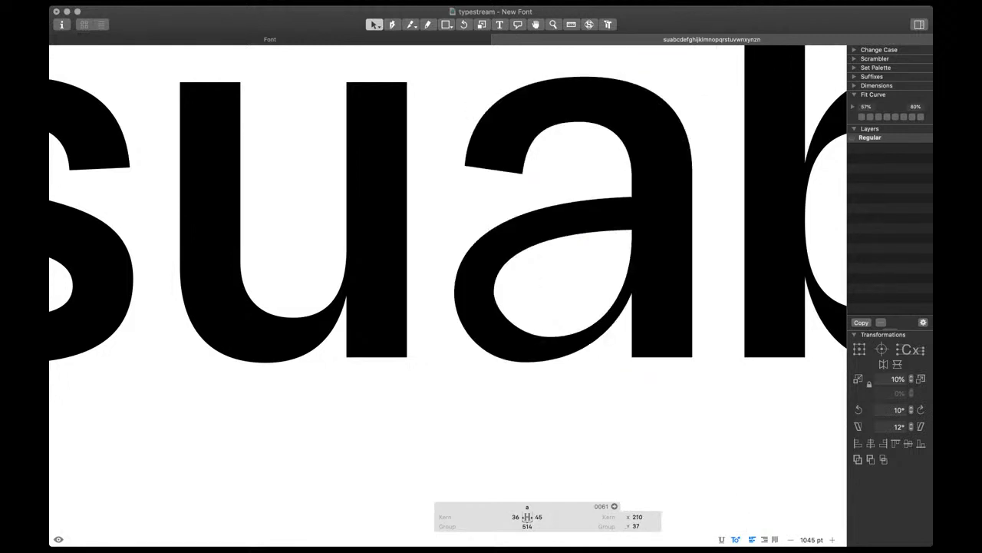
pyautogui.hotkey('shift', 'Left')
# Shift the bowl's outer bottom node 10 units right to X 175
pyautogui.moveTo(516, 346); pyautogui.dragTo(538, 371)
pyautogui.press('space')
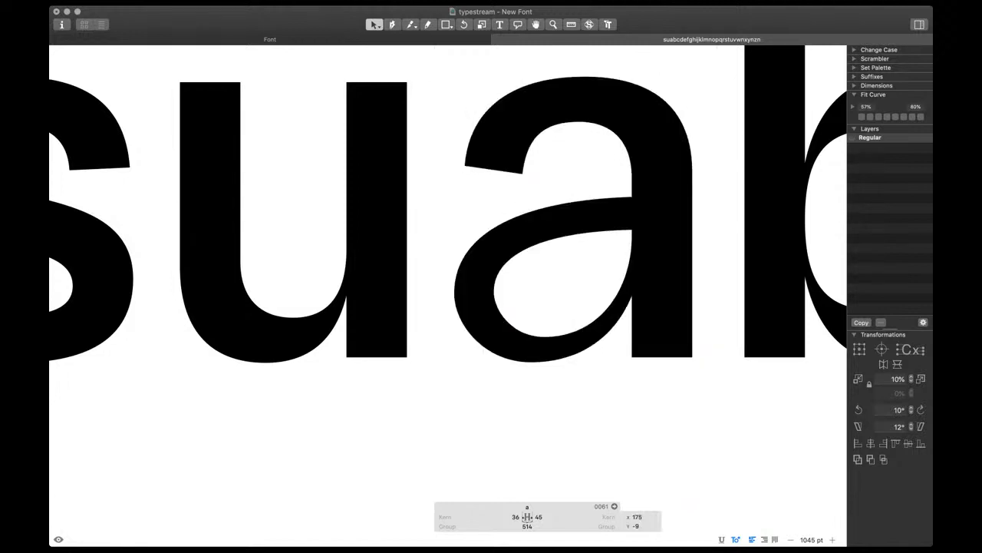
# Nudge the outer bottom node of the a's bowl right and fit the bowl's lower-left and upper-left curves at the 60% setting
pyautogui.hotkey('shift', 'Right')
pyautogui.moveTo(444, 302); pyautogui.dragTo(559, 376)
pyautogui.hotkey('ctrl', 'alt', '8')
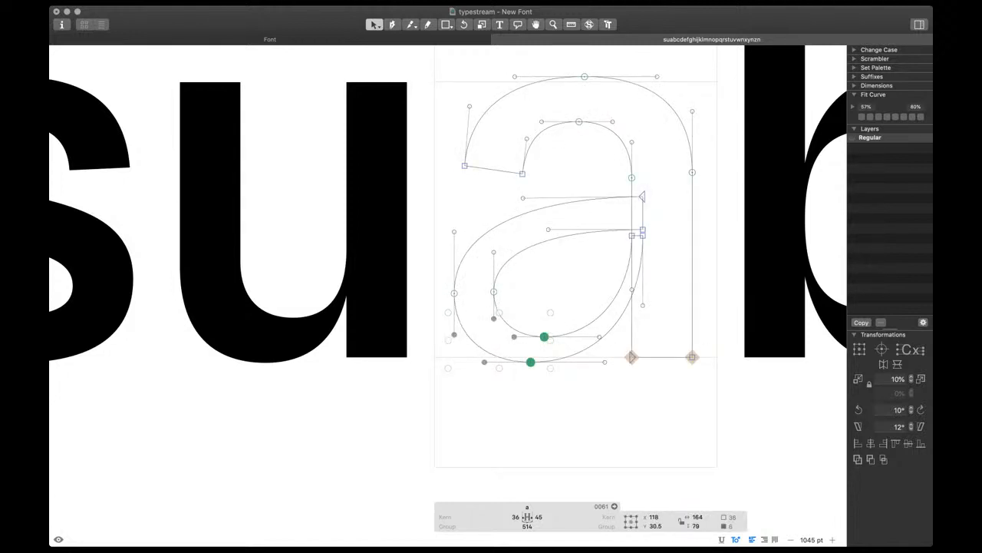
pyautogui.moveTo(412, 236); pyautogui.dragTo(542, 272)
pyautogui.moveTo(438, 221); pyautogui.dragTo(512, 304)
pyautogui.hotkey('ctrl', 'alt', '8')
pyautogui.press('space')
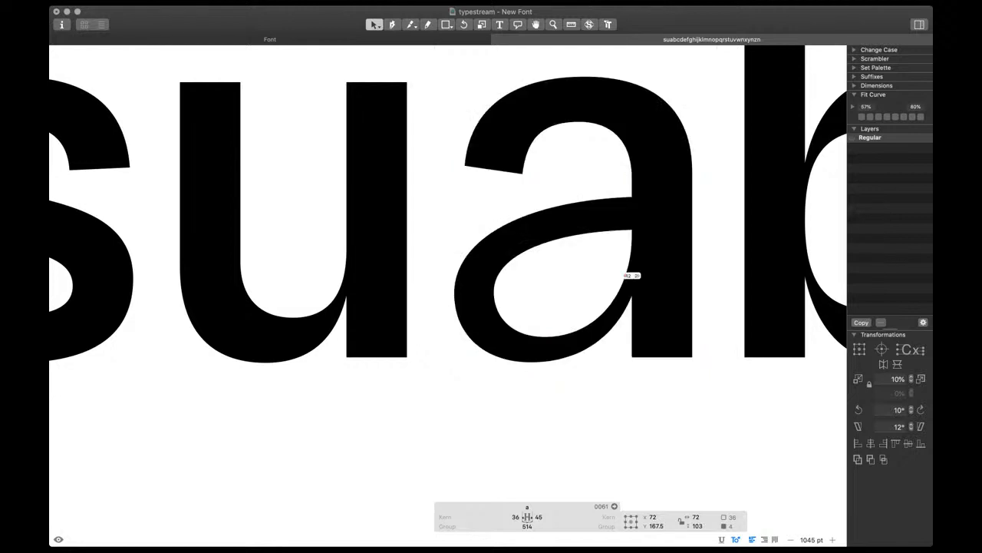
# Raise the upper handles of the a's bowl by 10 units and refit its upper-left curves with the third Fit Curve setting
pyautogui.click(563, 192)
pyautogui.moveTo(573, 242); pyautogui.dragTo(443, 187)
pyautogui.press('space')
pyautogui.hotkey('shift', 'Up')
pyautogui.hotkey('ctrl', 'alt', '4')
pyautogui.press('space')
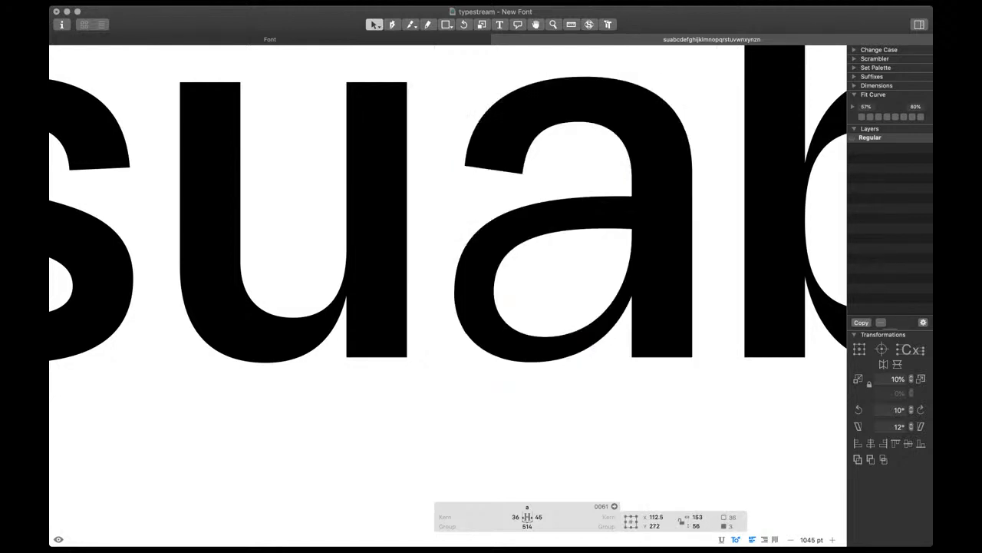
pyautogui.hotkey('ctrl', 'alt', '3')
pyautogui.press('space')
# Lower the two upper-left handles of the a's counter by 10 units
pyautogui.scroll(-5, 566, 286)
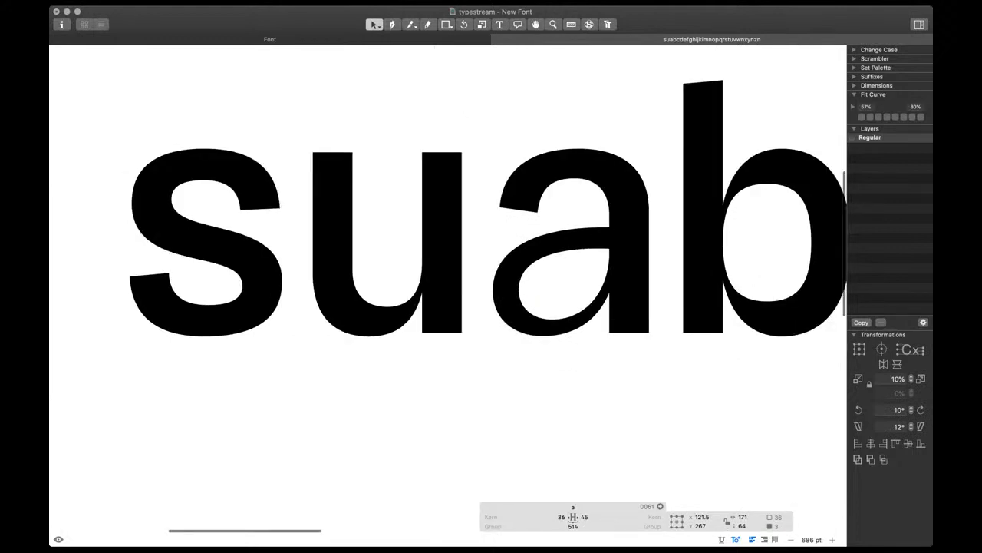
pyautogui.moveTo(505, 273); pyautogui.dragTo(569, 235)
pyautogui.press('space')
pyautogui.hotkey('shift', 'Down')
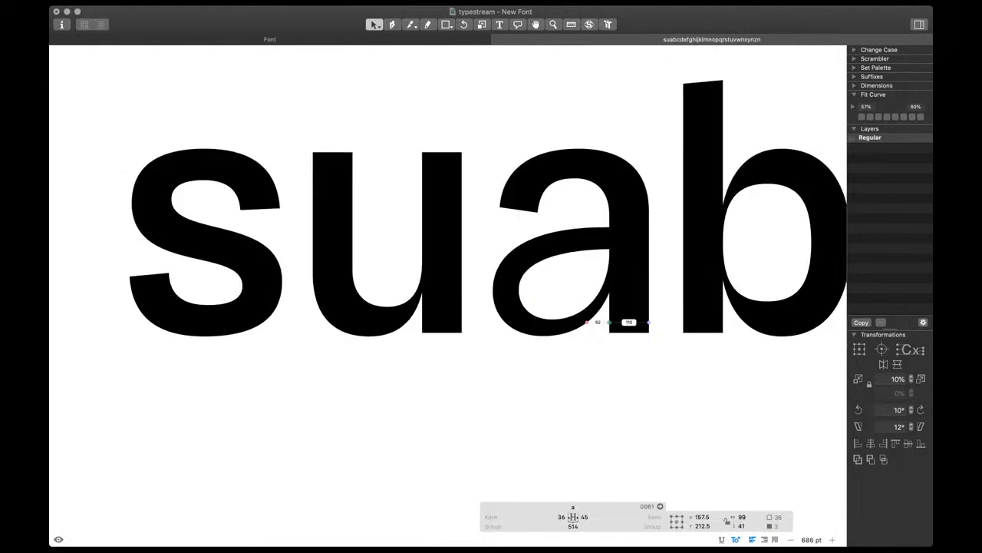
# Thicken the a's bowl by raising the counter's bottom node and moving its left node right and up to X 138, Y 129
pyautogui.scroll(-5, 609, 315)
pyautogui.moveTo(609, 314); pyautogui.dragTo(529, 316)
pyautogui.scroll(5, 529, 316)
pyautogui.click(528, 311)
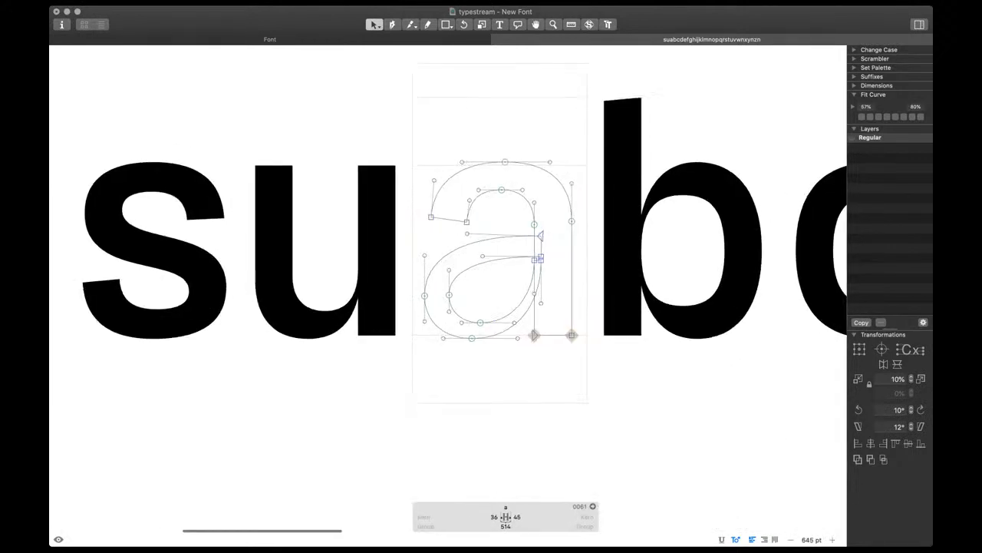
pyautogui.scroll(4, 552, 292)
pyautogui.press('space')
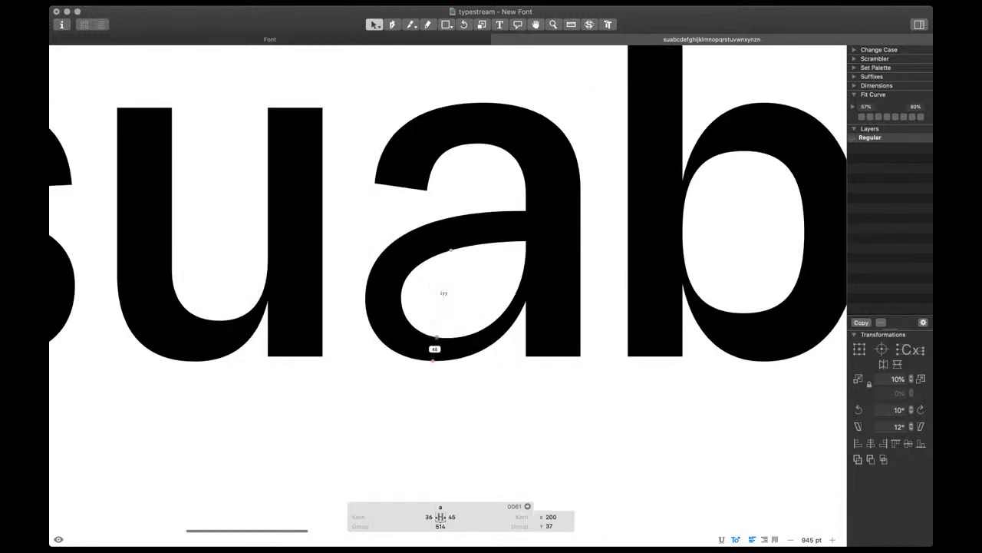
pyautogui.click(402, 297)
pyautogui.hotkey('shift', 'Right')
pyautogui.hotkey('shift', 'Right')
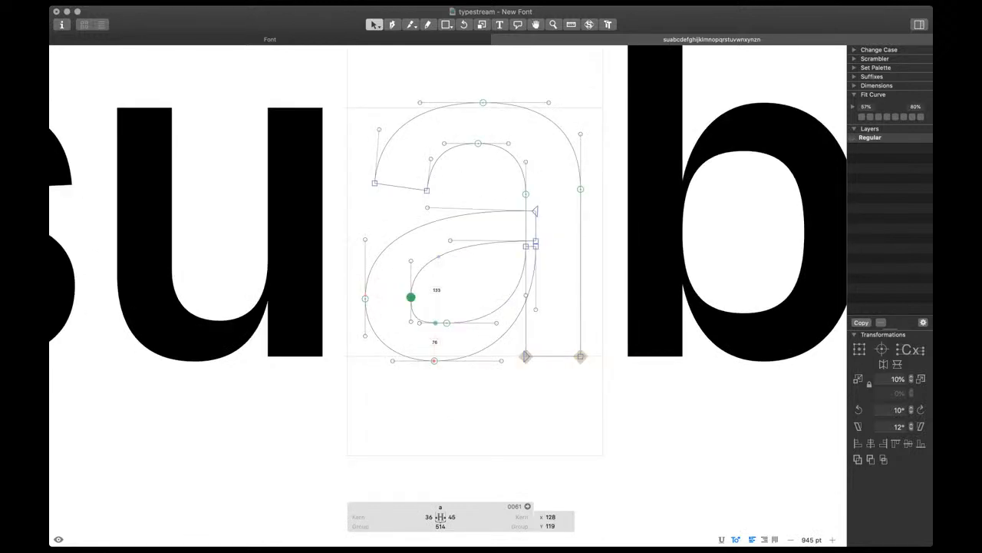
pyautogui.hotkey('shift', 'Up')
pyautogui.hotkey('shift', 'Right')
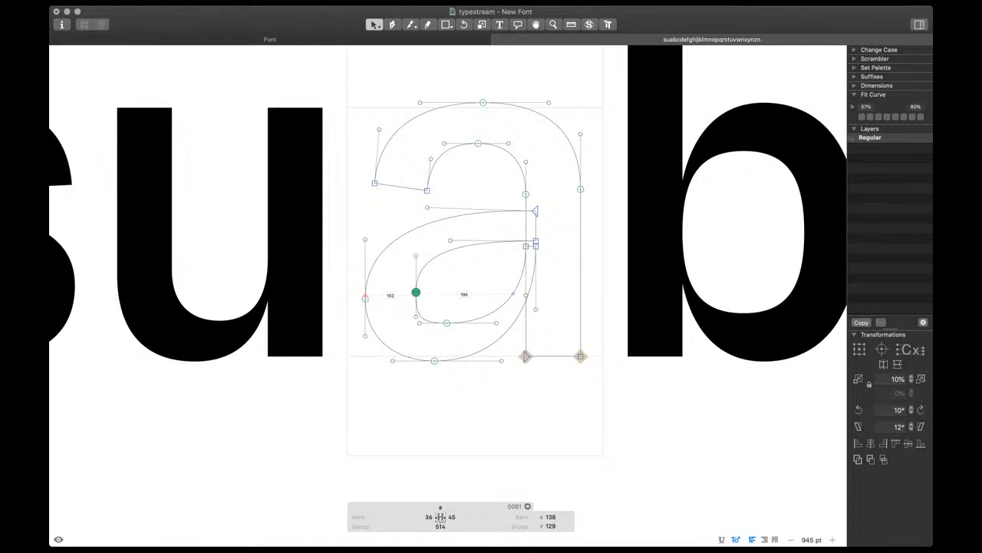
# Fit the counter's lower-left curve and the bowl's upper-left curves at the 60% Fit Curve setting
pyautogui.moveTo(404, 306); pyautogui.dragTo(454, 332)
pyautogui.hotkey('ctrl', 'alt', '8')
pyautogui.click(416, 256)
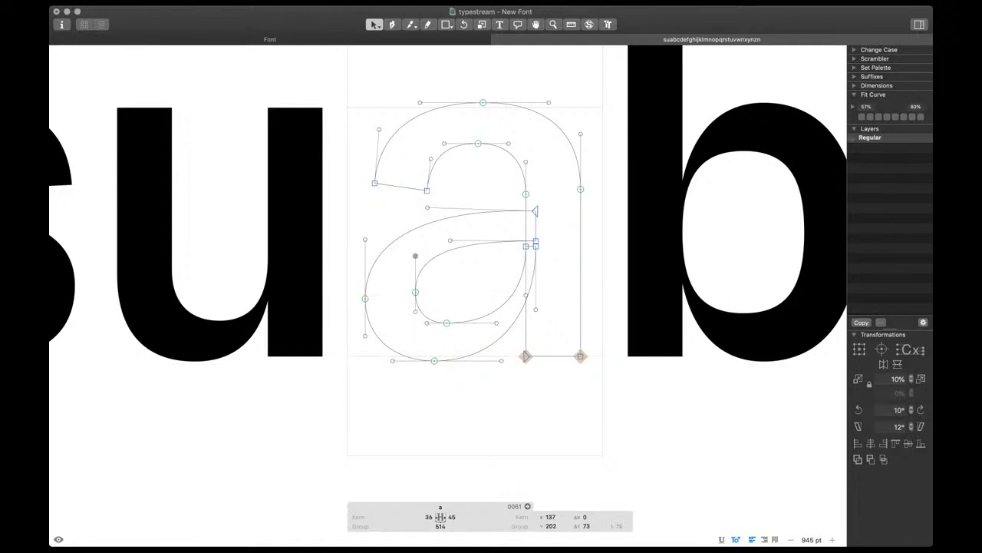
pyautogui.moveTo(473, 197); pyautogui.dragTo(356, 269)
pyautogui.hotkey('ctrl', 'alt', '8')
# Lower the bowl's upper-left handles by 10 units and raise its upper junction nodes at the stem by 10 units
pyautogui.press('space')
pyautogui.hotkey('shift', 'Down')
pyautogui.hotkey('shift', 'Down')
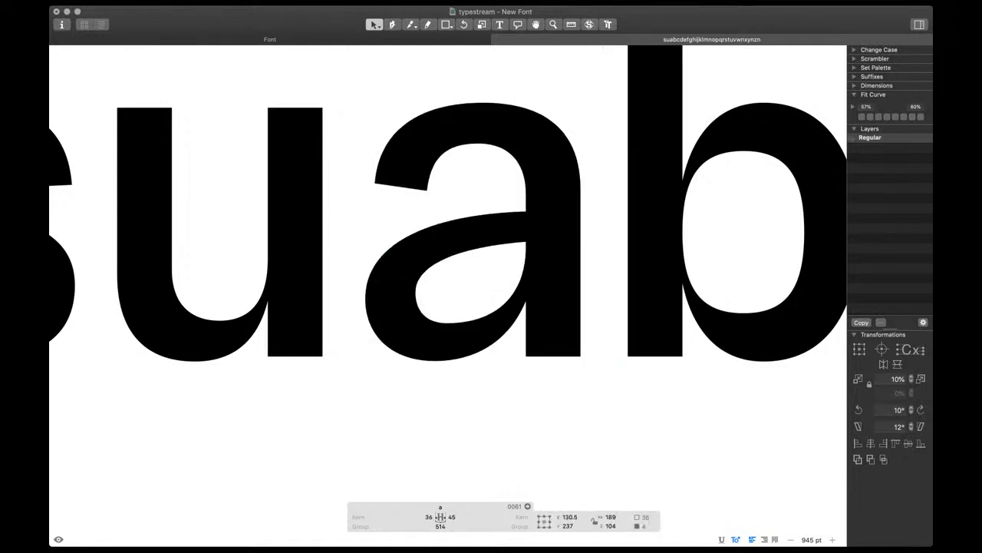
pyautogui.hotkey('shift', 'Up')
pyautogui.moveTo(551, 201); pyautogui.dragTo(525, 243)
pyautogui.hotkey('shift', 'Up')
pyautogui.press('space')
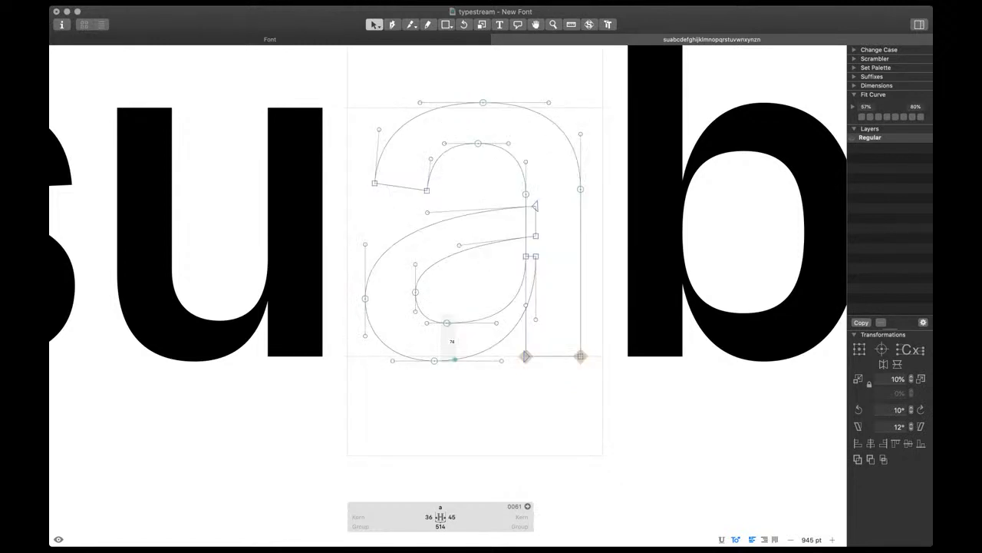
# Shift the bowl's bottom nodes right and move the counter's upper handle to X 217, Y 233, checking the filled shape
pyautogui.press('space')
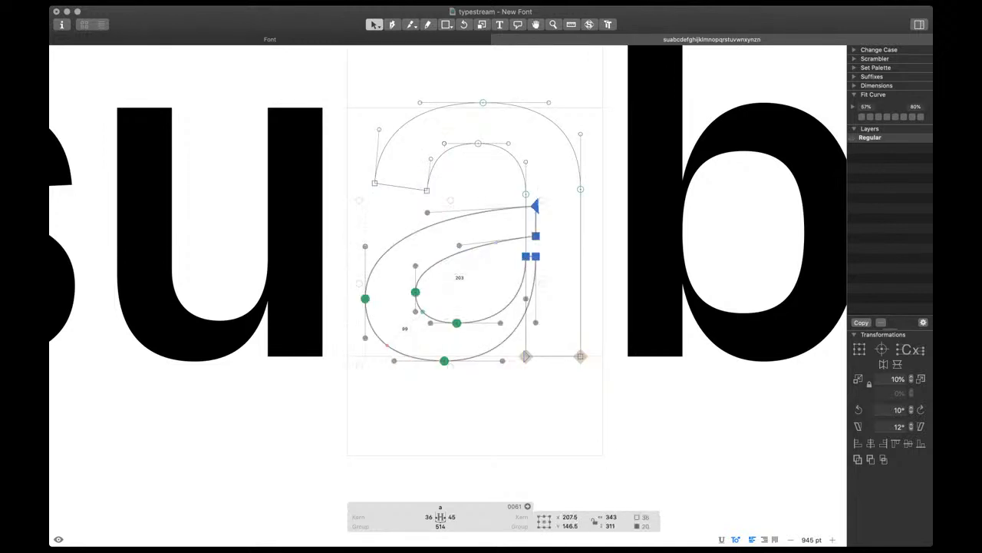
pyautogui.press('space')
pyautogui.moveTo(526, 351); pyautogui.dragTo(549, 330)
pyautogui.press('space')
pyautogui.moveTo(477, 225); pyautogui.dragTo(478, 219)
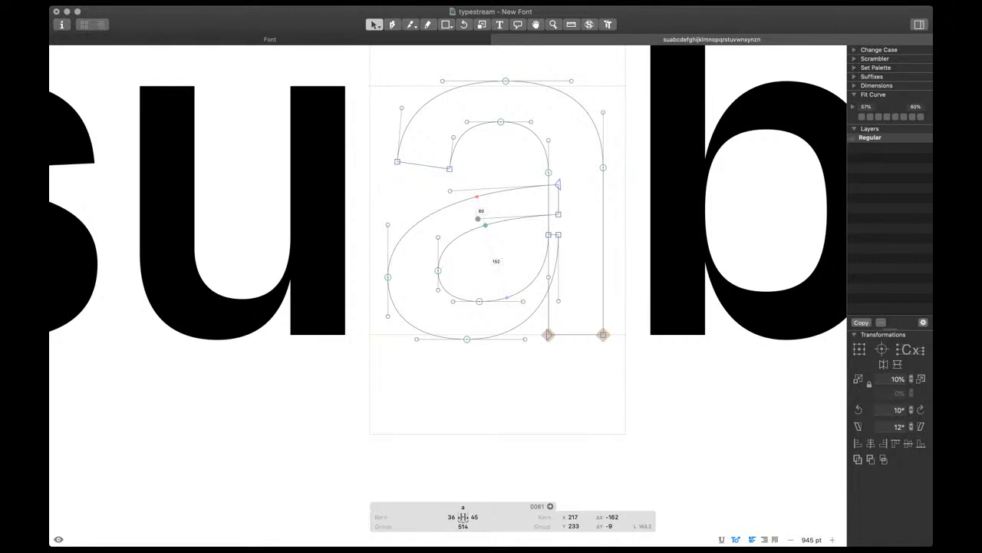
pyautogui.press('space')
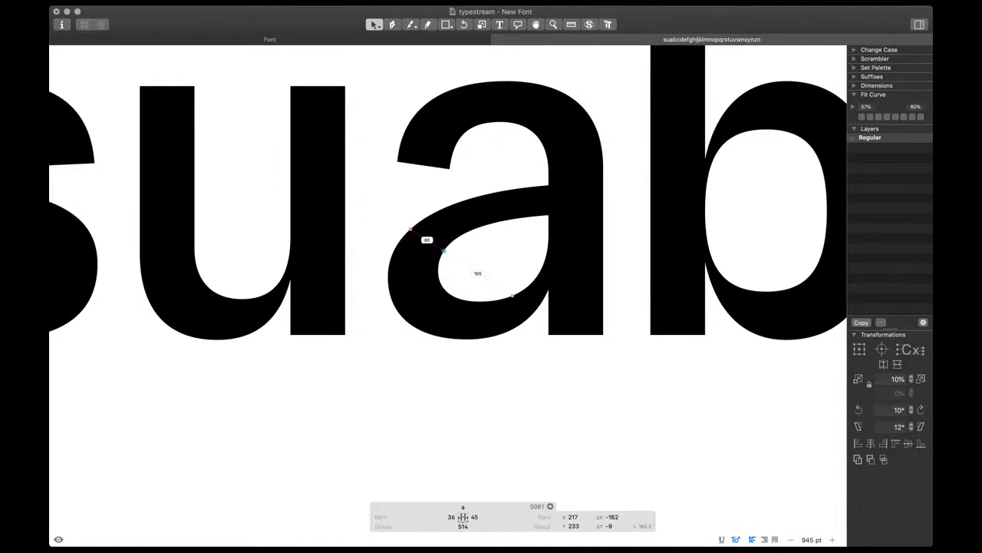
pyautogui.press('space')
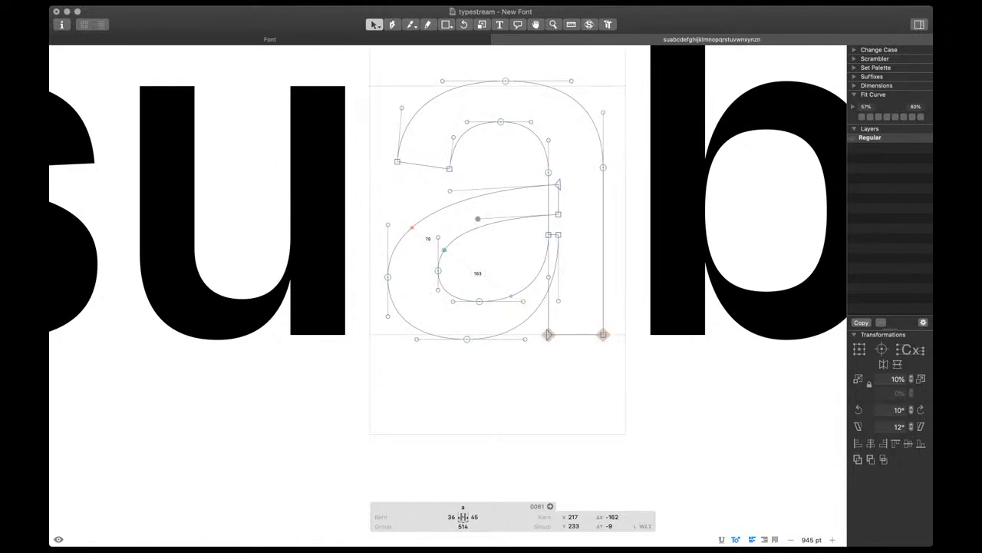
pyautogui.press('space')
# Raise the two upper-left handles of the bowl's outer curve by 10 units and preview the filled letter
pyautogui.scroll(-4, 420, 256)
pyautogui.scroll(3, 433, 220)
pyautogui.click(419, 233)
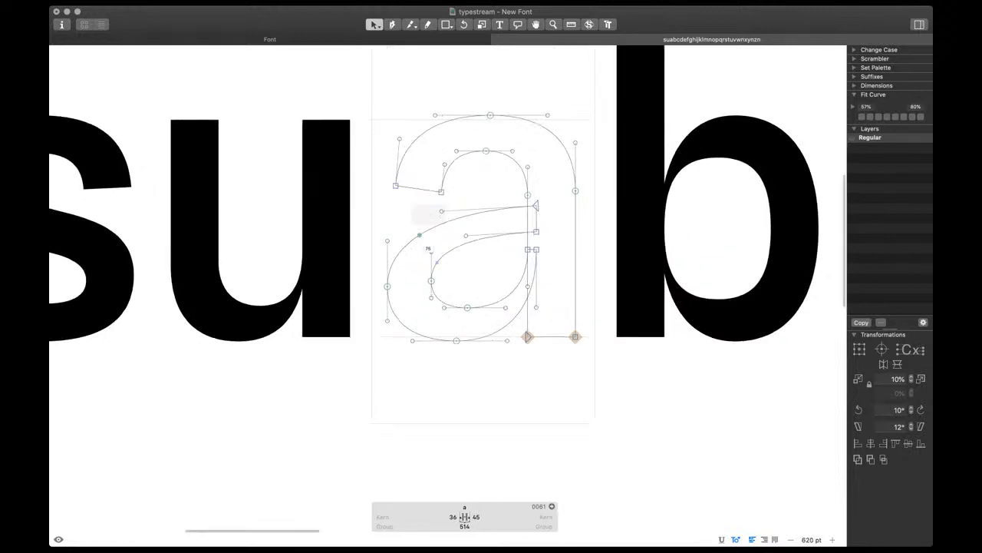
pyautogui.click(419, 235)
pyautogui.press('space')
pyautogui.hotkey('shift', 'Up')
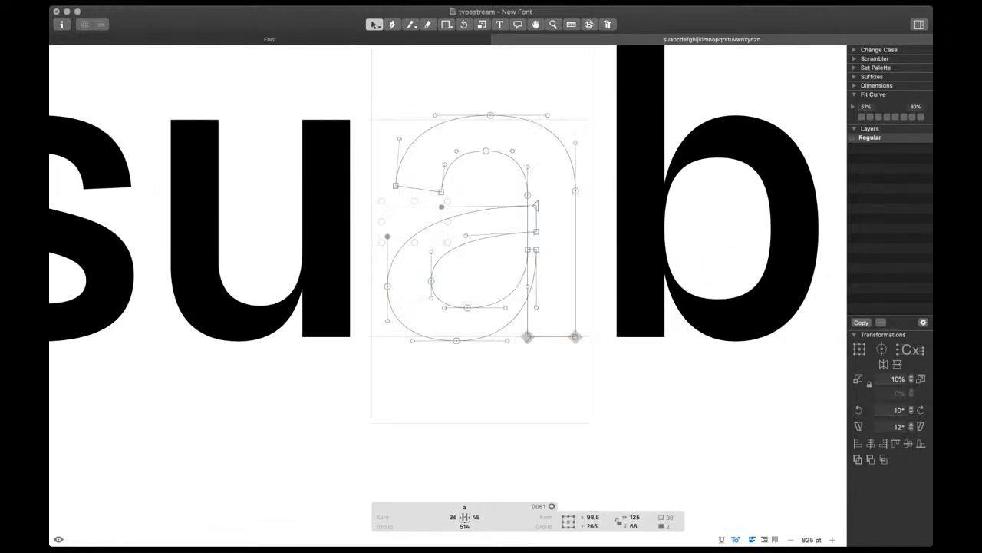
pyautogui.press('space')
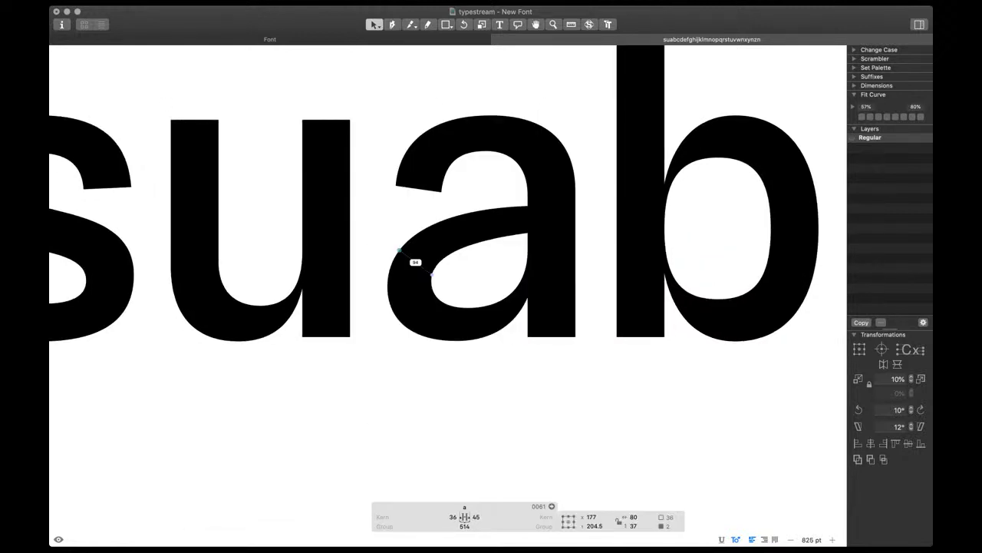
pyautogui.hotkey('shift', 'Up')
# Lower the counter's upper junction node inside the stem by 10 units to X 379, Y 232
pyautogui.click(540, 221)
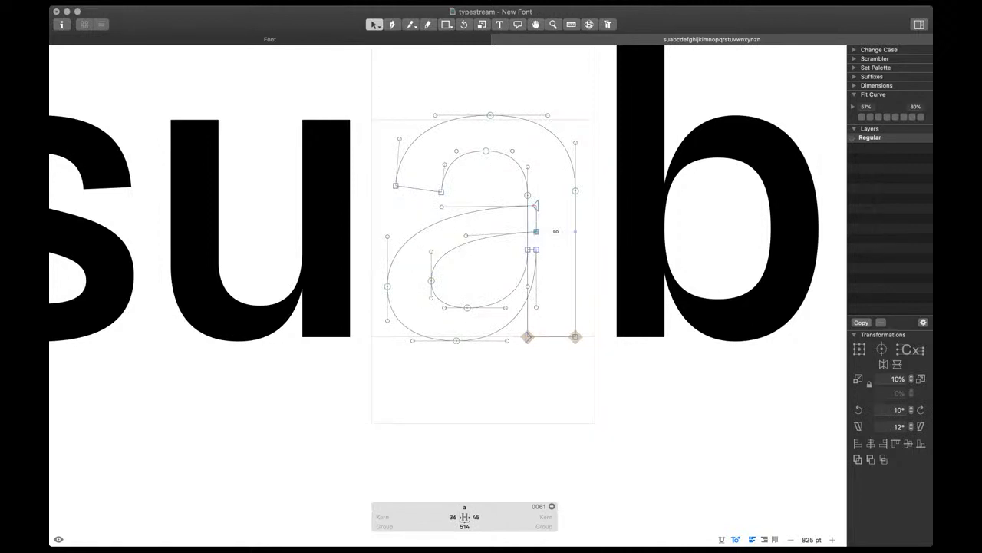
pyautogui.click(536, 232)
pyautogui.press('space')
pyautogui.hotkey('shift', 'Down')
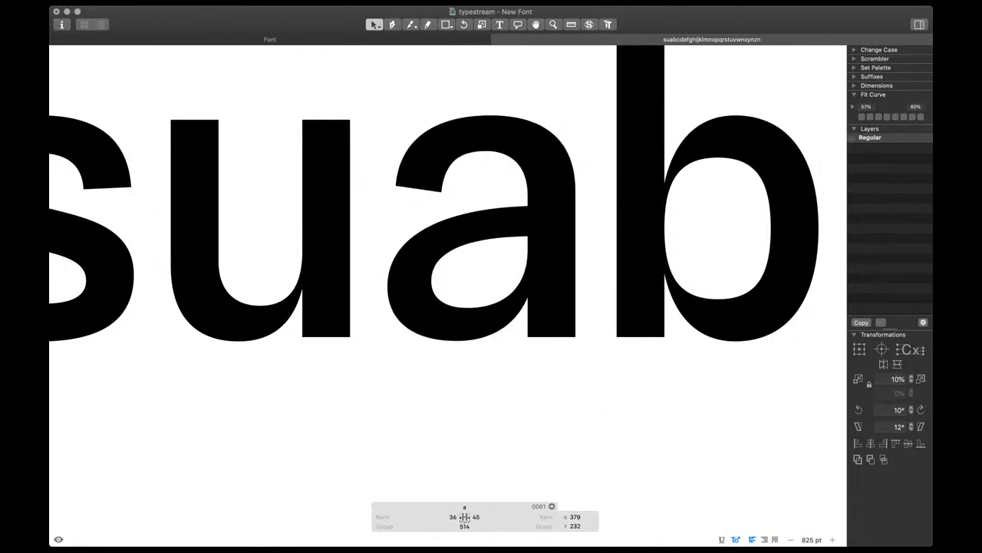
# Lower the counter's two upper-left handles by 2 units while previewing the a
pyautogui.moveTo(488, 222); pyautogui.dragTo(416, 256)
pyautogui.press('space')
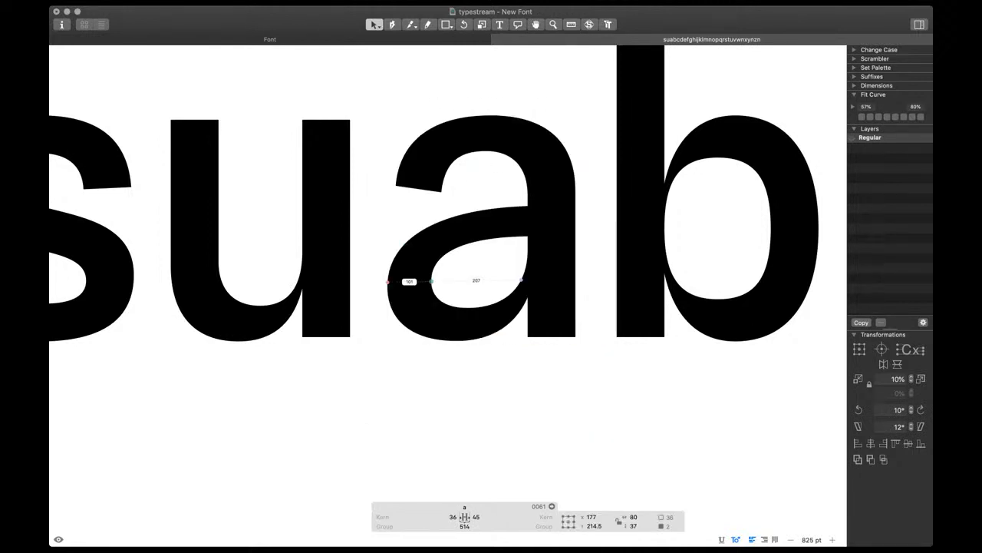
pyautogui.hotkey('shift', 'Down')
pyautogui.hotkey('shift', 'Up')
pyautogui.press('Down')
pyautogui.press('Down')
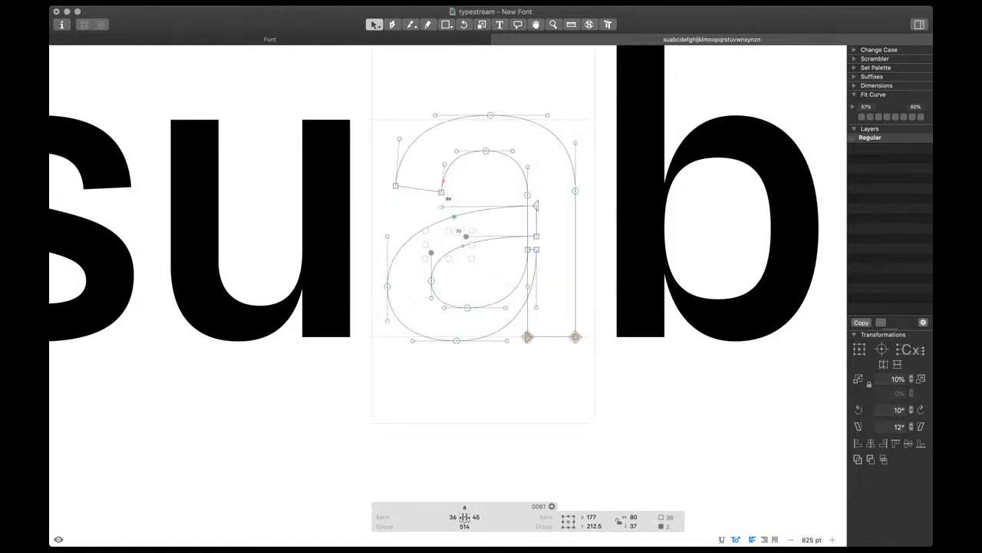
# Raise the two upper-left handles of the bowl's outer curve by 3 units
pyautogui.moveTo(454, 198); pyautogui.dragTo(380, 242)
pyautogui.press('space')
pyautogui.press('space')
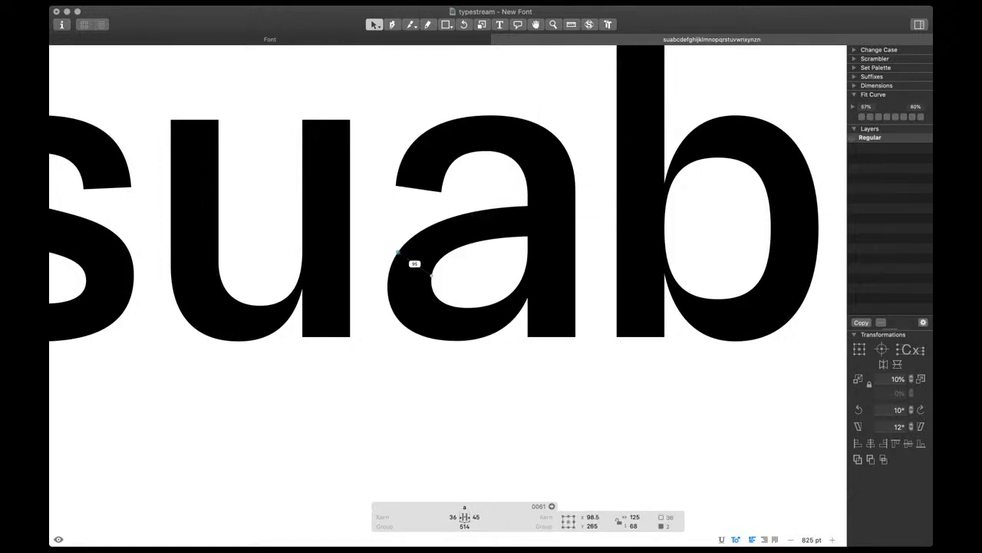
pyautogui.hotkey('shift', 'Up')
pyautogui.hotkey('shift', 'Down')
pyautogui.press('Up')
pyautogui.press('Up')
pyautogui.press('Up')
# Thicken the bowl's upper stroke by lowering the counter's upper junction node 10 units to X 379, Y 222
pyautogui.scroll(-4, 406, 255)
pyautogui.scroll(3, 438, 256)
pyautogui.click(506, 238)
pyautogui.press('space')
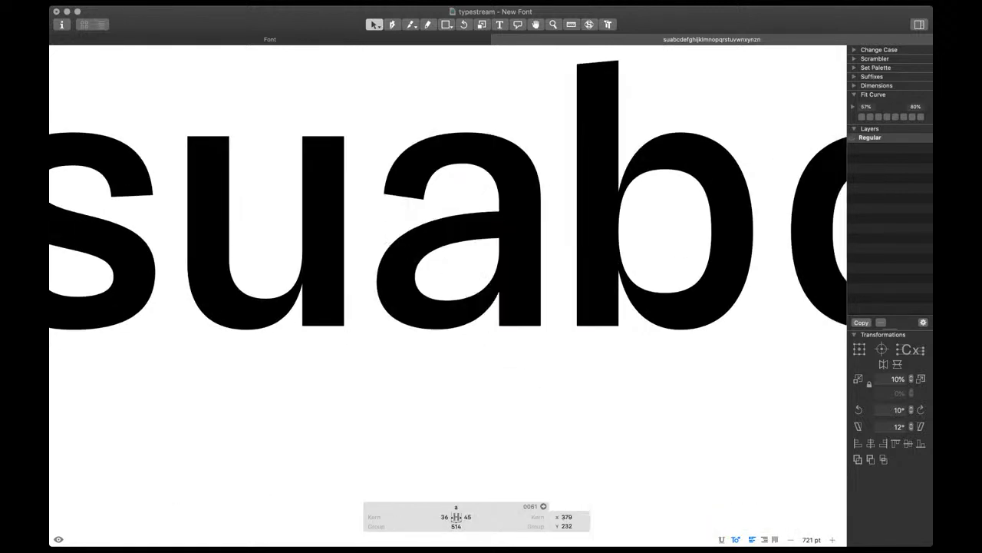
pyautogui.hotkey('shift', 'Down')
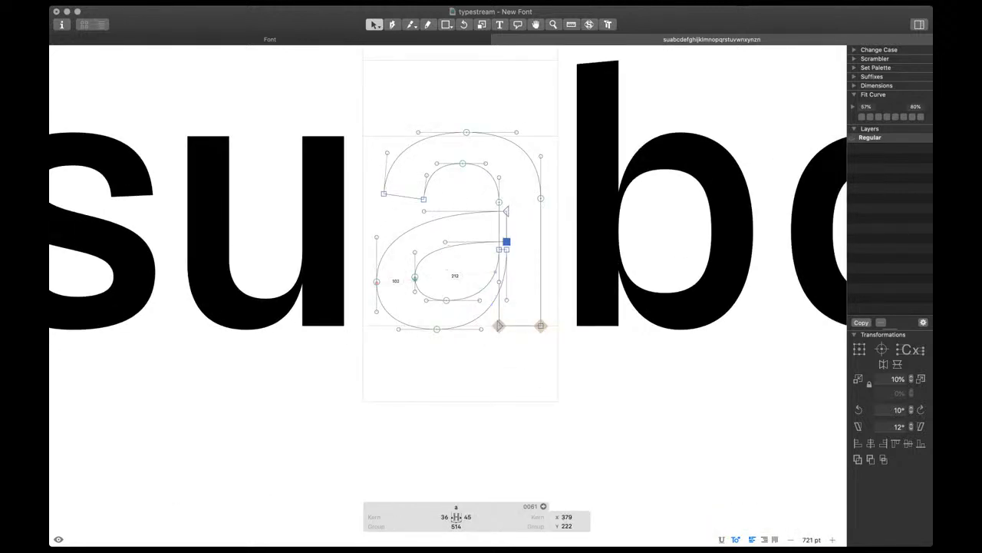
# Move the counter's left node 8 units right to X 145
pyautogui.click(415, 277)
pyautogui.hotkey('shift', 'Right')
pyautogui.click(408, 293)
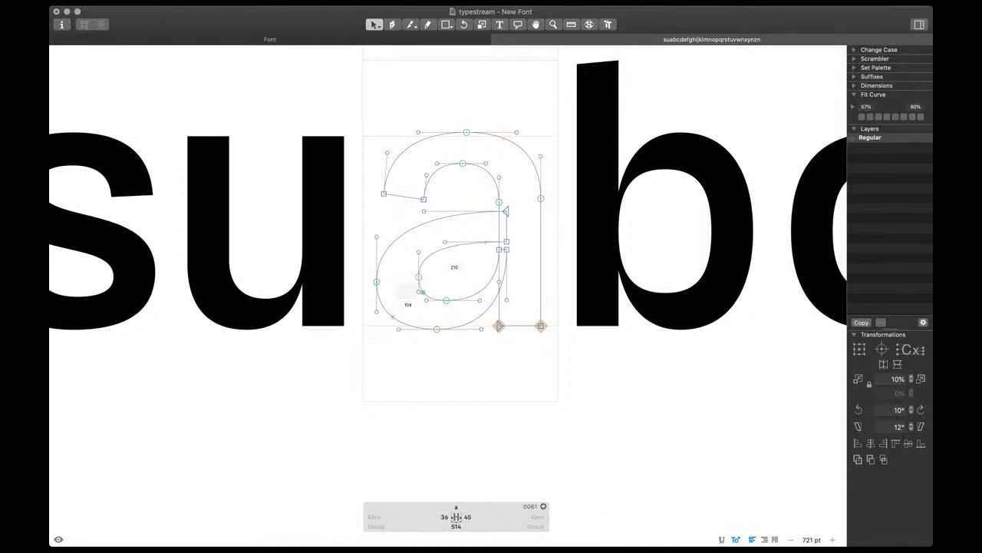
pyautogui.click(418, 278)
pyautogui.press('Left')
pyautogui.press('Left')
# Apply the fourth Fit Curve setting to the counter's lower-left curve and to the whole bowl outline
pyautogui.click(419, 292)
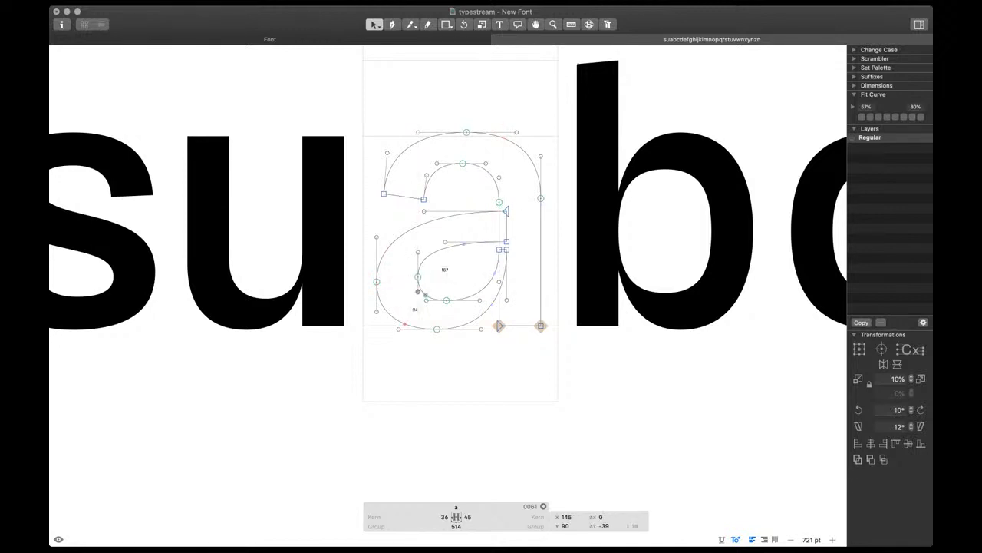
pyautogui.hotkey('ctrl', 'alt', '4')
pyautogui.doubleClick(404, 324)
pyautogui.hotkey('ctrl', 'alt', '4')
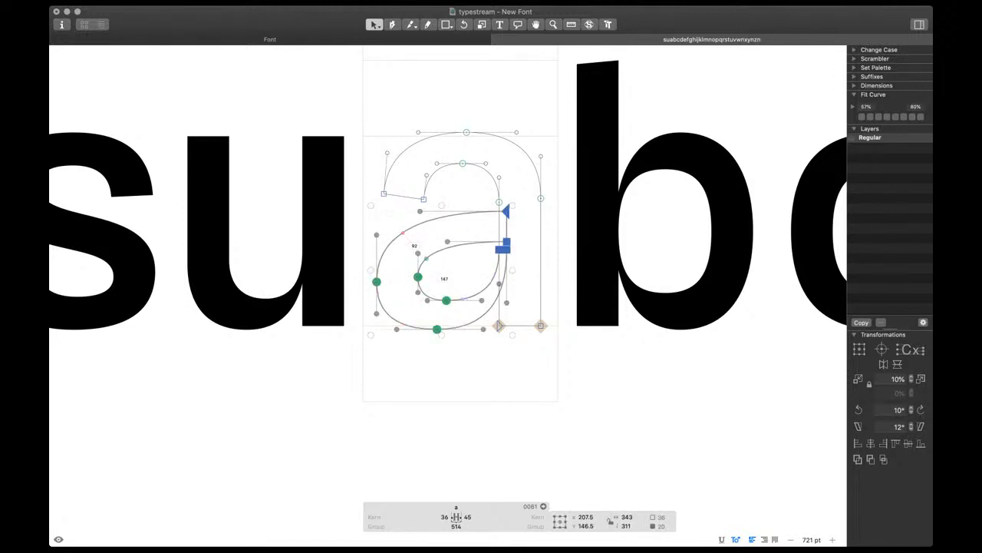
pyautogui.press('space')
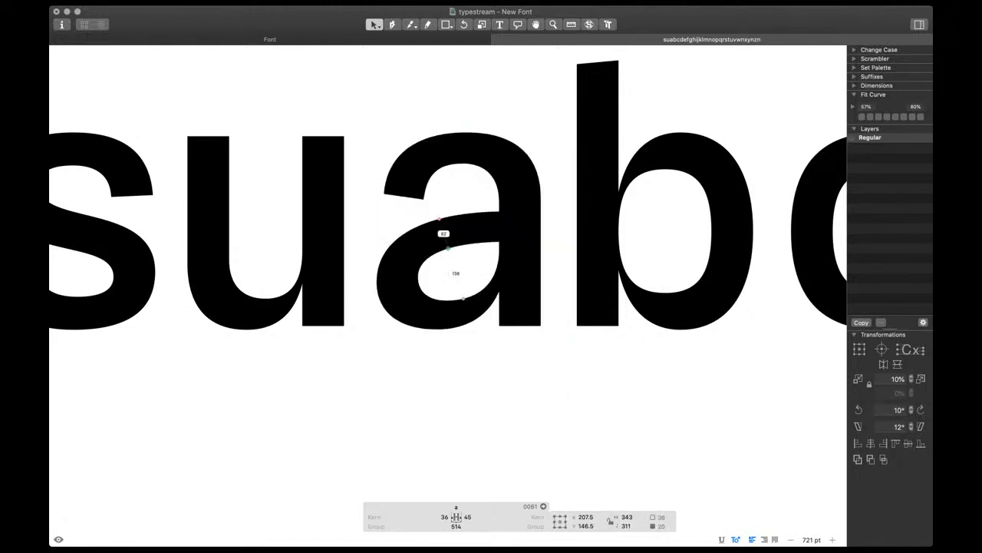
# Move the lower junction node of the bowl's outer curve 10 units left to X 369, Y 201, and check the a among its neighbours
pyautogui.click(495, 291)
pyautogui.press('space')
pyautogui.scroll(-5, 495, 301)
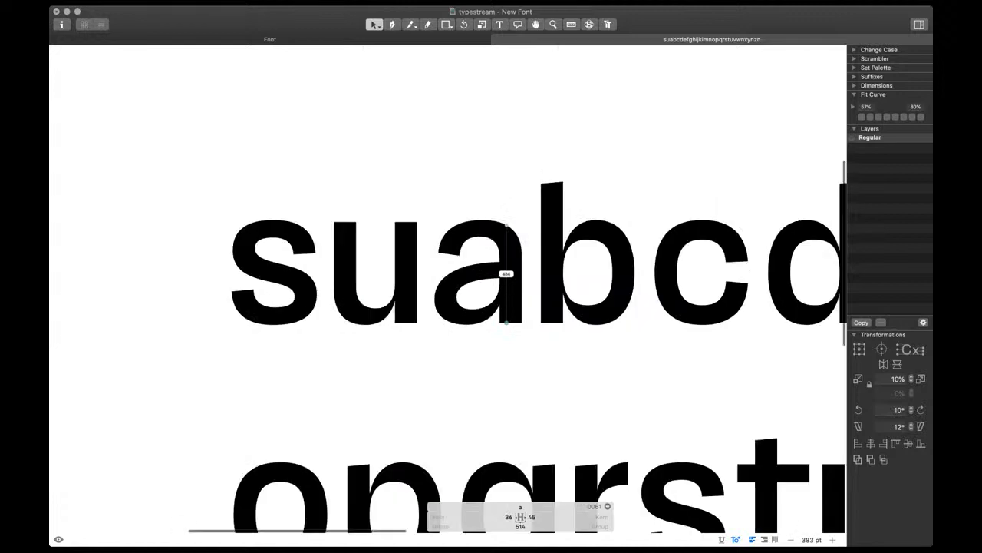
pyautogui.scroll(6, 491, 299)
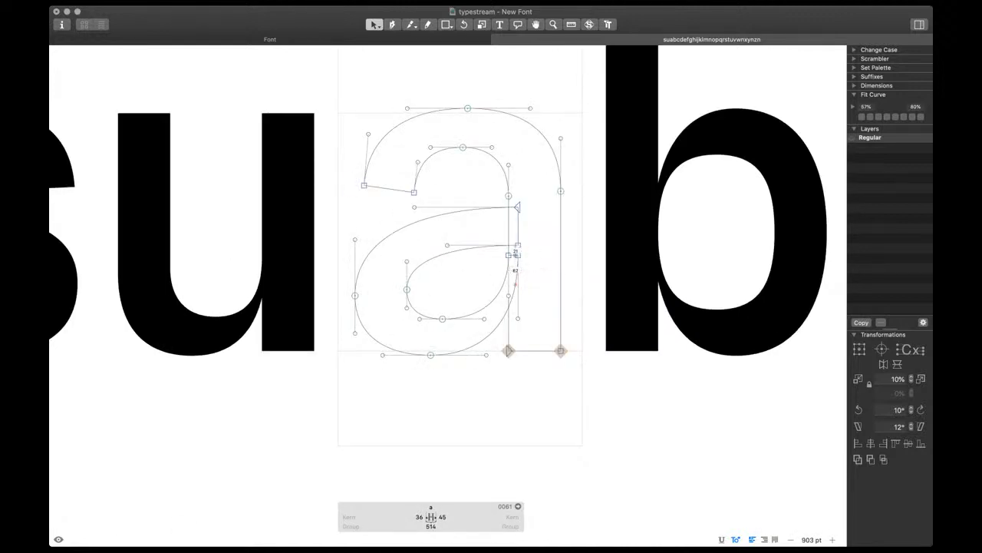
pyautogui.press('space')
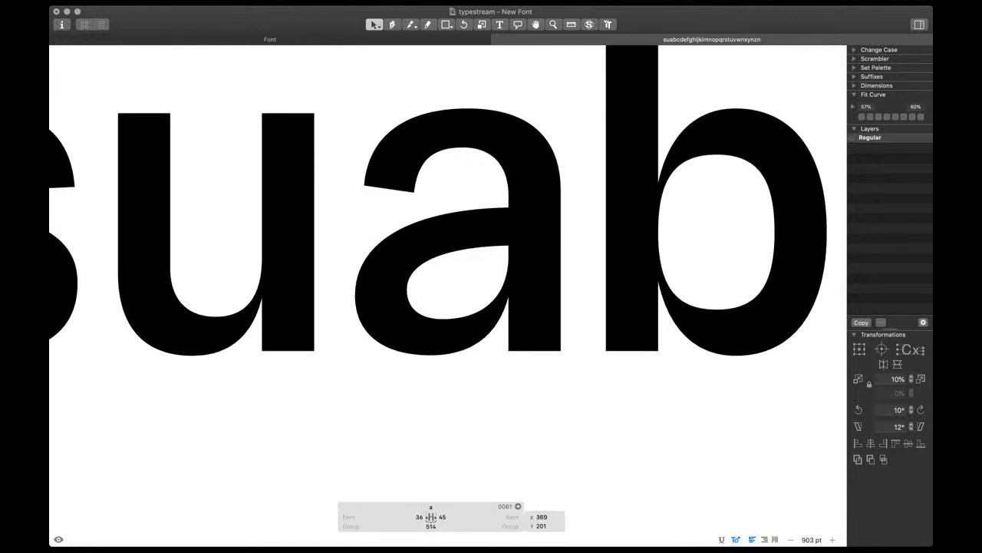
pyautogui.scroll(-3, 591, 333)
pyautogui.scroll(-3, 492, 307)
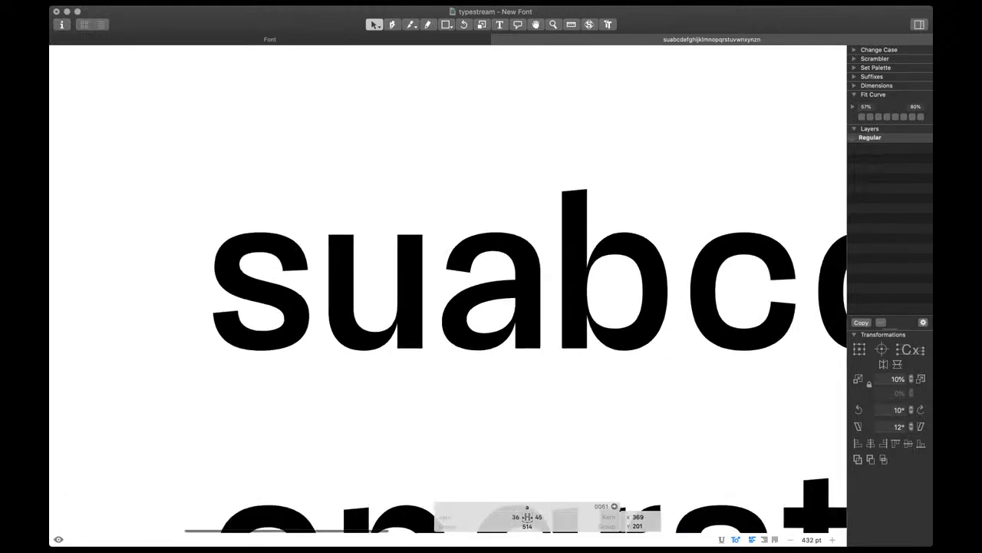
pyautogui.scroll(5, 520, 294)
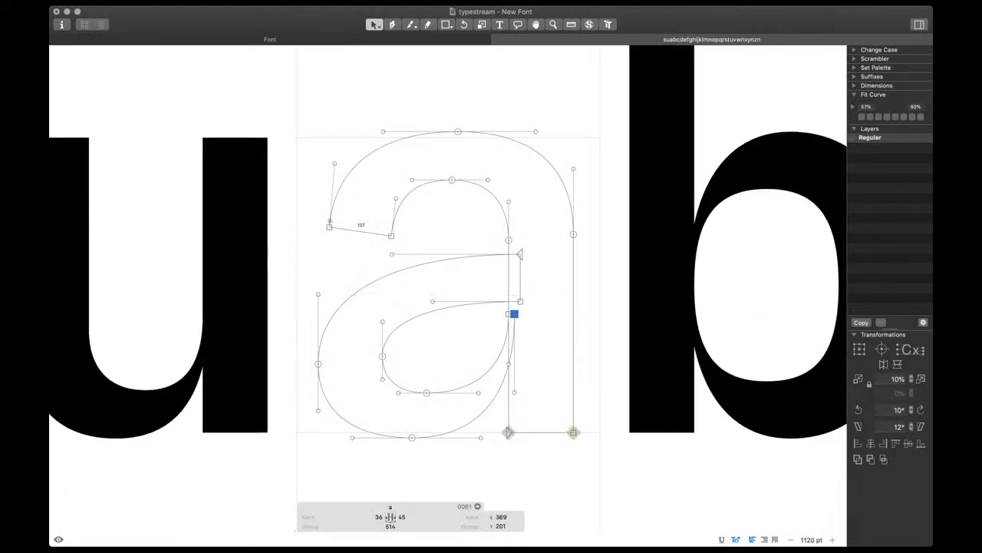
# Move the end of the a's upper terminal 10 units to the left
pyautogui.click(362, 231)
pyautogui.press('space')
pyautogui.hotkey('shift', 'Left')
# Shift the top nodes of the a's outer and inner arch curves horizontally to X 264
pyautogui.moveTo(438, 115); pyautogui.dragTo(468, 213)
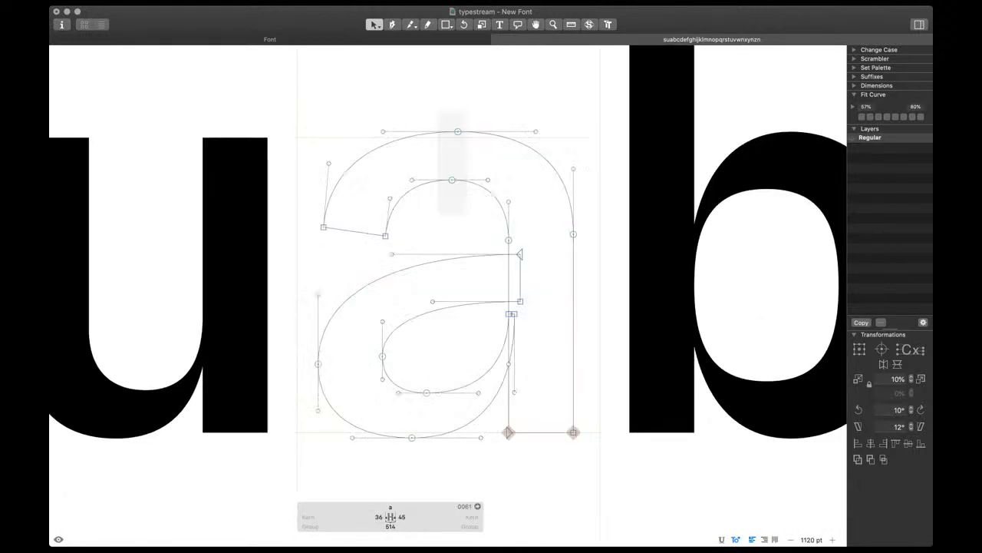
pyautogui.press('space')
pyautogui.hotkey('shift', 'Right')
pyautogui.press('Left')
pyautogui.press('Left')
pyautogui.press('Left')
pyautogui.press('Left')
pyautogui.moveTo(507, 231)
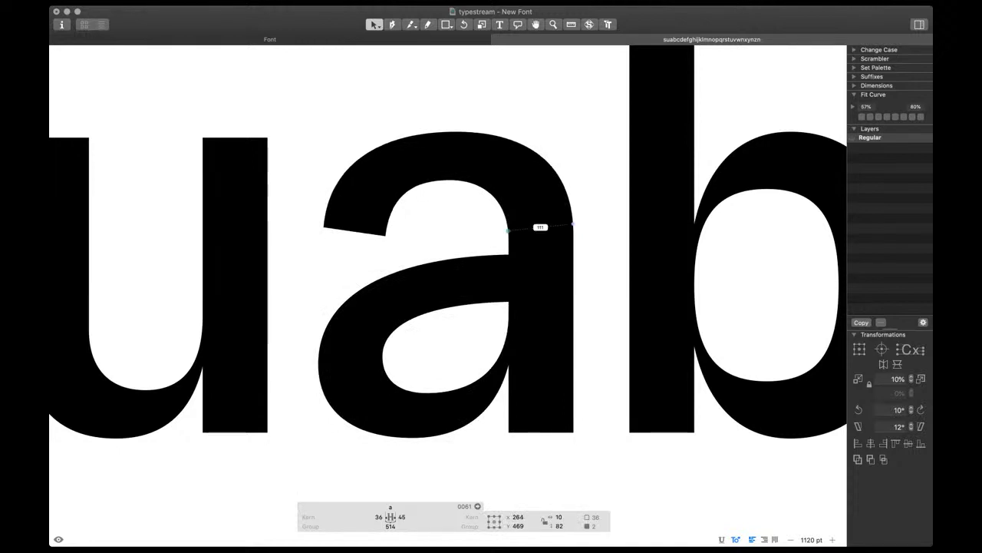
# Lower the a's upper terminal nodes 10 units to X 97.5, Y 330.5
pyautogui.scroll(-10, 507, 238)
pyautogui.scroll(5, 500, 263)
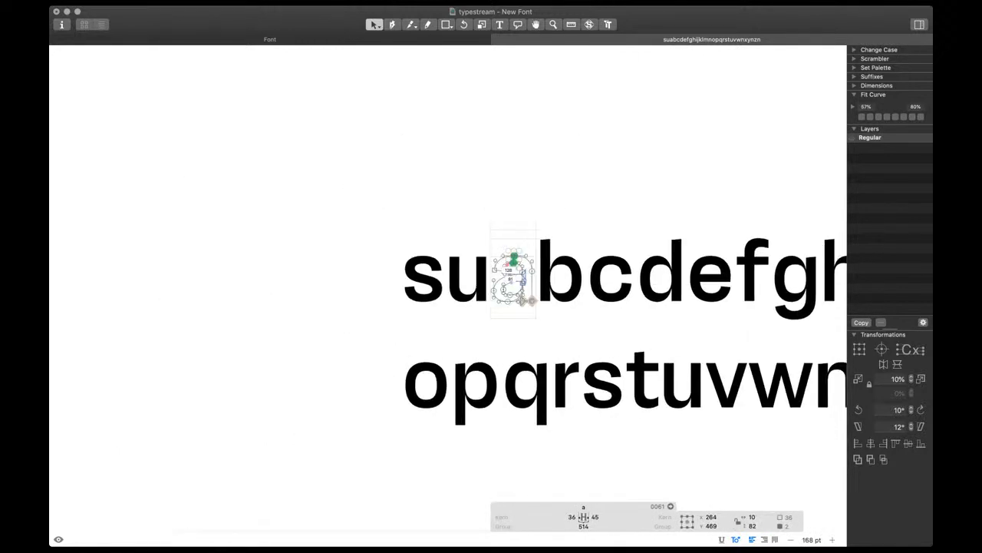
pyautogui.scroll(5, 500, 265)
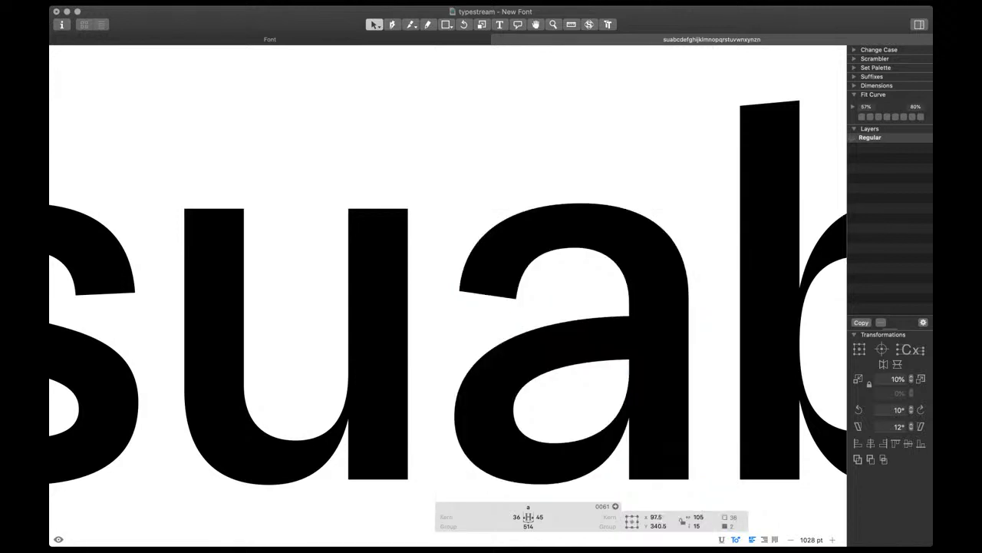
pyautogui.hotkey('shift', 'Right')
pyautogui.hotkey('shift', 'Down')
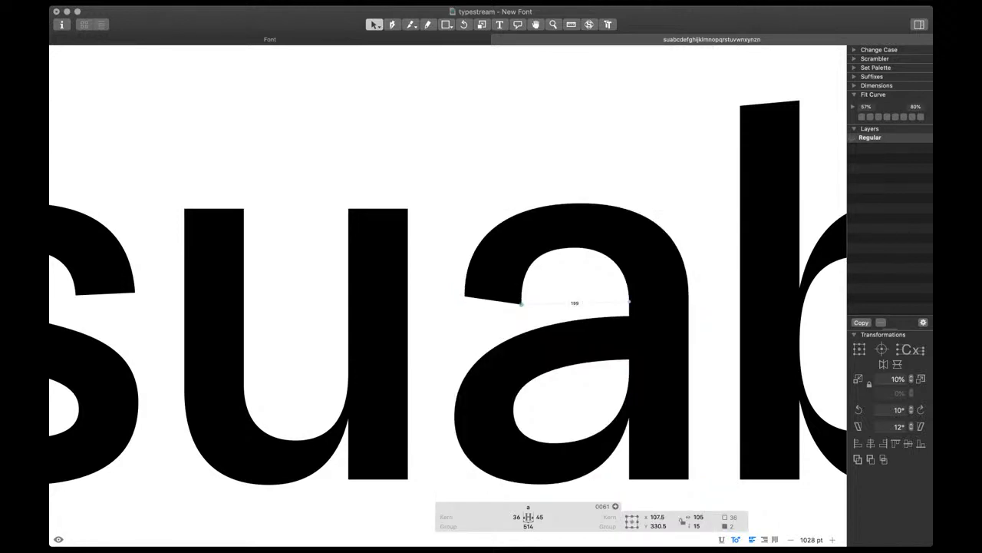
pyautogui.hotkey('shift', 'Left')
# Apply the third Fit Curve setting to the curves of the a's top arch
pyautogui.moveTo(449, 188); pyautogui.dragTo(578, 279)
pyautogui.moveTo(479, 173); pyautogui.dragTo(695, 255)
pyautogui.hotkey('ctrl', 'alt', '3')
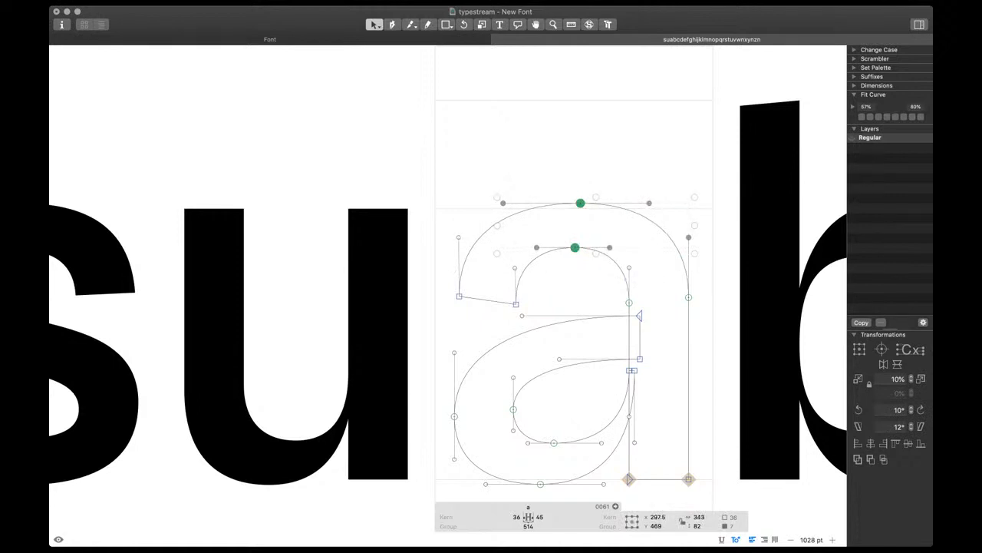
# Align the arch's two top nodes on one vertical line, shift them to X 257, and check the a among its neighbours
pyautogui.press('space')
pyautogui.press('super+shift+a')
pyautogui.press('space')
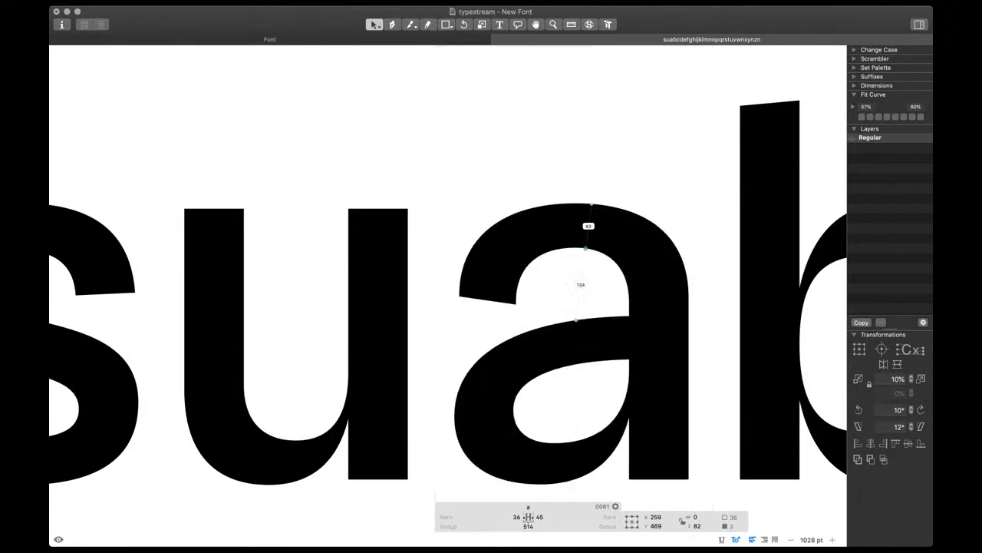
pyautogui.press('Left')
pyautogui.press('Left')
pyautogui.scroll(-5, 539, 309)
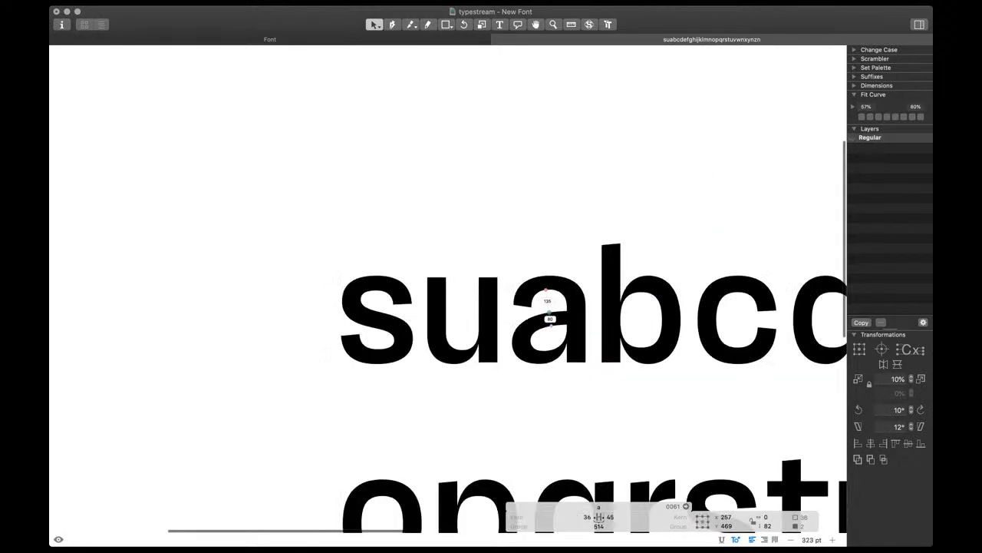
pyautogui.hscroll(3, 548, 310)
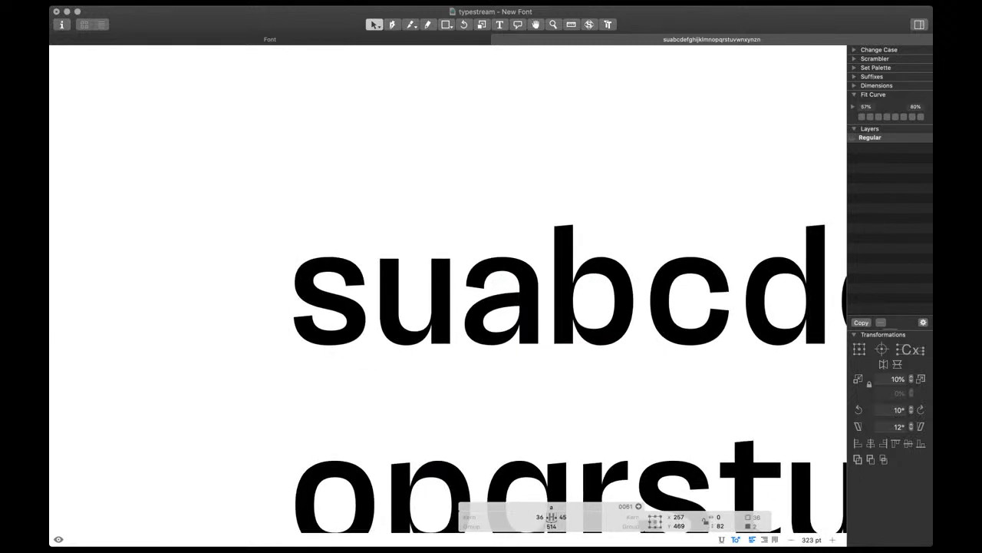
pyautogui.scroll(-4, 494, 335)
pyautogui.scroll(8, 489, 330)
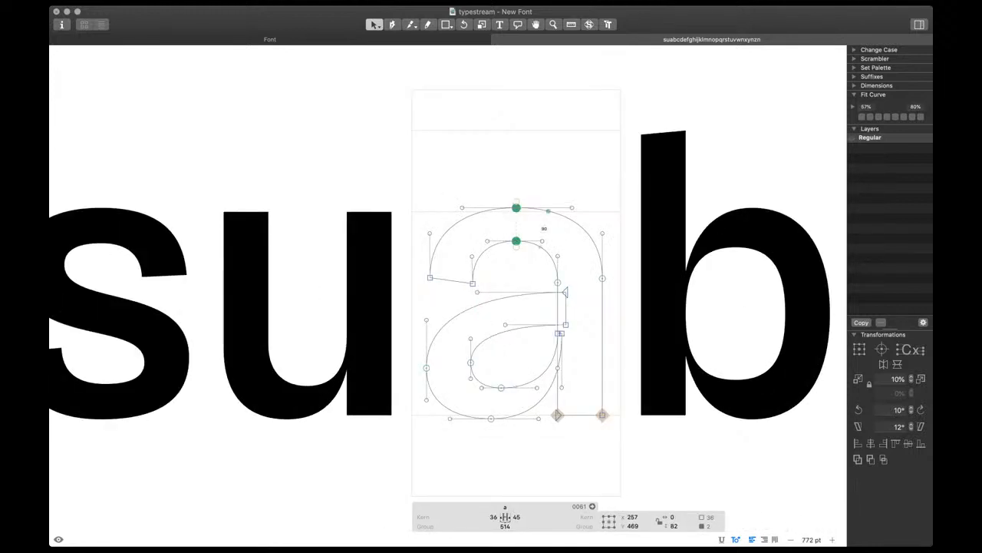
# Narrow the a by moving its stem 10 units left and its left-side nodes 5 units right
pyautogui.moveTo(547, 221); pyautogui.dragTo(617, 431)
pyautogui.hotkey('shift', 'Left')
pyautogui.moveTo(393, 255); pyautogui.dragTo(483, 372)
pyautogui.press('Right')
pyautogui.press('Right')
pyautogui.press('Right')
pyautogui.press('Right')
pyautogui.press('Right')
# Apply the third Fit Curve setting to the bowl and the top arch of the a, and check it in the sample text
pyautogui.doubleClick(474, 370)
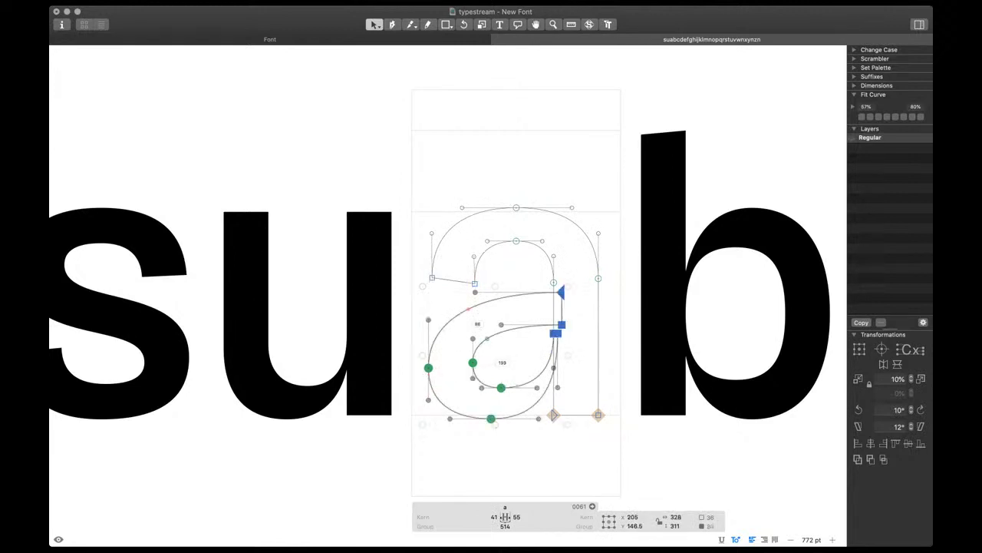
pyautogui.hotkey('ctrl', 'alt', '3')
pyautogui.moveTo(415, 187); pyautogui.dragTo(615, 248)
pyautogui.press('space')
pyautogui.scroll(-4, 527, 303)
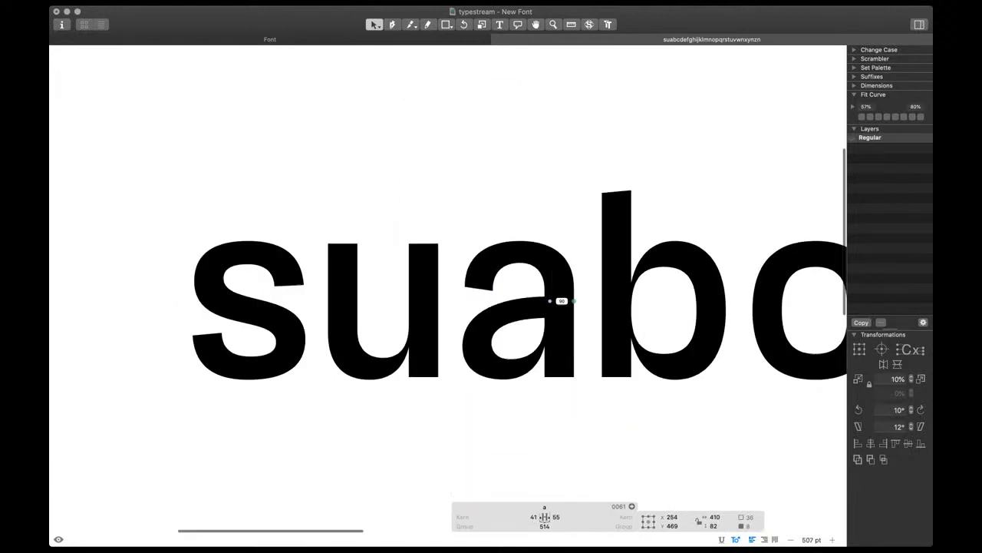
pyautogui.scroll(-5, 474, 358)
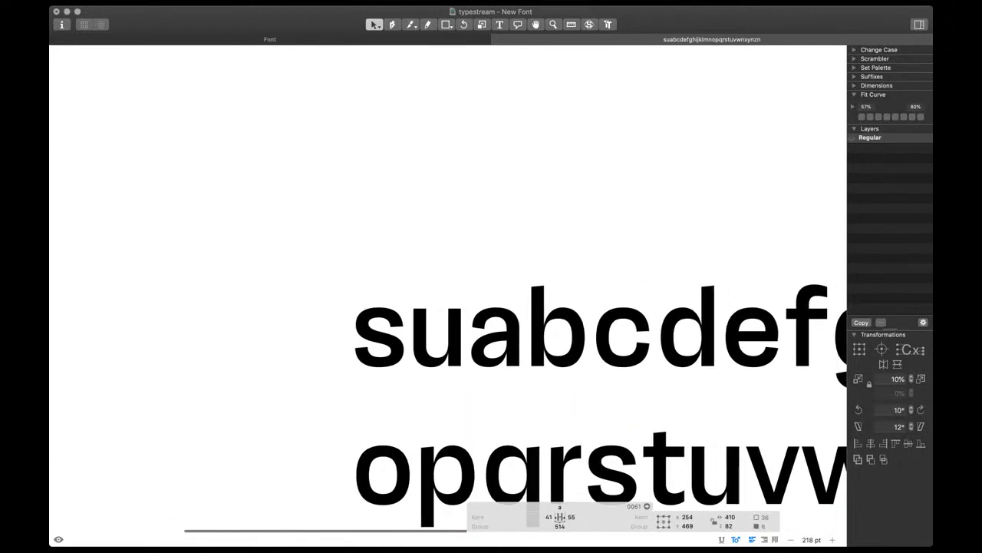
pyautogui.scroll(-5, 450, 358)
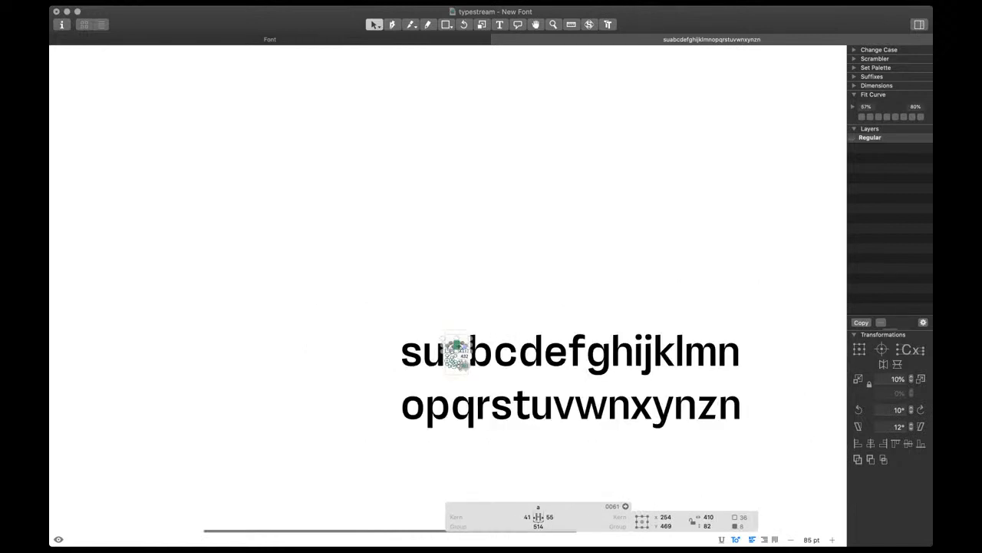
# Switch to text editing and hide the metrics around the sample text
pyautogui.scroll(4, 465, 366)
pyautogui.press('t')
pyautogui.press('super+alt+1')
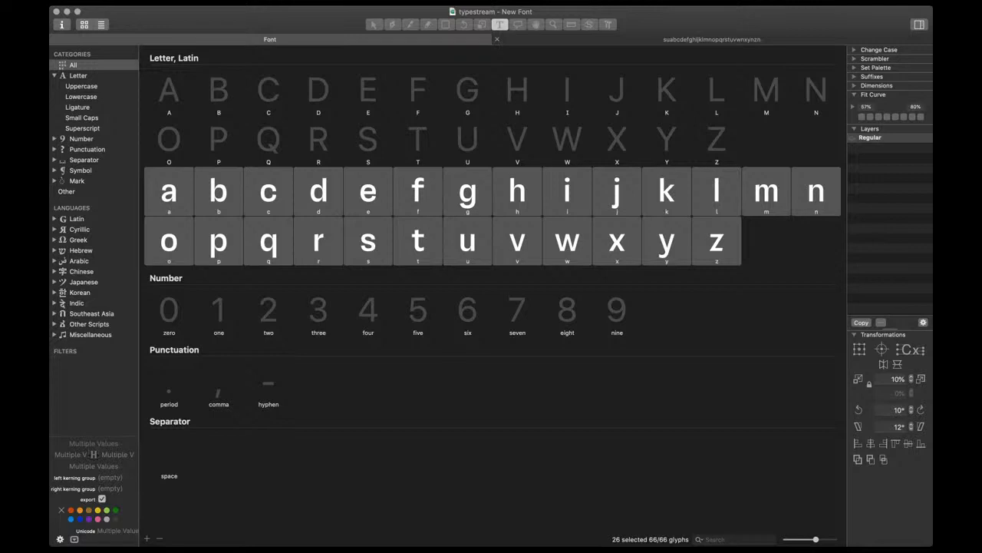
pyautogui.press('super+alt+2')
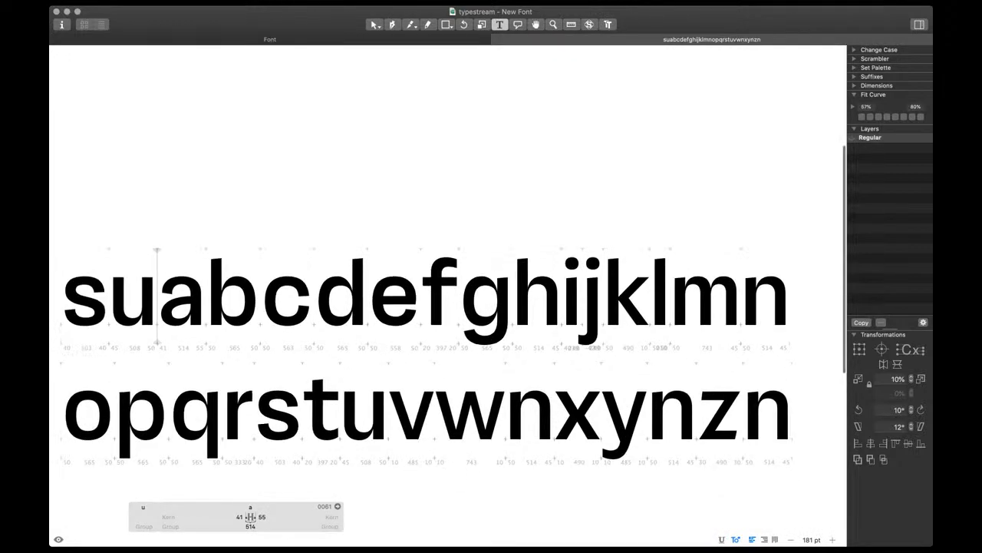
pyautogui.scroll(-3, 553, 292)
pyautogui.scroll(4, 465, 399)
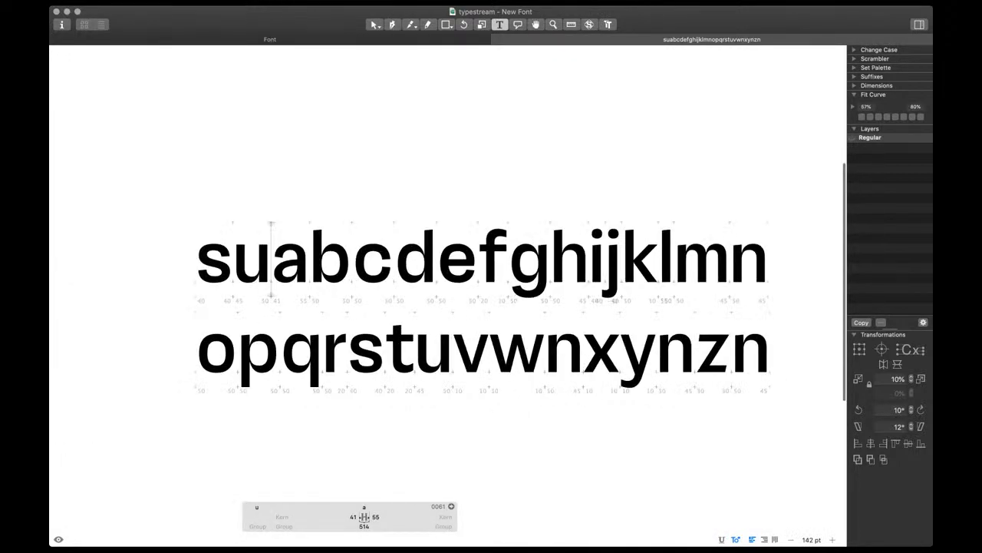
pyautogui.press('super+shift+m')
pyautogui.press('super+0')
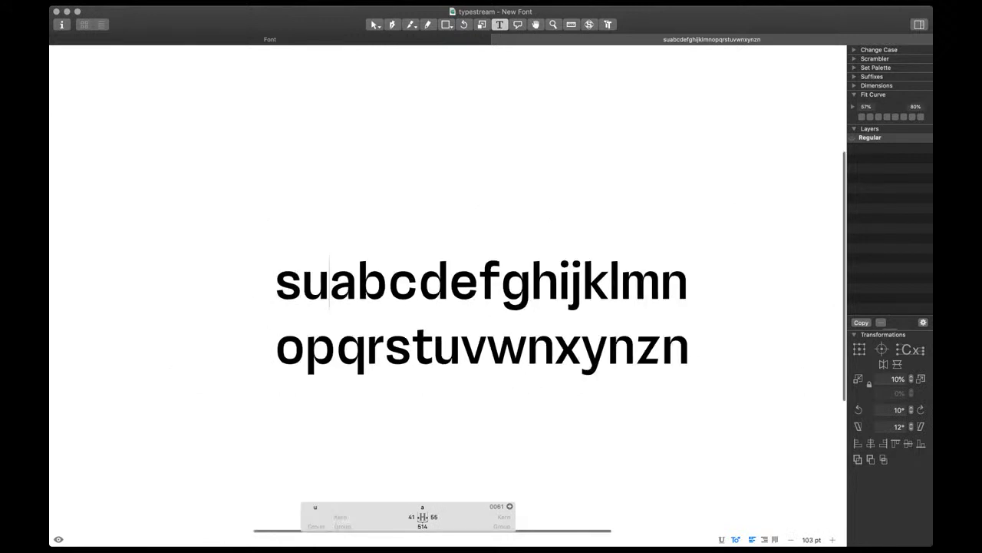
# Open the lowercase glyphs a to z in a fresh edit tab and break the line before the o
pyautogui.press('super+a')
pyautogui.press('super+alt+1')
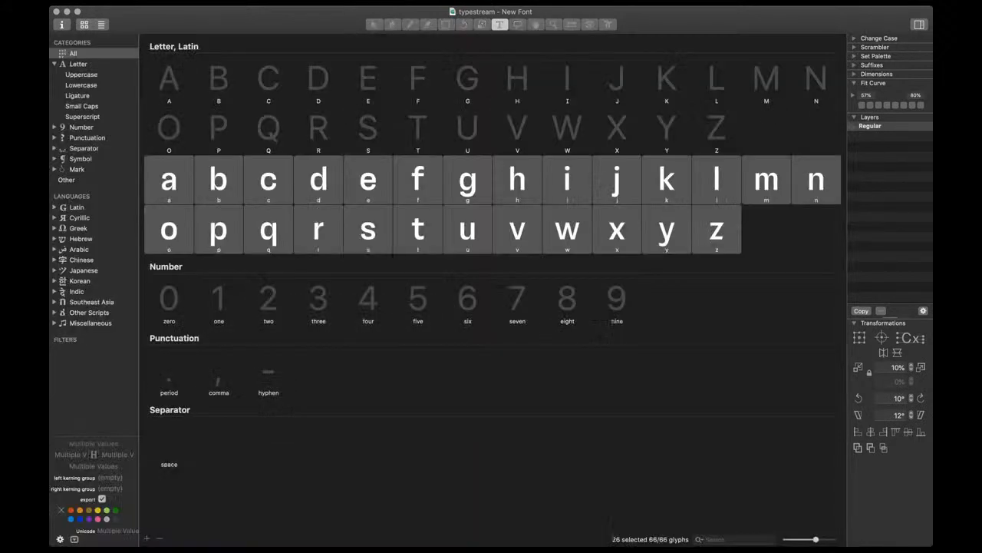
pyautogui.press('super+t')
pyautogui.click(464, 289)
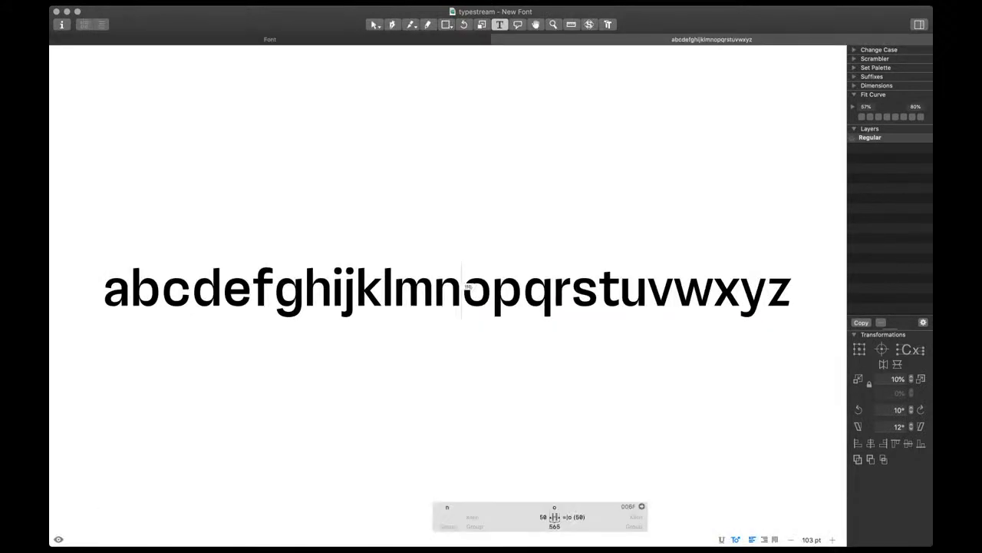
pyautogui.press('Return')
pyautogui.hscroll(-2, 448, 296)
pyautogui.press('super+plus')
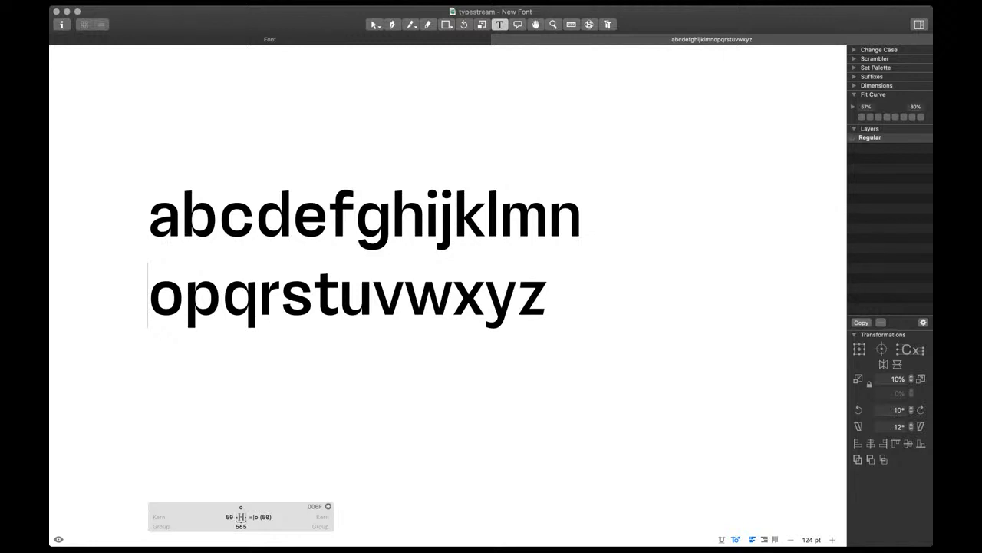
# Add a third sample line reading "nouanou"
pyautogui.scroll(5, 296, 261)
pyautogui.scroll(-3, 295, 261)
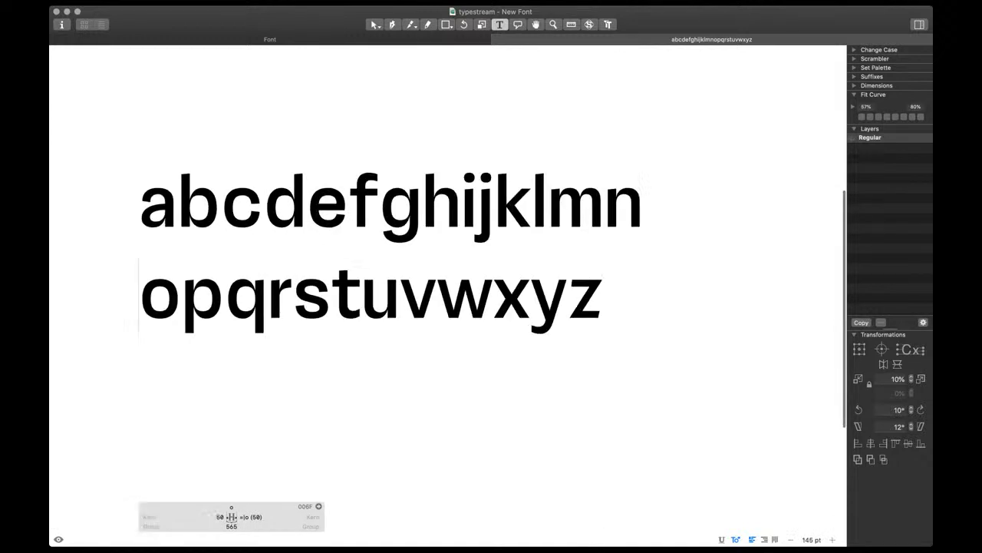
pyautogui.write('nounou')
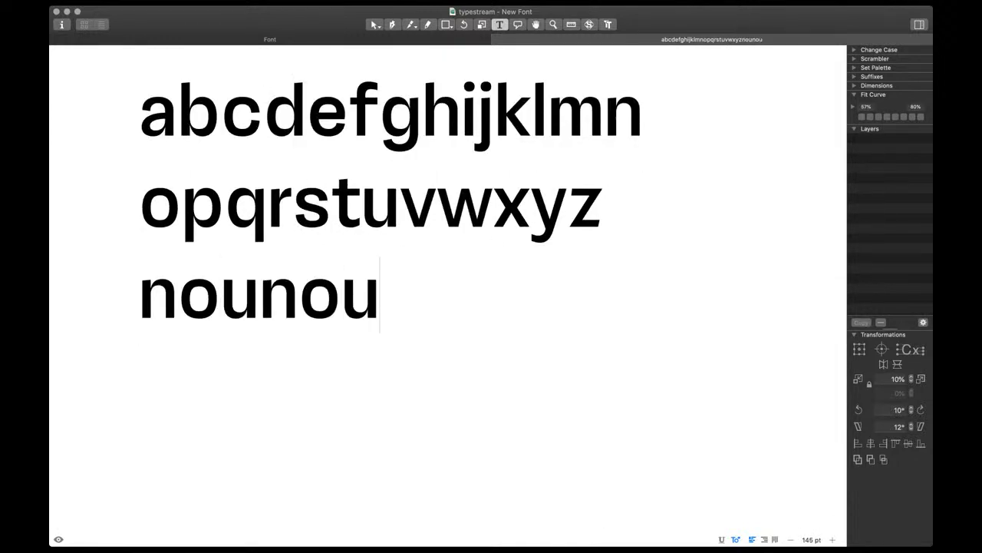
pyautogui.click(259, 303)
pyautogui.write('a')
# Open the a in the nouanou line for outline editing and raise the counter's upper junction node 8 units
pyautogui.scroll(4, 261, 319)
pyautogui.hscroll(-1, 342, 296)
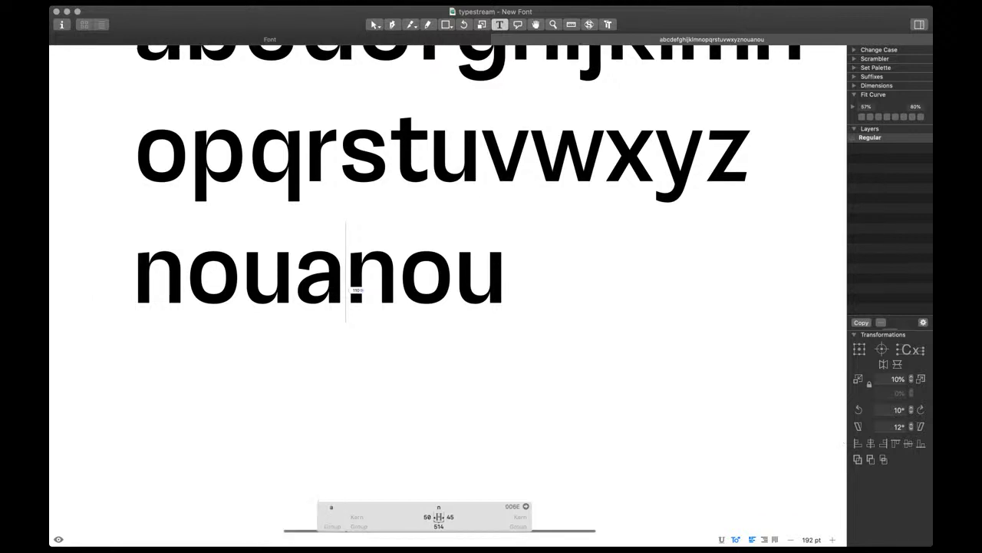
pyautogui.scroll(6, 341, 296)
pyautogui.scroll(2, 322, 261)
pyautogui.press('Escape')
pyautogui.scroll(4, 322, 261)
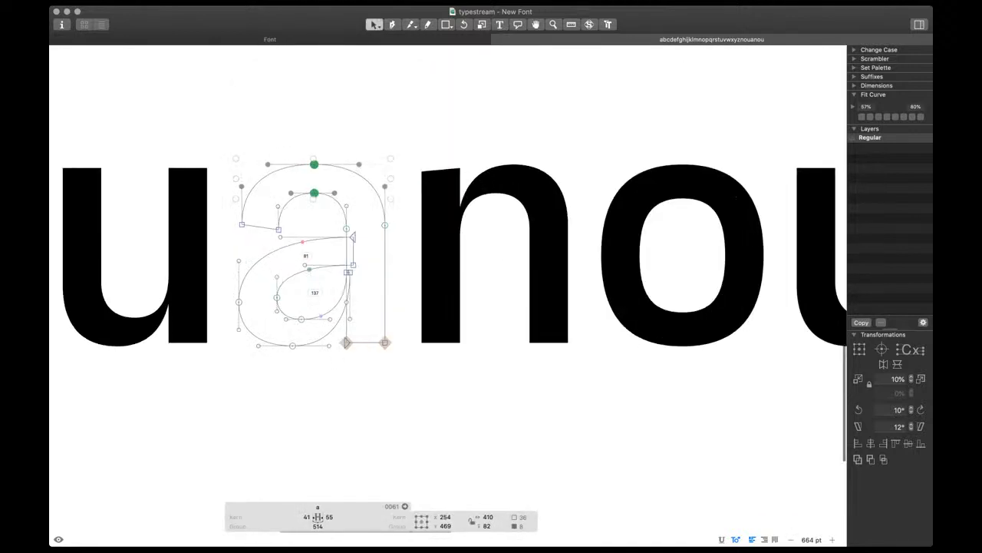
pyautogui.press('space')
pyautogui.hotkey('shift', 'Up')
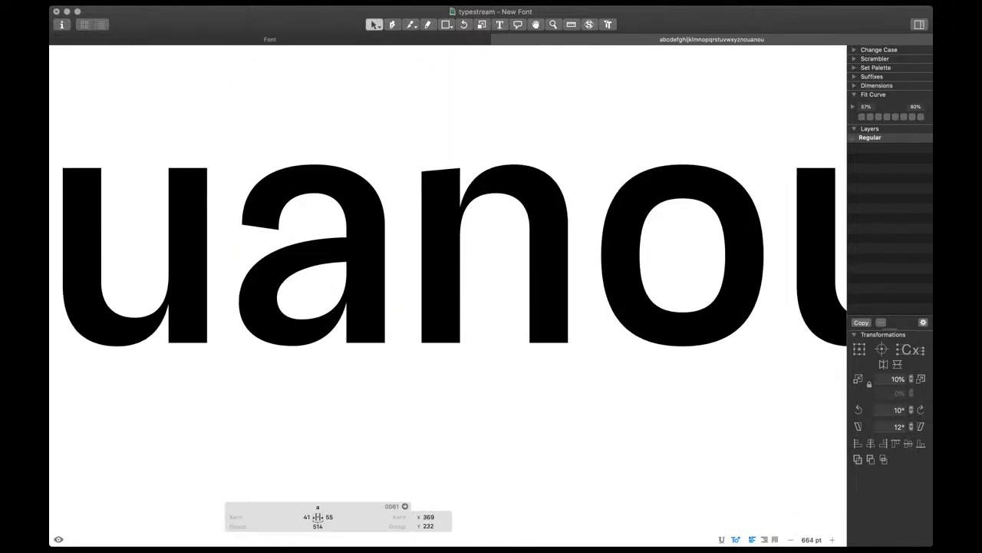
pyautogui.press('Down')
pyautogui.press('Down')
# Adjust the two handles of the counter's upper-left curve vertically to Y 212
pyautogui.moveTo(266, 279); pyautogui.dragTo(312, 254)
pyautogui.press('space')
pyautogui.press('Up')
pyautogui.hotkey('shift', 'Down')
pyautogui.press('Up')
pyautogui.press('Up')
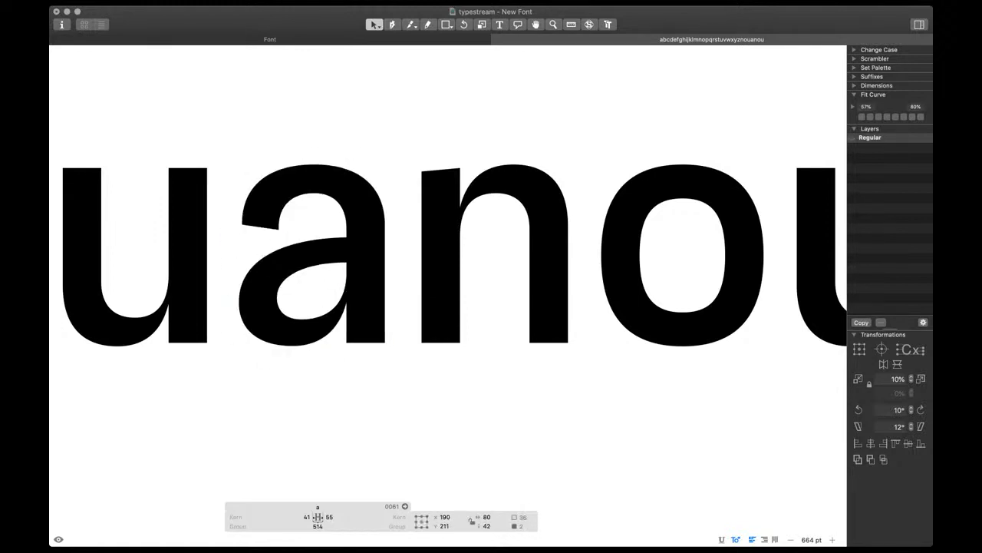
# Replace the a in the middle of the nouanou line with an s
pyautogui.scroll(-5, 319, 281)
pyautogui.hscroll(-3, 319, 281)
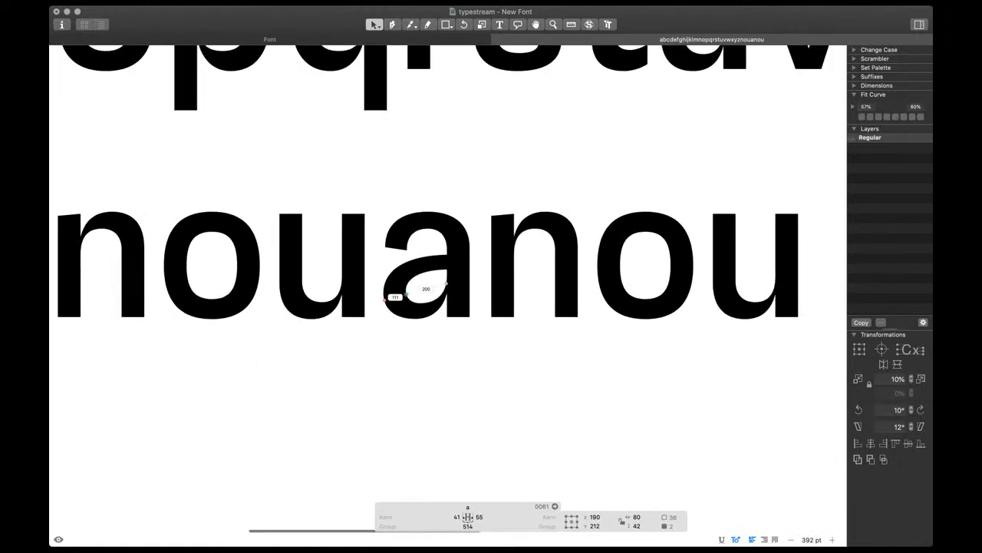
pyautogui.scroll(-3, 456, 313)
pyautogui.press('t')
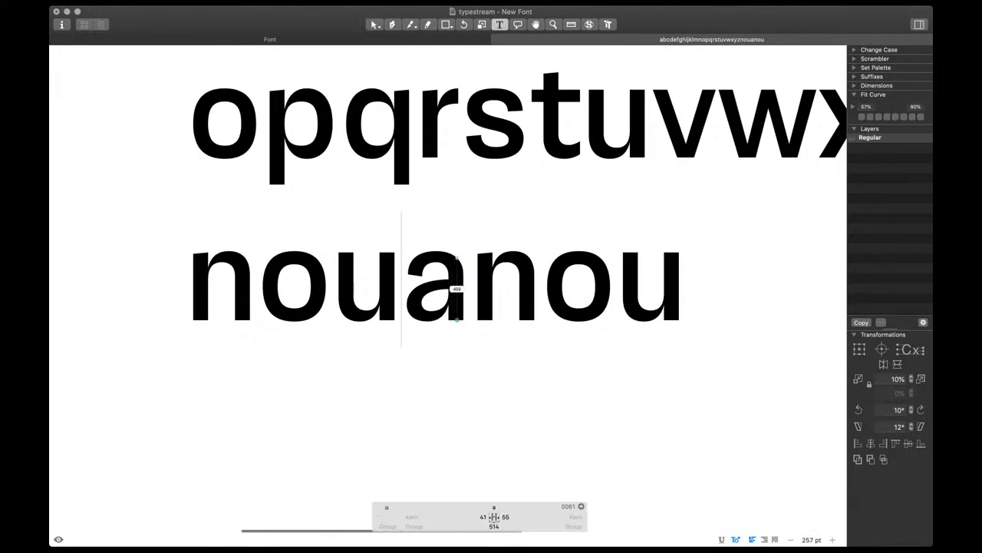
pyautogui.hotkey('shift', 'Right')
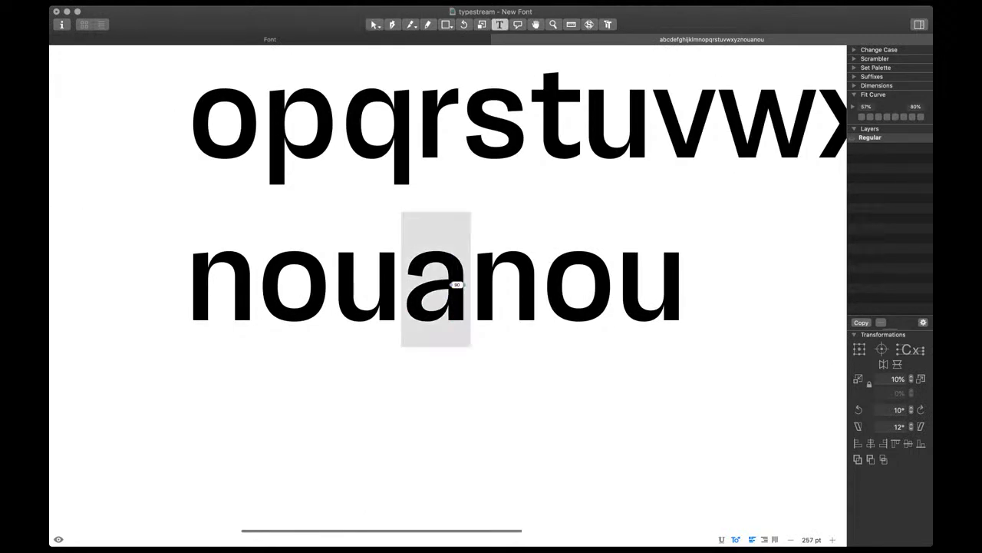
pyautogui.write('s')
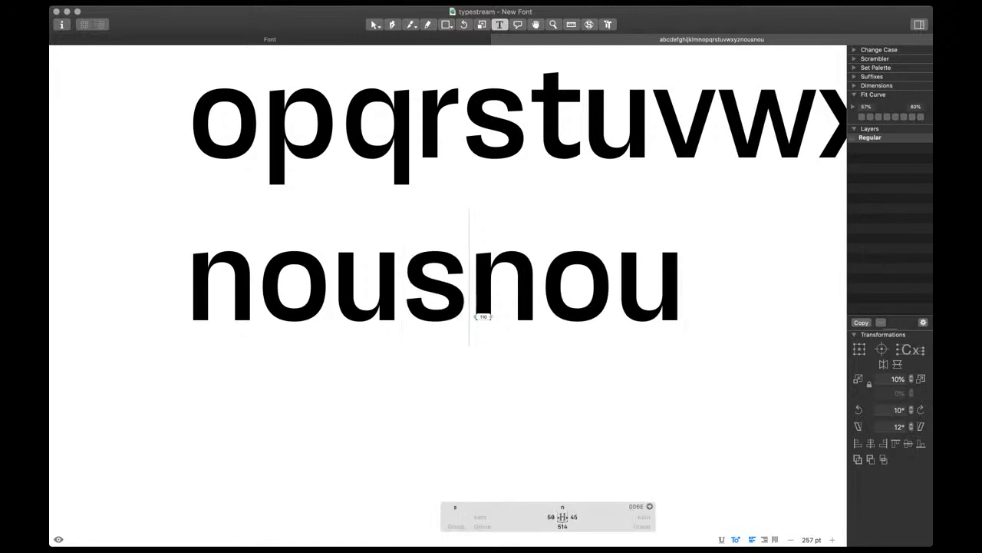
# Widen the s's inner curves about 10 units each, moving the lower right node right and the upper left node to X 146, Y 370
pyautogui.press('super+plus')
pyautogui.scroll(1, 427, 284)
pyautogui.doubleClick(427, 278)
pyautogui.scroll(4, 427, 280)
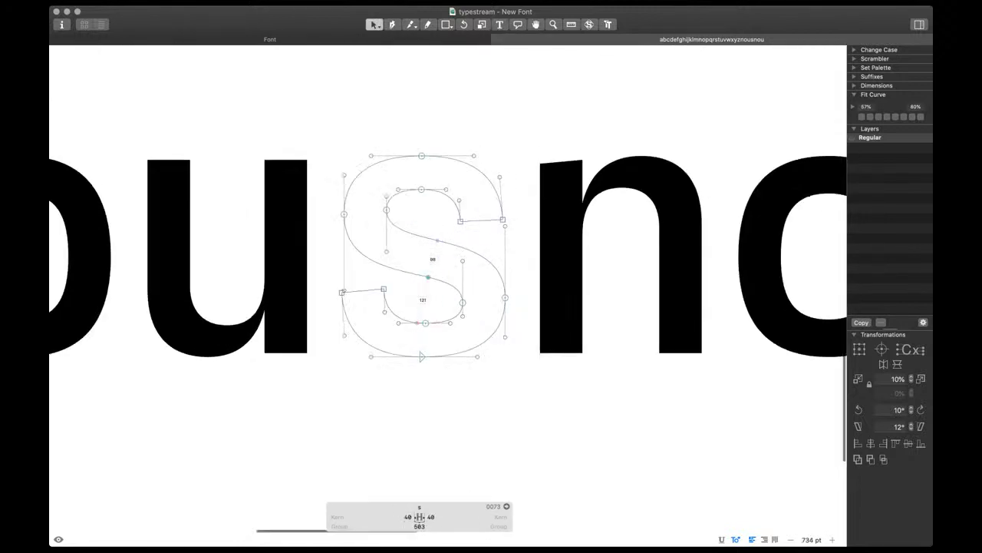
pyautogui.click(463, 303)
pyautogui.click(382, 209)
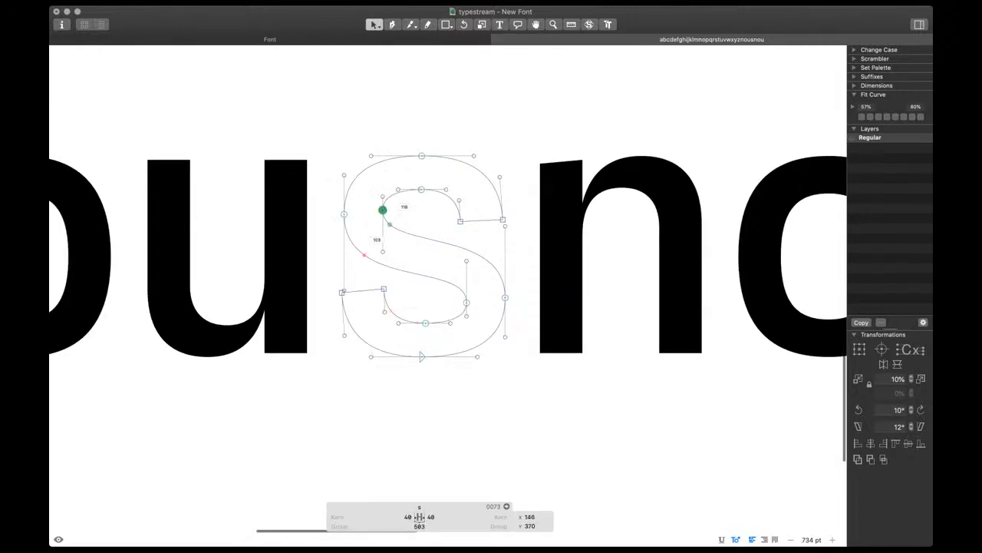
# Select the s's upper inner curve and then its lower inner curve, and check the letter among its neighbours
pyautogui.moveTo(376, 181); pyautogui.dragTo(454, 205)
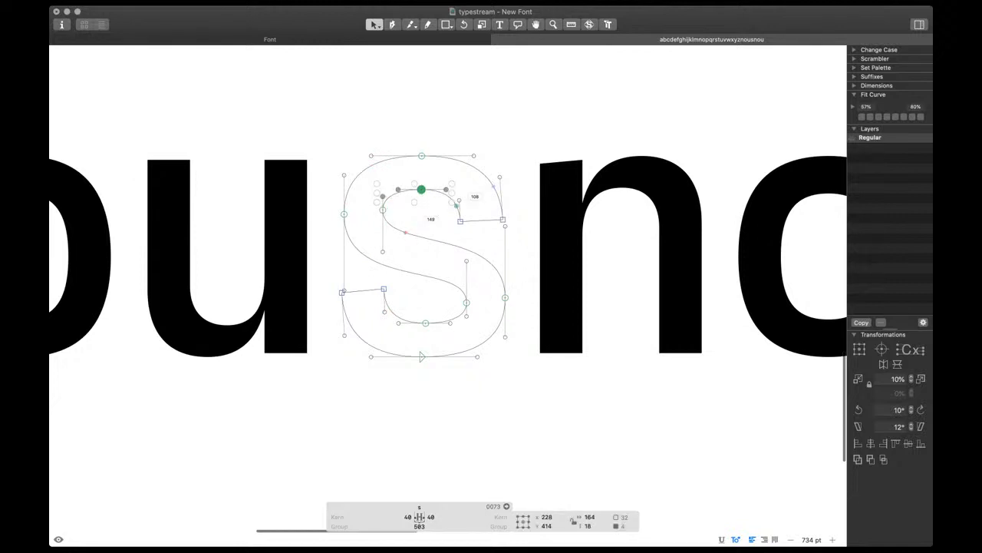
pyautogui.moveTo(373, 311); pyautogui.dragTo(484, 327)
pyautogui.scroll(-6, 476, 321)
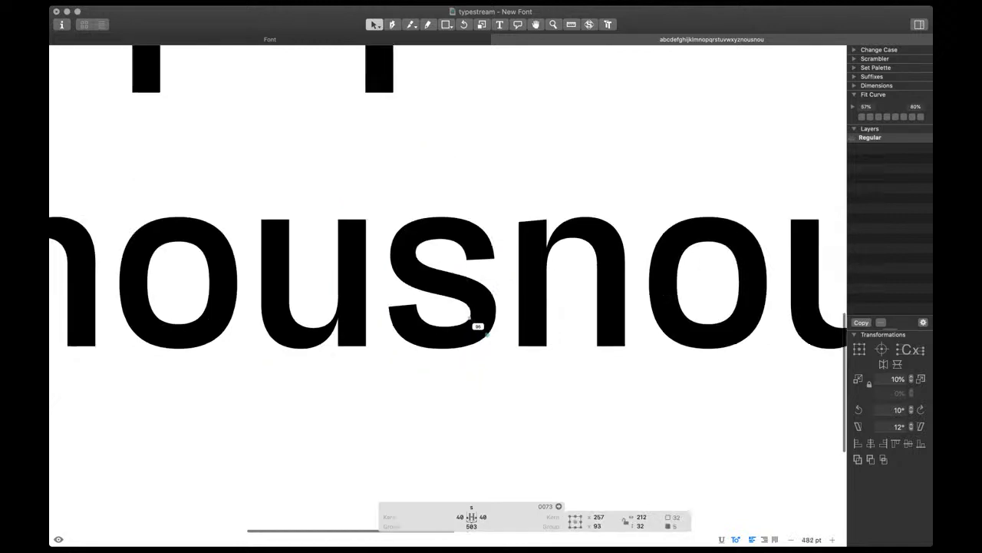
# Raise the s's right outer node to X 463, Y 146 and slightly adjust the vertical handles leading into its spine
pyautogui.scroll(5, 487, 326)
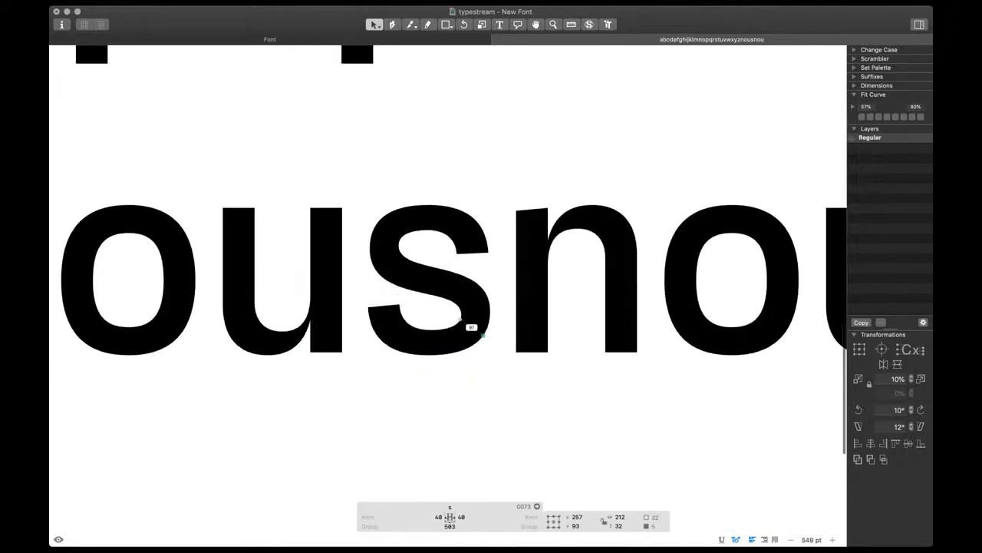
pyautogui.doubleClick(461, 318)
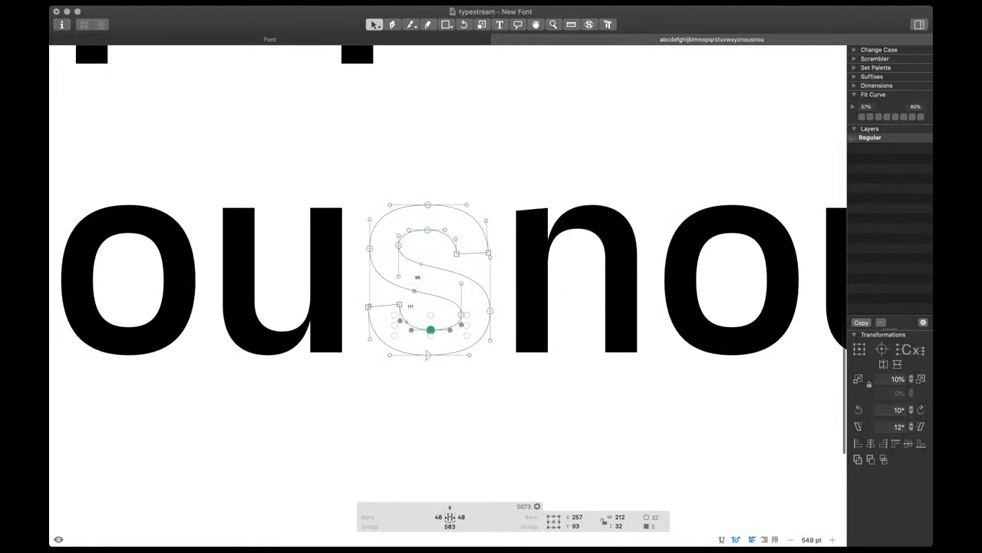
pyautogui.press('space')
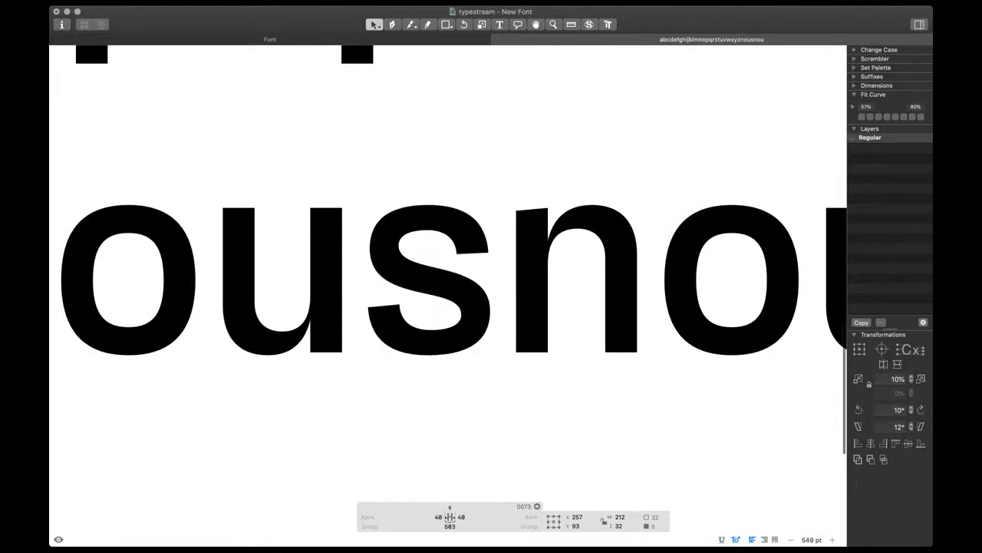
pyautogui.press('space')
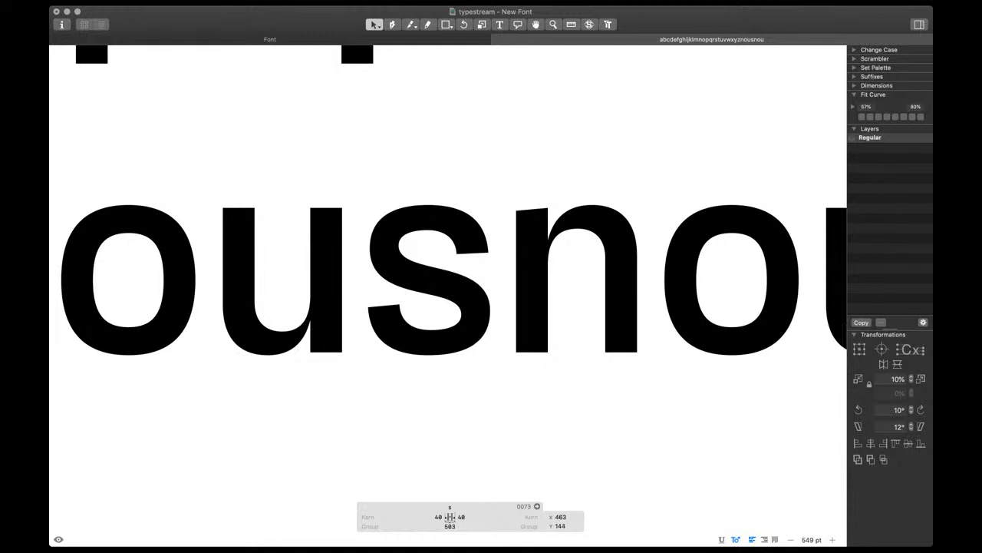
pyautogui.press('space')
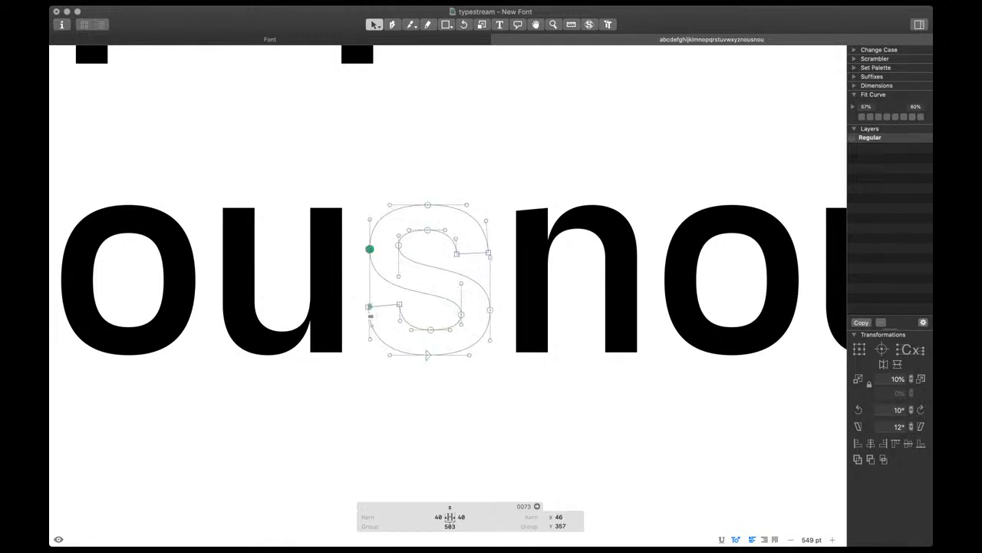
pyautogui.moveTo(370, 305); pyautogui.dragTo(370, 303)
pyautogui.click(488, 254)
pyautogui.press('space')
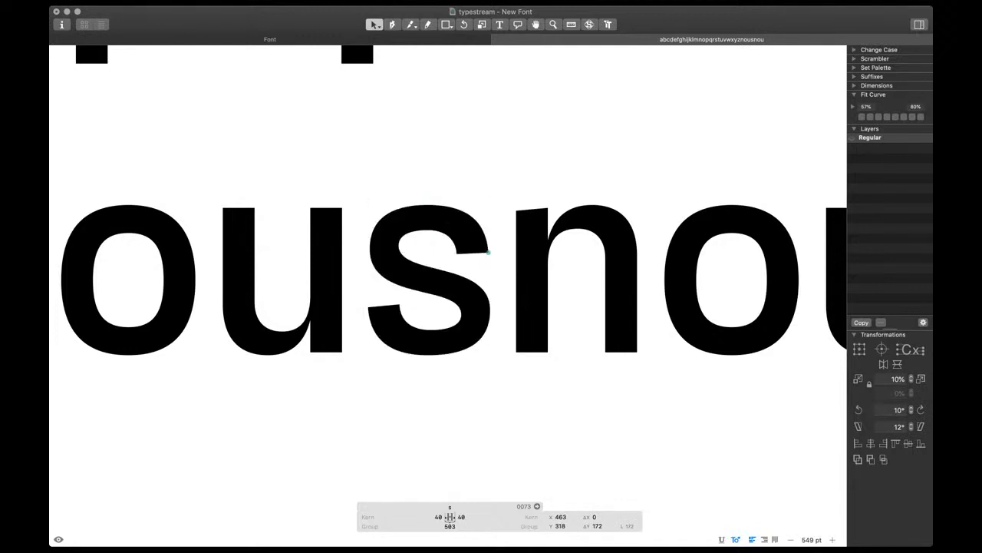
pyautogui.press('Down')
pyautogui.press('Down')
pyautogui.press('space')
# Lower the s's left outer node to X 46, Y 356 and check the letter among its neighbours
pyautogui.moveTo(481, 301); pyautogui.dragTo(496, 319)
pyautogui.press('space')
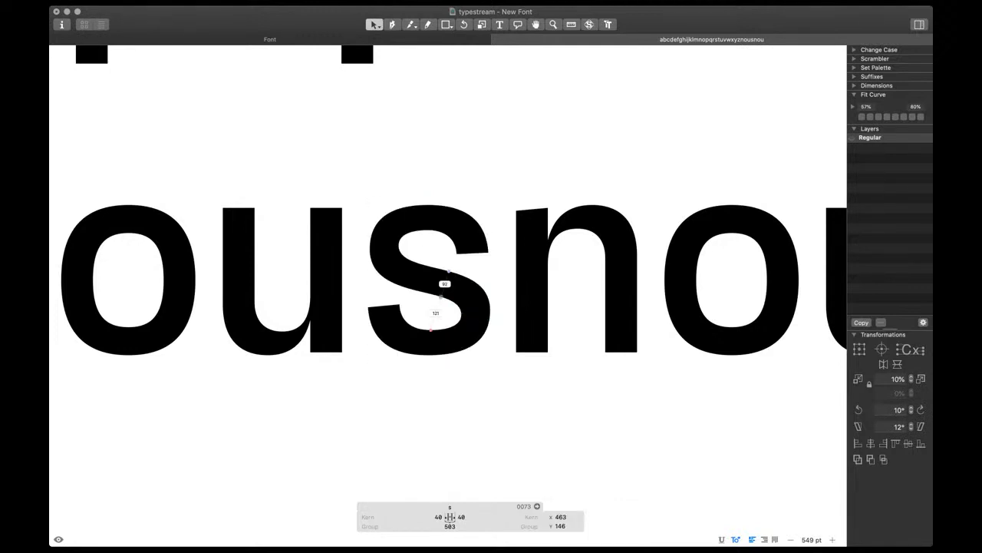
pyautogui.moveTo(360, 239); pyautogui.dragTo(376, 257)
pyautogui.press('space')
pyautogui.press('Down')
pyautogui.scroll(-5, 516, 349)
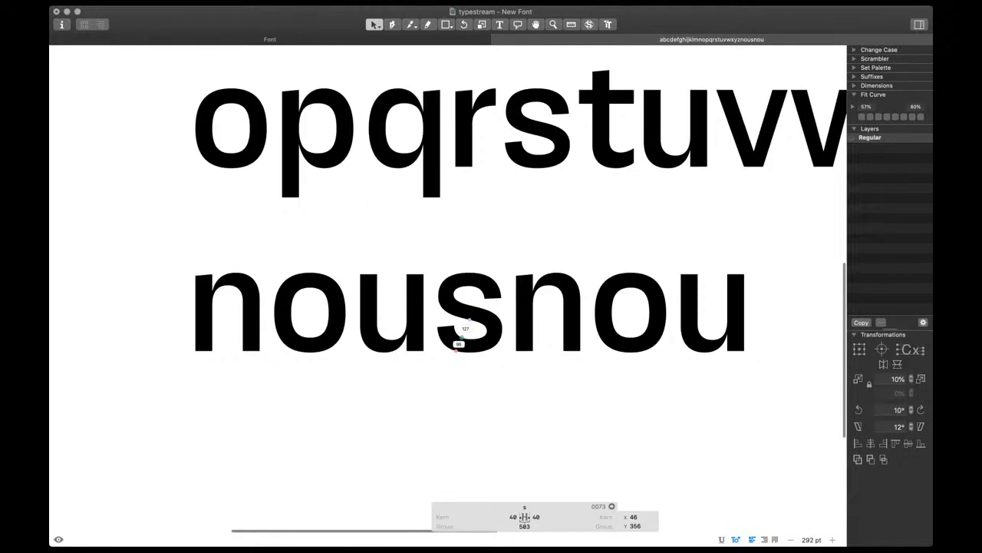
# Insert a curve node on each side of the s's diagonal spine, the lower one at X 231, Y 208
pyautogui.scroll(9, 468, 331)
pyautogui.press('p')
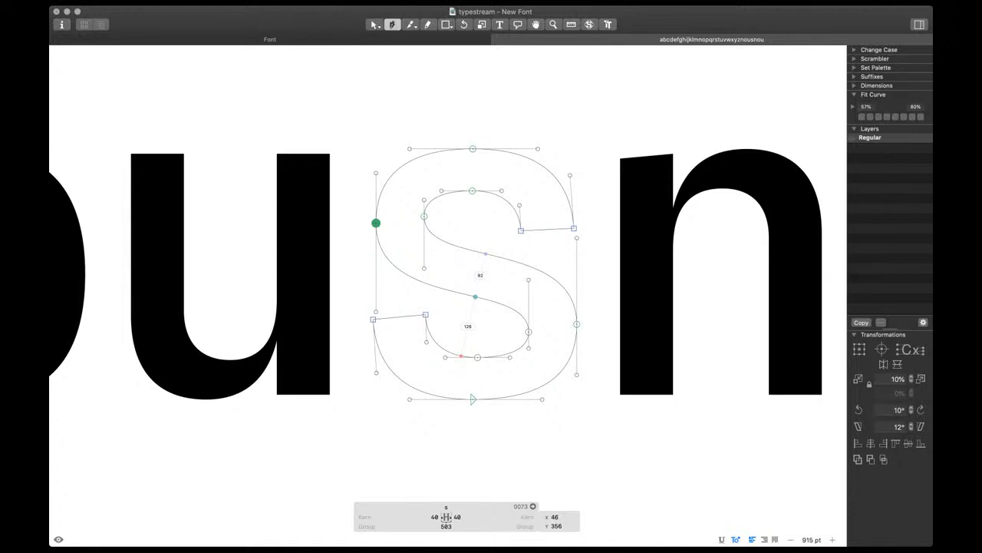
pyautogui.scroll(5, 481, 270)
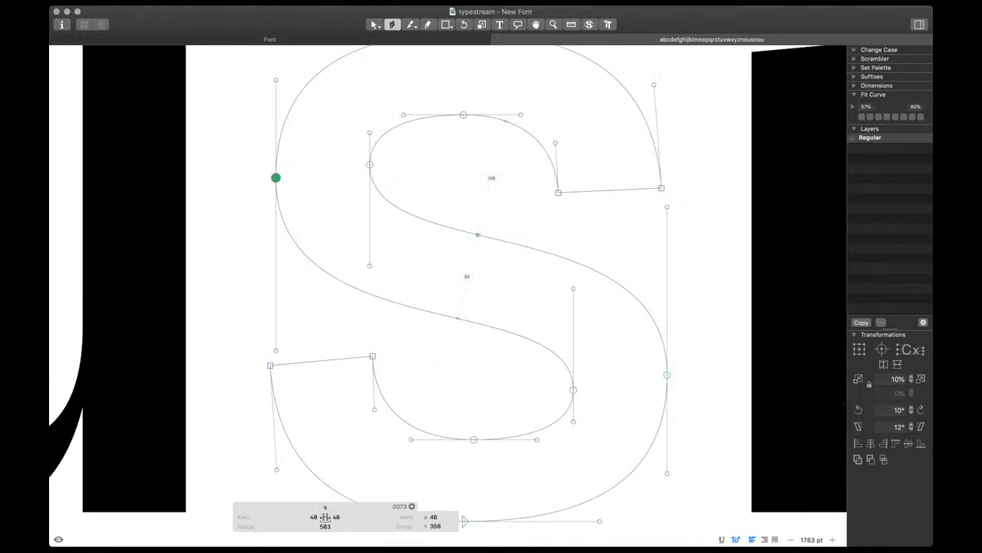
pyautogui.click(478, 234)
pyautogui.click(448, 316)
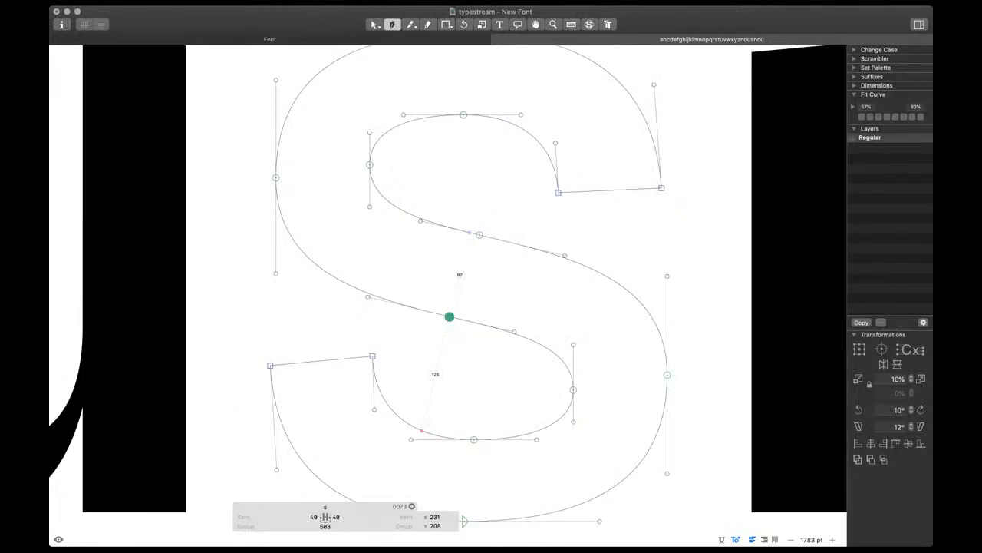
pyautogui.press('v')
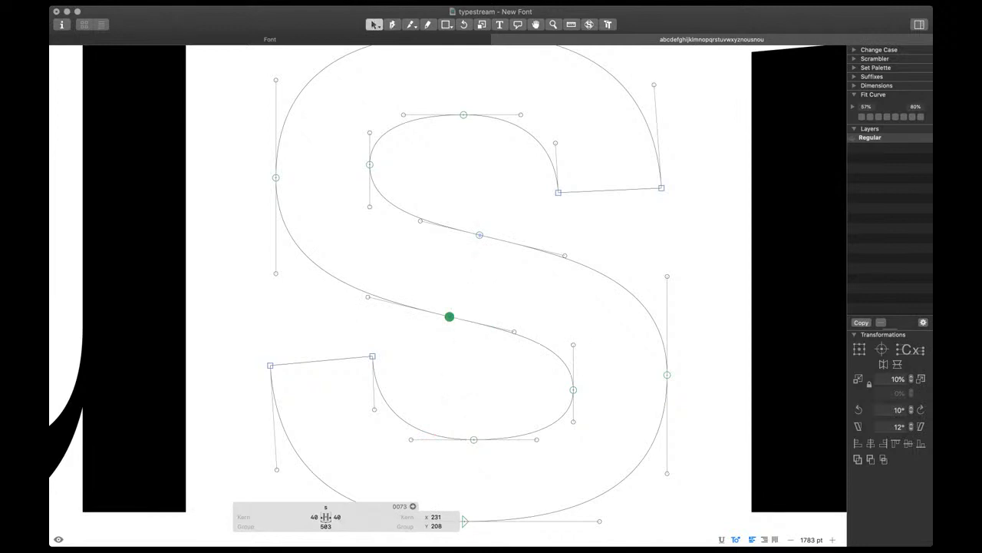
# Preview the filled s at several sizes to judge its spine against the neighbouring letters
pyautogui.press('space')
pyautogui.scroll(-5, 510, 324)
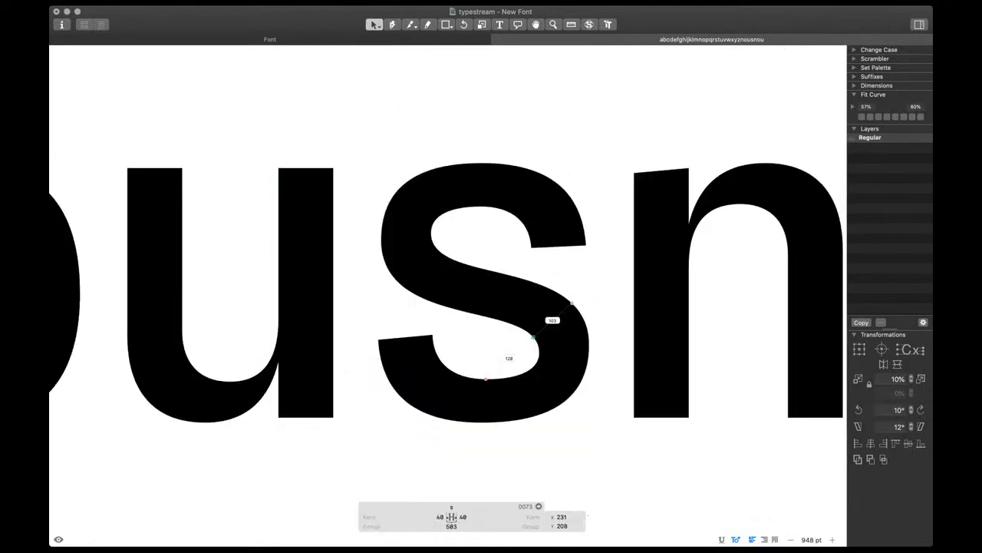
pyautogui.scroll(-4, 515, 330)
pyautogui.click(522, 415)
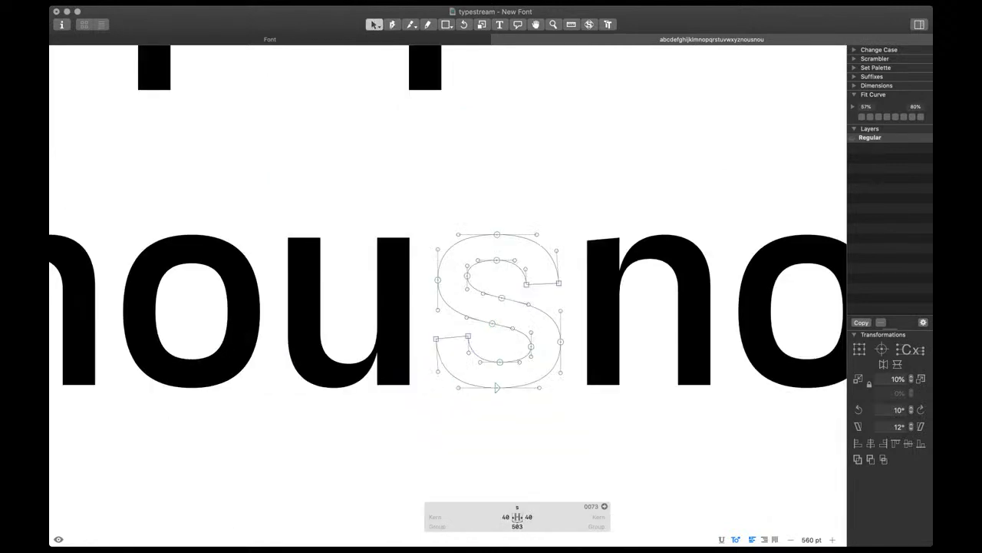
pyautogui.press('space')
pyautogui.scroll(-4, 471, 383)
pyautogui.press('space')
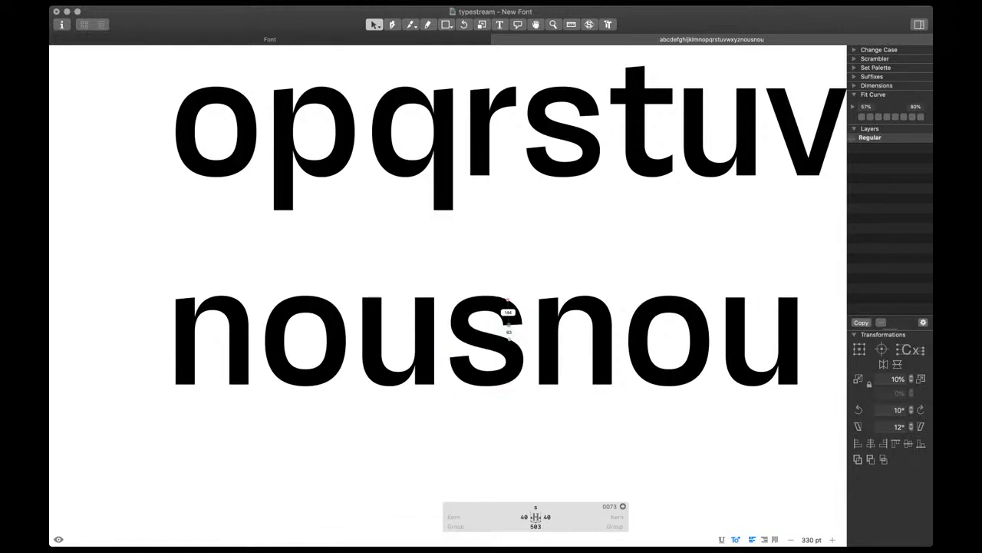
# Shift the two handles of the s's lower-left outer curve up and right, giving them a 76 by 60 bounding box
pyautogui.scroll(3, 489, 395)
pyautogui.scroll(4, 489, 395)
pyautogui.press('space')
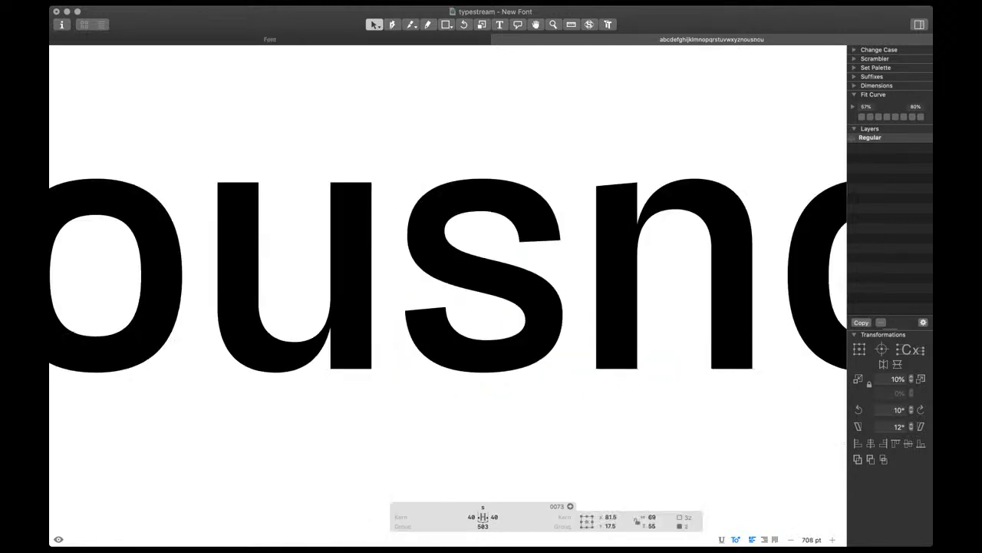
pyautogui.press('Right')
pyautogui.press('Up')
pyautogui.press('Up')
pyautogui.press('Up')
pyautogui.press('Up')
pyautogui.press('Up')
pyautogui.press('Right')
pyautogui.press('Right')
pyautogui.press('Right')
pyautogui.press('Right')
pyautogui.press('Right')
pyautogui.press('Right')
pyautogui.press('space')
pyautogui.scroll(-3, 522, 380)
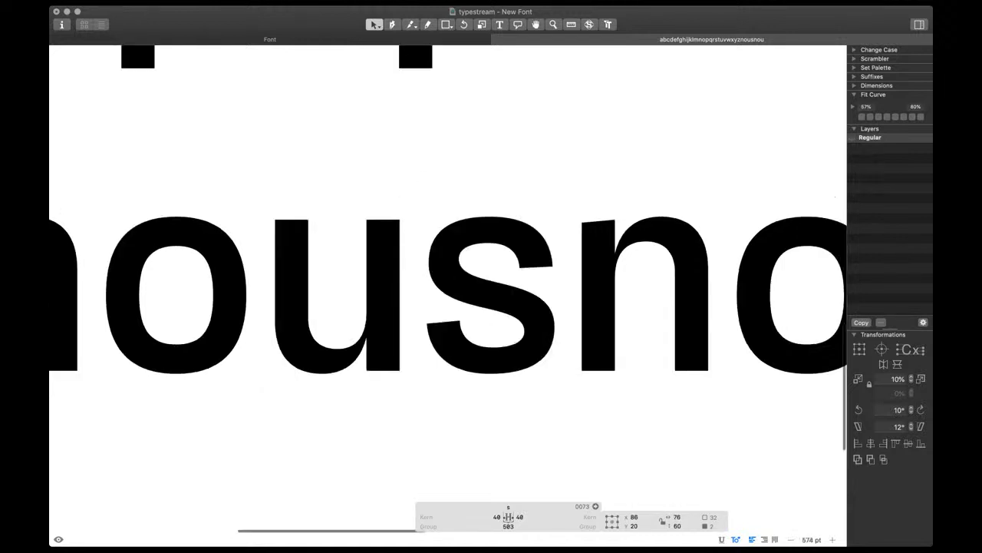
# Replace the s in the middle of the nousnou line with a b
pyautogui.scroll(-10, 520, 364)
pyautogui.press('t')
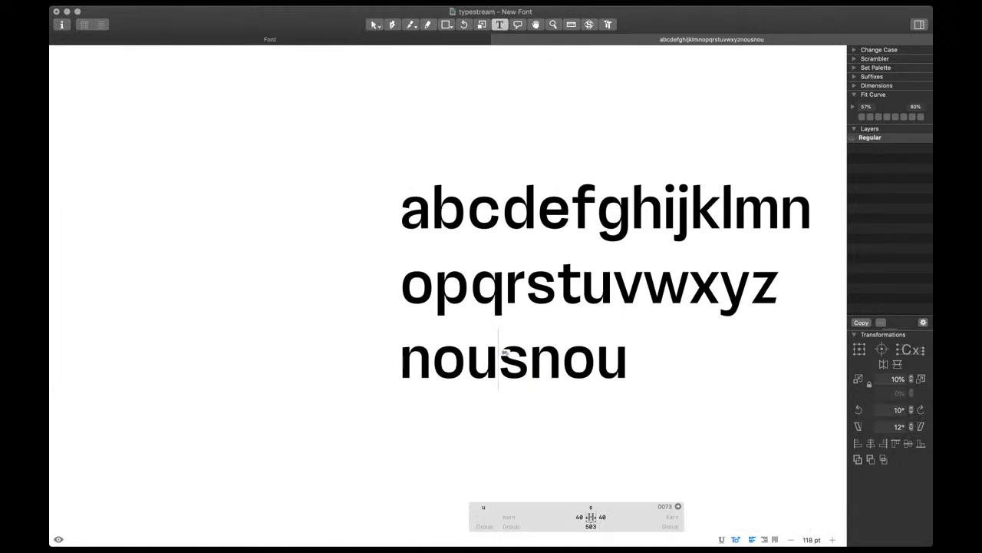
pyautogui.scroll(4, 505, 352)
pyautogui.hotkey('shift', 'Right')
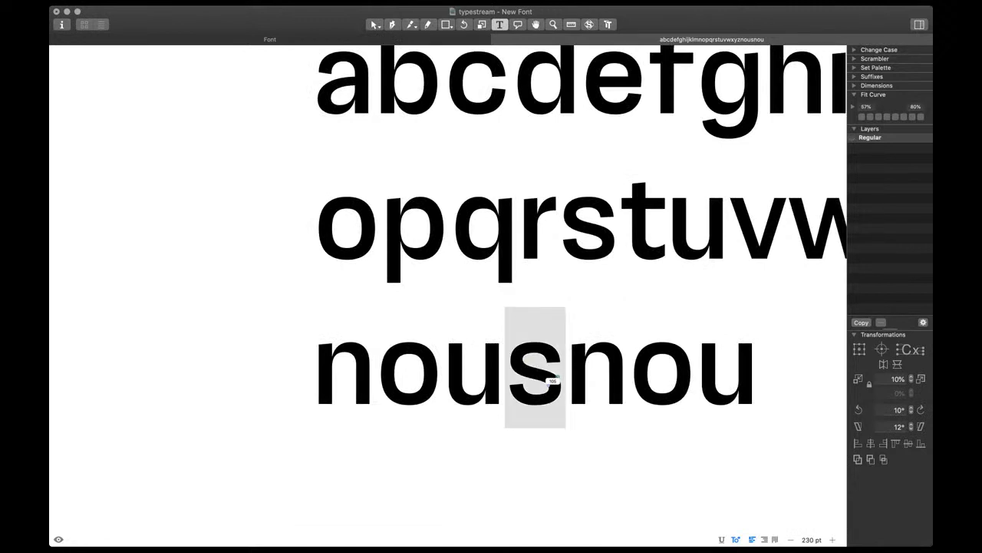
pyautogui.write('b')
pyautogui.hscroll(3, 588, 388)
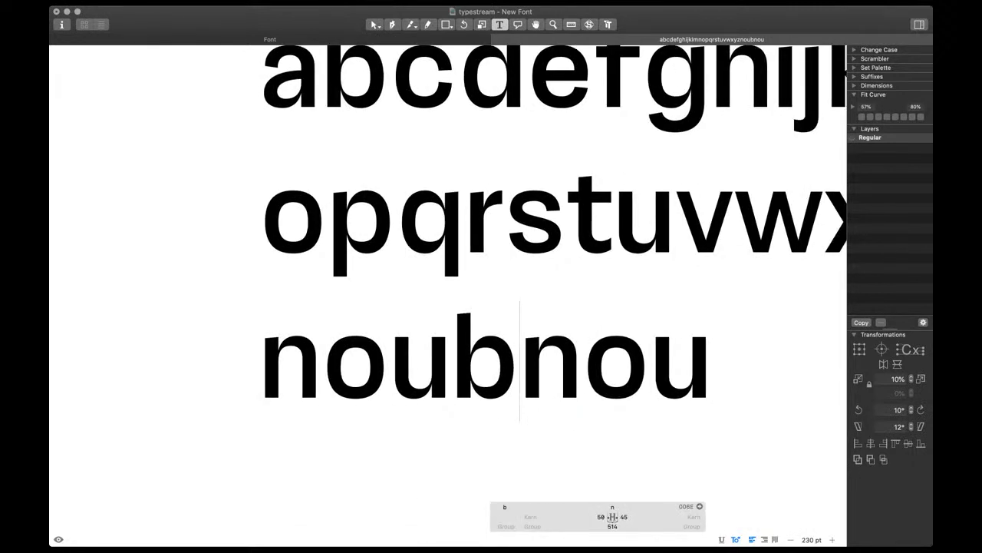
# Link the n's left sidebearing to l and set its right sidebearing to the formula =l-5
pyautogui.click(601, 517)
pyautogui.write('l')
pyautogui.press('Tab')
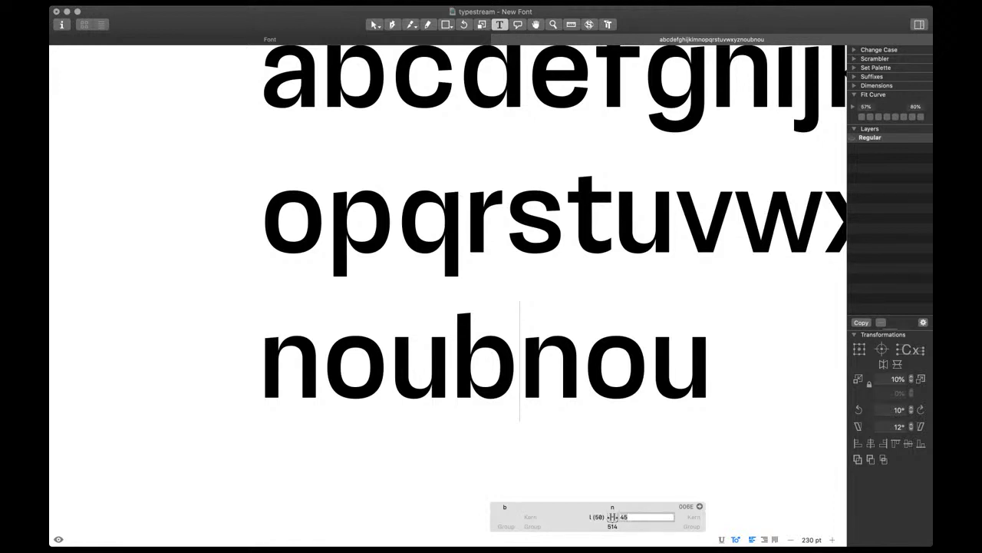
pyautogui.write('=l-5')
pyautogui.press('Return')
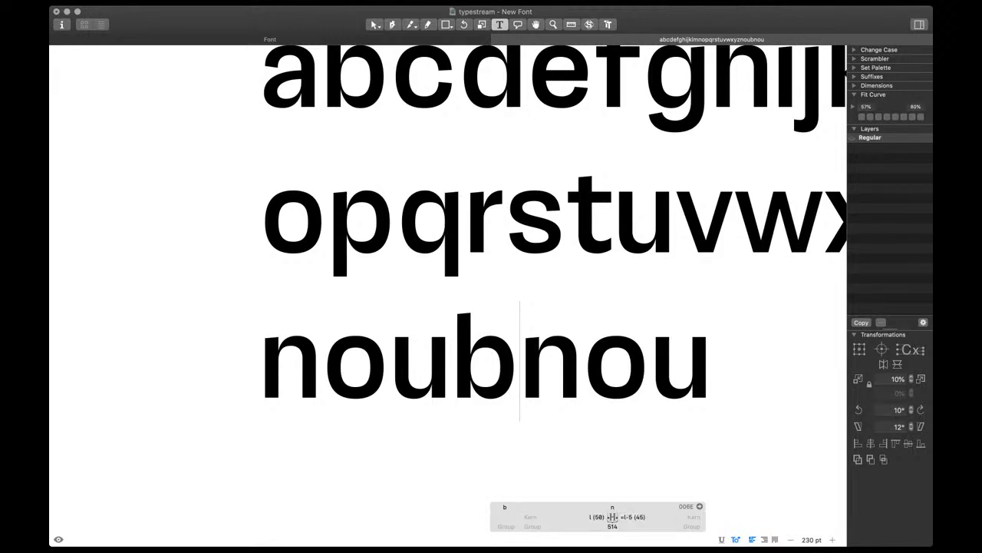
# Delete the b from the noubnou line and review the alphabet as a whole
pyautogui.press('BackSpace')
pyautogui.press('super+minus')
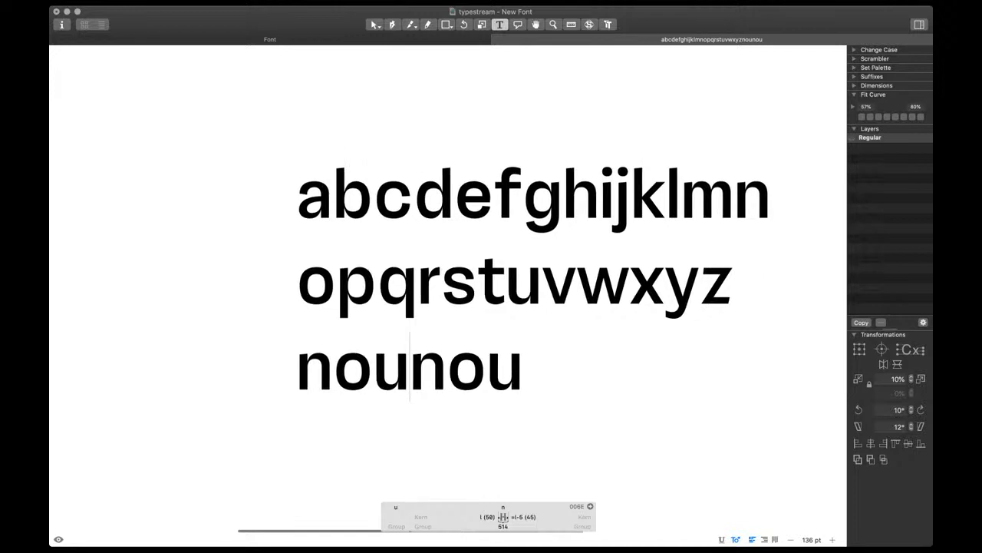
pyautogui.press('super+plus')
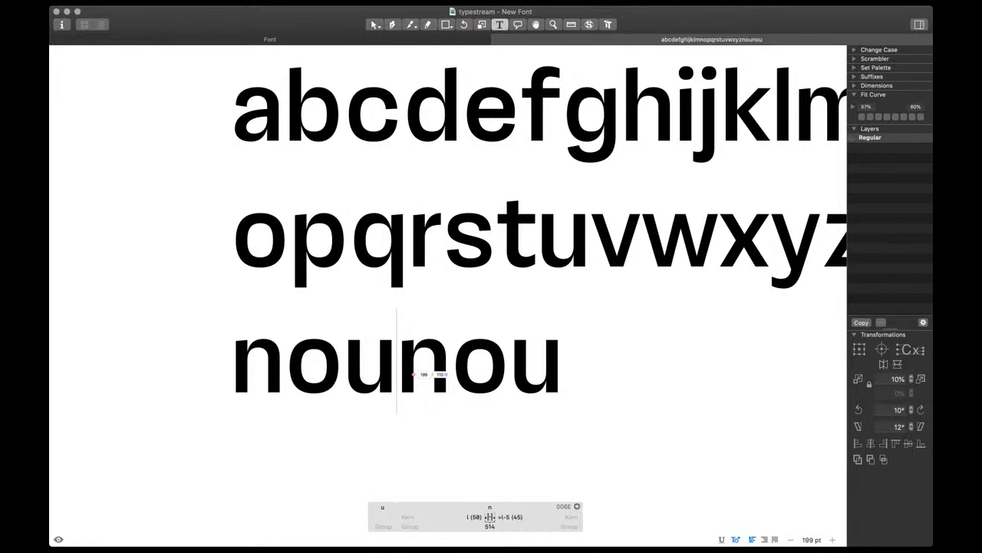
pyautogui.hscroll(2, 491, 292)
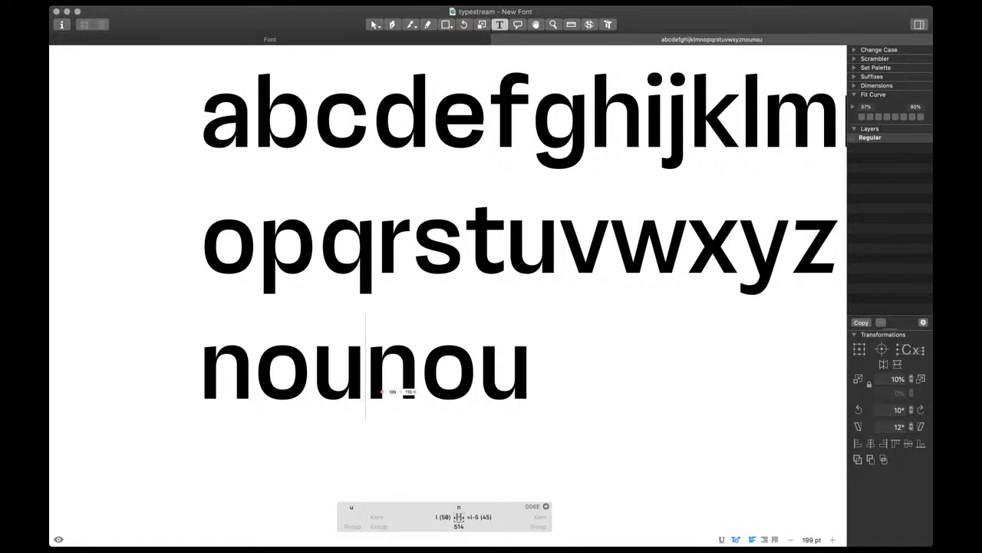
pyautogui.hscroll(3, 491, 292)
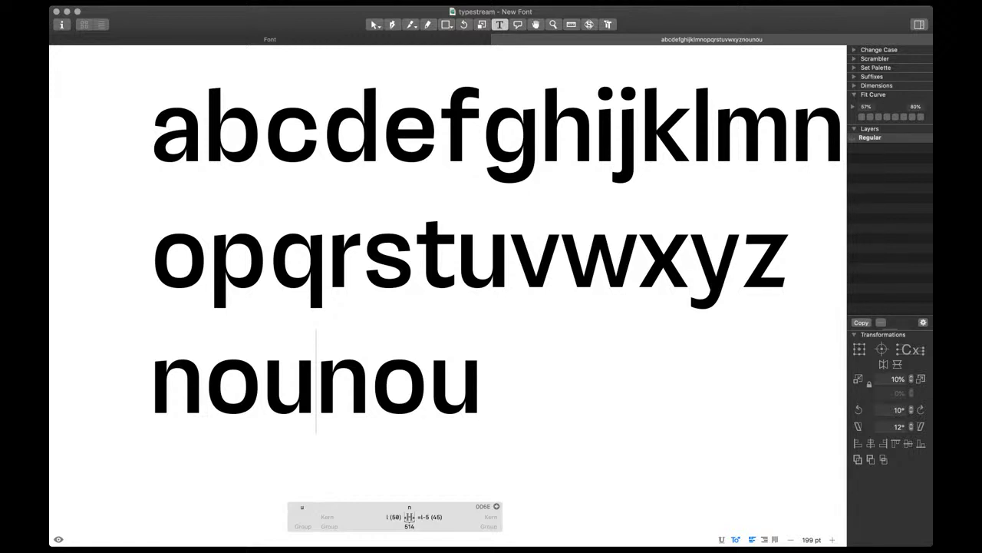
pyautogui.write('a')
pyautogui.press('BackSpace')
pyautogui.scroll(-1, 497, 219)
pyautogui.scroll(-4, 497, 218)
pyautogui.hscroll(2, 496, 218)
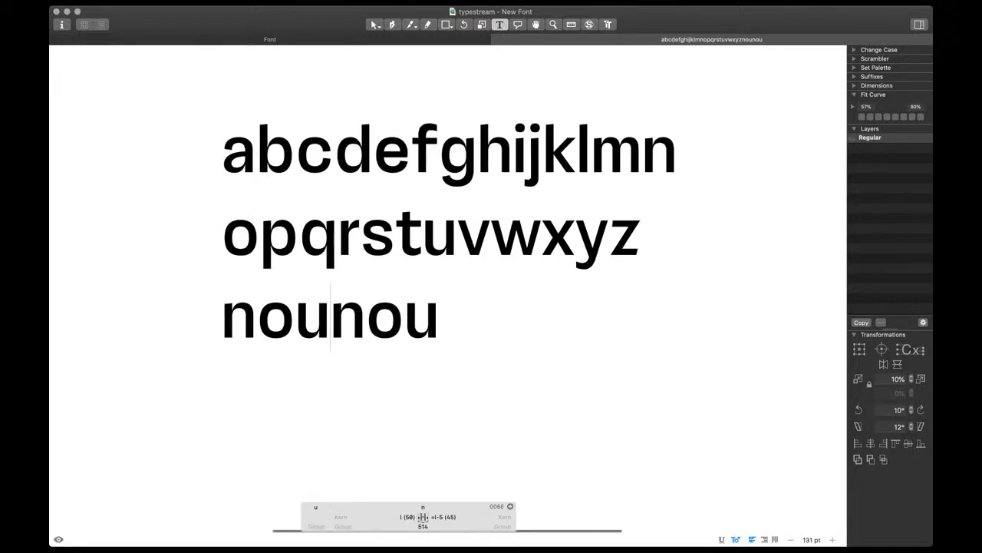
pyautogui.scroll(3, 452, 260)
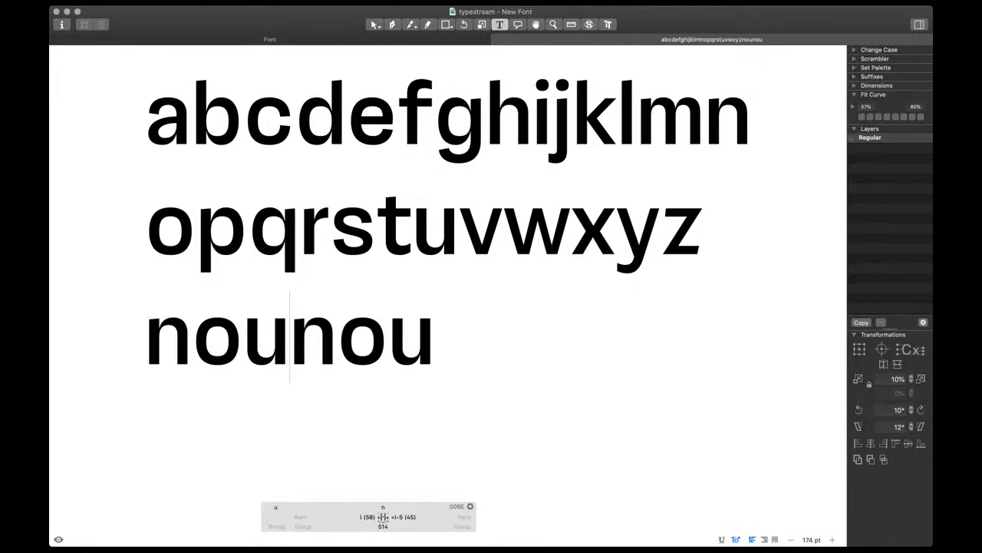
pyautogui.hscroll(-1, 448, 276)
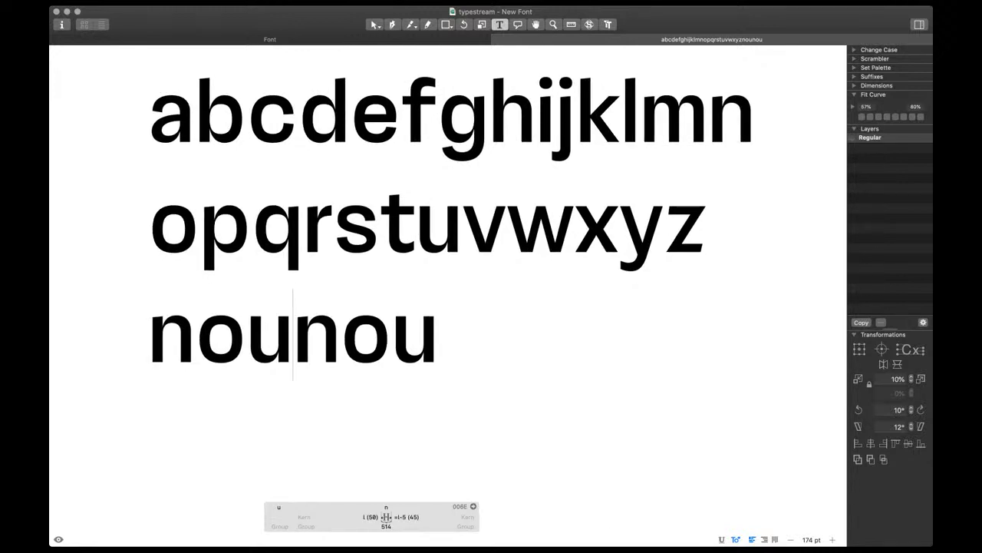
# Insert a k in the middle of the nounou line and open it for outline editing
pyautogui.write('k')
pyautogui.scroll(4, 307, 353)
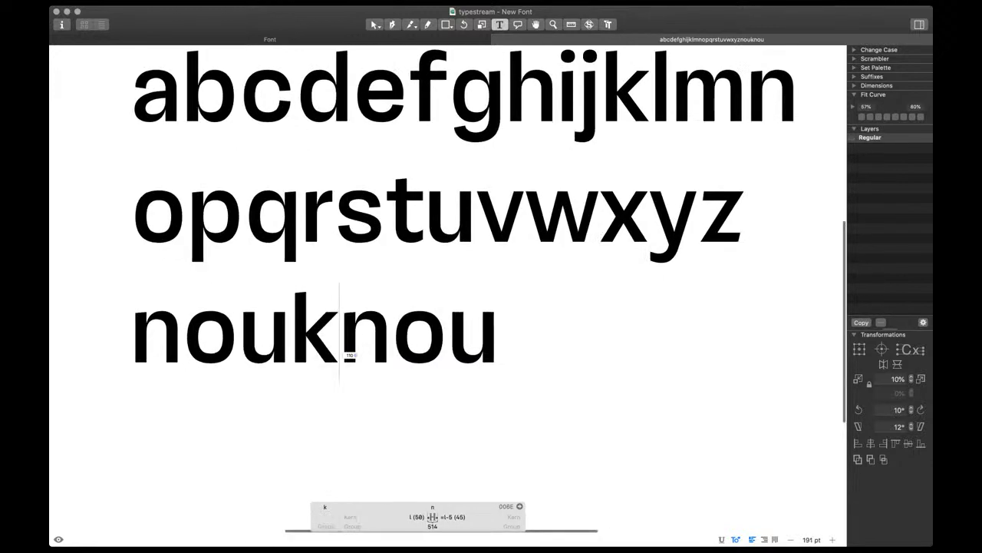
pyautogui.press('Escape')
pyautogui.scroll(2, 300, 322)
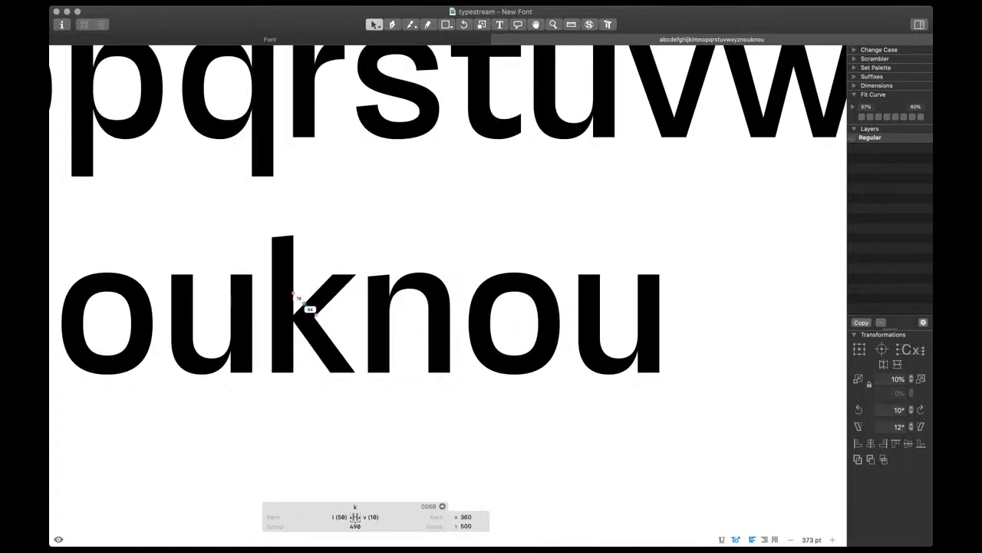
# Move the k's right inner junction node to X 264, Y 281 and check the letter among its neighbours
pyautogui.click(305, 306)
pyautogui.press('space')
pyautogui.moveTo(314, 317); pyautogui.dragTo(313, 316)
pyautogui.scroll(-5, 509, 294)
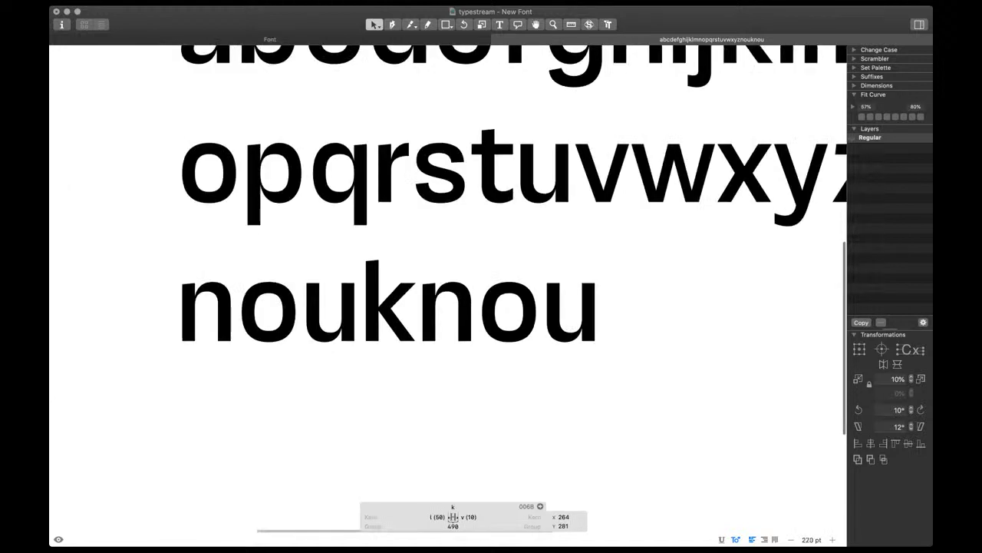
pyautogui.scroll(10, 390, 333)
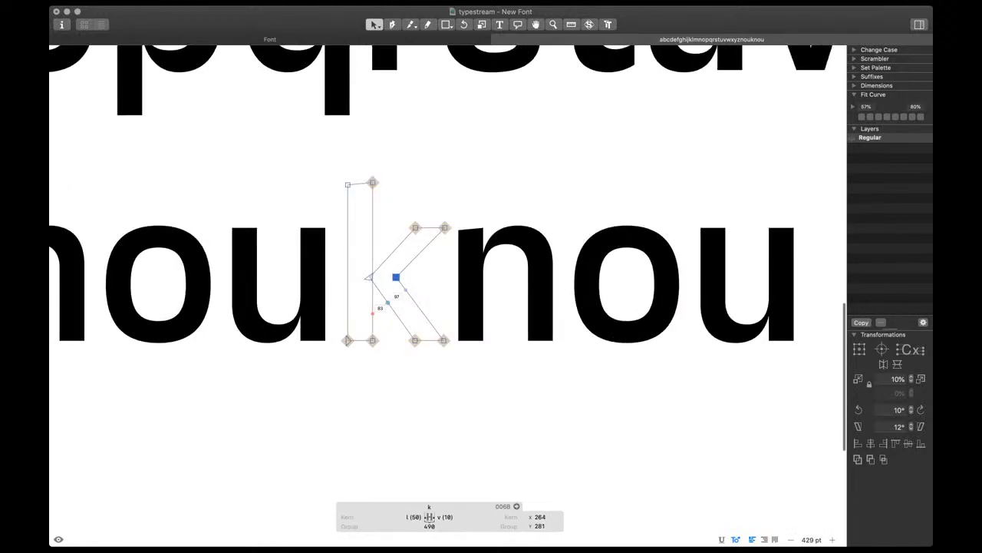
# Separate the k's arm and leg at their junction and extend the arm's inner end through the stem as an overlapping stroke
pyautogui.moveTo(353, 242); pyautogui.dragTo(419, 267)
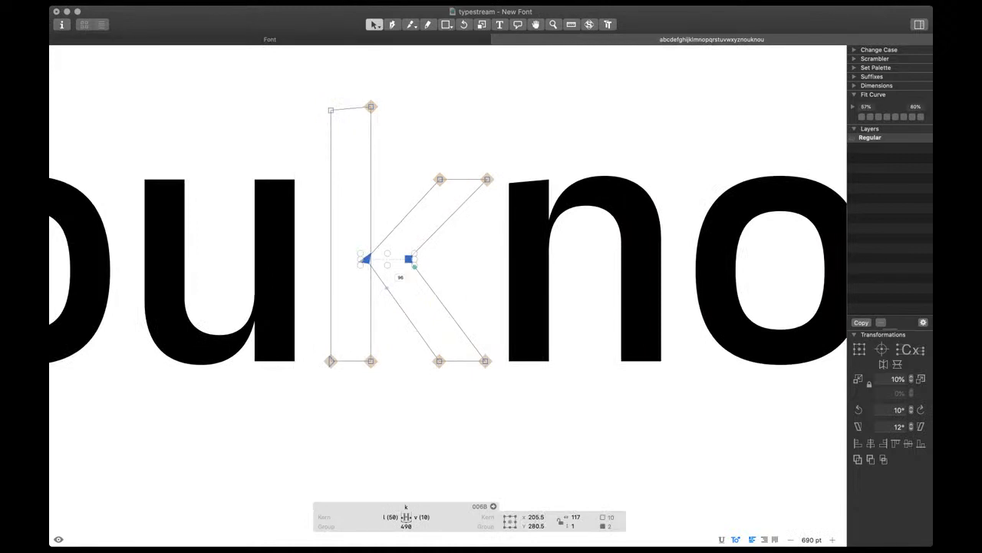
pyautogui.click(429, 278)
pyautogui.scroll(4, 397, 272)
pyautogui.moveTo(411, 257); pyautogui.dragTo(330, 330)
pyautogui.moveTo(327, 229); pyautogui.dragTo(421, 247)
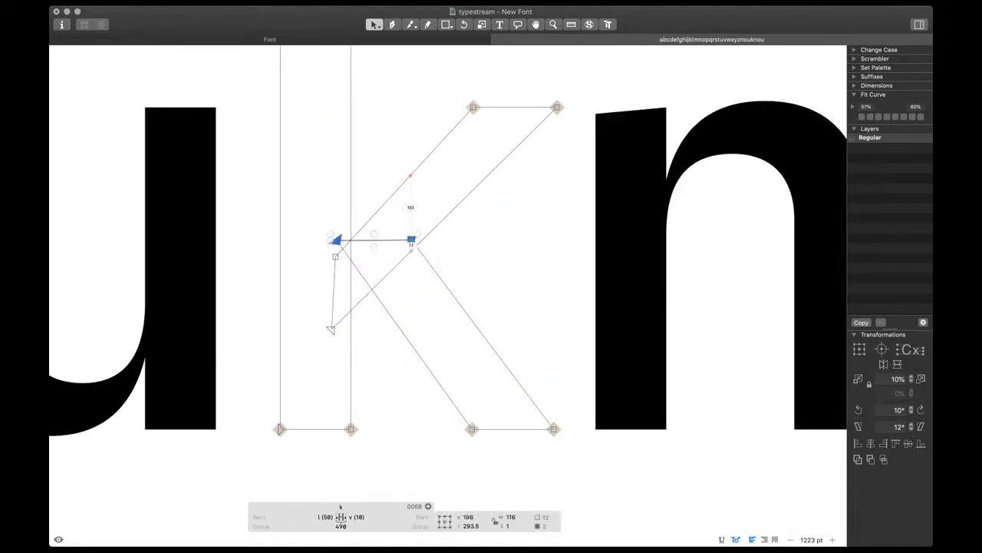
# Lift the upper end of the k's leg into the arm, then shift its inner node down and to the right
pyautogui.moveTo(336, 240); pyautogui.dragTo(366, 218)
pyautogui.click(363, 195)
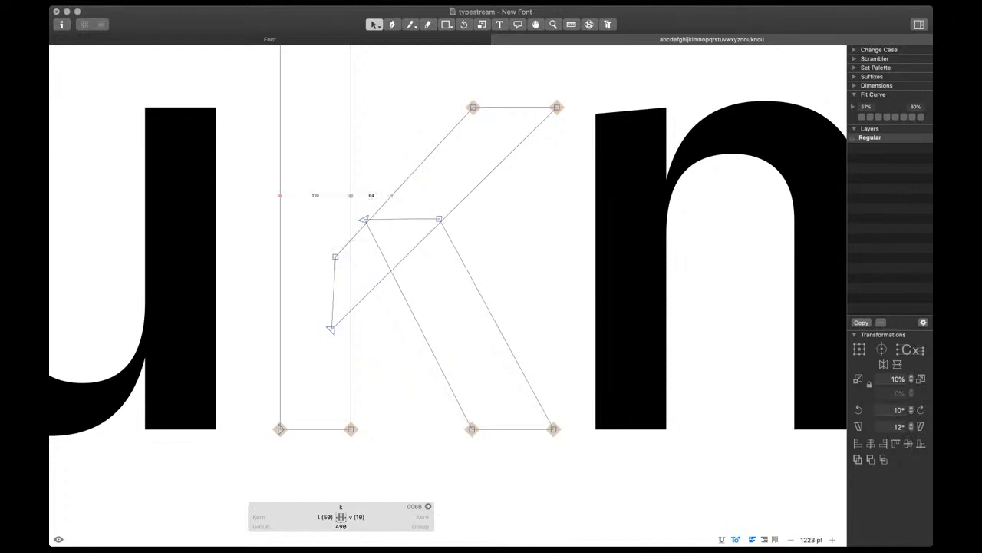
pyautogui.press('space')
pyautogui.click(364, 219)
pyautogui.press('space')
pyautogui.hotkey('shift', 'Down')
pyautogui.hotkey('shift', 'Down')
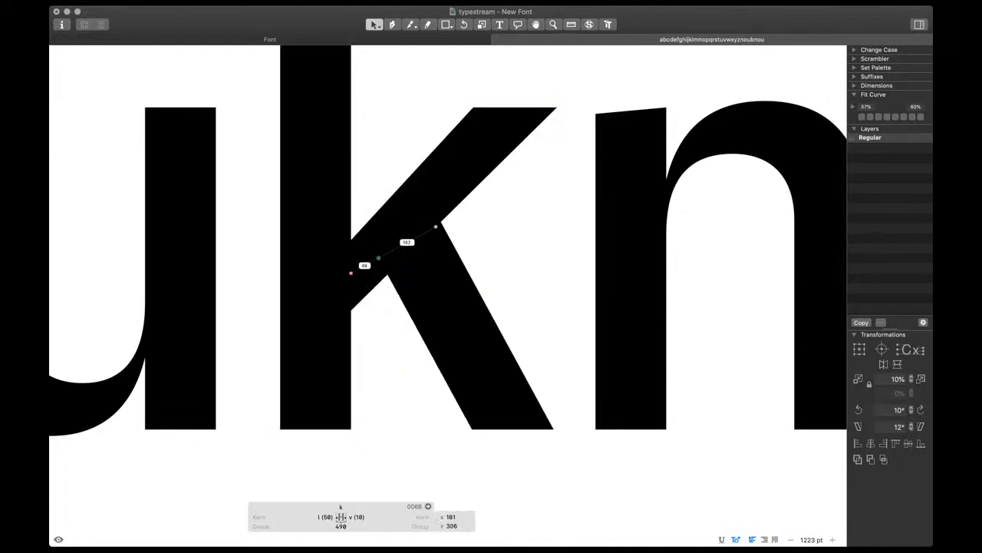
pyautogui.hotkey('shift', 'Right')
pyautogui.hotkey('shift', 'Down')
pyautogui.hotkey('shift', 'Down')
pyautogui.hotkey('shift', 'Right')
# Place the leg's upper right node at X 287, Y 327 and nudge its inner baseline node to the right
pyautogui.click(439, 219)
pyautogui.hotkey('shift', 'Left')
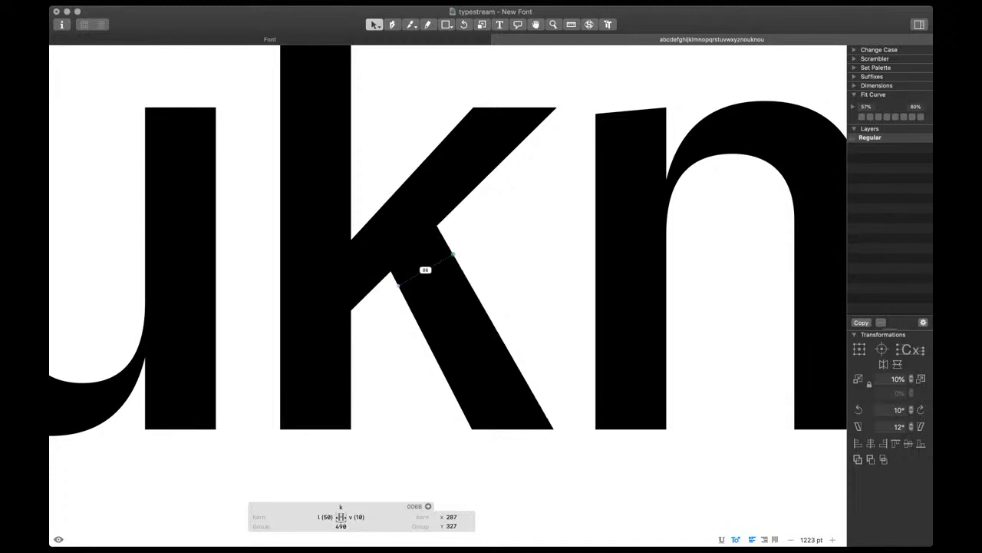
pyautogui.scroll(-10, 465, 250)
pyautogui.scroll(6, 492, 244)
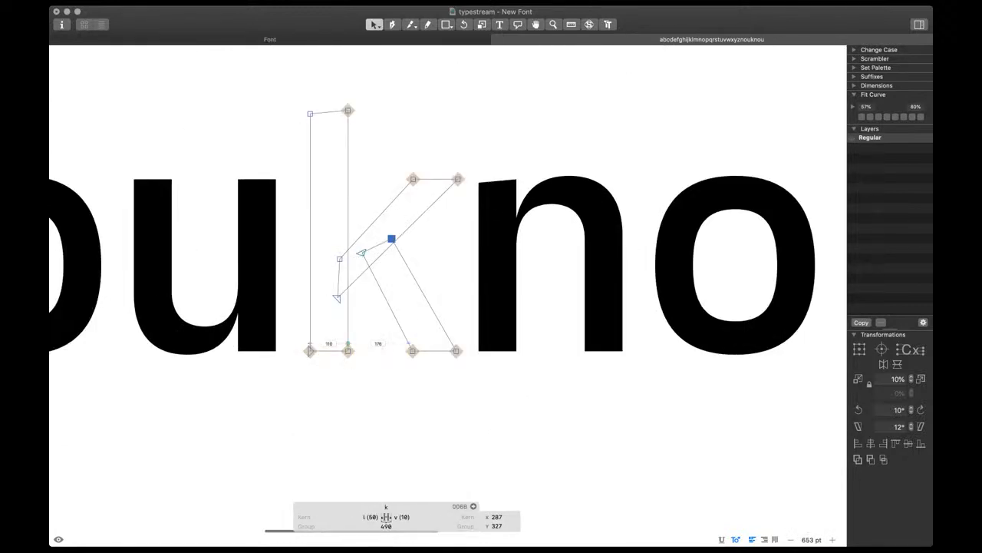
pyautogui.click(404, 359)
pyautogui.press('space')
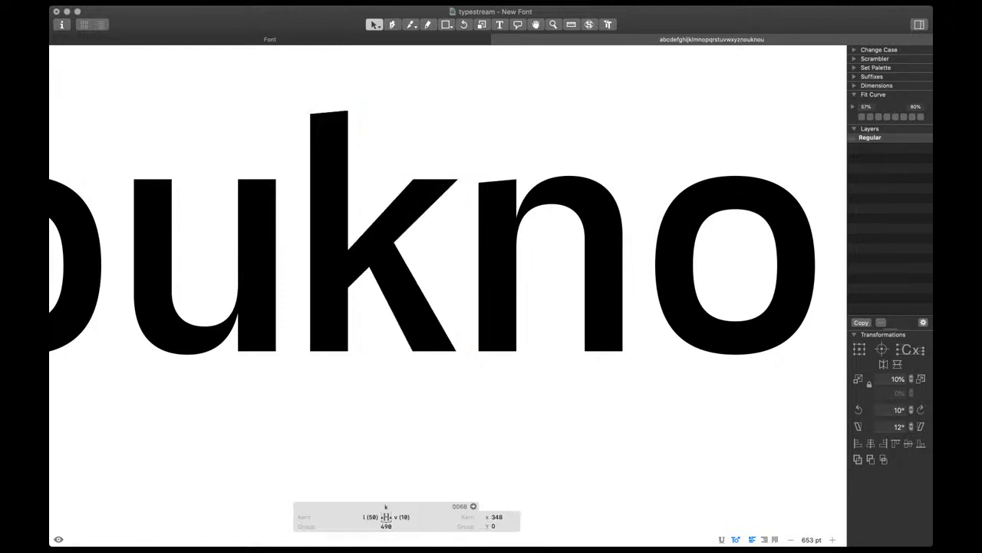
pyautogui.press('Right')
# Move the leg's upper inner node to X 200, Y 284 and check the k among its neighbours
pyautogui.click(366, 264)
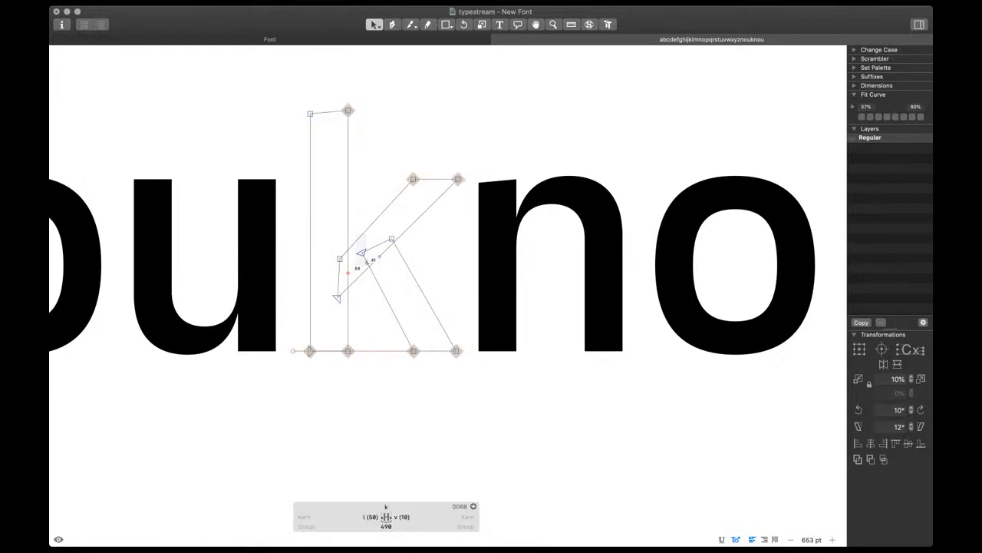
pyautogui.press('space')
pyautogui.scroll(-3, 390, 314)
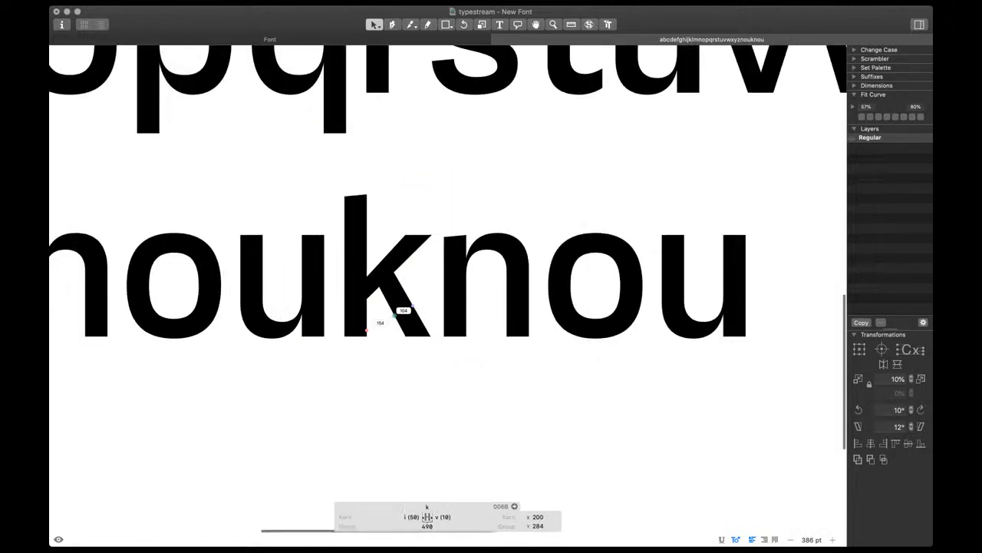
pyautogui.hscroll(1, 399, 335)
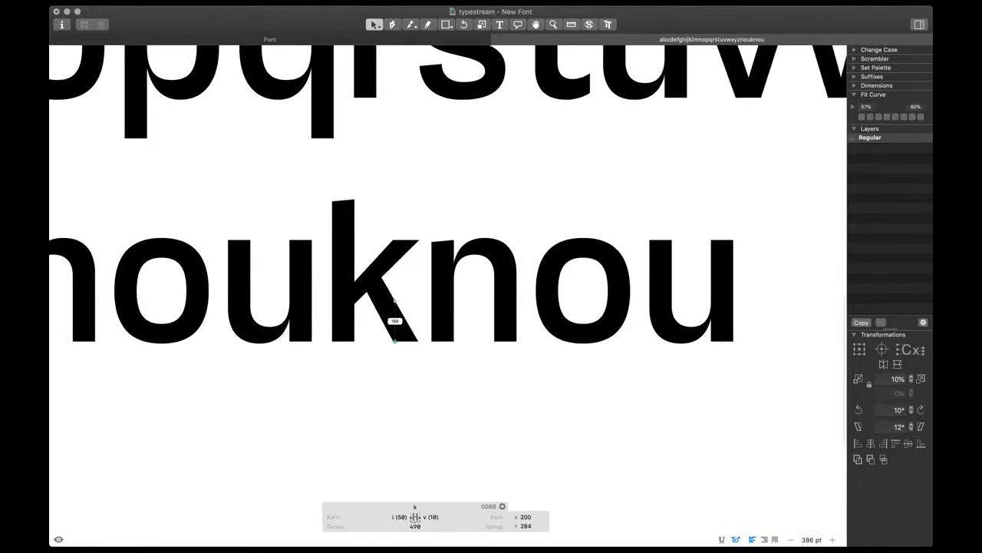
pyautogui.hscroll(1, 399, 342)
pyautogui.scroll(-4, 401, 344)
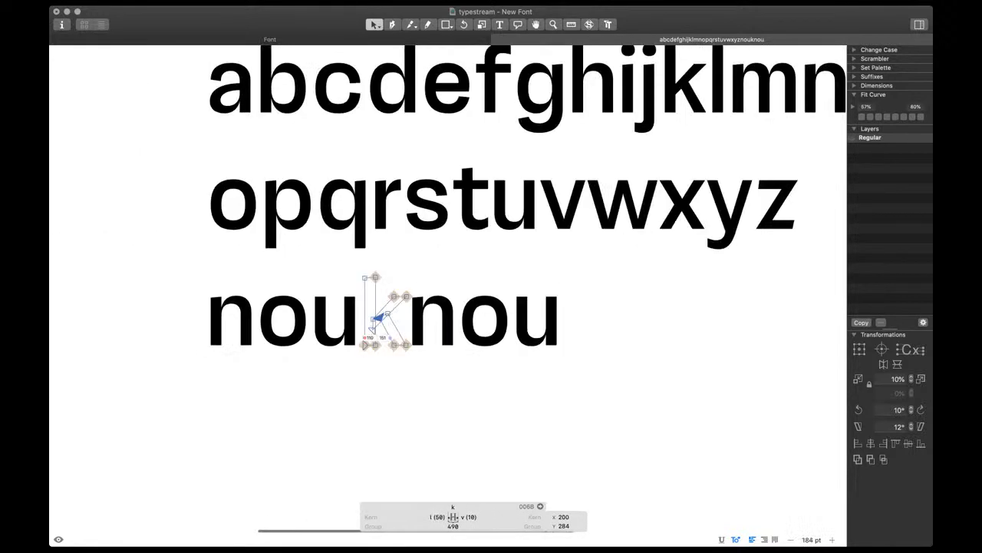
# Lower the bottom node of the arm's inner end to X 130, Y 145 and compare the k with the alphabet
pyautogui.scroll(3, 378, 338)
pyautogui.hotkey('shift', 'Down')
pyautogui.press('space')
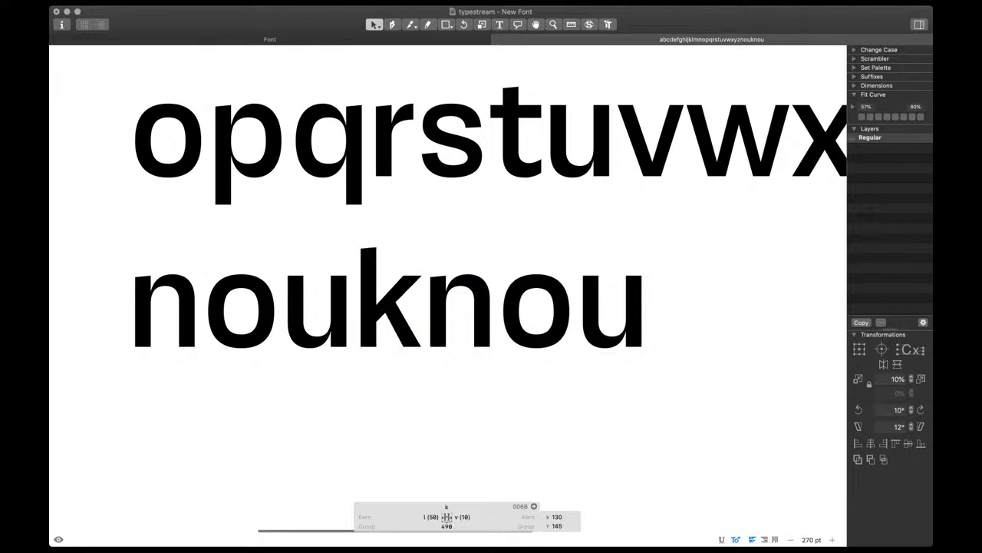
pyautogui.scroll(-3, 442, 372)
pyautogui.scroll(-3, 435, 368)
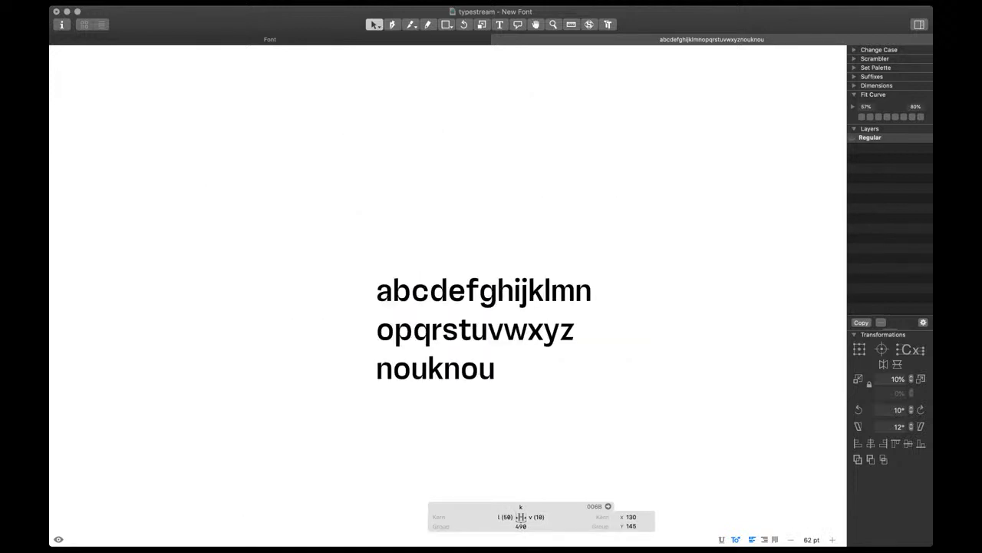
pyautogui.scroll(3, 435, 369)
pyautogui.scroll(2, 500, 449)
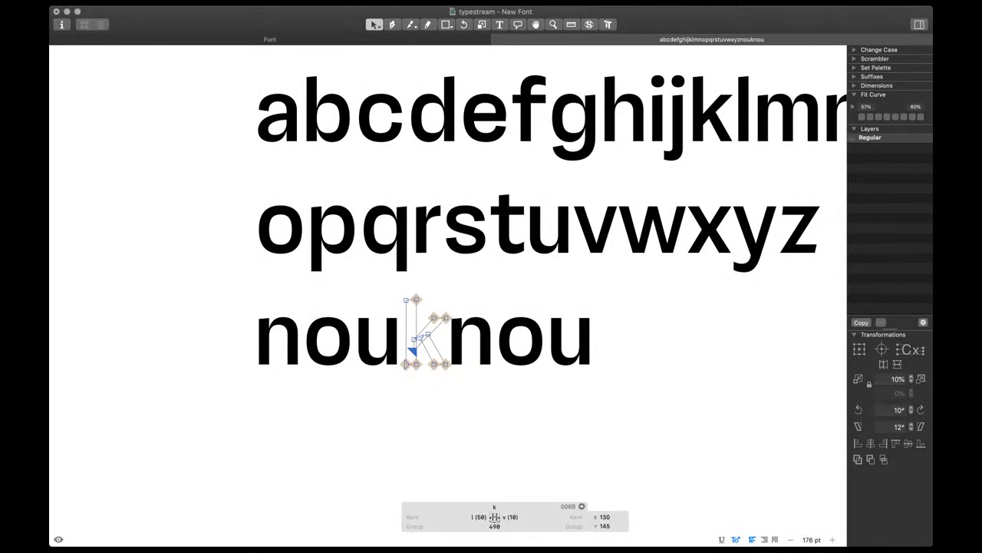
# Examine the k's weight and proportions within the nouknou line and against the whole alphabet at several sizes
pyautogui.press('t')
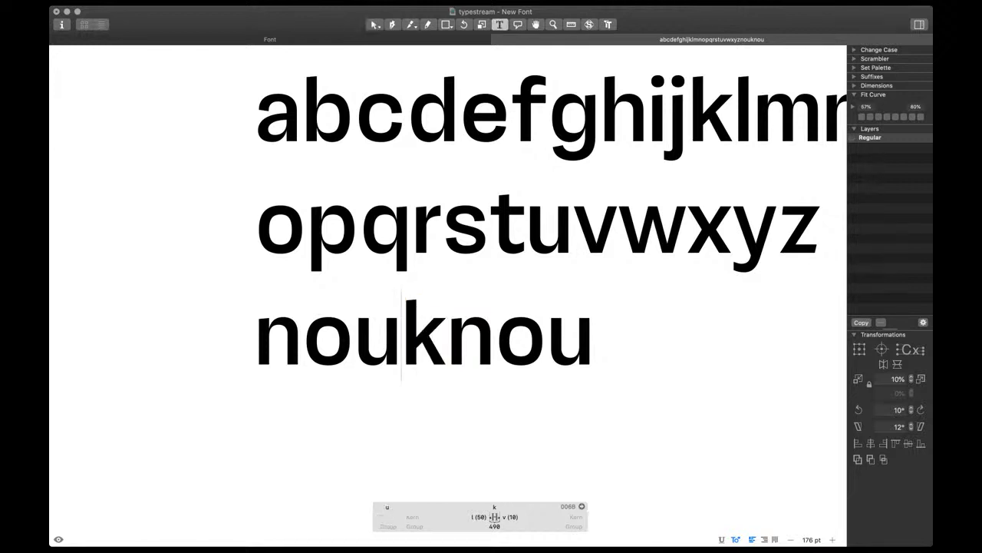
pyautogui.press('super+plus')
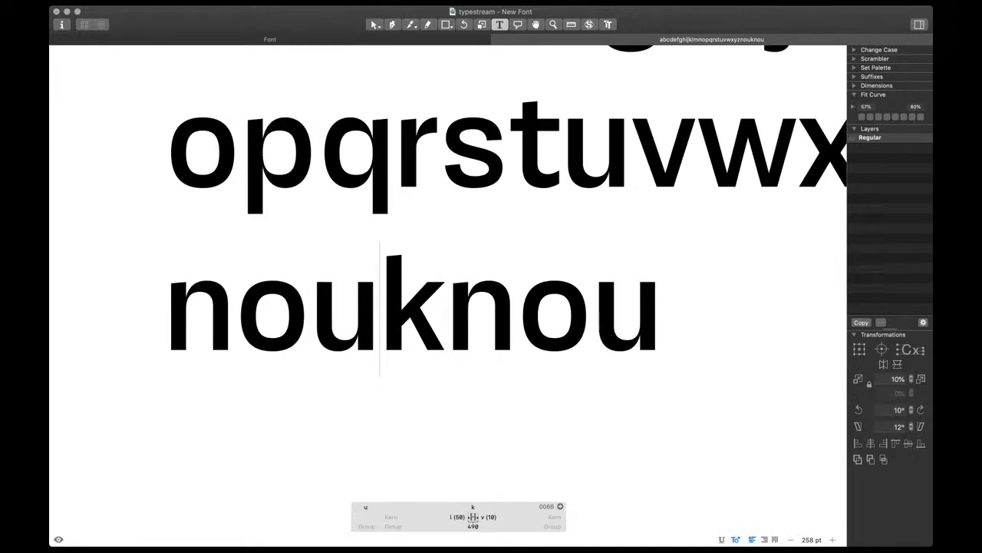
pyautogui.hscroll(1, 499, 288)
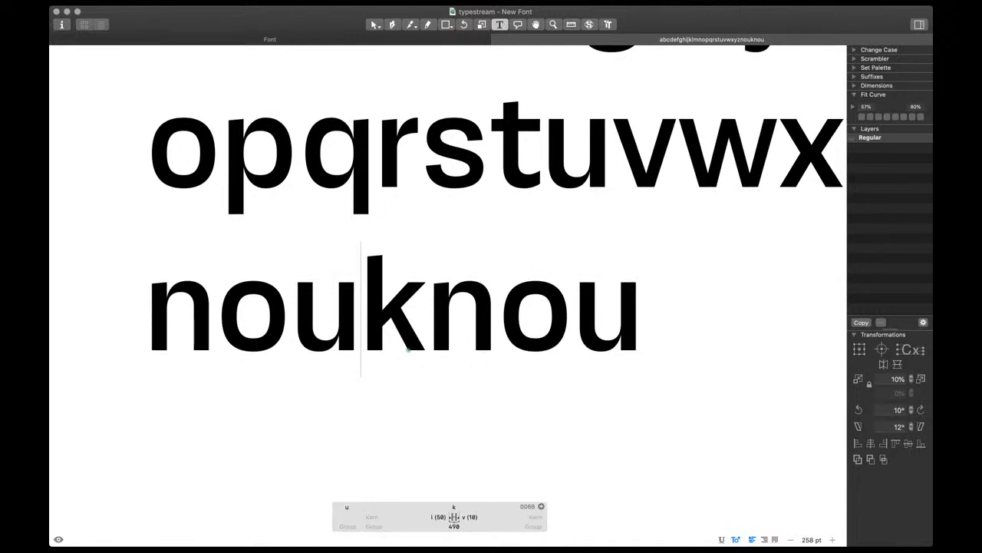
pyautogui.scroll(-4, 431, 351)
pyautogui.scroll(3, 408, 346)
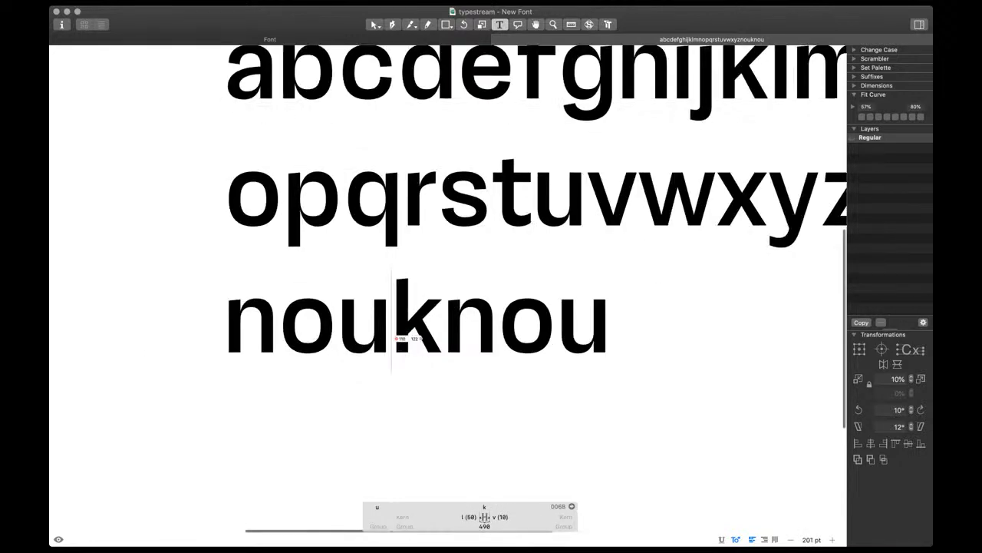
pyautogui.scroll(4, 408, 346)
pyautogui.press('Escape')
pyautogui.click(404, 304)
pyautogui.press('space')
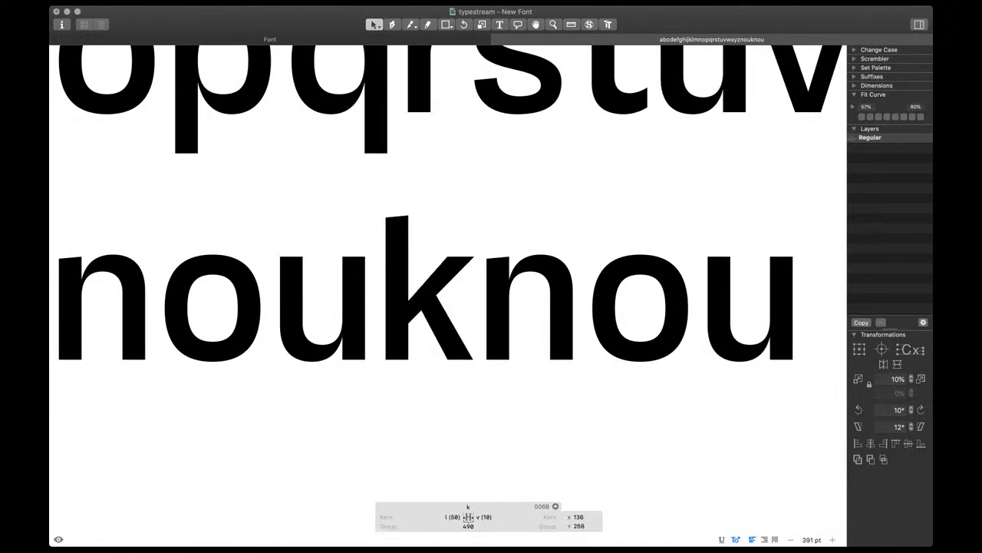
pyautogui.scroll(-3, 417, 351)
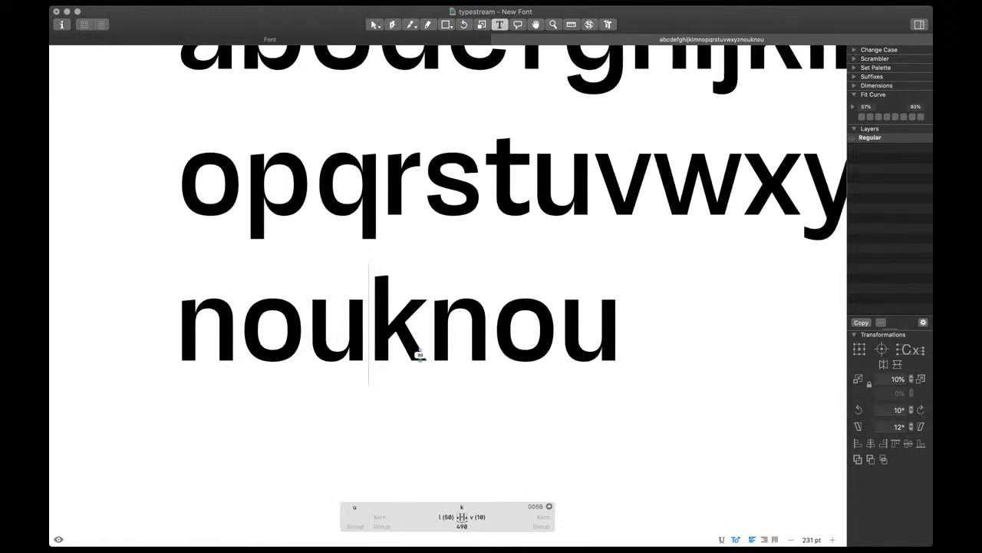
pyautogui.scroll(2, 392, 319)
pyautogui.press('t')
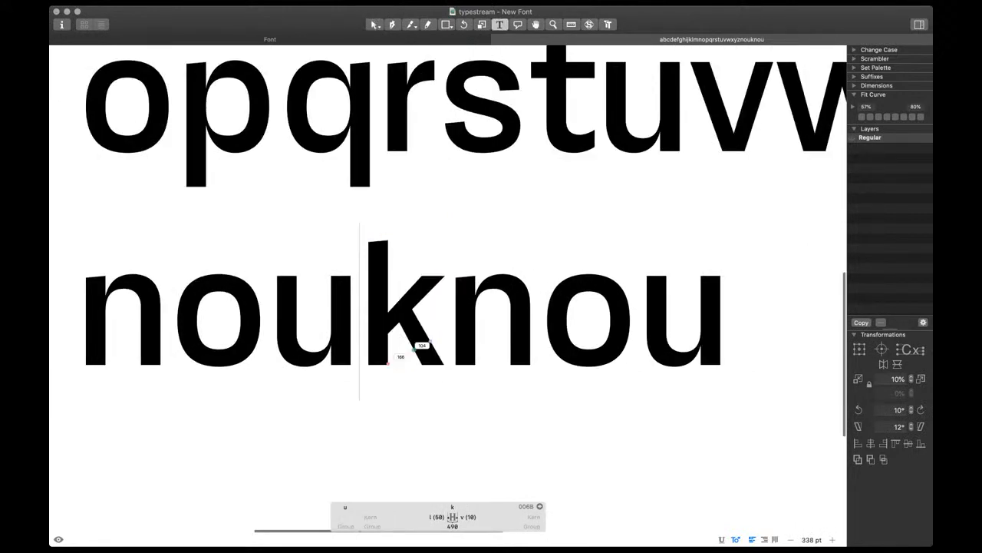
pyautogui.scroll(-3, 407, 345)
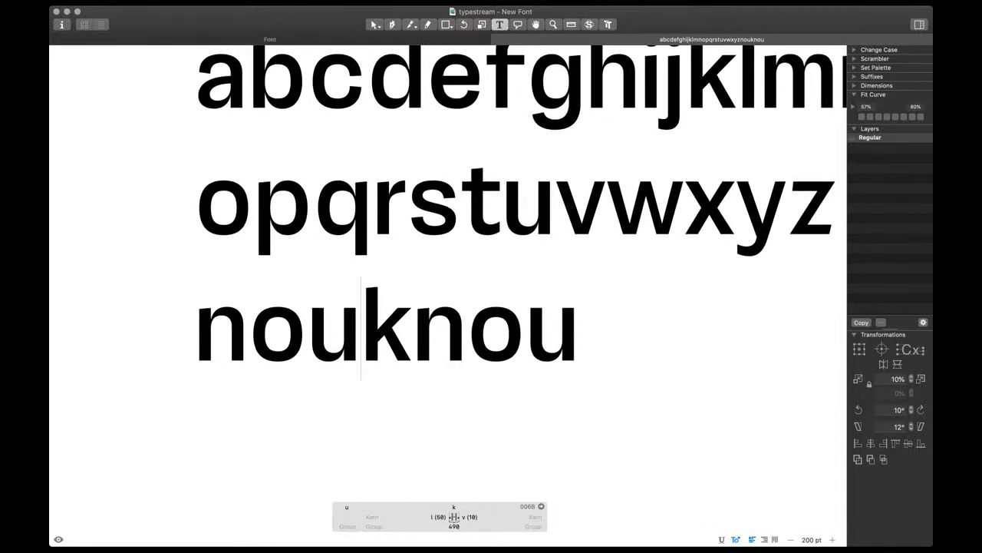
pyautogui.scroll(-2, 407, 345)
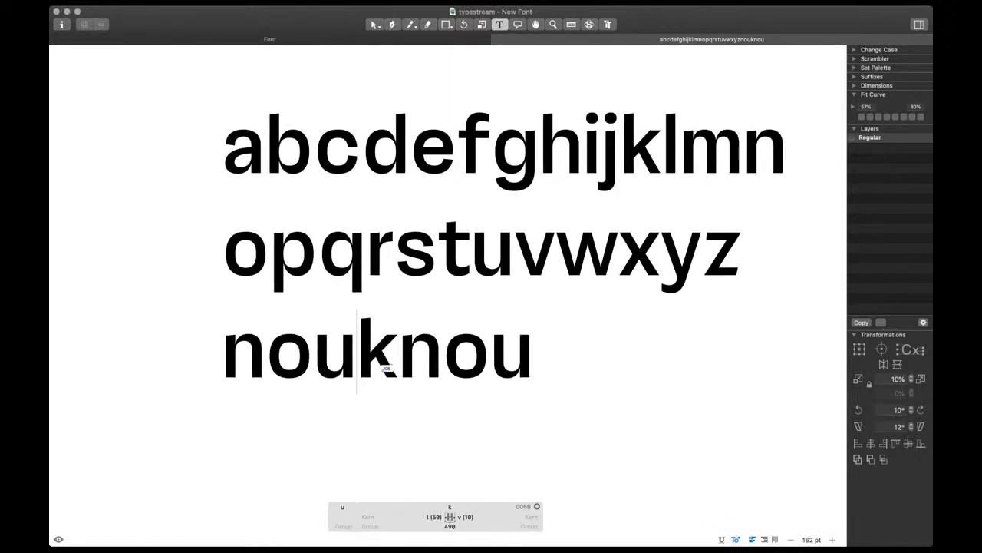
pyautogui.hscroll(1, 387, 367)
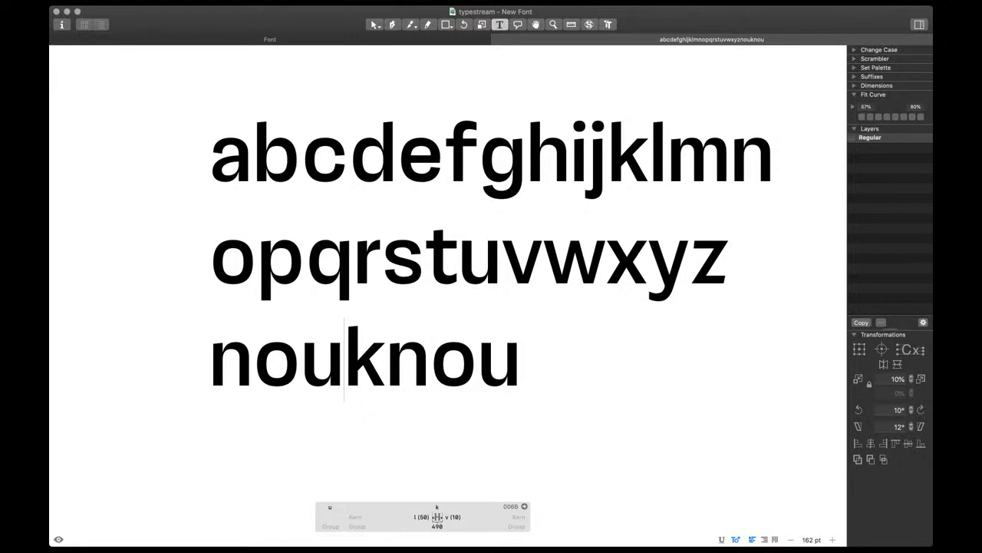
pyautogui.hotkey('shift', 'Right')
pyautogui.click(522, 369)
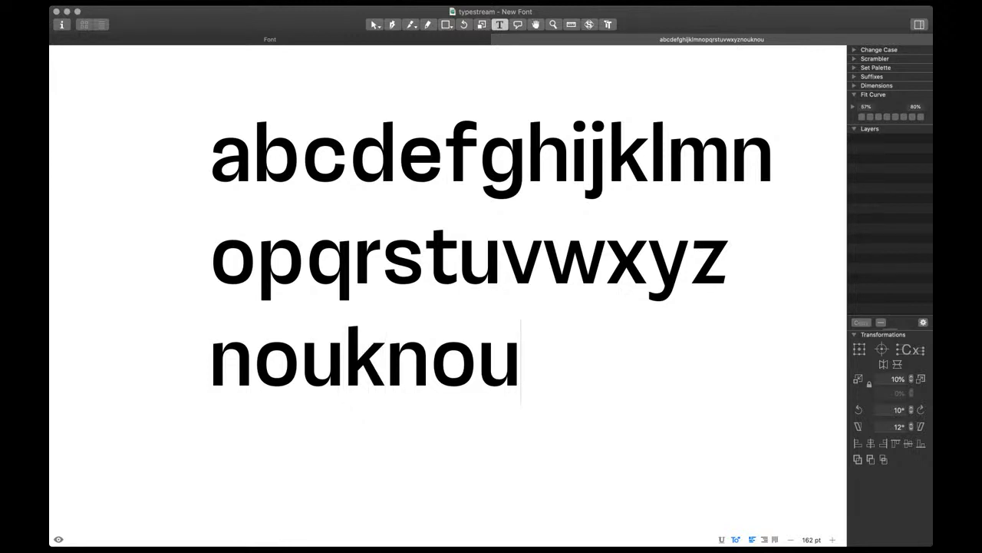
# Open the k in the nouknou line for outline editing and remove the overlaps between its strokes
pyautogui.scroll(3, 376, 380)
pyautogui.doubleClick(352, 372)
pyautogui.scroll(5, 346, 372)
pyautogui.click(357, 369)
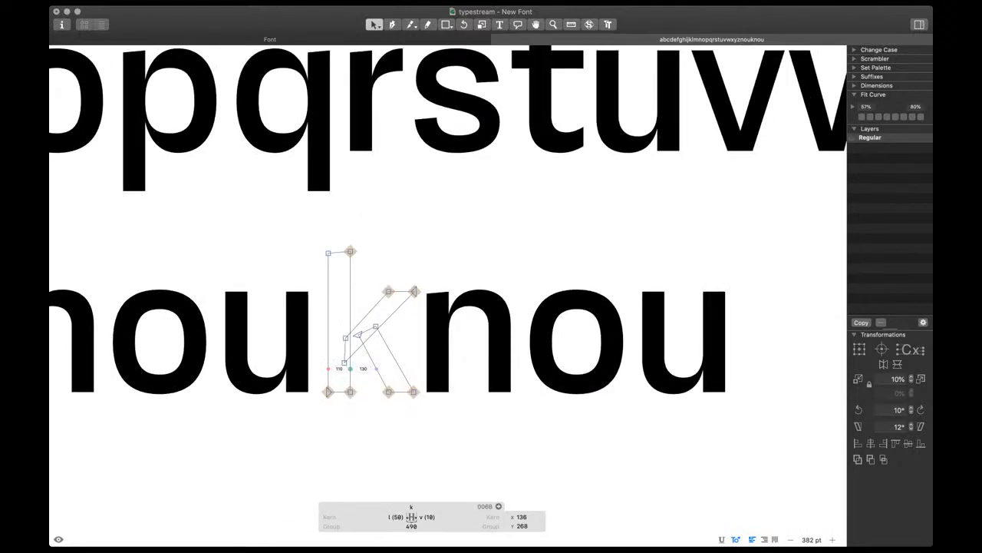
pyautogui.press('shift+super+o')
# Nudge the k's two lower junction nodes, on the stem and inside the leg, up by 4 units
pyautogui.scroll(5, 366, 349)
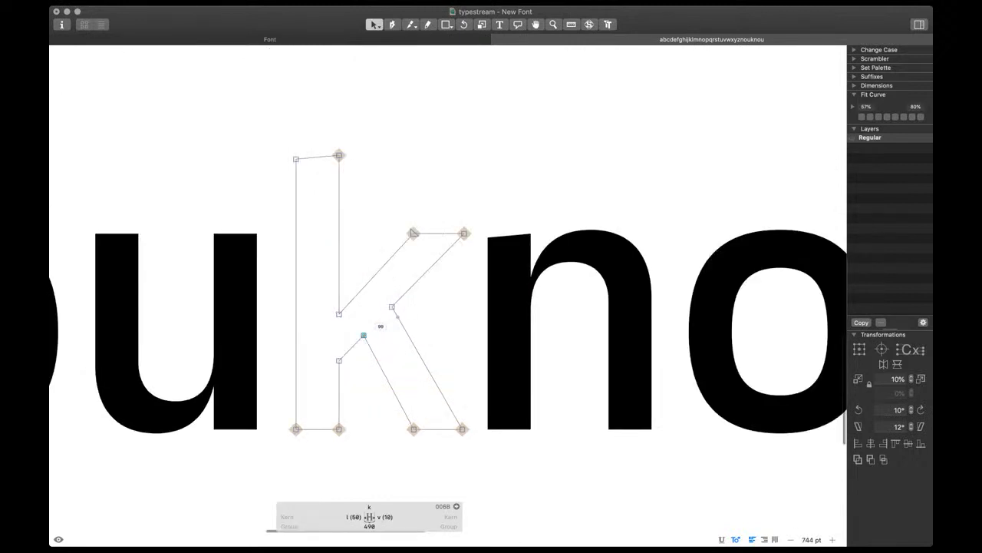
pyautogui.press('Up')
pyautogui.press('Up')
pyautogui.press('Up')
pyautogui.press('Up')
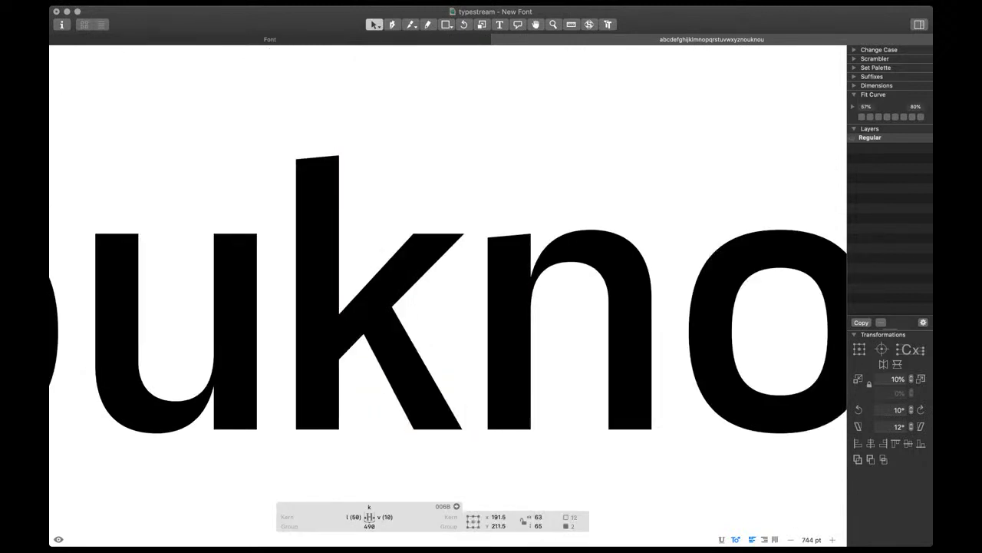
# Move the k's right junction node between arm and leg to X 301, Y 311
pyautogui.click(392, 307)
pyautogui.press('space')
pyautogui.press('Right')
pyautogui.press('Right')
pyautogui.press('Right')
pyautogui.press('Right')
pyautogui.press('Right')
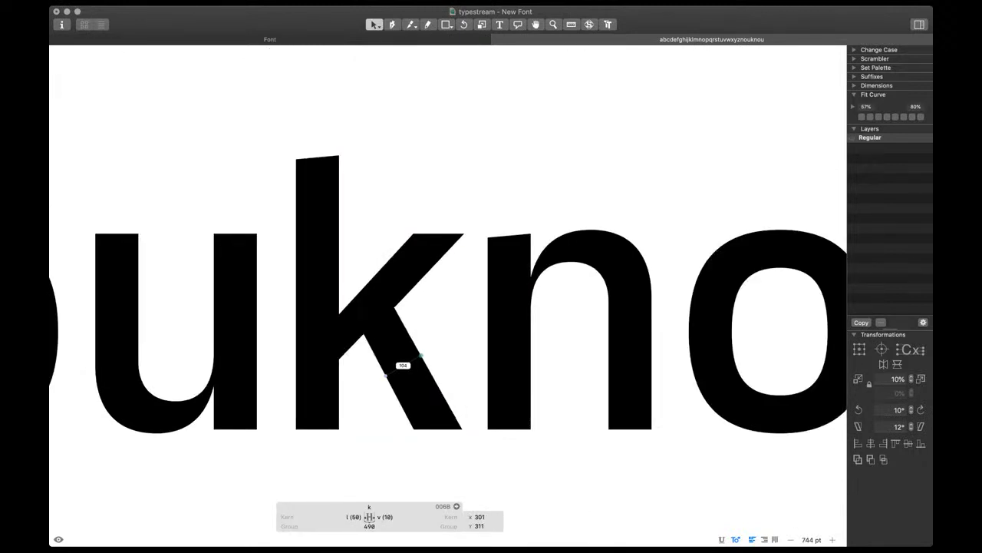
# Place the leg's upper inner node at X 222, Y 244 and its inner baseline node at X 352, Y 0
pyautogui.moveTo(355, 327); pyautogui.dragTo(379, 359)
pyautogui.press('space')
pyautogui.scroll(-3, 389, 367)
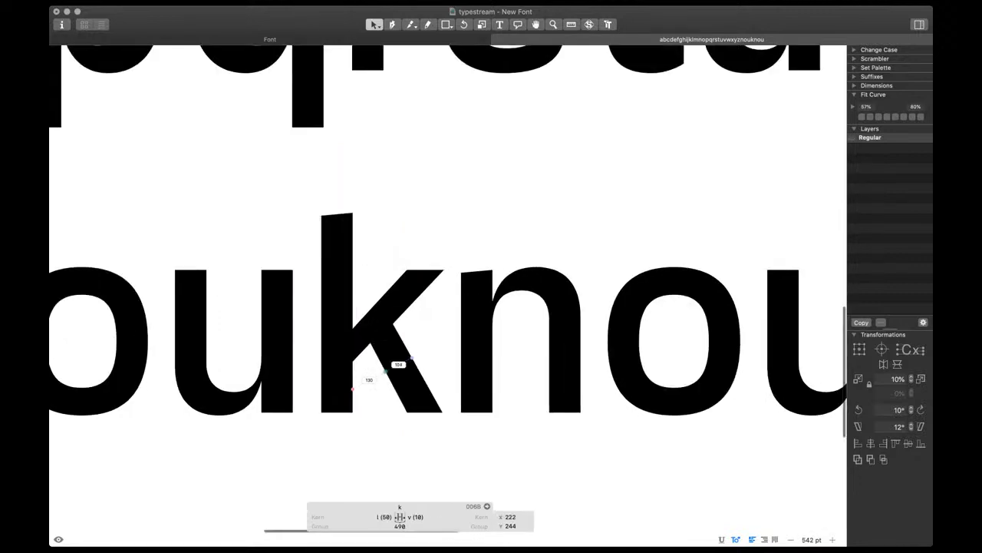
pyautogui.scroll(-3, 410, 359)
pyautogui.press('space')
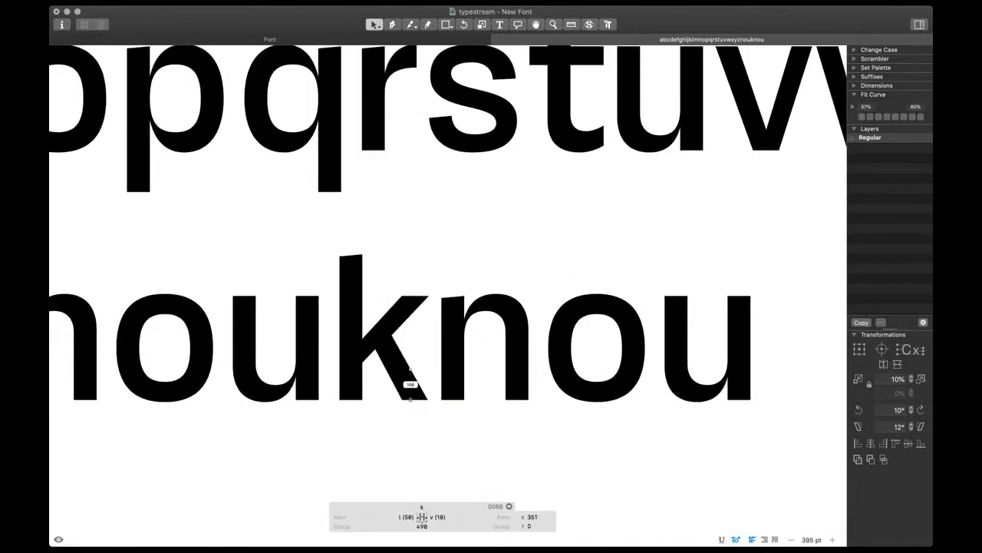
pyautogui.scroll(-3, 410, 383)
pyautogui.press('super+minus')
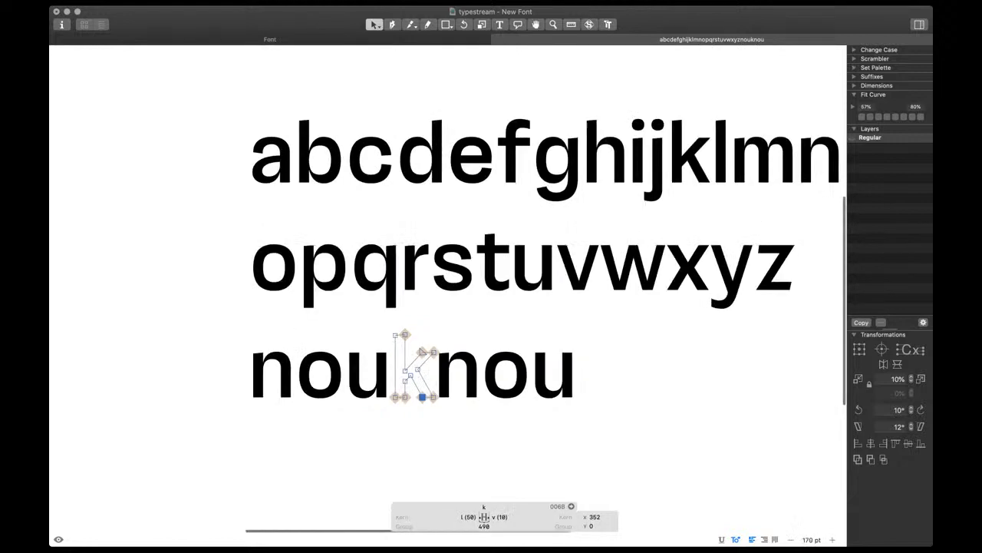
# Replace the k in the nouknou line with an r and enlarge the line for review
pyautogui.press('t')
pyautogui.press('Right')
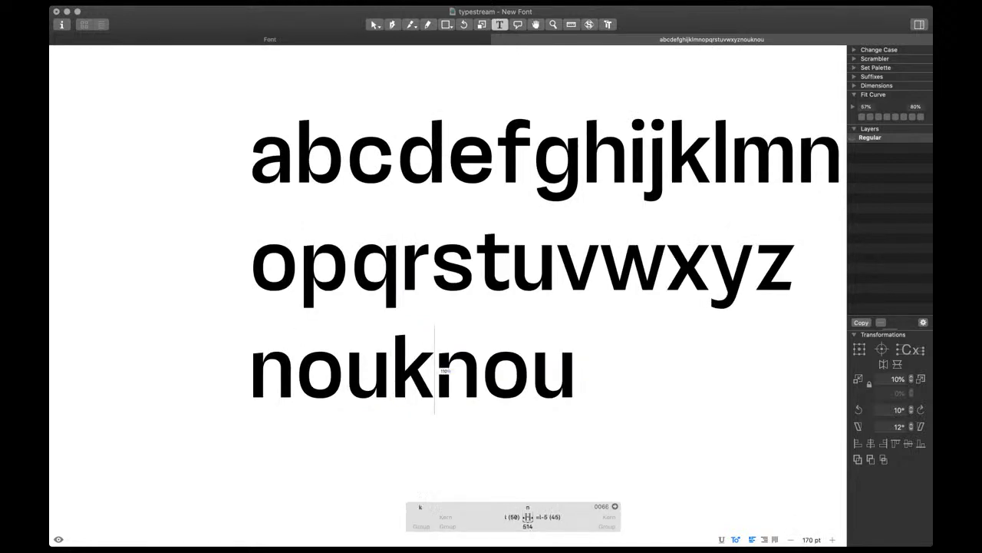
pyautogui.press('BackSpace')
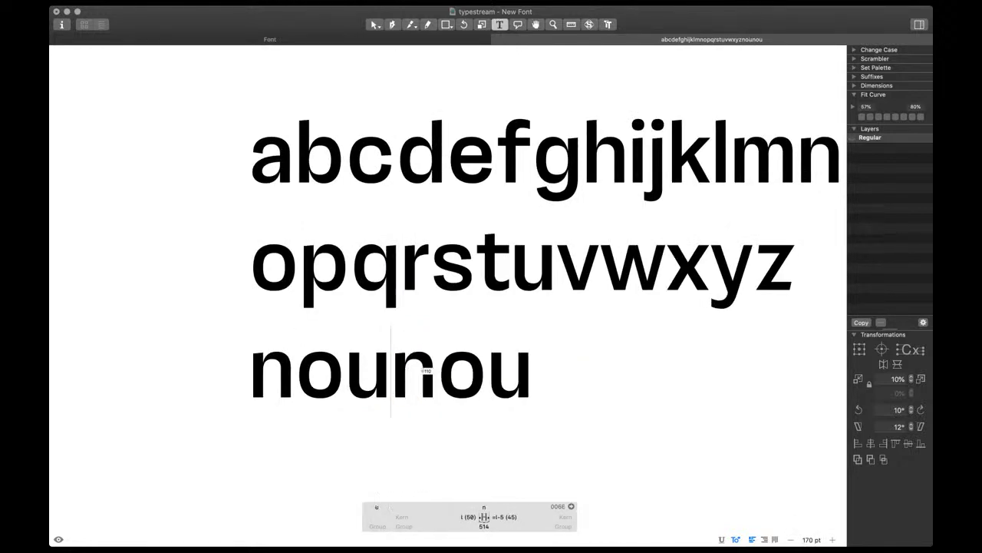
pyautogui.write('r')
pyautogui.press('super+plus')
pyautogui.press('super+plus')
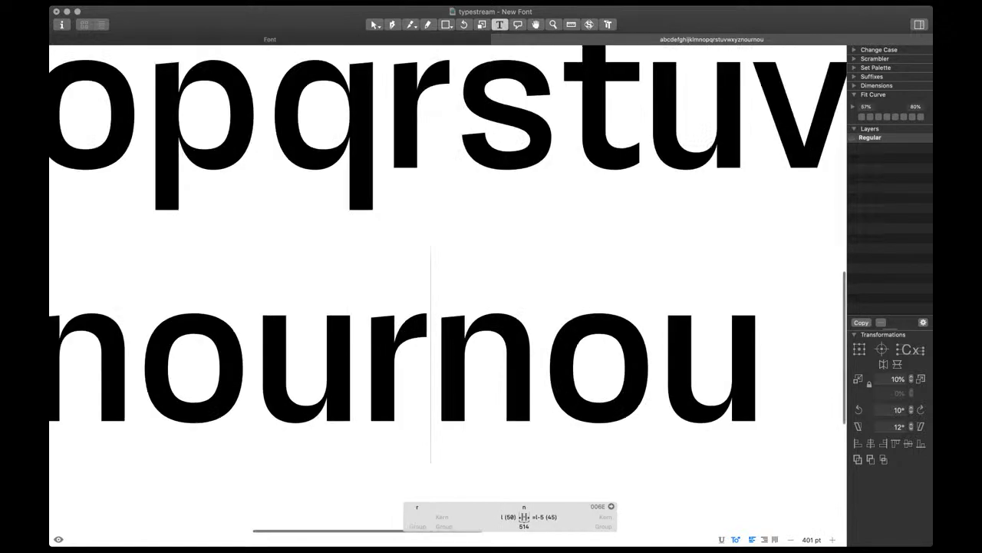
# Replace the r in the nournou line with an f and open its outline for editing
pyautogui.press('BackSpace')
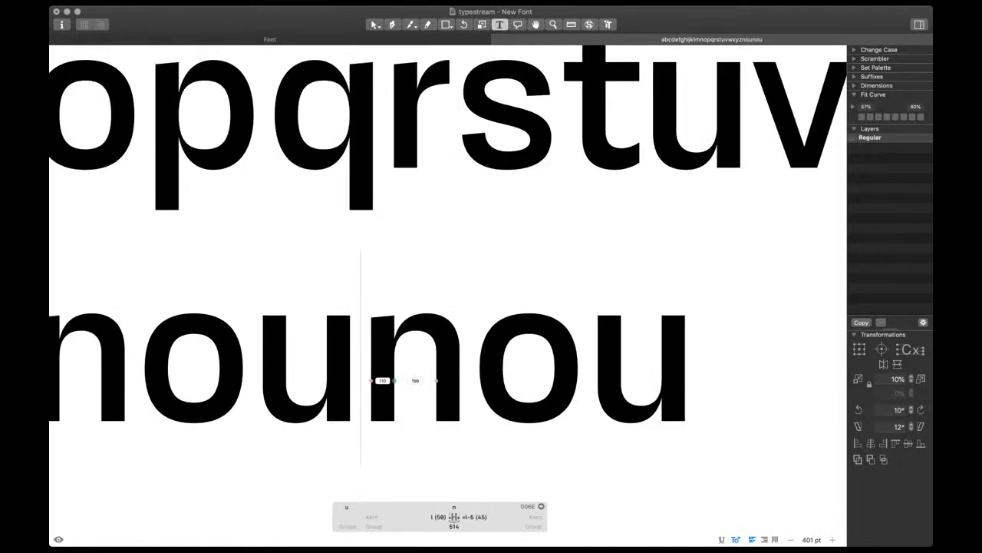
pyautogui.press('super+minus')
pyautogui.press('super+minus')
pyautogui.press('super+plus')
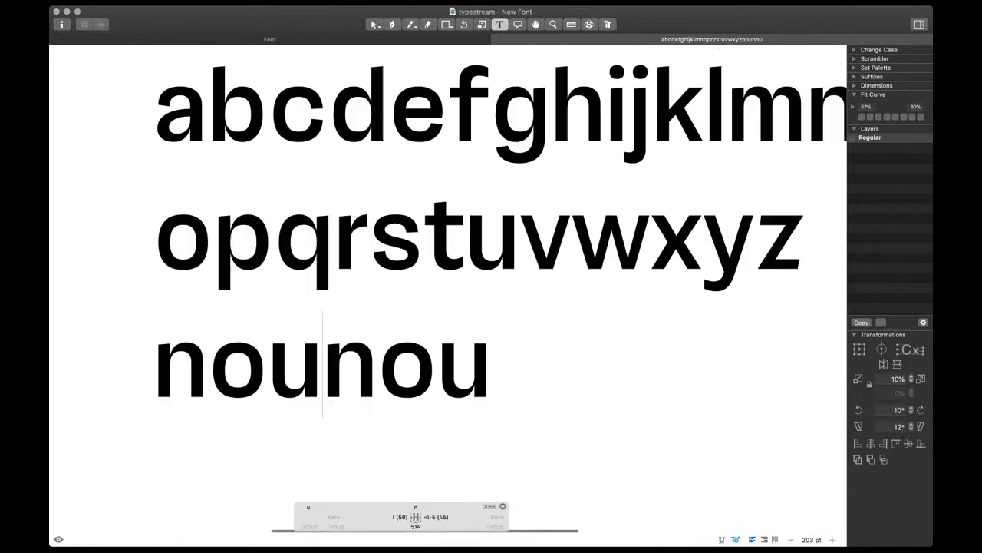
pyautogui.write('f')
pyautogui.press('Escape')
pyautogui.press('super+plus')
pyautogui.press('super+plus')
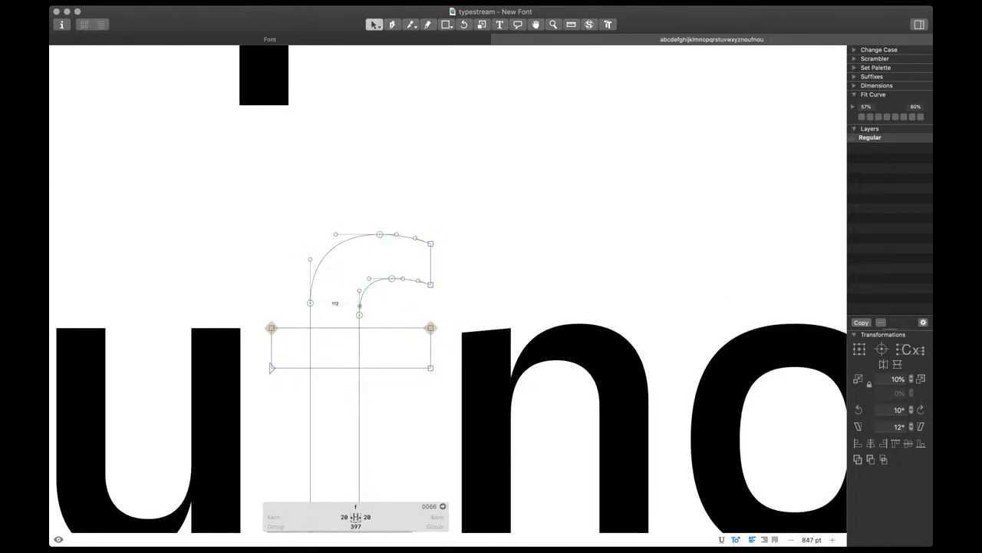
# Raise the node where the f's stem meets the inner hook curve by 10 units
pyautogui.click(359, 315)
pyautogui.press('space')
pyautogui.hotkey('shift', 'Up')
pyautogui.press('space')
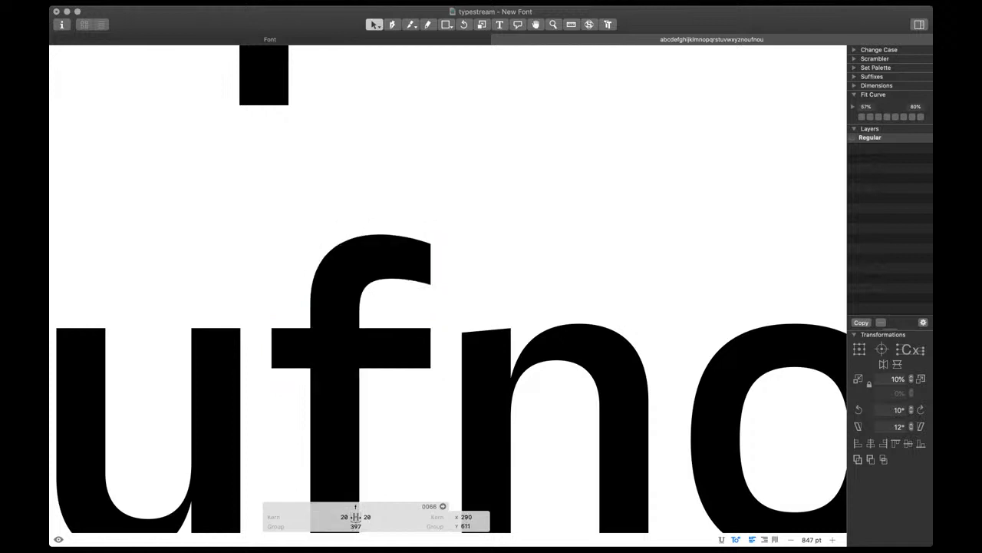
pyautogui.press('super+plus')
pyautogui.press('super+plus')
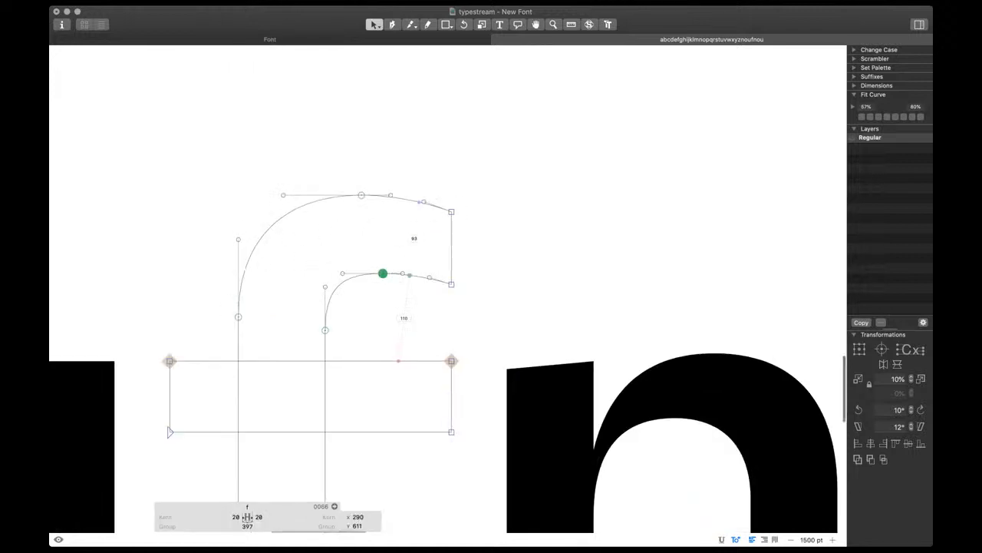
# Raise the f's hook terminal nodes, placing the lower one at X 377, Y 599 and the upper one at X 377, Y 693
pyautogui.click(451, 283)
pyautogui.press('space')
pyautogui.press('Up')
pyautogui.press('Up')
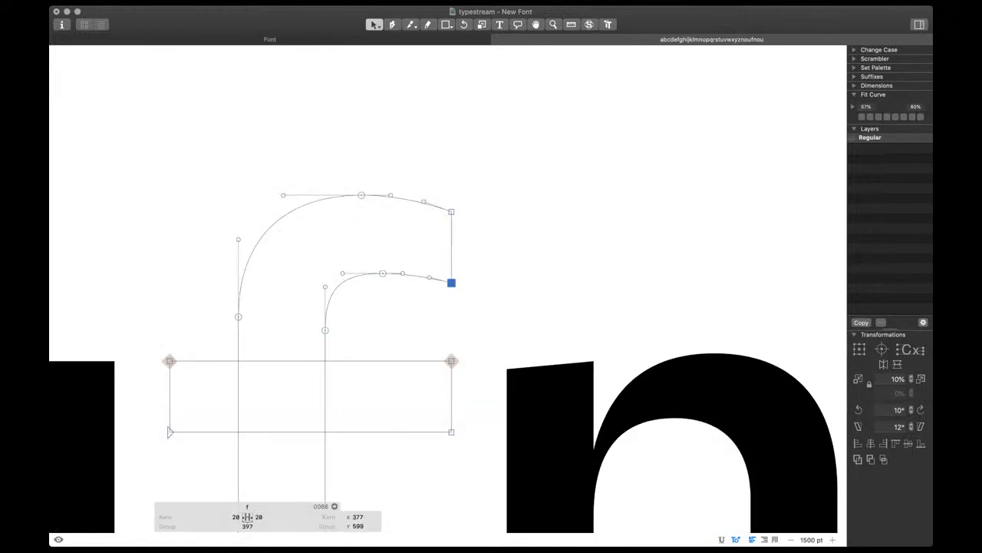
pyautogui.click(451, 211)
pyautogui.press('space')
pyautogui.press('Up')
pyautogui.press('Up')
pyautogui.press('Up')
pyautogui.press('Up')
pyautogui.press('Up')
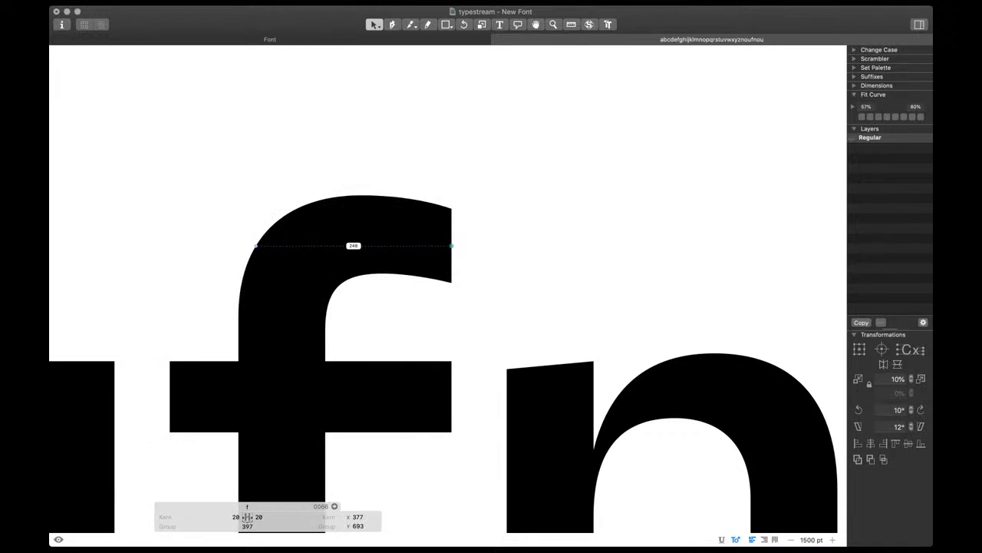
# Examine the handles near the f's hook terminal and compare the letter with its neighbours and the full alphabet
pyautogui.press('super+minus')
pyautogui.press('super+plus')
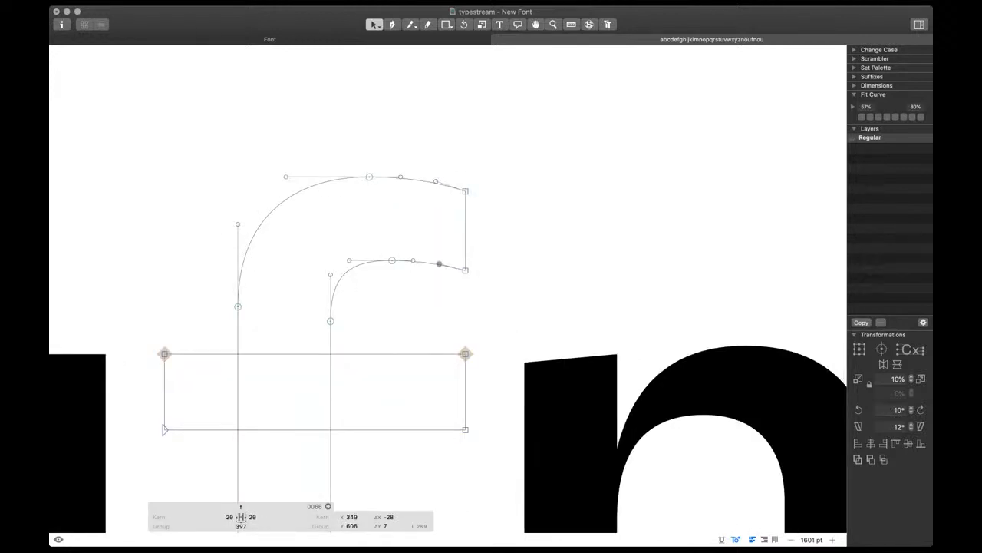
pyautogui.press('space')
pyautogui.press('super+minus')
pyautogui.press('super+minus')
pyautogui.press('super+minus')
pyautogui.press('super+minus')
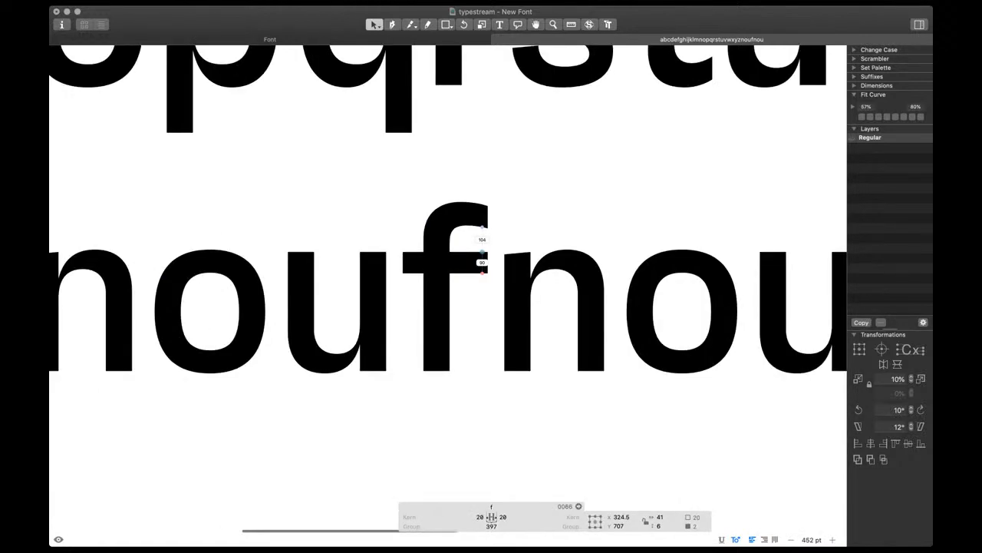
pyautogui.press('space')
pyautogui.press('super+minus')
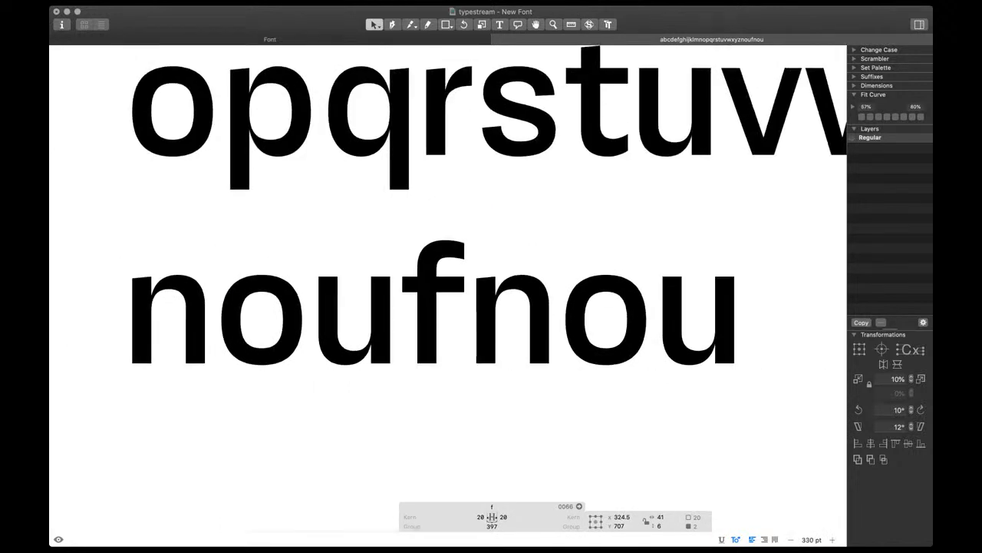
pyautogui.press('super+minus')
pyautogui.press('super+minus')
pyautogui.press('super+minus')
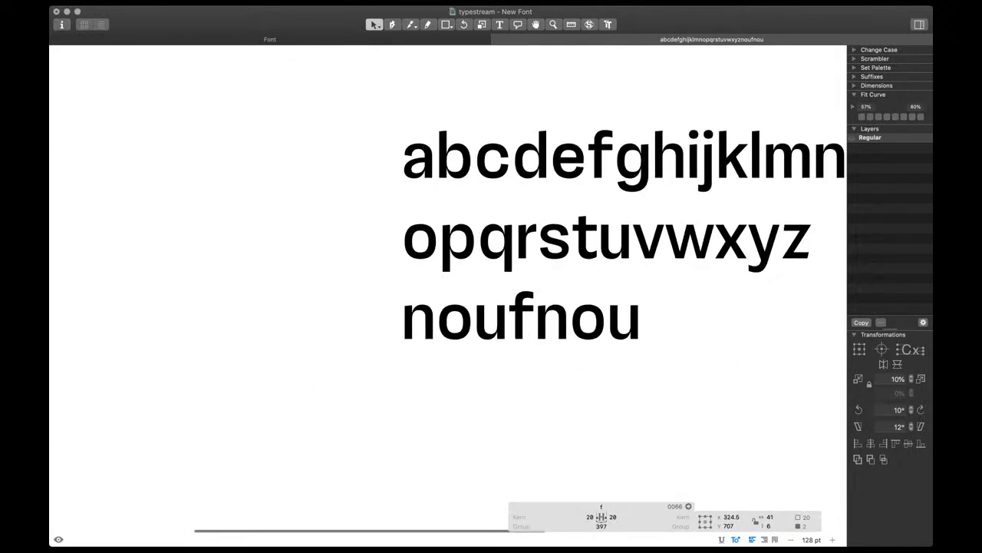
pyautogui.press('super+minus')
pyautogui.press('super+plus')
pyautogui.press('super+plus')
pyautogui.press('super+plus')
pyautogui.press('super+plus')
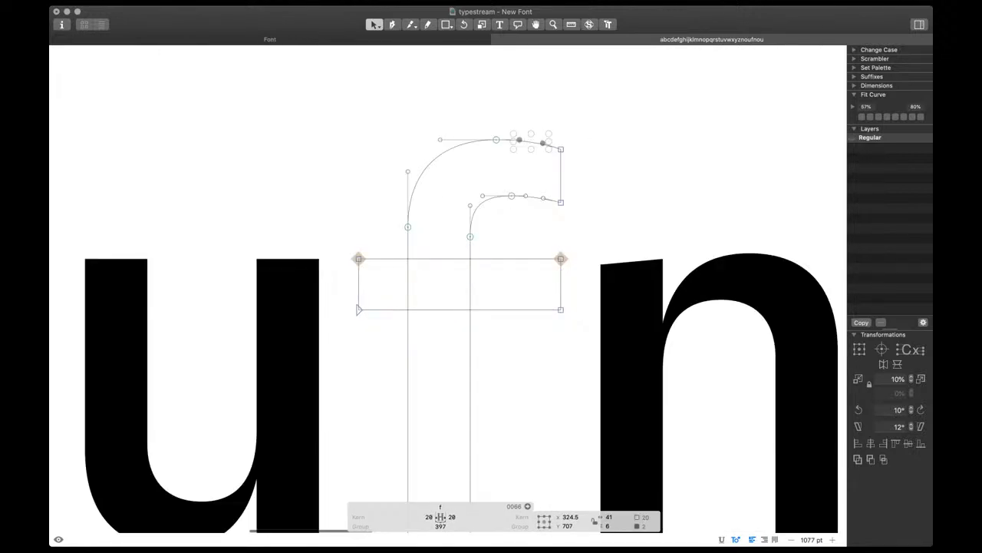
# Replace the f in the noufnou line with a t
pyautogui.press('space')
pyautogui.press('super+minus')
pyautogui.press('t')
pyautogui.press('super+minus')
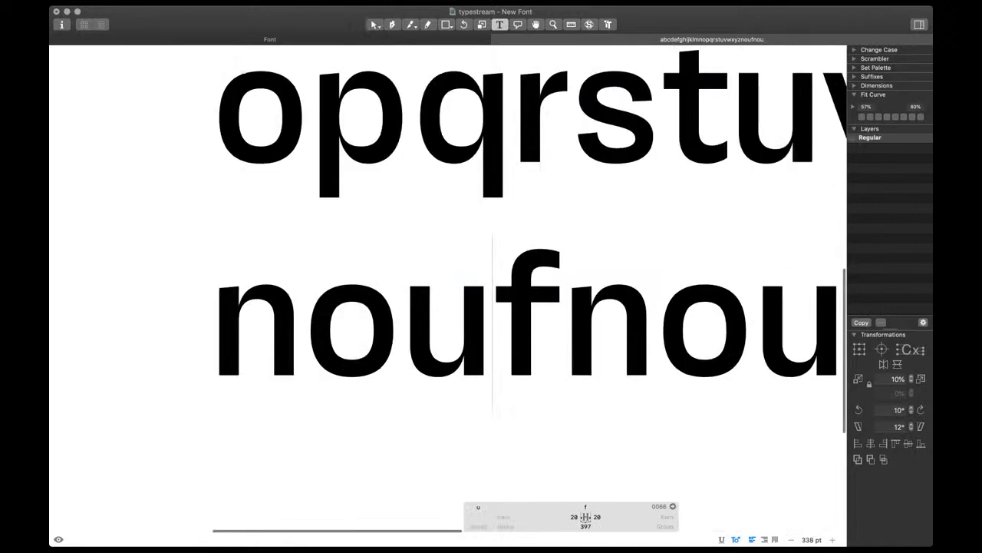
pyautogui.write('t')
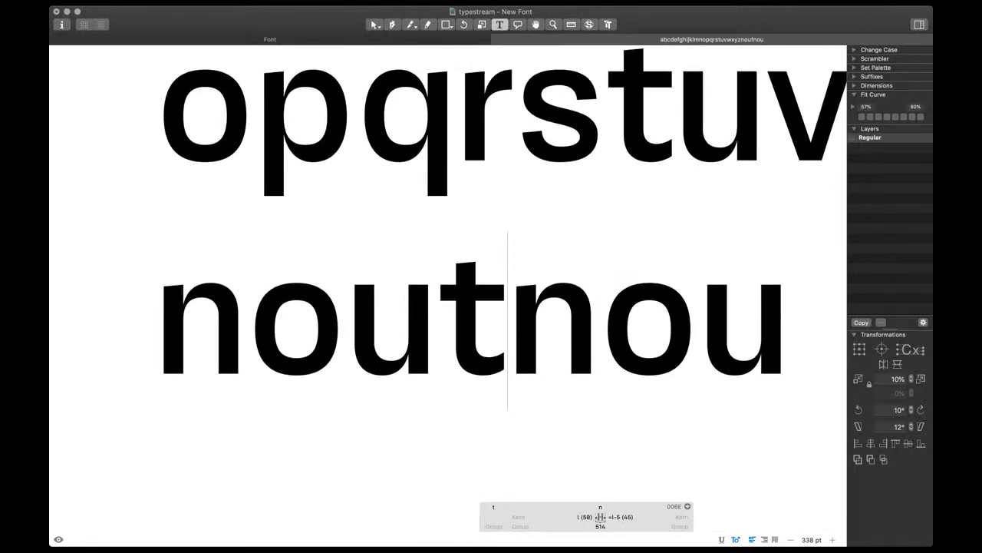
# Lower the t's inner stem curve node by 10 units and place its inner bottom node at X 283, Y 92
pyautogui.doubleClick(496, 366)
pyautogui.scroll(5, 496, 366)
pyautogui.click(463, 328)
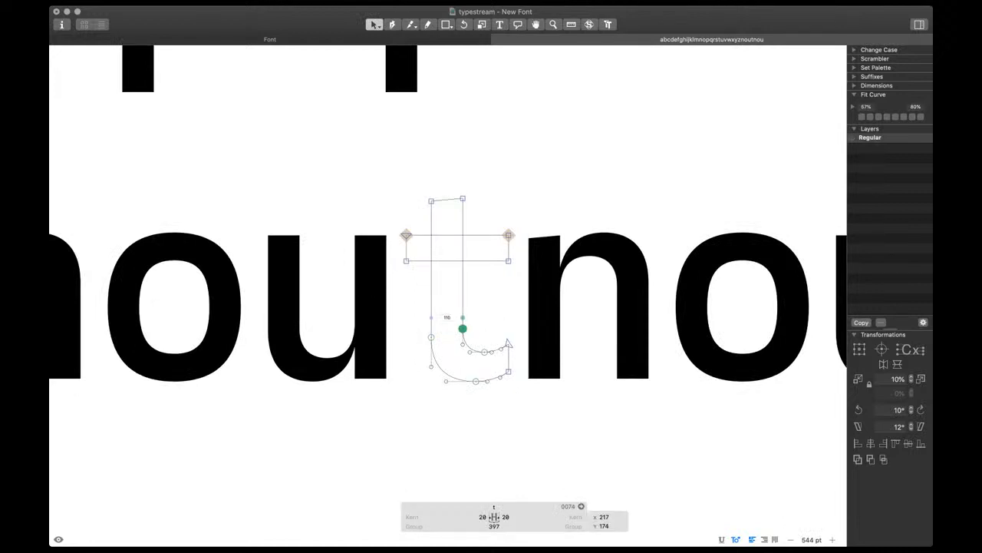
pyautogui.hotkey('shift', 'Down')
pyautogui.scroll(5, 470, 355)
pyautogui.click(496, 349)
pyautogui.hotkey('alt', 'shift', 'Left')
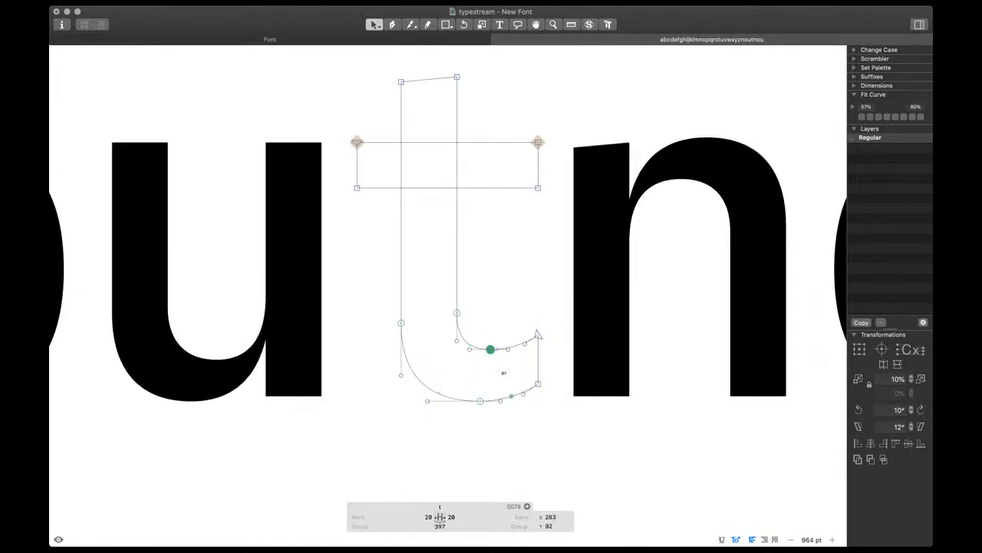
# Apply the fourth Fit Curve strength to both segments of the t's inner bottom curve
pyautogui.click(476, 347)
pyautogui.hotkey('ctrl', 'alt', '4')
pyautogui.click(507, 349)
pyautogui.hotkey('ctrl', 'alt', '4')
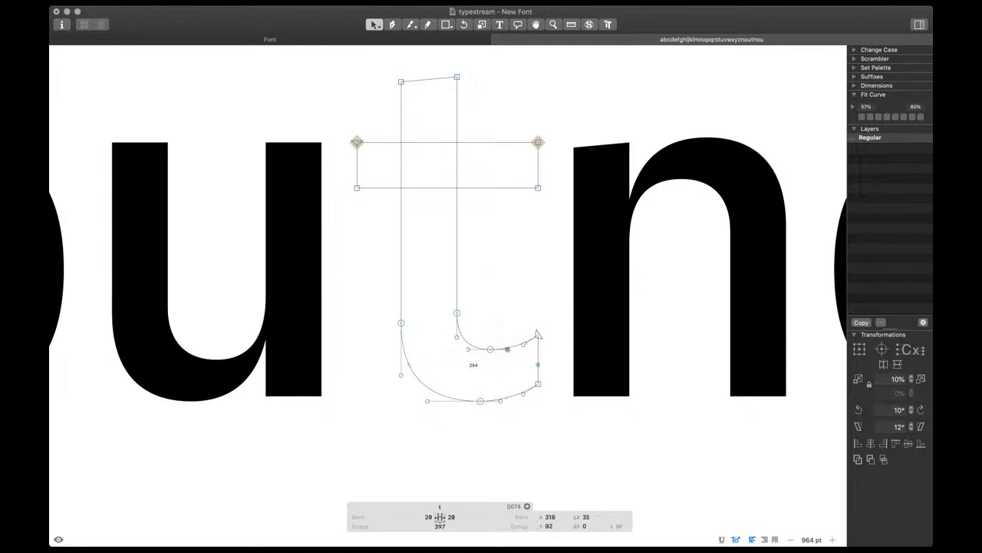
pyautogui.scroll(-3, 468, 358)
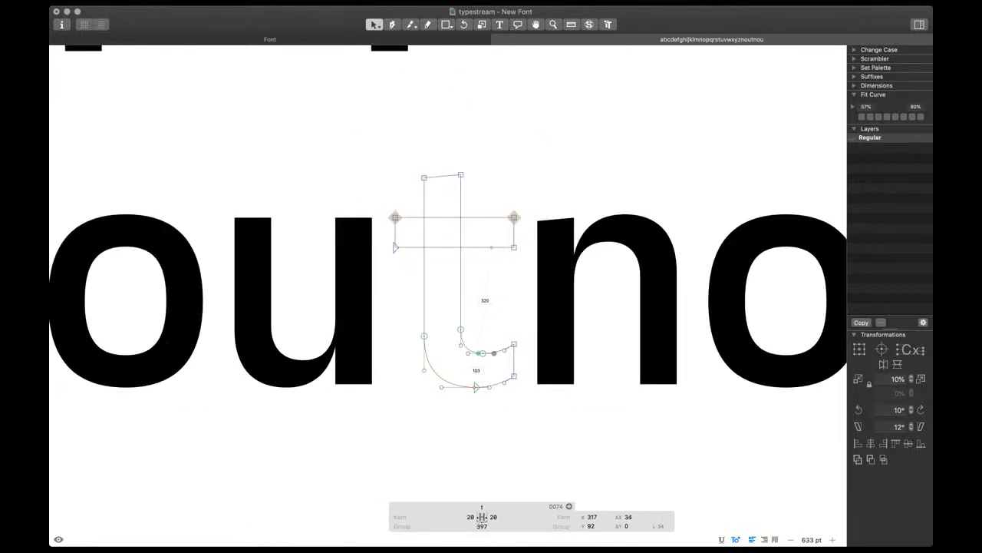
pyautogui.hscroll(1, 482, 354)
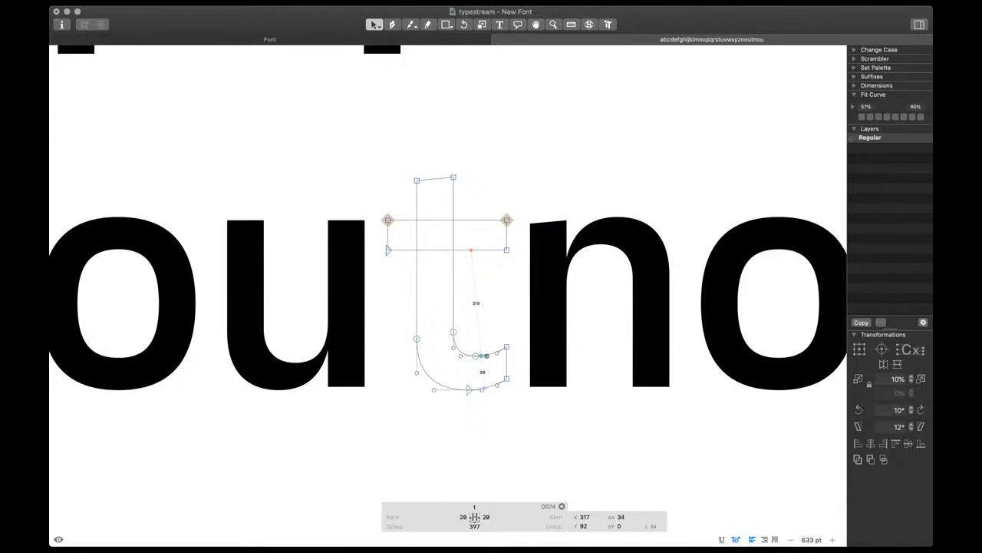
# Compare the t with its neighbours and lower its inner bottom node to X 283, Y 89
pyautogui.press('Escape')
pyautogui.scroll(-3, 479, 360)
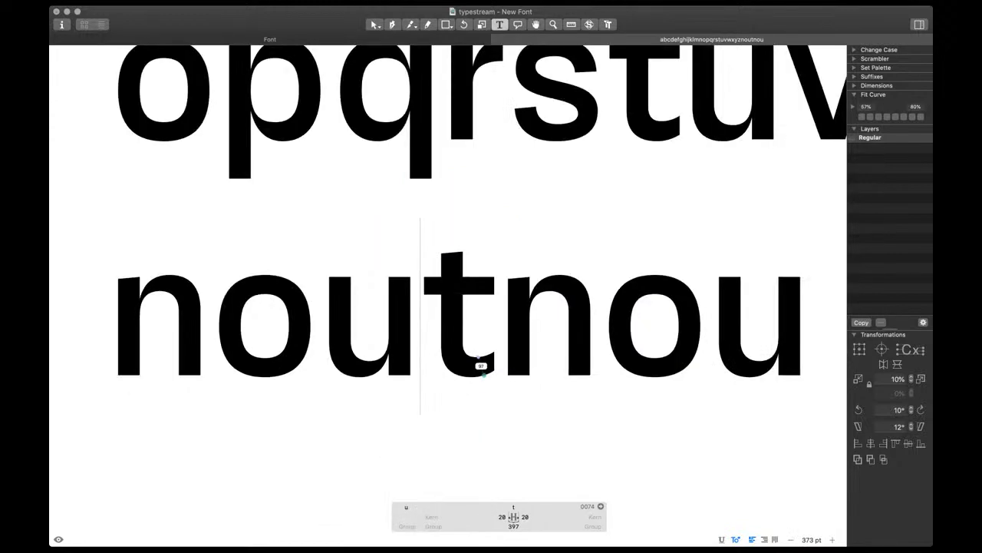
pyautogui.scroll(-3, 479, 360)
pyautogui.scroll(5, 479, 361)
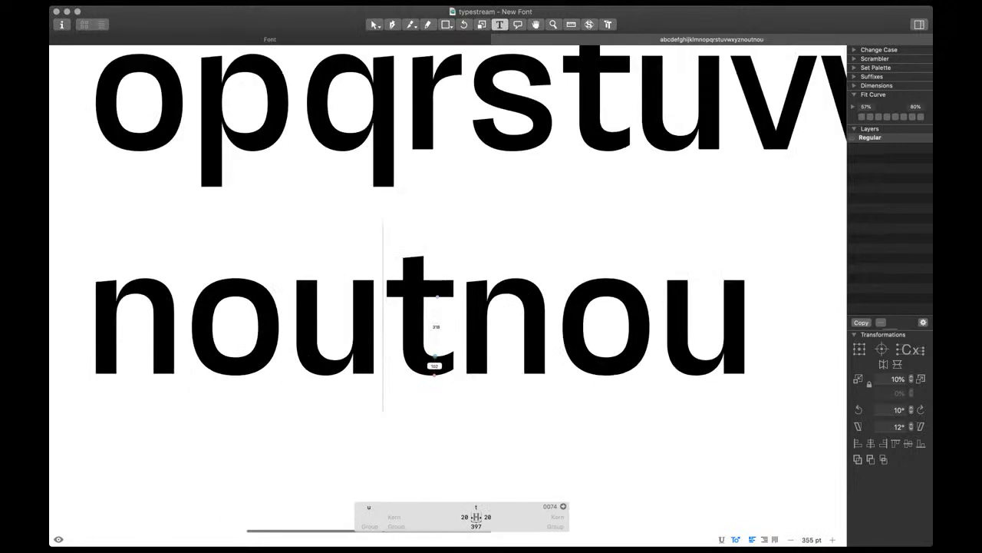
pyautogui.press('Escape')
pyautogui.scroll(4, 476, 365)
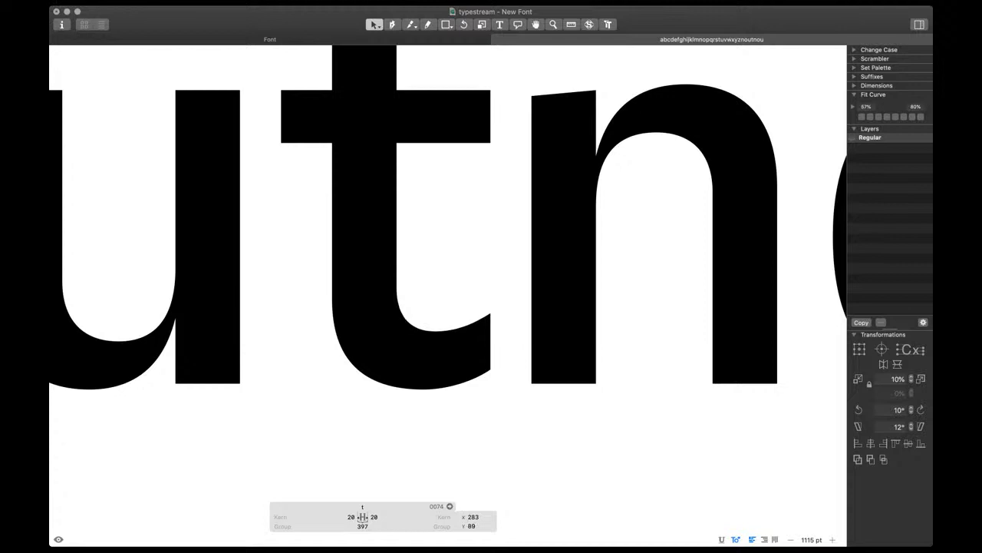
pyautogui.press('Escape')
pyautogui.scroll(-3, 408, 334)
# Try a k before the t in the noutnou line, remove it and review the t against the full alphabet
pyautogui.write('k')
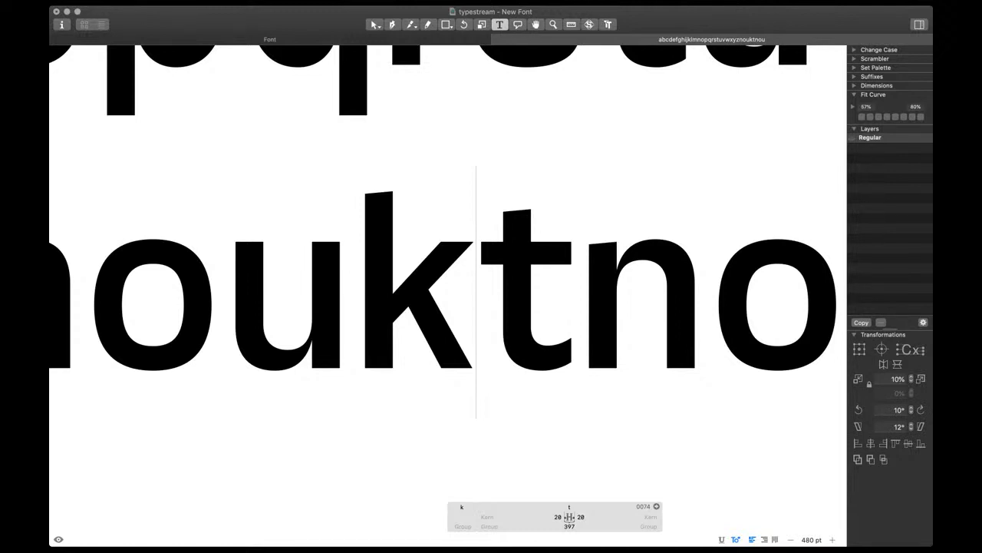
pyautogui.press('BackSpace')
pyautogui.scroll(-5, 448, 335)
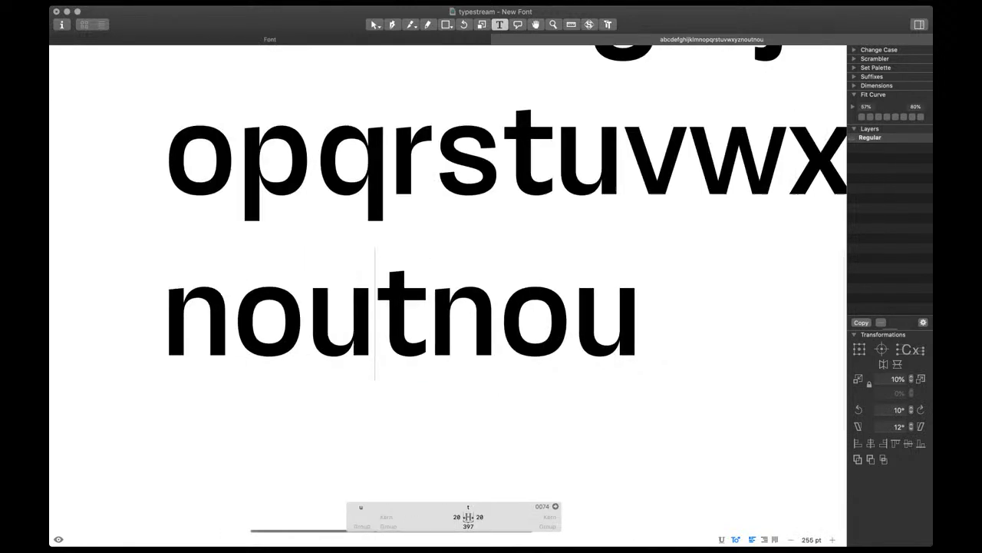
pyautogui.hscroll(2, 448, 335)
pyautogui.hscroll(1, 475, 335)
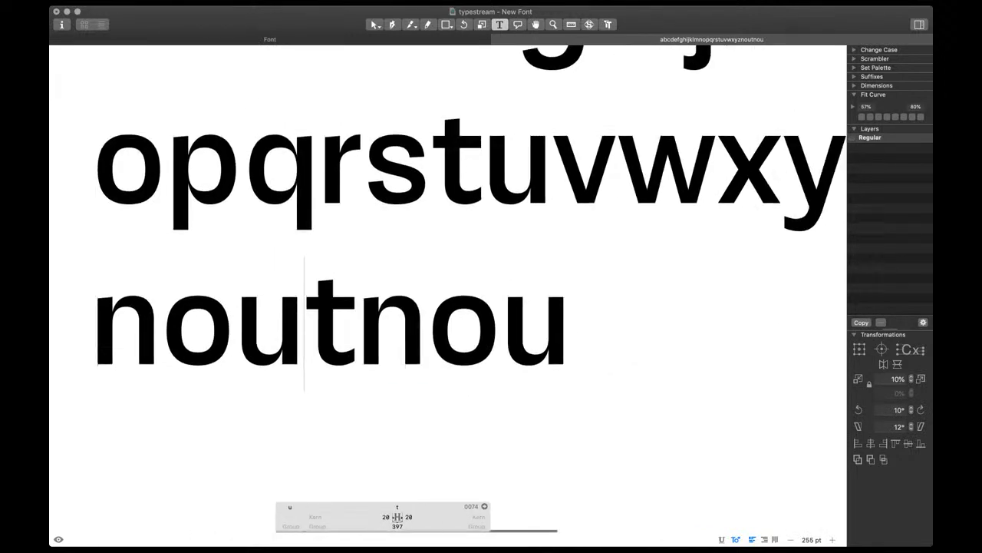
pyautogui.scroll(-3, 476, 334)
pyautogui.hscroll(1, 476, 335)
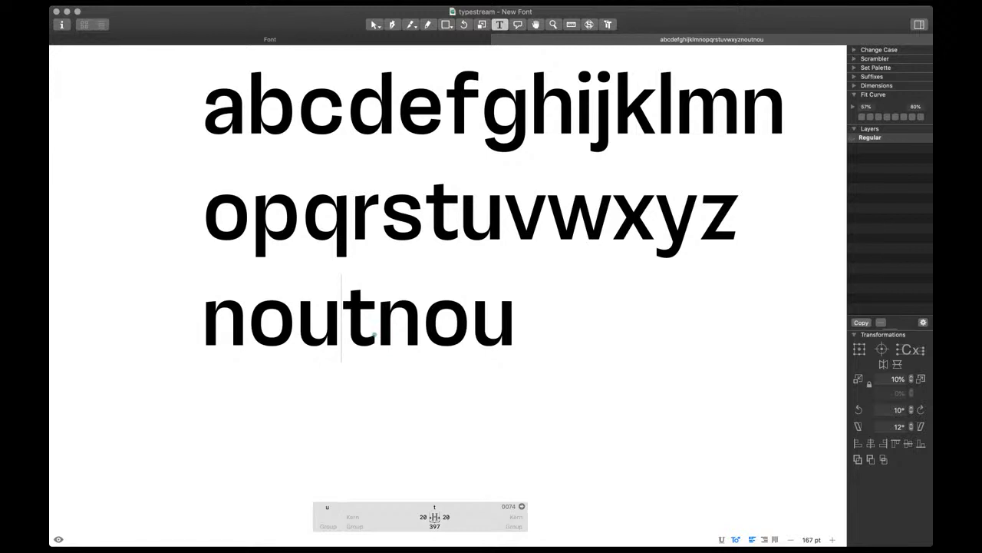
# Replace the t in the noutnou line with an e, open its outline and compare it with the full alphabet
pyautogui.hotkey('shift', 'Right')
pyautogui.write('e')
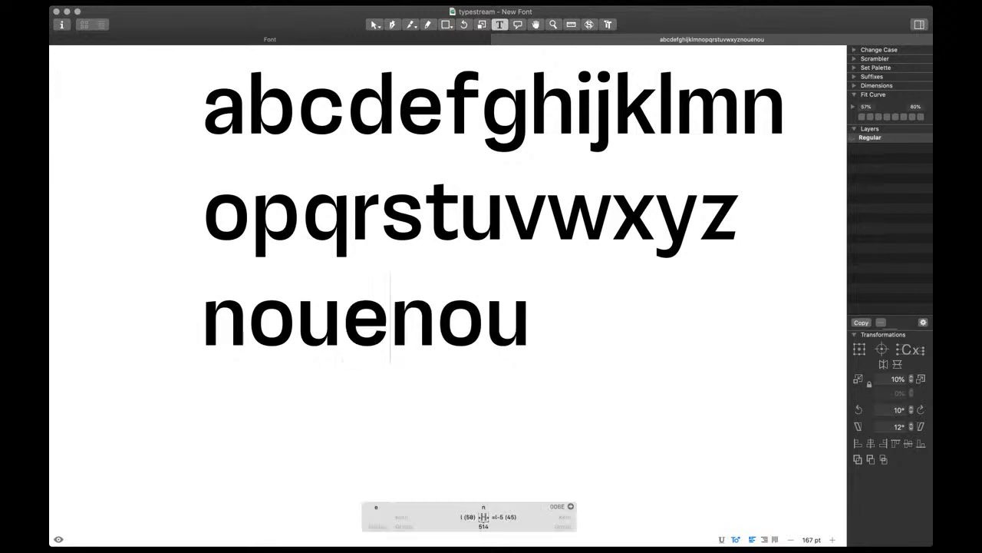
pyautogui.scroll(5, 355, 332)
pyautogui.press('Escape')
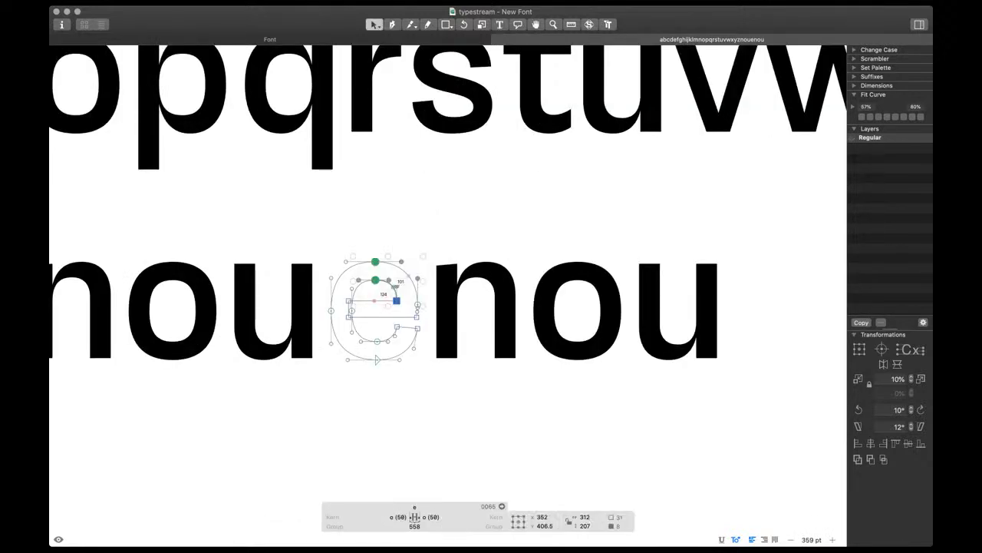
pyautogui.scroll(4, 390, 286)
pyautogui.moveTo(346, 263); pyautogui.dragTo(378, 292)
pyautogui.press('space')
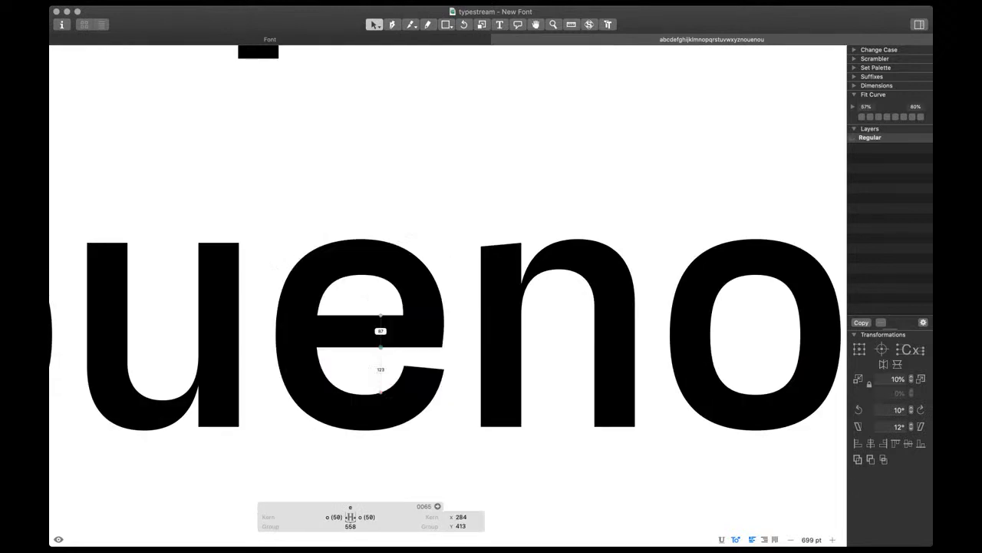
pyautogui.scroll(-7, 382, 330)
pyautogui.scroll(-10, 381, 334)
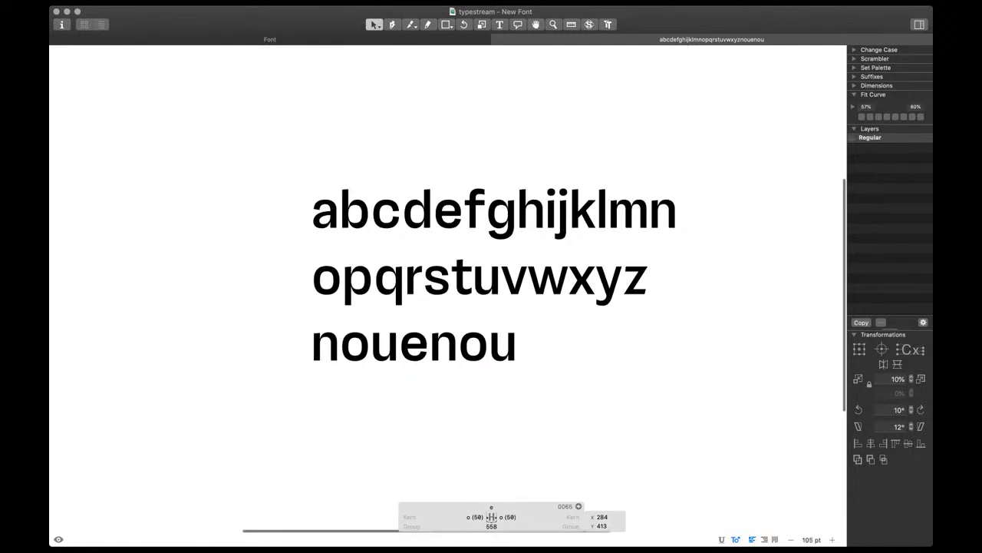
pyautogui.scroll(10, 431, 357)
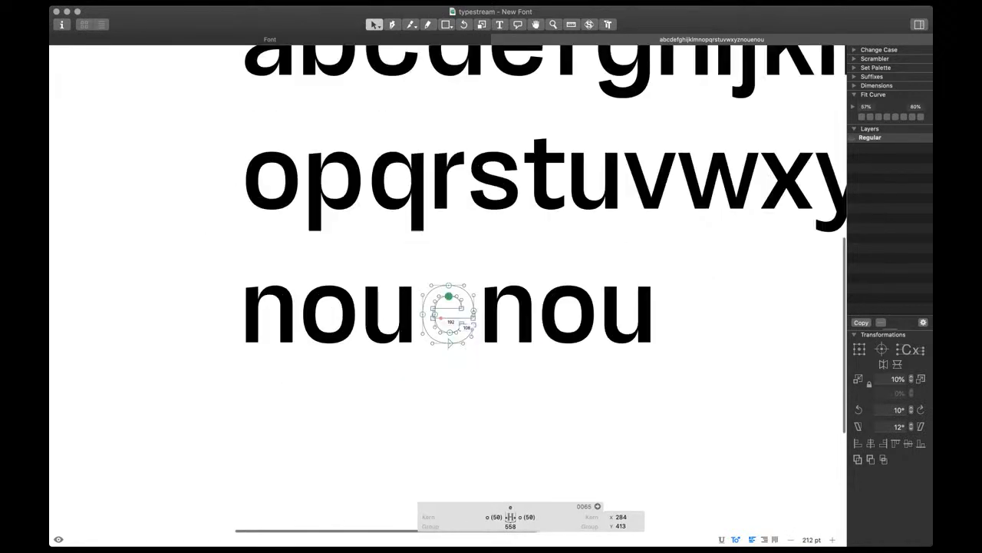
# Thin the e's crossbar by lowering its upper edge to Y 296
pyautogui.click(430, 278)
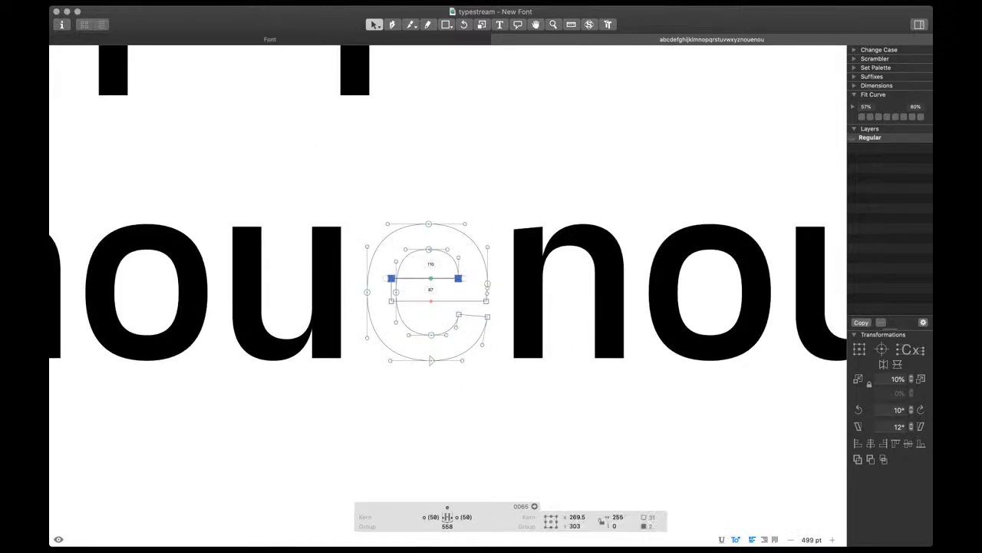
pyautogui.scroll(3, 430, 278)
pyautogui.hotkey('shift', 'Down')
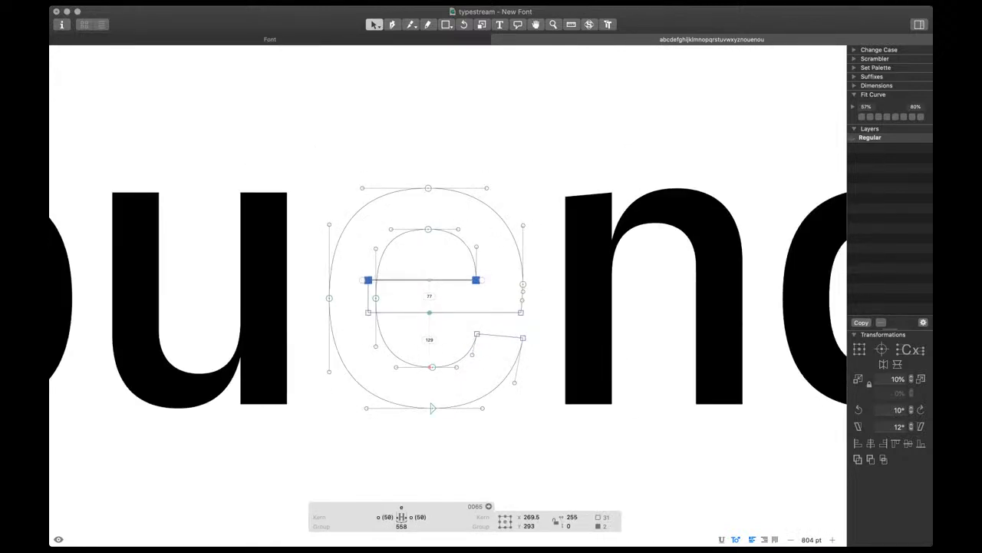
pyautogui.press('Up')
pyautogui.press('Up')
pyautogui.press('Up')
pyautogui.press('space')
pyautogui.scroll(-3, 433, 314)
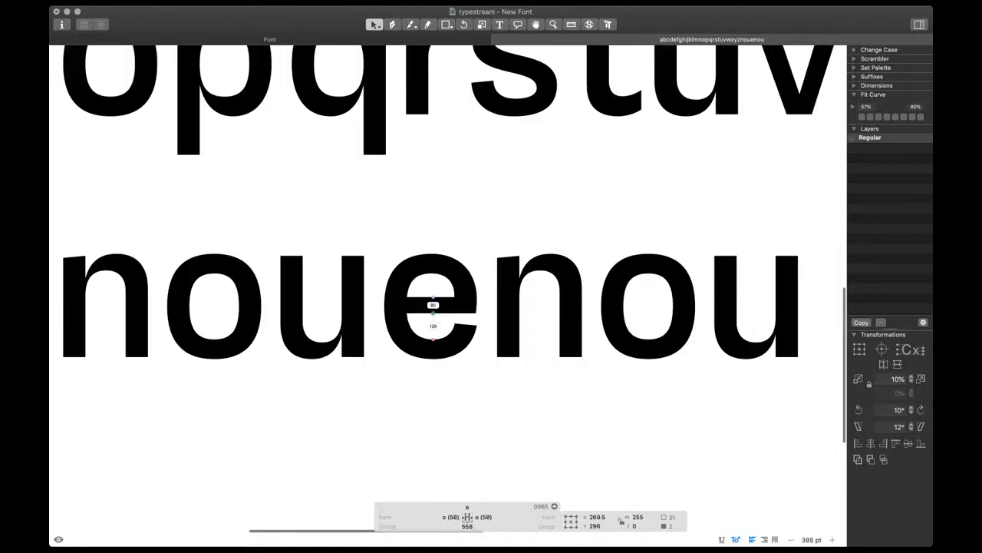
pyautogui.scroll(4, 415, 281)
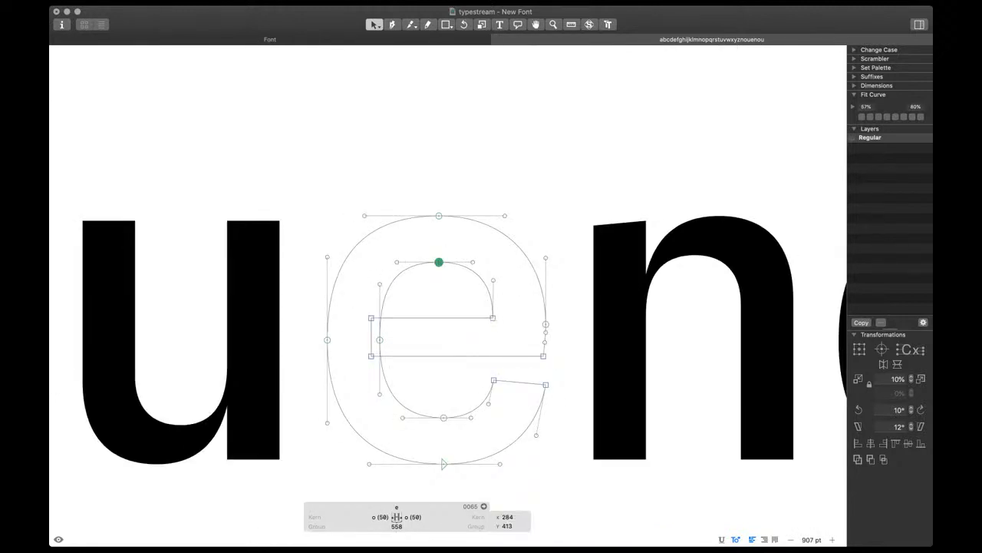
# Lower the inner bottom curve node of the e to X 294, Y 86
pyautogui.moveTo(428, 404); pyautogui.dragTo(460, 425)
pyautogui.press('space')
pyautogui.press('Down')
pyautogui.press('Down')
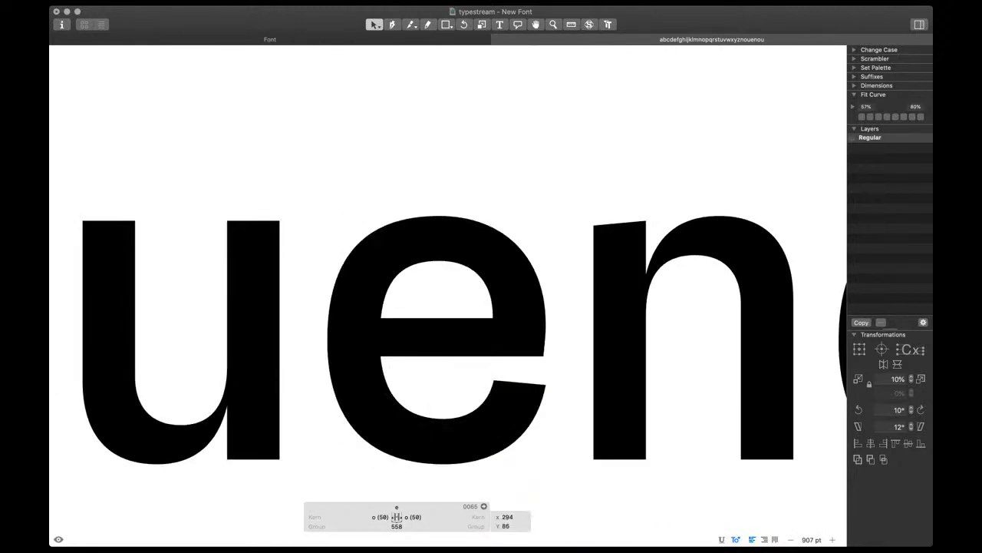
# Shorten the lower handle of the e's inner left node to end at X 160, Y 140, and compare the e with the alphabet
pyautogui.scroll(-3, 459, 425)
pyautogui.scroll(3, 458, 423)
pyautogui.moveTo(401, 289); pyautogui.dragTo(484, 309)
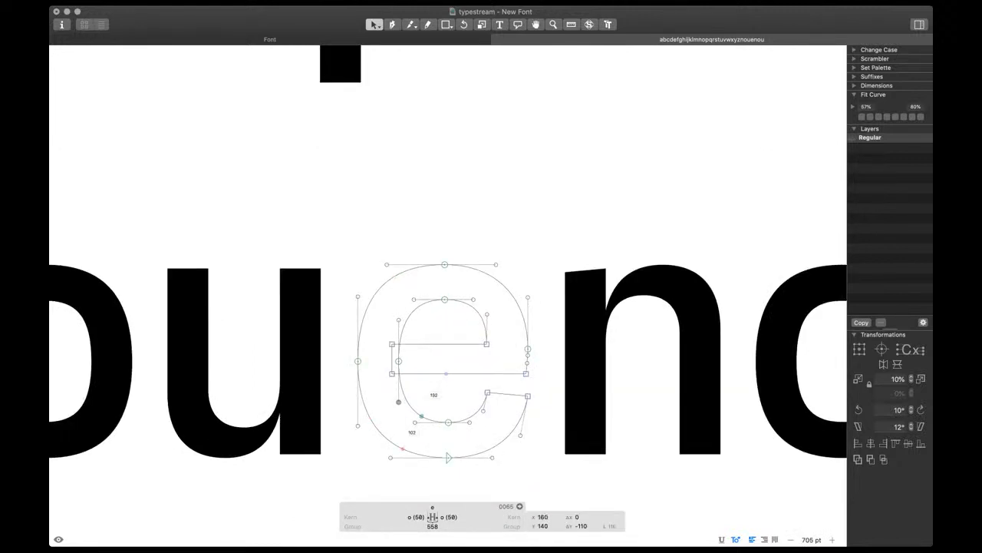
pyautogui.press('space')
pyautogui.scroll(-4, 471, 426)
pyautogui.scroll(-5, 471, 426)
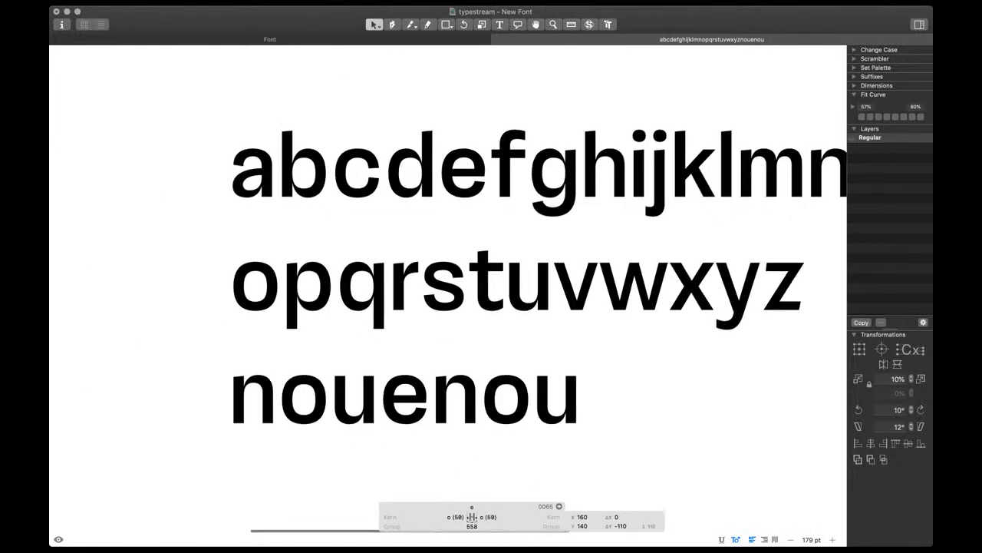
pyautogui.scroll(5, 353, 393)
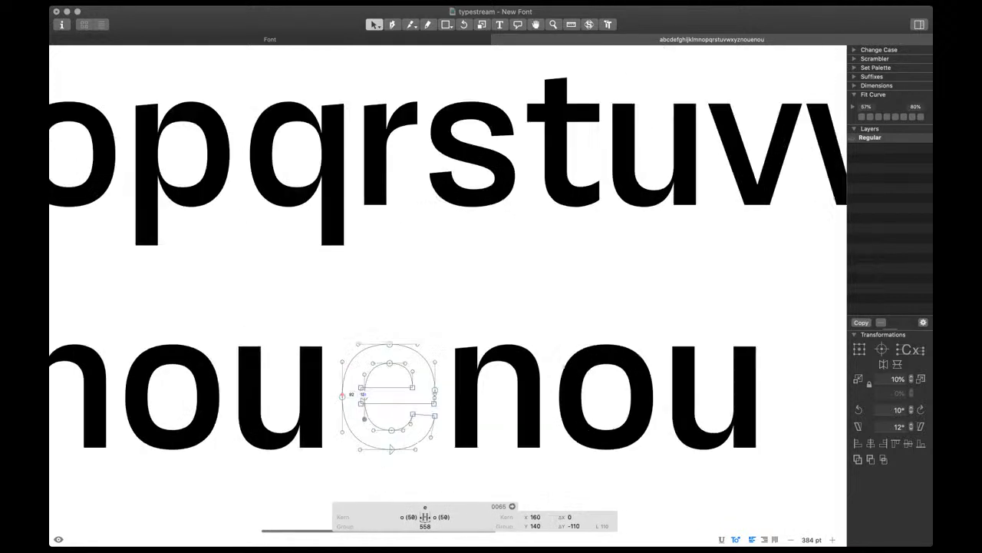
# Move the lower right corner of the e's upper counter to X 401, Y 296
pyautogui.scroll(2, 392, 395)
pyautogui.press('space')
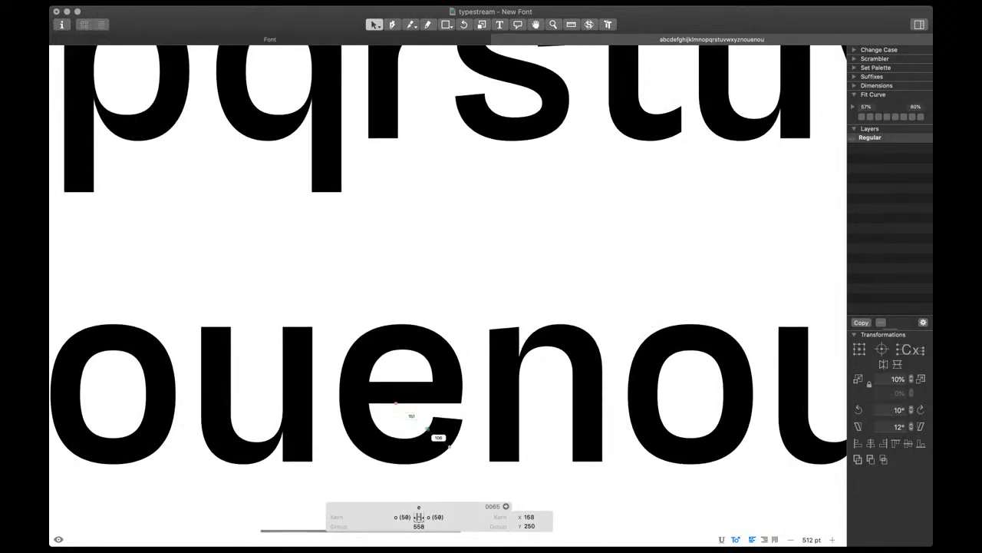
pyautogui.click(433, 382)
pyautogui.press('space')
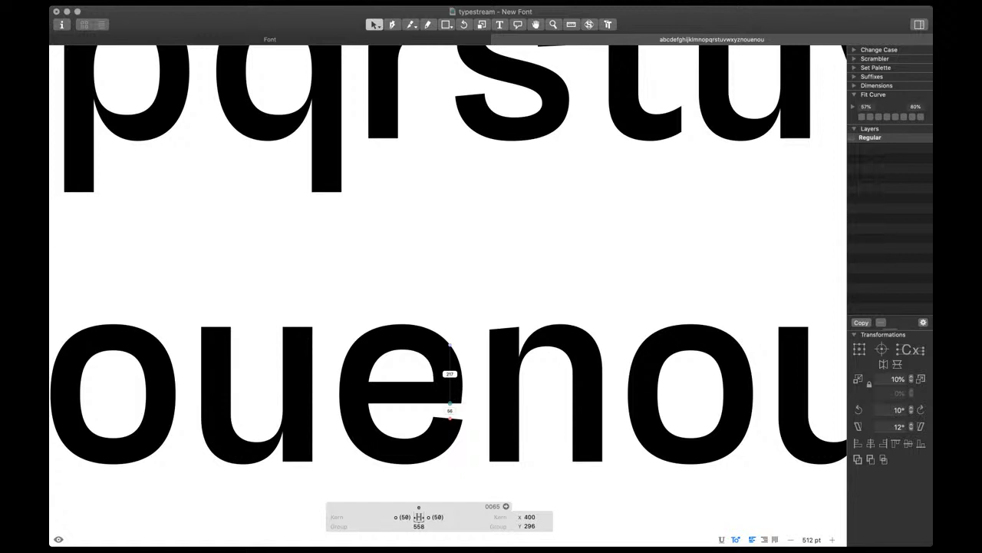
pyautogui.scroll(-4, 450, 383)
pyautogui.scroll(-12, 439, 419)
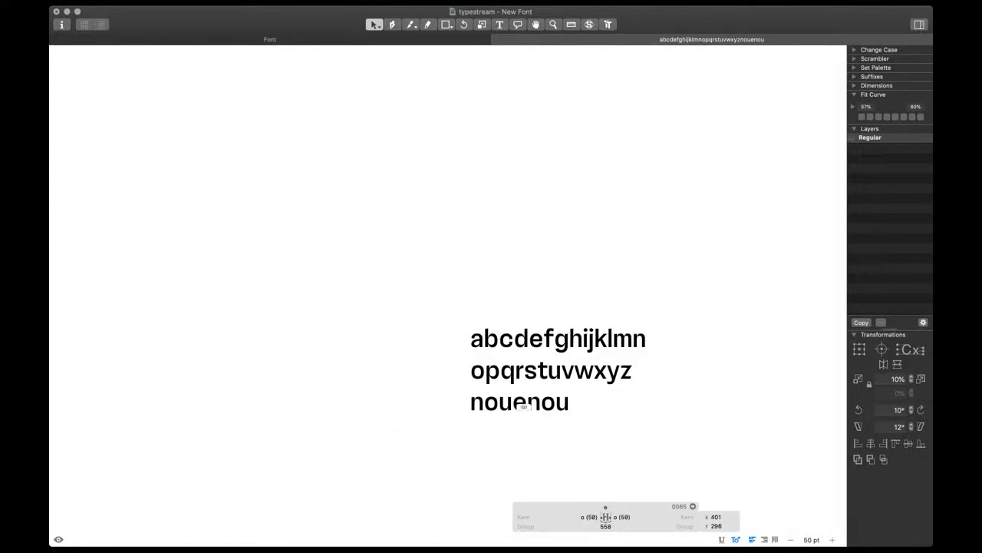
# Compare the weight and shape of the e with the full alphabet and its neighbours in the nouenou line
pyautogui.scroll(6, 522, 405)
pyautogui.scroll(3, 516, 405)
pyautogui.press('Escape')
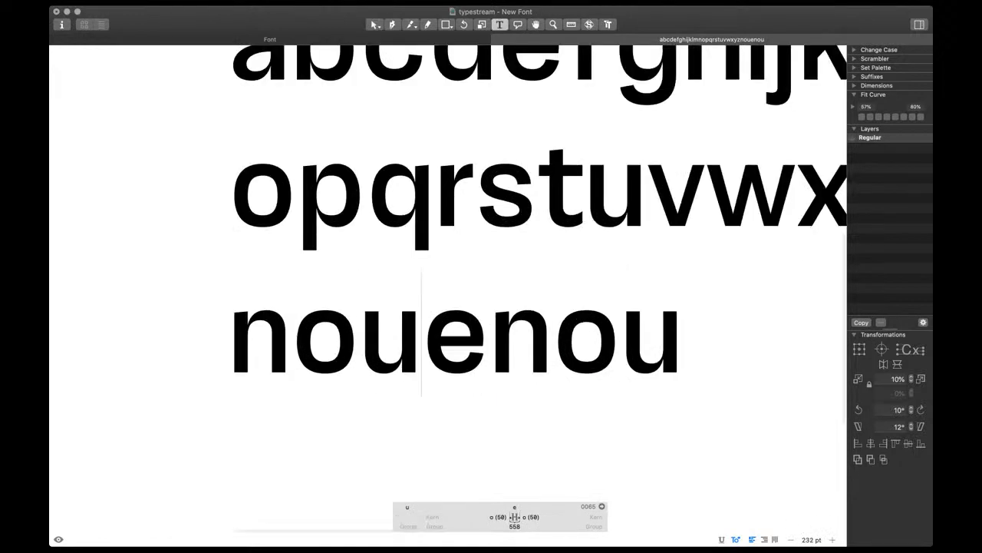
pyautogui.hscroll(3, 516, 405)
pyautogui.hscroll(2, 462, 307)
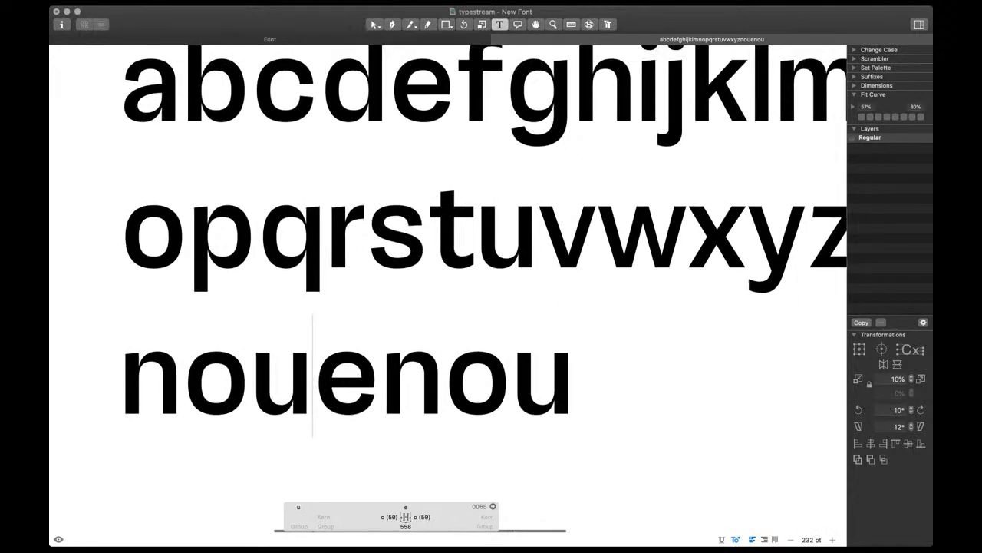
pyautogui.scroll(-1, 462, 307)
pyautogui.hscroll(2, 479, 297)
pyautogui.scroll(1, 478, 297)
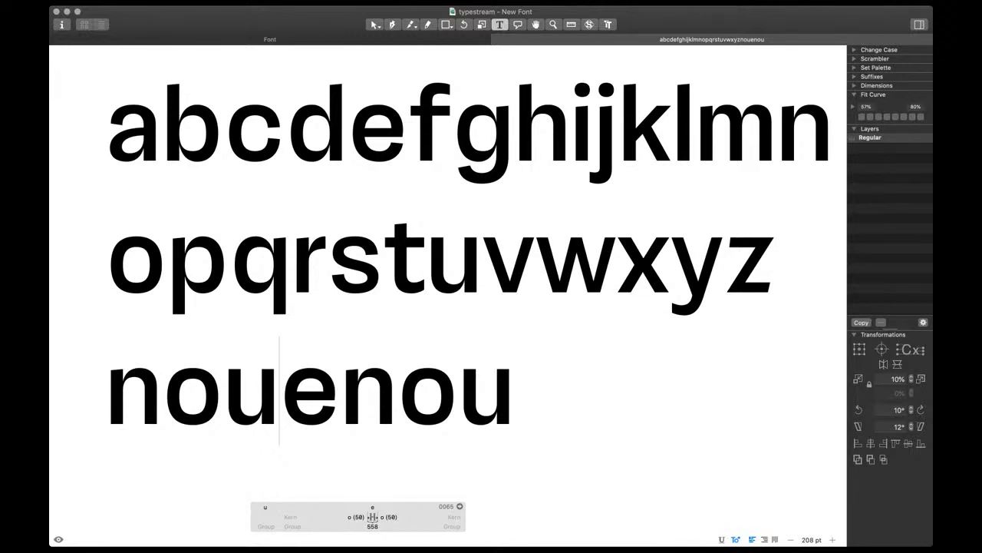
# Replace the e in the nouenou line with an f
pyautogui.hotkey('shift', 'Right')
pyautogui.press('BackSpace')
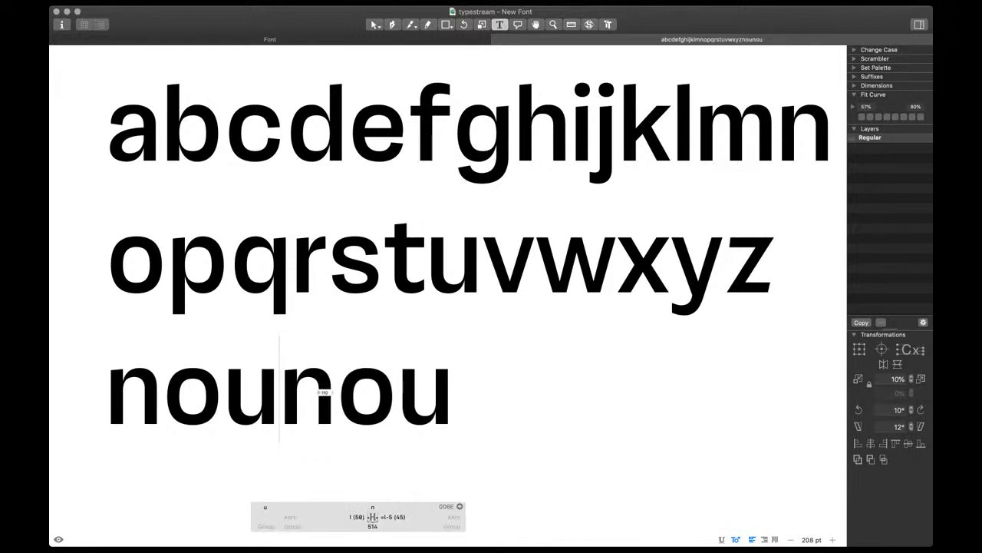
pyautogui.write('t')
pyautogui.press('BackSpace')
pyautogui.write('f')
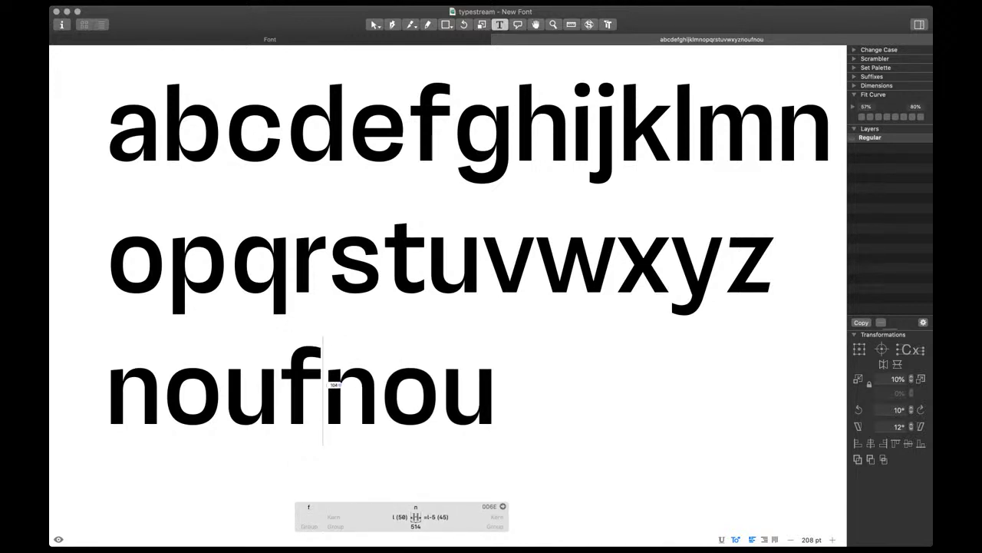
# Adjust the end of the f's hook, setting its lower corner to Y 600 and its upper corner to Y 694
pyautogui.scroll(5, 296, 380)
pyautogui.doubleClick(311, 350)
pyautogui.scroll(2, 334, 355)
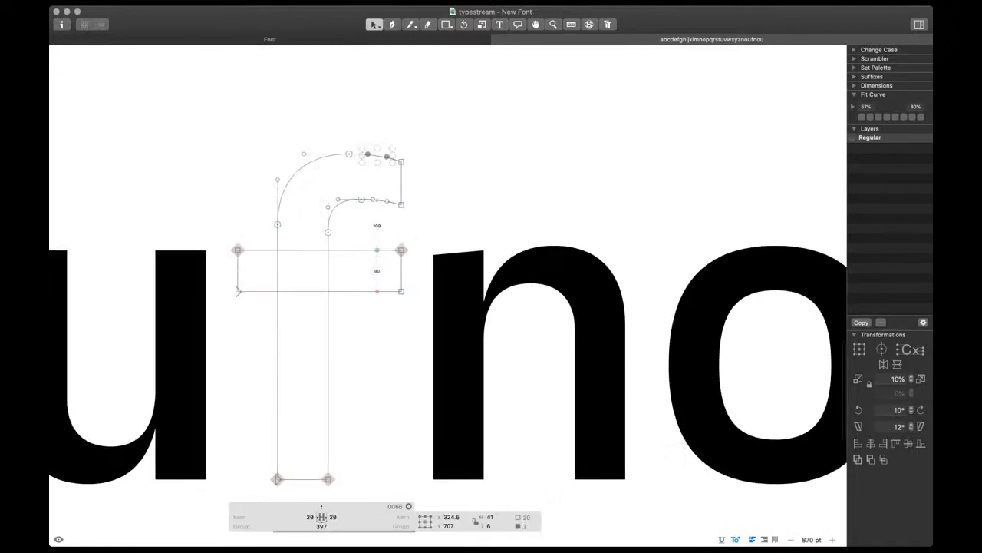
pyautogui.moveTo(388, 219); pyautogui.dragTo(414, 194)
pyautogui.press('space')
pyautogui.press('Up')
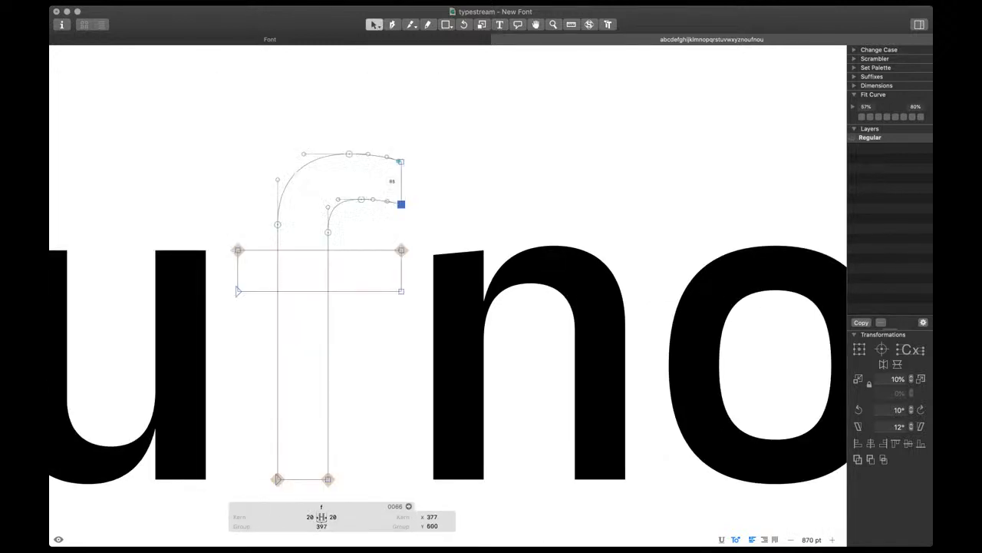
pyautogui.click(402, 162)
pyautogui.press('space')
pyautogui.press('Up')
pyautogui.scroll(-5, 410, 193)
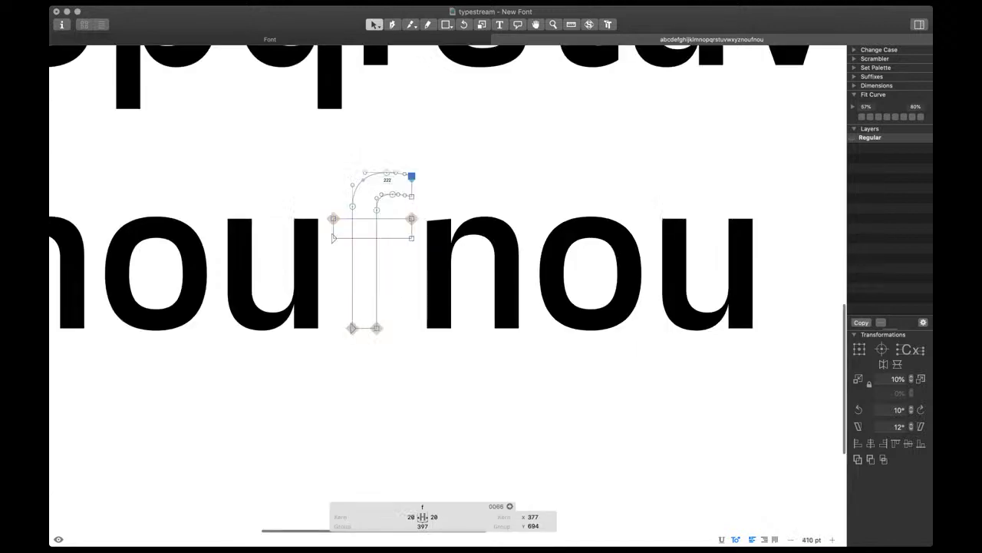
# Compare the f with the full alphabet and examine the t's outline in the second line
pyautogui.press('Escape')
pyautogui.scroll(-1, 395, 247)
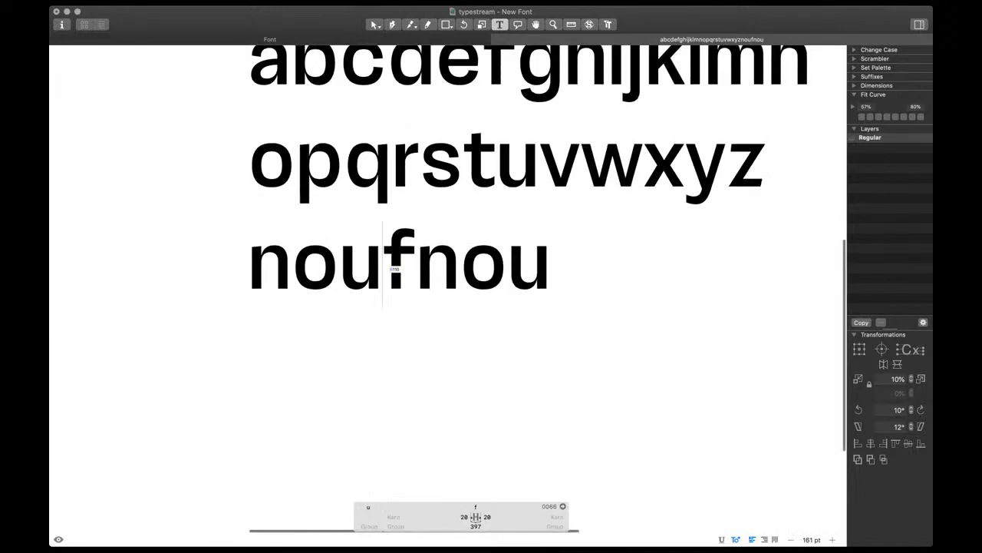
pyautogui.hotkey('shift', 'Right')
pyautogui.scroll(2, 395, 269)
pyautogui.hscroll(2, 395, 270)
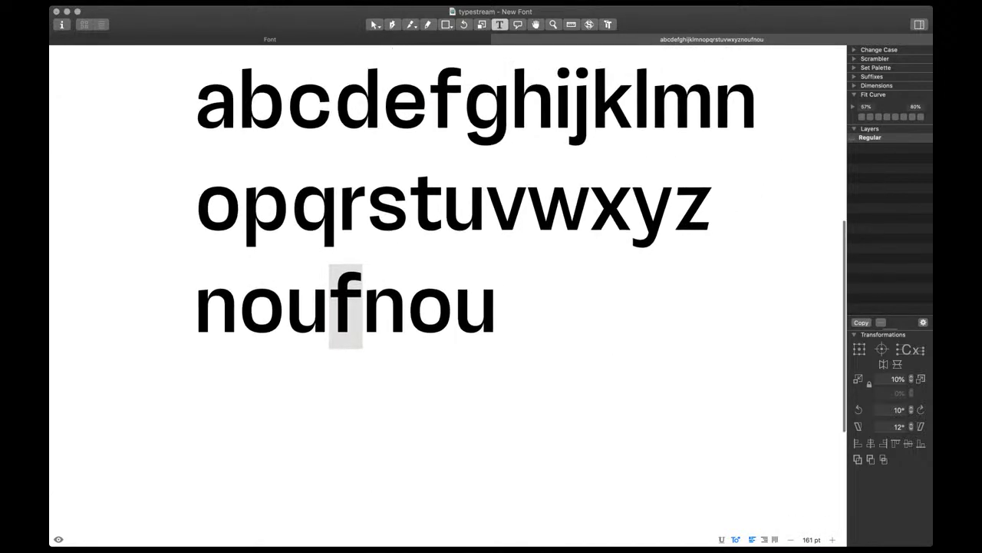
pyautogui.doubleClick(413, 247)
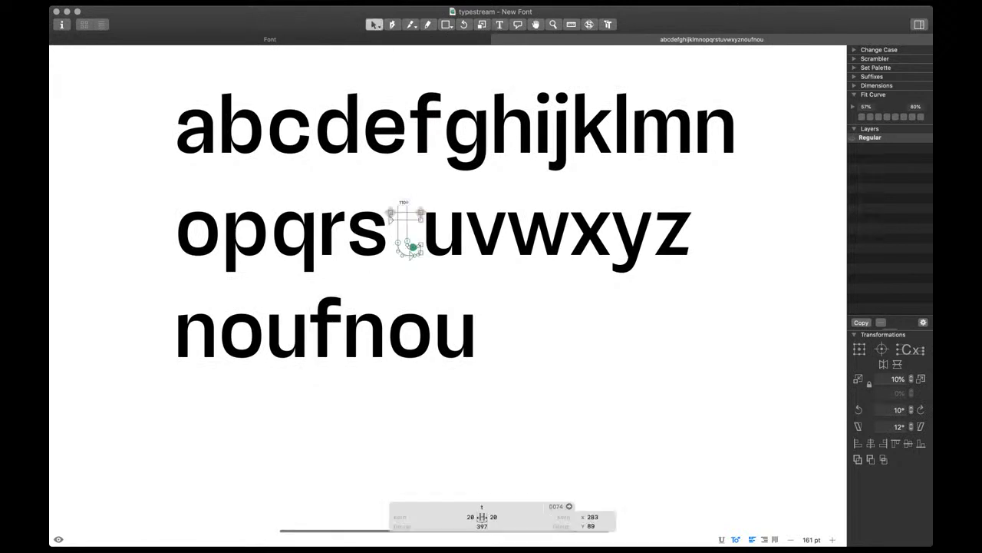
pyautogui.scroll(2, 395, 233)
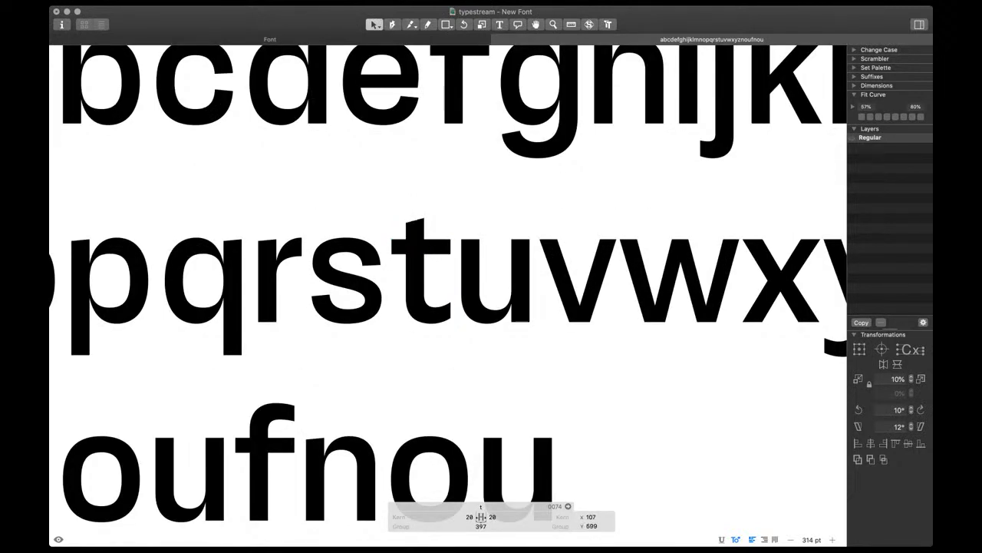
pyautogui.press('Escape')
pyautogui.scroll(-2, 443, 303)
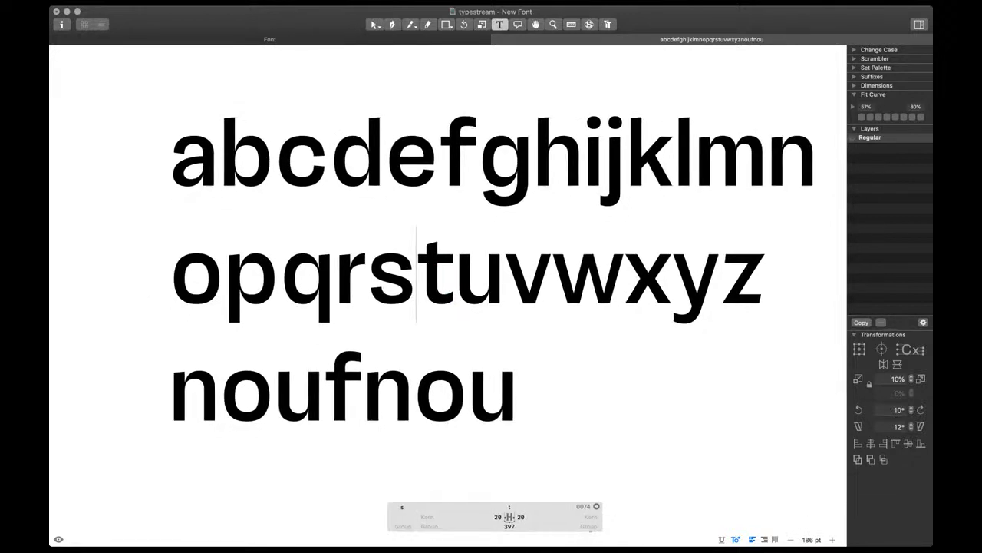
# Replace the f in the noufnou line with an x
pyautogui.click(373, 393)
pyautogui.press('BackSpace')
pyautogui.write('x')
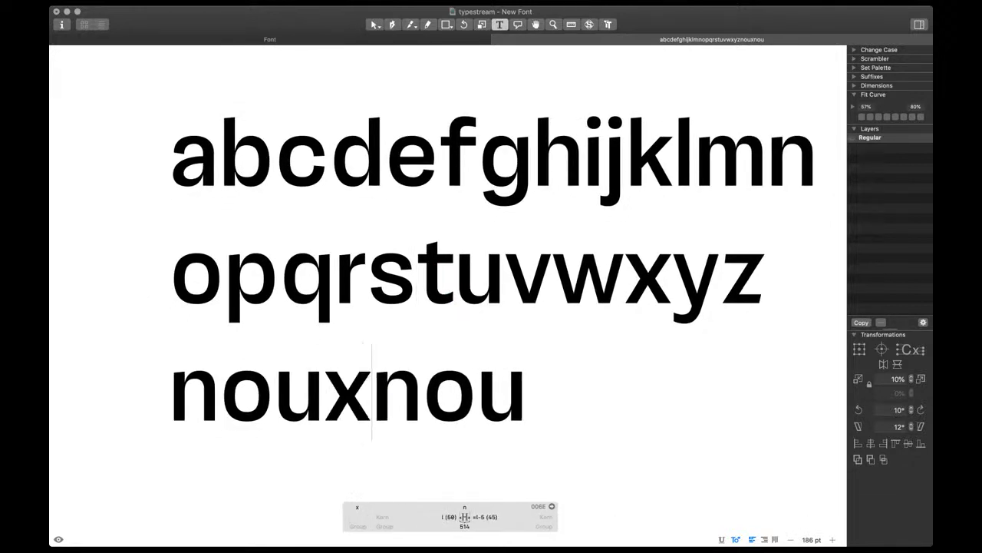
pyautogui.press('super+plus')
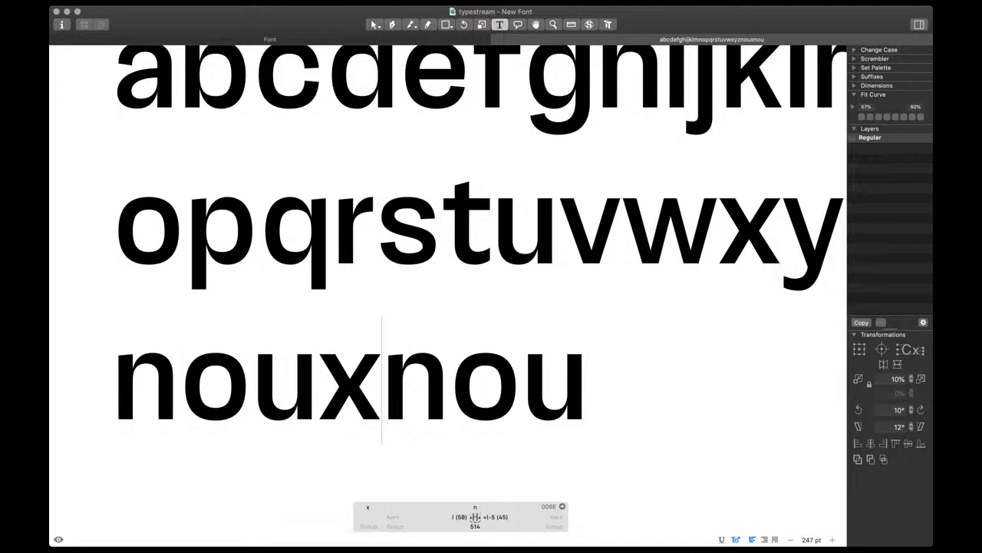
# Reshape the x's crossing by raising its upper inner node, lowering its bottom inner node and moving its right node inward
pyautogui.scroll(3, 342, 407)
pyautogui.doubleClick(352, 392)
pyautogui.scroll(3, 349, 394)
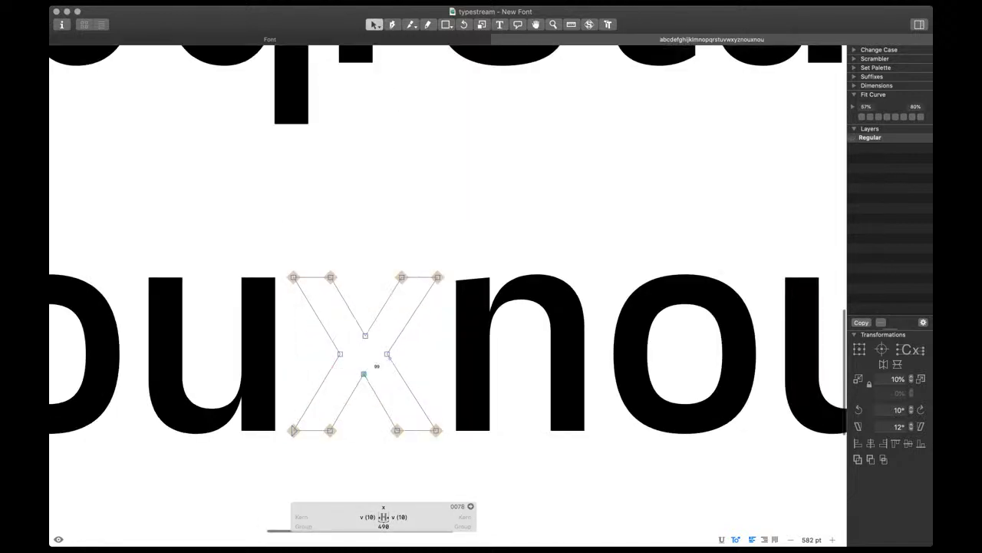
pyautogui.click(364, 376)
pyautogui.moveTo(358, 343); pyautogui.dragTo(381, 364)
pyautogui.hotkey('shift', 'Up')
pyautogui.hotkey('shift', 'Left')
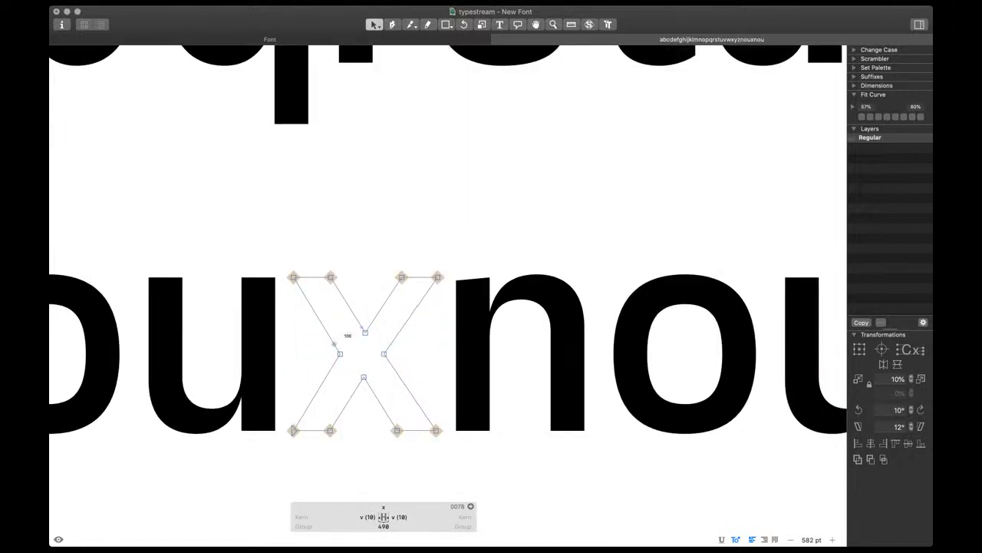
# Move the left node of the x's crossing to X 172, Y 250, and check the x against the alphabet
pyautogui.press('Escape')
pyautogui.scroll(-3, 361, 369)
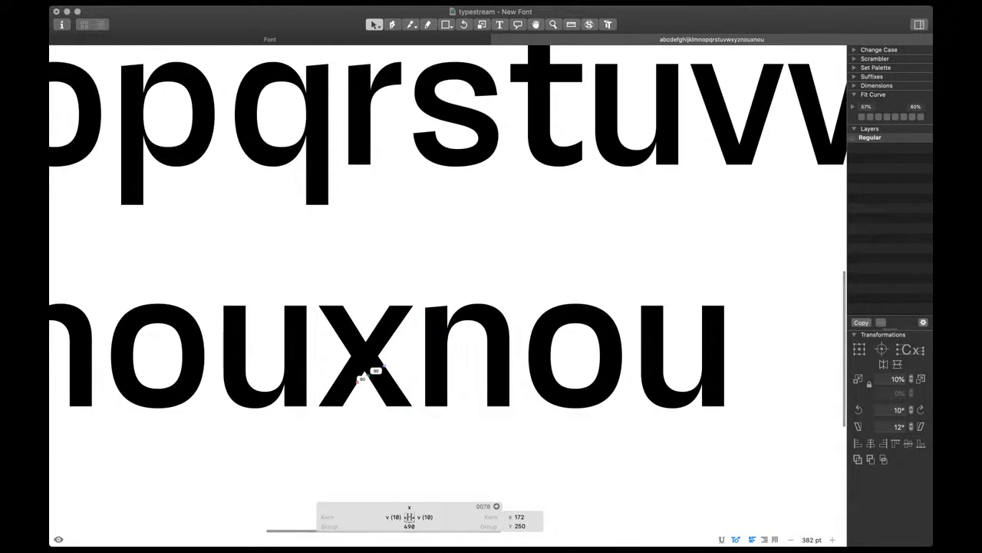
pyautogui.scroll(-3, 369, 369)
pyautogui.scroll(-3, 392, 389)
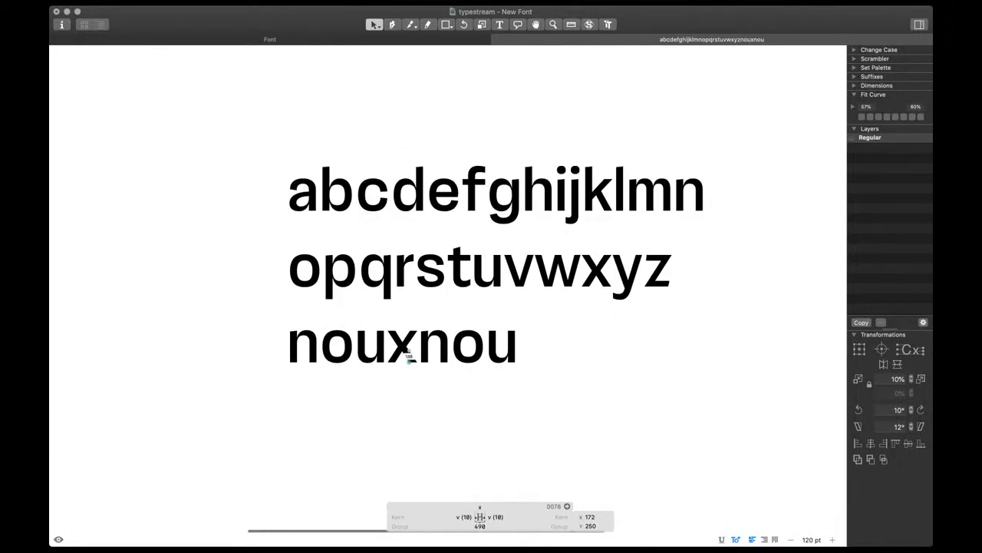
# Try narrowing the x's lower left foot by moving its inner baseline corner slightly to the left
pyautogui.scroll(4, 407, 351)
pyautogui.scroll(5, 372, 321)
pyautogui.scroll(1, 371, 325)
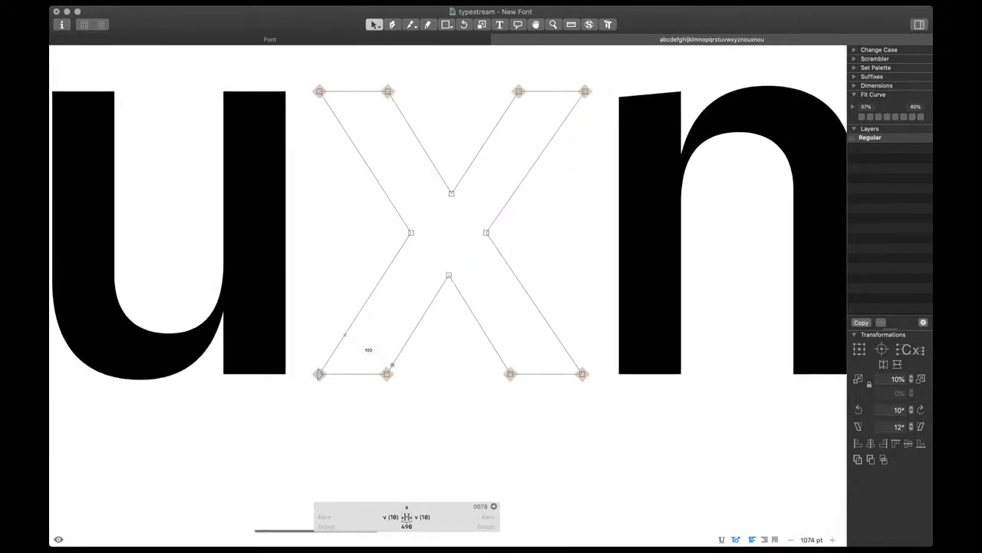
pyautogui.click(386, 373)
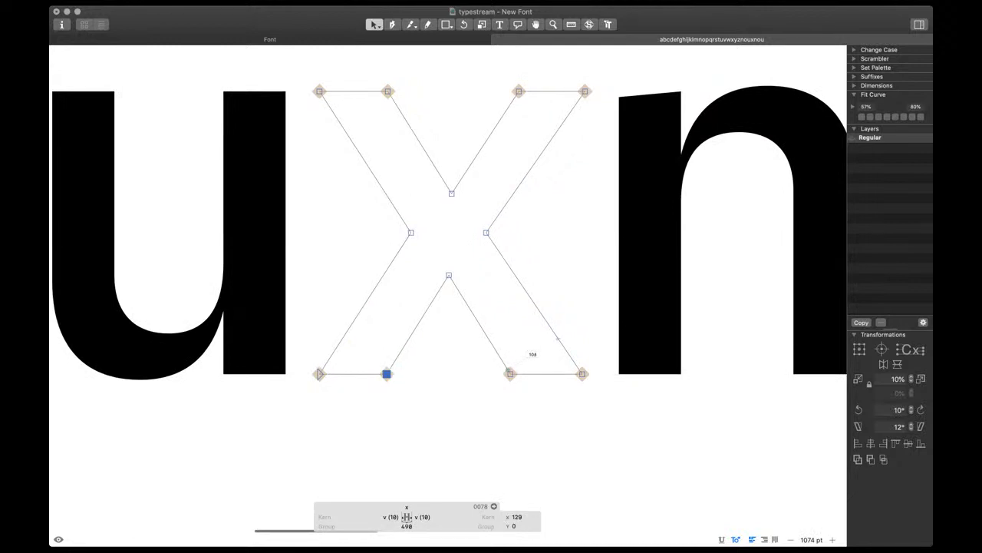
pyautogui.press('Left')
pyautogui.press('Left')
pyautogui.press('Left')
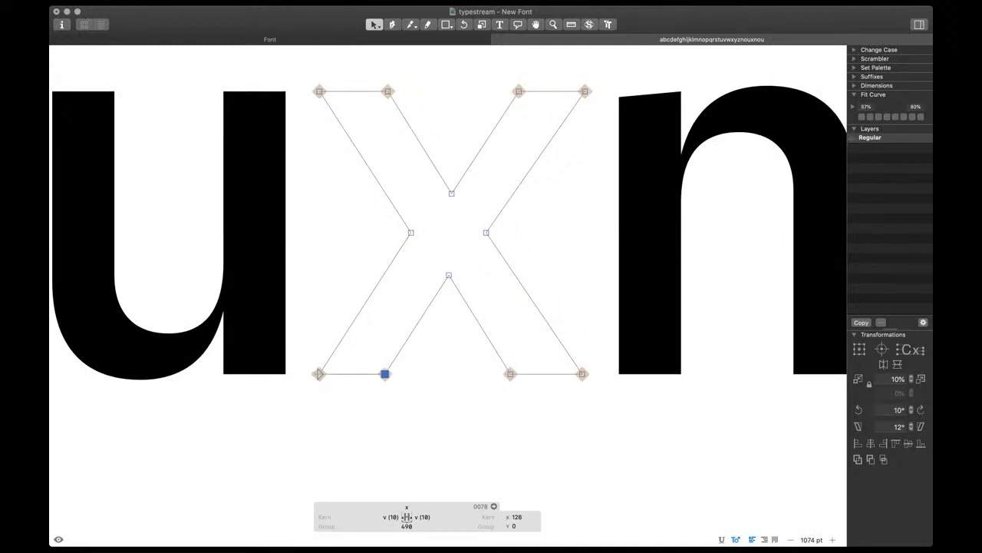
# Review the x in the nouxnou line against its neighbours and the full alphabet
pyautogui.scroll(-6, 461, 307)
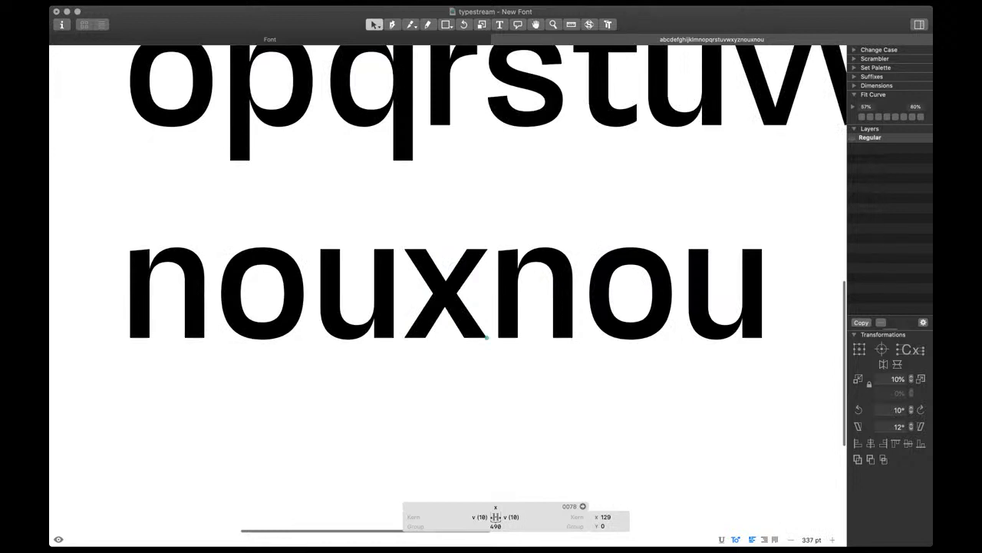
pyautogui.scroll(2, 524, 346)
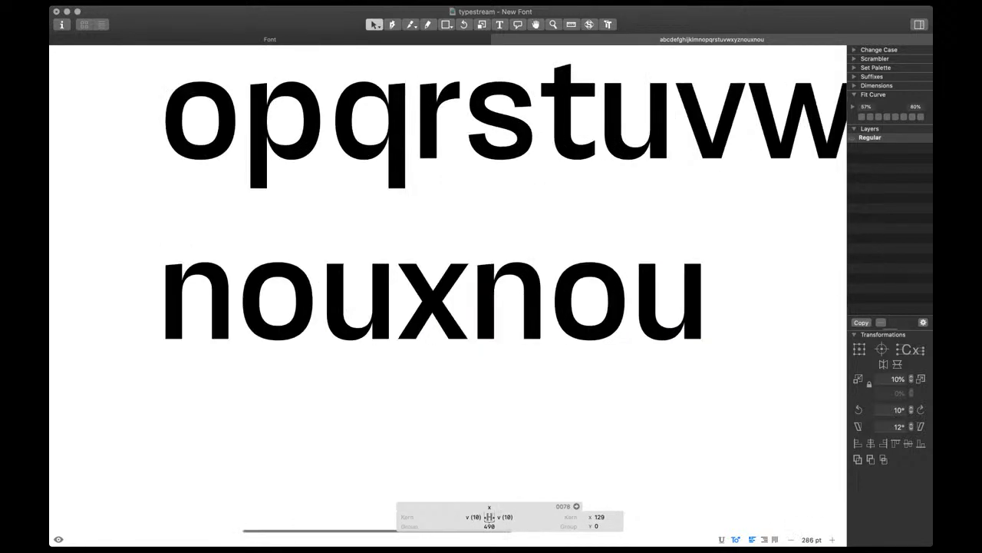
pyautogui.scroll(-4, 574, 342)
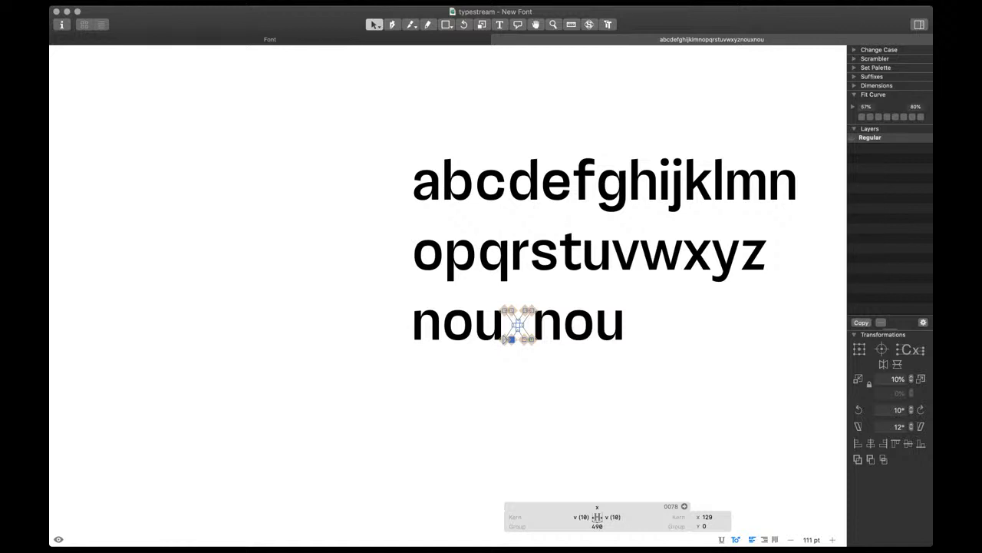
pyautogui.press('t')
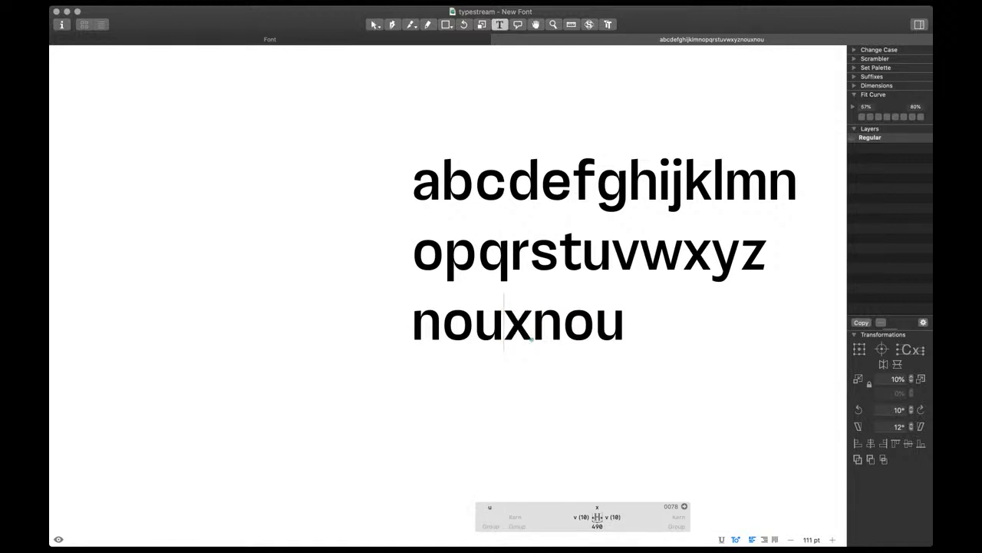
pyautogui.scroll(3, 559, 337)
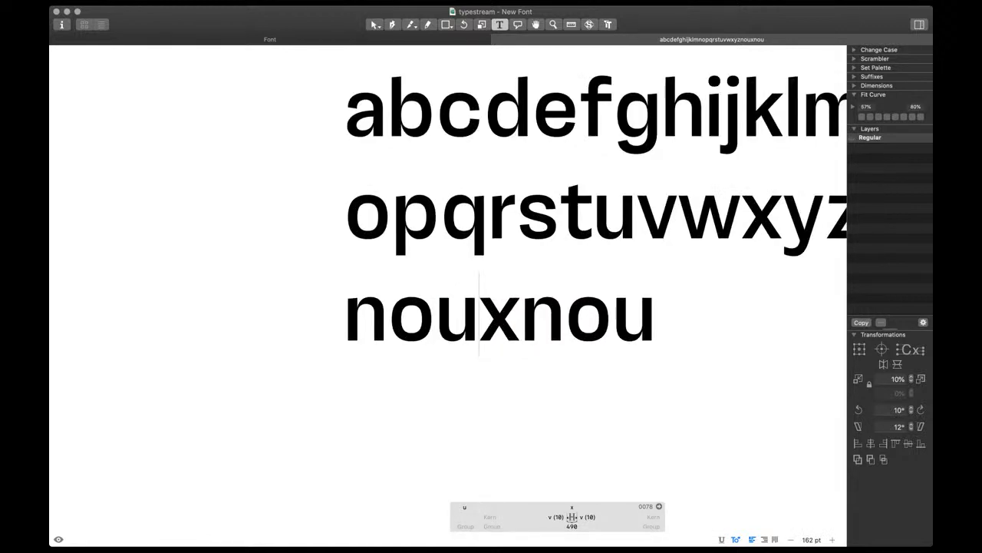
pyautogui.hscroll(5, 449, 230)
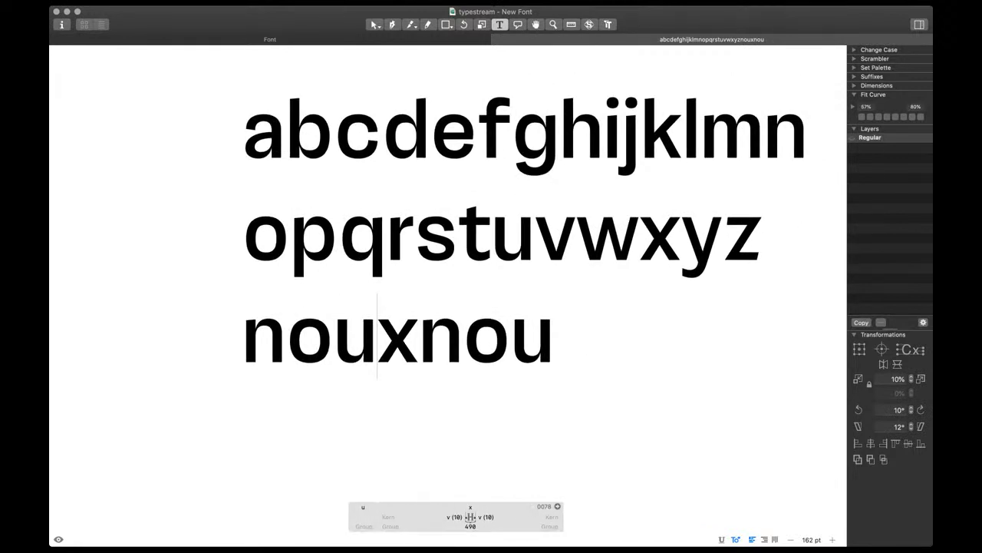
# Lower the inner curve nodes of the j's tail slightly to thin the hook, and check the j in the alphabet
pyautogui.scroll(10, 638, 172)
pyautogui.click(614, 169)
pyautogui.press('Escape')
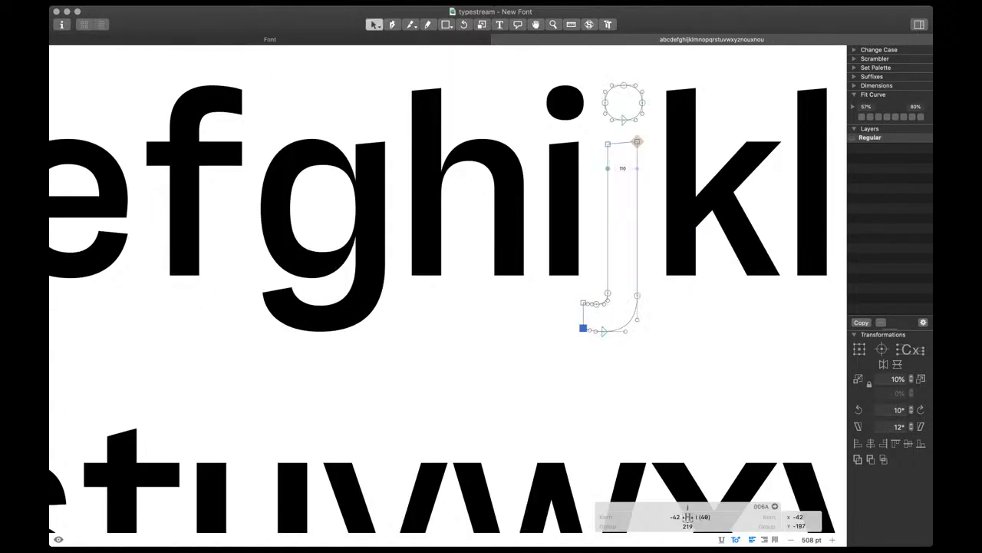
pyautogui.moveTo(545, 259); pyautogui.dragTo(623, 310)
pyautogui.press('space')
pyautogui.press('Down')
pyautogui.press('Down')
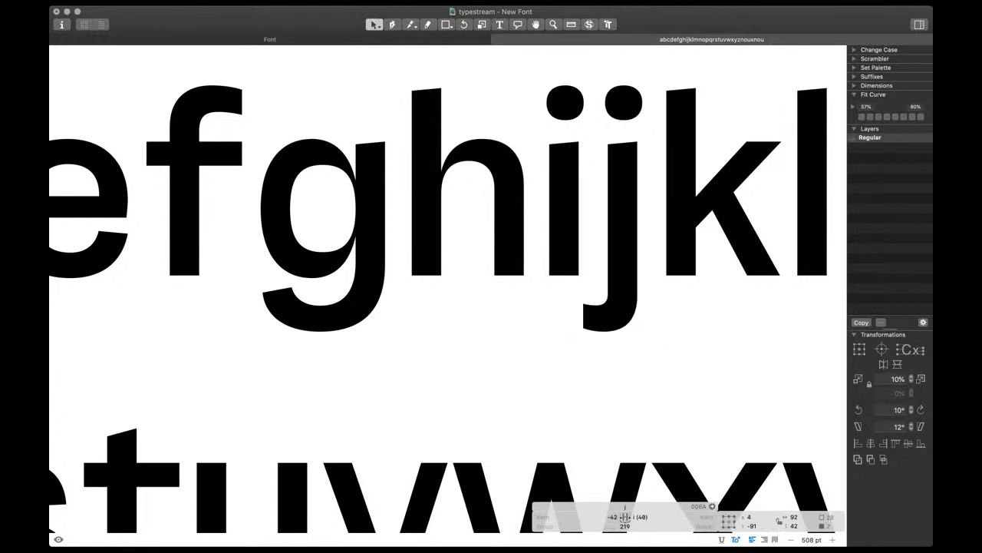
pyautogui.press('Escape')
pyautogui.scroll(-5, 508, 288)
pyautogui.scroll(-3, 548, 276)
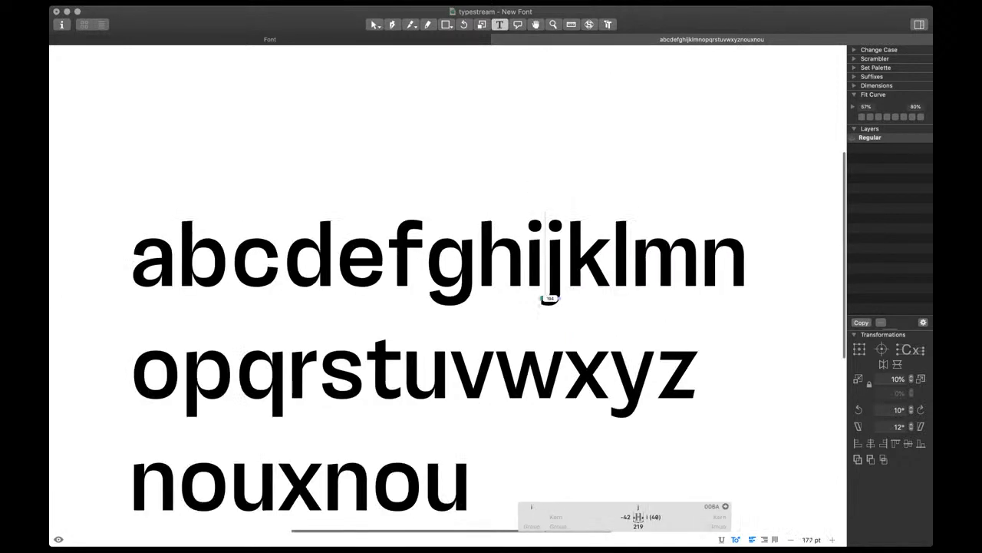
pyautogui.scroll(-2, 548, 276)
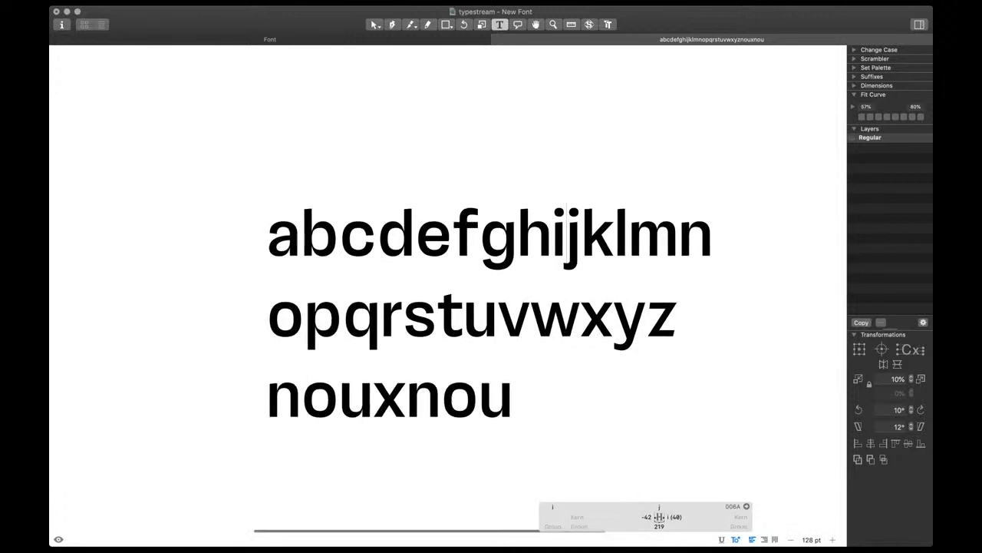
# Tighten the x's crossing by moving its side nodes inward, the left one to X 174, and raising its bottom inner node slightly
pyautogui.doubleClick(408, 394)
pyautogui.scroll(9, 408, 394)
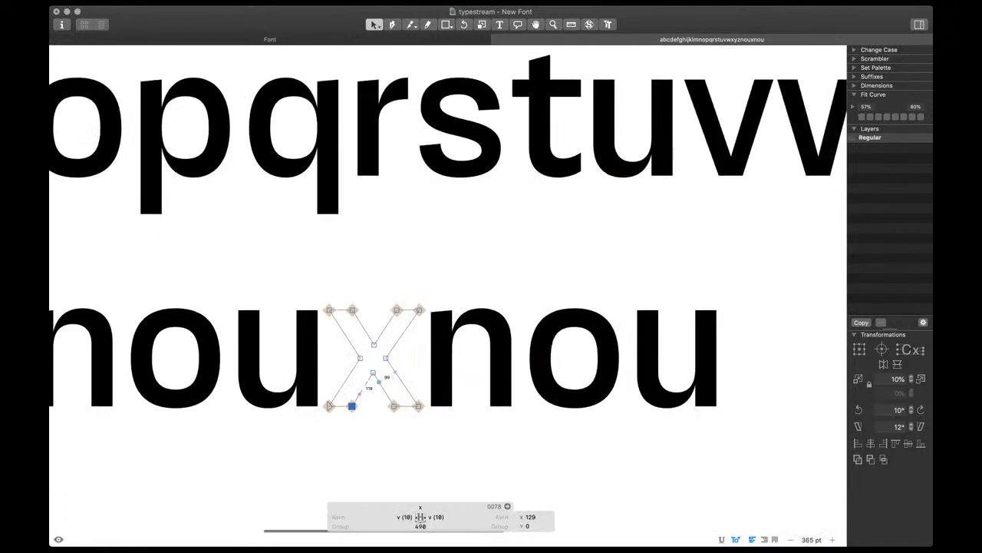
pyautogui.click(352, 338)
pyautogui.press('space')
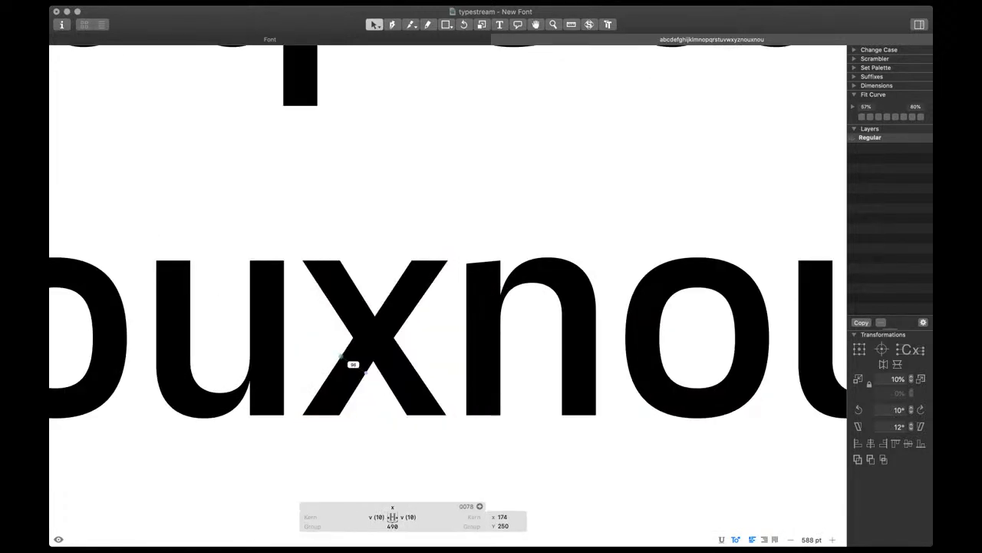
pyautogui.click(394, 338)
pyautogui.press('space')
pyautogui.press('Left')
pyautogui.click(353, 337)
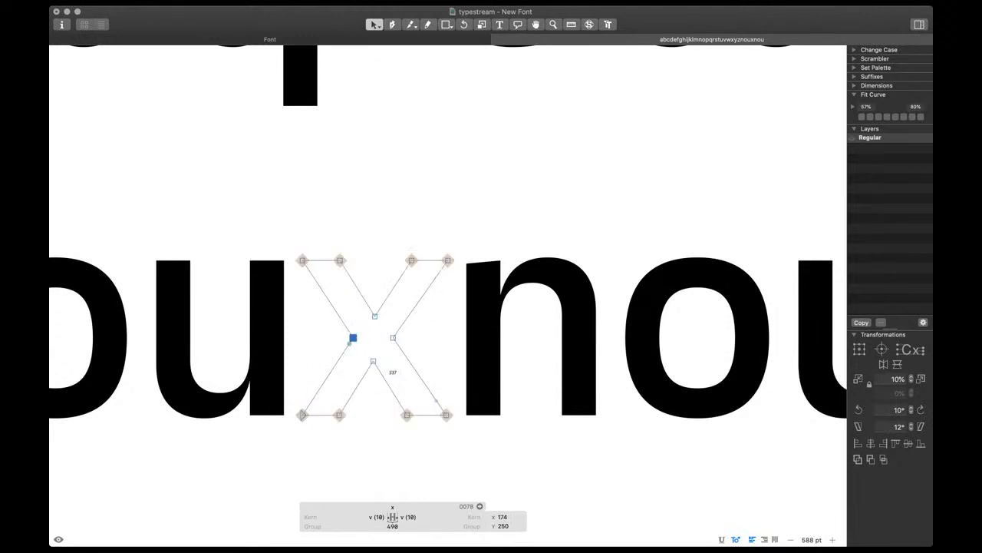
pyautogui.press('space')
pyautogui.press('Right')
pyautogui.click(373, 361)
pyautogui.press('Up')
pyautogui.press('Up')
pyautogui.press('space')
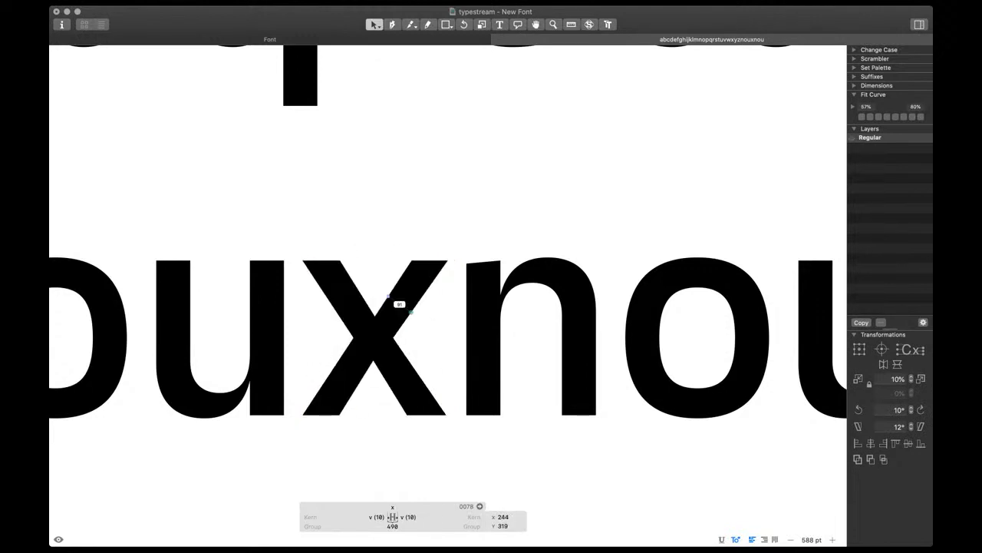
# Thin the x's arms and feet by nudging the left inner corners left and the right inner corners right
pyautogui.click(340, 260)
pyautogui.keyDown('shift'); pyautogui.click(340, 415); pyautogui.keyUp('shift')
pyautogui.press('space')
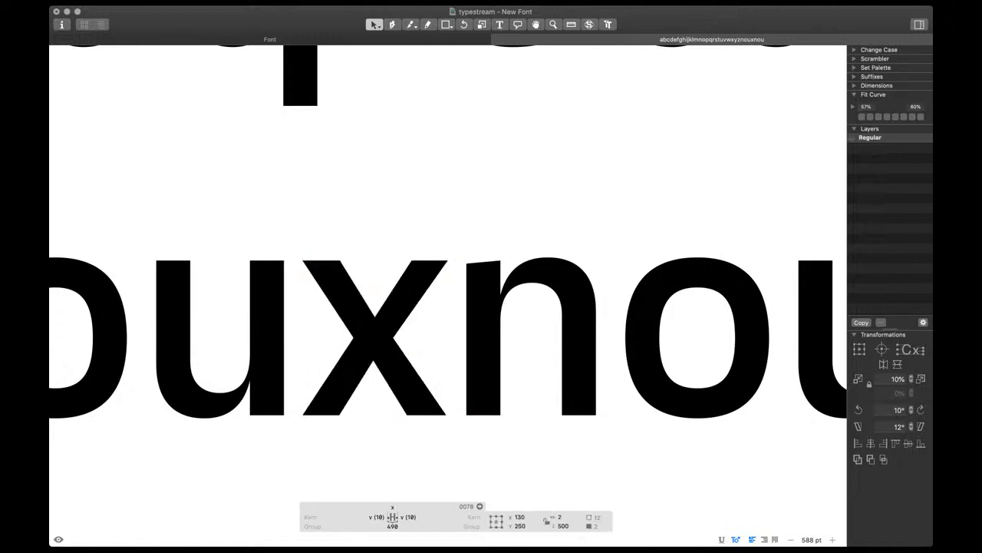
pyautogui.press('Left')
pyautogui.press('Left')
pyautogui.press('Left')
pyautogui.moveTo(404, 240); pyautogui.dragTo(426, 426)
pyautogui.press('space')
pyautogui.press('Right')
pyautogui.press('Right')
pyautogui.press('Right')
# Compare the x's stroke weight with its neighbours in the nouxnou line and with the full alphabet
pyautogui.keyDown('alt'); pyautogui.scroll(-3, 425, 426); pyautogui.keyUp('alt')
pyautogui.keyDown('alt'); pyautogui.scroll(-3, 500, 412); pyautogui.keyUp('alt')
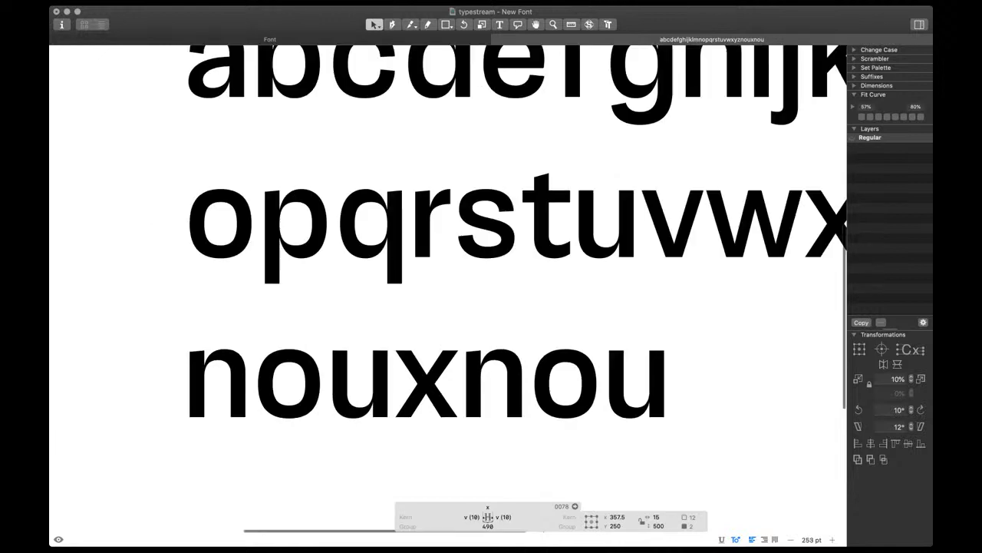
pyautogui.keyDown('alt'); pyautogui.scroll(-3, 514, 412); pyautogui.keyUp('alt')
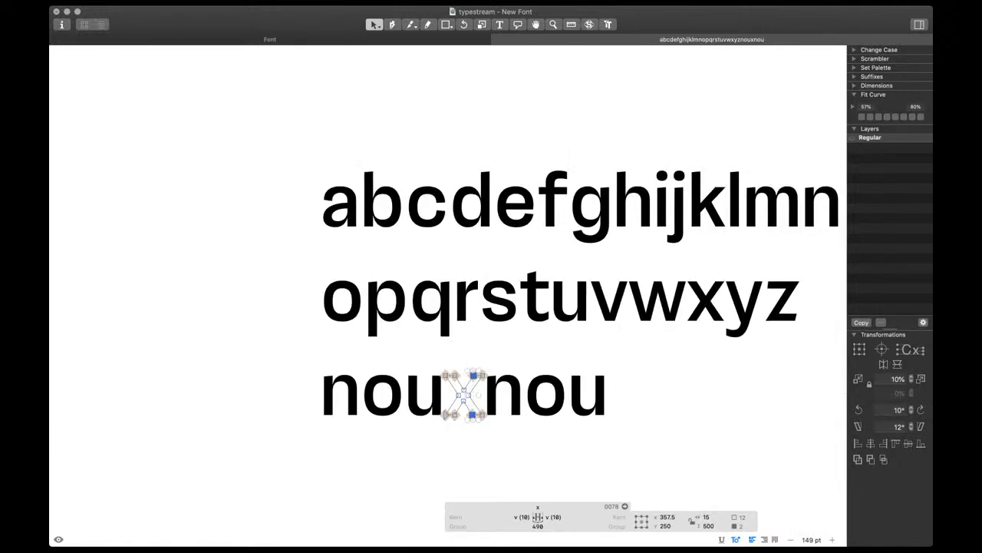
pyautogui.press('Escape')
pyautogui.hscroll(2, 451, 412)
pyautogui.keyDown('alt'); pyautogui.scroll(2, 451, 411); pyautogui.keyUp('alt')
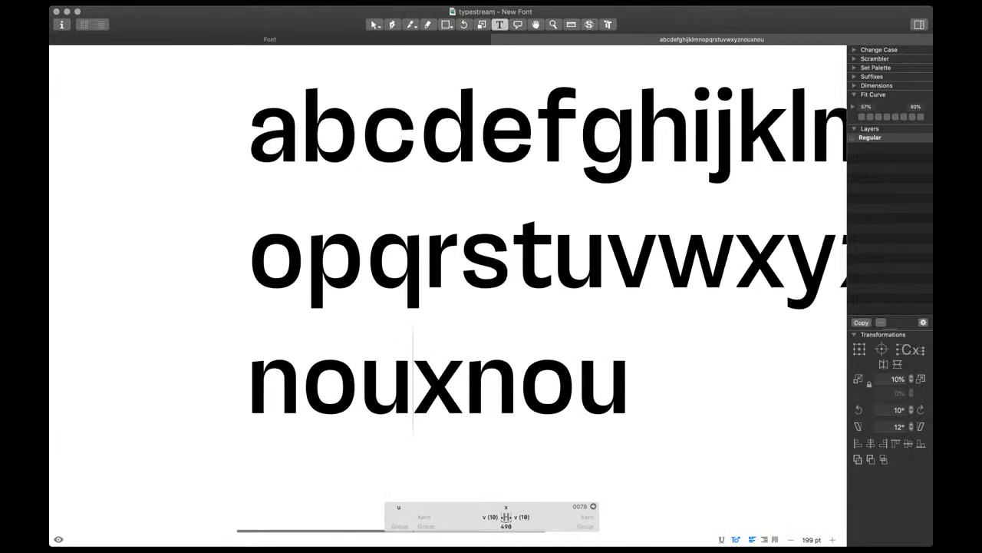
pyautogui.keyDown('alt'); pyautogui.scroll(-2, 498, 403); pyautogui.keyUp('alt')
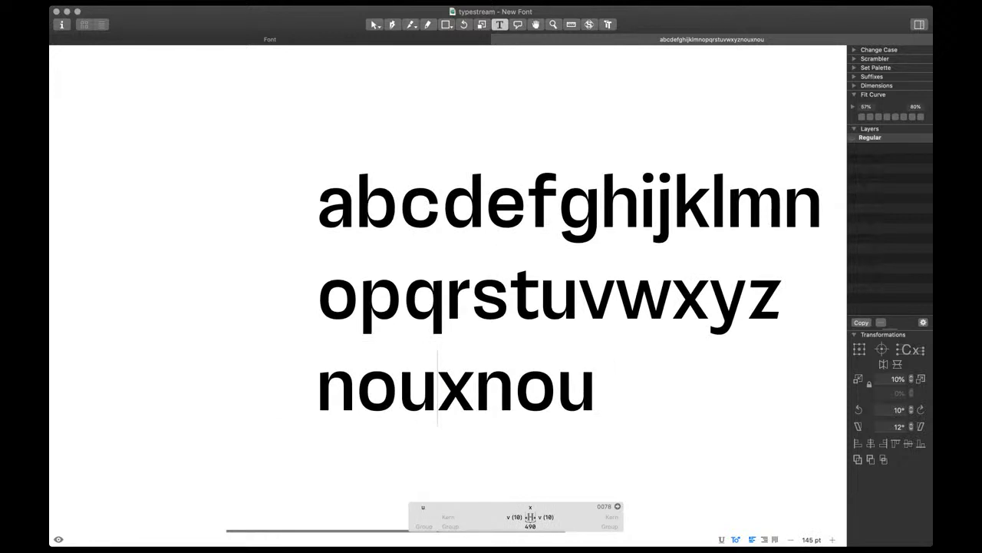
# Replace the x with a v in the test line so it reads nouvnou, and open the v's outline for editing
pyautogui.hotkey('shift', 'Right')
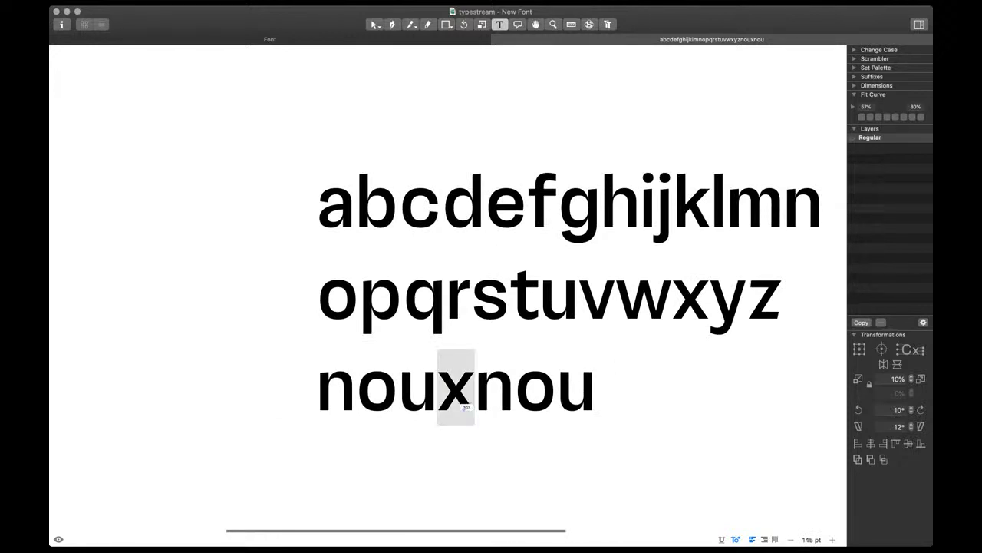
pyautogui.write('v')
pyautogui.press('Right')
pyautogui.press('Right')
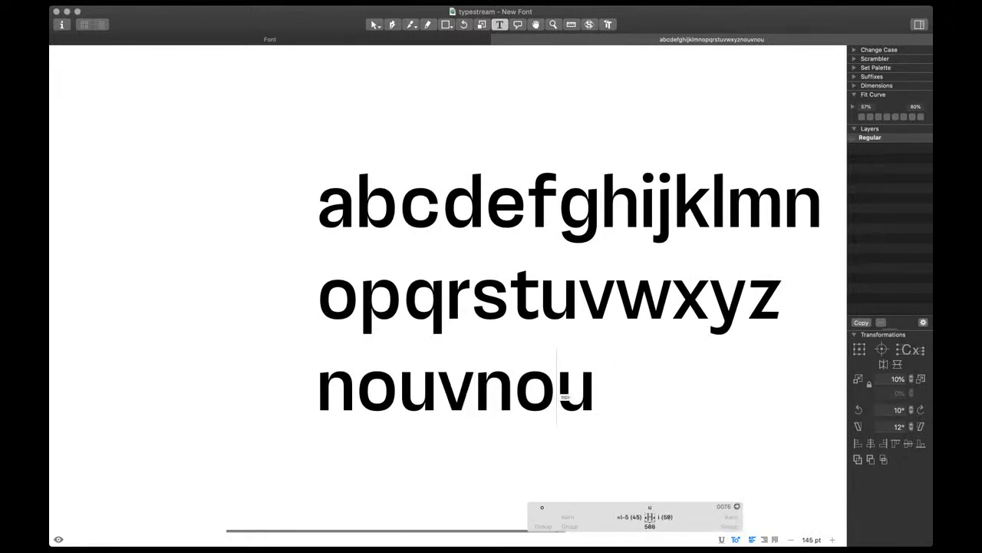
pyautogui.keyDown('alt'); pyautogui.scroll(5, 469, 406); pyautogui.keyUp('alt')
pyautogui.press('Escape')
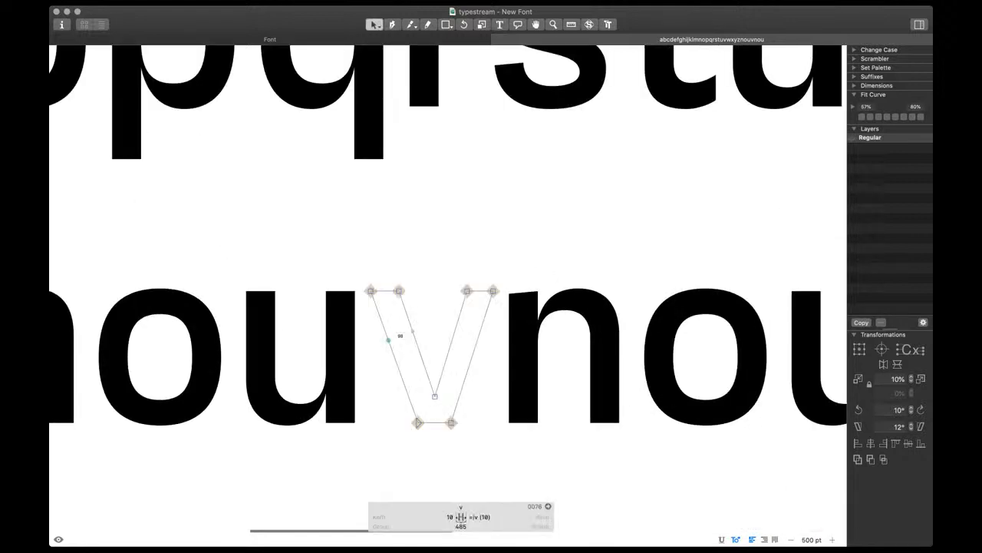
# Thicken the v's strokes by moving its left outer edge 10 units left and its right outer edge 10 units right
pyautogui.click(371, 291)
pyautogui.keyDown('shift'); pyautogui.click(418, 422); pyautogui.keyUp('shift')
pyautogui.hotkey('shift', 'Left')
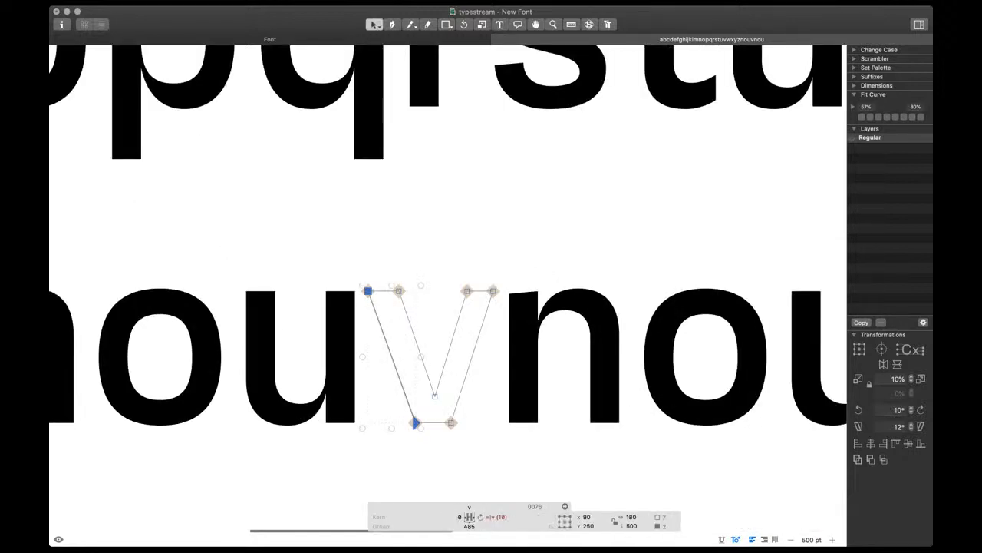
pyautogui.click(493, 291)
pyautogui.keyDown('shift'); pyautogui.click(451, 422); pyautogui.keyUp('shift')
pyautogui.hotkey('shift', 'Right')
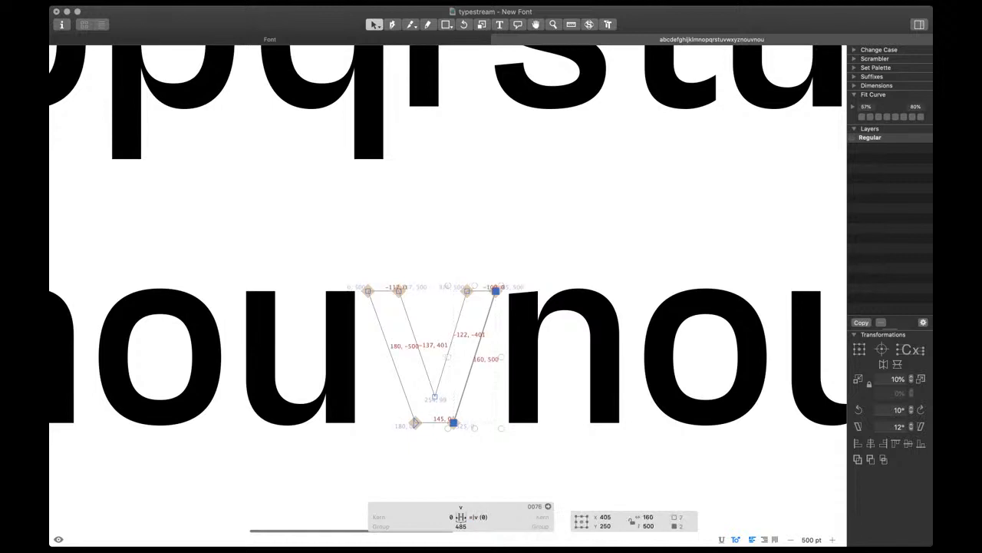
pyautogui.press('Escape')
pyautogui.press('super+minus')
pyautogui.press('super+minus')
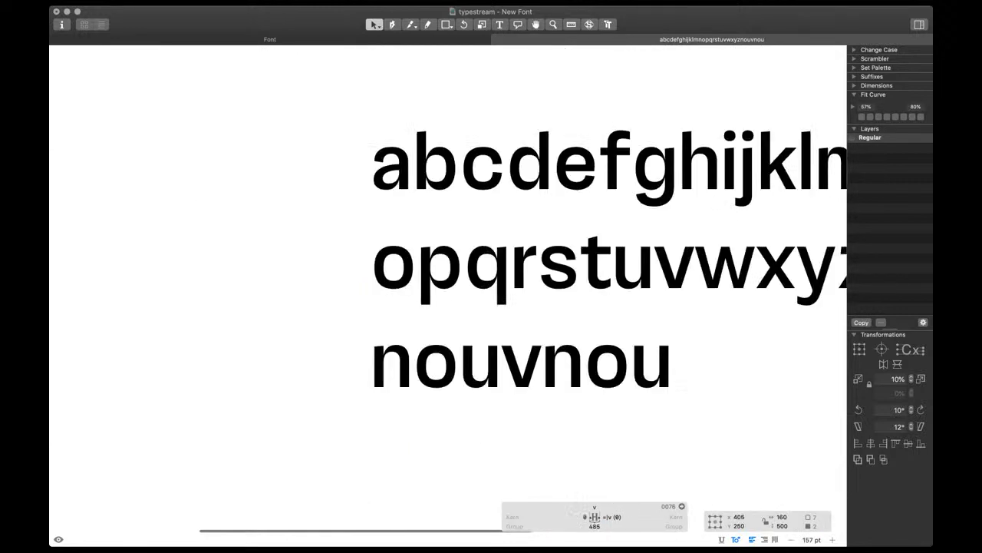
pyautogui.press('super+minus')
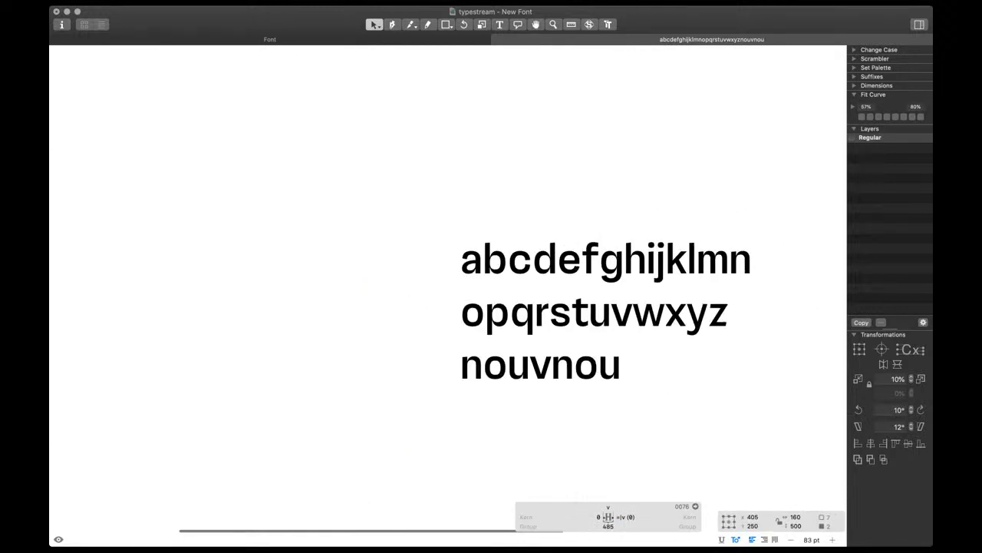
# Move the v's right outer edge 5 units left and its left outer edge 5 units right, giving sidebearings of 5
pyautogui.scroll(5, 564, 383)
pyautogui.press('t')
pyautogui.scroll(3, 529, 351)
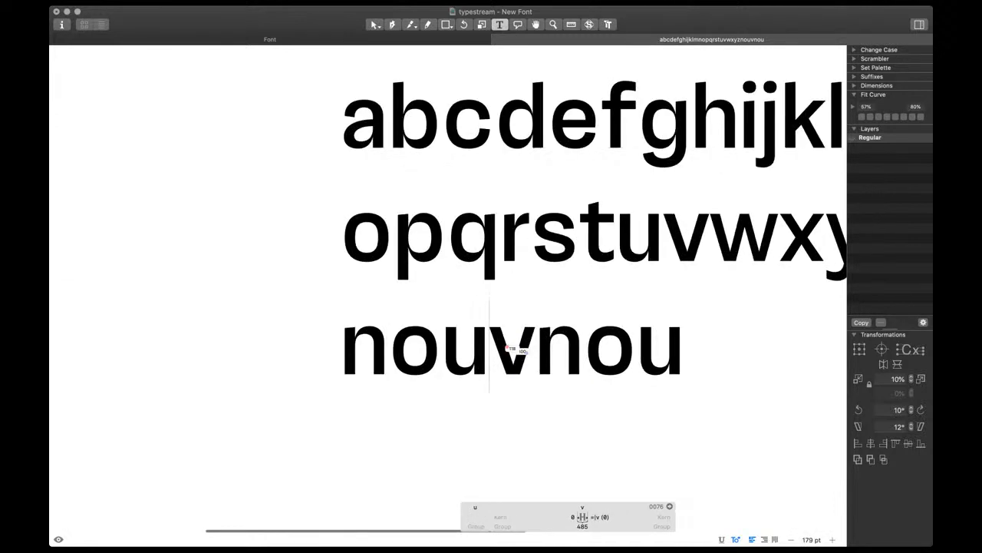
pyautogui.scroll(4, 509, 349)
pyautogui.press('Escape')
pyautogui.scroll(5, 527, 356)
pyautogui.press('Left')
pyautogui.press('Left')
pyautogui.press('Left')
pyautogui.press('Left')
pyautogui.press('Left')
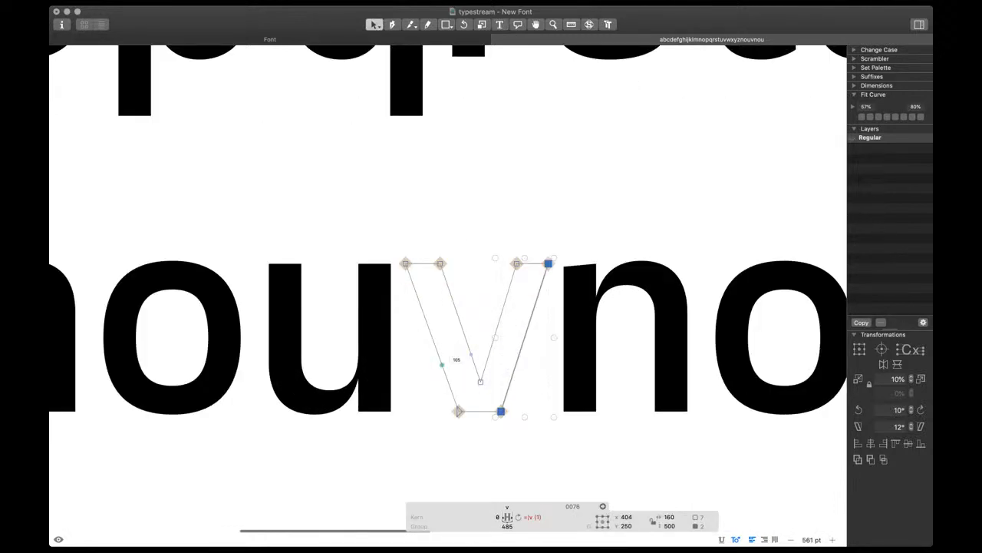
pyautogui.click(438, 353)
pyautogui.press('Right')
pyautogui.press('Right')
pyautogui.press('Right')
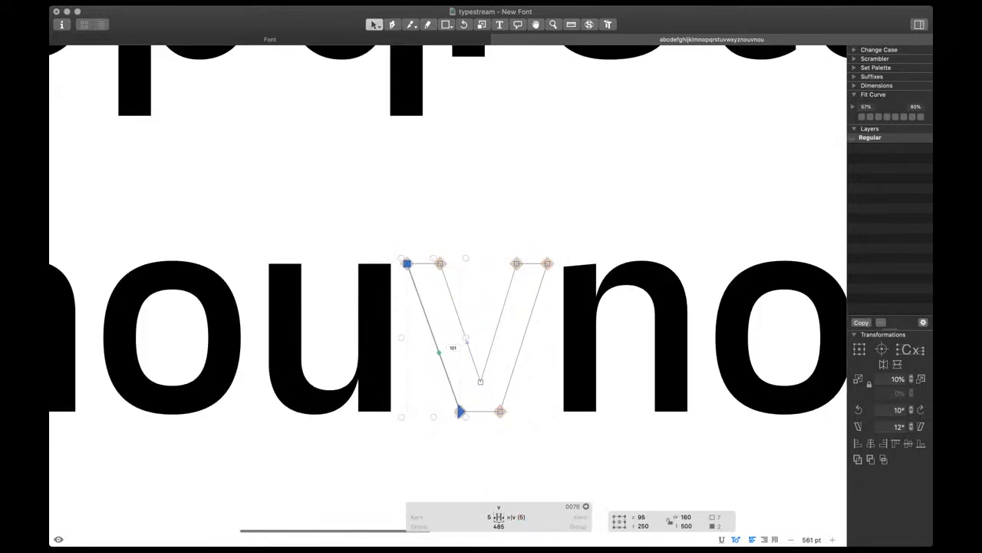
# Replace the v with a w in the test line so it reads nouwnou
pyautogui.press('t')
pyautogui.scroll(-4, 440, 352)
pyautogui.write('w')
pyautogui.press('Delete')
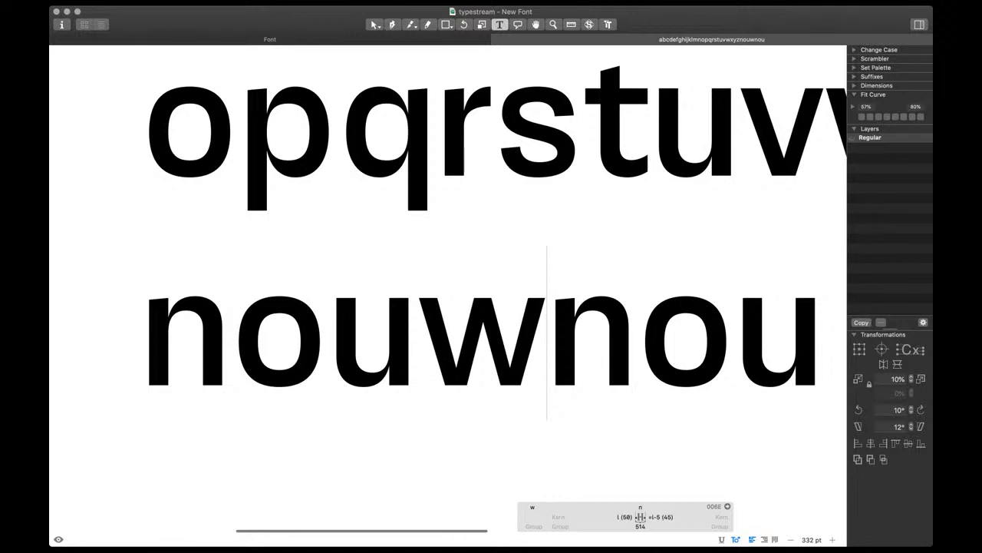
# Raise the w's two lower inner nodes to Y 119 and update its sidebearings from the linked v
pyautogui.press('Escape')
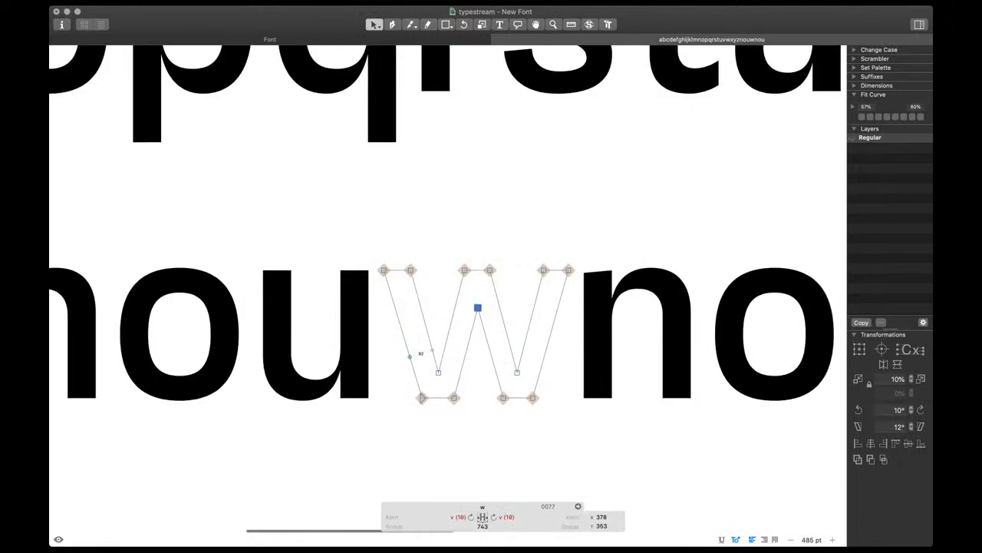
pyautogui.moveTo(416, 350); pyautogui.dragTo(535, 386)
pyautogui.hotkey('shift', 'Up')
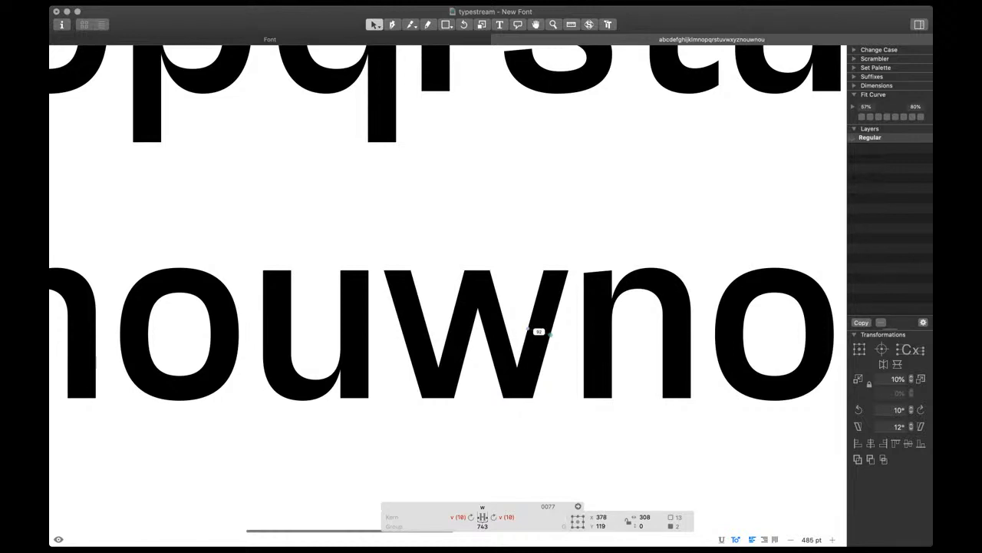
pyautogui.press('ctrl+super+m')
pyautogui.press('space')
pyautogui.scroll(-5, 515, 342)
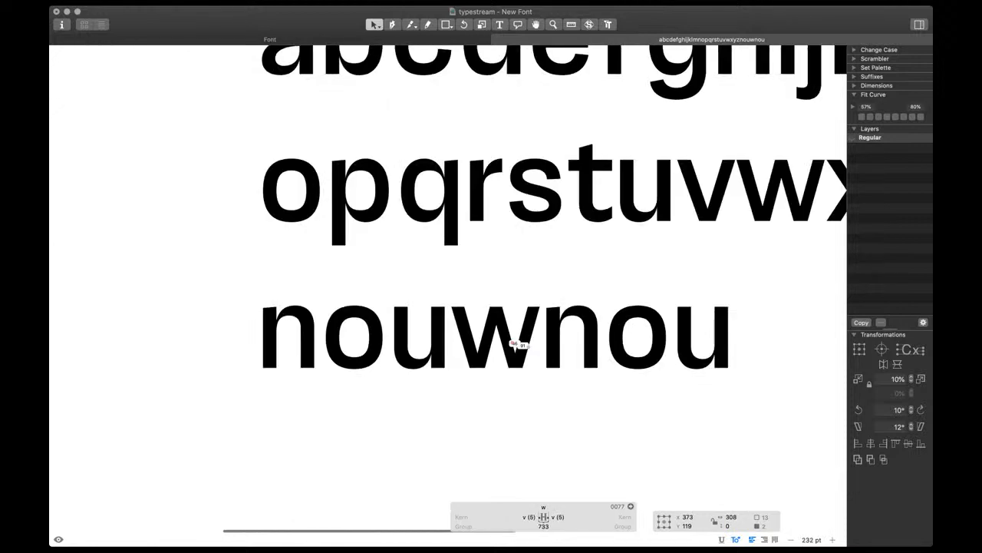
pyautogui.hscroll(2, 514, 343)
pyautogui.scroll(3, 468, 365)
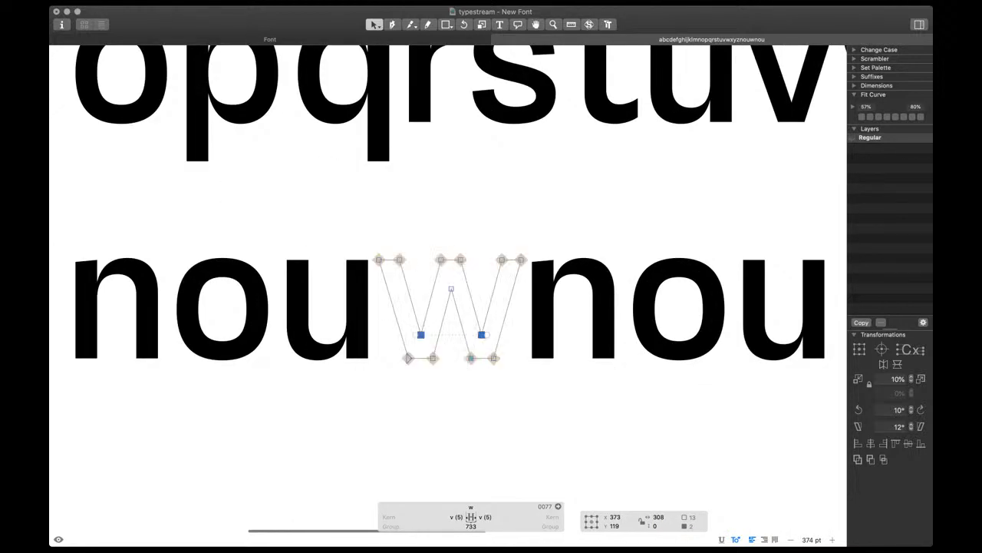
# Inspect the w's stroke weights and its spacing against the neighbouring u and n
pyautogui.click(468, 382)
pyautogui.press('space')
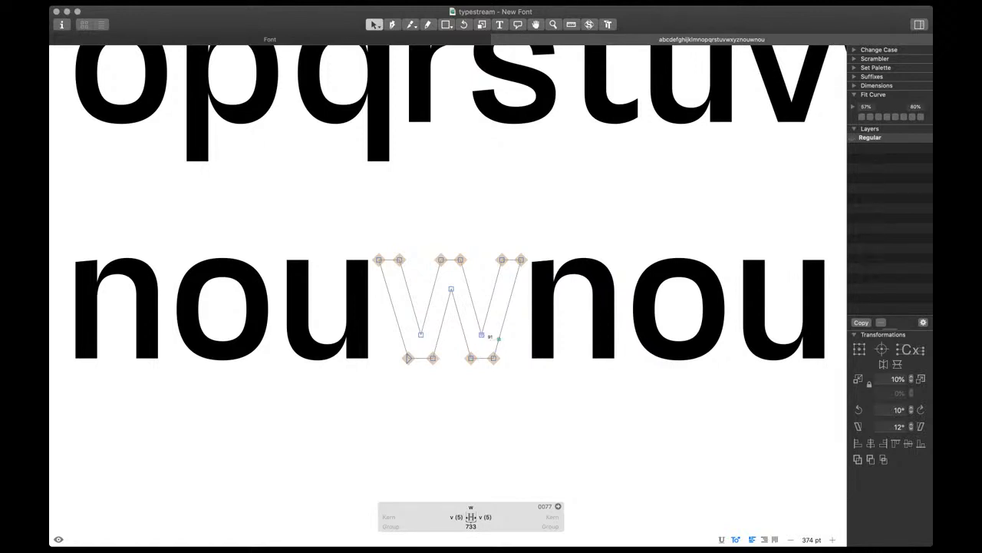
pyautogui.doubleClick(539, 320)
pyautogui.scroll(5, 550, 318)
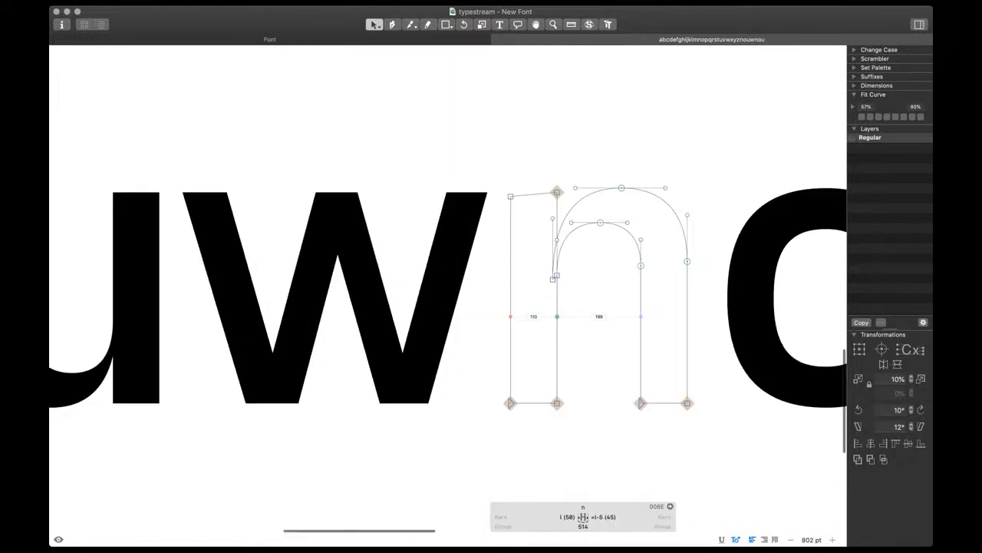
pyautogui.press('t')
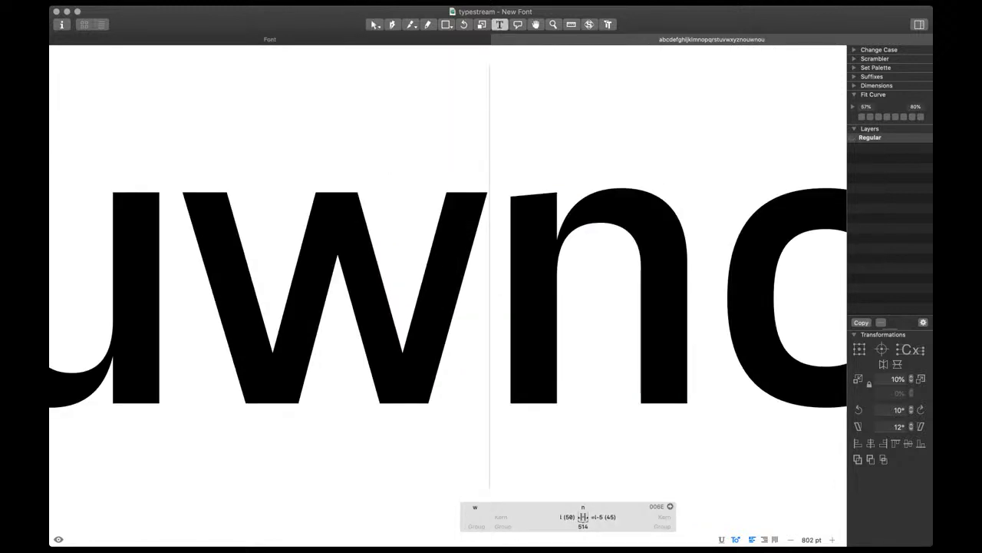
pyautogui.press('Escape')
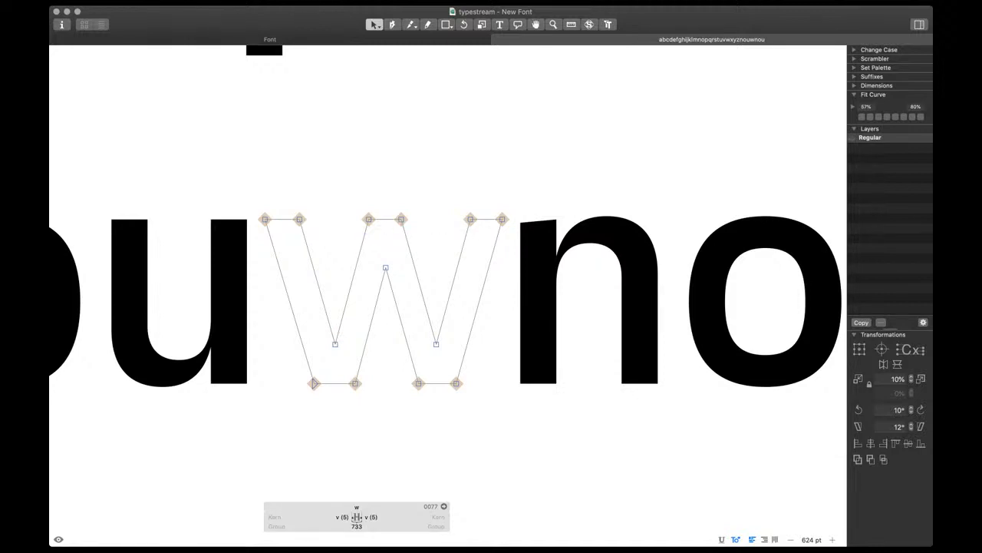
# Try moving the end segment of the w's upper left arm about 351 units to the left
pyautogui.click(283, 219)
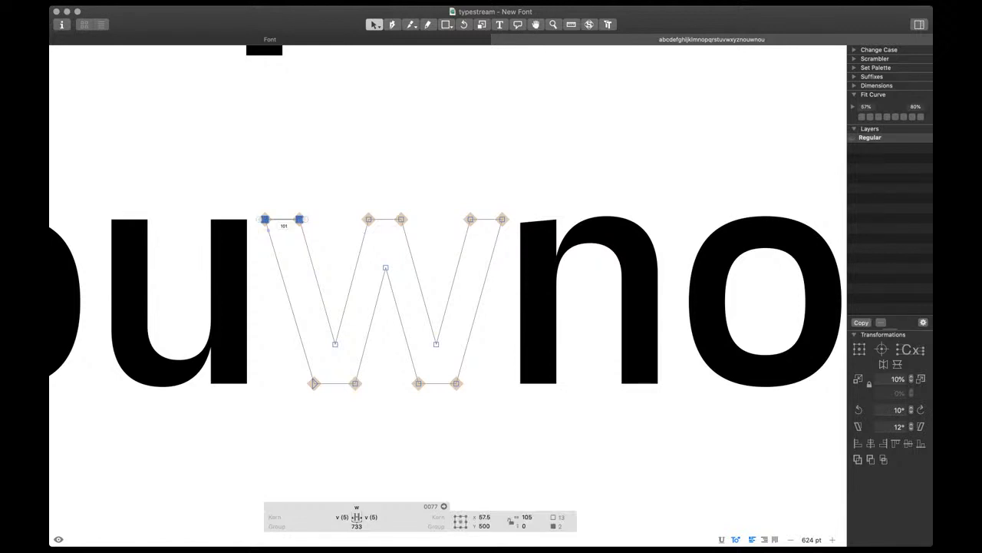
pyautogui.moveTo(282, 220); pyautogui.dragTo(167, 220)
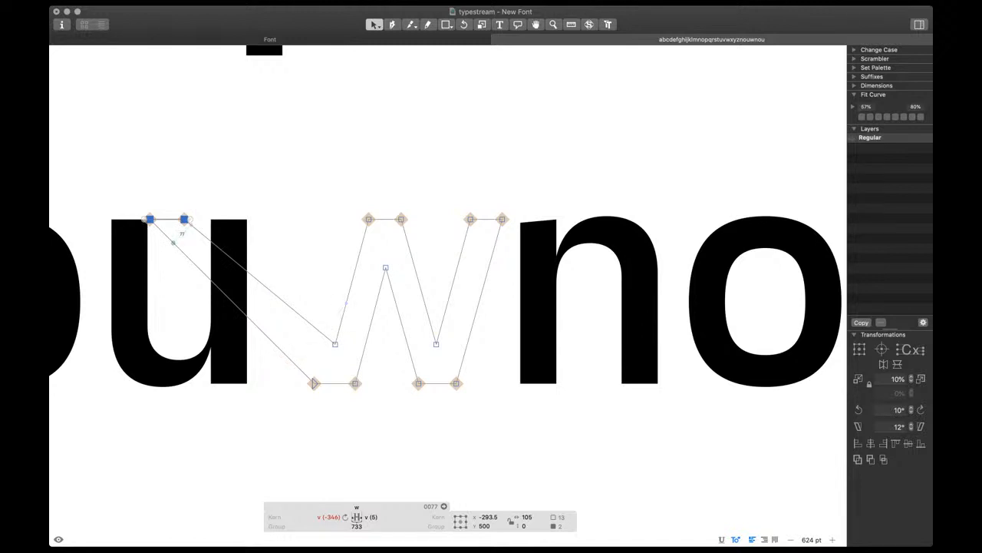
pyautogui.press('super+z')
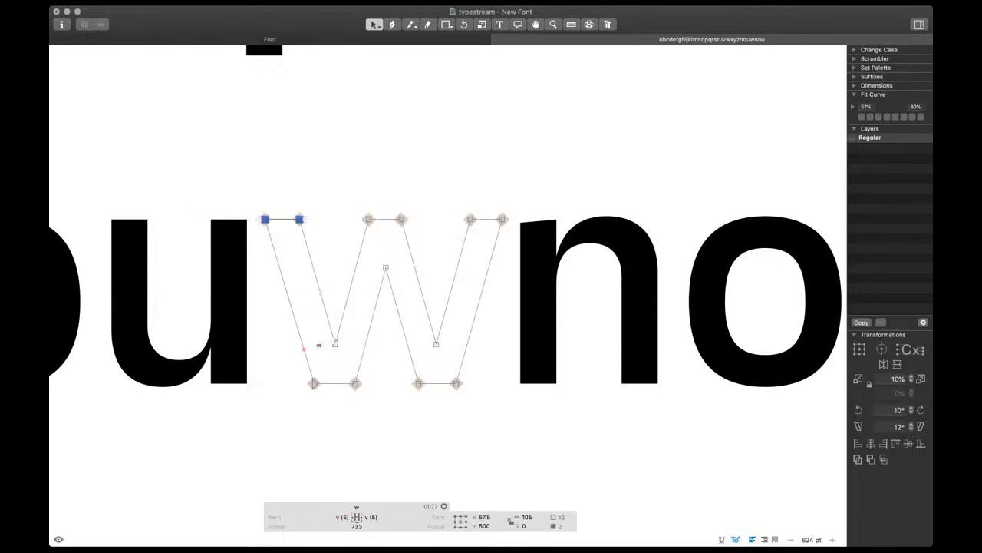
# Try dropping the w's left inner node to X 243, Y 0 and moving its upper left end segment far outward
pyautogui.moveTo(335, 343); pyautogui.dragTo(343, 383)
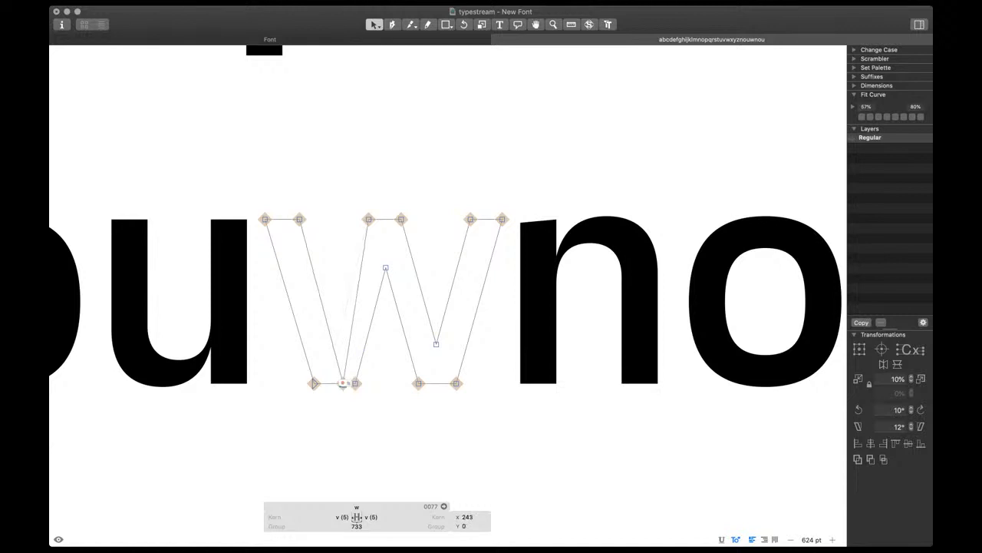
pyautogui.click(302, 225)
pyautogui.moveTo(296, 220); pyautogui.dragTo(158, 221)
pyautogui.press('space')
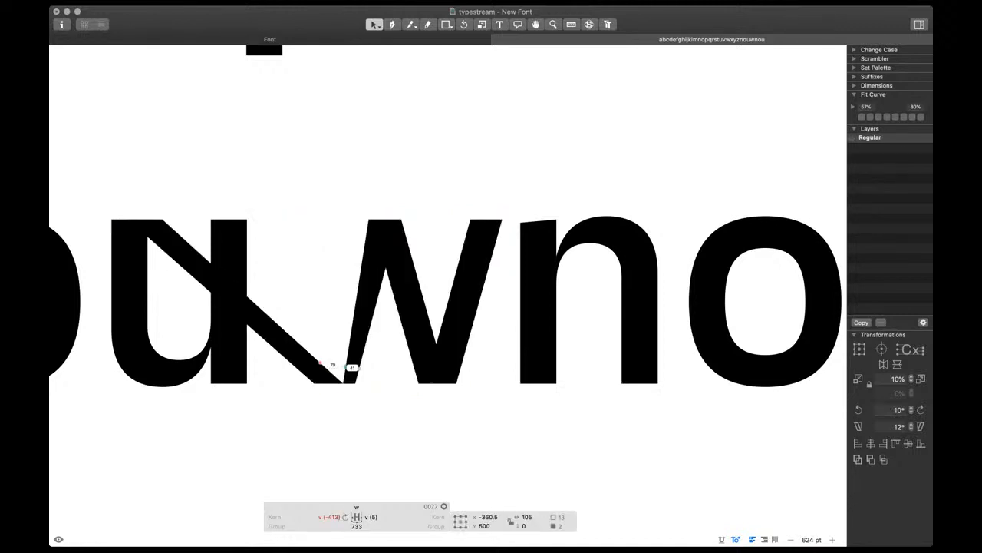
pyautogui.press('super+z')
pyautogui.press('super+z')
# Lower the middle apex node of the w in the test line
pyautogui.press('t')
pyautogui.press('super+minus')
pyautogui.press('super+minus')
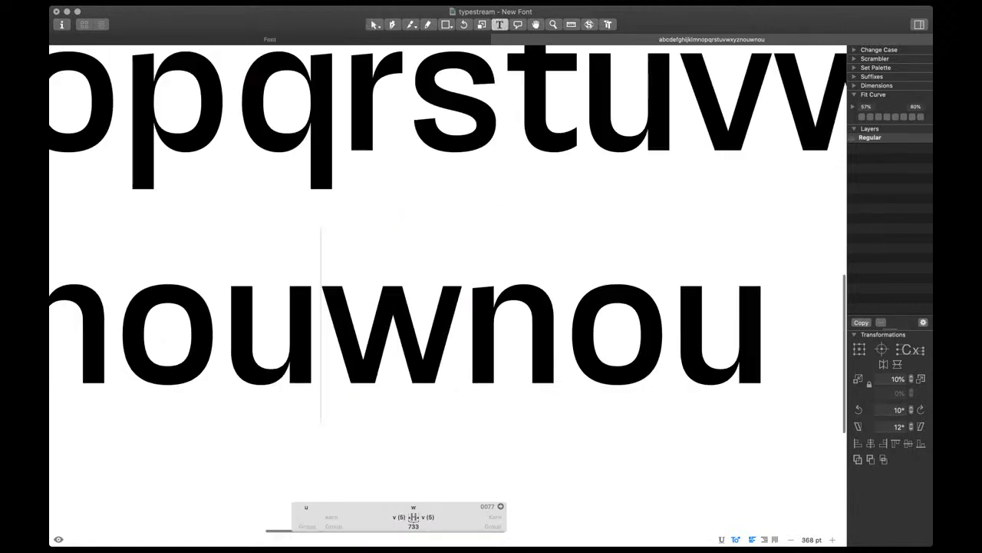
pyautogui.scroll(-2, 458, 344)
pyautogui.scroll(8, 445, 349)
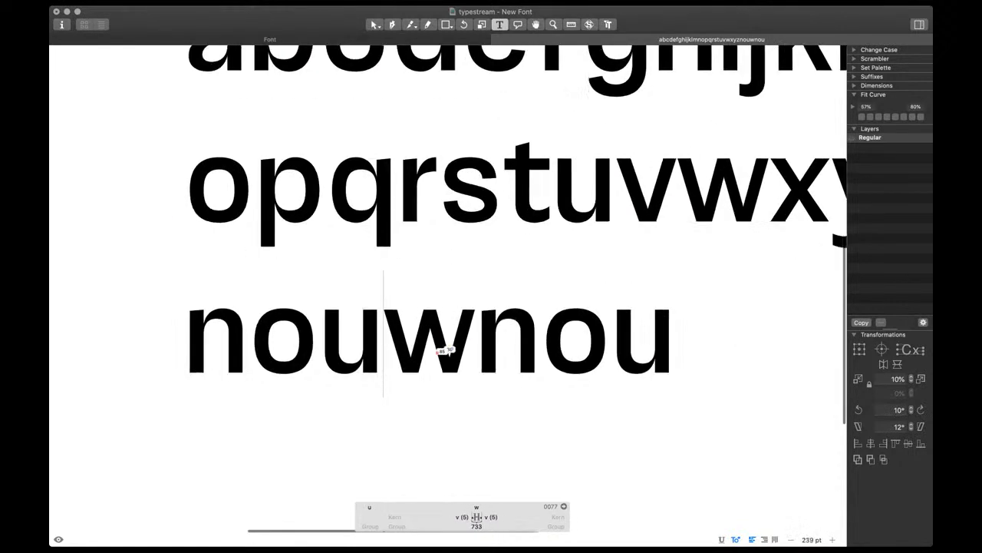
pyautogui.doubleClick(445, 349)
pyautogui.moveTo(410, 277); pyautogui.dragTo(470, 320)
pyautogui.press('space')
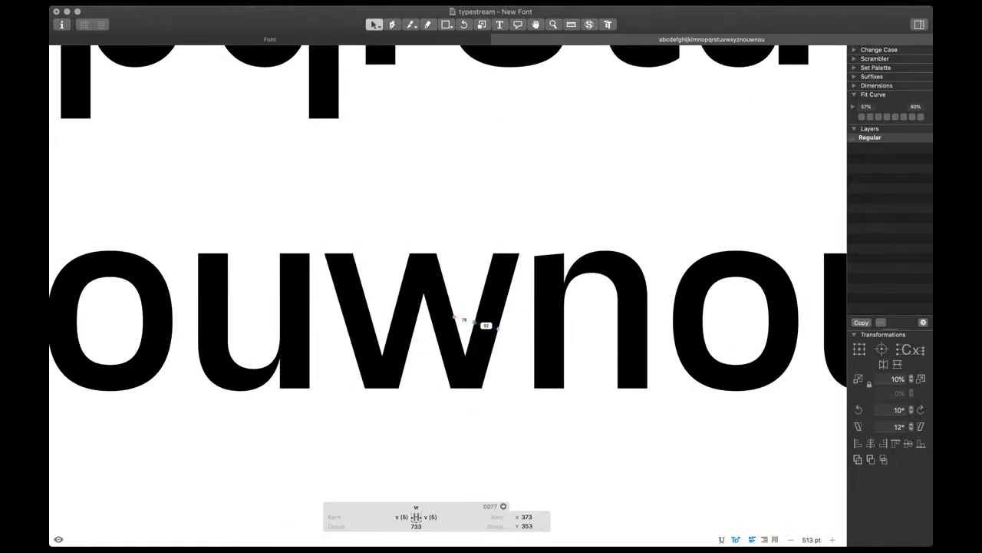
pyautogui.hotkey('shift', 'Down')
# Set the w's two lower inner nodes to Y 109
pyautogui.moveTo(331, 336); pyautogui.dragTo(493, 374)
pyautogui.press('space')
pyautogui.scroll(-5, 489, 366)
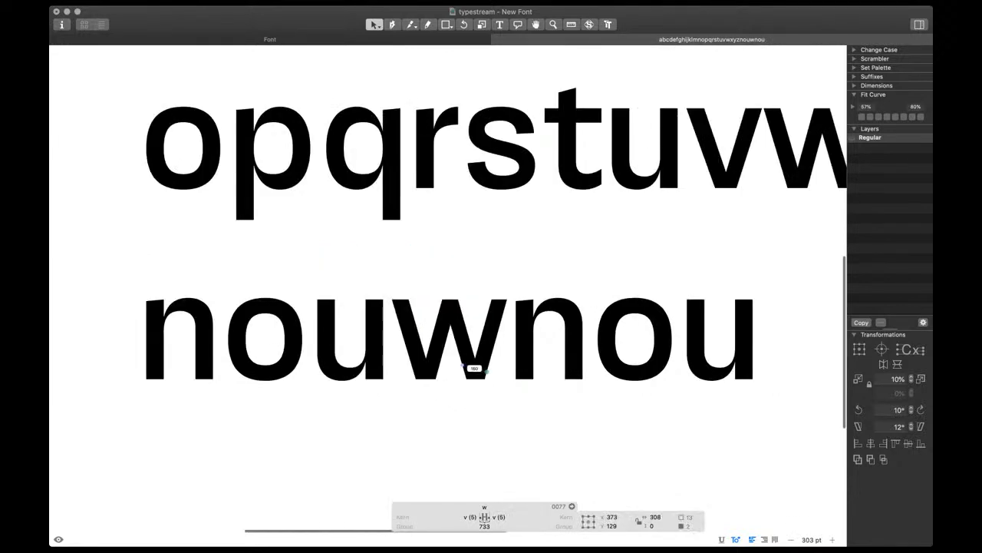
pyautogui.scroll(-4, 474, 368)
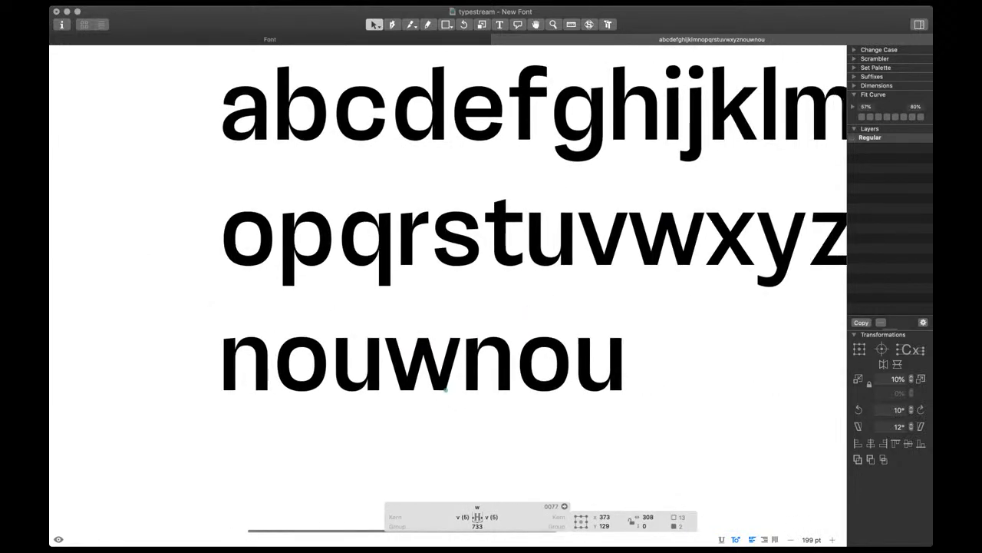
pyautogui.hotkey('shift', 'Down')
pyautogui.hotkey('shift', 'Down')
pyautogui.scroll(-3, 453, 370)
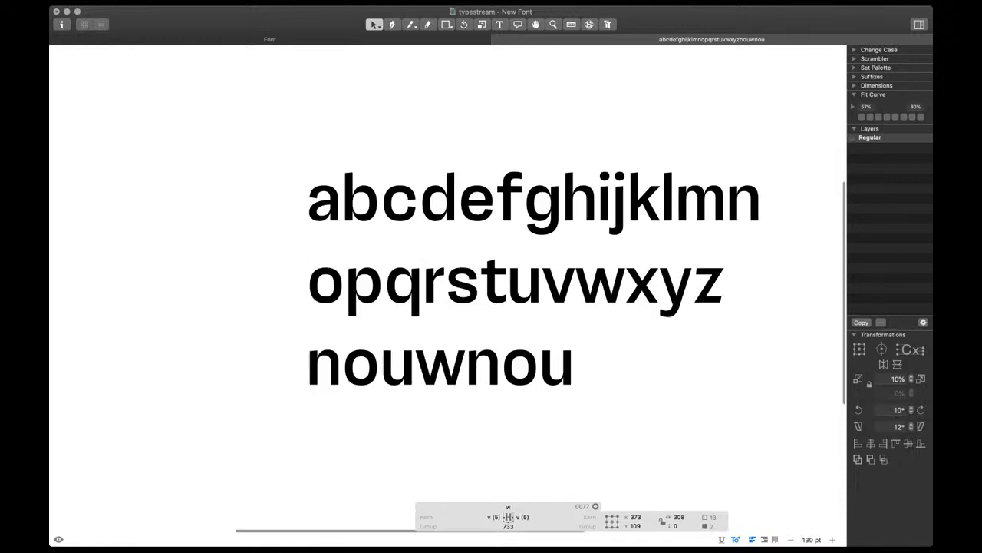
# Replace the w in the test line with a z so it reads nouznou
pyautogui.write('t')
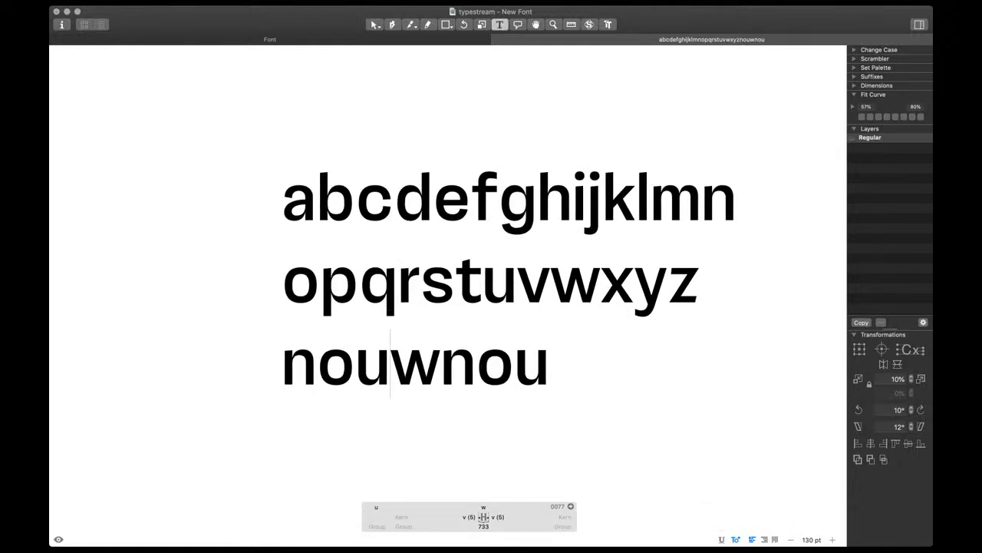
pyautogui.write('z')
pyautogui.scroll(4, 424, 369)
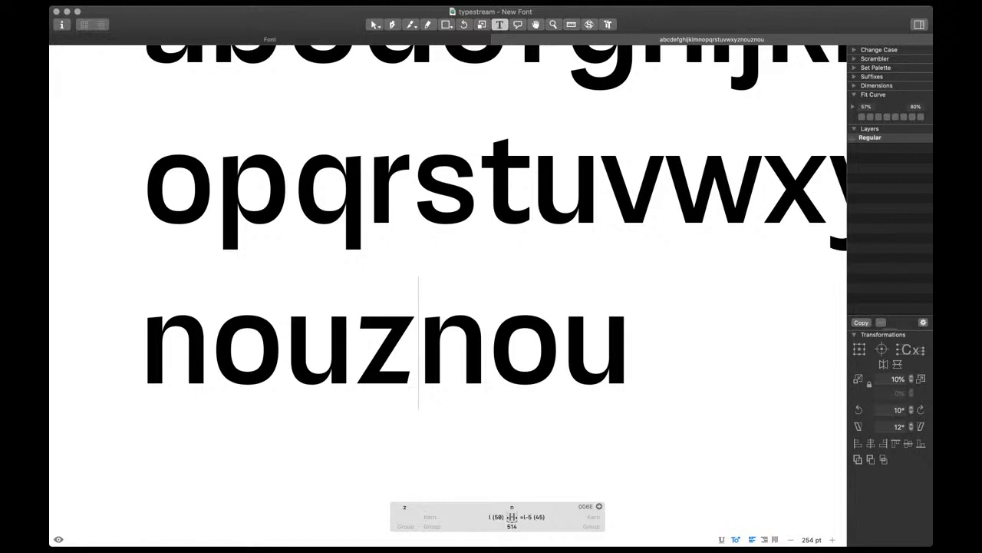
# Extend the z's lower arm by shifting its slanted end segment outward to X 425
pyautogui.scroll(3, 376, 374)
pyautogui.doubleClick(373, 370)
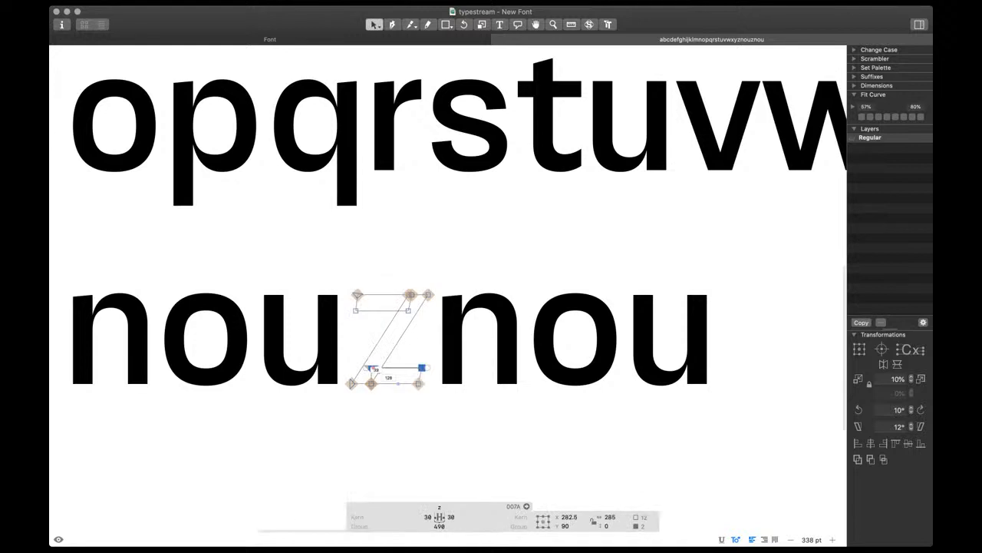
pyautogui.scroll(3, 373, 372)
pyautogui.press('space')
pyautogui.hotkey('shift', 'Right')
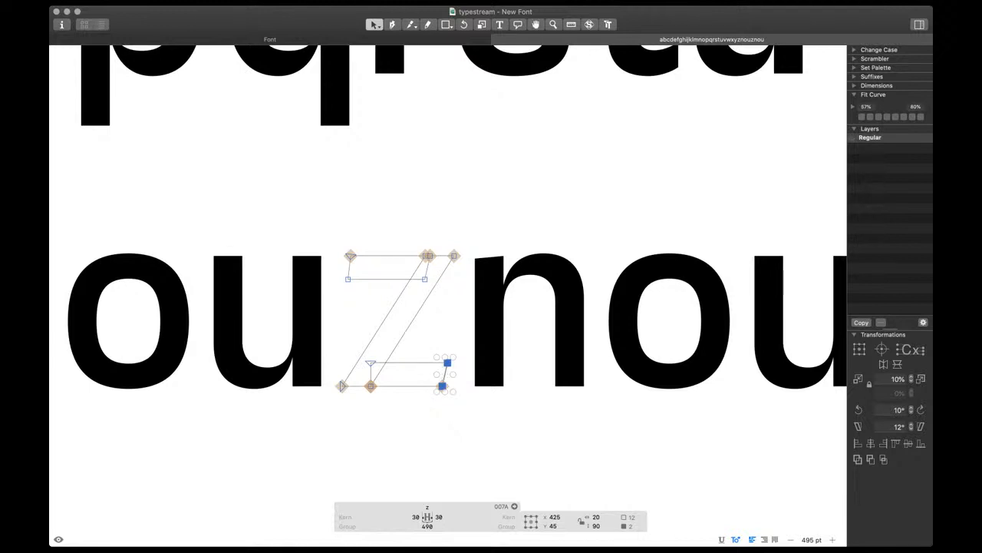
pyautogui.press('space')
pyautogui.press('space')
pyautogui.scroll(-3, 415, 384)
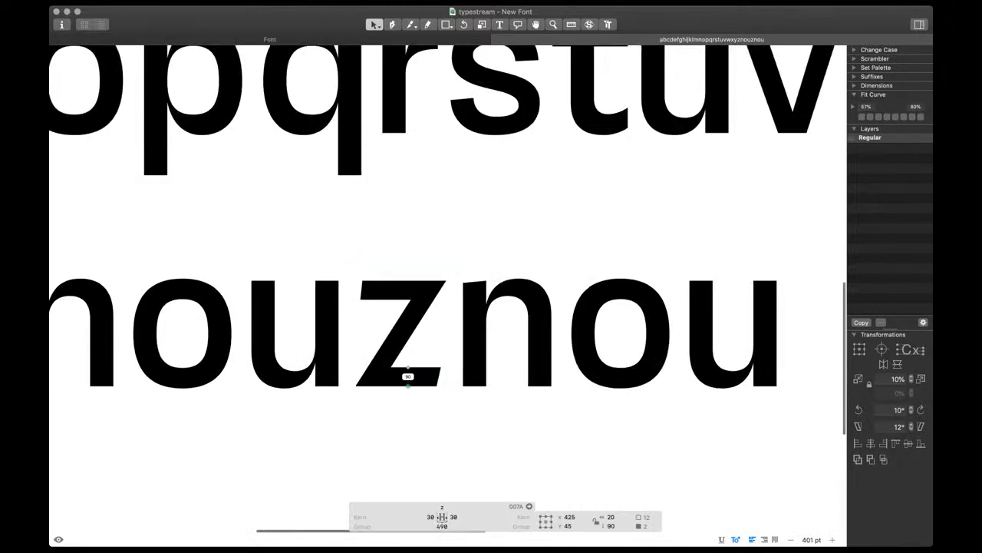
# Remove the overlaps in the z so its shapes merge into a single outline
pyautogui.scroll(-3, 412, 381)
pyautogui.press('super+shift+o')
pyautogui.press('space')
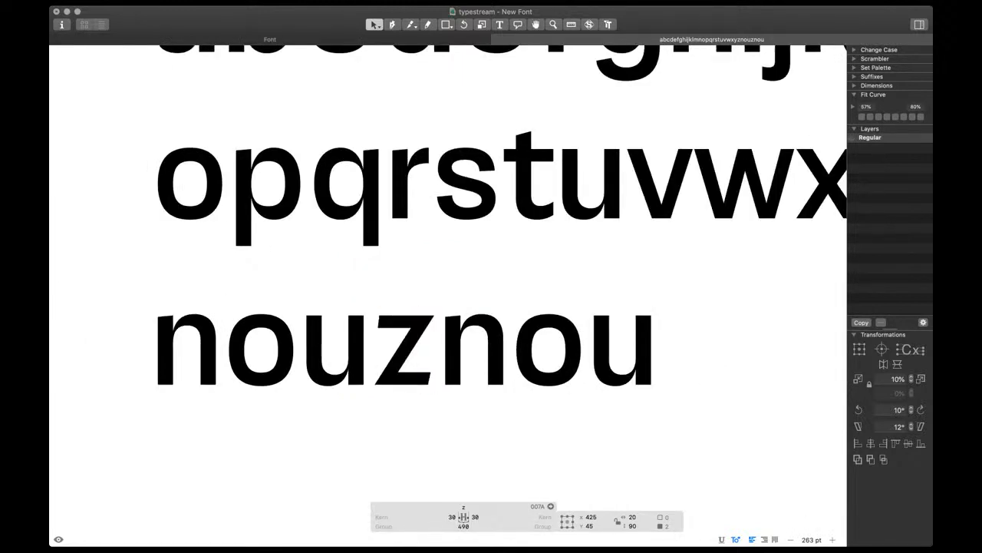
# Add a node on the z's diagonal just below the upper right corner and form a short vertical edge at X 450
pyautogui.scroll(3, 422, 395)
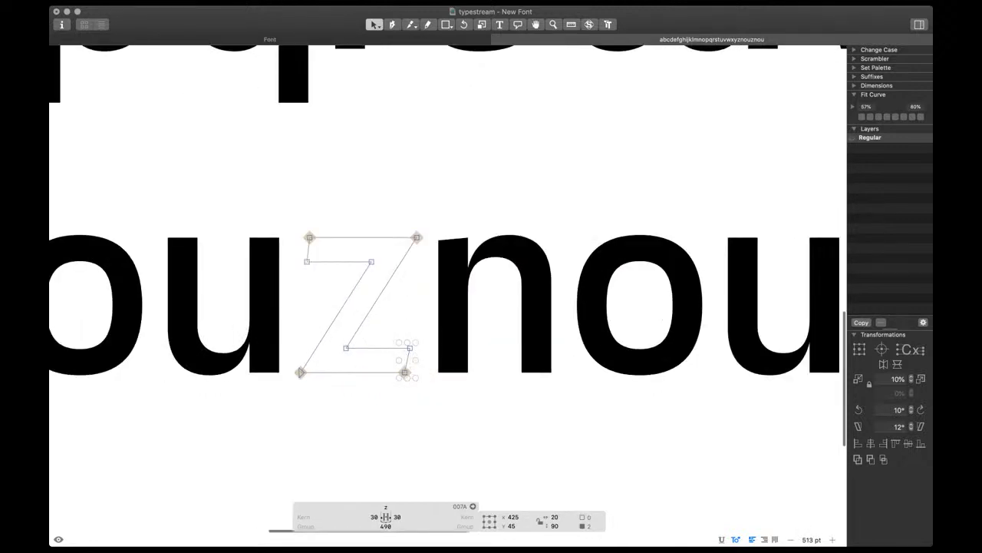
pyautogui.scroll(2, 403, 315)
pyautogui.press('p')
pyautogui.scroll(2, 413, 202)
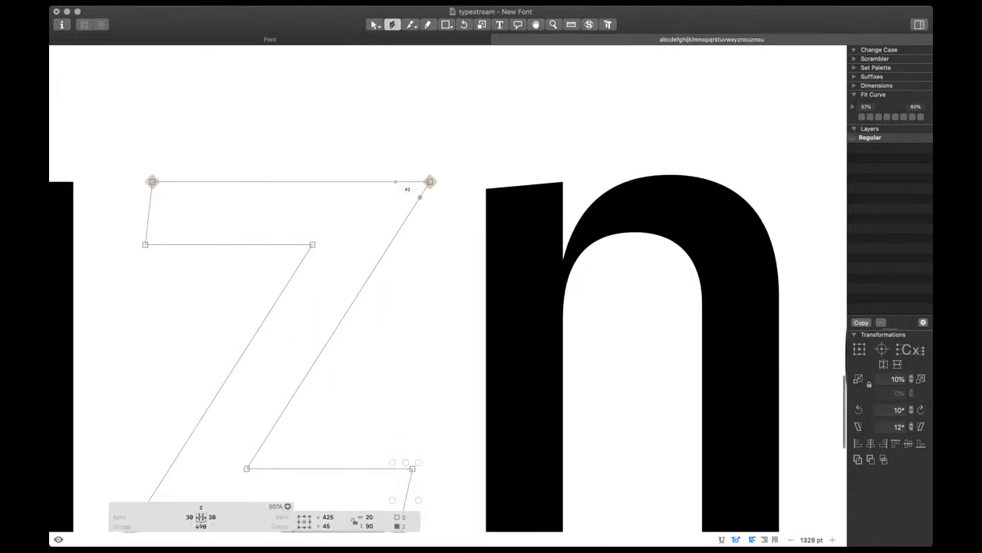
pyautogui.click(424, 191)
pyautogui.press('v')
pyautogui.click(430, 182)
pyautogui.hotkey('shift', 'Left')
pyautogui.moveTo(410, 162); pyautogui.dragTo(468, 229)
pyautogui.scroll(-3, 448, 288)
pyautogui.hscroll(-3, 448, 288)
# Add a node near the z's lower left corner and form a short vertical edge about 17 units tall at X 31
pyautogui.press('p')
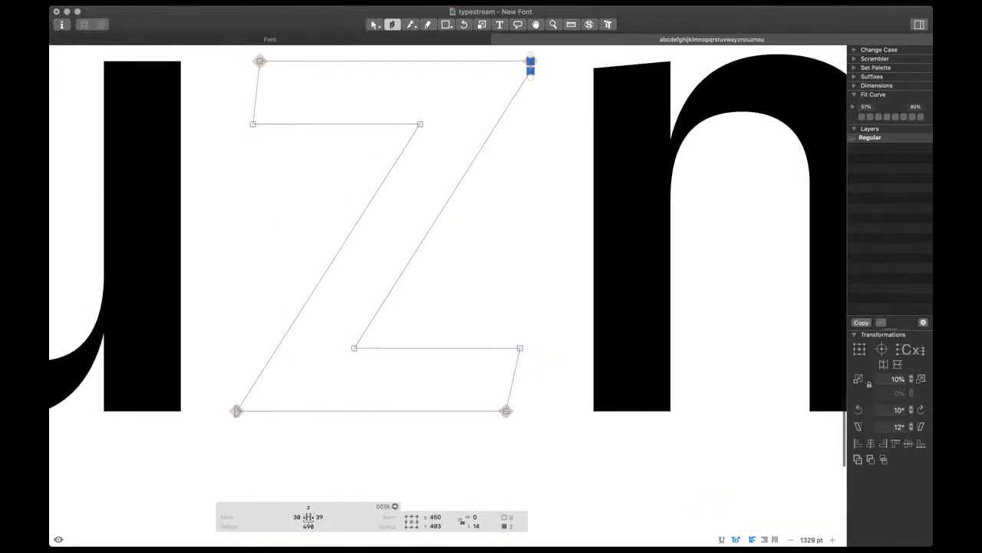
pyautogui.click(238, 411)
pyautogui.press('v')
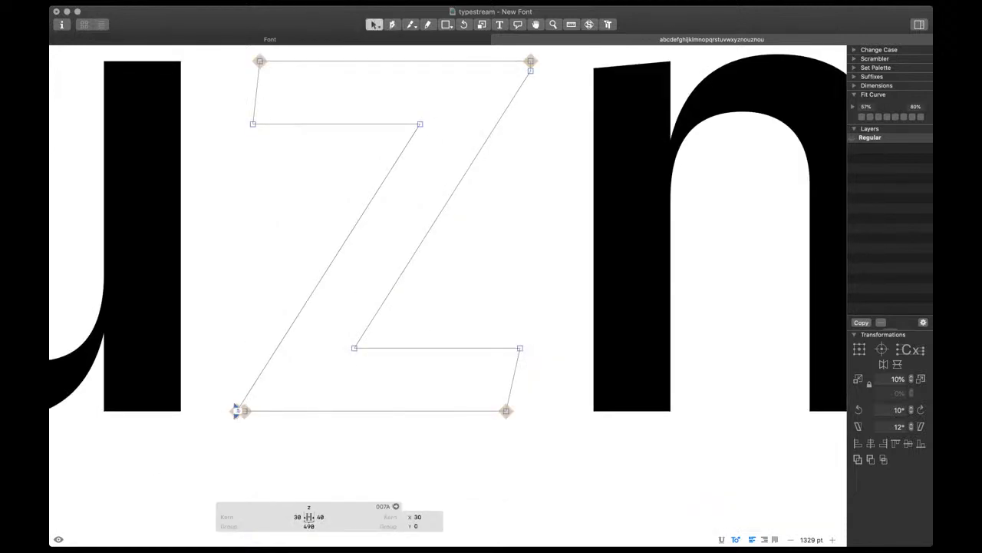
pyautogui.moveTo(236, 411); pyautogui.dragTo(232, 431)
pyautogui.hotkey('shift', 'Left')
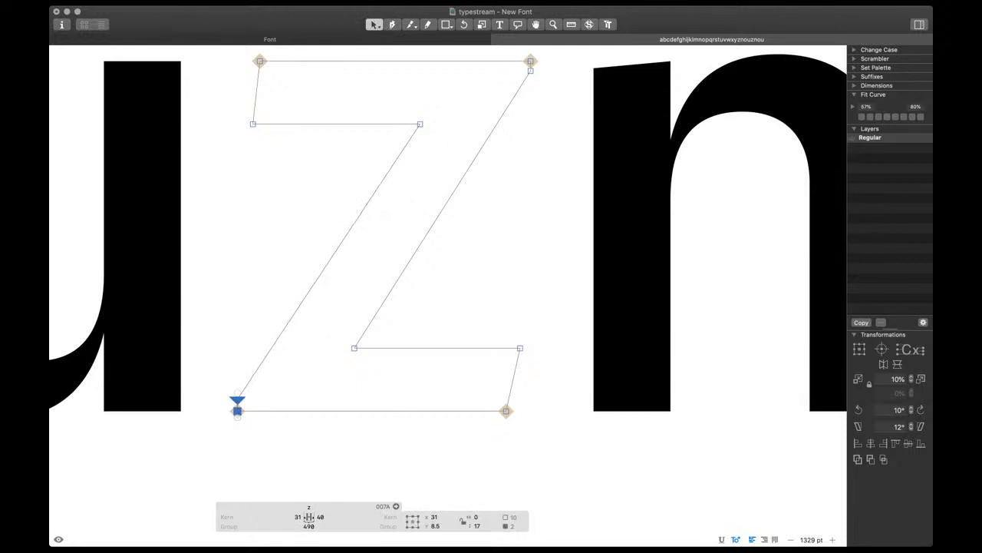
# Move the z's short upper right vertical edge outward to X 460
pyautogui.moveTo(514, 81); pyautogui.dragTo(547, 52)
pyautogui.hotkey('shift', 'Right')
pyautogui.press('space')
pyautogui.scroll(-3, 481, 199)
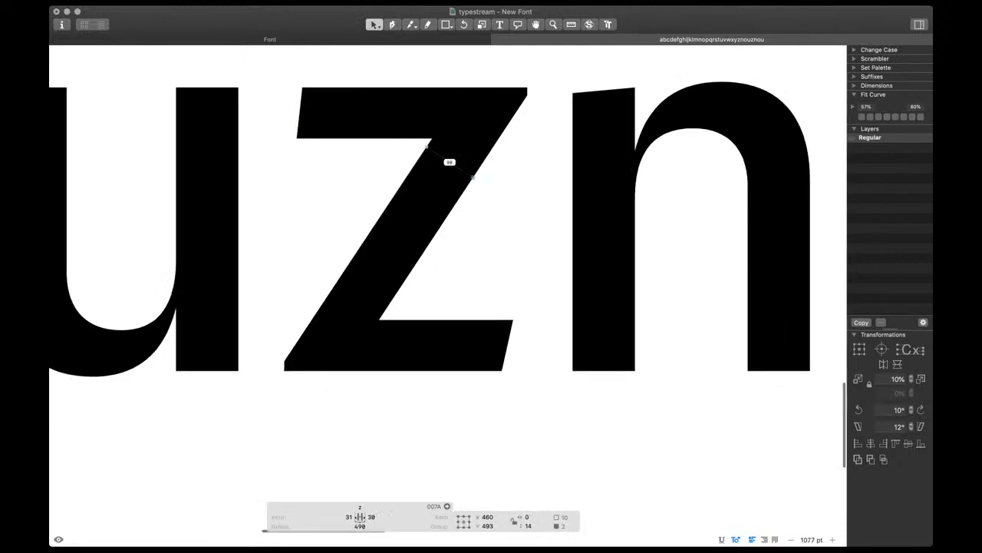
# Lower the upper node of the z's short lower left edge to Y 14
pyautogui.moveTo(543, 78); pyautogui.dragTo(505, 122)
pyautogui.moveTo(299, 352); pyautogui.dragTo(271, 382)
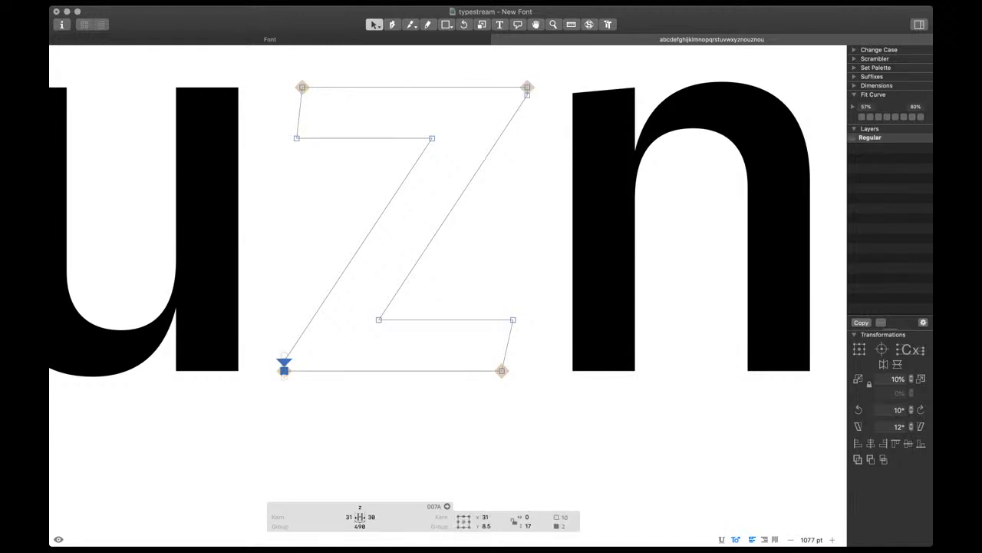
pyautogui.moveTo(303, 350); pyautogui.dragTo(274, 366)
pyautogui.press('Down')
pyautogui.press('Down')
pyautogui.press('Down')
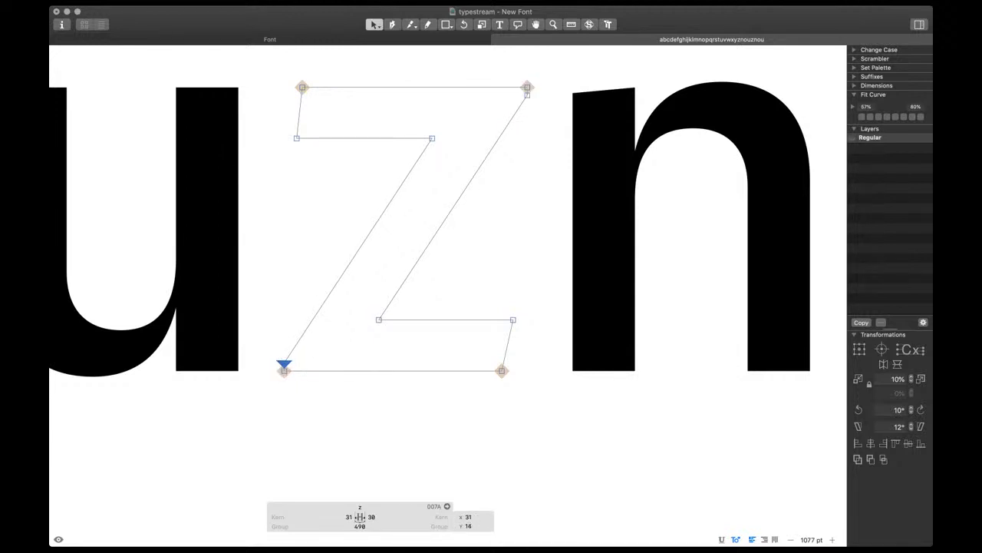
pyautogui.scroll(-5, 419, 368)
pyautogui.press('space')
pyautogui.press('t')
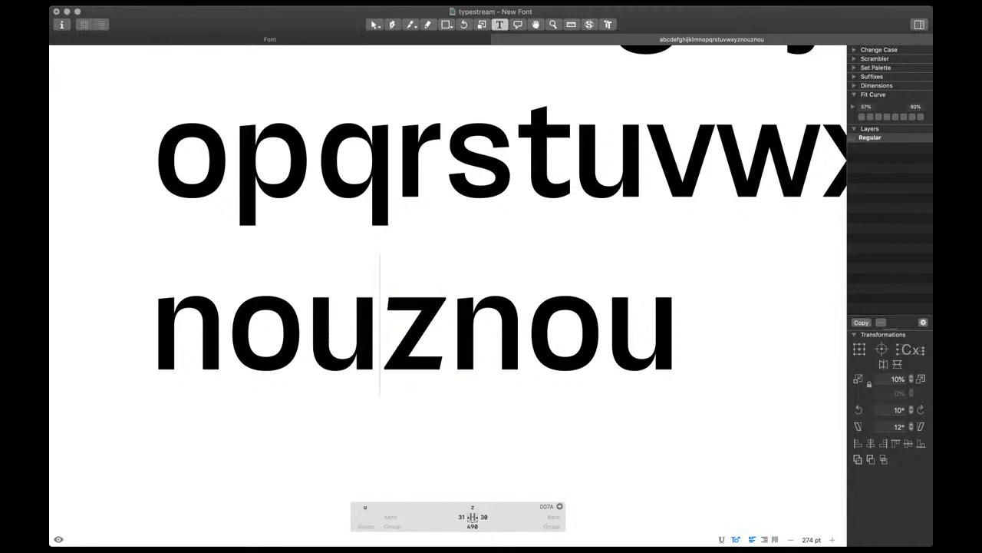
pyautogui.scroll(-3, 497, 376)
pyautogui.click(618, 347)
# Thin the z's horizontal bars by setting the upper bar's inner edge to Y 415 and the lower bar's to Y 85
pyautogui.scroll(5, 476, 349)
pyautogui.doubleClick(434, 351)
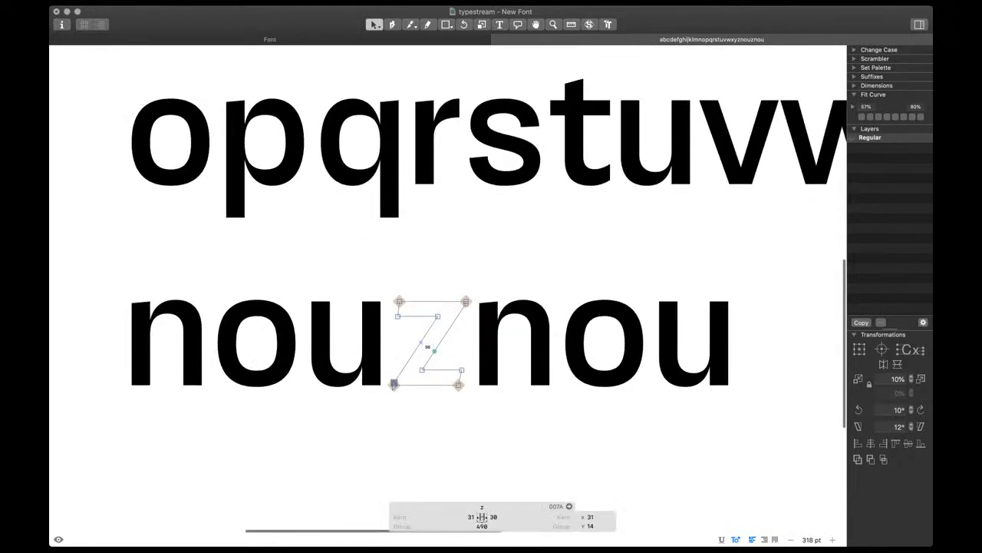
pyautogui.scroll(1, 427, 346)
pyautogui.click(445, 317)
pyautogui.moveTo(448, 318); pyautogui.dragTo(389, 307)
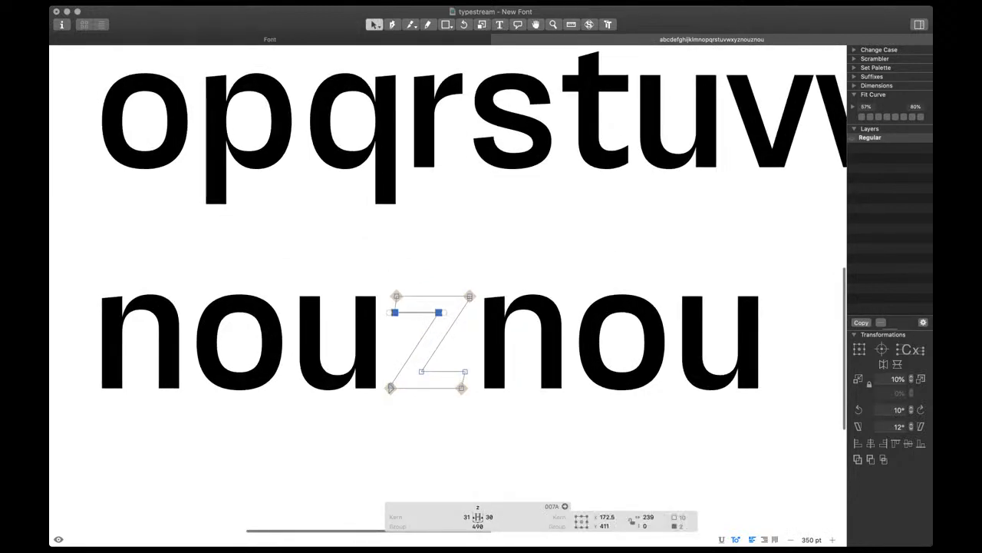
pyautogui.press('Up')
pyautogui.moveTo(415, 352); pyautogui.dragTo(469, 375)
pyautogui.press('space')
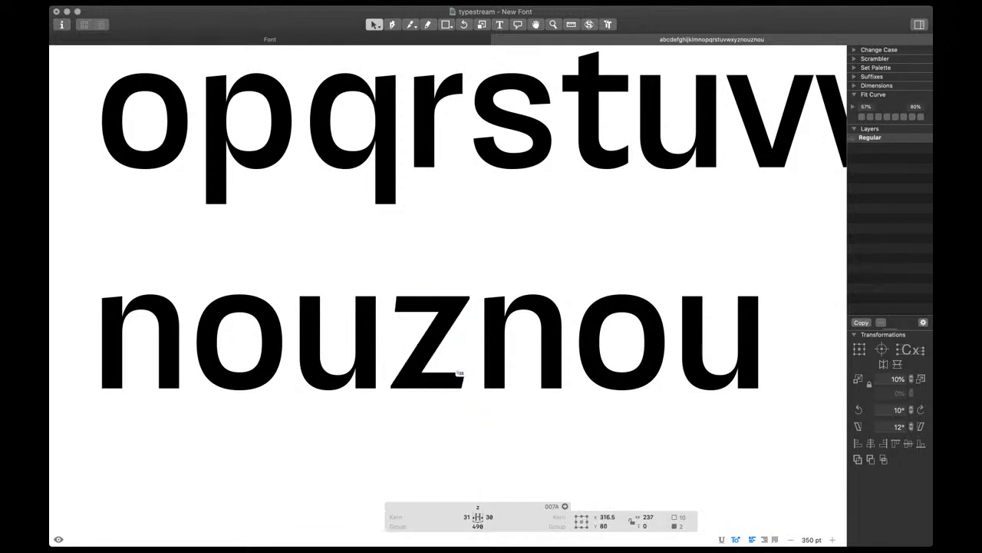
pyautogui.press('Down')
# Shift the z's lower inner corner to X 196 and its upper inner corner to X 294
pyautogui.click(421, 373)
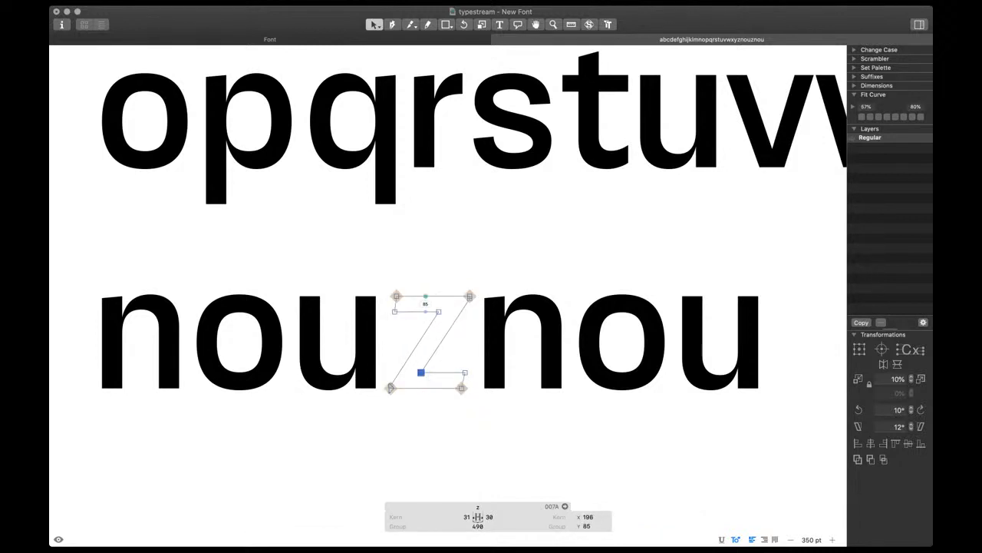
pyautogui.click(439, 312)
pyautogui.press('space')
pyautogui.scroll(-8, 453, 349)
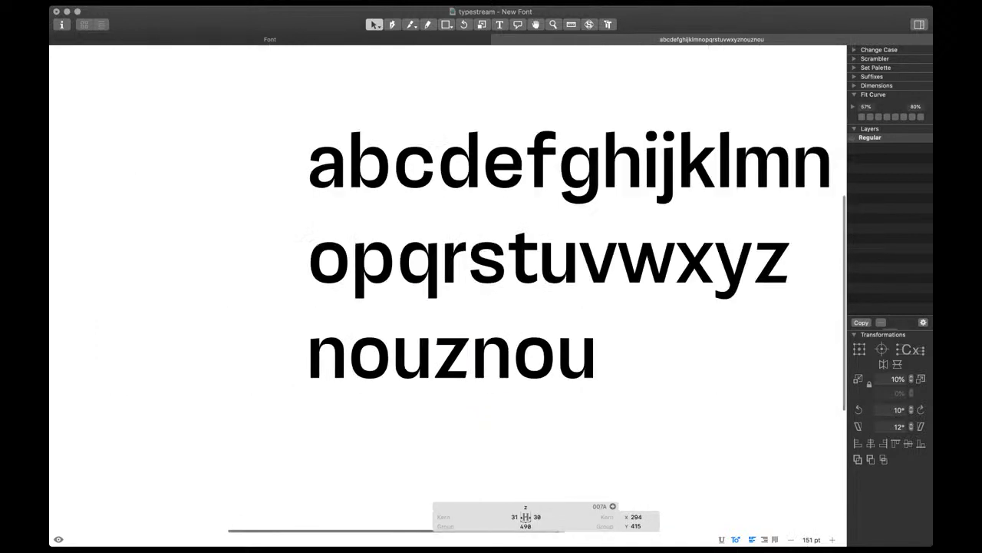
pyautogui.scroll(4, 561, 384)
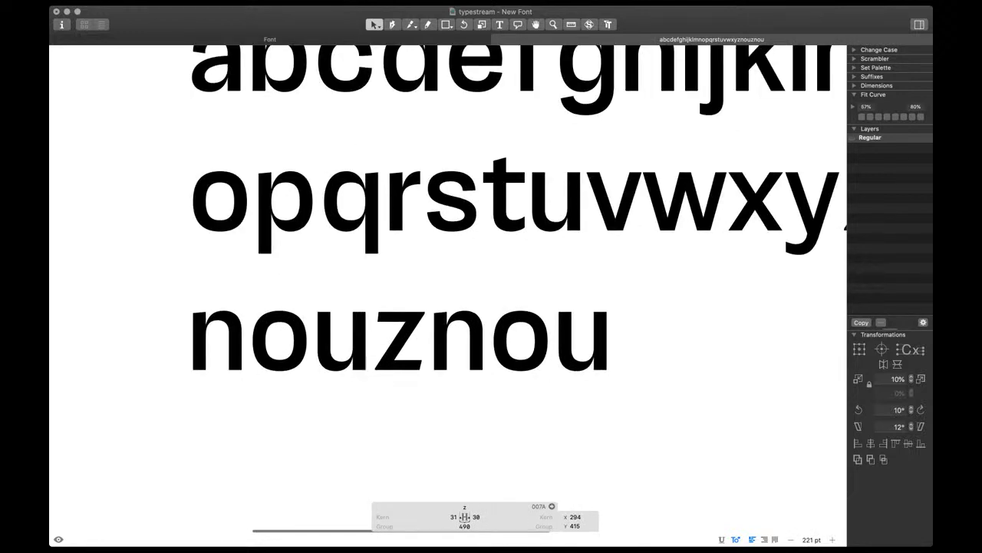
# Move the z's upper inner corner to X 296 and check the diagonal's weight against the alphabet
pyautogui.scroll(-4, 369, 373)
pyautogui.scroll(4, 369, 374)
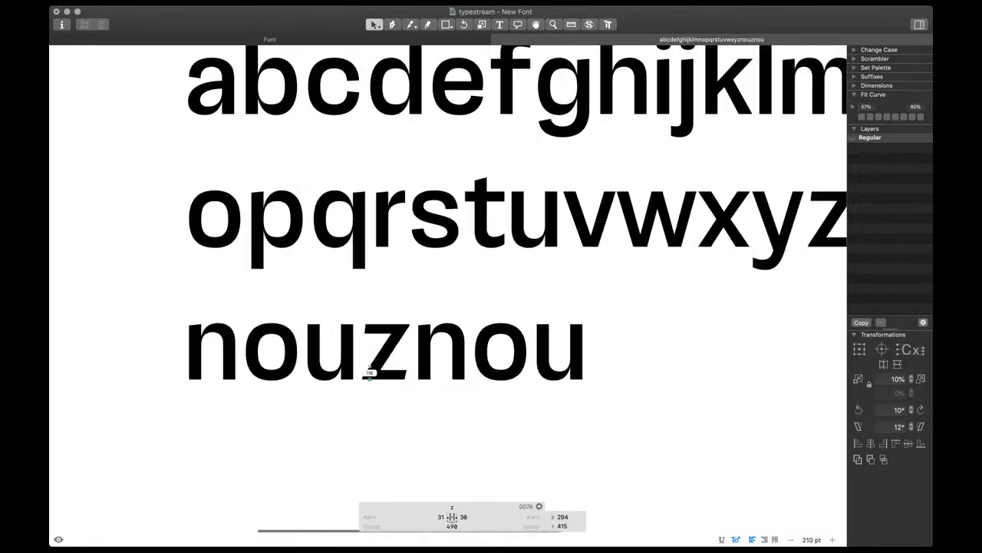
pyautogui.scroll(8, 369, 374)
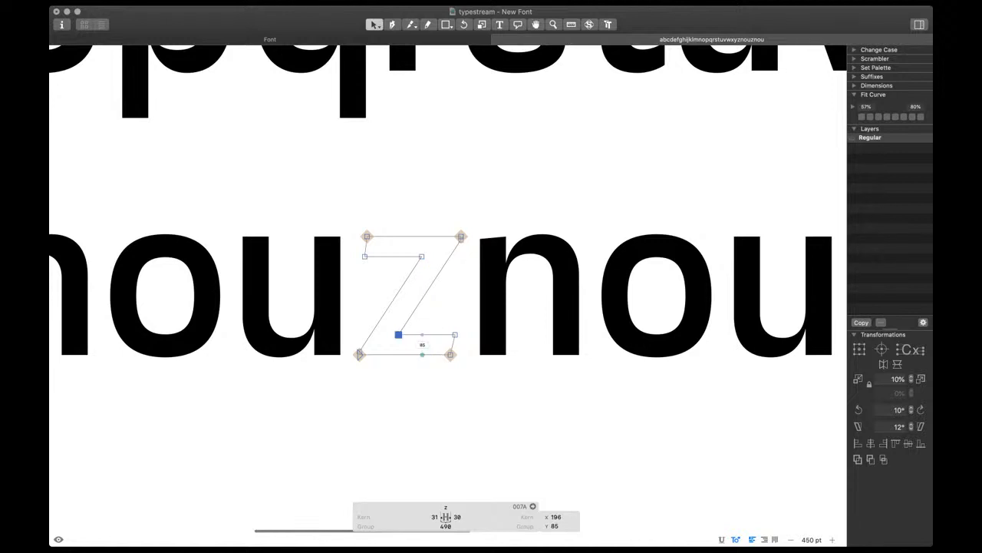
pyautogui.click(421, 256)
pyautogui.press('space')
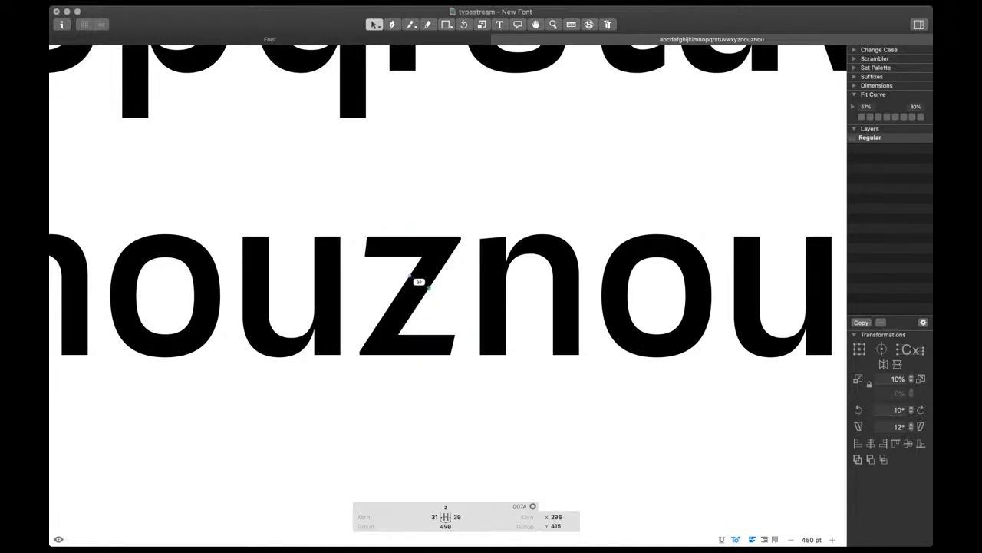
pyautogui.scroll(-8, 405, 303)
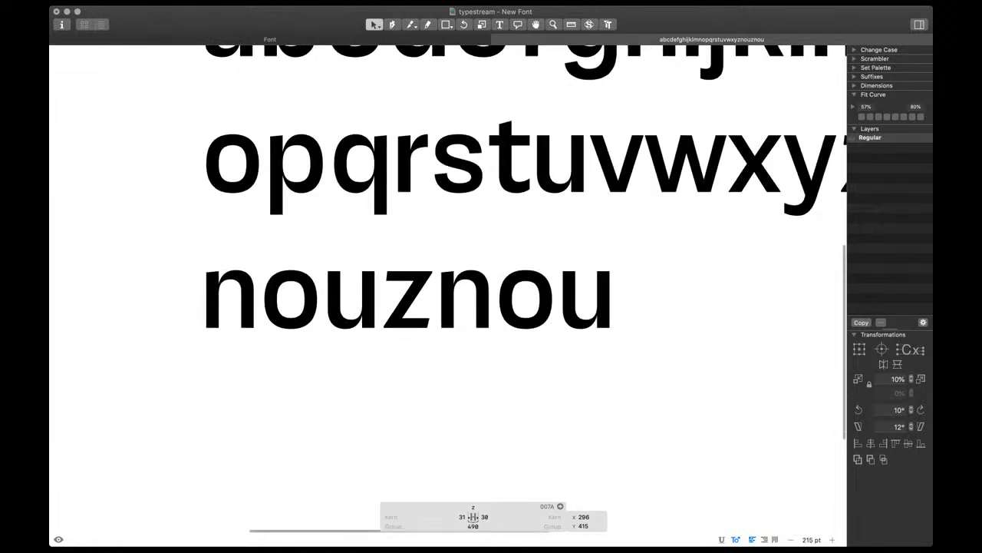
pyautogui.press('t')
pyautogui.scroll(-2, 430, 311)
pyautogui.scroll(-2, 442, 307)
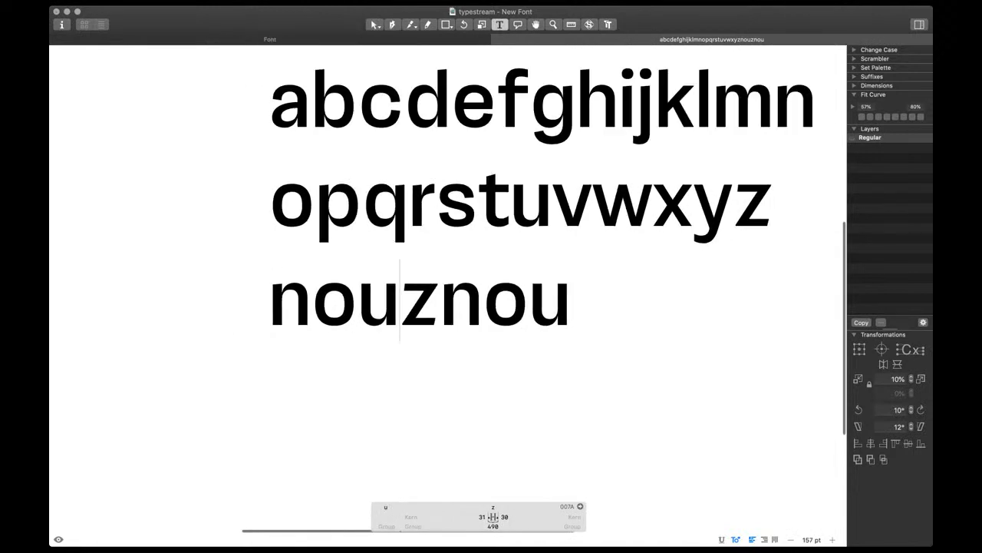
pyautogui.hscroll(2, 442, 307)
pyautogui.hscroll(1, 443, 307)
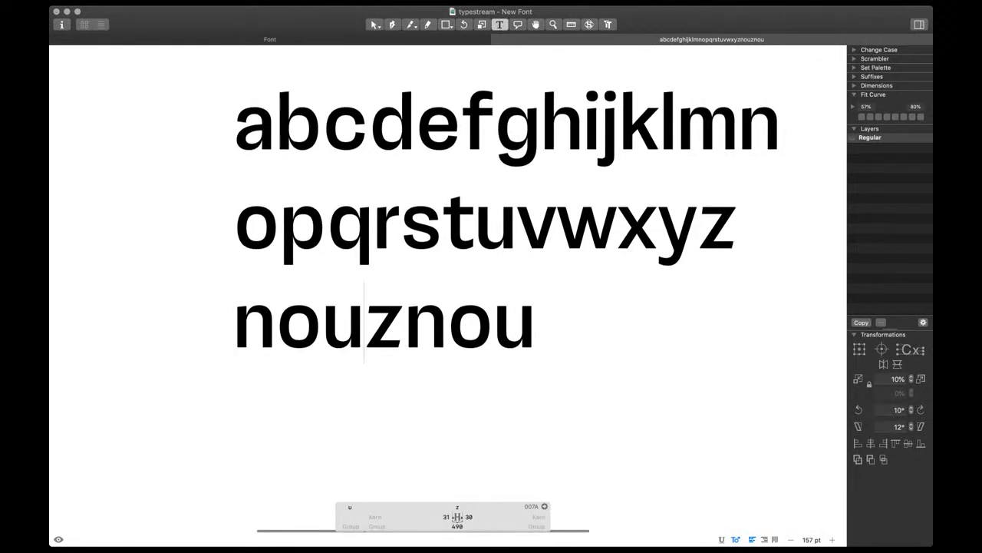
# Swap the z in the test word for y and update the y's side bearings to follow v (5)
pyautogui.hotkey('shift', 'Right')
pyautogui.write('y')
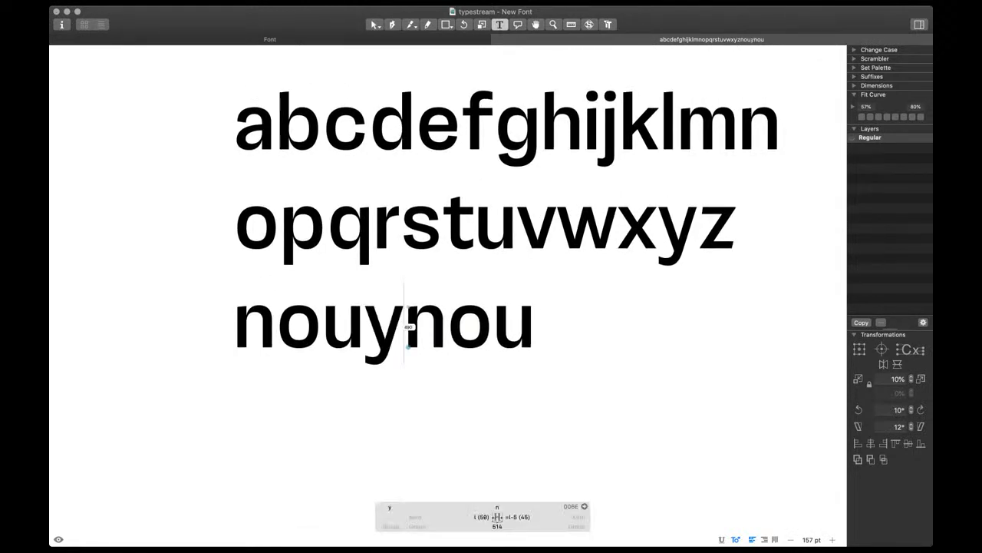
pyautogui.scroll(5, 378, 358)
pyautogui.doubleClick(377, 357)
pyautogui.scroll(3, 373, 360)
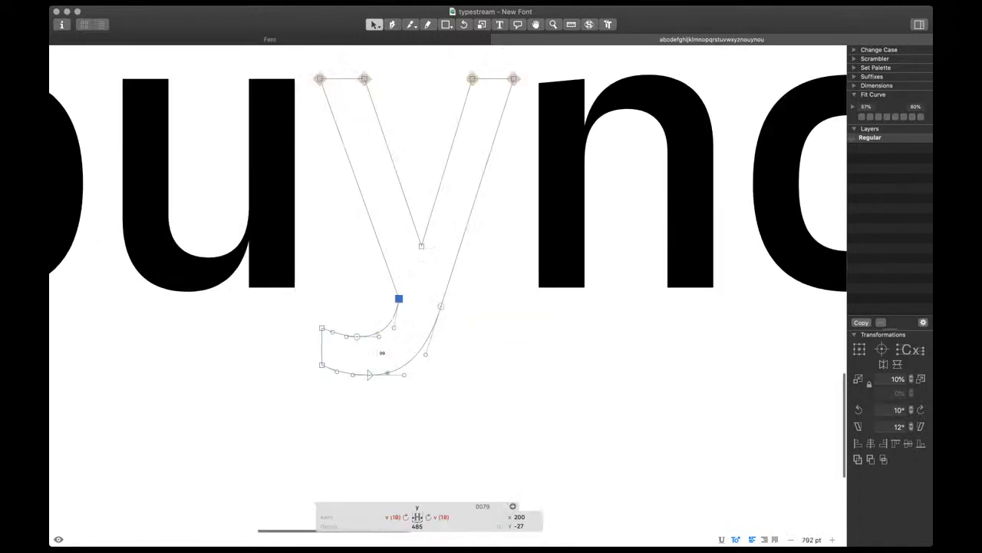
pyautogui.press('space')
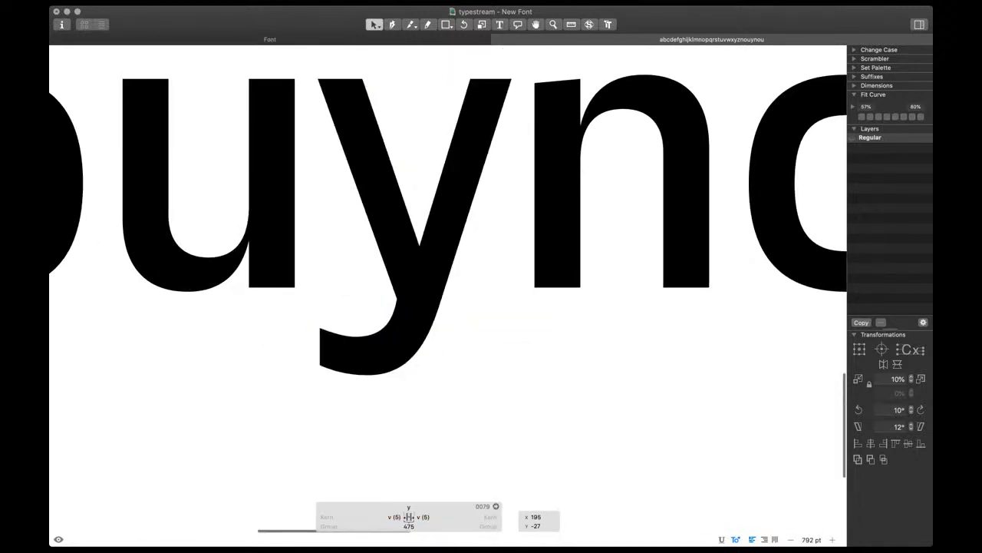
# Shift the two end nodes of the y's tail vertically so their centre sits at Y -143.5
pyautogui.moveTo(310, 319); pyautogui.dragTo(326, 374)
pyautogui.press('space')
pyautogui.press('Down')
pyautogui.press('Down')
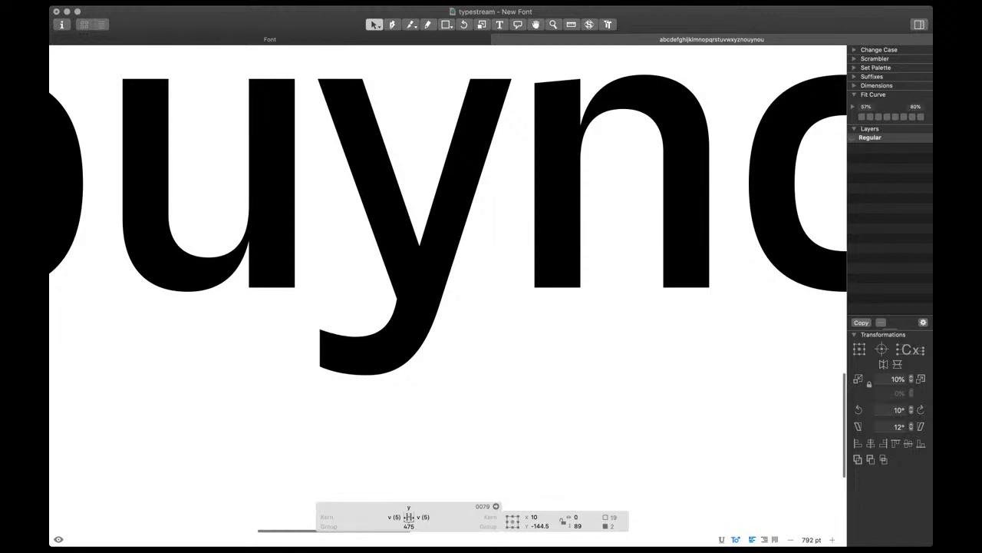
pyautogui.press('Up')
pyautogui.press('space')
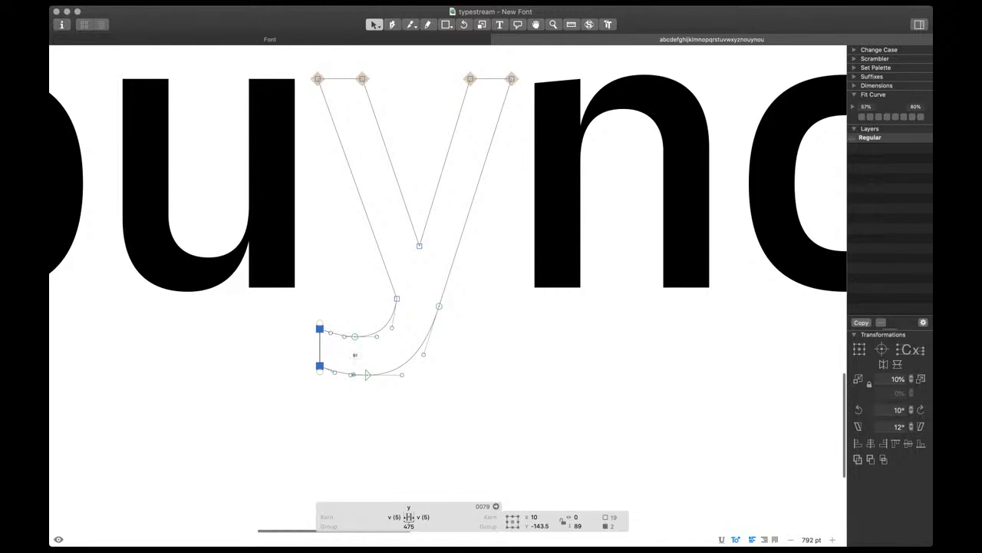
# Move the inner corner where the y's left stroke meets the tail to X 197, Y -38
pyautogui.click(397, 299)
pyautogui.press('space')
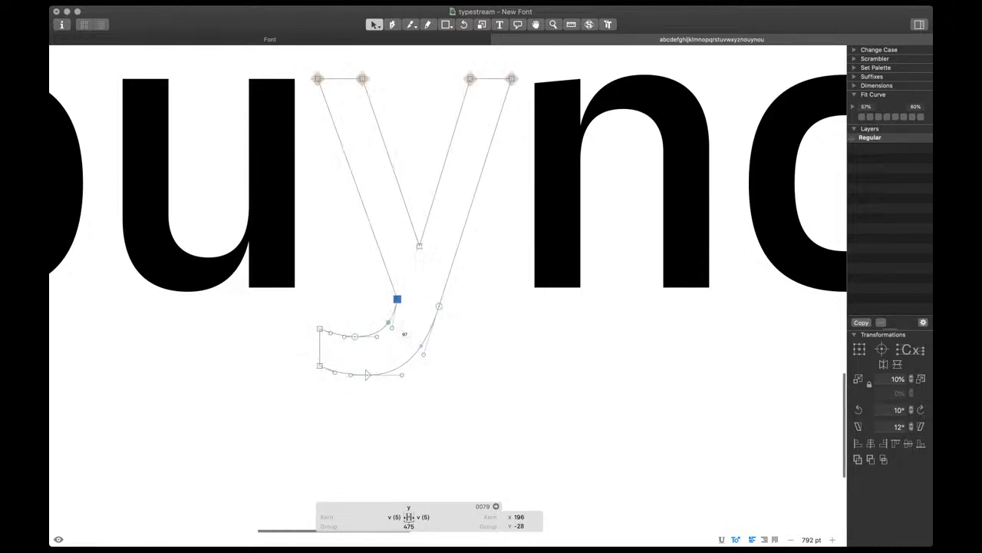
pyautogui.press('t')
pyautogui.scroll(-5, 430, 345)
pyautogui.scroll(-5, 430, 344)
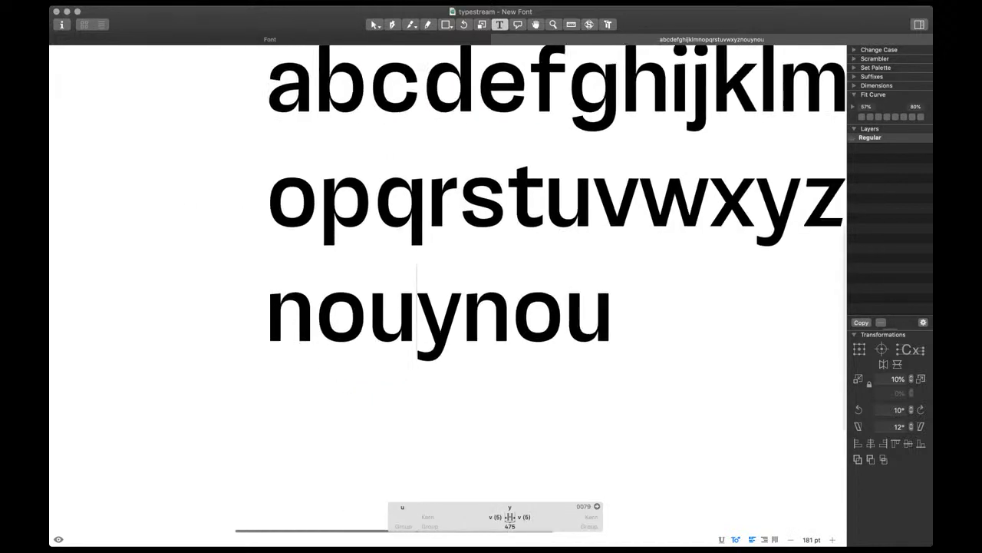
pyautogui.press('Right')
pyautogui.press('Escape')
pyautogui.scroll(8, 430, 345)
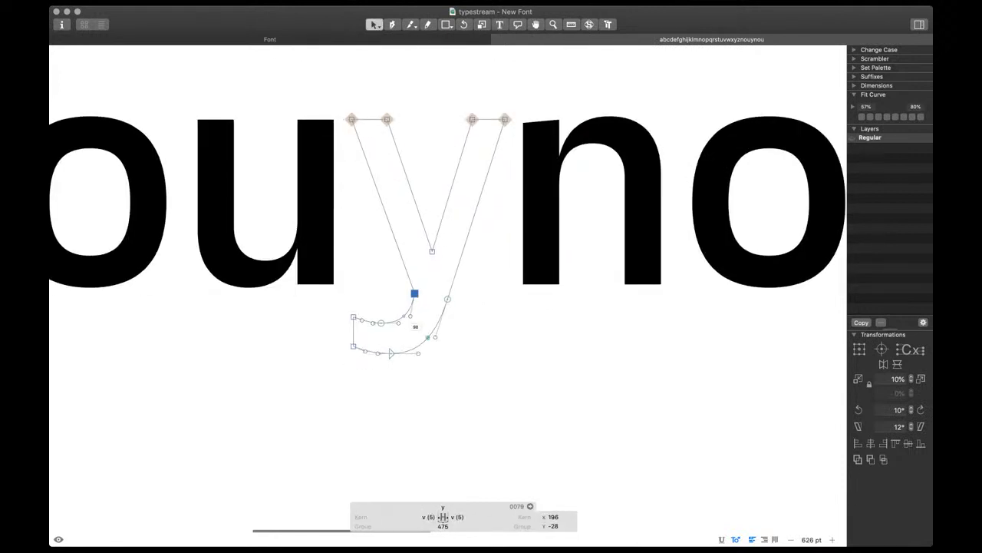
pyautogui.scroll(4, 426, 340)
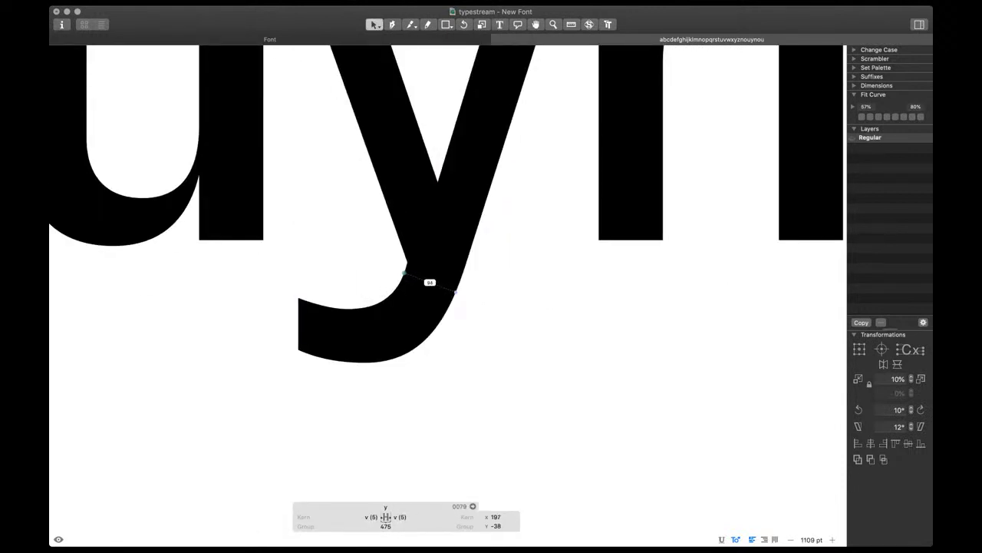
# Shift the lowest node of the y's inner tail curve slightly right and up, and check the letter against the alphabet
pyautogui.click(349, 309)
pyautogui.press('space')
pyautogui.press('Down')
pyautogui.press('Down')
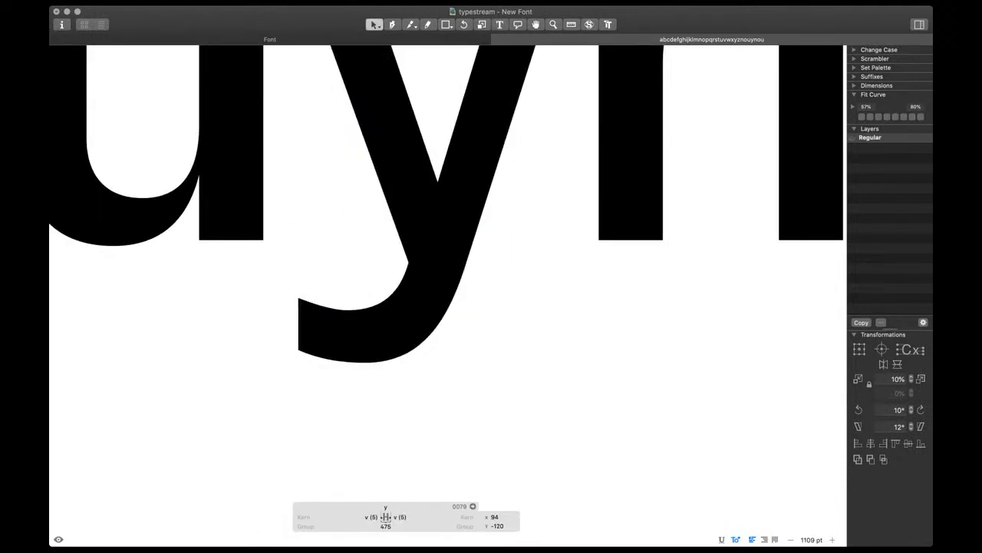
pyautogui.hotkey('shift', 'Right')
pyautogui.press('Up')
pyautogui.press('Up')
pyautogui.press('Up')
pyautogui.press('space')
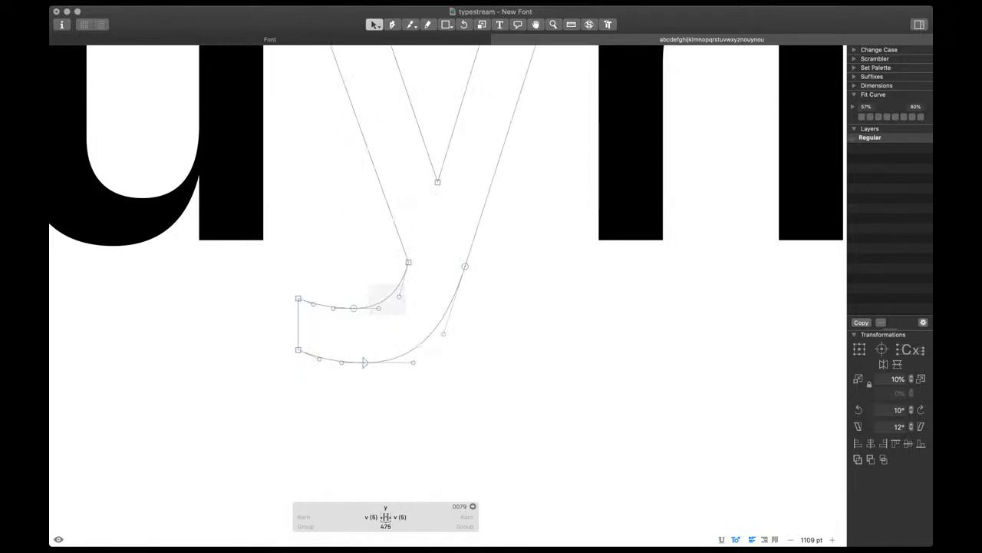
pyautogui.press('space')
pyautogui.press('space')
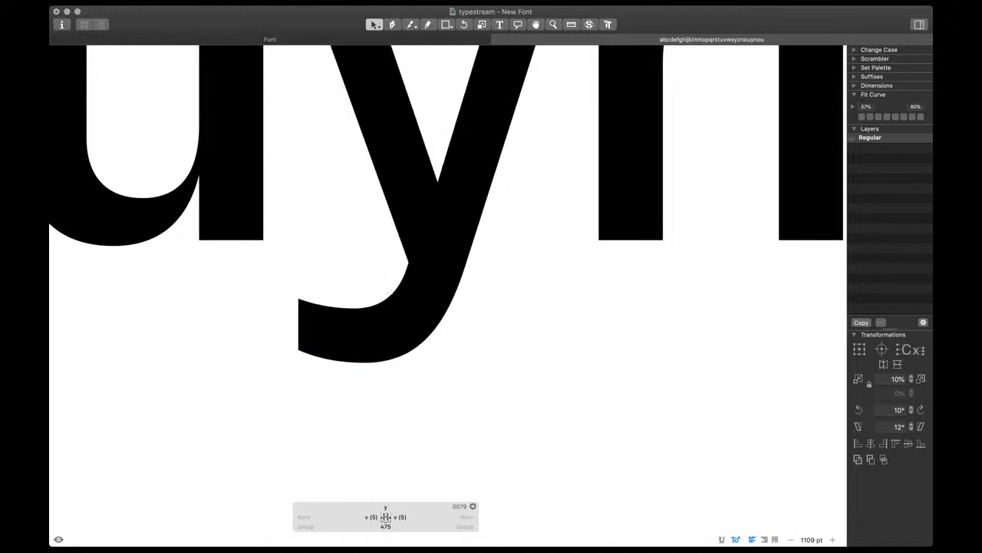
pyautogui.scroll(-5, 428, 314)
pyautogui.scroll(-6, 509, 350)
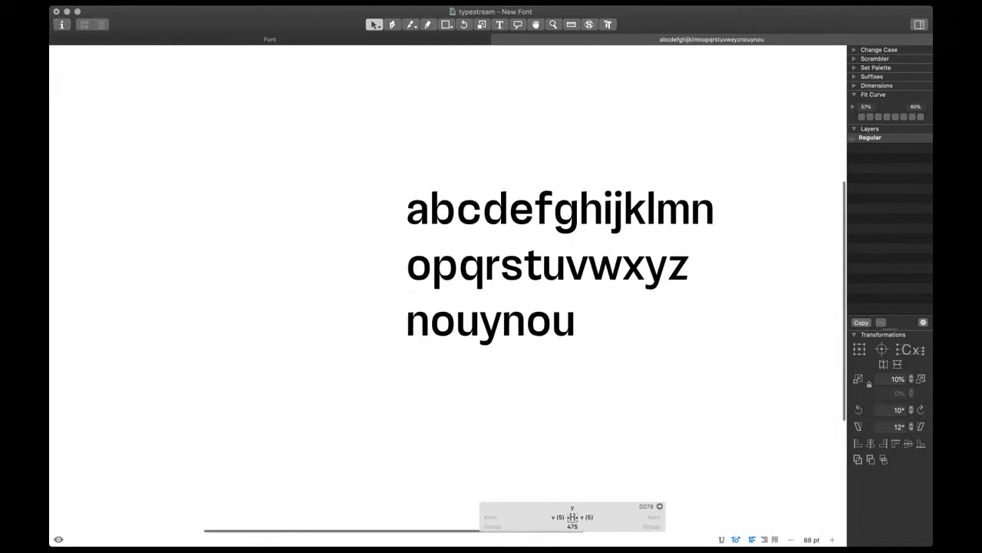
pyautogui.hscroll(1, 509, 307)
# Reposition the y's inner crotch node to balance the thickness of the two upper strokes
pyautogui.scroll(9, 492, 360)
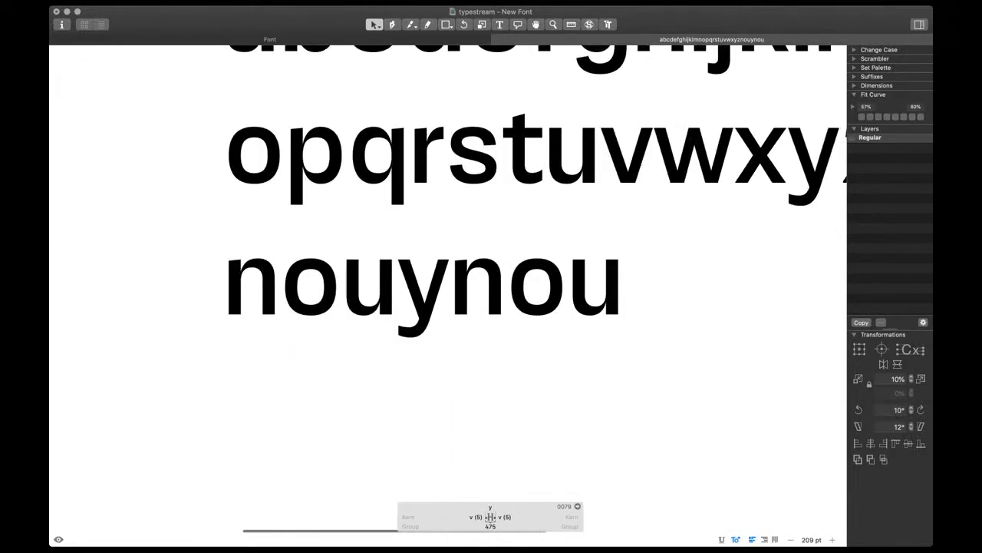
pyautogui.moveTo(418, 285); pyautogui.dragTo(417, 291)
pyautogui.press('space')
pyautogui.click(362, 120)
pyautogui.press('space')
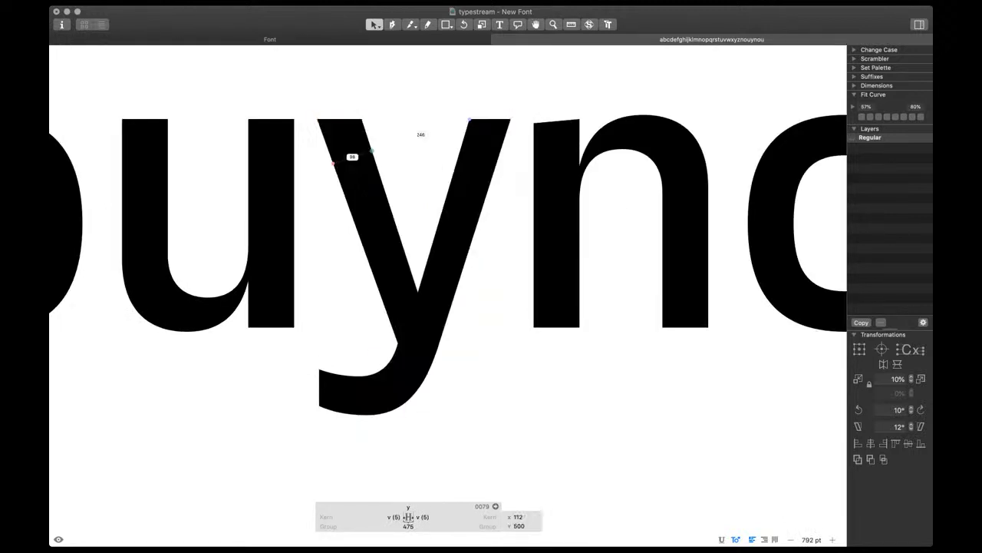
pyautogui.scroll(-2, 392, 164)
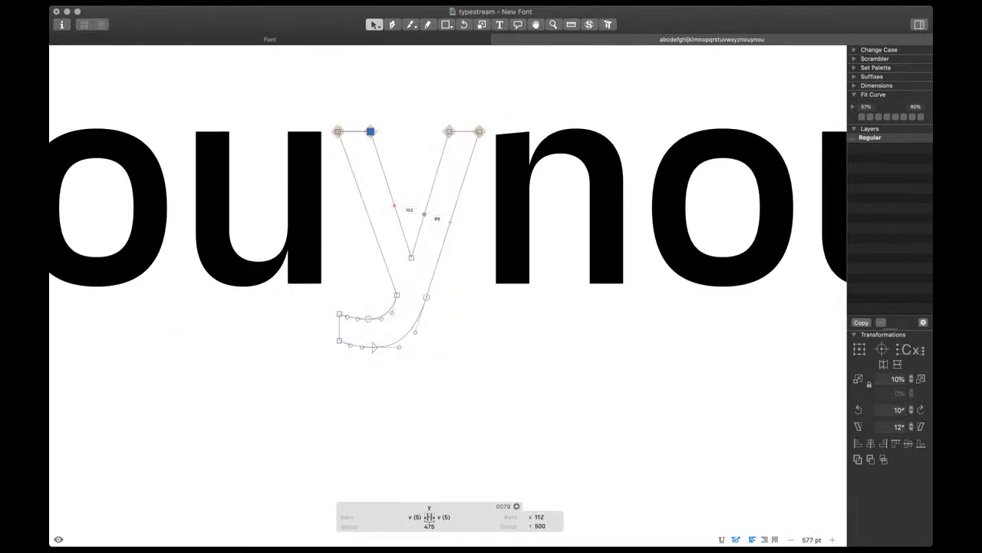
pyautogui.scroll(2, 425, 209)
pyautogui.press('space')
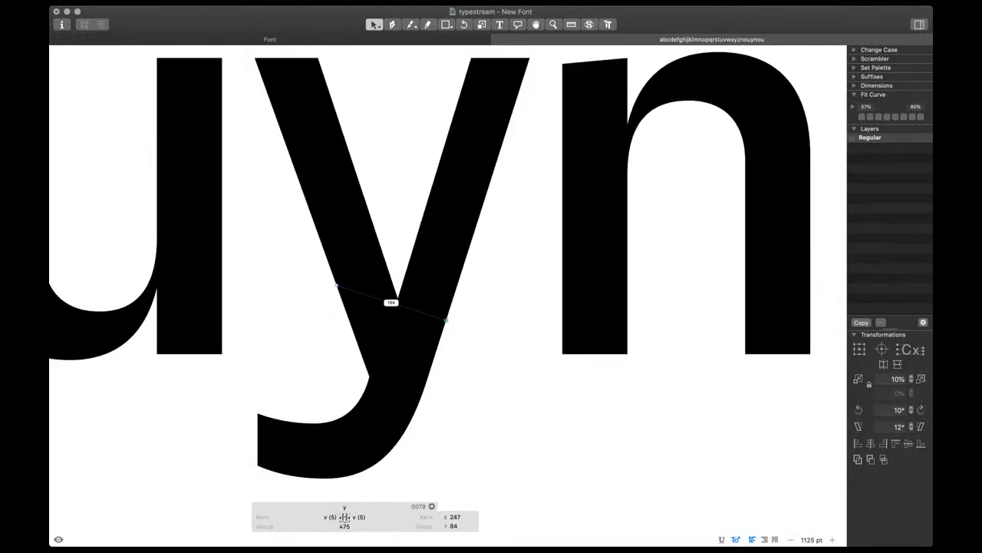
pyautogui.press('Left')
pyautogui.press('Left')
pyautogui.press('Left')
# Shift the corner where the y's left stroke meets the tail to X 201, keeping Y -38
pyautogui.moveTo(401, 361); pyautogui.dragTo(364, 383)
pyautogui.press('space')
pyautogui.scroll(-5, 370, 371)
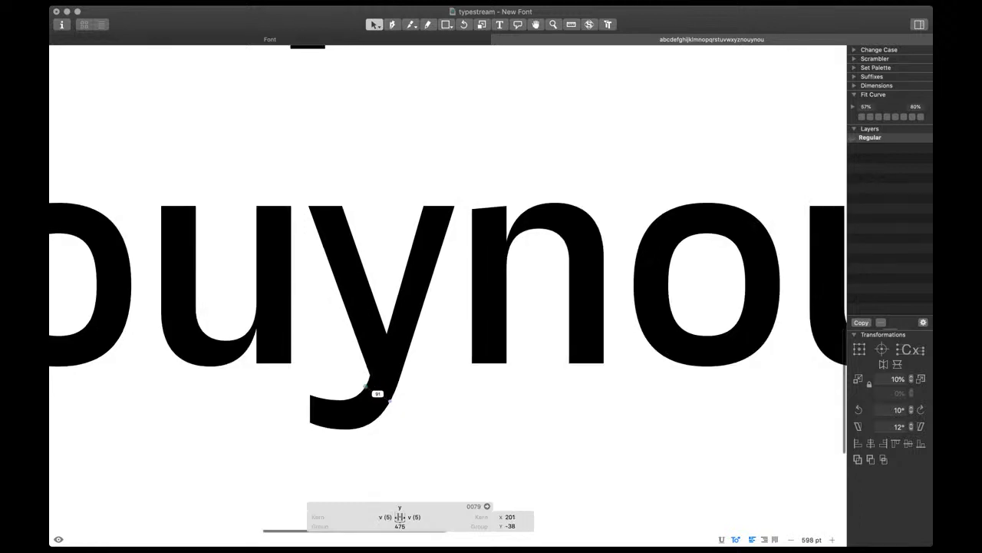
# Set the y's inner crotch node to X 253, Y 88 and check its weight against the alphabet
pyautogui.click(377, 354)
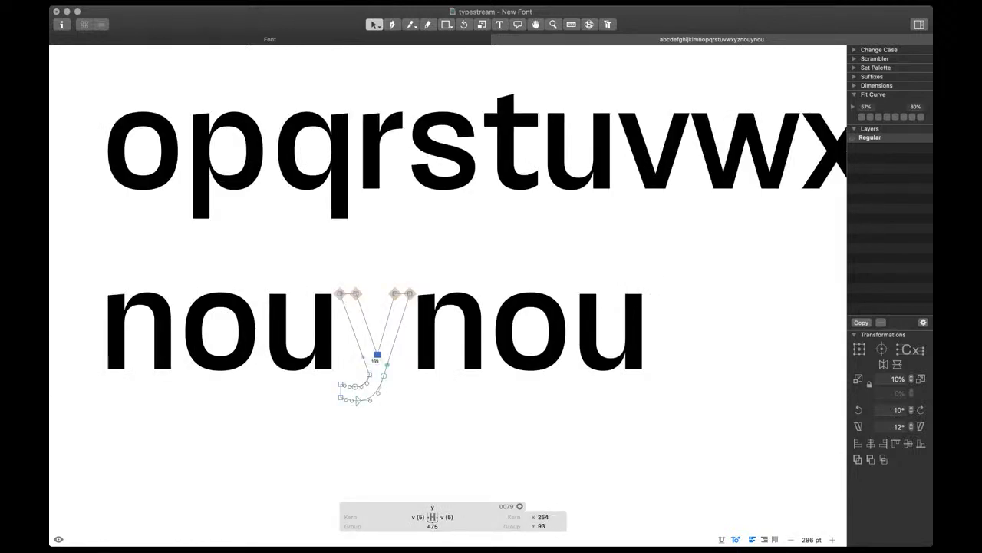
pyautogui.press('space')
pyautogui.scroll(-2, 429, 414)
pyautogui.scroll(-3, 429, 417)
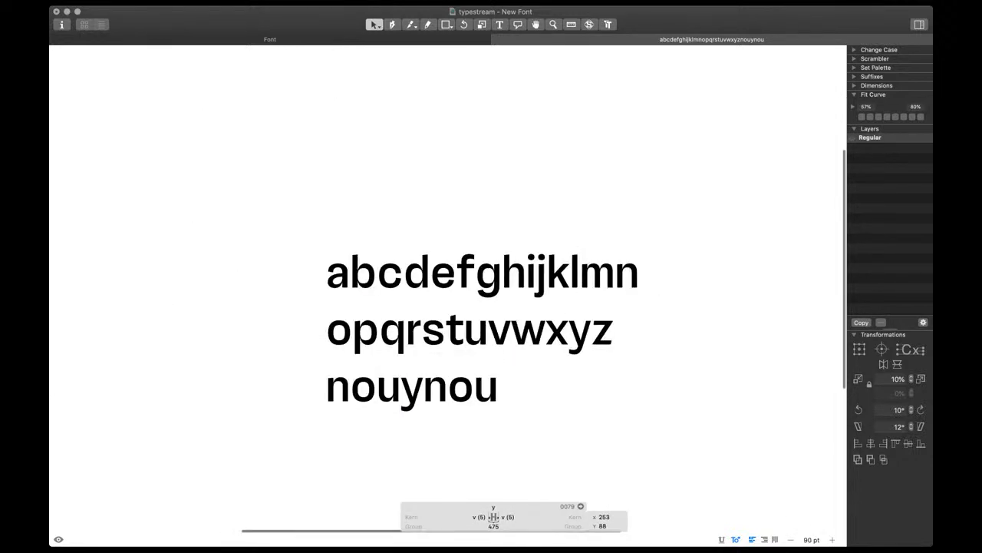
pyautogui.hscroll(1, 428, 417)
pyautogui.press('t')
pyautogui.scroll(2, 446, 426)
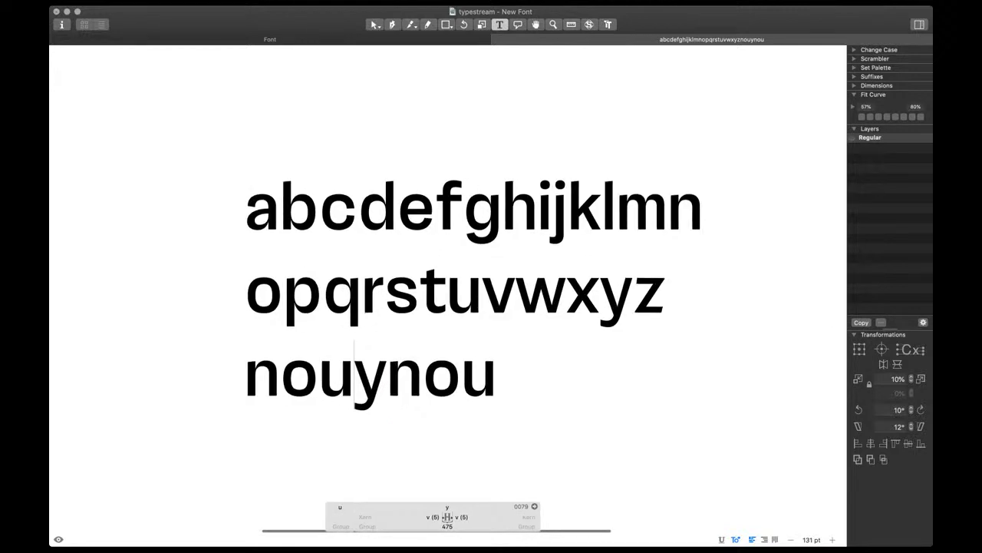
# Lower the nodes of the j's inner hook curve to Y -96 and check it against the other letters
pyautogui.hscroll(1, 468, 292)
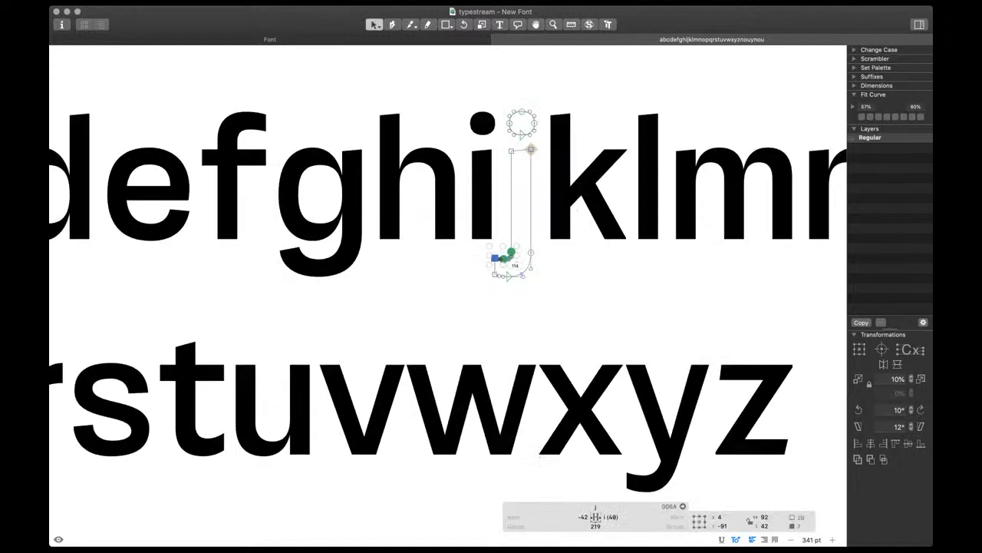
pyautogui.moveTo(507, 255); pyautogui.dragTo(590, 194)
pyautogui.press('super+z')
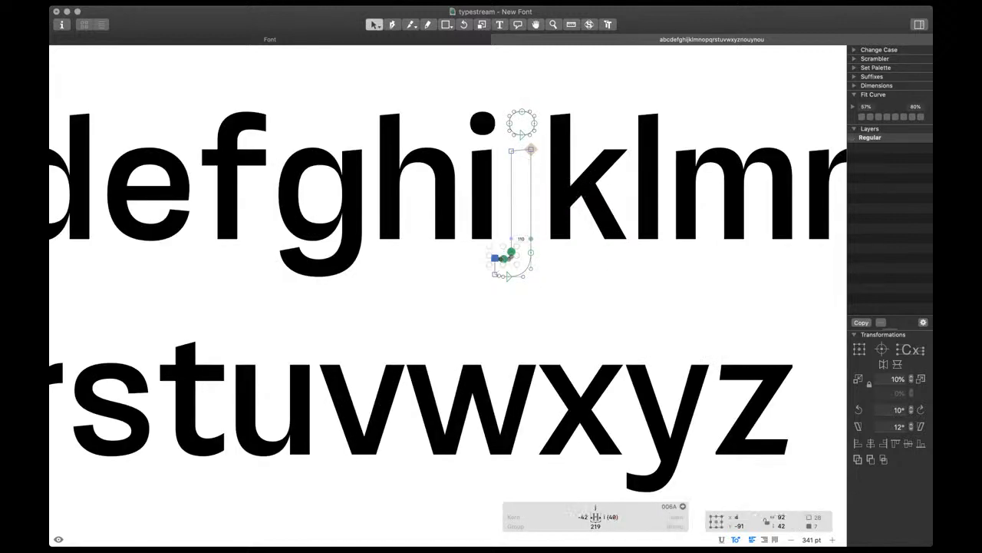
pyautogui.press('space')
pyautogui.press('Down')
pyautogui.press('Down')
pyautogui.press('Down')
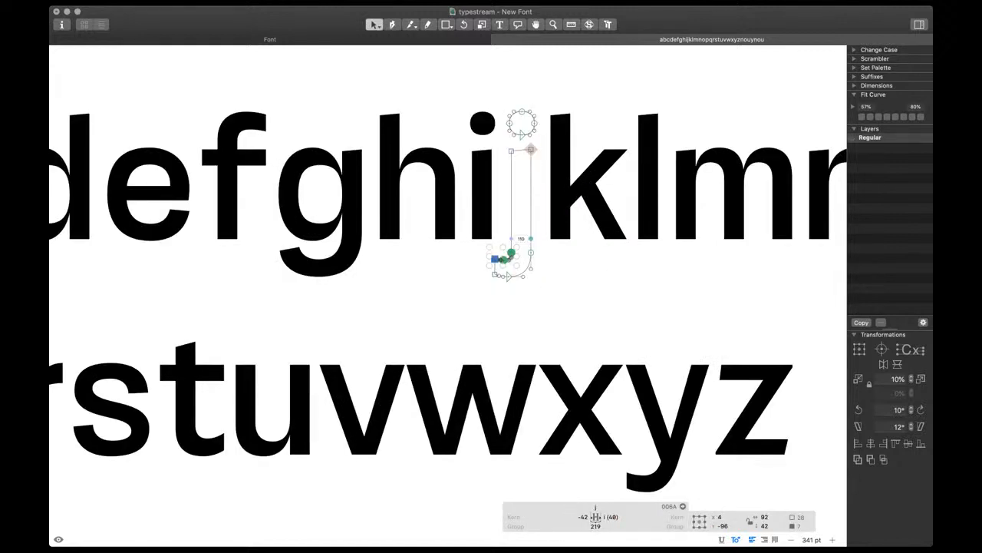
pyautogui.press('t')
pyautogui.scroll(-3, 533, 271)
pyautogui.scroll(-2, 525, 265)
# Close the lowercase test text and open all glyphs from capital A through lowercase z in a new edit view
pyautogui.press('super+a')
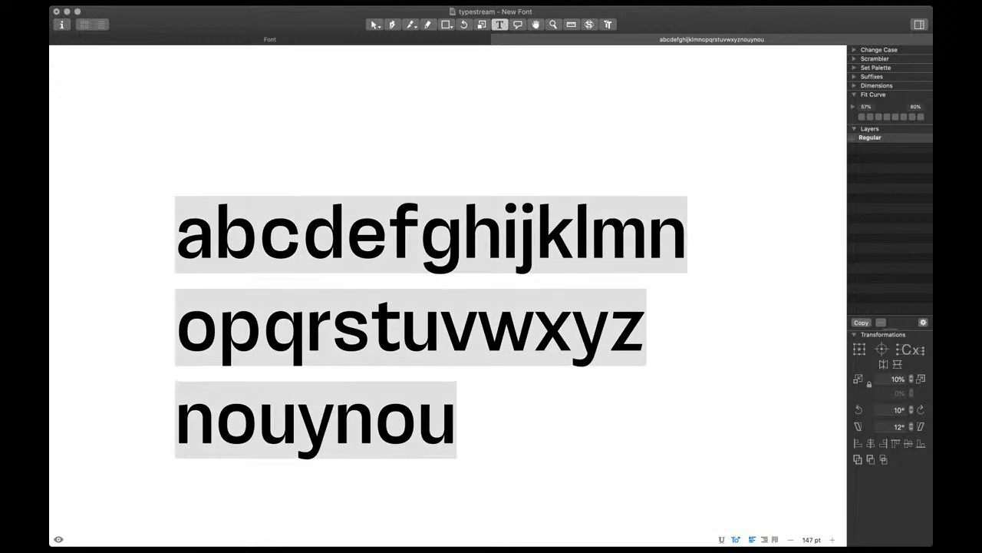
pyautogui.scroll(-1, 491, 291)
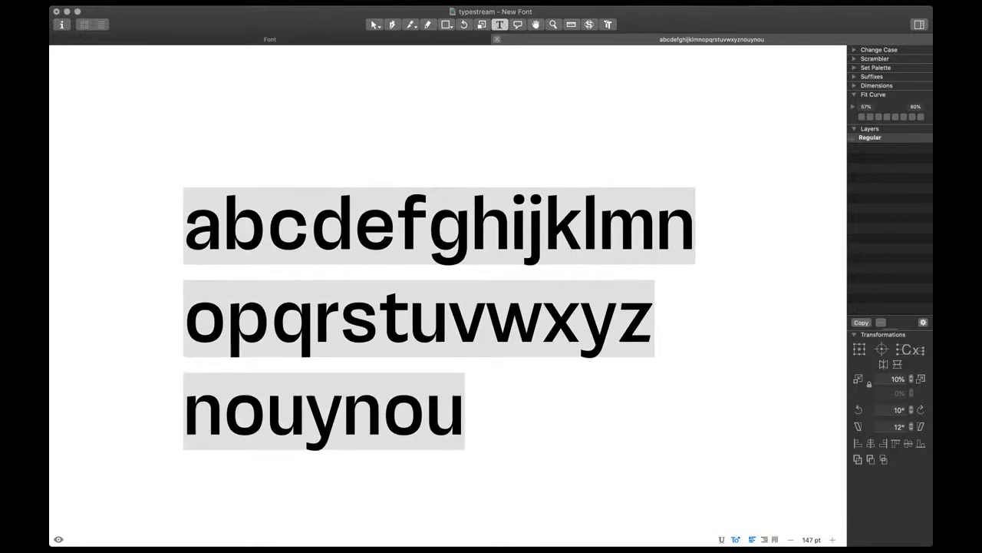
pyautogui.click(497, 39)
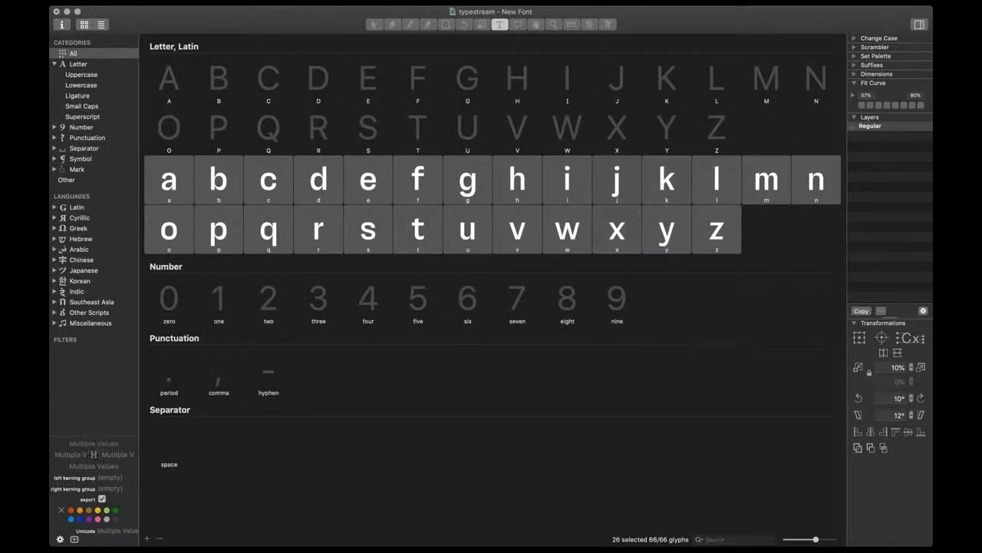
pyautogui.keyDown('shift'); pyautogui.click(169, 81); pyautogui.keyUp('shift')
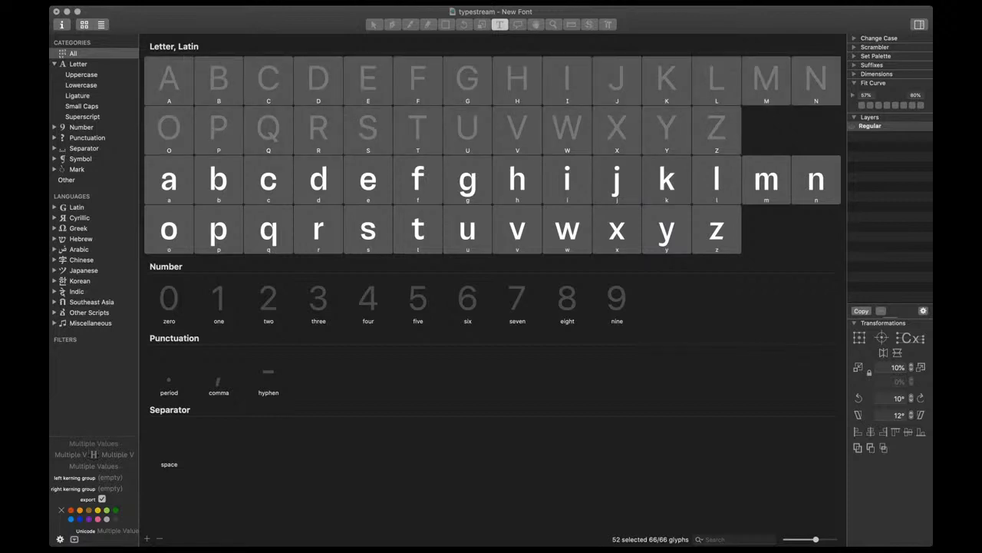
pyautogui.press('Return')
pyautogui.scroll(-3, 460, 253)
pyautogui.hscroll(-2, 461, 253)
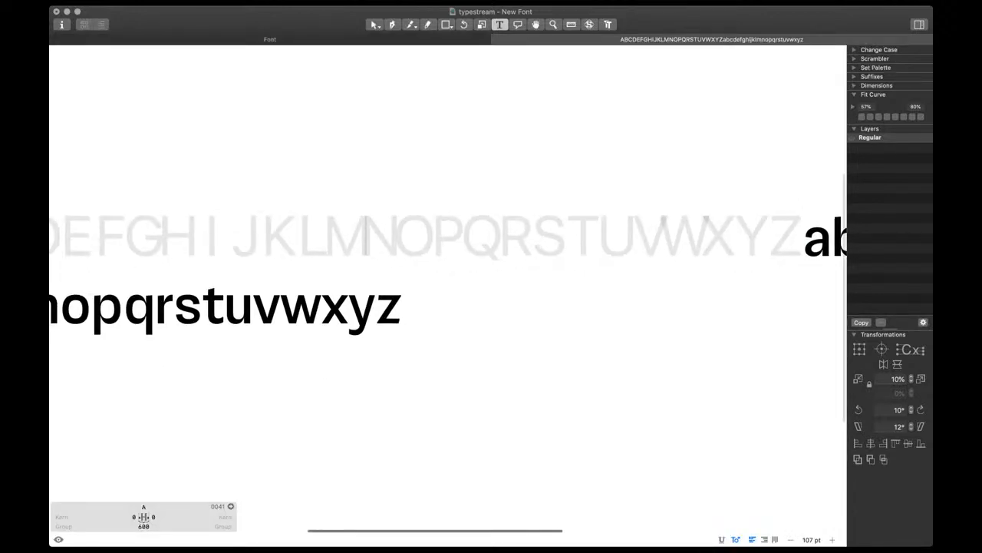
# Split the letters into four lines with breaks before lowercase a, capital N and lowercase o
pyautogui.click(803, 237)
pyautogui.press('Return')
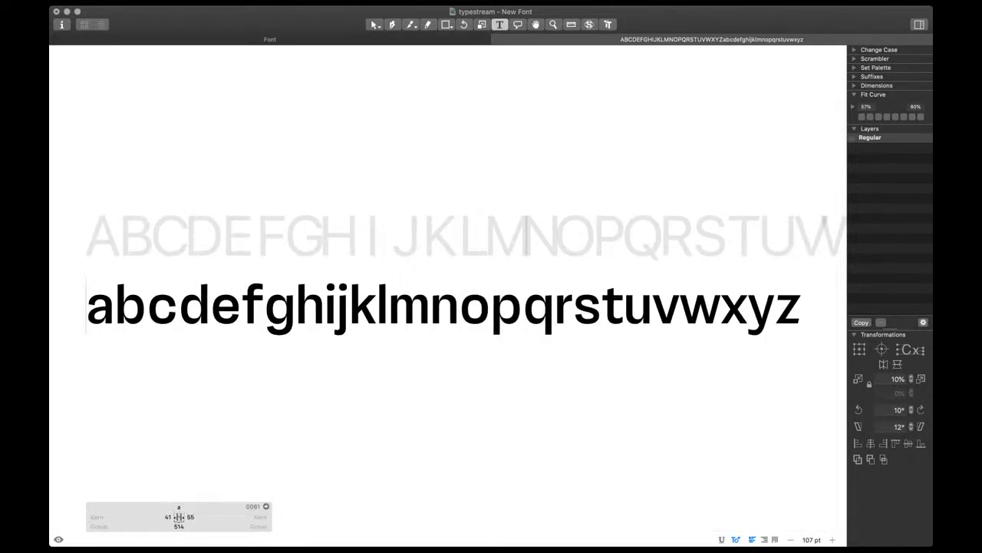
pyautogui.click(526, 230)
pyautogui.press('Return')
pyautogui.click(460, 305)
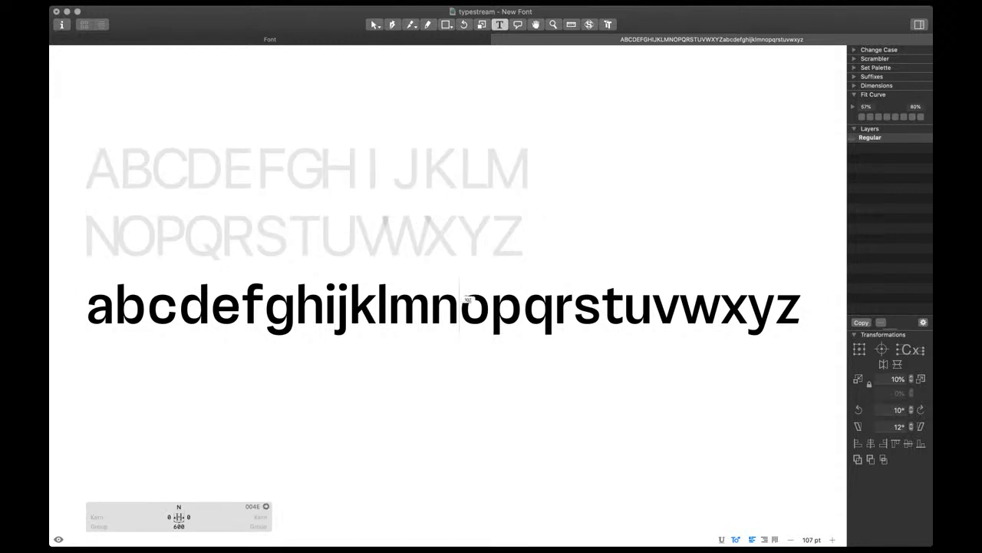
pyautogui.press('Return')
pyautogui.scroll(2, 460, 306)
pyautogui.hscroll(-2, 461, 305)
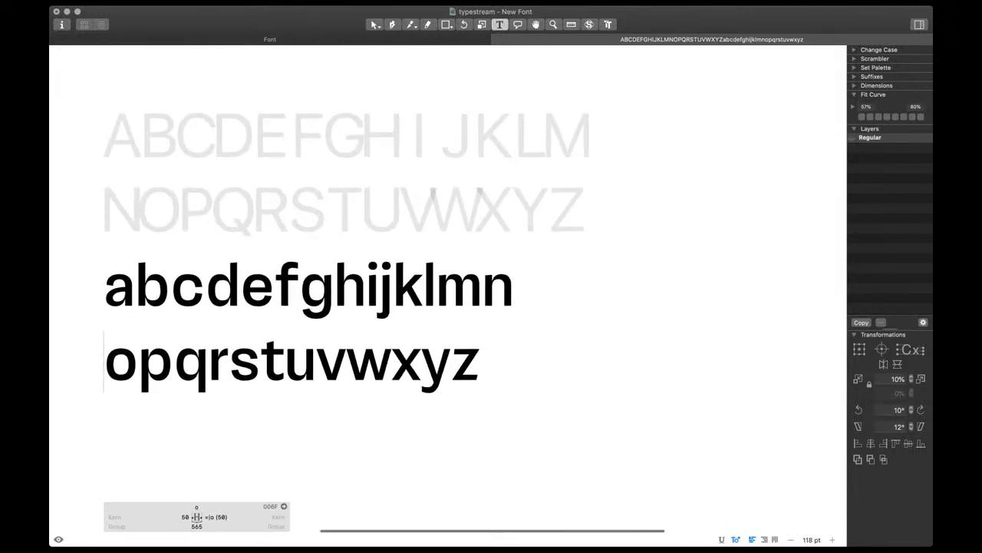
# Add a test line reading nHn below the alphabet
pyautogui.press('Return')
pyautogui.write('N')
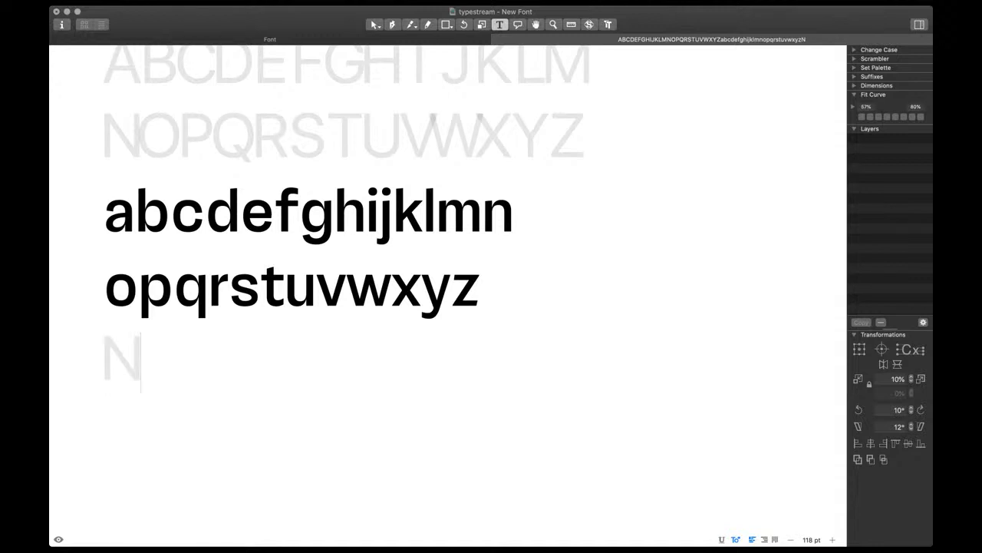
pyautogui.press('BackSpace')
pyautogui.write('nH')
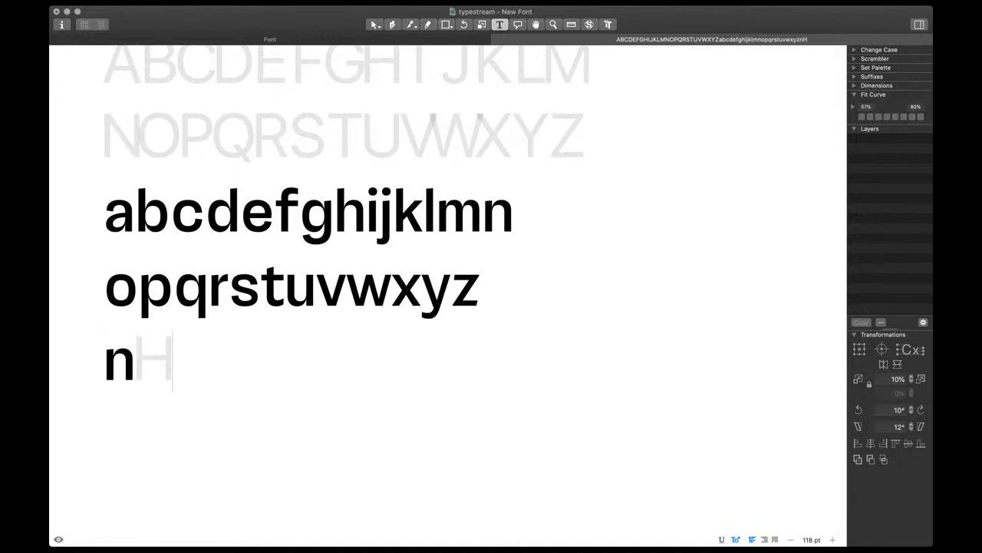
pyautogui.scroll(4, 123, 374)
pyautogui.write('n')
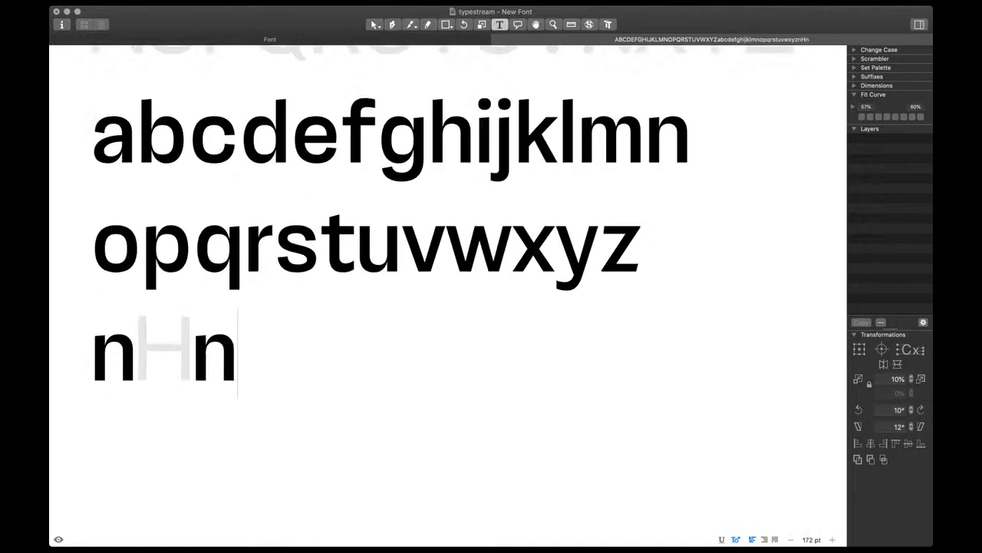
# Paste the n's outlines into the capital H glyph and slice straight across both stems below the arch with the Knife tool
pyautogui.scroll(5, 115, 372)
pyautogui.press('Escape')
pyautogui.doubleClick(174, 370)
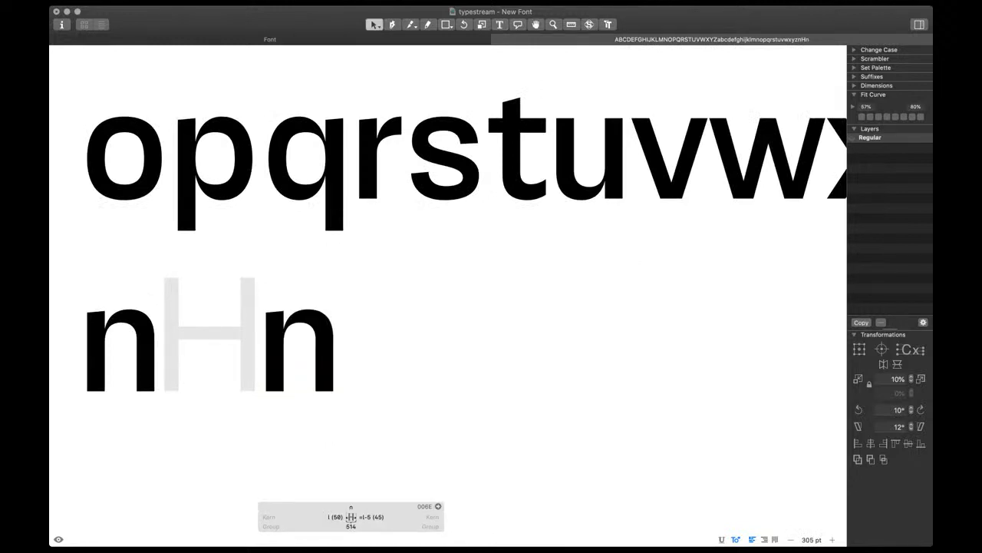
pyautogui.press('super+v')
pyautogui.scroll(5, 174, 370)
pyautogui.press('p')
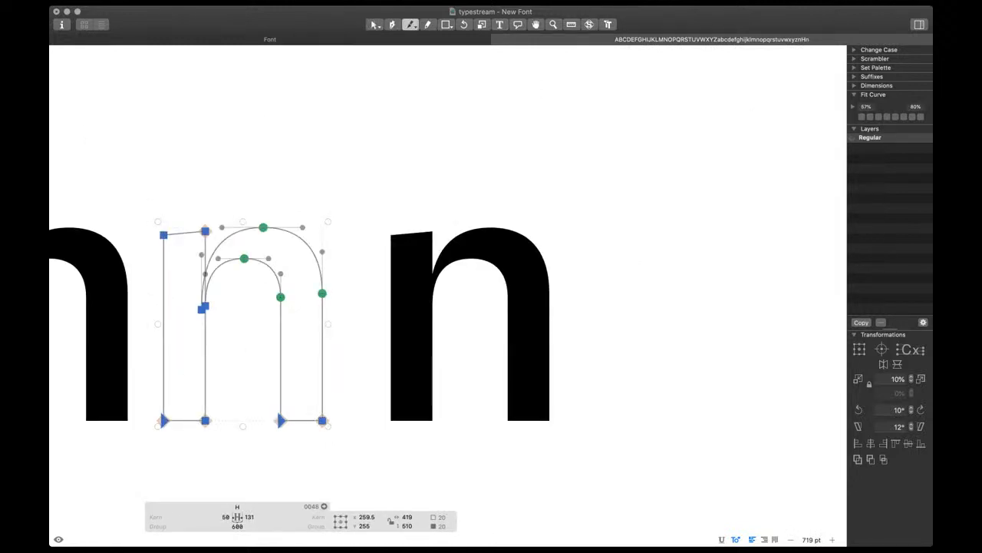
pyautogui.moveTo(130, 317); pyautogui.dragTo(391, 318)
# Delete the n's arch and the upper stem piece above the cut, leaving only the two lower stems
pyautogui.press('v')
pyautogui.doubleClick(322, 306)
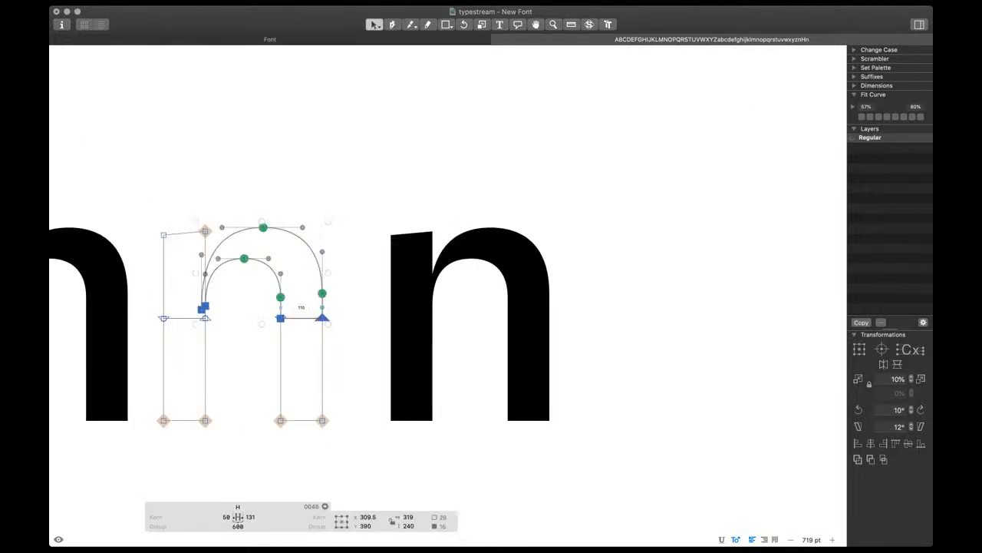
pyautogui.press('BackSpace')
pyautogui.click(205, 269)
pyautogui.doubleClick(205, 269)
pyautogui.press('BackSpace')
# Raise the top nodes of both H stems to Y 700 and move the right stem 100 units to the right
pyautogui.moveTo(143, 294); pyautogui.dragTo(349, 337)
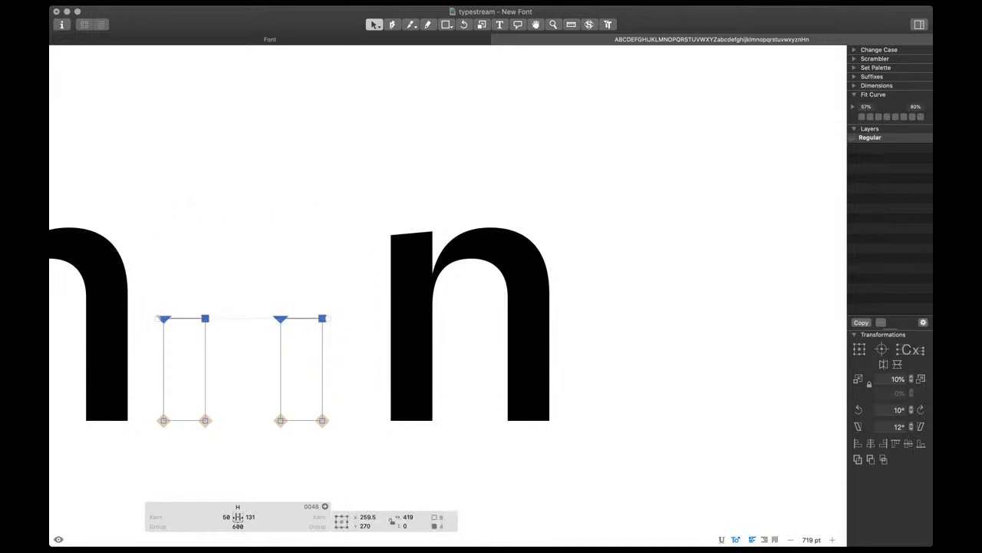
pyautogui.moveTo(205, 317); pyautogui.dragTo(205, 155)
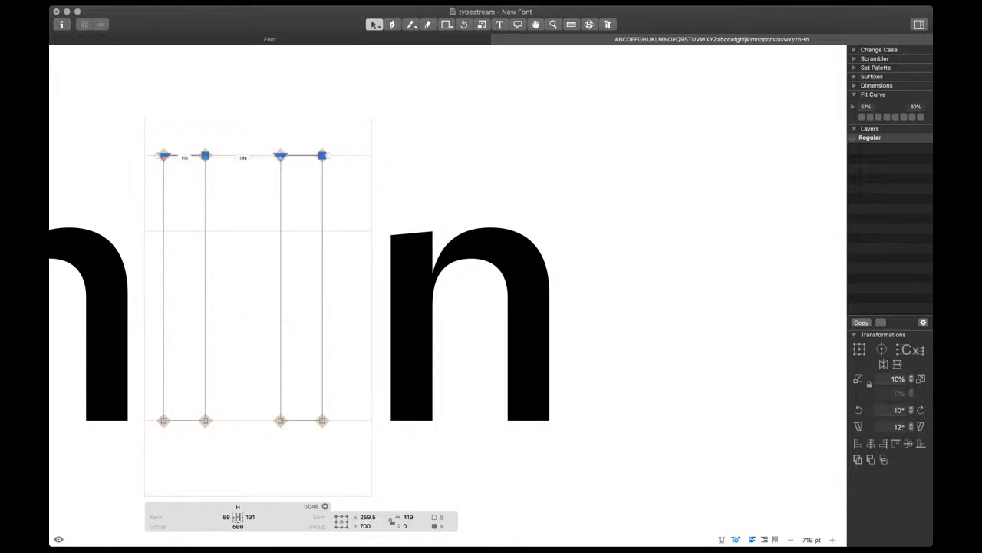
pyautogui.moveTo(245, 110); pyautogui.dragTo(437, 509)
pyautogui.press('super+Right')
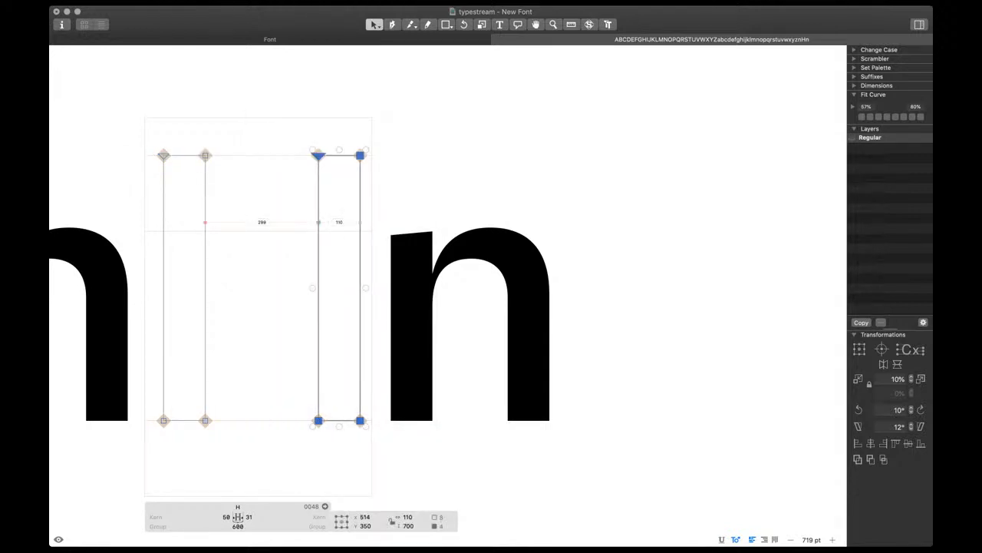
# Widen both H stems to 120 units by moving their outer edges outward 10 units each
pyautogui.moveTo(123, 115); pyautogui.dragTo(184, 461)
pyautogui.hotkey('shift', 'Left')
pyautogui.click(360, 347)
pyautogui.hotkey('shift', 'Right')
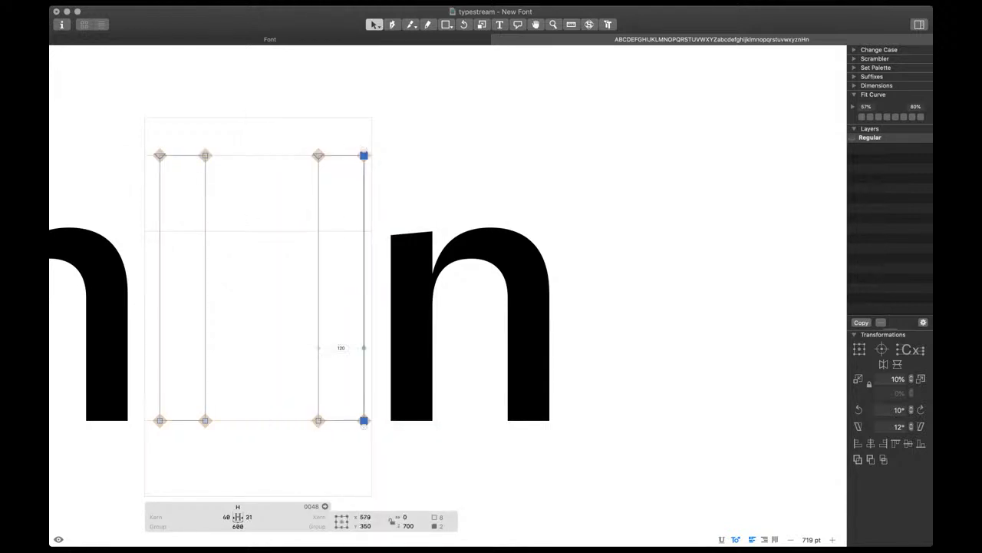
# Set both sidebearings of the H to =l+10
pyautogui.scroll(-3, 371, 344)
pyautogui.click(288, 517)
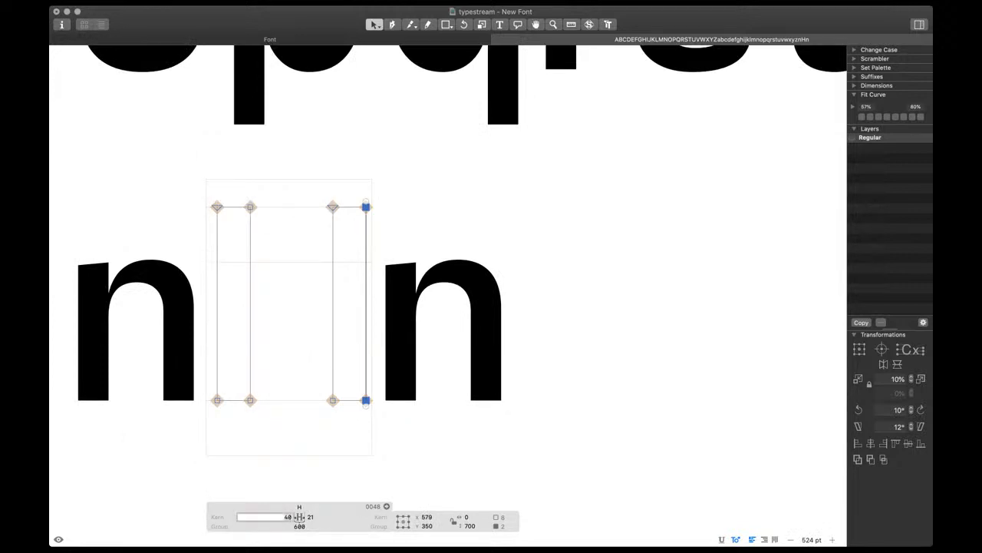
pyautogui.press('BackSpace')
pyautogui.press('BackSpace')
pyautogui.write('=l+10')
pyautogui.press('Return')
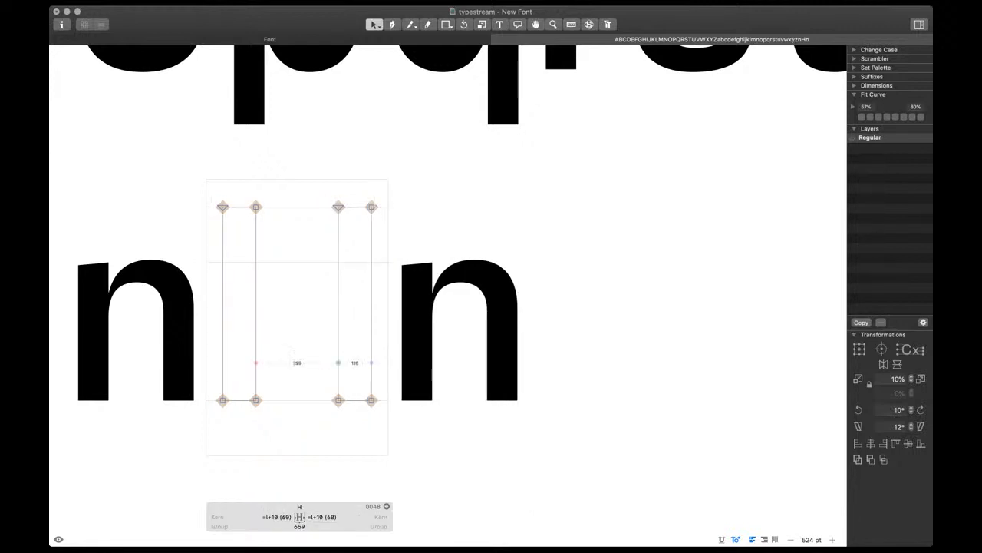
# Copy the crossbar of the lowercase t and paste it into the H glyph
pyautogui.press('space')
pyautogui.scroll(-3, 404, 332)
pyautogui.scroll(1, 403, 332)
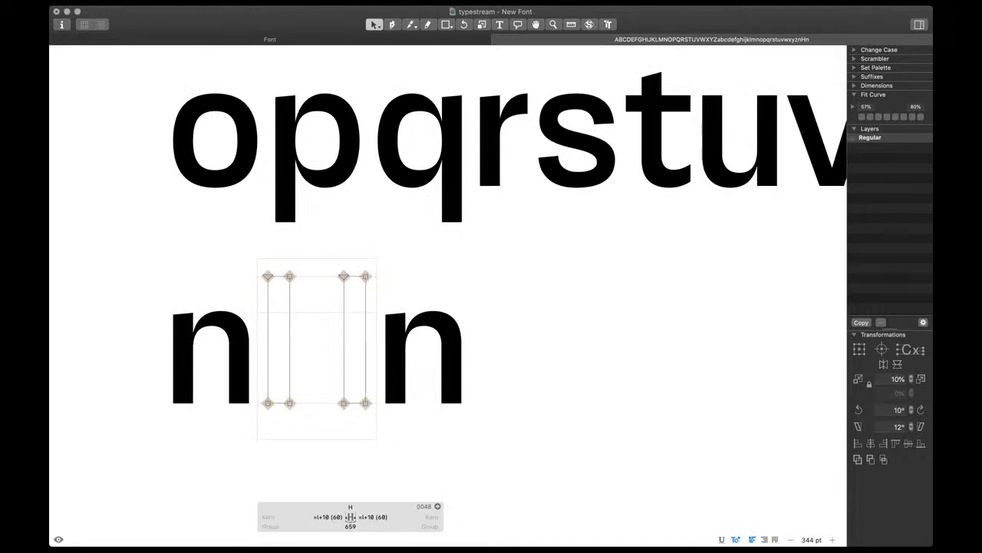
pyautogui.hscroll(2, 403, 332)
pyautogui.scroll(1, 403, 333)
pyautogui.hscroll(1, 404, 332)
pyautogui.scroll(1, 403, 332)
pyautogui.doubleClick(617, 163)
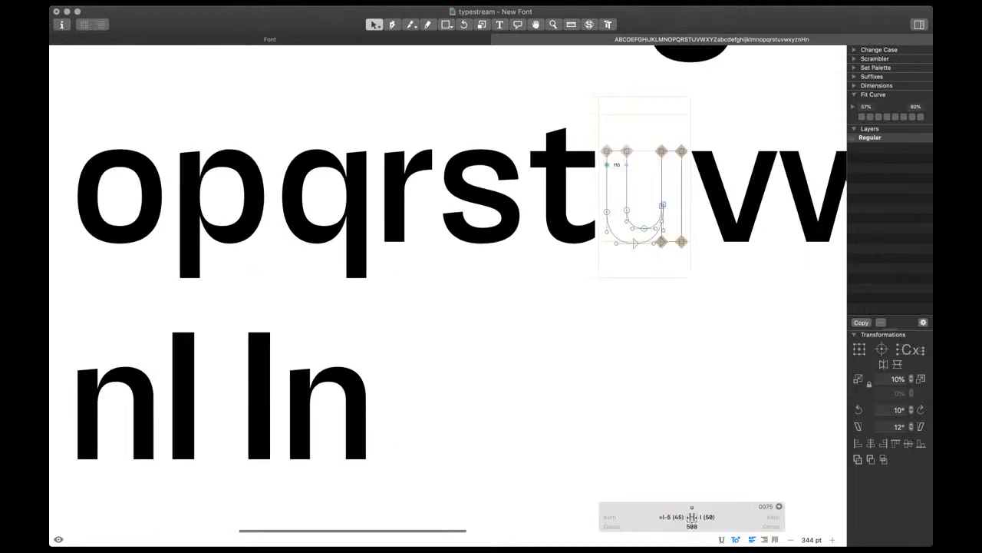
pyautogui.doubleClick(579, 159)
pyautogui.click(578, 160)
pyautogui.doubleClick(579, 166)
pyautogui.press('super+c')
pyautogui.doubleClick(189, 390)
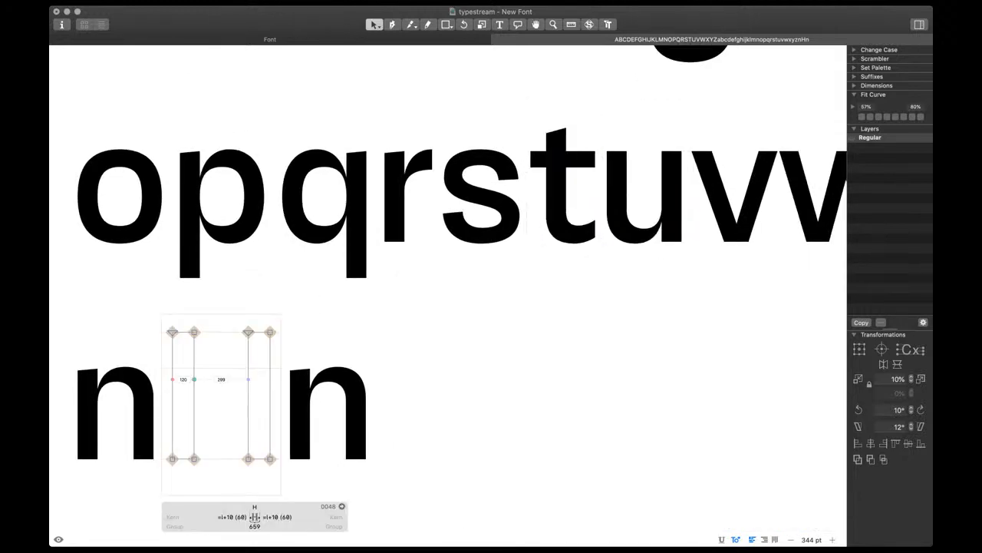
pyautogui.press('super+v')
# Lower the pasted crossbar in the H to Y 345
pyautogui.scroll(4, 189, 390)
pyautogui.press('space')
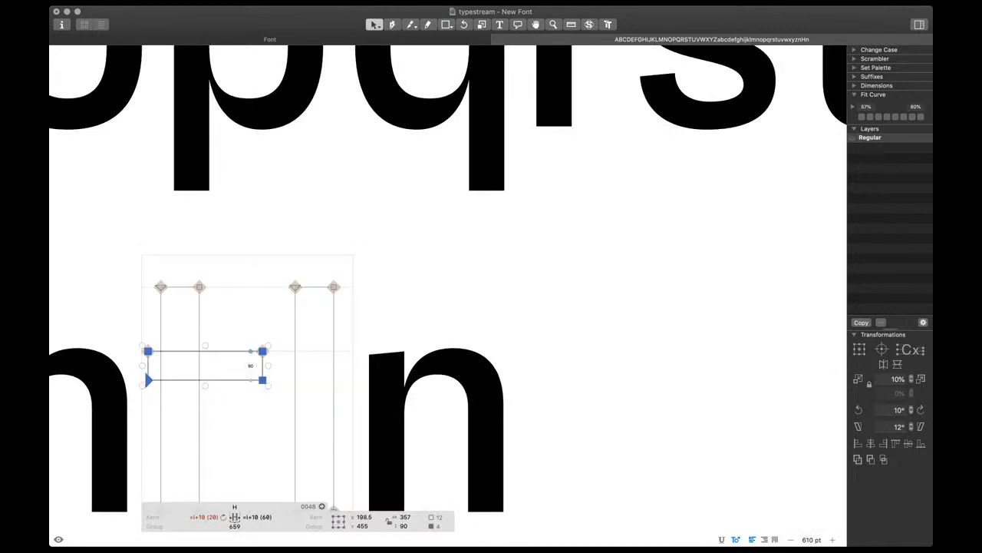
pyautogui.press('super+Down')
pyautogui.press('super+Down')
pyautogui.scroll(-4, 261, 338)
pyautogui.hotkey('shift', 'Up')
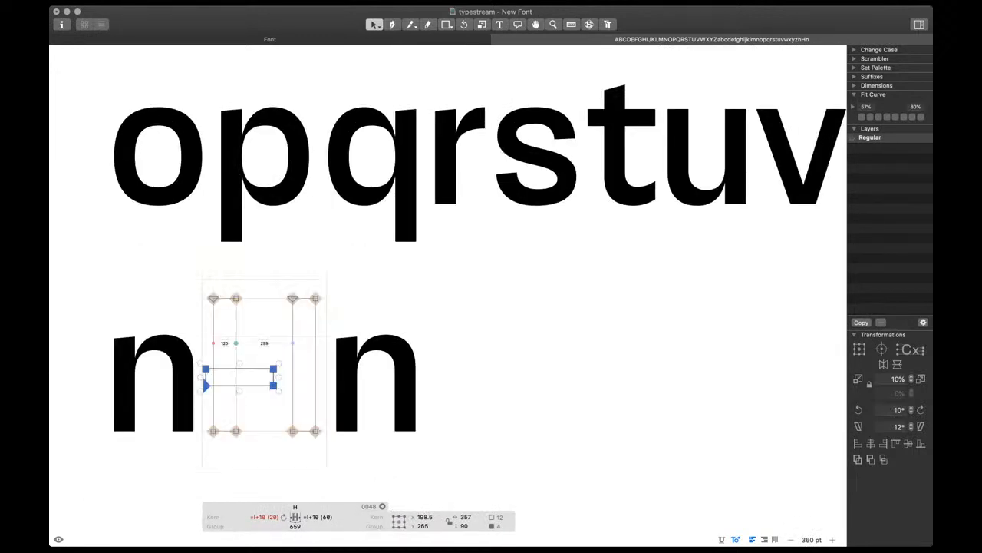
pyautogui.press('space')
pyautogui.hotkey('shift', 'Up')
pyautogui.hotkey('shift', 'Up')
pyautogui.hotkey('shift', 'Up')
pyautogui.hotkey('shift', 'Up')
pyautogui.hotkey('shift', 'Up')
pyautogui.hotkey('shift', 'Up')
pyautogui.hotkey('shift', 'Up')
pyautogui.hotkey('shift', 'Up')
# Shift the H's crossbar right to X 328.5 so it bridges both stems, and raise it to Y 365
pyautogui.press('super+Right')
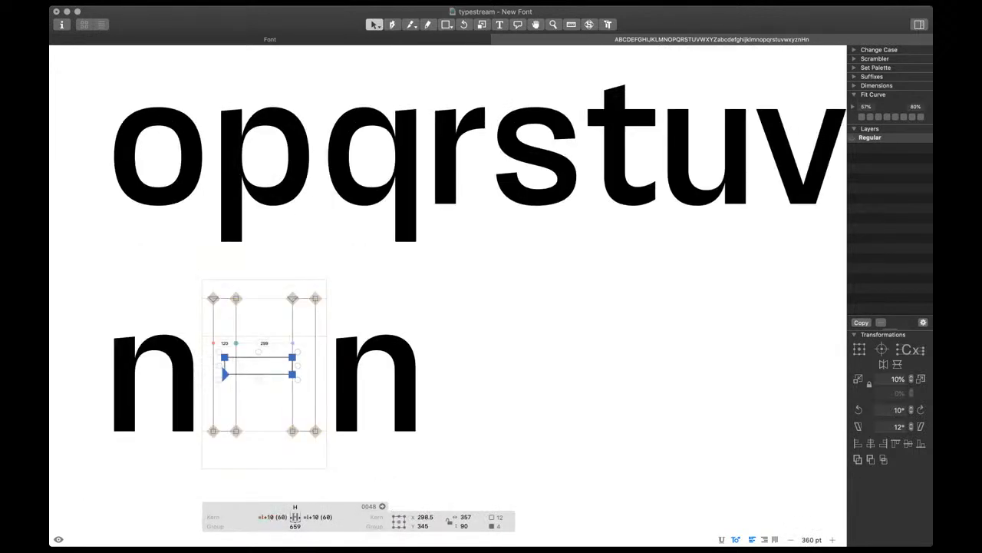
pyautogui.press('space')
pyautogui.hotkey('shift', 'Right')
pyautogui.hotkey('shift', 'Right')
pyautogui.hotkey('shift', 'Right')
pyautogui.hotkey('shift', 'Up')
pyautogui.hotkey('shift', 'Up')
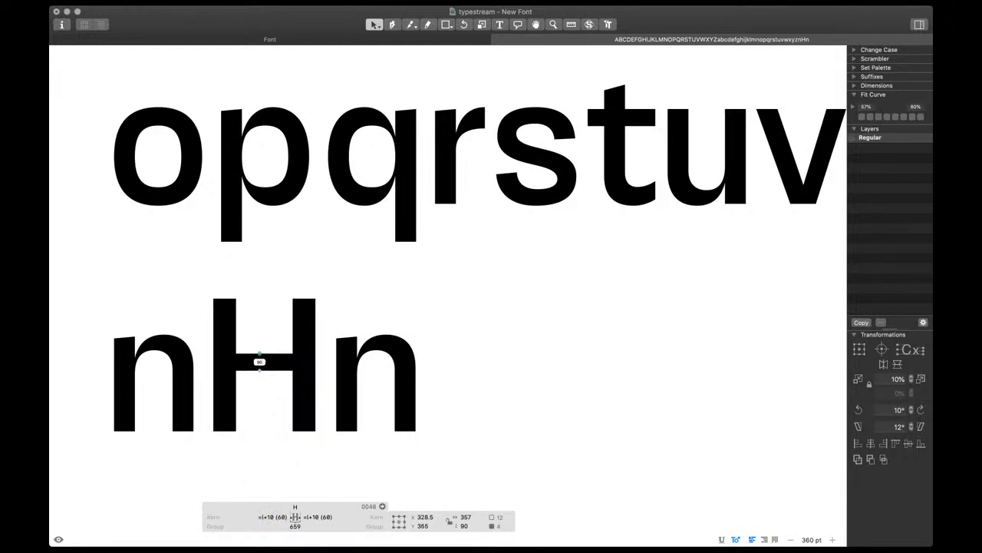
# Change the test line below the alphabet from nHn to Hno
pyautogui.press('super+minus')
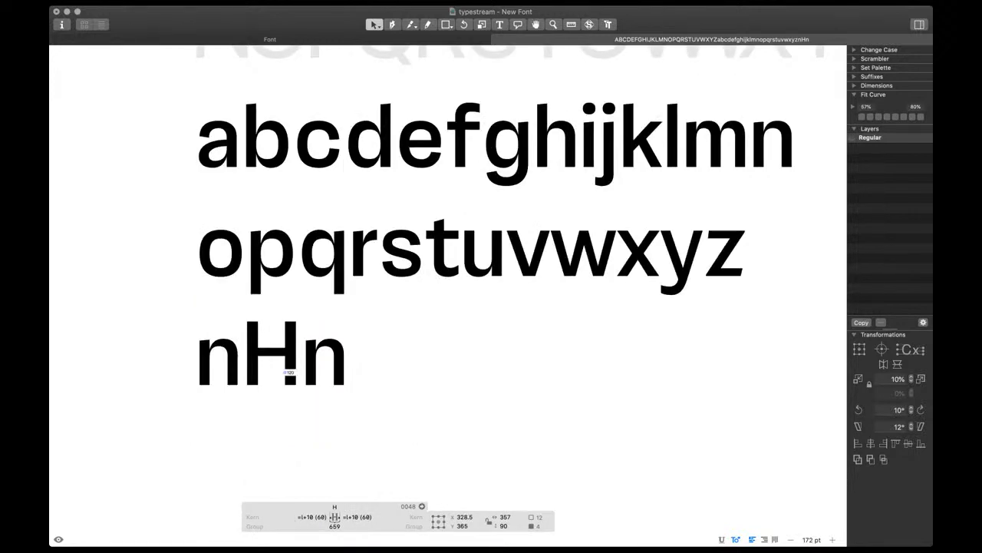
pyautogui.press('t')
pyautogui.press('BackSpace')
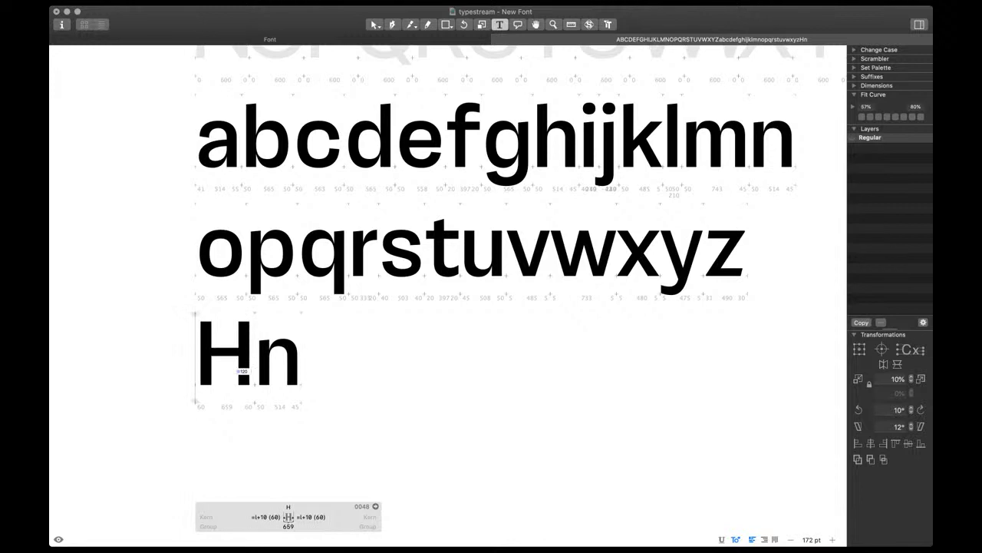
pyautogui.click(301, 357)
pyautogui.write('o')
pyautogui.click(255, 358)
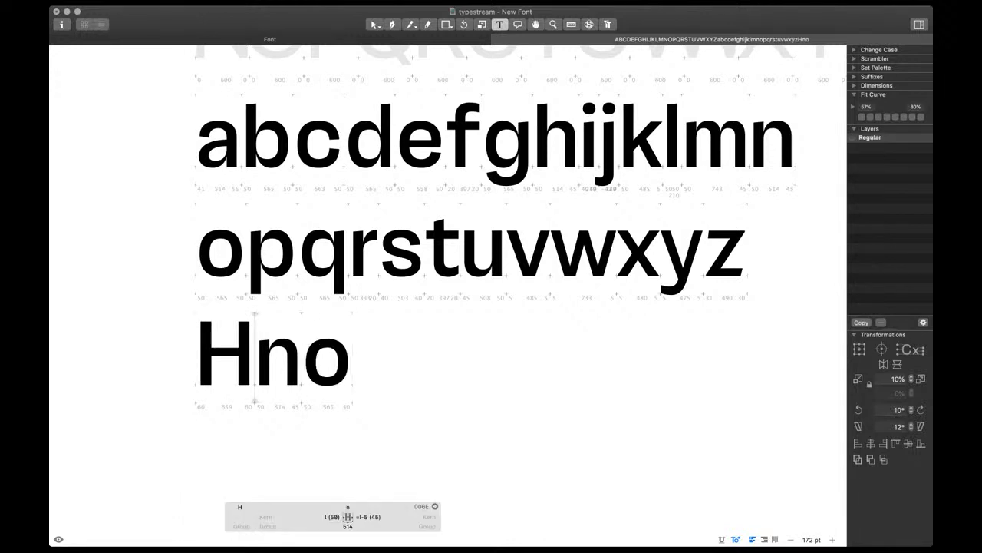
# Thicken the H's crossbar to 100 units, centre it at Y 370 and preview it beside the lowercase letters
pyautogui.press('super+plus')
pyautogui.press('Escape')
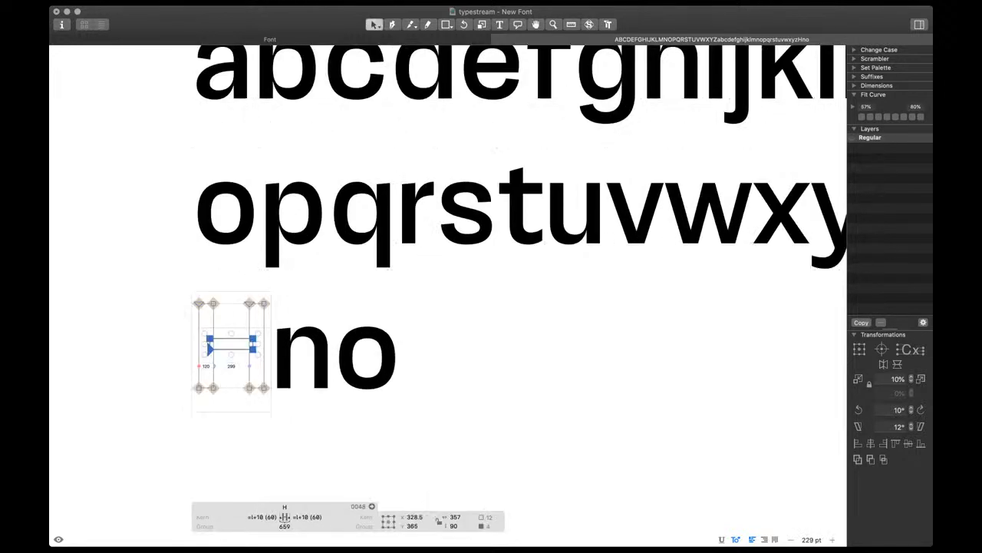
pyautogui.press('super+plus')
pyautogui.press('super+plus')
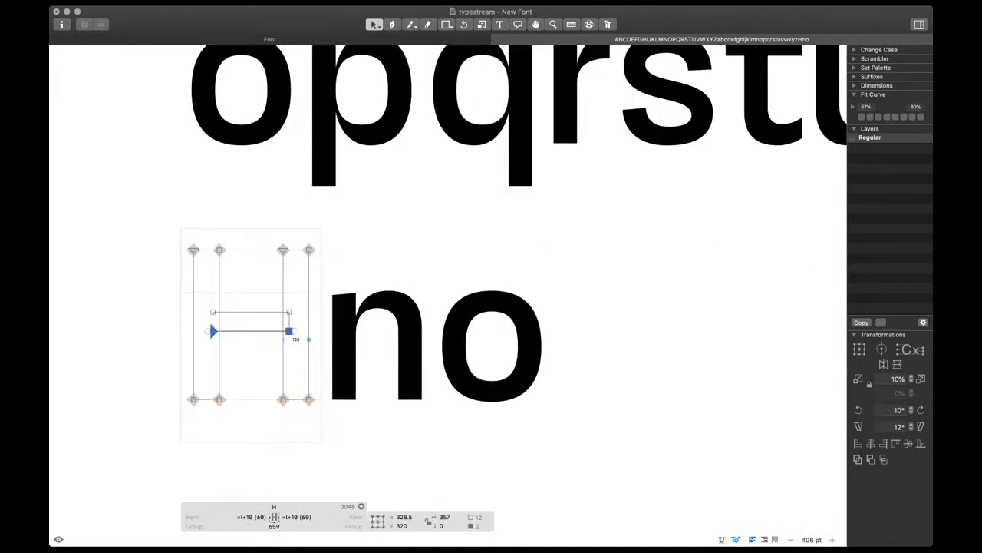
pyautogui.moveTo(204, 300); pyautogui.dragTo(297, 337)
pyautogui.press('space')
pyautogui.scroll(-5, 337, 362)
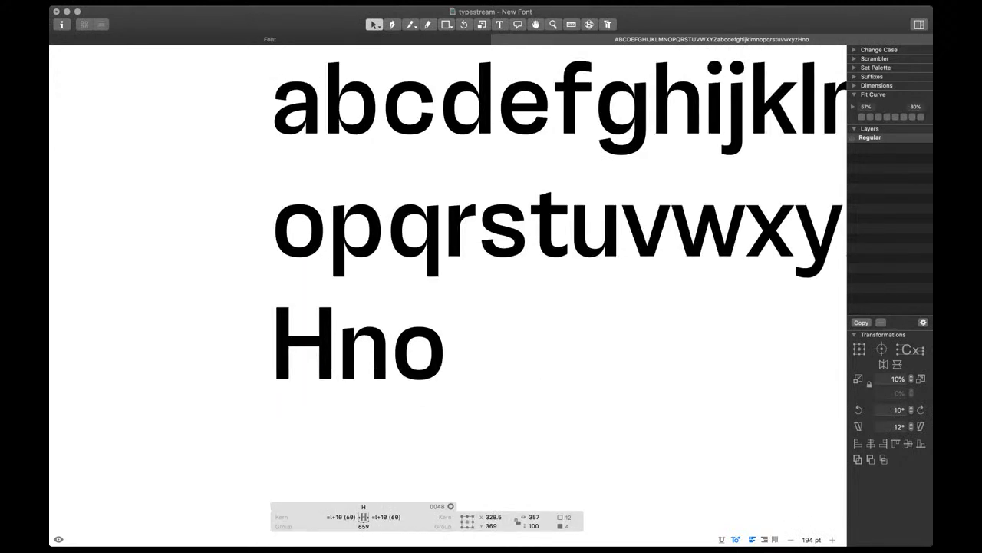
pyautogui.scroll(4, 383, 365)
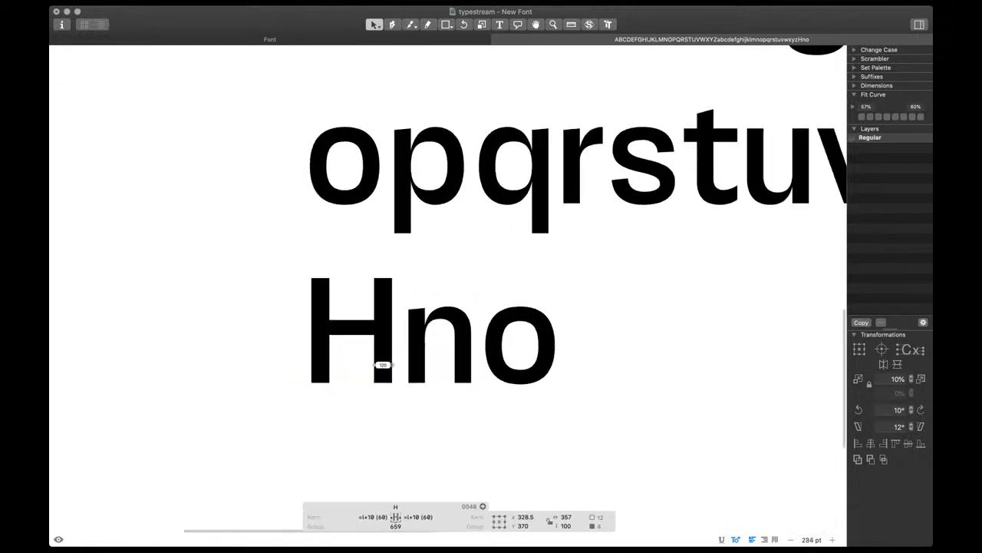
pyautogui.press('space')
pyautogui.press('Escape')
pyautogui.press('Escape')
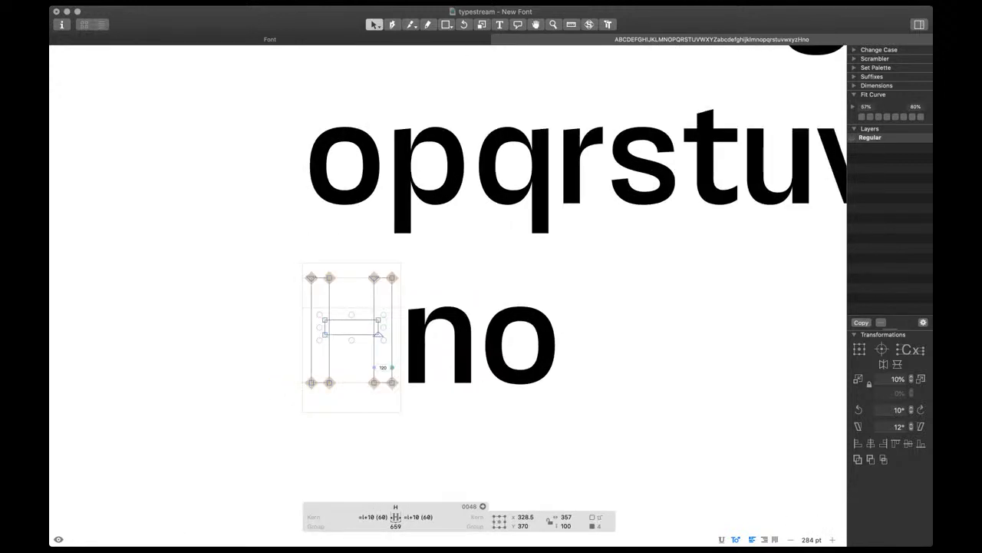
# Insert a capital O after the H in the test line and paste the lowercase o's outlines into it
pyautogui.scroll(-4, 394, 365)
pyautogui.write('O')
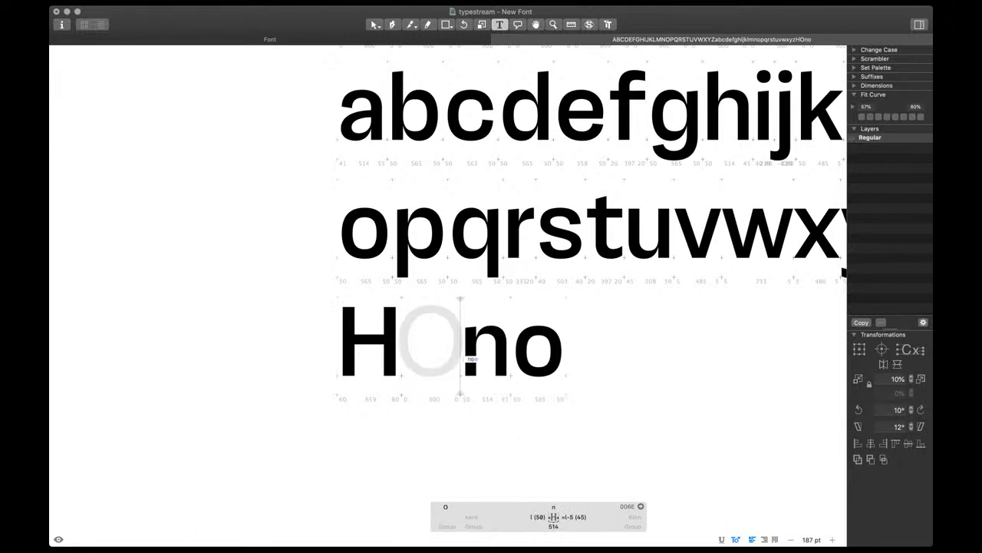
pyautogui.scroll(4, 453, 360)
pyautogui.doubleClick(585, 340)
pyautogui.press('super+a')
pyautogui.press('super+c')
pyautogui.doubleClick(446, 348)
pyautogui.press('super+v')
pyautogui.scroll(5, 446, 347)
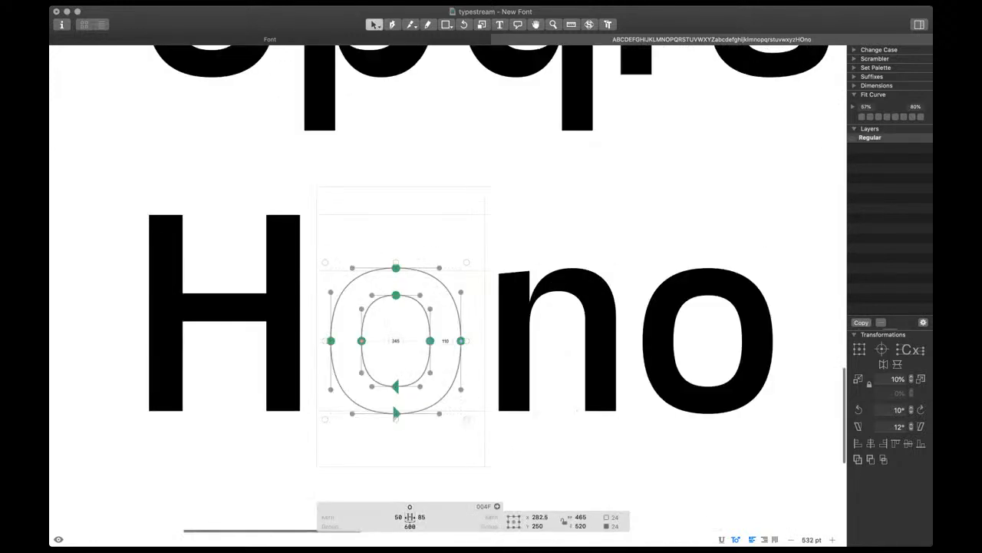
# Enlarge the pasted O outlines to cap height with overshoot, 635 units wide, and compare the stroke weight with the H
pyautogui.moveTo(396, 262); pyautogui.dragTo(372, 350)
pyautogui.scroll(5, 391, 204)
pyautogui.scroll(-3, 372, 350)
pyautogui.scroll(-4, 373, 350)
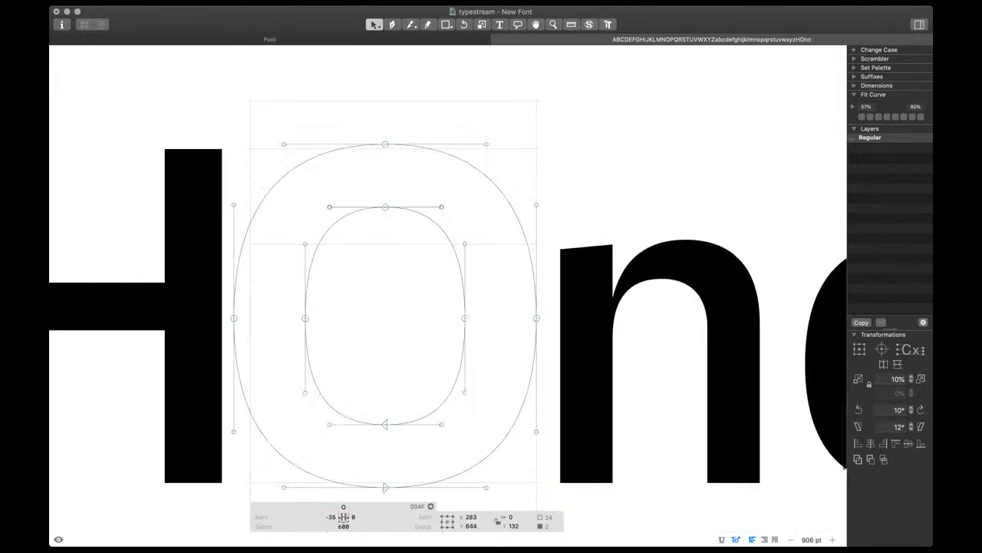
pyautogui.moveTo(222, 301); pyautogui.dragTo(551, 335)
pyautogui.scroll(-3, 551, 334)
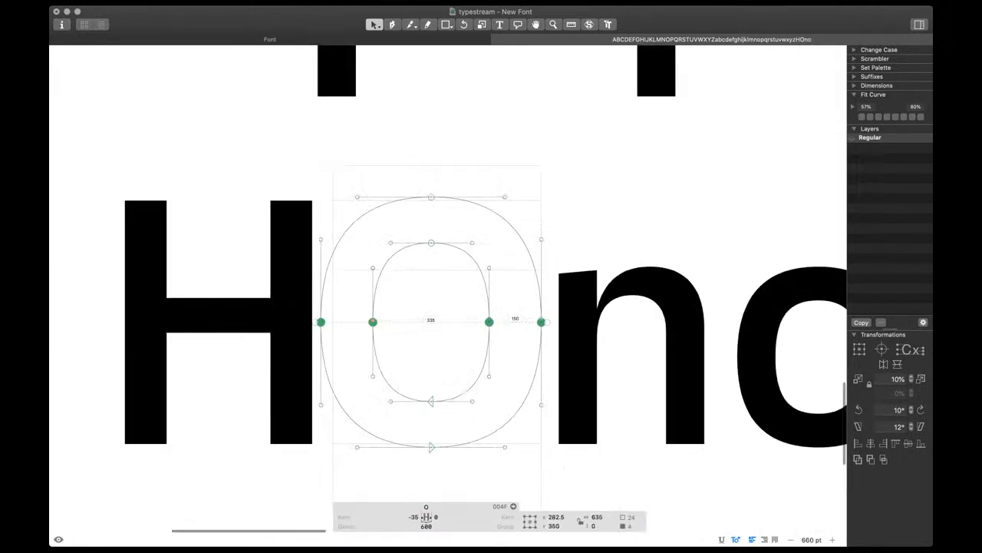
pyautogui.doubleClick(235, 314)
pyautogui.doubleClick(347, 338)
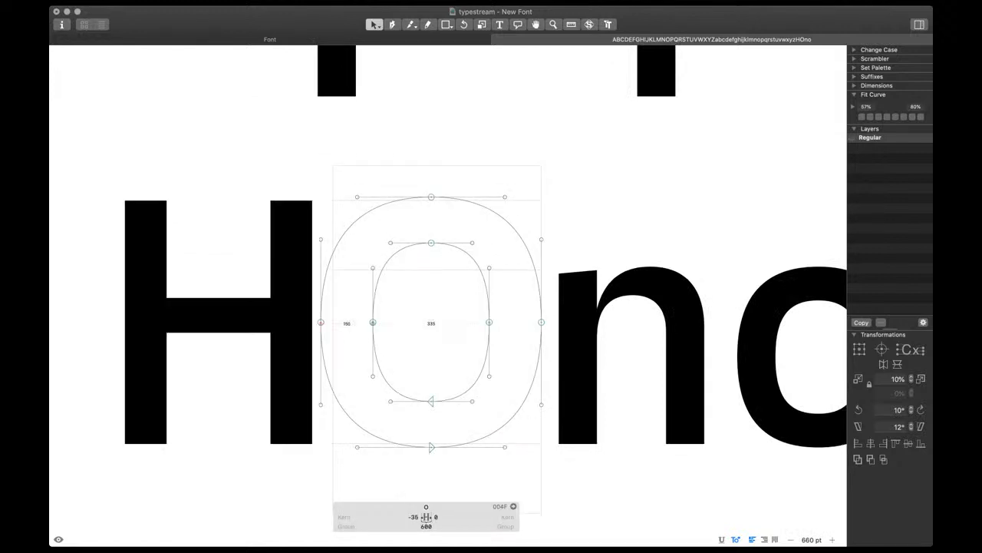
# Thin the O's left and right strokes to 130 units by moving the inner contour's side nodes outward
pyautogui.click(373, 323)
pyautogui.hotkey('shift', 'Left')
pyautogui.hotkey('shift', 'Left')
pyautogui.hotkey('shift', 'Left')
pyautogui.moveTo(428, 301); pyautogui.dragTo(520, 346)
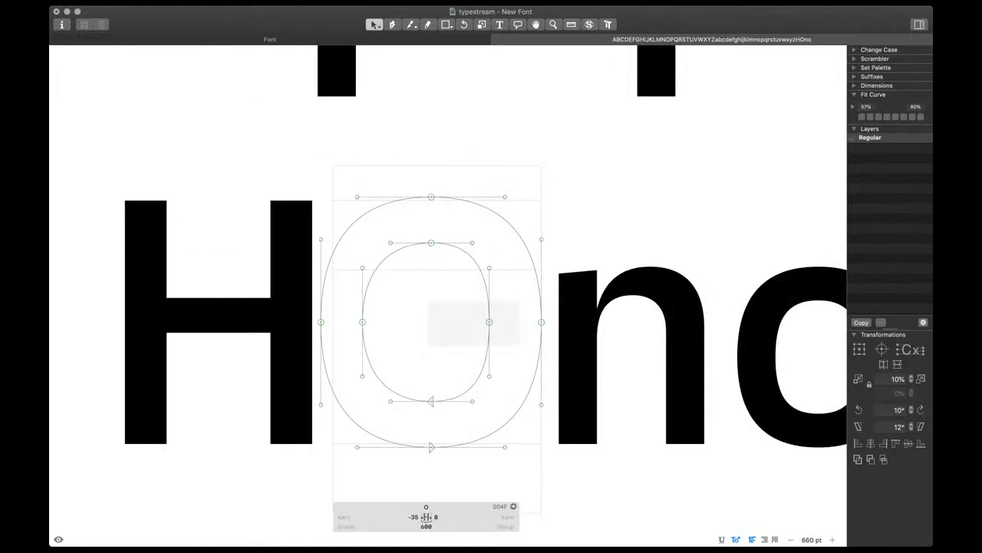
pyautogui.click(362, 323)
pyautogui.hotkey('shift', 'Right')
pyautogui.click(489, 322)
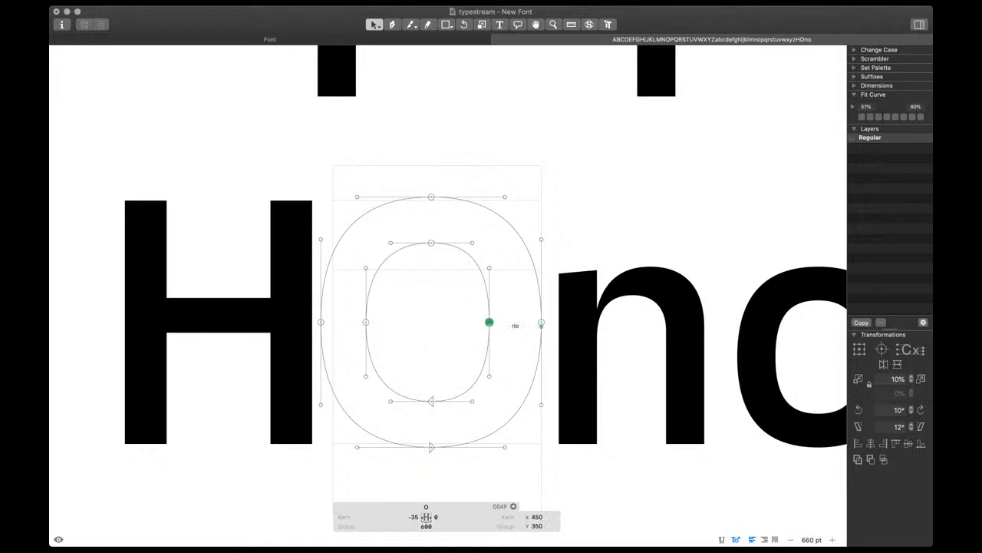
pyautogui.hotkey('shift', 'Right')
pyautogui.hotkey('shift', 'Right')
pyautogui.hotkey('shift', 'Right')
pyautogui.hotkey('shift', 'Right')
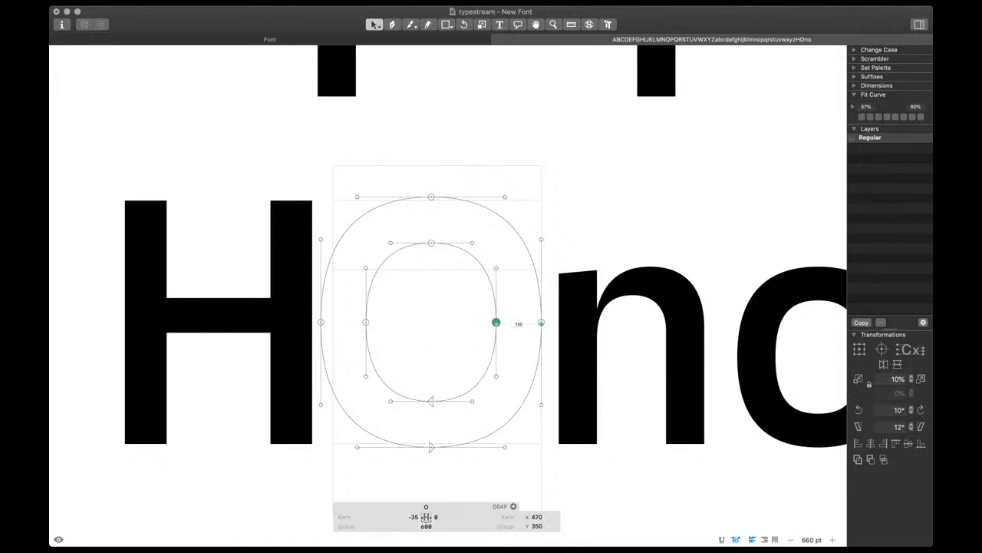
# Heighten the O's inner contour to 496 units, with its bottom node at Y 102, and fit its curves
pyautogui.click(432, 242)
pyautogui.hotkey('shift', 'Up')
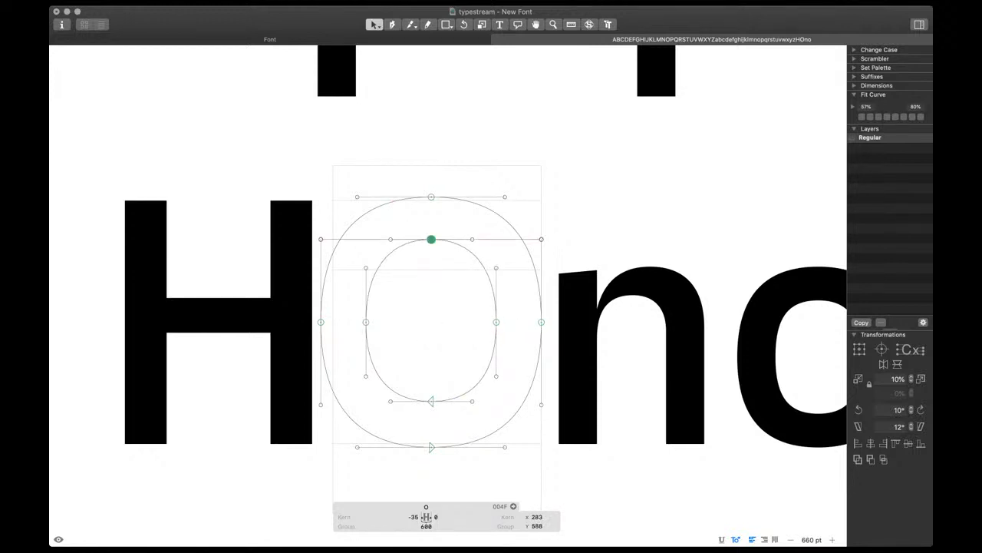
pyautogui.hotkey('shift', 'Up')
pyautogui.hotkey('shift', 'Up')
pyautogui.moveTo(414, 386); pyautogui.dragTo(448, 414)
pyautogui.hotkey('shift', 'Down')
pyautogui.hotkey('shift', 'Down')
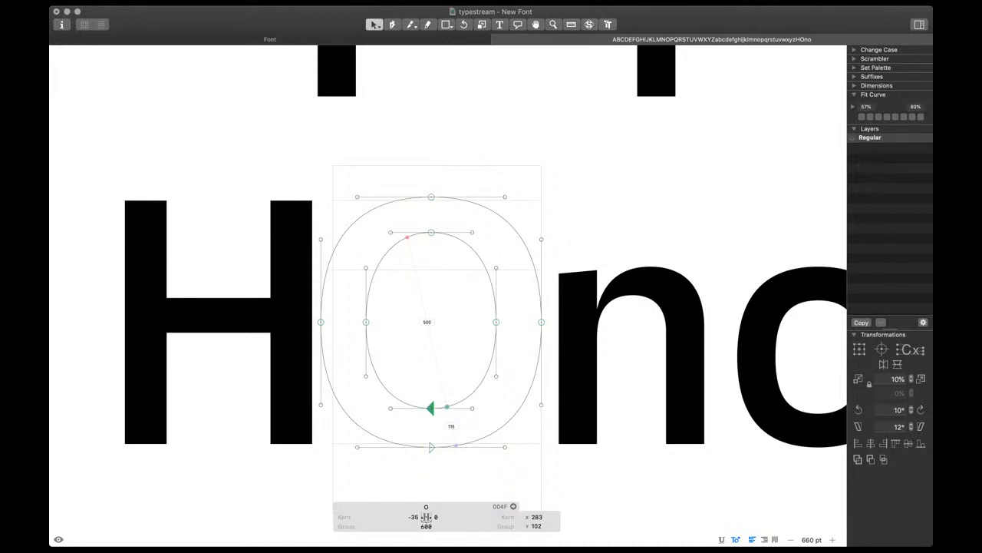
pyautogui.moveTo(446, 267); pyautogui.dragTo(415, 225)
pyautogui.hotkey('shift', 'Down')
pyautogui.doubleClick(479, 263)
pyautogui.hotkey('ctrl', 'alt', '3')
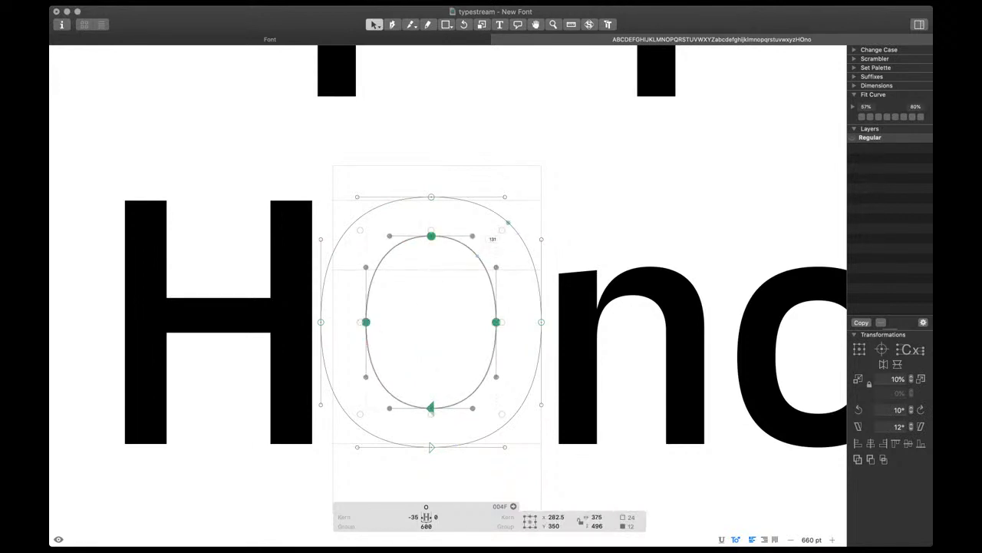
# Refit the curves of the O's inner and outer contours to the fourth Fit Curve level and preview the letter
pyautogui.hotkey('ctrl', 'alt', '4')
pyautogui.doubleClick(515, 229)
pyautogui.hotkey('ctrl', 'alt', '3')
pyautogui.hotkey('ctrl', 'alt', '4')
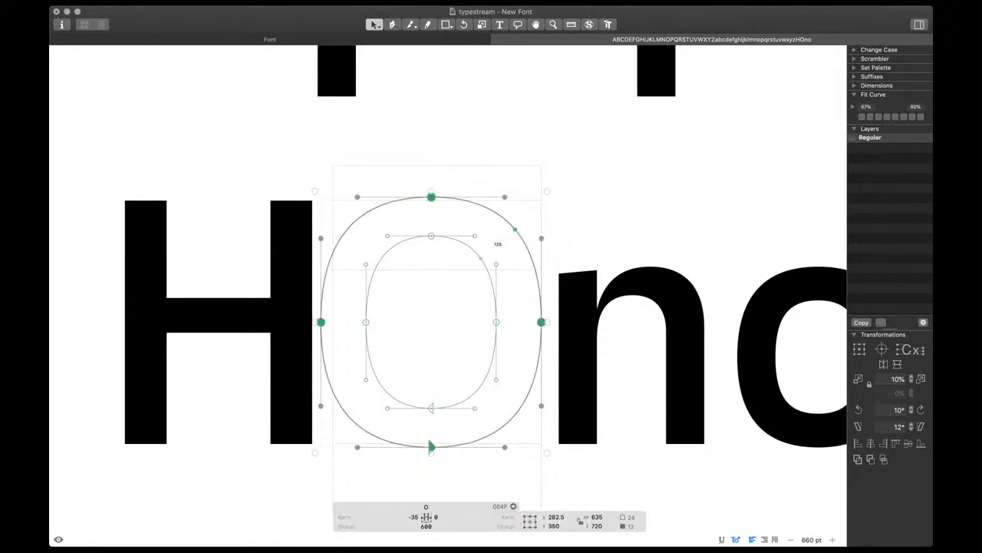
pyautogui.press('space')
# Set both of the capital O's sidebearings to the formula =o+10 and compare its spacing with the neighbouring letters
pyautogui.scroll(-4, 646, 251)
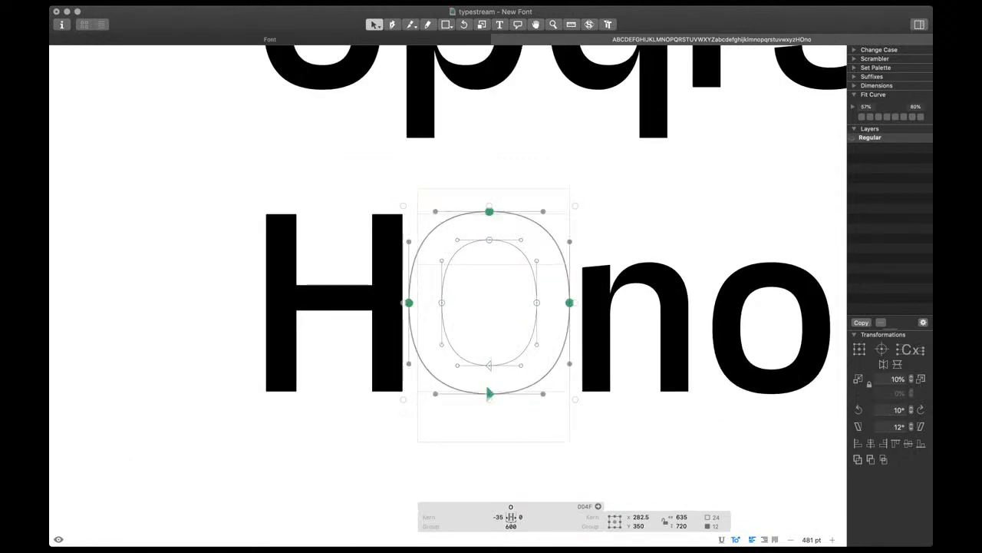
pyautogui.click(497, 517)
pyautogui.press('BackSpace')
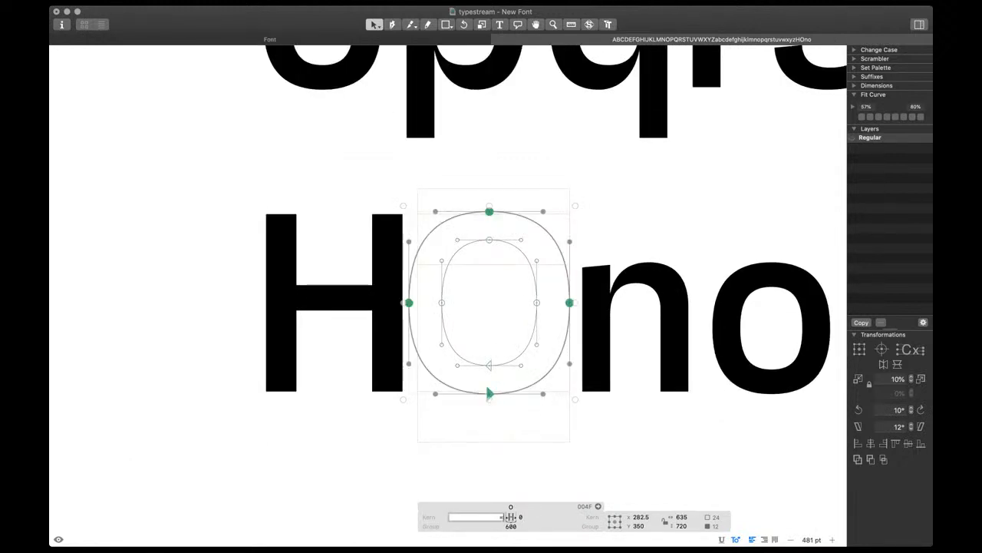
pyautogui.write('=o+10')
pyautogui.press('Tab')
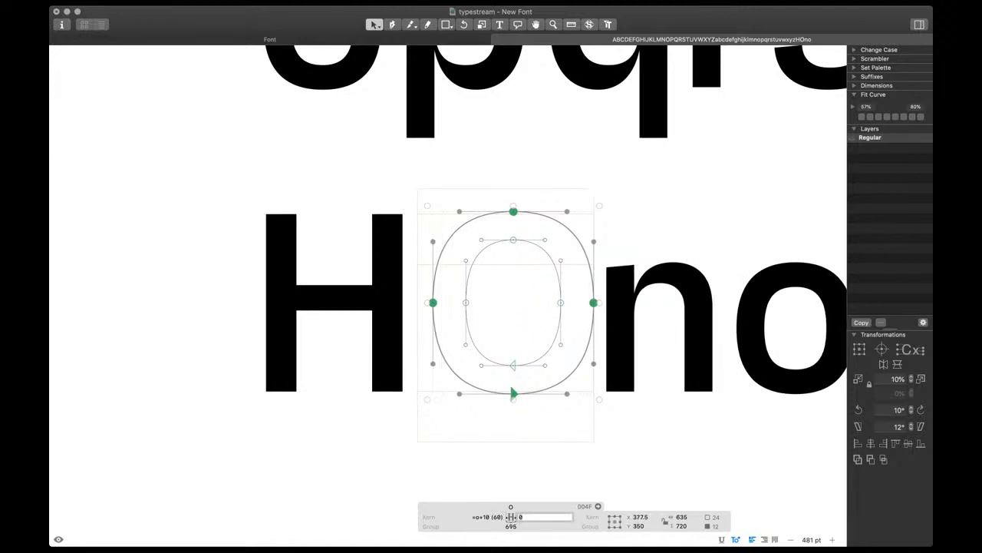
pyautogui.write('=o+10')
pyautogui.press('Return')
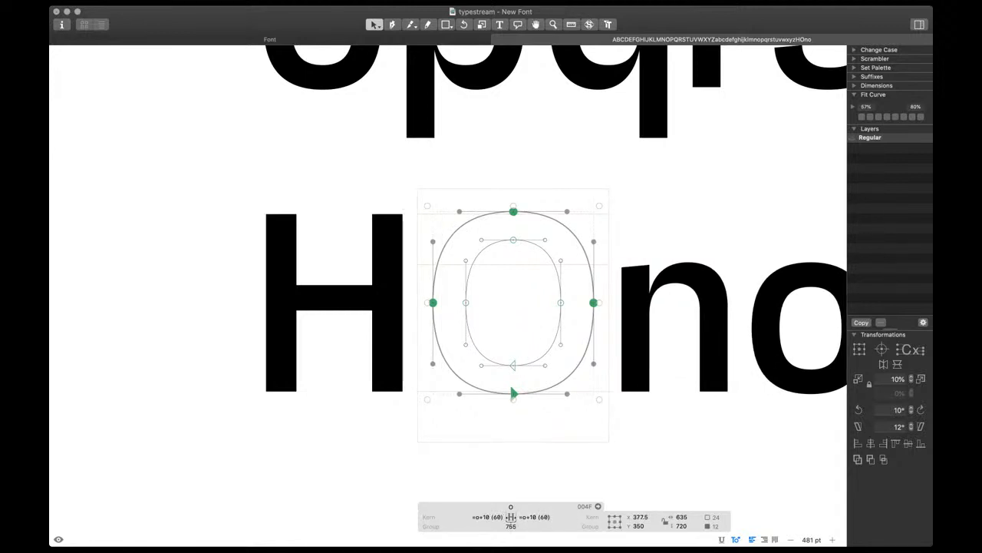
pyautogui.scroll(-5, 518, 411)
pyautogui.scroll(-2, 510, 395)
pyautogui.hscroll(2, 491, 376)
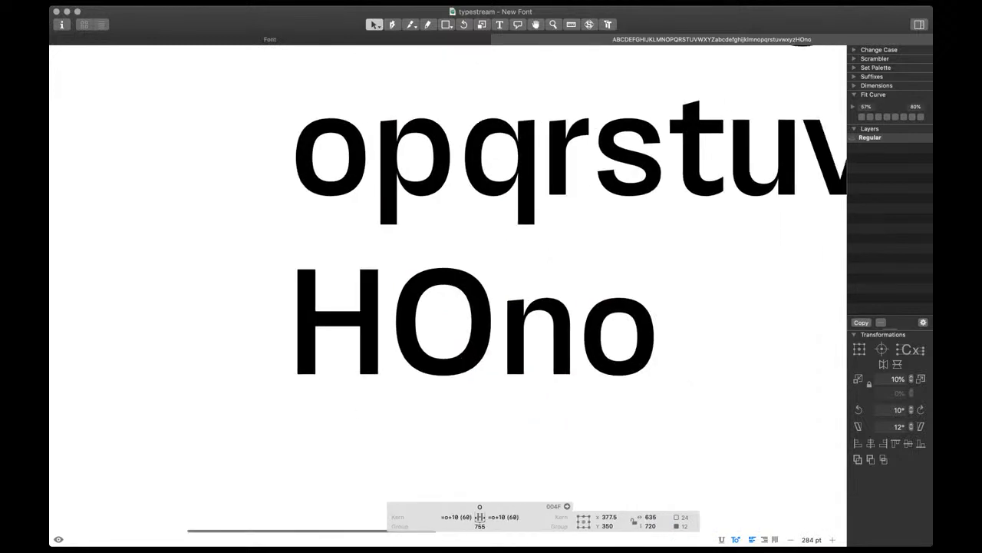
# Narrow the capital O by moving its right and left stroke nodes 10 units inward, and update its sidebearings
pyautogui.scroll(4, 478, 361)
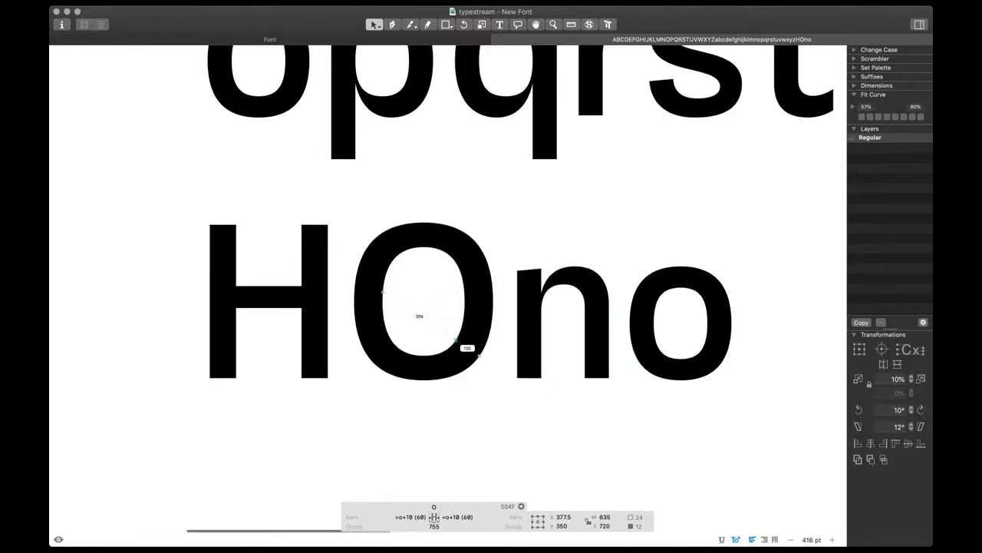
pyautogui.scroll(-4, 445, 330)
pyautogui.scroll(3, 426, 323)
pyautogui.scroll(2, 437, 315)
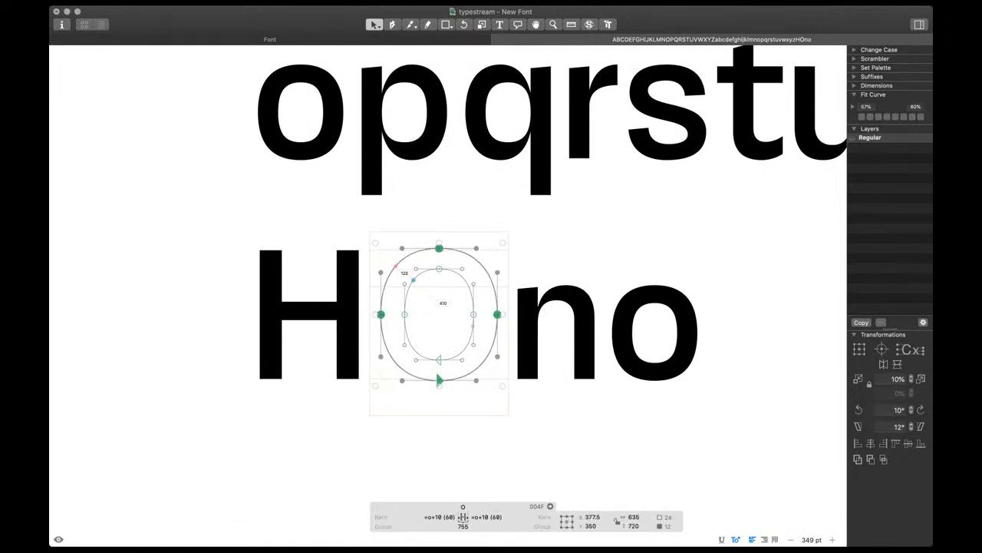
pyautogui.scroll(-3, 424, 319)
pyautogui.hscroll(3, 449, 292)
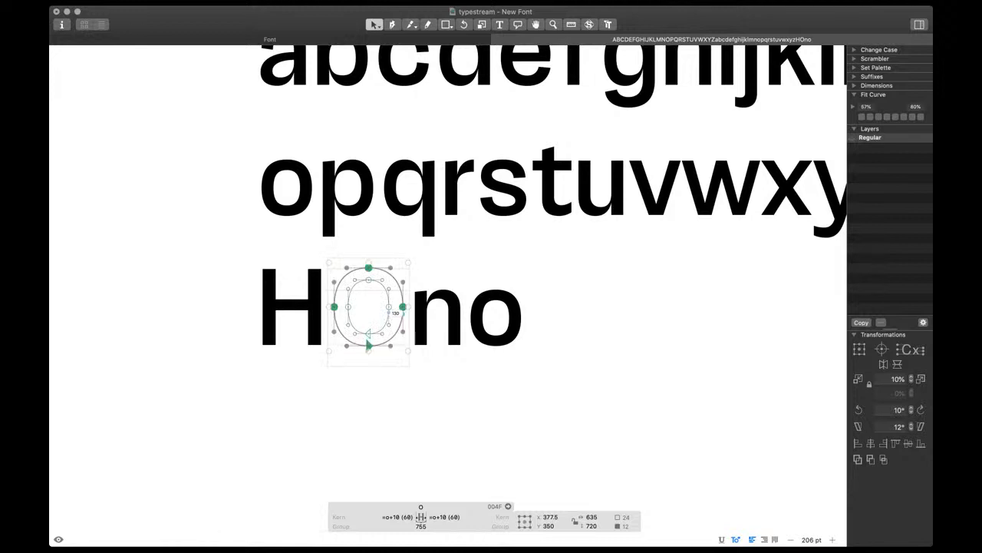
pyautogui.moveTo(381, 297); pyautogui.dragTo(410, 317)
pyautogui.hotkey('shift', 'Left')
pyautogui.moveTo(327, 297); pyautogui.dragTo(356, 317)
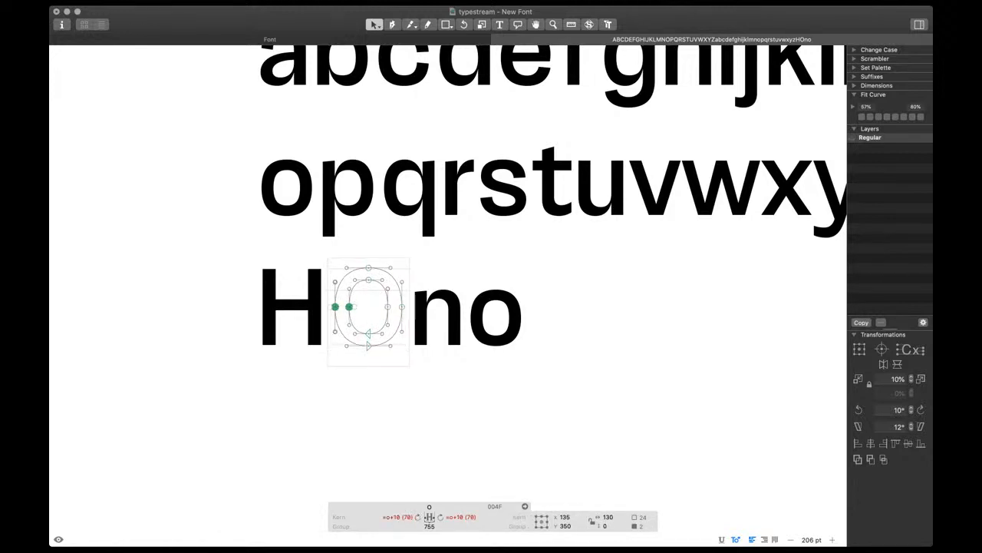
pyautogui.hotkey('shift', 'Right')
pyautogui.press('space')
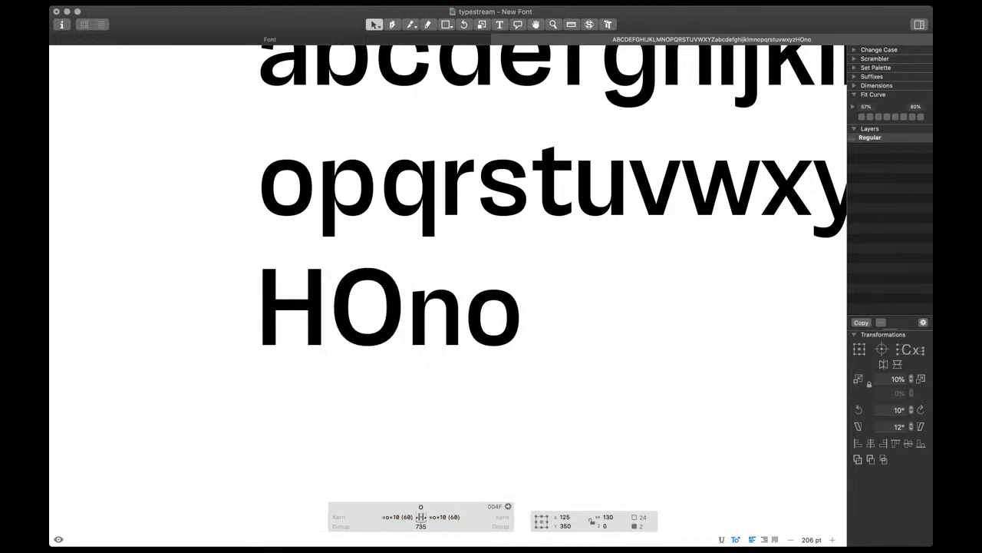
# Try heightening the O's inner contour to 516 units by moving its top and bottom nodes outward, and undo the change
pyautogui.scroll(-5, 413, 359)
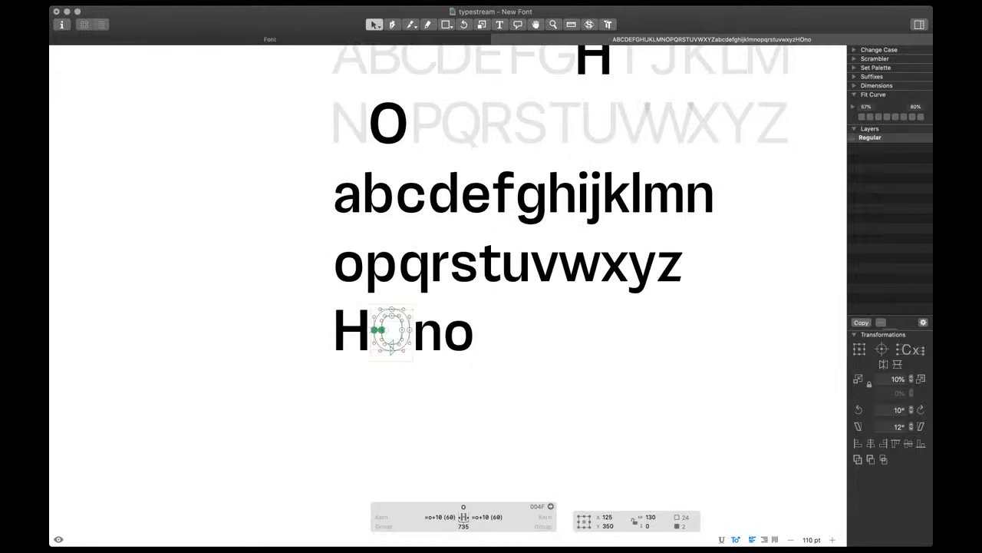
pyautogui.scroll(5, 413, 359)
pyautogui.click(390, 250)
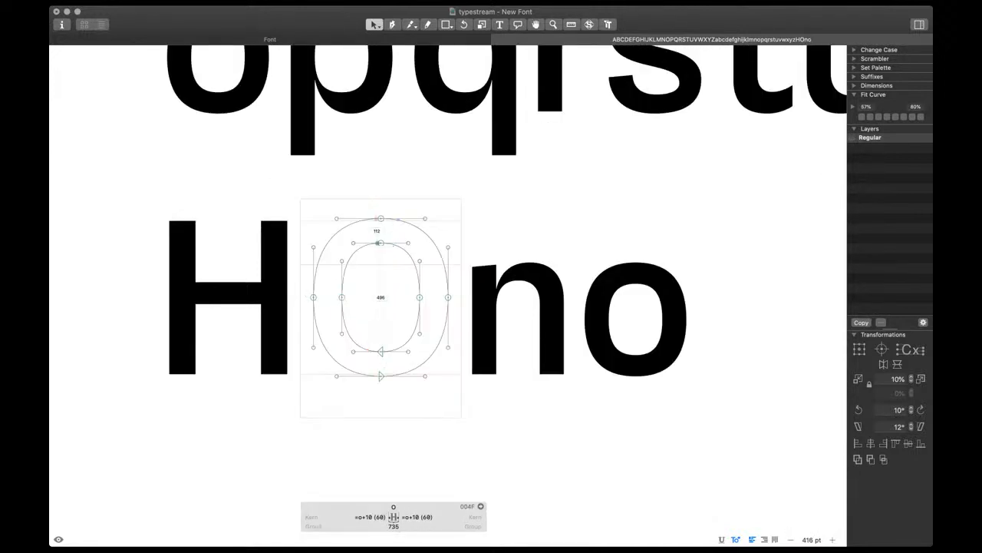
pyautogui.click(380, 243)
pyautogui.hotkey('shift', 'Up')
pyautogui.click(378, 344)
pyautogui.click(380, 352)
pyautogui.hotkey('shift', 'Down')
pyautogui.press('space')
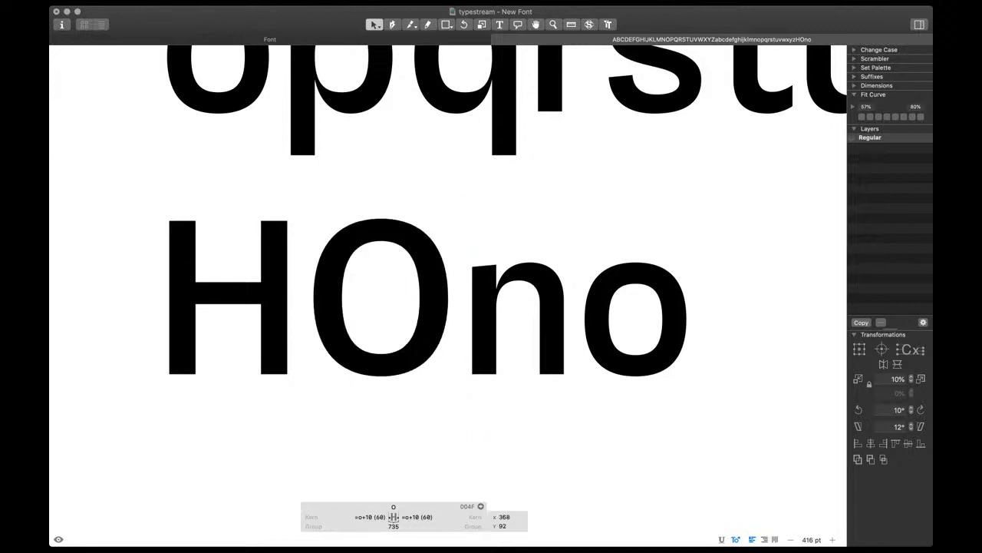
pyautogui.doubleClick(415, 262)
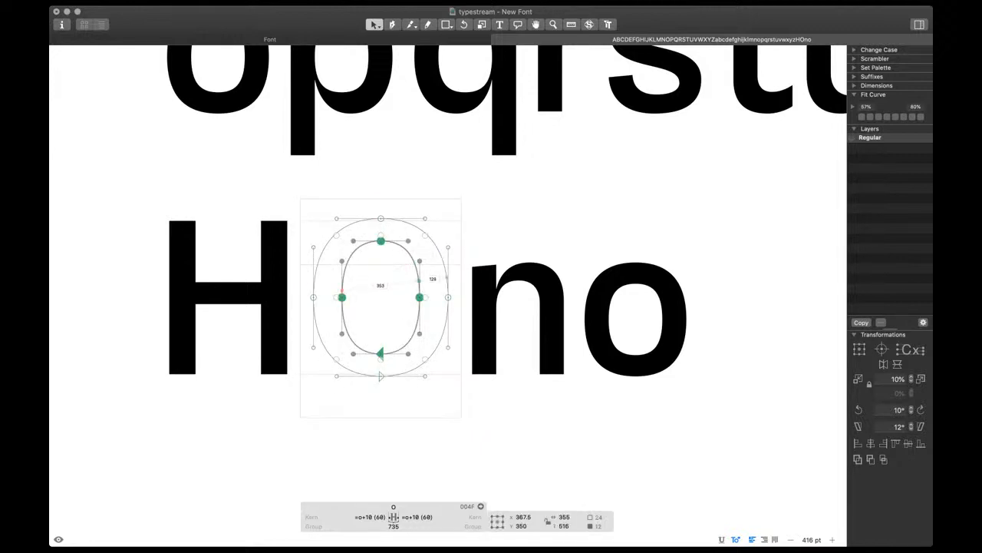
pyautogui.press('super+z')
pyautogui.press('super+minus')
pyautogui.press('super+minus')
pyautogui.press('space')
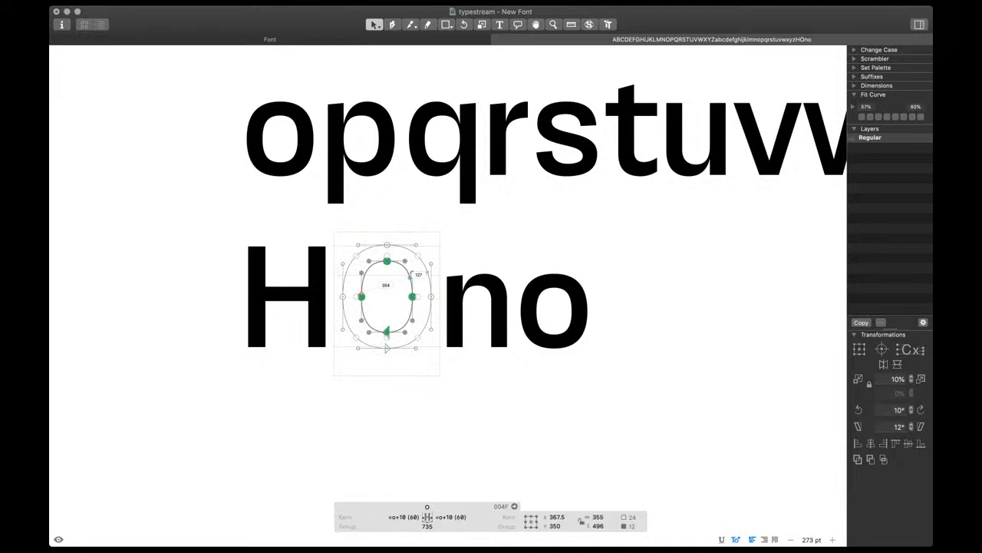
# Heighten the O's inner contour to 506 units by moving its top node up and its bottom node down, and preview it
pyautogui.scroll(6, 391, 282)
pyautogui.moveTo(372, 232); pyautogui.dragTo(397, 257)
pyautogui.press('Up')
pyautogui.press('Up')
pyautogui.press('Up')
pyautogui.press('Up')
pyautogui.press('Up')
pyautogui.press('Up')
pyautogui.moveTo(361, 384); pyautogui.dragTo(388, 365)
pyautogui.press('Down')
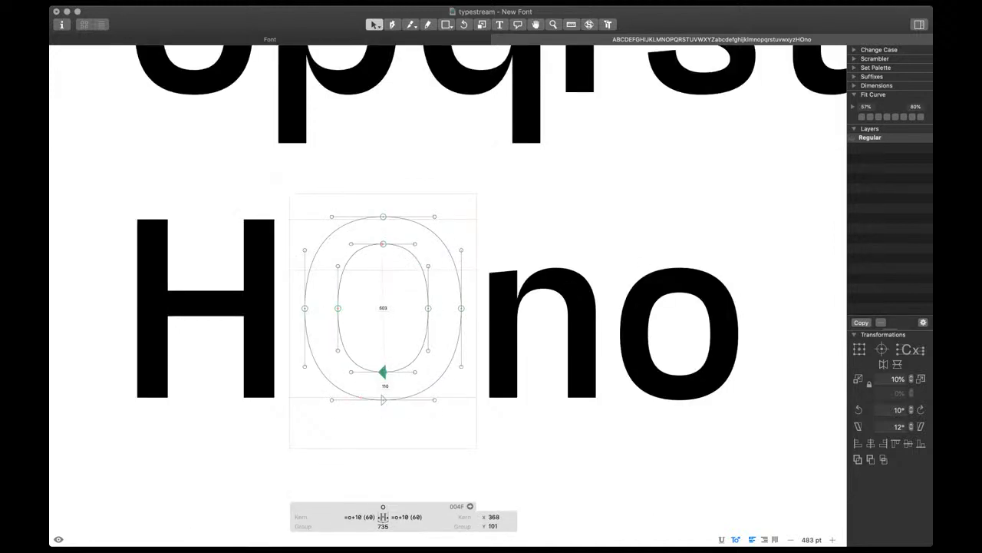
pyautogui.press('Down')
pyautogui.press('Down')
pyautogui.press('Down')
pyautogui.press('Down')
pyautogui.doubleClick(409, 364)
pyautogui.press('space')
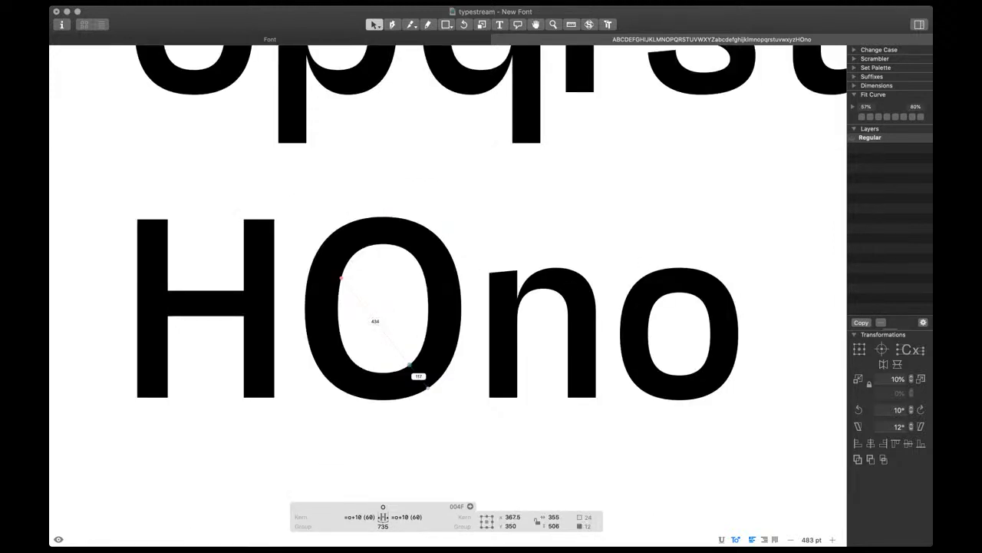
pyautogui.press('space')
# Insert a capital I after the O in the test line and paste the H's outline into it
pyautogui.scroll(-3, 418, 359)
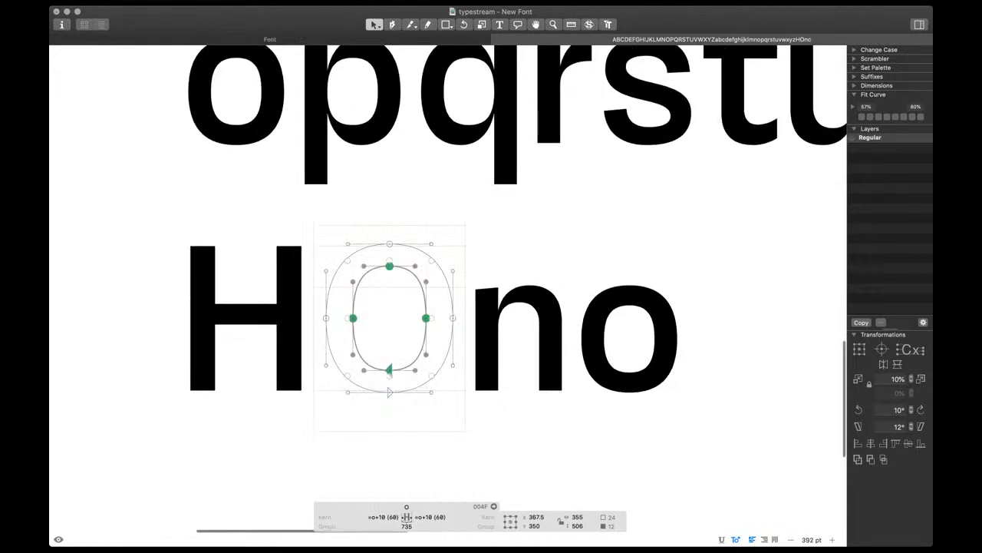
pyautogui.write('t')
pyautogui.write('I')
pyautogui.doubleClick(297, 311)
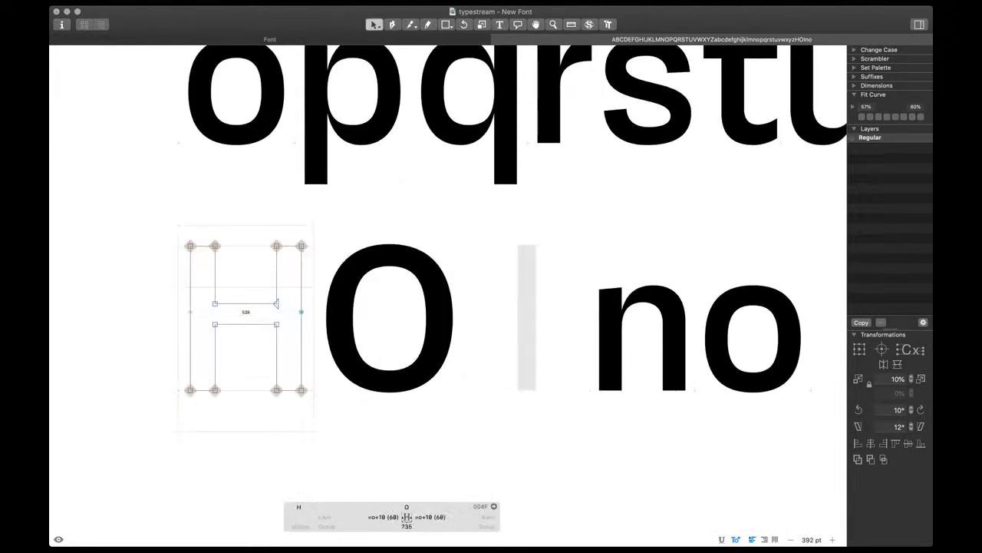
pyautogui.doubleClick(301, 289)
pyautogui.press('super+c')
pyautogui.doubleClick(533, 309)
pyautogui.press('super+v')
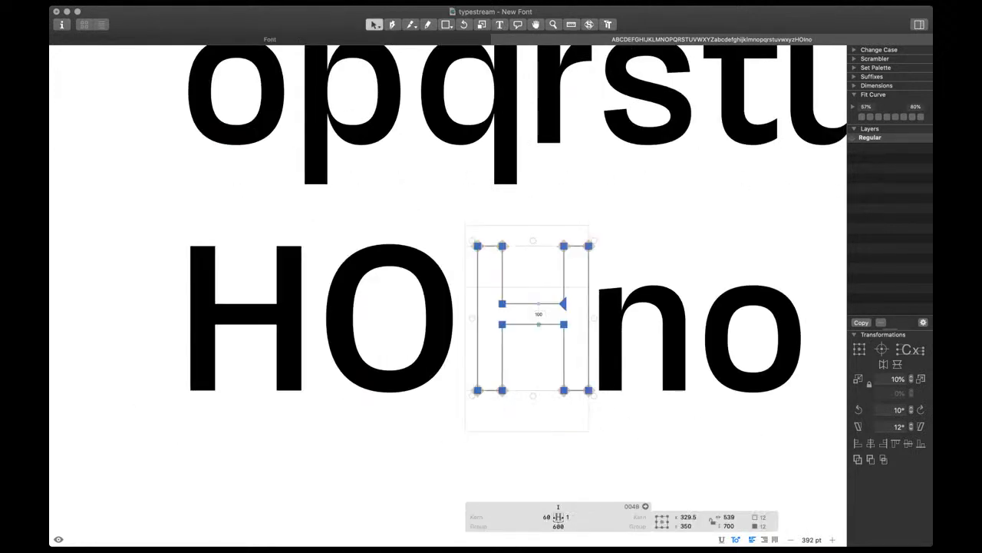
# Reduce the I's pasted outline to the H's left stem and set both sidebearings to H
pyautogui.moveTo(537, 222); pyautogui.dragTo(610, 414)
pyautogui.press('BackSpace')
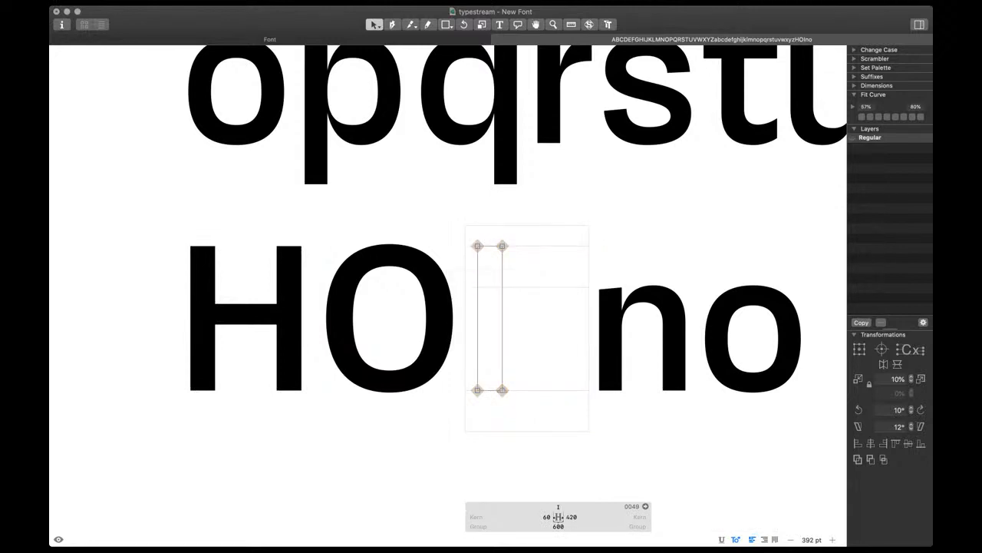
pyautogui.click(546, 517)
pyautogui.write('H')
pyautogui.press('Tab')
pyautogui.write('H')
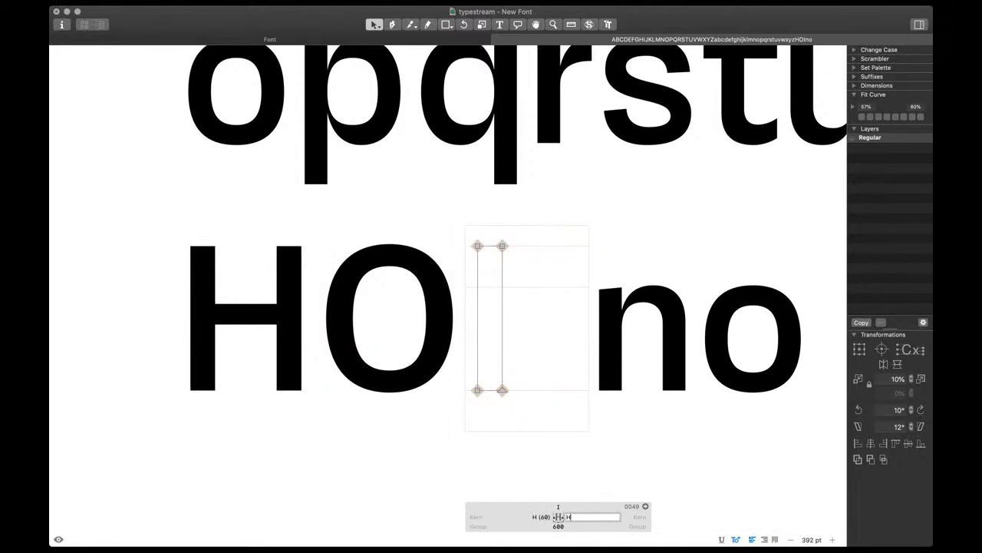
pyautogui.press('Return')
# Insert a capital E before the I in the test line and paste the H's outline into it
pyautogui.press('Escape')
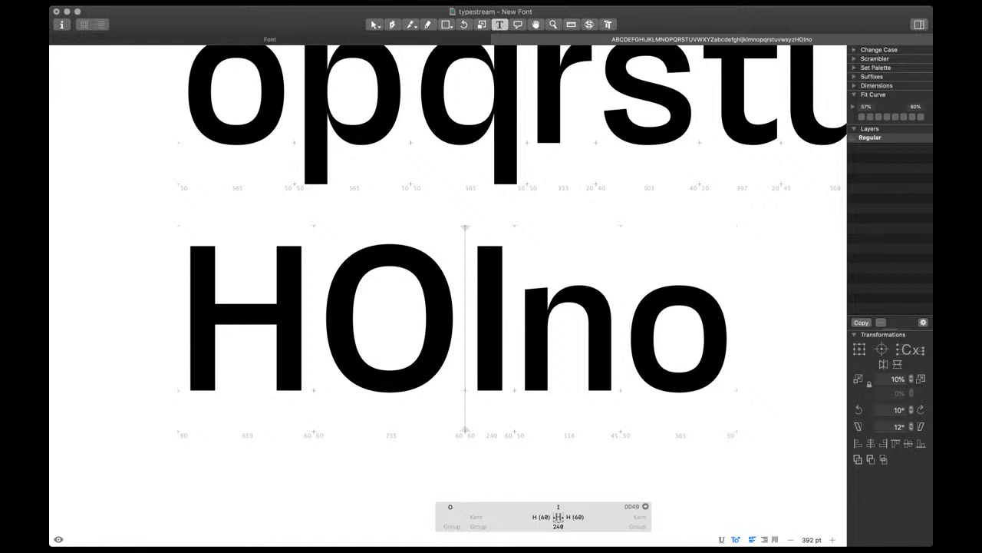
pyautogui.write('E')
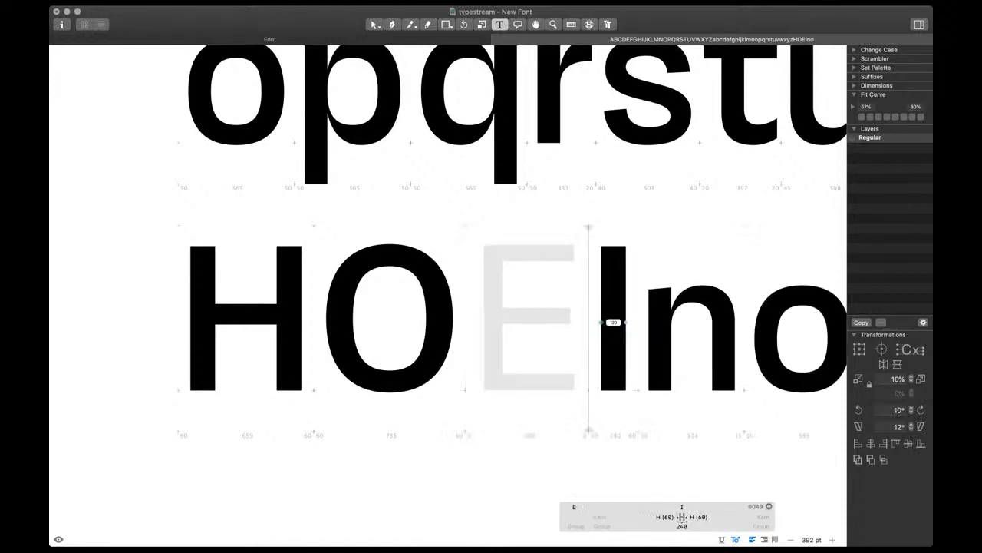
pyautogui.doubleClick(614, 322)
pyautogui.doubleClick(219, 316)
pyautogui.doubleClick(439, 322)
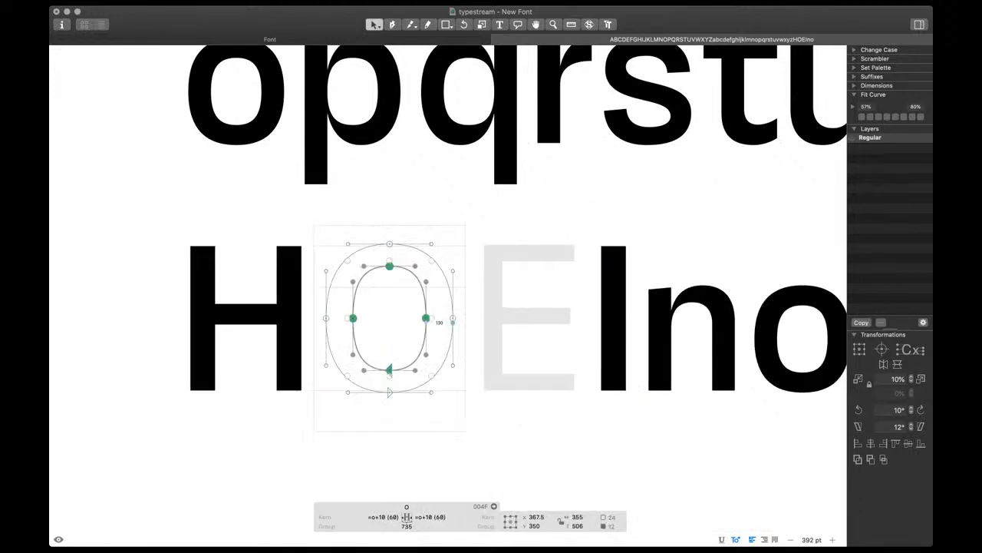
pyautogui.doubleClick(503, 315)
pyautogui.press('super+v')
# Remove the right stem from the E's outline and add a 299 by 100 unit top arm at cap height
pyautogui.moveTo(551, 233); pyautogui.dragTo(597, 256)
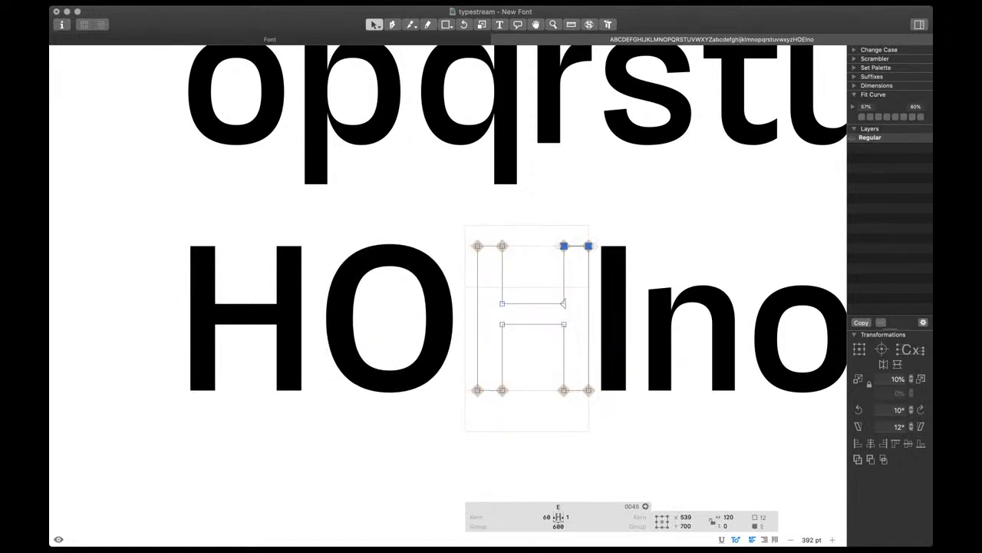
pyautogui.press('BackSpace')
pyautogui.moveTo(595, 405); pyautogui.dragTo(469, 294)
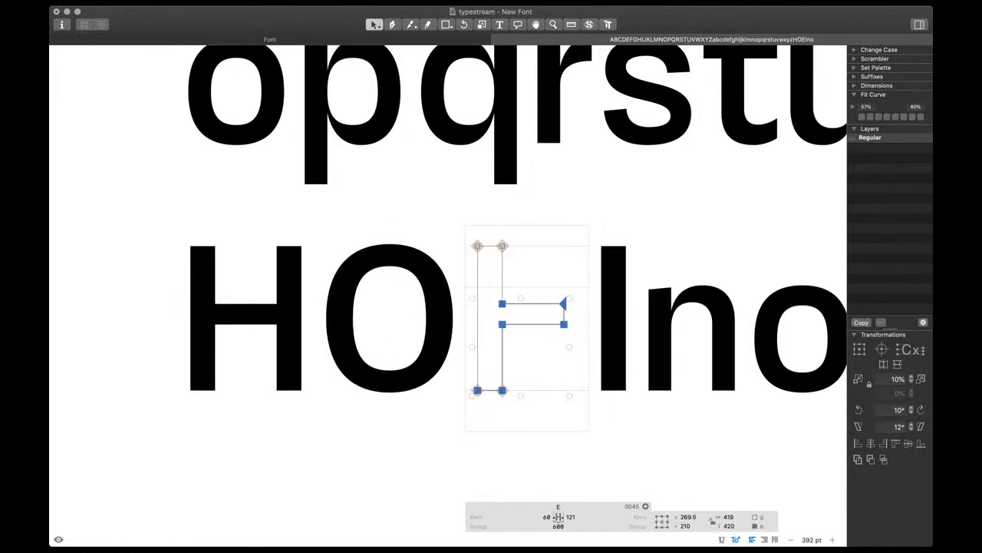
pyautogui.moveTo(598, 360); pyautogui.dragTo(503, 246)
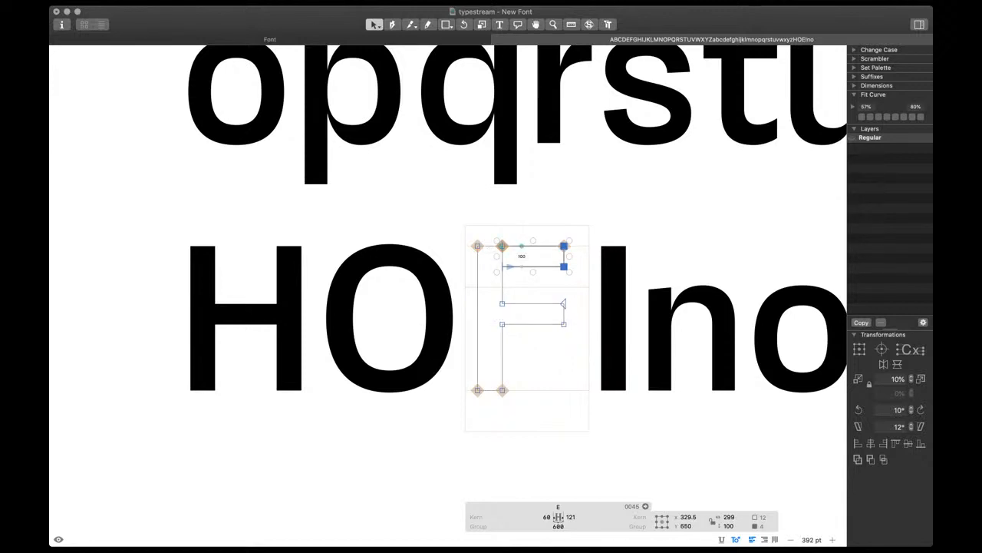
# Shorten the E's middle arm by moving its end nodes 10 units inward
pyautogui.moveTo(542, 284); pyautogui.dragTo(574, 320)
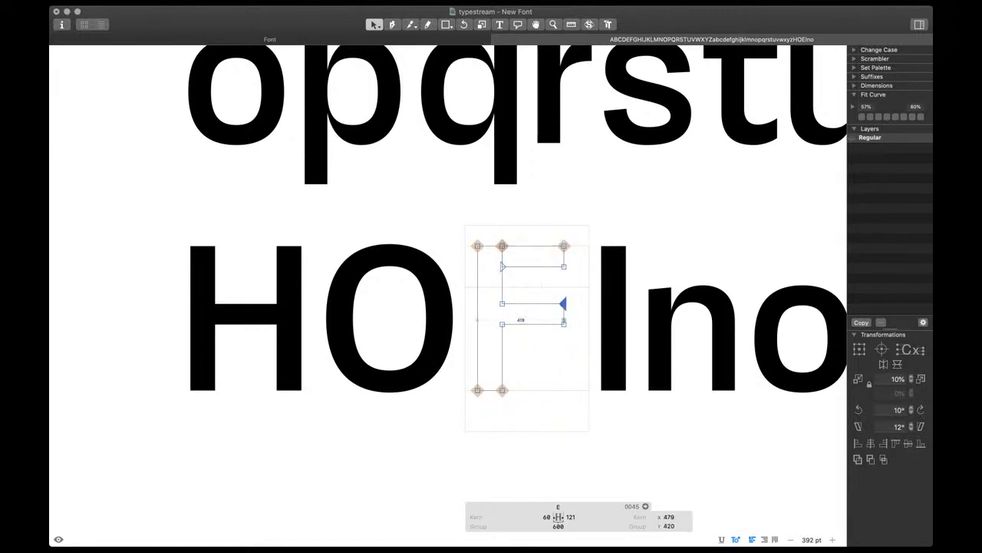
pyautogui.click(565, 314)
pyautogui.hotkey('shift', 'Left')
# Duplicate the E's top arm down to the baseline and merge all overlapping contours into one outline
pyautogui.click(527, 266)
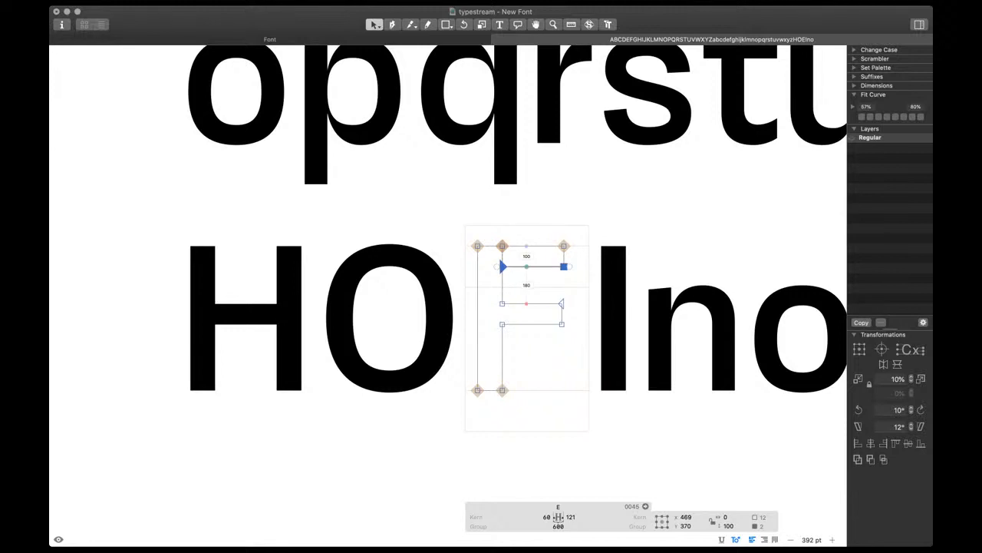
pyautogui.doubleClick(526, 266)
pyautogui.moveTo(502, 267); pyautogui.dragTo(503, 390)
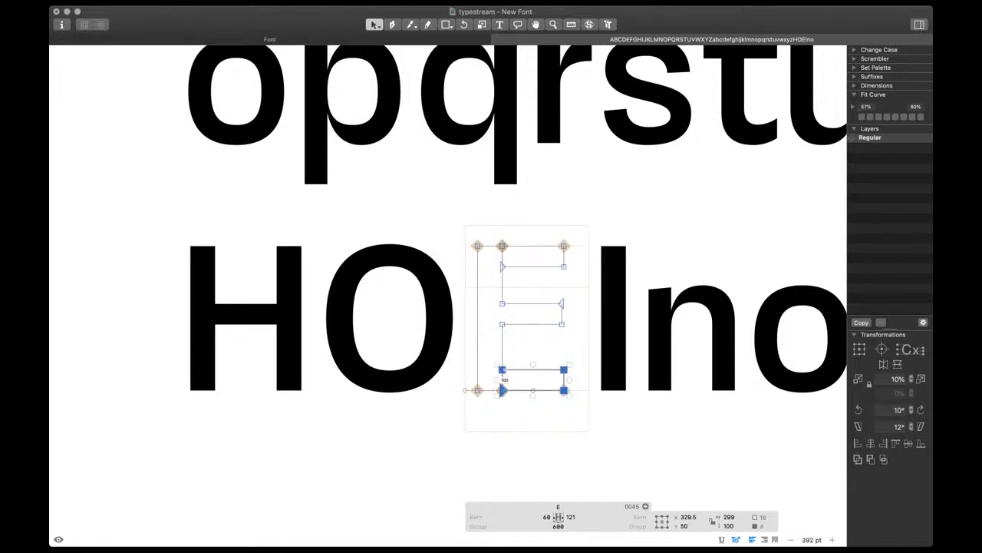
pyautogui.press('super+shift+o')
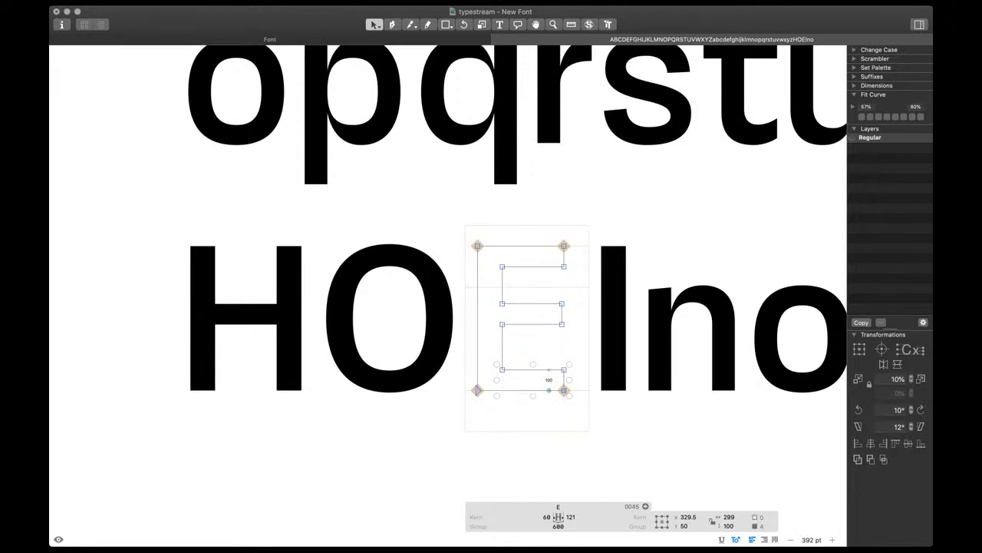
# Shorten the E's top and middle arms relative to the bottom one, and lengthen all three arms by 30 units
pyautogui.press('space')
pyautogui.scroll(-4, 524, 360)
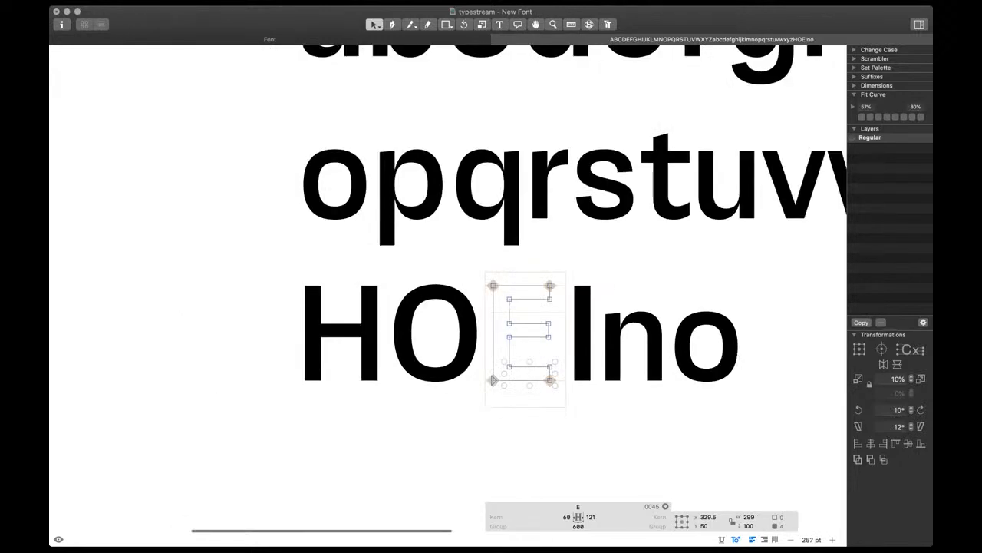
pyautogui.moveTo(560, 314); pyautogui.dragTo(559, 278)
pyautogui.press('space')
pyautogui.press('space')
pyautogui.hotkey('shift', 'Left')
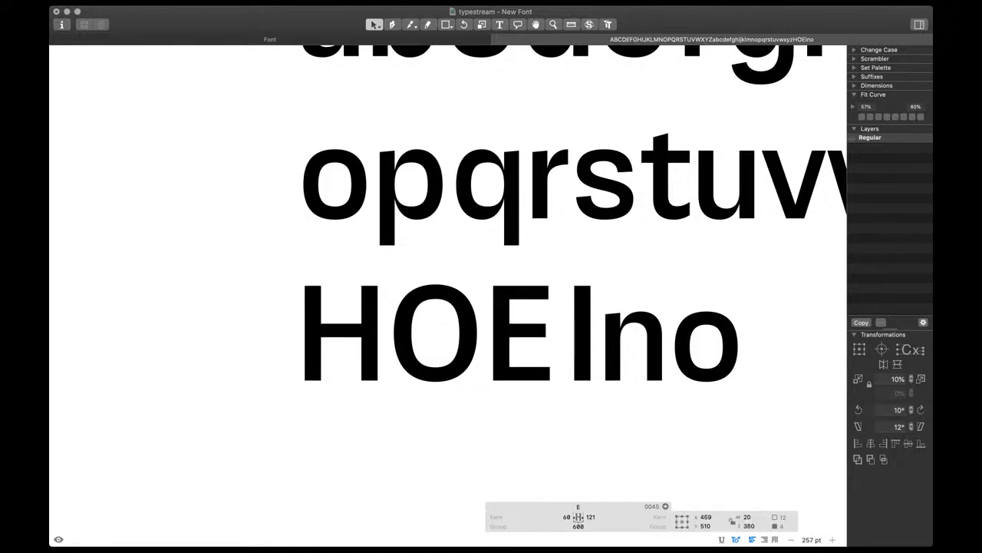
pyautogui.hotkey('shift', 'Right')
pyautogui.hotkey('shift', 'Right')
pyautogui.hotkey('shift', 'Right')
pyautogui.press('space')
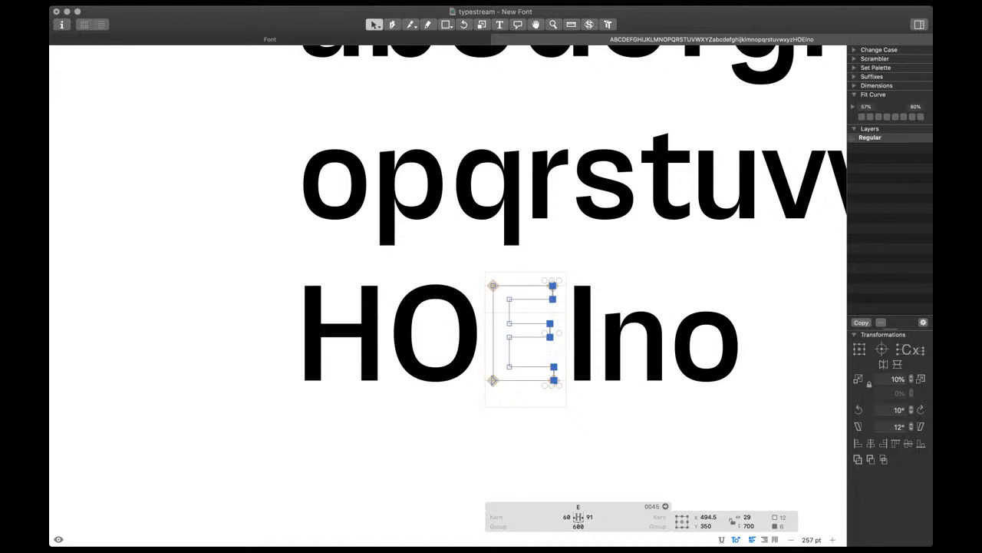
# Set the E's left sidebearing to H and its right sidebearing to 40
pyautogui.doubleClick(566, 517)
pyautogui.write('H')
pyautogui.press('Return')
pyautogui.click(590, 517)
pyautogui.press('super+a')
pyautogui.write('28')
pyautogui.press('Return')
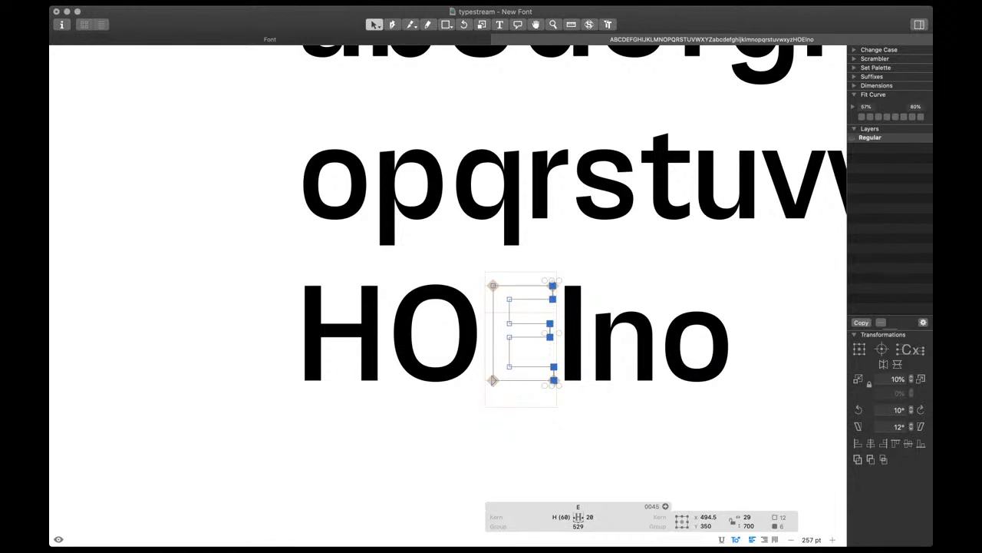
pyautogui.doubleClick(590, 517)
pyautogui.write('40')
pyautogui.press('Return')
# Insert a capital F after the E in the test line and paste the E's outline into it
pyautogui.press('Escape')
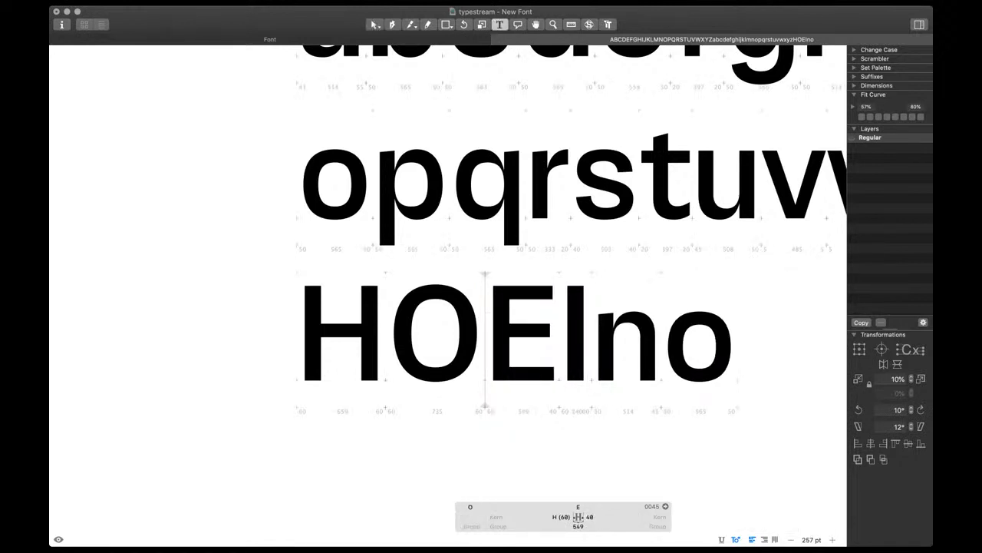
pyautogui.press('Right')
pyautogui.write('F')
pyautogui.doubleClick(539, 330)
pyautogui.press('super+a')
pyautogui.press('super+c')
pyautogui.doubleClick(607, 333)
pyautogui.press('super+v')
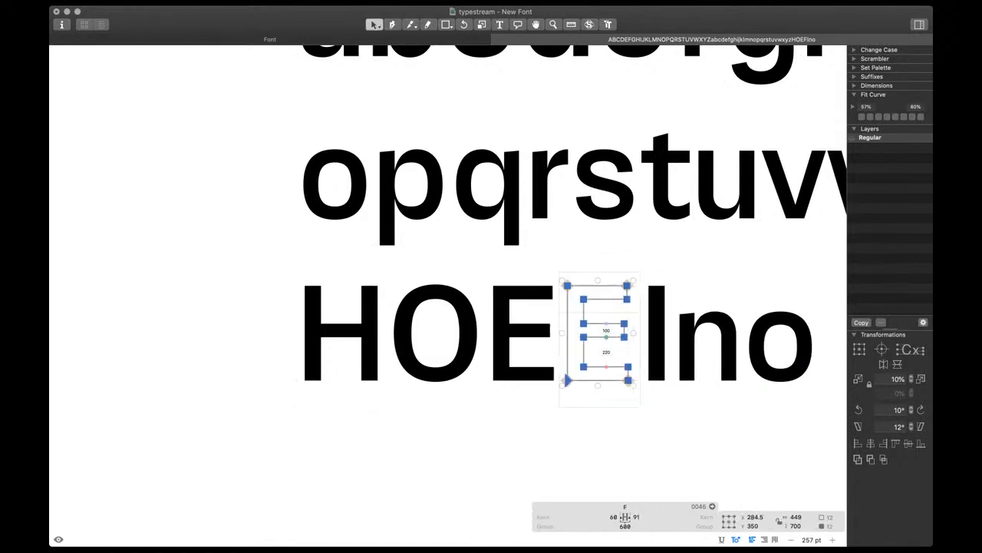
# Remove the bottom arm from the E outline pasted into the F
pyautogui.scroll(3, 615, 362)
pyautogui.moveTo(602, 353); pyautogui.dragTo(643, 401)
pyautogui.press('Delete')
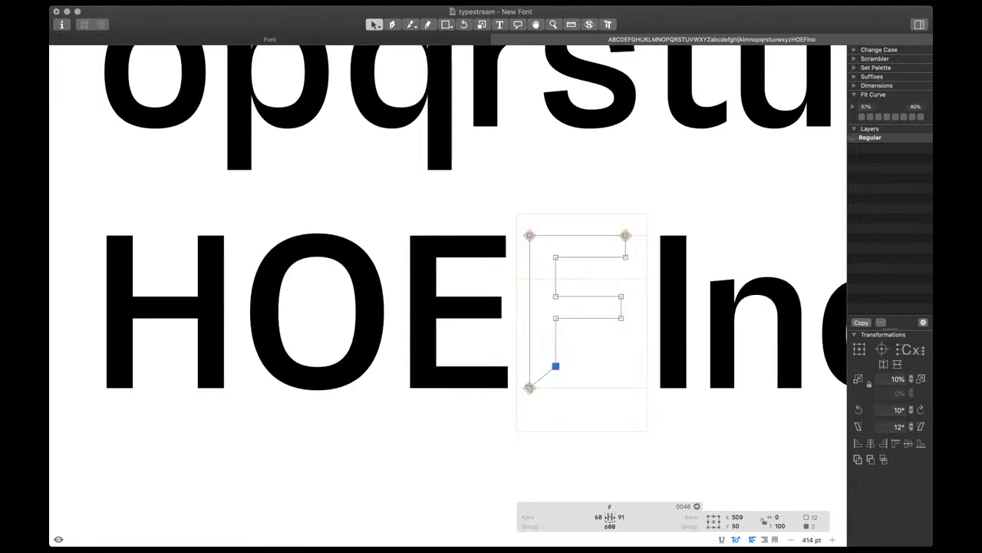
# Align the F's raised stem node with the baseline and shorten both of its arms by 30 units
pyautogui.keyDown('shift'); pyautogui.click(530, 388); pyautogui.keyUp('shift')
pyautogui.press('super+shift+a')
pyautogui.moveTo(597, 220); pyautogui.dragTo(643, 333)
pyautogui.press('space')
pyautogui.hotkey('shift', 'Left')
pyautogui.hotkey('shift', 'Left')
pyautogui.hotkey('shift', 'Left')
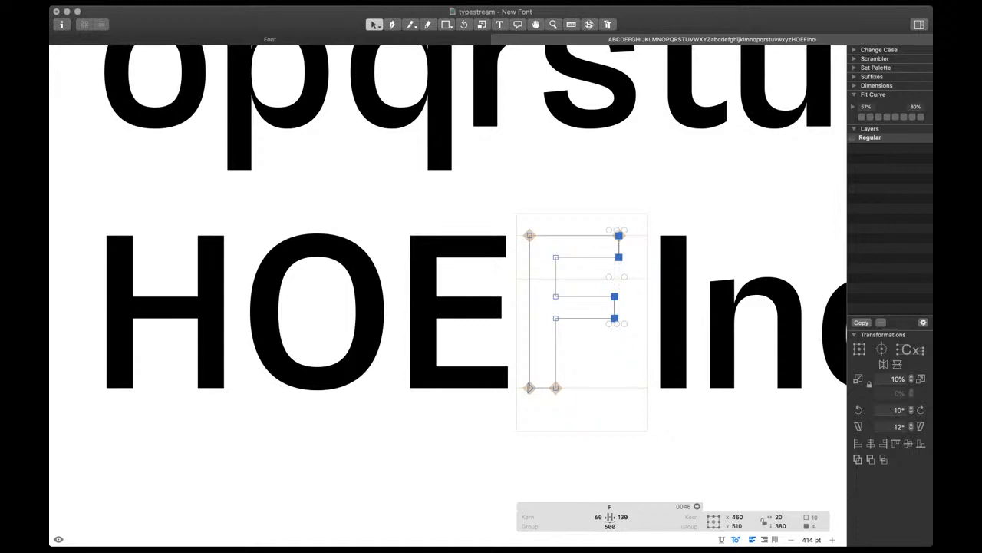
# Lower the F's middle arm by 30 units
pyautogui.moveTo(544, 285); pyautogui.dragTo(636, 331)
pyautogui.press('space')
pyautogui.hotkey('shift', 'Down')
pyautogui.hotkey('shift', 'Down')
pyautogui.hotkey('shift', 'Down')
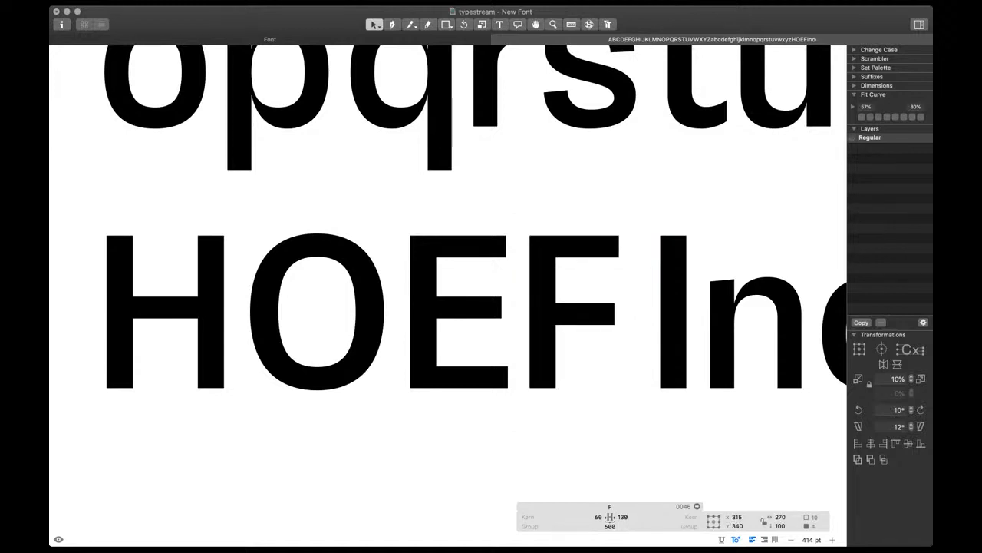
# Link the F's left sidebearing to H and set its right sidebearing to 30
pyautogui.click(610, 506)
pyautogui.press('Tab')
pyautogui.write('H')
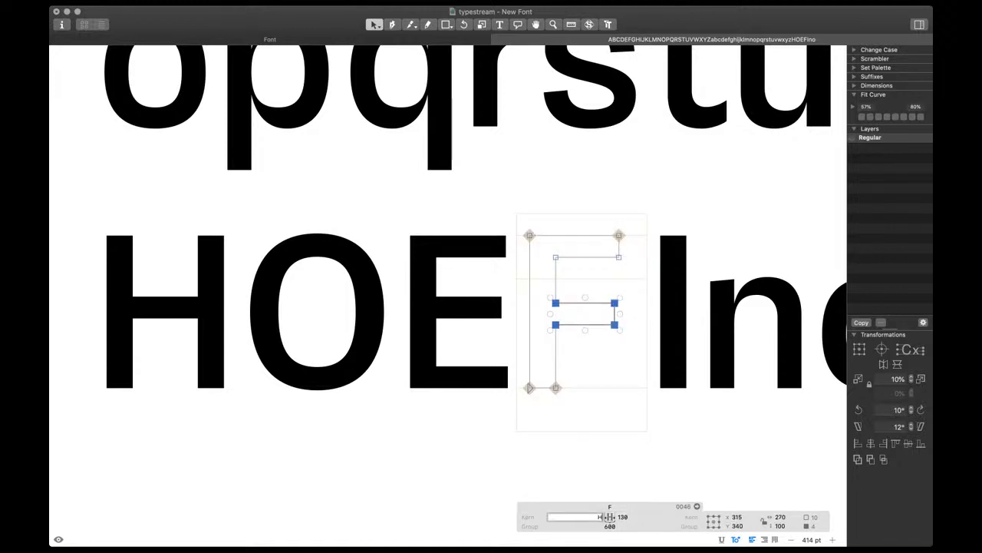
pyautogui.press('Return')
pyautogui.press('Tab')
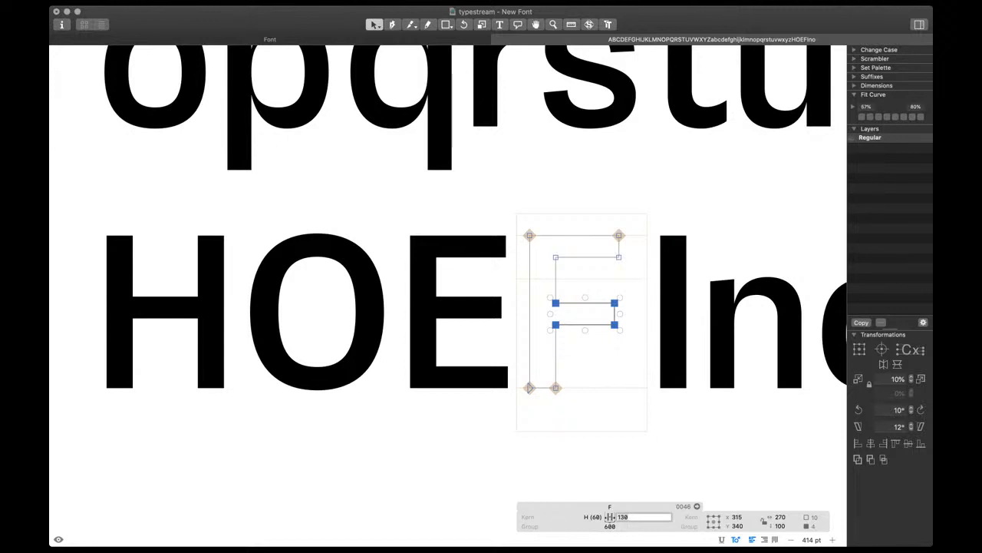
pyautogui.write('30')
pyautogui.press('Return')
# Thin the E's middle arm to 95 units by adjusting its lower edge
pyautogui.doubleClick(473, 316)
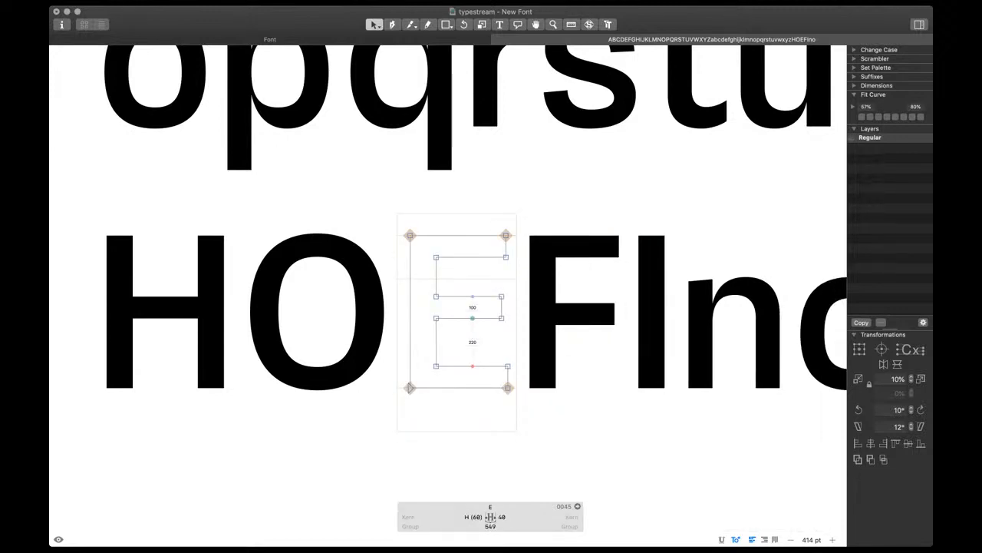
pyautogui.moveTo(428, 325); pyautogui.dragTo(511, 311)
pyautogui.hotkey('shift', 'Up')
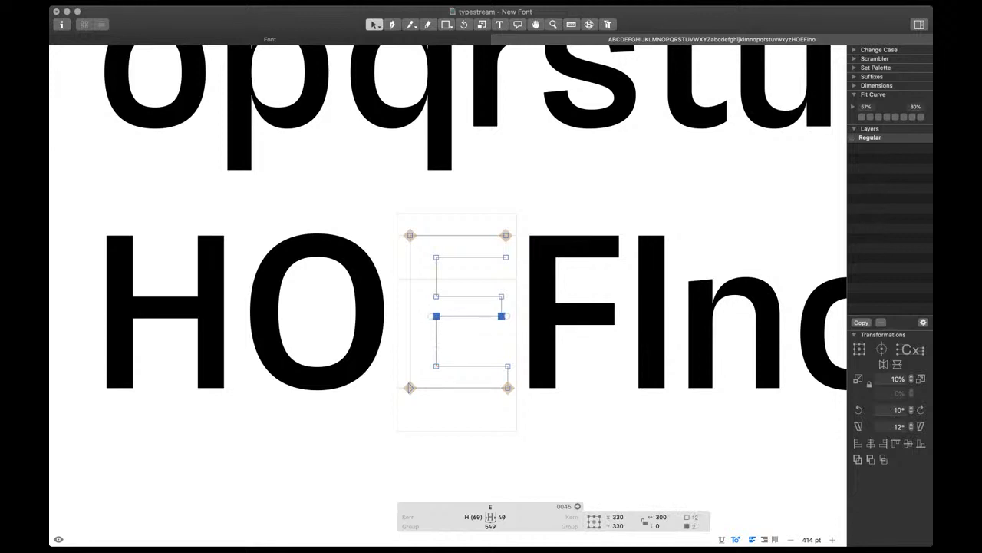
pyautogui.press('space')
pyautogui.click(503, 308)
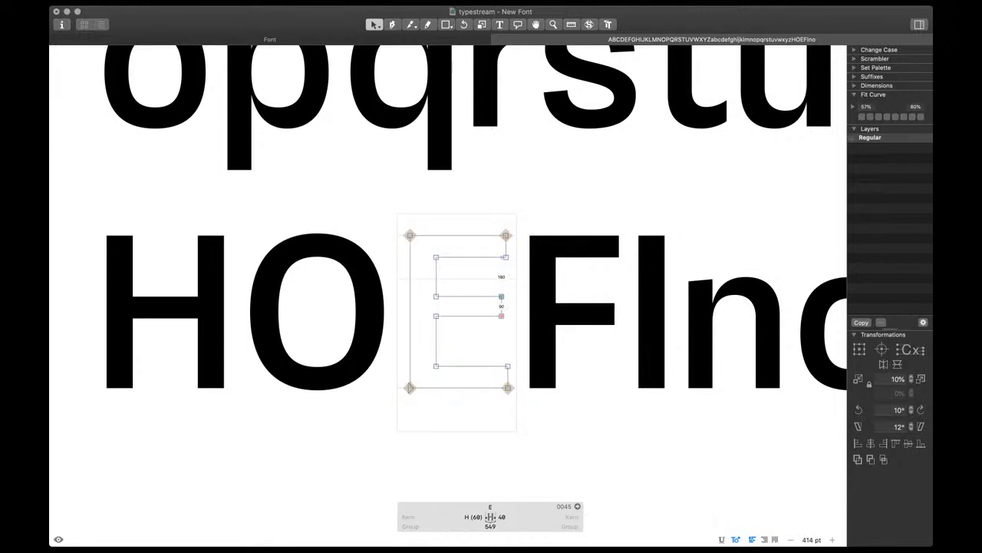
pyautogui.moveTo(516, 304); pyautogui.dragTo(421, 331)
pyautogui.press('Down')
pyautogui.press('Down')
pyautogui.press('Down')
pyautogui.press('Down')
pyautogui.press('Down')
# Thin the F's middle arm to 95 units by raising its lower edge
pyautogui.doubleClick(612, 306)
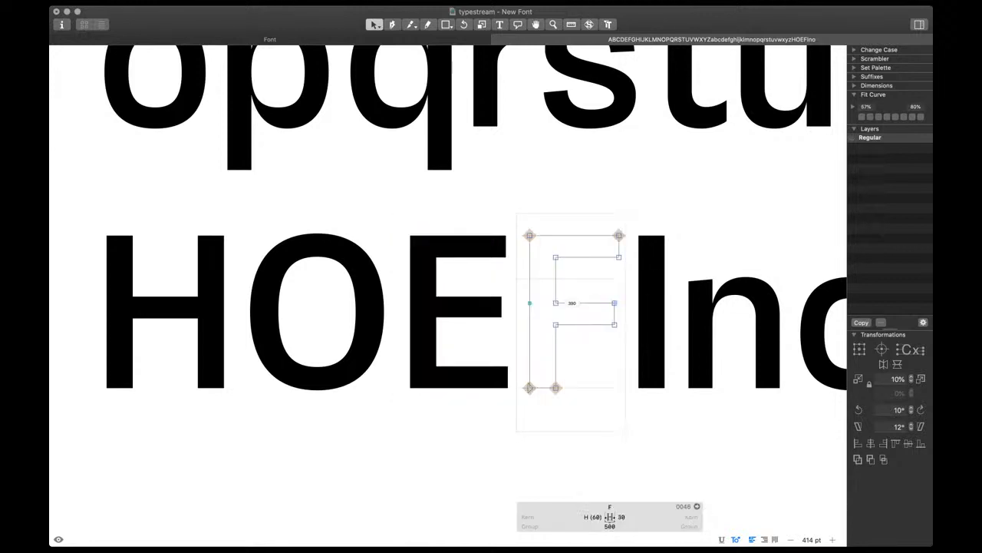
pyautogui.moveTo(627, 311); pyautogui.dragTo(542, 335)
pyautogui.press('Up')
pyautogui.press('Up')
pyautogui.press('Up')
pyautogui.press('Up')
pyautogui.press('Up')
pyautogui.press('Up')
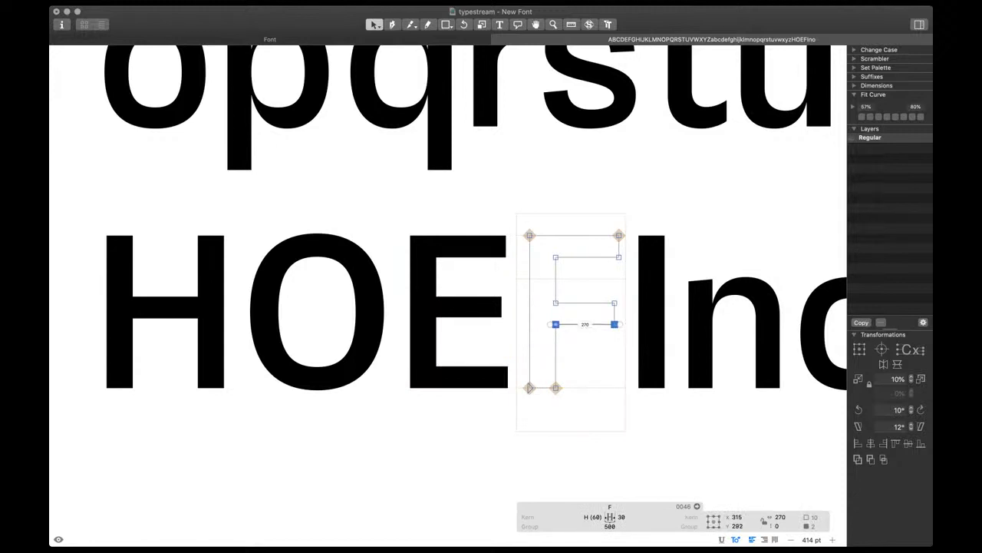
# Shorten the middle arms of both the F and the E by 10 units
pyautogui.moveTo(624, 289); pyautogui.dragTo(603, 339)
pyautogui.press('space')
pyautogui.scroll(-5, 607, 338)
pyautogui.hscroll(3, 603, 338)
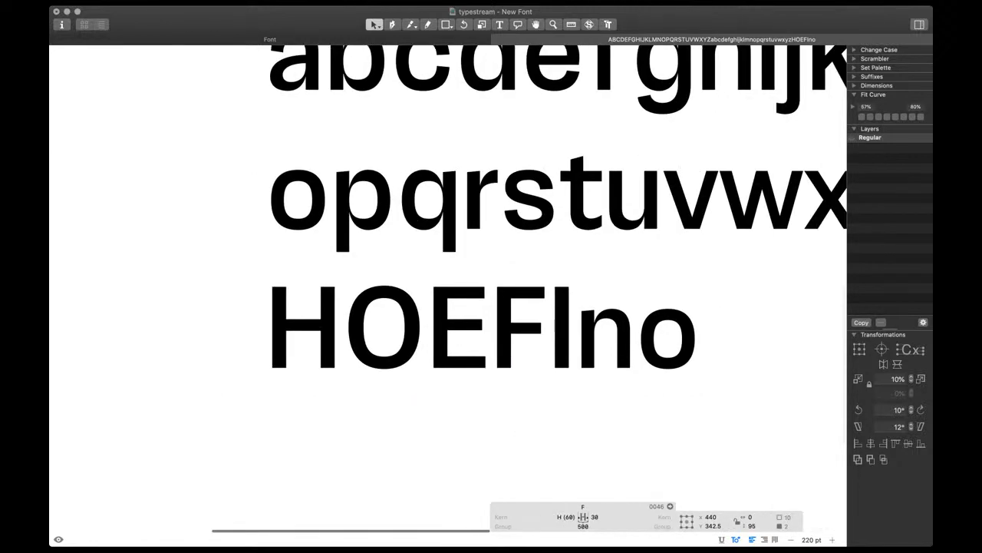
pyautogui.doubleClick(508, 335)
pyautogui.doubleClick(483, 330)
pyautogui.moveTo(493, 311); pyautogui.dragTo(475, 336)
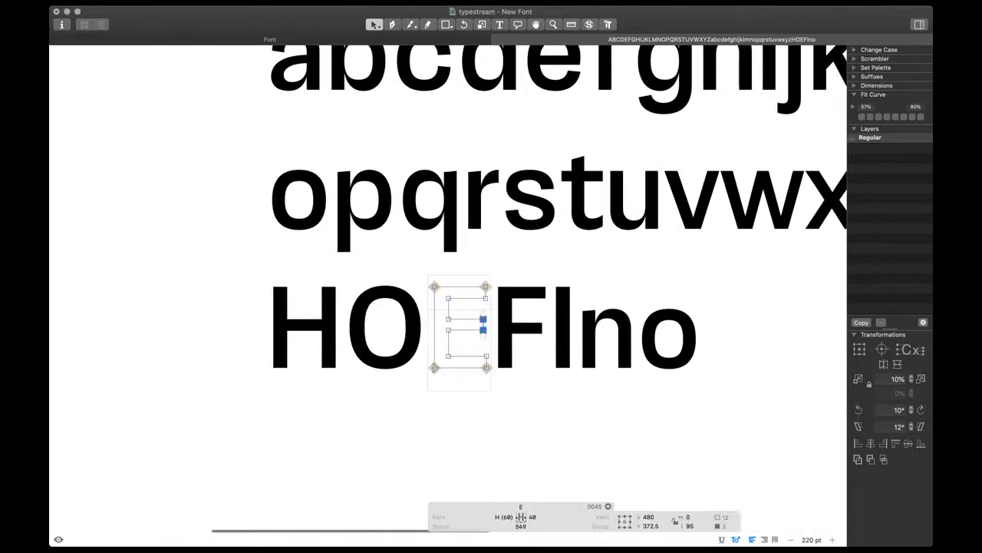
pyautogui.press('space')
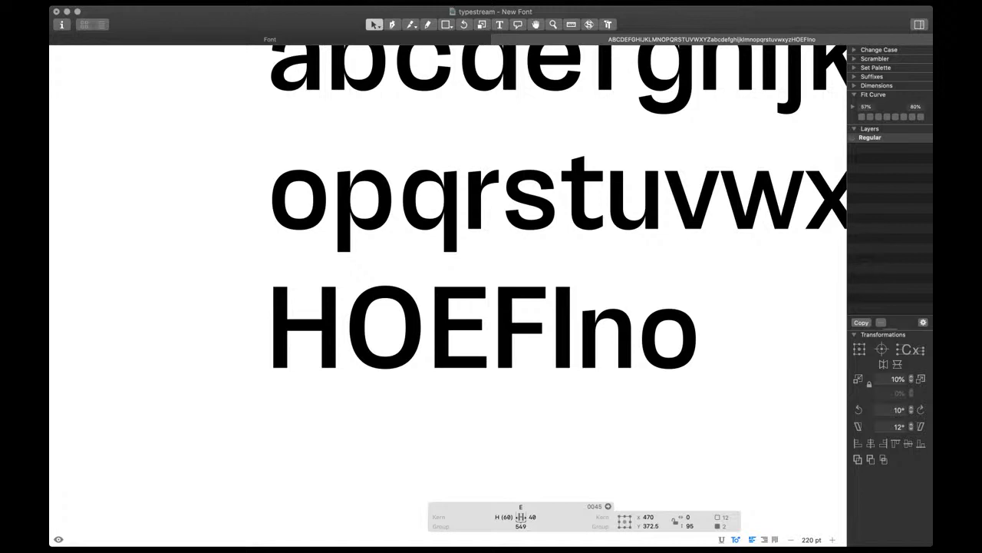
# Insert an L between the F and the I in the last line of sample text
pyautogui.hscroll(2, 536, 288)
pyautogui.hscroll(1, 537, 288)
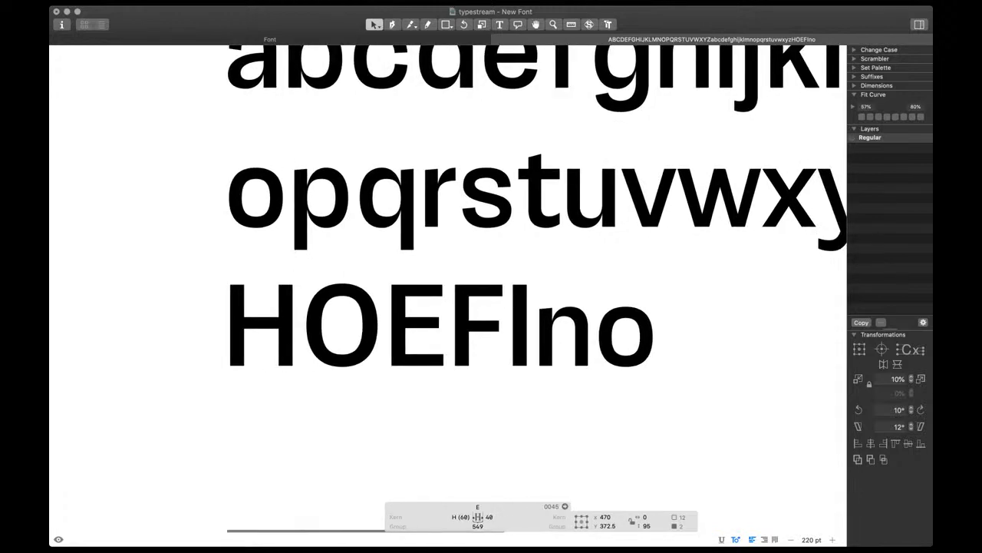
pyautogui.hscroll(2, 536, 288)
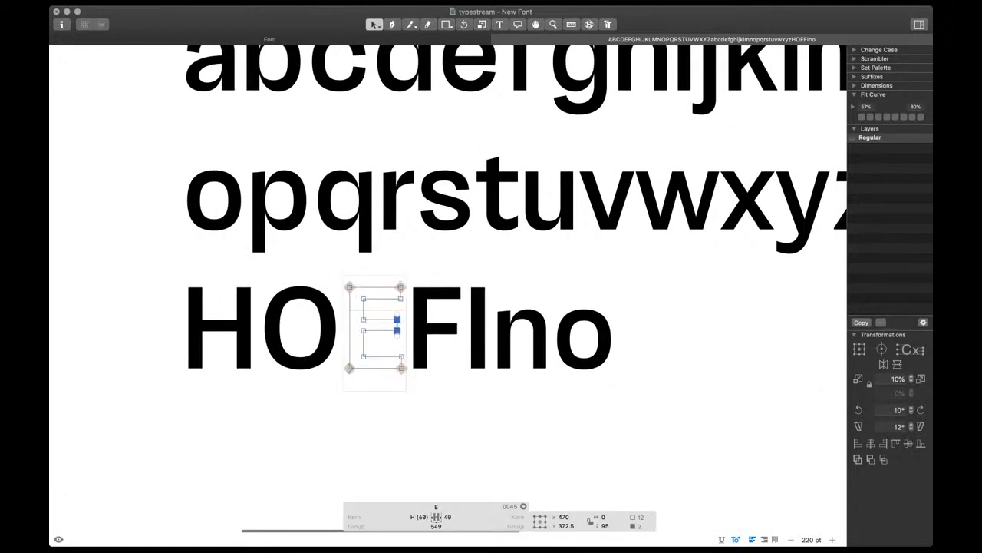
pyautogui.press('t')
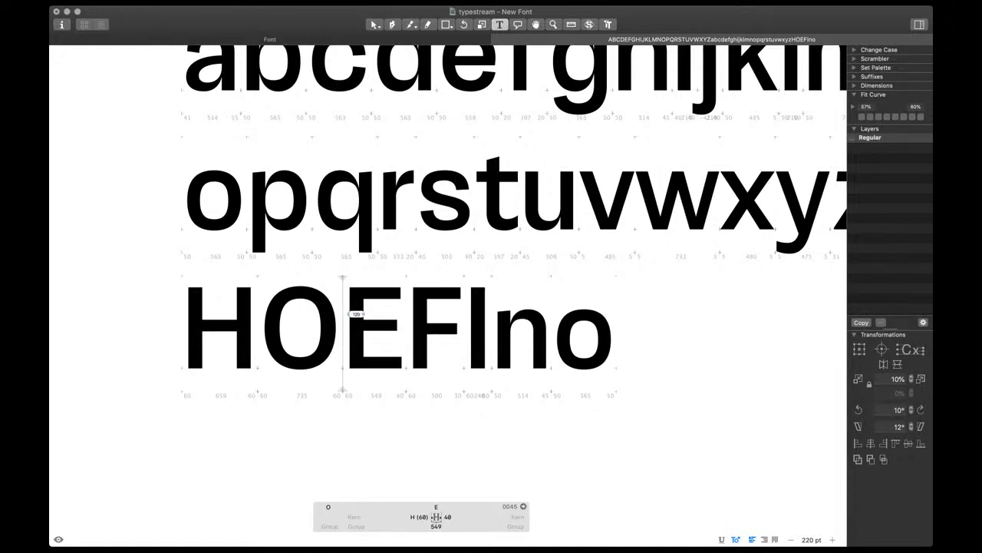
pyautogui.hscroll(2, 353, 313)
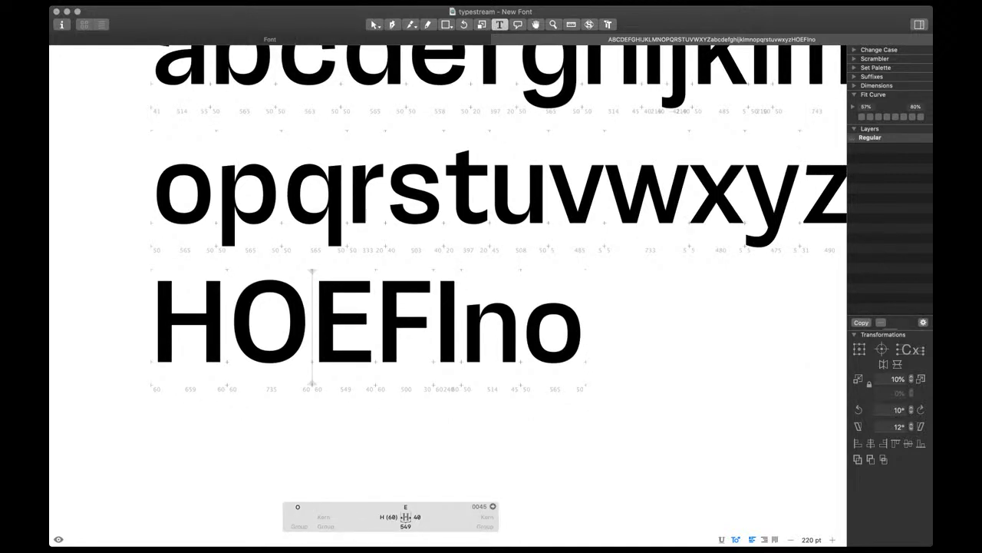
pyautogui.hscroll(1, 353, 313)
pyautogui.click(434, 329)
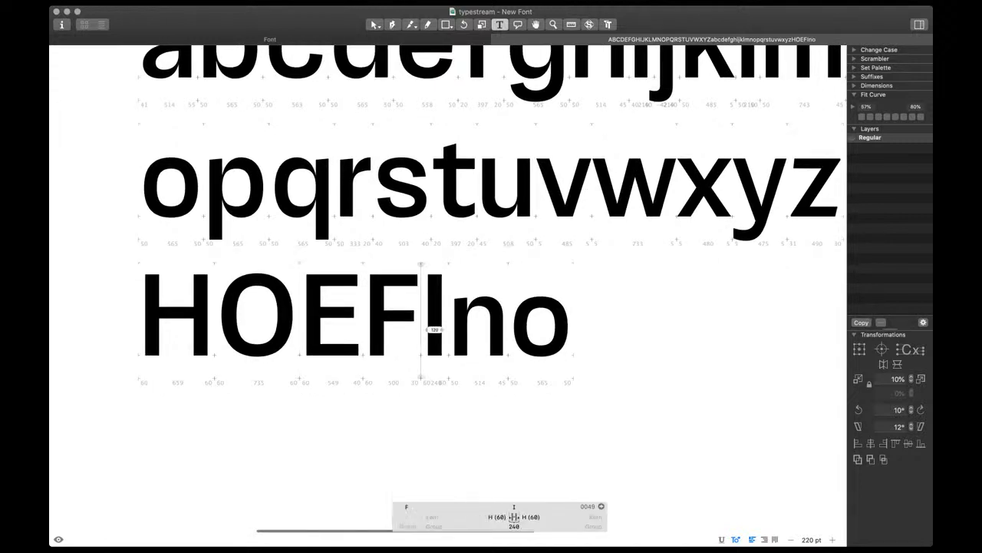
pyautogui.write('L')
# Copy the complete outline of the E into the L glyph
pyautogui.doubleClick(336, 314)
pyautogui.press('super+a')
pyautogui.press('super+c')
pyautogui.doubleClick(457, 319)
pyautogui.press('super+v')
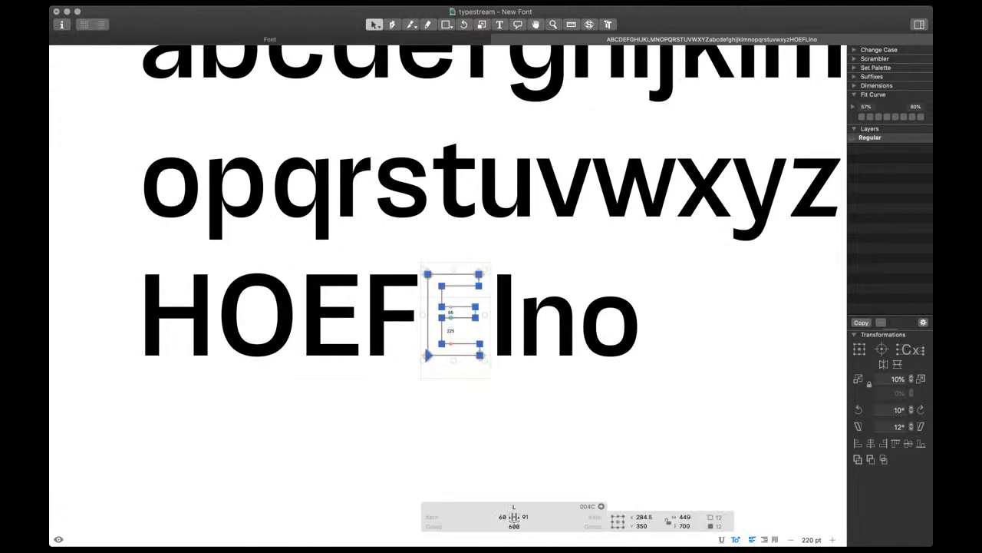
# Delete the upper and middle arm nodes in the L and align the two stem top nodes at cap height 700
pyautogui.scroll(5, 457, 318)
pyautogui.moveTo(476, 217); pyautogui.dragTo(518, 328)
pyautogui.press('Delete')
pyautogui.moveTo(393, 276); pyautogui.dragTo(447, 325)
pyautogui.press('Delete')
pyautogui.keyDown('shift'); pyautogui.click(406, 231); pyautogui.keyUp('shift')
pyautogui.press('super+shift+a')
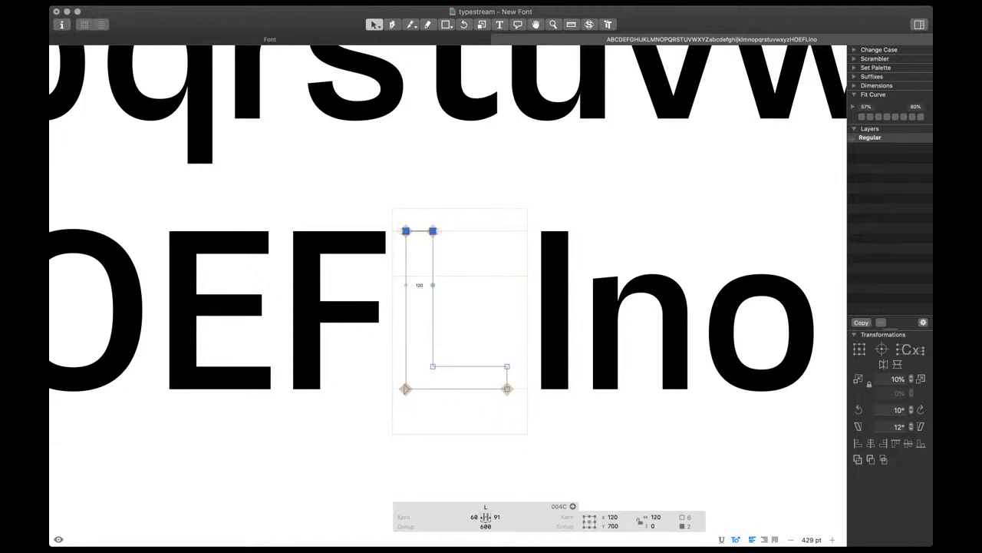
# Shorten the L's foot by 90 units so that it ends at x 419
pyautogui.moveTo(493, 351); pyautogui.dragTo(522, 402)
pyautogui.press('super+Left')
pyautogui.press('space')
pyautogui.hotkey('shift', 'Right')
pyautogui.hotkey('shift', 'Right')
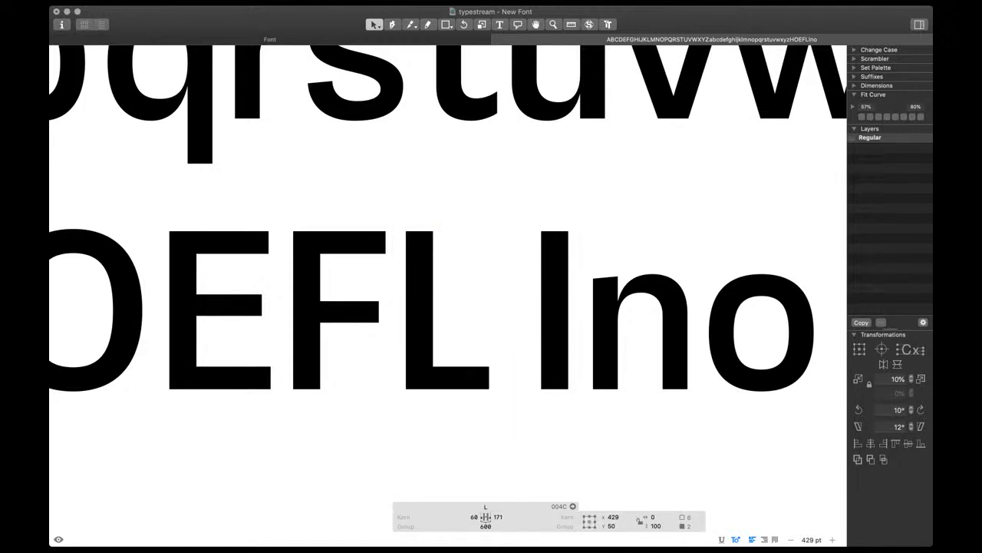
pyautogui.hotkey('shift', 'Left')
# Link the L's left sidebearing to H and set its right sidebearing to 30
pyautogui.click(474, 518)
pyautogui.write('H')
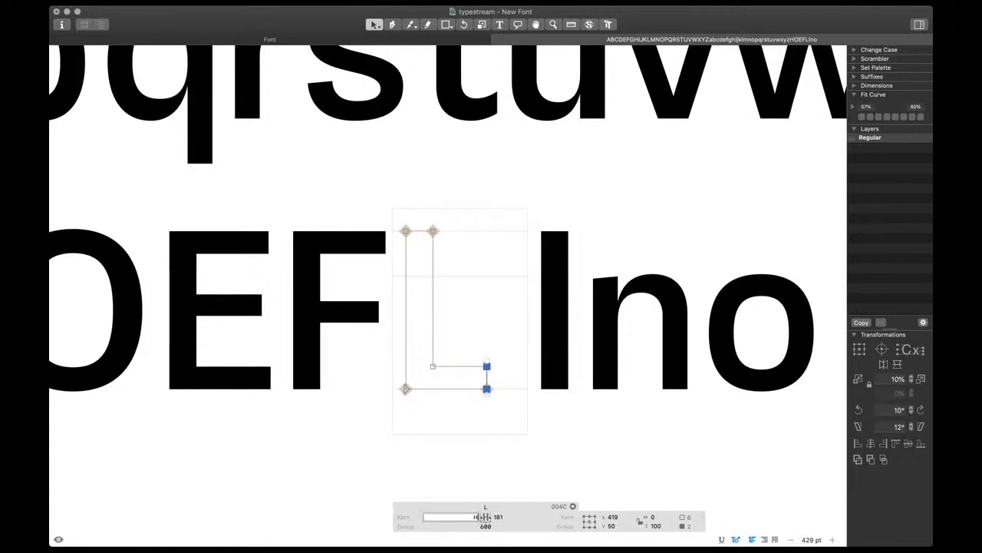
pyautogui.press('Return')
pyautogui.click(498, 517)
pyautogui.write('30')
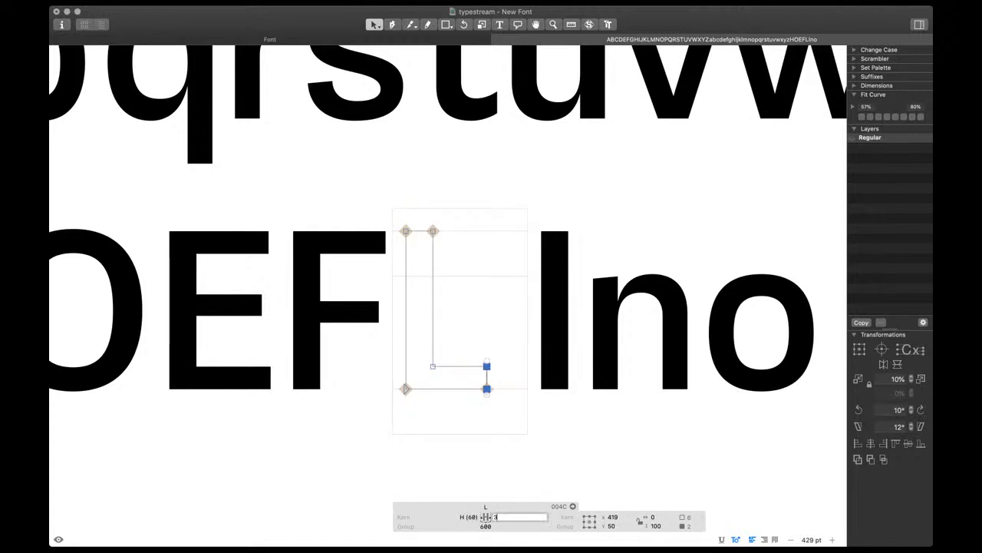
pyautogui.press('Return')
# Insert a T between the L and the I in the last line of sample text
pyautogui.press('super+minus')
pyautogui.press('Escape')
pyautogui.press('Right')
pyautogui.press('Right')
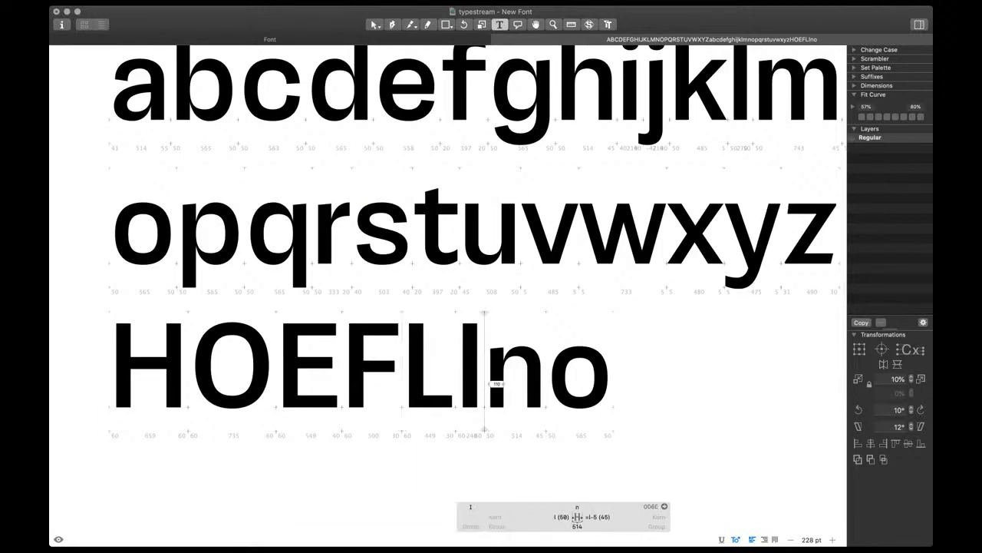
pyautogui.press('Left')
pyautogui.write('T')
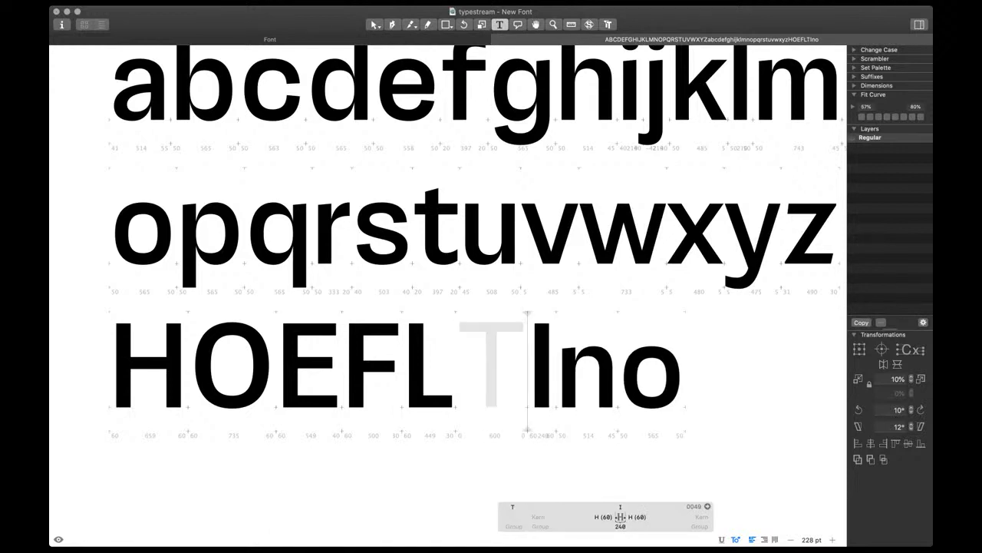
# Copy the complete outline of the F into the T glyph
pyautogui.doubleClick(373, 366)
pyautogui.press('super+a')
pyautogui.doubleClick(492, 369)
pyautogui.press('super+v')
pyautogui.scroll(4, 513, 375)
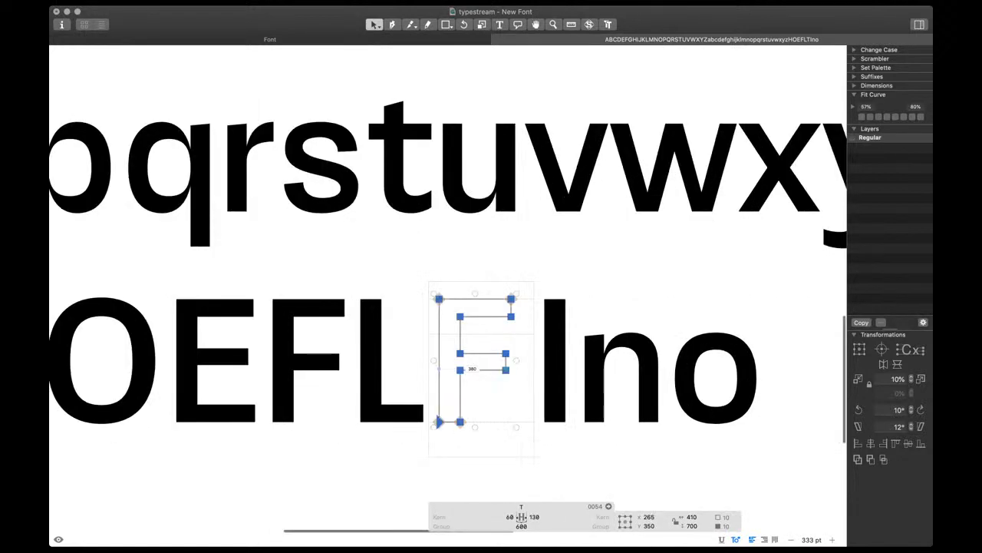
# Delete the middle arm nodes in the T and shorten its top arm by 100 units to x 370
pyautogui.moveTo(520, 380); pyautogui.dragTo(444, 342)
pyautogui.press('Delete')
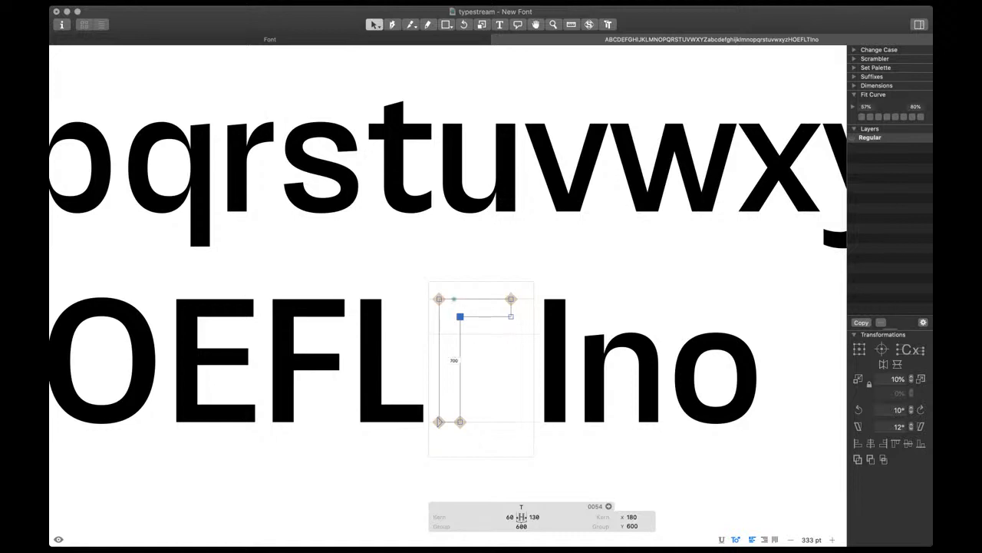
pyautogui.moveTo(499, 289); pyautogui.dragTo(524, 327)
pyautogui.press('super+Left')
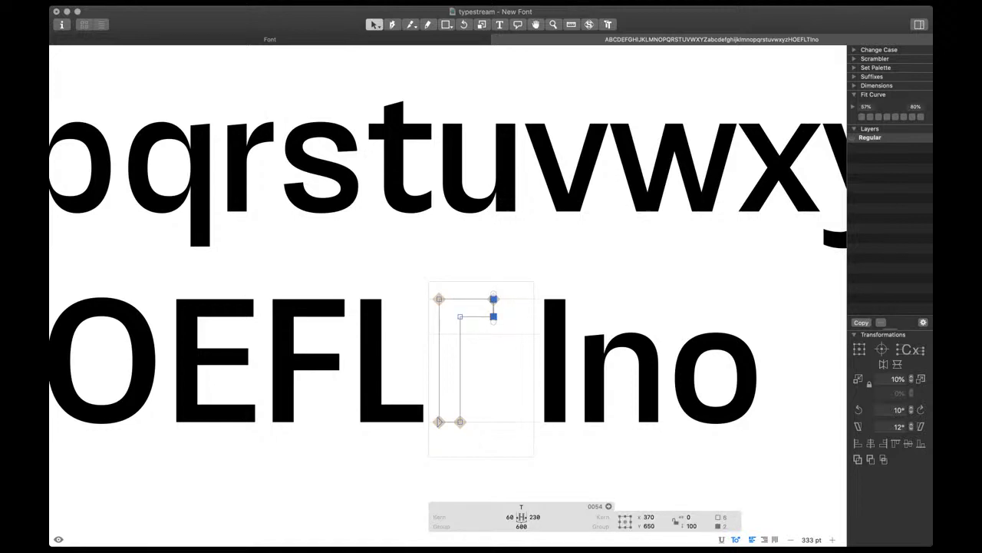
# Form the T's left arm from a copy of the right arm flipped horizontally and vertically, and merge it with the stem by removing the overlap
pyautogui.moveTo(507, 288); pyautogui.dragTo(430, 327)
pyautogui.press('super+c')
pyautogui.press('super+v')
pyautogui.click(883, 365)
pyautogui.click(897, 365)
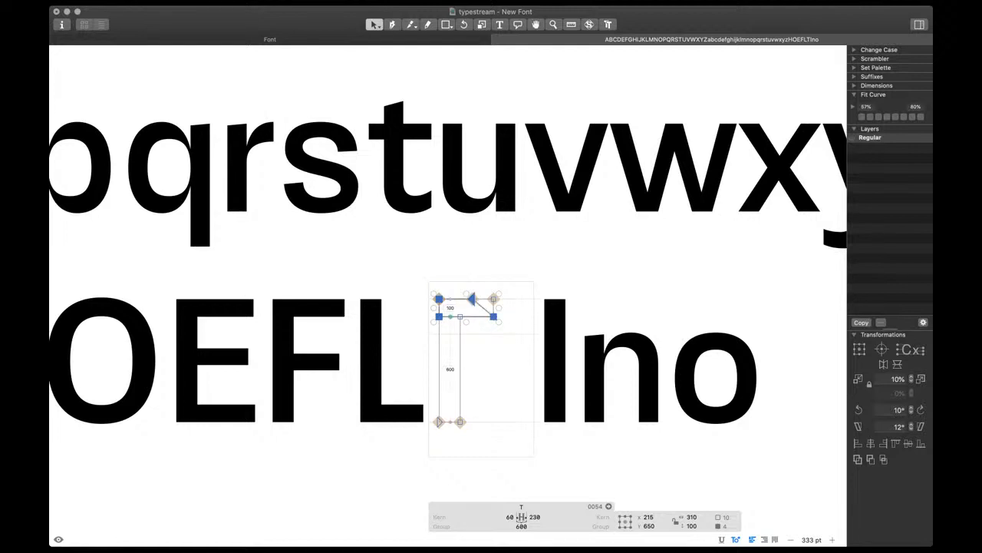
pyautogui.moveTo(471, 298); pyautogui.dragTo(438, 298)
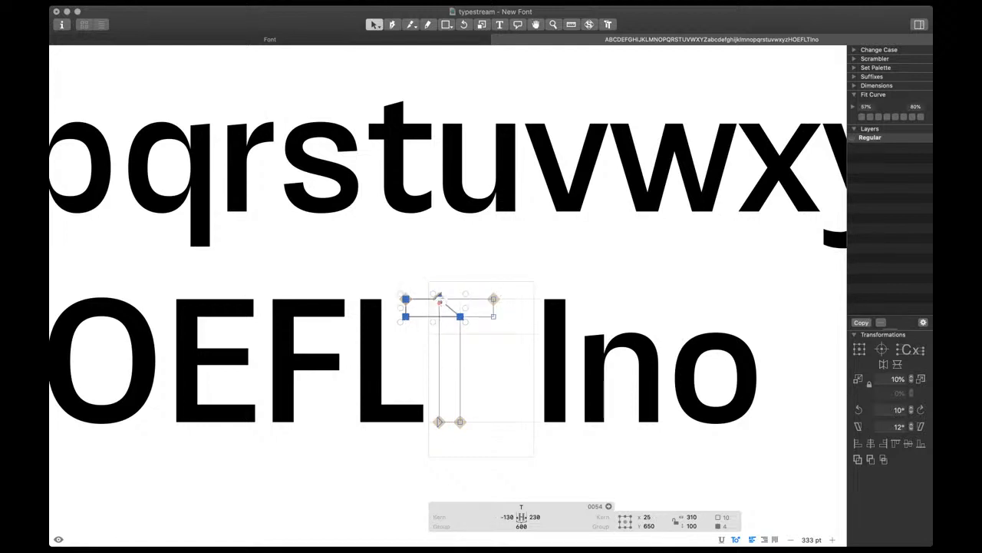
pyautogui.moveTo(508, 329); pyautogui.dragTo(394, 289)
pyautogui.press('super+shift+o')
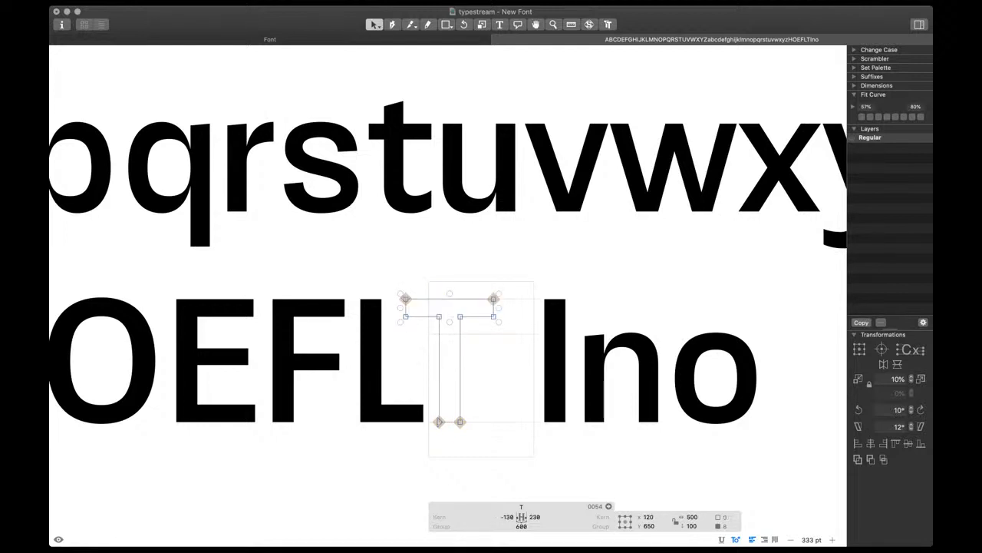
# Try a value of 30 for both sidebearings of the T
pyautogui.press('super+a')
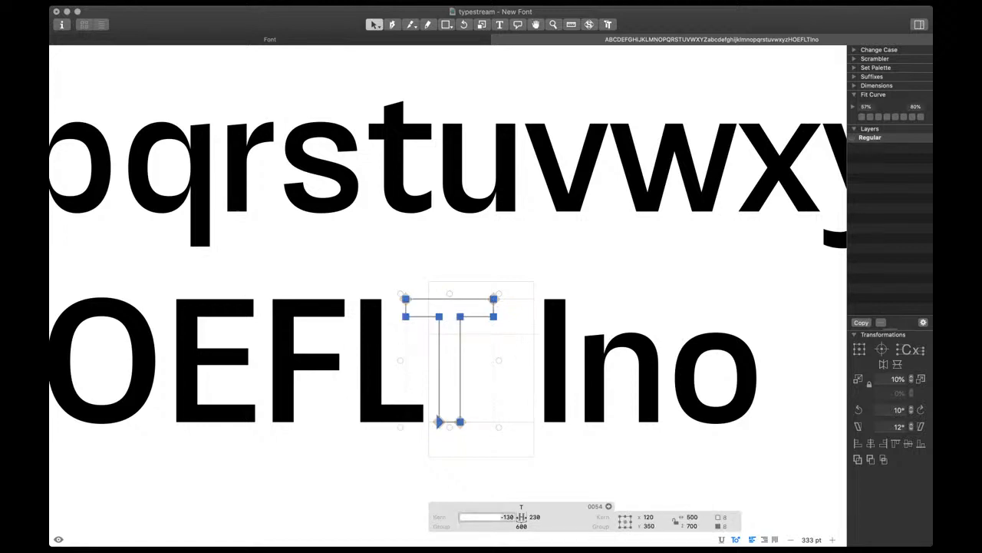
pyautogui.write('30')
pyautogui.press('Tab')
pyautogui.write('30')
pyautogui.press('Return')
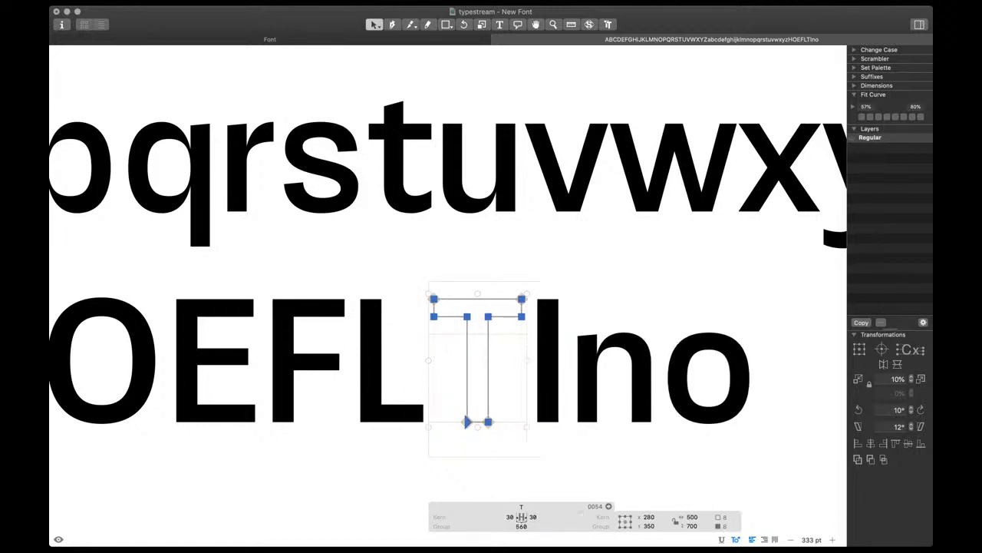
# Set both the left and right sidebearings of the T to 20
pyautogui.write('20')
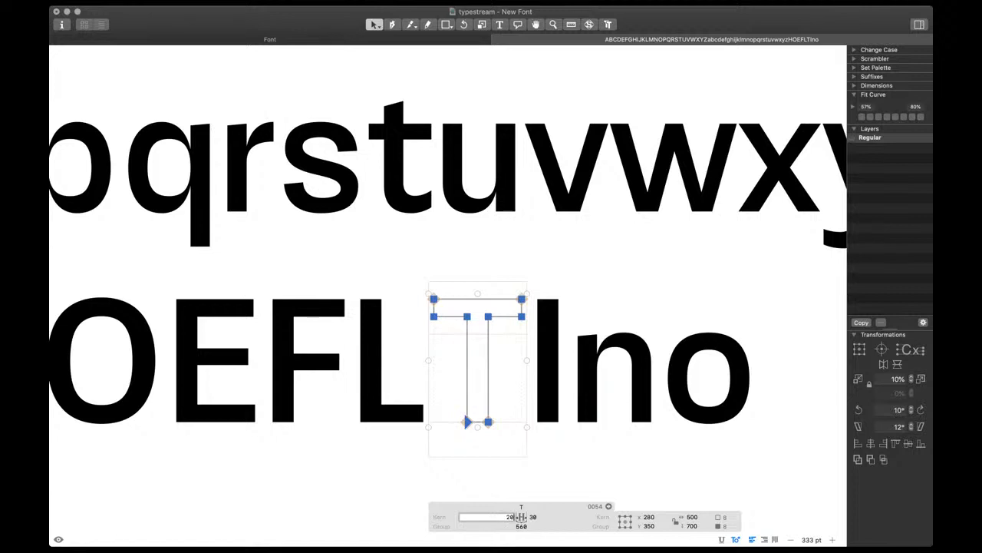
pyautogui.press('Tab')
pyautogui.write('20')
pyautogui.press('Return')
# Link the T's right sidebearing to its own left sidebearing with the metrics key =|T
pyautogui.press('t')
pyautogui.press('super+minus')
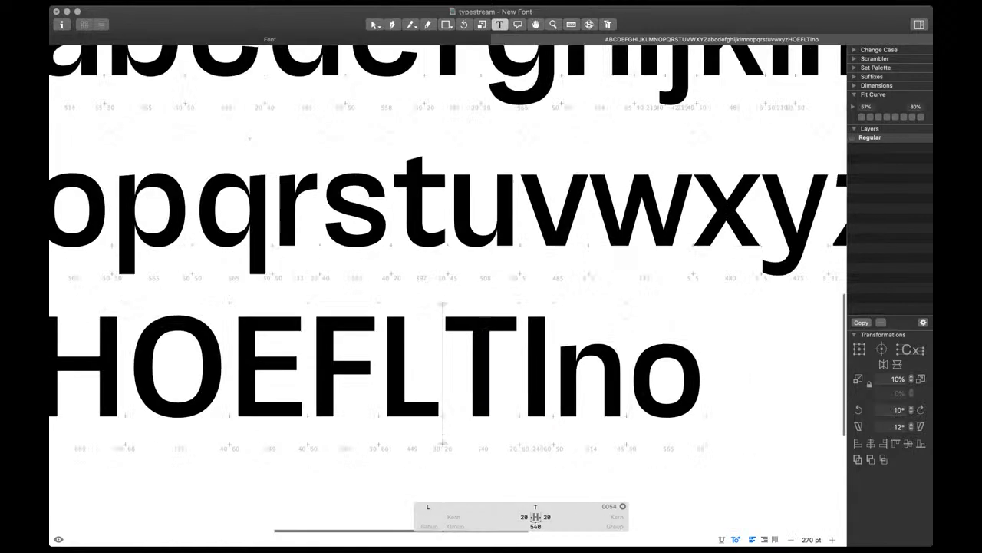
pyautogui.click(547, 516)
pyautogui.write('=|T')
pyautogui.press('Return')
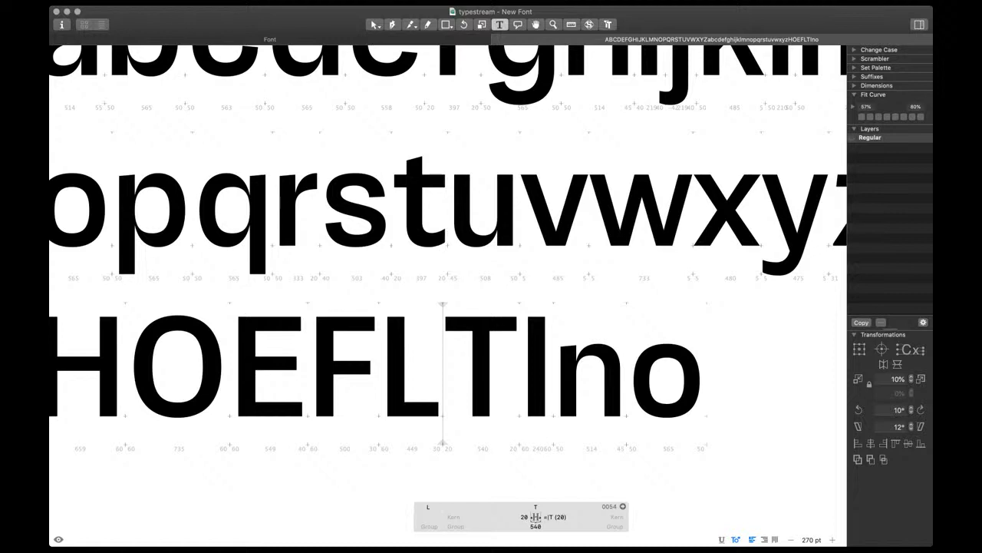
# Add a P after the T in the sample line and paste a copy of the F outline into its glyph
pyautogui.press('Right')
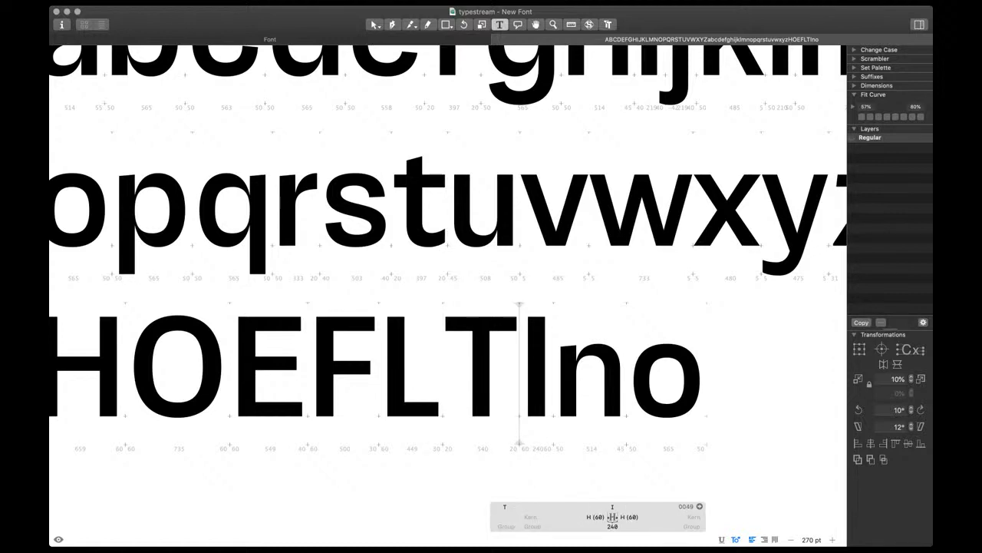
pyautogui.scroll(-3, 493, 379)
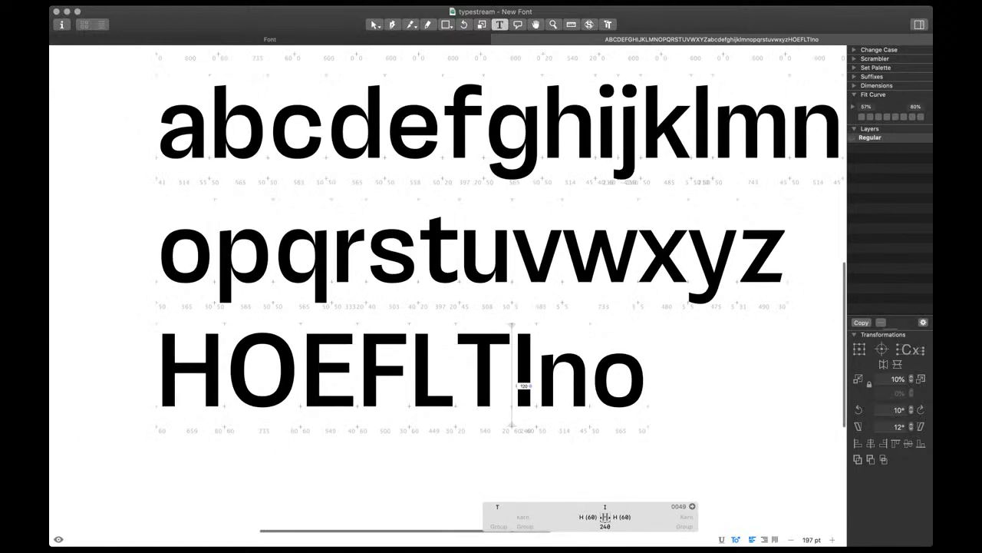
pyautogui.scroll(3, 513, 369)
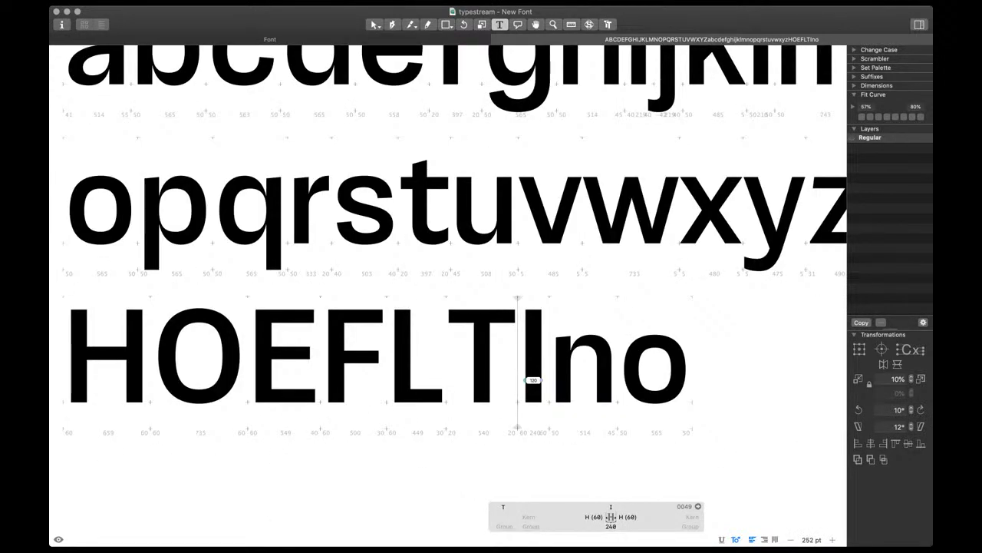
pyautogui.write('P')
pyautogui.doubleClick(353, 356)
pyautogui.press('super+a')
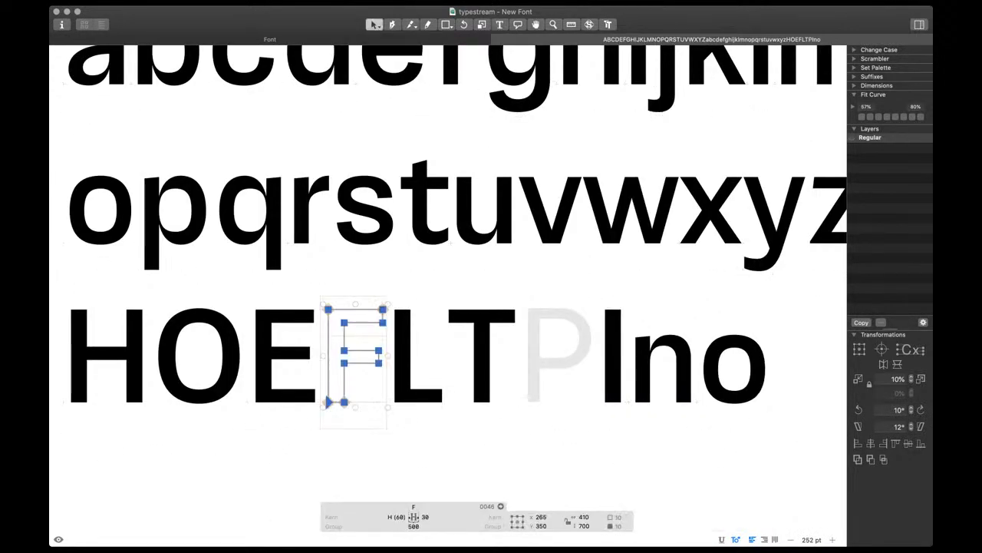
pyautogui.press('super+c')
pyautogui.doubleClick(561, 369)
pyautogui.press('super+v')
# Align the ends of both arms in the P glyph and shorten them to x = 340
pyautogui.scroll(5, 562, 374)
pyautogui.moveTo(561, 377); pyautogui.dragTo(613, 252)
pyautogui.press('super+shift+a')
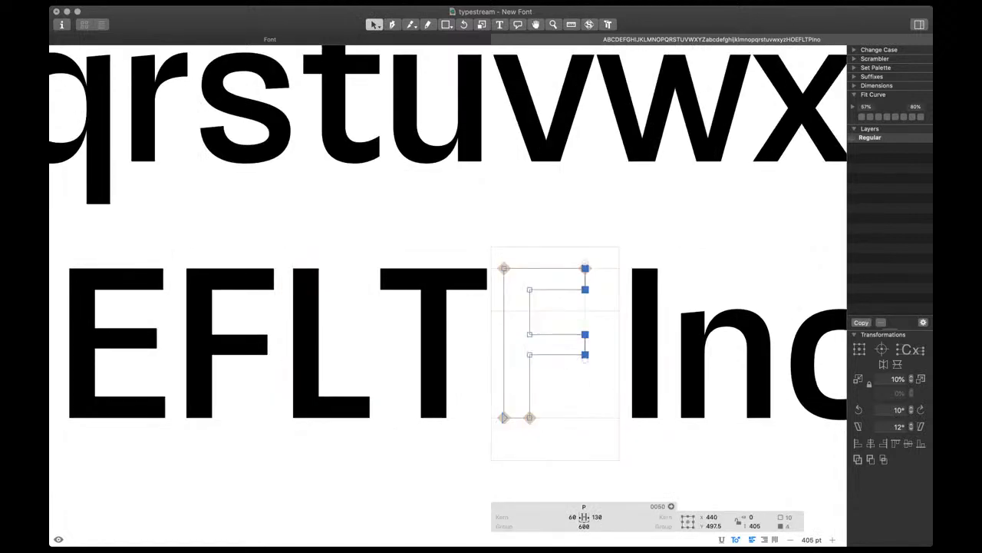
pyautogui.press('super+Left')
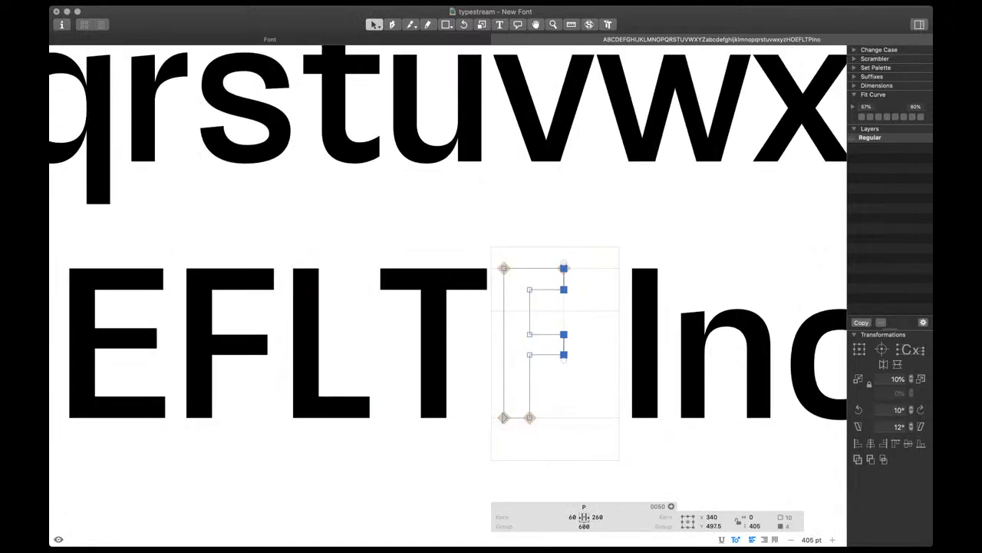
# Paste a copy of the lowercase o outline into the P glyph and place it beside the arms
pyautogui.doubleClick(815, 316)
pyautogui.press('super+v')
pyautogui.press('super+plus')
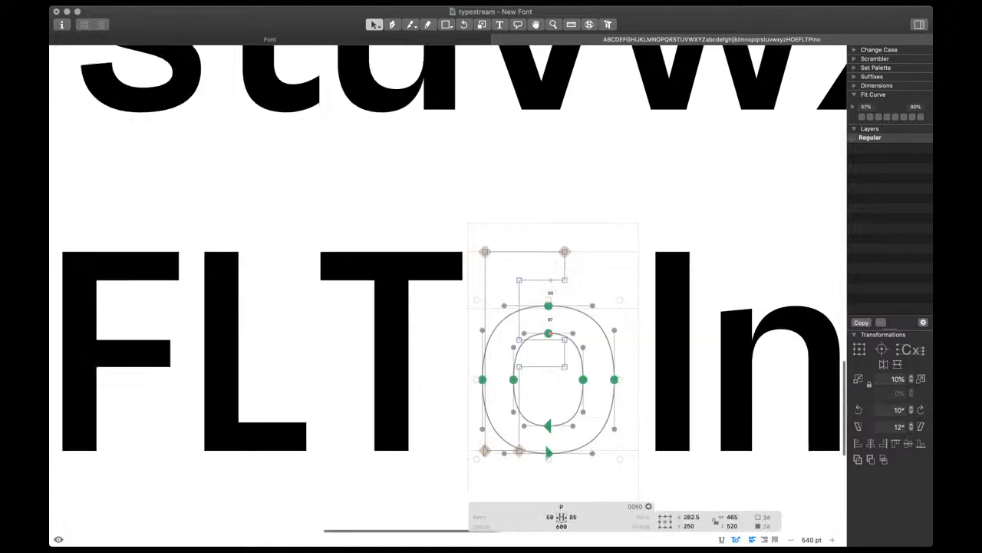
pyautogui.press('super+plus')
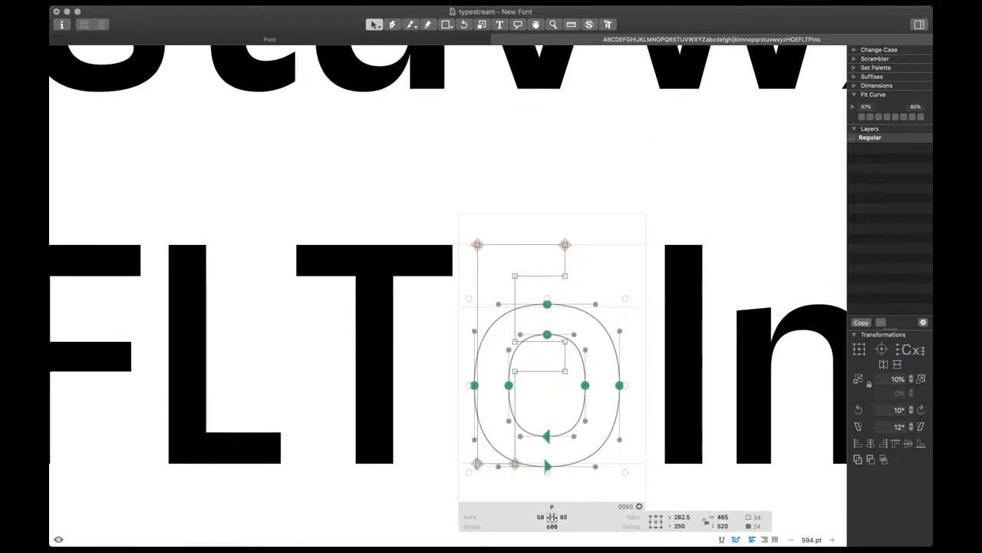
pyautogui.moveTo(547, 304); pyautogui.dragTo(646, 248)
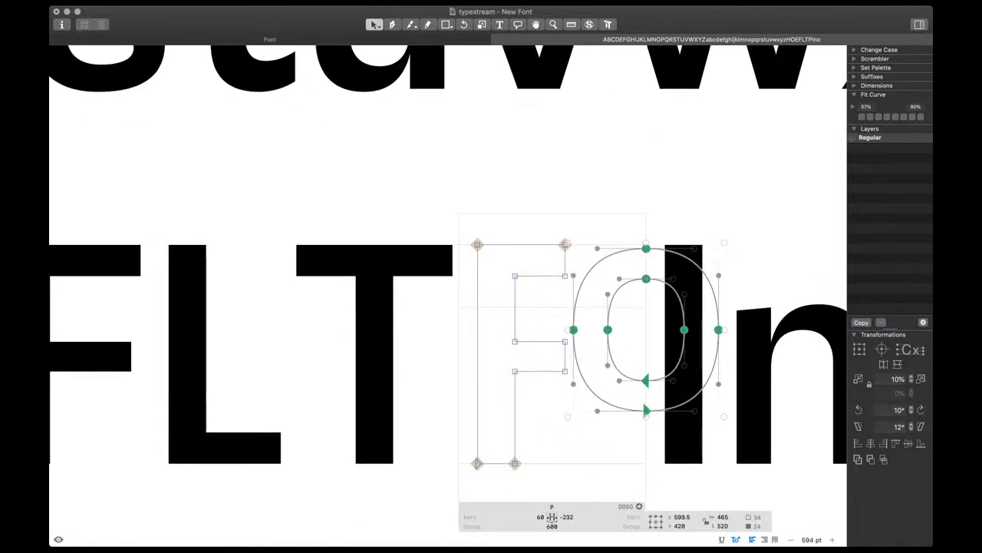
# Delete the left part of the pasted o, keeping its right half as the P's bowl
pyautogui.click(411, 24)
pyautogui.click(576, 301)
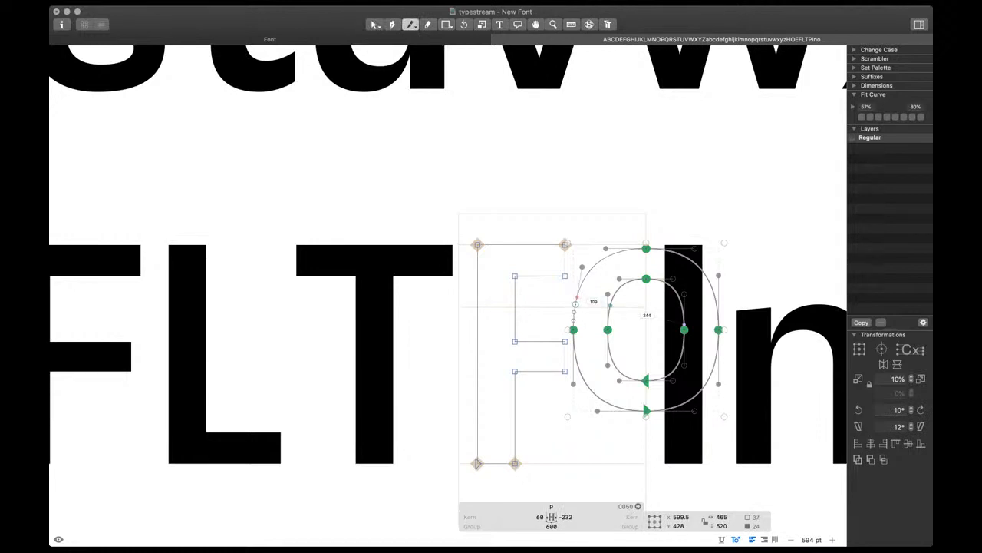
pyautogui.moveTo(616, 307); pyautogui.dragTo(573, 289)
pyautogui.press('v')
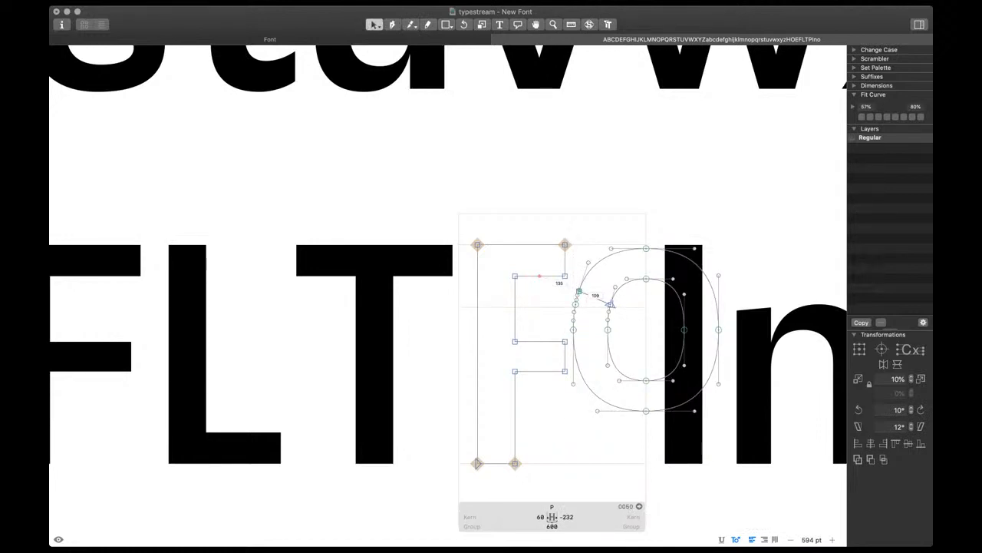
pyautogui.moveTo(566, 229); pyautogui.dragTo(638, 425)
pyautogui.press('Delete')
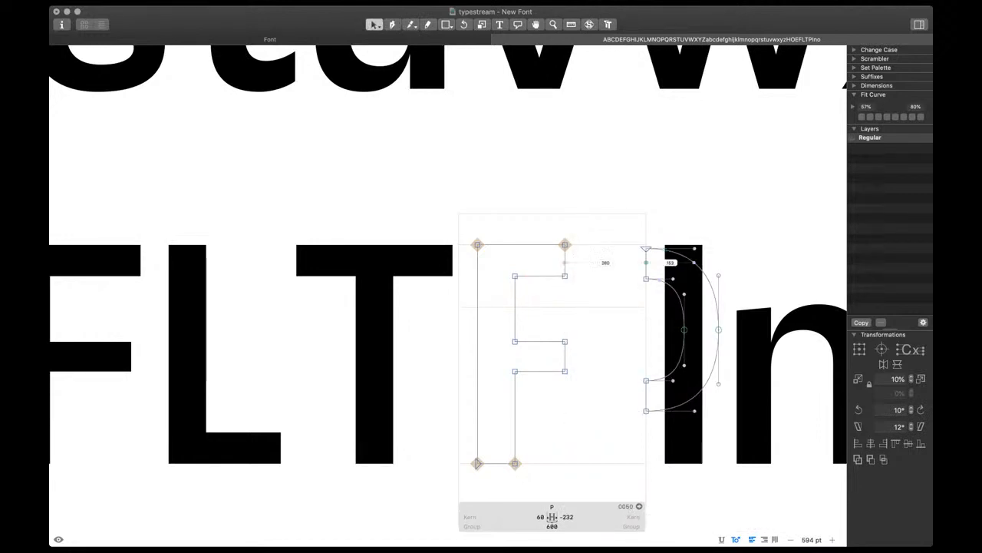
# Snap the half-bowl onto the upper arm's end and raise its lower end nodes to meet the lower arm
pyautogui.doubleClick(646, 262)
pyautogui.moveTo(646, 249); pyautogui.dragTo(565, 245)
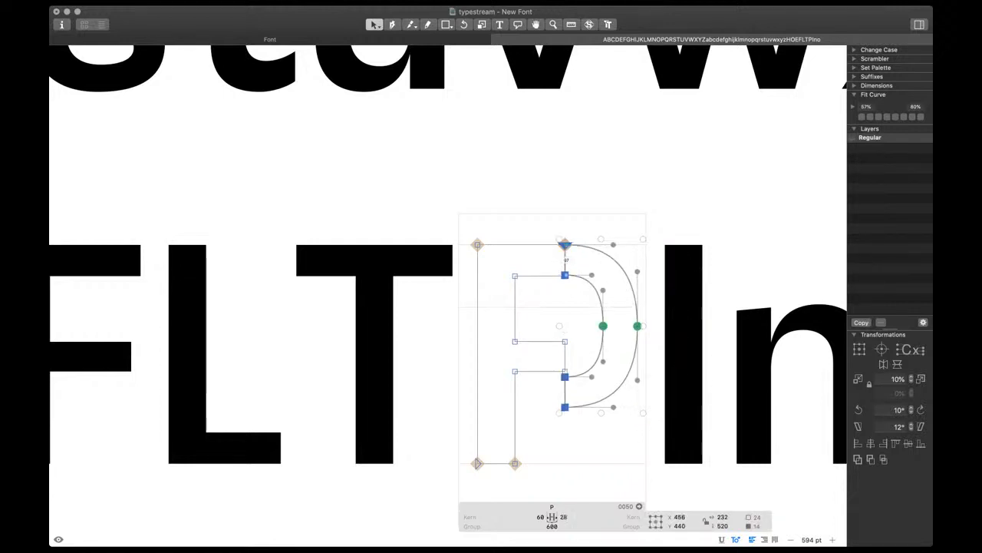
pyautogui.scroll(5, 586, 328)
pyautogui.click(538, 427)
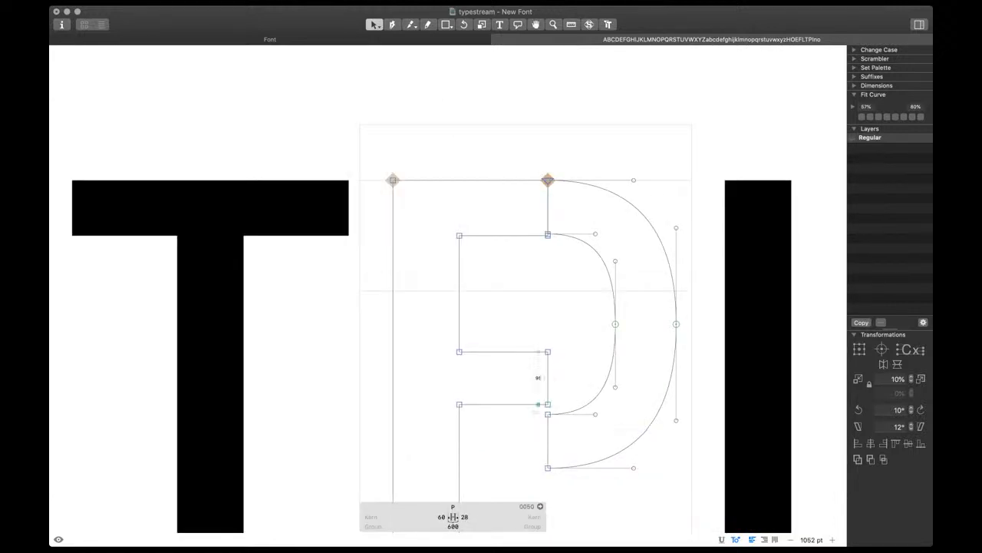
pyautogui.click(548, 424)
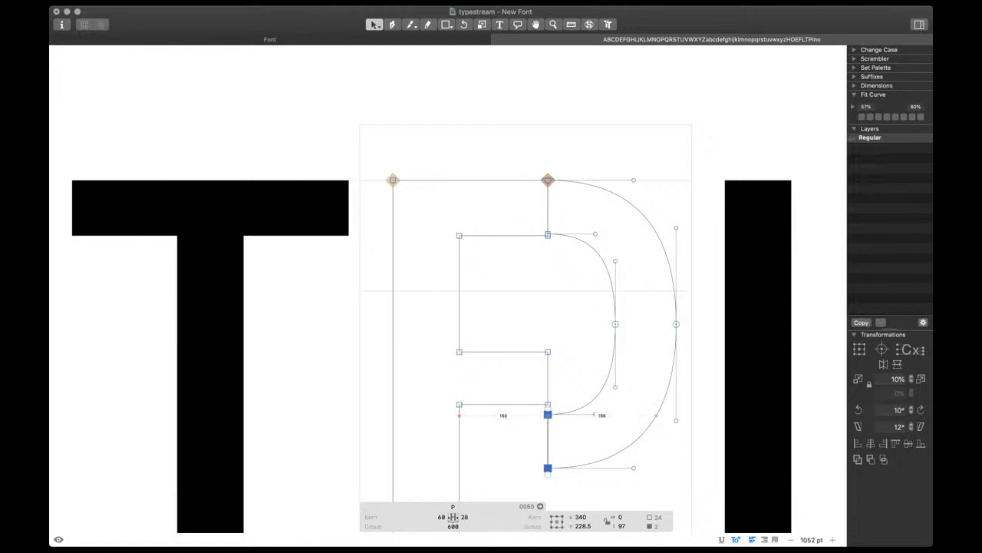
pyautogui.moveTo(547, 470); pyautogui.dragTo(547, 406)
pyautogui.doubleClick(611, 289)
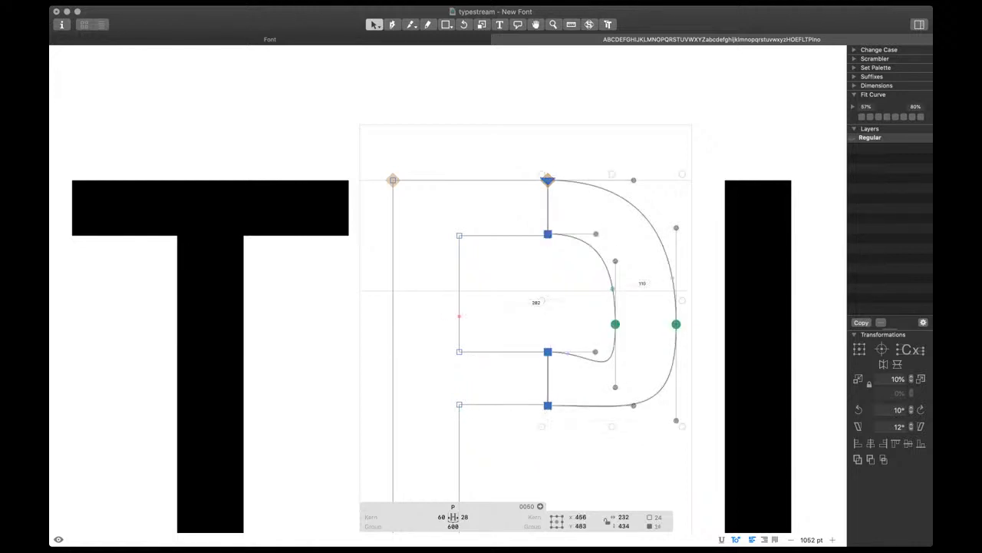
# Raise the inner and outer extreme nodes of the bowl by 40 units to y = 480
pyautogui.moveTo(604, 295); pyautogui.dragTo(689, 336)
pyautogui.hotkey('shift', 'Up')
pyautogui.hotkey('shift', 'Up')
pyautogui.hotkey('shift', 'Up')
pyautogui.hotkey('shift', 'Up')
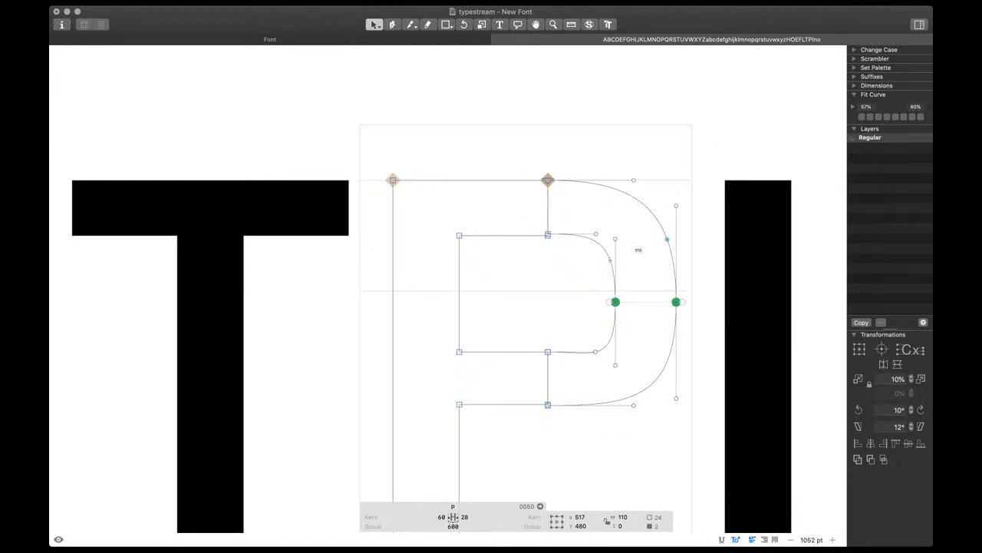
pyautogui.press('space')
pyautogui.hscroll(1, 639, 261)
pyautogui.scroll(-1, 639, 261)
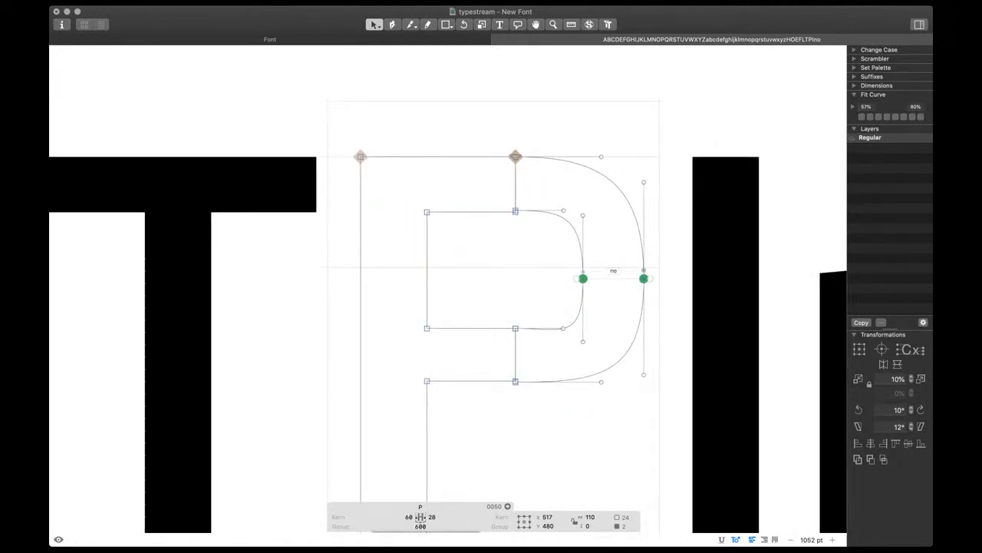
# Align the bowl's upper inner node to y = 600 and merge the bowl with the stem outline by removing the overlap
pyautogui.scroll(5, 568, 258)
pyautogui.moveTo(485, 182); pyautogui.dragTo(484, 184)
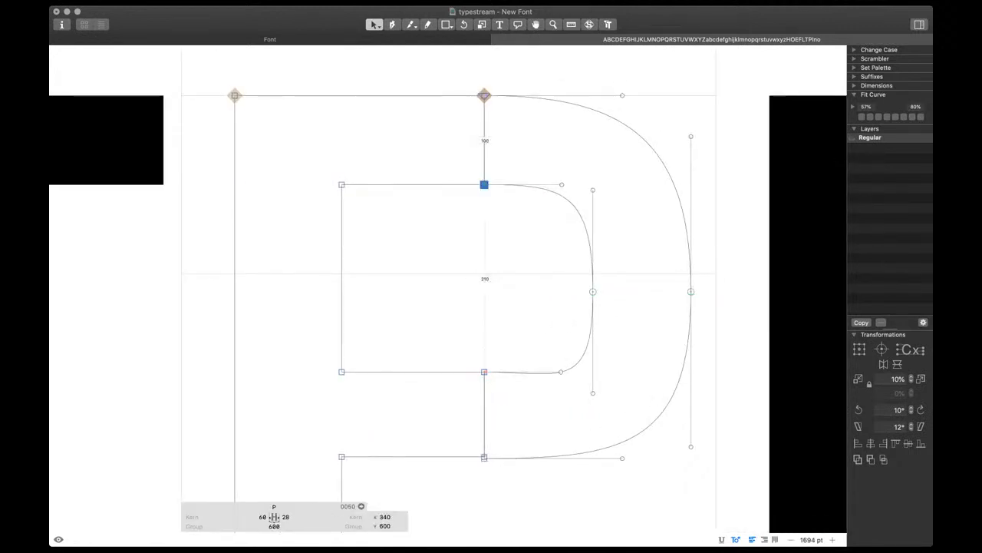
pyautogui.keyDown('shift'); pyautogui.click(484, 372); pyautogui.keyUp('shift')
pyautogui.press('super+shift+o')
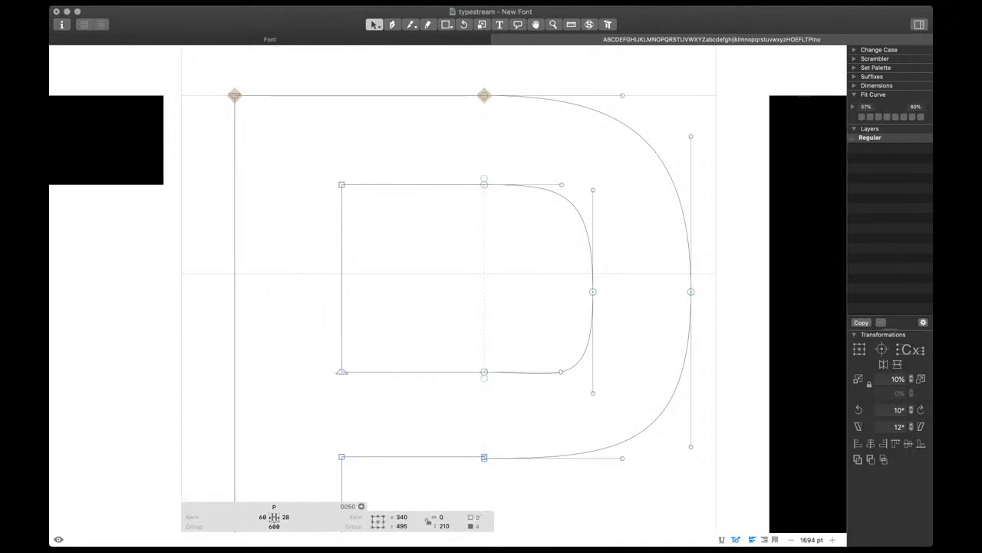
# Delete the redundant node where the bowl's lower outer curve meets the arm
pyautogui.click(485, 458)
pyautogui.press('BackSpace')
pyautogui.click(484, 456)
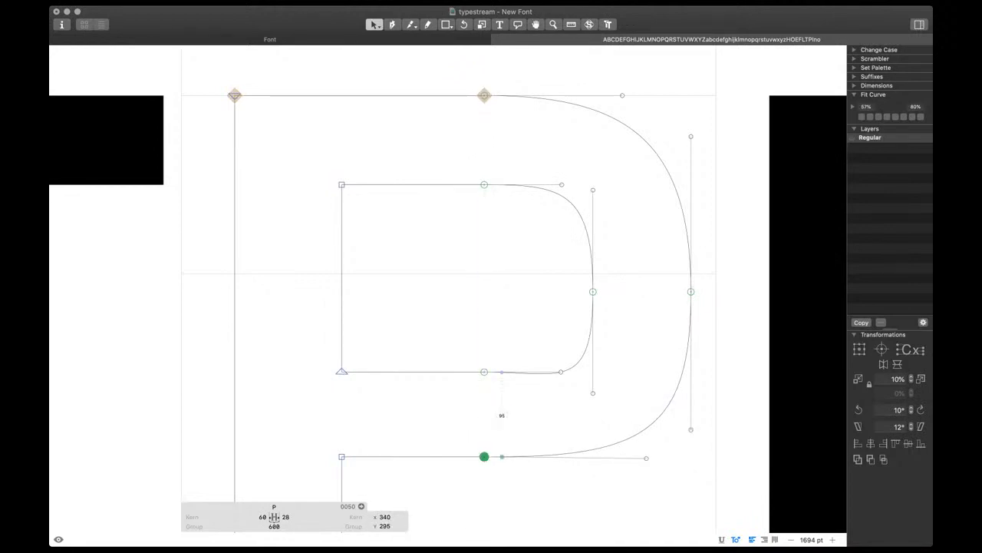
pyautogui.click(445, 415)
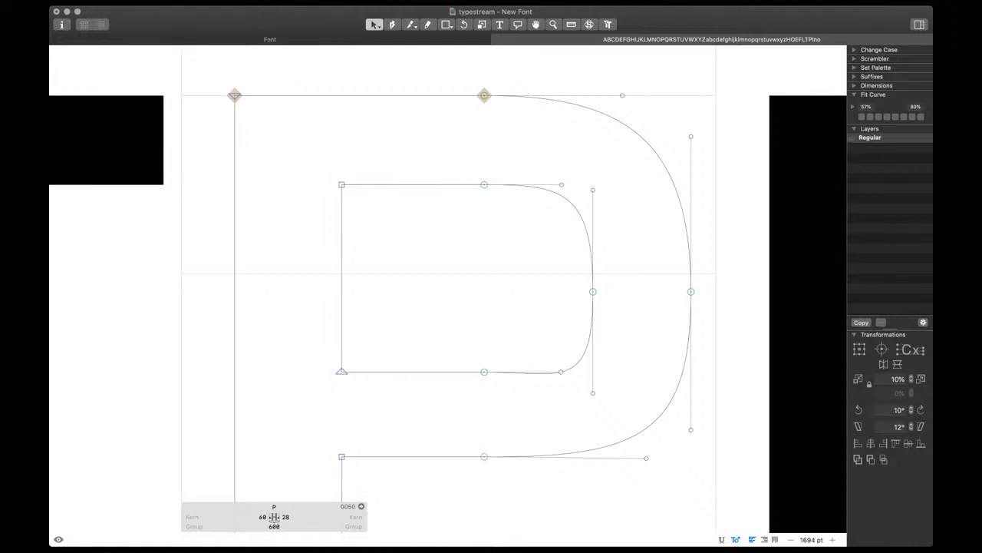
# Lower the bottom edge of the P's lower arm to y = 290
pyautogui.press('super+alt+0')
pyautogui.click(416, 348)
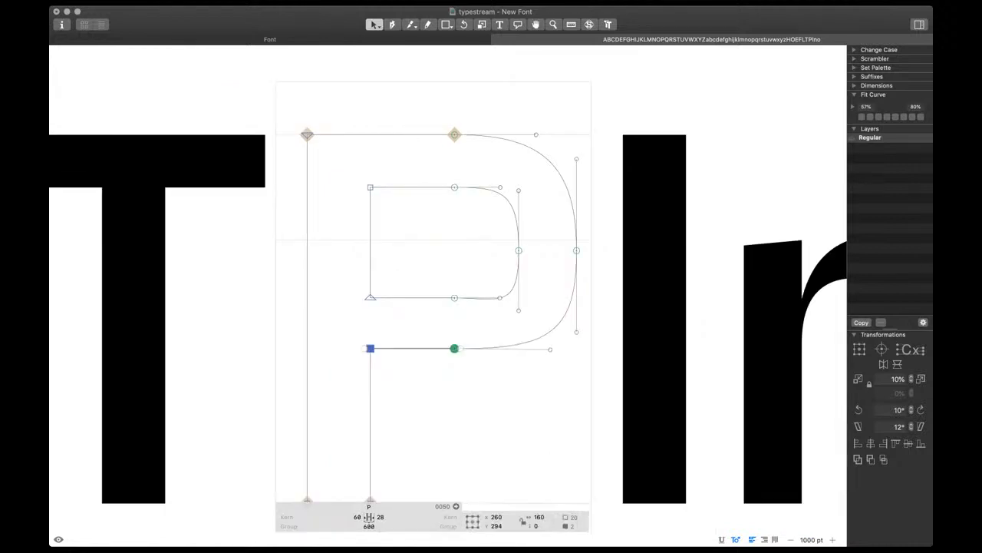
pyautogui.press('Down')
pyautogui.press('Down')
pyautogui.press('Down')
pyautogui.press('Down')
pyautogui.press('Down')
# Balance the handles of the bowl's inner and outer curves with Fit Curve
pyautogui.scroll(-2, 476, 307)
pyautogui.moveTo(480, 80); pyautogui.dragTo(597, 338)
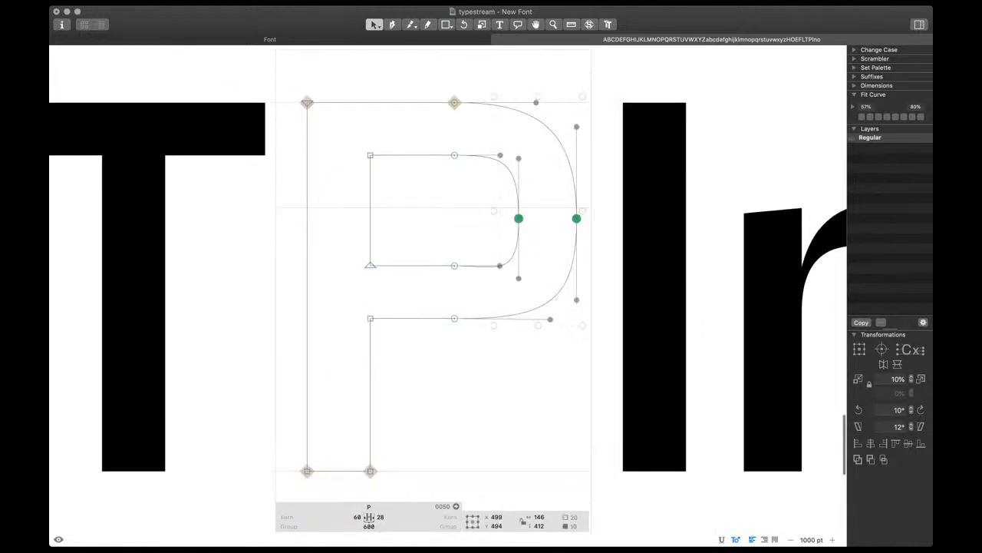
pyautogui.hotkey('ctrl', 'alt', '4')
# Raise the bowl's extreme nodes to y = 495 and refit its curves
pyautogui.moveTo(499, 197); pyautogui.dragTo(596, 236)
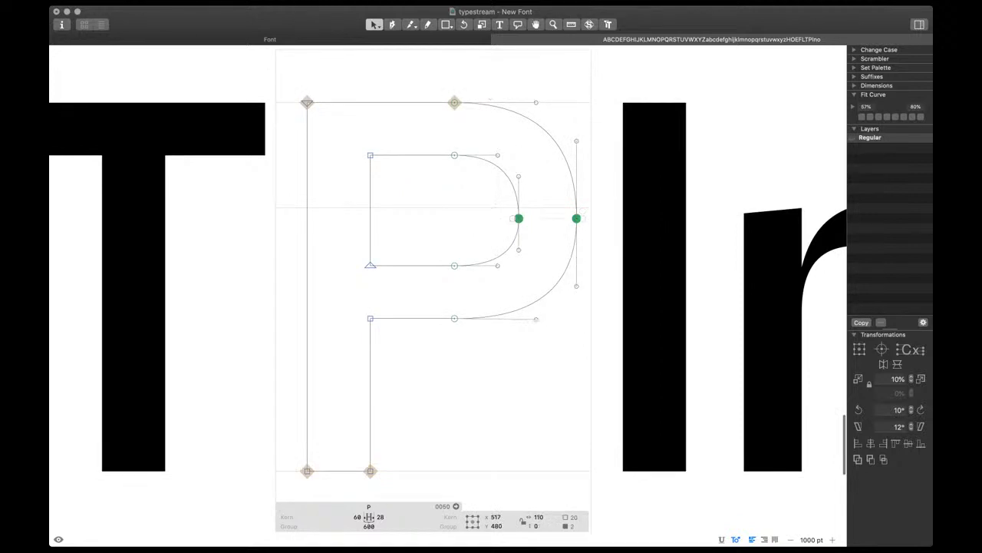
pyautogui.hotkey('shift', 'Up')
pyautogui.moveTo(480, 80); pyautogui.dragTo(597, 338)
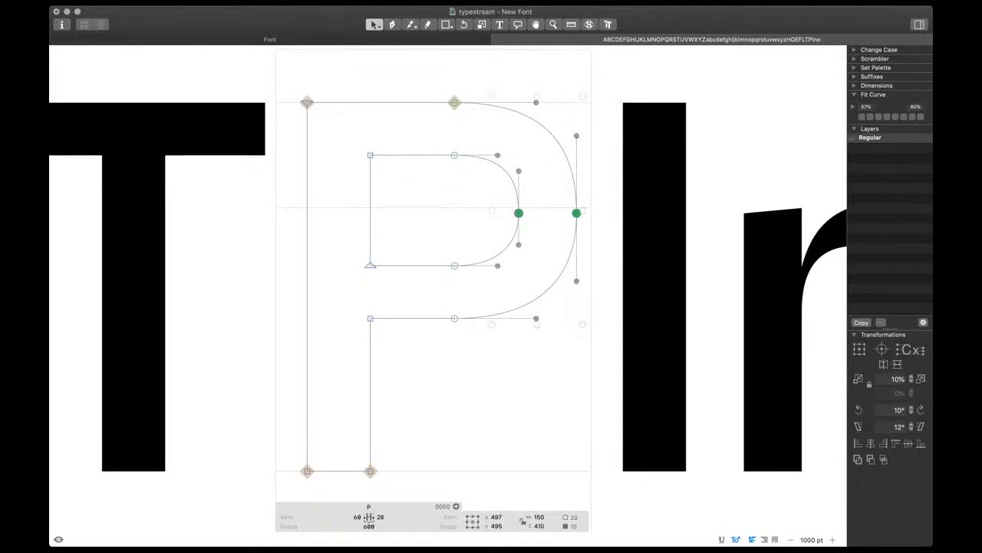
pyautogui.moveTo(499, 197); pyautogui.dragTo(596, 236)
pyautogui.press('Up')
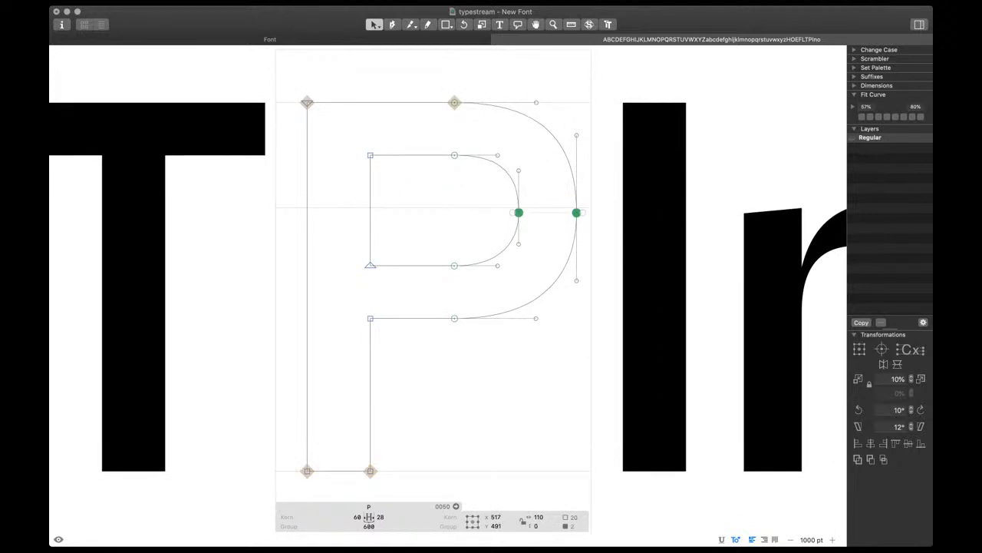
pyautogui.press('Up')
pyautogui.press('Up')
pyautogui.press('Up')
pyautogui.press('Up')
pyautogui.moveTo(482, 81); pyautogui.dragTo(597, 336)
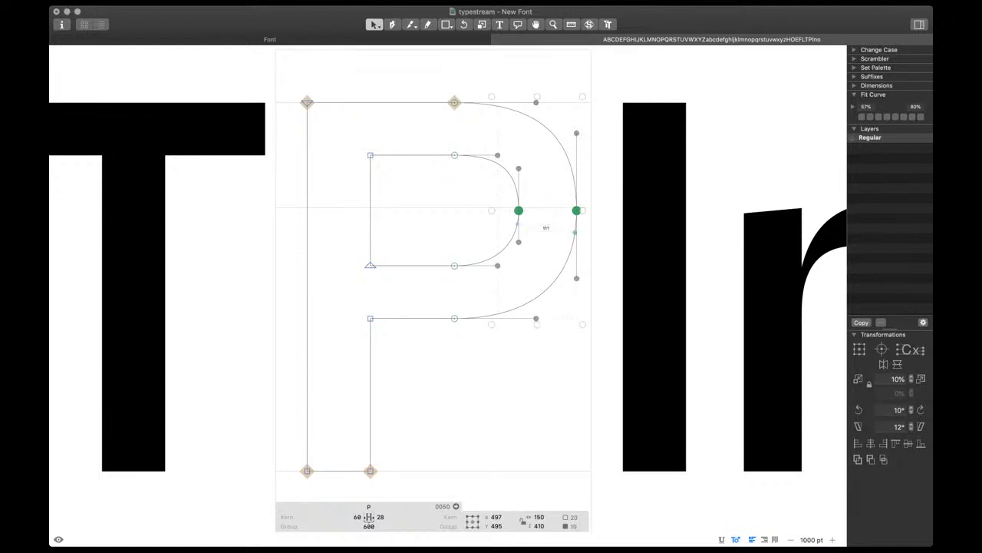
# Narrow the P by moving its whole bowl 10 units to the left, judging the width in preview
pyautogui.press('space')
pyautogui.press('super+minus')
pyautogui.moveTo(446, 124); pyautogui.dragTo(569, 308)
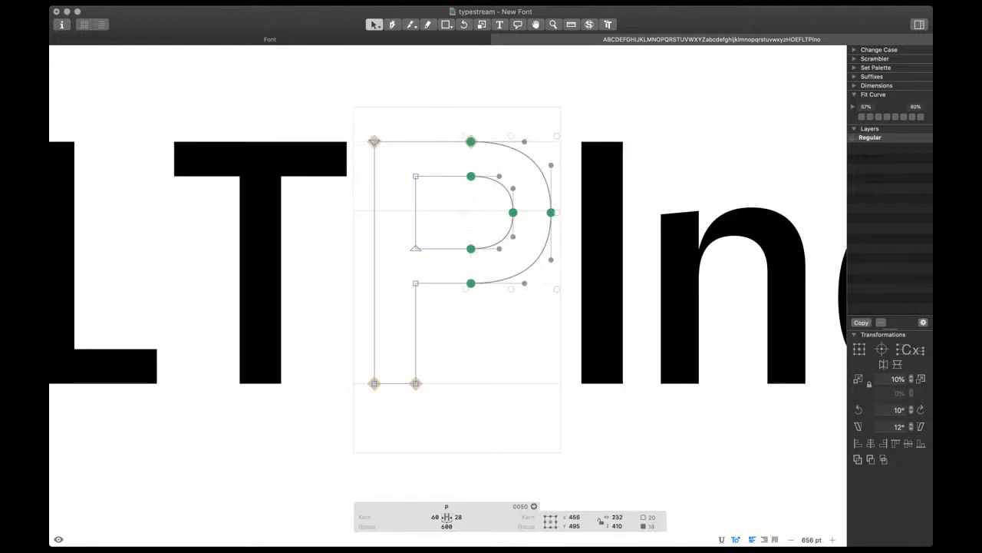
pyautogui.press('super+minus')
pyautogui.press('space')
pyautogui.hotkey('shift', 'Left')
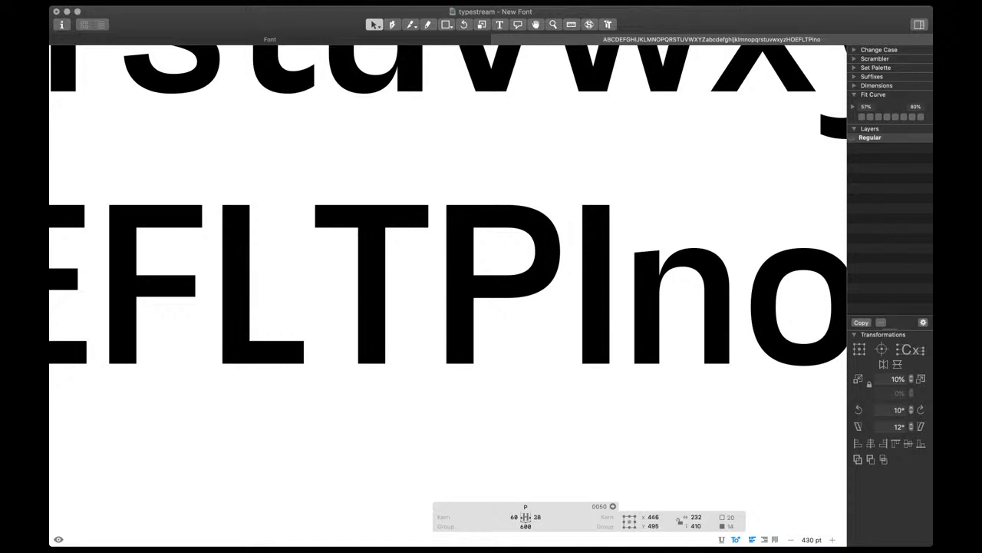
pyautogui.hotkey('shift', 'Left')
pyautogui.hotkey('shift', 'Right')
pyautogui.press('space')
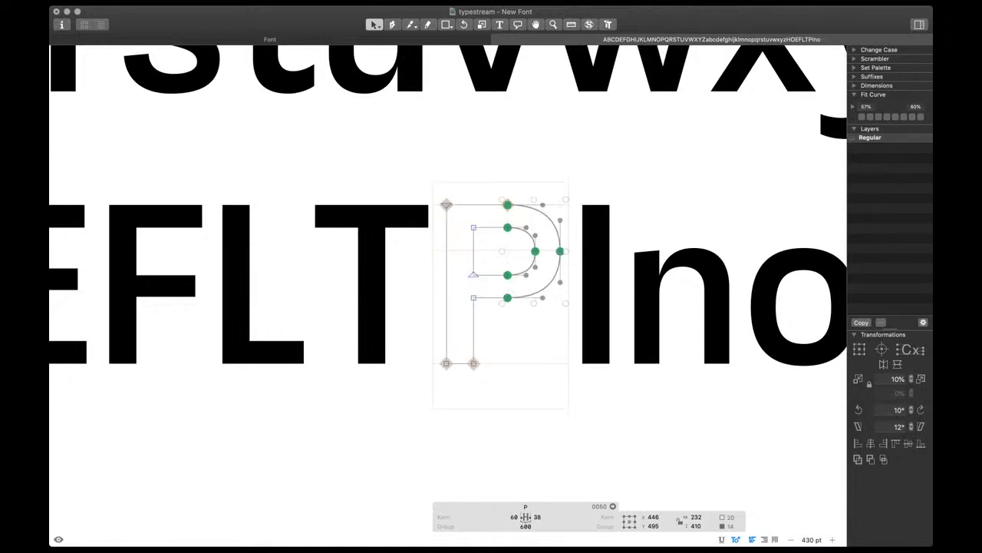
# Link the P's left sidebearing to H and try linking its right sidebearing to capital O
pyautogui.click(514, 517)
pyautogui.write('H')
pyautogui.press('Return')
pyautogui.click(515, 517)
pyautogui.press('Tab')
pyautogui.write('O')
pyautogui.press('Return')
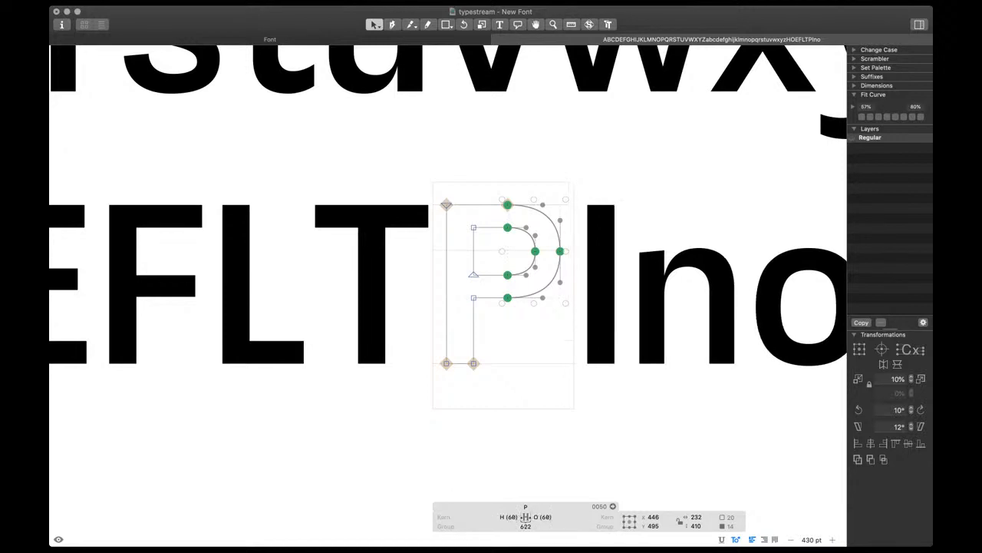
# Link the P's right sidebearing to the lowercase o
pyautogui.click(543, 517)
pyautogui.write('o')
pyautogui.press('Return')
pyautogui.press('Escape')
# Deepen the P's bowl by lowering its bottom bar 20 units and its extreme nodes 10 units
pyautogui.scroll(-3, 444, 399)
pyautogui.scroll(-2, 445, 398)
pyautogui.doubleClick(495, 353)
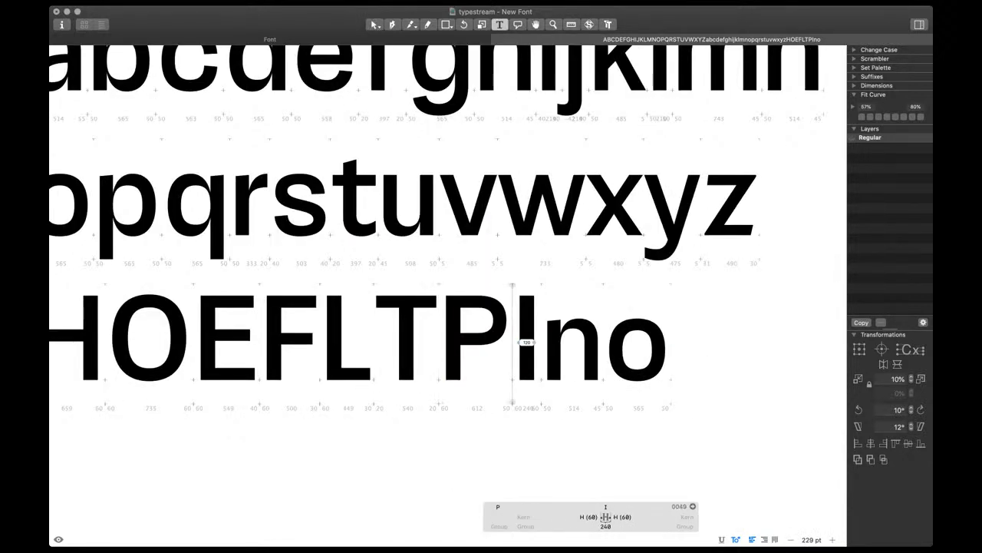
pyautogui.scroll(5, 496, 353)
pyautogui.moveTo(395, 289); pyautogui.dragTo(492, 342)
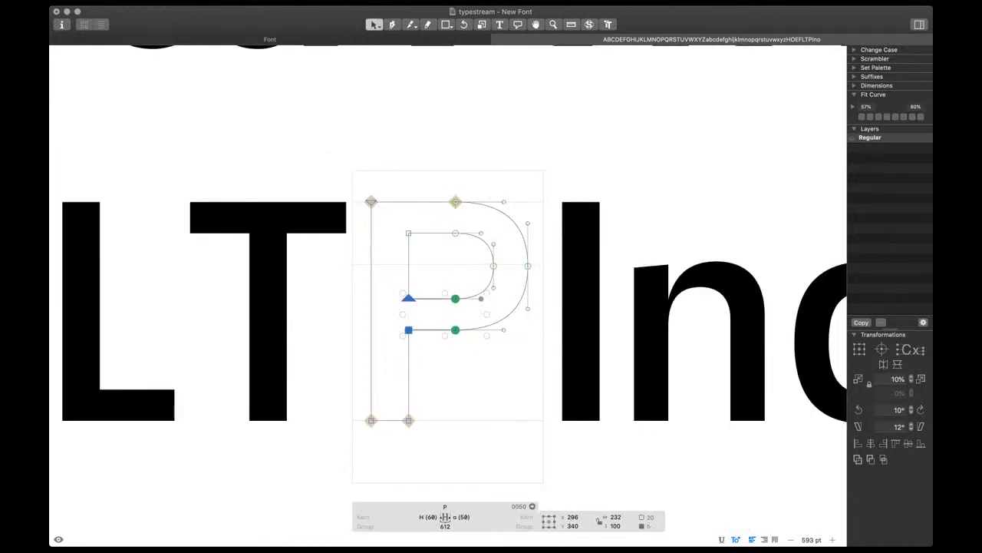
pyautogui.hotkey('shift', 'Down')
pyautogui.hotkey('shift', 'Down')
pyautogui.moveTo(479, 253); pyautogui.dragTo(541, 299)
pyautogui.hotkey('shift', 'Down')
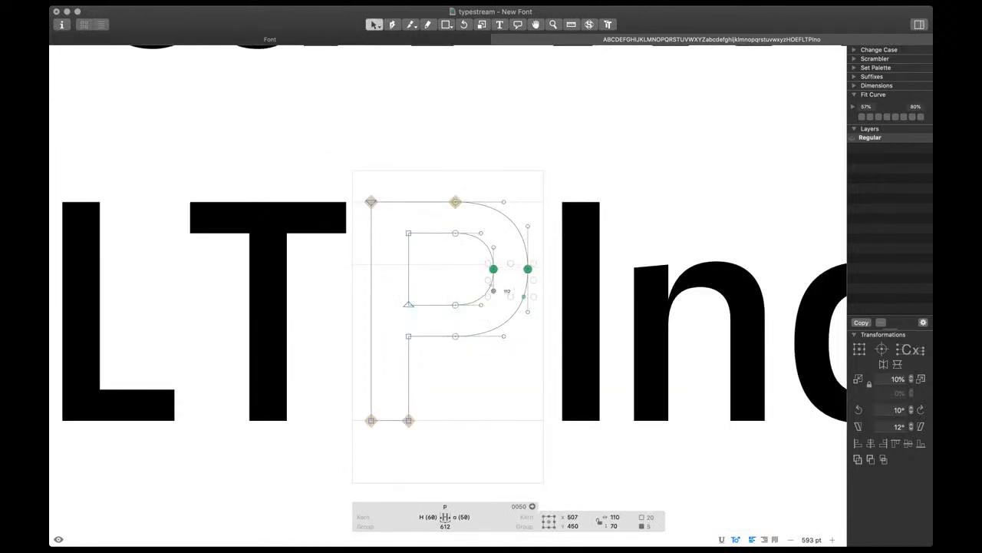
# Deepen the P's bowl further, lowering its bottom bar another 20 units and its extreme nodes another 10 units, judging it in preview
pyautogui.moveTo(397, 289); pyautogui.dragTo(463, 345)
pyautogui.hotkey('shift', 'Down')
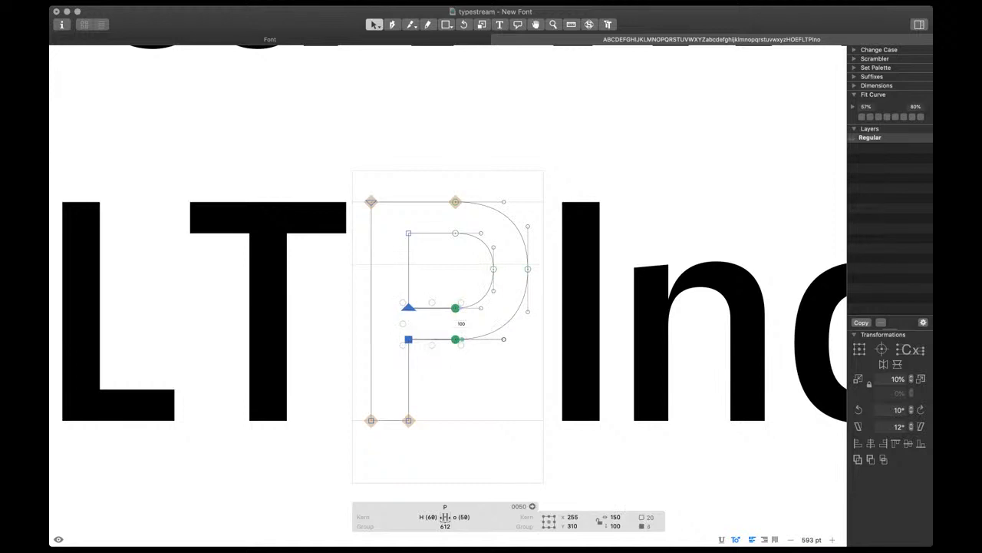
pyautogui.moveTo(479, 254); pyautogui.dragTo(562, 287)
pyautogui.moveTo(394, 297); pyautogui.dragTo(469, 350)
pyautogui.hotkey('shift', 'Down')
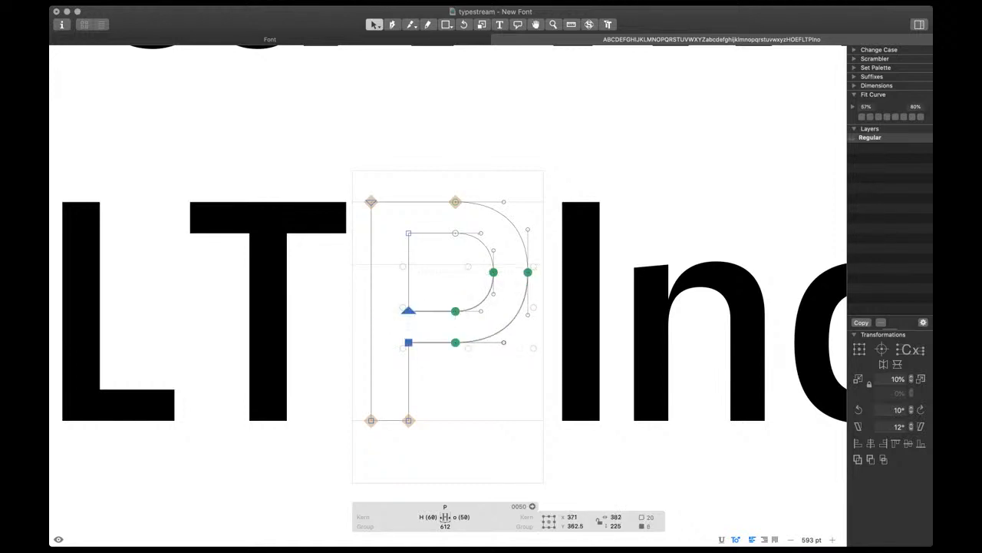
pyautogui.moveTo(469, 187); pyautogui.dragTo(549, 356)
pyautogui.moveTo(448, 358); pyautogui.dragTo(473, 157)
pyautogui.press('space')
pyautogui.scroll(-5, 439, 374)
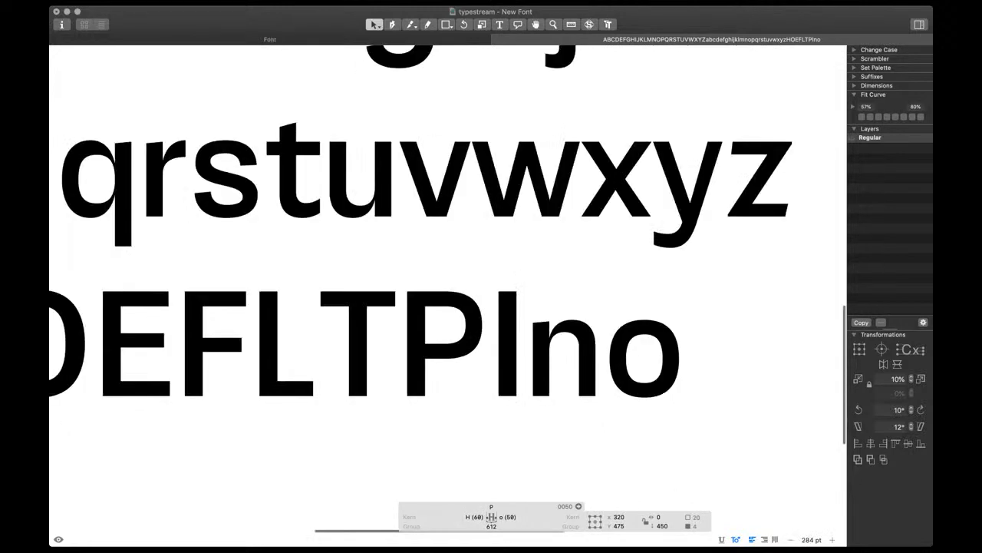
# Add an R after the P in the sample text and copy the P's outline into it
pyautogui.write('tR')
pyautogui.doubleClick(443, 355)
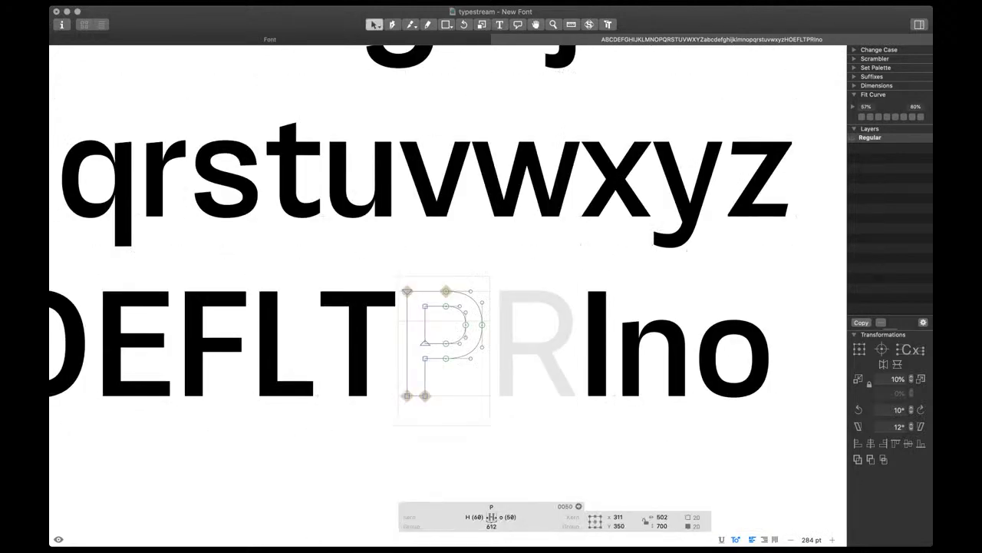
pyautogui.press('super+a')
pyautogui.press('super+c')
pyautogui.doubleClick(540, 355)
pyautogui.press('super+v')
# Make the R's bowl shallower by raising its bottom bar 40 units and its extreme nodes 20 units
pyautogui.scroll(5, 540, 356)
pyautogui.moveTo(471, 312); pyautogui.dragTo(553, 378)
pyautogui.hotkey('shift', 'Up')
pyautogui.hotkey('shift', 'Up')
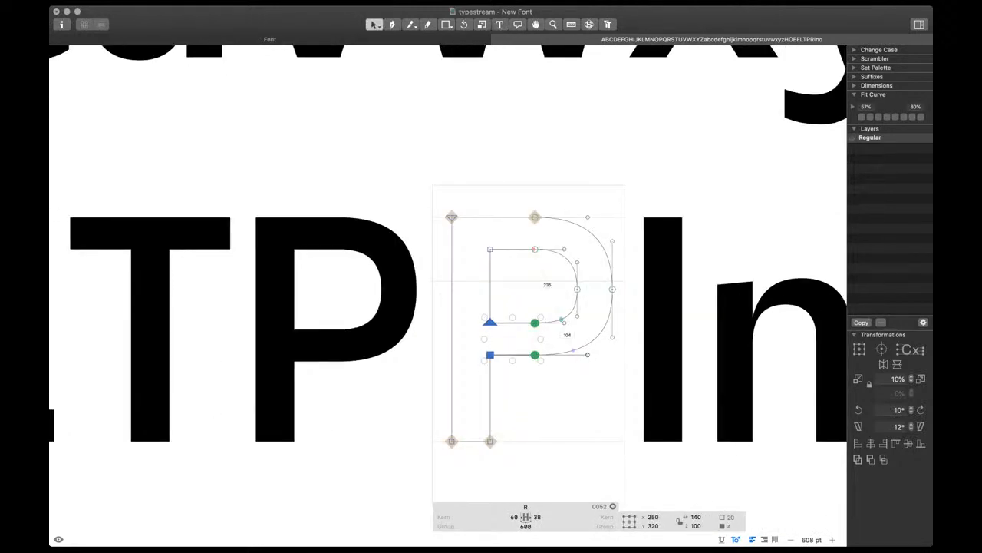
pyautogui.moveTo(560, 272); pyautogui.dragTo(624, 304)
pyautogui.hotkey('shift', 'Up')
pyautogui.hotkey('shift', 'Up')
pyautogui.moveTo(564, 181); pyautogui.dragTo(622, 293)
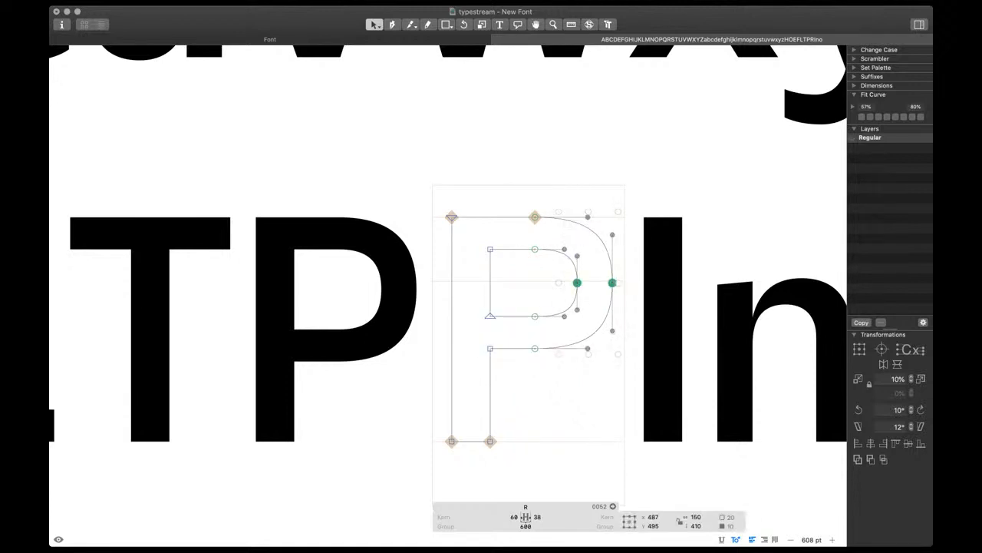
# Move the nodes where the R's bars turn into curves 10 units to the right and judge the bowl in preview
pyautogui.moveTo(527, 197); pyautogui.dragTo(542, 407)
pyautogui.press('space')
pyautogui.hotkey('shift', 'Right')
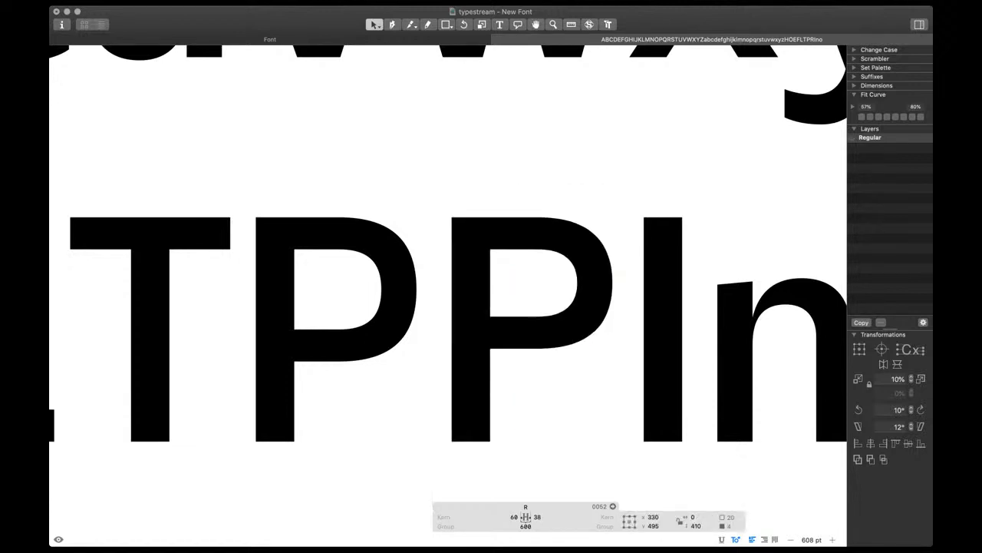
pyautogui.moveTo(523, 198); pyautogui.dragTo(627, 367)
pyautogui.press('space')
pyautogui.scroll(-10, 378, 319)
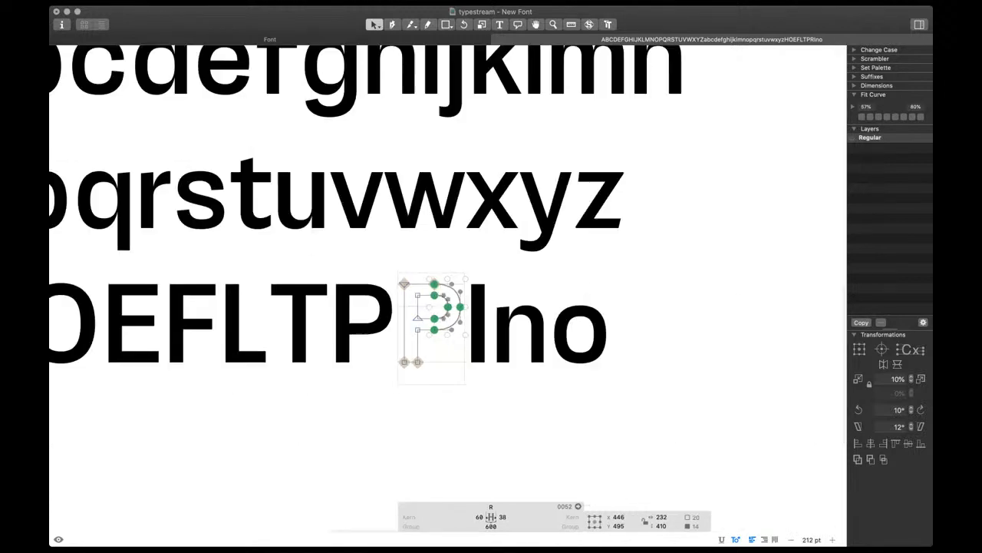
pyautogui.hscroll(-5, 448, 288)
pyautogui.hscroll(3, 448, 288)
pyautogui.scroll(1, 448, 287)
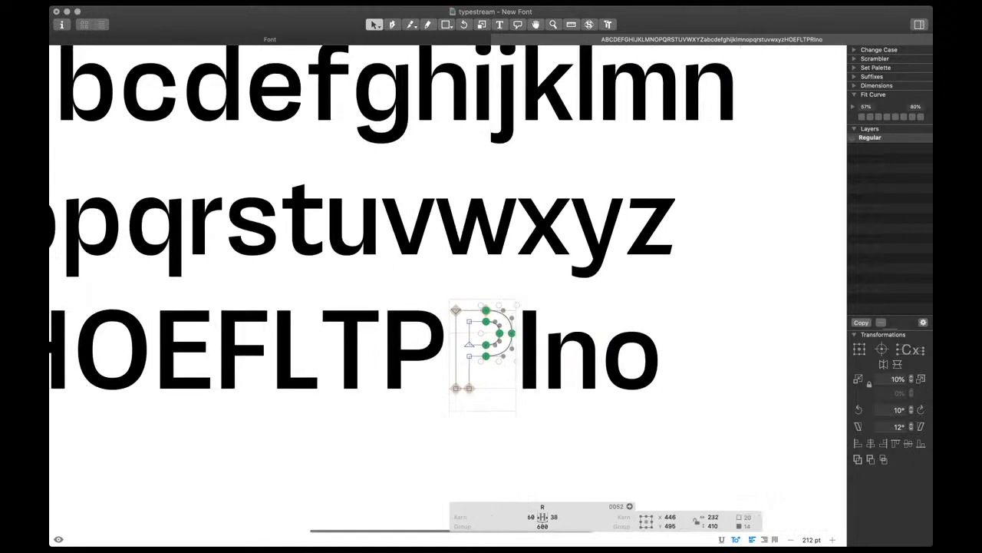
# Paste a stem 120 units wide and 700 units tall into the R and shift it right to x 422
pyautogui.doubleClick(551, 101)
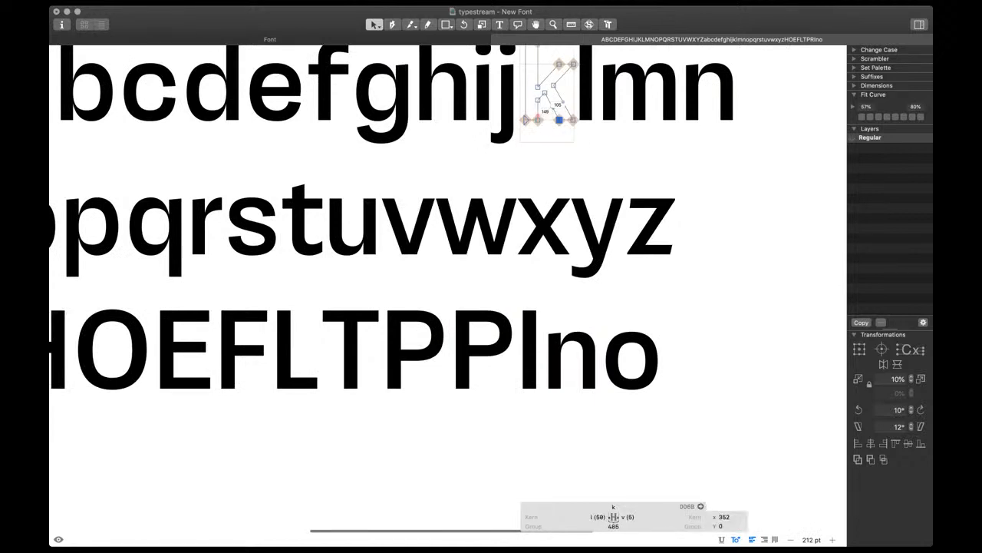
pyautogui.doubleClick(480, 349)
pyautogui.scroll(5, 480, 384)
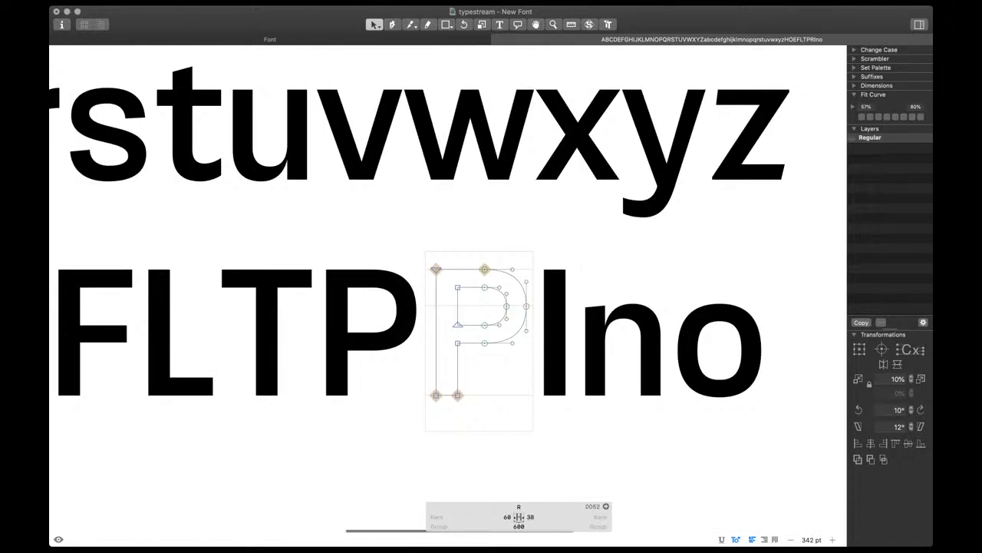
pyautogui.scroll(3, 488, 379)
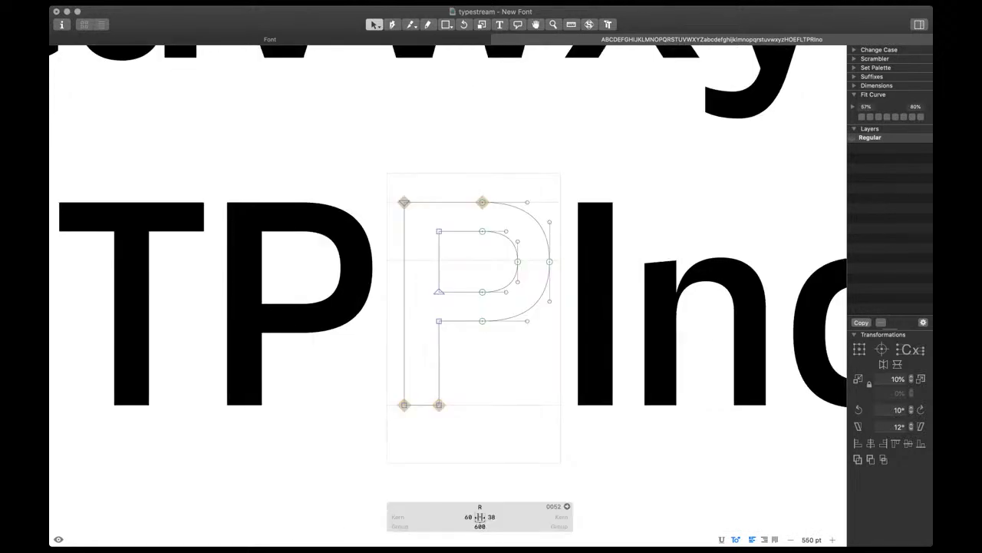
pyautogui.press('super+v')
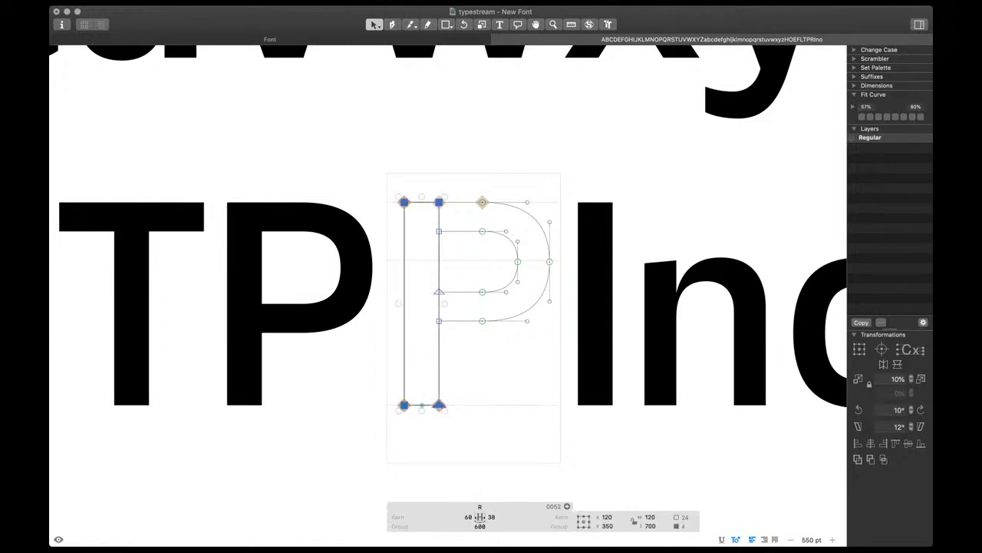
pyautogui.moveTo(405, 405); pyautogui.dragTo(509, 405)
pyautogui.scroll(3, 521, 201)
# Form the R's diagonal leg by pulling the pasted stem's two top nodes down and left into the bowl, at y 319
pyautogui.click(503, 203)
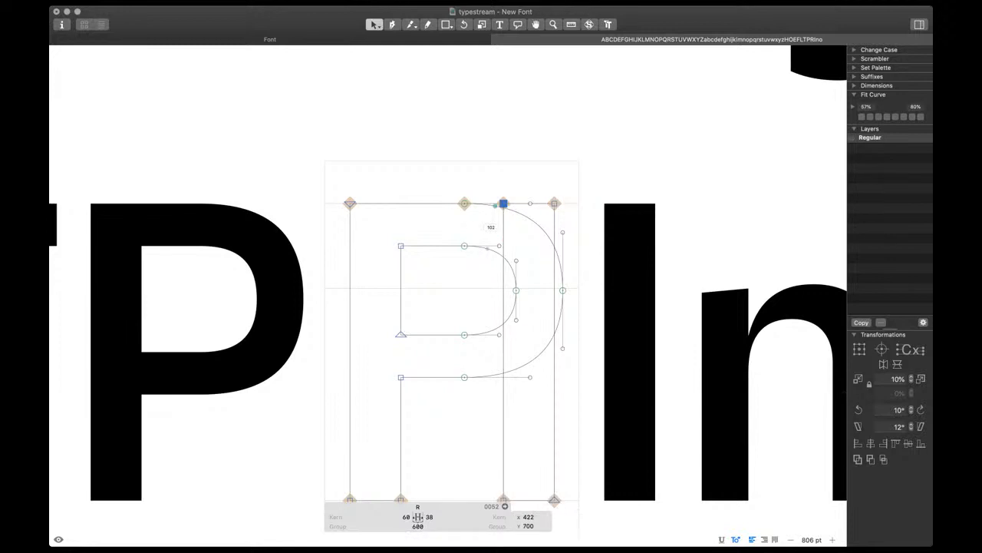
pyautogui.keyDown('shift'); pyautogui.click(554, 203); pyautogui.keyUp('shift')
pyautogui.moveTo(503, 203); pyautogui.dragTo(503, 405)
pyautogui.press('space')
pyautogui.hotkey('shift', 'Left')
pyautogui.scroll(-3, 503, 404)
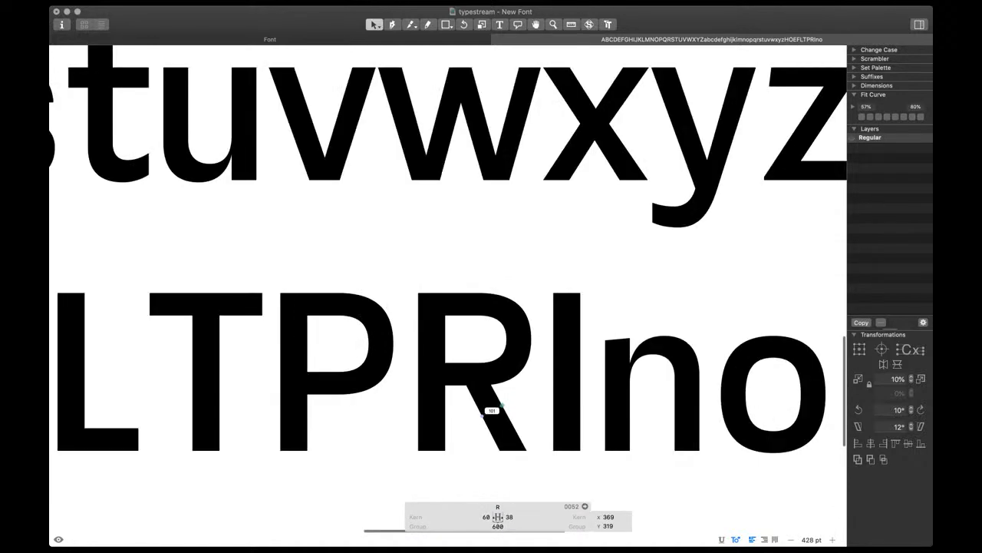
# Thicken the R's leg by moving its outer foot node and its whole right edge 10 units to the right each
pyautogui.scroll(-3, 502, 405)
pyautogui.click(526, 372)
pyautogui.press('space')
pyautogui.hotkey('shift', 'Right')
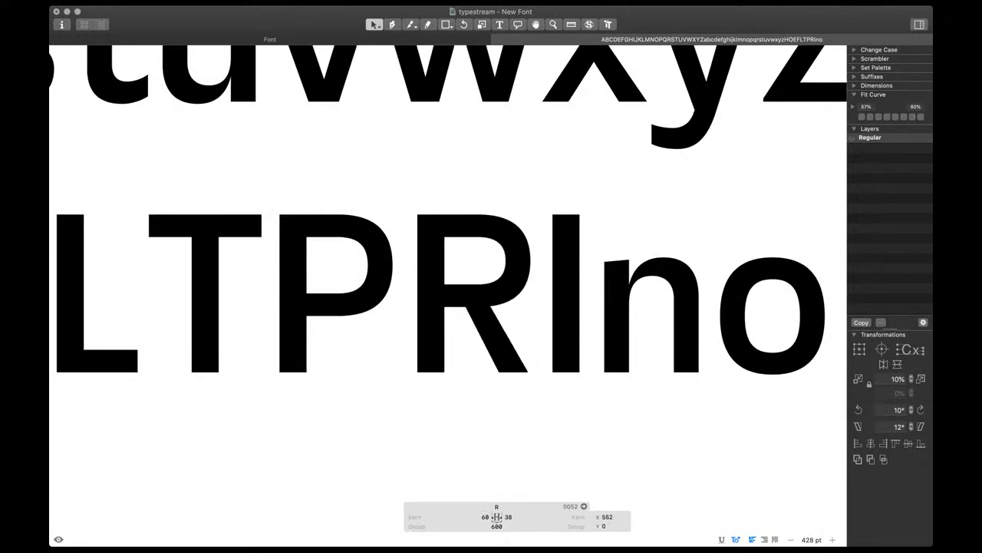
pyautogui.click(497, 353)
pyautogui.press('space')
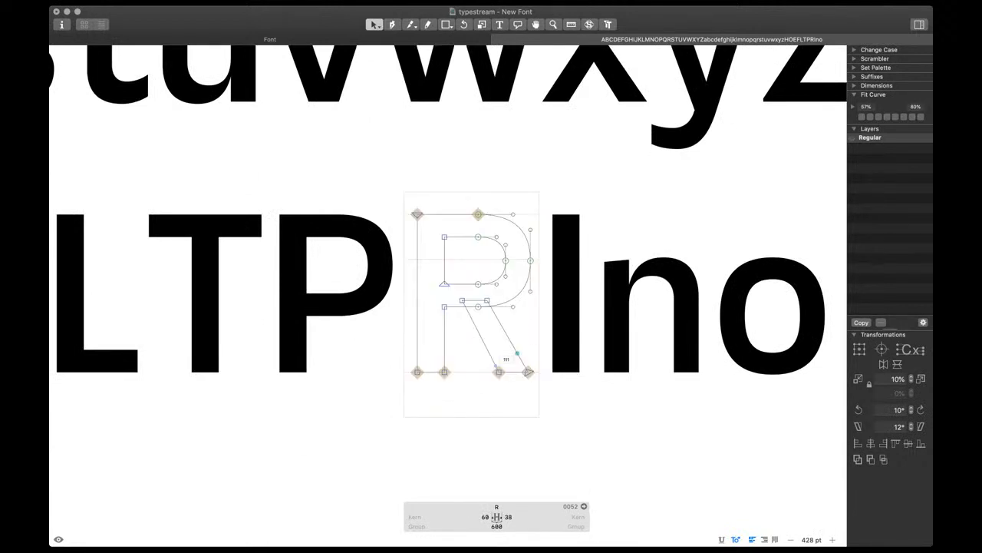
pyautogui.click(517, 353)
pyautogui.press('space')
pyautogui.hotkey('shift', 'Right')
pyautogui.scroll(-2, 510, 359)
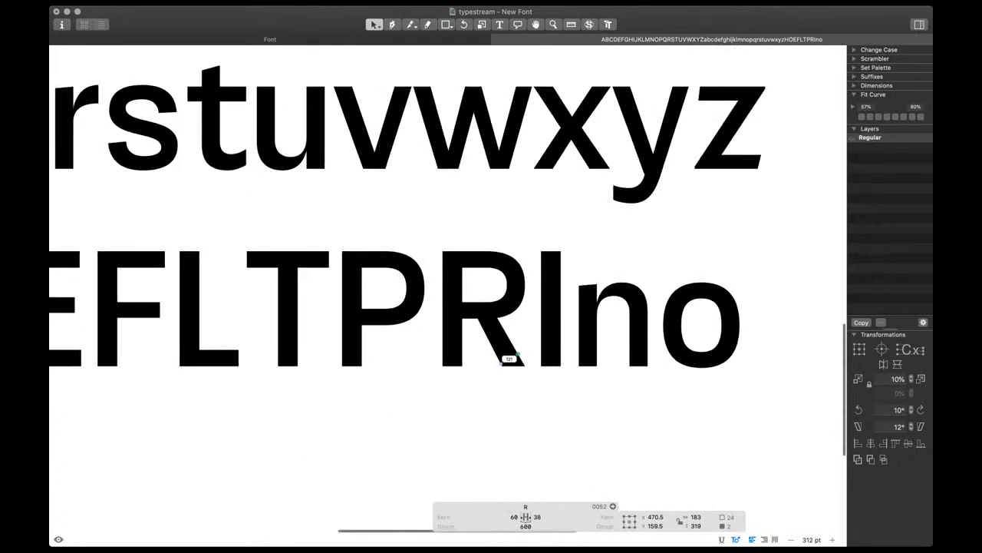
# Spread the R's leg by moving its foot nodes to the right, and taper its top by shifting the upper right node to x 381
pyautogui.hscroll(1, 499, 353)
pyautogui.scroll(2, 490, 349)
pyautogui.click(456, 362)
pyautogui.press('space')
pyautogui.hotkey('shift', 'Right')
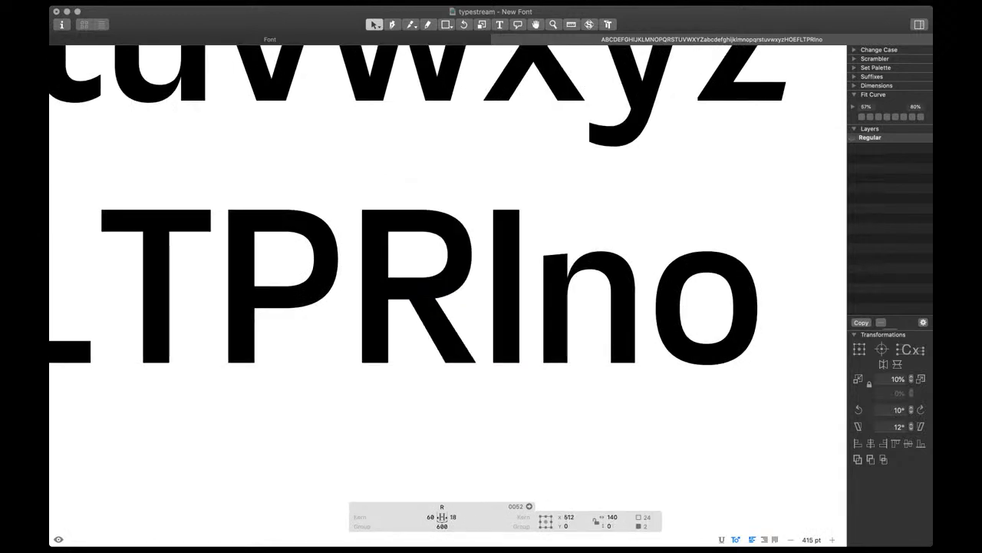
pyautogui.scroll(2, 391, 330)
pyautogui.press('space')
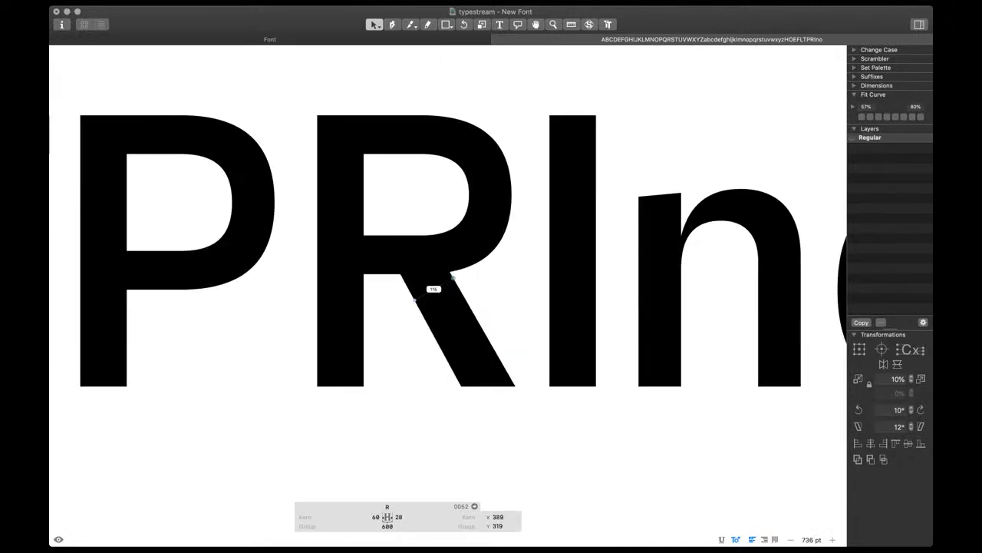
pyautogui.press('space')
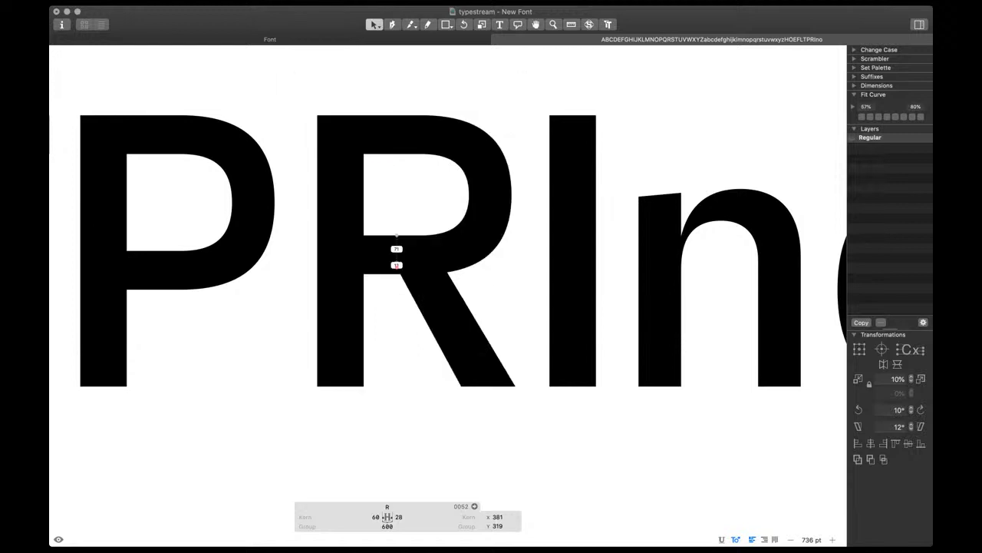
pyautogui.scroll(-4, 461, 353)
pyautogui.scroll(-1, 453, 307)
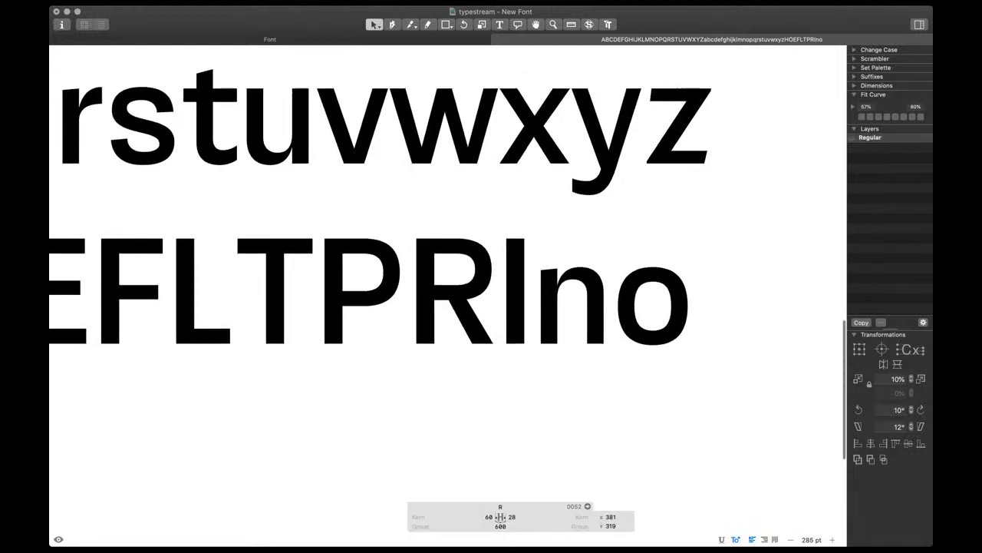
# Remove the overlap between the R's bowl and leg, and move their join node 10 units up and 3 units left
pyautogui.scroll(-3, 530, 368)
pyautogui.scroll(4, 528, 365)
pyautogui.click(528, 364)
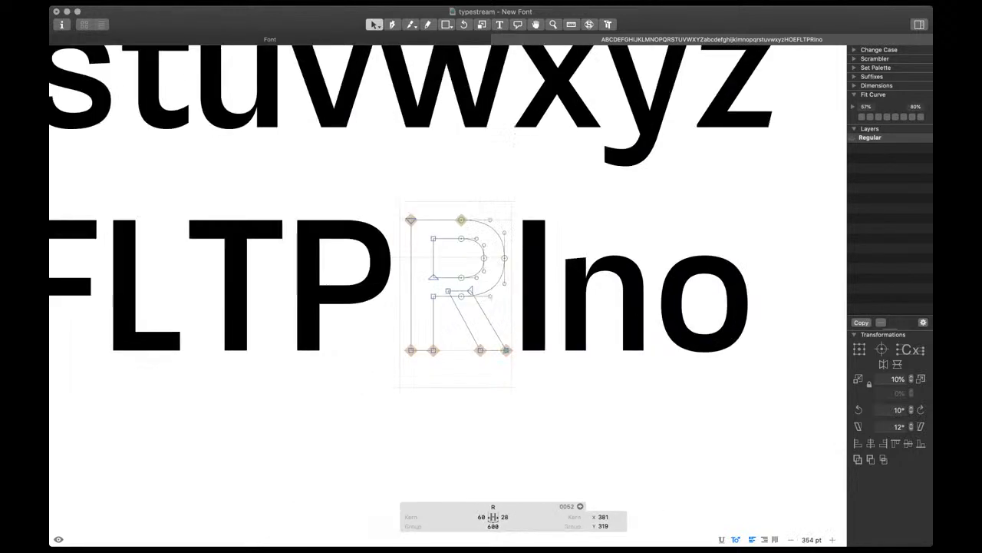
pyautogui.press('super+shift+o')
pyautogui.scroll(5, 482, 322)
pyautogui.press('space')
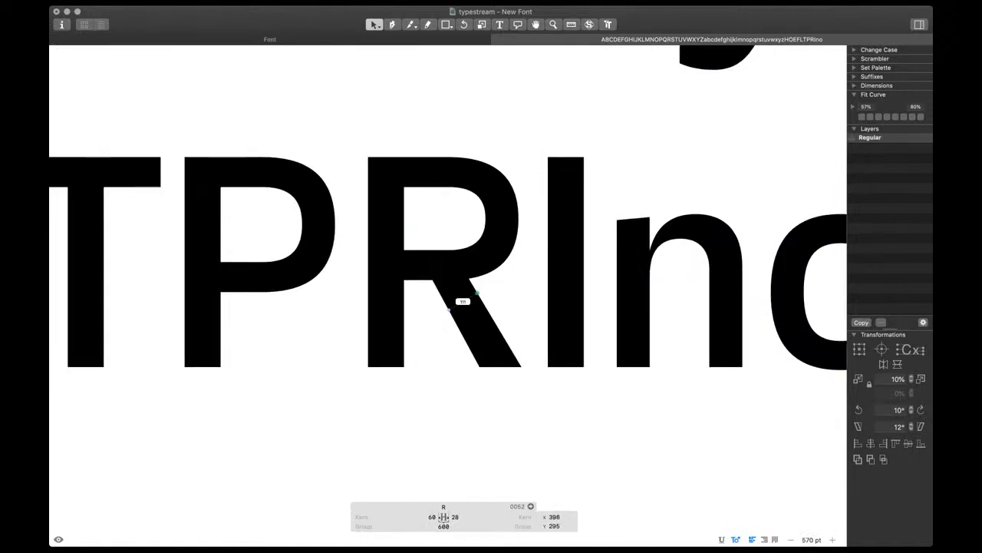
pyautogui.hotkey('shift', 'Up')
pyautogui.press('Left')
pyautogui.press('Left')
pyautogui.press('Left')
# Extend the curve handle at the R's bowl and leg join 10 units to the right to x 507 and raise it slightly
pyautogui.moveTo(488, 266); pyautogui.dragTo(508, 281)
pyautogui.press('space')
pyautogui.scroll(-10, 507, 278)
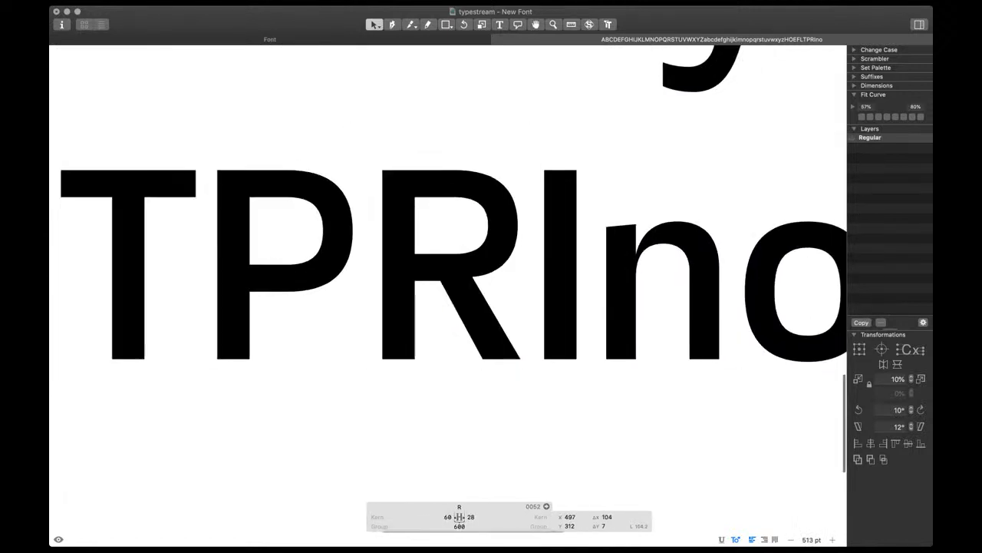
pyautogui.hotkey('shift', 'Right')
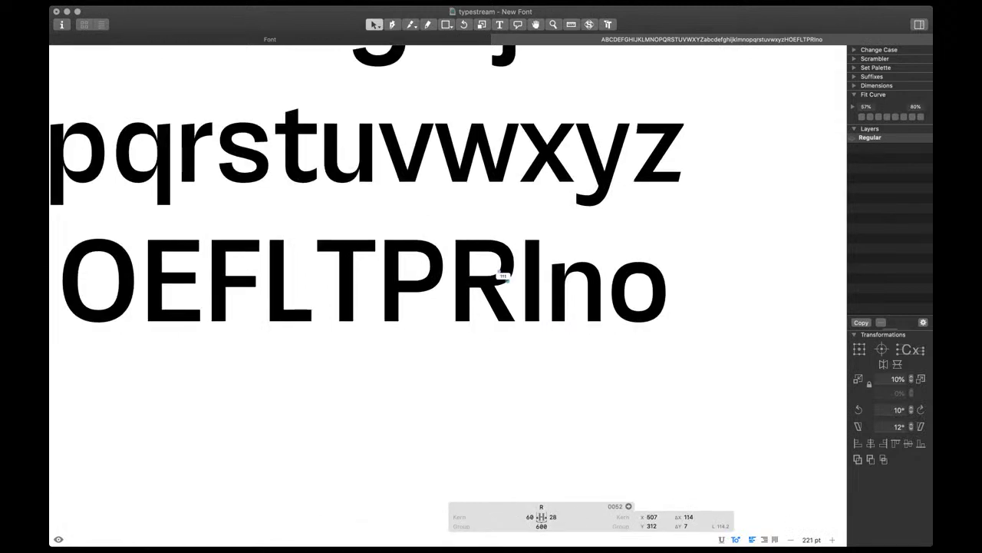
pyautogui.hotkey('shift', 'Up')
pyautogui.press('Down')
pyautogui.press('Down')
# Link the R's left sidebearing to H and its right sidebearing to the lowercase o
pyautogui.press('t')
pyautogui.scroll(-2, 512, 312)
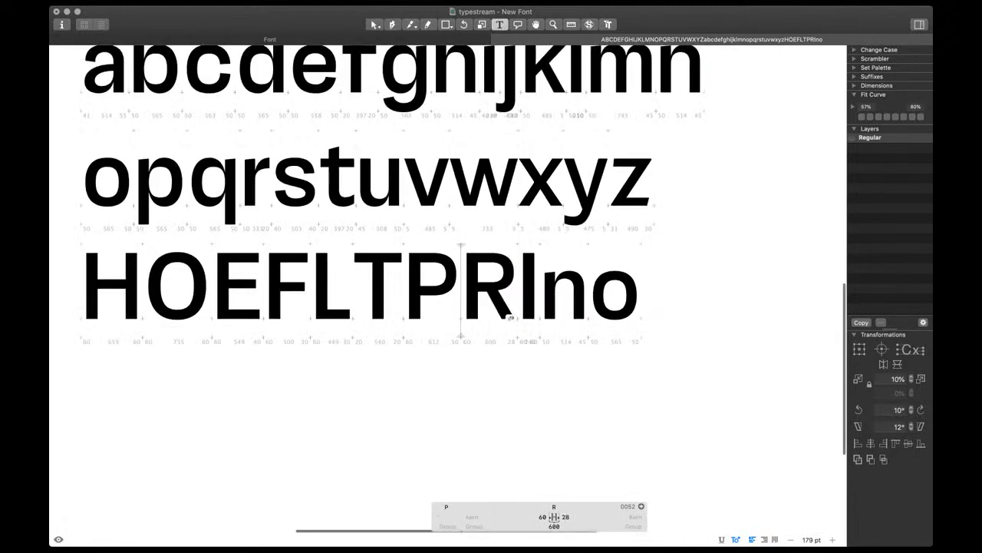
pyautogui.click(543, 517)
pyautogui.write('H')
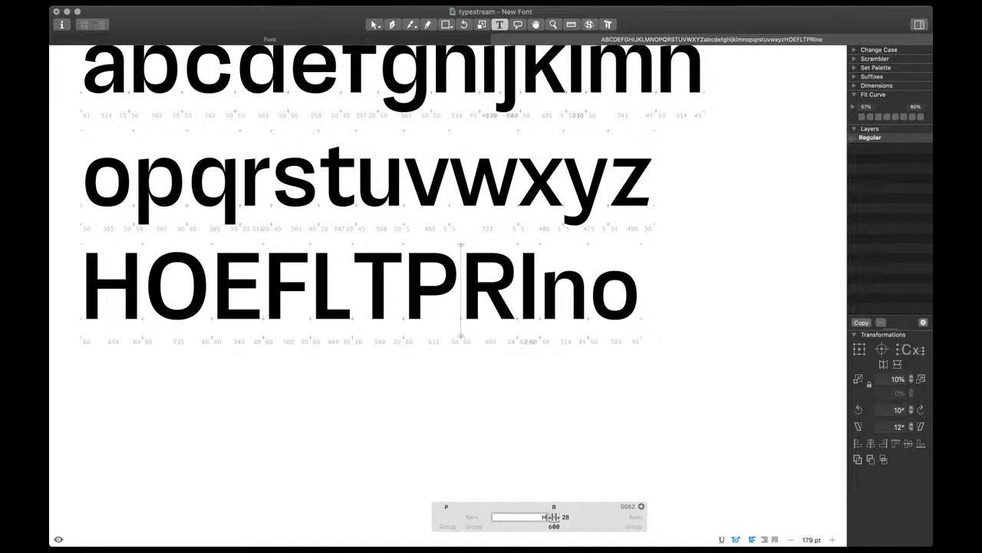
pyautogui.press('Tab')
pyautogui.write('o')
pyautogui.press('Return')
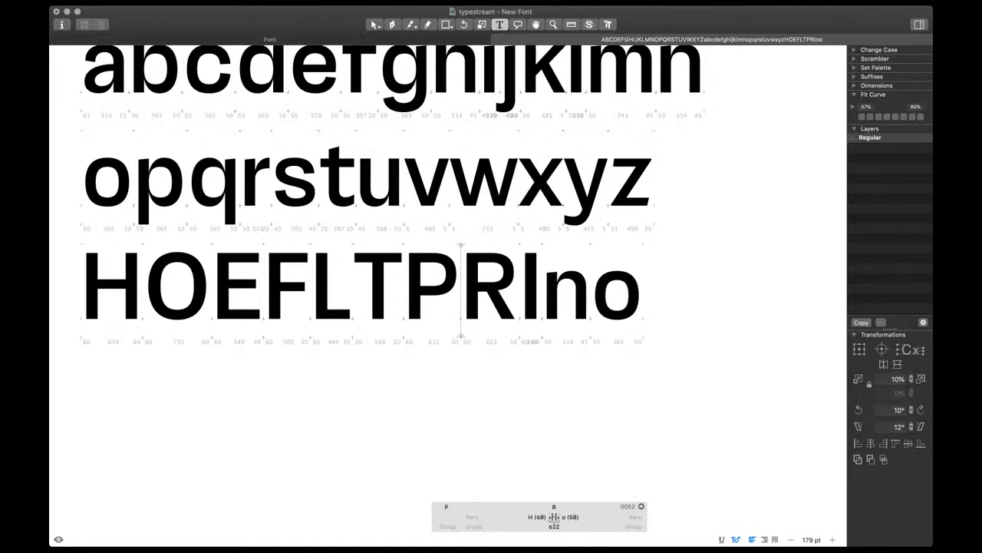
# Insert a B between the P and R in the sample text and copy the P's outline into it
pyautogui.write('t')
pyautogui.press('BackSpace')
pyautogui.write('B')
pyautogui.doubleClick(431, 296)
pyautogui.press('super+a')
pyautogui.press('super+c')
pyautogui.doubleClick(480, 297)
pyautogui.press('super+v')
pyautogui.scroll(8, 480, 297)
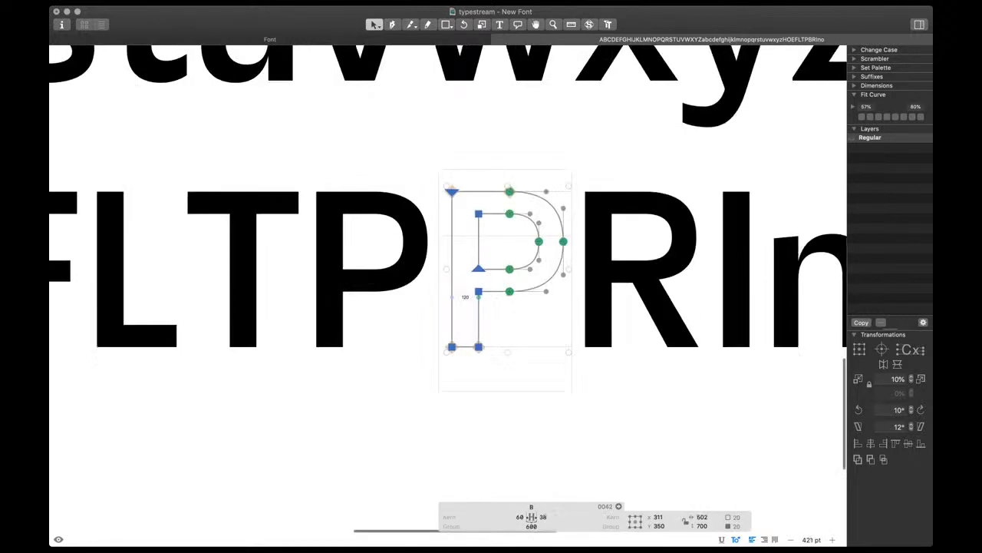
pyautogui.scroll(4, 477, 298)
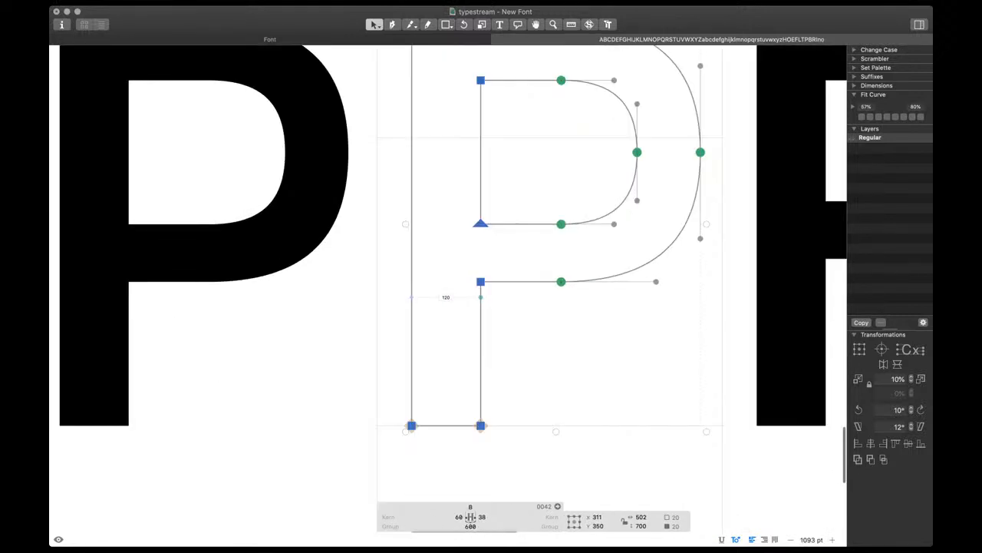
pyautogui.press('super+v')
pyautogui.press('super+shift+v')
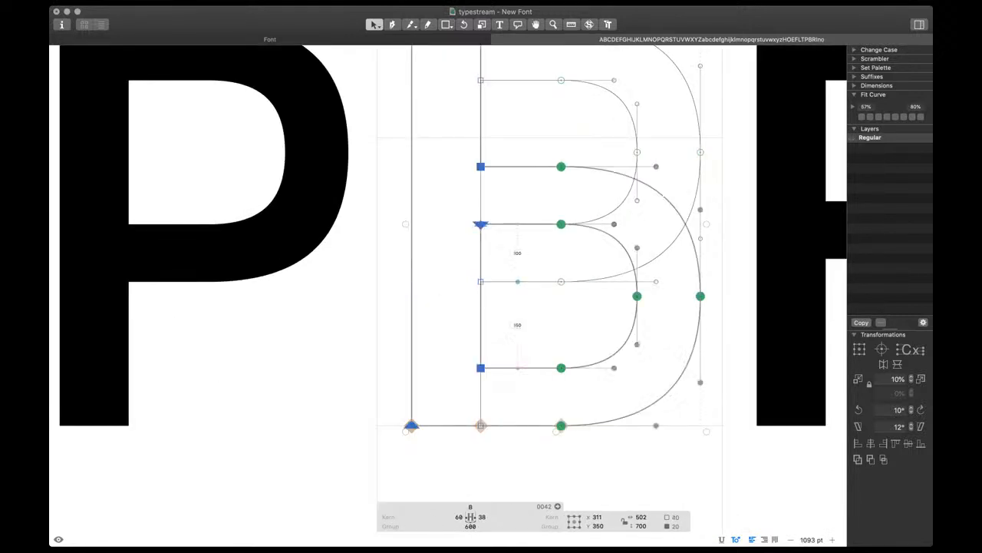
pyautogui.scroll(1, 518, 296)
pyautogui.press('BackSpace')
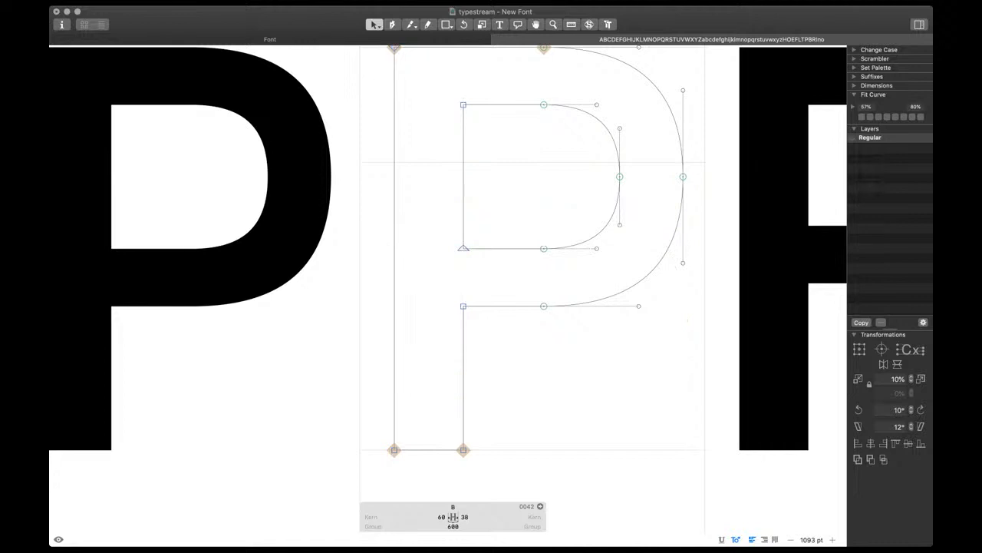
# Move the four nodes of the copied P's lower bowl bar up 60 units
pyautogui.moveTo(445, 224); pyautogui.dragTo(567, 330)
pyautogui.scroll(-4, 573, 358)
pyautogui.hotkey('shift', 'Up')
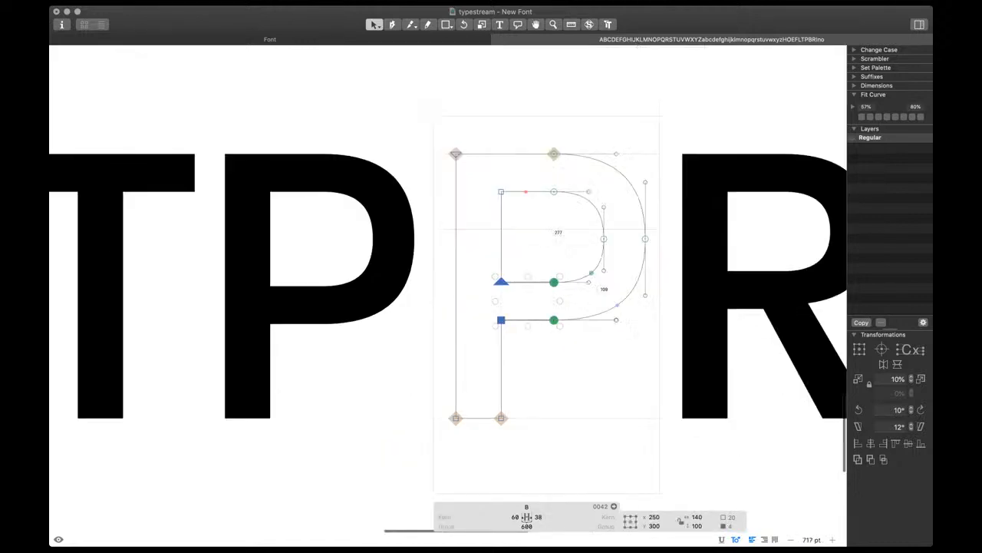
pyautogui.hotkey('shift', 'Up')
pyautogui.hotkey('shift', 'Up')
pyautogui.hotkey('shift', 'Up')
pyautogui.hotkey('shift', 'Up')
pyautogui.hotkey('shift', 'Up')
# Raise the bowl's two rightmost curve nodes together with the four bar nodes by 60 units
pyautogui.moveTo(589, 224); pyautogui.dragTo(654, 249)
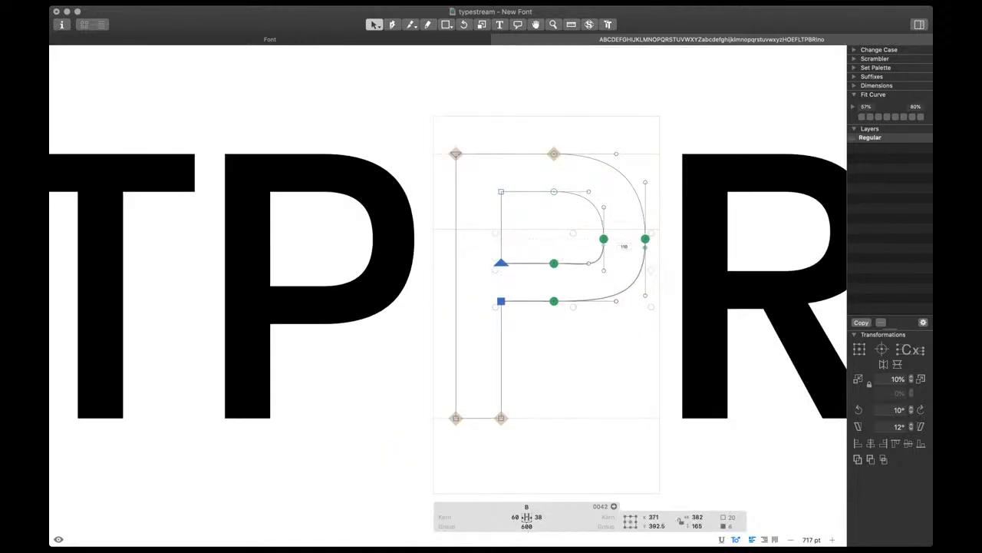
pyautogui.hotkey('shift', 'Up')
pyautogui.hotkey('shift', 'Up')
pyautogui.hotkey('shift', 'Up')
pyautogui.hotkey('shift', 'Up')
pyautogui.hotkey('shift', 'Up')
pyautogui.hotkey('shift', 'Up')
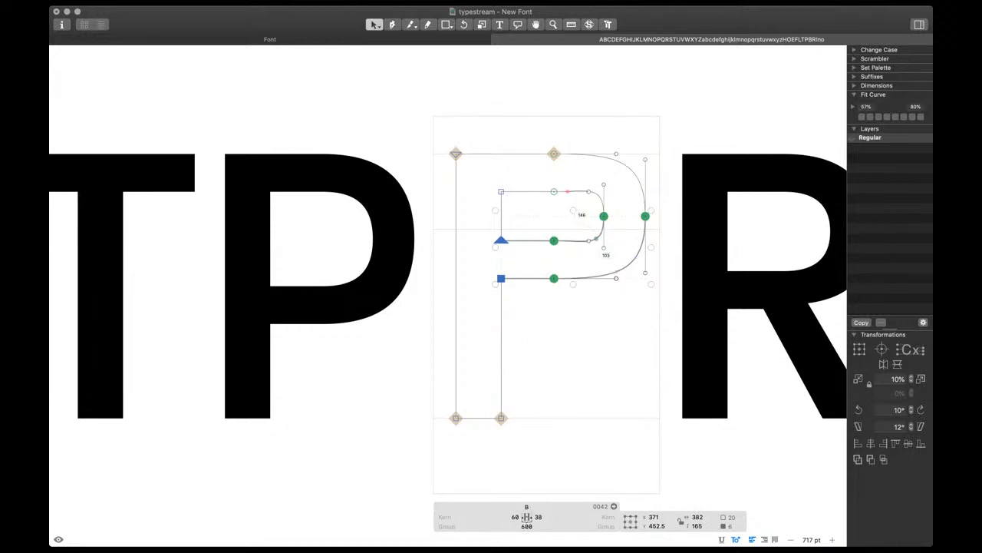
# Lower the bar and rightmost bowl nodes 20 units, and the four bar nodes alone another 20 units to y 380
pyautogui.hotkey('shift', 'Down')
pyautogui.hotkey('shift', 'Down')
pyautogui.moveTo(587, 210); pyautogui.dragTo(657, 238)
pyautogui.hotkey('shift', 'Down')
pyautogui.hotkey('shift', 'Down')
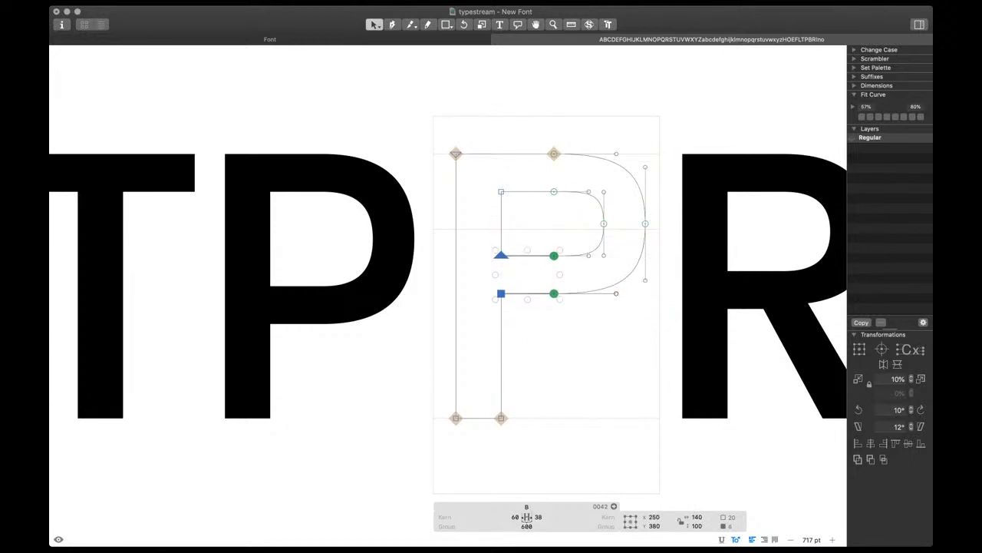
# Move the four nodes where the bowl's straights meet its curves 20 units right, refitting the bowl curves before and after with Fit Curve
pyautogui.moveTo(577, 139); pyautogui.dragTo(628, 309)
pyautogui.press('ctrl+alt+super+5')
pyautogui.moveTo(539, 140); pyautogui.dragTo(569, 309)
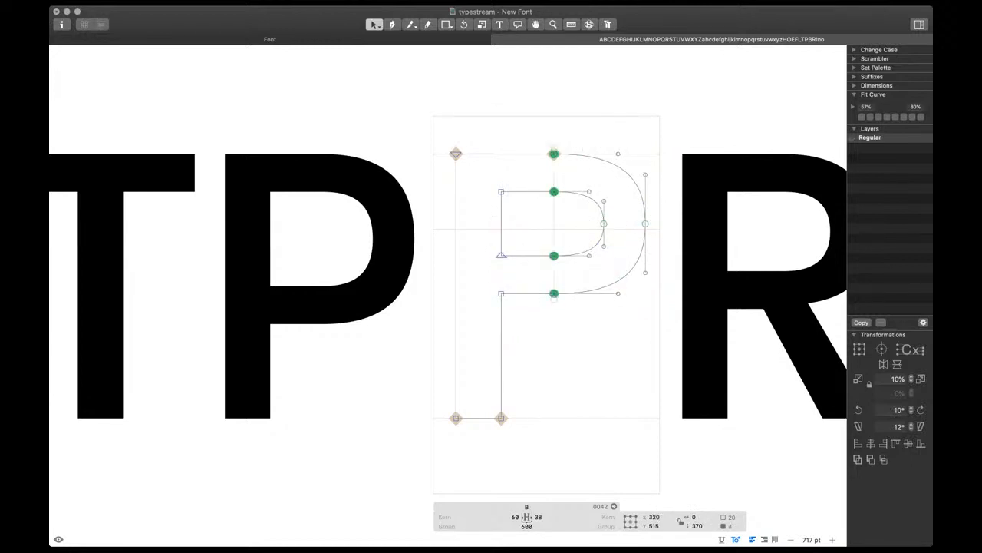
pyautogui.hotkey('shift', 'Right')
pyautogui.hotkey('shift', 'Right')
pyautogui.moveTo(542, 139); pyautogui.dragTo(661, 311)
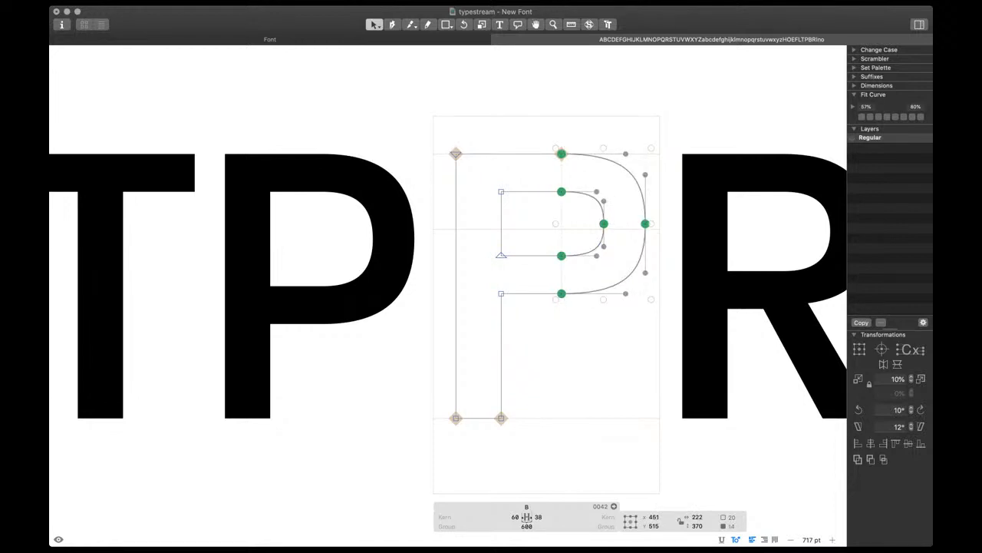
pyautogui.press('ctrl+alt+super+5')
# Narrow the bowl by 30 units and add a vertically flipped copy of the whole outline to form the lower bowl
pyautogui.moveTo(414, 129); pyautogui.dragTo(525, 310)
pyautogui.hotkey('shift', 'Left')
pyautogui.hotkey('shift', 'Left')
pyautogui.hotkey('shift', 'Left')
pyautogui.press('super+a')
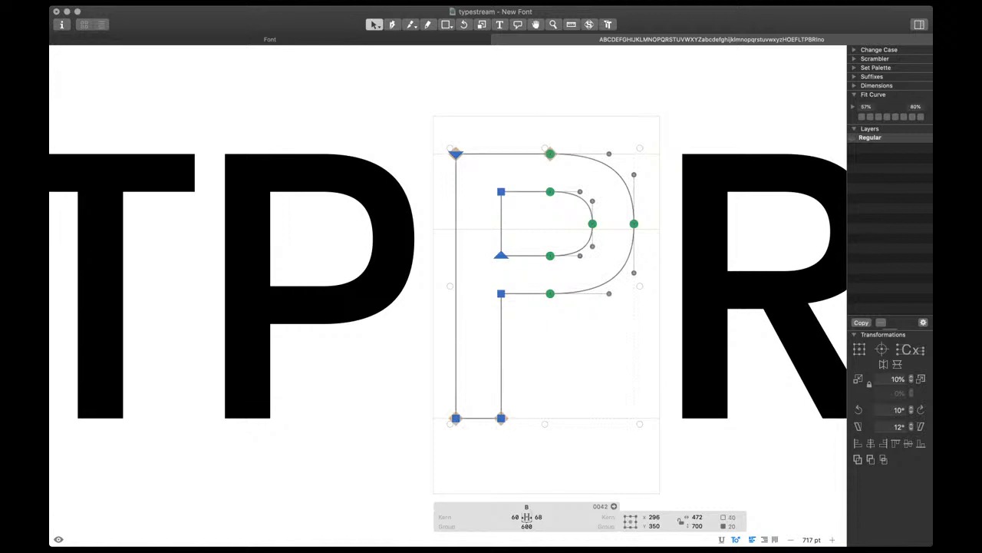
pyautogui.click(897, 364)
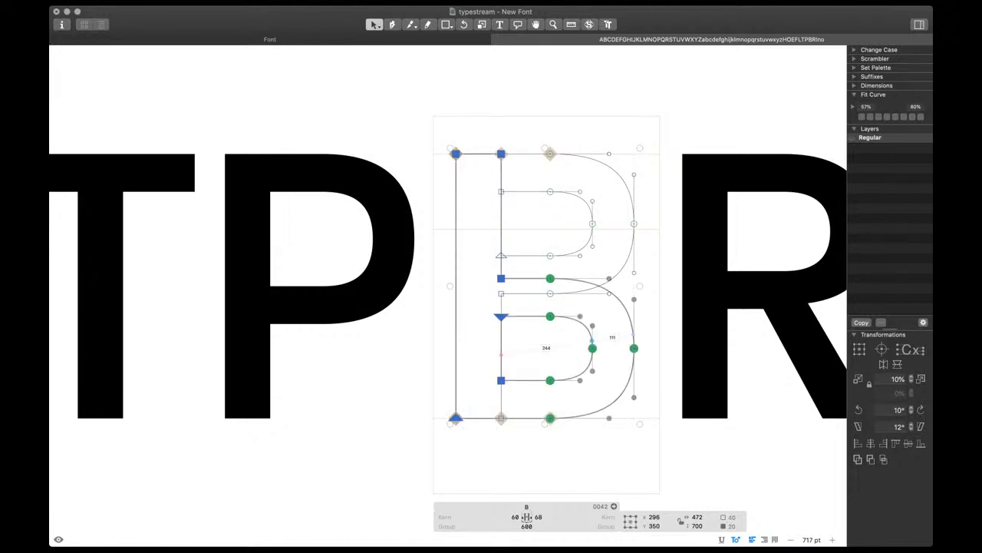
# Raise the flipped copy's four upper bar nodes and two rightmost curve nodes by 60 units so the two bars coincide
pyautogui.scroll(5, 570, 340)
pyautogui.moveTo(430, 294); pyautogui.dragTo(550, 322)
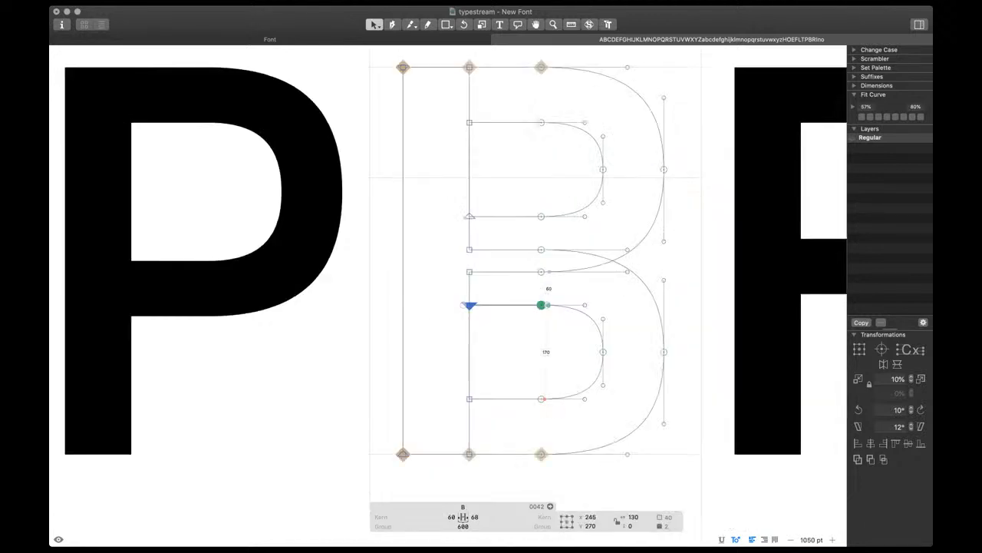
pyautogui.moveTo(557, 259); pyautogui.dragTo(461, 241)
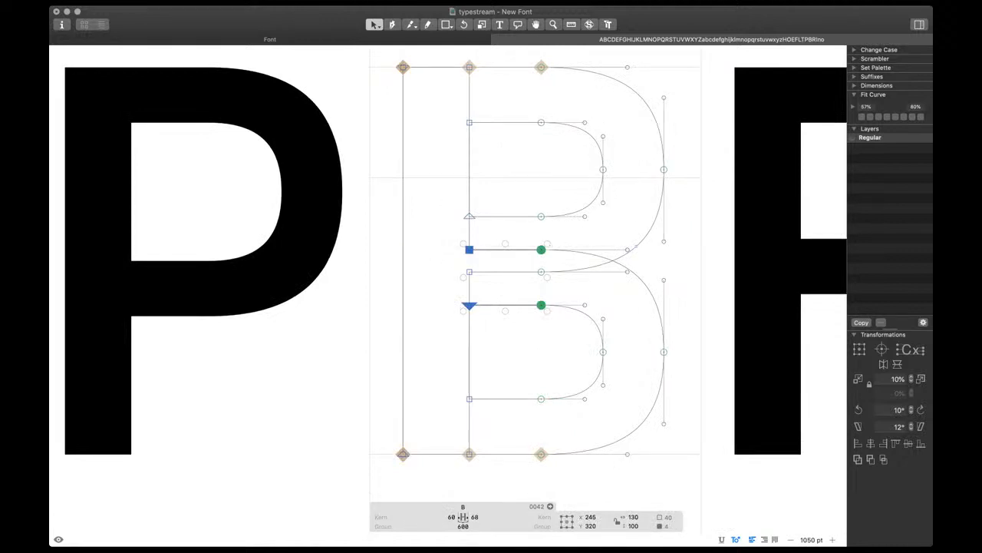
pyautogui.moveTo(590, 336); pyautogui.dragTo(672, 365)
pyautogui.hotkey('shift', 'Up')
pyautogui.hotkey('shift', 'Up')
pyautogui.hotkey('shift', 'Up')
pyautogui.hotkey('shift', 'Up')
pyautogui.hotkey('shift', 'Up')
pyautogui.hotkey('shift', 'Up')
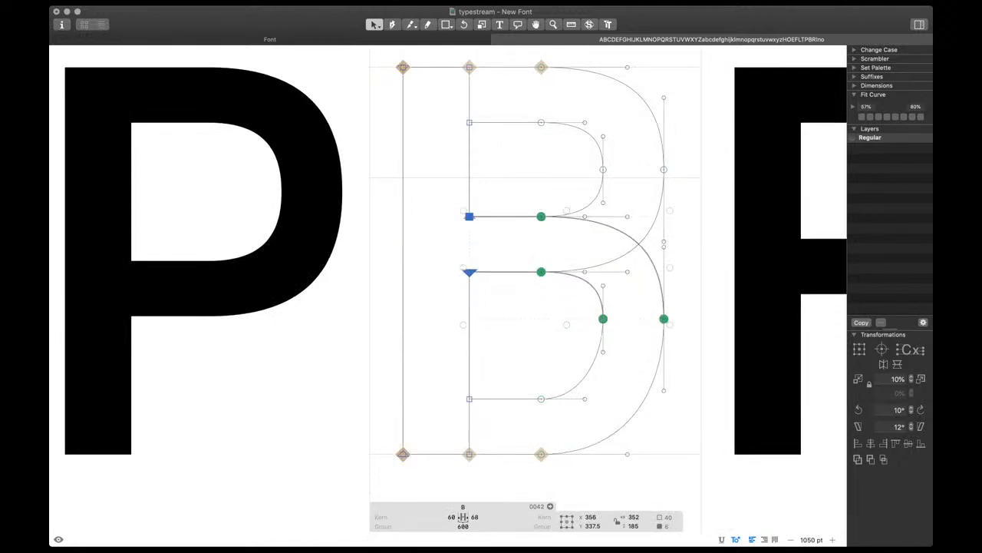
# Move the lower bowl's two rightmost curve nodes 30 units down and 20 units right, to x 497, y 215
pyautogui.moveTo(580, 307); pyautogui.dragTo(678, 343)
pyautogui.hotkey('shift', 'Down')
pyautogui.hotkey('shift', 'Down')
pyautogui.hotkey('shift', 'Down')
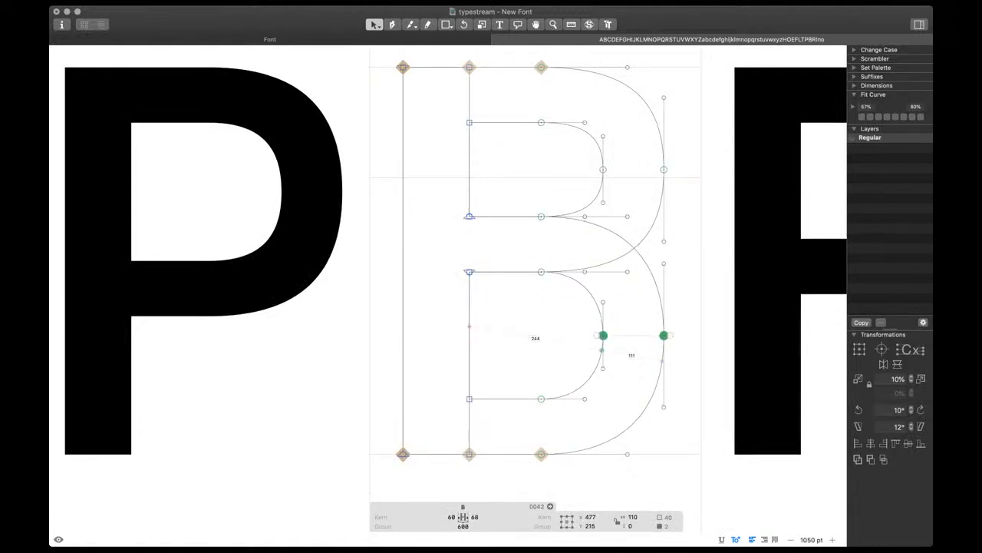
pyautogui.hotkey('shift', 'Right')
pyautogui.hotkey('shift', 'Right')
# Remove the overlap between the B's two outlines and correct the path direction
pyautogui.scroll(-5, 553, 330)
pyautogui.press('space')
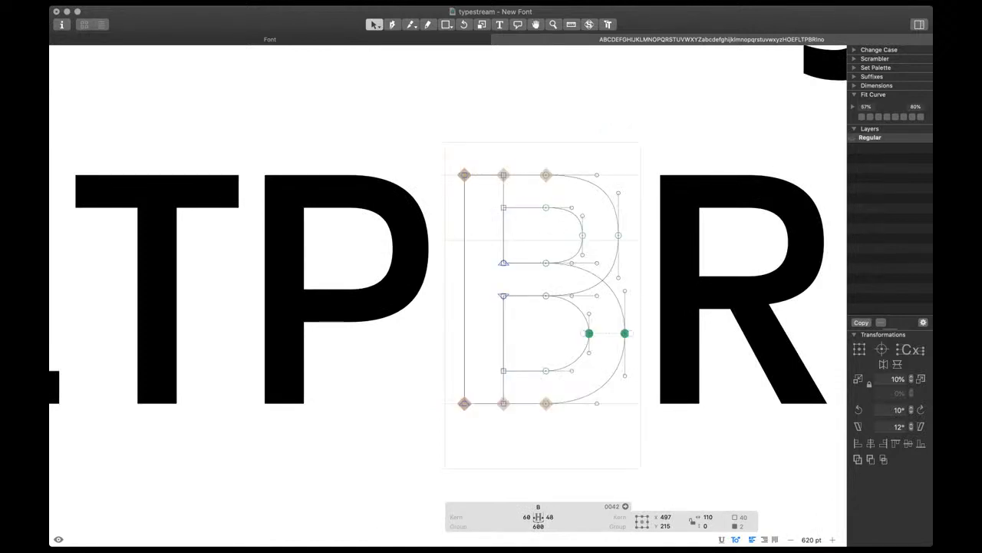
pyautogui.press('shift+super+r')
pyautogui.press('space')
pyautogui.press('shift+super+o')
pyautogui.press('shift+super+r')
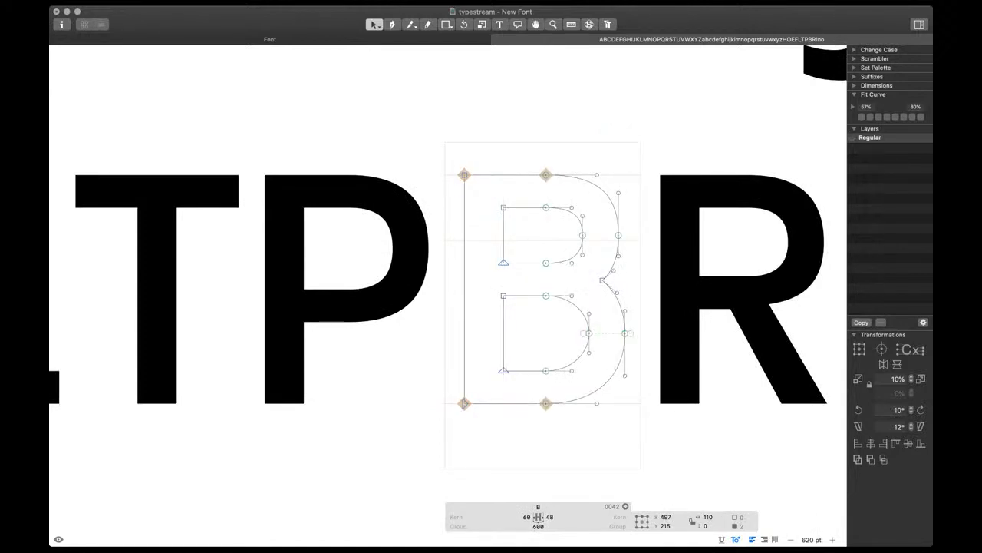
# Move the outer node where the B's two bowls meet about 60 units left to x 423
pyautogui.moveTo(583, 270); pyautogui.dragTo(613, 290)
pyautogui.press('space')
pyautogui.hotkey('shift', 'Left')
pyautogui.hotkey('shift', 'Left')
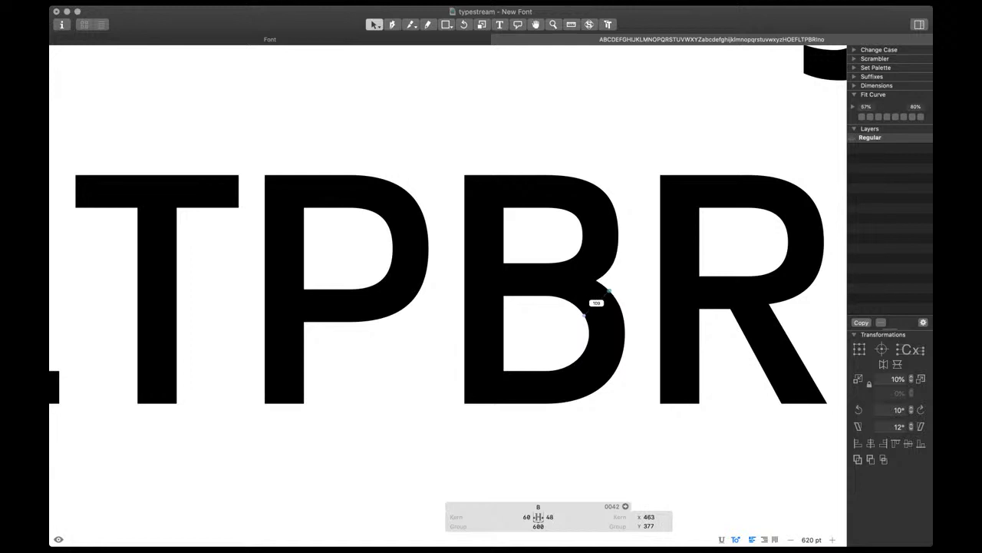
pyautogui.moveTo(604, 185); pyautogui.dragTo(638, 321)
pyautogui.press('super+a')
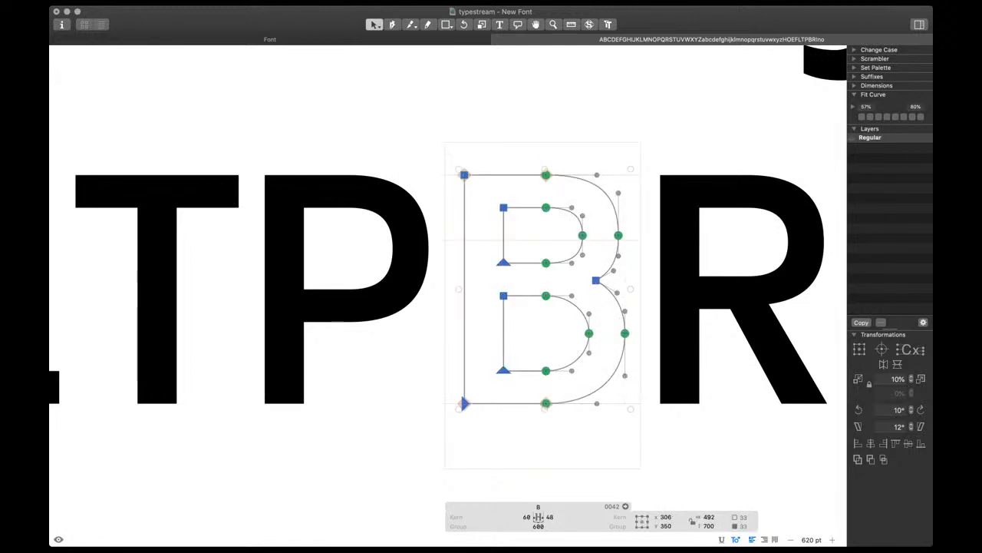
pyautogui.scroll(4, 606, 307)
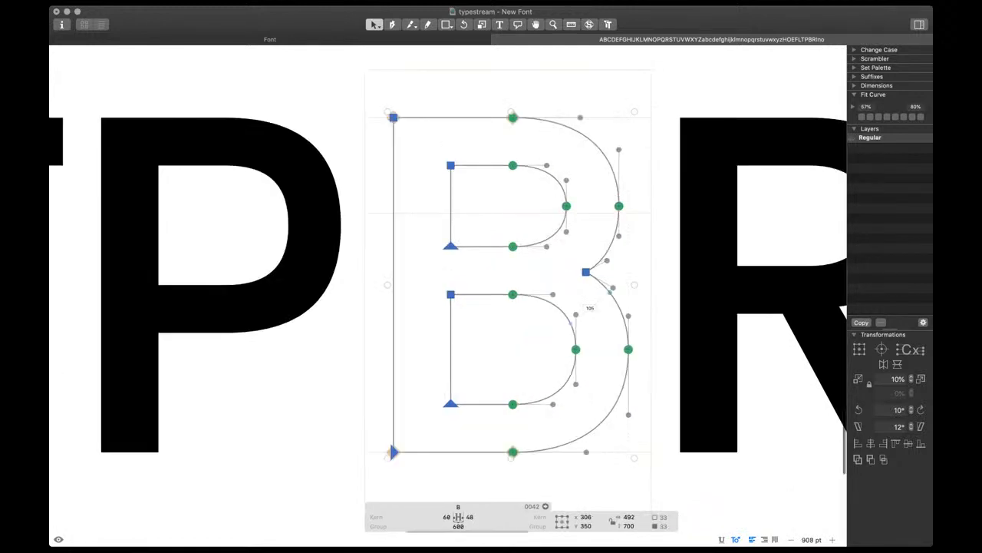
pyautogui.moveTo(571, 257); pyautogui.dragTo(603, 291)
pyautogui.press('space')
pyautogui.scroll(-3, 592, 331)
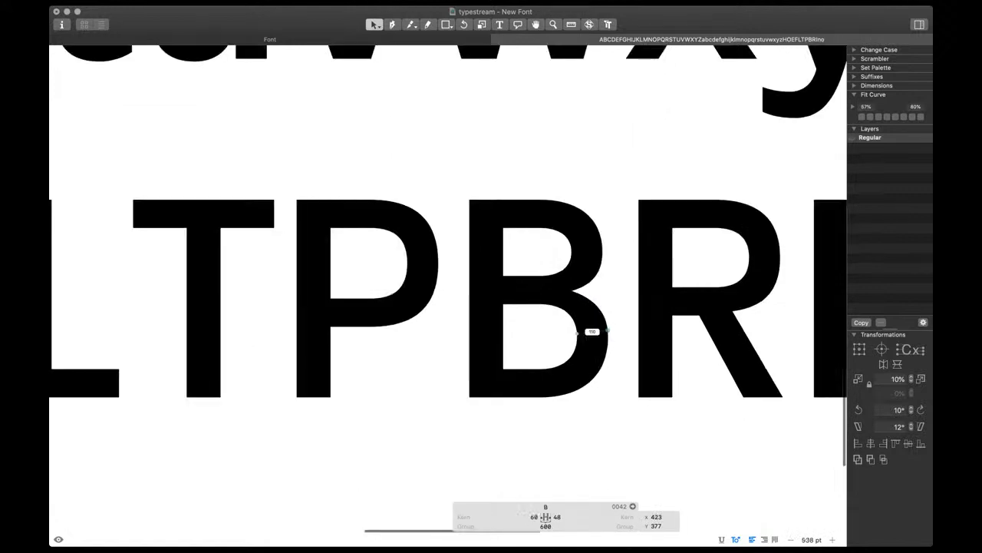
pyautogui.scroll(-1, 568, 310)
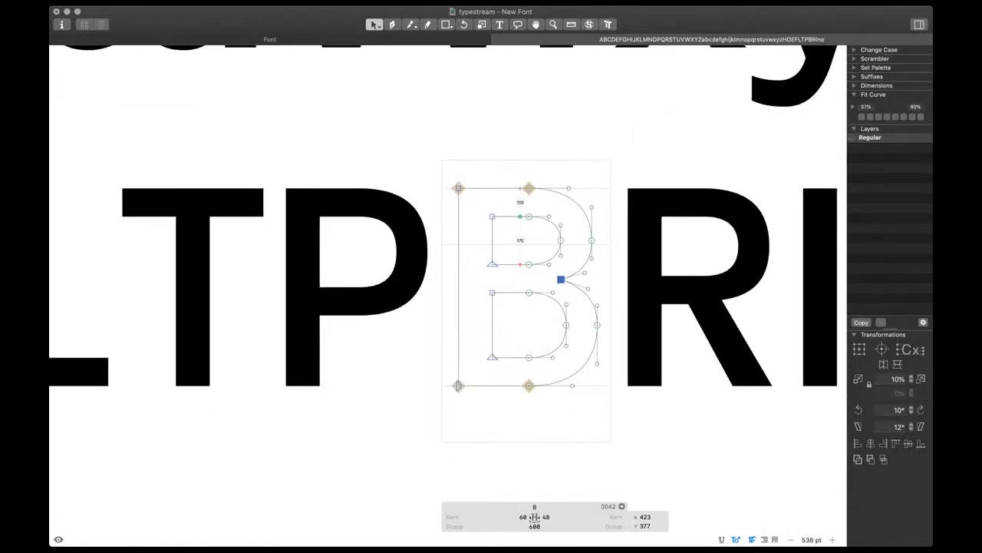
# Move the upper bowl's nodes between straights and curves 10 units right to x 320, and check the filled letter
pyautogui.moveTo(535, 283); pyautogui.dragTo(523, 209)
pyautogui.hotkey('shift', 'Right')
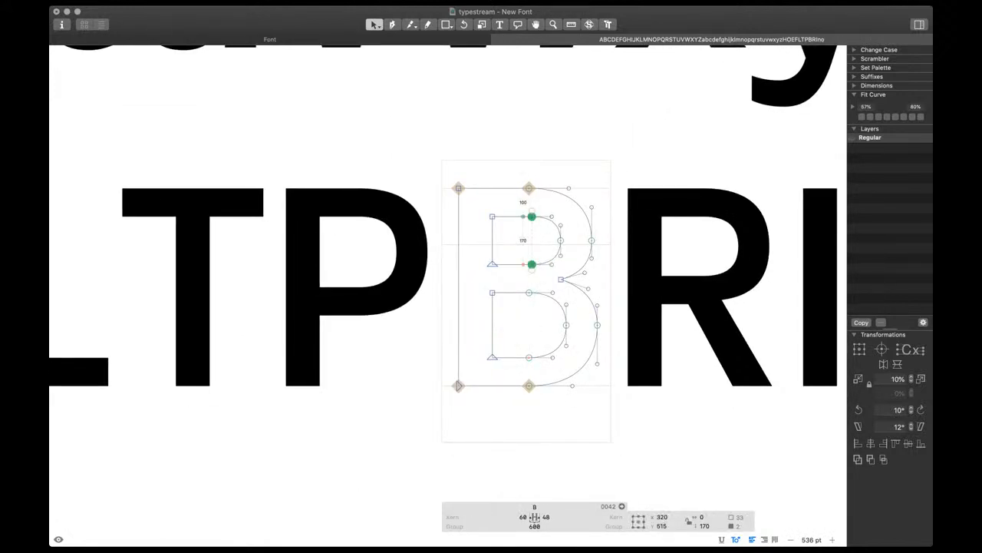
pyautogui.press('super+a')
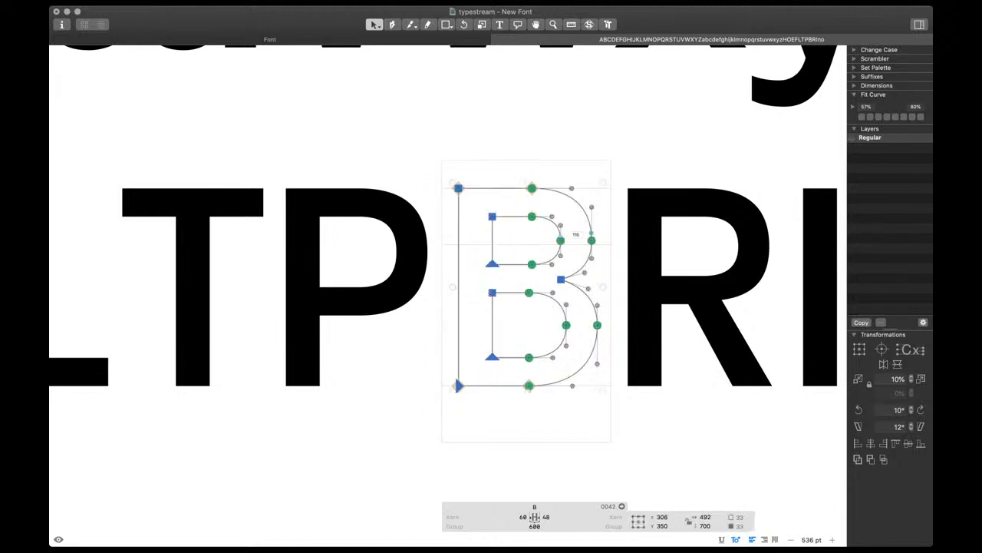
pyautogui.press('space')
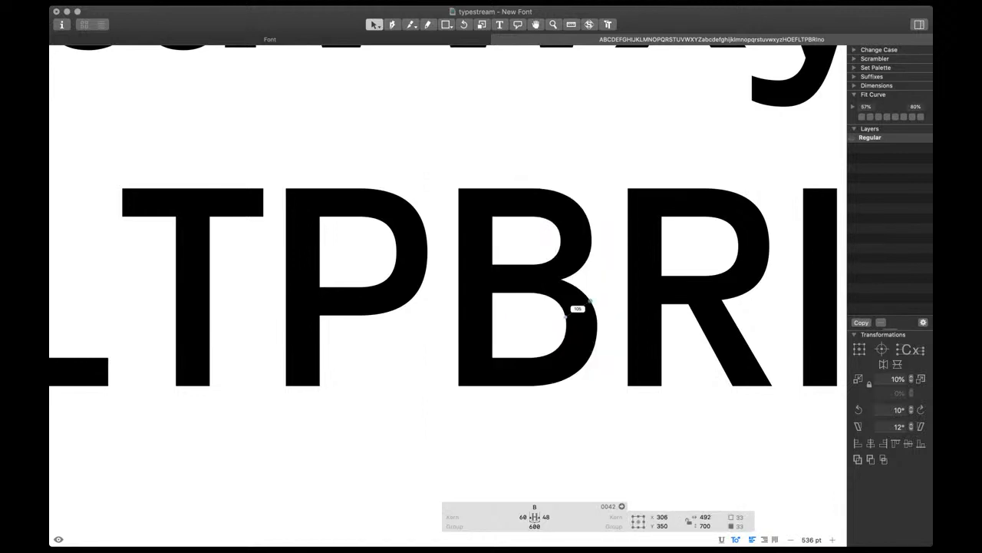
# Raise both handles of the lower bowl's upper outer curve about 15 units, and set the handle below the upper bowl's outer extreme to y 447
pyautogui.scroll(-1, 574, 284)
pyautogui.scroll(2, 574, 284)
pyautogui.click(574, 283)
pyautogui.click(561, 296)
pyautogui.press('space')
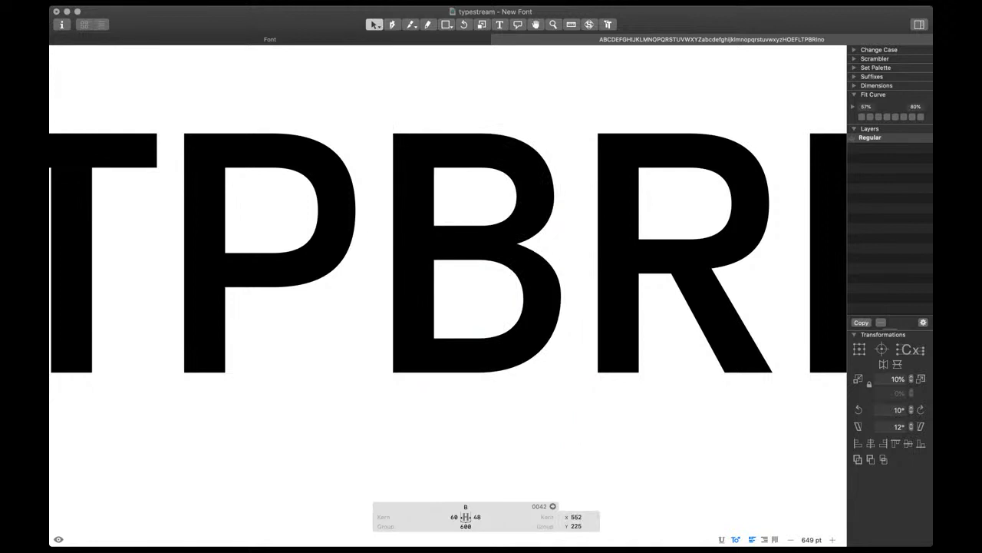
pyautogui.hotkey('shift', 'Down')
pyautogui.press('space')
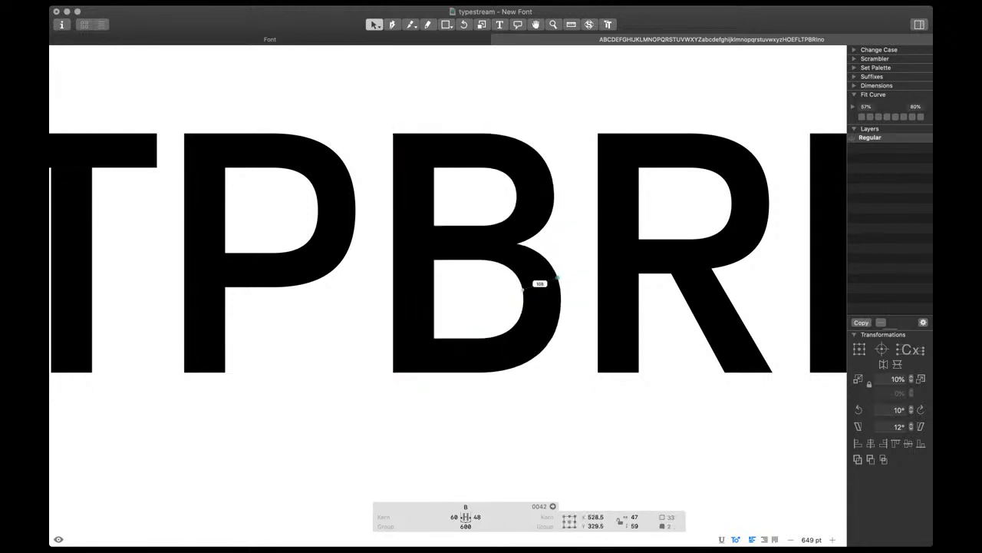
pyautogui.click(566, 269)
pyautogui.click(555, 220)
pyautogui.press('space')
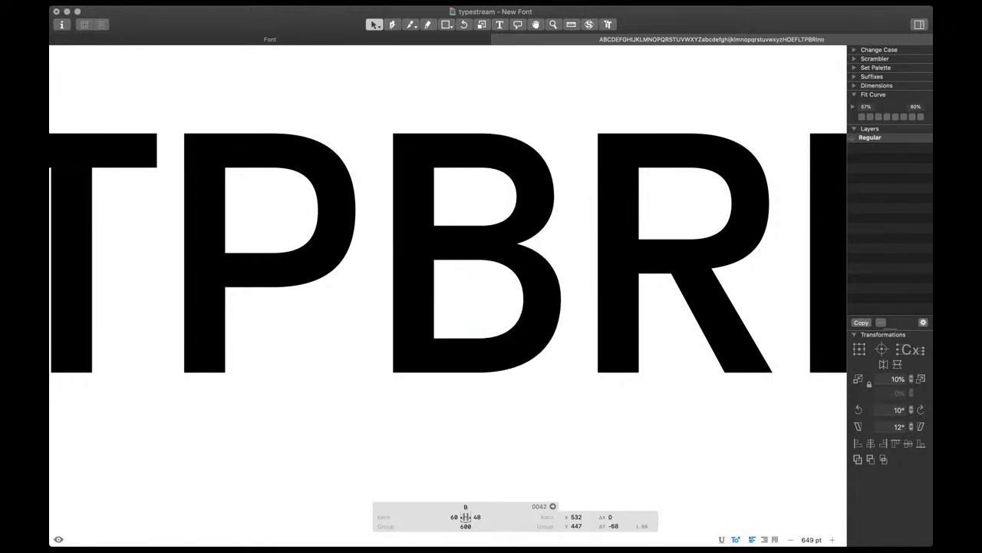
# Lower the middle bar's four nodes 20 units to y 360 and the outer node where the bowls meet to y 357
pyautogui.scroll(-5, 553, 246)
pyautogui.press('Up')
pyautogui.press('Up')
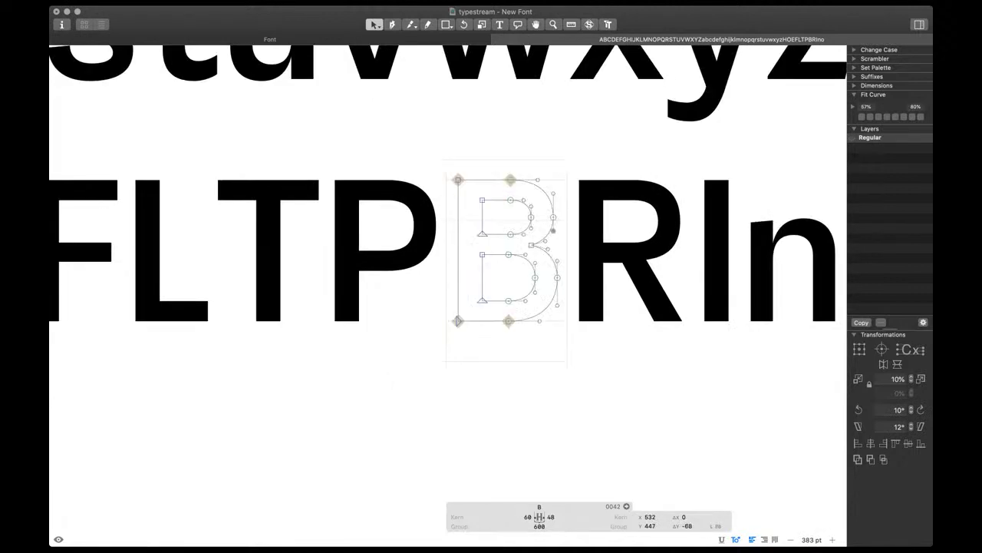
pyautogui.scroll(5, 545, 255)
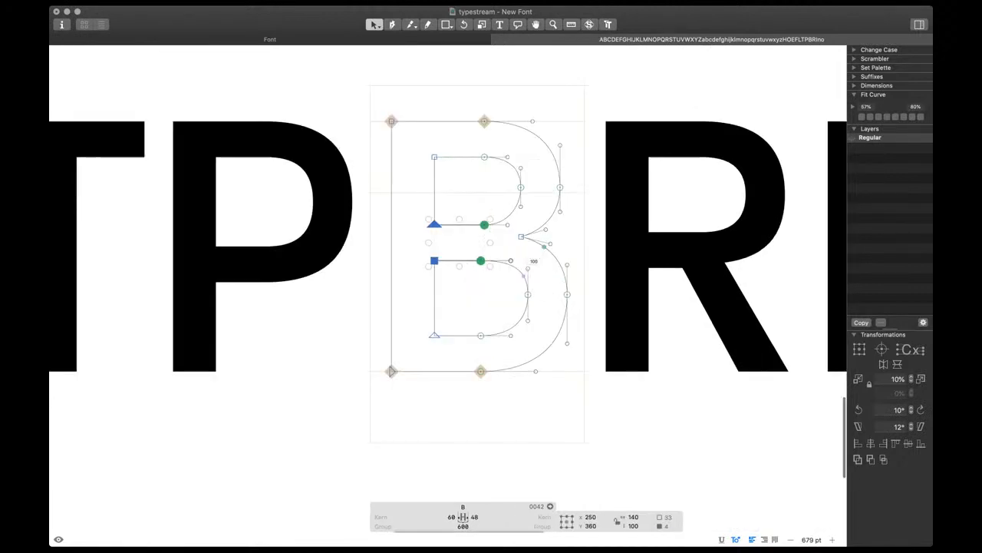
pyautogui.click(510, 238)
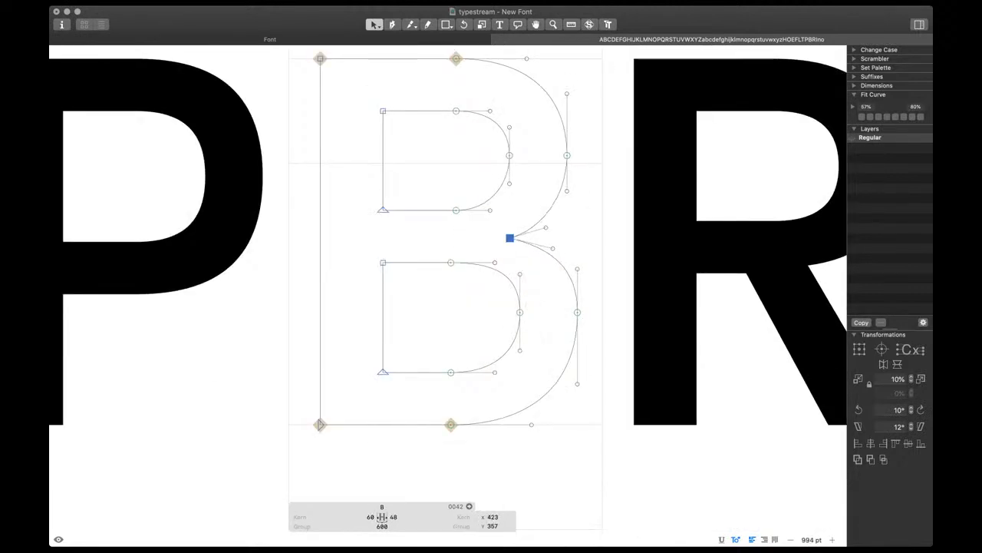
# Lower the rightmost curve nodes of both the upper and the lower bowl by 10 units
pyautogui.click(567, 155)
pyautogui.moveTo(490, 141); pyautogui.dragTo(586, 172)
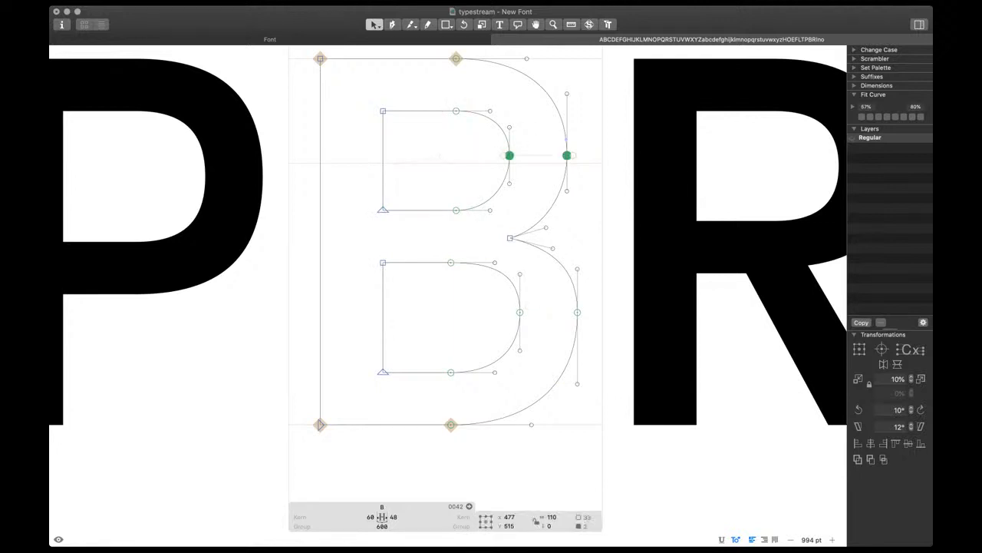
pyautogui.hotkey('shift', 'Down')
pyautogui.moveTo(471, 322); pyautogui.dragTo(595, 299)
pyautogui.hotkey('shift', 'Down')
pyautogui.press('super+a')
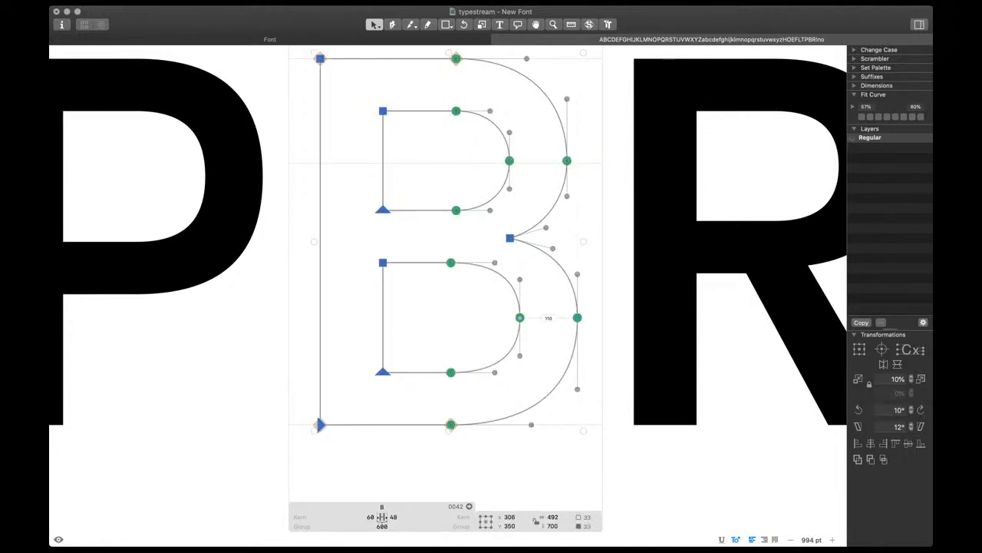
# Examine the B's shape and proportions beside the other letters of the sample text at smaller sizes
pyautogui.press('`')
pyautogui.scroll(-3, 528, 316)
pyautogui.scroll(-2, 529, 316)
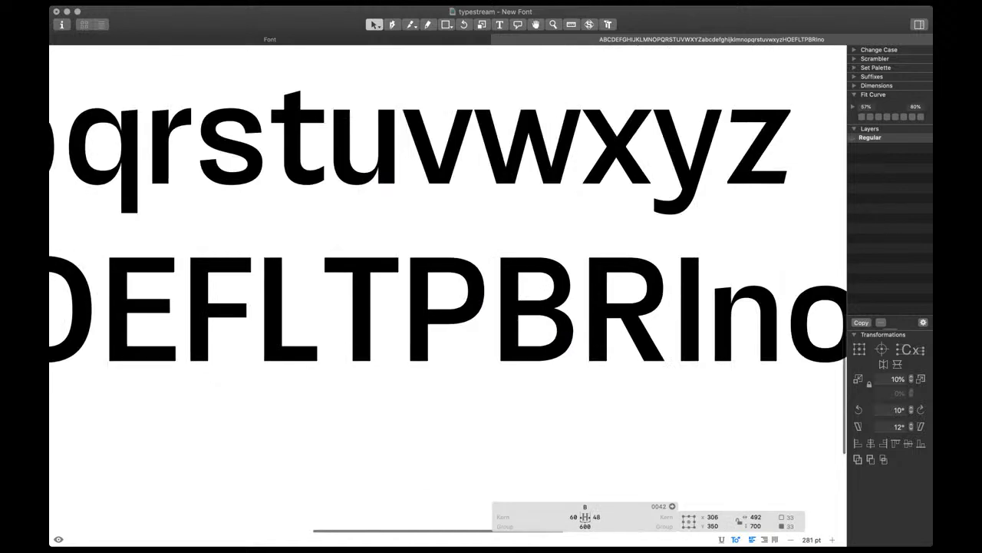
pyautogui.scroll(-2, 566, 343)
pyautogui.scroll(2, 565, 343)
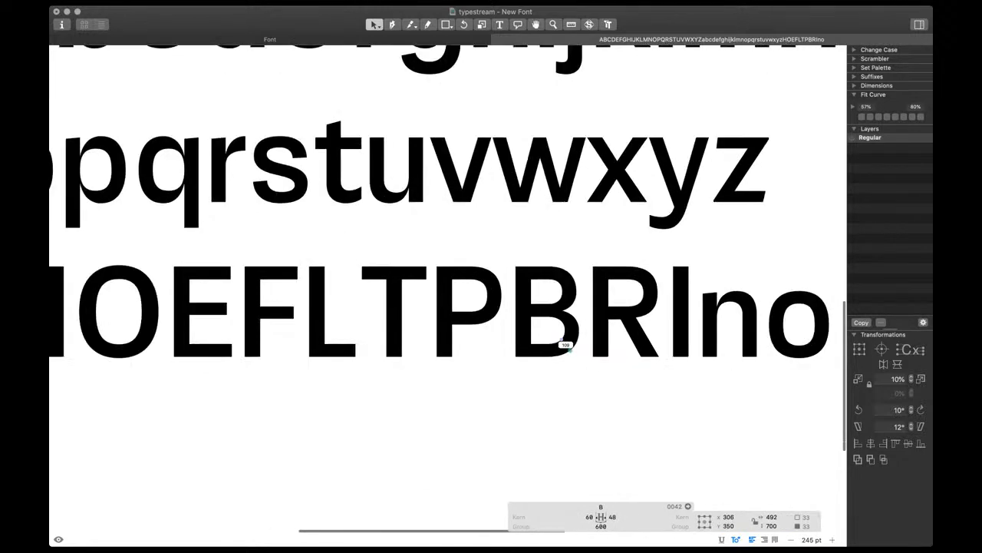
pyautogui.press('space')
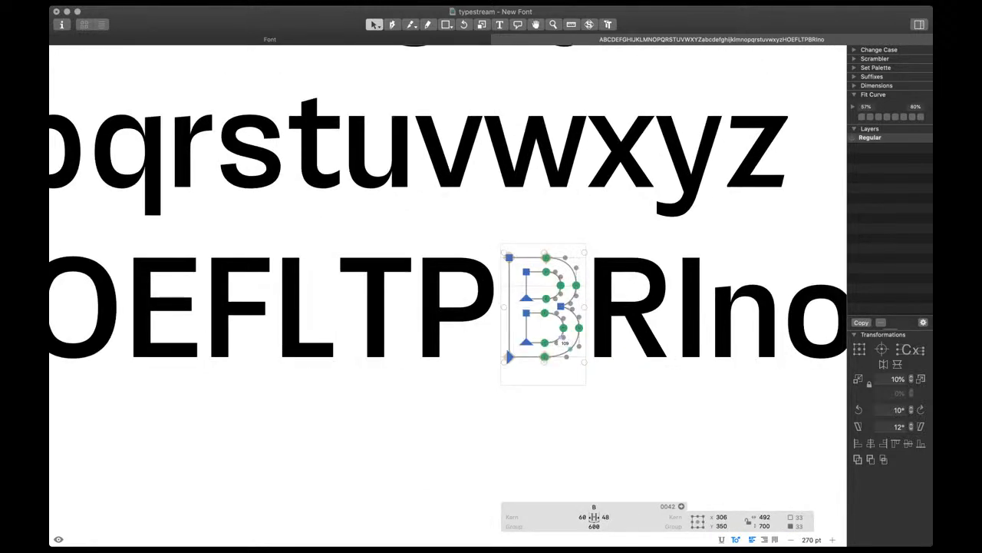
pyautogui.hscroll(1, 570, 349)
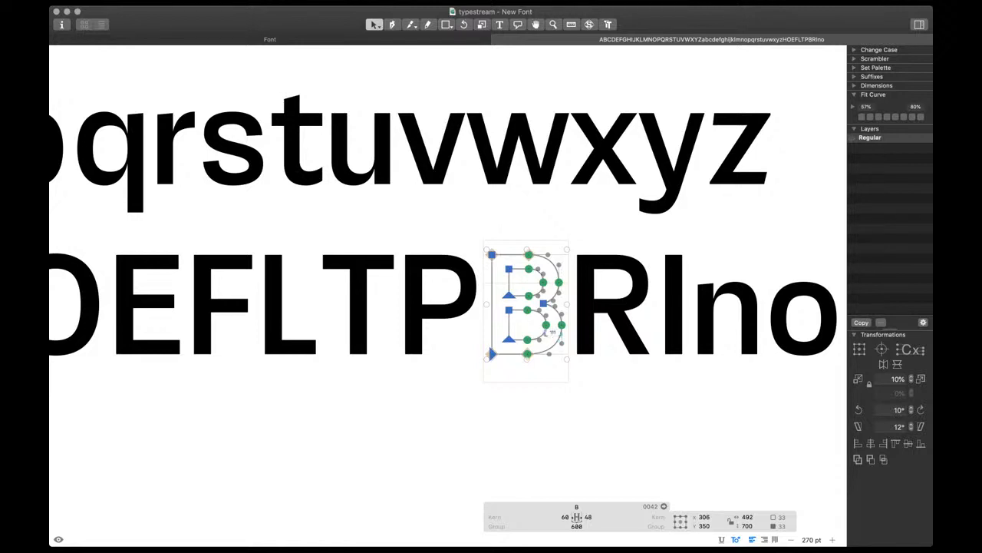
# Move the B's three nodes where the lower bowl's straights turn into curves 10 units right to x 320
pyautogui.press('t')
pyautogui.scroll(3, 572, 328)
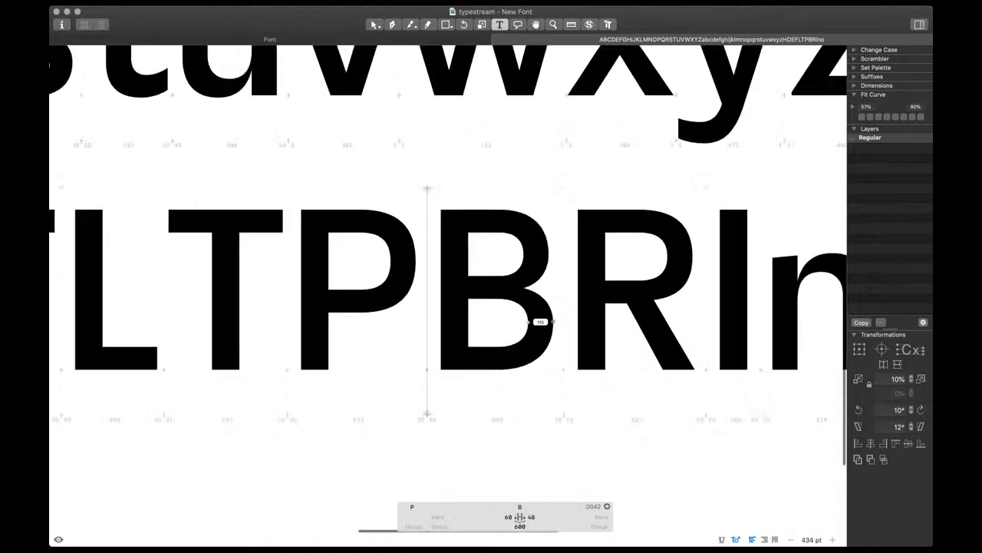
pyautogui.press('Escape')
pyautogui.scroll(3, 510, 273)
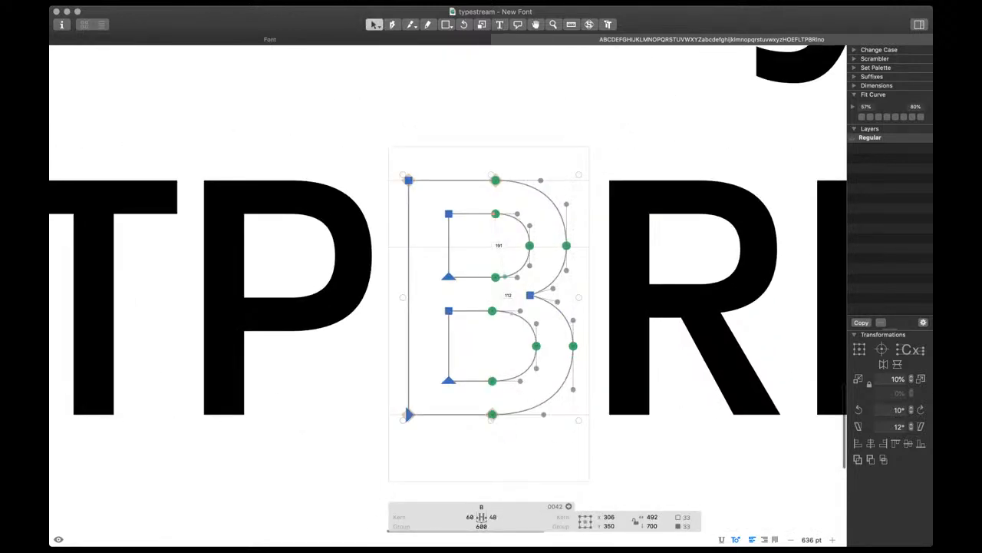
pyautogui.moveTo(480, 457); pyautogui.dragTo(505, 295)
pyautogui.press('space')
pyautogui.hotkey('shift', 'Right')
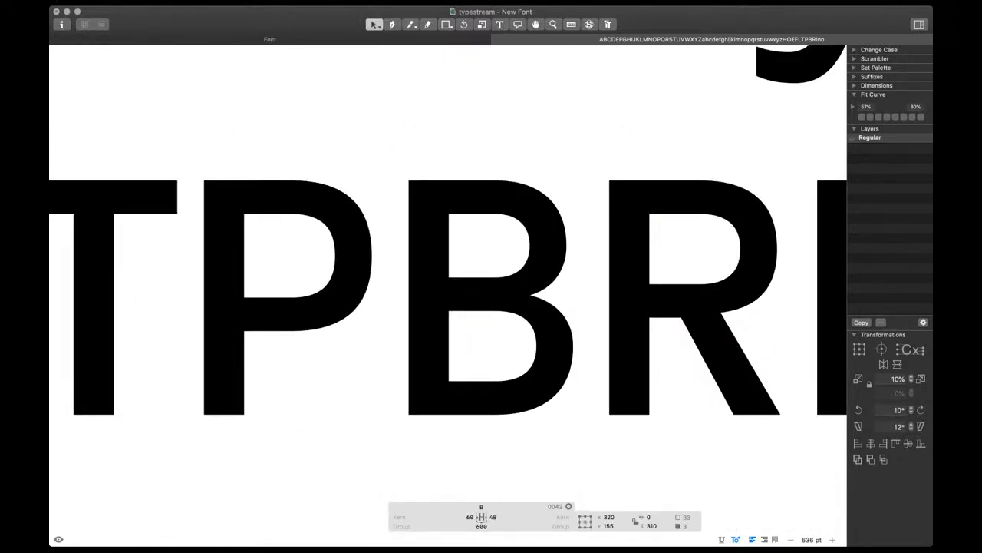
# Nudge the horizontal handles of the lower bowl's bottom inner and outer curves 6 units left
pyautogui.moveTo(594, 435); pyautogui.dragTo(513, 359)
pyautogui.scroll(-1, 512, 359)
pyautogui.hotkey('alt', 'Left')
pyautogui.hotkey('alt', 'Left')
pyautogui.hotkey('alt', 'Left')
pyautogui.hotkey('alt', 'Left')
pyautogui.hotkey('alt', 'Left')
pyautogui.hotkey('alt', 'Left')
pyautogui.press('space')
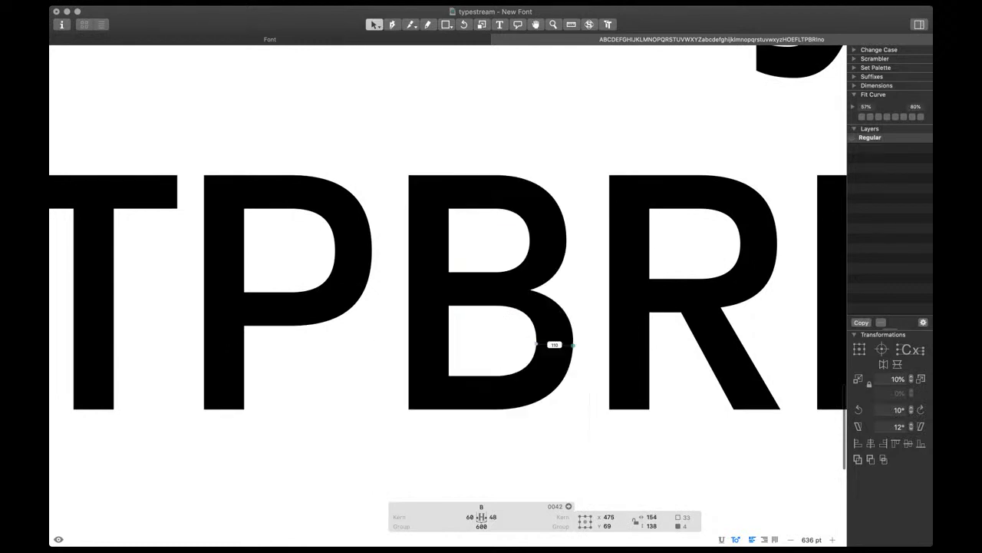
# Move both bowls' outer extreme nodes and the node where the bowls meet 10 units right
pyautogui.scroll(-10, 560, 341)
pyautogui.press('t')
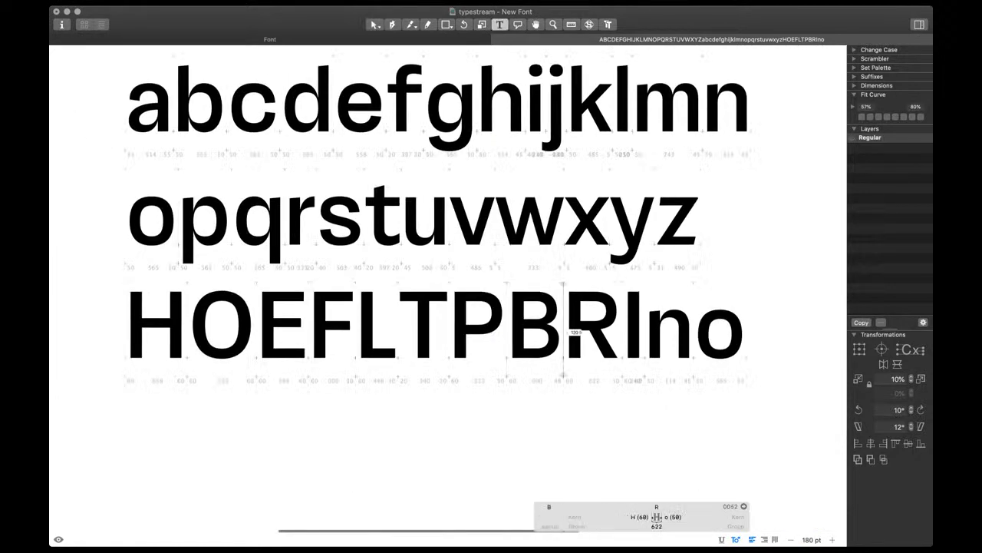
pyautogui.press('Escape')
pyautogui.scroll(10, 564, 333)
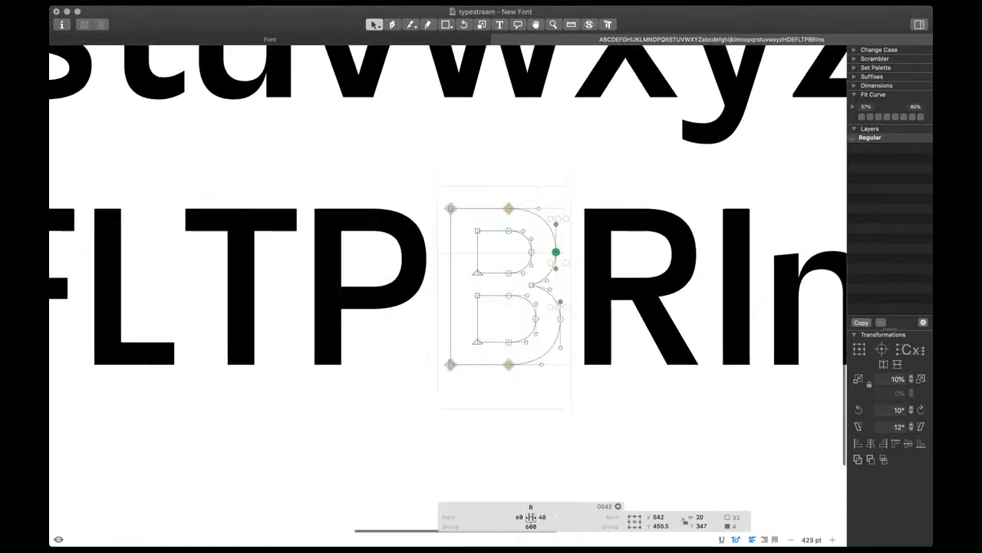
pyautogui.moveTo(519, 209); pyautogui.dragTo(558, 410)
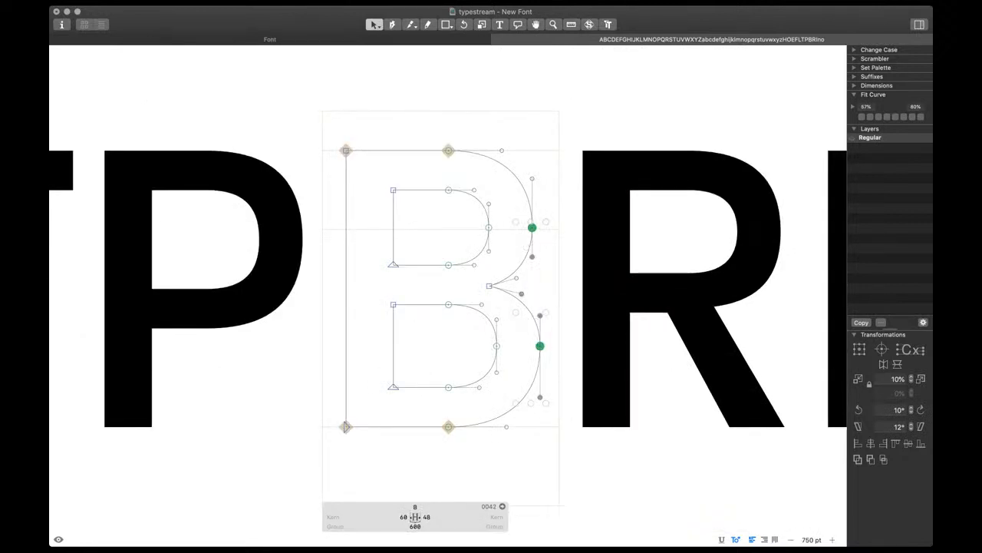
pyautogui.moveTo(470, 270); pyautogui.dragTo(526, 333)
pyautogui.moveTo(471, 296); pyautogui.dragTo(508, 335)
pyautogui.press('space')
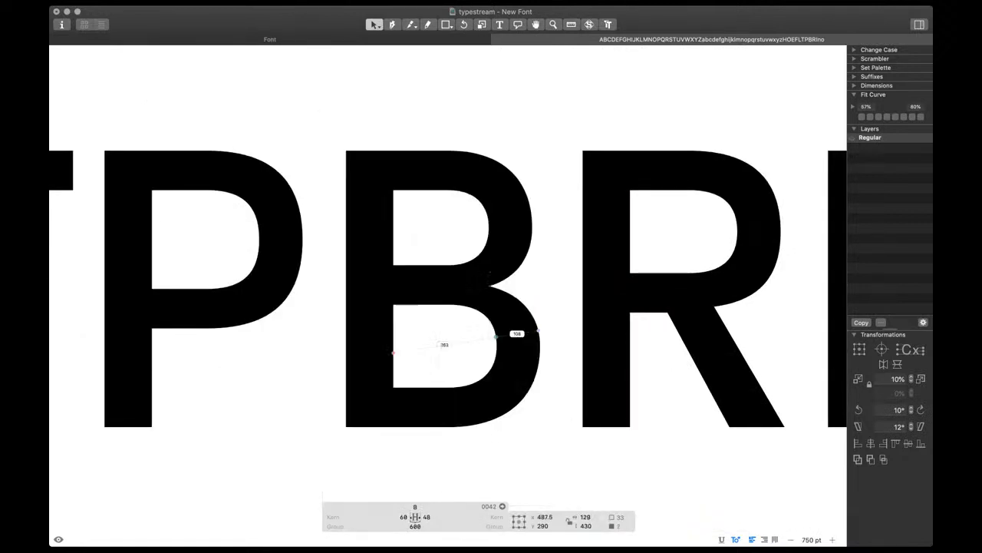
pyautogui.hotkey('shift', 'Right')
# Lower the handle below the lower bowl's outer extreme to y 61 and raise the handle above the upper bowl's outer extreme to y 635
pyautogui.scroll(-4, 499, 335)
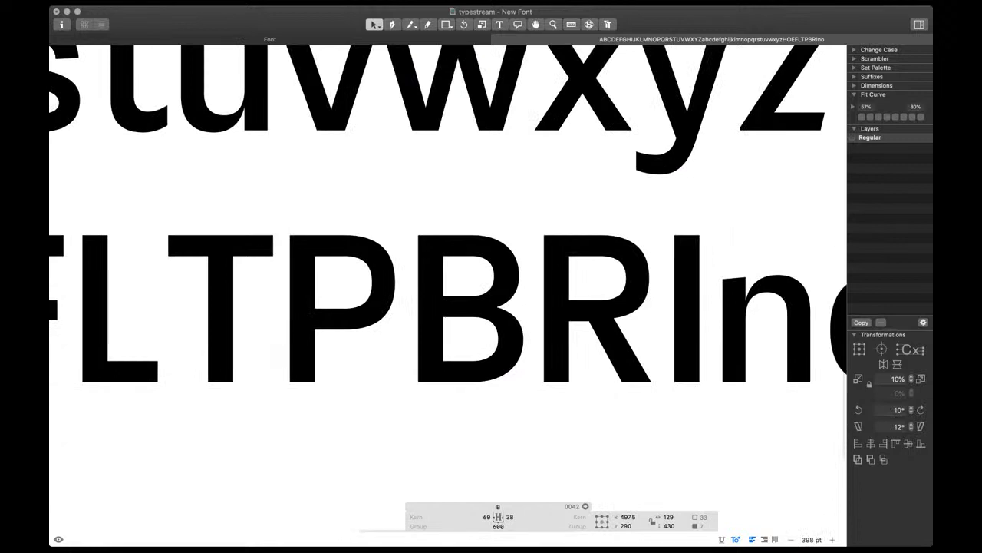
pyautogui.scroll(2, 537, 373)
pyautogui.click(511, 362)
pyautogui.hotkey('shift', 'Down')
pyautogui.press('space')
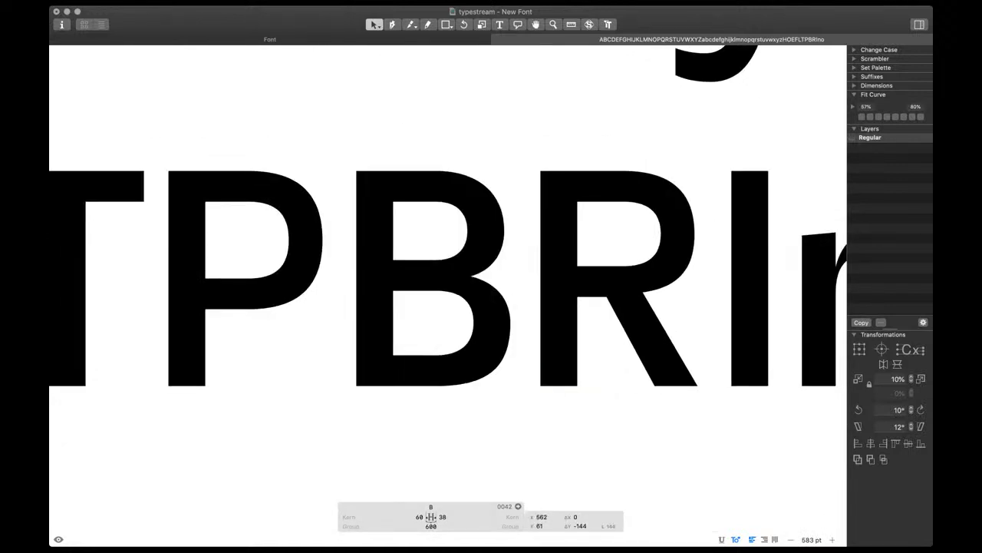
pyautogui.press('space')
pyautogui.click(504, 191)
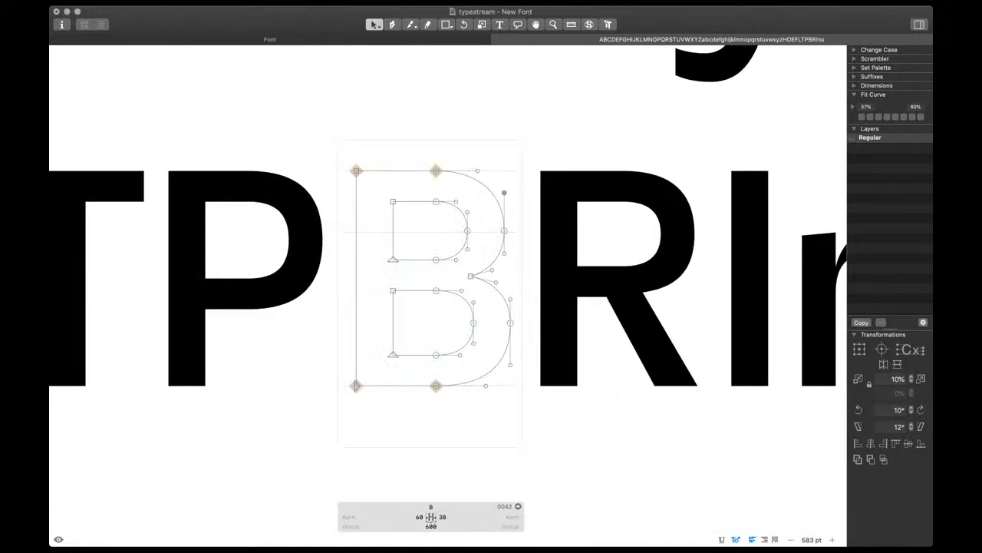
pyautogui.press('space')
# Lower the outer extreme node of the B's lower bowl to y 198, checking the filled shape
pyautogui.scroll(-2, 519, 259)
pyautogui.scroll(-2, 562, 294)
pyautogui.press('space')
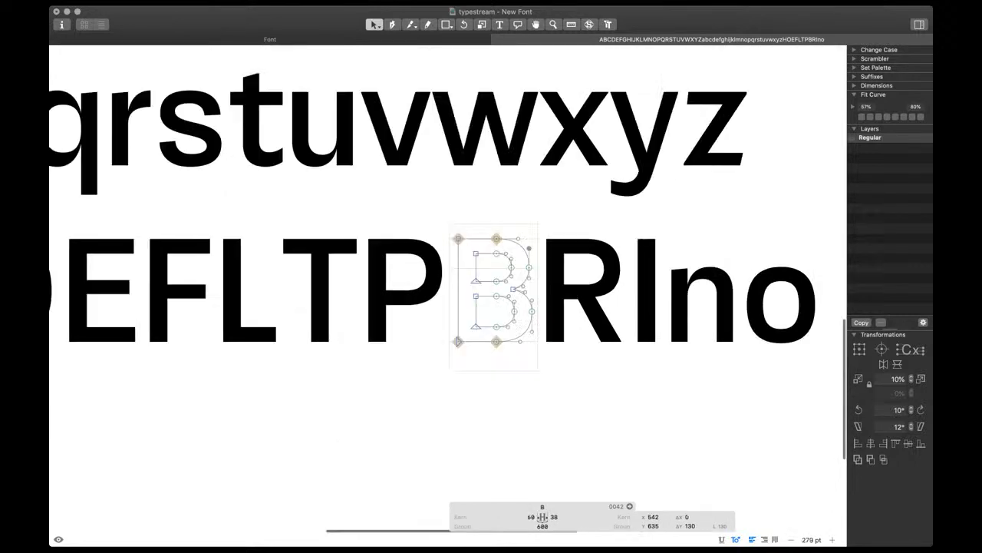
pyautogui.scroll(2, 553, 314)
pyautogui.press('space')
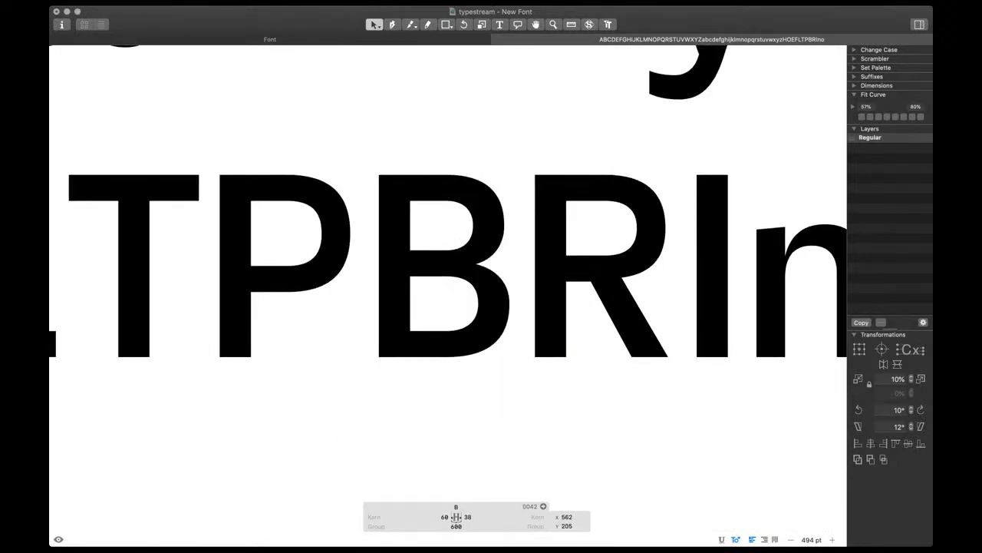
pyautogui.scroll(-4, 553, 300)
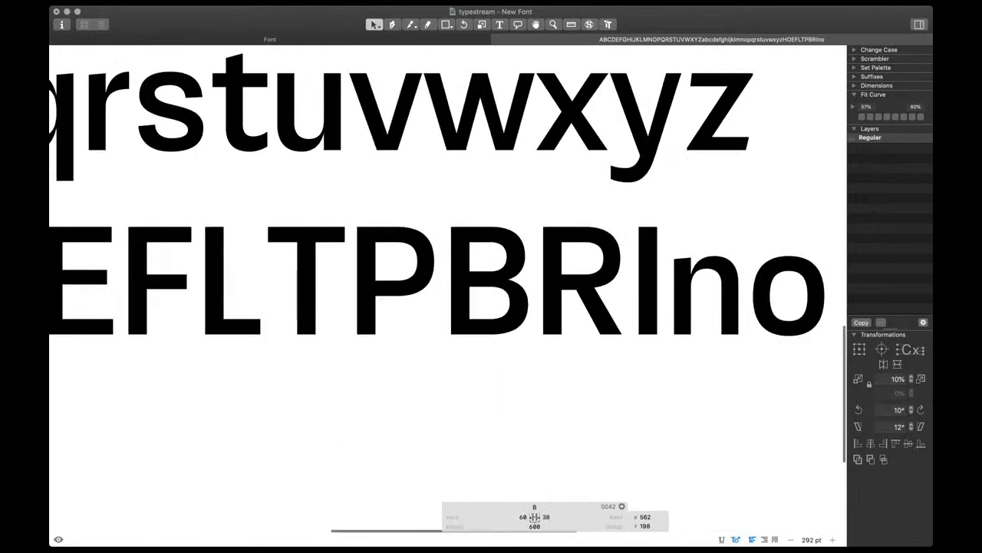
pyautogui.hscroll(1, 522, 306)
pyautogui.scroll(1, 522, 307)
pyautogui.press('space')
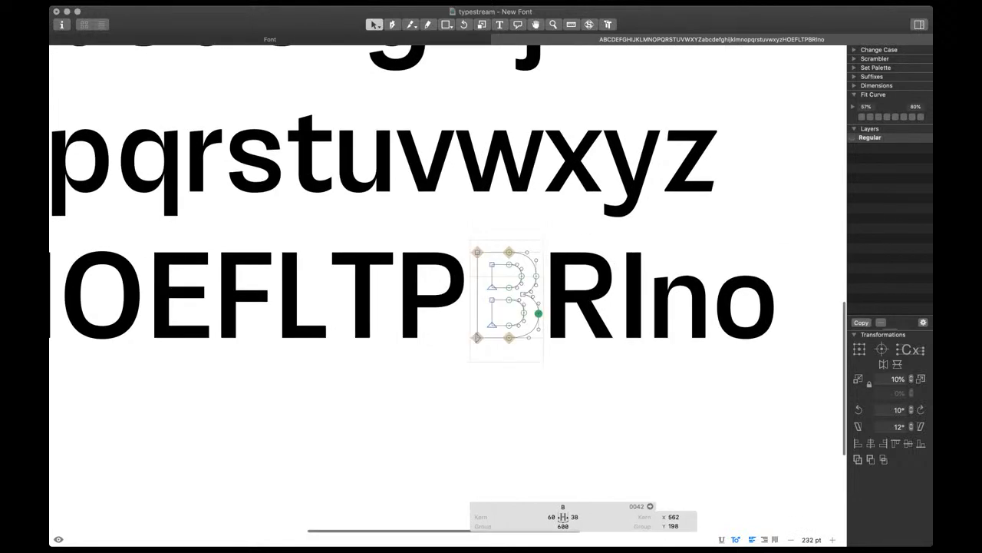
# Thicken the P's bowl by moving the curved side of its counter 3 units left
pyautogui.doubleClick(447, 293)
pyautogui.scroll(4, 447, 292)
pyautogui.moveTo(395, 208); pyautogui.dragTo(468, 319)
pyautogui.press('space')
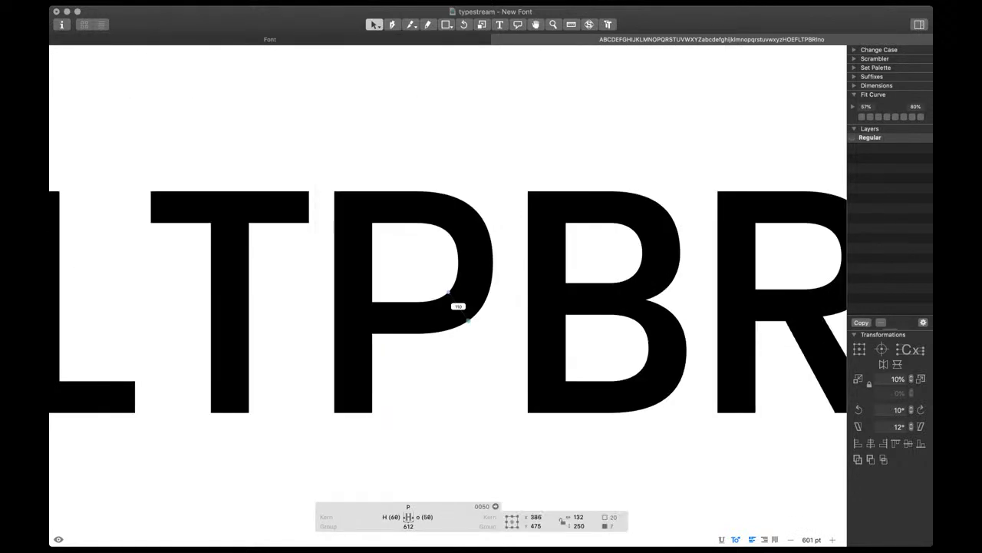
pyautogui.press('Left')
pyautogui.press('Left')
pyautogui.press('Left')
# Thicken the R's bowl by moving the curved side of its counter 2 units left
pyautogui.hscroll(3, 449, 315)
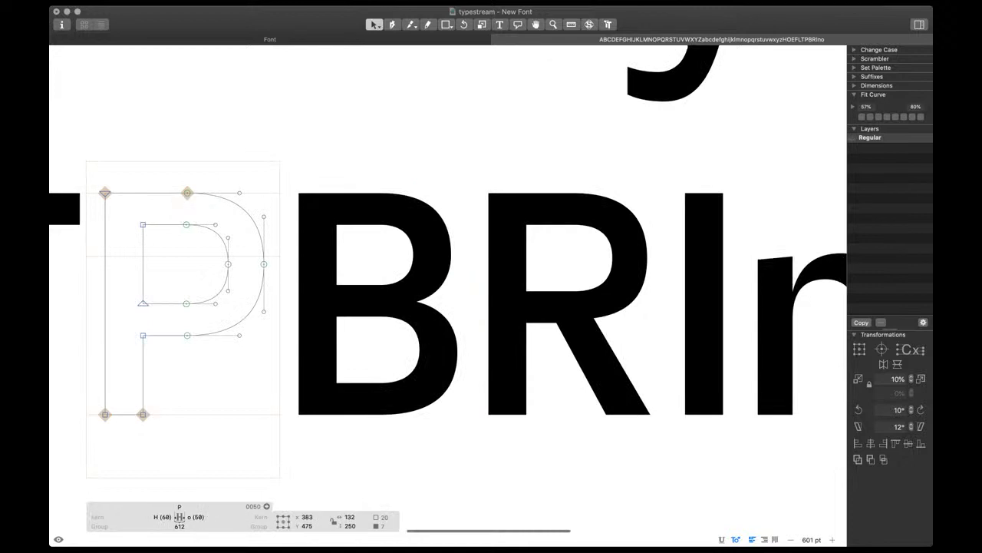
pyautogui.doubleClick(561, 212)
pyautogui.moveTo(561, 212); pyautogui.dragTo(629, 311)
pyautogui.press('space')
pyautogui.press('Left')
pyautogui.press('Left')
# Insert a D between the P and B of the sample text and paste the P's full outline into it
pyautogui.press('t')
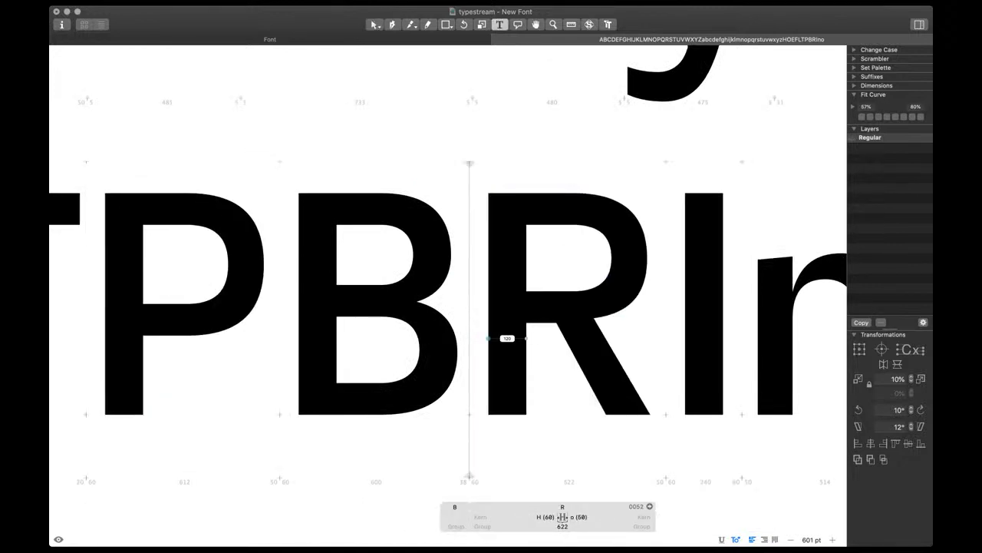
pyautogui.hotkey('ctrl', '-')
pyautogui.press('Left')
pyautogui.write('D')
pyautogui.doubleClick(255, 318)
pyautogui.press('super+a')
pyautogui.press('super+c')
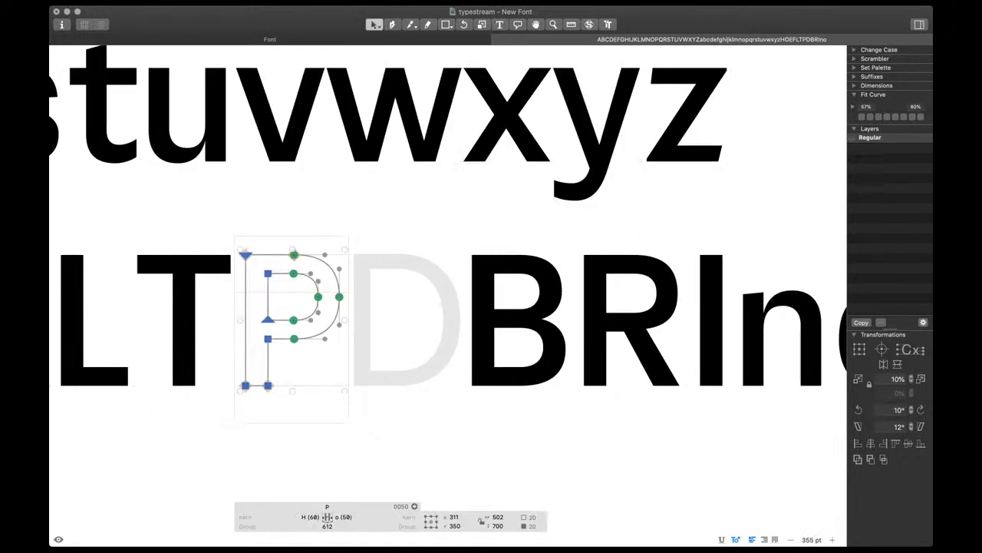
pyautogui.doubleClick(407, 319)
pyautogui.press('super+v')
pyautogui.press('super+plus')
# Lower the four nodes of the pasted bowl's lower bar to the baseline and centre the bowl's inner and outer extremes vertically
pyautogui.moveTo(357, 290); pyautogui.dragTo(431, 347)
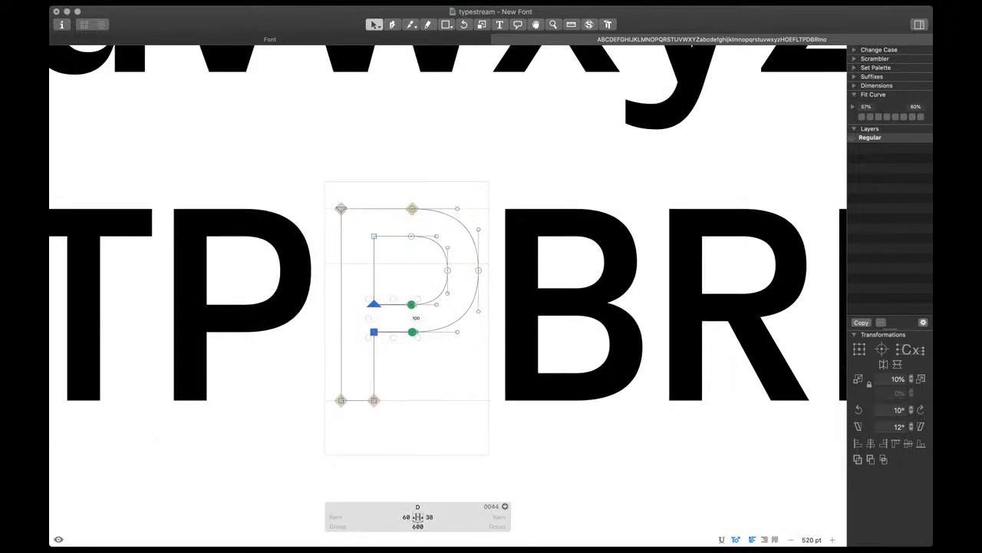
pyautogui.moveTo(373, 331); pyautogui.dragTo(374, 399)
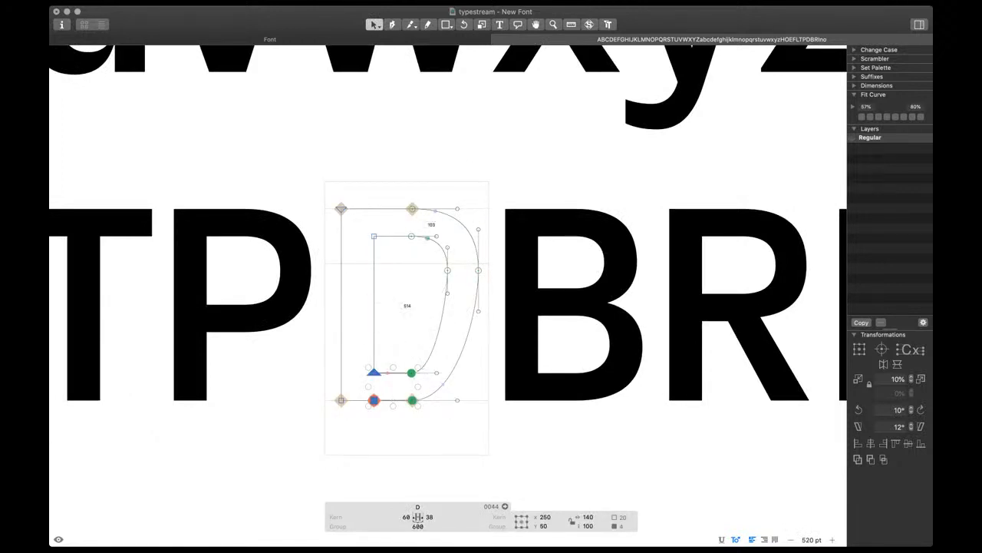
pyautogui.moveTo(437, 258); pyautogui.dragTo(478, 304)
pyautogui.moveTo(400, 185); pyautogui.dragTo(413, 357)
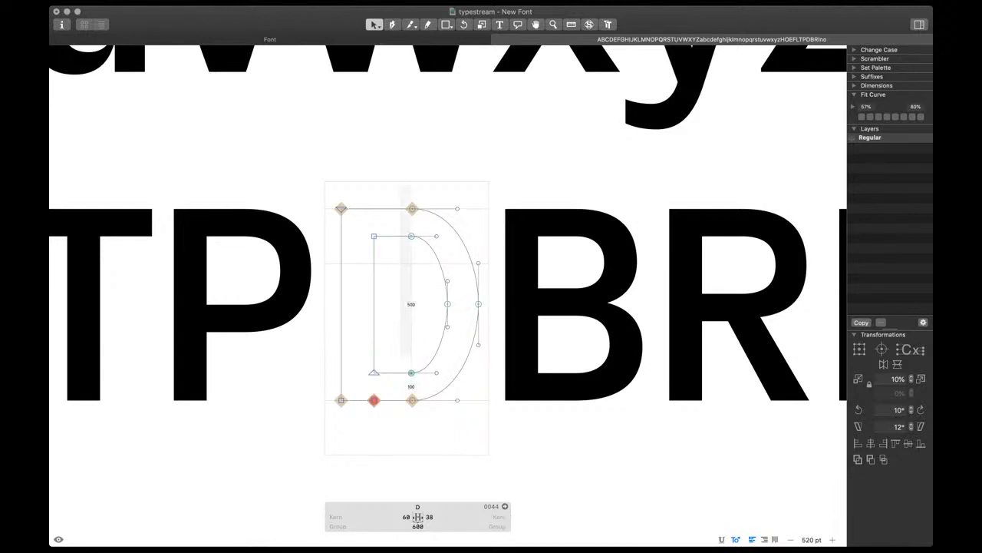
# Delete the D's redundant stem corner node on the baseline and correct the path directions
pyautogui.moveTo(364, 389); pyautogui.dragTo(384, 411)
pyautogui.press('BackSpace')
pyautogui.press('super+shift+r')
pyautogui.press('Return')
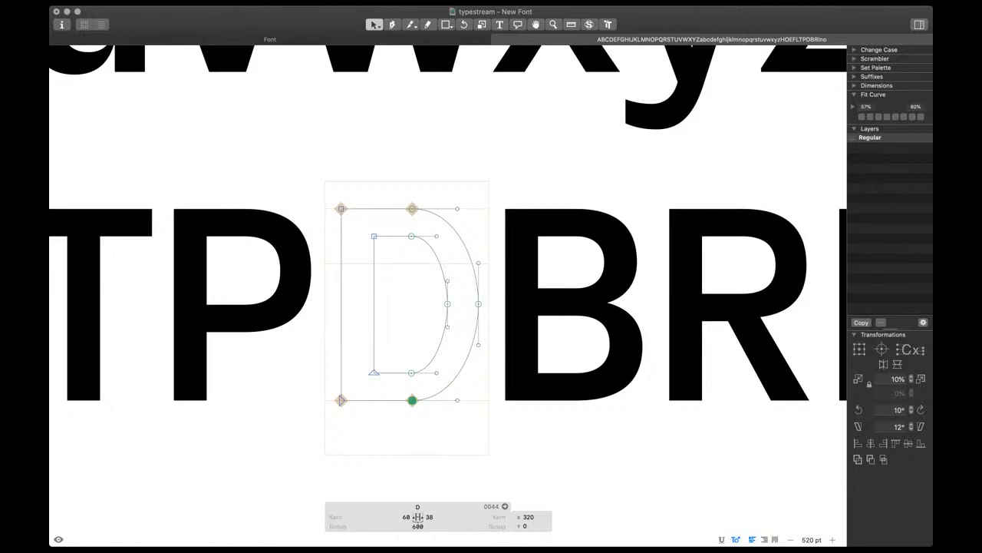
pyautogui.press('Escape')
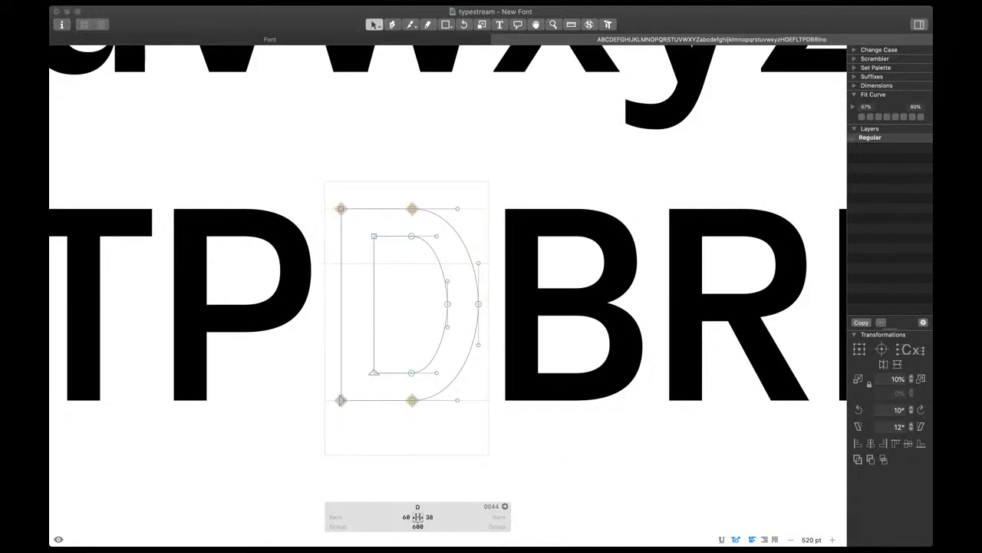
pyautogui.press('super+v')
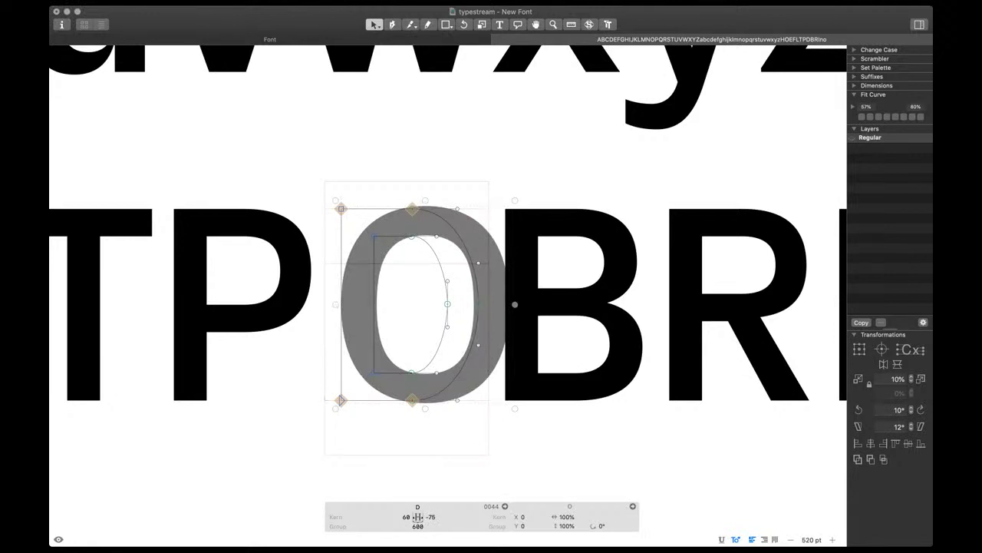
pyautogui.press('super+z')
# Cut the D vertically through its horizontal strokes with the Knife tool and delete the curved part, leaving the stem
pyautogui.scroll(2, 448, 259)
pyautogui.press('p')
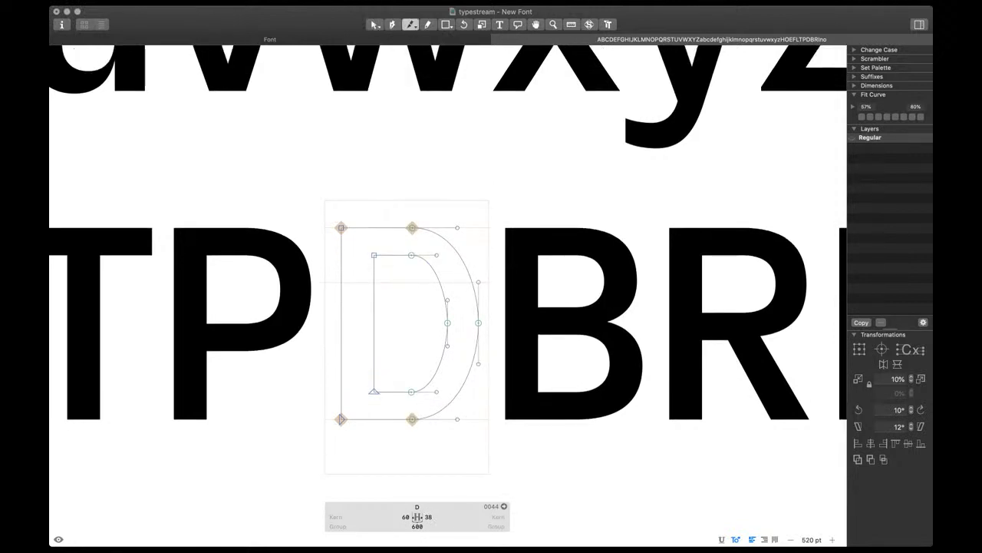
pyautogui.moveTo(398, 203); pyautogui.dragTo(397, 445)
pyautogui.press('v')
pyautogui.doubleClick(435, 265)
pyautogui.press('BackSpace')
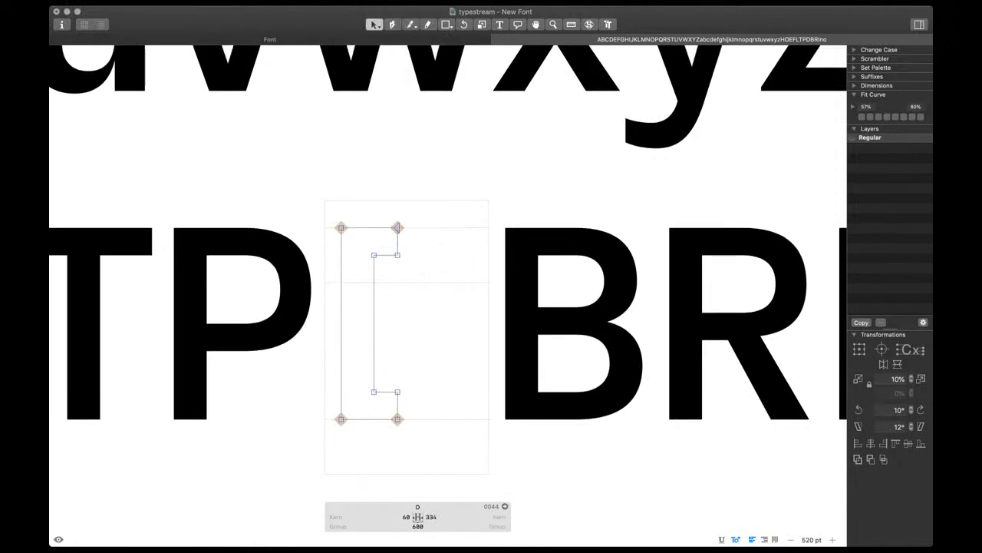
# Add the O to the D glyph, decompose it into outlines, and move both of its contours 300 units right
pyautogui.press('super+v')
pyautogui.press('super+shift+d')
pyautogui.doubleClick(418, 254)
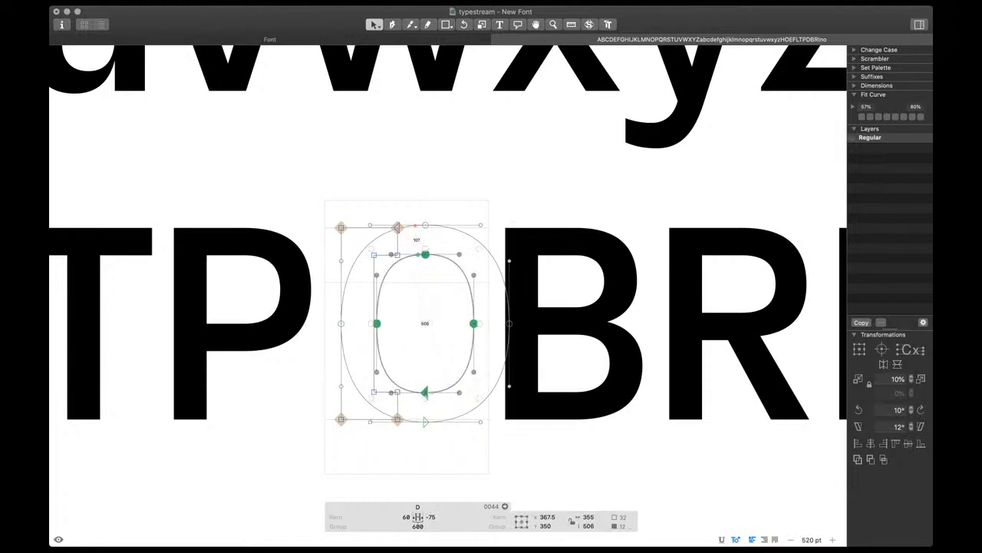
pyautogui.keyDown('shift'); pyautogui.doubleClick(415, 226); pyautogui.keyUp('shift')
pyautogui.press('super+Right')
pyautogui.press('super+Right')
pyautogui.press('super+Right')
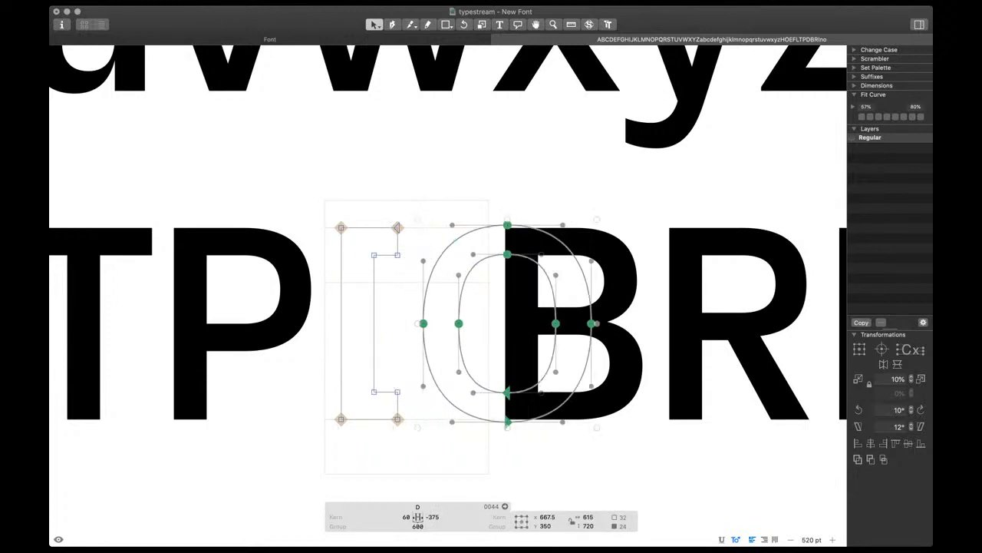
# Cut through the O's stem-side curve with the Knife tool and delete that half, keeping the outer half
pyautogui.press('e')
pyautogui.moveTo(428, 284); pyautogui.dragTo(460, 297)
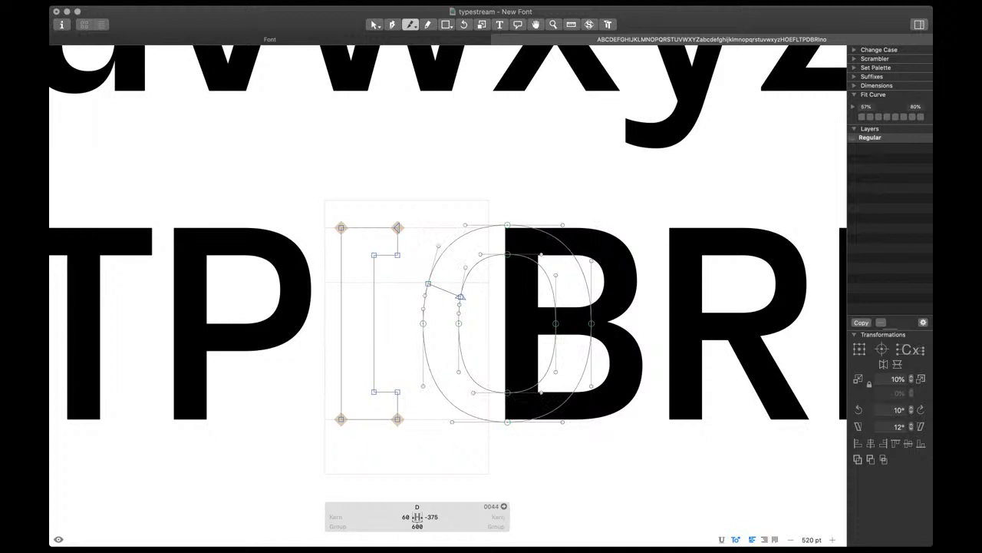
pyautogui.press('v')
pyautogui.moveTo(488, 468); pyautogui.dragTo(415, 208)
pyautogui.press('Delete')
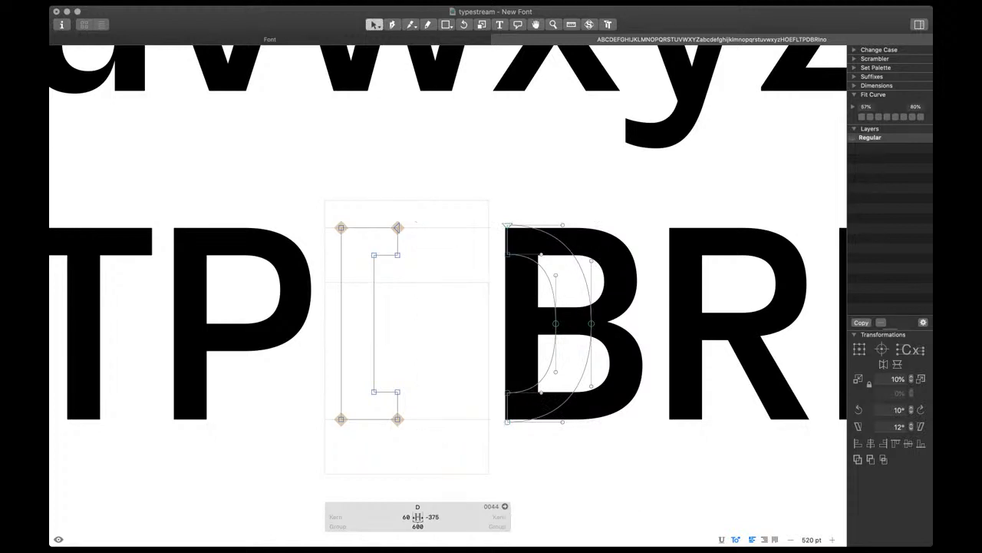
# Move the remaining half of the O against the D's stem part so the cut edges meet at x 266
pyautogui.press('super+a')
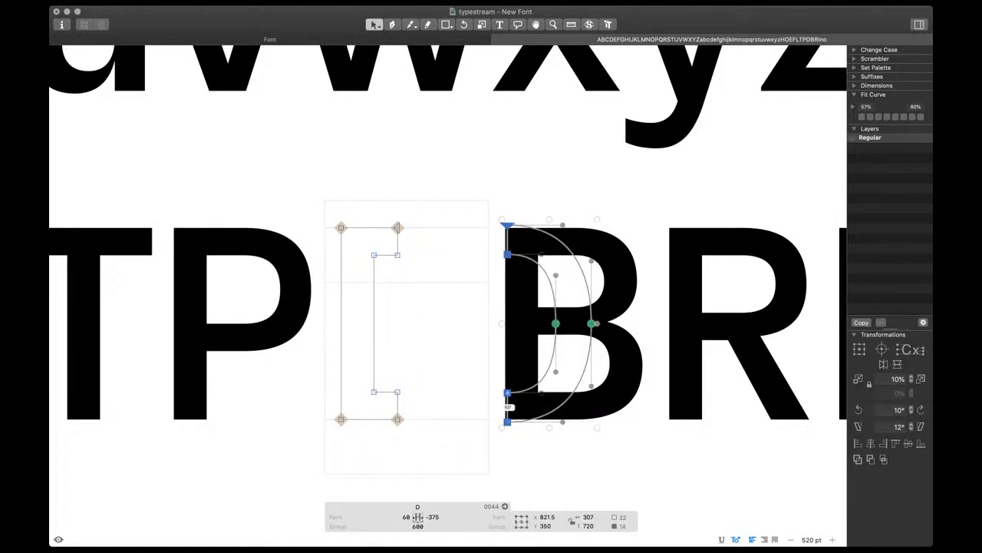
pyautogui.moveTo(507, 398); pyautogui.dragTo(398, 398)
pyautogui.scroll(6, 382, 440)
pyautogui.press('space')
pyautogui.hotkey('shift', 'Left')
pyautogui.press('Right')
pyautogui.press('Right')
pyautogui.press('Right')
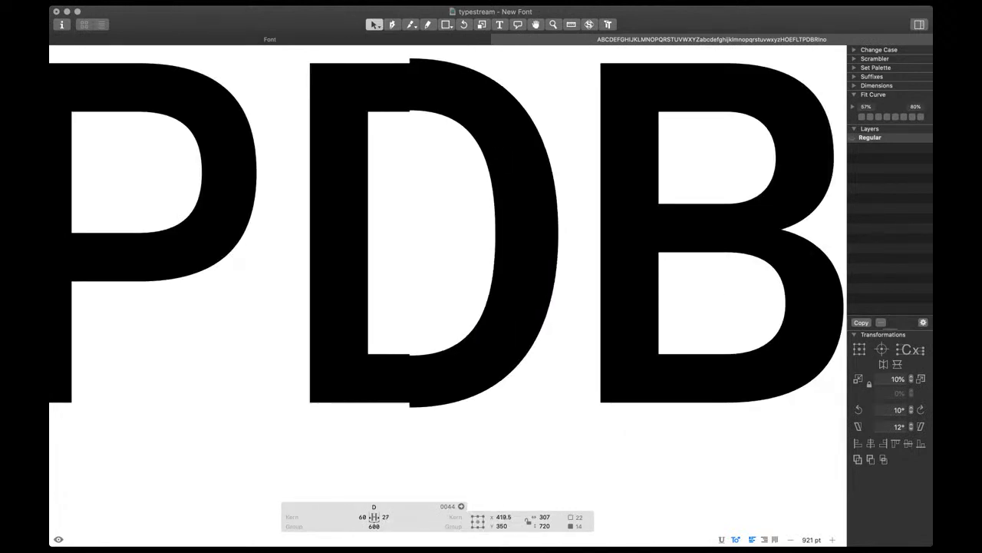
pyautogui.press('Right')
pyautogui.press('Left')
# Align the lower inner curve's end node and its handle with the stem part's inner edge at y 100
pyautogui.moveTo(389, 334); pyautogui.dragTo(424, 375)
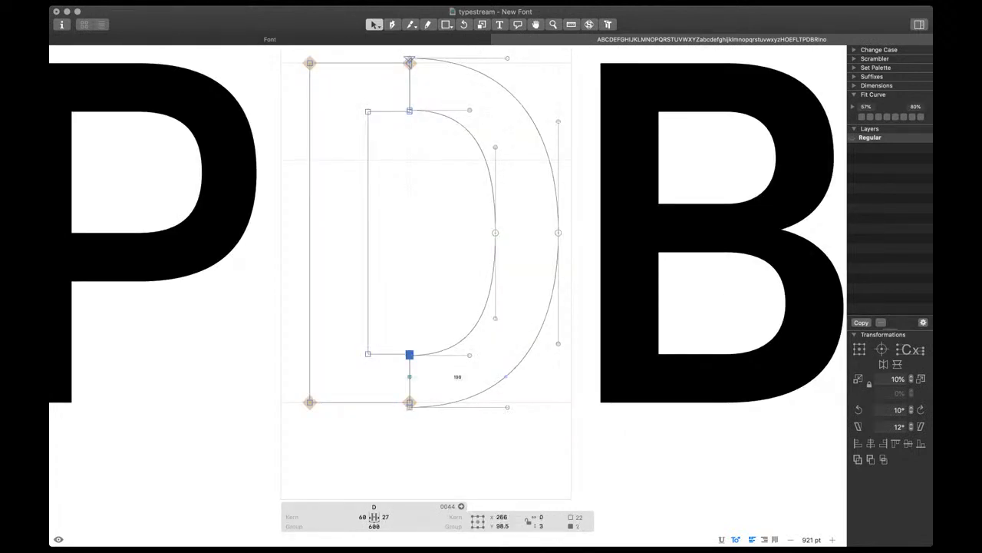
pyautogui.click(418, 375)
pyautogui.moveTo(381, 331); pyautogui.dragTo(476, 363)
pyautogui.press('super+shift+a')
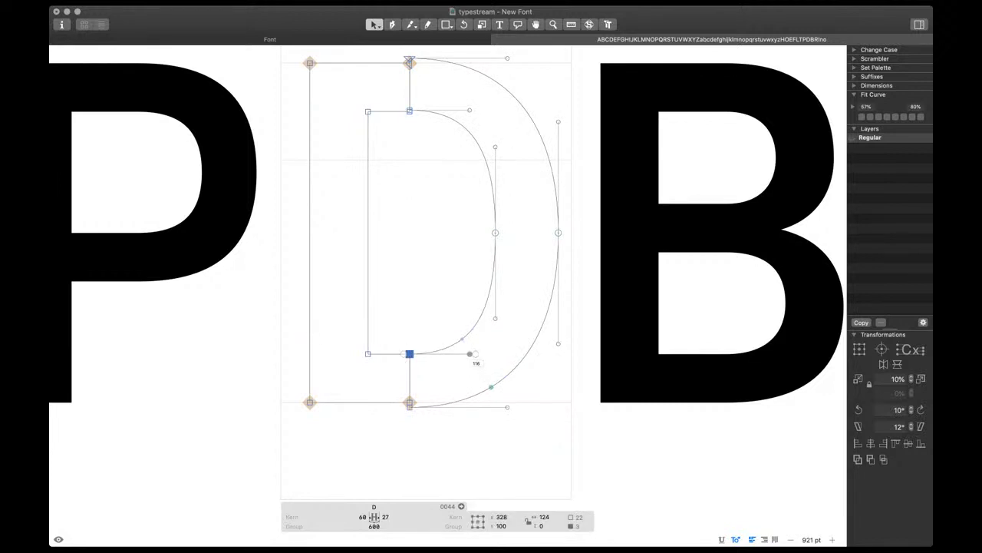
# Align the bowl's remaining curve ends and their handles with the D's stem part, putting the upper outer one at y 700
pyautogui.moveTo(388, 384); pyautogui.dragTo(525, 418)
pyautogui.press('super+shift+a')
pyautogui.moveTo(400, 99); pyautogui.dragTo(472, 126)
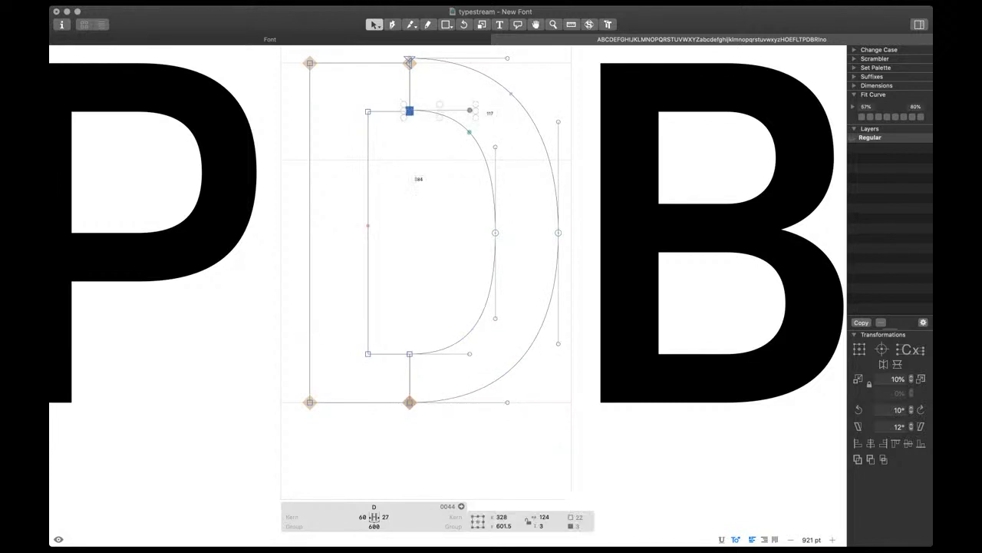
pyautogui.scroll(4, 473, 126)
pyautogui.moveTo(371, 100); pyautogui.dragTo(540, 141)
pyautogui.press('super+shift+a')
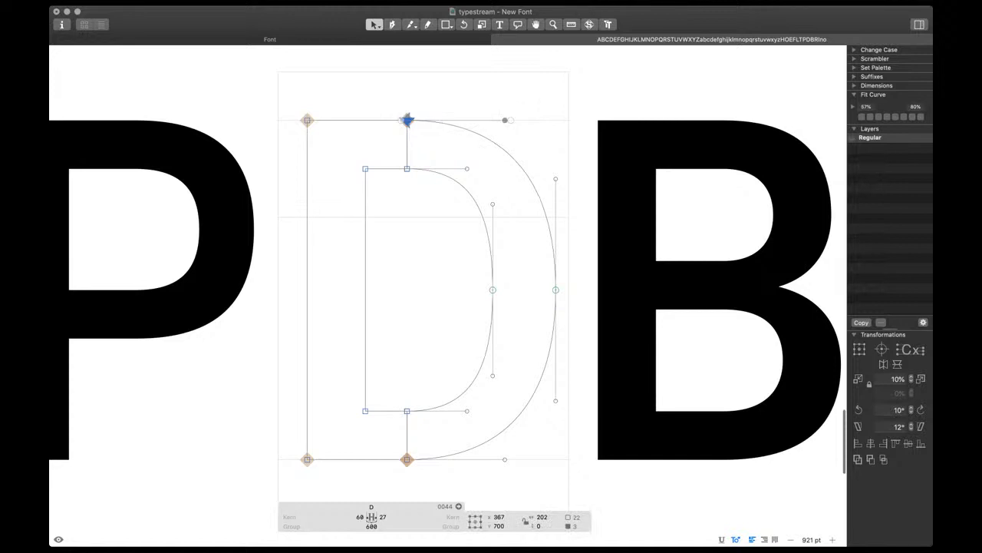
# Merge the D's stem part and bowl into one shape by removing their overlap, and preview the letter
pyautogui.moveTo(389, 100); pyautogui.dragTo(430, 479)
pyautogui.press('super+shift+o')
pyautogui.scroll(-4, 395, 350)
pyautogui.press('space')
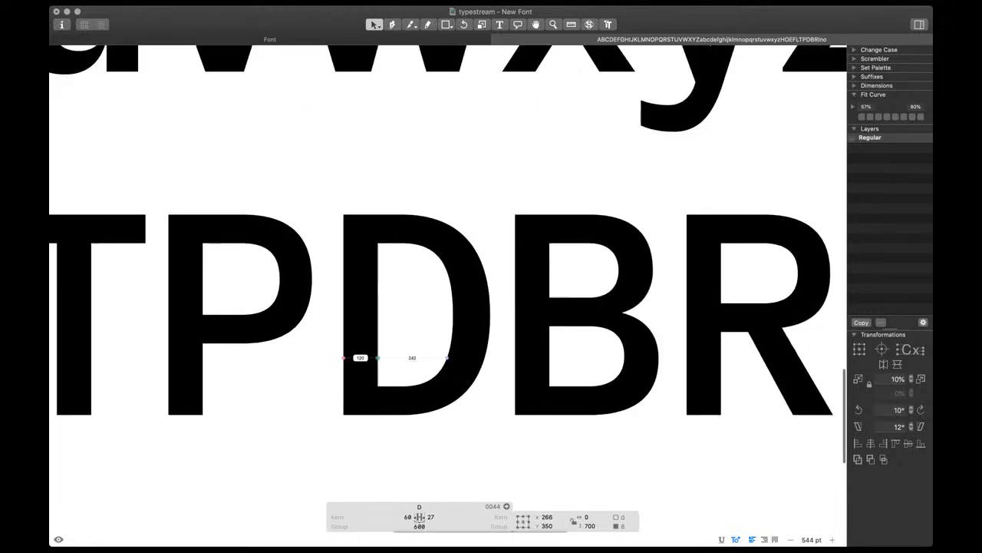
# Move the D's four joint nodes between straights and curves 10 units right to x 276, and preview the letter
pyautogui.moveTo(394, 190); pyautogui.dragTo(414, 421)
pyautogui.press('space')
pyautogui.hotkey('shift', 'Right')
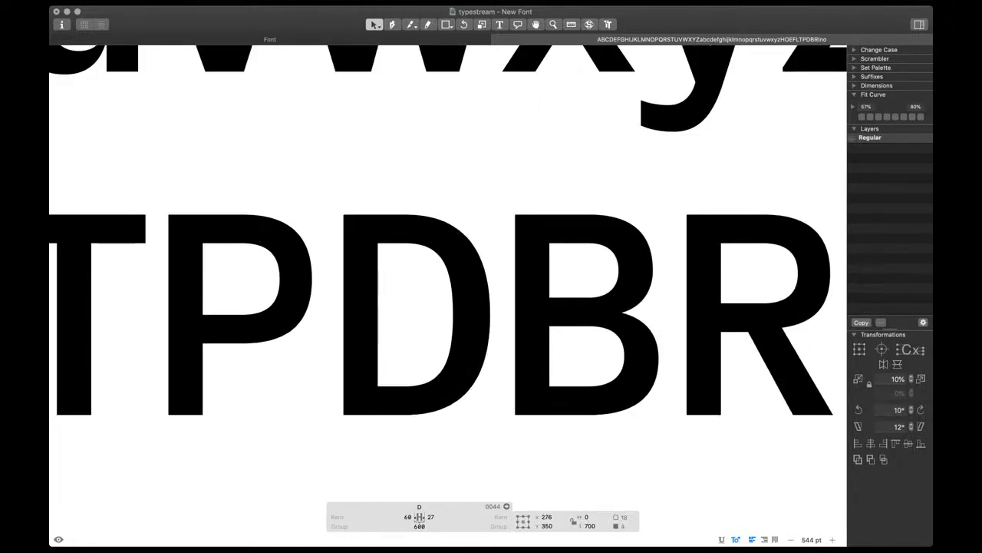
pyautogui.click(446, 295)
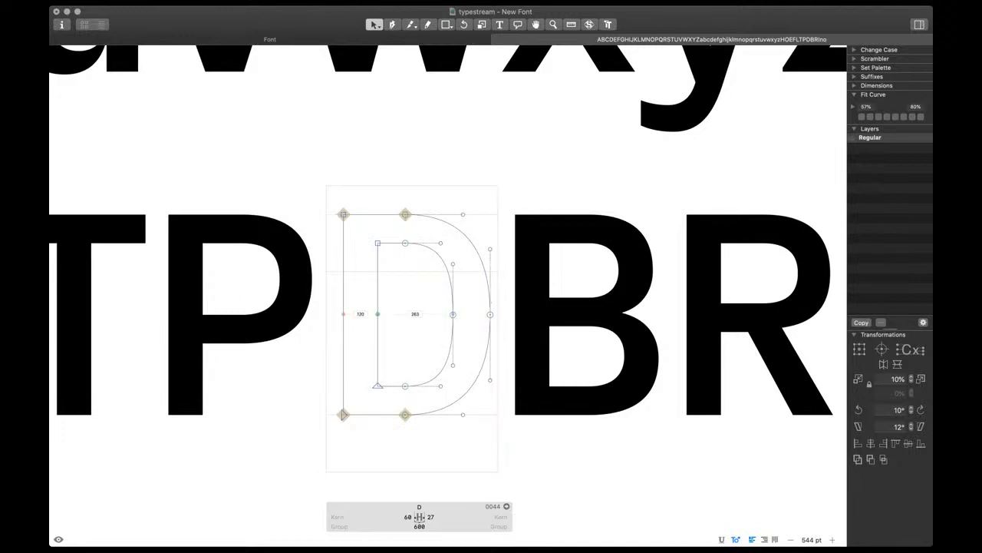
pyautogui.press('space')
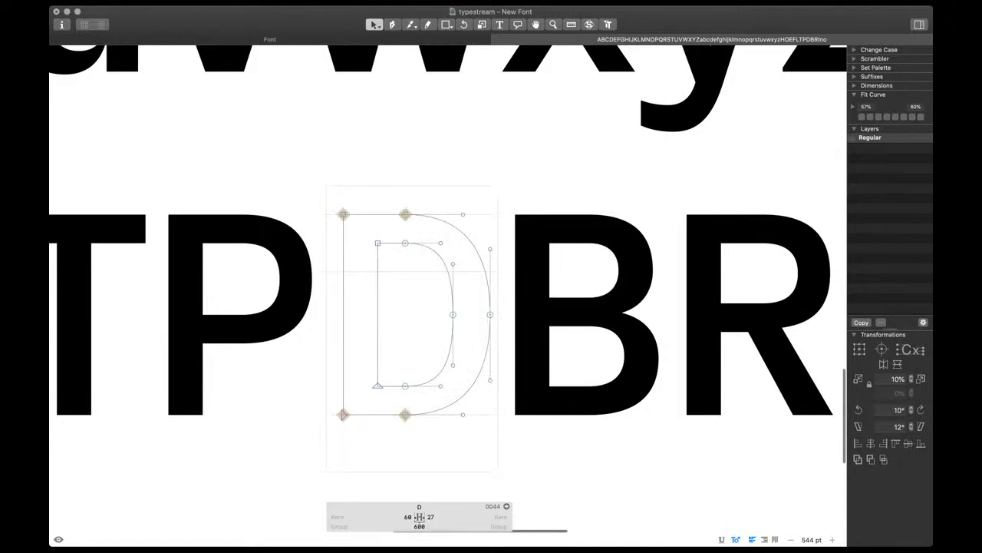
# Compare the stem and curve thicknesses of the P, F, H and O with those of the D
pyautogui.doubleClick(201, 358)
pyautogui.press('super+minus')
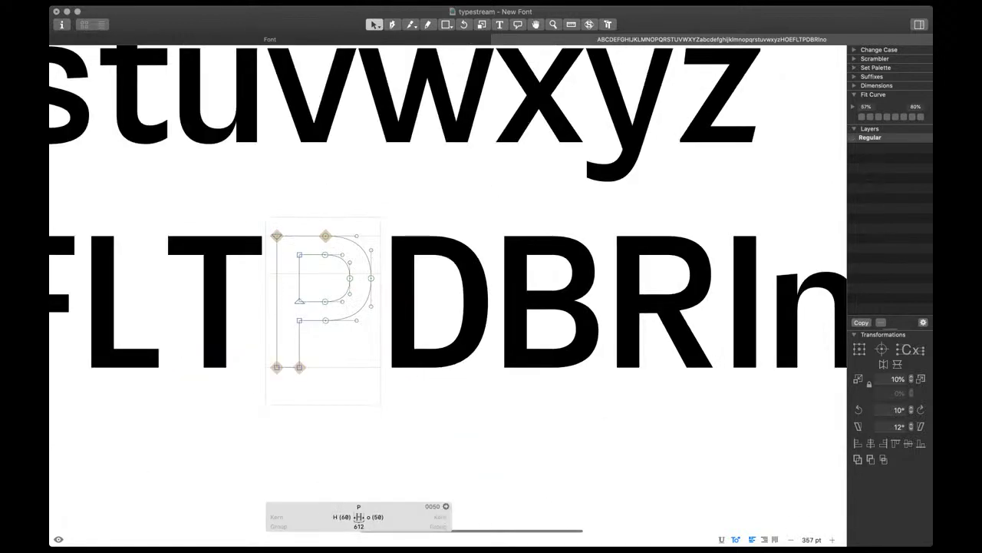
pyautogui.doubleClick(218, 298)
pyautogui.hscroll(-3, 218, 298)
pyautogui.doubleClick(157, 303)
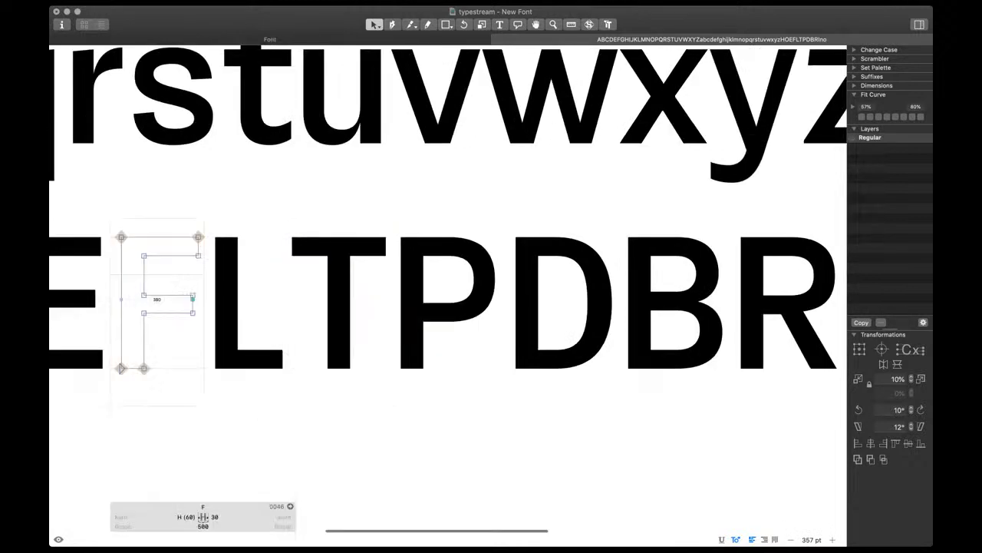
pyautogui.hscroll(-8, 449, 292)
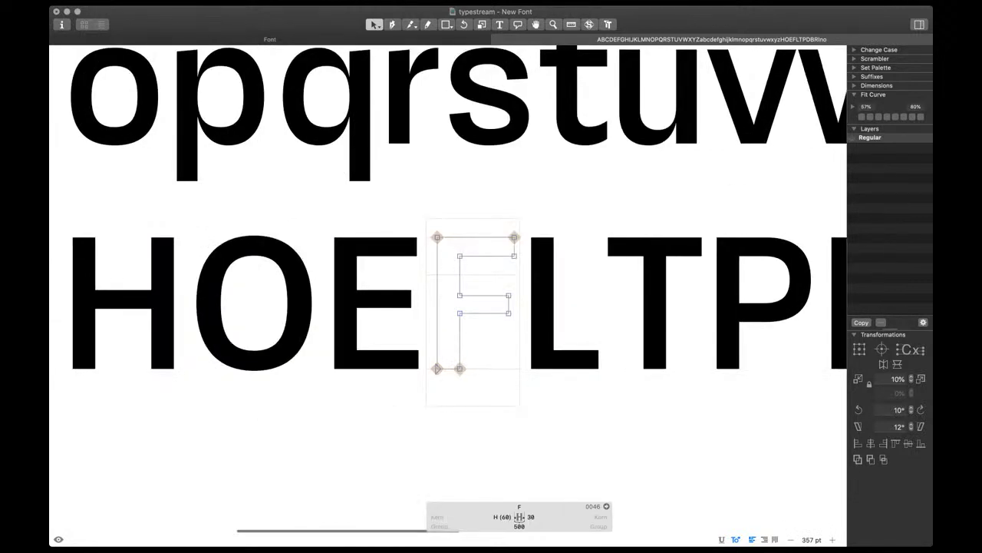
pyautogui.doubleClick(165, 278)
pyautogui.doubleClick(213, 285)
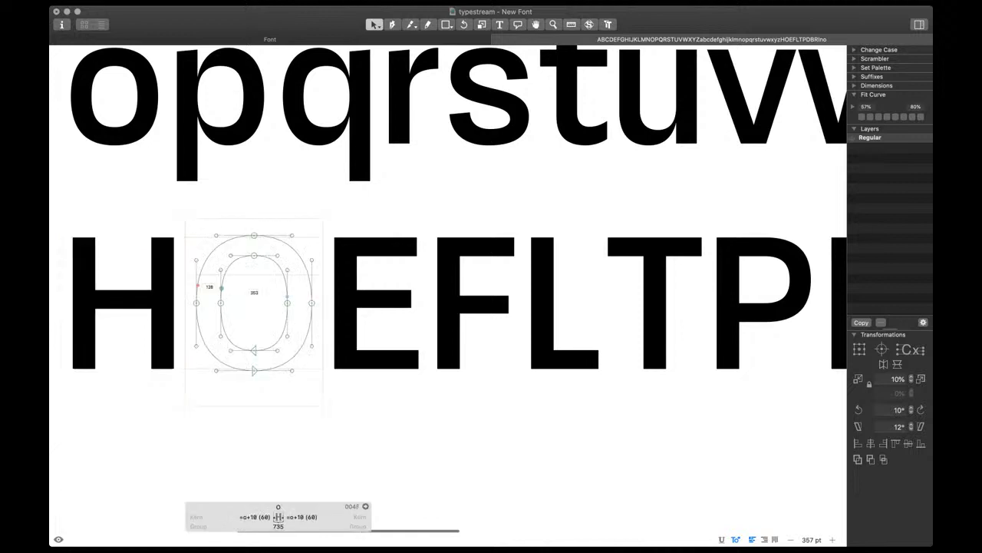
pyautogui.scroll(-3, 305, 338)
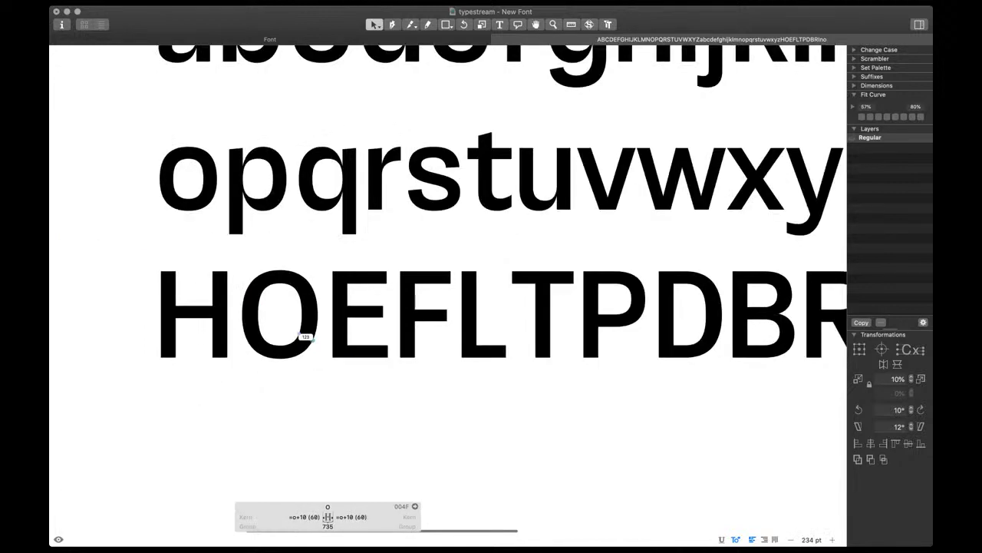
pyautogui.scroll(3, 305, 337)
# Widen the O's counter by nudging its inner side nodes outward, placing the right one at x 551
pyautogui.click(260, 306)
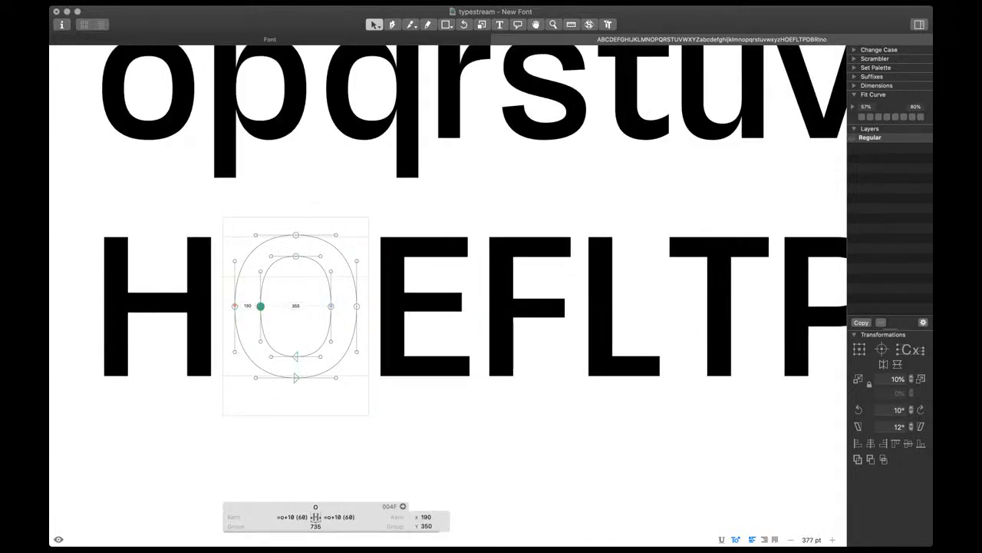
pyautogui.press('Left')
pyautogui.press('Left')
pyautogui.press('Left')
pyautogui.press('Left')
pyautogui.press('Left')
pyautogui.moveTo(323, 297); pyautogui.dragTo(337, 316)
pyautogui.press('Right')
pyautogui.press('Right')
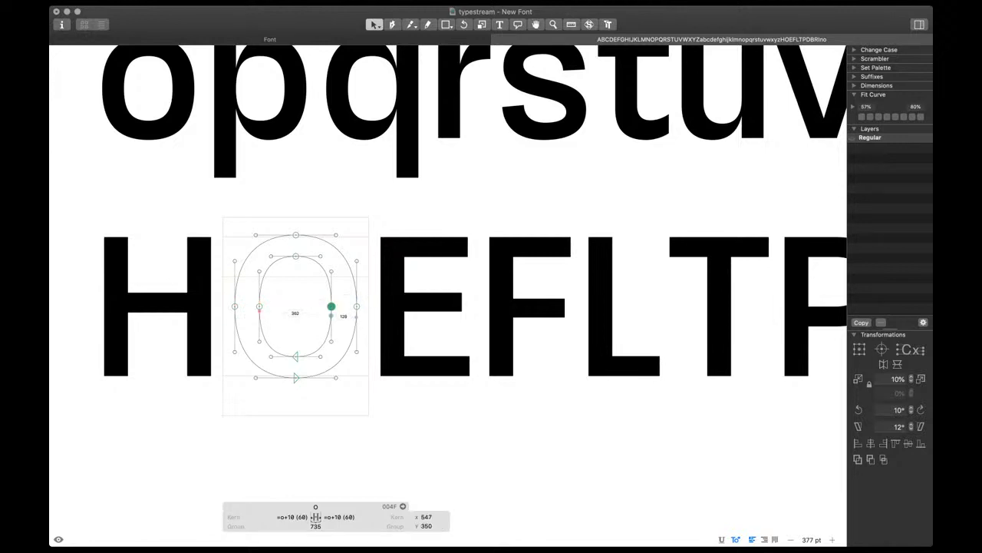
pyautogui.press('Right')
pyautogui.press('Right')
pyautogui.press('Right')
pyautogui.press('Right')
# Examine the D's bowl thickness and counter shape beside the neighbouring P and B
pyautogui.scroll(-2, 337, 315)
pyautogui.hscroll(5, 338, 316)
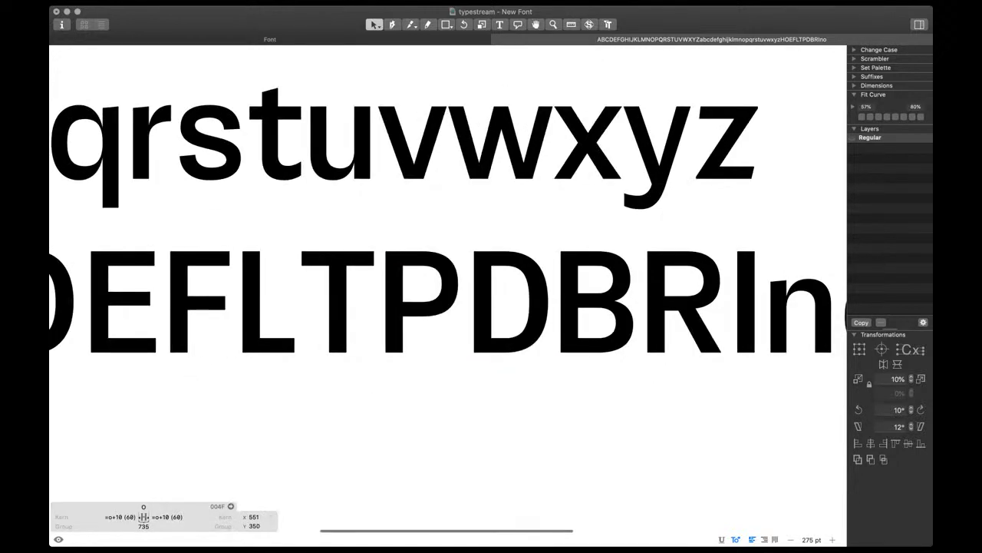
pyautogui.doubleClick(441, 293)
pyautogui.doubleClick(501, 292)
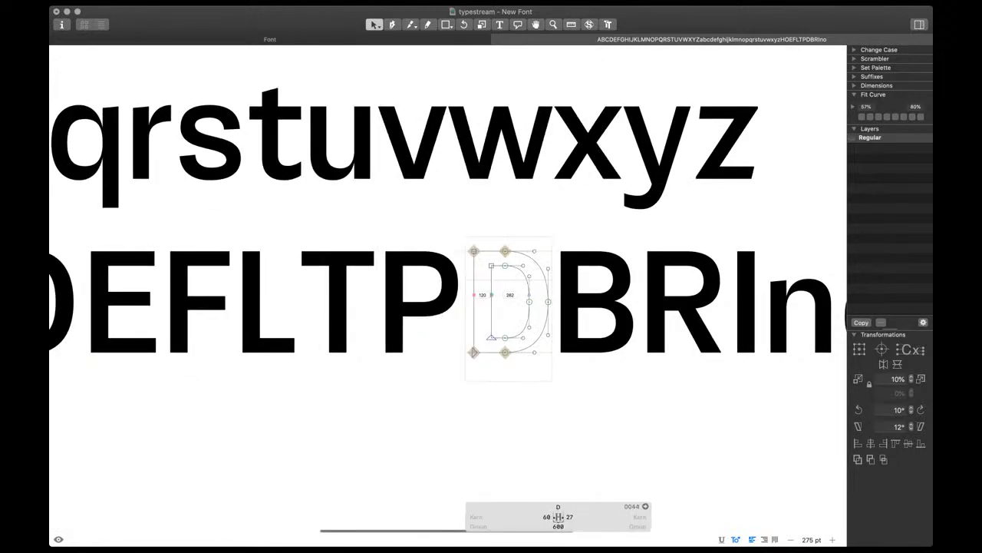
pyautogui.scroll(2, 500, 293)
pyautogui.moveTo(526, 291); pyautogui.dragTo(552, 325)
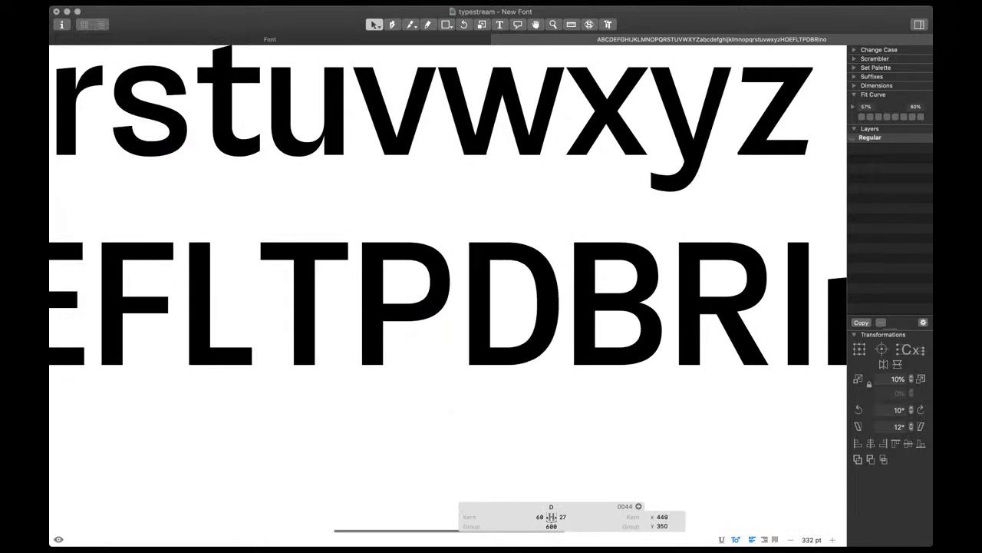
pyautogui.hscroll(2, 449, 287)
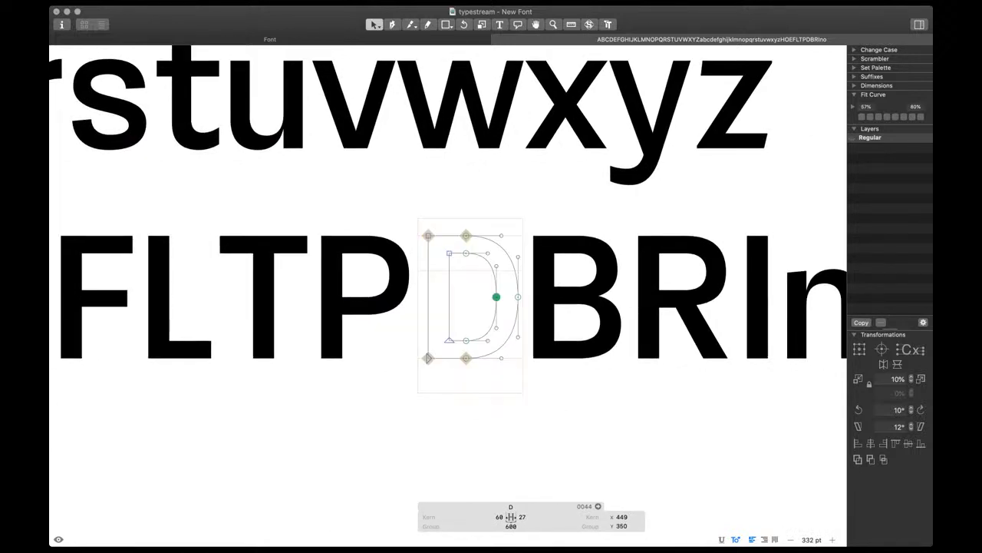
# Insert a U before the D in the sample text and paste the H outline into its glyph
pyautogui.press('t')
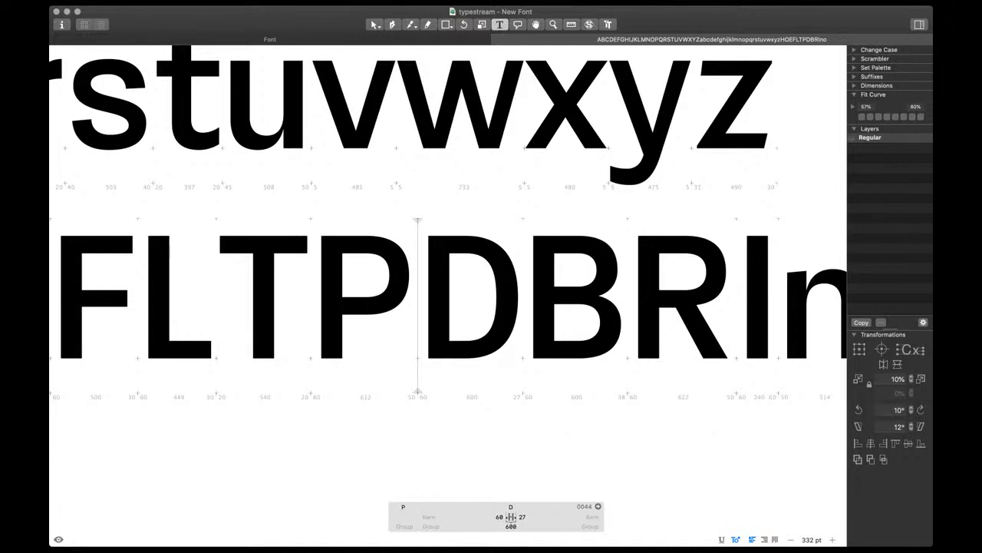
pyautogui.scroll(-5, 494, 342)
pyautogui.hscroll(3, 493, 342)
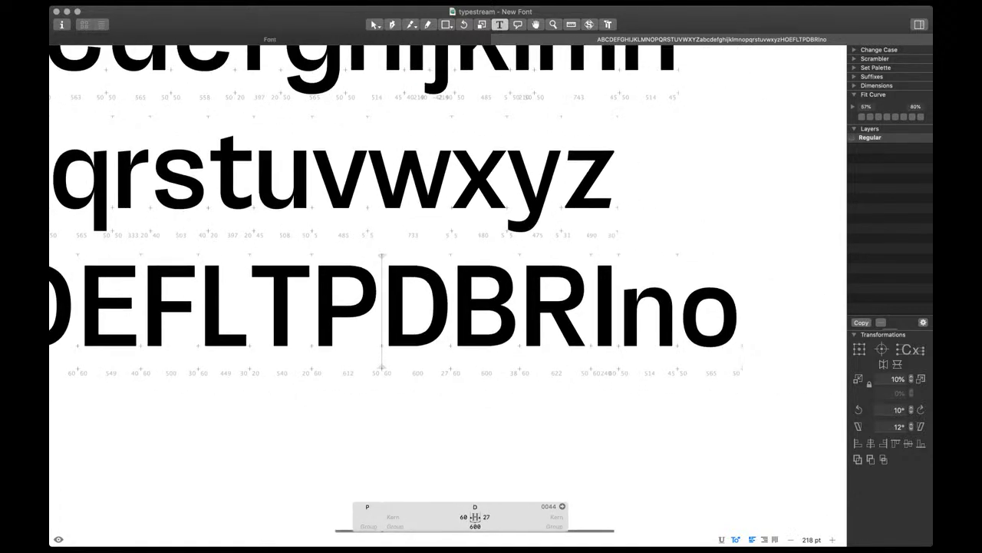
pyautogui.scroll(3, 394, 313)
pyautogui.scroll(5, 418, 313)
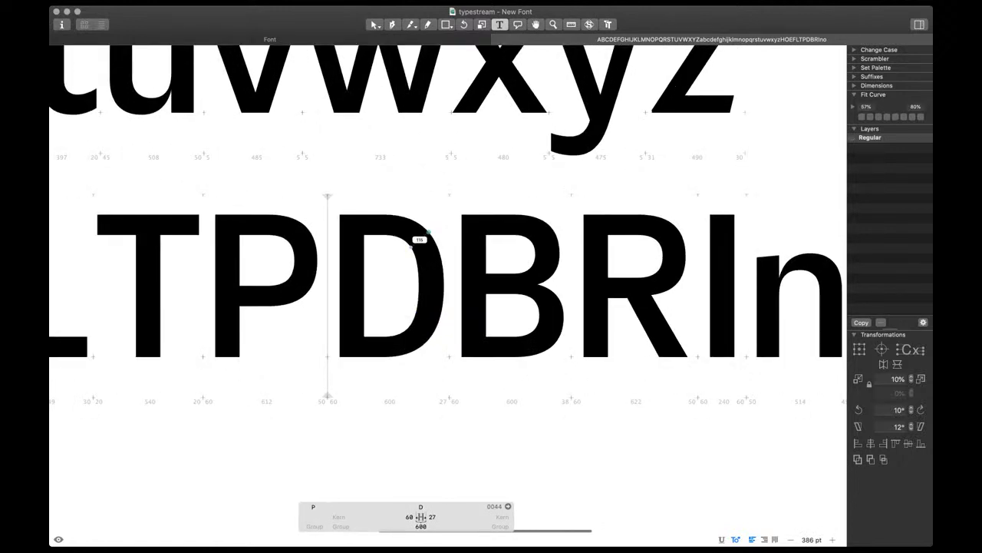
pyautogui.write('U')
pyautogui.press('Escape')
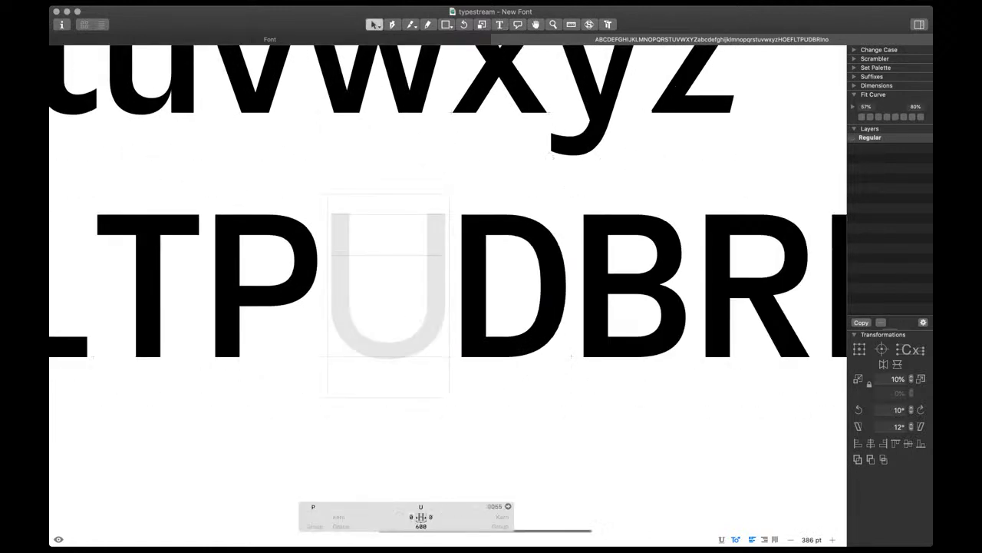
pyautogui.press('super+v')
pyautogui.scroll(3, 338, 301)
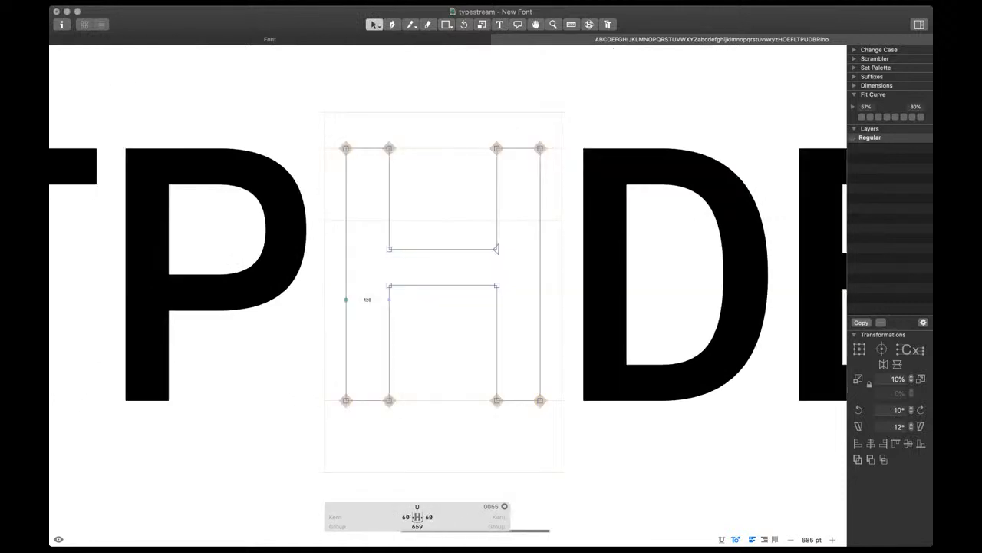
# Move the H's crossbar down to the baseline and remove the overlap, leaving a squared U with a 100-unit base
pyautogui.moveTo(351, 227); pyautogui.dragTo(542, 320)
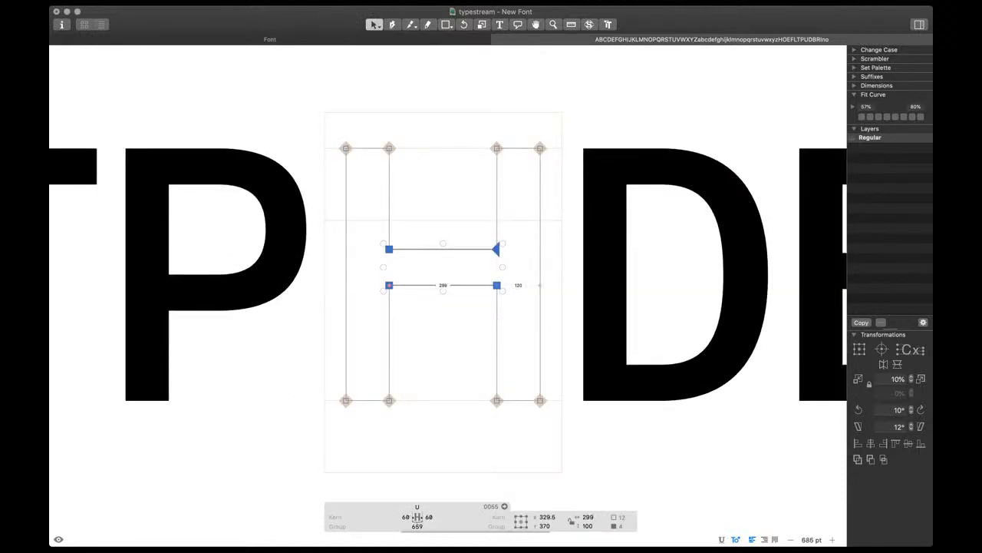
pyautogui.moveTo(497, 285); pyautogui.dragTo(496, 400)
pyautogui.press('super+shift+o')
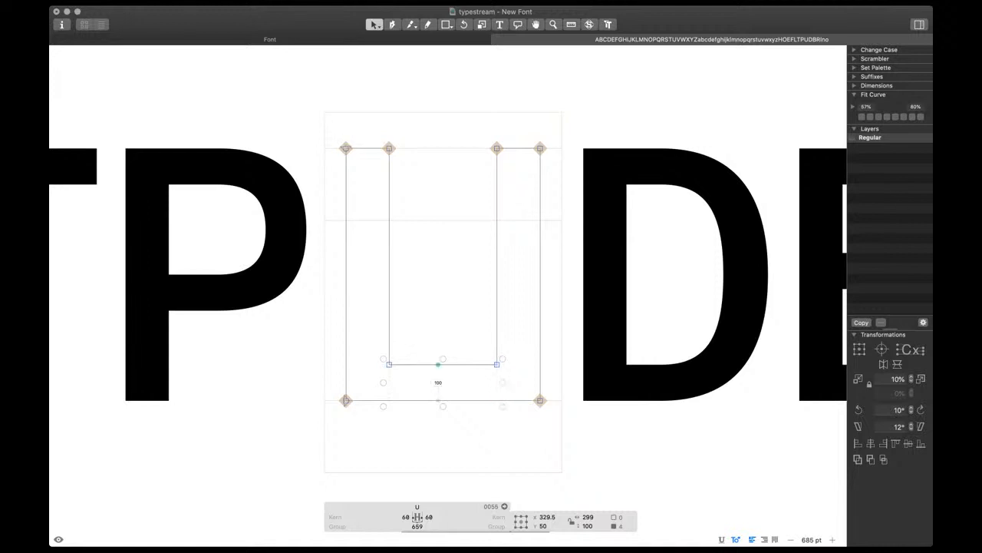
# Add a node to the inner and outer bottom edges of the U and centre both between the stems
pyautogui.press('p')
pyautogui.click(437, 364)
pyautogui.click(436, 398)
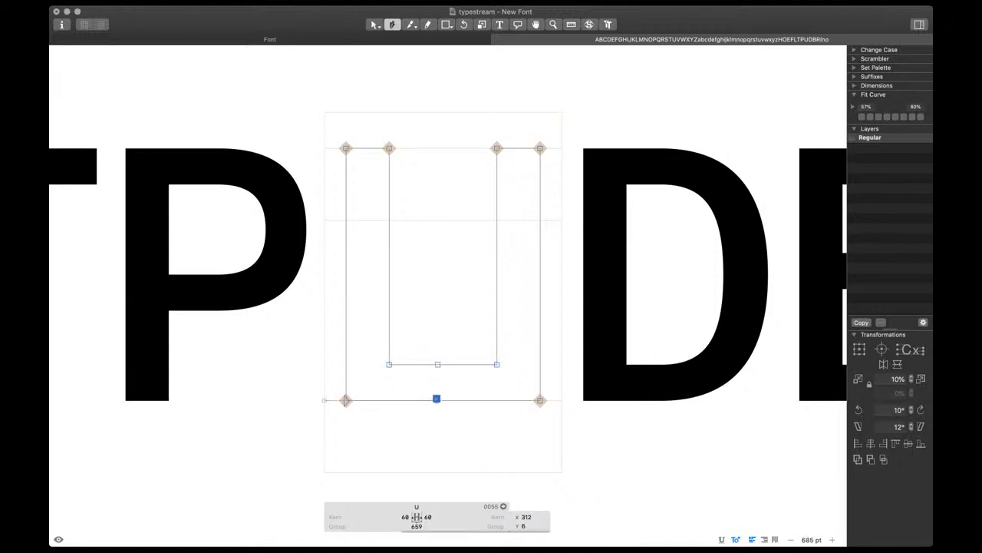
pyautogui.press('v')
pyautogui.press('Escape')
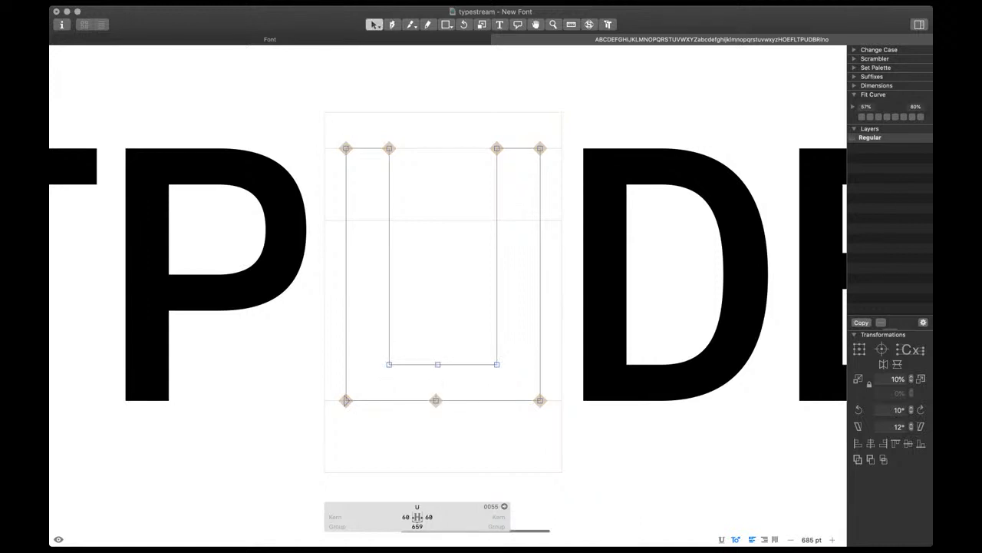
pyautogui.moveTo(537, 396); pyautogui.dragTo(385, 343)
pyautogui.moveTo(581, 439); pyautogui.dragTo(298, 384)
pyautogui.click(389, 364)
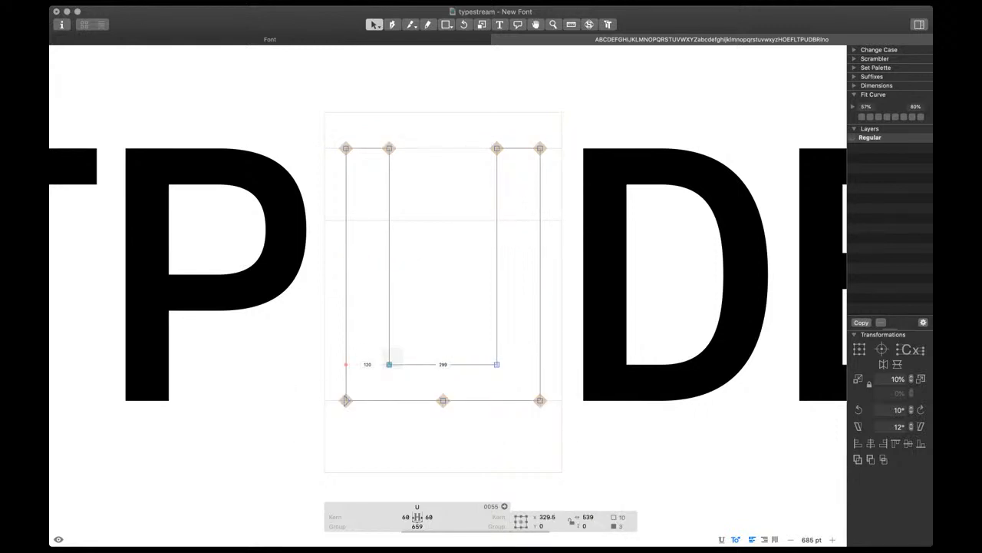
# Raise the U's four bottom corner nodes by 100 units and lower the two centre nodes by 10 units
pyautogui.moveTo(384, 368); pyautogui.dragTo(326, 426)
pyautogui.moveTo(482, 340); pyautogui.dragTo(583, 458)
pyautogui.press('super+Up')
pyautogui.moveTo(421, 346); pyautogui.dragTo(469, 426)
pyautogui.hotkey('shift', 'Down')
# Convert the U's four slanted bottom segments into curves and make all their nodes smooth
pyautogui.keyDown('alt'); pyautogui.click(466, 350); pyautogui.keyUp('alt')
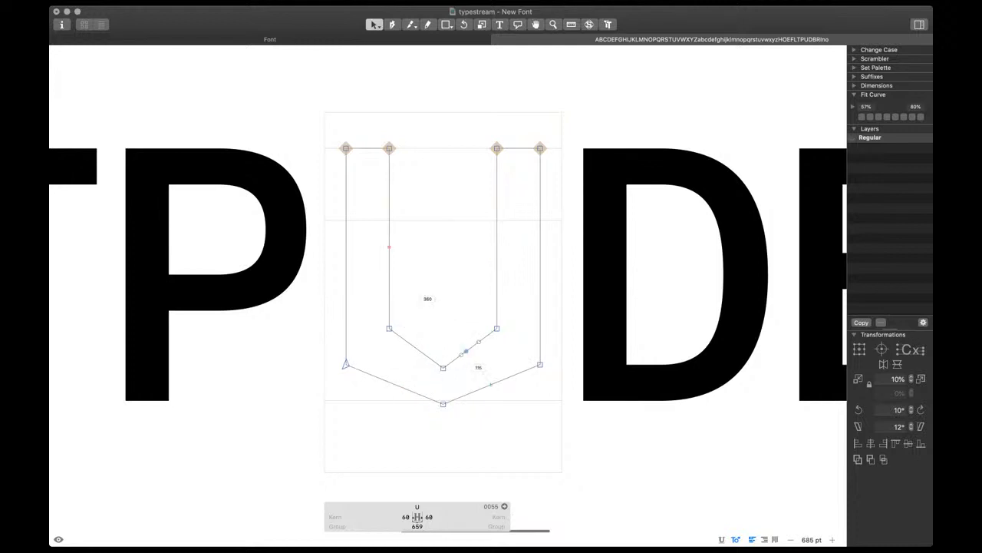
pyautogui.keyDown('alt'); pyautogui.click(416, 348); pyautogui.keyUp('alt')
pyautogui.keyDown('alt'); pyautogui.click(413, 391); pyautogui.keyUp('alt')
pyautogui.keyDown('alt'); pyautogui.click(470, 393); pyautogui.keyUp('alt')
pyautogui.moveTo(559, 427); pyautogui.dragTo(330, 310)
pyautogui.press('Return')
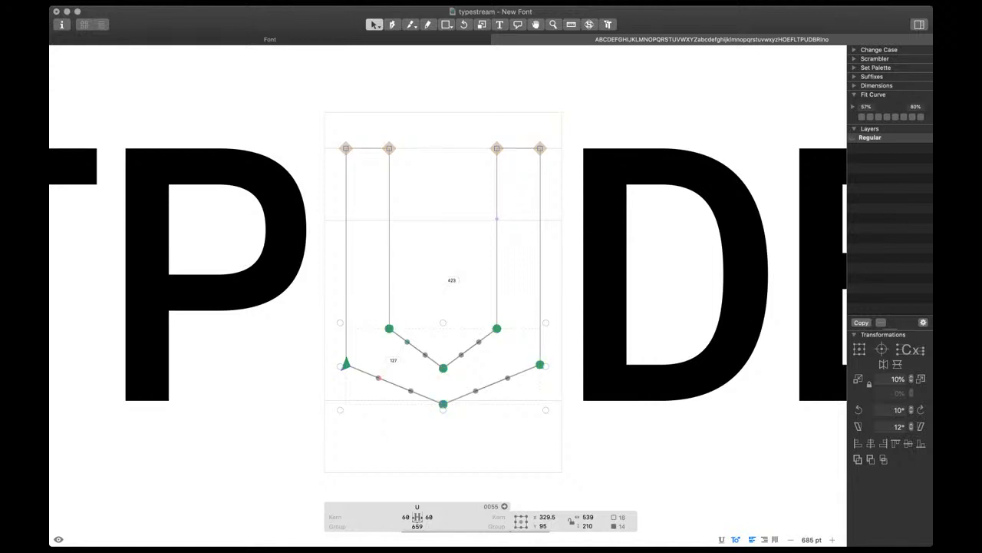
# Nudge the inner left stem-end node up and back so the curve handle lines up vertically with the stem
pyautogui.click(409, 337)
pyautogui.click(389, 329)
pyautogui.press('Up')
pyautogui.press('Down')
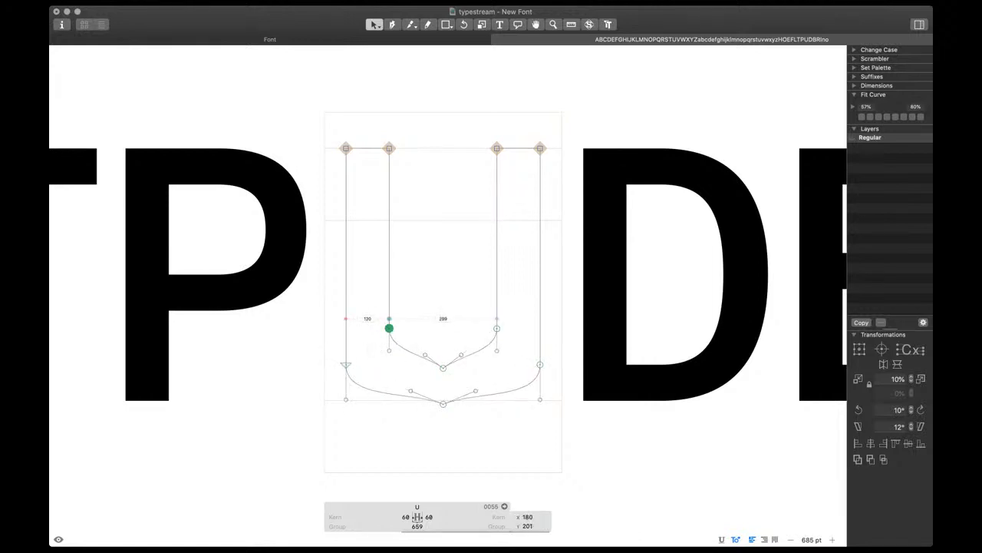
# Level the handles of the U's inner and outer bottom centre nodes horizontally
pyautogui.click(431, 357)
pyautogui.click(443, 368)
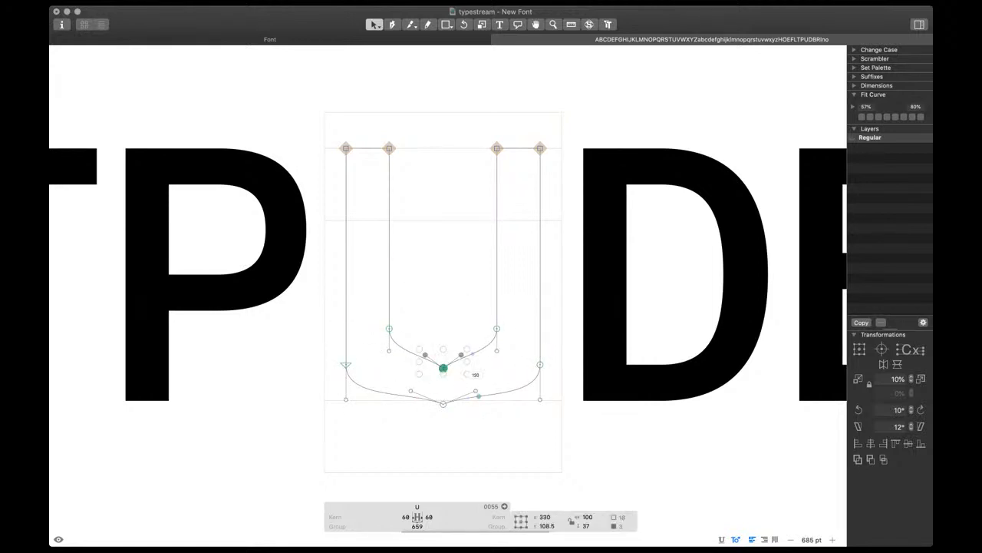
pyautogui.press('Up')
pyautogui.press('Down')
pyautogui.moveTo(483, 383); pyautogui.dragTo(403, 414)
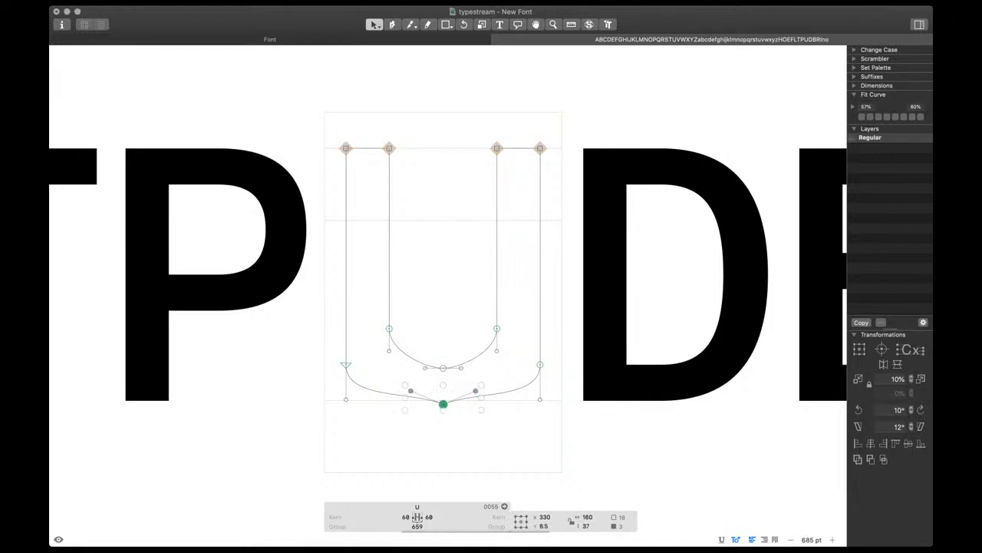
pyautogui.press('shift+super+a')
pyautogui.click(322, 374)
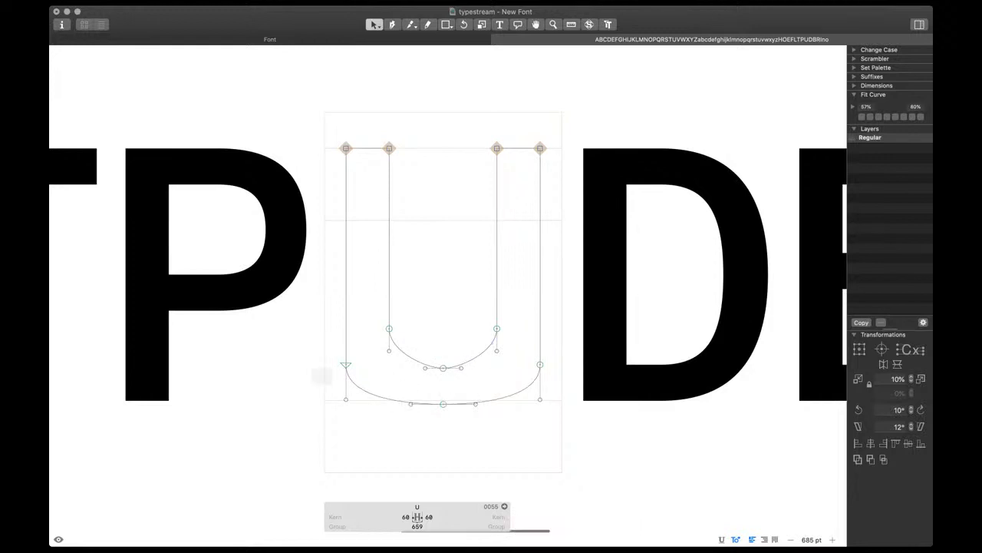
# Raise the U's two outer stem-end nodes to a height of 160 units
pyautogui.click(346, 365)
pyautogui.click(540, 365)
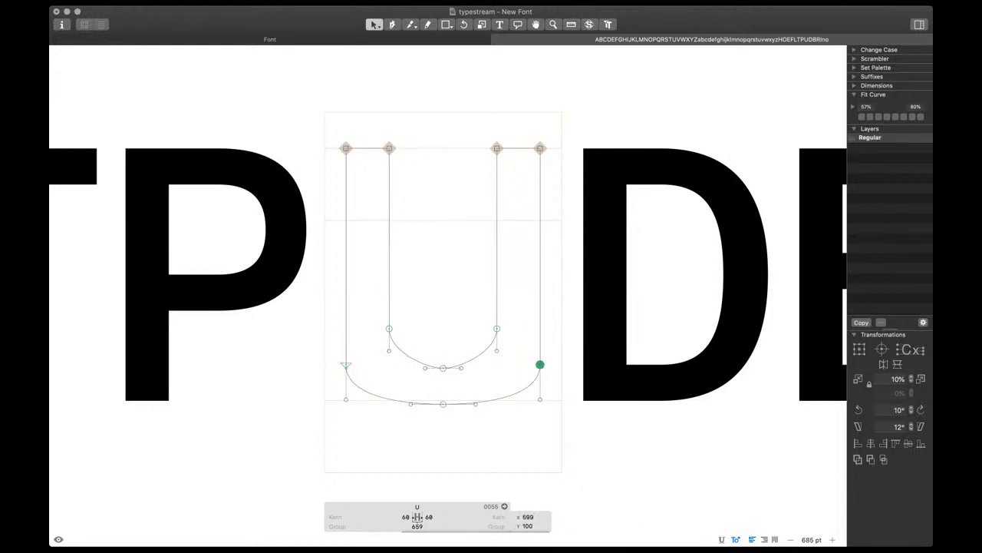
pyautogui.hotkey('shift', 'Up')
pyautogui.hotkey('shift', 'Up')
pyautogui.hotkey('shift', 'Up')
pyautogui.hotkey('shift', 'Up')
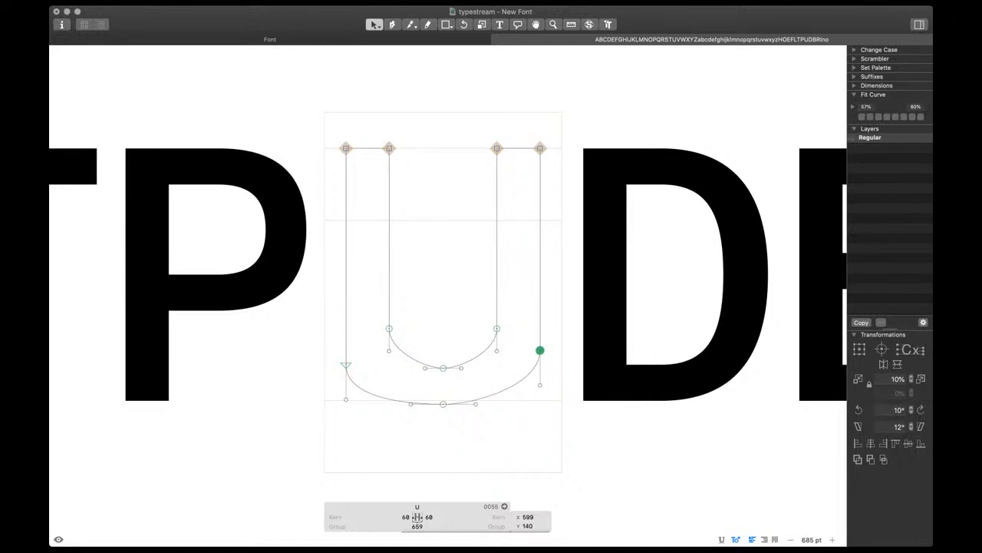
pyautogui.hotkey('shift', 'Up')
pyautogui.hotkey('shift', 'Up')
pyautogui.click(347, 365)
pyautogui.hotkey('shift', 'Up')
pyautogui.hotkey('shift', 'Up')
pyautogui.hotkey('shift', 'Up')
pyautogui.hotkey('shift', 'Up')
pyautogui.hotkey('shift', 'Up')
pyautogui.hotkey('shift', 'Up')
pyautogui.hotkey('shift', 'Up')
pyautogui.hotkey('shift', 'Up')
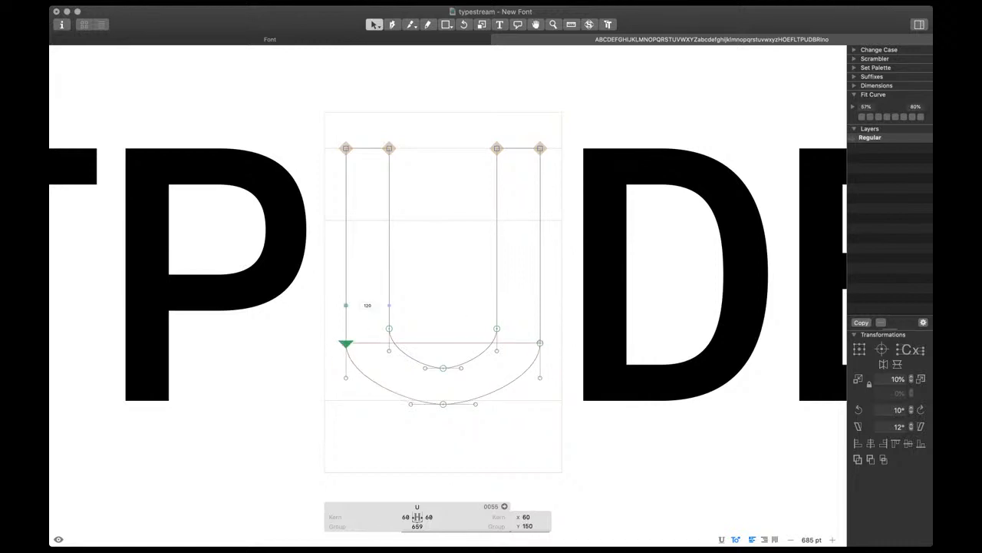
# Apply Fit Curve to the U's inner and outer bottom curves and preview the filled letter
pyautogui.moveTo(314, 336); pyautogui.dragTo(566, 424)
pyautogui.hotkey('ctrl', 'alt', '4')
pyautogui.press('space')
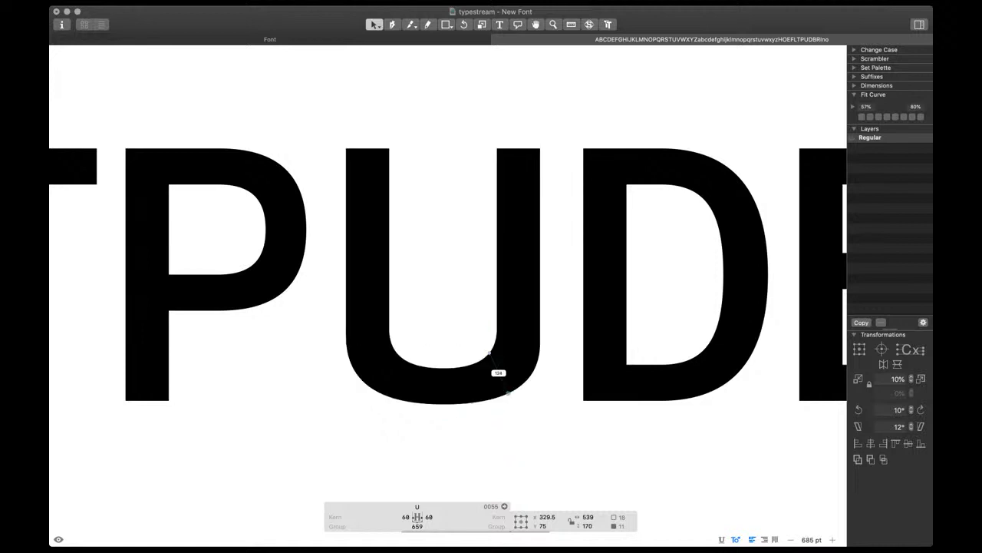
# Raise both outer stem-end nodes of the U to a height of 190 units and preview the shape
pyautogui.click(308, 321)
pyautogui.moveTo(307, 321); pyautogui.dragTo(362, 361)
pyautogui.keyDown('shift'); pyautogui.click(540, 343); pyautogui.keyUp('shift')
pyautogui.hotkey('shift', 'Up')
pyautogui.hotkey('shift', 'Up')
pyautogui.hotkey('shift', 'Up')
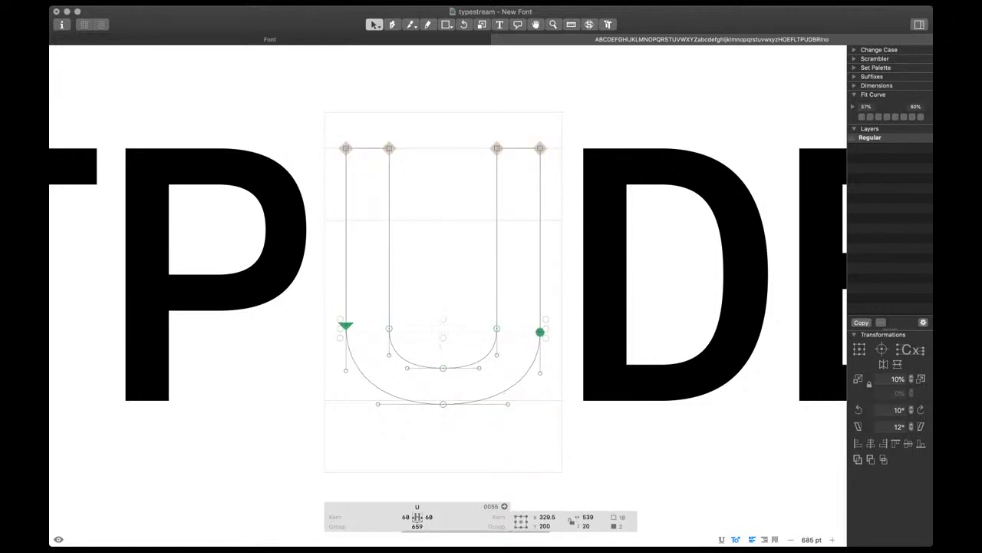
pyautogui.press('super+shift+a')
pyautogui.press('space')
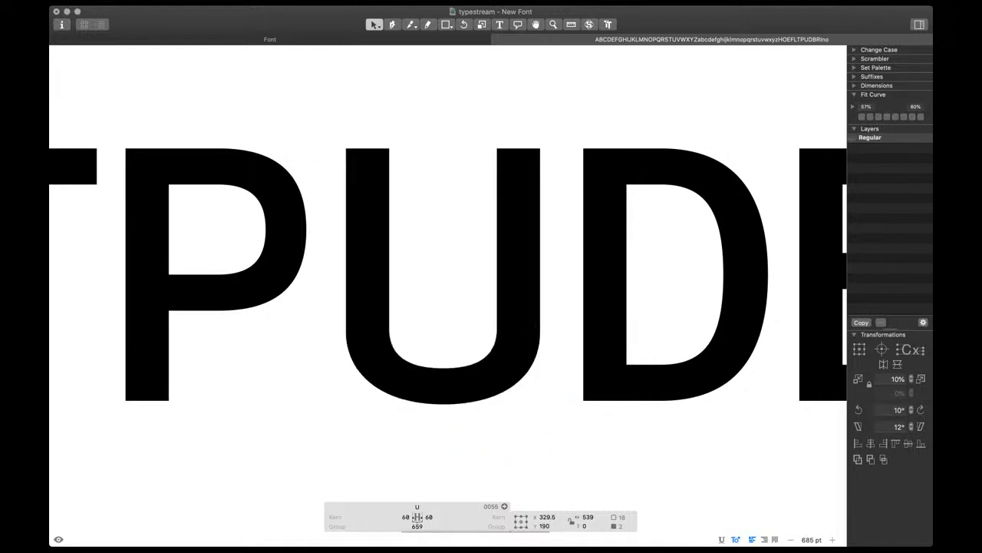
# Insert an H between the P and the U in the sample text and reopen the U for editing
pyautogui.press('super+a')
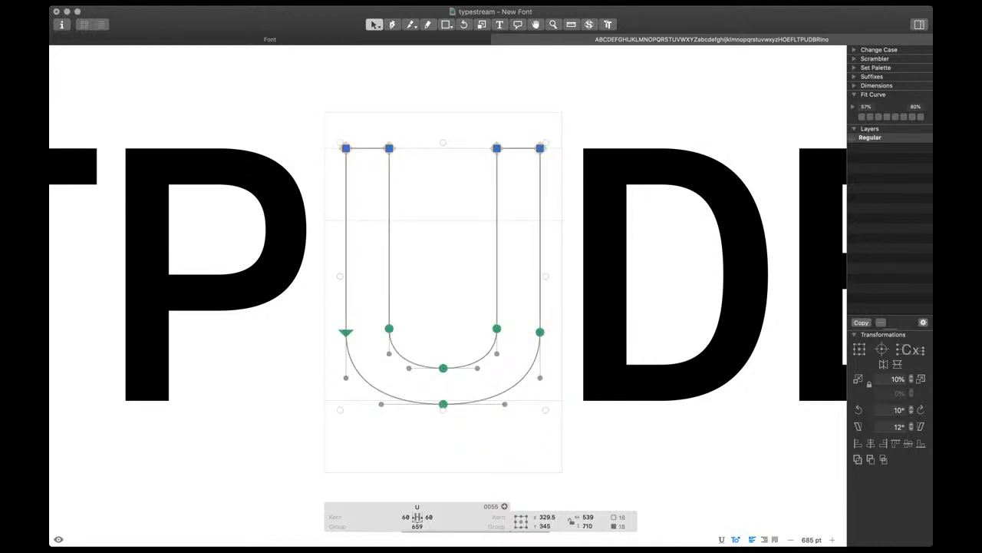
pyautogui.press('space')
pyautogui.write('t')
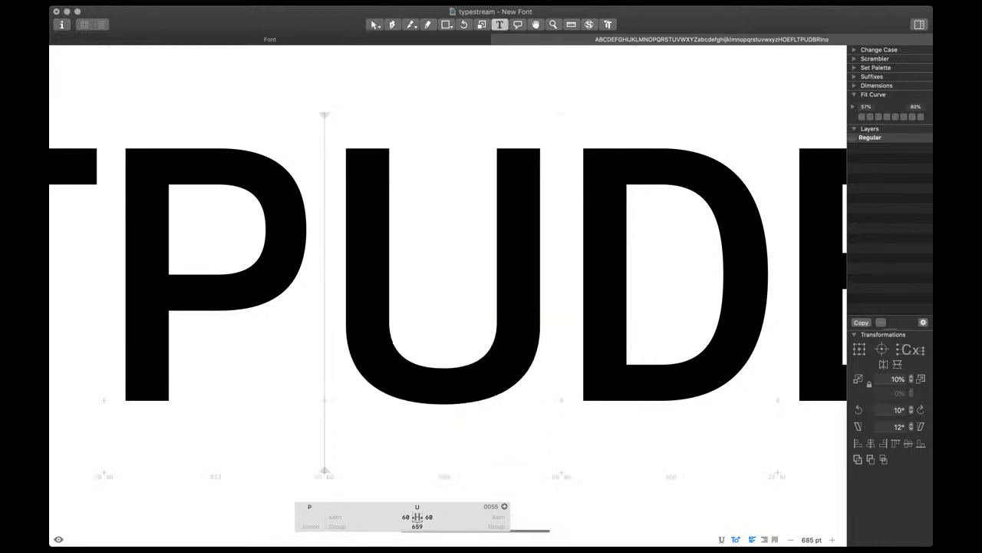
pyautogui.write('H')
pyautogui.press('super+minus')
pyautogui.press('Escape')
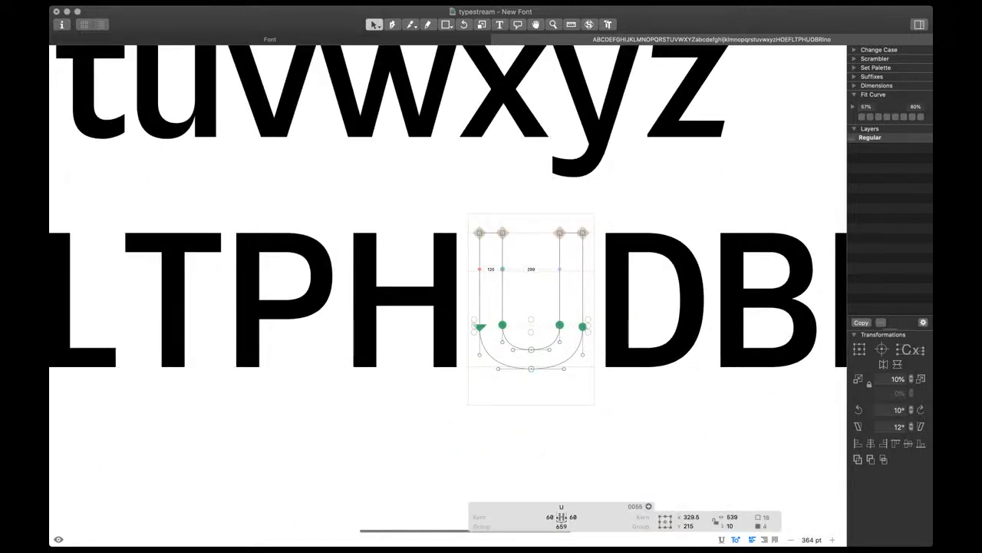
# Narrow the U by moving its left stem 10 units right and its right stem 10 units left
pyautogui.moveTo(462, 221); pyautogui.dragTo(522, 382)
pyautogui.hotkey('shift', 'Right')
pyautogui.moveTo(540, 220); pyautogui.dragTo(563, 388)
pyautogui.hotkey('shift', 'Left')
pyautogui.press('space')
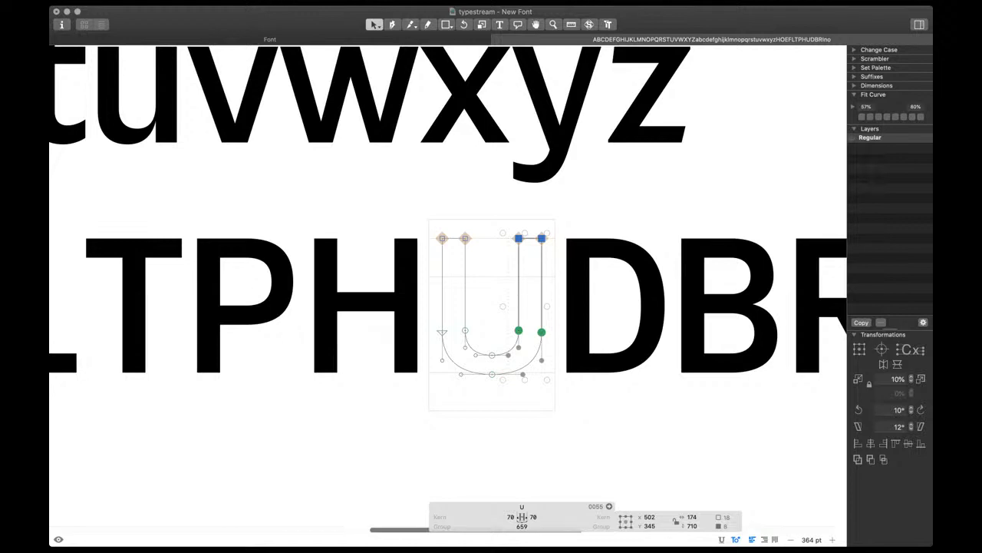
# Set the U's left and right sidebearings to the formula =H-5
pyautogui.click(512, 517)
pyautogui.write('=H-')
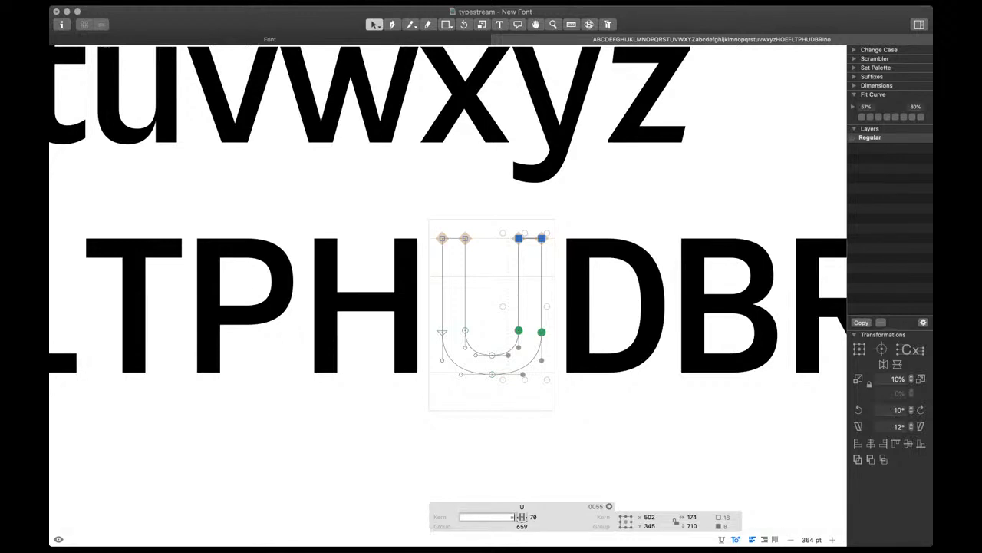
pyautogui.write('5')
pyautogui.press('Tab')
pyautogui.write('=H-5')
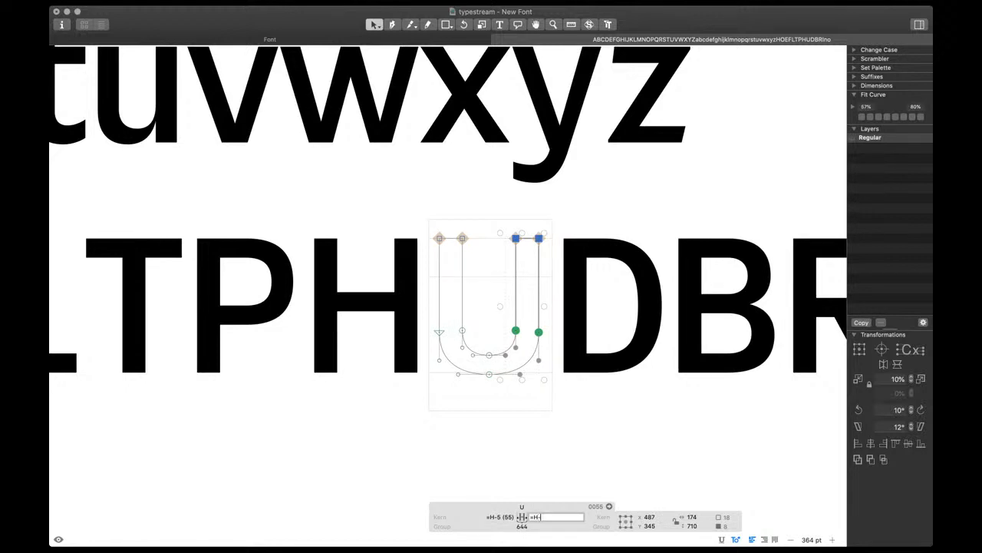
pyautogui.press('Return')
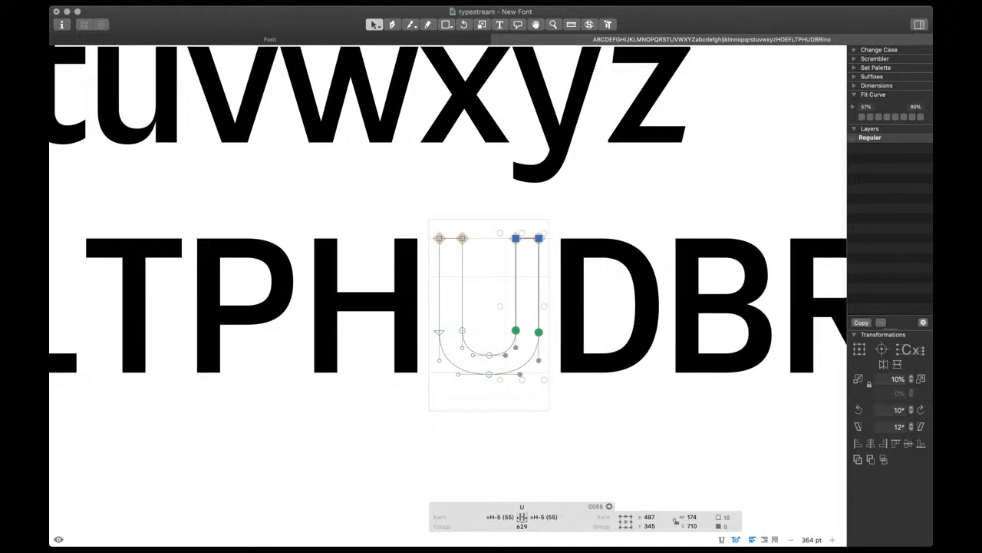
# Examine the U among the other letters and check the font overview for capitals that are still undrawn
pyautogui.press('Escape')
pyautogui.scroll(-5, 599, 374)
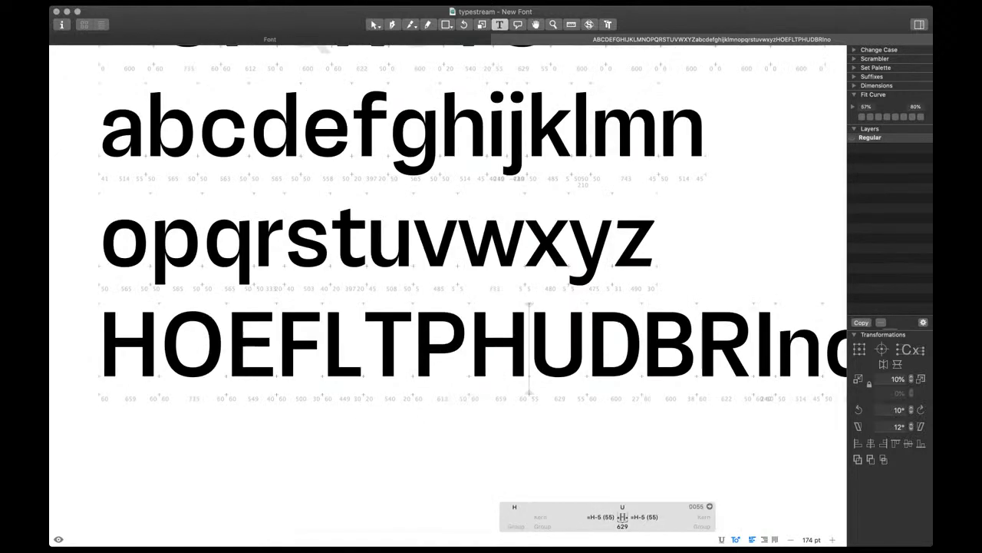
pyautogui.hscroll(2, 598, 375)
pyautogui.doubleClick(525, 344)
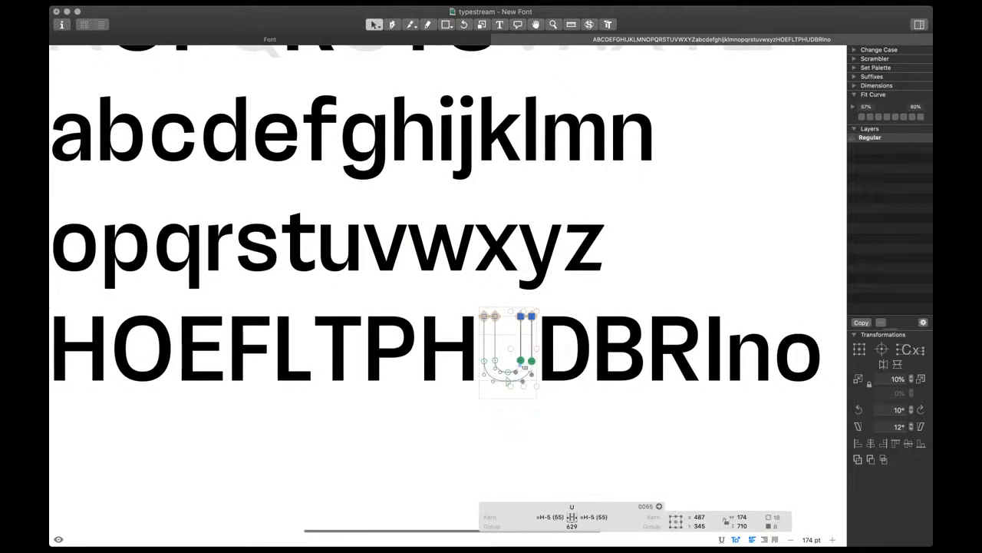
pyautogui.press('Escape')
pyautogui.scroll(3, 546, 377)
pyautogui.hscroll(2, 546, 377)
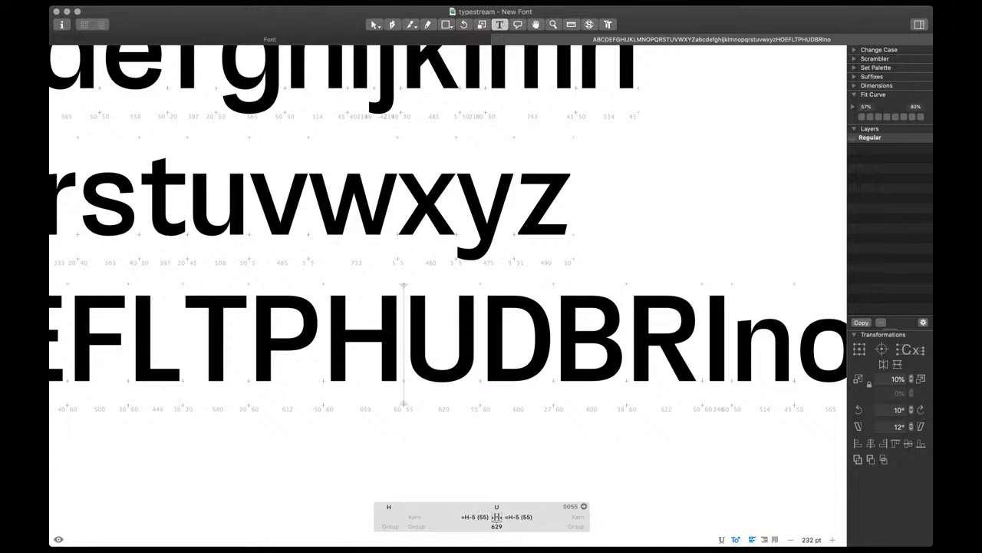
pyautogui.click(270, 39)
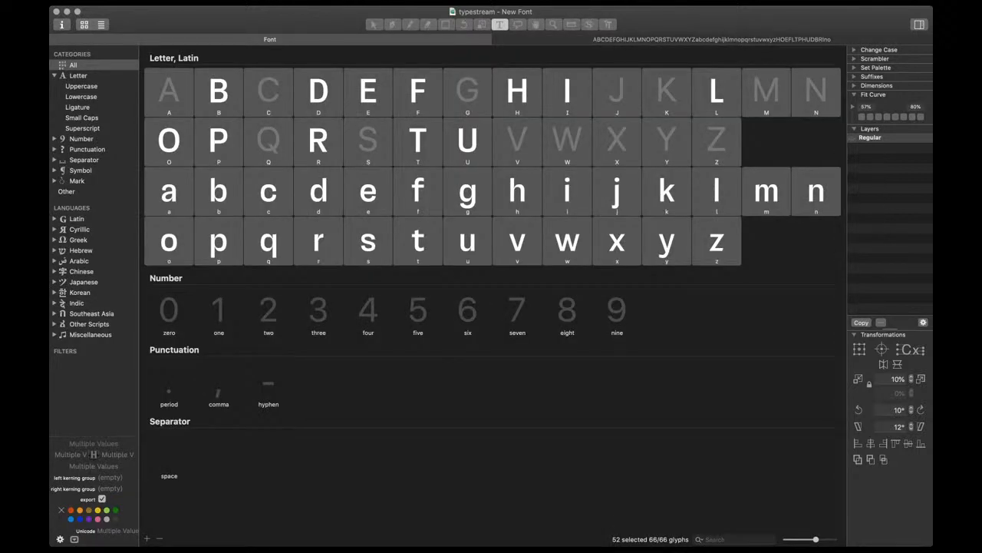
pyautogui.click(712, 39)
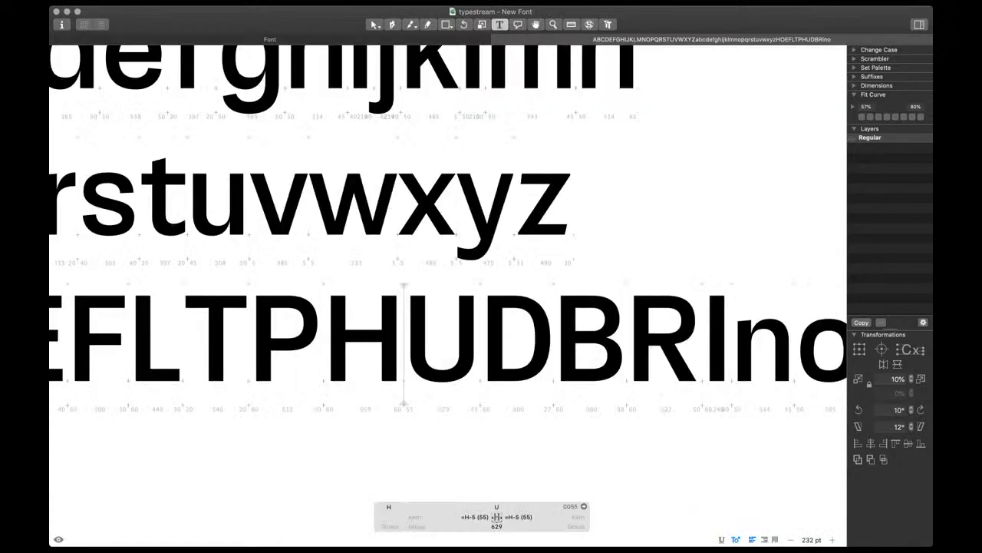
# Add an N after the H in the sample text and paste a copy of the H's outline into it
pyautogui.write('N')
pyautogui.doubleClick(369, 336)
pyautogui.press('super+a')
pyautogui.press('super+c')
pyautogui.doubleClick(425, 359)
pyautogui.press('super+v')
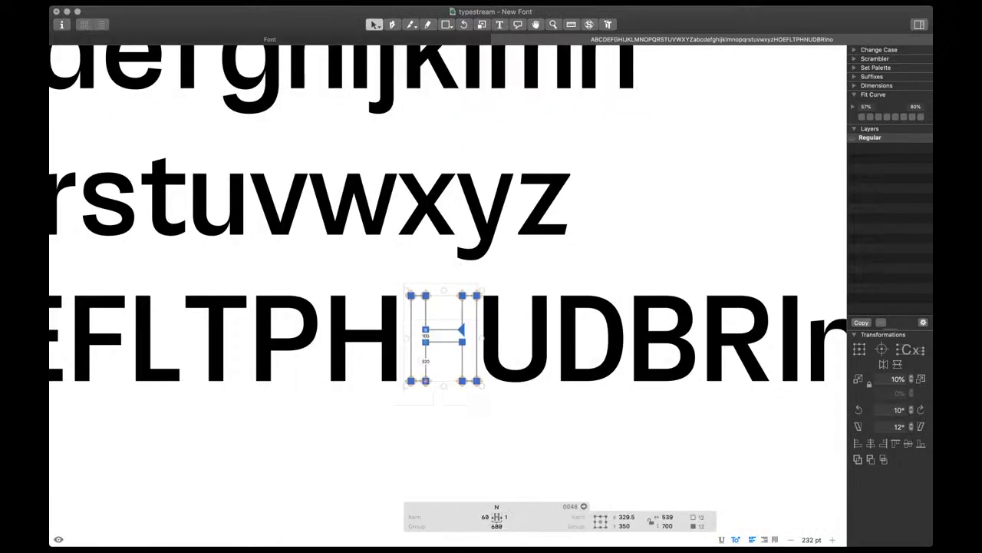
# Turn the N's crossbar into a diagonal by moving its left end up to cap height and its right end down to the baseline
pyautogui.scroll(5, 421, 345)
pyautogui.click(441, 299)
pyautogui.moveTo(415, 304); pyautogui.dragTo(429, 256)
pyautogui.click(493, 315)
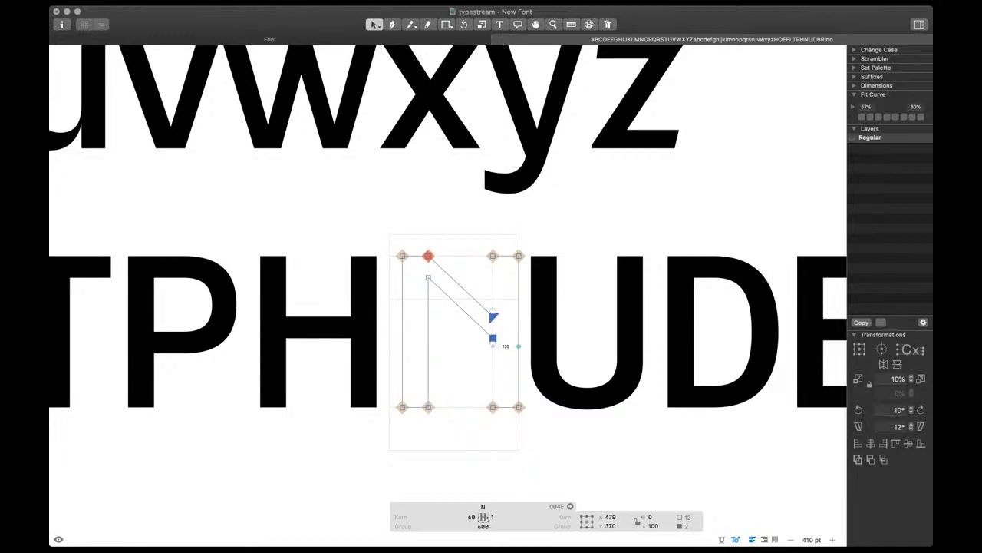
pyautogui.moveTo(493, 315); pyautogui.dragTo(492, 385)
pyautogui.press('super+z')
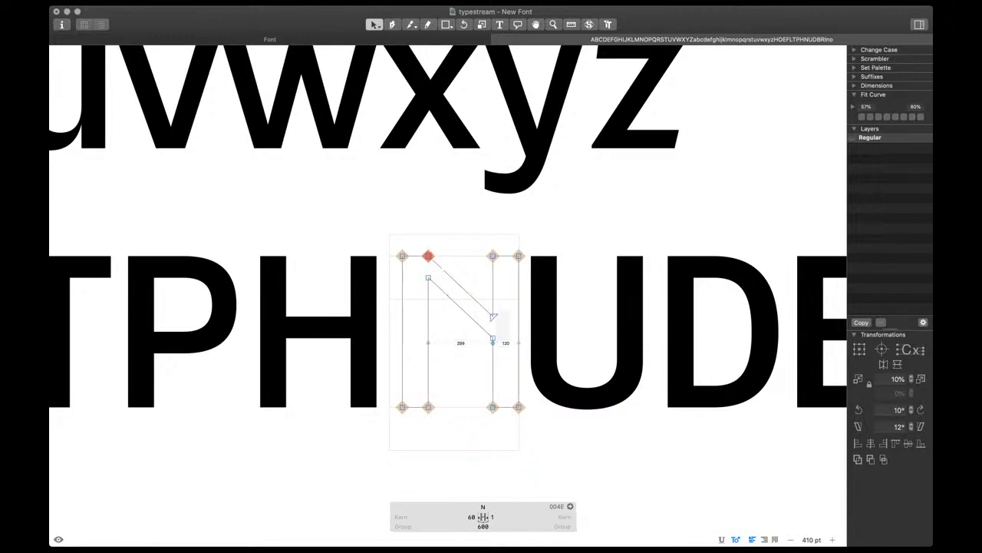
pyautogui.moveTo(492, 315); pyautogui.dragTo(494, 385)
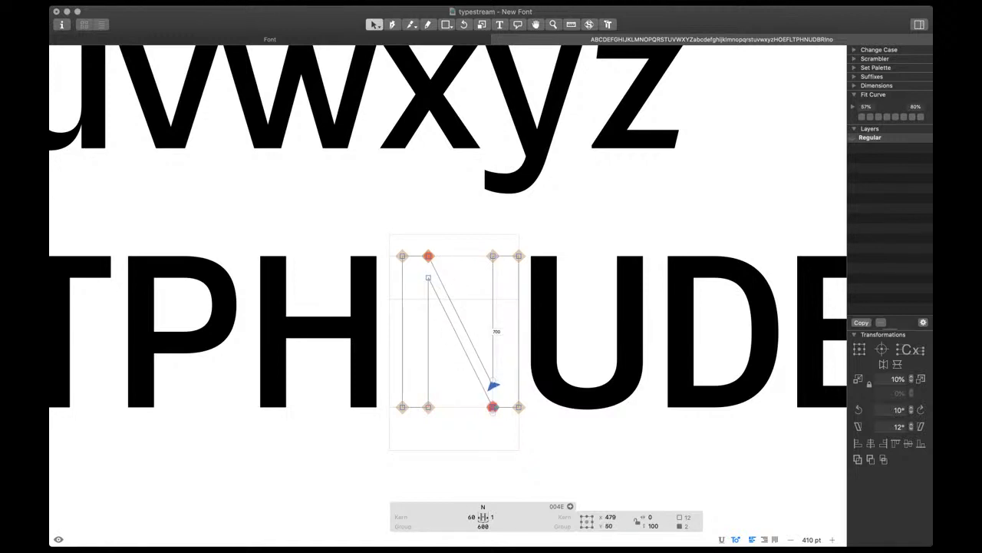
# Thicken the N's diagonal by shifting its top node left and bottom node right, and set its inner corners to heights 500 and 200
pyautogui.click(428, 256)
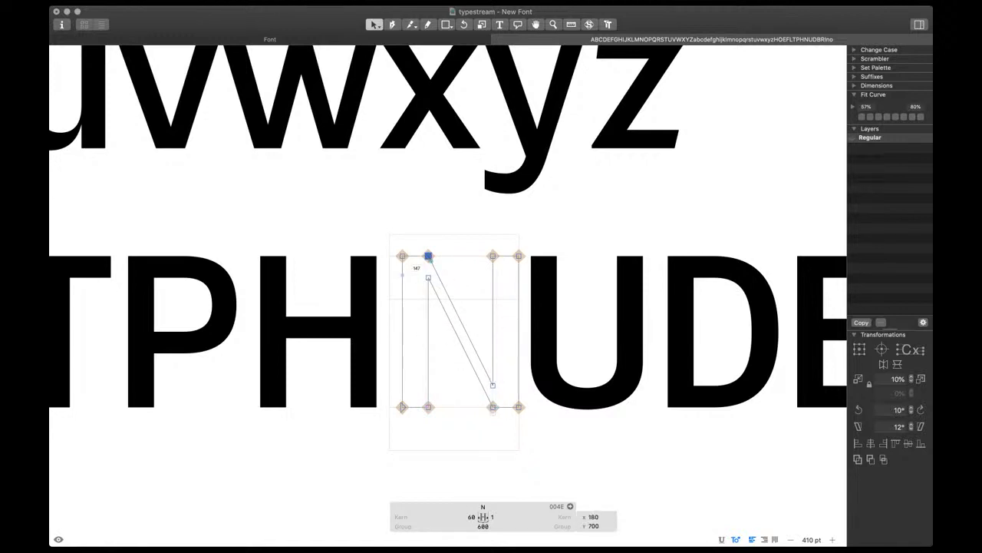
pyautogui.moveTo(428, 256); pyautogui.dragTo(424, 256)
pyautogui.moveTo(493, 407); pyautogui.dragTo(492, 386)
pyautogui.press('super+Up')
pyautogui.click(428, 278)
pyautogui.press('super+Down')
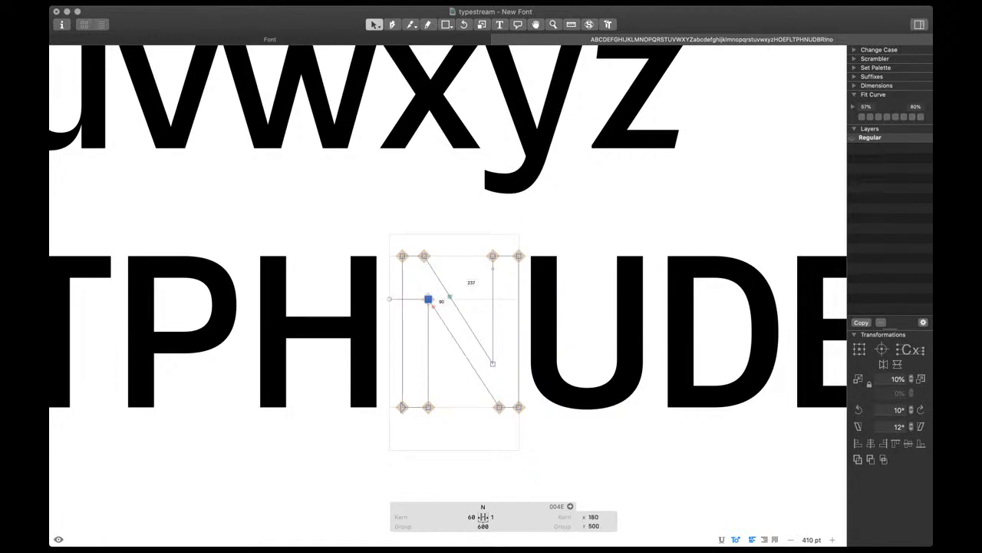
# Thin both stems of the N by moving their inner edges 10 units outward
pyautogui.moveTo(414, 239); pyautogui.dragTo(509, 228)
pyautogui.hotkey('shift', 'Left')
pyautogui.hotkey('shift', 'Right')
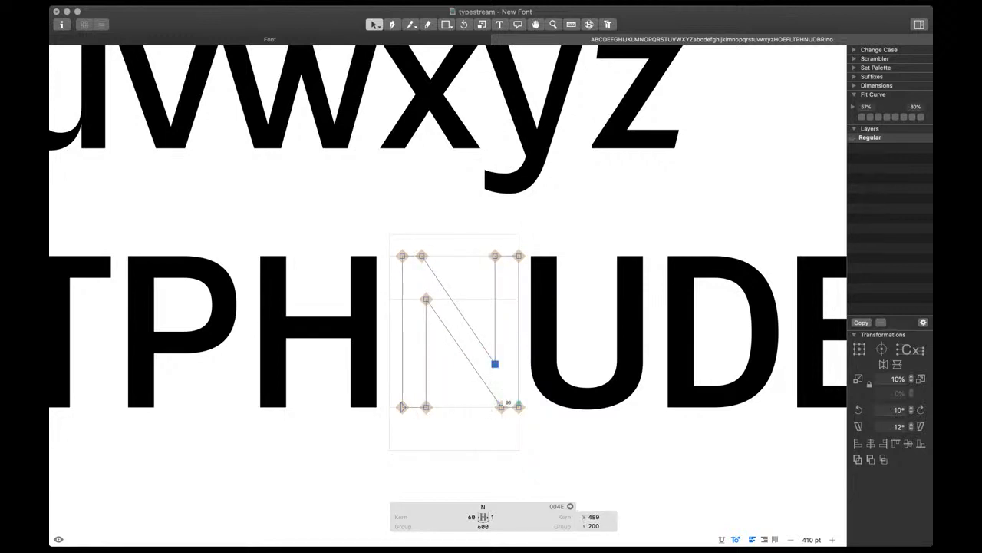
# Rebalance the N's inner diagonal corners by raising the right one to 300 and lowering both by 50 units, checking the filled shape
pyautogui.press('super+Up')
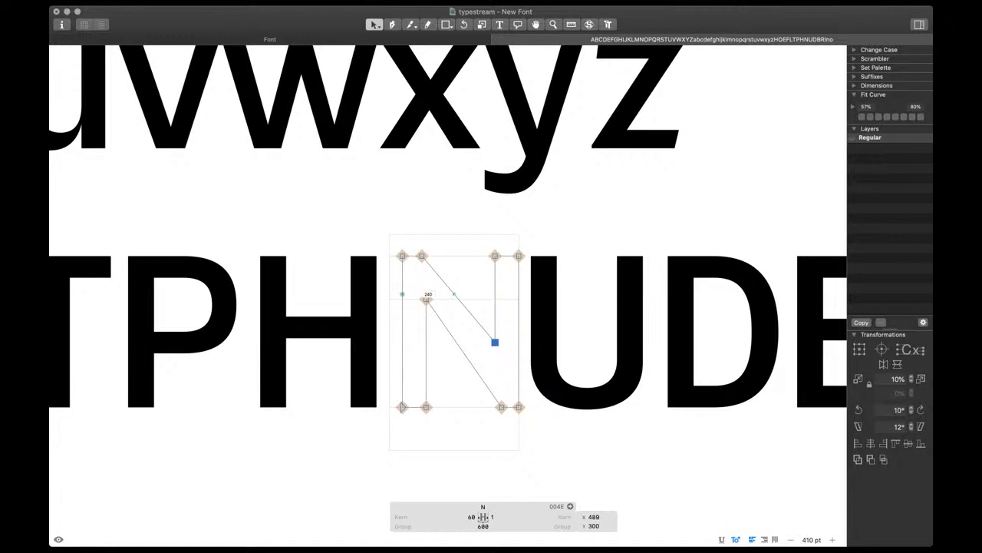
pyautogui.moveTo(415, 294); pyautogui.dragTo(516, 371)
pyautogui.press('space')
pyautogui.hotkey('shift', 'Down')
pyautogui.hotkey('shift', 'Down')
pyautogui.hotkey('shift', 'Down')
pyautogui.hotkey('shift', 'Down')
pyautogui.hotkey('shift', 'Down')
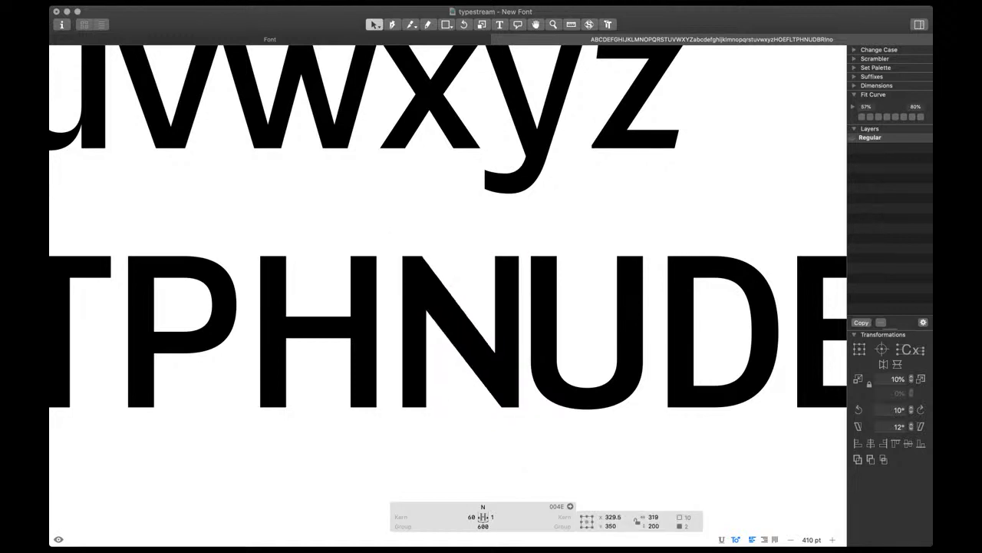
pyautogui.moveTo(412, 296); pyautogui.dragTo(517, 374)
pyautogui.hotkey('shift', 'Up')
pyautogui.hotkey('shift', 'Down')
# Thicken both stems of the N slightly by nudging their inner edges 5 units inward
pyautogui.moveTo(478, 227); pyautogui.dragTo(511, 419)
pyautogui.press('space')
pyautogui.press('Left')
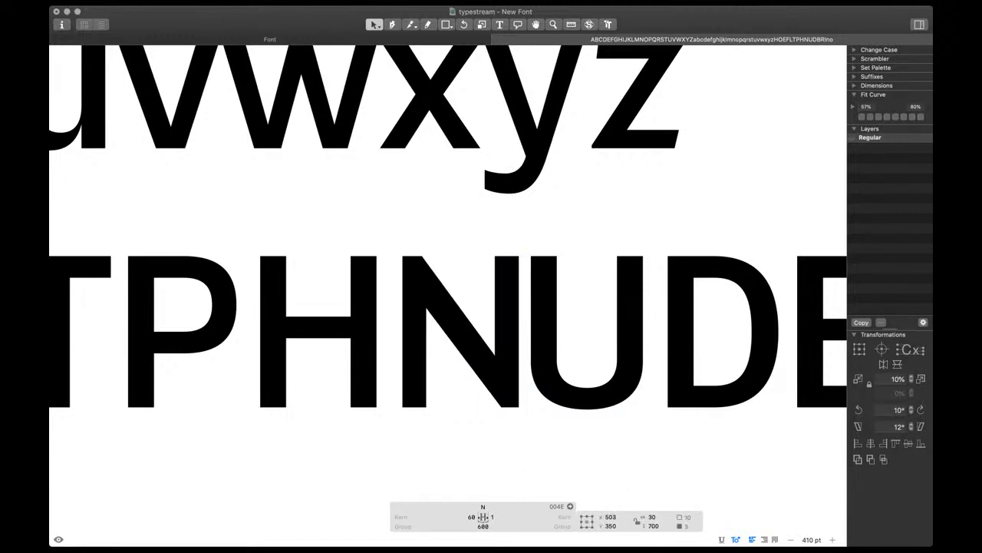
pyautogui.press('Left')
pyautogui.press('Left')
pyautogui.moveTo(415, 230); pyautogui.dragTo(449, 420)
pyautogui.press('space')
pyautogui.press('Right')
pyautogui.press('Right')
pyautogui.press('Right')
pyautogui.press('Right')
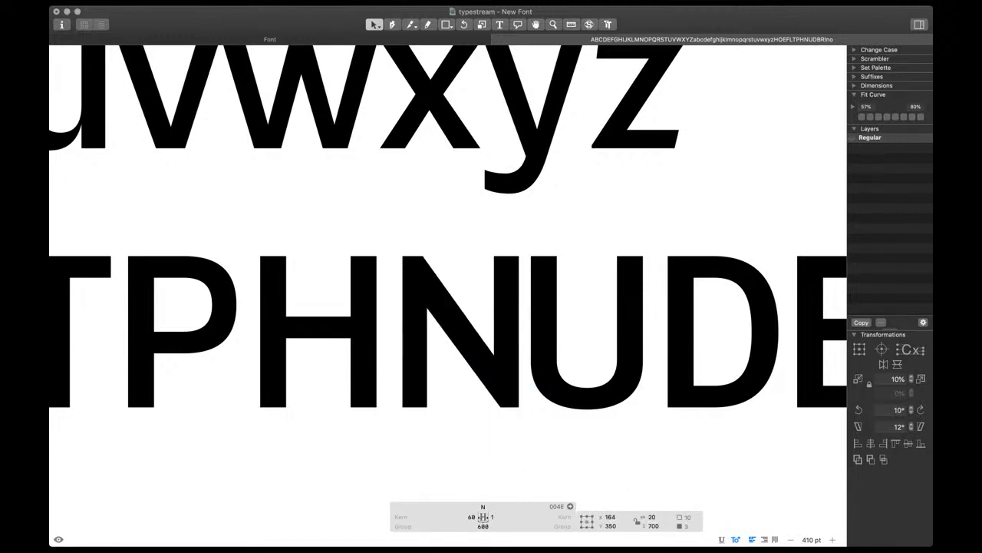
# Steepen the N's diagonal by moving its top node right and its bottom node left in 10-unit increments
pyautogui.click(428, 308)
pyautogui.click(424, 255)
pyautogui.hotkey('shift', 'Right')
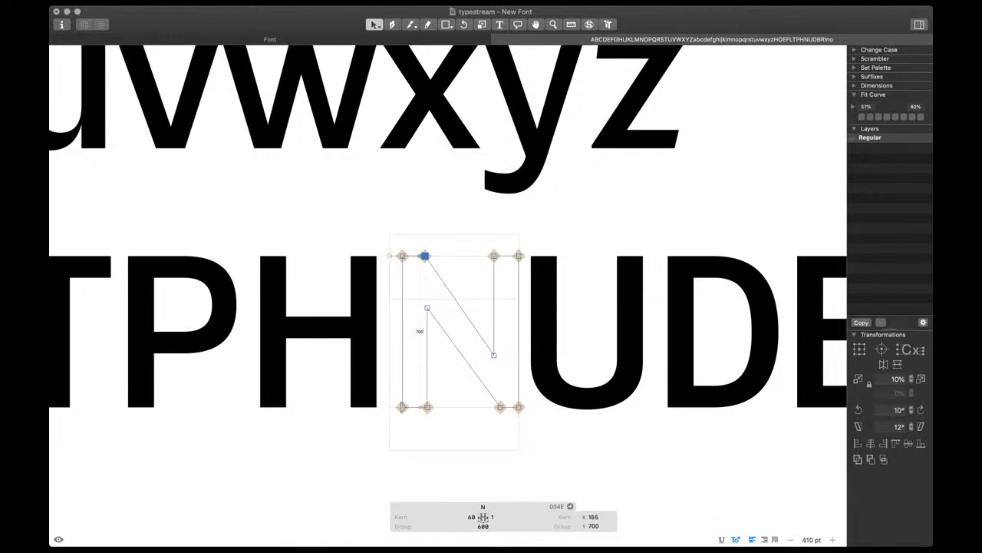
pyautogui.hotkey('shift', 'Right')
pyautogui.hotkey('shift', 'Right')
pyautogui.click(501, 407)
pyautogui.hotkey('shift', 'Left')
pyautogui.hotkey('shift', 'Left')
pyautogui.hotkey('shift', 'Left')
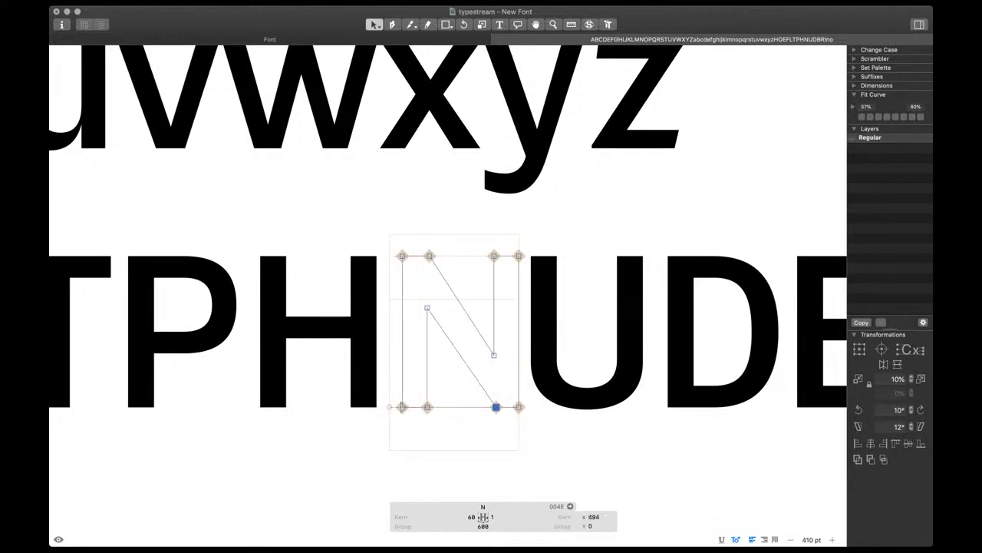
pyautogui.hotkey('shift', 'Left')
pyautogui.hotkey('shift', 'Left')
pyautogui.hotkey('shift', 'Right')
pyautogui.press('space')
# Raise the N's left inner diagonal corner by 50 units and lower the right inner corner to a height of 190
pyautogui.moveTo(448, 240); pyautogui.dragTo(520, 379)
pyautogui.hotkey('shift', 'Right')
pyautogui.hotkey('shift', 'Up')
pyautogui.hotkey('shift', 'Up')
pyautogui.hotkey('shift', 'Up')
pyautogui.hotkey('shift', 'Up')
pyautogui.hotkey('shift', 'Up')
pyautogui.hotkey('shift', 'Down')
pyautogui.hotkey('shift', 'Down')
pyautogui.hotkey('shift', 'Down')
pyautogui.hotkey('shift', 'Down')
pyautogui.hotkey('shift', 'Down')
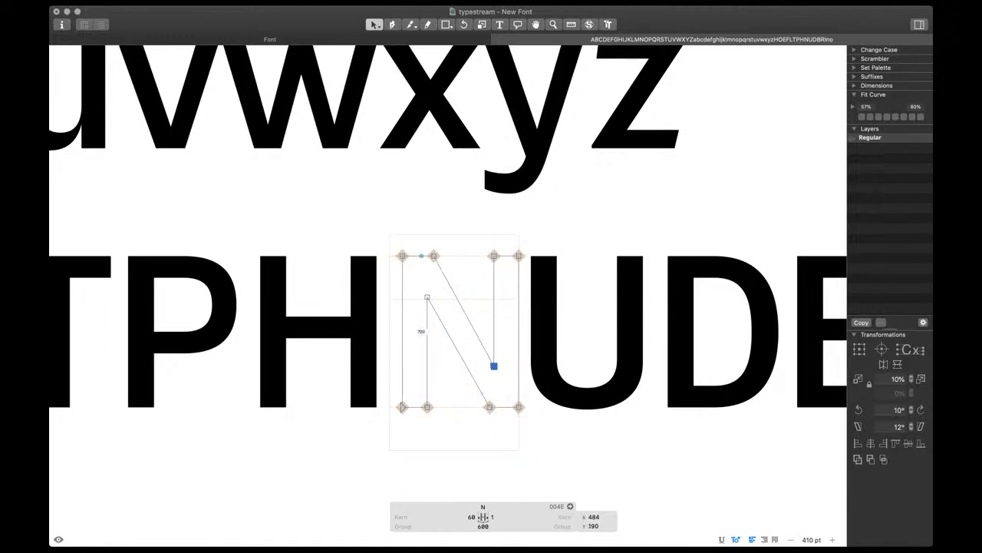
# Overlay the H's outline on the N for a stem and width comparison, and delete the pasted copy
pyautogui.press('Home')
pyautogui.press('super+a')
pyautogui.press('super+c')
pyautogui.press('End')
pyautogui.press('super+v')
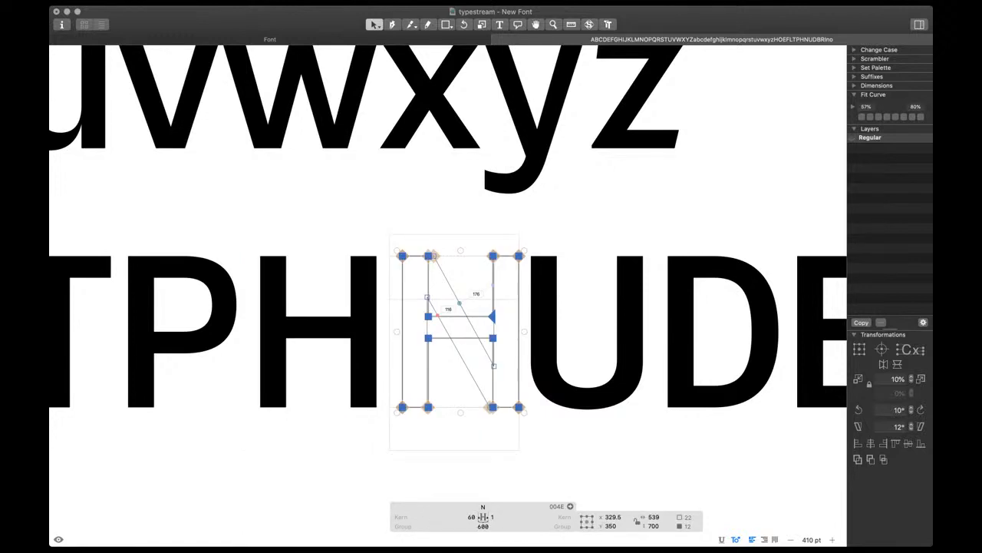
pyautogui.press('BackSpace')
# Widen the N by moving its right stem 20 units to the right
pyautogui.moveTo(469, 234); pyautogui.dragTo(538, 429)
pyautogui.hotkey('shift', 'Right')
pyautogui.hotkey('shift', 'Right')
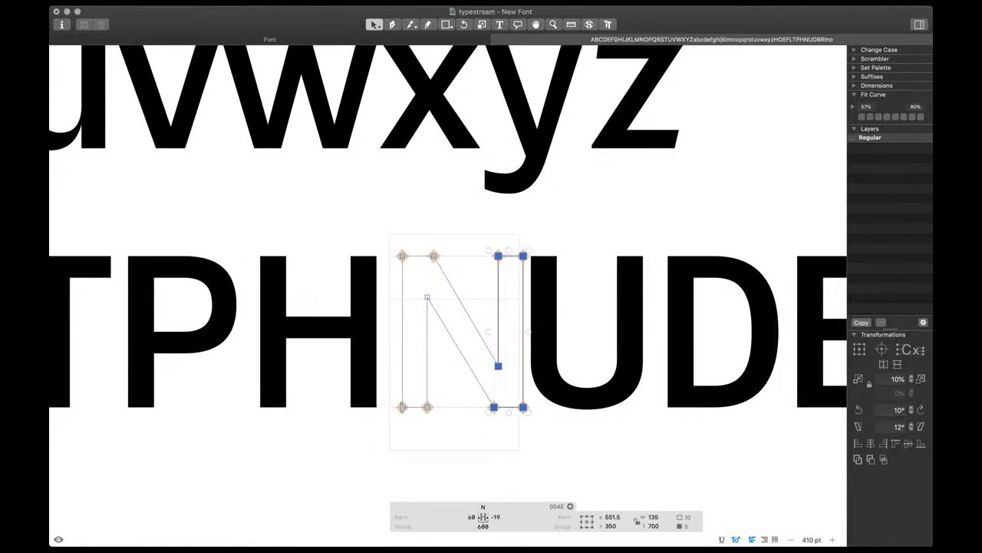
# Link the N's left and right sidebearings to those of the H
pyautogui.click(471, 517)
pyautogui.write('H')
pyautogui.press('Tab')
pyautogui.write('H')
pyautogui.press('Return')
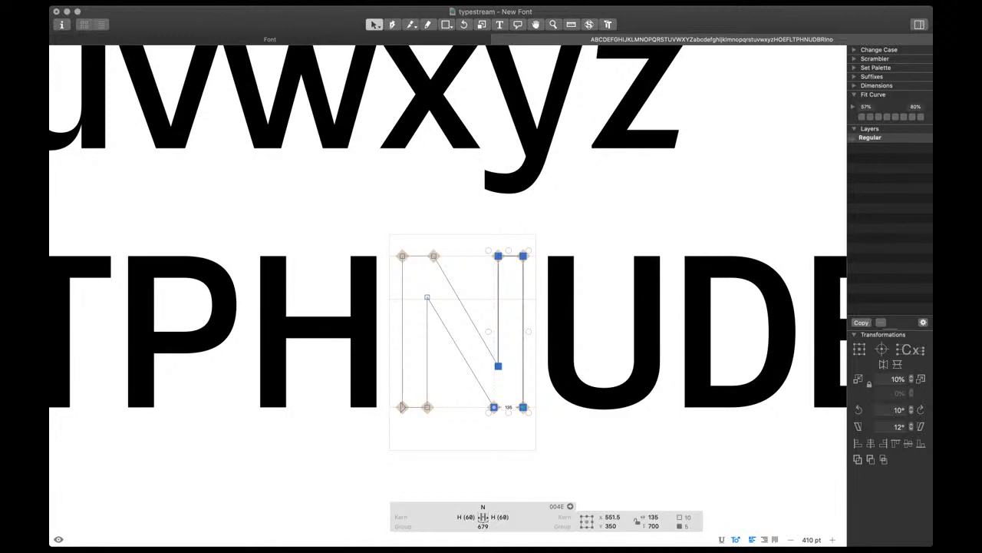
# Raise the N's left inner diagonal corner to a height of 517
pyautogui.press('space')
pyautogui.scroll(-3, 499, 405)
pyautogui.press('space')
pyautogui.hscroll(1, 499, 405)
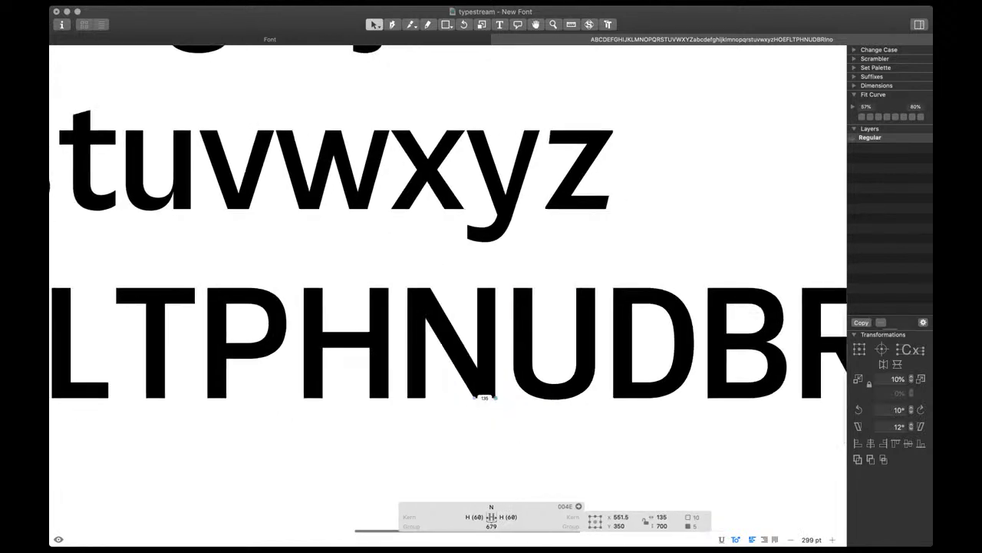
pyautogui.moveTo(450, 294); pyautogui.dragTo(383, 328)
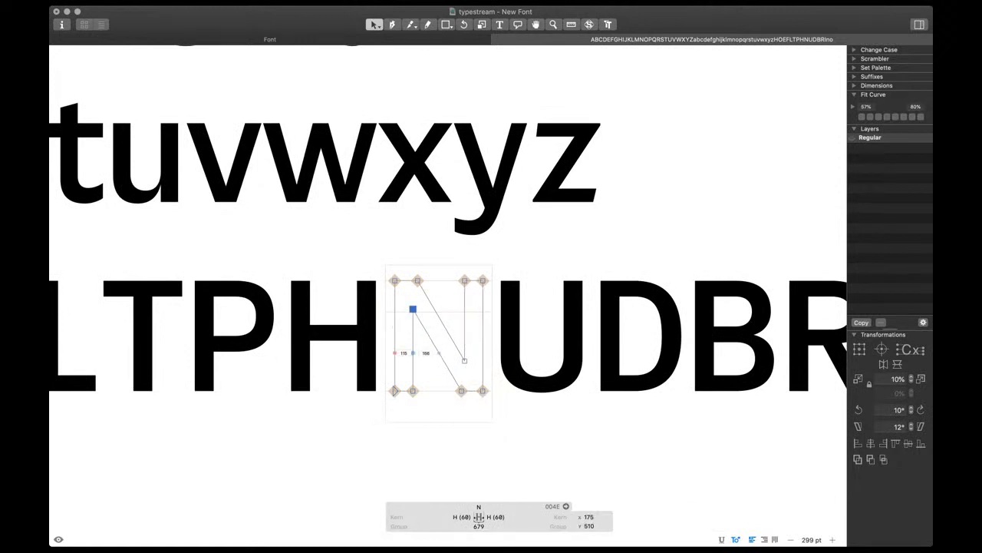
pyautogui.hotkey('shift', 'Up')
pyautogui.press('space')
pyautogui.press('Down')
pyautogui.press('Down')
pyautogui.press('Down')
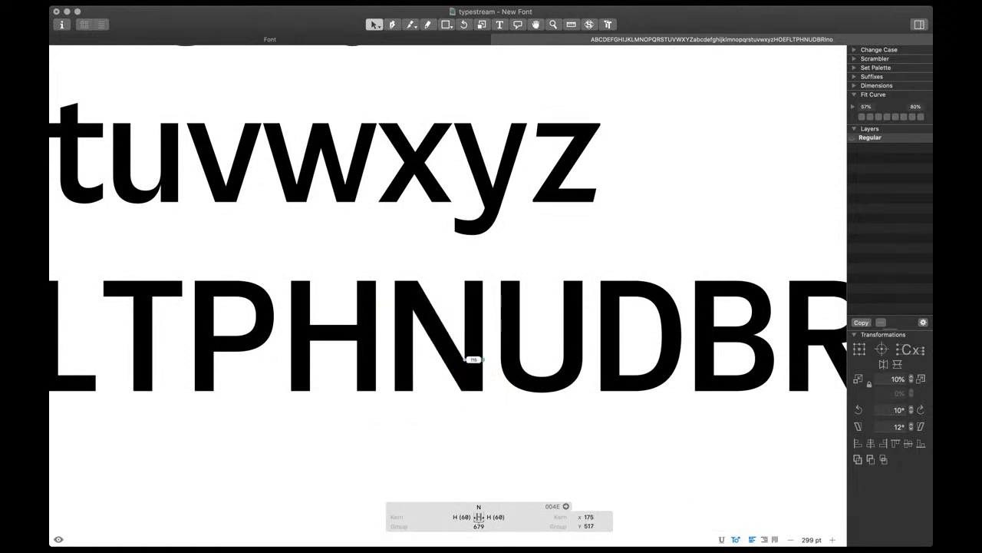
# Lower the N's right inner diagonal corner to a height of 180
pyautogui.hscroll(1, 473, 359)
pyautogui.click(426, 349)
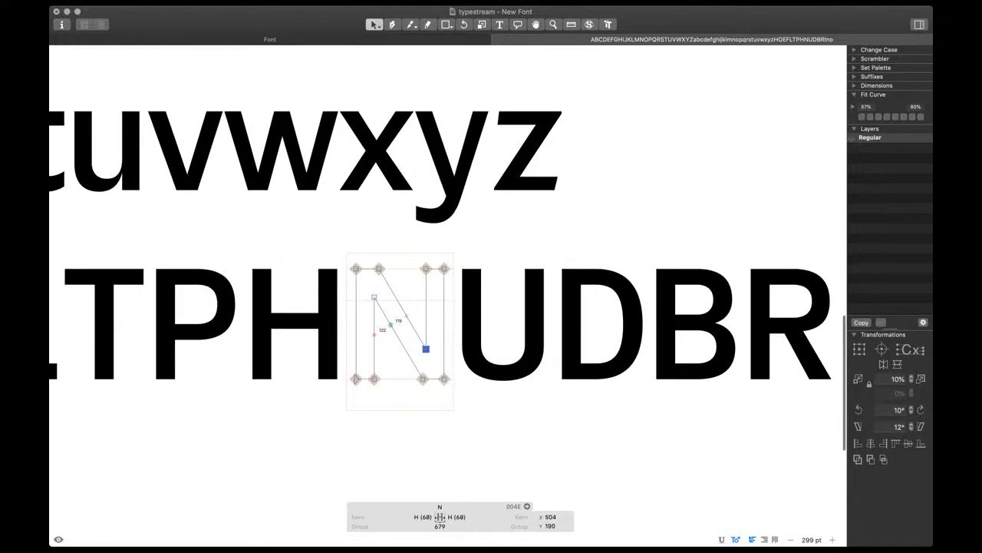
pyautogui.press('space')
pyautogui.click(374, 296)
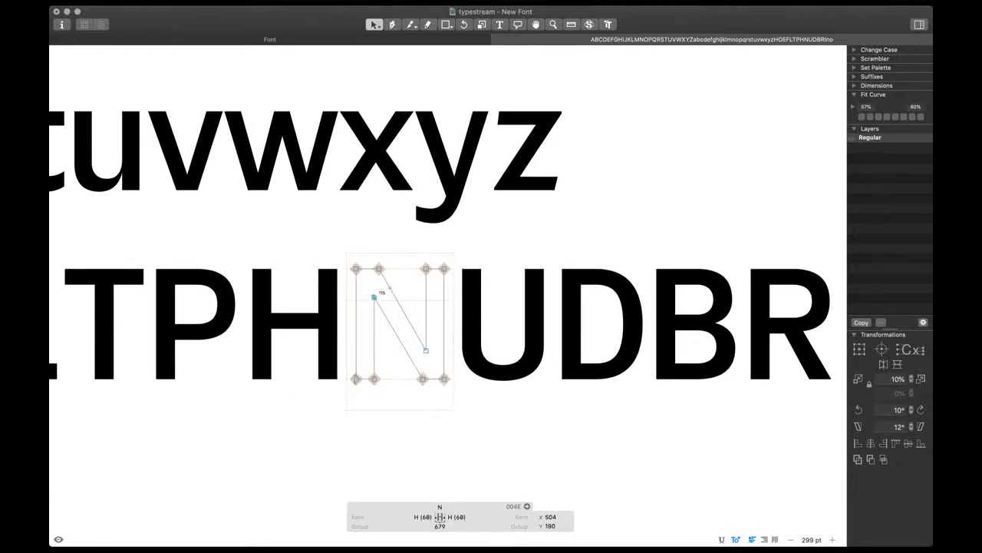
pyautogui.press('space')
# Thicken the N's diagonal by moving its upper node 3 units right and placing its lower node at X 482
pyautogui.click(379, 270)
pyautogui.press('space')
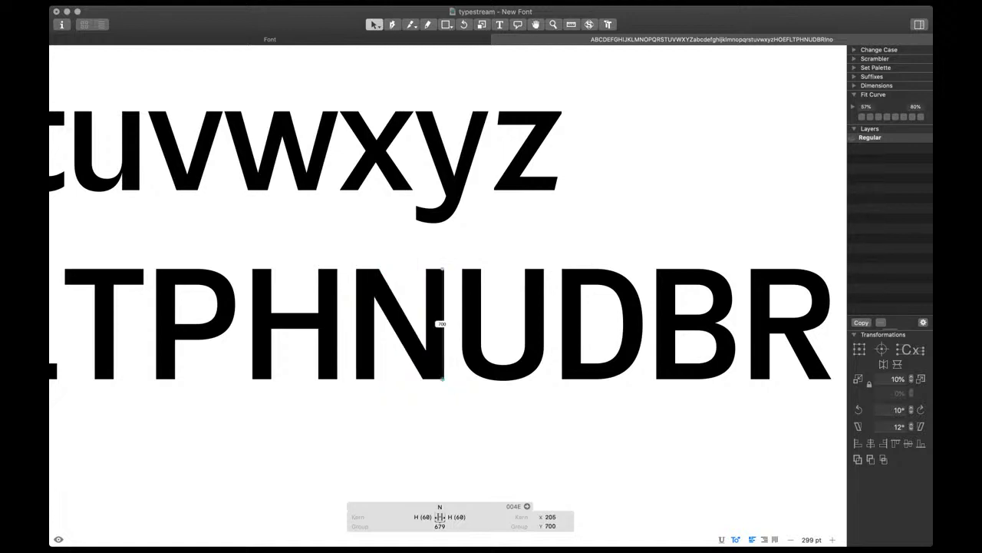
pyautogui.press('Right')
pyautogui.press('Right')
pyautogui.press('Right')
pyautogui.press('space')
pyautogui.press('super+minus')
pyautogui.press('super+minus')
pyautogui.moveTo(445, 375); pyautogui.dragTo(483, 351)
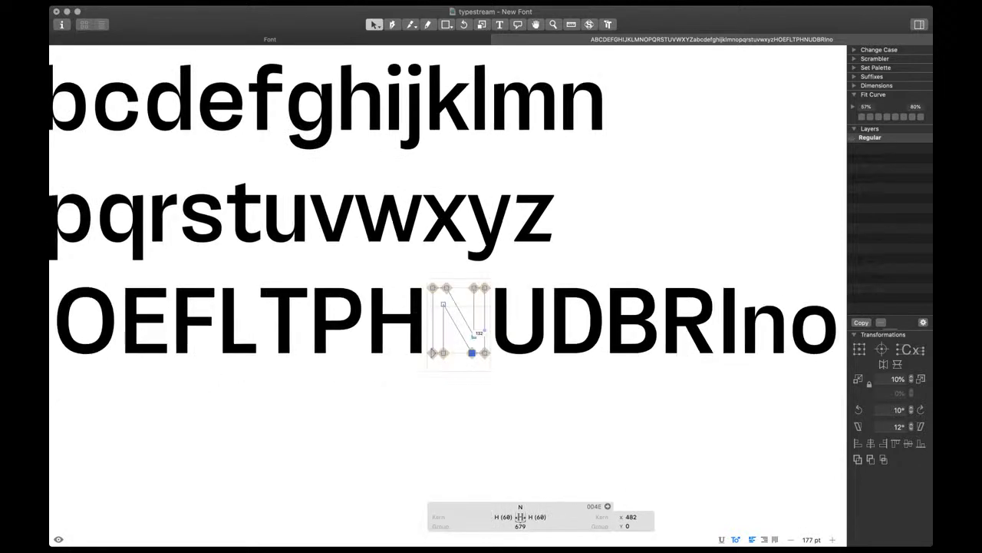
# Raise the N's left inner corner to a height of 525 and lower the right inner corner to 160
pyautogui.press('super+plus')
pyautogui.moveTo(445, 282); pyautogui.dragTo(426, 303)
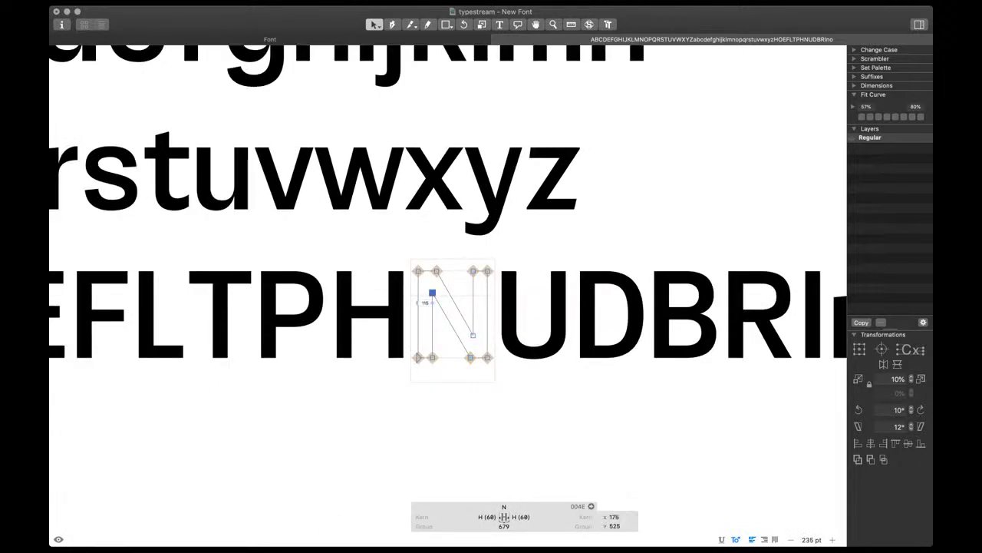
pyautogui.press('space')
pyautogui.moveTo(483, 327); pyautogui.dragTo(468, 340)
pyautogui.press('space')
# Thin the N's diagonal by moving its upper node 10 units left and its lower node 10 units right
pyautogui.press('super+minus')
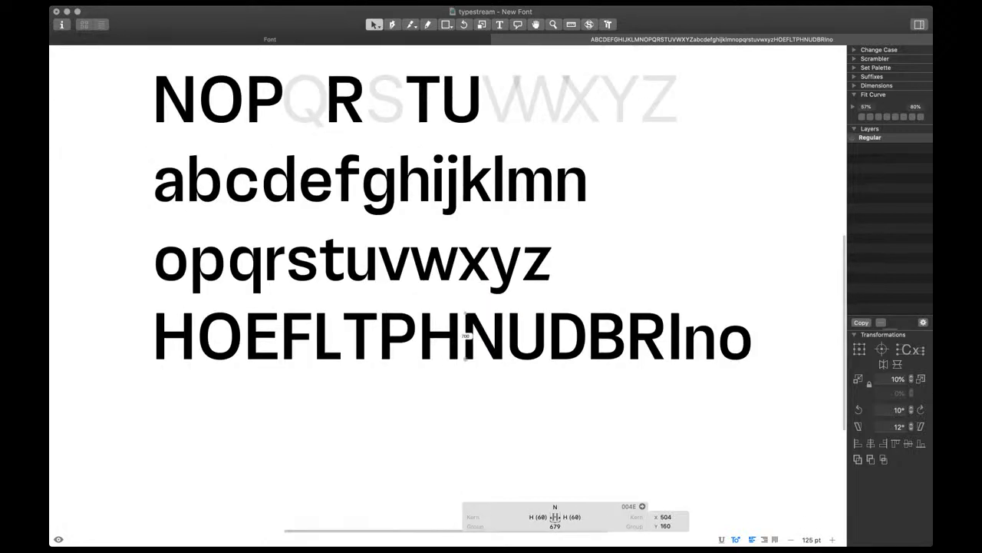
pyautogui.press('super+minus')
pyautogui.press('super+equal')
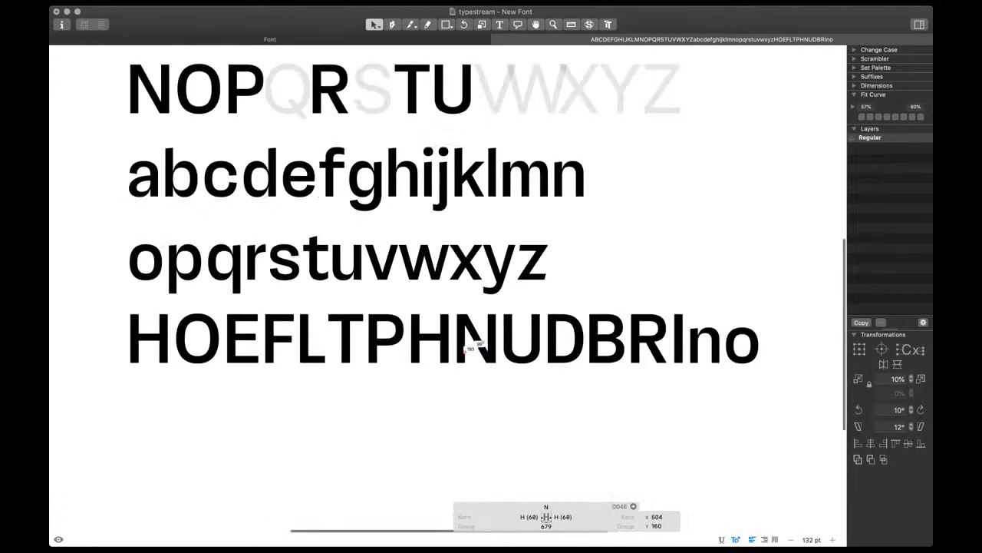
pyautogui.press('super+equal')
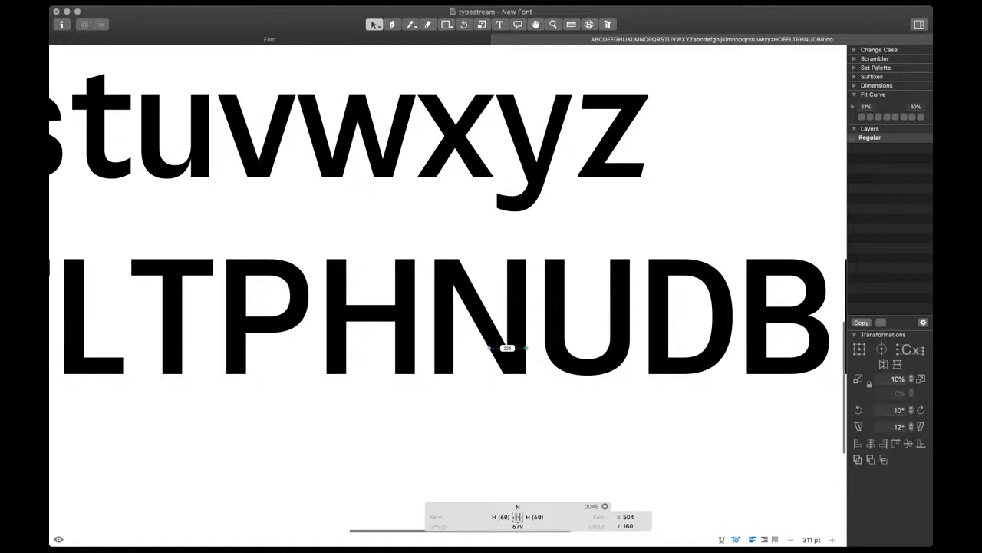
pyautogui.press('space')
pyautogui.press('space')
pyautogui.press('space')
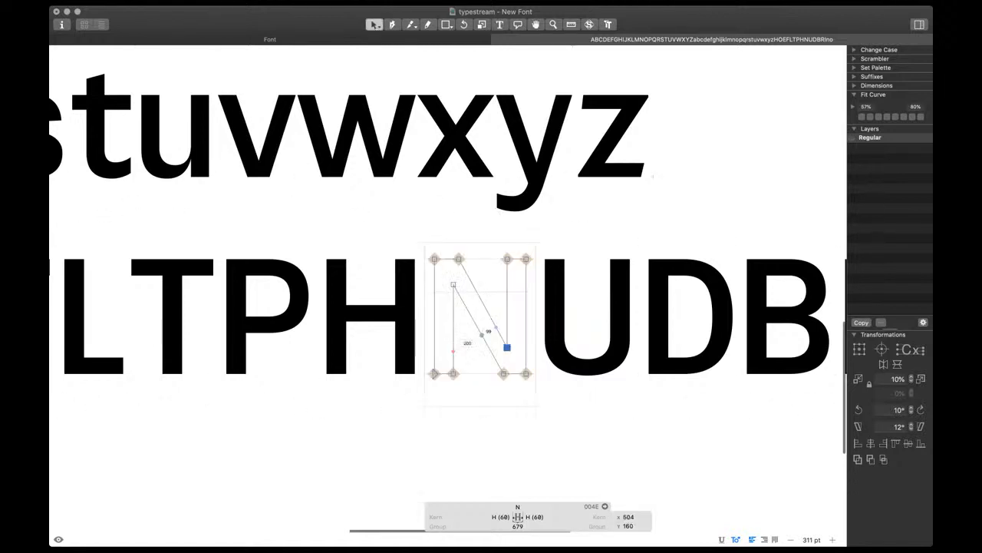
pyautogui.press('super+equal')
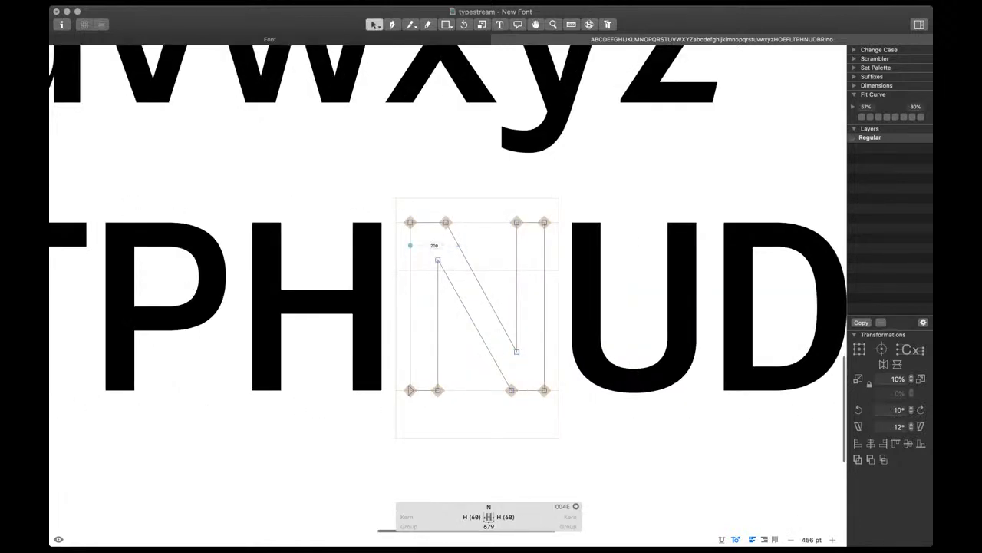
pyautogui.moveTo(426, 242); pyautogui.dragTo(462, 209)
pyautogui.hotkey('shift', 'Left')
pyautogui.moveTo(488, 374); pyautogui.dragTo(530, 417)
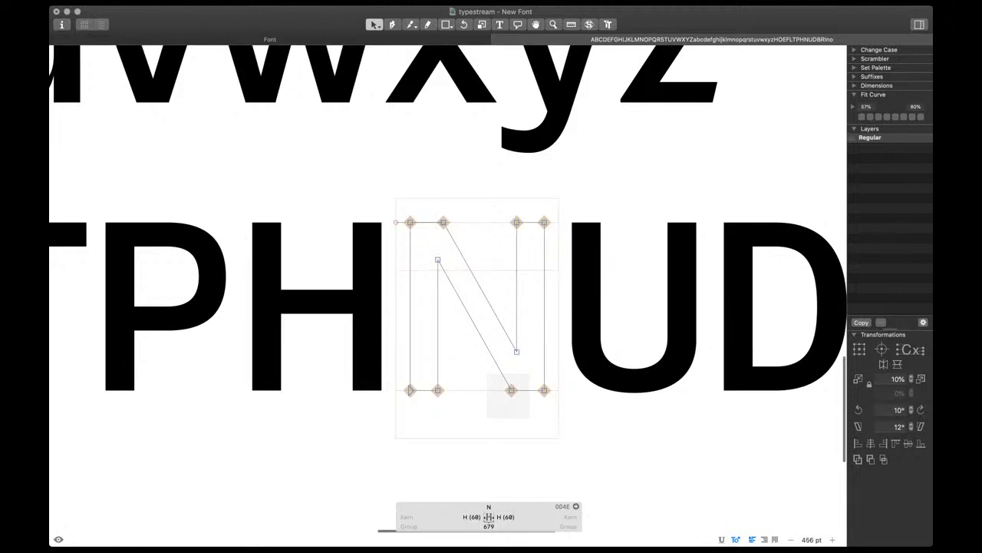
pyautogui.hotkey('shift', 'Right')
# Set the N's right inner corner to a height of 170 and its left inner corner to 535
pyautogui.moveTo(536, 369); pyautogui.dragTo(487, 323)
pyautogui.hotkey('shift', 'Up')
pyautogui.press('Escape')
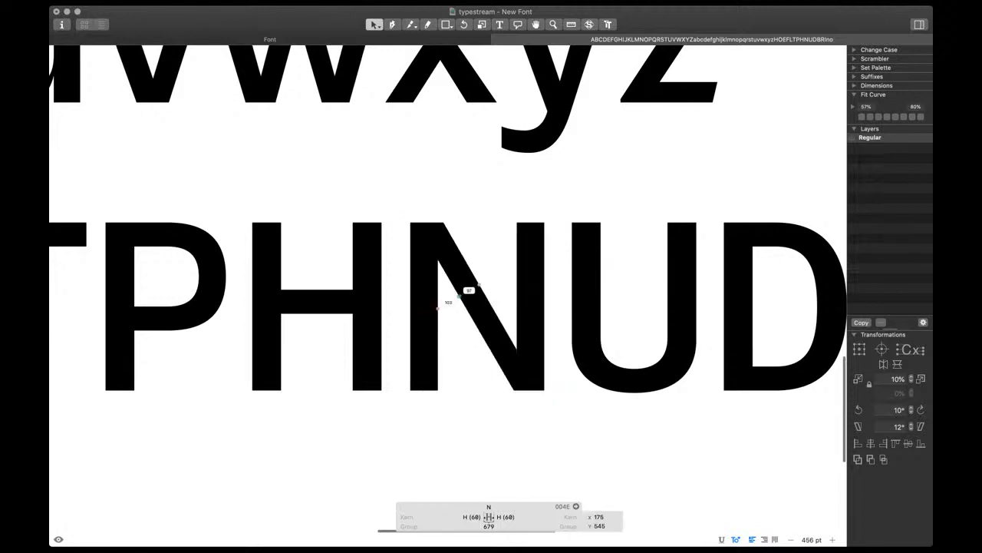
pyautogui.scroll(-5, 452, 295)
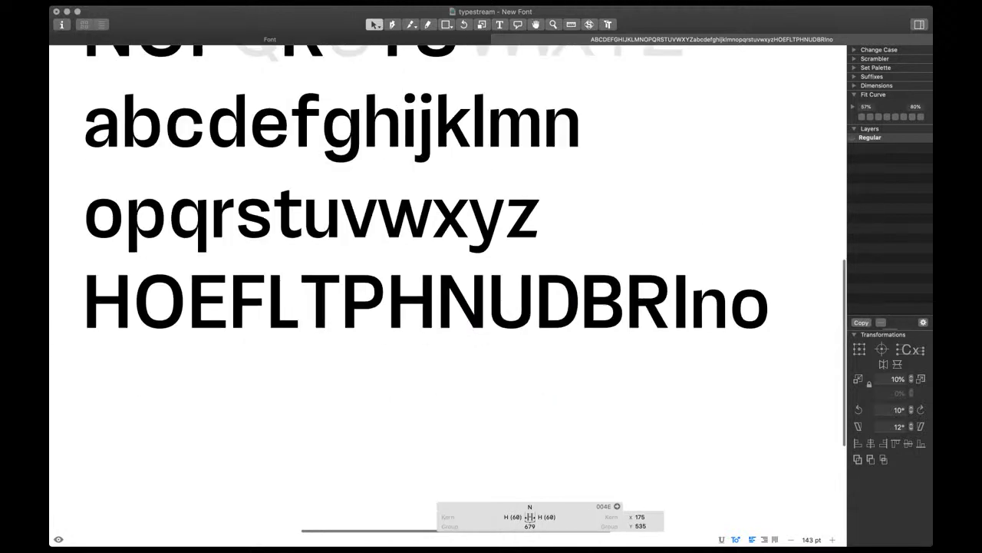
pyautogui.scroll(-3, 538, 325)
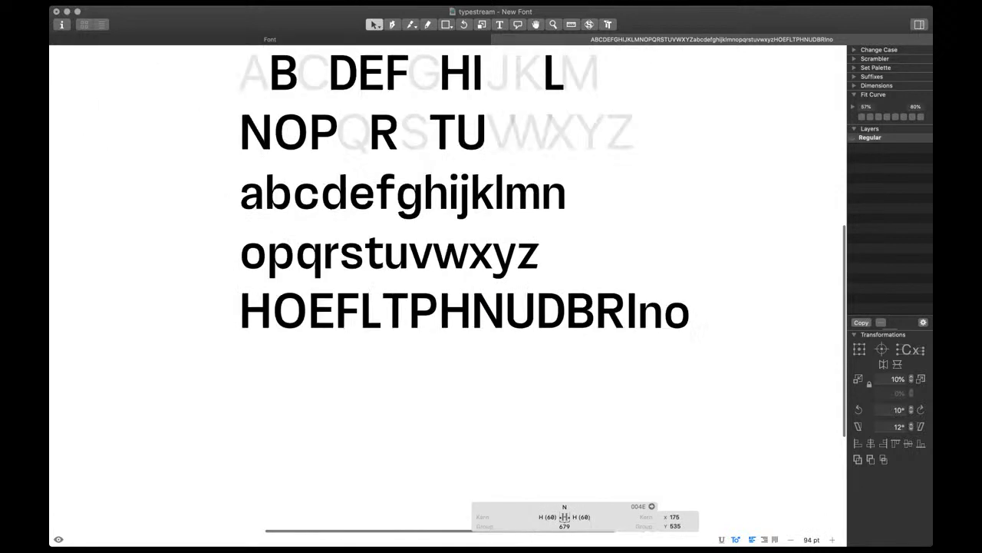
# Insert a capital M between the N and the U in the last line of the sample text
pyautogui.scroll(3, 520, 320)
pyautogui.press('t')
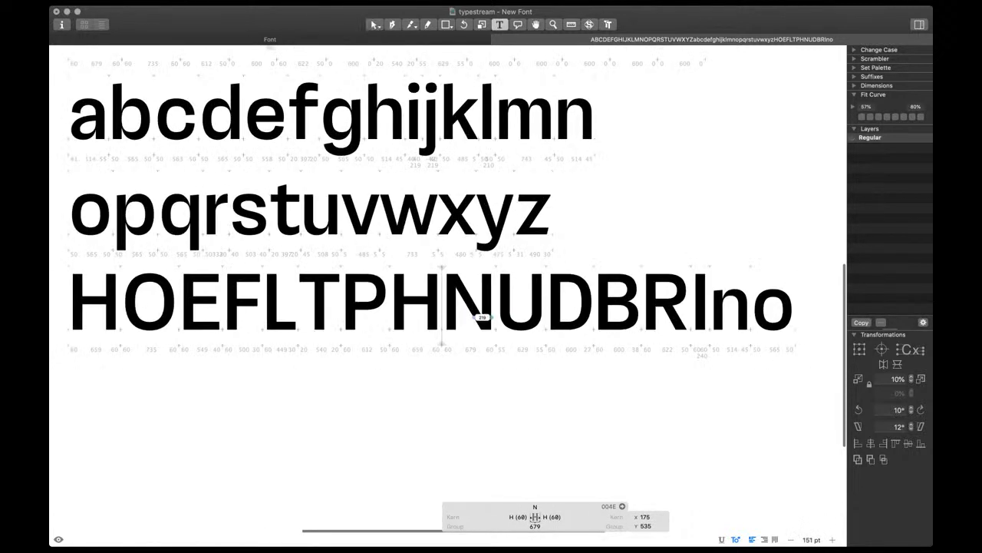
pyautogui.click(499, 314)
pyautogui.write('M')
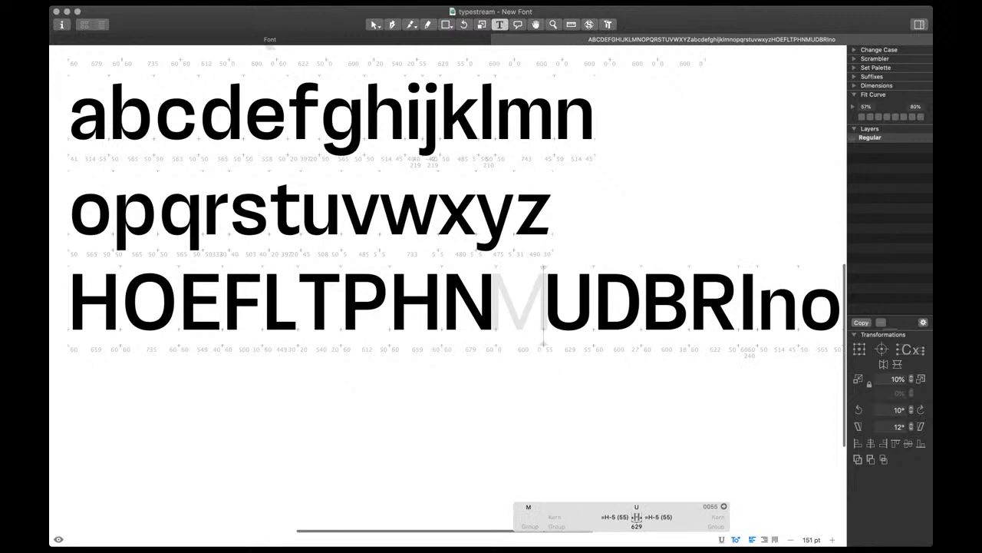
# Copy the complete N outline into the empty M glyph
pyautogui.doubleClick(473, 314)
pyautogui.press('super+a')
pyautogui.press('super+c')
pyautogui.doubleClick(516, 310)
pyautogui.press('super+v')
pyautogui.scroll(5, 515, 310)
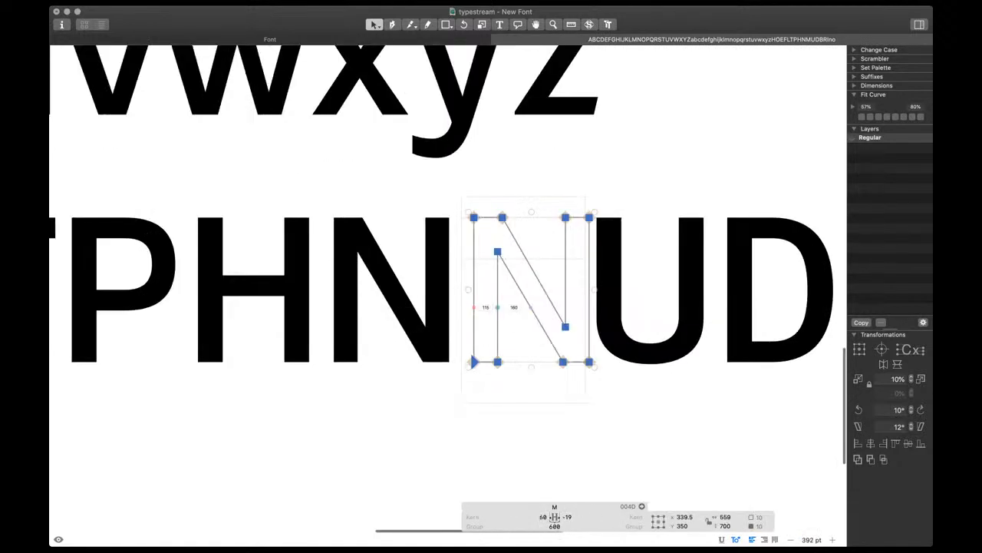
# Delete the two top nodes of the copied right stem and move the three remaining lower-right nodes 50 units left
pyautogui.click(578, 287)
pyautogui.moveTo(554, 201); pyautogui.dragTo(604, 230)
pyautogui.press('Delete')
pyautogui.moveTo(551, 311); pyautogui.dragTo(603, 376)
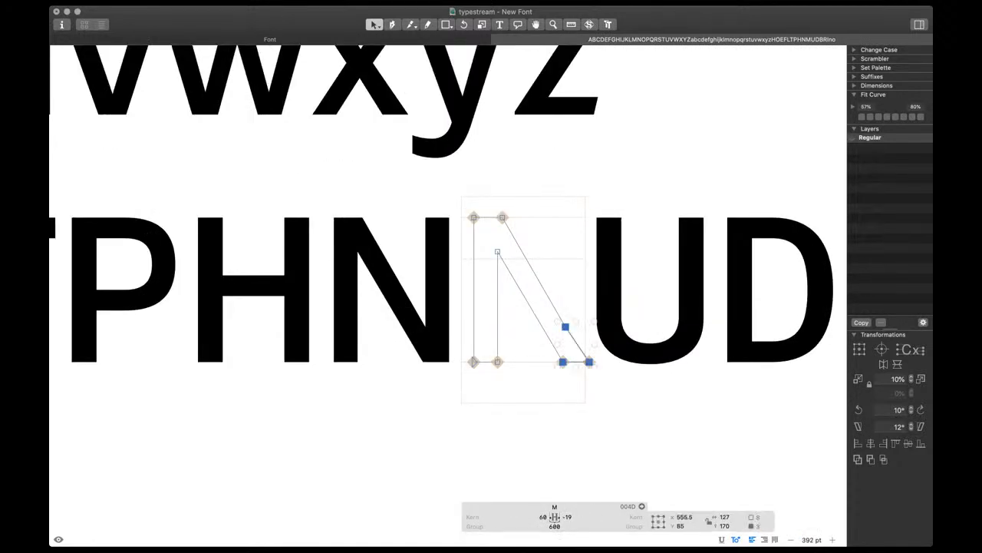
pyautogui.press('space')
pyautogui.hotkey('shift', 'Left')
pyautogui.hotkey('shift', 'Left')
pyautogui.hotkey('shift', 'Left')
pyautogui.hotkey('shift', 'Left')
pyautogui.hotkey('shift', 'Left')
# Duplicate the M's half outline, flip it horizontally and place it to the right so the lower ends of the diagonals overlap
pyautogui.doubleClick(537, 284)
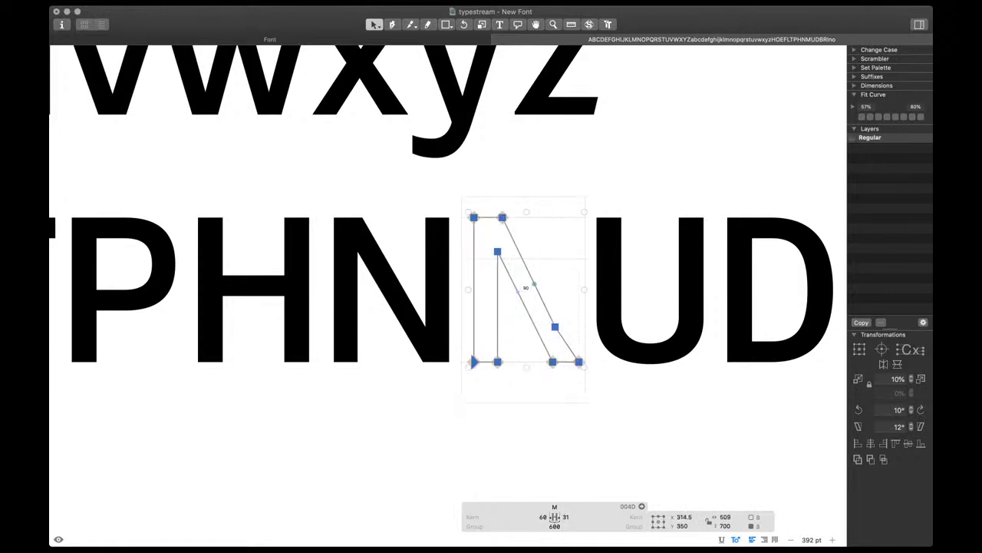
pyautogui.press('super+c')
pyautogui.press('super+v')
pyautogui.press('super+shift+h')
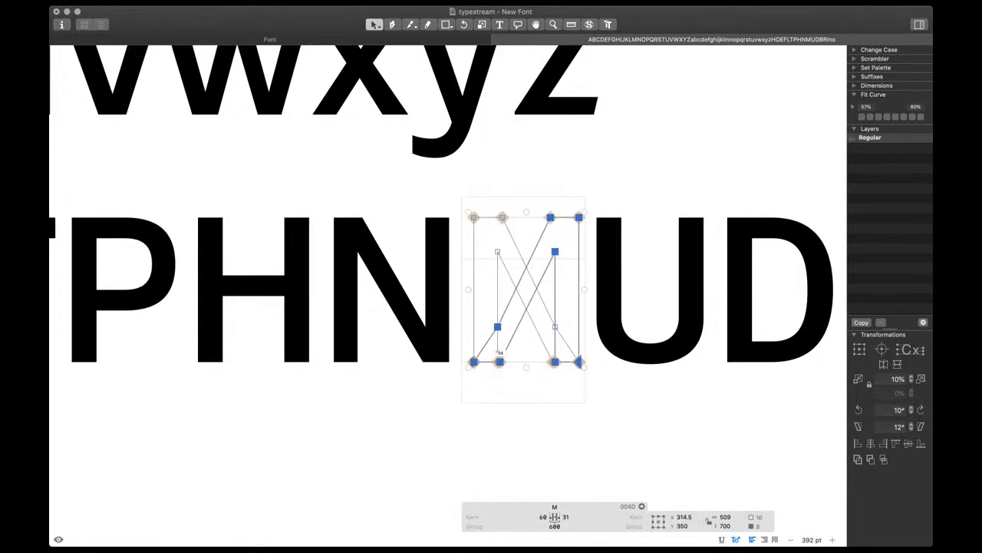
pyautogui.moveTo(499, 361); pyautogui.dragTo(579, 361)
pyautogui.scroll(3, 581, 361)
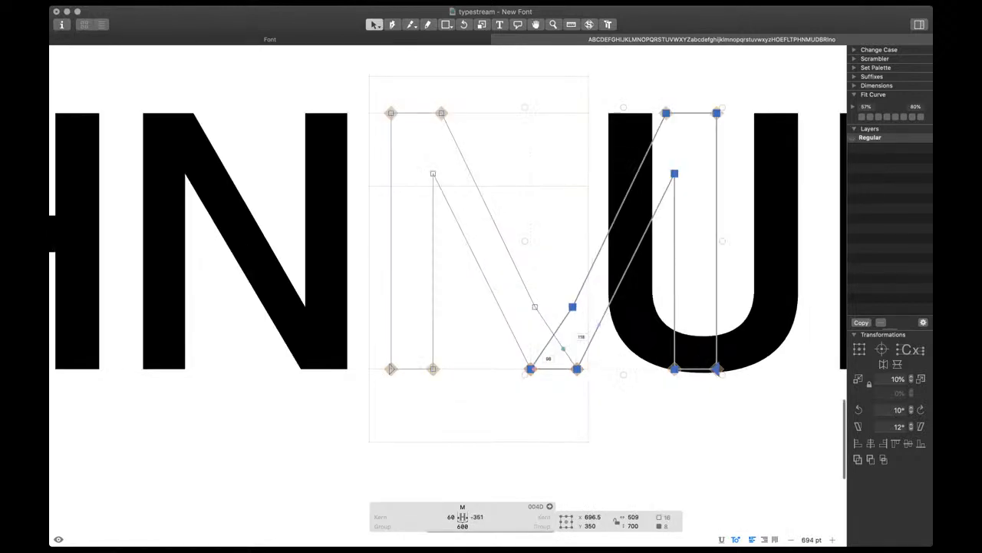
# Align the two inner vertex nodes at X 506 and merge the halves into one M outline by removing the overlap
pyautogui.moveTo(518, 290); pyautogui.dragTo(591, 330)
pyautogui.press('ctrl+alt+super')
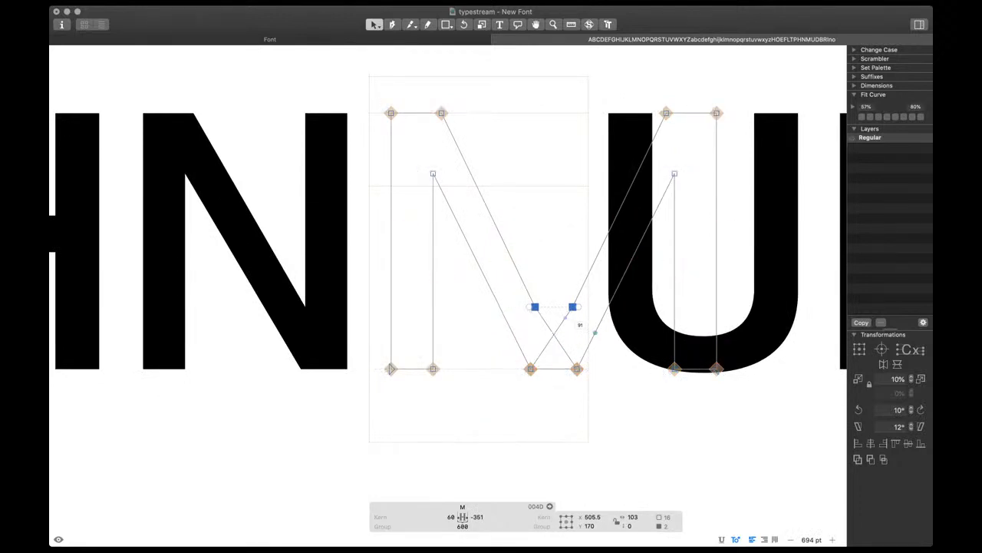
pyautogui.press('super+shift+a')
pyautogui.press('space')
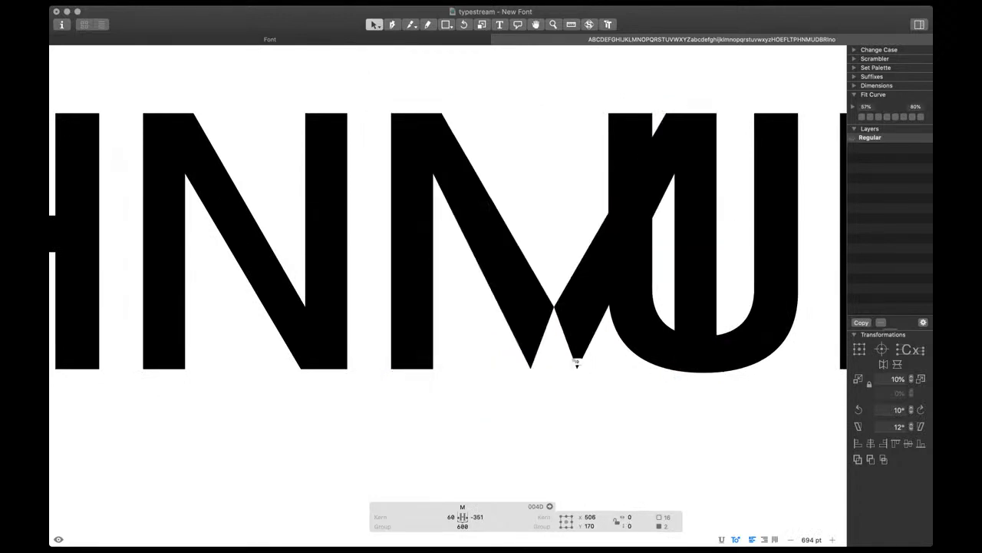
pyautogui.press('super+shift+o')
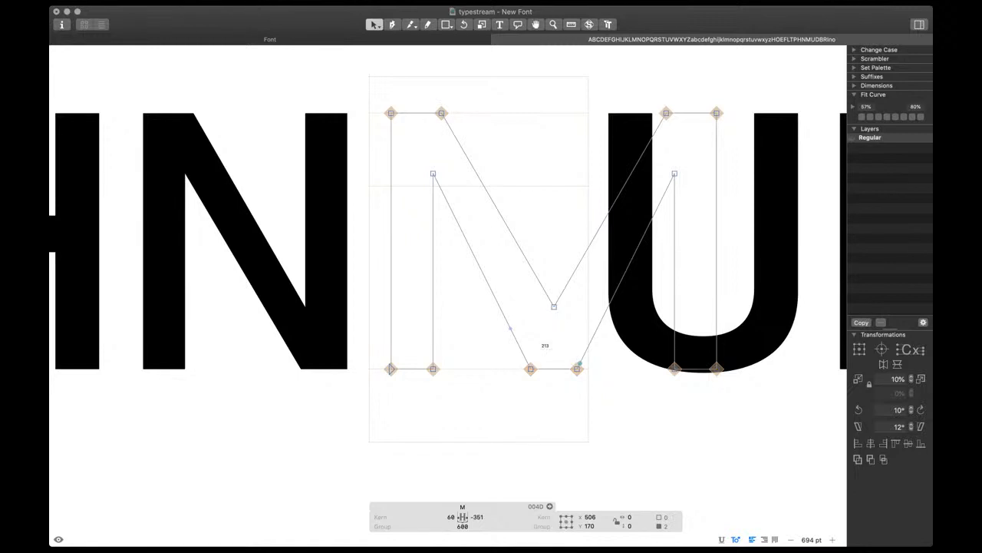
# Lower the M's central inner vertex to a height of 130
pyautogui.click(554, 307)
pyautogui.press('space')
pyautogui.hotkey('shift', 'Down')
pyautogui.hotkey('shift', 'Down')
pyautogui.hotkey('shift', 'Down')
pyautogui.hotkey('shift', 'Down')
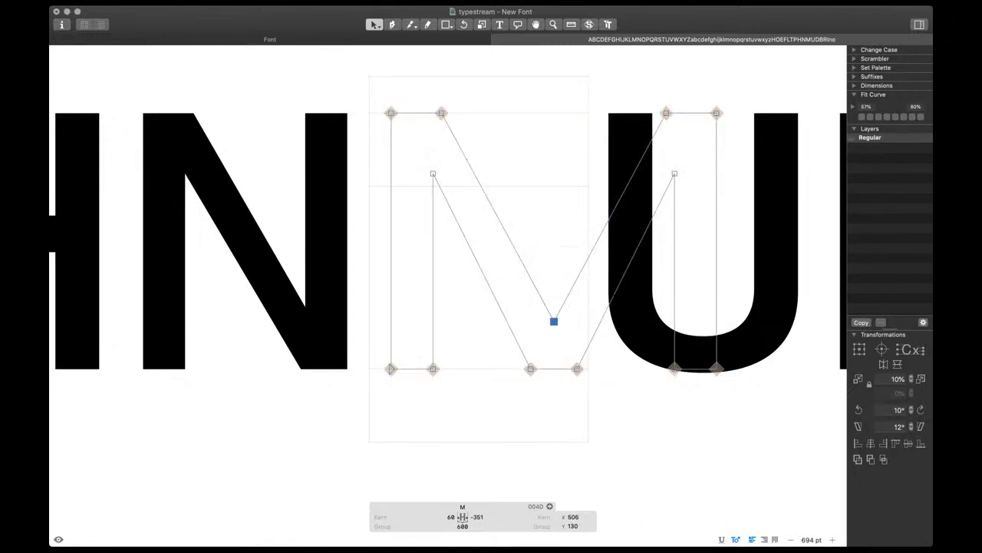
# Narrow the M's left half by moving the central vertex, base and right stem 80 units left
pyautogui.moveTo(491, 72); pyautogui.dragTo(754, 386)
pyautogui.hotkey('shift', 'Left')
pyautogui.hotkey('shift', 'Left')
pyautogui.hotkey('shift', 'Left')
pyautogui.hotkey('shift', 'Left')
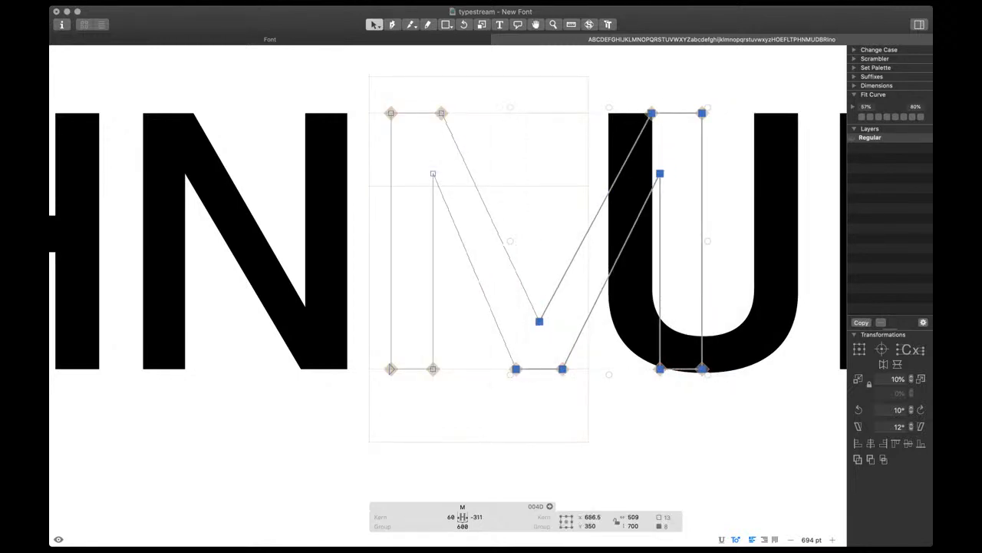
pyautogui.hotkey('shift', 'Left')
pyautogui.hotkey('shift', 'Left')
pyautogui.hotkey('shift', 'Left')
pyautogui.hotkey('shift', 'Left')
# Narrow the M's right half by moving only the right stem 80 units left
pyautogui.moveTo(592, 75); pyautogui.dragTo(737, 388)
pyautogui.hotkey('shift', 'Left')
pyautogui.hotkey('shift', 'Left')
pyautogui.hotkey('shift', 'Left')
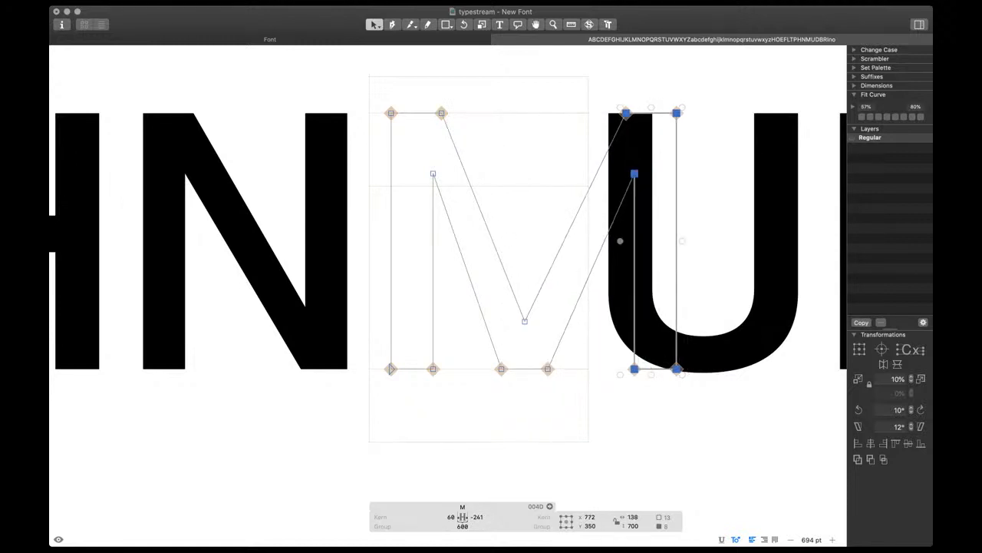
pyautogui.hotkey('shift', 'Left')
pyautogui.hotkey('shift', 'Left')
pyautogui.hotkey('shift', 'Left')
pyautogui.hotkey('shift', 'Left')
pyautogui.hotkey('shift', 'Left')
pyautogui.press('Escape')
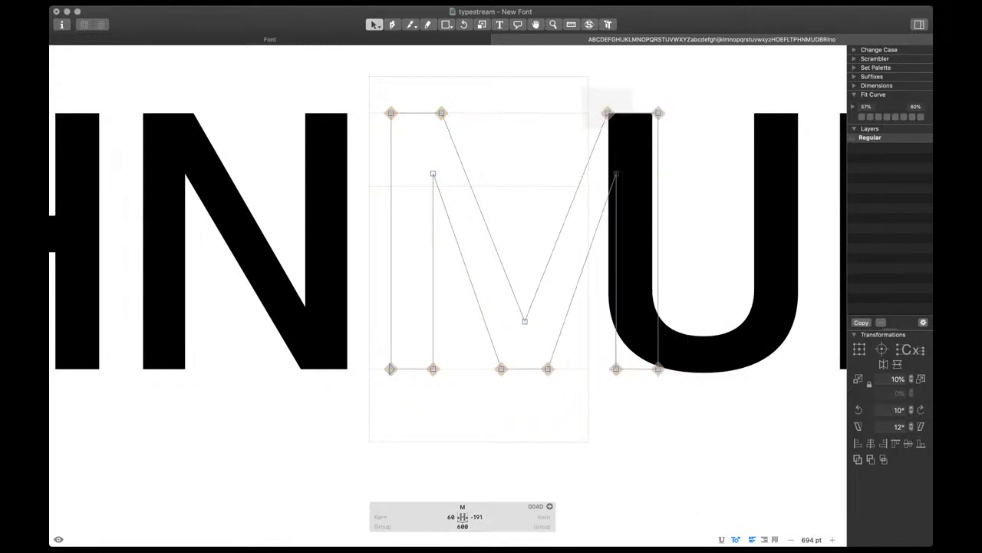
# Thicken the M's diagonals by moving the upper-left inner node 20 units right and the upper-right inner node 30 units left
pyautogui.moveTo(583, 89); pyautogui.dragTo(632, 127)
pyautogui.hotkey('shift', 'Left')
pyautogui.click(441, 113)
pyautogui.hotkey('shift', 'Right')
pyautogui.hotkey('shift', 'Right')
pyautogui.click(604, 113)
pyautogui.hotkey('shift', 'Left')
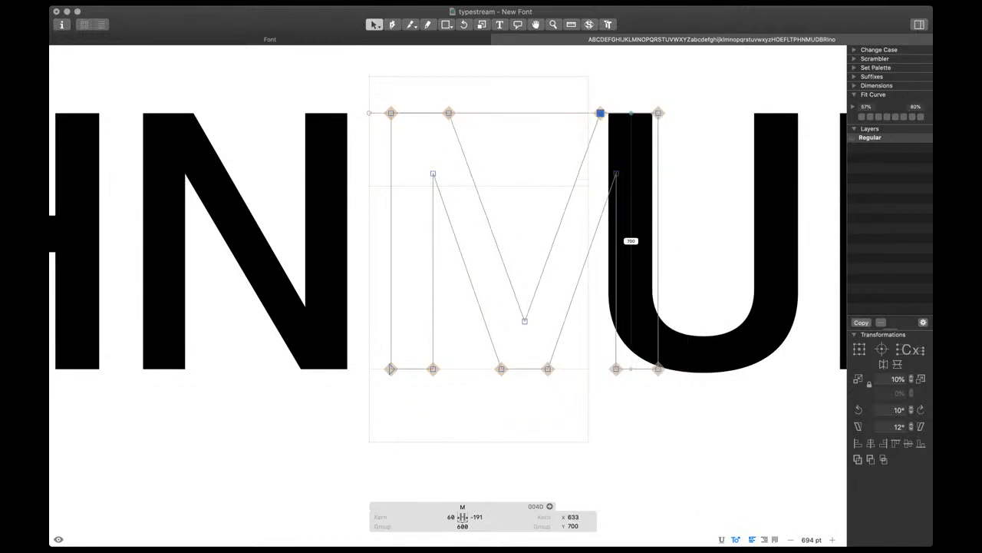
pyautogui.hotkey('shift', 'Left')
# Set both of the M's sidebearings to match the H
pyautogui.moveTo(415, 152); pyautogui.dragTo(645, 208)
pyautogui.press('space')
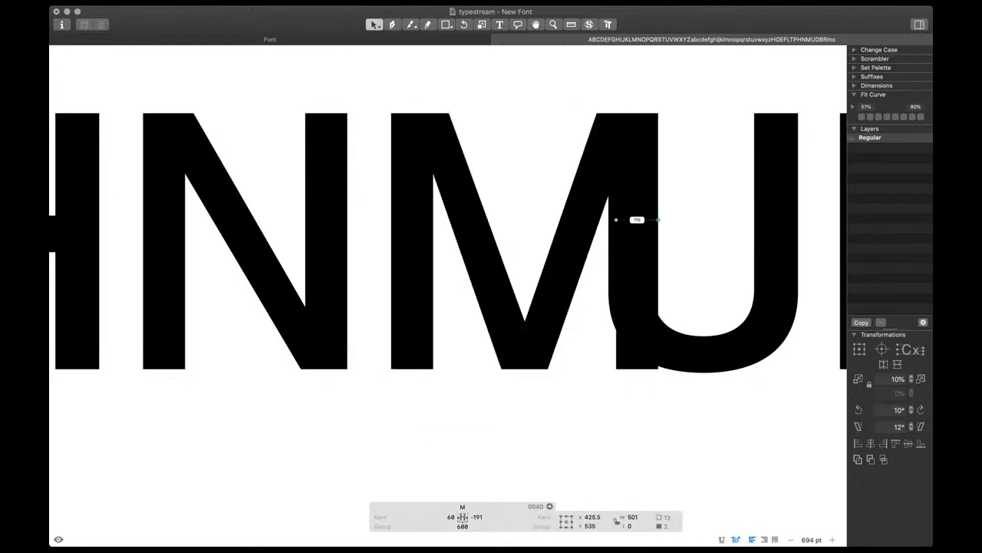
pyautogui.press('space')
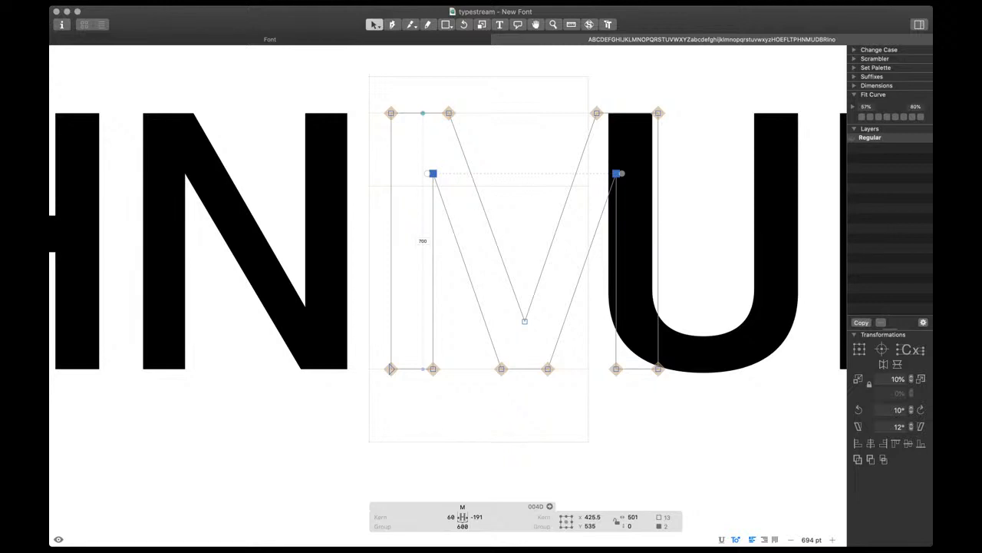
pyautogui.scroll(-5, 434, 184)
pyautogui.hscroll(1, 461, 183)
pyautogui.press('space')
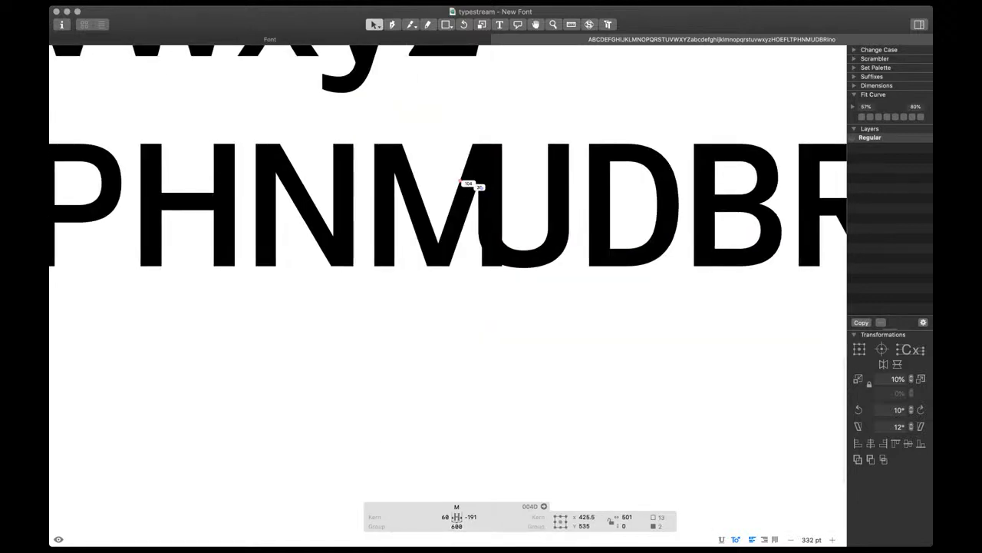
pyautogui.hscroll(2, 460, 182)
pyautogui.click(382, 516)
pyautogui.write('H')
pyautogui.press('Tab')
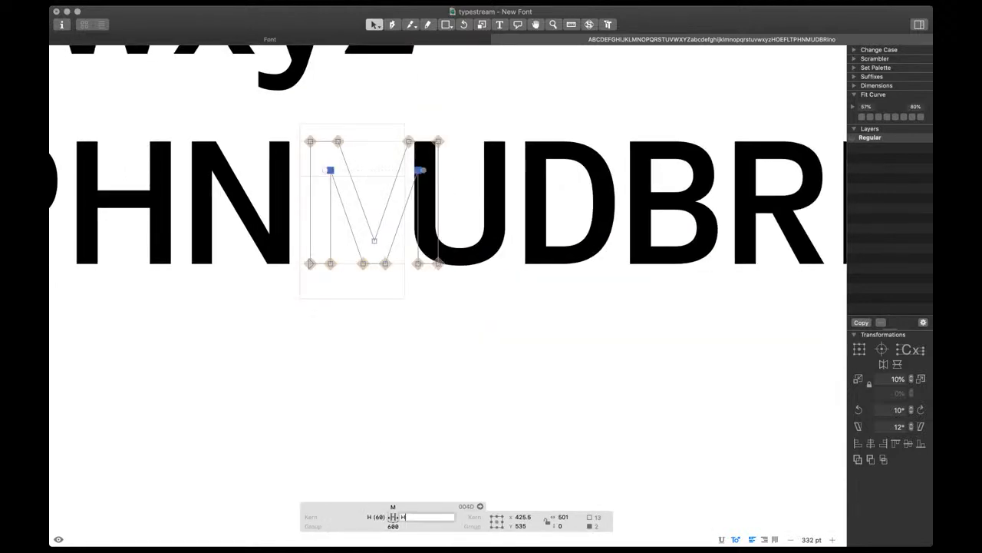
pyautogui.write('H')
pyautogui.press('Return')
pyautogui.press('Escape')
pyautogui.press('Escape')
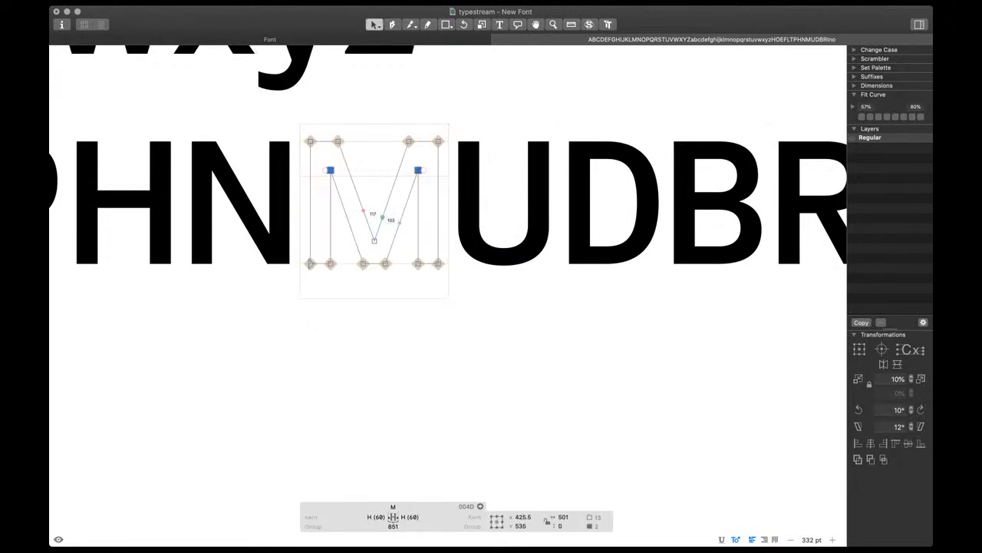
# Lower the M's two inner notch nodes to a height of 525 and its central inner vertex to 120
pyautogui.press('space')
pyautogui.scroll(5, 336, 164)
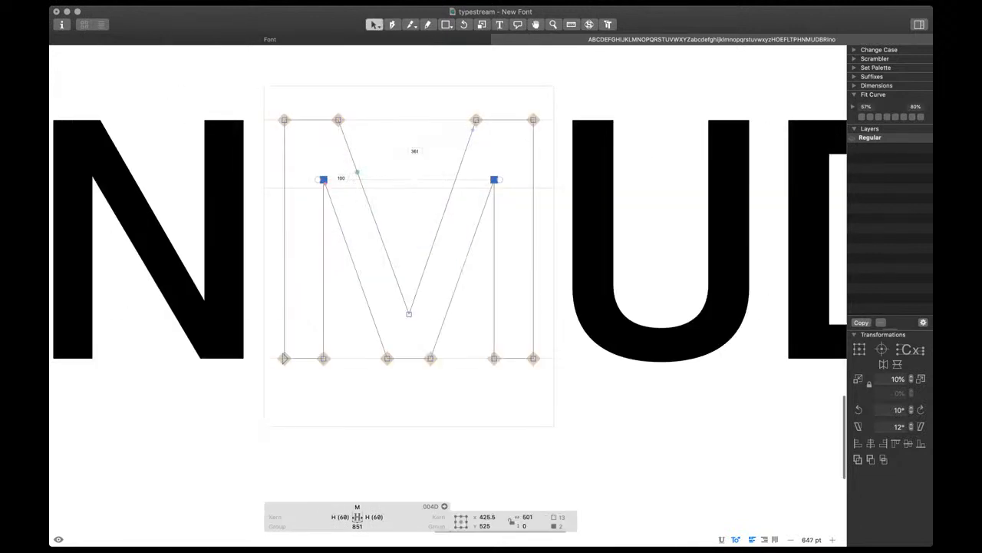
pyautogui.click(409, 313)
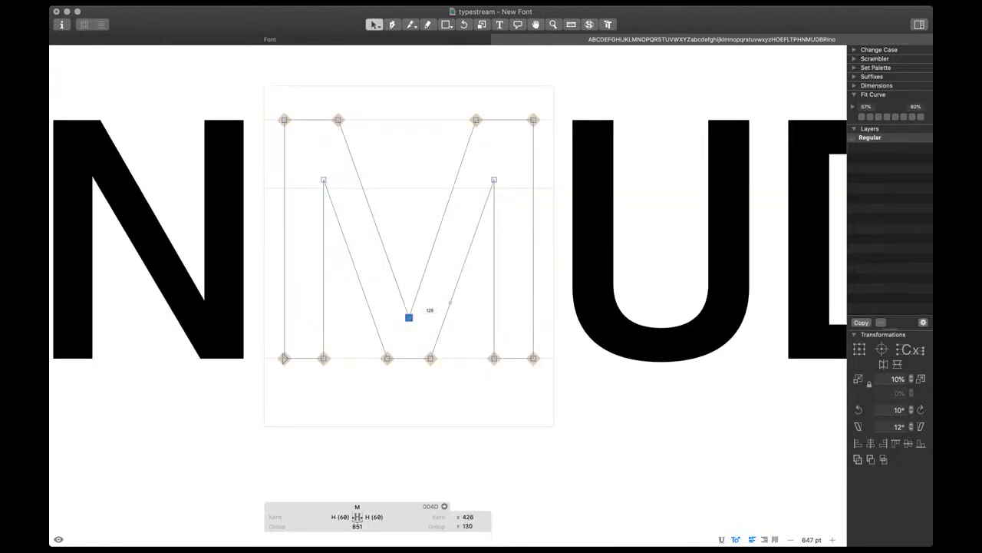
pyautogui.press('space')
pyautogui.scroll(-5, 384, 325)
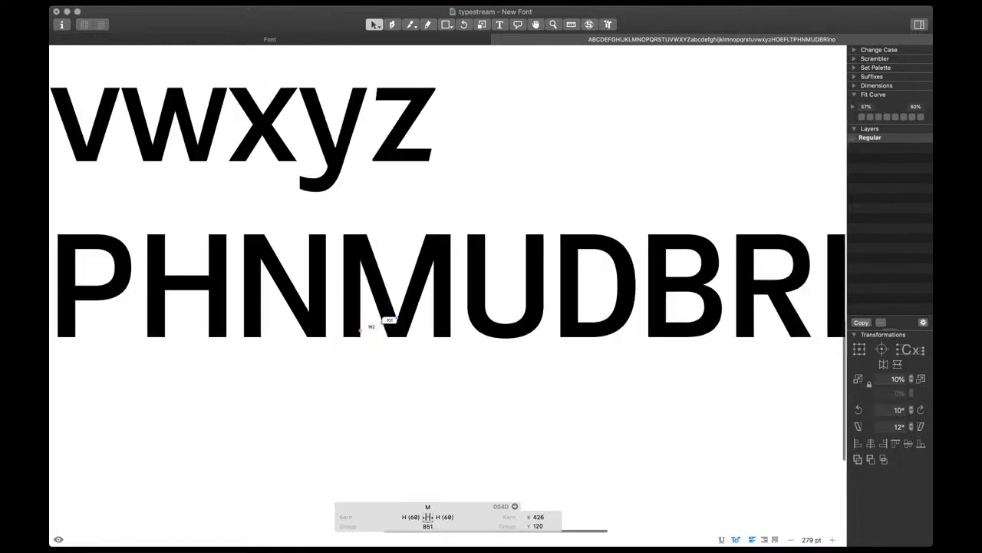
pyautogui.scroll(-3, 430, 354)
pyautogui.scroll(2, 418, 336)
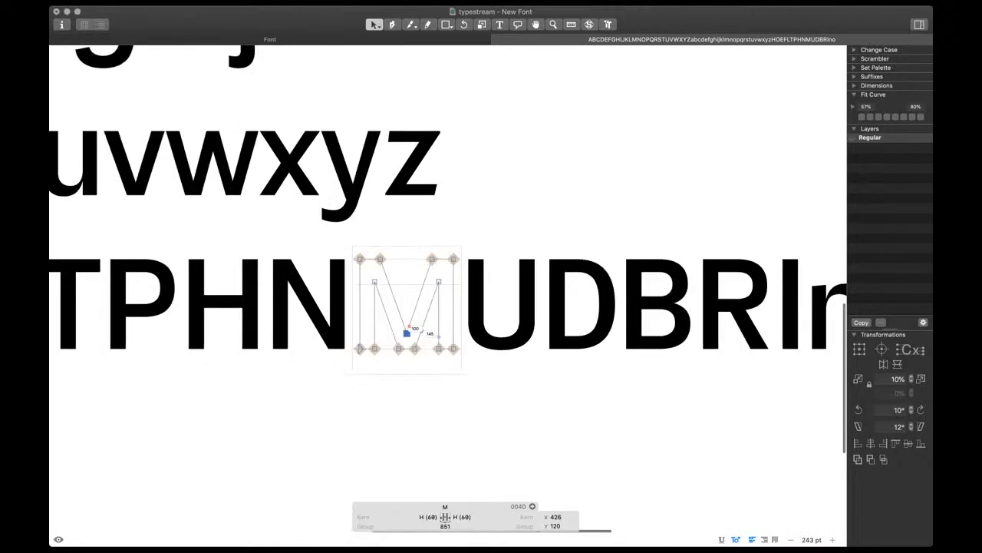
# Raise the M's two inner notch nodes beside the stems to a height of 555
pyautogui.moveTo(367, 268); pyautogui.dragTo(447, 290)
pyautogui.press('space')
pyautogui.hotkey('shift', 'Up')
pyautogui.hotkey('shift', 'Up')
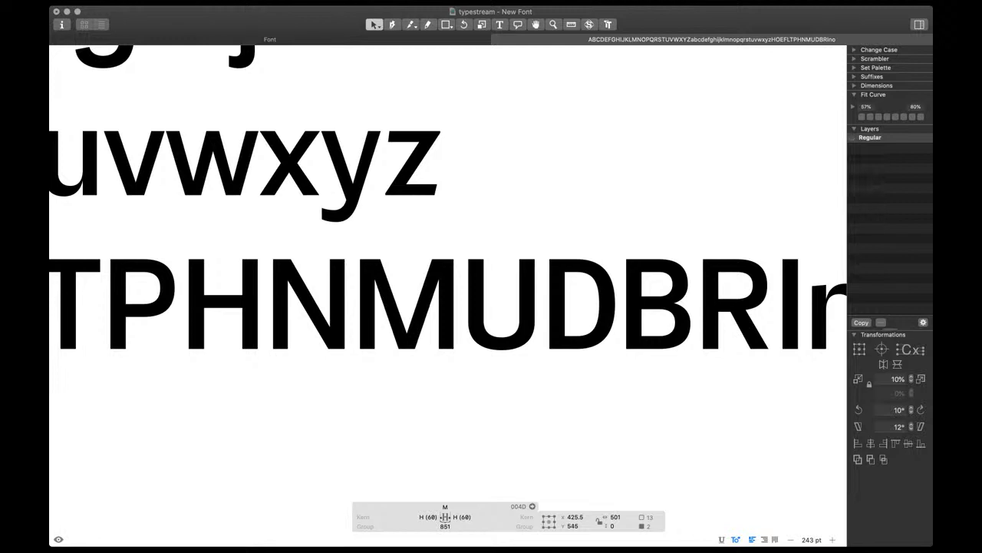
pyautogui.hotkey('shift', 'Up')
pyautogui.scroll(-3, 430, 322)
pyautogui.scroll(4, 430, 322)
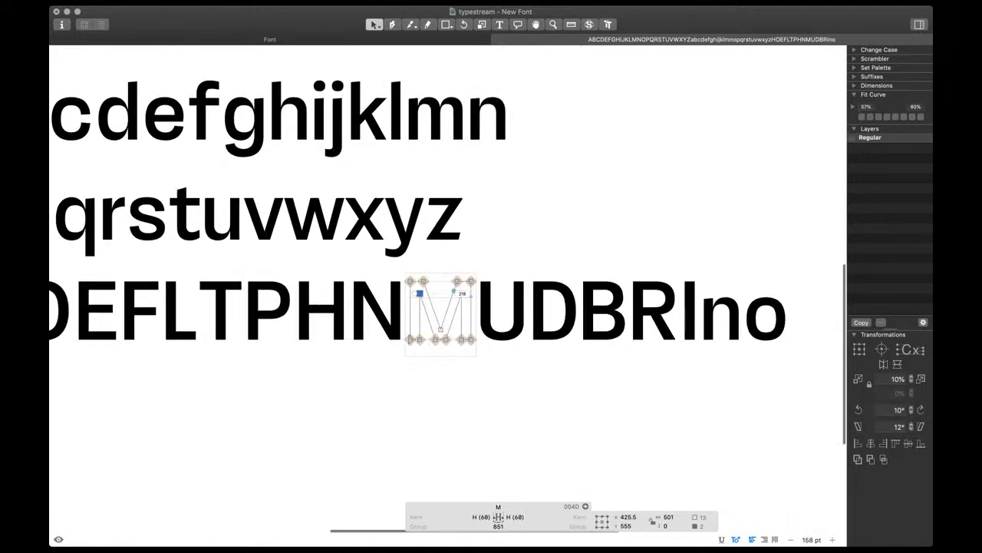
# Adjust the right diagonal's weight by placing the M's upper-right inner node at x 619
pyautogui.click(459, 275)
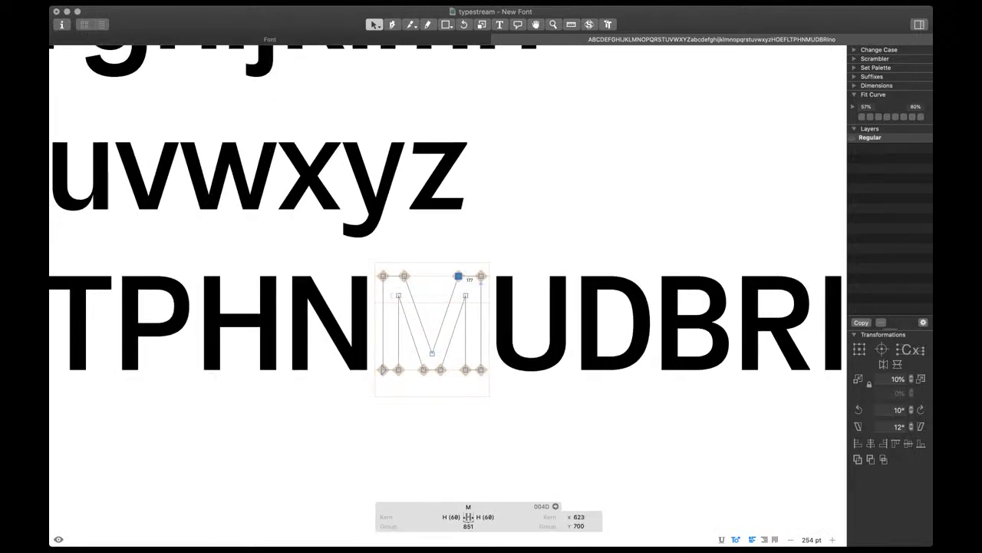
pyautogui.click(407, 283)
pyautogui.moveTo(415, 282); pyautogui.dragTo(469, 281)
pyautogui.press('space')
pyautogui.press('super+plus')
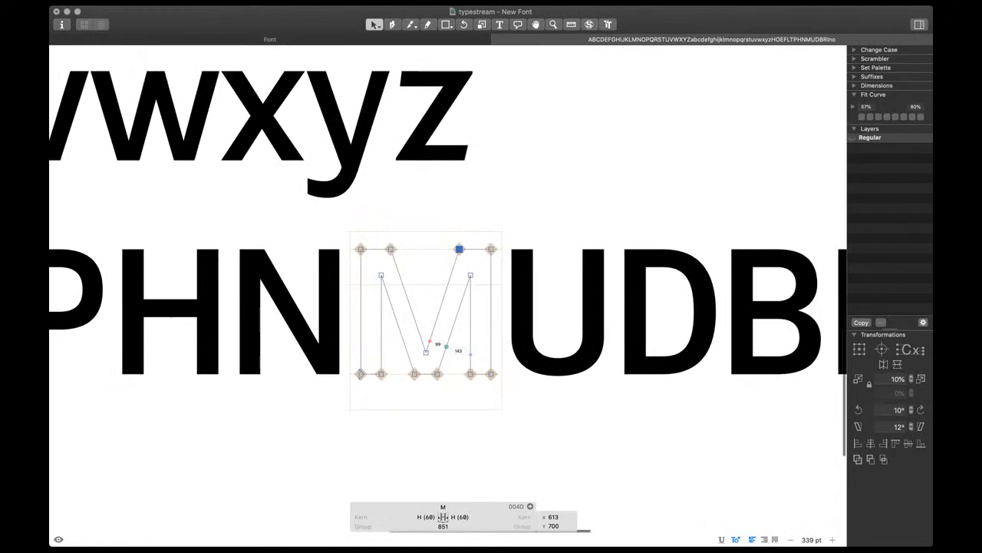
pyautogui.hotkey('shift', 'Right')
pyautogui.press('space')
pyautogui.press('Left')
pyautogui.press('Left')
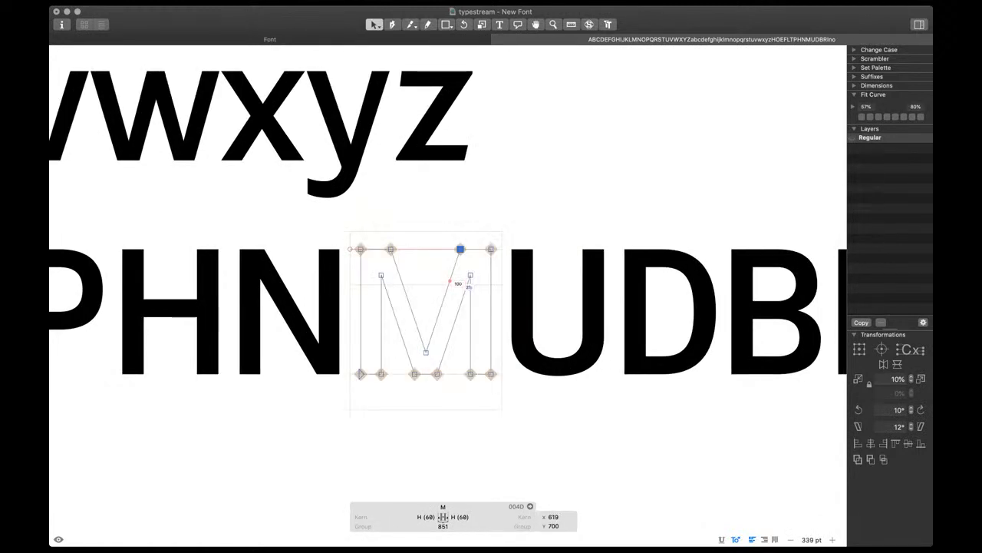
pyautogui.press('Left')
pyautogui.press('Left')
pyautogui.press('space')
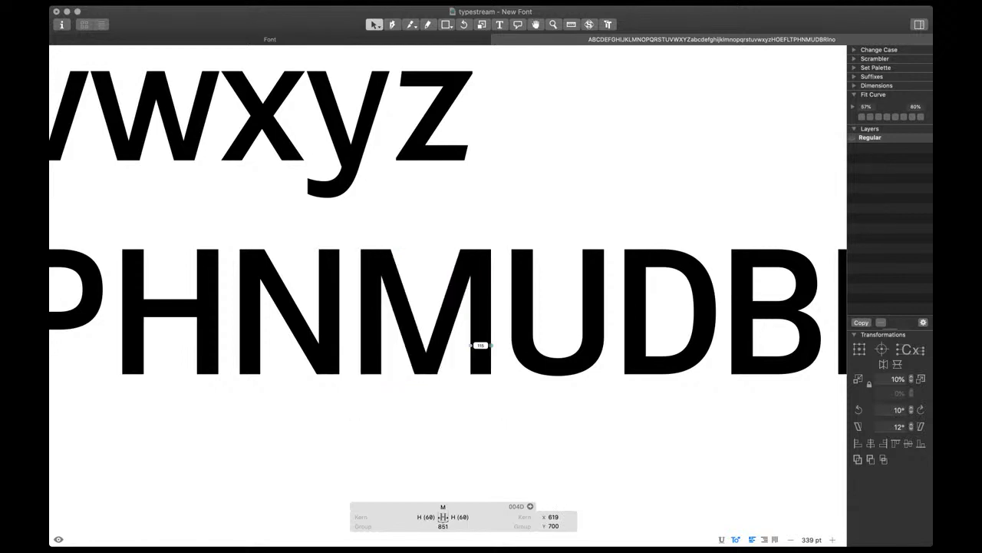
# Examine the M's weight, width and spacing against the neighbouring capitals at several sizes
pyautogui.press('super+minus')
pyautogui.press('super+minus')
pyautogui.press('super+minus')
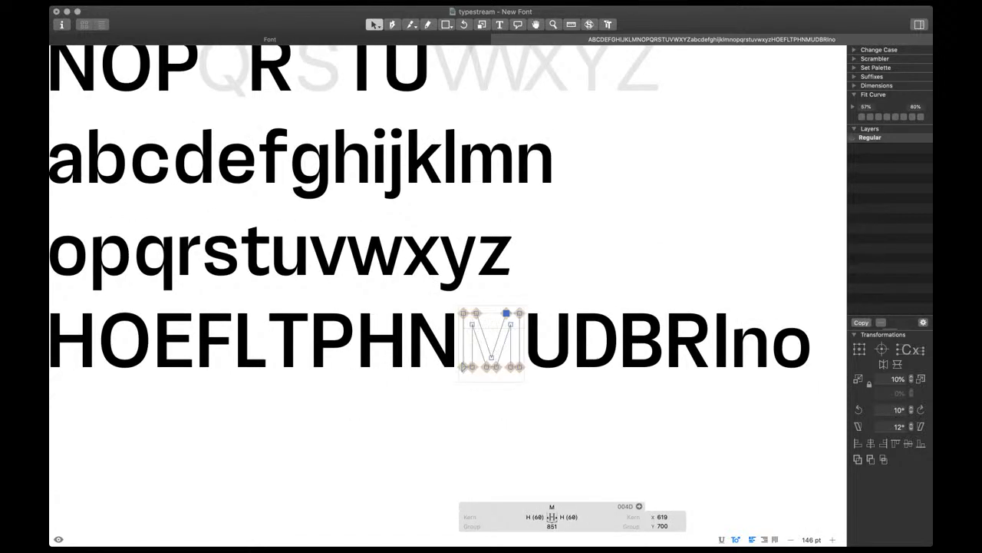
pyautogui.press('t')
pyautogui.press('super+plus')
pyautogui.press('super+plus')
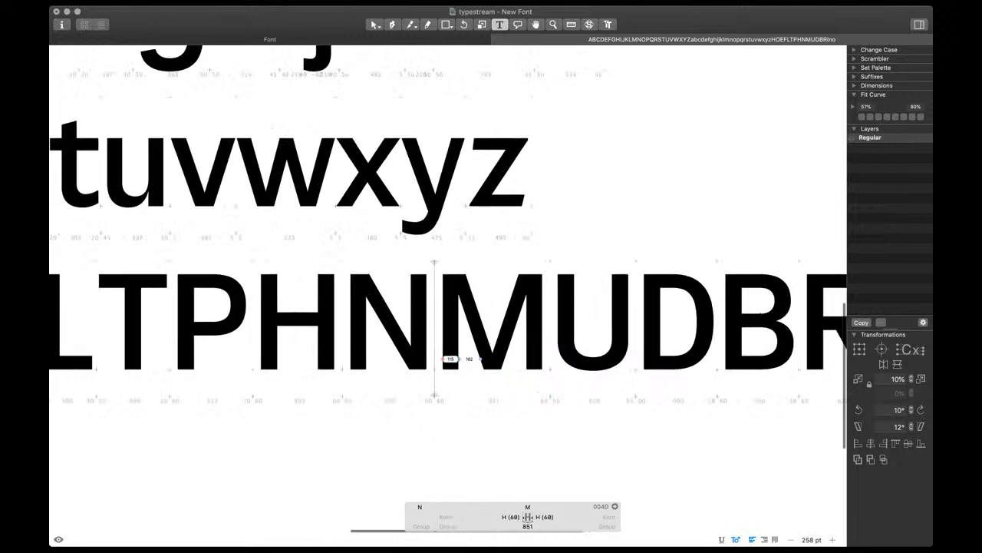
pyautogui.click(546, 335)
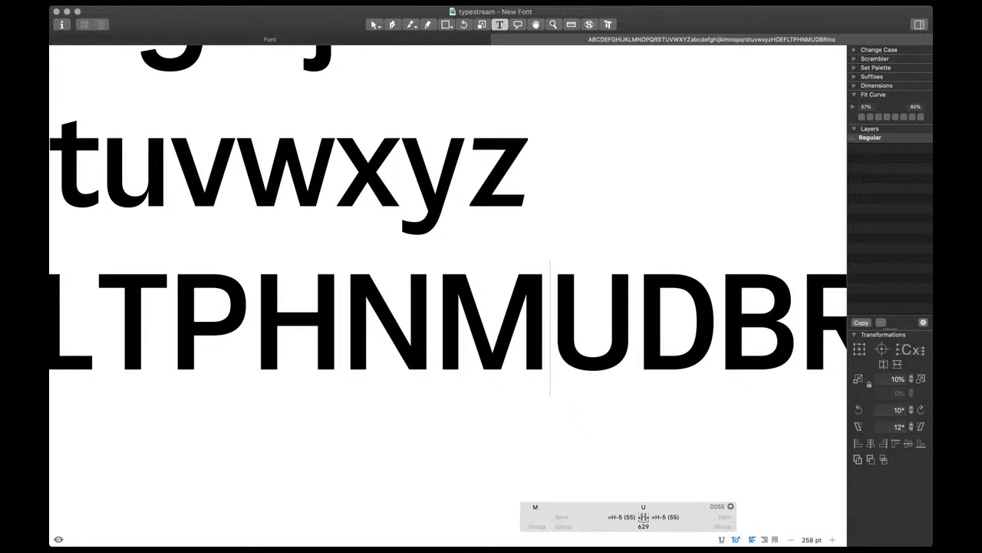
pyautogui.press('super+minus')
pyautogui.press('super+minus')
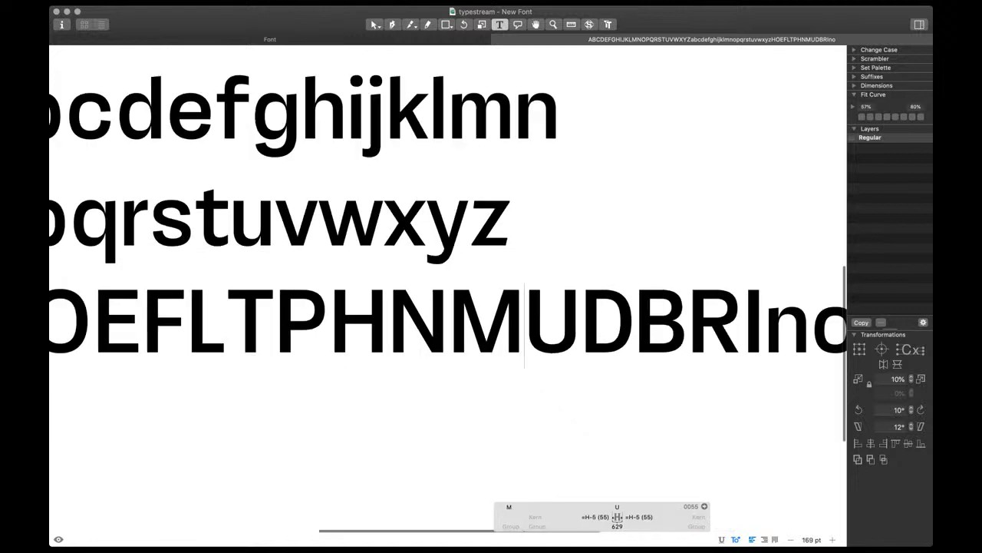
pyautogui.press('super+minus')
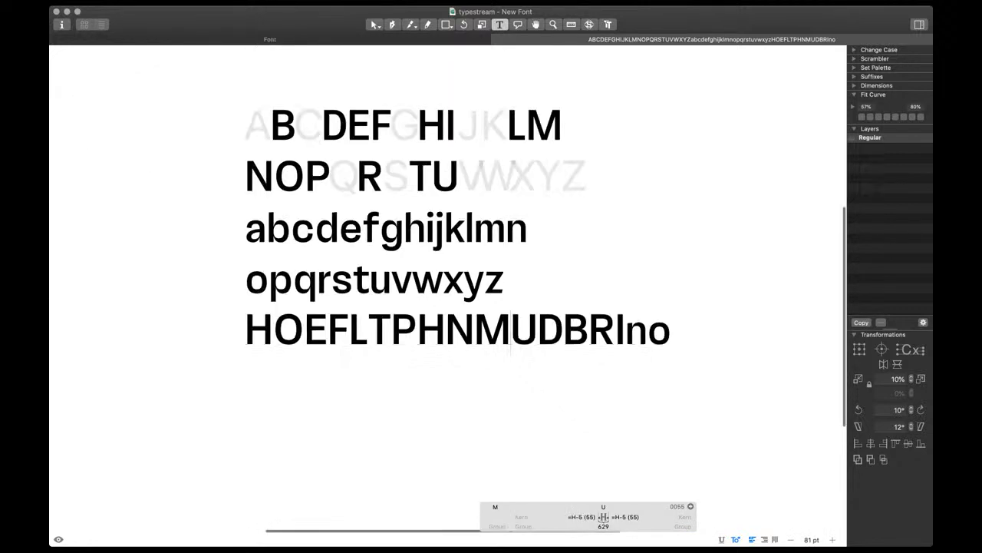
# Add a line break at the end of the sample text
pyautogui.doubleClick(665, 336)
pyautogui.press('Escape')
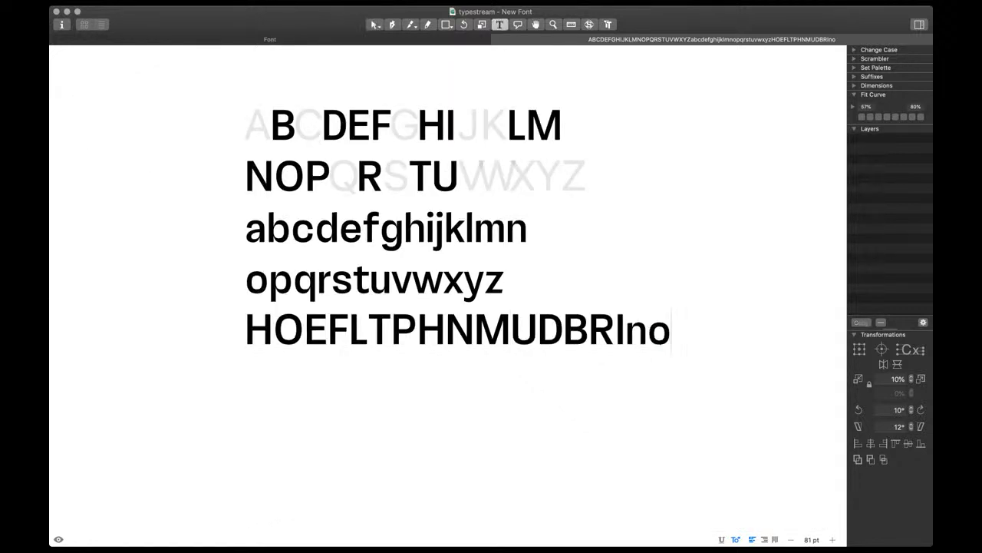
pyautogui.press('Return')
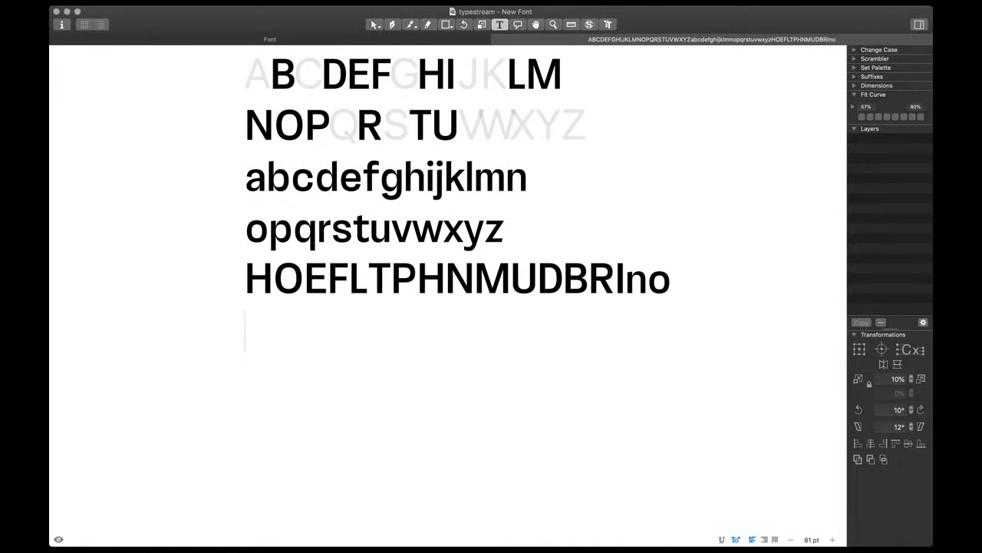
# Compare the M with the adjacent N and U, both close up and at reading size
pyautogui.scroll(2, 491, 276)
pyautogui.scroll(7, 537, 265)
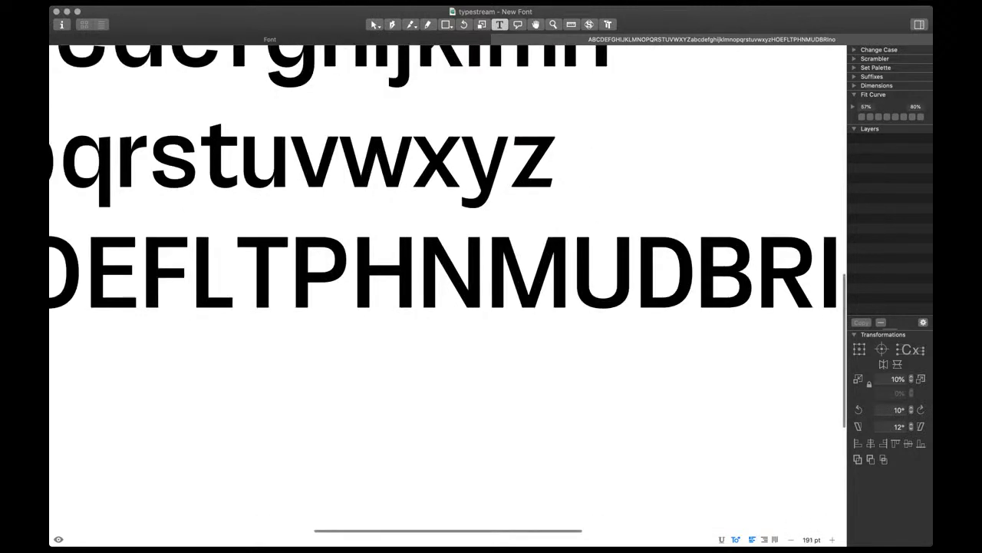
pyautogui.scroll(7, 512, 262)
pyautogui.doubleClick(511, 260)
pyautogui.press('Escape')
pyautogui.scroll(-4, 499, 281)
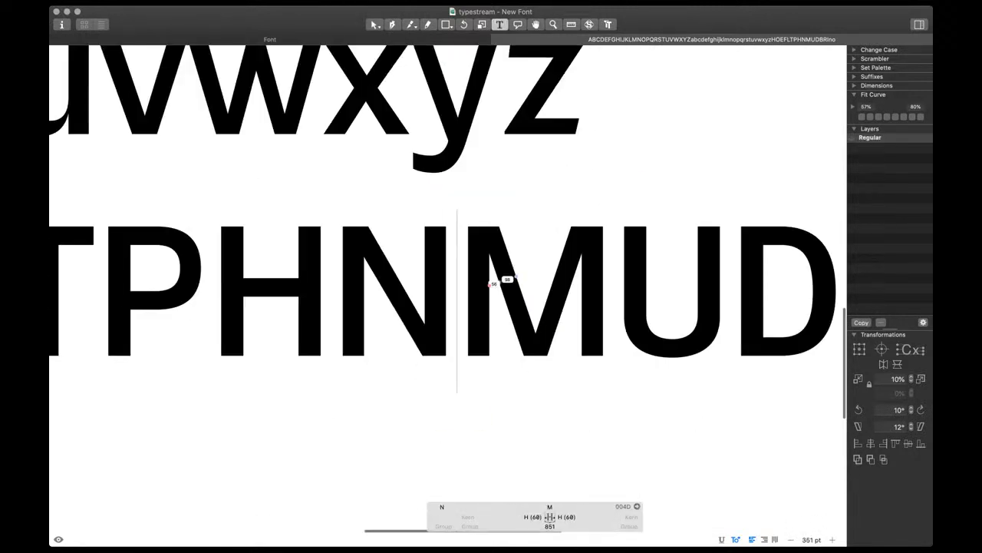
pyautogui.scroll(-4, 507, 280)
pyautogui.scroll(-2, 530, 314)
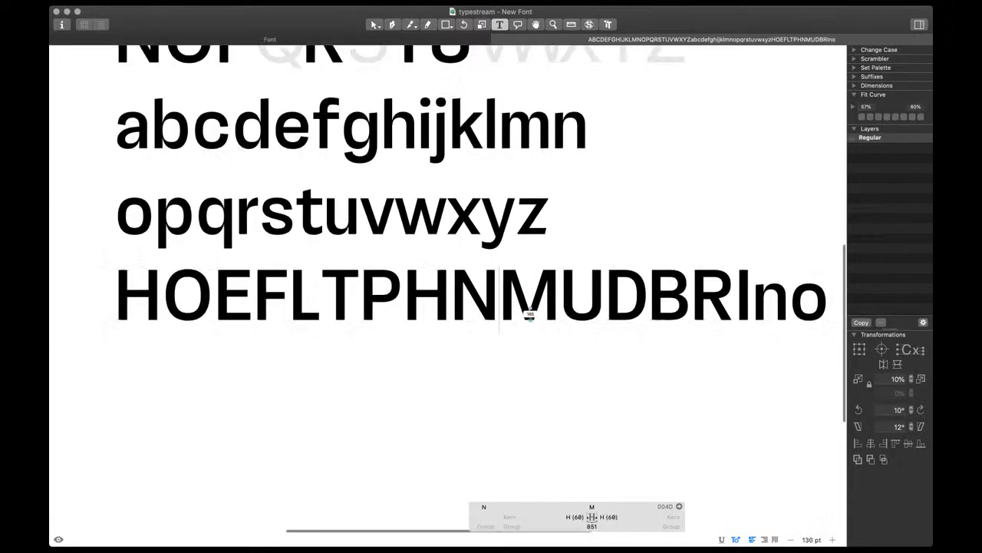
pyautogui.scroll(2, 530, 314)
pyautogui.scroll(-3, 529, 315)
pyautogui.scroll(1, 529, 358)
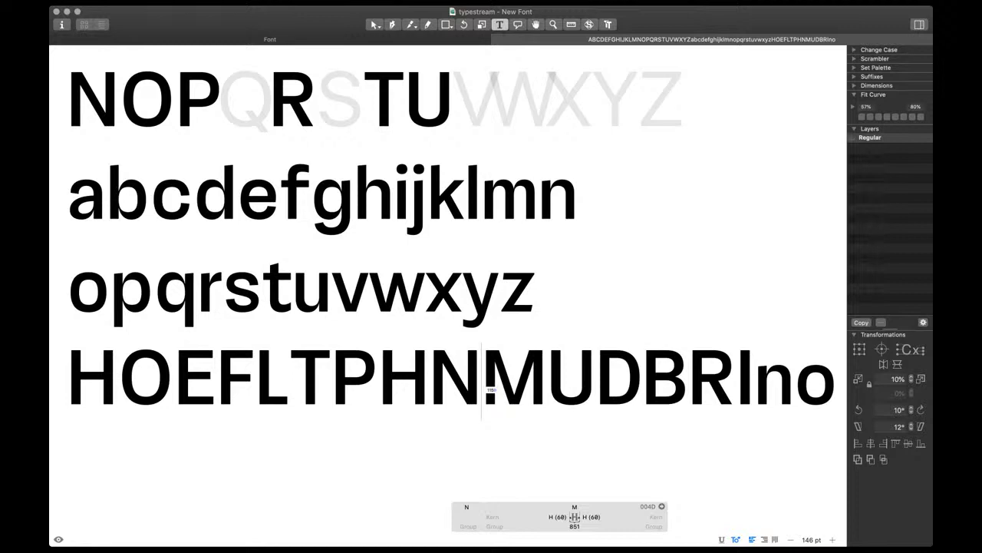
# Insert a V between the N and M in the sample text and fill it with a copy of the lowercase v's outline
pyautogui.write('V')
pyautogui.scroll(2, 499, 402)
pyautogui.doubleClick(506, 376)
pyautogui.doubleClick(282, 245)
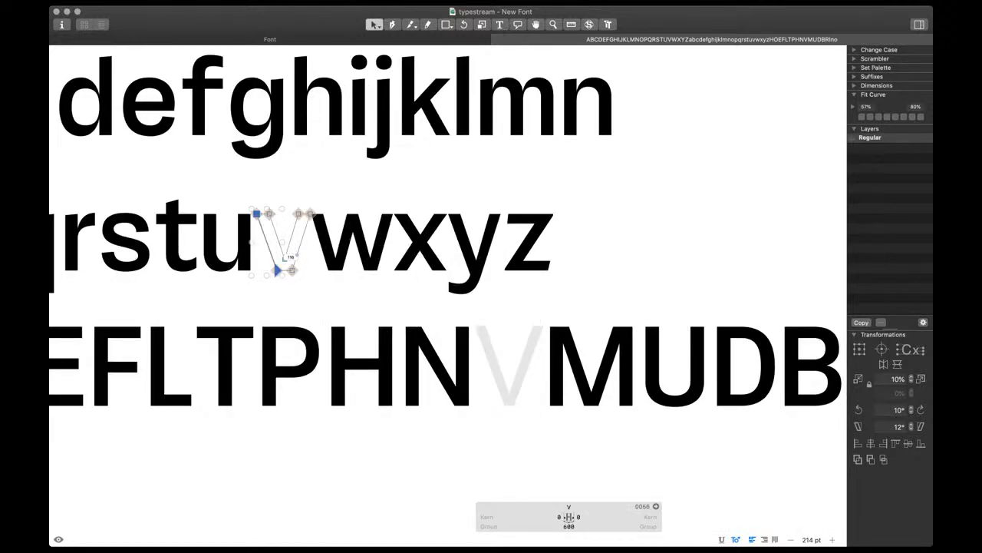
pyautogui.press('super+a')
pyautogui.press('super+c')
pyautogui.doubleClick(507, 376)
pyautogui.press('super+v')
# Scale the V's outline proportionally from its baseline up to the 700-unit cap height
pyautogui.scroll(3, 496, 399)
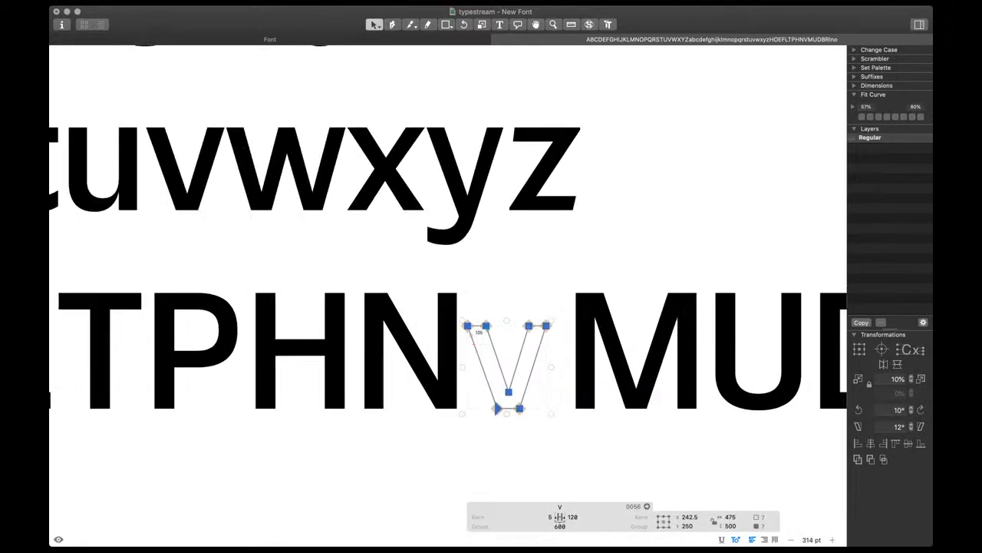
pyautogui.scroll(4, 494, 283)
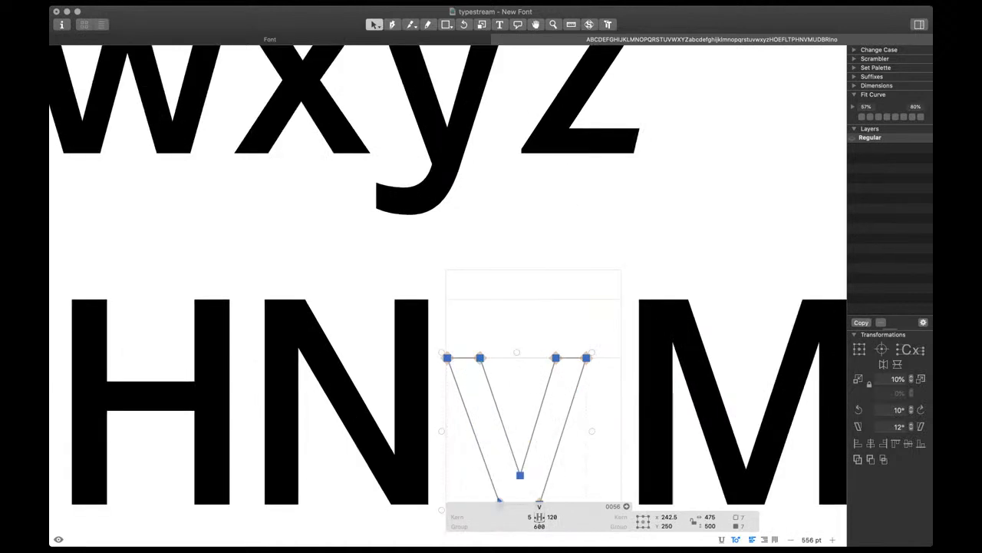
pyautogui.moveTo(518, 353); pyautogui.dragTo(517, 294)
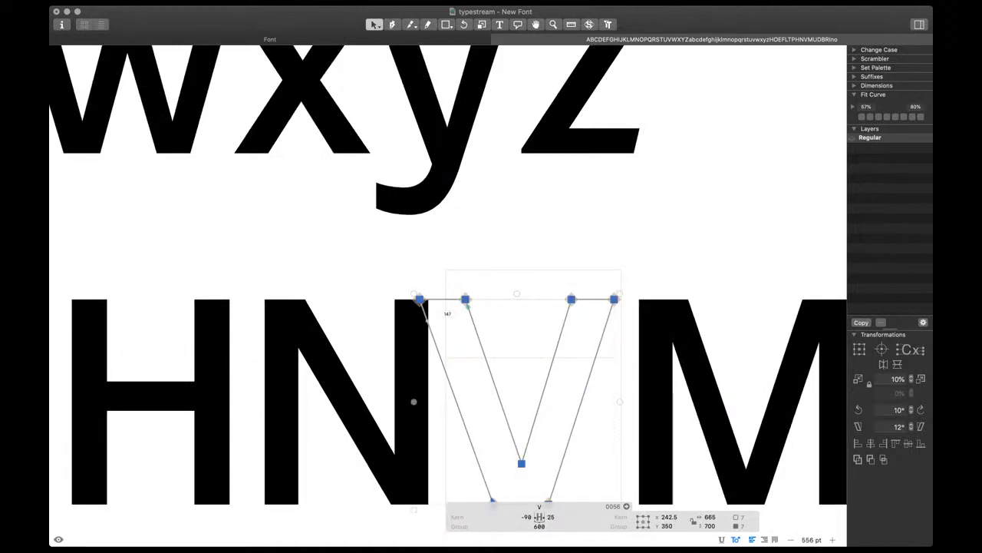
# Thin the V's strokes by moving its left outer edge 30 units right and its right outer edge 30 units left
pyautogui.scroll(-3, 471, 303)
pyautogui.click(463, 356)
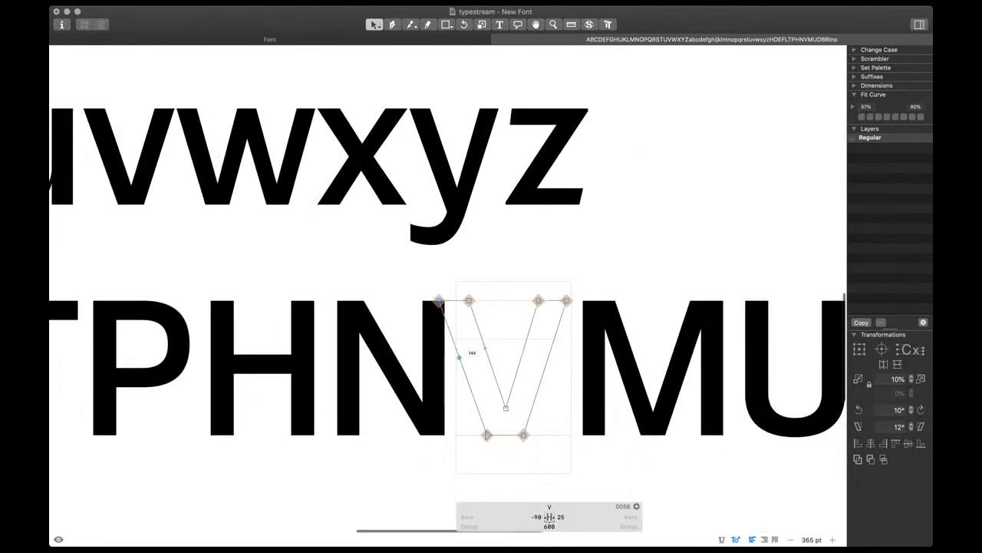
pyautogui.click(460, 359)
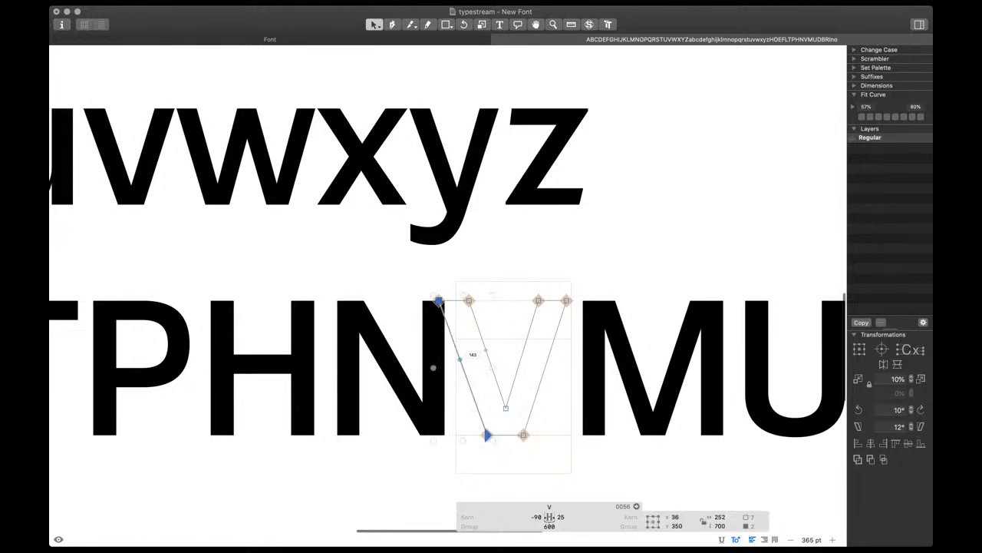
pyautogui.hotkey('shift', 'Right')
pyautogui.hotkey('shift', 'Right')
pyautogui.hotkey('shift', 'Right')
pyautogui.click(547, 360)
pyautogui.click(548, 360)
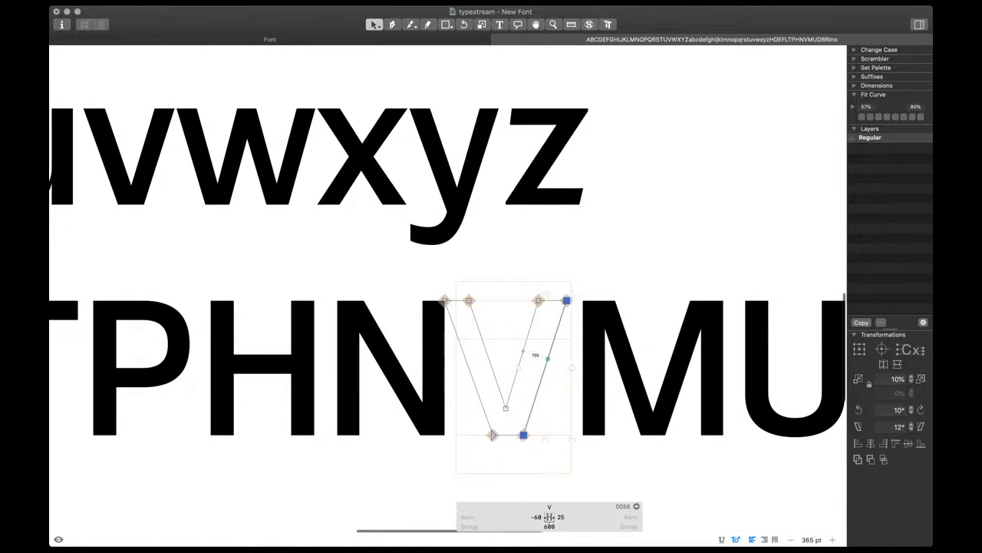
pyautogui.hotkey('shift', 'Left')
pyautogui.hotkey('shift', 'Left')
pyautogui.hotkey('shift', 'Left')
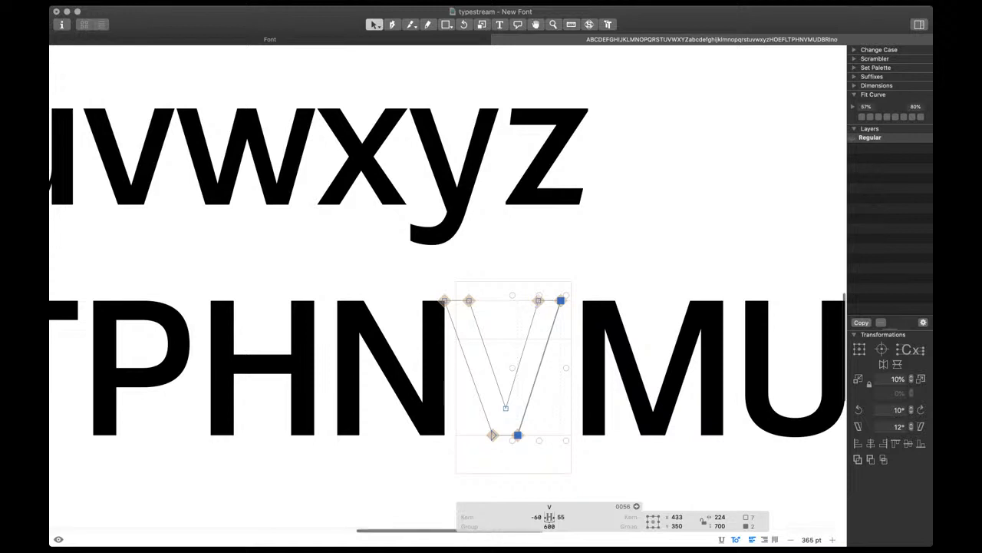
# Set both of the V's sidebearings to match the lowercase v
pyautogui.click(536, 517)
pyautogui.write('v')
pyautogui.press('Tab')
pyautogui.write('v')
pyautogui.press('Return')
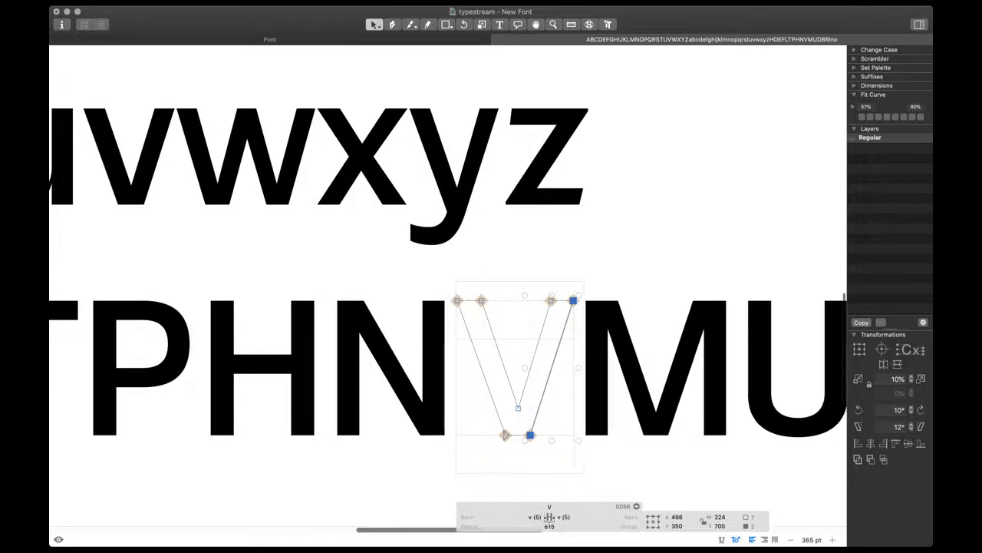
# Widen the V by moving its left pair of top nodes 20 units left and its right pair 20 units right
pyautogui.press('t')
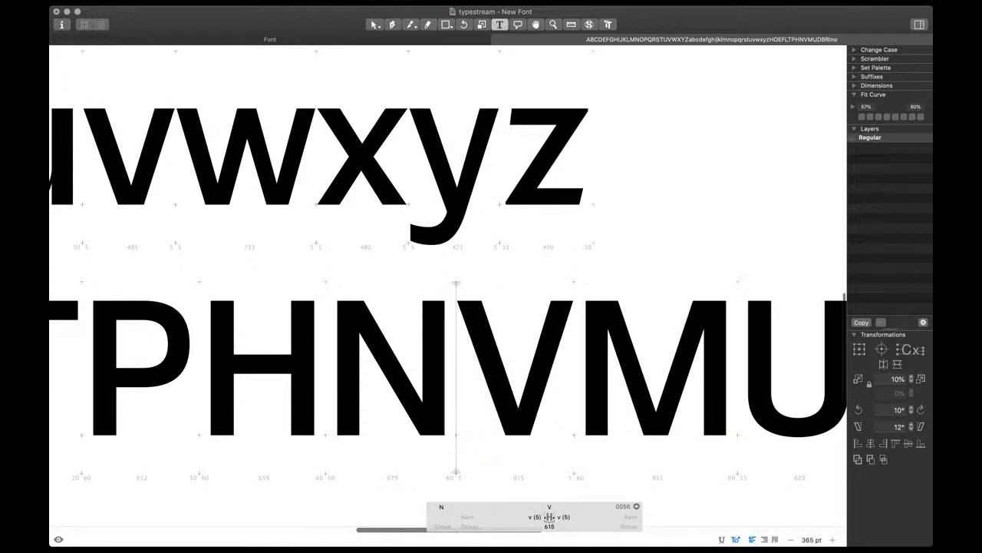
pyautogui.scroll(4, 516, 336)
pyautogui.press('Escape')
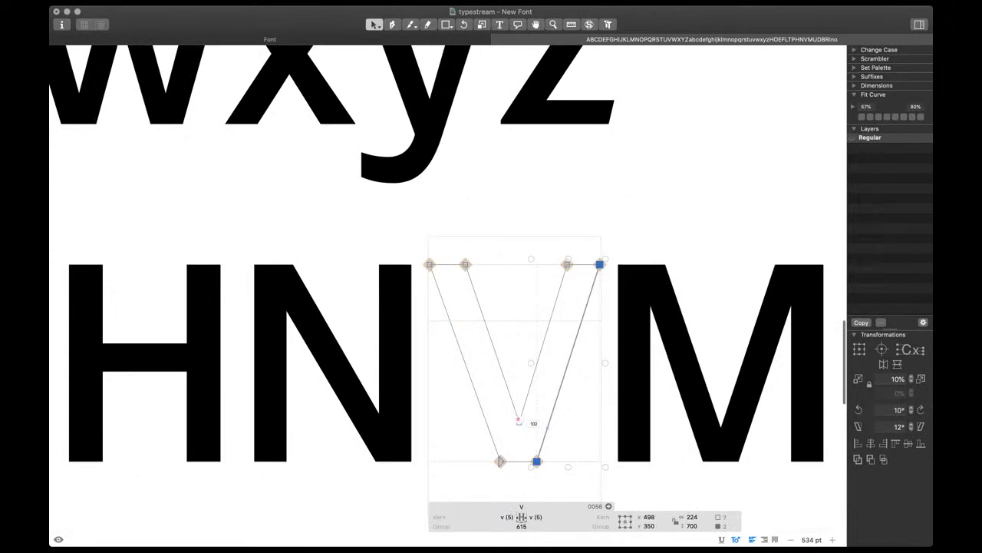
pyautogui.press('Escape')
pyautogui.scroll(-3, 551, 361)
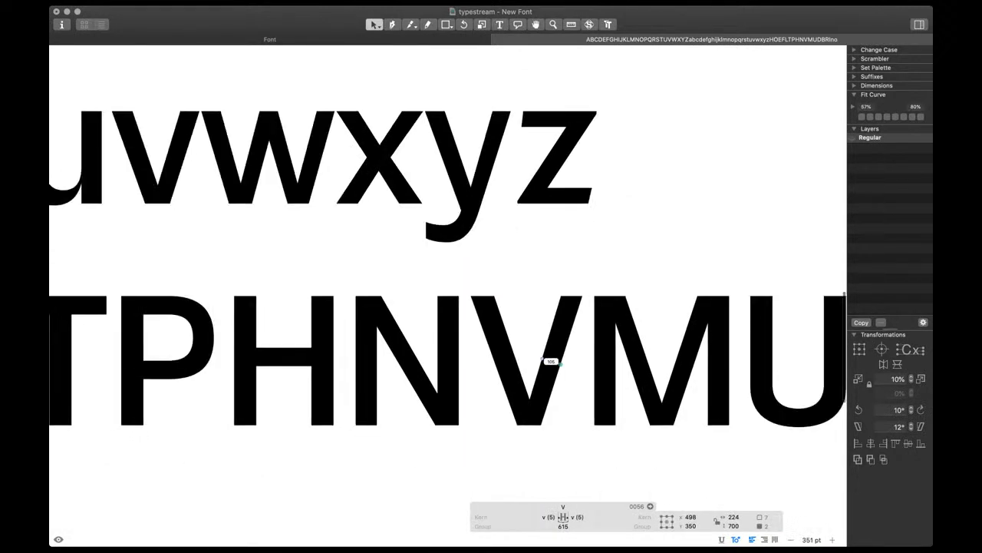
pyautogui.doubleClick(551, 361)
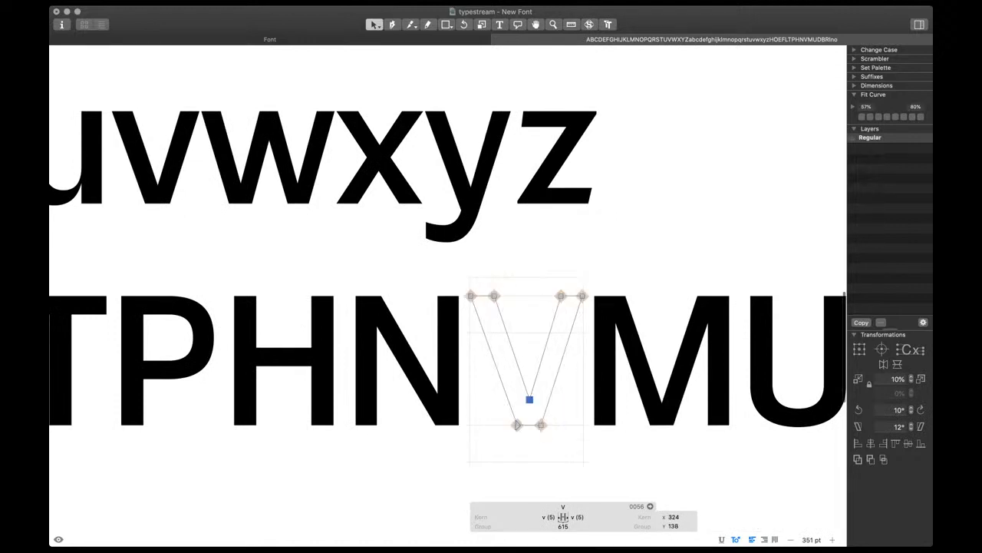
pyautogui.moveTo(462, 284); pyautogui.dragTo(503, 306)
pyautogui.hotkey('shift', 'Left')
pyautogui.hotkey('shift', 'Left')
pyautogui.moveTo(550, 283); pyautogui.dragTo(594, 307)
pyautogui.hotkey('shift', 'Right')
pyautogui.hotkey('shift', 'Right')
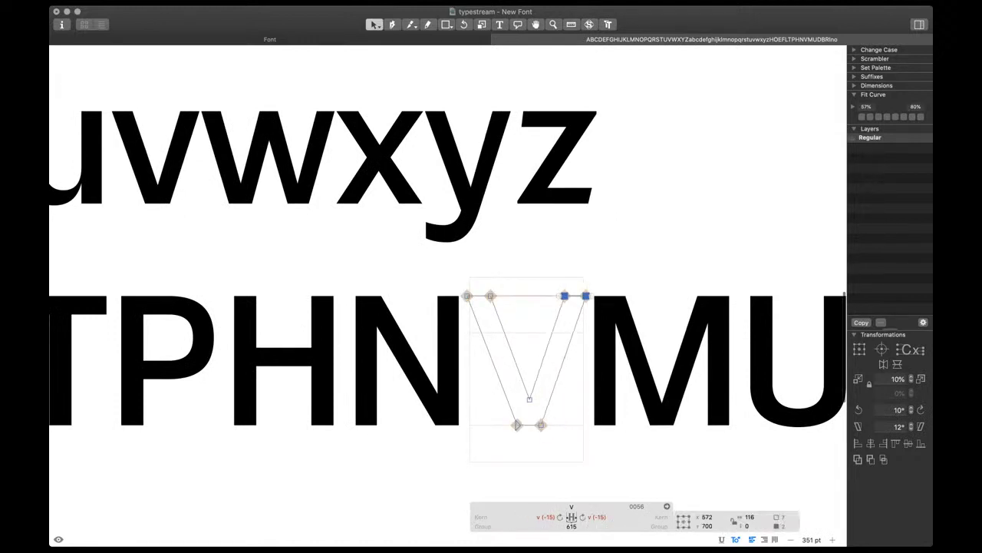
pyautogui.click(594, 315)
# Overlay a copy of the H's outline on the V to compare their widths, and remove the copy
pyautogui.doubleClick(286, 356)
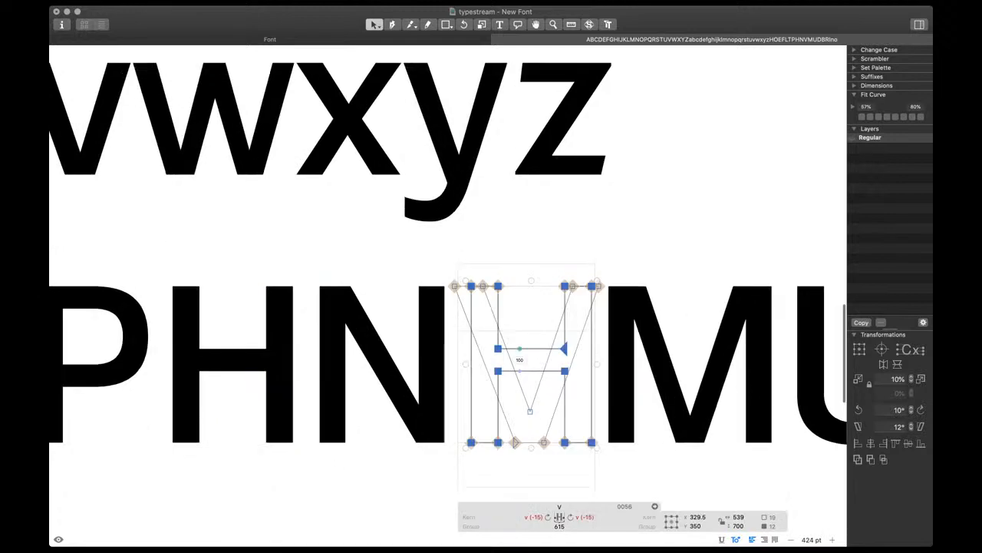
pyautogui.hotkey('shift', 'Left')
pyautogui.press('BackSpace')
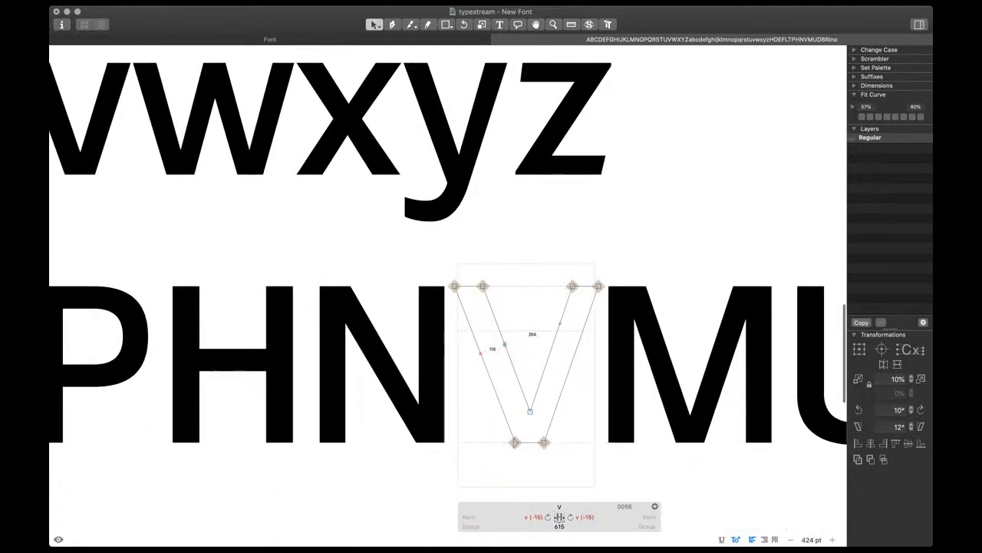
# Move the V's left top nodes 3 units right and its right top nodes 6 units left, and update its linked sidebearings
pyautogui.moveTo(445, 276); pyautogui.dragTo(498, 303)
pyautogui.press('space')
pyautogui.press('Right')
pyautogui.press('Right')
pyautogui.press('Right')
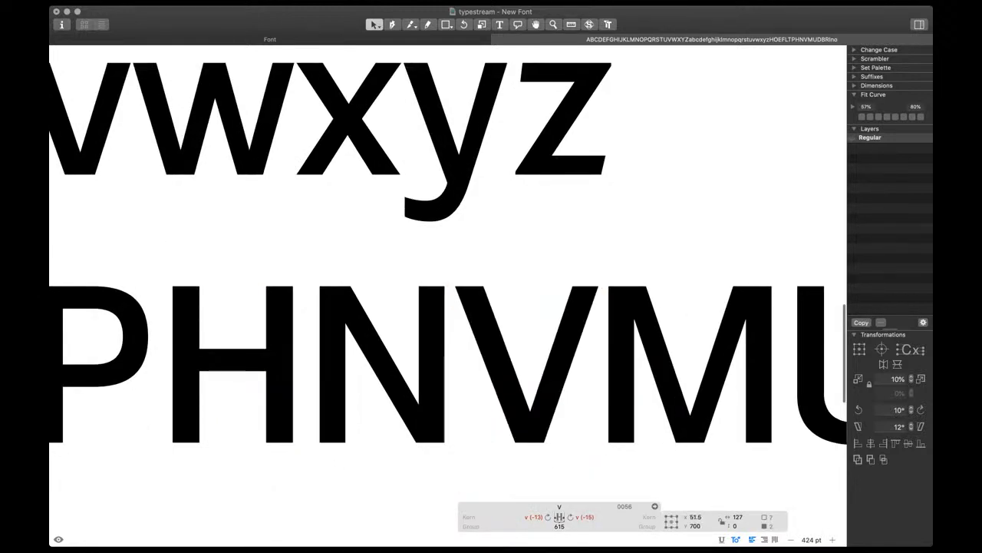
pyautogui.moveTo(554, 274); pyautogui.dragTo(609, 304)
pyautogui.press('Left')
pyautogui.press('Left')
pyautogui.press('Left')
pyautogui.press('Left')
pyautogui.press('Left')
pyautogui.press('Left')
pyautogui.press('ctrl+super+m')
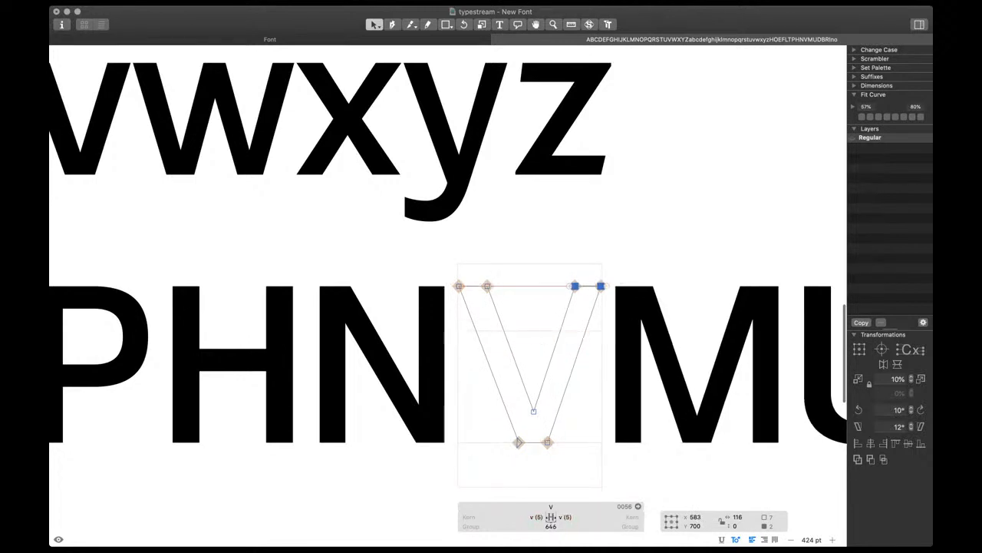
# Insert a W between the V and M in the sample text and fill it with a decomposed copy of the lowercase w
pyautogui.press('Escape')
pyautogui.scroll(-4, 513, 413)
pyautogui.press('Right')
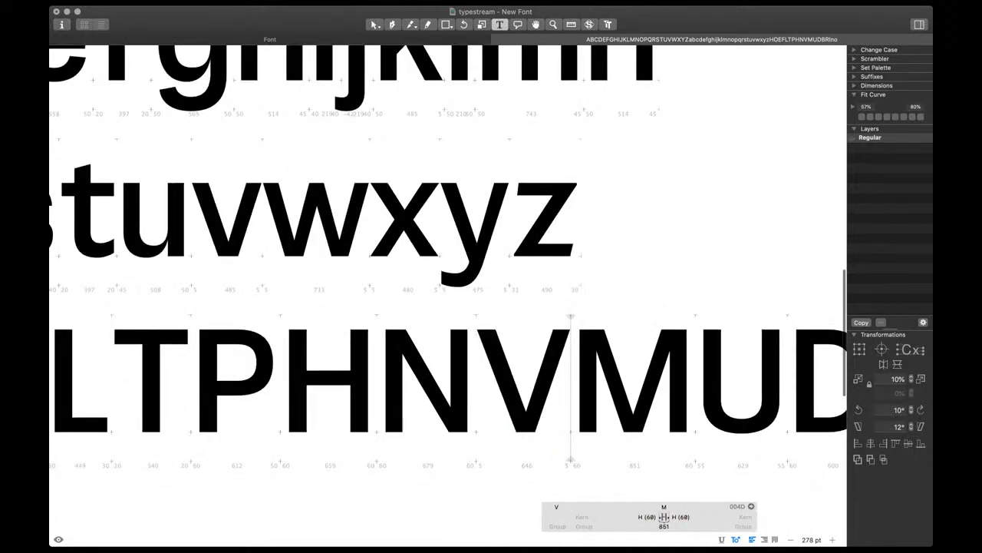
pyautogui.write('W')
pyautogui.press('Left')
pyautogui.press('Escape')
pyautogui.press('shift+super+c')
pyautogui.write('w')
pyautogui.press('Return')
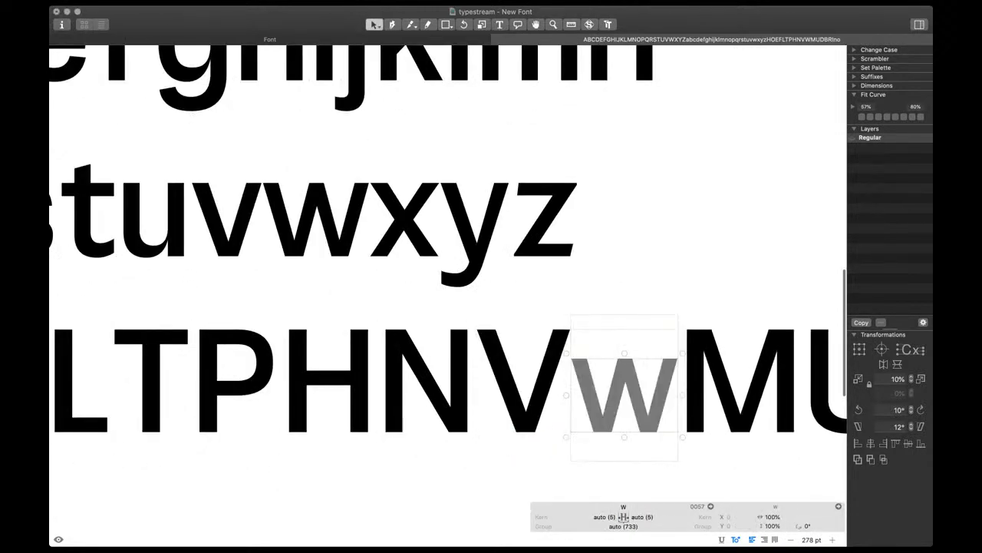
pyautogui.press('shift+super+d')
# Scale the W's outline proportionally from its baseline to 700 units tall, and link both sidebearings to the lowercase v
pyautogui.press('super+a')
pyautogui.scroll(4, 679, 381)
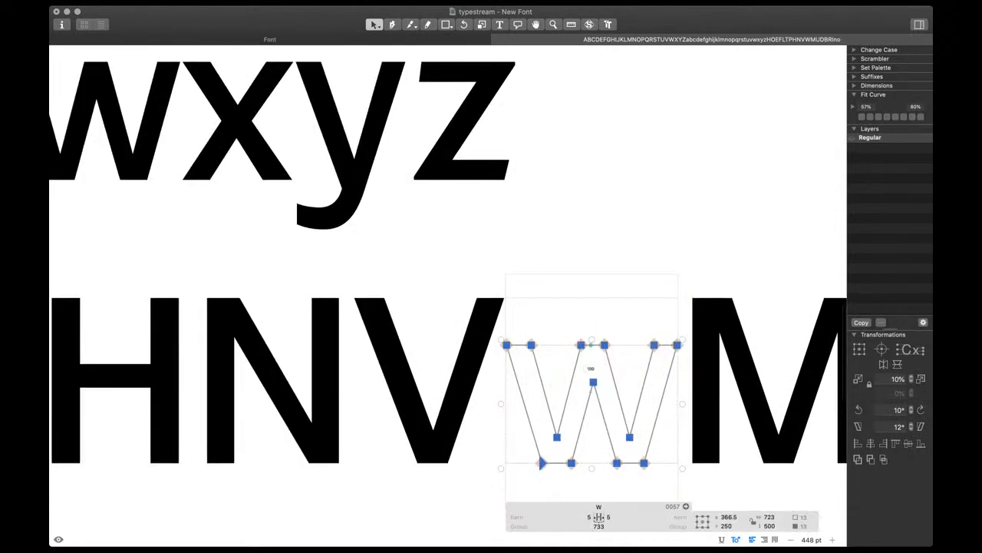
pyautogui.moveTo(591, 339); pyautogui.dragTo(591, 292)
pyautogui.click(581, 516)
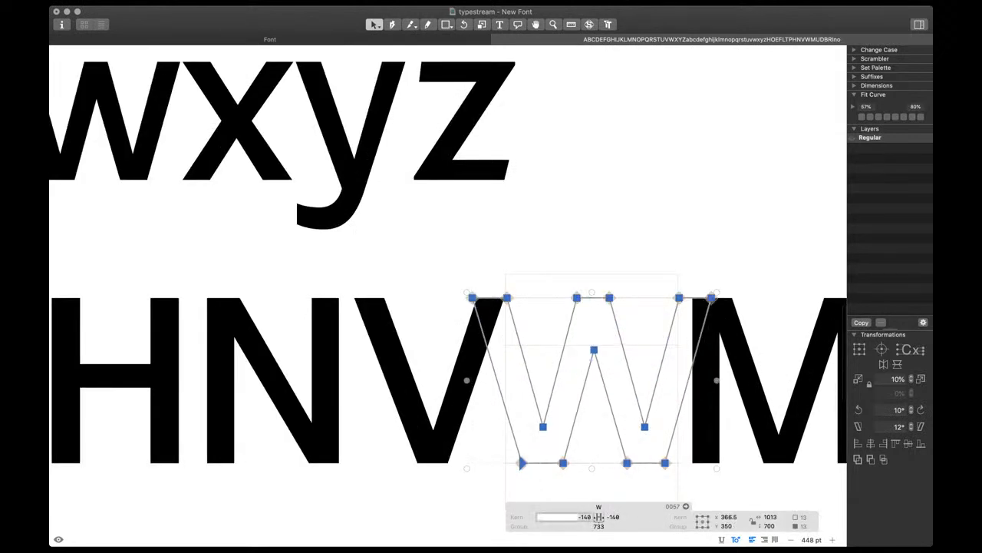
pyautogui.write('v')
pyautogui.press('Tab')
pyautogui.write('v')
pyautogui.press('Return')
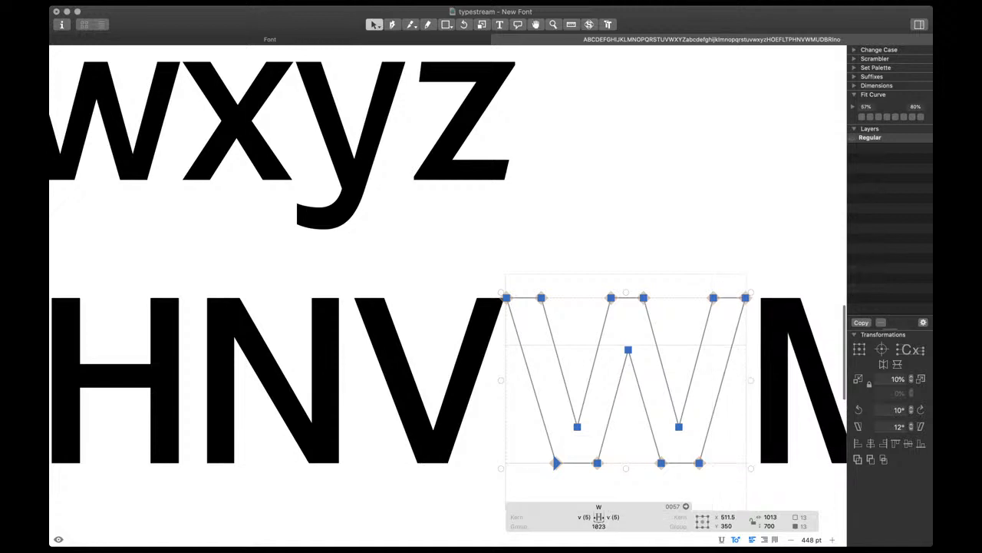
# Thin the W's outer strokes by moving its right outer edge 20 units left and its left outer edge 20 units right
pyautogui.click(554, 326)
pyautogui.hscroll(8, 550, 328)
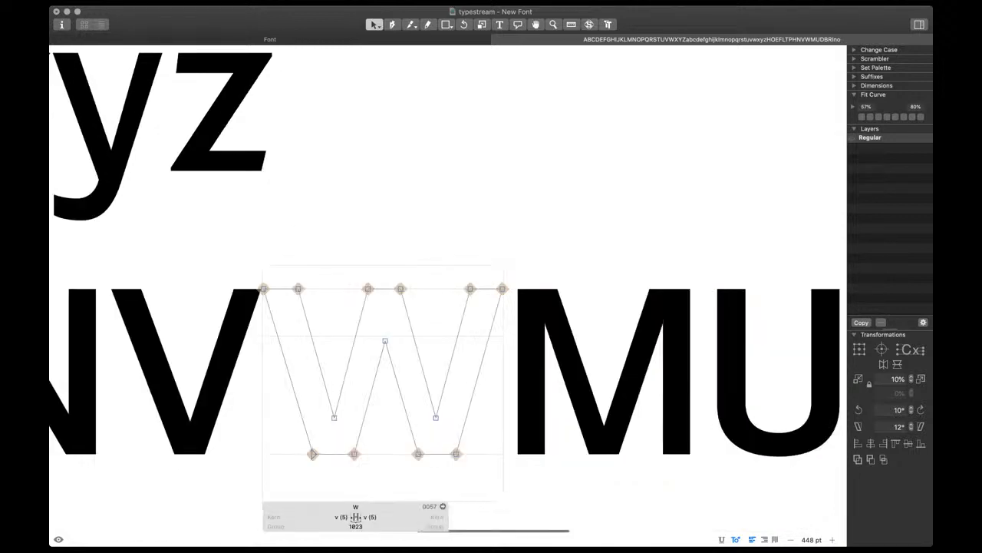
pyautogui.doubleClick(534, 397)
pyautogui.doubleClick(483, 339)
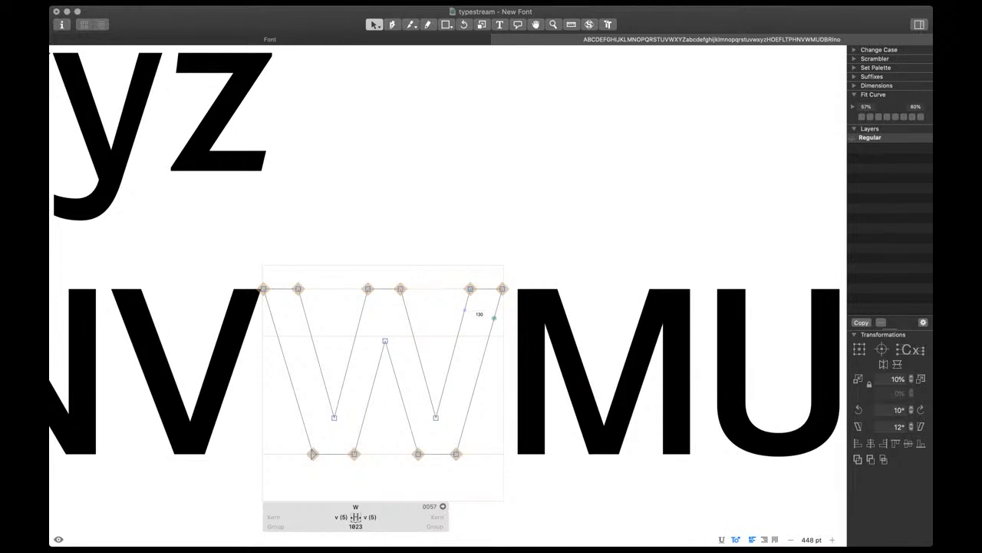
pyautogui.click(493, 320)
pyautogui.hotkey('shift', 'Left')
pyautogui.hotkey('shift', 'Left')
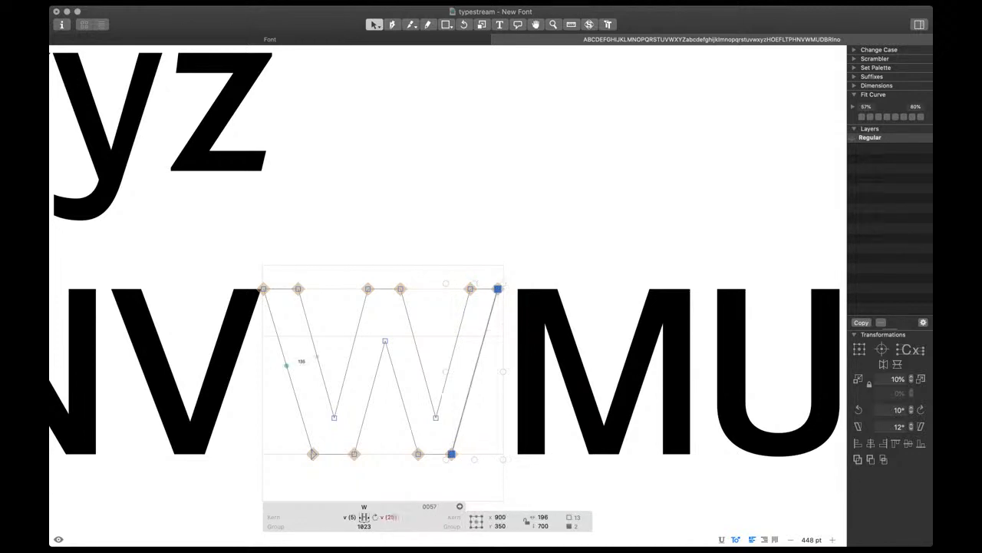
pyautogui.click(287, 360)
pyautogui.hotkey('shift', 'Right')
pyautogui.hotkey('shift', 'Right')
pyautogui.hotkey('shift', 'Right')
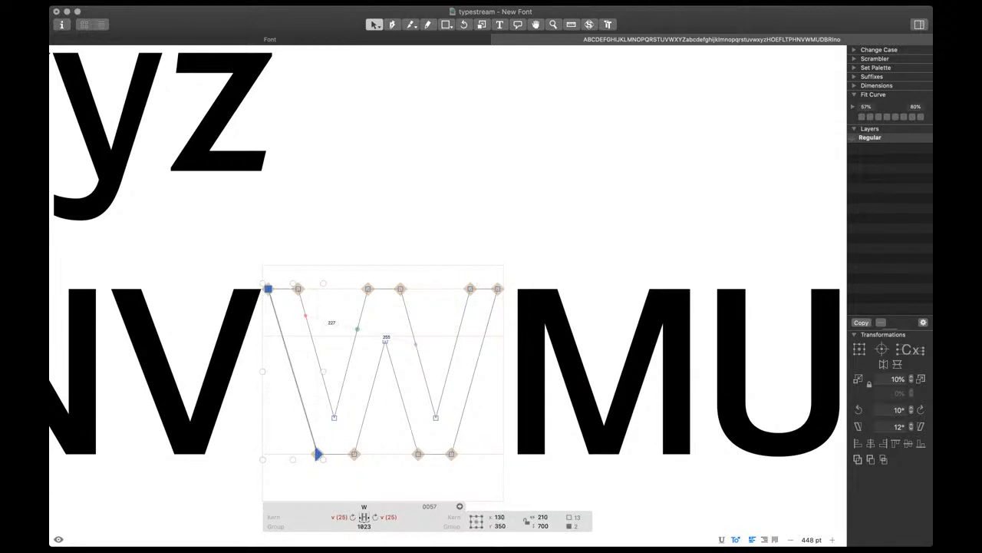
# Narrow the W by moving its left half's nodes 20 units right and its right outer stroke's nodes 20 units left
pyautogui.moveTo(248, 264); pyautogui.dragTo(372, 426)
pyautogui.keyDown('shift'); pyautogui.click(317, 454); pyautogui.keyUp('shift')
pyautogui.hotkey('shift', 'Right')
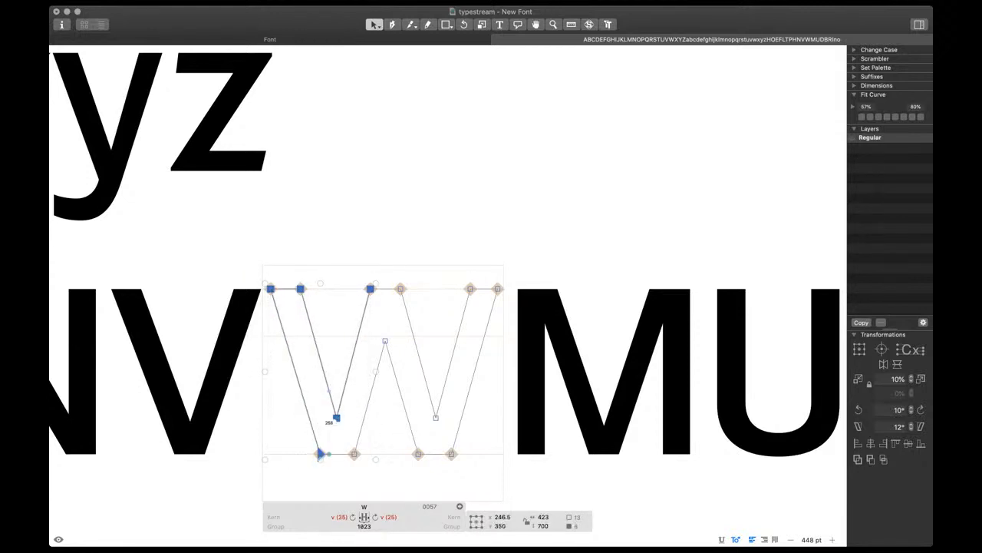
pyautogui.hotkey('shift', 'Right')
pyautogui.scroll(-5, 448, 307)
pyautogui.moveTo(512, 230); pyautogui.dragTo(427, 428)
pyautogui.hotkey('shift', 'Left')
pyautogui.hotkey('shift', 'Left')
pyautogui.press('space')
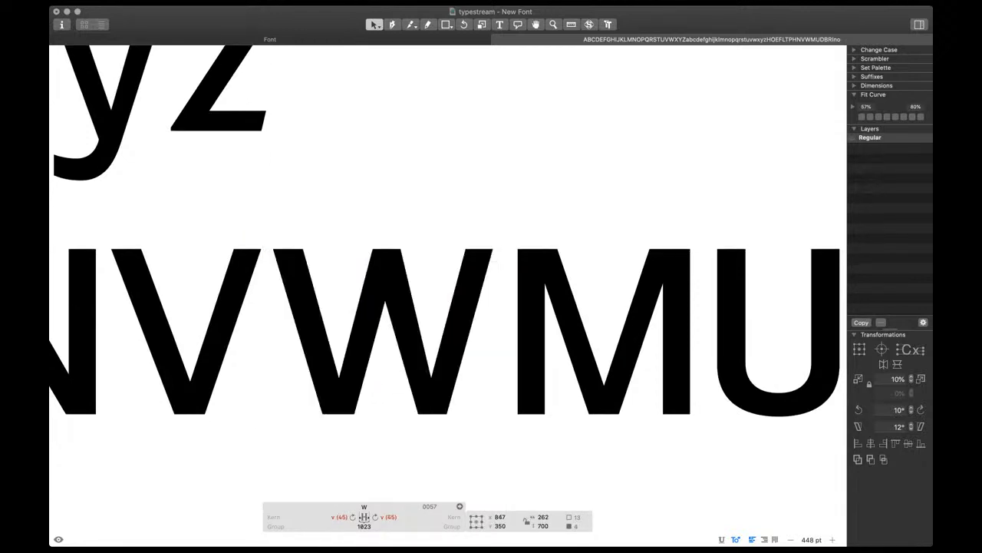
# Move the third diagonal's left bottom node in the W to x 641, and its three central apex nodes 10 units left
pyautogui.moveTo(392, 399); pyautogui.dragTo(438, 439)
pyautogui.hotkey('shift', 'Left')
pyautogui.press('space')
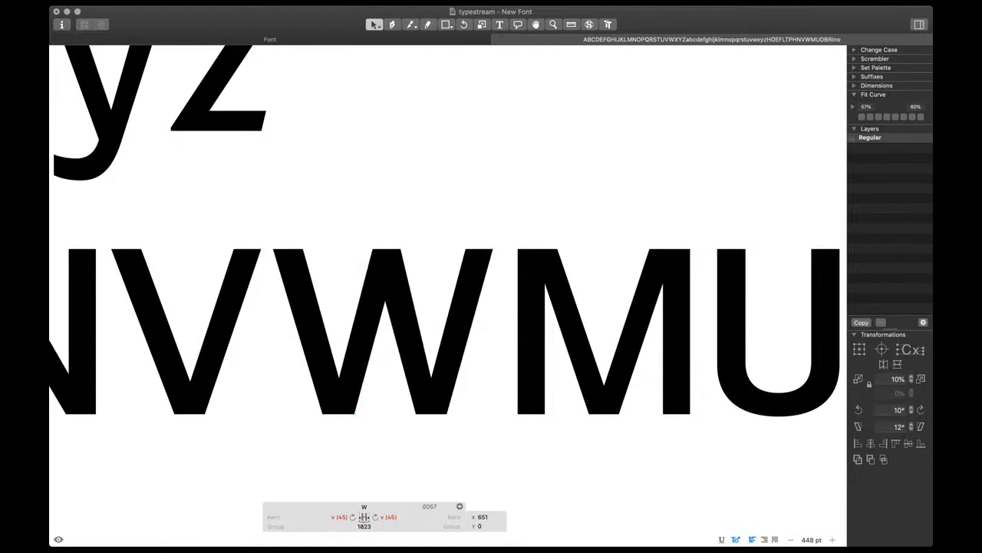
pyautogui.hotkey('shift', 'Right')
pyautogui.press('space')
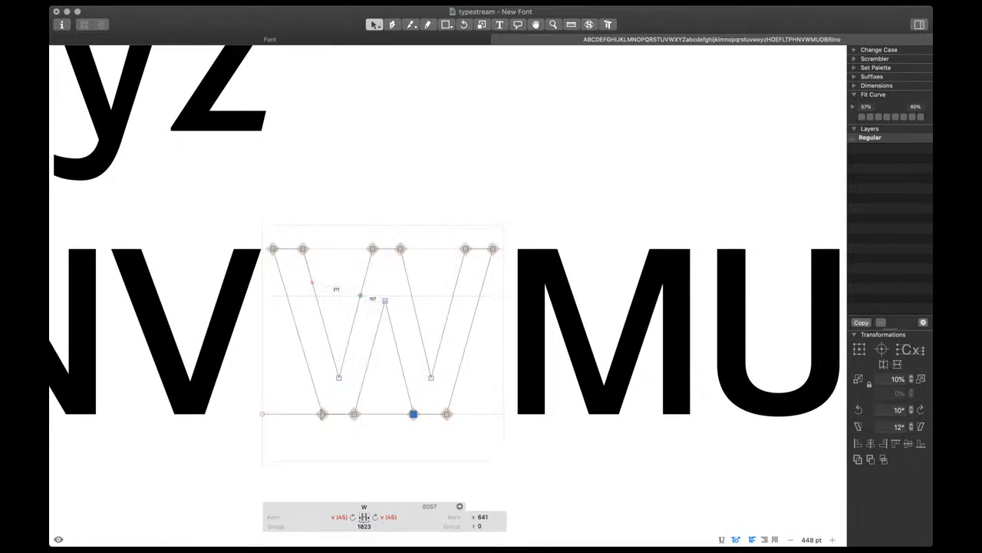
pyautogui.moveTo(346, 215); pyautogui.dragTo(406, 311)
pyautogui.hotkey('shift', 'Left')
pyautogui.press('space')
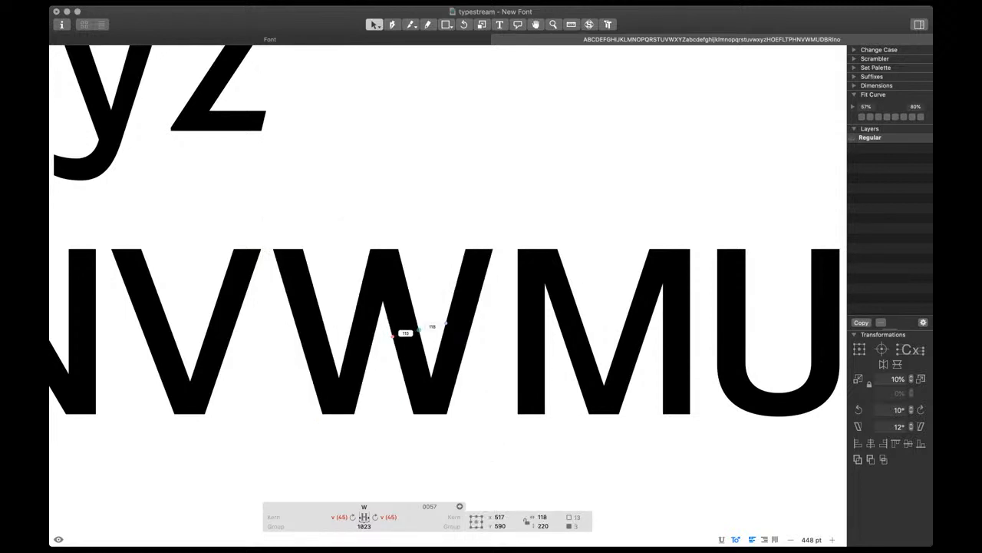
# Compare the W with horizontally mirrored overlays of its own outline to judge its symmetry, removing each overlay
pyautogui.press('space')
pyautogui.press('super+a')
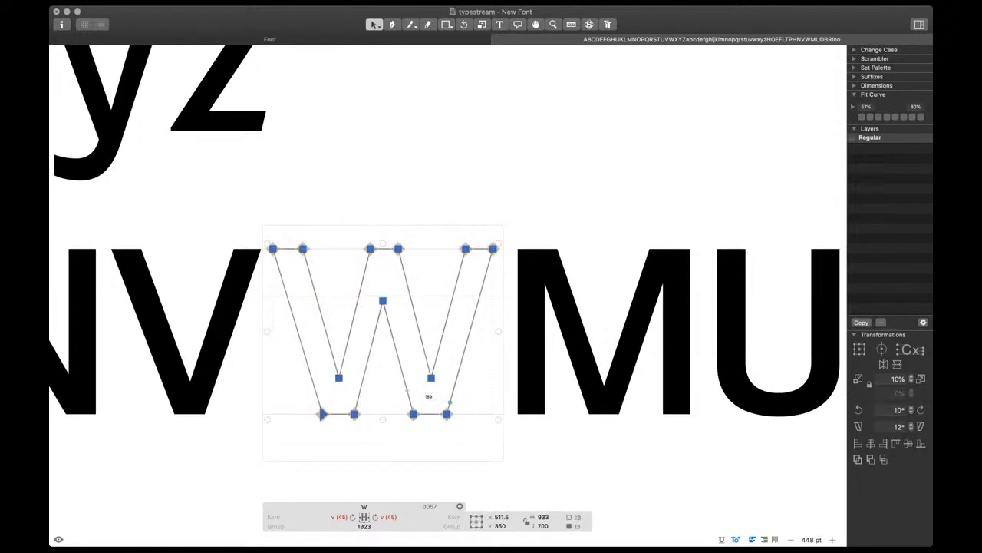
pyautogui.hotkey('ctrl', 'h')
pyautogui.press('Delete')
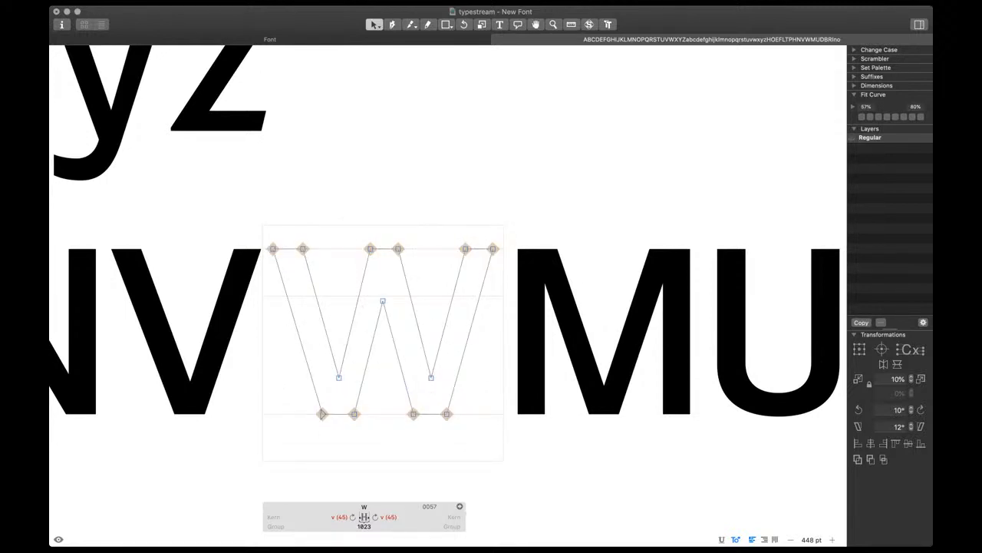
pyautogui.press('space')
pyautogui.press('super+a')
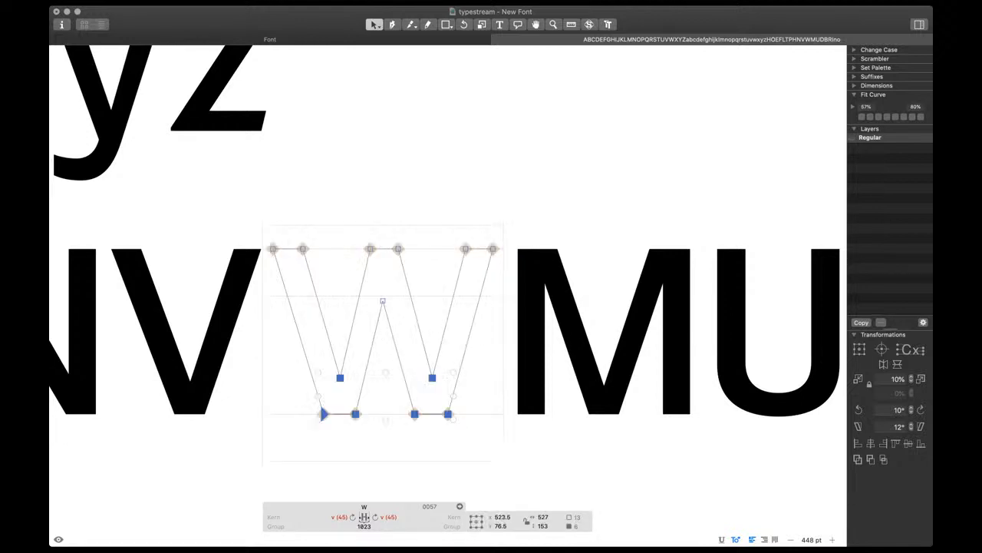
pyautogui.hotkey('ctrl', 'h')
pyautogui.press('Delete')
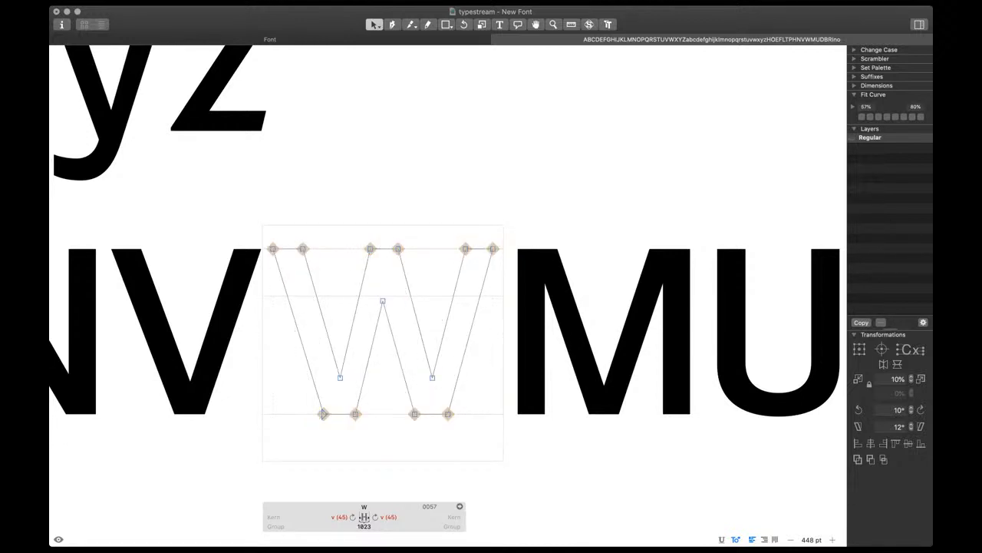
# Move the W's four baseline nodes and two inner bottom vertices 9 units left
pyautogui.moveTo(296, 330); pyautogui.dragTo(478, 439)
pyautogui.press('Left')
pyautogui.press('Left')
pyautogui.press('Left')
pyautogui.press('Left')
pyautogui.press('Left')
pyautogui.press('Left')
pyautogui.press('Left')
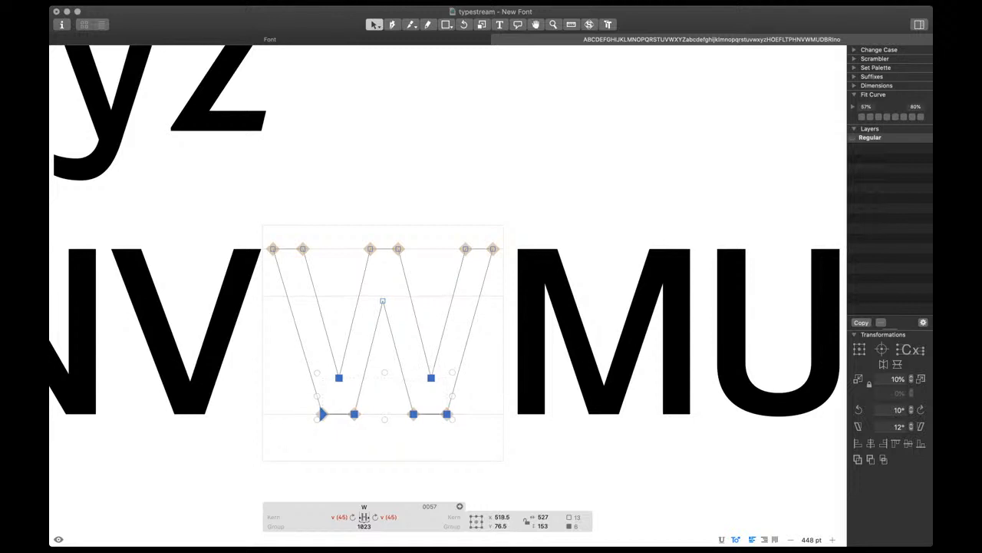
pyautogui.press('Left')
pyautogui.press('Left')
# Check the W against a horizontally mirrored copy, remove the copy, and update both sidebearings to match the lowercase v
pyautogui.press('super+a')
pyautogui.press('super+c')
pyautogui.press('super+v')
pyautogui.hotkey('ctrl', 'h')
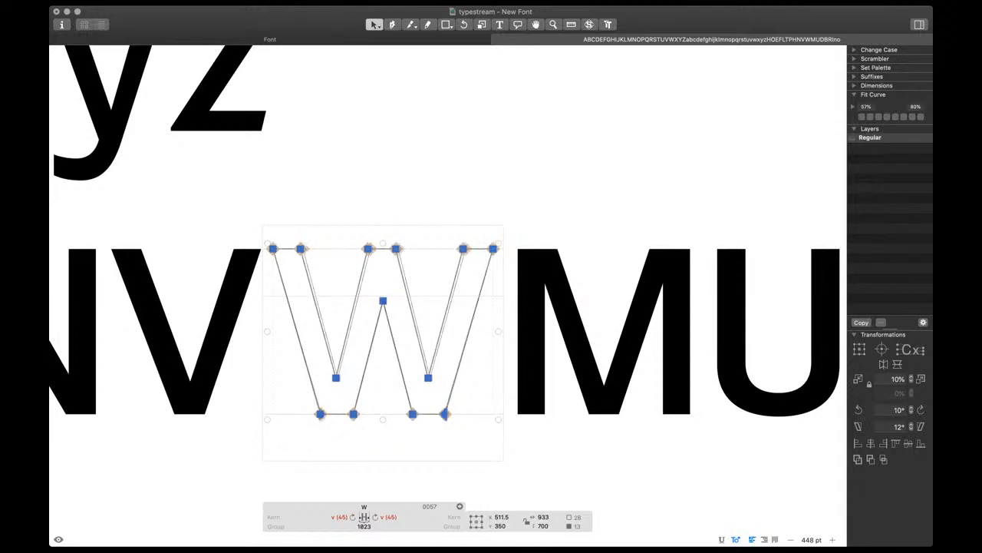
pyautogui.hotkey('ctrl', 'h')
pyautogui.hotkey('ctrl', 'h')
pyautogui.press('Delete')
pyautogui.press('Escape')
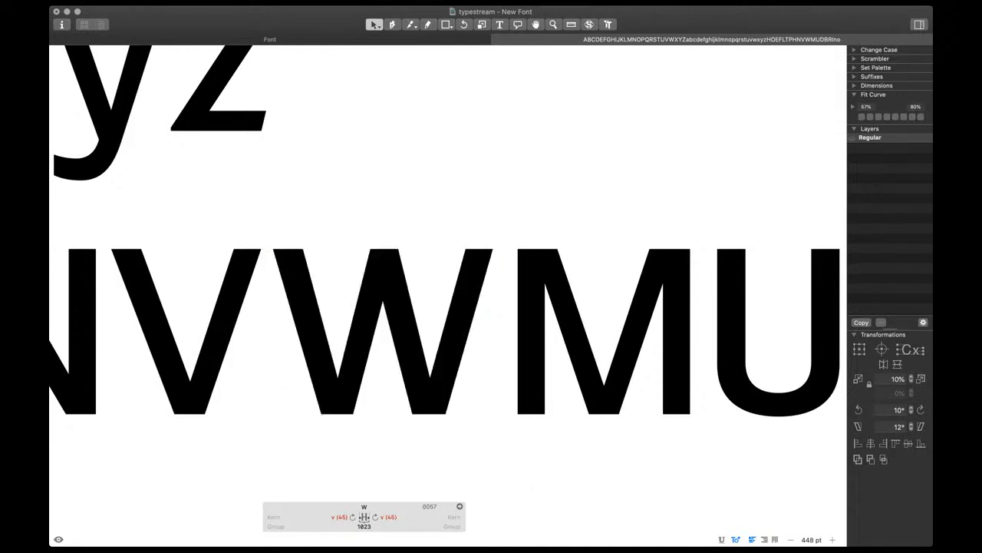
pyautogui.press('space')
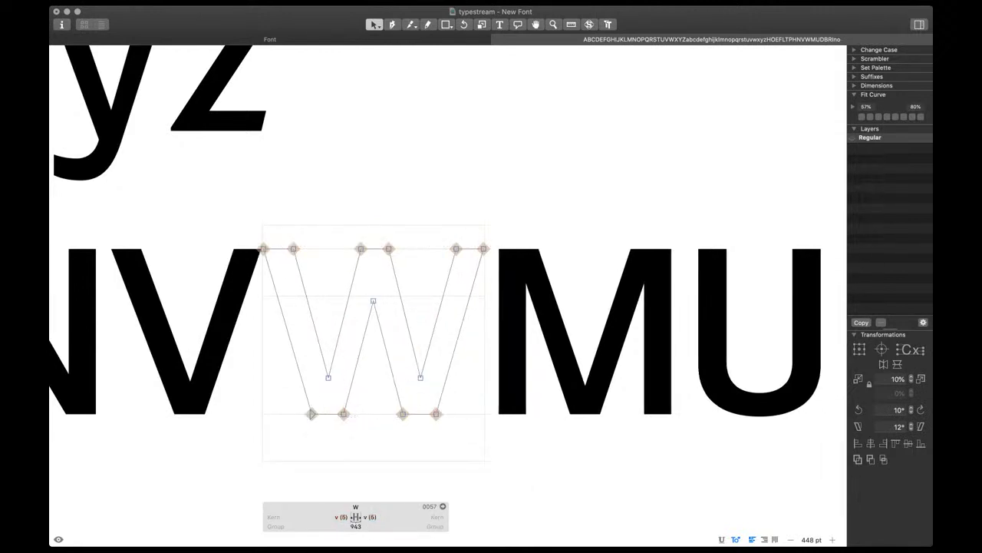
# Move the M's inner top nodes inward, the left one to x 238 and the right one to x 609
pyautogui.press('t')
pyautogui.scroll(-5, 419, 320)
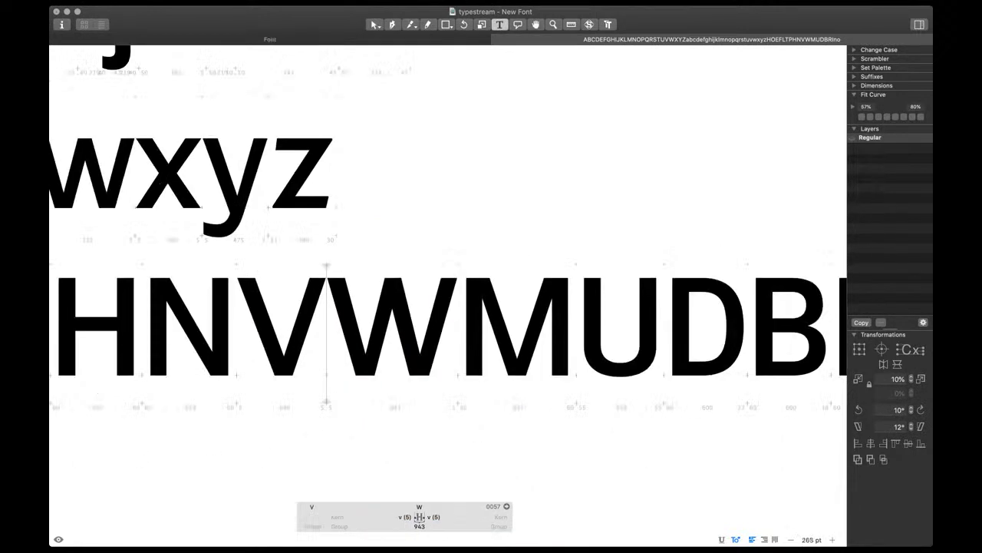
pyautogui.scroll(-5, 460, 343)
pyautogui.doubleClick(482, 344)
pyautogui.scroll(5, 485, 347)
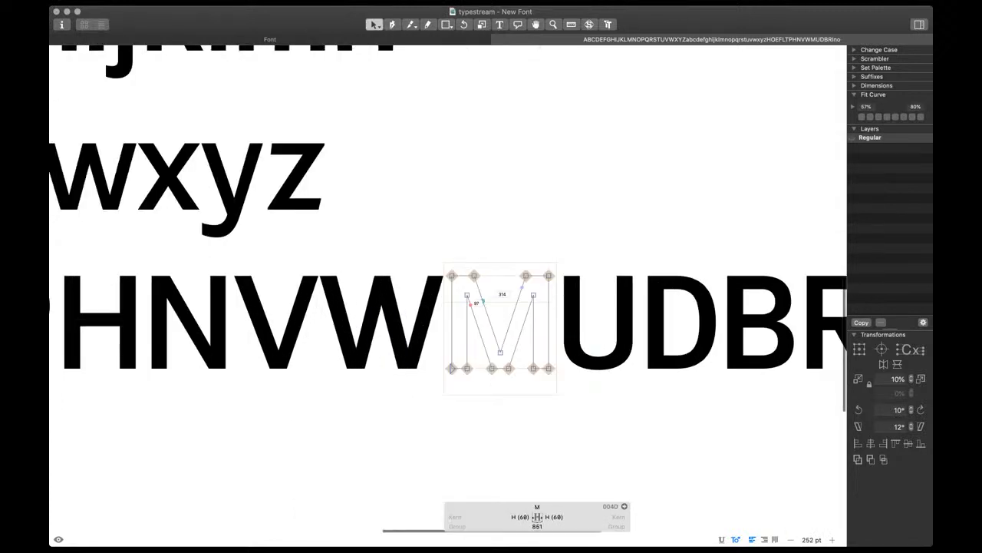
pyautogui.scroll(5, 487, 302)
pyautogui.click(467, 261)
pyautogui.press('space')
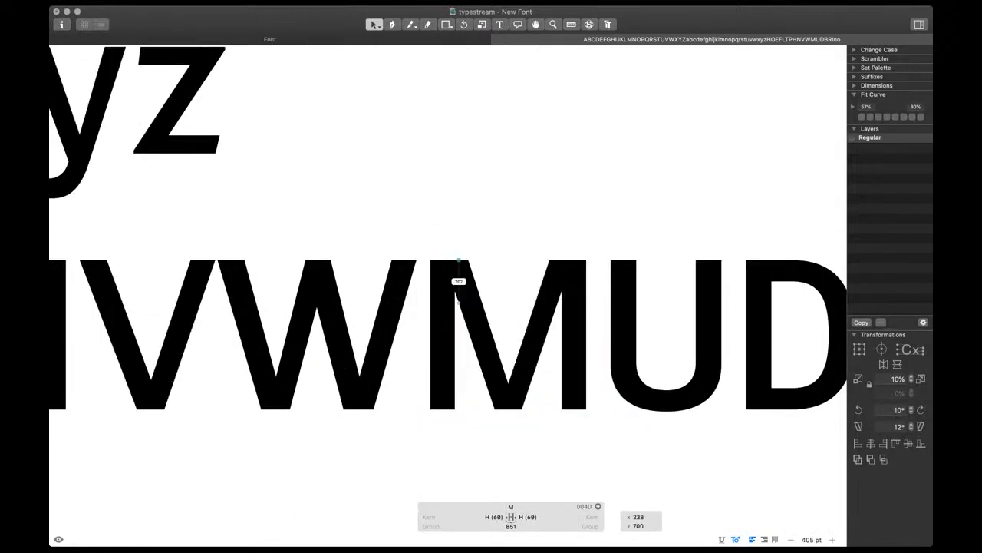
pyautogui.moveTo(517, 233); pyautogui.dragTo(552, 271)
pyautogui.press('space')
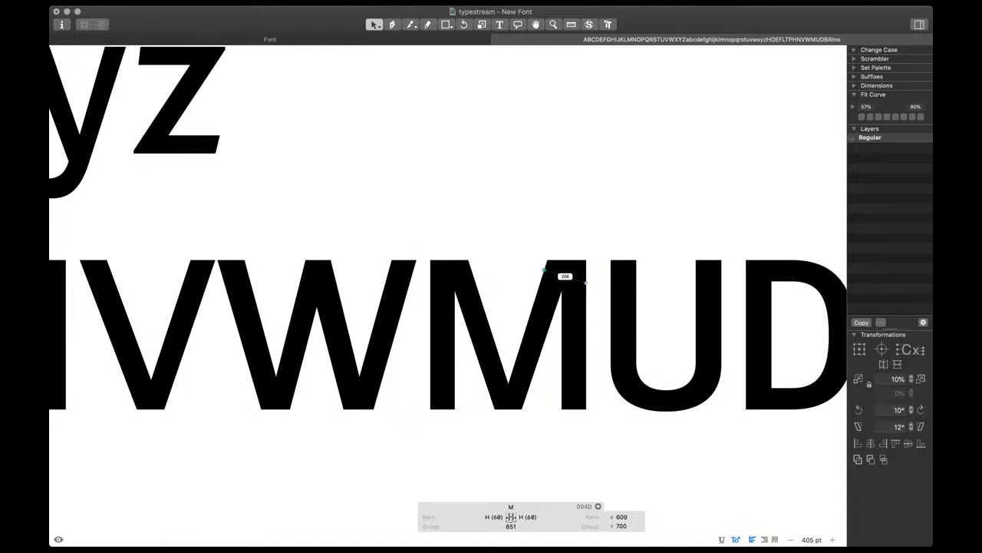
# Move the M's right inner top node to x 619
pyautogui.hotkey('shift', 'Right')
pyautogui.scroll(-5, 570, 342)
pyautogui.scroll(-3, 569, 342)
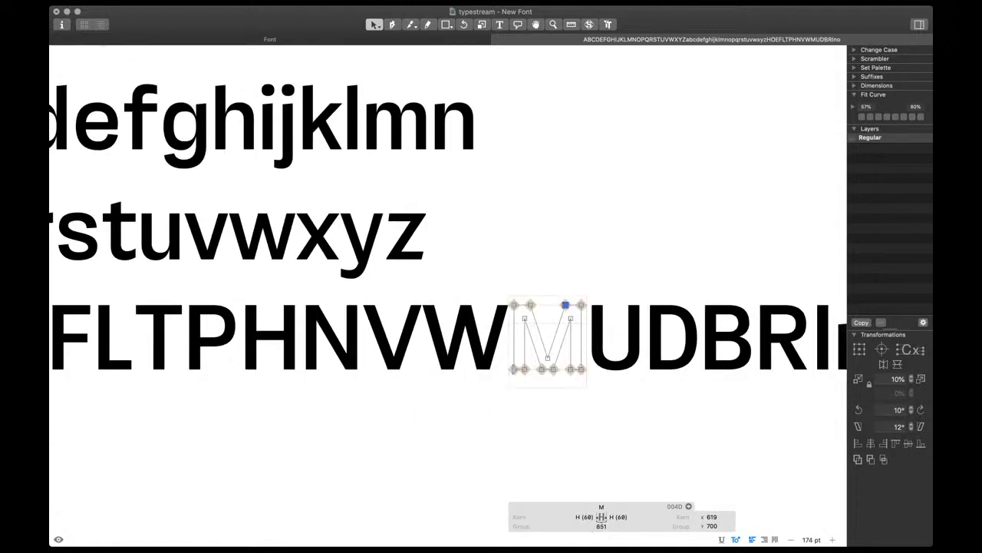
# Add a Y between the W and M in the sample line and fill it with the V's outline
pyautogui.press('t')
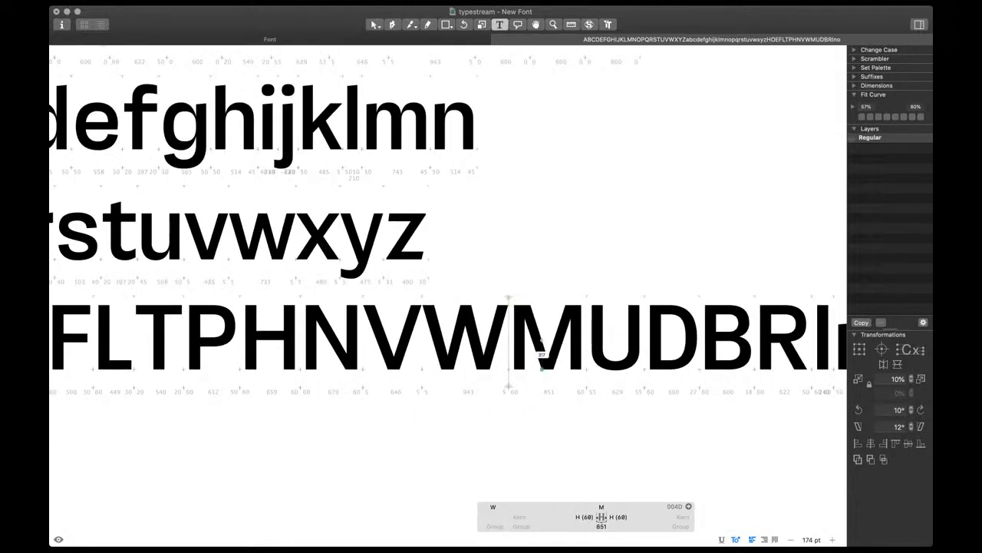
pyautogui.scroll(-3, 542, 353)
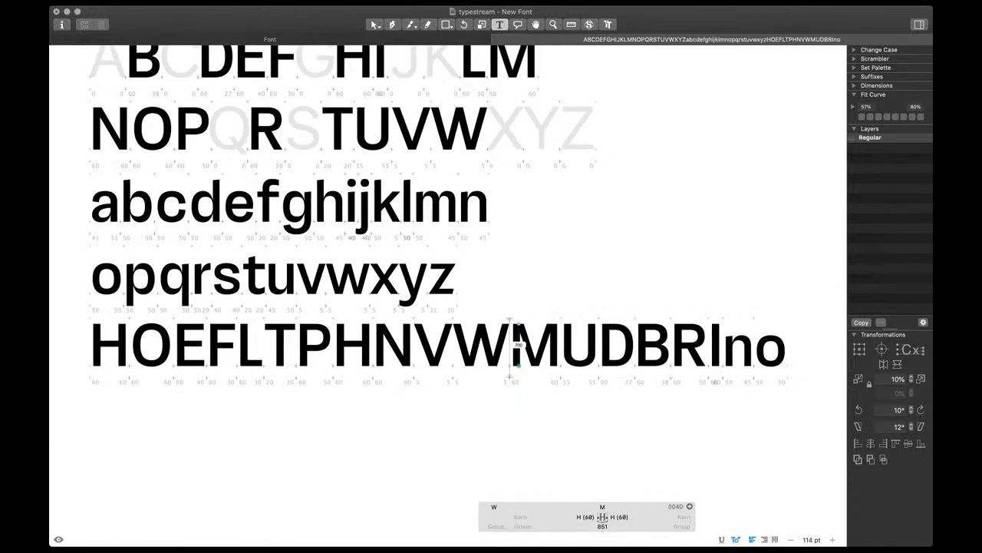
pyautogui.write('Y')
pyautogui.scroll(3, 488, 354)
pyautogui.doubleClick(423, 346)
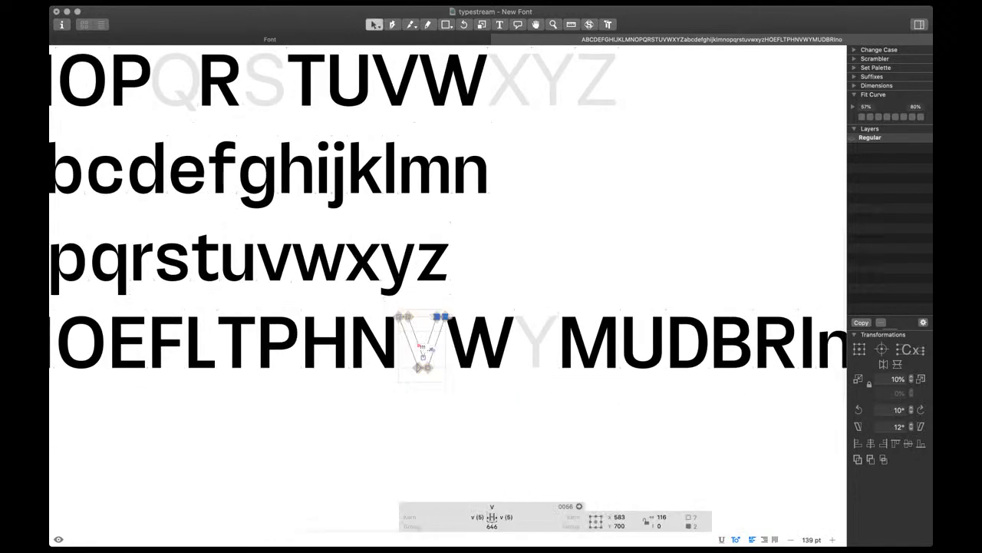
pyautogui.scroll(5, 423, 345)
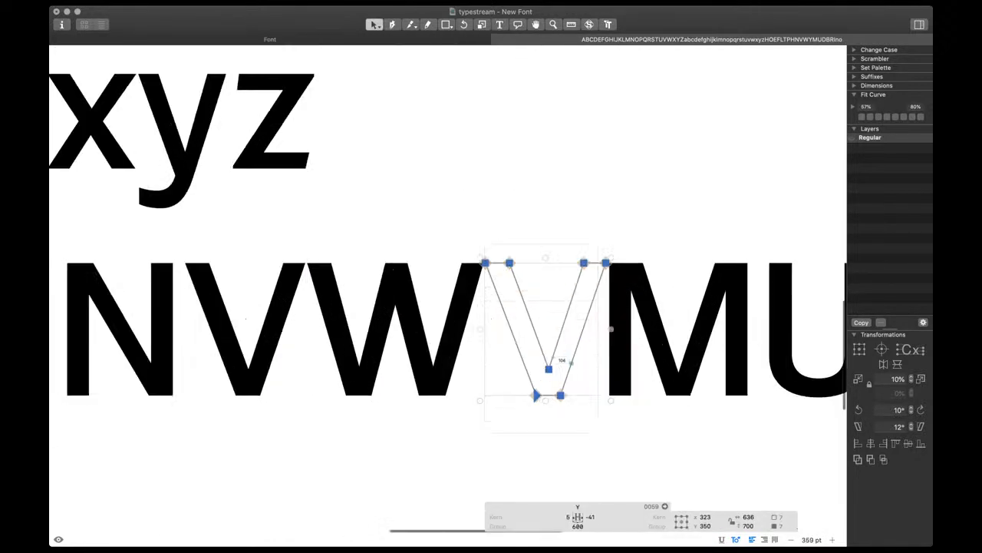
# Shorten the Y's V outline by raising its three lower nodes to a base at y 285, and add a 120-unit-wide vertical stem
pyautogui.moveTo(580, 361); pyautogui.dragTo(560, 342)
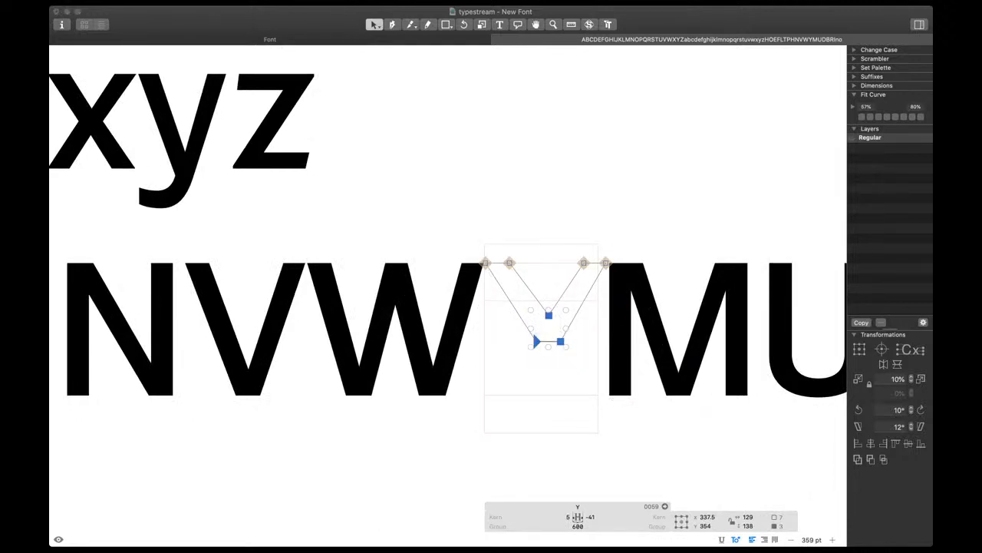
pyautogui.press('super+v')
pyautogui.press('super+0')
pyautogui.press('super+a')
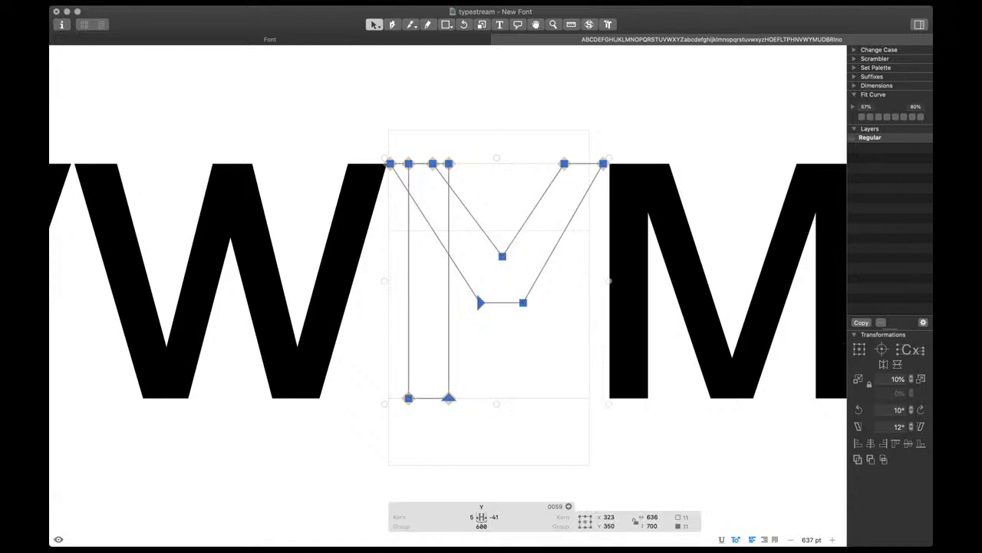
pyautogui.press('super+shift+a')
pyautogui.click(476, 163)
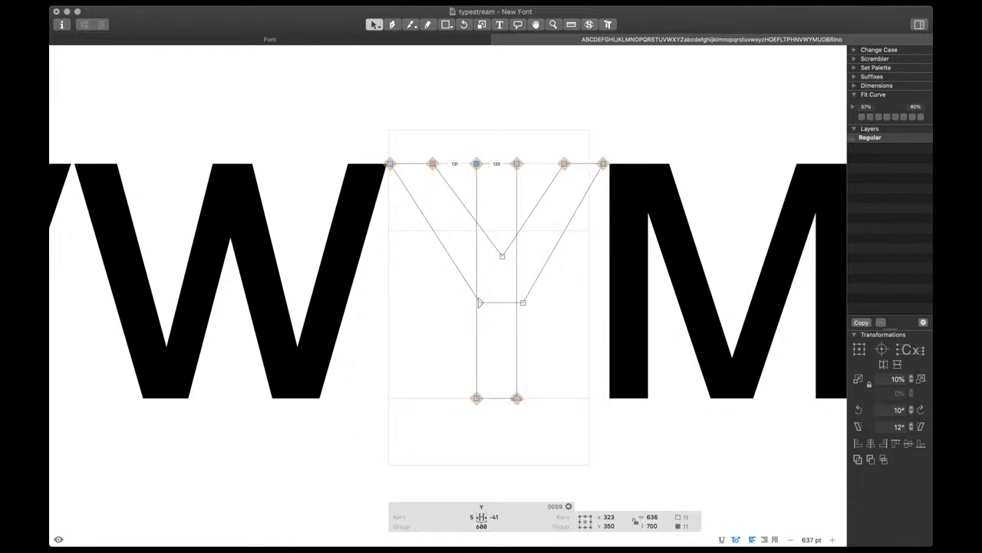
# Lower the stem's top nodes to line up with the base of the arms at y 285
pyautogui.moveTo(465, 152); pyautogui.dragTo(530, 175)
pyautogui.moveTo(465, 292); pyautogui.dragTo(534, 313)
pyautogui.click(921, 443)
# Move the whole stem horizontally under the arms until its centre is at x 338
pyautogui.doubleClick(516, 342)
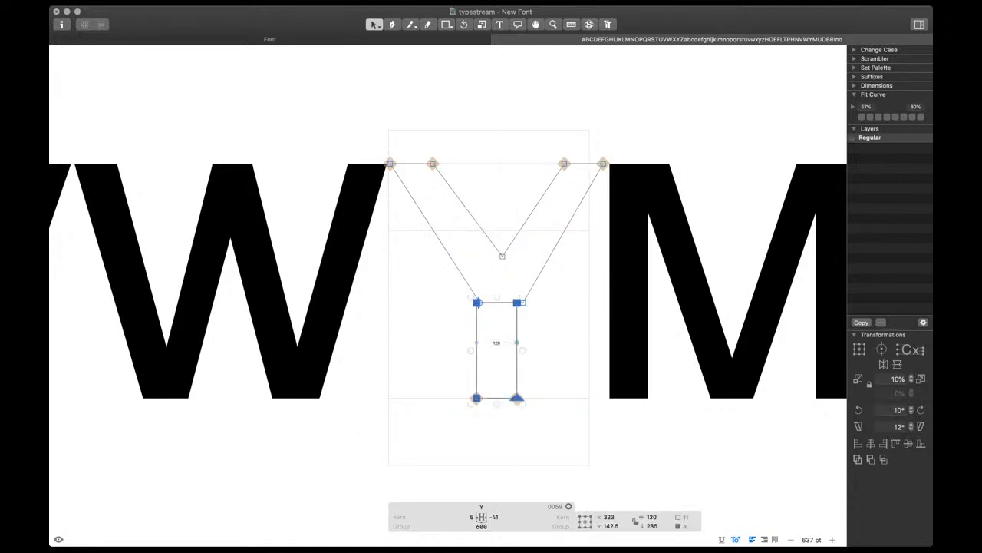
pyautogui.press('space')
pyautogui.hotkey('shift', 'Right')
pyautogui.hotkey('shift', 'Right')
pyautogui.press('Left')
pyautogui.press('Left')
pyautogui.press('Left')
pyautogui.press('Left')
pyautogui.press('Left')
pyautogui.press('Left')
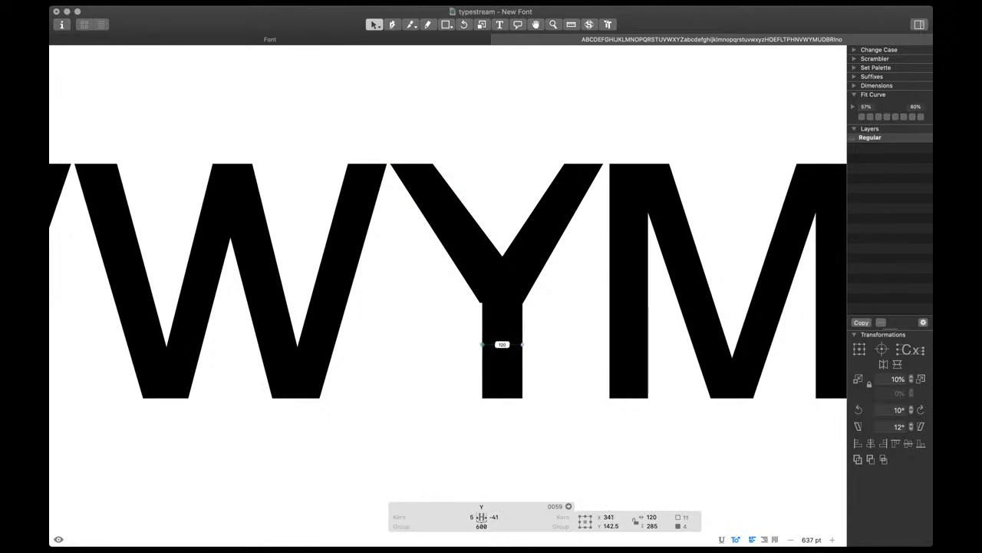
pyautogui.press('Right')
# Move the Y's inner fork vertex 30 units down
pyautogui.scroll(5, 515, 249)
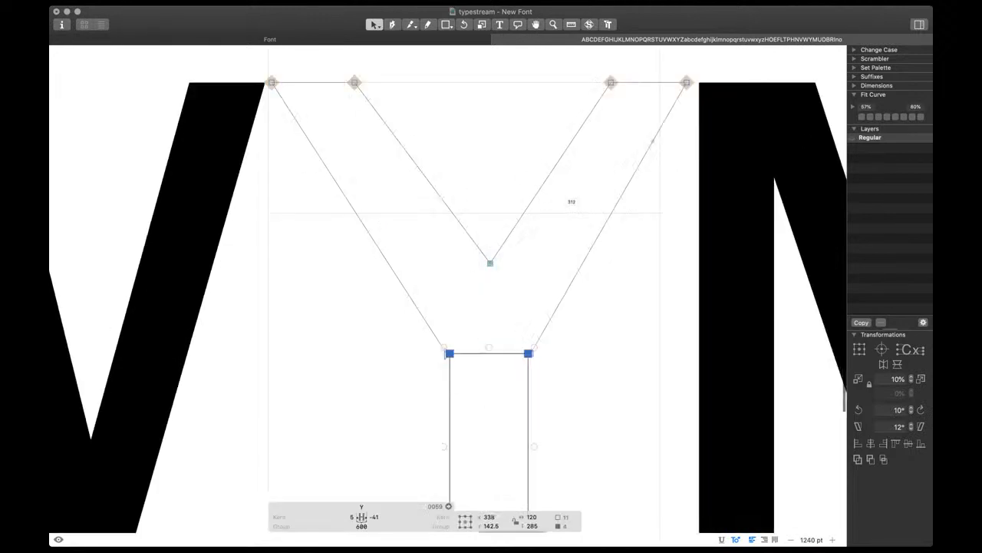
pyautogui.click(496, 252)
pyautogui.press('space')
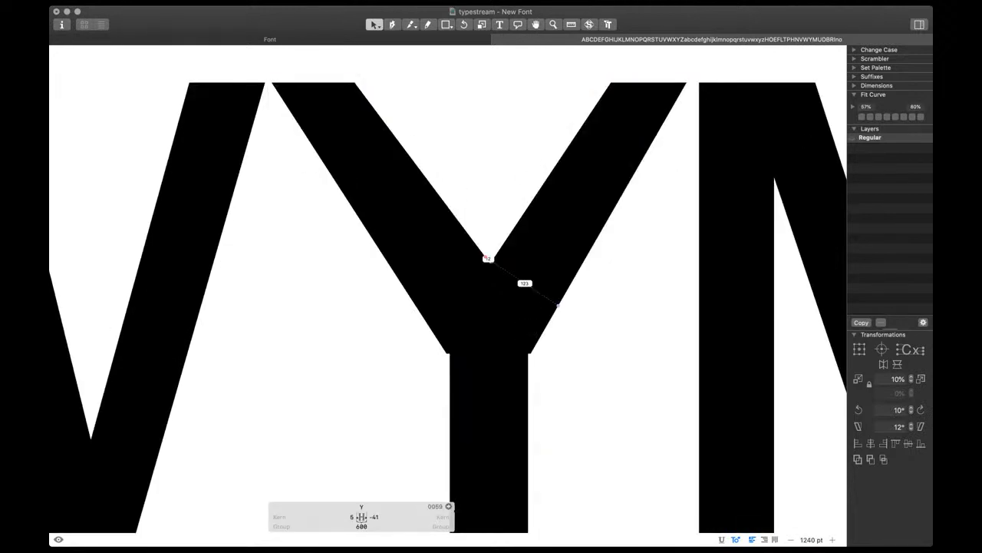
pyautogui.hotkey('shift', 'Down')
pyautogui.hotkey('shift', 'Down')
pyautogui.hotkey('shift', 'Down')
# Tuck the arms' lower nodes into the stem at x 283, y 265 and x 392, y 265, and merge the overlapping outlines
pyautogui.click(447, 353)
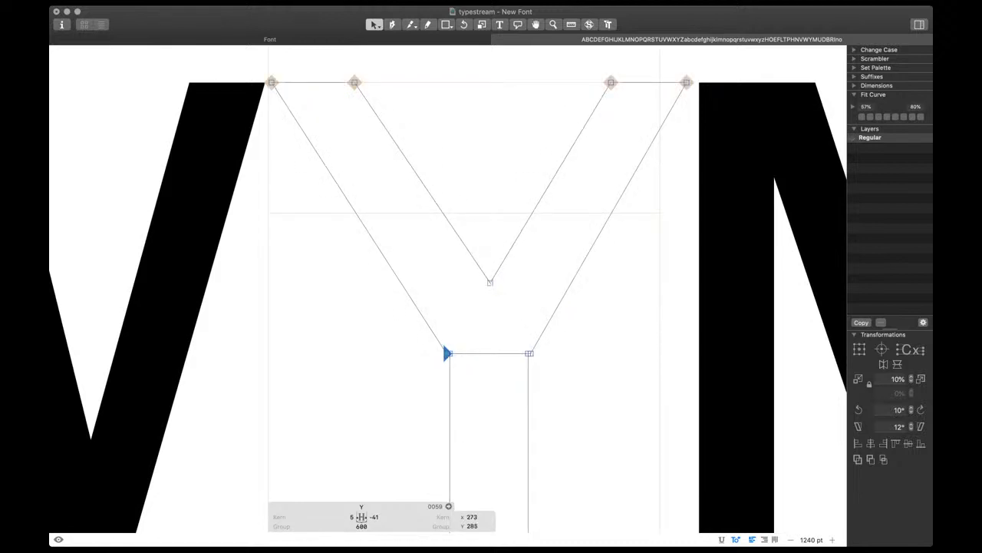
pyautogui.hotkey('shift', 'Right')
pyautogui.hotkey('shift', 'Down')
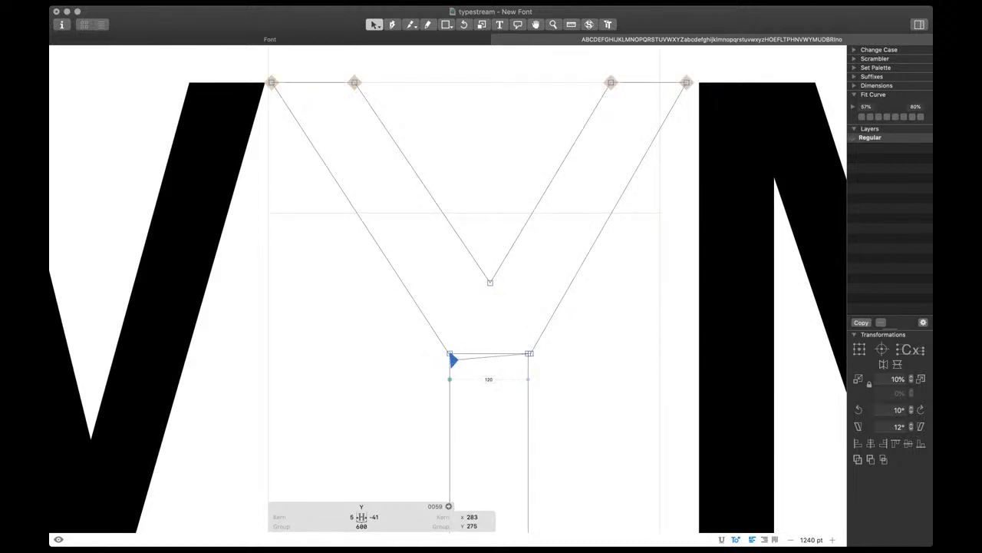
pyautogui.hotkey('shift', 'Down')
pyautogui.click(530, 353)
pyautogui.hotkey('shift', 'Left')
pyautogui.hotkey('shift', 'Down')
pyautogui.hotkey('shift', 'Down')
pyautogui.press('space')
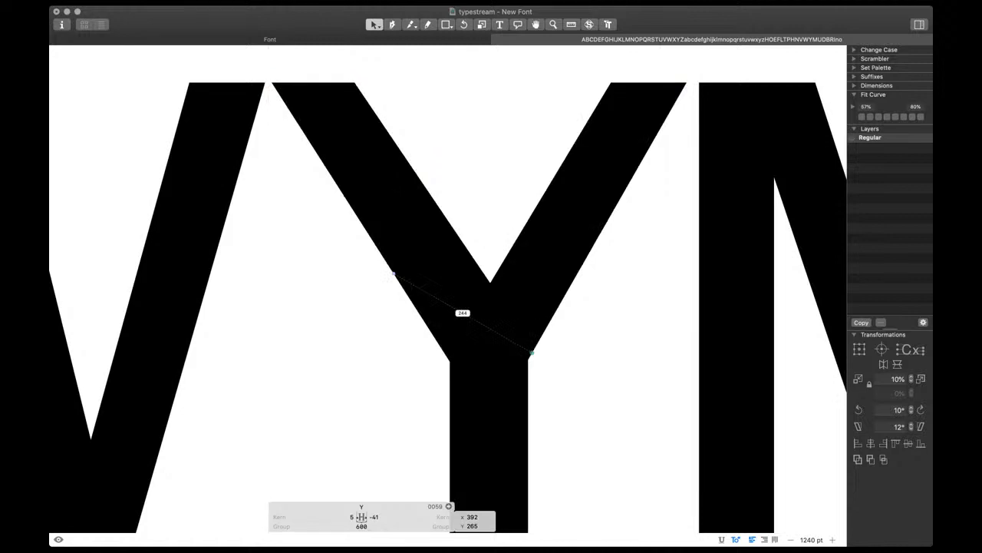
pyautogui.moveTo(549, 380); pyautogui.dragTo(431, 336)
pyautogui.press('super+shift+o')
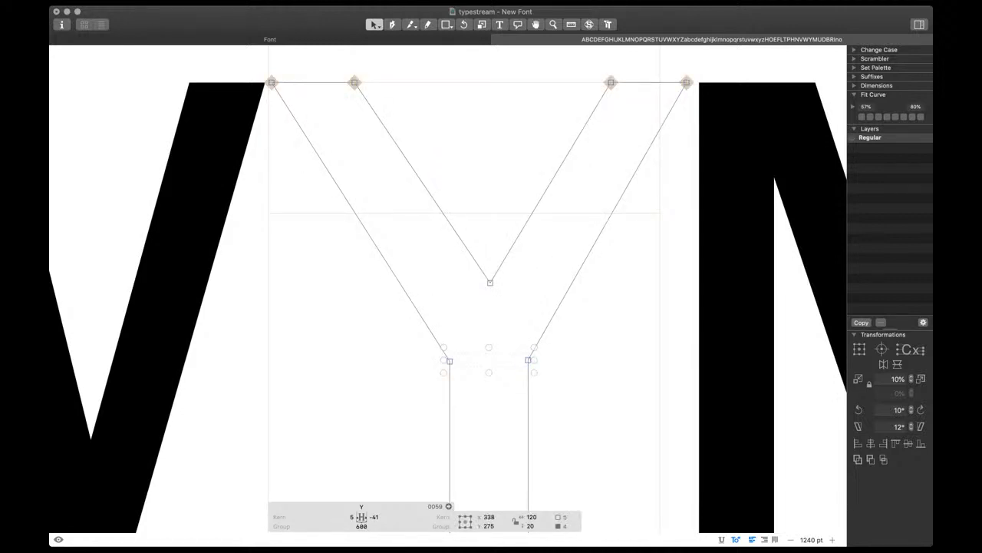
# Lower the Y's fork by moving its two stem junction nodes down and the inner vertex to y 323
pyautogui.moveTo(435, 262); pyautogui.dragTo(543, 379)
pyautogui.scroll(-3, 516, 349)
pyautogui.hotkey('shift', 'Down')
pyautogui.hotkey('shift', 'Down')
pyautogui.press('space')
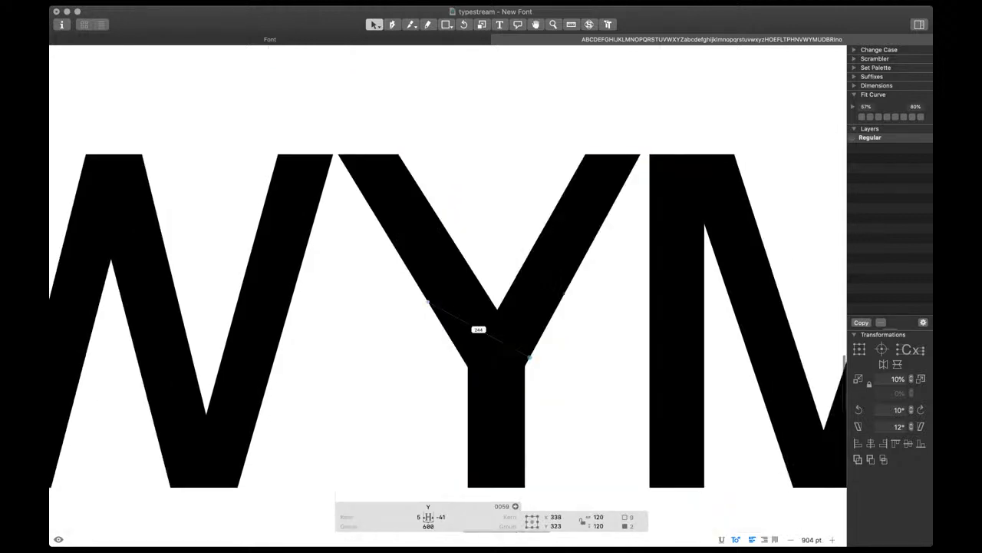
pyautogui.hotkey('shift', 'Down')
pyautogui.hotkey('shift', 'Down')
pyautogui.hotkey('shift', 'Down')
pyautogui.hotkey('shift', 'Down')
pyautogui.press('space')
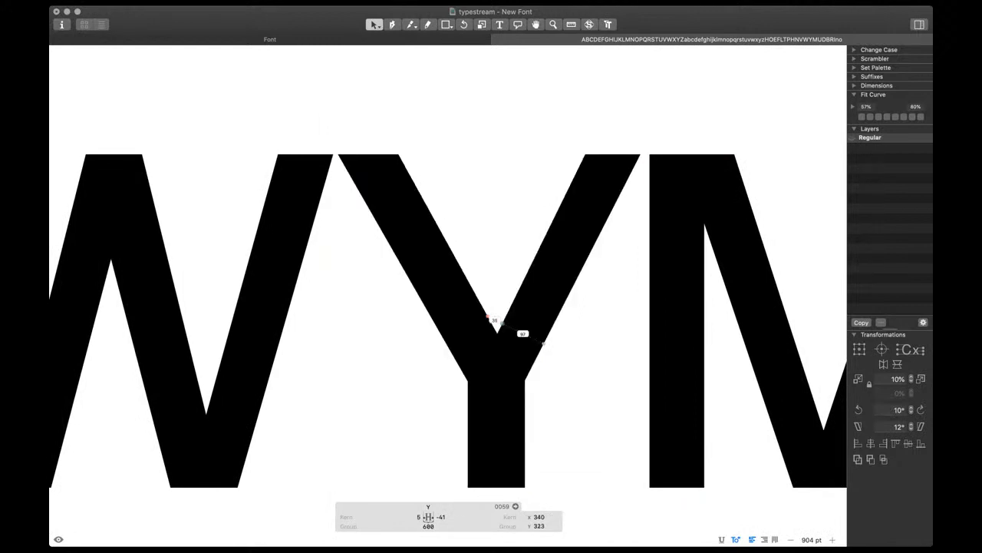
# Reposition the Y's inner vertex and both stem junction nodes together, centring the group at y 293
pyautogui.scroll(-3, 515, 329)
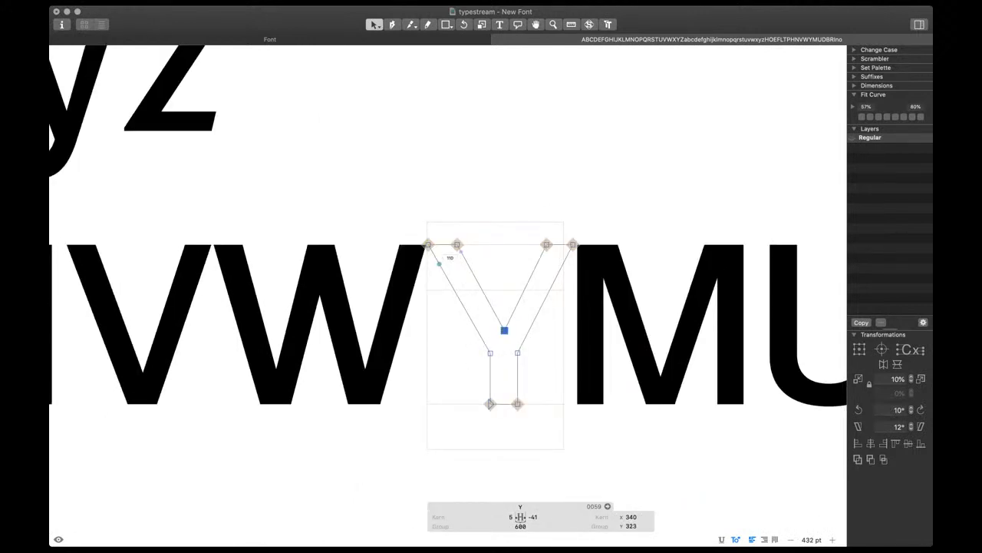
pyautogui.press('space')
pyautogui.scroll(-3, 503, 334)
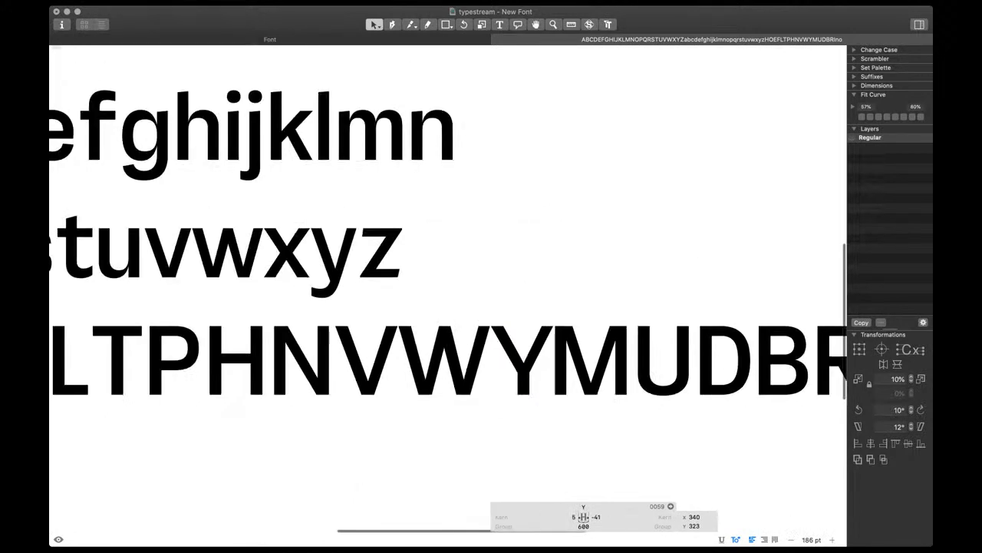
pyautogui.press('space')
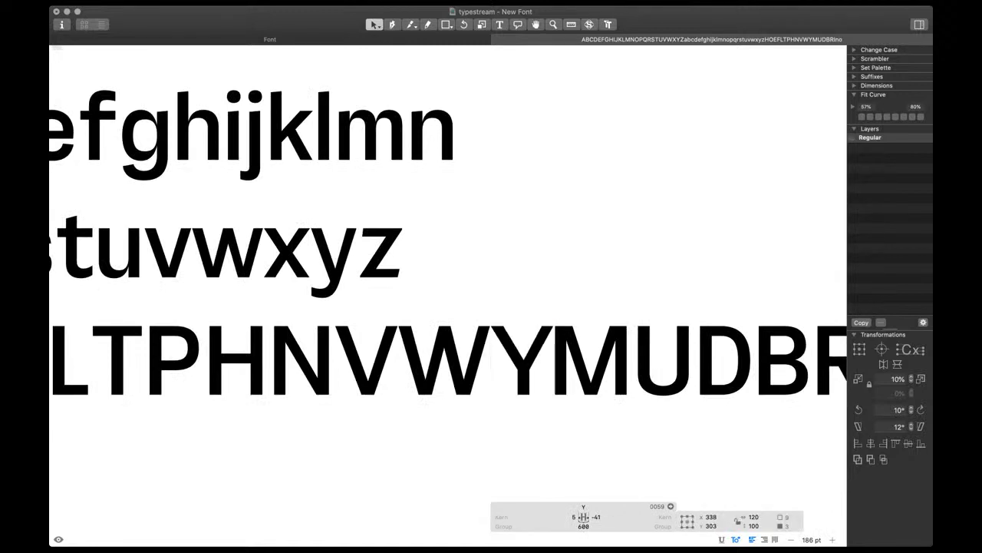
pyautogui.hotkey('shift', 'Down')
pyautogui.hscroll(1, 506, 345)
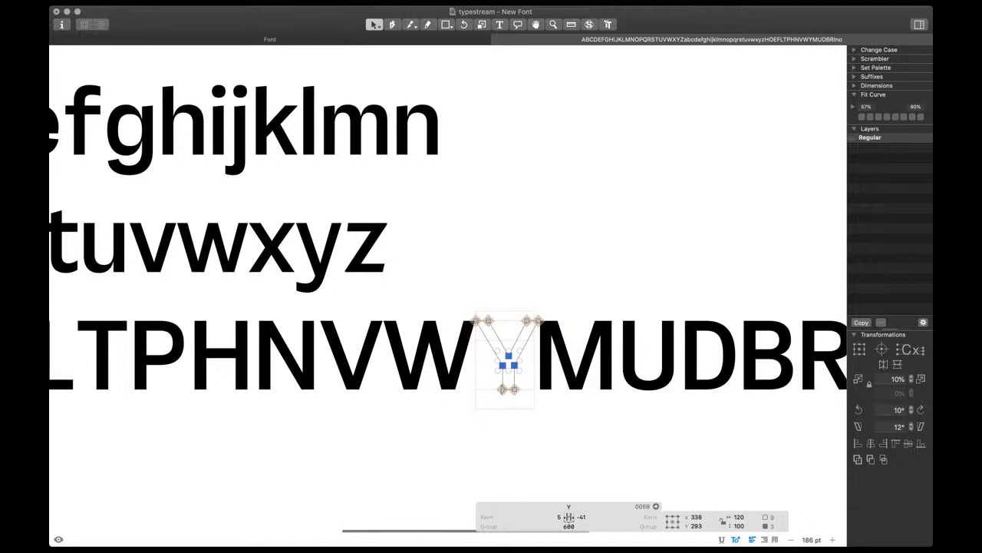
# Examine the Y's fork height, weight and spacing against the neighbouring capitals at several zoom levels
pyautogui.press('t')
pyautogui.click(546, 349)
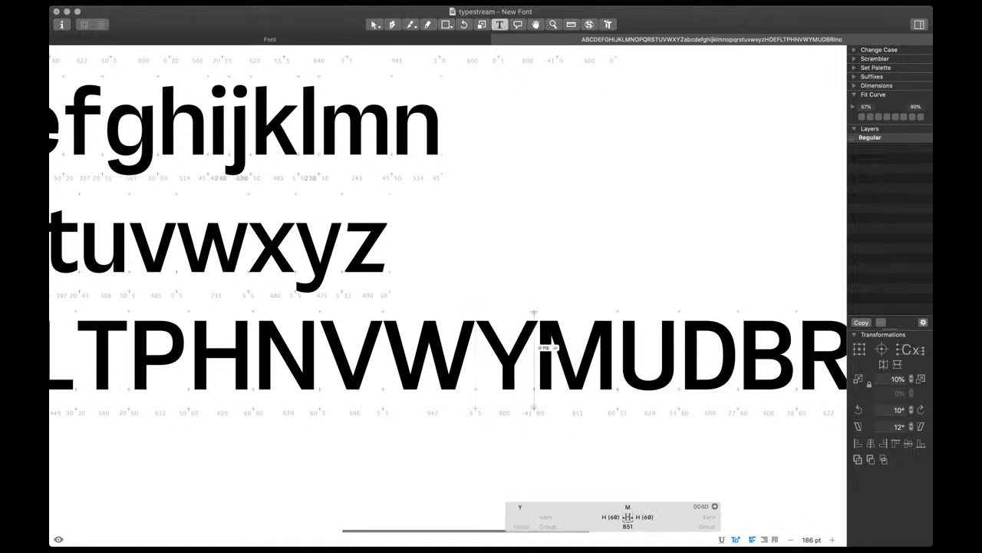
pyautogui.scroll(4, 548, 353)
pyautogui.scroll(3, 533, 372)
pyautogui.scroll(-5, 541, 366)
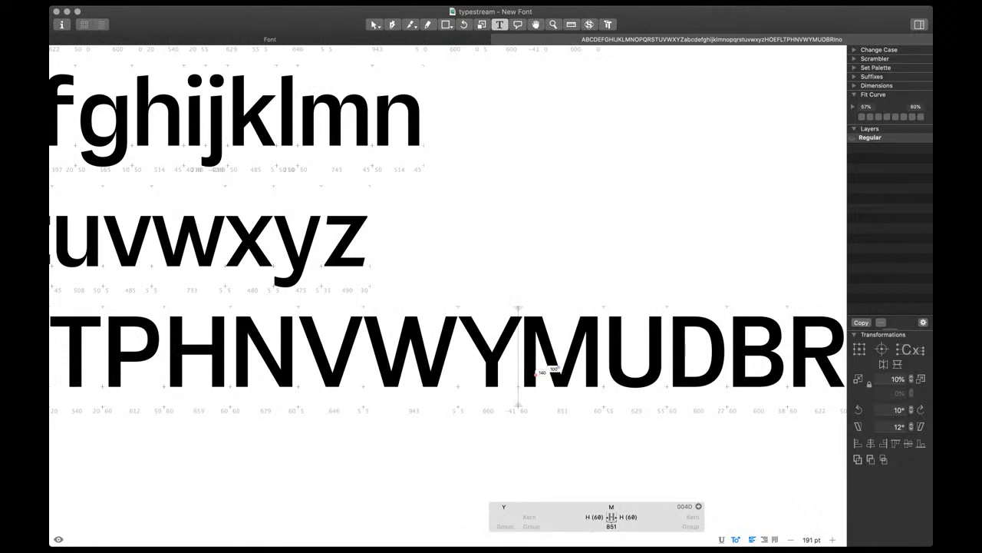
pyautogui.scroll(-3, 537, 373)
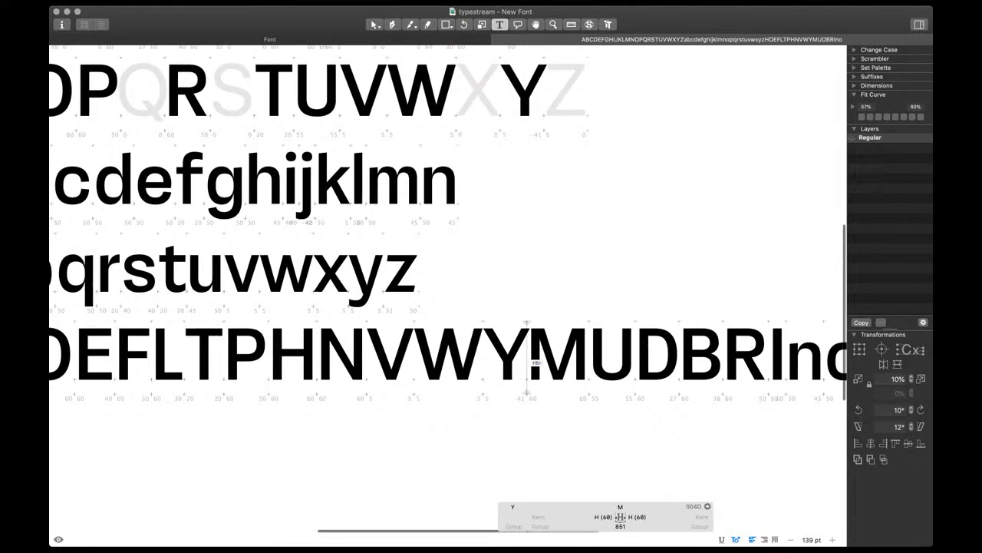
pyautogui.press('Escape')
pyautogui.scroll(2, 527, 373)
pyautogui.moveTo(478, 333); pyautogui.dragTo(523, 364)
pyautogui.press('space')
pyautogui.click(475, 325)
pyautogui.click(498, 344)
pyautogui.press('space')
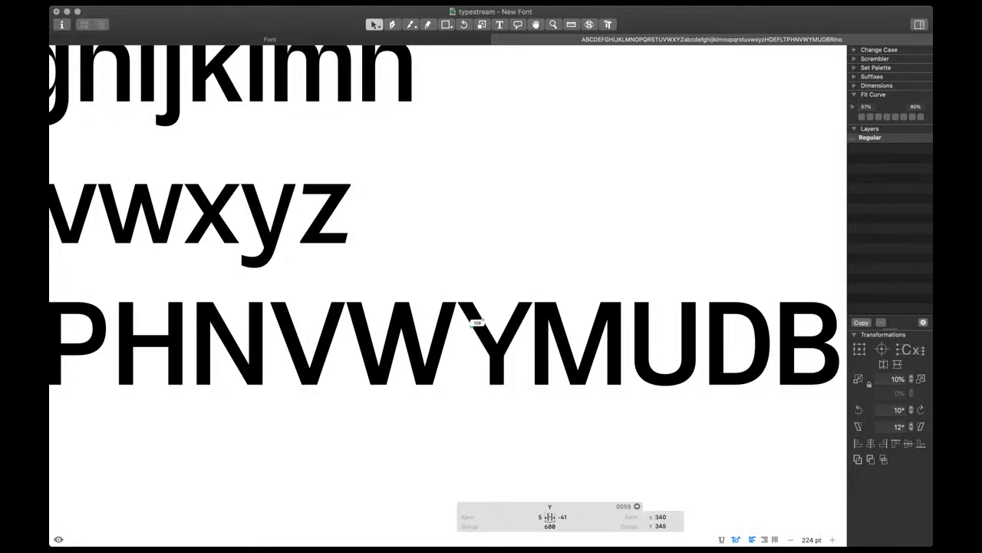
pyautogui.scroll(-5, 465, 329)
# Add an X between the Y and M in the sample line and fill it with the lowercase x outline
pyautogui.press('Escape')
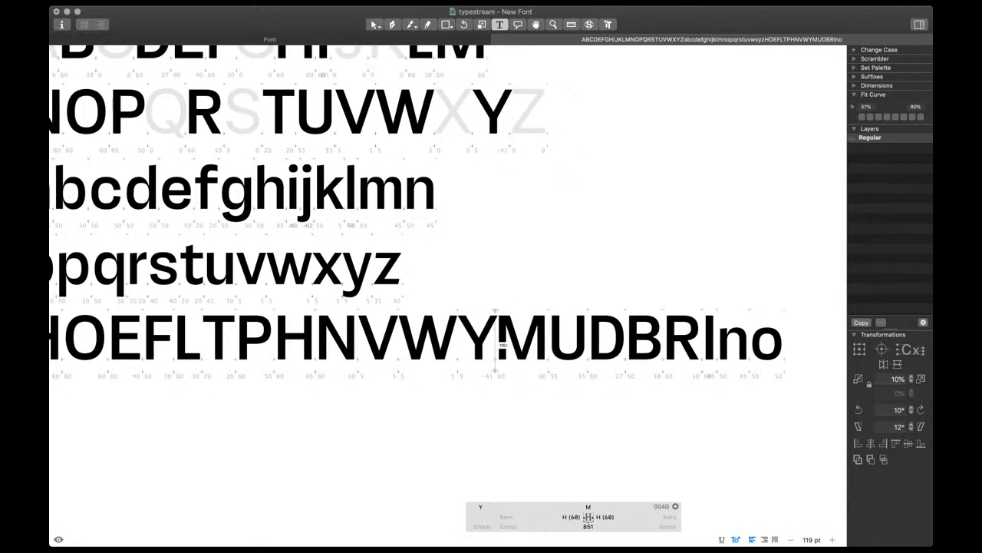
pyautogui.write('X')
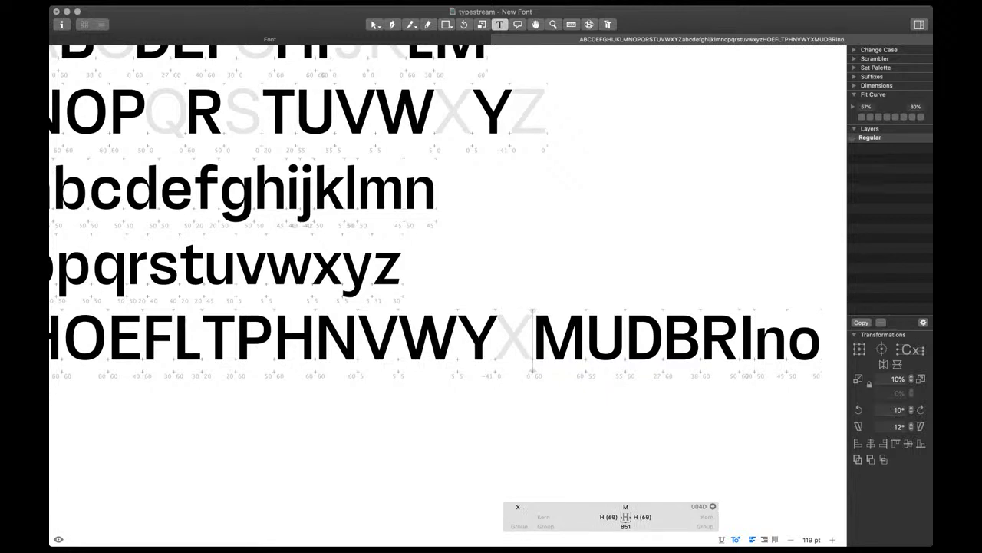
pyautogui.doubleClick(327, 267)
pyautogui.press('super+c')
pyautogui.doubleClick(512, 338)
pyautogui.press('super+v')
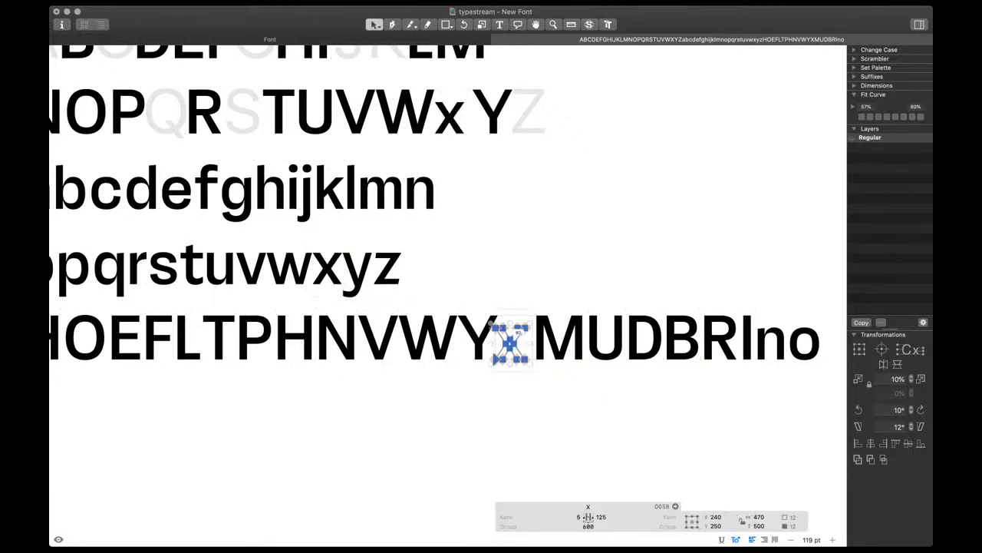
# Scale the X's outline to 658 by 700 units and move its right outer corners and right waist vertex 20 units left
pyautogui.scroll(8, 511, 338)
pyautogui.moveTo(508, 307); pyautogui.dragTo(450, 274)
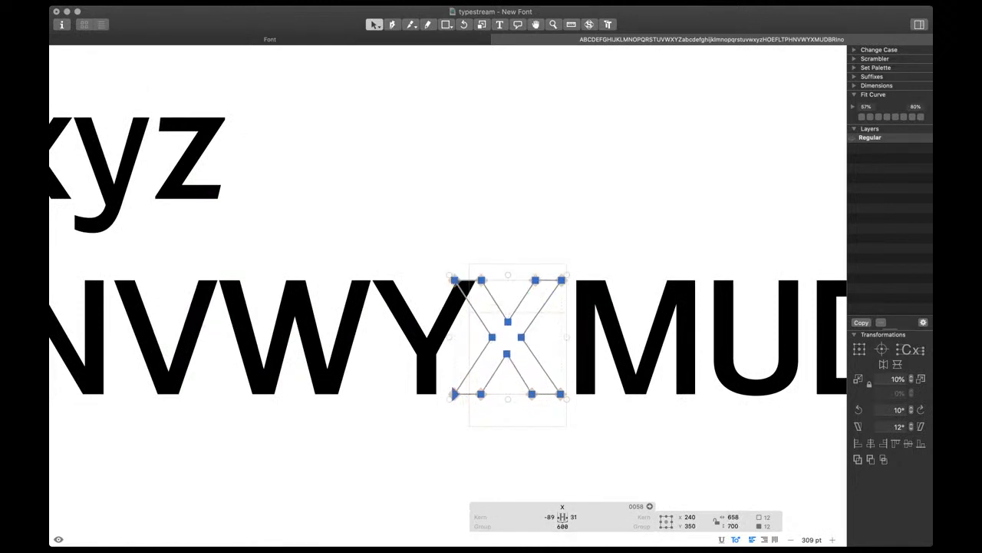
pyautogui.moveTo(547, 261); pyautogui.dragTo(581, 413)
pyautogui.keyDown('shift'); pyautogui.click(521, 337); pyautogui.keyUp('shift')
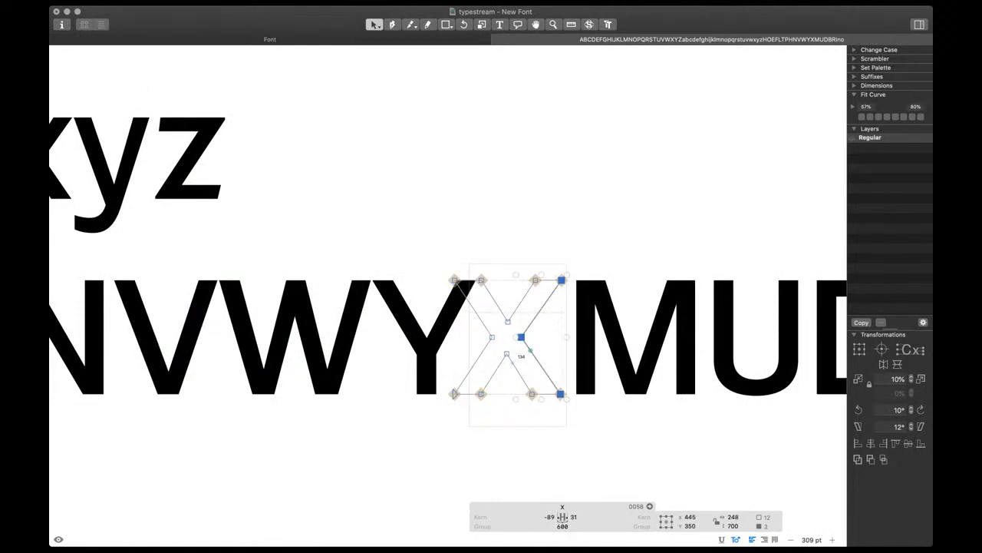
pyautogui.hotkey('shift', 'Left')
pyautogui.hotkey('shift', 'Left')
# Move the X's left outer corners and left waist vertex 20 units right
pyautogui.moveTo(435, 264); pyautogui.dragTo(463, 405)
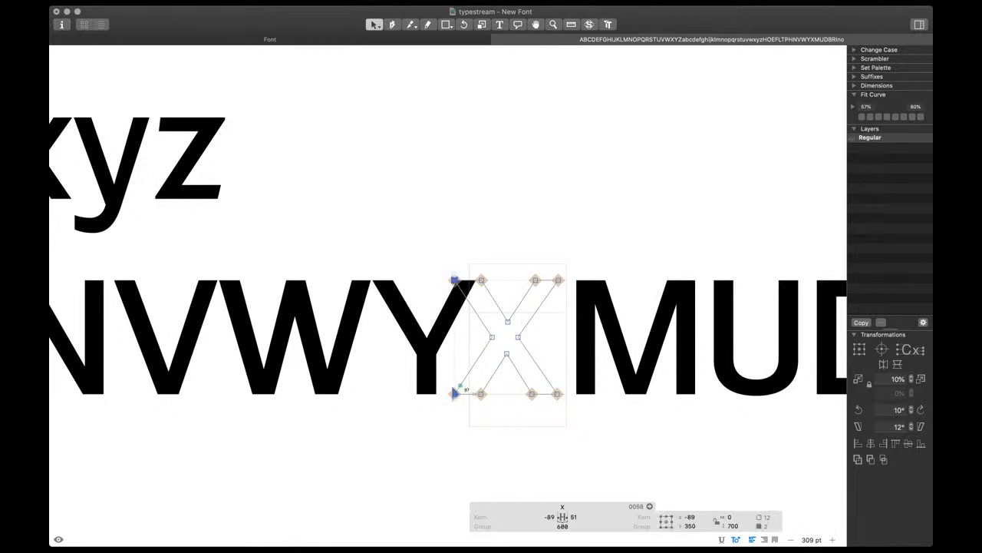
pyautogui.keyDown('shift'); pyautogui.click(492, 337); pyautogui.keyUp('shift')
pyautogui.hotkey('shift', 'Right')
pyautogui.hotkey('shift', 'Right')
# Set both sidebearings of the X to match the V
pyautogui.click(550, 517)
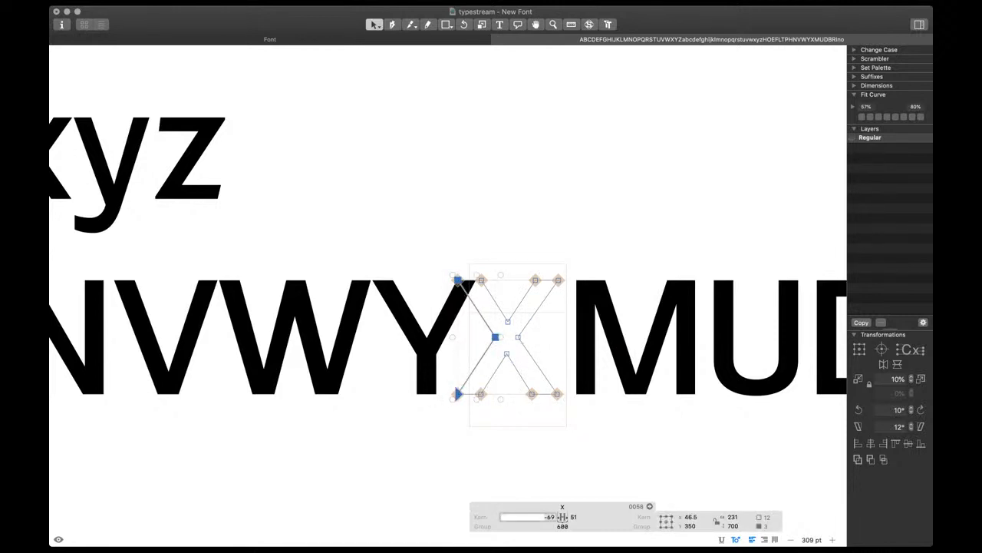
pyautogui.press('Return')
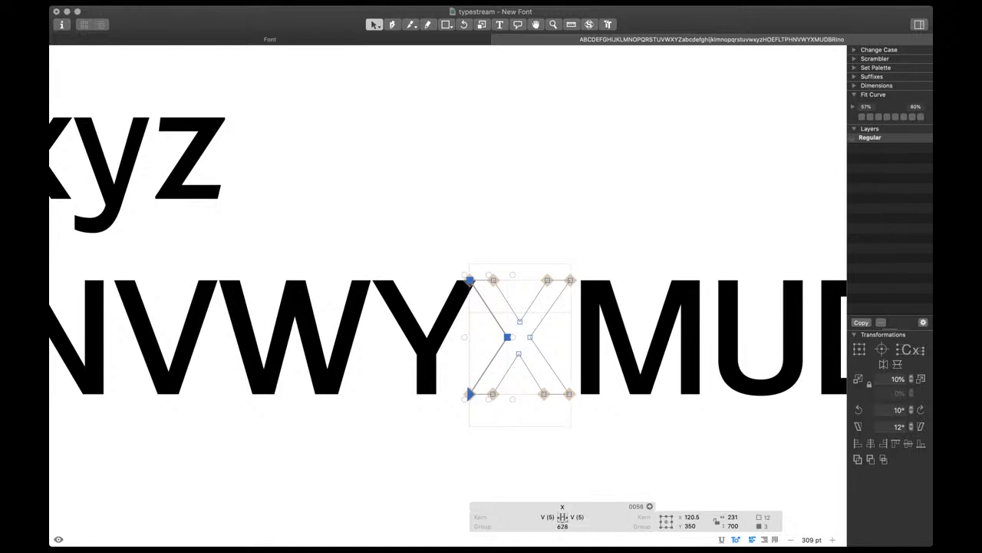
pyautogui.press('t')
pyautogui.scroll(4, 542, 371)
pyautogui.press('Escape')
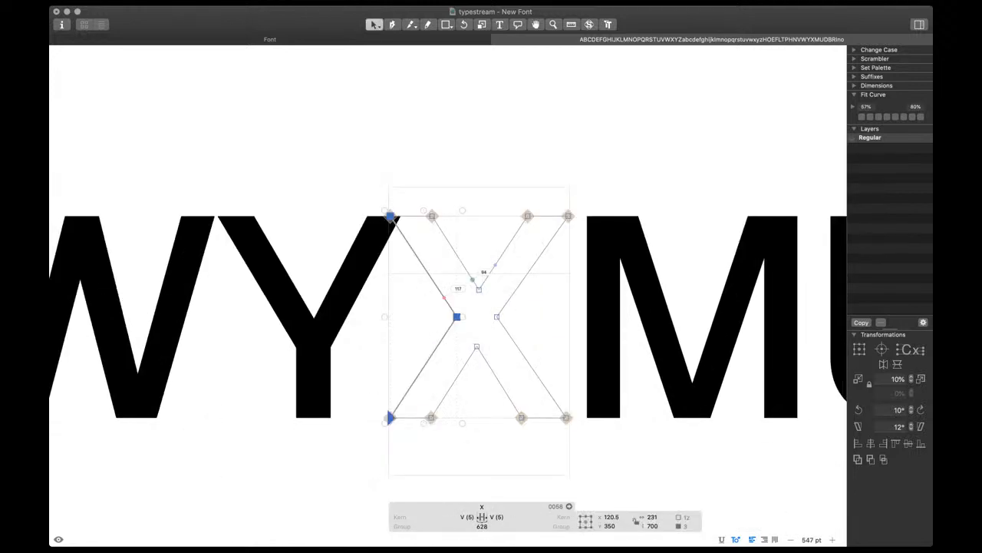
# Set both sidebearings of the Y to match the V
pyautogui.doubleClick(357, 285)
pyautogui.click(299, 517)
pyautogui.write('V')
pyautogui.press('Tab')
pyautogui.write('V')
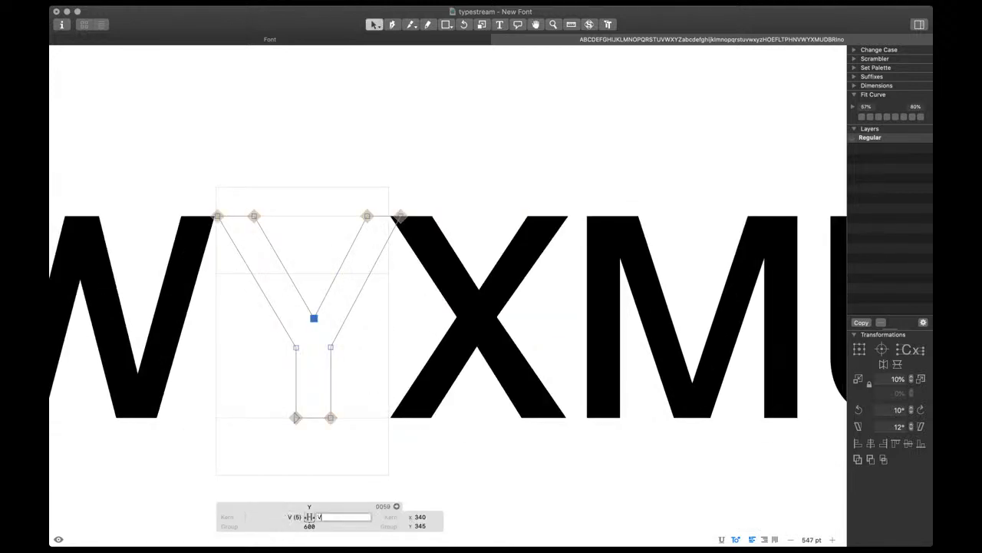
pyautogui.press('Return')
# Move the X's left outer corners and left waist vertex 5 units right
pyautogui.doubleClick(507, 365)
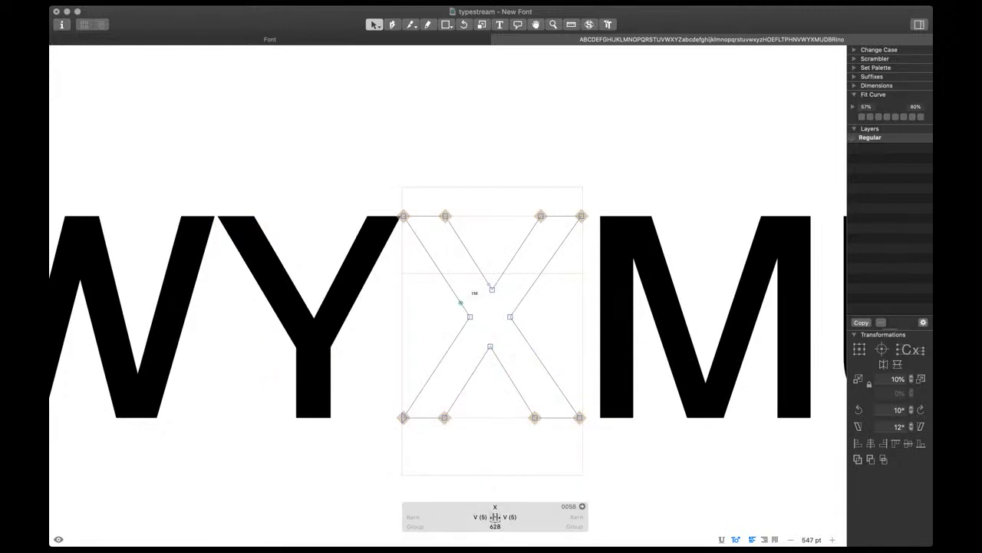
pyautogui.moveTo(370, 196); pyautogui.dragTo(407, 446)
pyautogui.keyDown('shift'); pyautogui.click(470, 317); pyautogui.keyUp('shift')
pyautogui.press('Right')
pyautogui.press('Right')
pyautogui.press('Right')
pyautogui.press('Right')
pyautogui.press('Right')
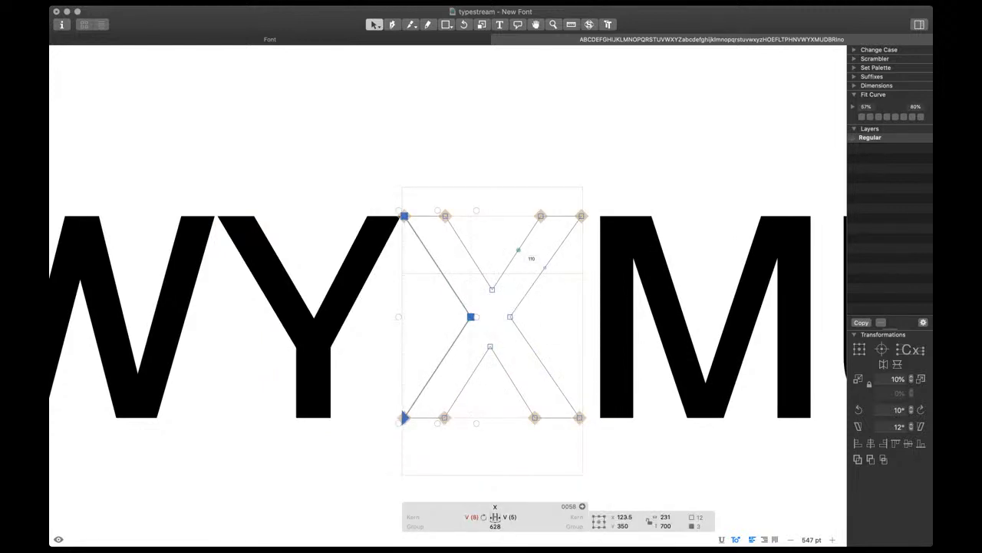
# Move the X's right waist vertex 5 units left
pyautogui.moveTo(638, 183); pyautogui.dragTo(561, 507)
pyautogui.click(510, 316)
pyautogui.press('space')
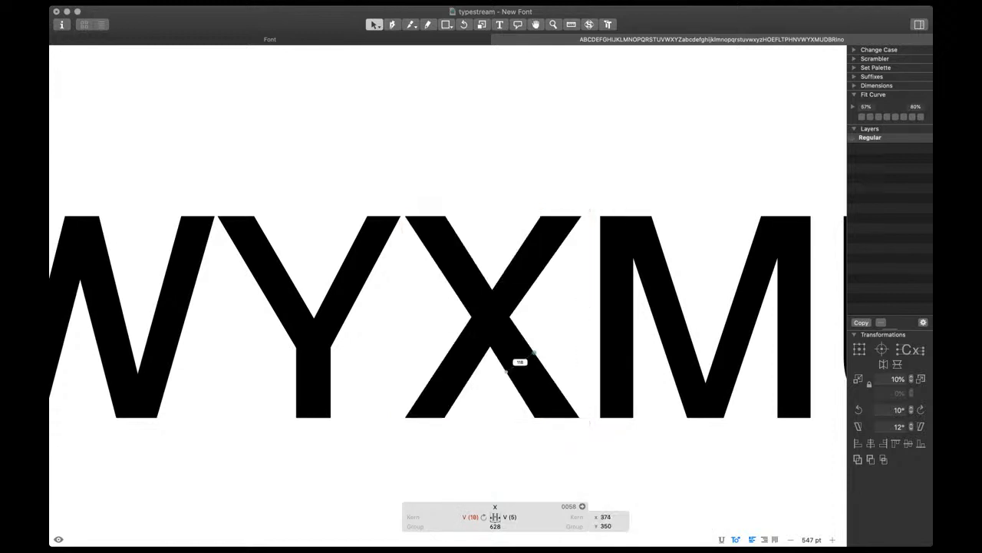
pyautogui.press('Left')
pyautogui.press('Left')
pyautogui.press('Left')
pyautogui.press('Left')
pyautogui.press('Left')
# Move the X's right outer corners 5 units left and update its sidebearings from the V
pyautogui.scroll(-1, 537, 351)
pyautogui.moveTo(623, 173); pyautogui.dragTo(562, 461)
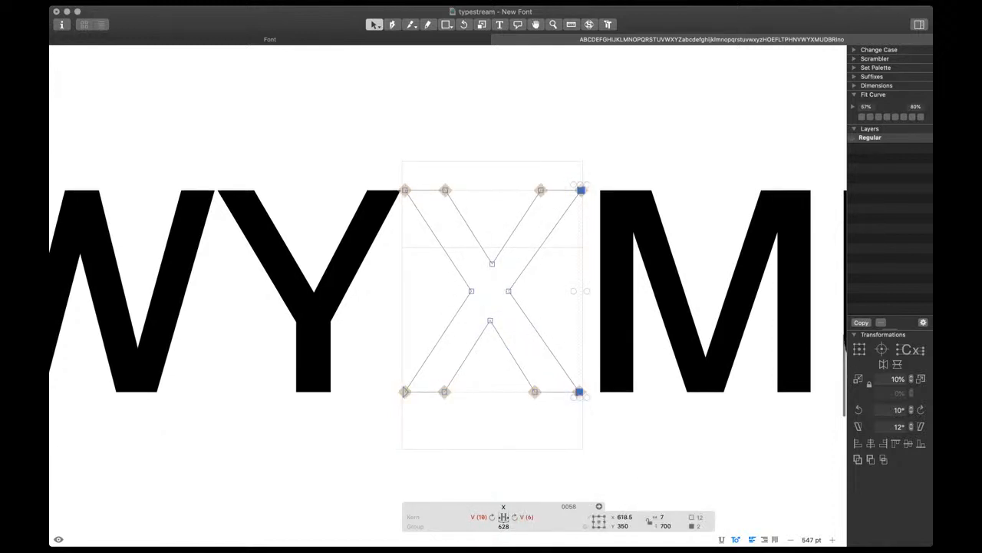
pyautogui.press('Left')
pyautogui.press('Left')
pyautogui.press('Left')
pyautogui.press('Left')
pyautogui.press('Left')
pyautogui.press('ctrl+super+m')
pyautogui.press('t')
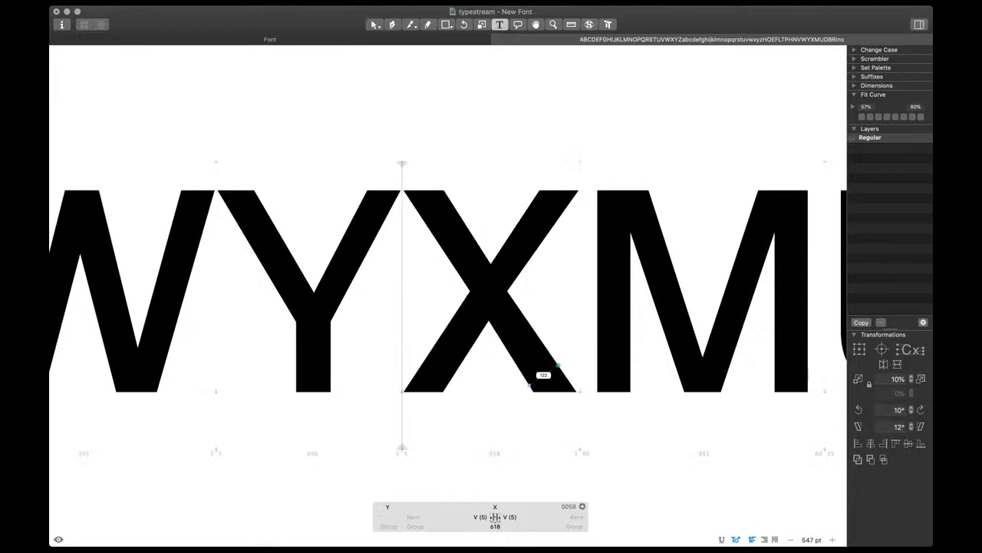
# Move the X's waist vertices about 10 units outward and its inner vertices toward the centre, the upper one to Y 434
pyautogui.scroll(-5, 546, 361)
pyautogui.press('Escape')
pyautogui.scroll(4, 554, 318)
pyautogui.click(505, 326)
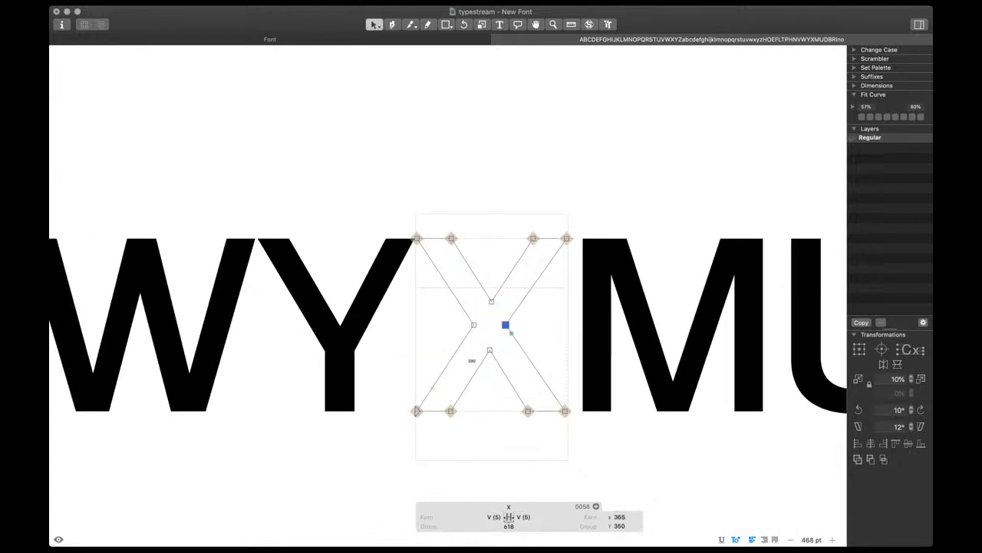
pyautogui.click(490, 350)
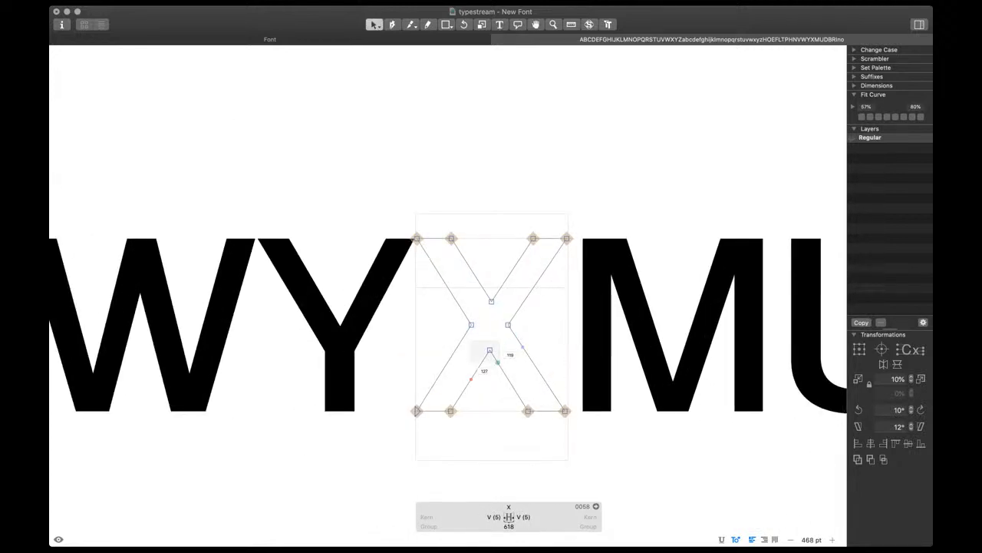
pyautogui.press('Escape')
pyautogui.scroll(-6, 500, 314)
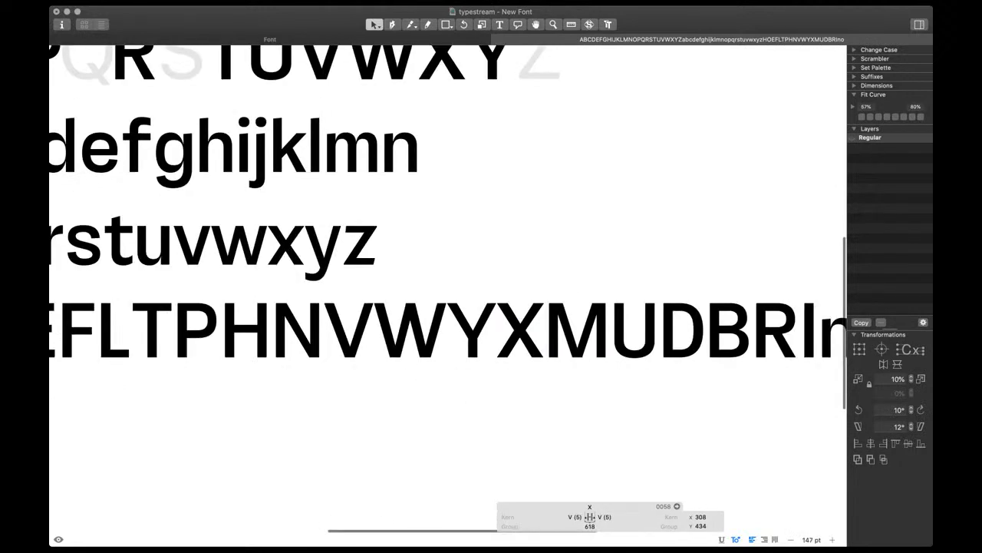
pyautogui.press('Escape')
pyautogui.scroll(5, 476, 336)
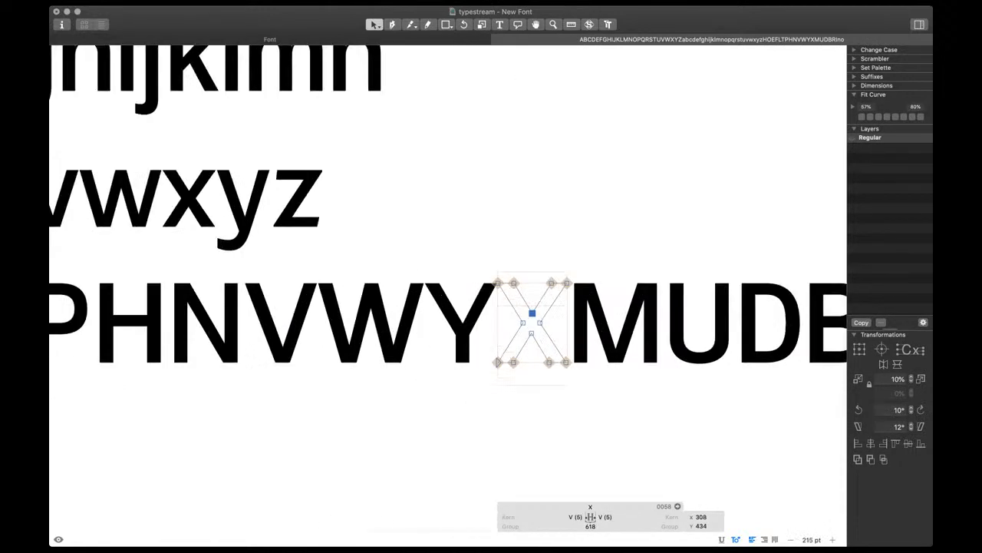
# Try nudging the inner crotch node of the capital Y vertically and preview the letter
pyautogui.doubleClick(449, 331)
pyautogui.click(463, 324)
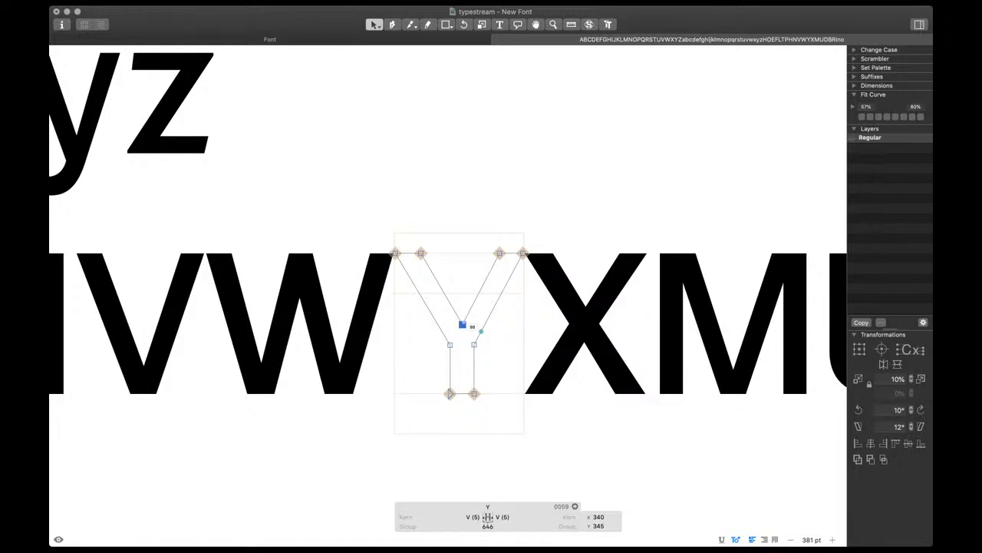
pyautogui.hotkey('shift', 'Down')
pyautogui.moveTo(462, 233); pyautogui.dragTo(496, 269)
pyautogui.click(462, 326)
pyautogui.press('space')
pyautogui.hotkey('shift', 'Up')
pyautogui.scroll(-3, 471, 327)
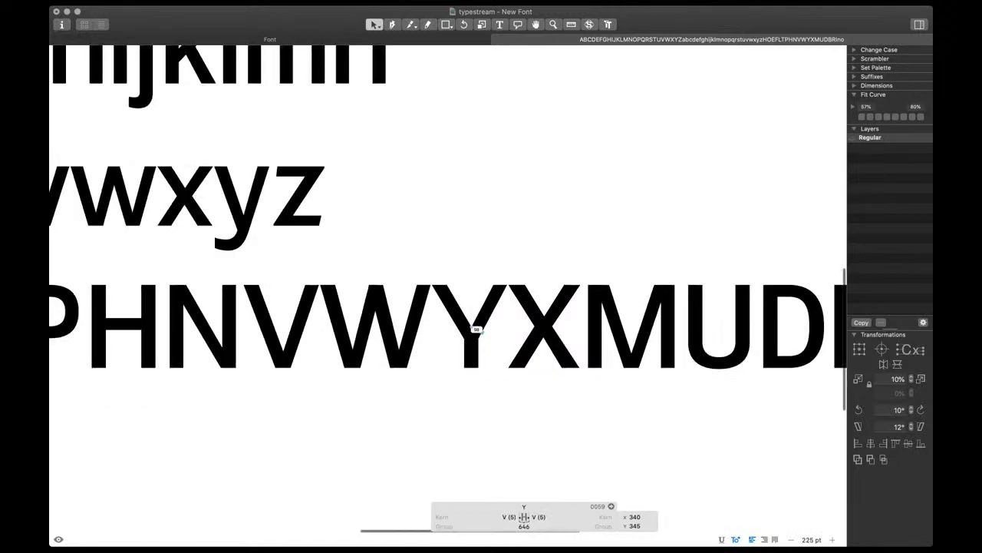
# Raise the lower crotch node of the capital X and lower its upper crotch node to Y 424
pyautogui.doubleClick(536, 351)
pyautogui.scroll(2, 537, 351)
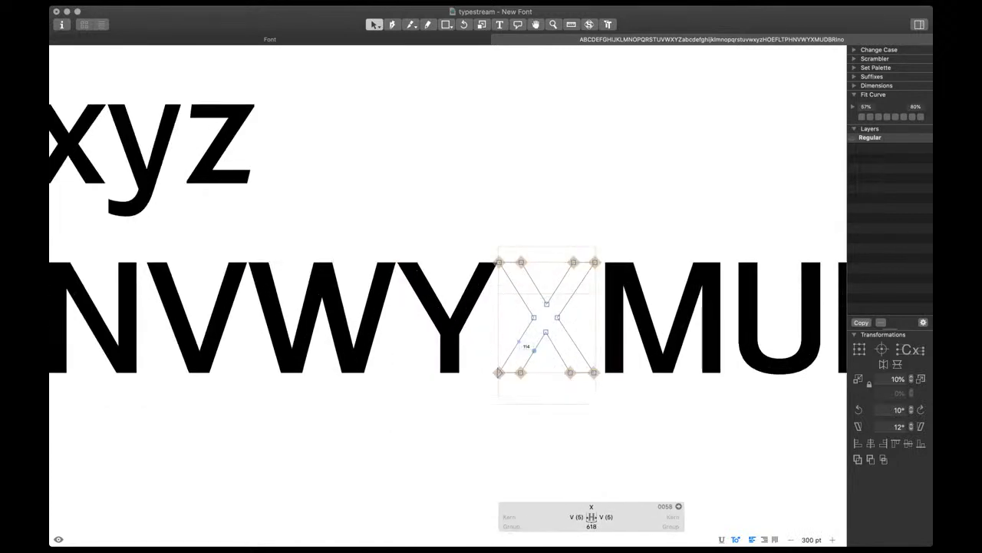
pyautogui.press('Escape')
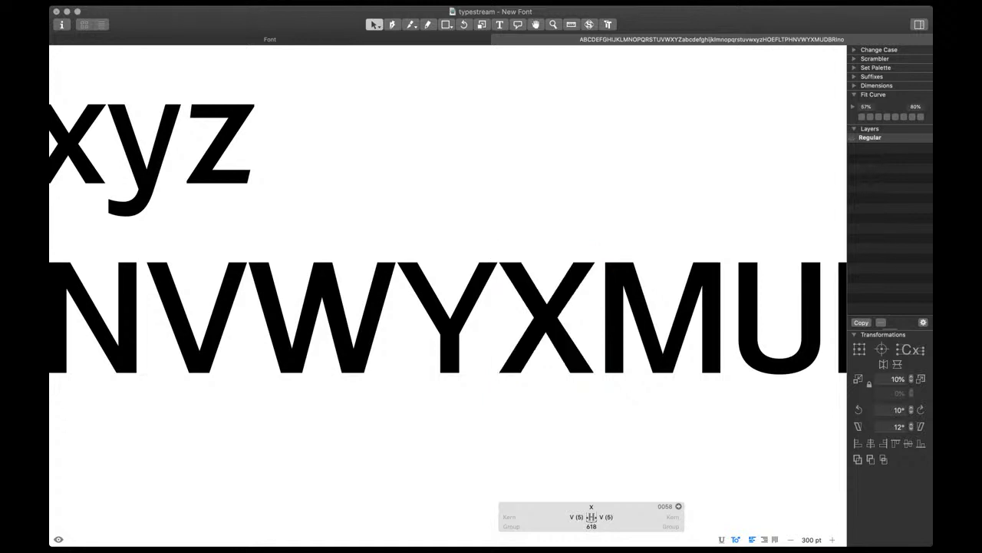
pyautogui.hscroll(1, 539, 351)
pyautogui.scroll(-1, 539, 353)
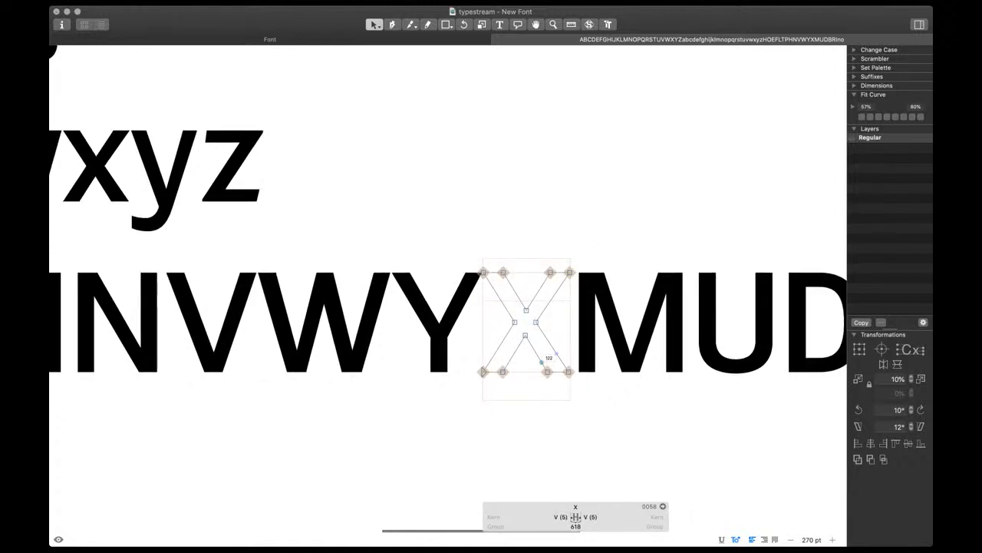
pyautogui.scroll(-3, 541, 359)
pyautogui.scroll(2, 538, 338)
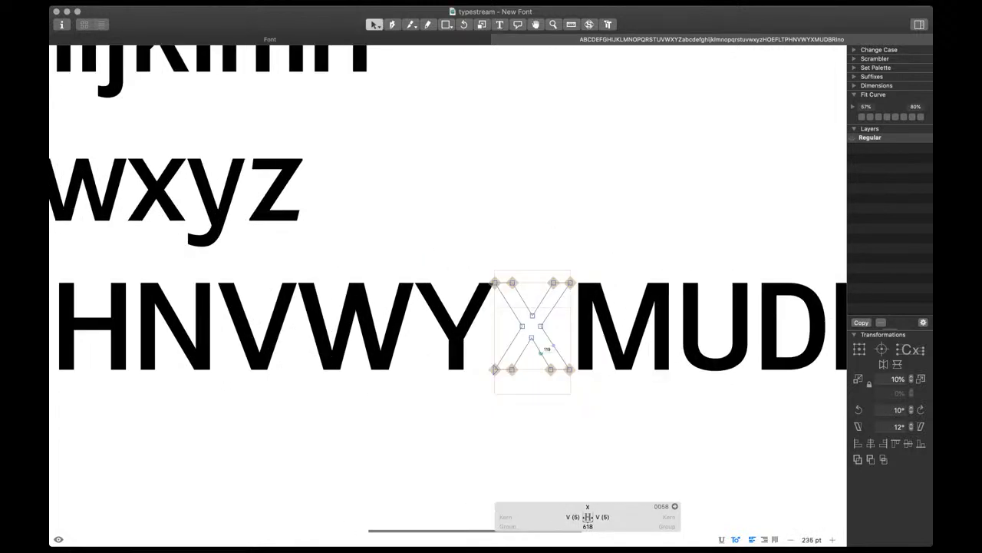
pyautogui.scroll(4, 549, 355)
pyautogui.moveTo(465, 306); pyautogui.dragTo(520, 335)
pyautogui.hotkey('shift', 'Up')
pyautogui.moveTo(489, 262); pyautogui.dragTo(548, 279)
pyautogui.press('space')
pyautogui.hotkey('shift', 'Down')
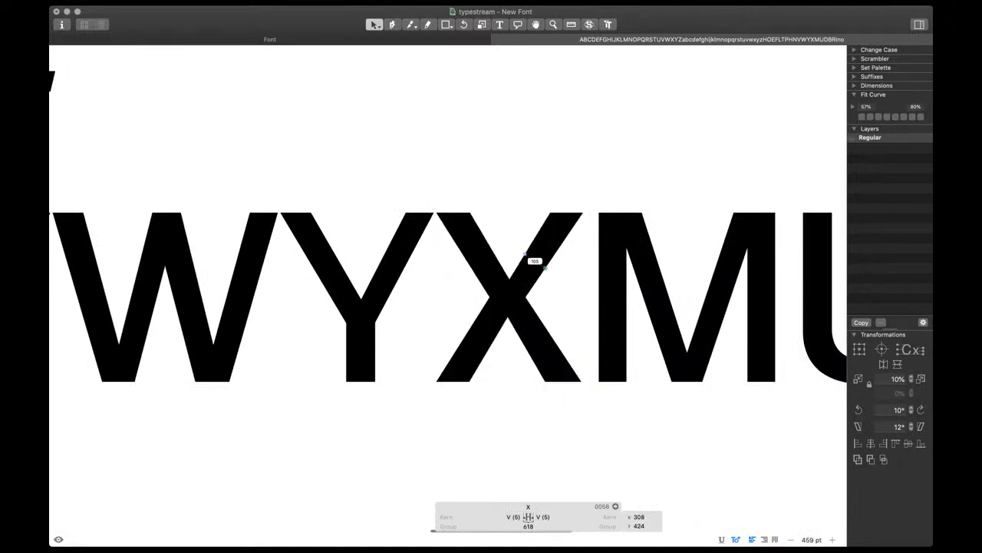
# Adjust the waist nodes of the capital X, placing the right one at X 385 and the left one at X 220
pyautogui.click(532, 287)
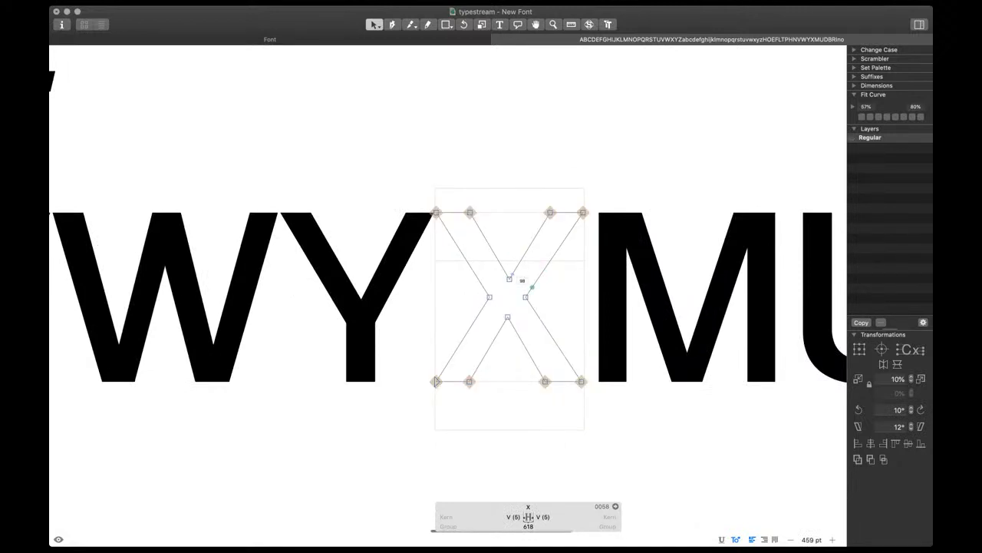
pyautogui.click(526, 296)
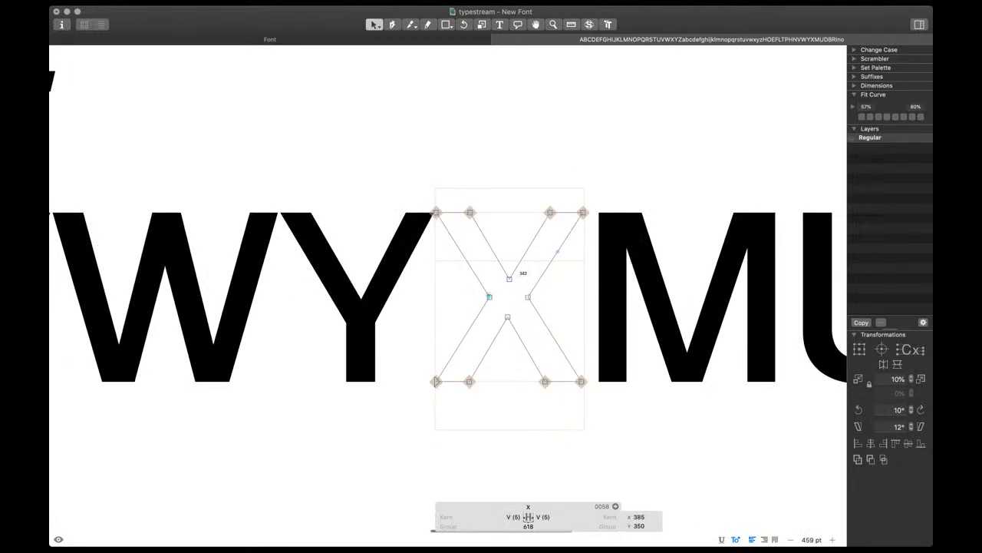
pyautogui.click(489, 296)
pyautogui.press('space')
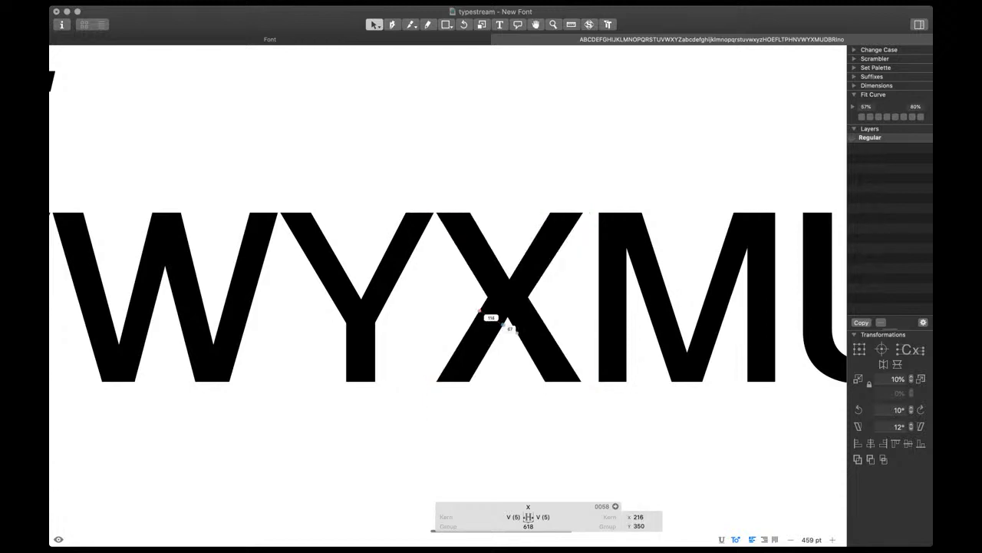
pyautogui.scroll(-5, 491, 318)
pyautogui.scroll(4, 477, 327)
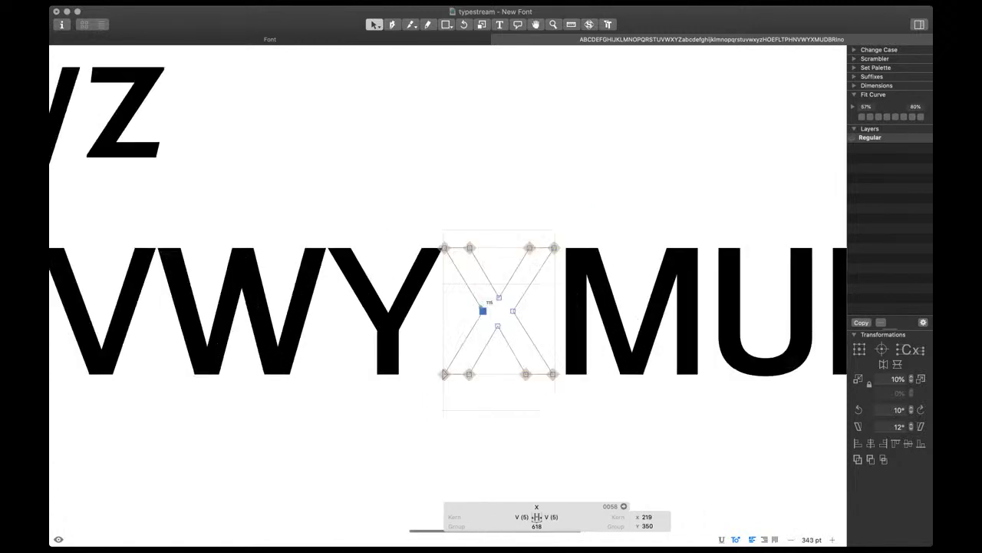
pyautogui.scroll(4, 500, 345)
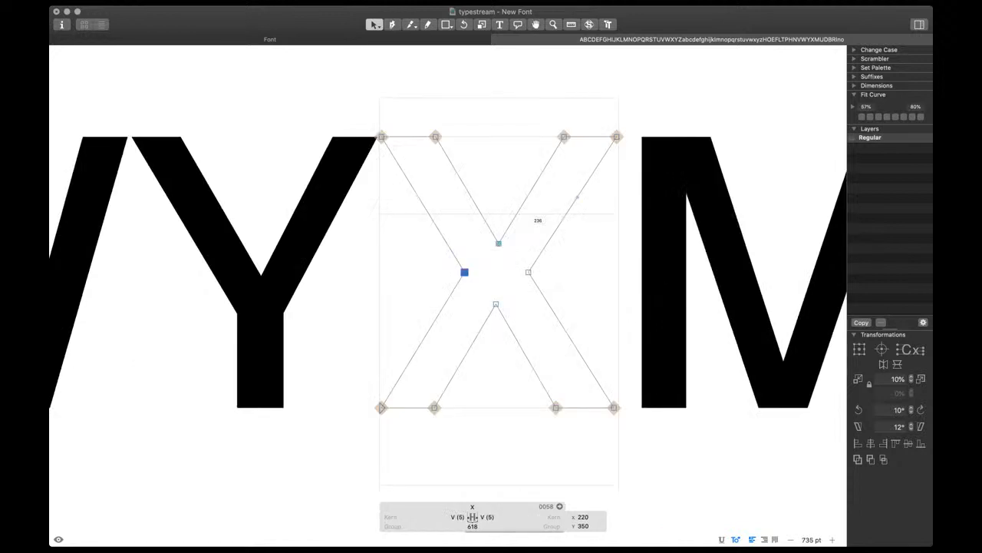
# Check the X's right waist and upper crotch nodes and compare its stroke weight with the neighbouring capitals
pyautogui.click(528, 271)
pyautogui.click(562, 321)
pyautogui.click(499, 244)
pyautogui.scroll(-3, 538, 319)
pyautogui.press('t')
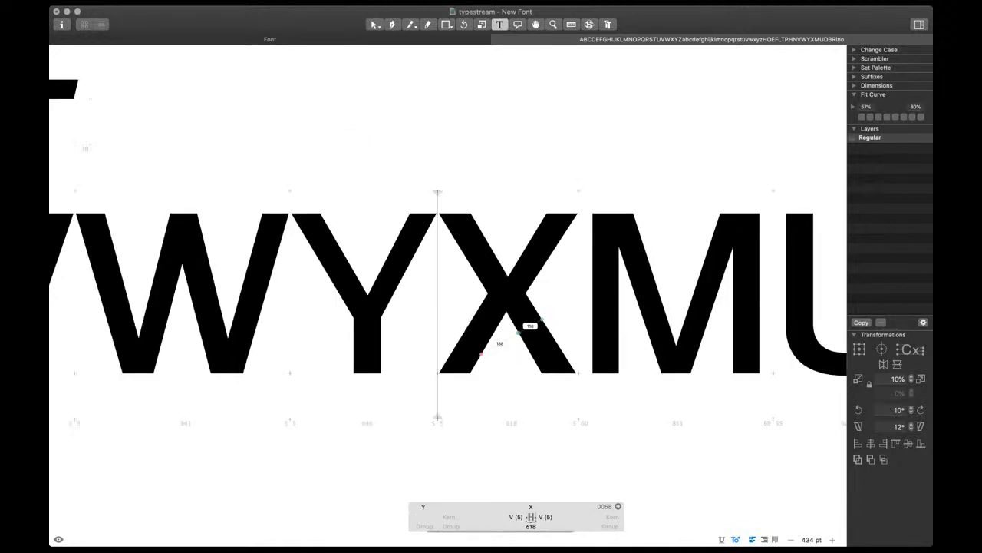
pyautogui.scroll(-3, 526, 327)
pyautogui.scroll(2, 516, 329)
# Adjust the Y's right arm by moving its upper inner node to X 522, and check the matching left-arm node
pyautogui.press('Escape')
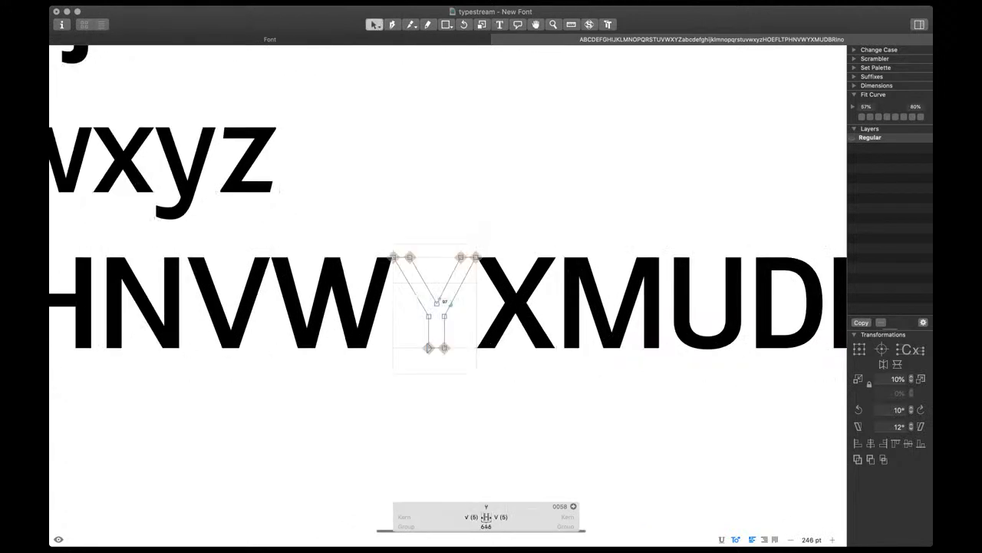
pyautogui.scroll(2, 459, 308)
pyautogui.press('Escape')
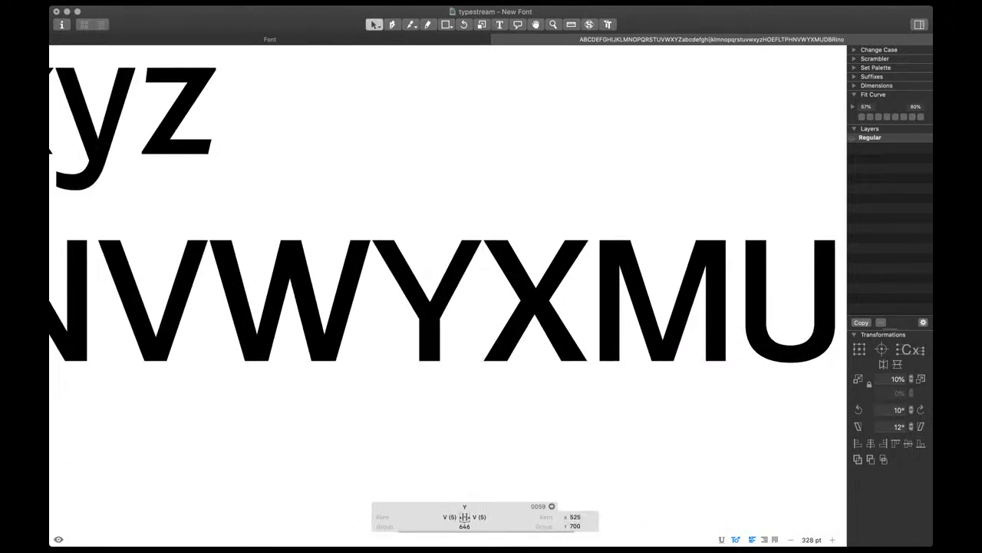
pyautogui.press('Escape')
pyautogui.scroll(-4, 469, 295)
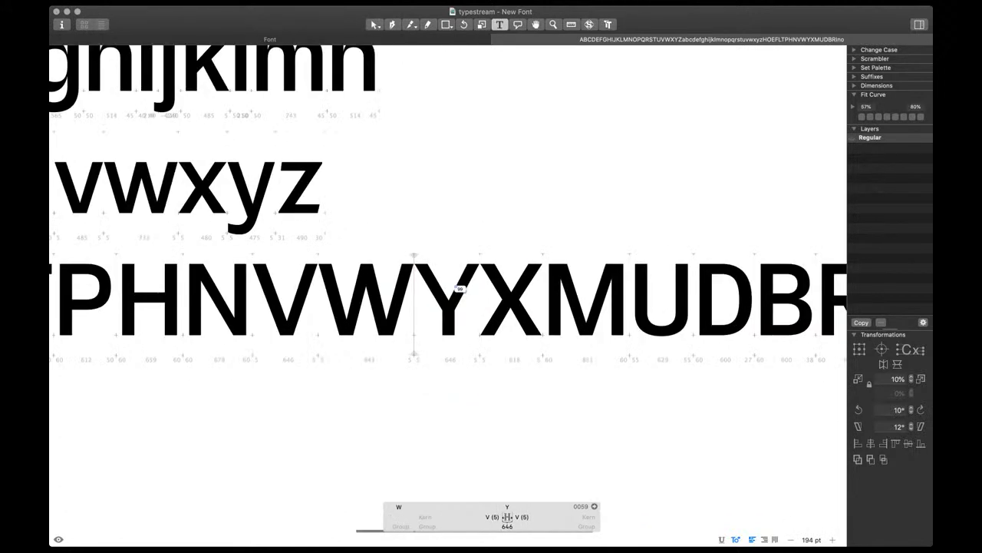
pyautogui.scroll(-4, 516, 334)
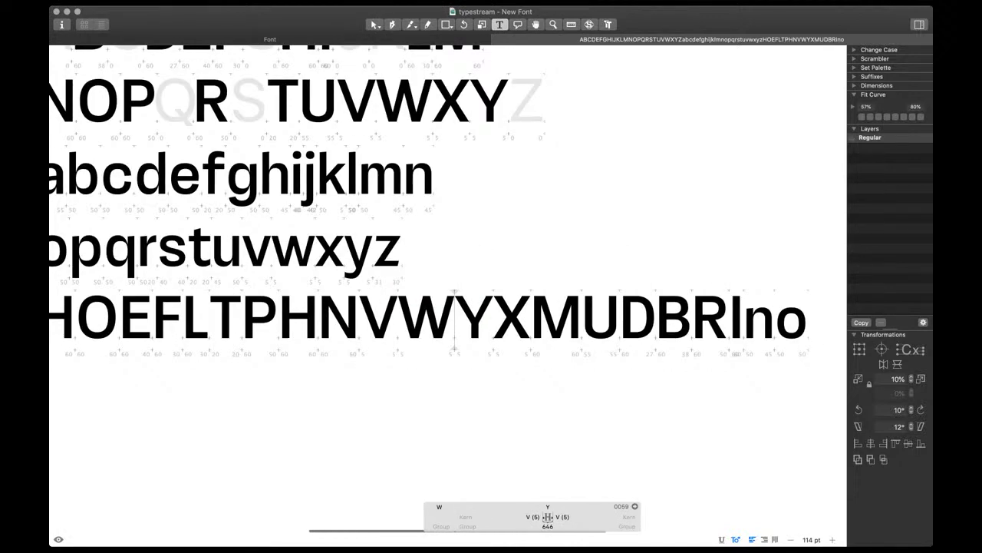
pyautogui.scroll(4, 516, 334)
pyautogui.press('Escape')
pyautogui.scroll(3, 445, 292)
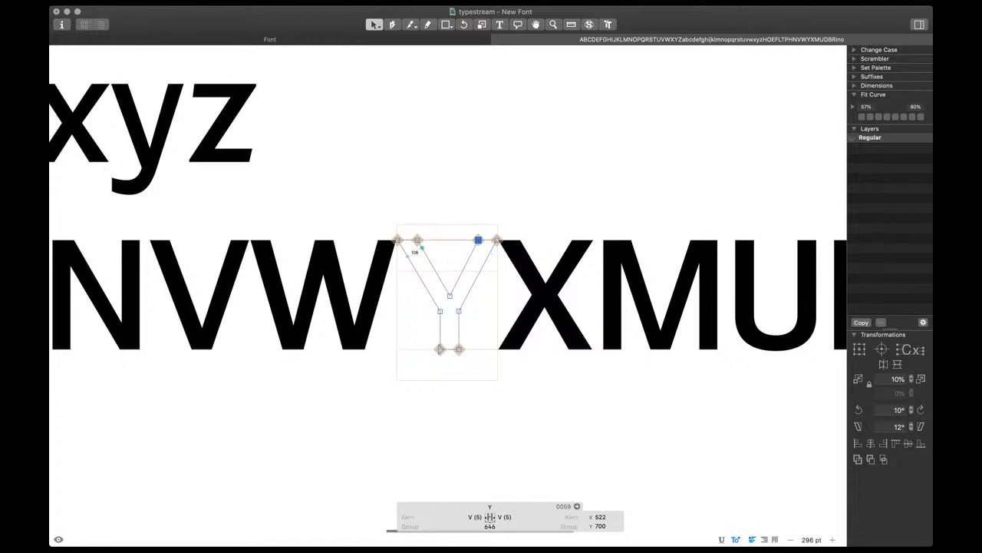
pyautogui.click(418, 241)
pyautogui.click(474, 311)
# Examine the X's lower crotch area and review the letter against the uppercase and lowercase sample lines
pyautogui.doubleClick(544, 304)
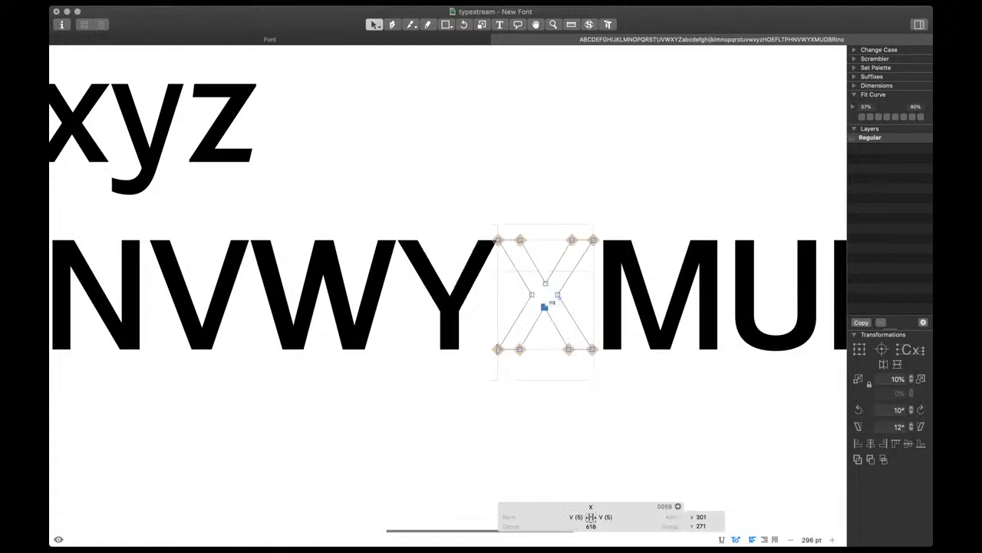
pyautogui.scroll(2, 544, 307)
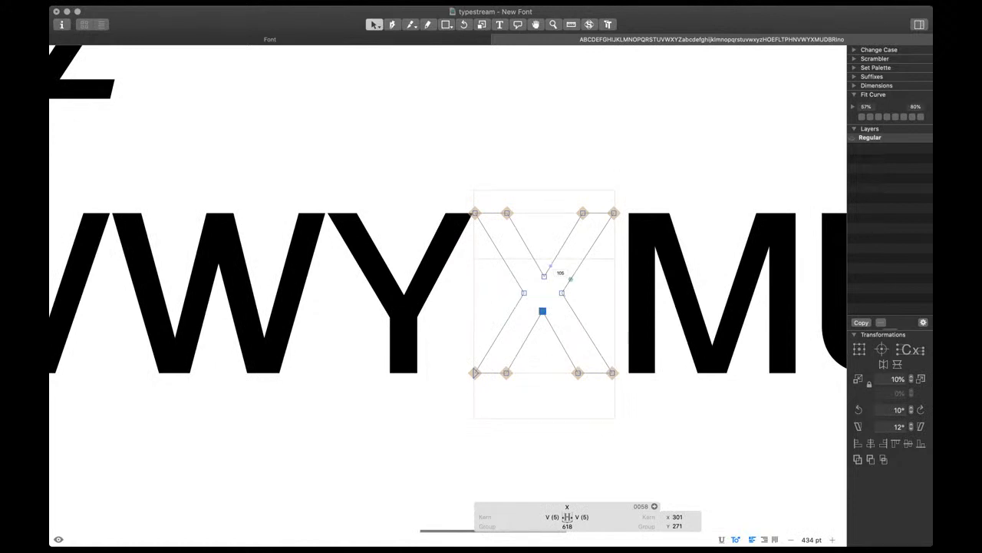
pyautogui.press('Escape')
pyautogui.scroll(-3, 566, 275)
pyautogui.scroll(-2, 606, 349)
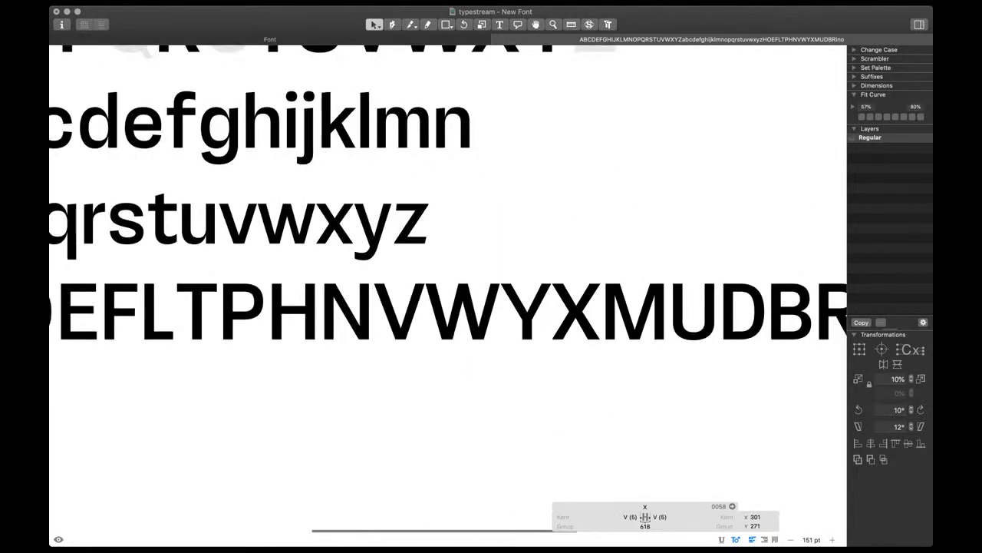
pyautogui.press('t')
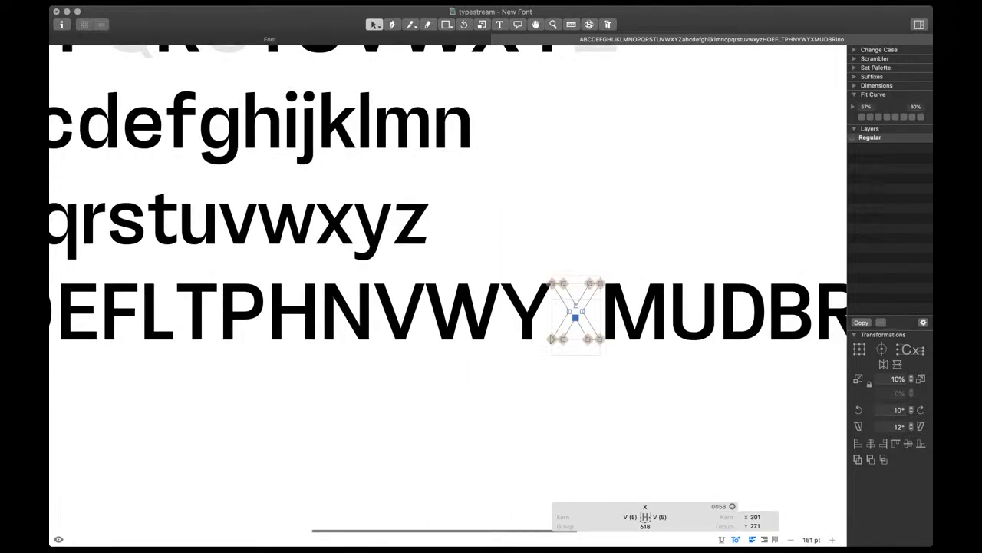
pyautogui.scroll(5, 448, 288)
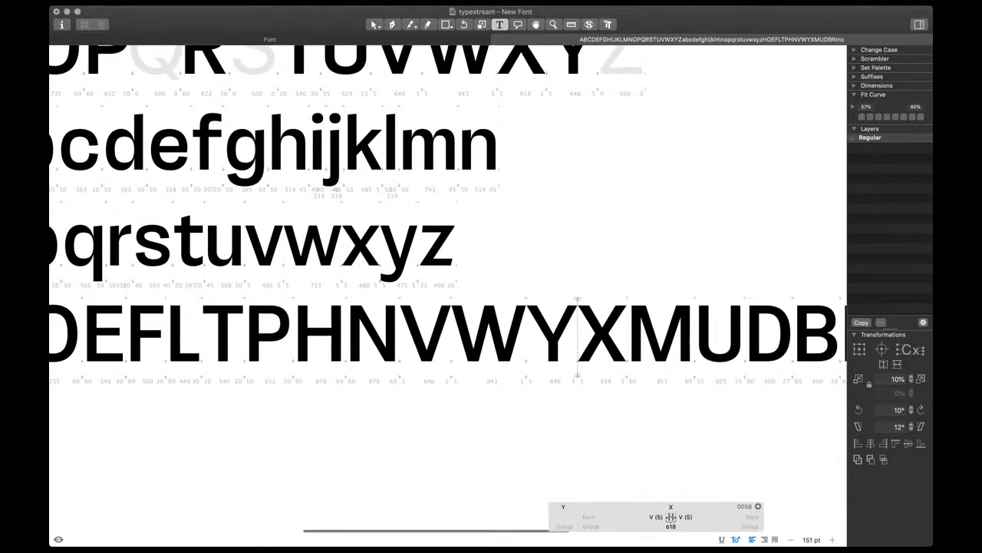
pyautogui.scroll(-2, 448, 288)
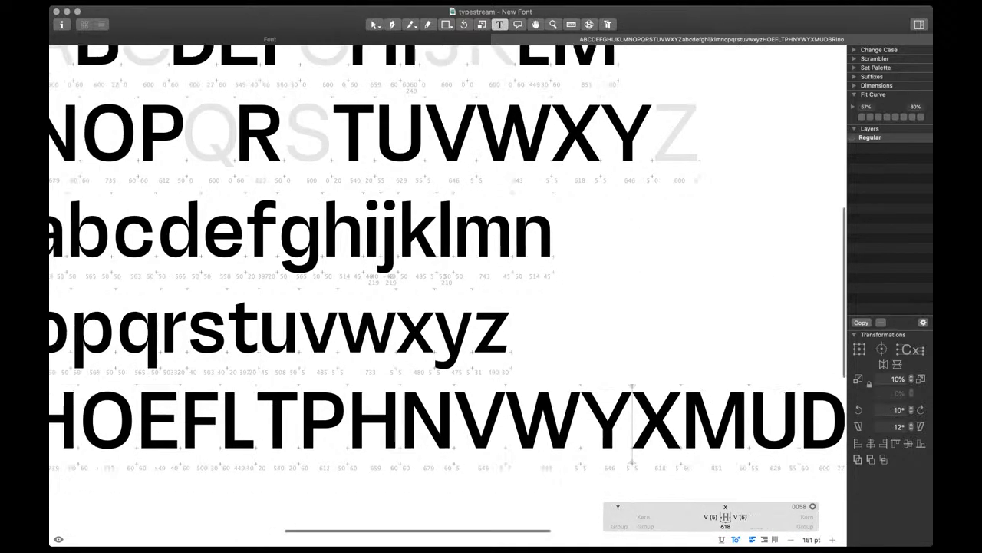
# Narrow the capital Y by moving the upper nodes of both arms inward
pyautogui.press('Escape')
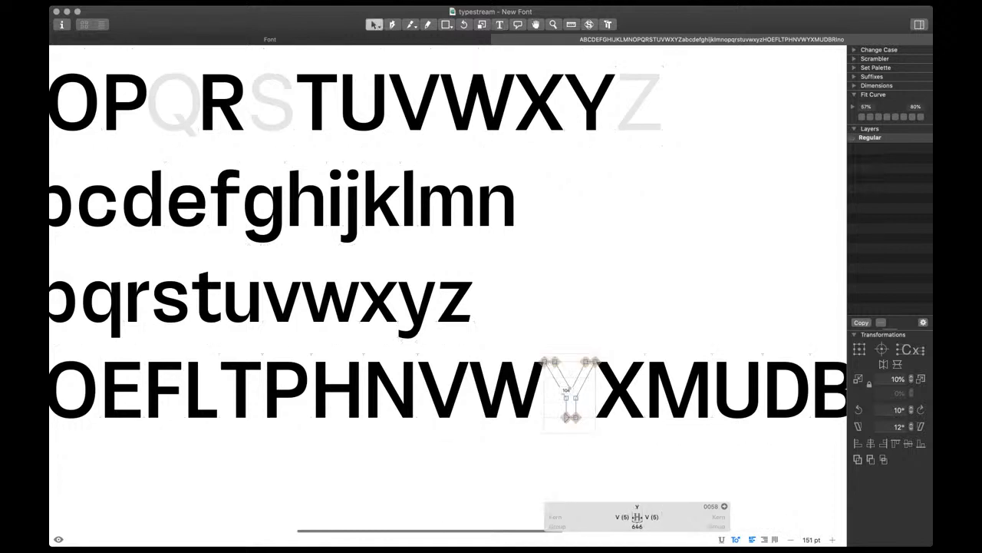
pyautogui.scroll(5, 568, 392)
pyautogui.click(536, 338)
pyautogui.click(598, 337)
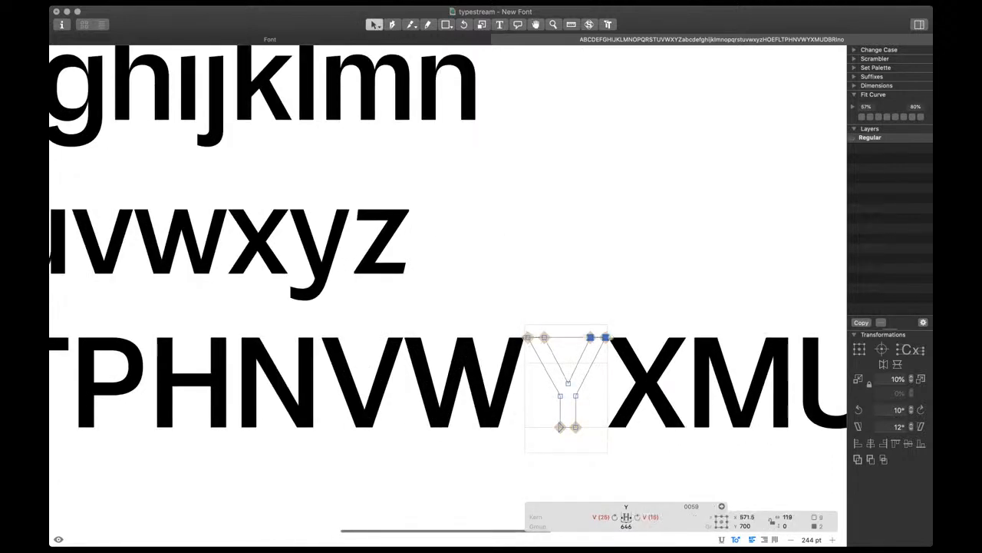
pyautogui.hotkey('shift', 'Left')
# Reposition the Y's crotch and shoulder nodes together at Y 322 and update the glyph's metrics from its V sidebearing keys
pyautogui.moveTo(551, 372); pyautogui.dragTo(587, 439)
pyautogui.click(553, 372)
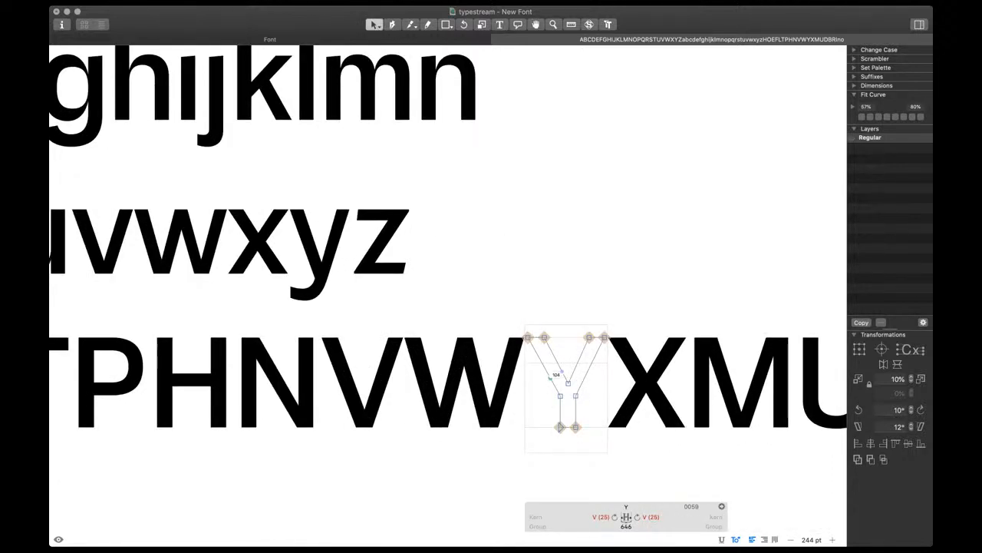
pyautogui.moveTo(554, 372); pyautogui.dragTo(585, 406)
pyautogui.press('Escape')
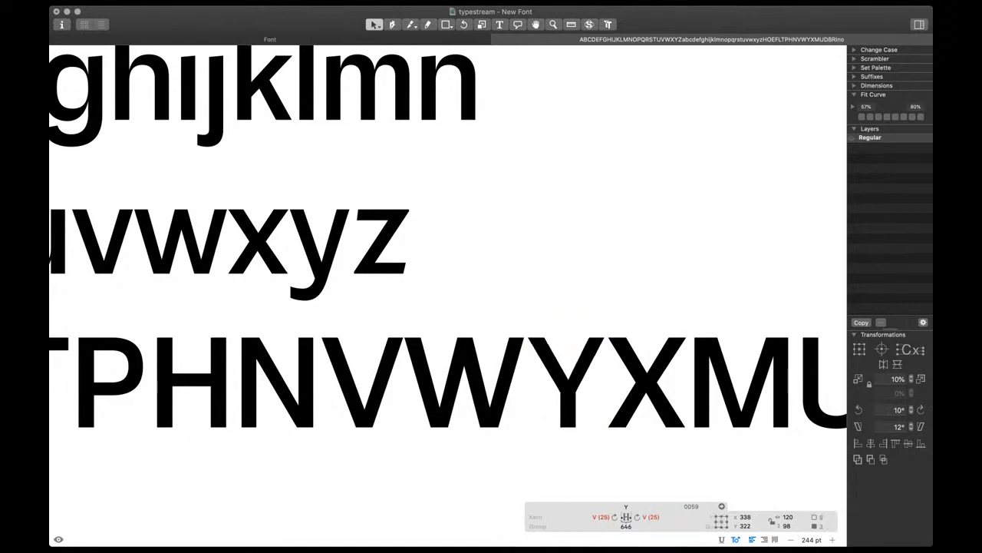
pyautogui.press('ctrl+alt+super+m')
pyautogui.press('Escape')
# Insert a line break between W and Y in the last line of the sample text
pyautogui.scroll(-5, 560, 457)
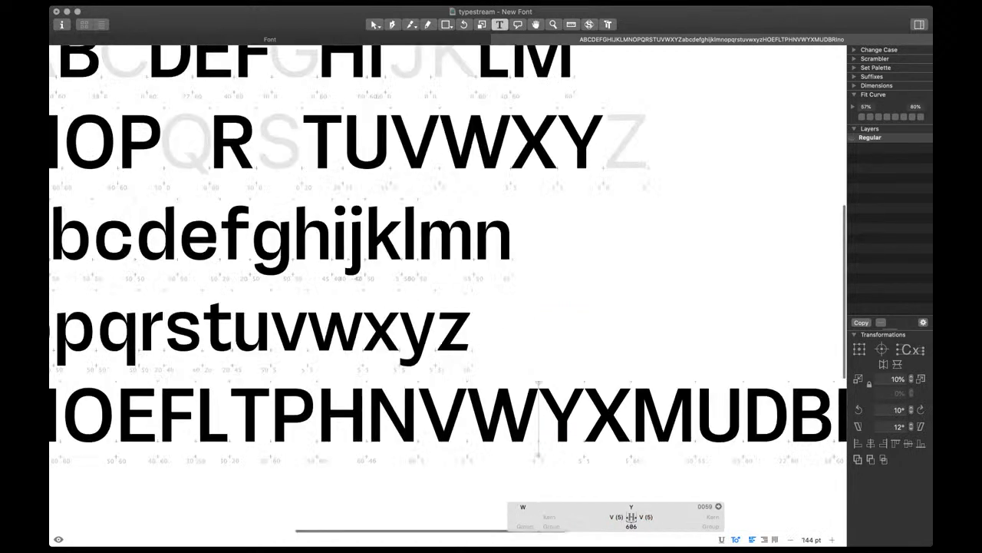
pyautogui.scroll(-2, 633, 391)
pyautogui.click(759, 415)
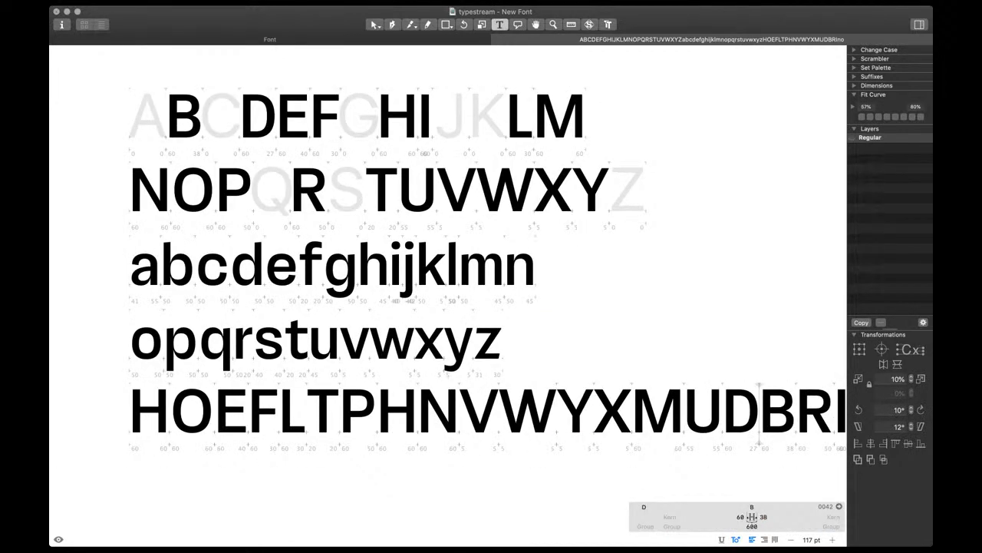
pyautogui.scroll(-2, 756, 414)
pyautogui.click(535, 390)
pyautogui.press('Return')
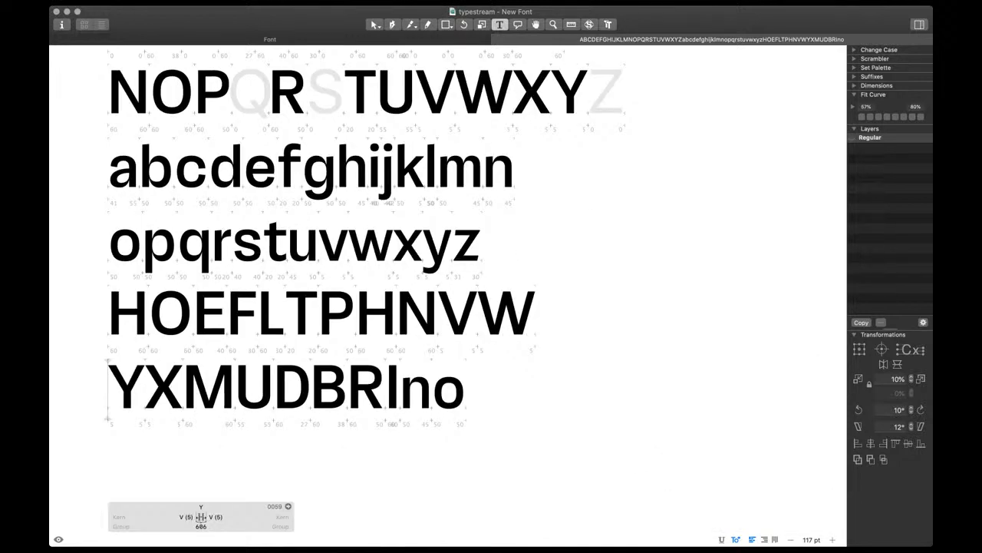
# Add a new line with the letters OQ at the end of the sample text
pyautogui.press('Down')
pyautogui.write('O')
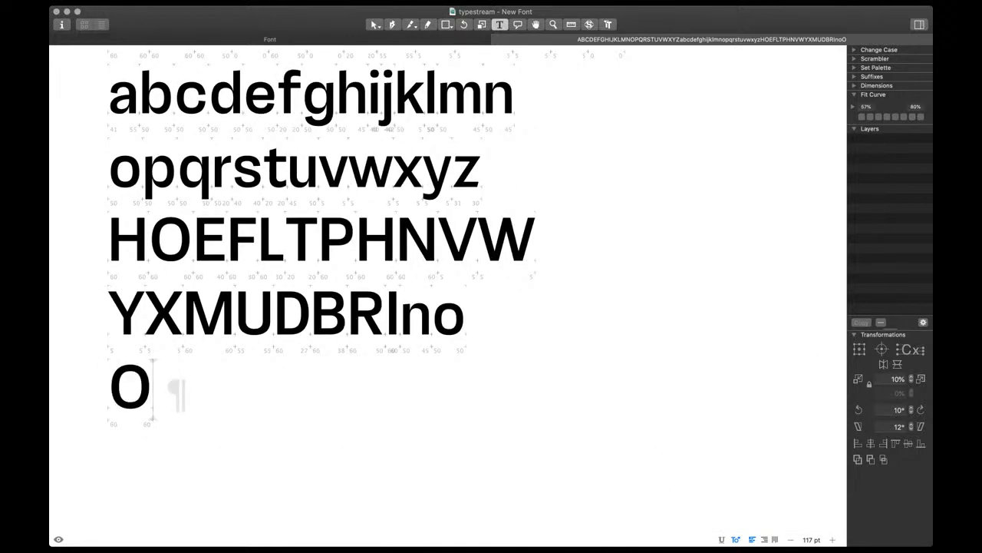
pyautogui.write('Q')
# Copy the O outline and paste it into the empty Q glyph as a component
pyautogui.doubleClick(130, 386)
pyautogui.press('super+a')
pyautogui.press('super+c')
pyautogui.doubleClick(170, 387)
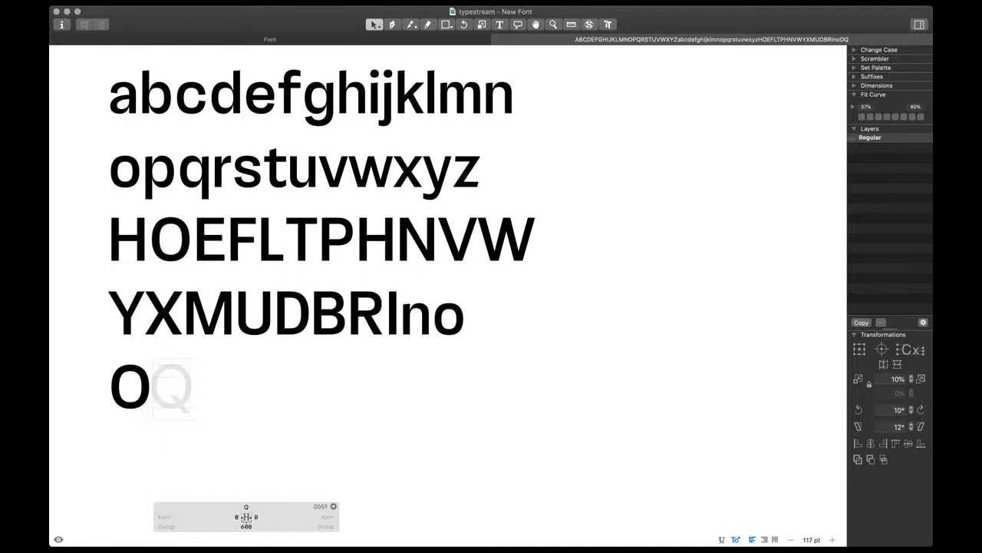
pyautogui.press('super+v')
pyautogui.press('super+plus')
pyautogui.press('super+plus')
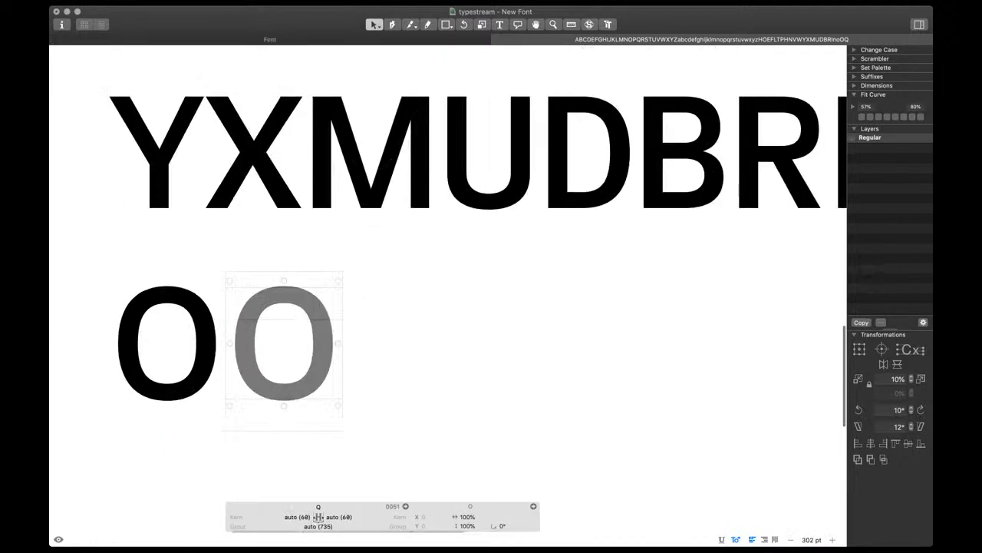
# Draw a rectangle about 105 units wide and 491 units tall across the lower bowl of the Q as its tail
pyautogui.scroll(-2, 448, 292)
pyautogui.press('f')
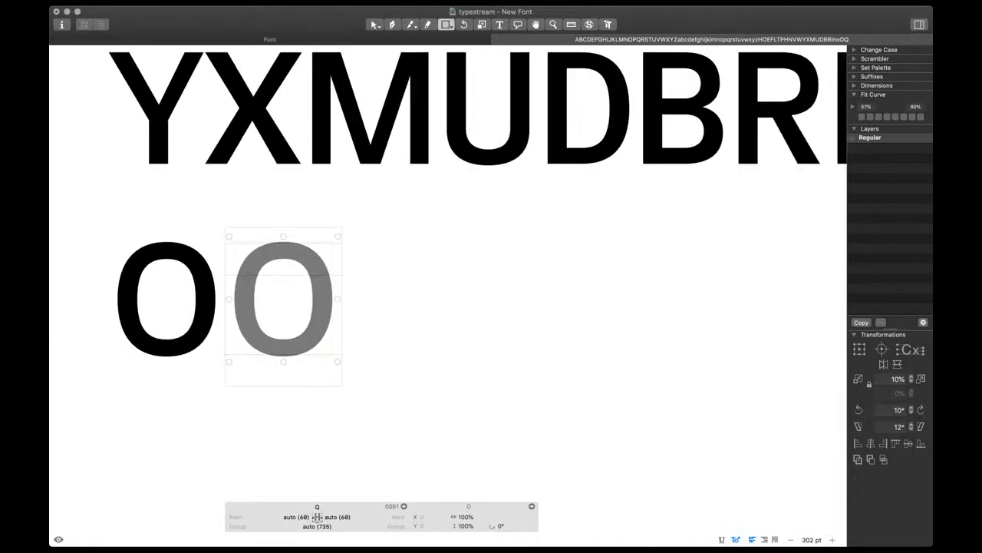
pyautogui.moveTo(292, 301); pyautogui.dragTo(274, 380)
pyautogui.press('v')
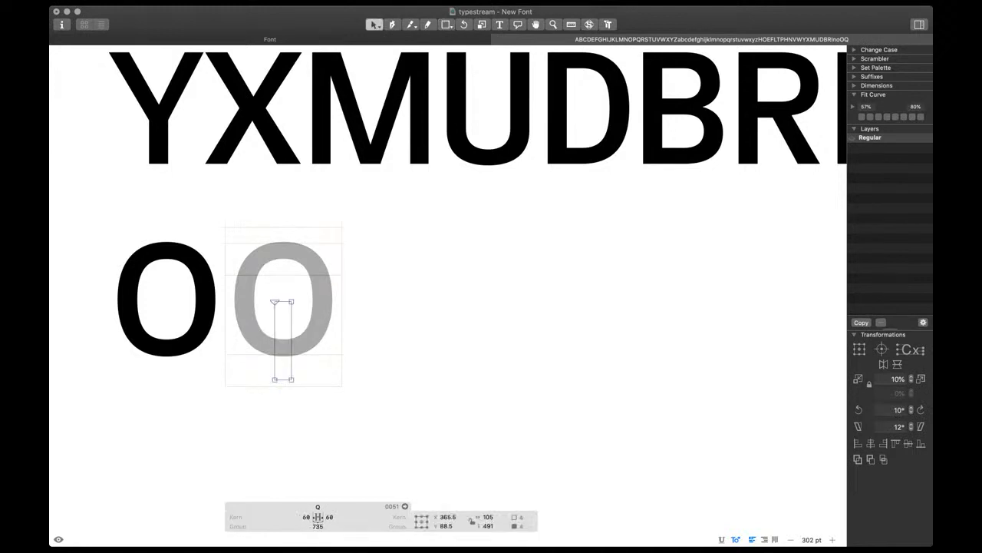
# Slant the Q's tail by shifting its upper edge left about 200 units, and move the whole tail right and 40 units down
pyautogui.moveTo(283, 302); pyautogui.dragTo(250, 302)
pyautogui.press('super+a')
pyautogui.press('super+Right')
pyautogui.press('super+Right')
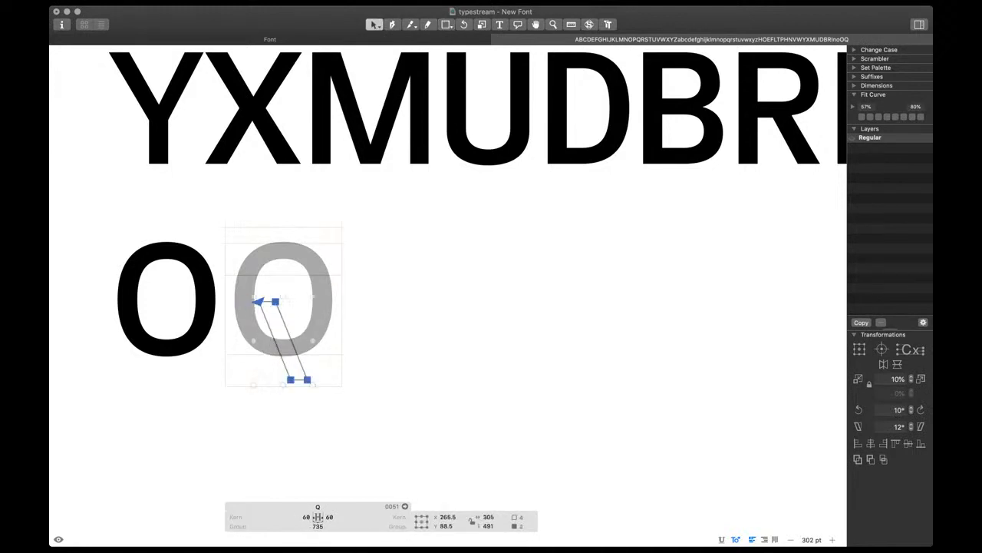
pyautogui.press('space')
pyautogui.hotkey('shift', 'Down')
pyautogui.hotkey('shift', 'Down')
pyautogui.hotkey('shift', 'Down')
pyautogui.hotkey('shift', 'Down')
# Shorten the Q's tail to 290 units tall by raising its bottom nodes and lowering its top nodes to Y 194
pyautogui.click(314, 386)
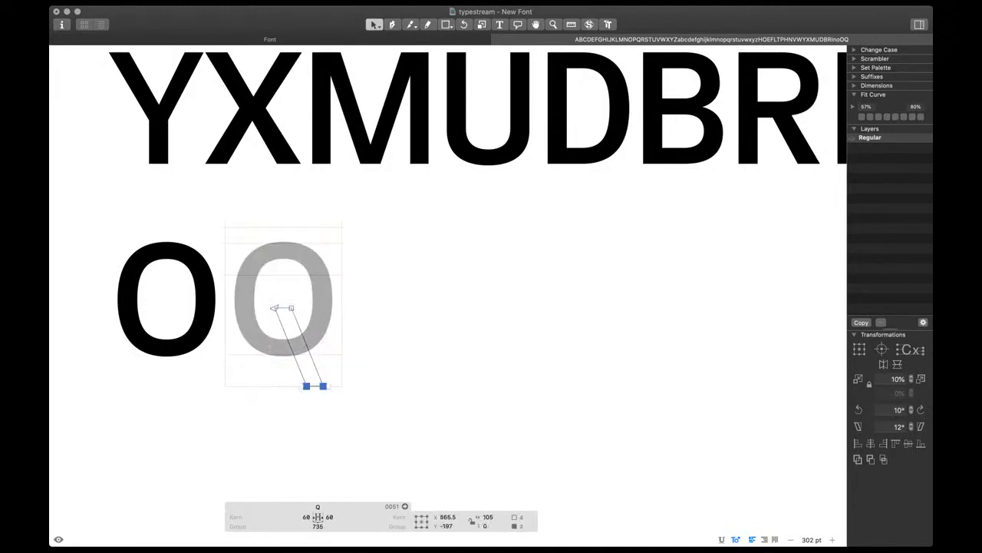
pyautogui.press('super+Up')
pyautogui.press('space')
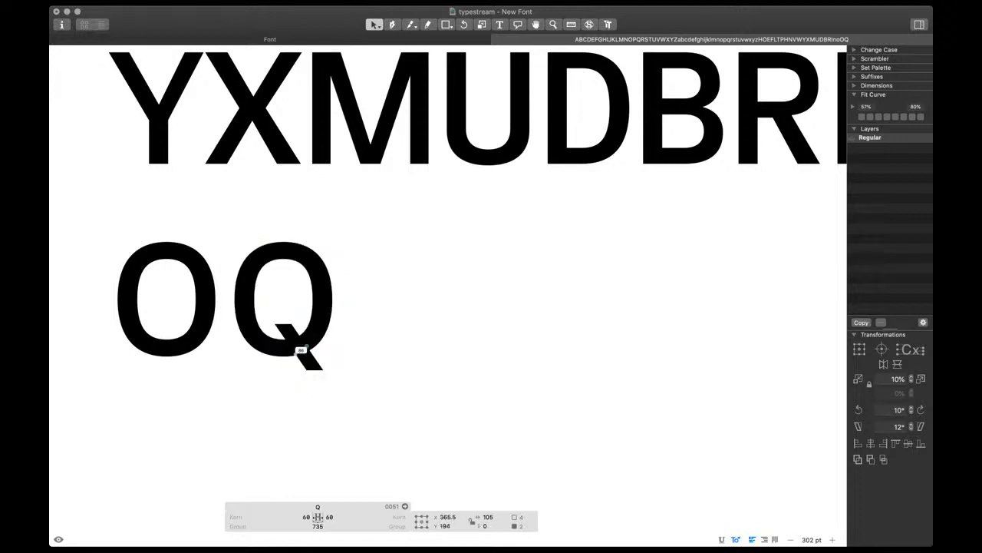
# Widen the Q's tail 10 units on its right side and shift the whole tail 20 units up and 10 units right
pyautogui.click(291, 324)
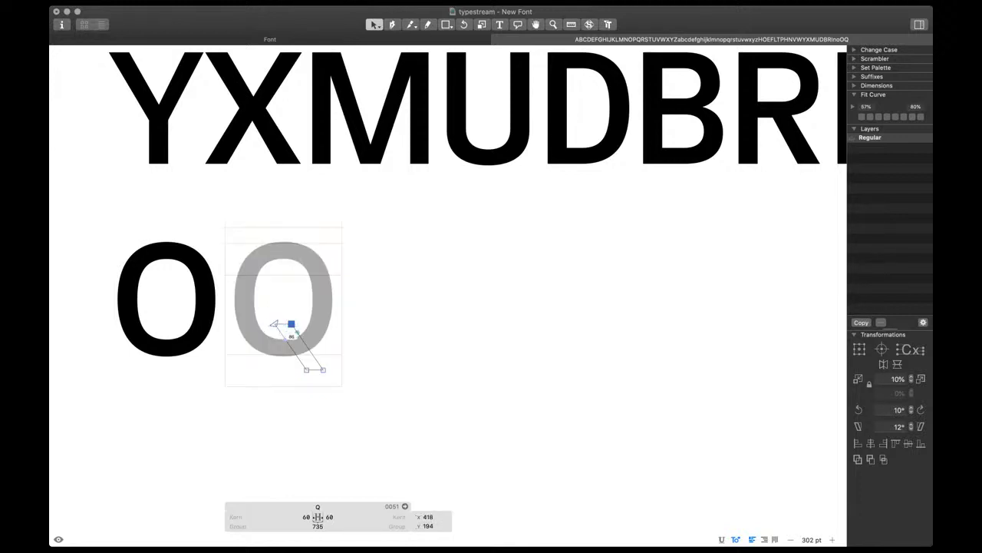
pyautogui.press('space')
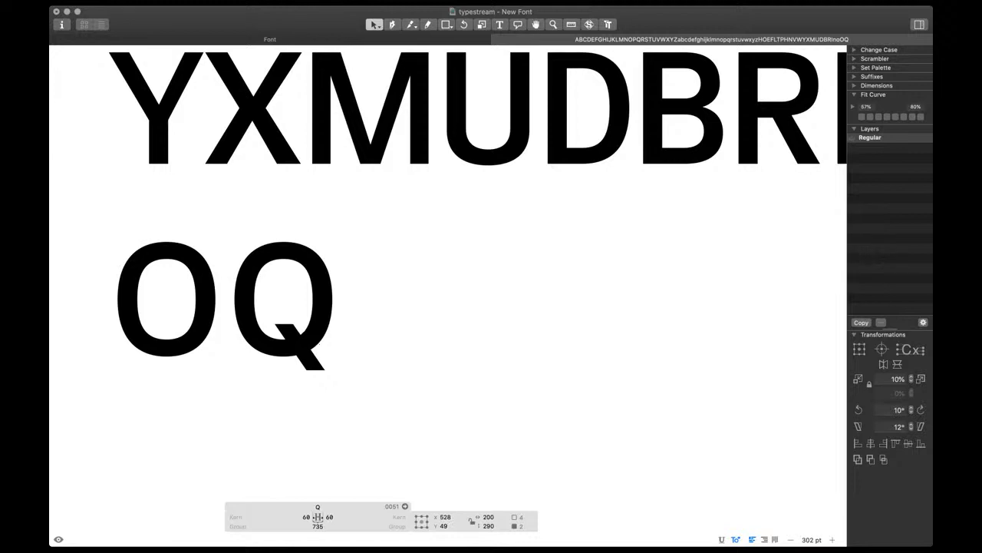
pyautogui.doubleClick(309, 347)
pyautogui.press('space')
pyautogui.hotkey('shift', 'Up')
pyautogui.hotkey('shift', 'Up')
pyautogui.hotkey('shift', 'Right')
# Add a node on each long side of the Q's tail and slide both down into the bowl's stroke, the left one to X 432, Y 56
pyautogui.press('super+plus')
pyautogui.press('super+plus')
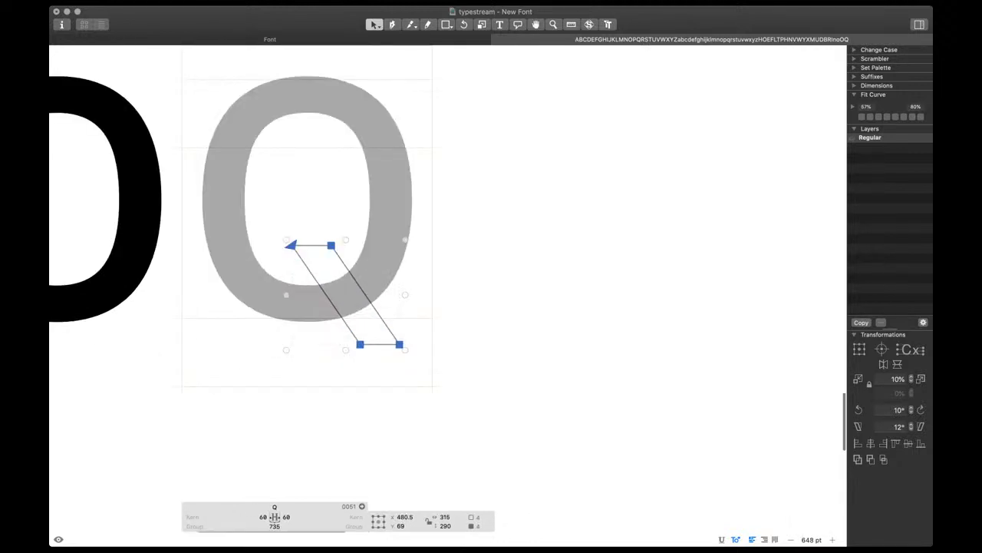
pyautogui.press('p')
pyautogui.press('super+plus')
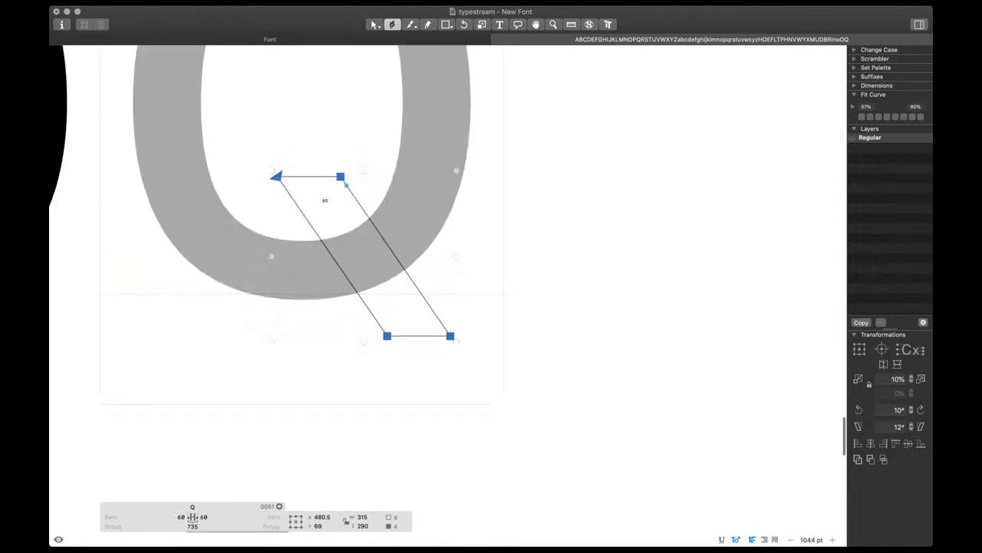
pyautogui.click(316, 232)
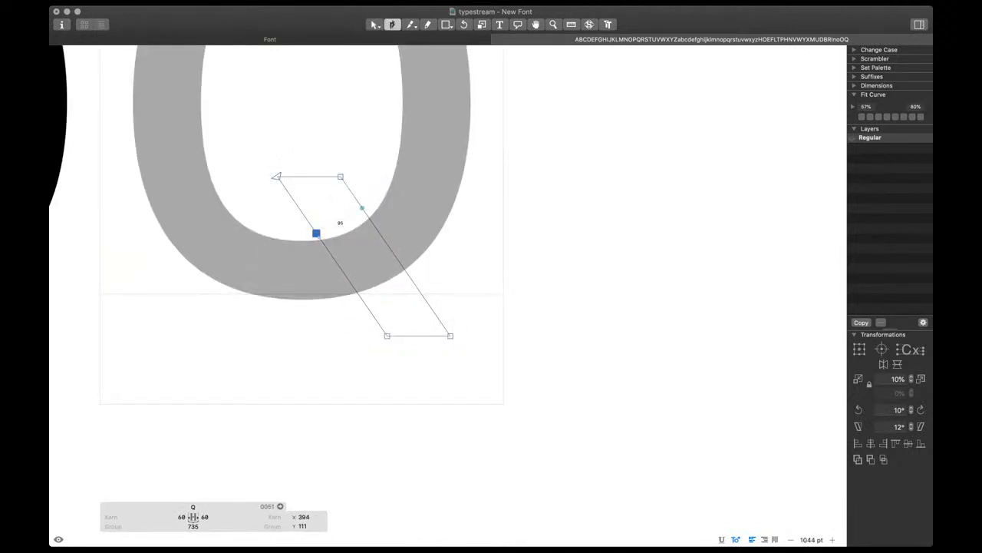
pyautogui.click(359, 204)
pyautogui.press('v')
pyautogui.moveTo(359, 204); pyautogui.dragTo(384, 239)
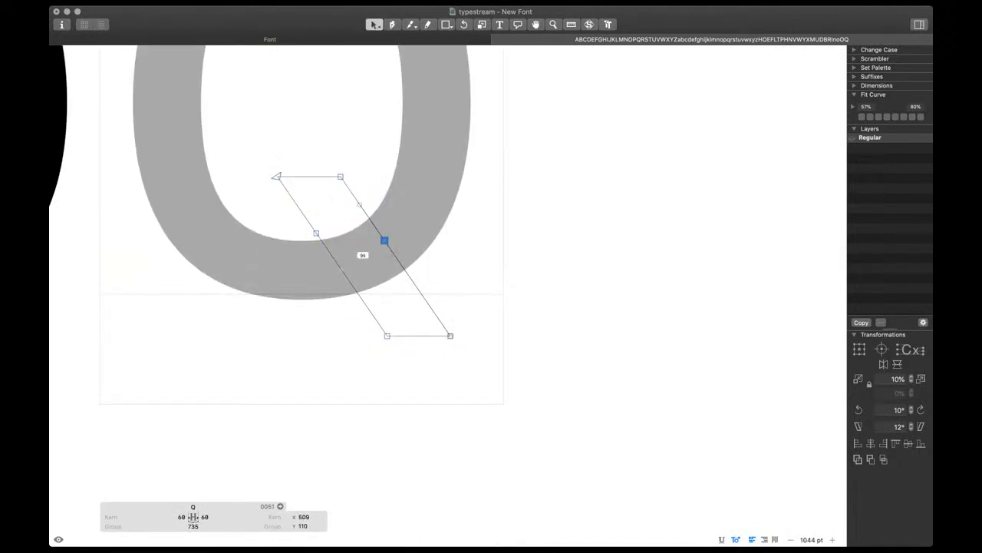
pyautogui.moveTo(316, 233); pyautogui.dragTo(337, 263)
pyautogui.press('space')
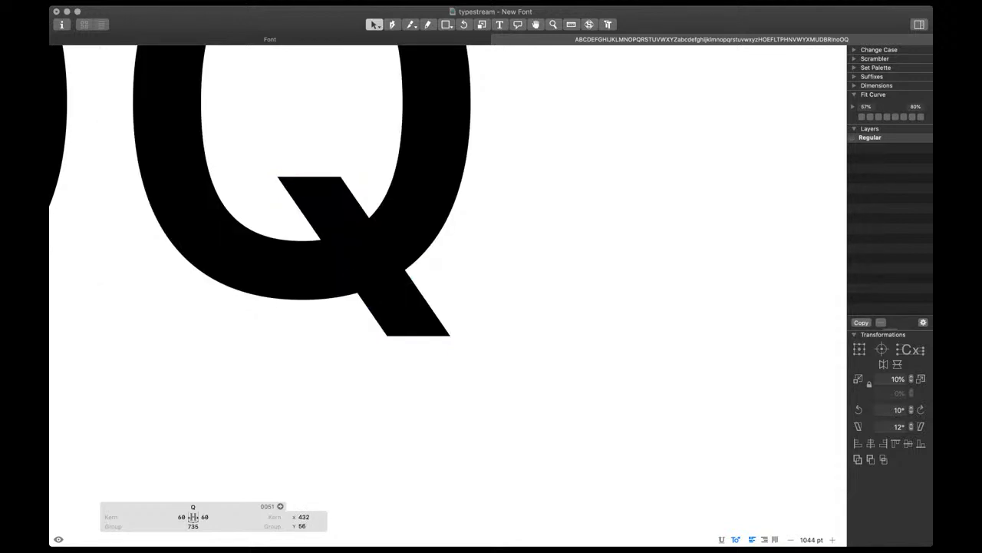
# Flare the Q's tail by moving its bottom-right node to X 648 and its top-left node 10 units left
pyautogui.click(449, 335)
pyautogui.press('space')
pyautogui.hotkey('shift', 'Right')
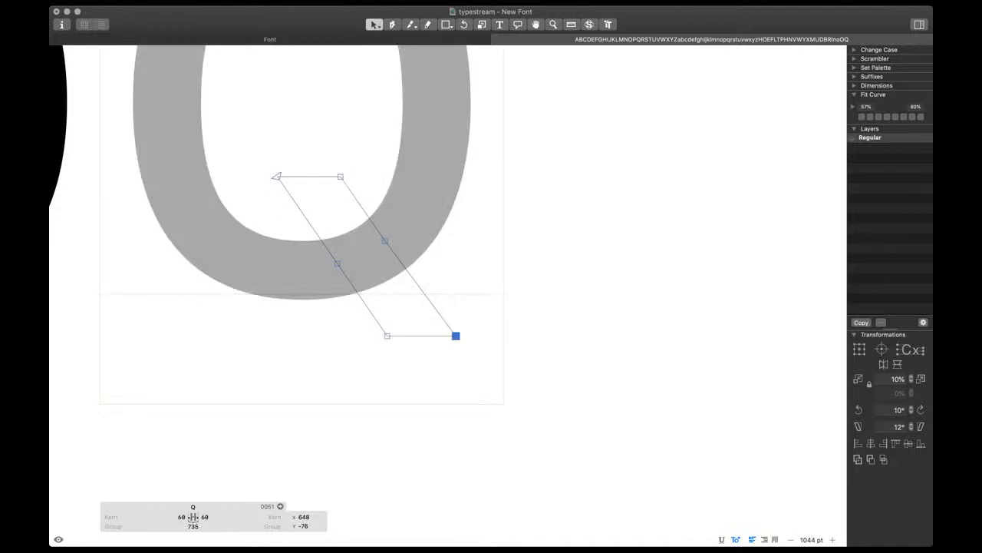
pyautogui.click(359, 190)
pyautogui.click(341, 176)
pyautogui.moveTo(264, 151); pyautogui.dragTo(362, 297)
pyautogui.press('space')
pyautogui.hotkey('shift', 'Left')
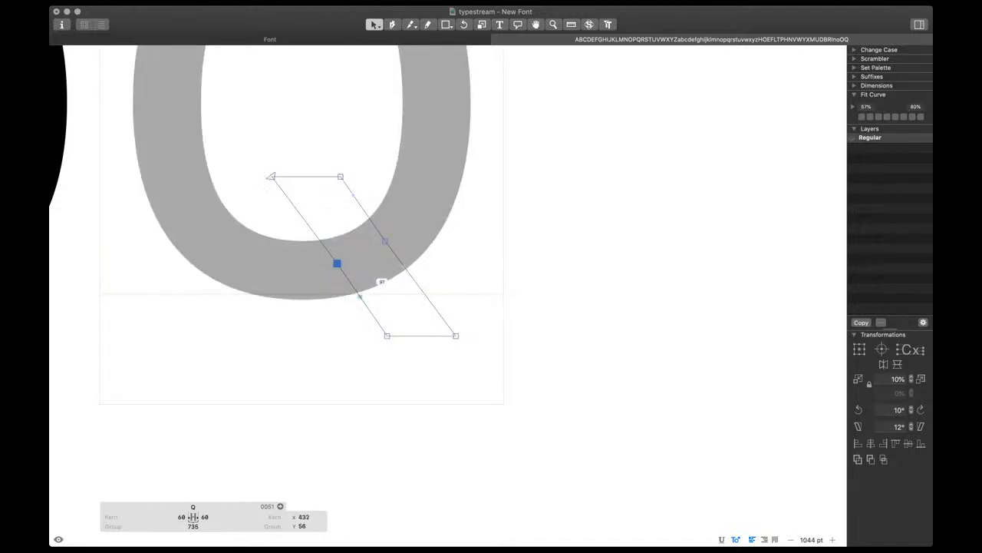
# Narrow the Q's tail at its middle nodes to a 77-unit spread and centre the pair on X 473.5
pyautogui.hotkey('shift', 'Right')
pyautogui.moveTo(353, 194); pyautogui.dragTo(388, 287)
pyautogui.hotkey('shift', 'Left')
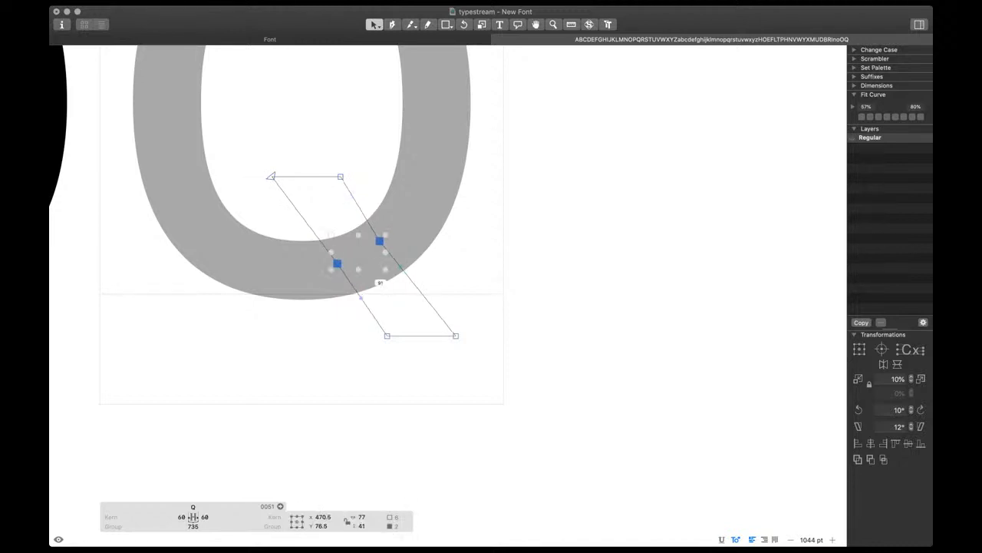
pyautogui.press('space')
pyautogui.press('Right')
pyautogui.press('Right')
pyautogui.press('Right')
# Spread the tail's two middle nodes slightly, moving the right one to X 514 and the left one to X 433
pyautogui.scroll(-5, 400, 265)
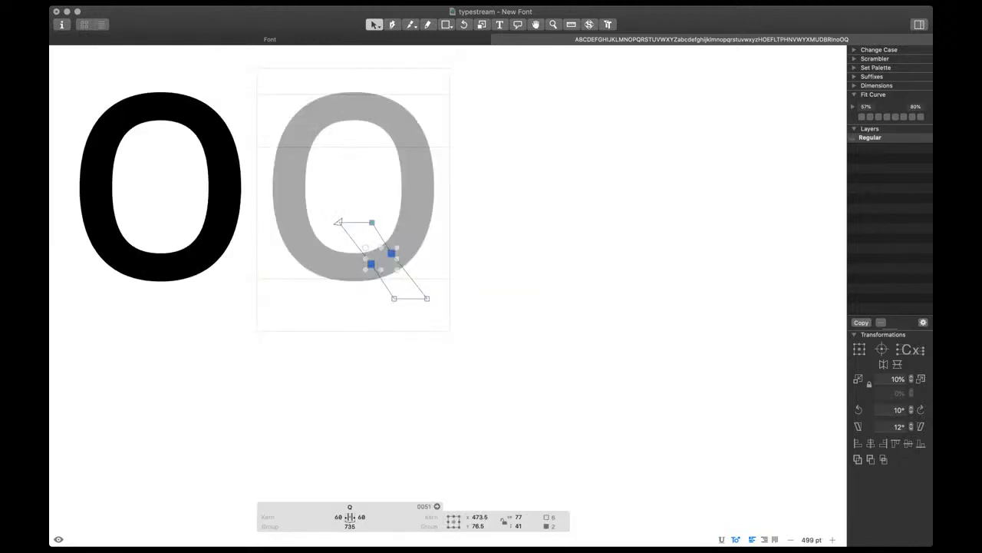
pyautogui.click(391, 253)
pyautogui.press('space')
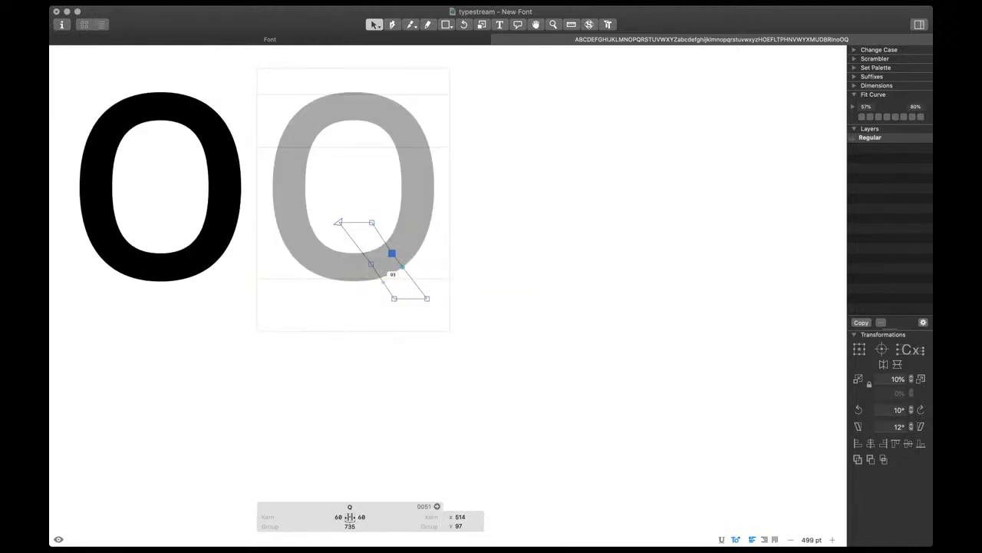
pyautogui.press('space')
pyautogui.scroll(-7, 391, 268)
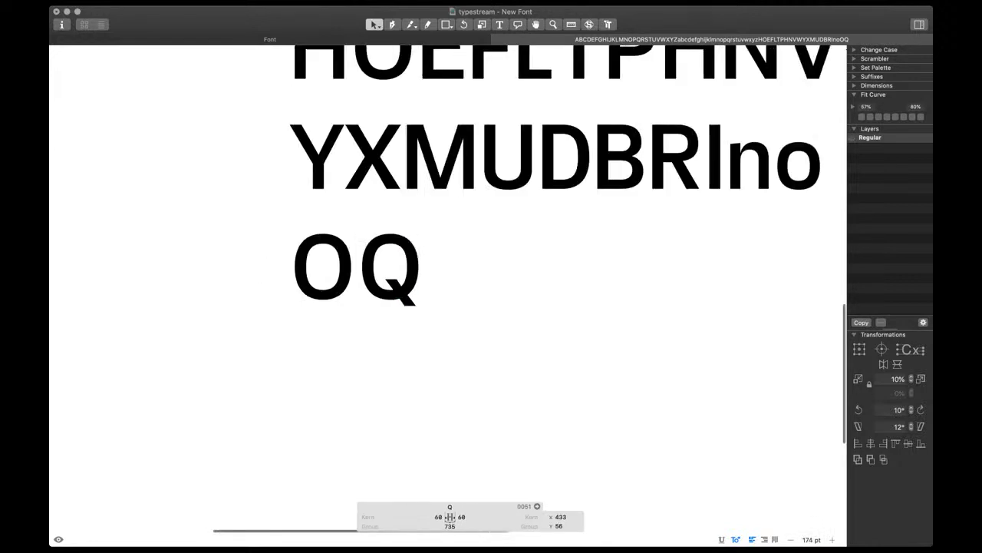
# Link both the left and right sidebearings of the Q to the O
pyautogui.hscroll(3, 366, 307)
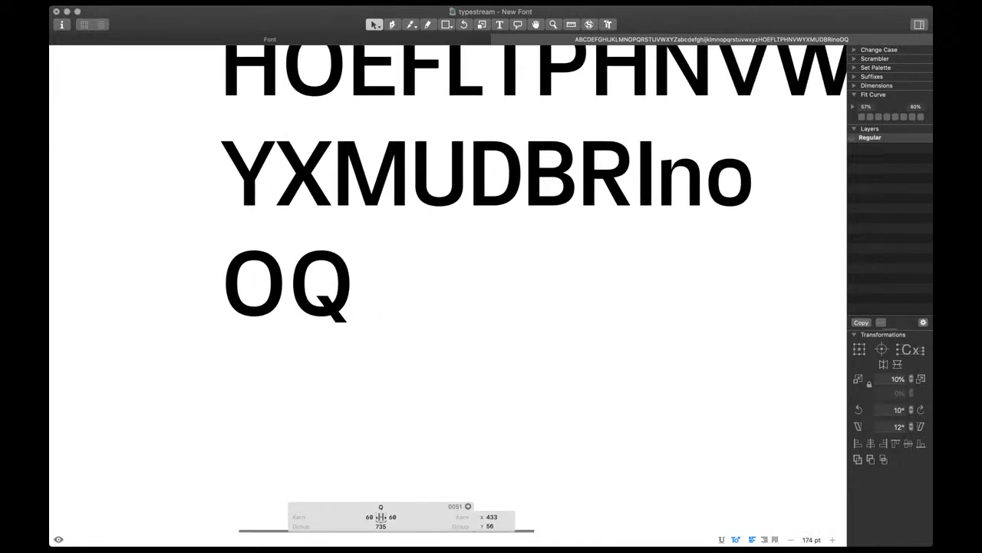
pyautogui.click(370, 517)
pyautogui.write('O')
pyautogui.press('Return')
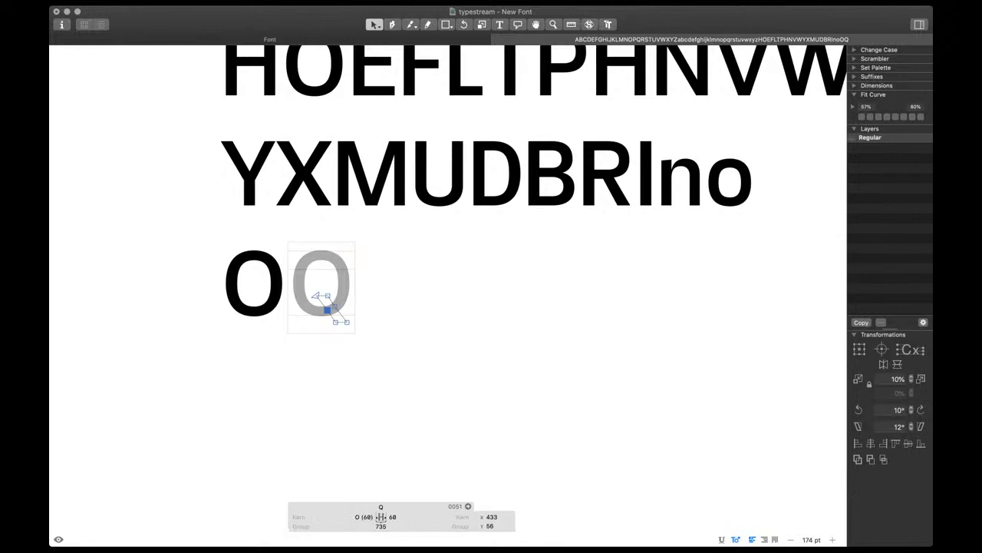
pyautogui.press('Tab')
pyautogui.write('O')
pyautogui.press('Return')
# Move the tail's two bottom nodes 10 units left, and shift the entire tail 10 units left to X 465.5
pyautogui.scroll(8, 368, 320)
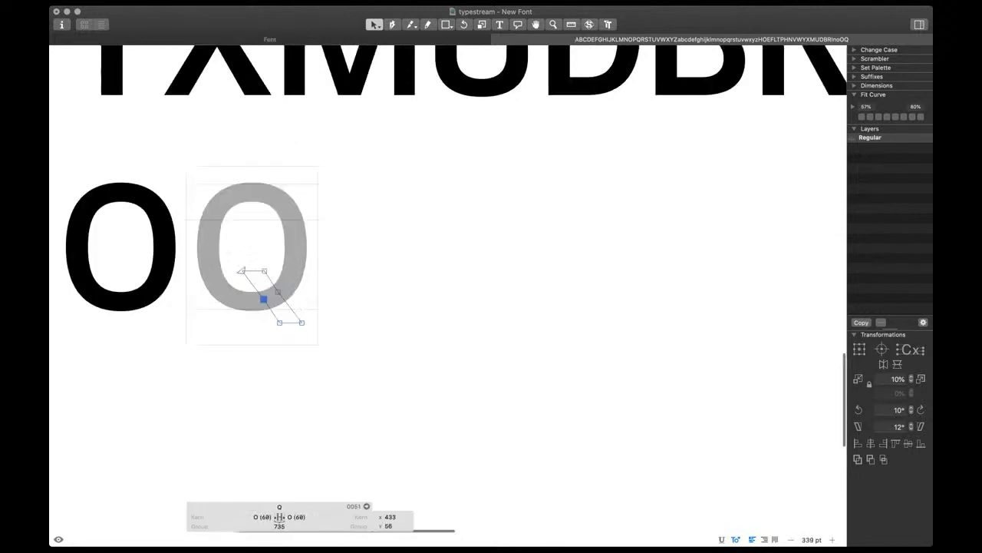
pyautogui.moveTo(353, 340); pyautogui.dragTo(262, 313)
pyautogui.press('space')
pyautogui.hotkey('shift', 'Left')
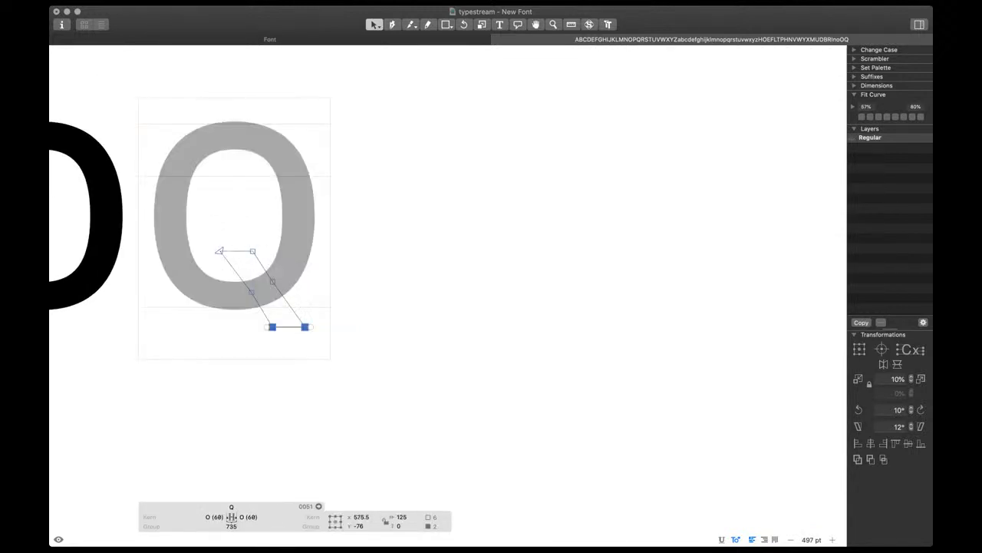
pyautogui.click(353, 339)
pyautogui.press('super+a')
pyautogui.press('space')
pyautogui.hotkey('shift', 'Left')
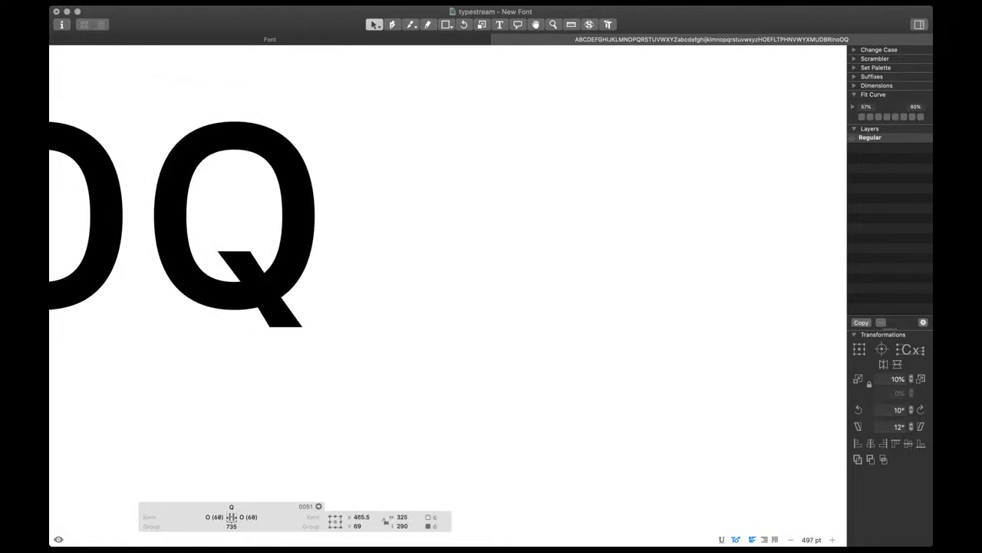
# Move the tail's two middle nodes left so the pair is centred on X 460.5
pyautogui.moveTo(333, 265); pyautogui.dragTo(248, 313)
pyautogui.press('space')
pyautogui.hotkey('shift', 'Left')
pyautogui.scroll(-4, 256, 314)
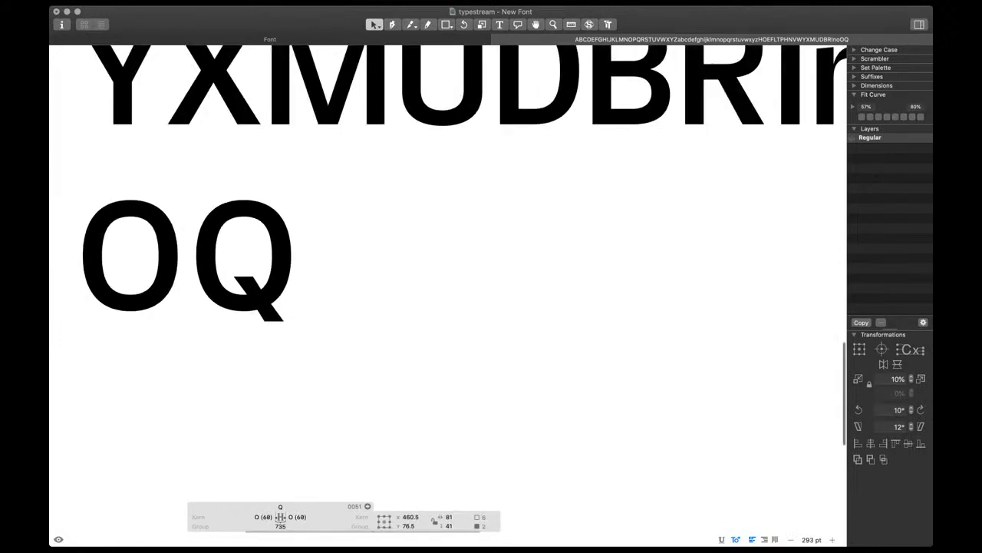
# Add a capital C after OQ in the last line of the sample text
pyautogui.press('t')
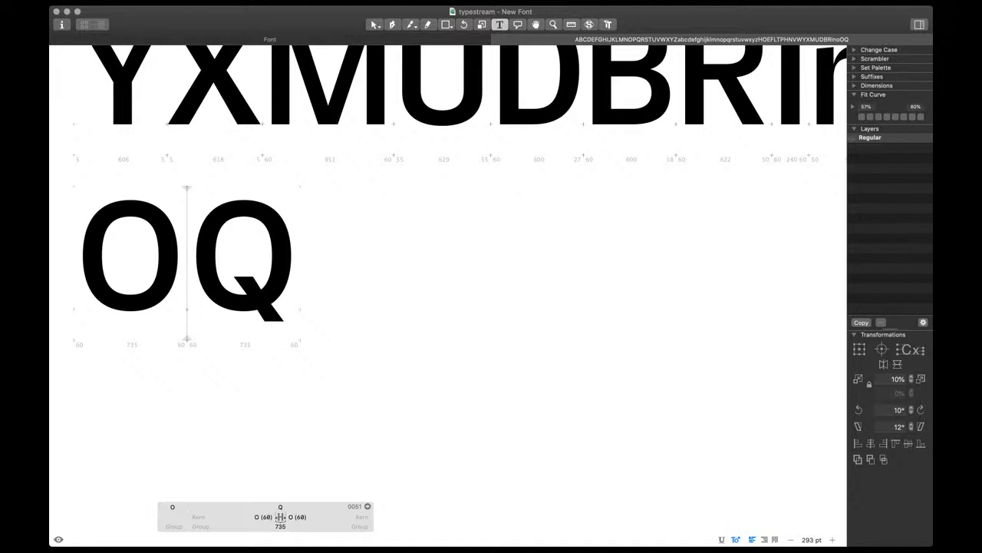
pyautogui.click(300, 261)
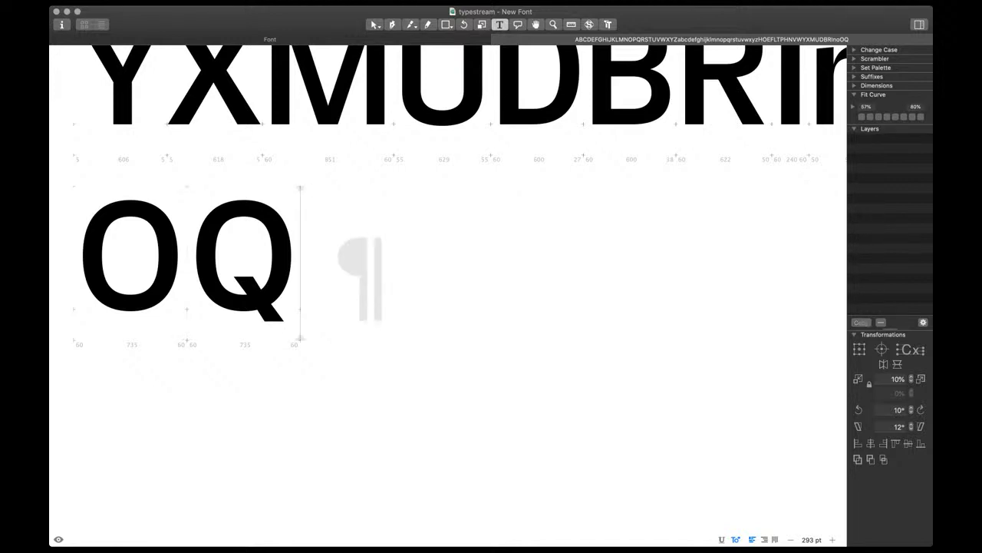
pyautogui.press('super+minus')
pyautogui.press('super+minus')
pyautogui.scroll(2, 448, 296)
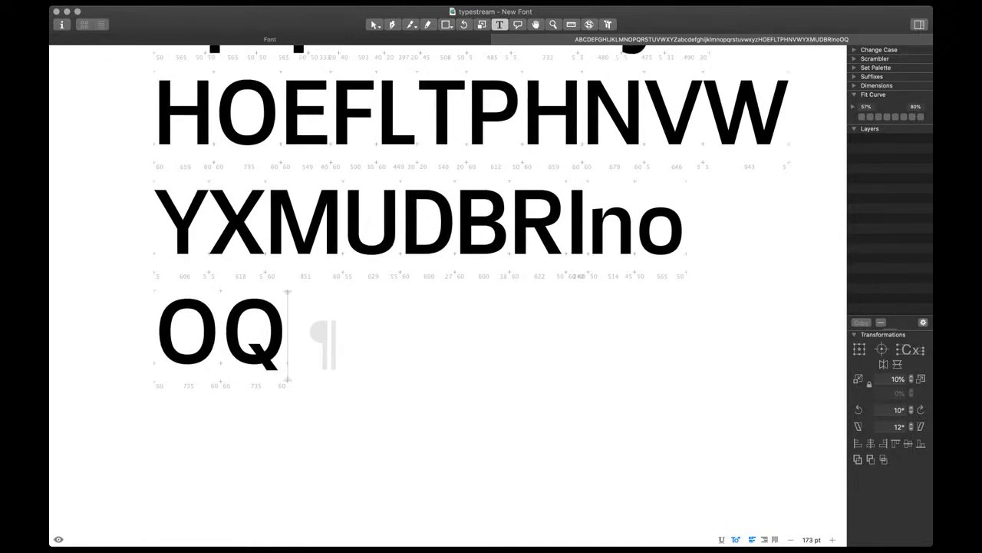
pyautogui.scroll(5, 448, 296)
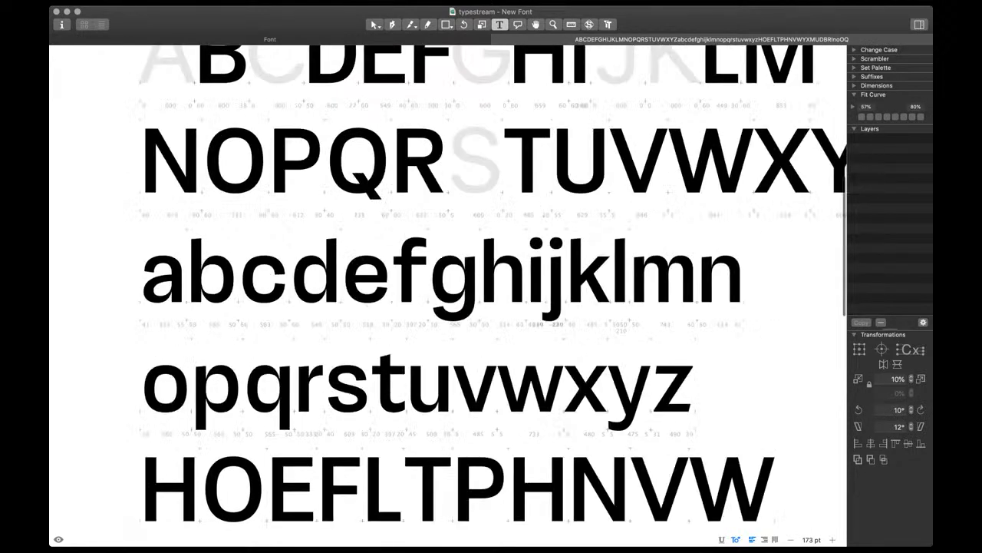
pyautogui.scroll(1, 448, 295)
pyautogui.press('super+minus')
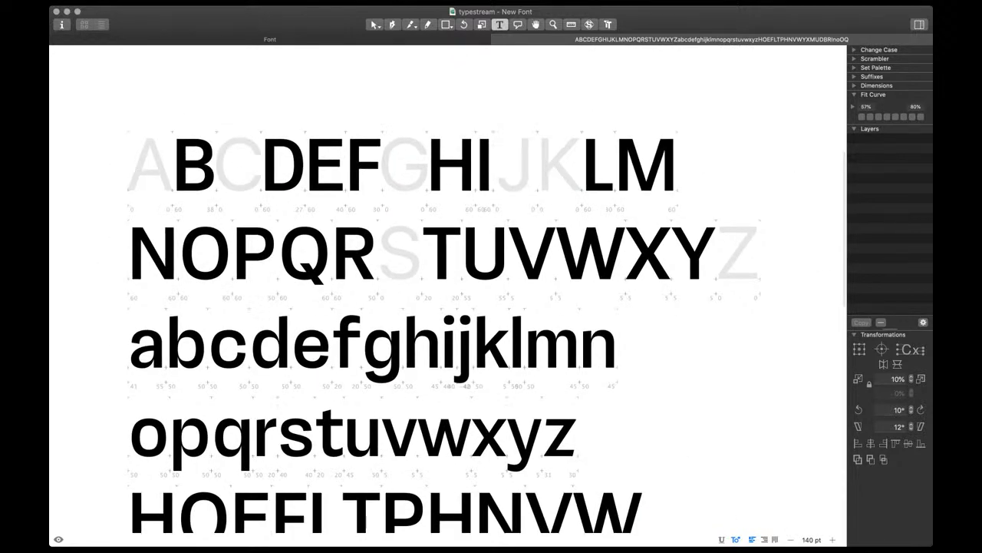
pyautogui.scroll(-4, 448, 295)
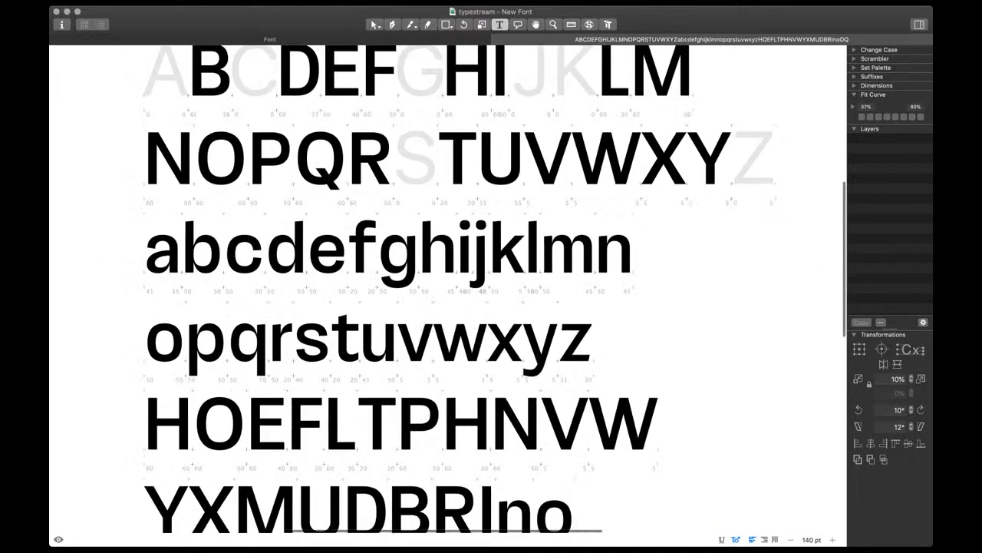
pyautogui.write('C')
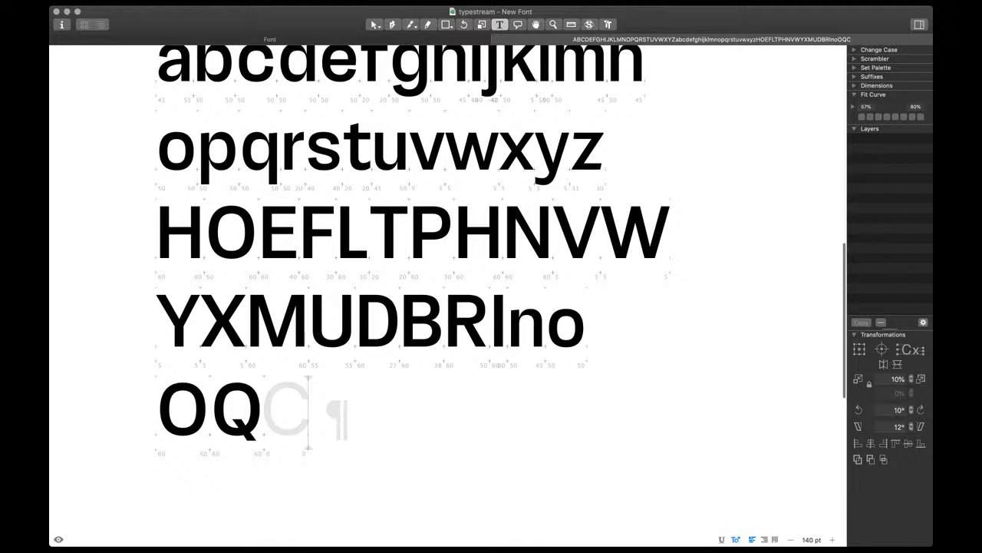
# Copy the O's outlines and paste them into the empty C glyph
pyautogui.doubleClick(183, 409)
pyautogui.press('super+a')
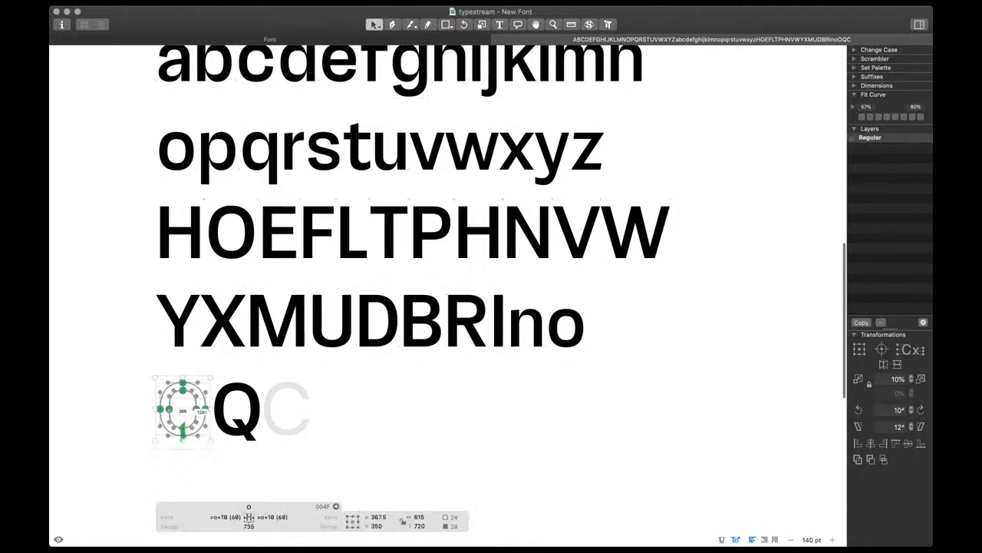
pyautogui.press('super+c')
pyautogui.doubleClick(330, 410)
pyautogui.doubleClick(283, 418)
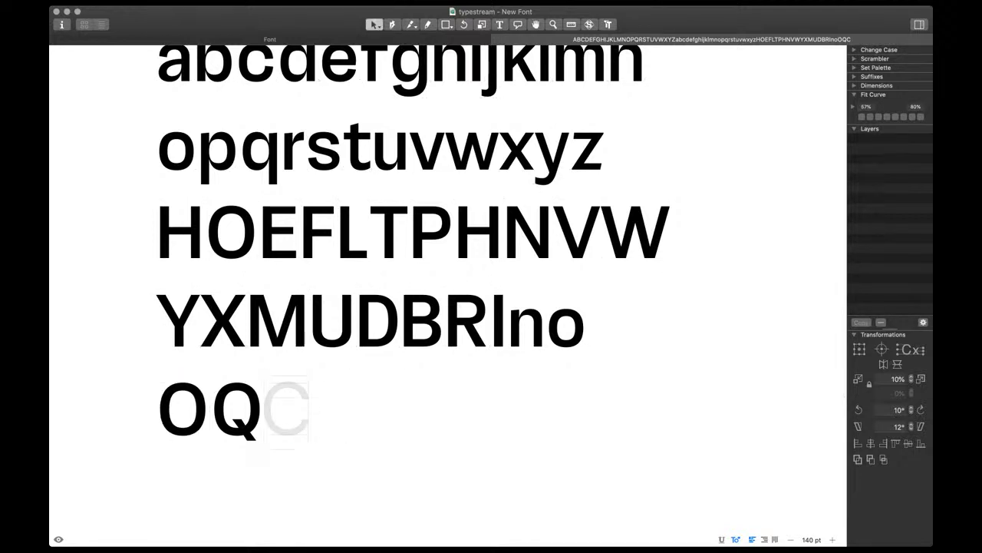
pyautogui.press('super+v')
# Insert a lowercase c after the capital C in the sample text for comparison
pyautogui.write('tc')
pyautogui.scroll(4, 279, 434)
pyautogui.scroll(1, 283, 428)
# Link both sidebearings of the capital C to the O's values
pyautogui.click(282, 428)
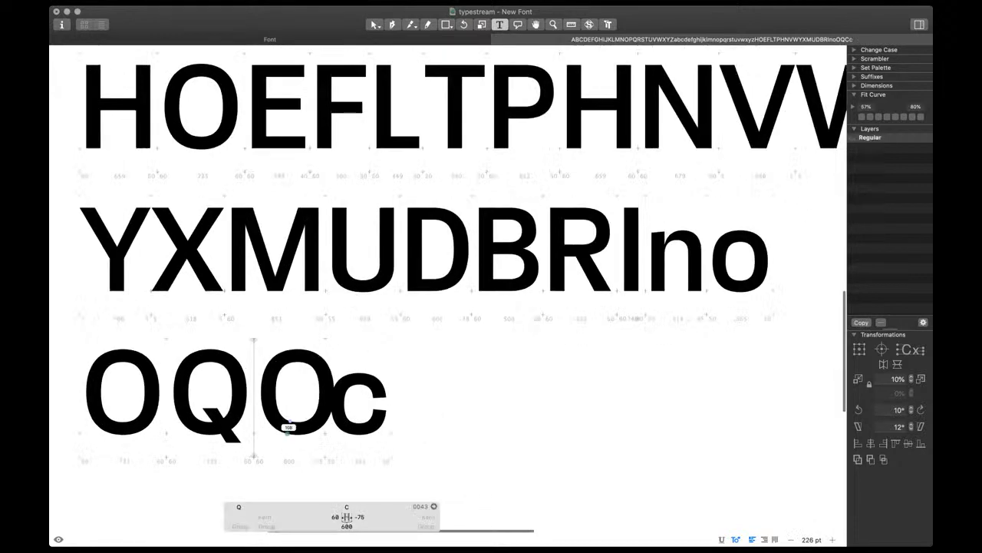
pyautogui.click(335, 517)
pyautogui.write('O')
pyautogui.press('Tab')
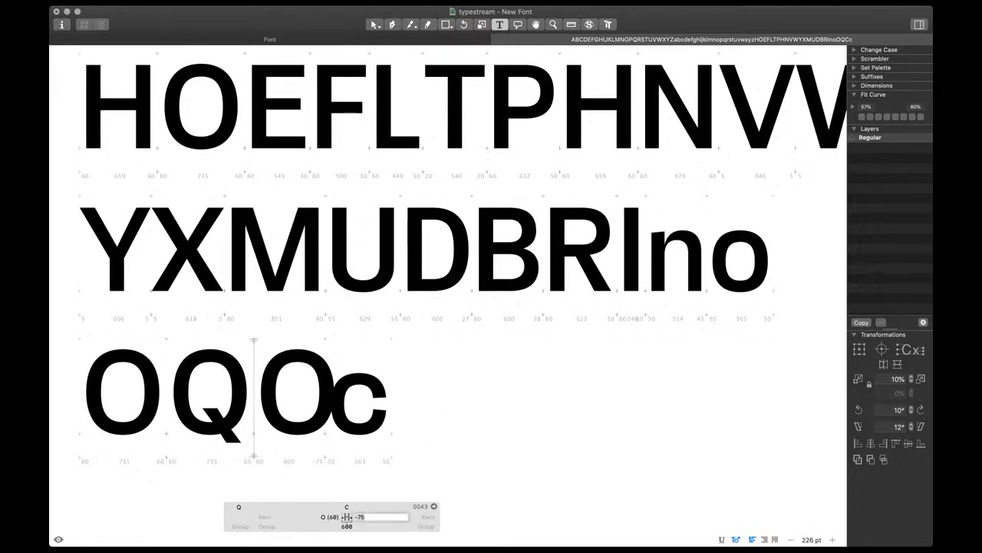
pyautogui.write('O')
pyautogui.press('Return')
pyautogui.press('Escape')
pyautogui.scroll(10, 286, 411)
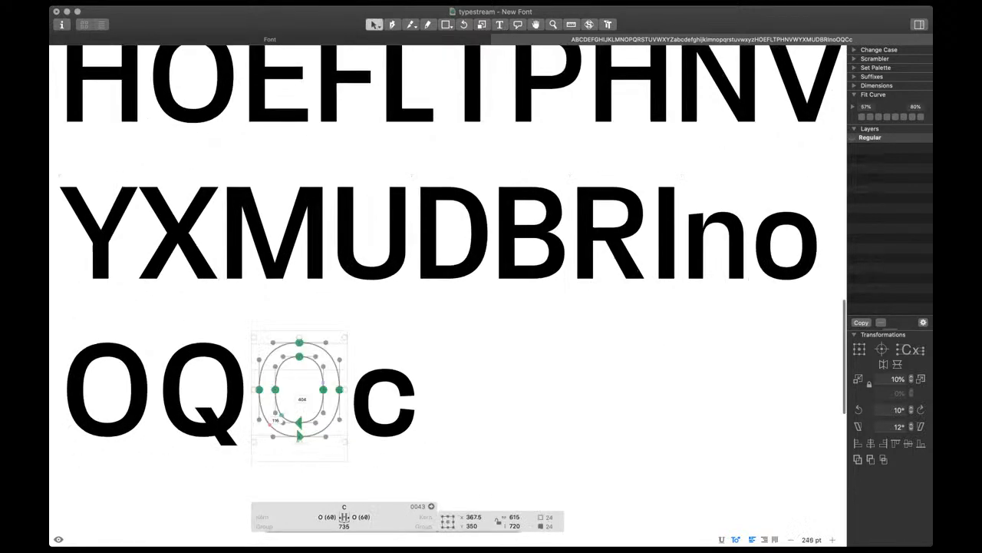
# Cut the C's opening with two slightly slanted knife cuts across the right stroke and delete the piece between them
pyautogui.click(285, 411)
pyautogui.press('p')
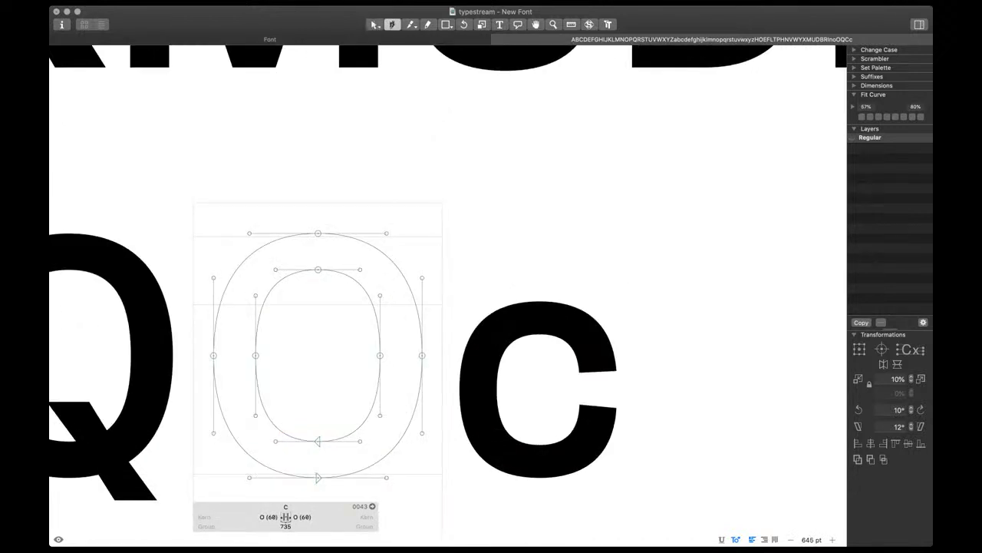
pyautogui.press('e')
pyautogui.moveTo(349, 337); pyautogui.dragTo(475, 329)
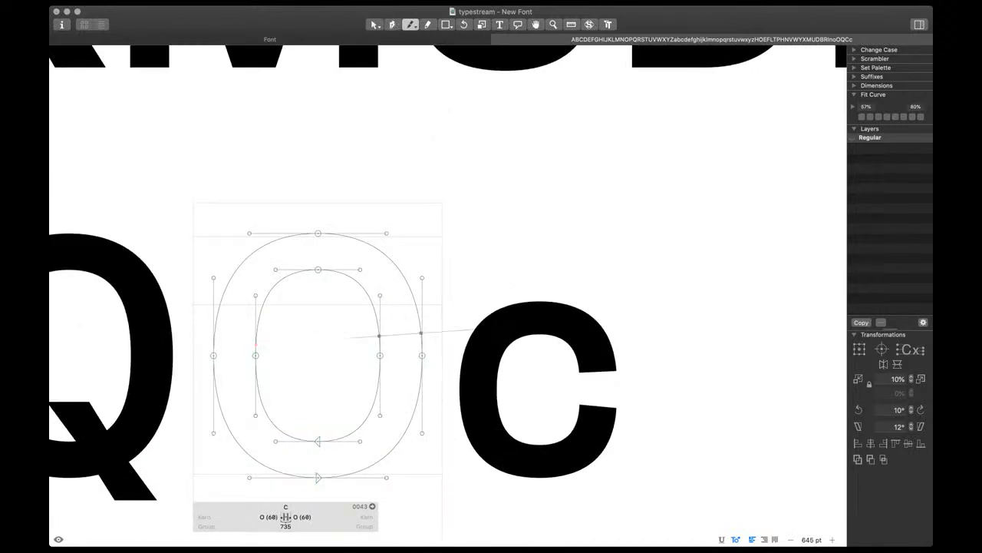
pyautogui.moveTo(350, 375); pyautogui.dragTo(460, 386)
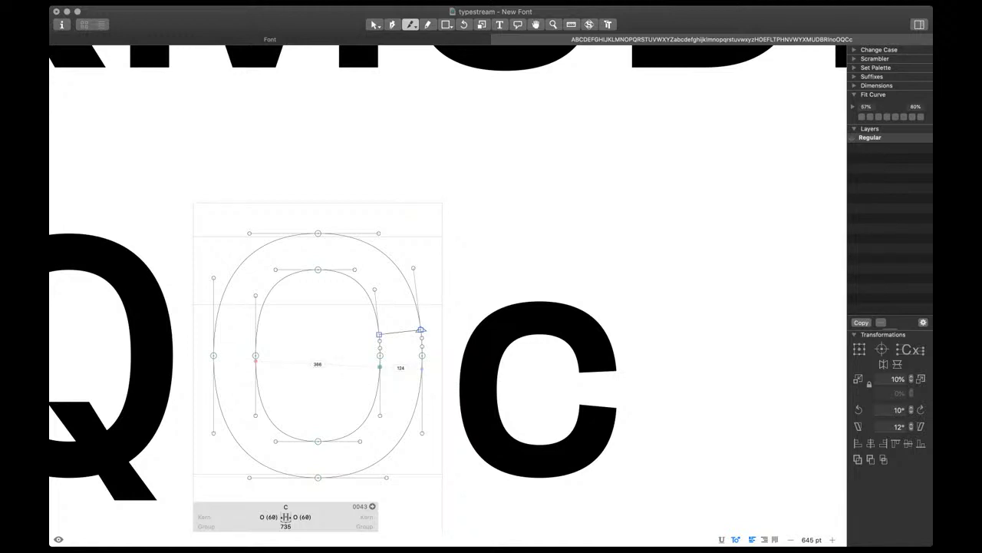
pyautogui.moveTo(367, 366); pyautogui.dragTo(457, 379)
pyautogui.press('v')
pyautogui.doubleClick(422, 347)
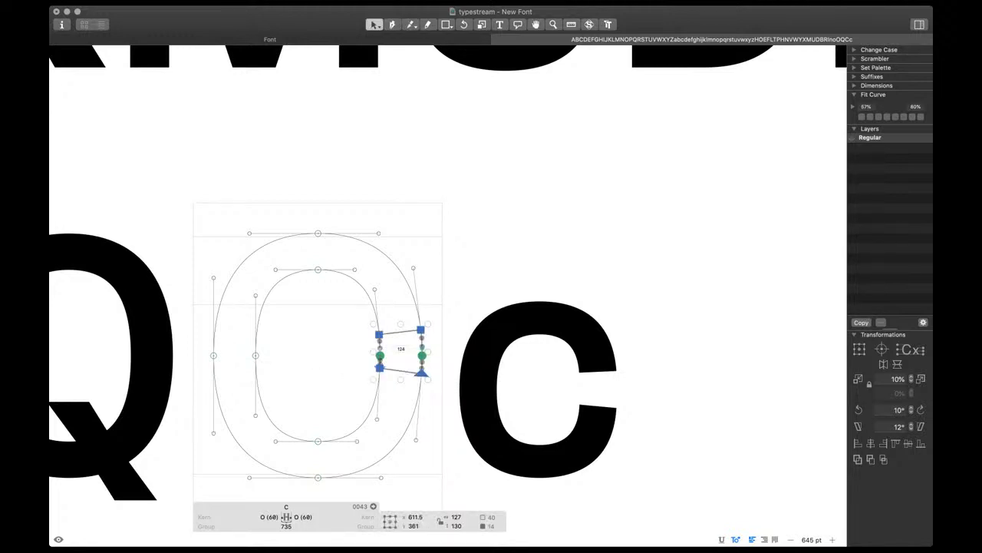
pyautogui.press('Delete')
pyautogui.press('Escape')
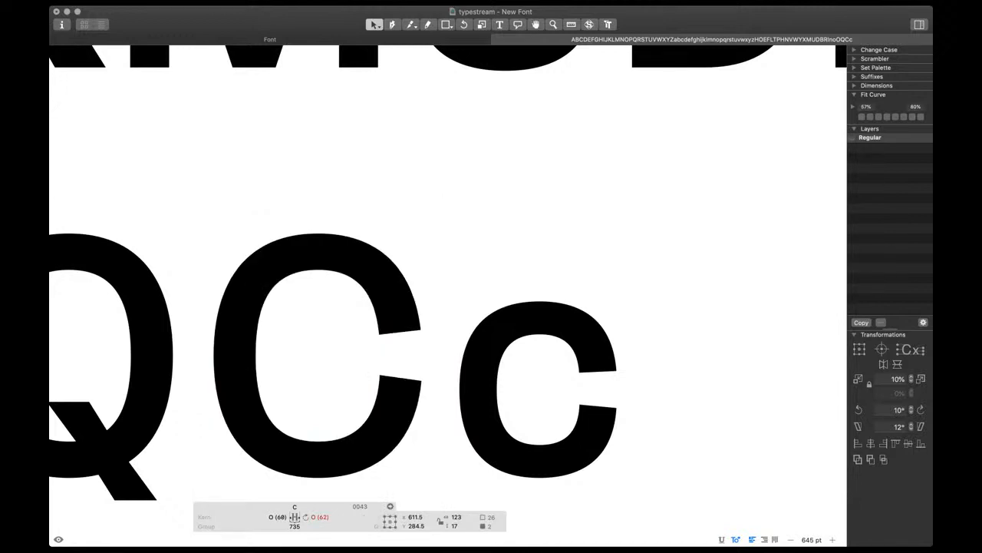
# Widen the C's opening by lowering the bottom terminal and raising the top terminal 10 units each
pyautogui.hotkey('shift', 'Down')
pyautogui.moveTo(372, 322); pyautogui.dragTo(431, 340)
pyautogui.hotkey('shift', 'Up')
# Refine the curve handles leading to the C's terminals and shift its top and bottom extreme nodes to X 371
pyautogui.moveTo(423, 254); pyautogui.dragTo(344, 294)
pyautogui.press('space')
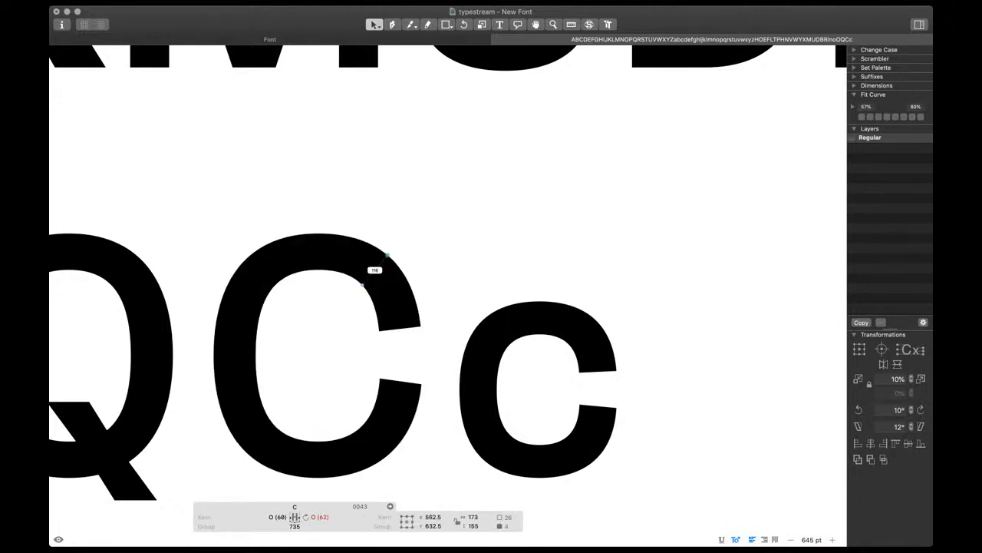
pyautogui.moveTo(445, 509); pyautogui.dragTo(338, 397)
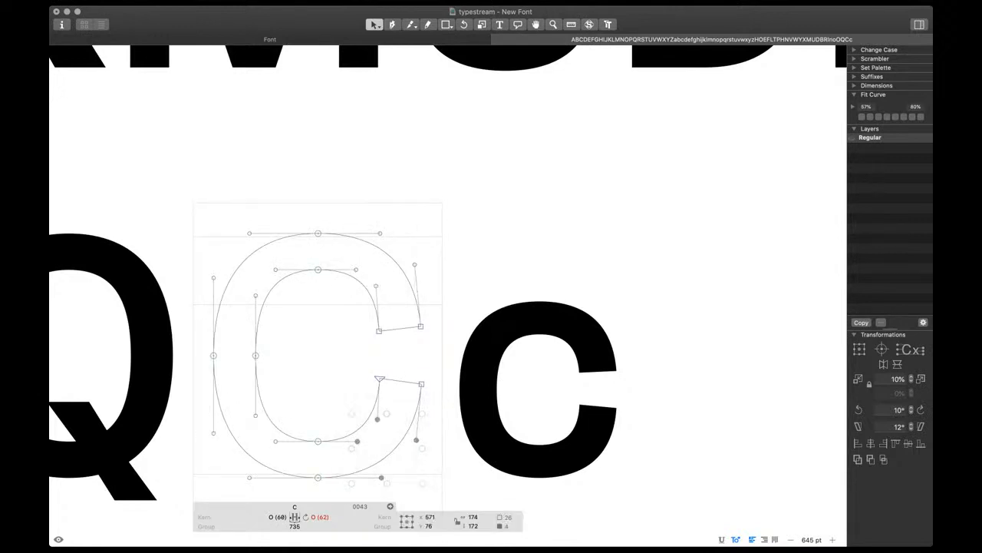
pyautogui.press('space')
pyautogui.moveTo(323, 214); pyautogui.dragTo(309, 491)
pyautogui.press('space')
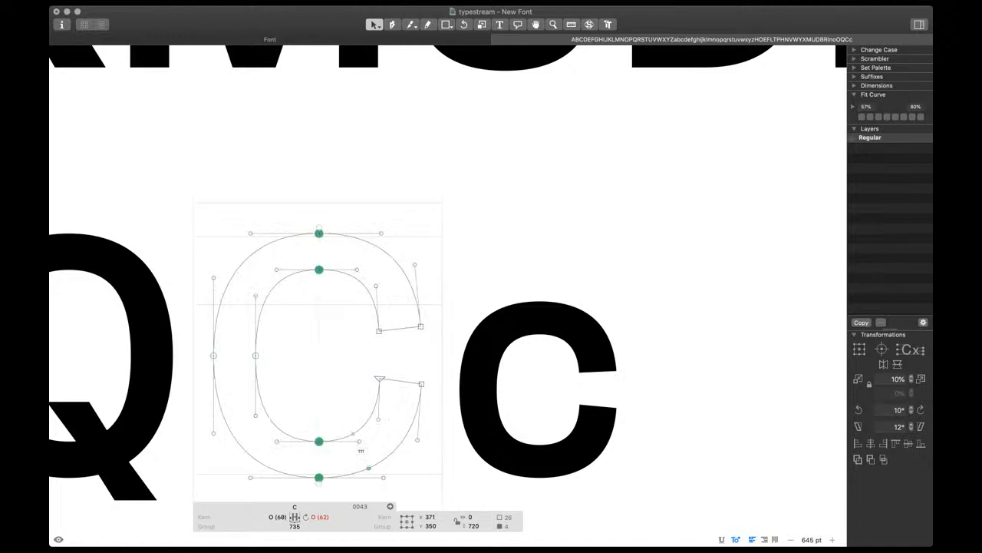
# Lower the C's bottom terminal so the centre of its two nodes sits at Y 267.5
pyautogui.moveTo(373, 396); pyautogui.dragTo(431, 356)
pyautogui.press('space')
pyautogui.hotkey('shift', 'Down')
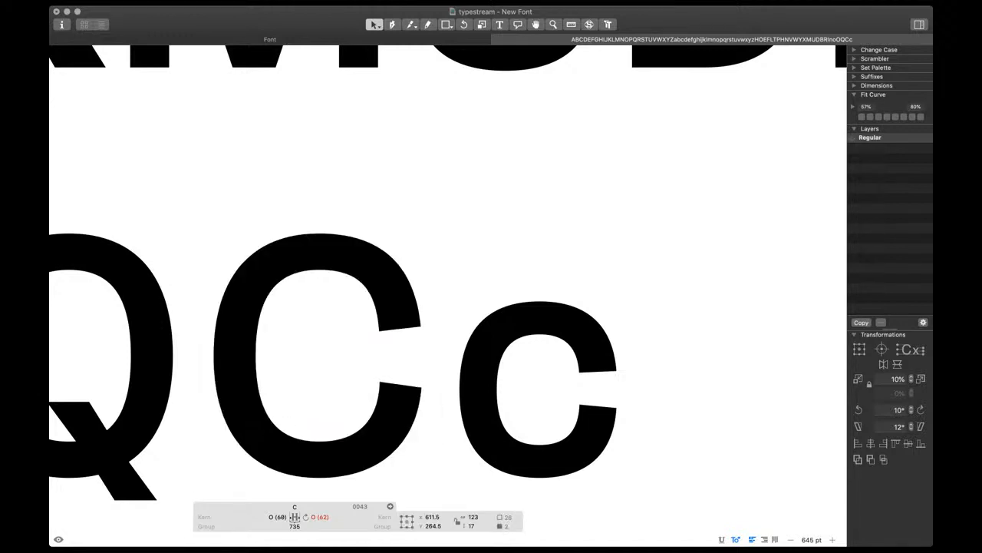
pyautogui.press('Up')
pyautogui.press('Up')
pyautogui.press('Up')
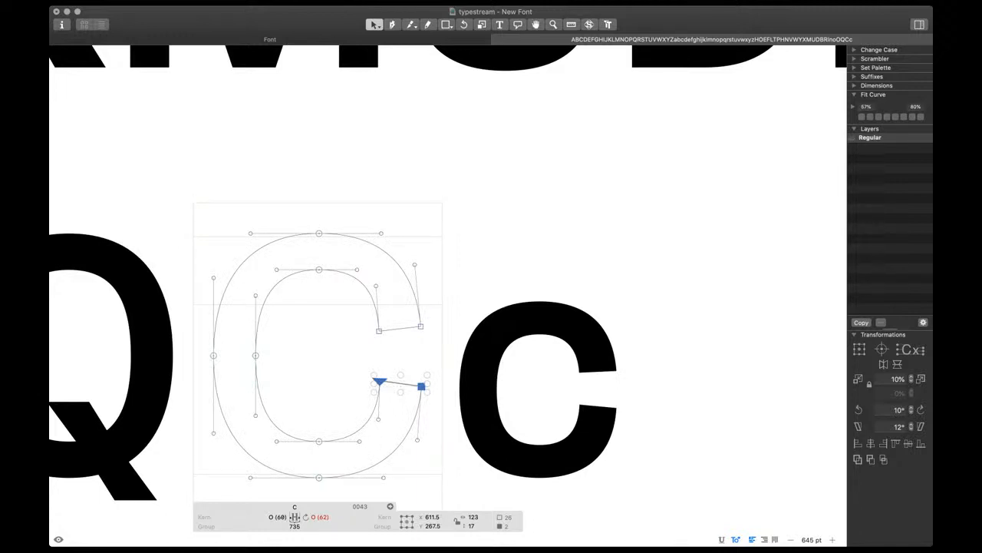
# Update the C's metrics so its spacing matches the linked O sidebearings
pyautogui.press('Escape')
pyautogui.press('super+minus')
pyautogui.press('super+minus')
pyautogui.press('ctrl+alt+super+m')
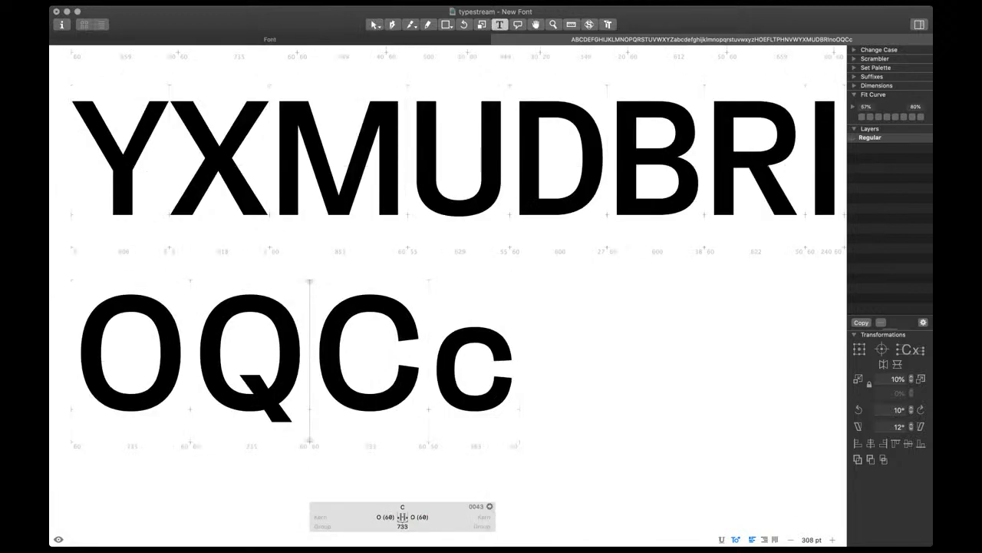
pyautogui.write('t')
pyautogui.press('BackSpace')
# Look over the full alphabet to compare the C with the finished letters and see which capitals are missing
pyautogui.press('super+minus')
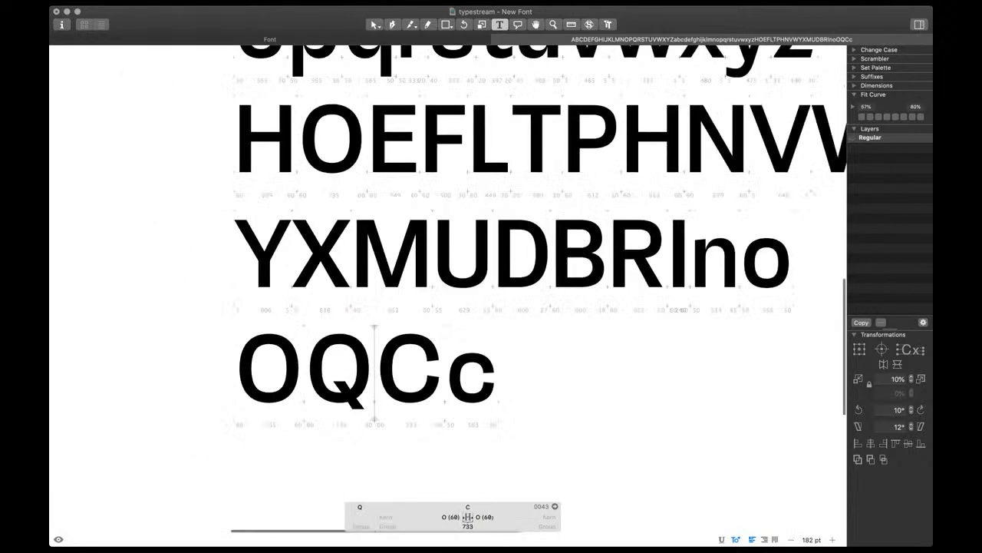
pyautogui.scroll(-1, 490, 399)
pyautogui.scroll(5, 489, 399)
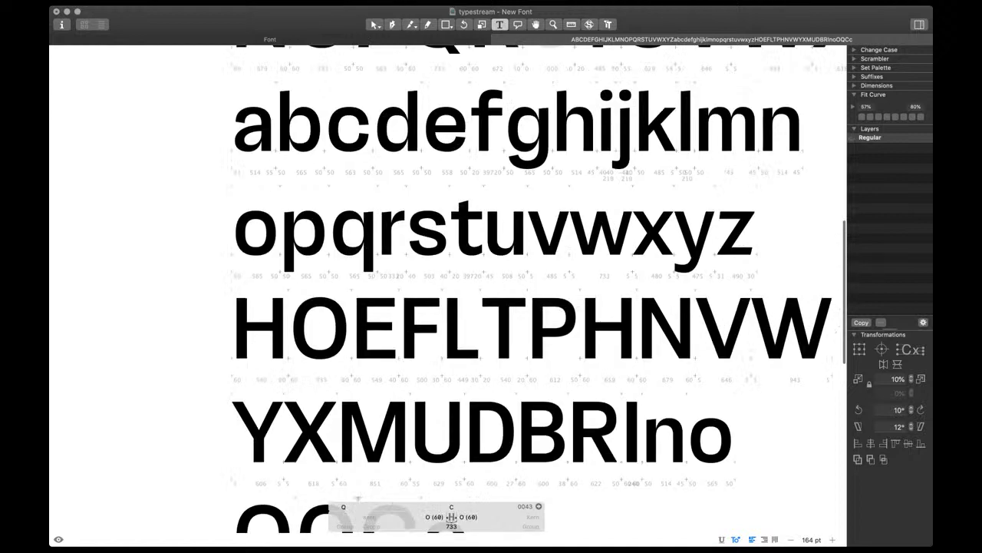
pyautogui.scroll(4, 499, 411)
pyautogui.scroll(-3, 499, 411)
pyautogui.scroll(1, 499, 411)
pyautogui.scroll(-1, 499, 411)
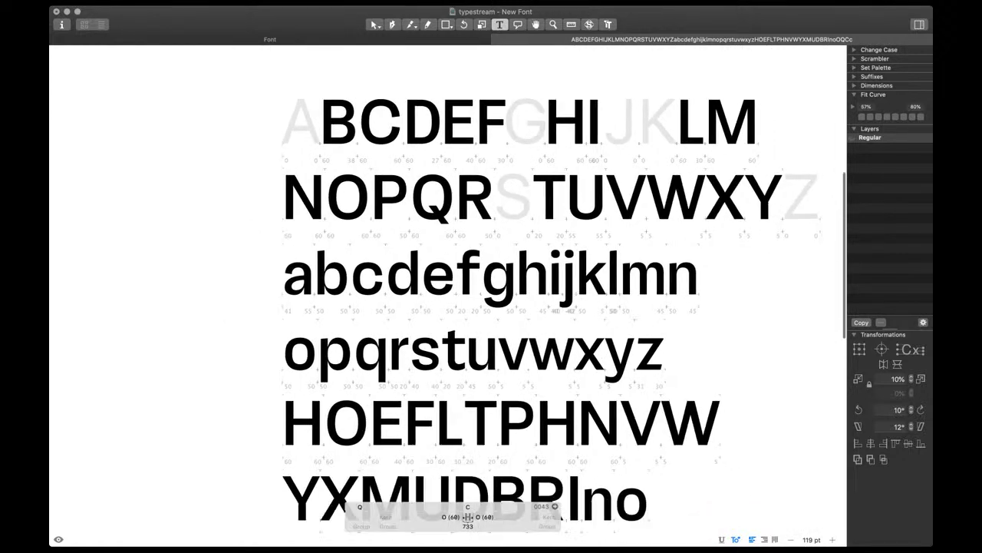
pyautogui.scroll(-10, 449, 295)
# Insert a capital G between the C and the lowercase c in the last line of the sample text
pyautogui.click(422, 239)
pyautogui.write('G')
pyautogui.hotkey('shift', 'Left')
pyautogui.scroll(5, 425, 230)
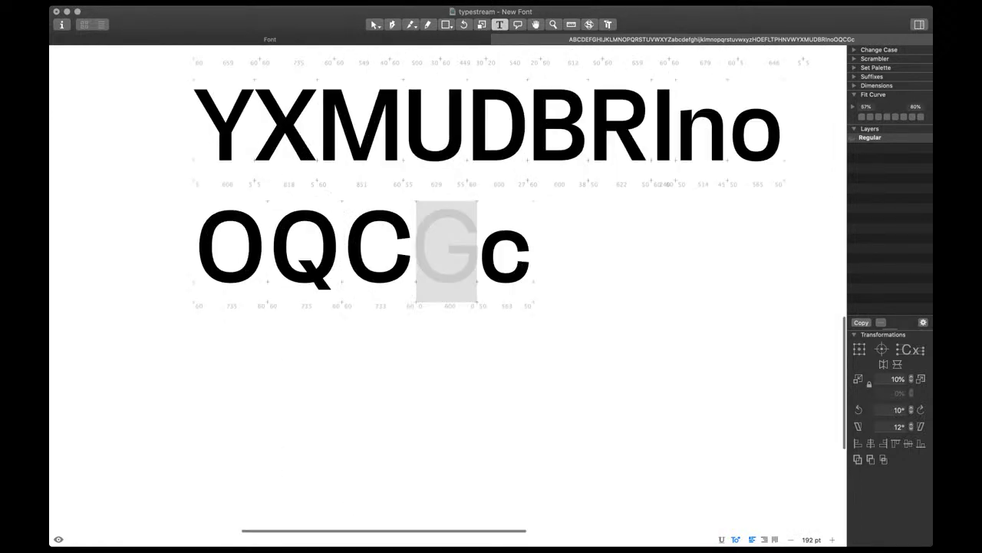
# Copy the C's outlines and paste them into the empty G glyph
pyautogui.doubleClick(380, 246)
pyautogui.doubleClick(449, 253)
pyautogui.scroll(8, 449, 259)
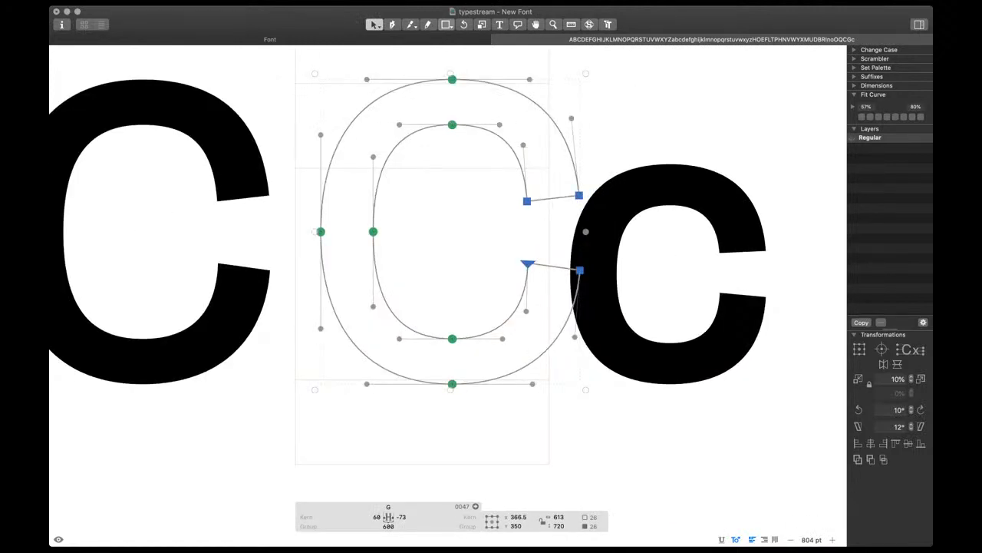
# Draw a rectangular crossbar reaching the G's right edge and lower its top edge to make it 100 units thick
pyautogui.moveTo(399, 221)
pyautogui.mouseDown()
pyautogui.moveTo(575, 268)
pyautogui.moveTo(568, 278)
pyautogui.moveTo(580, 270)
pyautogui.mouseUp()
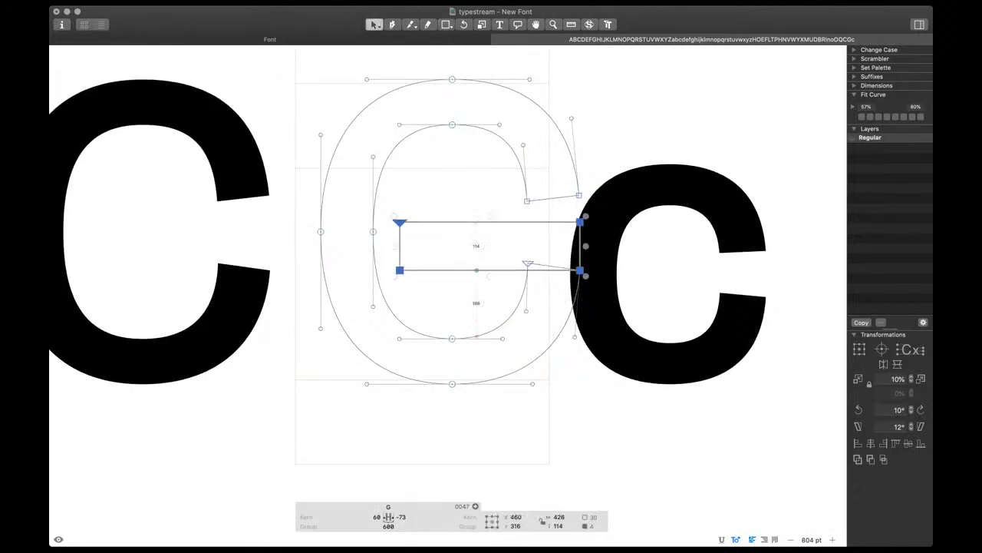
pyautogui.moveTo(399, 222); pyautogui.dragTo(585, 228)
pyautogui.press('Down')
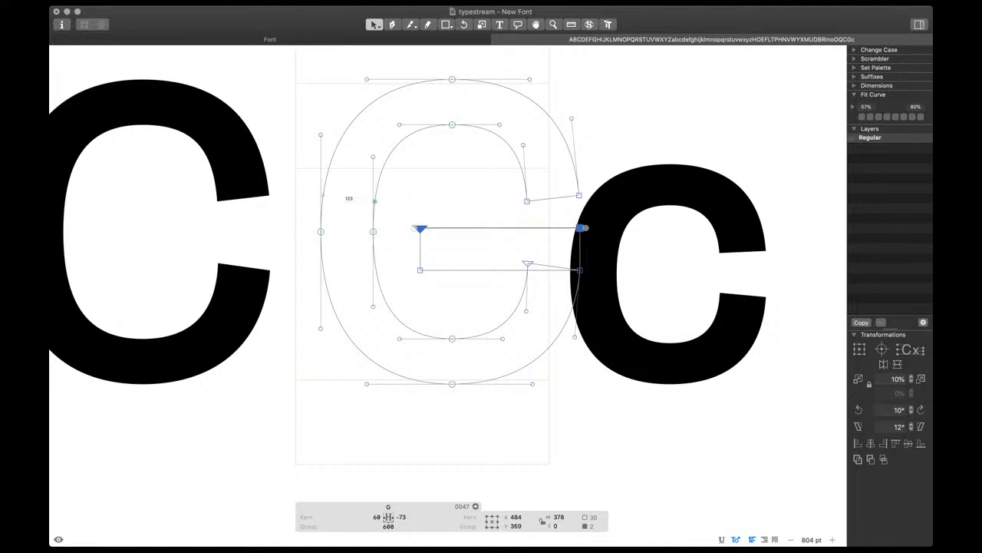
# Shorten the G's crossbar from its inner end and raise the whole bar 30 units
pyautogui.moveTo(420, 249); pyautogui.dragTo(436, 250)
pyautogui.hotkey('shift', 'Right')
pyautogui.doubleClick(512, 228)
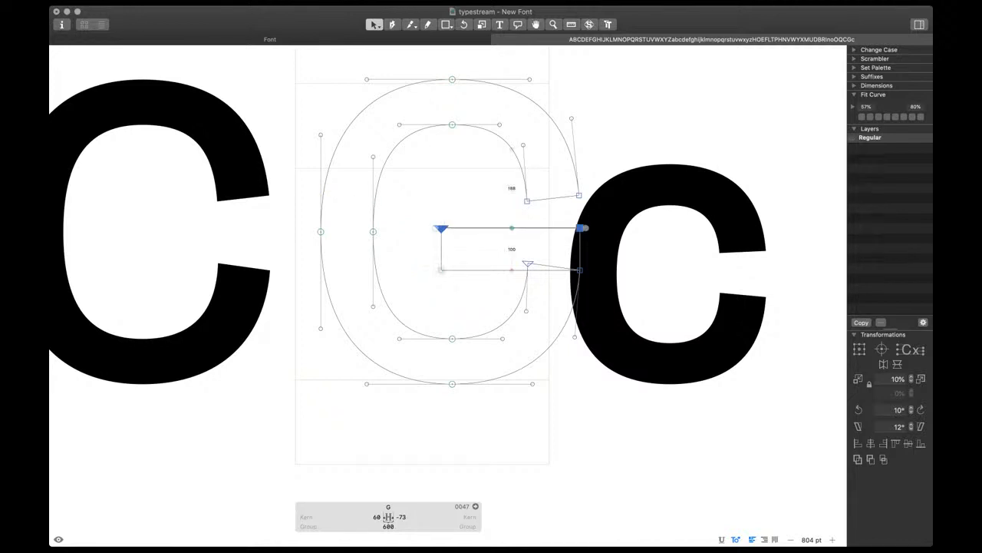
pyautogui.hotkey('shift', 'Up')
pyautogui.hotkey('shift', 'Up')
pyautogui.hotkey('shift', 'Up')
# Raise the G's upper terminal 30 units and shift its two top extreme nodes right to X 381
pyautogui.moveTo(500, 172); pyautogui.dragTo(587, 207)
pyautogui.press('space')
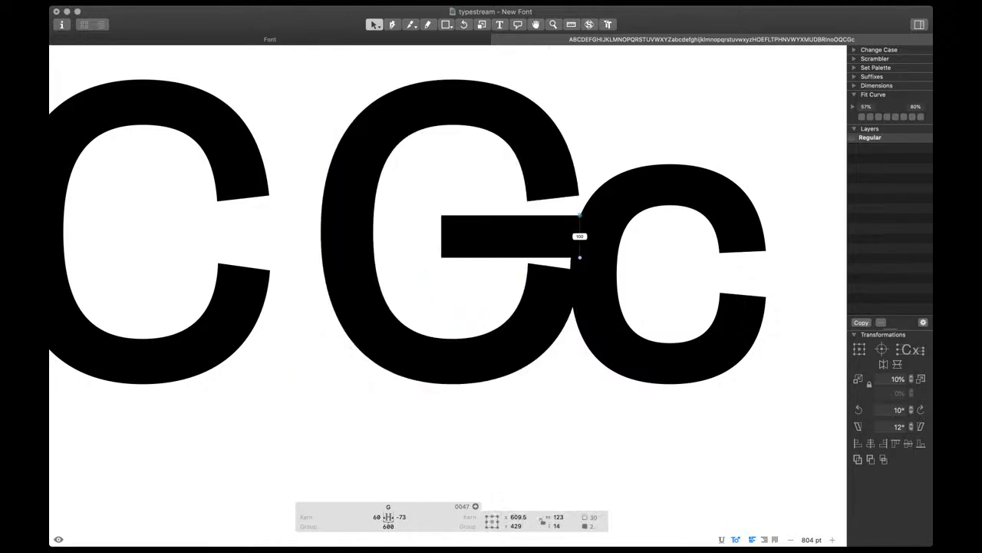
pyautogui.hotkey('shift', 'Up')
pyautogui.hotkey('shift', 'Up')
pyautogui.hotkey('shift', 'Up')
pyautogui.moveTo(439, 66); pyautogui.dragTo(475, 139)
pyautogui.hotkey('alt', 'shift', 'Right')
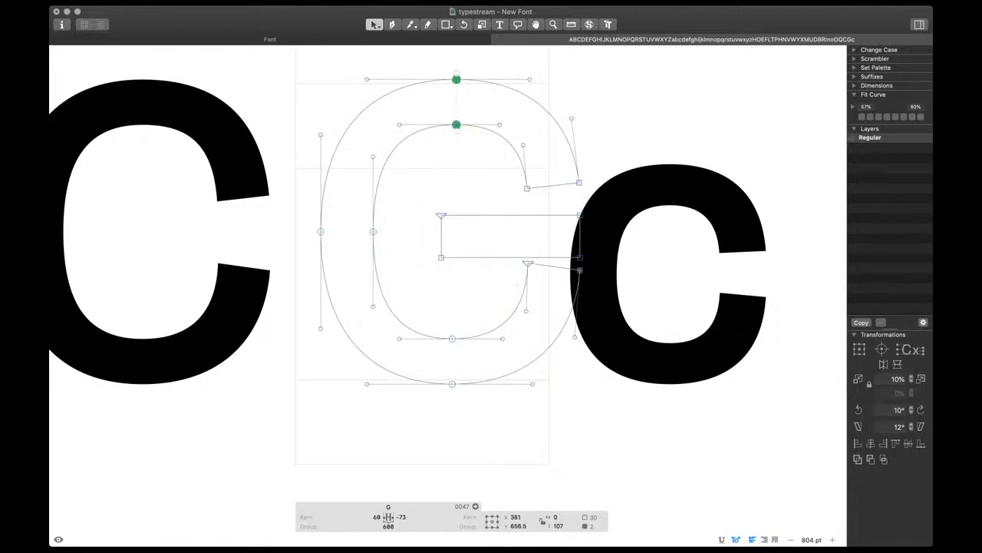
# Move the G's lower terminal nodes up to the crossbar's bottom edge and merge the overlapping shapes into one outline
pyautogui.click(579, 270)
pyautogui.moveTo(580, 270); pyautogui.dragTo(528, 257)
pyautogui.click(579, 258)
pyautogui.click(528, 264)
pyautogui.click(579, 258)
pyautogui.press('super+shift+o')
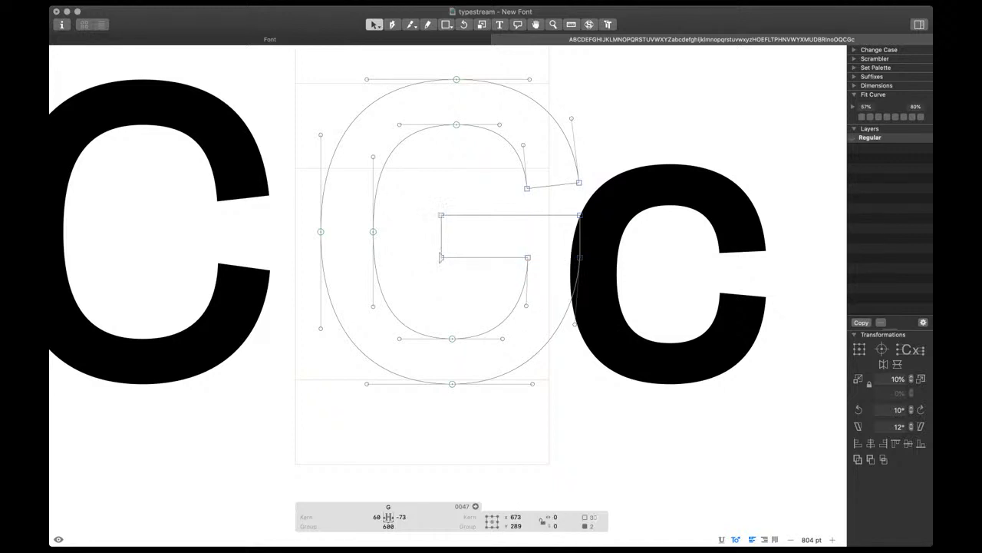
# Make the outer node below the G's crossbar smooth and keep it at X 673
pyautogui.doubleClick(579, 258)
pyautogui.press('Right')
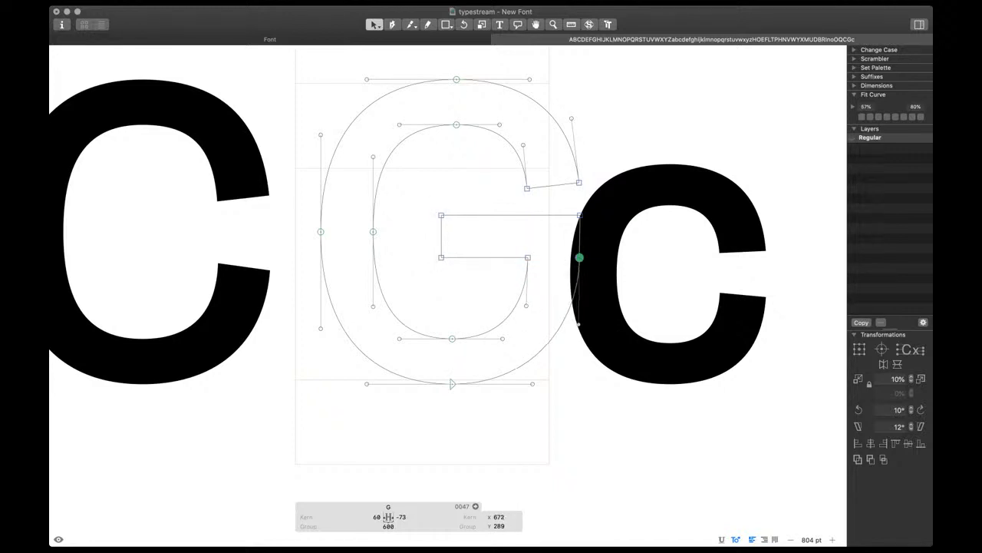
pyautogui.press('Left')
# Link both sidebearings of the G to the O's values
pyautogui.click(373, 517)
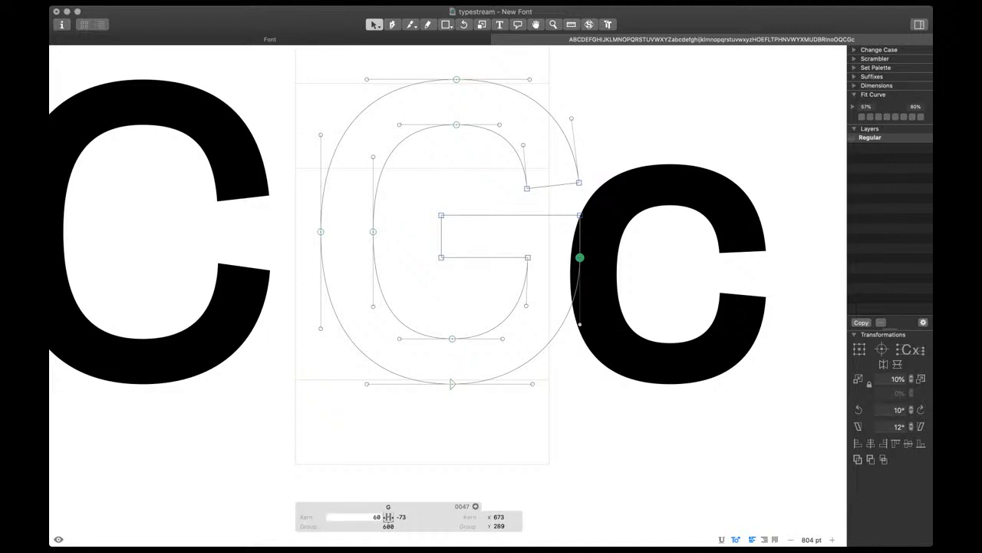
pyautogui.write('O')
pyautogui.press('Tab')
pyautogui.write('O')
pyautogui.press('Return')
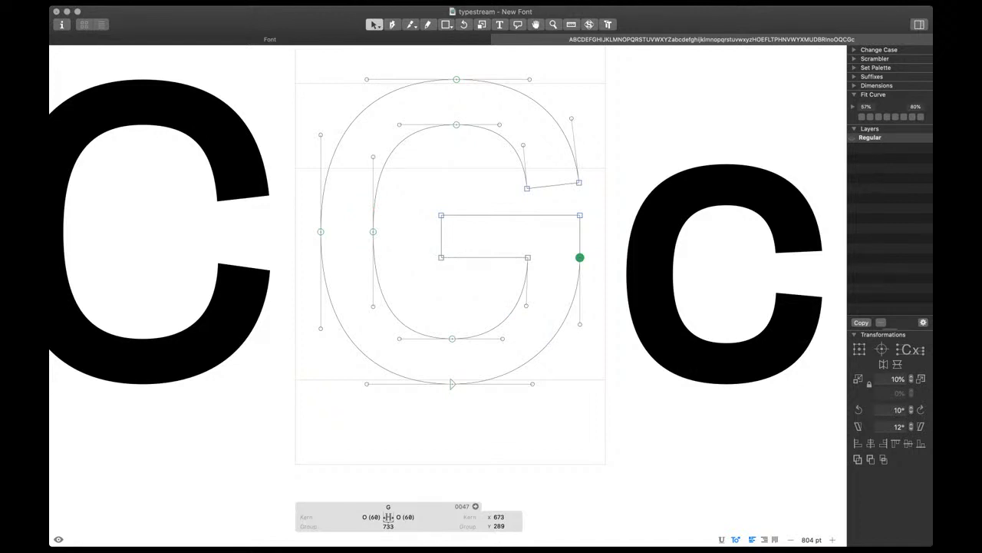
# Draw a 65-unit-wide vertical spur from the G's outer right node to the baseline and align its top with that node
pyautogui.press('f')
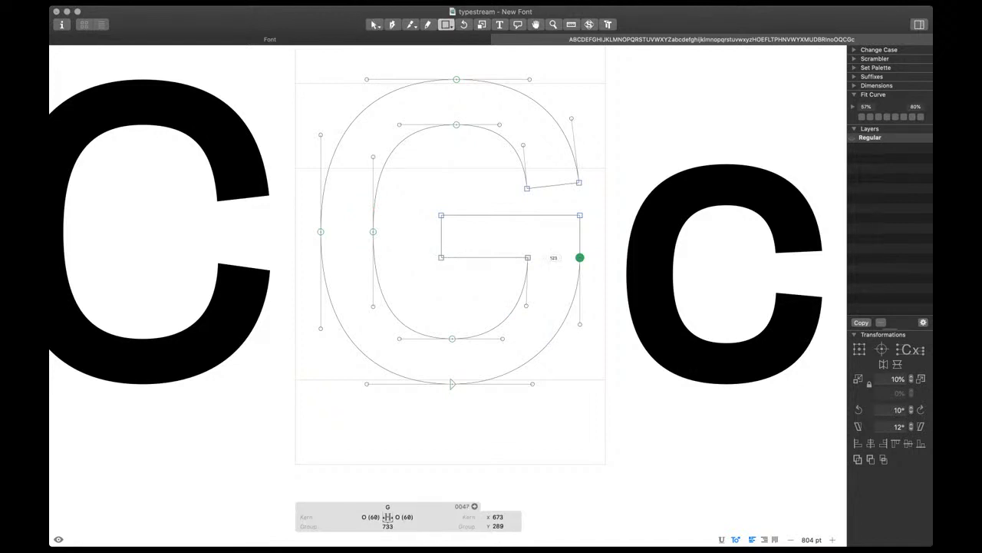
pyautogui.moveTo(579, 258); pyautogui.dragTo(551, 380)
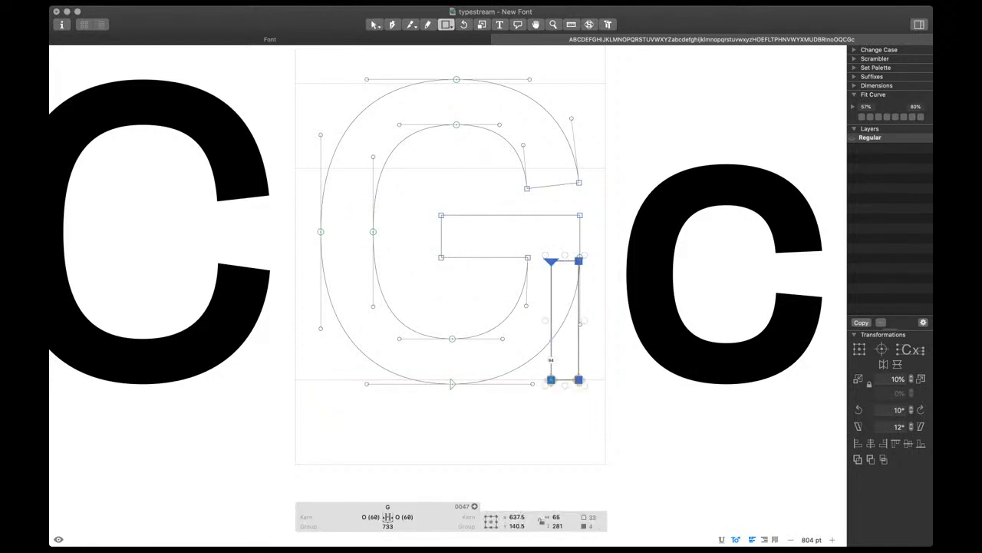
pyautogui.press('v')
pyautogui.moveTo(540, 248); pyautogui.dragTo(592, 271)
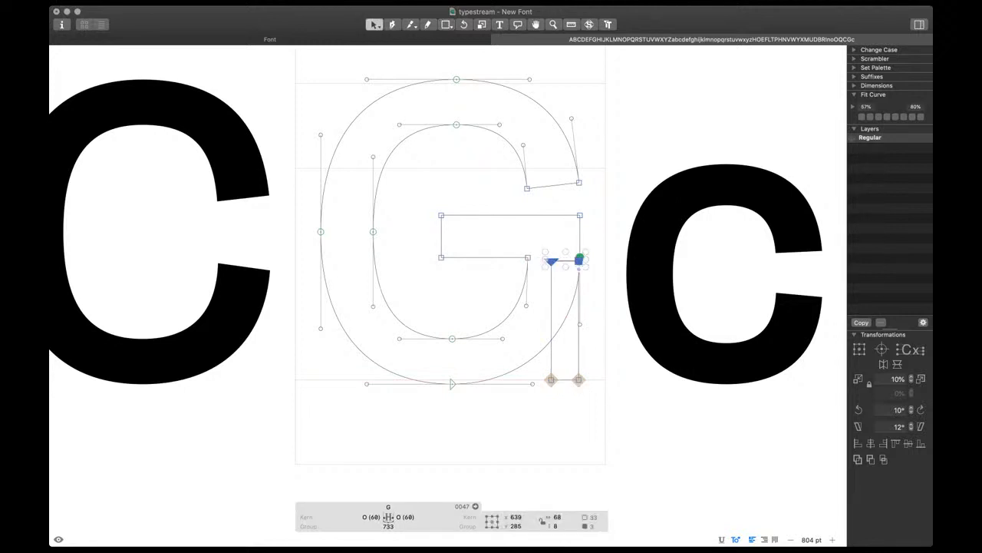
pyautogui.press('shift+super+a')
# Move the spur rectangle sideways so it is centred on X 640.5, flush with the G's right edge
pyautogui.doubleClick(580, 350)
pyautogui.press('space')
pyautogui.press('Right')
pyautogui.press('Right')
pyautogui.press('Right')
pyautogui.press('Right')
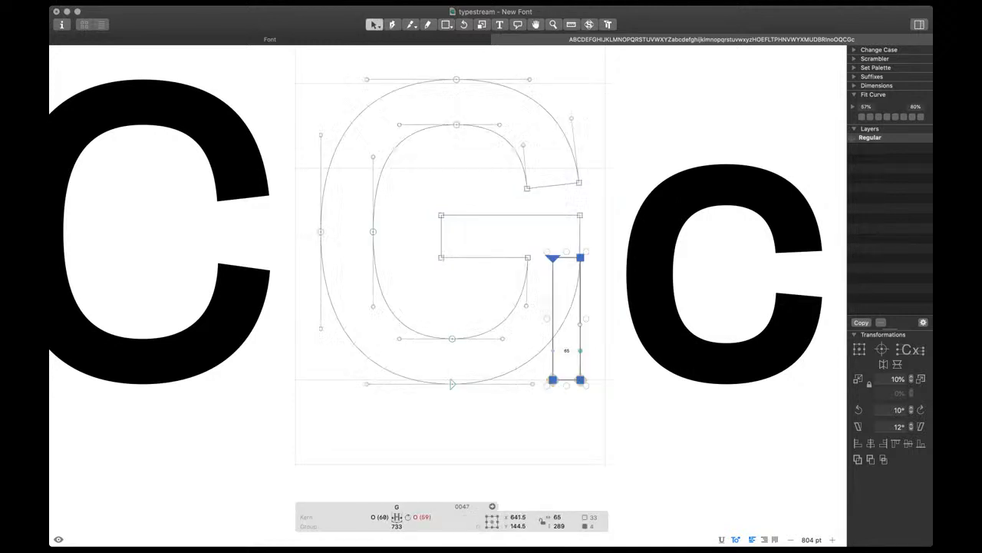
pyautogui.press('space')
pyautogui.press('Left')
pyautogui.scroll(5, 603, 250)
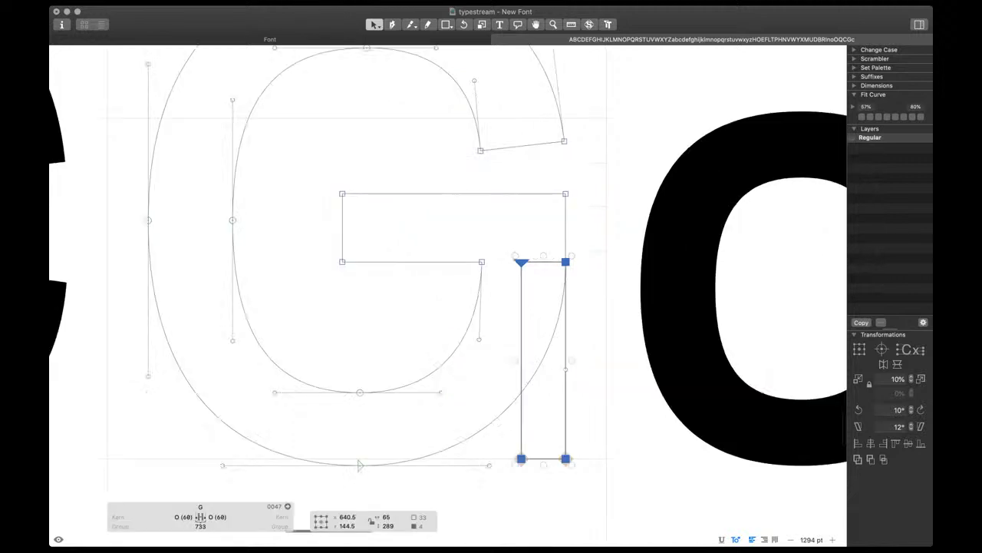
# Lower the spur's top edge 10 units to Y 279
pyautogui.click(603, 251)
pyautogui.click(553, 262)
pyautogui.hotkey('shift', 'Down')
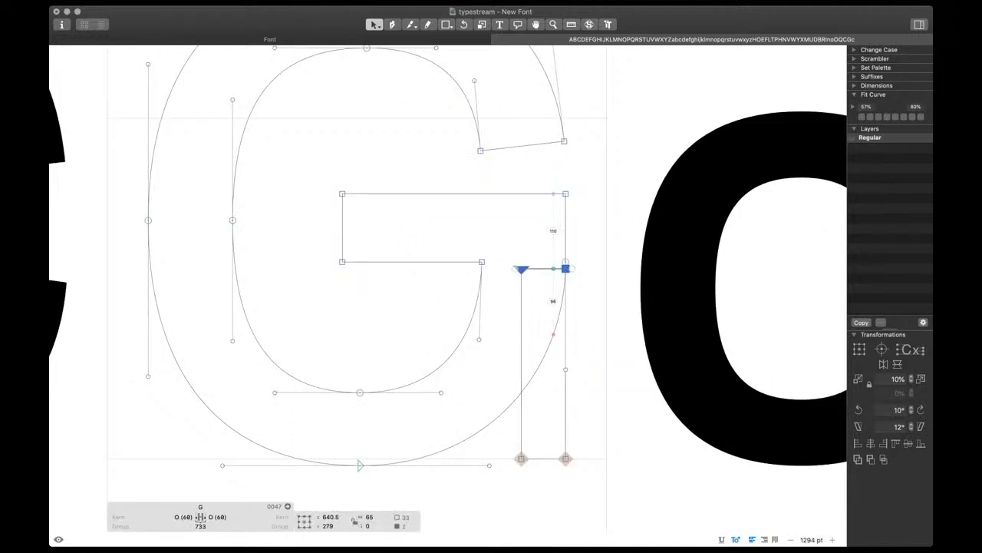
pyautogui.click(574, 260)
pyautogui.click(565, 261)
pyautogui.click(573, 266)
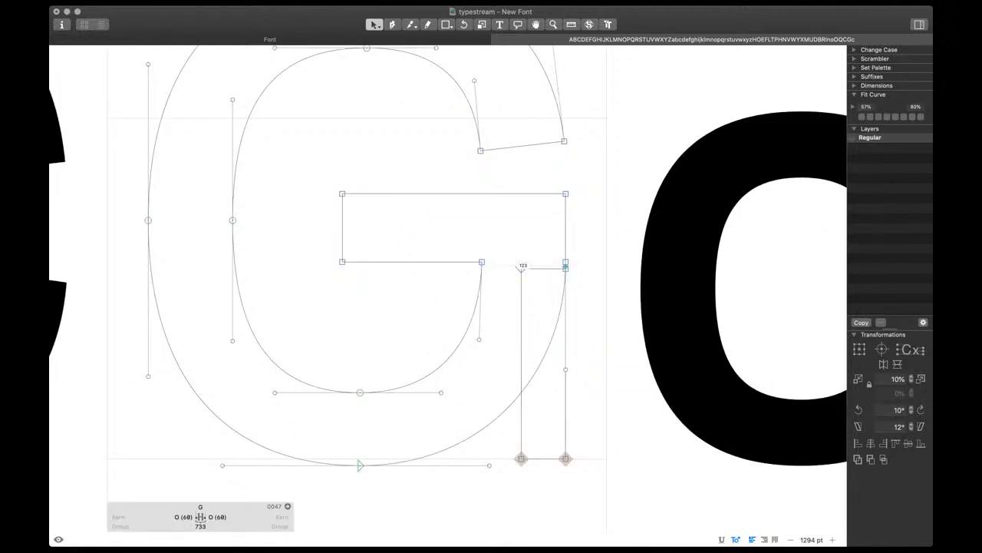
# Join the end of the G's outer curve to the spur's upper inner corner and move that junction to X 578, Y 289
pyautogui.moveTo(566, 261); pyautogui.dragTo(503, 366)
pyautogui.click(565, 194)
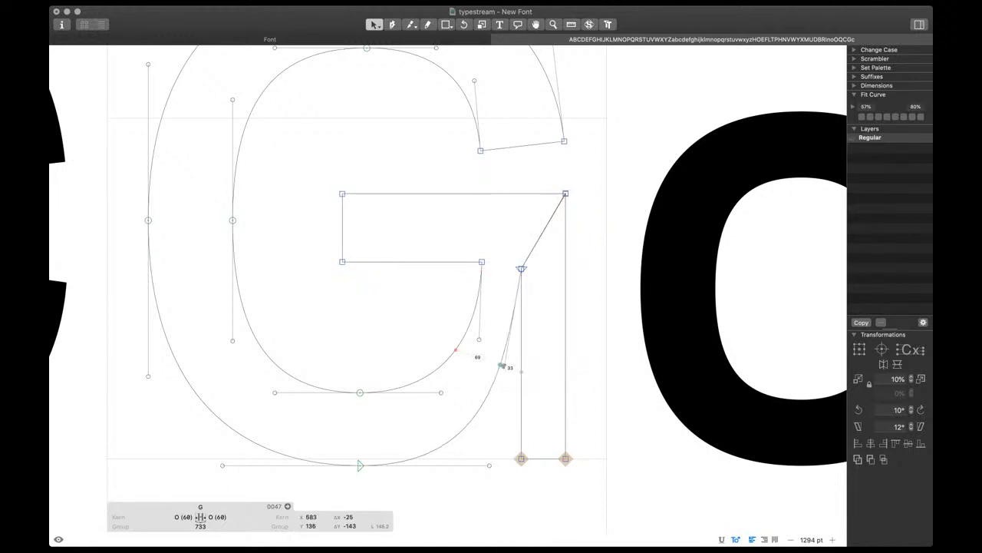
pyautogui.moveTo(508, 256); pyautogui.dragTo(534, 281)
pyautogui.press('space')
pyautogui.hotkey('shift', 'Left')
pyautogui.hotkey('shift', 'Left')
pyautogui.hotkey('shift', 'Left')
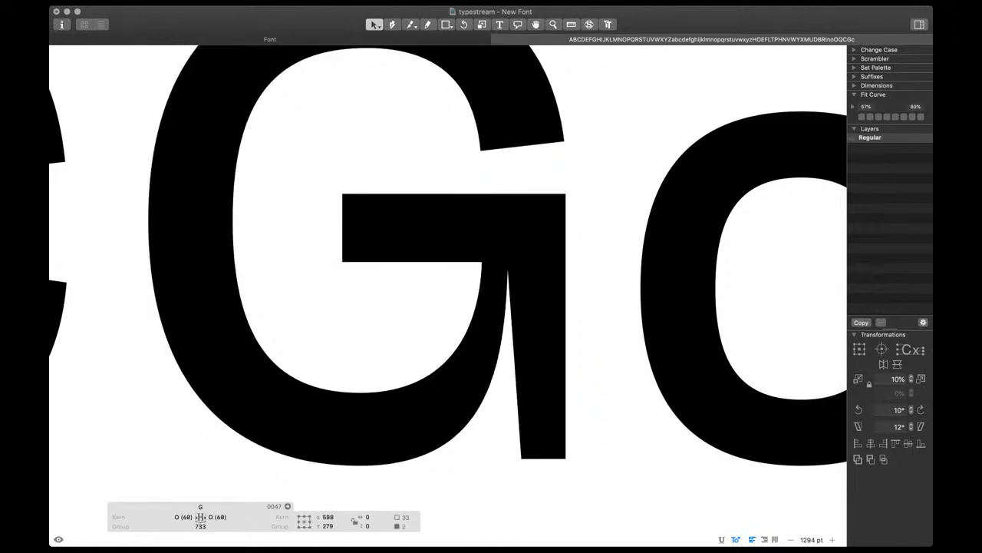
pyautogui.hotkey('shift', 'Up')
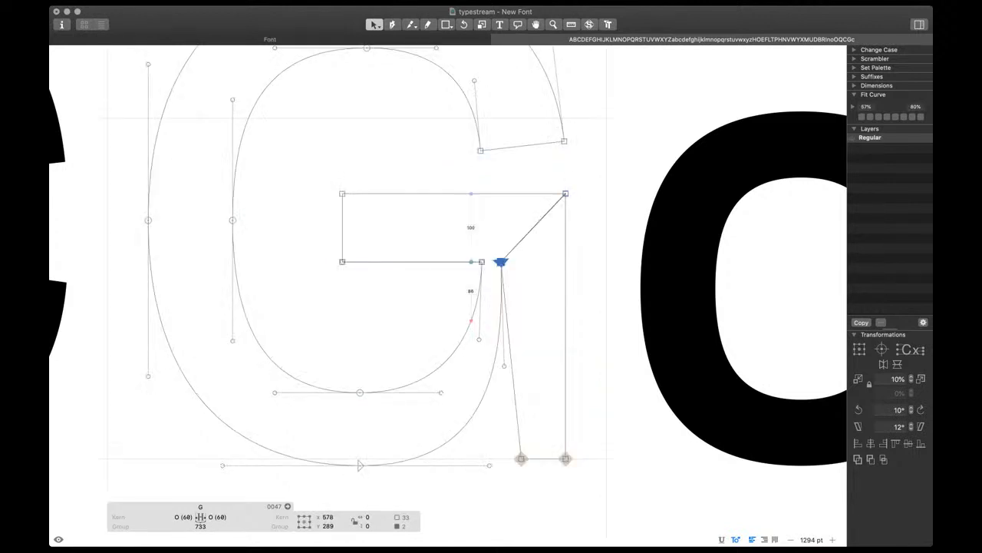
# Remove the outline overlaps and delete the redundant node at the crossbar's upper outer corner
pyautogui.moveTo(529, 177); pyautogui.dragTo(585, 211)
pyautogui.press('super+shift+o')
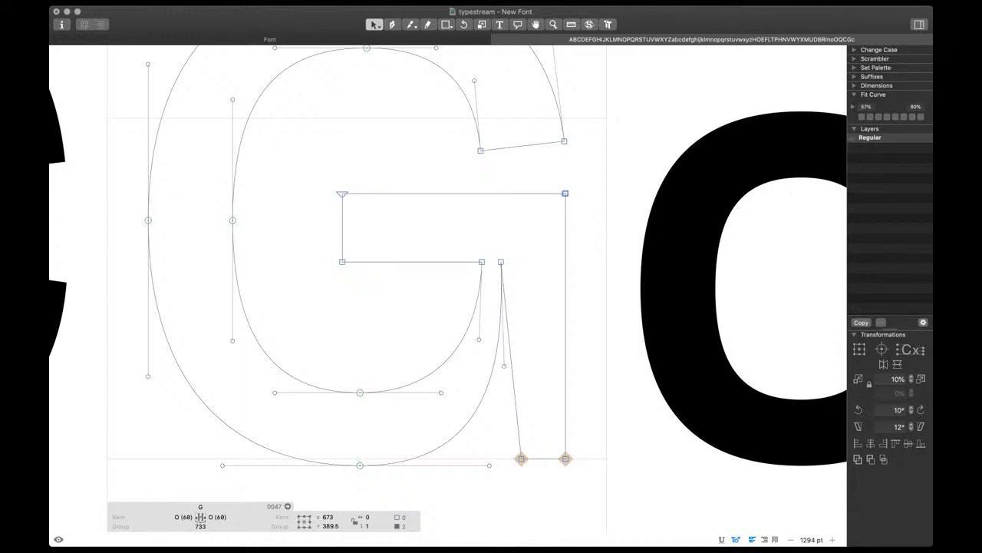
pyautogui.press('super+shift+r')
pyautogui.click(565, 193)
pyautogui.press('BackSpace')
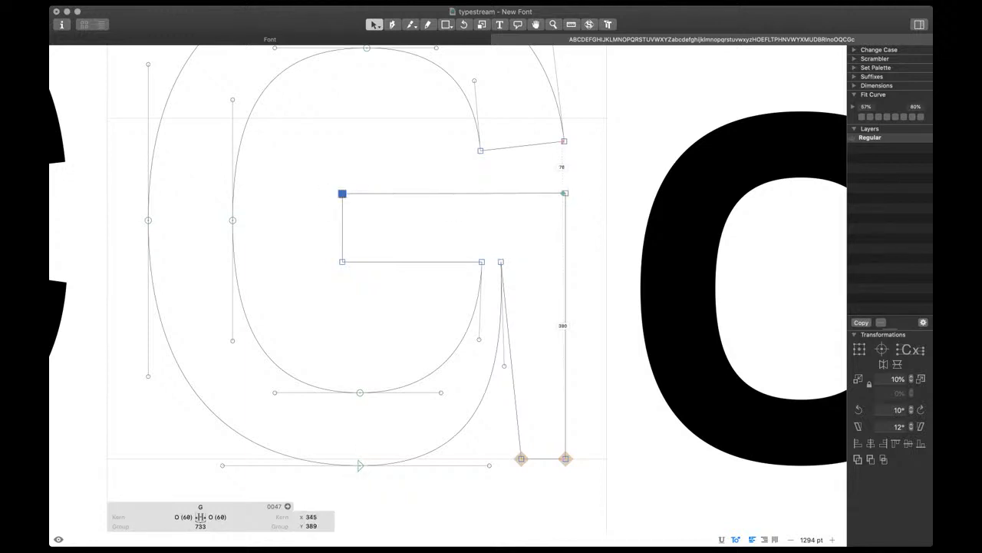
# Align the two upper nodes of the crossbar so its top edge is level at Y 389
pyautogui.moveTo(596, 184); pyautogui.dragTo(321, 220)
pyautogui.press('super+shift+a')
pyautogui.press('space')
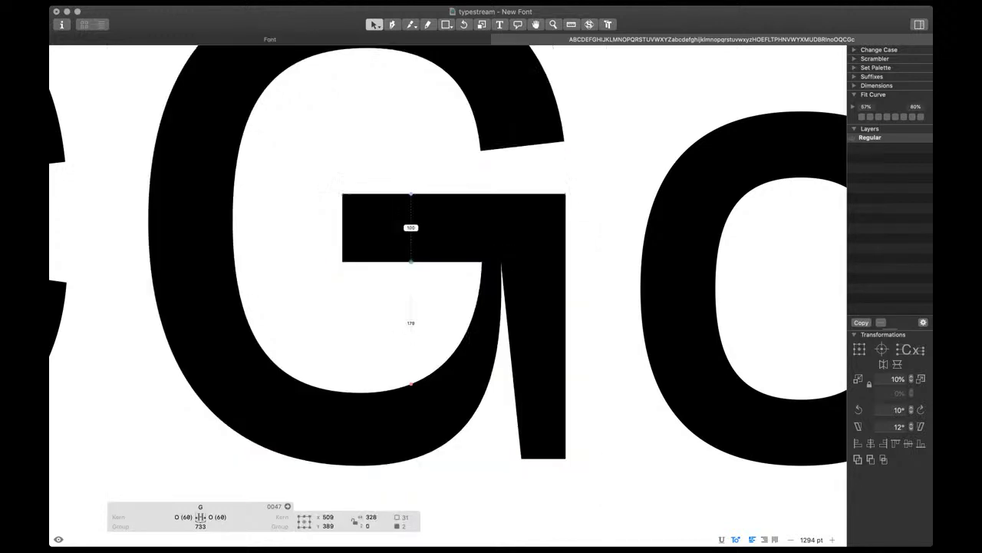
pyautogui.scroll(-3, 435, 267)
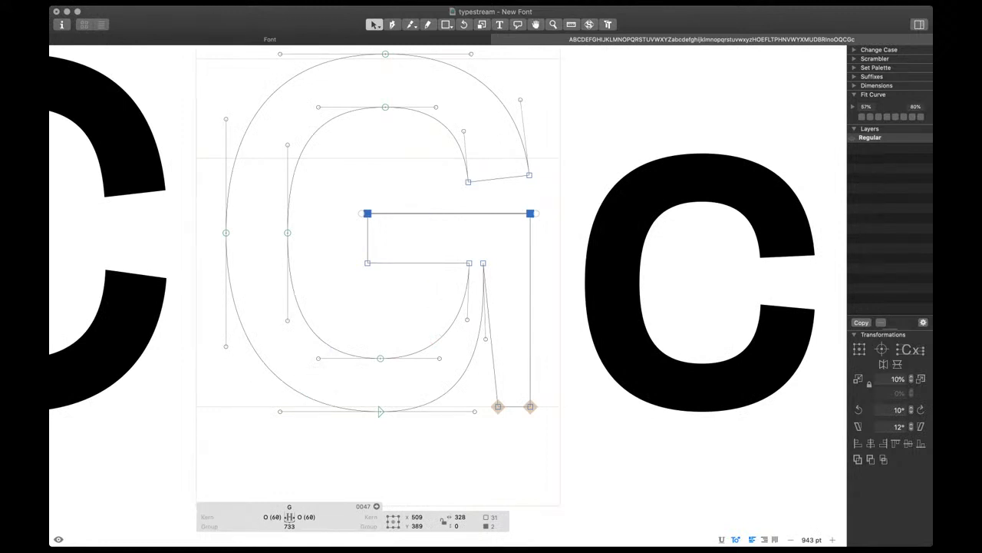
# Shift both handles of the G's lower outer curve beside the spur to the left, centring the pair on X 562
pyautogui.click(288, 233)
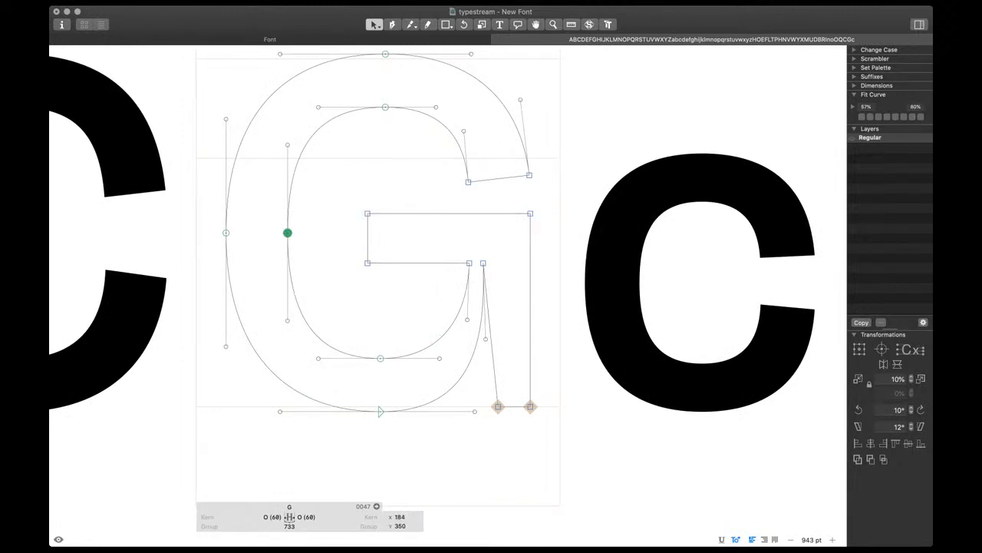
pyautogui.moveTo(288, 233); pyautogui.dragTo(287, 320)
pyautogui.moveTo(394, 420); pyautogui.dragTo(377, 404)
pyautogui.click(485, 338)
pyautogui.keyDown('shift'); pyautogui.click(475, 411); pyautogui.keyUp('shift')
pyautogui.press('space')
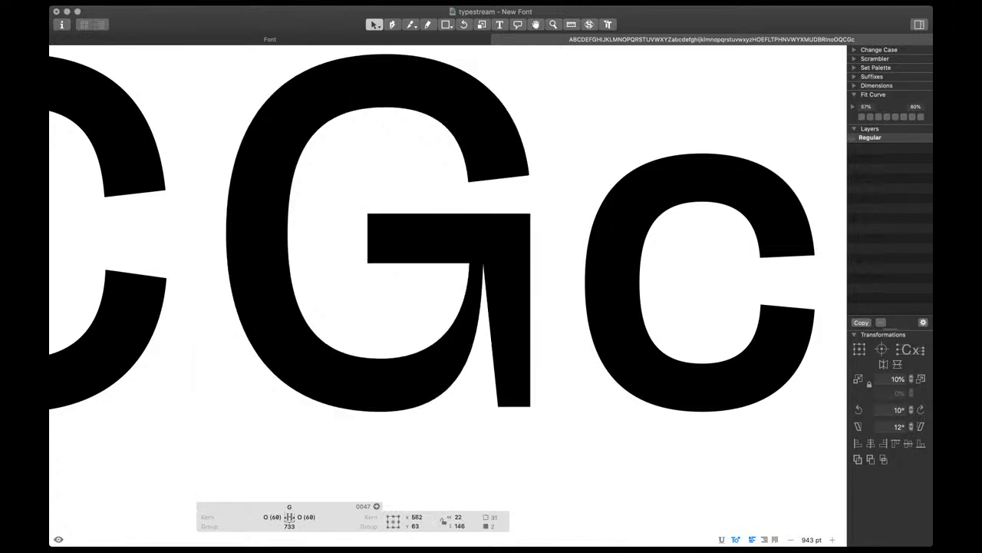
# Try narrowing the spur's foot by moving its inner baseline node right to X 648
pyautogui.click(498, 406)
pyautogui.press('space')
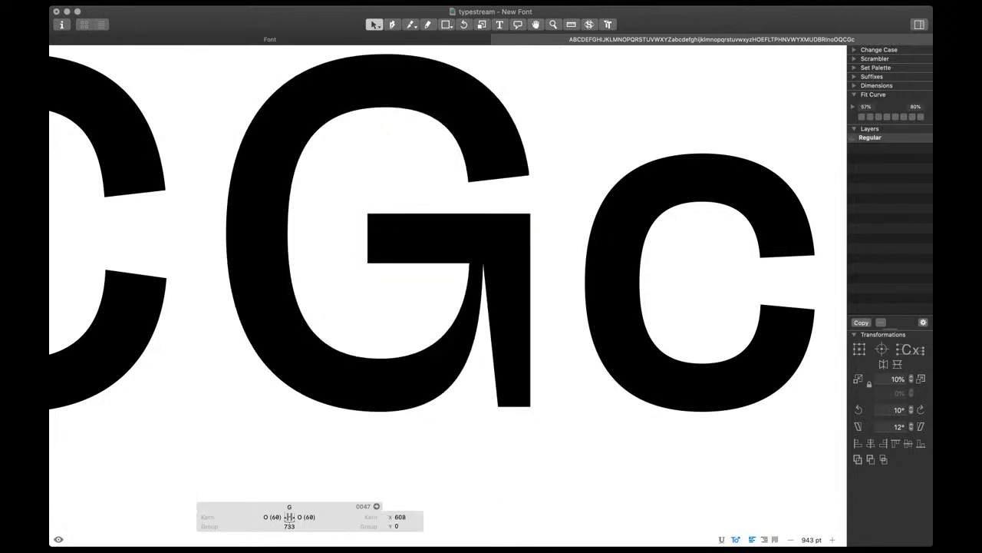
pyautogui.hotkey('shift', 'Right')
pyautogui.hotkey('shift', 'Right')
pyautogui.hotkey('shift', 'Right')
pyautogui.hotkey('shift', 'Right')
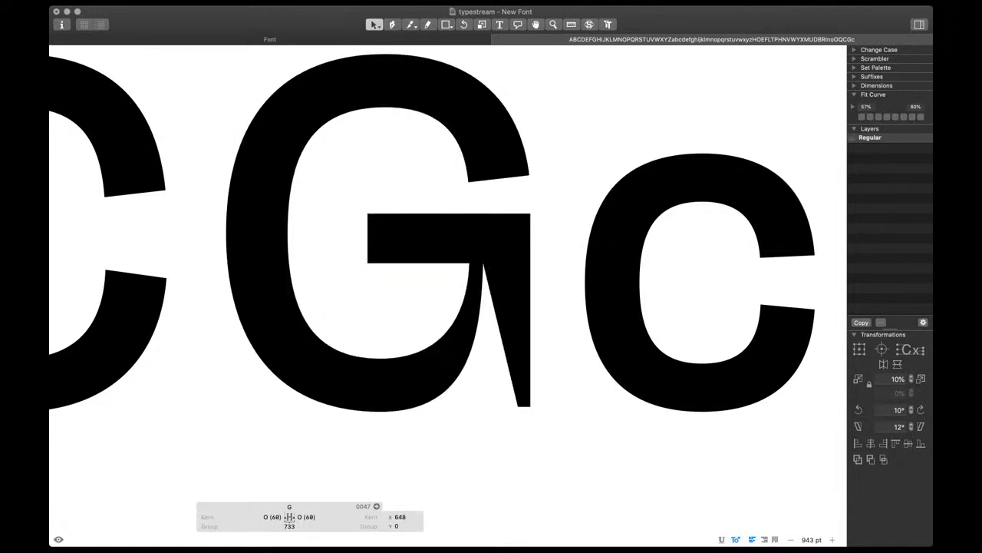
pyautogui.hotkey('shift', 'Left')
pyautogui.hotkey('shift', 'Left')
pyautogui.hotkey('shift', 'Left')
pyautogui.hotkey('shift', 'Left')
pyautogui.press('super+minus')
pyautogui.press('space')
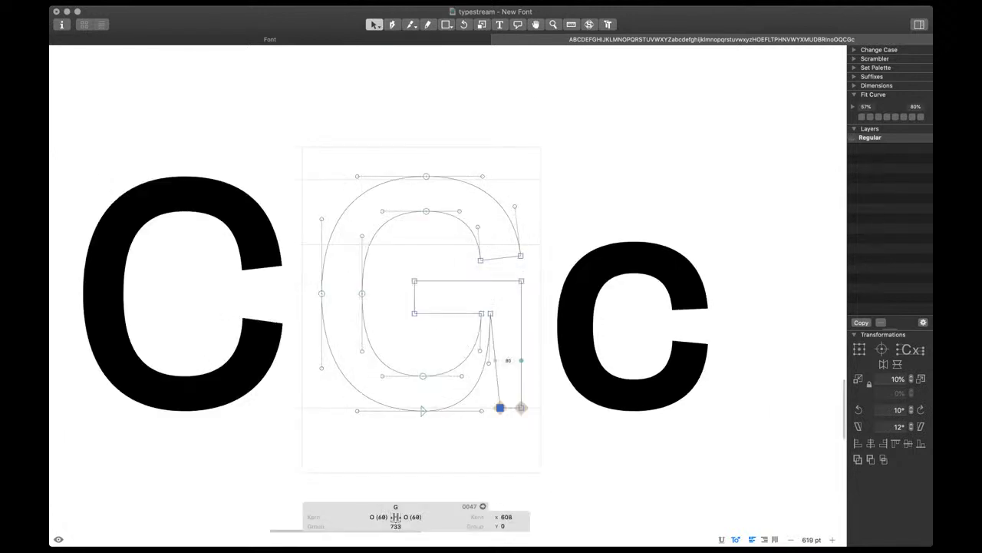
# Add a node on the spur's slanted inner edge at X 585, Y 220
pyautogui.press('super+plus')
pyautogui.press('v')
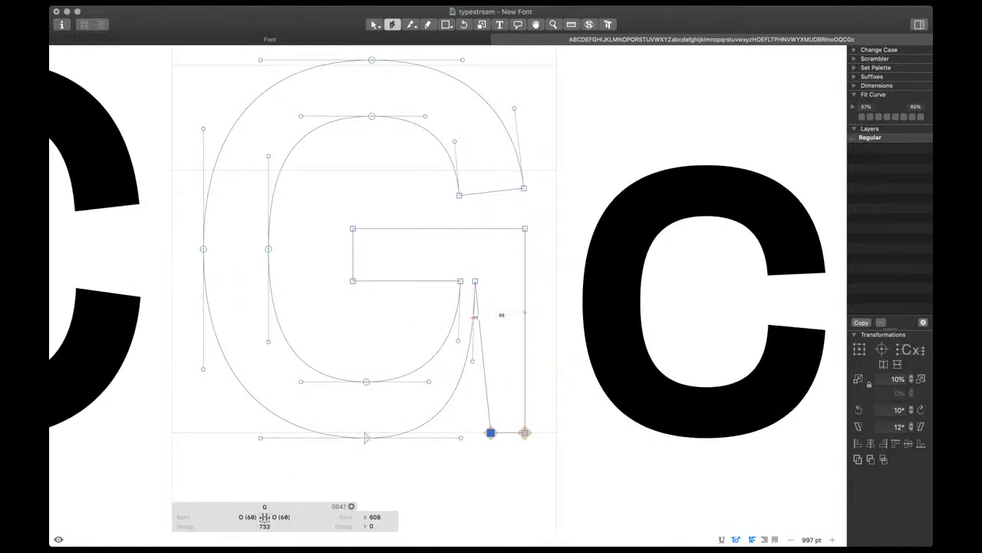
pyautogui.click(479, 317)
pyautogui.press('v')
pyautogui.click(485, 298)
pyautogui.click(479, 317)
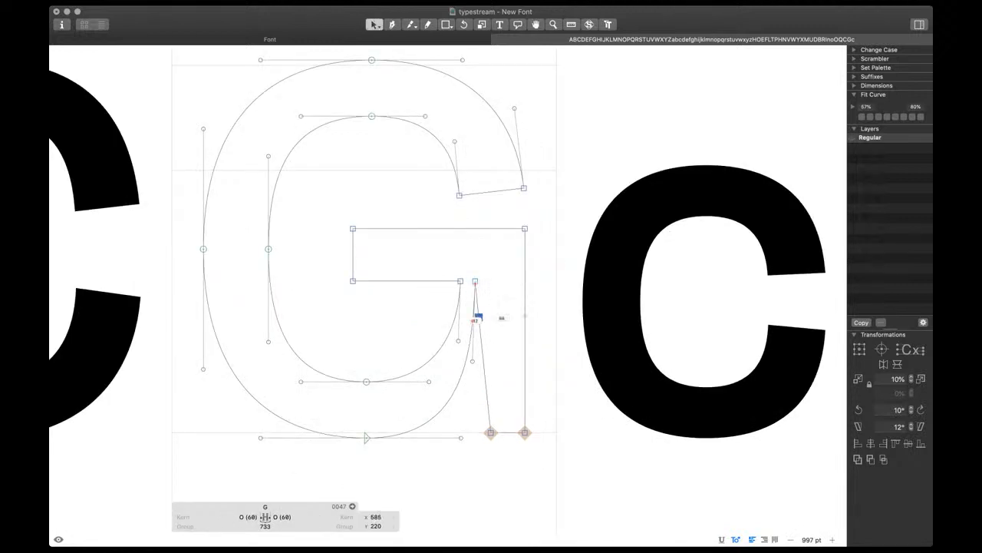
# Move the new spur node up to the crossbar's underside at X 585, Y 289 to give the notch a narrow flat top
pyautogui.moveTo(479, 317); pyautogui.dragTo(475, 281)
pyautogui.press('space')
pyautogui.hotkey('shift', 'Right')
pyautogui.press('Left')
pyautogui.press('Left')
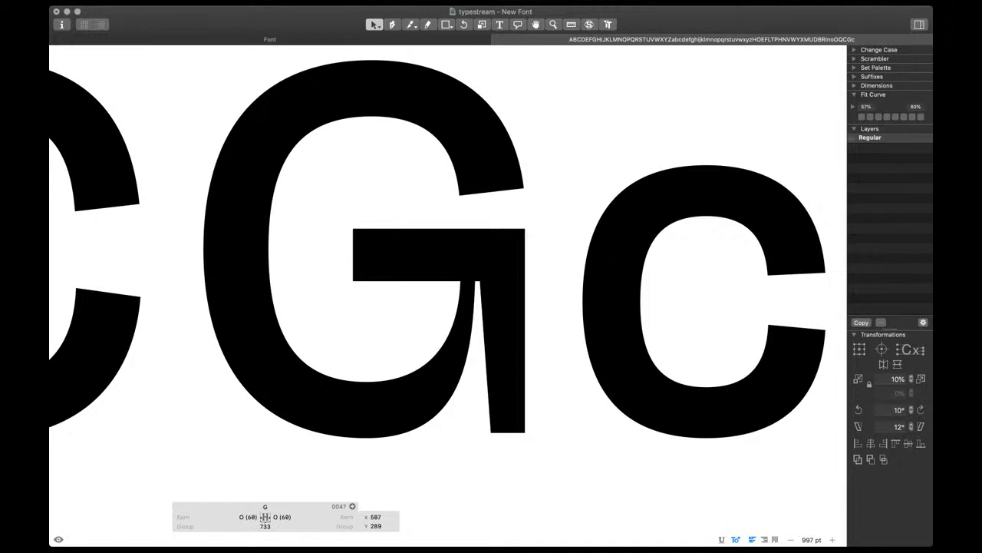
pyautogui.press('Left')
pyautogui.press('Left')
pyautogui.press('super+minus')
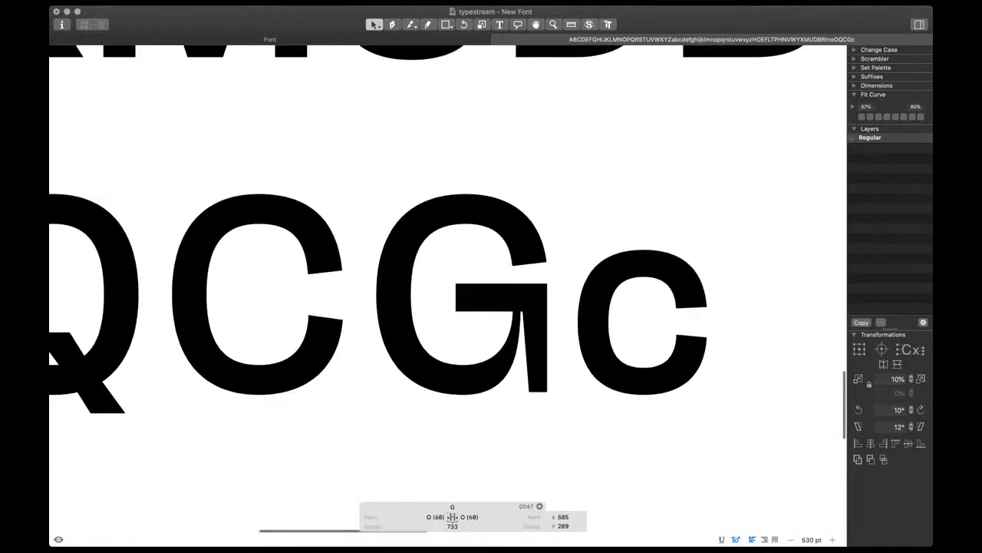
# Widen the spur's foot by moving its inner baseline node left to X 588
pyautogui.click(529, 391)
pyautogui.press('space')
pyautogui.hotkey('shift', 'Right')
pyautogui.hotkey('shift', 'Right')
pyautogui.hotkey('shift', 'Left')
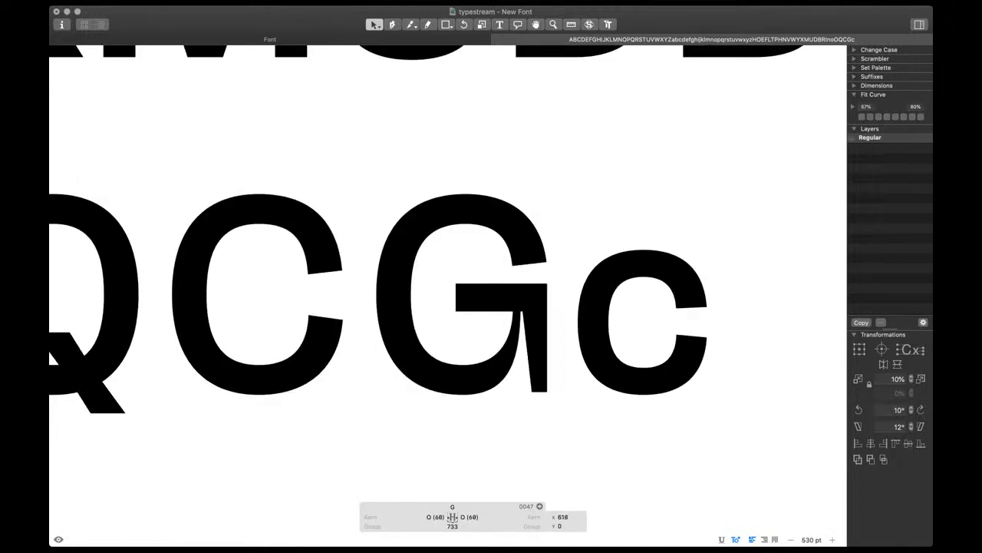
pyautogui.hotkey('shift', 'Left')
pyautogui.press('space')
pyautogui.hotkey('shift', 'Left')
pyautogui.hotkey('shift', 'Left')
# Lower the two nodes at the top of the notch to Y 169 and shift them left to a centre of X 561.5
pyautogui.click(525, 313)
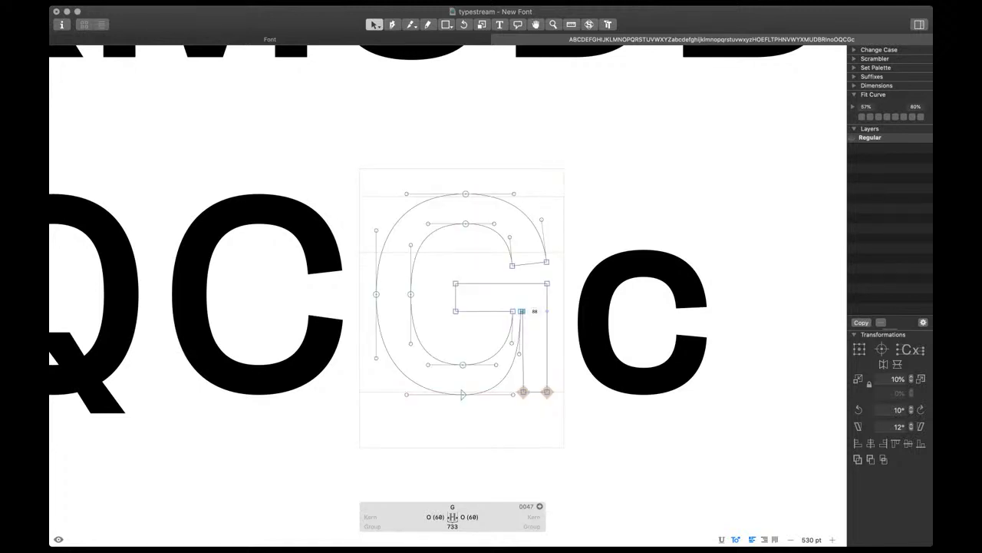
pyautogui.click(521, 311)
pyautogui.scroll(5, 527, 342)
pyautogui.keyDown('shift'); pyautogui.click(491, 267); pyautogui.keyUp('shift')
pyautogui.press('space')
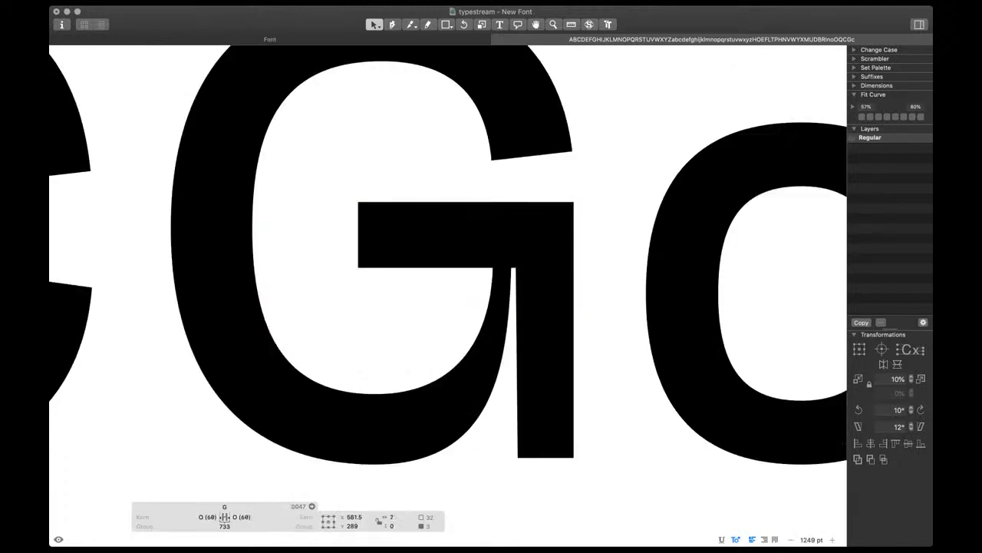
pyautogui.hotkey('shift', 'Down')
pyautogui.hotkey('shift', 'Down')
pyautogui.hotkey('shift', 'Down')
pyautogui.hotkey('shift', 'Down')
pyautogui.hotkey('shift', 'Down')
pyautogui.hotkey('shift', 'Down')
pyautogui.hotkey('shift', 'Down')
pyautogui.hotkey('shift', 'Down')
pyautogui.hotkey('shift', 'Down')
pyautogui.hotkey('shift', 'Down')
pyautogui.hotkey('shift', 'Down')
pyautogui.hotkey('shift', 'Down')
pyautogui.hotkey('shift', 'Down')
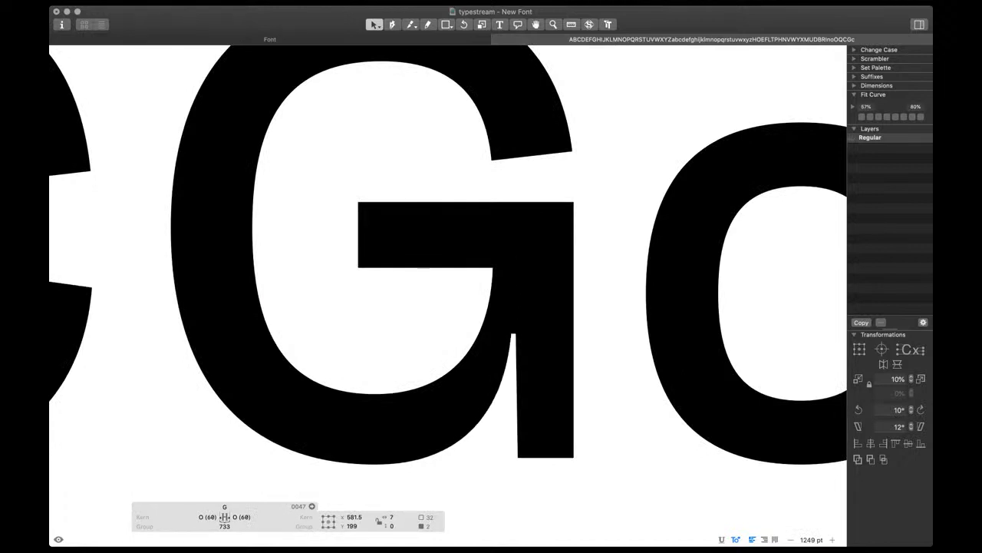
pyautogui.hotkey('shift', 'Left')
pyautogui.hotkey('shift', 'Left')
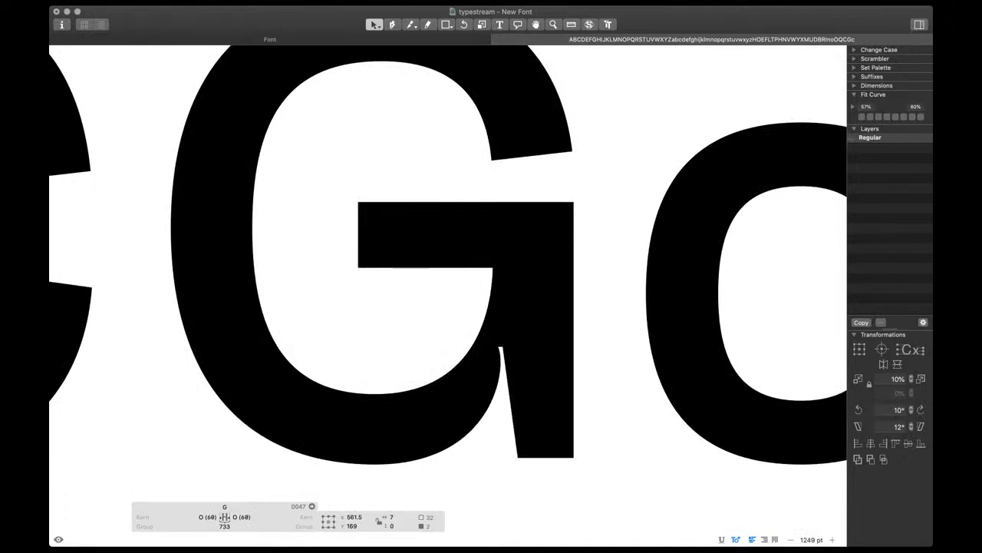
# Pull the upper handle of the outer curve beside the notch to X 553 and apply the sixth Fit Curve preset to that segment
pyautogui.hotkey('shift', 'Tab')
pyautogui.hotkey('shift', 'Left')
pyautogui.hotkey('shift', 'Left')
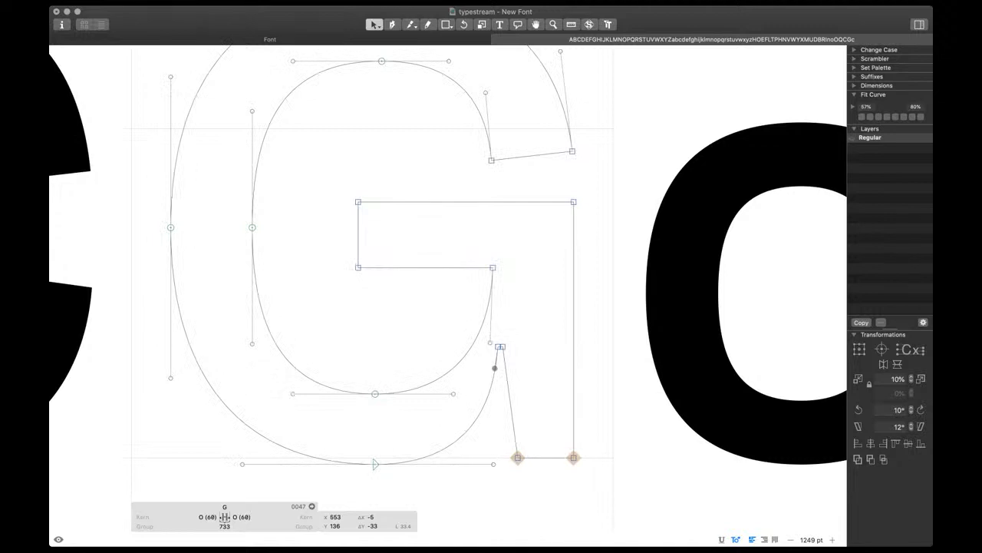
pyautogui.hotkey('ctrl', 'alt', '6')
pyautogui.press('space')
pyautogui.moveTo(426, 409); pyautogui.dragTo(496, 483)
pyautogui.press('space')
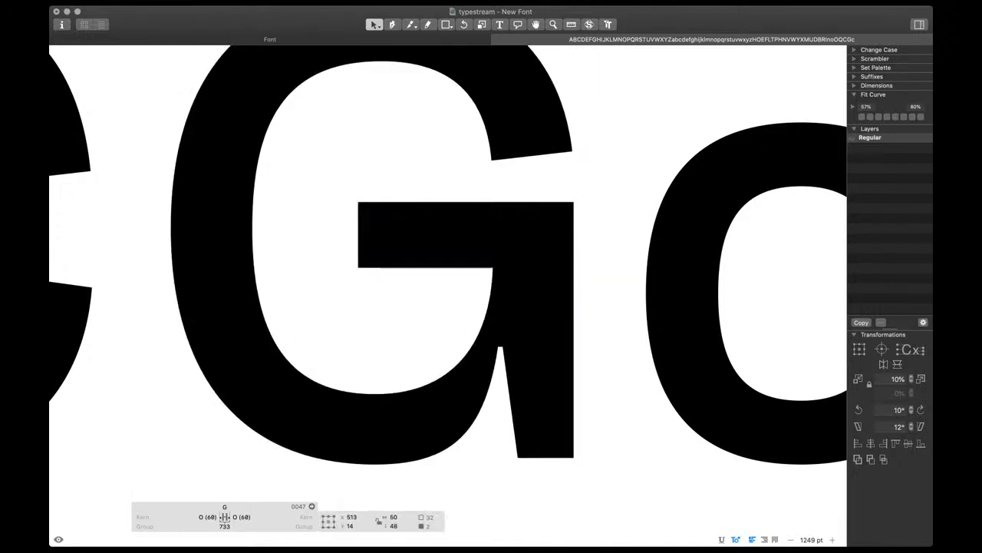
# Raise the two nodes at the top of the notch to Y 199
pyautogui.press('space')
pyautogui.moveTo(490, 327); pyautogui.dragTo(508, 420)
pyautogui.press('space')
pyautogui.hotkey('shift', 'Up')
pyautogui.hotkey('shift', 'Up')
pyautogui.hotkey('shift', 'Up')
# Shift the upper handle of the outer curve beside the notch right to X 548
pyautogui.scroll(-5, 514, 366)
pyautogui.press('space')
pyautogui.press('space')
pyautogui.hotkey('shift', 'Right')
pyautogui.hotkey('shift', 'Right')
pyautogui.hotkey('shift', 'Right')
pyautogui.press('space')
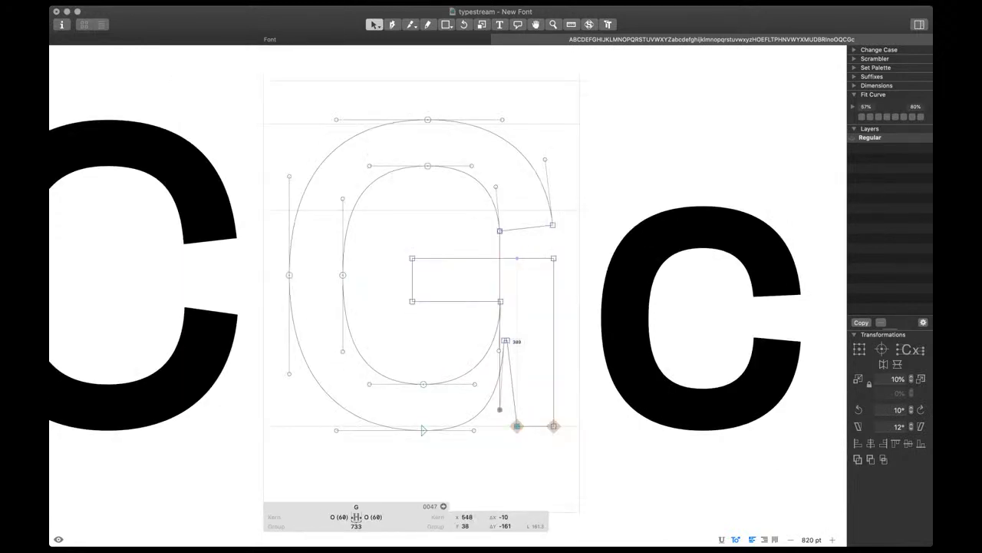
# Move the notch's two top nodes to a centre of X 571.5 and raise them to Y 222
pyautogui.moveTo(490, 335); pyautogui.dragTo(517, 350)
pyautogui.press('space')
pyautogui.hotkey('shift', 'Right')
pyautogui.hotkey('shift', 'Up')
pyautogui.hotkey('shift', 'Up')
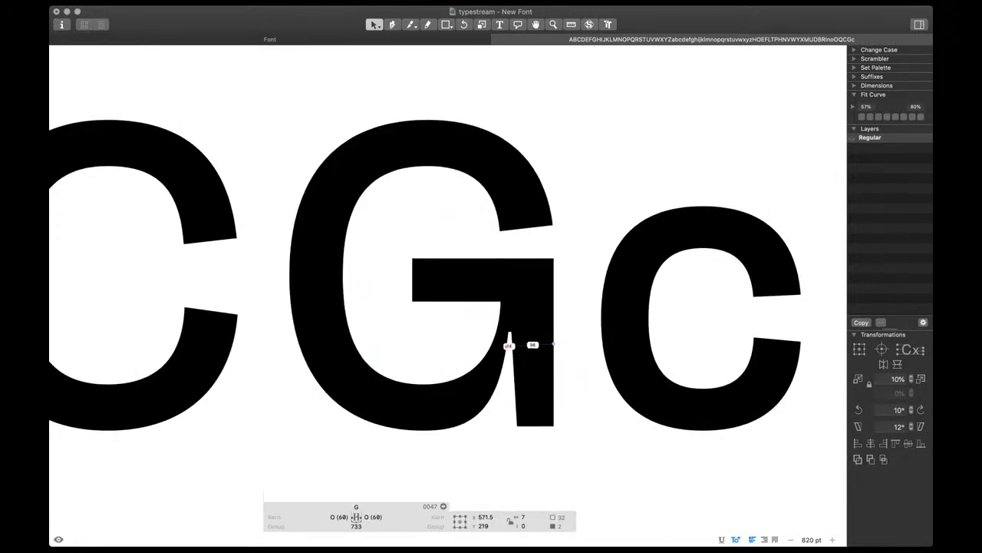
pyautogui.press('Up')
pyautogui.press('Up')
pyautogui.press('Up')
pyautogui.press('space')
# Move the upper handle of the outer curve beside the notch to X 550, Y 59
pyautogui.moveTo(482, 384); pyautogui.dragTo(505, 422)
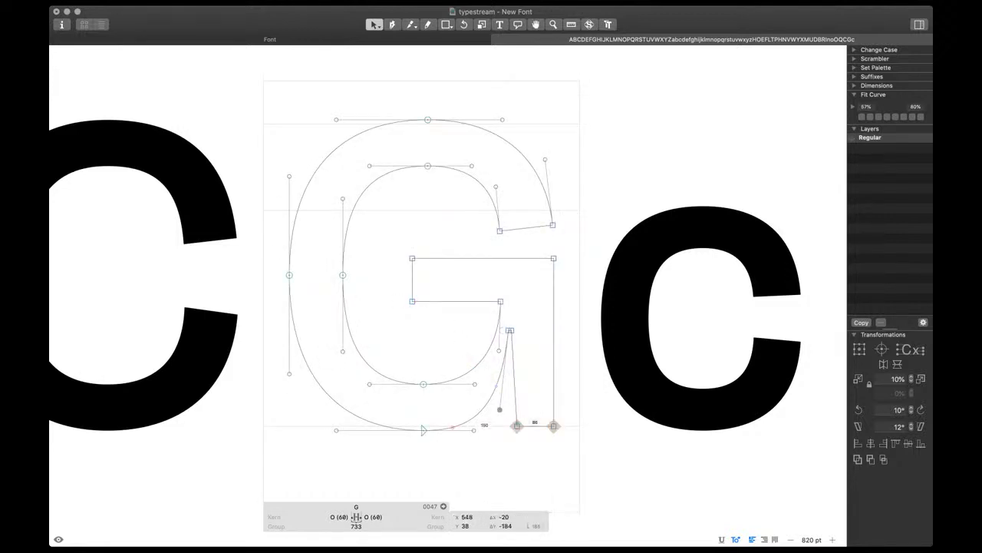
pyautogui.hotkey('shift', 'Up')
pyautogui.hotkey('shift', 'Up')
pyautogui.press('space')
pyautogui.scroll(-5, 505, 424)
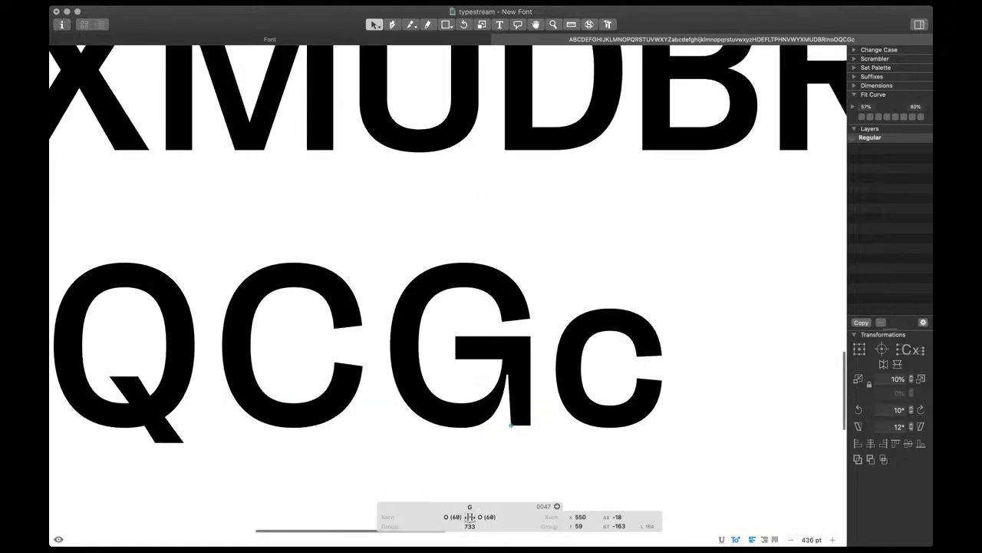
pyautogui.press('space')
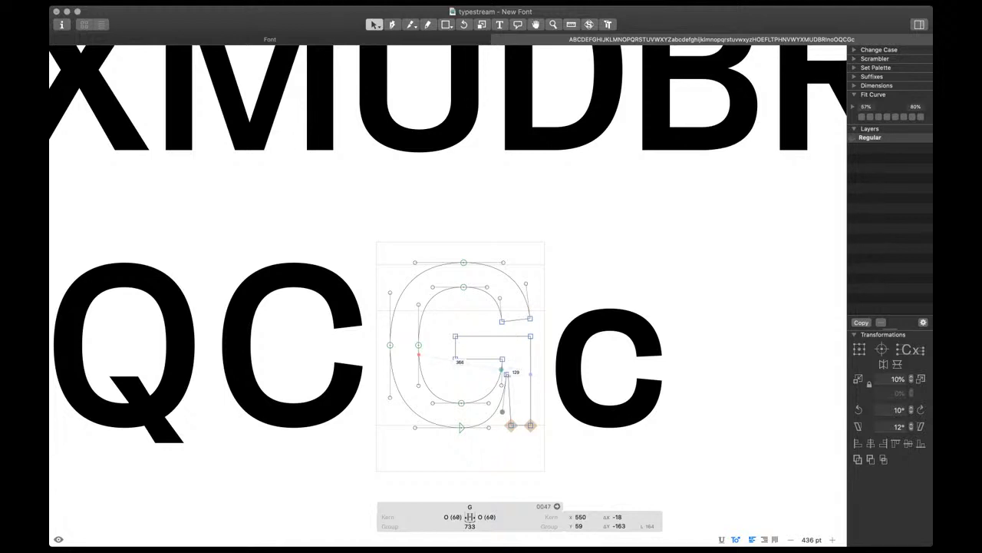
pyautogui.hscroll(3, 503, 369)
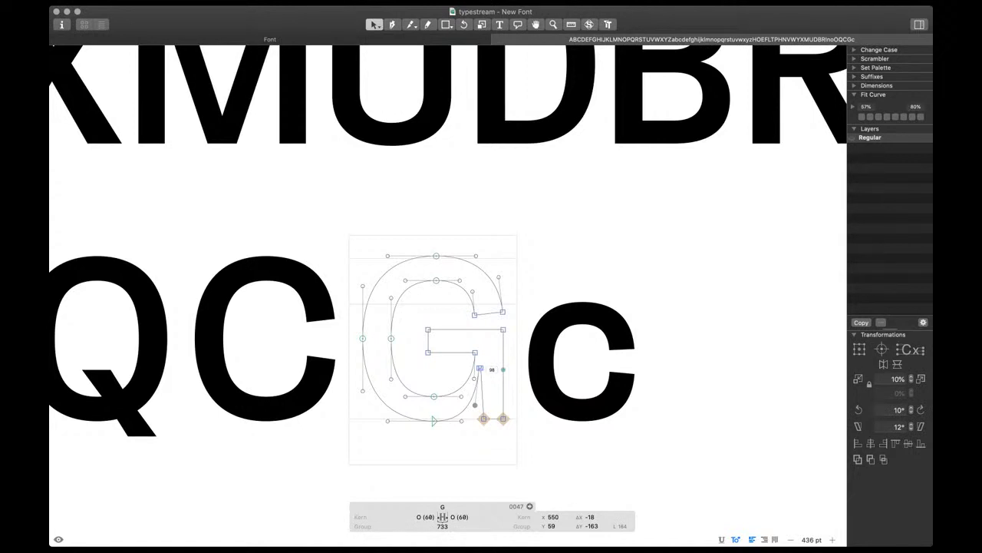
pyautogui.hscroll(3, 492, 369)
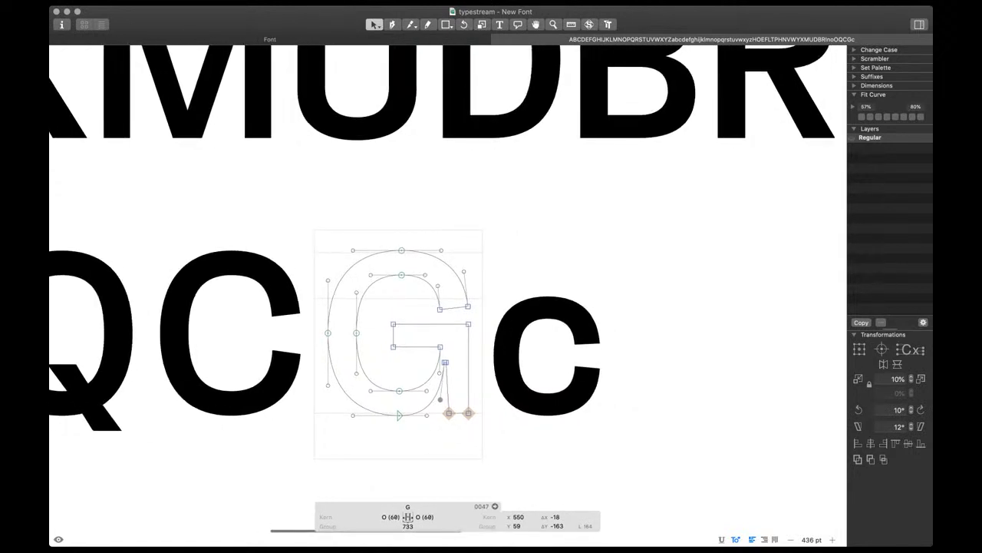
pyautogui.hscroll(-1, 448, 295)
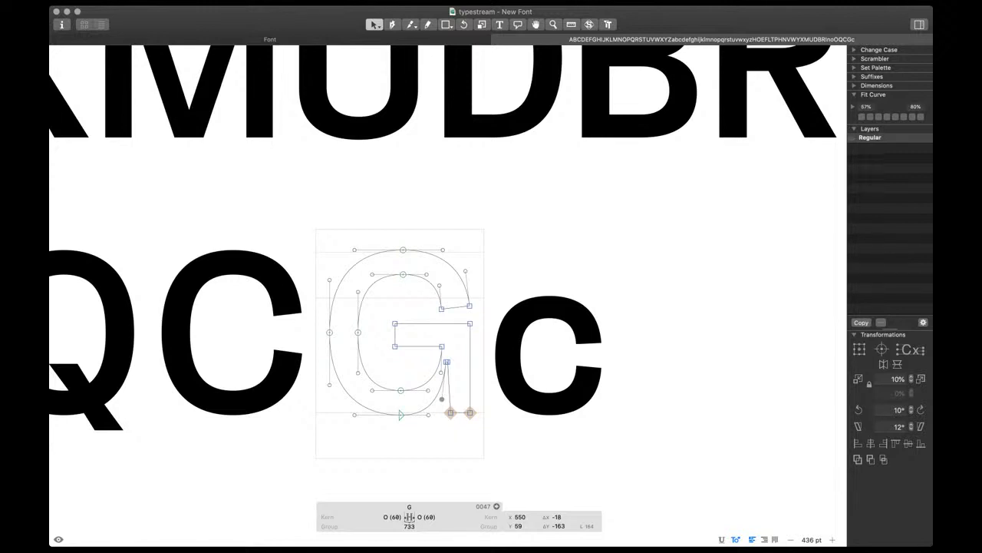
pyautogui.press('r')
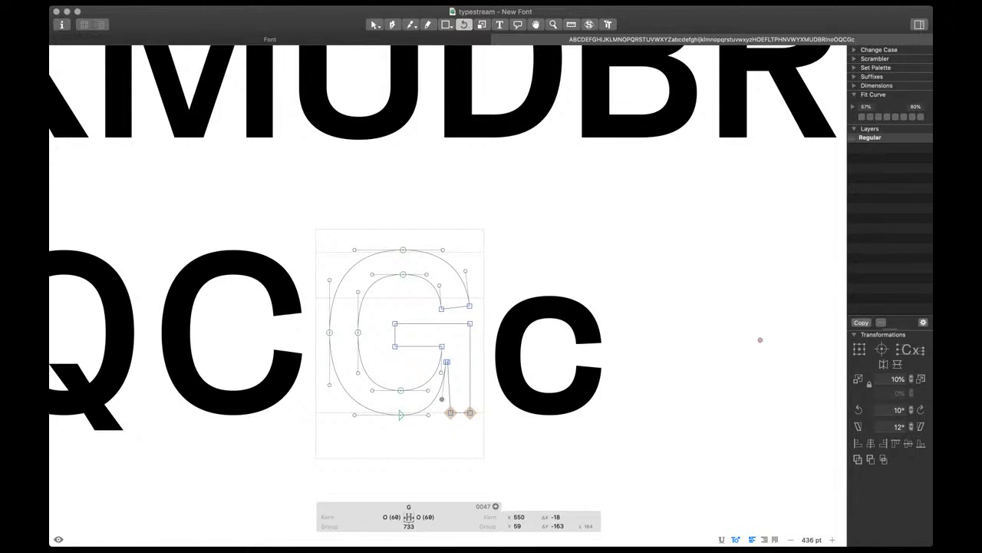
pyautogui.press('t')
pyautogui.press('Right')
pyautogui.scroll(5, 432, 394)
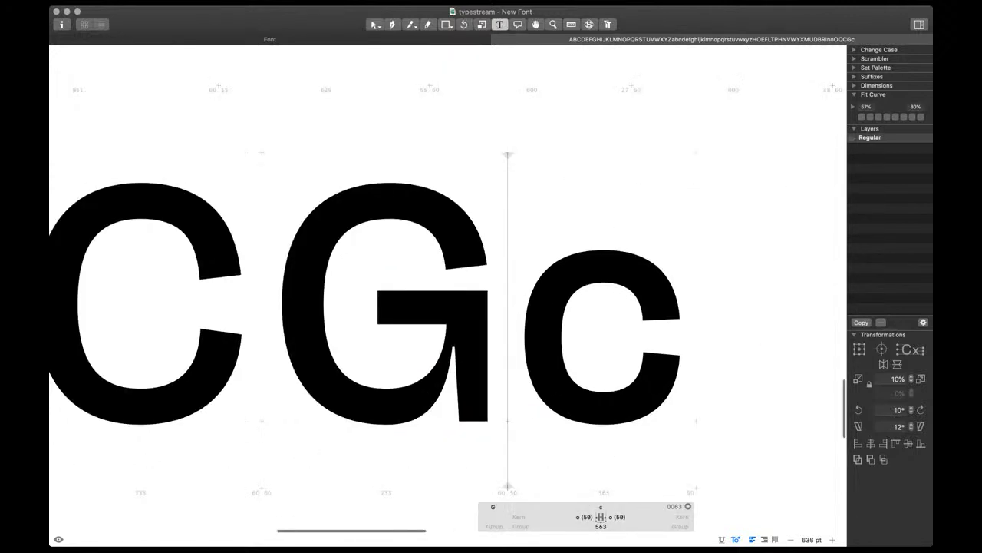
# Shift both handles of the G's lower outer curve beside the spur 10 units left
pyautogui.doubleClick(432, 394)
pyautogui.scroll(3, 396, 423)
pyautogui.keyDown('shift'); pyautogui.click(433, 424); pyautogui.keyUp('shift')
pyautogui.press('space')
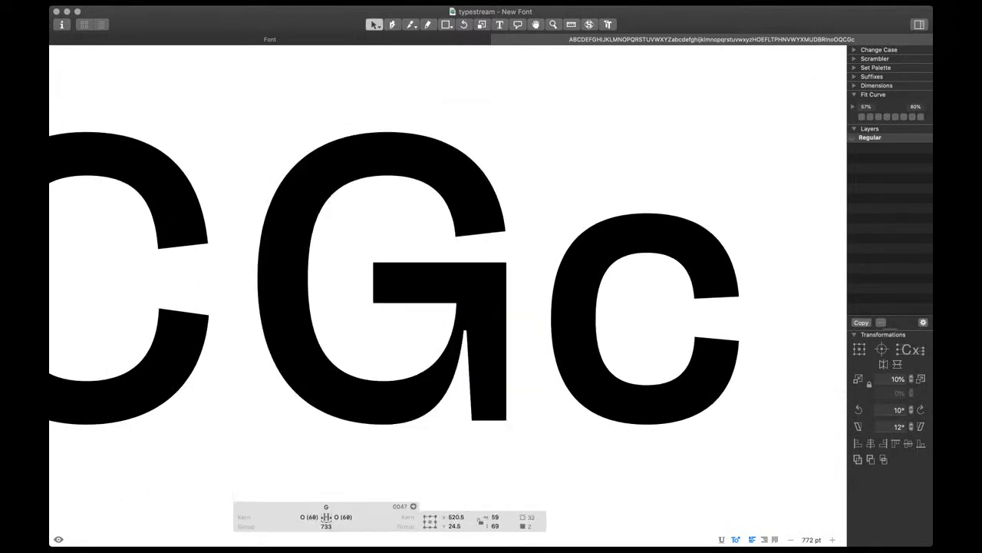
pyautogui.hotkey('shift', 'Left')
pyautogui.moveTo(405, 398); pyautogui.dragTo(371, 435)
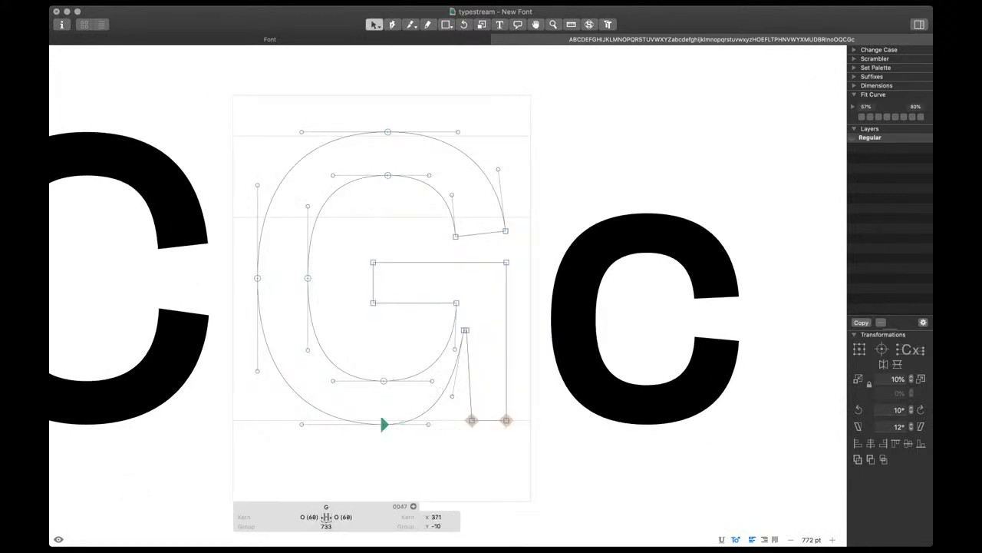
# Shift the outer node at the bottom of the G's bowl 10 units left without moving its handles
pyautogui.press('space')
pyautogui.hotkey('alt', 'shift', 'Left')
pyautogui.press('space')
# Examine how the G sits beside the other capitals and lowercase letters across the full alphabet sample
pyautogui.press('t')
pyautogui.scroll(-6, 430, 438)
pyautogui.hscroll(1, 448, 288)
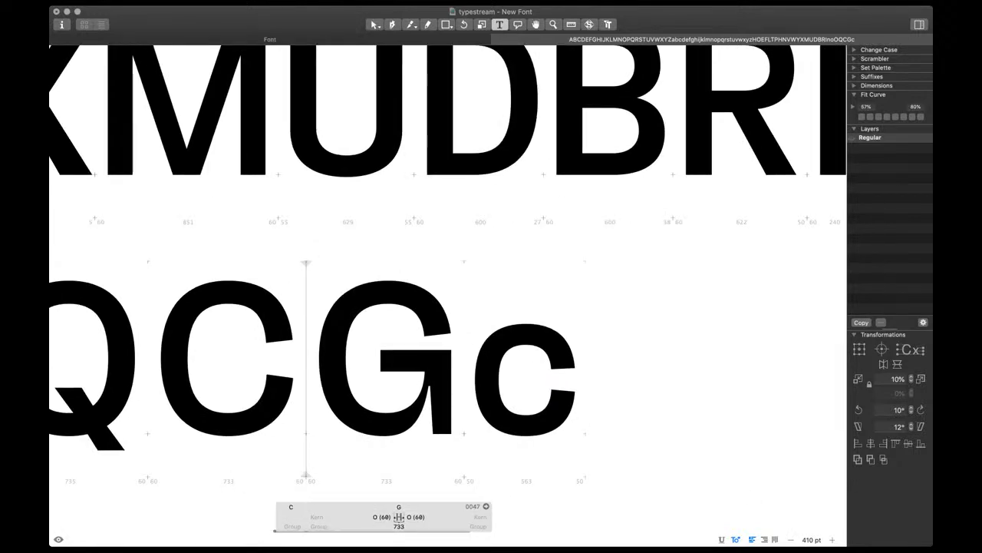
pyautogui.scroll(-5, 465, 412)
pyautogui.click(478, 403)
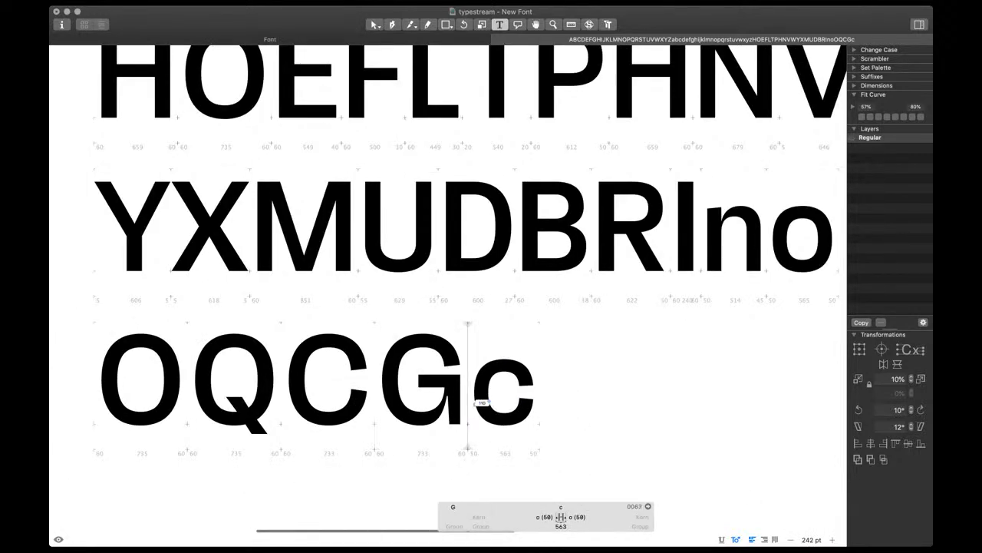
pyautogui.scroll(2, 478, 402)
pyautogui.scroll(-3, 445, 461)
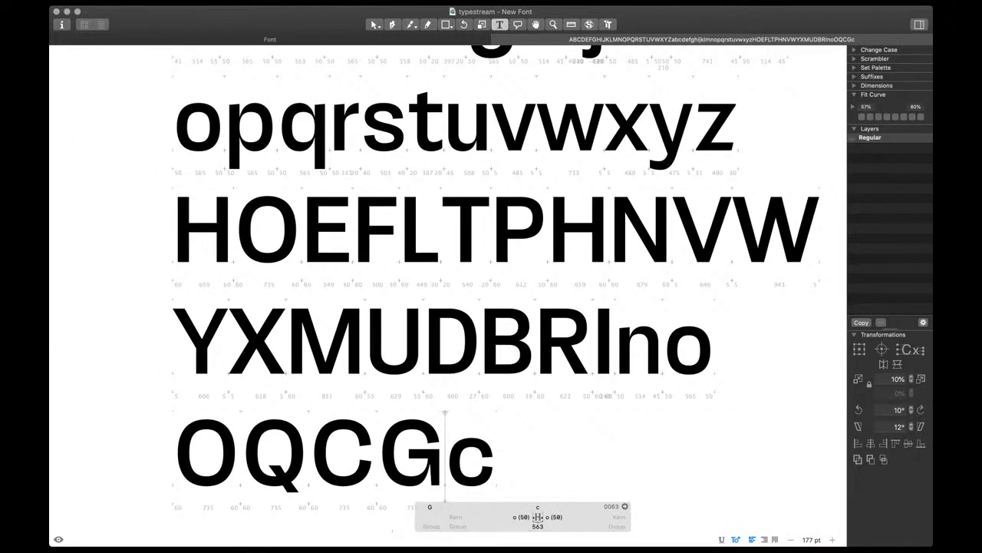
pyautogui.scroll(6, 449, 288)
pyautogui.hscroll(2, 448, 288)
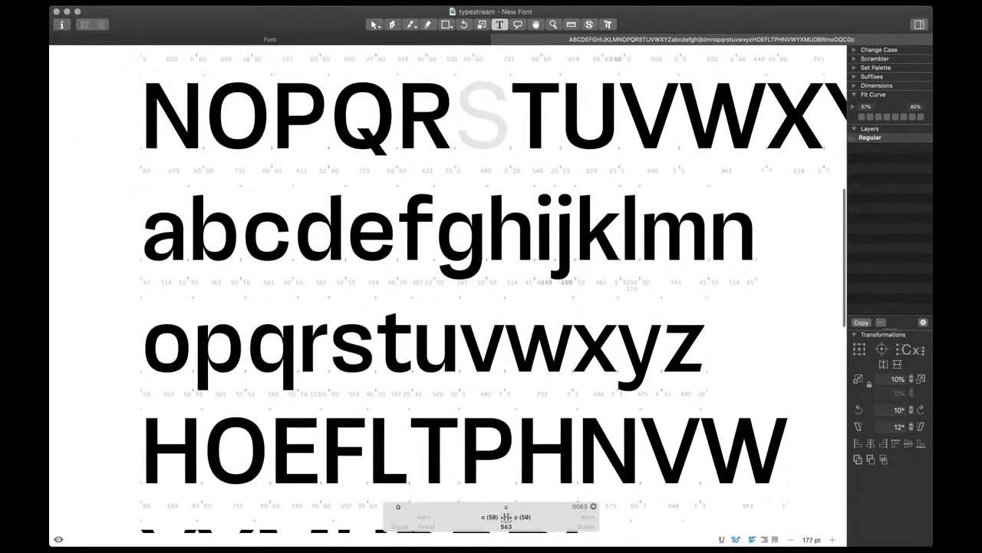
pyautogui.scroll(2, 448, 288)
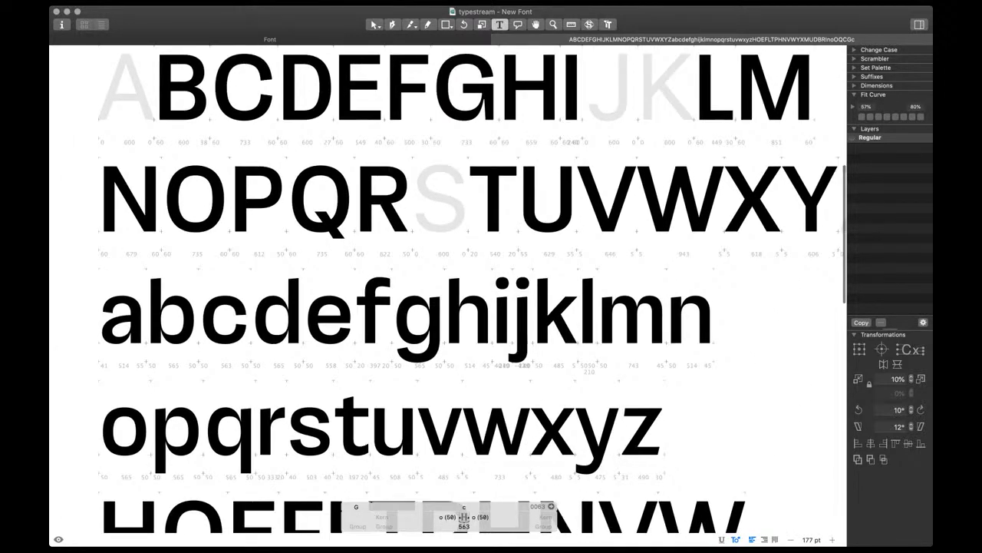
pyautogui.scroll(2, 448, 288)
pyautogui.scroll(1, 448, 288)
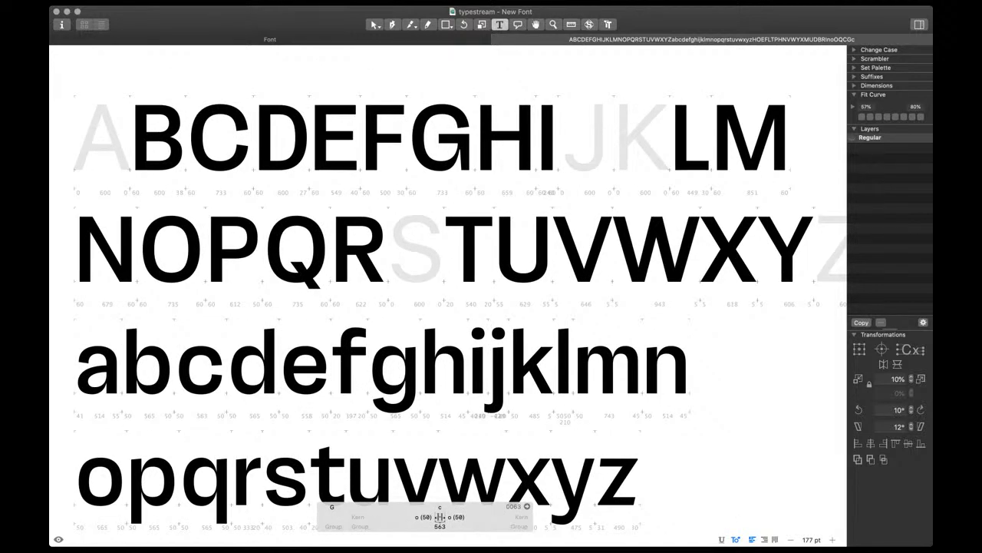
pyautogui.scroll(-4, 449, 288)
pyautogui.hscroll(1, 448, 288)
pyautogui.scroll(-4, 448, 288)
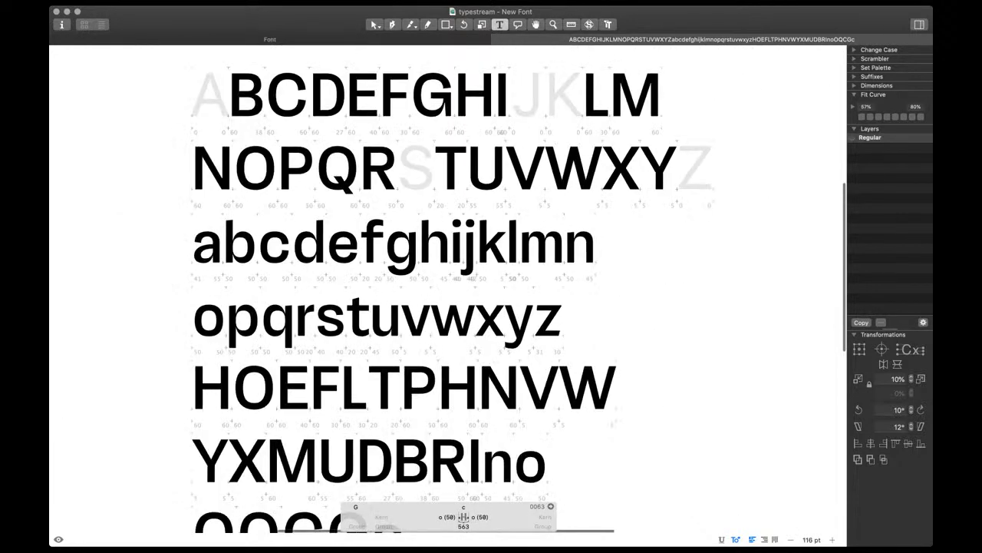
pyautogui.scroll(-2, 448, 289)
pyautogui.hscroll(-1, 449, 289)
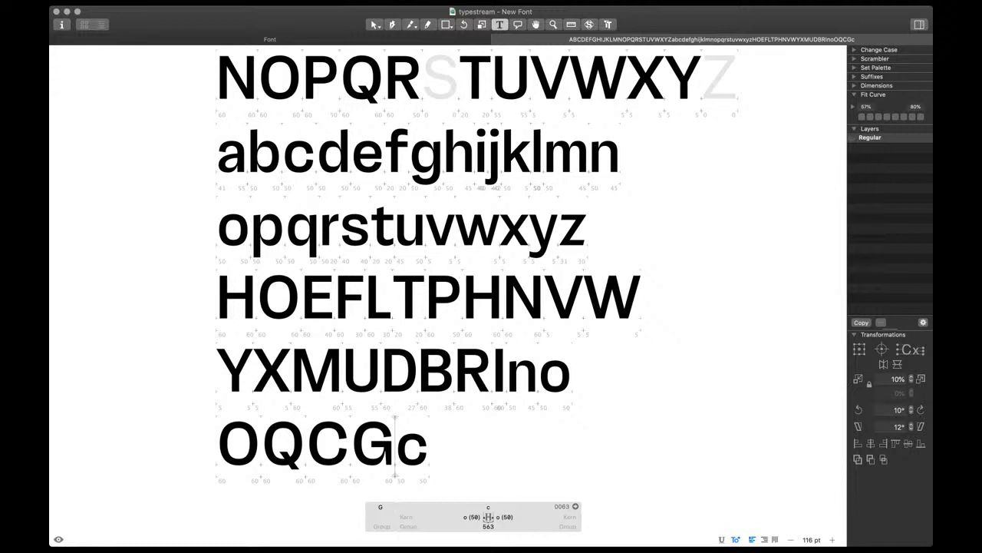
# Add a J after the G in the sample text and paste the copied U outline into it
pyautogui.write('J')
pyautogui.scroll(2, 419, 460)
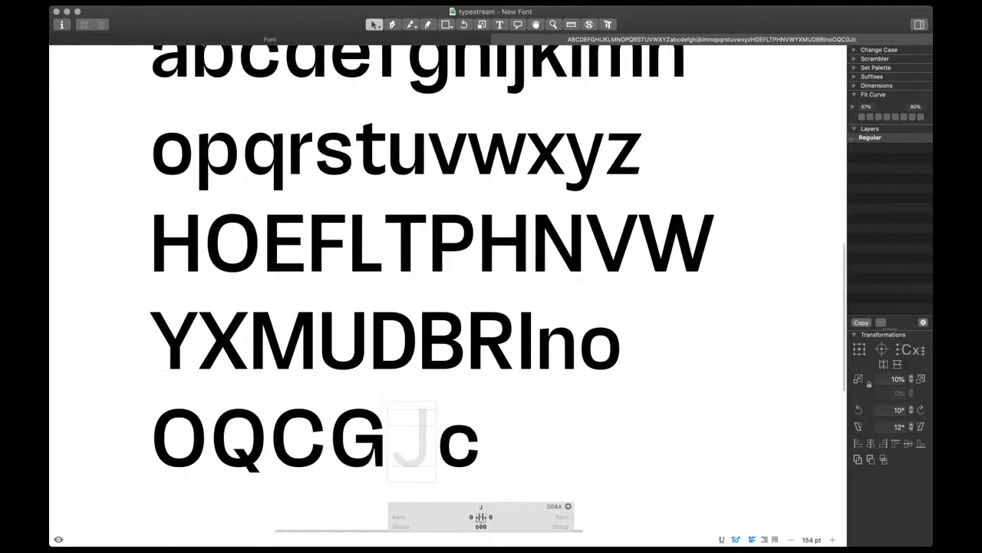
pyautogui.press('super+v')
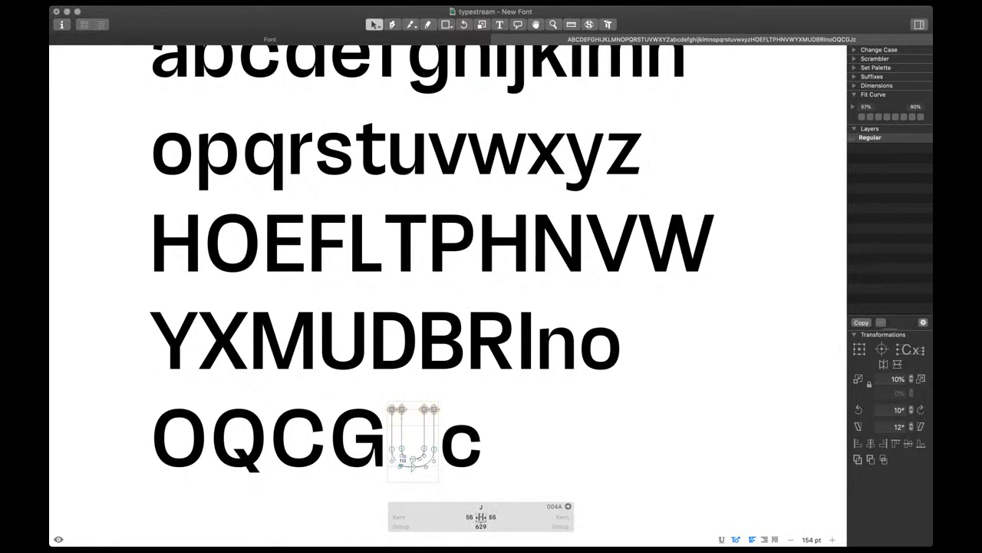
# Delete the upper part of the J's left stem, leaving a hook that ends in an open terminal
pyautogui.scroll(2, 381, 479)
pyautogui.moveTo(382, 370); pyautogui.dragTo(365, 430)
pyautogui.press('Delete')
pyautogui.scroll(5, 401, 440)
pyautogui.scroll(-2, 407, 434)
# Nudge the four curve handles of the J's hook 7 units right
pyautogui.press('space')
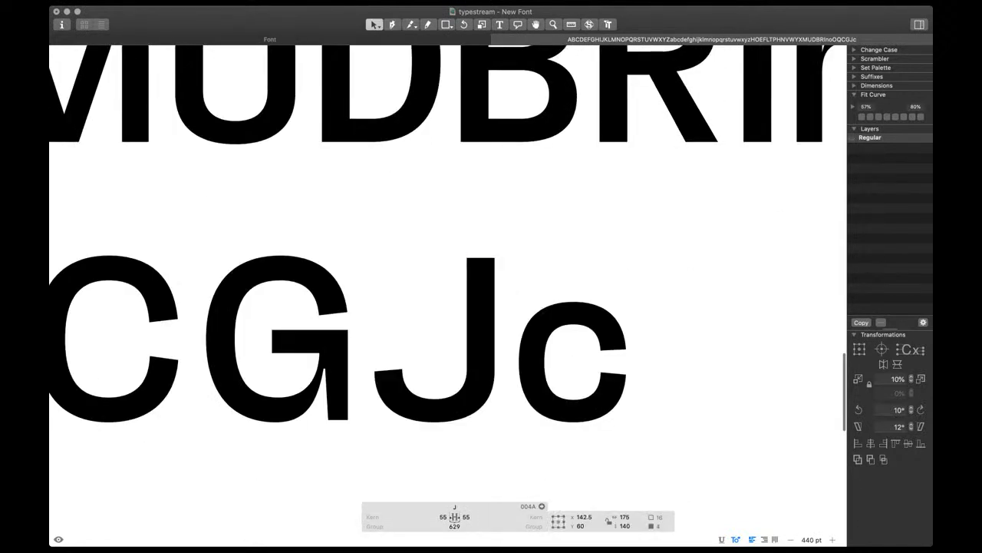
pyautogui.hotkey('shift', 'Right')
pyautogui.press('Left')
pyautogui.press('Left')
pyautogui.press('Left')
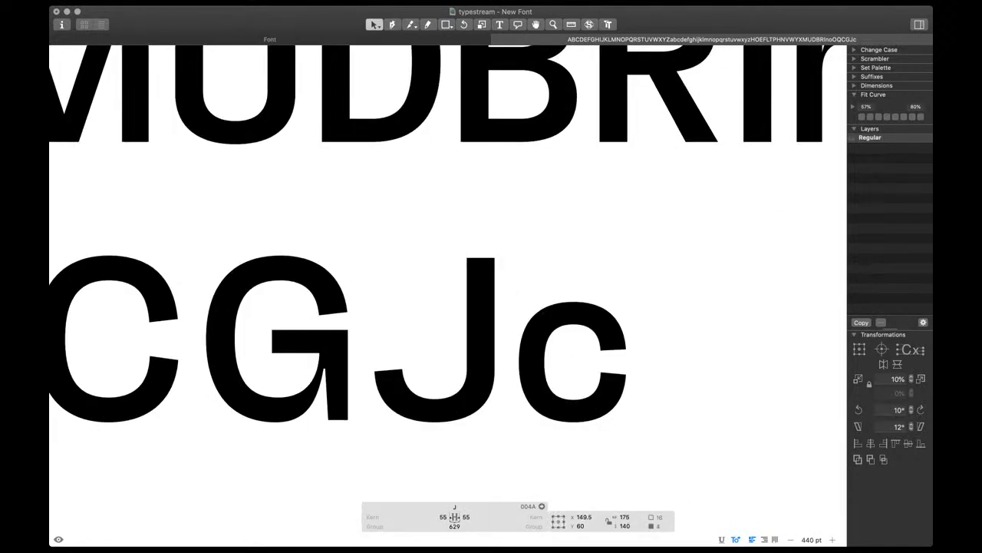
# Move the J's hook terminal 40 units right and the bottom curve nodes 20 units right
pyautogui.moveTo(412, 361); pyautogui.dragTo(367, 378)
pyautogui.hotkey('shift', 'Right')
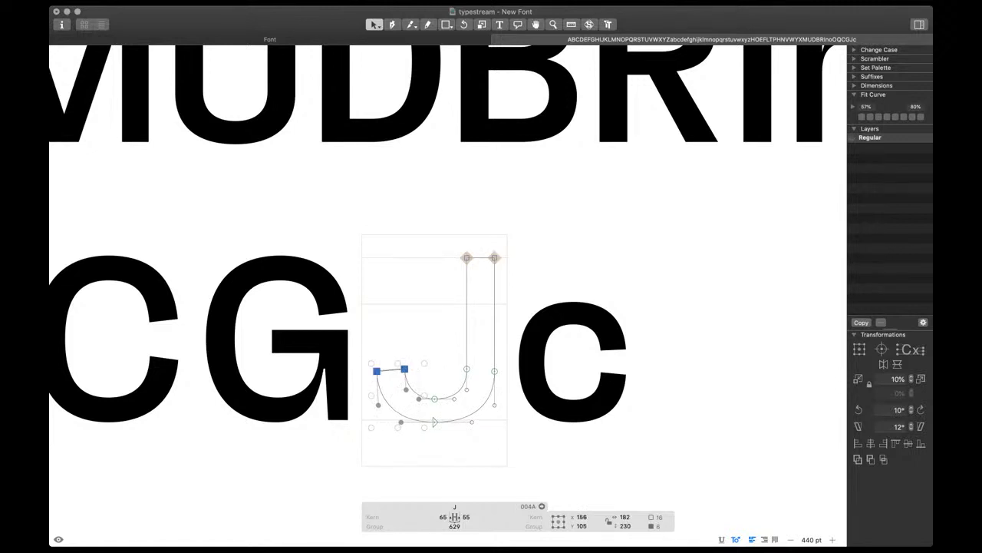
pyautogui.hotkey('shift', 'Right')
pyautogui.moveTo(450, 320); pyautogui.dragTo(346, 463)
pyautogui.hotkey('shift', 'Right')
pyautogui.hotkey('shift', 'Right')
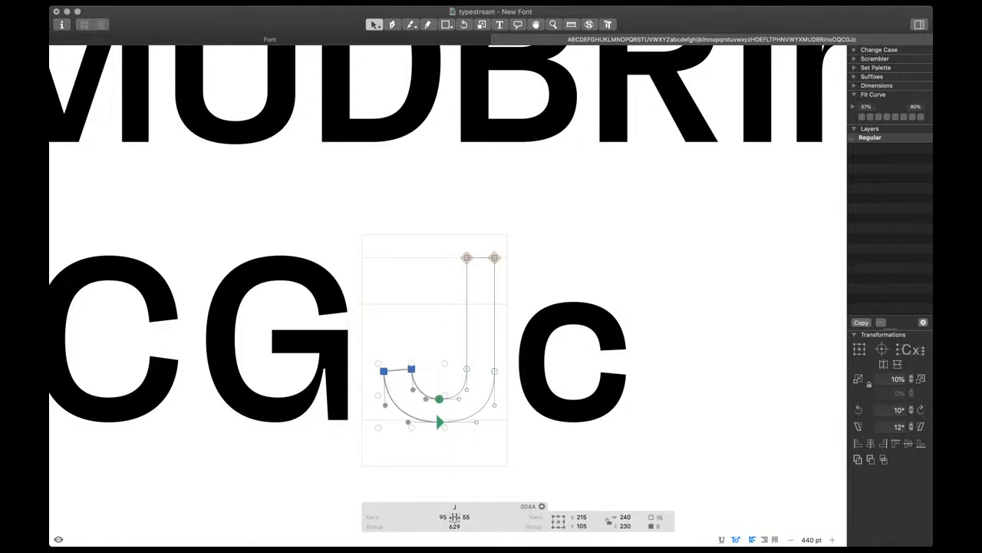
# Move the J's terminal another 20 units and its bottom nodes another 10 units right, and refit the bowl with the fourth Fit Curve setting
pyautogui.moveTo(428, 349); pyautogui.dragTo(369, 381)
pyautogui.hotkey('shift', 'Right')
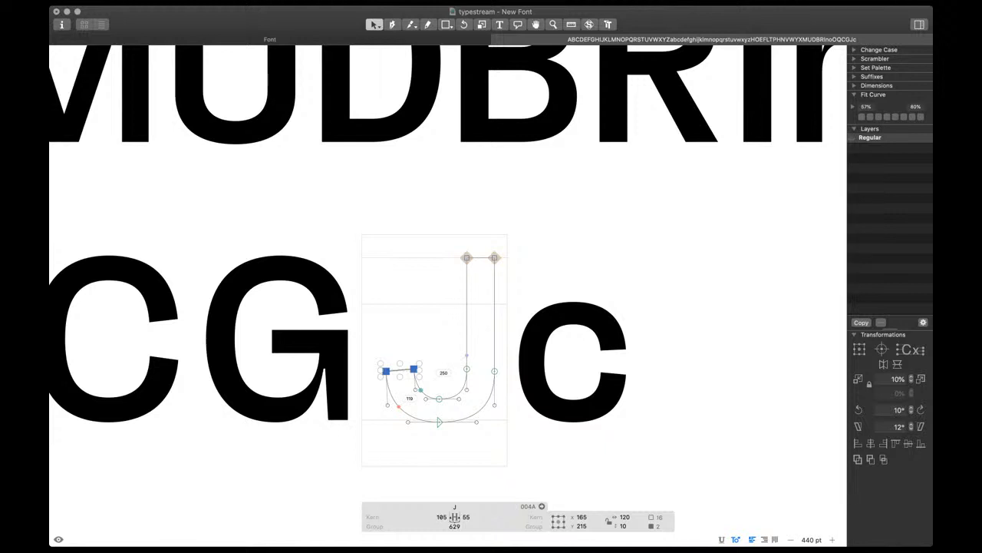
pyautogui.moveTo(440, 342); pyautogui.dragTo(343, 462)
pyautogui.hotkey('shift', 'Right')
pyautogui.moveTo(513, 350); pyautogui.dragTo(451, 434)
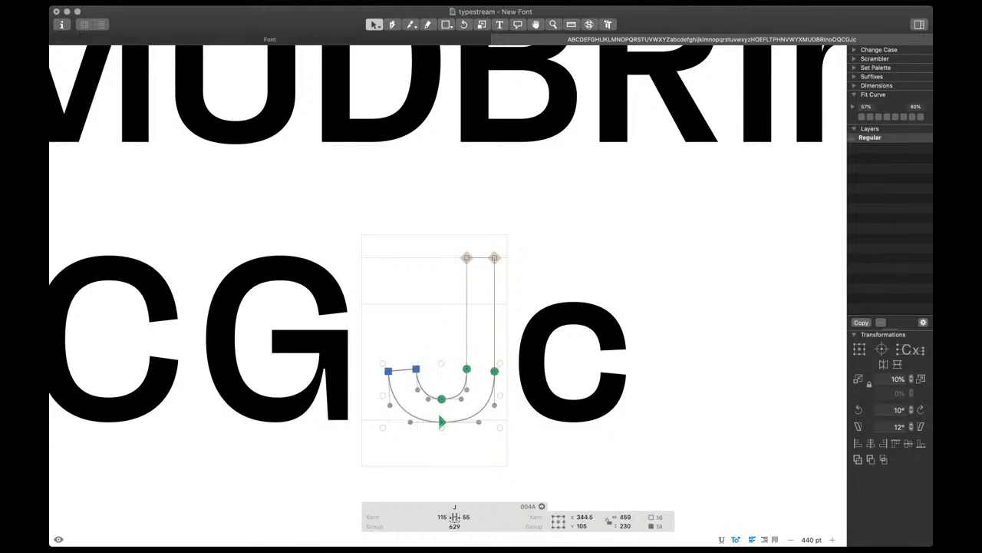
pyautogui.hotkey('ctrl', 'alt', '4')
# Try lowering the J's terminal and the nodes joining the stem to the bowl by 10 units
pyautogui.moveTo(512, 353); pyautogui.dragTo(373, 382)
pyautogui.press('space')
pyautogui.hotkey('shift', 'Down')
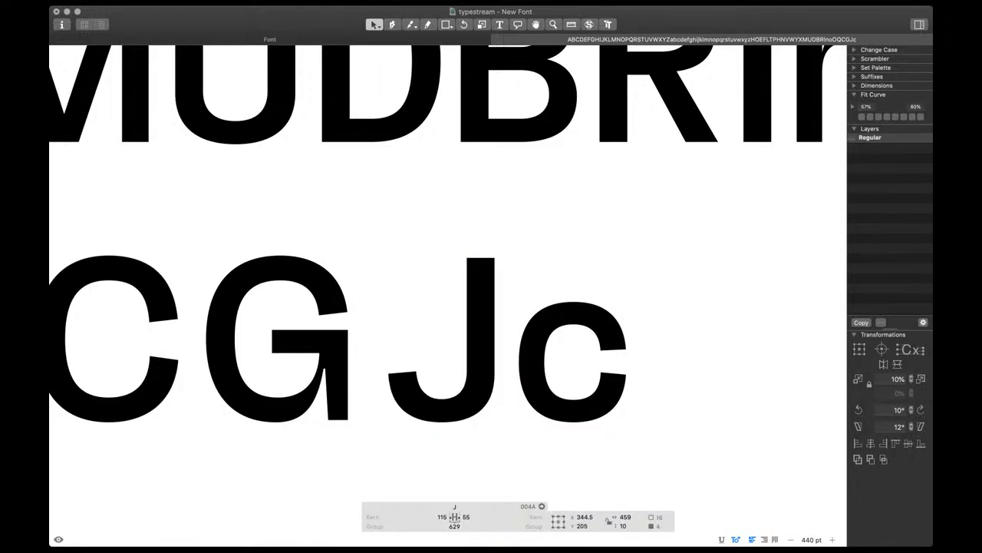
pyautogui.hotkey('shift', 'Up')
# Raise the two nodes of the J's hook terminal 40 units, to a centre of Y 255
pyautogui.moveTo(432, 349); pyautogui.dragTo(373, 382)
pyautogui.press('space')
pyautogui.hotkey('shift', 'Up')
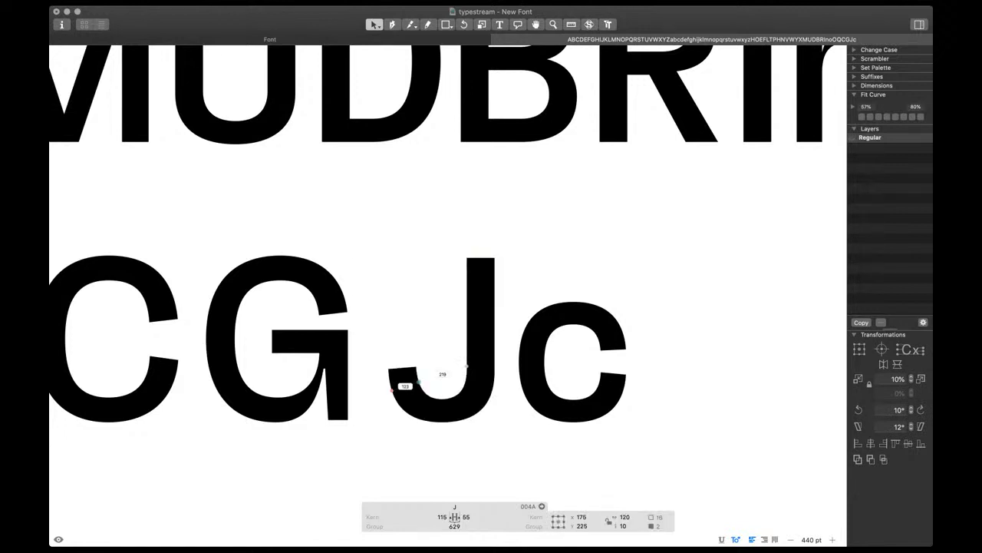
pyautogui.hotkey('shift', 'Up')
pyautogui.hotkey('shift', 'Up')
pyautogui.hotkey('shift', 'Up')
pyautogui.press('space')
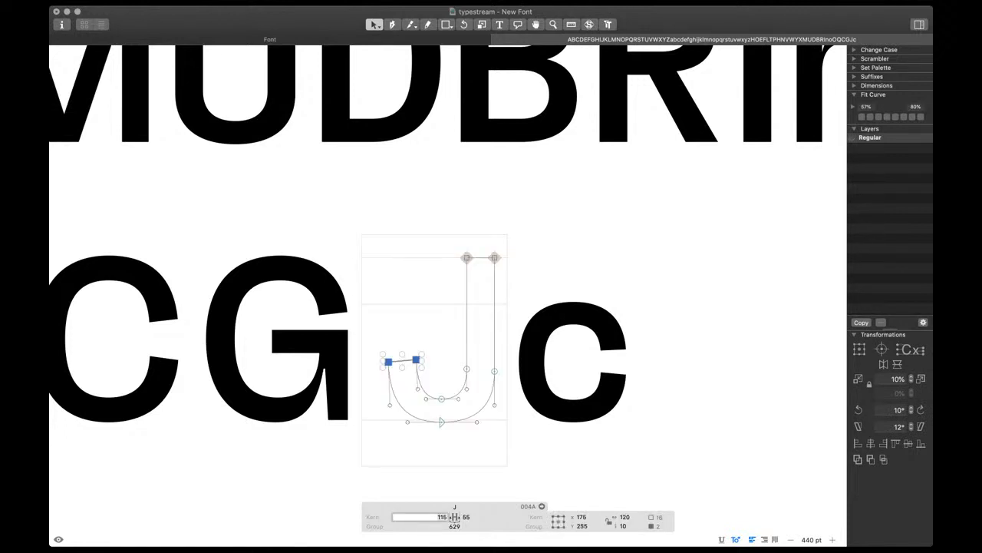
# Set the J's left sidebearing to 5 and link its right sidebearing to the U
pyautogui.write('5')
pyautogui.press('Tab')
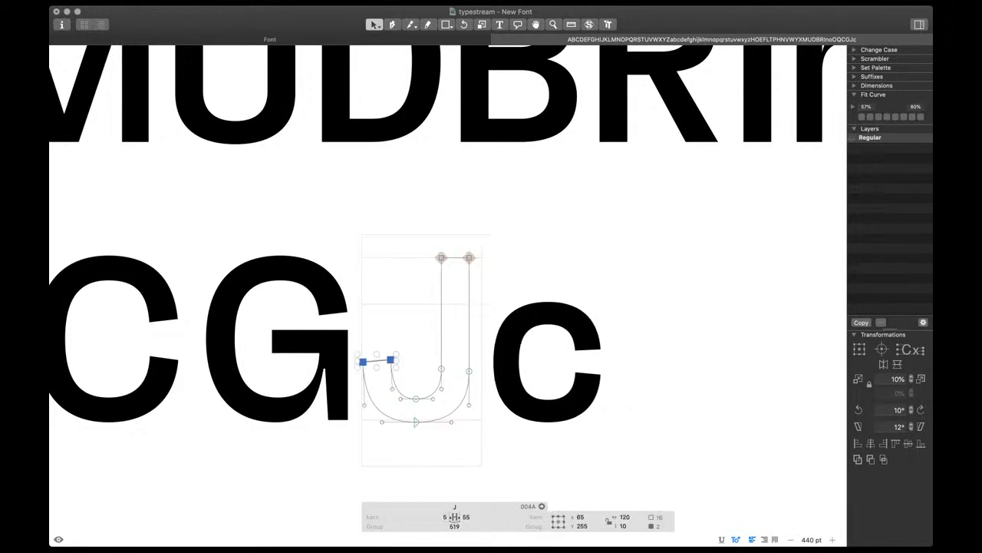
pyautogui.write('U')
pyautogui.press('Return')
pyautogui.press('Escape')
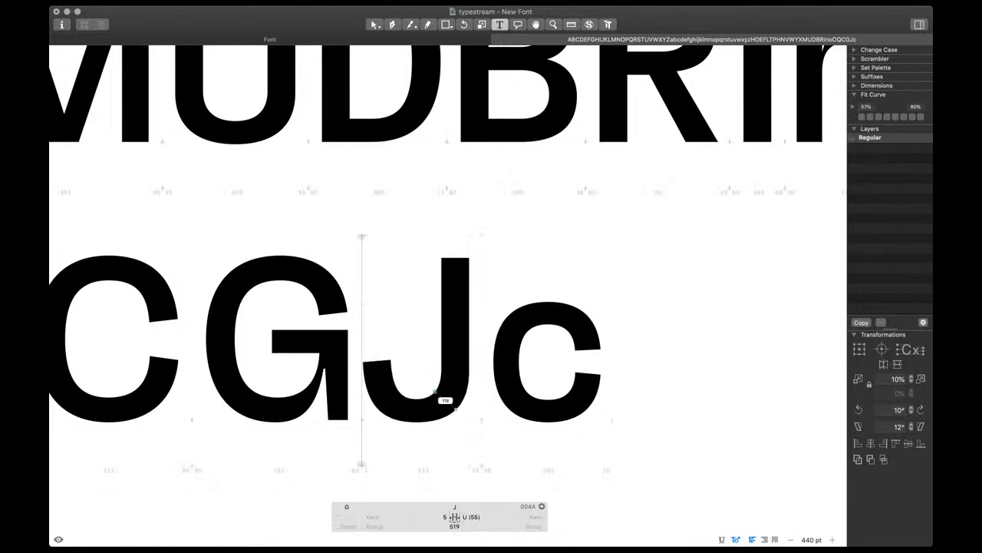
# Set the J's left sidebearing to 20
pyautogui.press('super+minus')
pyautogui.click(462, 517)
pyautogui.write('20')
pyautogui.press('Return')
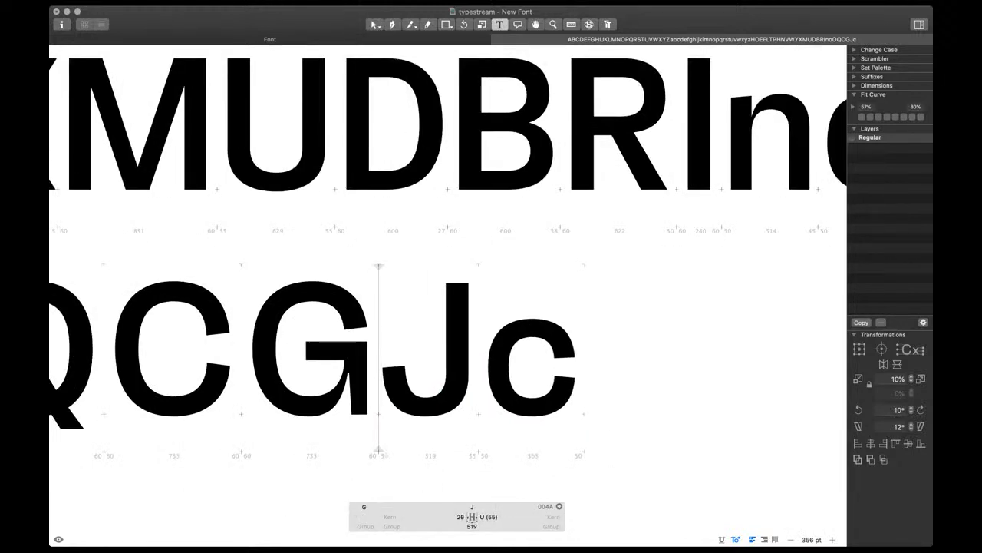
# Check the J's shape and spacing against the other letters across the full alphabet sample
pyautogui.press('super+minus')
pyautogui.press('super+minus')
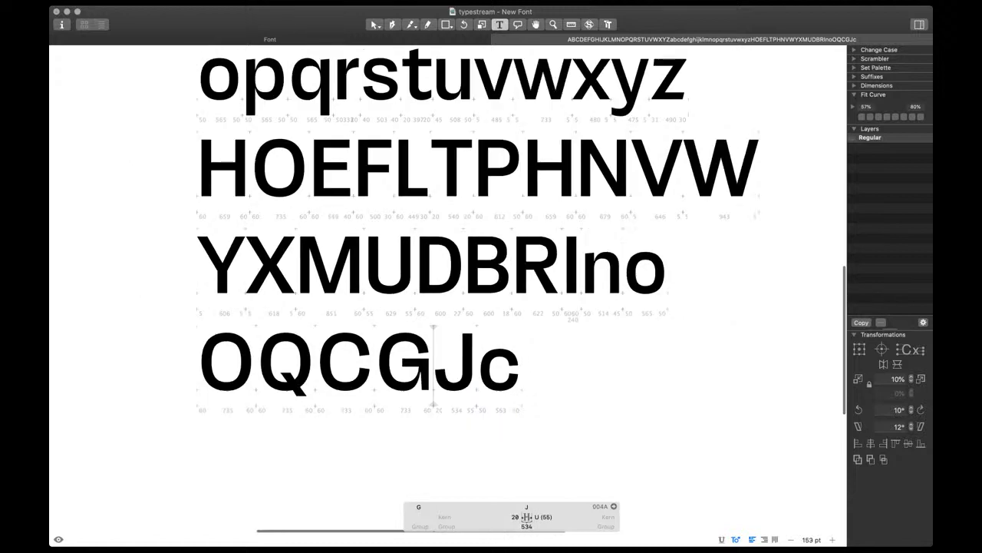
pyautogui.scroll(5, 448, 288)
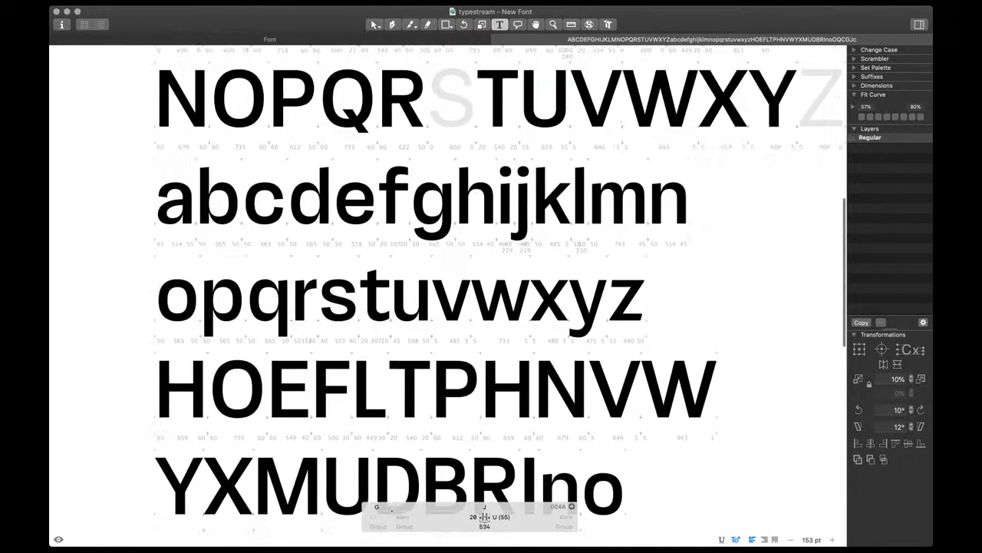
pyautogui.scroll(3, 448, 289)
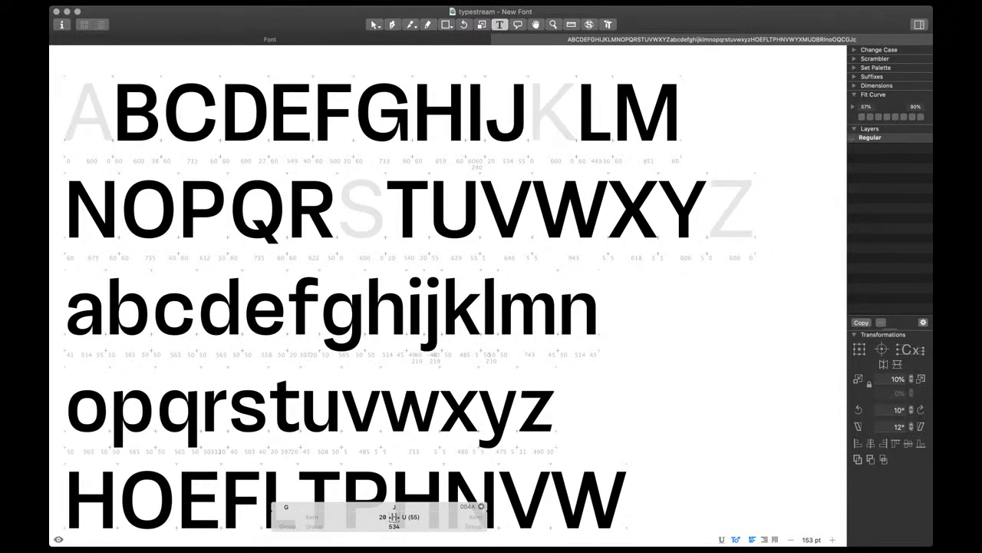
pyautogui.press('super+minus')
pyautogui.scroll(-3, 448, 288)
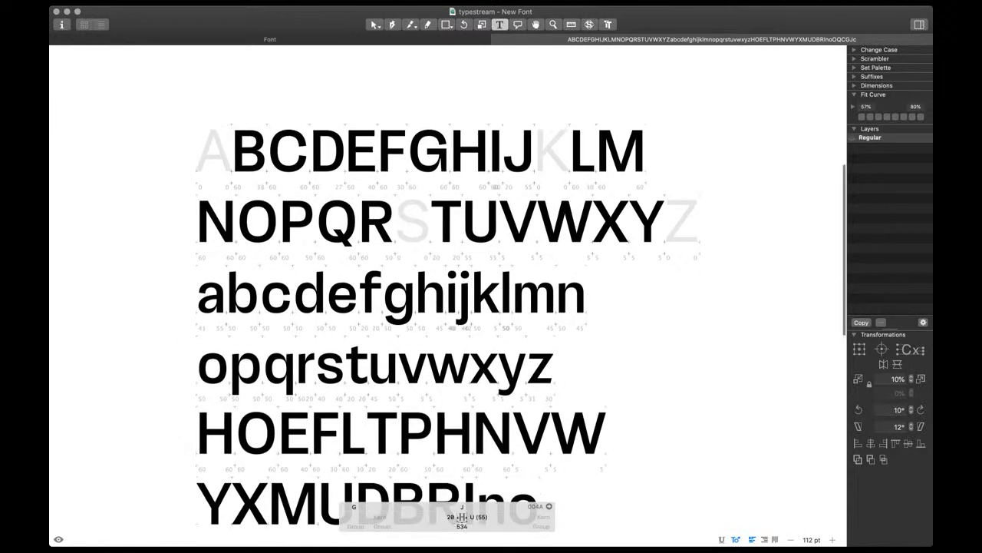
pyautogui.scroll(-1, 449, 288)
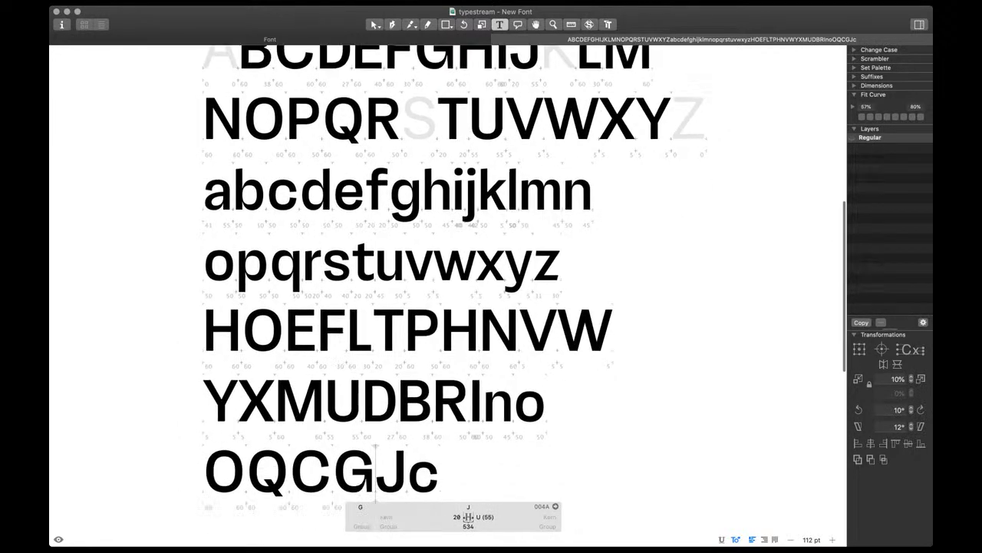
# Insert an A before the J in the sample text and add the V to it as a component
pyautogui.press('super+plus')
pyautogui.write('A')
pyautogui.press('super+plus')
pyautogui.doubleClick(390, 455)
pyautogui.press('super+shift+c')
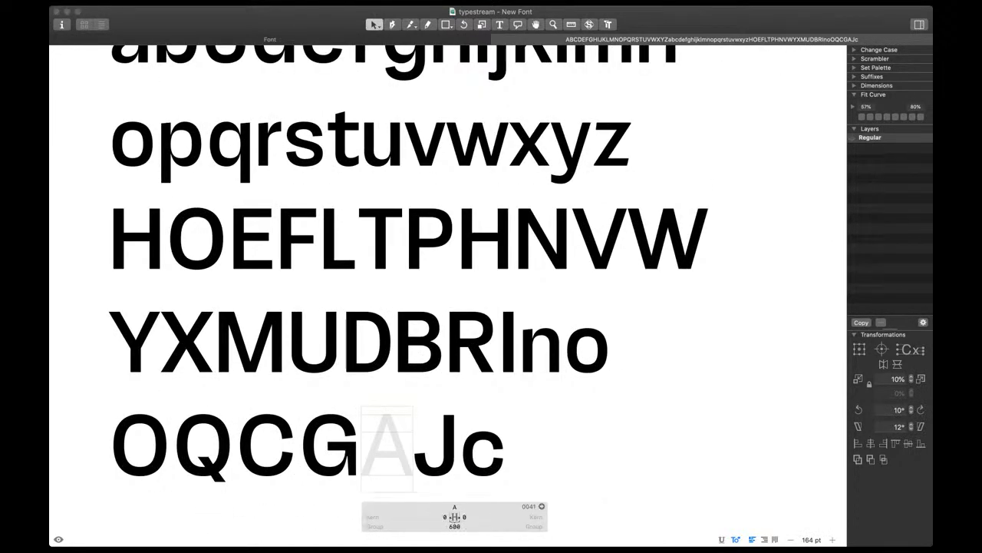
pyautogui.write('V')
pyautogui.press('Return')
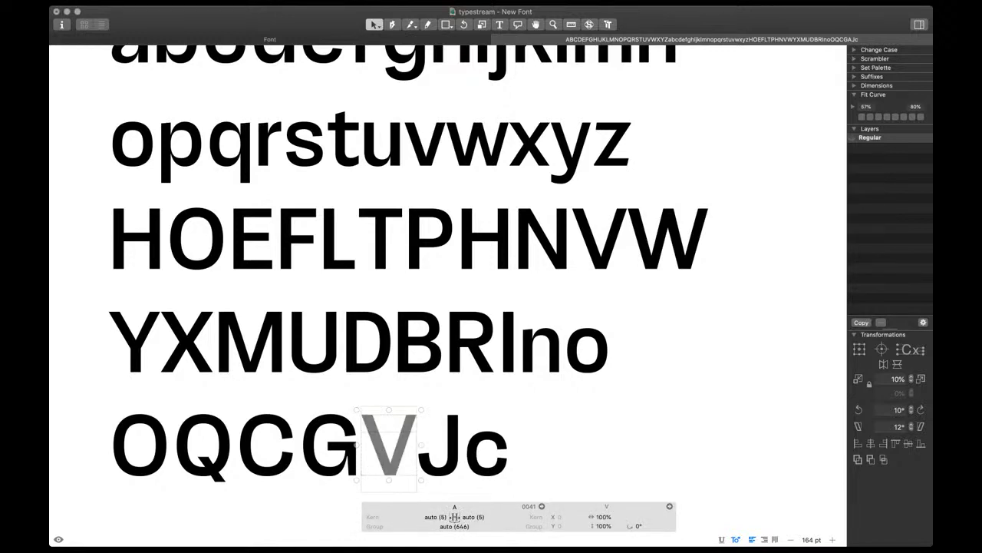
# Flip the A's V component vertically and horizontally, and decompose it into editable outlines
pyautogui.click(897, 364)
pyautogui.click(884, 364)
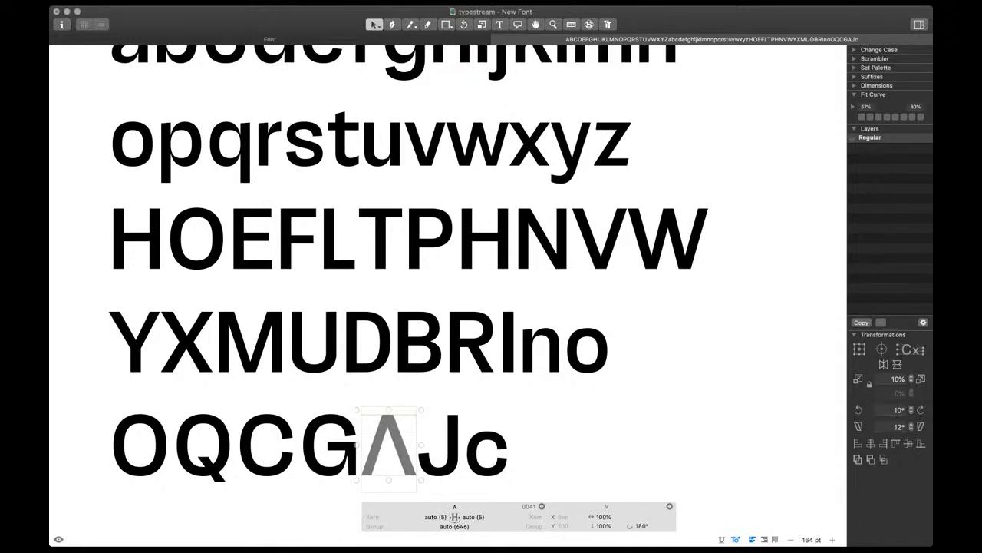
pyautogui.scroll(3, 392, 478)
pyautogui.press('super+shift+d')
pyautogui.scroll(-1, 391, 461)
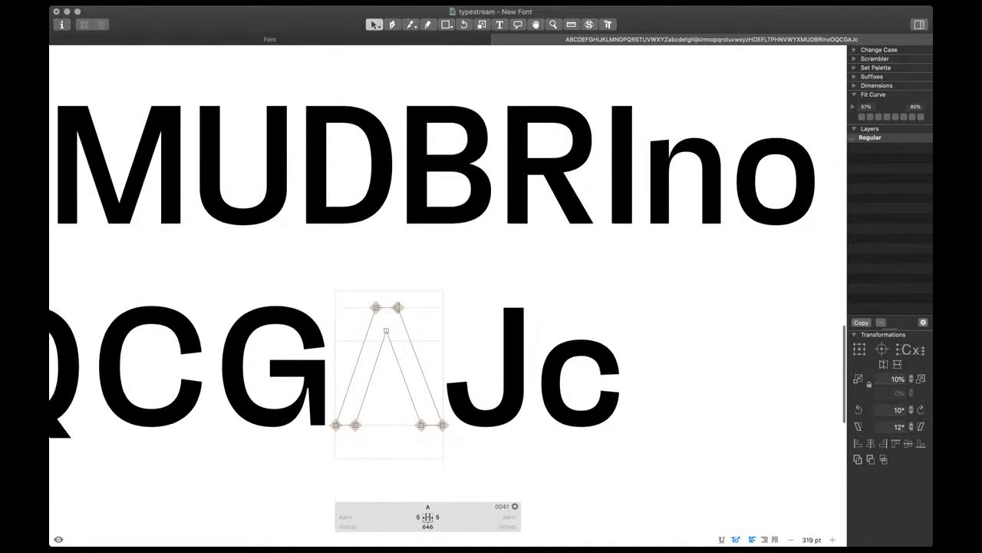
# Widen the A by moving its left foot 10 units left and its right foot 10 units right
pyautogui.moveTo(325, 412); pyautogui.dragTo(365, 439)
pyautogui.hotkey('shift', 'Left')
pyautogui.moveTo(412, 413); pyautogui.dragTo(453, 438)
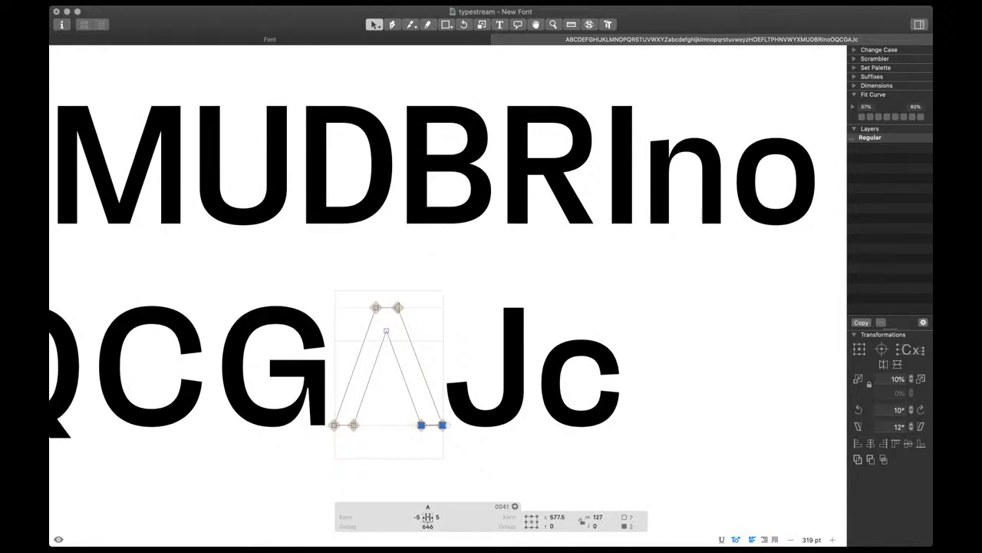
pyautogui.hotkey('shift', 'Right')
# Draw a rectangle about 407 by 101 units across the A's lower half as its crossbar
pyautogui.moveTo(366, 297); pyautogui.dragTo(392, 339)
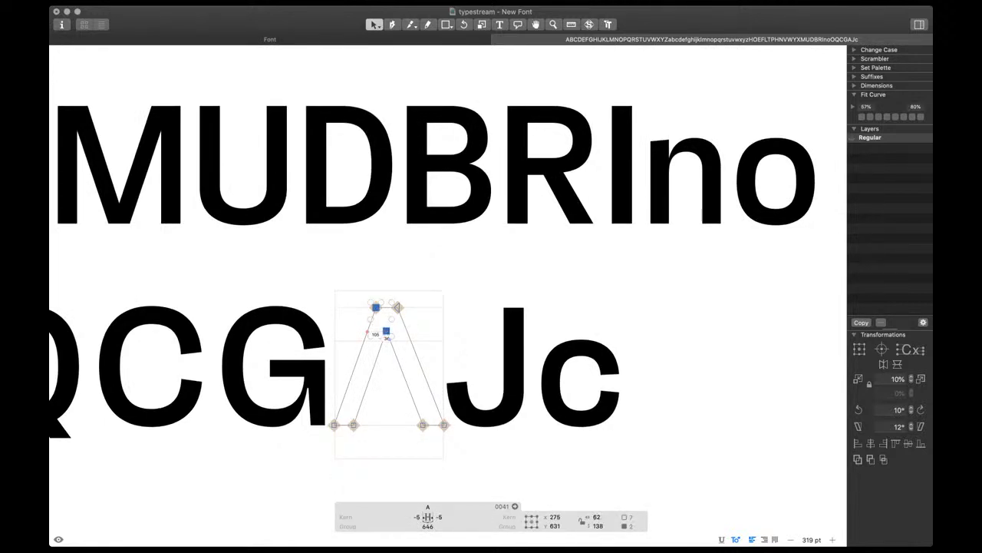
pyautogui.click(446, 24)
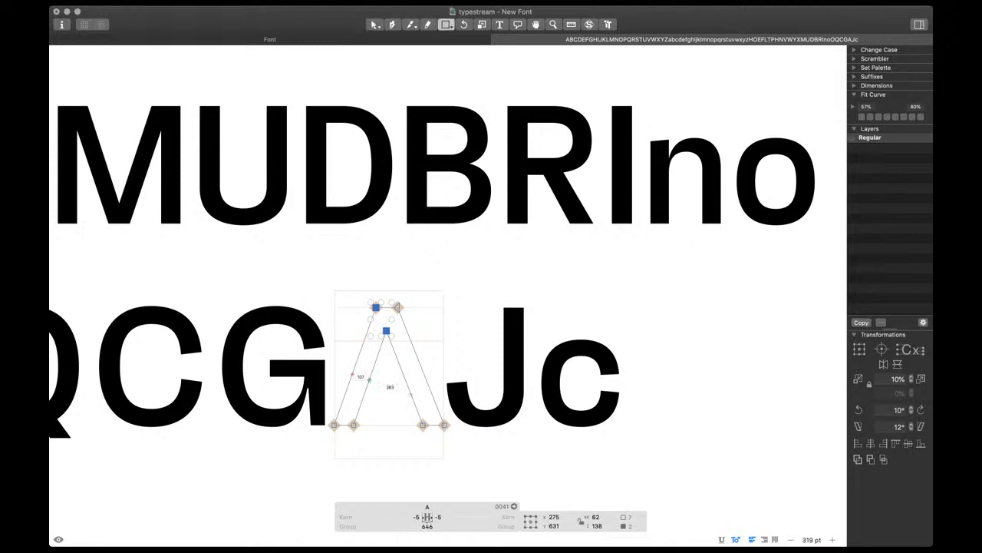
pyautogui.moveTo(355, 382); pyautogui.dragTo(423, 400)
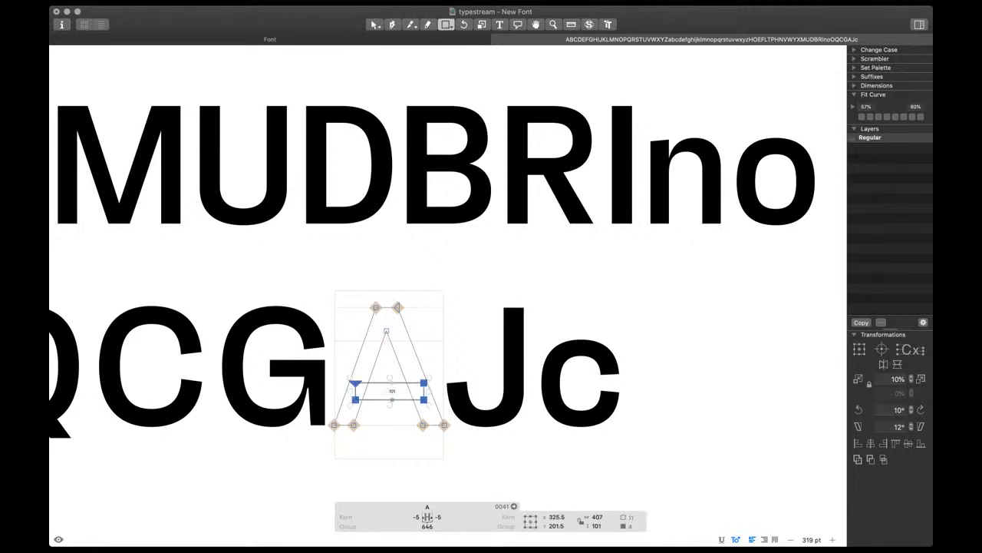
# Make the A's crossbar 100 units thick by raising its lower edge 1 unit
pyautogui.press('v')
pyautogui.moveTo(345, 409); pyautogui.dragTo(436, 393)
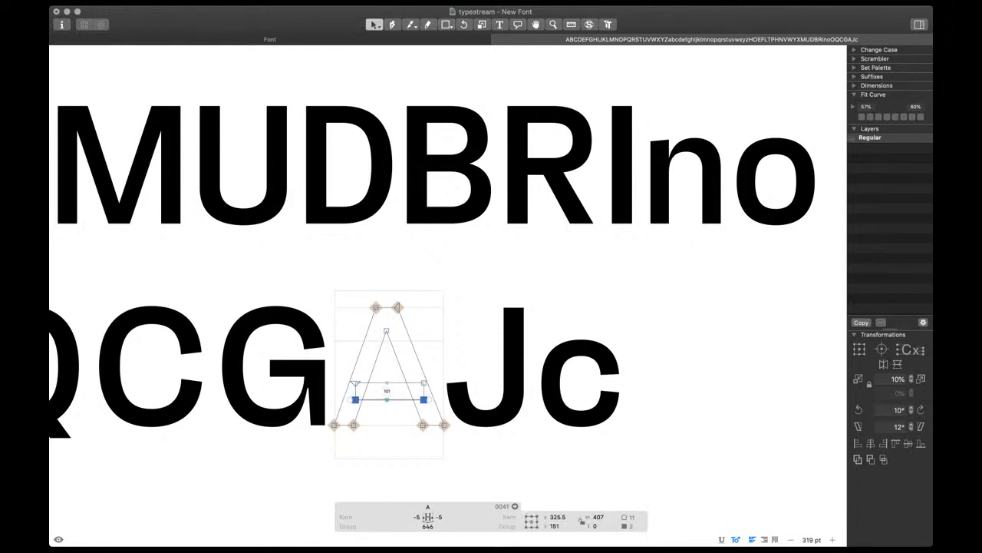
pyautogui.press('Up')
pyautogui.hotkey('shift', 'Up')
pyautogui.press('space')
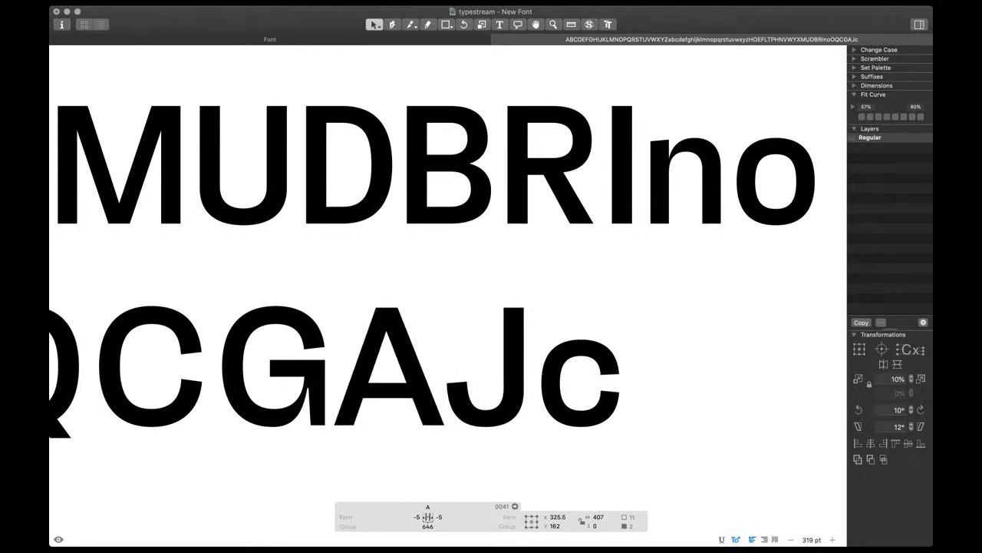
pyautogui.hotkey('shift', 'Down')
# Shorten the A's crossbar by moving its left end 10 units right and its right end 20 units left
pyautogui.moveTo(345, 367); pyautogui.dragTo(364, 407)
pyautogui.hotkey('shift', 'Right')
pyautogui.click(412, 408)
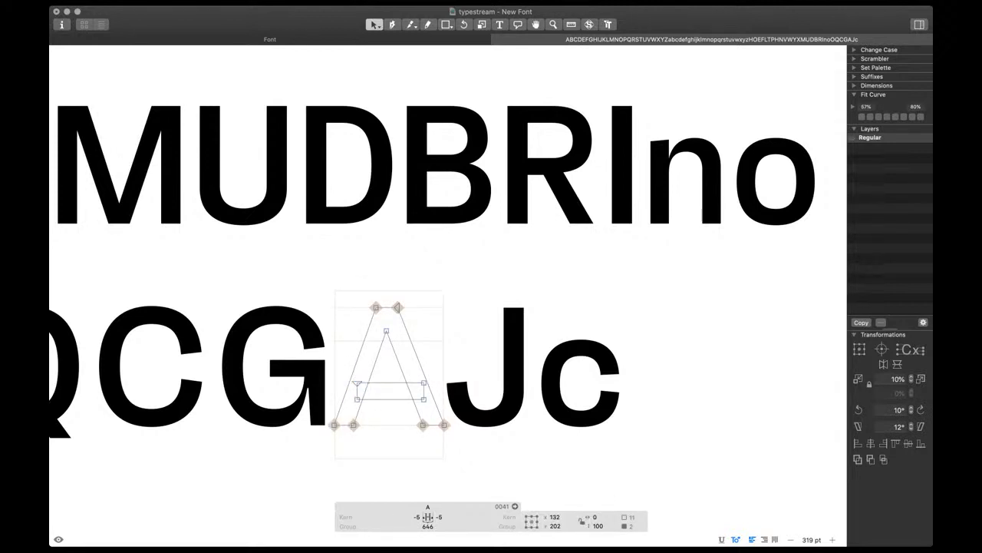
pyautogui.moveTo(439, 361); pyautogui.dragTo(403, 407)
pyautogui.hotkey('shift', 'Left')
pyautogui.press('space')
pyautogui.scroll(-4, 406, 402)
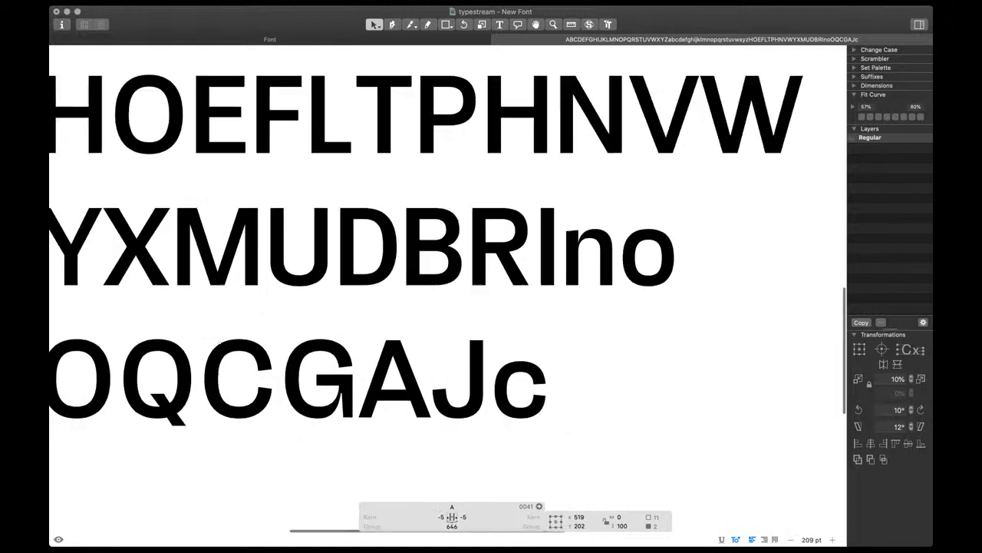
pyautogui.hotkey('shift', 'Left')
# Link both of the A's sidebearings to the V
pyautogui.click(441, 517)
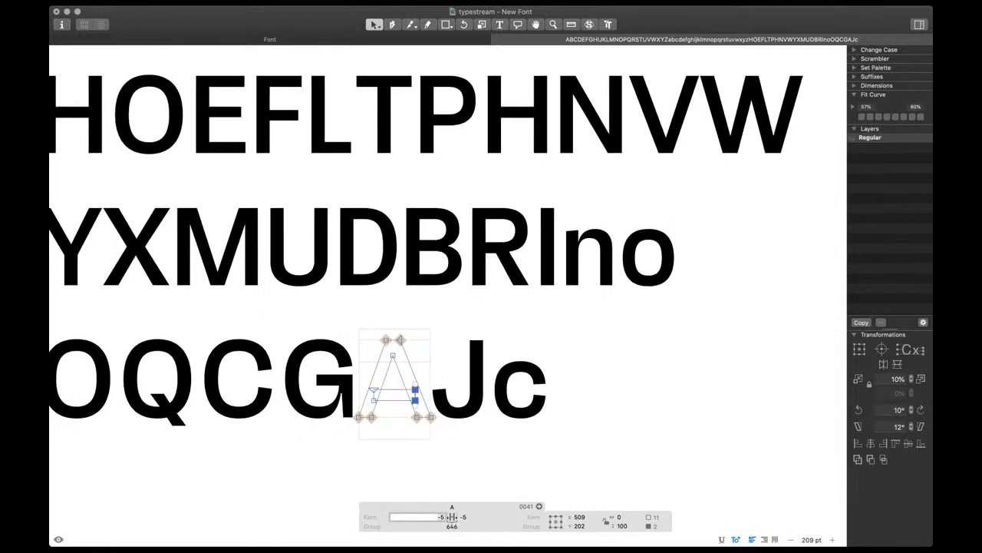
pyautogui.write('V')
pyautogui.press('Return')
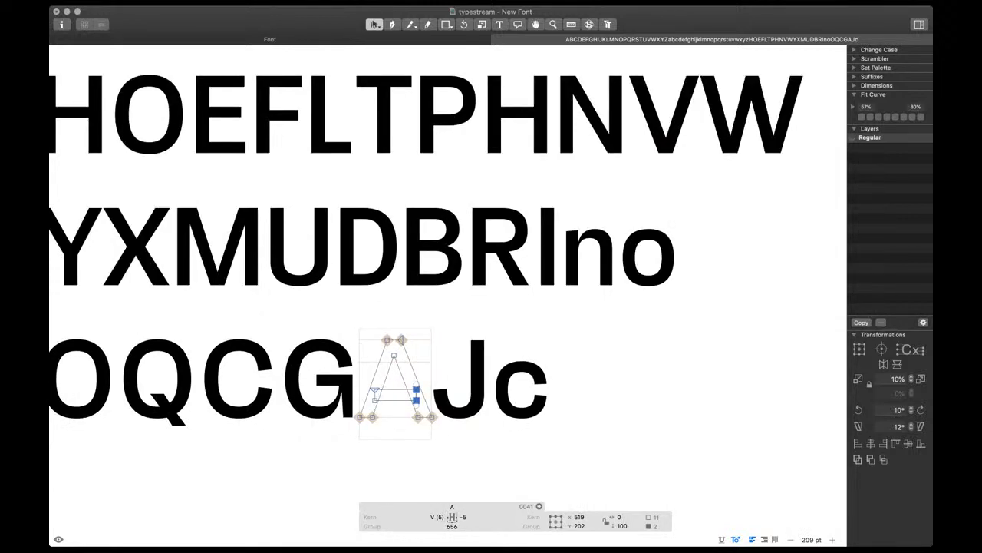
pyautogui.click(464, 517)
pyautogui.write('V')
pyautogui.press('Return')
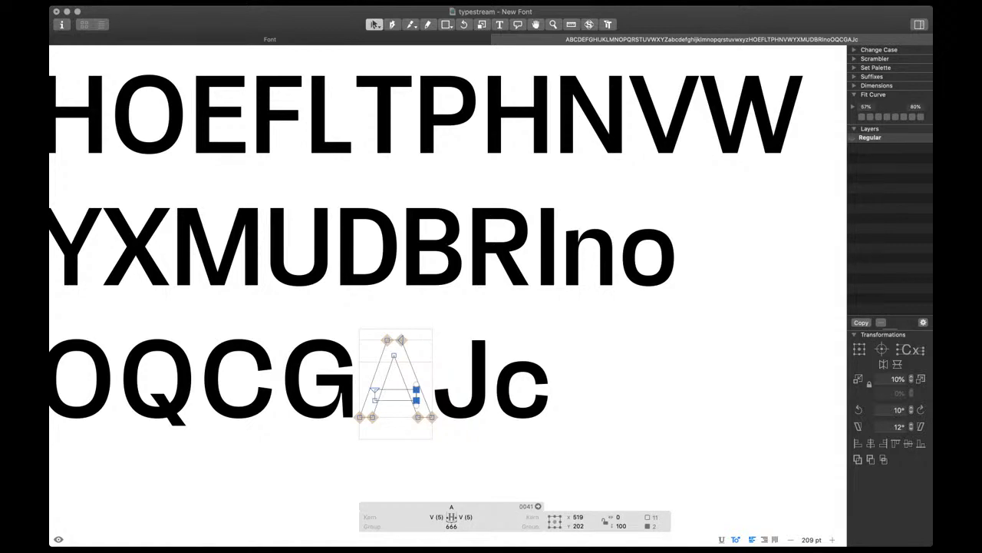
# Lower the A's whole crossbar by 10 units
pyautogui.scroll(5, 383, 454)
pyautogui.doubleClick(403, 351)
pyautogui.press('space')
pyautogui.hotkey('shift', 'Down')
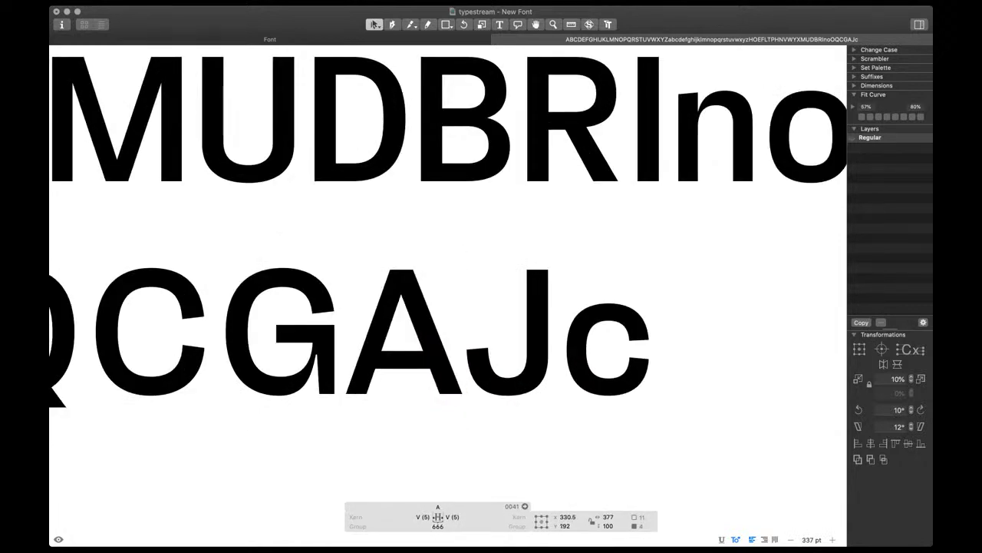
pyautogui.hotkey('shift', 'Up')
pyautogui.hotkey('shift', 'Down')
# Thicken the A's crossbar by lowering its bottom edge to a y position of 136
pyautogui.moveTo(415, 359); pyautogui.dragTo(446, 389)
pyautogui.press('space')
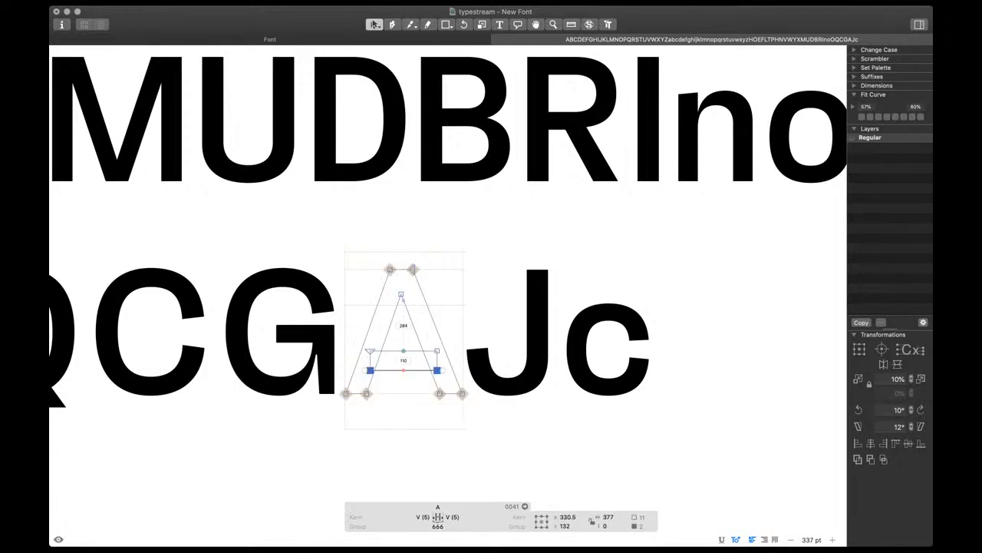
pyautogui.press('space')
pyautogui.press('super+minus')
pyautogui.press('super+minus')
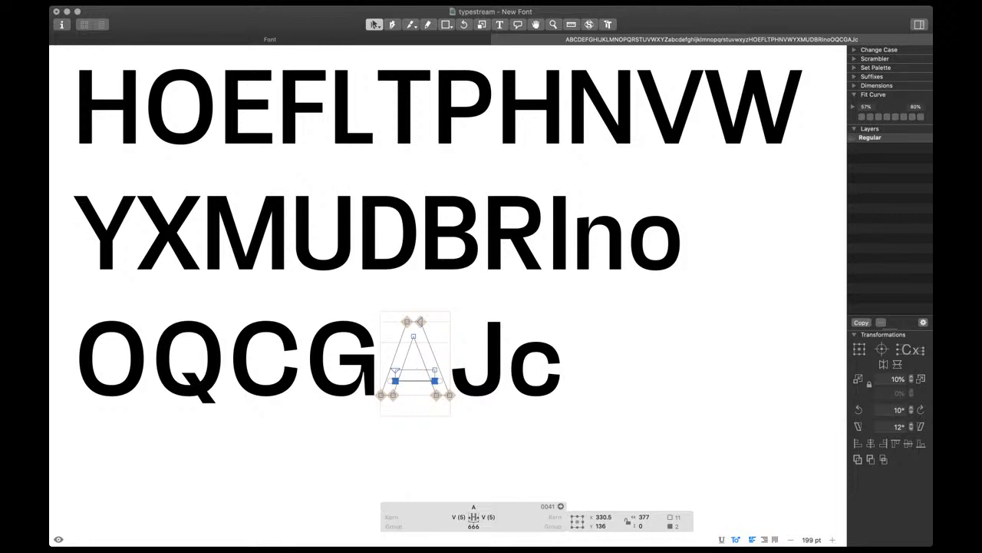
pyautogui.press('space')
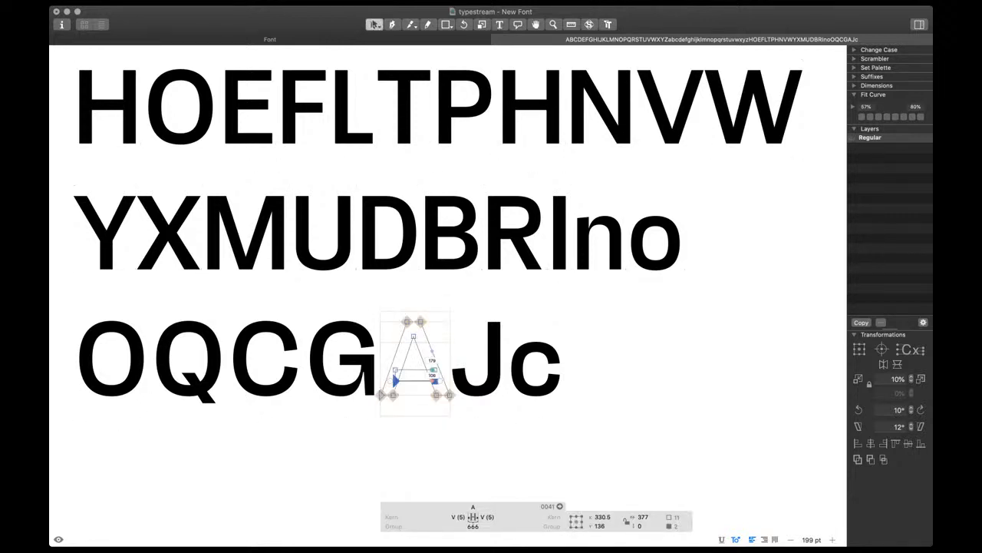
# Append a Z after the c at the end of the sample text
pyautogui.press('t')
pyautogui.press('super+minus')
pyautogui.press('super+minus')
pyautogui.press('super+minus')
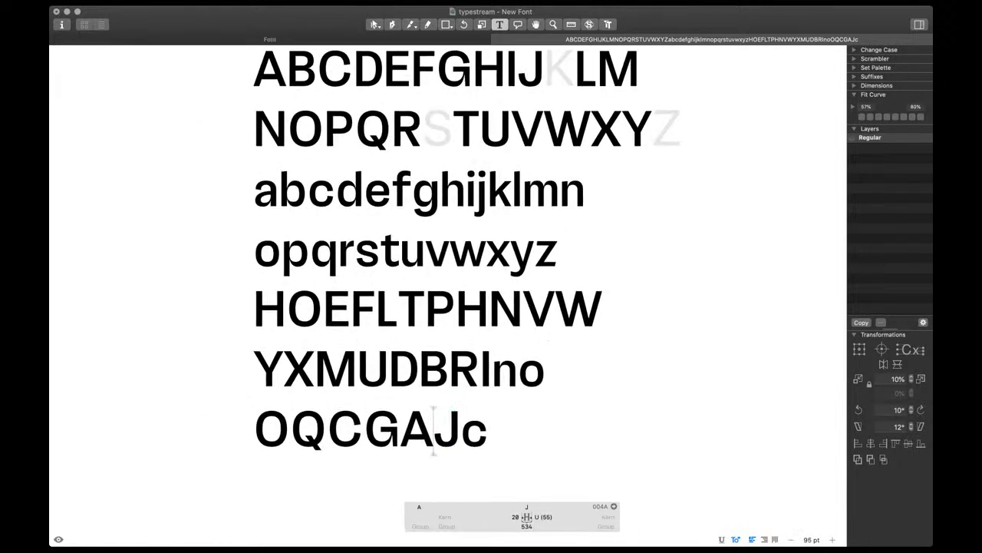
pyautogui.scroll(1, 448, 295)
pyautogui.scroll(-2, 448, 295)
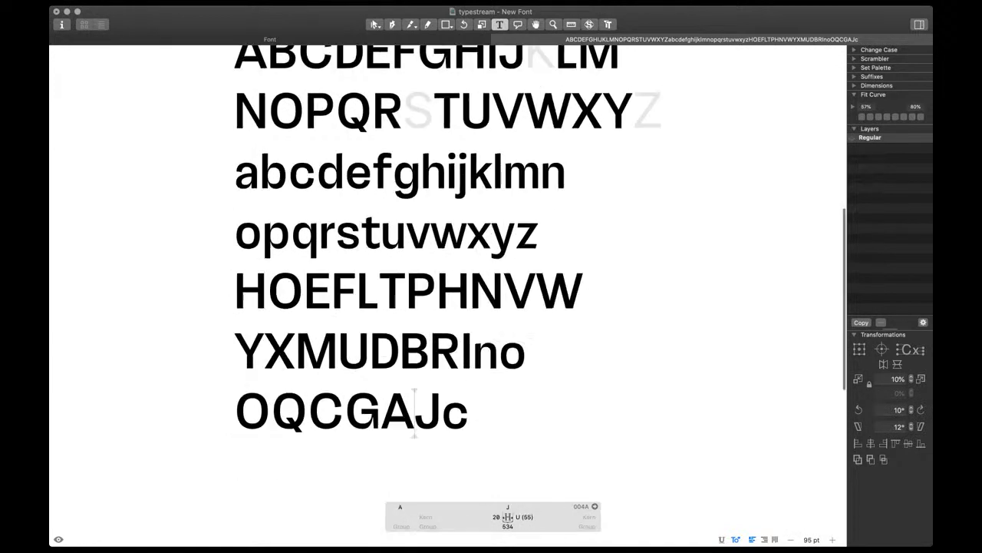
pyautogui.scroll(1, 448, 295)
pyautogui.scroll(-2, 448, 295)
pyautogui.click(471, 395)
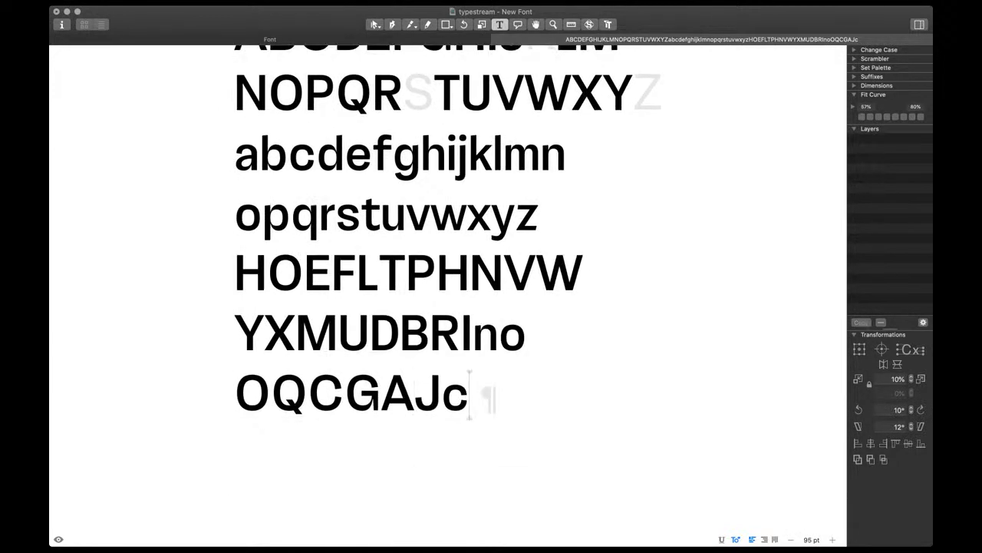
pyautogui.write('Z')
# Build the capital Z from the lowercase z's decomposed outlines and raise its upper arm to the 700-unit cap height
pyautogui.scroll(3, 491, 404)
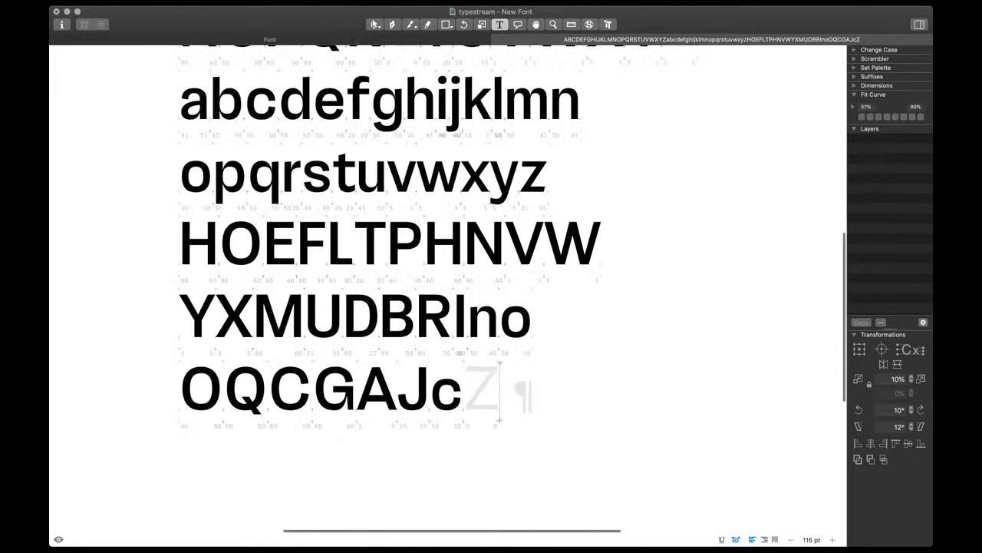
pyautogui.doubleClick(490, 403)
pyautogui.scroll(3, 491, 405)
pyautogui.press('Return')
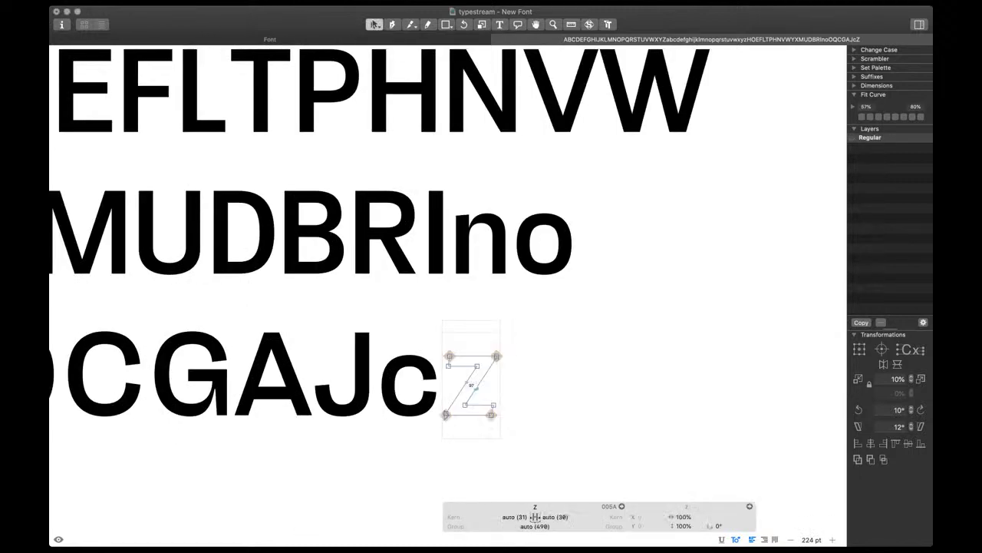
pyautogui.scroll(5, 477, 389)
pyautogui.moveTo(386, 279); pyautogui.dragTo(554, 346)
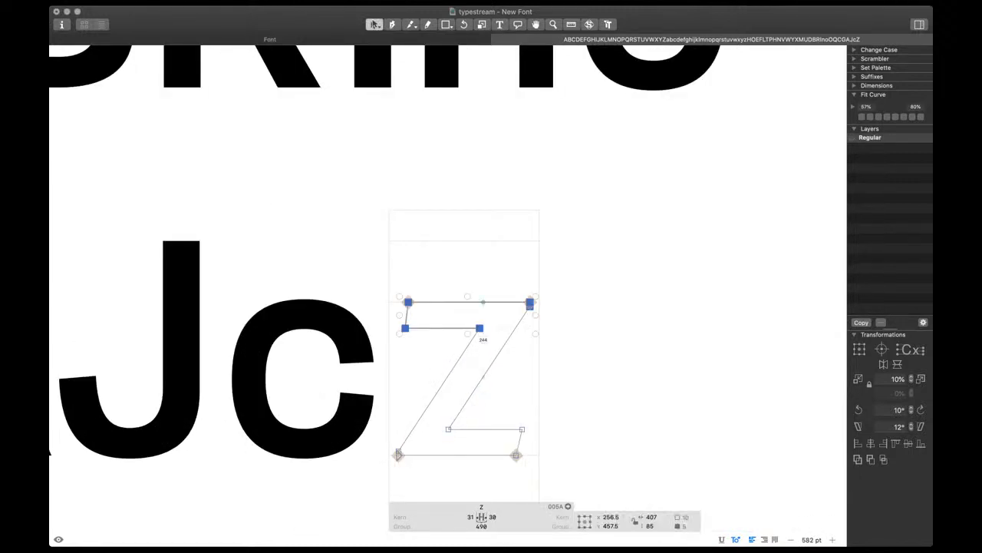
pyautogui.moveTo(408, 301); pyautogui.dragTo(408, 241)
# Widen the Z by moving its upper right nodes and the right end of its lower arm 40 units right
pyautogui.moveTo(459, 223); pyautogui.dragTo(549, 282)
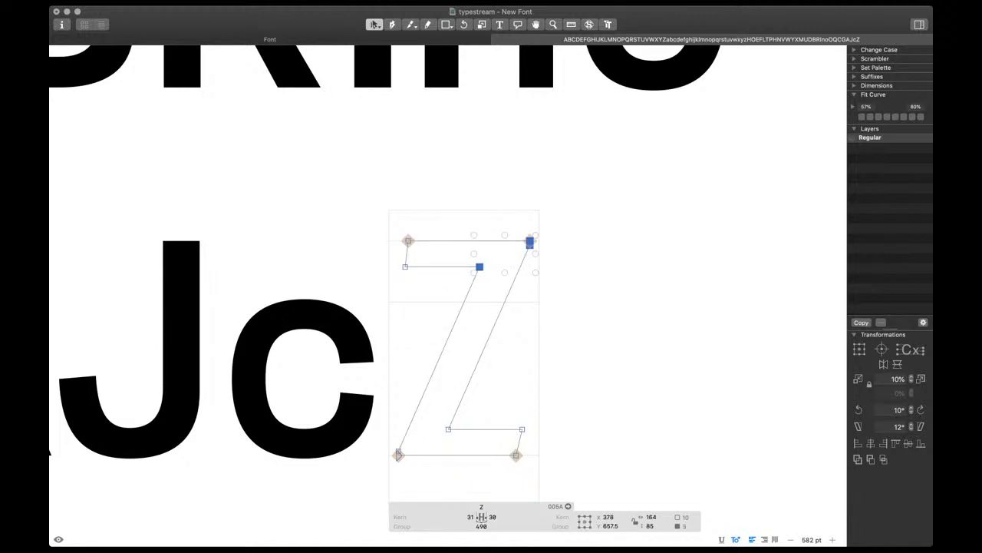
pyautogui.hotkey('shift', 'Right')
pyautogui.hotkey('shift', 'Right')
pyautogui.hotkey('shift', 'Right')
pyautogui.hotkey('shift', 'Right')
pyautogui.moveTo(501, 413); pyautogui.dragTo(542, 471)
pyautogui.hotkey('shift', 'Right')
pyautogui.hotkey('shift', 'Right')
pyautogui.hotkey('shift', 'Right')
pyautogui.hotkey('shift', 'Right')
pyautogui.hotkey('shift', 'Right')
pyautogui.hotkey('shift', 'Right')
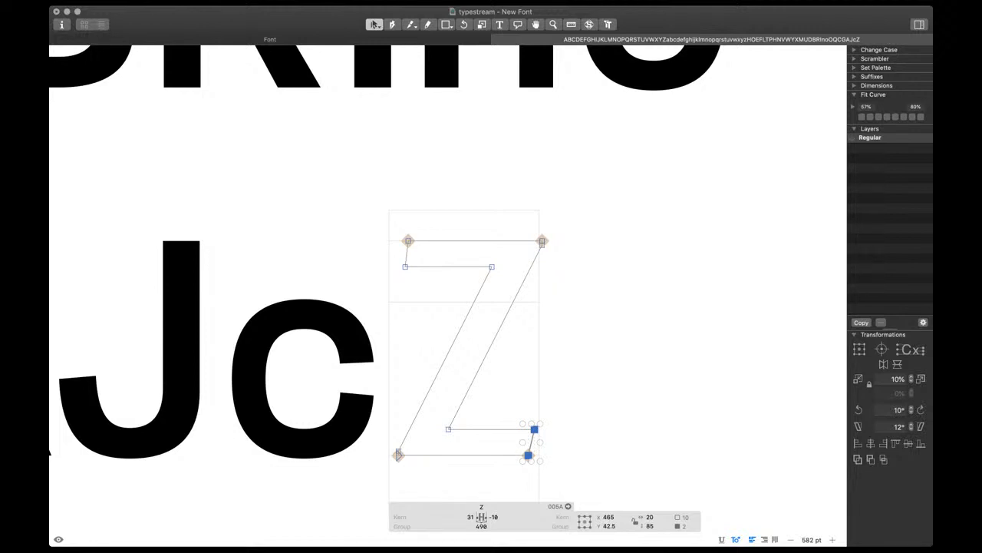
# Set both of the Z's sidebearings to the formula =z+5
pyautogui.click(470, 517)
pyautogui.write('=z+5')
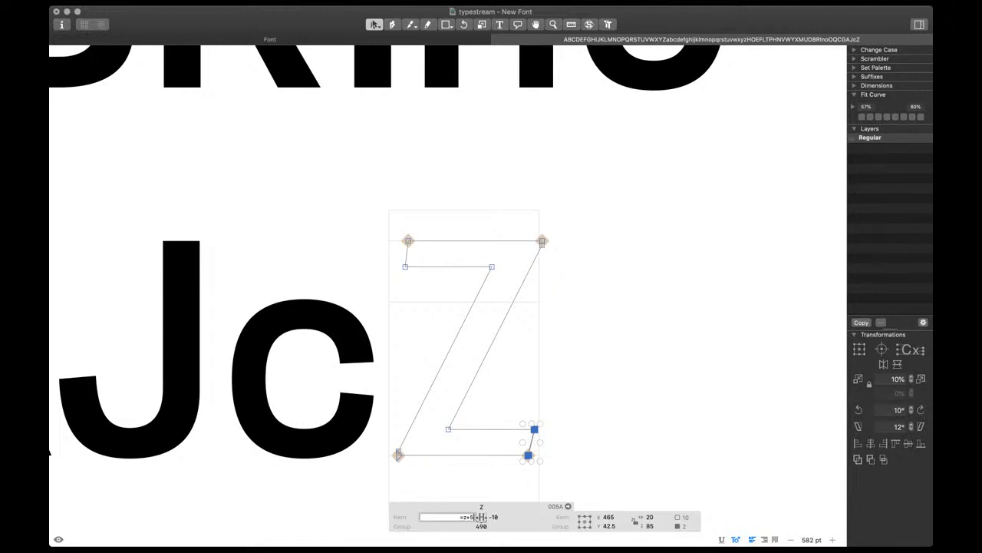
pyautogui.press('Tab')
pyautogui.write('=z+5')
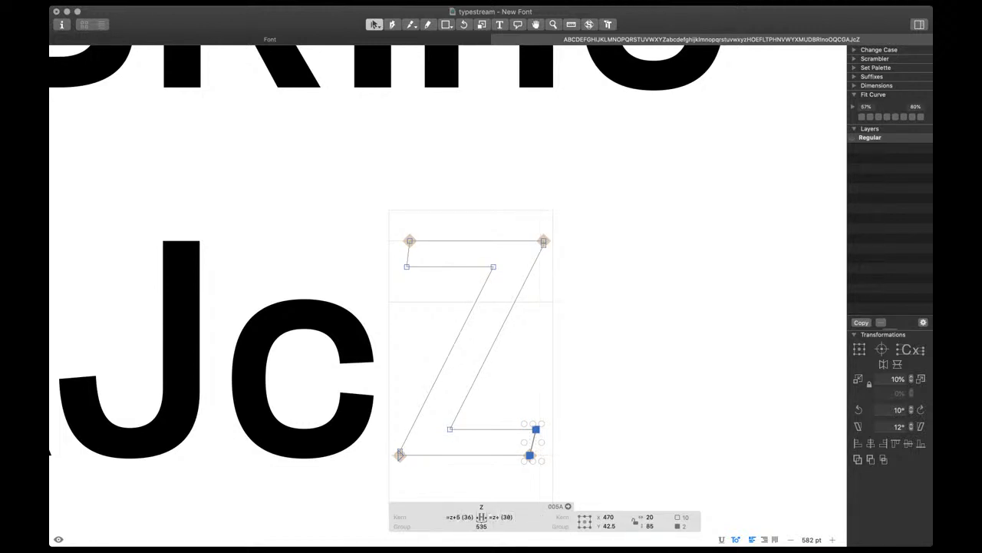
pyautogui.press('Return')
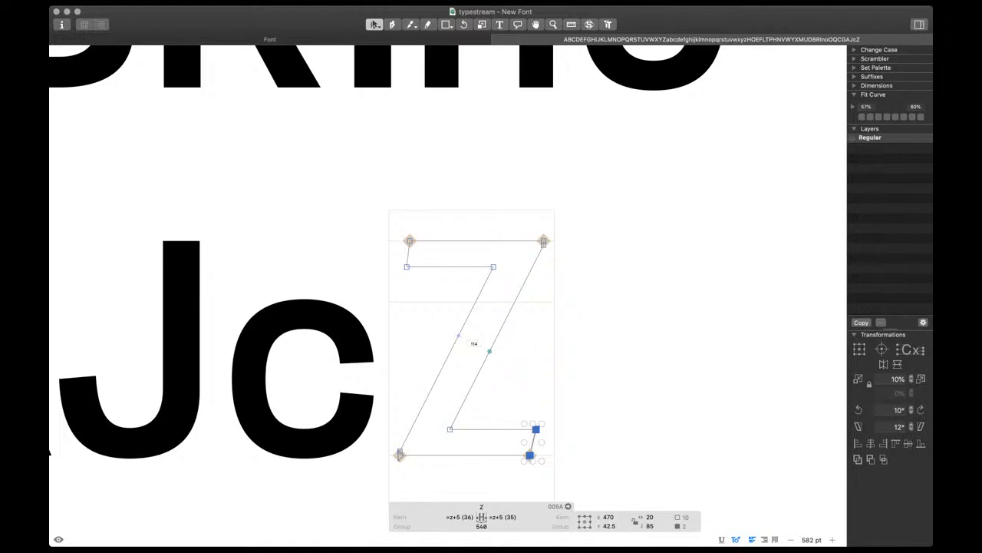
# Extend the right end of the Z's lower arm by 20 units
pyautogui.scroll(-5, 496, 299)
pyautogui.moveTo(534, 263); pyautogui.dragTo(487, 371)
pyautogui.click(525, 339)
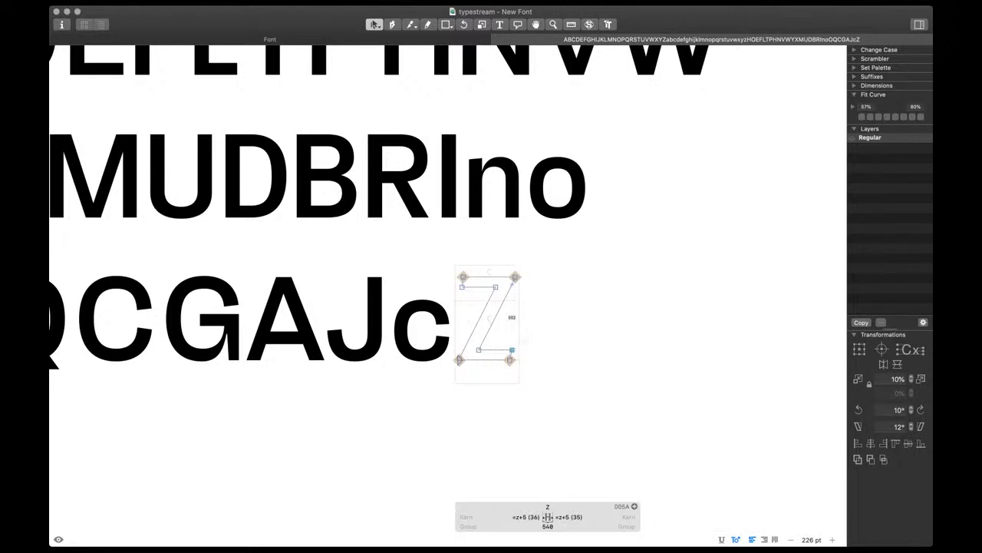
pyautogui.moveTo(525, 339); pyautogui.dragTo(502, 370)
pyautogui.hotkey('shift', 'Right')
pyautogui.hotkey('shift', 'Right')
pyautogui.moveTo(451, 266); pyautogui.dragTo(481, 303)
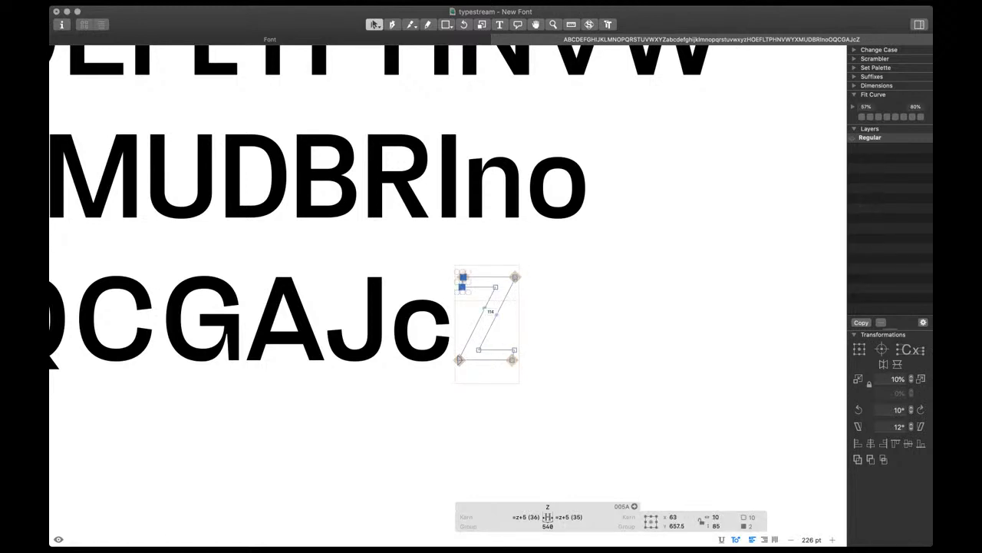
pyautogui.press('space')
# Widen the Z by moving the five nodes on its right side 30 units right
pyautogui.moveTo(531, 263); pyautogui.dragTo(488, 371)
pyautogui.hotkey('shift', 'Right')
pyautogui.press('space')
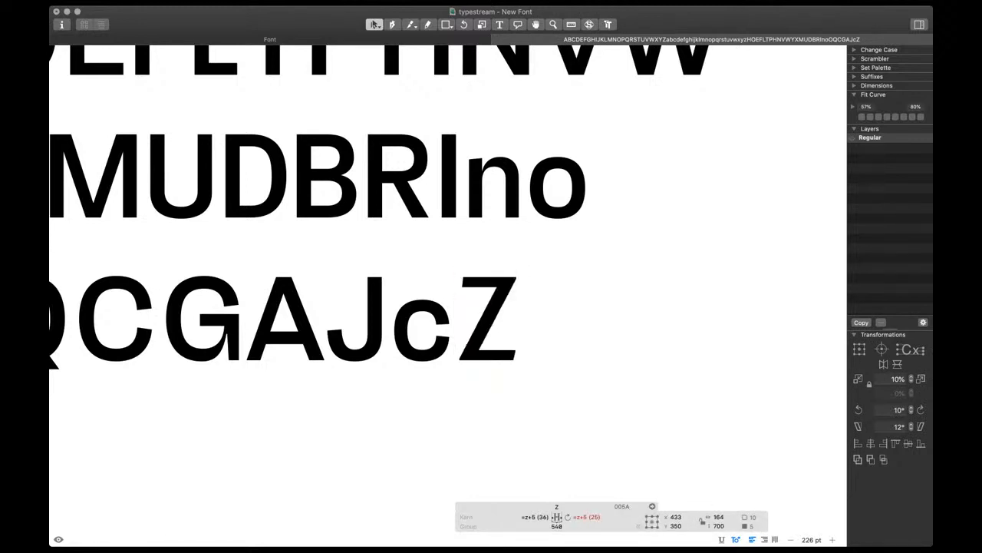
pyautogui.press('space')
pyautogui.hotkey('shift', 'Right')
pyautogui.hotkey('shift', 'Right')
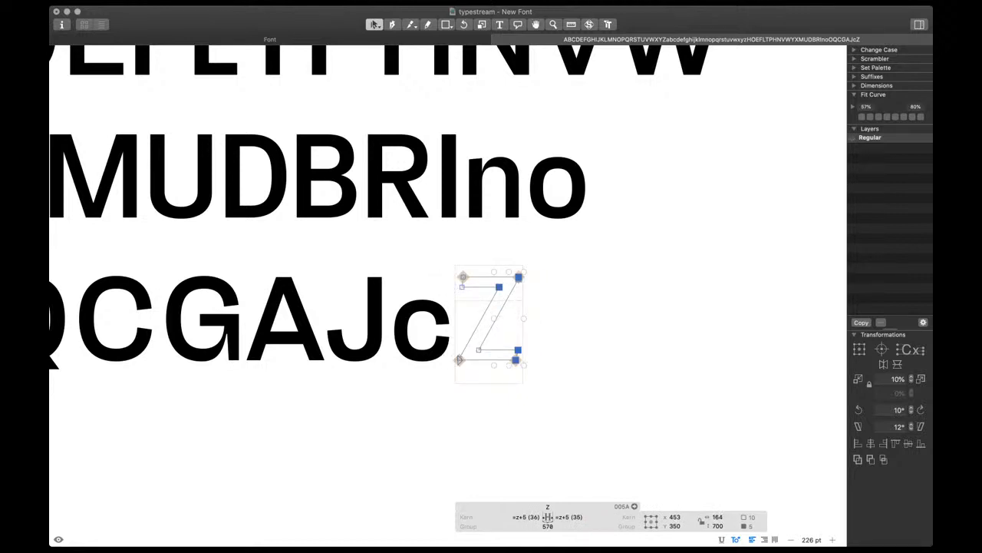
# Insert an H on each side of the Z in the sample text
pyautogui.write('tH')
pyautogui.press('Right')
pyautogui.write('H')
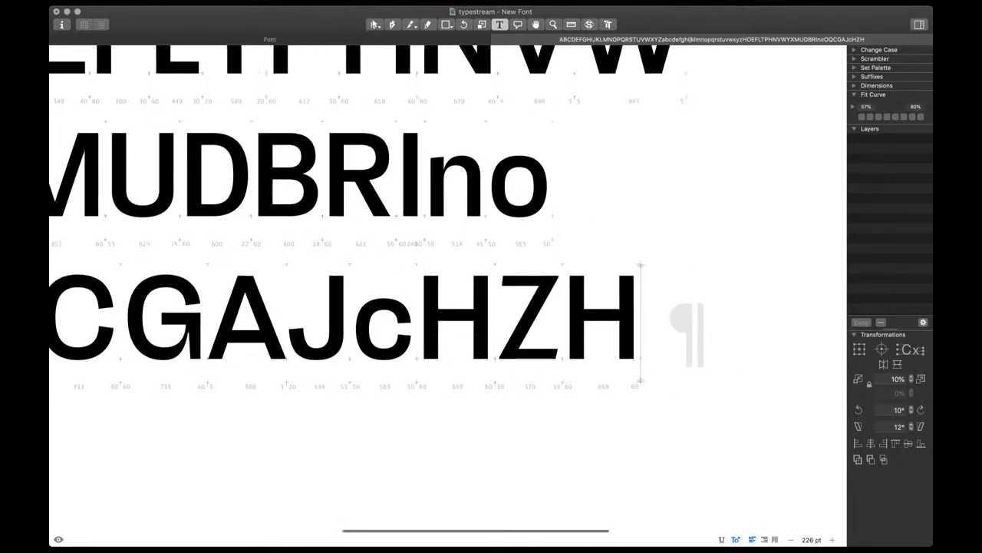
pyautogui.press('Left')
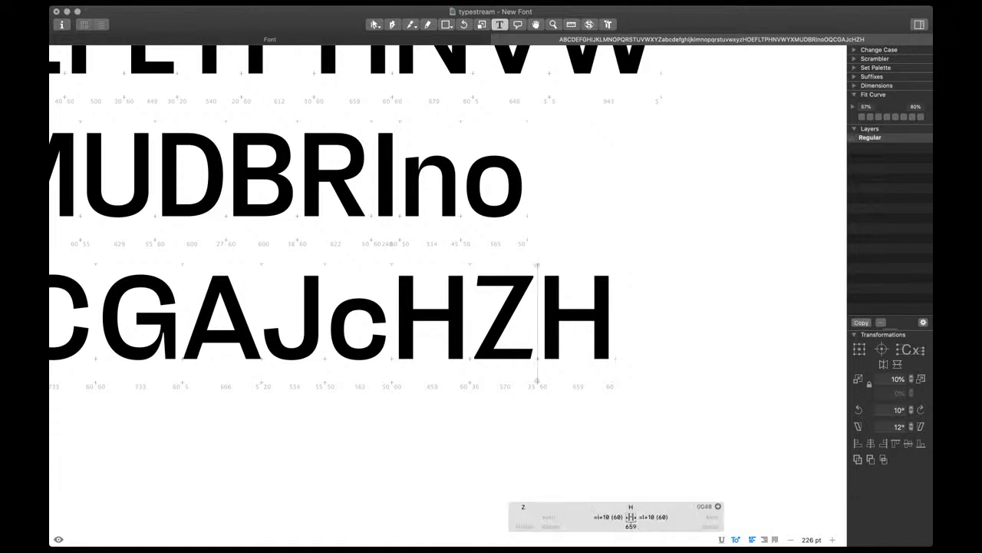
# Move the Z's right-side nodes another 20 units right and update its metrics from the sidebearing formulas
pyautogui.click(373, 24)
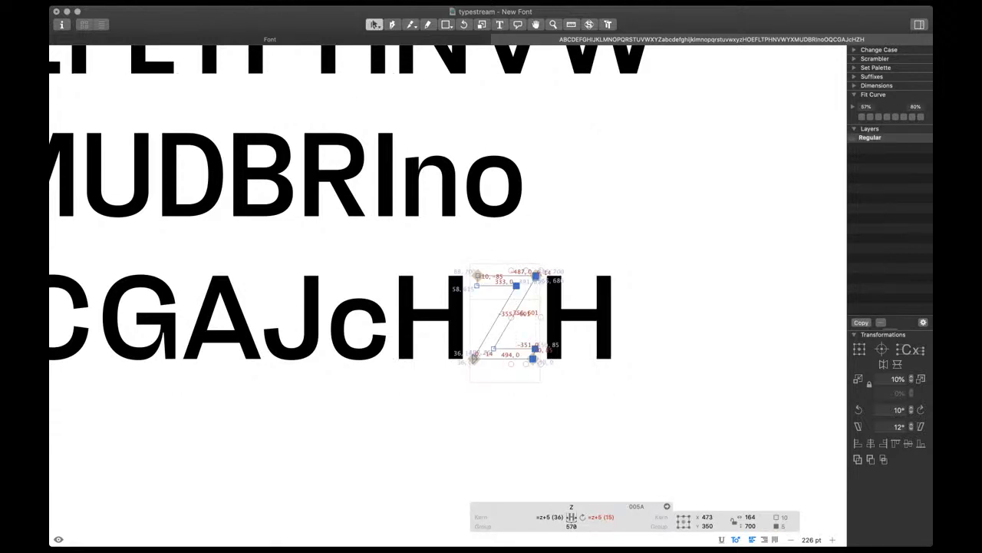
pyautogui.press('ctrl+alt+super+m')
pyautogui.doubleClick(456, 331)
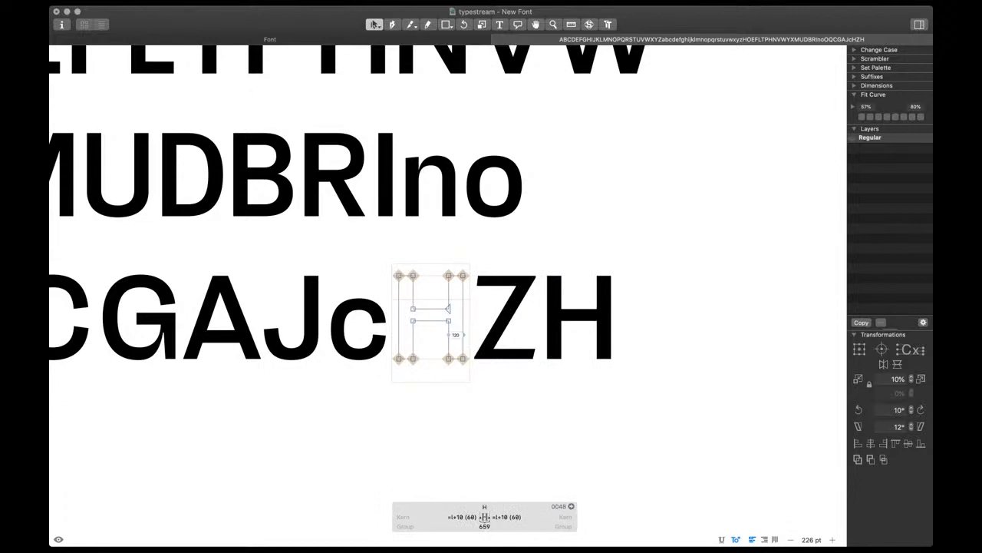
# Thicken the Z's diagonal by moving its lower inner corner 10 units right and its upper inner corner 10 units left
pyautogui.doubleClick(504, 331)
pyautogui.click(493, 348)
pyautogui.hotkey('shift', 'Right')
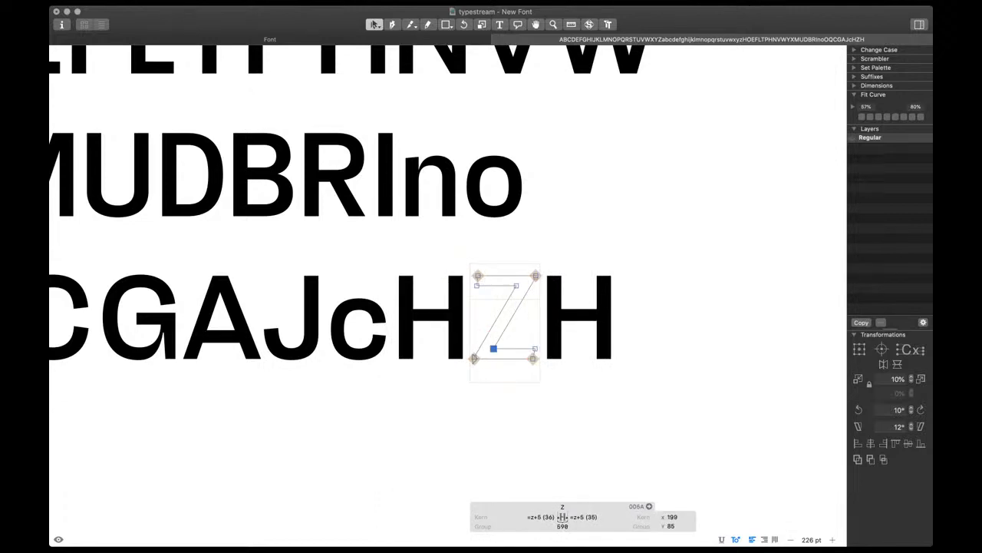
pyautogui.click(516, 285)
pyautogui.hotkey('shift', 'Left')
pyautogui.press('space')
# Add a new line reading "Glyphs" below the sample text
pyautogui.press('t')
pyautogui.press('Return')
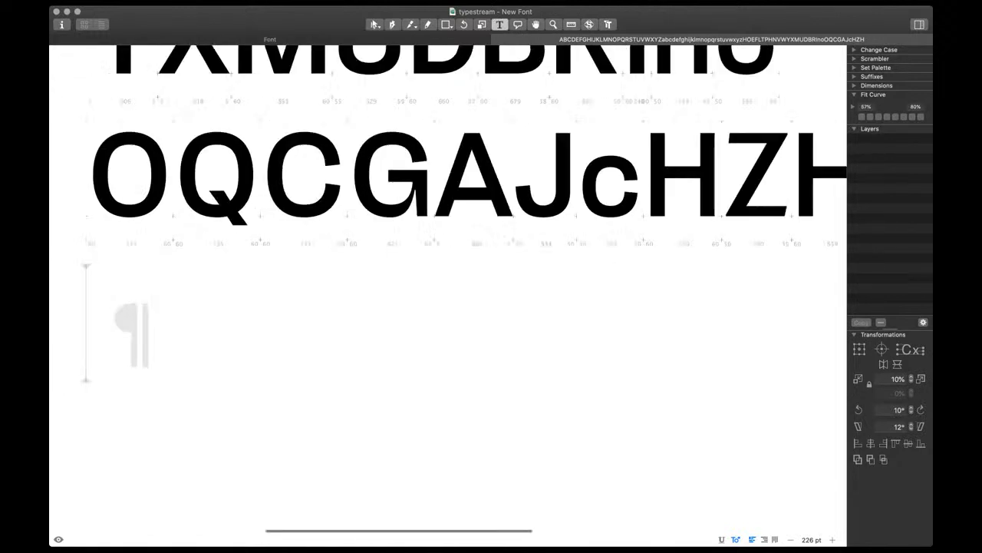
pyautogui.write('Glyphs')
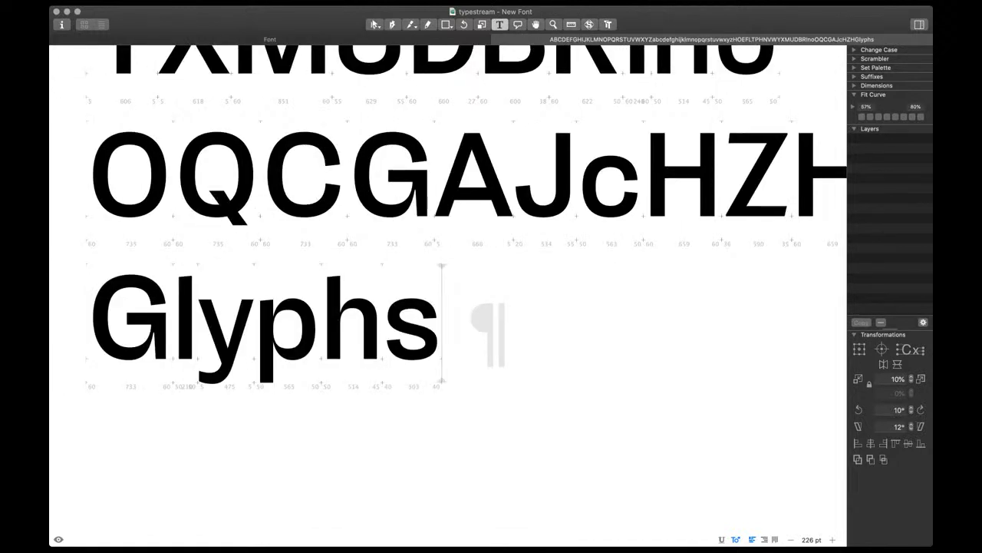
# Place the text cursor directly before the Z in the third line of capitals
pyautogui.hscroll(1, 448, 288)
pyautogui.scroll(-4, 448, 288)
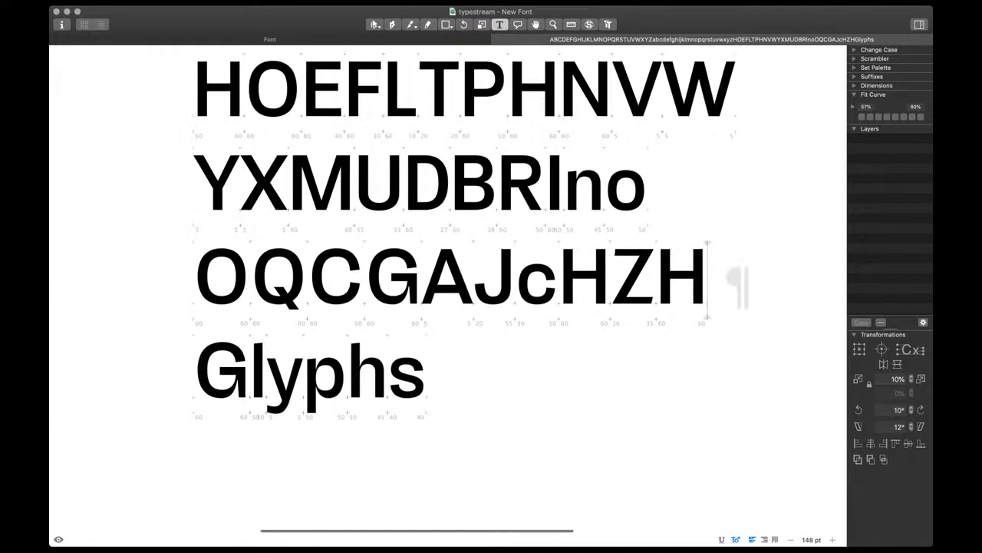
pyautogui.scroll(2, 632, 240)
pyautogui.click(628, 295)
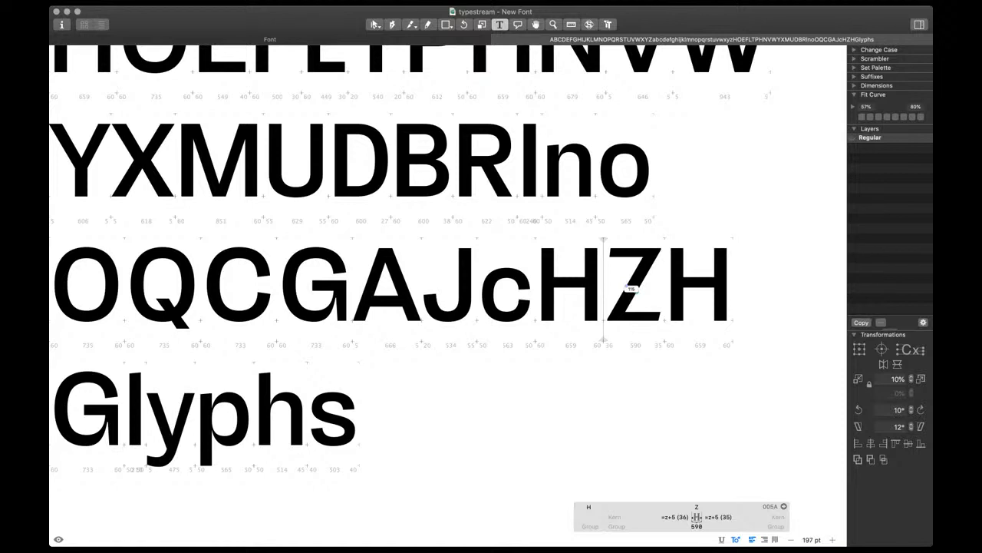
# Add an S before the Z in the third capitals line and paste the lowercase s outline into it
pyautogui.write('S')
pyautogui.doubleClick(333, 418)
pyautogui.press('super+a')
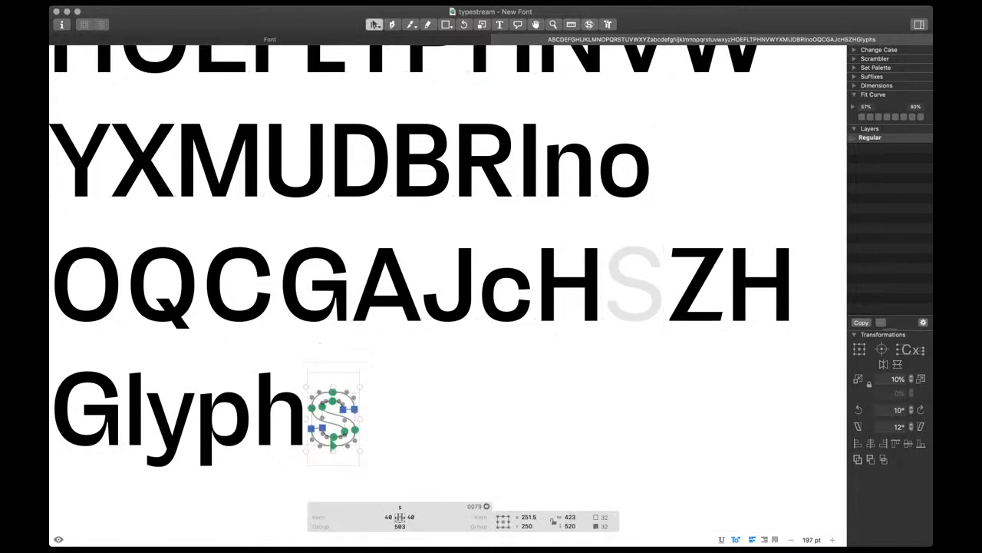
pyautogui.doubleClick(642, 289)
pyautogui.press('super+v')
# Scale the pasted S outline to 589 units wide and 724 units high so it overshoots the capital height and baseline
pyautogui.scroll(5, 646, 289)
pyautogui.scroll(1, 646, 289)
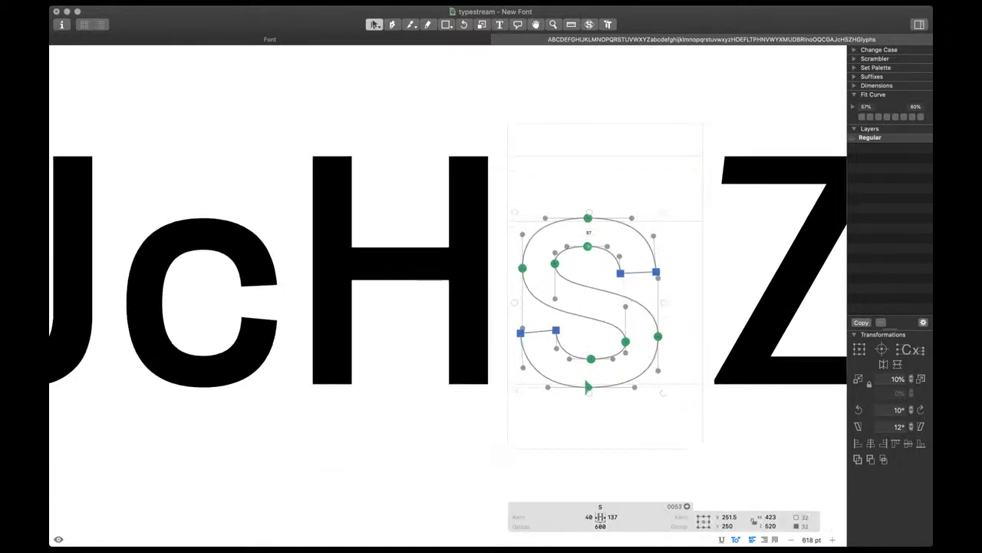
pyautogui.moveTo(590, 212); pyautogui.dragTo(589, 148)
pyautogui.scroll(8, 599, 140)
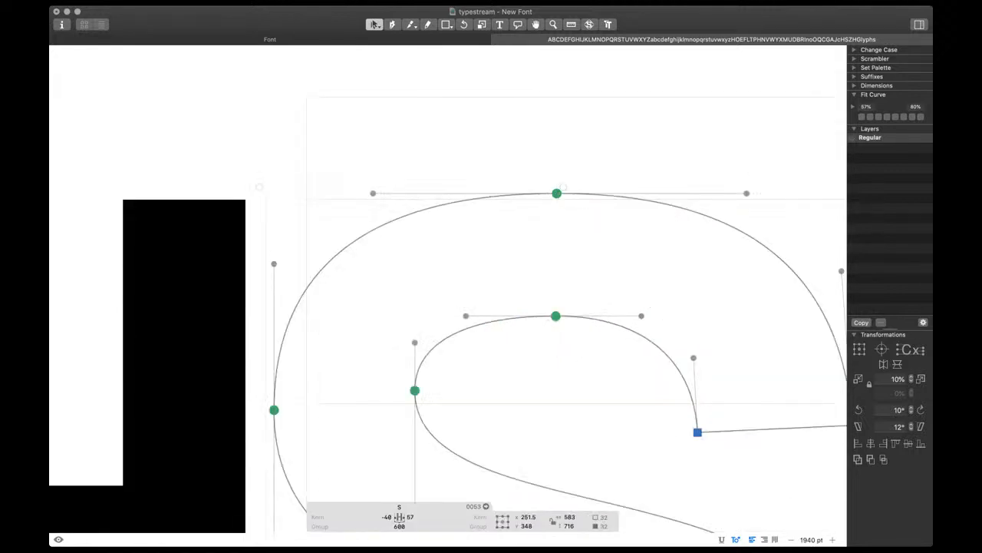
pyautogui.moveTo(542, 215); pyautogui.dragTo(543, 201)
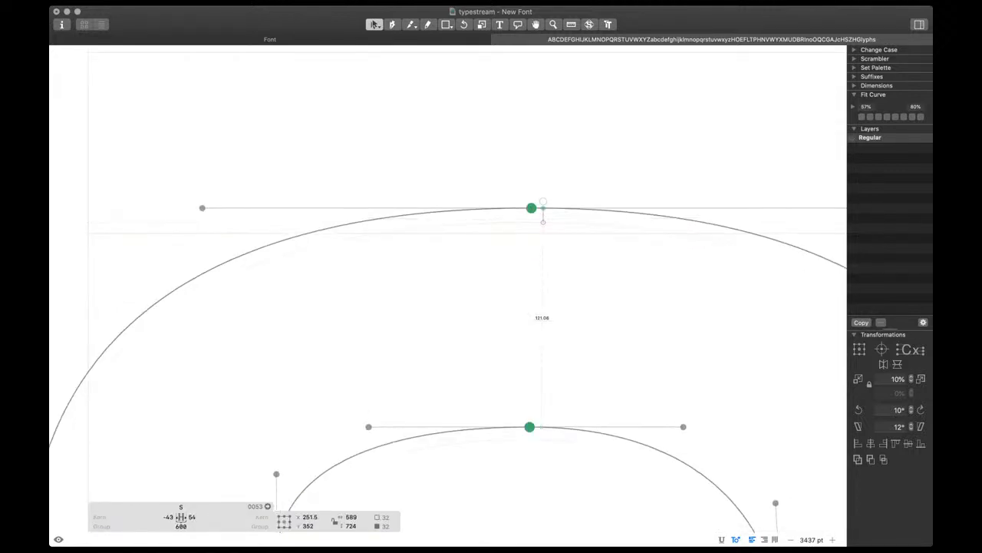
pyautogui.scroll(-2, 535, 276)
pyautogui.scroll(-3, 535, 276)
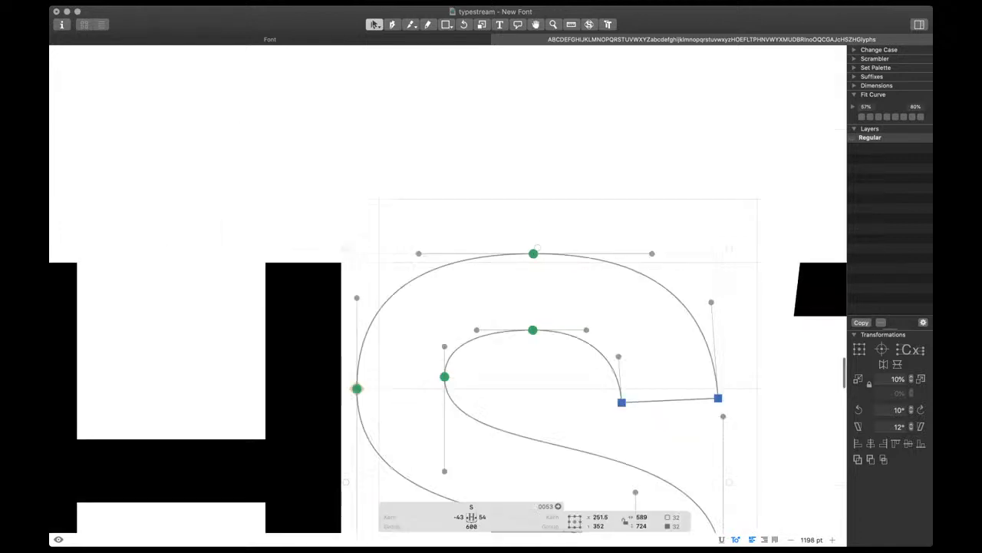
pyautogui.scroll(-4, 535, 276)
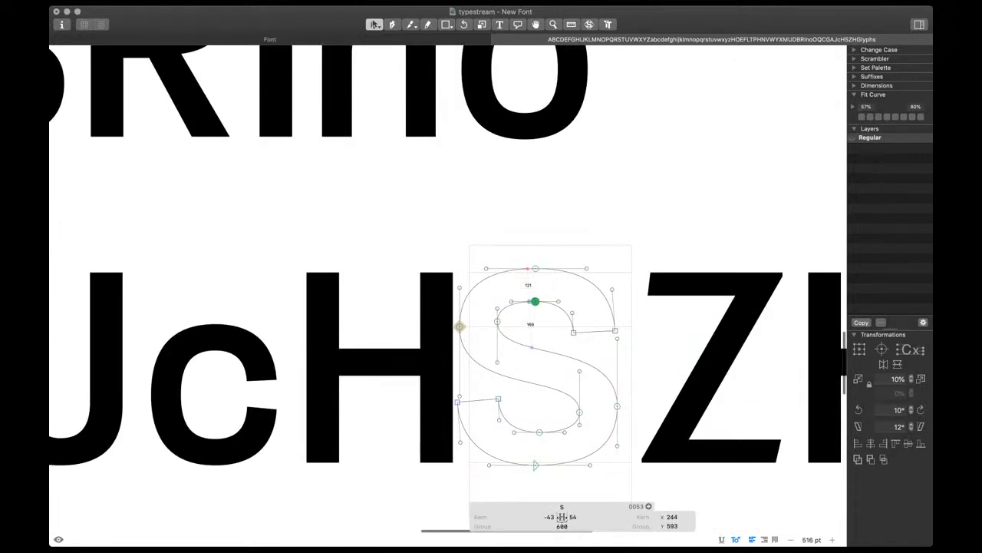
# Move the S's top inner node 10 units up, its bottom inner node 10 down and its inner right node 10 right
pyautogui.doubleClick(404, 359)
pyautogui.doubleClick(503, 304)
pyautogui.hotkey('shift', 'Up')
pyautogui.click(539, 432)
pyautogui.hotkey('shift', 'Down')
pyautogui.click(579, 412)
pyautogui.hotkey('shift', 'Right')
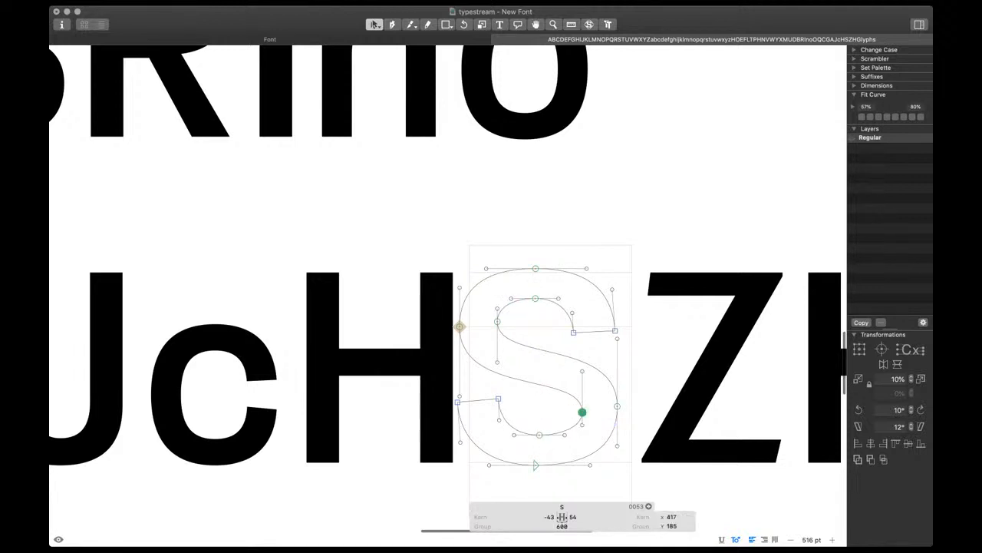
# Move the inner corner of the S's lower terminal 20 units left and that of the upper terminal 20 units right
pyautogui.moveTo(488, 390); pyautogui.dragTo(516, 428)
pyautogui.hotkey('shift', 'Left')
pyautogui.hotkey('shift', 'Left')
pyautogui.click(576, 336)
pyautogui.click(574, 332)
pyautogui.hotkey('shift', 'Right')
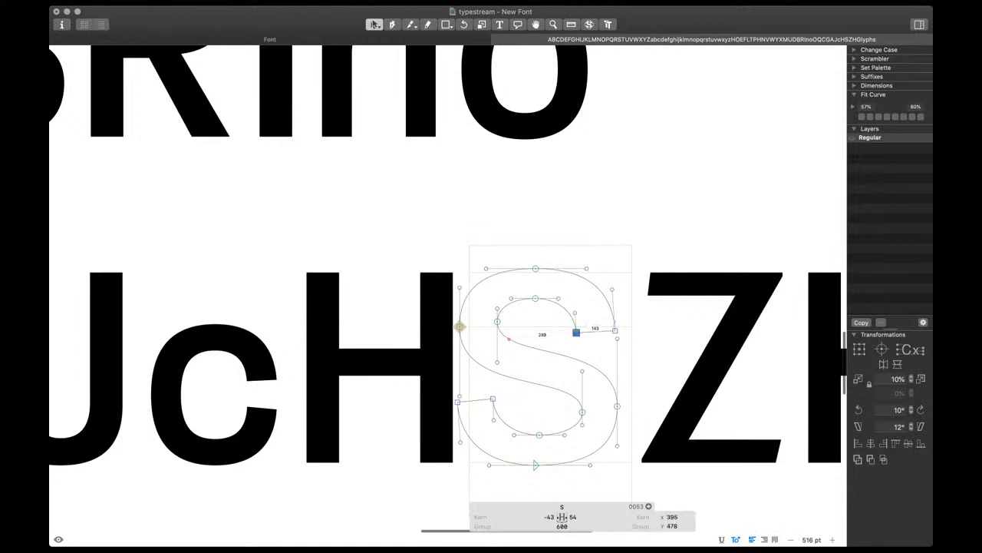
pyautogui.hotkey('shift', 'Right')
# Thin the S's side curves by moving the inner left node 10 units left and the inner right node 10 units right
pyautogui.click(497, 322)
pyautogui.hotkey('shift', 'Left')
pyautogui.click(503, 333)
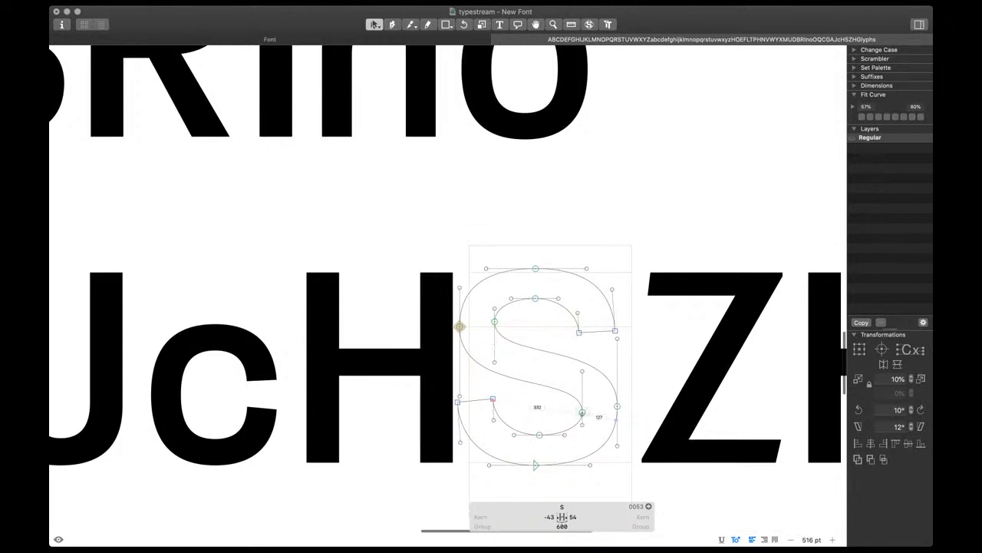
pyautogui.click(583, 412)
pyautogui.hotkey('shift', 'Right')
# Narrow the S by moving its right-side nodes 10 units left and its left-side nodes 10 units right
pyautogui.click(574, 336)
pyautogui.moveTo(561, 313); pyautogui.dragTo(634, 431)
pyautogui.hotkey('shift', 'Left')
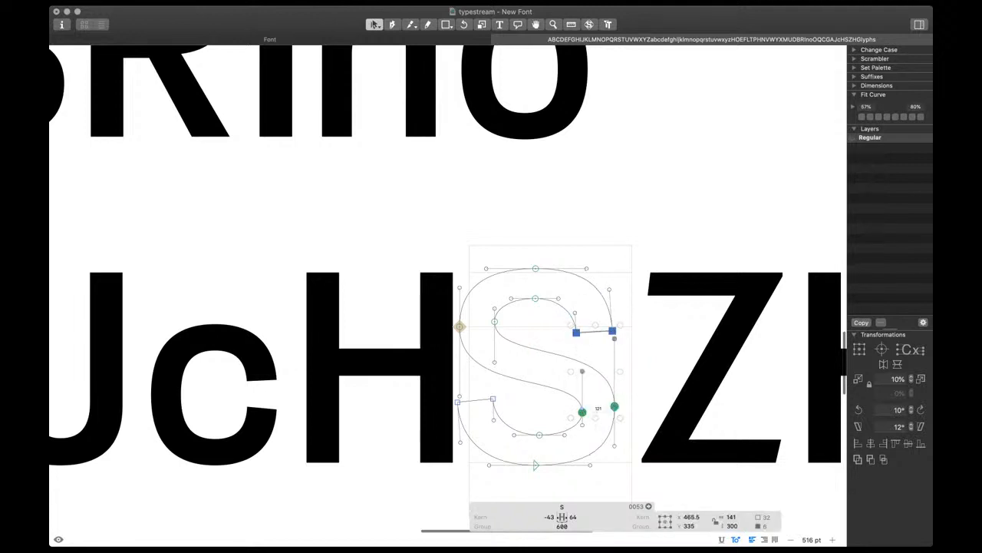
pyautogui.moveTo(451, 315); pyautogui.dragTo(519, 410)
pyautogui.hotkey('shift', 'Right')
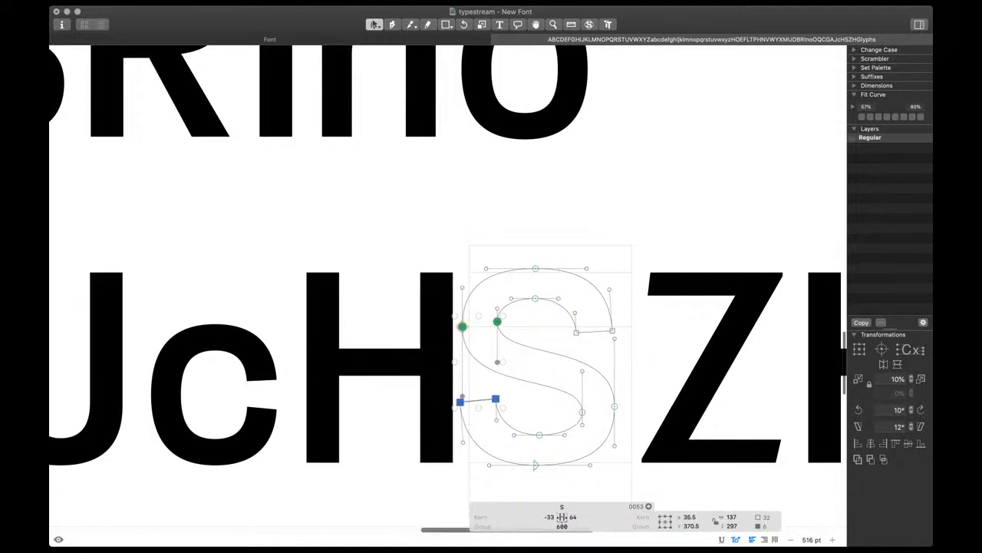
# Set both sidebearings of the S to the formula =s+10
pyautogui.click(561, 518)
pyautogui.write('=S')
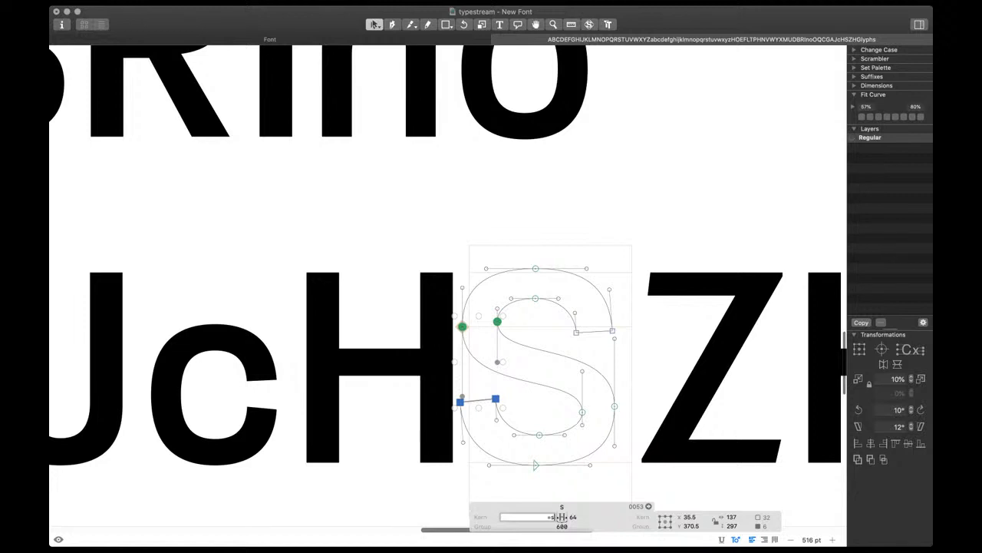
pyautogui.write('+10')
pyautogui.press('Tab')
pyautogui.write('=s+10')
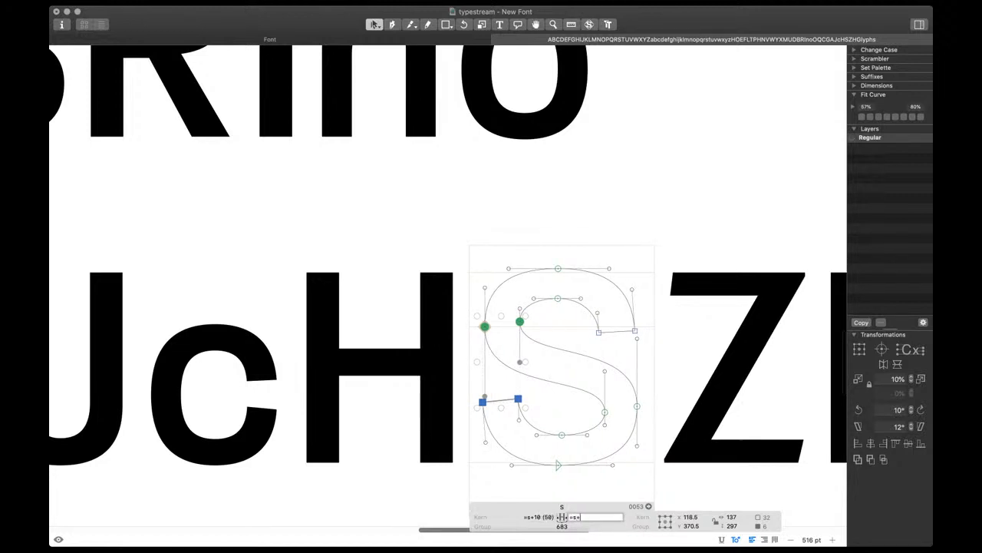
pyautogui.press('Return')
pyautogui.press('Escape')
pyautogui.press('Escape')
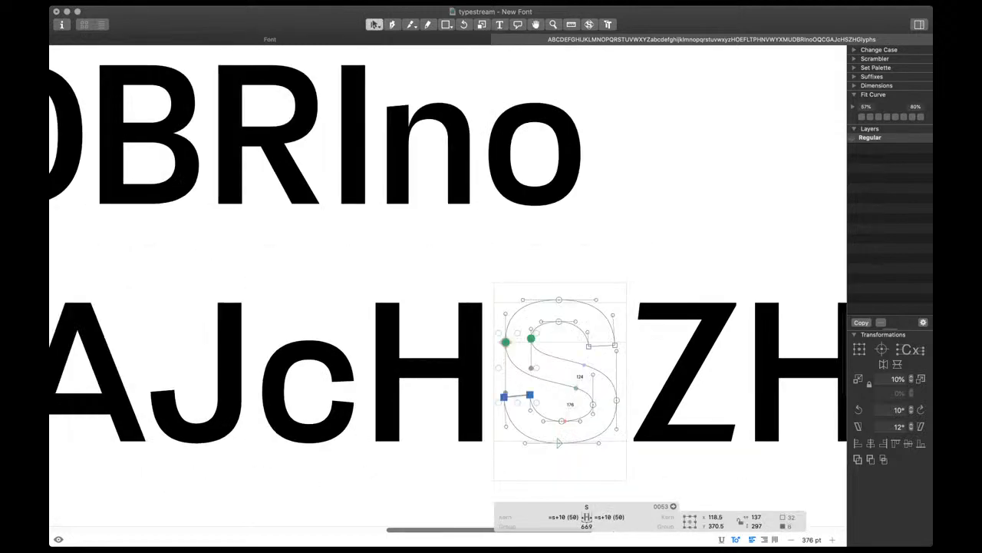
# Lengthen the spine's curve handles on the right and left sides of the S, checking the filled shape in preview
pyautogui.press('space')
pyautogui.scroll(5, 574, 380)
pyautogui.scroll(-1, 575, 365)
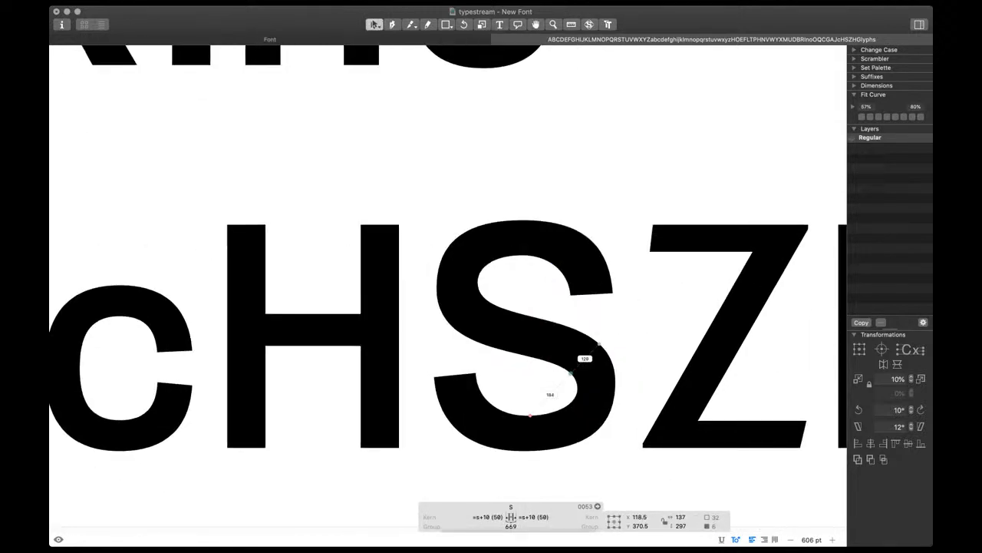
pyautogui.moveTo(631, 296); pyautogui.dragTo(565, 348)
pyautogui.press('space')
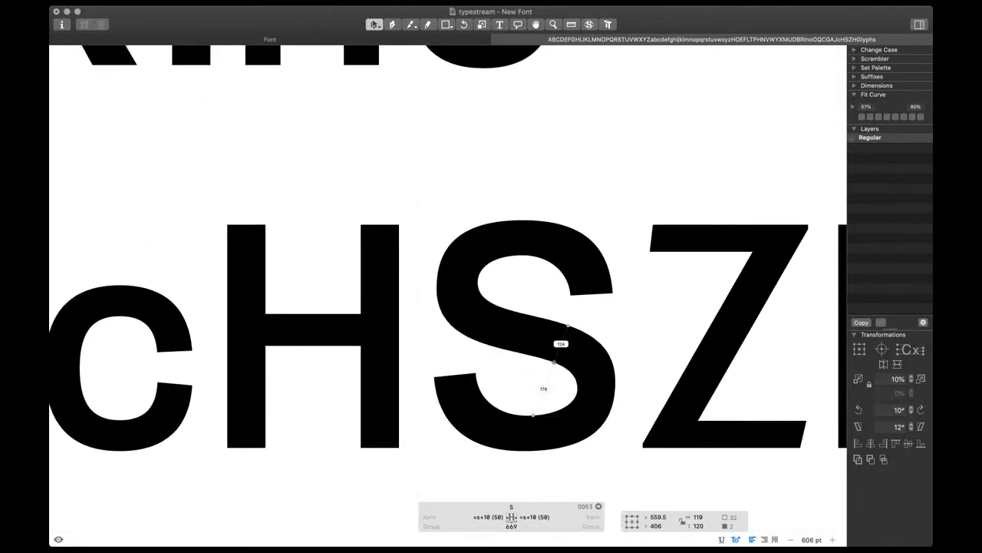
pyautogui.click(434, 377)
pyautogui.press('space')
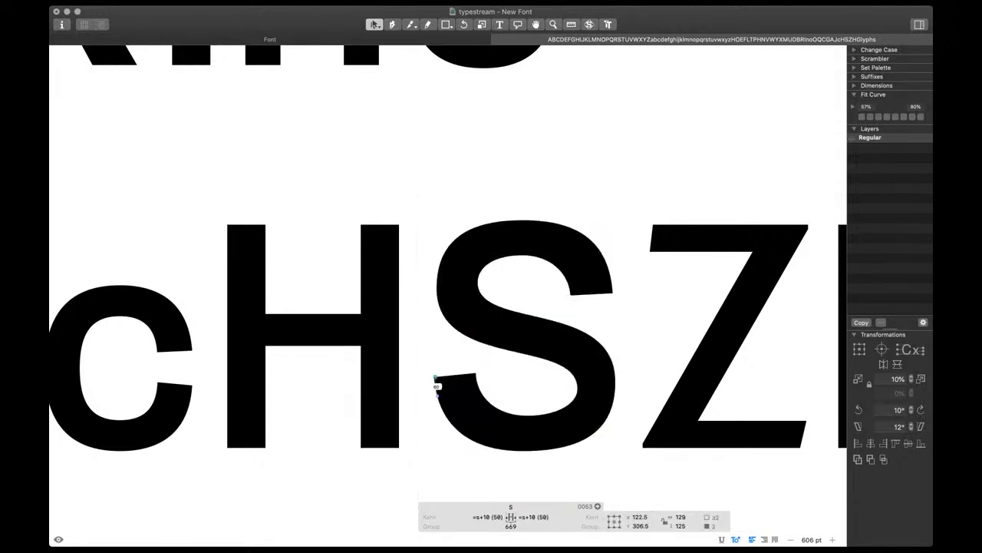
pyautogui.scroll(-3, 526, 387)
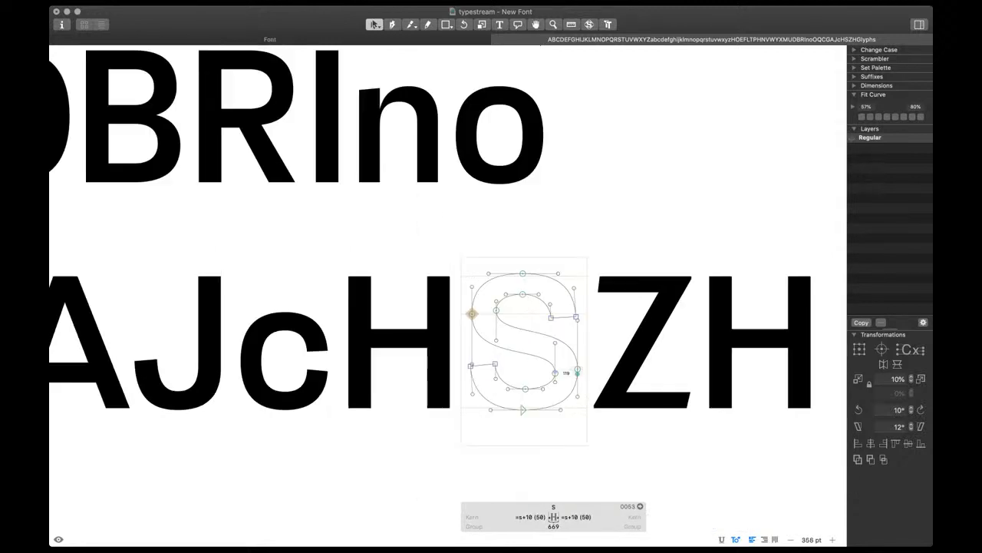
# Move the S's inner right node 10 units left and inner left node 10 units right, and even out all curve handles
pyautogui.press('space')
pyautogui.click(555, 373)
pyautogui.press('space')
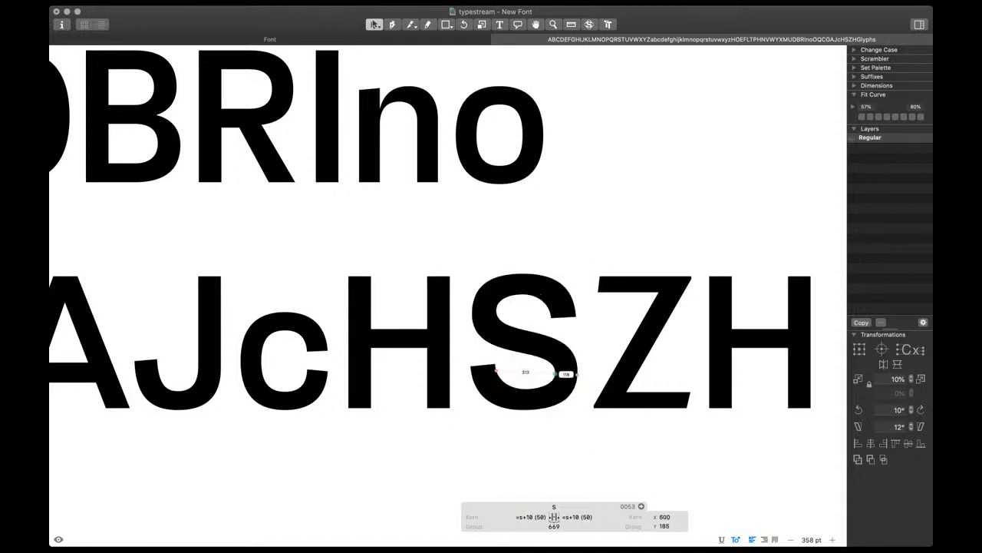
pyautogui.hotkey('shift', 'Left')
pyautogui.click(496, 310)
pyautogui.press('space')
pyautogui.hotkey('shift', 'Right')
pyautogui.press('super+a')
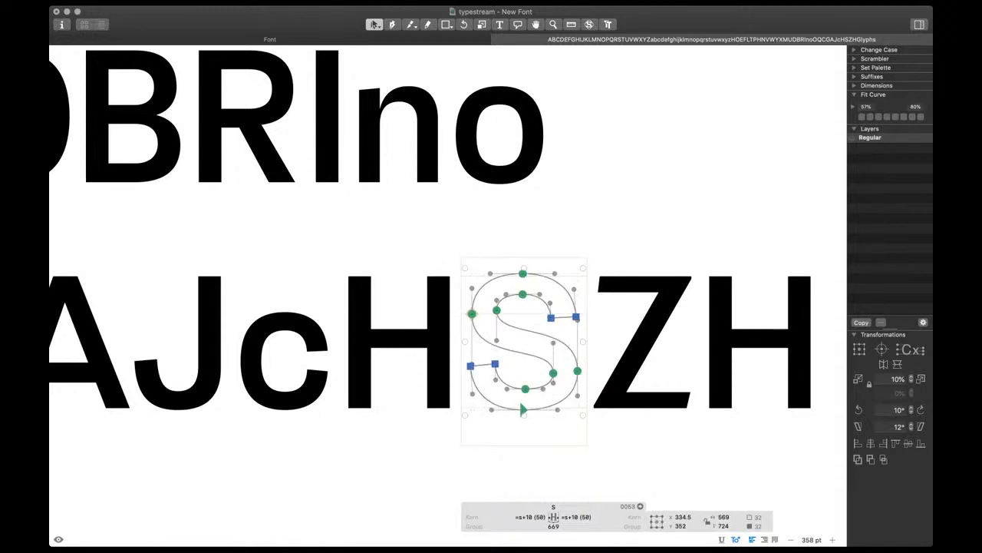
# Compare the S with the other letters in preview and raise the spine handle of its inner right curve by 10 units
pyautogui.scroll(-4, 620, 373)
pyautogui.press('space')
pyautogui.scroll(-4, 593, 378)
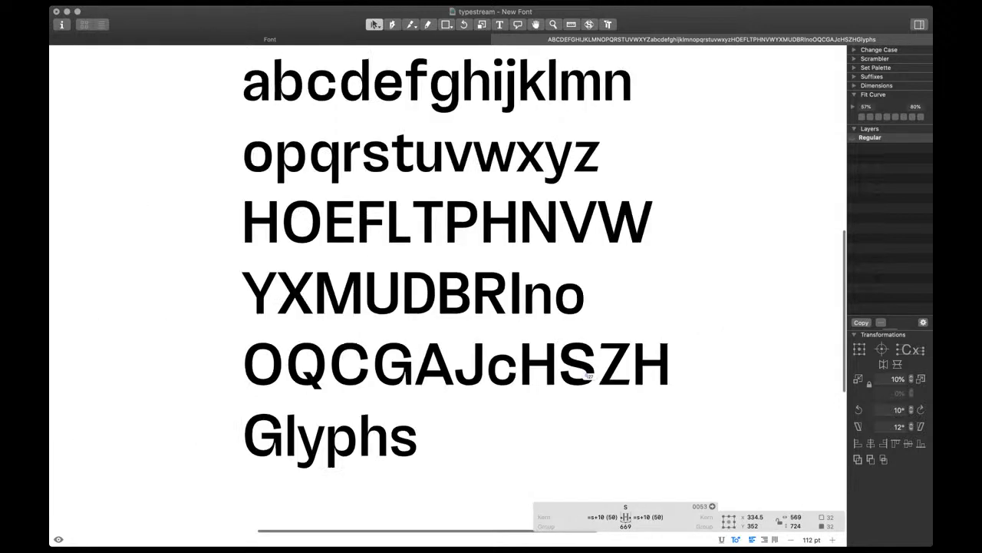
pyautogui.scroll(8, 597, 388)
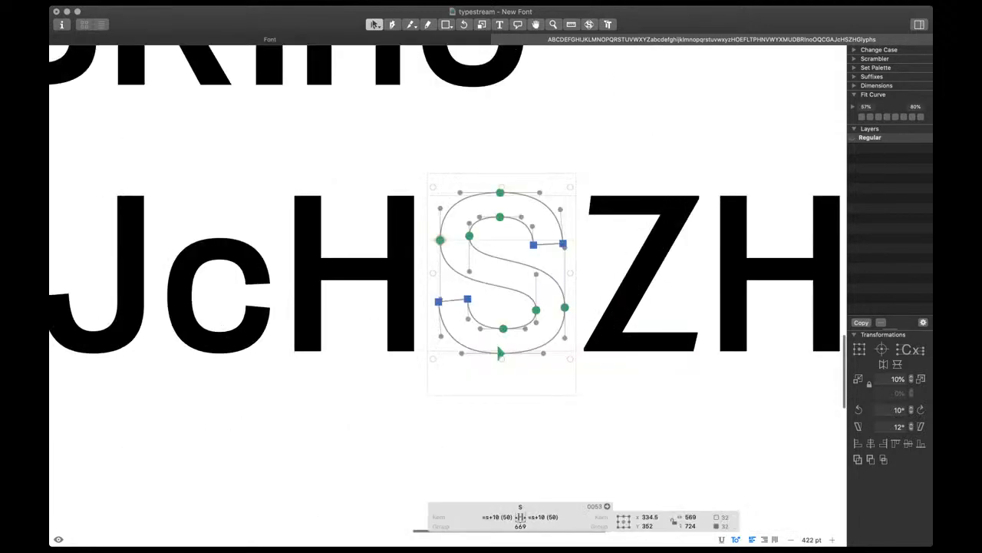
pyautogui.doubleClick(410, 326)
pyautogui.doubleClick(476, 279)
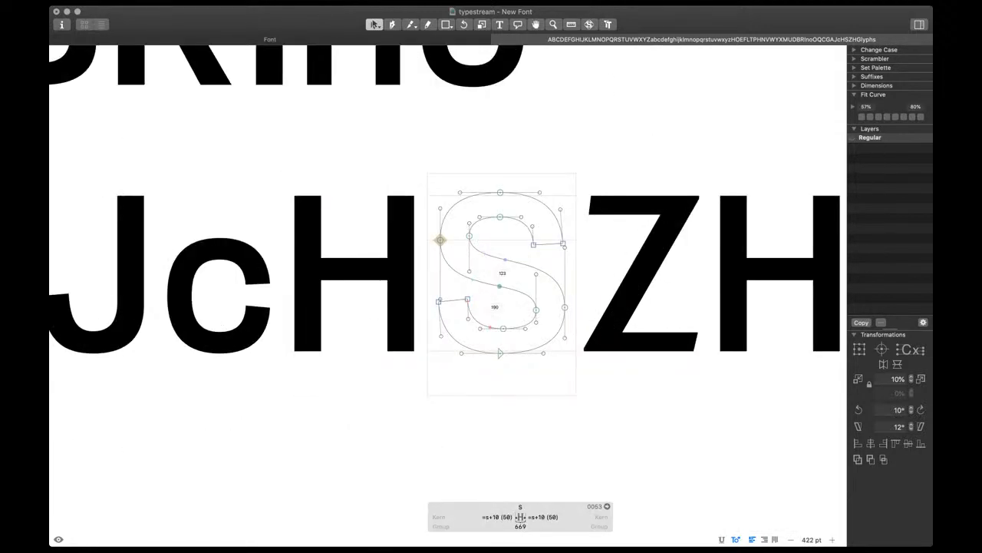
pyautogui.click(536, 274)
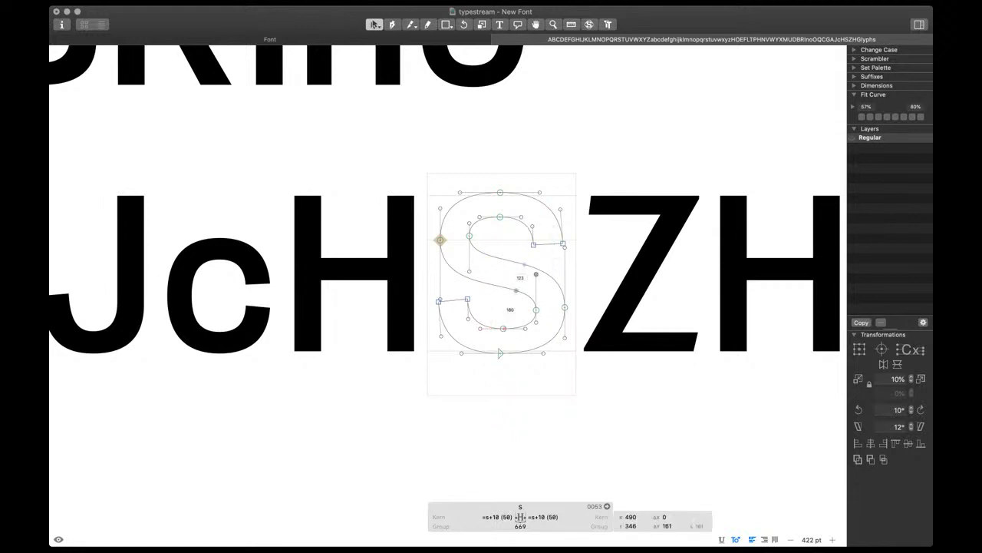
pyautogui.hotkey('shift', 'Up')
pyautogui.click(452, 275)
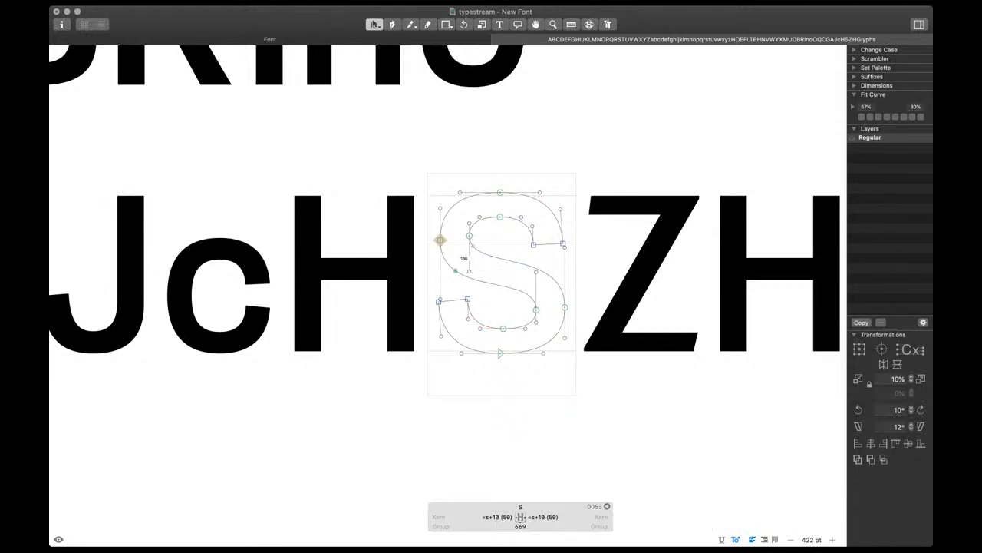
pyautogui.moveTo(455, 267); pyautogui.dragTo(542, 284)
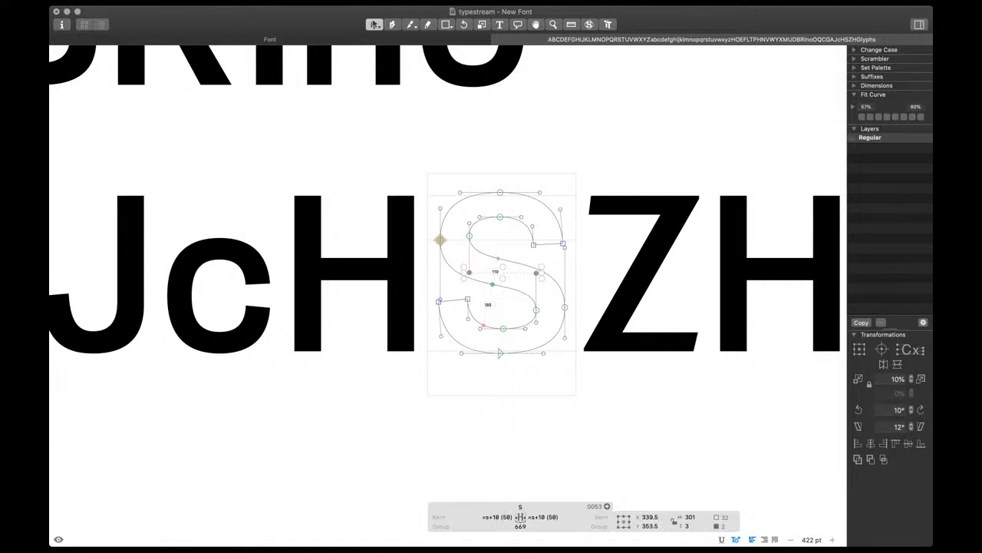
# Move the S's inner right node 13 units right and its inner left node 10 units left
pyautogui.click(536, 310)
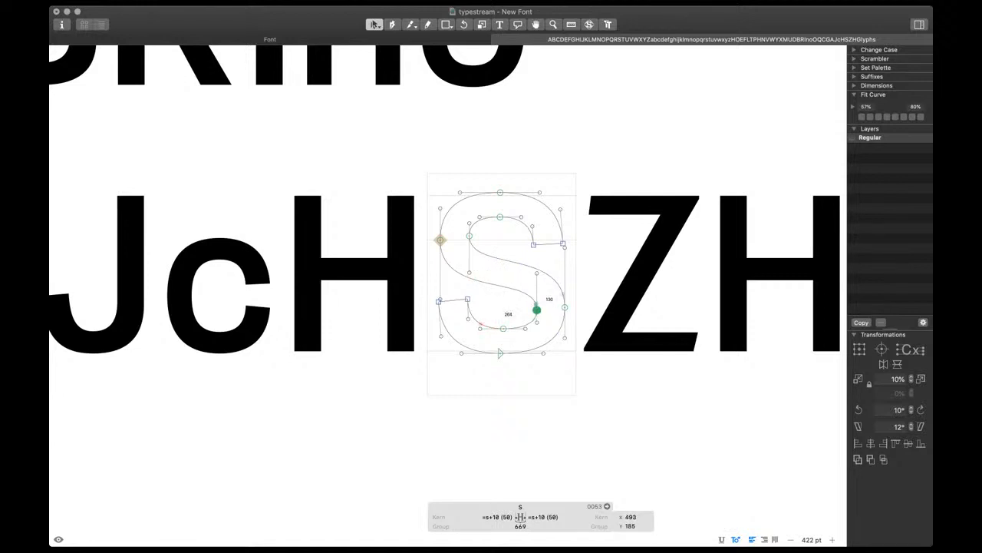
pyautogui.hotkey('shift', 'Right')
pyautogui.press('Right')
pyautogui.press('Right')
pyautogui.press('Right')
pyautogui.click(470, 236)
pyautogui.hotkey('shift', 'Left')
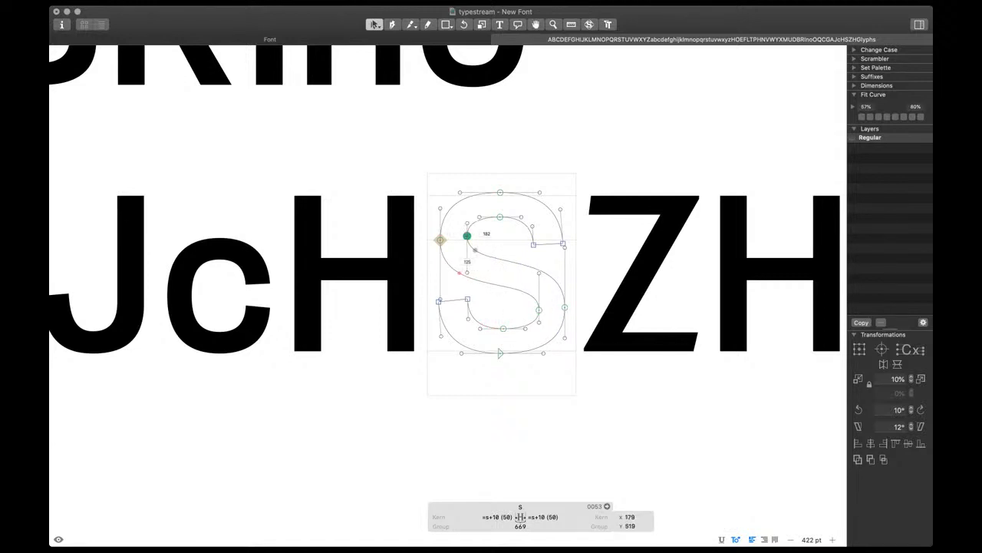
# Move the upper terminal's inner corner 10 units right and the lower terminal's 10 units left, and even out the S's curve handles
pyautogui.click(534, 245)
pyautogui.hotkey('shift', 'Right')
pyautogui.click(467, 299)
pyautogui.hotkey('shift', 'Left')
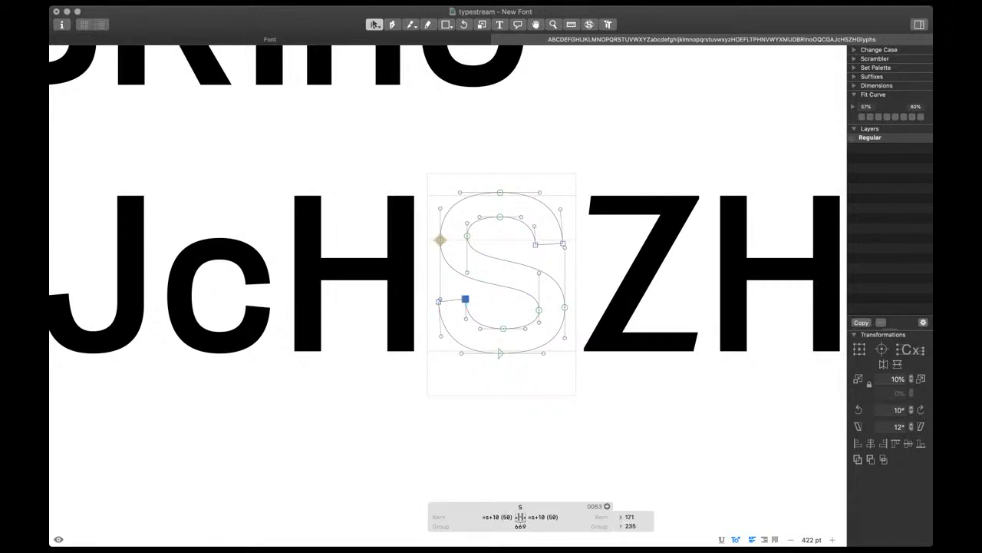
pyautogui.press('super+a')
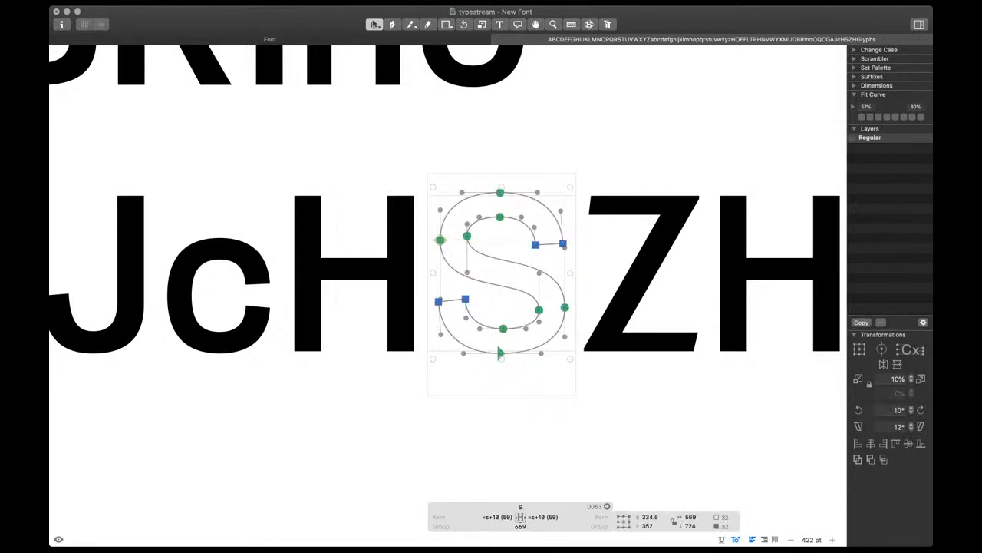
# Check the filled S in preview and lower its two left-side curve nodes by about 8 units
pyautogui.press('space')
pyautogui.scroll(-3, 514, 310)
pyautogui.scroll(5, 491, 254)
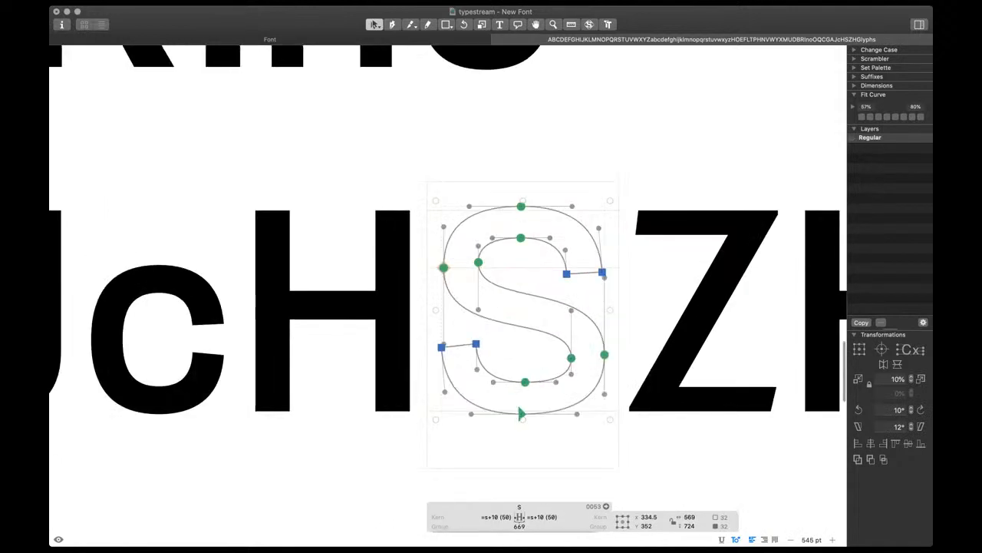
pyautogui.press('space')
pyautogui.hotkey('shift', 'Down')
pyautogui.press('Up')
pyautogui.press('Up')
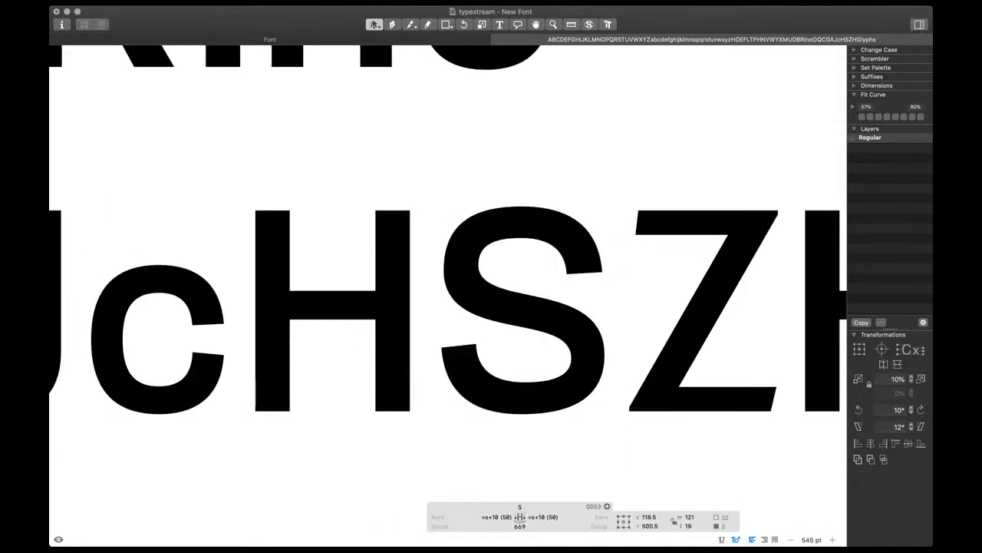
# Move the S's two lower right curve nodes up 10 units and return to text editing
pyautogui.moveTo(562, 370); pyautogui.dragTo(613, 348)
pyautogui.press('space')
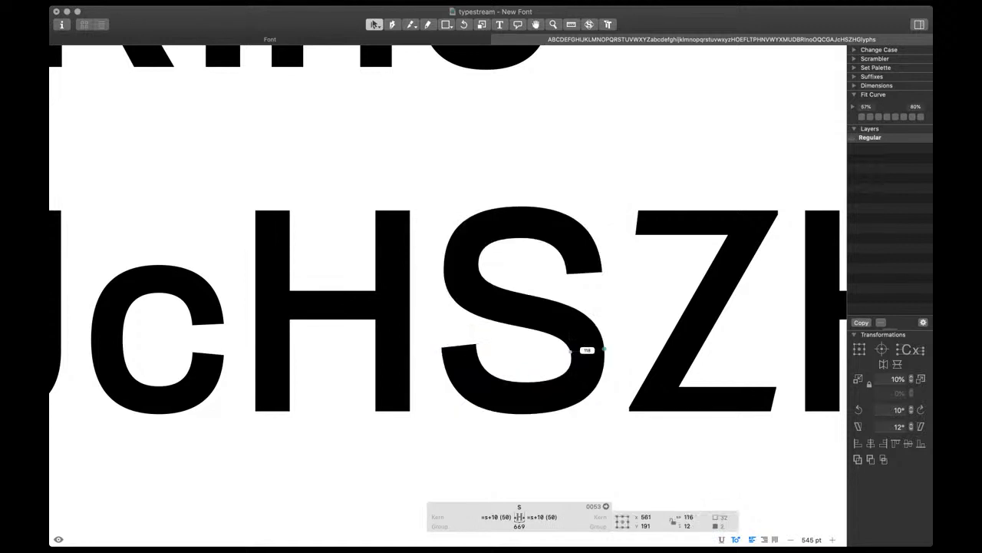
pyautogui.hotkey('shift', 'Up')
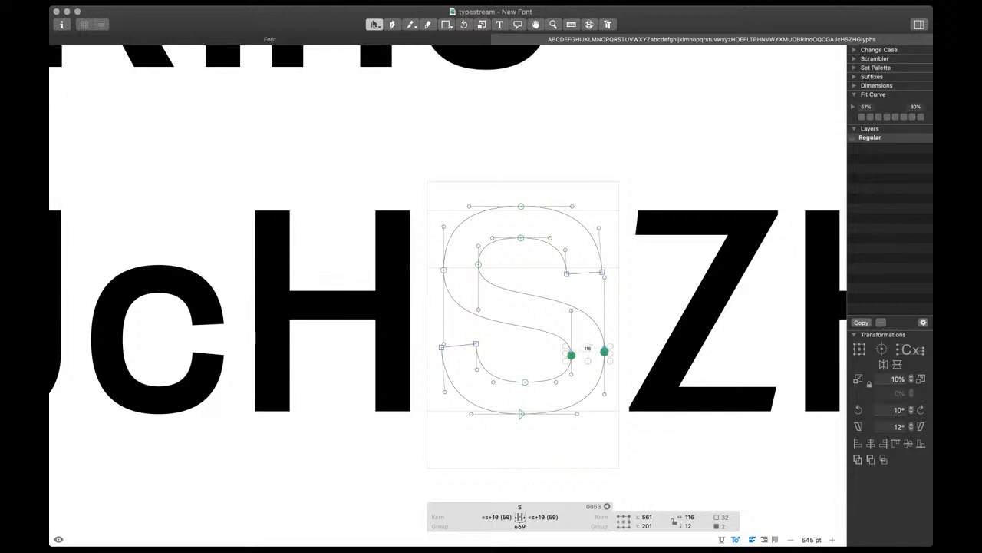
pyautogui.press('t')
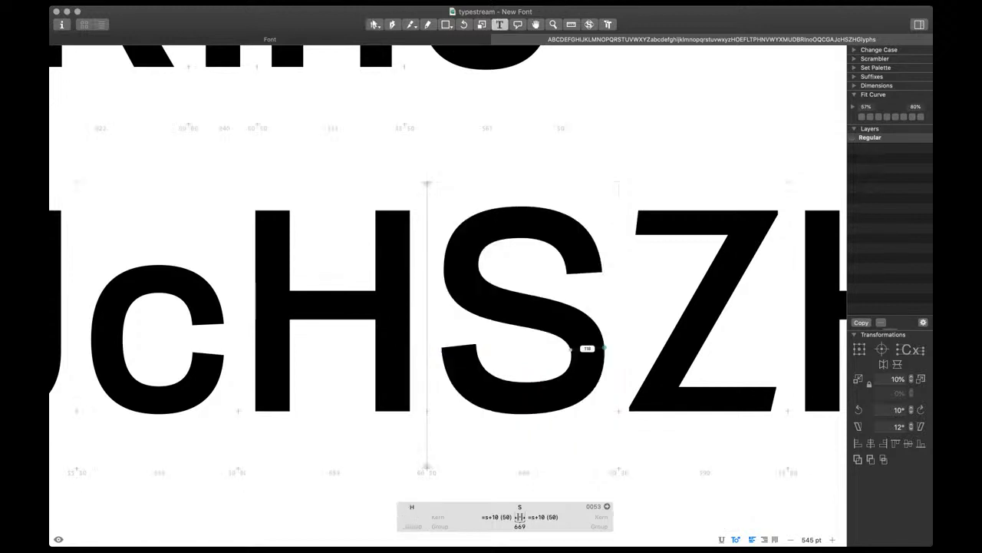
# Thicken both bars of the Z by moving the lower bar's inner edge up 10 units and the upper bar's inner edge down 10
pyautogui.scroll(-6, 578, 314)
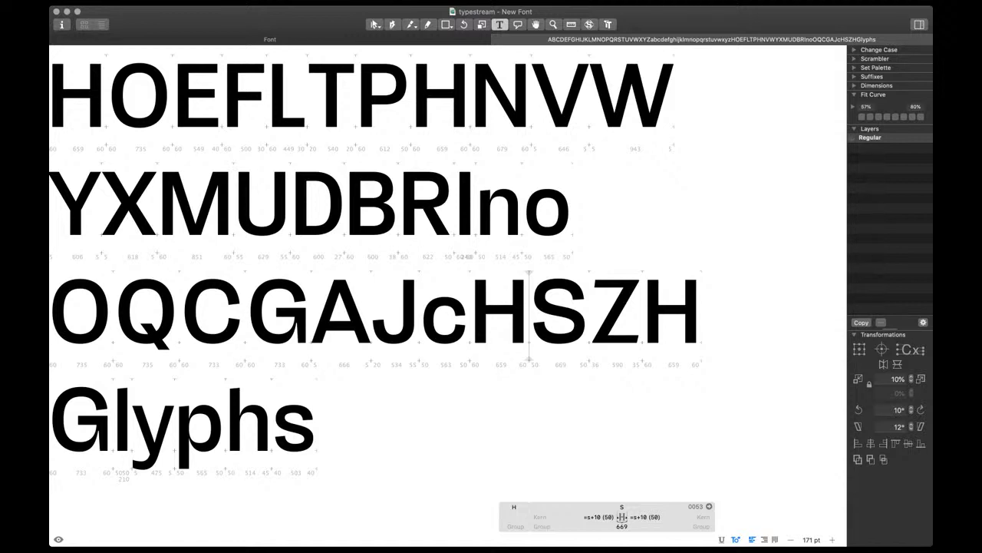
pyautogui.scroll(-4, 520, 382)
pyautogui.click(390, 410)
pyautogui.scroll(-1, 448, 383)
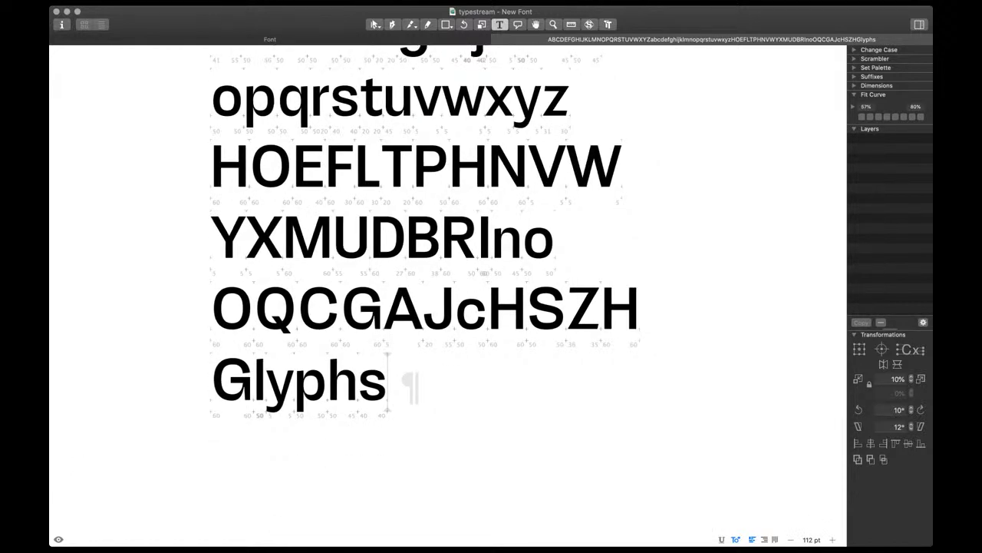
pyautogui.scroll(8, 618, 328)
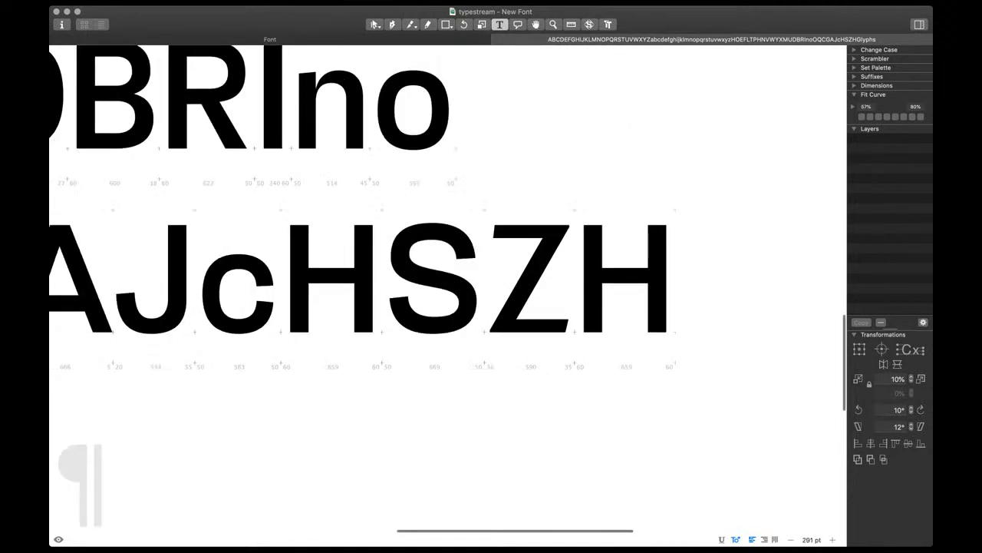
pyautogui.doubleClick(546, 323)
pyautogui.scroll(4, 546, 323)
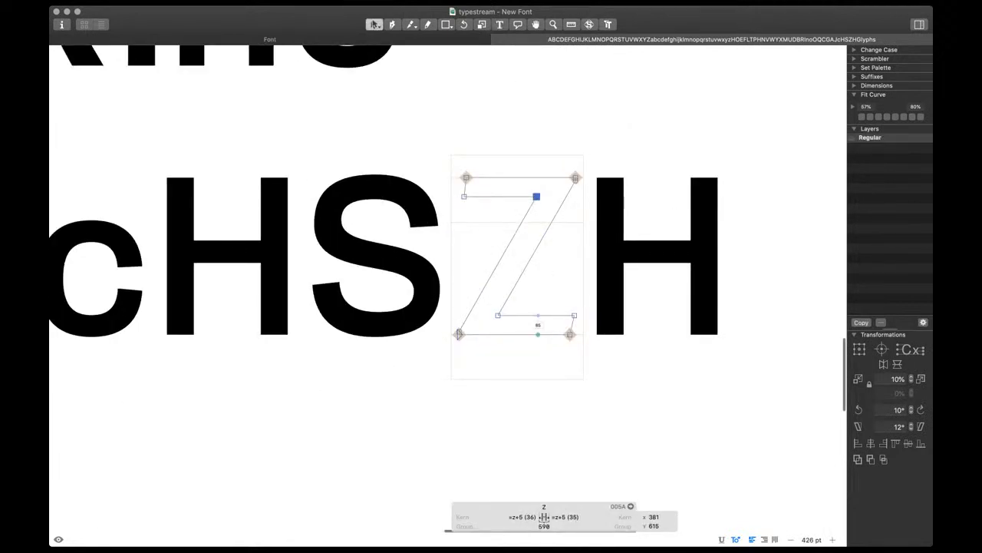
pyautogui.click(538, 316)
pyautogui.press('space')
pyautogui.hotkey('shift', 'Up')
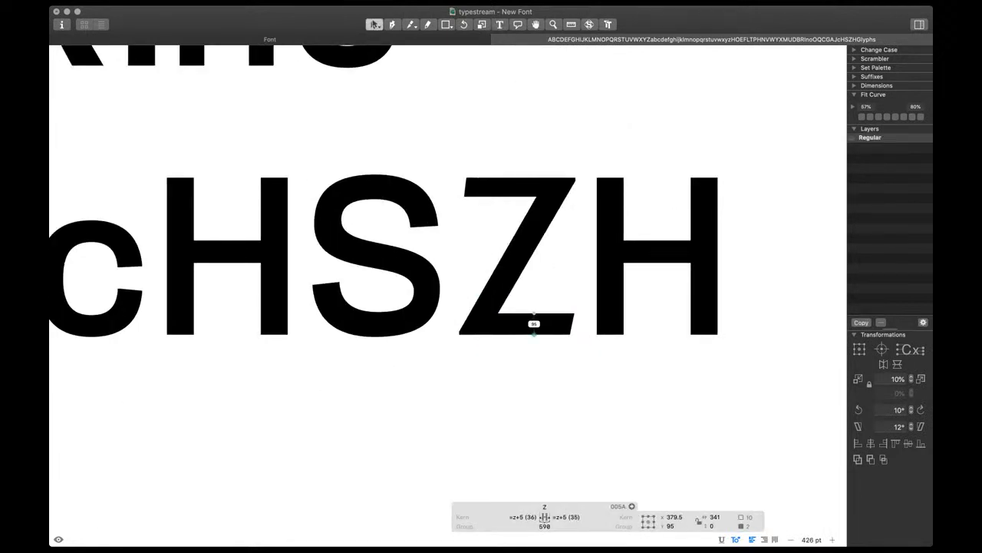
pyautogui.click(515, 197)
pyautogui.press('space')
pyautogui.hotkey('shift', 'Down')
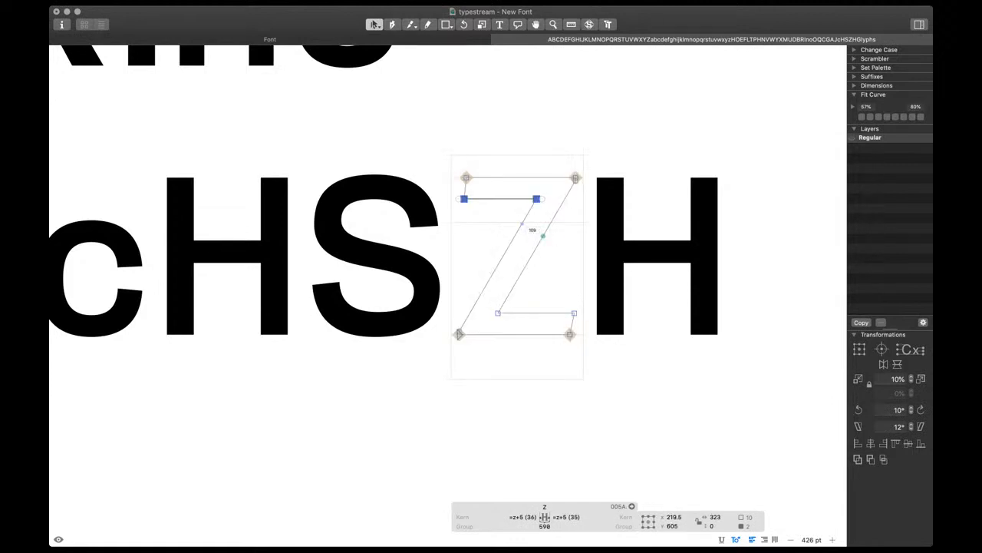
# Move the Z's lower inner corner 2 units right and preview the filled letter
pyautogui.click(530, 224)
pyautogui.moveTo(488, 304); pyautogui.dragTo(509, 322)
pyautogui.press('Right')
pyautogui.press('Right')
pyautogui.press('space')
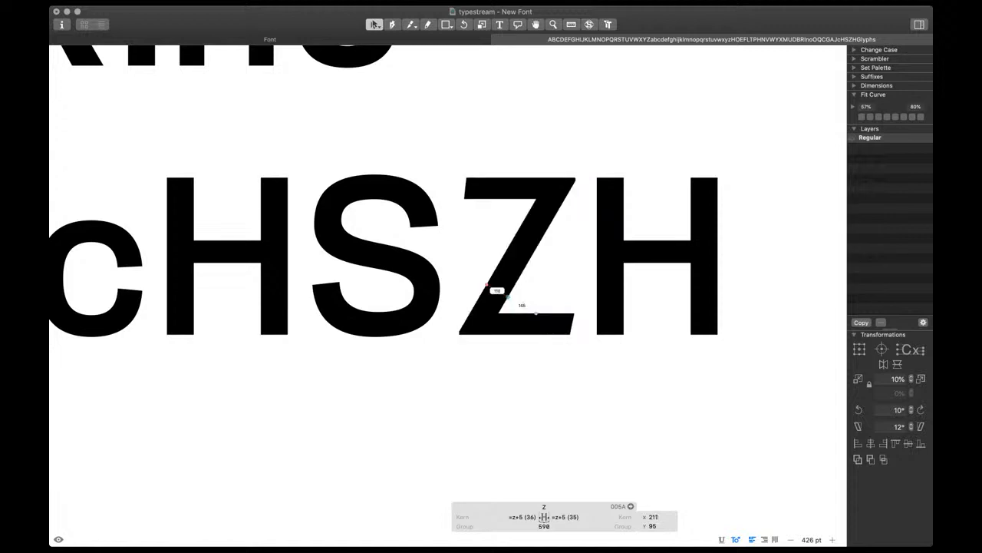
# Examine the Z and the other finished capitals alongside the lowercase across the sample text
pyautogui.scroll(-3, 498, 292)
pyautogui.scroll(-5, 499, 292)
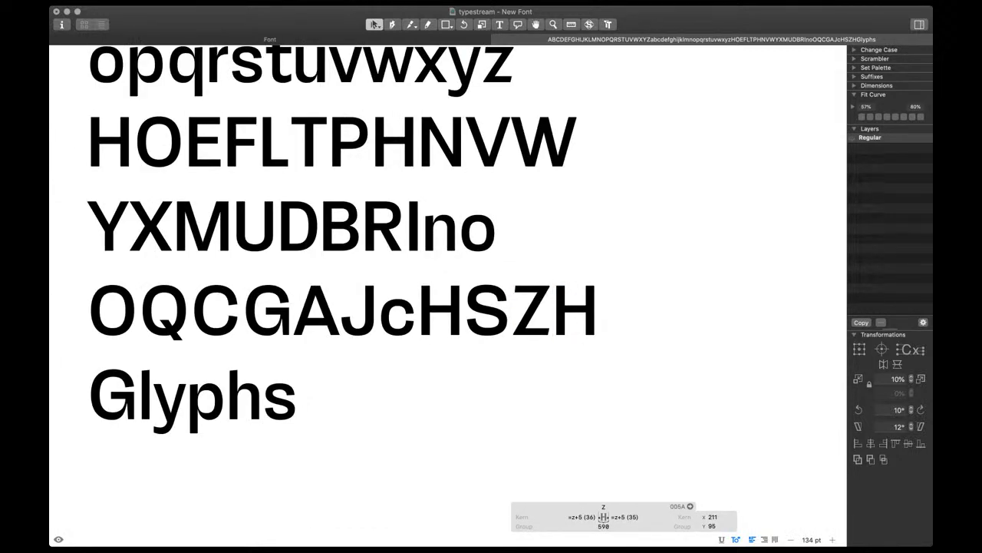
pyautogui.scroll(2, 498, 292)
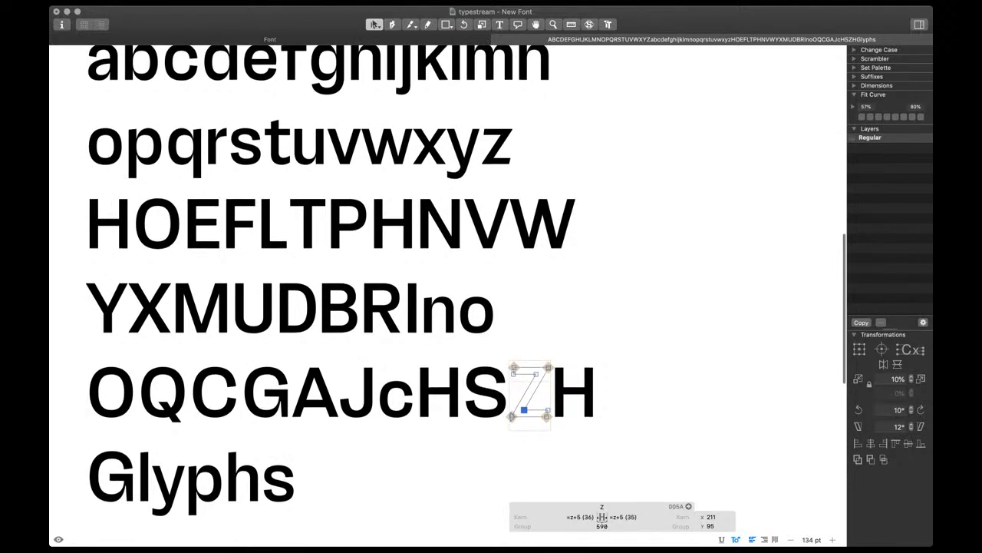
pyautogui.scroll(-2, 498, 292)
pyautogui.press('t')
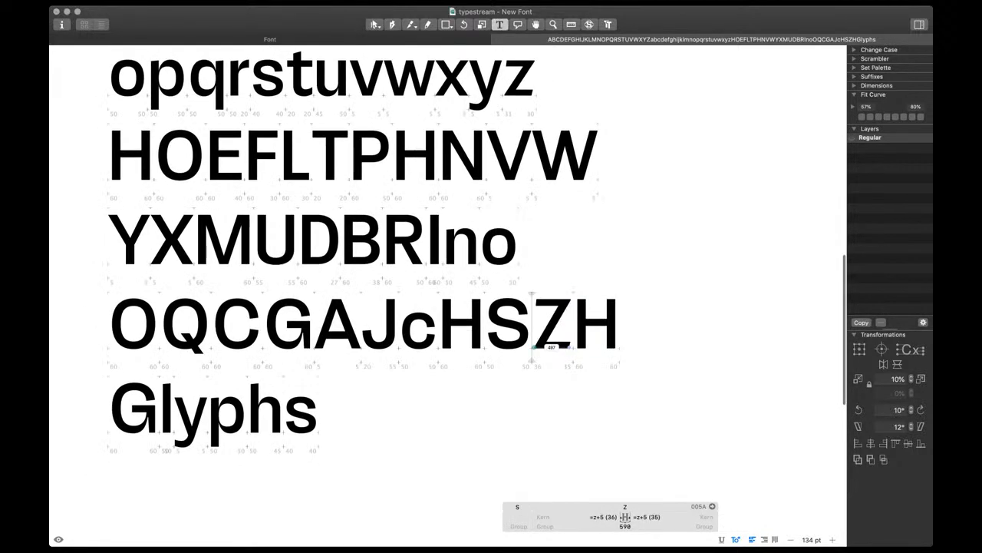
pyautogui.scroll(6, 498, 292)
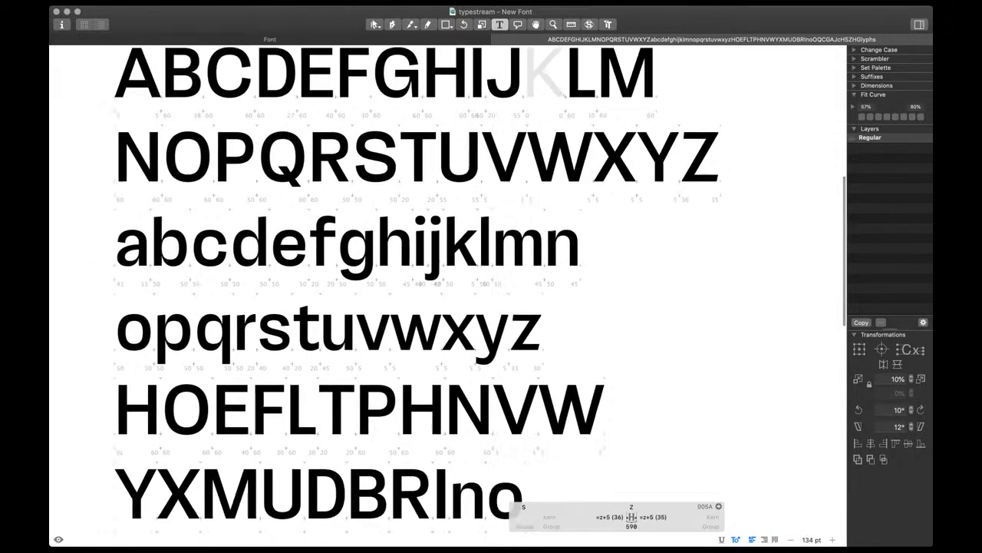
pyautogui.scroll(-2, 498, 292)
pyautogui.scroll(-3, 448, 289)
# Add a K to the end of the sample text and fill it with decomposed outlines of the lowercase k
pyautogui.click(333, 464)
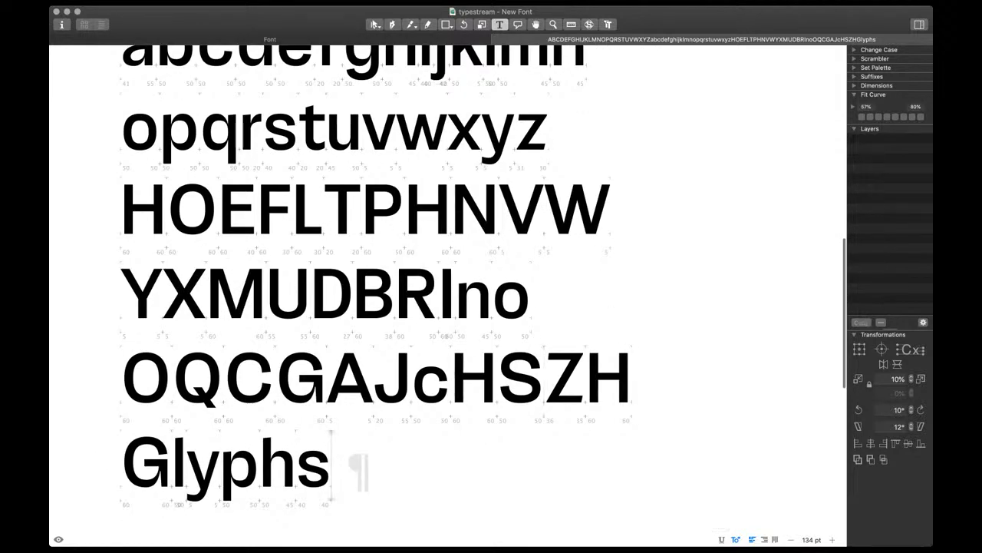
pyautogui.write('K')
pyautogui.press('Escape')
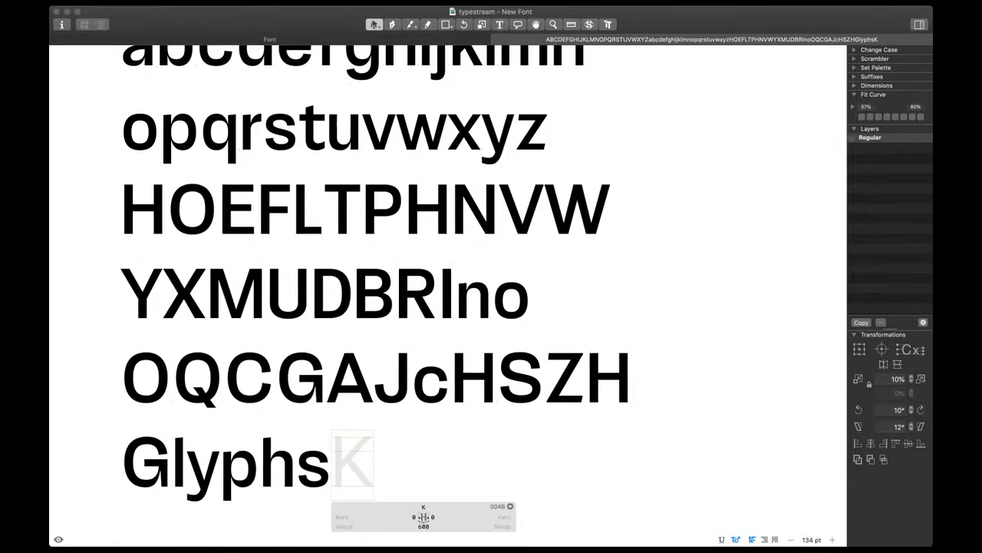
pyautogui.press('super+shift+c')
pyautogui.scroll(3, 331, 491)
pyautogui.scroll(-1, 332, 491)
pyautogui.press('super+shift+d')
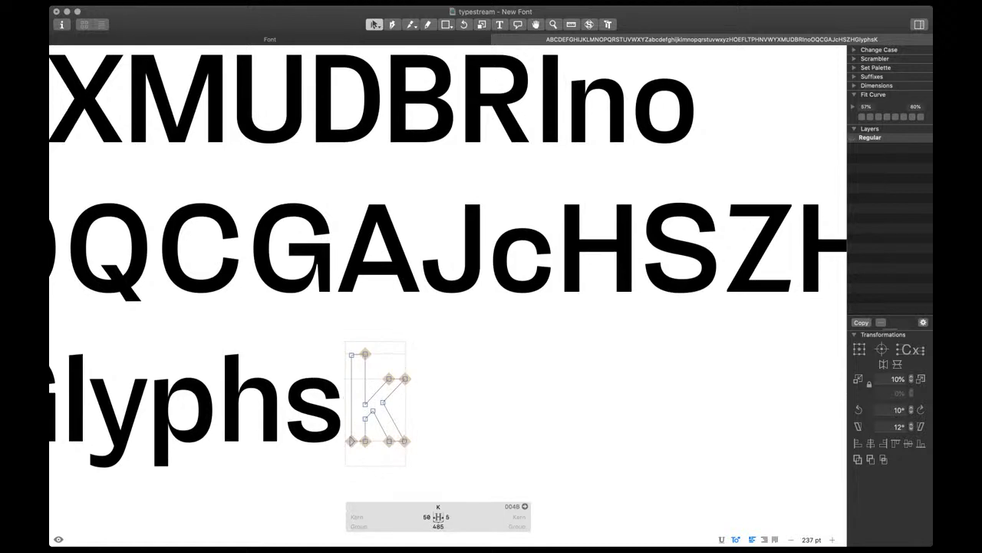
# Level the top of the K's stem at y 700 and move all nodes except its left edge 10 units right
pyautogui.scroll(5, 324, 503)
pyautogui.moveTo(381, 90); pyautogui.dragTo(452, 131)
pyautogui.press('super+shift+a')
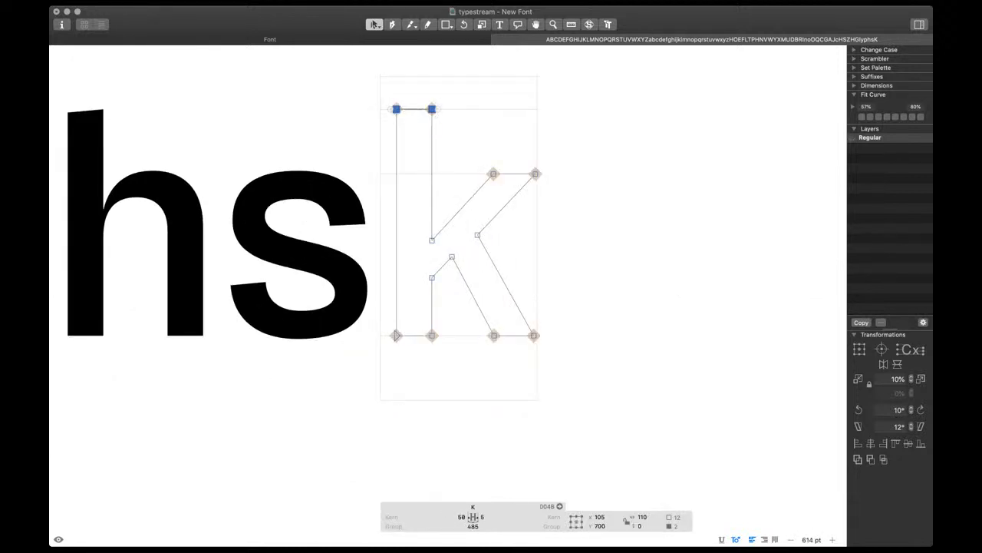
pyautogui.moveTo(414, 86); pyautogui.dragTo(560, 359)
pyautogui.hotkey('shift', 'Right')
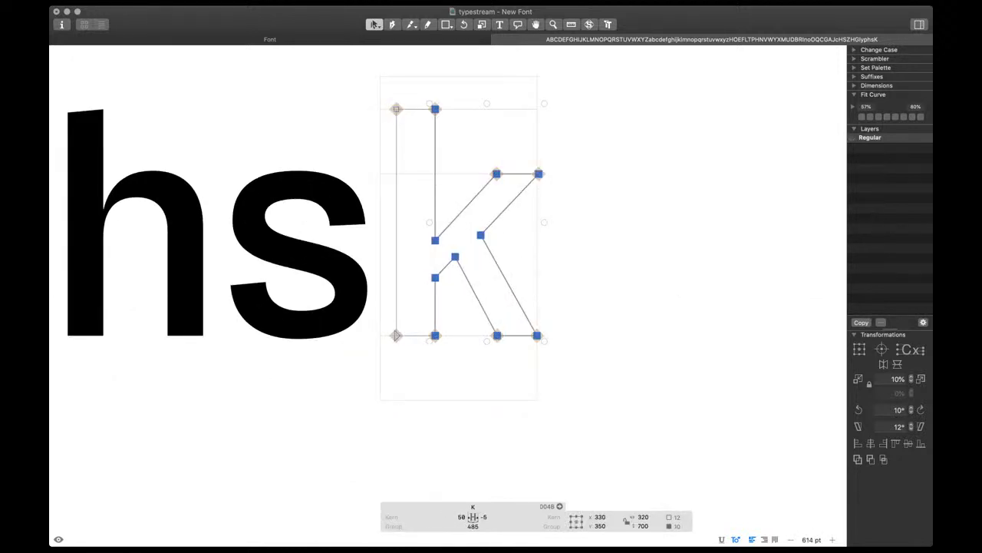
# Separate the K's stem, arm and leg into overlapping shapes by reconnecting the node pairs at their joins
pyautogui.click(451, 230)
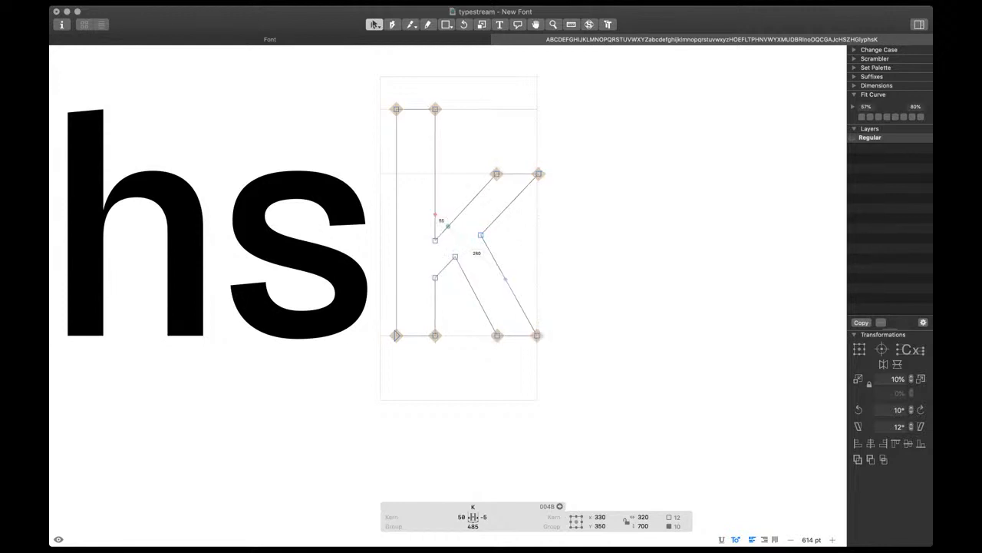
pyautogui.moveTo(451, 230); pyautogui.dragTo(493, 227)
pyautogui.press('super+r')
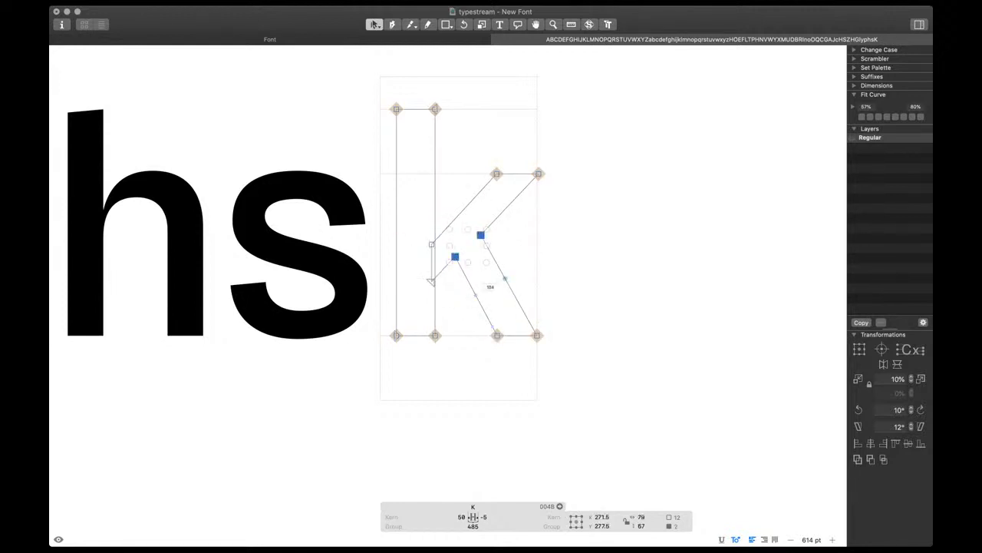
pyautogui.press('super+r')
# Extend the K's arm to y 700 with its outer top corner at x 600, and remove the spare nodes at the leg join
pyautogui.moveTo(485, 160); pyautogui.dragTo(575, 109)
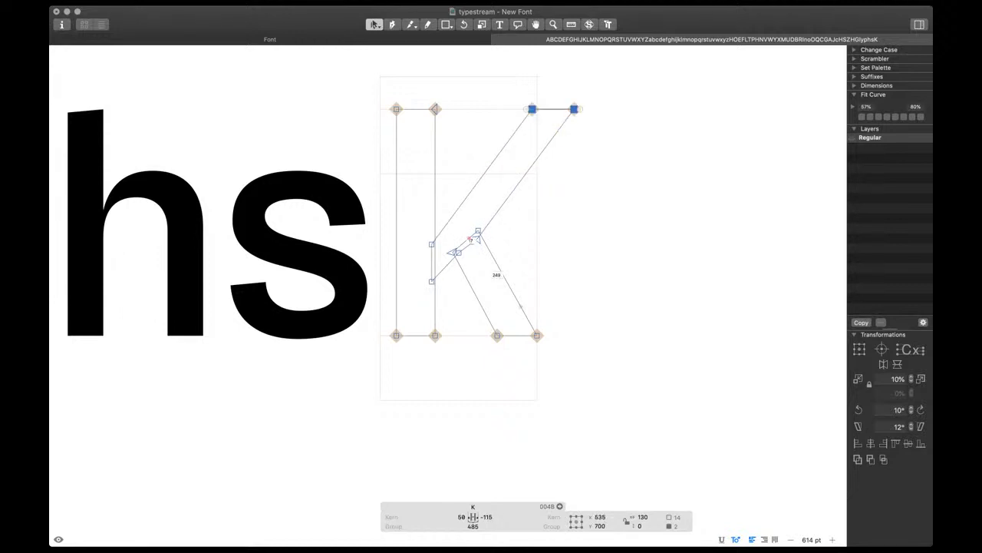
pyautogui.click(471, 243)
pyautogui.click(574, 109)
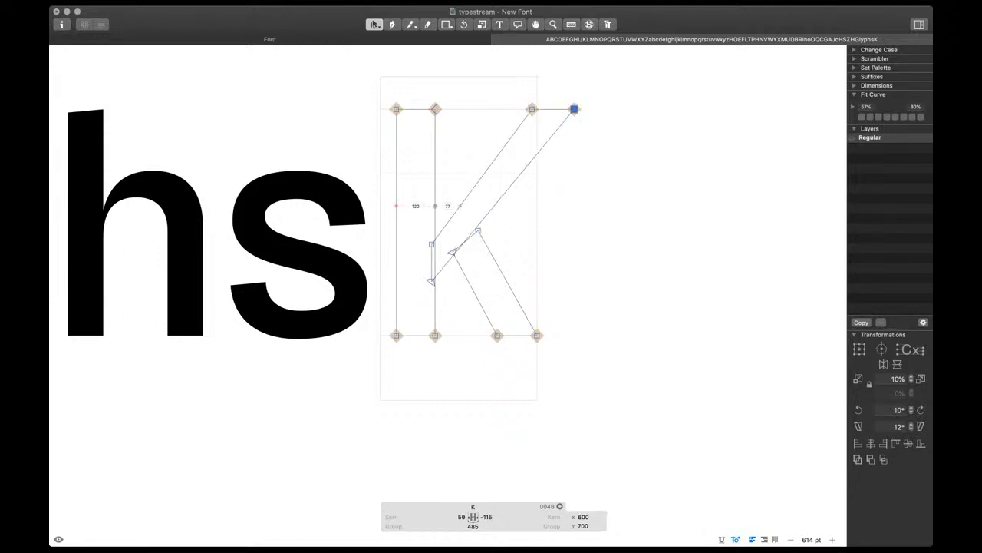
# Raise the two upper nodes of the K's leg by about 60 units and preview the filled shape
pyautogui.moveTo(443, 206); pyautogui.dragTo(503, 271)
pyautogui.hotkey('shift', 'Up')
pyautogui.hotkey('shift', 'Up')
pyautogui.hotkey('shift', 'Up')
pyautogui.press('space')
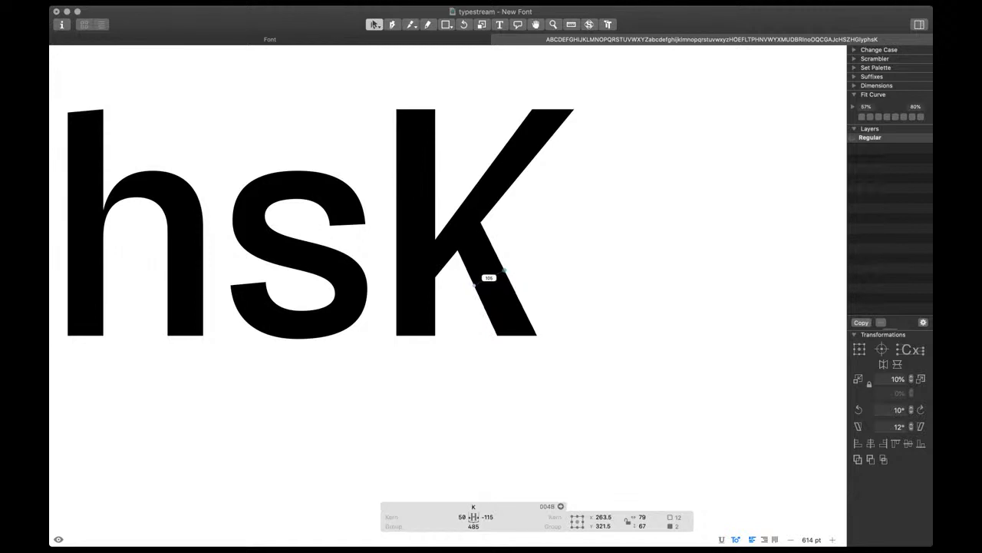
# Move the two bottom nodes of the K's leg about 120 units right and check the filled letter
pyautogui.click(497, 335)
pyautogui.keyDown('shift'); pyautogui.click(537, 335); pyautogui.keyUp('shift')
pyautogui.press('super+Right')
pyautogui.press('super+Right')
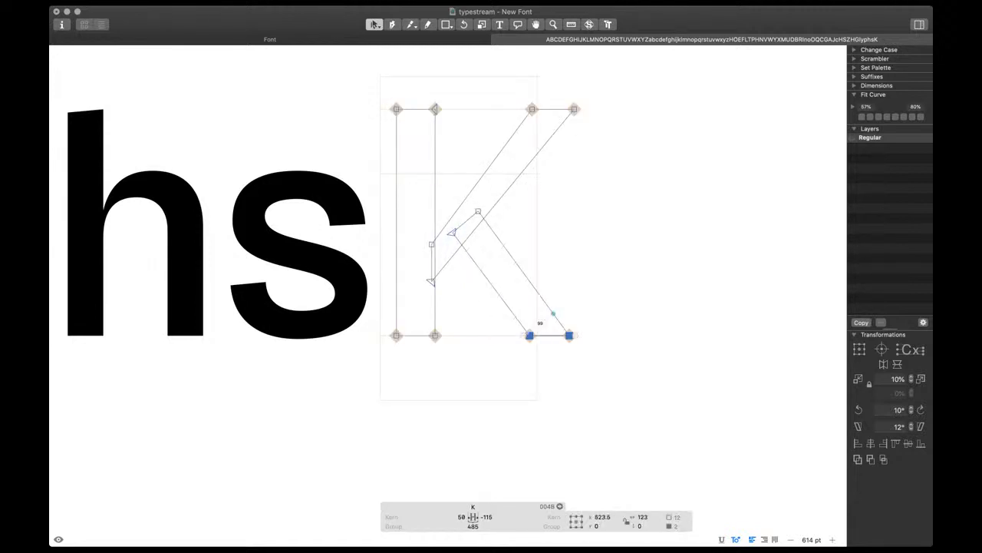
pyautogui.hotkey('shift', 'Left')
pyautogui.press('super+Left')
pyautogui.press('space')
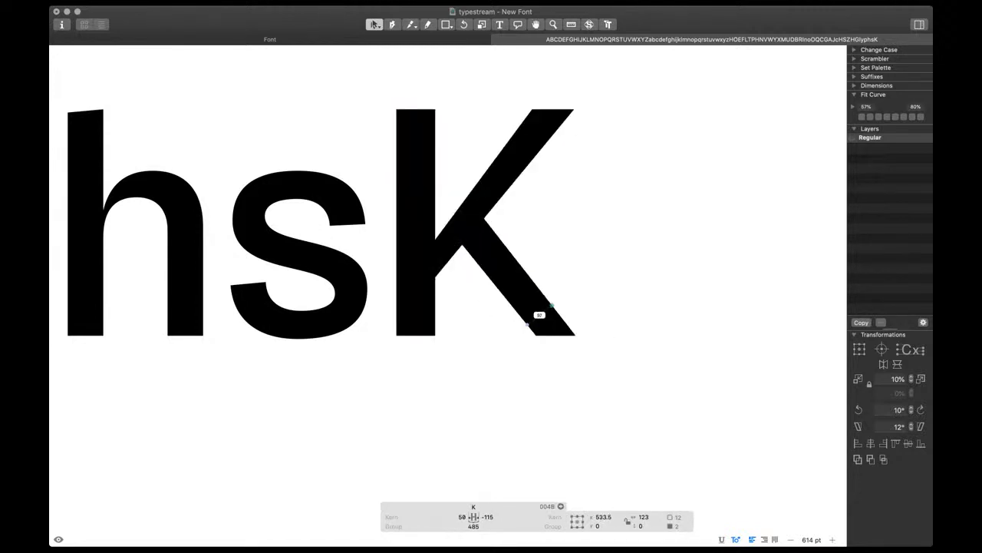
# Raise the four inner nodes of the K's arm and leg together by 70 units
pyautogui.moveTo(419, 183); pyautogui.dragTo(525, 346)
pyautogui.press('space')
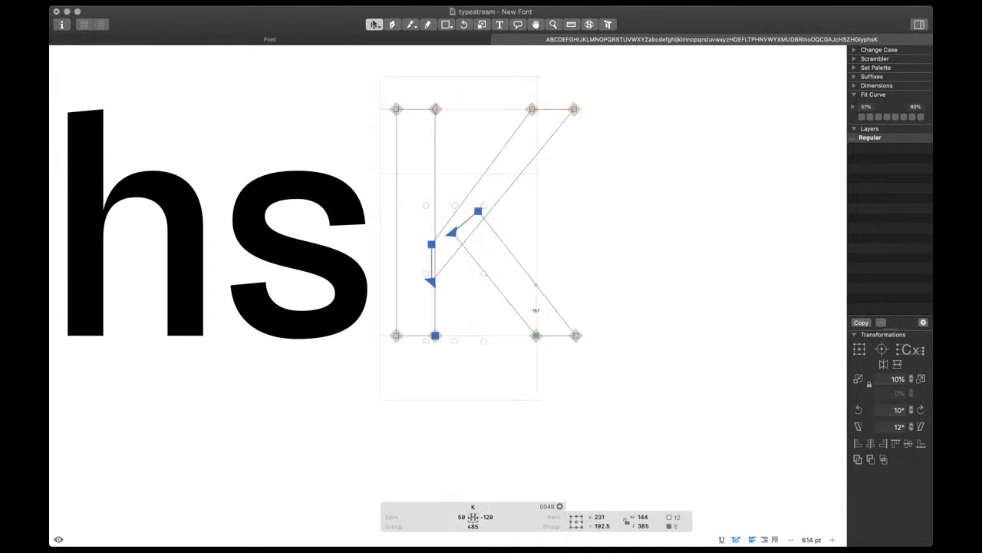
pyautogui.moveTo(541, 174); pyautogui.dragTo(390, 294)
pyautogui.press('space')
pyautogui.hotkey('shift', 'Up')
pyautogui.hotkey('shift', 'Up')
pyautogui.hotkey('shift', 'Up')
pyautogui.hotkey('shift', 'Up')
pyautogui.hotkey('shift', 'Up')
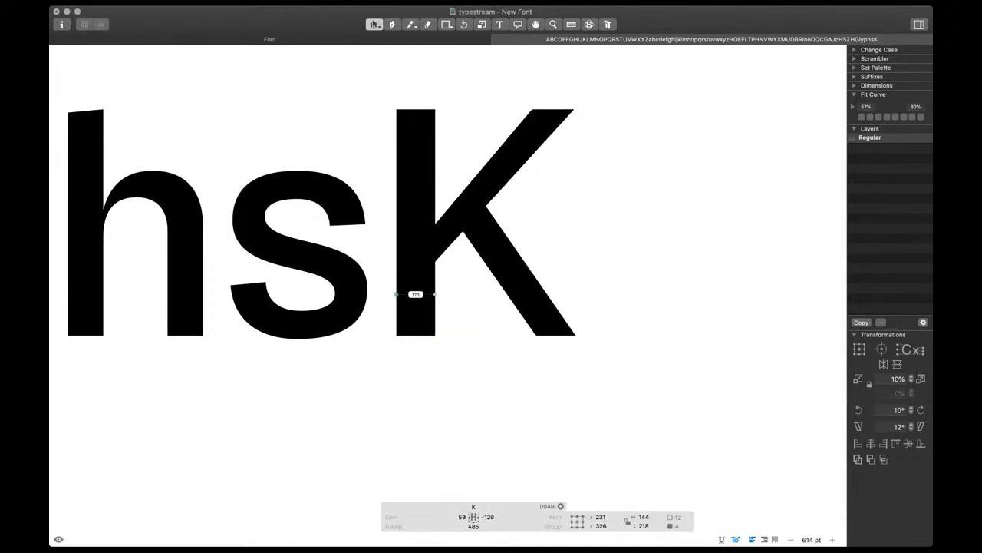
pyautogui.hotkey('shift', 'Up')
pyautogui.hotkey('shift', 'Up')
# Thicken the K's leg by moving its bottom inner node 20 units left to x 462, and check it in text editing
pyautogui.click(537, 334)
pyautogui.press('space')
pyautogui.hotkey('shift', 'Left')
pyautogui.hotkey('shift', 'Left')
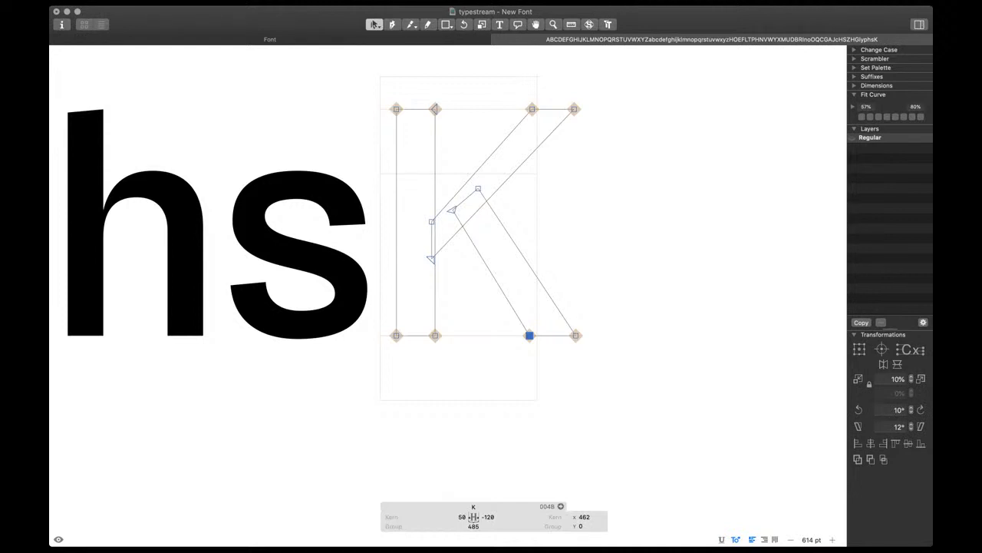
pyautogui.press('t')
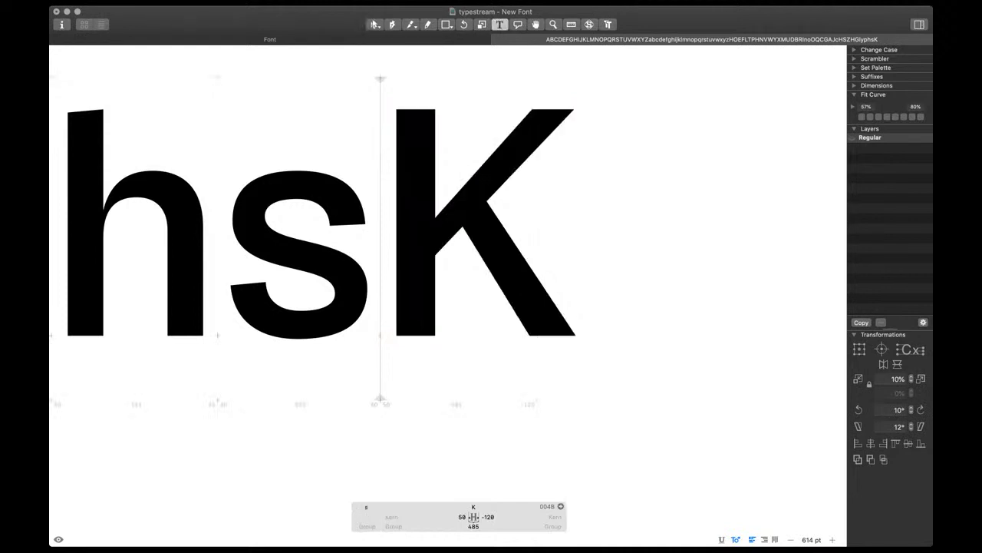
# Return to outline editing and lower the arm's bottom node inside the K's stem by 10 units
pyautogui.press('Escape')
pyautogui.click(468, 251)
pyautogui.click(431, 259)
pyautogui.press('space')
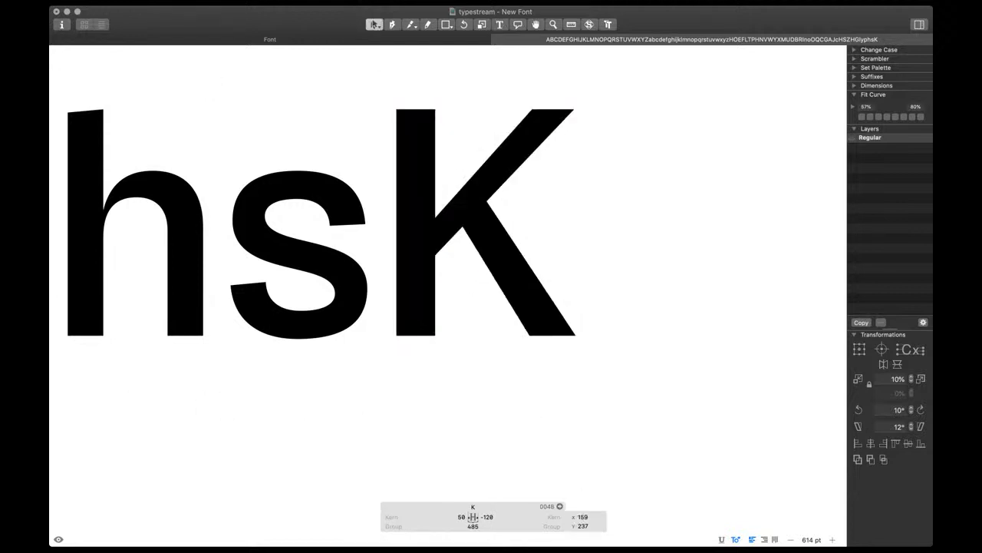
pyautogui.hotkey('shift', 'Down')
# Move the two upper nodes of the K's leg 10 units down and 10 units right
pyautogui.click(452, 210)
pyautogui.press('space')
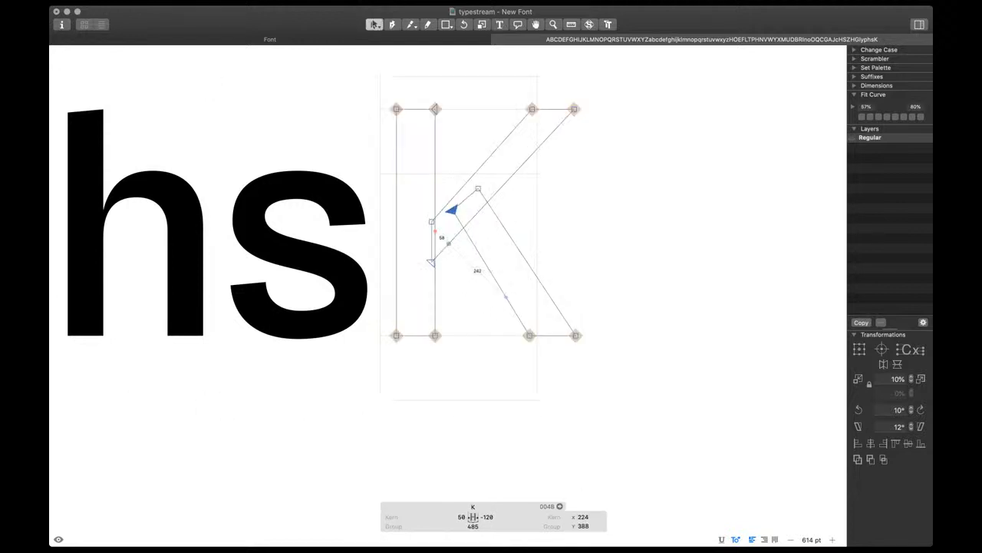
pyautogui.keyDown('shift'); pyautogui.click(479, 189); pyautogui.keyUp('shift')
pyautogui.press('space')
pyautogui.hotkey('shift', 'Down')
pyautogui.hotkey('shift', 'Right')
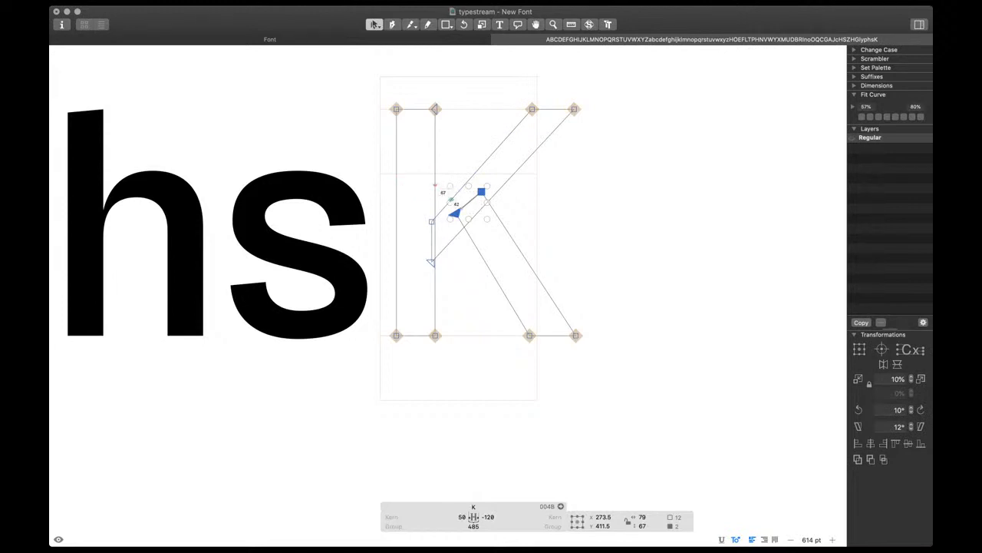
# Nudge the lower of the leg's two upper nodes about 10 units down and slightly right, checking the filled K
pyautogui.moveTo(445, 197); pyautogui.dragTo(463, 233)
pyautogui.press('space')
pyautogui.hotkey('shift', 'Down')
pyautogui.press('Right')
pyautogui.press('Right')
pyautogui.press('Right')
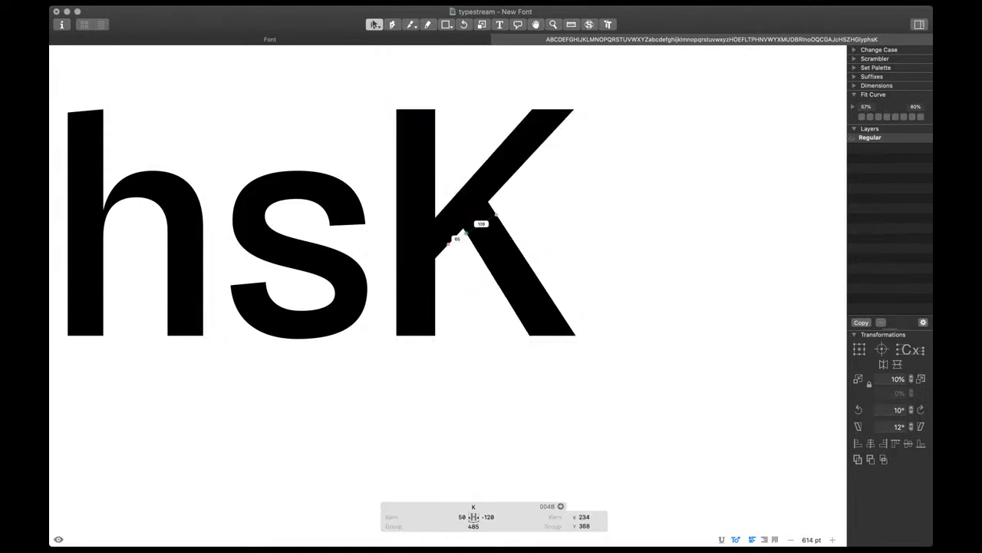
pyautogui.press('Up')
pyautogui.press('Right')
pyautogui.press('Up')
pyautogui.press('Right')
pyautogui.press('space')
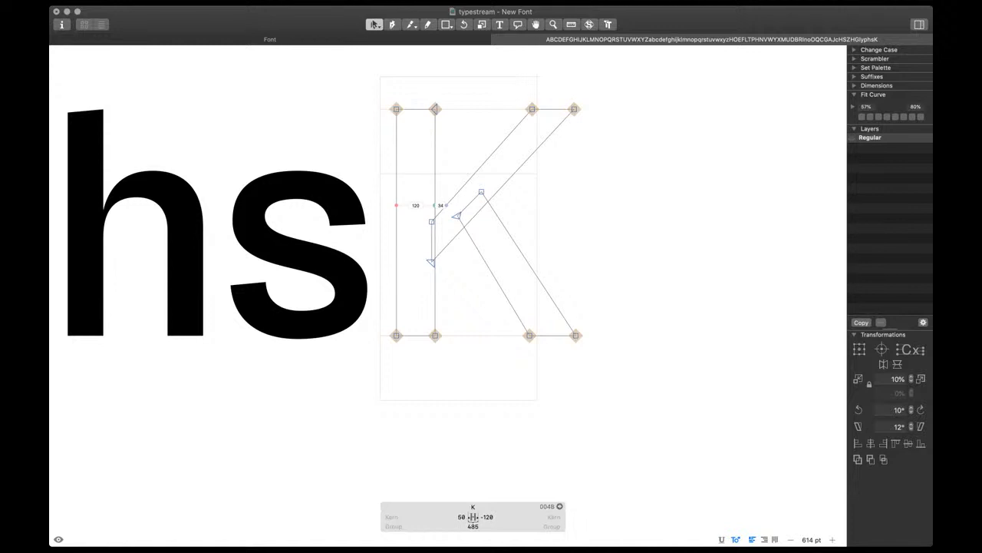
# Move the arm's two nodes inside the K's stem 10 units left to x 149
pyautogui.moveTo(420, 205); pyautogui.dragTo(447, 293)
pyautogui.press('space')
pyautogui.hotkey('shift', 'Left')
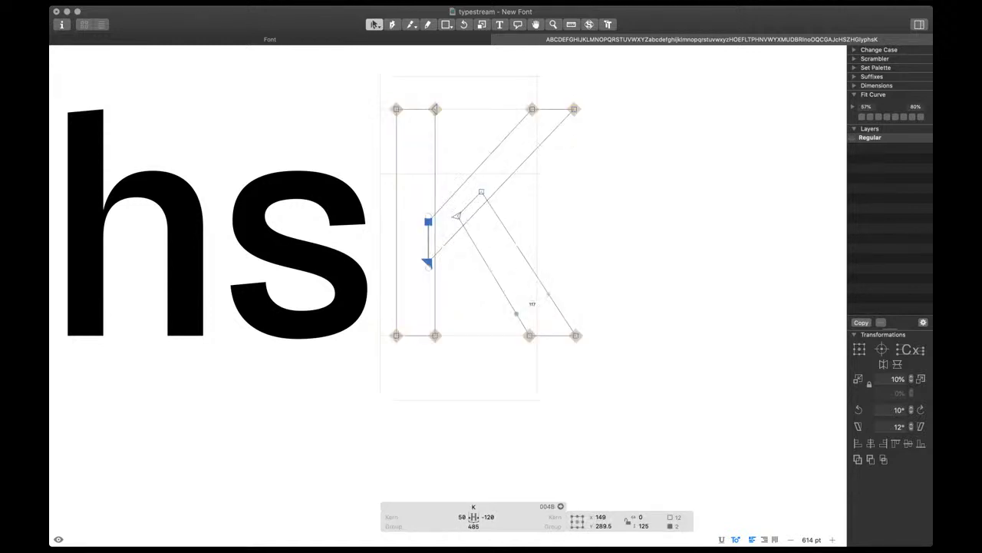
# Move the leg's bottom inner node right to x 473 and correct the K's path directions
pyautogui.click(529, 335)
pyautogui.hotkey('shift', 'Right')
pyautogui.hotkey('shift', 'Right')
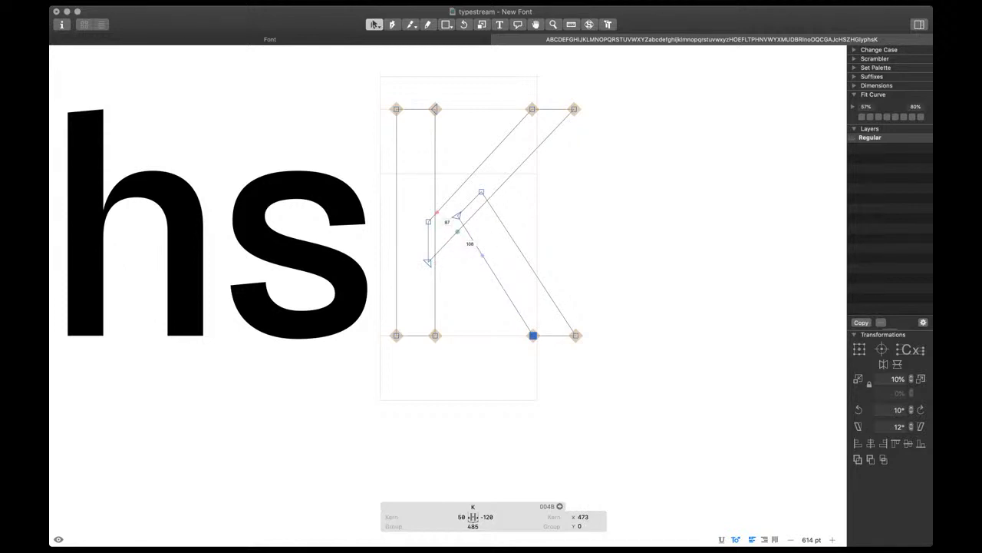
pyautogui.press('shift+super+r')
pyautogui.scroll(-5, 456, 164)
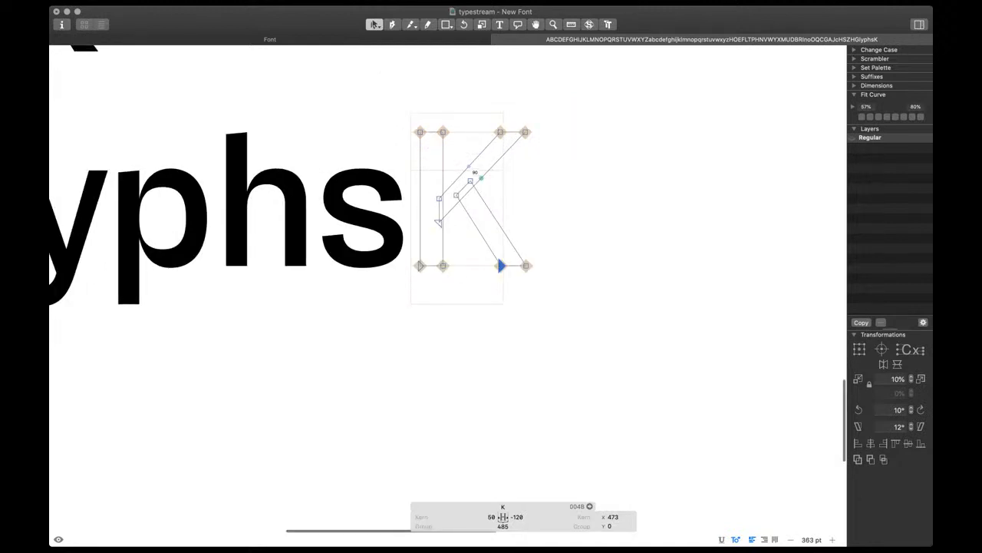
# Add an H after the K in the proof text and place the text cursor in front of the K
pyautogui.press('Escape')
pyautogui.press('super+minus')
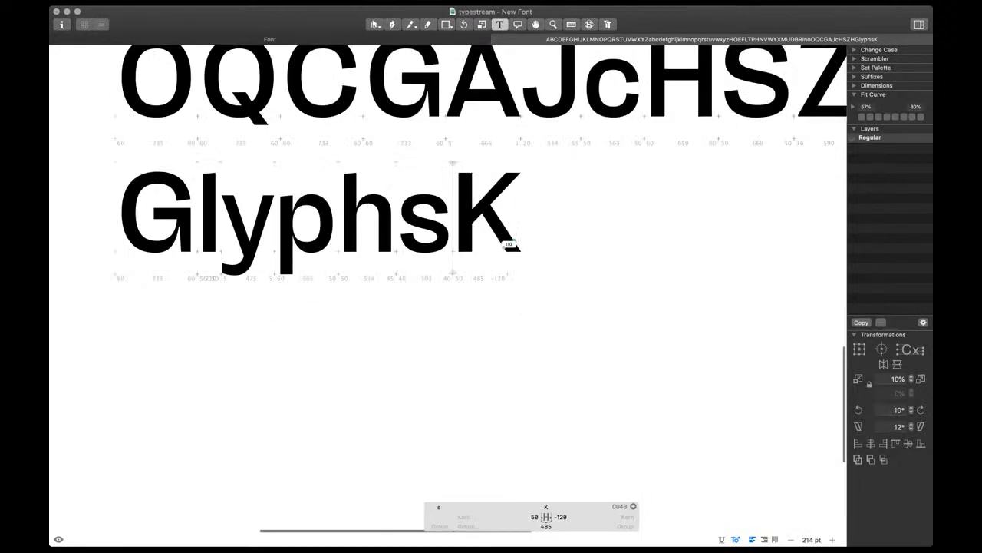
pyautogui.click(509, 244)
pyautogui.write('H')
pyautogui.press('Left')
pyautogui.press('Left')
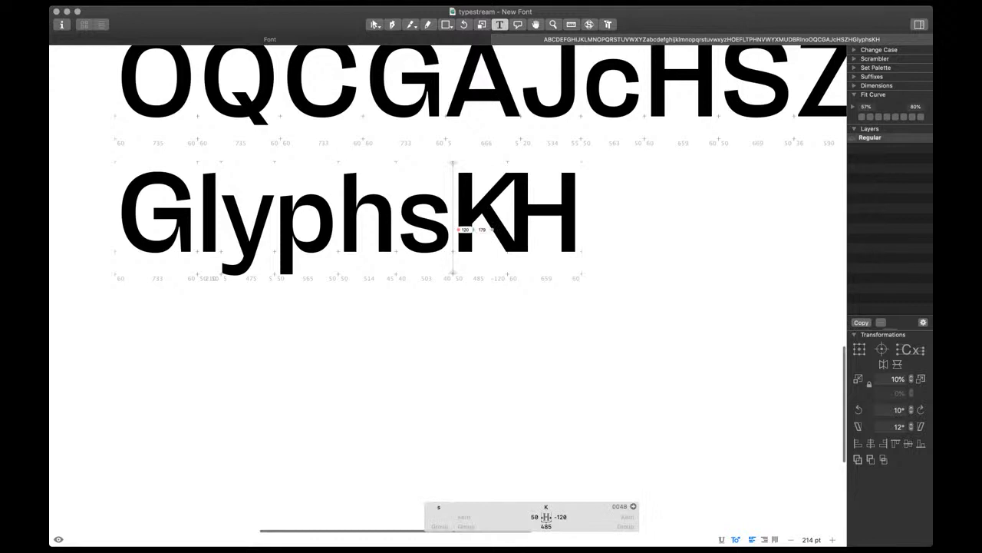
# Set the K's left sidebearing to match H and its right sidebearing to match k
pyautogui.click(534, 517)
pyautogui.write('H')
pyautogui.press('Tab')
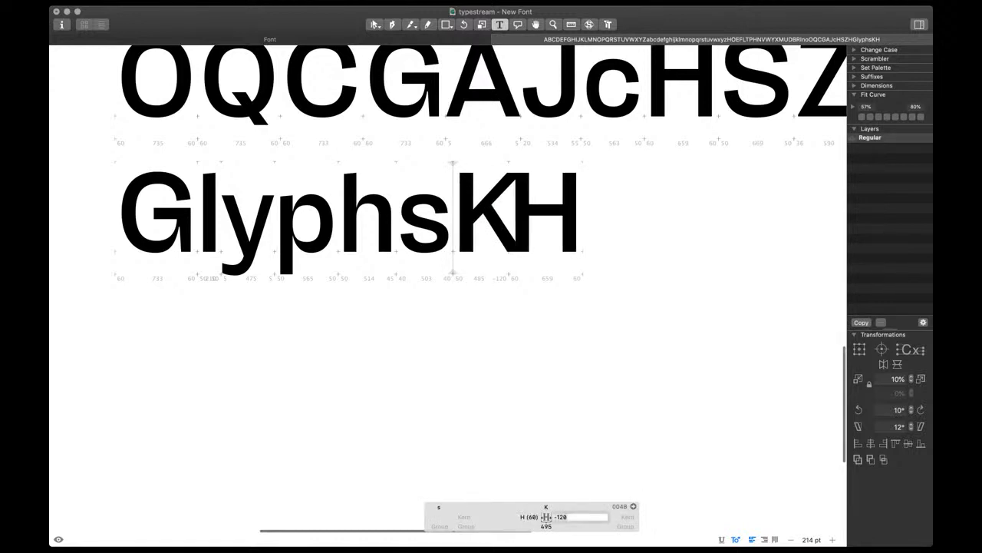
pyautogui.write('k')
pyautogui.press('Return')
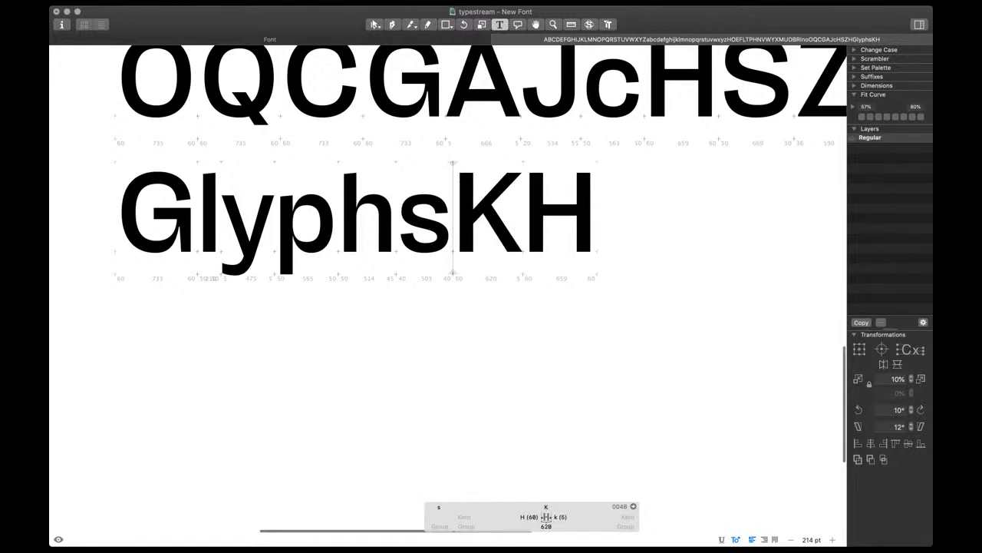
# Move the top inner node of the K's arm 10 units left to x 470, checking the filled shape
pyautogui.press('Escape')
pyautogui.scroll(3, 471, 224)
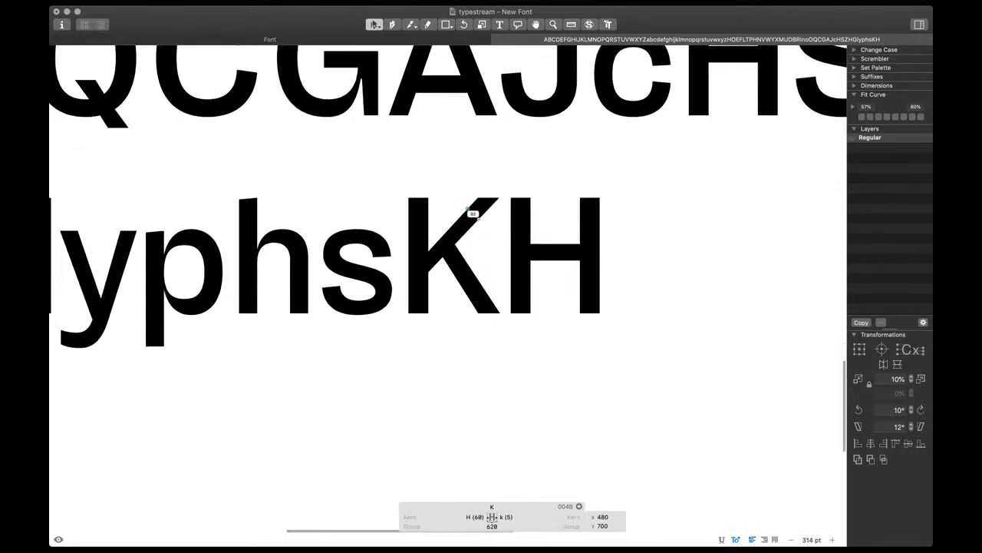
pyautogui.press('t')
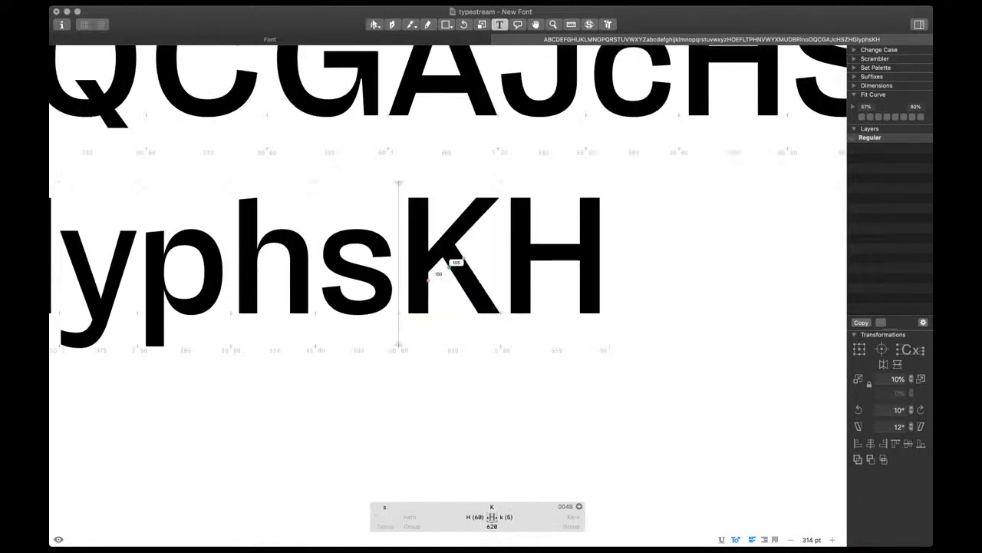
pyautogui.scroll(-5, 459, 261)
pyautogui.scroll(3, 402, 291)
pyautogui.press('Escape')
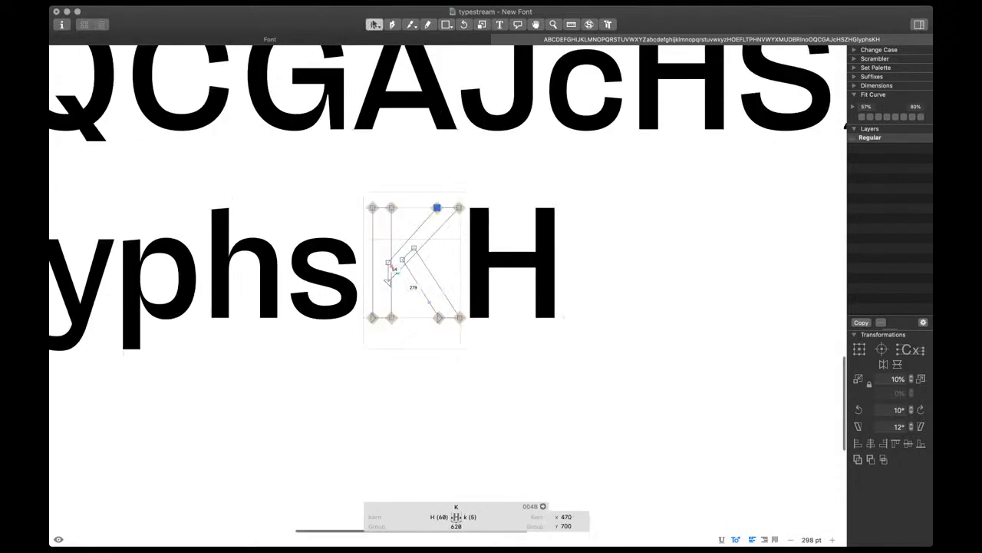
# Move the leg's upper outer node 10 units right to x 333 and its bottom inner node 10 units left to x 473
pyautogui.scroll(2, 399, 269)
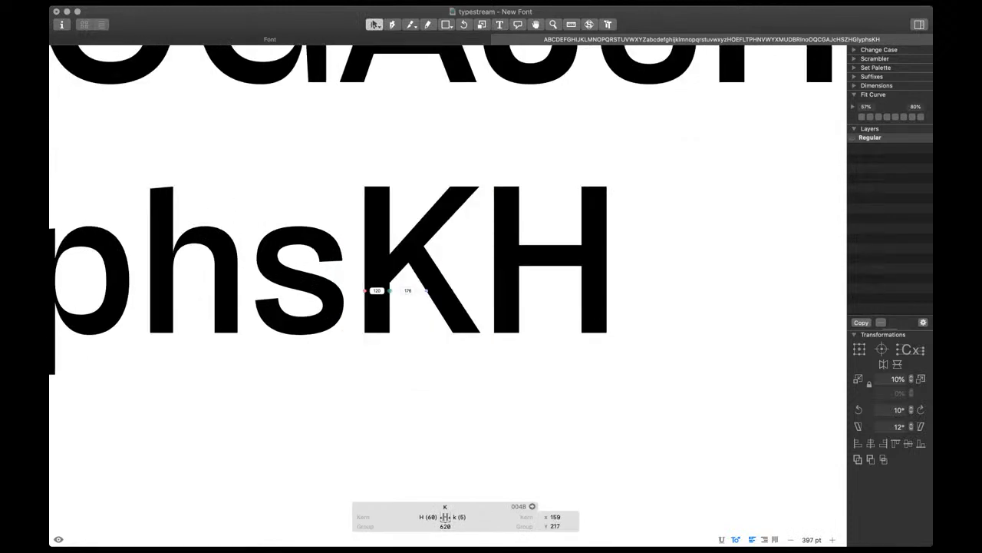
pyautogui.moveTo(414, 228); pyautogui.dragTo(449, 244)
pyautogui.press('space')
pyautogui.hotkey('shift', 'Right')
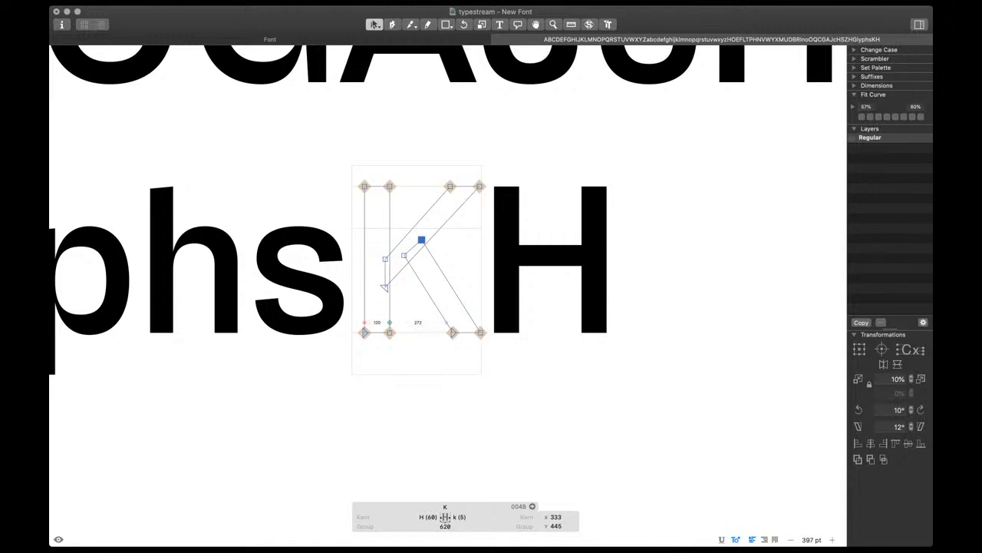
pyautogui.click(454, 333)
pyautogui.hotkey('shift', 'Left')
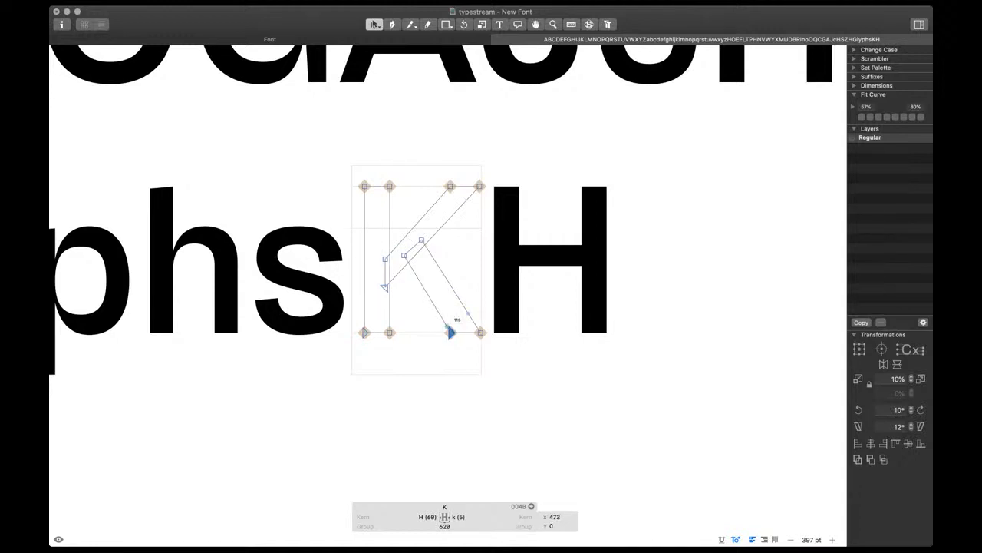
pyautogui.press('space')
# Merge the K's overlapping paths and nudge the node between arm and leg below the arm to x 268, y 340
pyautogui.press('super+shift+o')
pyautogui.scroll(4, 419, 261)
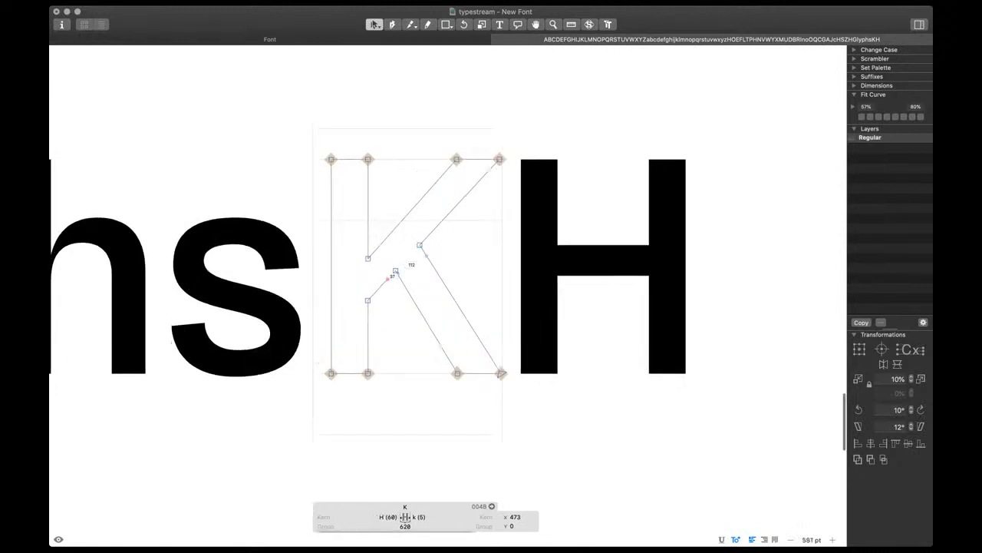
pyautogui.click(388, 279)
pyautogui.press('space')
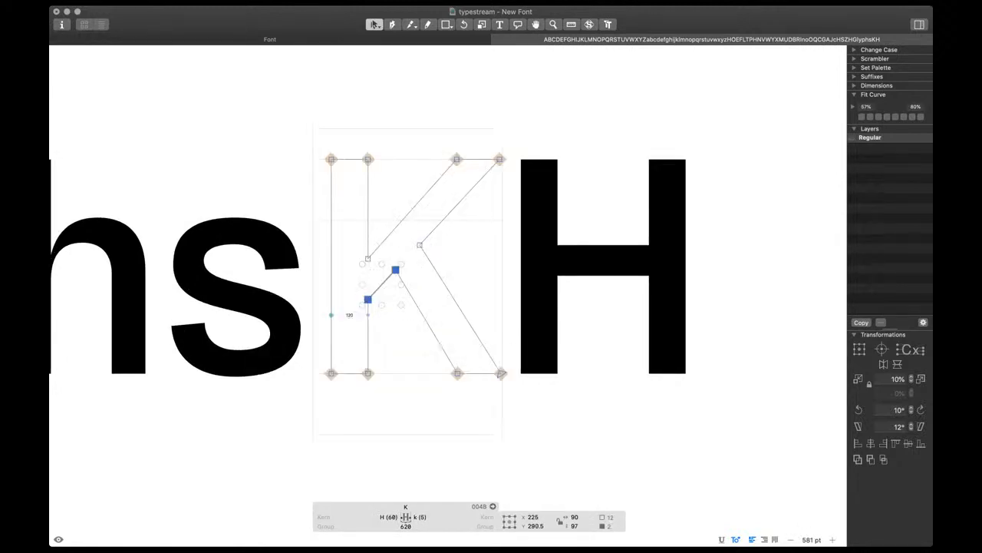
pyautogui.moveTo(379, 233); pyautogui.dragTo(408, 295)
pyautogui.press('space')
pyautogui.press('Left')
pyautogui.press('Left')
pyautogui.press('Up')
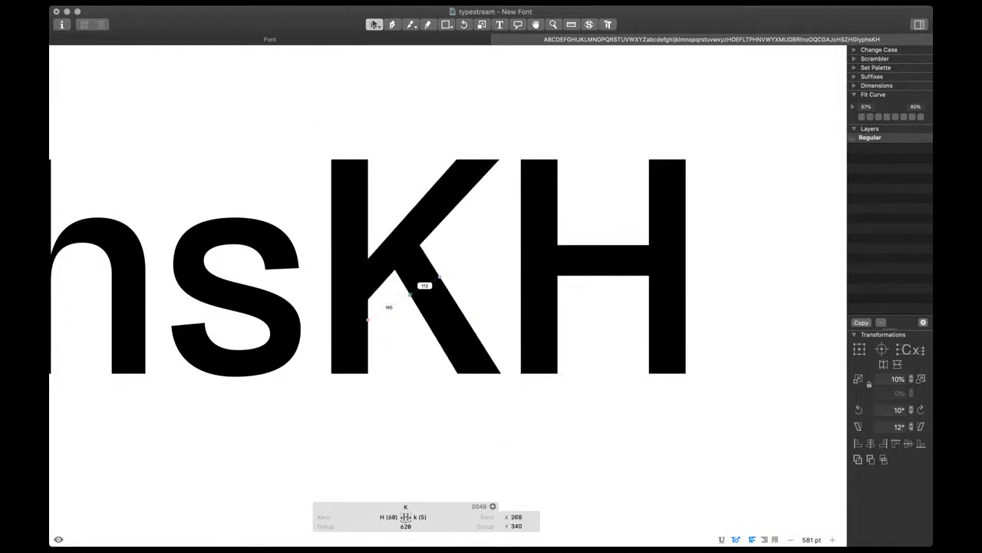
# Raise the node adjacent to the K's lower crotch 10 units and nudge the outer arm-leg junction 2 units right and 1 unit down
pyautogui.hotkey('shift', 'Tab')
pyautogui.hotkey('shift', 'Up')
pyautogui.click(420, 246)
pyautogui.press('space')
pyautogui.press('Right')
pyautogui.press('Down')
pyautogui.press('Right')
# Review the K's weight, width and spacing beside the H and across all the proof lines at several sizes
pyautogui.scroll(-5, 442, 273)
pyautogui.scroll(-5, 460, 314)
pyautogui.press('Escape')
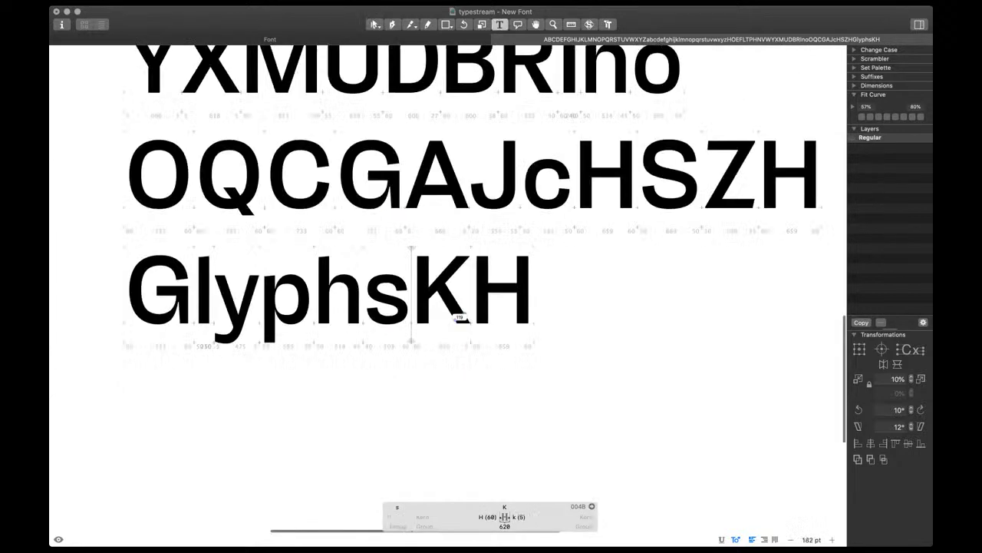
pyautogui.scroll(3, 457, 288)
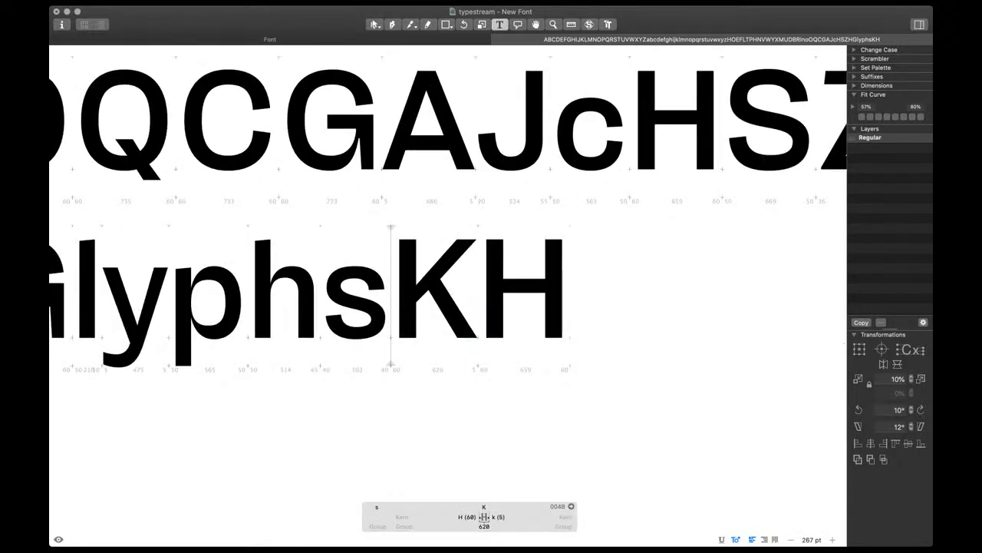
pyautogui.scroll(-3, 481, 291)
pyautogui.click(493, 298)
pyautogui.scroll(-3, 492, 297)
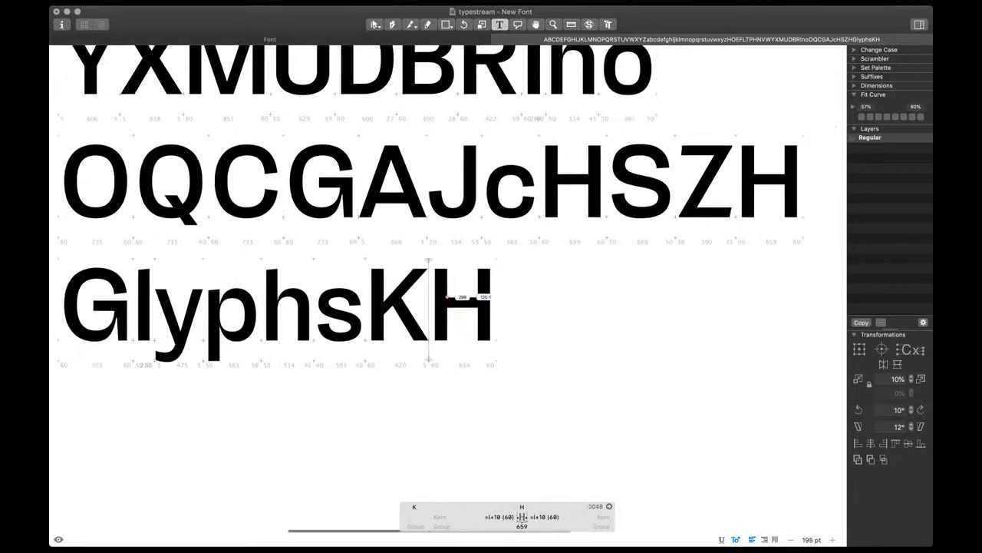
pyautogui.scroll(1, 475, 298)
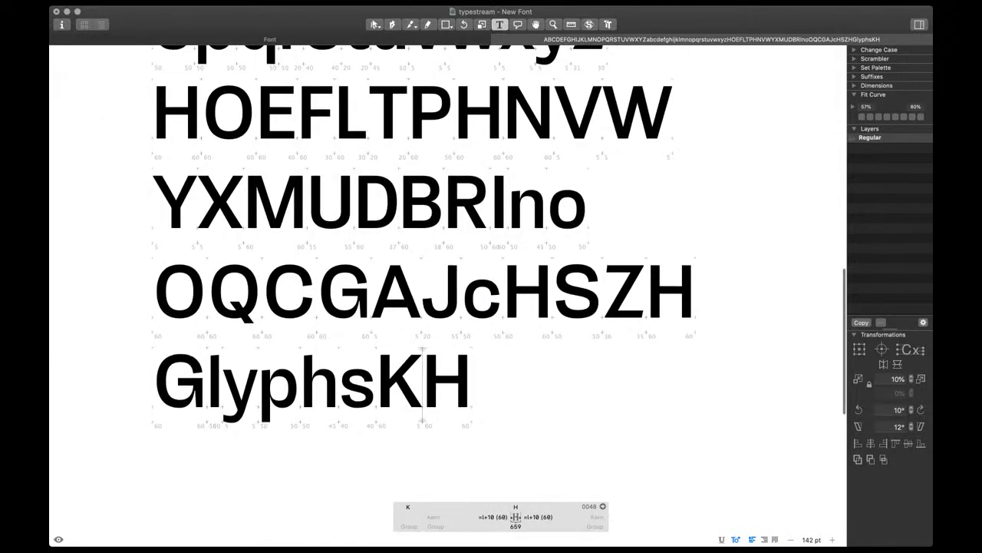
pyautogui.scroll(4, 475, 298)
pyautogui.scroll(3, 476, 297)
pyautogui.scroll(-3, 476, 298)
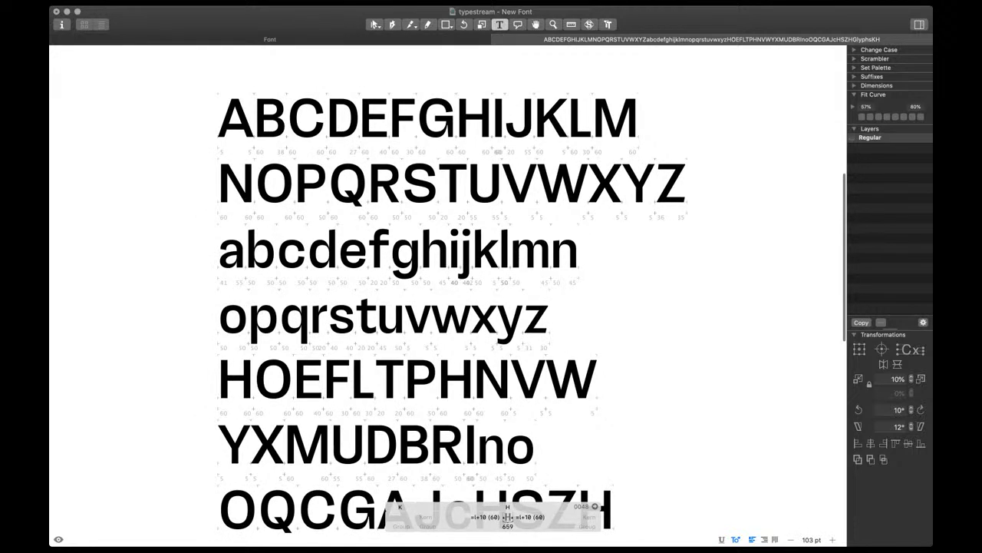
# Show all 52 uppercase and lowercase letters as a fresh proof text, starting the lowercase on a new line
pyautogui.click(497, 39)
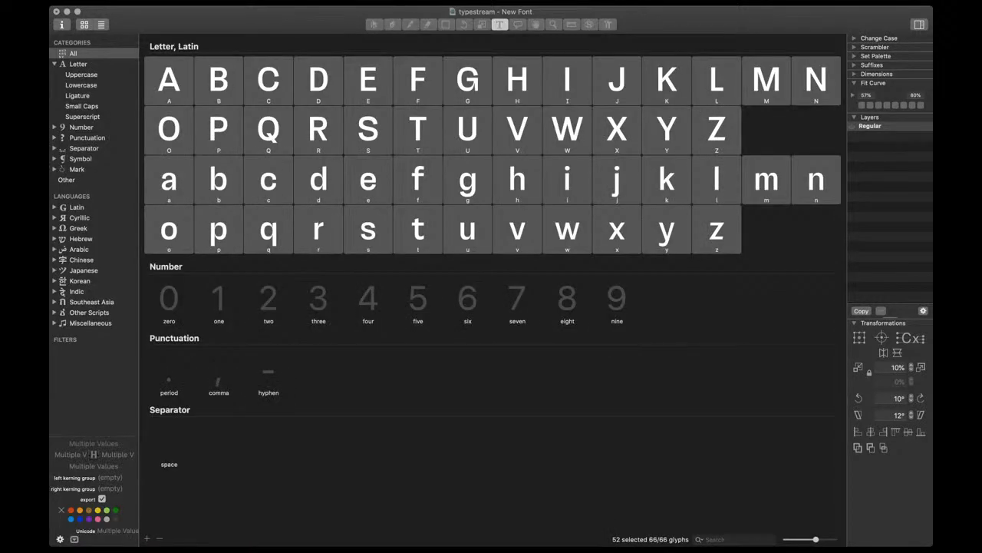
pyautogui.press('Return')
pyautogui.press('super+minus')
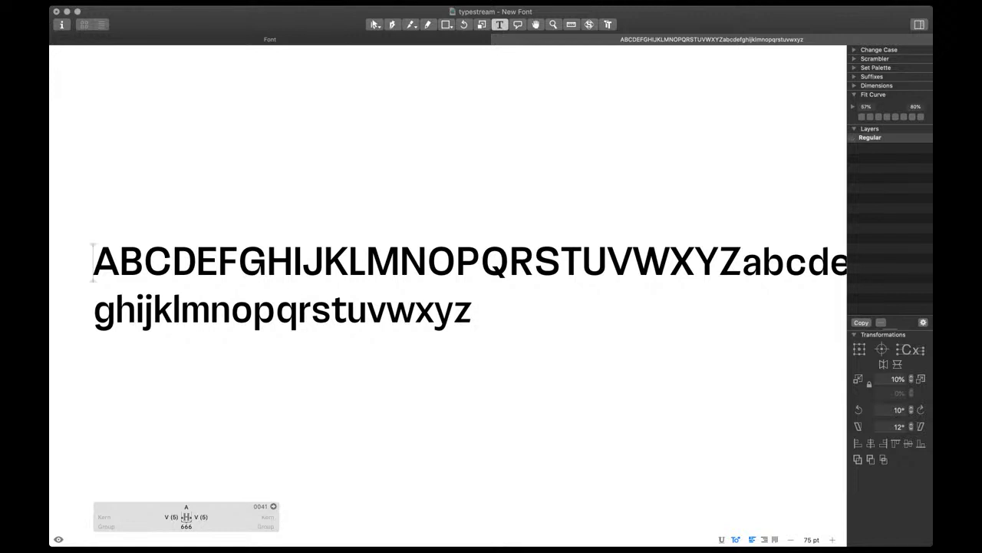
pyautogui.click(742, 262)
pyautogui.press('Return')
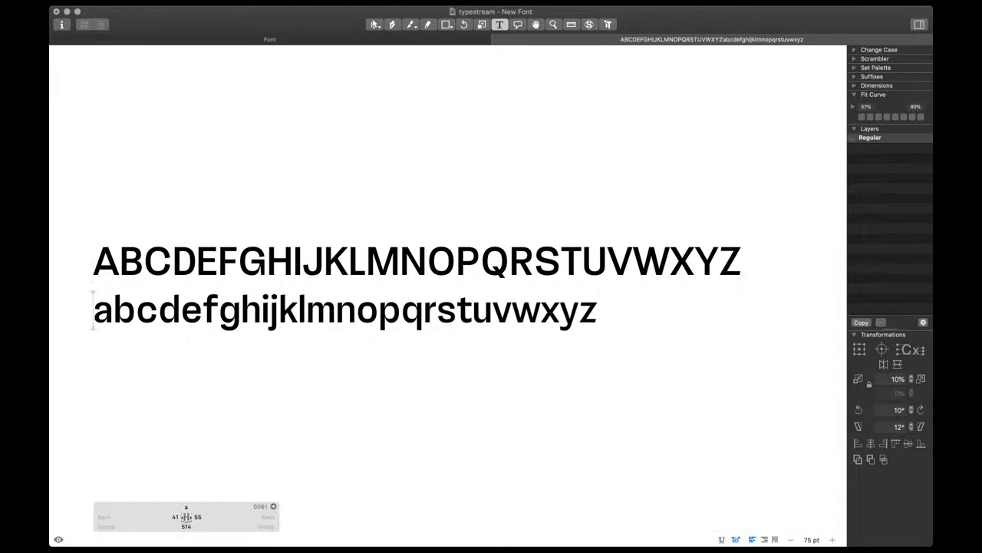
# Break the lowercase line before p and the uppercase line before O to make a four-line proof
pyautogui.click(379, 310)
pyautogui.press('Return')
pyautogui.click(427, 214)
pyautogui.press('Return')
pyautogui.press('super+plus')
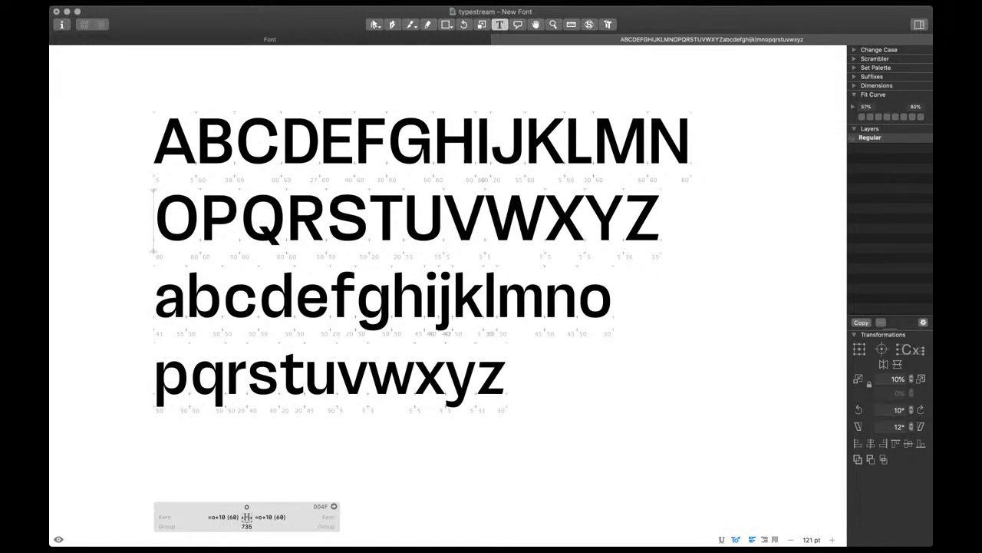
# Widen the D by shifting all its bowl nodes 20 units right
pyautogui.scroll(1, 449, 296)
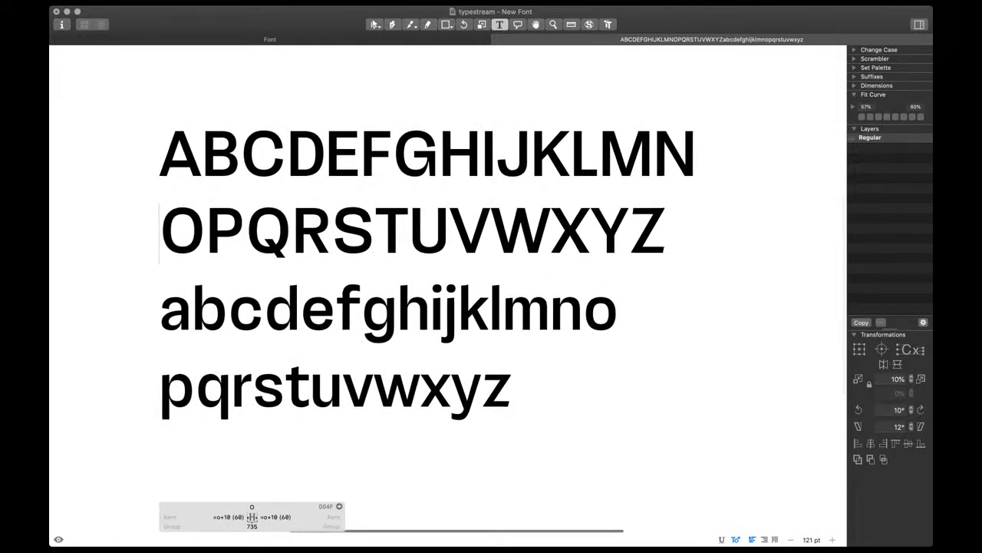
pyautogui.press('super+plus')
pyautogui.doubleClick(341, 156)
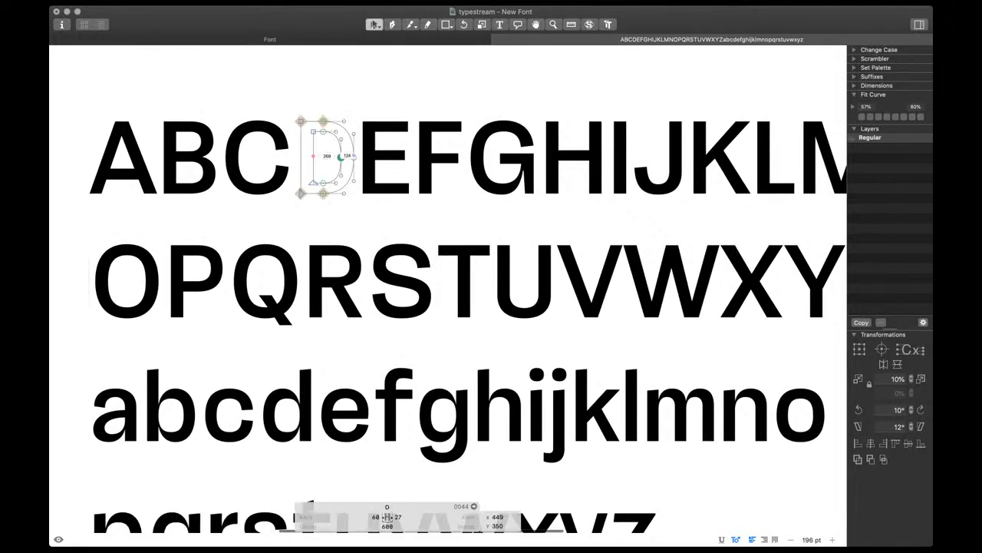
pyautogui.moveTo(318, 109); pyautogui.dragTo(367, 204)
pyautogui.press('space')
pyautogui.hotkey('shift', 'Right')
pyautogui.hotkey('shift', 'Right')
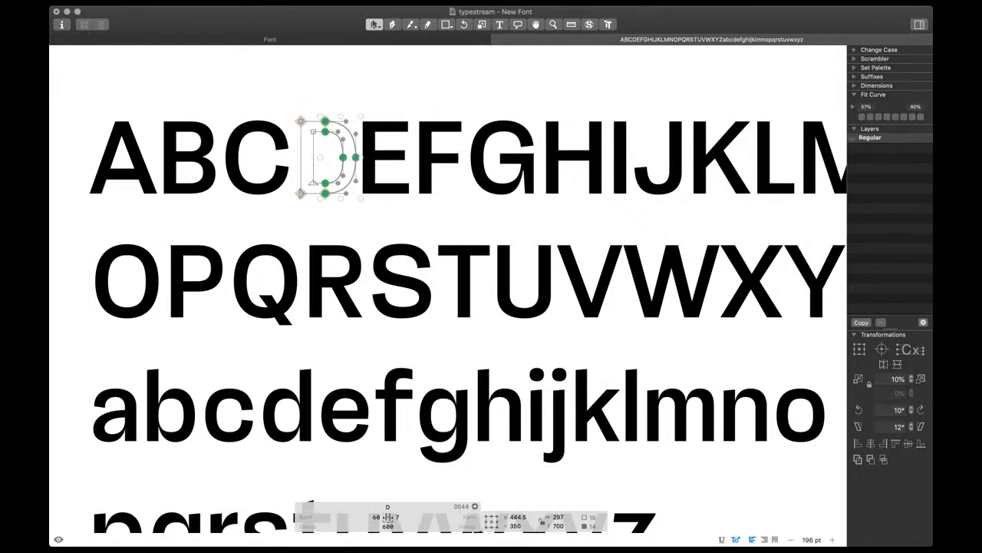
# Set the D's left sidebearing to match H and its right sidebearing to match O, checking it within the alphabet
pyautogui.click(376, 517)
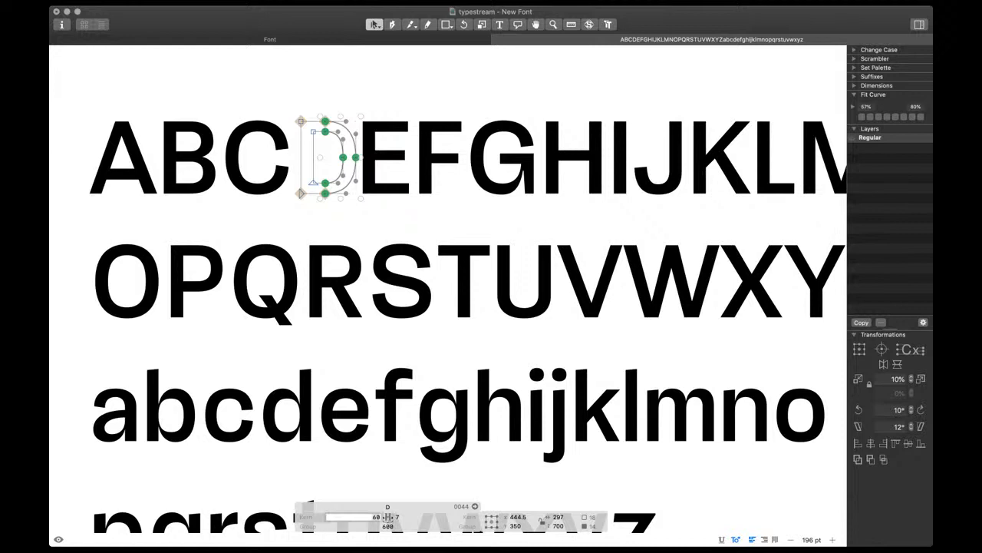
pyautogui.write('H')
pyautogui.press('Return')
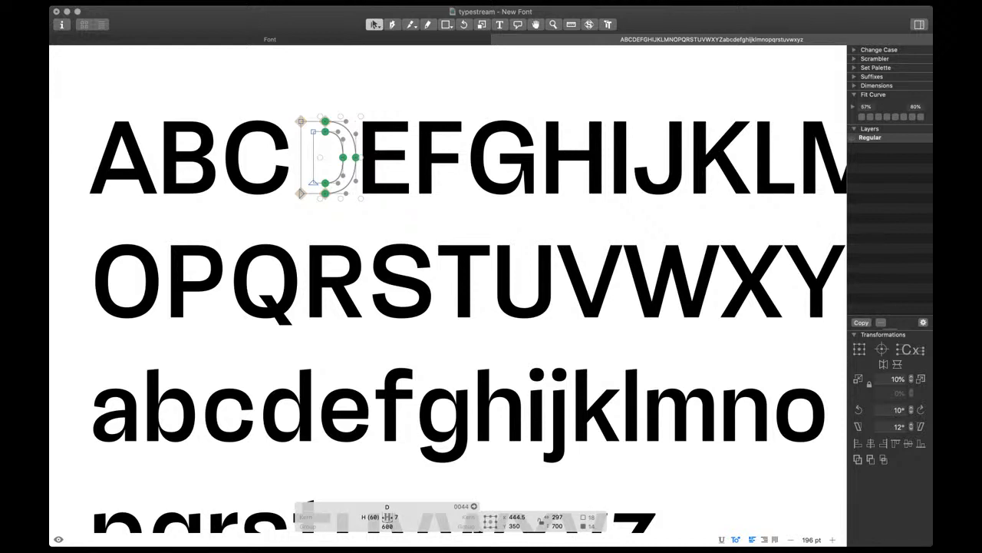
pyautogui.press('Return')
pyautogui.click(403, 518)
pyautogui.write('O')
pyautogui.press('Return')
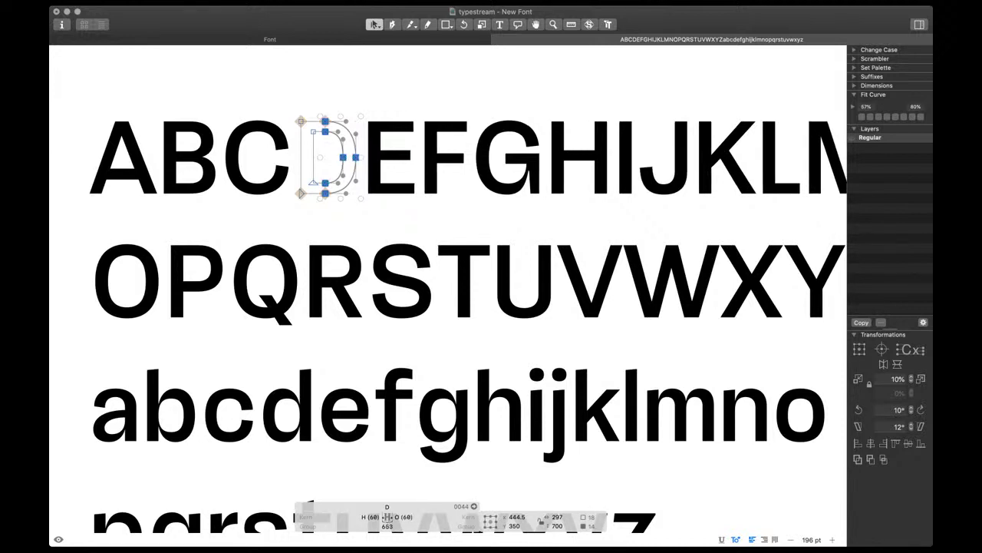
pyautogui.press('Escape')
pyautogui.scroll(-1, 375, 288)
pyautogui.scroll(2, 329, 205)
pyautogui.press('Escape')
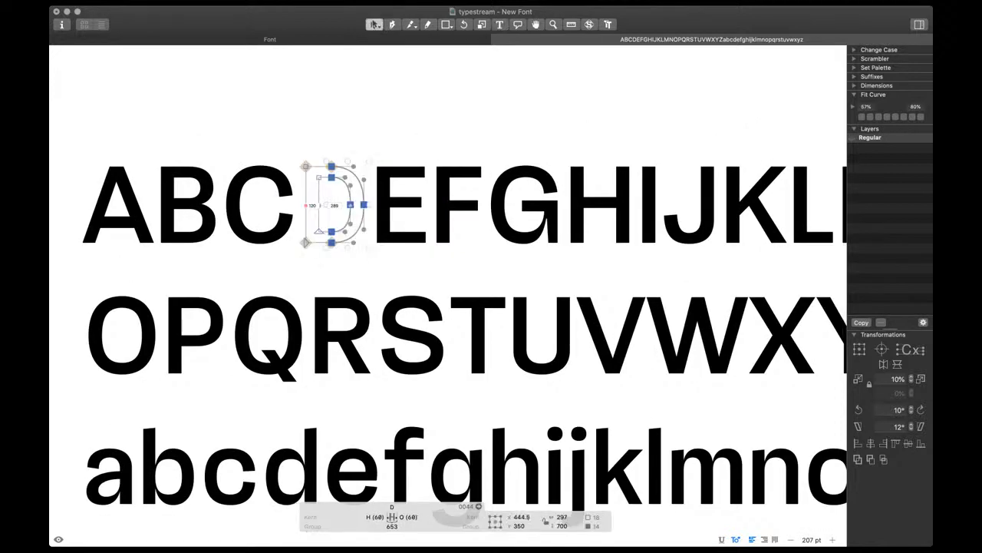
pyautogui.press('Escape')
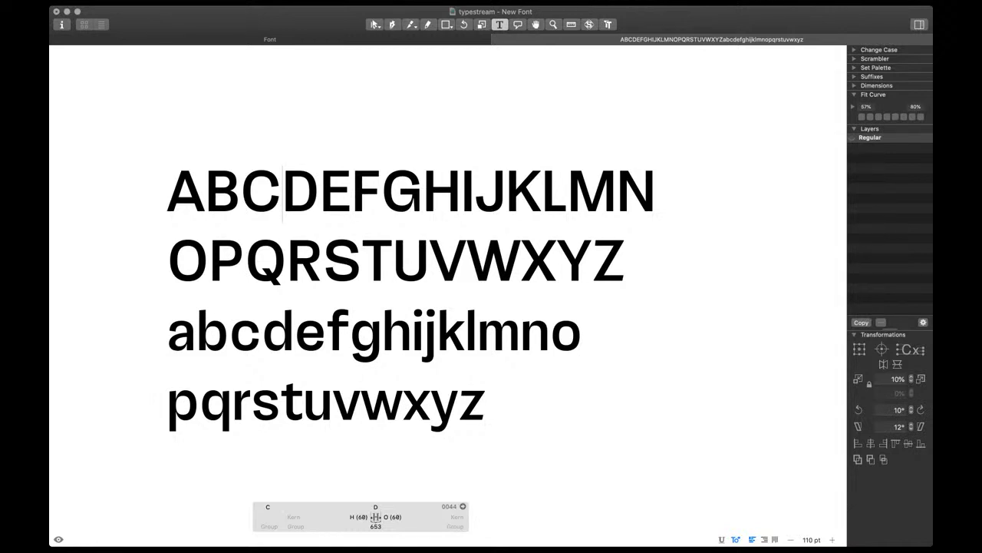
# Straighten the capital Z's lower-right and upper-left stroke endings to vertical by aligning each ending's two nodes
pyautogui.scroll(5, 620, 279)
pyautogui.scroll(3, 613, 269)
pyautogui.doubleClick(607, 272)
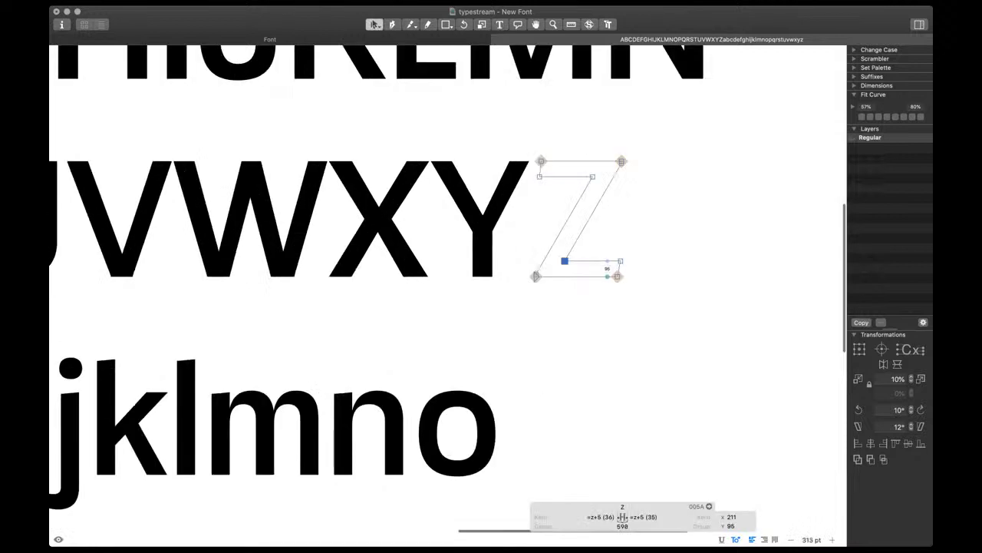
pyautogui.click(619, 269)
pyautogui.press('shift+super+a')
pyautogui.click(540, 169)
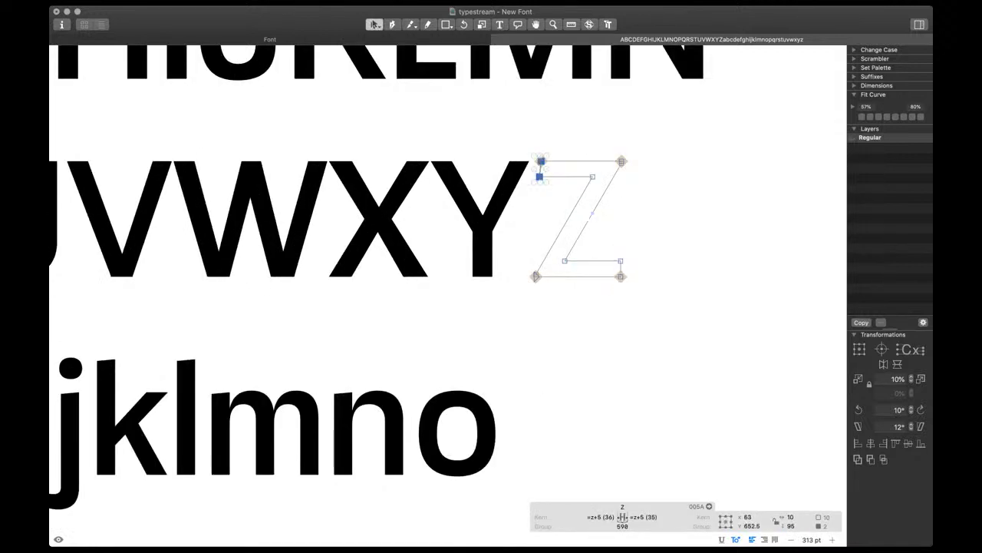
pyautogui.press('shift+super+a')
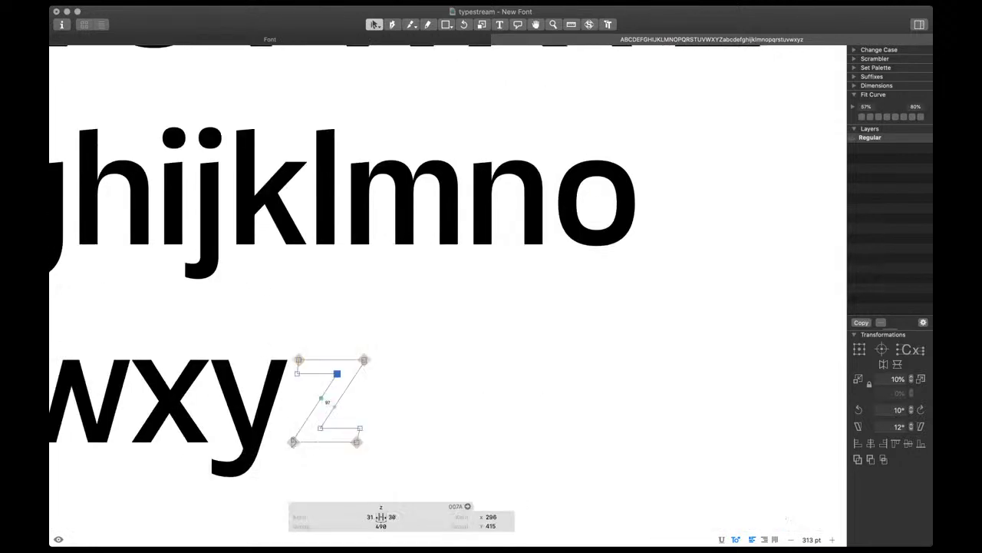
# Straighten the lowercase z's upper-left and lower-right stroke endings to vertical by aligning each ending's two nodes
pyautogui.press('Tab')
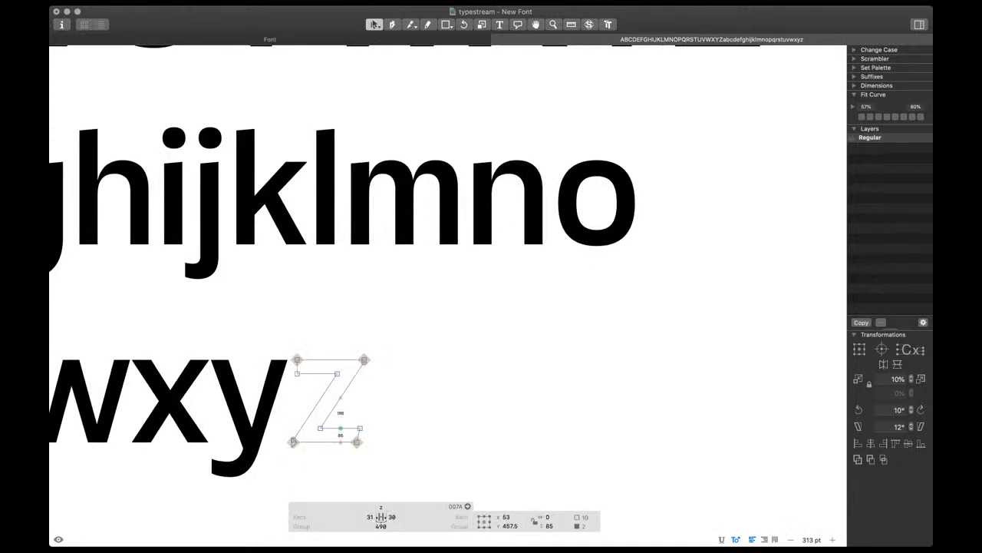
pyautogui.click(358, 435)
pyautogui.press('shift+super+a')
pyautogui.press('space')
pyautogui.scroll(-5, 423, 399)
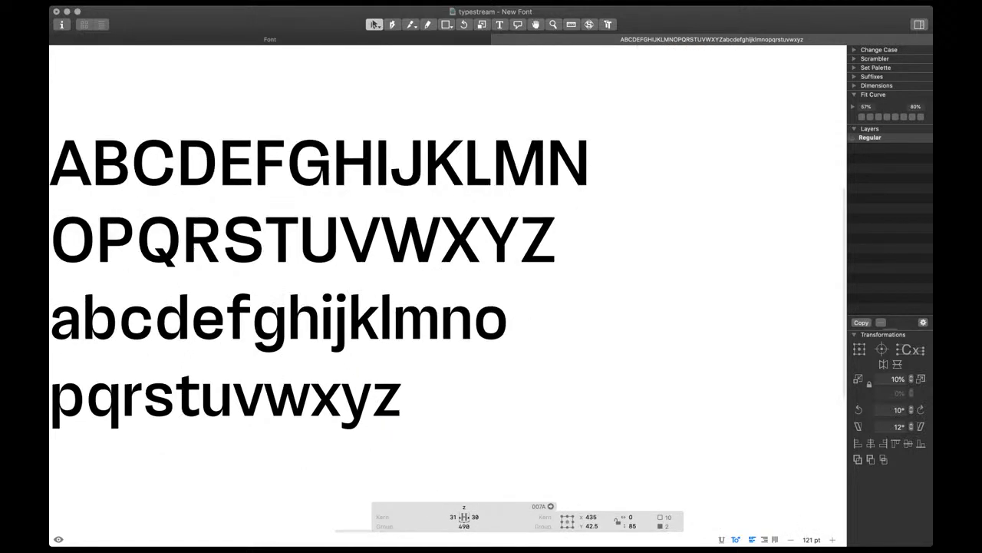
# Adjust the capital W's two lower inner vertices together, placing both at Y 143
pyautogui.scroll(1, 448, 295)
pyautogui.hscroll(-1, 449, 295)
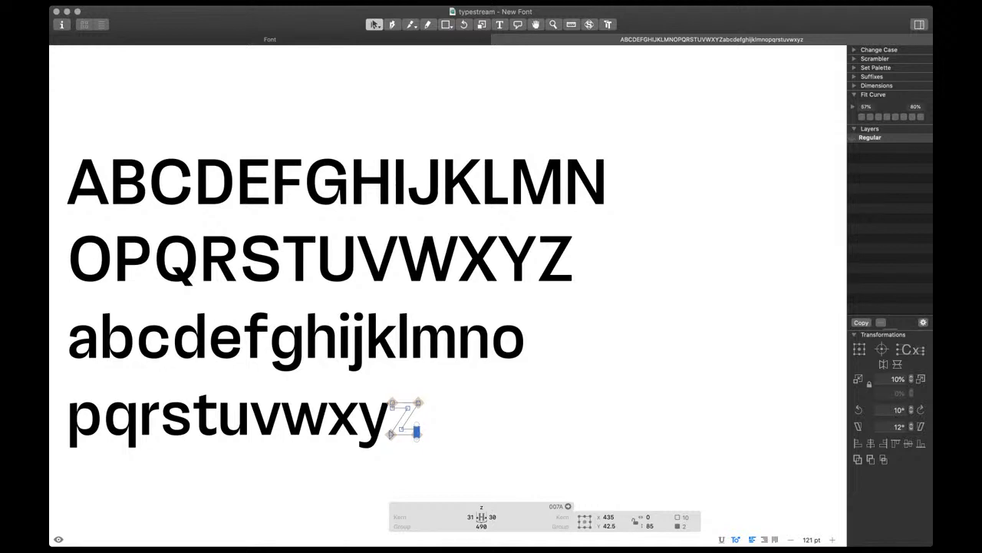
pyautogui.press('t')
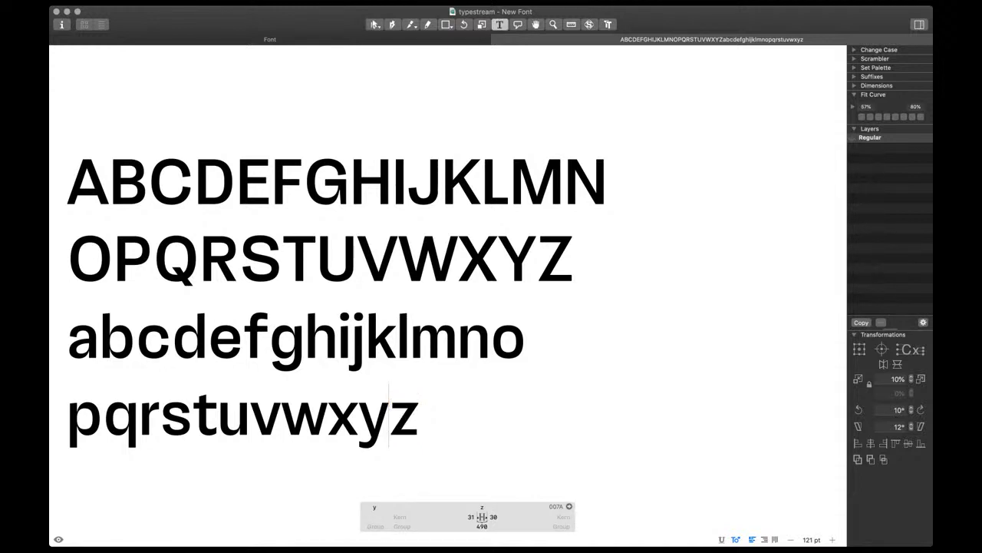
pyautogui.scroll(-5, 427, 376)
pyautogui.scroll(3, 427, 376)
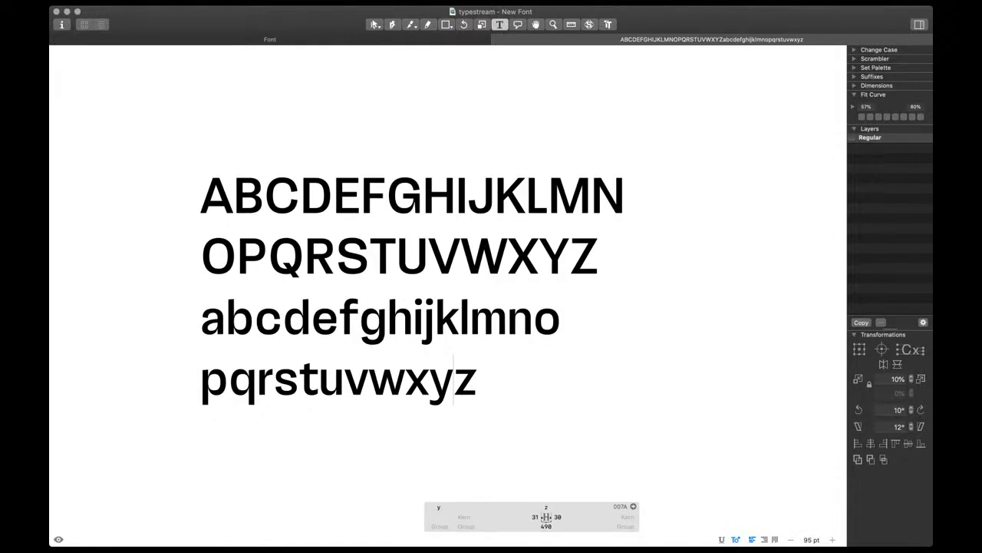
pyautogui.doubleClick(482, 255)
pyautogui.scroll(3, 491, 253)
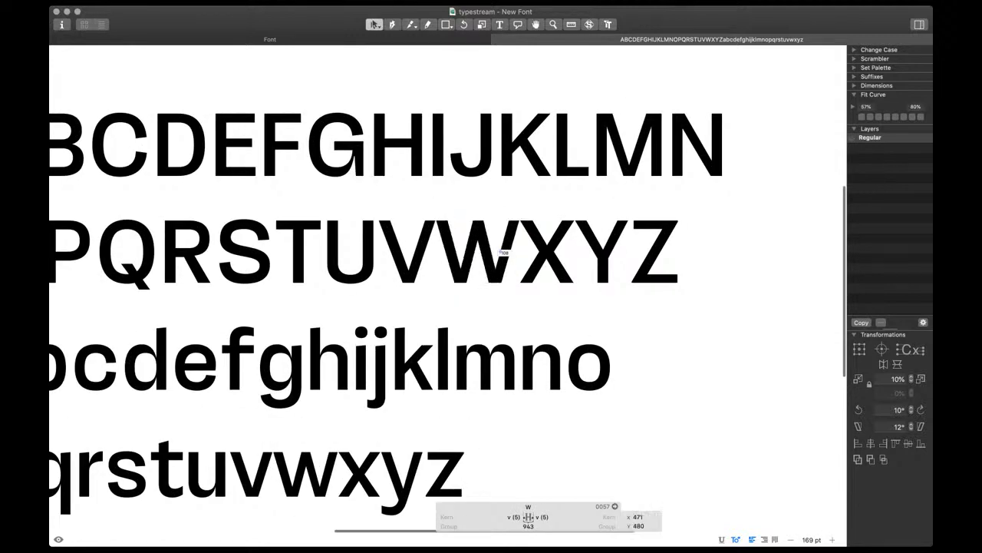
pyautogui.moveTo(448, 258); pyautogui.dragTo(507, 276)
pyautogui.press('space')
pyautogui.scroll(-2, 505, 273)
pyautogui.scroll(2, 486, 246)
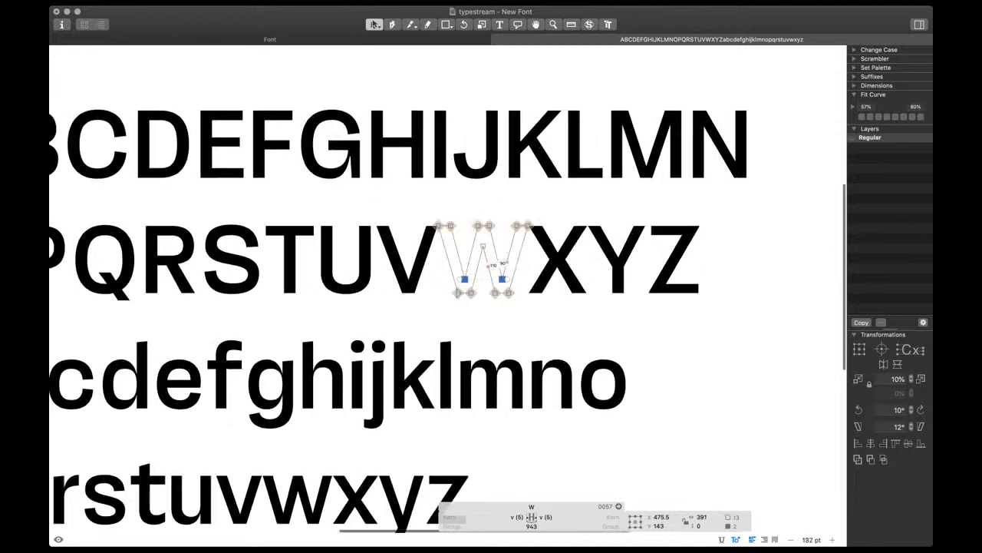
# Raise the capital W's middle inner vertex to Y 500
pyautogui.click(486, 246)
pyautogui.press('space')
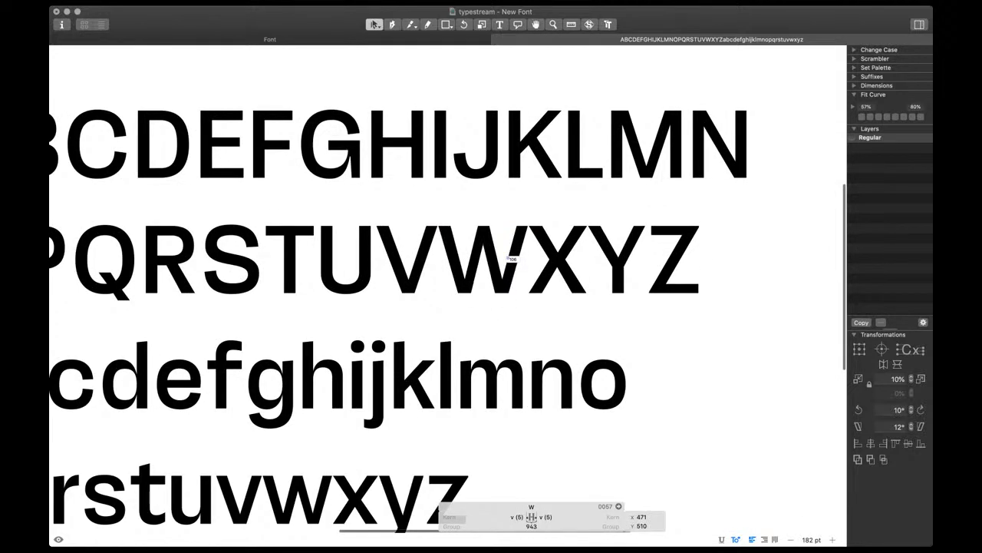
pyautogui.scroll(-2, 509, 259)
pyautogui.scroll(2, 506, 261)
pyautogui.press('space')
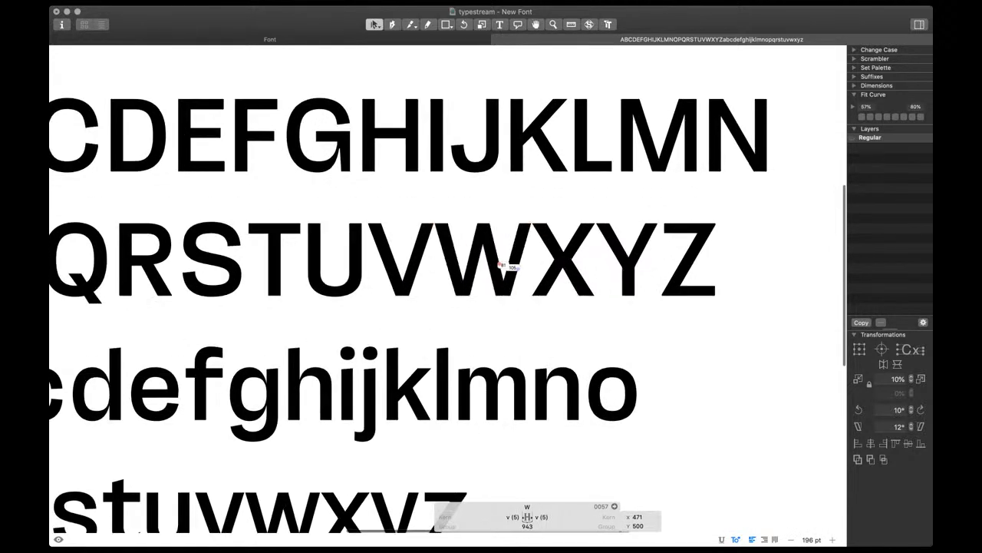
pyautogui.scroll(-3, 503, 265)
pyautogui.scroll(2, 502, 273)
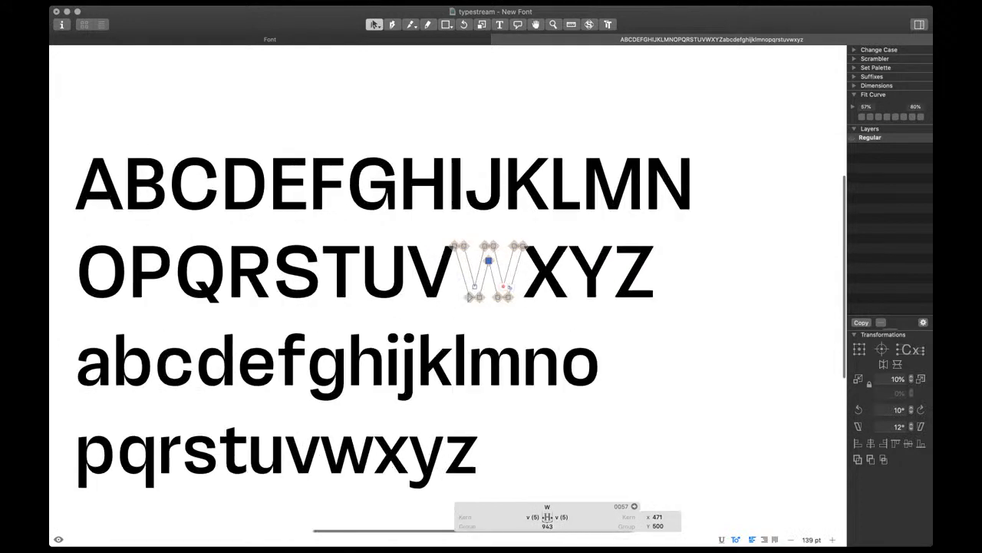
# Shift the three nodes of the capital W's lower-left vertex 10 units left
pyautogui.scroll(3, 500, 281)
pyautogui.click(498, 284)
pyautogui.click(482, 275)
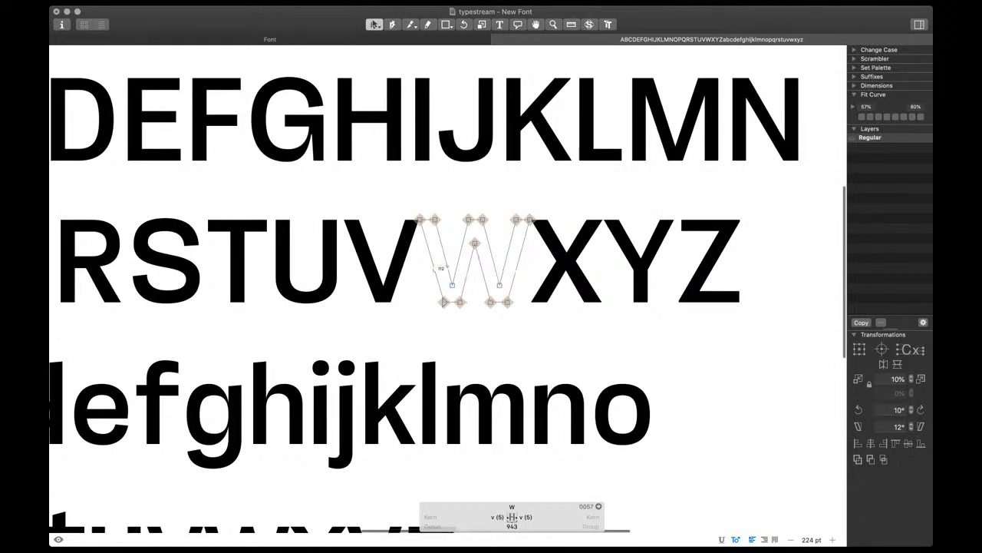
pyautogui.moveTo(435, 274); pyautogui.dragTo(468, 310)
pyautogui.hotkey('shift', 'Left')
pyautogui.press('space')
pyautogui.scroll(-2, 475, 261)
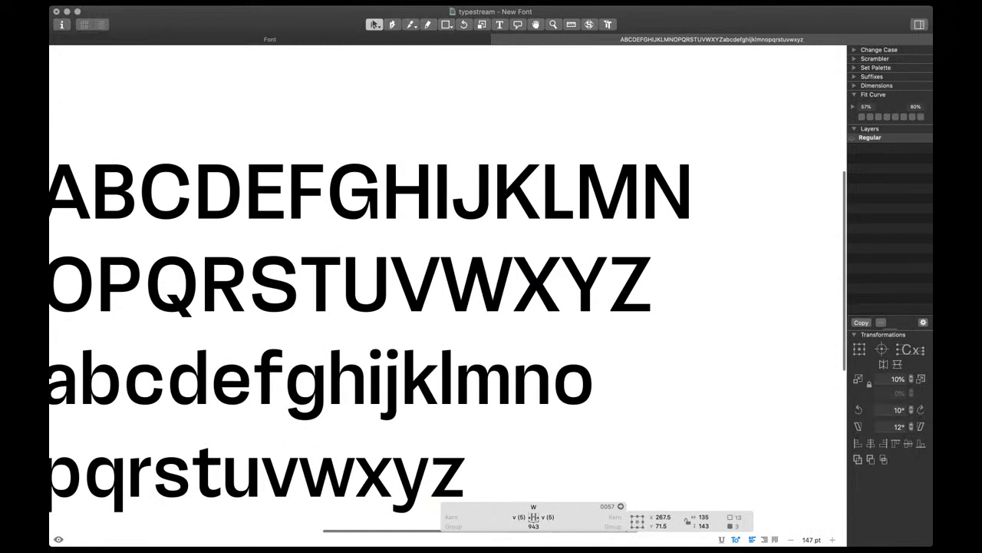
pyautogui.scroll(4, 505, 291)
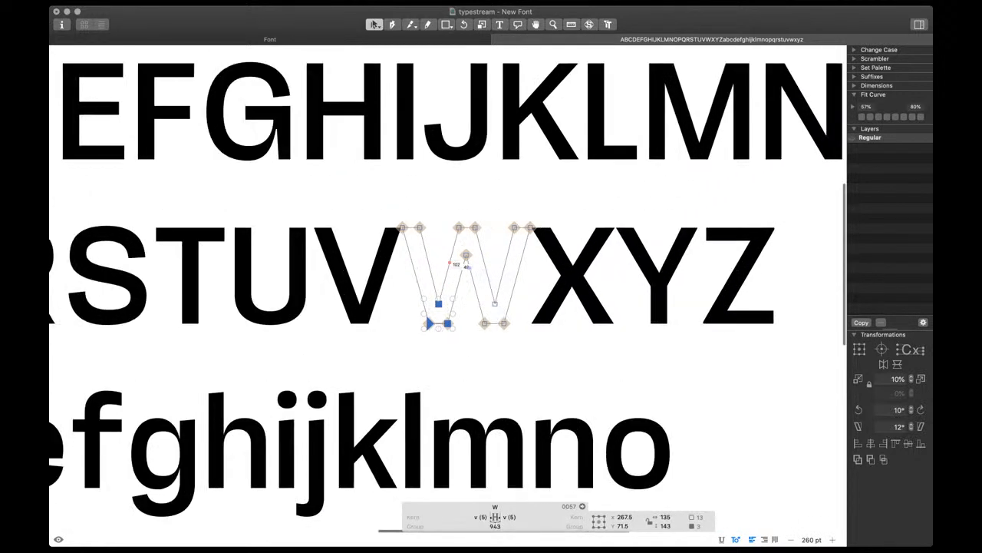
# Set the capital W's middle inner vertex to Y 510
pyautogui.click(466, 255)
pyautogui.press('space')
pyautogui.hotkey('shift', 'Up')
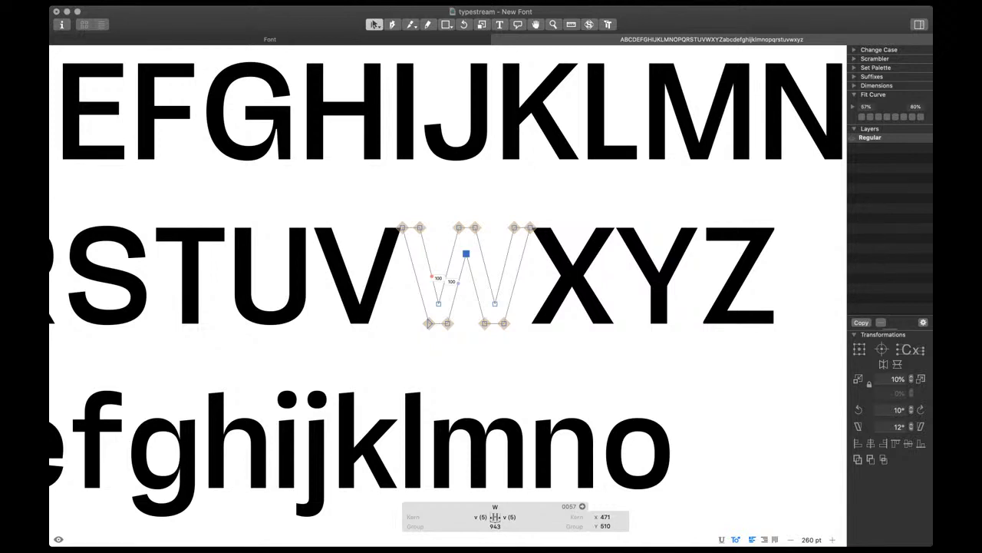
# Examine the revised W's weight and balance within the full uppercase and lowercase alphabet
pyautogui.press('t')
pyautogui.press('super+minus')
pyautogui.press('super+minus')
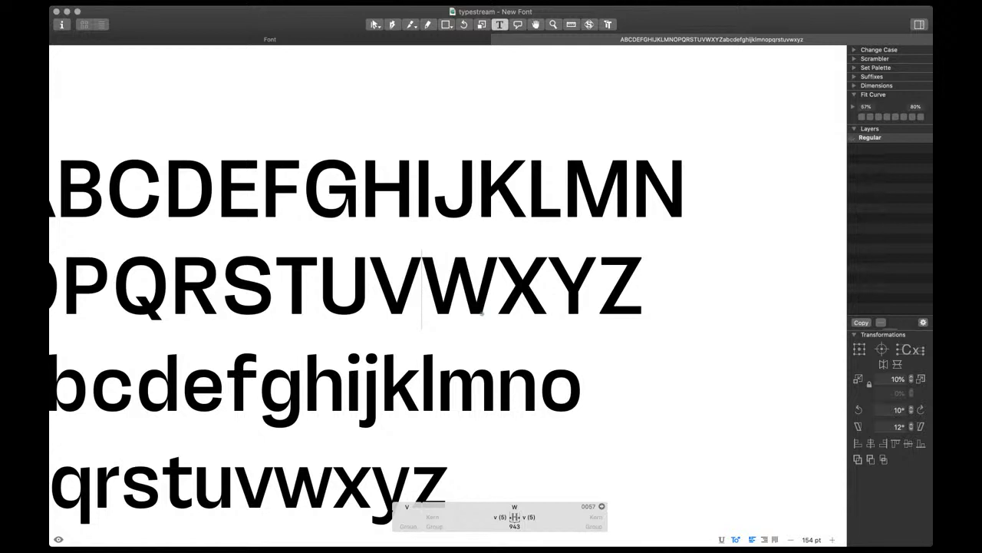
pyautogui.scroll(3, 480, 301)
pyautogui.scroll(-3, 494, 300)
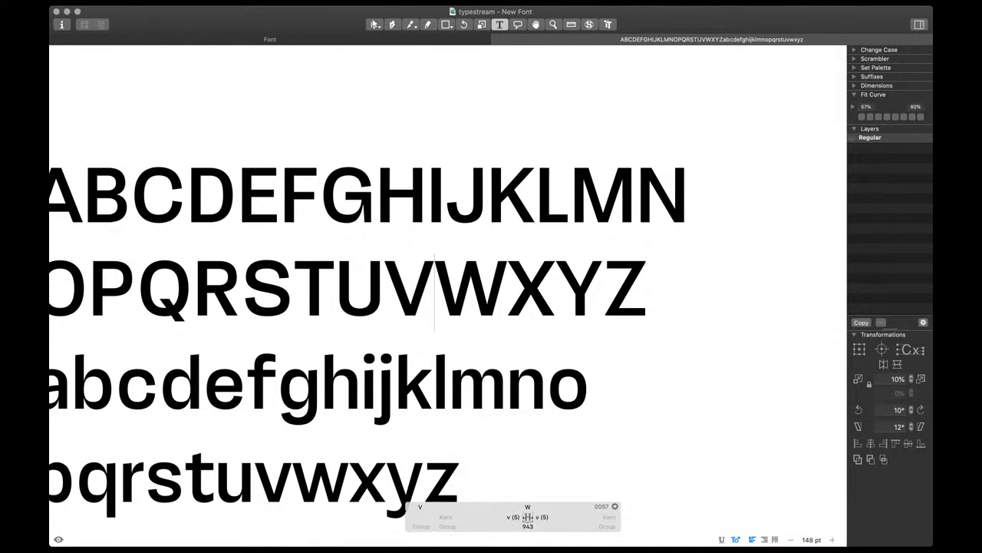
pyautogui.hscroll(-2, 448, 295)
pyautogui.scroll(-1, 449, 295)
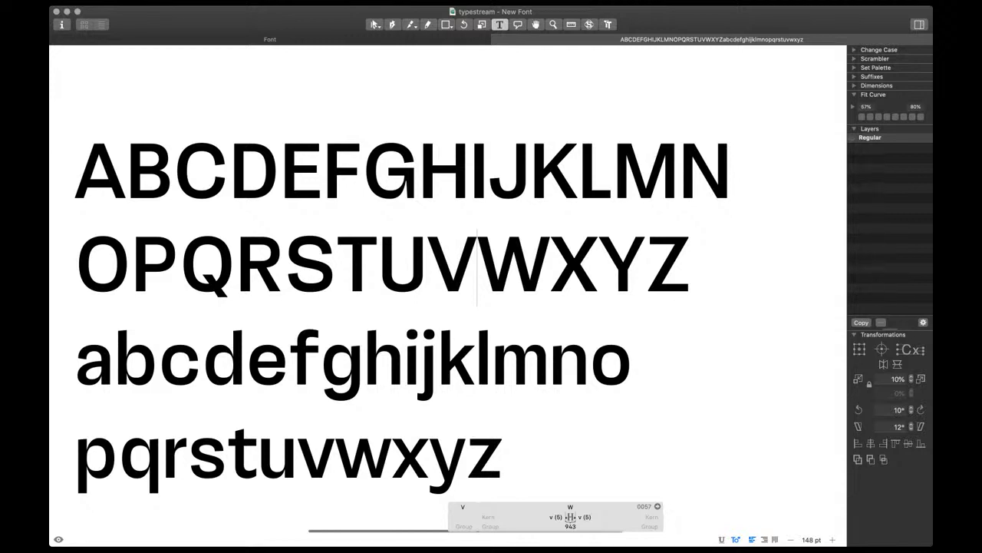
pyautogui.scroll(-1, 448, 295)
pyautogui.hscroll(-1, 448, 295)
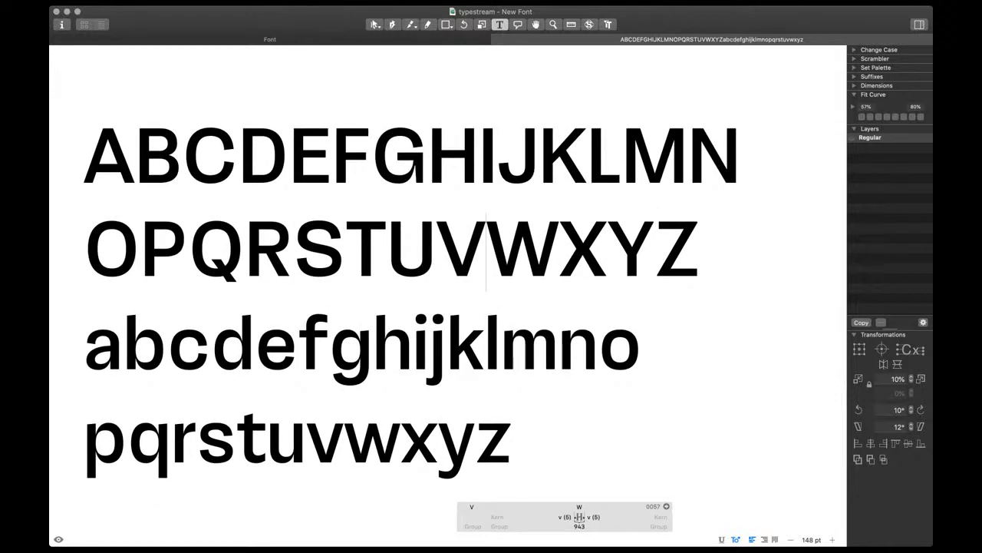
# Add the test string "nononol" below the alphabet, separated by a blank line, and enlarge it for checking
pyautogui.click(513, 439)
pyautogui.press('Return')
pyautogui.press('Return')
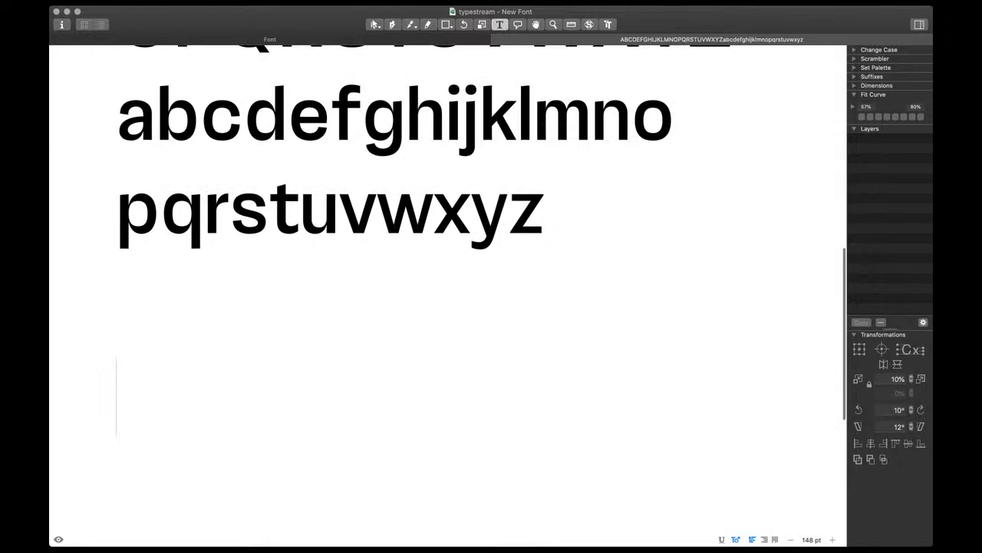
pyautogui.write('nononol')
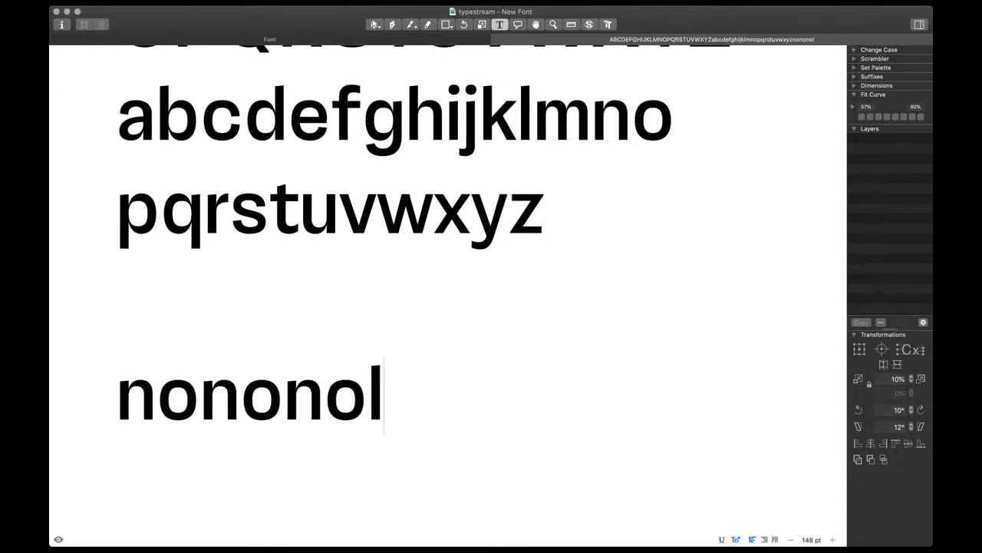
pyautogui.scroll(3, 138, 435)
pyautogui.scroll(-1, 138, 435)
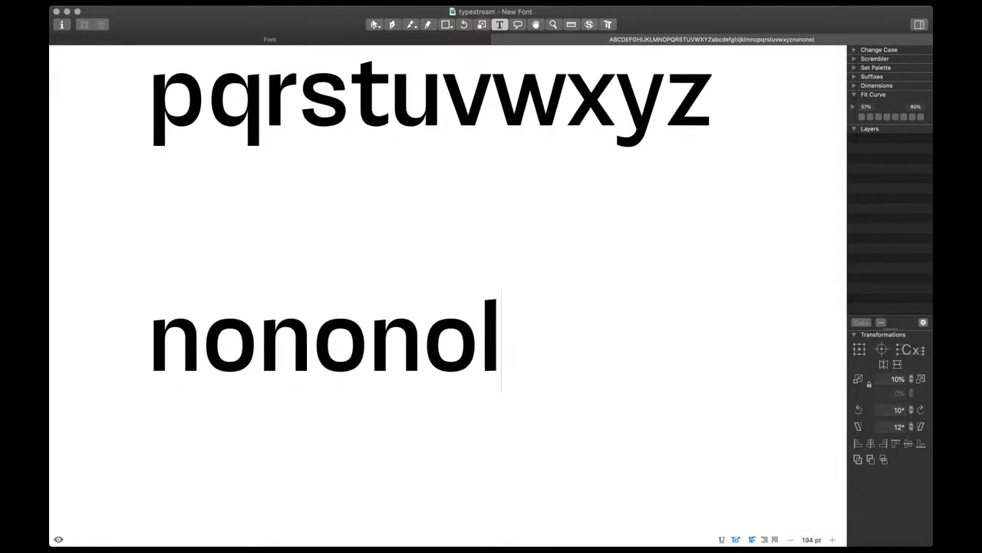
pyautogui.scroll(4, 138, 434)
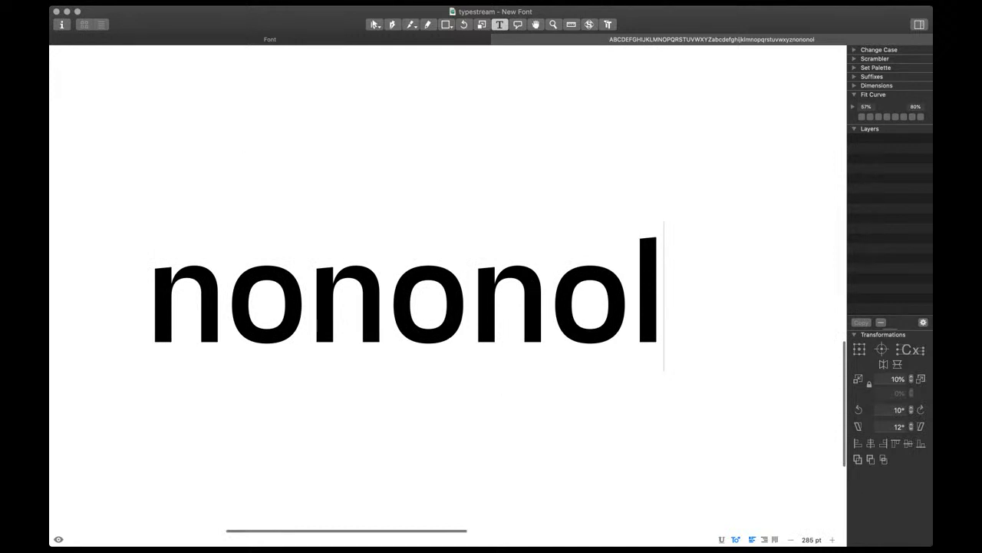
# Replace the test string below the alphabet with the word "great"
pyautogui.hotkey('shift', 'Left')
pyautogui.hotkey('shift', 'Left')
pyautogui.hotkey('shift', 'Left')
pyautogui.hotkey('shift', 'Left')
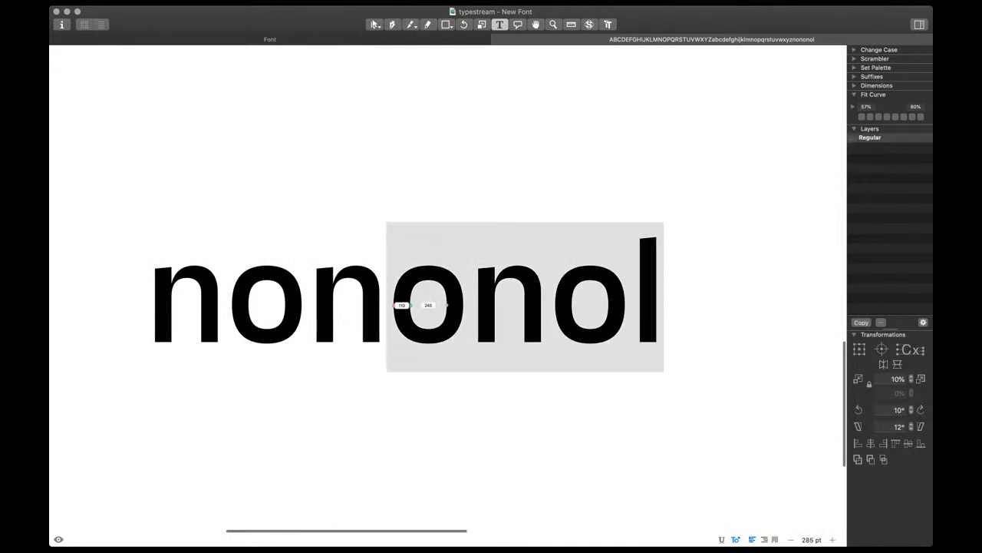
pyautogui.scroll(-5, 478, 294)
pyautogui.press('super+a')
pyautogui.write('g')
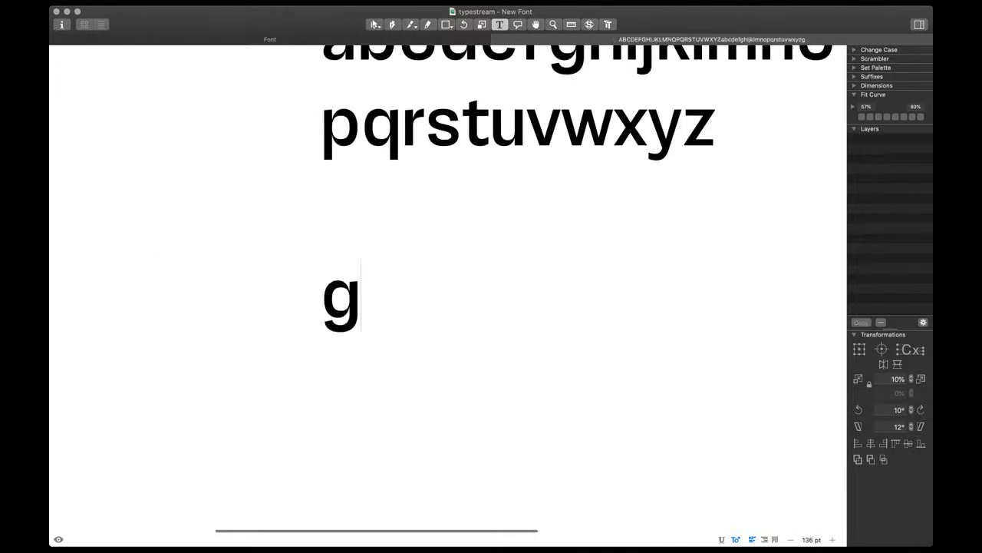
pyautogui.write('reat')
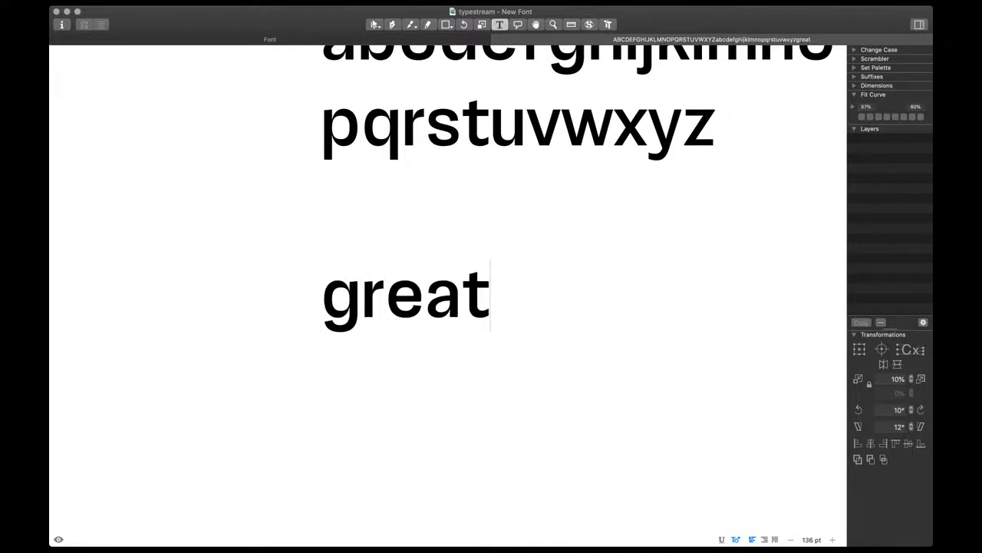
# Remove the test word and the blank line below the alphabet
pyautogui.press('BackSpace')
pyautogui.press('BackSpace')
pyautogui.press('BackSpace')
pyautogui.press('BackSpace')
pyautogui.press('BackSpace')
pyautogui.press('BackSpace')
pyautogui.press('BackSpace')
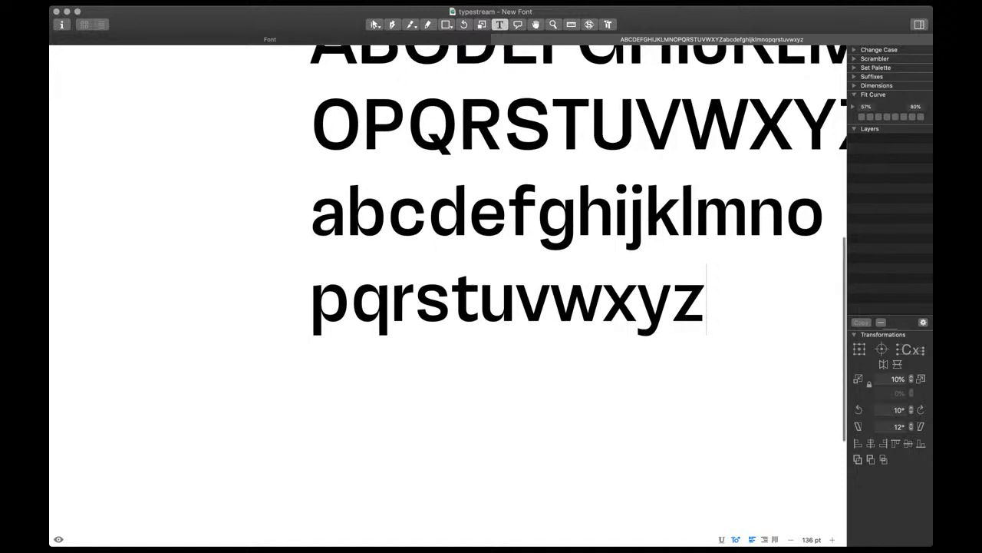
# Open the lowercase s for editing and nudge its upper-left curve right, with the outer node at X 49 and the inner node at X 147
pyautogui.hscroll(1, 356, 309)
pyautogui.hscroll(1, 356, 309)
pyautogui.scroll(5, 356, 309)
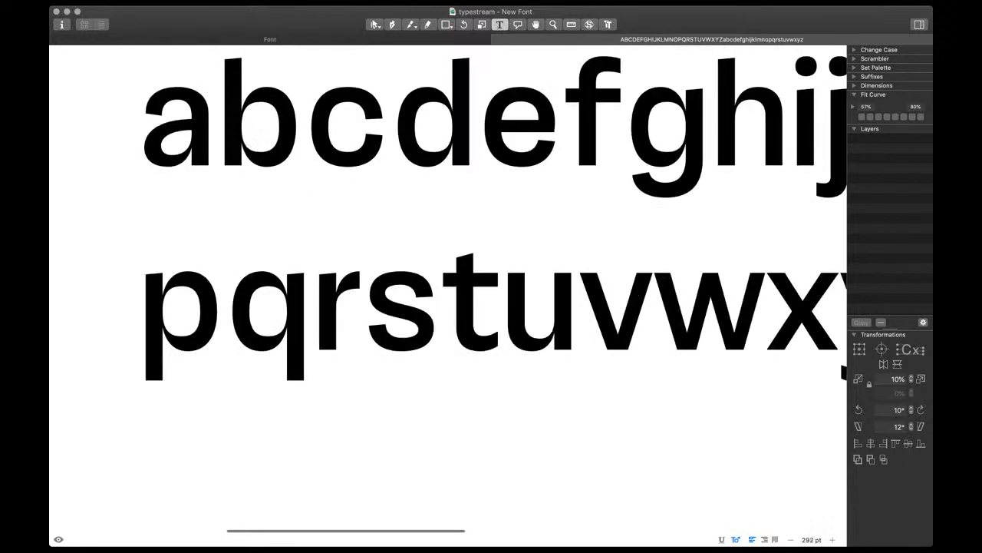
pyautogui.scroll(4, 374, 313)
pyautogui.doubleClick(373, 298)
pyautogui.scroll(4, 367, 291)
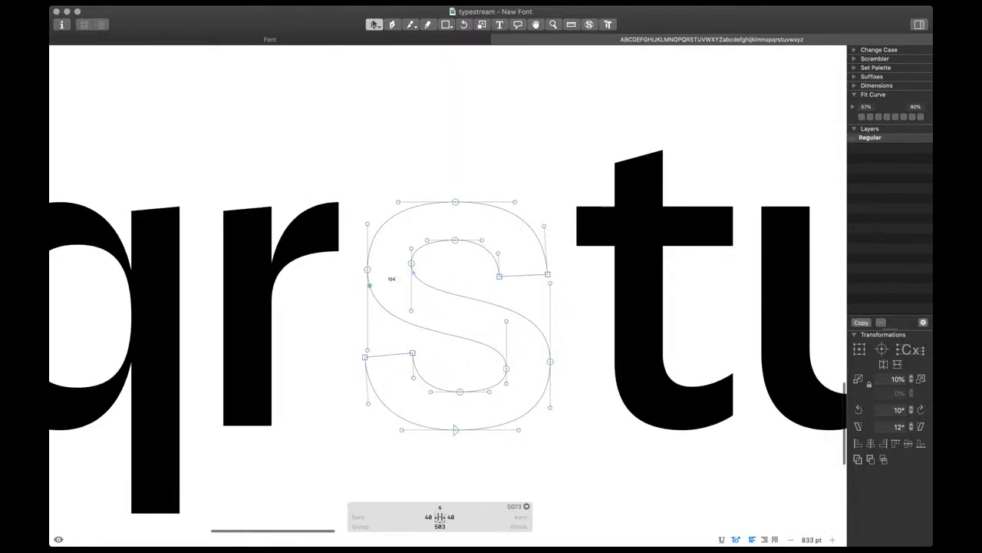
pyautogui.press('space')
pyautogui.moveTo(357, 289); pyautogui.dragTo(407, 291)
pyautogui.press('Right')
pyautogui.press('Right')
pyautogui.press('space')
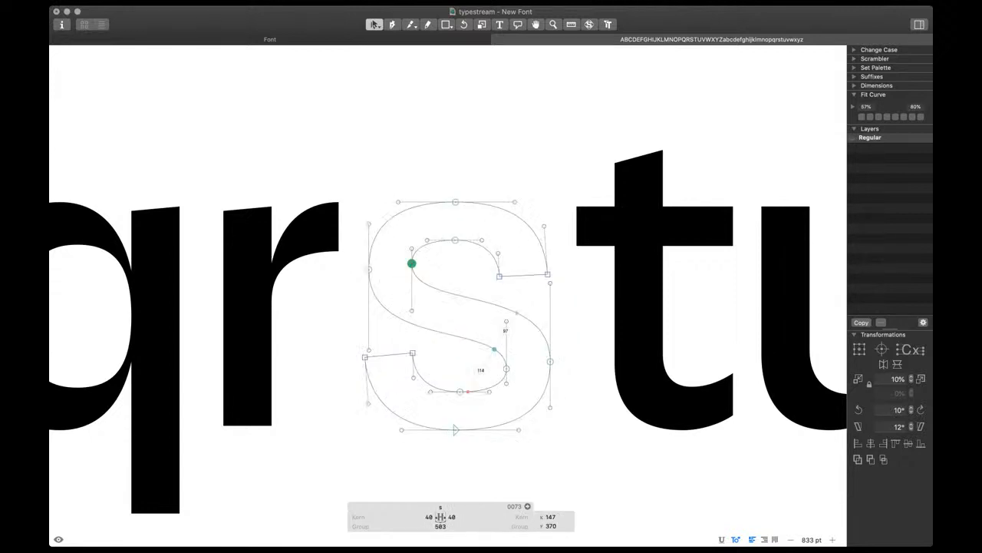
# Raise the lowercase s's inner-right curve node 10 units and lower its inner-left curve node to Y 360
pyautogui.moveTo(491, 355); pyautogui.dragTo(516, 379)
pyautogui.press('space')
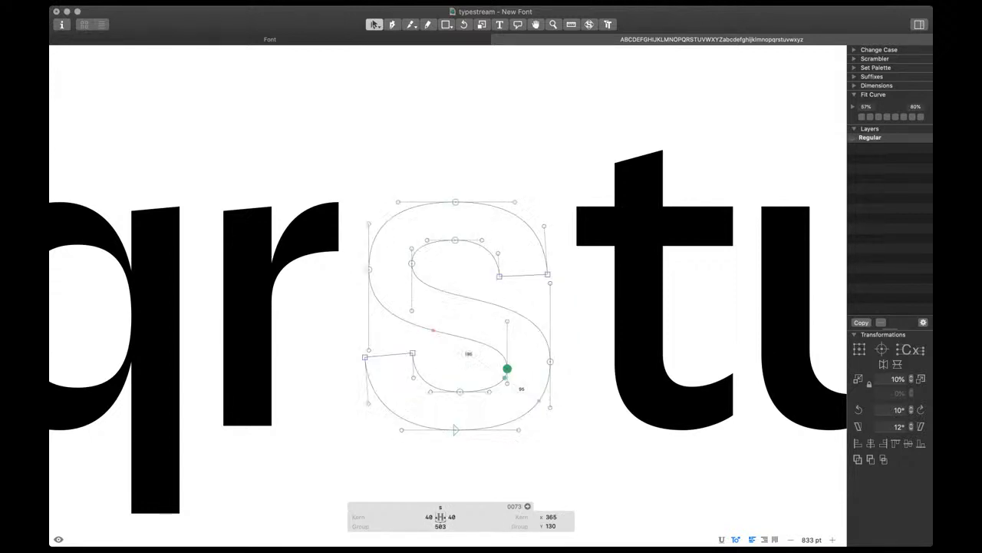
pyautogui.hotkey('shift', 'Up')
pyautogui.moveTo(401, 253); pyautogui.dragTo(429, 276)
pyautogui.hotkey('shift', 'Down')
pyautogui.press('space')
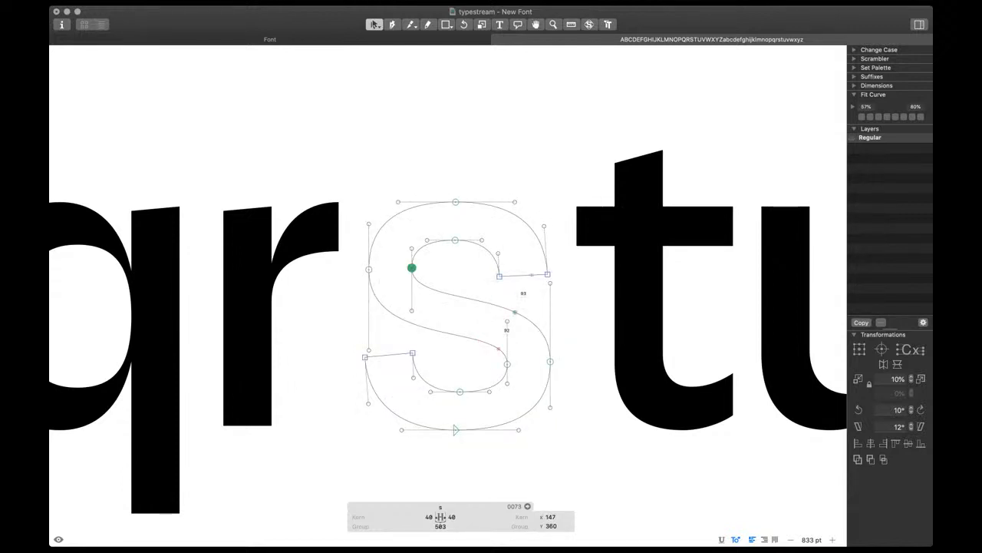
# Move the lowercase s's outer-right curve node to Y 156 and its outer-left node to Y 348, checking the shape in the proof
pyautogui.press('space')
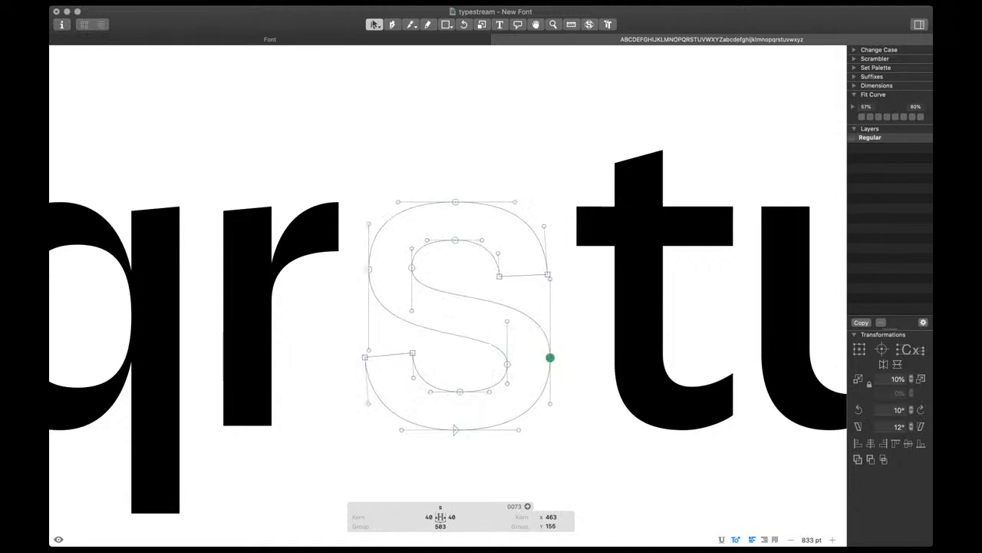
pyautogui.press('space')
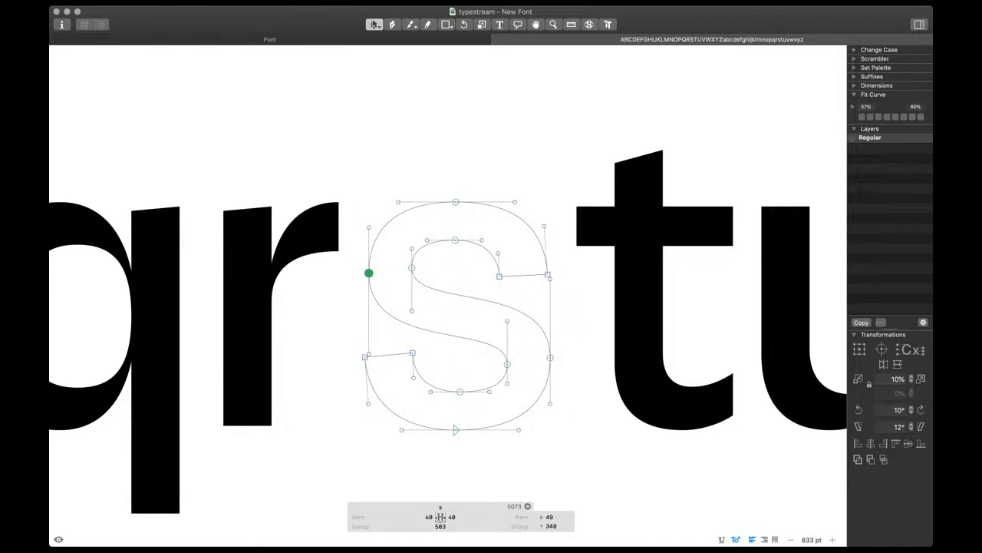
pyautogui.press('Escape')
pyautogui.scroll(-5, 392, 293)
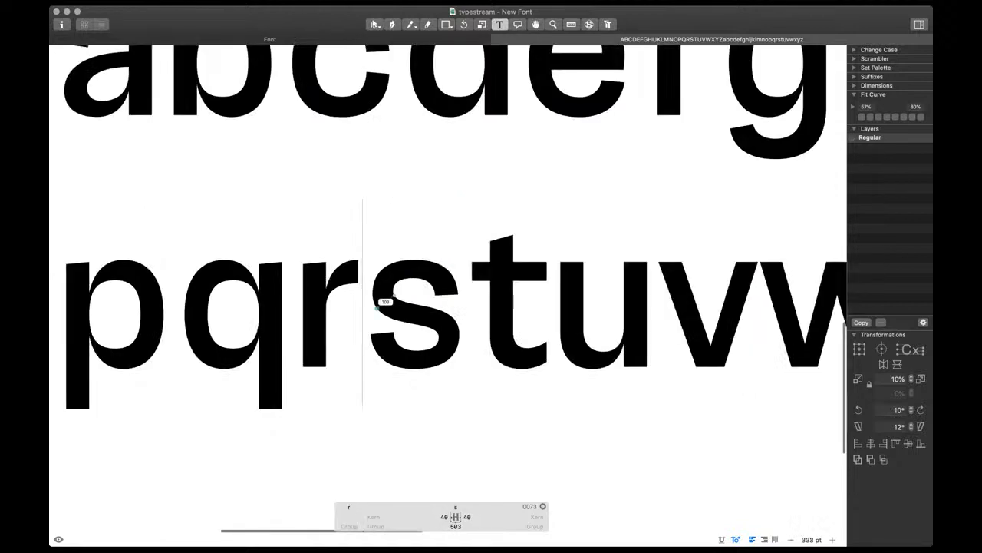
pyautogui.scroll(4, 428, 346)
pyautogui.press('Escape')
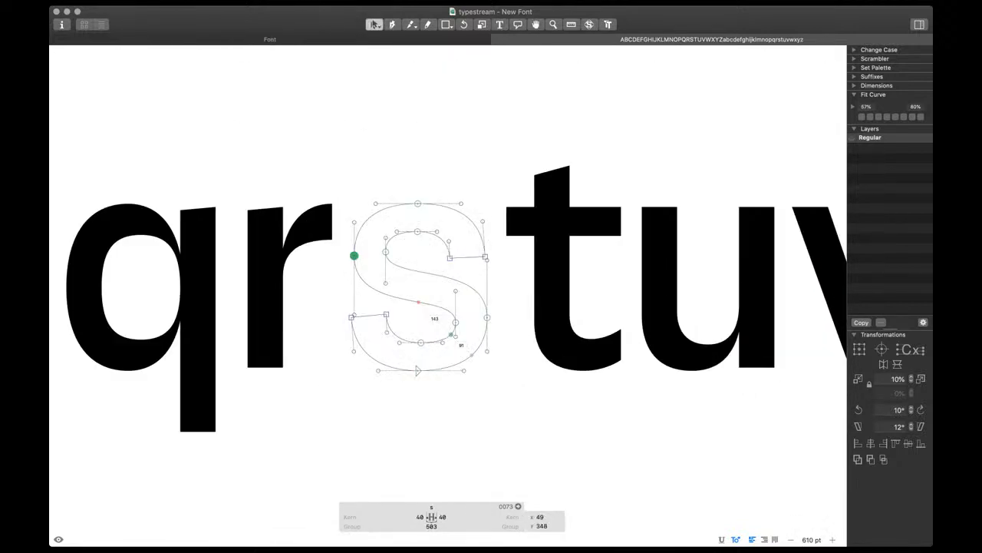
# Set the lowercase s's outer-right curve node to Y 147 and its outer-left curve node to Y 355
pyautogui.press('space')
pyautogui.hotkey('shift', 'Down')
pyautogui.press('Up')
pyautogui.press('Up')
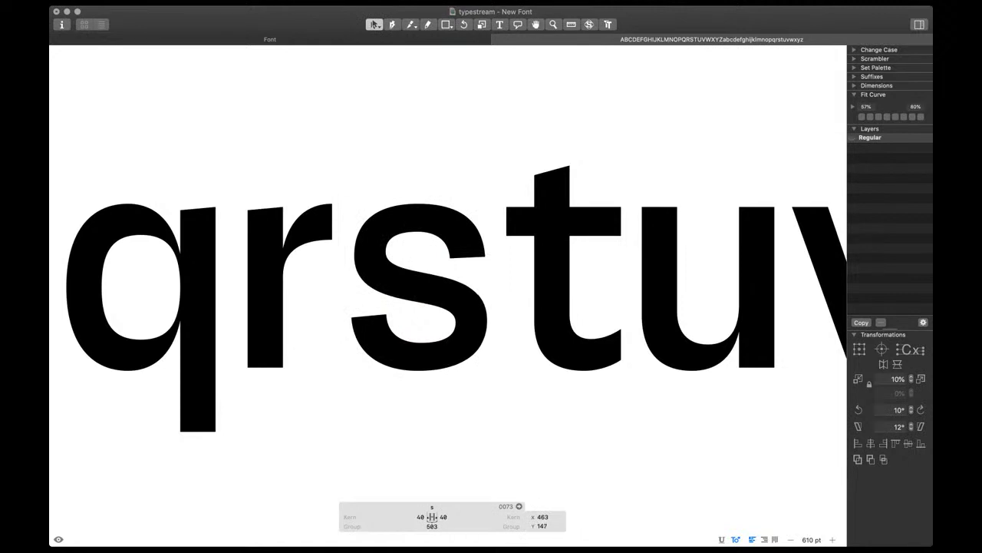
pyautogui.moveTo(366, 248); pyautogui.dragTo(351, 266)
pyautogui.press('space')
pyautogui.hotkey('shift', 'Up')
pyautogui.press('Down')
pyautogui.press('Down')
pyautogui.scroll(-1, 352, 267)
pyautogui.scroll(-3, 347, 272)
pyautogui.scroll(4, 369, 278)
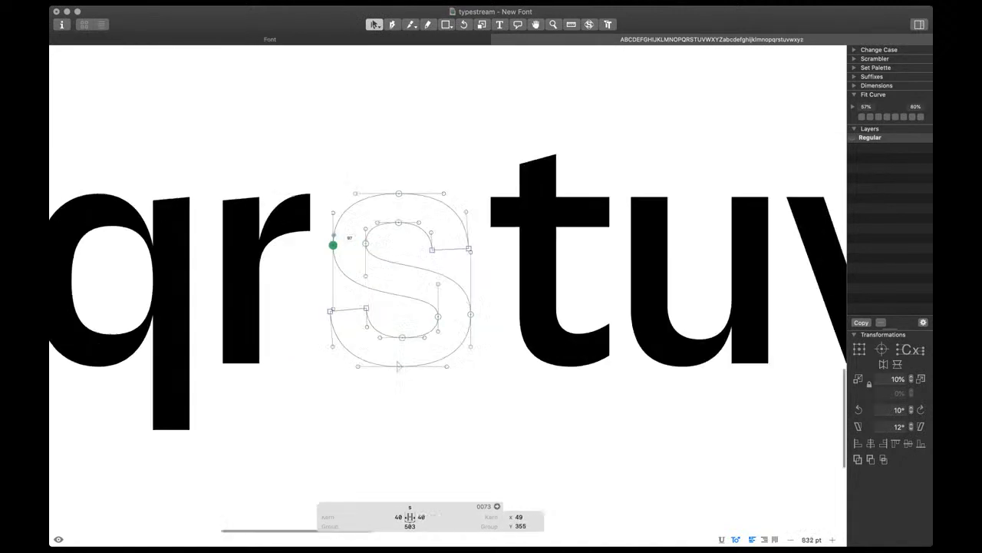
# Nudge the lowercase s's upper-left curve nodes 2 units right and its upper terminal's two end nodes 2 units left
pyautogui.moveTo(327, 233); pyautogui.dragTo(468, 255)
pyautogui.press('Right')
pyautogui.press('Right')
pyautogui.keyDown('shift'); pyautogui.click(469, 249); pyautogui.keyUp('shift')
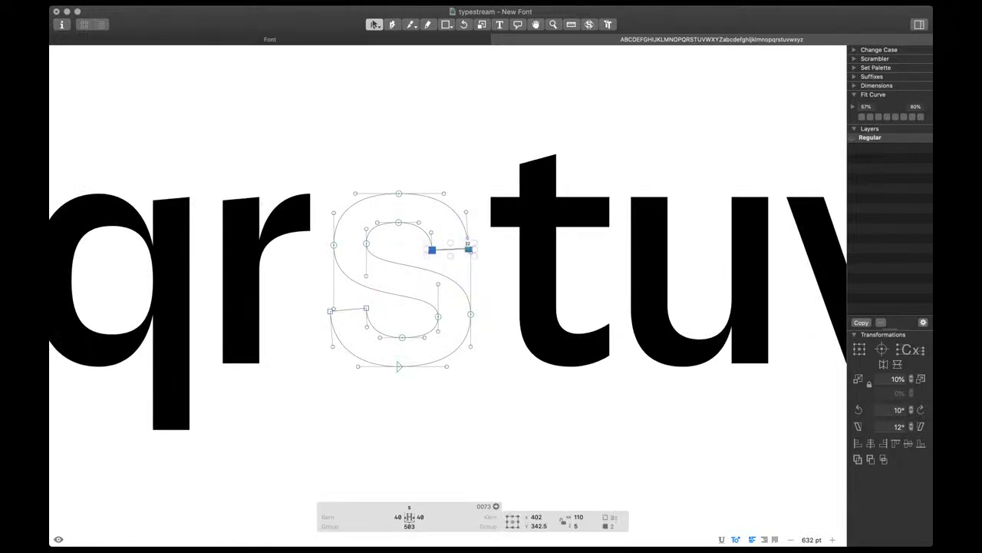
pyautogui.press('Left')
pyautogui.press('Left')
pyautogui.press('space')
pyautogui.scroll(-10, 470, 281)
pyautogui.hscroll(3, 464, 286)
pyautogui.scroll(2, 464, 287)
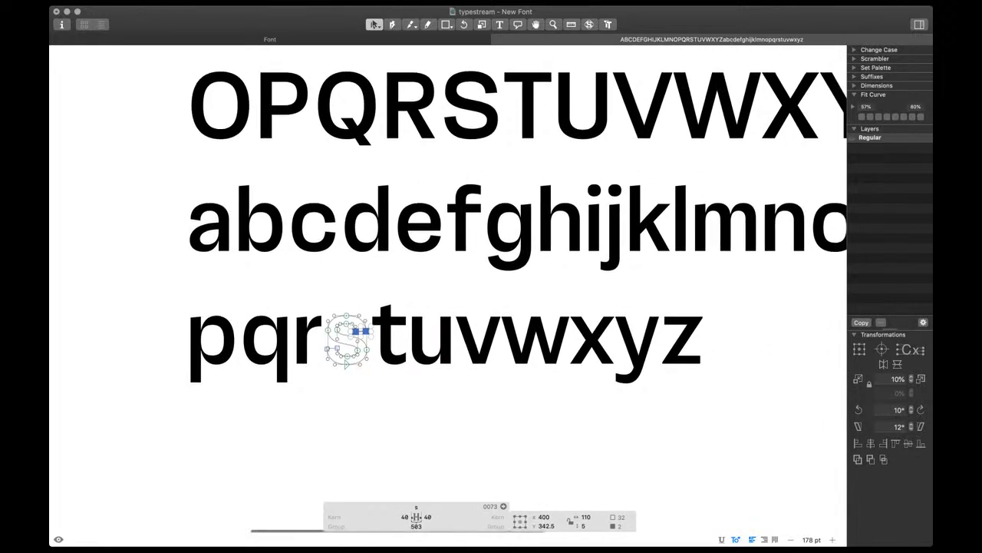
pyautogui.press('t')
pyautogui.scroll(-5, 464, 286)
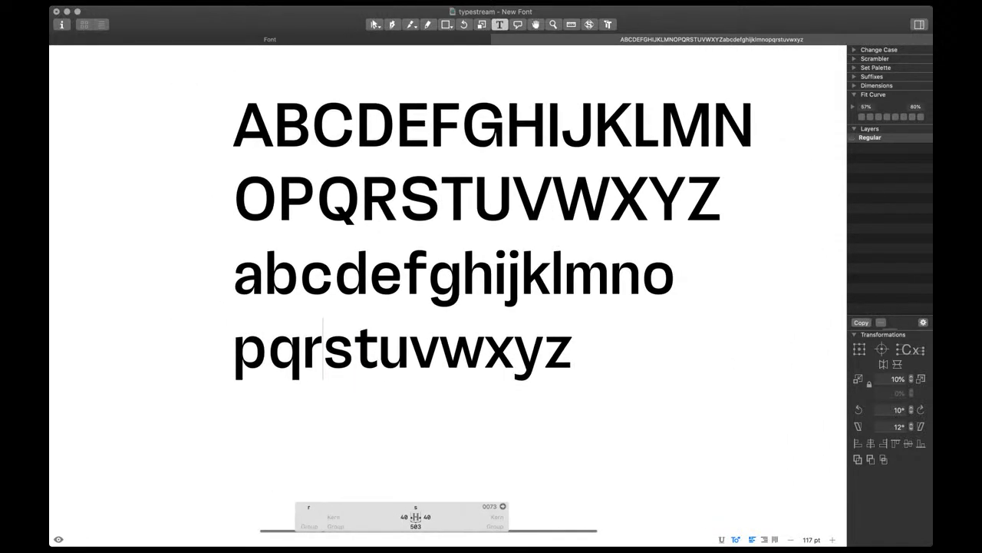
# Extend the uppercase L's arm 40 units, with its end at X 459, and set the right sidebearing to 30
pyautogui.hscroll(2, 478, 317)
pyautogui.scroll(2, 478, 317)
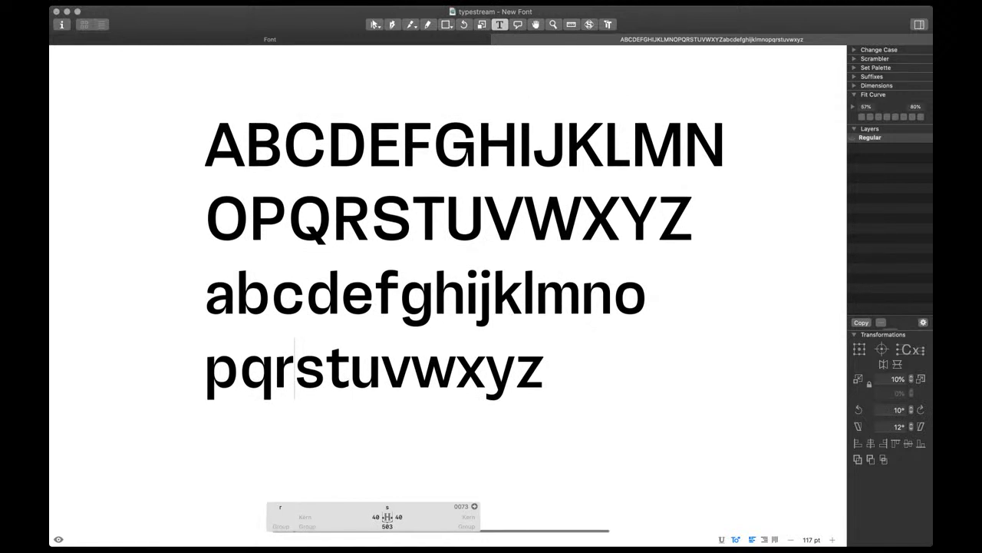
pyautogui.doubleClick(627, 163)
pyautogui.press('space')
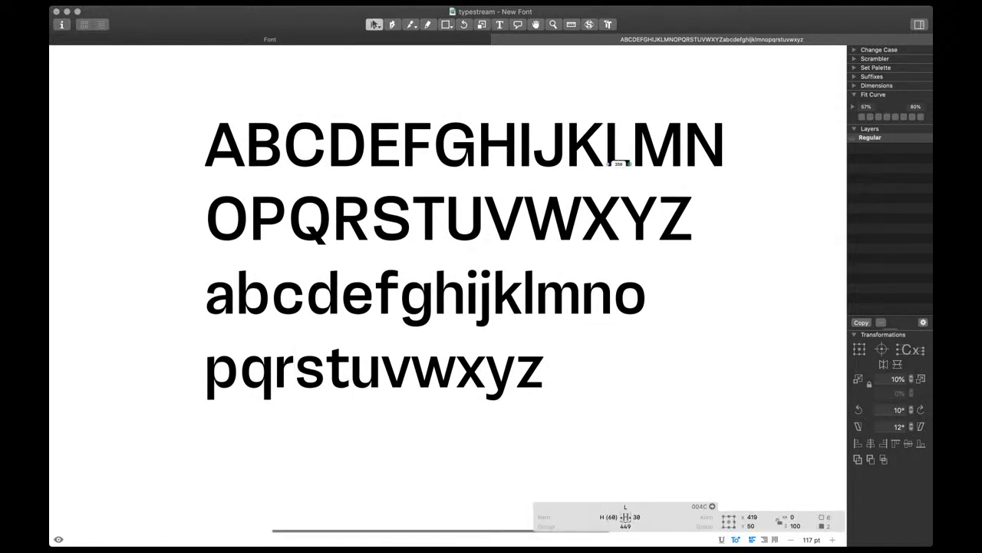
pyautogui.hotkey('shift', 'Right')
pyautogui.hotkey('shift', 'Right')
pyautogui.hotkey('shift', 'Right')
pyautogui.hotkey('shift', 'Right')
pyautogui.click(637, 517)
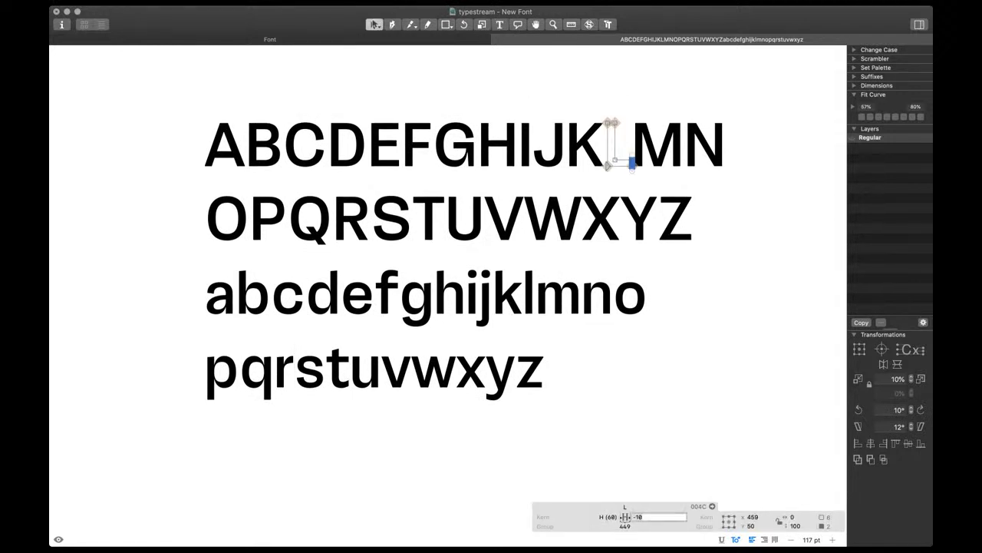
pyautogui.write('30')
pyautogui.press('Return')
pyautogui.press('Escape')
# Replace the alphabet proof with a block of random words beginning "institutors penguinery hypostatising orache"
pyautogui.scroll(-5, 512, 348)
pyautogui.hscroll(1, 512, 347)
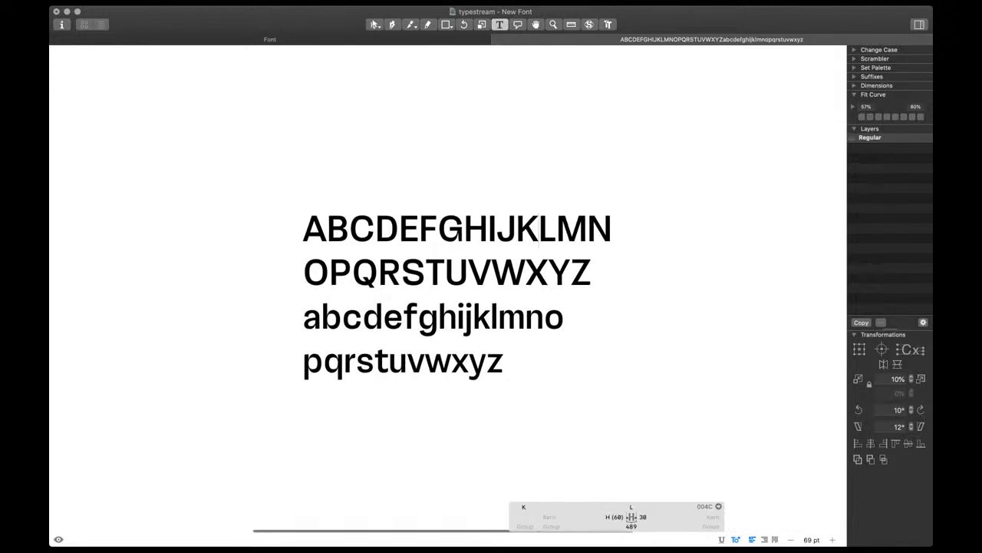
pyautogui.click(510, 360)
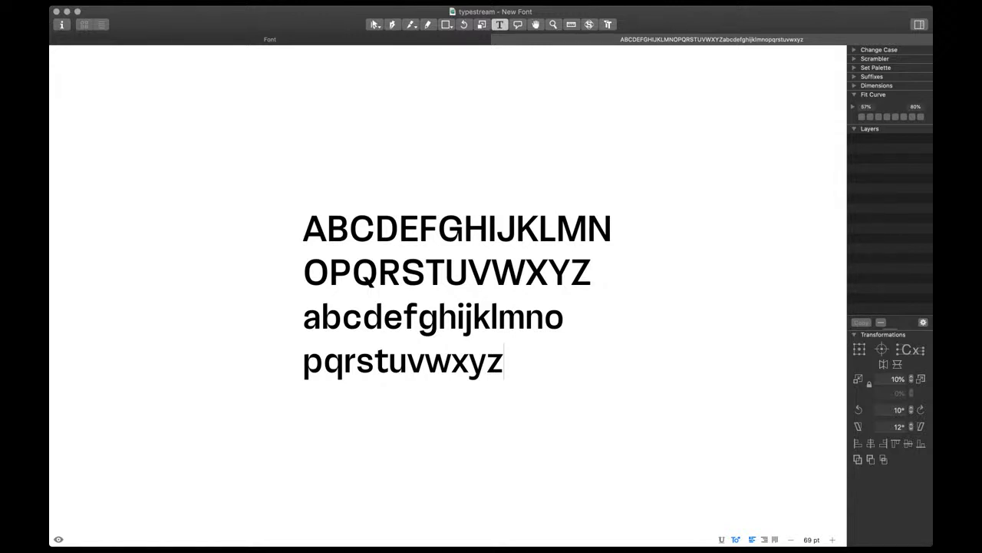
pyautogui.press('super+Tab')
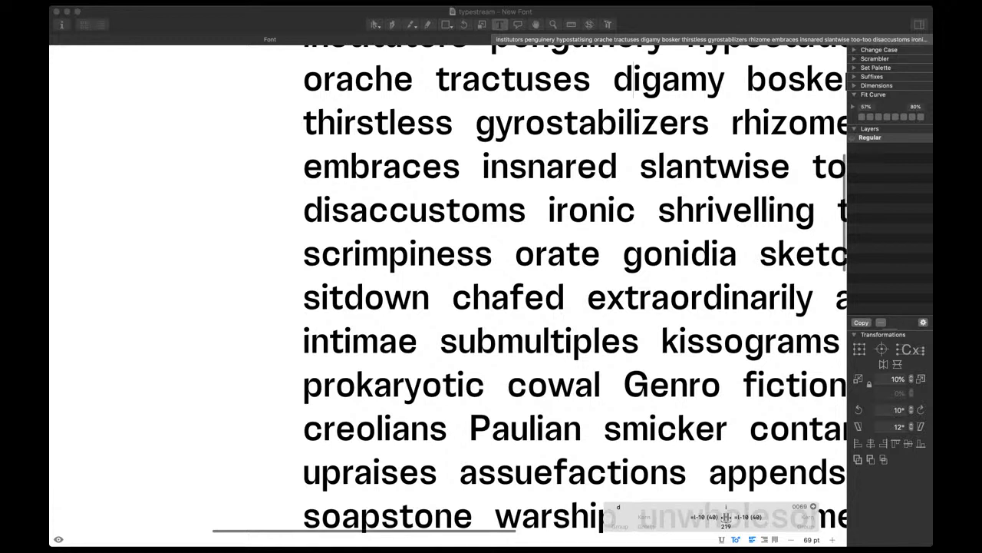
pyautogui.press('super+Tab')
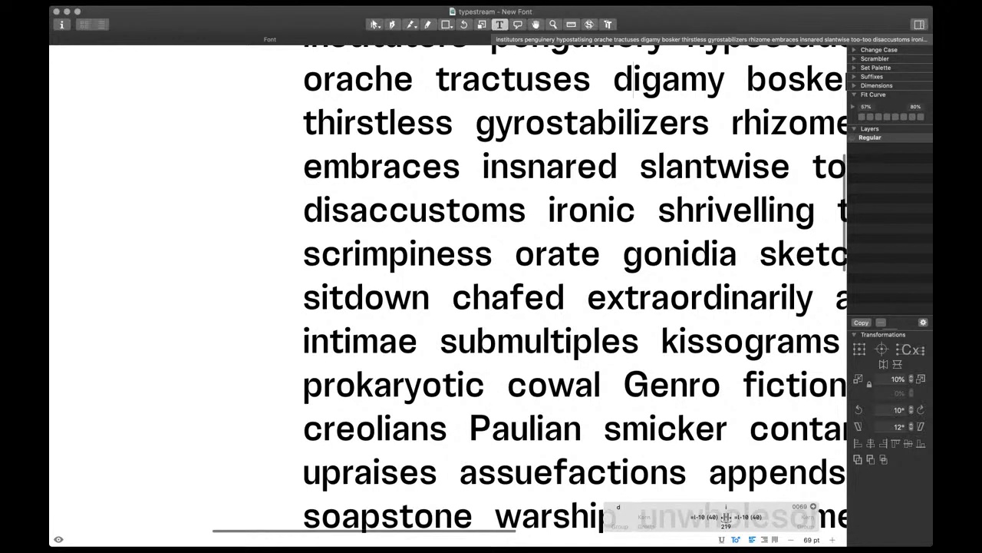
pyautogui.press('super+minus')
pyautogui.hscroll(3, 448, 289)
pyautogui.scroll(2, 448, 288)
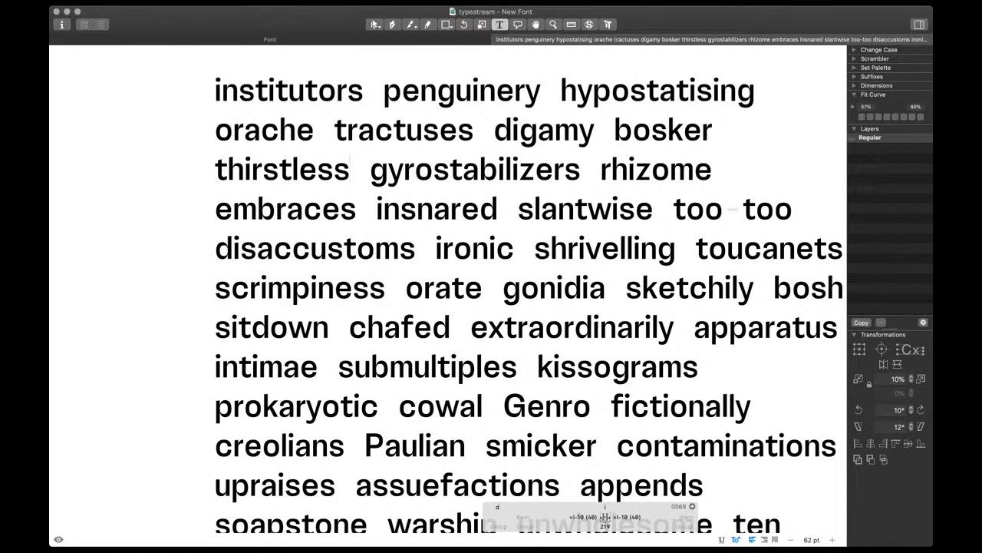
# Set the space glyph's width to 100 in the word proof
pyautogui.click(350, 169)
pyautogui.click(443, 525)
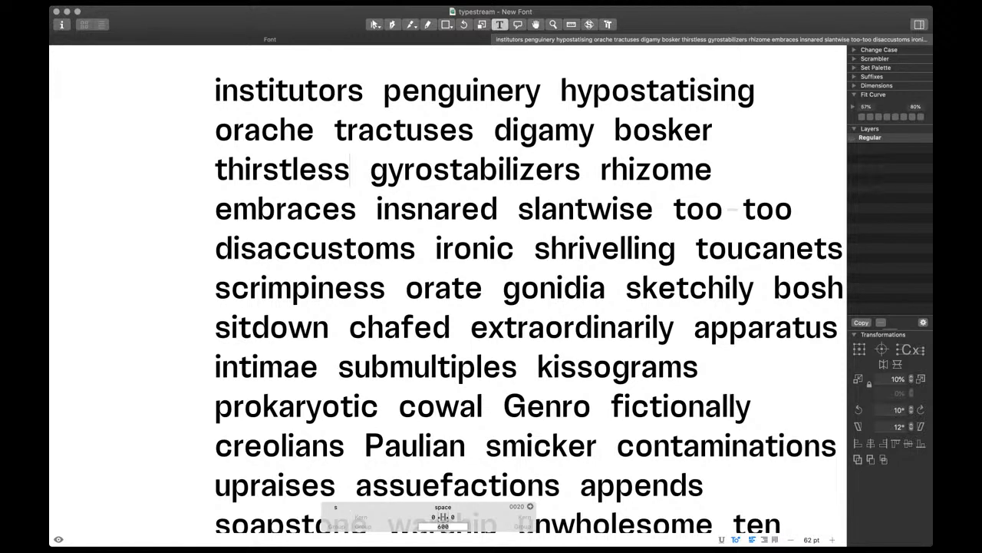
pyautogui.write('10')
pyautogui.press('BackSpace')
pyautogui.write('00')
pyautogui.press('Return')
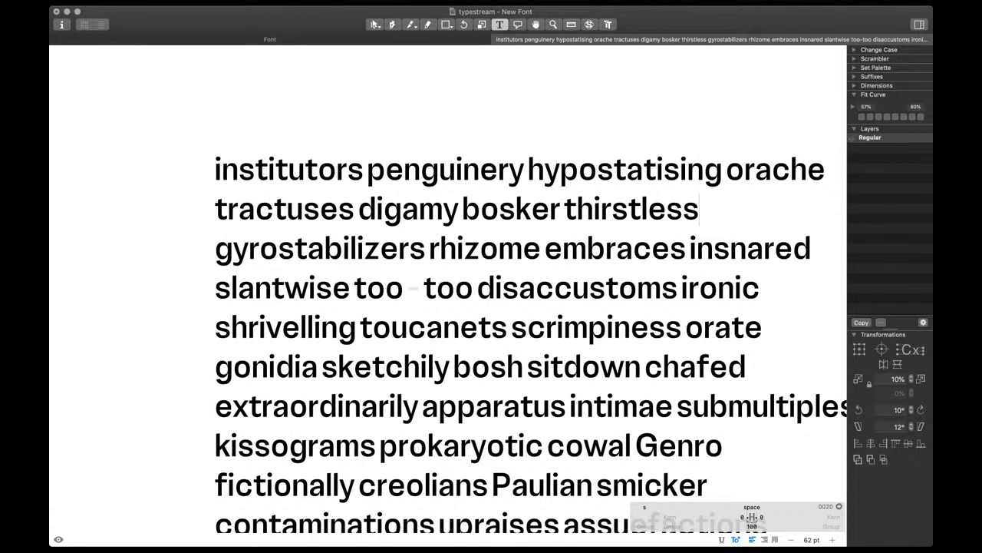
# Try a wider space glyph, with a width of 200 and finally 250
pyautogui.click(525, 170)
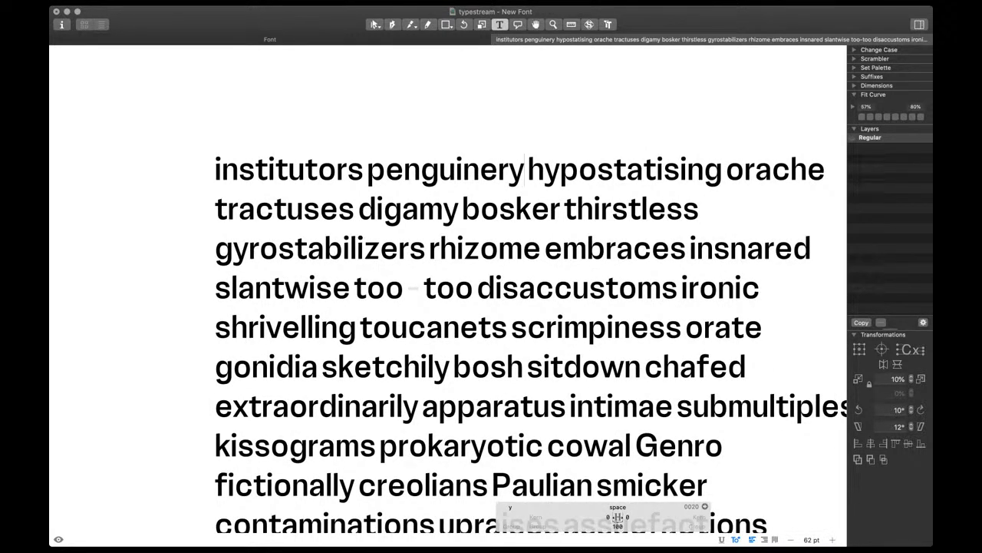
pyautogui.click(617, 525)
pyautogui.write('200')
pyautogui.press('Return')
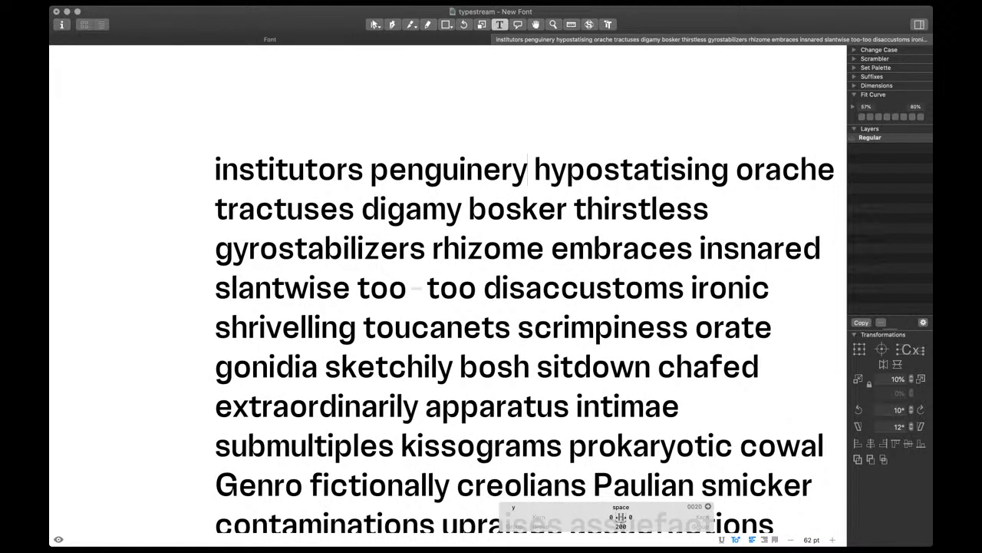
pyautogui.click(621, 526)
pyautogui.write('2500')
pyautogui.press('Return')
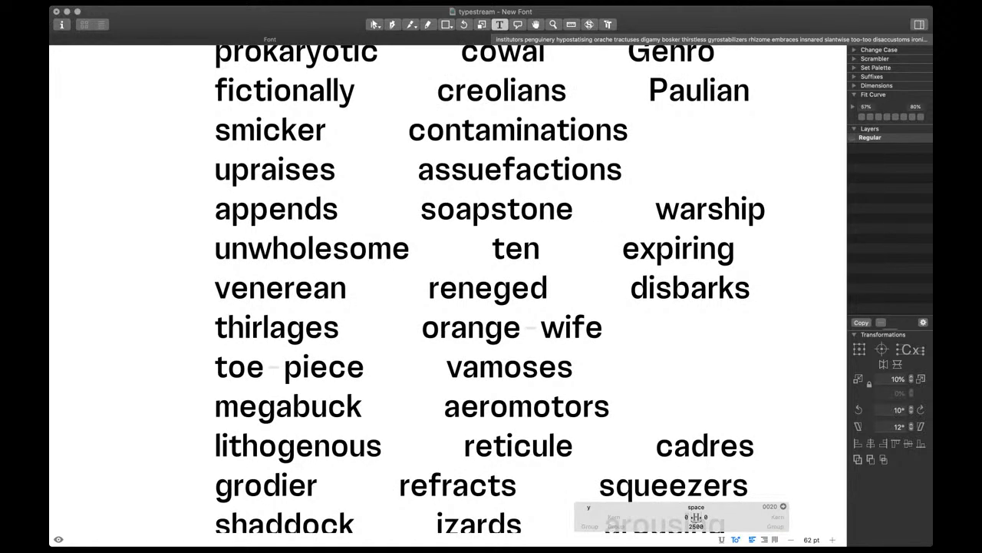
pyautogui.click(698, 526)
pyautogui.press('BackSpace')
pyautogui.press('Return')
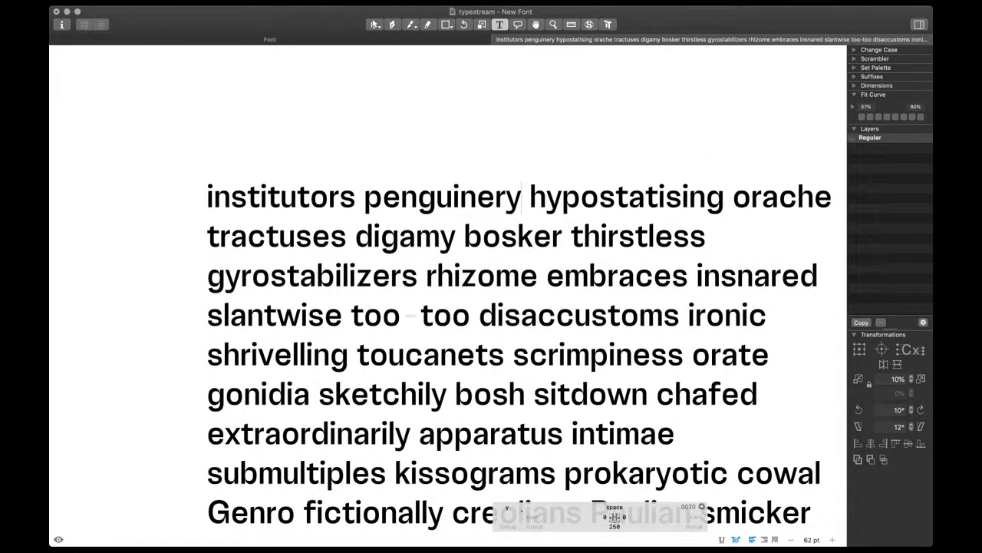
# Set the space glyph's width to 300 and check the word spacing at a slightly smaller text size
pyautogui.write('300')
pyautogui.press('Return')
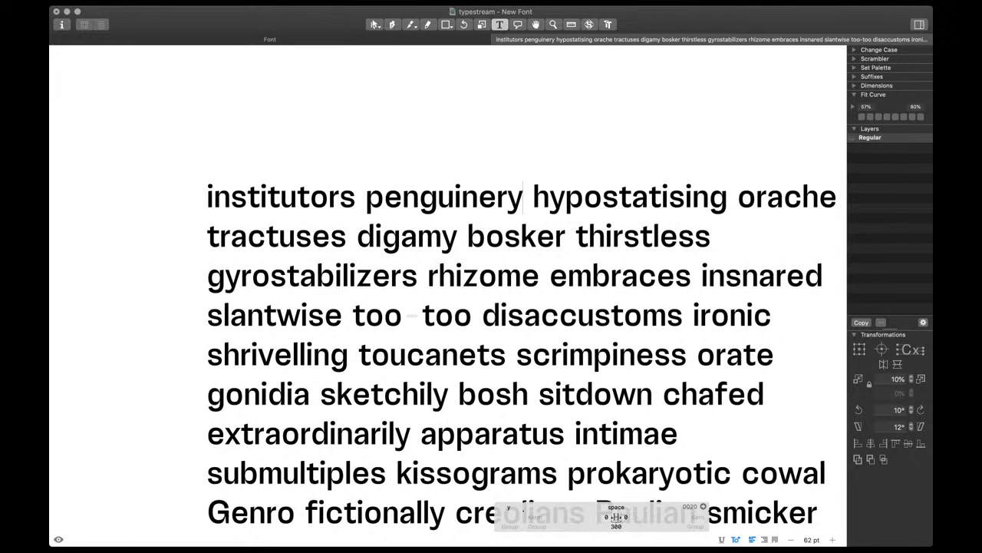
pyautogui.hscroll(1, 442, 347)
pyautogui.scroll(-1, 442, 347)
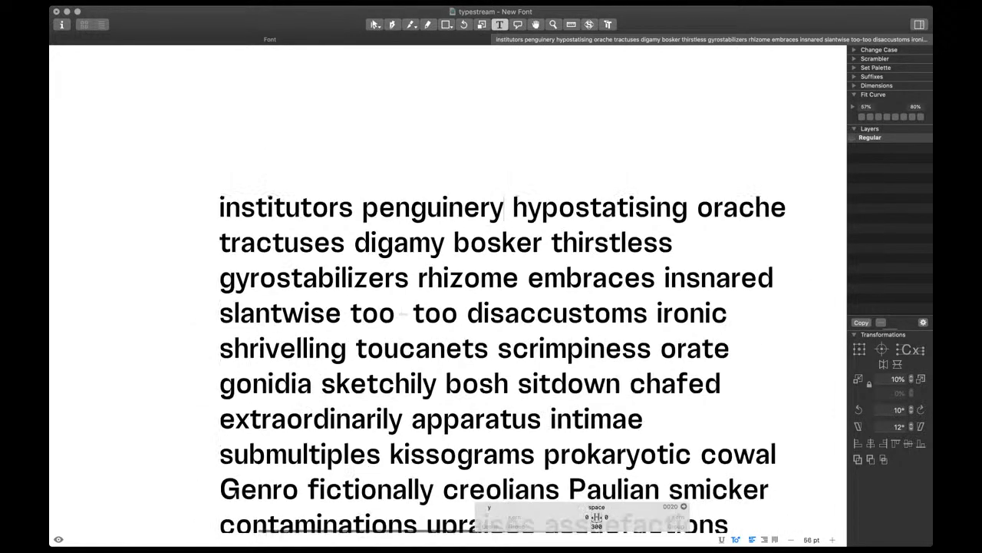
pyautogui.hscroll(1, 448, 291)
pyautogui.scroll(-1, 448, 292)
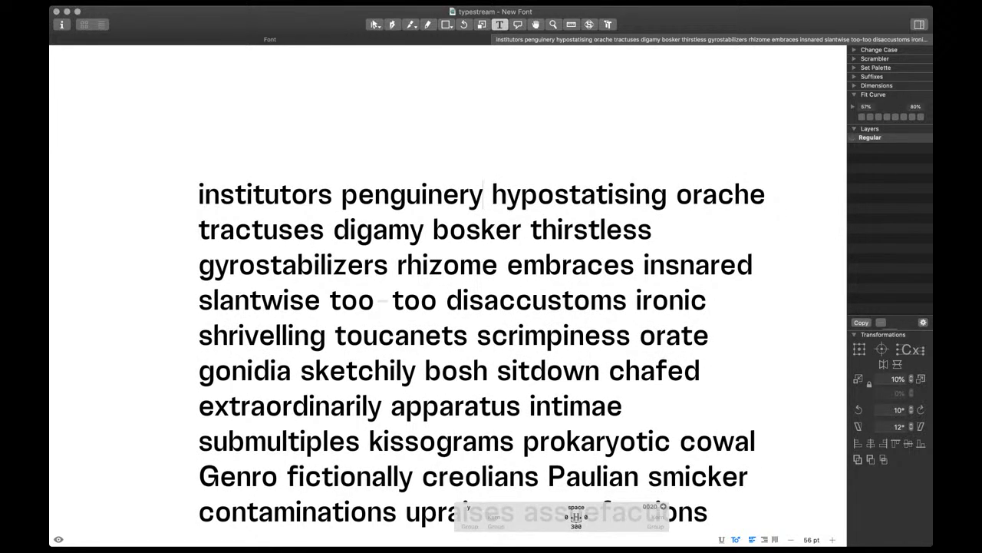
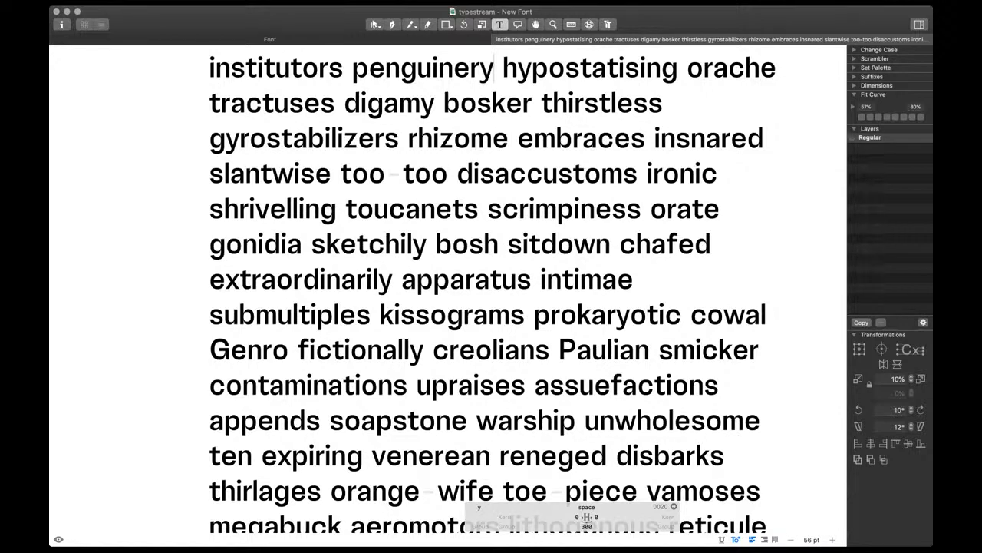
# Review more of the random-word proof and check which glyphs are drawn in the font overview
pyautogui.scroll(-5, 529, 289)
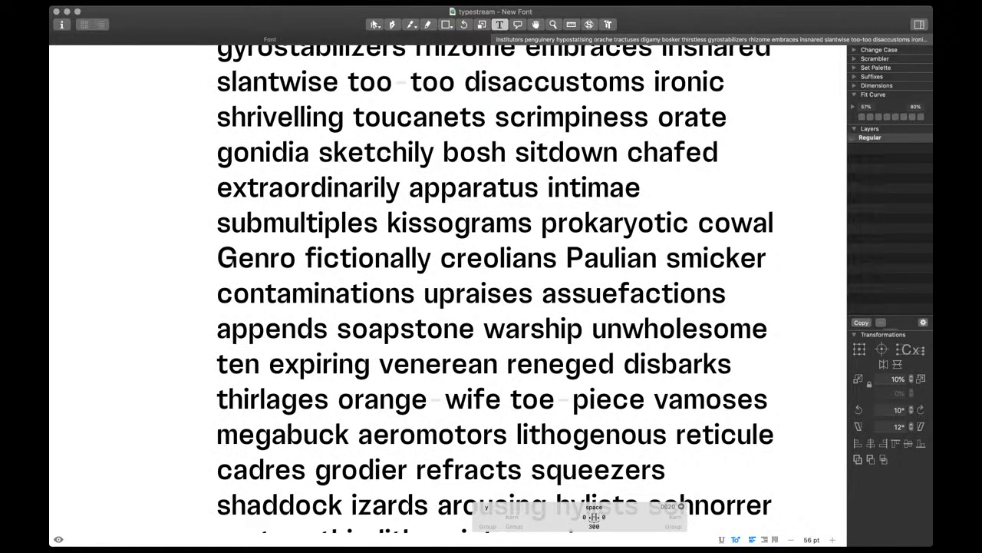
pyautogui.press('super+plus')
pyautogui.press('super+plus')
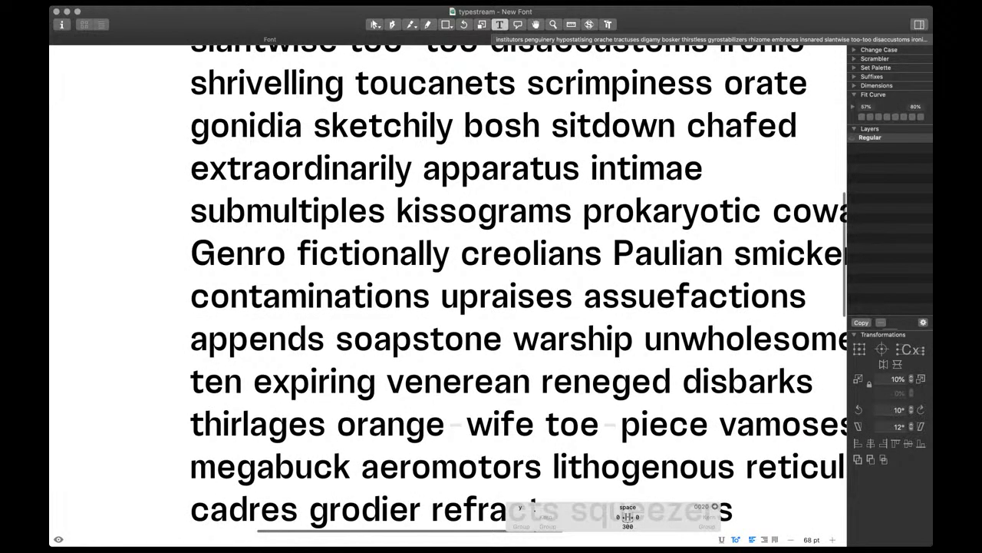
pyautogui.click(453, 40)
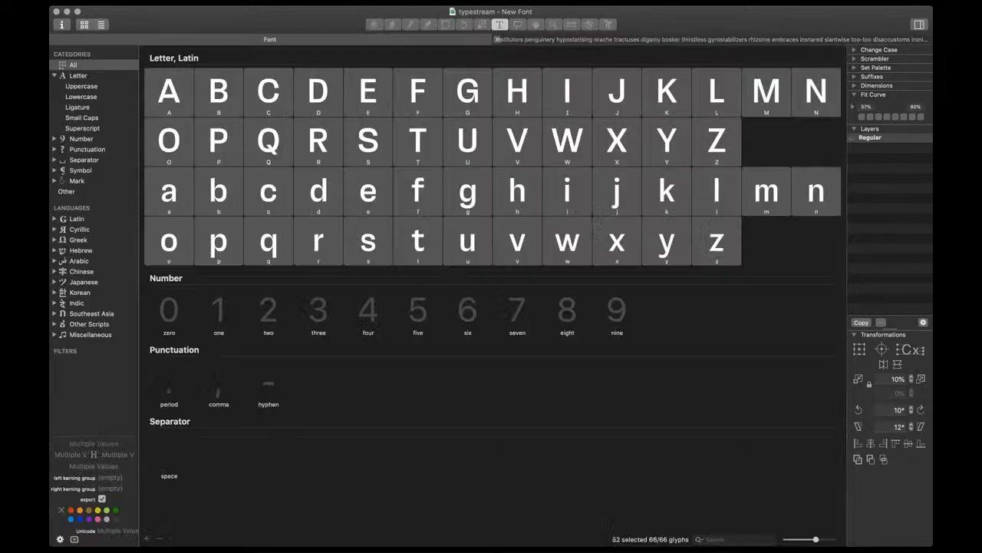
pyautogui.click(530, 39)
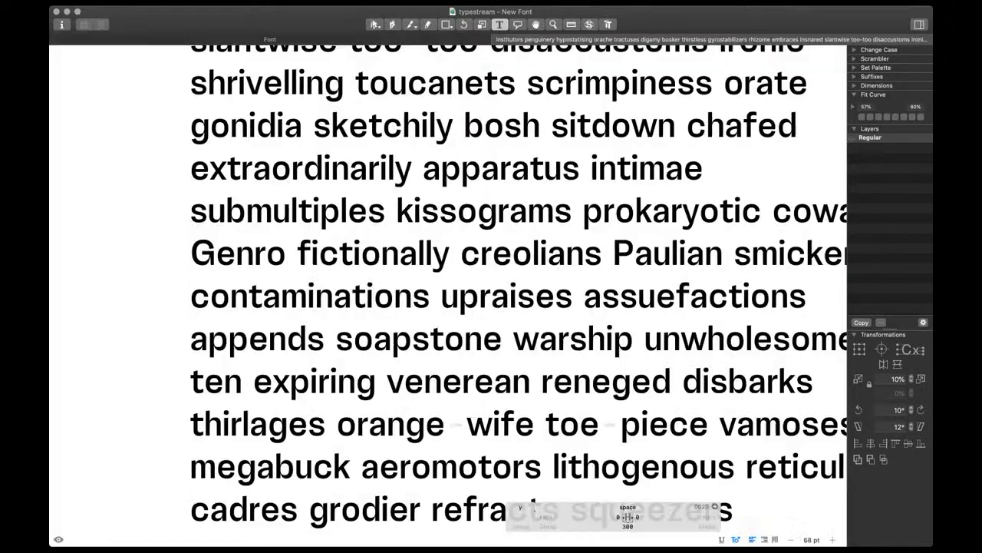
# Examine letter shapes, spacing and overall text color throughout the random-word proof at small and large sizes
pyautogui.press('super+minus')
pyautogui.press('super+minus')
pyautogui.press('super+minus')
pyautogui.hscroll(3, 491, 289)
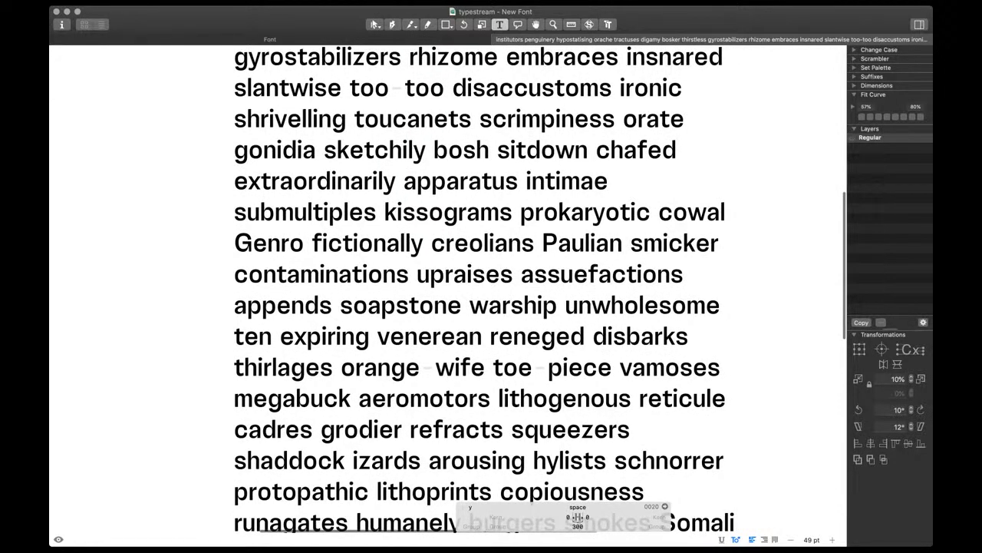
pyautogui.scroll(2, 491, 289)
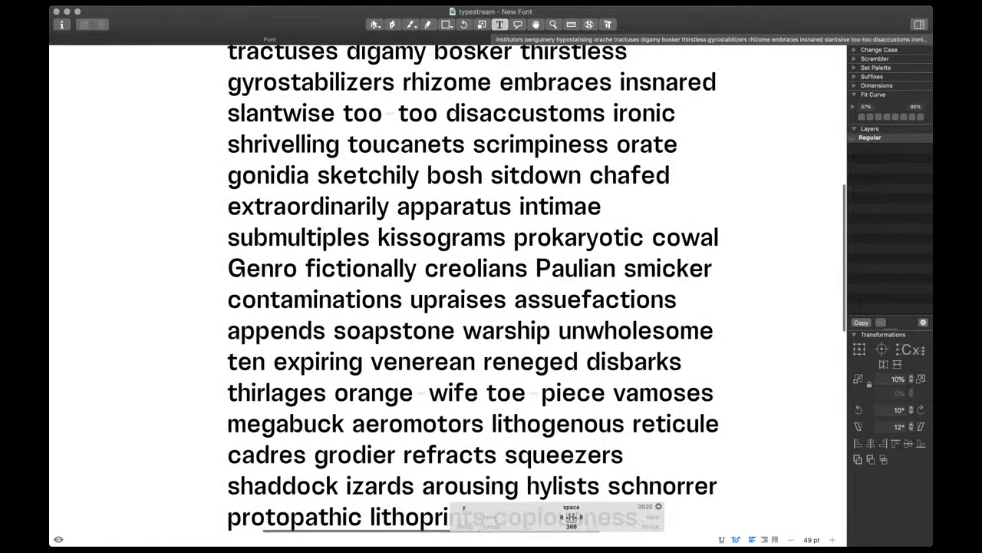
pyautogui.press('super+plus')
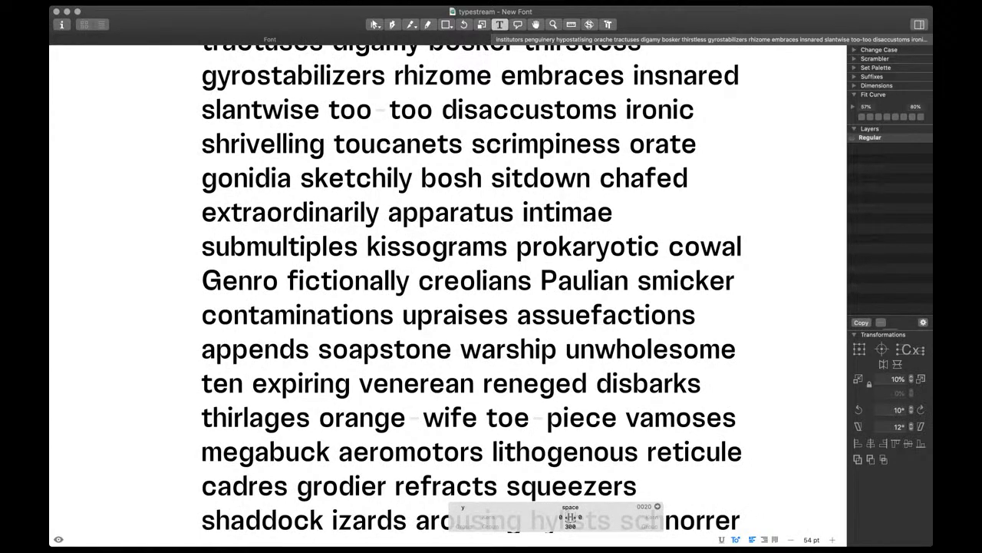
pyautogui.press('super+plus')
pyautogui.press('super+plus')
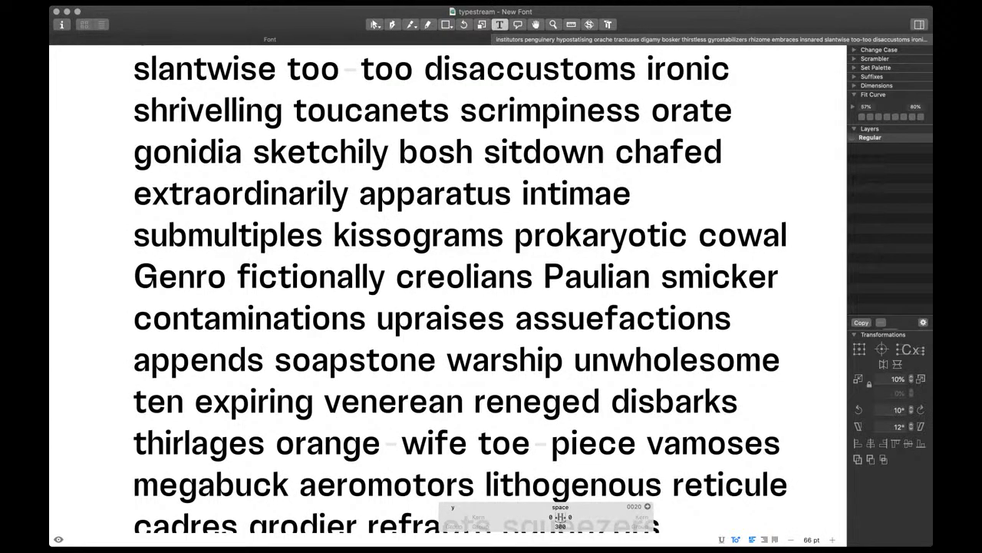
pyautogui.scroll(-3, 456, 289)
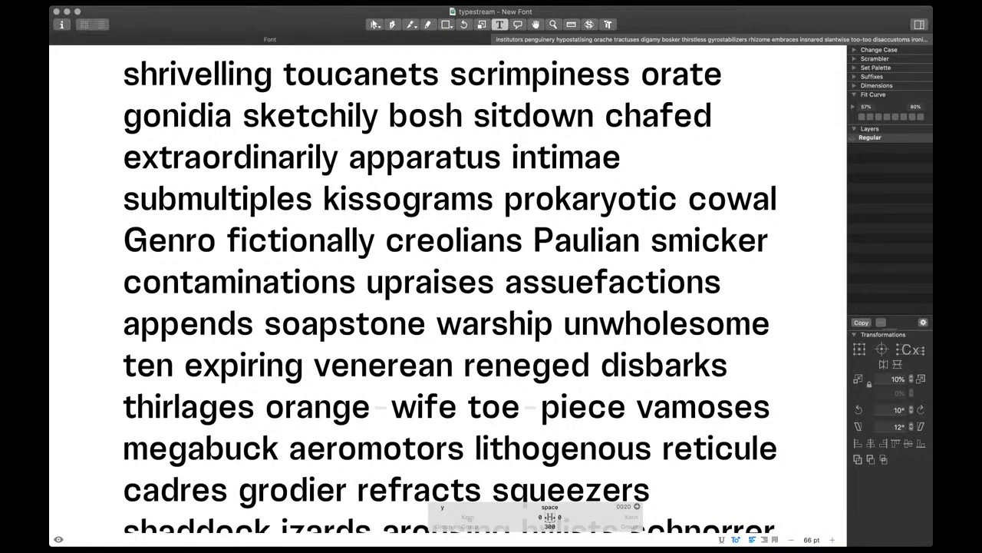
pyautogui.scroll(-5, 455, 289)
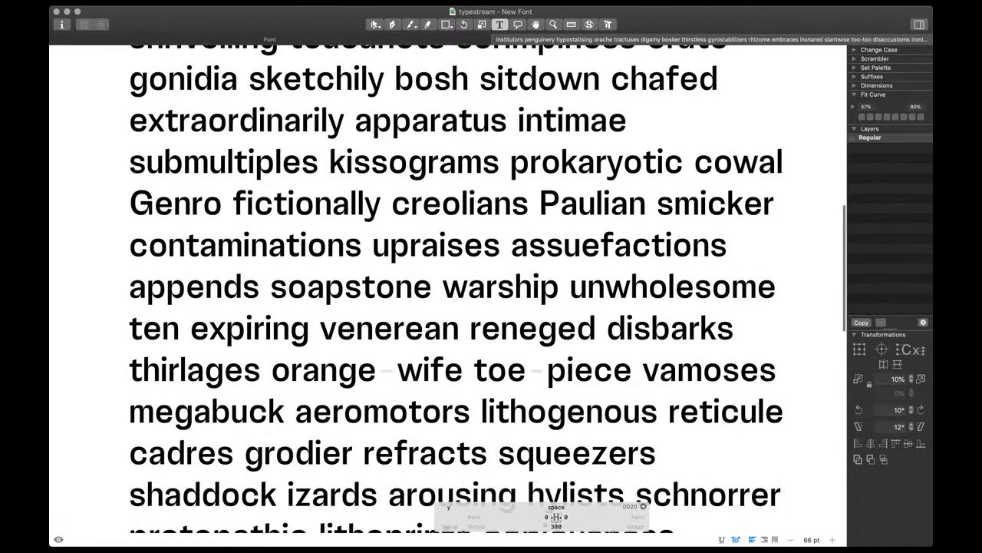
pyautogui.scroll(-9, 456, 289)
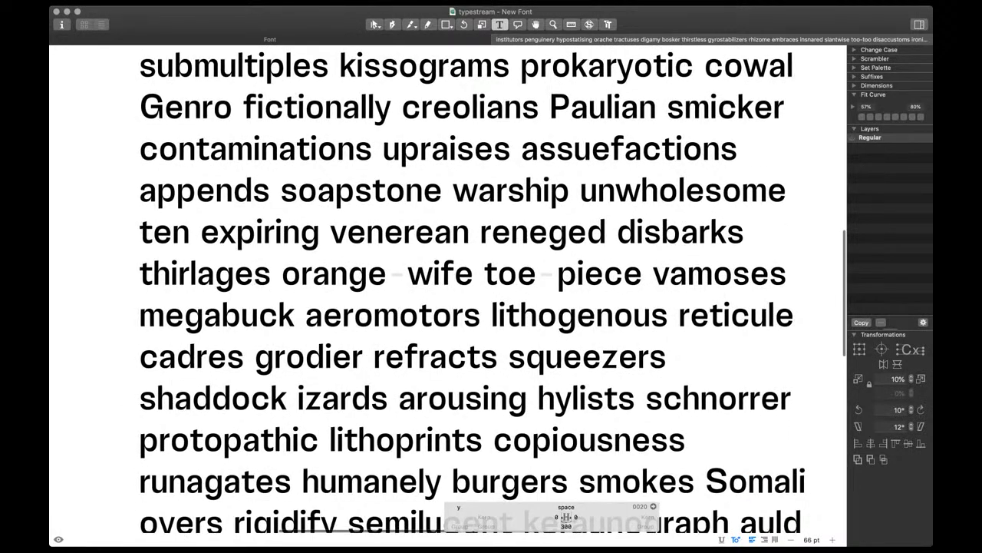
pyautogui.scroll(-3, 456, 289)
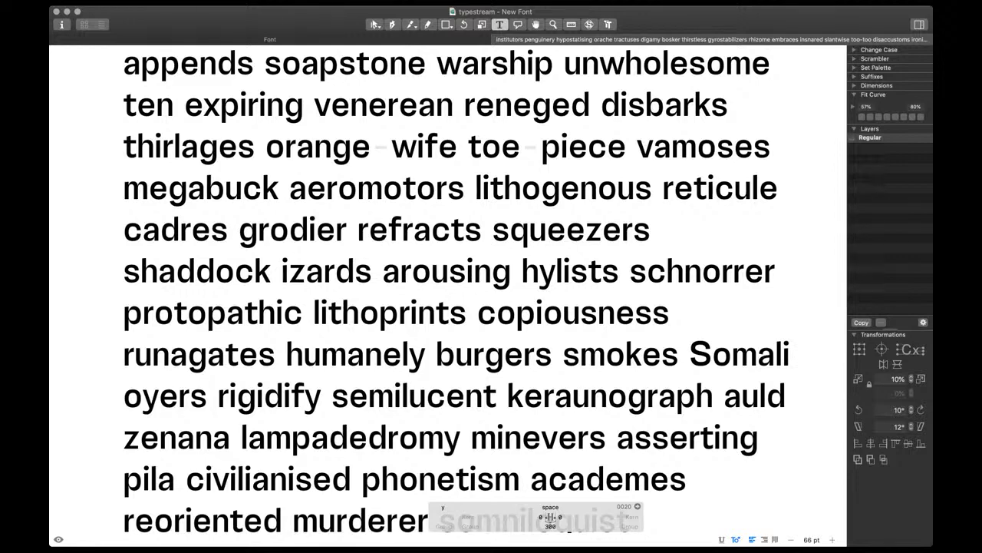
pyautogui.press('super+plus')
pyautogui.press('super+plus')
pyautogui.press('super+plus')
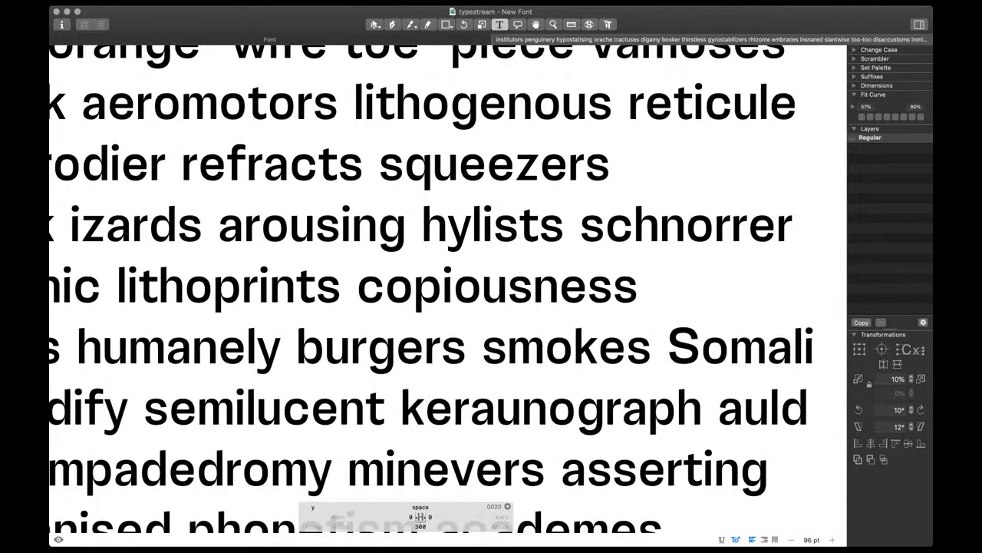
pyautogui.press('super+plus')
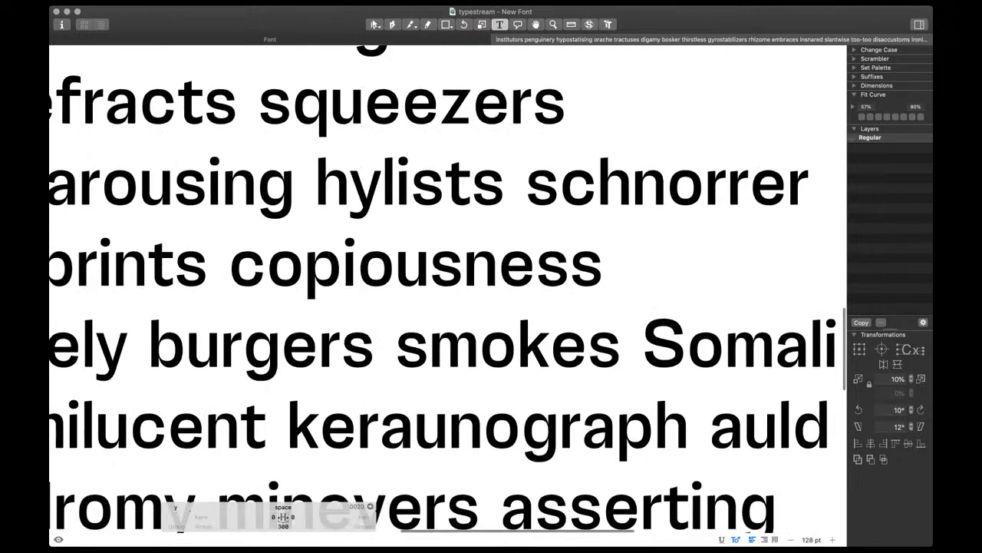
# Insert a capital H before "Somali" in the enlarged proof and open the adjacent S outline for editing
pyautogui.press('super+plus')
pyautogui.click(560, 351)
pyautogui.write('HSomali oyers')
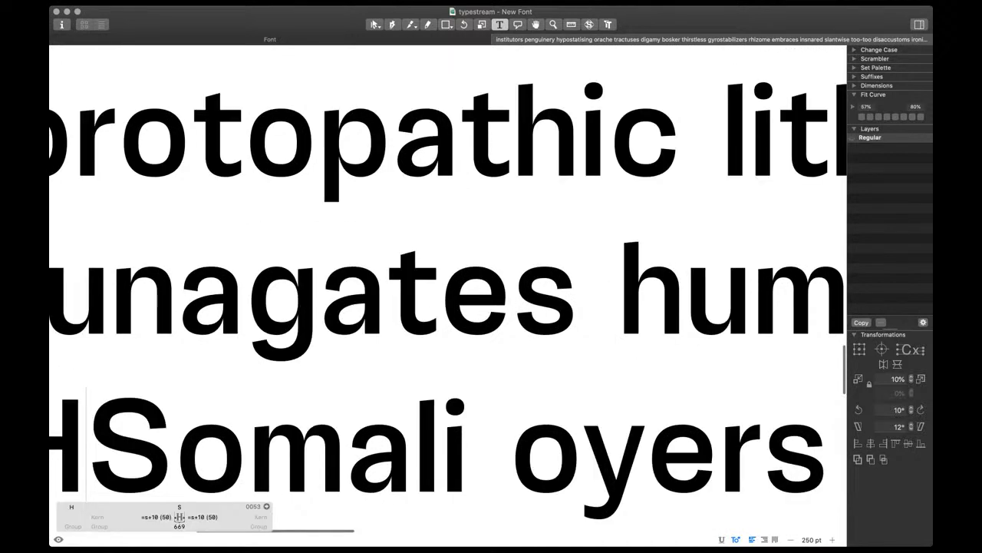
pyautogui.press('Left')
pyautogui.press('Right')
pyautogui.scroll(-3, 448, 288)
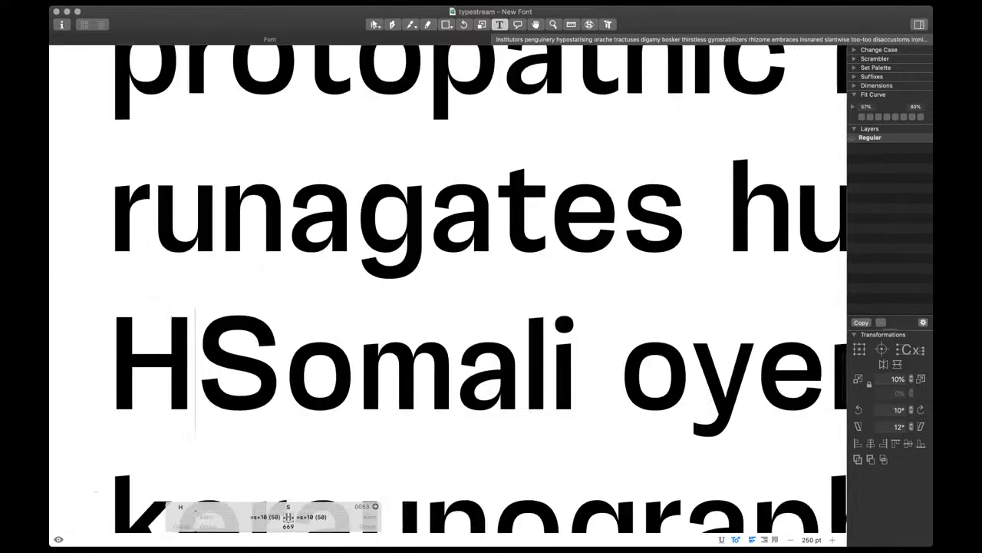
pyautogui.scroll(-1, 448, 289)
pyautogui.press('Escape')
pyautogui.scroll(3, 226, 374)
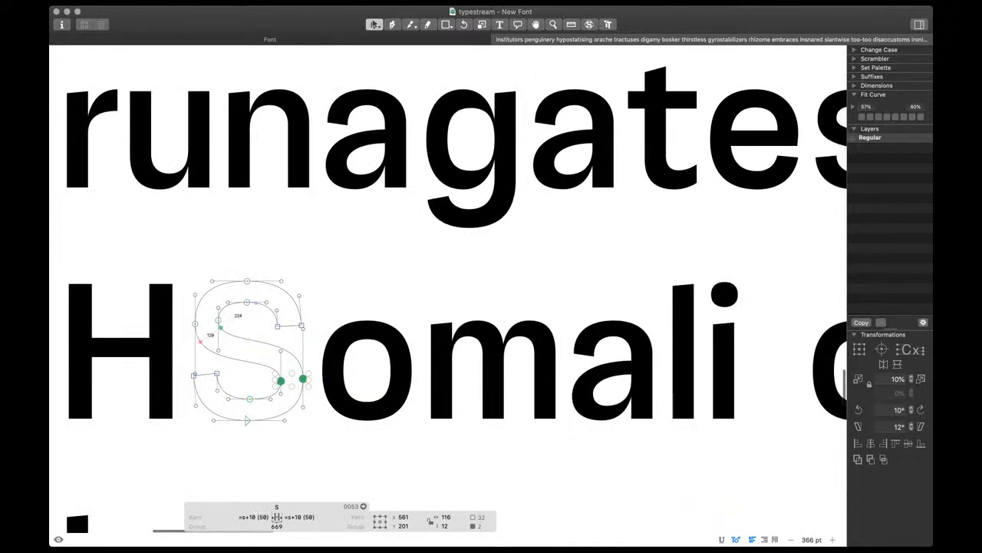
# Narrow the S by shifting its outer left and right curve nodes inward 5 units each, and update its metrics to restore the sidebearings
pyautogui.click(218, 320)
pyautogui.press('space')
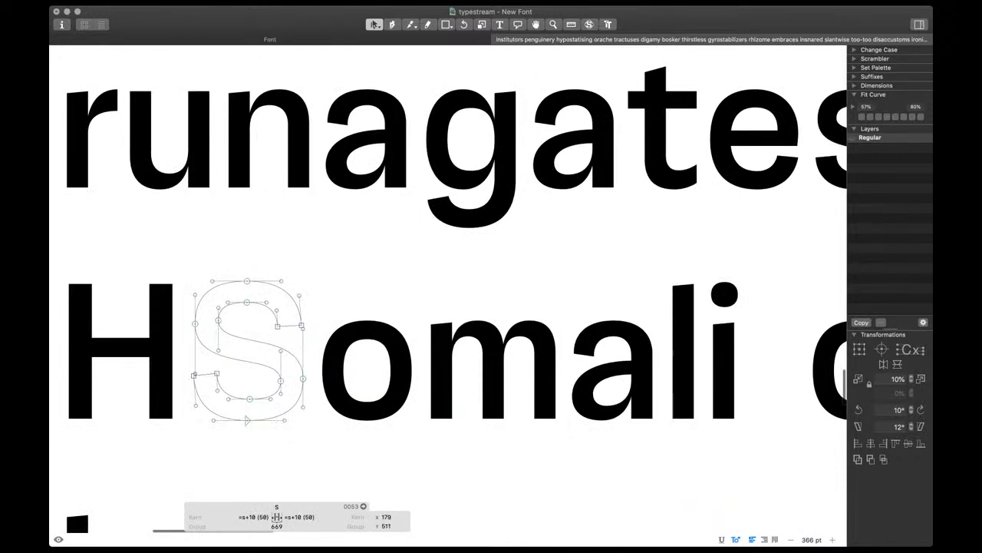
pyautogui.moveTo(182, 286); pyautogui.dragTo(206, 385)
pyautogui.press('Right')
pyautogui.press('Right')
pyautogui.press('Right')
pyautogui.moveTo(334, 314); pyautogui.dragTo(292, 389)
pyautogui.press('Left')
pyautogui.press('Left')
pyautogui.press('Left')
pyautogui.press('Left')
pyautogui.press('Left')
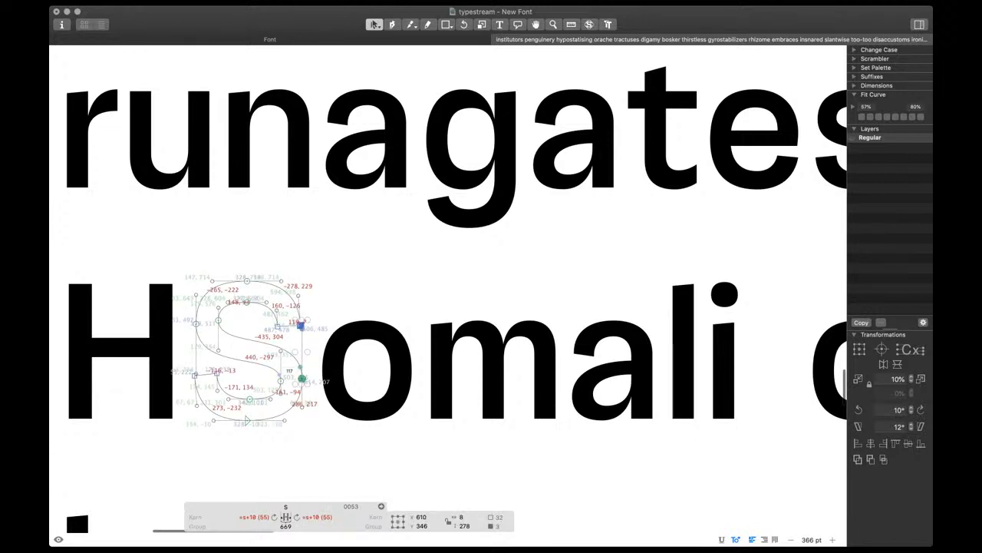
pyautogui.press('ctrl+alt+super+m')
# Nudge the inner top node of the S's upper bowl upward to thin the top stroke
pyautogui.click(245, 303)
pyautogui.hotkey('shift', 'Up')
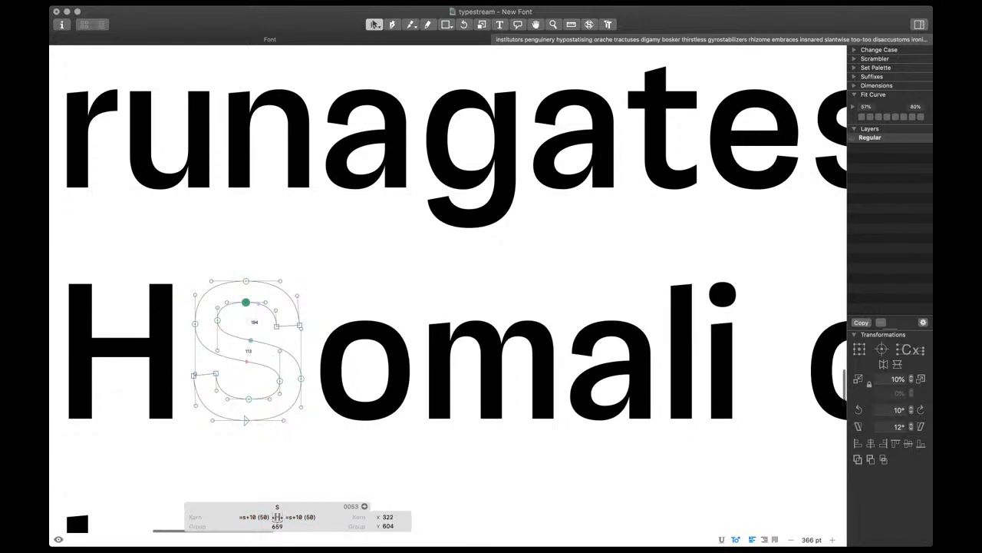
# Lower the bottom inner curve node of the S to Y 91 and return to text editing
pyautogui.moveTo(240, 392); pyautogui.dragTo(256, 405)
pyautogui.hotkey('shift', 'Down')
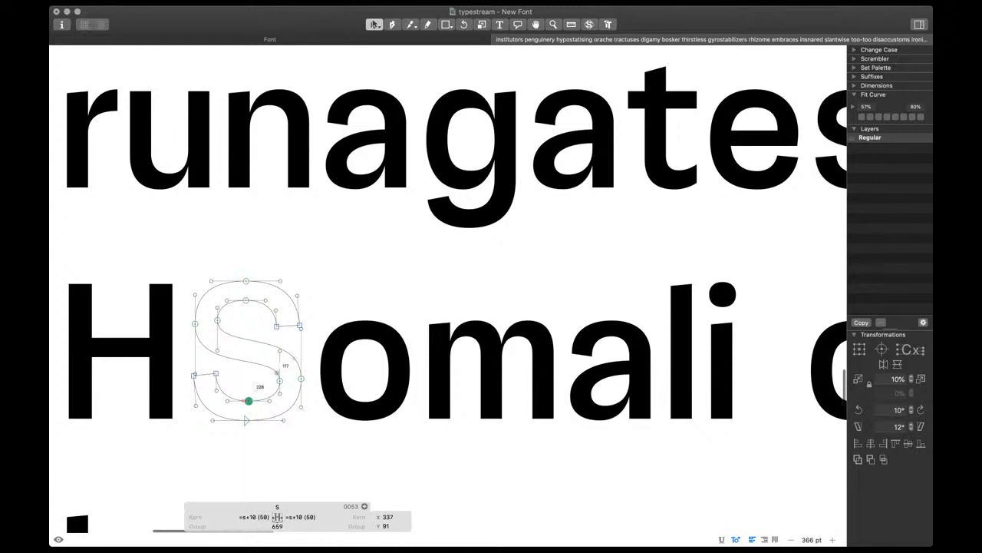
pyautogui.press('super+a')
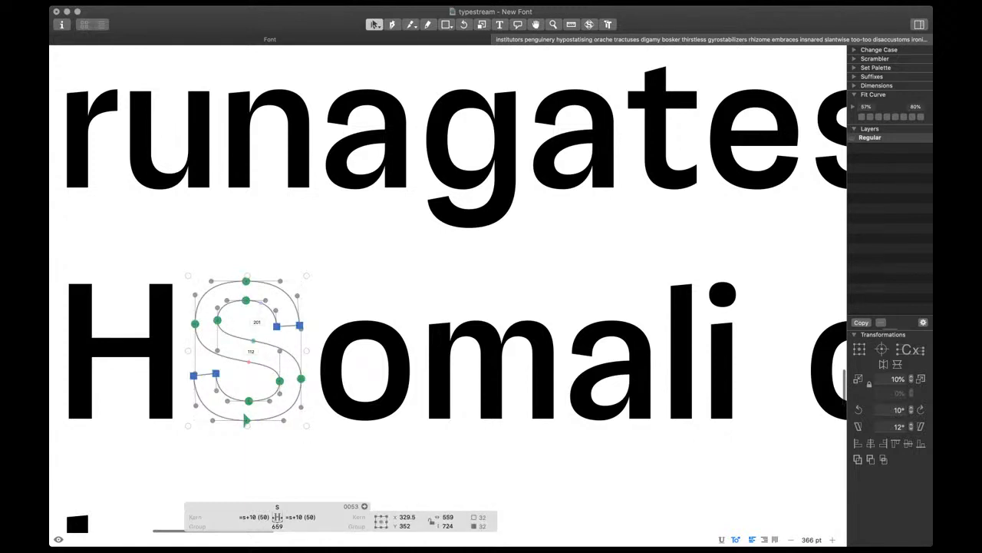
pyautogui.press('space')
pyautogui.press('t')
# Open the outline of the a in "shaddock", select its four upper-left nodes, and examine the letter within the surrounding words
pyautogui.scroll(-8, 254, 336)
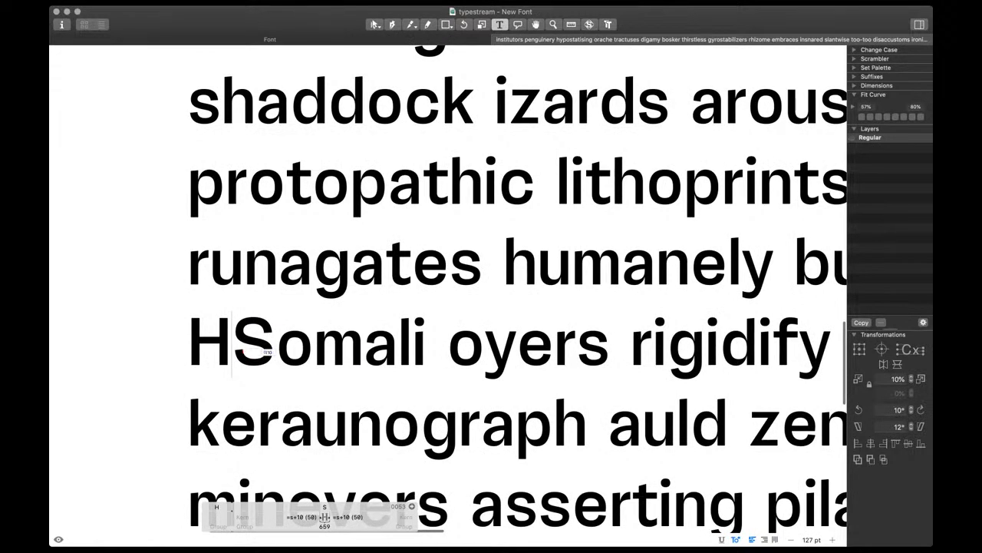
pyautogui.scroll(6, 244, 80)
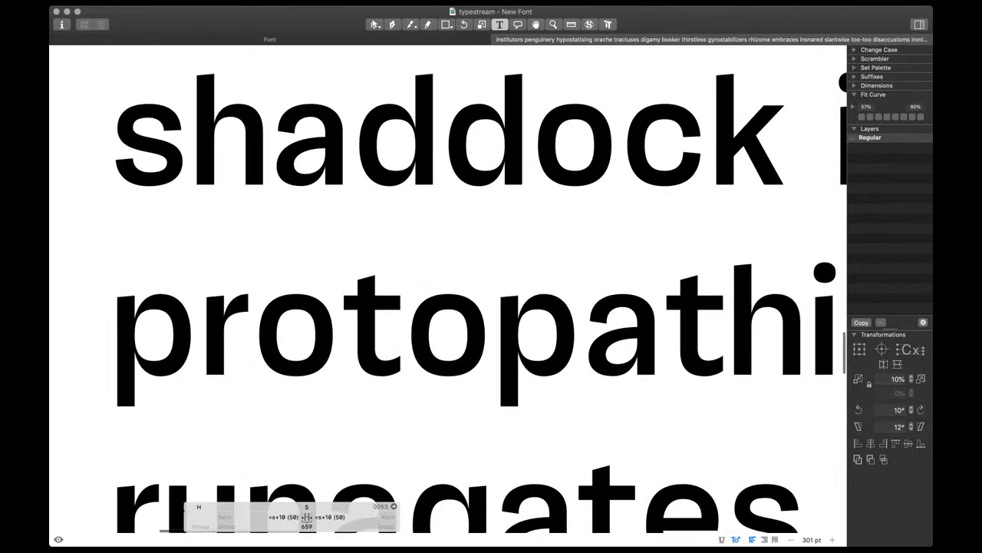
pyautogui.doubleClick(294, 119)
pyautogui.scroll(4, 288, 101)
pyautogui.moveTo(268, 103); pyautogui.dragTo(315, 144)
pyautogui.scroll(-3, 361, 155)
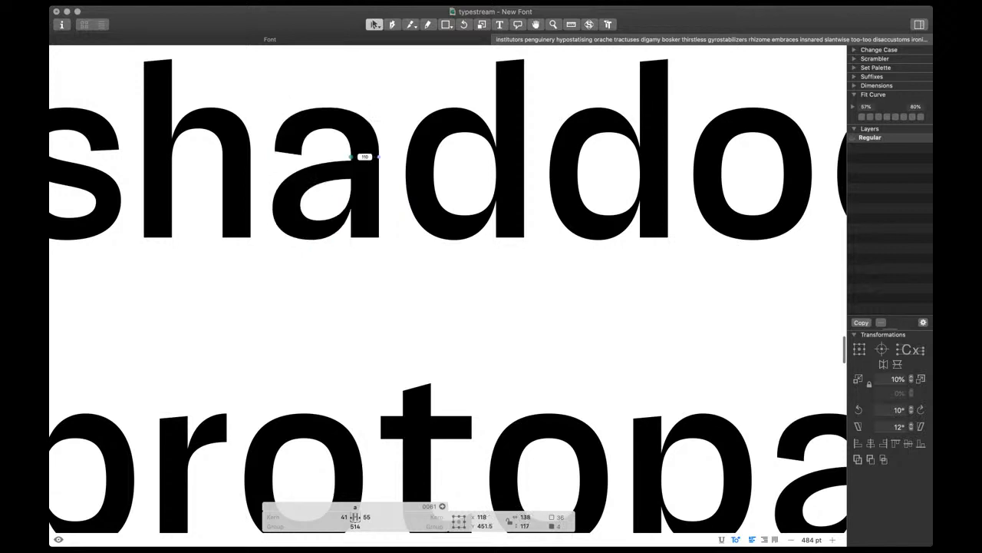
pyautogui.scroll(-4, 364, 165)
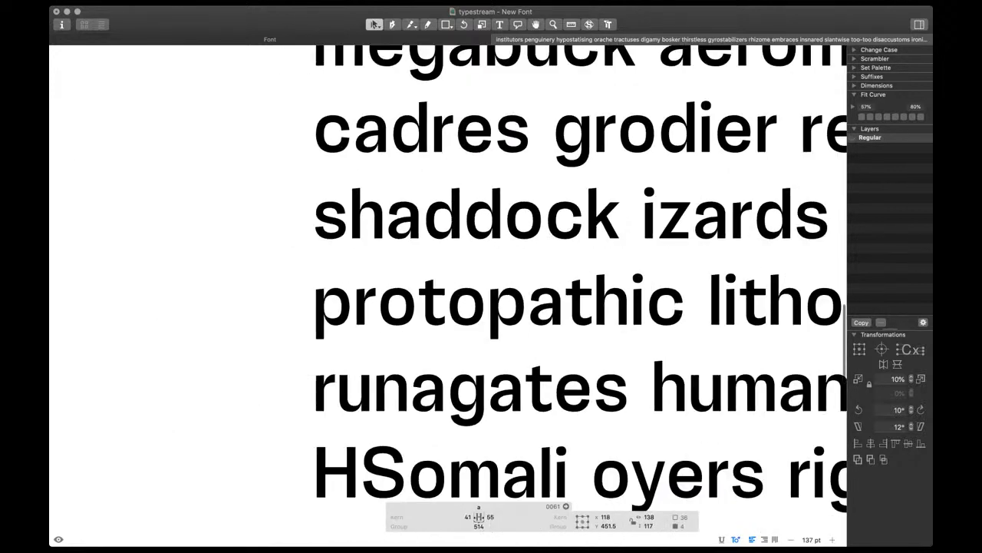
pyautogui.hscroll(5, 449, 288)
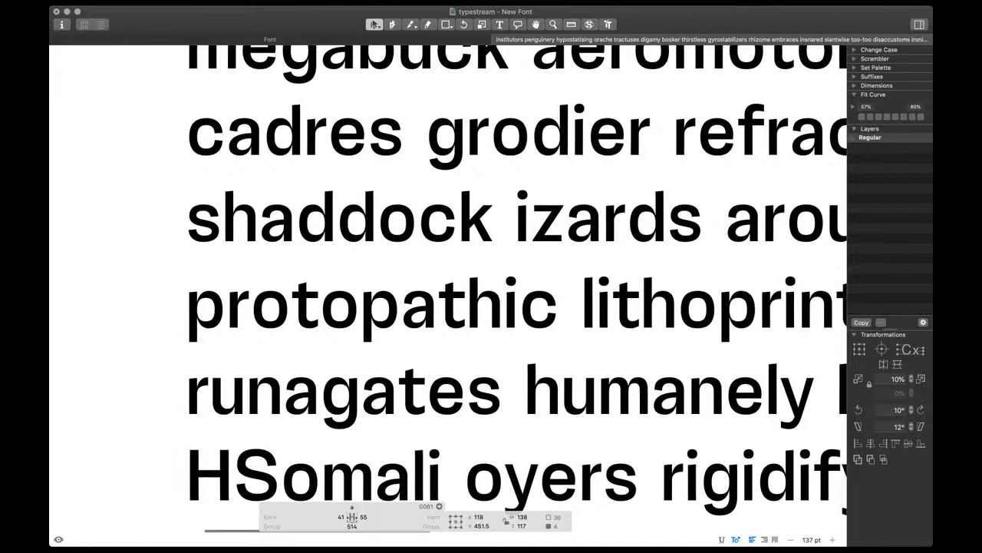
pyautogui.hscroll(2, 449, 288)
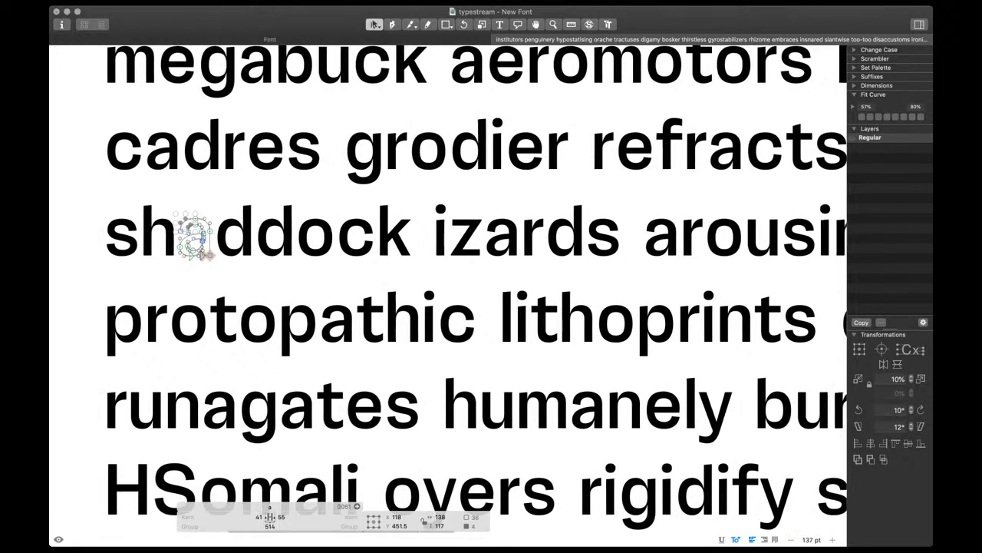
# Return to text editing and examine the evenness and spacing of the sample words at smaller sizes
pyautogui.press('t')
pyautogui.scroll(-1, 451, 268)
pyautogui.hscroll(2, 451, 269)
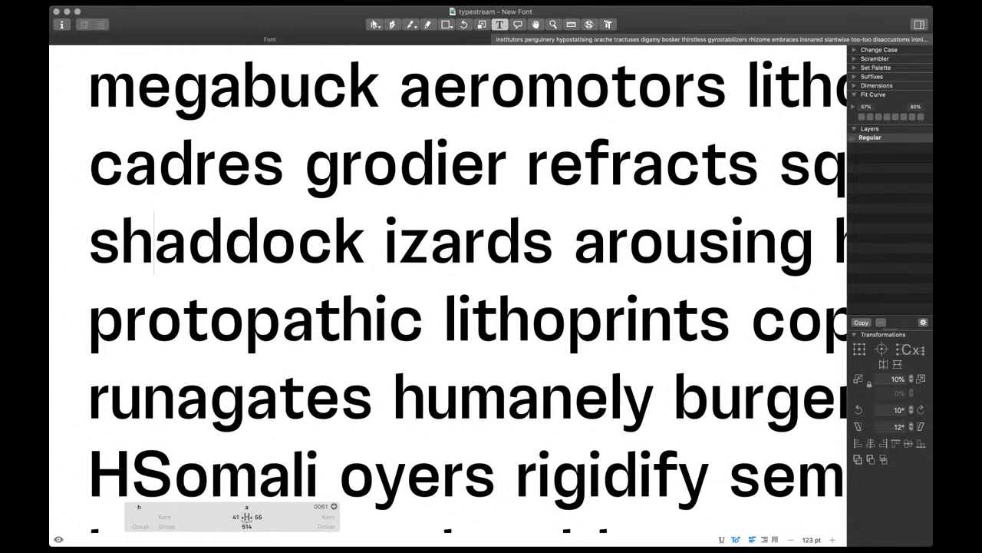
pyautogui.scroll(-3, 451, 268)
pyautogui.scroll(-1, 492, 337)
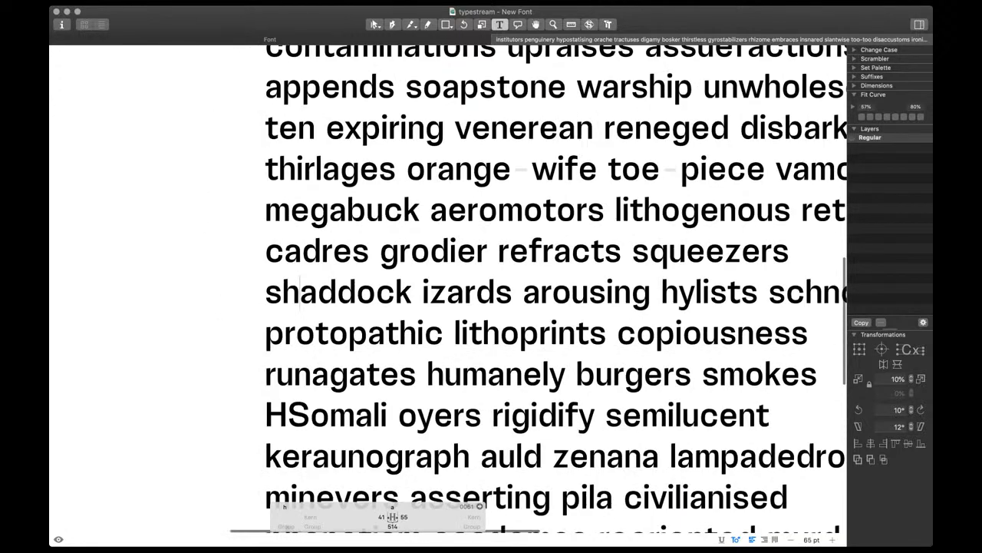
pyautogui.scroll(-1, 492, 337)
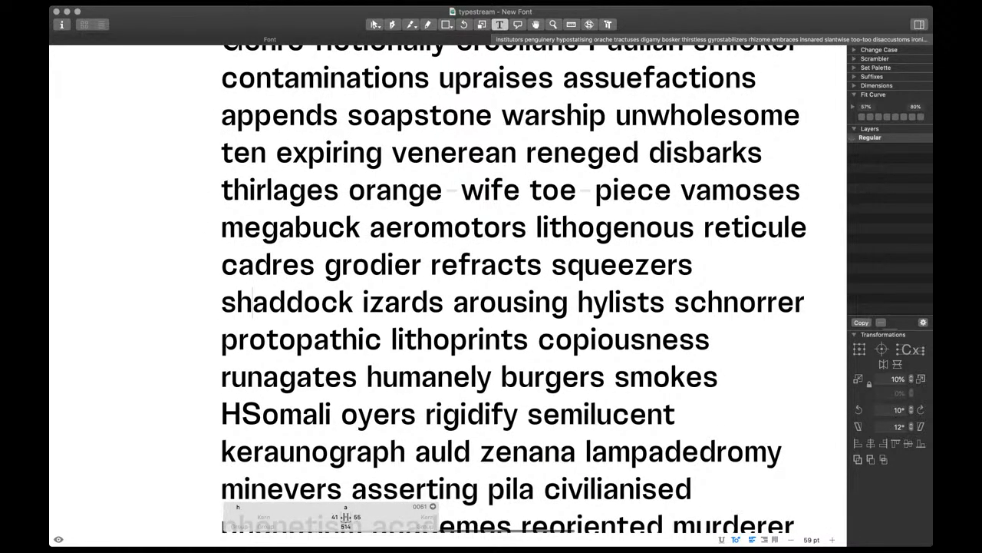
pyautogui.scroll(1, 522, 266)
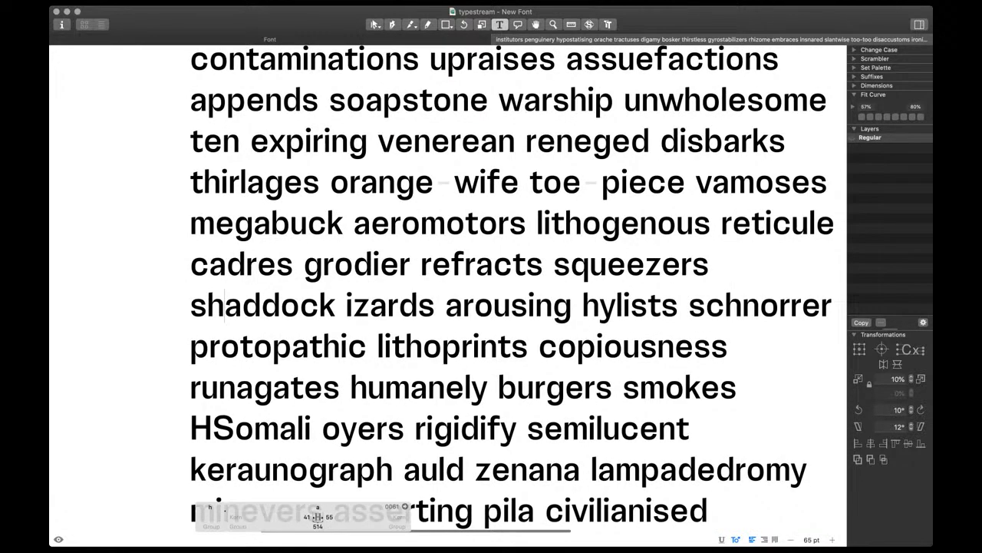
# Replace the whole sample text with nnnnnn and examine the spacing between the letters
pyautogui.click(517, 263)
pyautogui.write('t')
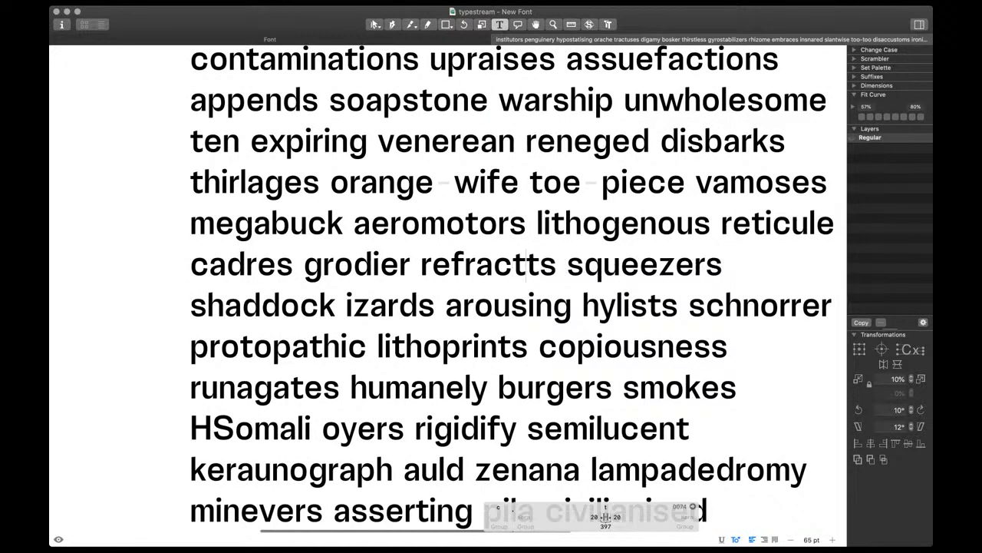
pyautogui.press('super+a')
pyautogui.write('nou')
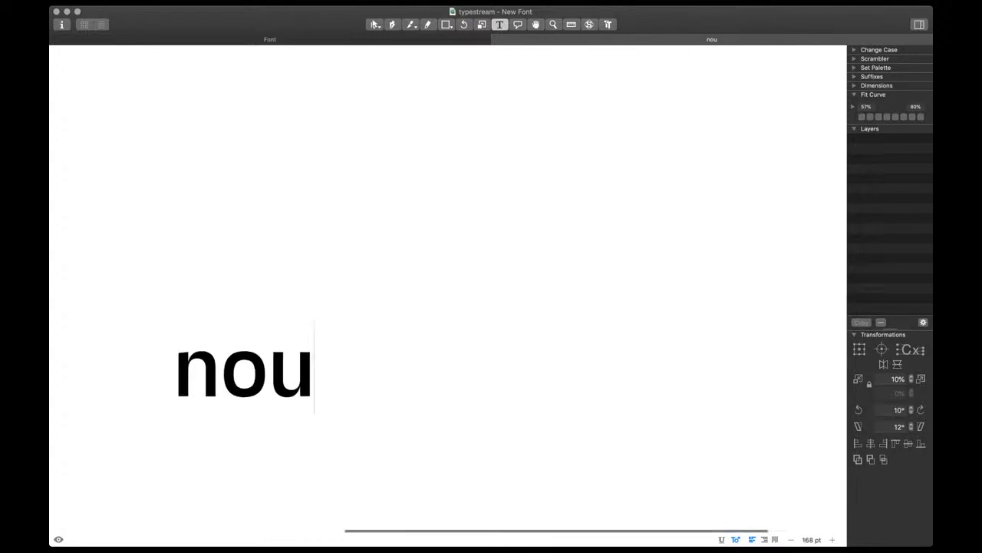
pyautogui.press('BackSpace')
pyautogui.press('BackSpace')
pyautogui.write('nnnnn')
pyautogui.press('Left')
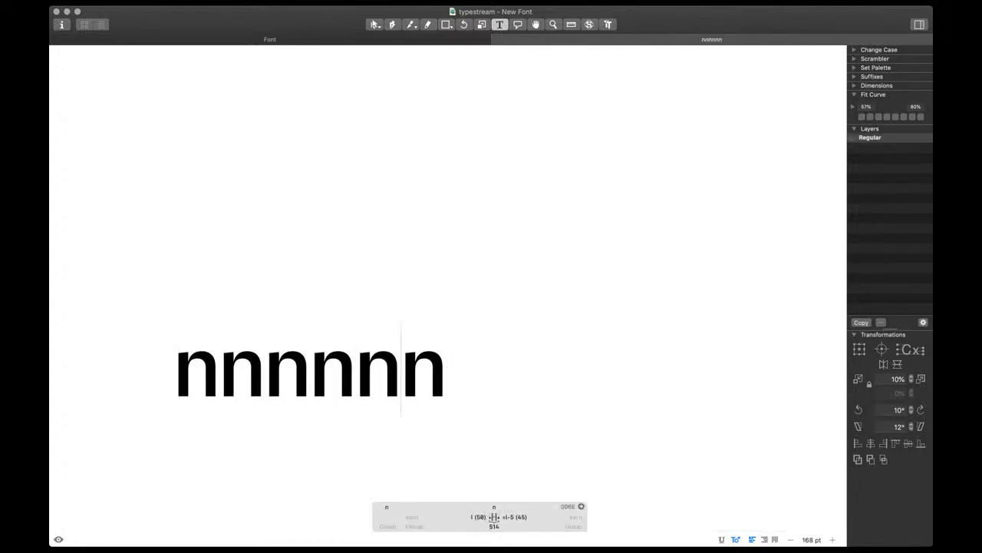
pyautogui.press('Right')
pyautogui.press('Left')
pyautogui.scroll(5, 311, 373)
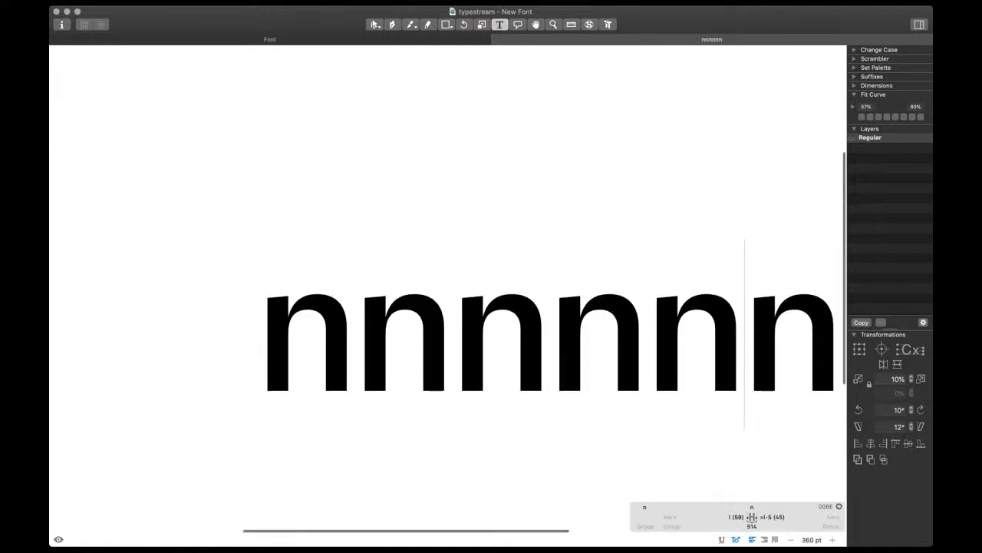
pyautogui.scroll(-5, 549, 342)
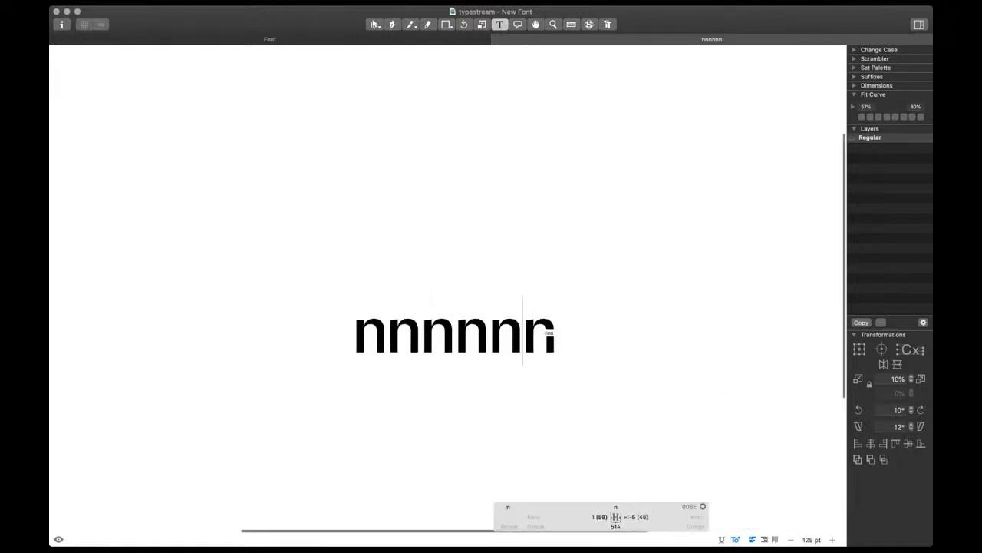
# Append oonononon to the row of n's to compare the rhythm of round and straight letters
pyautogui.press('Right')
pyautogui.write('oono')
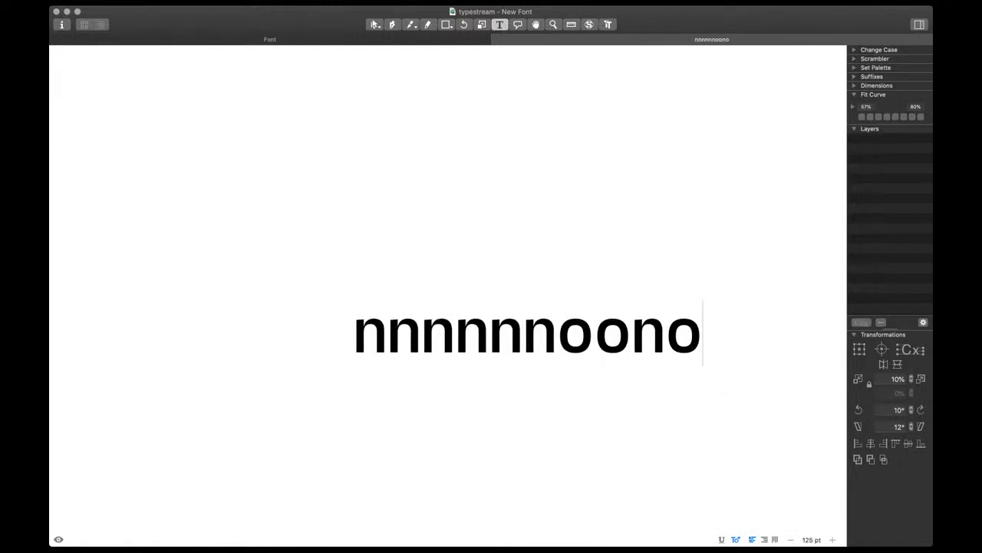
pyautogui.write('nonon')
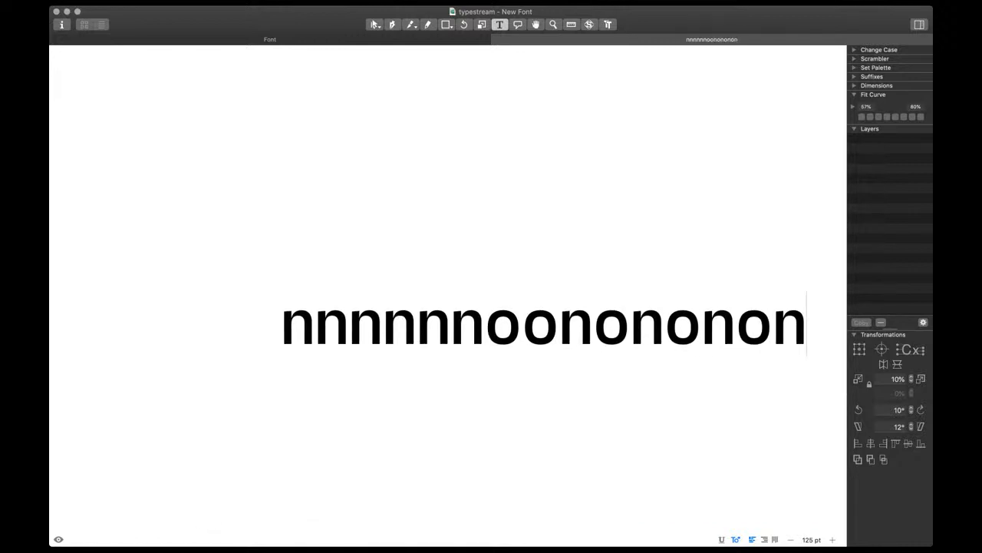
# Replace the whole sample text with nounou, enlarge it, and begin a second line
pyautogui.press('super+a')
pyautogui.write('no')
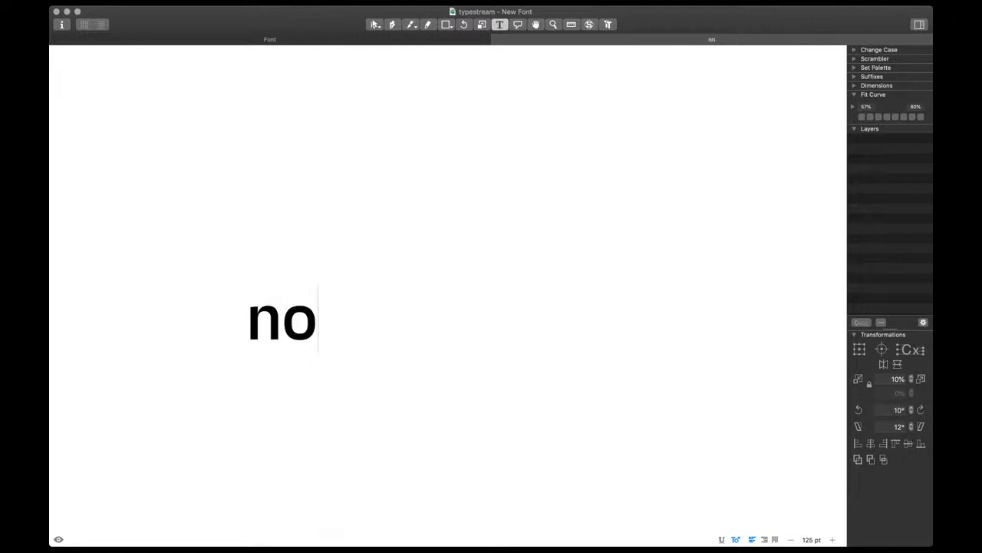
pyautogui.write('unou')
pyautogui.press('super+plus')
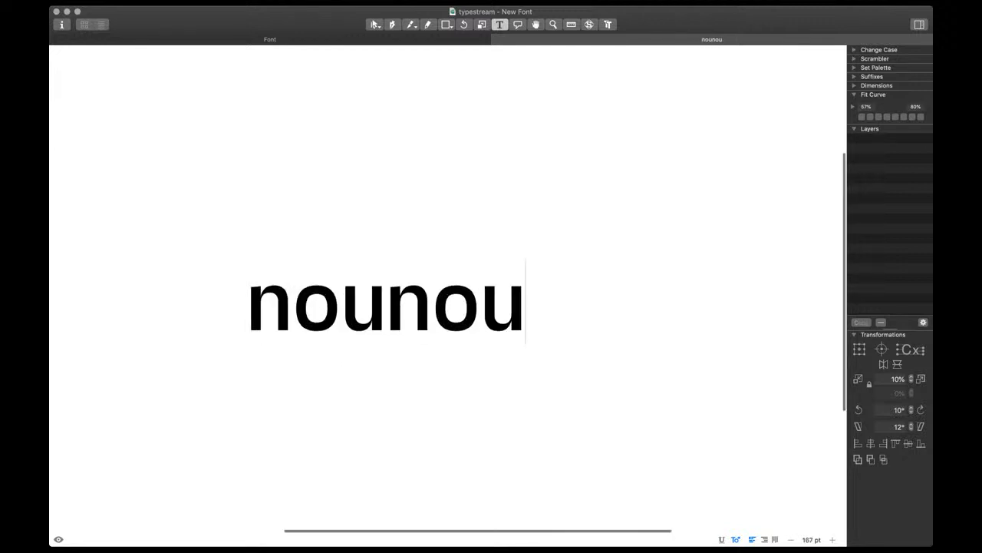
pyautogui.press('super+plus')
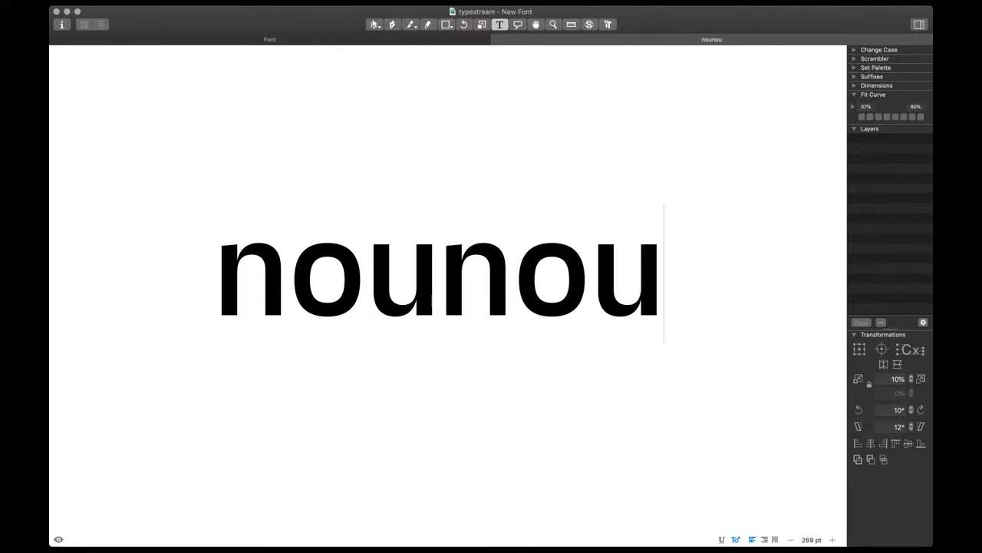
pyautogui.press('Return')
pyautogui.write('nnn')
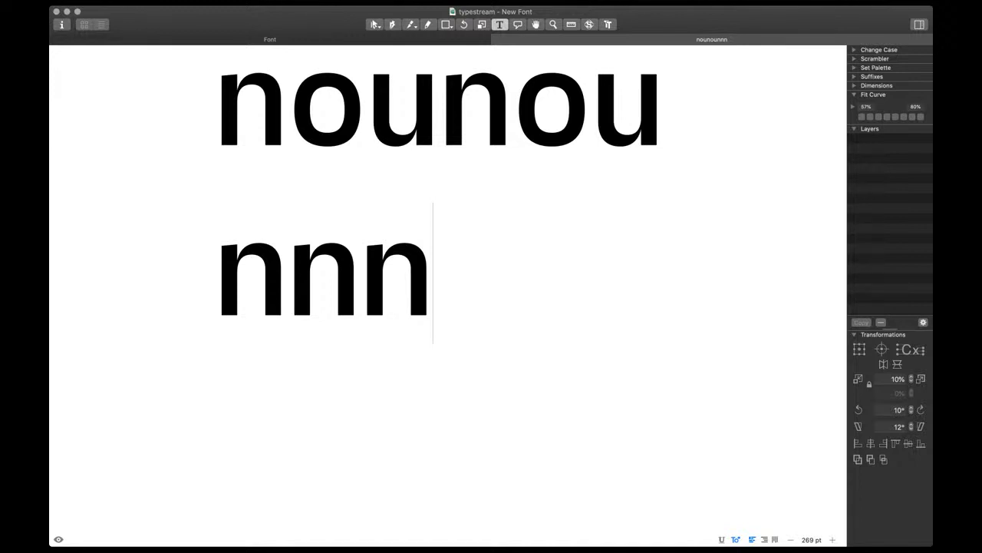
pyautogui.scroll(2, 449, 231)
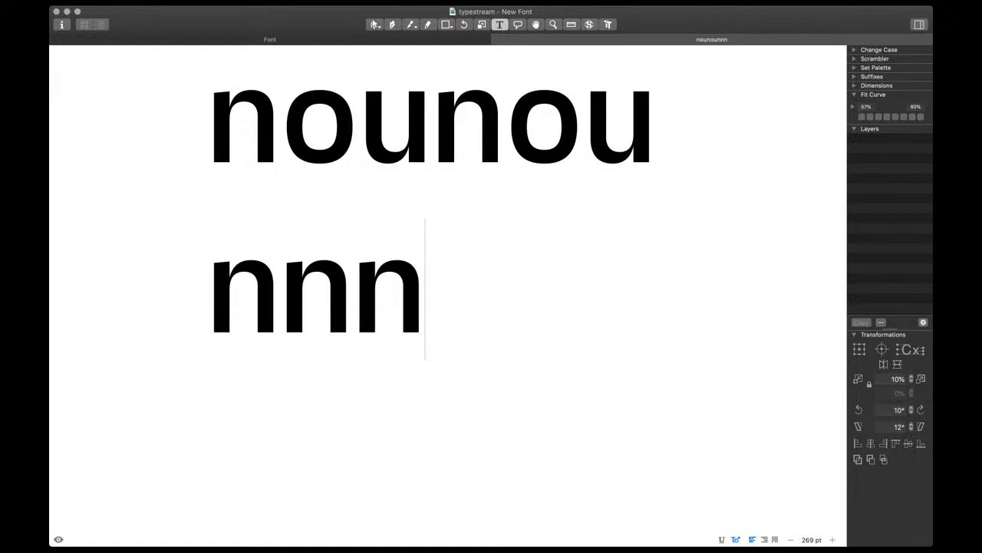
pyautogui.write('oo')
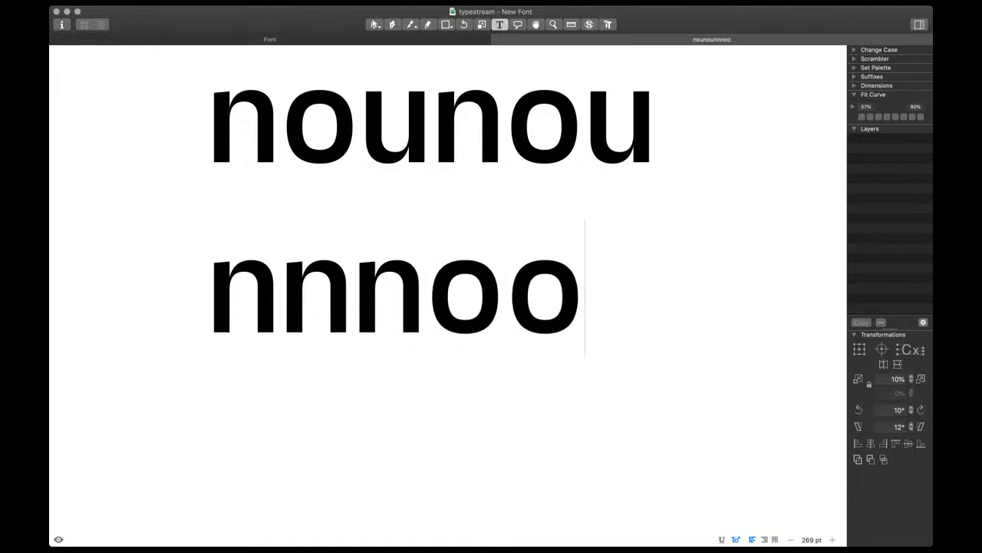
pyautogui.press('BackSpace')
pyautogui.press('BackSpace')
pyautogui.press('BackSpace')
pyautogui.press('BackSpace')
pyautogui.press('BackSpace')
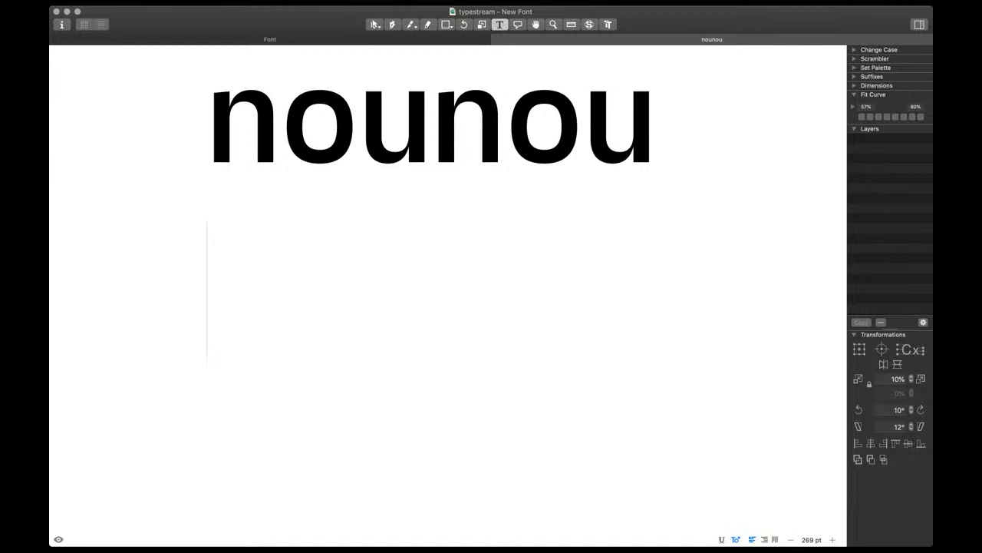
# Enter nounounoun on the second line and check the spacing of both lines at smaller sizes
pyautogui.write('nounounounoun')
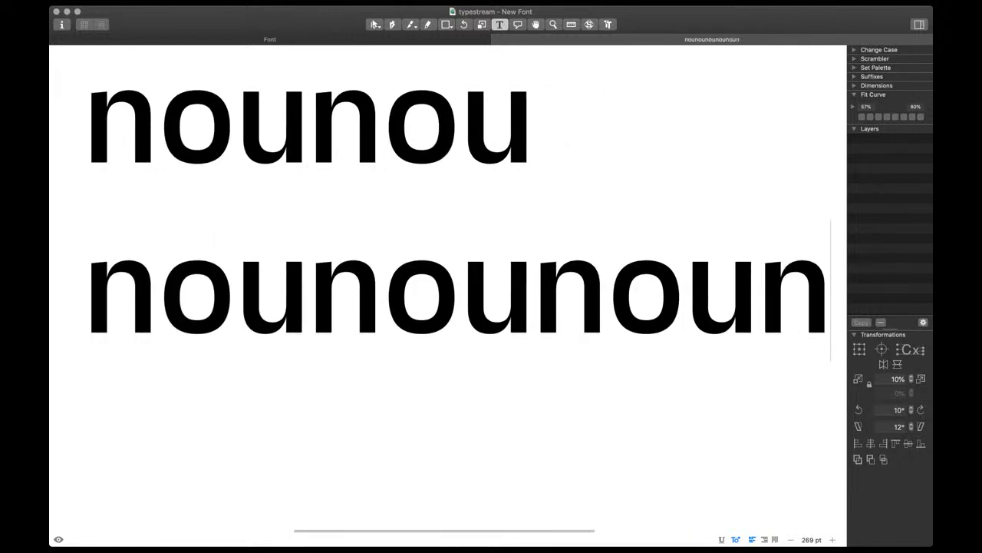
pyautogui.click(483, 317)
pyautogui.scroll(-3, 483, 318)
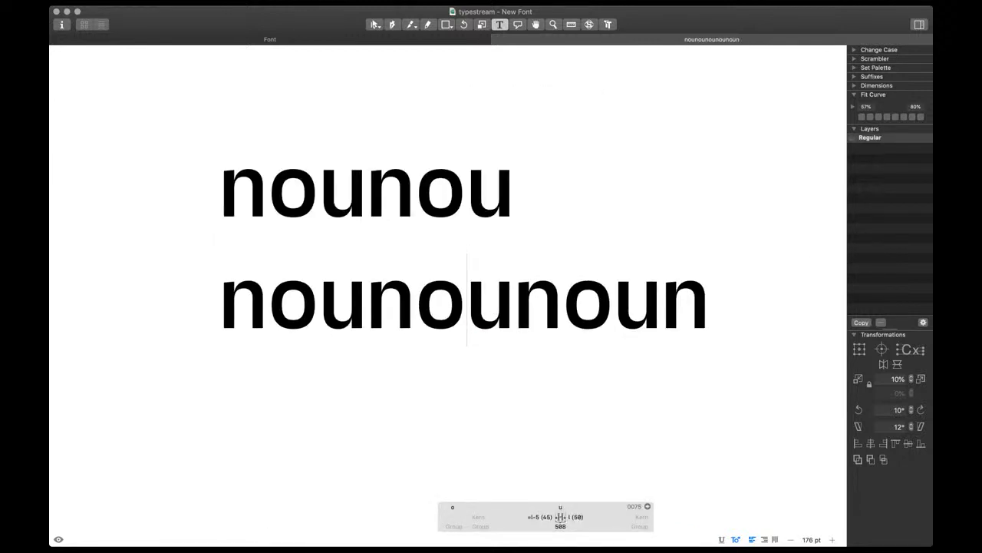
pyautogui.scroll(-3, 496, 327)
pyautogui.press('super+a')
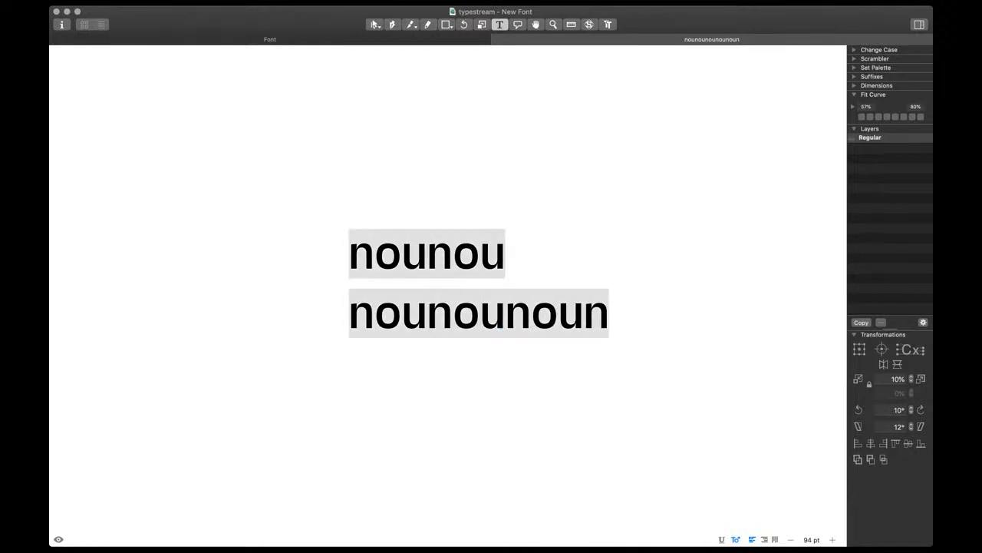
pyautogui.scroll(3, 549, 307)
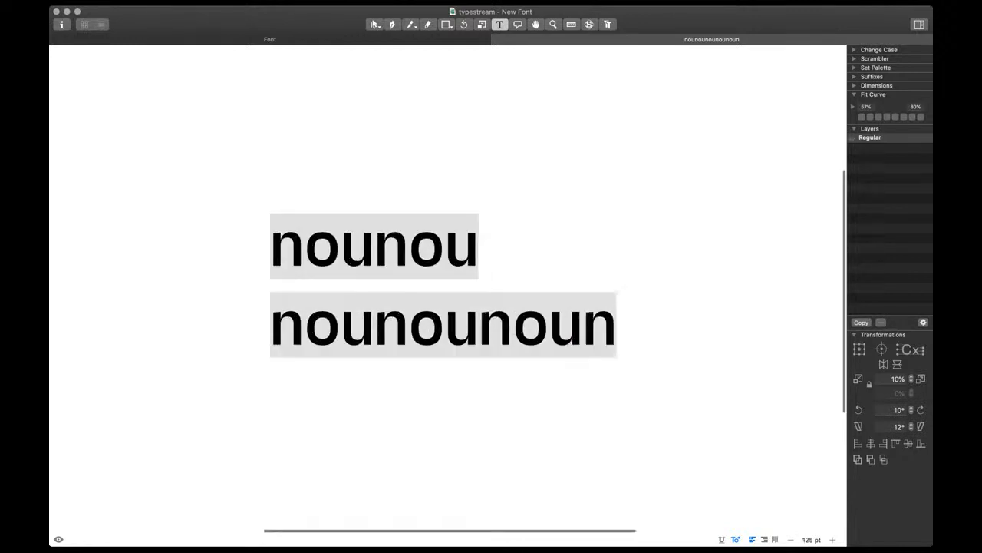
# Reduce the left sidebearing of the o to 30 and update its metrics so the linked right side matches
pyautogui.click(523, 329)
pyautogui.hotkey('ctrl', 'shift', 'Left')
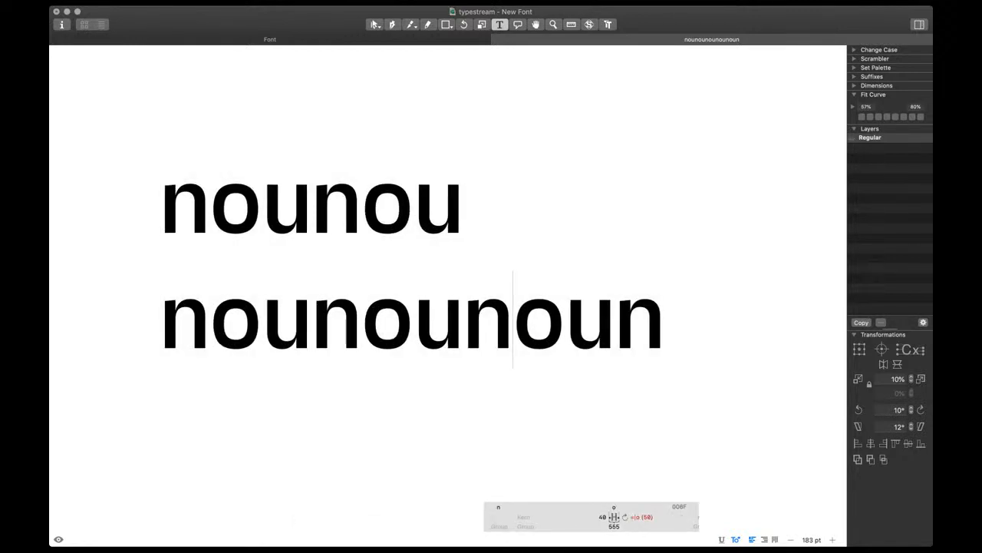
pyautogui.press('ctrl+alt+super')
pyautogui.press('ctrl+alt+super+m')
pyautogui.hotkey('ctrl', 'shift', 'Left')
pyautogui.press('ctrl+alt+super+m')
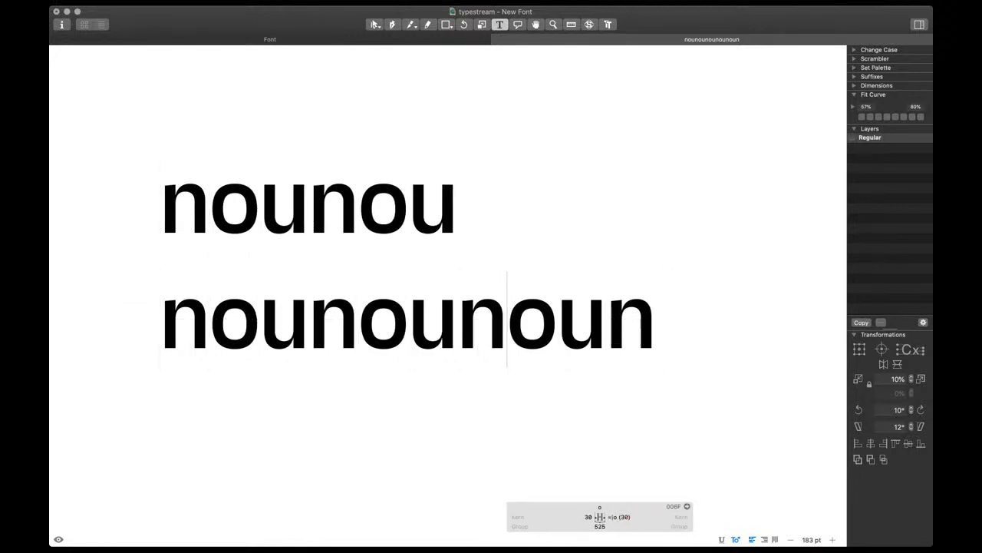
# Increase the left sidebearing of the o to 40, update its metrics to match, and show the font overview
pyautogui.scroll(-3, 523, 305)
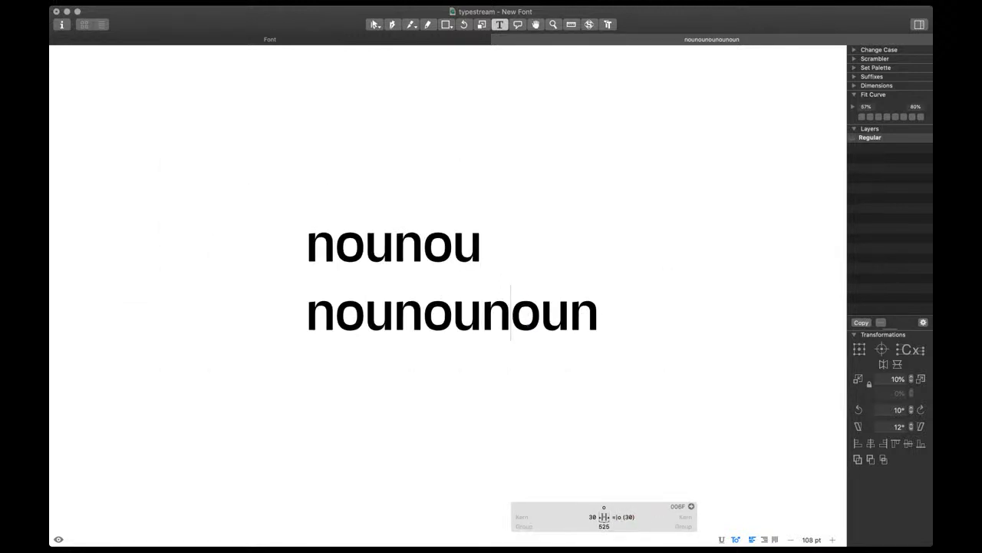
pyautogui.hotkey('ctrl', 'shift', 'Right')
pyautogui.press('ctrl+alt+super+m')
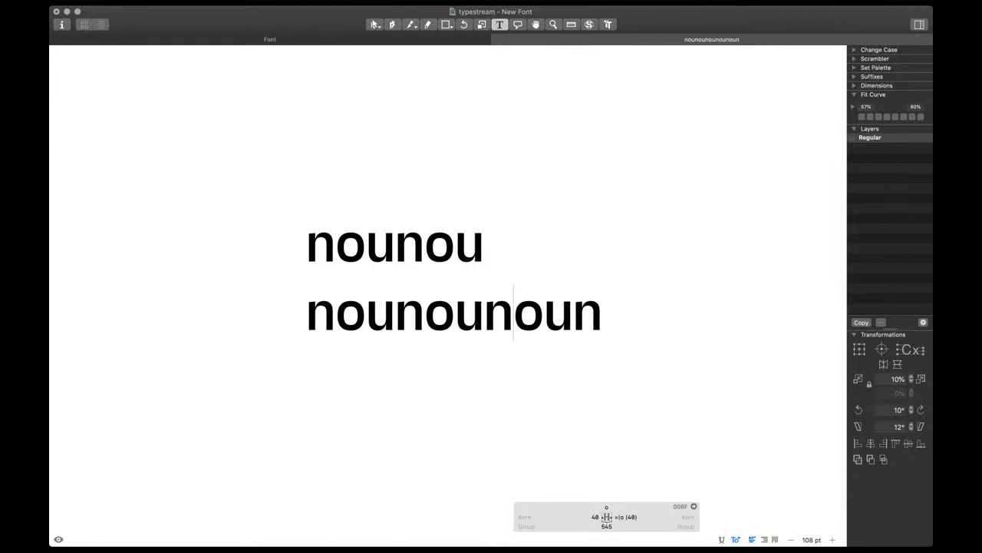
pyautogui.press('alt+super+1')
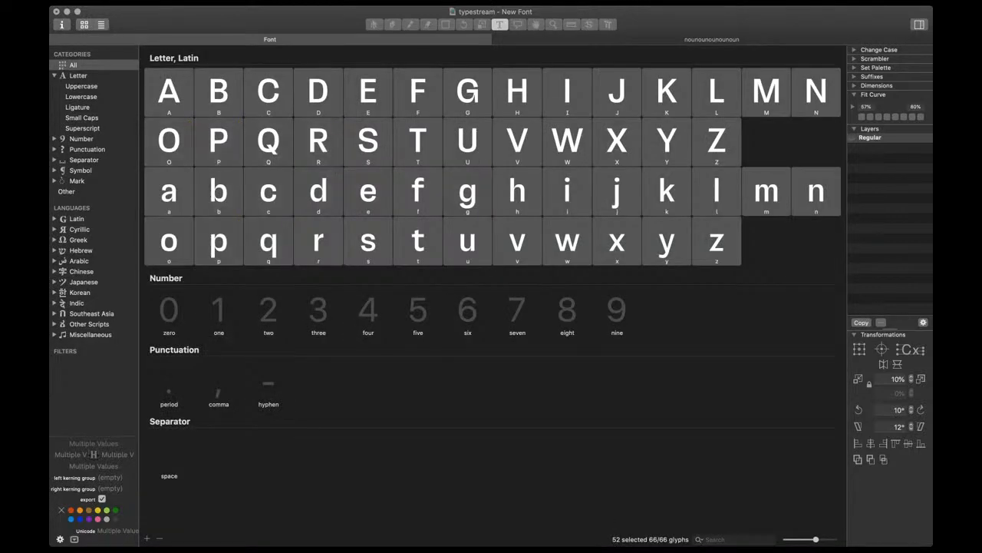
# Return to the sample text and insert an m after nounoun on the second line
pyautogui.press('alt+super+2')
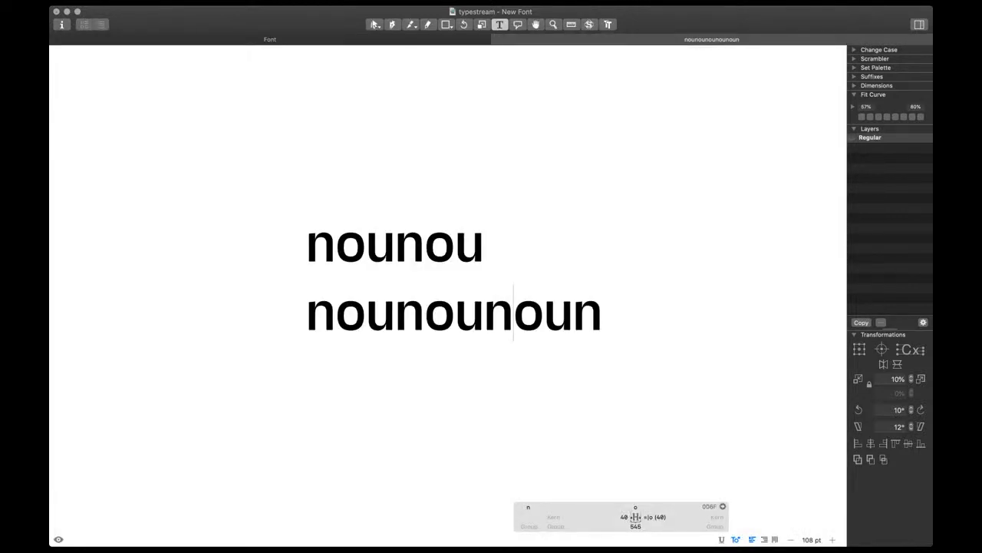
pyautogui.write('m')
pyautogui.press('Left')
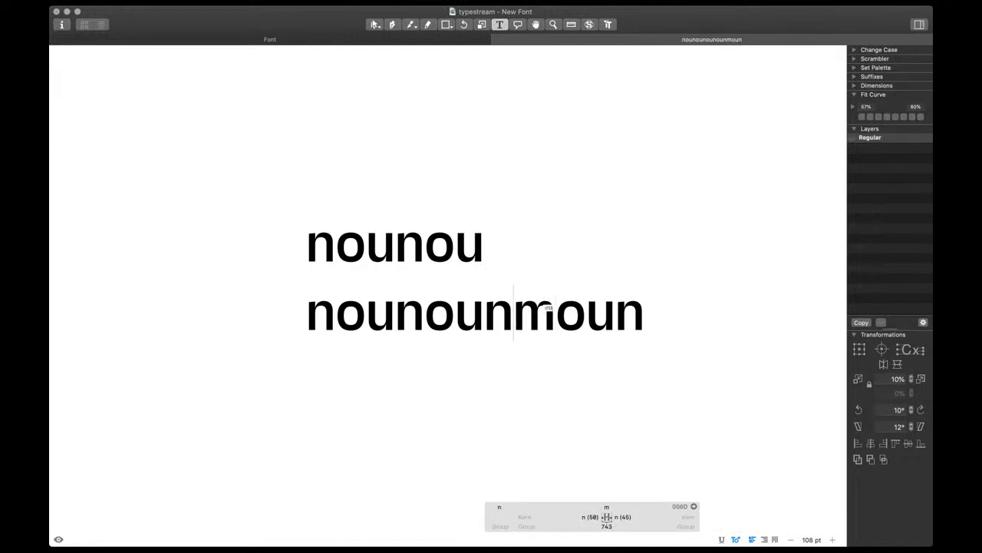
pyautogui.scroll(10, 525, 315)
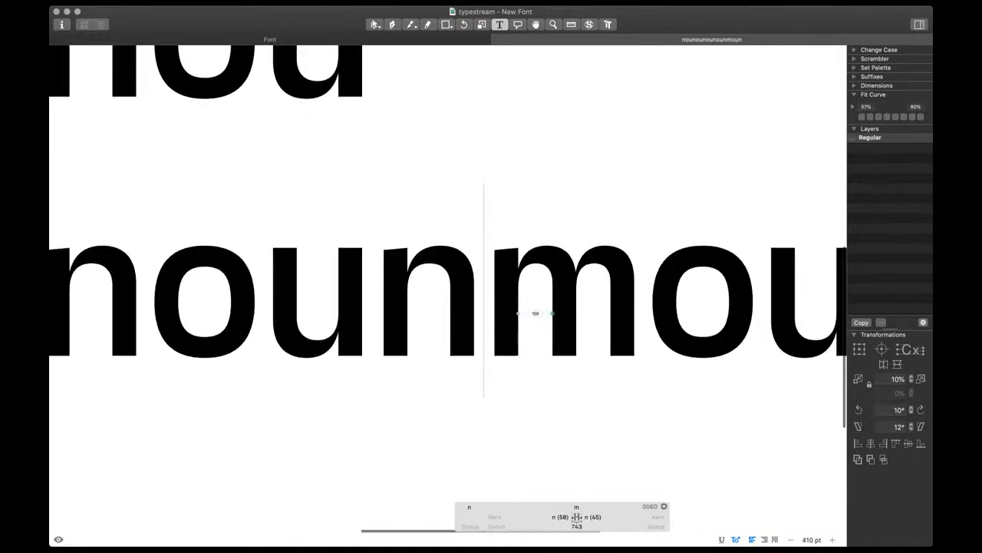
pyautogui.hscroll(2, 535, 314)
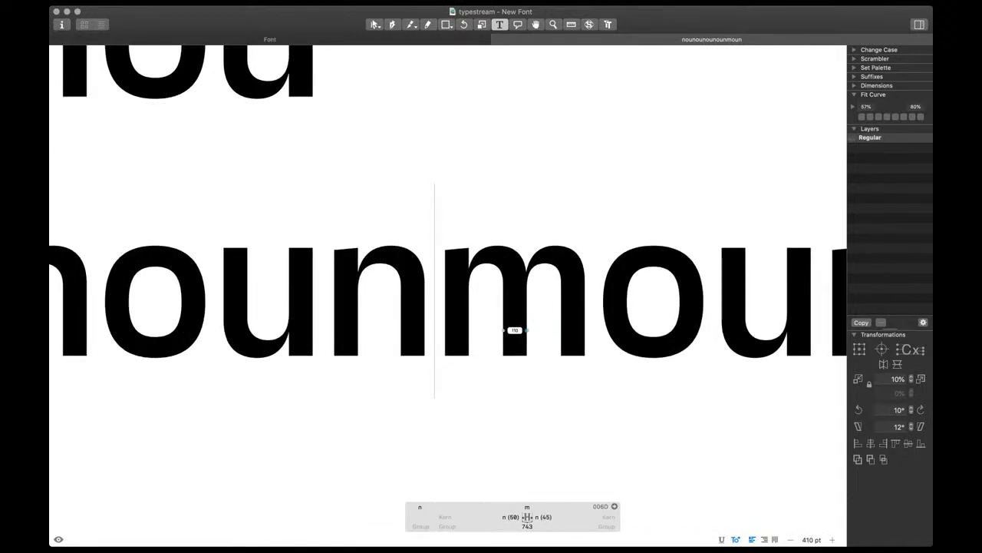
# Examine the left and right metrics formulas of the m and its spacing against the neighbouring letters
pyautogui.click(511, 517)
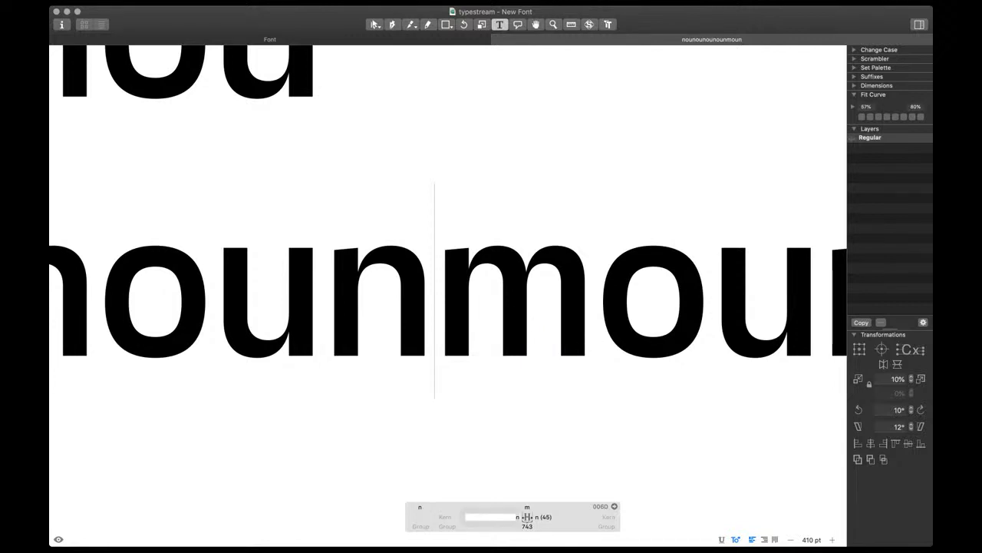
pyautogui.click(542, 518)
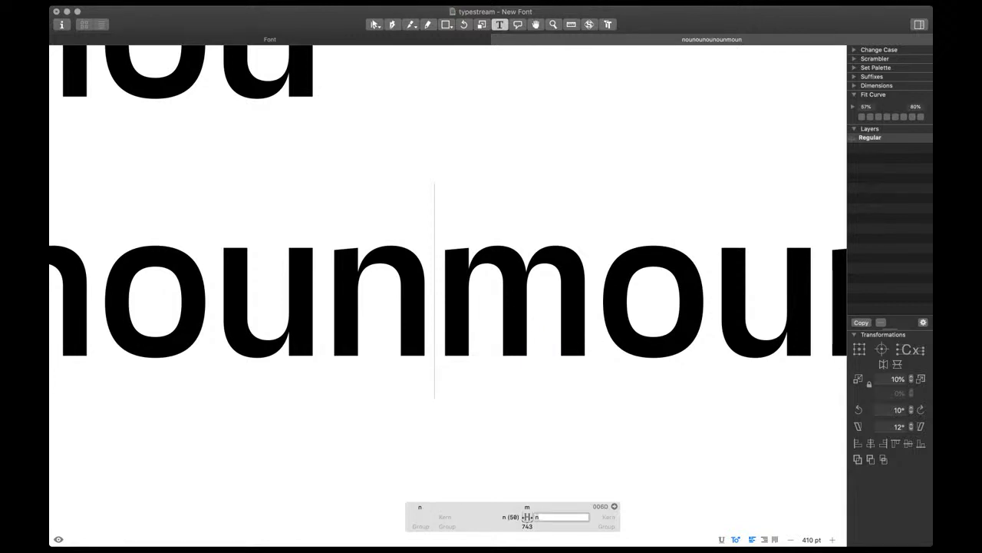
pyautogui.press('Tab')
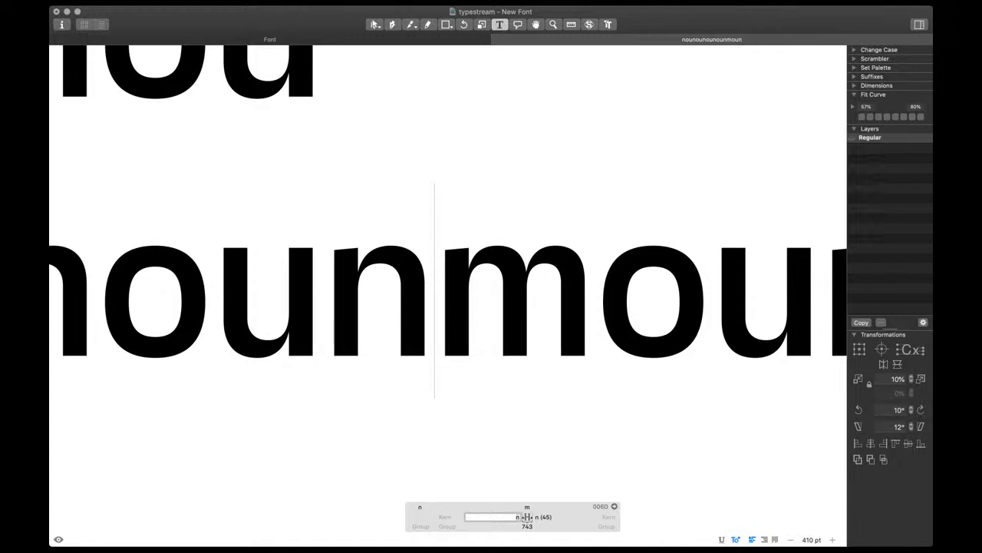
pyautogui.scroll(-4, 474, 317)
pyautogui.scroll(-1, 474, 321)
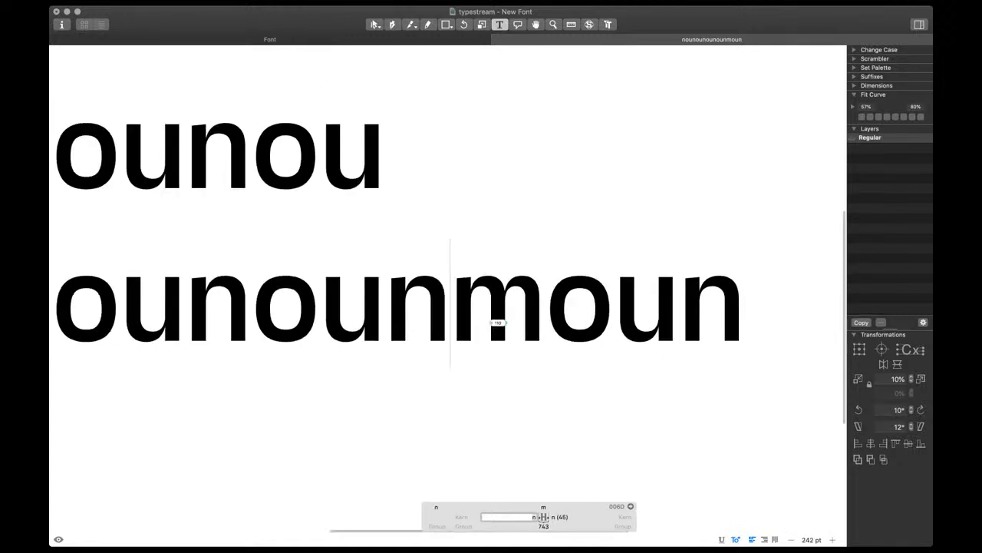
pyautogui.click(551, 310)
pyautogui.scroll(-4, 551, 310)
pyautogui.hscroll(-1, 551, 310)
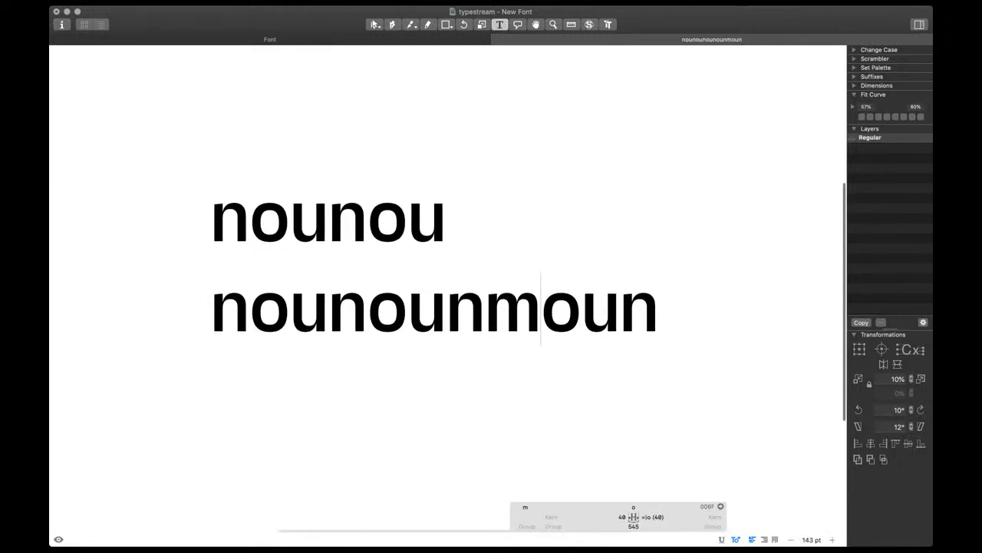
# Change the second line of the sample text to nouvounk
pyautogui.moveTo(542, 313); pyautogui.dragTo(332, 313)
pyautogui.write('voun')
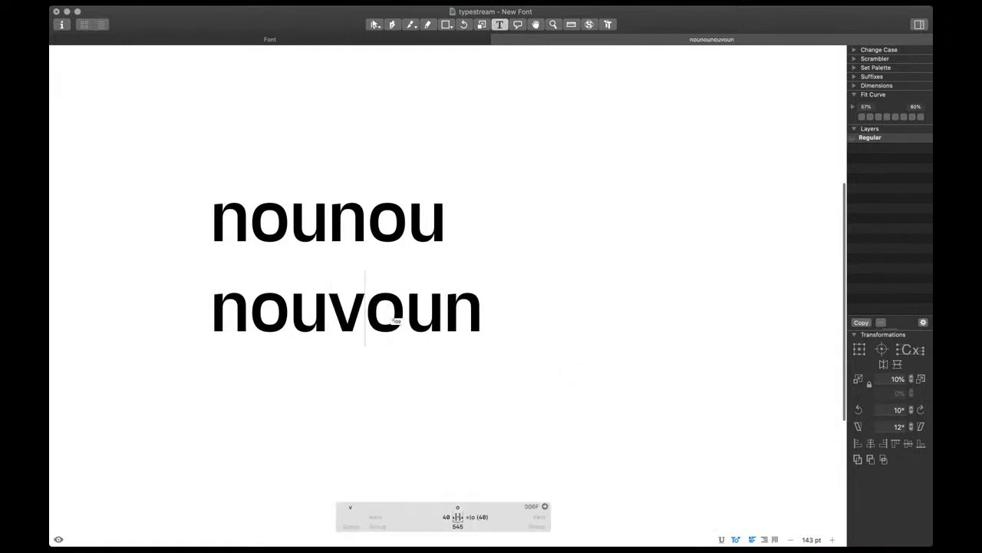
pyautogui.write('k')
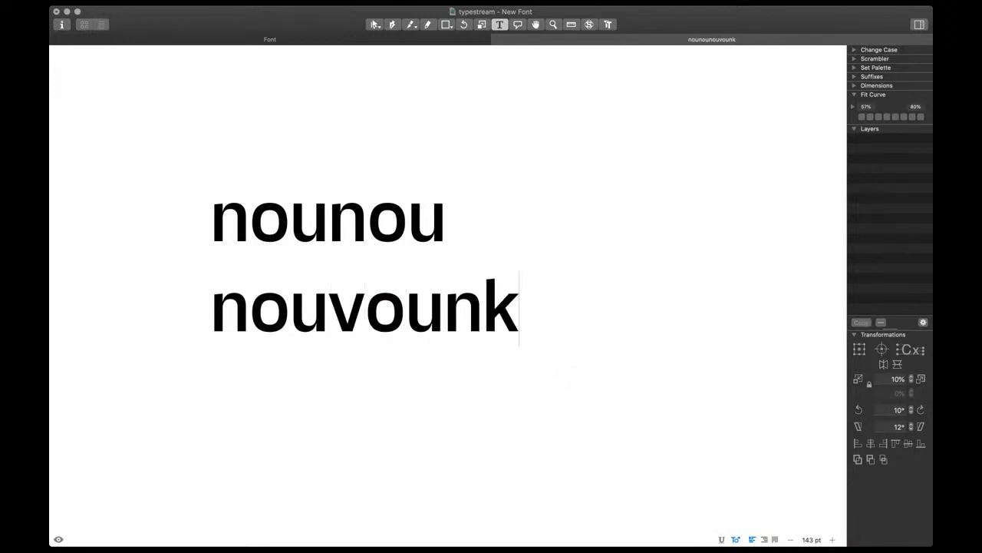
# Examine the sidebearings of the v and compare its spacing with the neighbouring u and o
pyautogui.scroll(5, 274, 311)
pyautogui.click(370, 312)
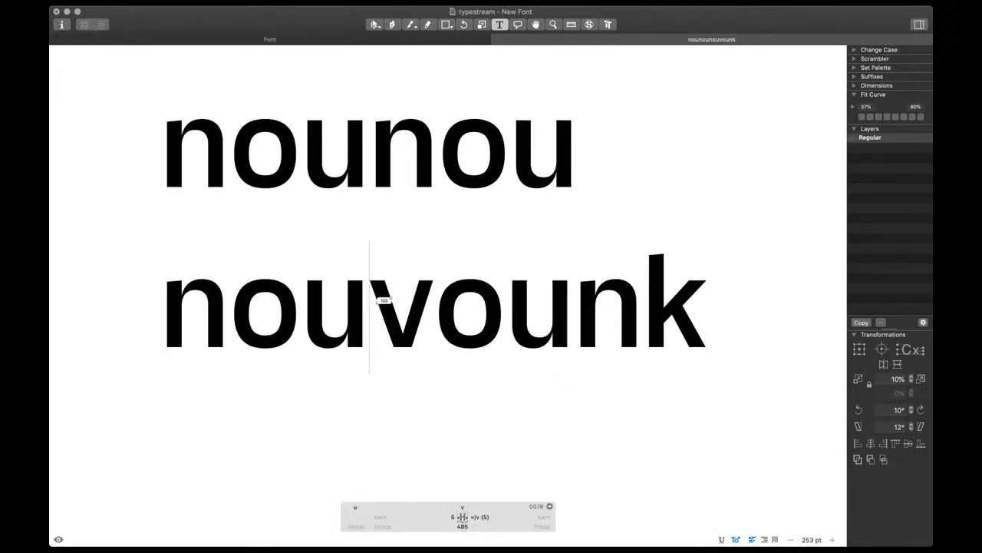
pyautogui.click(462, 516)
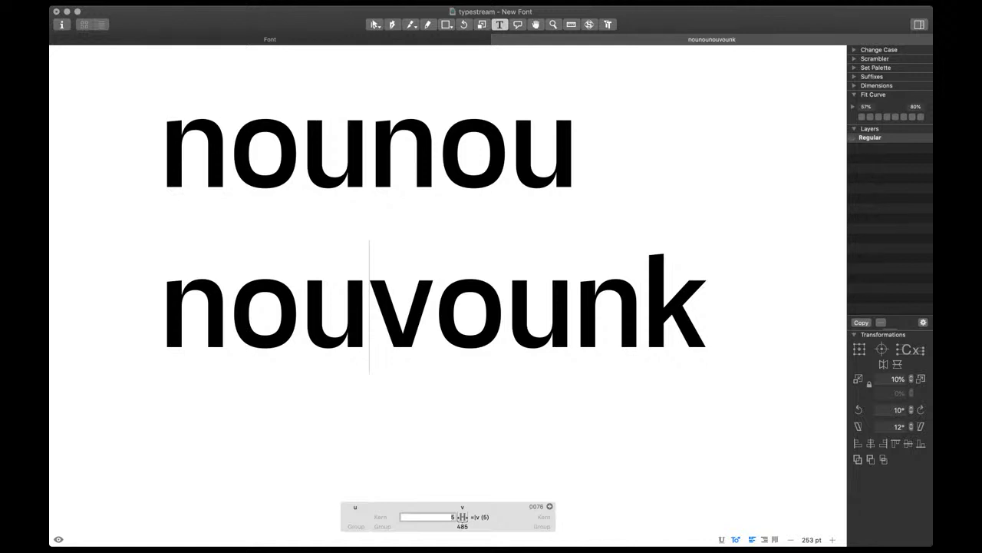
pyautogui.click(506, 315)
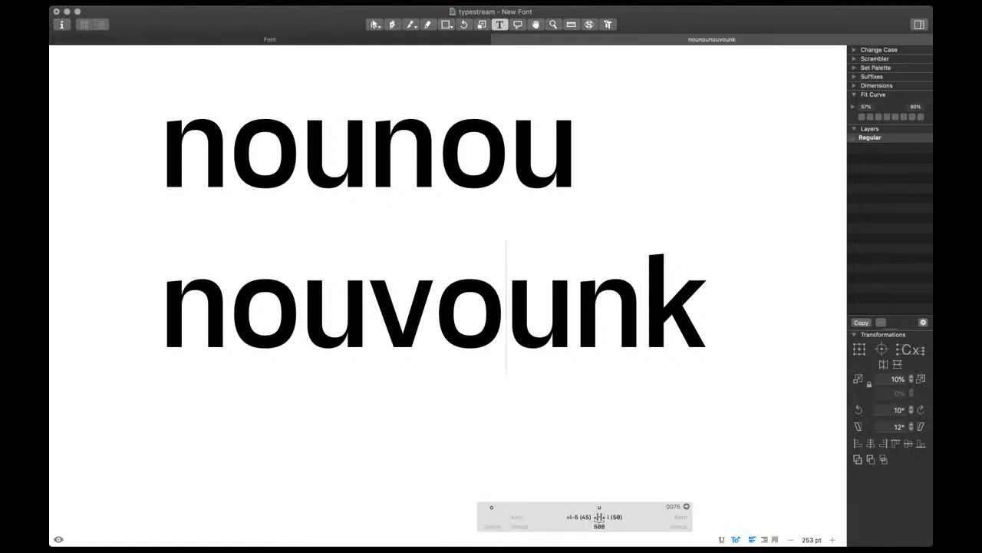
pyautogui.click(394, 325)
pyautogui.scroll(-3, 395, 325)
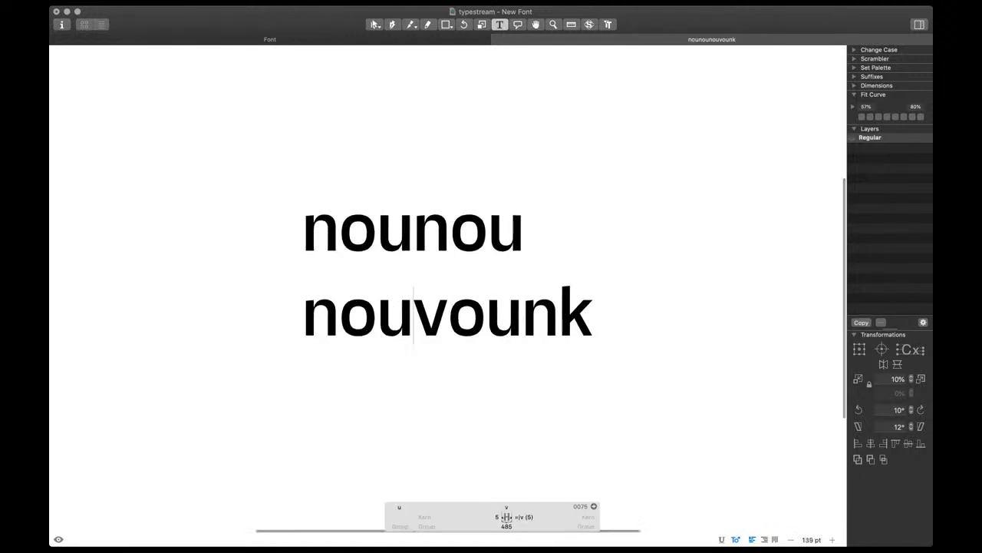
pyautogui.scroll(3, 431, 316)
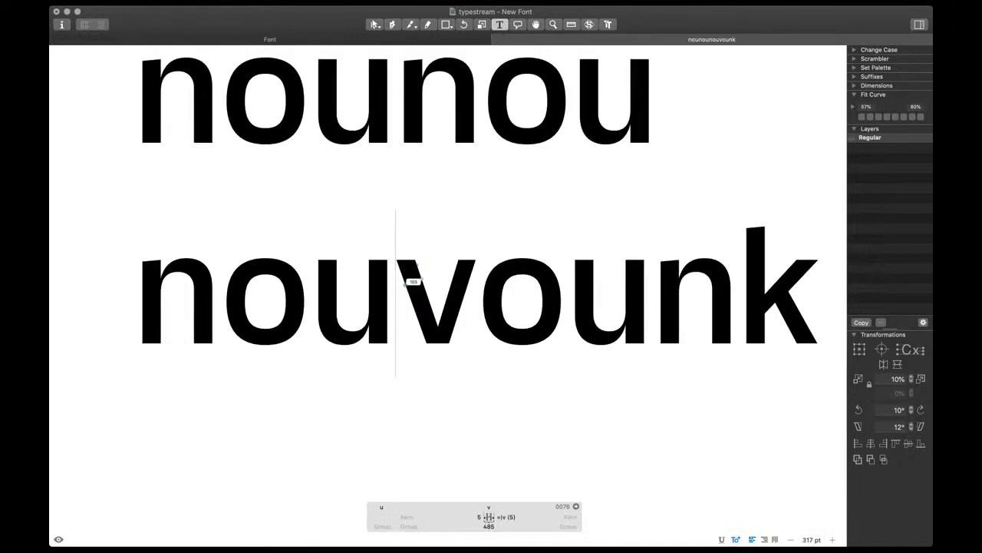
# Insert two extra v's beside the v to judge their spacing, and delete them again
pyautogui.write('vv')
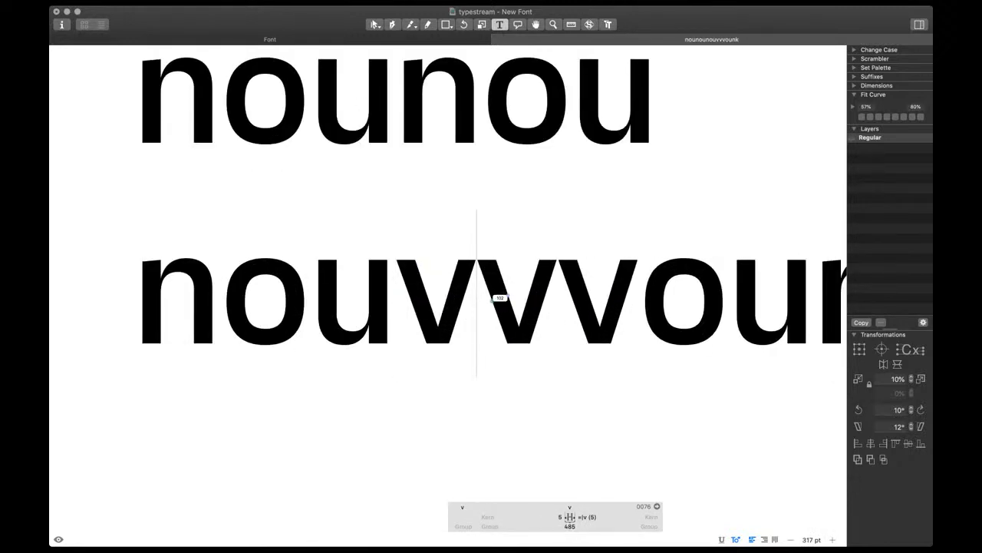
pyautogui.press('Right')
pyautogui.press('BackSpace')
pyautogui.press('BackSpace')
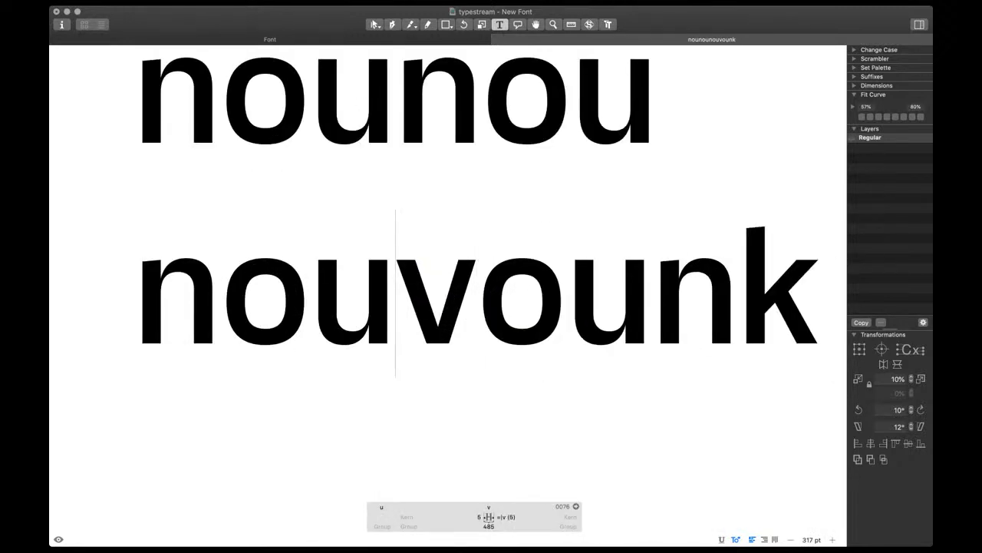
# Replace the v on the second line with an f and show its sidebearings
pyautogui.press('Right')
pyautogui.press('BackSpace')
pyautogui.write('f')
pyautogui.press('Left')
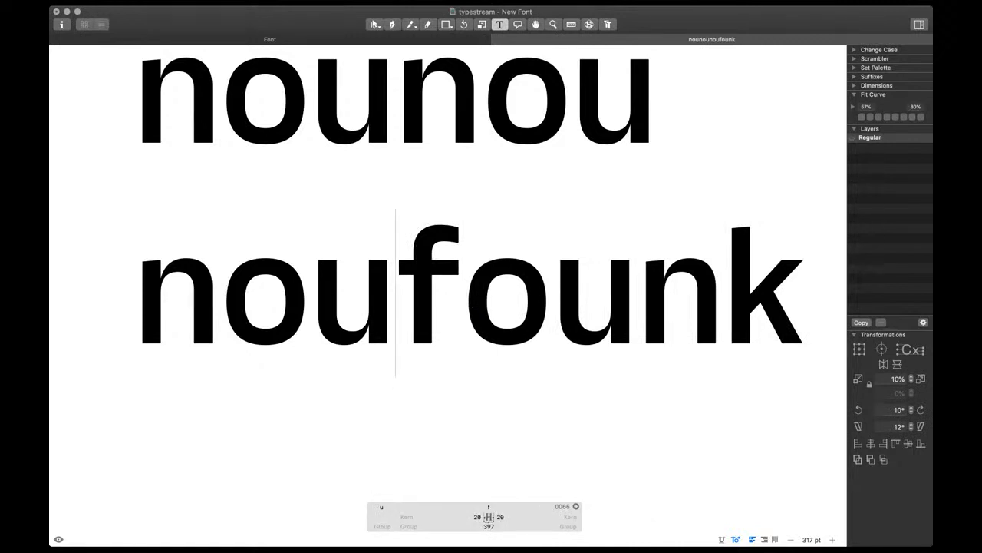
# Replace the f on the second line with an x and show its metrics
pyautogui.hotkey('shift', 'Right')
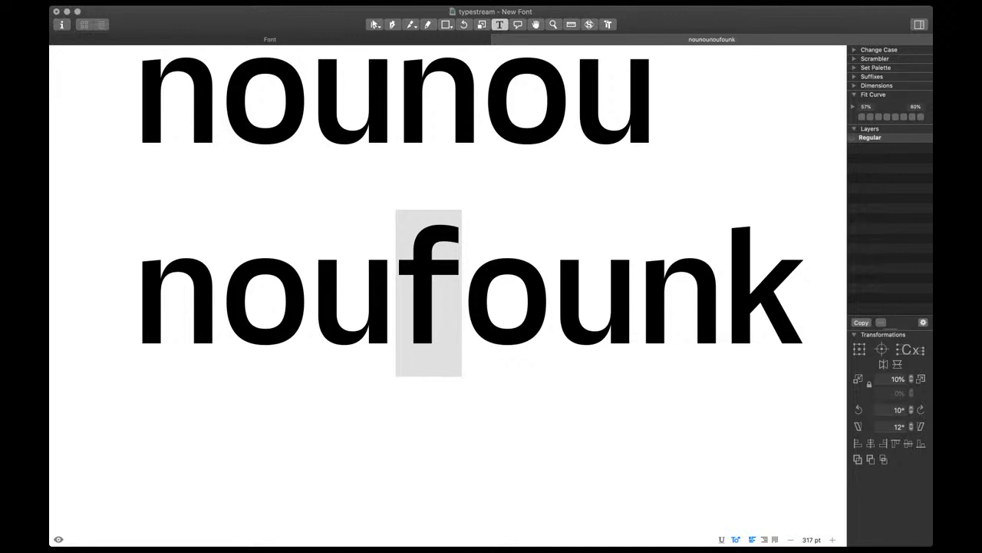
pyautogui.write('x')
pyautogui.click(417, 322)
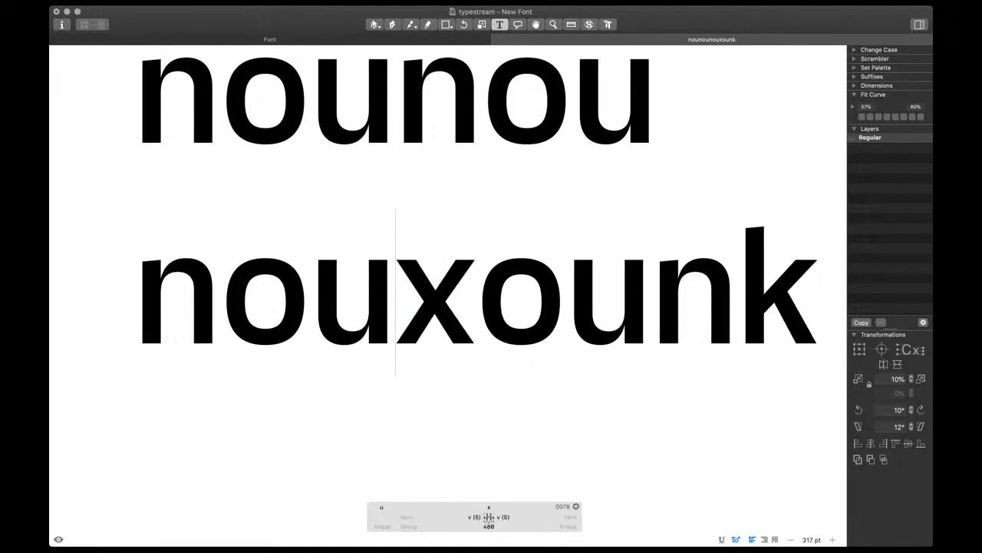
# Delete the x and the final k so the second line reads nououn
pyautogui.hotkey('shift', 'Right')
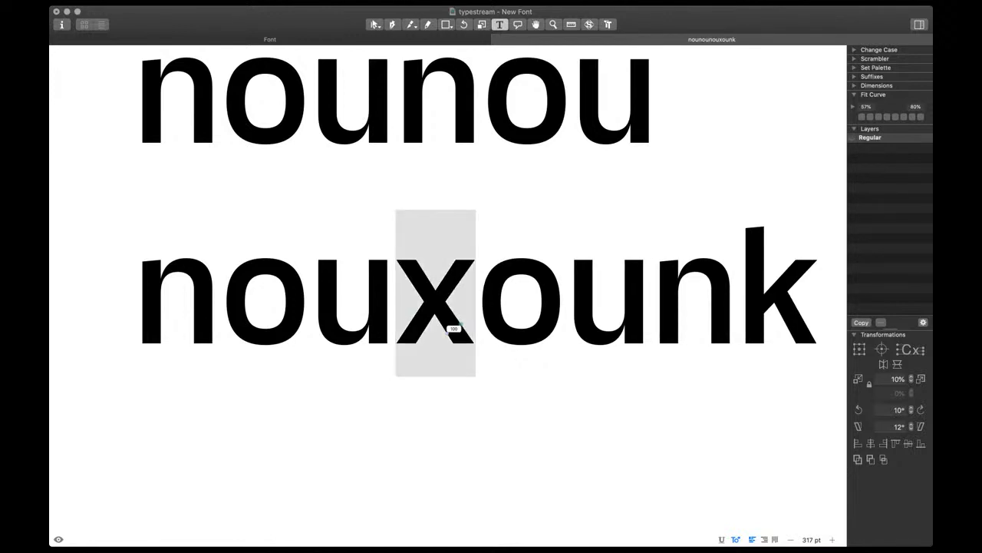
pyautogui.press('super+minus')
pyautogui.press('BackSpace')
pyautogui.press('Right')
pyautogui.press('Right')
pyautogui.press('Right')
pyautogui.press('Right')
pyautogui.press('BackSpace')
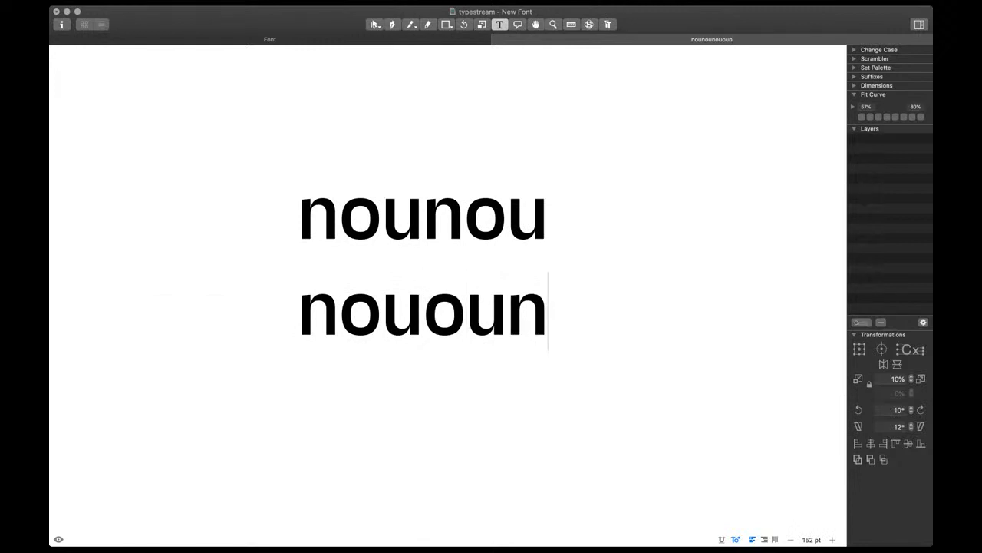
# Insert an l after nou on the second line and check its sidebearings and spacing
pyautogui.press('Left')
pyautogui.press('Left')
pyautogui.press('Left')
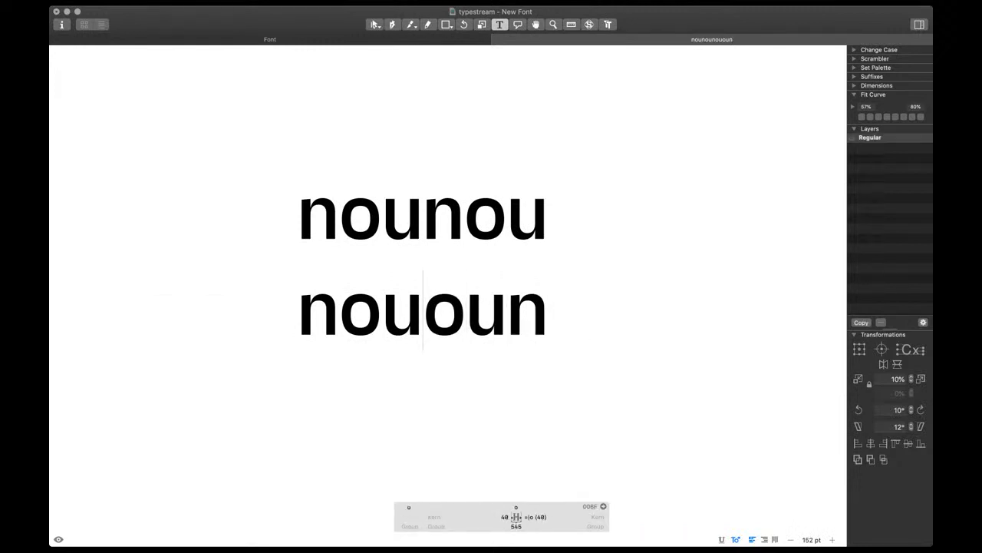
pyautogui.write('l')
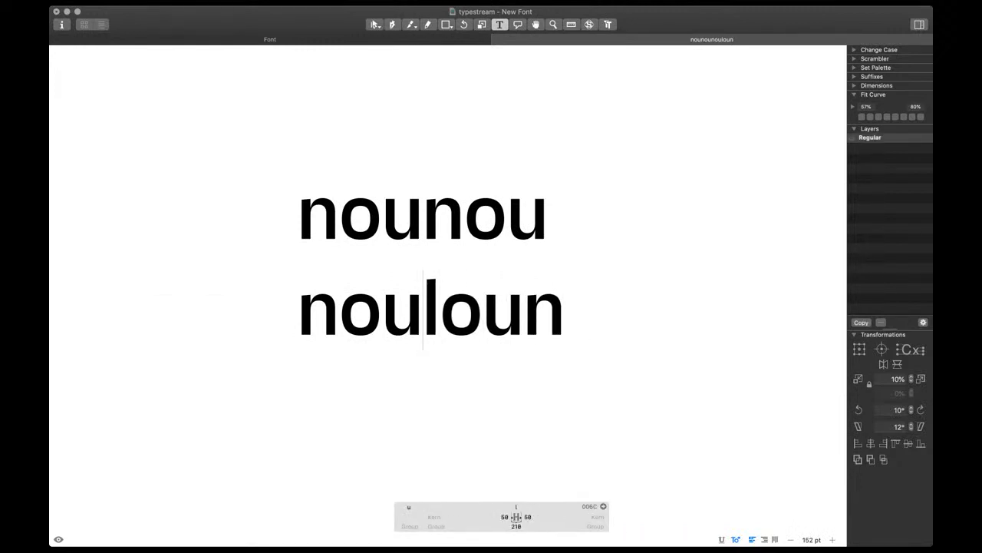
pyautogui.scroll(10, 432, 304)
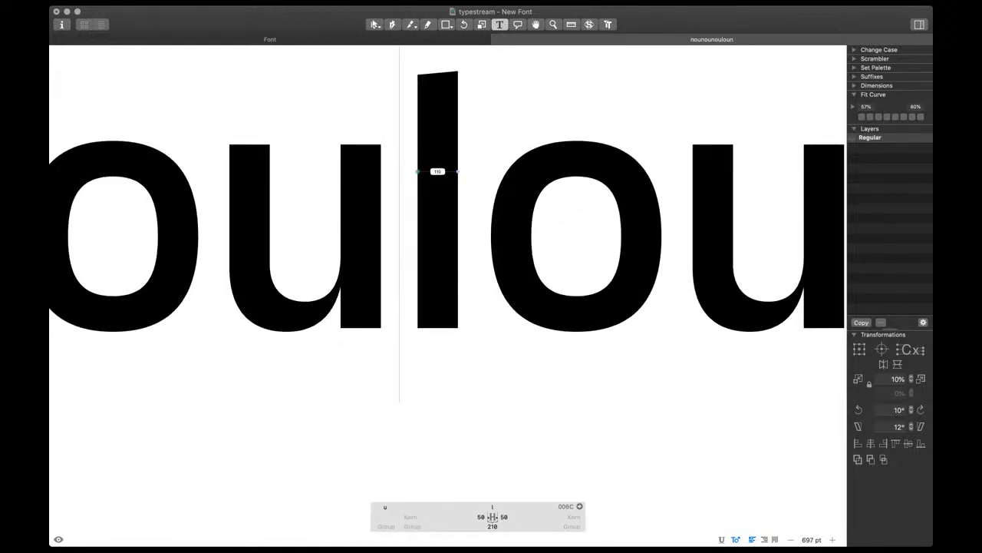
pyautogui.scroll(-3, 425, 234)
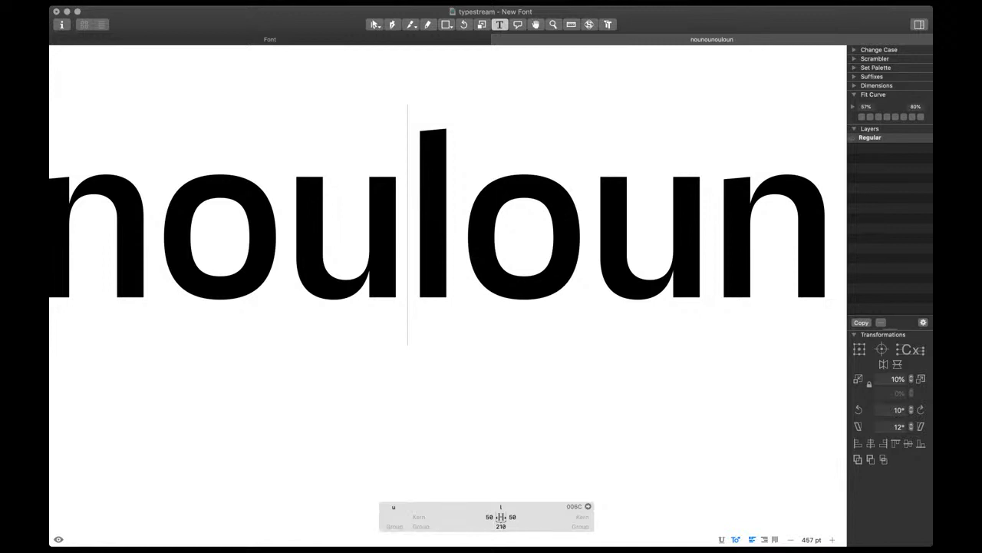
pyautogui.click(489, 516)
pyautogui.click(459, 234)
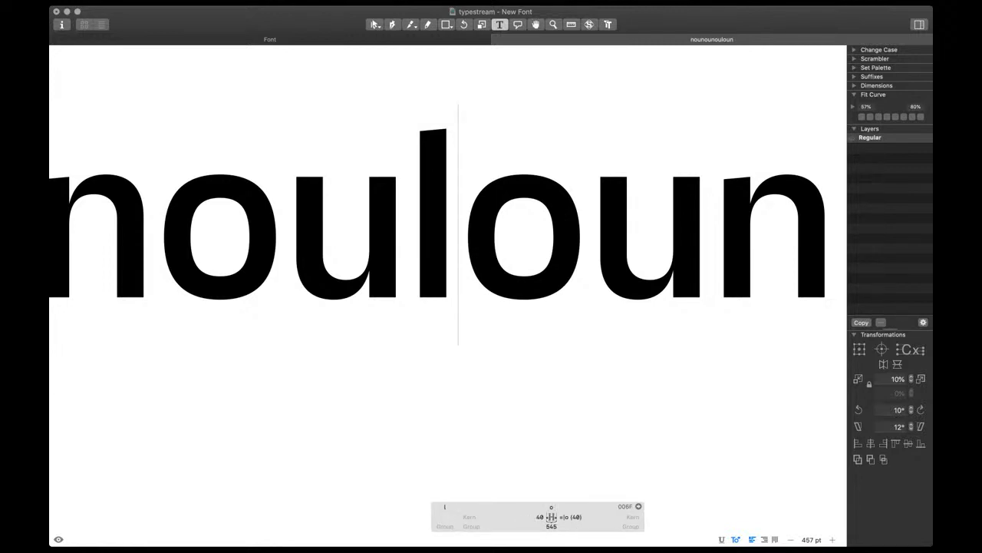
# Insert three capital H's after the l on the second line to compare their spacing with the lowercase letters
pyautogui.write('H')
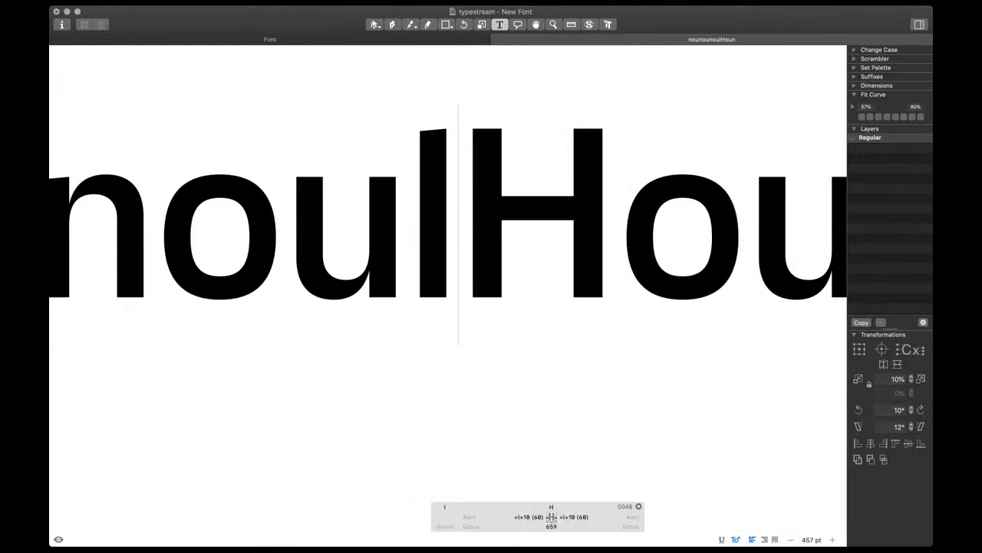
pyautogui.press('Right')
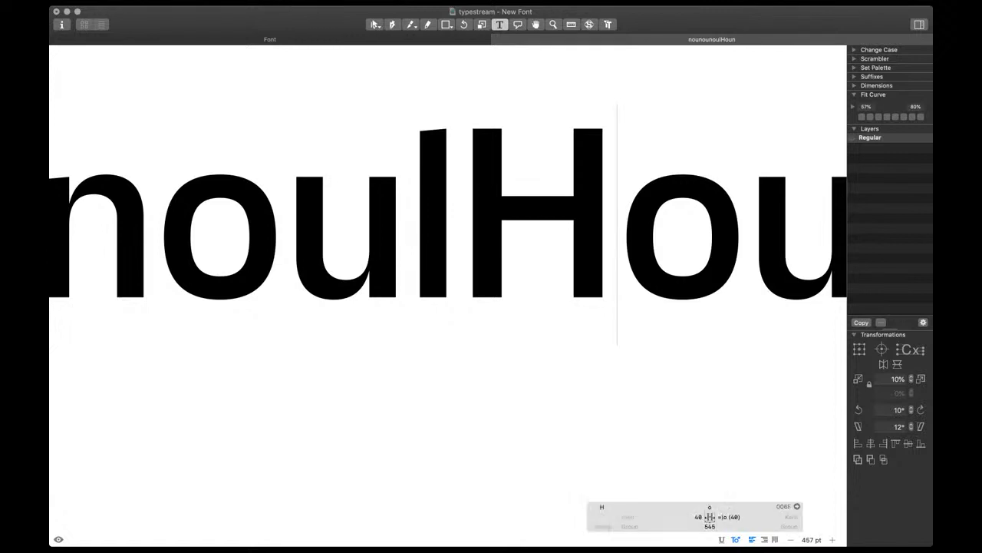
pyautogui.write('HH')
pyautogui.scroll(-5, 548, 281)
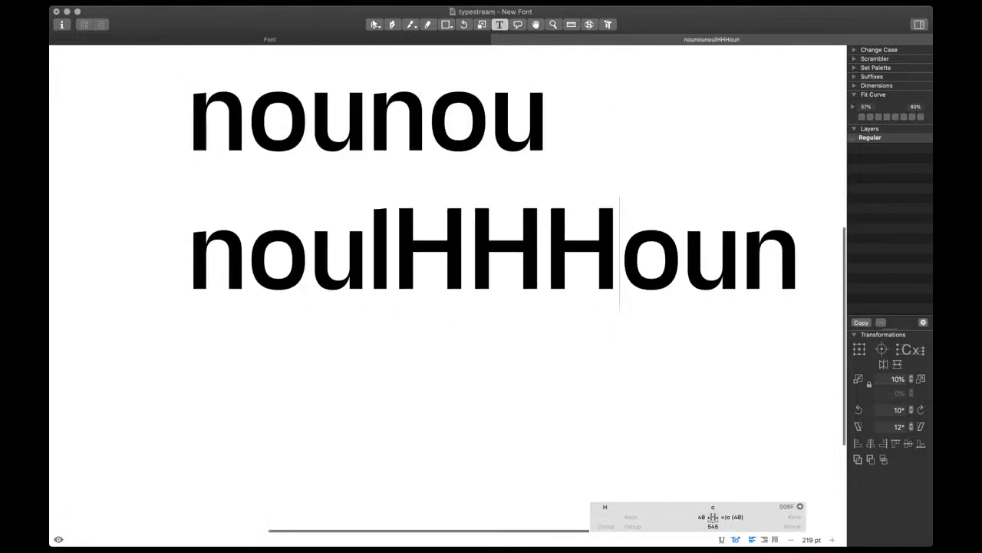
# Delete the three H's and the l from the second line
pyautogui.moveTo(614, 260); pyautogui.dragTo(415, 255)
pyautogui.press('BackSpace')
pyautogui.press('BackSpace')
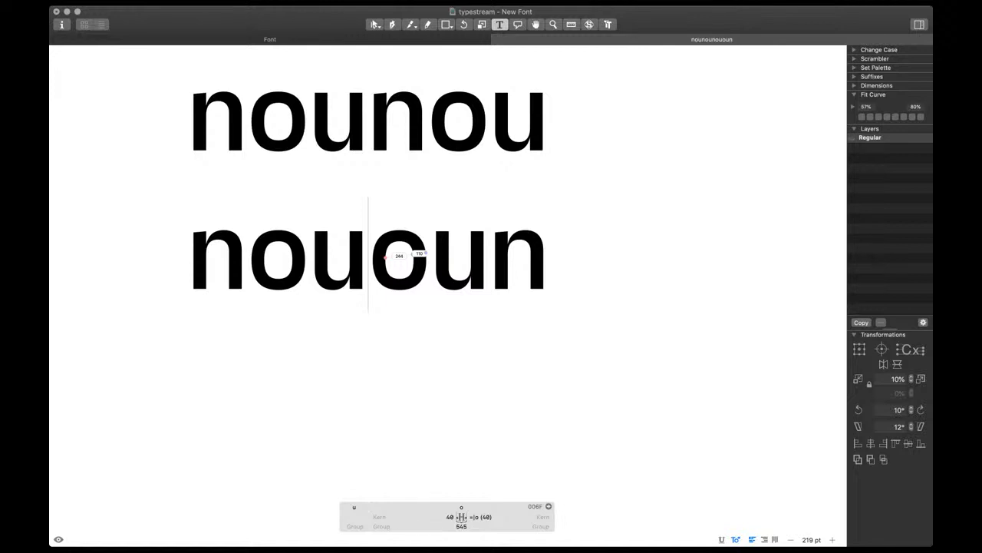
# Delete the entire sample text and close its edit tab to return to the font overview
pyautogui.scroll(-3, 399, 253)
pyautogui.press('super+a')
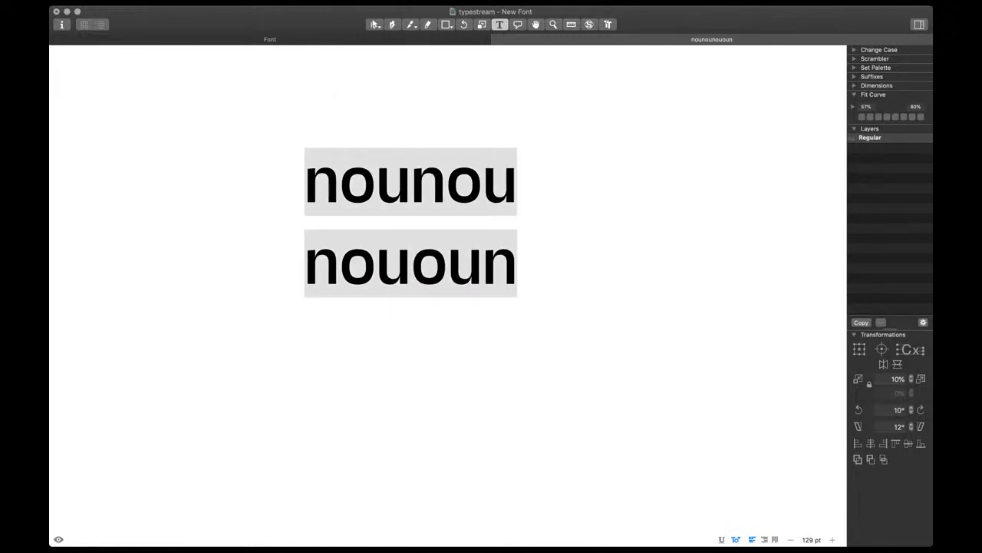
pyautogui.press('BackSpace')
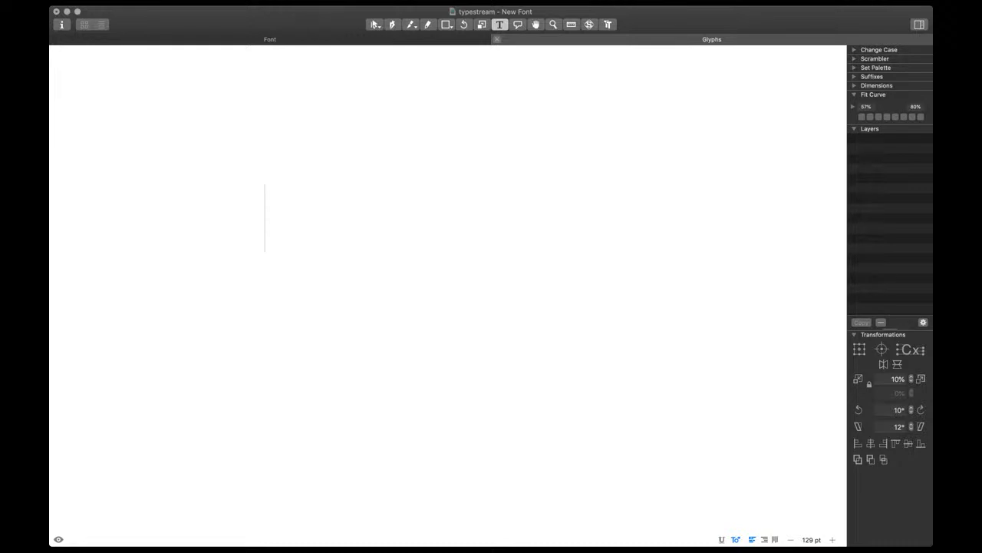
pyautogui.click(497, 39)
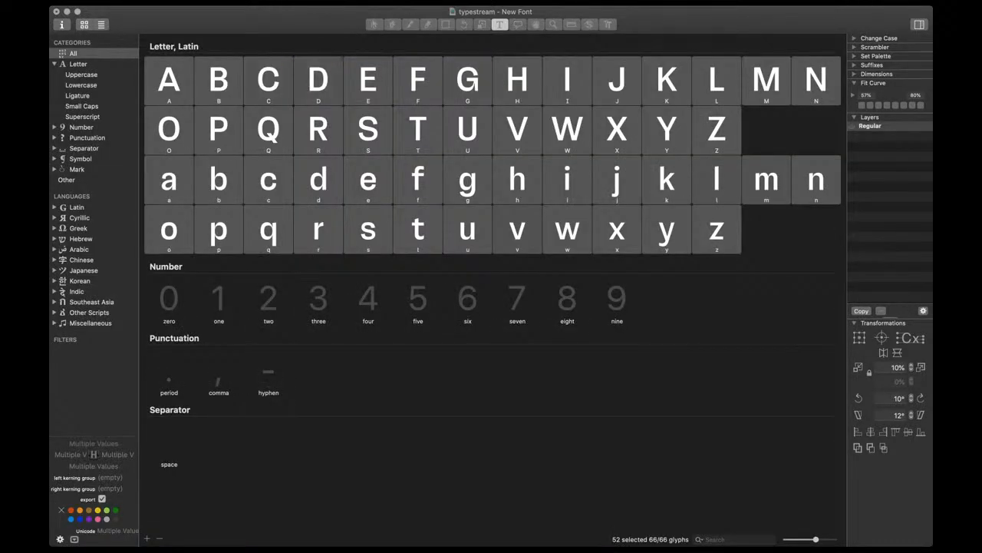
# Open the lowercase y for editing and insert the sample letters OHHYHOH in front of it
pyautogui.click(717, 180)
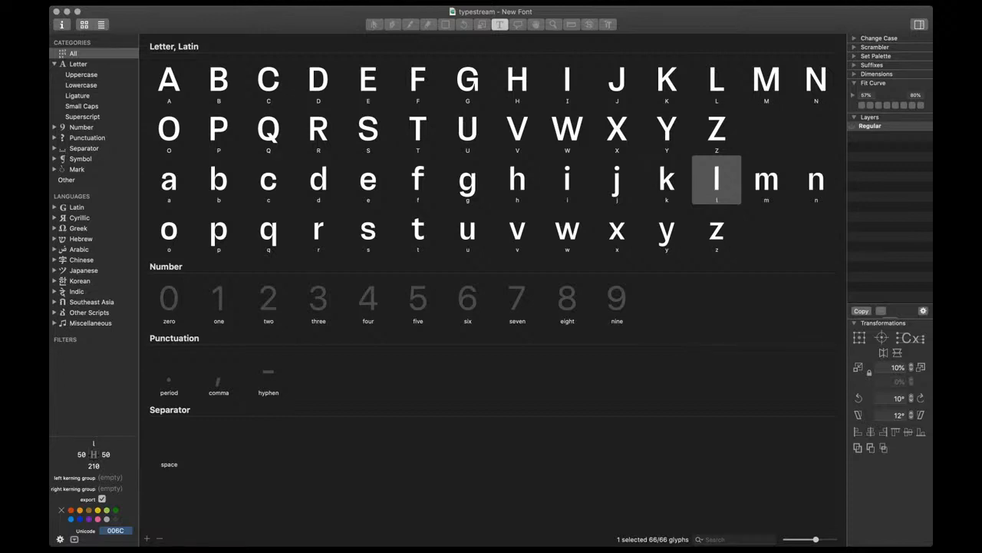
pyautogui.doubleClick(667, 231)
pyautogui.write('Y')
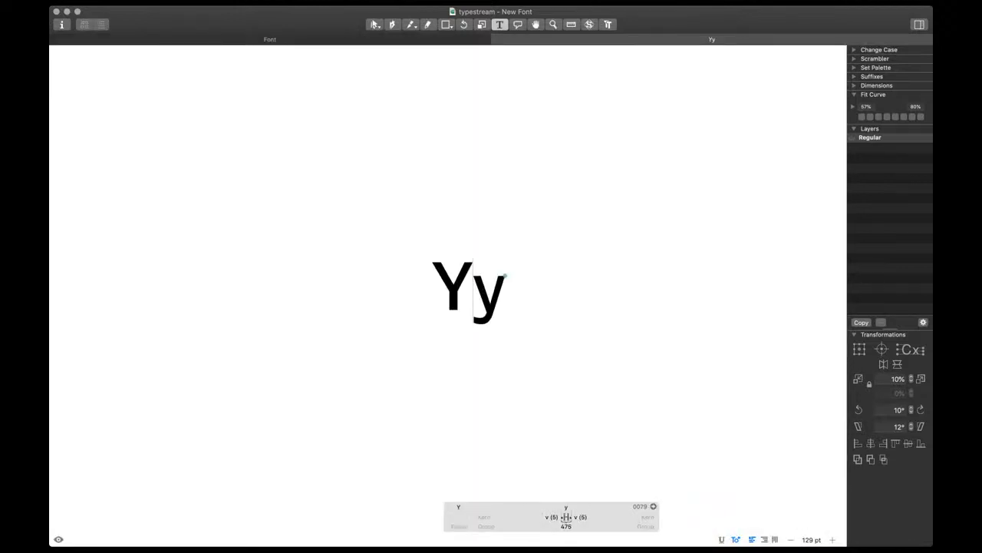
pyautogui.write('HOH')
pyautogui.press('super+Left')
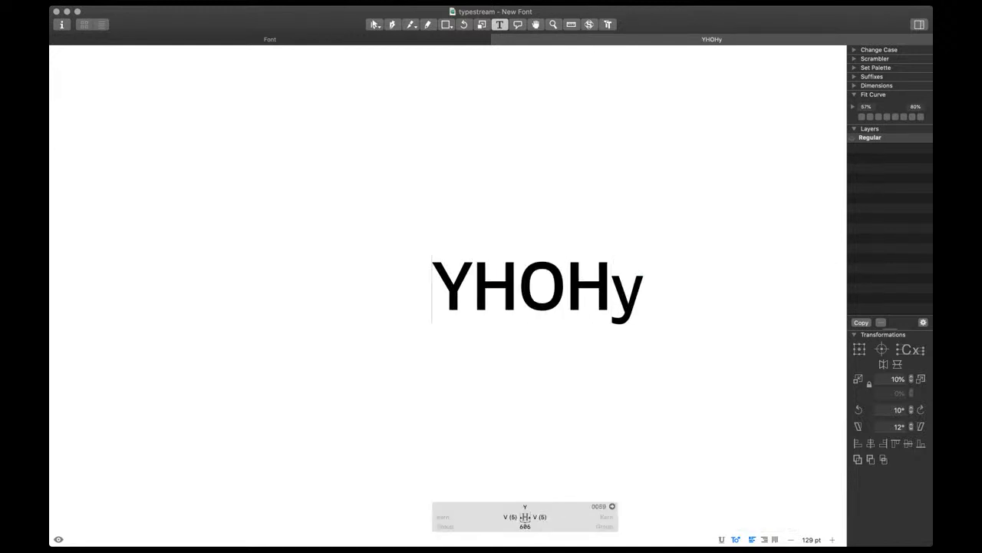
pyautogui.write('OHH')
# Put the lowercase y on a second line and surround it with letters to read ouymou
pyautogui.click(756, 282)
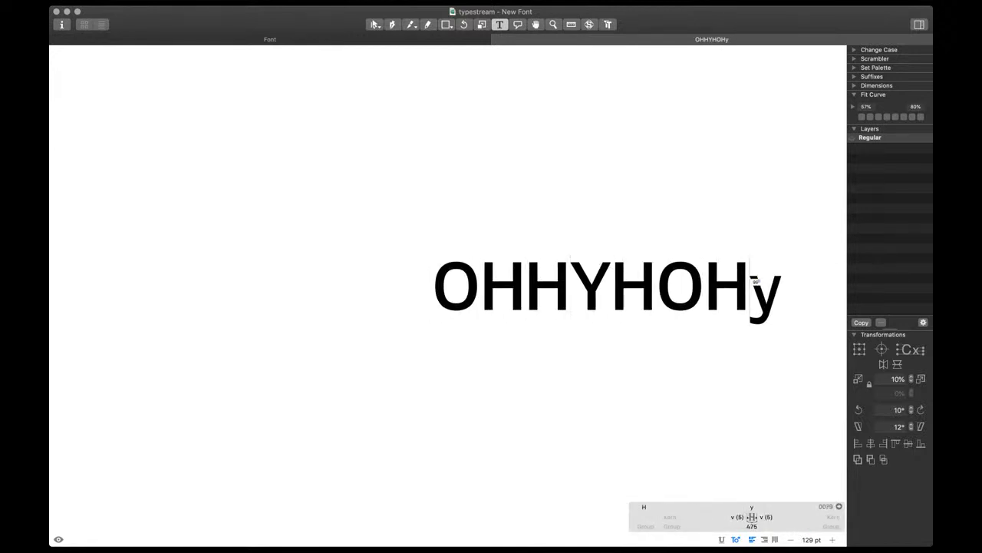
pyautogui.press('Return')
pyautogui.write('ou')
pyautogui.press('Right')
pyautogui.write('mou')
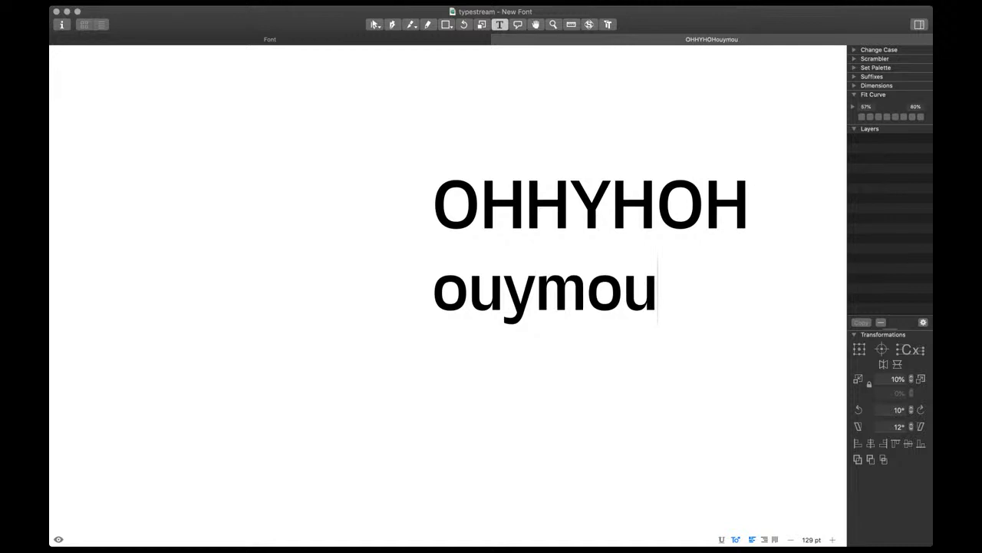
# Thicken the lowercase y's right arm by moving its inner top node to x 369, and preview the filled shape
pyautogui.scroll(5, 540, 287)
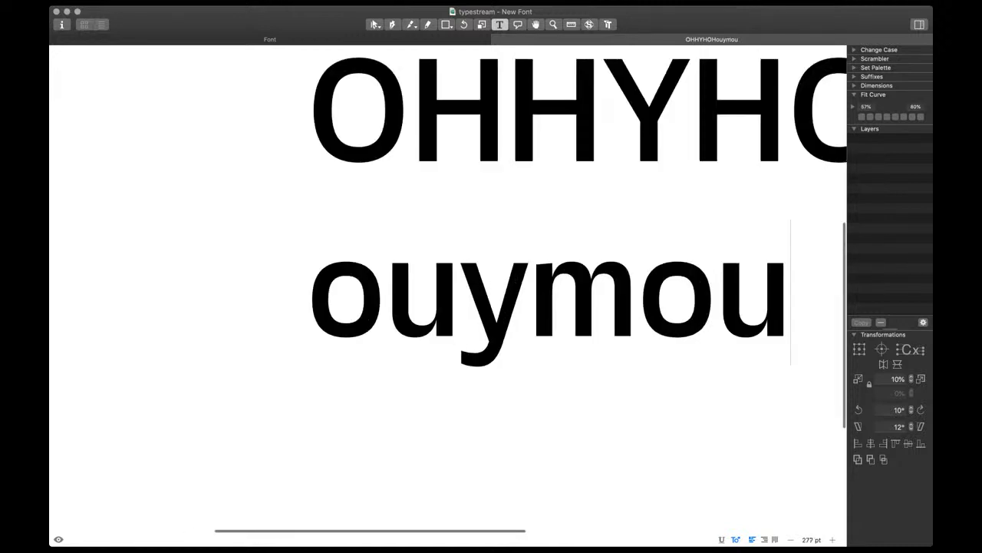
pyautogui.scroll(3, 520, 285)
pyautogui.doubleClick(506, 290)
pyautogui.press('space')
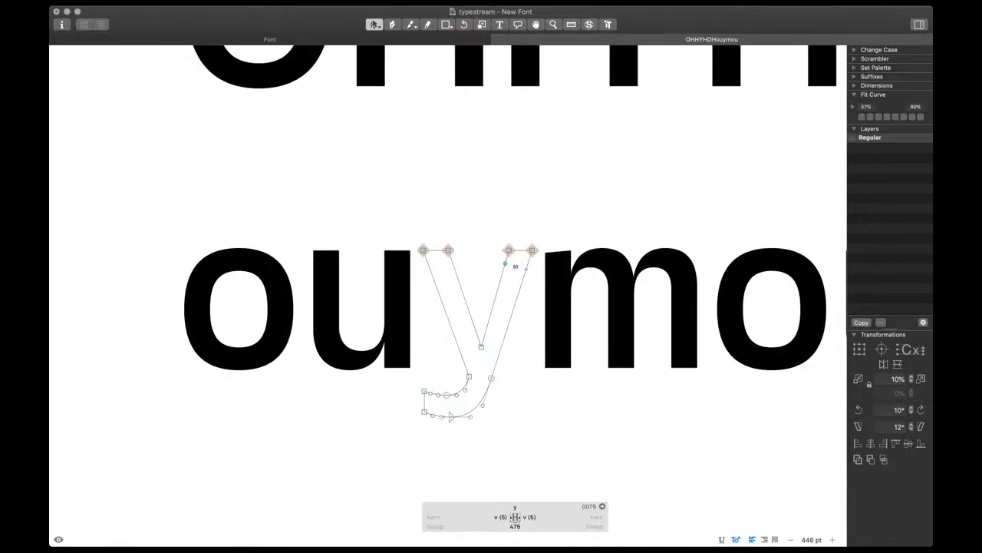
pyautogui.click(509, 250)
pyautogui.press('space')
pyautogui.press('Left')
pyautogui.press('Left')
pyautogui.scroll(-3, 506, 265)
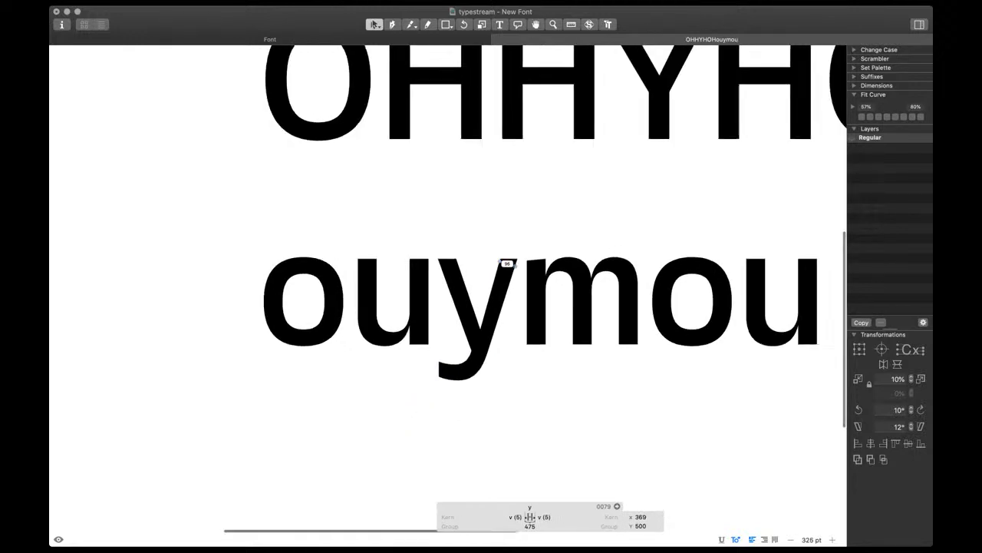
pyautogui.press('space')
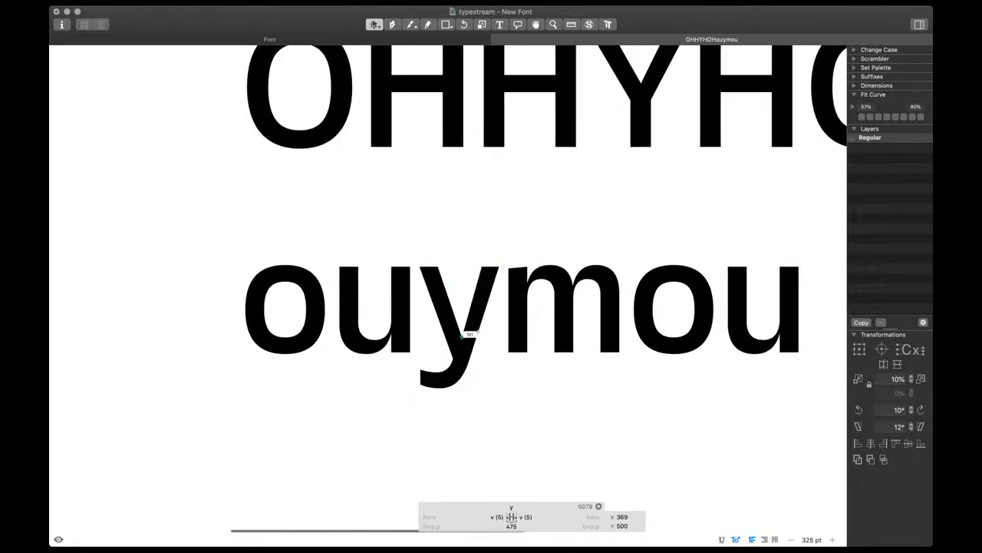
# Check the lowercase y's weight and shift the inner node where the tail joins the stroke to x 202, y -37
pyautogui.scroll(-5, 455, 371)
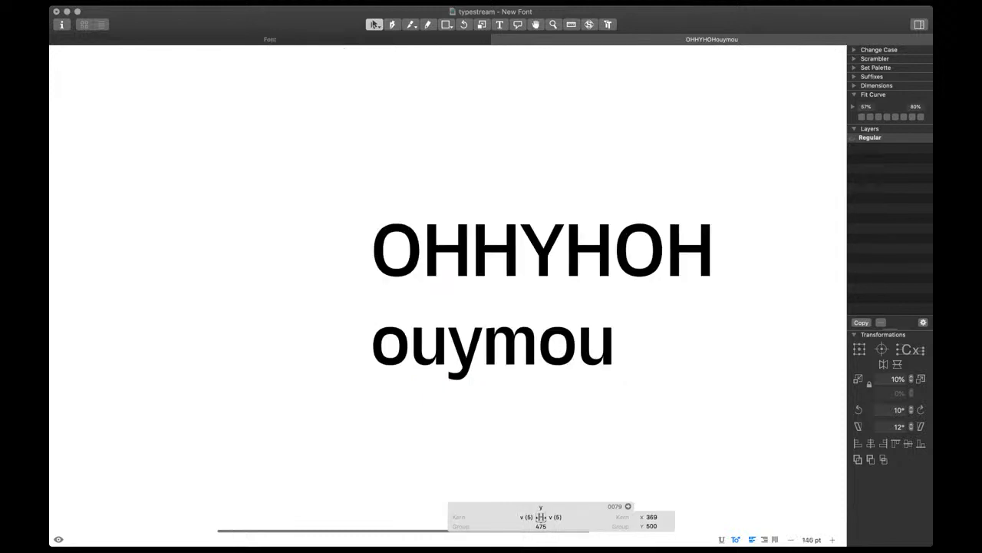
pyautogui.scroll(8, 459, 372)
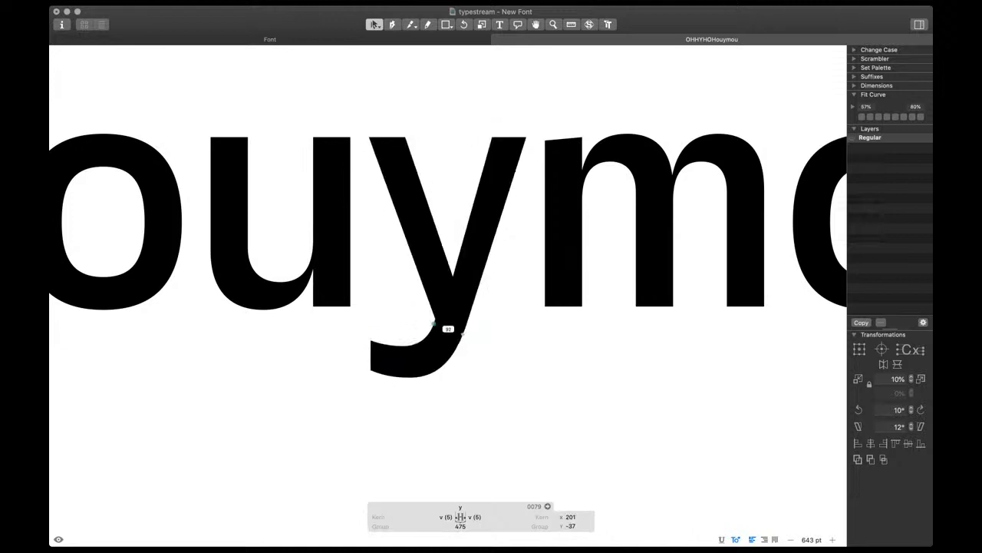
pyautogui.scroll(-3, 448, 329)
pyautogui.scroll(5, 448, 328)
# Adjust the capital Y's arm thickness by moving the left arm's inner top node right and the right arm's inner top node to x 472
pyautogui.hscroll(4, 448, 328)
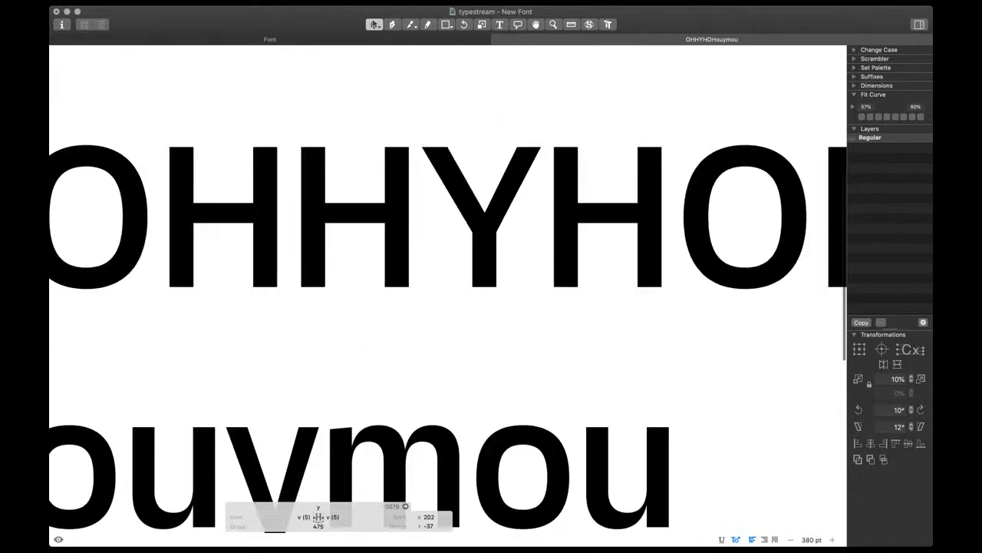
pyautogui.doubleClick(469, 202)
pyautogui.scroll(3, 469, 203)
pyautogui.moveTo(459, 106); pyautogui.dragTo(430, 141)
pyautogui.press('space')
pyautogui.hotkey('shift', 'Right')
pyautogui.click(541, 123)
pyautogui.hotkey('shift', 'Left')
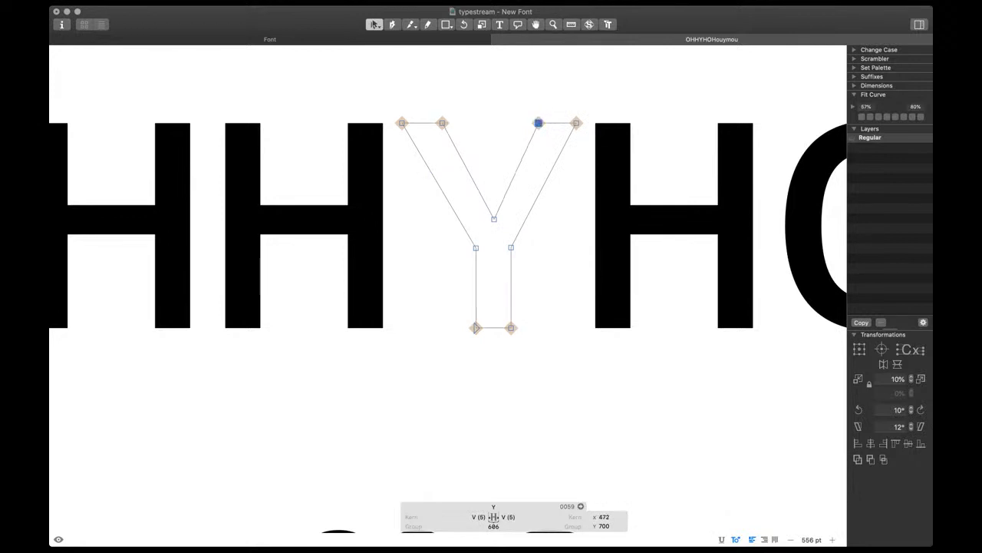
pyautogui.moveTo(536, 182); pyautogui.dragTo(461, 263)
pyautogui.press('space')
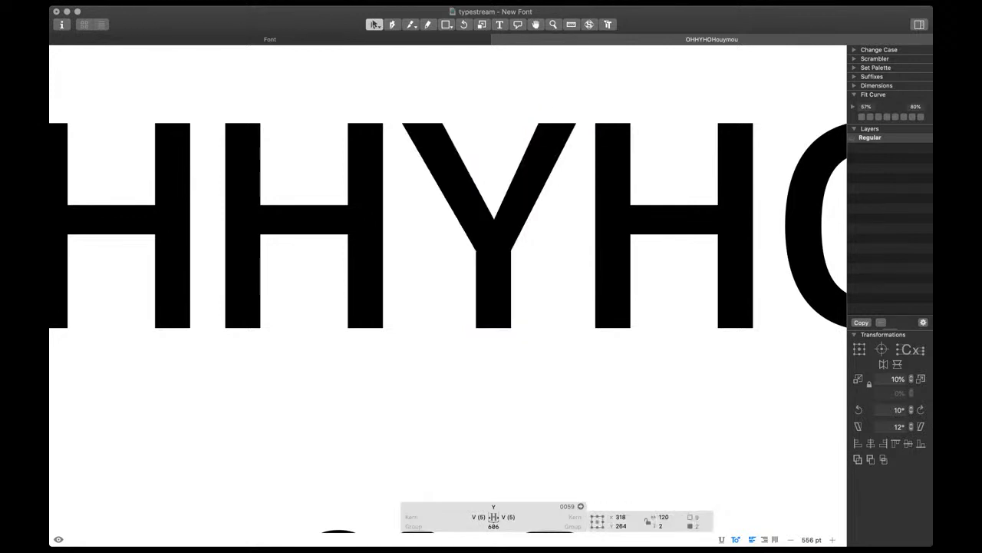
# Fine-tune the capital Y's inner top nodes to x 133 on the left arm and x 473 on the right arm
pyautogui.scroll(-5, 500, 273)
pyautogui.scroll(5, 557, 268)
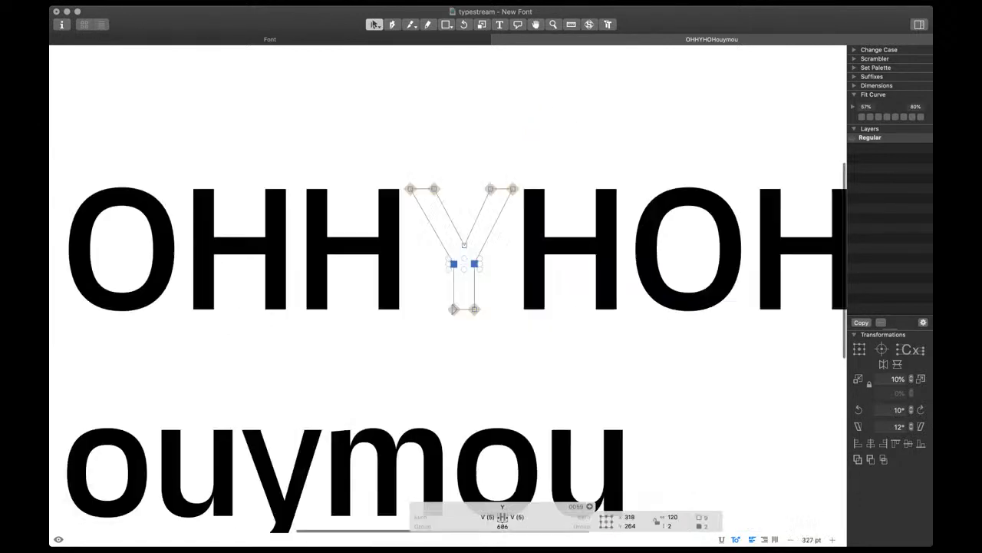
pyautogui.click(434, 189)
pyautogui.hotkey('shift', 'Left')
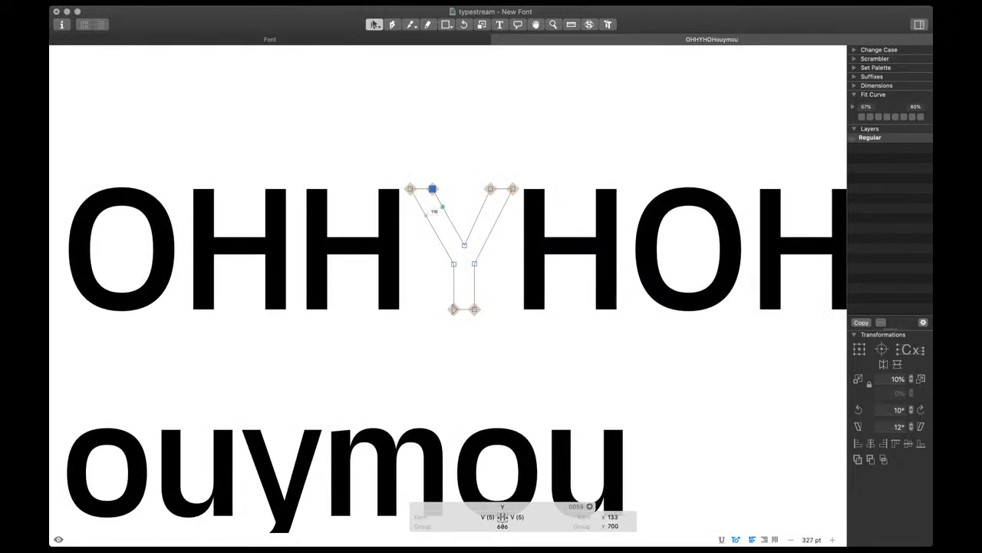
pyautogui.moveTo(465, 162); pyautogui.dragTo(495, 204)
pyautogui.press('space')
pyautogui.press('super+minus')
pyautogui.press('super+minus')
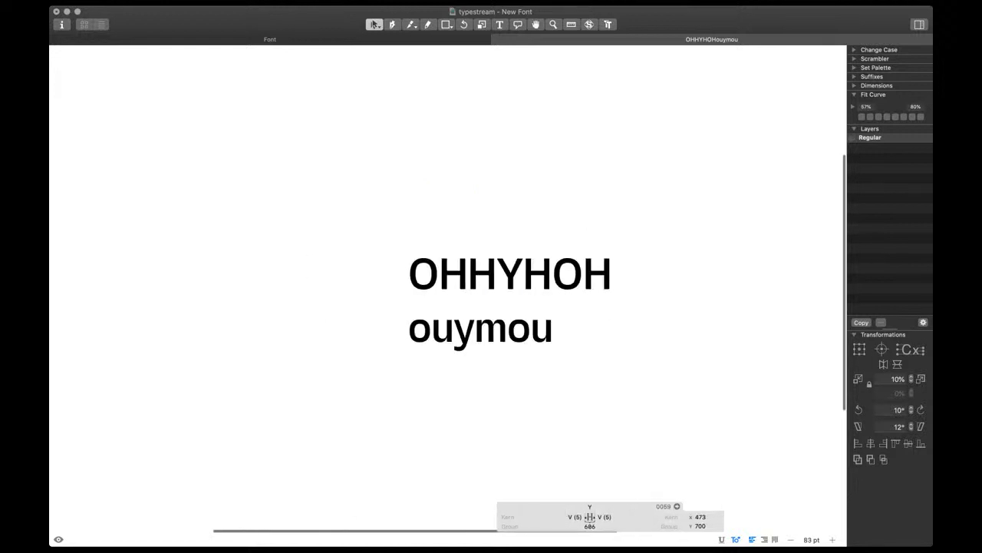
# Compare the capital Y and lowercase y in the sample text and check the thickness of the lowercase y's right arm
pyautogui.press('t')
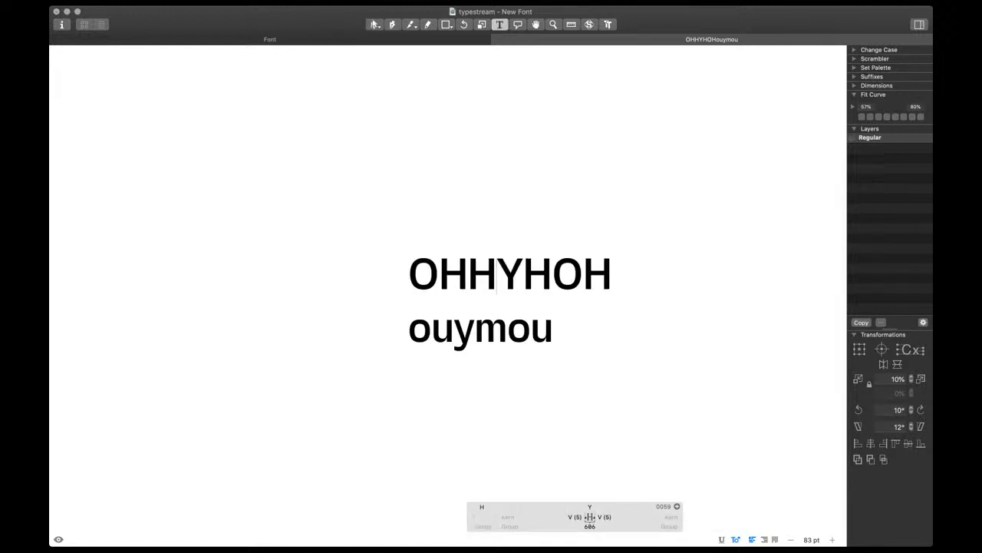
pyautogui.press('super+plus')
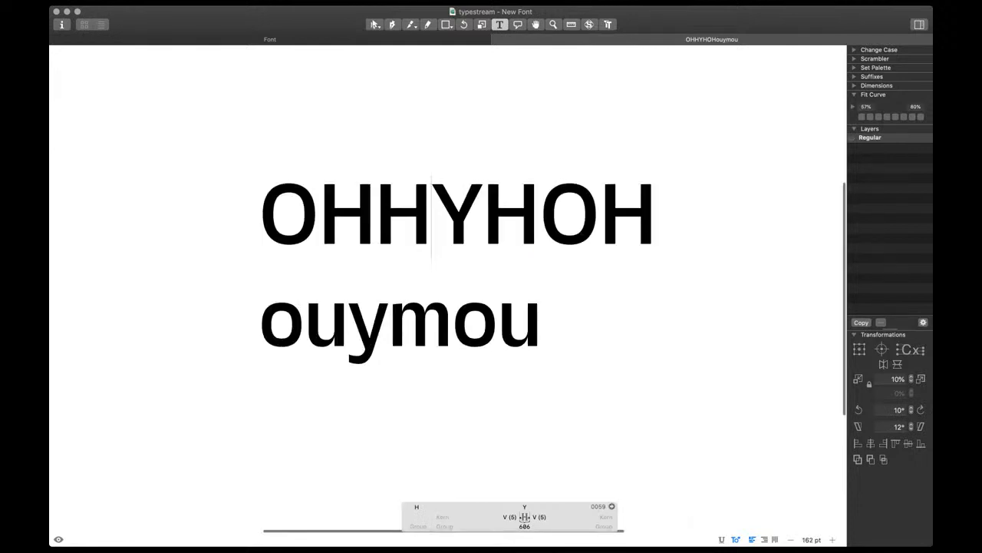
pyautogui.scroll(5, 449, 351)
pyautogui.doubleClick(321, 321)
pyautogui.scroll(4, 319, 322)
pyautogui.click(350, 251)
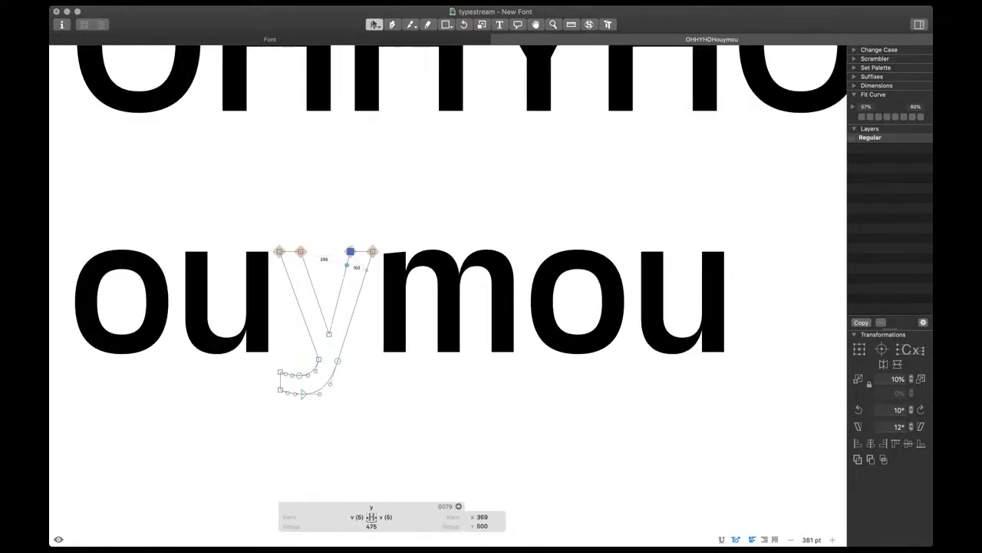
pyautogui.press('t')
pyautogui.press('super+minus')
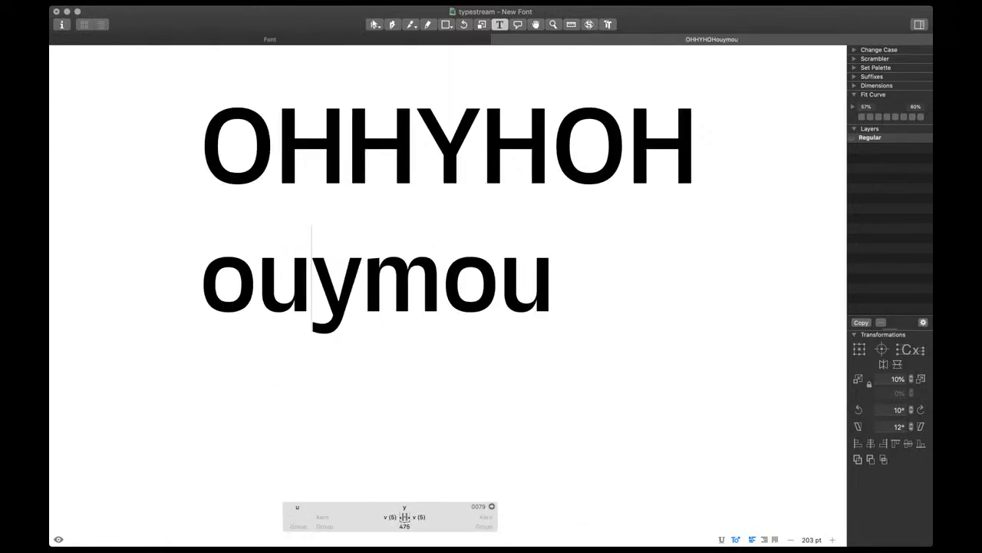
# Replace the sample text with HOHZHOH on the first line and nouznou on the second
pyautogui.press('super+a')
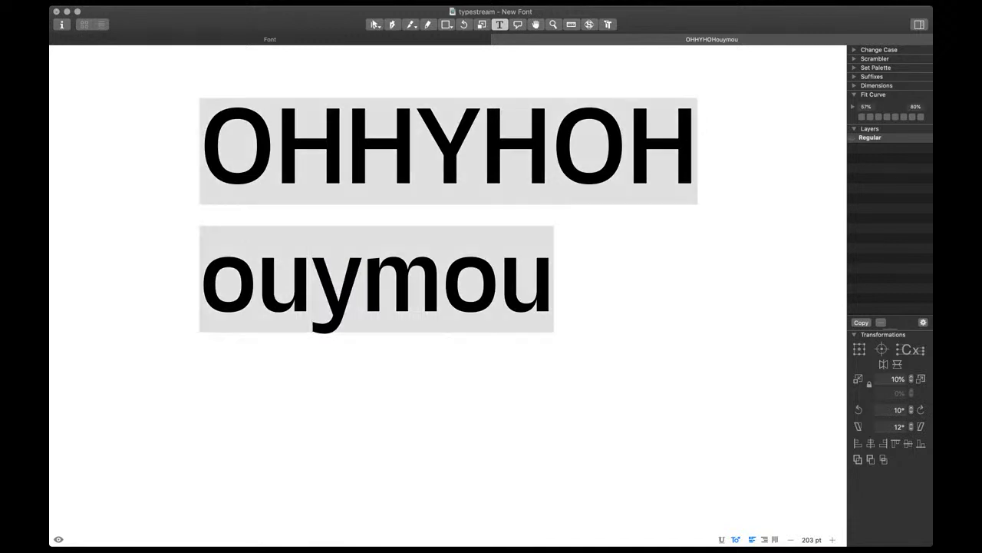
pyautogui.write('HOHZHOH')
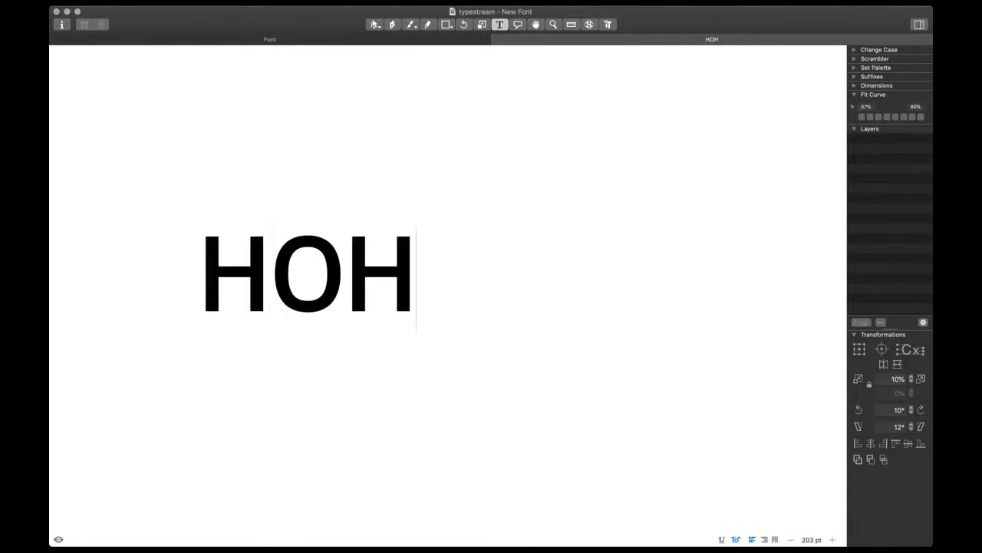
pyautogui.press('Return')
pyautogui.write('nouznou')
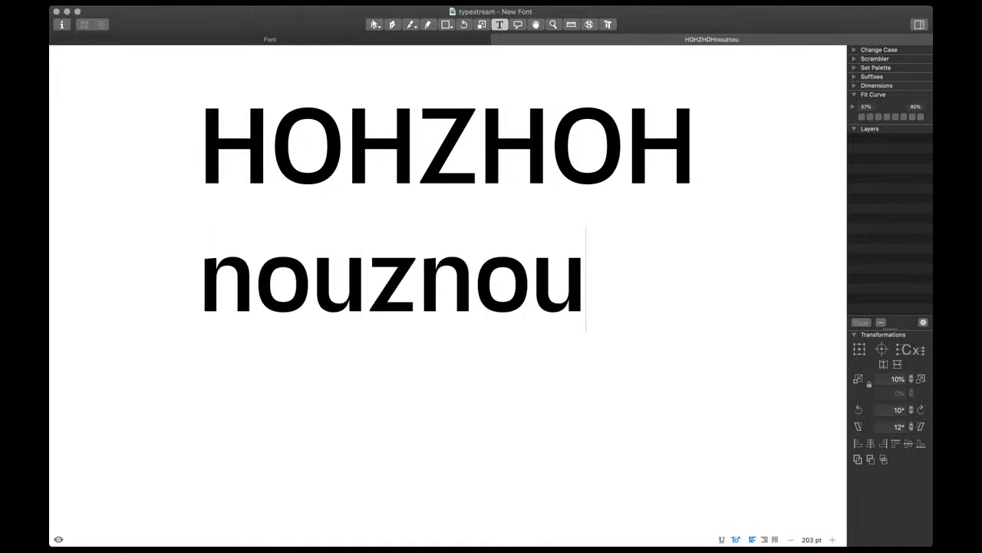
# Lower the node under the capital Z's top-right corner to the top bar's underside, and nudge it slightly back up
pyautogui.doubleClick(446, 138)
pyautogui.scroll(8, 446, 138)
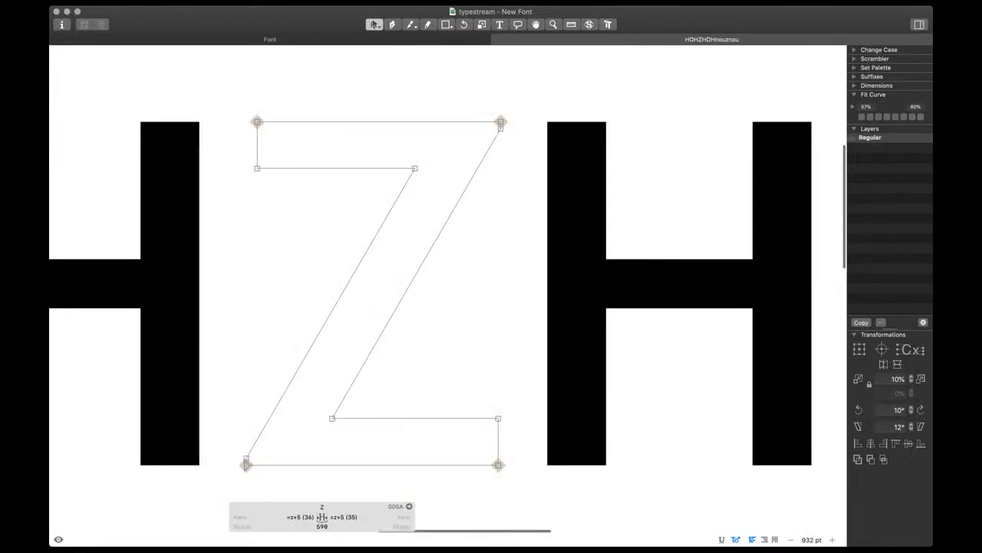
pyautogui.moveTo(509, 127); pyautogui.dragTo(406, 175)
pyautogui.press('super+shift+a')
pyautogui.click(500, 168)
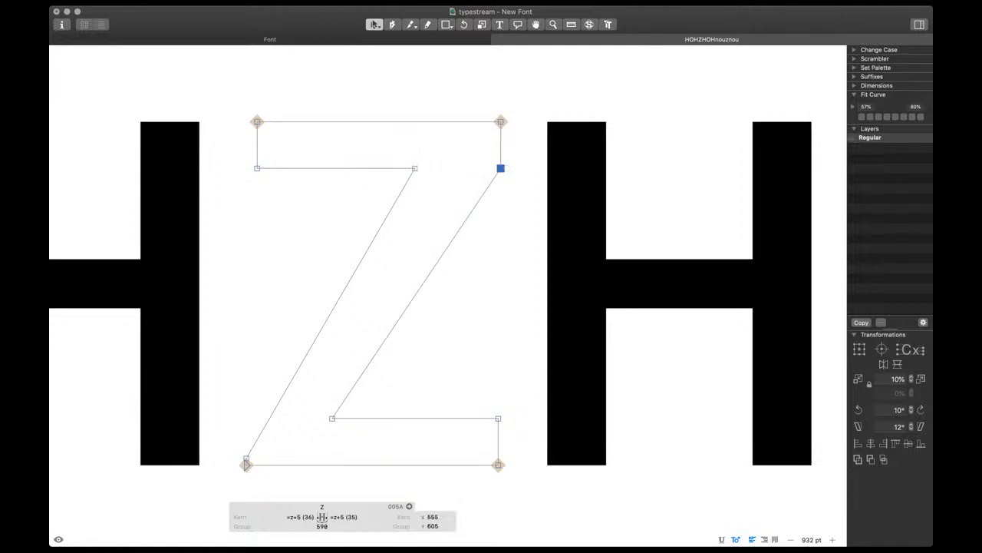
pyautogui.hotkey('shift', 'Up')
# Align the node above the capital Z's bottom-left corner with the bottom bar's upper edge, and nudge it slightly down
pyautogui.click(246, 458)
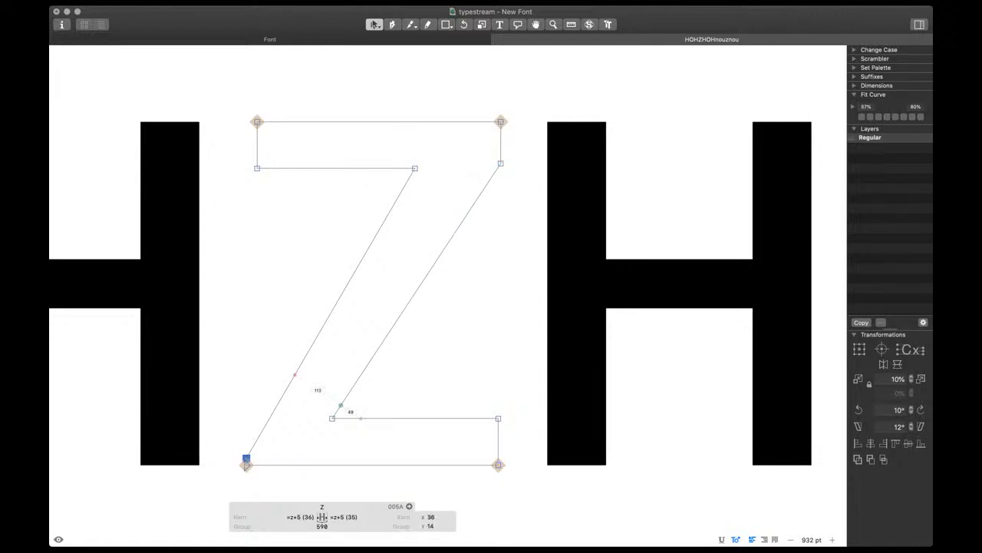
pyautogui.keyDown('shift'); pyautogui.click(332, 419); pyautogui.keyUp('shift')
pyautogui.press('super+shift+a')
pyautogui.press('super+z')
pyautogui.press('super+shift+a')
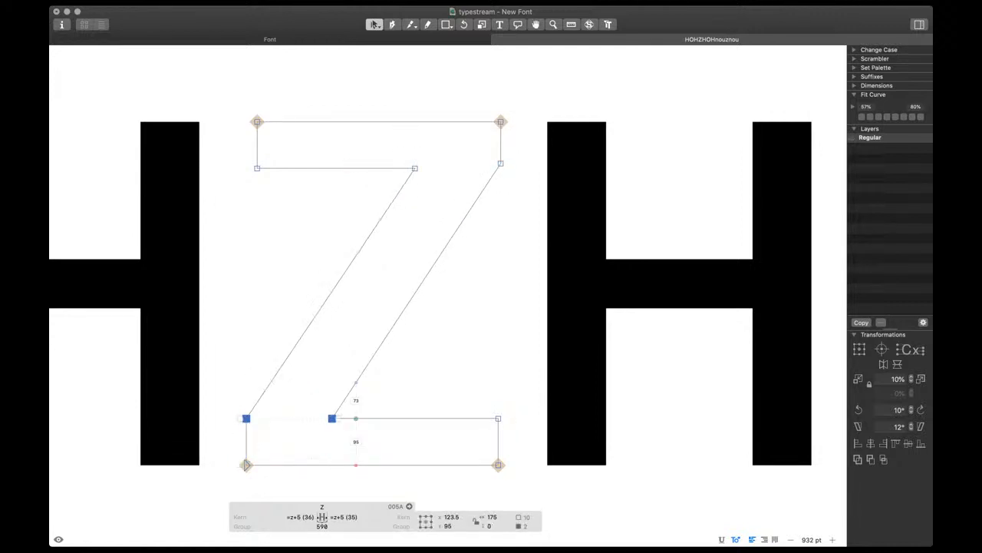
pyautogui.click(246, 418)
pyautogui.hotkey('shift', 'Down')
pyautogui.hotkey('shift', 'Down')
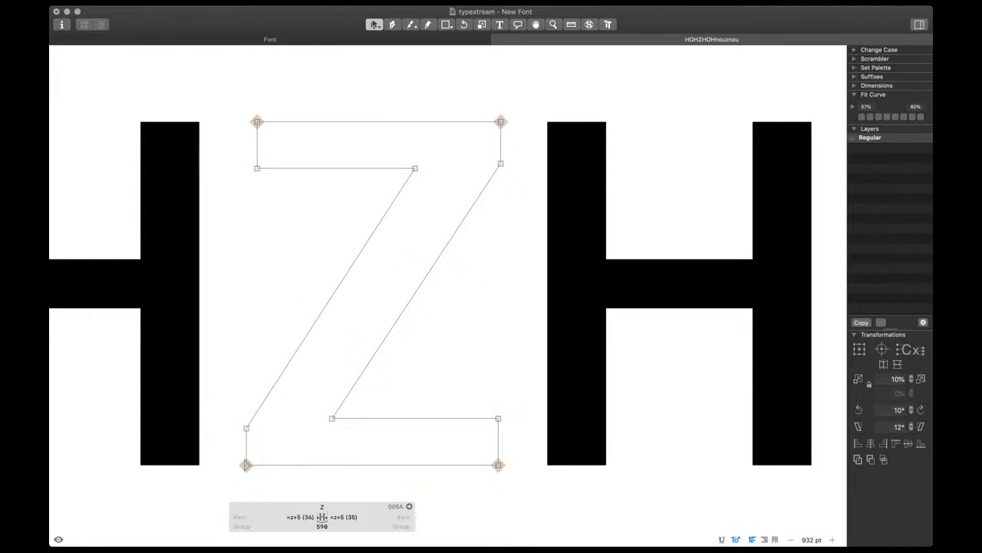
# Thin the capital Z's diagonal by shifting its lower inner corner left and its upper inner corner right to x 410, and check the filled shape
pyautogui.click(333, 418)
pyautogui.hotkey('shift', 'Left')
pyautogui.hotkey('shift', 'Left')
pyautogui.hotkey('shift', 'Left')
pyautogui.click(415, 168)
pyautogui.hotkey('shift', 'Right')
pyautogui.hotkey('shift', 'Right')
pyautogui.hotkey('shift', 'Right')
pyautogui.scroll(-5, 428, 217)
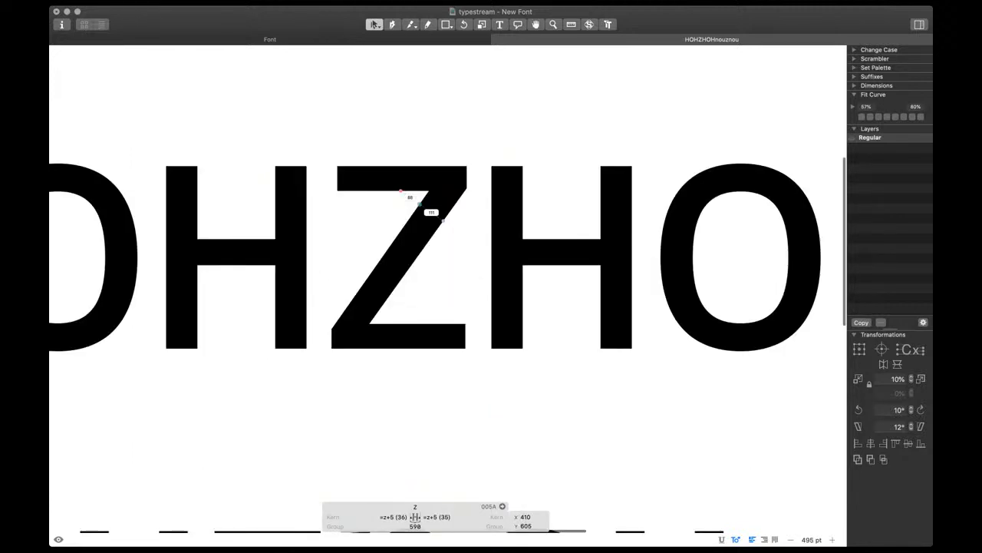
pyautogui.doubleClick(519, 195)
pyautogui.doubleClick(448, 198)
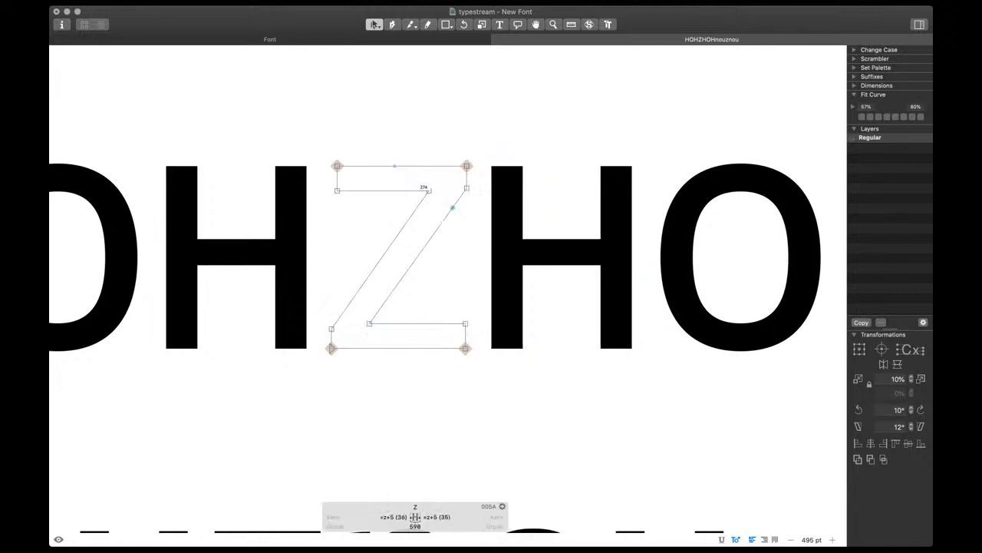
# Lower the node under the lowercase z's top-right corner to the top bar's underside, and nudge it back up to y 435
pyautogui.press('t')
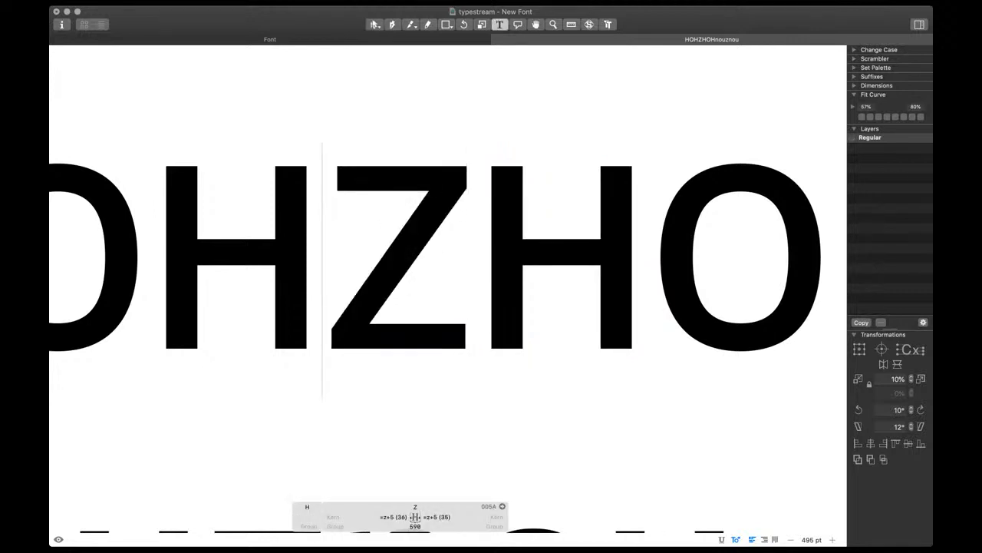
pyautogui.scroll(-5, 448, 292)
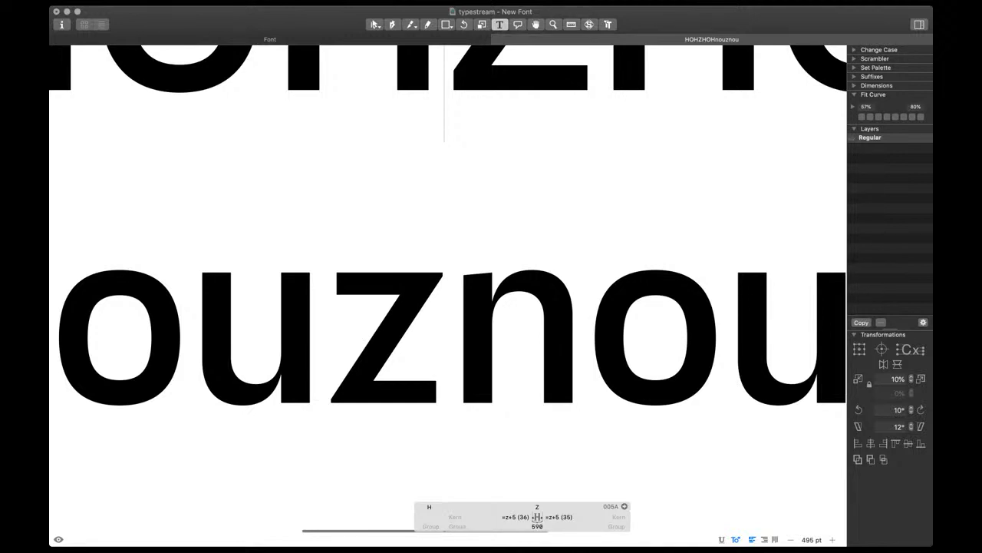
pyautogui.scroll(-4, 434, 304)
pyautogui.scroll(2, 435, 304)
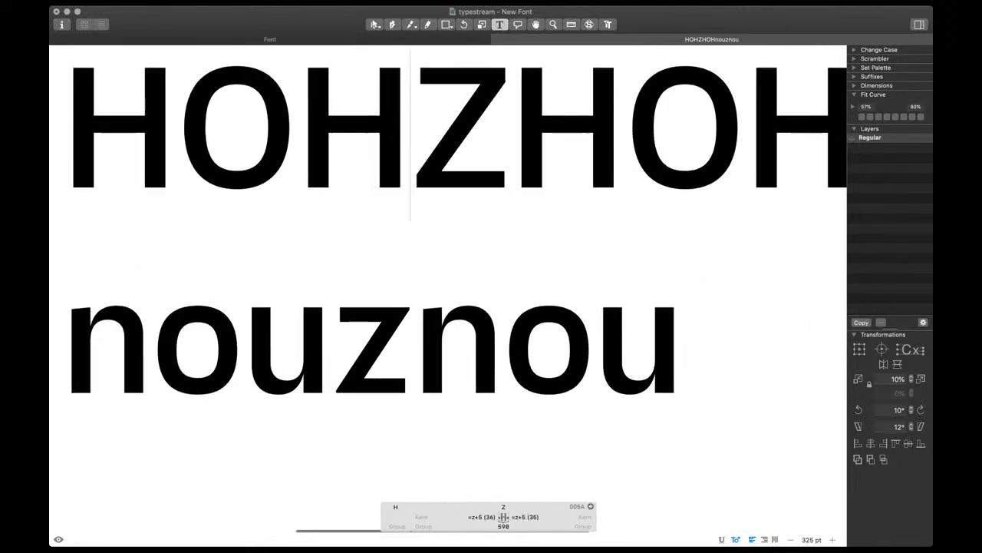
pyautogui.doubleClick(357, 390)
pyautogui.scroll(5, 357, 393)
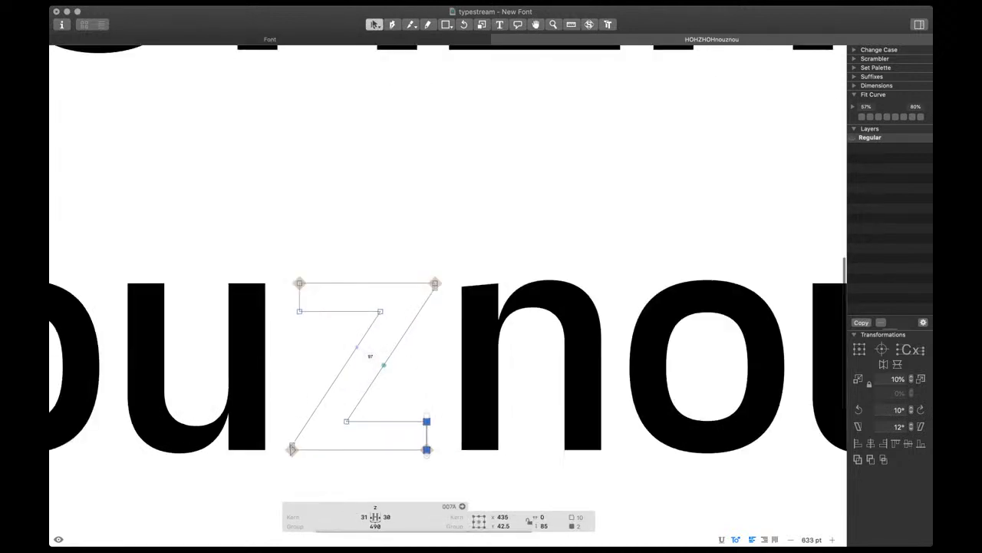
pyautogui.moveTo(445, 286); pyautogui.dragTo(366, 332)
pyautogui.press('super+shift+a')
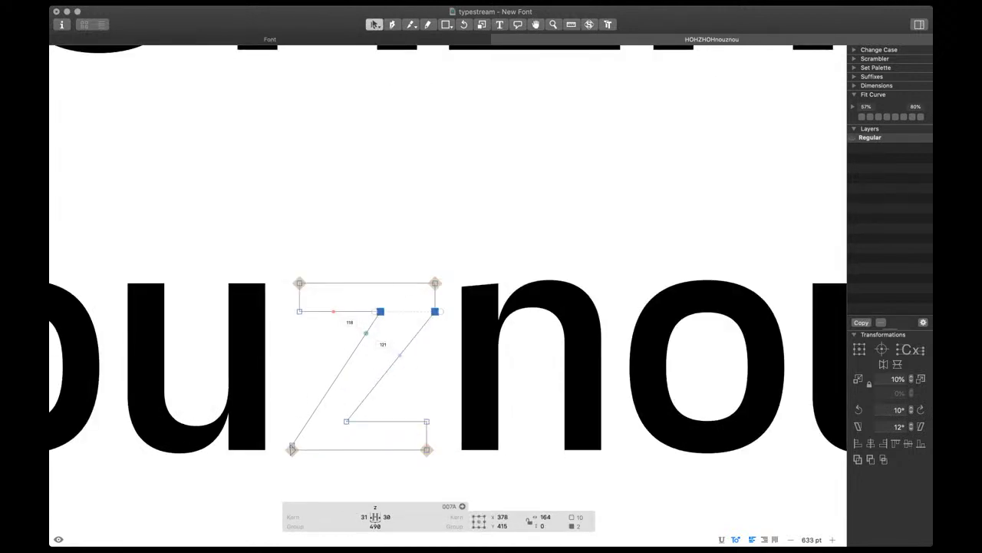
pyautogui.moveTo(409, 296); pyautogui.dragTo(444, 323)
pyautogui.hotkey('shift', 'Up')
pyautogui.hotkey('shift', 'Up')
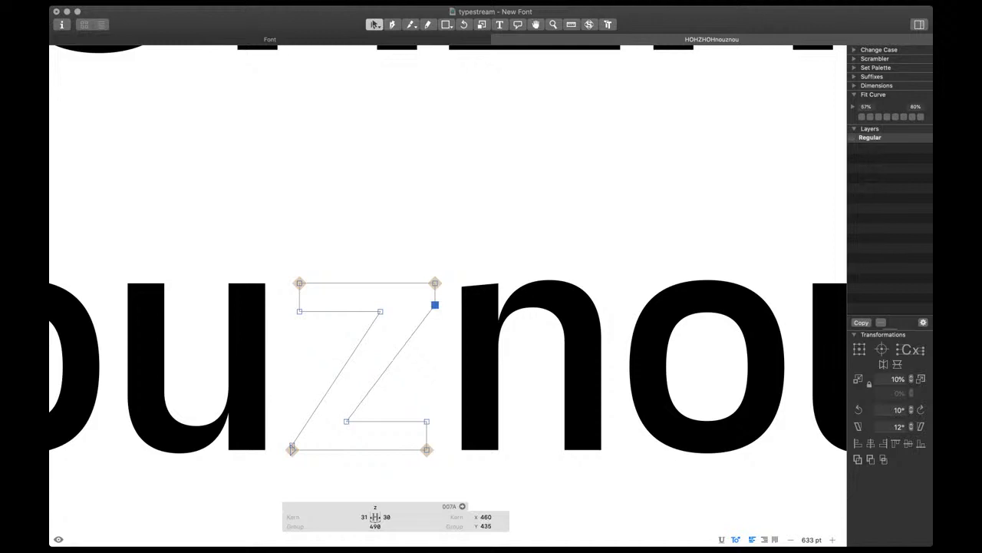
# Align the node above the lowercase z's bottom-left corner with the bottom bar's upper edge, and nudge it down by 20 units
pyautogui.moveTo(286, 401); pyautogui.dragTo(350, 444)
pyautogui.keyDown('shift'); pyautogui.click(292, 446); pyautogui.keyUp('shift')
pyautogui.press('super+shift+a')
pyautogui.moveTo(282, 431); pyautogui.dragTo(376, 444)
pyautogui.hotkey('shift', 'Down')
pyautogui.hotkey('shift', 'Down')
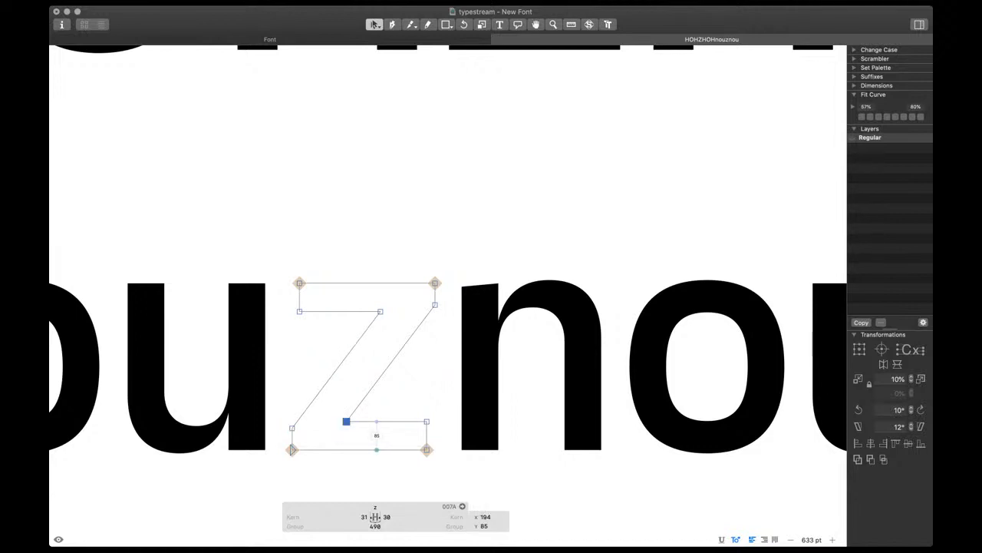
# Thin the lowercase z's diagonal by shifting its lower inner corner to x 174 and upper inner corner to x 306, raising the top-right lower node slightly
pyautogui.hotkey('shift', 'Left')
pyautogui.hotkey('shift', 'Left')
pyautogui.moveTo(419, 294); pyautogui.dragTo(451, 319)
pyautogui.hotkey('shift', 'Up')
pyautogui.moveTo(366, 299); pyautogui.dragTo(395, 325)
pyautogui.hotkey('shift', 'Right')
pyautogui.hotkey('shift', 'Right')
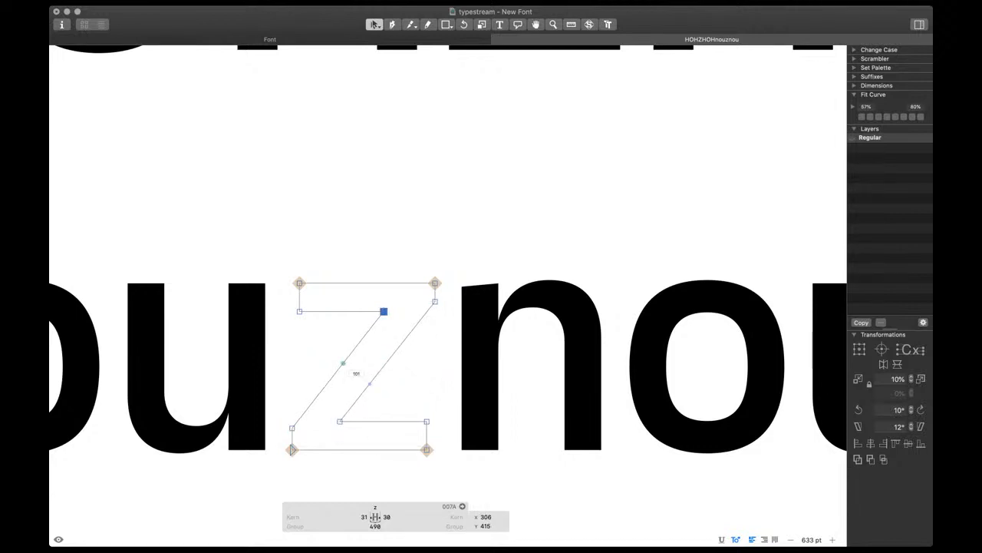
pyautogui.hotkey('shift', 'Left')
# Thicken the lowercase z's diagonal by moving its lower inner corner right 10 units and its upper inner corner to x 299, and check the filled shape
pyautogui.press('End')
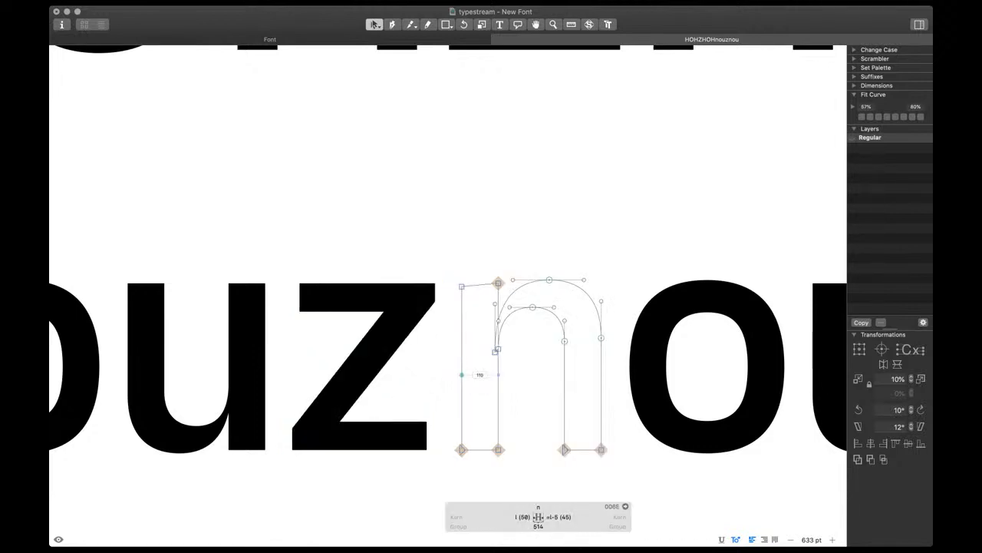
pyautogui.press('Home')
pyautogui.click(340, 421)
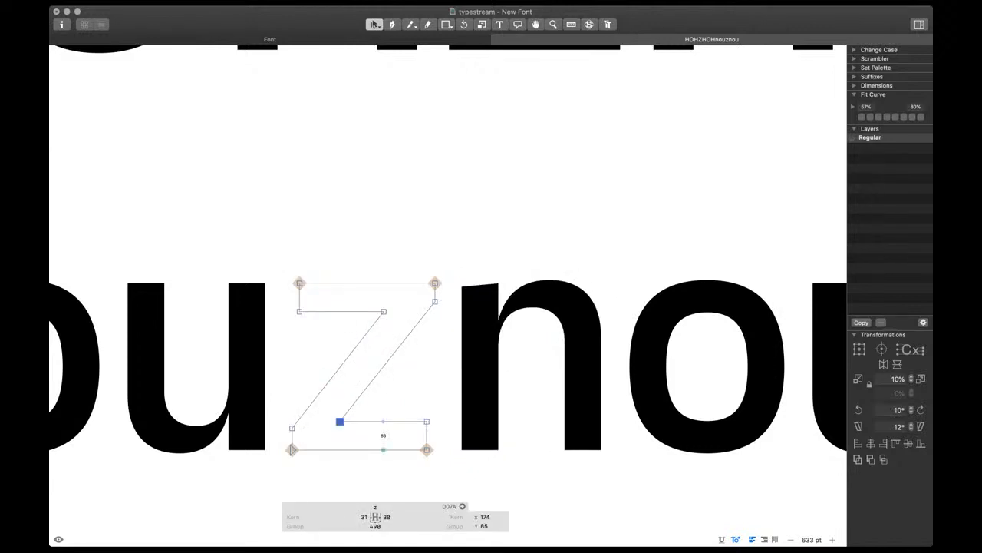
pyautogui.hotkey('shift', 'Right')
pyautogui.moveTo(370, 288); pyautogui.dragTo(395, 325)
pyautogui.hotkey('shift', 'Left')
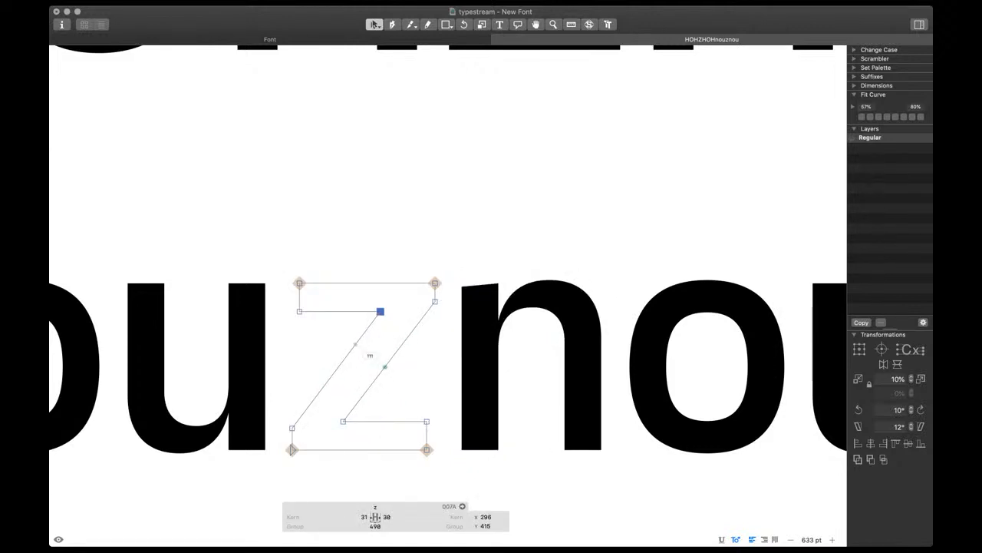
pyautogui.press('Right')
pyautogui.press('Right')
pyautogui.press('Right')
pyautogui.press('space')
pyautogui.scroll(-3, 453, 337)
pyautogui.press('t')
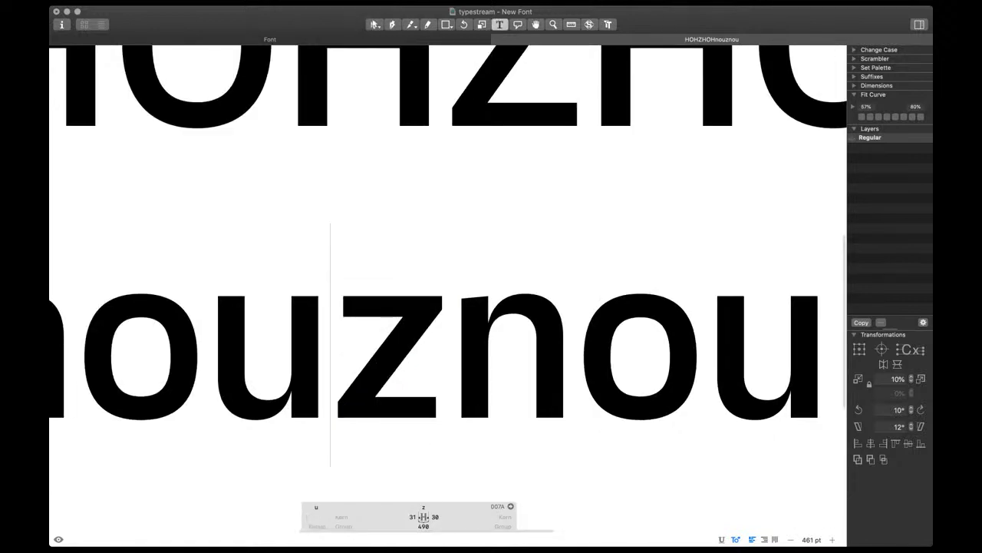
# Try top, bottom and left alignment on the two nodes at the upper end of the lowercase z's diagonal, undoing each attempt
pyautogui.scroll(-7, 456, 342)
pyautogui.click(456, 344)
pyautogui.press('Escape')
pyautogui.scroll(15, 453, 342)
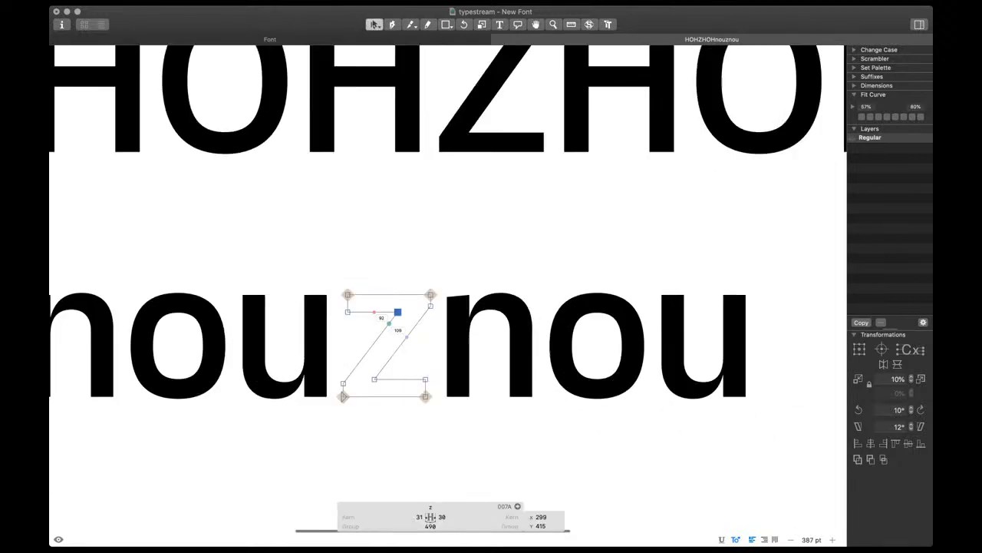
pyautogui.keyDown('shift'); pyautogui.click(517, 243); pyautogui.keyUp('shift')
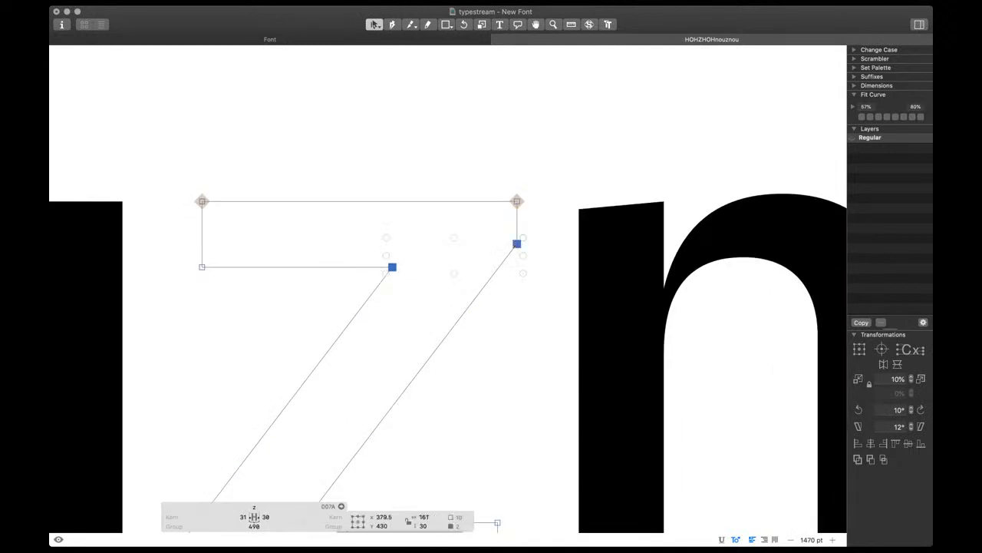
pyautogui.click(895, 443)
pyautogui.press('super+z')
pyautogui.click(920, 443)
pyautogui.press('super+z')
pyautogui.click(858, 443)
pyautogui.press('super+z')
pyautogui.press('super+shift+z')
pyautogui.press('super+z')
# Nudge the lowercase z's upper inner corner to x 302 and its lower inner corner to x 181, comparing the filled weight with neighbouring letters
pyautogui.scroll(-5, 429, 307)
pyautogui.press('space')
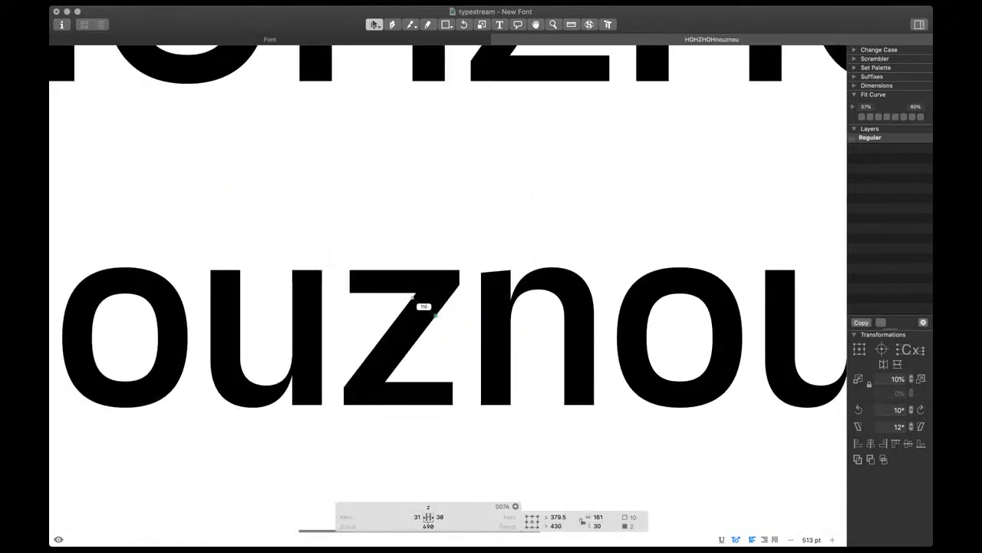
pyautogui.scroll(-1, 414, 300)
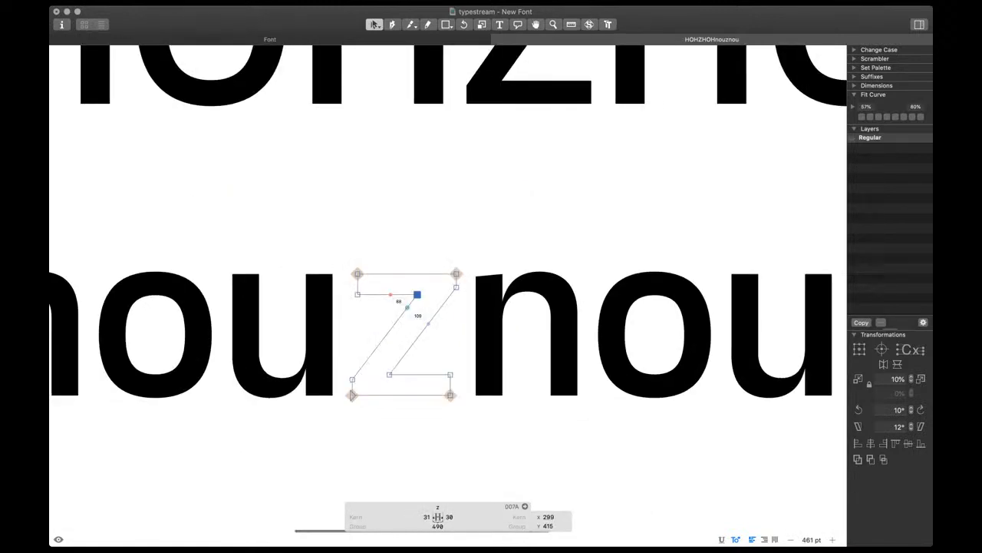
pyautogui.press('space')
pyautogui.press('space')
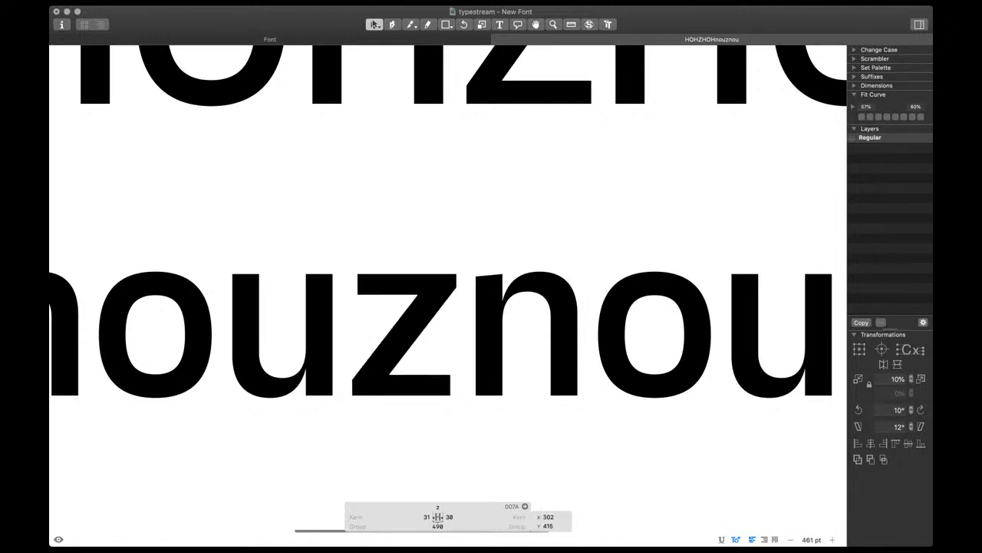
pyautogui.moveTo(377, 340); pyautogui.dragTo(409, 419)
pyautogui.press('Left')
pyautogui.press('space')
pyautogui.scroll(-5, 414, 409)
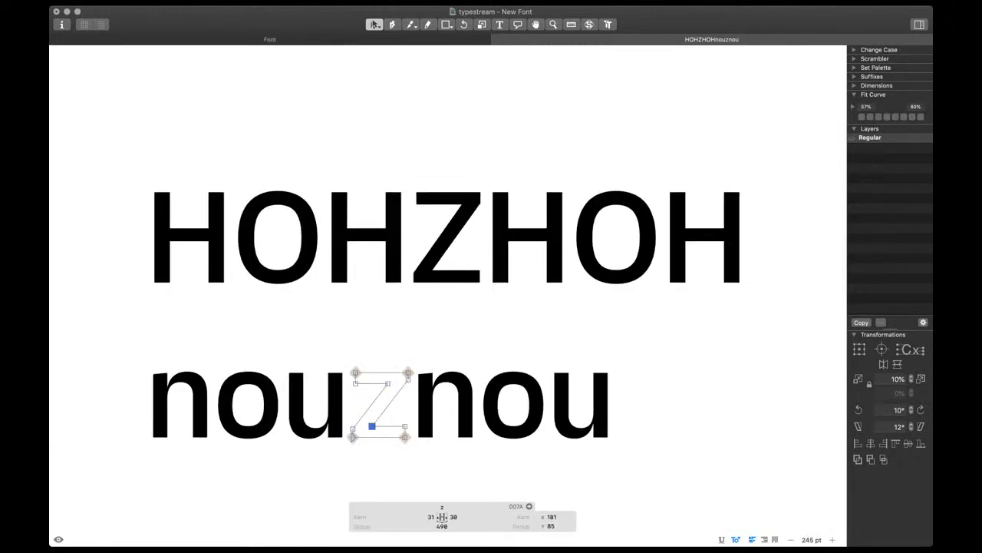
pyautogui.scroll(5, 367, 435)
pyautogui.press('space')
pyautogui.scroll(-3, 443, 322)
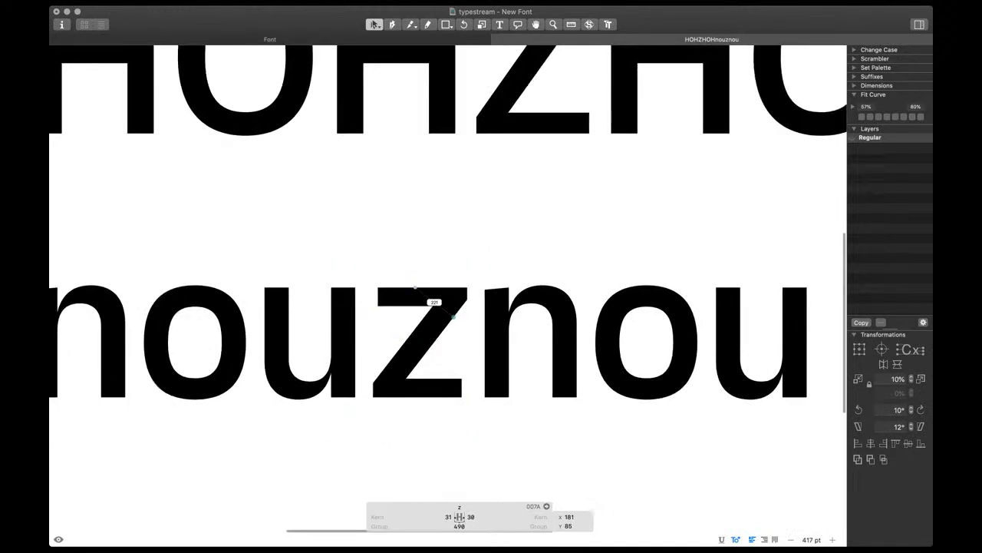
# Narrow the lowercase z's top by moving its two top-right nodes and upper inner corner left by 30 units in total
pyautogui.moveTo(478, 333); pyautogui.dragTo(424, 278)
pyautogui.press('space')
pyautogui.hotkey('shift', 'Left')
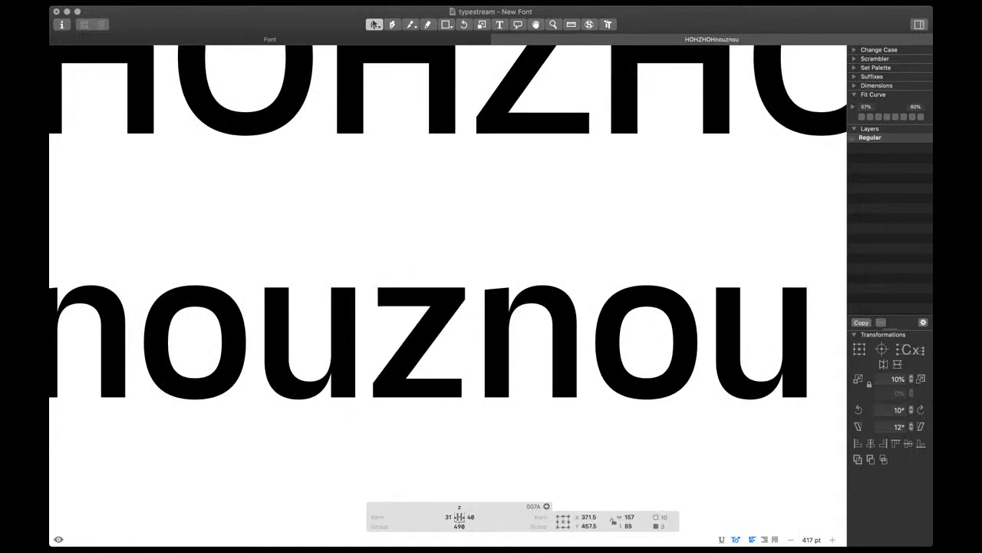
pyautogui.moveTo(479, 413); pyautogui.dragTo(450, 276)
pyautogui.click(477, 414)
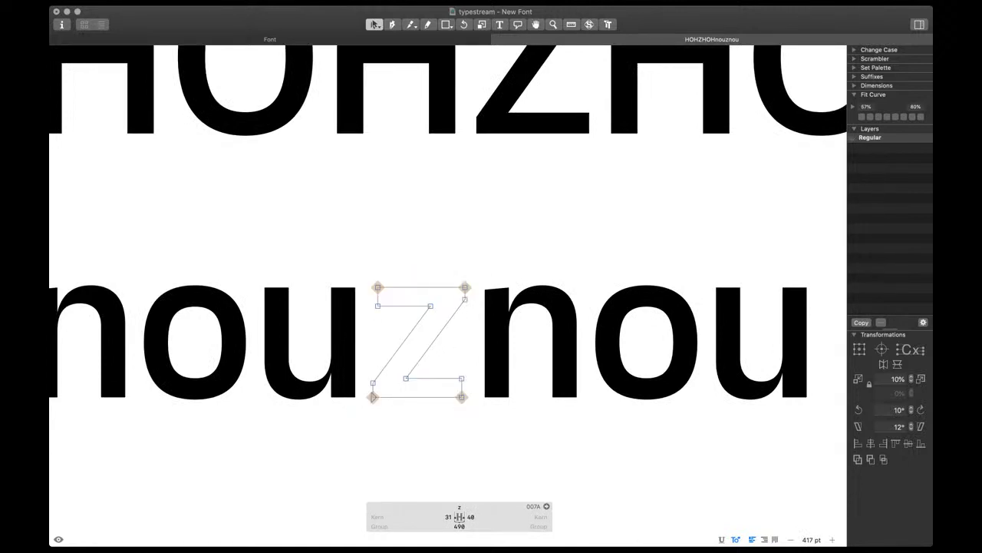
pyautogui.moveTo(479, 333); pyautogui.dragTo(450, 276)
pyautogui.press('space')
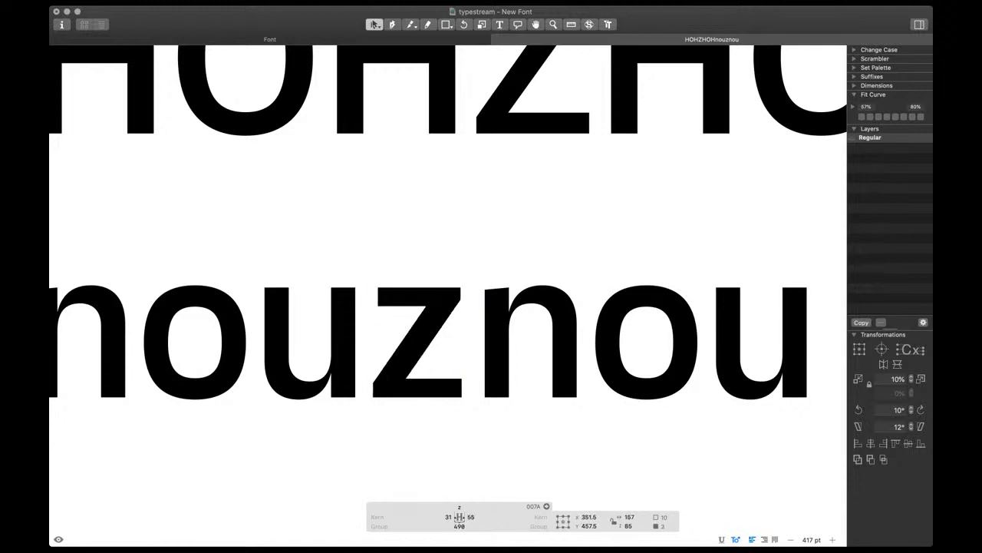
# Extend the lowercase z's top bar by moving its two left-end nodes left to x 43
pyautogui.moveTo(392, 274); pyautogui.dragTo(363, 411)
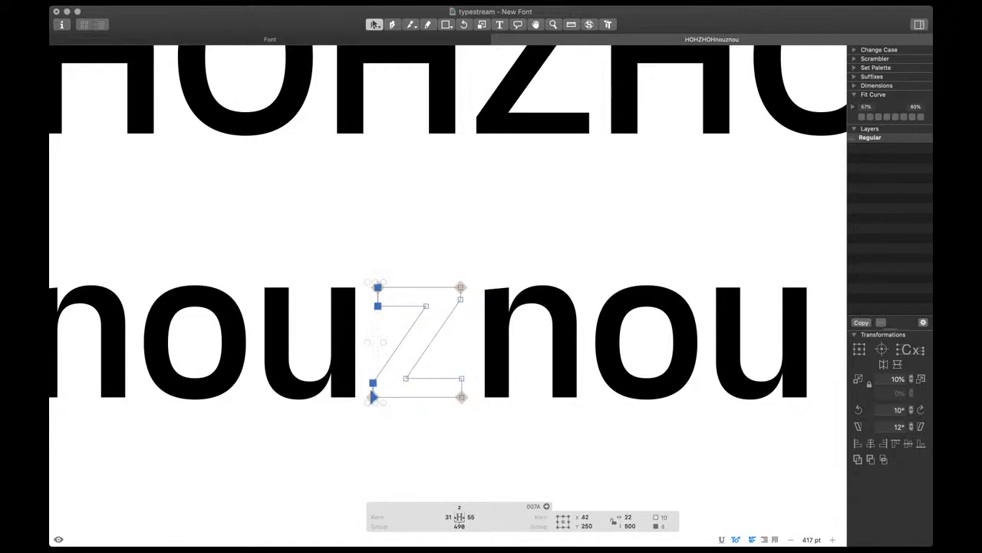
pyautogui.click(390, 277)
pyautogui.moveTo(390, 278); pyautogui.dragTo(366, 314)
pyautogui.hotkey('shift', 'Left')
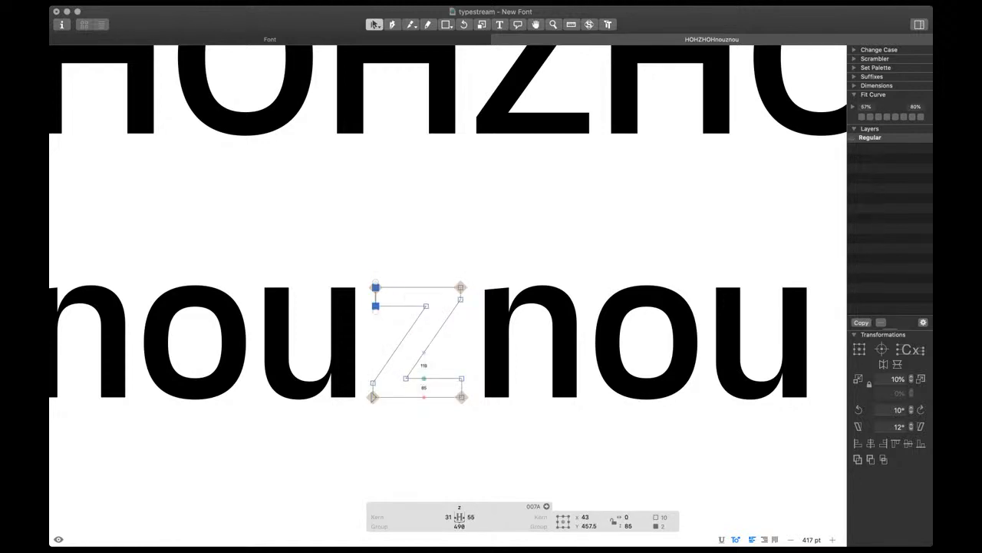
# Fine-tune the lowercase z's diagonal by nudging its upper inner corner sideways and moving its lower inner corner to x 177
pyautogui.moveTo(415, 272)
pyautogui.mouseDown()
pyautogui.moveTo(444, 322)
pyautogui.moveTo(418, 287)
pyautogui.mouseUp()
pyautogui.hotkey('shift', 'Right')
pyautogui.click(447, 325)
pyautogui.press('space')
pyautogui.hotkey('shift', 'Left')
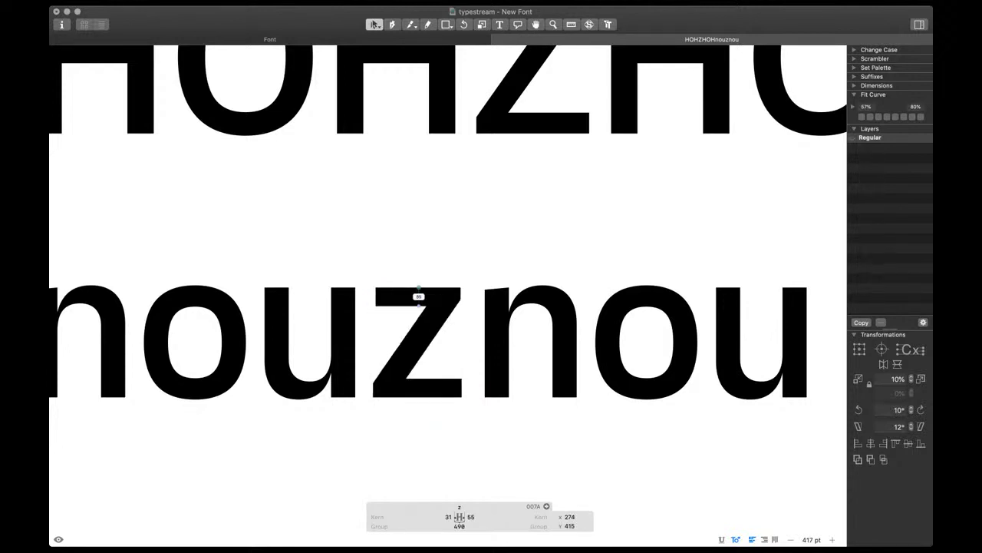
pyautogui.press('Right')
pyautogui.press('Right')
pyautogui.moveTo(393, 364); pyautogui.dragTo(425, 410)
pyautogui.press('space')
# Review the lowercase z at smaller sizes and set both its left and right sidebearings to 30
pyautogui.scroll(-5, 425, 411)
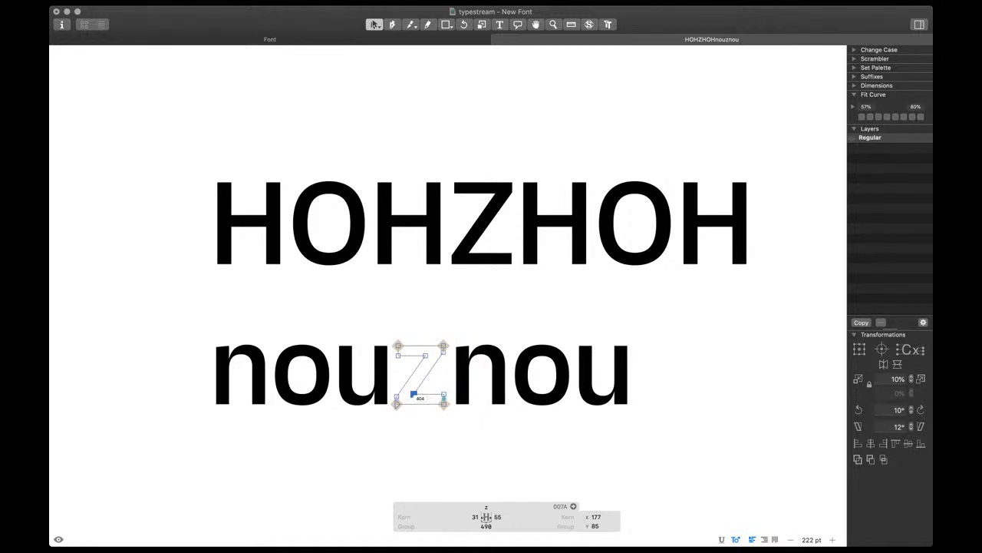
pyautogui.press('Escape')
pyautogui.scroll(-5, 452, 361)
pyautogui.hscroll(1, 451, 361)
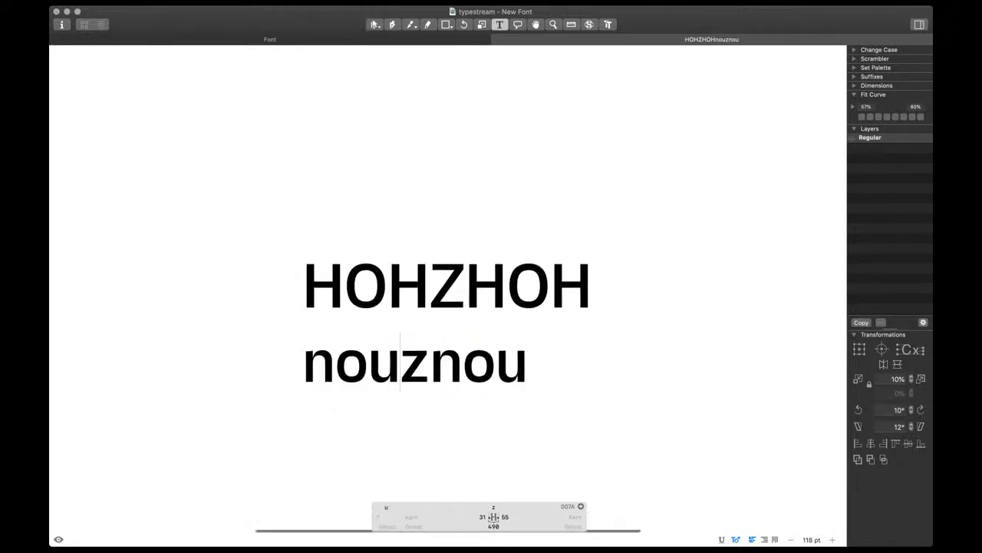
pyautogui.scroll(5, 399, 384)
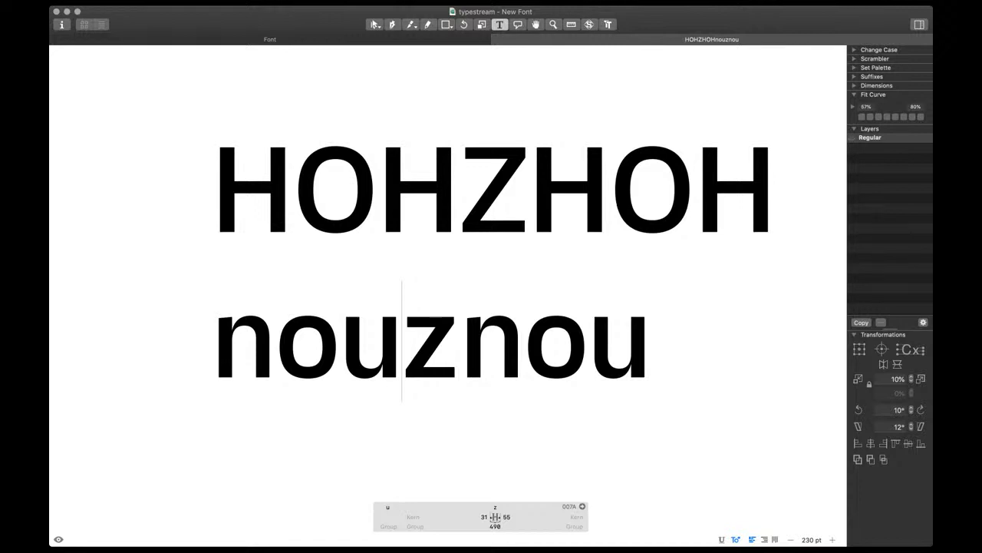
pyautogui.click(483, 518)
pyautogui.write('30')
pyautogui.press('Tab')
pyautogui.write('30')
pyautogui.press('Return')
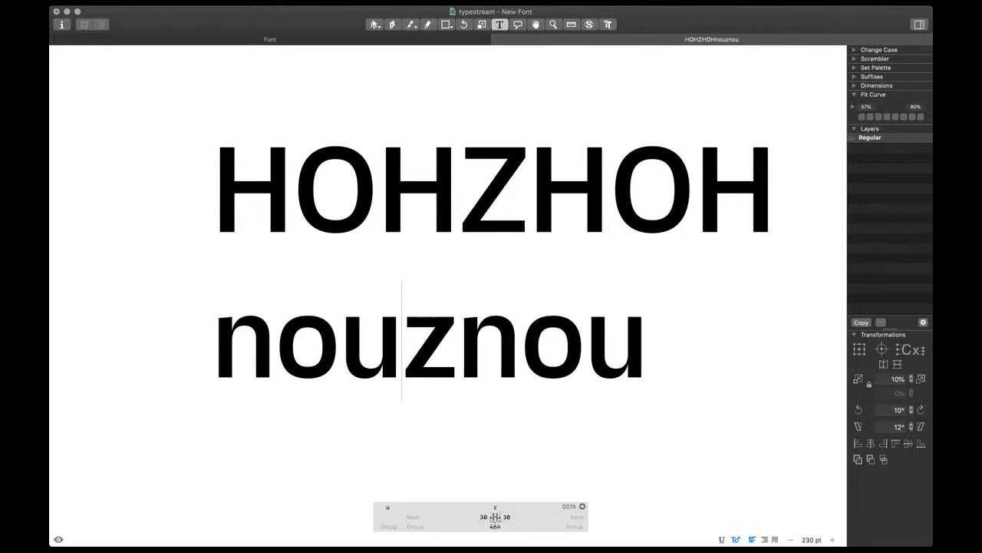
# Check the capital Z's spacing down to 80 pt, close the sample text, and open all uppercase and lowercase letters in a new edit view
pyautogui.click(469, 219)
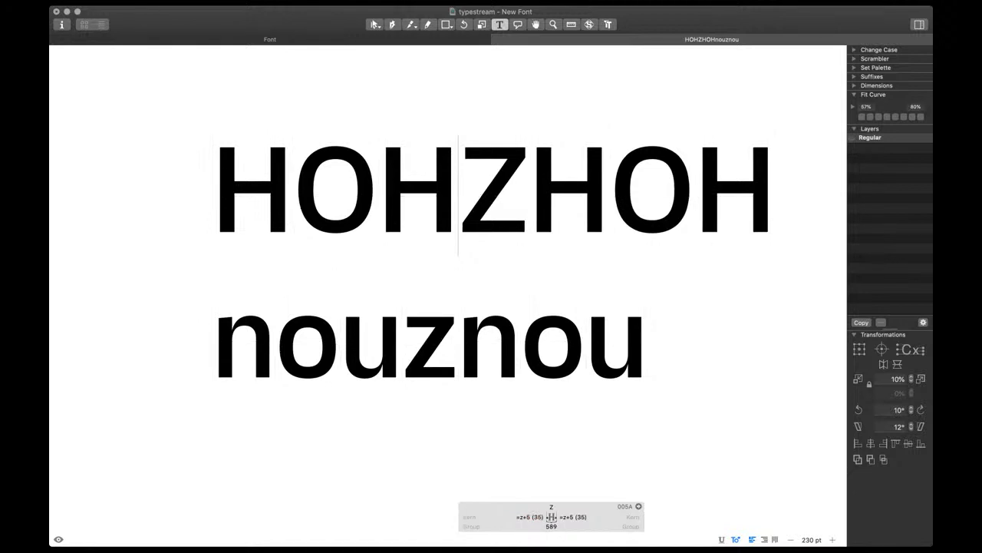
pyautogui.press('super+minus')
pyautogui.press('super+minus')
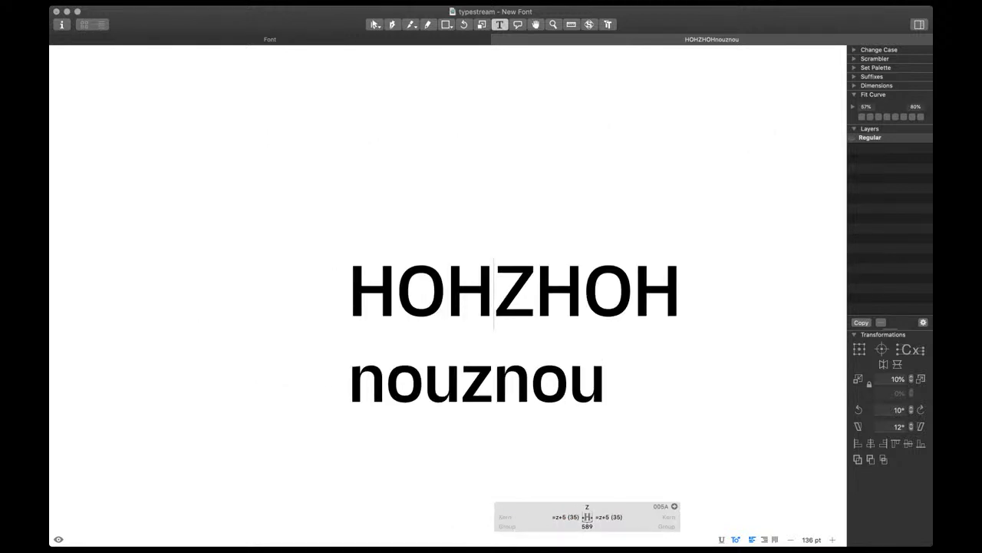
pyautogui.press('super+minus')
pyautogui.press('super+minus')
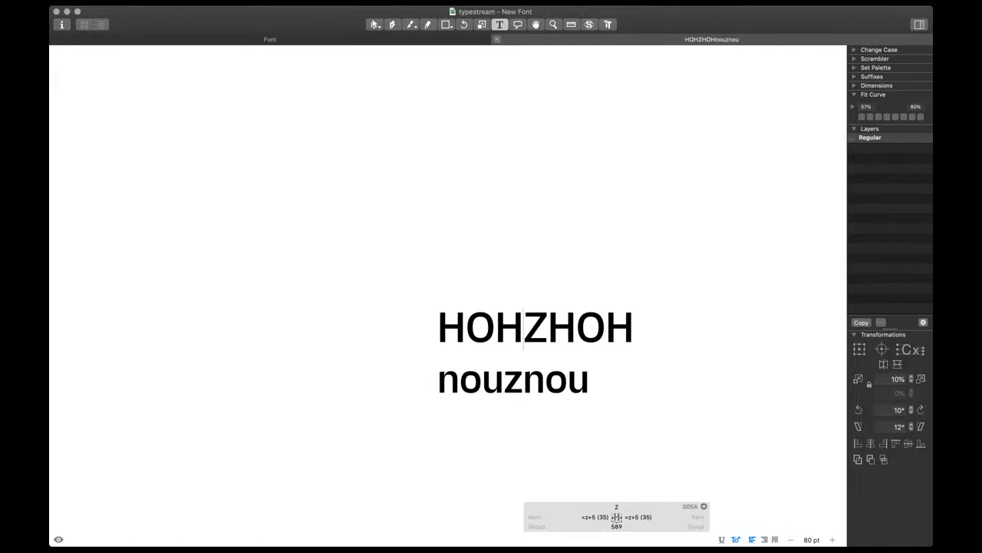
pyautogui.click(497, 39)
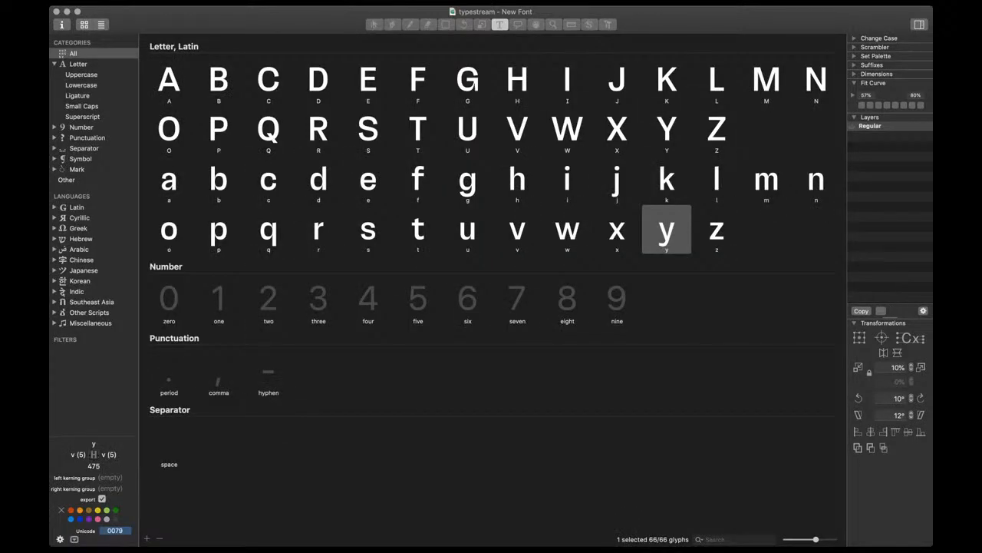
pyautogui.press('super+a')
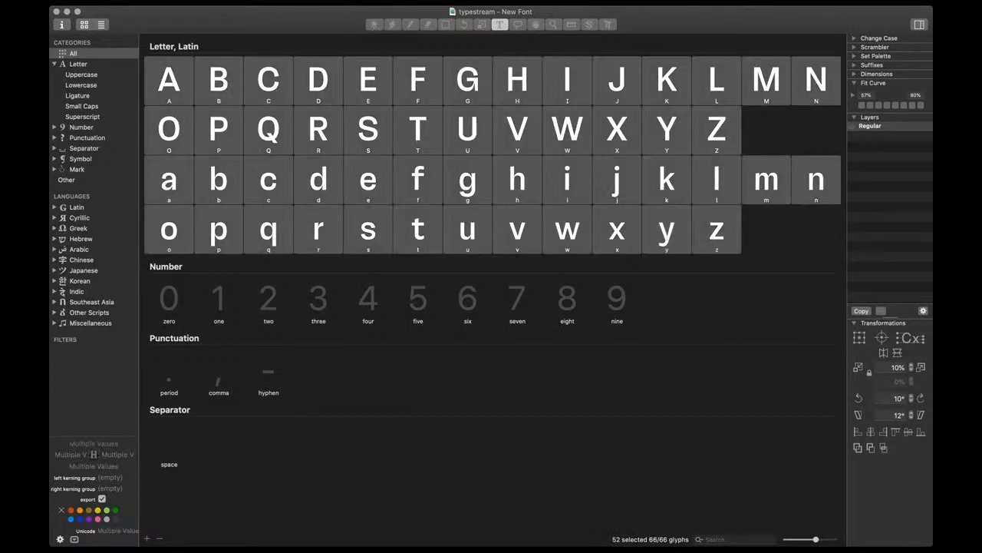
pyautogui.press('super+Return')
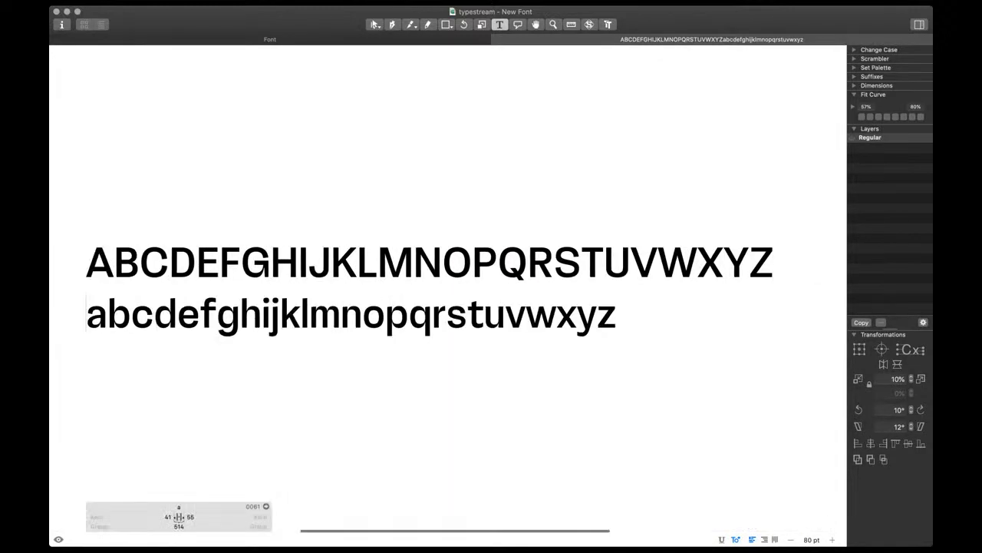
# Break the sample text into four lines by starting new lines before the capital O and the lowercase o
pyautogui.click(446, 265)
pyautogui.press('Return')
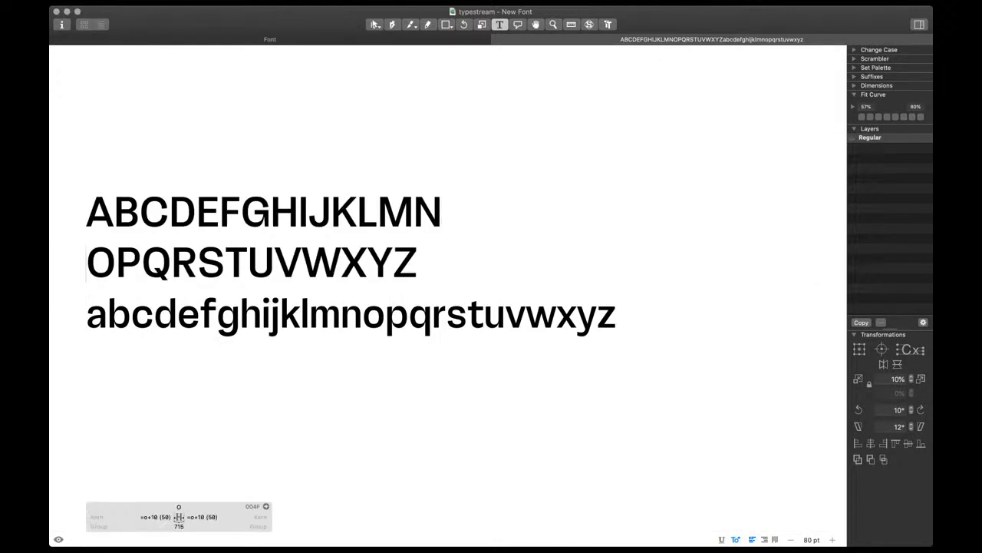
pyautogui.click(363, 315)
pyautogui.press('Return')
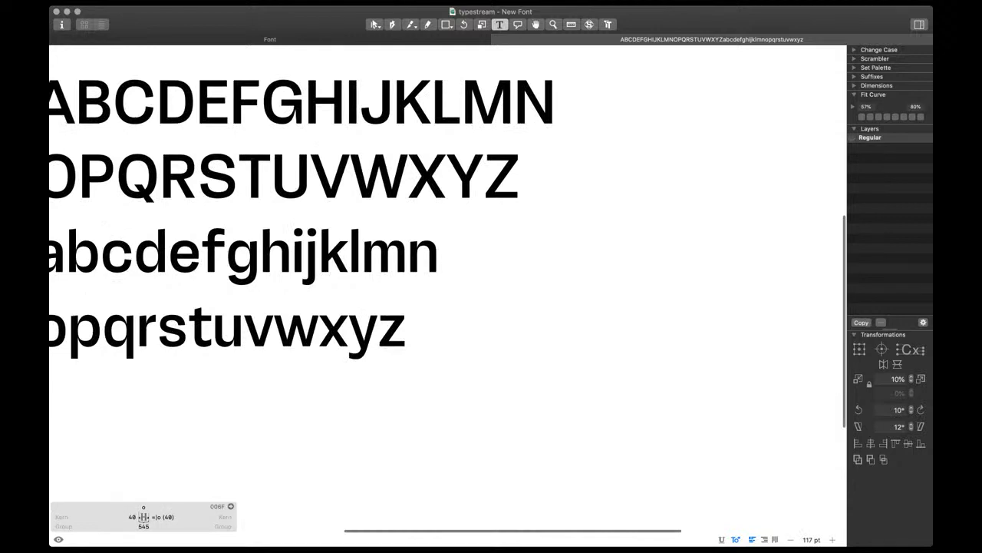
pyautogui.hscroll(-2, 448, 276)
pyautogui.scroll(2, 448, 276)
pyautogui.scroll(1, 448, 276)
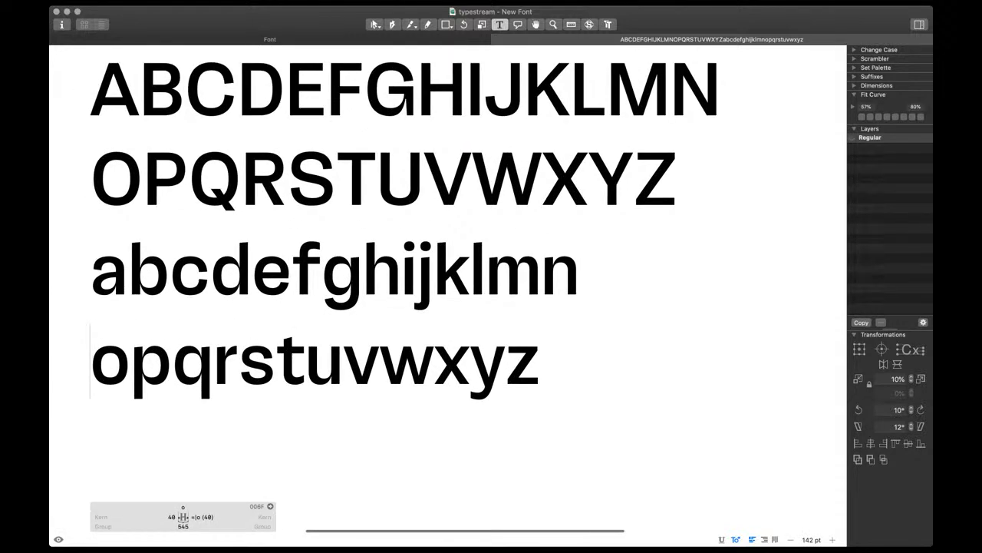
pyautogui.scroll(1, 448, 277)
pyautogui.hscroll(-1, 448, 277)
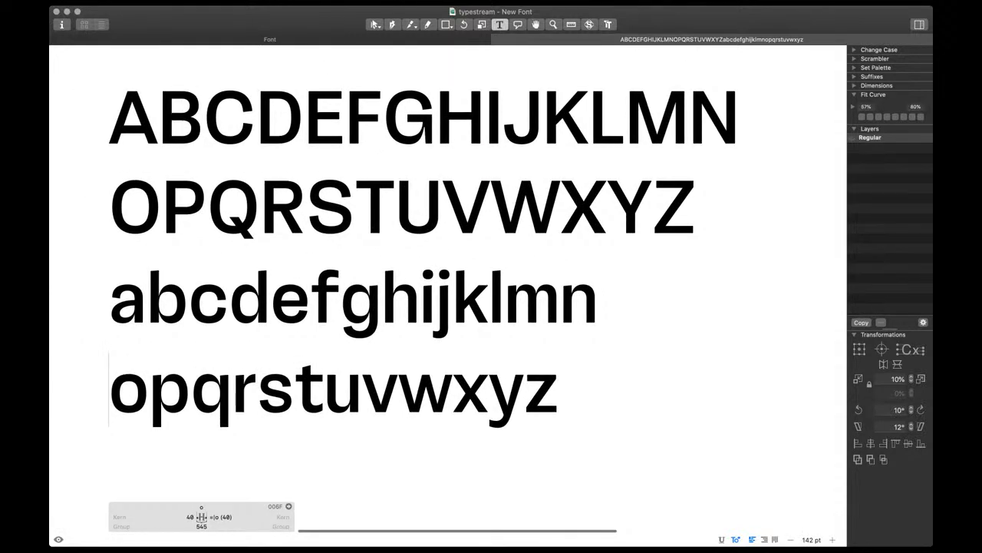
# Check the capital U's curve by selecting its lower stem nodes and previewing the filled letter within the alphabet
pyautogui.doubleClick(429, 200)
pyautogui.scroll(2, 429, 200)
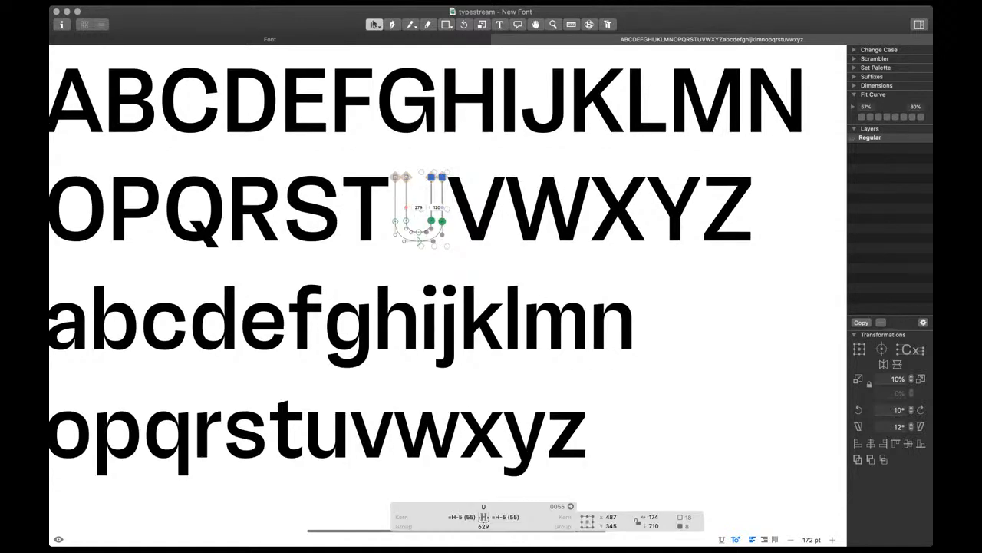
pyautogui.scroll(1, 419, 209)
pyautogui.moveTo(453, 212); pyautogui.dragTo(386, 230)
pyautogui.press('space')
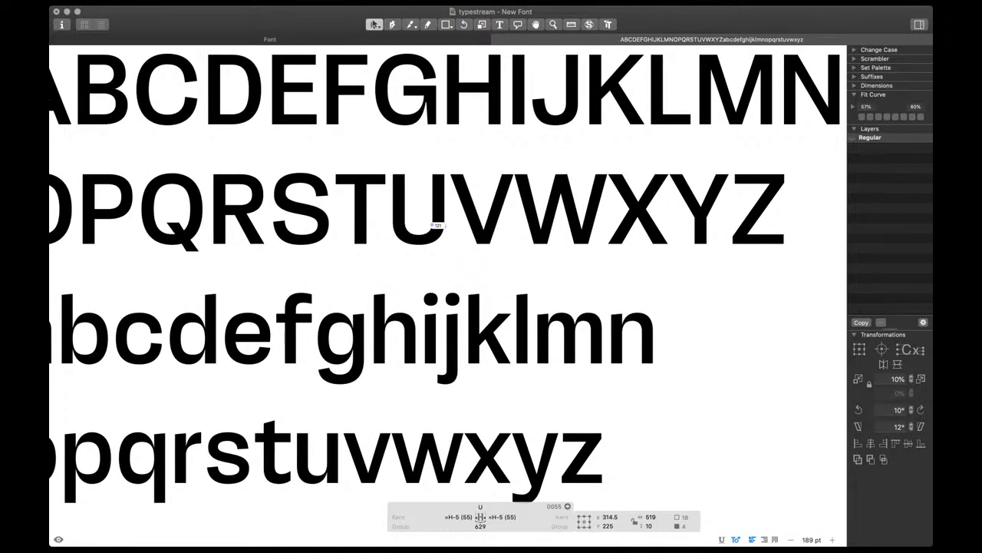
pyautogui.scroll(-4, 448, 296)
pyautogui.scroll(-1, 448, 296)
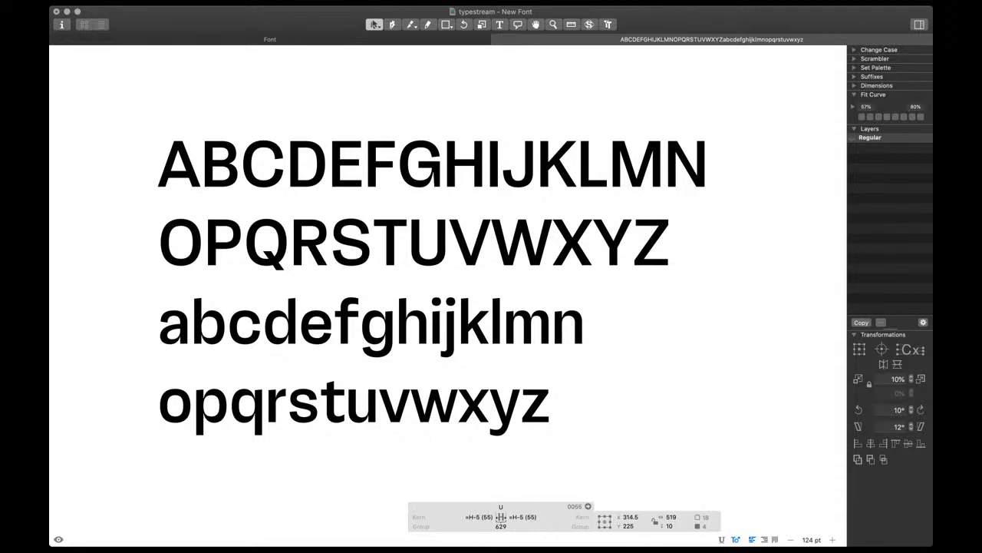
# Thin the lowercase y's tail by raising the upper edge's two nodes until their selection is centred at y -101.5
pyautogui.scroll(10, 507, 430)
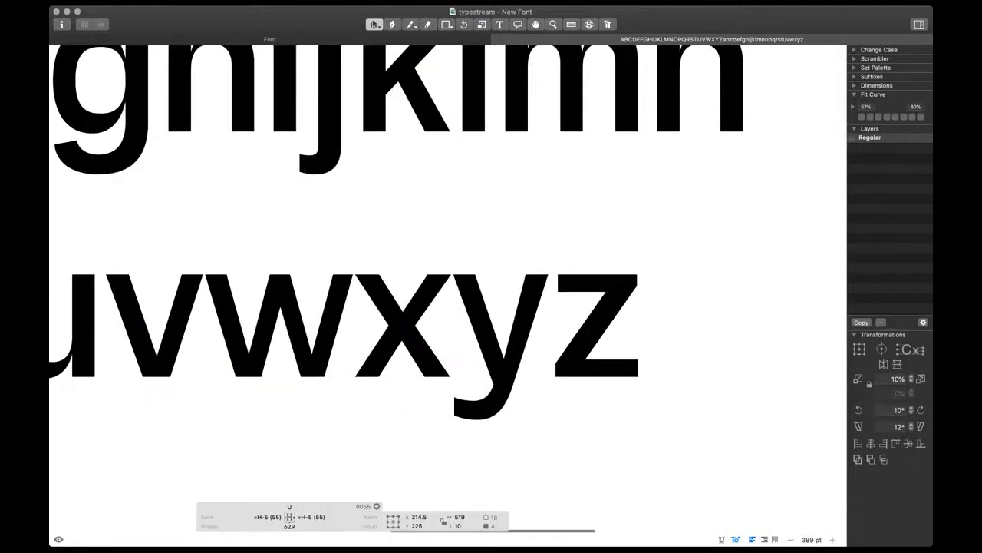
pyautogui.doubleClick(503, 367)
pyautogui.scroll(8, 477, 410)
pyautogui.moveTo(411, 364); pyautogui.dragTo(479, 395)
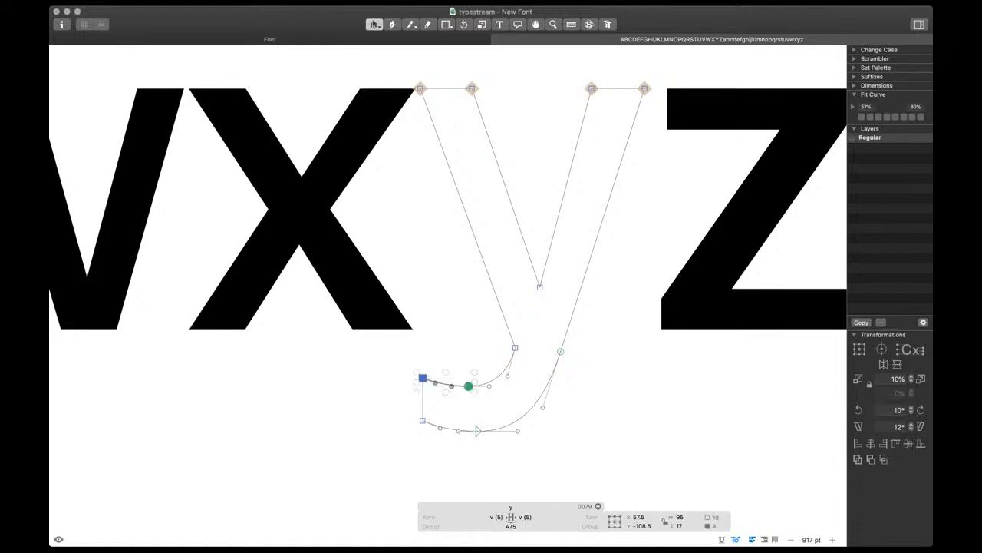
pyautogui.press('space')
pyautogui.hotkey('shift', 'Up')
pyautogui.scroll(-3, 480, 395)
pyautogui.scroll(-10, 482, 399)
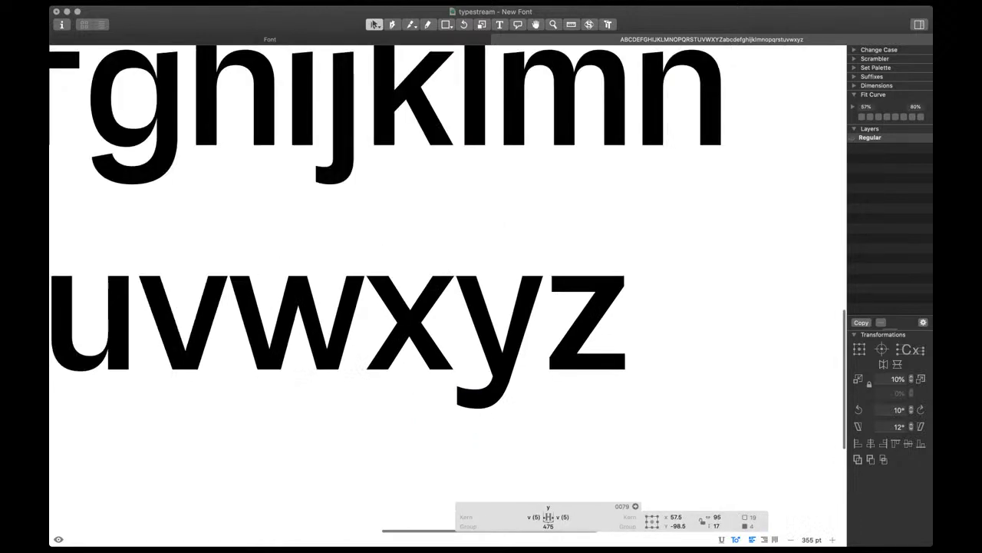
pyautogui.scroll(-3, 509, 399)
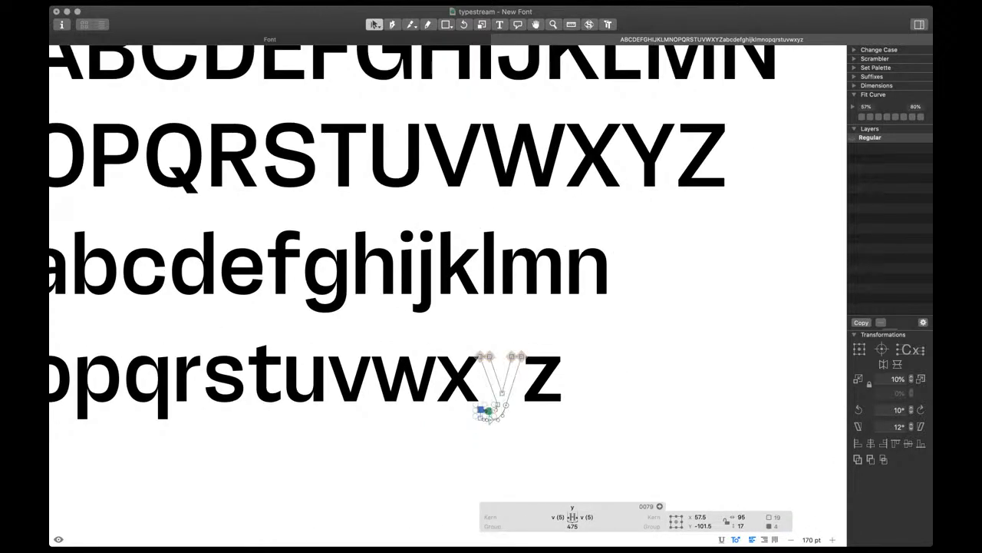
# Review the lowercase y's tail up close and within the full alphabet at 101 pt
pyautogui.scroll(8, 509, 399)
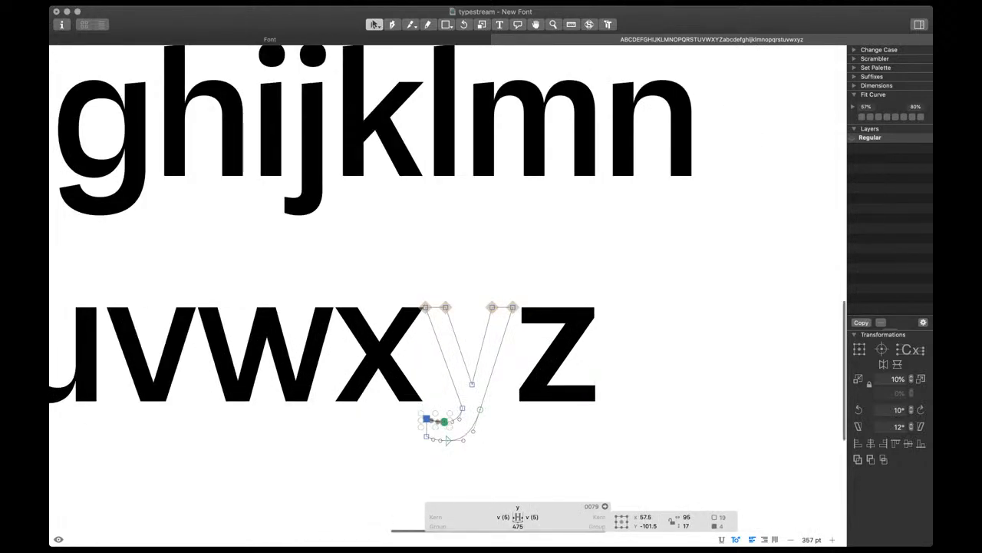
pyautogui.scroll(-2, 468, 368)
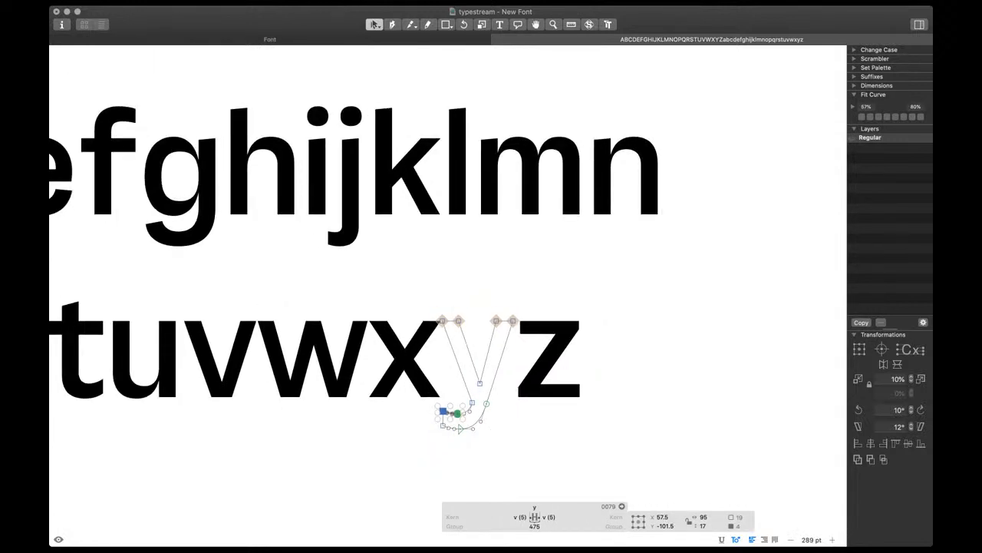
pyautogui.moveTo(496, 375)
pyautogui.press('t')
pyautogui.scroll(-5, 486, 377)
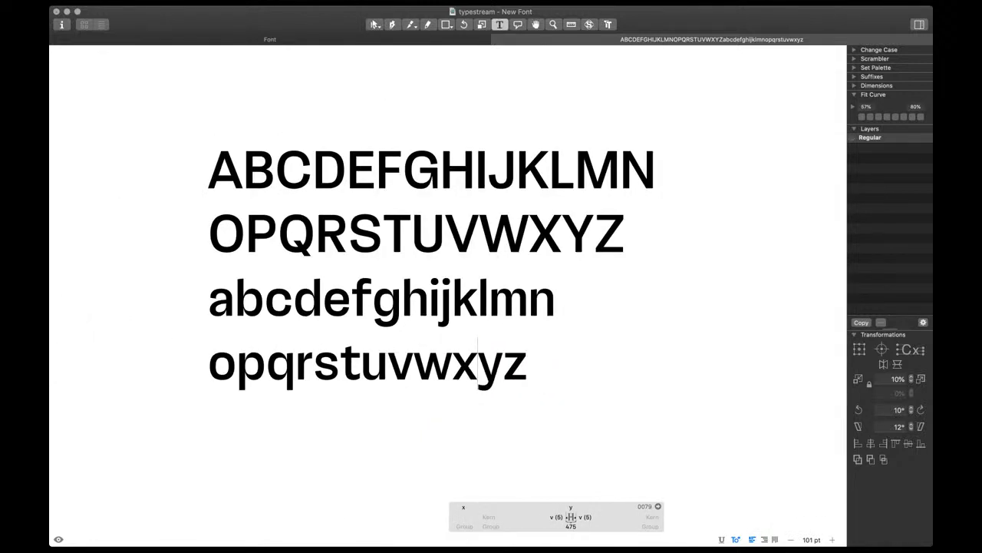
pyautogui.click(528, 365)
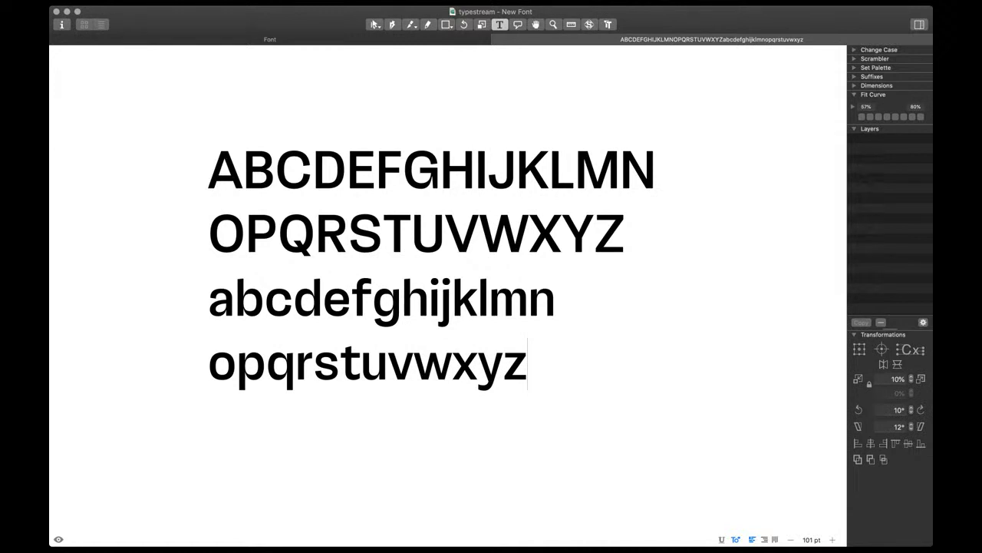
# Shift the four nodes where the capital D's horizontal strokes meet the bowl left to x 286
pyautogui.scroll(5, 305, 166)
pyautogui.doubleClick(343, 166)
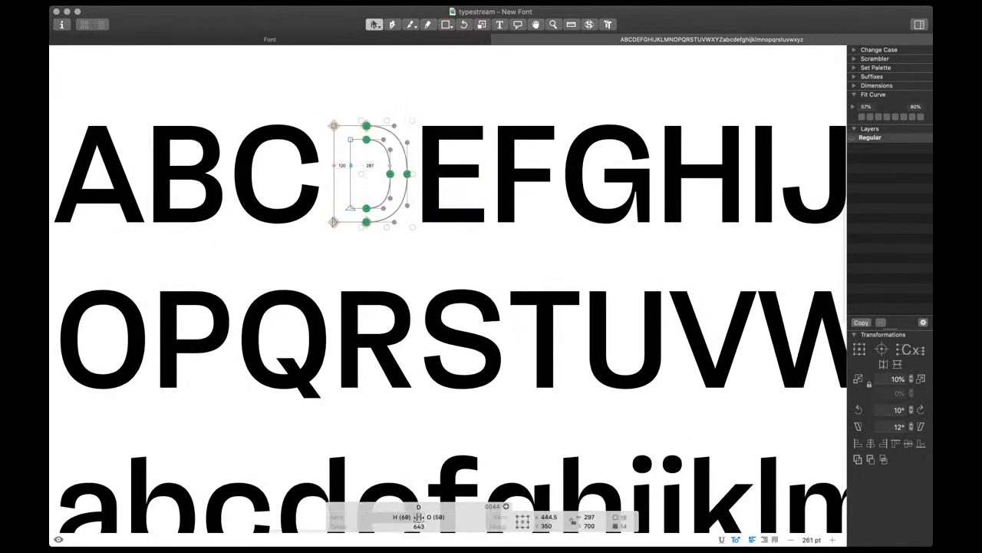
pyautogui.scroll(2, 350, 154)
pyautogui.moveTo(362, 259); pyautogui.dragTo(384, 105)
pyautogui.press('space')
pyautogui.hotkey('shift', 'Left')
pyautogui.hotkey('shift', 'Left')
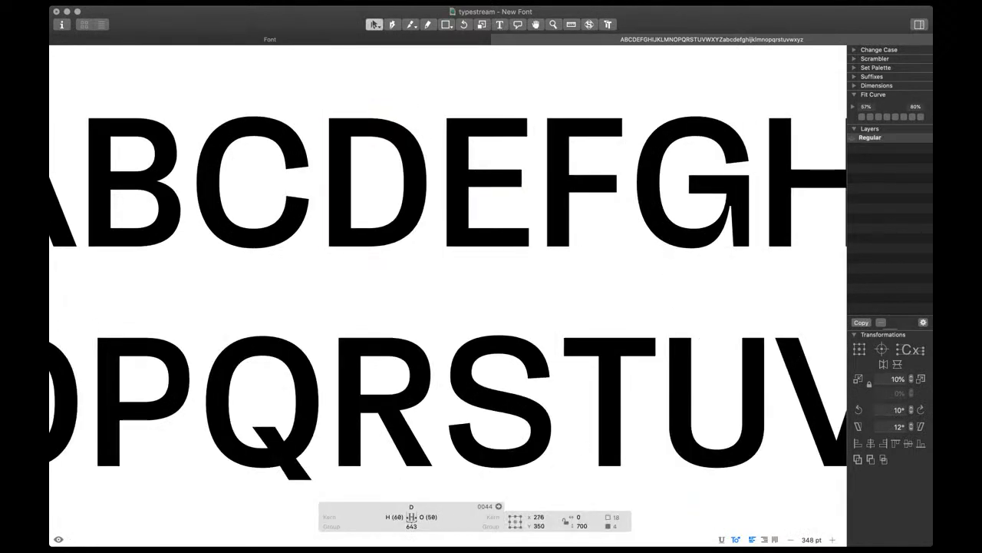
pyautogui.hotkey('shift', 'Right')
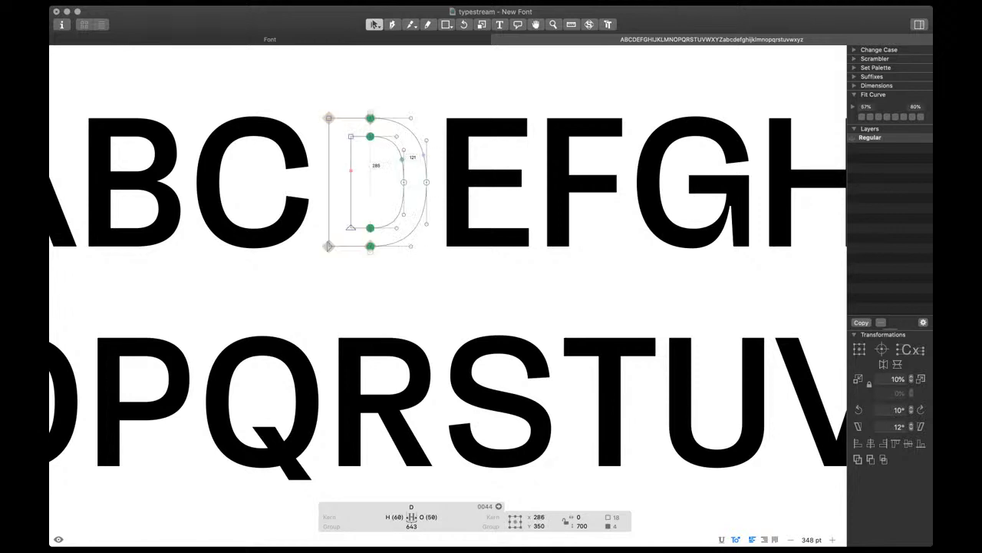
# Widen the capital D's bowl by moving its two right-hand extreme nodes 10 units right, centred at x 541, and update the metrics
pyautogui.moveTo(373, 165); pyautogui.dragTo(437, 203)
pyautogui.press('space')
pyautogui.hotkey('shift', 'Right')
pyautogui.press('ctrl+super+m')
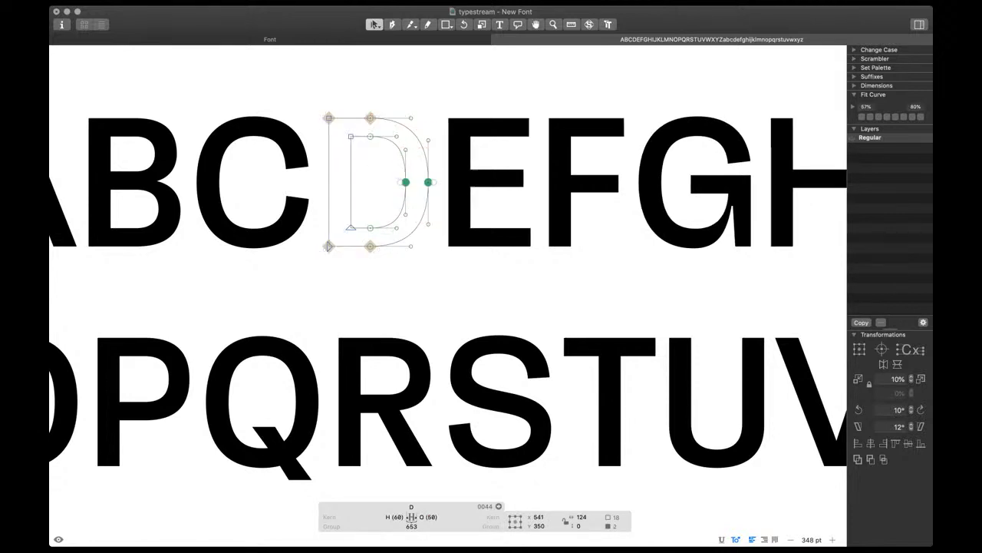
pyautogui.press('t')
pyautogui.scroll(-6, 491, 410)
pyautogui.scroll(-5, 491, 307)
pyautogui.hscroll(5, 491, 306)
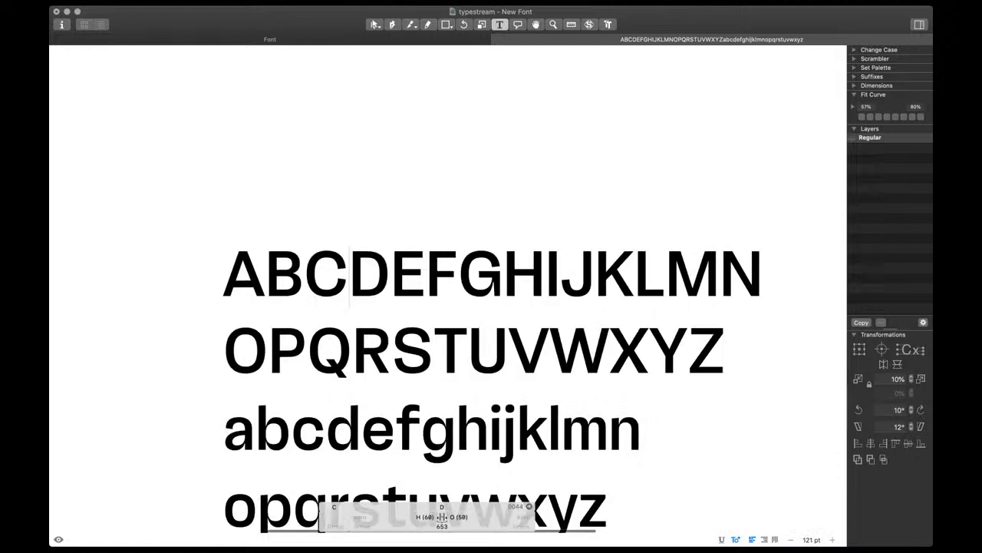
pyautogui.scroll(-3, 461, 345)
pyautogui.hscroll(2, 461, 345)
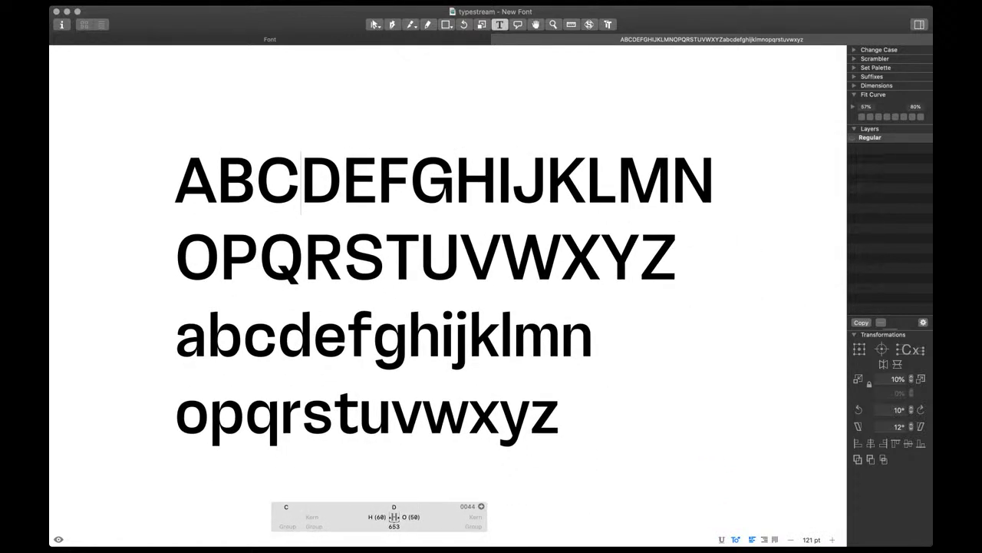
# Thicken the lowercase y where the stem enters the tail by moving its outer right curve node right to x 303
pyautogui.scroll(3, 429, 446)
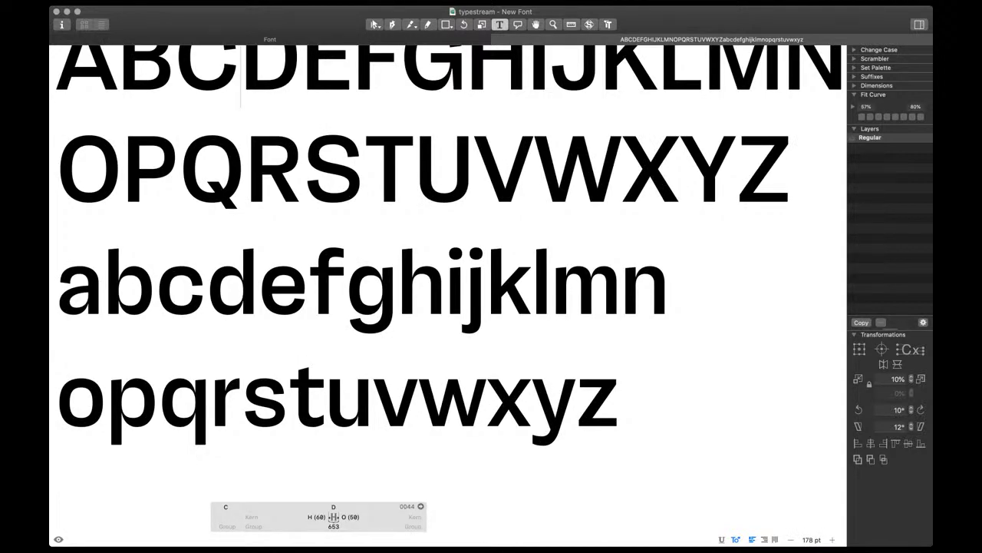
pyautogui.scroll(5, 568, 447)
pyautogui.doubleClick(546, 436)
pyautogui.scroll(1, 546, 436)
pyautogui.moveTo(546, 407); pyautogui.dragTo(565, 424)
pyautogui.hotkey('shift', 'Right')
pyautogui.press('space')
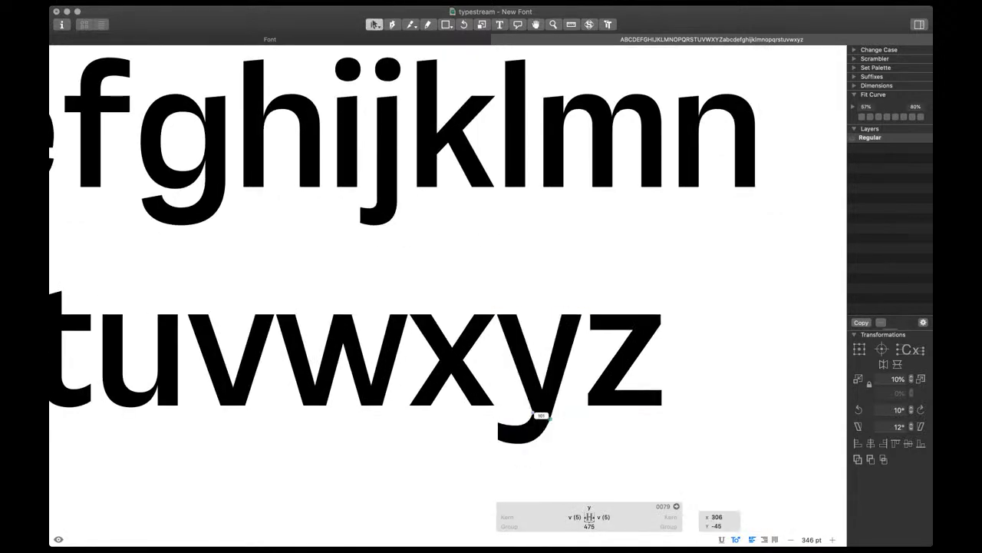
pyautogui.press('Left')
pyautogui.press('Left')
pyautogui.press('Left')
pyautogui.scroll(-1, 512, 339)
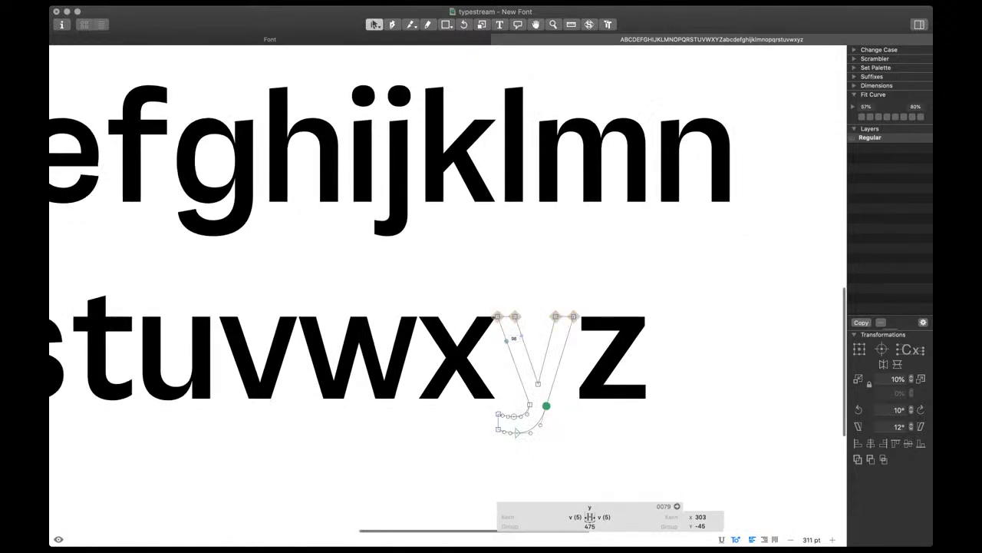
# Review the reshaped lowercase y within the full alphabet at several sizes around 128 pt
pyautogui.press('Escape')
pyautogui.scroll(-8, 508, 338)
pyautogui.scroll(3, 309, 377)
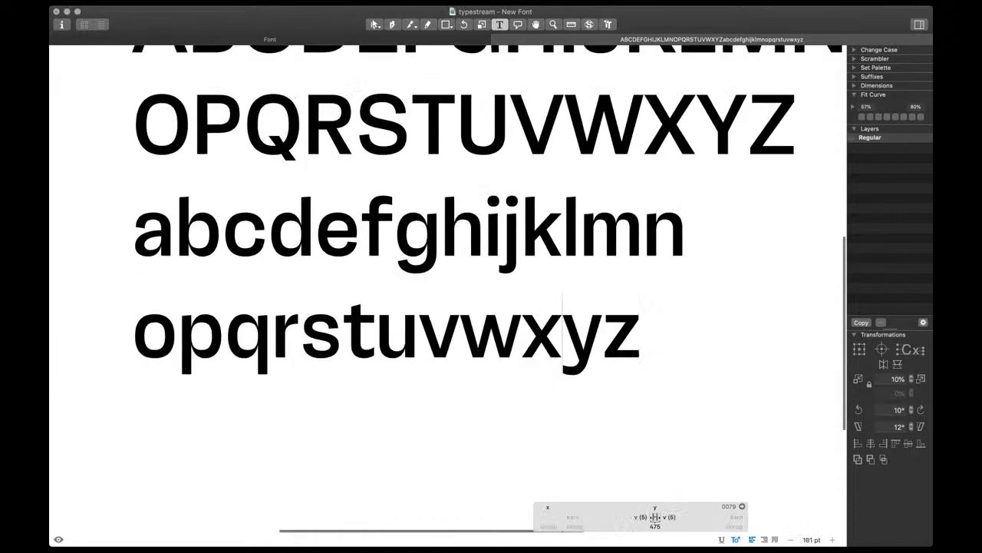
pyautogui.scroll(2, 310, 380)
pyautogui.scroll(-4, 336, 335)
pyautogui.scroll(1, 336, 335)
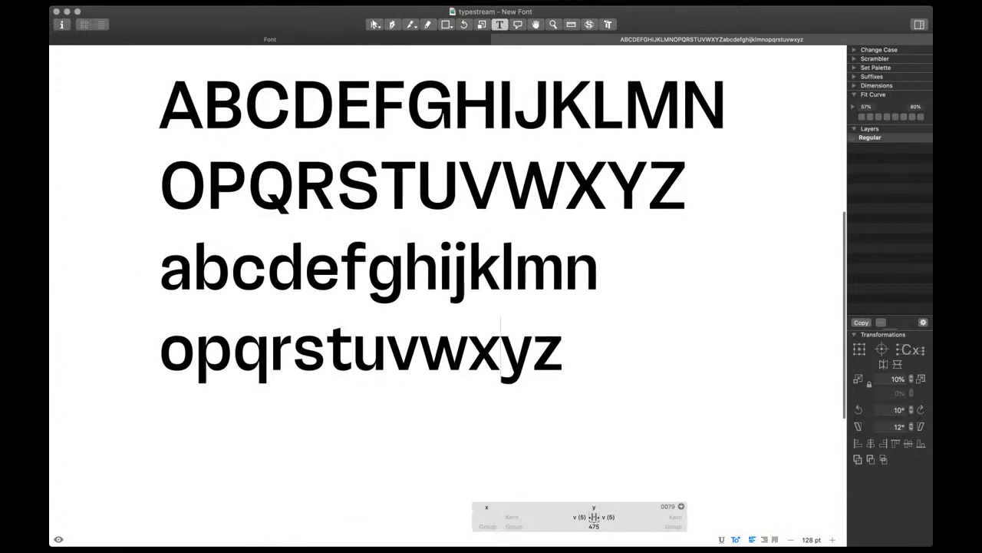
pyautogui.scroll(1, 429, 307)
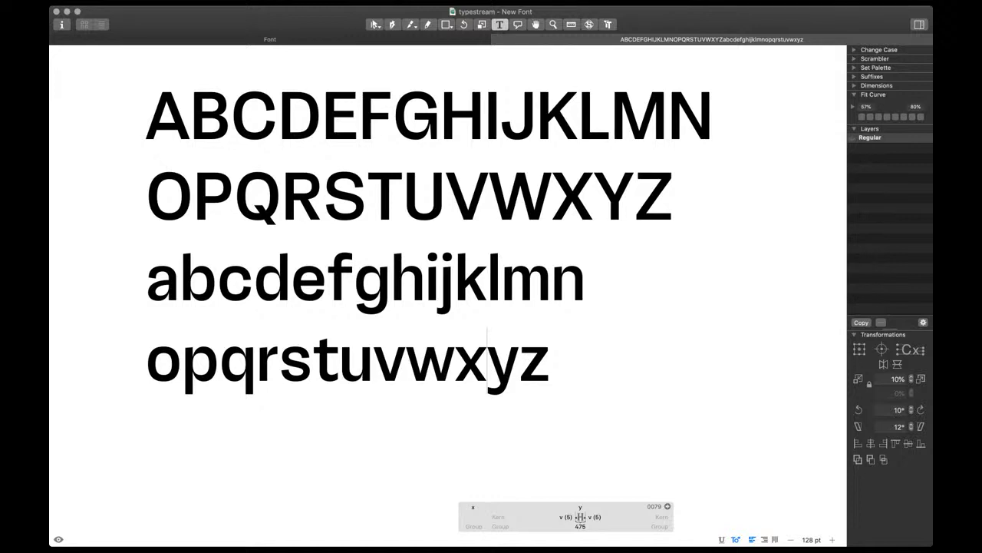
# Insert a capital H on each side of the capital Z in the sample text
pyautogui.click(679, 198)
pyautogui.press('Left')
pyautogui.write('H')
pyautogui.press('Right')
pyautogui.write('H')
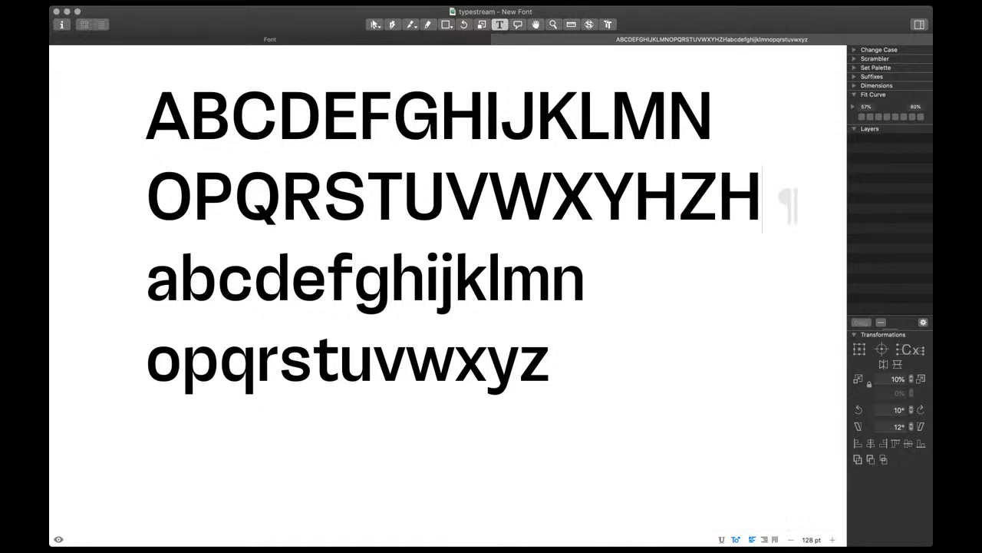
# Compare the capital Z with the neighbouring H, checking its diagonal thickness and the positions of its two inner corner nodes
pyautogui.scroll(8, 736, 183)
pyautogui.doubleClick(737, 183)
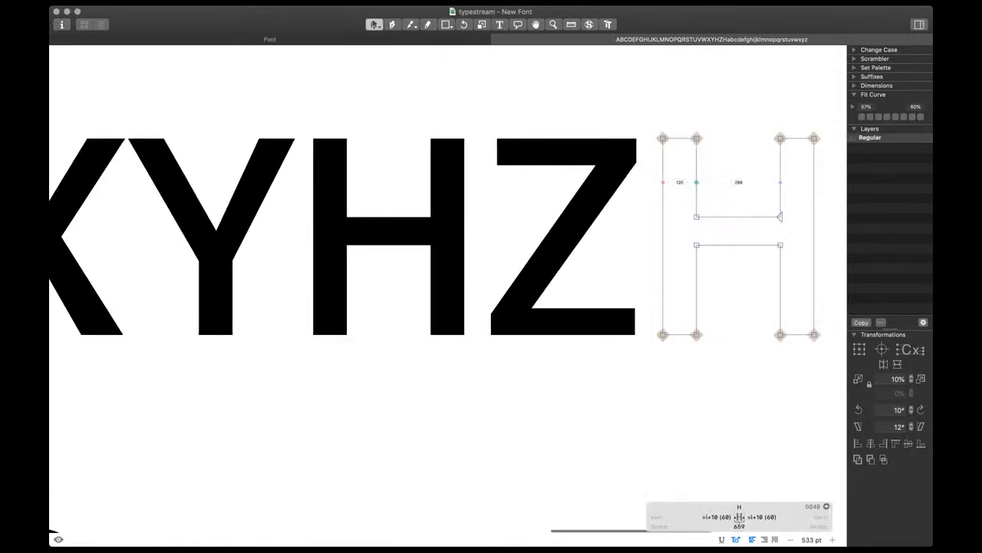
pyautogui.doubleClick(615, 214)
pyautogui.scroll(2, 619, 214)
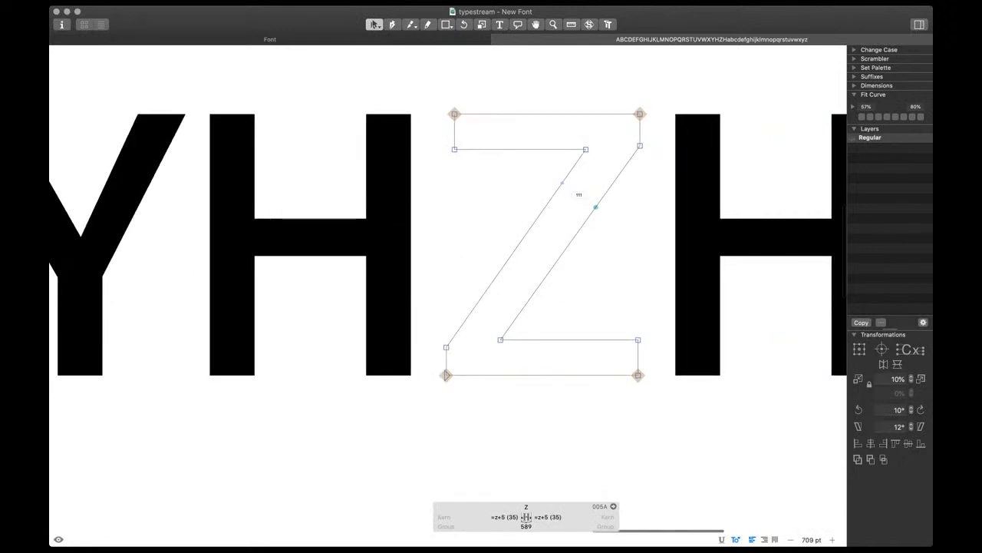
pyautogui.scroll(-5, 519, 319)
pyautogui.click(510, 328)
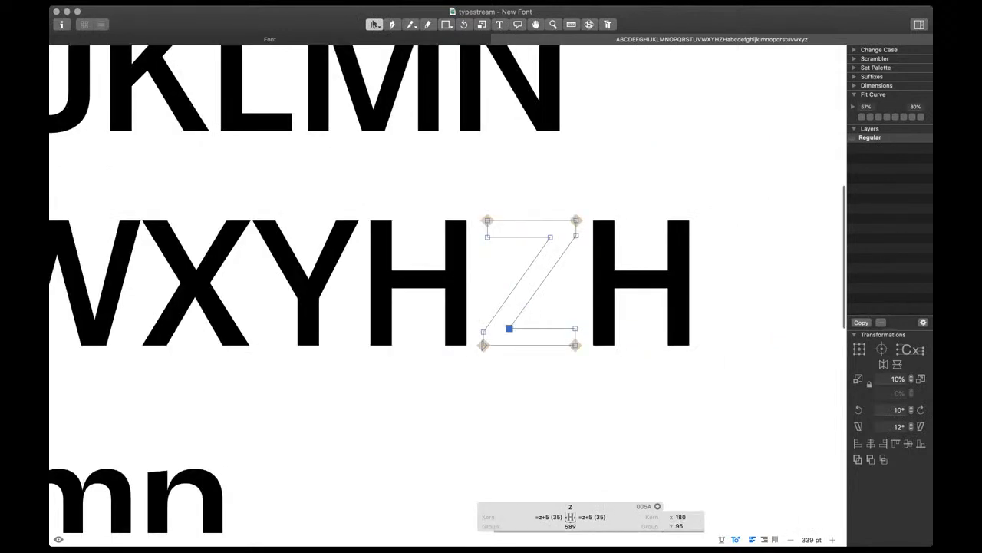
pyautogui.click(550, 237)
pyautogui.press('space')
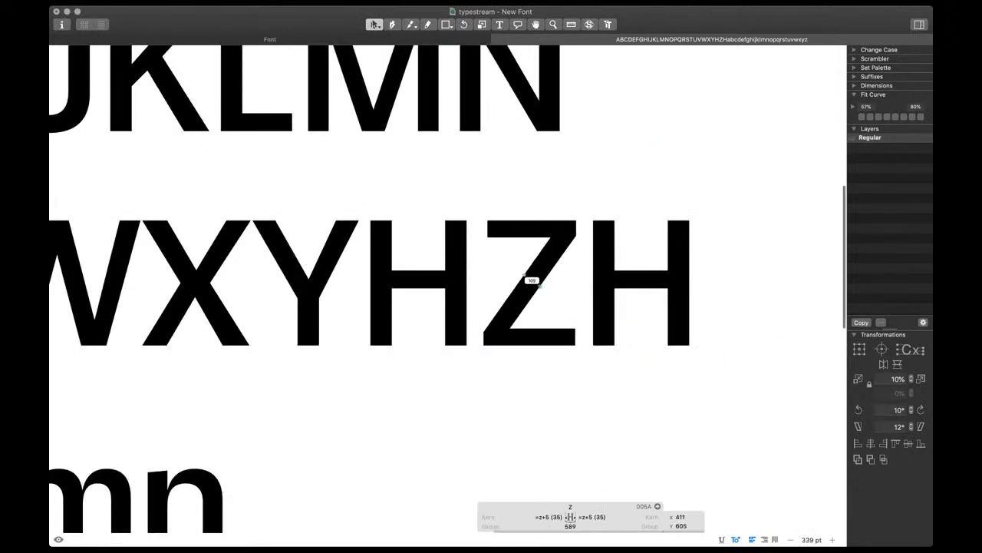
pyautogui.scroll(-5, 529, 280)
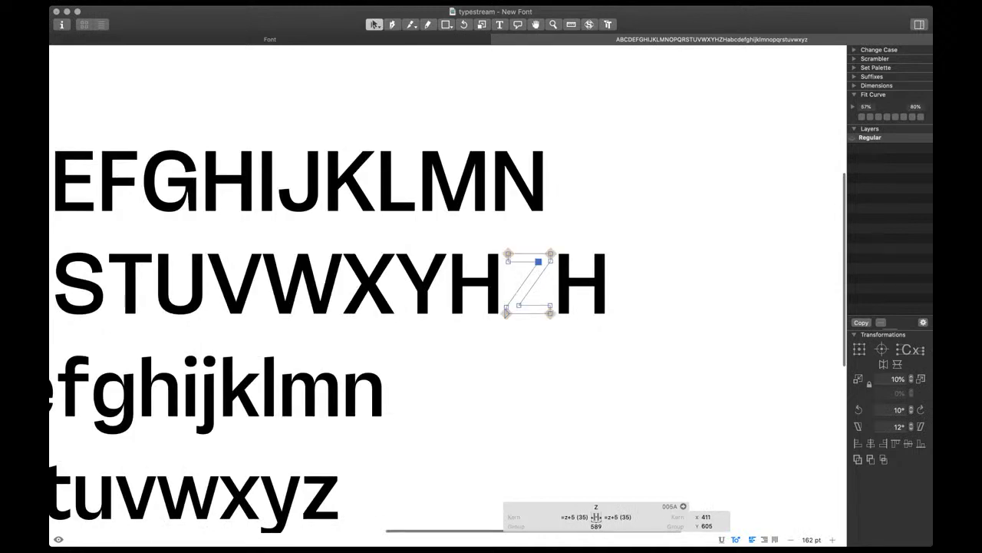
# Try shifting the capital K's lower inner leg node sideways and compare its leg thickness in preview and within the alphabet
pyautogui.scroll(3, 530, 283)
pyautogui.doubleClick(382, 167)
pyautogui.scroll(2, 382, 167)
pyautogui.press('space')
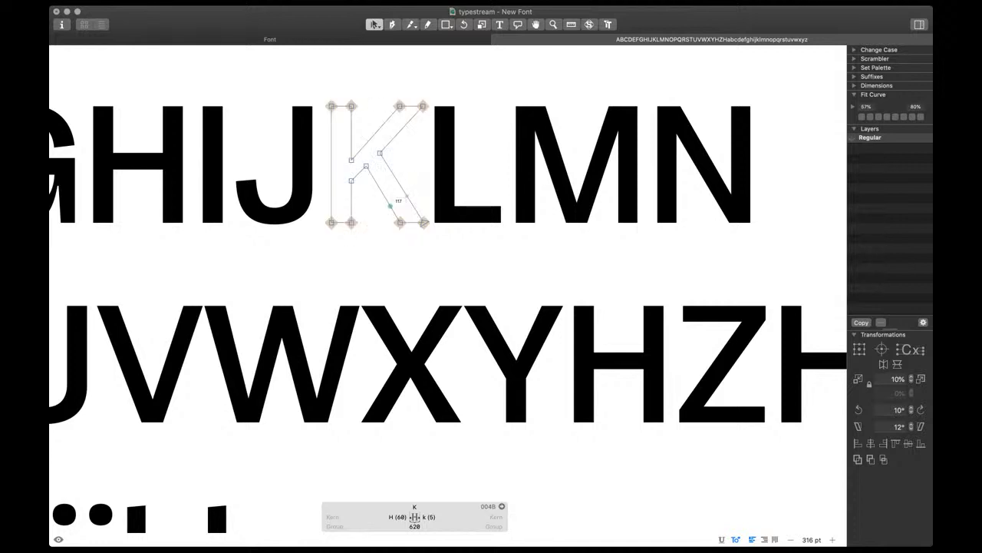
pyautogui.click(401, 222)
pyautogui.press('space')
pyautogui.hotkey('shift', 'Right')
pyautogui.hotkey('shift', 'Left')
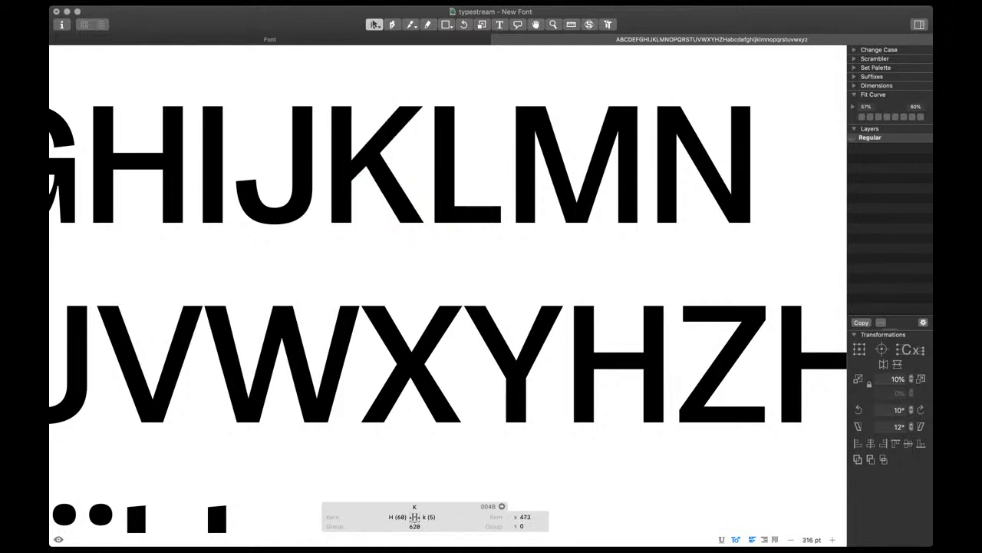
pyautogui.press('Escape')
pyautogui.scroll(-5, 399, 255)
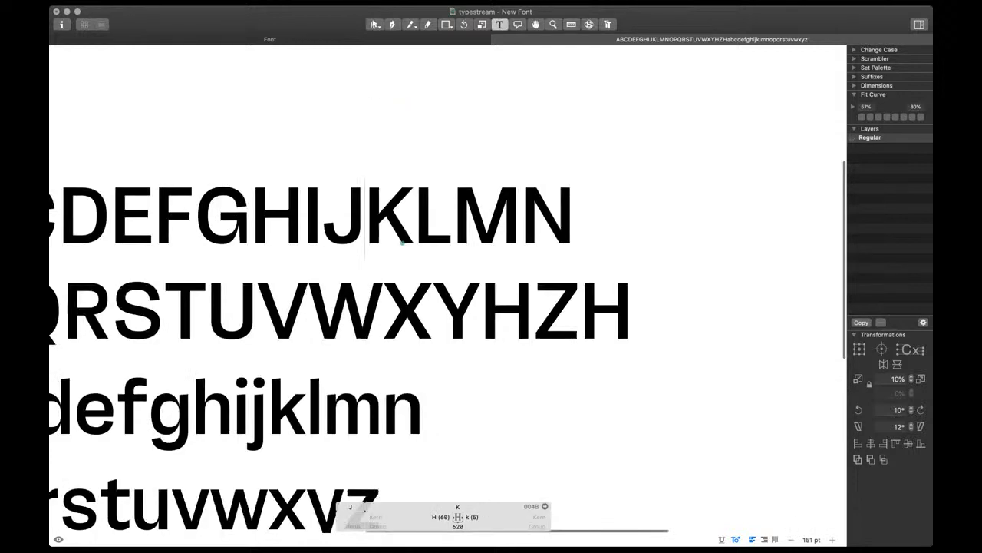
pyautogui.hscroll(-1, 399, 255)
pyautogui.scroll(3, 291, 287)
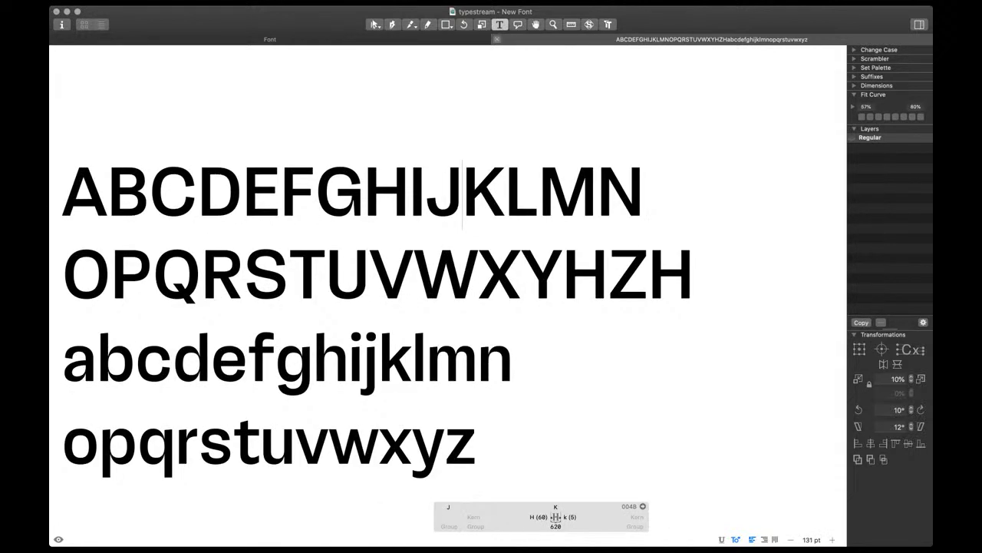
# Replace the open sample text with a new one containing all letters plus the figures 0 to 9
pyautogui.click(497, 39)
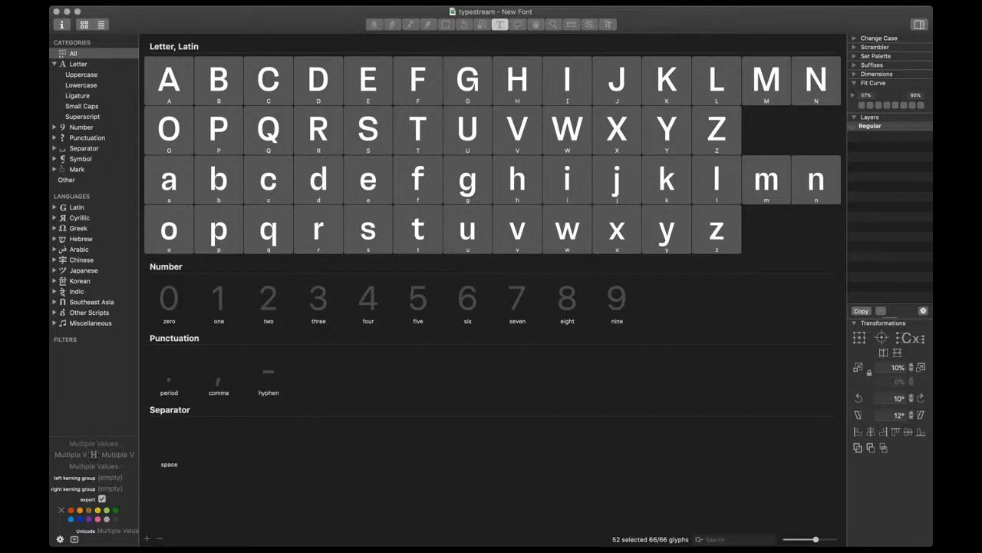
pyautogui.moveTo(560, 265); pyautogui.dragTo(616, 300)
pyautogui.press('super+t')
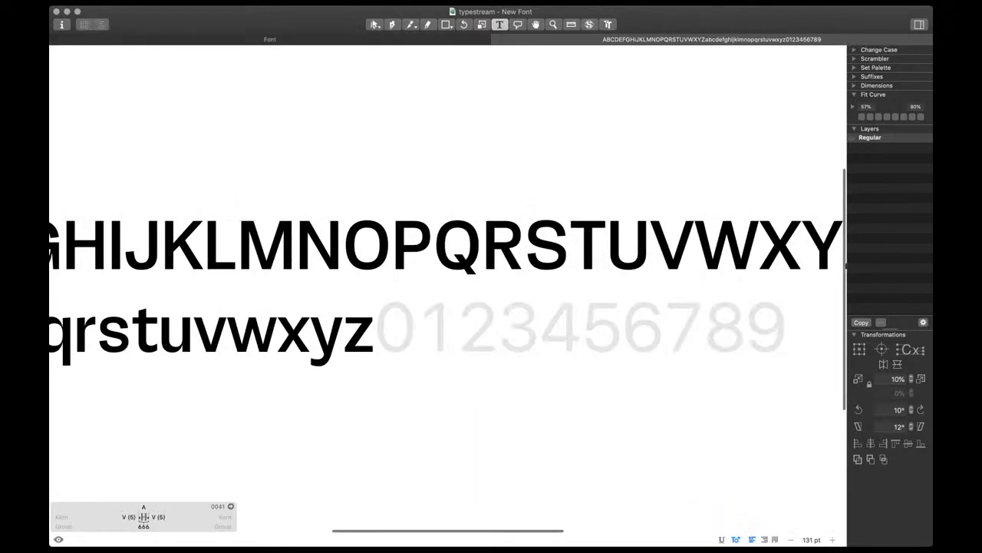
# Break the sample text before the zero and before the lowercase a, giving capitals, lowercase and figures their own lines
pyautogui.scroll(-3, 496, 317)
pyautogui.click(417, 322)
pyautogui.press('Return')
pyautogui.click(824, 215)
pyautogui.press('Return')
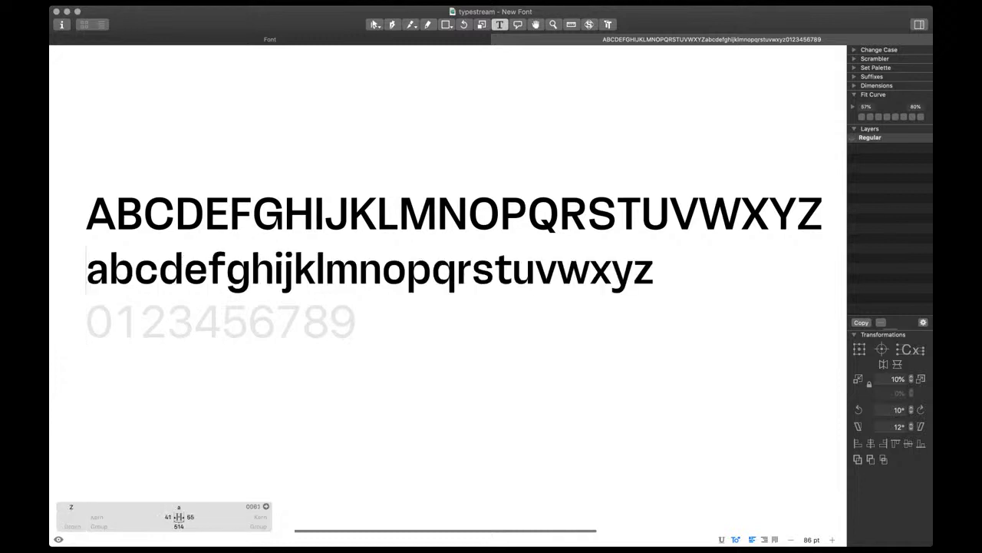
# Split the capitals before the O and the lowercase before the o so each alphabet runs over two lines
pyautogui.click(472, 211)
pyautogui.press('Right')
pyautogui.press('Left')
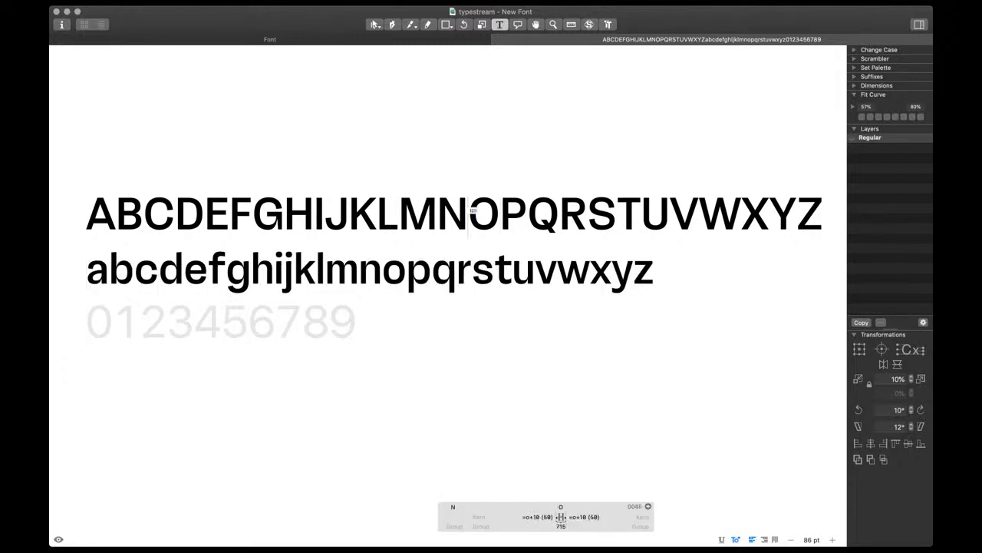
pyautogui.press('Return')
pyautogui.click(382, 270)
pyautogui.press('Return')
pyautogui.hscroll(-2, 382, 270)
pyautogui.scroll(2, 382, 270)
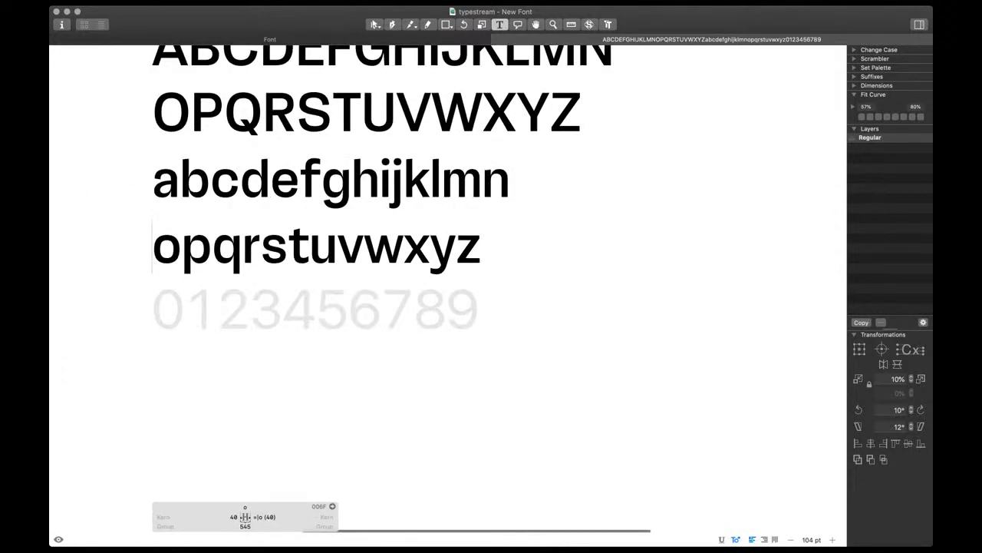
# Fill the empty zero glyph with the capital O shape and decompose it into editable outlines
pyautogui.scroll(5, 156, 320)
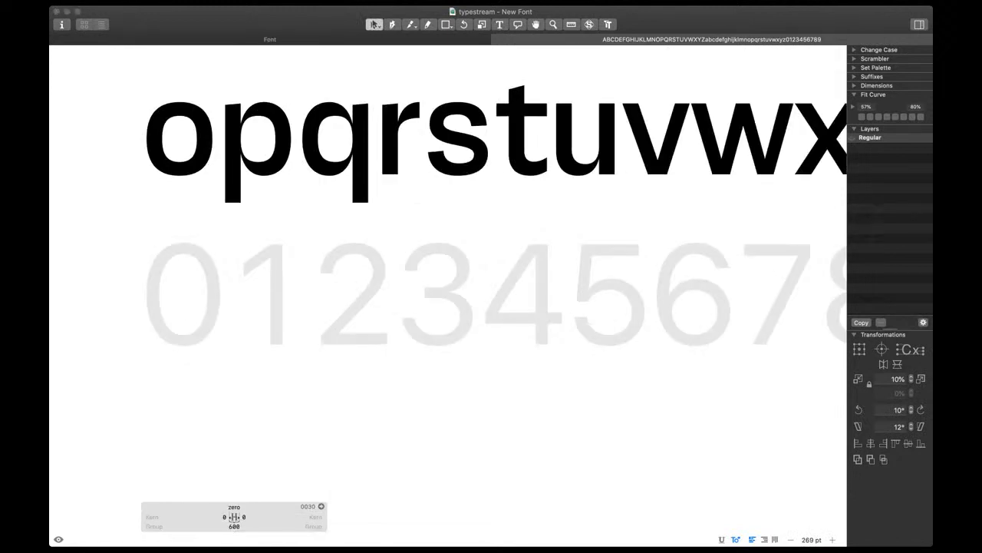
pyautogui.press('Return')
pyautogui.press('shift+super+d')
pyautogui.scroll(3, 108, 351)
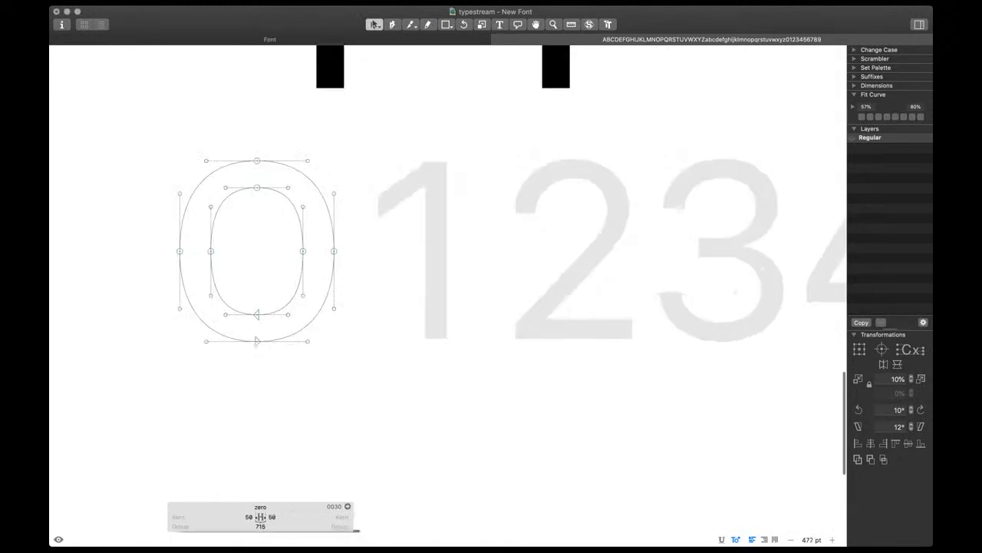
# Narrow the zero by moving the inner and outer nodes of both sides 30 units towards the centre
pyautogui.moveTo(159, 229); pyautogui.dragTo(227, 270)
pyautogui.hotkey('shift', 'Right')
pyautogui.hotkey('shift', 'Right')
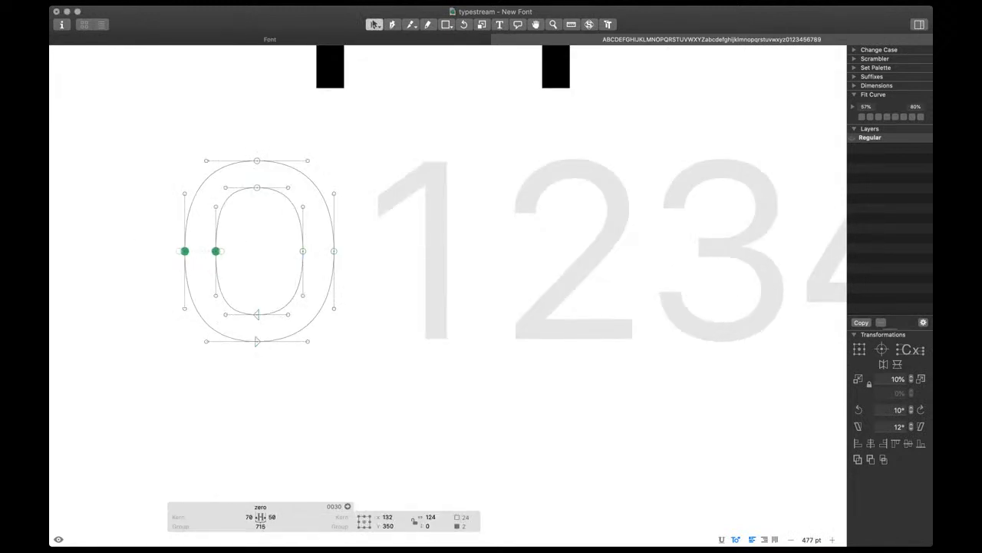
pyautogui.moveTo(287, 229); pyautogui.dragTo(351, 270)
pyautogui.hotkey('shift', 'Left')
pyautogui.hotkey('shift', 'Left')
pyautogui.hotkey('shift', 'Left')
pyautogui.moveTo(162, 229); pyautogui.dragTo(230, 269)
pyautogui.hotkey('shift', 'Right')
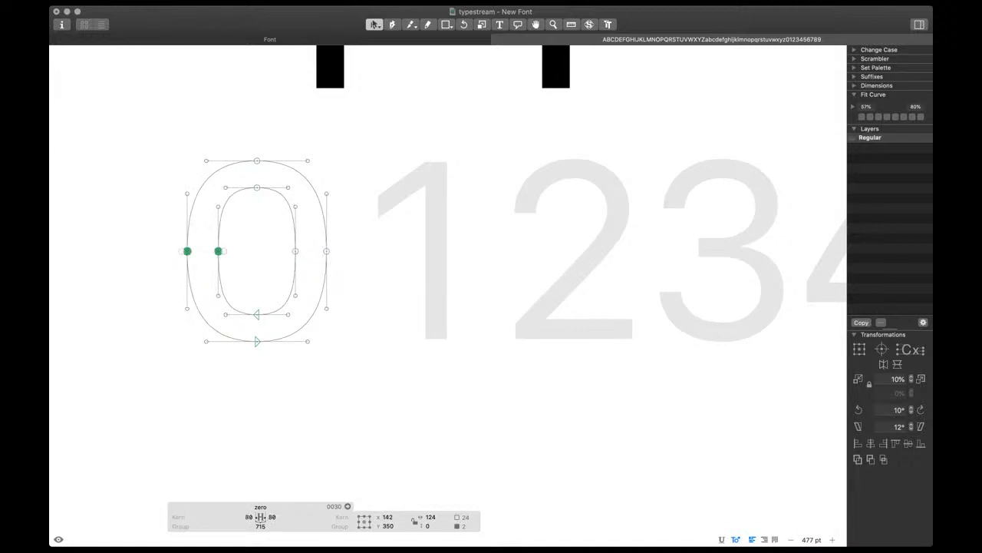
# Fit all of the zero's curves to the fourth Fit Curve step, and give its inner contour a slightly fuller curve
pyautogui.press('super+a')
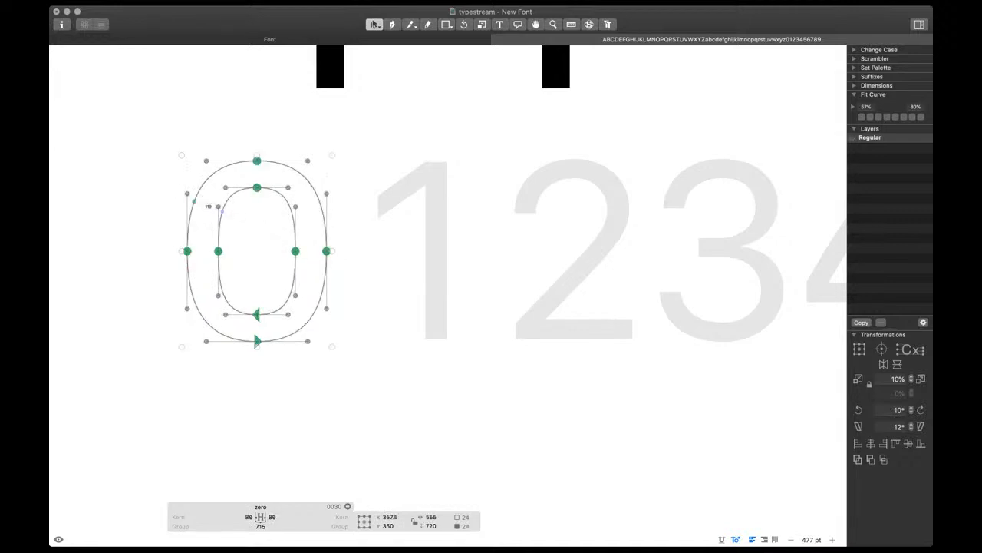
pyautogui.hotkey('ctrl', 'alt', '4')
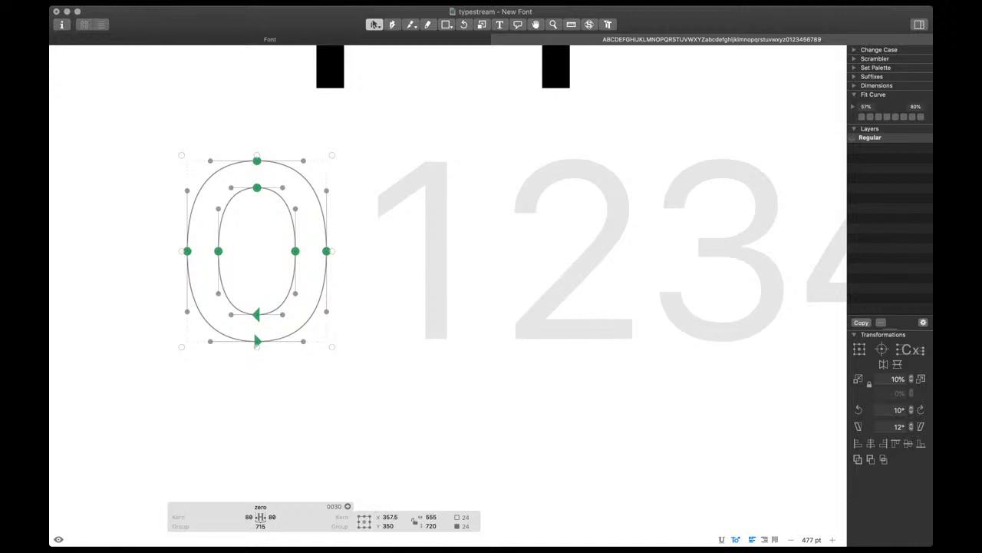
pyautogui.click(237, 192)
pyautogui.doubleClick(231, 197)
pyautogui.press('space')
pyautogui.scroll(-3, 297, 266)
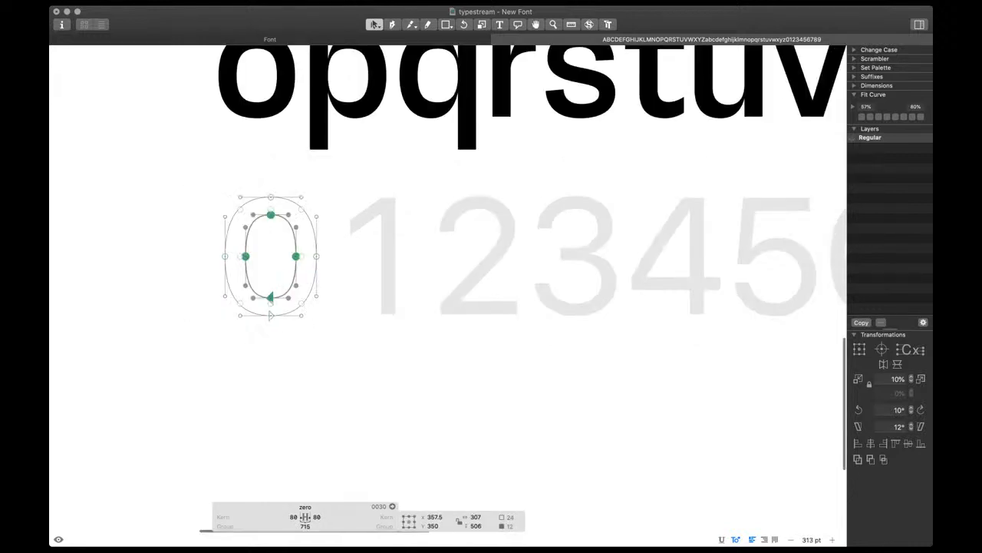
# Set both sidebearings of the zero to those of the capital O
pyautogui.click(292, 517)
pyautogui.write('O')
pyautogui.press('Tab')
pyautogui.write('O')
pyautogui.press('Return')
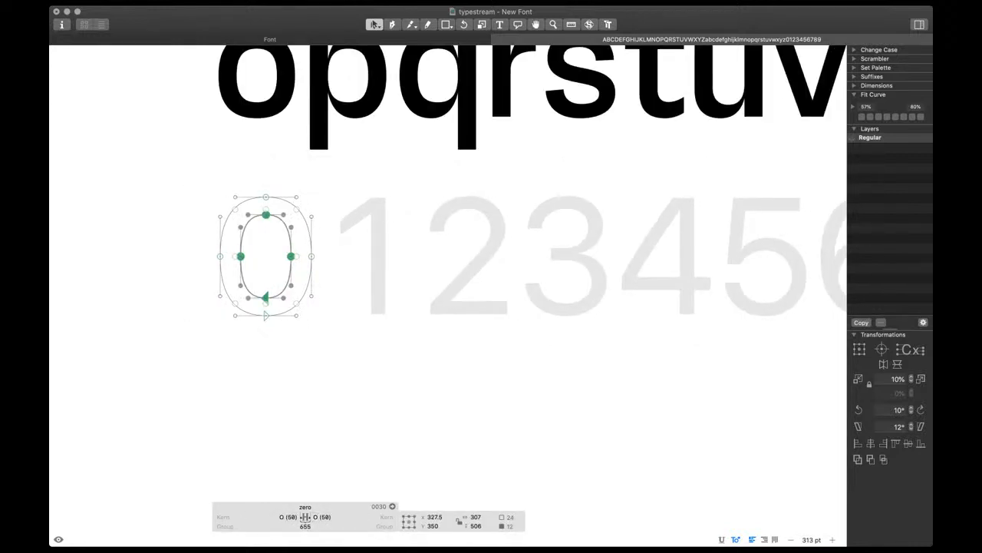
# Fill the empty one glyph with the capital H shape and decompose it into editable outlines
pyautogui.press('End')
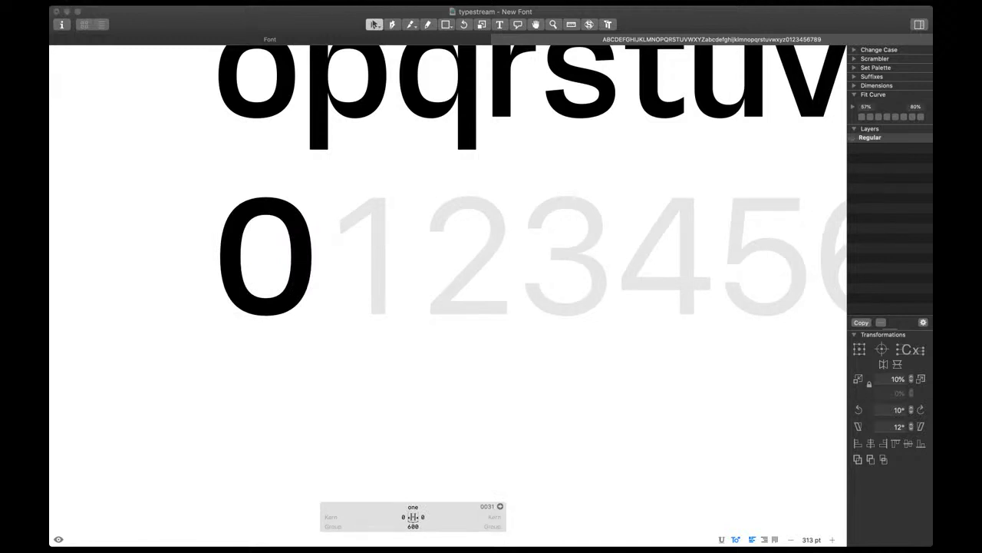
pyautogui.press('super+v')
pyautogui.press('shift+super+d')
pyautogui.scroll(2, 330, 224)
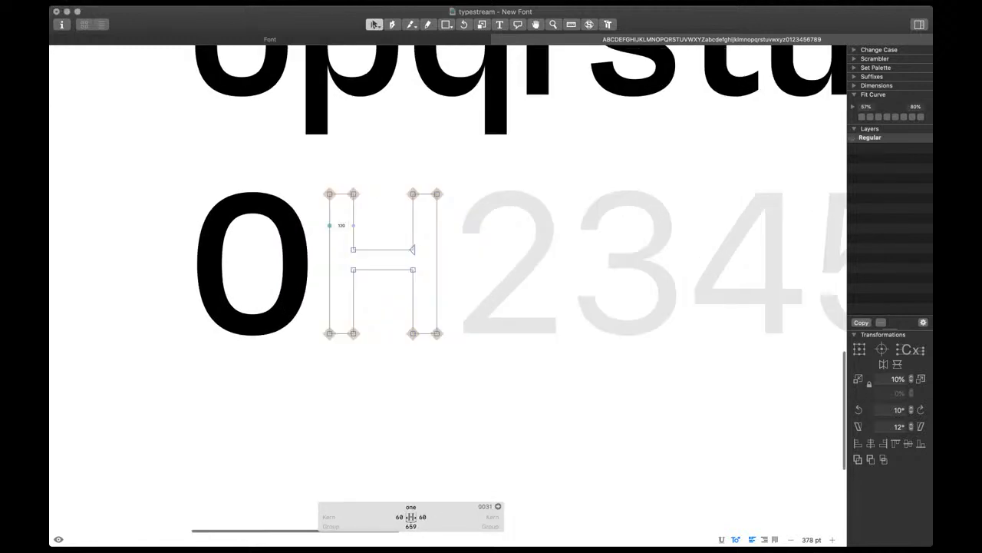
# Delete the left stem of the H outline in the one glyph, keeping the crossbar and right stem
pyautogui.scroll(1, 330, 224)
pyautogui.moveTo(307, 181); pyautogui.dragTo(365, 391)
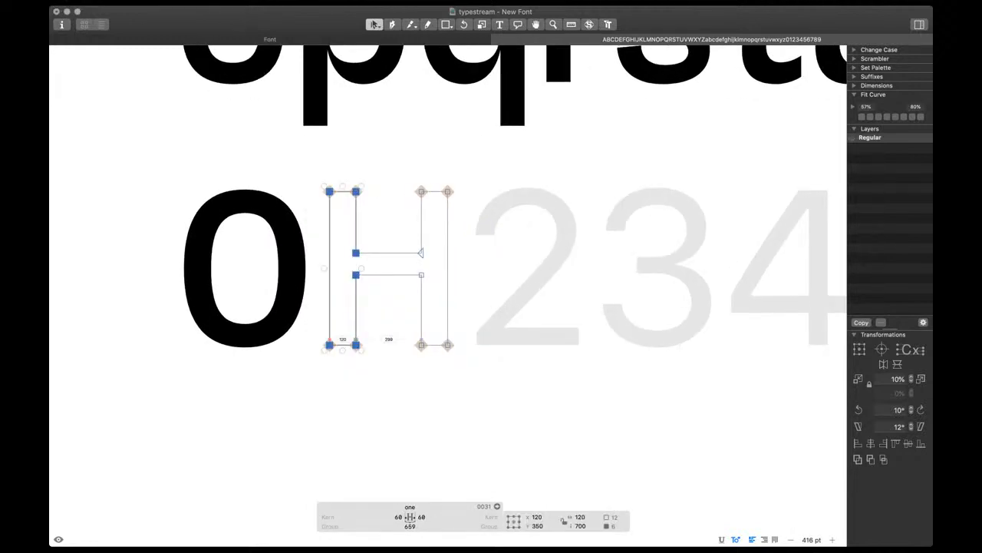
pyautogui.press('BackSpace')
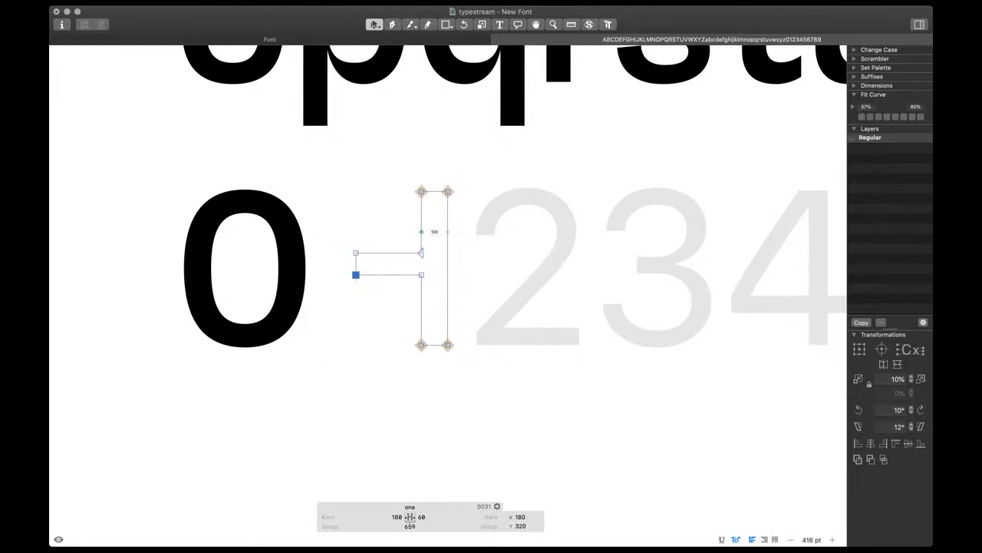
# Raise the one's crossbar to be centred at y 523 and shorten its left end to x 280 to form the flag
pyautogui.moveTo(411, 231)
pyautogui.mouseDown()
pyautogui.moveTo(431, 280)
pyautogui.moveTo(421, 241)
pyautogui.mouseUp()
pyautogui.press('super+a')
pyautogui.moveTo(342, 207); pyautogui.dragTo(368, 254)
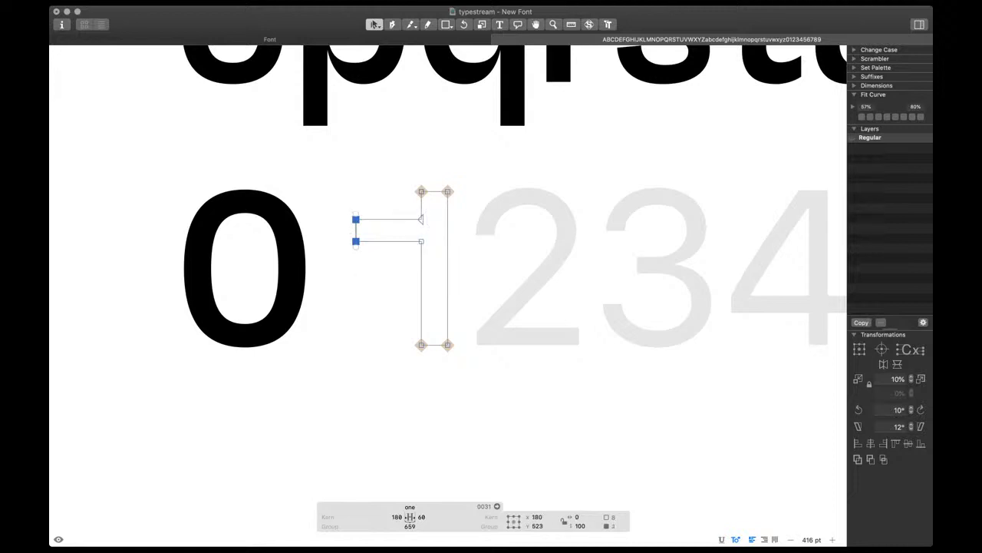
pyautogui.press('super+Right')
pyautogui.scroll(4, 388, 170)
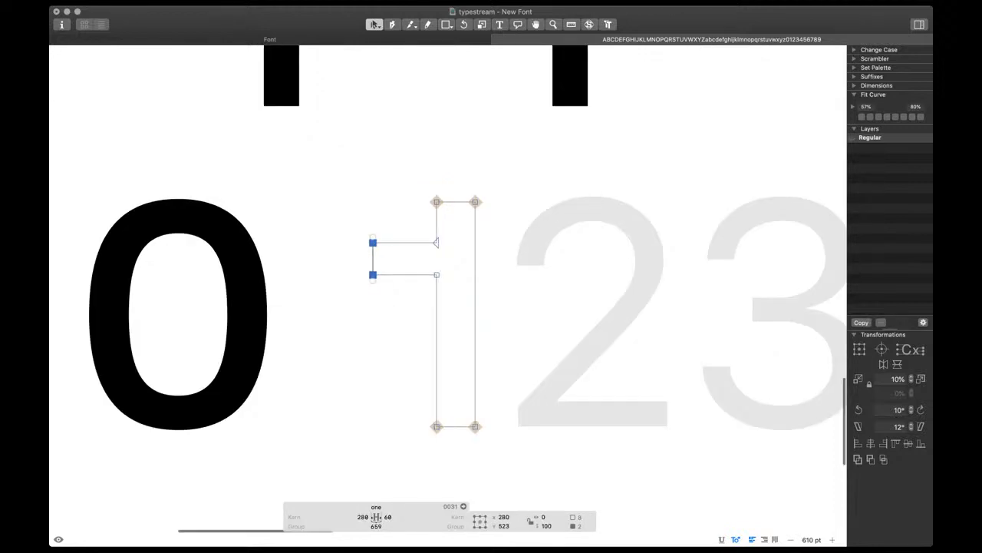
# Replace the upper corner between the one's flag and stem with a smooth concave curve running to the flag's left end
pyautogui.click(437, 242)
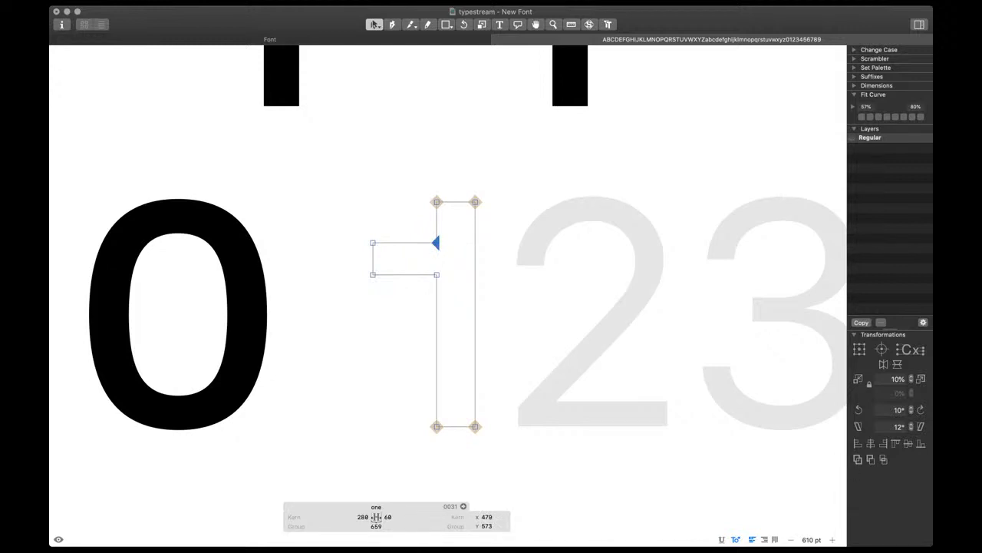
pyautogui.press('alt+super+r')
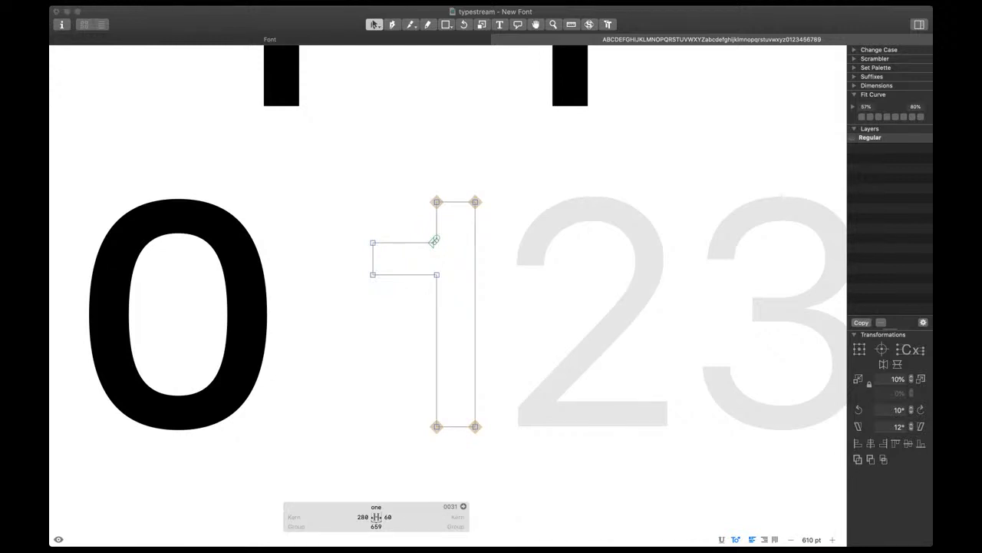
pyautogui.press('Return')
pyautogui.moveTo(432, 242); pyautogui.dragTo(378, 242)
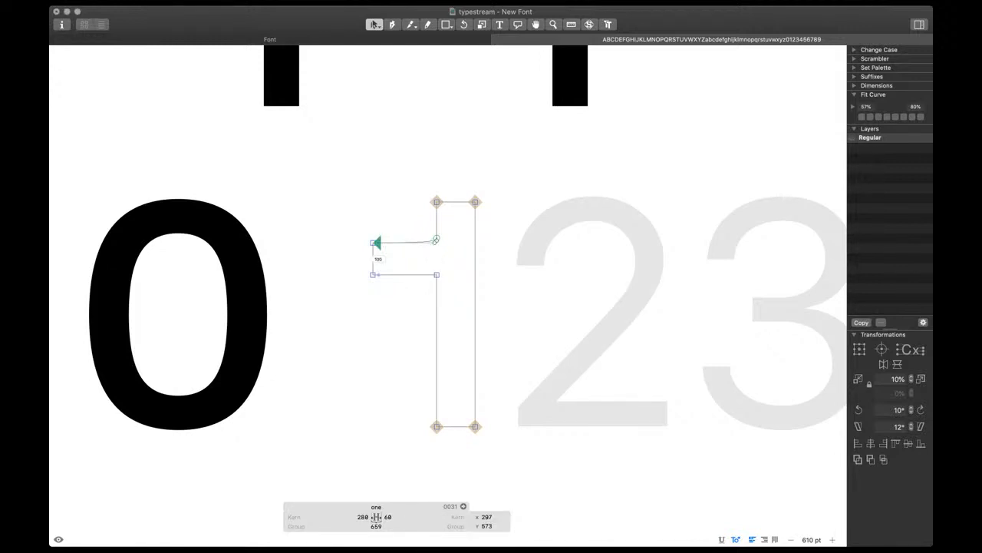
pyautogui.click(437, 237)
pyautogui.moveTo(436, 243); pyautogui.dragTo(455, 256)
pyautogui.press('ctrl+alt+super+8')
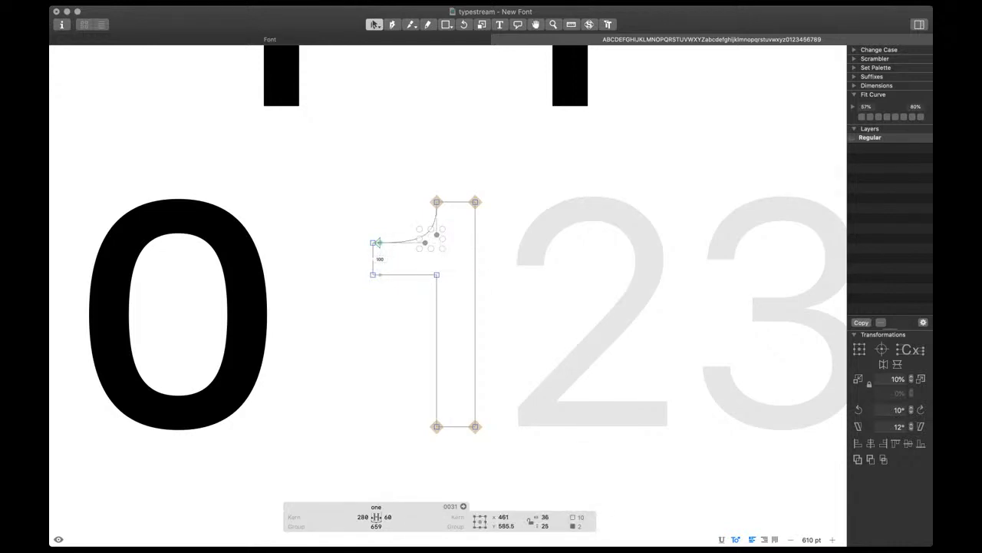
pyautogui.click(373, 243)
pyautogui.moveTo(418, 225); pyautogui.dragTo(454, 254)
# Move the one's top-left stem node to x 489 and lower the flag's upper corner node to y 563
pyautogui.click(437, 201)
pyautogui.press('space')
pyautogui.hotkey('shift', 'Right')
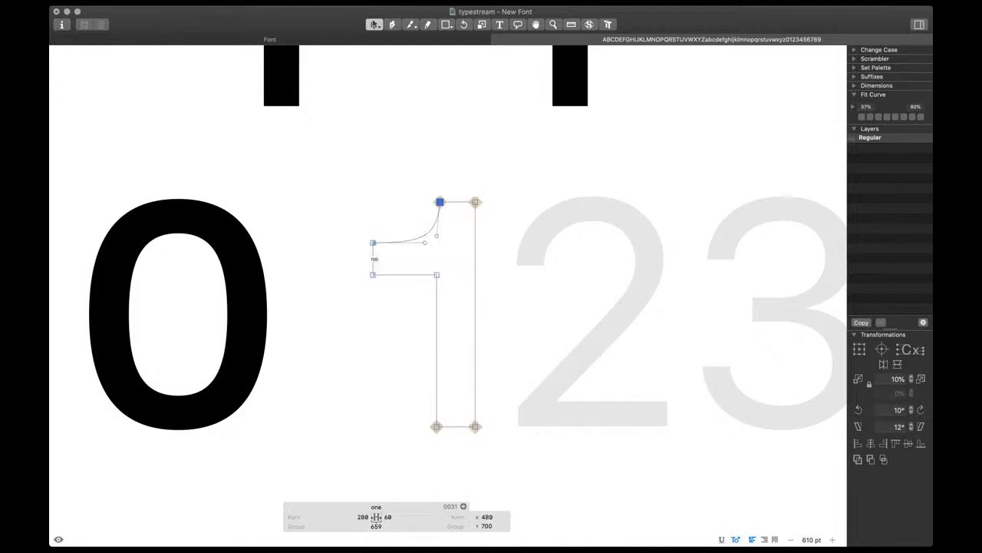
pyautogui.click(373, 242)
pyautogui.hotkey('shift', 'Down')
pyautogui.press('space')
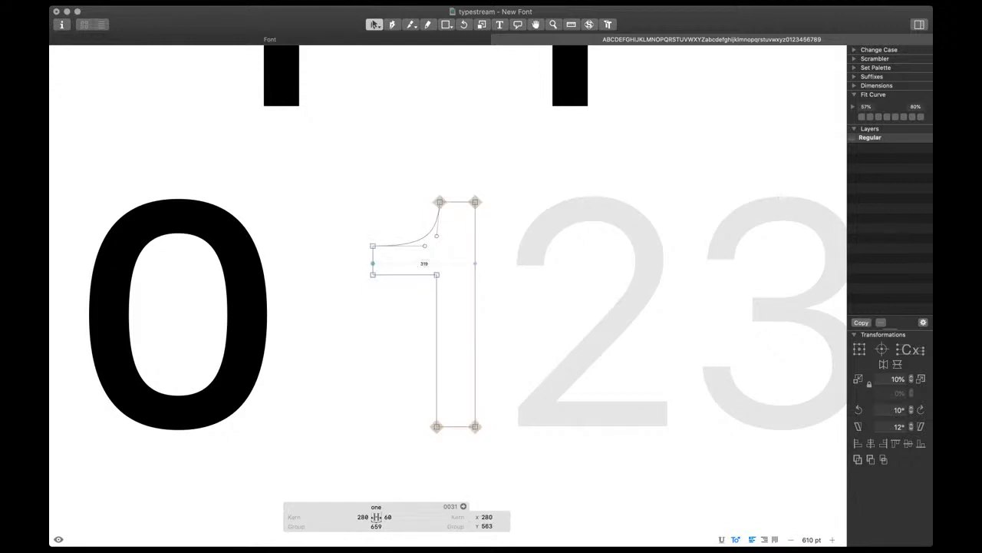
# Shorten the one's flag by moving its two left end nodes to x 290
pyautogui.keyDown('shift'); pyautogui.click(373, 274); pyautogui.keyUp('shift')
pyautogui.press('space')
pyautogui.hotkey('shift', 'Right')
pyautogui.hotkey('shift', 'Right')
pyautogui.press('super+minus')
pyautogui.hotkey('shift', 'Left')
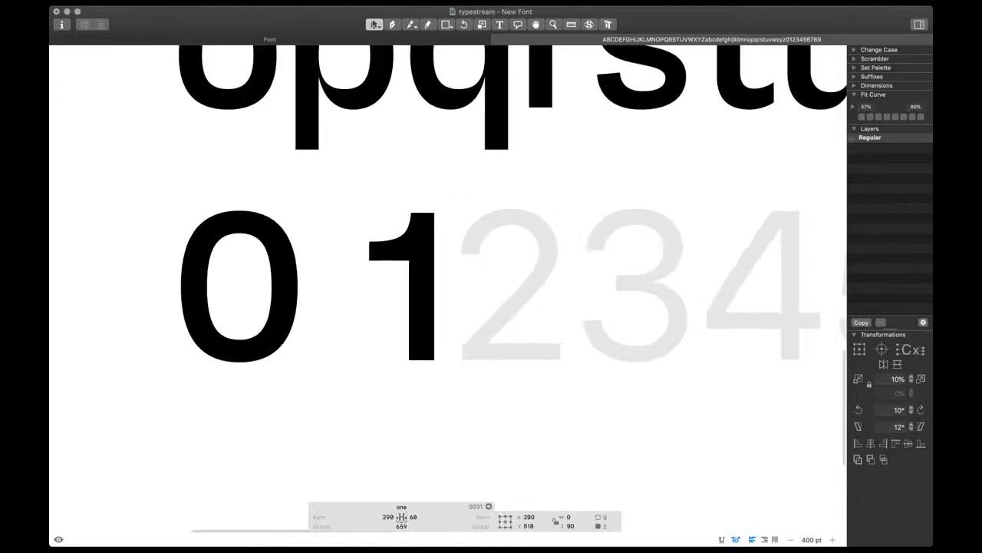
# Insert a capital H before the one, and set the one's right sidebearing to match H and its left sidebearing to 30
pyautogui.press('super+minus')
pyautogui.write('tH')
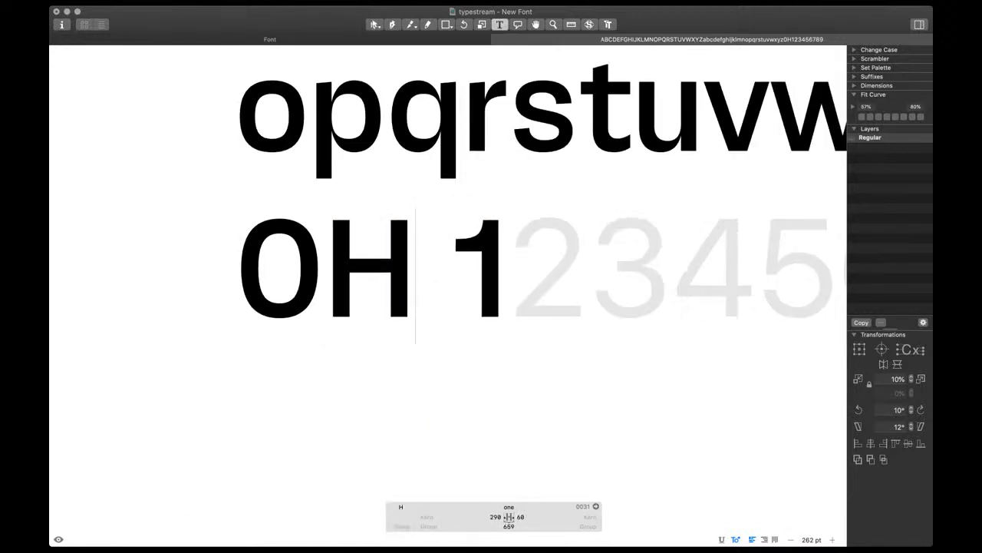
pyautogui.click(522, 518)
pyautogui.write('H')
pyautogui.press('Return')
pyautogui.click(496, 518)
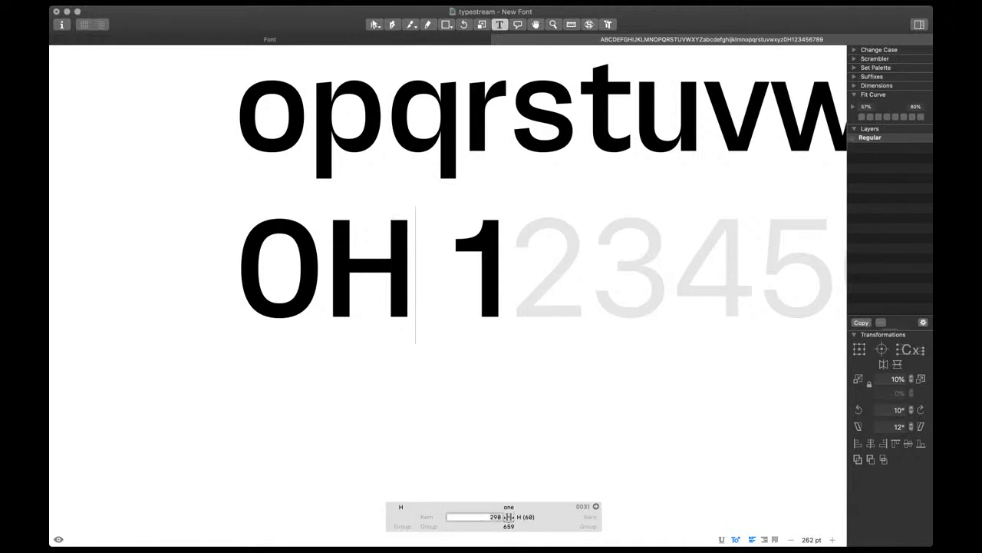
pyautogui.write('30')
pyautogui.press('Return')
pyautogui.hscroll(1, 448, 291)
pyautogui.hscroll(1, 449, 292)
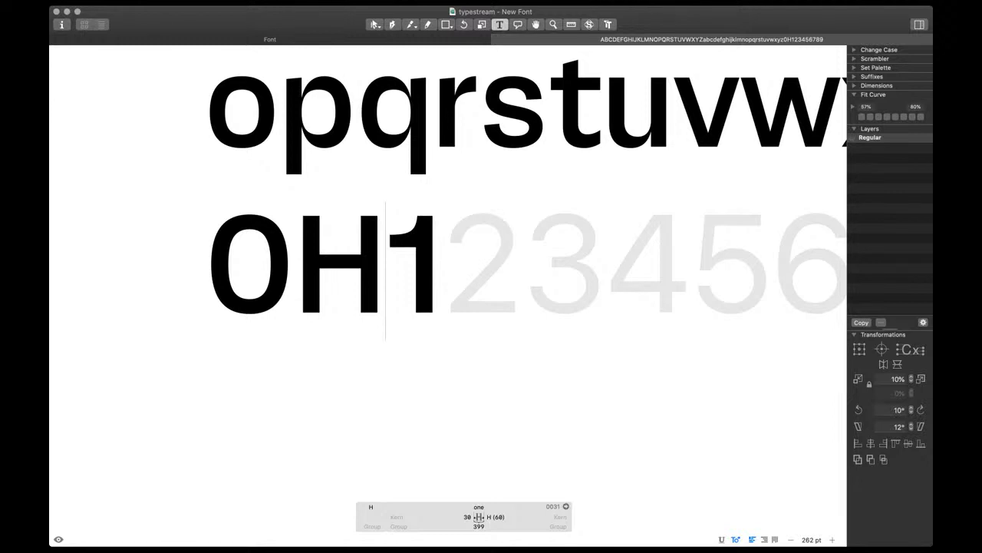
pyautogui.hscroll(1, 448, 292)
pyautogui.hscroll(3, 449, 292)
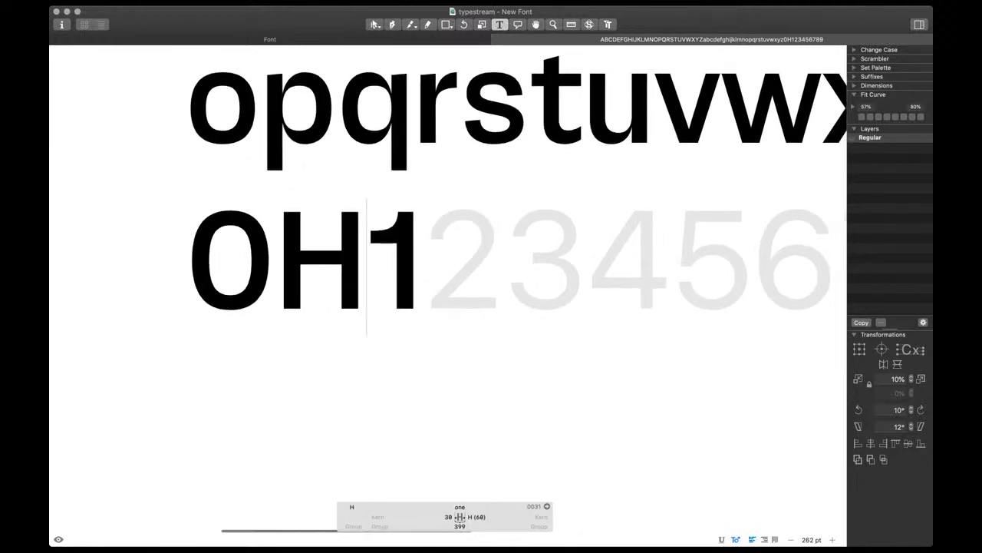
pyautogui.hscroll(4, 448, 291)
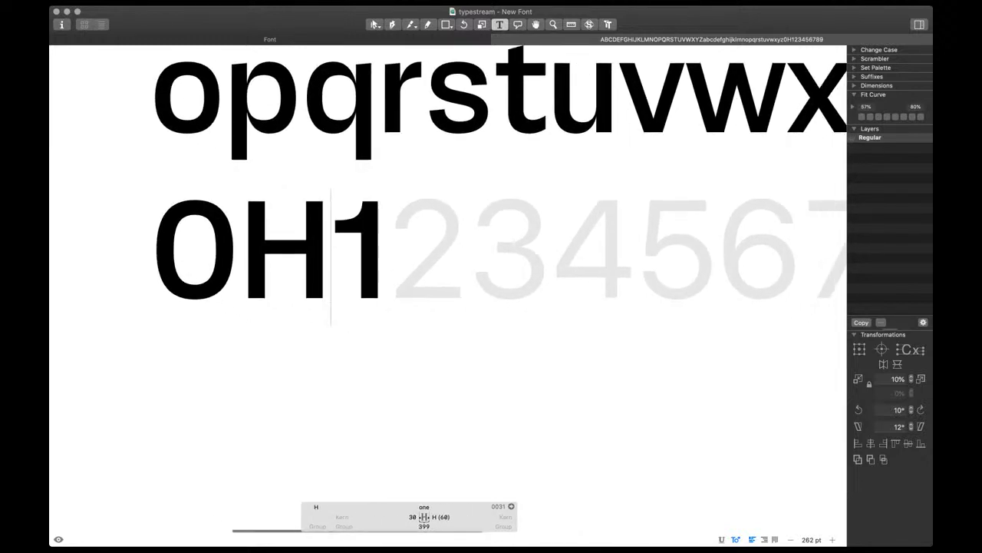
# Raise the underside of the one's flag to y 483 and the flag's upper left node to y 573
pyautogui.hscroll(2, 448, 291)
pyautogui.scroll(5, 375, 235)
pyautogui.press('Escape')
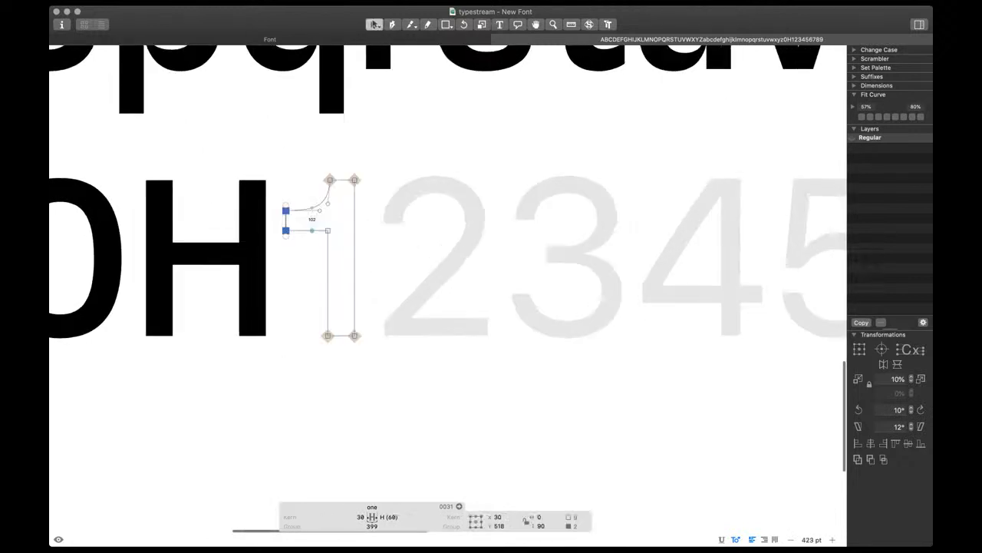
pyautogui.scroll(1, 301, 231)
pyautogui.click(307, 230)
pyautogui.press('space')
pyautogui.hotkey('shift', 'Up')
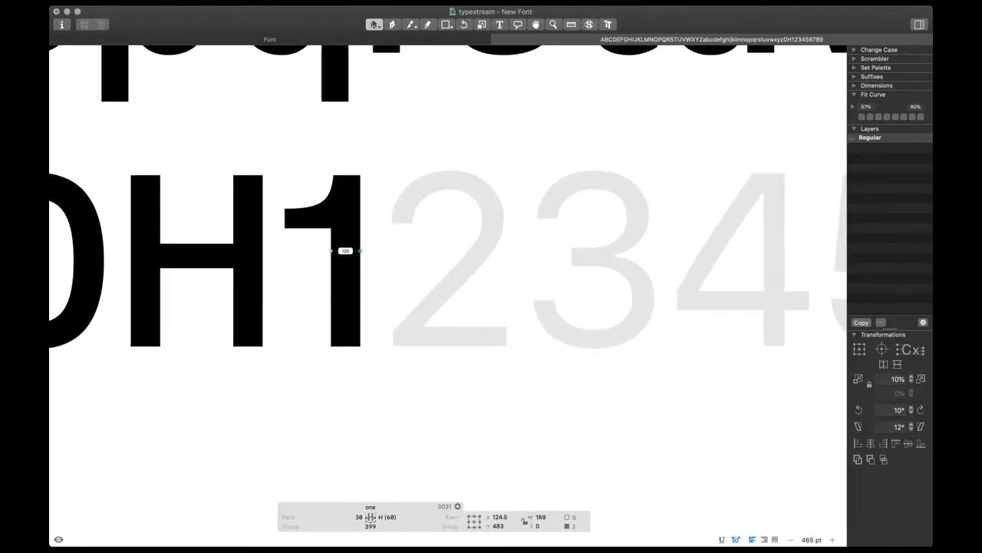
pyautogui.click(285, 208)
pyautogui.press('space')
pyautogui.hotkey('shift', 'Up')
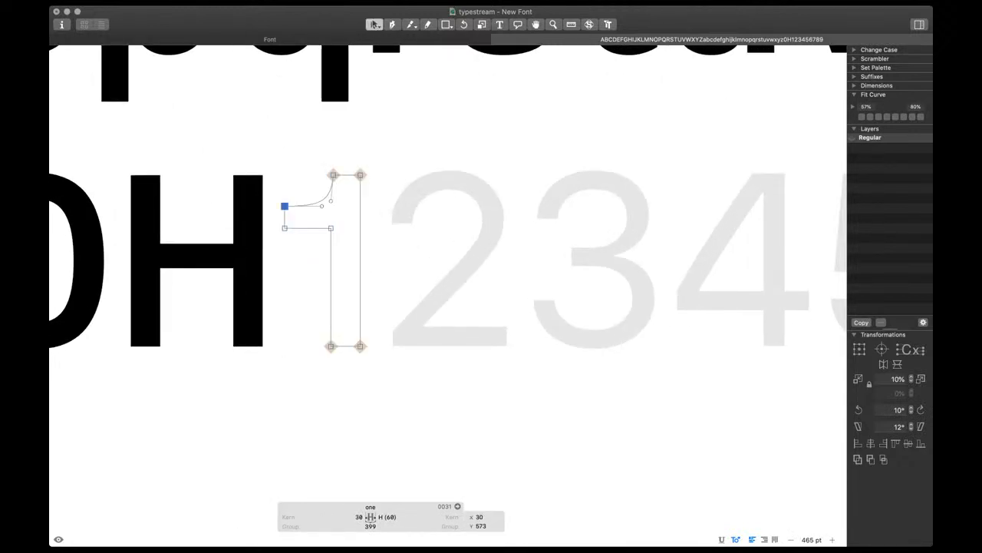
# Lower the one's flag 20 units, moving its left end and underside together to centre on y 508
pyautogui.keyDown('shift'); pyautogui.click(322, 228); pyautogui.keyUp('shift')
pyautogui.hotkey('shift', 'Down')
pyautogui.hotkey('shift', 'Down')
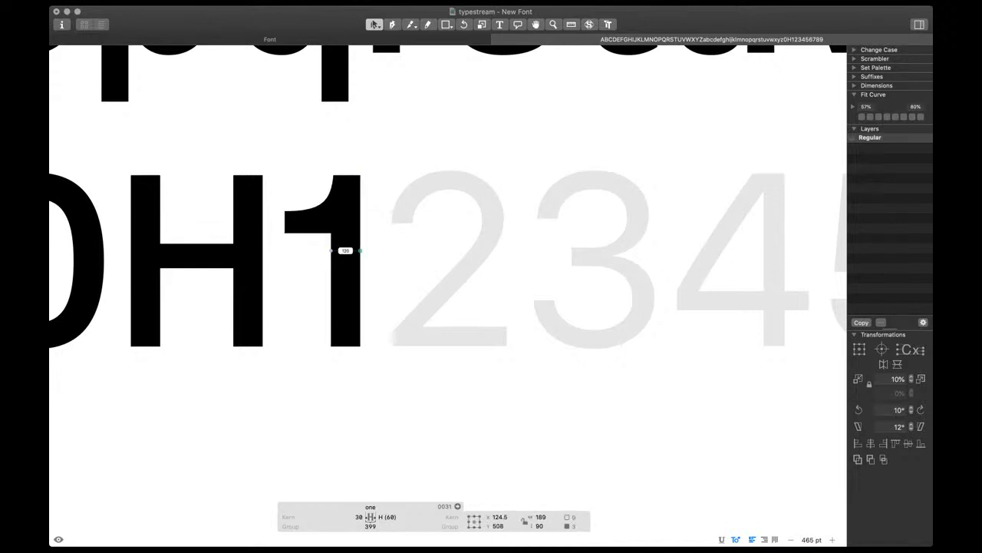
# Tighten the one's concave flag curve with the eighth Fit Curve setting and move its two handles to centre on x 208, y 567.5
pyautogui.moveTo(341, 220); pyautogui.dragTo(318, 215)
pyautogui.hotkey('ctrl', 'alt', '8')
pyautogui.scroll(5, 327, 215)
pyautogui.hotkey('shift', 'Right')
pyautogui.hotkey('shift', 'Down')
pyautogui.hotkey('shift', 'Right')
pyautogui.hotkey('shift', 'Down')
pyautogui.press('space')
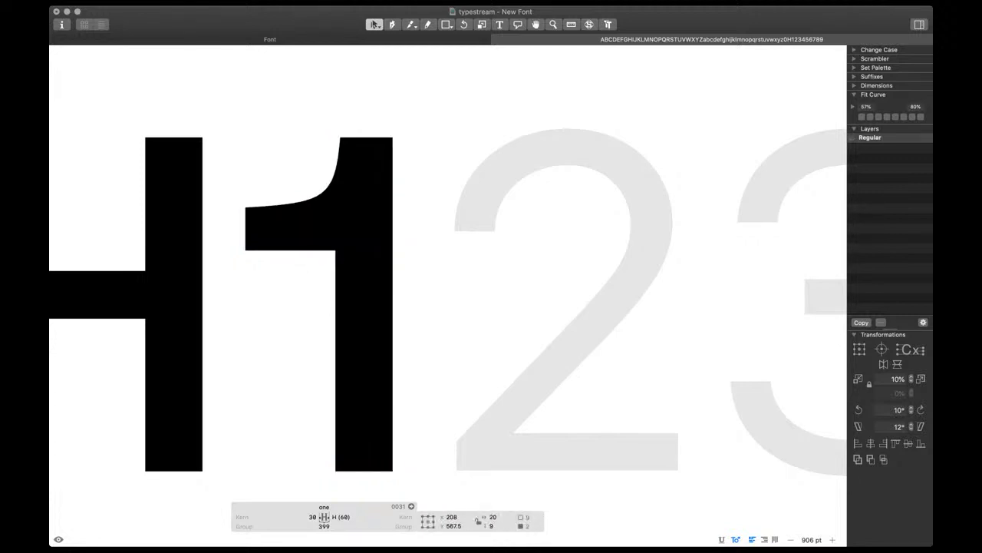
# Lower the two handles of the one's flag curve to y 559.5 and review the figure beside the alphabet
pyautogui.scroll(-5, 386, 228)
pyautogui.hotkey('shift', 'Down')
pyautogui.press('Up')
pyautogui.press('Up')
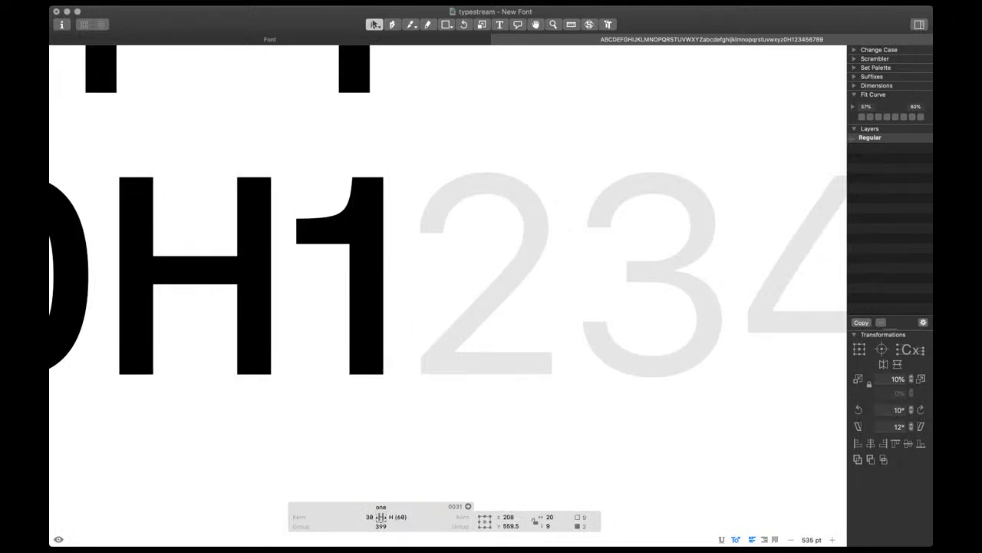
pyautogui.scroll(-4, 356, 241)
pyautogui.press('space')
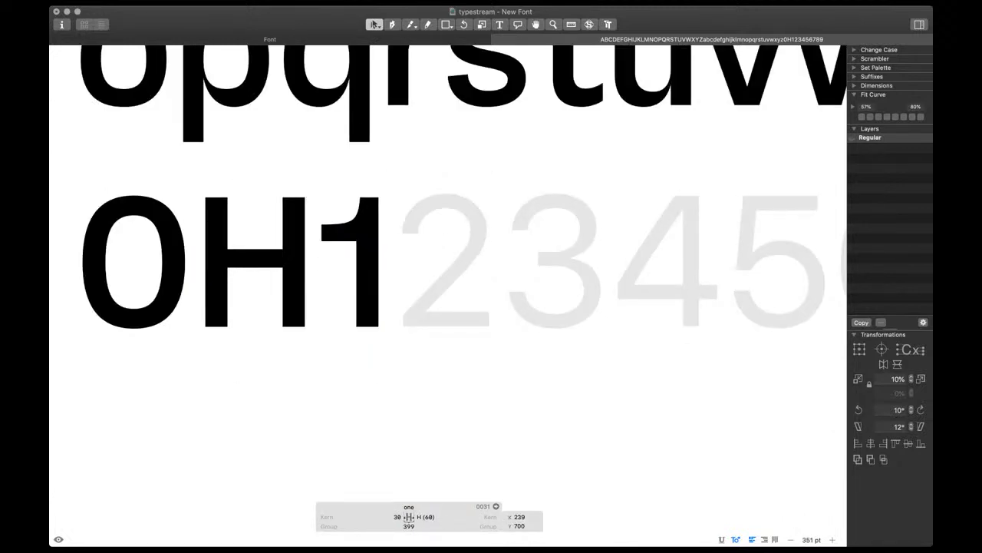
pyautogui.scroll(-2, 355, 178)
pyautogui.press('t')
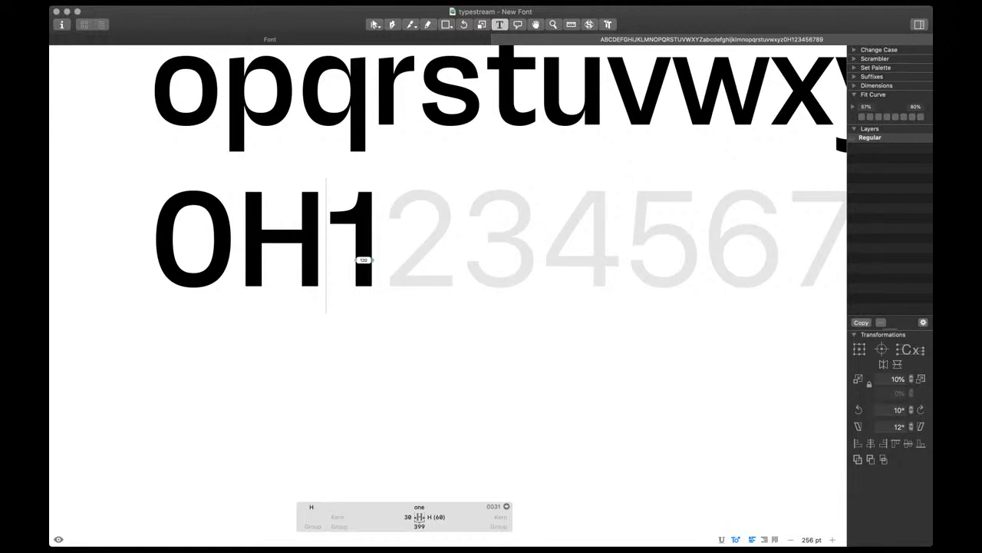
pyautogui.scroll(-5, 386, 259)
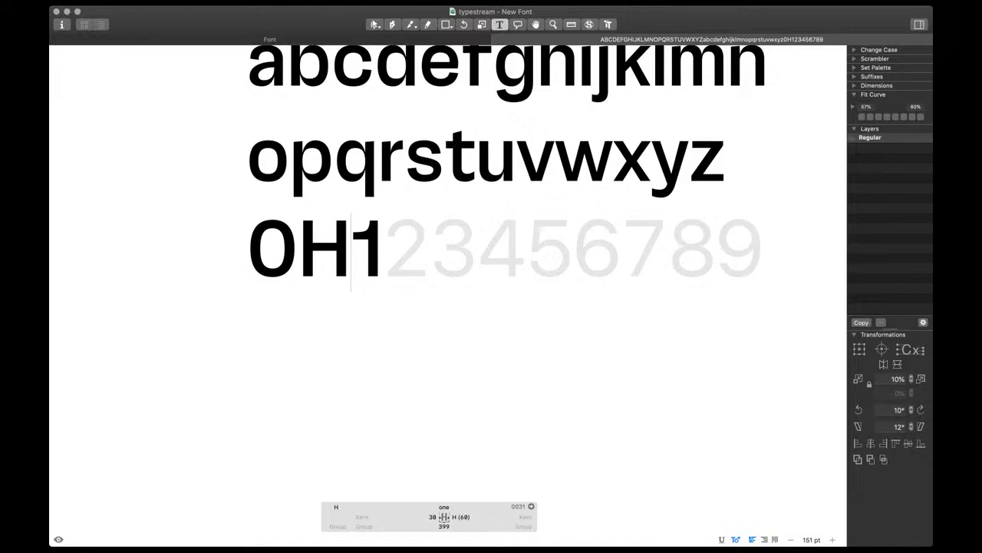
# Copy the finished outline of the one into the empty seven glyph
pyautogui.press('Escape')
pyautogui.doubleClick(325, 248)
pyautogui.doubleClick(373, 249)
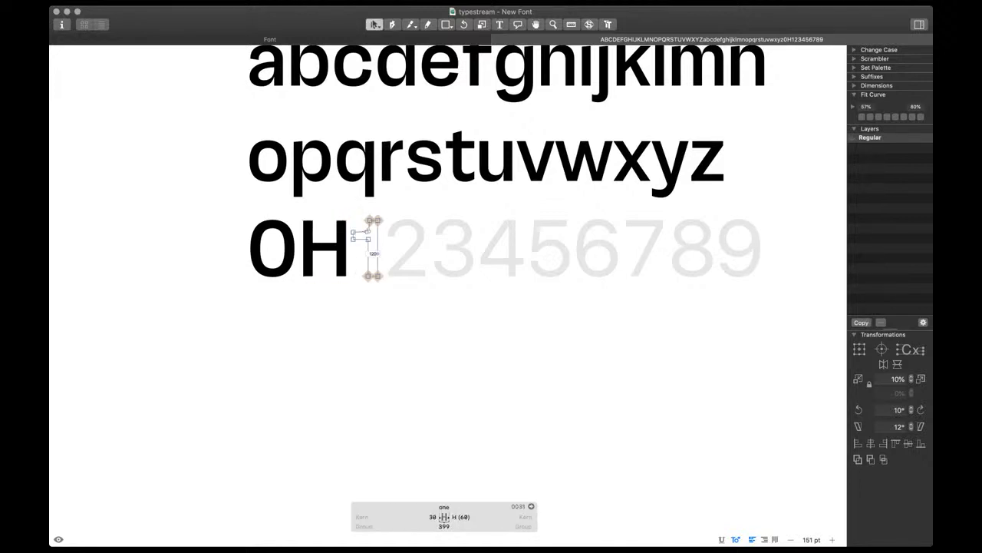
pyautogui.press('super+a')
pyautogui.doubleClick(646, 249)
pyautogui.press('super+v')
pyautogui.scroll(6, 630, 245)
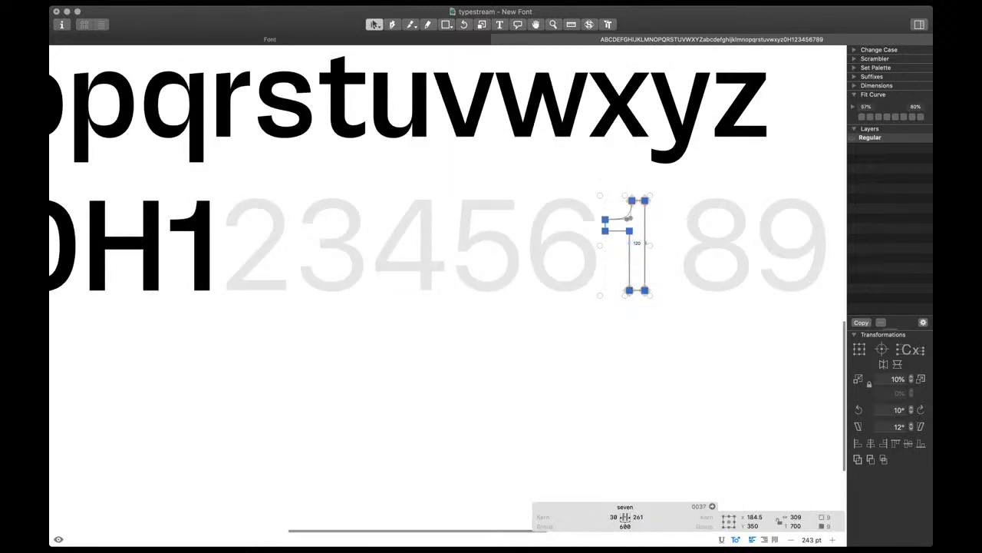
# Raise the flag in the seven to y 700 and delete the extra top-left stem node, leaving a straight bar
pyautogui.scroll(4, 679, 242)
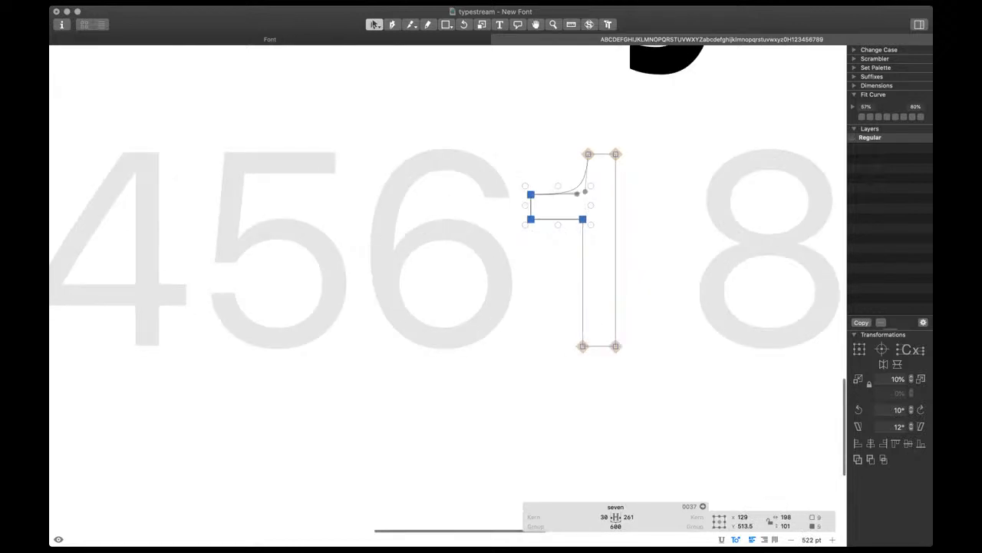
pyautogui.moveTo(531, 220); pyautogui.dragTo(531, 178)
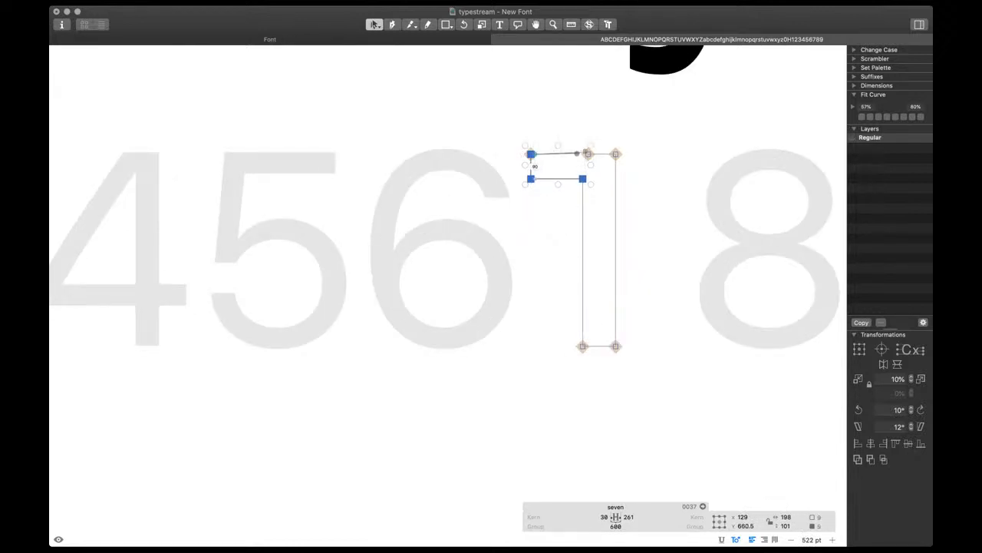
pyautogui.scroll(6, 598, 139)
pyautogui.moveTo(599, 141); pyautogui.dragTo(541, 188)
pyautogui.press('BackSpace')
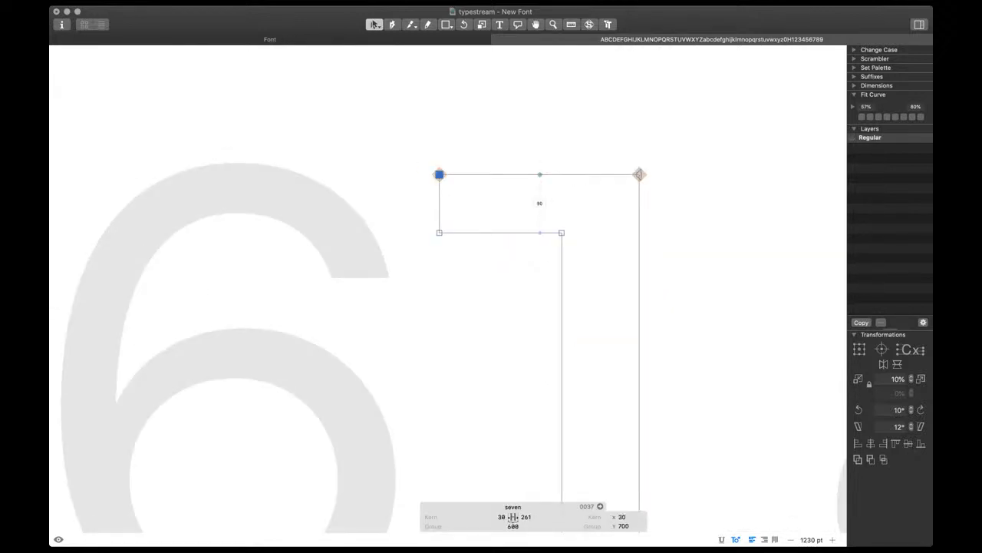
pyautogui.scroll(-4, 536, 191)
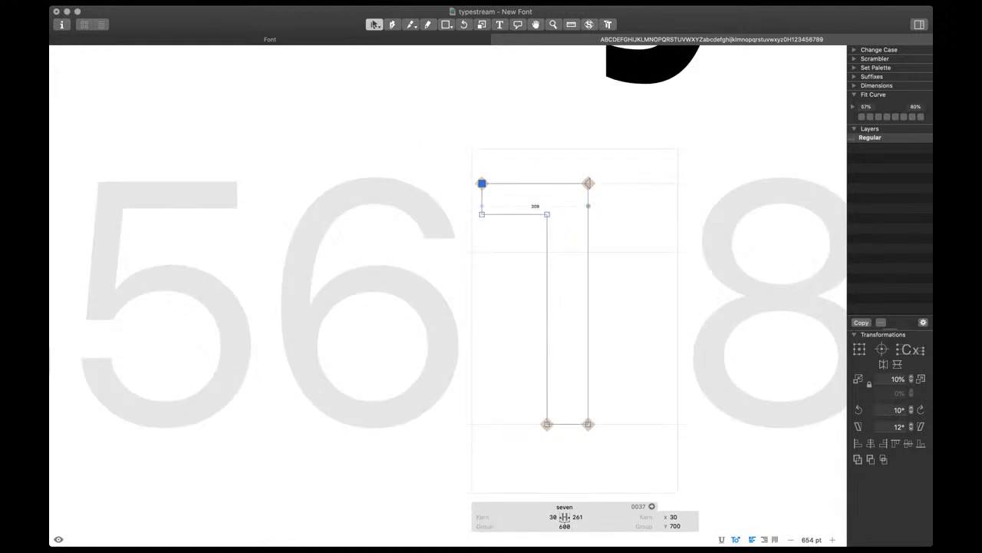
# Add a node on the right edge of the seven's stem at y 626
pyautogui.scroll(6, 608, 197)
pyautogui.press('p')
pyautogui.click(554, 226)
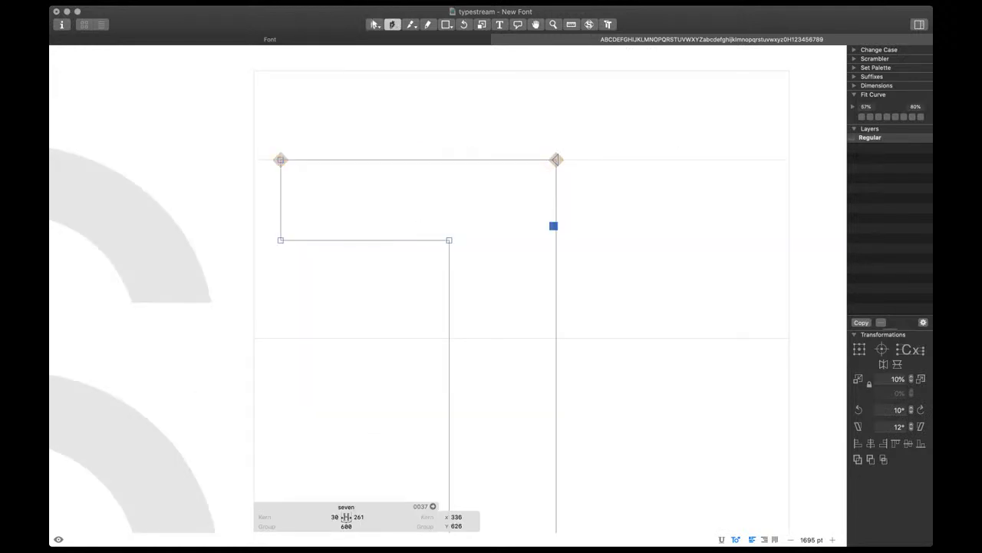
pyautogui.press('super+z')
pyautogui.click(556, 226)
pyautogui.press('v')
# Slant the seven's stem by moving its inner corner and two upper right nodes 200 units right, centred on x 479
pyautogui.scroll(-4, 258, 299)
pyautogui.moveTo(596, 123); pyautogui.dragTo(506, 335)
pyautogui.press('super+Right')
pyautogui.press('super+Left')
pyautogui.press('super+Right')
pyautogui.scroll(-4, 506, 335)
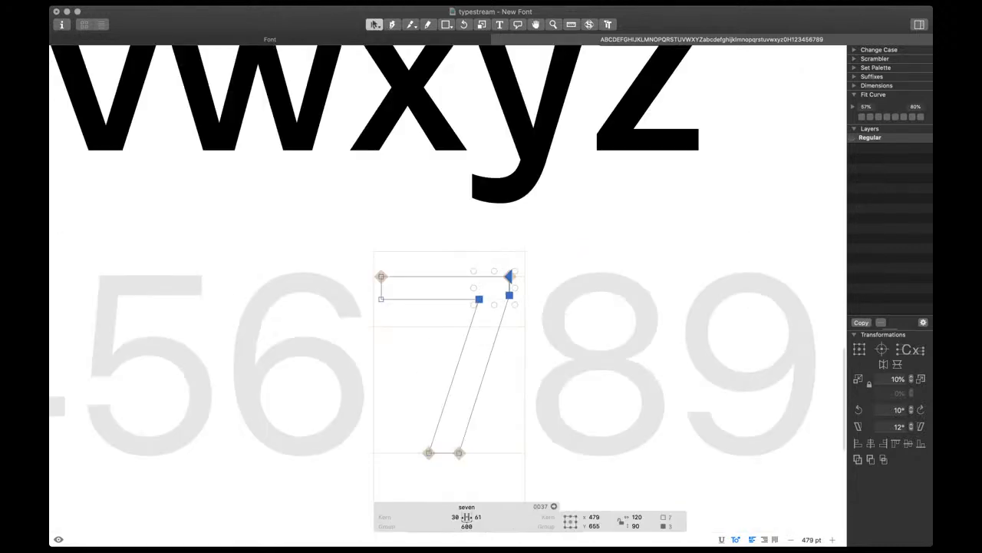
# Convert both diagonal sides of the seven's stem to curves and shift their four handles left to x 339
pyautogui.press('super+shift+r')
pyautogui.keyDown('alt'); pyautogui.click(462, 351); pyautogui.keyUp('alt')
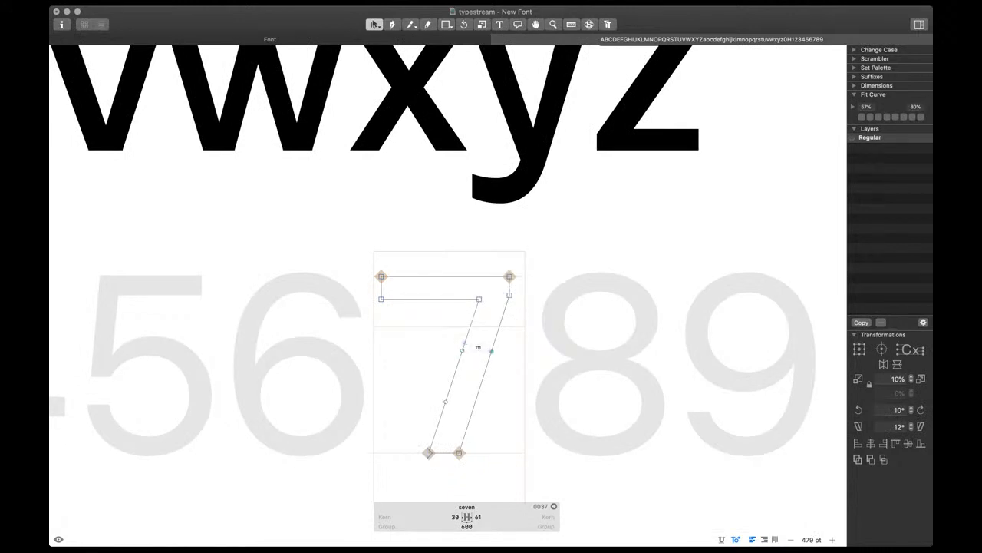
pyautogui.keyDown('alt'); pyautogui.click(491, 351); pyautogui.keyUp('alt')
pyautogui.moveTo(502, 342); pyautogui.dragTo(432, 336)
pyautogui.hotkey('shift', 'Left')
pyautogui.hotkey('shift', 'Left')
pyautogui.press('space')
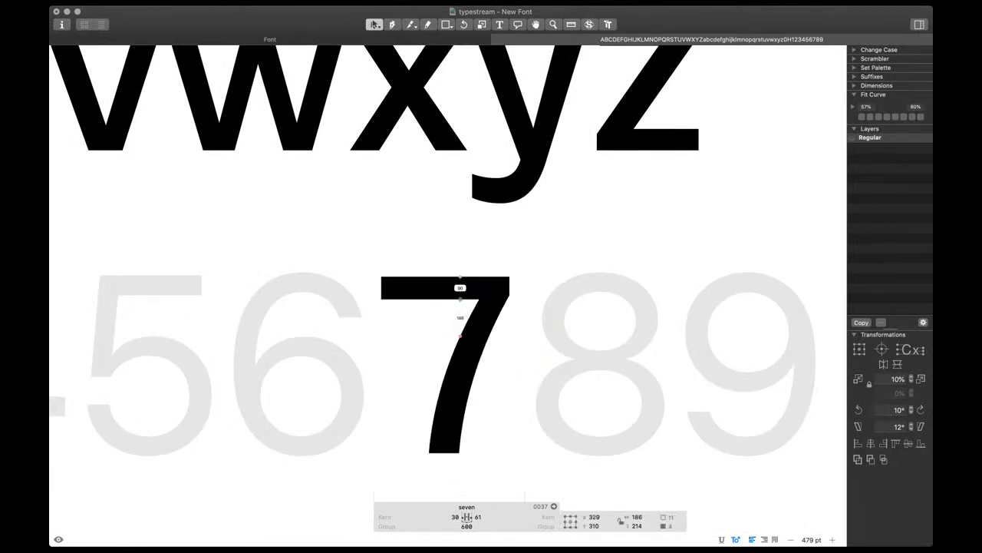
# Bow the seven's stem further by moving its four curve handles left to x 309 and upward
pyautogui.hotkey('shift', 'Left')
pyautogui.hotkey('shift', 'Left')
pyautogui.hotkey('shift', 'Left')
pyautogui.hotkey('shift', 'Left')
pyautogui.hotkey('shift', 'Left')
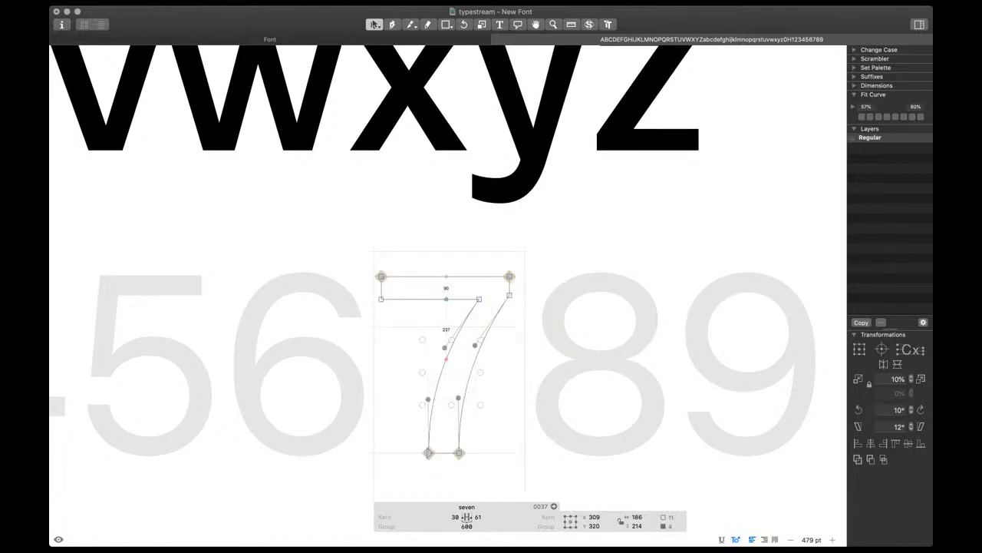
pyautogui.hotkey('shift', 'Up')
pyautogui.hotkey('shift', 'Up')
pyautogui.press('space')
# Refit both stem curves of the seven with the fifth Fit Curve setting and nudge their handles 10 units right
pyautogui.hotkey('ctrl', 'alt', '6')
pyautogui.hotkey('ctrl', 'alt', '5')
pyautogui.press('space')
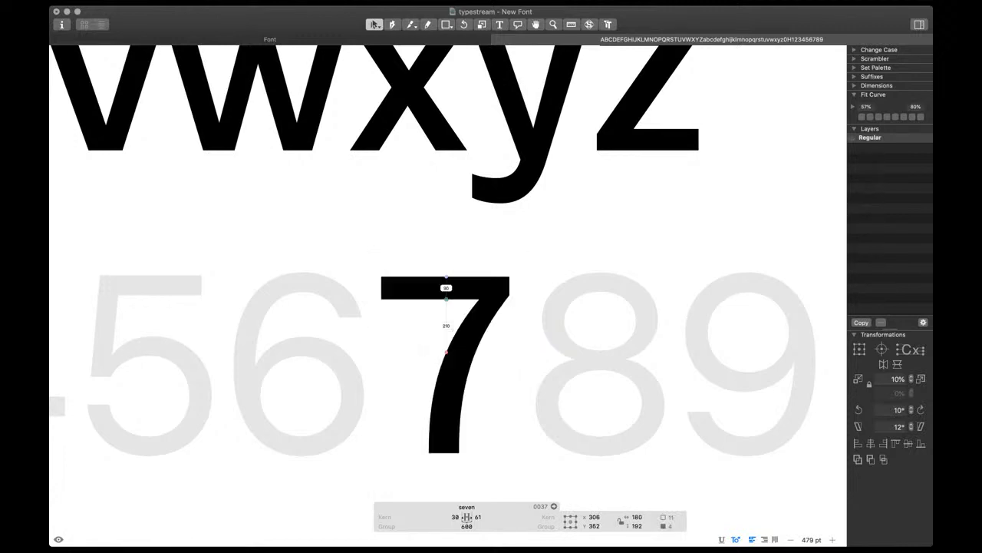
pyautogui.hotkey('shift', 'Right')
pyautogui.hotkey('shift', 'Right')
pyautogui.hotkey('shift', 'Left')
pyautogui.press('space')
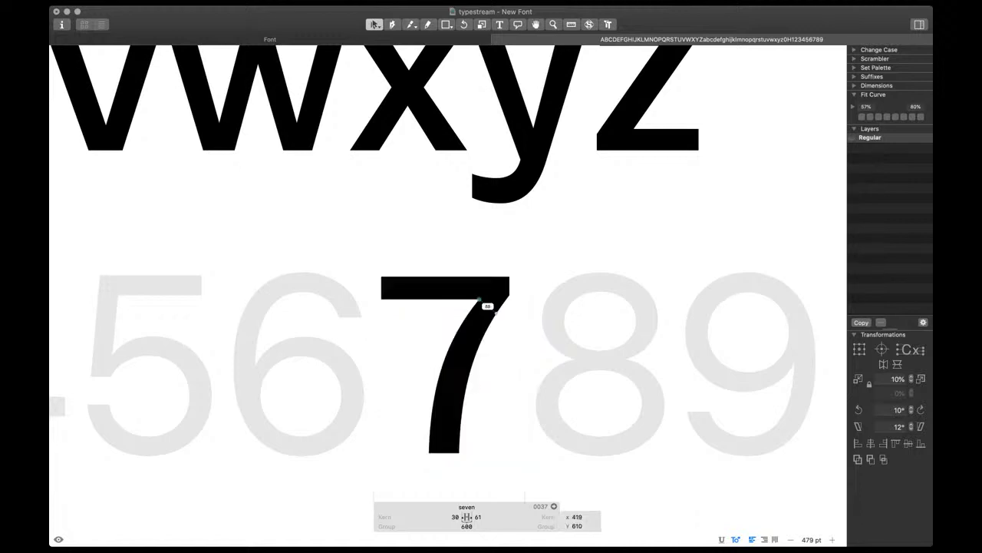
# Shorten the seven's bar by moving its two left end nodes to x 70
pyautogui.scroll(-3, 491, 307)
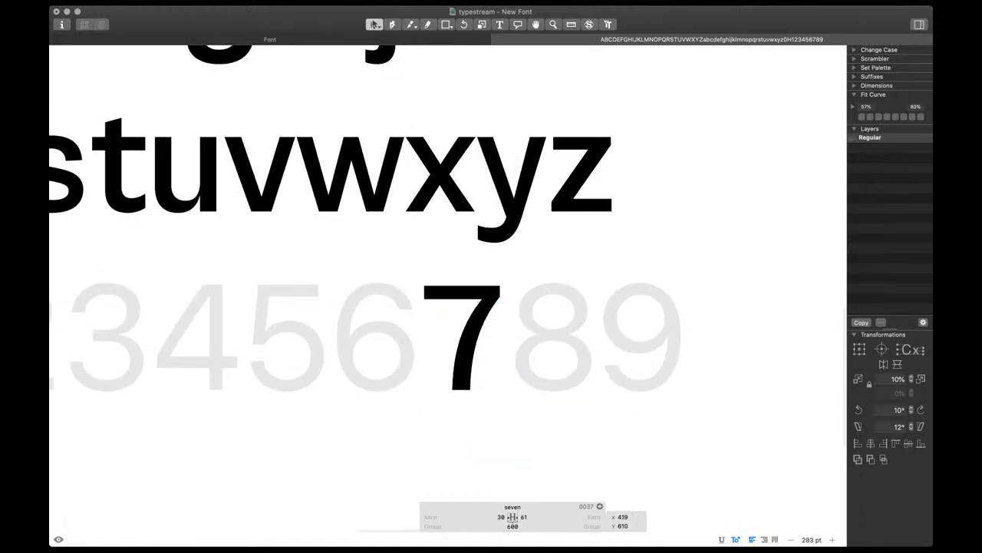
pyautogui.moveTo(412, 276); pyautogui.dragTo(433, 308)
pyautogui.press('super+Right')
pyautogui.press('space')
pyautogui.hotkey('shift', 'Left')
pyautogui.hotkey('shift', 'Left')
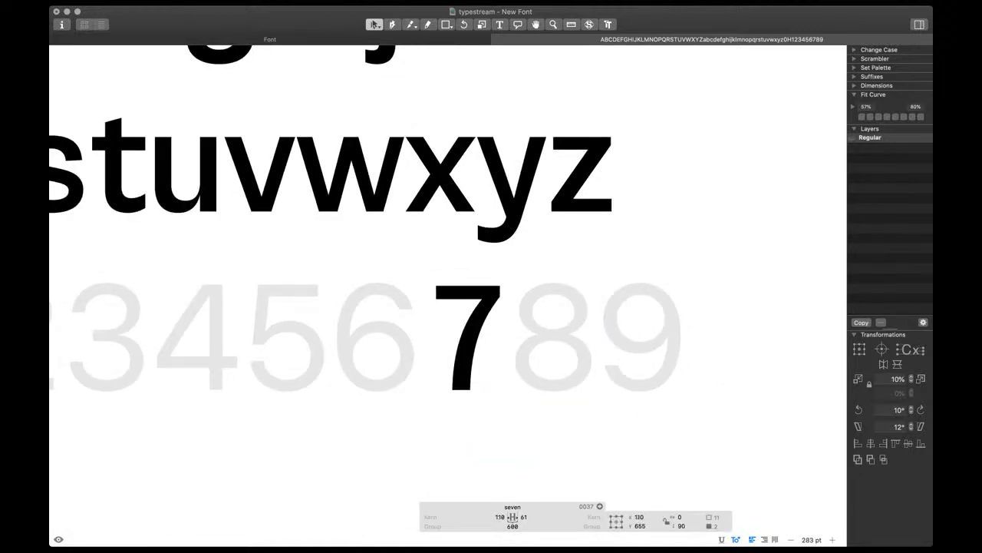
pyautogui.hotkey('shift', 'Left')
pyautogui.hotkey('shift', 'Left')
pyautogui.hotkey('shift', 'Left')
pyautogui.hotkey('shift', 'Left')
# Set the seven's left and right sidebearings to 30
pyautogui.click(501, 517)
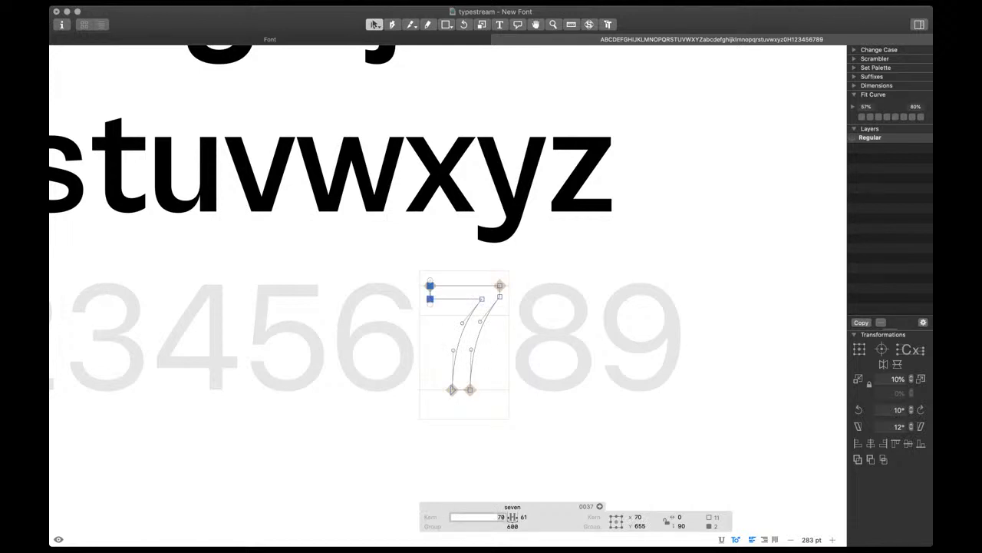
pyautogui.write('30')
pyautogui.press('Return')
pyautogui.press('Tab')
pyautogui.write('30')
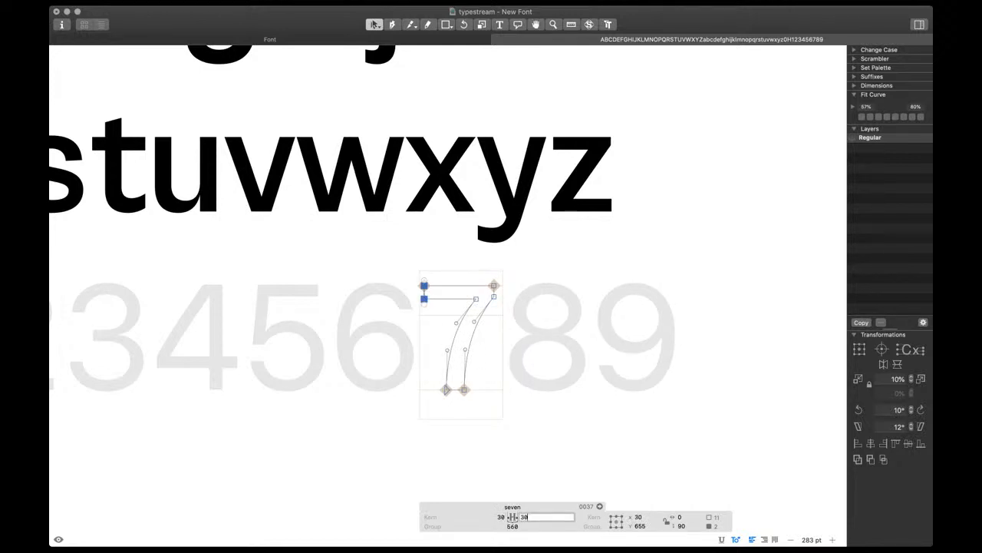
pyautogui.press('Return')
pyautogui.press('Escape')
# Review the seven beside the alphabet and move its inner corner between bar and stem to x 389
pyautogui.scroll(-3, 524, 399)
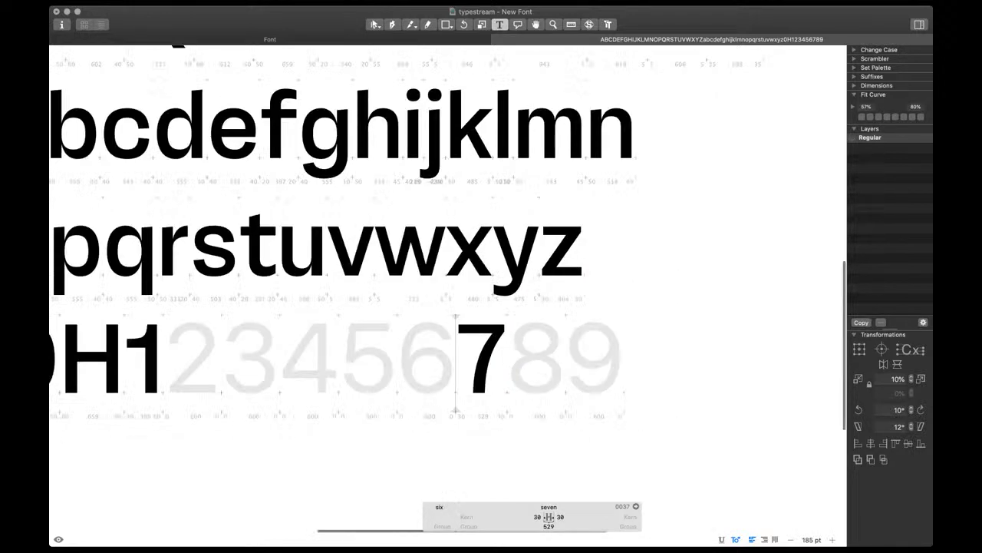
pyautogui.scroll(-1, 524, 400)
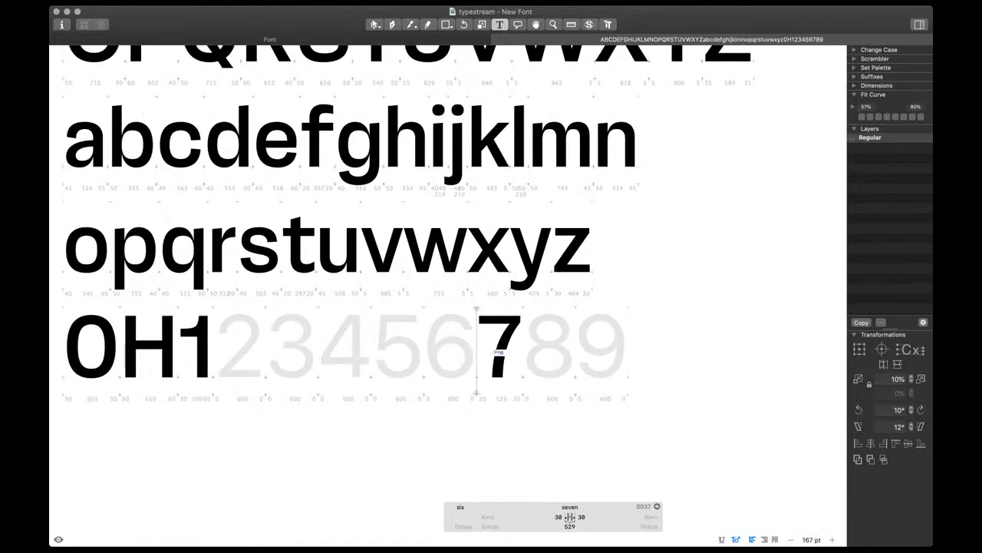
pyautogui.scroll(4, 521, 352)
pyautogui.click(520, 352)
pyautogui.scroll(3, 514, 337)
pyautogui.doubleClick(491, 326)
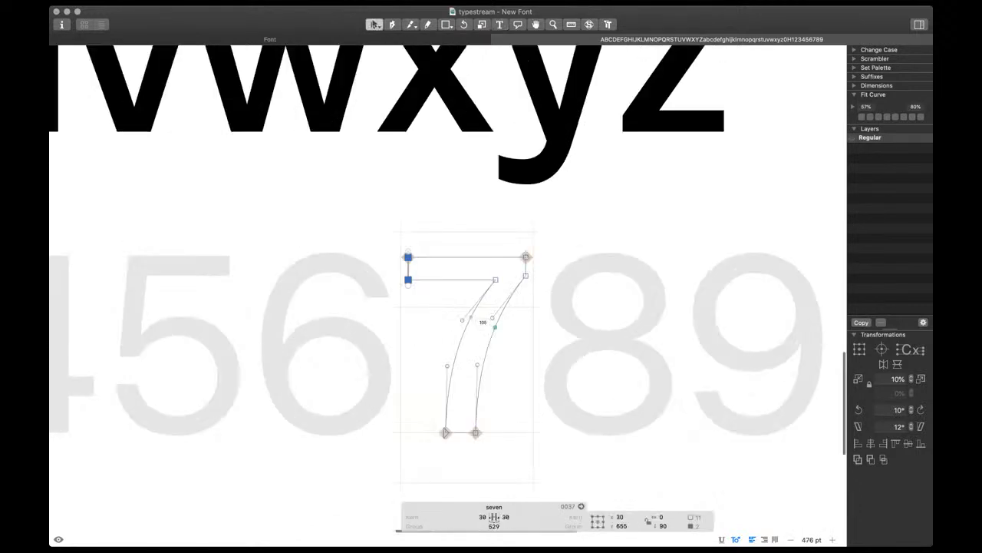
pyautogui.click(486, 322)
pyautogui.click(498, 280)
pyautogui.press('space')
pyautogui.scroll(-3, 505, 297)
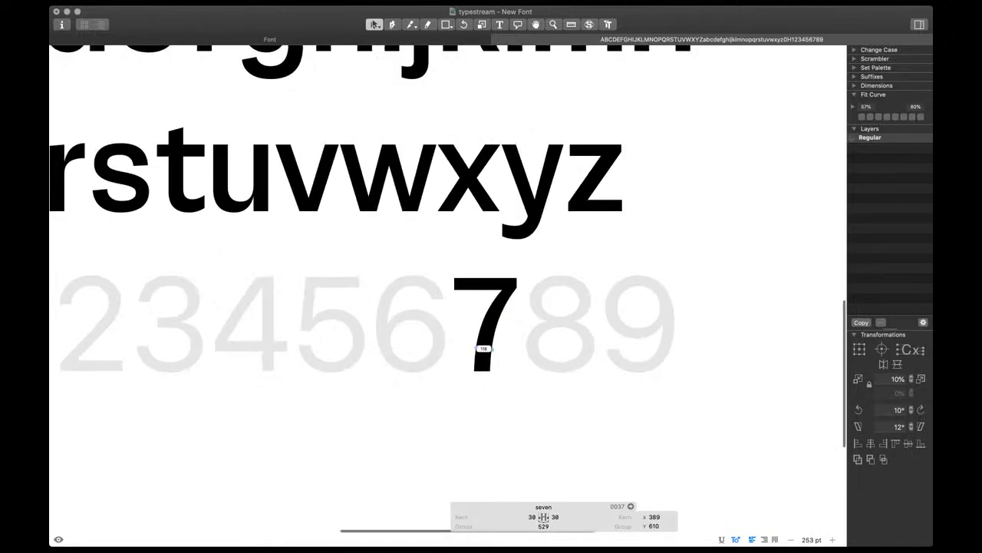
# Move the two handles on the right side of the seven's stem left to x 326 and compare the figure with the alphabet
pyautogui.press('space')
pyautogui.press('space')
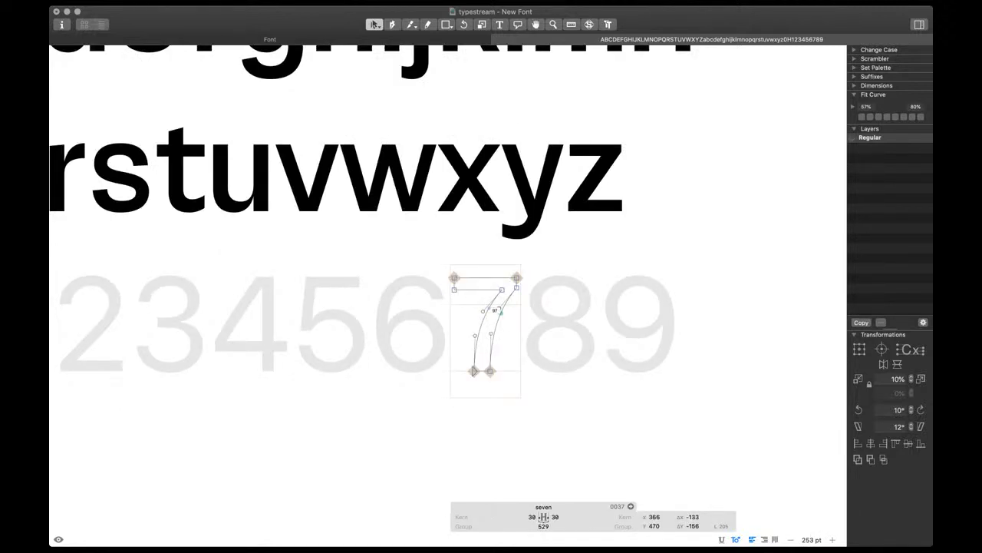
pyautogui.scroll(2, 499, 308)
pyautogui.press('space')
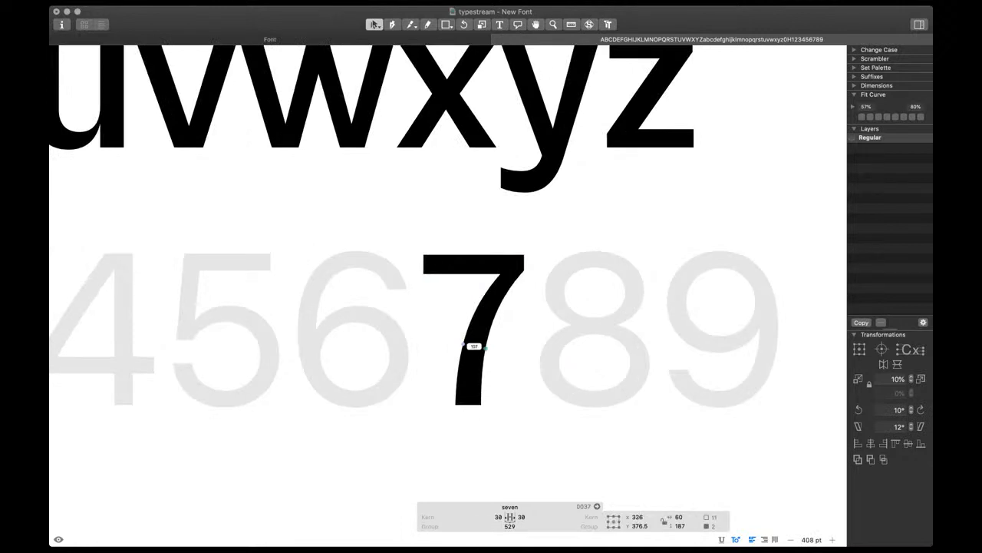
pyautogui.scroll(-3, 474, 346)
pyautogui.press('space')
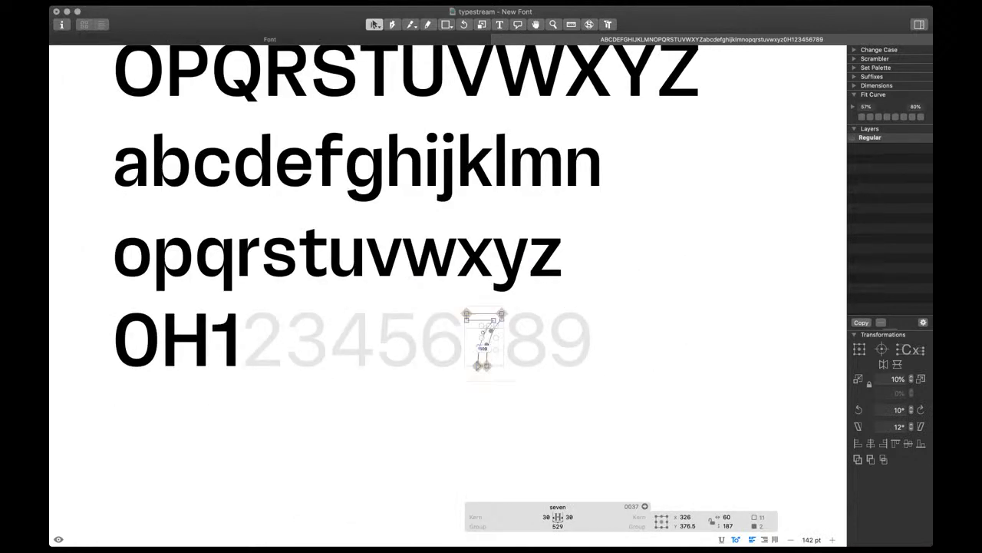
pyautogui.press('t')
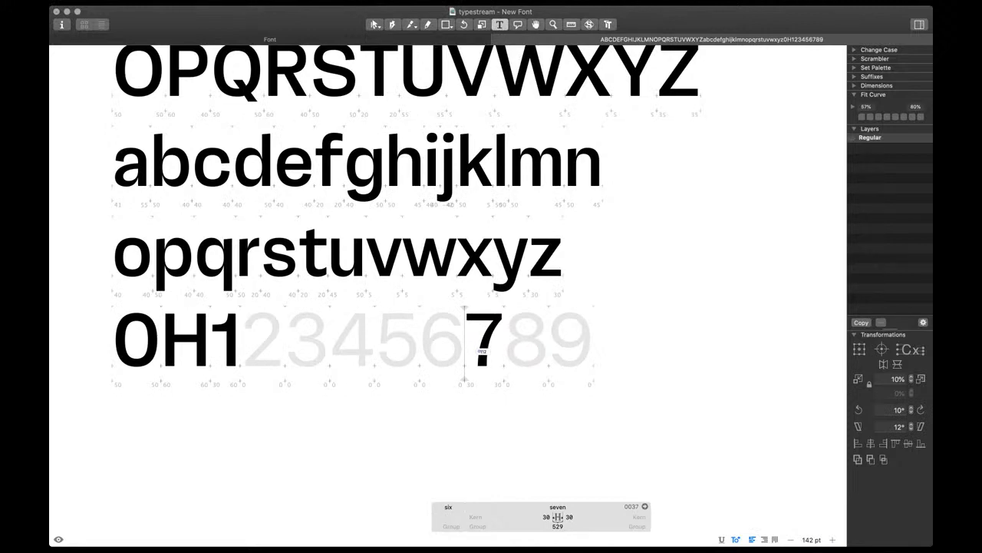
pyautogui.scroll(3, 479, 350)
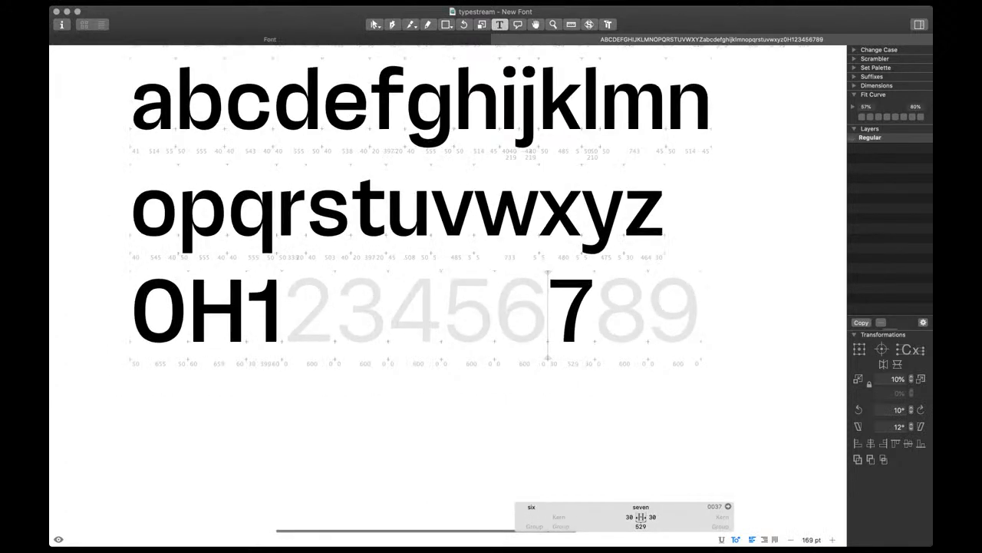
# Open the empty eight for editing and paste the lowercase o into it, converted to editable outlines
pyautogui.scroll(5, 651, 334)
pyautogui.doubleClick(611, 307)
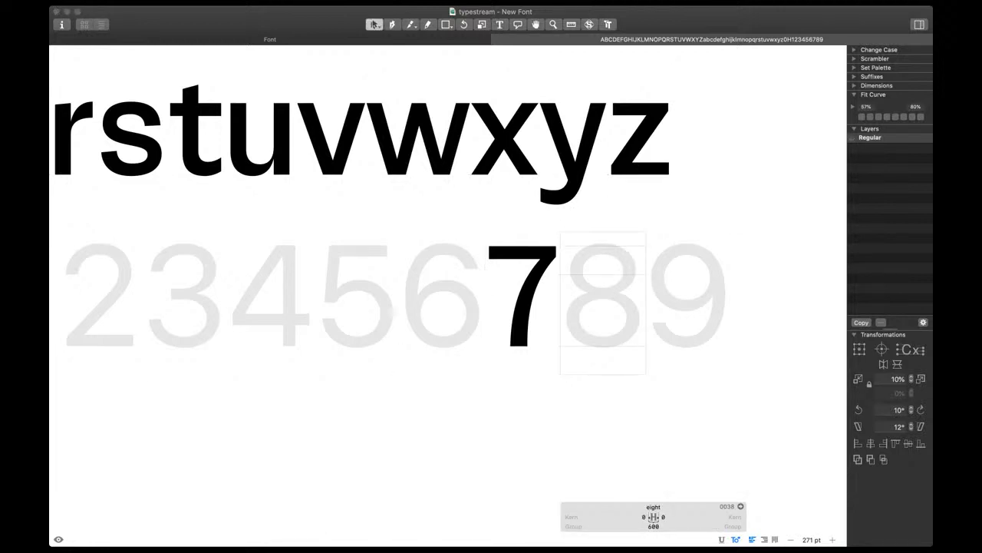
pyautogui.press('super+v')
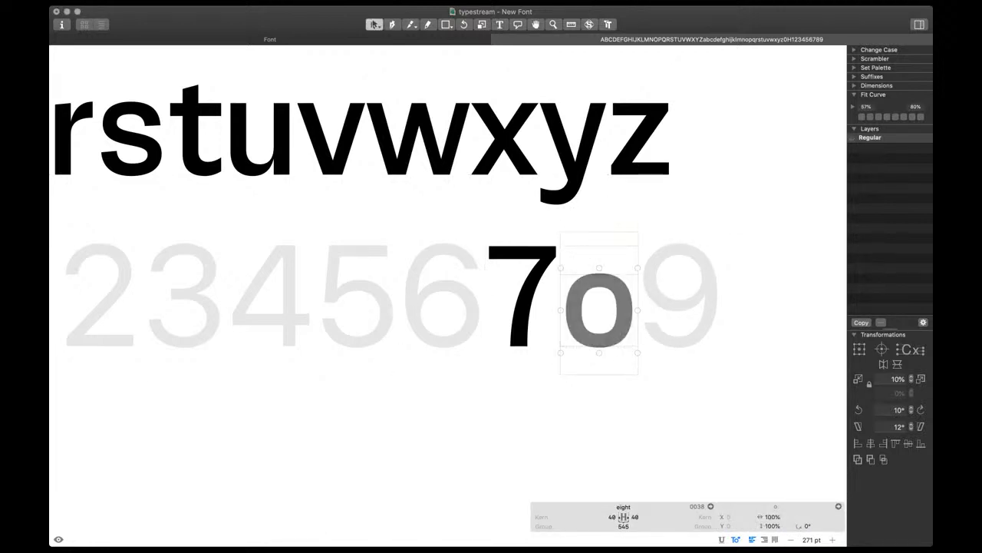
pyautogui.scroll(6, 649, 304)
# Flatten the pasted o to 460 units high by lowering its two top nodes 30 units, then its whole upper half 30 units
pyautogui.moveTo(509, 188); pyautogui.dragTo(466, 268)
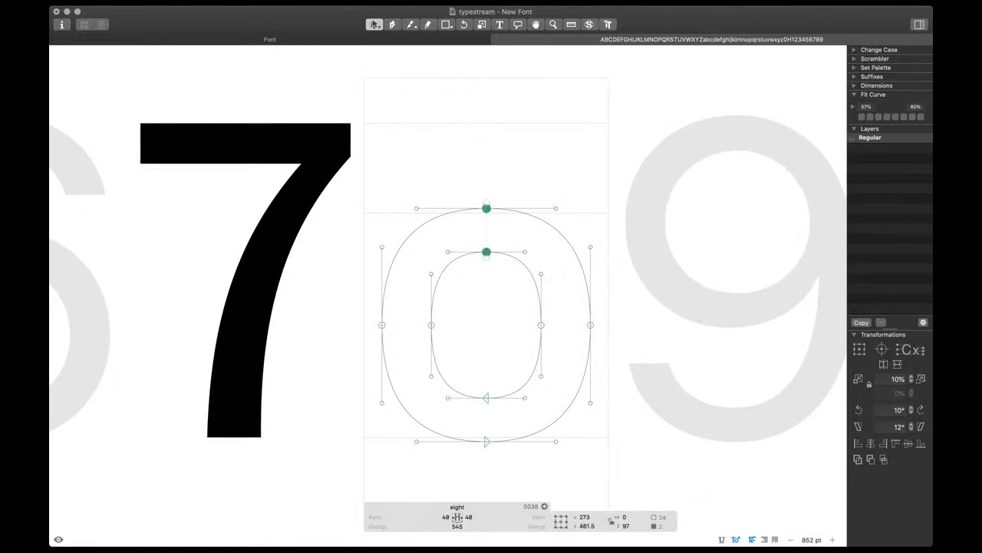
pyautogui.hotkey('shift', 'Down')
pyautogui.hotkey('shift', 'Down')
pyautogui.hotkey('shift', 'Down')
pyautogui.click(462, 273)
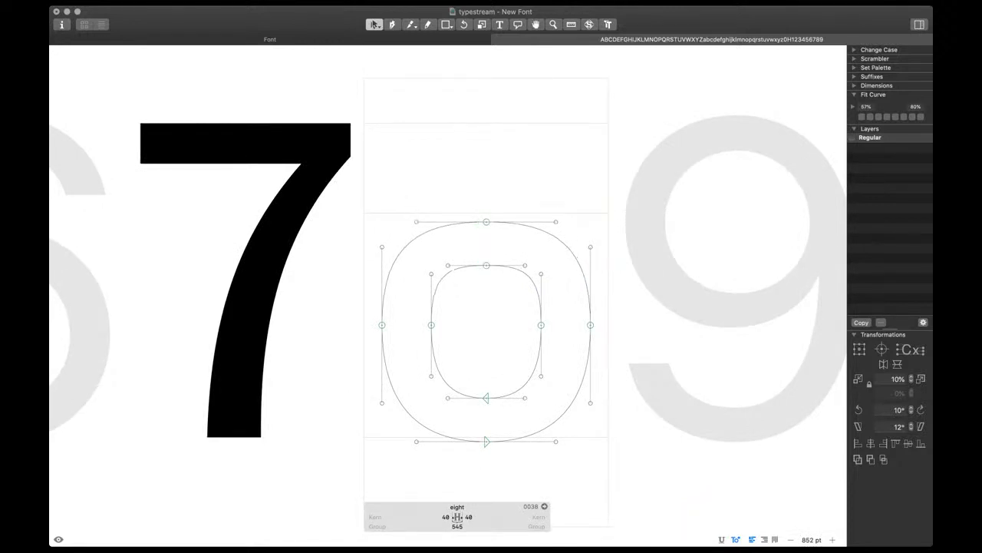
pyautogui.moveTo(368, 201); pyautogui.dragTo(610, 353)
pyautogui.hotkey('shift', 'Down')
pyautogui.hotkey('shift', 'Down')
pyautogui.hotkey('shift', 'Down')
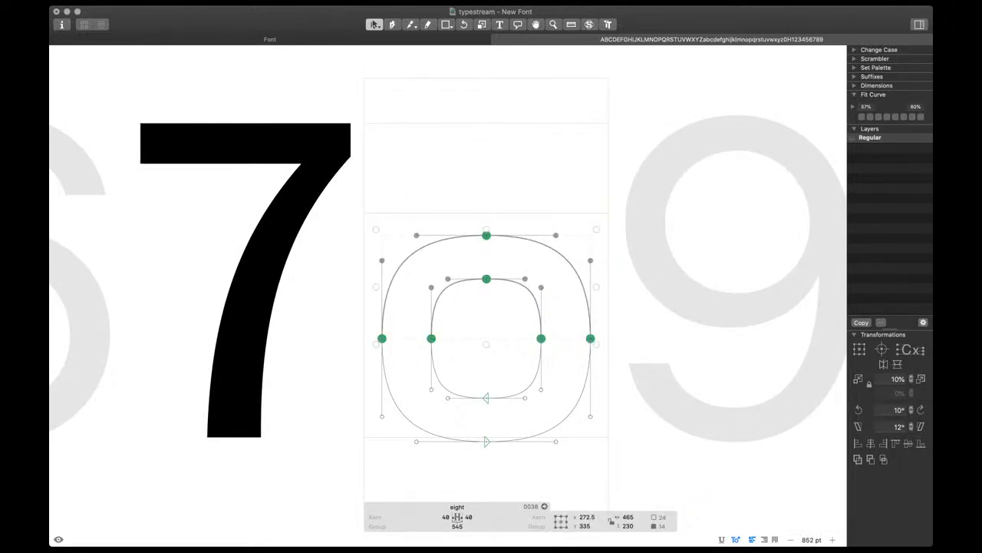
# Refit the bowl's curves with the fourth Fit Curve setting and duplicate it straight up so the two bowls overlap at the waist
pyautogui.press('super+a')
pyautogui.hotkey('ctrl', 'alt', '4')
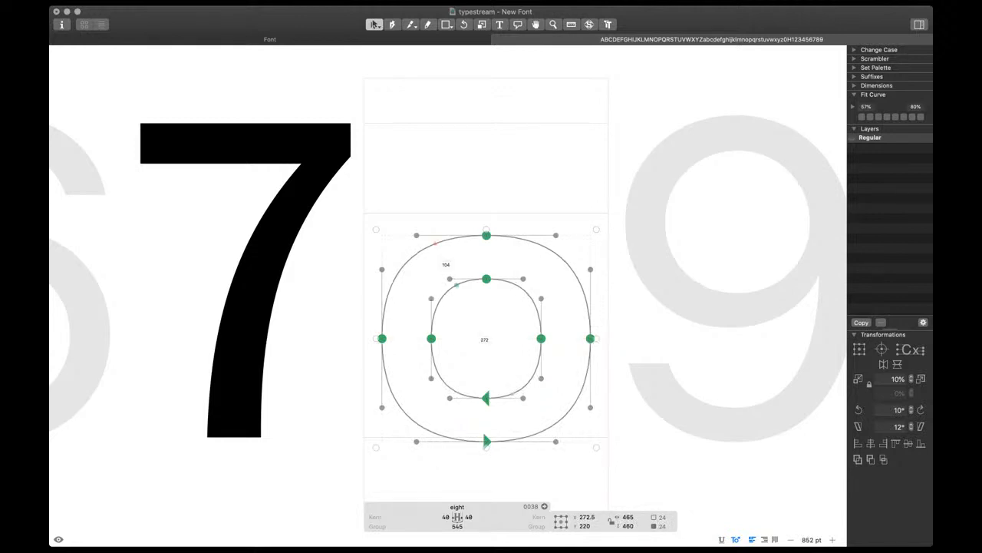
pyautogui.moveTo(482, 430); pyautogui.dragTo(482, 267)
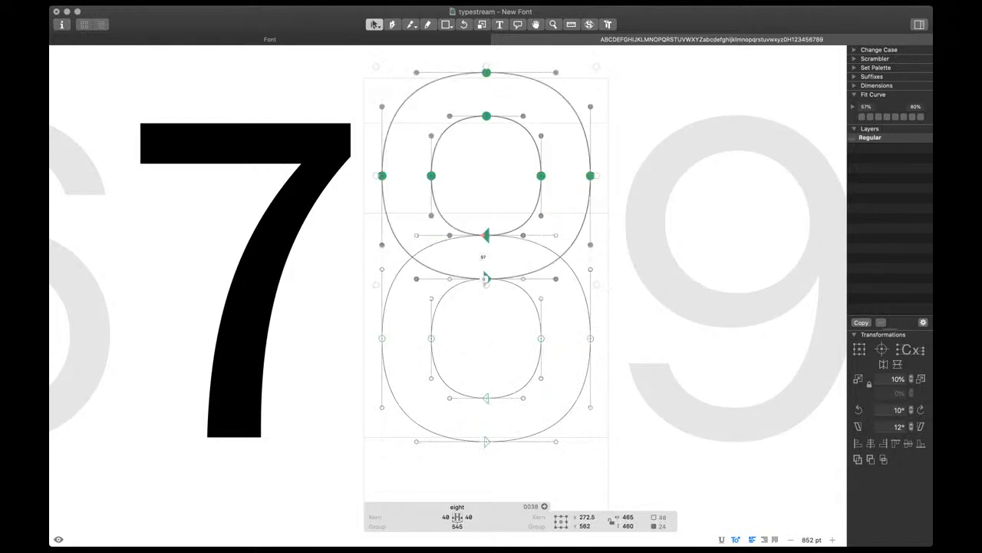
pyautogui.scroll(2, 484, 265)
# Lower the two top nodes of the eight's upper bowl by 40 units
pyautogui.moveTo(528, 100); pyautogui.dragTo(454, 196)
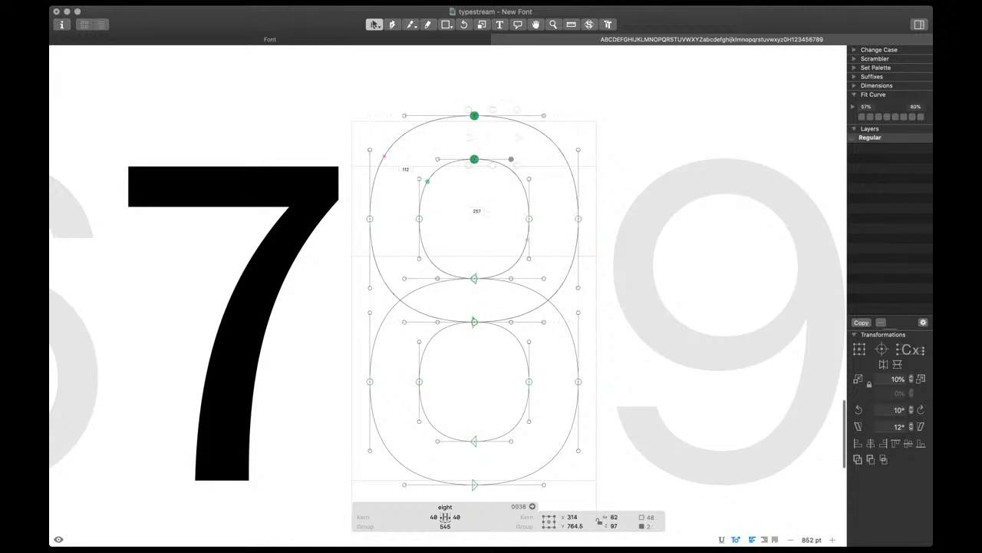
pyautogui.hotkey('shift', 'Down')
pyautogui.hotkey('shift', 'Down')
pyautogui.hotkey('shift', 'Down')
pyautogui.hotkey('shift', 'Down')
# Lower the upper bowl's top and side nodes together until their centre is at y 615
pyautogui.moveTo(326, 197); pyautogui.dragTo(589, 235)
pyautogui.hotkey('shift', 'Down')
pyautogui.hotkey('shift', 'Down')
pyautogui.hotkey('shift', 'Down')
pyautogui.hotkey('shift', 'Down')
pyautogui.hotkey('shift', 'Down')
pyautogui.hotkey('shift', 'Down')
pyautogui.hotkey('shift', 'Down')
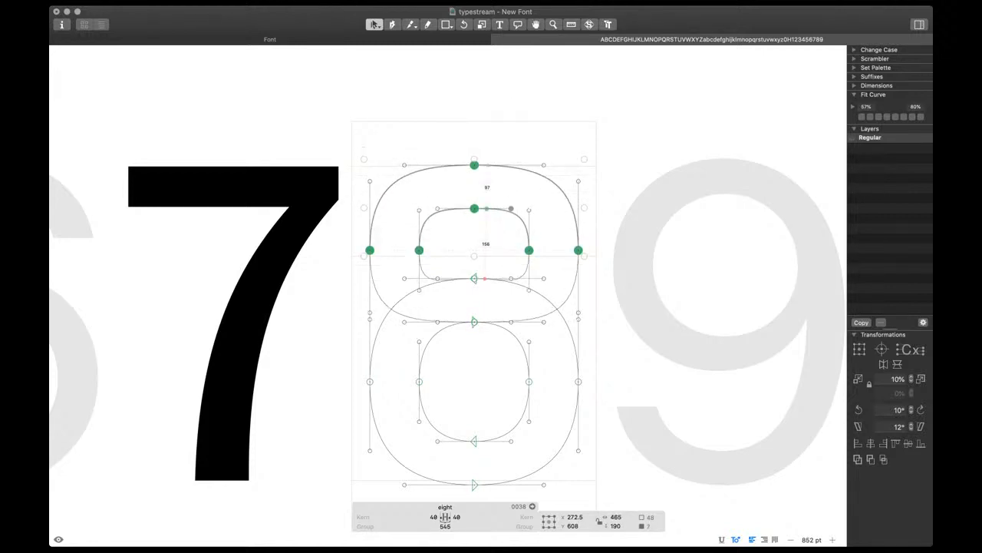
pyautogui.press('Down')
pyautogui.press('Down')
pyautogui.press('Down')
pyautogui.hotkey('shift', 'Up')
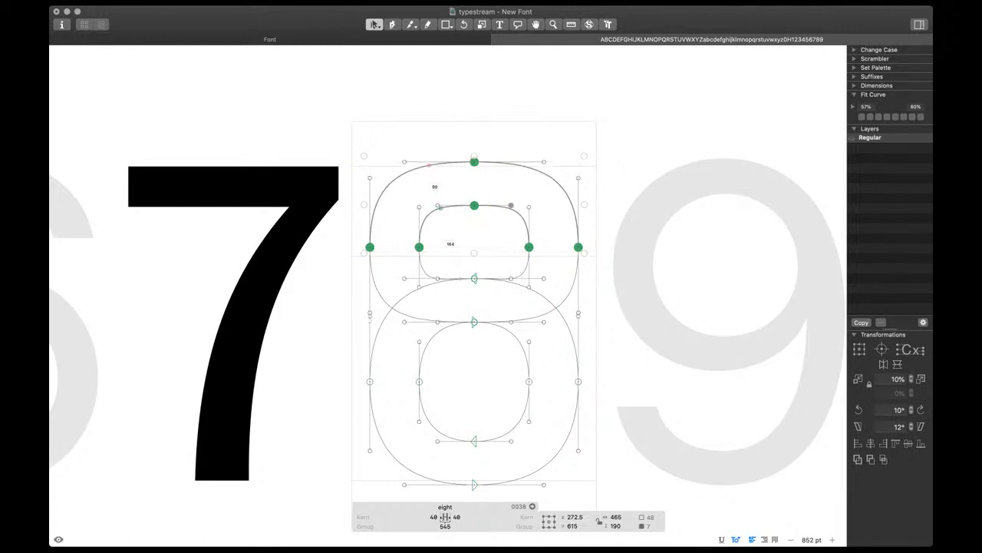
# Refit all curves of the eight with the third Fit Curve setting and raise the upper bowl's four side nodes to y 530
pyautogui.press('super+a')
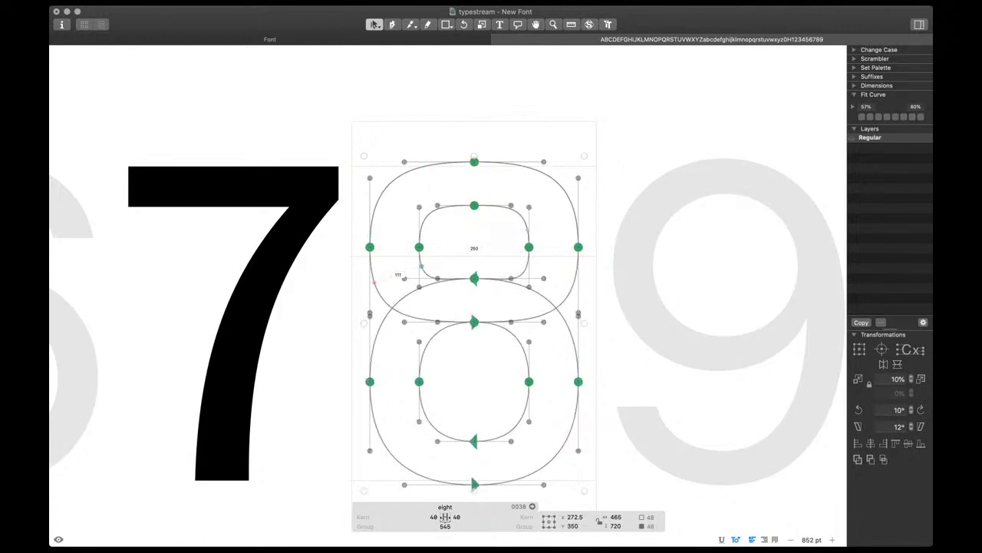
pyautogui.hotkey('ctrl', 'alt', '3')
pyautogui.doubleClick(422, 228)
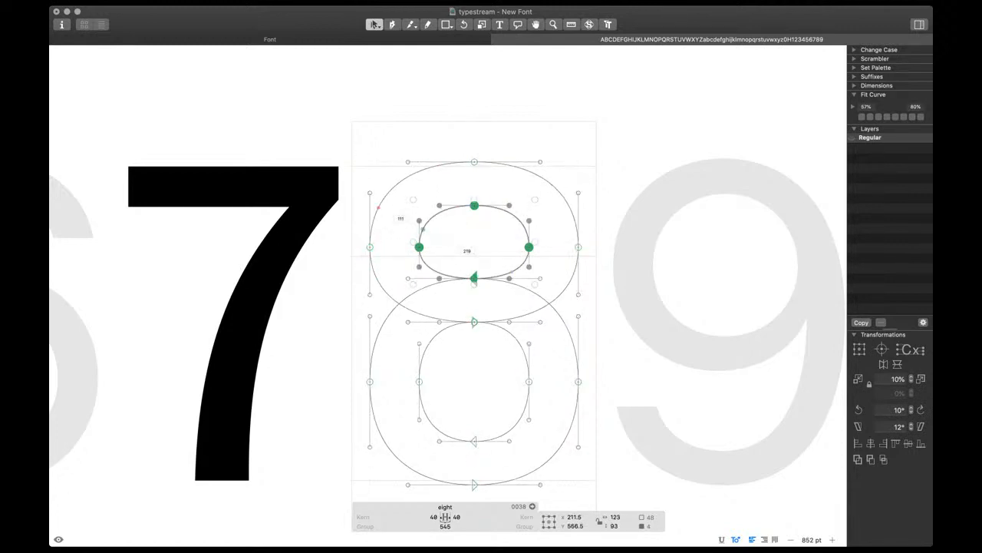
pyautogui.doubleClick(372, 224)
pyautogui.moveTo(349, 231); pyautogui.dragTo(577, 259)
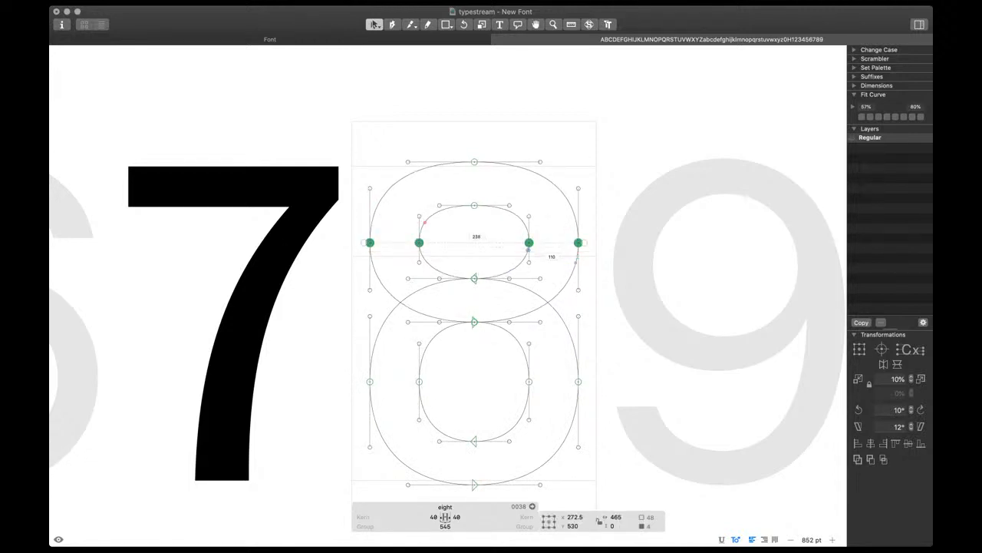
pyautogui.doubleClick(379, 192)
# Narrow the eight's upper bowl by moving its left and right side nodes inward 20 units each
pyautogui.scroll(4, 331, 228)
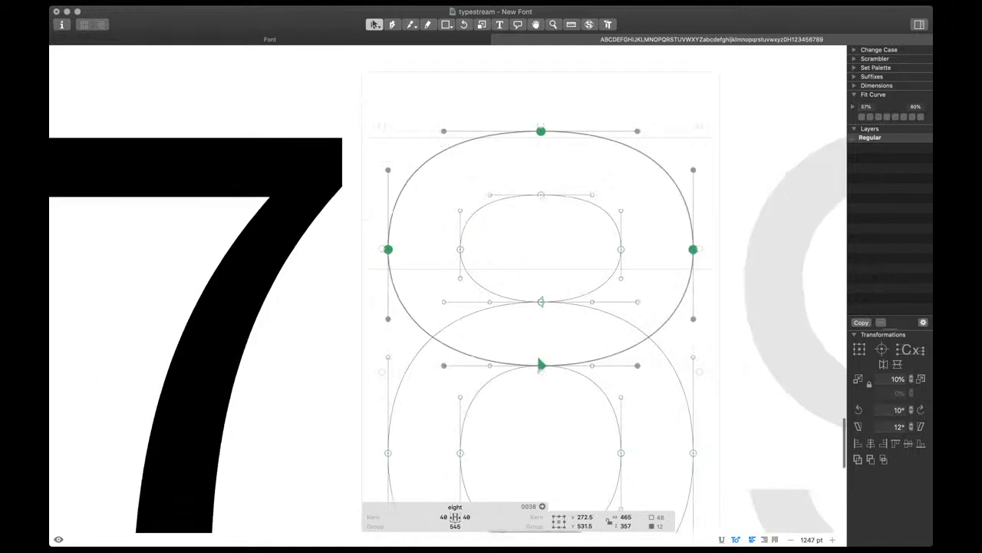
pyautogui.moveTo(346, 226); pyautogui.dragTo(488, 276)
pyautogui.hotkey('shift', 'Right')
pyautogui.moveTo(594, 228); pyautogui.dragTo(723, 289)
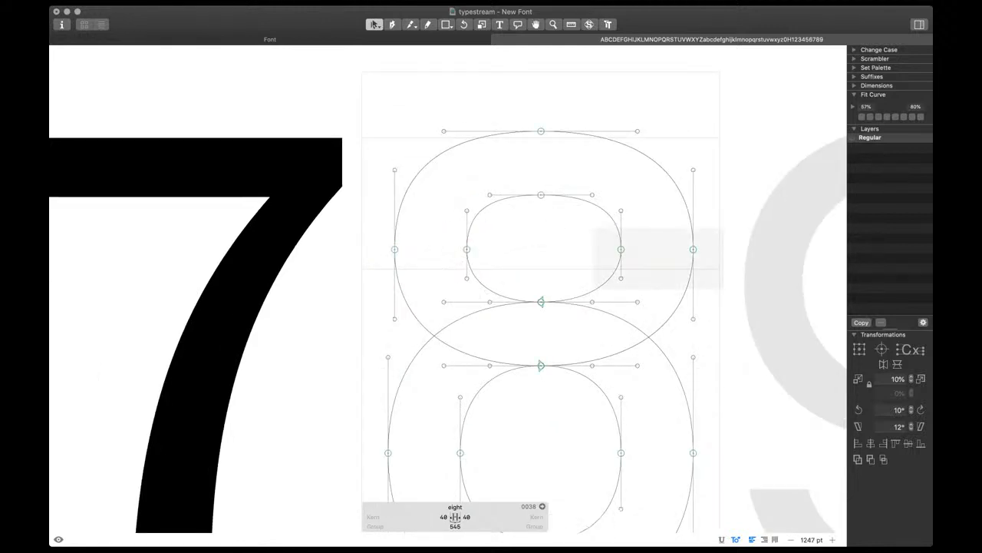
pyautogui.hotkey('shift', 'Left')
pyautogui.hotkey('shift', 'Left')
pyautogui.moveTo(506, 235); pyautogui.dragTo(372, 269)
pyautogui.hotkey('shift', 'Right')
pyautogui.scroll(-4, 372, 269)
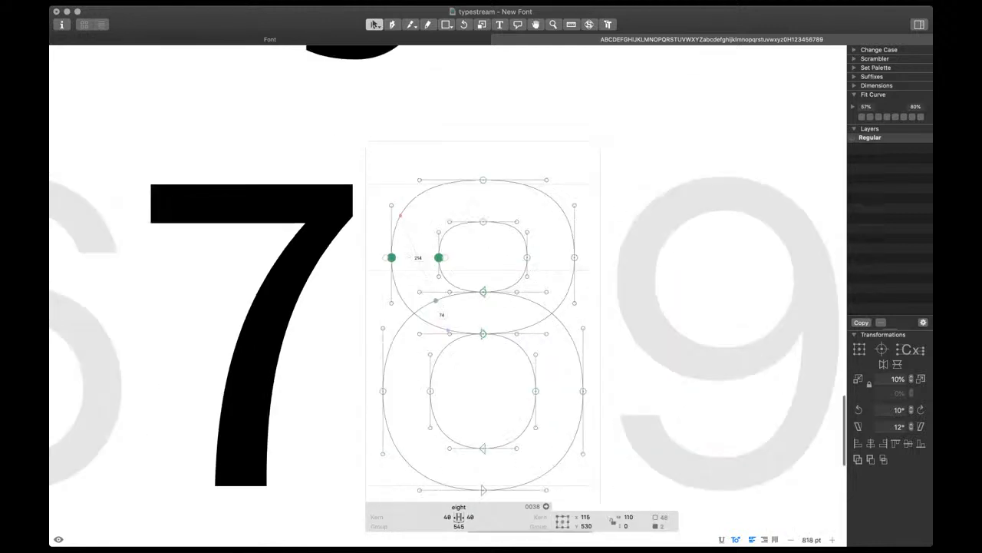
# Preview the eight and lower the four middle nodes of its overlapping bowls until their centre is at y 381.5
pyautogui.press('space')
pyautogui.press('super+a')
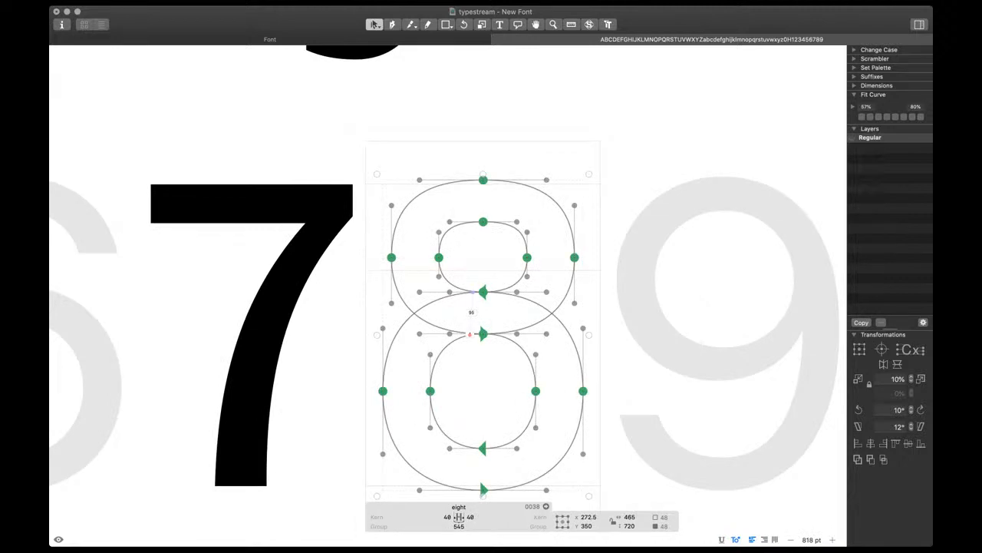
pyautogui.scroll(-2, 471, 313)
pyautogui.moveTo(465, 226); pyautogui.dragTo(507, 308)
pyautogui.press('space')
pyautogui.hotkey('shift', 'Down')
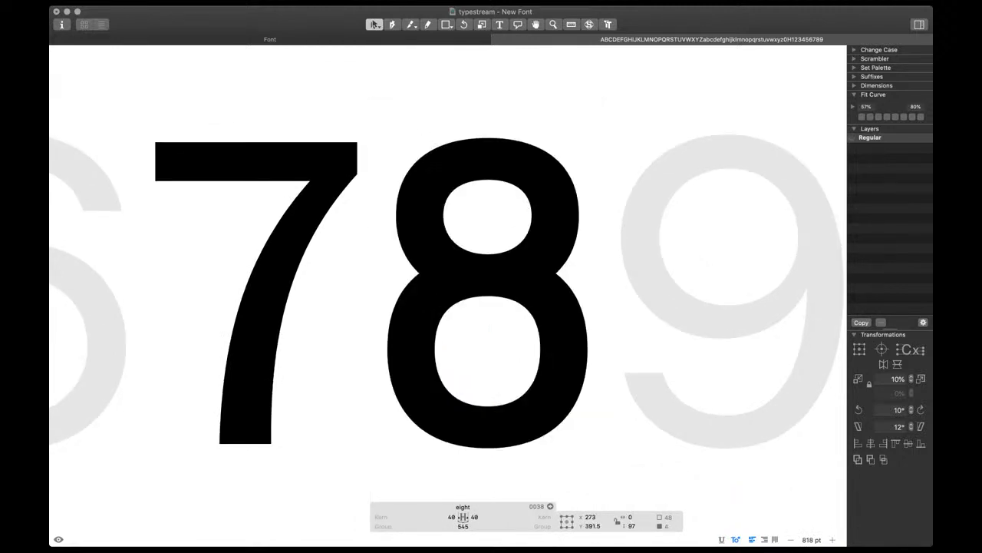
pyautogui.hotkey('shift', 'Down')
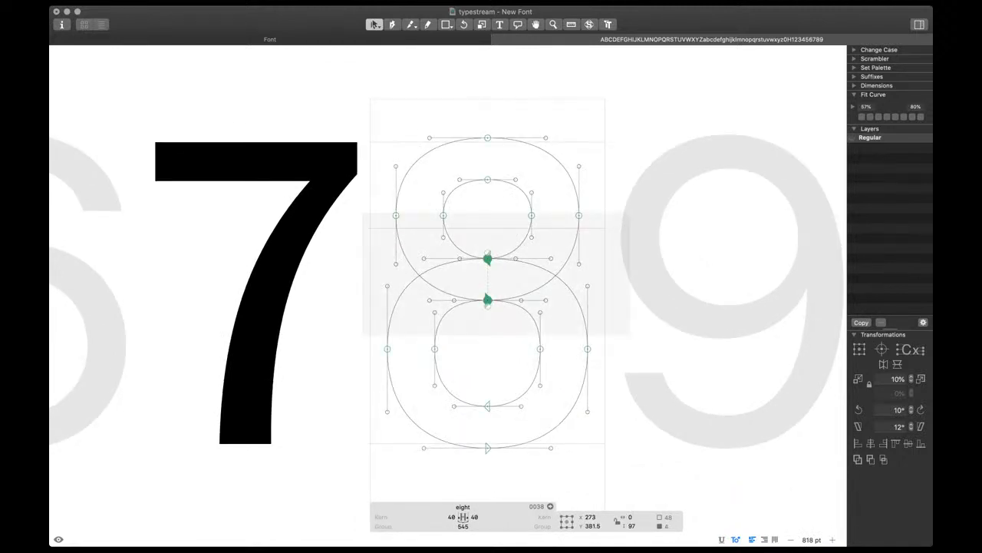
# Lower the middle nodes and both bowls' side nodes another 20 units and refit all curves with the third Fit Curve setting
pyautogui.moveTo(630, 334); pyautogui.dragTo(631, 356)
pyautogui.hotkey('shift', 'Down')
pyautogui.hotkey('shift', 'Down')
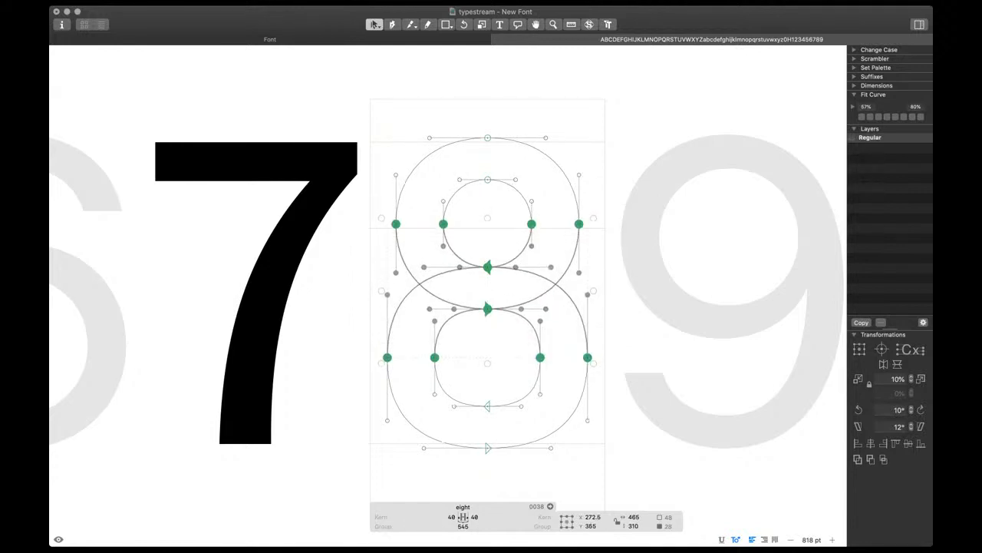
pyautogui.press('space')
pyautogui.scroll(-5, 621, 360)
pyautogui.press('super+a')
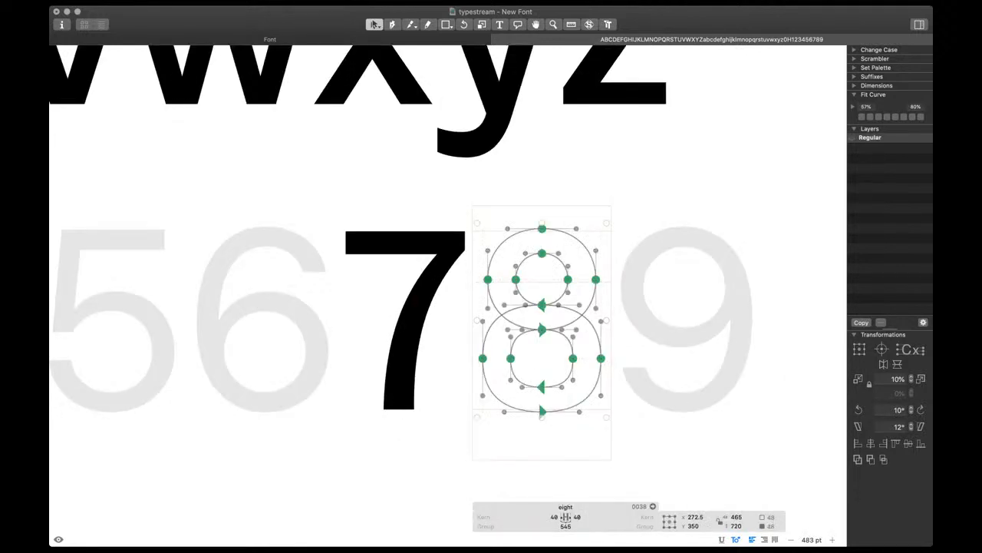
pyautogui.hotkey('ctrl', 'alt', '3')
pyautogui.press('space')
# Raise the bottom node of the upper bowl's outer contour to reduce its overlap with the lower bowl
pyautogui.scroll(5, 558, 324)
pyautogui.click(558, 324)
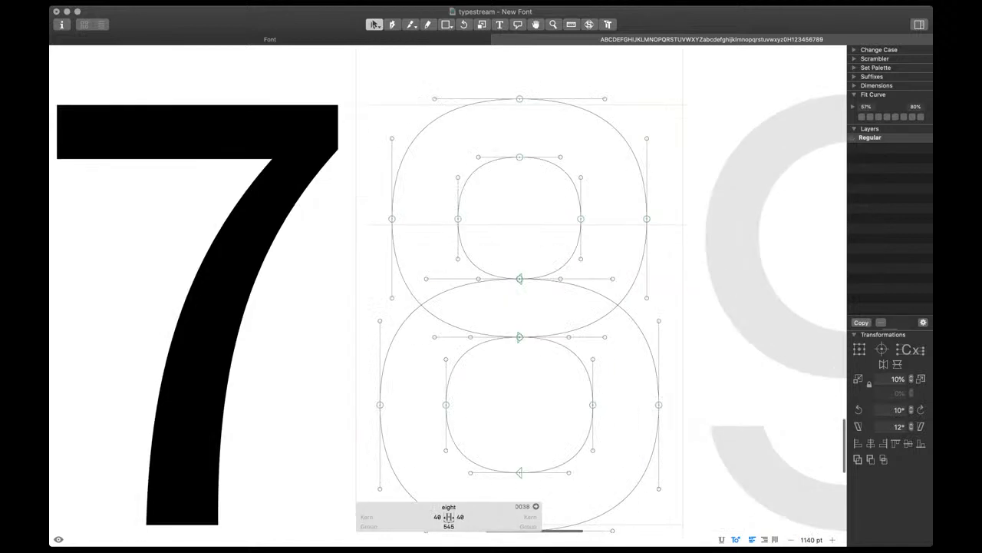
pyautogui.click(519, 336)
pyautogui.hotkey('shift', 'Up')
pyautogui.moveTo(519, 330); pyautogui.dragTo(519, 313)
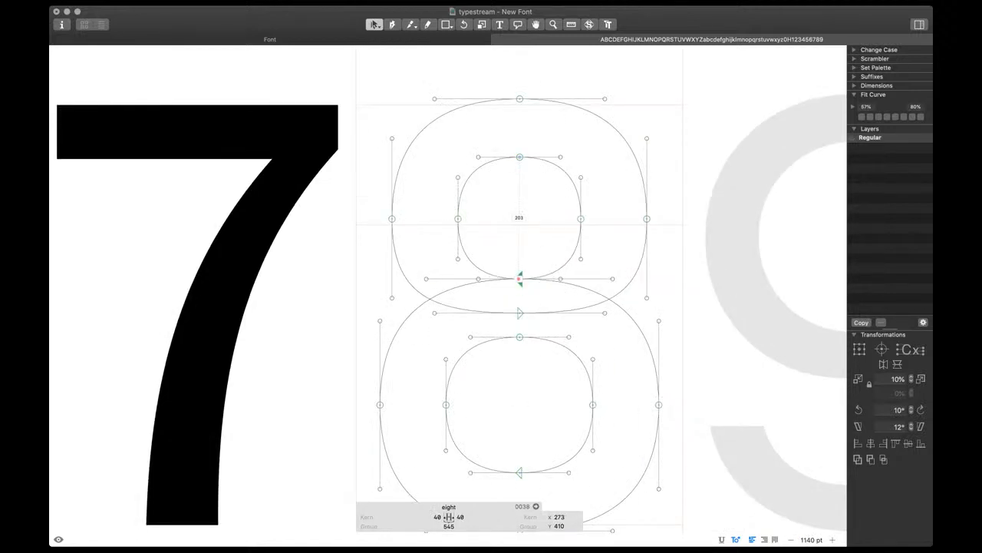
# Lower the top node of the lower bowl's outer contour to y 370 and preview the eight
pyautogui.hotkey('shift', 'Down')
pyautogui.keyDown('shift'); pyautogui.click(520, 279); pyautogui.keyUp('shift')
pyautogui.click(528, 289)
pyautogui.click(520, 284)
pyautogui.hotkey('shift', 'Down')
pyautogui.hotkey('shift', 'Down')
pyautogui.hotkey('shift', 'Down')
pyautogui.press('space')
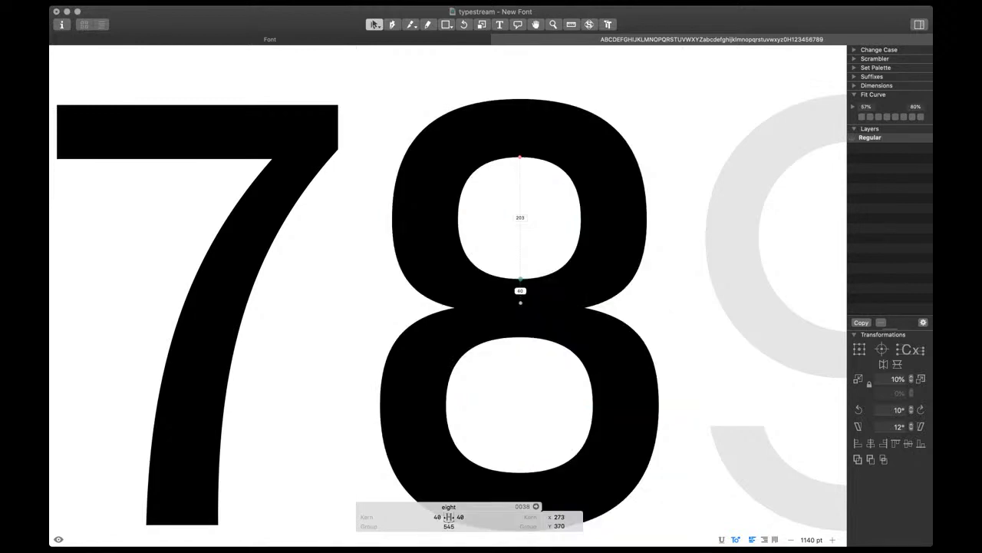
# Raise the two side nodes of the upper bowl's outer contour by 10 units and preview the figure
pyautogui.scroll(-7, 516, 294)
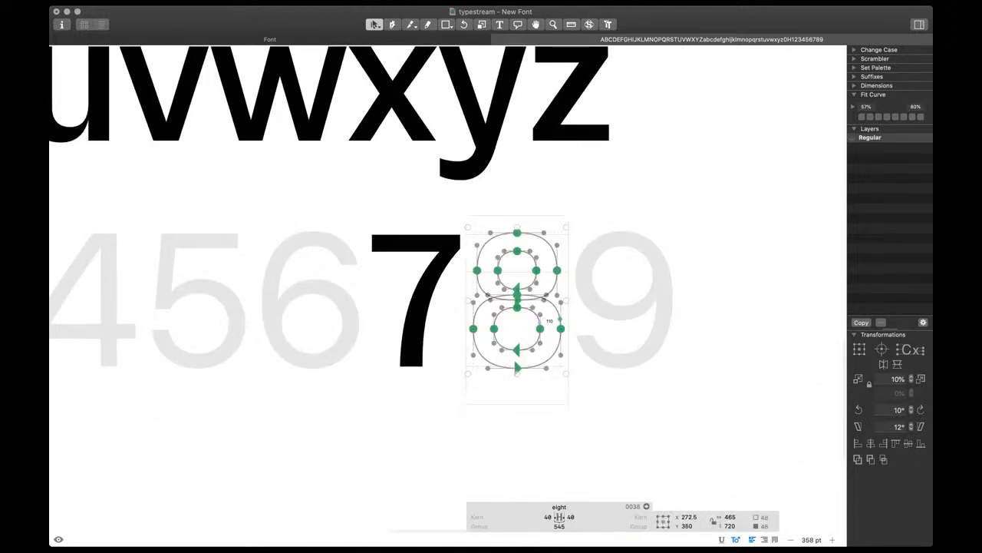
pyautogui.scroll(2, 518, 286)
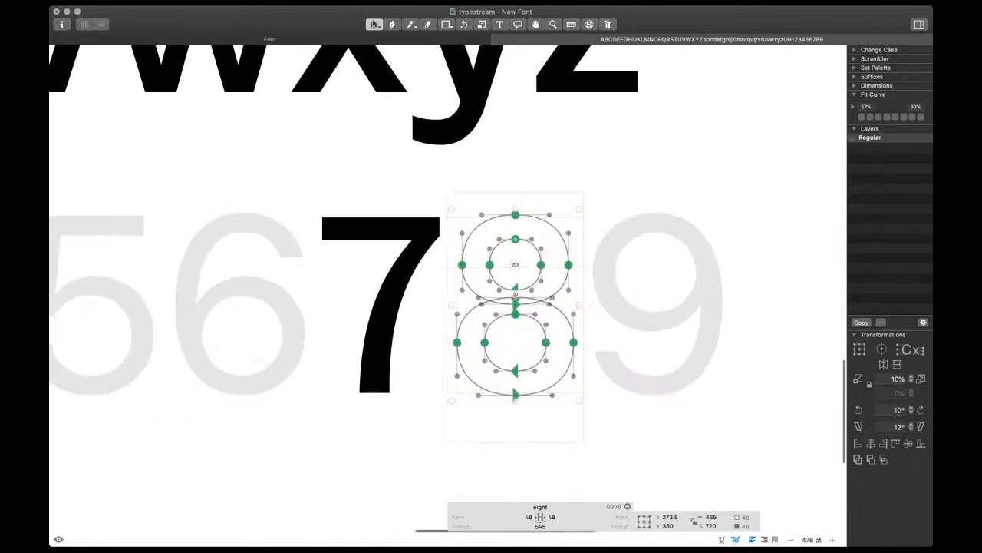
pyautogui.click(516, 282)
pyautogui.click(462, 264)
pyautogui.keyDown('shift'); pyautogui.click(569, 264); pyautogui.keyUp('shift')
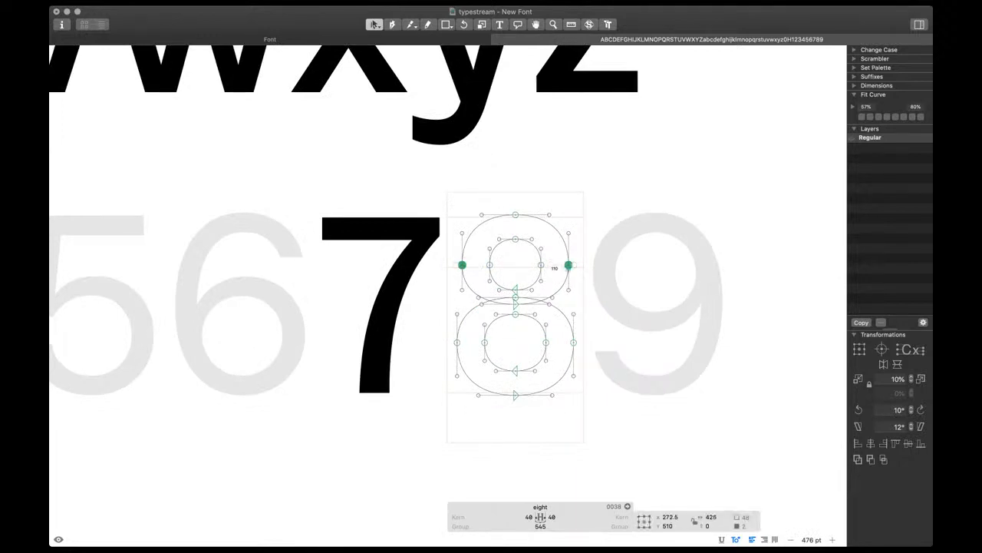
pyautogui.hotkey('shift', 'Up')
pyautogui.press('Escape')
pyautogui.press('Escape')
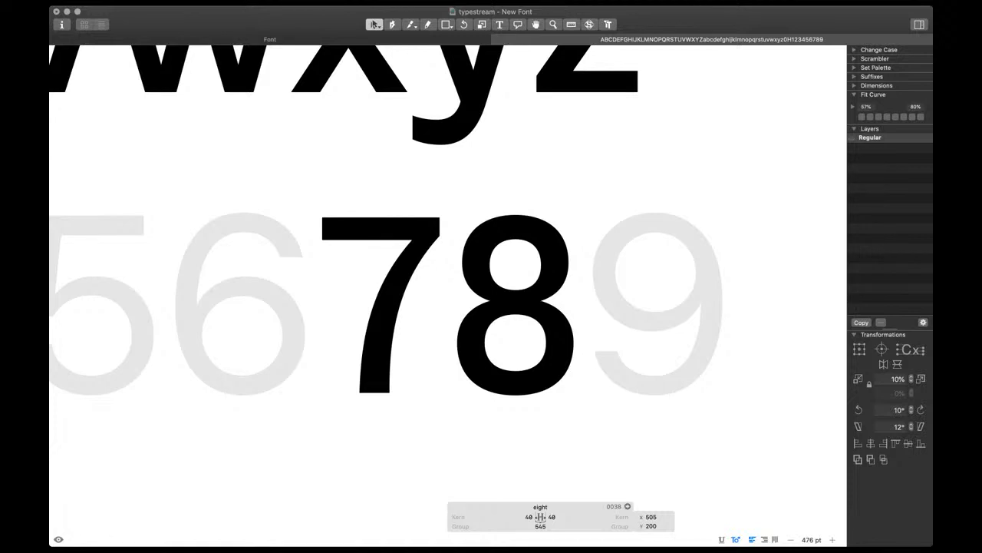
# Remove the overlap between the eight's two bowls to merge them into one outer contour
pyautogui.hscroll(1, 447, 289)
pyautogui.press('super+a')
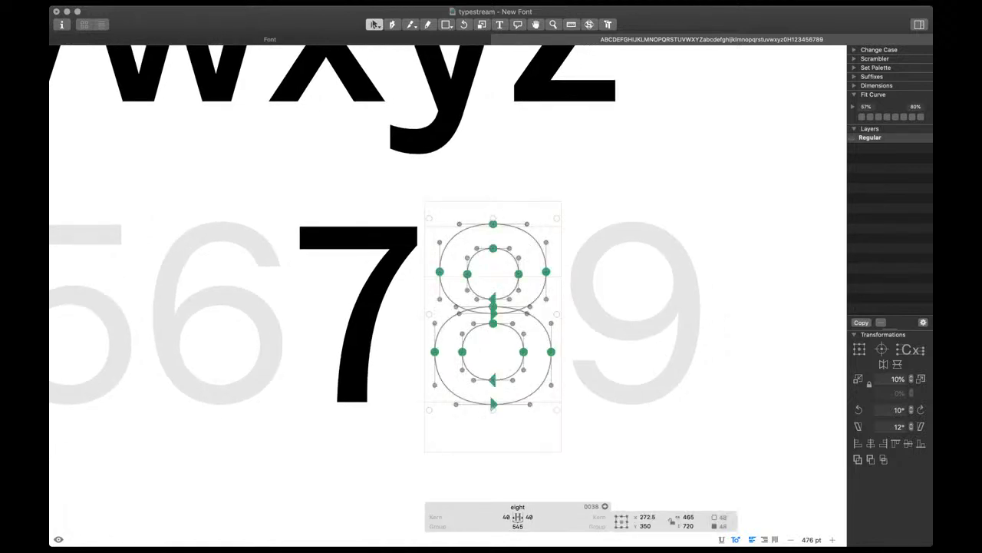
pyautogui.press('super+shift+o')
pyautogui.scroll(4, 516, 322)
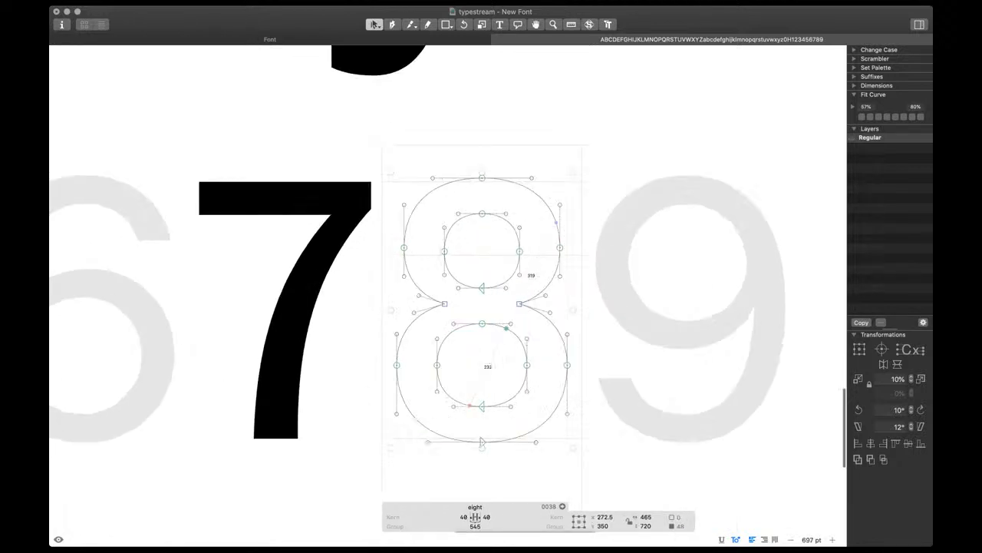
pyautogui.scroll(1, 518, 325)
# Deepen the eight's waist by moving its right corner node to x 364 and its left corner node to x 181
pyautogui.click(519, 301)
pyautogui.press('space')
pyautogui.hotkey('shift', 'Left')
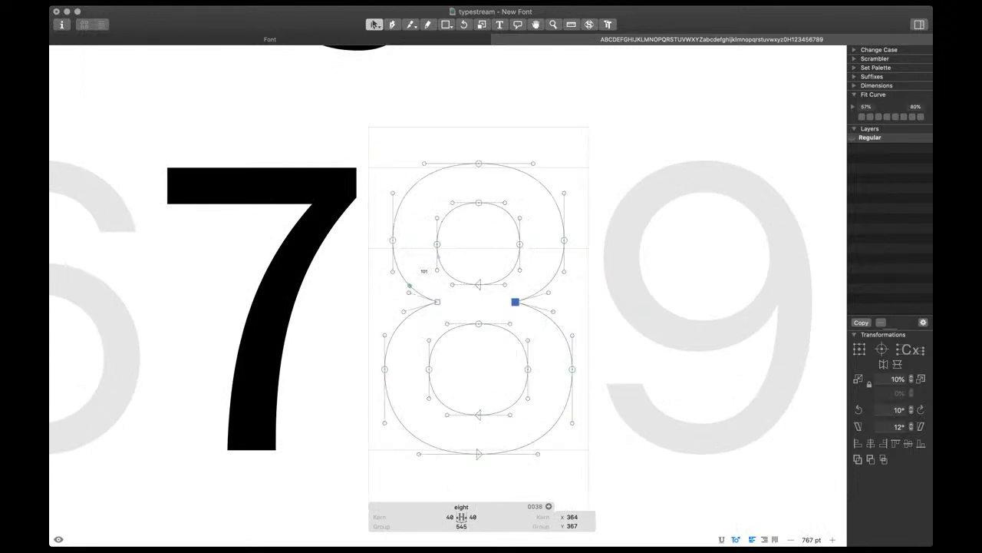
pyautogui.click(438, 302)
pyautogui.hotkey('shift', 'Right')
pyautogui.press('space')
# Compare the eight with the alphabet, insert a zero right after it in the sample text, and reopen the eight for editing
pyautogui.scroll(-12, 441, 300)
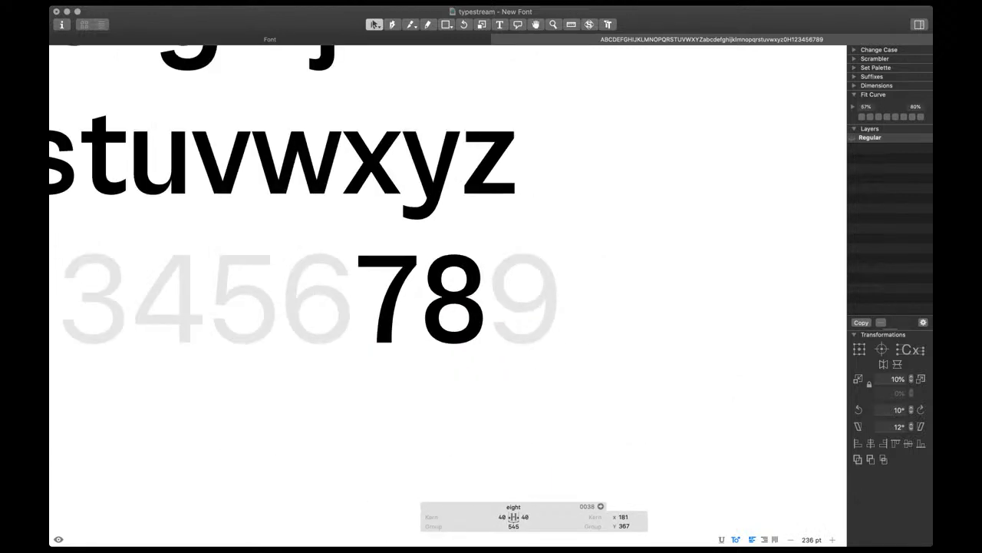
pyautogui.scroll(-5, 546, 320)
pyautogui.hscroll(-2, 543, 319)
pyautogui.scroll(3, 541, 318)
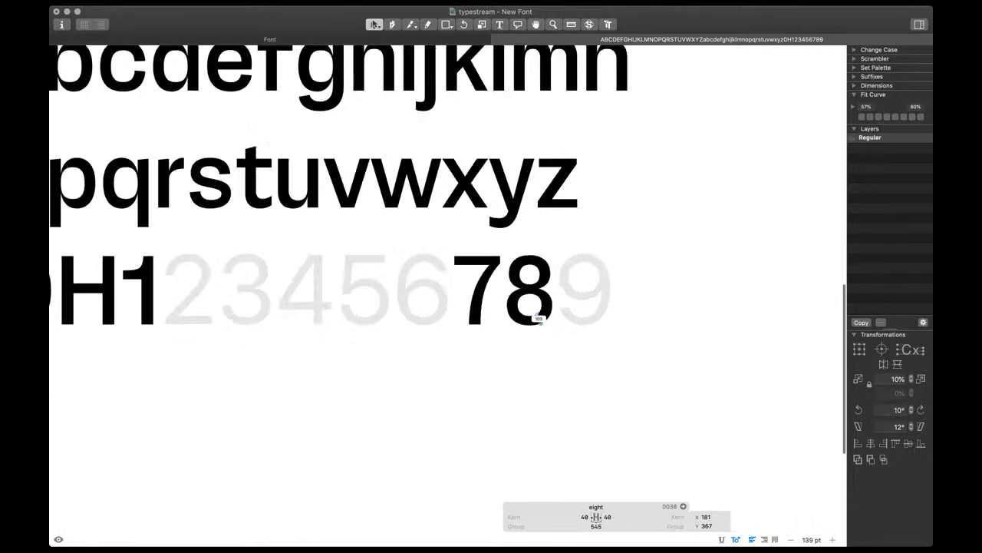
pyautogui.write('t')
pyautogui.write('0')
pyautogui.press('Escape')
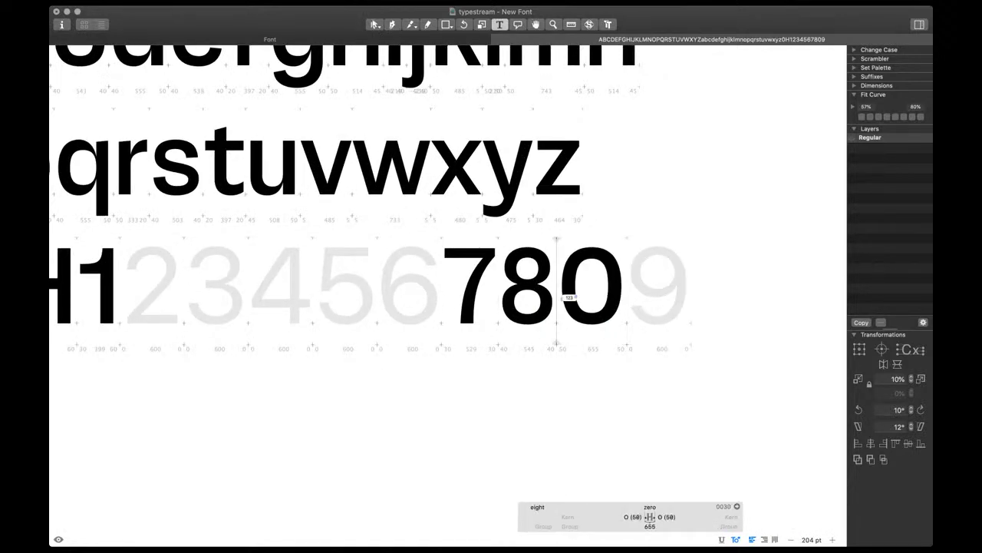
pyautogui.doubleClick(526, 285)
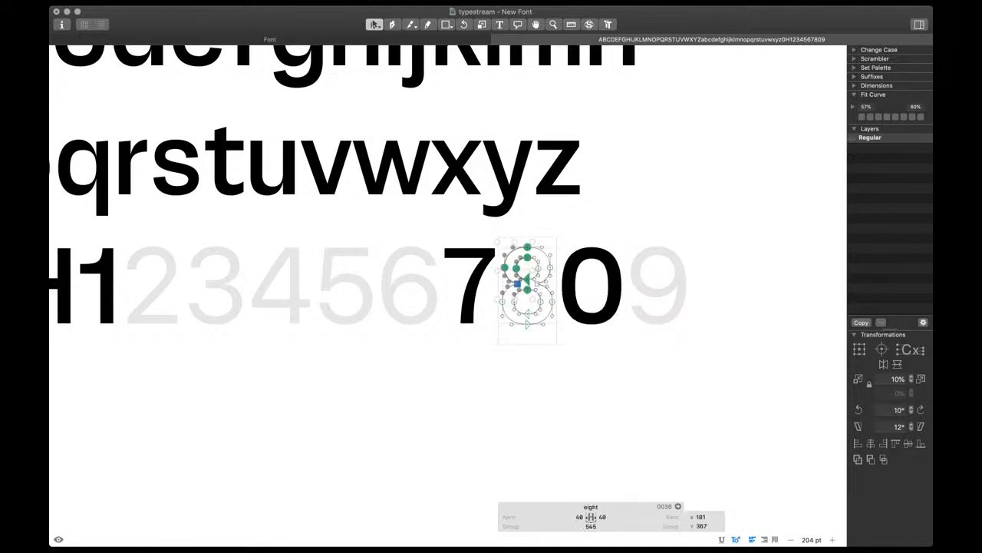
# Widen the eight by moving its left side nodes 20 units left and its right side nodes 20 units right
pyautogui.scroll(3, 493, 240)
pyautogui.click(473, 214)
pyautogui.moveTo(478, 225); pyautogui.dragTo(596, 231)
pyautogui.hotkey('shift', 'Left')
pyautogui.hotkey('shift', 'Left')
pyautogui.hotkey('shift', 'Right')
pyautogui.hotkey('shift', 'Right')
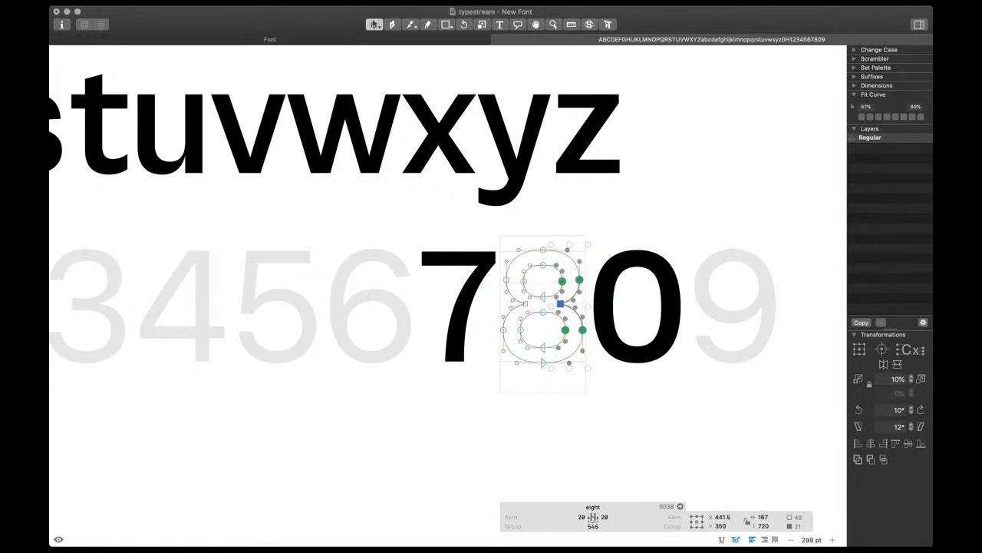
# Link both of the eight's sidebearings to the O and check the figure in the sample text
pyautogui.click(580, 518)
pyautogui.write('O')
pyautogui.press('Tab')
pyautogui.write('O')
pyautogui.press('Return')
pyautogui.press('Escape')
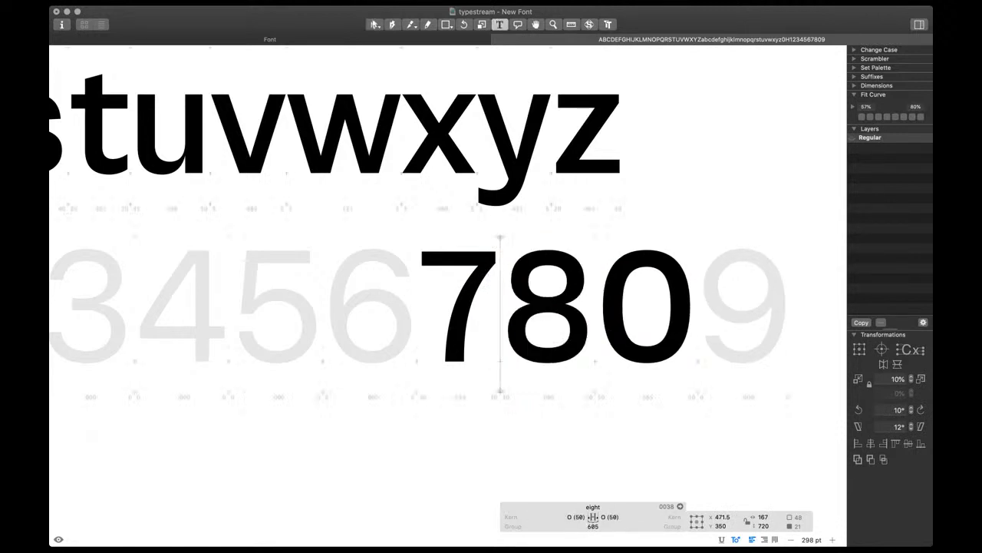
pyautogui.scroll(-5, 564, 328)
pyautogui.scroll(1, 564, 328)
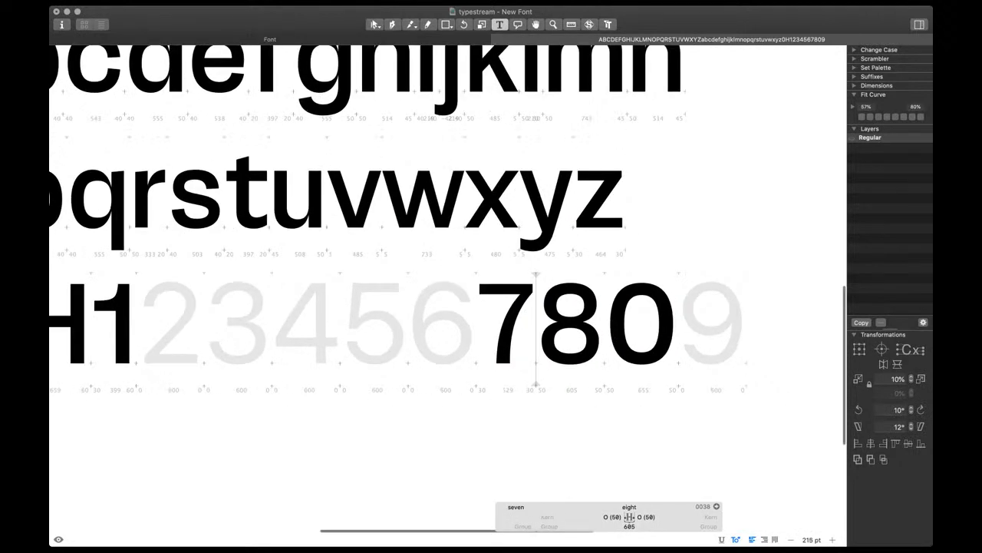
pyautogui.scroll(5, 634, 345)
# Move the eight's outer side nodes 10 units outward on both sides and refit all its curves with the fourth Fit Curve setting
pyautogui.press('Escape')
pyautogui.scroll(3, 597, 338)
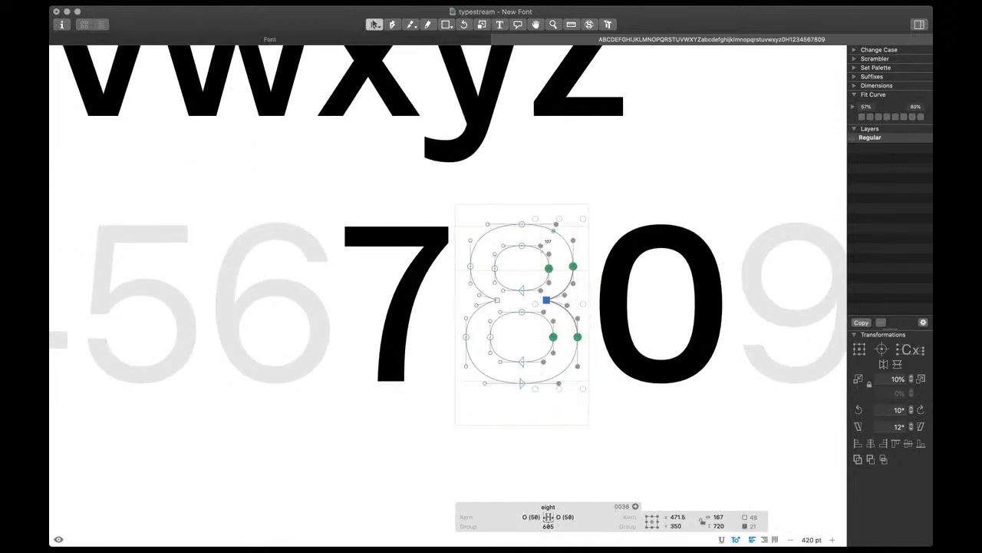
pyautogui.press('super+shift+a')
pyautogui.press('super+z')
pyautogui.moveTo(612, 224); pyautogui.dragTo(566, 354)
pyautogui.hotkey('shift', 'Right')
pyautogui.moveTo(441, 212); pyautogui.dragTo(486, 357)
pyautogui.hotkey('shift', 'Left')
pyautogui.press('super+a')
pyautogui.hotkey('ctrl', 'alt', '4')
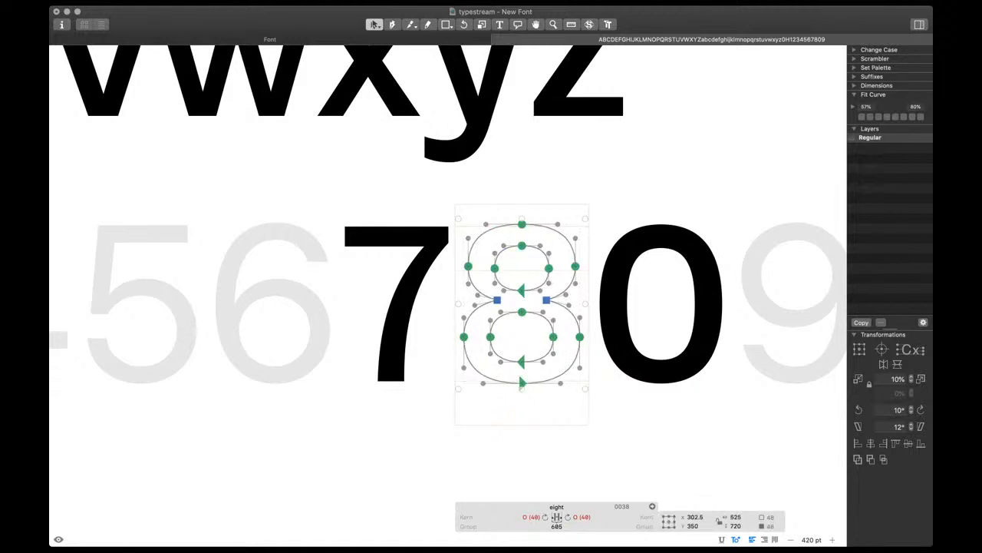
# Preview the eight and update its metrics so both sidebearings match the O
pyautogui.click(489, 230)
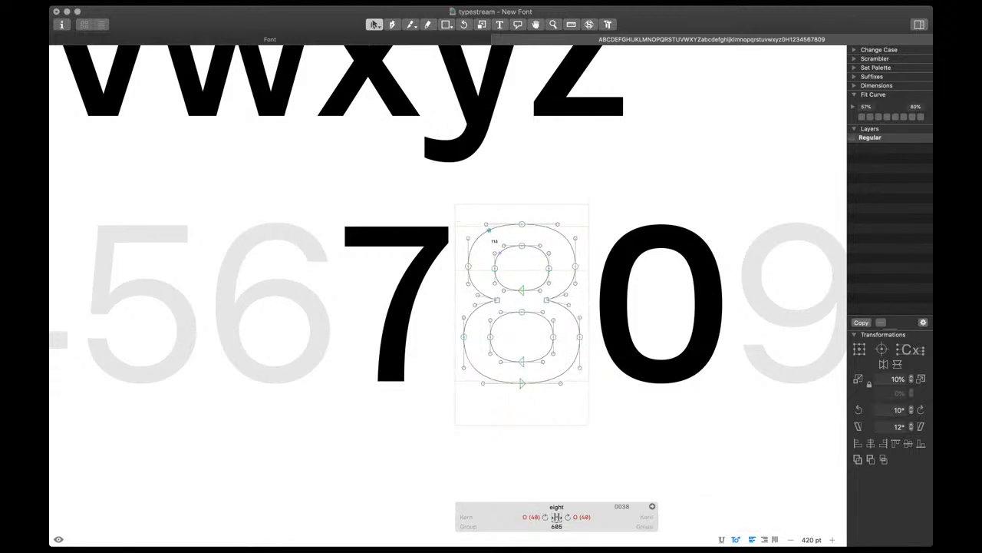
pyautogui.press('super+a')
pyautogui.press('space')
pyautogui.scroll(-5, 561, 284)
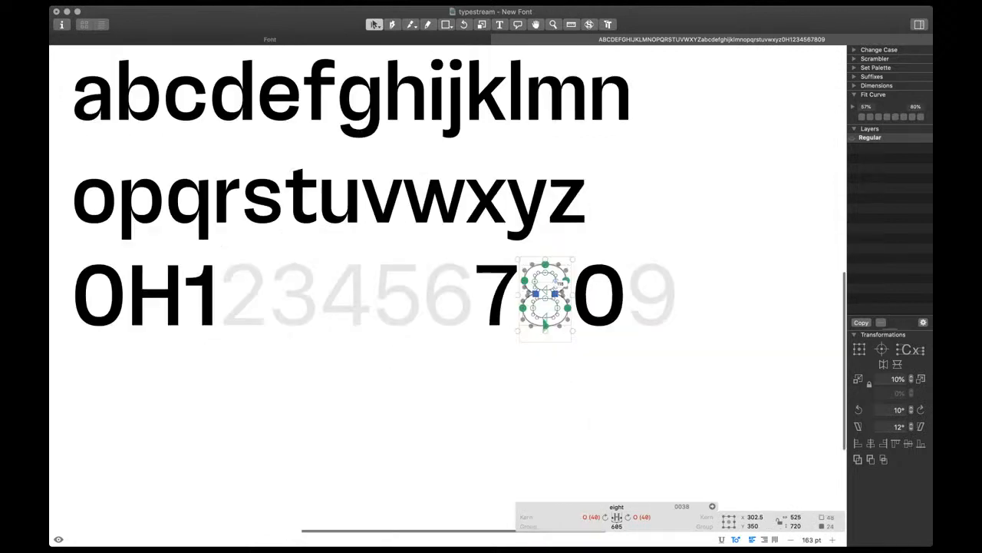
pyautogui.press('ctrl+alt+super+m')
pyautogui.press('t')
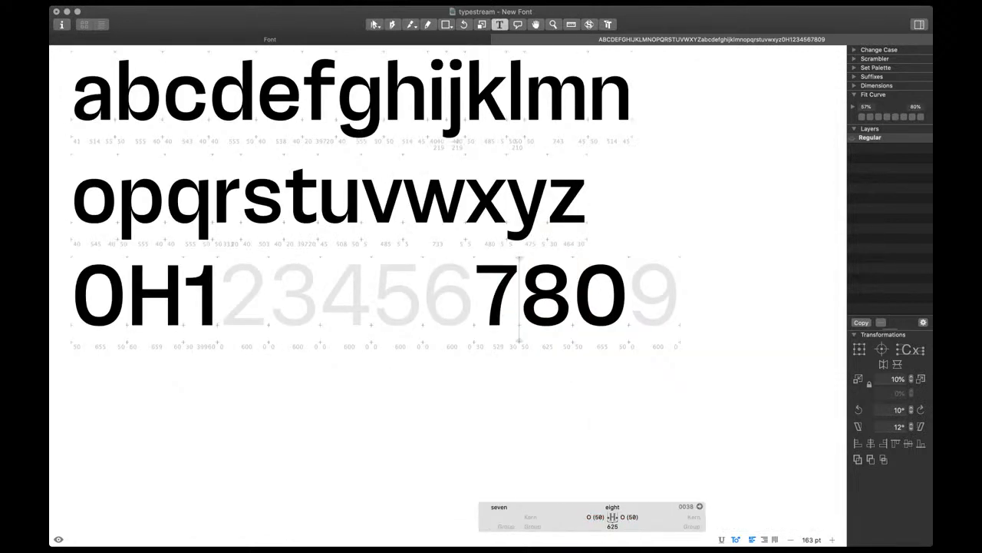
pyautogui.scroll(-3, 599, 315)
pyautogui.scroll(6, 572, 311)
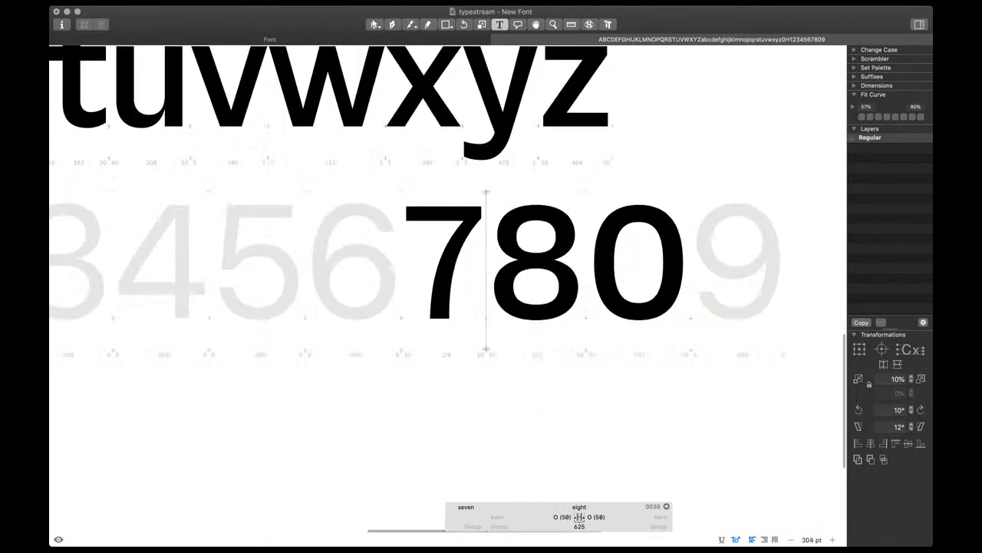
pyautogui.scroll(4, 568, 323)
# Reduce the eight's counter heights by tightening the upper counter's top and bottom nodes and lowering the lower counter's top node to y 311
pyautogui.doubleClick(694, 311)
pyautogui.doubleClick(628, 316)
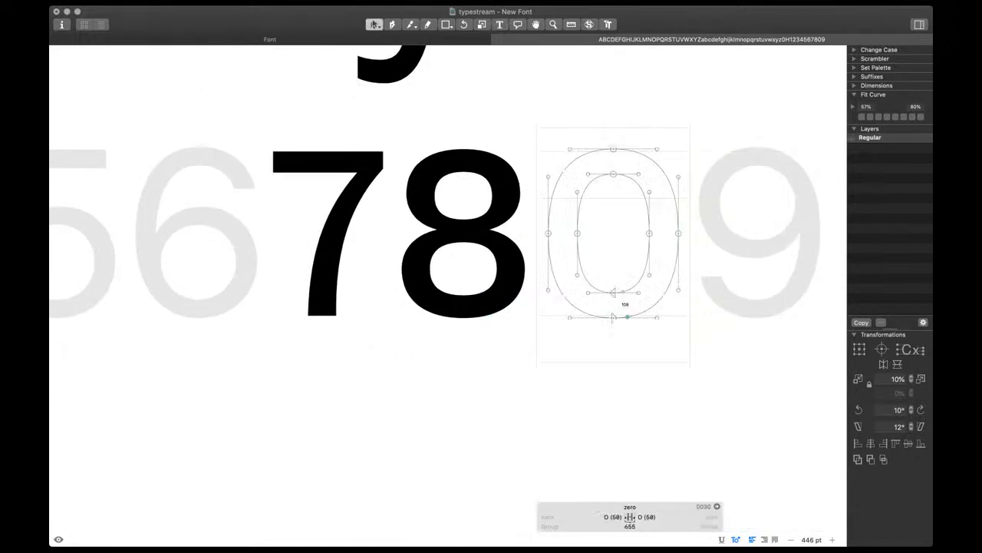
pyautogui.doubleClick(463, 313)
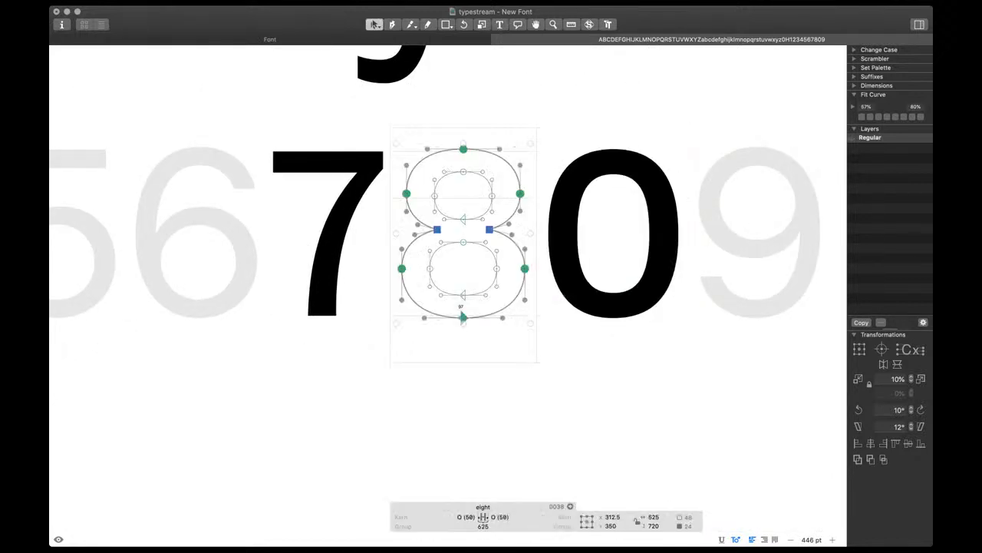
pyautogui.scroll(3, 457, 283)
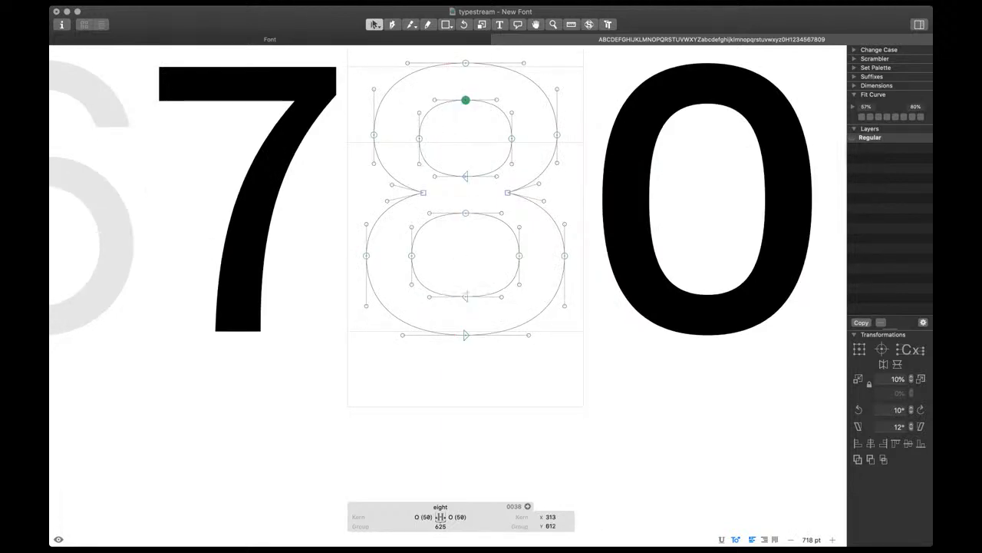
pyautogui.press('Up')
pyautogui.press('Up')
pyautogui.click(466, 213)
pyautogui.press('Down')
pyautogui.press('Down')
pyautogui.press('Down')
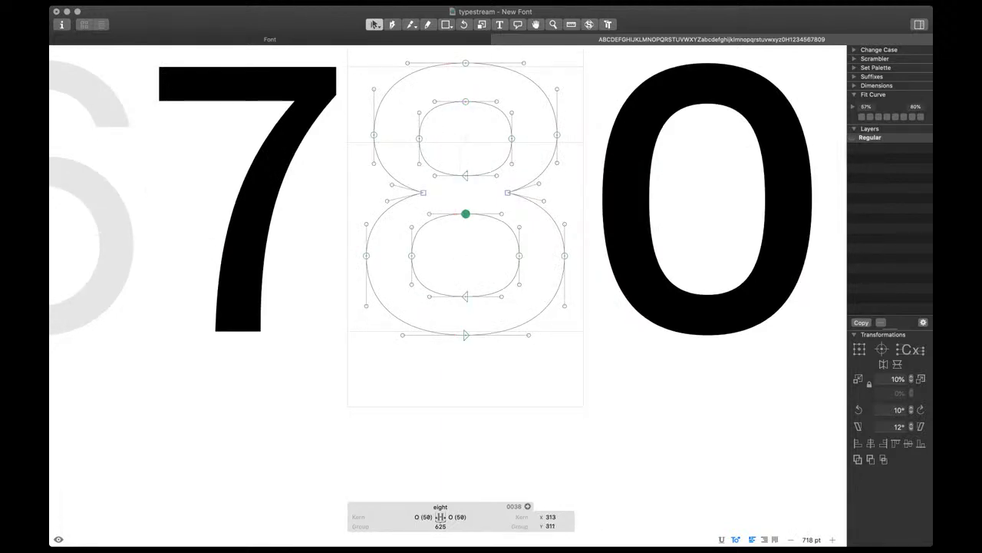
# Examine the eight's weight and proportions against the seven, the zero and the lowercase alphabet at several sizes
pyautogui.doubleClick(507, 233)
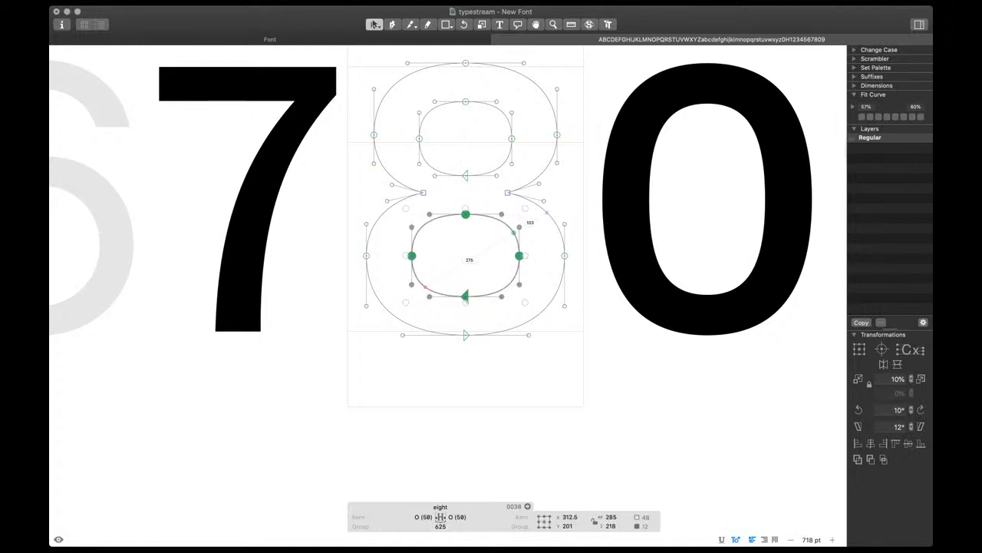
pyautogui.doubleClick(506, 156)
pyautogui.press('space')
pyautogui.scroll(-5, 486, 221)
pyautogui.press('t')
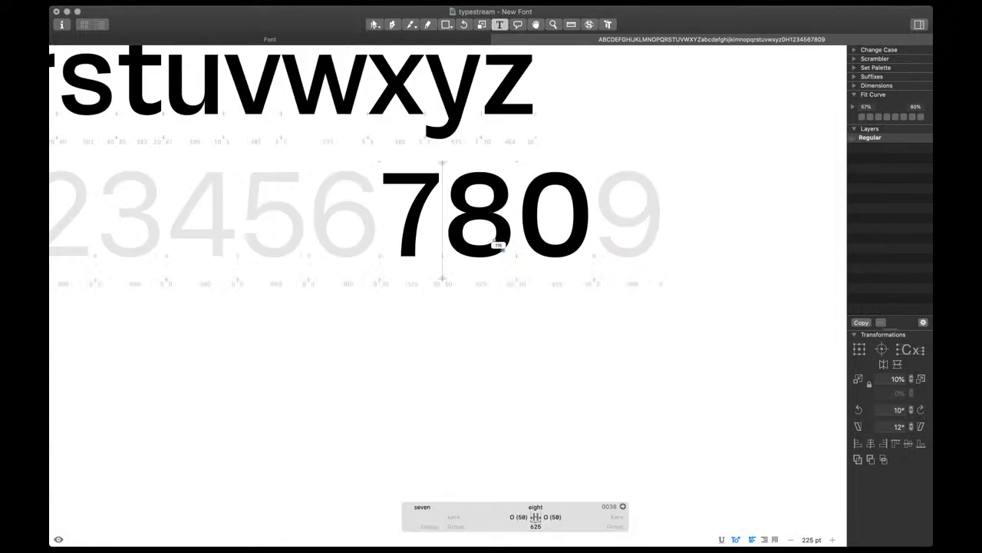
pyautogui.scroll(-2, 497, 245)
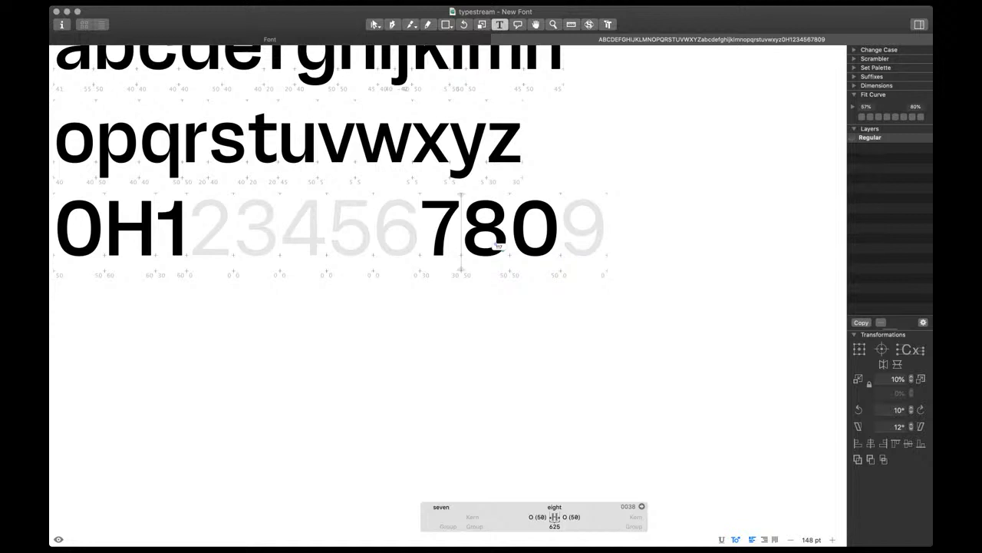
pyautogui.scroll(-5, 496, 246)
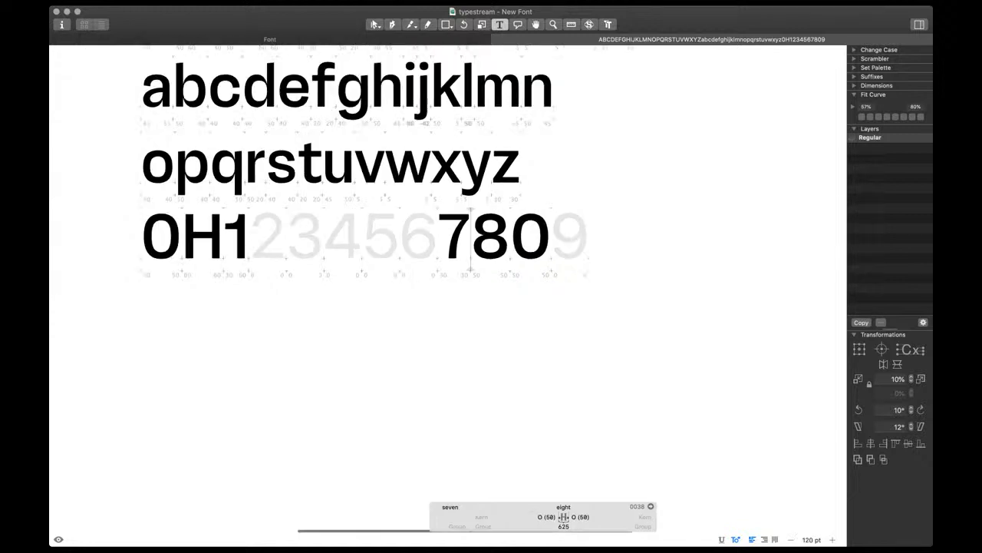
pyautogui.scroll(3, 487, 255)
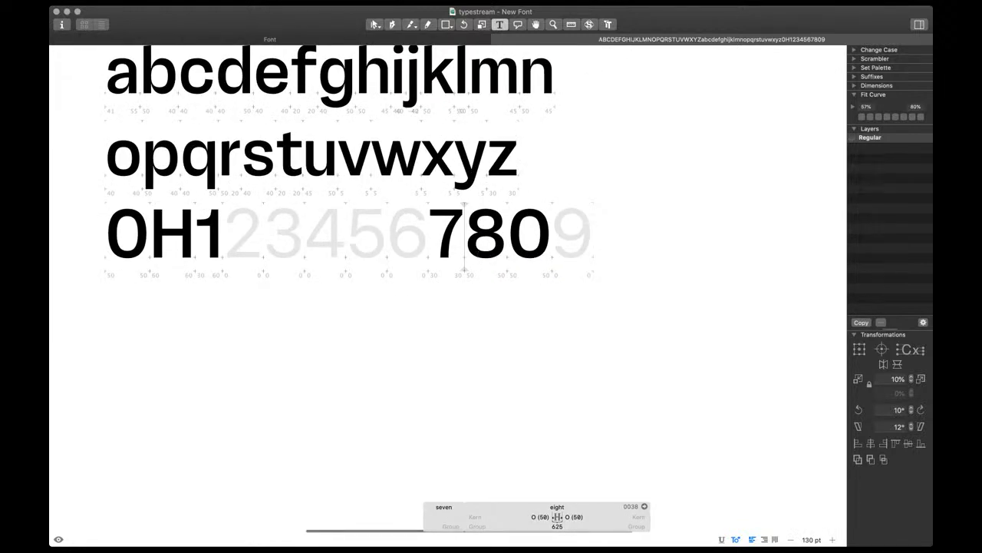
pyautogui.scroll(3, 487, 245)
# Copy the complete outline of the eight into the empty three glyph
pyautogui.press('Escape')
pyautogui.press('super+a')
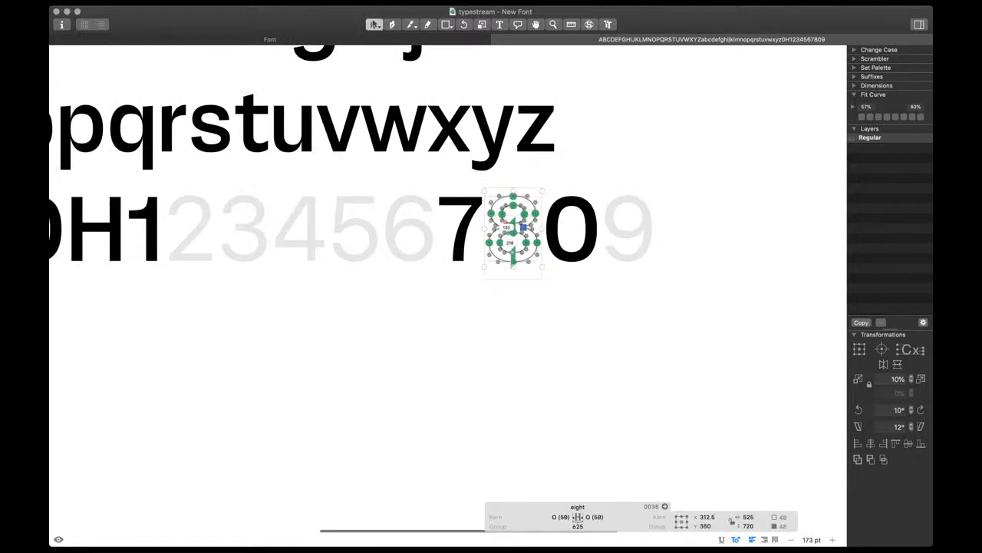
pyautogui.doubleClick(237, 231)
pyautogui.press('super+v')
pyautogui.scroll(8, 217, 228)
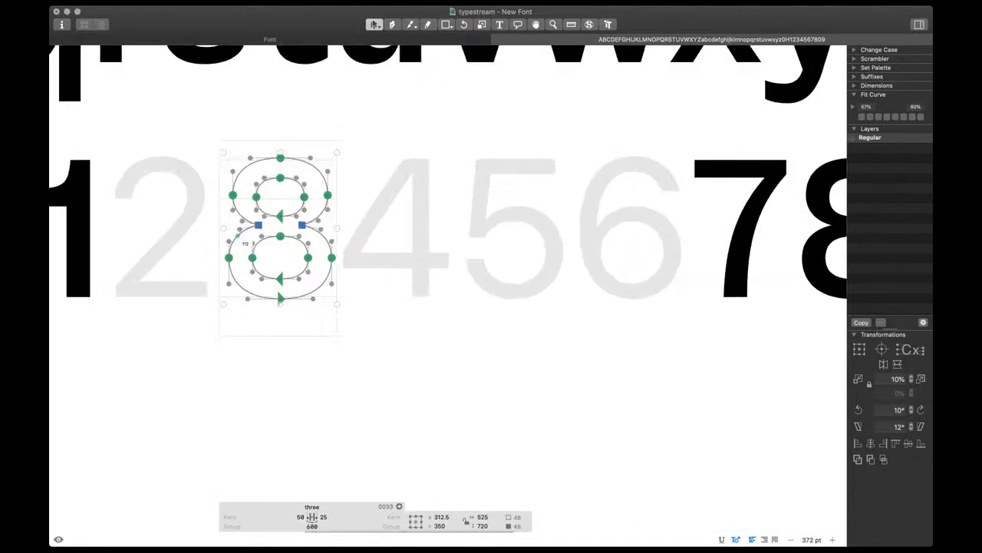
# Cut the three's outline vertically through the waist and horizontally across the upper and lower left strokes, then delete the left leftover piece
pyautogui.scroll(6, 218, 229)
pyautogui.press('e')
pyautogui.moveTo(329, 181); pyautogui.dragTo(327, 257)
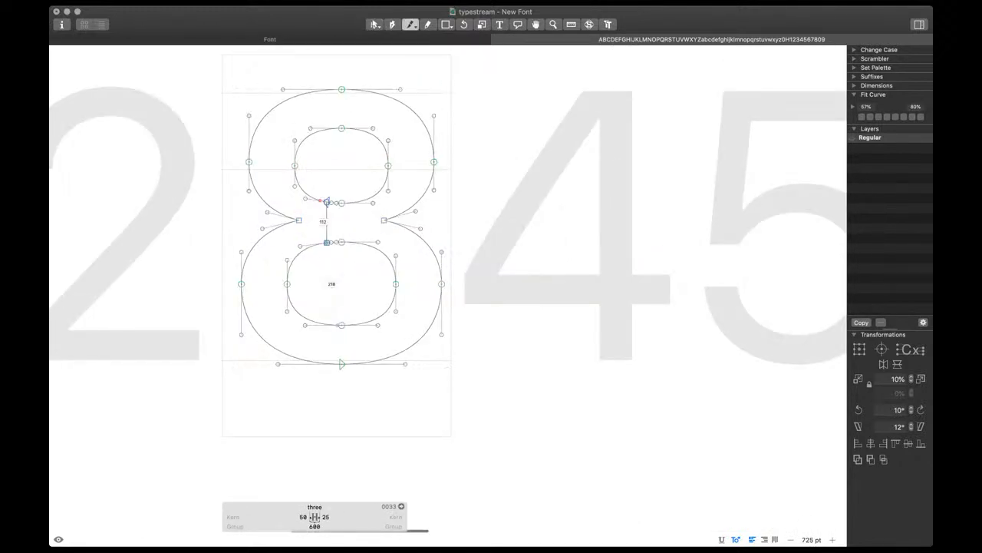
pyautogui.moveTo(253, 185); pyautogui.dragTo(299, 185)
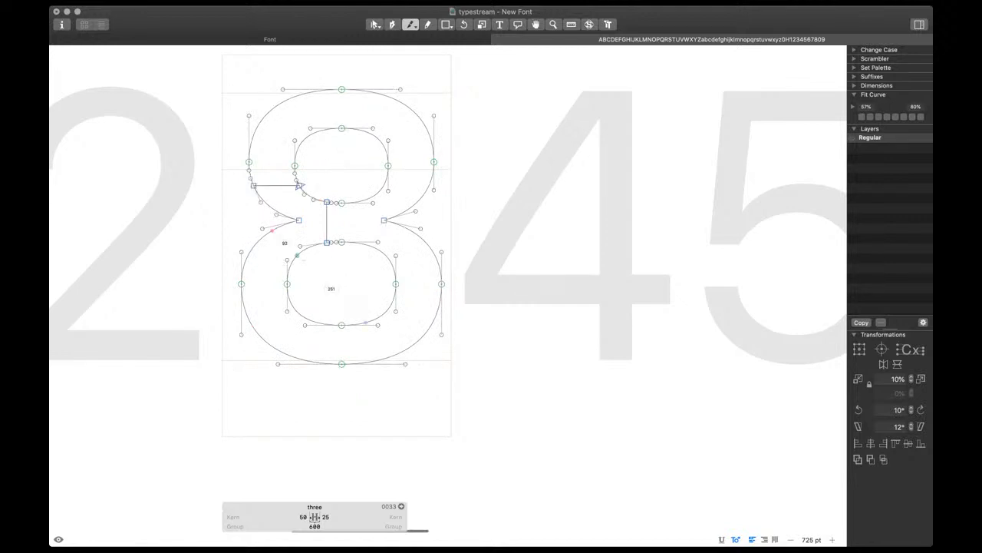
pyautogui.moveTo(245, 259); pyautogui.dragTo(293, 260)
pyautogui.press('Delete')
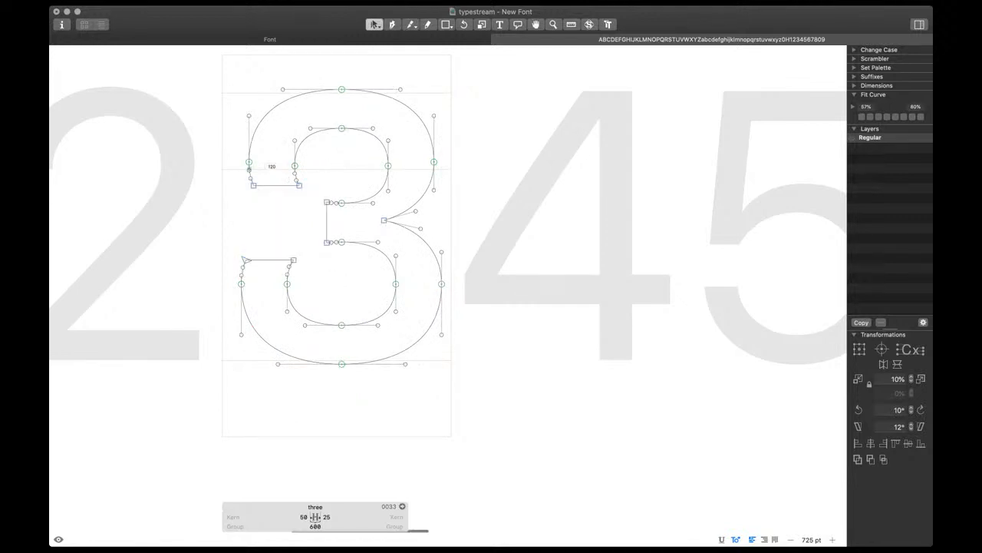
# Delete the cut nodes at both left terminals so the strokes end at the side extreme nodes
pyautogui.moveTo(243, 167); pyautogui.dragTo(308, 193)
pyautogui.press('Delete')
pyautogui.moveTo(306, 274); pyautogui.dragTo(234, 252)
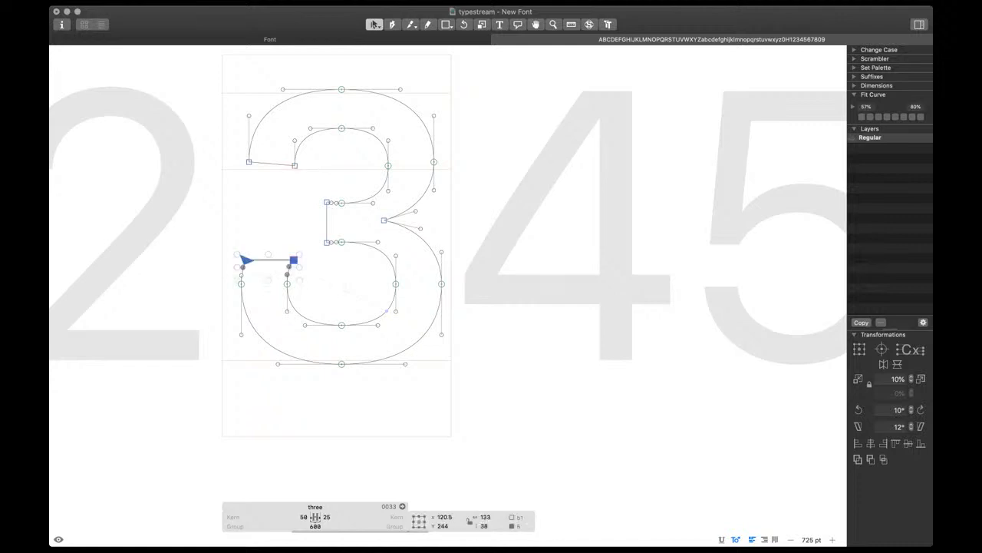
pyautogui.press('Delete')
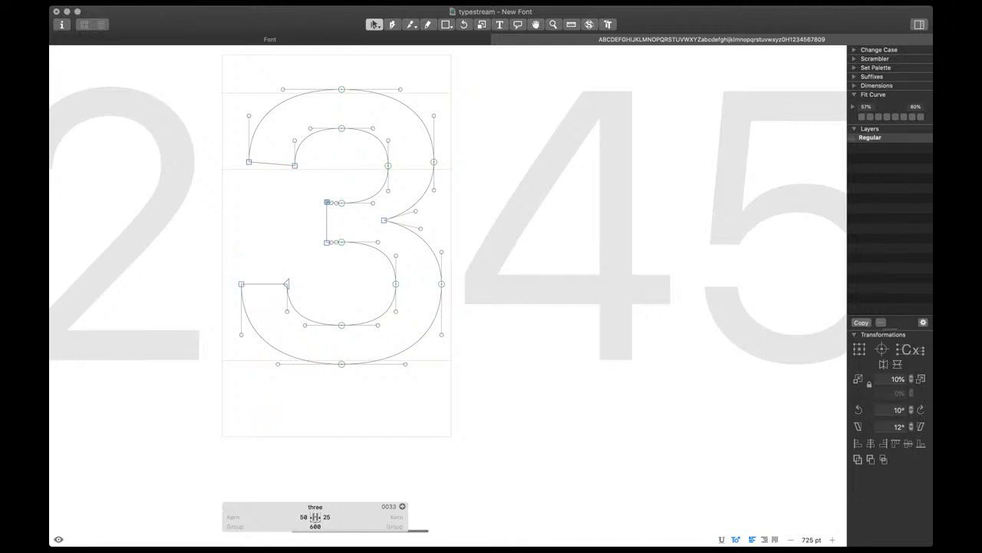
# Turn the short curves of the three's middle bar into straight segments and align each segment's nodes horizontally
pyautogui.scroll(5, 299, 187)
pyautogui.moveTo(347, 193); pyautogui.dragTo(363, 246)
pyautogui.moveTo(363, 203); pyautogui.dragTo(384, 318)
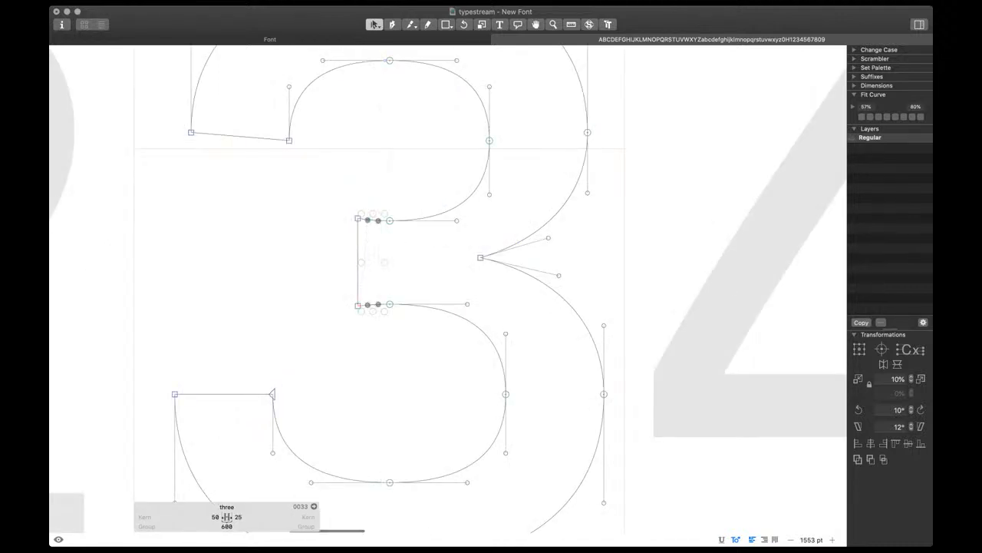
pyautogui.press('Delete')
pyautogui.moveTo(347, 206); pyautogui.dragTo(401, 233)
pyautogui.press('super+shift+a')
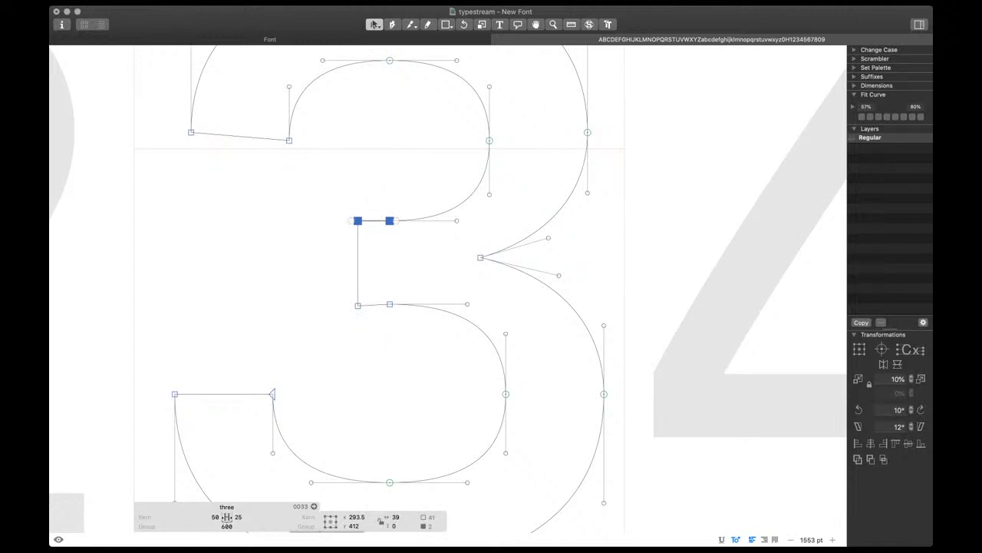
pyautogui.moveTo(346, 290); pyautogui.dragTo(401, 318)
pyautogui.press('super+shift+a')
# Make the middle bar's two curve-start nodes smooth, move them 20 units right to x 333, and preview the three
pyautogui.moveTo(375, 205); pyautogui.dragTo(402, 318)
pyautogui.press('Return')
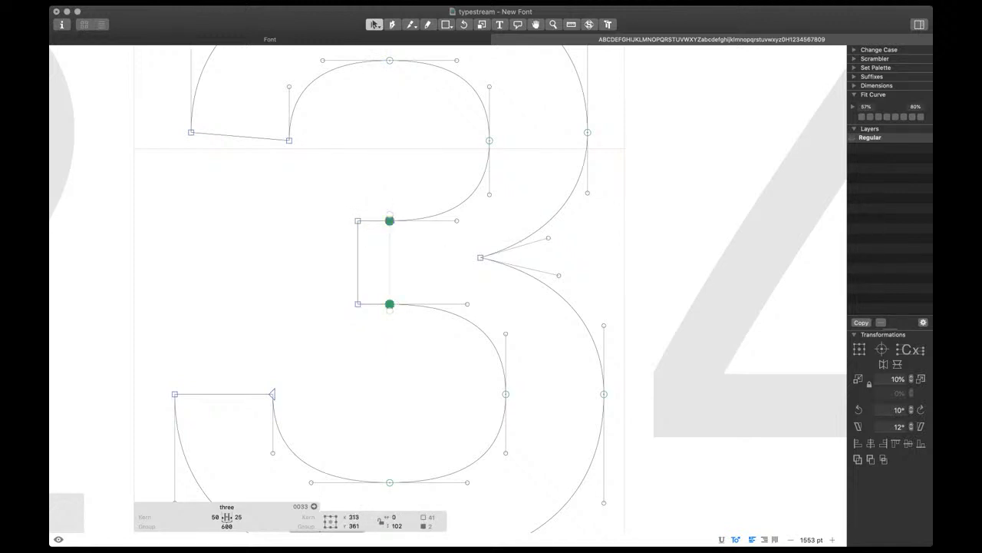
pyautogui.hotkey('shift', 'Right')
pyautogui.hotkey('shift', 'Right')
pyautogui.press('space')
pyautogui.scroll(-3, 369, 294)
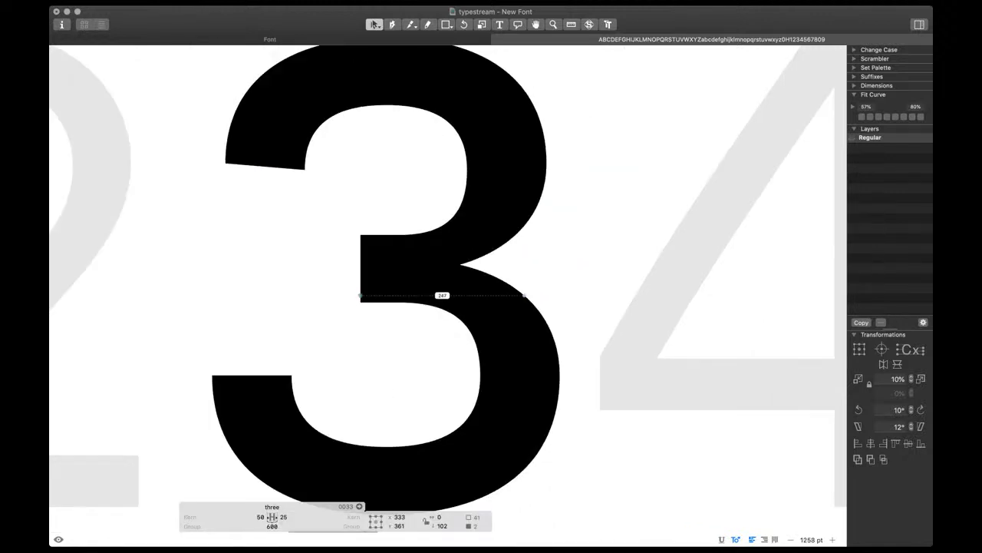
# Taper the middle bar's left end by lowering its upper corner to y 411 and raising its lower corner slightly
pyautogui.press('Tab')
pyautogui.press('Down')
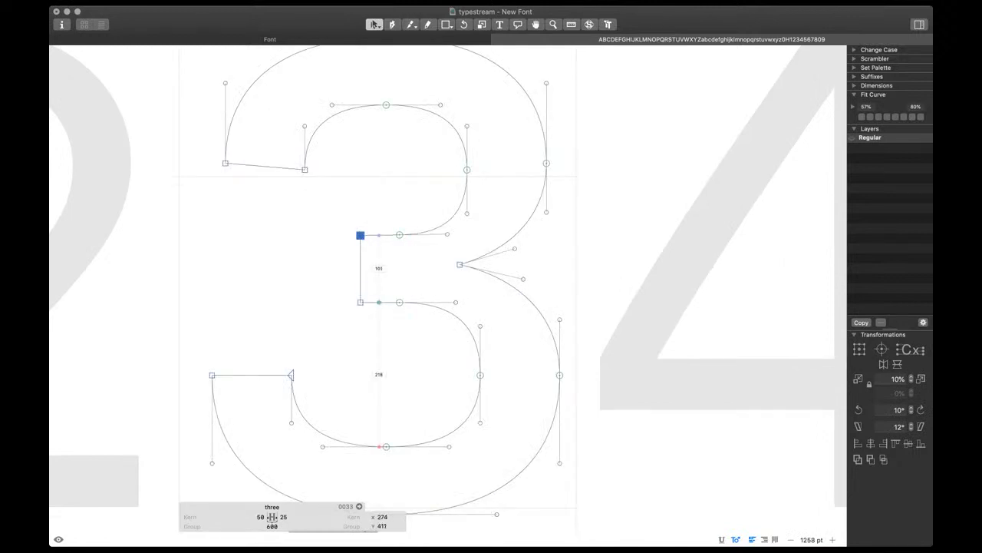
pyautogui.press('Tab')
# Extend the three's upper terminal 30 units down and its lower terminal 30 units up to y 230
pyautogui.scroll(-5, 392, 330)
pyautogui.moveTo(283, 220); pyautogui.dragTo(352, 247)
pyautogui.hotkey('shift', 'Down')
pyautogui.hotkey('shift', 'Down')
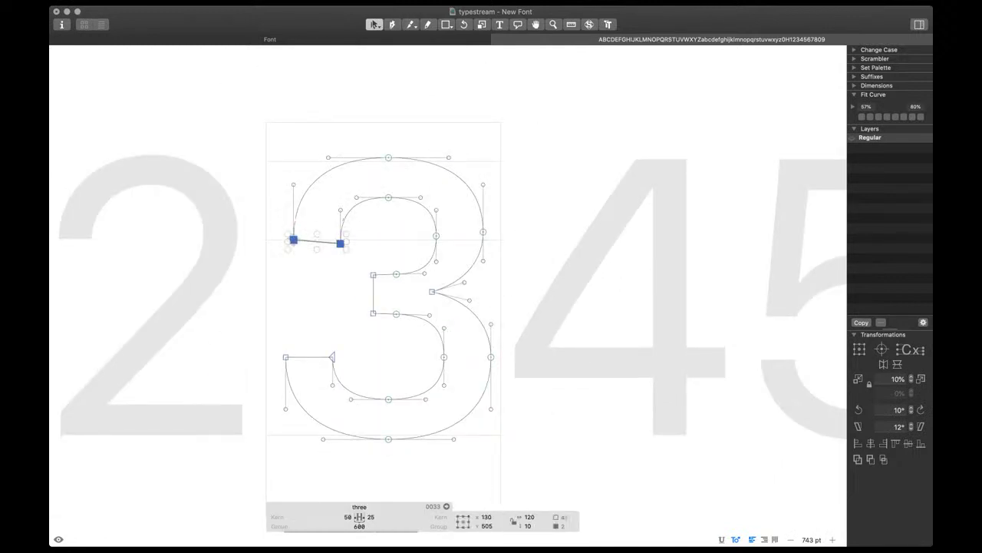
pyautogui.hotkey('shift', 'Down')
pyautogui.moveTo(354, 319); pyautogui.dragTo(277, 371)
pyautogui.hotkey('shift', 'Up')
pyautogui.hotkey('shift', 'Up')
pyautogui.hotkey('shift', 'Up')
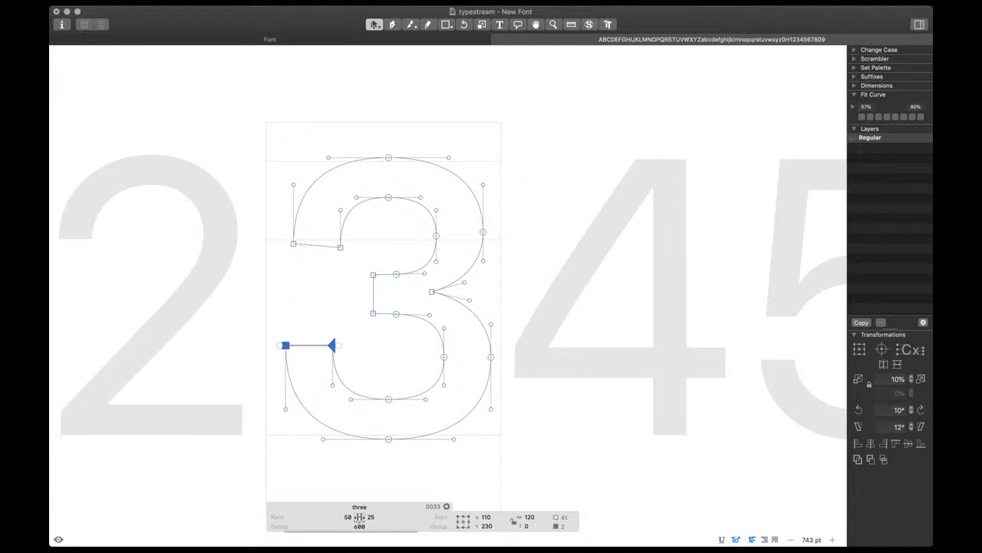
# Try refitting all of the three's curves with the third Fit Curve setting, and undo it
pyautogui.click(302, 244)
pyautogui.press('super+a')
pyautogui.hotkey('ctrl', 'alt', '3')
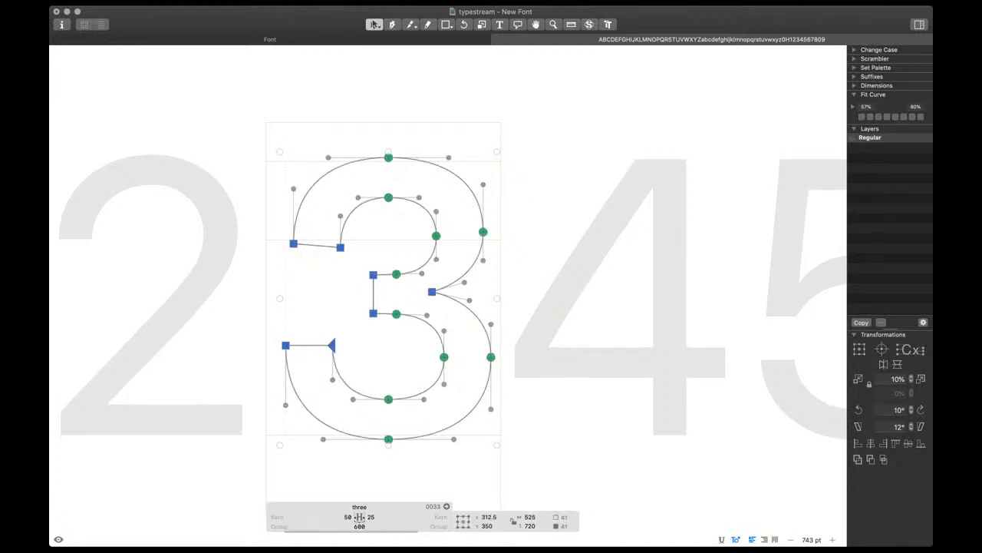
pyautogui.press('super+z')
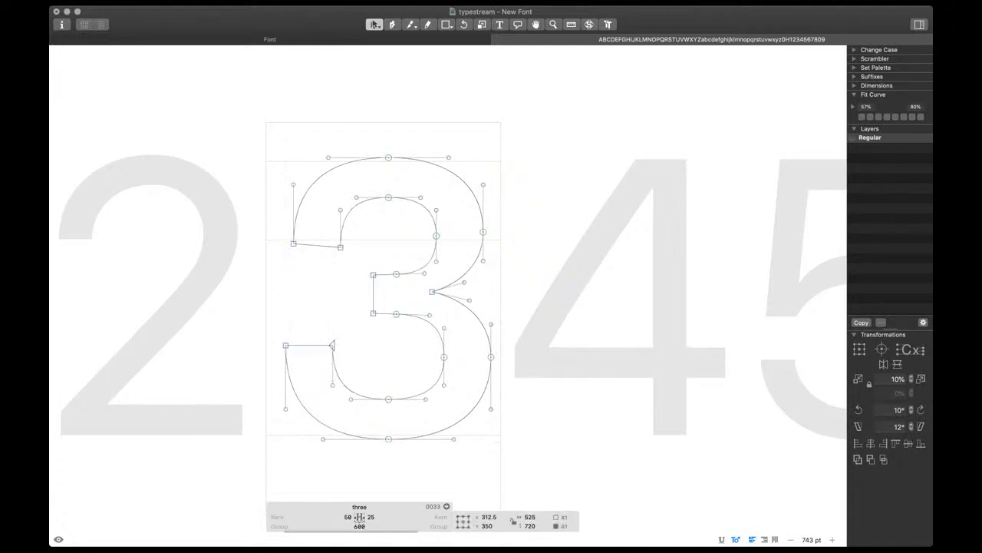
# Refit the outer curves running into the three's upper and lower terminals with the fourth Fit Curve setting
pyautogui.click(293, 184)
pyautogui.hotkey('ctrl', 'alt', '4')
pyautogui.click(285, 409)
pyautogui.hotkey('ctrl', 'alt', '4')
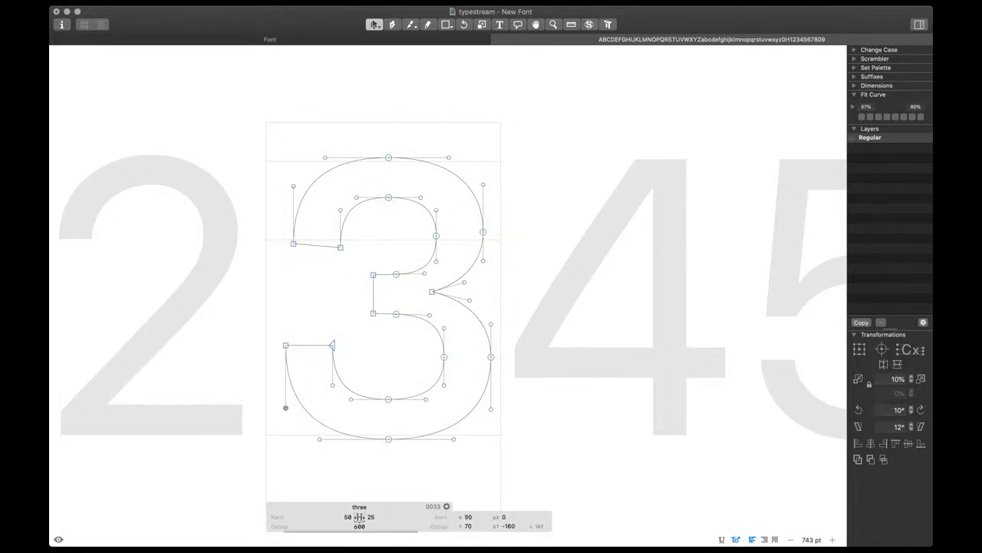
# Refit the three's lower-left and upper-left terminal curves with the third Fit Curve setting
pyautogui.scroll(-4, 355, 406)
pyautogui.press('space')
pyautogui.scroll(-5, 427, 397)
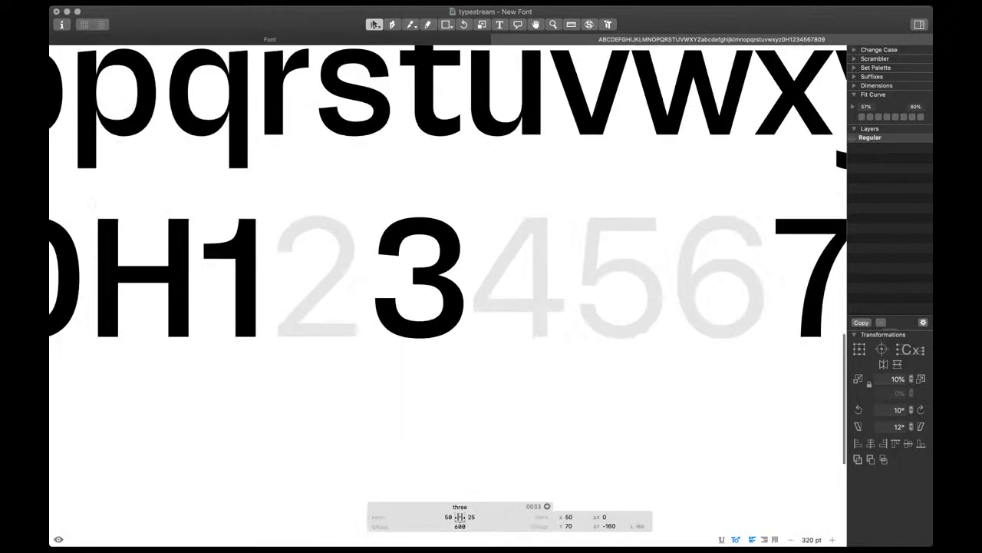
pyautogui.scroll(4, 410, 364)
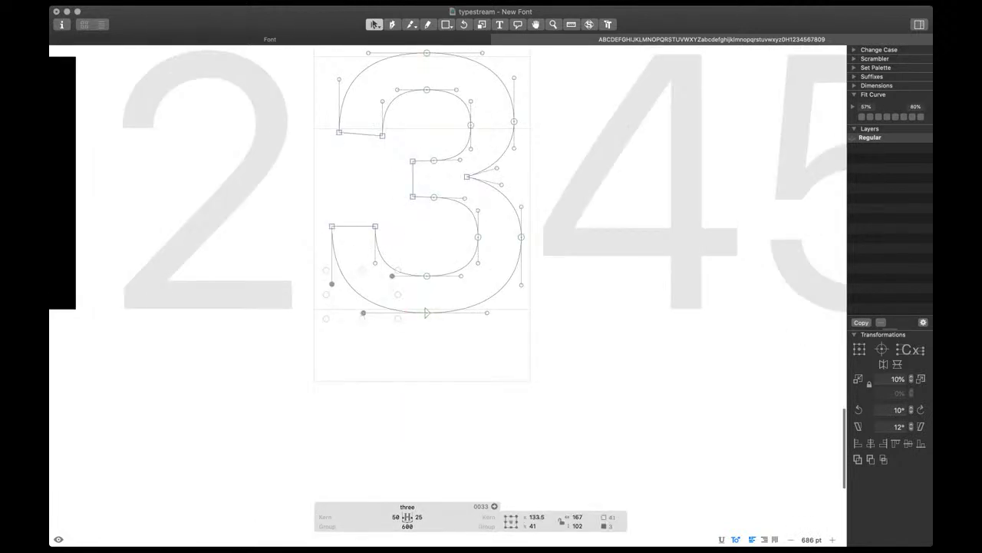
pyautogui.hotkey('ctrl', 'alt', '3')
pyautogui.press('space')
pyautogui.moveTo(431, 123); pyautogui.dragTo(309, 104)
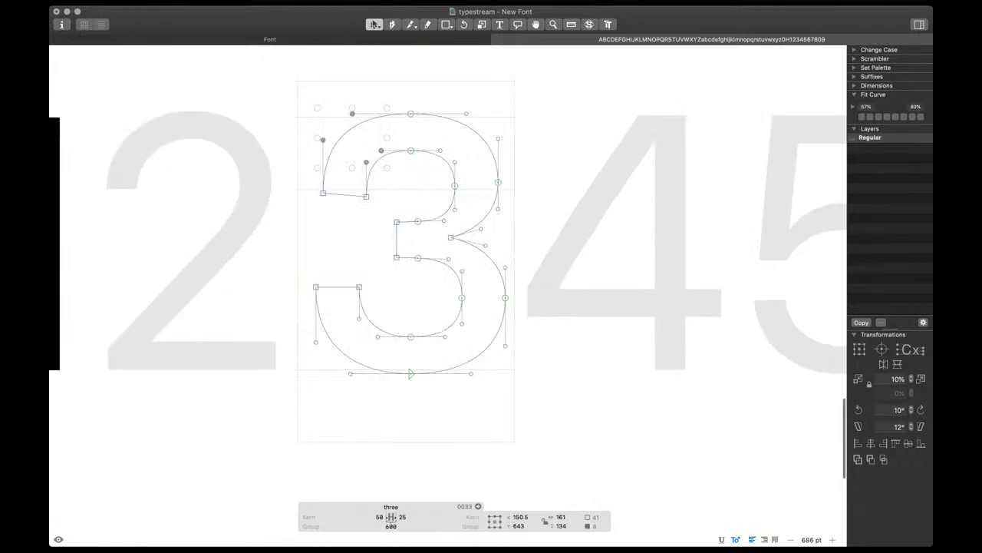
pyautogui.scroll(-5, 379, 225)
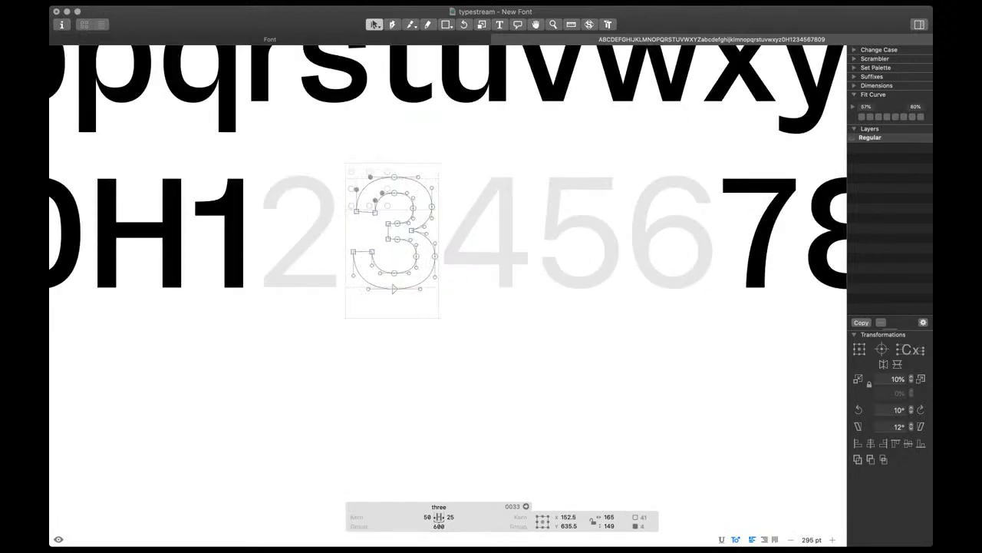
# Set the three's right sidebearing to match the eight and its left sidebearing to match the O
pyautogui.press('t')
pyautogui.click(451, 518)
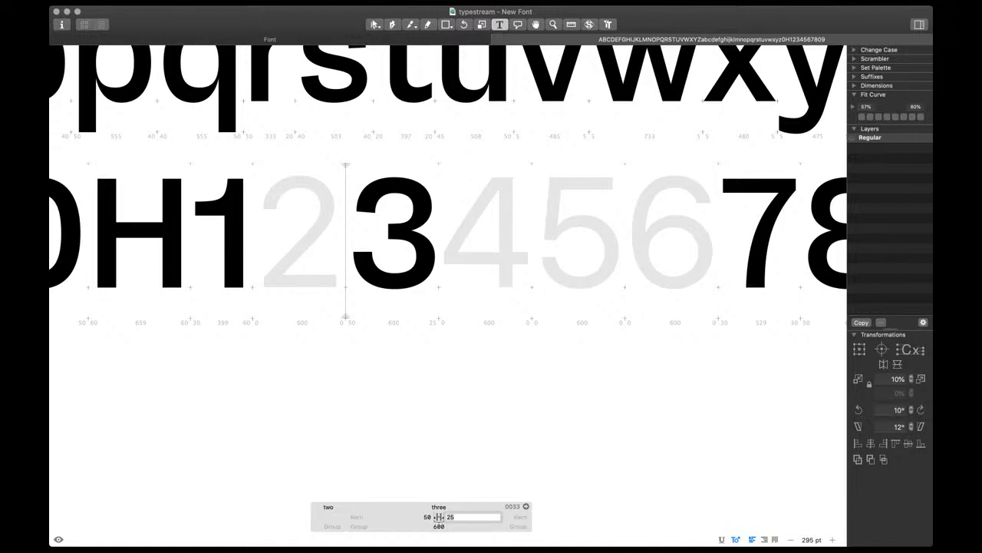
pyautogui.write('eight')
pyautogui.press('Tab')
pyautogui.press('Tab')
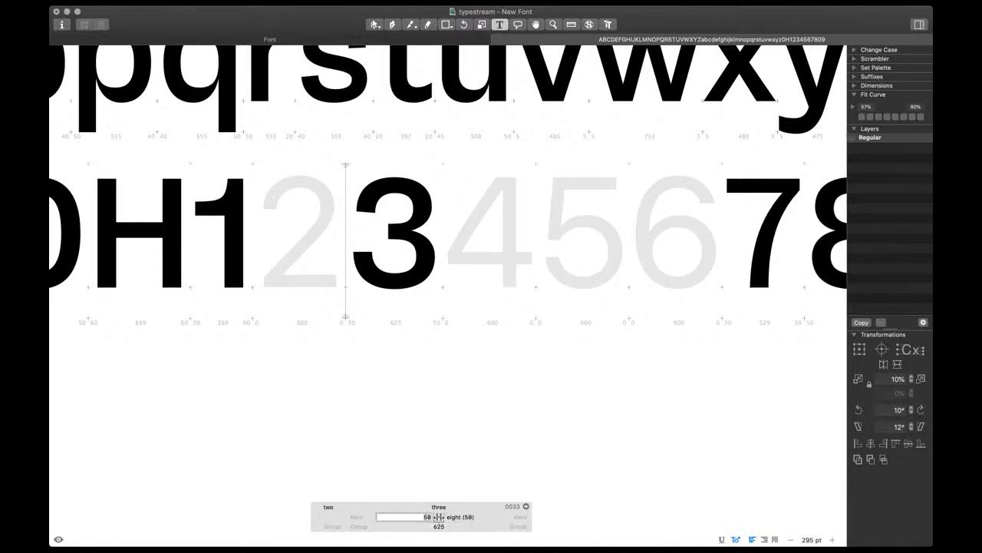
pyautogui.write('C')
pyautogui.press('Return')
pyautogui.click(427, 517)
pyautogui.press('BackSpace')
pyautogui.write('O')
pyautogui.press('Return')
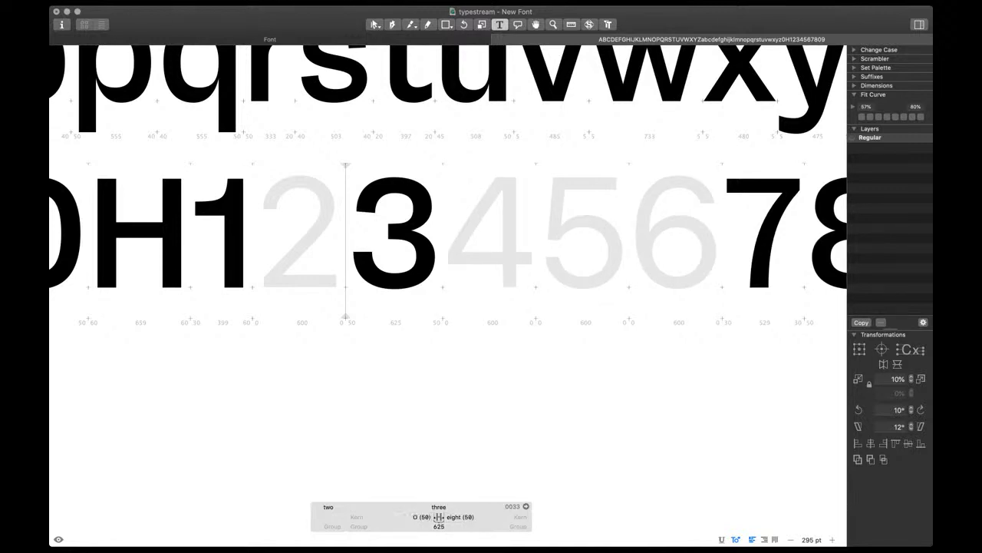
# Copy the three's complete outline into the empty two glyph
pyautogui.doubleClick(407, 273)
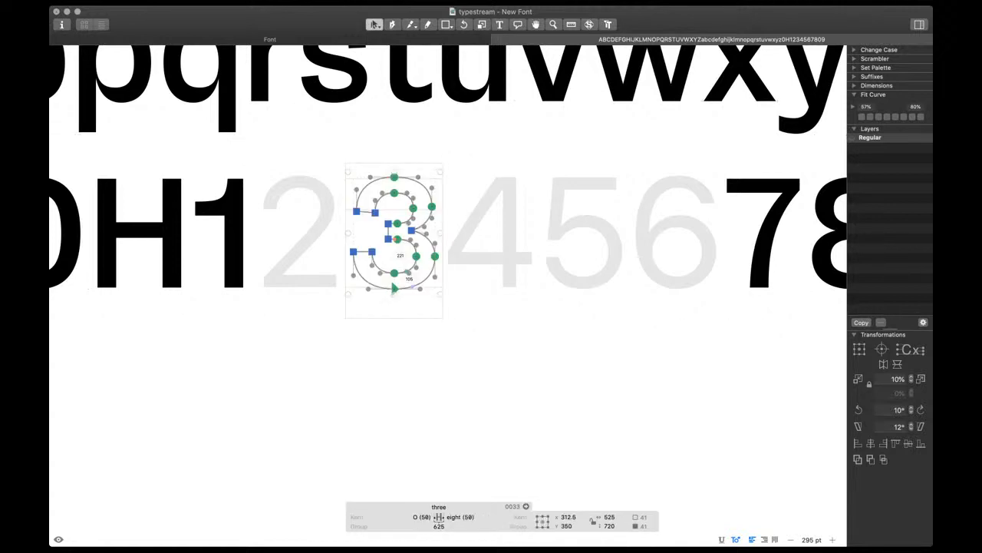
pyautogui.doubleClick(260, 256)
pyautogui.press('super+v')
pyautogui.scroll(10, 260, 256)
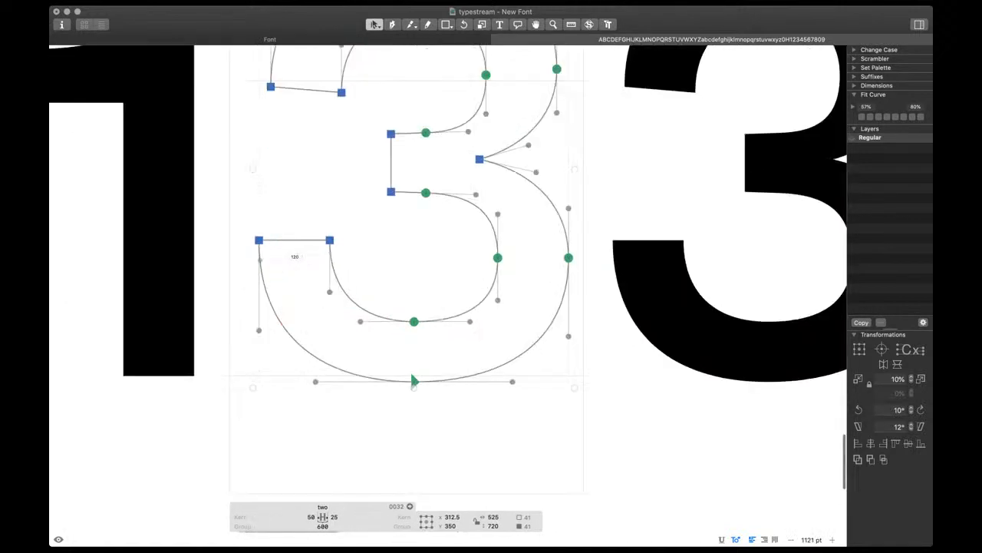
# Delete the lower bowl, the right notch corner and the middle bar's smooth nodes from the two's pasted outline
pyautogui.press('Delete')
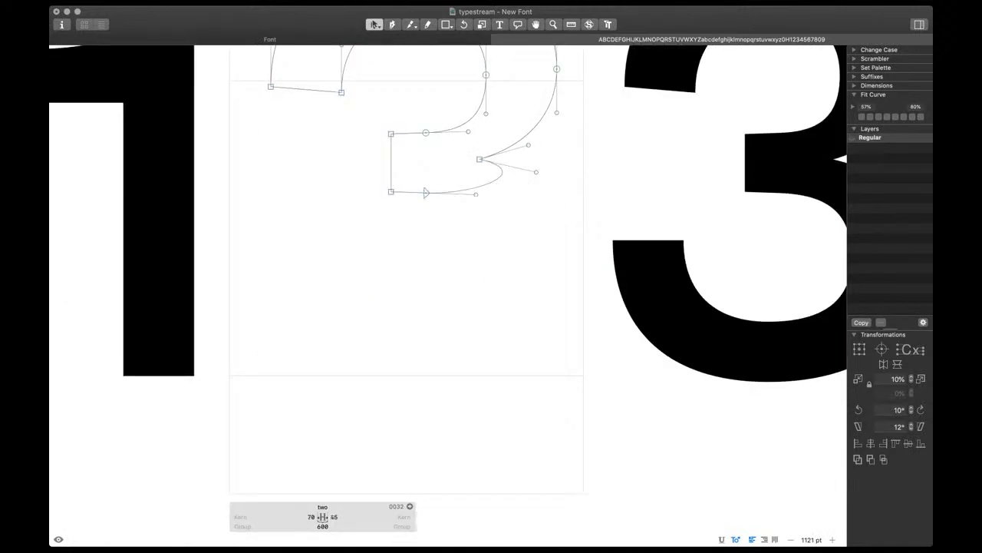
pyautogui.moveTo(542, 209); pyautogui.dragTo(416, 148)
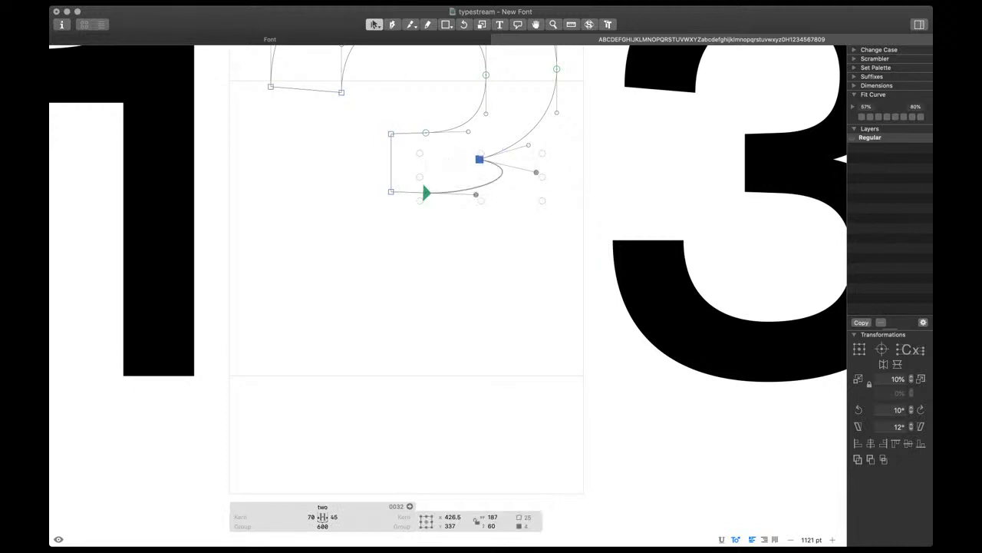
pyautogui.press('Delete')
pyautogui.click(426, 133)
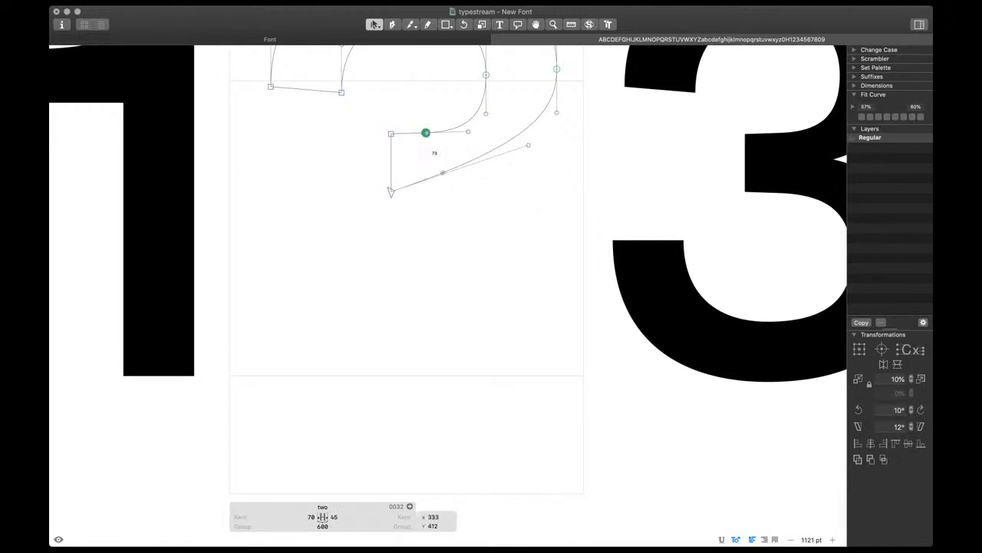
pyautogui.press('Delete')
pyautogui.scroll(-8, 338, 274)
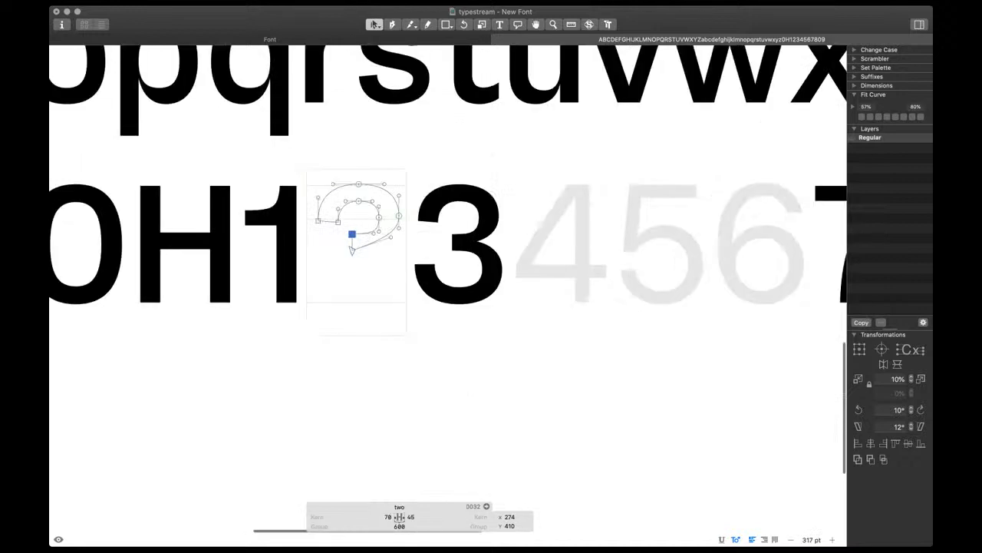
# Insert a reference Z before the two and copy its base into the two as a closed path
pyautogui.write('tZ')
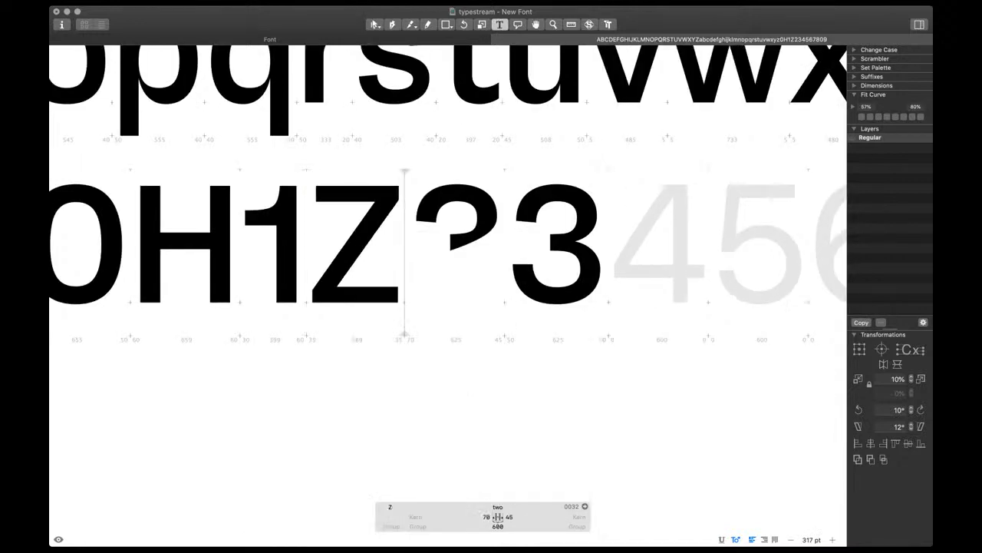
pyautogui.doubleClick(338, 274)
pyautogui.moveTo(407, 312); pyautogui.dragTo(304, 277)
pyautogui.press('super+c')
pyautogui.doubleClick(445, 286)
pyautogui.press('super+v')
pyautogui.scroll(6, 446, 285)
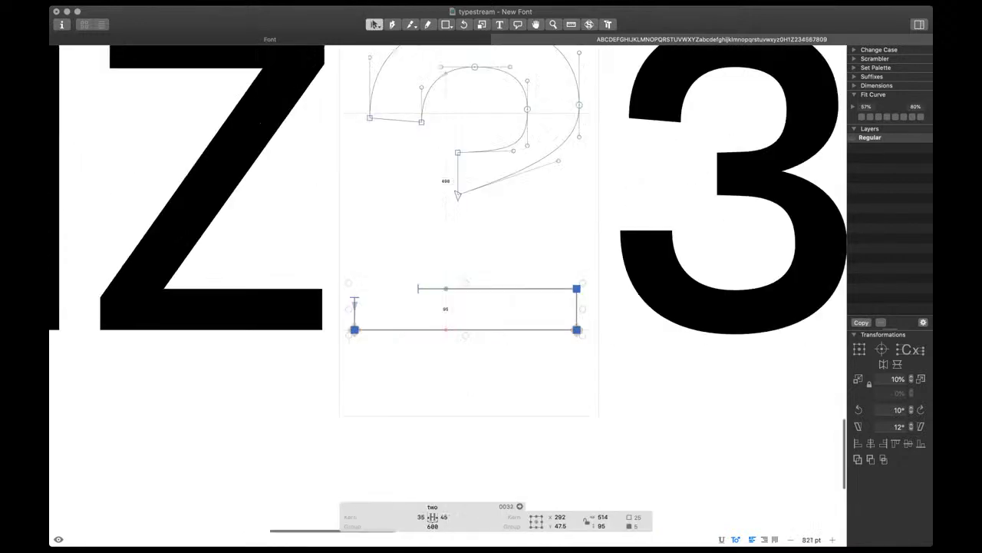
pyautogui.press('ctrl+alt+super+c')
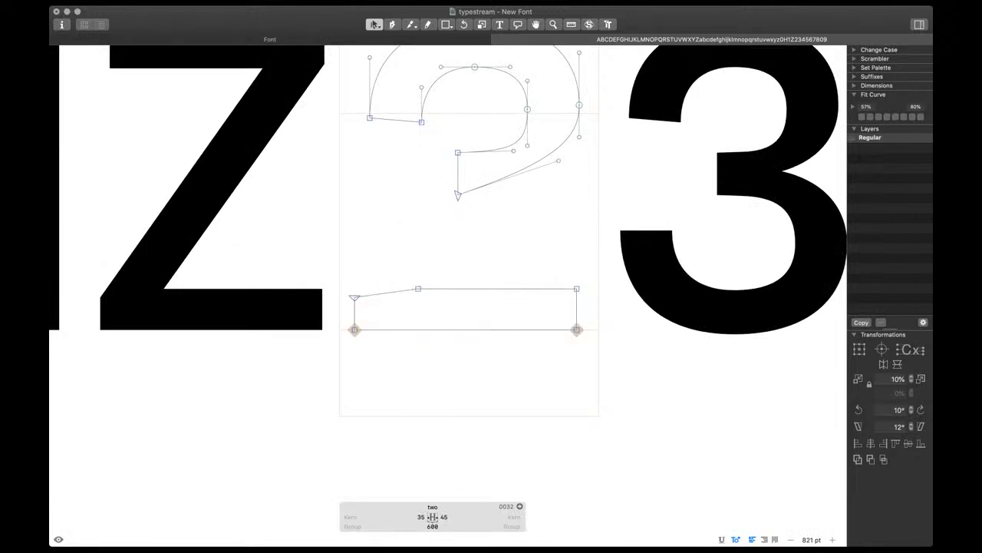
# Move the upper bowl's two cut-off corners onto the base's upper-left corners to form the two's diagonal
pyautogui.click(459, 153)
pyautogui.moveTo(458, 152); pyautogui.dragTo(354, 297)
pyautogui.click(458, 195)
pyautogui.moveTo(459, 195); pyautogui.dragTo(419, 288)
# Shift the diagonal's lower handles 30 units left and refit both diagonal curves with the second Fit Curve setting
pyautogui.moveTo(433, 217); pyautogui.dragTo(534, 263)
pyautogui.press('space')
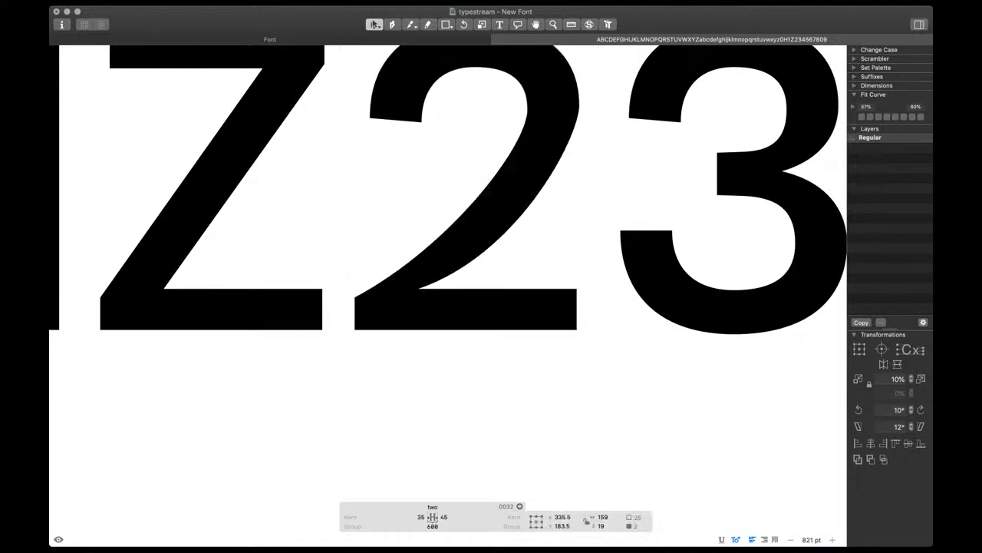
pyautogui.hotkey('shift', 'Left')
pyautogui.hotkey('shift', 'Left')
pyautogui.hotkey('shift', 'Left')
pyautogui.moveTo(495, 121); pyautogui.dragTo(598, 162)
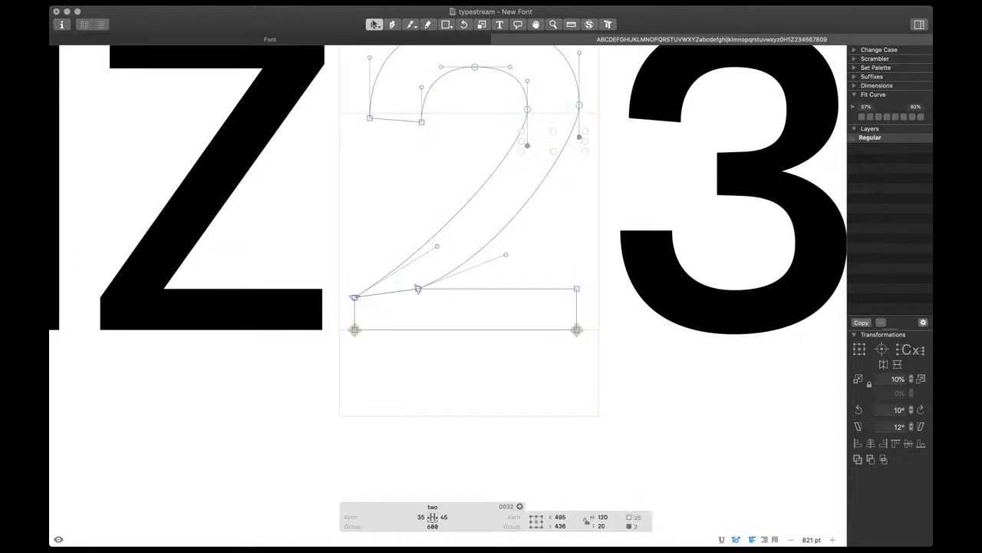
pyautogui.hotkey('ctrl', 'alt', '2')
# Raise both handles of the diagonal's outer curve 30 units
pyautogui.click(515, 250)
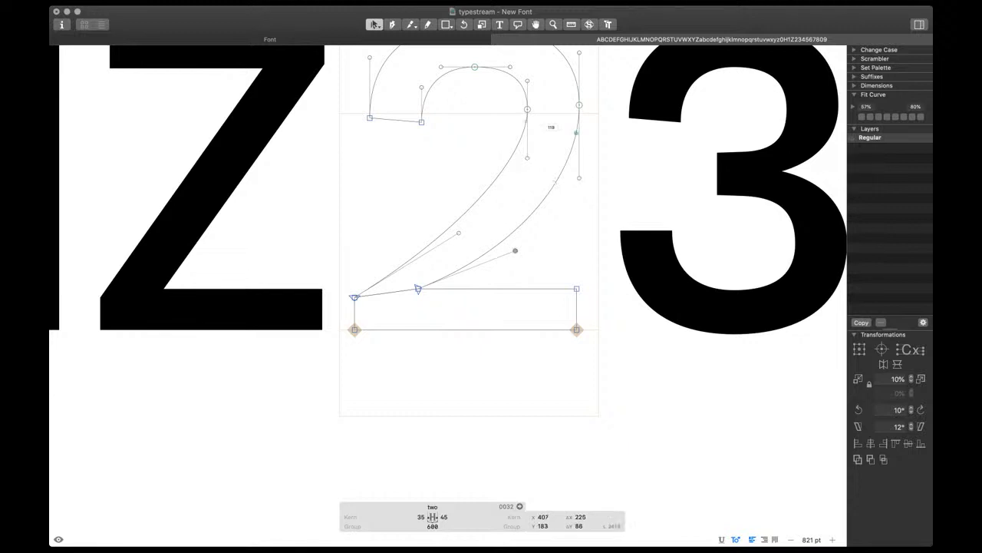
pyautogui.moveTo(553, 125); pyautogui.dragTo(596, 196)
pyautogui.press('space')
pyautogui.hotkey('shift', 'Up')
pyautogui.hotkey('shift', 'Up')
pyautogui.hotkey('shift', 'Up')
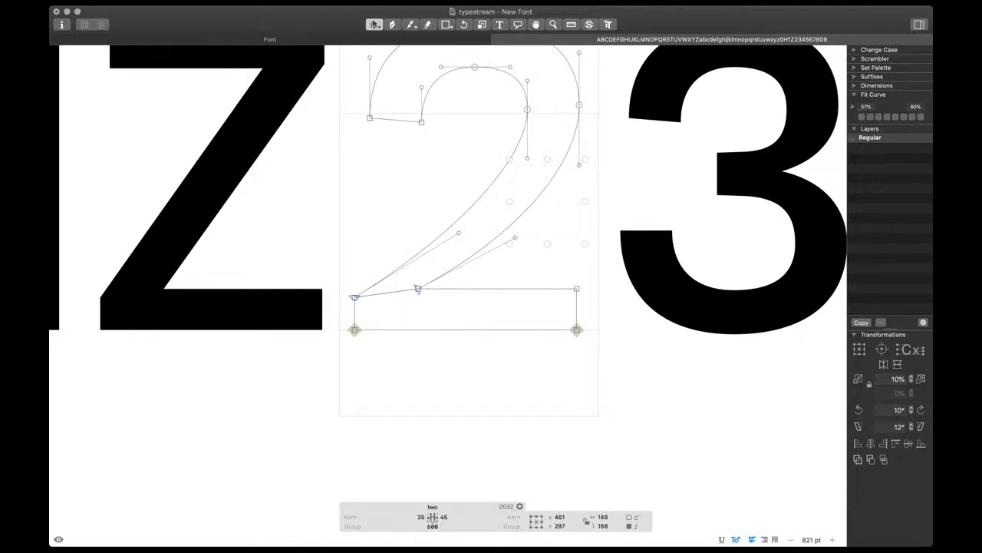
# Remove the overlap between the two's diagonal and base, and move their inner join corner 10 units right to x 192
pyautogui.press('super+shift+o')
pyautogui.moveTo(401, 272); pyautogui.dragTo(445, 302)
pyautogui.press('space')
pyautogui.hotkey('shift', 'Right')
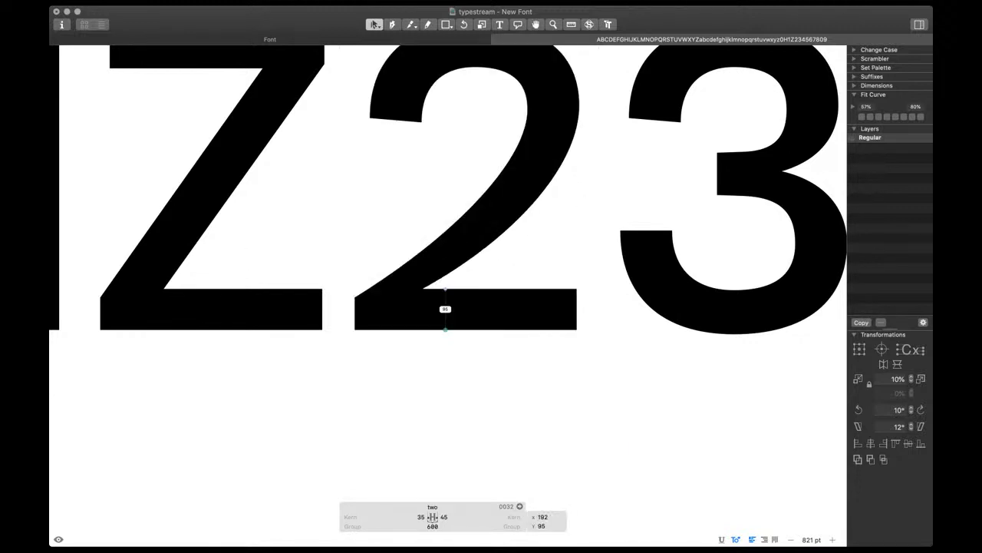
pyautogui.press('super+minus')
pyautogui.press('super+minus')
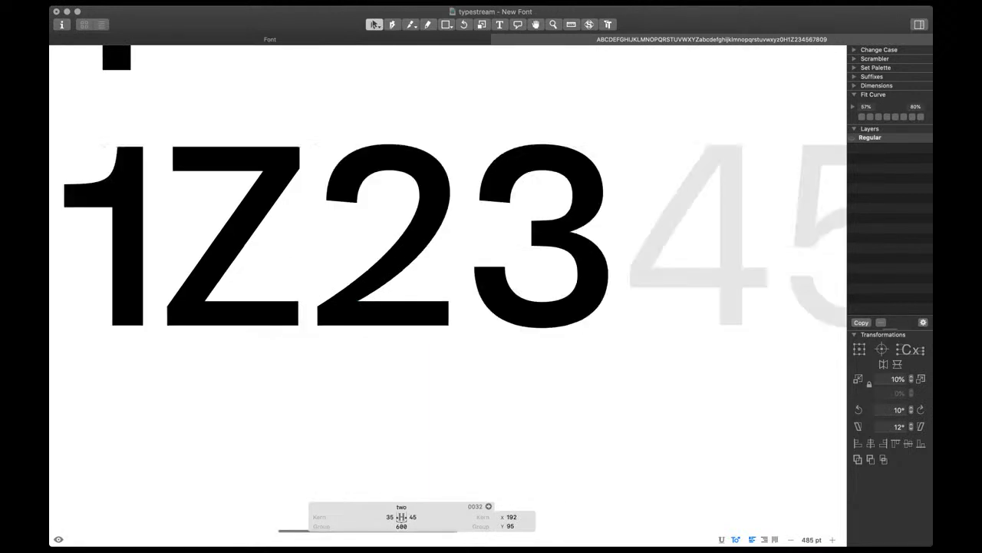
# Lower both corners of the two's upper-left terminal 20 units, centring them at y 465
pyautogui.click(357, 203)
pyautogui.moveTo(377, 216); pyautogui.dragTo(307, 191)
pyautogui.hotkey('shift', 'Down')
pyautogui.hotkey('shift', 'Down')
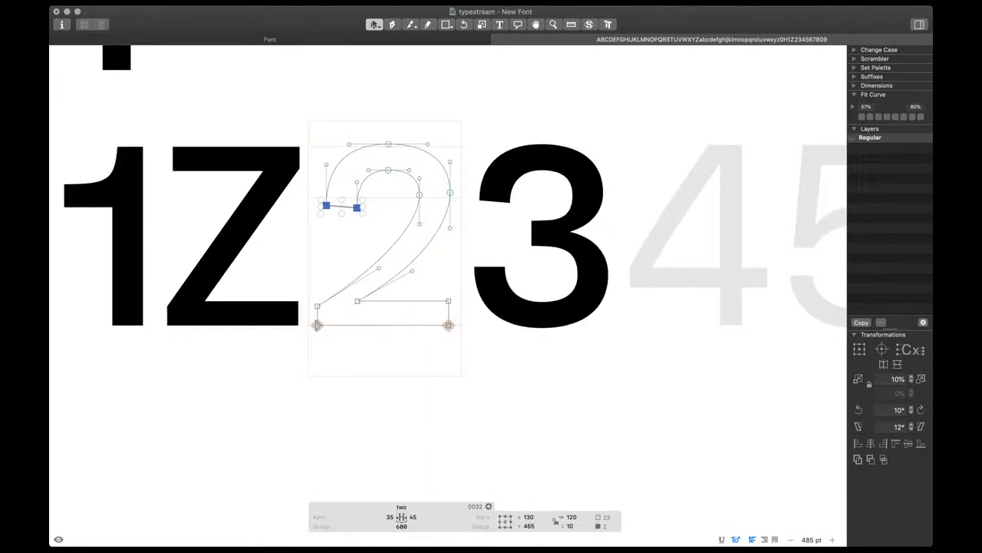
pyautogui.press('space')
pyautogui.press('space')
# Lower the handles below the two's right-side extremes 20 units and move the extreme nodes down 10 units to y 505
pyautogui.moveTo(462, 242); pyautogui.dragTo(408, 184)
pyautogui.hotkey('shift', 'Down')
pyautogui.hotkey('shift', 'Down')
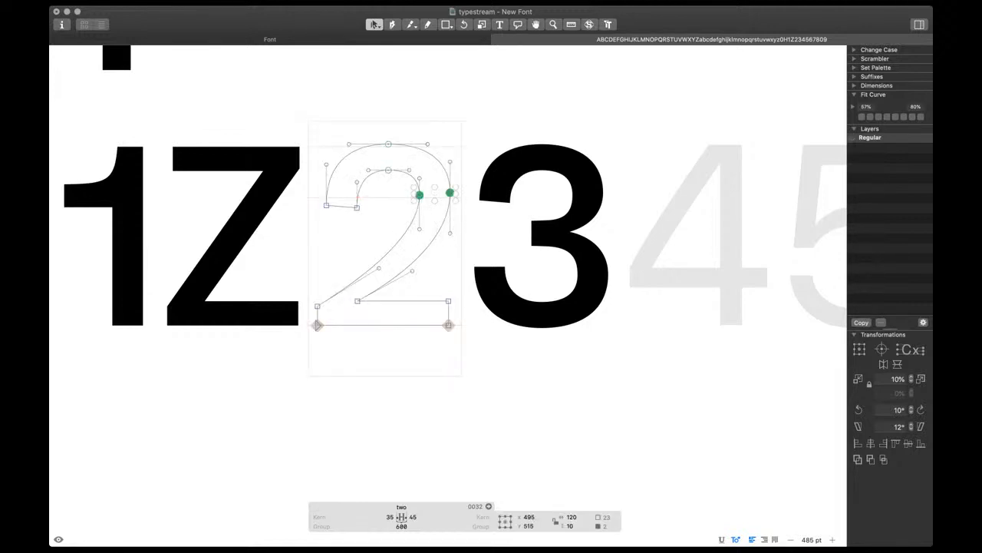
pyautogui.hotkey('shift', 'Down')
pyautogui.press('space')
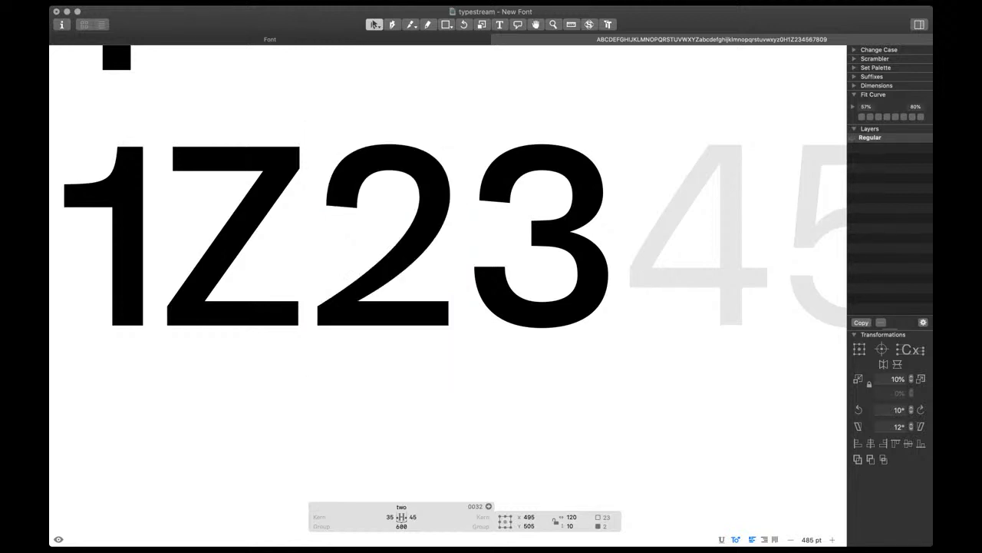
# Lengthen the diagonal's two lower handles slightly, placing the outer curve's handle at x 407, y 213
pyautogui.scroll(4, 399, 233)
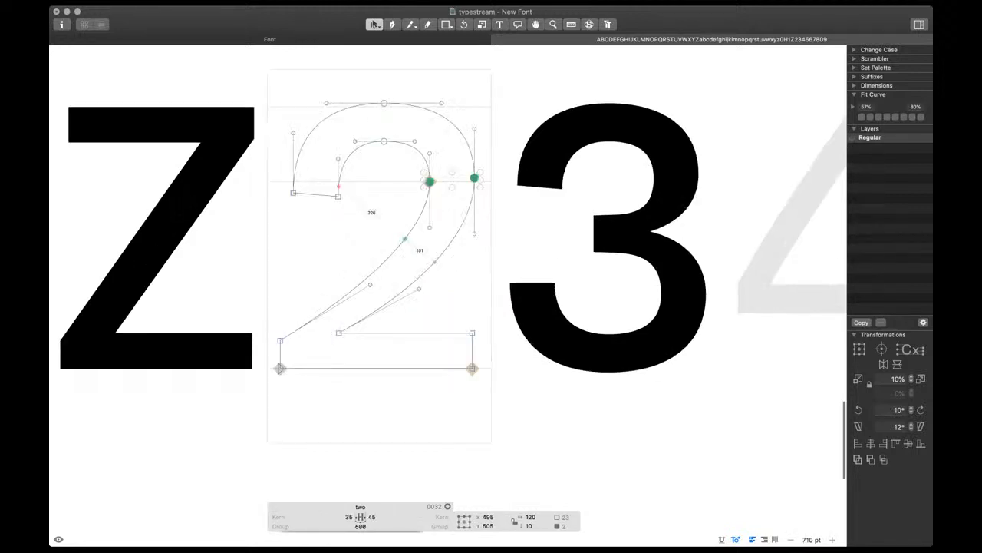
pyautogui.click(370, 284)
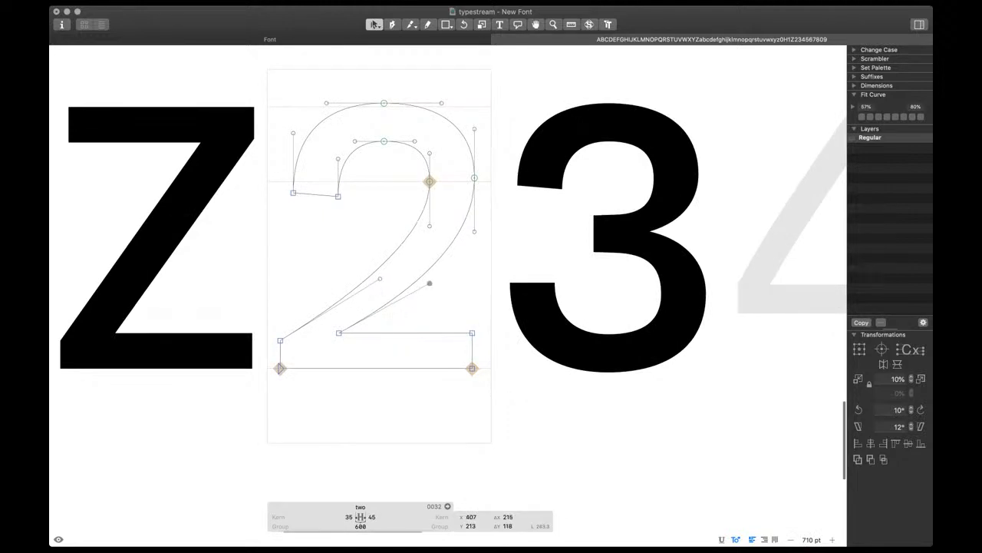
pyautogui.scroll(-5, 461, 322)
# Lower the two's upper-left terminal another 20 units to y 445 and move both top extreme nodes right to x 321
pyautogui.moveTo(399, 258); pyautogui.dragTo(354, 236)
pyautogui.press('space')
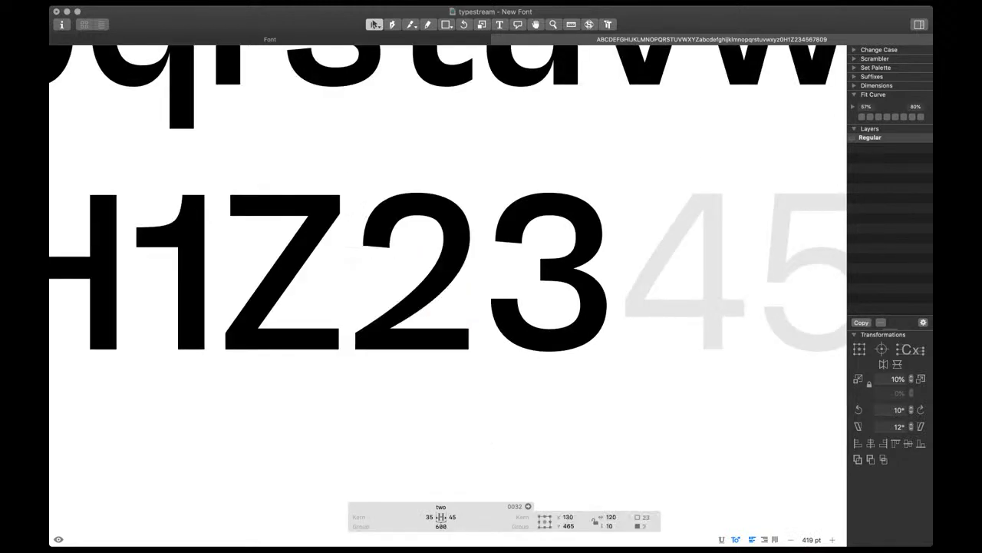
pyautogui.hotkey('shift', 'Down')
pyautogui.hotkey('shift', 'Down')
pyautogui.scroll(4, 379, 233)
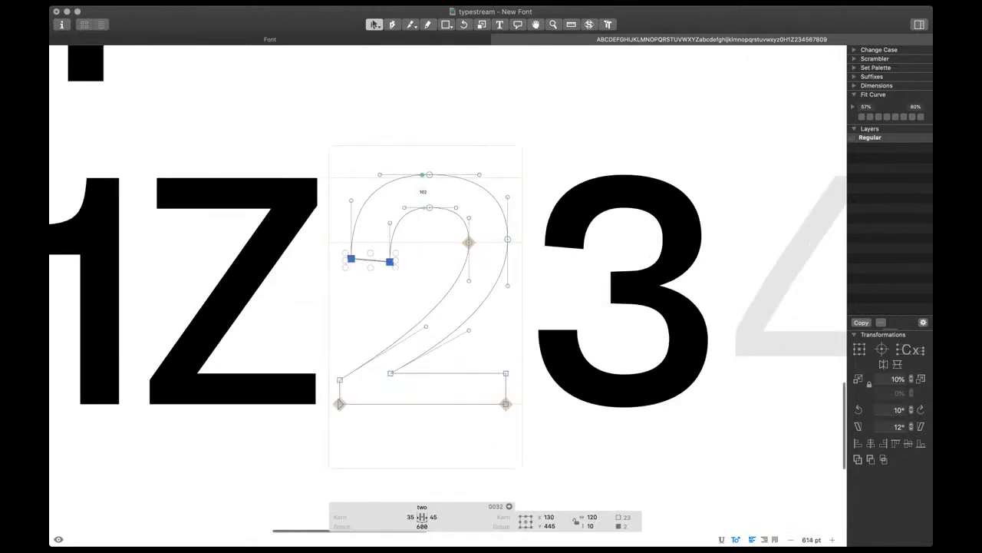
pyautogui.keyDown('shift'); pyautogui.click(429, 175); pyautogui.keyUp('shift')
pyautogui.press('space')
pyautogui.hotkey('shift', 'Right')
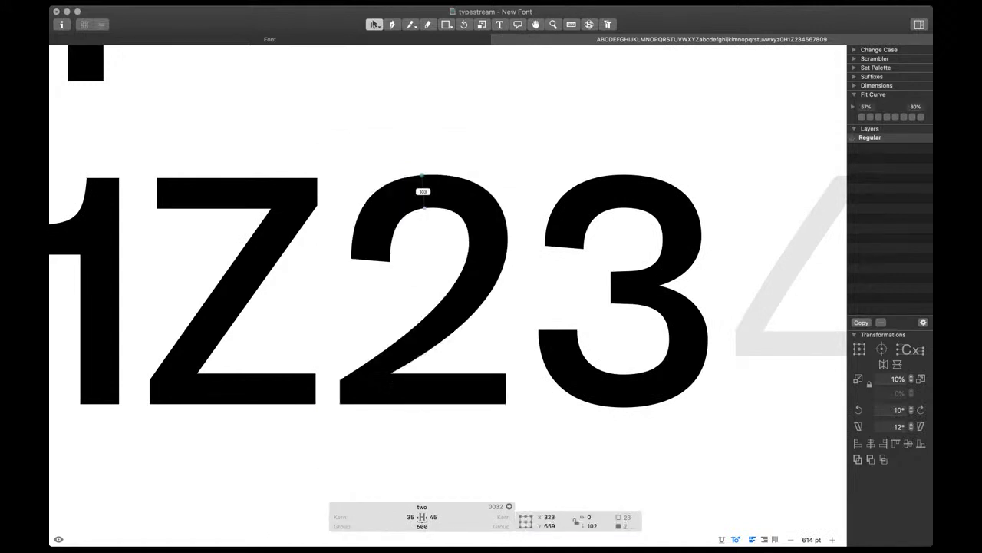
pyautogui.scroll(-10, 450, 285)
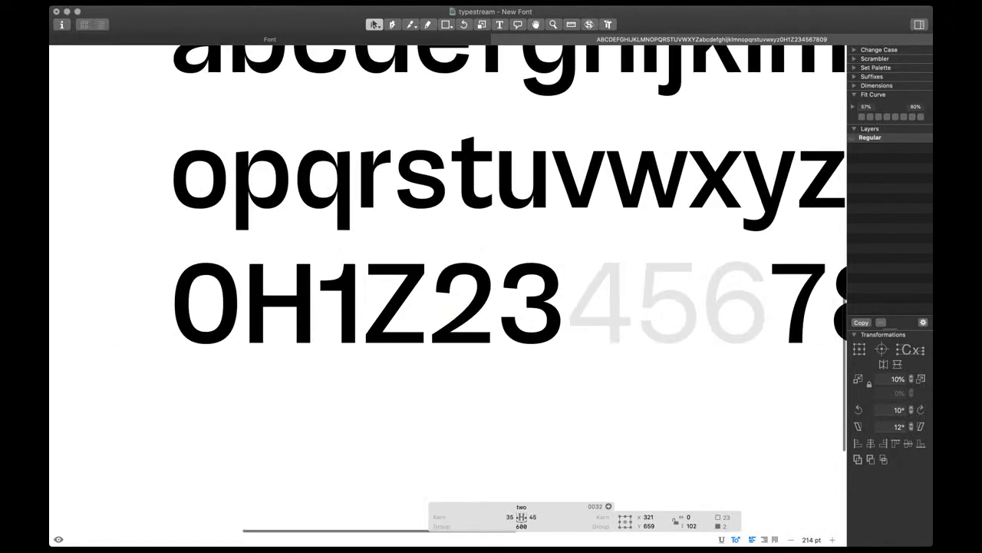
# Remove the reference Z from the sample text before the two
pyautogui.press('t')
pyautogui.click(412, 346)
pyautogui.press('BackSpace')
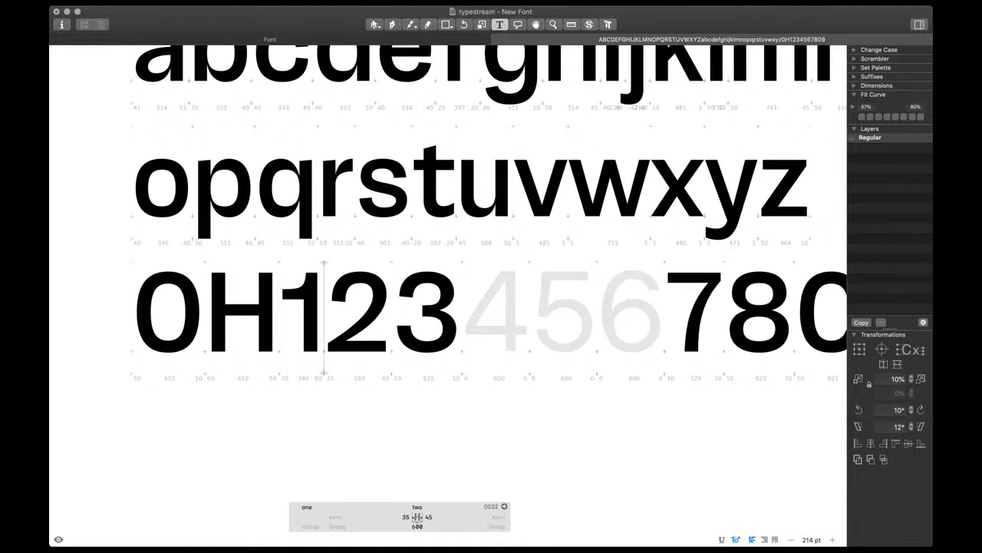
# Reduce the two's right sidebearing to 35
pyautogui.press('Escape')
pyautogui.scroll(5, 352, 324)
pyautogui.press('t')
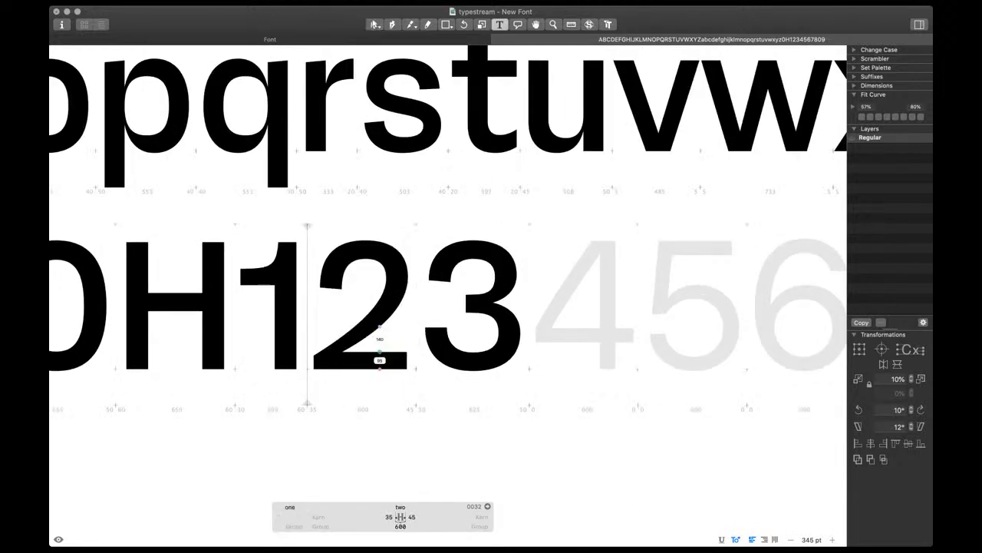
pyautogui.scroll(-5, 381, 340)
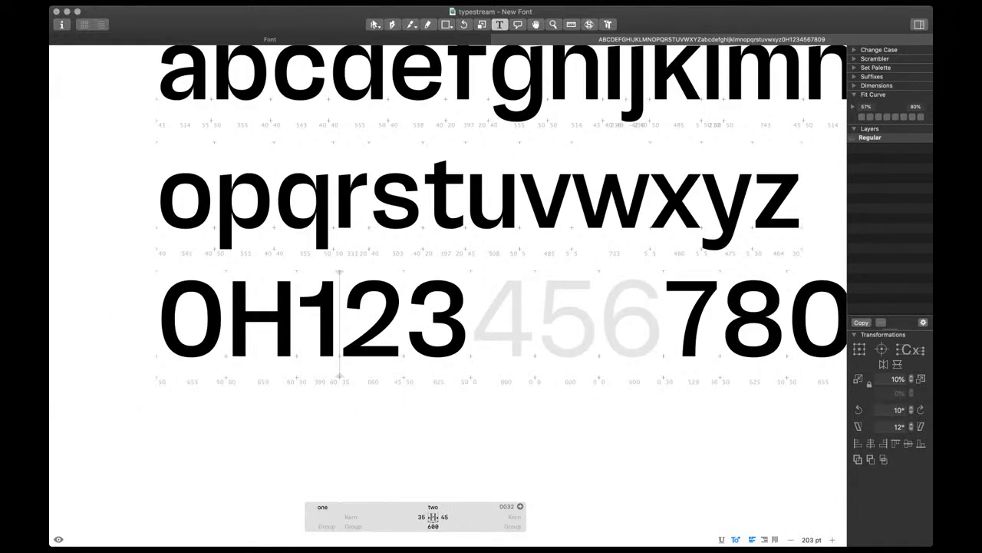
pyautogui.press('super+shift+Left')
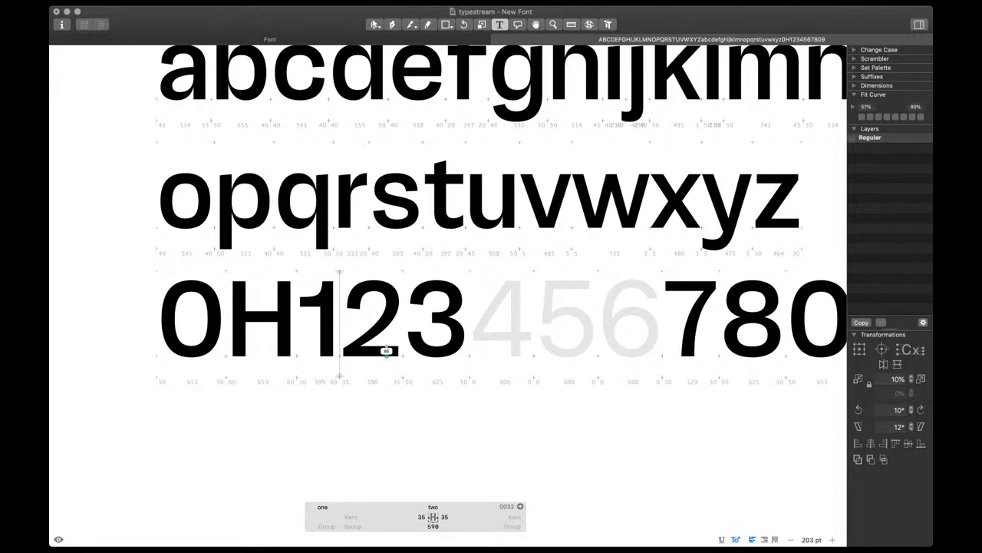
# Shift the two's base bar nodes 23 units to the right, centring them at x 318
pyautogui.press('Escape')
pyautogui.scroll(4, 383, 348)
pyautogui.hotkey('shift', 'Right')
pyautogui.hotkey('shift', 'Right')
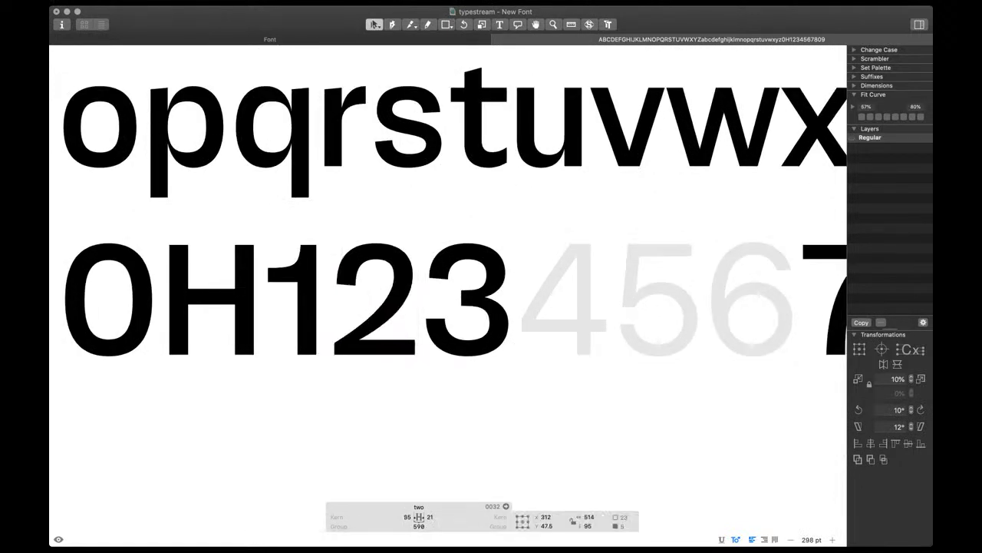
pyautogui.press('Right')
pyautogui.press('Right')
pyautogui.press('Right')
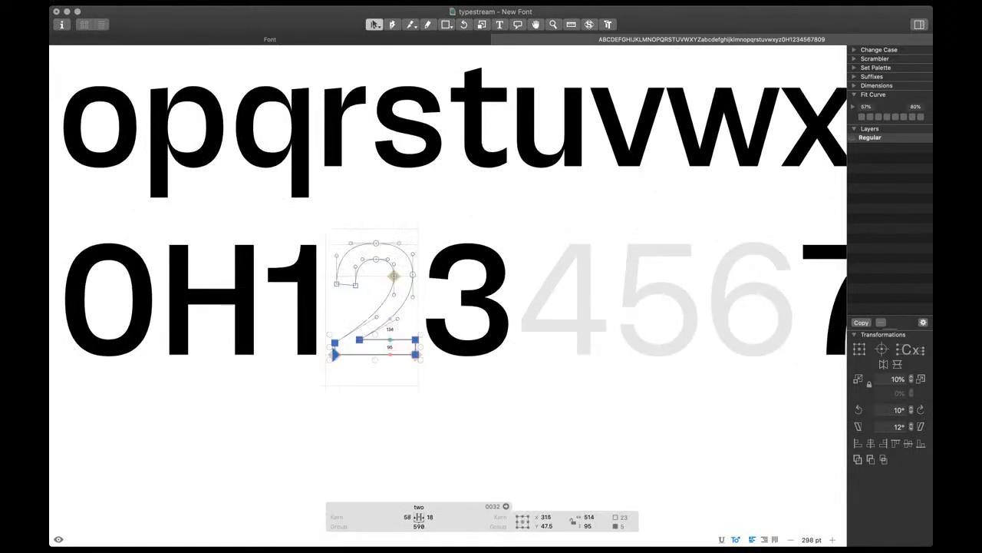
# Lower the two's upper-left terminal another 20 units to y 425 and check the filled shape beside its neighbours
pyautogui.moveTo(327, 273); pyautogui.dragTo(365, 295)
pyautogui.press('space')
pyautogui.hotkey('shift', 'Down')
pyautogui.hotkey('shift', 'Down')
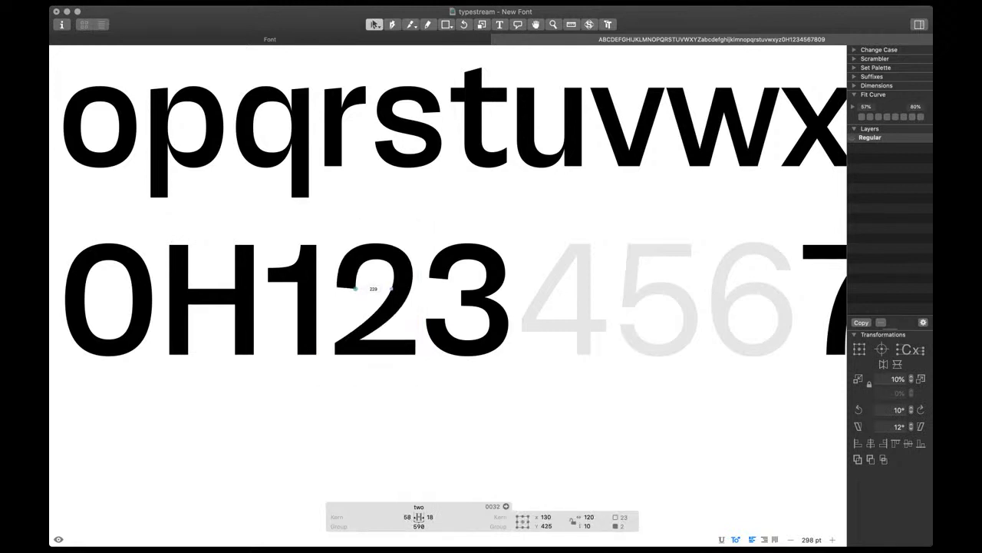
pyautogui.scroll(-2, 428, 338)
pyautogui.scroll(2, 385, 295)
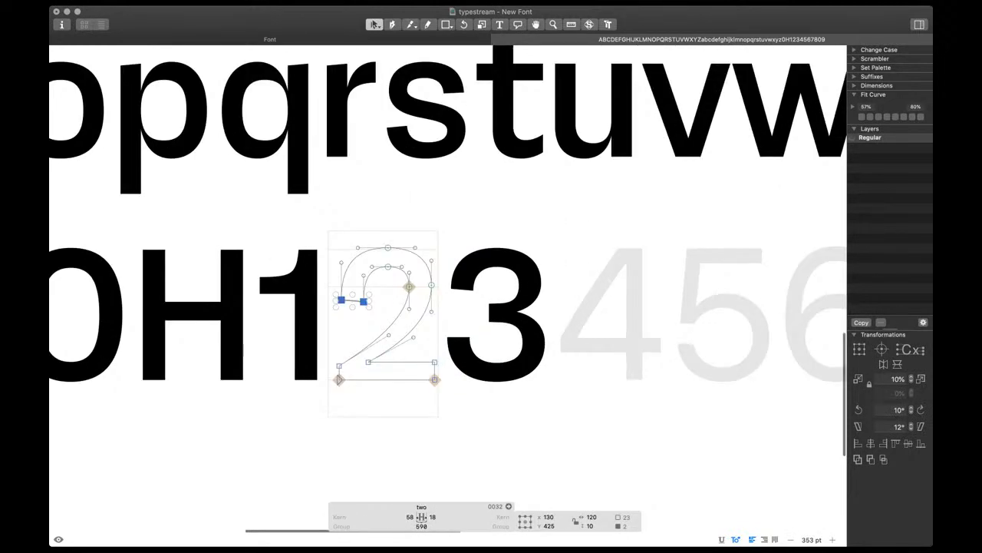
pyautogui.press('space')
pyautogui.scroll(-2, 417, 285)
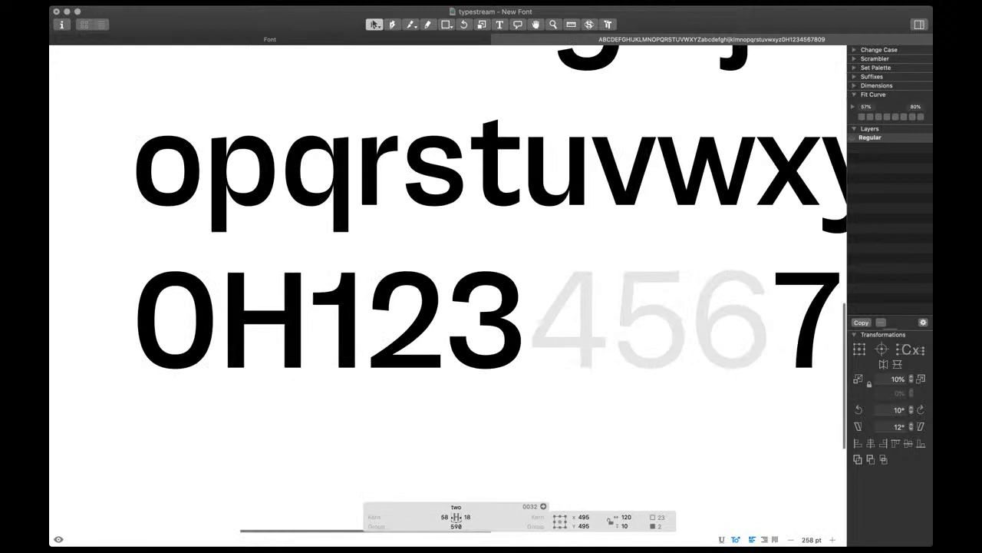
# Refit the outer curve at the two's upper left with the third Fit Curve preset
pyautogui.moveTo(454, 260); pyautogui.dragTo(362, 300)
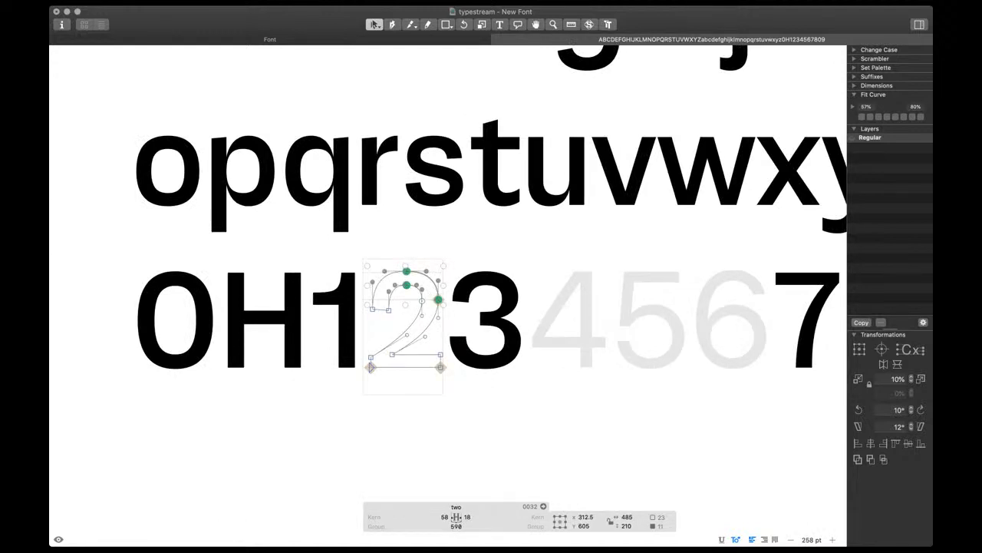
pyautogui.press('space')
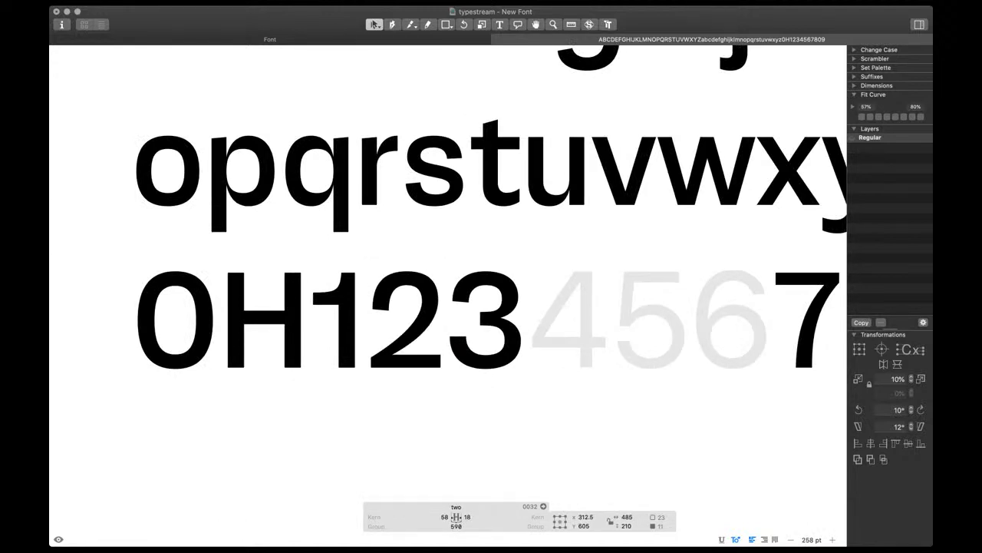
pyautogui.scroll(-3, 320, 330)
pyautogui.scroll(5, 427, 312)
pyautogui.moveTo(431, 268); pyautogui.dragTo(391, 310)
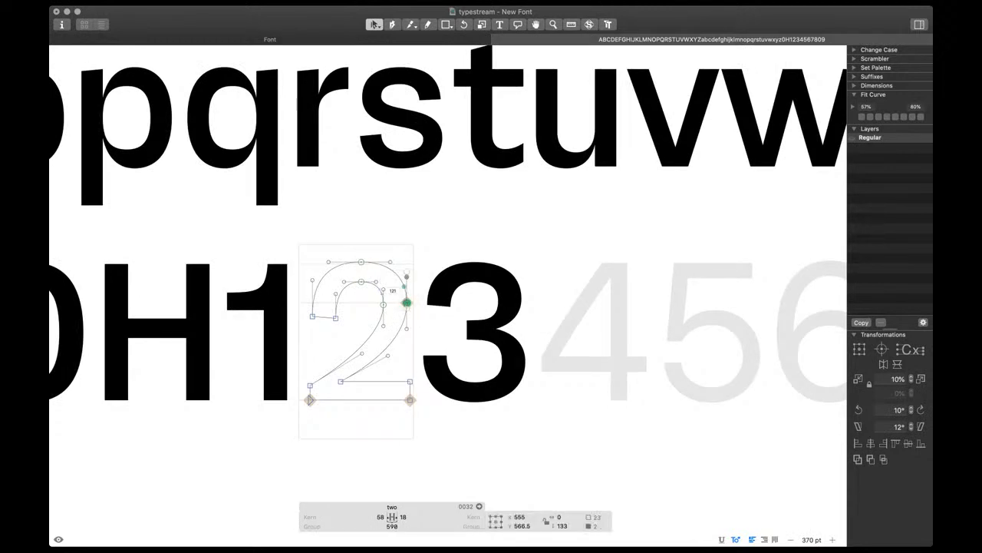
pyautogui.moveTo(332, 253); pyautogui.dragTo(307, 285)
pyautogui.hotkey('ctrl', 'alt', '3')
pyautogui.press('space')
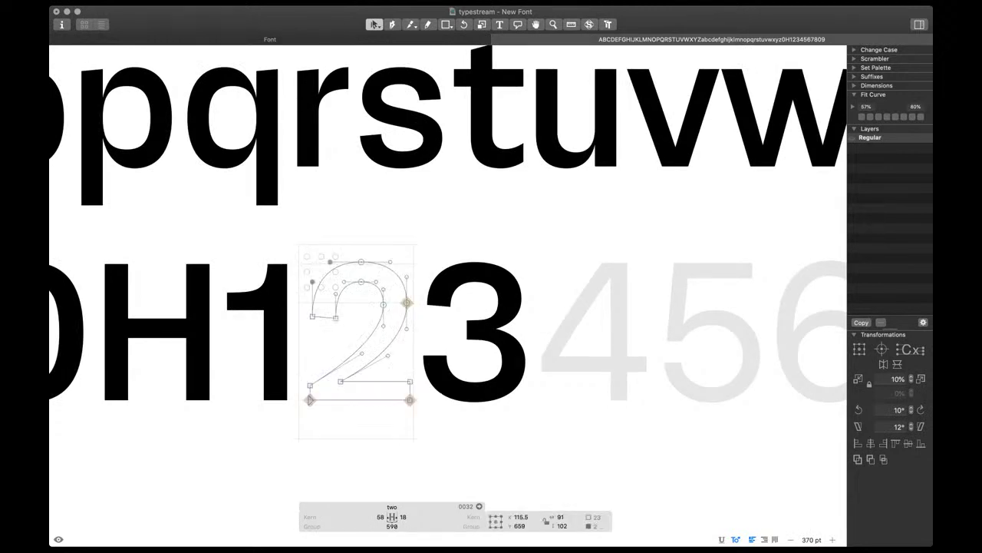
# Copy the complete outline of the three into the empty five glyph
pyautogui.press('t')
pyautogui.press('Right')
pyautogui.scroll(-3, 486, 323)
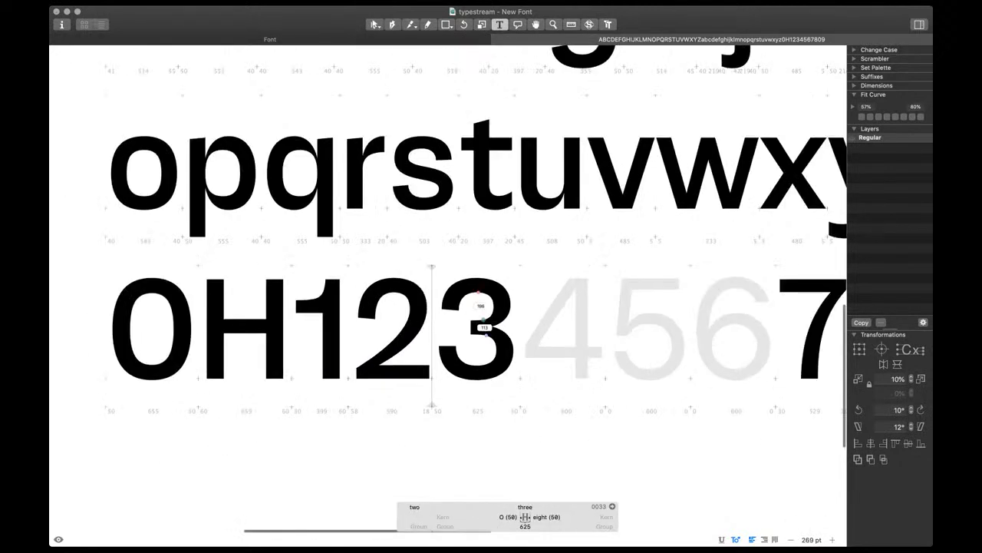
pyautogui.hscroll(1, 475, 318)
pyautogui.press('Escape')
pyautogui.press('super+a')
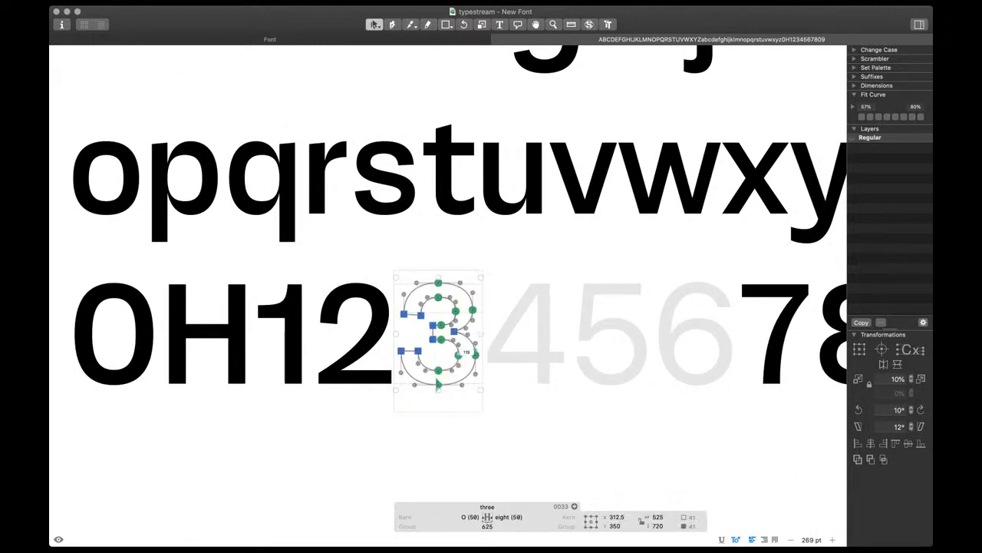
pyautogui.hscroll(5, 449, 330)
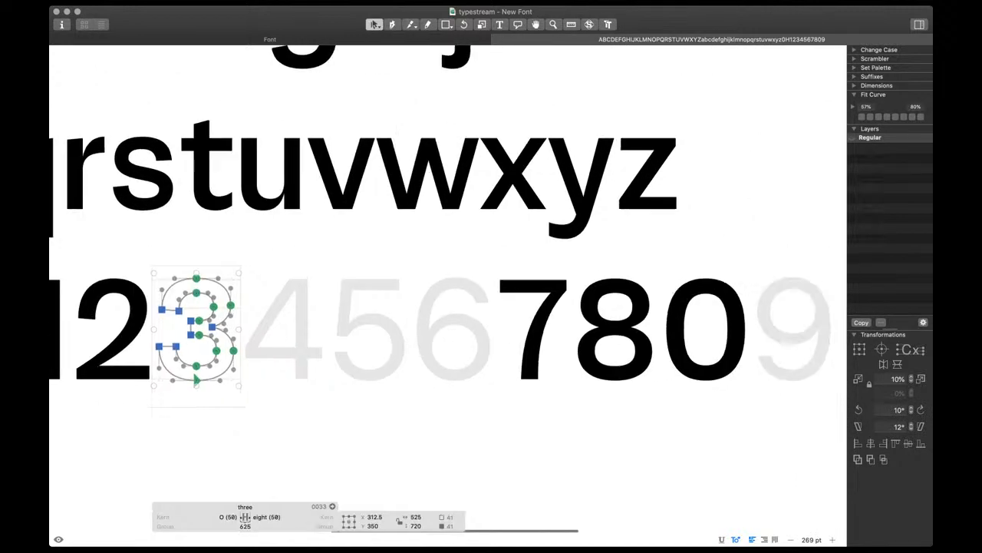
pyautogui.doubleClick(386, 353)
pyautogui.press('super+v')
pyautogui.scroll(5, 386, 354)
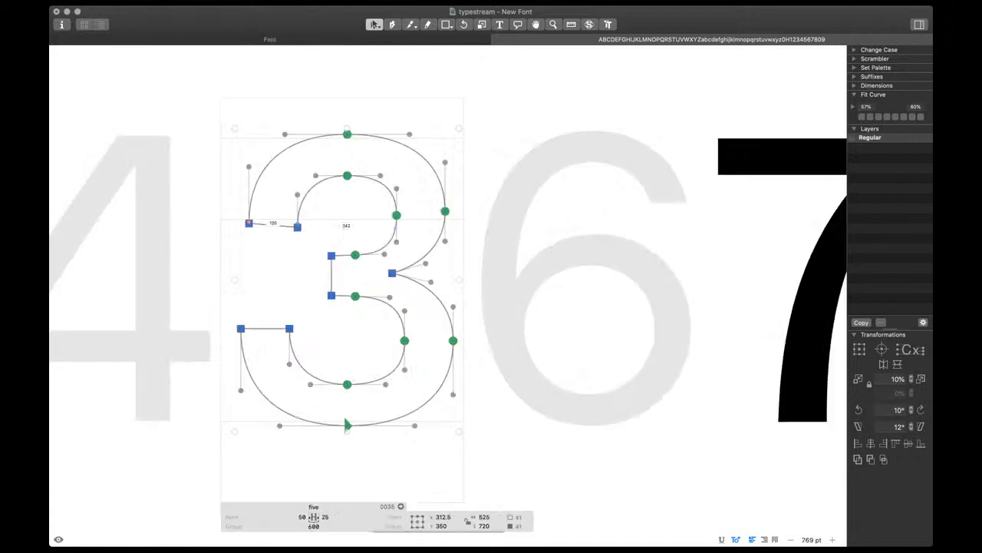
# Delete the upper bowl and the middle stub's nodes from the five, leaving only the lower bowl
pyautogui.moveTo(208, 107); pyautogui.dragTo(530, 270)
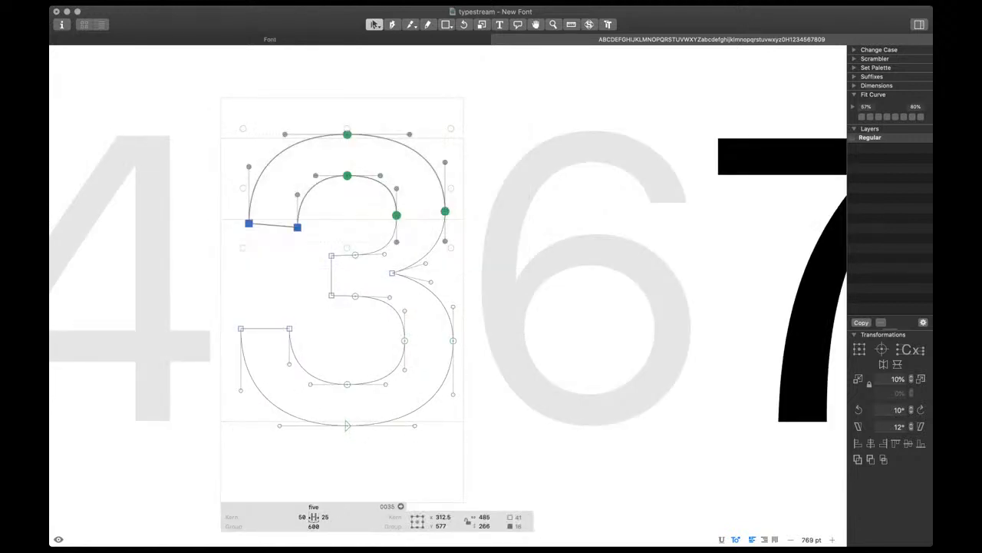
pyautogui.press('Delete')
pyautogui.press('Delete')
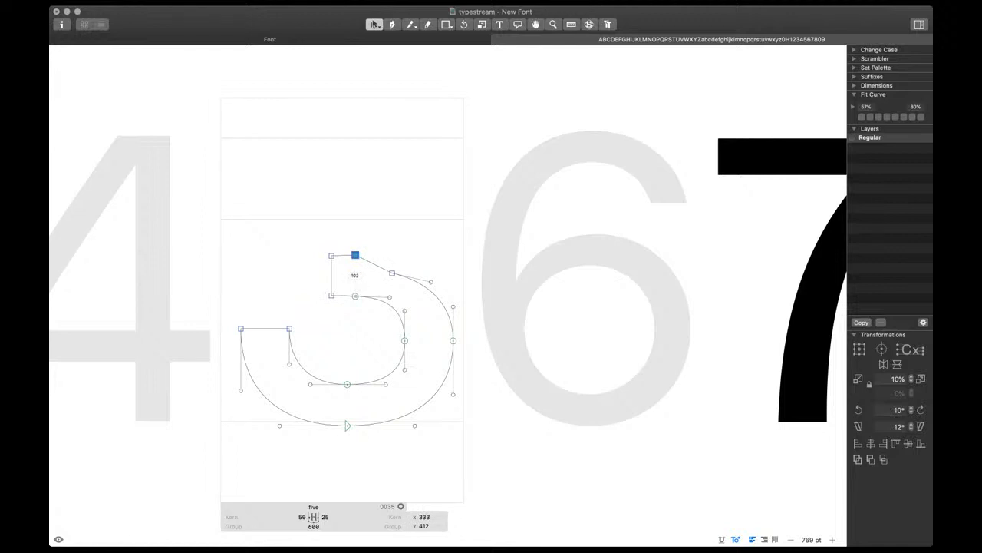
pyautogui.press('Delete')
pyautogui.press('Delete')
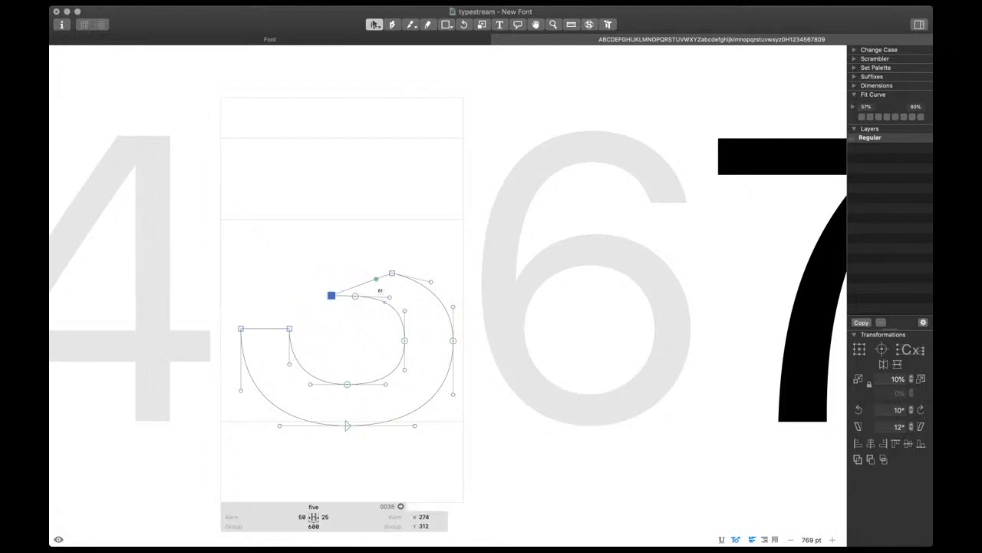
pyautogui.scroll(-5, 378, 277)
pyautogui.press('space')
pyautogui.scroll(-2, 405, 300)
pyautogui.scroll(5, 371, 265)
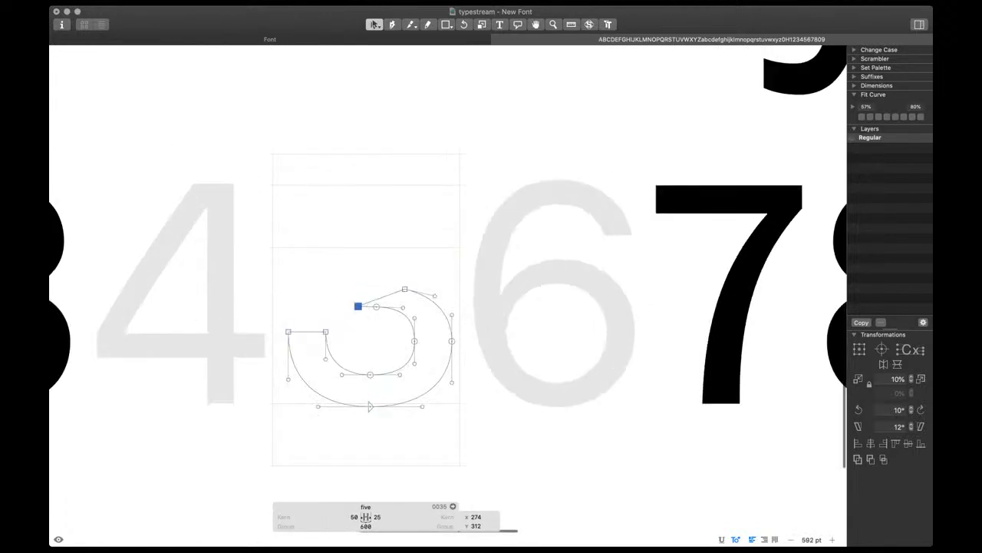
# Copy the seven's top bar nodes into the five glyph above the lower bowl
pyautogui.hscroll(-4, 448, 292)
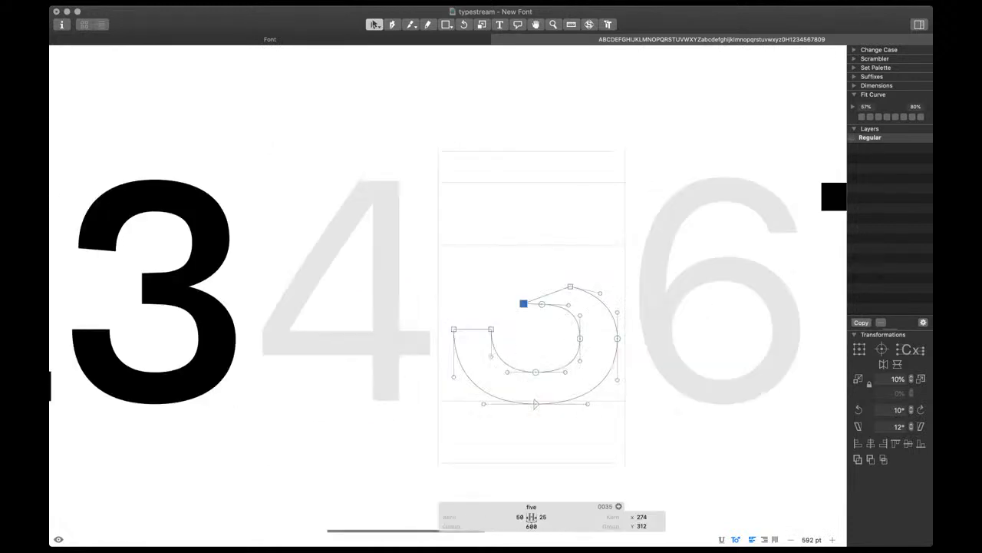
pyautogui.hscroll(3, 449, 291)
pyautogui.doubleClick(788, 203)
pyautogui.moveTo(662, 154); pyautogui.dragTo(852, 235)
pyautogui.hscroll(-10, 448, 291)
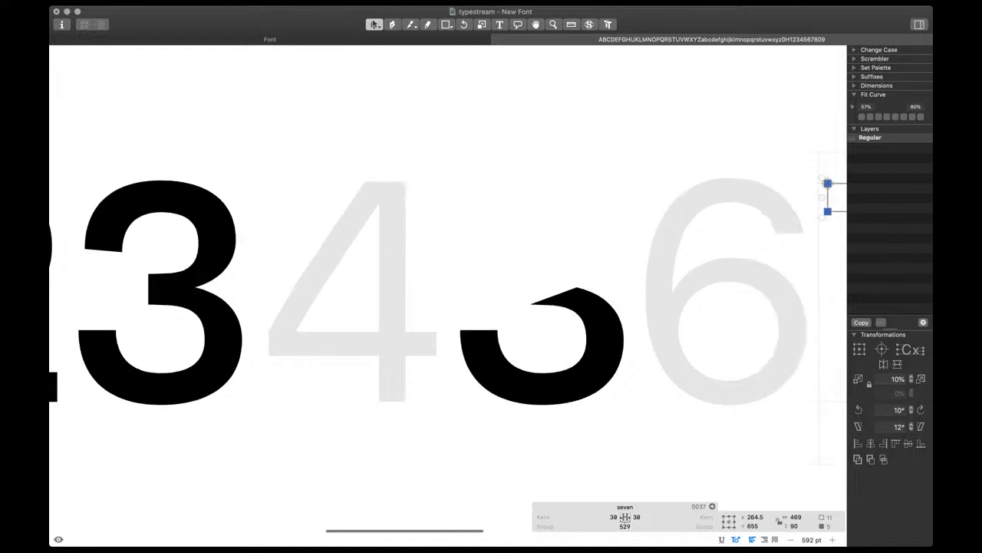
pyautogui.hscroll(1, 473, 219)
pyautogui.doubleClick(473, 219)
pyautogui.press('super+v')
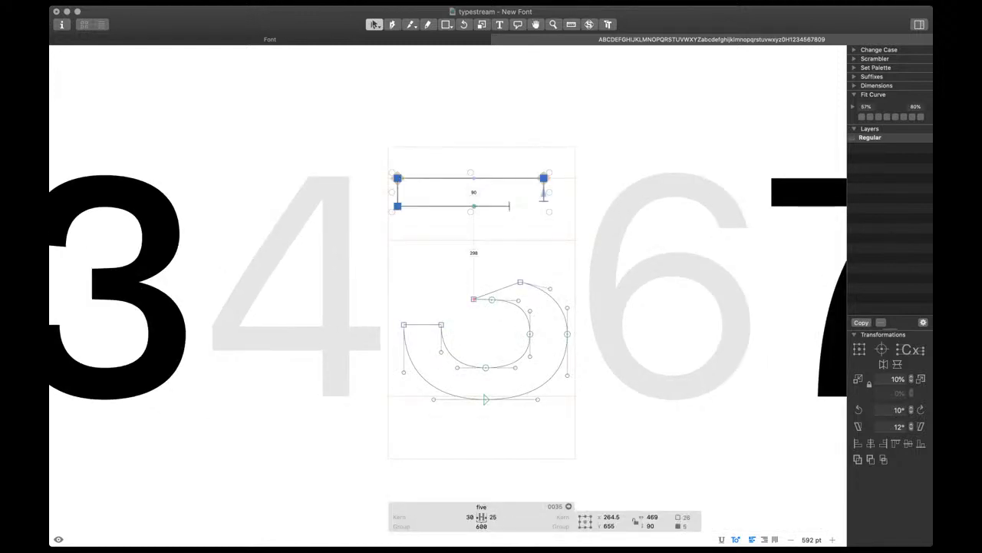
# Close the pasted bar's open outline and mirror the bar horizontally
pyautogui.press('ctrl+alt+super+c')
pyautogui.press('ctrl+alt+super+h')
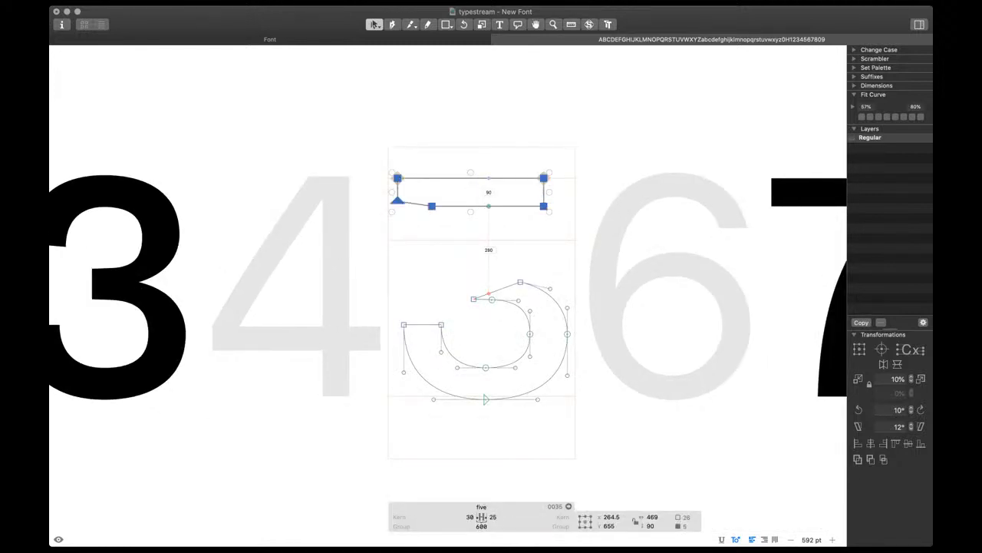
pyautogui.press('ctrl+alt+super+r')
pyautogui.moveTo(459, 159); pyautogui.dragTo(381, 223)
pyautogui.click(500, 205)
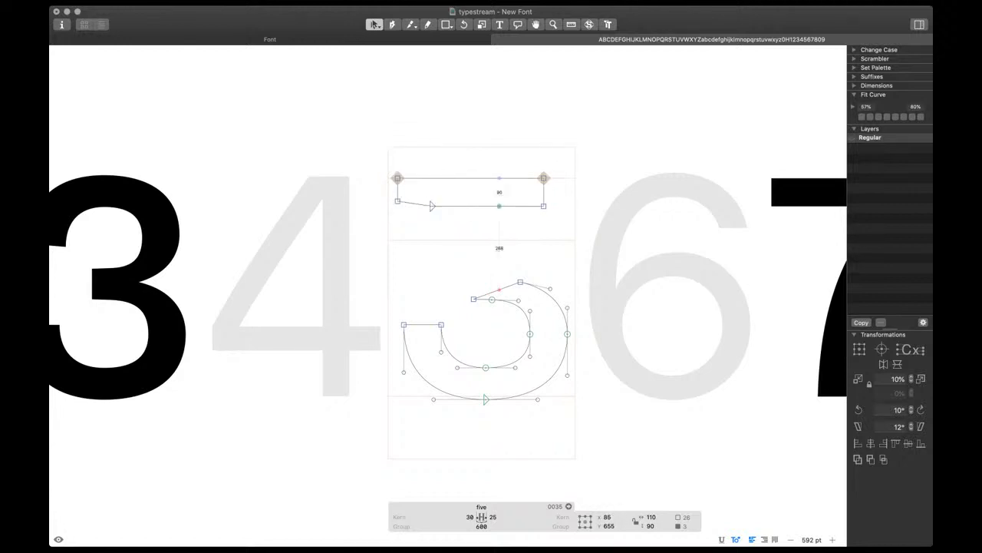
# Move the five's top bar 40 units to the right, centring it at x 304.5
pyautogui.doubleClick(500, 206)
pyautogui.press('super+Right')
pyautogui.hotkey('shift', 'Left')
pyautogui.hotkey('shift', 'Left')
pyautogui.hotkey('shift', 'Left')
pyautogui.hotkey('shift', 'Left')
pyautogui.press('space')
pyautogui.hotkey('shift', 'Left')
pyautogui.hotkey('shift', 'Left')
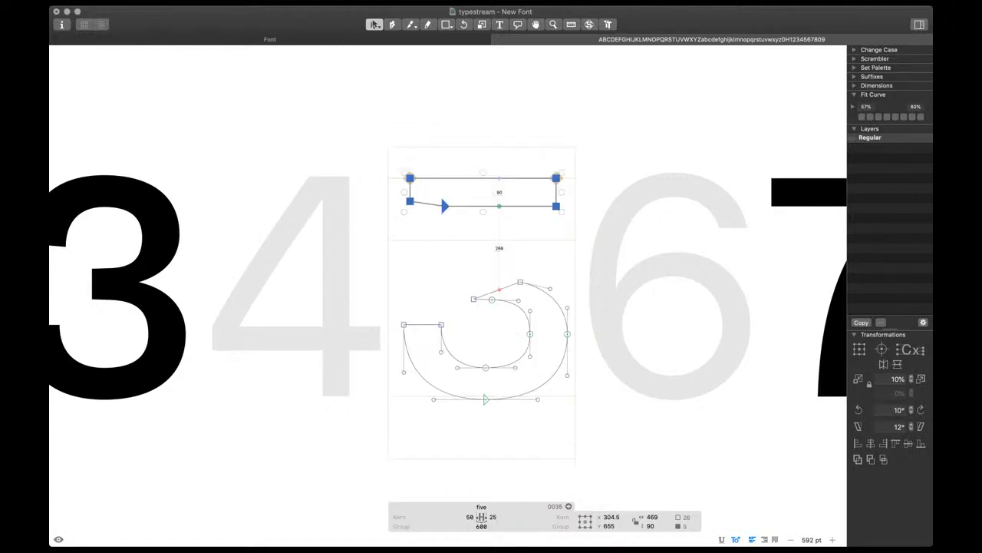
# Draw a rectangular stem about 348 units tall down from the bar's upper-left corner and narrow it to 110 units
pyautogui.click(500, 235)
pyautogui.press('f')
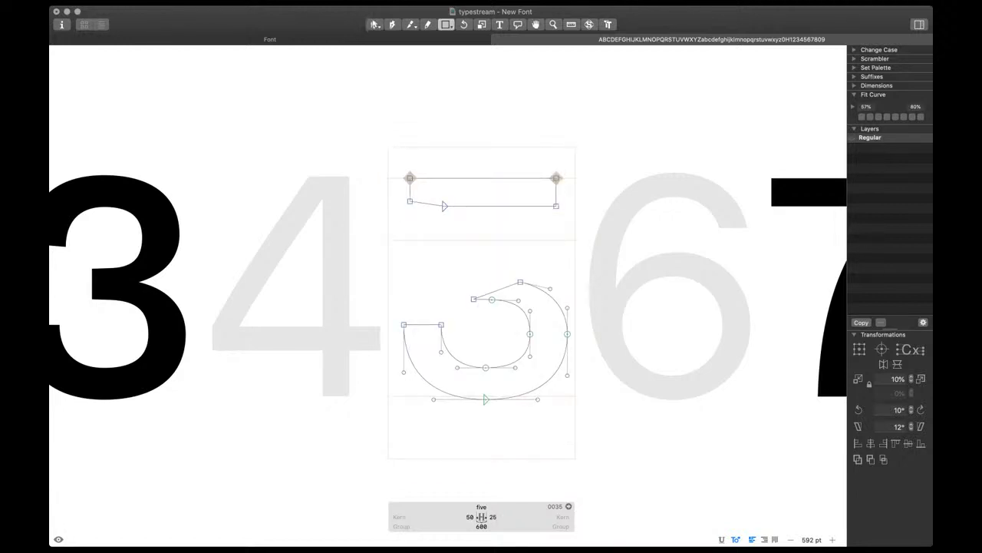
pyautogui.moveTo(410, 178); pyautogui.dragTo(446, 286)
pyautogui.click(460, 253)
pyautogui.click(446, 253)
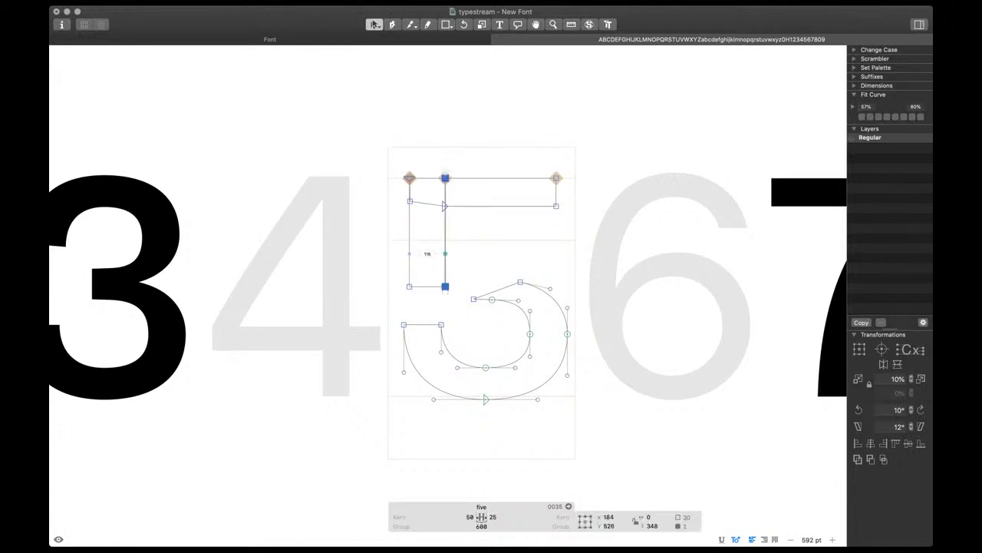
pyautogui.press('Left')
pyautogui.press('Left')
pyautogui.press('Left')
pyautogui.press('Left')
pyautogui.press('Left')
pyautogui.press('Left')
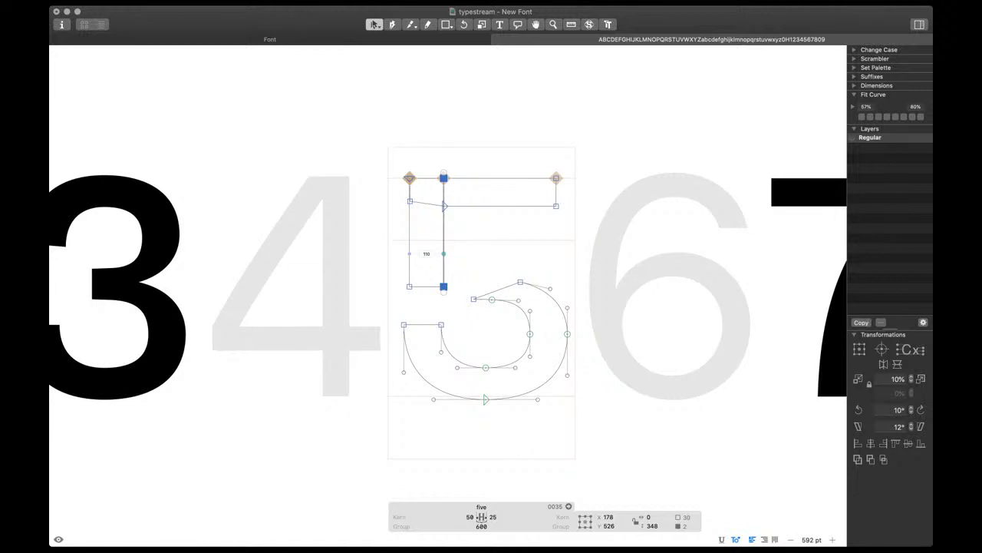
pyautogui.moveTo(398, 276); pyautogui.dragTo(455, 299)
pyautogui.hotkey('shift', 'Down')
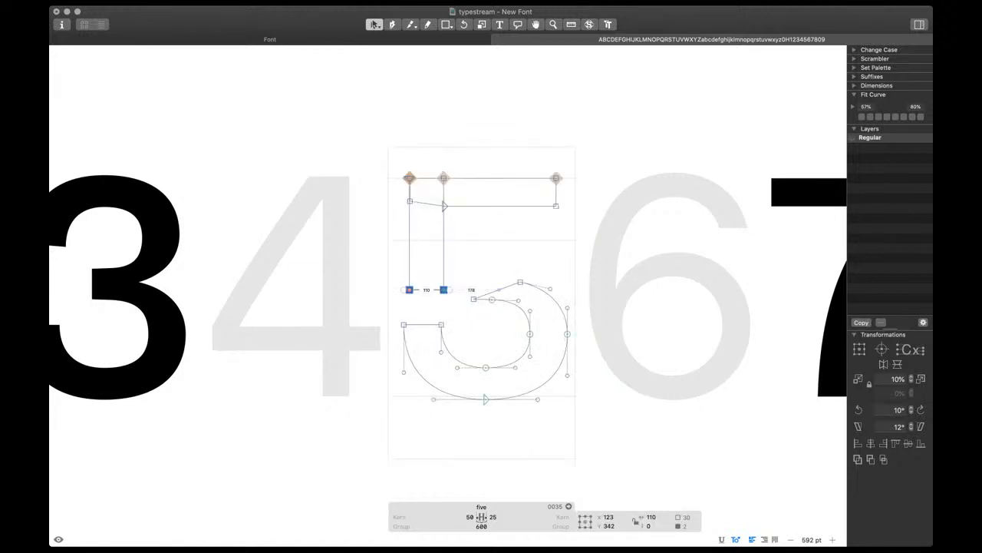
pyautogui.hotkey('shift', 'Up')
# Merge the five's stem and bar into one outline and slant the stem by shifting its upper nodes 20 units right
pyautogui.moveTo(396, 164); pyautogui.dragTo(476, 233)
pyautogui.press('shift+super+o')
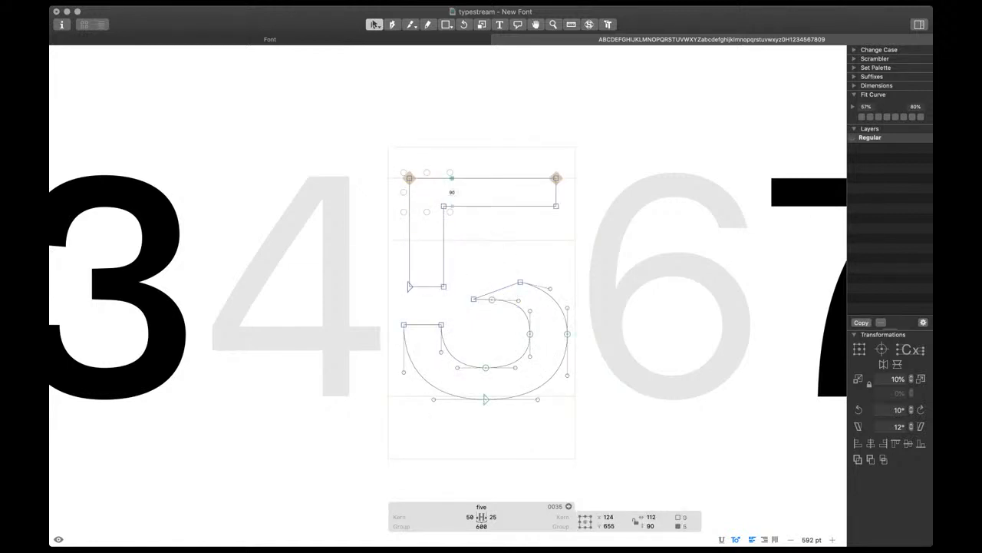
pyautogui.press('space')
pyautogui.hotkey('shift', 'Right')
pyautogui.hotkey('shift', 'Right')
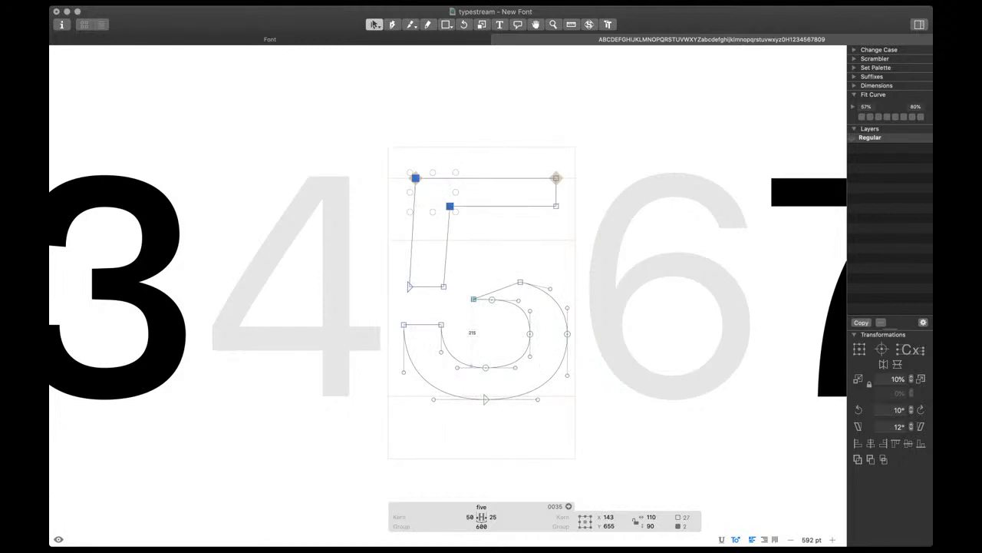
# Lower the stem's bottom-right corner 10 units to y 342 and the bowl's left terminal 30 units
pyautogui.click(464, 288)
pyautogui.click(444, 286)
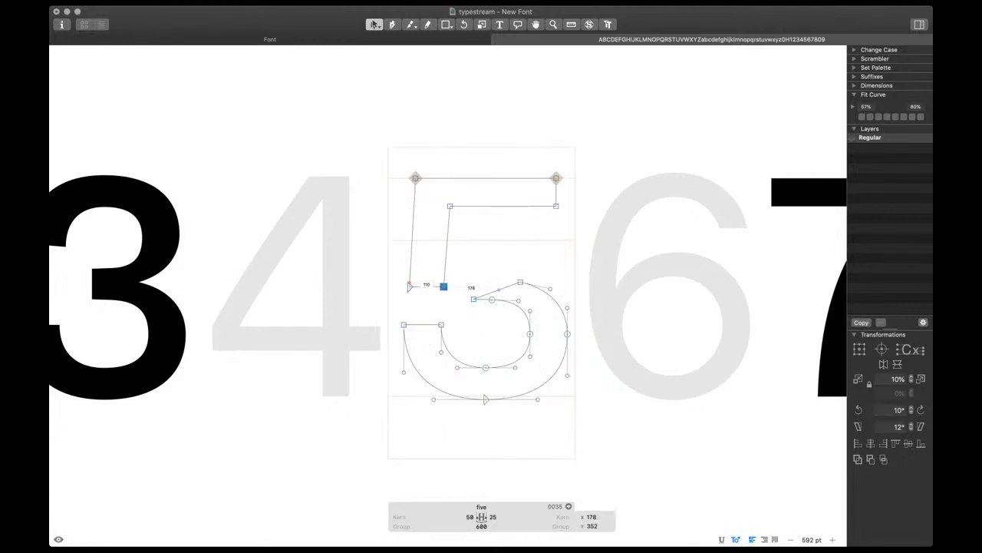
pyautogui.hotkey('shift', 'Down')
pyautogui.press('space')
pyautogui.click(422, 325)
pyautogui.hotkey('shift', 'Down')
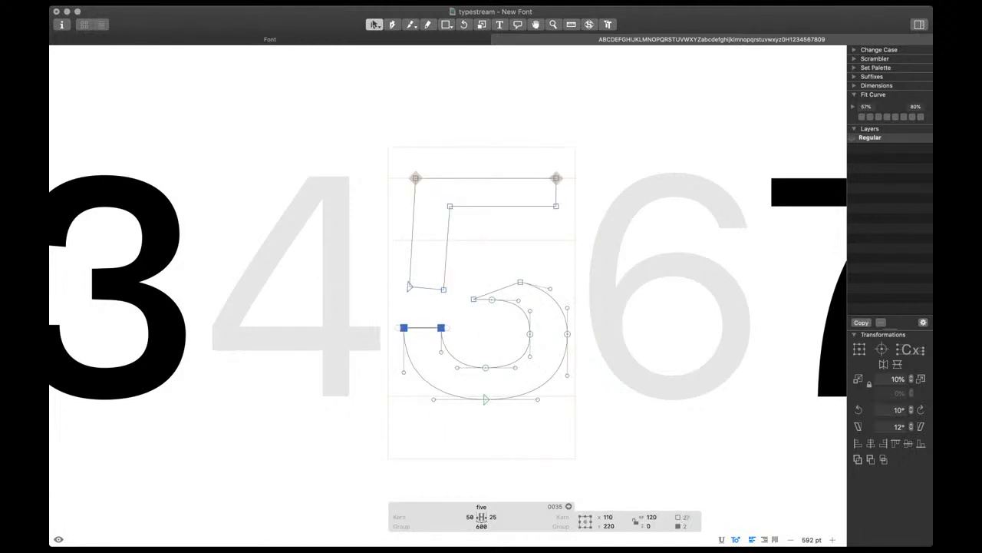
pyautogui.hotkey('shift', 'Down')
pyautogui.hotkey('shift', 'Down')
# Raise the five's upper bowl nodes 60 units and the bowl's two right extreme nodes 30 units
pyautogui.moveTo(464, 254); pyautogui.dragTo(515, 353)
pyautogui.hotkey('shift', 'Up')
pyautogui.hotkey('shift', 'Up')
pyautogui.hotkey('shift', 'Up')
pyautogui.hotkey('shift', 'Up')
pyautogui.hotkey('shift', 'Up')
pyautogui.hotkey('shift', 'Up')
pyautogui.hotkey('shift', 'Up')
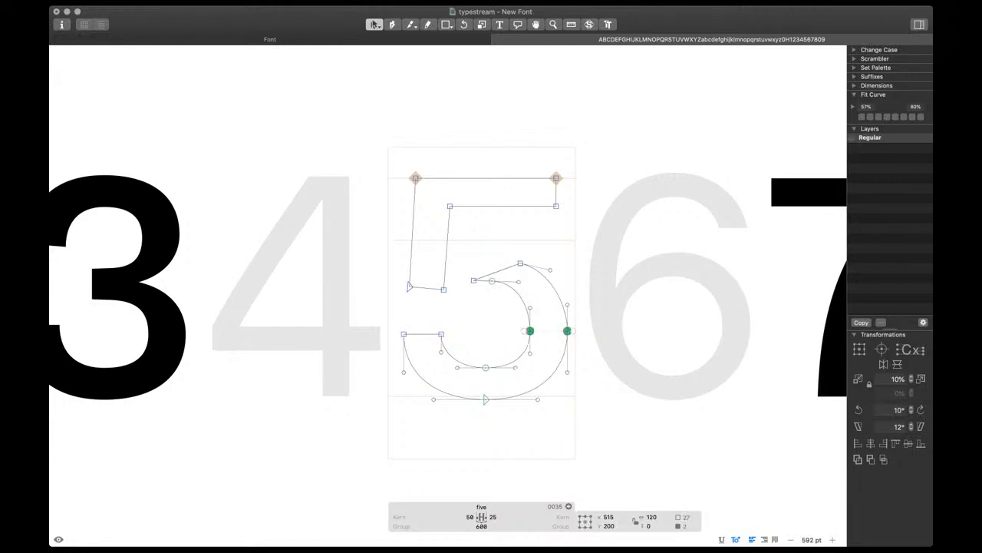
pyautogui.hotkey('shift', 'Up')
pyautogui.hotkey('shift', 'Up')
pyautogui.scroll(4, 494, 257)
pyautogui.press('p')
pyautogui.click(502, 271)
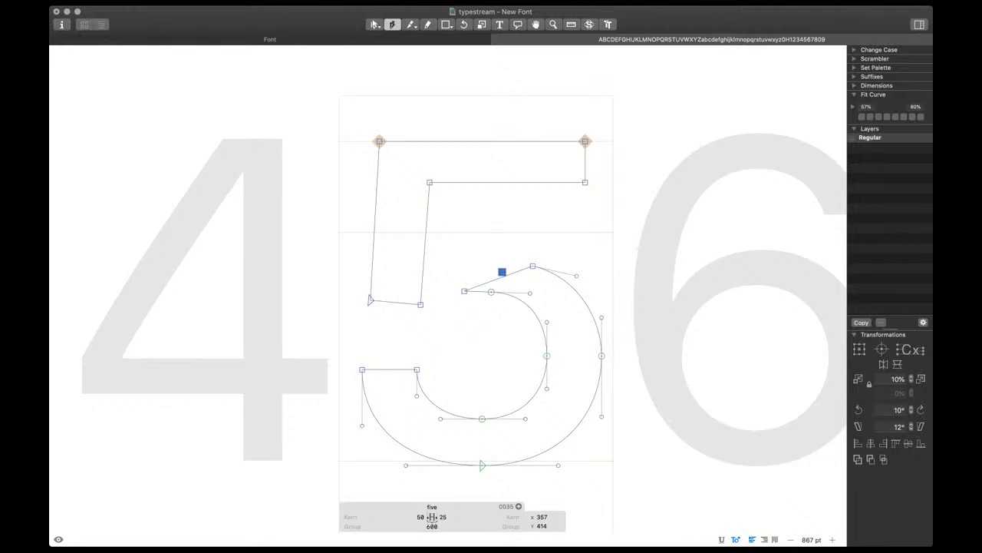
pyautogui.press('v')
pyautogui.press('BackSpace')
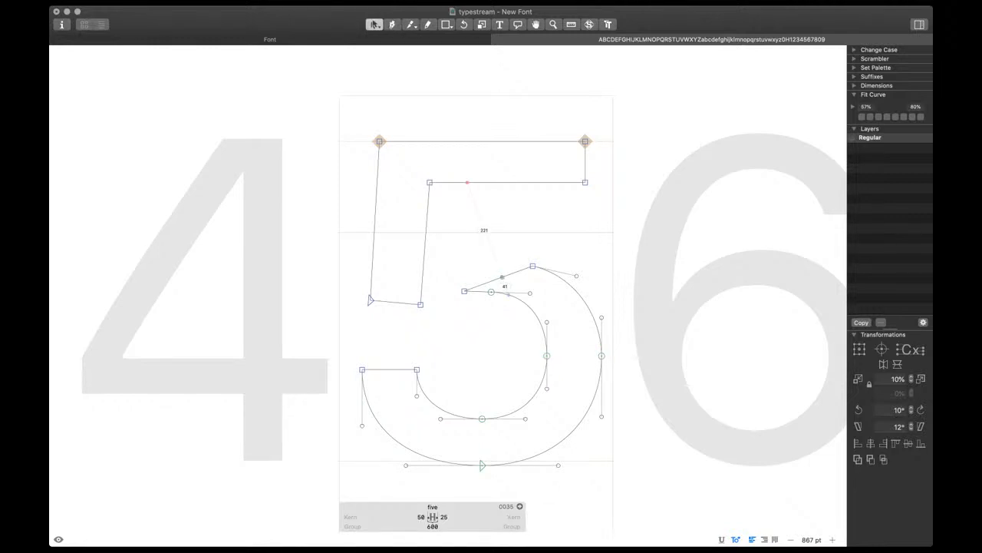
# Insert a node on the slanted segment atop the five's bowl at about x 356, y 402
pyautogui.press('p')
pyautogui.click(502, 276)
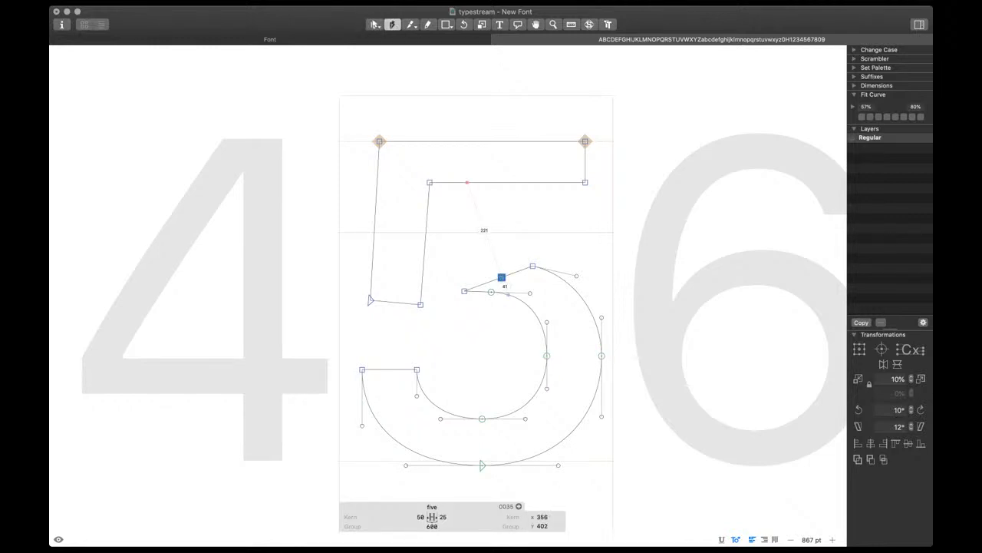
# Pull the bowl's two upper-left end nodes into the five's stem, placing the inner one on the stem's bottom-right corner at x 178, y 342
pyautogui.press('v')
pyautogui.moveTo(501, 276); pyautogui.dragTo(397, 291)
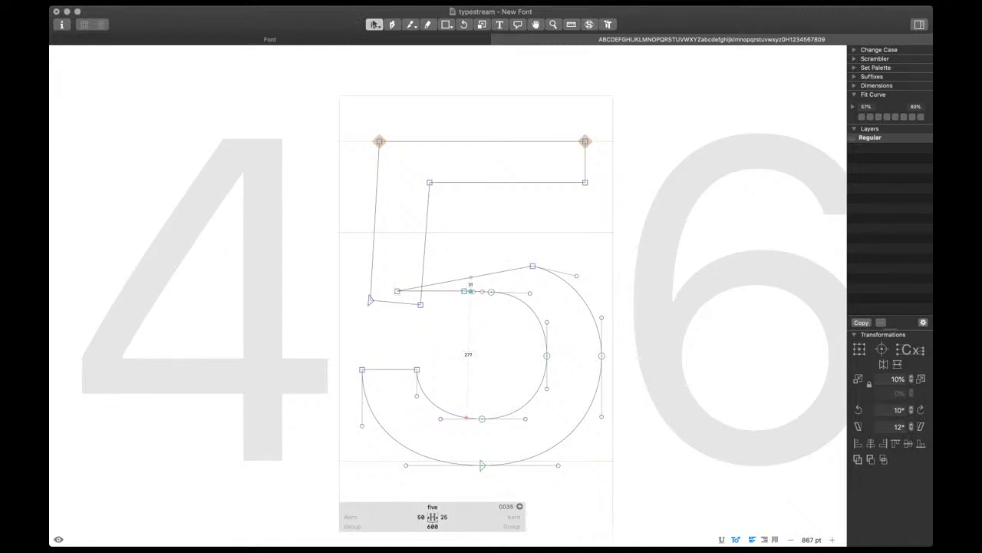
pyautogui.moveTo(463, 291); pyautogui.dragTo(419, 304)
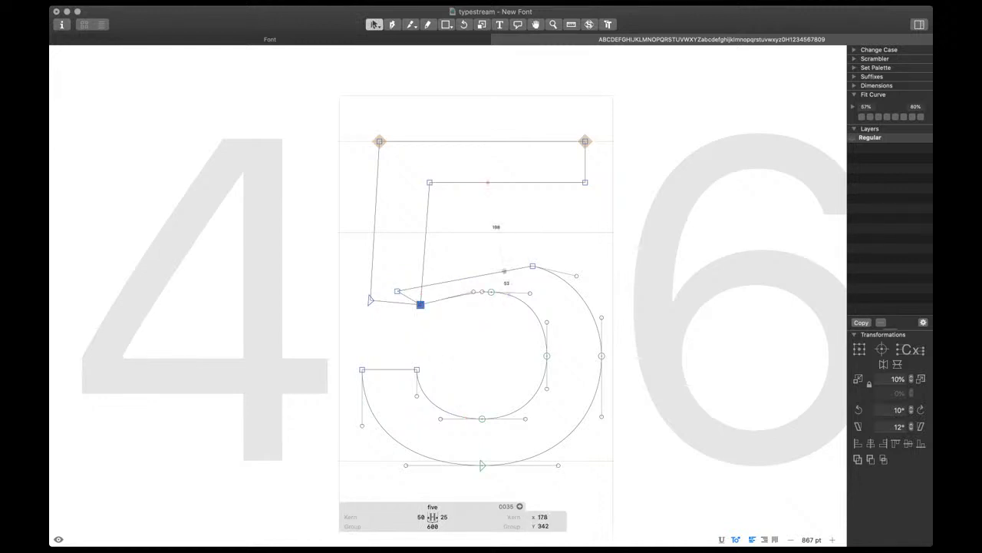
# Convert the bowl's upper-left outer segment to a curve and move its top node to x 333, y 420
pyautogui.keyDown('alt'); pyautogui.click(526, 267); pyautogui.keyUp('alt')
pyautogui.moveTo(533, 266); pyautogui.dragTo(491, 287)
pyautogui.hotkey('shift', 'Up')
pyautogui.hotkey('shift', 'Up')
pyautogui.hotkey('shift', 'Up')
pyautogui.hotkey('shift', 'Up')
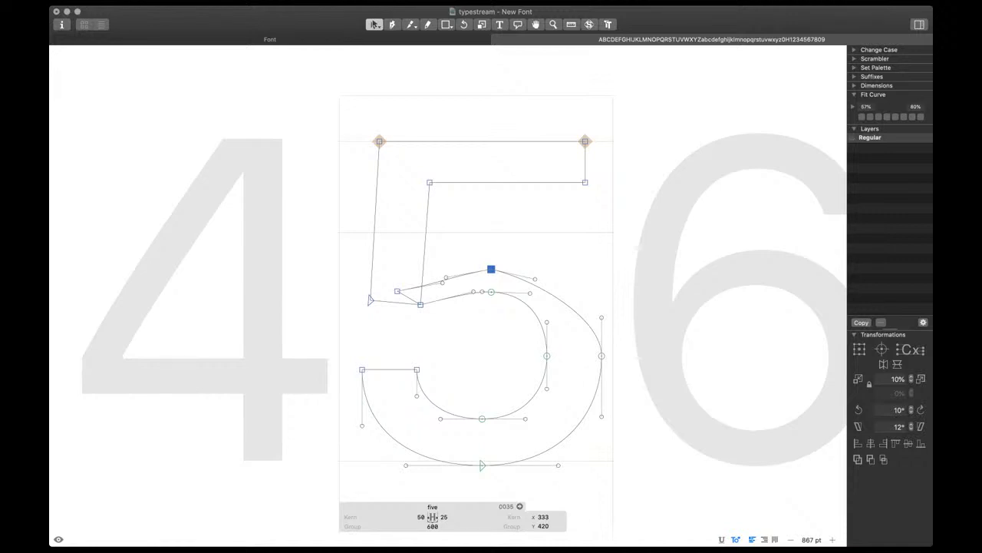
# Make the bowl's top outer node smooth with horizontal handles and raise it 30 units to y 450
pyautogui.press('Return')
pyautogui.moveTo(535, 280); pyautogui.dragTo(535, 270)
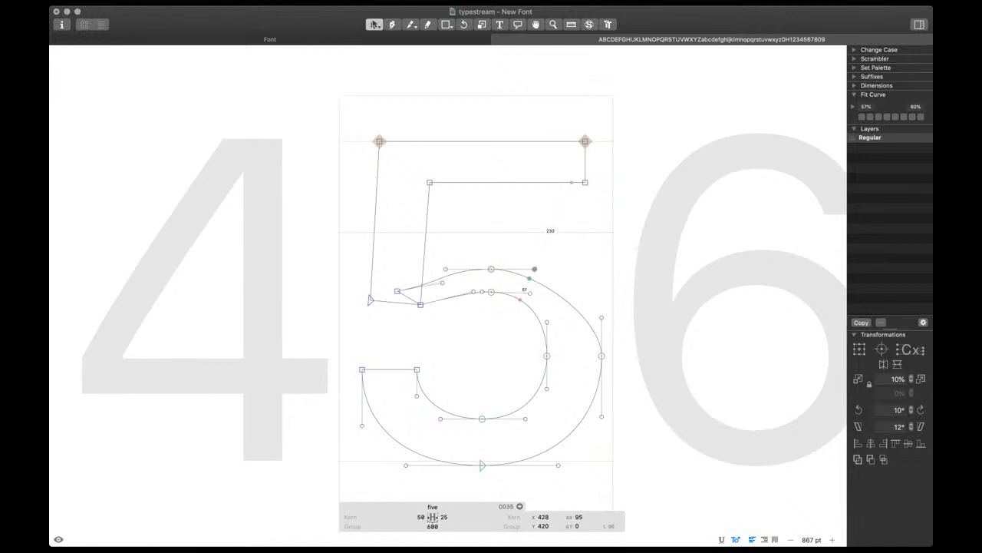
pyautogui.click(491, 270)
pyautogui.press('space')
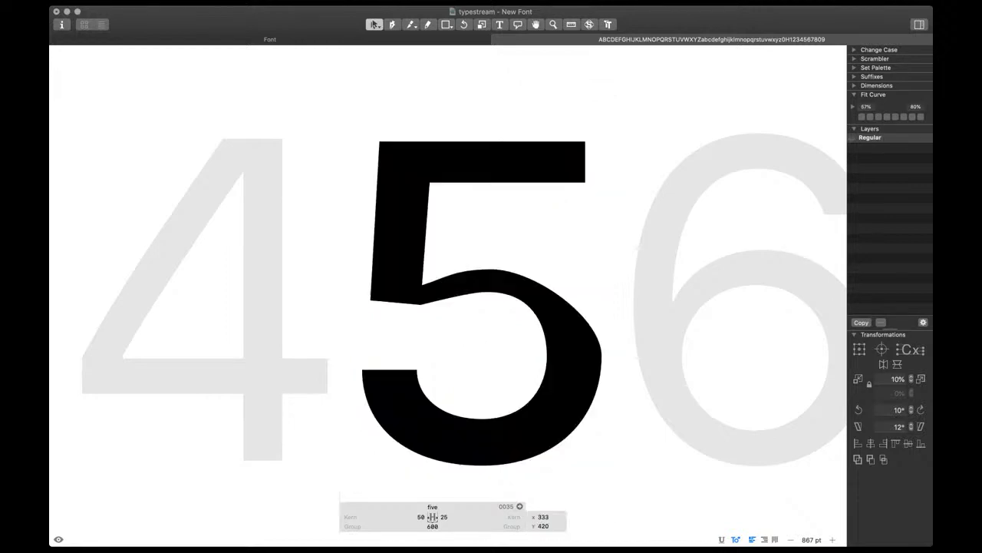
pyautogui.hotkey('shift', 'Up')
pyautogui.hotkey('shift', 'Up')
pyautogui.hotkey('shift', 'Up')
# Lower the corner where the five's stem meets the bowl's inner curve by 20 units
pyautogui.click(491, 292)
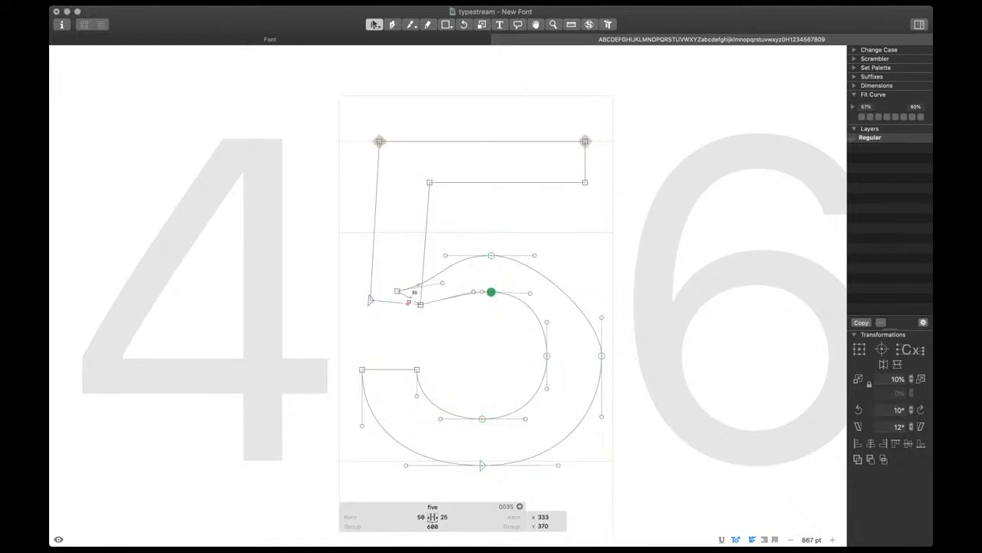
pyautogui.click(421, 305)
pyautogui.press('space')
pyautogui.hotkey('shift', 'Down')
pyautogui.hotkey('shift', 'Down')
# Reshape the bowl's join to the stem, moving the outer curve's handle to x 183, y 415 and the inner curve's handles 50 units left
pyautogui.moveTo(463, 315); pyautogui.dragTo(426, 272)
pyautogui.hotkey('shift', 'Left')
pyautogui.hotkey('shift', 'Left')
pyautogui.hotkey('shift', 'Left')
pyautogui.hotkey('shift', 'Left')
pyautogui.hotkey('shift', 'Left')
pyautogui.press('Escape')
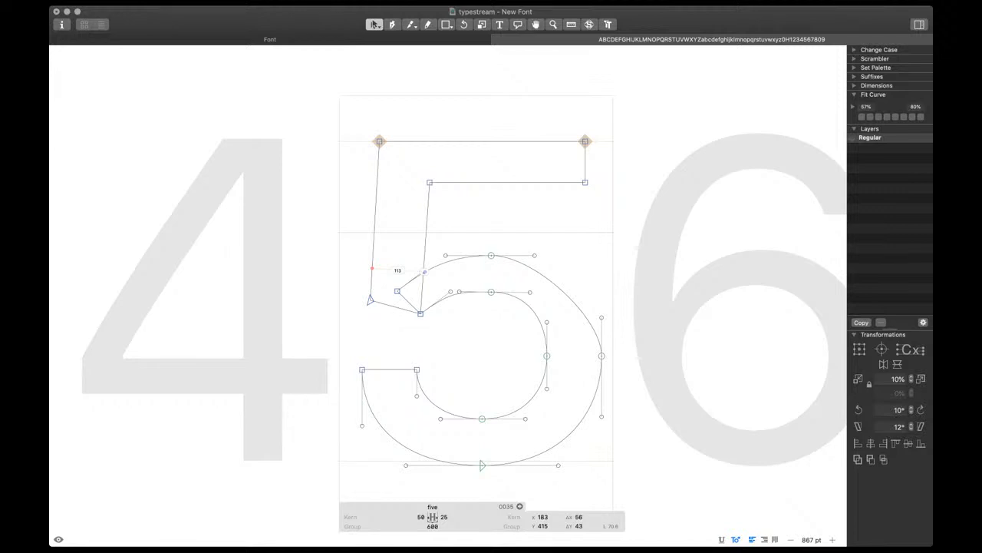
# Apply the third Fit Curve setting to the bowl's upper-right outer segment and both upper-left segments joining the stem
pyautogui.click(534, 254)
pyautogui.hotkey('ctrl', 'alt', '3')
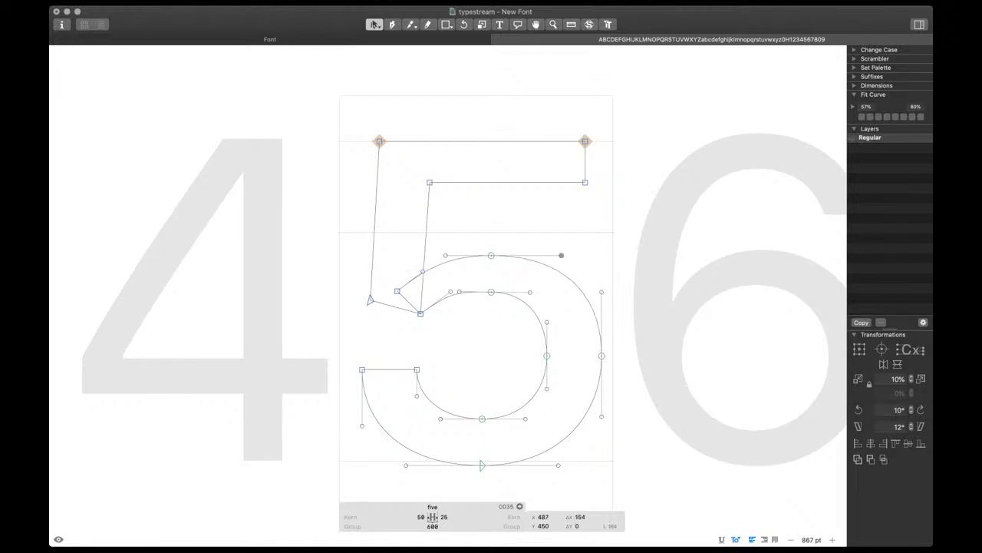
pyautogui.moveTo(508, 239); pyautogui.dragTo(401, 320)
pyautogui.hotkey('ctrl', 'alt', '3')
pyautogui.press('space')
pyautogui.click(474, 239)
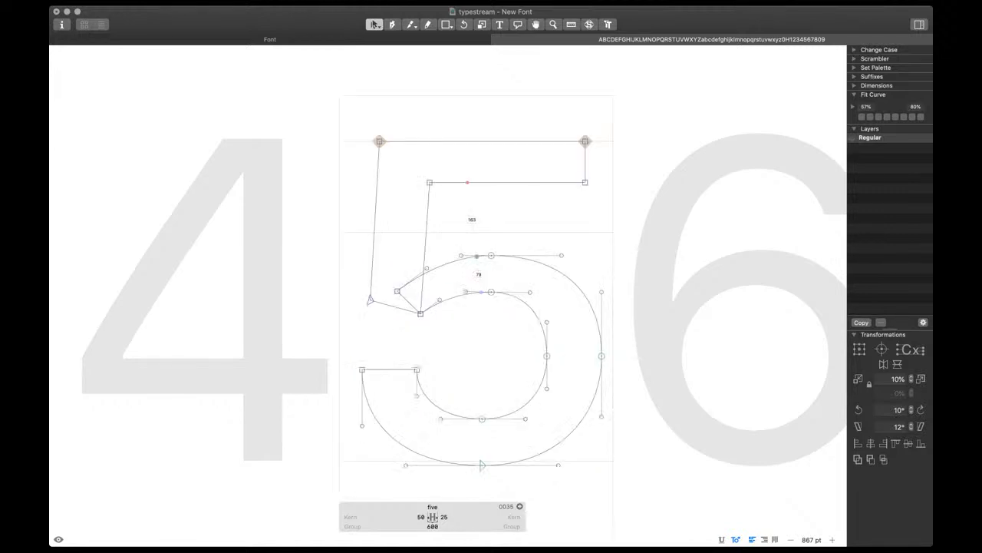
# Shift the four upper-left handles of the five's bowl 10 units left and its outer and inner top nodes to x 313
pyautogui.press('space')
pyautogui.moveTo(474, 239); pyautogui.dragTo(426, 265)
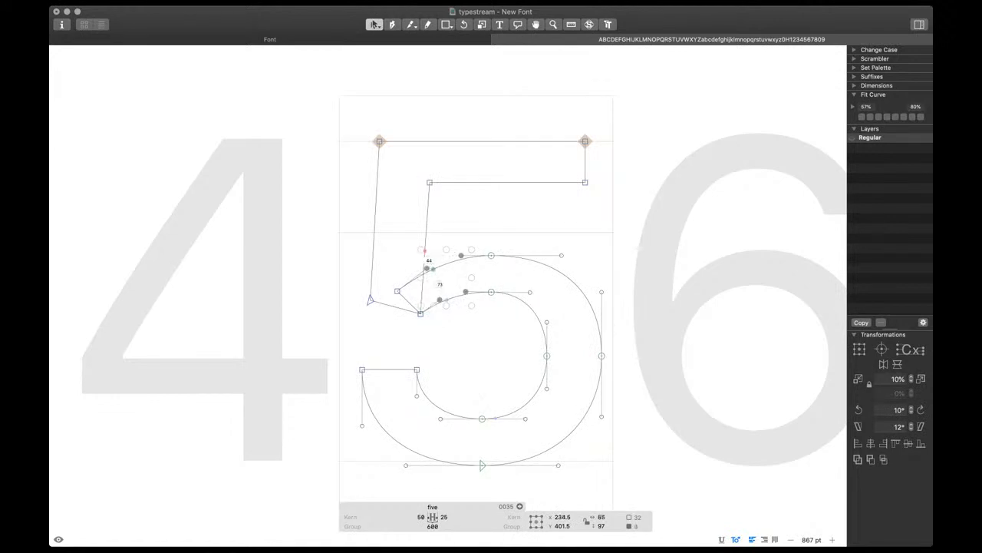
pyautogui.press('space')
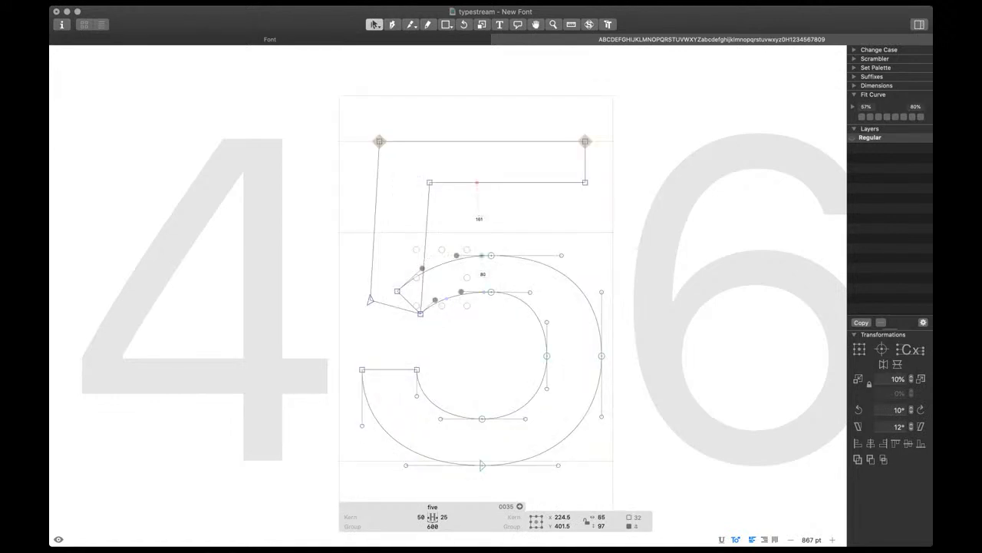
pyautogui.moveTo(477, 240); pyautogui.dragTo(505, 305)
pyautogui.press('space')
pyautogui.hotkey('shift', 'Left')
pyautogui.hotkey('shift', 'Left')
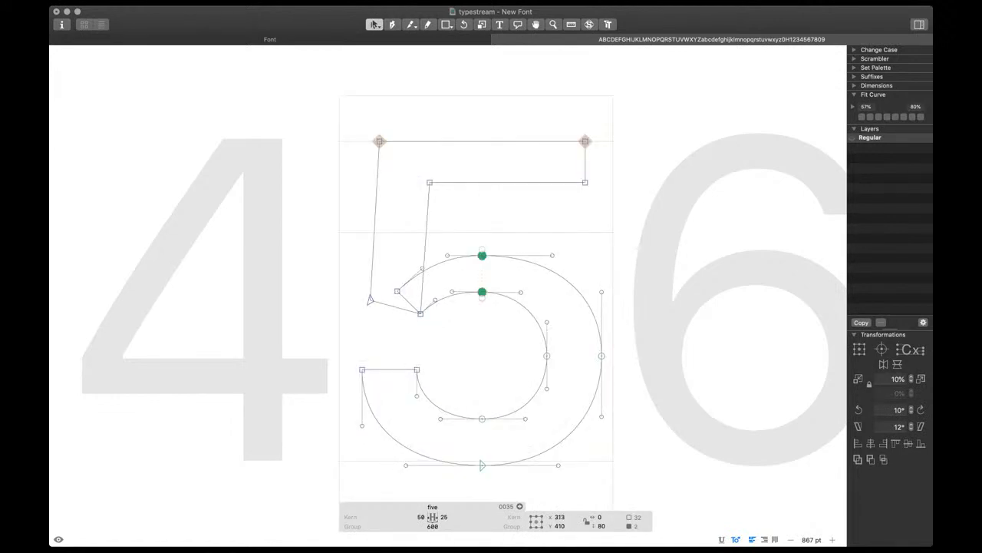
# Extend the upper-right handles of the five's bowl slightly and remove the overlap where the bowl meets the stem
pyautogui.moveTo(506, 236); pyautogui.dragTo(574, 337)
pyautogui.moveTo(552, 254); pyautogui.dragTo(558, 249)
pyautogui.press('space')
pyautogui.scroll(-3, 499, 257)
pyautogui.scroll(5, 499, 257)
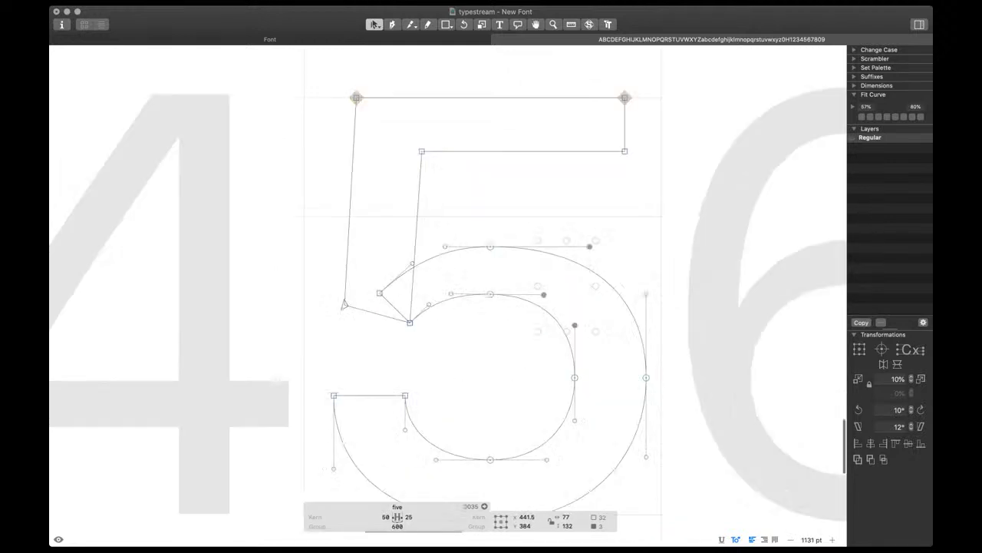
pyautogui.click(390, 281)
pyautogui.press('super+shift+o')
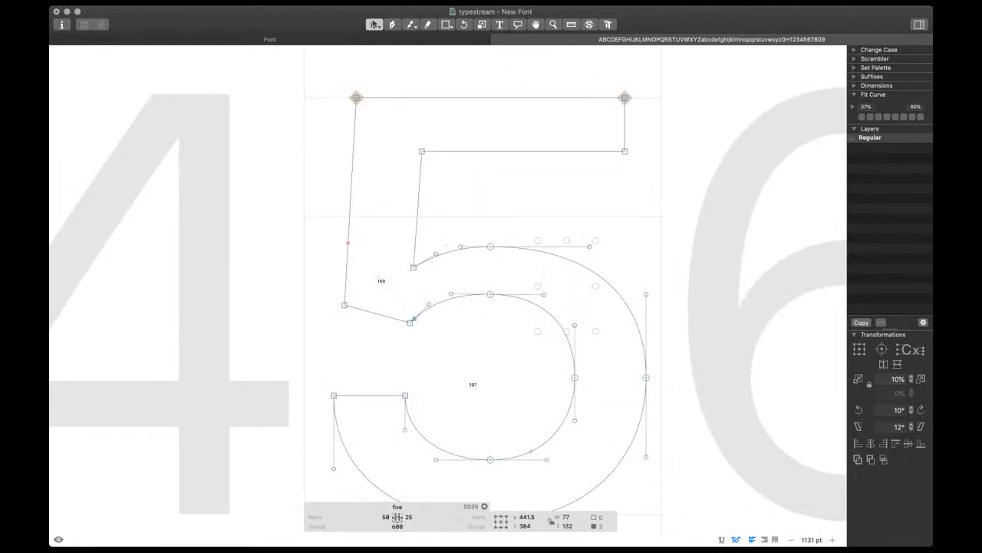
# Lower the stem's lower-left corner, the inner notch corner and the upper stem-to-bowl join of the five by 10 units each
pyautogui.click(410, 322)
pyautogui.press('space')
pyautogui.hotkey('shift', 'Down')
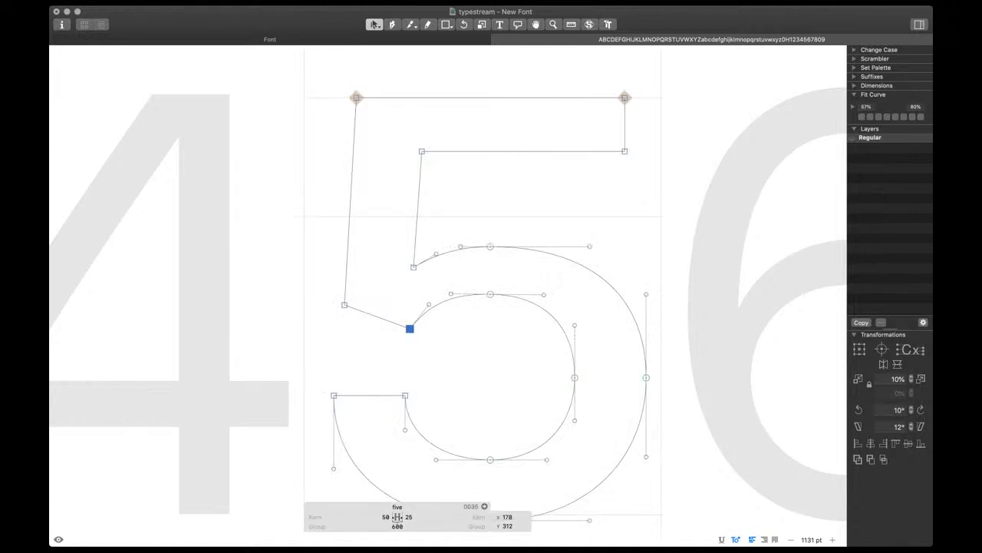
pyautogui.click(344, 305)
pyautogui.press('space')
pyautogui.hotkey('shift', 'Down')
pyautogui.click(414, 267)
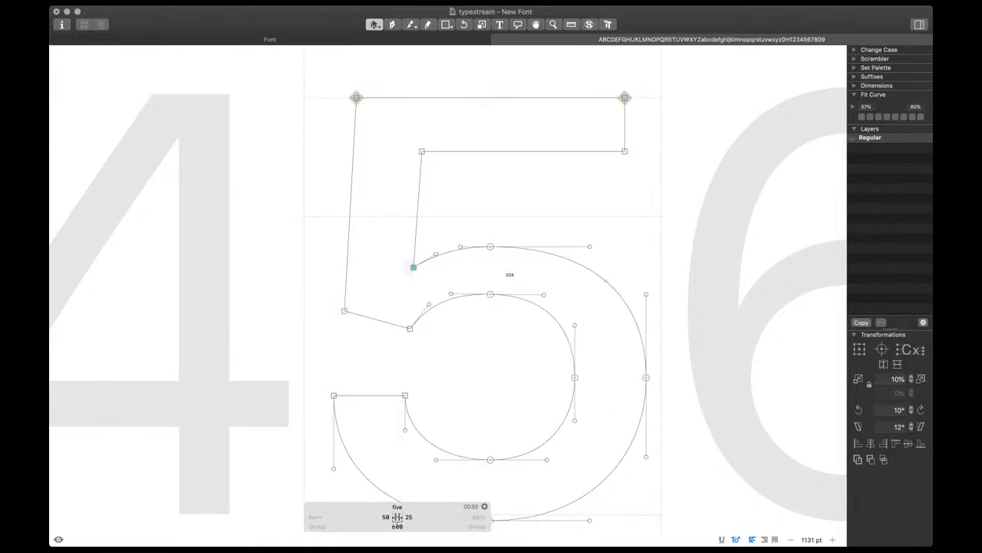
pyautogui.hotkey('shift', 'Down')
pyautogui.press('space')
# Shift the outer top node of the five's bowl and the two handles on the curve before it 10 units right
pyautogui.click(490, 246)
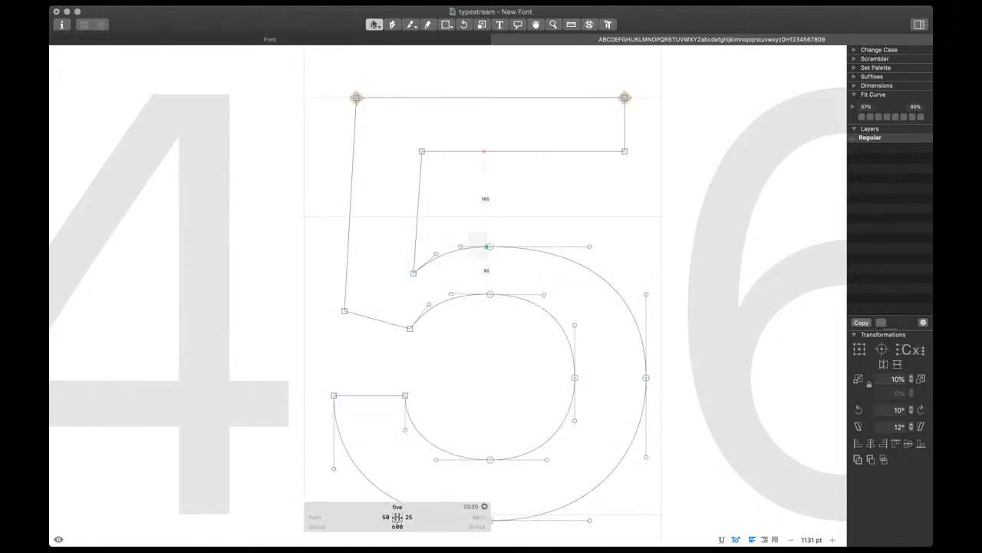
pyautogui.press('space')
pyautogui.hotkey('shift', 'Right')
pyautogui.click(414, 273)
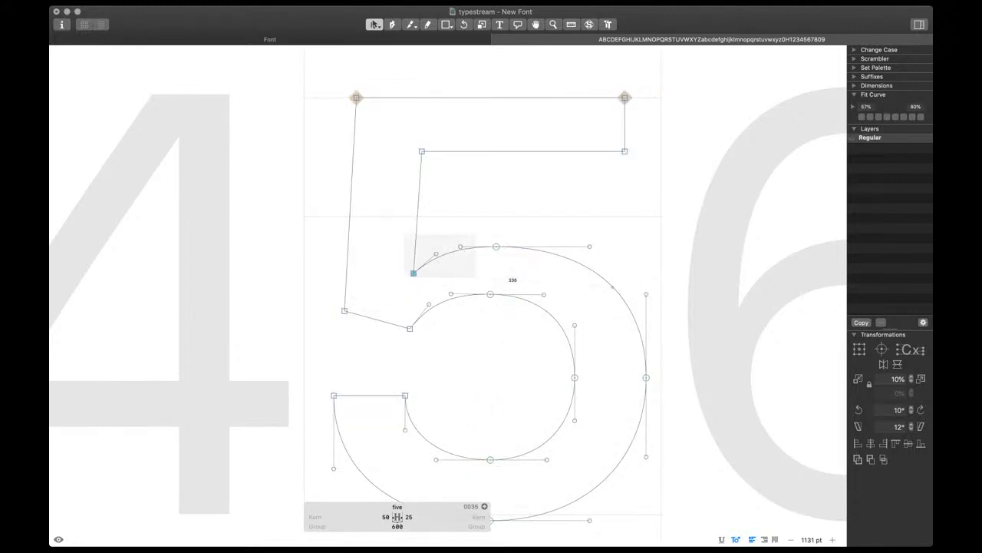
pyautogui.moveTo(404, 277); pyautogui.dragTo(426, 261)
pyautogui.press('space')
pyautogui.hotkey('shift', 'Right')
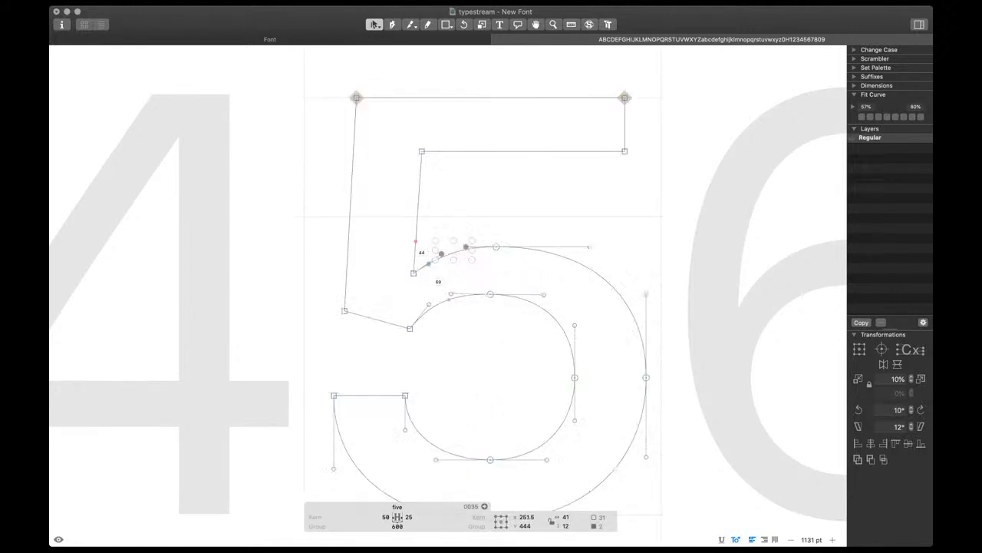
# Move the five's outer top node to x 333 and fit the upper-right outer curve with the fourth Fit Curve setting
pyautogui.hotkey('ctrl', 'alt', '4')
pyautogui.press('space')
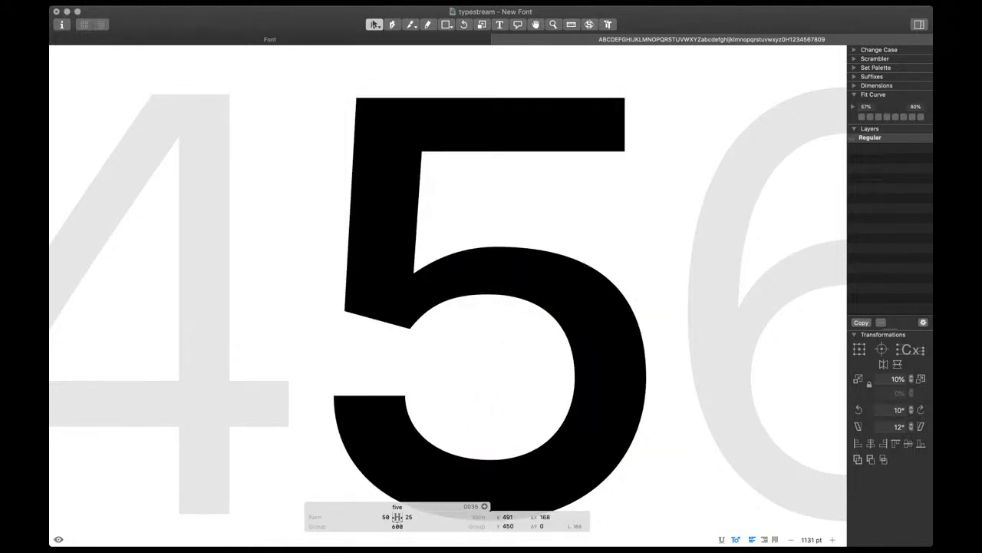
pyautogui.scroll(-3, 582, 299)
pyautogui.moveTo(535, 249); pyautogui.dragTo(509, 280)
pyautogui.hotkey('alt', 'shift', 'Right')
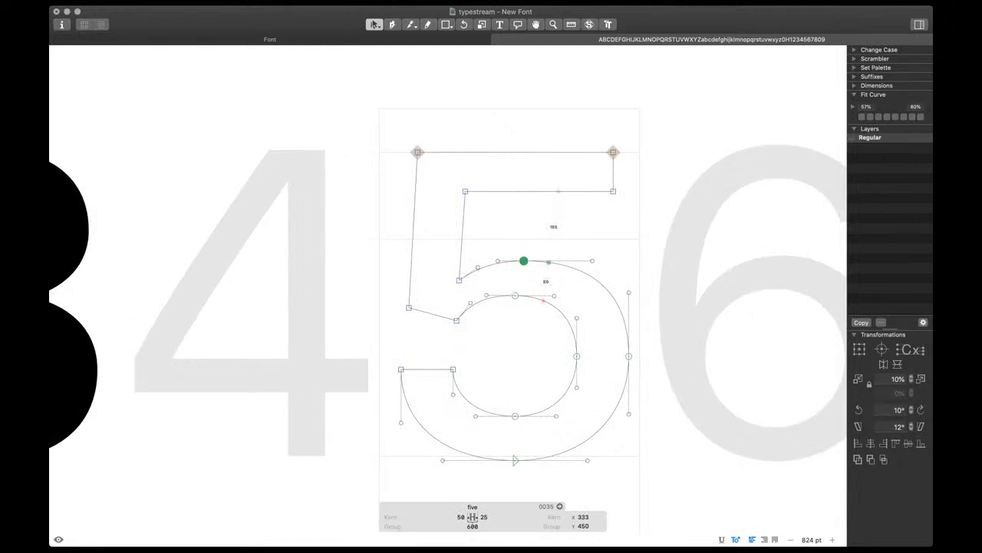
pyautogui.click(592, 261)
pyautogui.hotkey('ctrl', 'alt', '4')
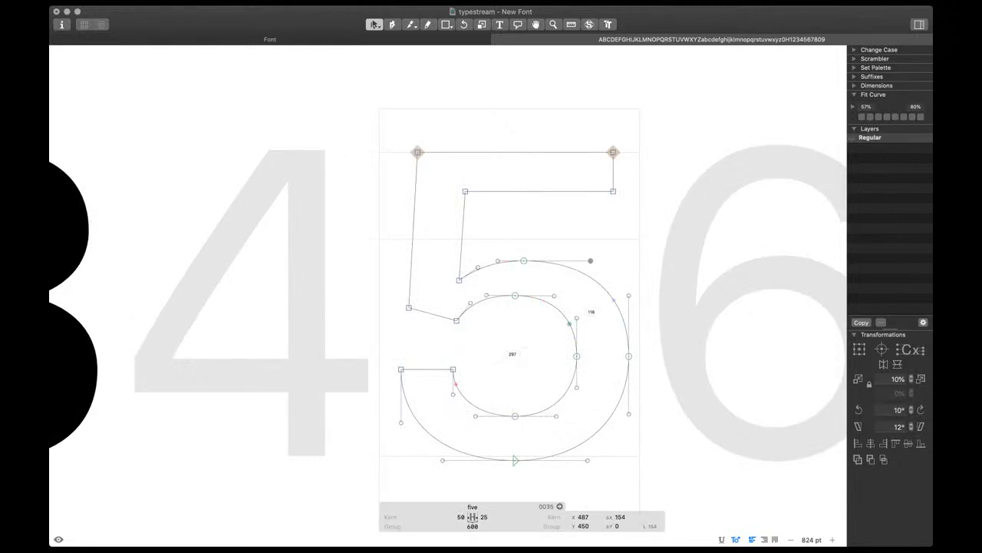
# Fit the inner curves of the five's bowl with the fourth Fit Curve setting and preview the filled shape
pyautogui.moveTo(616, 272); pyautogui.dragTo(419, 437)
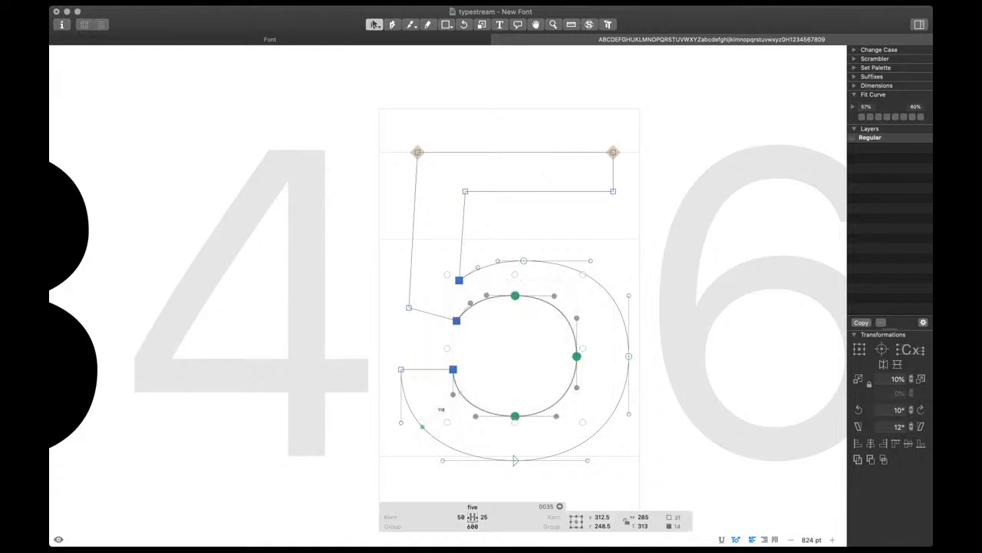
pyautogui.hotkey('ctrl', 'alt', '4')
pyautogui.press('space')
pyautogui.scroll(-2, 521, 395)
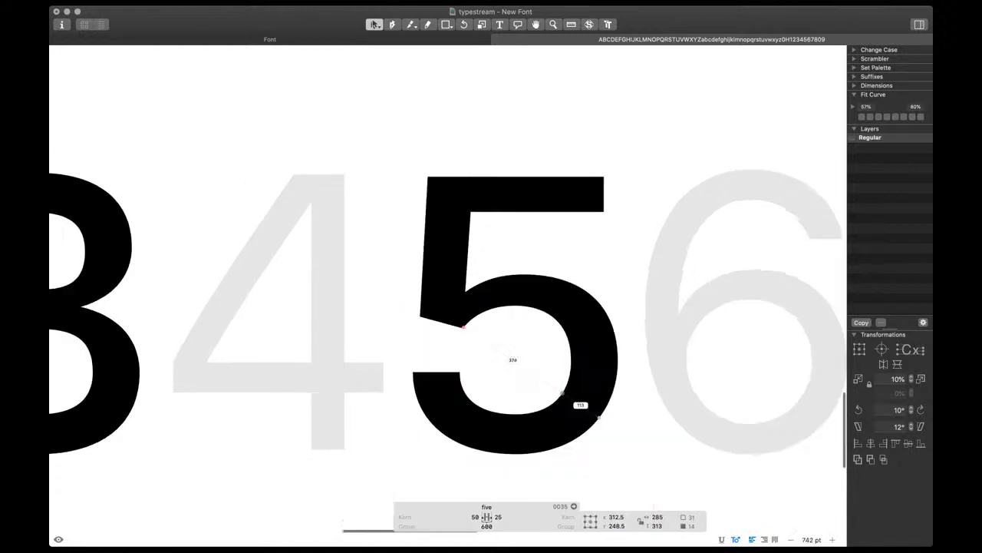
# Slant the five's lower-left terminal by lowering its outer corner, and angle both terminal handles 10 units to the right
pyautogui.press('t')
pyautogui.scroll(-5, 458, 360)
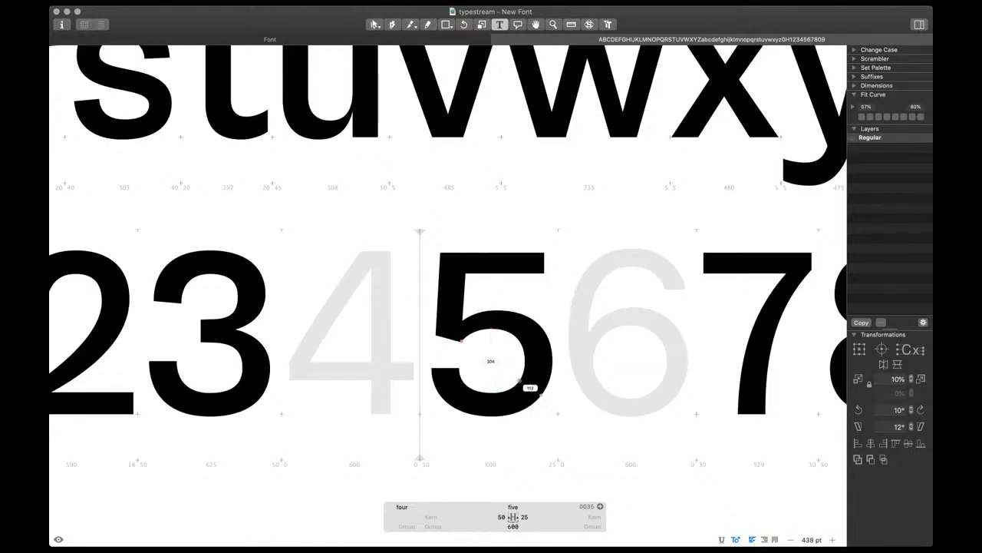
pyautogui.scroll(-4, 525, 386)
pyautogui.scroll(3, 529, 387)
pyautogui.press('Escape')
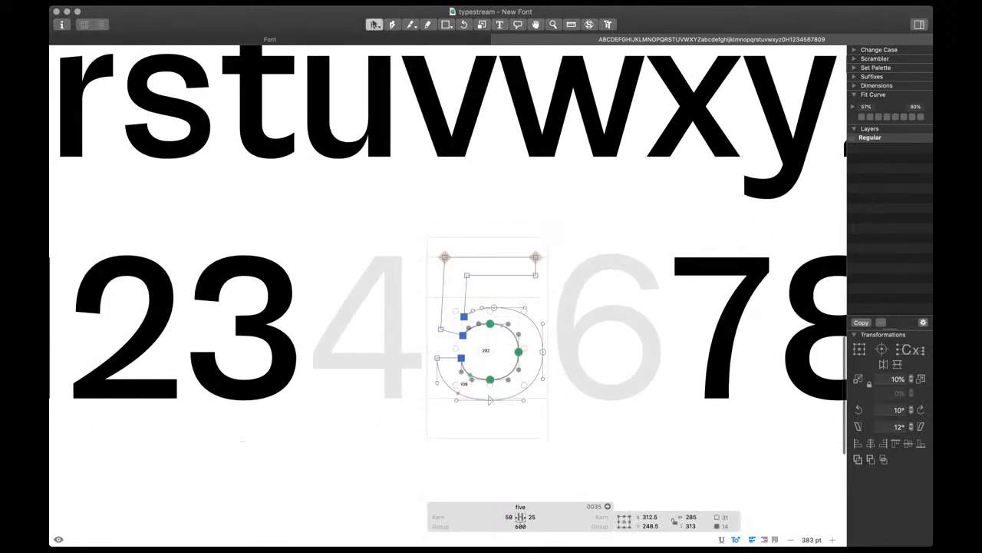
pyautogui.scroll(4, 470, 386)
pyautogui.press('space')
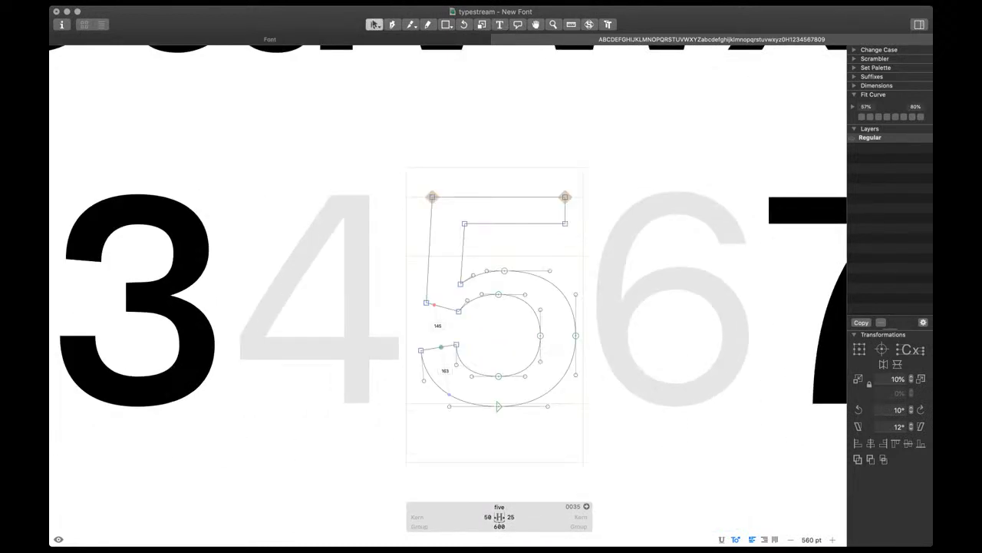
pyautogui.press('space')
# Open the three and slant both left terminals by moving their outer corners, offsetting the outer handles 10 units horizontally
pyautogui.moveTo(470, 376); pyautogui.dragTo(624, 372)
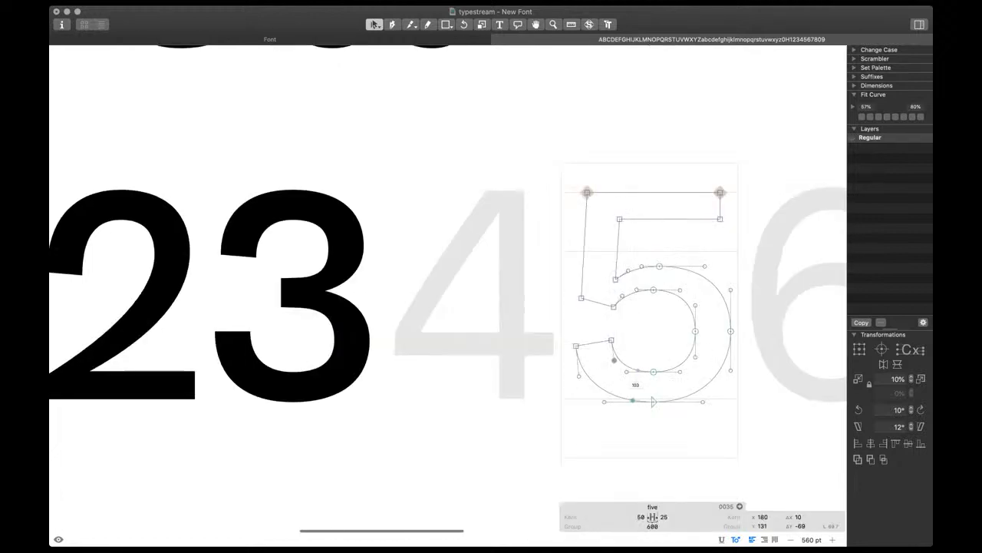
pyautogui.doubleClick(244, 332)
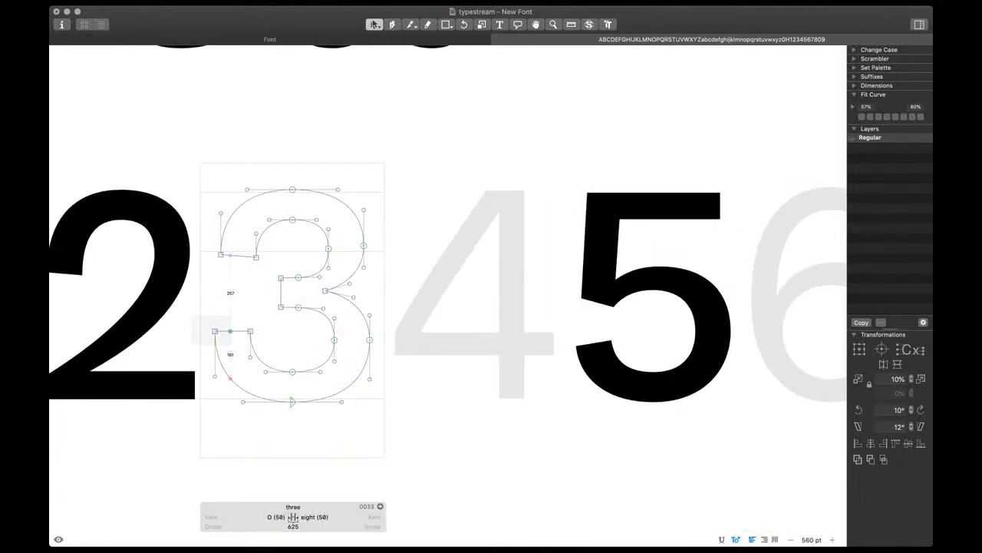
pyautogui.press('space')
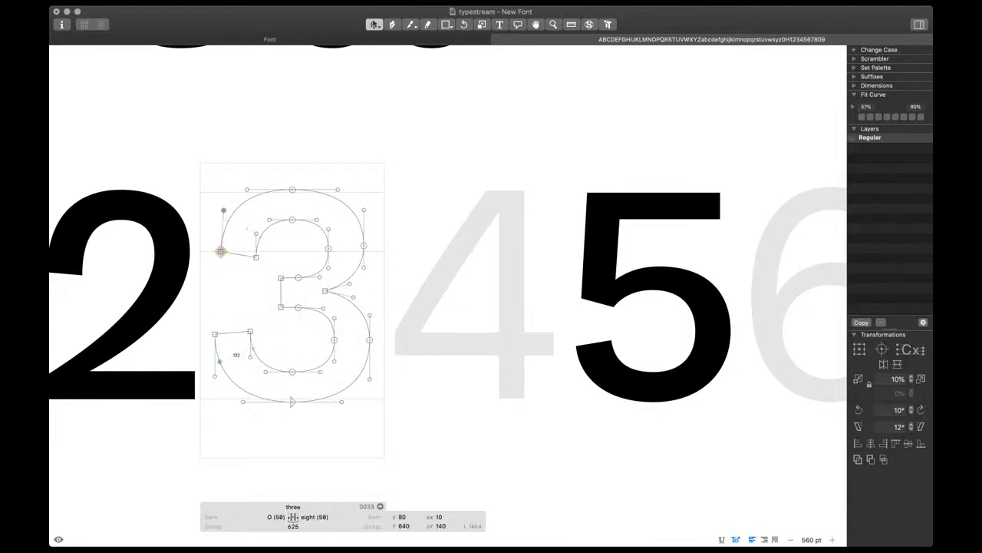
pyautogui.press('space')
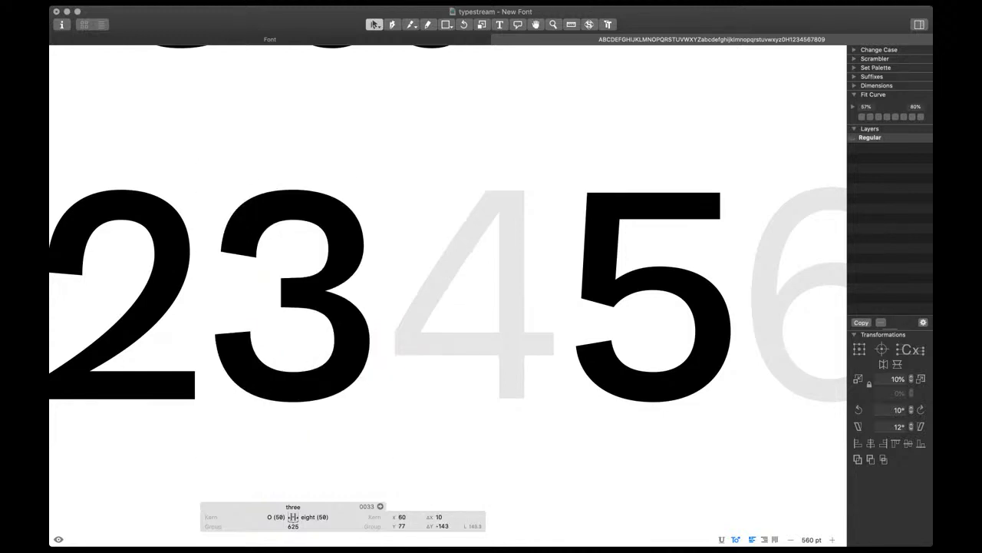
# Move the outer top node of the three to x 323 and review the figure beside the other numerals
pyautogui.press('space')
pyautogui.moveTo(346, 240); pyautogui.dragTo(305, 229)
pyautogui.press('space')
pyautogui.moveTo(476, 254); pyautogui.dragTo(460, 231)
pyautogui.scroll(-3, 404, 243)
pyautogui.press('space')
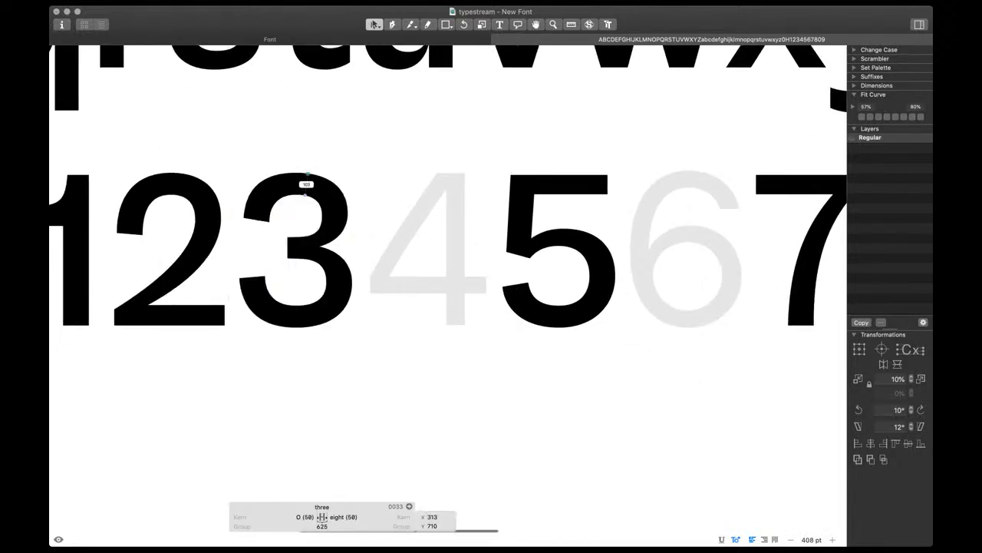
pyautogui.scroll(-5, 372, 292)
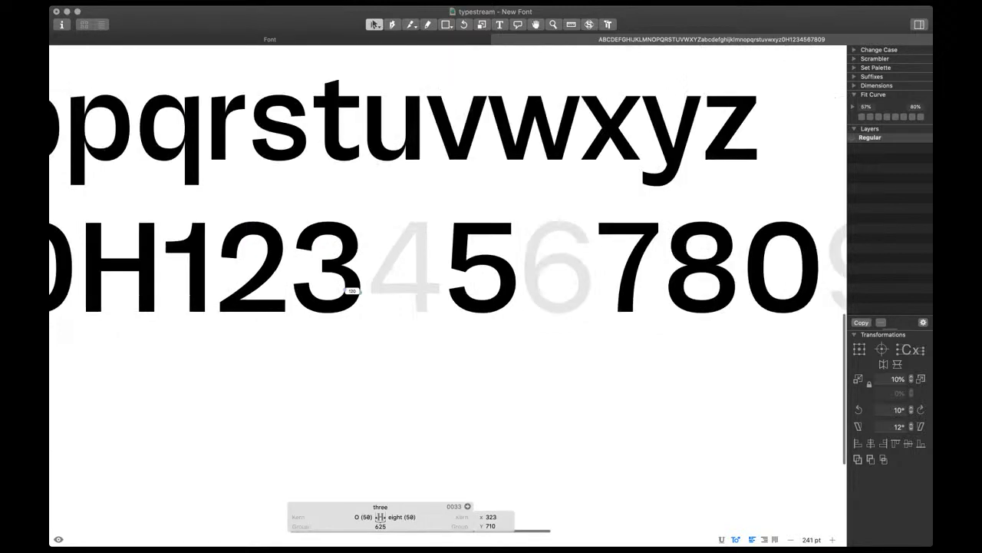
pyautogui.press('Escape')
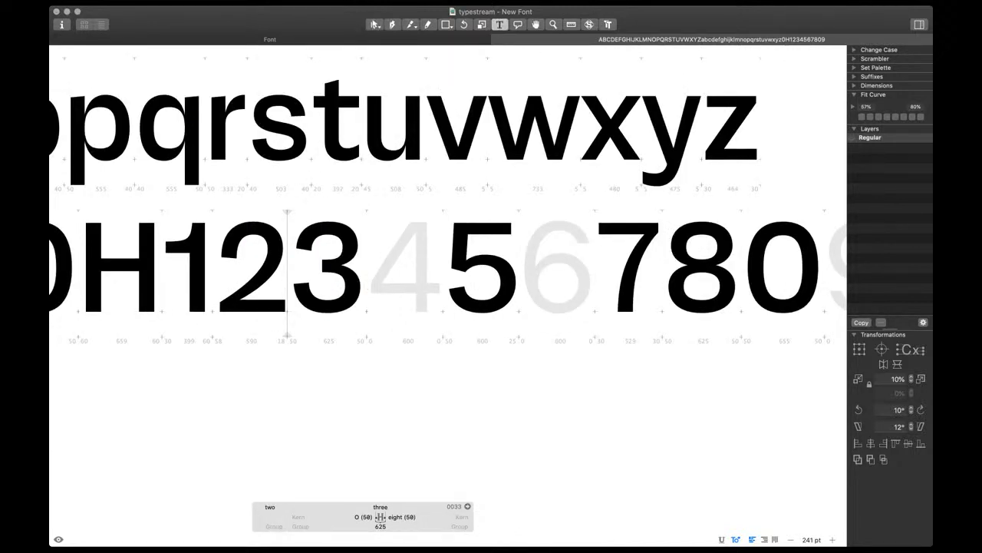
# Reopen the five and lengthen the lower handle of its rightmost outer node by 20 units
pyautogui.doubleClick(470, 297)
pyautogui.scroll(5, 471, 297)
pyautogui.moveTo(525, 278); pyautogui.dragTo(525, 412)
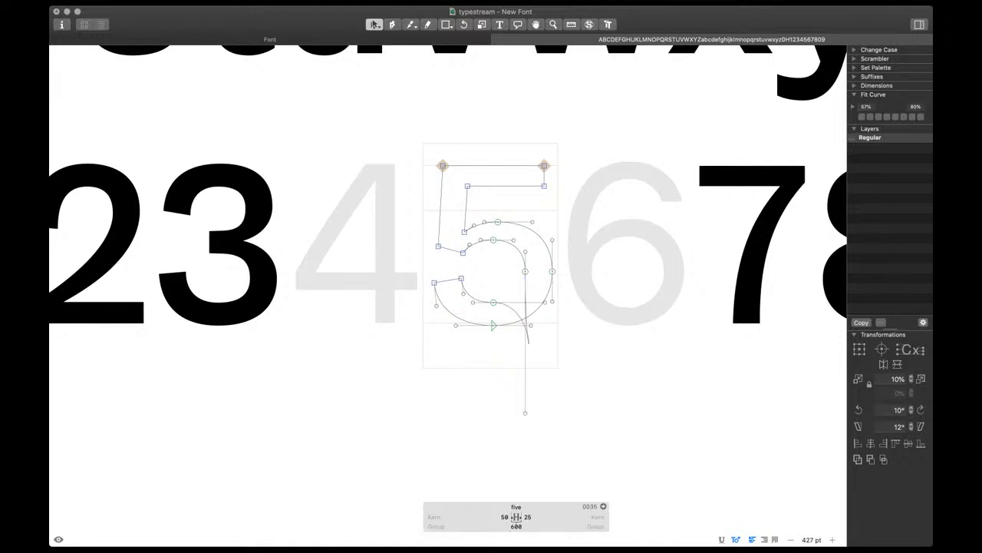
pyautogui.press('super+z')
pyautogui.moveTo(539, 356); pyautogui.dragTo(614, 287)
pyautogui.hotkey('shift', 'Down')
pyautogui.hotkey('shift', 'Down')
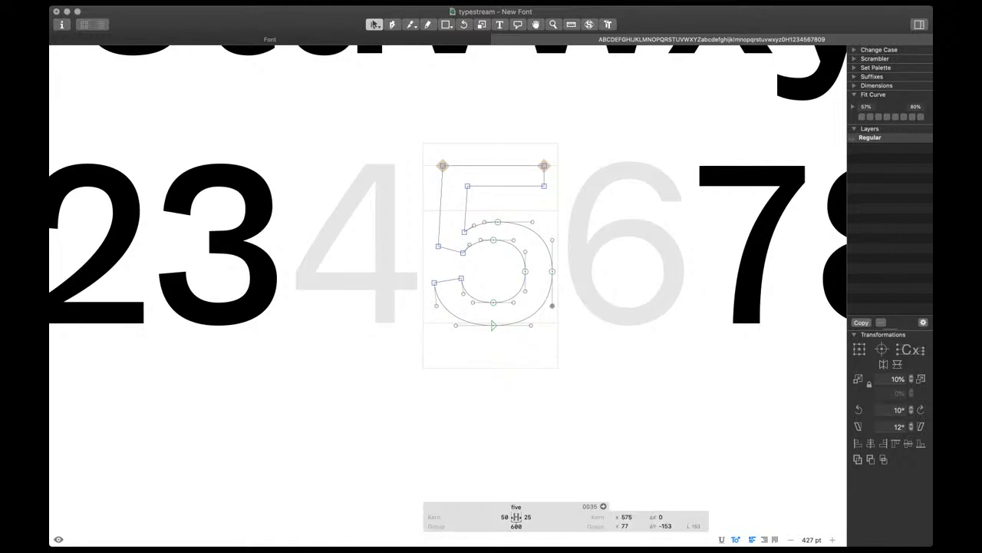
# Fit the five's lower-right outer curve with the second Fit Curve setting and the upper-right one with the third
pyautogui.hotkey('ctrl', 'alt', '2')
pyautogui.click(552, 240)
pyautogui.hotkey('ctrl', 'alt', '3')
pyautogui.press('space')
pyautogui.press('space')
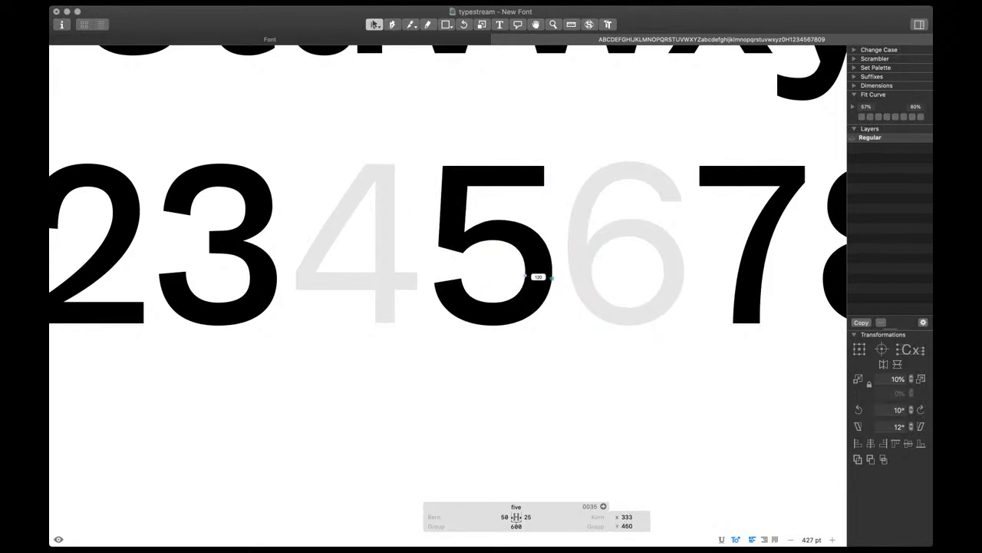
# Refine the upper join of the five's bowl and lower the inner notch corner to y 302
pyautogui.scroll(5, 495, 234)
pyautogui.click(461, 219)
pyautogui.press('space')
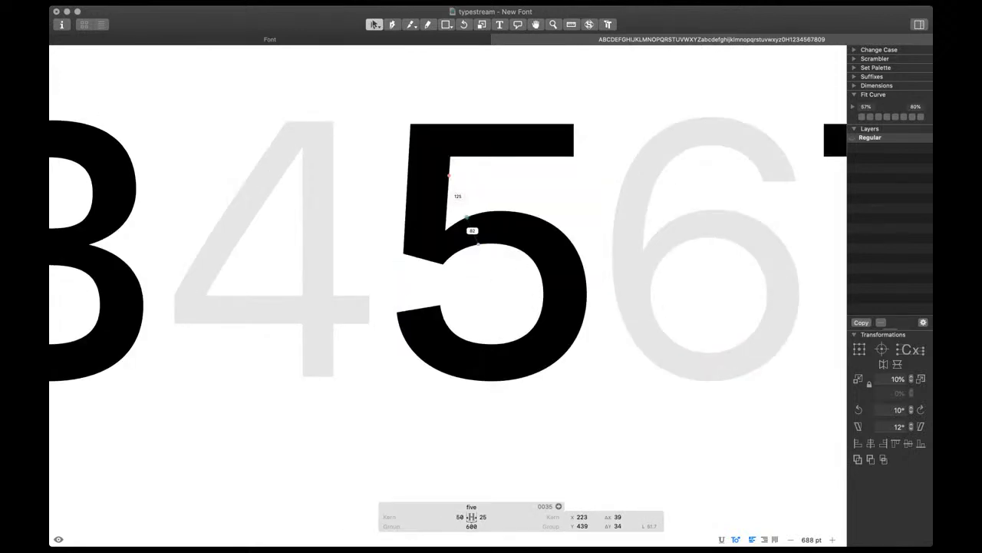
pyautogui.scroll(-3, 476, 238)
pyautogui.scroll(-3, 488, 315)
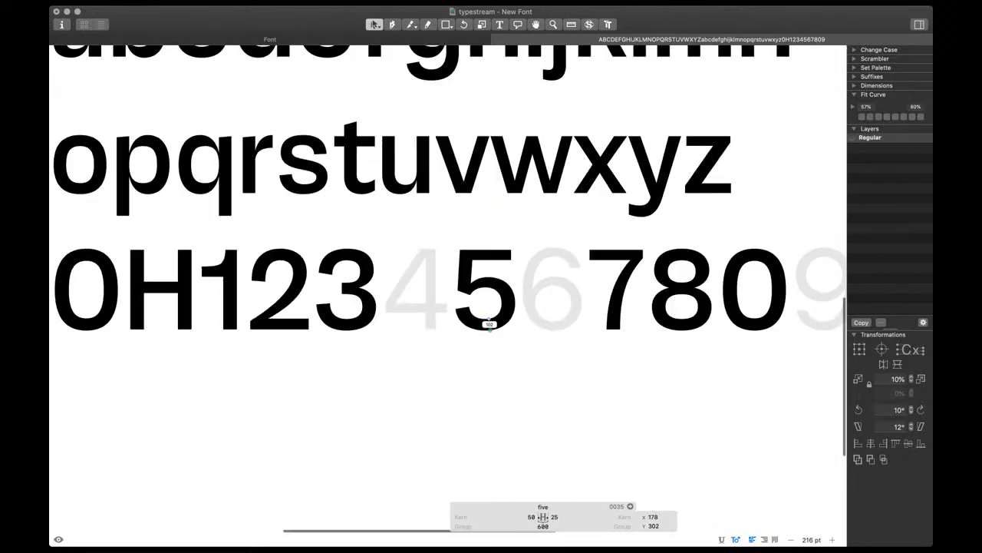
pyautogui.scroll(-1, 487, 314)
# Thicken the five's top bar by lowering its bottom edge to y 600
pyautogui.scroll(3, 484, 295)
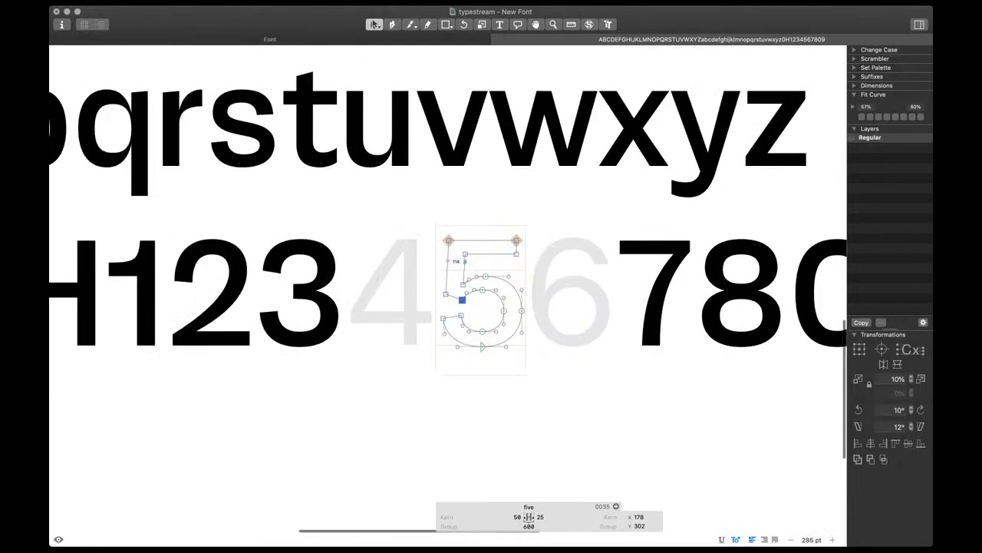
pyautogui.press('space')
pyautogui.scroll(-2, 537, 291)
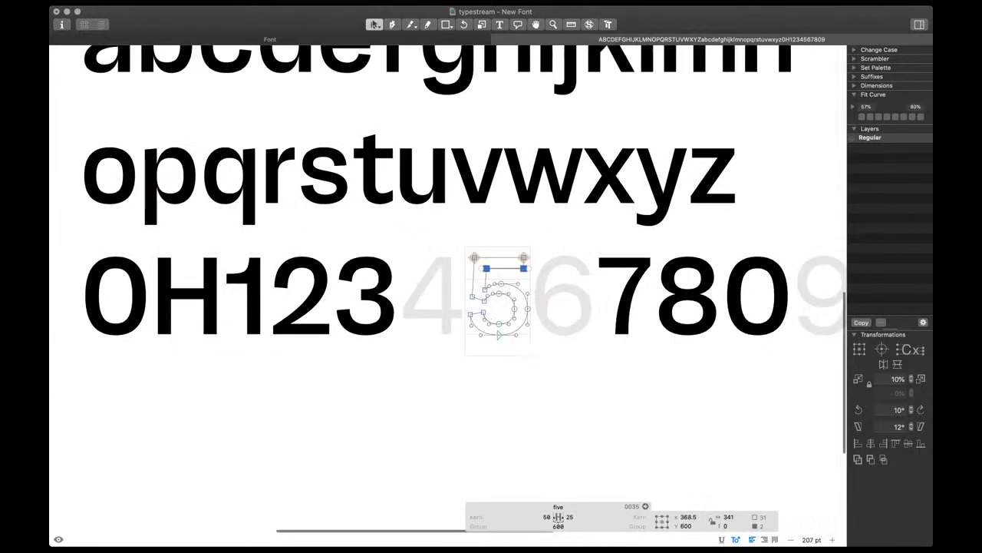
# Thicken the seven's top bar by lowering its bottom edge to y 600, and review it among the numerals
pyautogui.doubleClick(627, 292)
pyautogui.scroll(3, 627, 291)
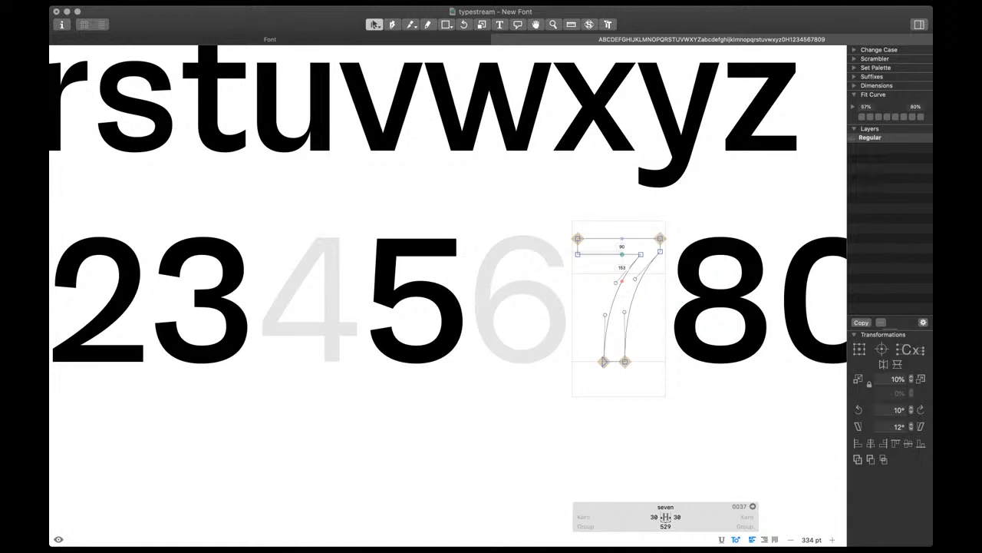
pyautogui.press('space')
pyautogui.scroll(-4, 627, 292)
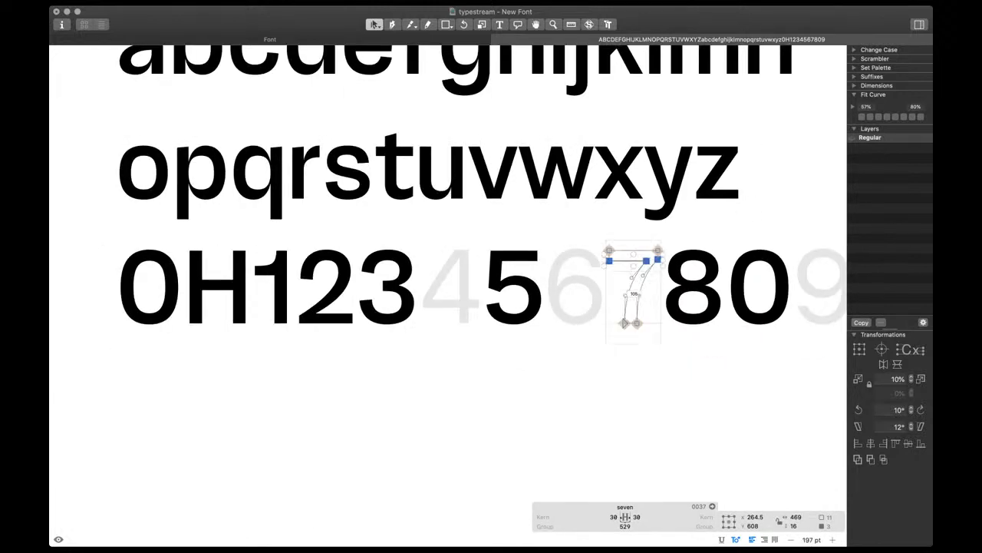
pyautogui.hscroll(2, 614, 296)
pyautogui.press('t')
pyautogui.hscroll(1, 581, 301)
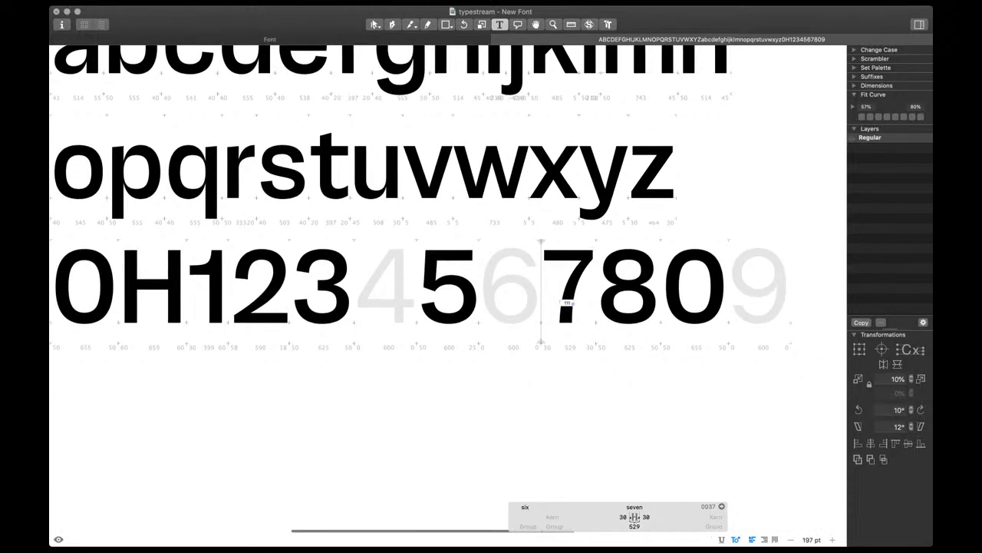
# Copy the whole outline of the three and paste it into the nine glyph as a base
pyautogui.doubleClick(322, 311)
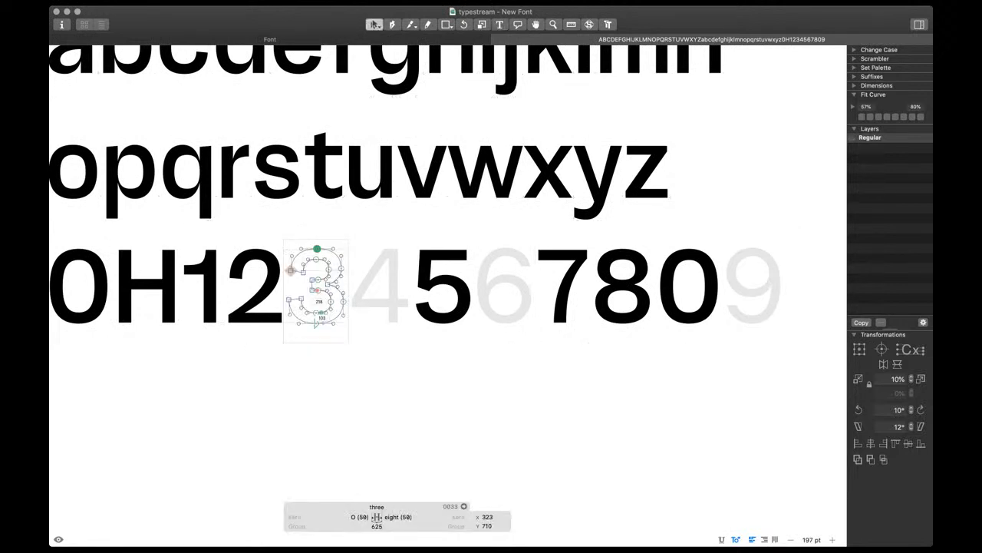
pyautogui.press('super+a')
pyautogui.press('super+c')
pyautogui.doubleClick(749, 265)
pyautogui.press('super+v')
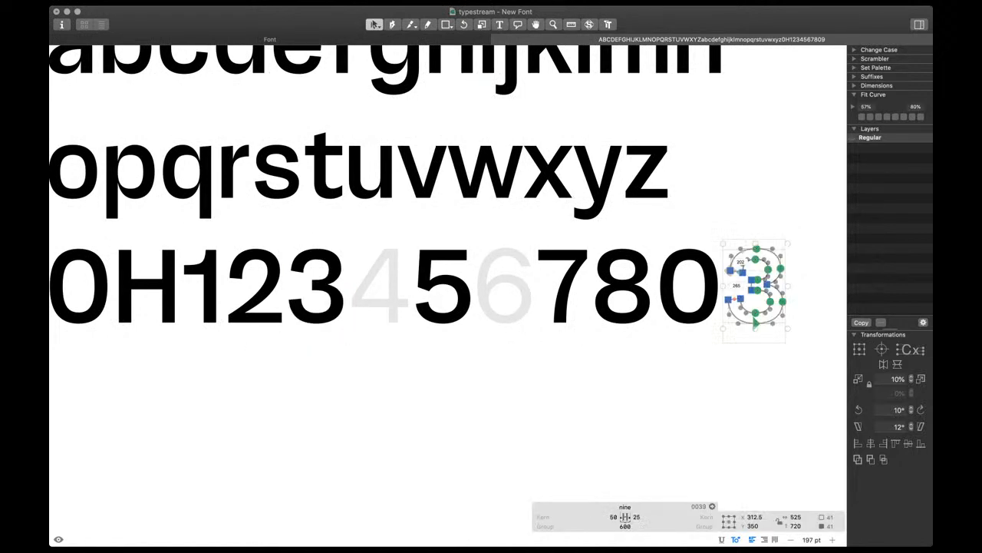
# Delete the middle junction nodes of the pasted outline so straight segments join the upper and lower curves
pyautogui.scroll(5, 749, 265)
pyautogui.scroll(2, 791, 290)
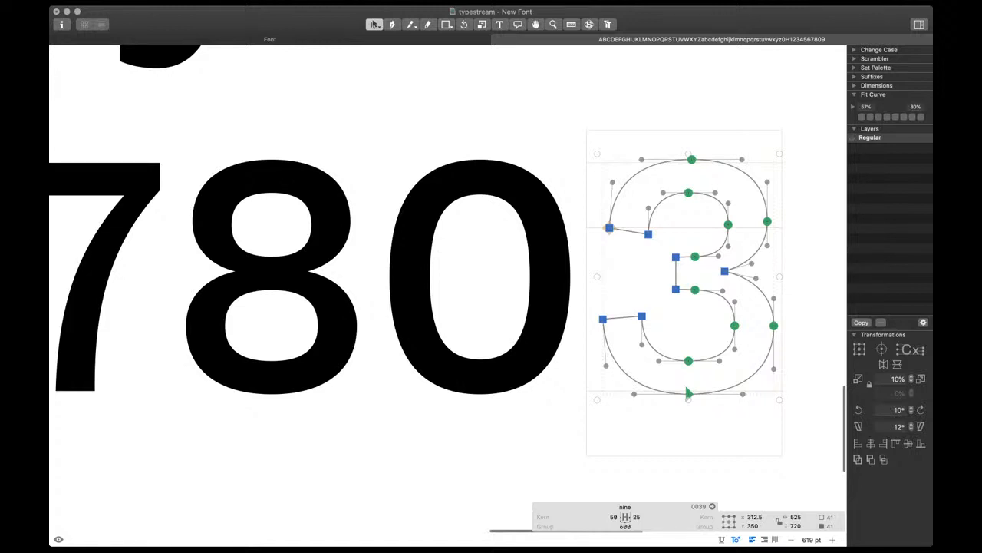
pyautogui.doubleClick(532, 279)
pyautogui.doubleClick(699, 291)
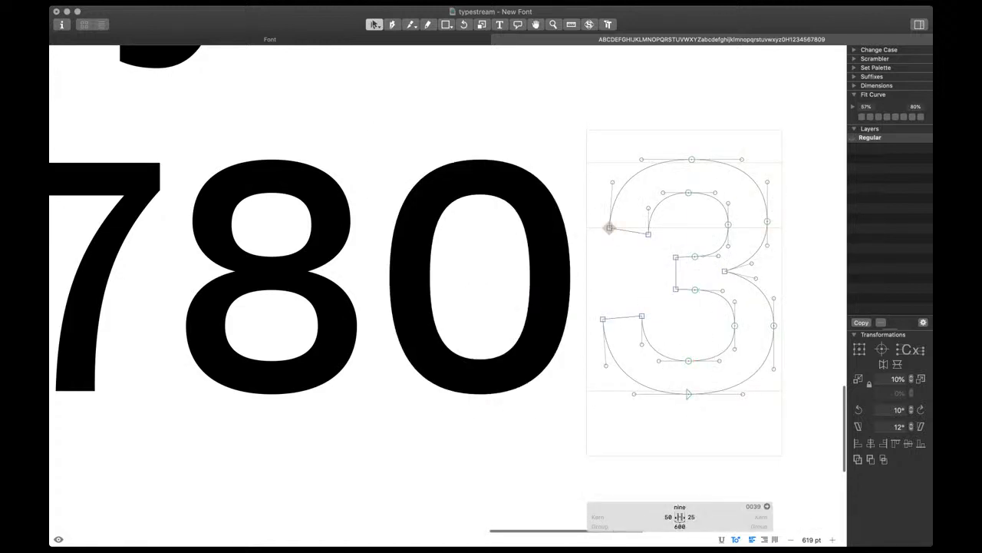
pyautogui.moveTo(540, 112); pyautogui.dragTo(802, 318)
pyautogui.press('Delete')
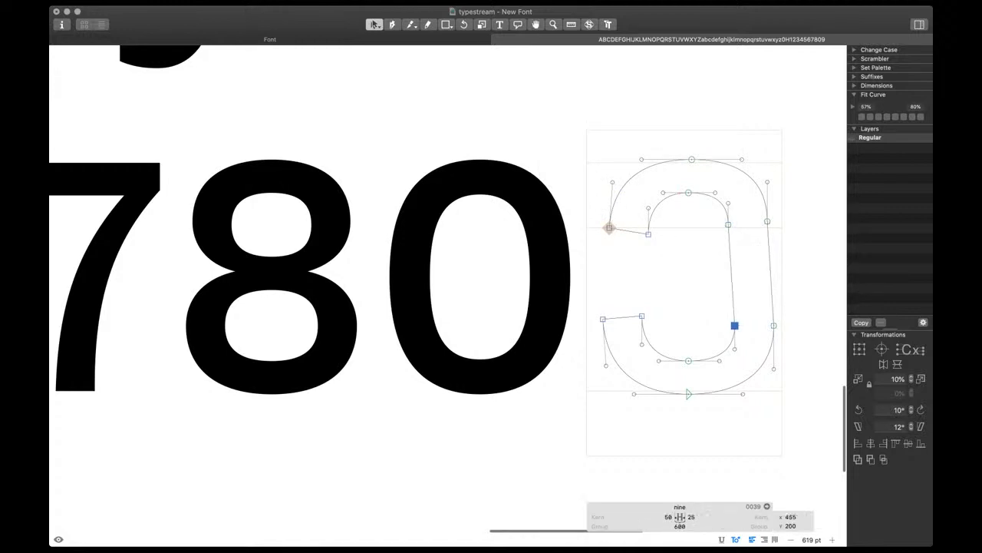
# Align the four nodes on the nine's right-hand stem to a common height at y 360
pyautogui.keyDown('alt'); pyautogui.click(732, 282); pyautogui.keyUp('alt')
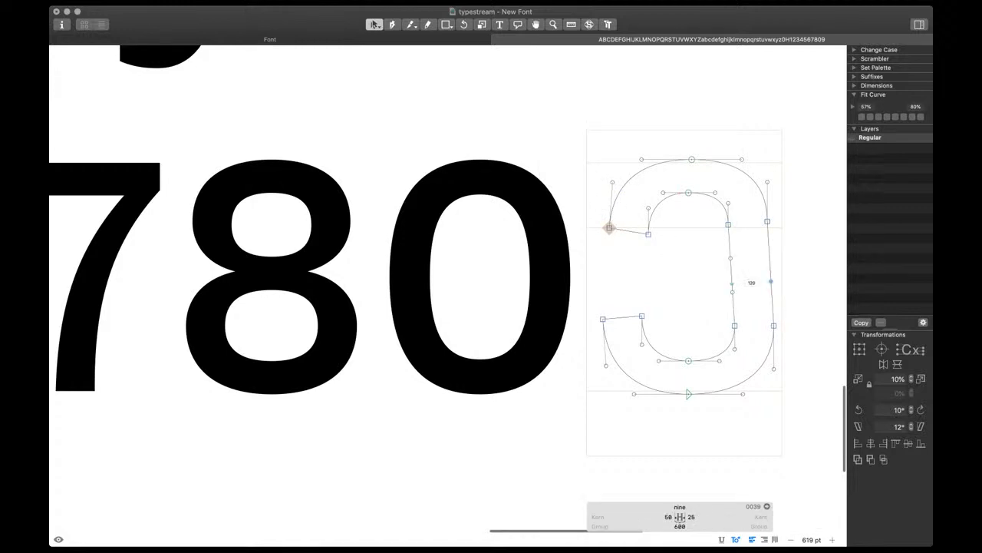
pyautogui.click(748, 222)
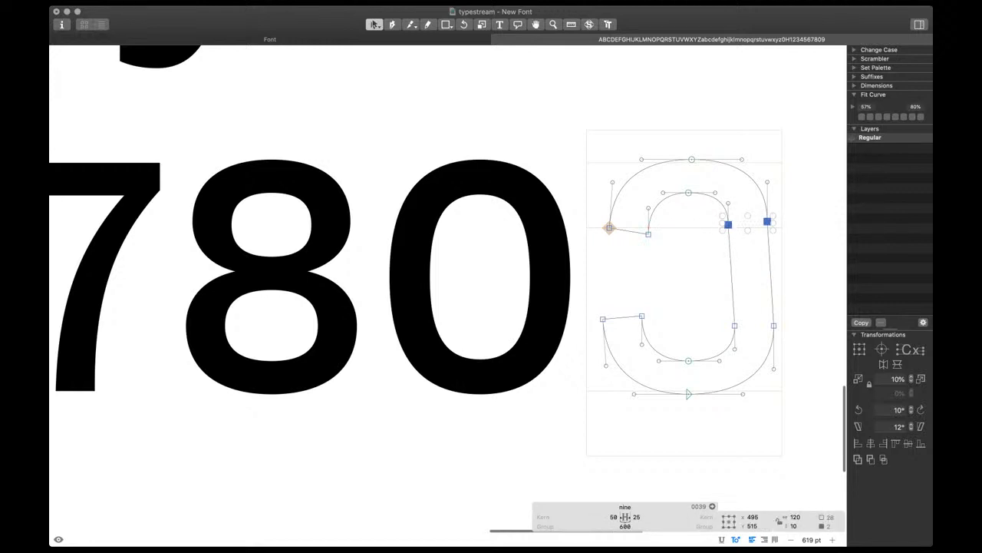
pyautogui.moveTo(715, 306); pyautogui.dragTo(797, 344)
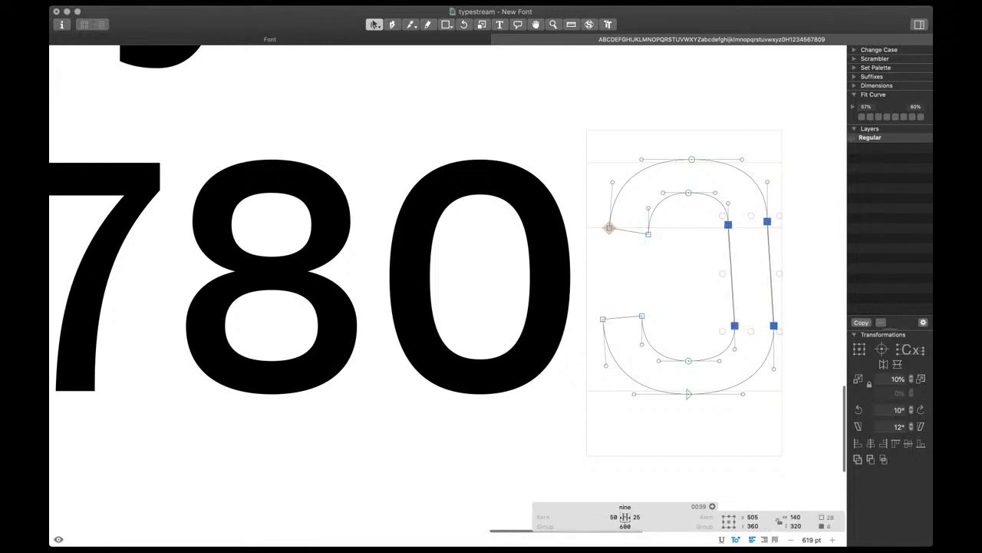
pyautogui.click(908, 443)
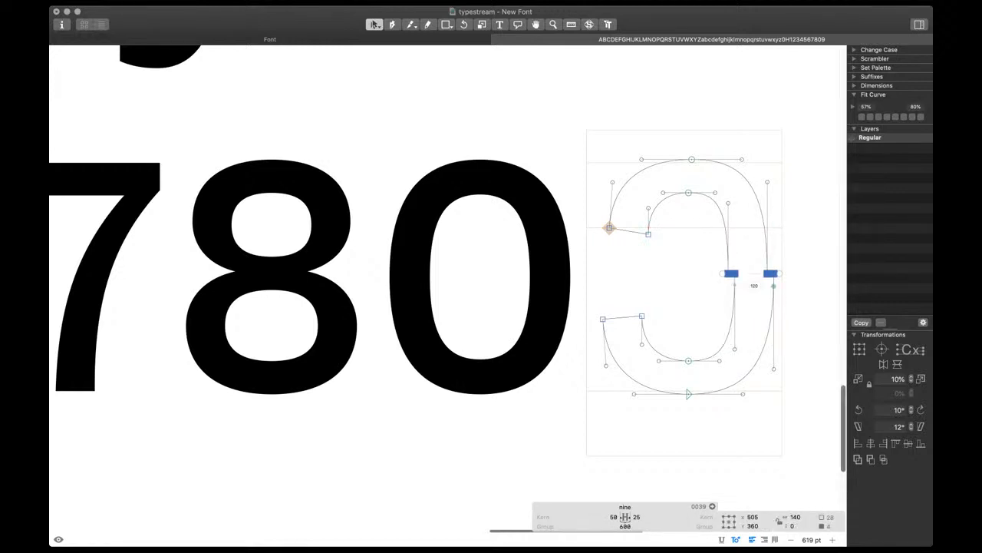
# Merge the doubled stem nodes into single smooth extremes, the inner one at x 435 and the outer one at x 555
pyautogui.moveTo(752, 261); pyautogui.dragTo(707, 353)
pyautogui.press('super+shift+a')
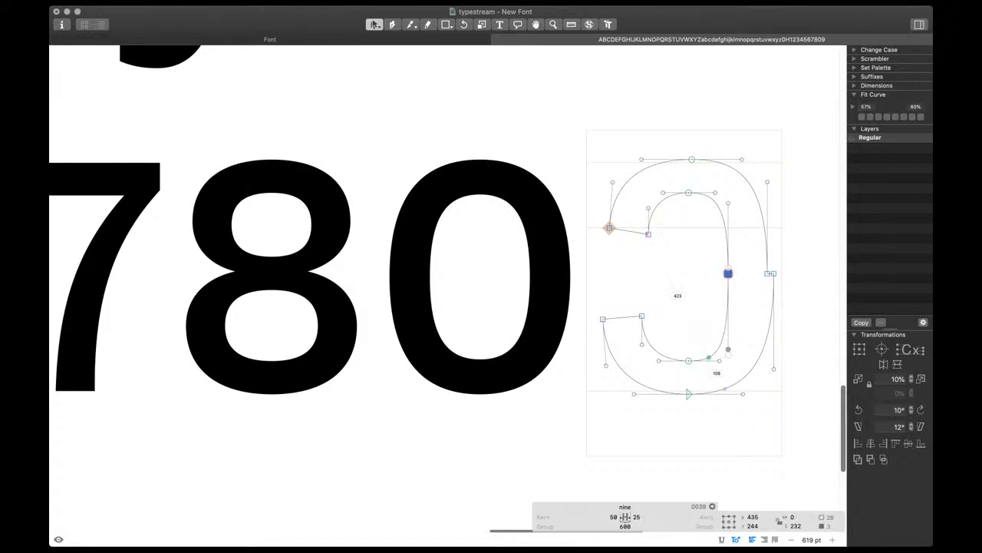
pyautogui.moveTo(813, 175); pyautogui.dragTo(760, 370)
pyautogui.press('super+shift+a')
pyautogui.press('super+shift+t')
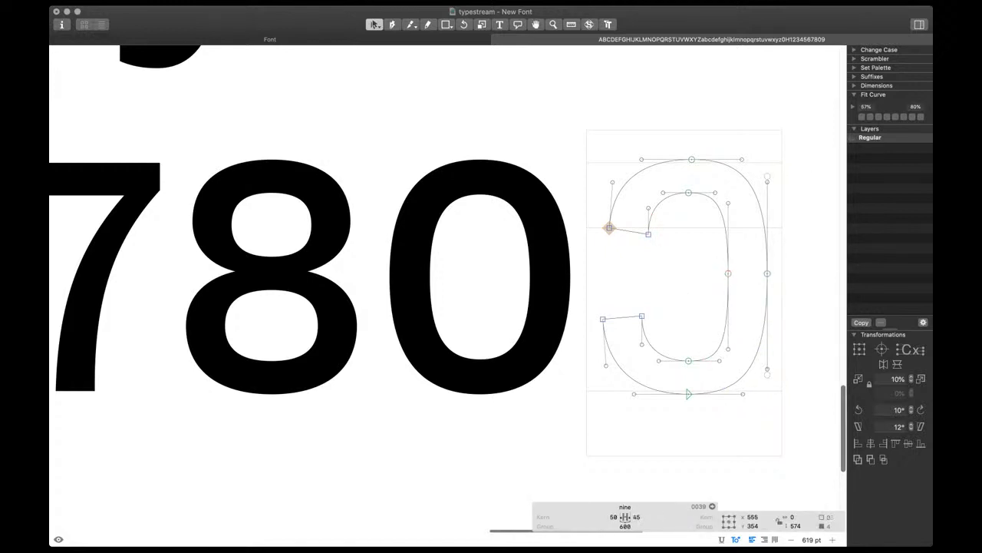
# Insert two nodes on the upper-left terminal edge and pull them into the nine's centre, the outer one at x 326, y 299
pyautogui.press('p')
pyautogui.click(639, 232)
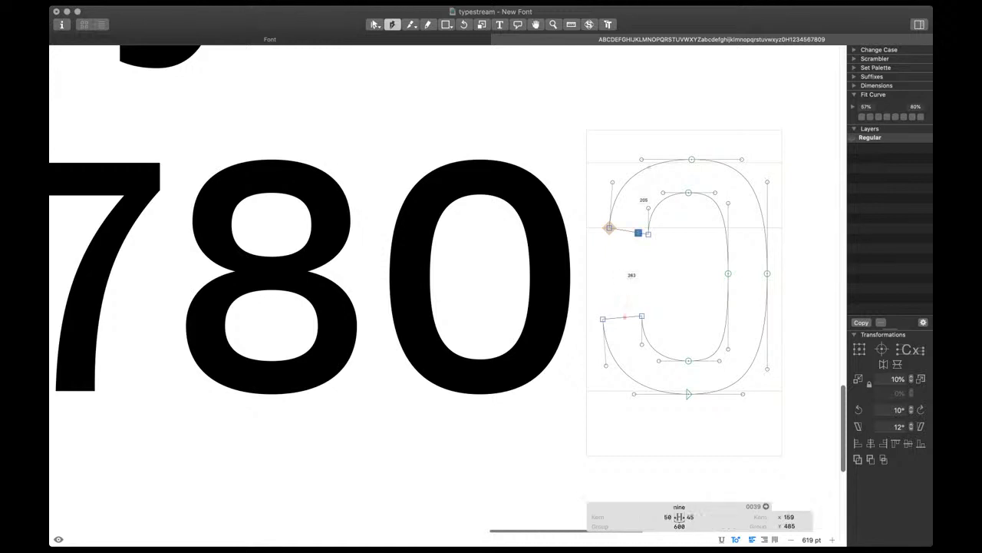
pyautogui.click(628, 235)
pyautogui.press('super+z')
pyautogui.press('v')
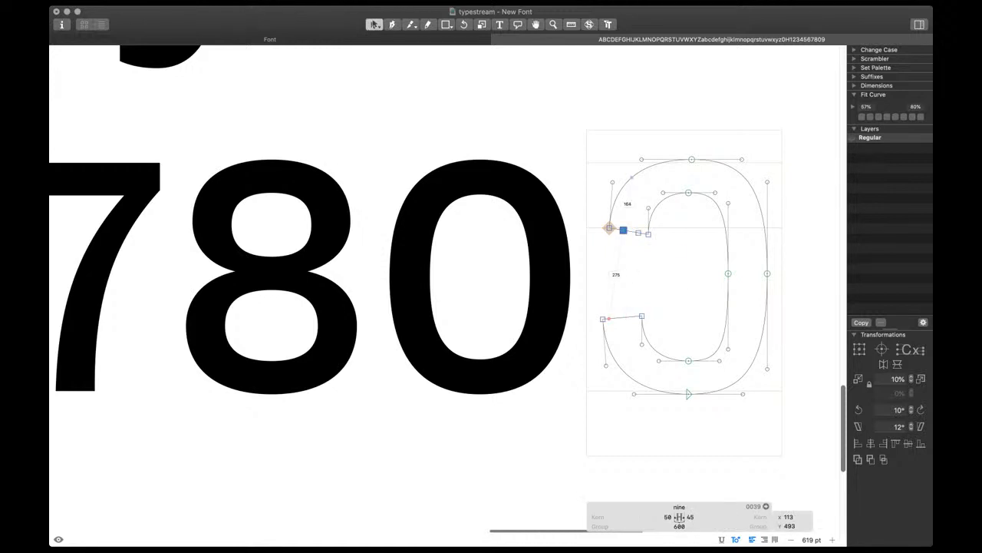
pyautogui.moveTo(624, 231); pyautogui.dragTo(693, 293)
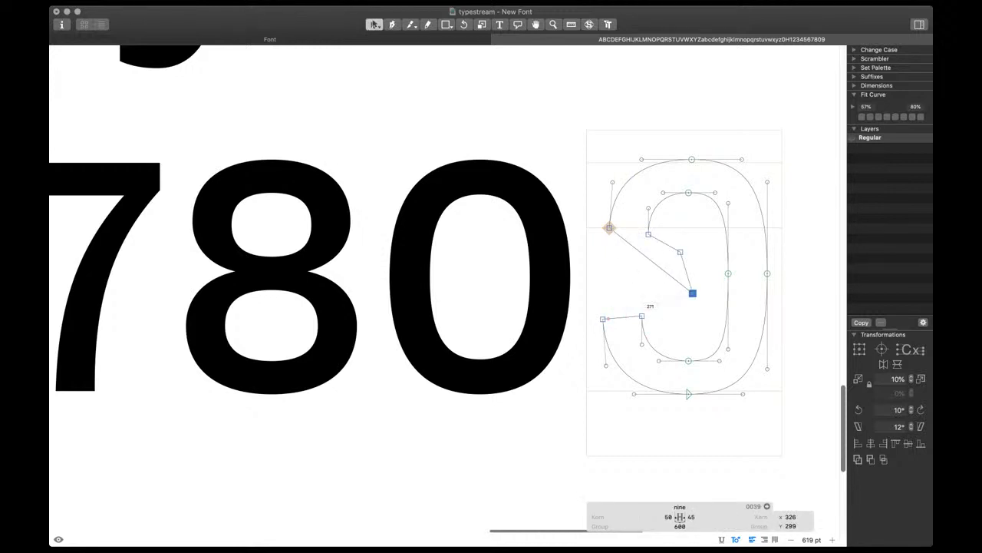
# Add two nodes at the bowl's bottom, place them past the stem's inner edge at x 476, and bring the inner bottom node to x 326
pyautogui.press('p')
pyautogui.click(688, 275)
pyautogui.click(686, 269)
pyautogui.press('v')
pyautogui.moveTo(735, 268)
pyautogui.mouseDown()
pyautogui.moveTo(688, 249)
pyautogui.moveTo(741, 246)
pyautogui.mouseUp()
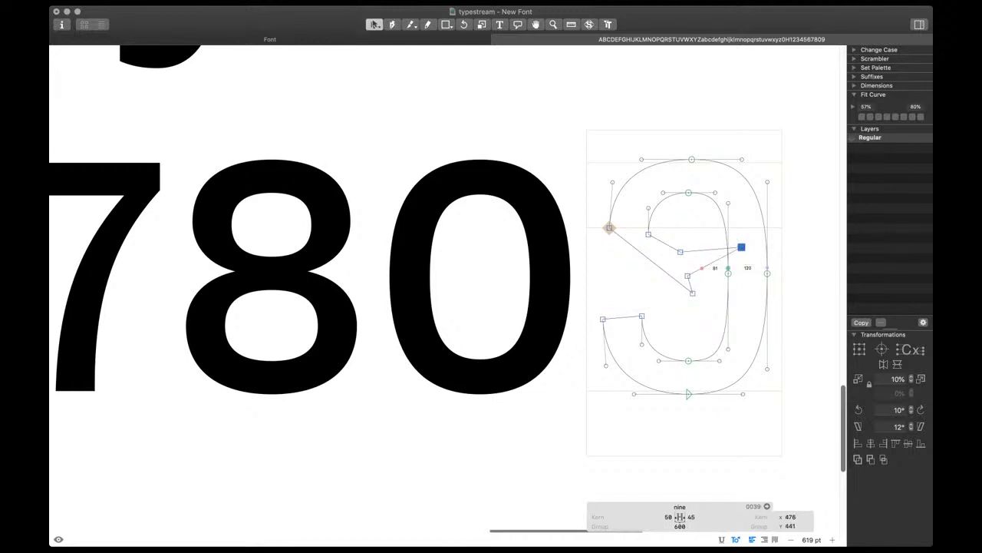
pyautogui.moveTo(688, 276); pyautogui.dragTo(741, 276)
pyautogui.moveTo(680, 251); pyautogui.dragTo(693, 275)
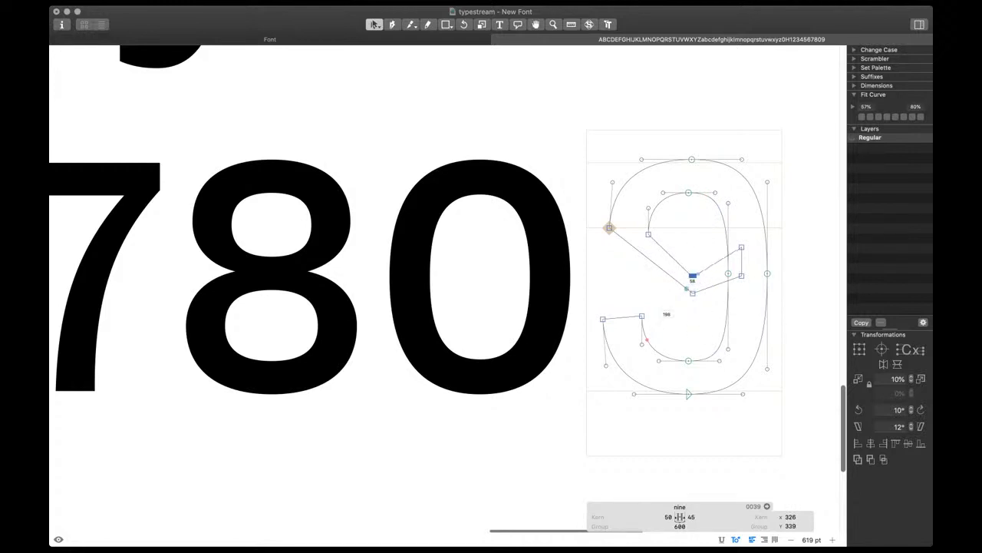
# Lower the bowl's two bottom nodes to y 339 and y 279
pyautogui.hotkey('shift', 'Up')
pyautogui.keyDown('shift'); pyautogui.click(692, 293); pyautogui.keyUp('shift')
pyautogui.hotkey('shift', 'Down')
pyautogui.hotkey('shift', 'Down')
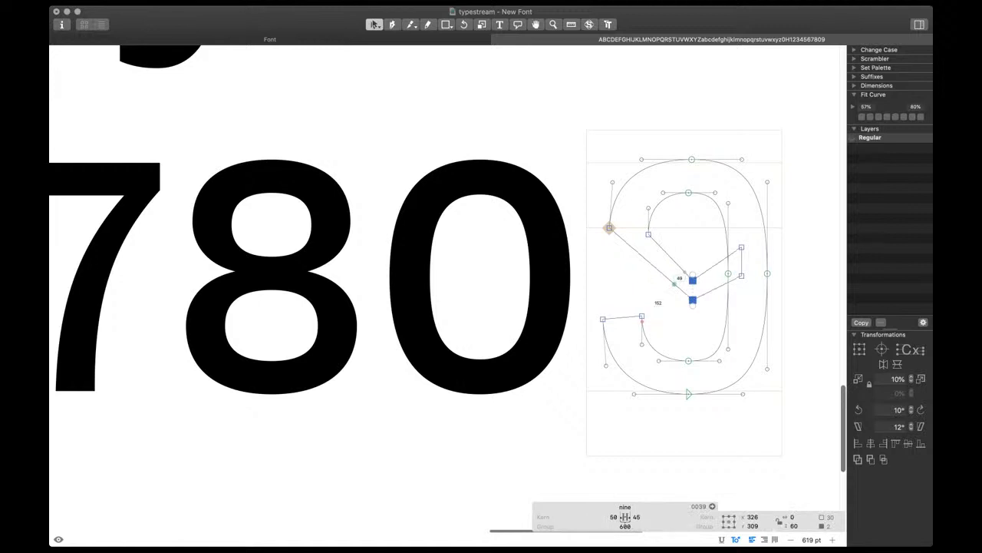
# Convert the bowl's straight segments to curves and make its left and bottom nodes smooth
pyautogui.keyDown('alt'); pyautogui.click(678, 265); pyautogui.keyUp('alt')
pyautogui.keyDown('alt'); pyautogui.click(665, 274); pyautogui.keyUp('alt')
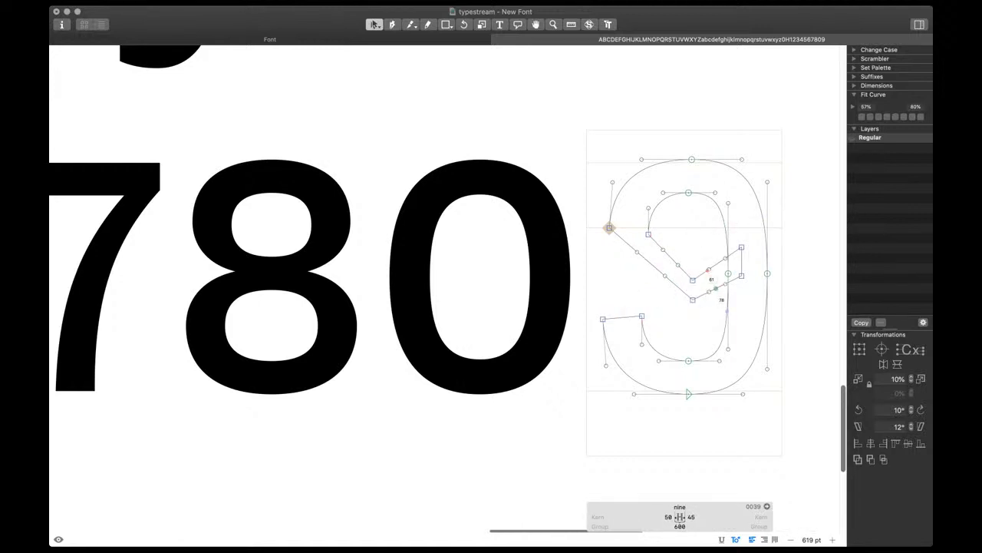
pyautogui.moveTo(705, 296); pyautogui.dragTo(571, 217)
pyautogui.moveTo(705, 296); pyautogui.dragTo(705, 306)
pyautogui.press('Return')
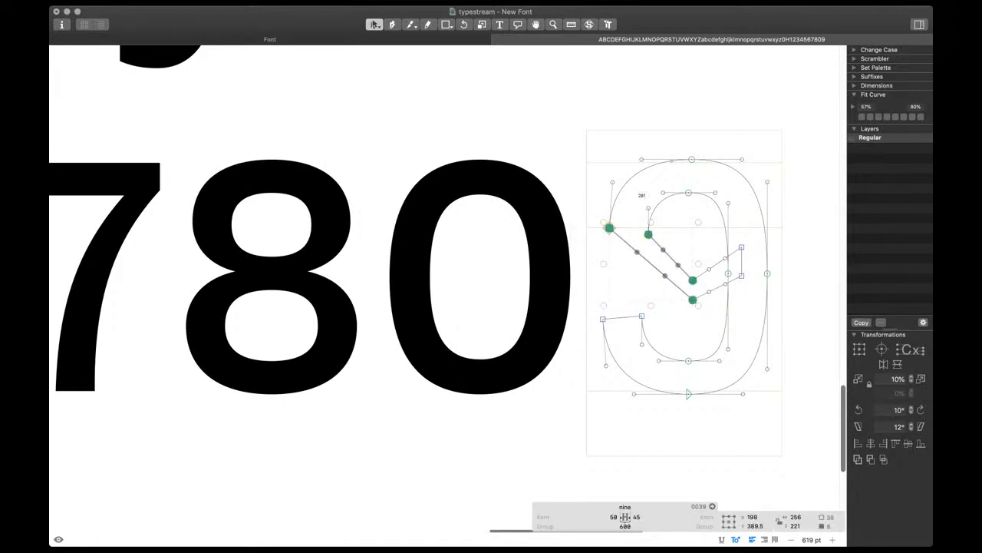
# Straighten the handles of the bowl's left nodes vertically and those of its bottom nodes horizontally
pyautogui.click(613, 182)
pyautogui.hotkey('shift', 'Left')
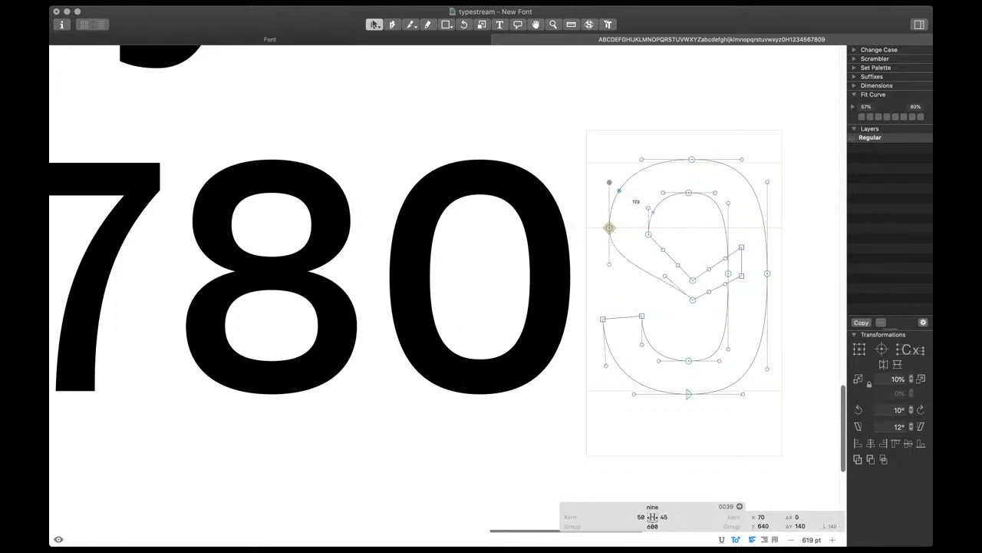
pyautogui.click(648, 208)
pyautogui.press('Up')
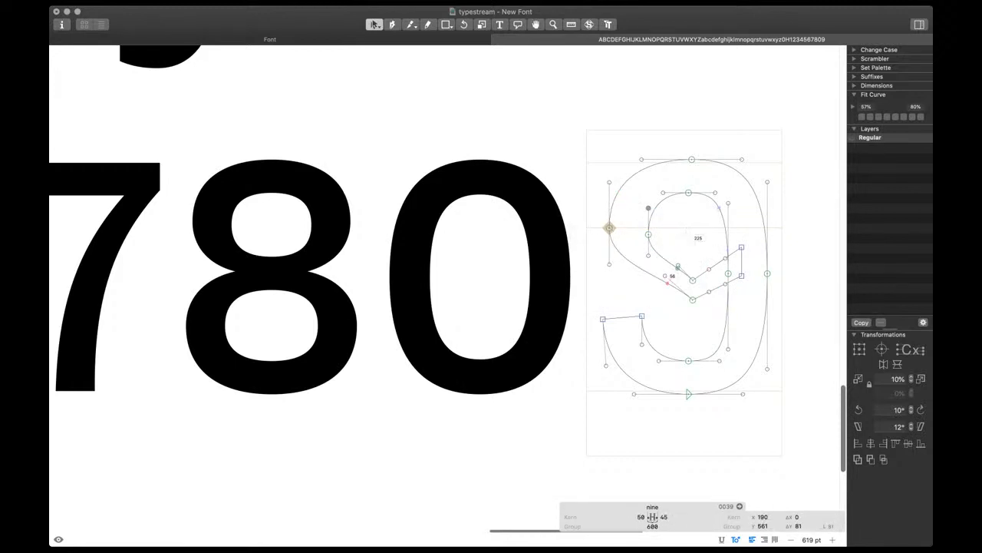
pyautogui.moveTo(665, 275); pyautogui.dragTo(660, 300)
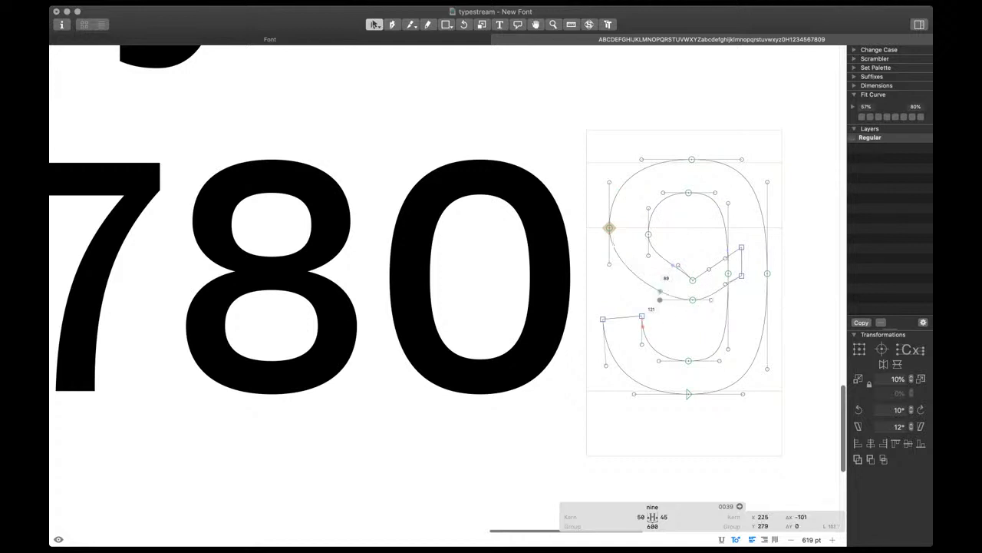
pyautogui.moveTo(677, 265)
pyautogui.mouseDown()
pyautogui.moveTo(667, 280)
pyautogui.moveTo(686, 263)
pyautogui.mouseUp()
pyautogui.click(673, 286)
# Reposition the bowl's bottom nodes, the inner one to x 296, y 379 and the outer one to x 286, y 289
pyautogui.click(693, 280)
pyautogui.hotkey('shift', 'Left')
pyautogui.click(693, 300)
pyautogui.hotkey('shift', 'Up')
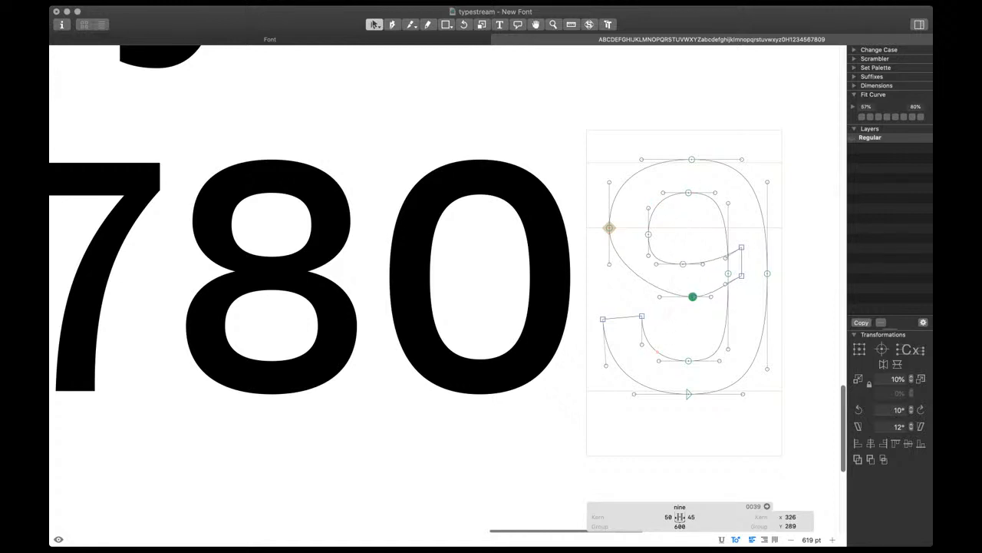
pyautogui.hotkey('shift', 'Left')
pyautogui.hotkey('shift', 'Left')
pyautogui.click(683, 264)
pyautogui.hotkey('shift', 'Down')
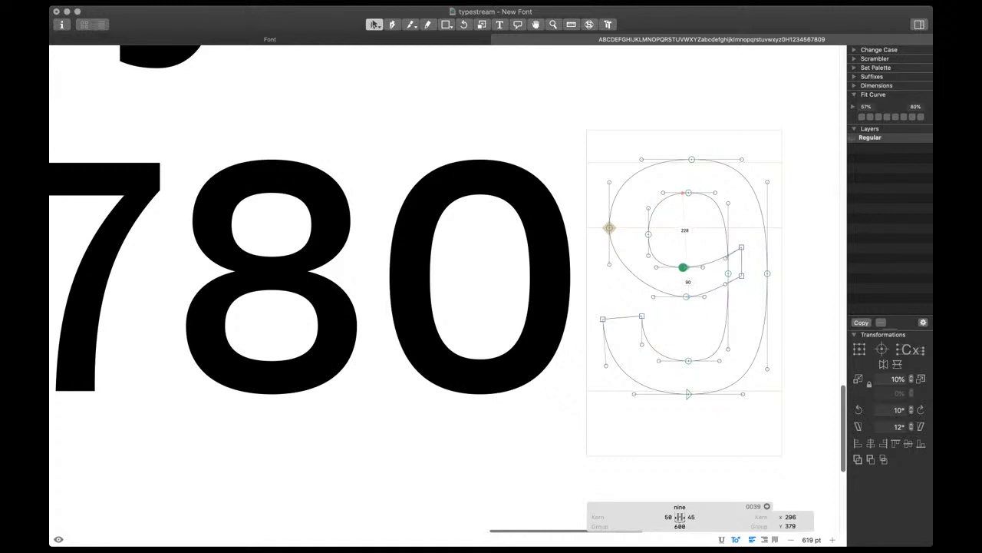
pyautogui.click(686, 296)
pyautogui.hotkey('shift', 'Left')
pyautogui.hotkey('shift', 'Left')
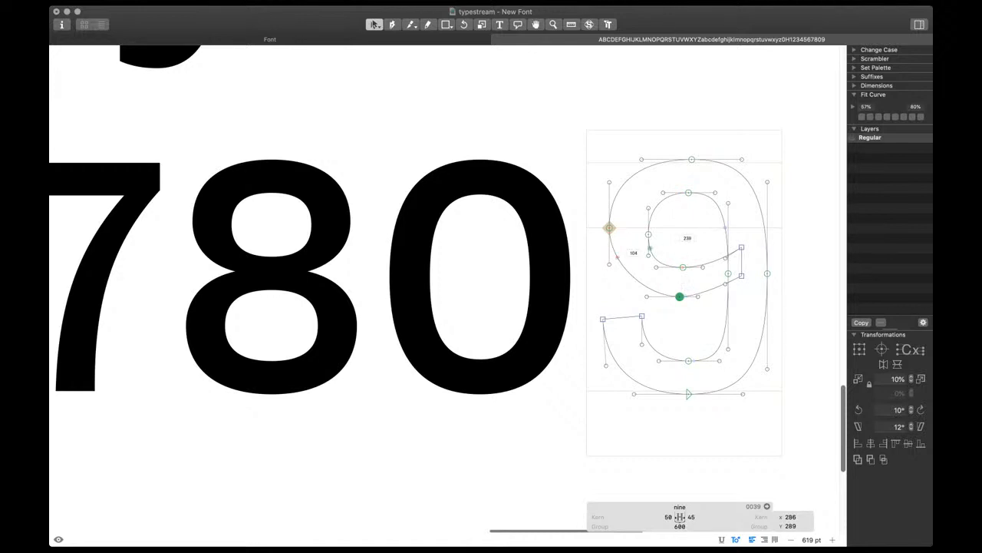
# Fit the bowl's lower-left inner and outer curves with the third Fit Curve setting and preview the nine
pyautogui.moveTo(577, 163); pyautogui.dragTo(777, 295)
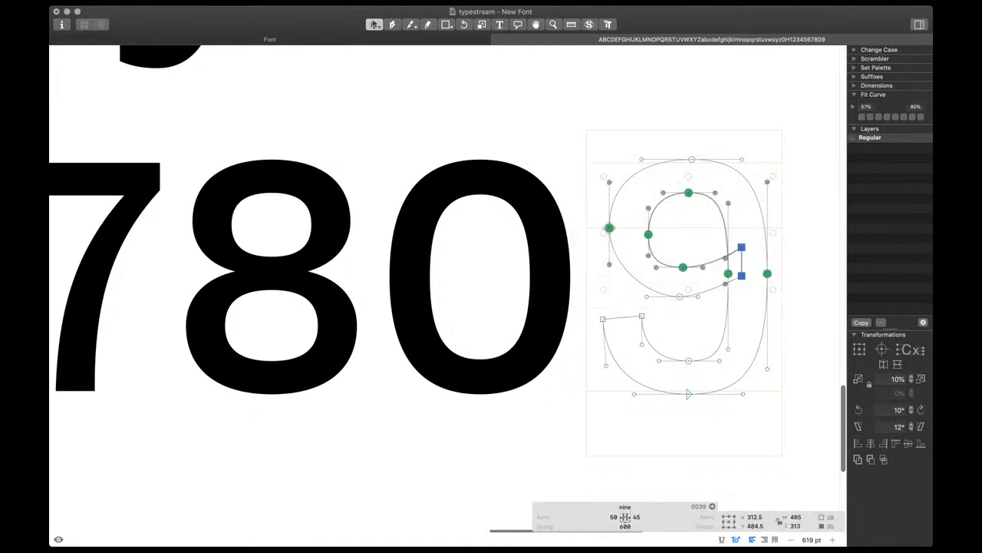
pyautogui.moveTo(581, 212); pyautogui.dragTo(723, 306)
pyautogui.hotkey('ctrl', 'alt', '3')
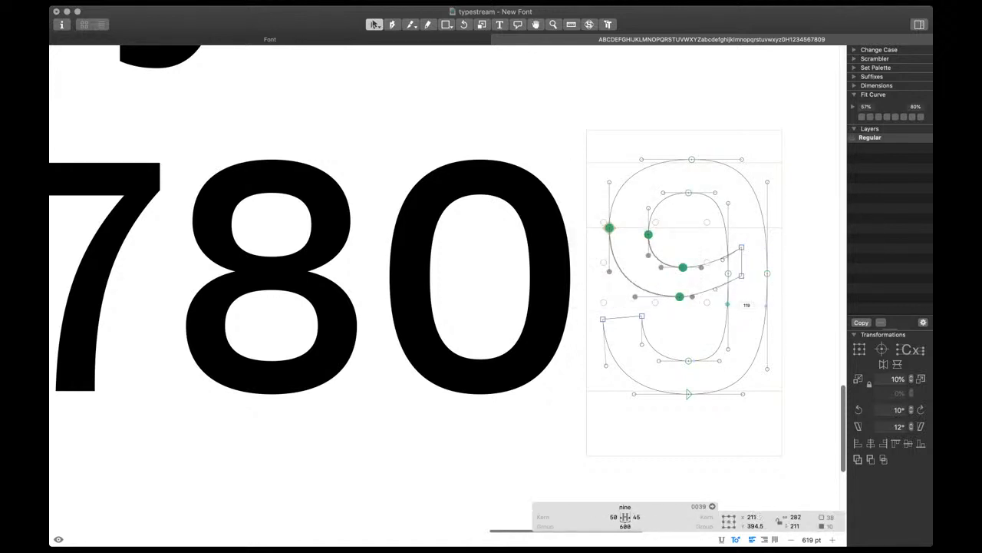
pyautogui.click(697, 287)
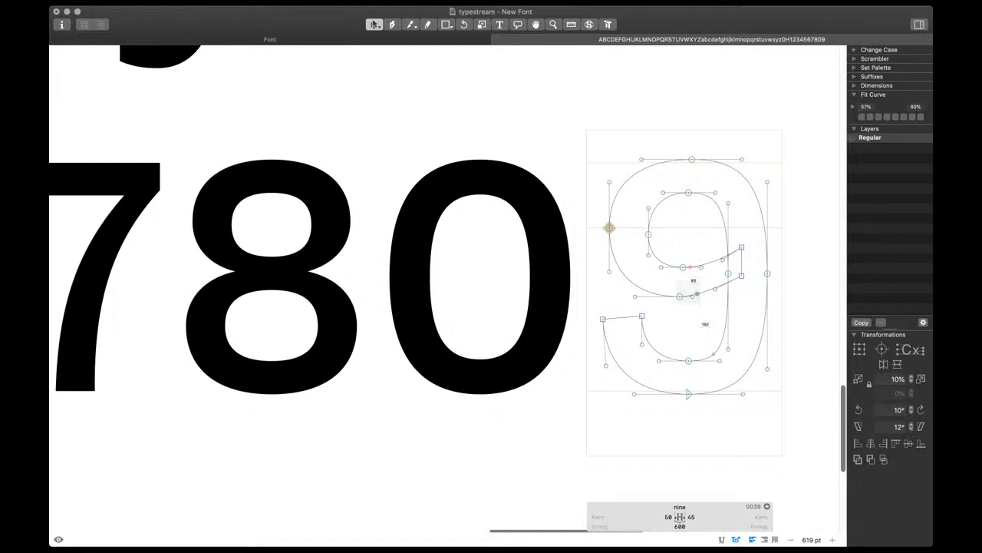
pyautogui.moveTo(701, 306); pyautogui.dragTo(677, 282)
pyautogui.keyDown('shift'); pyautogui.click(742, 276); pyautogui.keyUp('shift')
pyautogui.press('space')
pyautogui.hotkey('shift', 'Down')
pyautogui.hotkey('shift', 'Up')
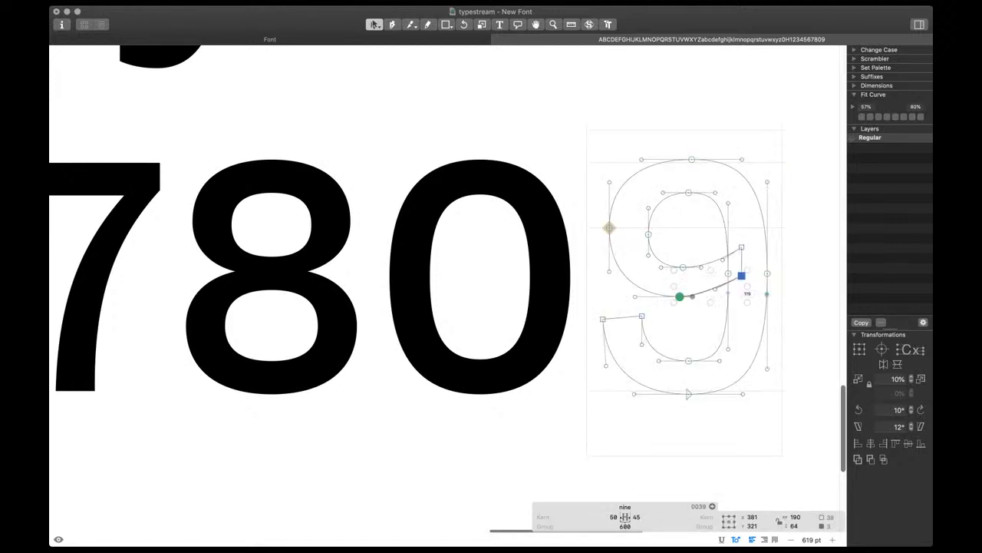
pyautogui.press('space')
# Raise the bowl's right end nodes into the stem, the outer one to x 449, y 482 with a vertical handle 170 units down
pyautogui.scroll(5, 793, 252)
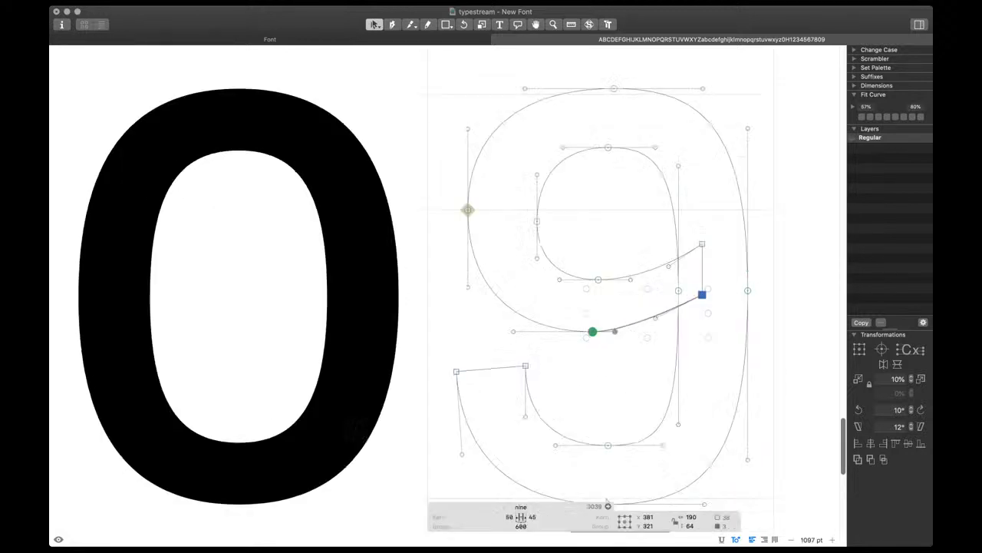
pyautogui.click(710, 237)
pyautogui.moveTo(702, 243); pyautogui.dragTo(674, 220)
pyautogui.moveTo(668, 266); pyautogui.dragTo(680, 220)
pyautogui.click(702, 294)
pyautogui.hotkey('shift', 'Right')
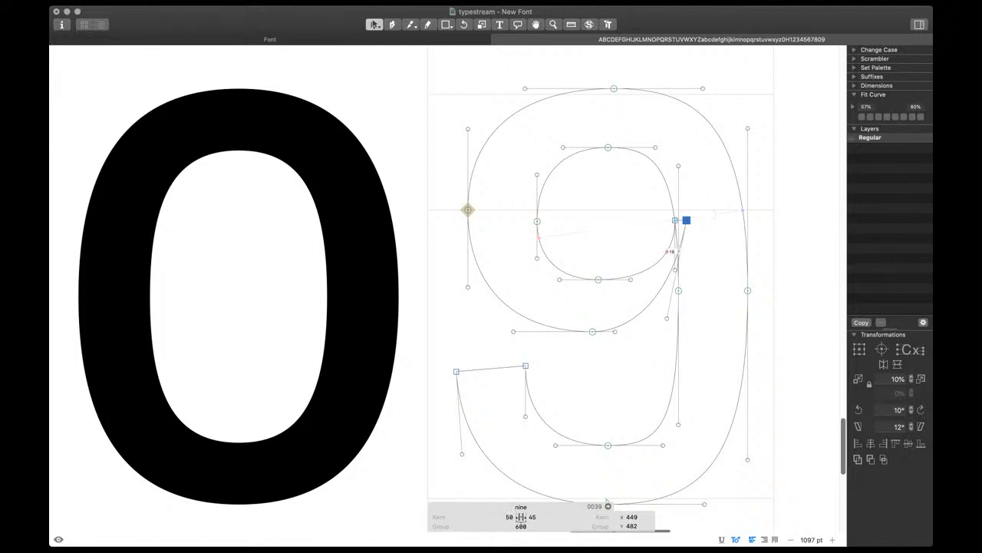
pyautogui.moveTo(667, 319); pyautogui.dragTo(687, 318)
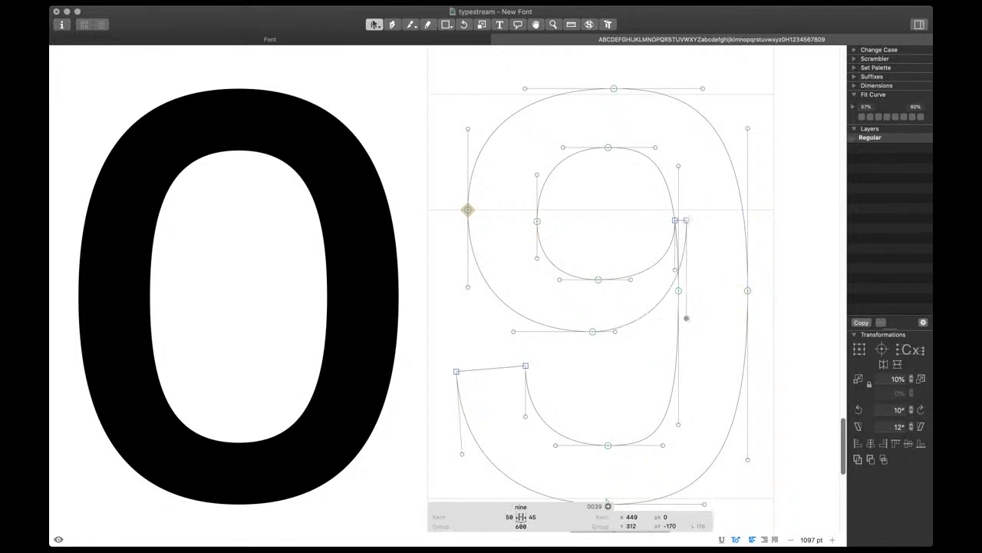
# Remove the nine's overlap and make the counter's right node smooth with a vertical upper handle 110 units long
pyautogui.press('super+shift+r')
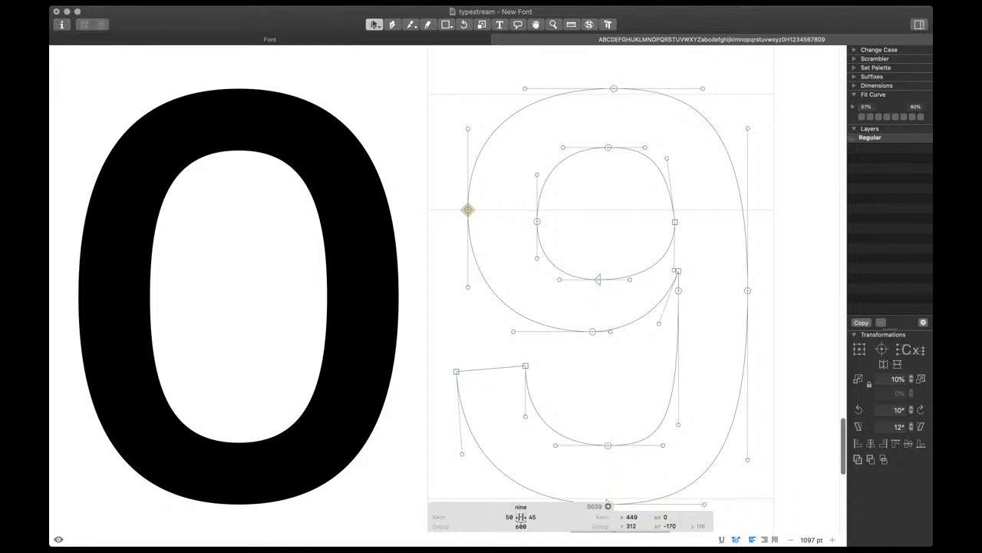
pyautogui.click(675, 222)
pyautogui.press('Return')
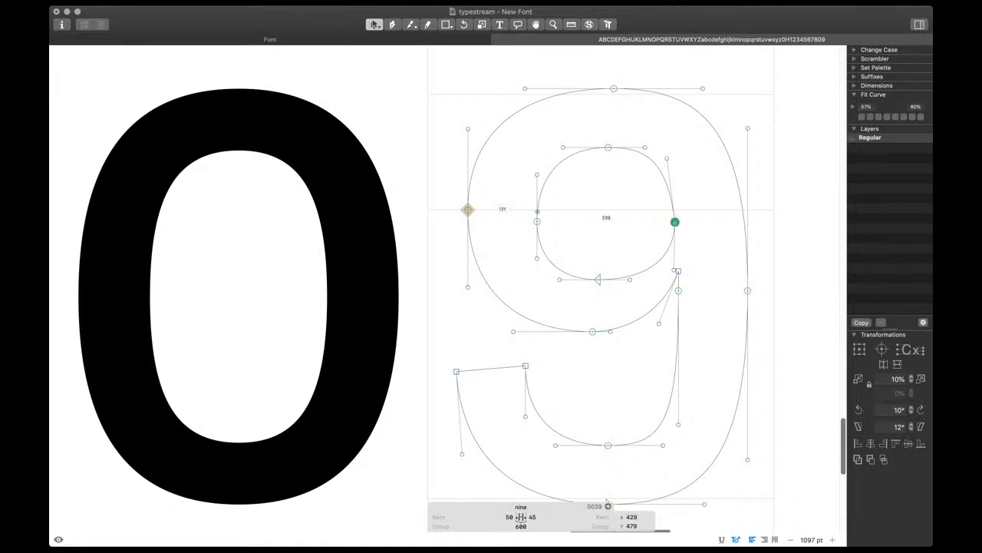
pyautogui.moveTo(676, 222); pyautogui.dragTo(674, 162)
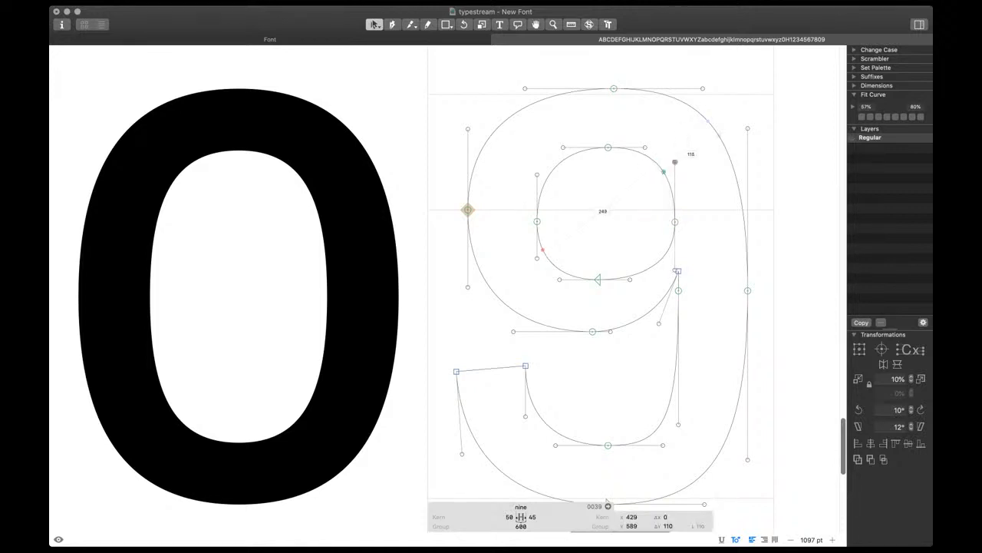
# Raise the counter's right and left nodes by 10 units to y 489
pyautogui.click(675, 221)
pyautogui.press('space')
pyautogui.hotkey('shift', 'Up')
pyautogui.hotkey('shift', 'Up')
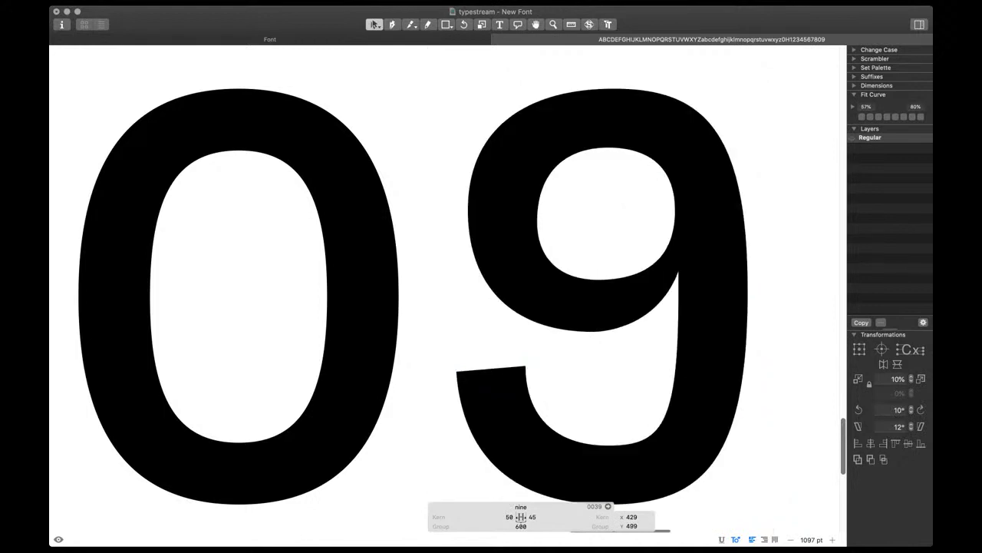
pyautogui.click(538, 222)
pyautogui.hotkey('shift', 'Up')
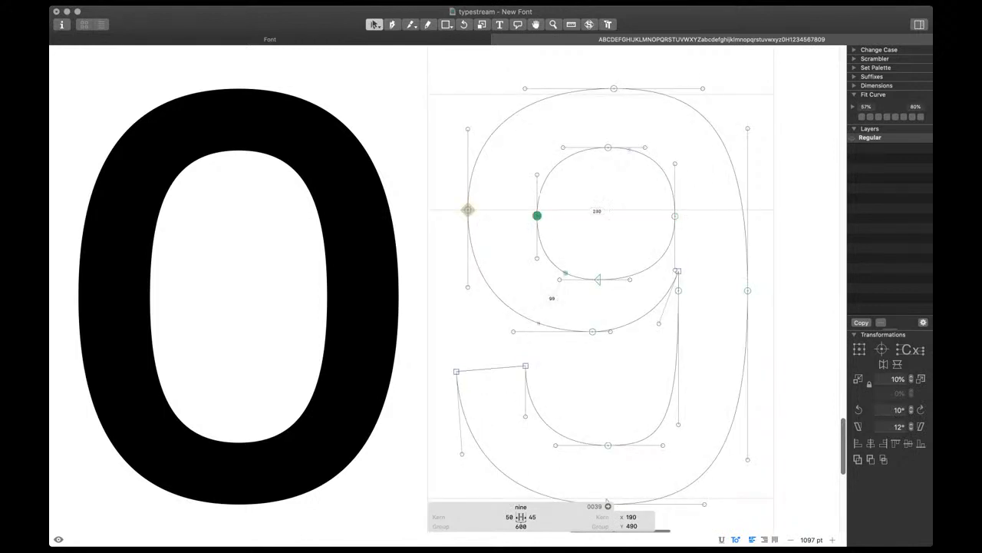
# Lengthen the right handle of the bowl's bottom outer node by 40 units
pyautogui.click(598, 280)
pyautogui.click(610, 332)
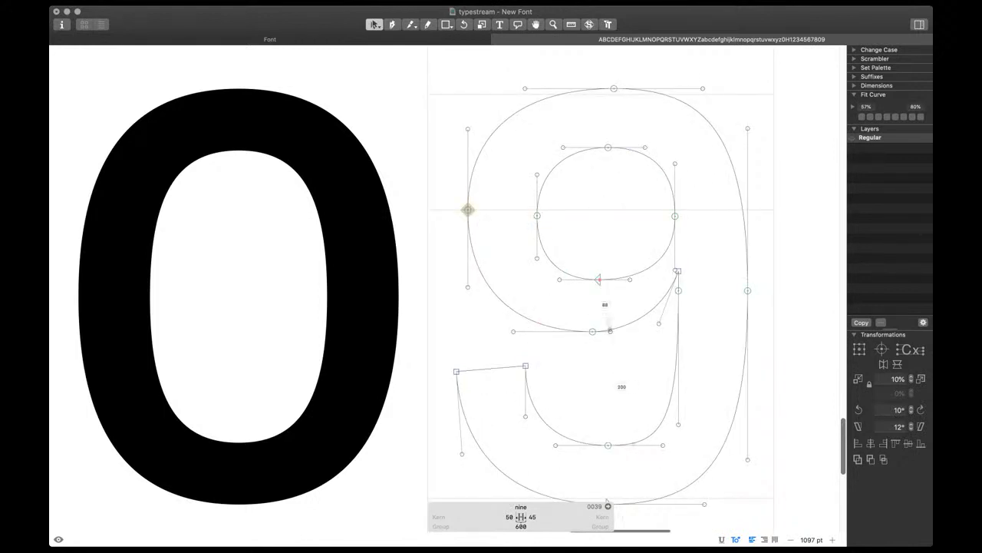
pyautogui.hotkey('shift', 'Right')
pyautogui.hotkey('shift', 'Right')
pyautogui.hotkey('shift', 'Right')
pyautogui.hotkey('shift', 'Right')
pyautogui.press('Escape')
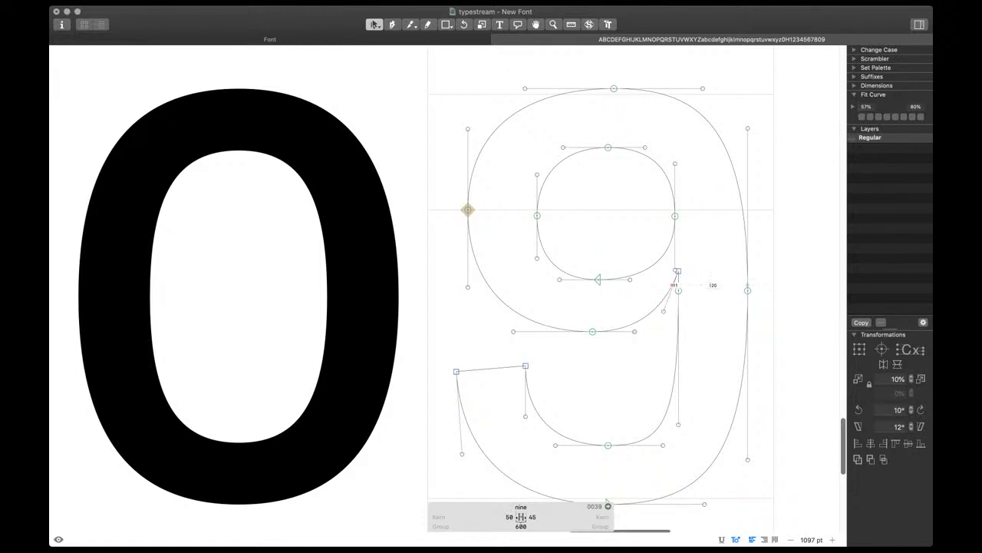
# Delete the extra node on the stem's inner edge and lower the corner where bowl meets stem by 20 units
pyautogui.click(678, 290)
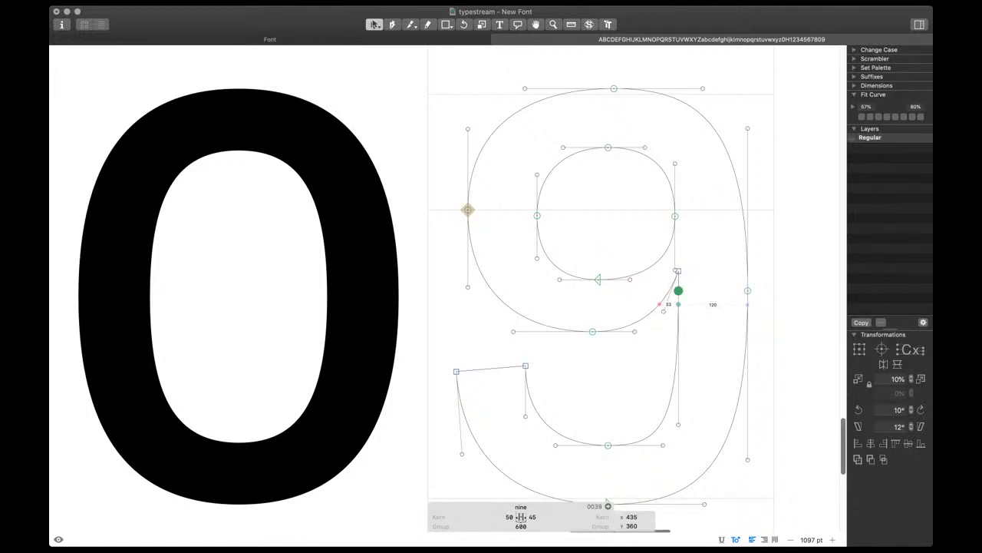
pyautogui.press('Delete')
pyautogui.click(677, 272)
pyautogui.press('space')
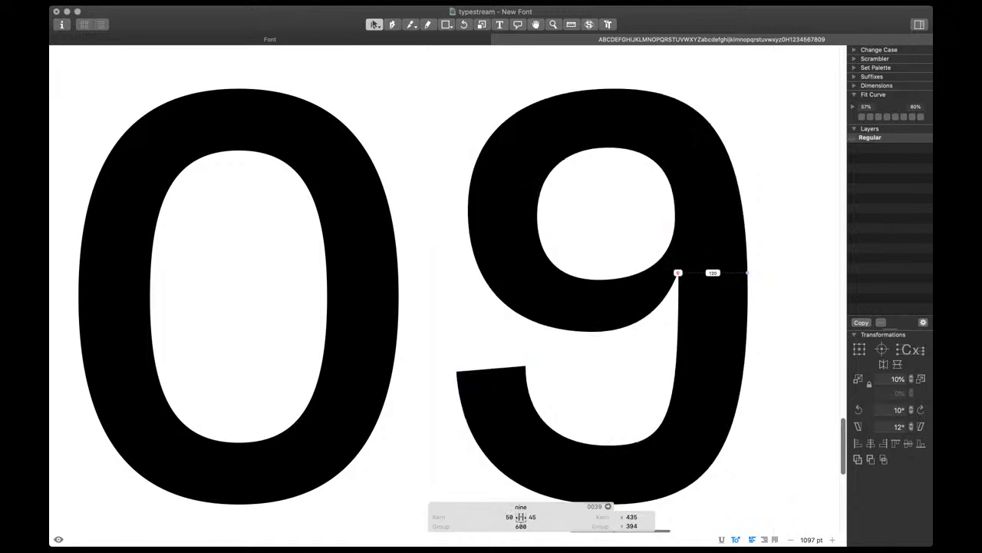
pyautogui.hotkey('alt', 'shift', 'Down')
pyautogui.hotkey('alt', 'shift', 'Down')
# Fit the upper-right outer curve with the third Fit Curve setting and move the top node to x 313 with a right handle 170 units long
pyautogui.click(748, 128)
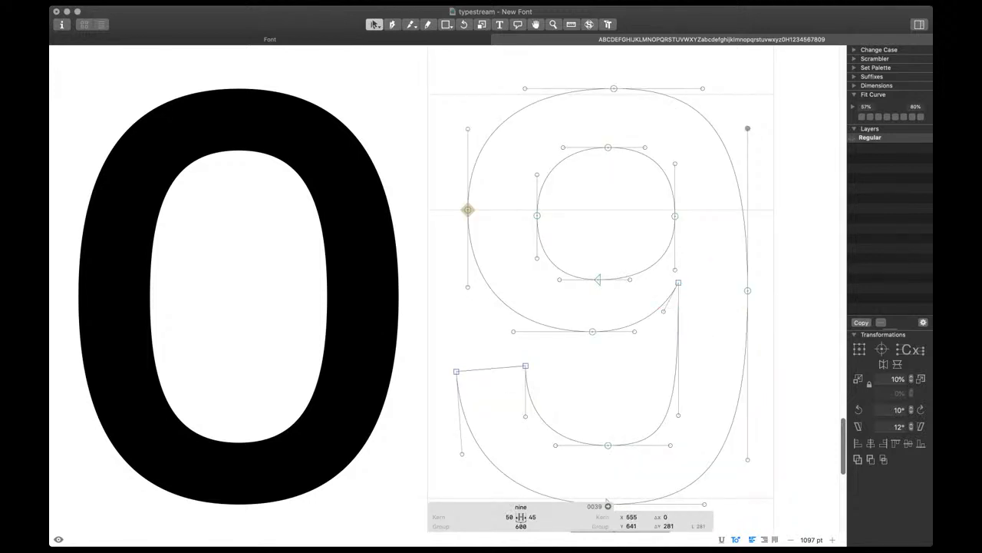
pyautogui.hotkey('ctrl', 'alt', '3')
pyautogui.click(614, 88)
pyautogui.hotkey('alt', 'shift', 'Left')
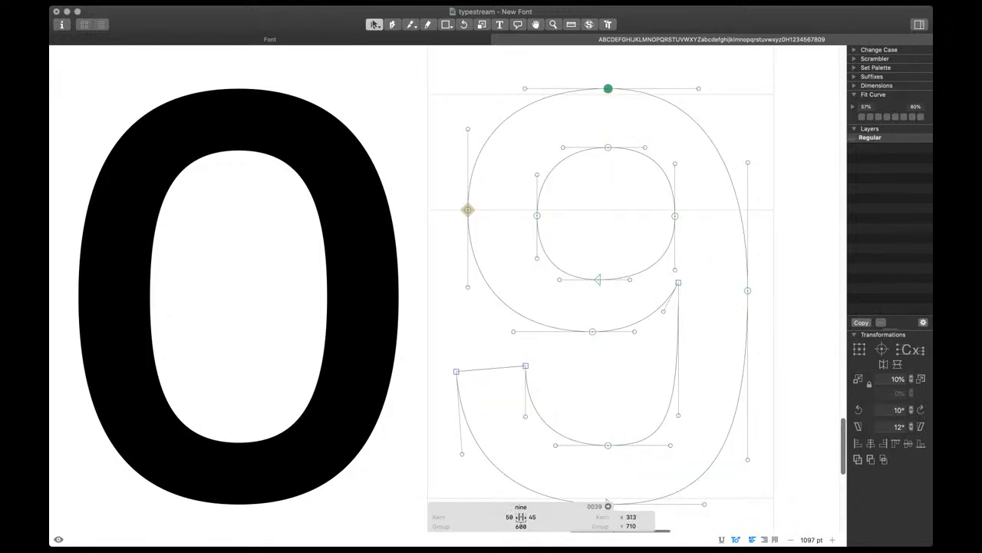
pyautogui.click(699, 89)
pyautogui.hotkey('shift', 'Right')
pyautogui.press('space')
pyautogui.scroll(-3, 712, 390)
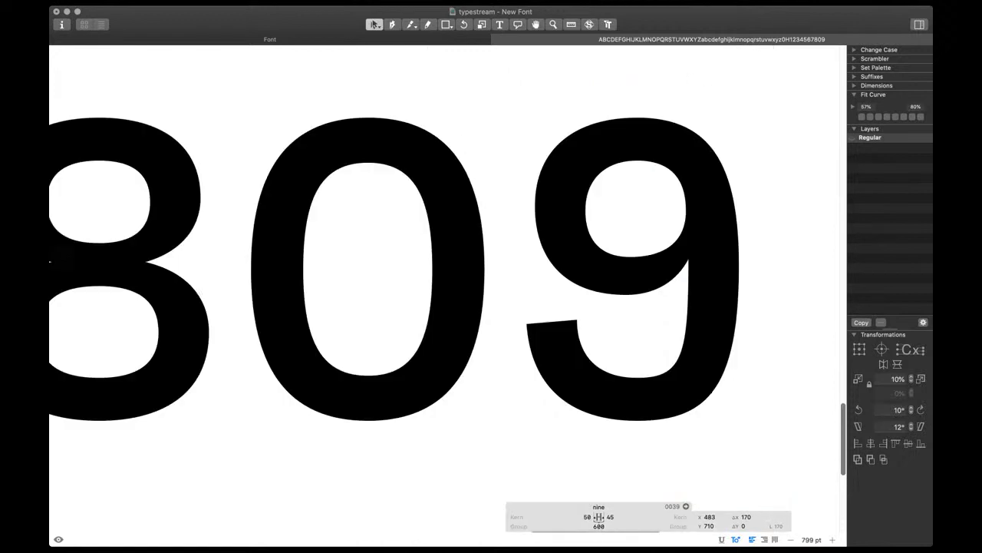
pyautogui.hscroll(1, 712, 390)
pyautogui.click(772, 253)
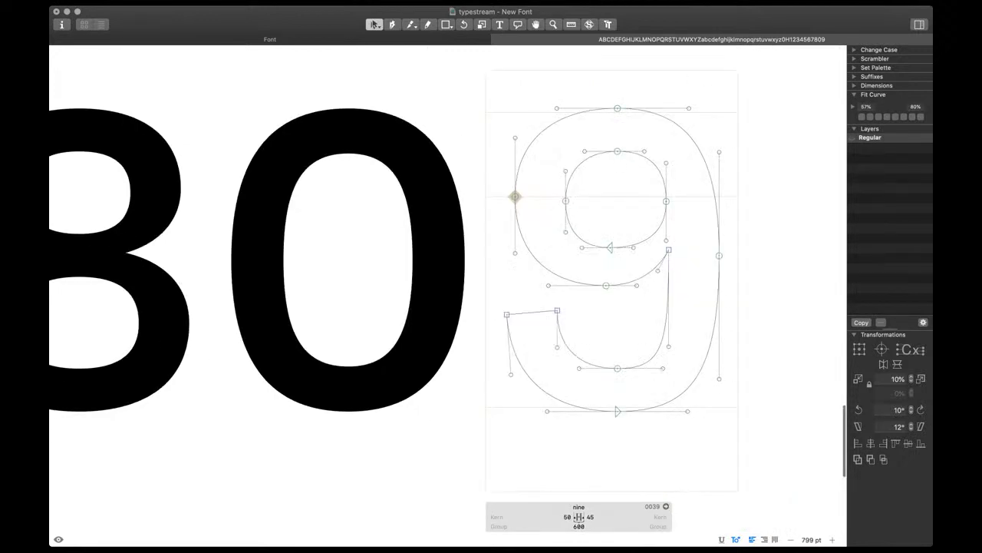
# Fit the tail's inner lower-right curve with the sixth Fit Curve setting and lower its stem handle to y 147
pyautogui.click(656, 355)
pyautogui.hotkey('ctrl', 'alt', '6')
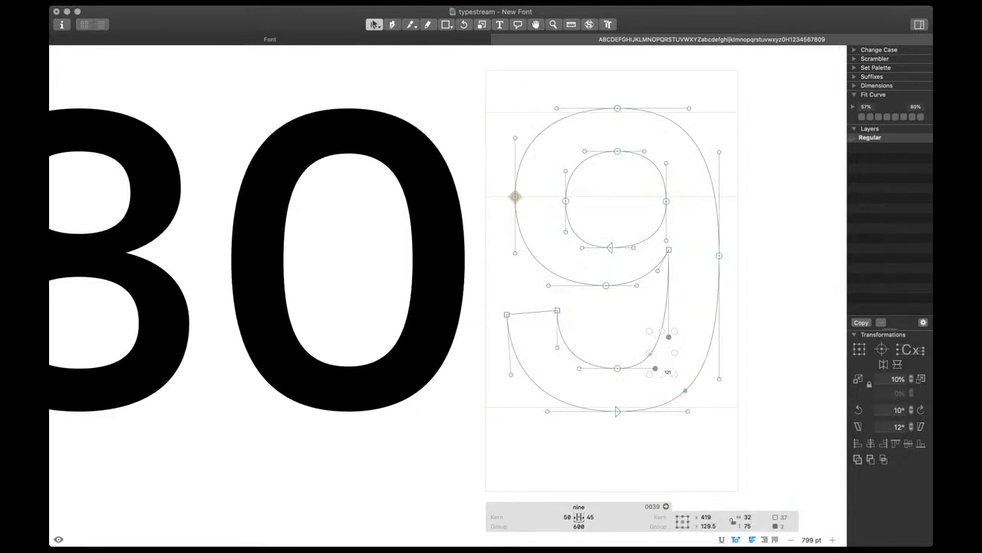
pyautogui.moveTo(643, 347); pyautogui.dragTo(684, 323)
pyautogui.press('space')
pyautogui.hotkey('shift', 'Down')
pyautogui.hotkey('shift', 'Down')
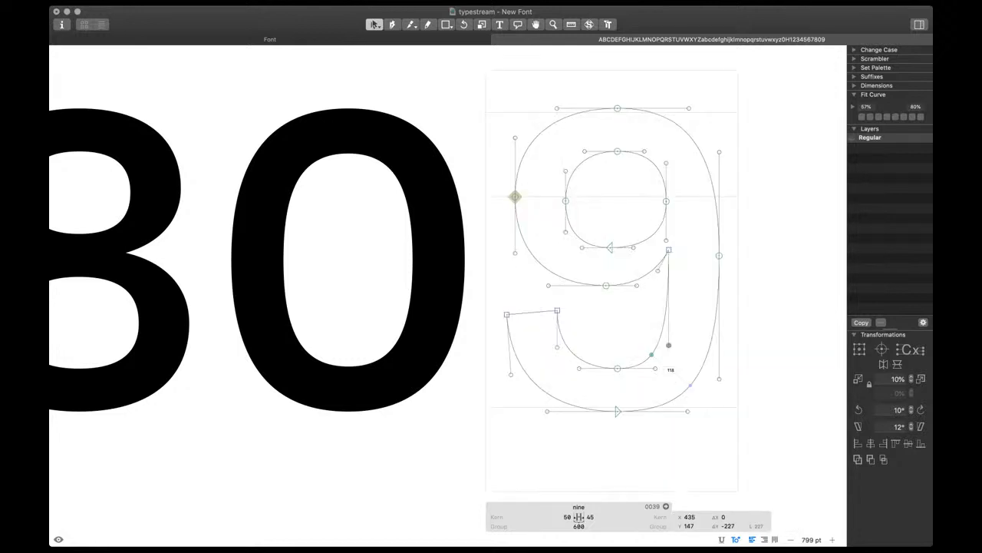
# Shift the tail's bottom inner and outer nodes 10 units left and fit both lower-right curves with the fourth Fit Curve setting
pyautogui.click(617, 368)
pyautogui.press('space')
pyautogui.hotkey('shift', 'Left')
pyautogui.click(618, 411)
pyautogui.press('space')
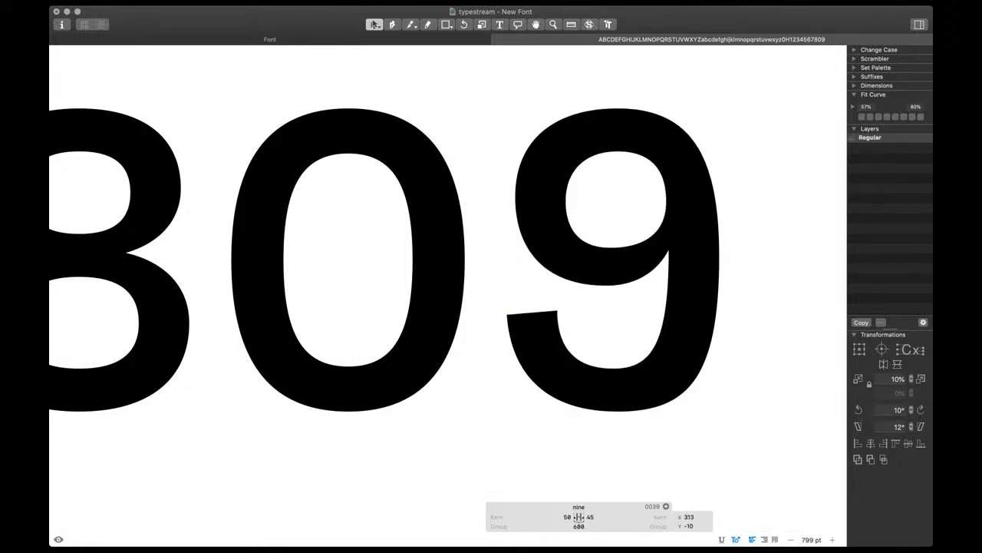
pyautogui.hotkey('shift', 'Left')
pyautogui.moveTo(694, 424); pyautogui.dragTo(642, 356)
pyautogui.press('ctrl+alt+super+4')
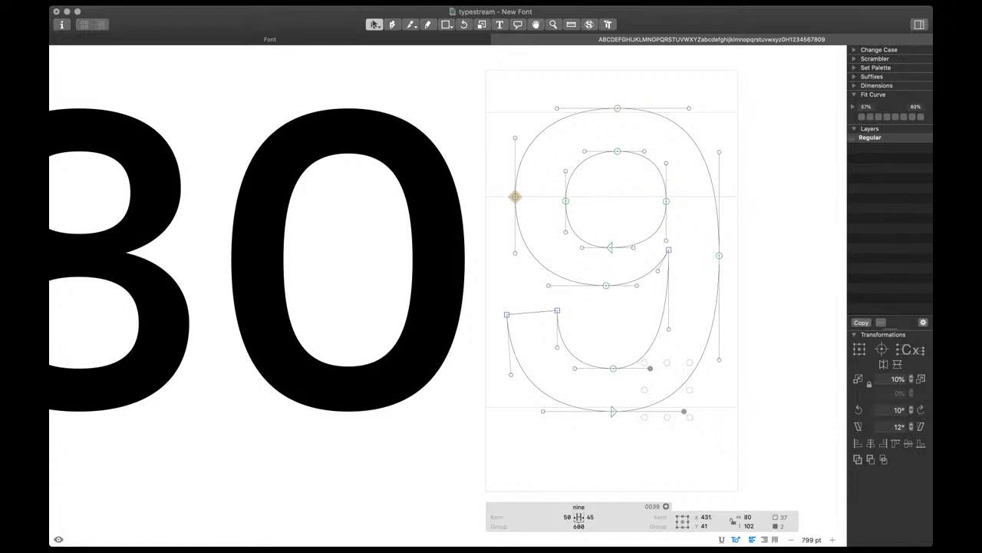
# Lower the bowl's bottom part and the tail's terminal by 20 units, and fit the lower-left curves with the fourth Fit Curve setting
pyautogui.press('space')
pyautogui.press('space')
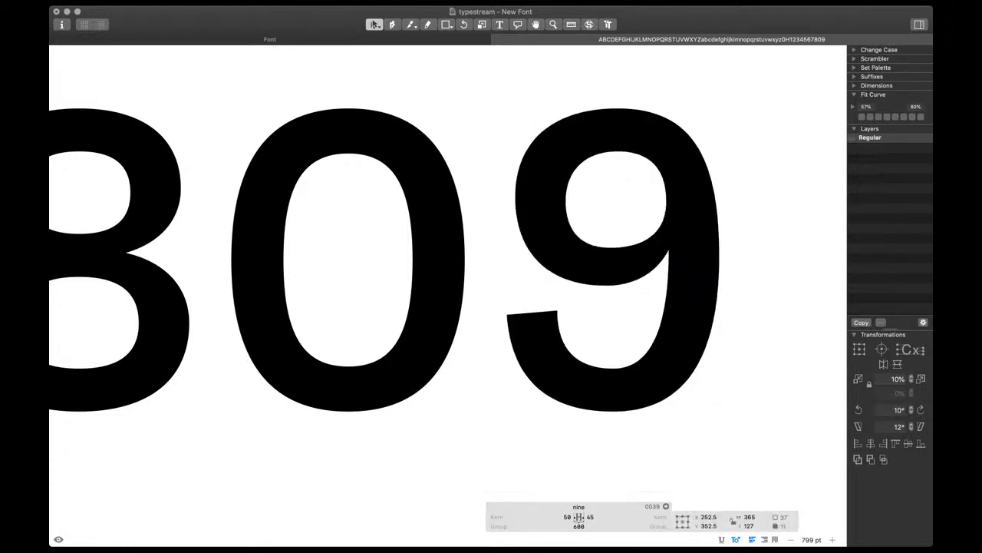
pyautogui.press('space')
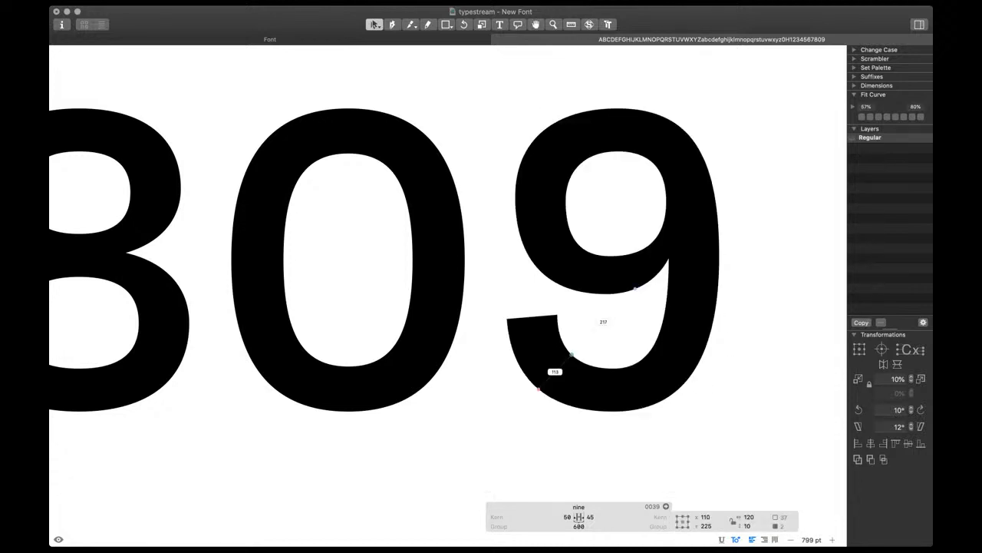
pyautogui.press('space')
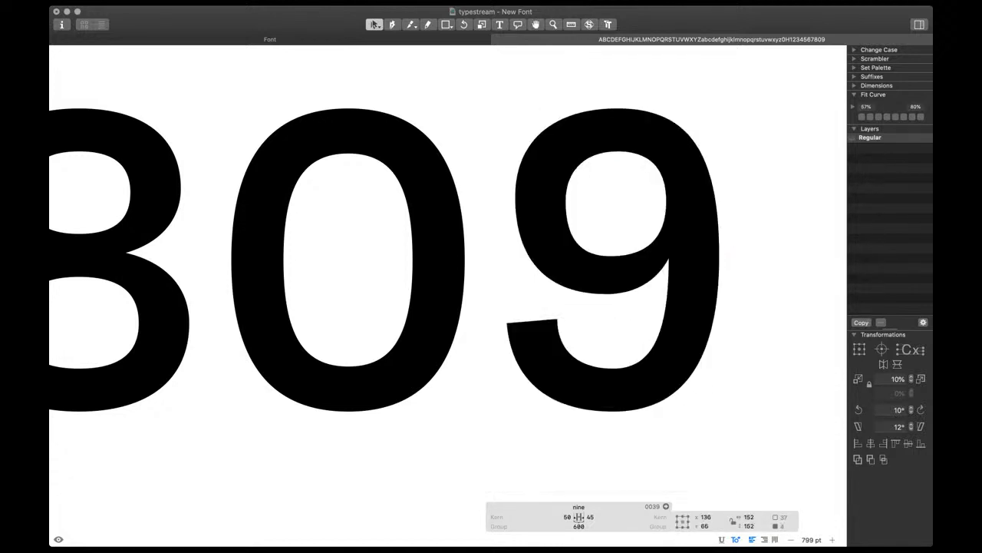
pyautogui.hotkey('ctrl', 'alt', '4')
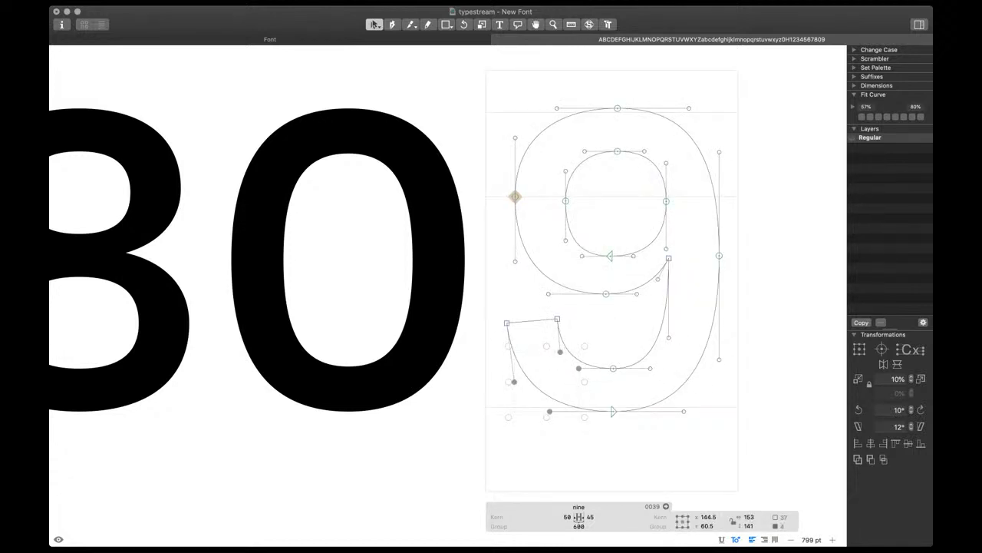
# Move the terminal's outer corner to x 54, y 187 with its handle at x 76, y 55, and refine the inner lower-left curve
pyautogui.press('space')
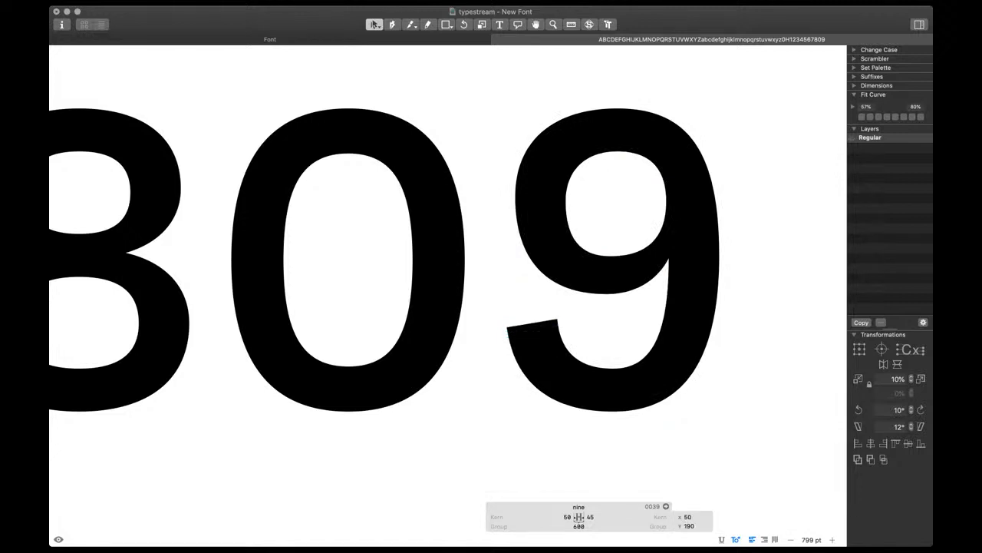
pyautogui.moveTo(507, 328); pyautogui.dragTo(508, 329)
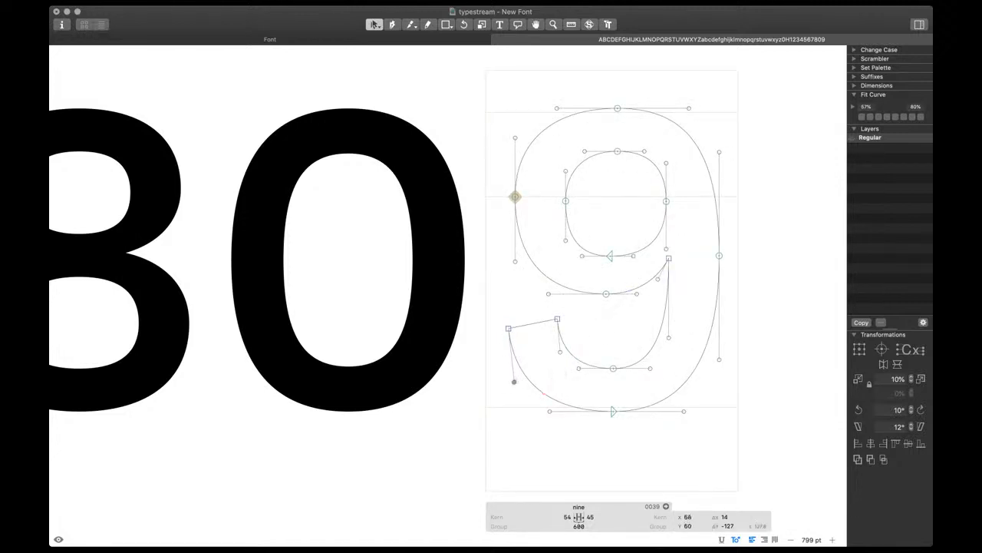
pyautogui.press('space')
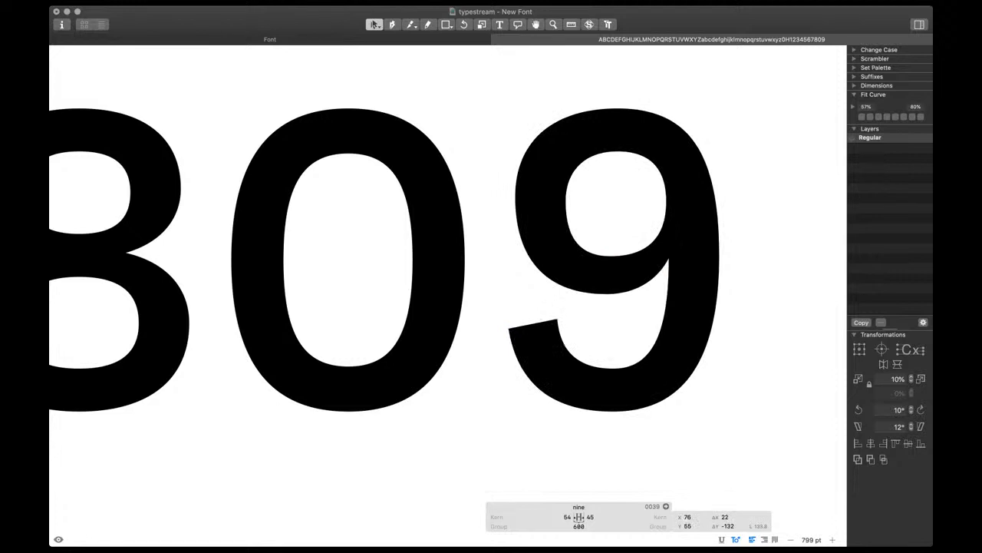
pyautogui.moveTo(552, 338); pyautogui.dragTo(593, 376)
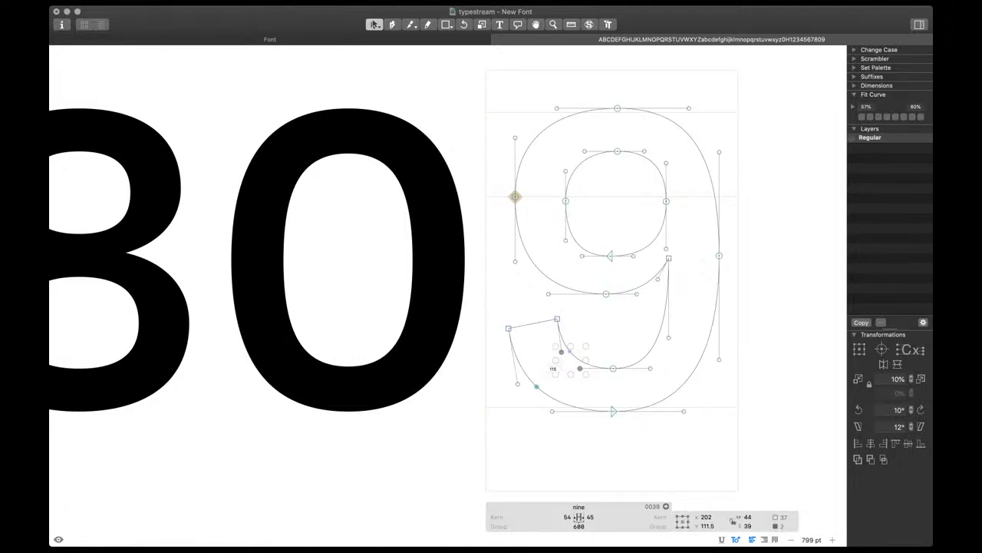
pyautogui.press('space')
pyautogui.scroll(1, 593, 307)
pyautogui.press('space')
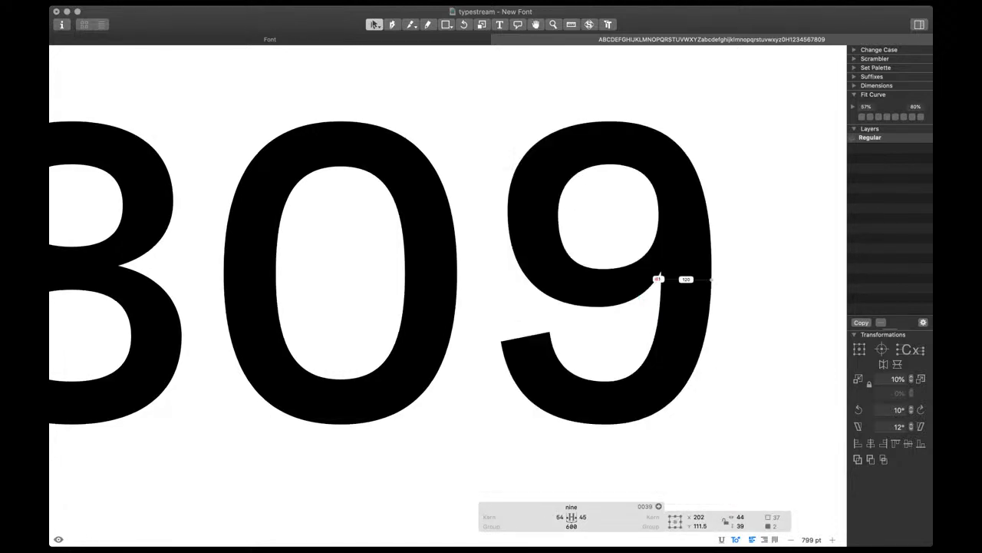
# Move the counter's bottom node right to x 306 and lower its left and right nodes by about 10 units
pyautogui.scroll(1, 615, 278)
pyautogui.click(595, 277)
pyautogui.press('space')
pyautogui.hotkey('shift', 'Right')
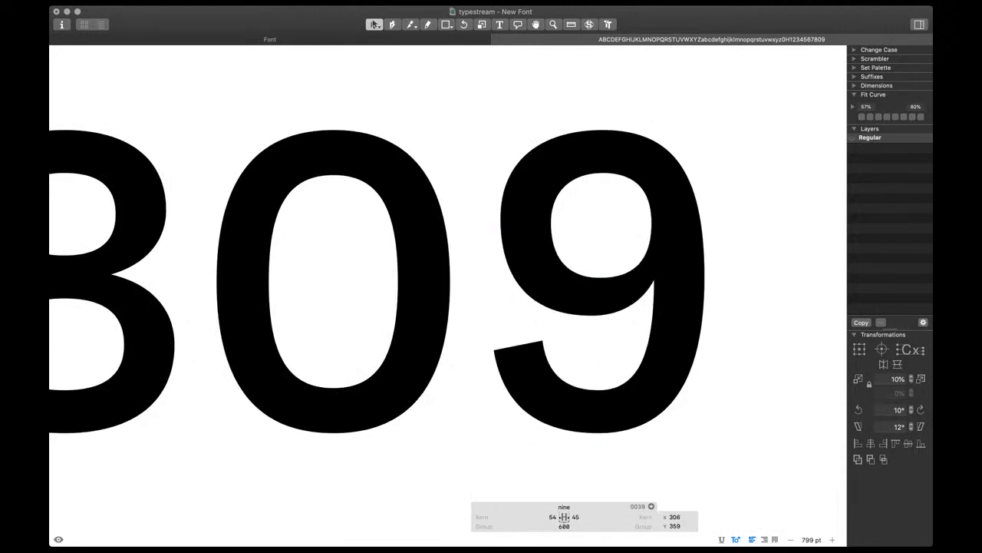
pyautogui.moveTo(530, 213); pyautogui.dragTo(651, 242)
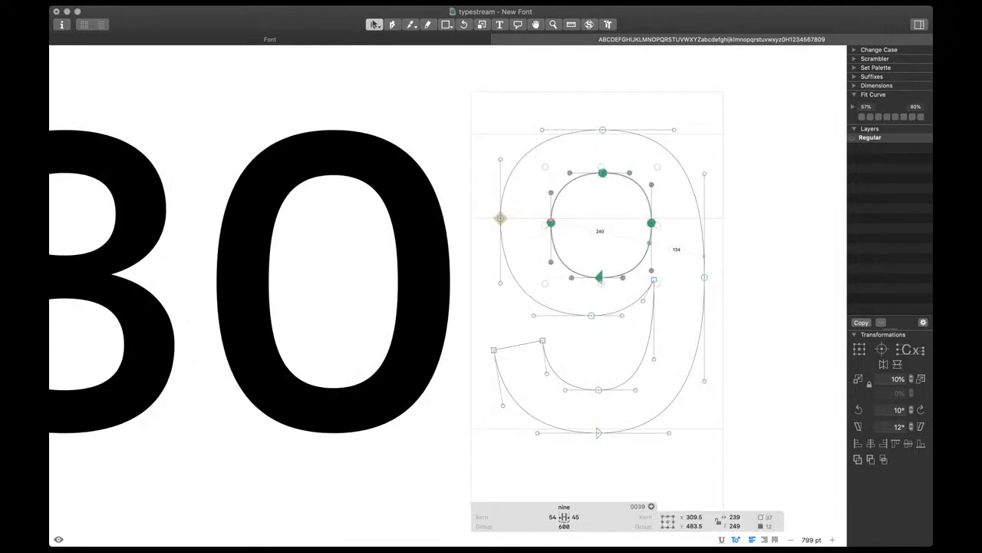
pyautogui.click(550, 223)
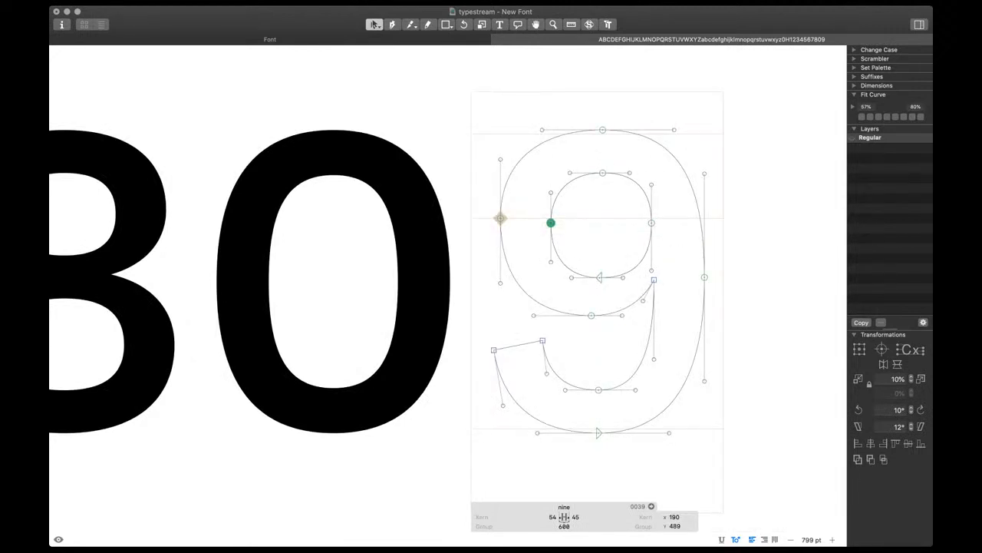
pyautogui.hotkey('shift', 'Down')
pyautogui.click(651, 223)
pyautogui.hotkey('shift', 'Down')
pyautogui.press('Up')
# Fit the counter and the bowl's left and lower-right outer curves with the third Fit Curve setting
pyautogui.doubleClick(649, 203)
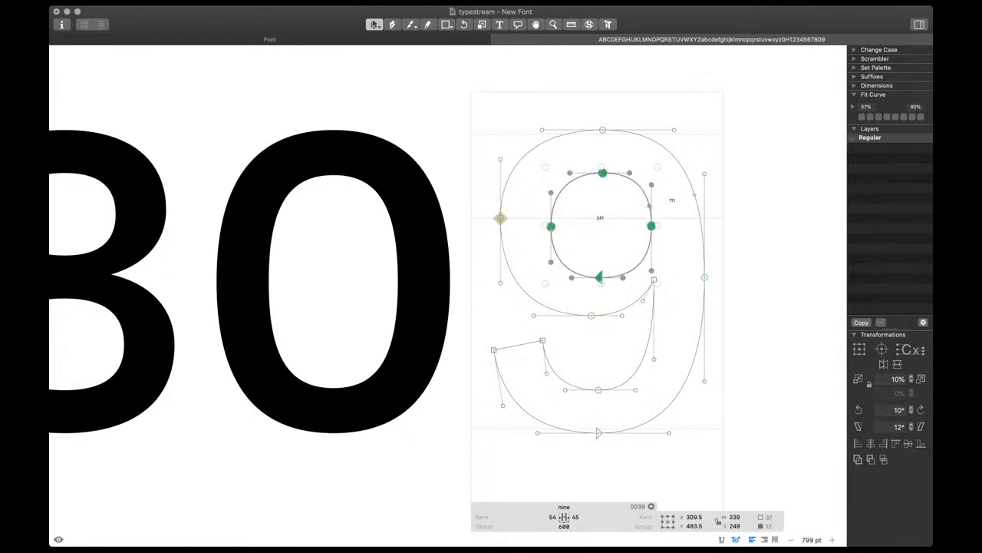
pyautogui.hotkey('ctrl', 'alt', '3')
pyautogui.moveTo(448, 118); pyautogui.dragTo(545, 308)
pyautogui.moveTo(613, 293); pyautogui.dragTo(648, 320)
pyautogui.hotkey('ctrl', 'alt', '3')
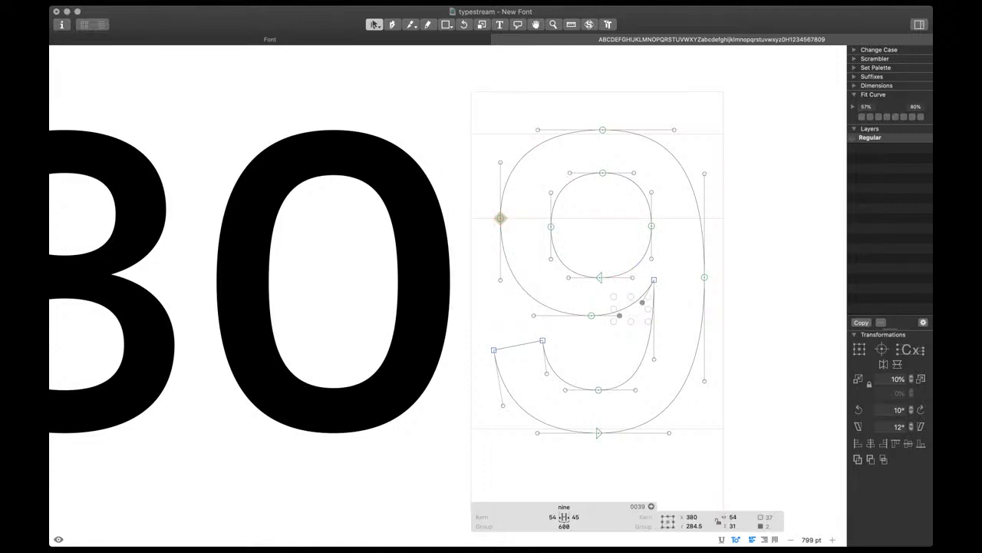
# Fit the outer upper-right curve and the tail's inner lower-right curve with the fourth Fit Curve setting
pyautogui.click(704, 174)
pyautogui.hotkey('ctrl', 'alt', '3')
pyautogui.hotkey('ctrl', 'alt', '4')
pyautogui.click(748, 188)
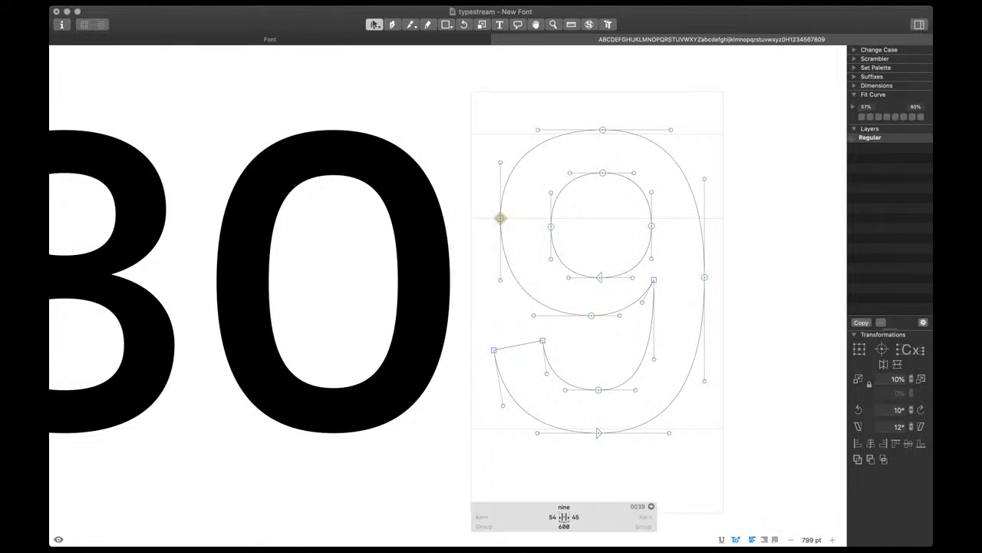
pyautogui.moveTo(729, 263); pyautogui.dragTo(688, 393)
pyautogui.moveTo(624, 345); pyautogui.dragTo(669, 400)
pyautogui.hotkey('ctrl', 'alt', '4')
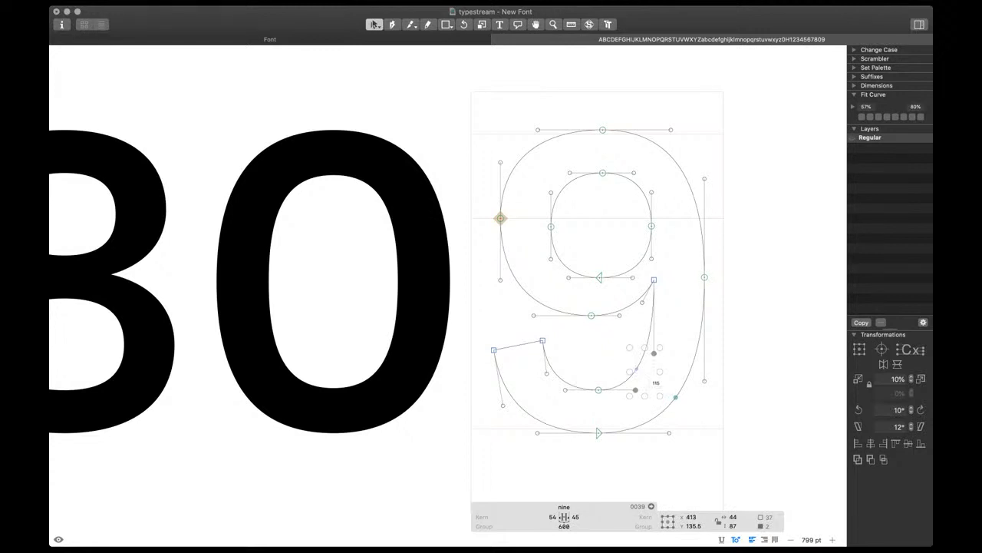
# Link the nine's right sidebearing to the capital O and its left sidebearing to the lowercase o
pyautogui.press('t')
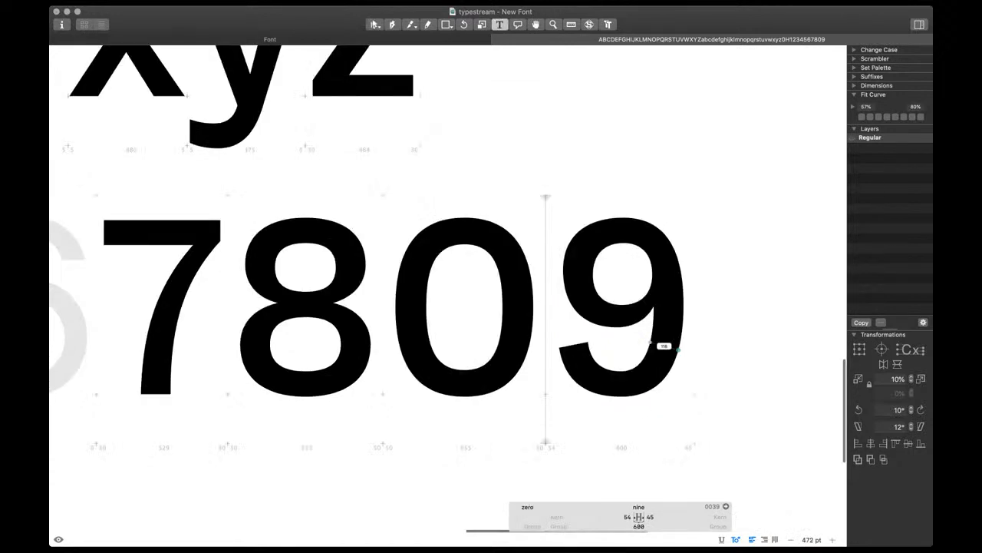
pyautogui.click(650, 517)
pyautogui.write('O')
pyautogui.hotkey('shift', 'Tab')
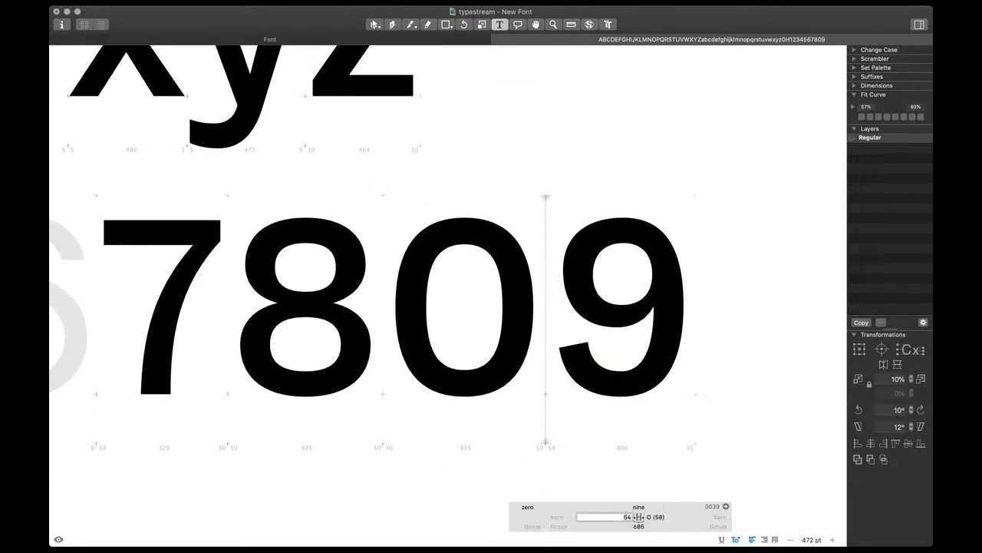
pyautogui.write('o')
pyautogui.press('Return')
# Compare the nine's shape and spacing with the other glyphs at a smaller size, and reopen its outline for editing
pyautogui.hotkey('ctrl', '-')
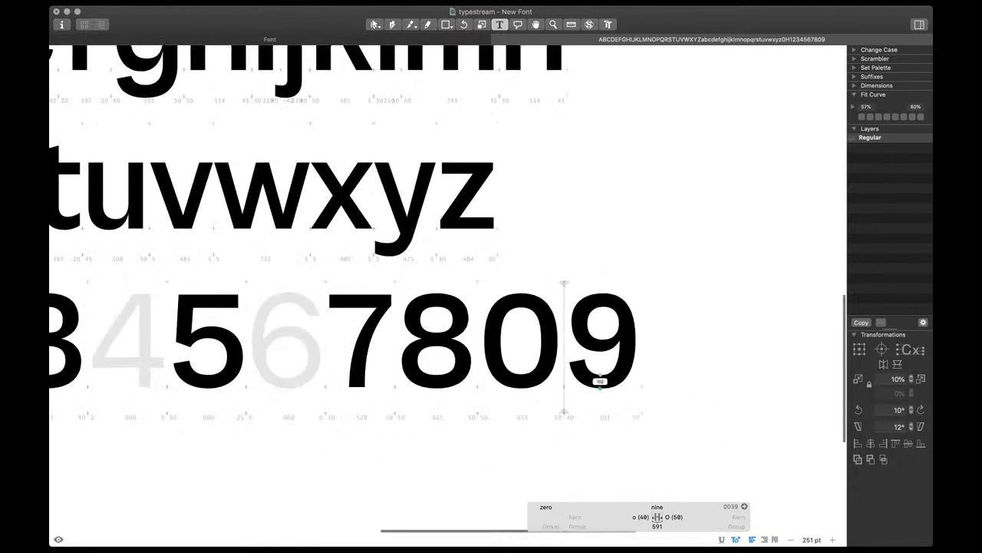
pyautogui.press('super+minus')
pyautogui.scroll(5, 620, 313)
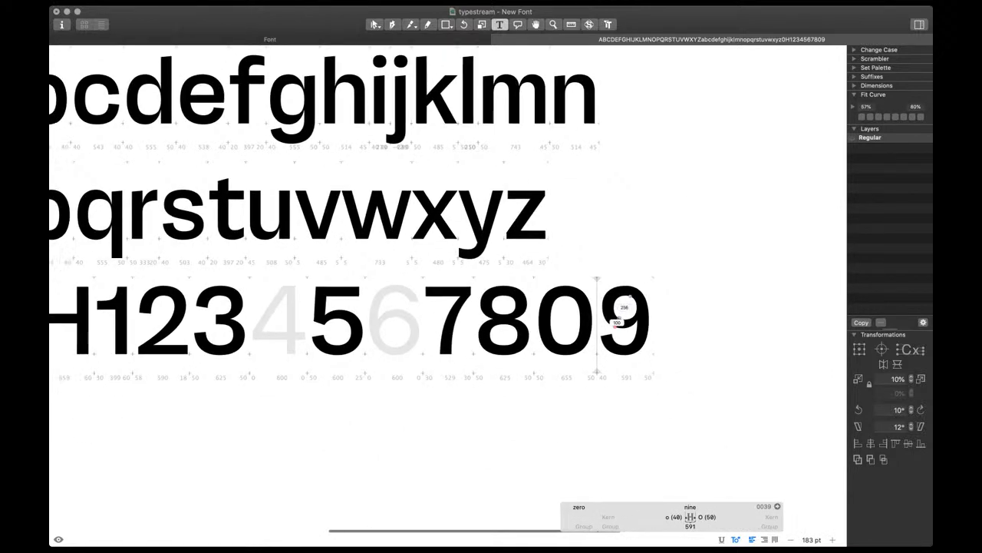
pyautogui.scroll(5, 635, 304)
pyautogui.doubleClick(637, 304)
pyautogui.scroll(5, 637, 303)
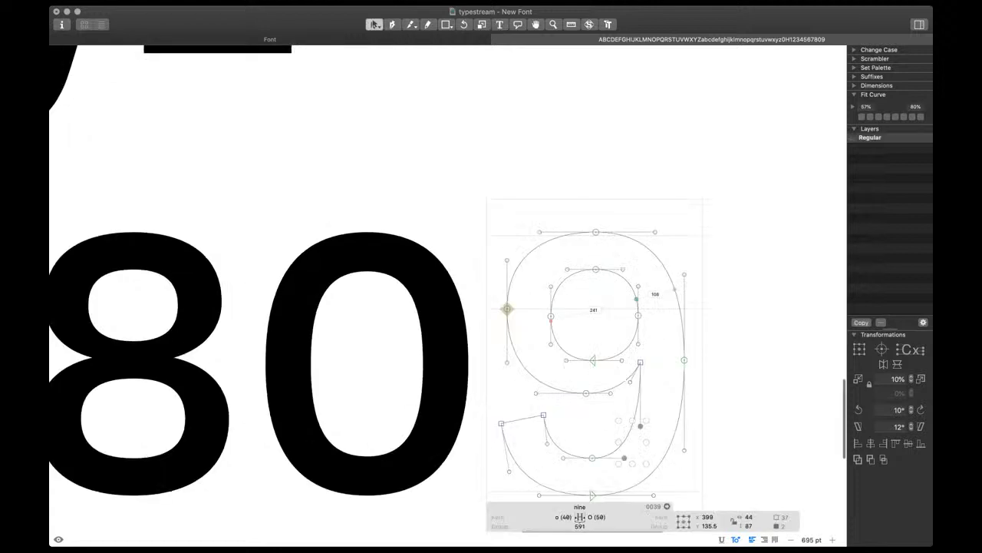
# Move the leftmost node of the nine's outer bowl down to Y 487
pyautogui.click(595, 232)
pyautogui.press('Escape')
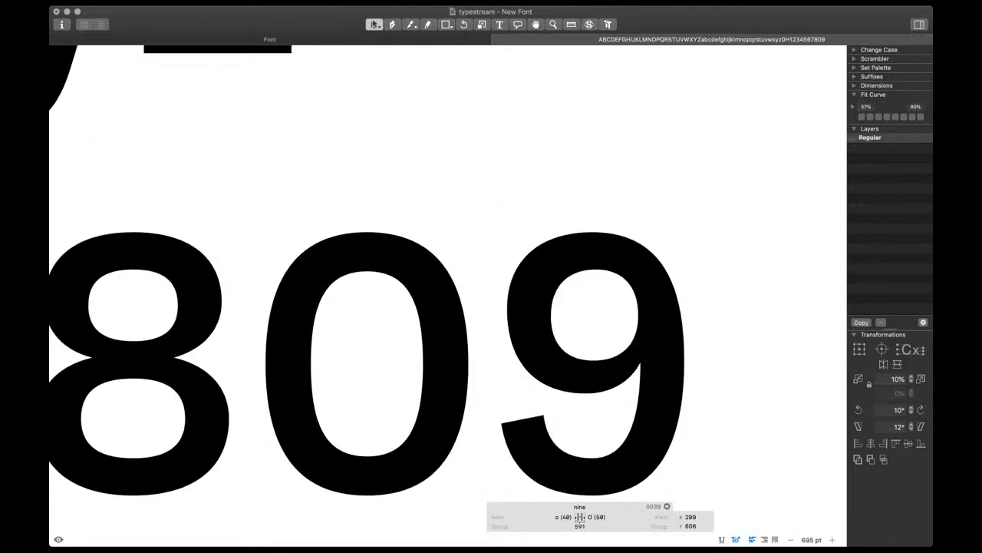
pyautogui.scroll(-4, 594, 294)
pyautogui.click(537, 304)
pyautogui.press('space')
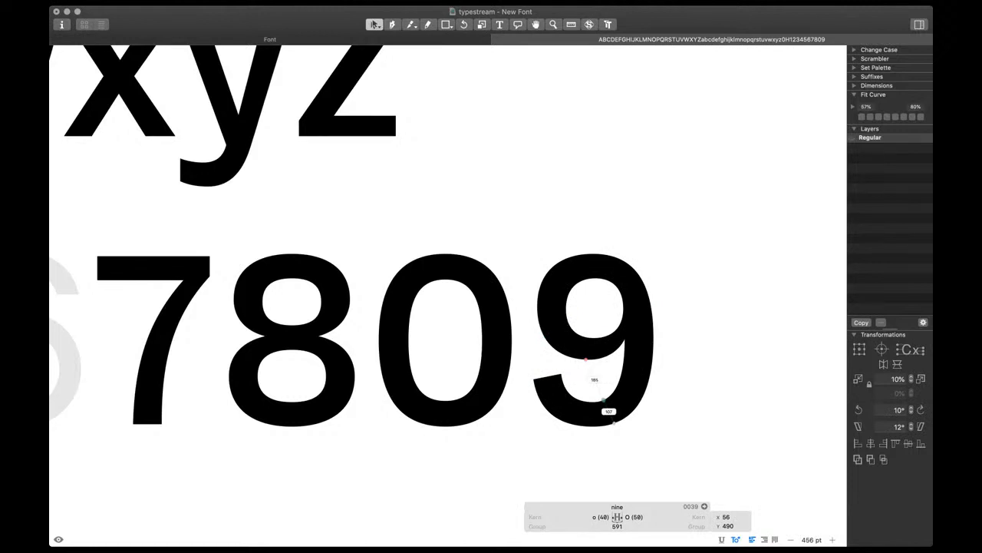
pyautogui.press('Down')
pyautogui.press('Down')
pyautogui.press('Down')
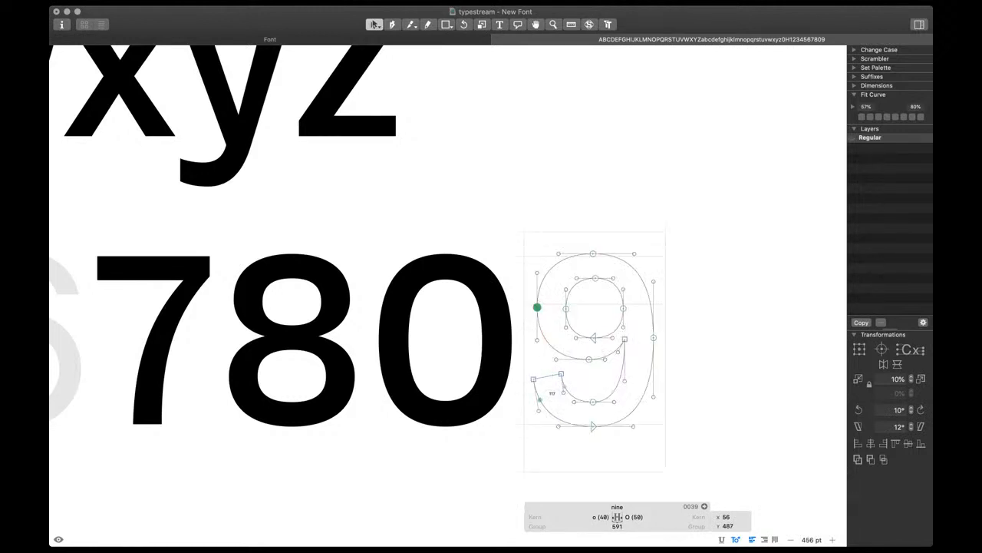
# Shift the nine's lower-left tail handles right and lower the handle on the stem's inner edge
pyautogui.moveTo(530, 386); pyautogui.dragTo(582, 433)
pyautogui.press('space')
pyautogui.hotkey('shift', 'Right')
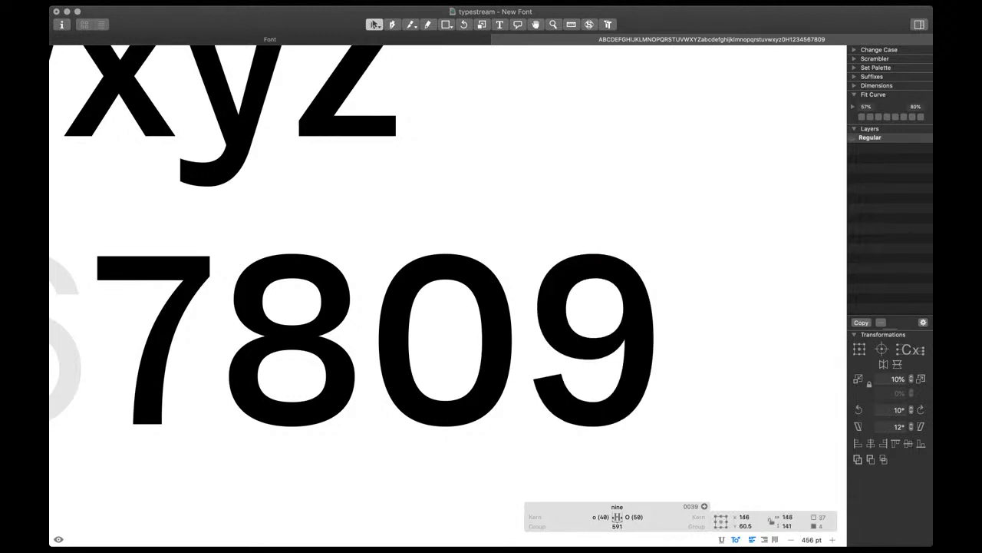
pyautogui.moveTo(619, 376); pyautogui.dragTo(631, 388)
pyautogui.press('space')
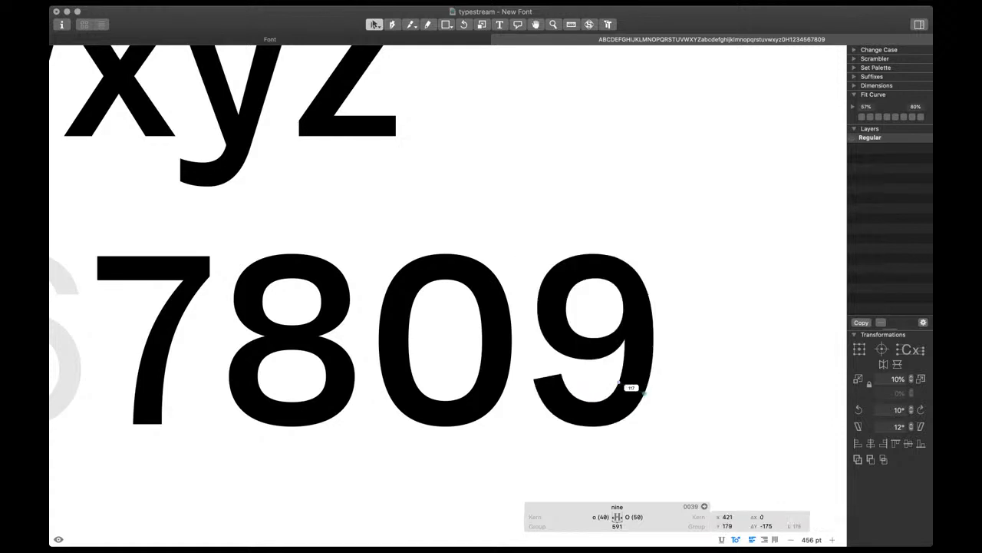
pyautogui.hotkey('shift', 'Down')
pyautogui.scroll(-5, 631, 388)
pyautogui.hscroll(-2, 631, 388)
pyautogui.press('t')
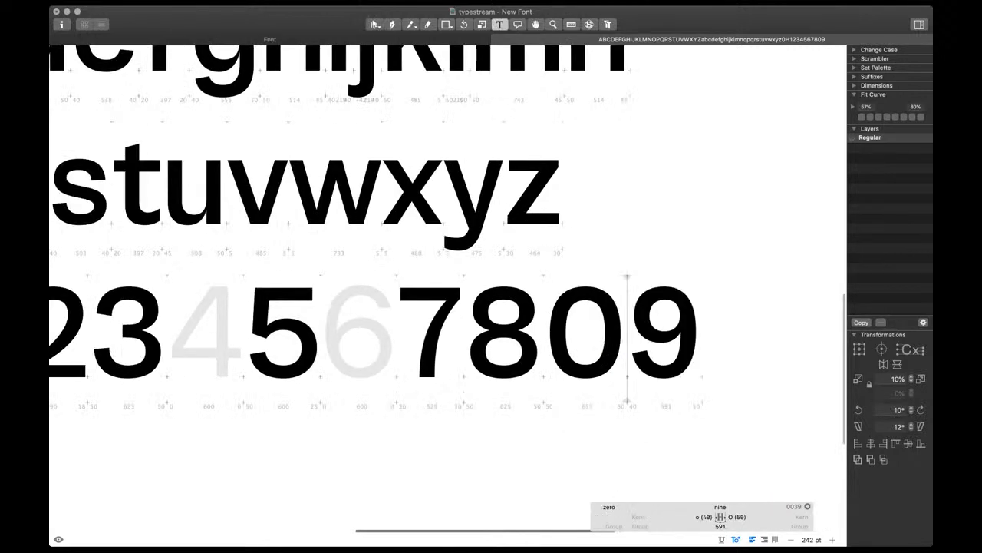
# Build the six from a nine component flipped vertically and horizontally
pyautogui.hscroll(-2, 445, 326)
pyautogui.doubleClick(445, 326)
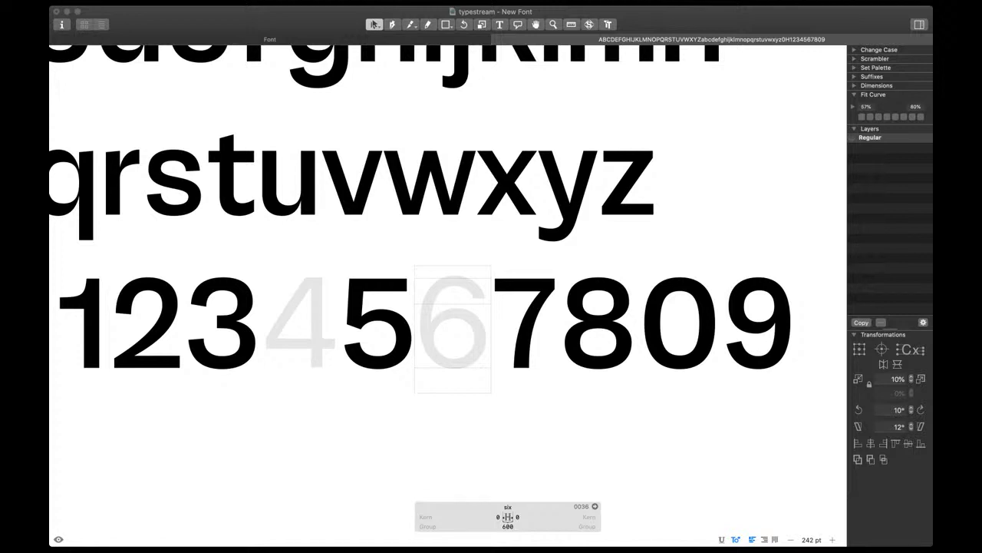
pyautogui.press('Return')
pyautogui.click(897, 364)
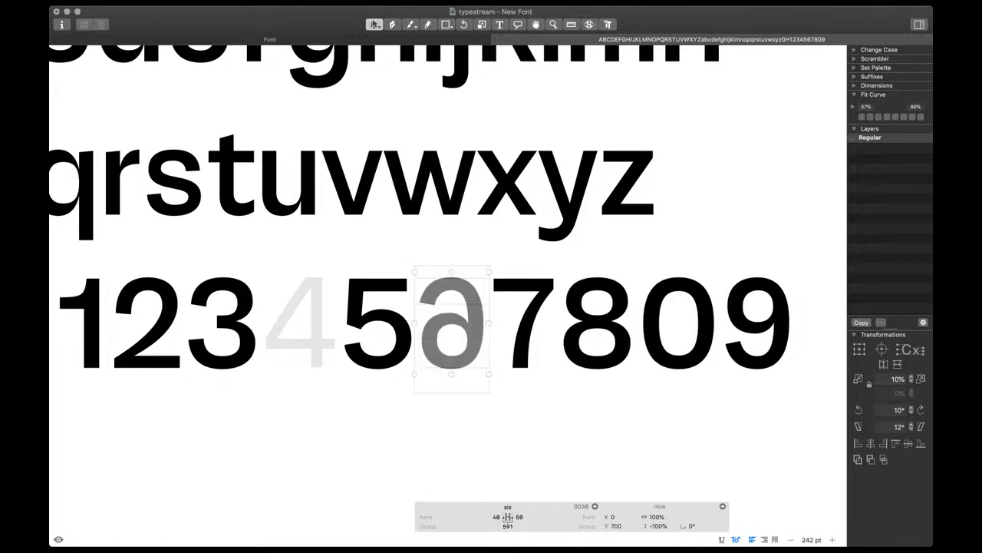
pyautogui.click(884, 365)
pyautogui.press('space')
pyautogui.scroll(-5, 553, 352)
pyautogui.scroll(-1, 448, 291)
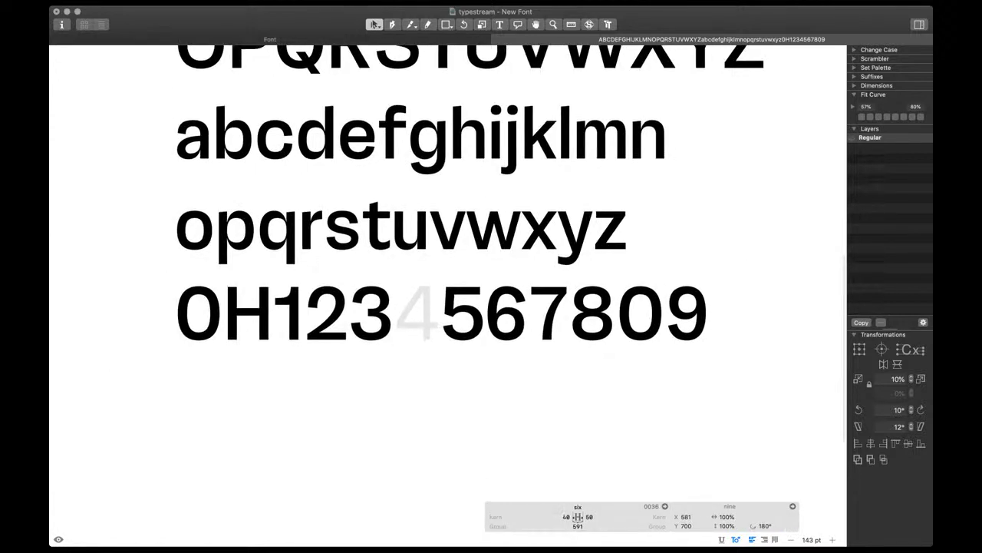
pyautogui.press('t')
pyautogui.scroll(5, 725, 350)
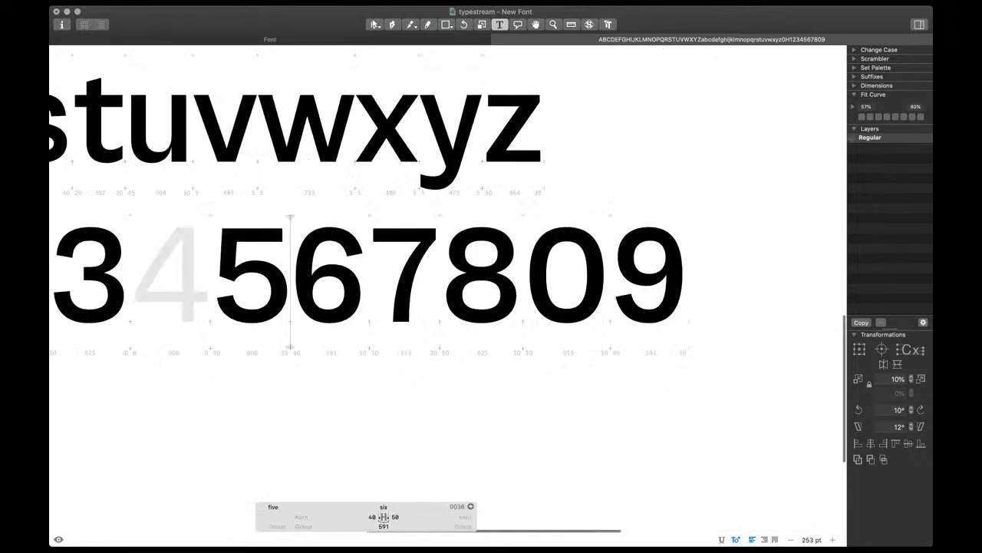
# Lower the nine's bottom bowl curve with its handles and the node where it joins the stem
pyautogui.doubleClick(652, 286)
pyautogui.scroll(4, 653, 290)
pyautogui.click(656, 277)
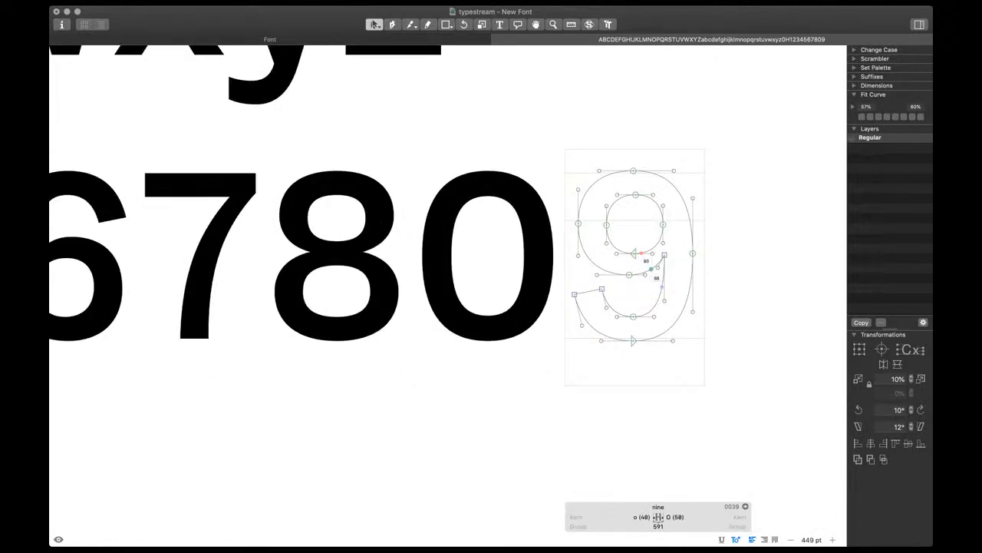
pyautogui.click(652, 269)
pyautogui.press('space')
pyautogui.hotkey('shift', 'Down')
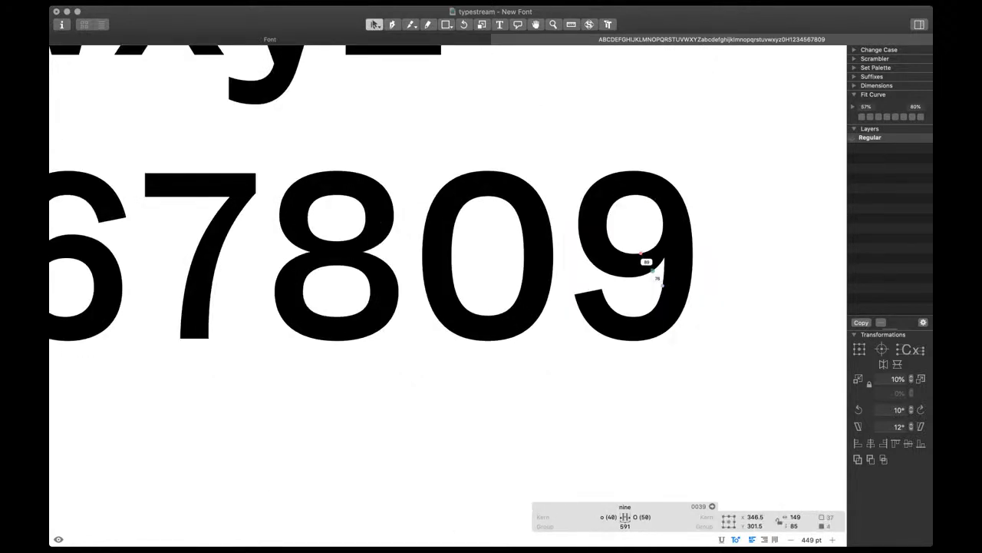
pyautogui.hotkey('shift', 'Up')
pyautogui.scroll(-5, 632, 270)
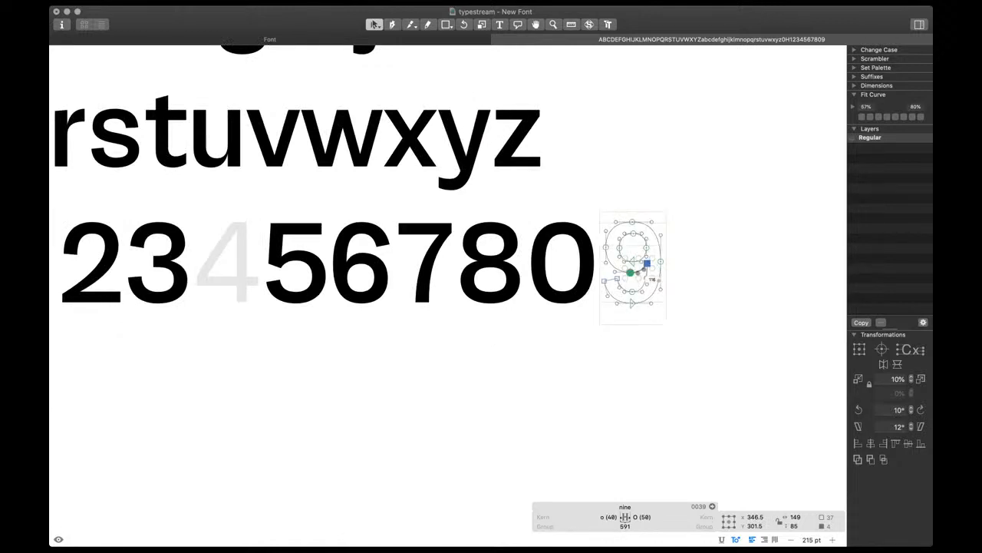
pyautogui.scroll(8, 650, 274)
pyautogui.keyDown('shift'); pyautogui.click(480, 253); pyautogui.keyUp('shift')
pyautogui.press('space')
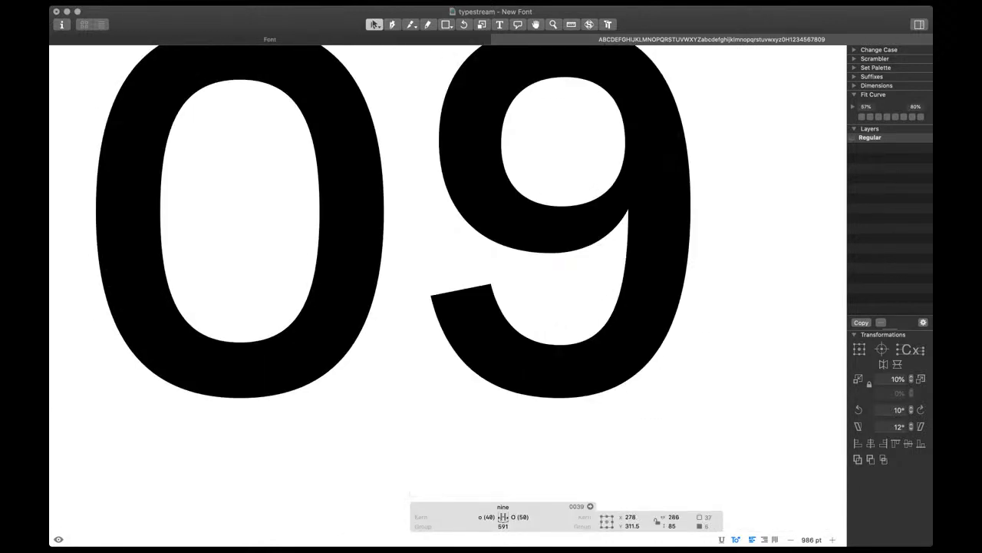
pyautogui.hotkey('shift', 'Down')
# Lower the node joining the nine's bowl and stem to Y 327, and compare the numerals at a smaller size
pyautogui.click(628, 215)
pyautogui.press('space')
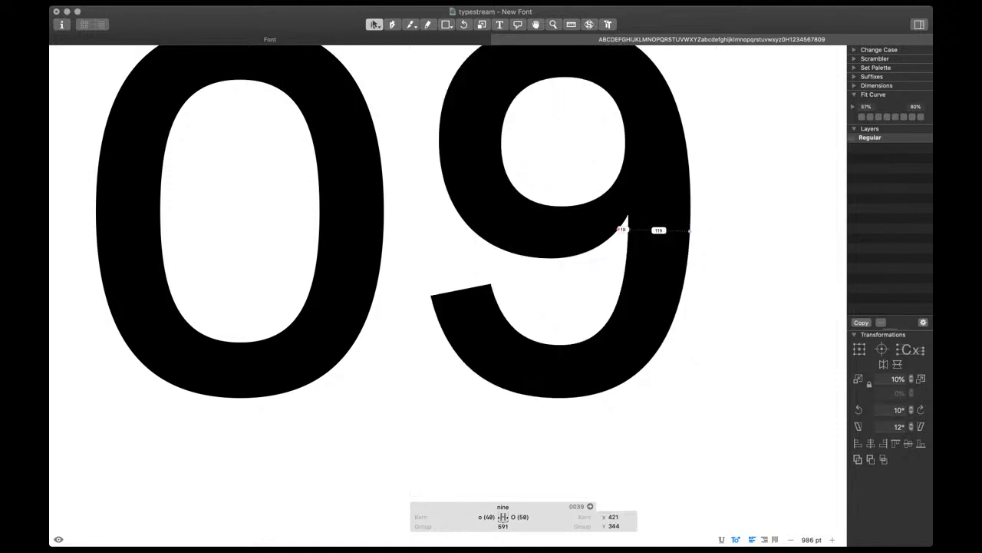
pyautogui.hotkey('shift', 'Down')
pyautogui.hotkey('shift', 'Down')
pyautogui.scroll(-2, 626, 229)
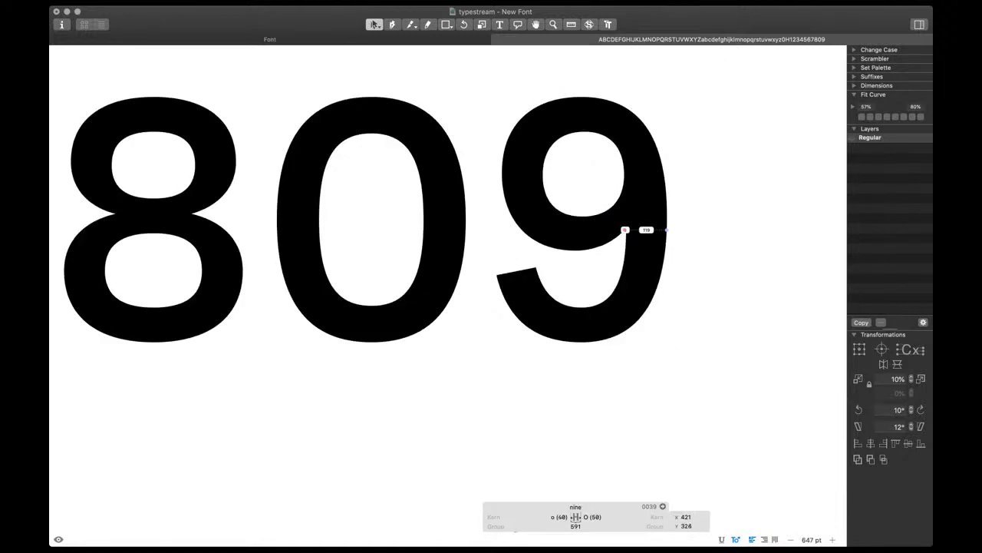
pyautogui.scroll(-2, 626, 229)
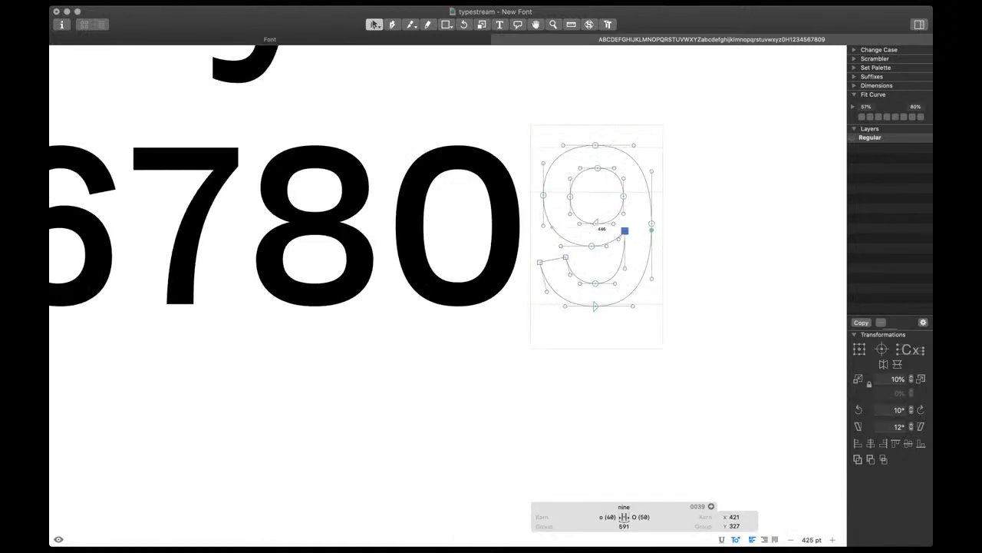
pyautogui.press('t')
pyautogui.scroll(-3, 698, 206)
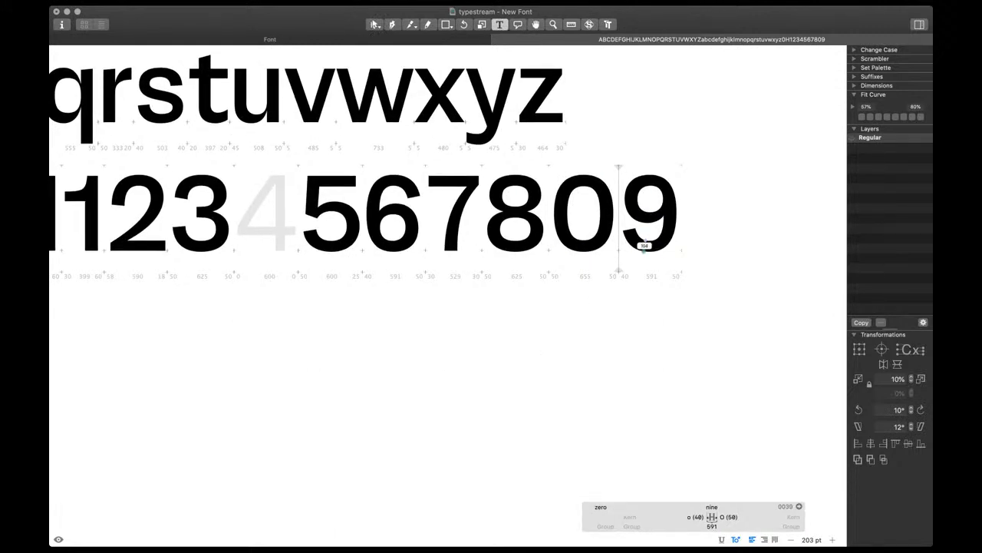
pyautogui.scroll(-1, 577, 263)
pyautogui.scroll(-1, 668, 264)
pyautogui.scroll(2, 443, 219)
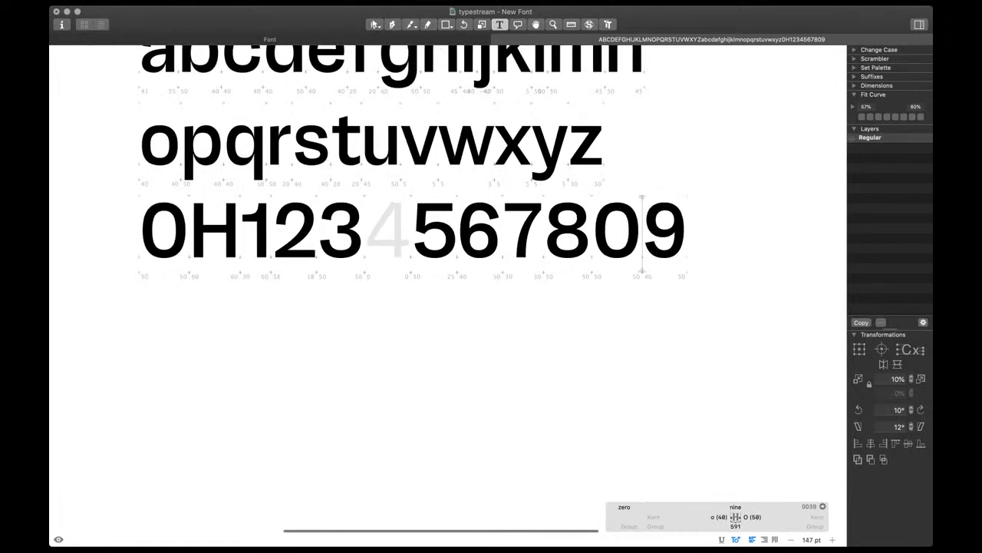
# Raise the five's lower-left terminal nodes to a centre height of Y 200
pyautogui.doubleClick(415, 236)
pyautogui.scroll(4, 416, 239)
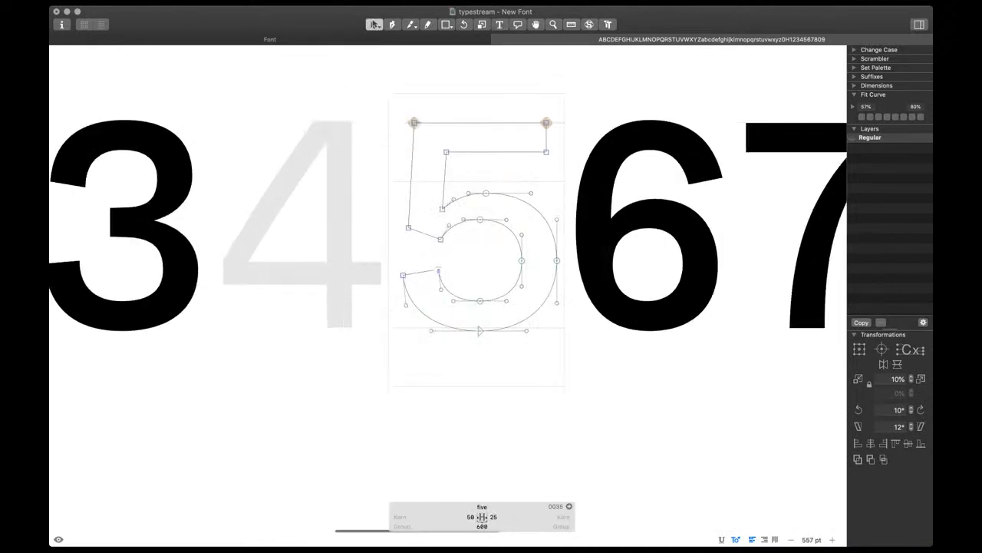
pyautogui.moveTo(388, 259); pyautogui.dragTo(455, 283)
pyautogui.press('space')
pyautogui.hotkey('shift', 'Up')
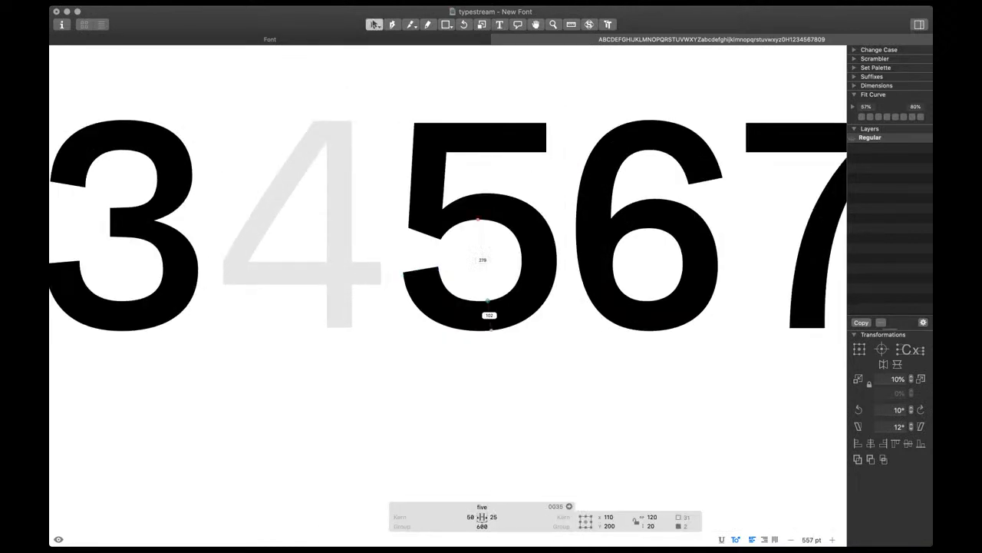
# Move the left nodes of the nine's bowl and counter and its tail terminal further left
pyautogui.scroll(-3, 485, 287)
pyautogui.scroll(-1, 486, 284)
pyautogui.hscroll(3, 483, 284)
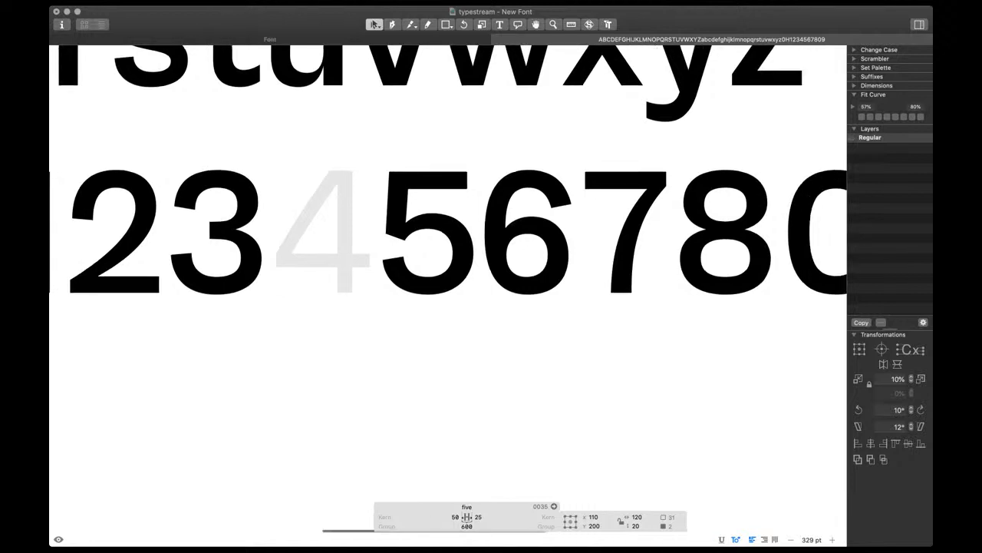
pyautogui.hscroll(5, 486, 284)
pyautogui.doubleClick(697, 232)
pyautogui.scroll(3, 697, 232)
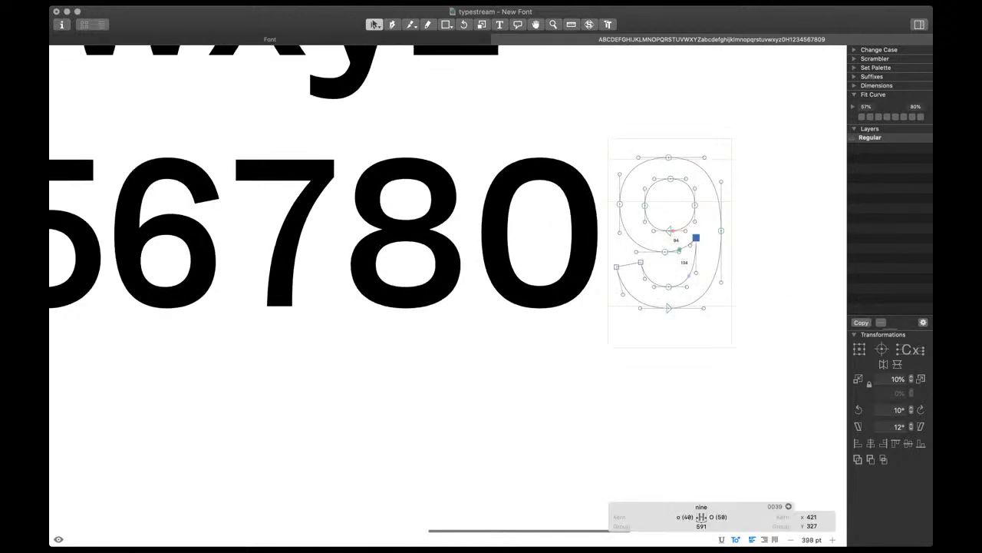
pyautogui.moveTo(652, 188); pyautogui.dragTo(606, 213)
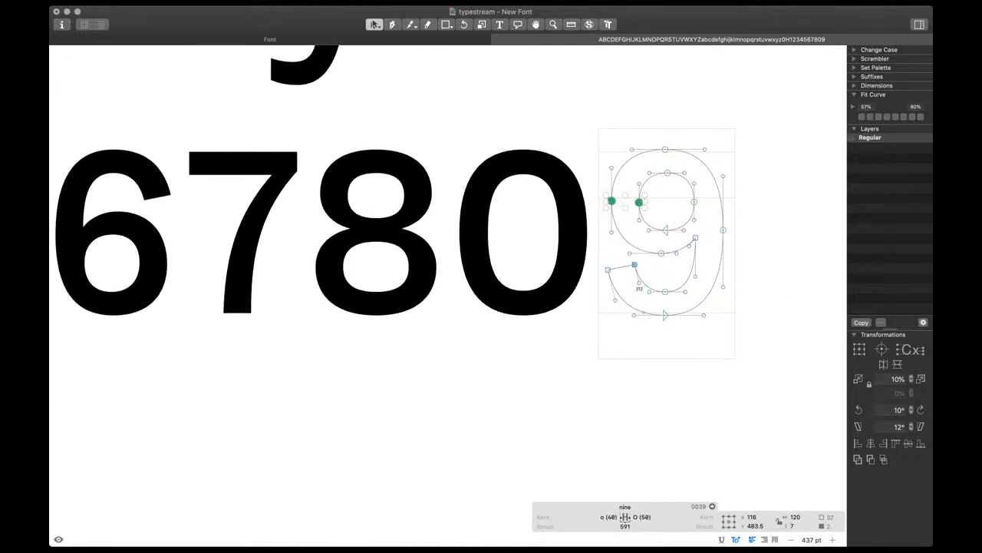
pyautogui.moveTo(643, 254); pyautogui.dragTo(599, 275)
pyautogui.hotkey('shift', 'Left')
# Widen the nine by moving its right-side outer and inner nodes further right in two increments
pyautogui.moveTo(676, 195); pyautogui.dragTo(732, 257)
pyautogui.hotkey('shift', 'Right')
pyautogui.press('space')
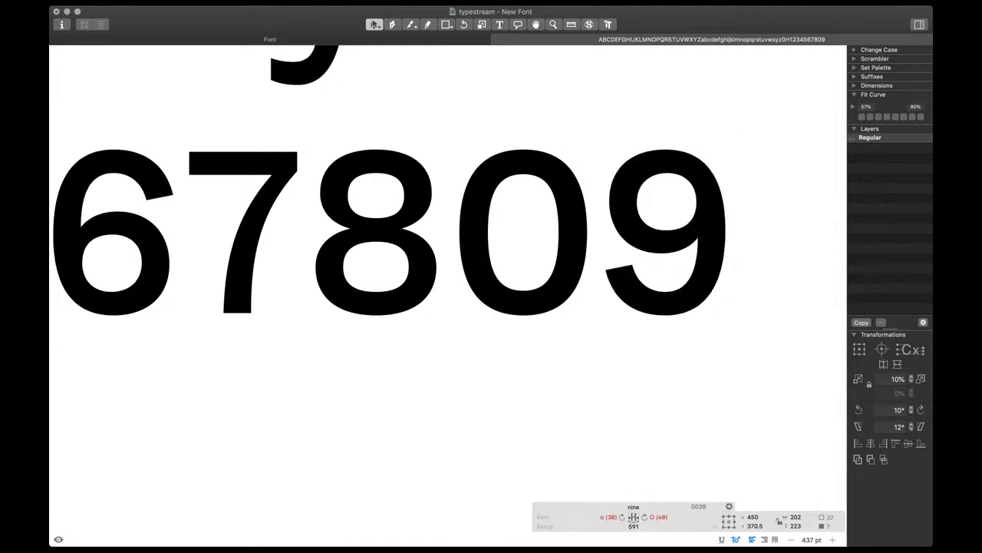
pyautogui.hotkey('shift', 'Right')
# Refit the nine's lower-right curves, and fit the lower-left tail, counter and left bowl curves with the third Fit Curve setting
pyautogui.moveTo(691, 265); pyautogui.dragTo(739, 325)
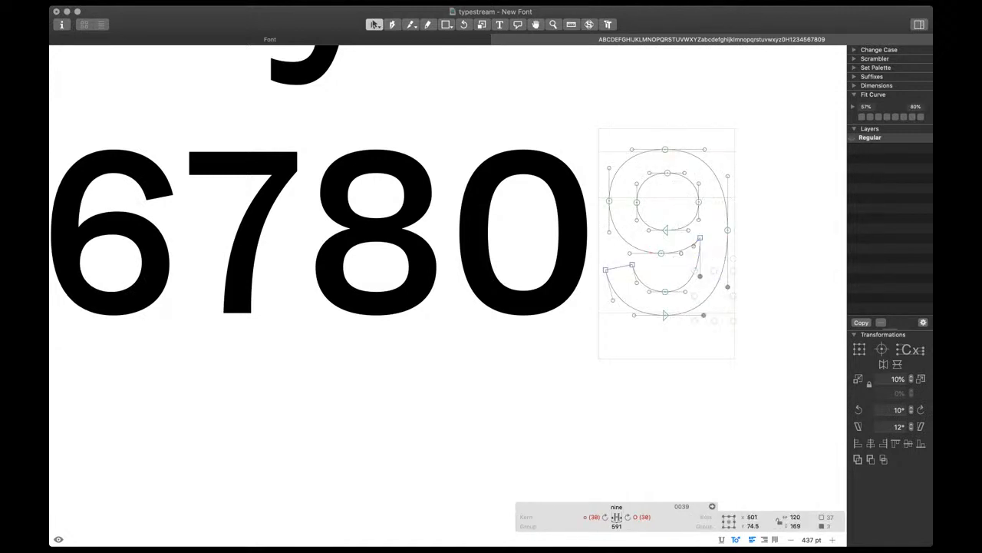
pyautogui.hotkey('shift', 'Up')
pyautogui.moveTo(658, 324); pyautogui.dragTo(604, 276)
pyautogui.hotkey('ctrl', 'alt', '3')
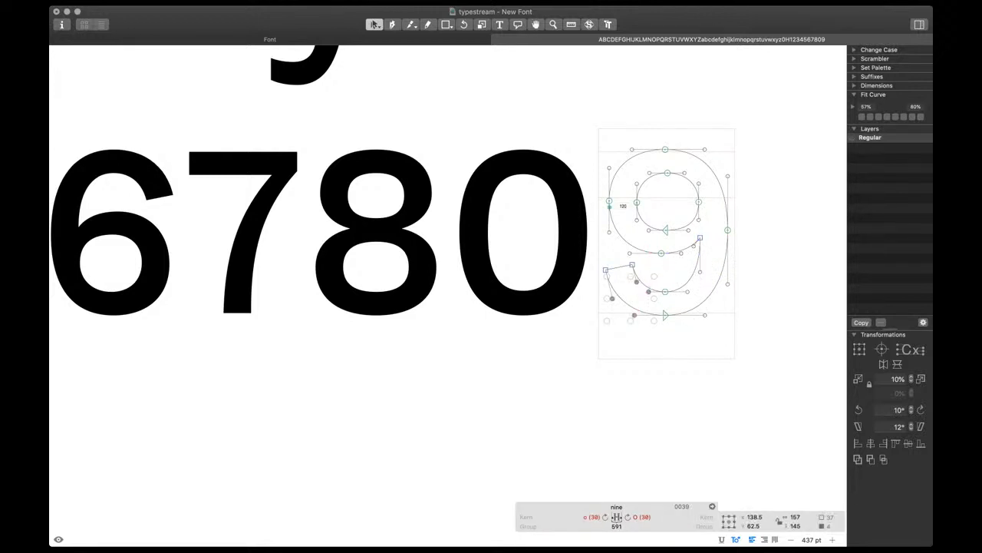
pyautogui.doubleClick(642, 184)
pyautogui.hotkey('ctrl', 'alt', '3')
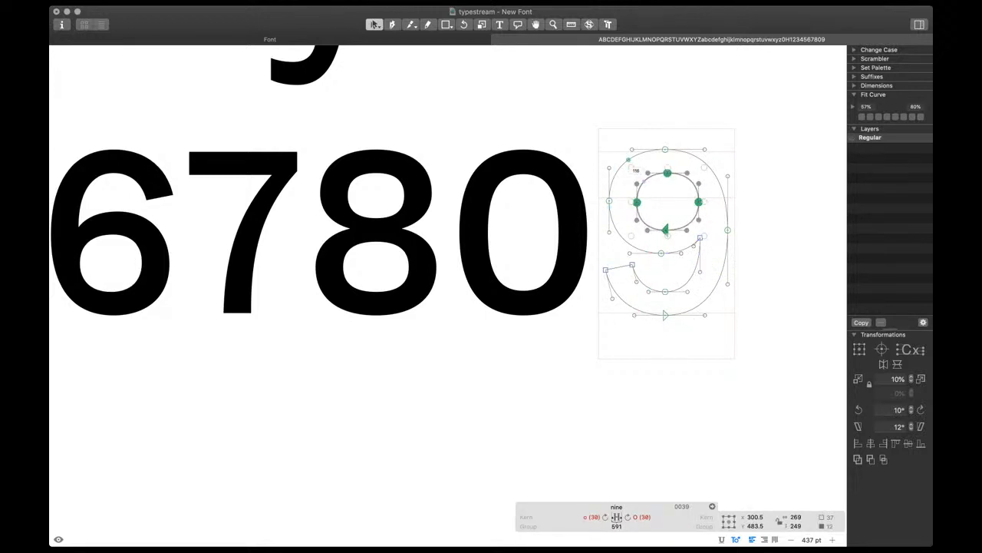
pyautogui.moveTo(625, 158); pyautogui.dragTo(600, 246)
pyautogui.hotkey('ctrl', 'alt', '3')
# Update the nine's sidebearings from their linked glyphs and compare its spacing at a smaller size
pyautogui.press('ctrl+alt+super+m')
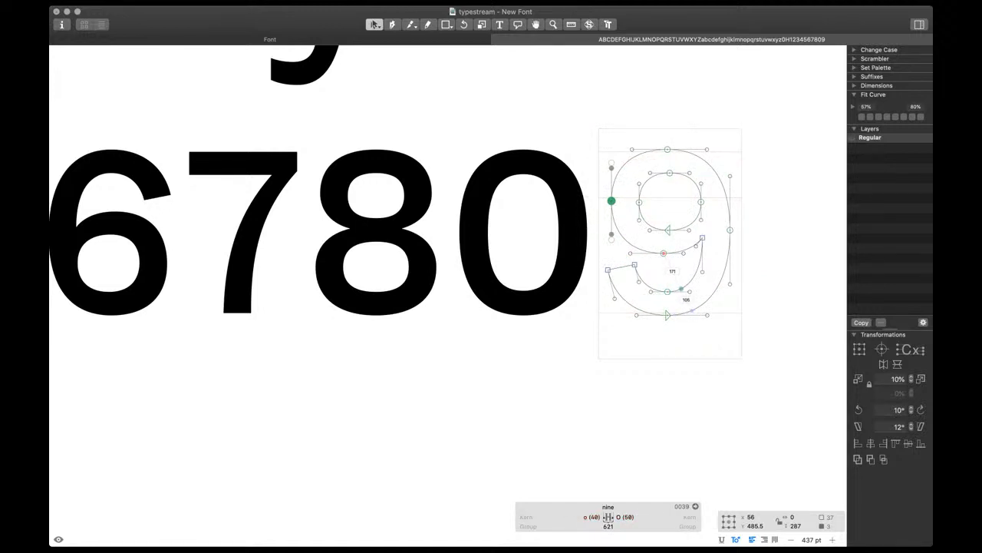
pyautogui.press('Escape')
pyautogui.scroll(-5, 651, 302)
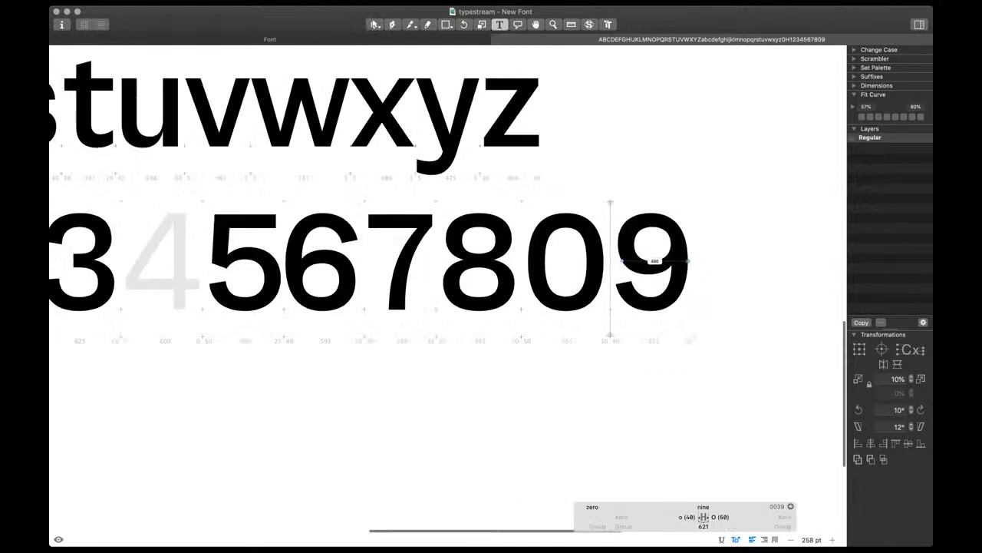
pyautogui.scroll(-4, 675, 257)
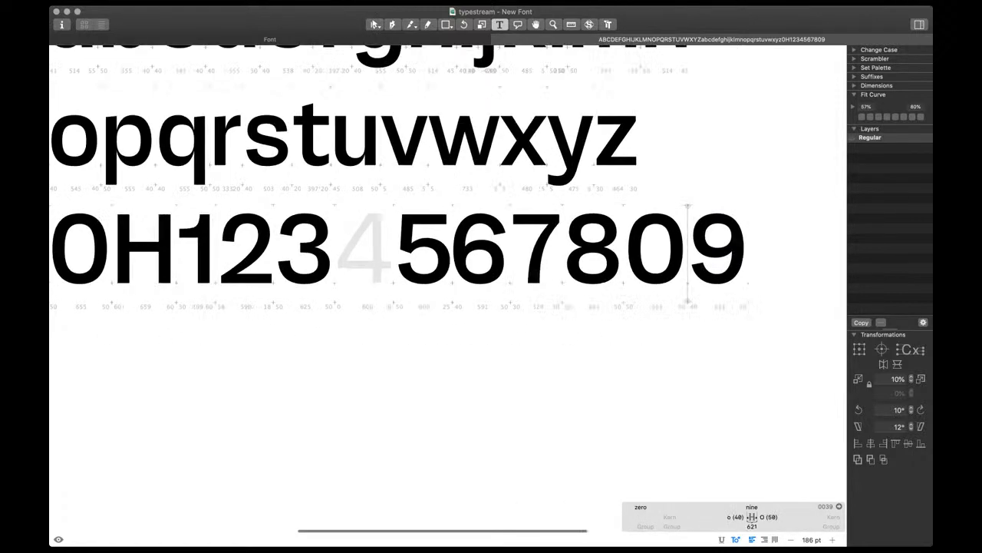
# Move the nine's tail terminal right to a centre position of X 115
pyautogui.scroll(3, 491, 267)
pyautogui.doubleClick(789, 280)
pyautogui.scroll(6, 817, 273)
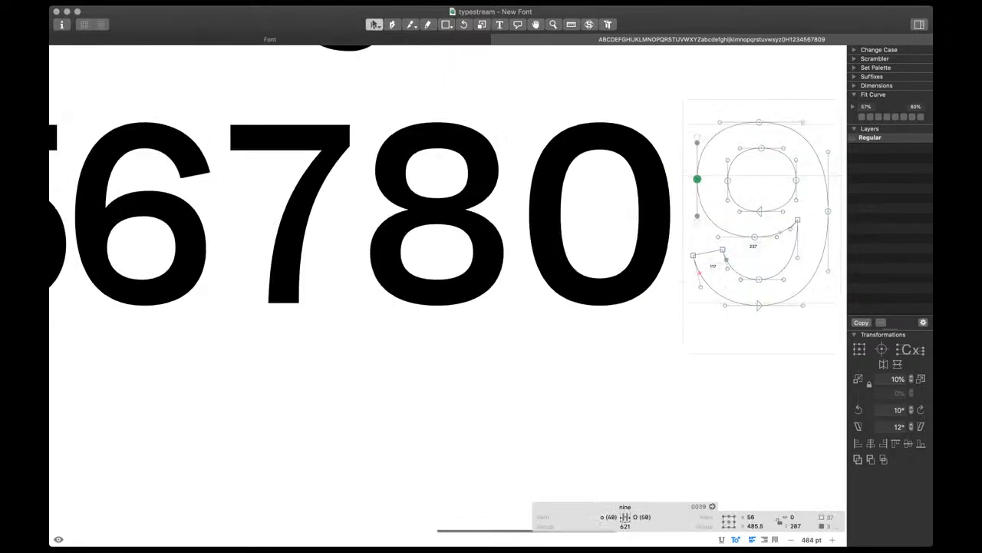
pyautogui.press('Escape')
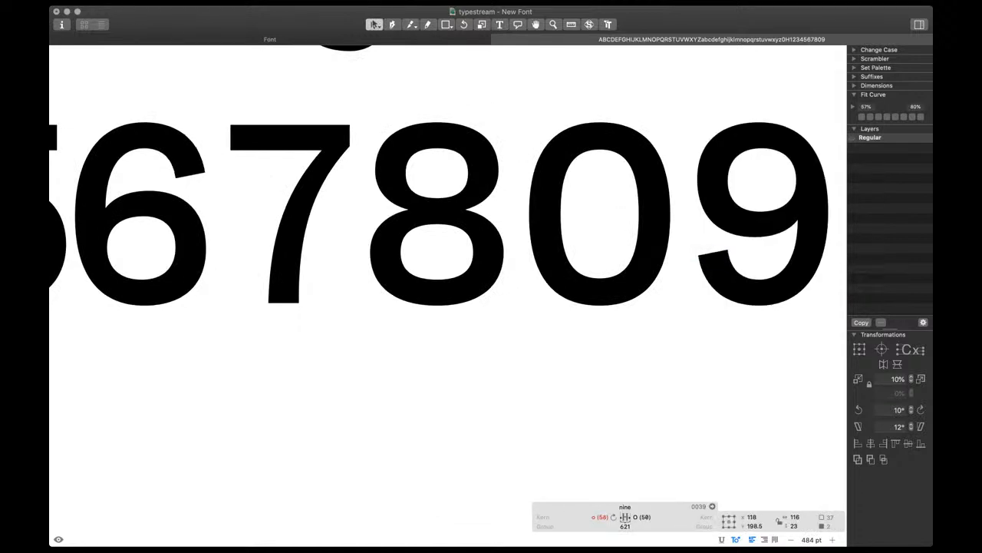
pyautogui.doubleClick(697, 256)
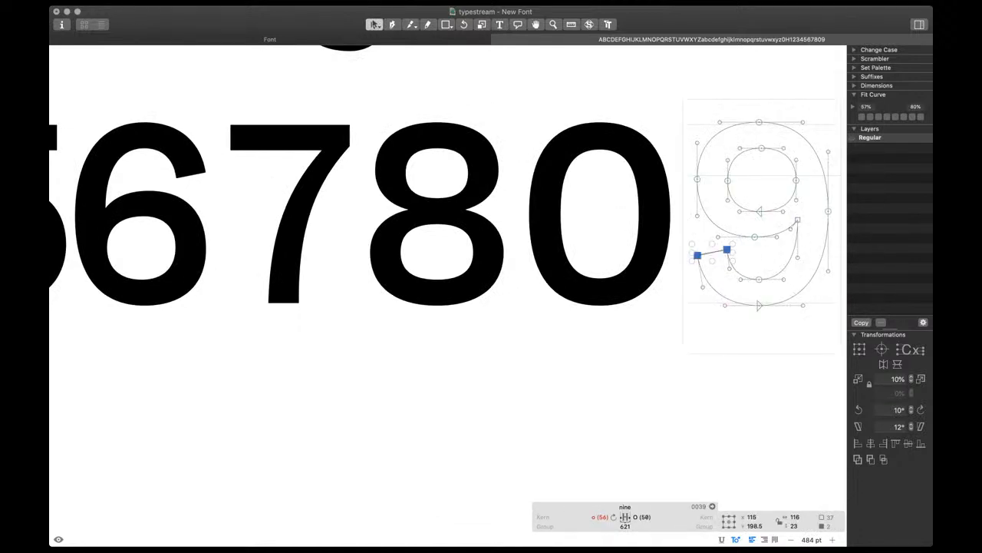
pyautogui.press('Escape')
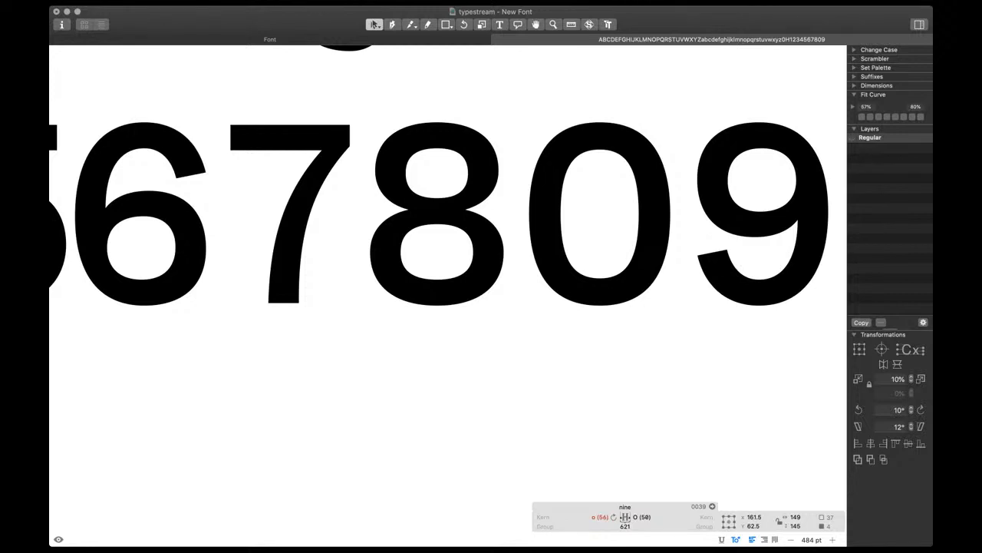
# Move the nine's bottom outer and inner curve nodes together to X 307
pyautogui.moveTo(747, 268); pyautogui.dragTo(771, 316)
pyautogui.press('space')
pyautogui.hotkey('shift', 'Right')
pyautogui.hotkey('shift', 'Right')
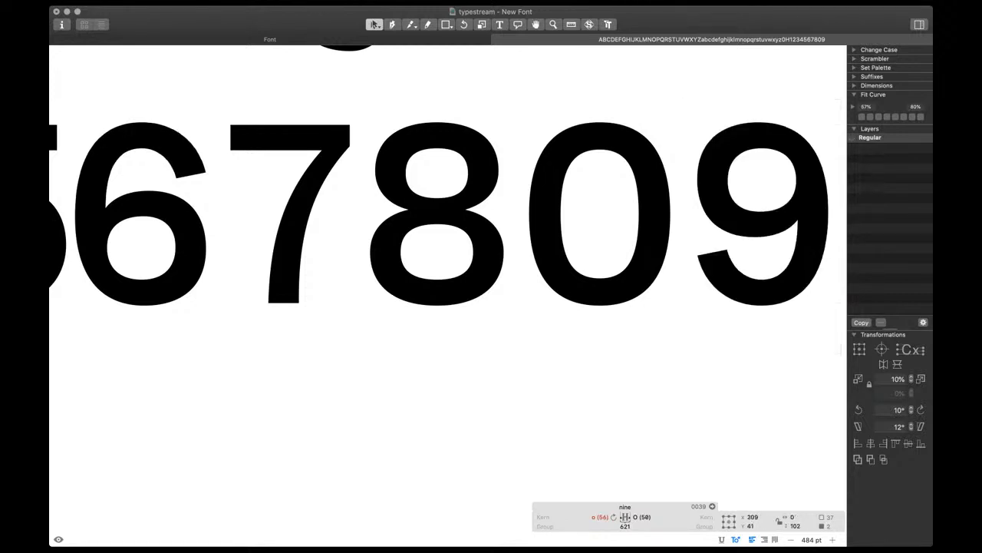
pyautogui.press('Left')
pyautogui.press('Left')
# Refit the handles of the nine's inner and outer lower-left tail curves, and check the filled shape at a smaller size
pyautogui.moveTo(695, 263); pyautogui.dragTo(756, 313)
pyautogui.press('space')
pyautogui.hotkey('shift', 'Left')
pyautogui.hotkey('shift', 'Left')
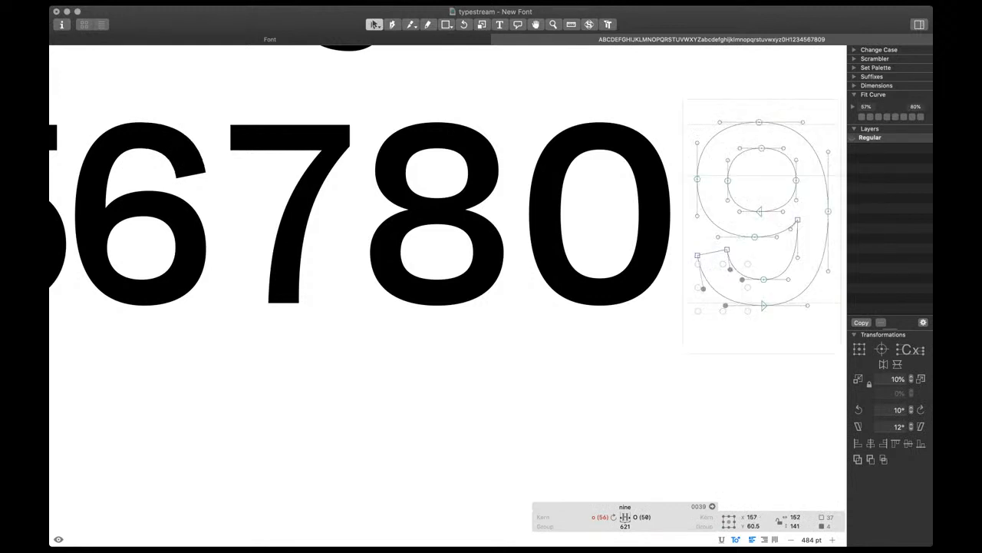
pyautogui.press('space')
pyautogui.press('super+minus')
pyautogui.press('super+minus')
pyautogui.press('space')
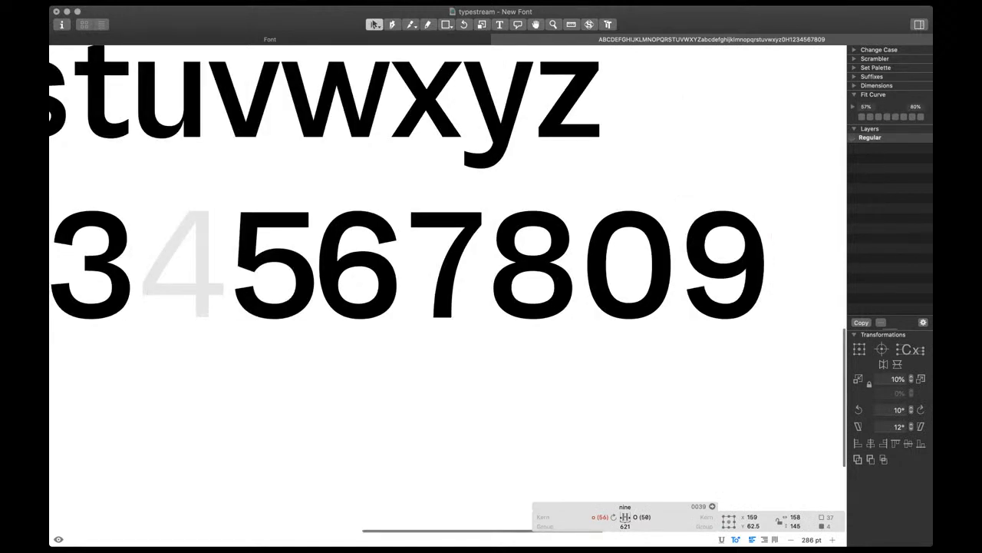
# Move the nine's bottom outer and inner nodes left to X 298 and compare its balance with the other characters at smaller sizes
pyautogui.hscroll(-2, 448, 288)
pyautogui.click(790, 282)
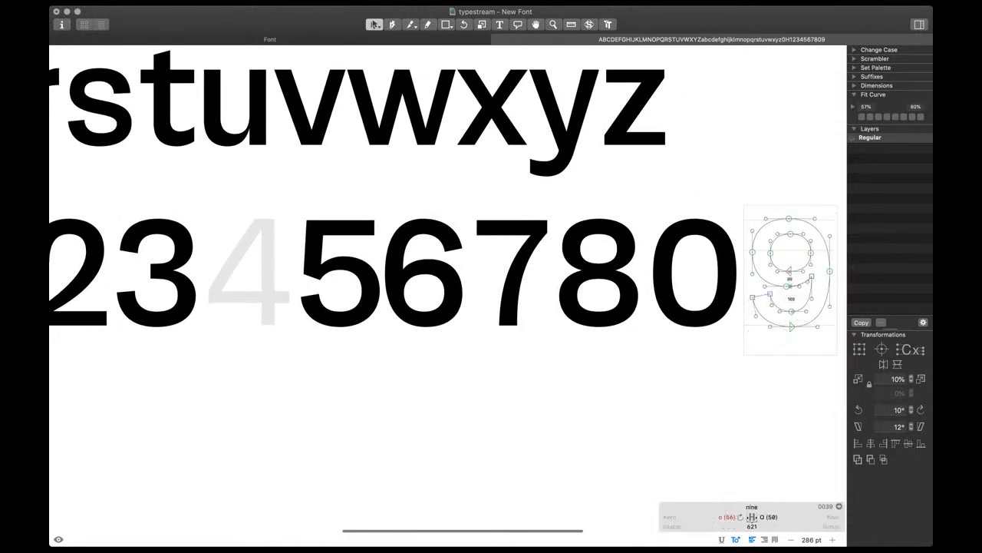
pyautogui.moveTo(775, 301); pyautogui.dragTo(796, 337)
pyautogui.press('space')
pyautogui.hotkey('shift', 'Left')
pyautogui.hotkey('shift', 'Left')
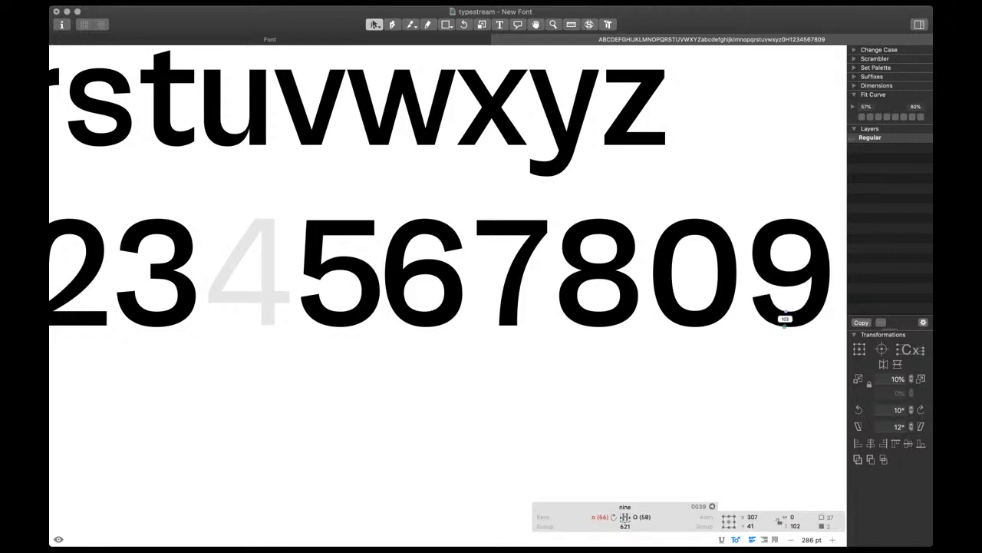
pyautogui.press('Right')
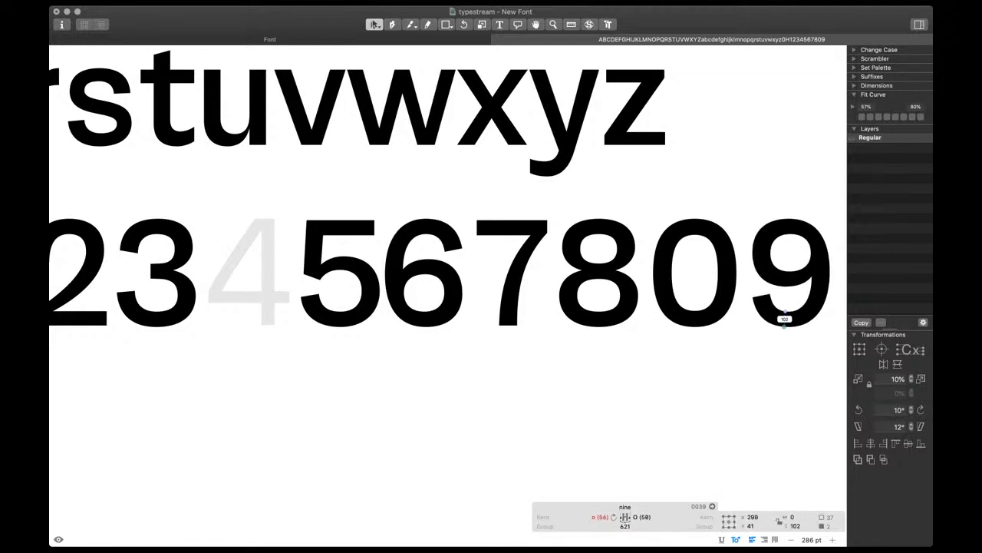
pyautogui.scroll(-5, 760, 318)
pyautogui.scroll(3, 760, 318)
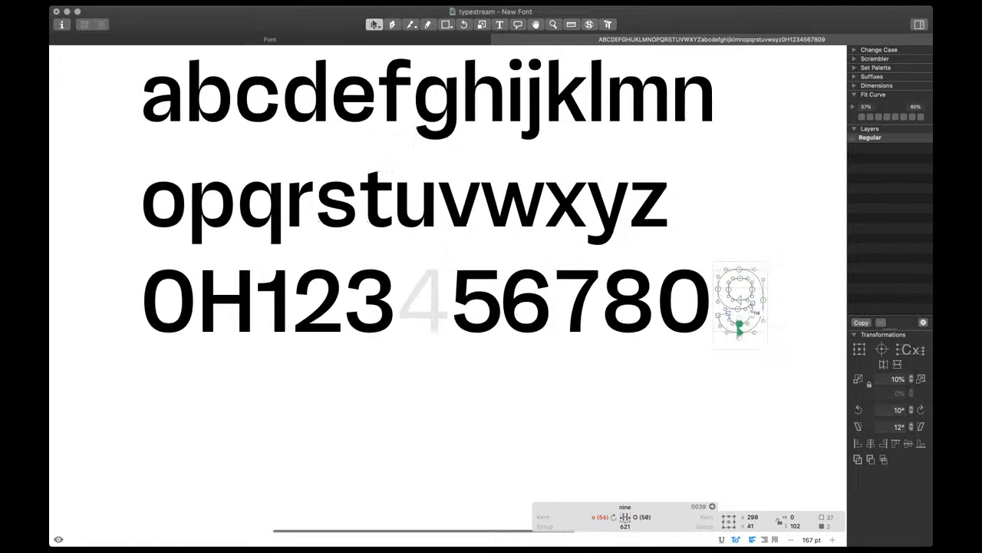
pyautogui.press('Escape')
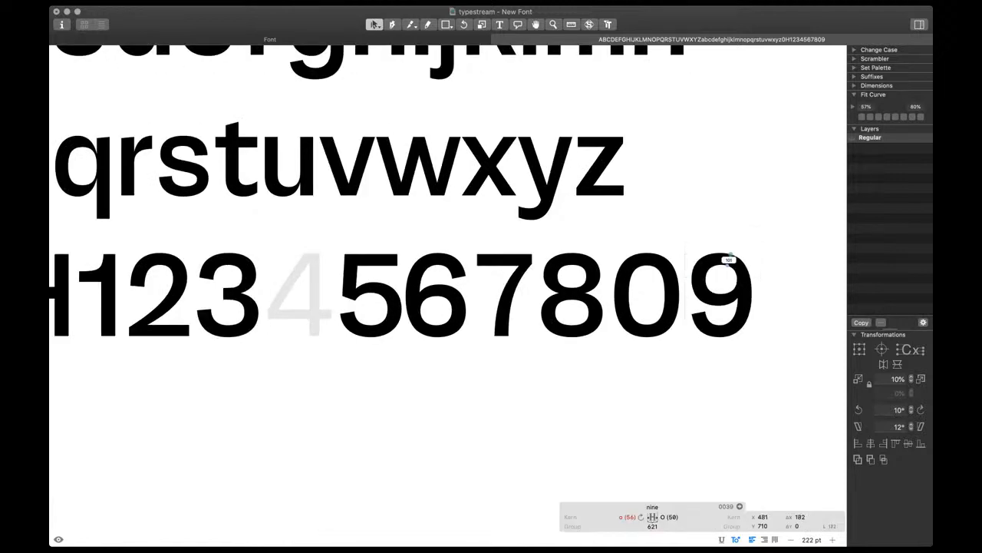
pyautogui.scroll(-5, 729, 259)
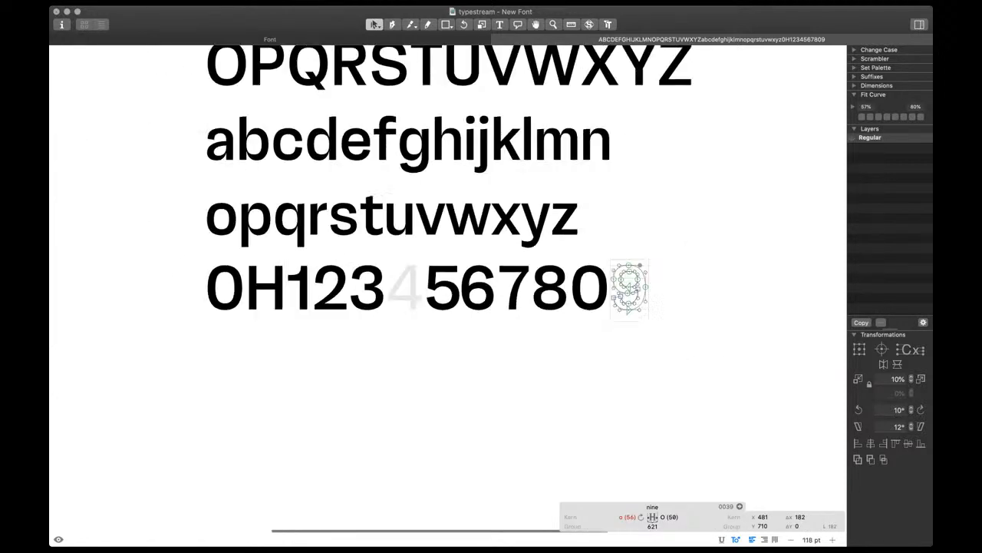
pyautogui.scroll(5, 410, 286)
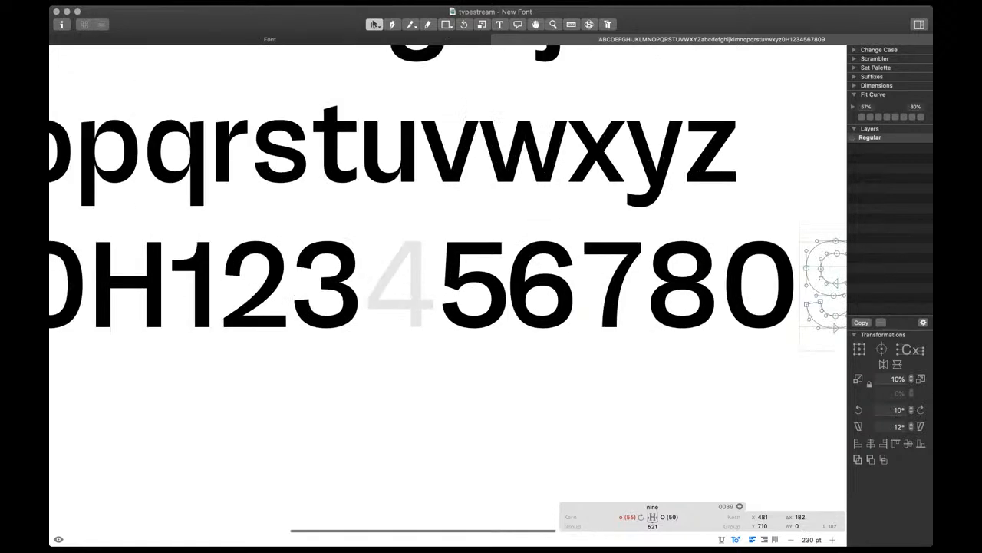
# Draw a vertical stem rectangle about 124 units wide and 700 units tall from the baseline in the empty four glyph
pyautogui.doubleClick(407, 286)
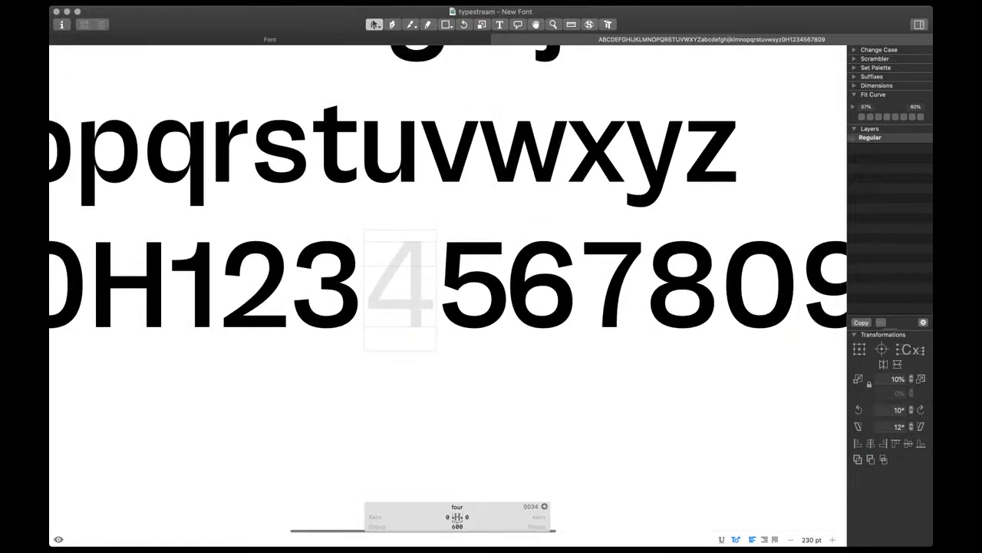
pyautogui.scroll(5, 387, 301)
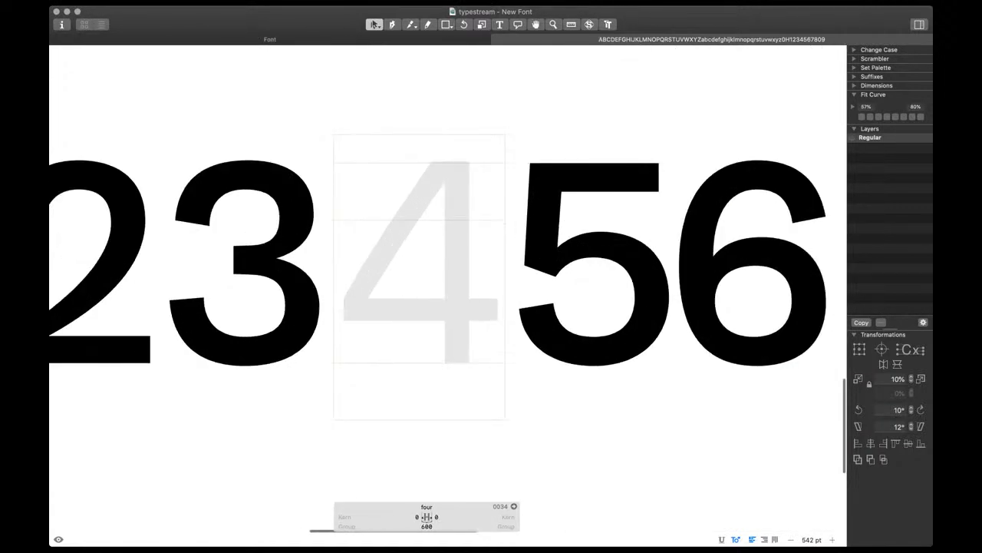
pyautogui.click(446, 24)
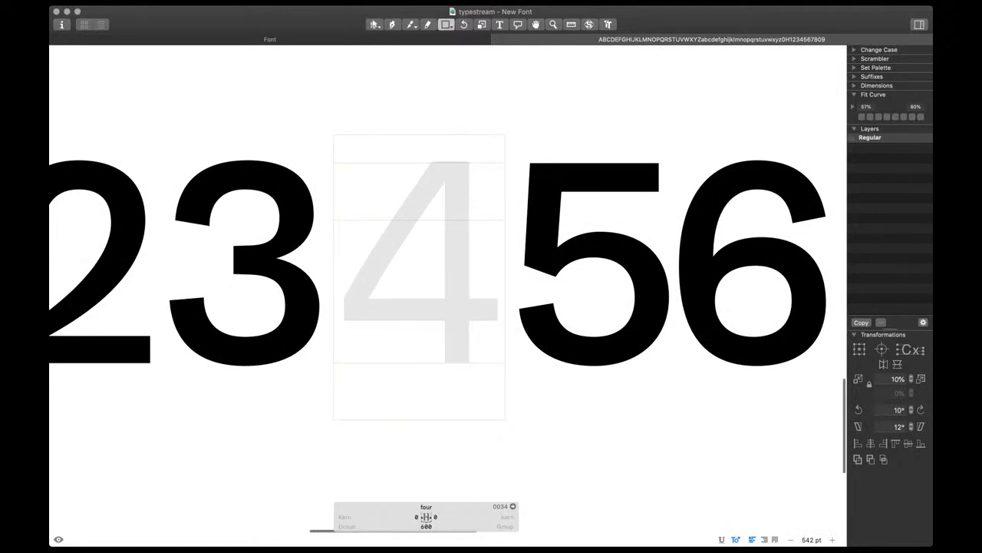
pyautogui.moveTo(334, 163); pyautogui.dragTo(459, 362)
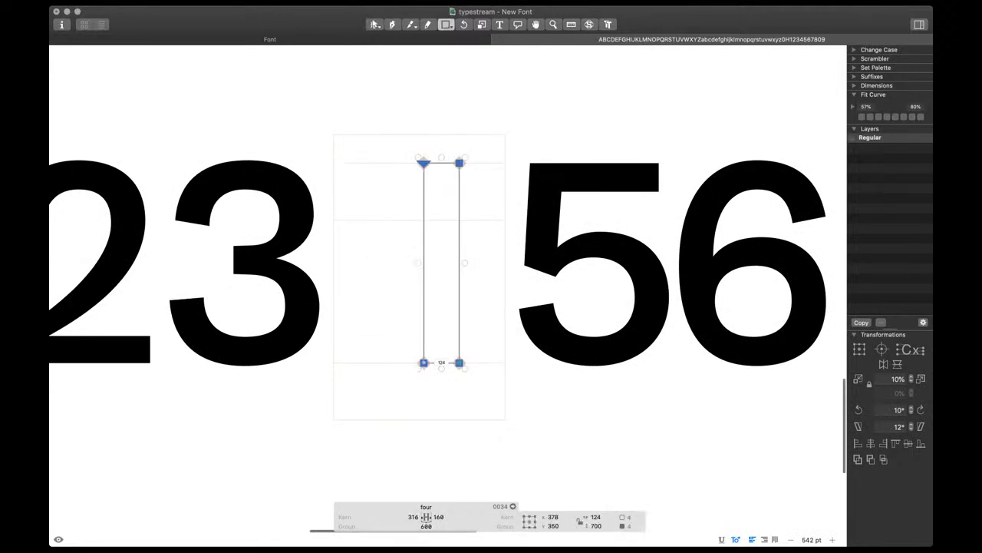
pyautogui.press('v')
# Widen the four's stem to 130 units by moving its right edge to X 446
pyautogui.click(448, 263)
pyautogui.click(459, 263)
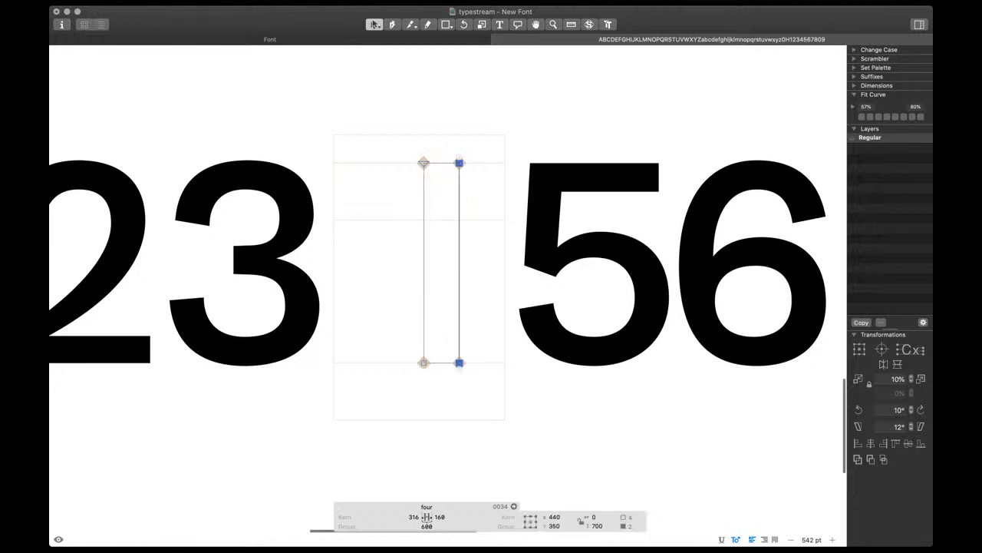
pyautogui.press('Right')
pyautogui.press('Right')
pyautogui.press('Right')
pyautogui.press('Right')
pyautogui.press('Right')
pyautogui.press('Right')
pyautogui.press('super+minus')
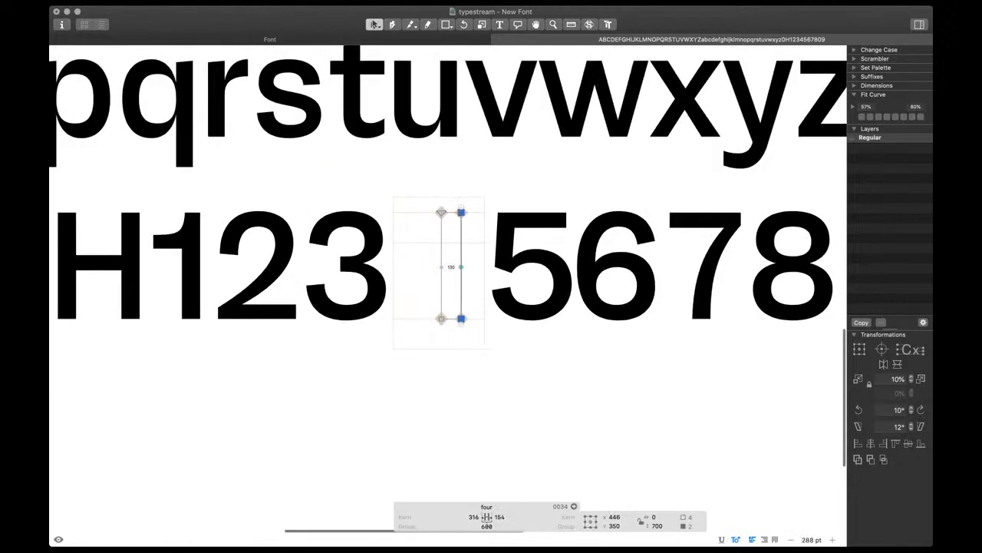
# Check the lowercase u for stem weight and narrow the four's stem to 110 units from its right edge
pyautogui.doubleClick(449, 102)
pyautogui.scroll(3, 455, 188)
pyautogui.scroll(-5, 456, 201)
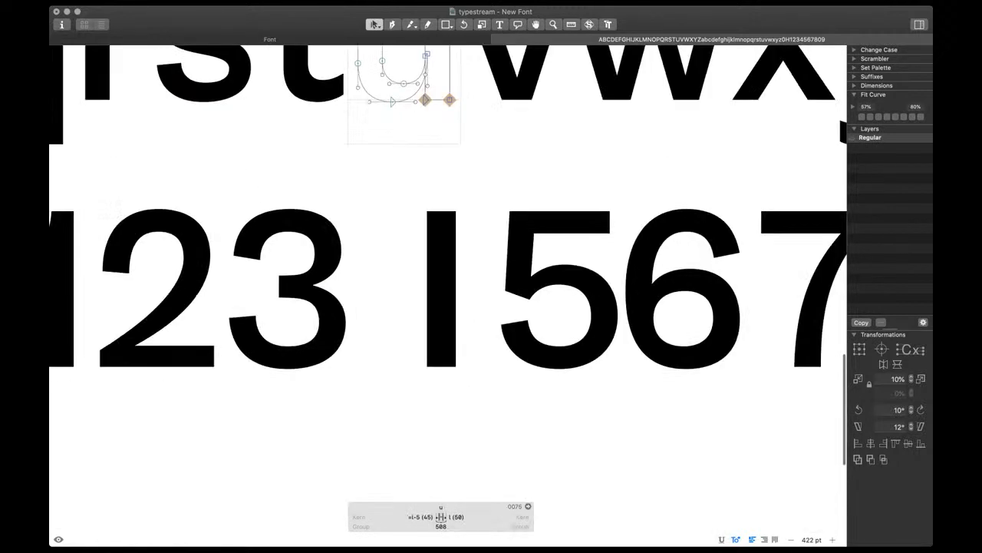
pyautogui.doubleClick(453, 344)
pyautogui.moveTo(431, 185); pyautogui.dragTo(471, 384)
pyautogui.hotkey('shift', 'Left')
pyautogui.hotkey('shift', 'Left')
pyautogui.scroll(1, 472, 384)
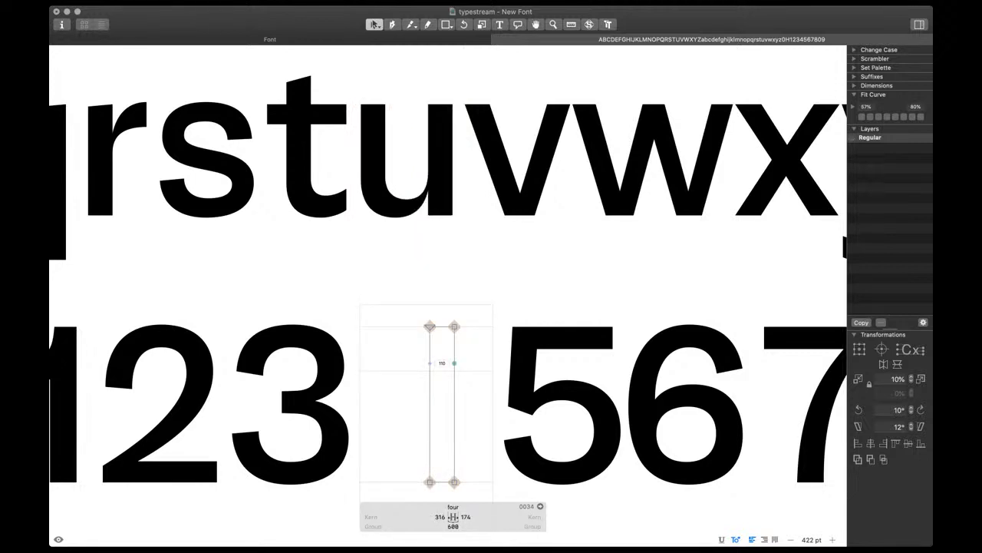
pyautogui.scroll(-2, 454, 363)
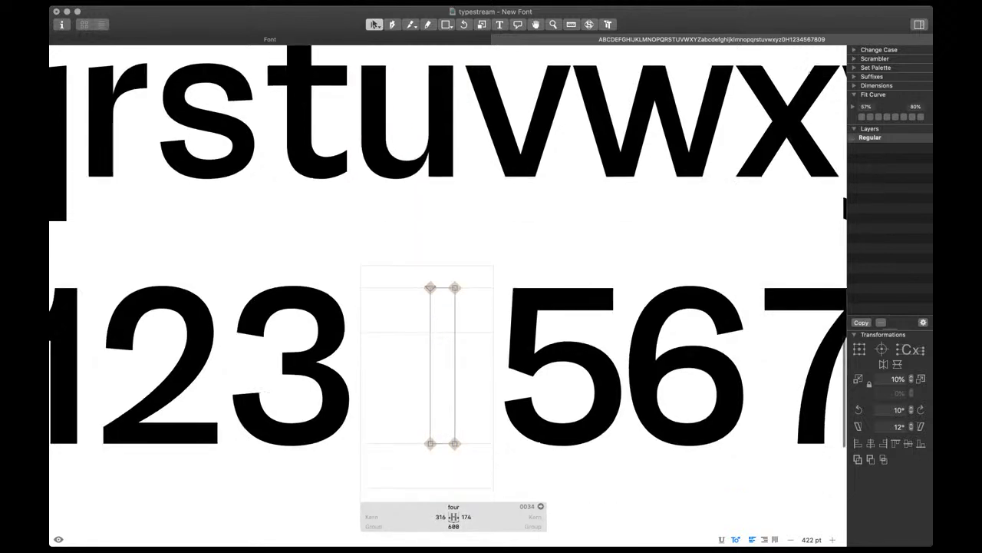
# Widen the four's stem to 120 units by moving its right edge to X 436, and correct the path direction
pyautogui.moveTo(455, 287); pyautogui.dragTo(458, 288)
pyautogui.click(455, 444)
pyautogui.hotkey('shift', 'Right')
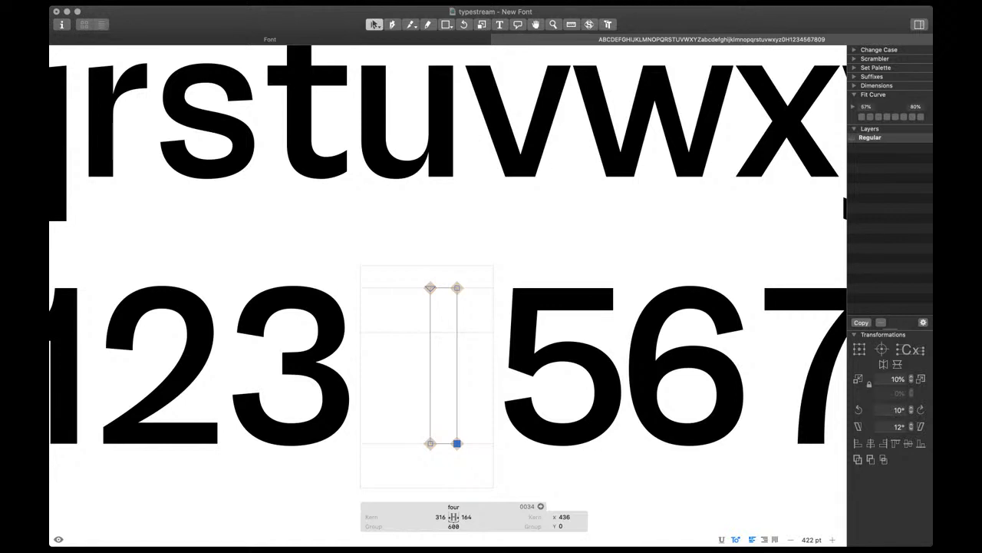
pyautogui.press('super+a')
pyautogui.press('super+shift+r')
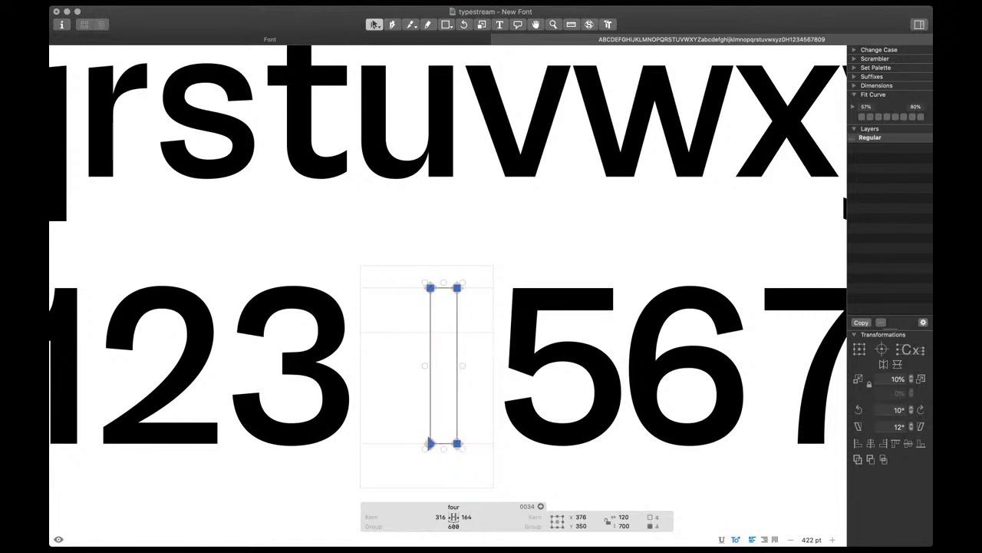
# Draw a horizontal crossbar rectangle about 527 units wide and 100 units high across the four's stem
pyautogui.scroll(-2, 449, 295)
pyautogui.press('f')
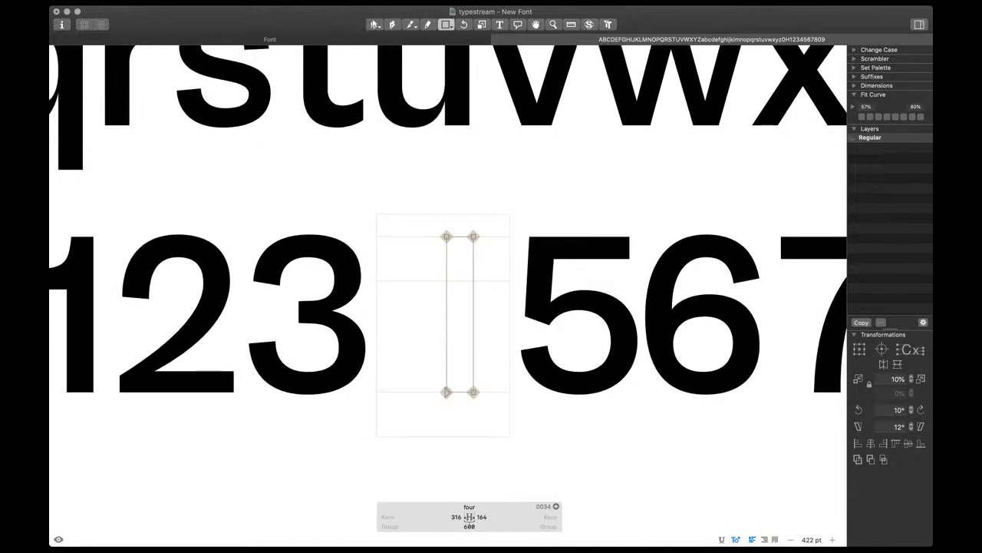
pyautogui.moveTo(385, 313); pyautogui.dragTo(503, 335)
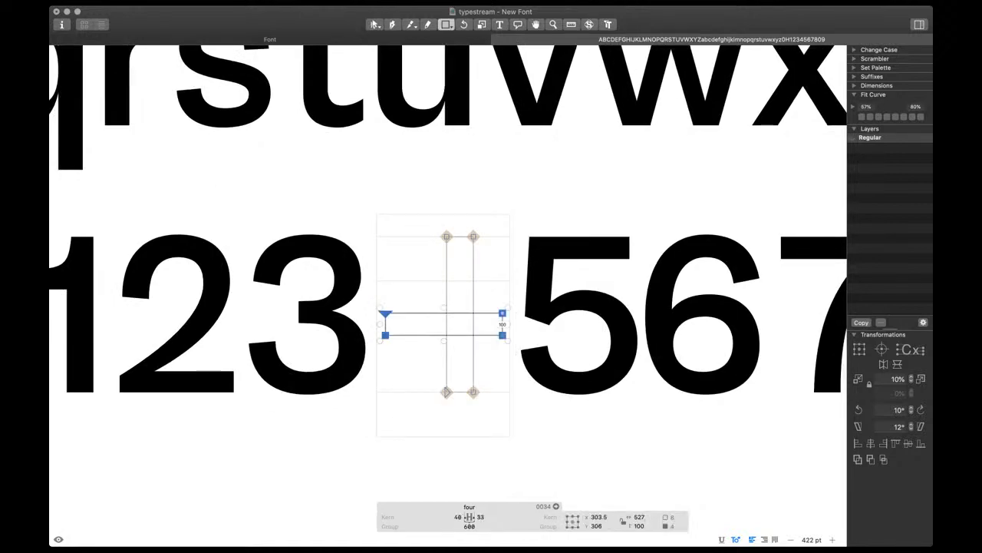
pyautogui.press('v')
pyautogui.press('Escape')
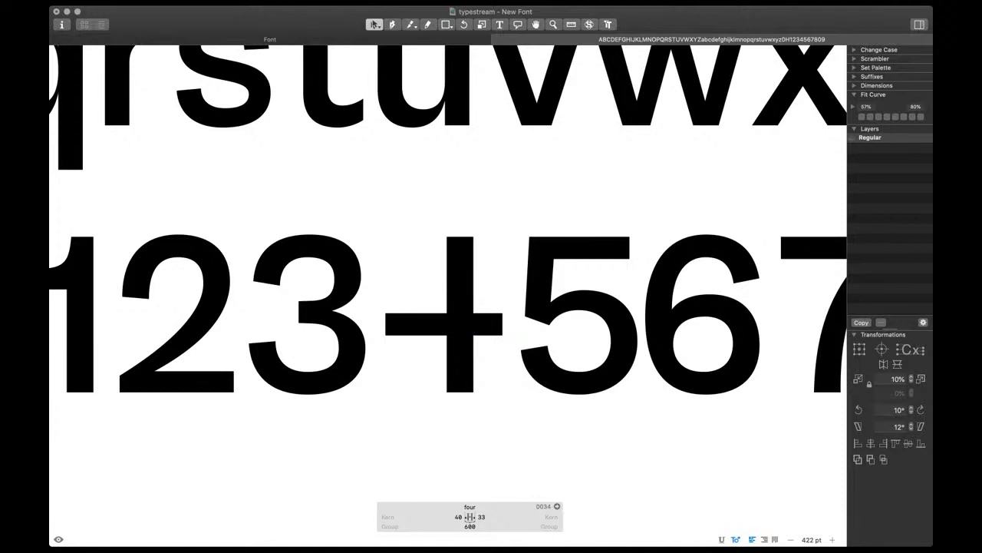
# Lower the four's whole crossbar by 60 units
pyautogui.moveTo(369, 299); pyautogui.dragTo(513, 356)
pyautogui.press('space')
pyautogui.hotkey('shift', 'Down')
pyautogui.hotkey('shift', 'Down')
pyautogui.hotkey('shift', 'Down')
pyautogui.hotkey('shift', 'Down')
pyautogui.hotkey('shift', 'Down')
pyautogui.hotkey('shift', 'Down')
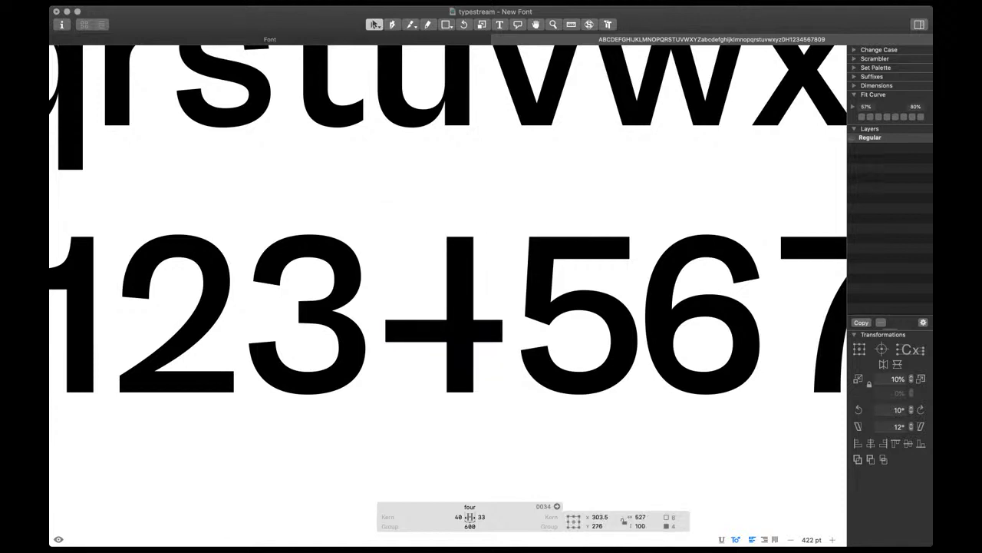
pyautogui.press('Escape')
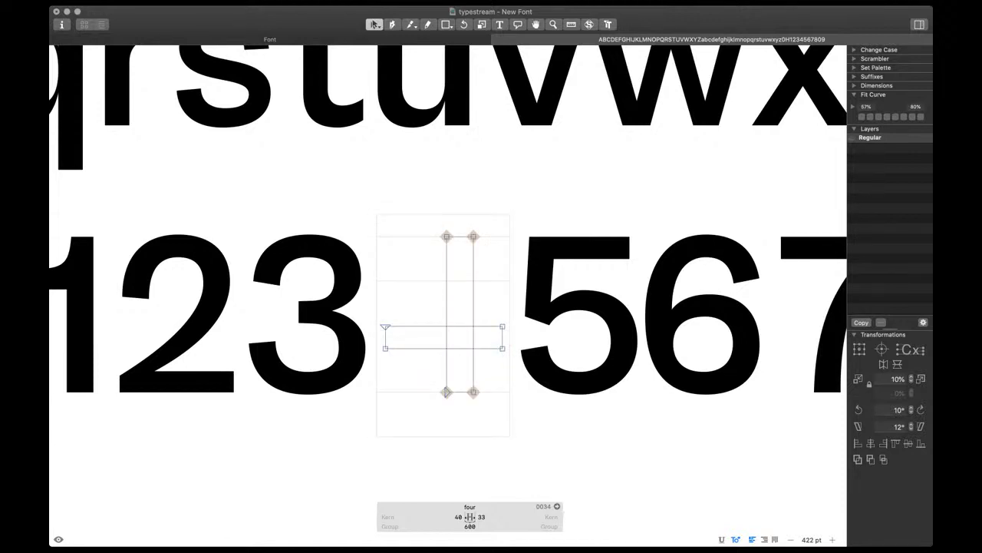
# Thin the four's crossbar by raising its lower edge to Y 206
pyautogui.moveTo(373, 340); pyautogui.dragTo(512, 359)
pyautogui.hotkey('shift', 'Up')
pyautogui.press('space')
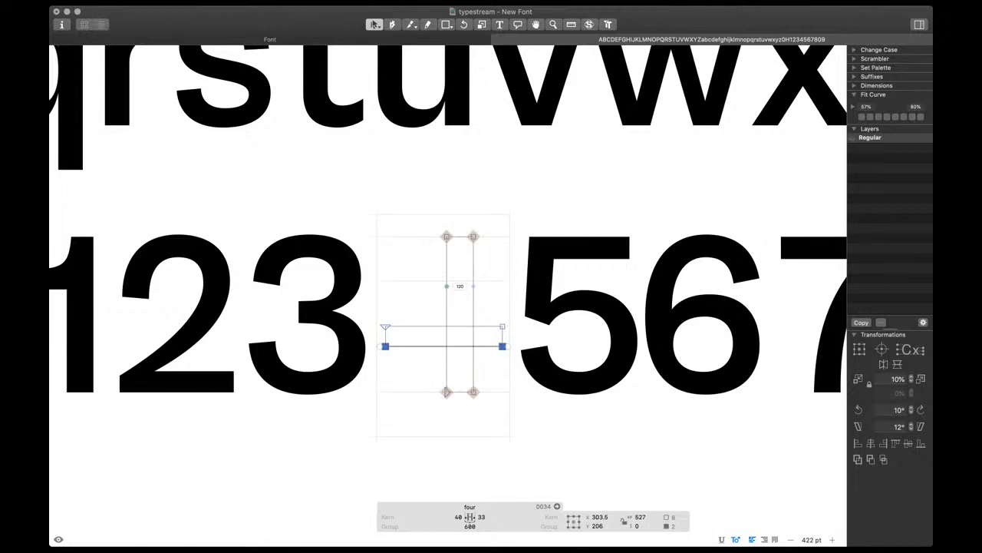
# Duplicate the four's stem in place and move the copy's bottom edge to the crossbar's upper-left corner at Y 296, forming the diagonal
pyautogui.doubleClick(446, 286)
pyautogui.press('super+v')
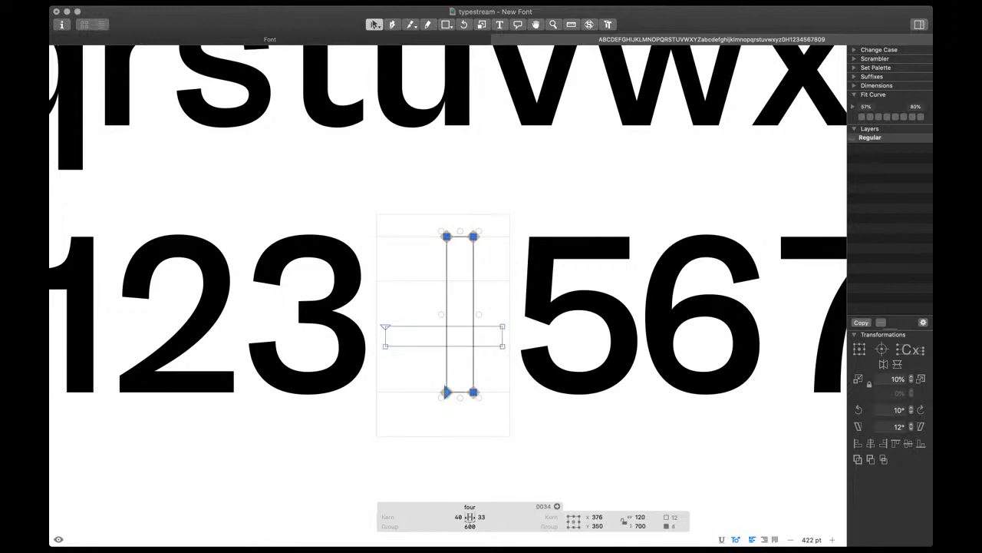
pyautogui.press('Escape')
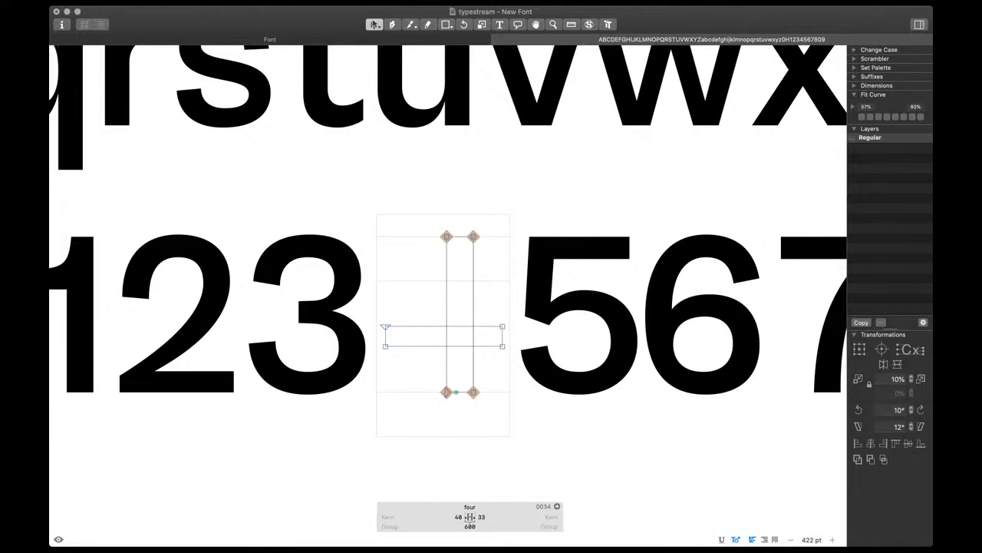
pyautogui.click(447, 392)
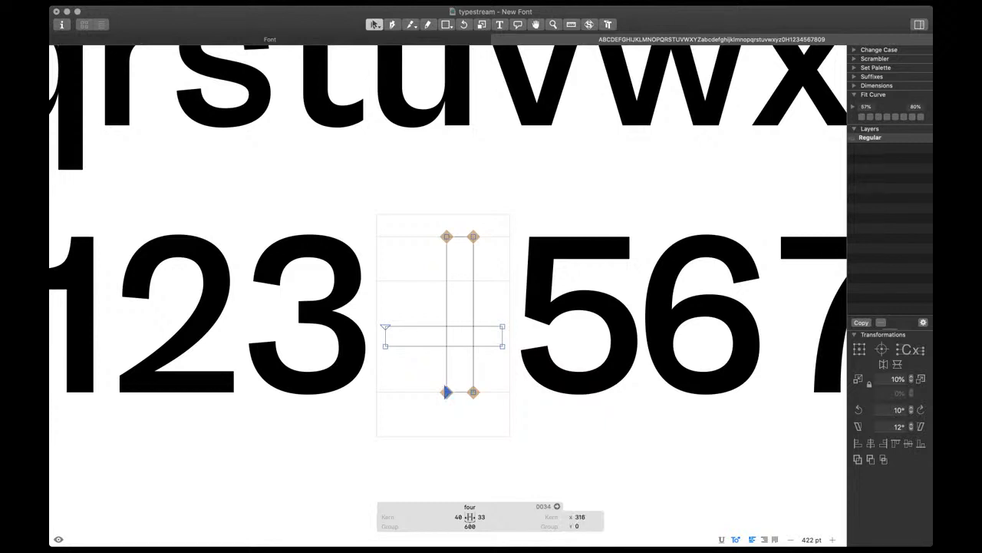
pyautogui.moveTo(446, 392); pyautogui.dragTo(385, 327)
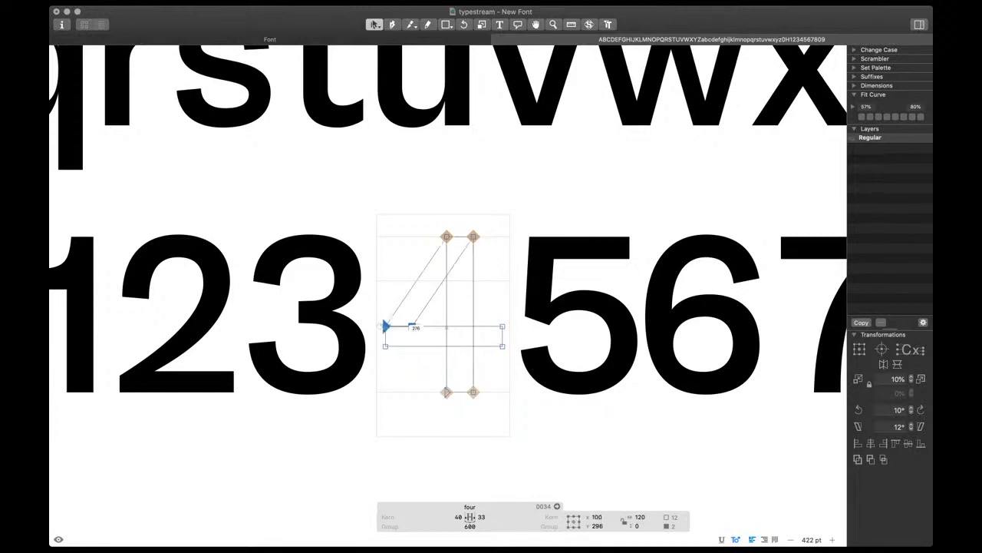
pyautogui.press('space')
# Offset the diagonal's top edge 10 units left of the four's stem top
pyautogui.moveTo(459, 236); pyautogui.dragTo(459, 236)
pyautogui.hotkey('shift', 'Right')
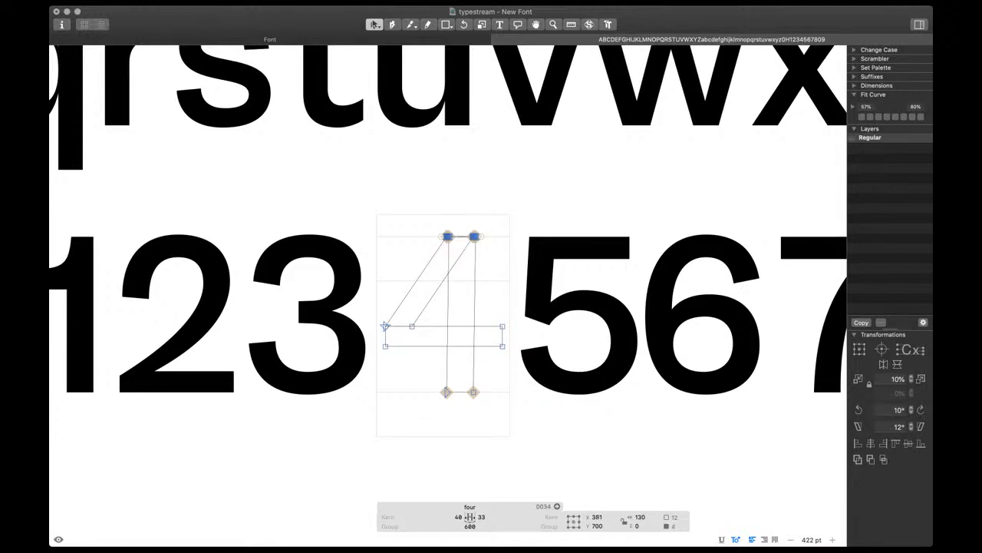
pyautogui.keyDown('shift'); pyautogui.click(467, 237); pyautogui.keyUp('shift')
pyautogui.hotkey('shift', 'Left')
# Move the four's diagonal top edge further left to a centre position of X 326 and preview the filled shape
pyautogui.scroll(5, 467, 233)
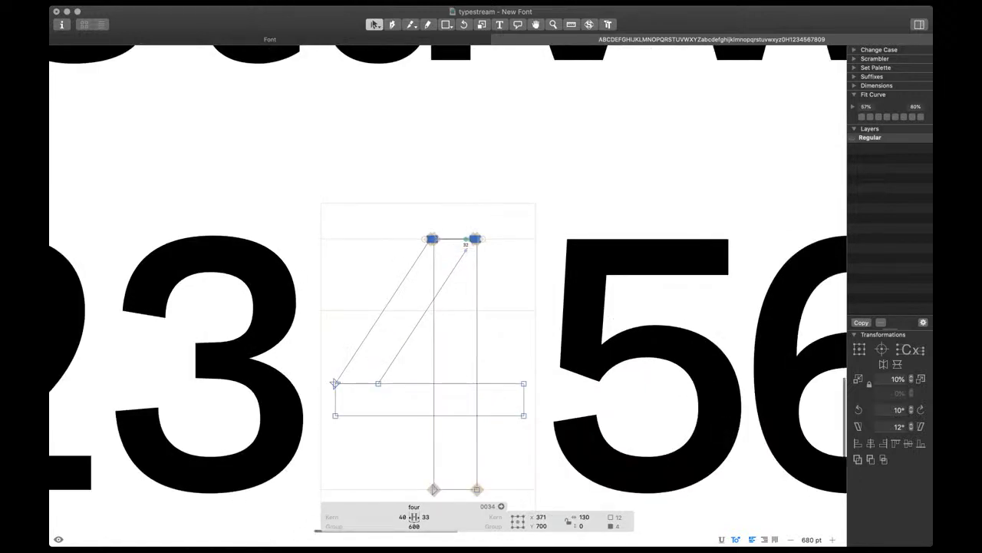
pyautogui.scroll(4, 465, 222)
pyautogui.scroll(5, 412, 254)
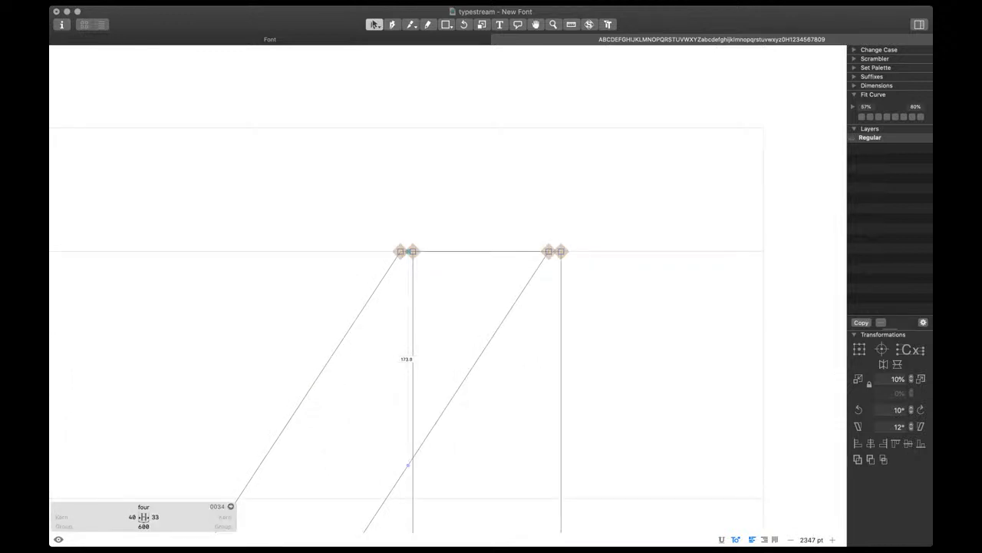
pyautogui.click(407, 251)
pyautogui.hotkey('shift', 'Left')
pyautogui.hotkey('shift', 'Left')
pyautogui.hotkey('shift', 'Left')
pyautogui.hotkey('shift', 'Left')
pyautogui.scroll(-5, 413, 256)
pyautogui.press('space')
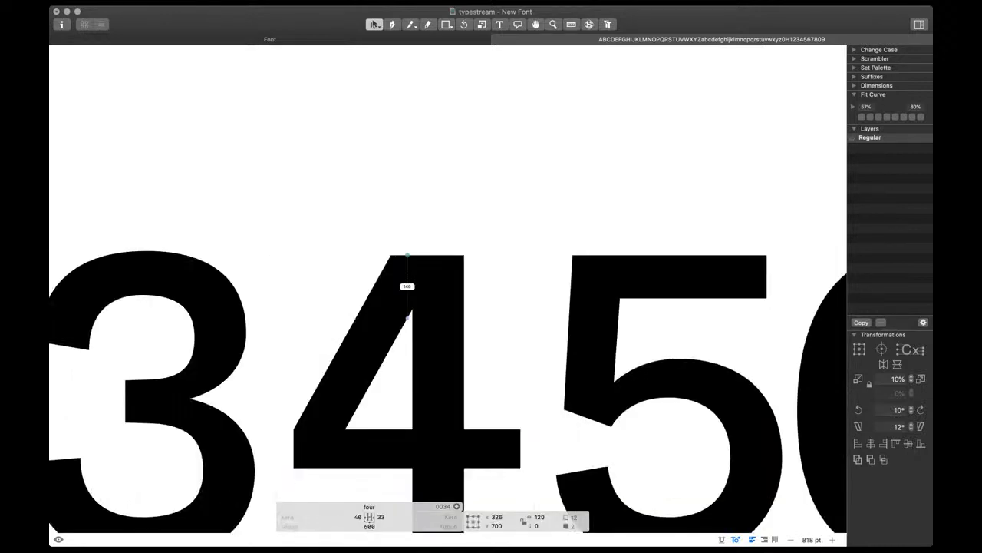
# Align the four's diagonal top edge with the stem top at a centre position of X 376 and preview the filled shape
pyautogui.hotkey('shift', 'Left')
pyautogui.scroll(-1, 464, 355)
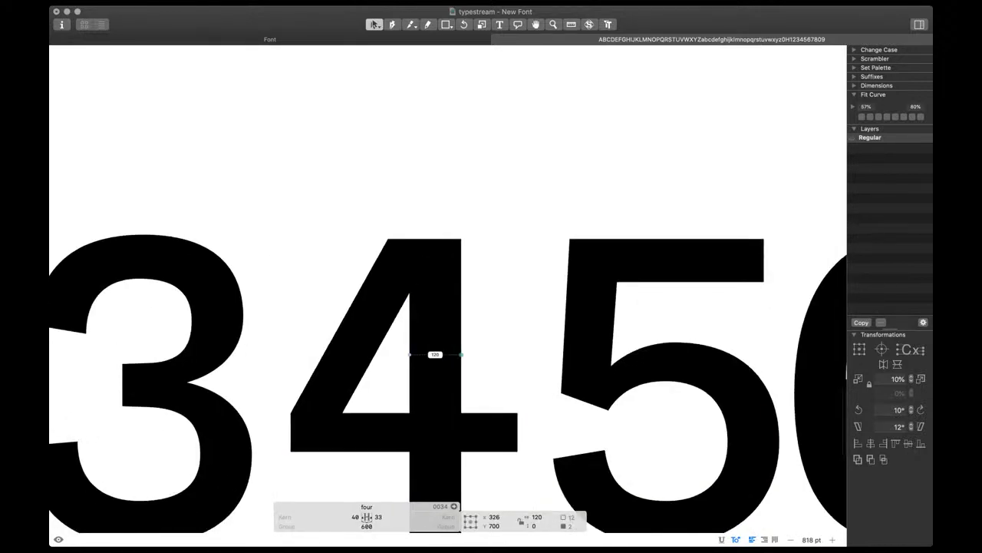
pyautogui.hotkey('shift', 'Right')
pyautogui.click(403, 244)
pyautogui.scroll(2, 399, 241)
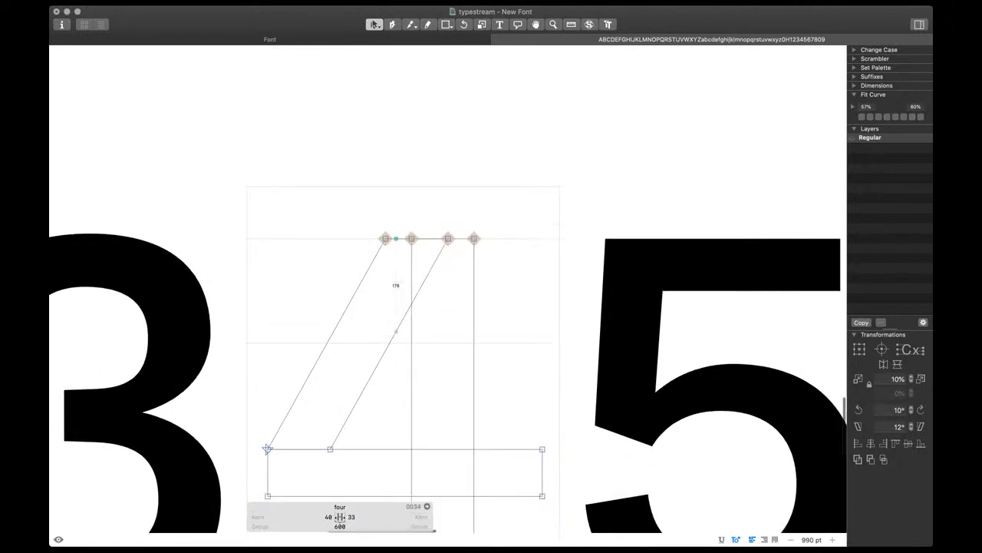
pyautogui.scroll(-2, 396, 230)
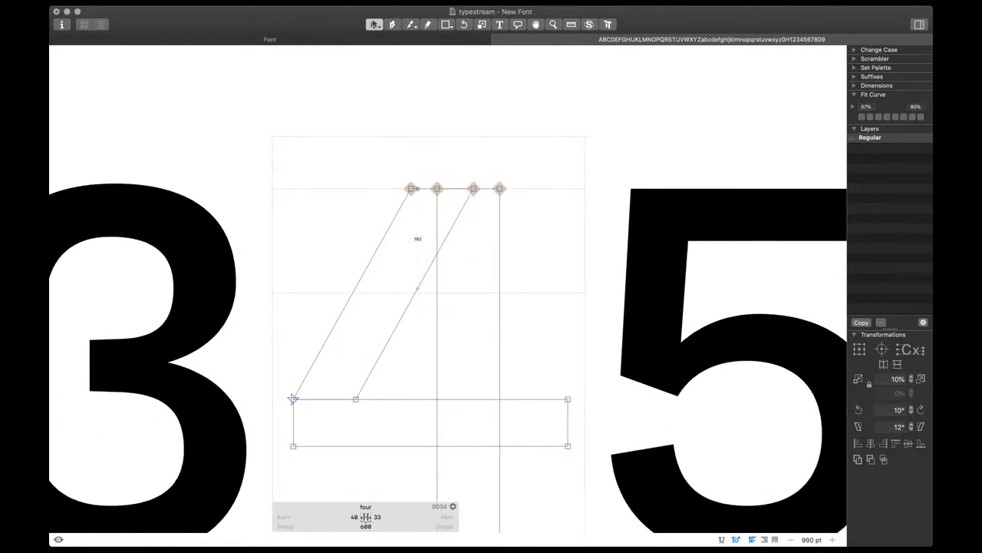
pyautogui.click(421, 189)
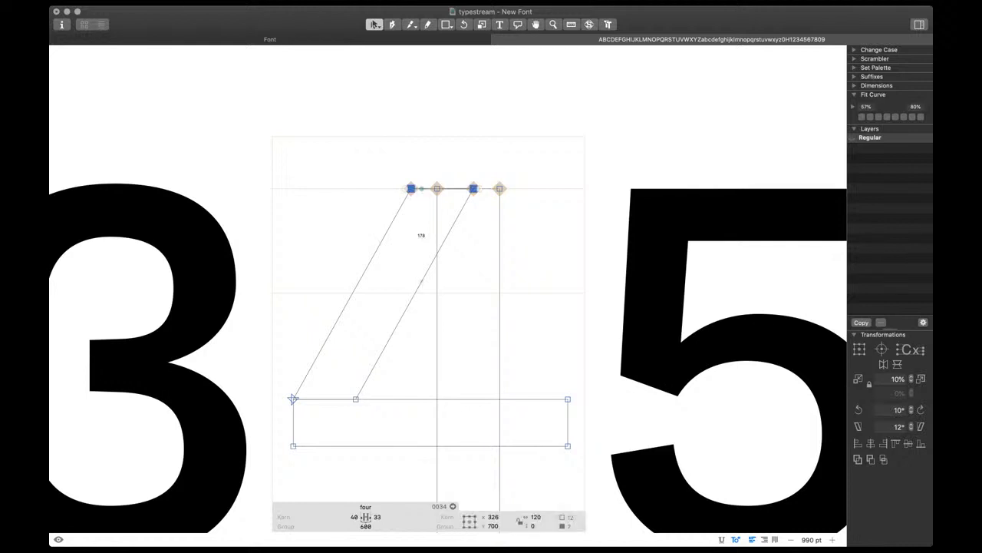
pyautogui.click(425, 189)
pyautogui.click(424, 189)
pyautogui.moveTo(411, 189); pyautogui.dragTo(438, 189)
pyautogui.press('super+minus')
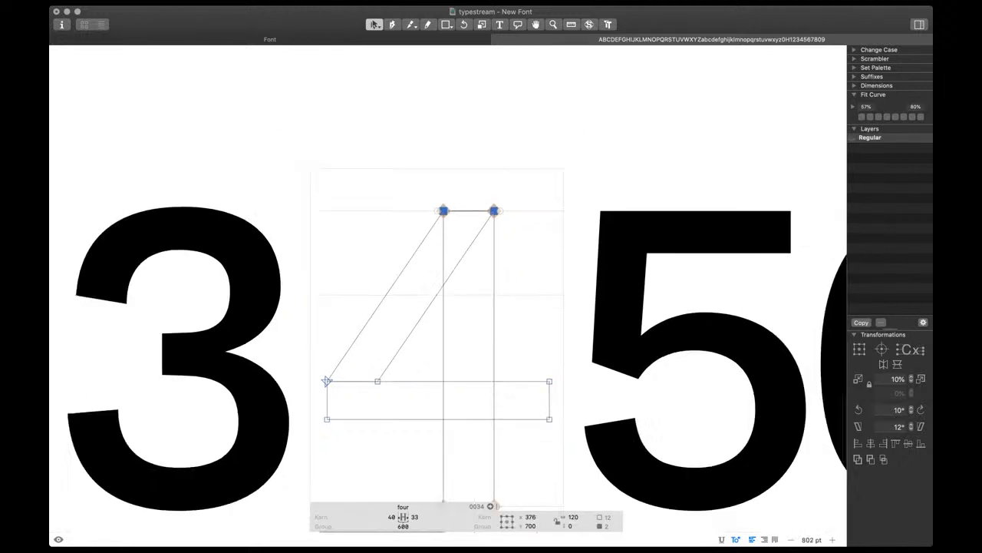
pyautogui.press('space')
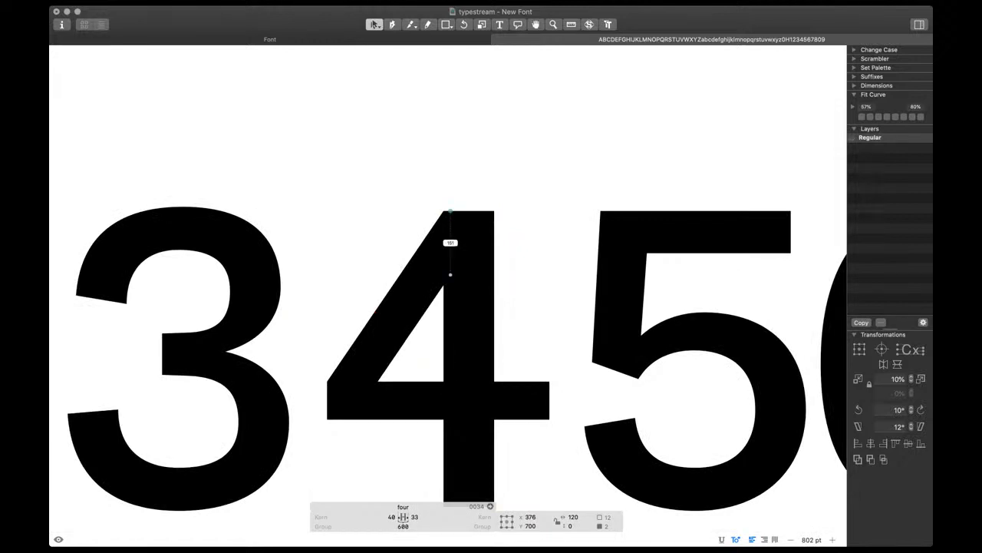
# Shift the four's diagonal top edge left to a centre position of X 316
pyautogui.hotkey('shift', 'Left')
pyautogui.hotkey('shift', 'Left')
pyautogui.hotkey('shift', 'Left')
pyautogui.hotkey('shift', 'Left')
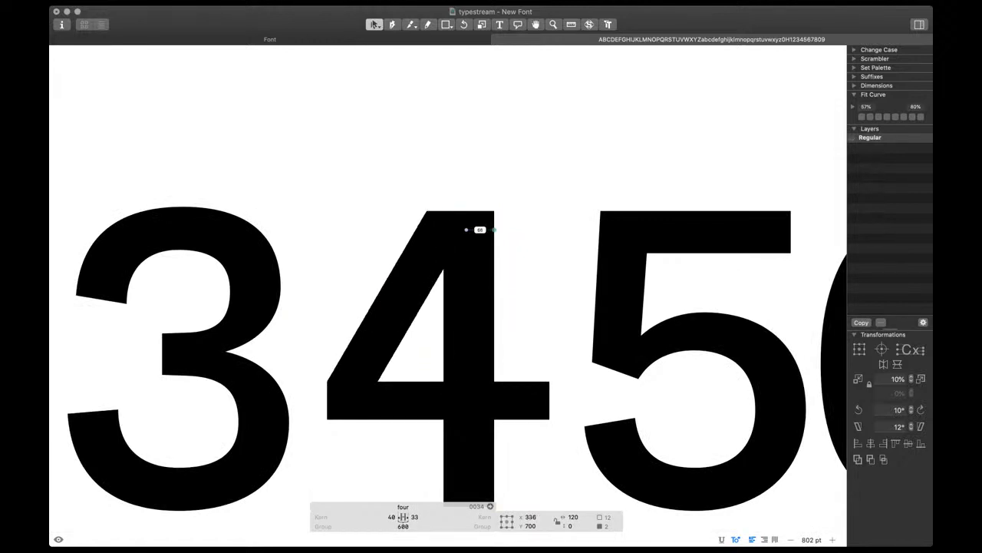
pyautogui.hotkey('shift', 'Left')
pyautogui.hotkey('shift', 'Left')
pyautogui.hotkey('shift', 'Left')
pyautogui.hotkey('shift', 'Right')
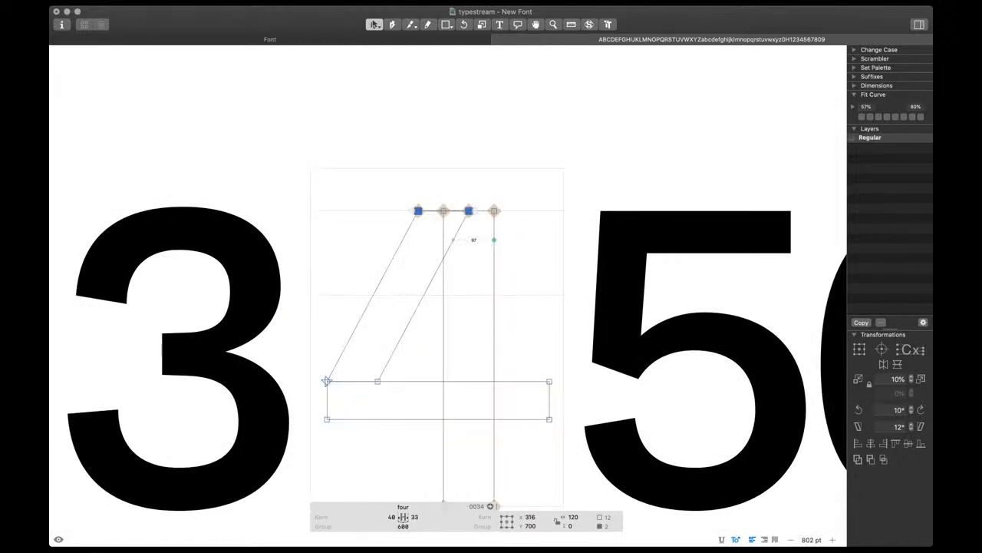
# Remove the overlaps between the four's stem, crossbar and diagonal to merge them into one outline
pyautogui.scroll(-2, 452, 226)
pyautogui.moveTo(408, 226); pyautogui.dragTo(420, 192)
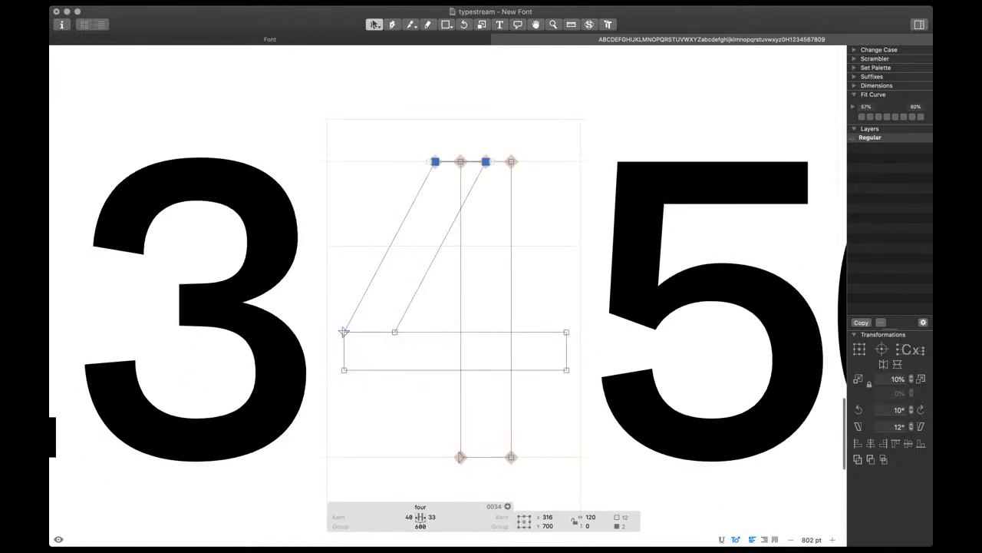
pyautogui.click(394, 332)
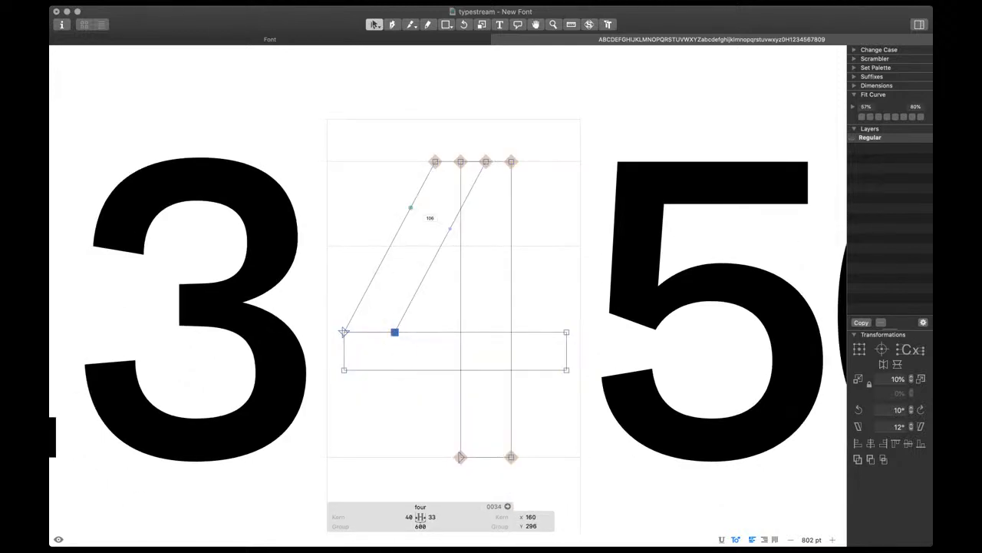
pyautogui.press('shift+super+o')
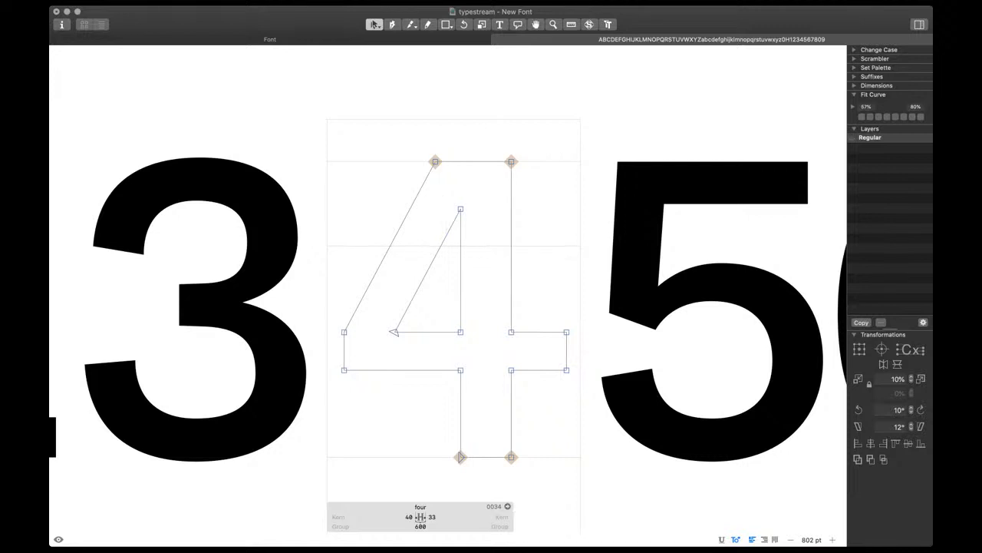
# Lower the four's outer left corner by 20 units and move the counter's lower-left corner to X 170
pyautogui.click(344, 333)
pyautogui.hotkey('shift', 'Down')
pyautogui.hotkey('shift', 'Down')
pyautogui.moveTo(374, 320); pyautogui.dragTo(414, 339)
pyautogui.hotkey('shift', 'Right')
pyautogui.hotkey('shift', 'Right')
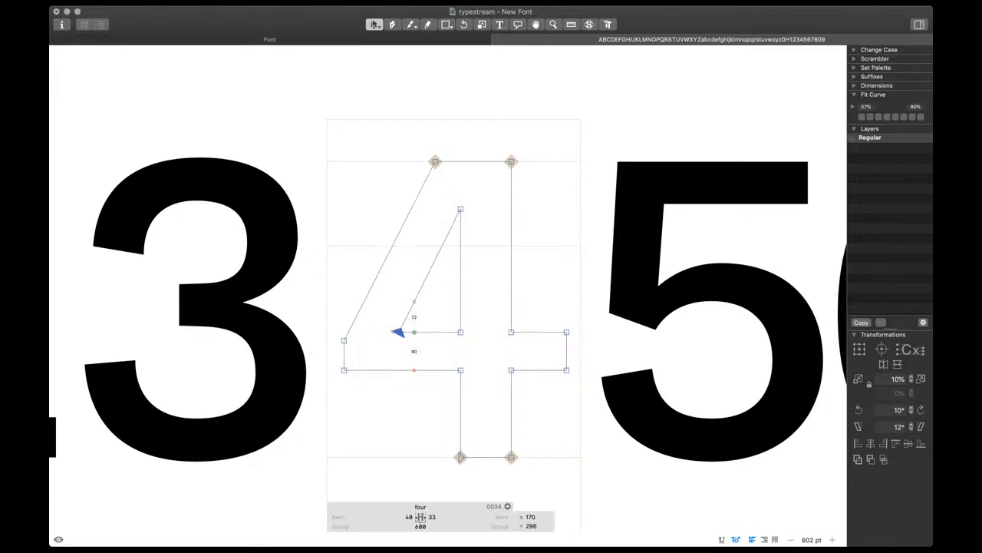
pyautogui.press('space')
pyautogui.scroll(-4, 415, 336)
pyautogui.hotkey('shift', 'Left')
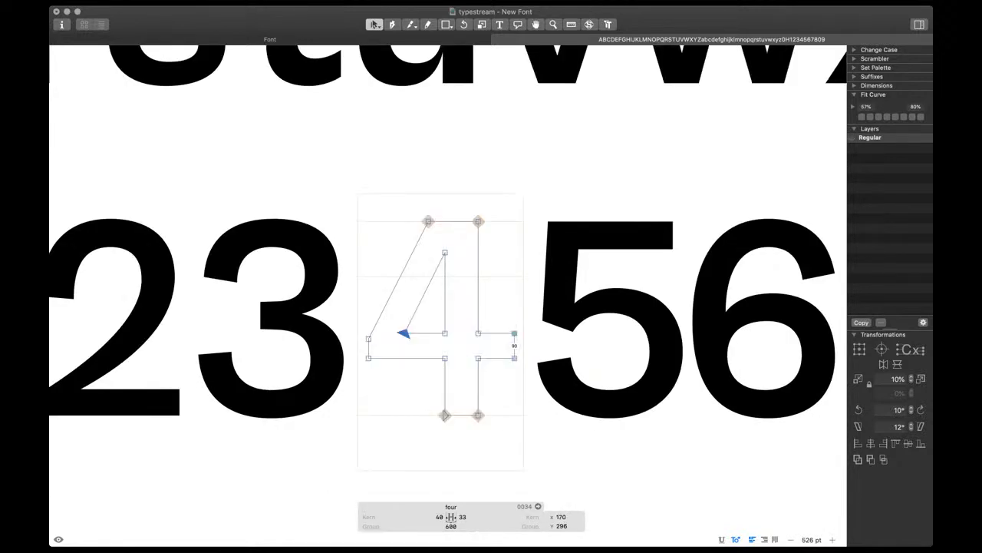
# Shorten the right end of the four's crossbar by 30 units
pyautogui.click(515, 346)
pyautogui.press('space')
pyautogui.hotkey('shift', 'Left')
pyautogui.hotkey('shift', 'Left')
pyautogui.hotkey('shift', 'Left')
# Lower the four's whole crossbar by 50 units to a centre position of Y 201
pyautogui.moveTo(528, 319); pyautogui.dragTo(307, 379)
pyautogui.press('space')
pyautogui.hotkey('shift', 'Down')
pyautogui.hotkey('shift', 'Down')
pyautogui.hotkey('shift', 'Down')
pyautogui.hotkey('shift', 'Down')
pyautogui.hotkey('shift', 'Down')
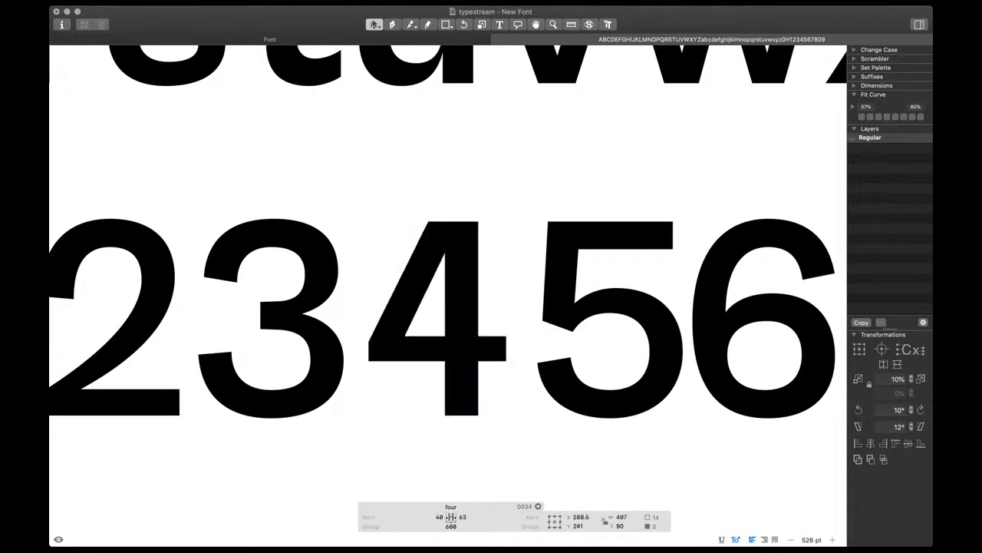
# Extend the left end of the four's crossbar and the counter's left corner 80 units outward to a centre position of X 25
pyautogui.scroll(-4, 293, 381)
pyautogui.moveTo(330, 334); pyautogui.dragTo(400, 382)
pyautogui.press('space')
pyautogui.hotkey('shift', 'Left')
pyautogui.hotkey('shift', 'Left')
pyautogui.hotkey('shift', 'Left')
pyautogui.hotkey('shift', 'Left')
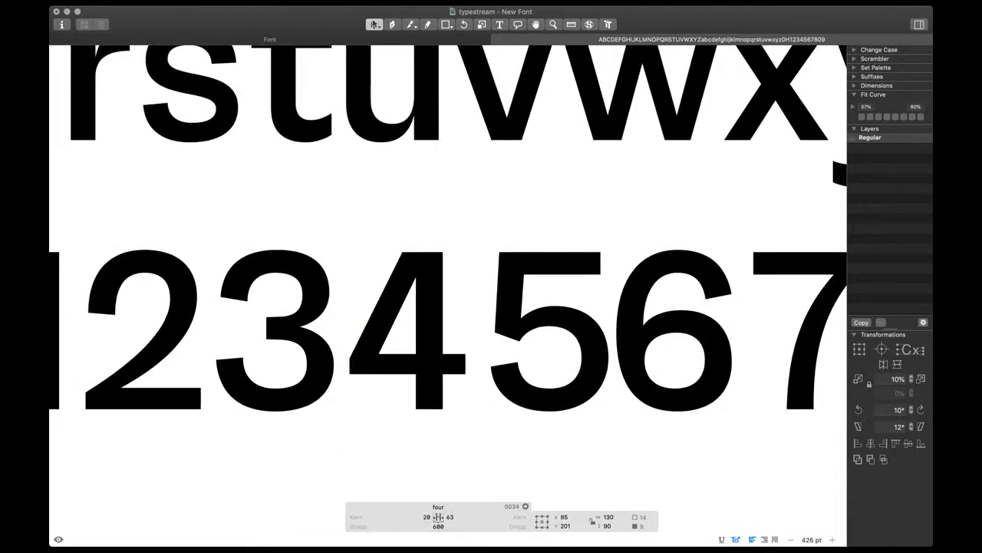
pyautogui.scroll(-5, 399, 383)
pyautogui.scroll(-3, 400, 383)
pyautogui.hscroll(-2, 400, 383)
pyautogui.hotkey('shift', 'Left')
pyautogui.hotkey('shift', 'Left')
pyautogui.hotkey('shift', 'Left')
pyautogui.hotkey('shift', 'Left')
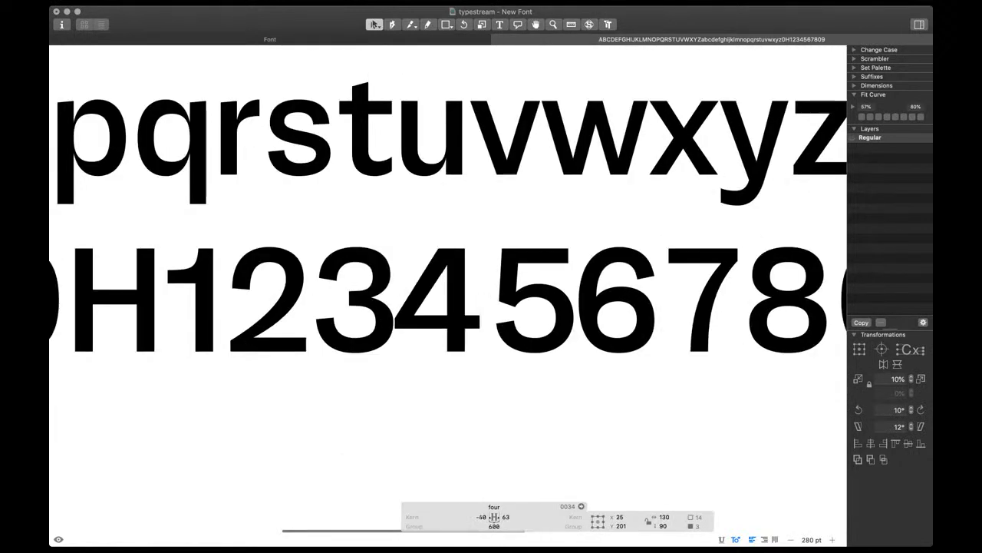
# Set the four's left and right sidebearings to 30 and check its spacing among the numerals
pyautogui.doubleClick(483, 517)
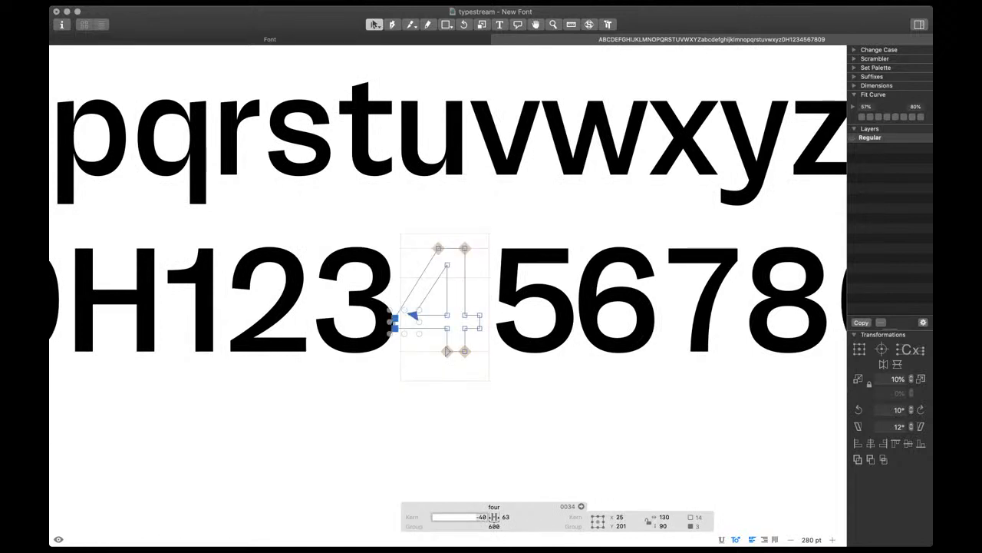
pyautogui.write('30')
pyautogui.press('Return')
pyautogui.click(506, 518)
pyautogui.write('3')
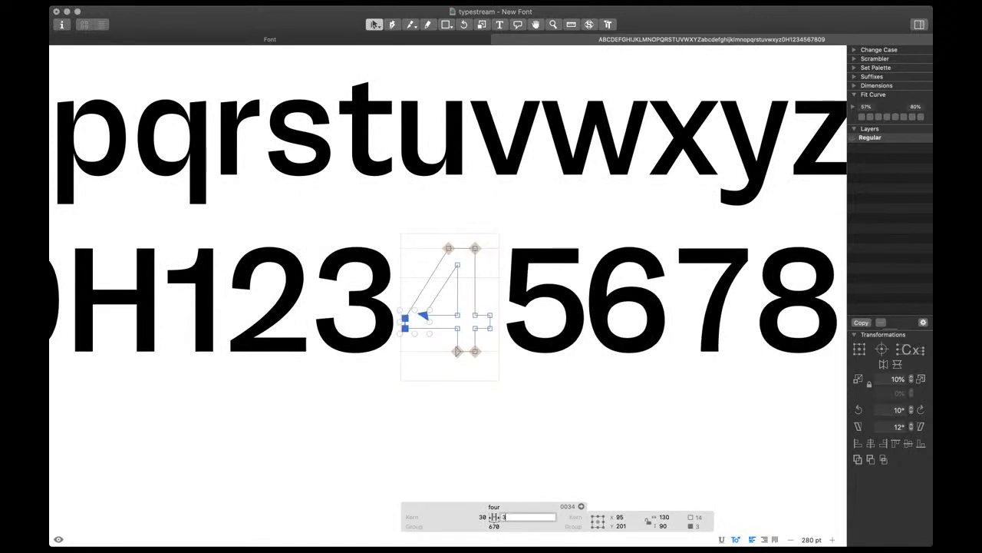
pyautogui.write('0')
pyautogui.press('Return')
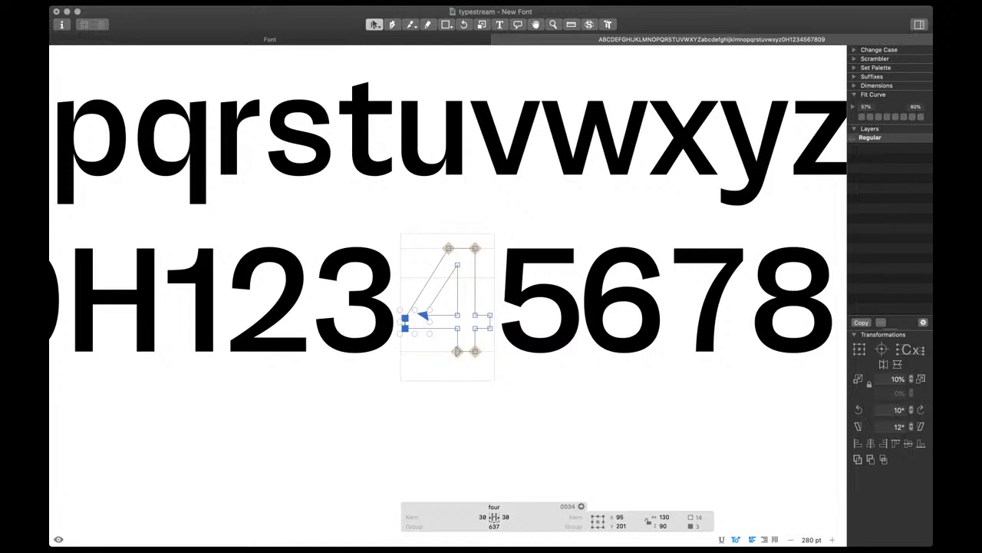
pyautogui.press('t')
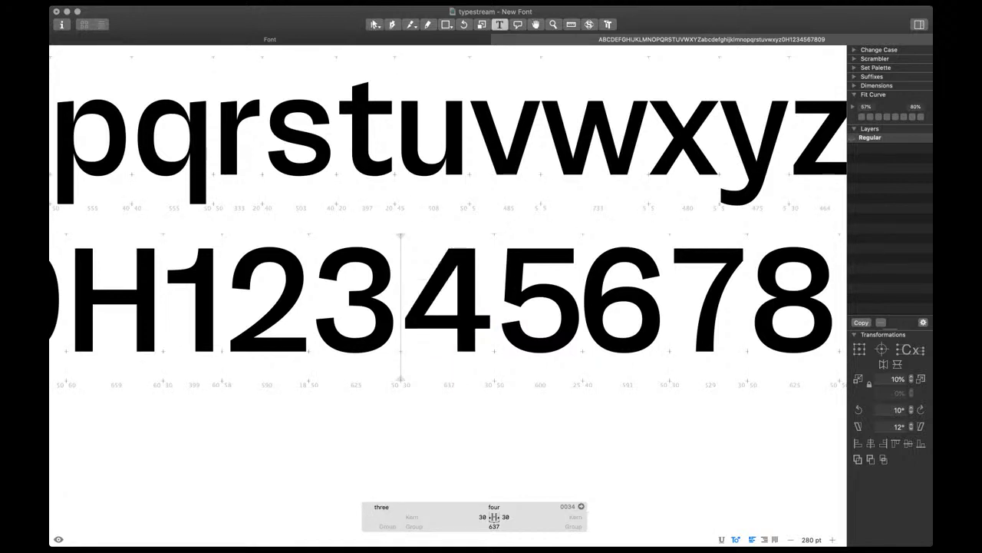
pyautogui.press('Escape')
# Move the upper-left corner of the four's diagonal 20 units right to X 346 and preview it with the other characters
pyautogui.scroll(5, 432, 285)
pyautogui.moveTo(438, 249); pyautogui.dragTo(452, 218)
pyautogui.hotkey('shift', 'Right')
pyautogui.hotkey('shift', 'Right')
pyautogui.press('space')
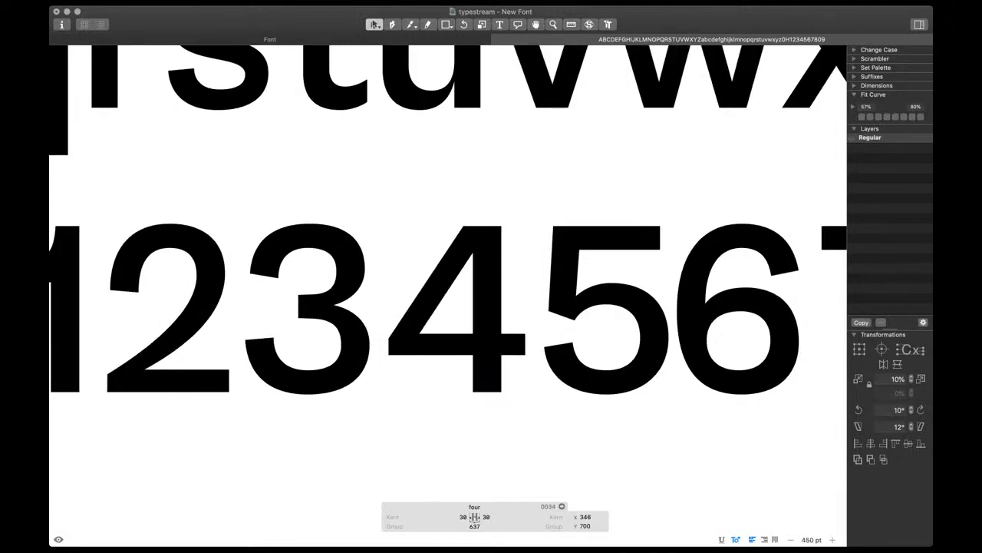
pyautogui.scroll(-5, 427, 217)
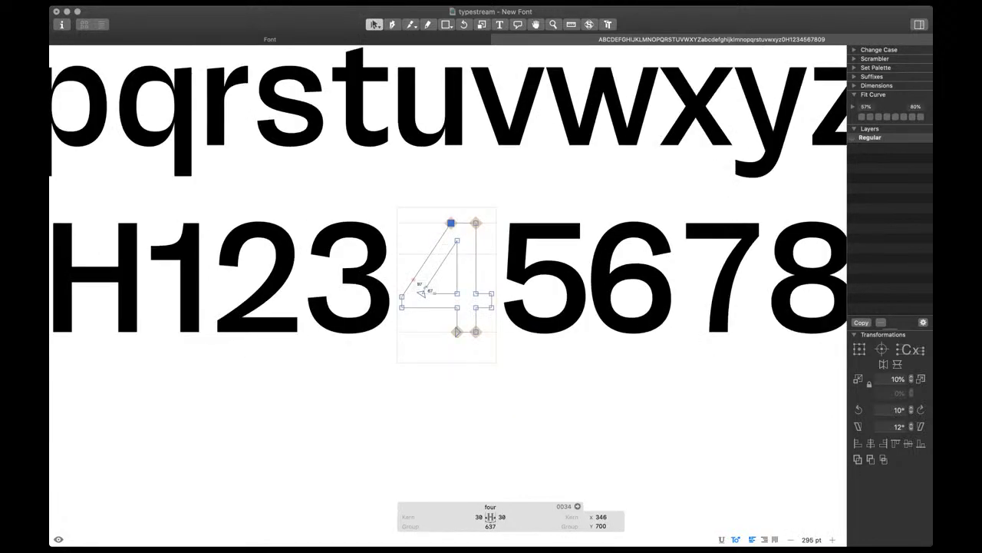
pyautogui.press('space')
pyautogui.scroll(-6, 450, 249)
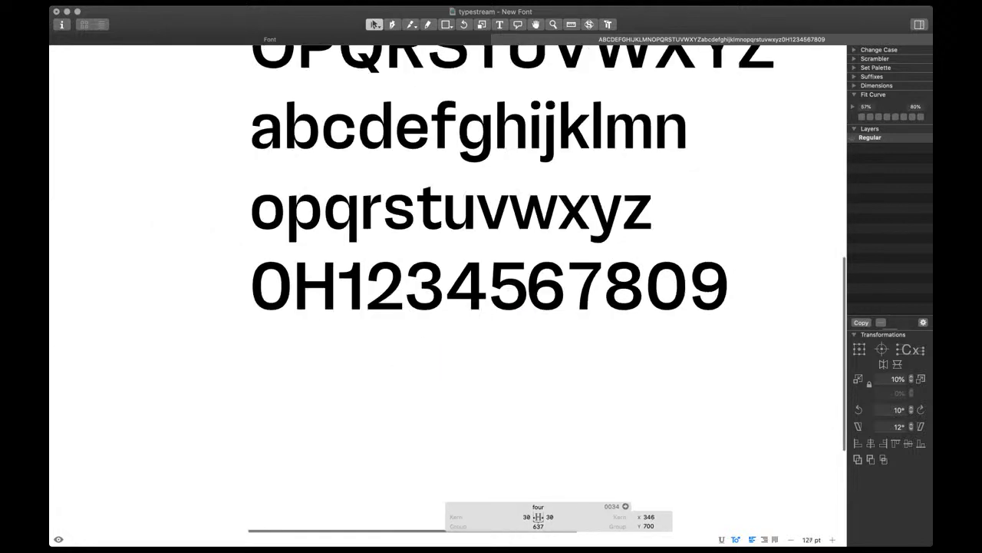
# Try the four's crossbar 10 units higher, at a centre position of Y 211, in the small-size preview
pyautogui.scroll(4, 464, 299)
pyautogui.press('space')
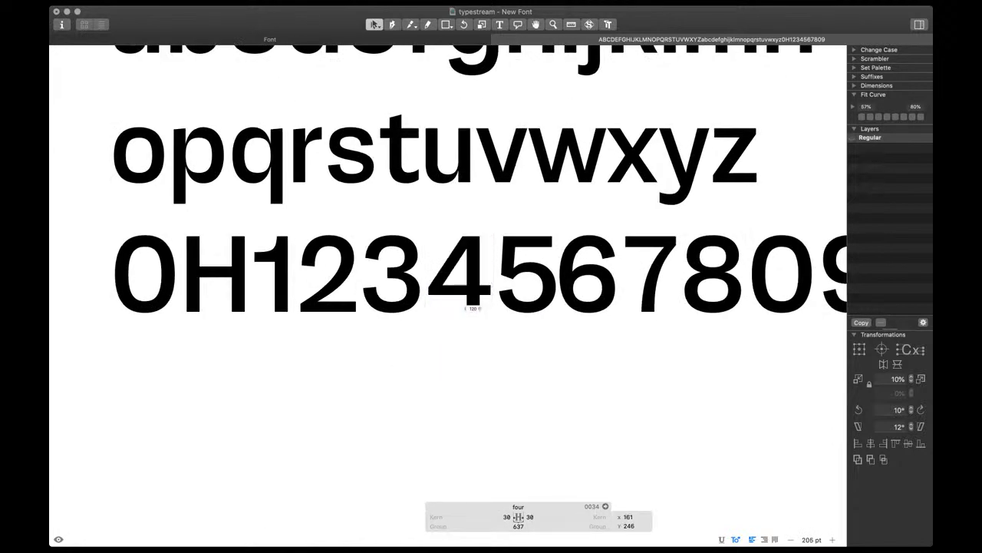
pyautogui.scroll(-3, 469, 308)
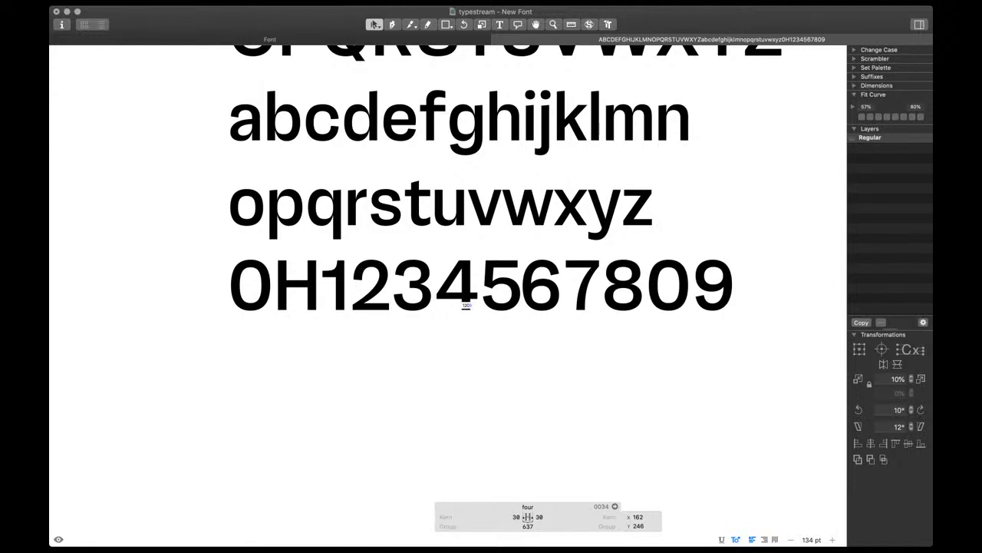
pyautogui.scroll(3, 453, 300)
pyautogui.moveTo(422, 283); pyautogui.dragTo(506, 304)
pyautogui.press('space')
pyautogui.scroll(-4, 537, 311)
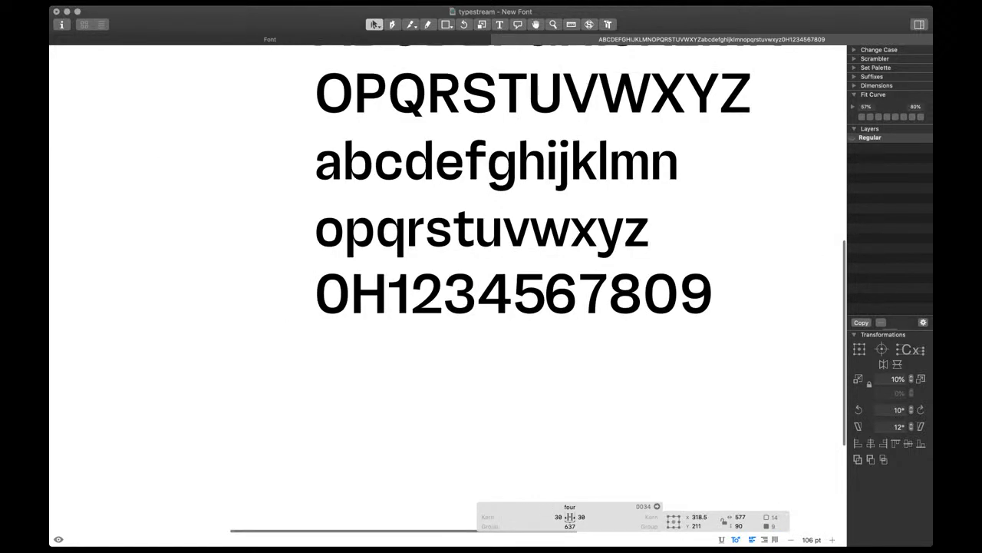
pyautogui.hotkey('shift', 'Up')
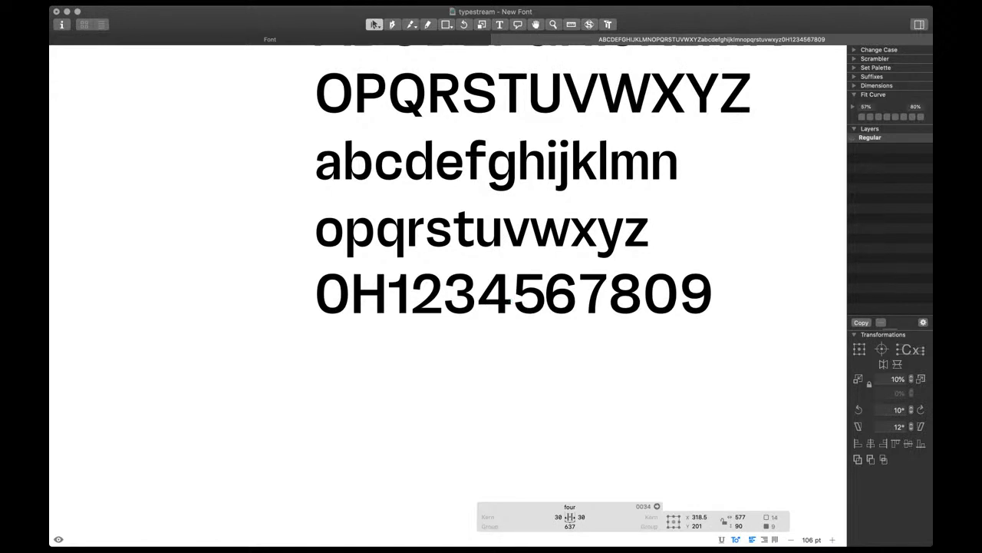
# Set the six's left sidebearing to match O and its right sidebearing to match o
pyautogui.press('t')
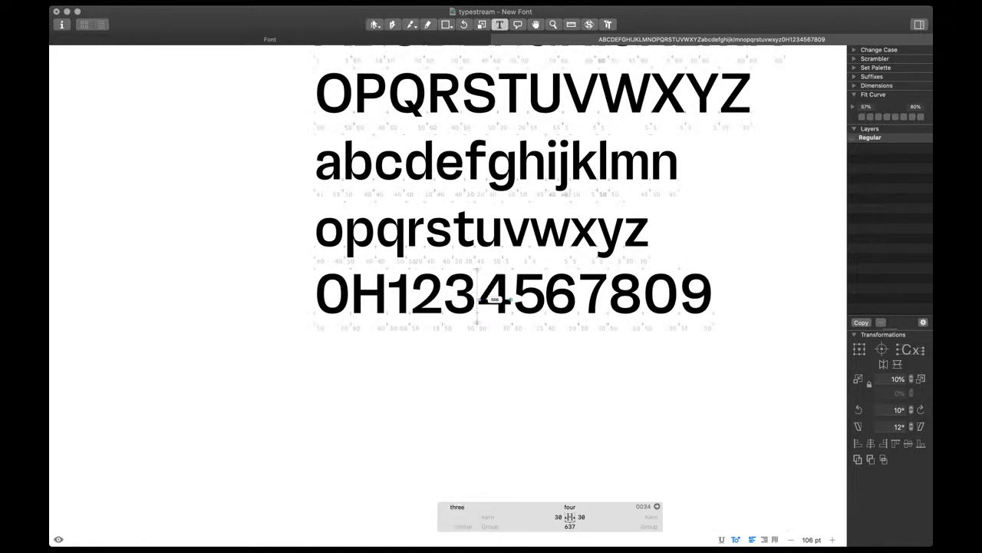
pyautogui.press('Right')
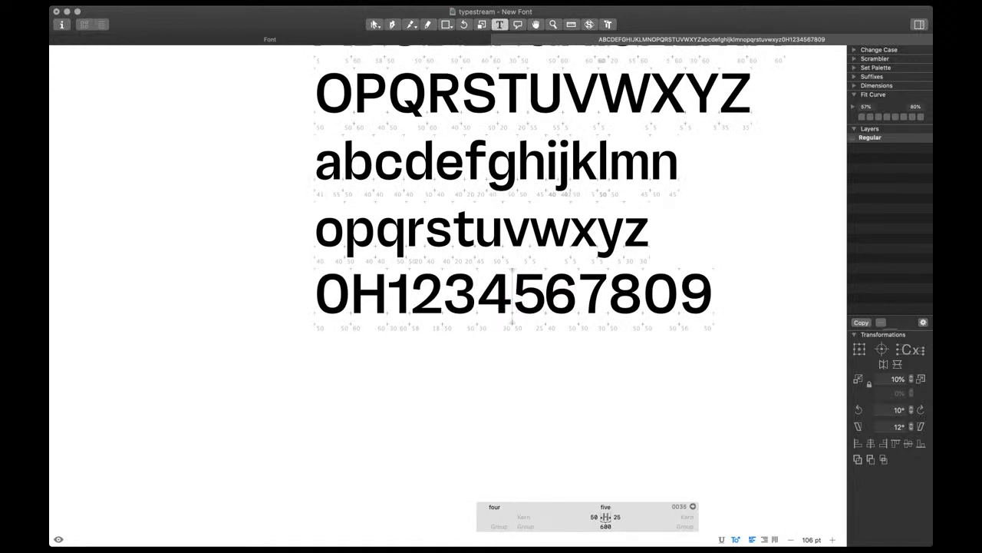
pyautogui.press('Right')
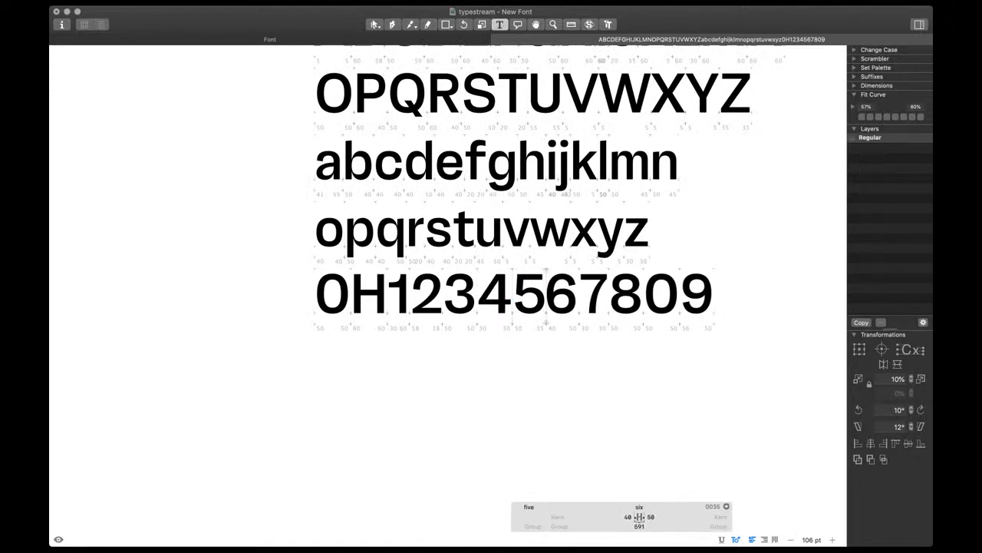
pyautogui.click(627, 518)
pyautogui.write('O')
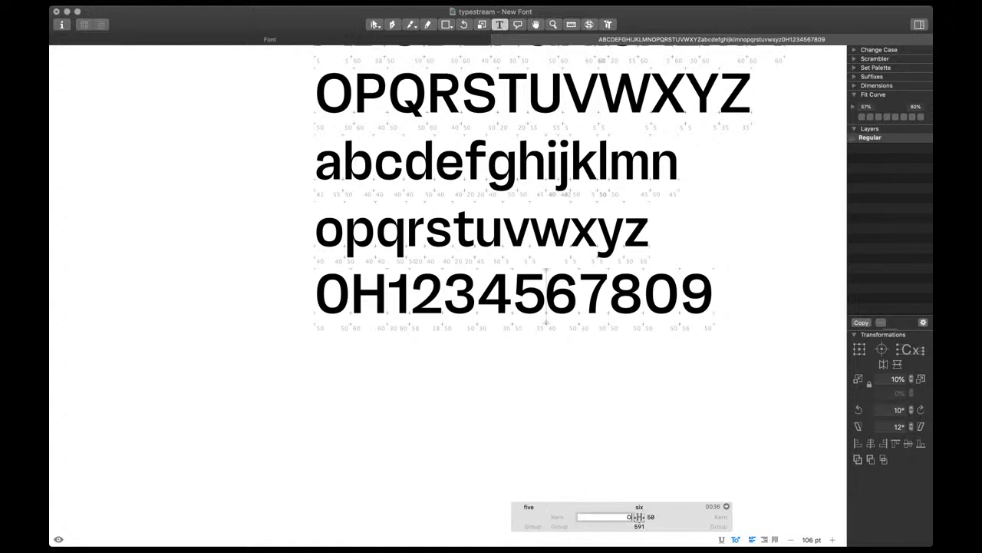
pyautogui.press('Tab')
pyautogui.write('o')
pyautogui.press('Return')
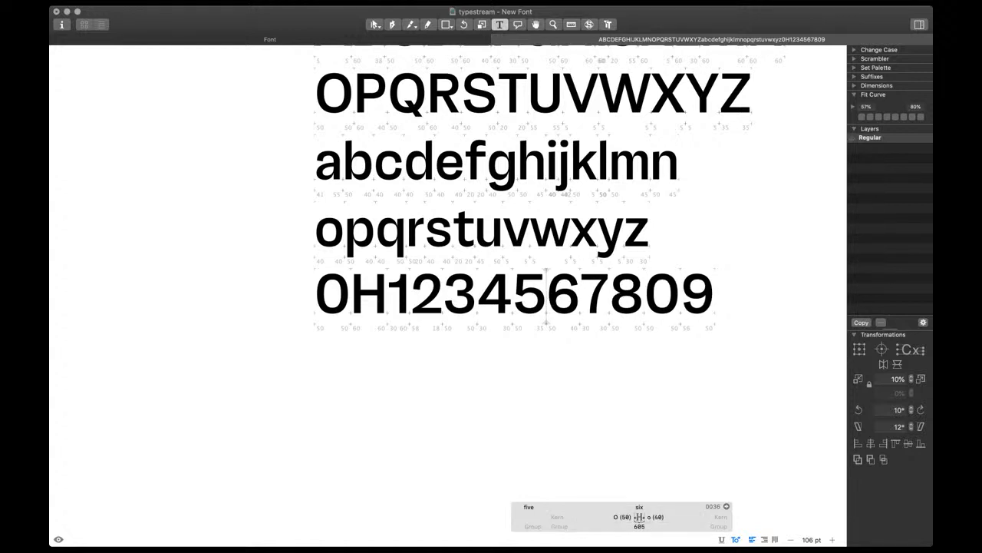
# Open the seven for editing and move the inner corner where its bar meets the stem left to X 379
pyautogui.doubleClick(605, 304)
pyautogui.scroll(5, 613, 310)
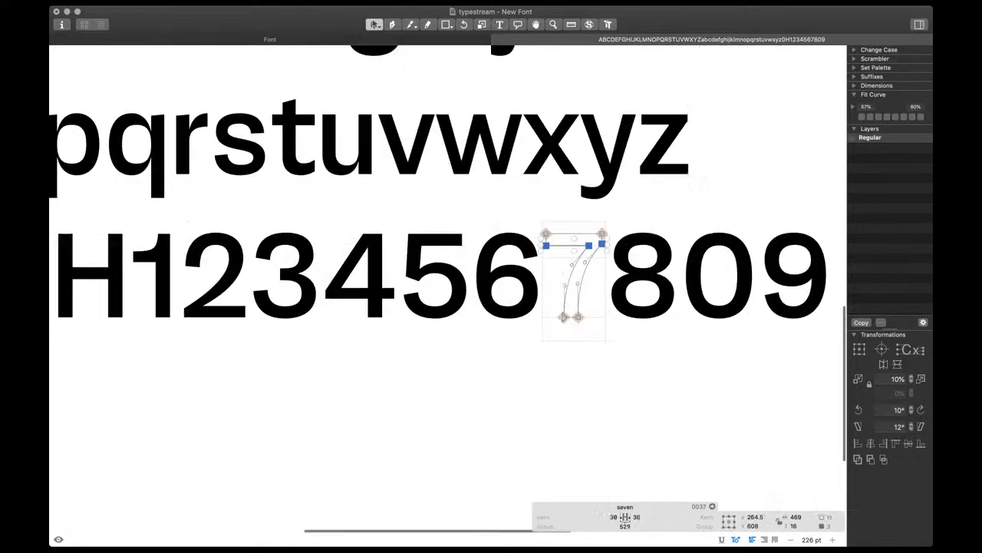
pyautogui.click(600, 287)
pyautogui.click(603, 244)
pyautogui.press('Escape')
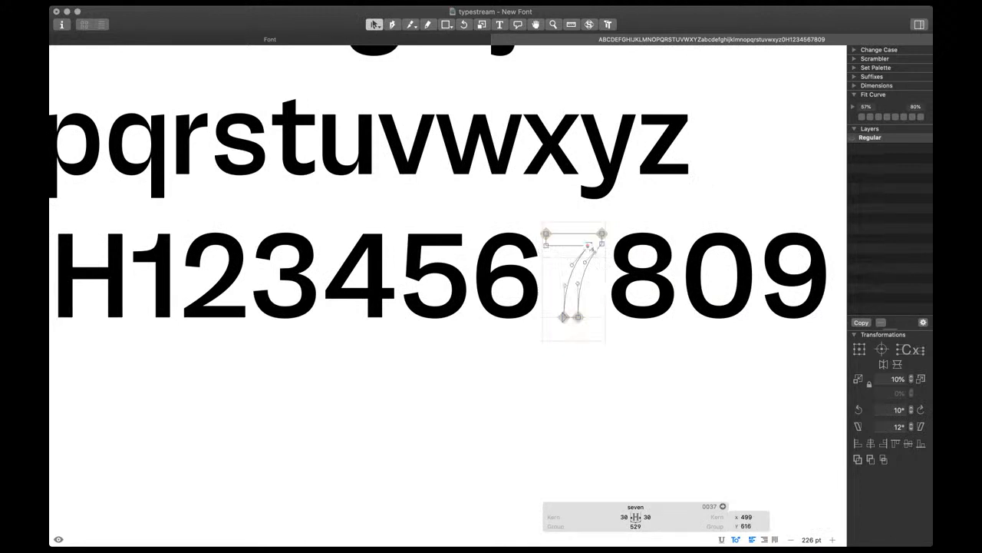
pyautogui.click(589, 245)
pyautogui.press('space')
pyautogui.hotkey('shift', 'Left')
pyautogui.hotkey('shift', 'Left')
pyautogui.hotkey('shift', 'Right')
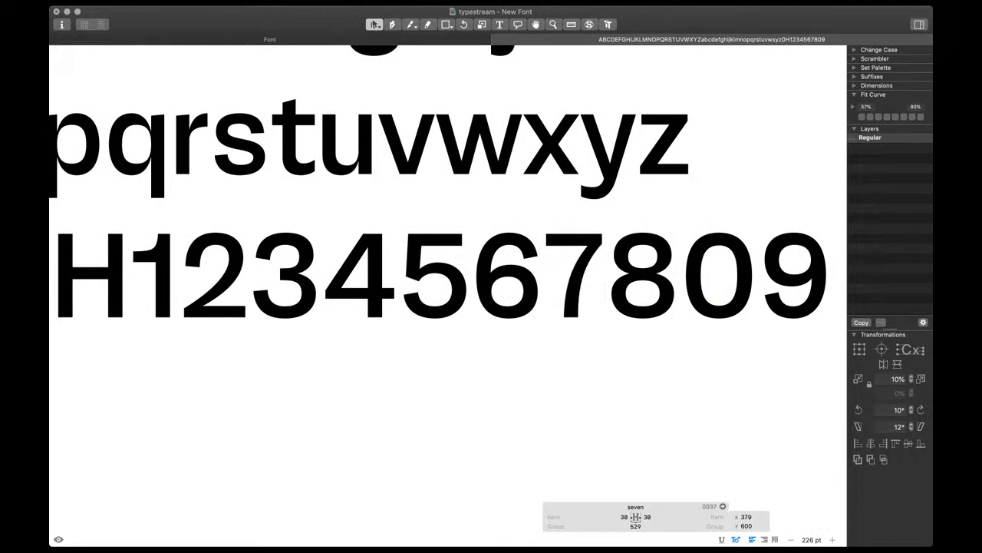
# Check the seven among the other characters, and remove the H between the zero and the one in the sample text
pyautogui.press('space')
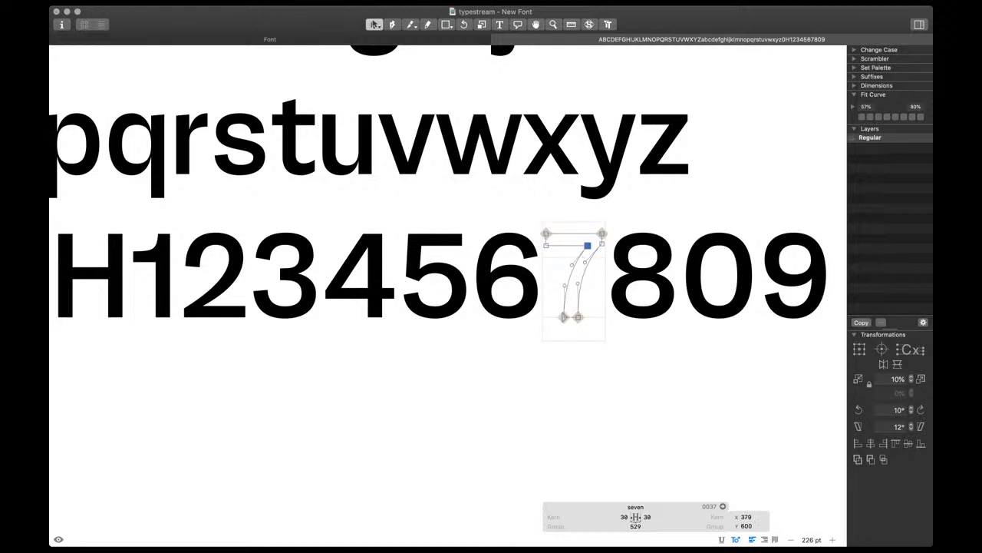
pyautogui.press('Escape')
pyautogui.scroll(-5, 675, 285)
pyautogui.scroll(3, 675, 285)
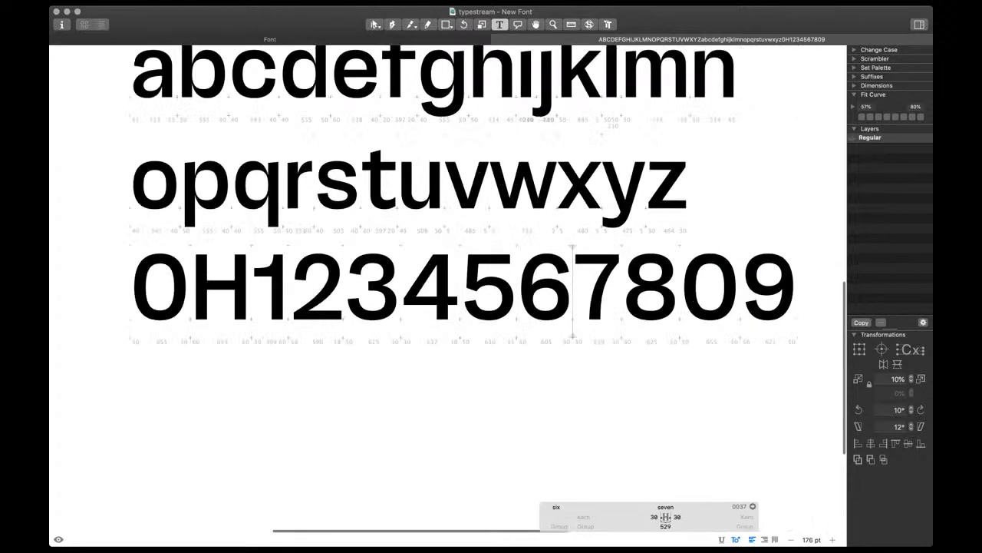
pyautogui.scroll(-2, 478, 307)
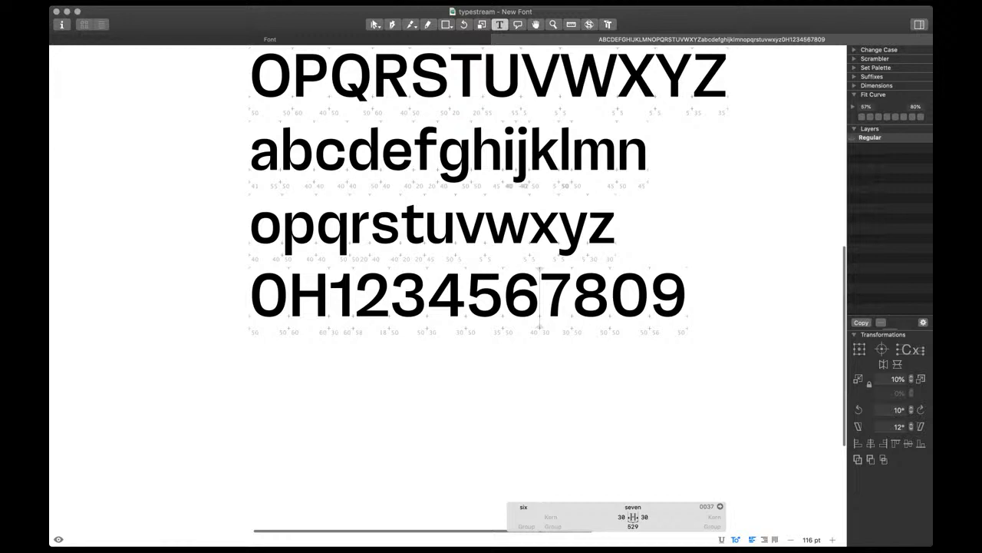
pyautogui.click(311, 296)
pyautogui.press('BackSpace')
pyautogui.scroll(-1, 305, 291)
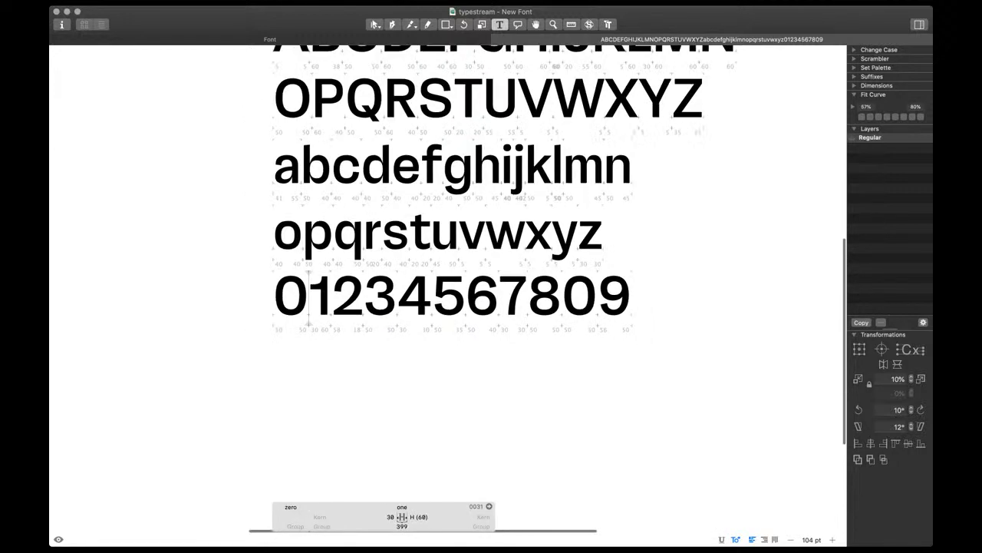
# Add a period, comma and hyphen after the nine at the end of the sample text
pyautogui.scroll(1, 305, 292)
pyautogui.click(596, 324)
pyautogui.press('Right')
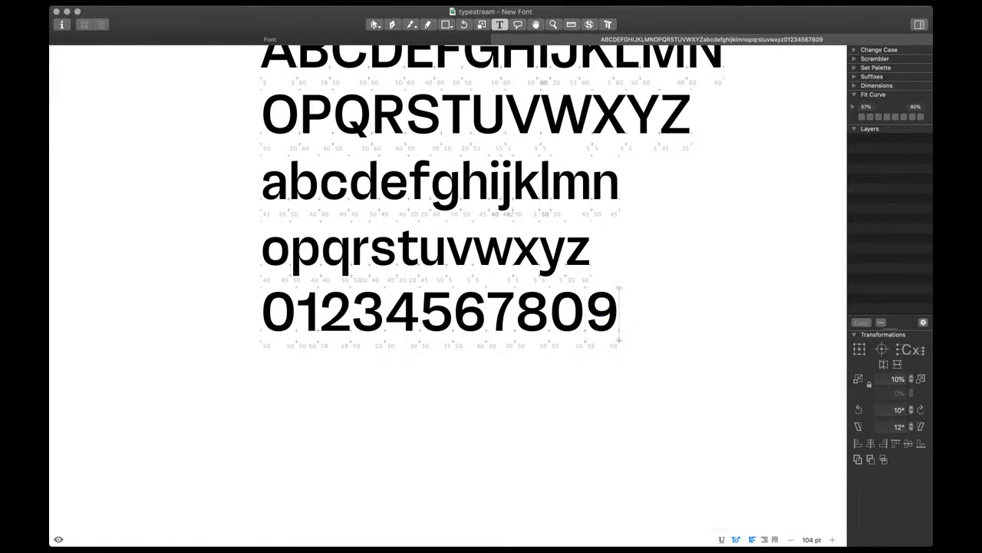
pyautogui.write('.,-')
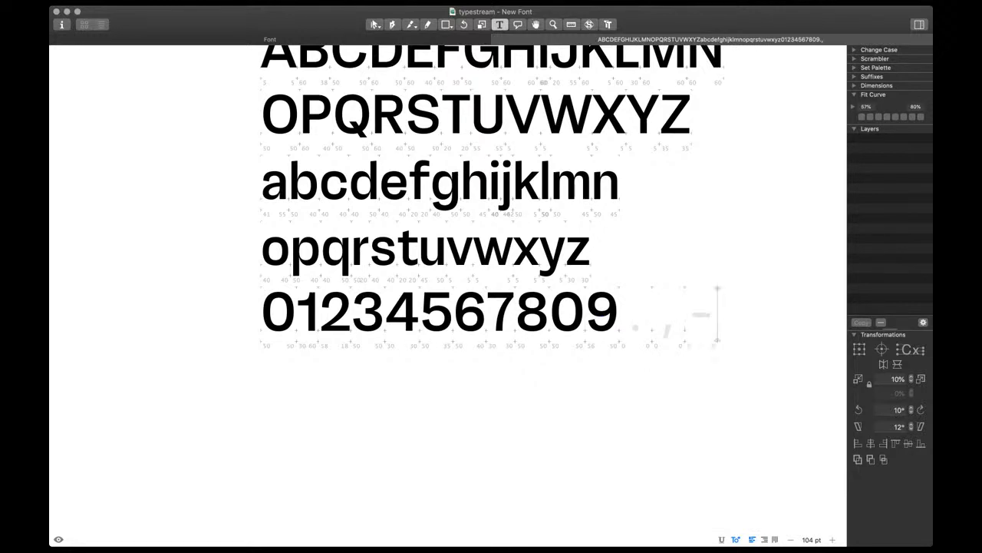
# Insert an i before the period and copy its dot into the empty period glyph
pyautogui.scroll(10, 662, 314)
pyautogui.doubleClick(551, 353)
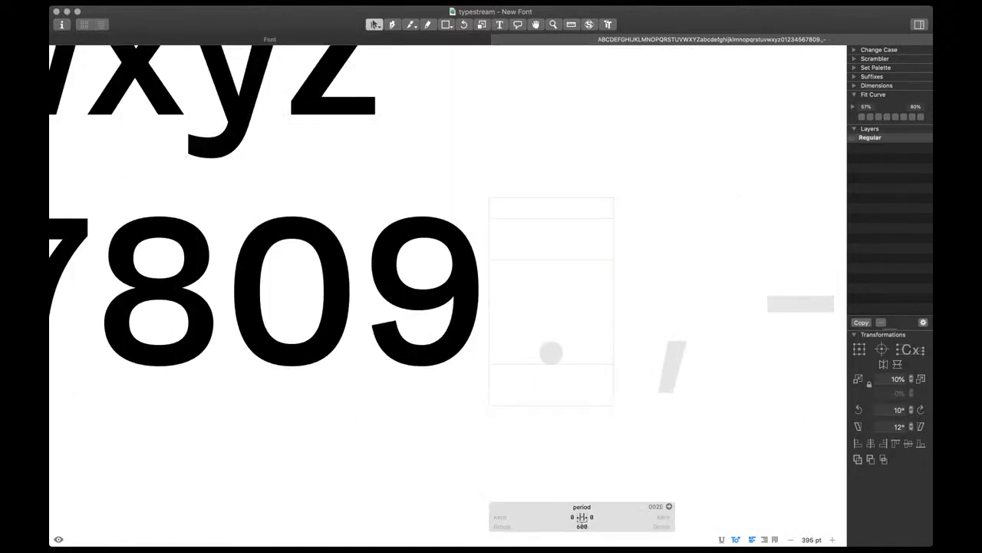
pyautogui.write('i')
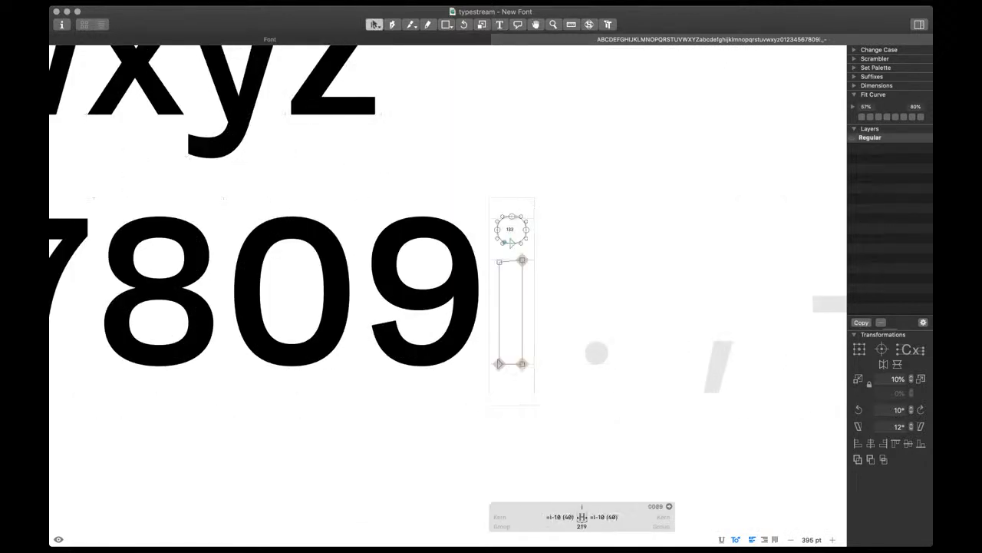
pyautogui.doubleClick(512, 230)
pyautogui.press('super+c')
pyautogui.doubleClick(598, 355)
pyautogui.press('super+v')
pyautogui.scroll(5, 602, 360)
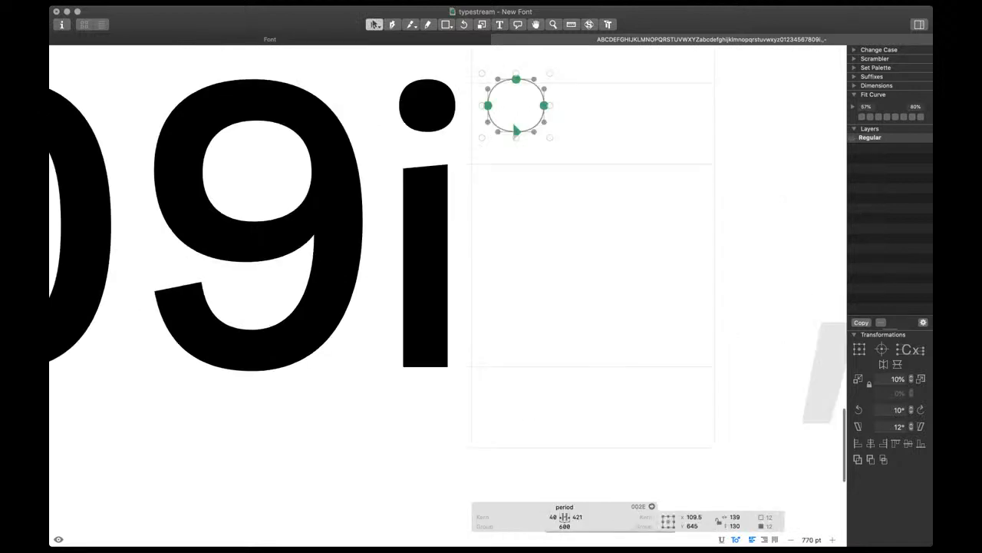
# Move the pasted dot down to the baseline with a 10-unit overshoot, centred at Y 55
pyautogui.moveTo(517, 137); pyautogui.dragTo(516, 234)
pyautogui.press('super+z')
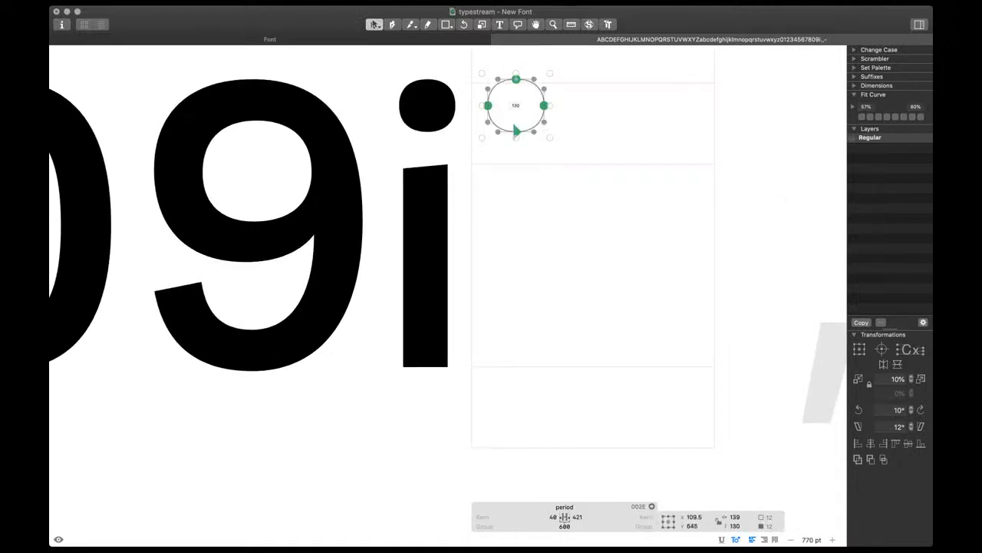
pyautogui.moveTo(517, 131); pyautogui.dragTo(517, 366)
pyautogui.press('space')
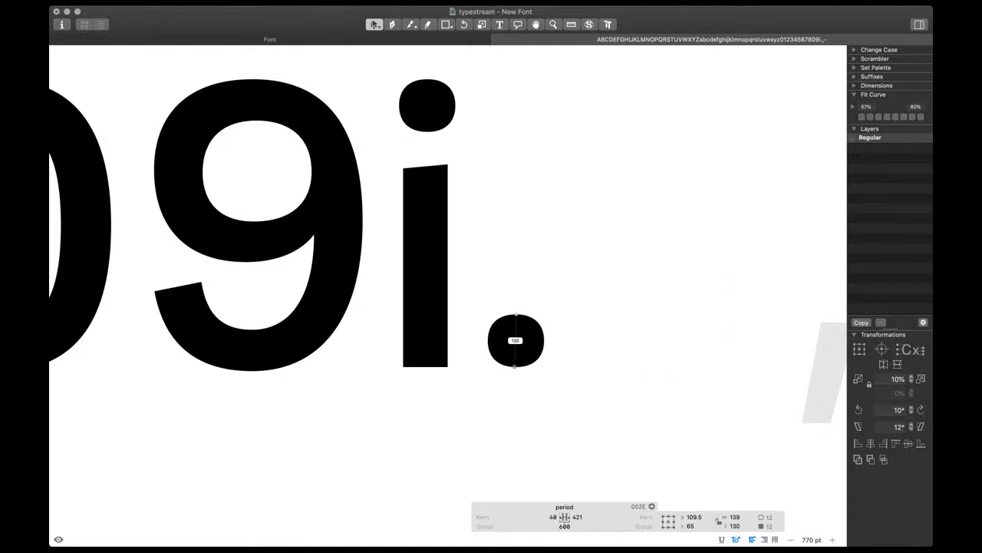
pyautogui.hotkey('shift', 'Down')
pyautogui.hotkey('shift', 'Down')
pyautogui.hotkey('shift', 'Up')
pyautogui.hotkey('shift', 'Down')
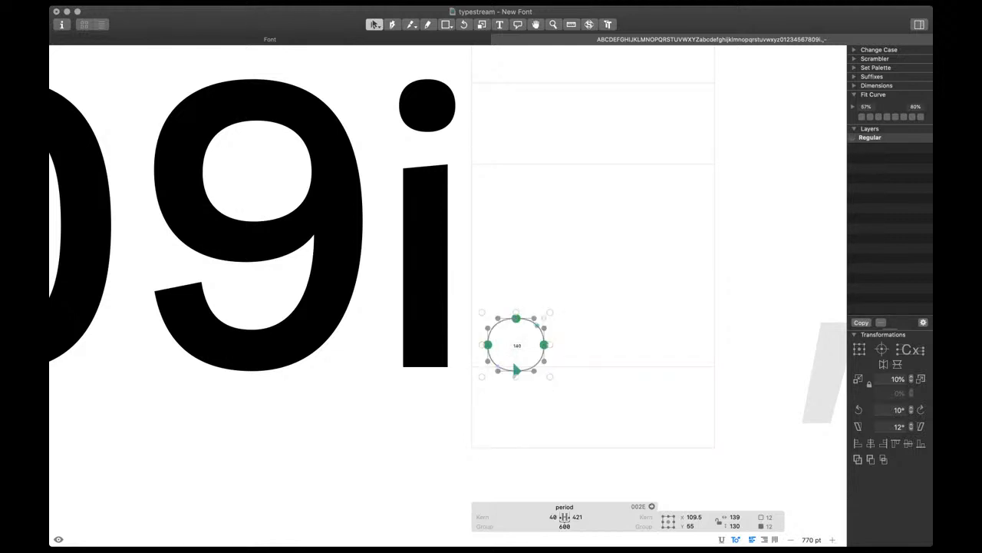
# Enlarge the period's dot to 163 by 153 units and set both of its sidebearings to match o
pyautogui.moveTo(550, 312); pyautogui.dragTo(559, 304)
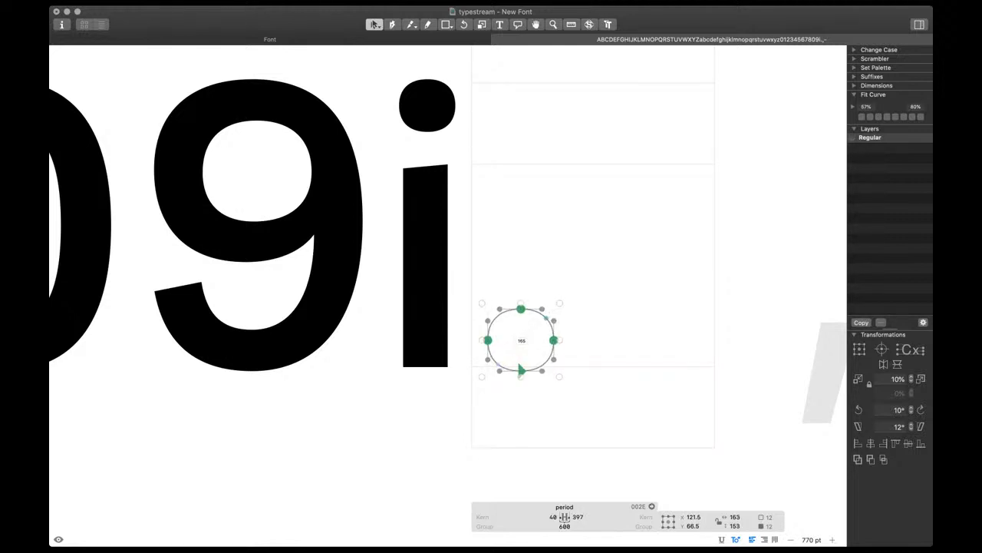
pyautogui.click(553, 517)
pyautogui.write('o')
pyautogui.press('Tab')
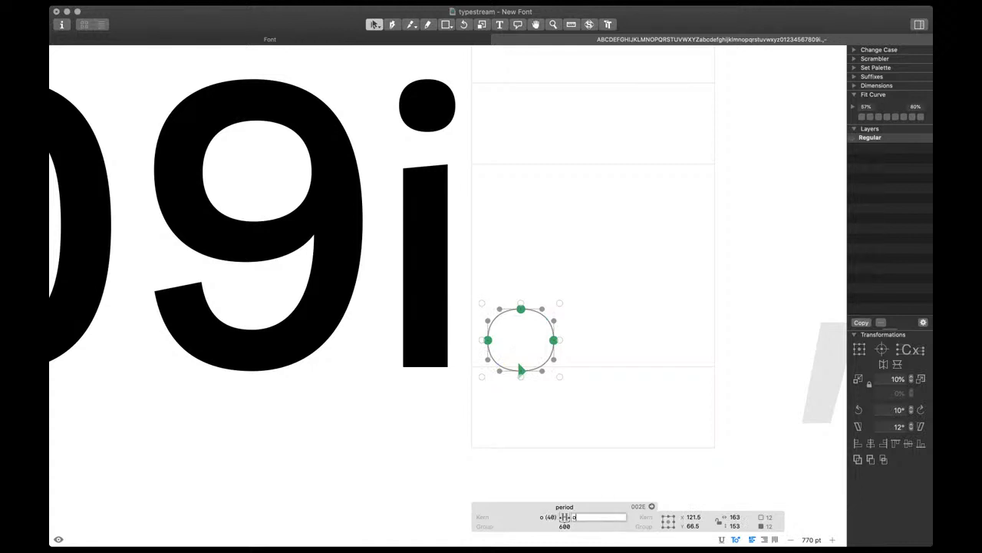
pyautogui.write('o')
pyautogui.press('Return')
# Compare the period with the numerals at smaller sizes and scale its dot down to 144 by 135 units
pyautogui.press('t')
pyautogui.scroll(-5, 485, 318)
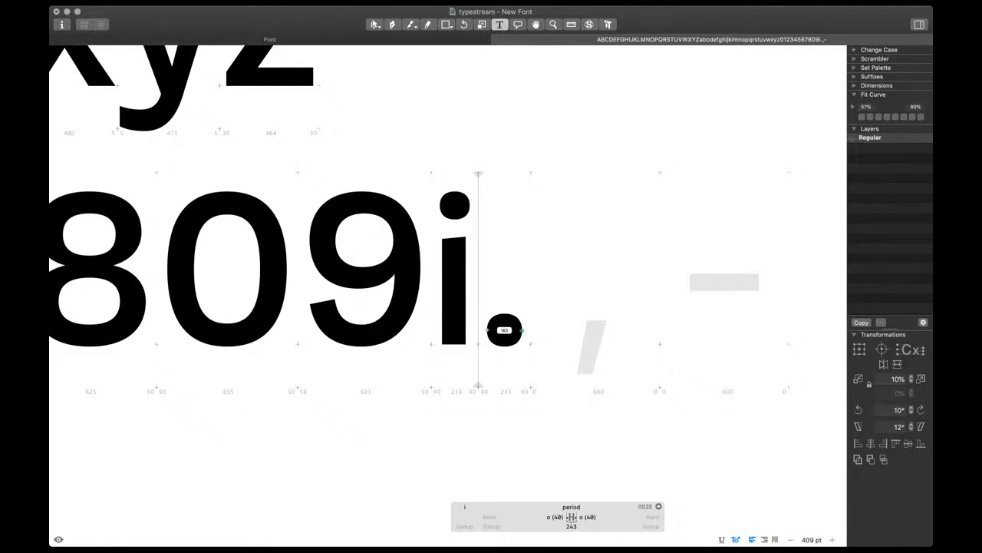
pyautogui.scroll(-4, 503, 330)
pyautogui.scroll(-3, 505, 330)
pyautogui.scroll(3, 528, 327)
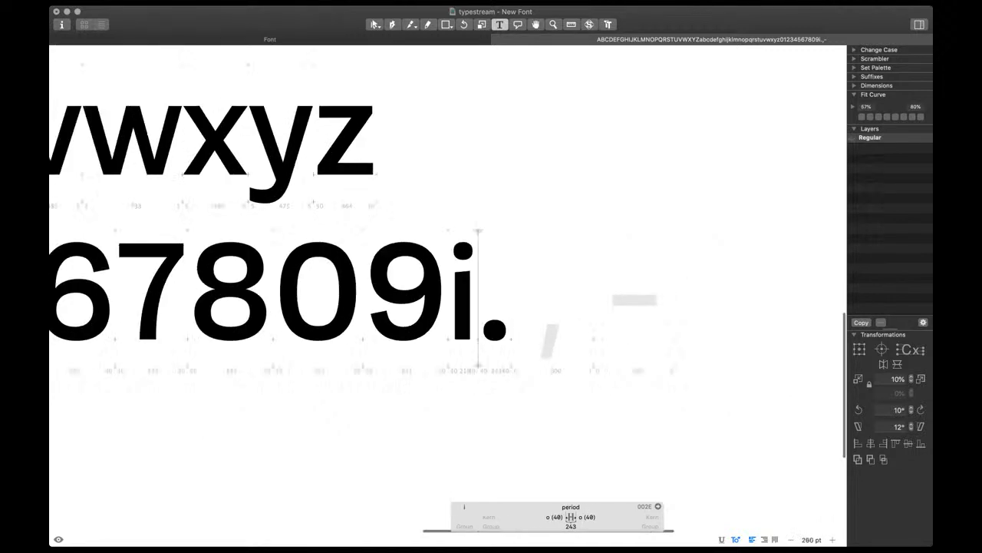
pyautogui.scroll(5, 480, 330)
pyautogui.press('Escape')
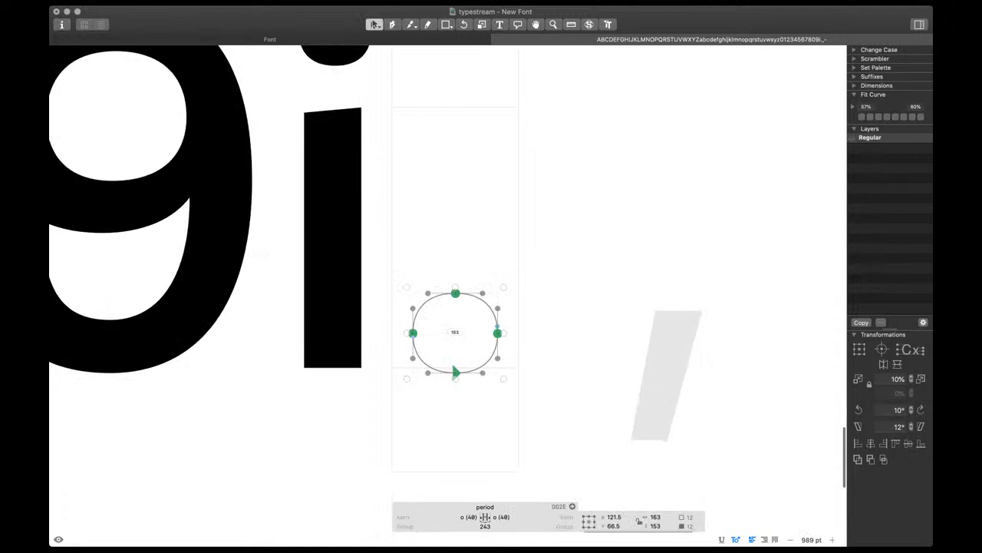
pyautogui.scroll(3, 419, 432)
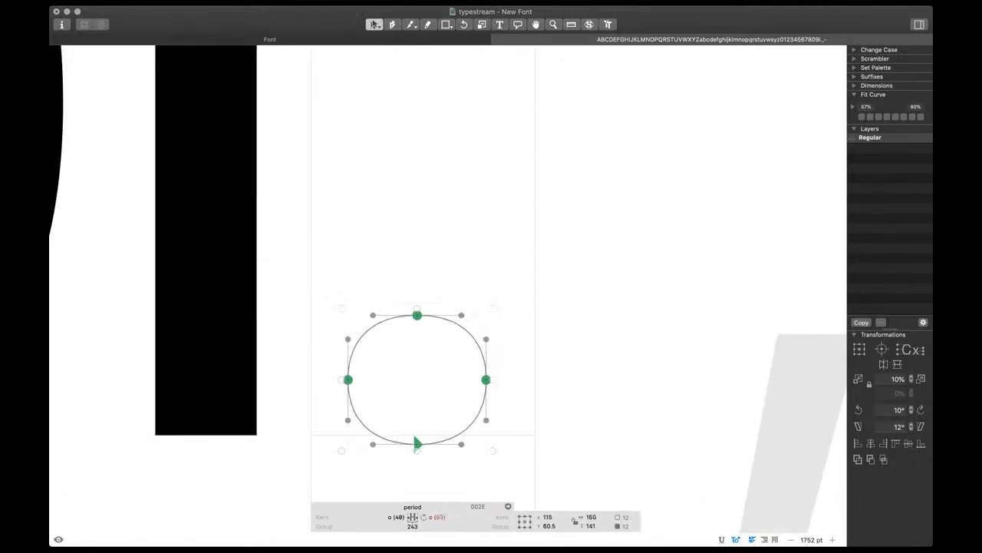
pyautogui.scroll(-5, 413, 432)
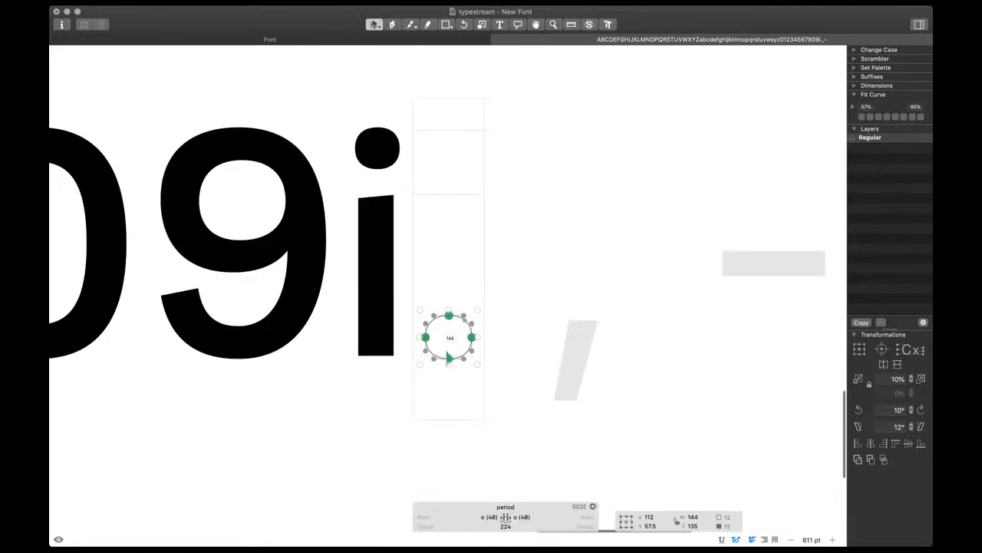
# Preview the period in the sample text and shift its right extreme node with the adjoining handles 3 units left
pyautogui.press('t')
pyautogui.scroll(-5, 466, 309)
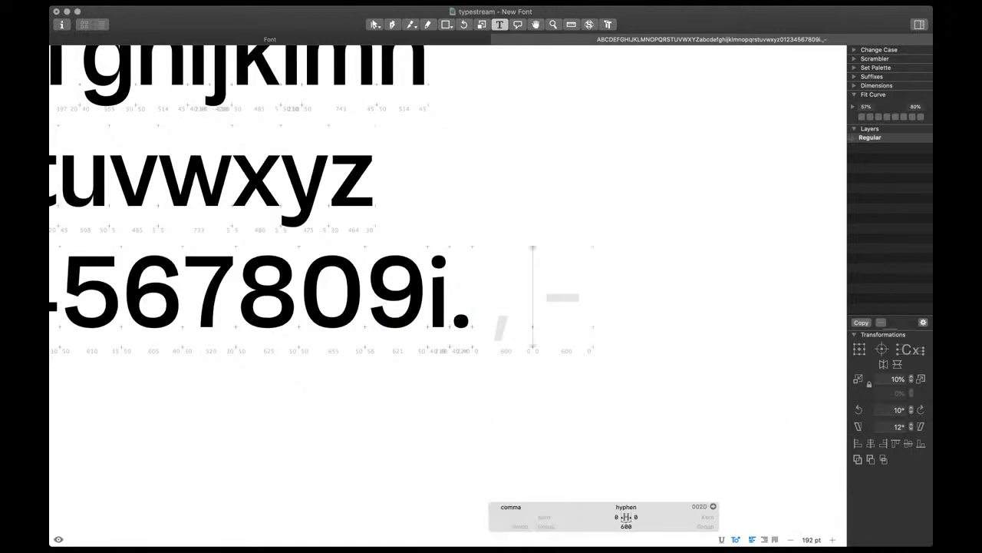
pyautogui.scroll(4, 483, 314)
pyautogui.doubleClick(459, 325)
pyautogui.scroll(3, 457, 322)
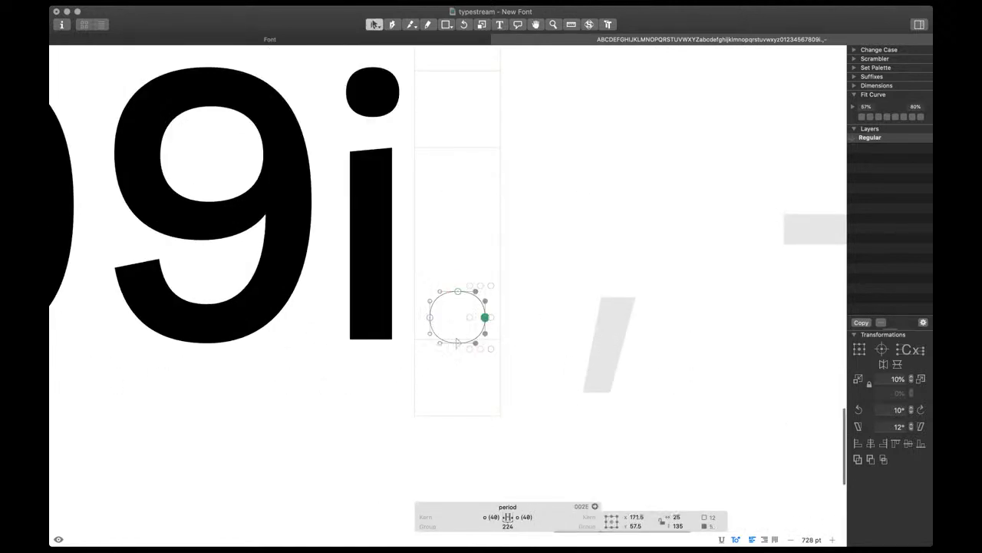
pyautogui.scroll(2, 457, 343)
pyautogui.press('Left')
pyautogui.press('Left')
pyautogui.press('Left')
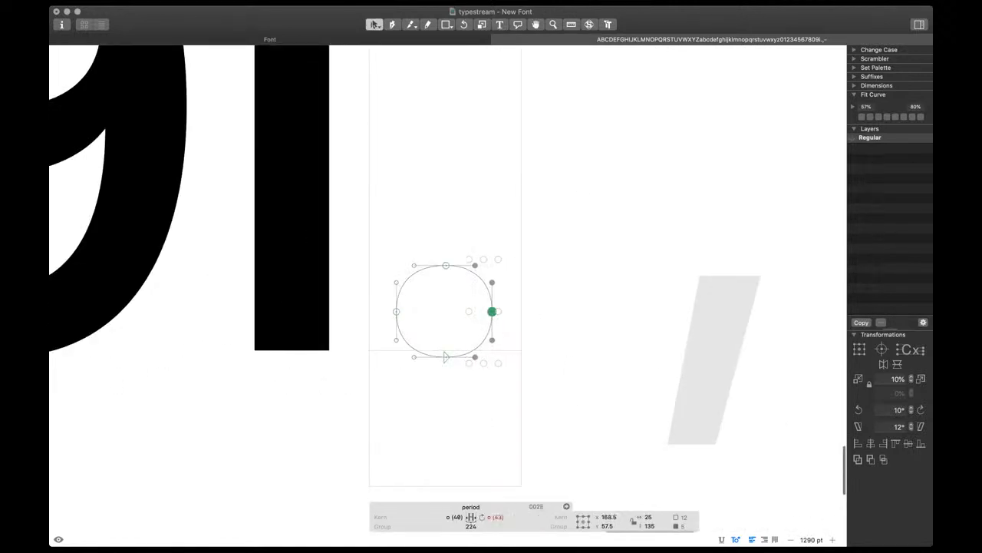
# Shift the period's left extreme node with its adjoining handles 4 units right, bringing the dot to 136 units wide
pyautogui.moveTo(379, 249); pyautogui.dragTo(429, 375)
pyautogui.press('Right')
pyautogui.press('Right')
pyautogui.press('Right')
pyautogui.press('Right')
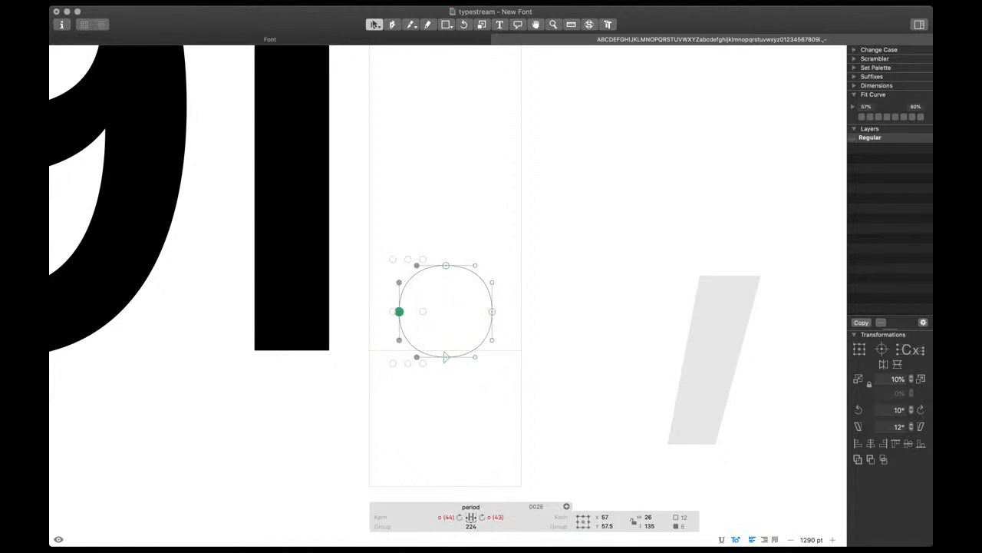
pyautogui.click(491, 311)
pyautogui.press('super+a')
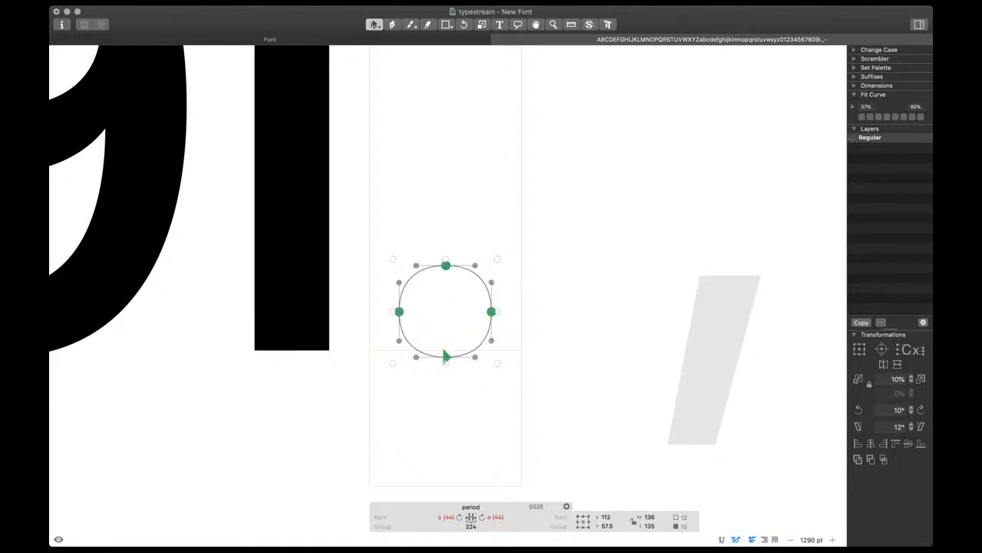
# Save the font and examine the period's weight and spacing beside the i and numerals at smaller sizes
pyautogui.press('super+s')
pyautogui.press('t')
pyautogui.press('super+minus')
pyautogui.press('super+minus')
pyautogui.press('super+minus')
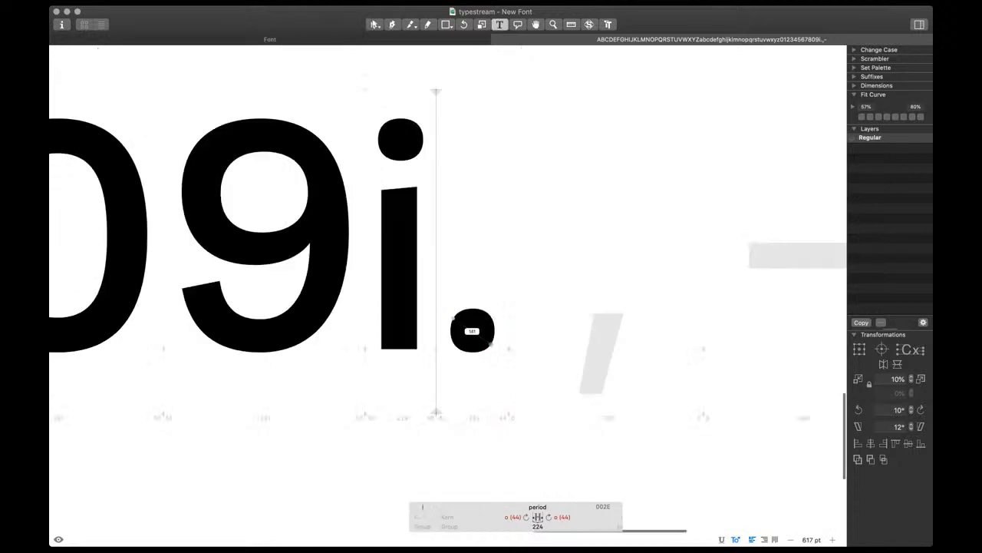
pyautogui.press('super+minus')
pyautogui.press('super+minus')
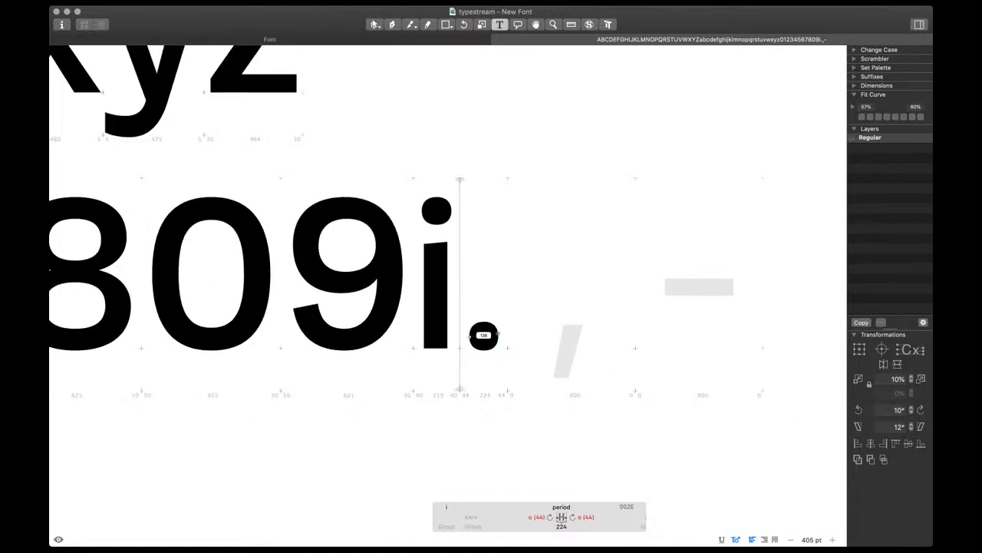
pyautogui.press('Right')
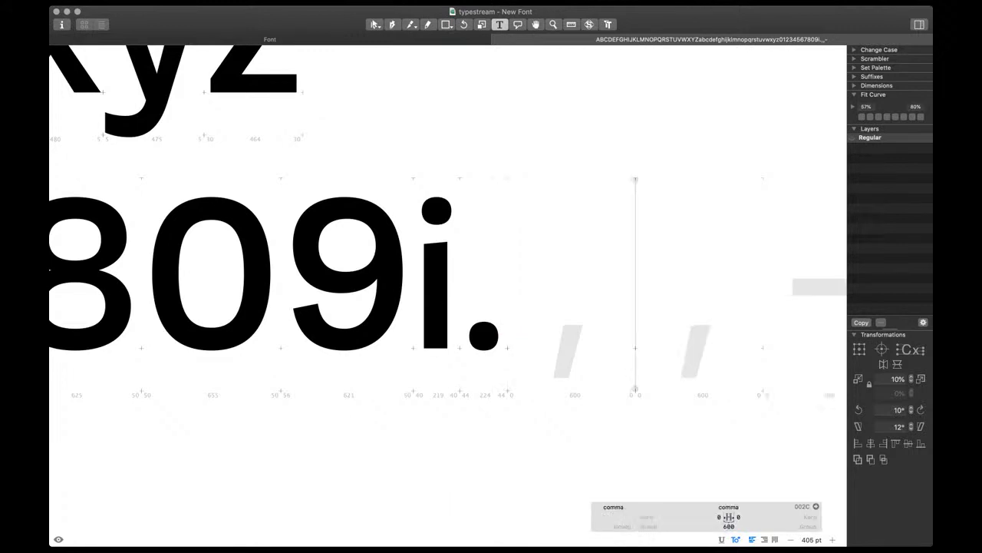
# Copy the finished dot from the period into the comma glyph
pyautogui.press('Escape')
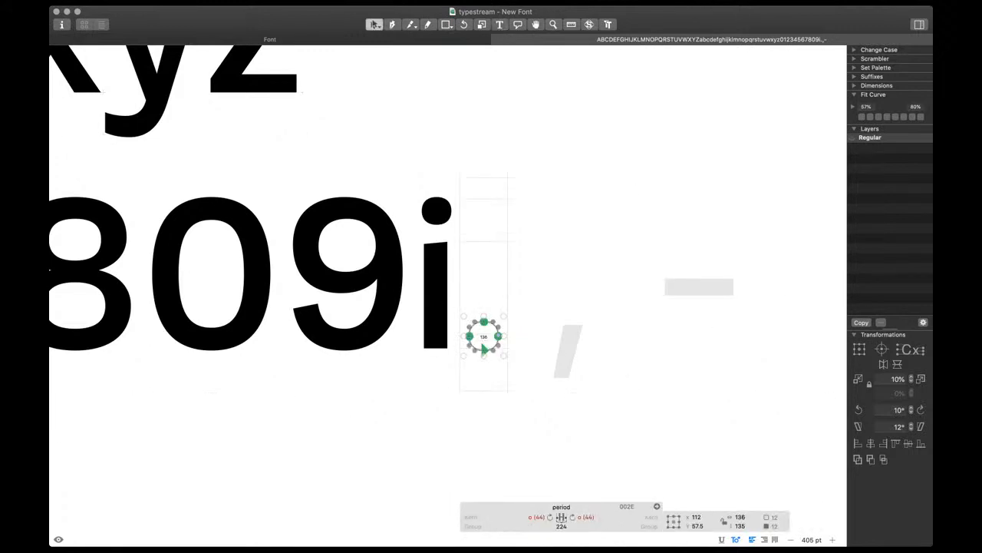
pyautogui.press('super+c')
pyautogui.press('End')
pyautogui.press('super+v')
pyautogui.scroll(5, 550, 345)
pyautogui.click(552, 344)
pyautogui.scroll(-3, 552, 345)
# Draw a curved tail with the Pen tool from X 58, Y -178 up into the comma's dot, across to X 93, Y 41, and back down
pyautogui.press('p')
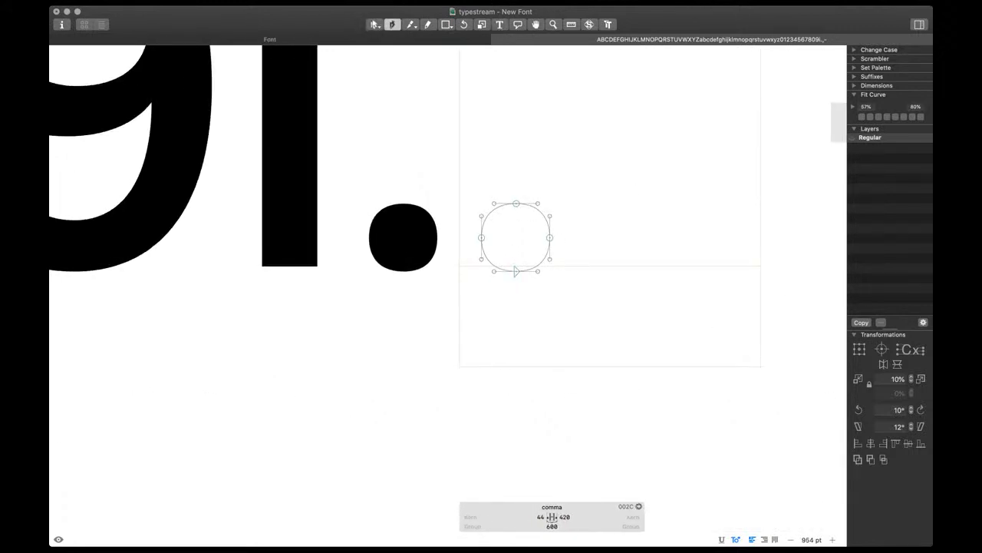
pyautogui.click(489, 352)
pyautogui.click(544, 243)
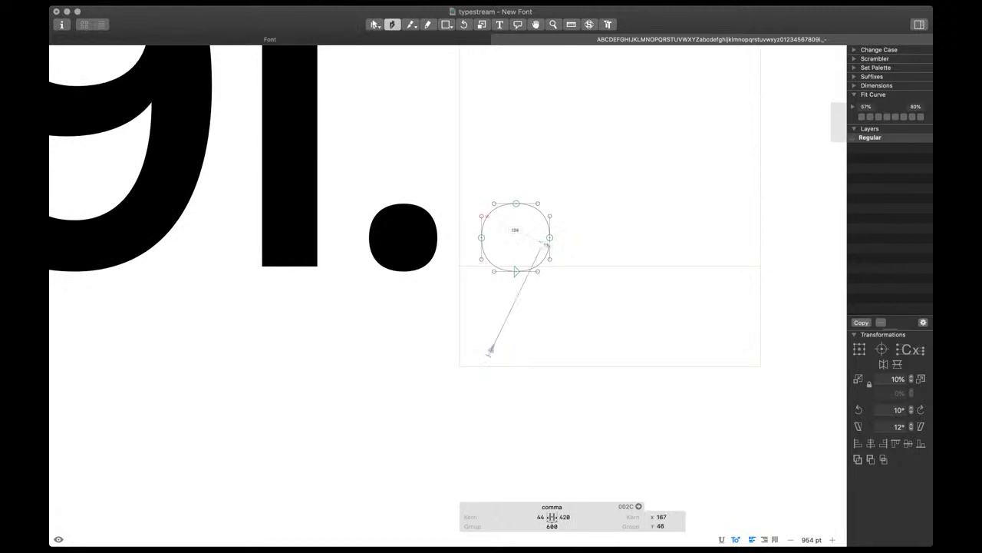
pyautogui.moveTo(546, 244); pyautogui.dragTo(506, 244)
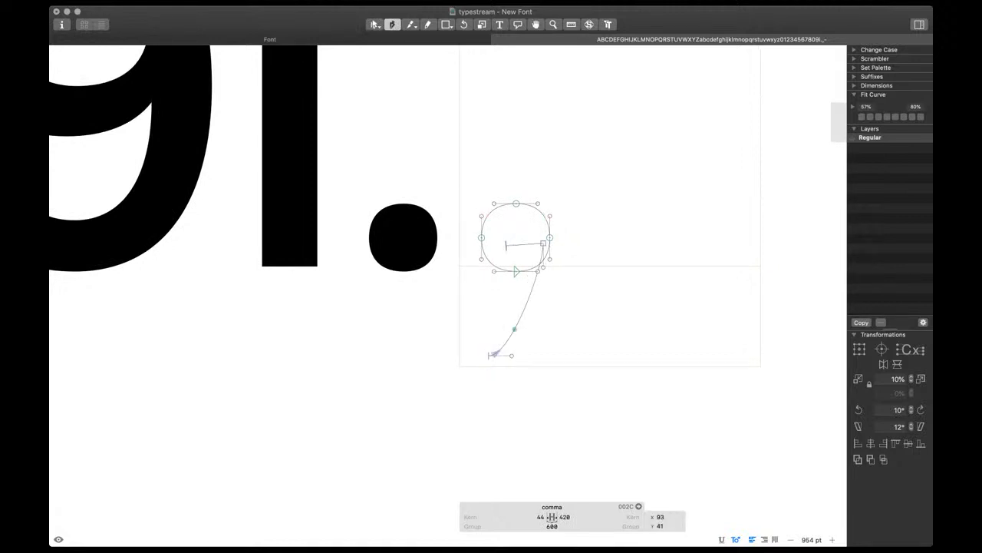
pyautogui.click(491, 339)
pyautogui.press('v')
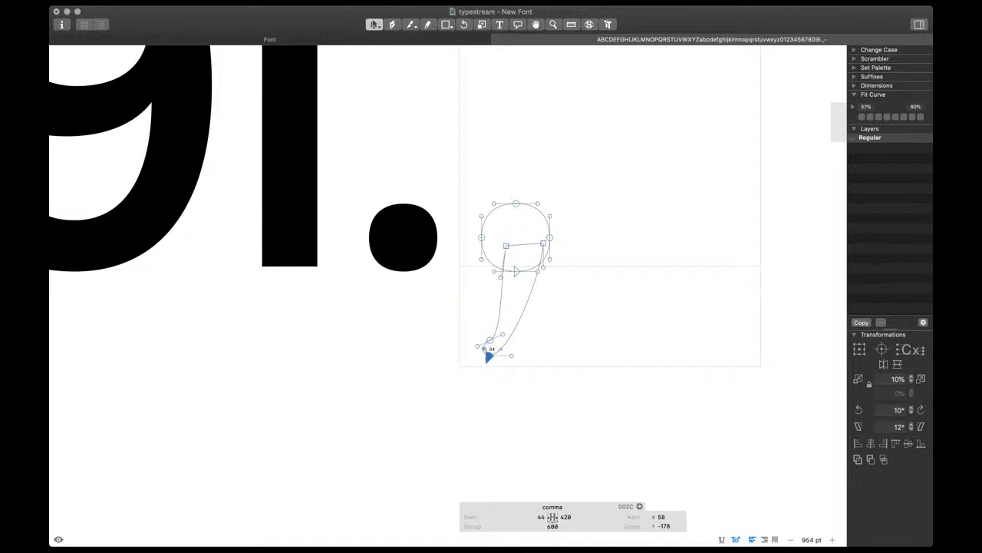
# Square off the comma tail's tip with a horizontal 30-unit inner handle, and move the tail's upper-right corner to X 180, Y 52
pyautogui.click(477, 347)
pyautogui.press('Delete')
pyautogui.scroll(3, 489, 354)
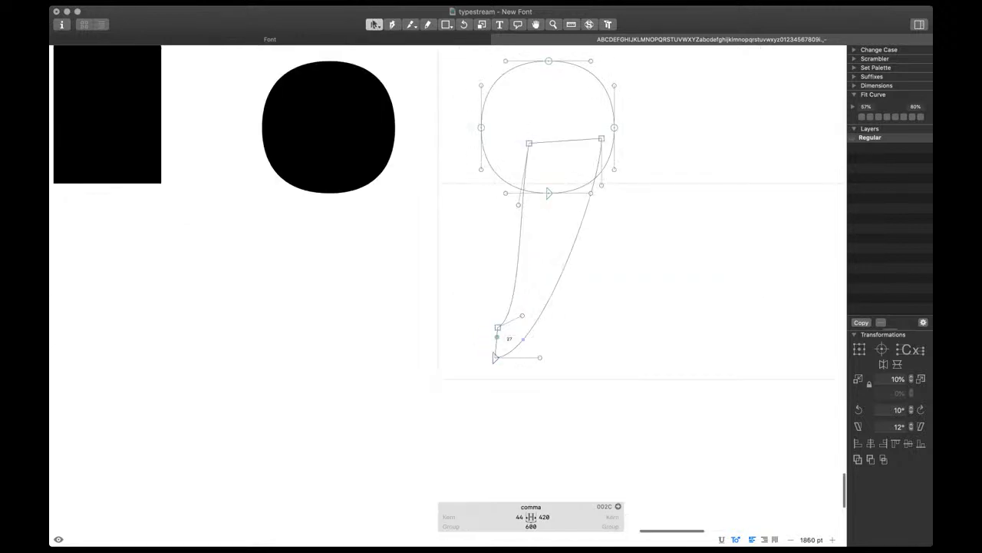
pyautogui.click(489, 353)
pyautogui.moveTo(495, 356); pyautogui.dragTo(525, 329)
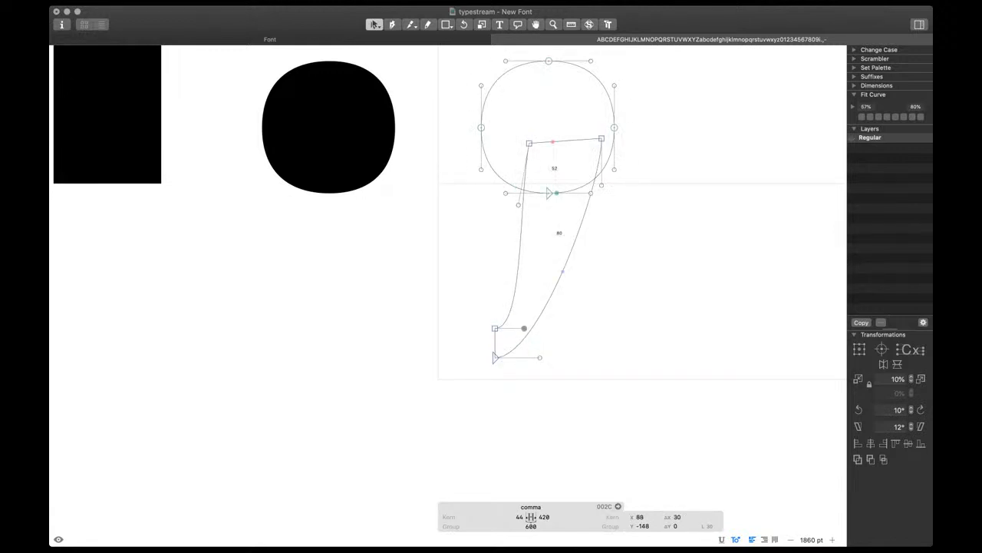
pyautogui.moveTo(601, 138)
pyautogui.mouseDown()
pyautogui.moveTo(616, 121)
pyautogui.moveTo(614, 132)
pyautogui.mouseUp()
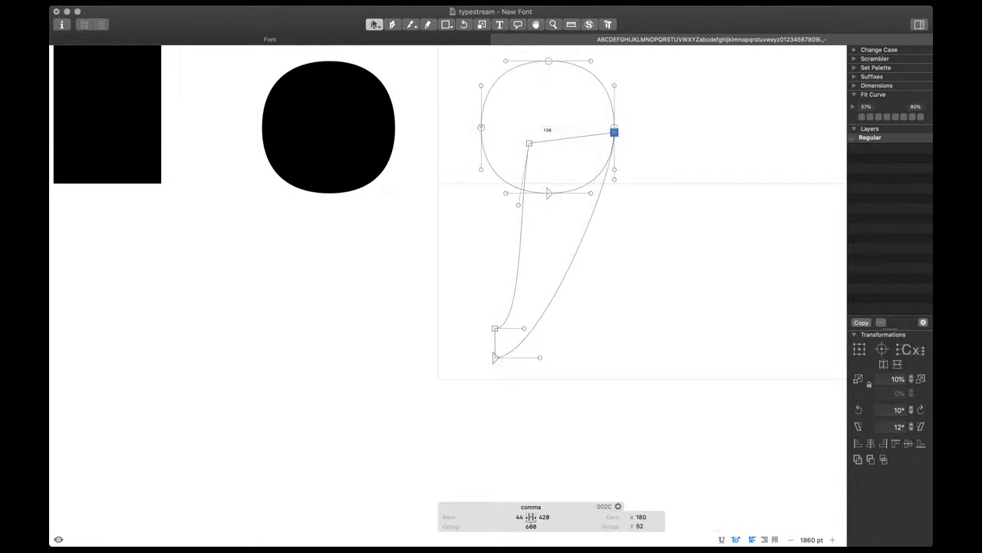
# Lower the comma tail's upper inner corner to X 93, Y 0 with a near-vertical handle, and fit longer handles on both tail curves
pyautogui.moveTo(528, 143); pyautogui.dragTo(529, 182)
pyautogui.moveTo(518, 245); pyautogui.dragTo(527, 245)
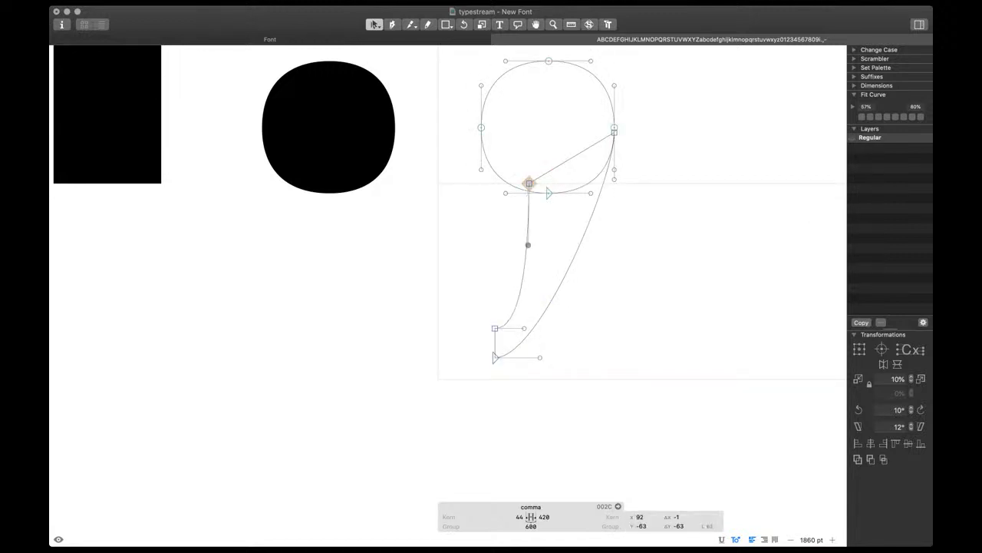
pyautogui.keyDown('shift'); pyautogui.click(524, 328); pyautogui.keyUp('shift')
pyautogui.keyDown('shift'); pyautogui.click(540, 357); pyautogui.keyUp('shift')
pyautogui.hotkey('ctrl', 'alt', '4')
pyautogui.press('space')
pyautogui.click(568, 230)
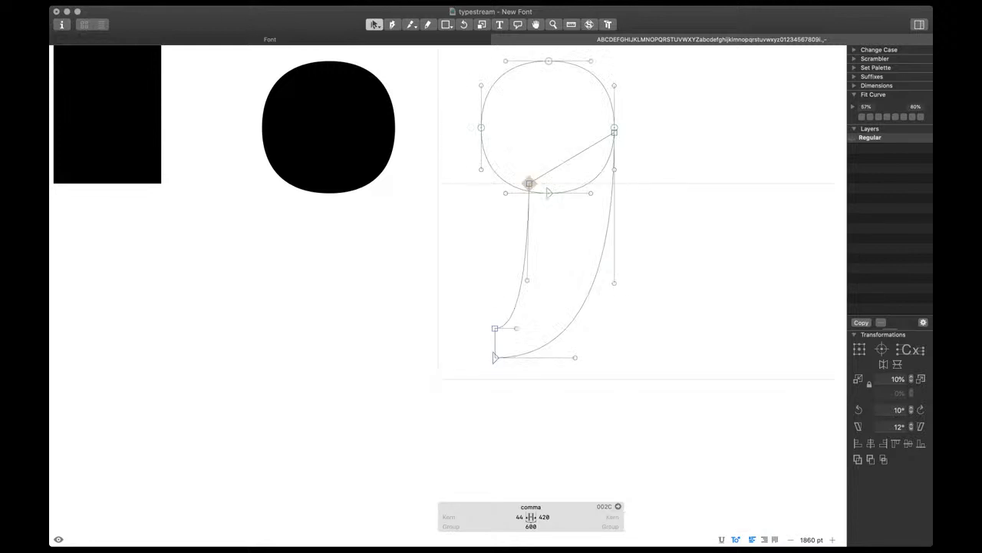
# Bend the tail's inner curve towards the outer one, placing its two handles centred at X 135, Y -108.5
pyautogui.moveTo(527, 280); pyautogui.dragTo(601, 276)
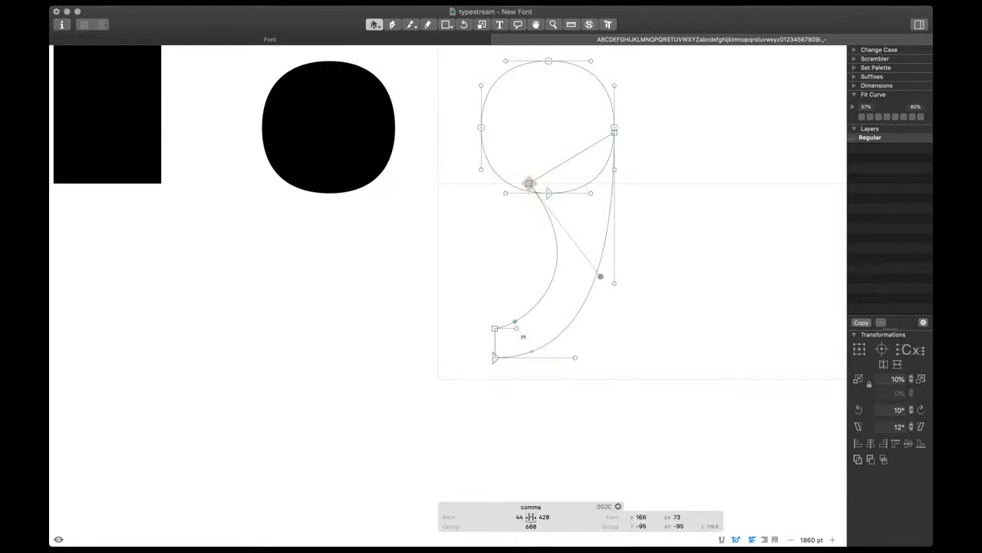
pyautogui.click(517, 328)
pyautogui.moveTo(517, 329); pyautogui.dragTo(582, 328)
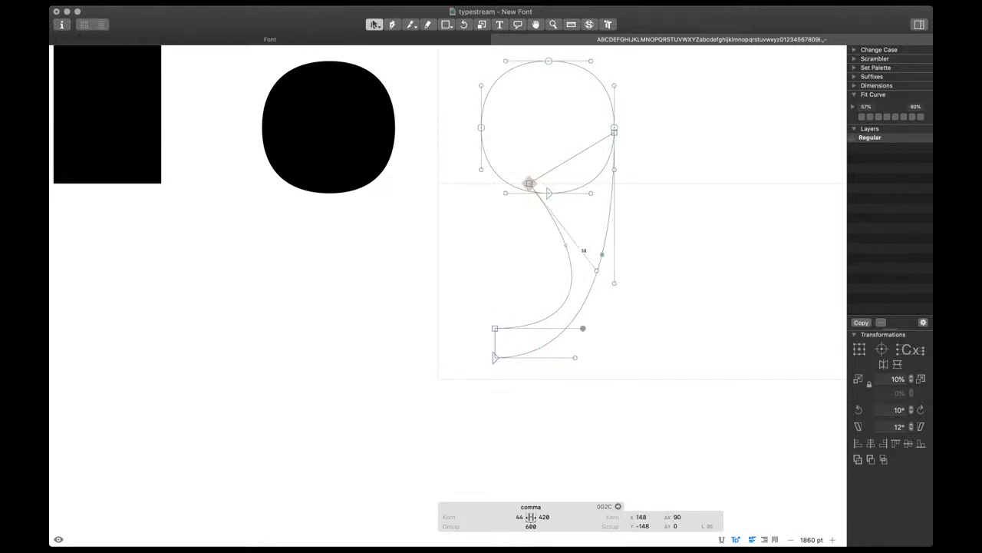
pyautogui.moveTo(606, 255); pyautogui.dragTo(543, 340)
pyautogui.press('space')
pyautogui.hotkey('shift', 'Left')
pyautogui.hotkey('shift', 'Left')
pyautogui.hotkey('shift', 'Up')
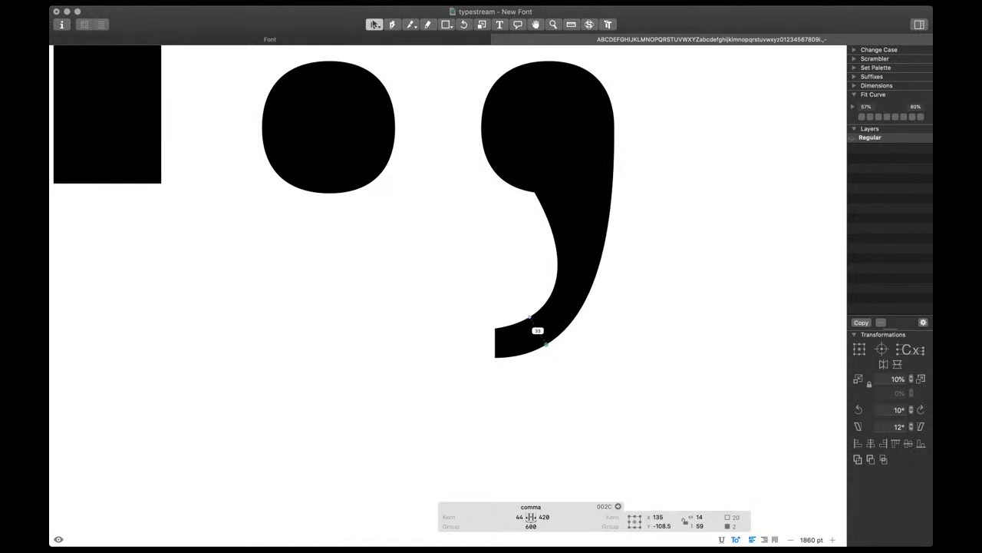
# Slant the tail's tip by raising the outer curve's lower handle 10 units and moving the tip's bottom corner to X 66, Y -178
pyautogui.click(576, 356)
pyautogui.press('space')
pyautogui.hotkey('shift', 'Up')
pyautogui.moveTo(535, 336); pyautogui.dragTo(474, 383)
pyautogui.press('space')
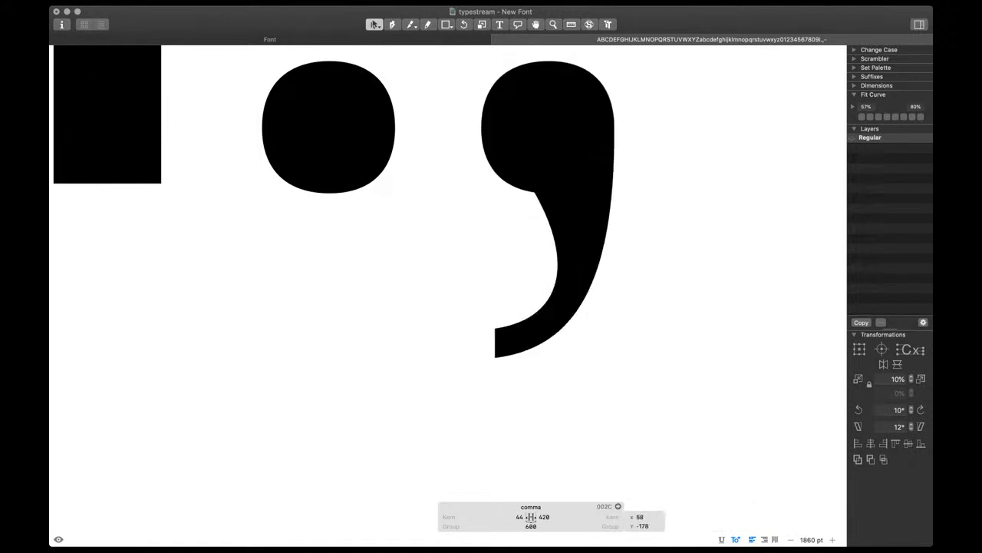
pyautogui.hotkey('shift', 'Right')
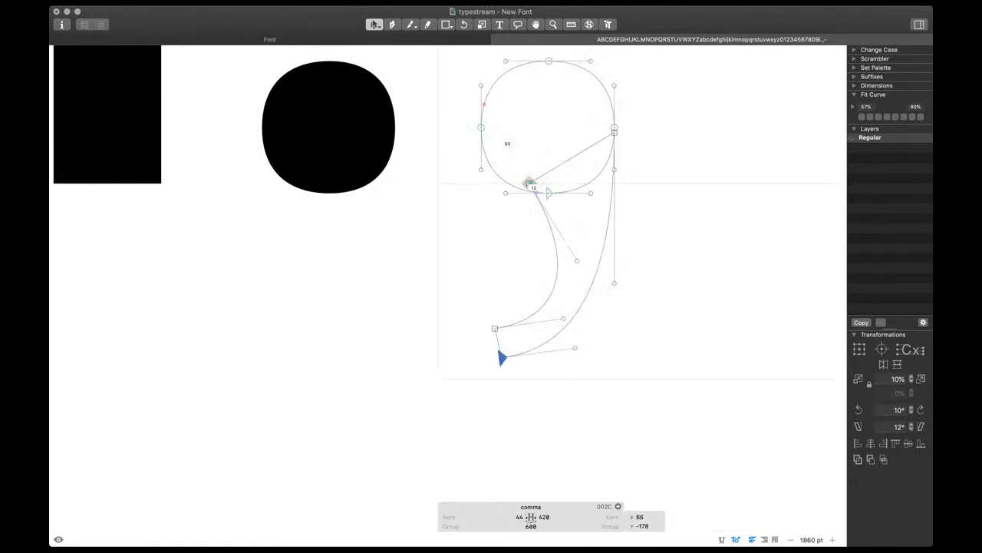
# Move the tail's upper inner corner and its handle 20 units to the right, to X 113, Y 0
pyautogui.click(530, 196)
pyautogui.click(533, 190)
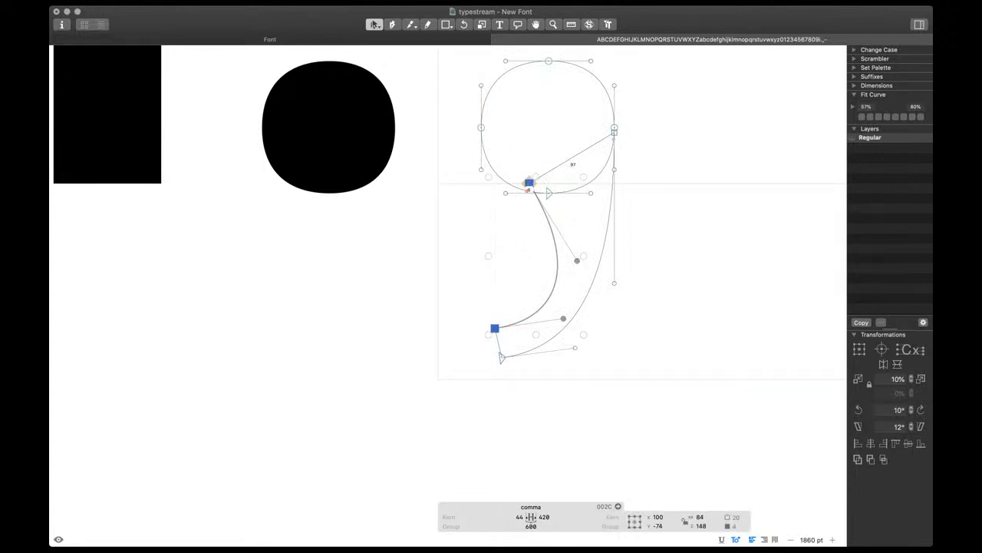
pyautogui.moveTo(521, 175); pyautogui.dragTo(547, 197)
pyautogui.press('space')
pyautogui.hotkey('shift', 'Right')
pyautogui.hotkey('shift', 'Right')
# Shift the inner curve's upper handle 20 units left and 10 units up, to X 142, Y -69
pyautogui.moveTo(562, 235); pyautogui.dragTo(602, 269)
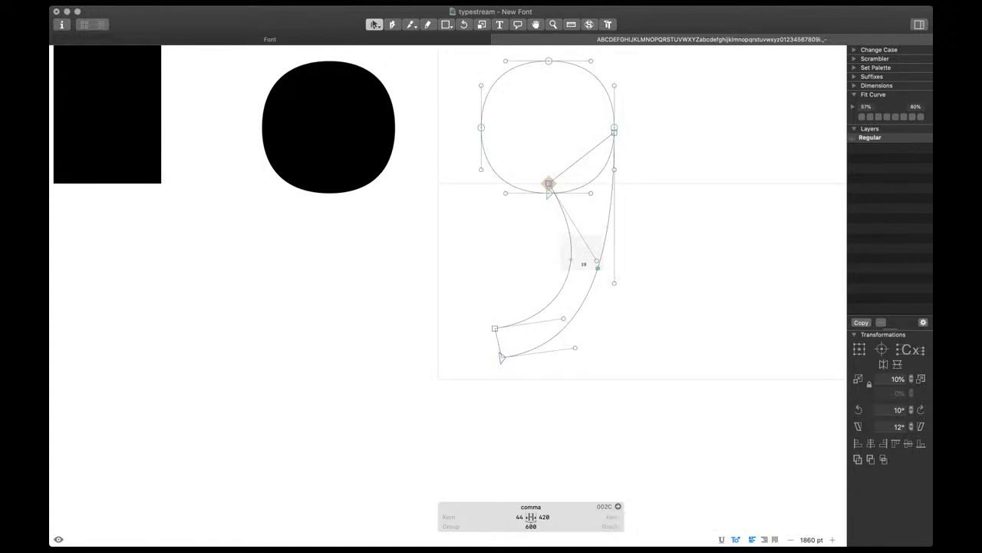
pyautogui.press('space')
pyautogui.hotkey('shift', 'Left')
pyautogui.hotkey('shift', 'Left')
pyautogui.hotkey('shift', 'Up')
# Remove the overlap between the comma's dot and tail, merging them into one outline
pyautogui.scroll(-5, 589, 273)
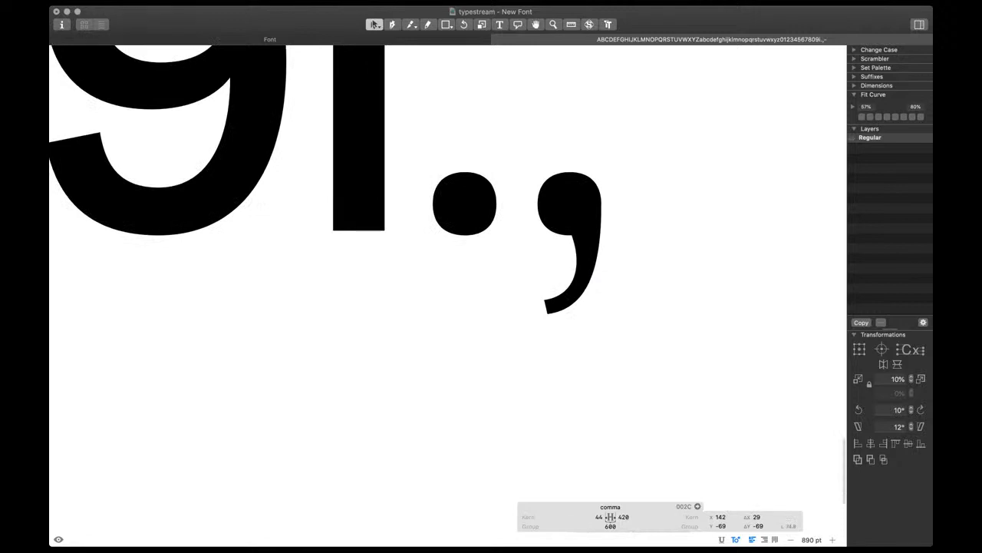
pyautogui.press('super+shift+o')
pyautogui.scroll(5, 603, 193)
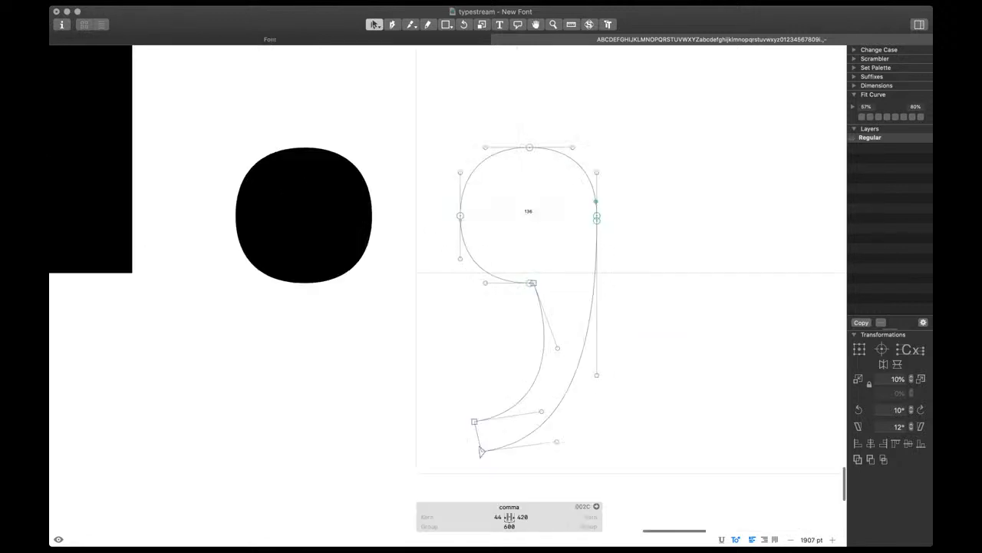
# Reduce the comma's right side to a single lower extreme node, and move the inner corner below the dot to X 127, Y -10
pyautogui.click(597, 220)
pyautogui.moveTo(597, 220); pyautogui.dragTo(597, 255)
pyautogui.click(533, 283)
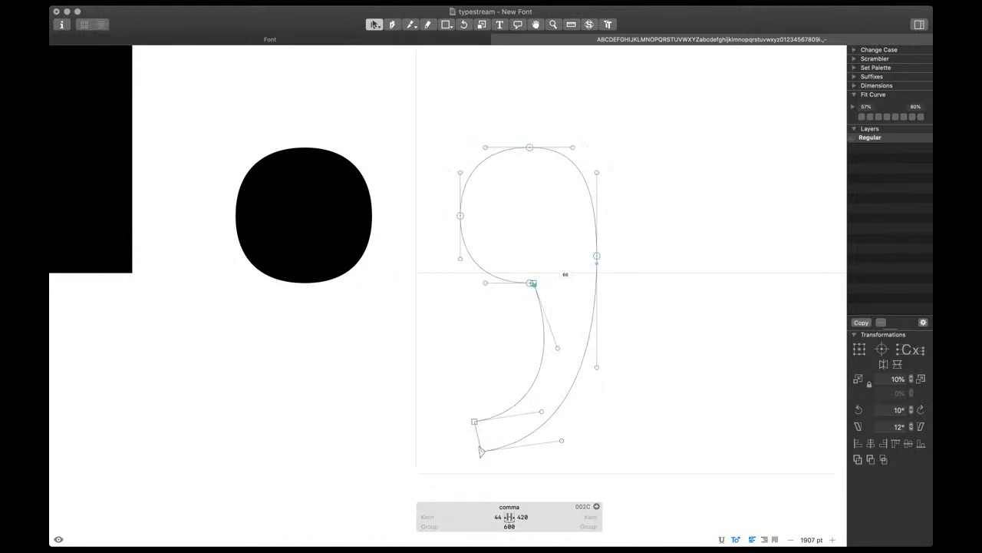
pyautogui.moveTo(533, 283); pyautogui.dragTo(545, 283)
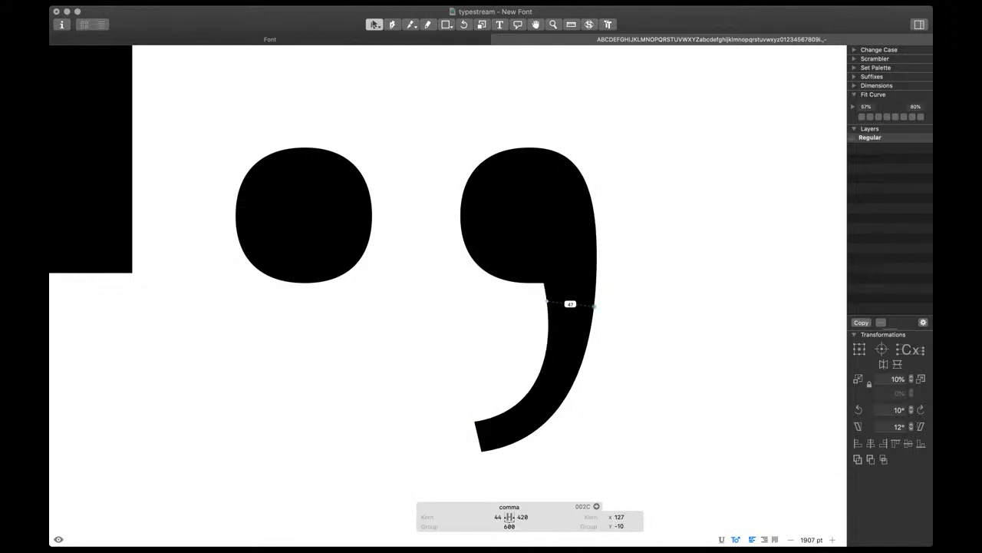
# Nudge the two handles of the tail's inner curve until they are centred at X 128, Y -103.5
pyautogui.moveTo(510, 324); pyautogui.dragTo(576, 417)
pyautogui.press('space')
pyautogui.hotkey('shift', 'Up')
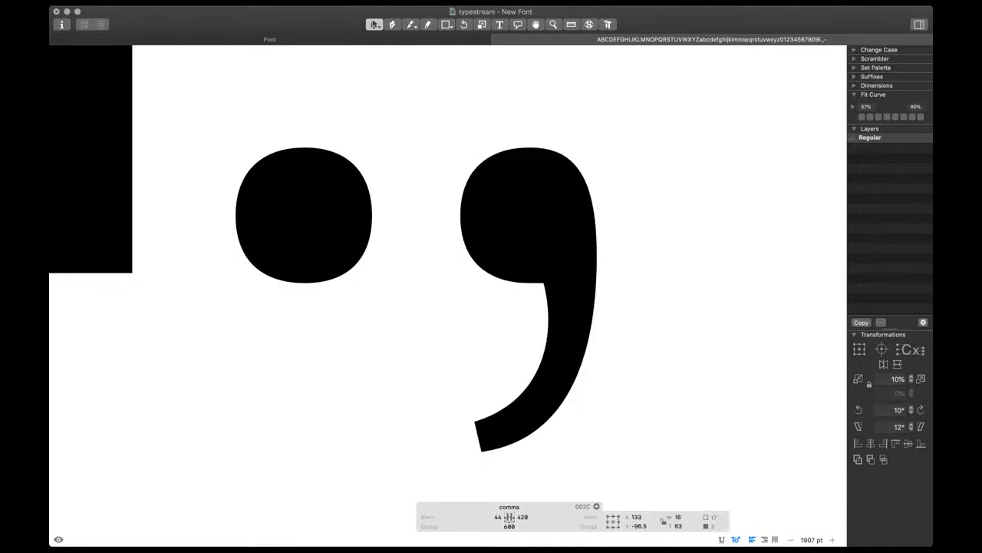
pyautogui.hotkey('shift', 'Down')
pyautogui.press('Left')
pyautogui.press('Left')
pyautogui.press('Left')
pyautogui.press('Left')
pyautogui.press('Left')
pyautogui.press('Left')
pyautogui.press('Up')
pyautogui.press('Up')
pyautogui.press('Up')
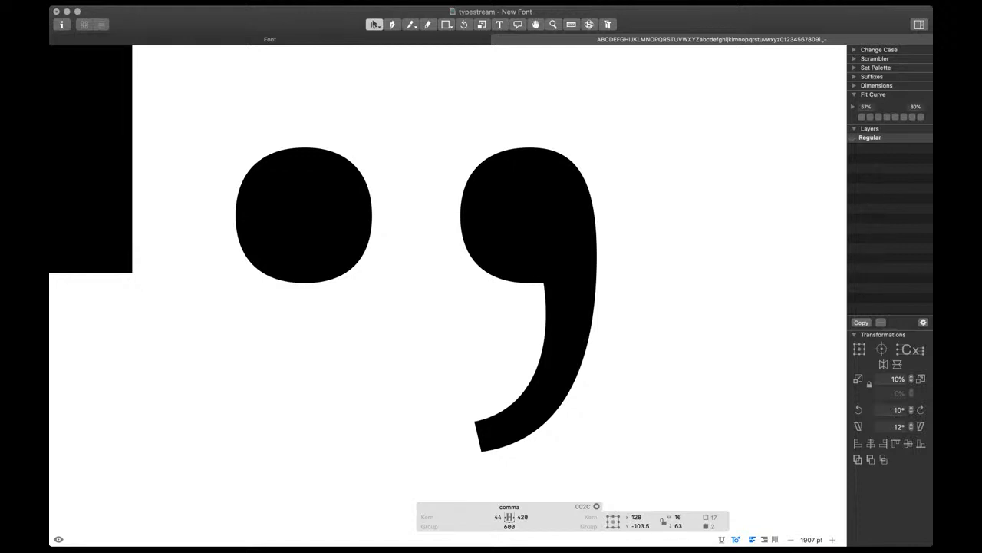
# Examine the comma's weight and tail shape beside the period, numerals and lowercase letters at smaller sizes
pyautogui.scroll(-4, 575, 421)
pyautogui.scroll(-5, 578, 422)
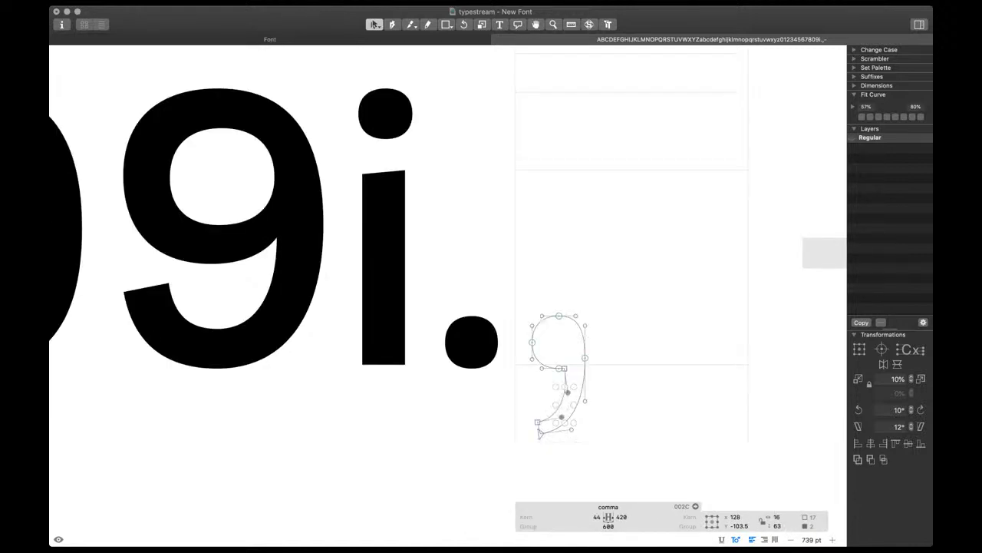
pyautogui.press('t')
pyautogui.scroll(-7, 568, 406)
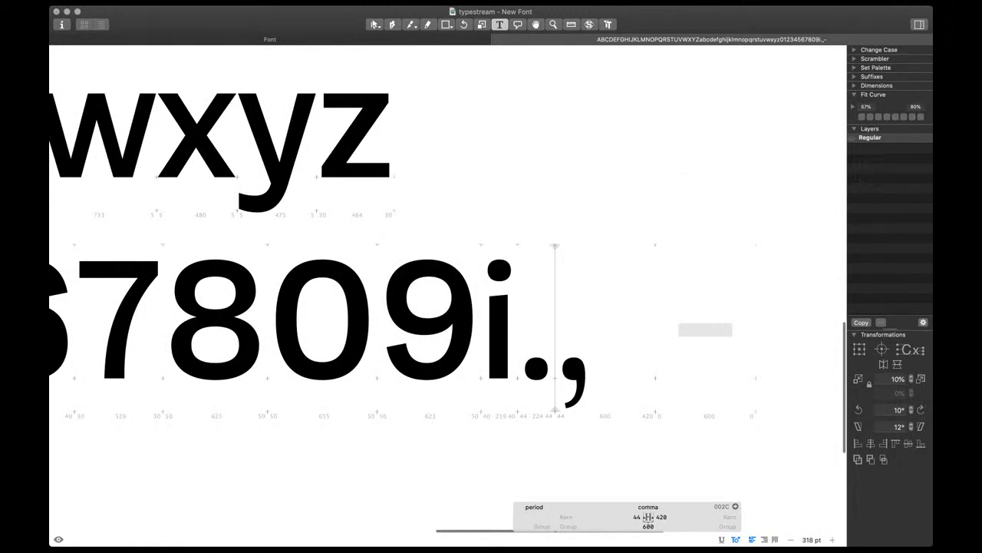
pyautogui.scroll(-3, 637, 376)
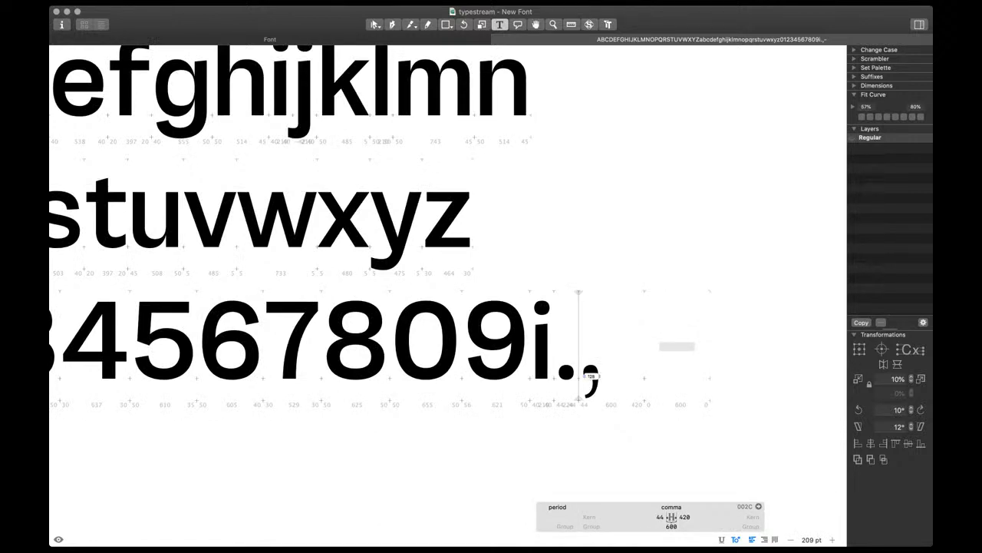
pyautogui.scroll(2, 574, 398)
pyautogui.press('Escape')
# Steepen the handles at the tail's tip on both curves, and lower the comma's right extreme node to X 180, Y 7
pyautogui.scroll(5, 574, 399)
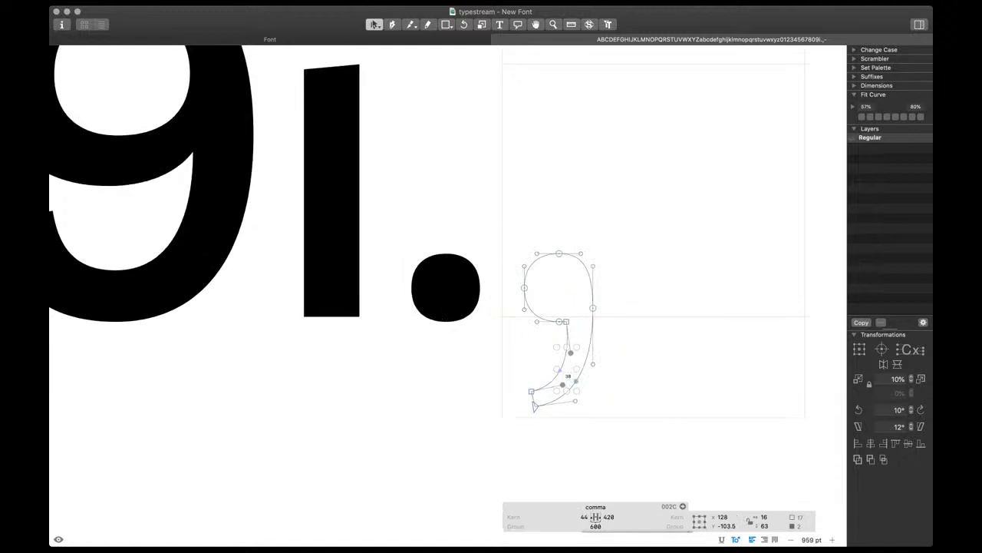
pyautogui.moveTo(575, 401); pyautogui.dragTo(574, 397)
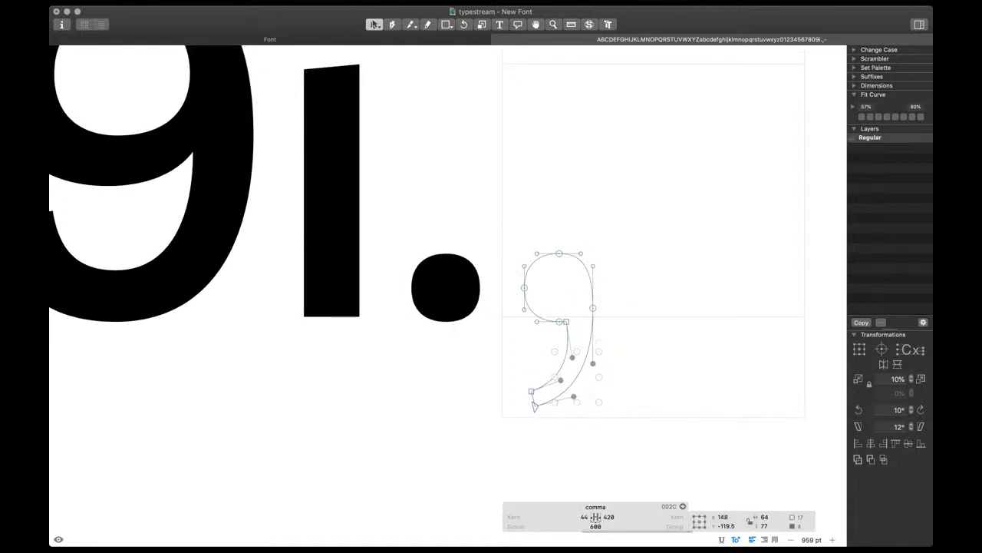
pyautogui.press('Escape')
pyautogui.press('Escape')
pyautogui.press('Escape')
pyautogui.press('Escape')
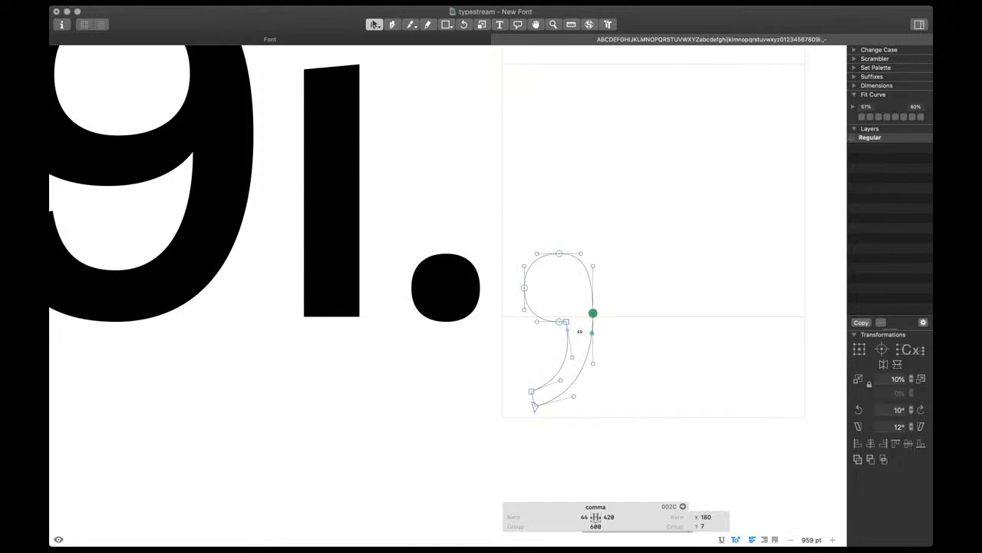
# Shift the top node of the comma's dot slightly left to X 109, with its left handle at X 66, Y 125
pyautogui.moveTo(551, 243); pyautogui.dragTo(597, 299)
pyautogui.press('Left')
pyautogui.press('Left')
pyautogui.press('Left')
pyautogui.press('Left')
pyautogui.click(534, 253)
pyautogui.press('space')
pyautogui.press('space')
# Nudge the inner curve's two handles 1 unit right and 2 units down, centred at X 125.5, Y -105.5
pyautogui.scroll(-5, 606, 315)
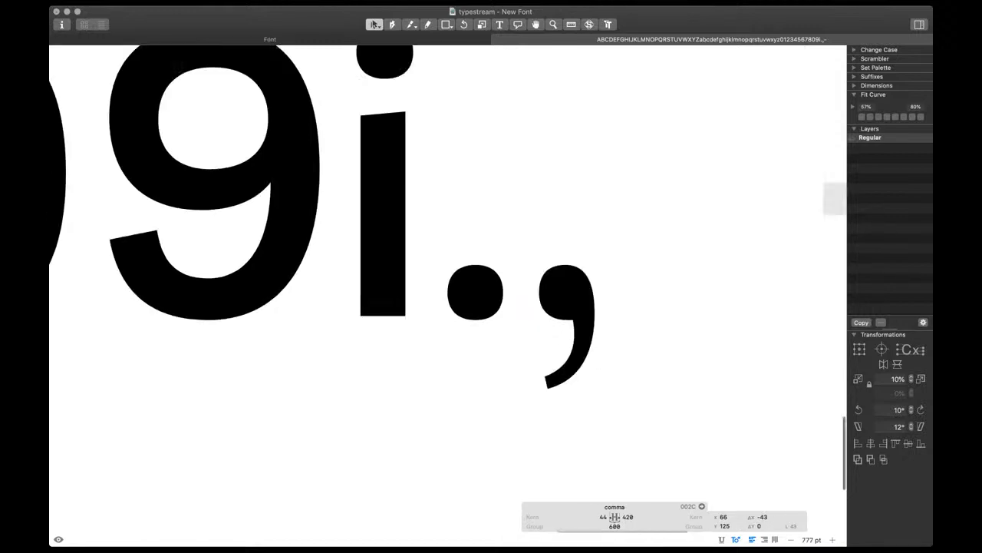
pyautogui.scroll(5, 629, 325)
pyautogui.press('space')
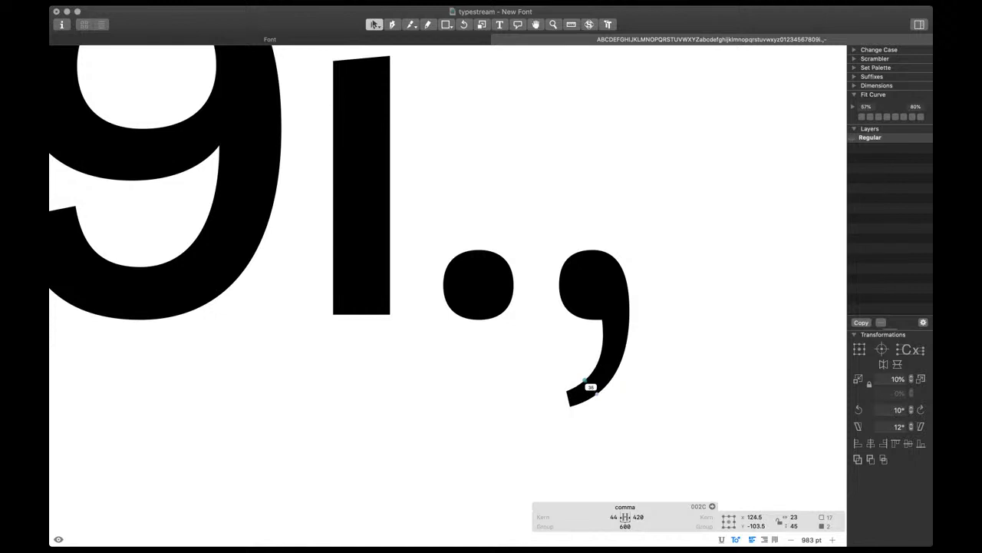
pyautogui.press('Down')
pyautogui.press('Right')
pyautogui.press('Down')
# Set the comma's left sidebearing to 30
pyautogui.scroll(-5, 585, 382)
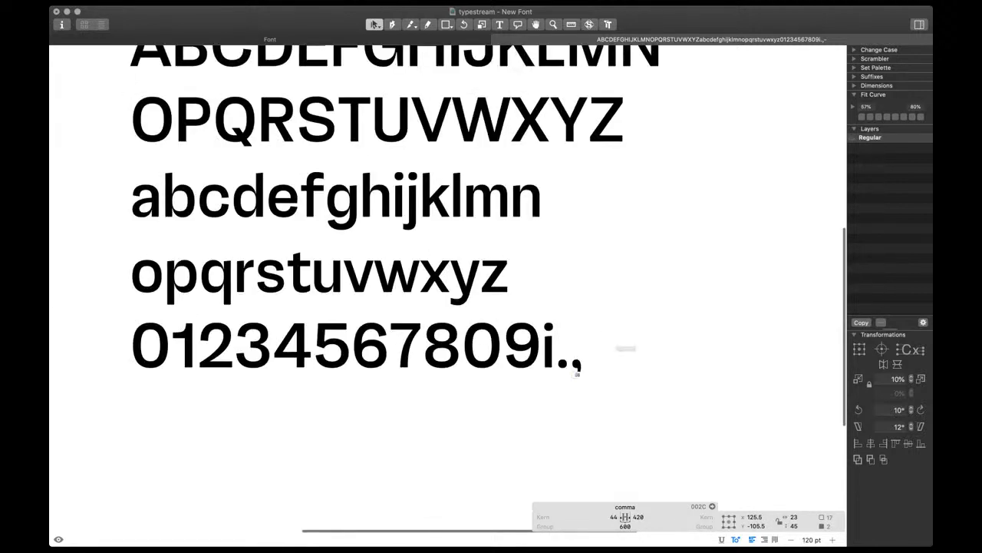
pyautogui.scroll(3, 575, 373)
pyautogui.click(613, 517)
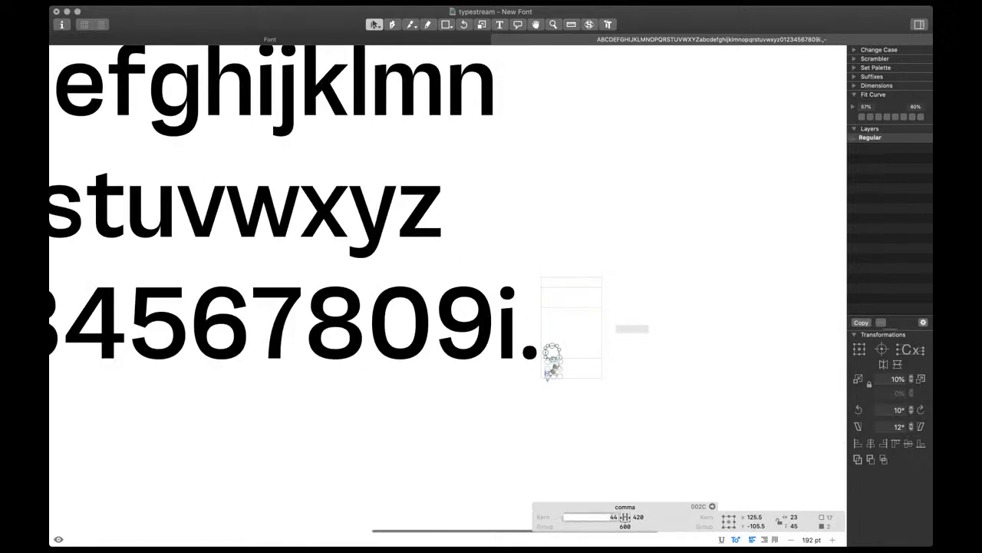
pyautogui.write('30')
pyautogui.press('Return')
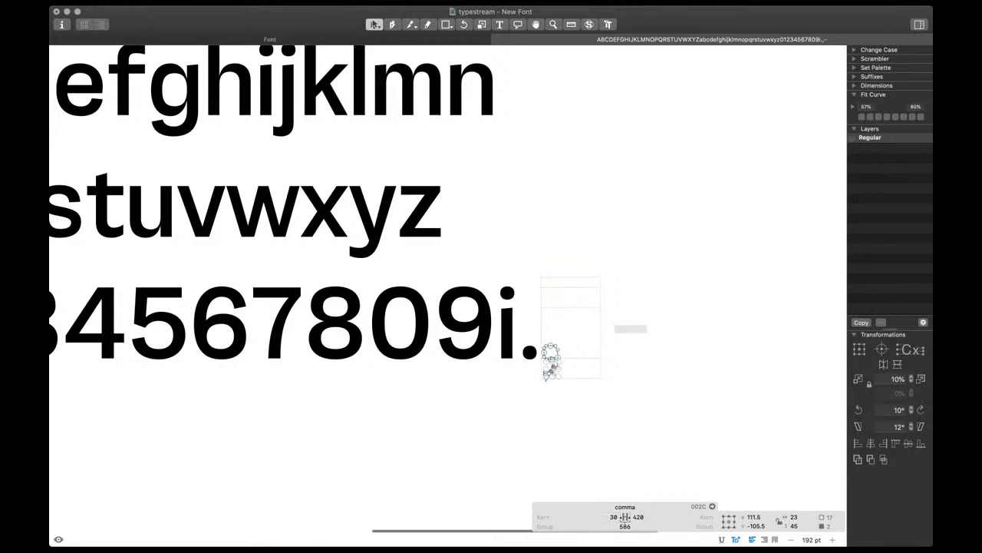
# Link the comma's left and right sidebearings to those of the period glyph
pyautogui.write('period')
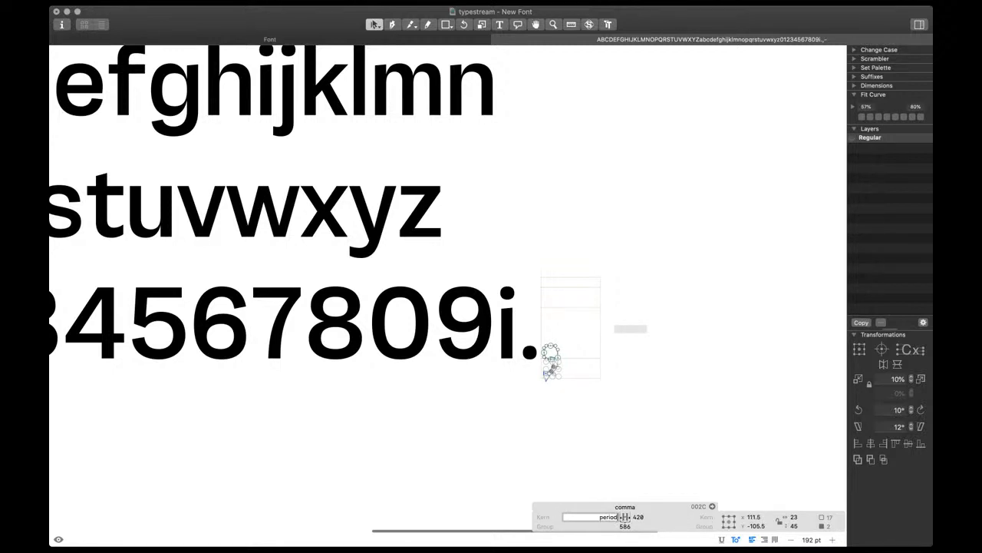
pyautogui.press('Tab')
pyautogui.write('period')
pyautogui.press('Return')
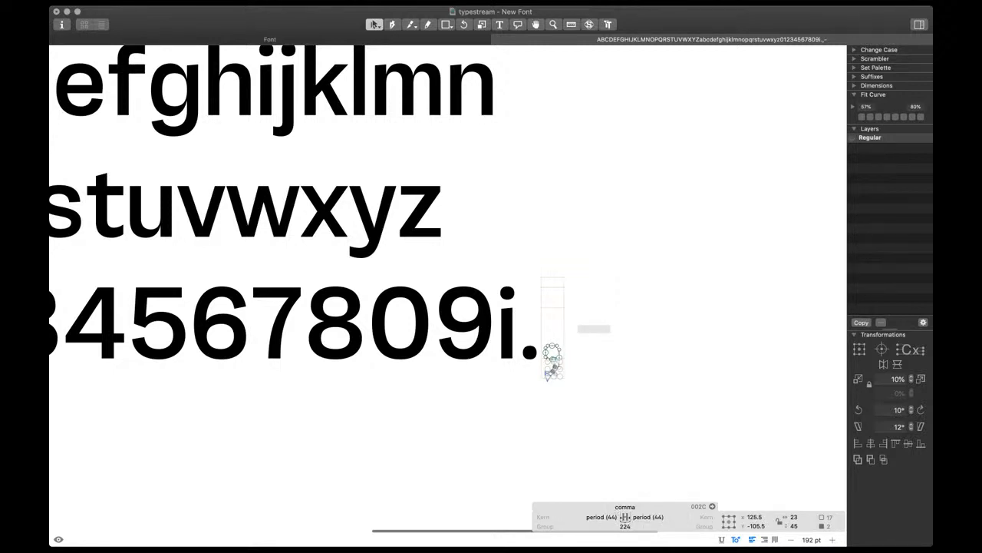
# Insert an m between the comma and the hyphen as a reference, and open the hyphen glyph for outline editing
pyautogui.press('t')
pyautogui.press('super+plus')
pyautogui.write('m')
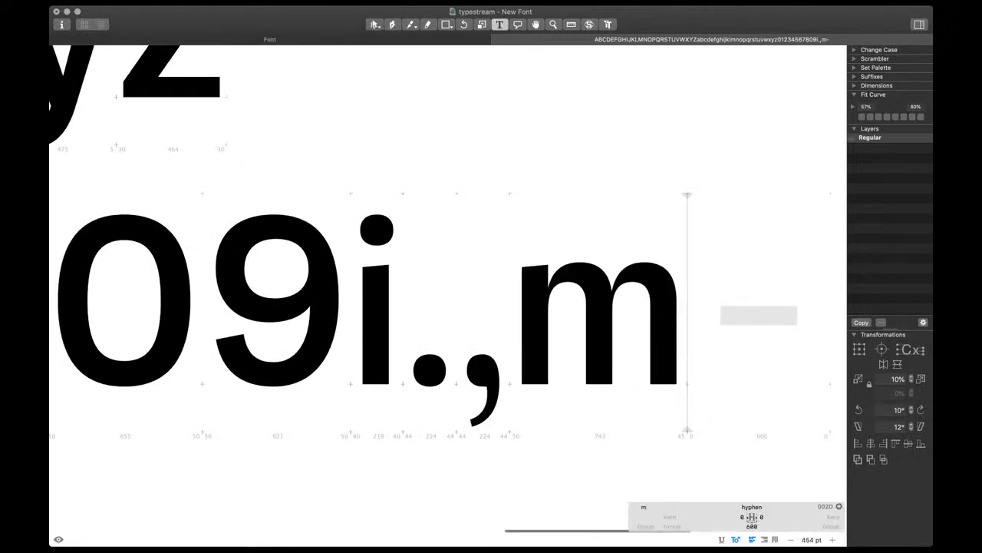
pyautogui.press('Escape')
pyautogui.press('super+plus')
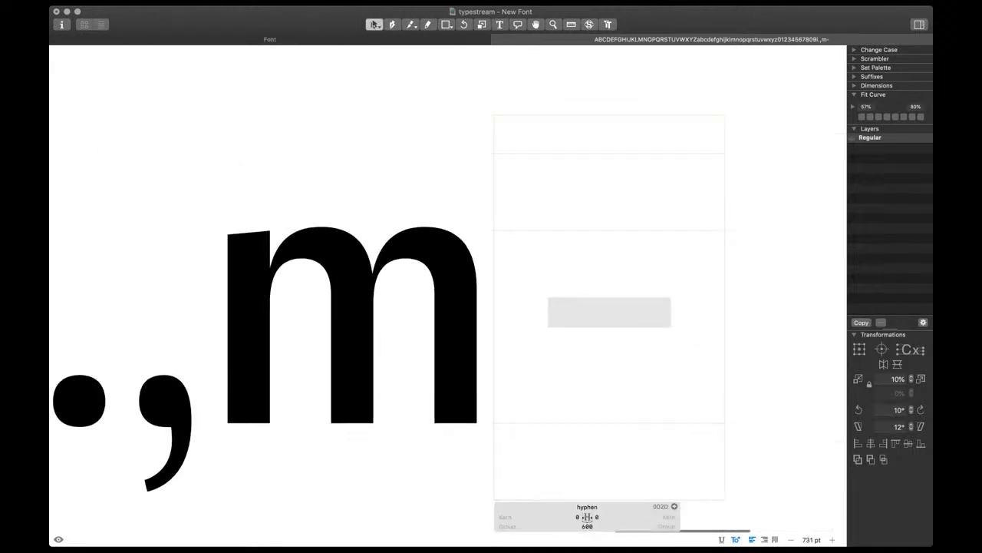
# Draw a rectangle about 430 by 138 units in the hyphen glyph, and raise its bottom edge for a height of 130
pyautogui.press('f')
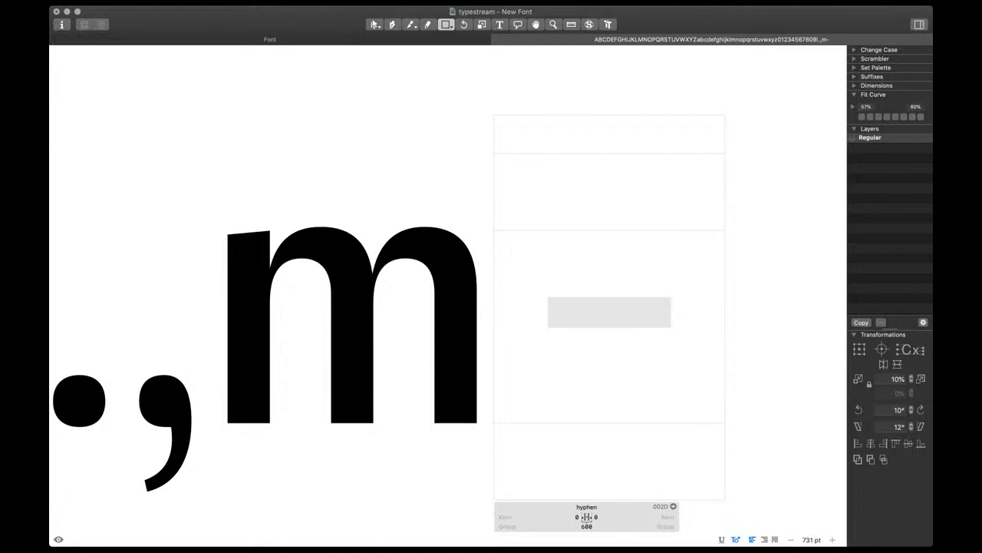
pyautogui.moveTo(506, 270); pyautogui.dragTo(672, 322)
pyautogui.press('v')
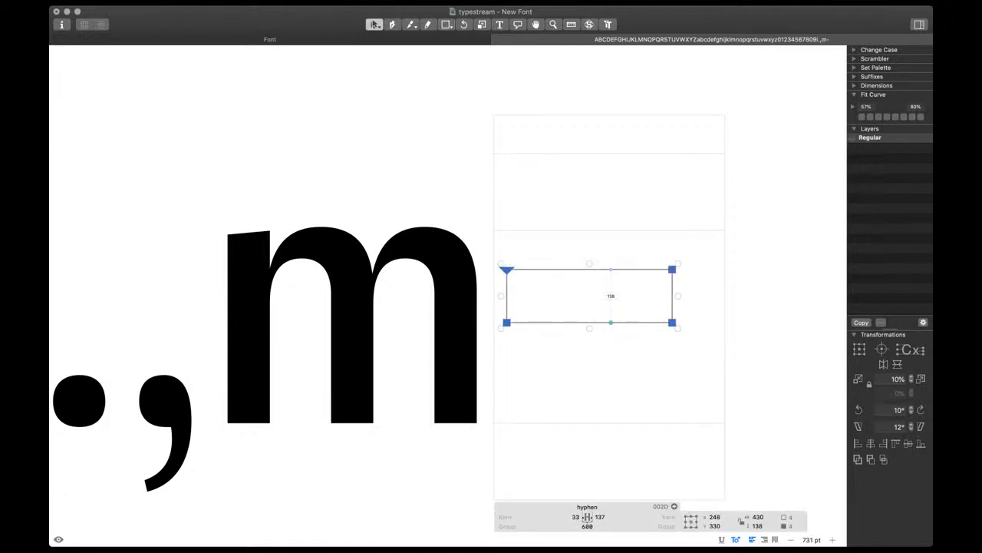
pyautogui.click(626, 322)
pyautogui.press('Down')
pyautogui.press('Down')
pyautogui.hotkey('shift', 'Up')
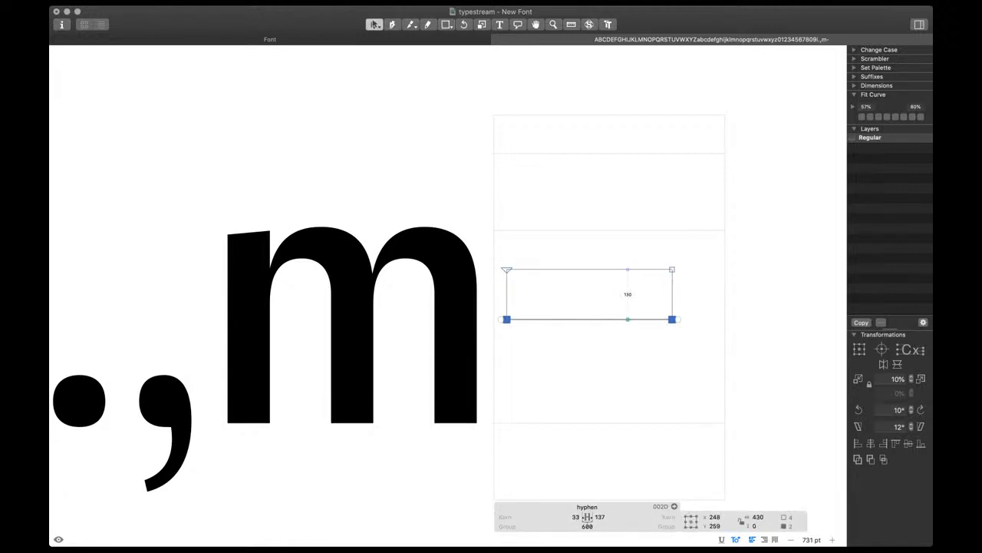
# Narrow the hyphen's rectangle to 330 units wide and lower its top edge to Y 369 for a height of 100
pyautogui.click(672, 295)
pyautogui.press('super+Left')
pyautogui.press('super+Left')
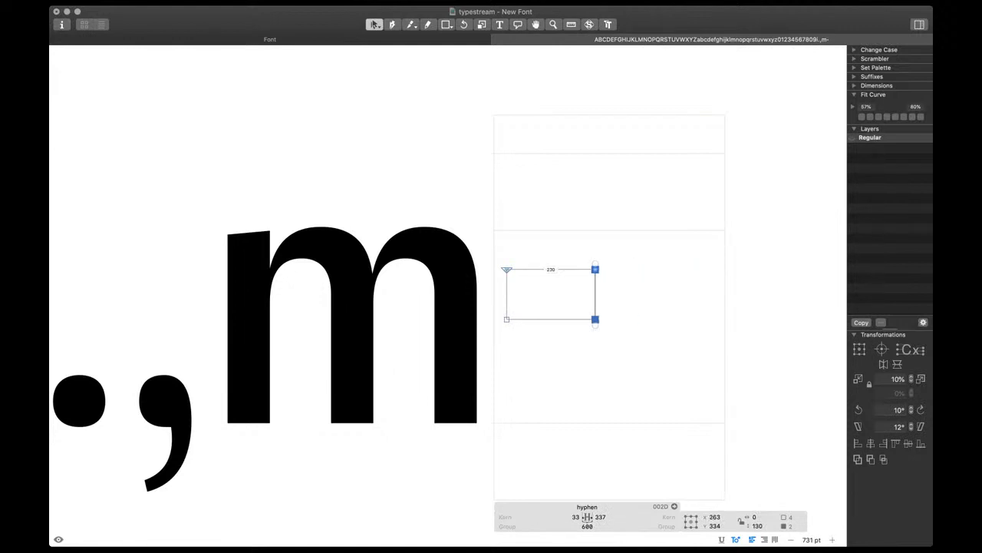
pyautogui.press('super+Right')
pyautogui.click(570, 270)
pyautogui.hotkey('shift', 'Down')
pyautogui.hotkey('shift', 'Down')
pyautogui.hotkey('shift', 'Down')
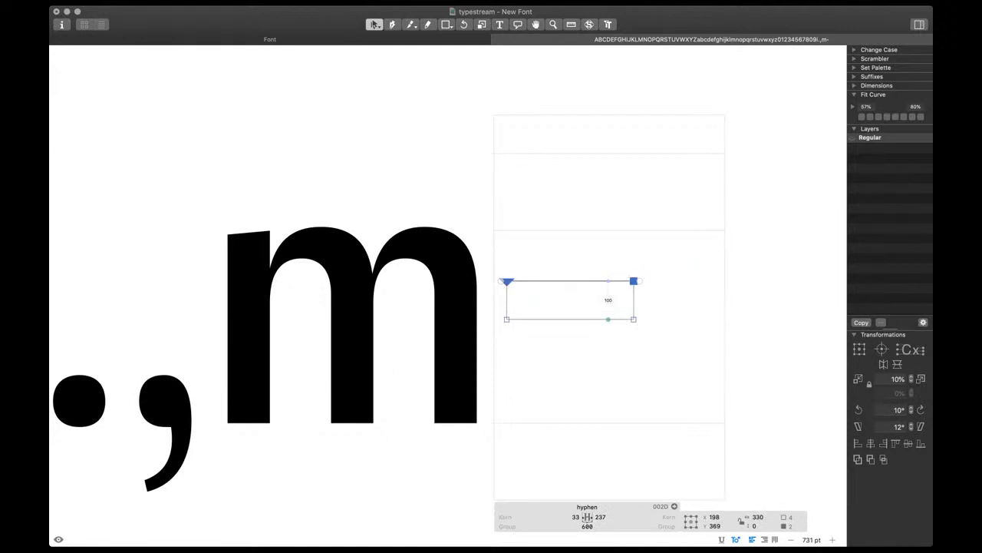
# Lower the whole hyphen rectangle by 30 units and shift it 40 units to the right
pyautogui.moveTo(688, 274); pyautogui.dragTo(414, 409)
pyautogui.press('super+minus')
pyautogui.press('space')
pyautogui.hotkey('shift', 'Down')
pyautogui.hotkey('shift', 'Down')
pyautogui.hotkey('shift', 'Down')
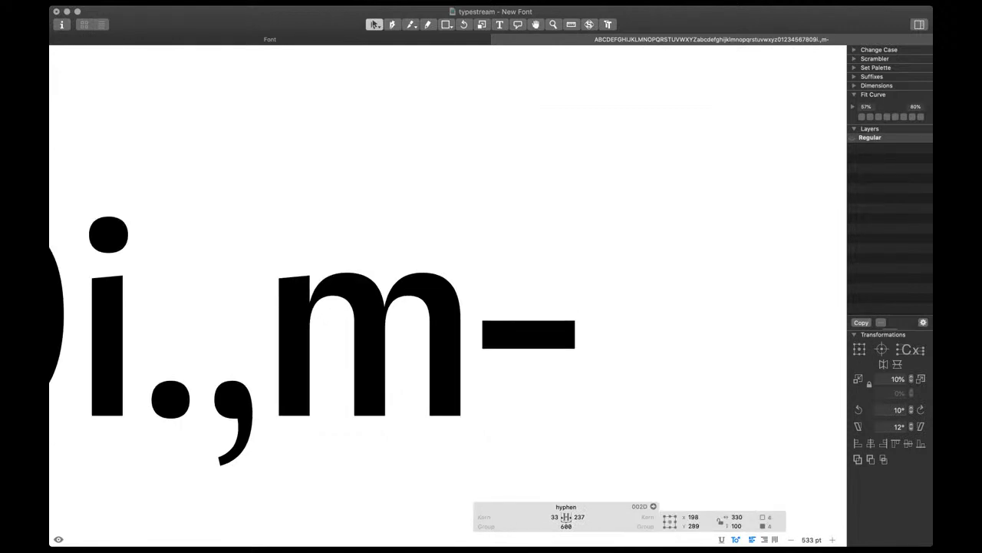
pyautogui.hotkey('shift', 'Right')
pyautogui.hotkey('shift', 'Right')
pyautogui.hotkey('shift', 'Right')
pyautogui.hotkey('shift', 'Right')
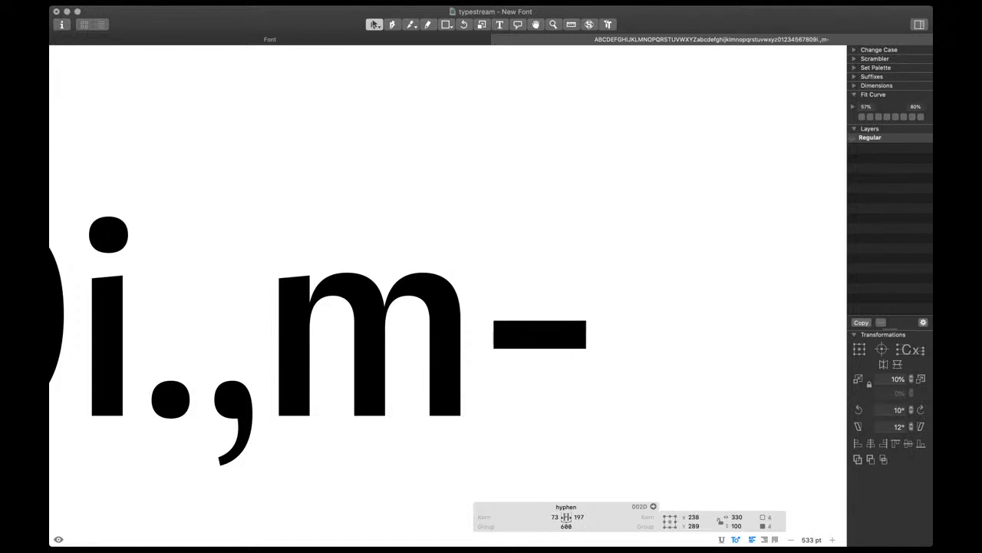
# Set both the left and right sidebearings of the hyphen to 70, and check its spacing beside the m
pyautogui.press('space')
pyautogui.click(555, 517)
pyautogui.write('70')
pyautogui.press('Tab')
pyautogui.press('Tab')
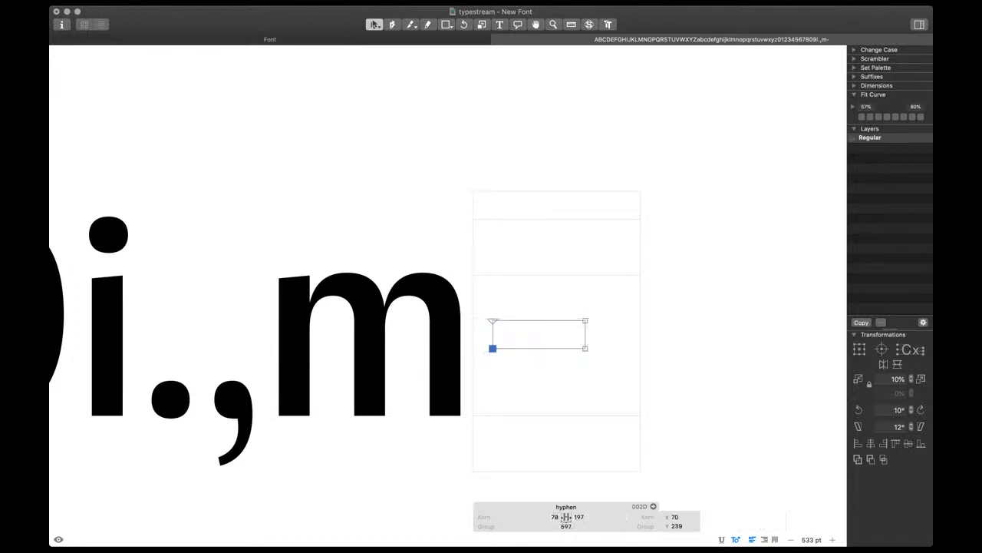
pyautogui.write('70')
pyautogui.press('Return')
pyautogui.press('t')
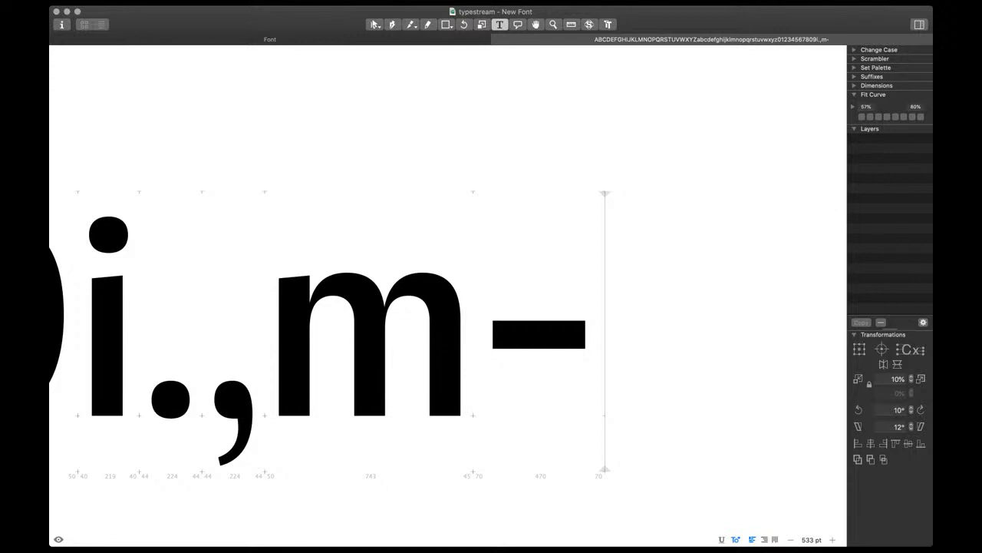
pyautogui.scroll(-5, 585, 294)
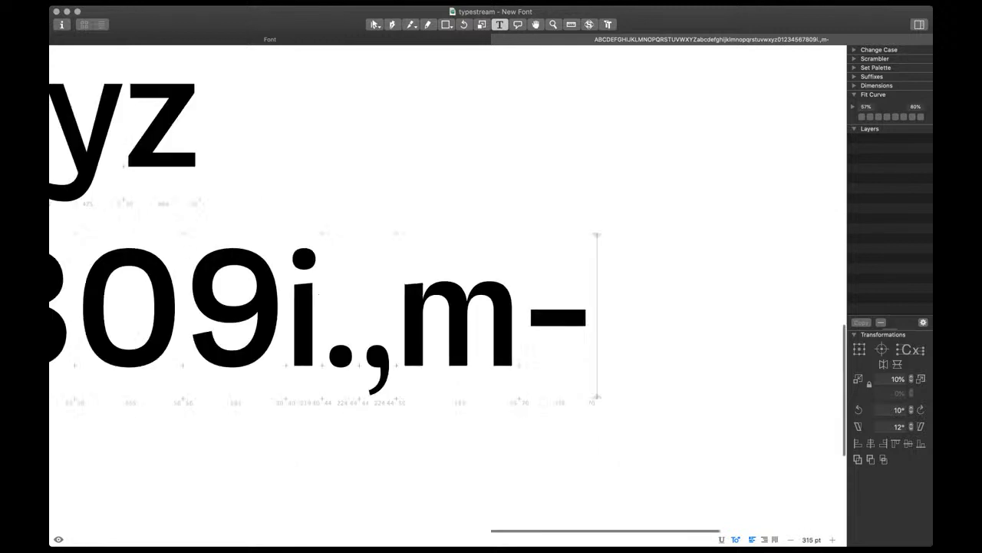
pyautogui.scroll(-5, 530, 318)
pyautogui.scroll(3, 529, 318)
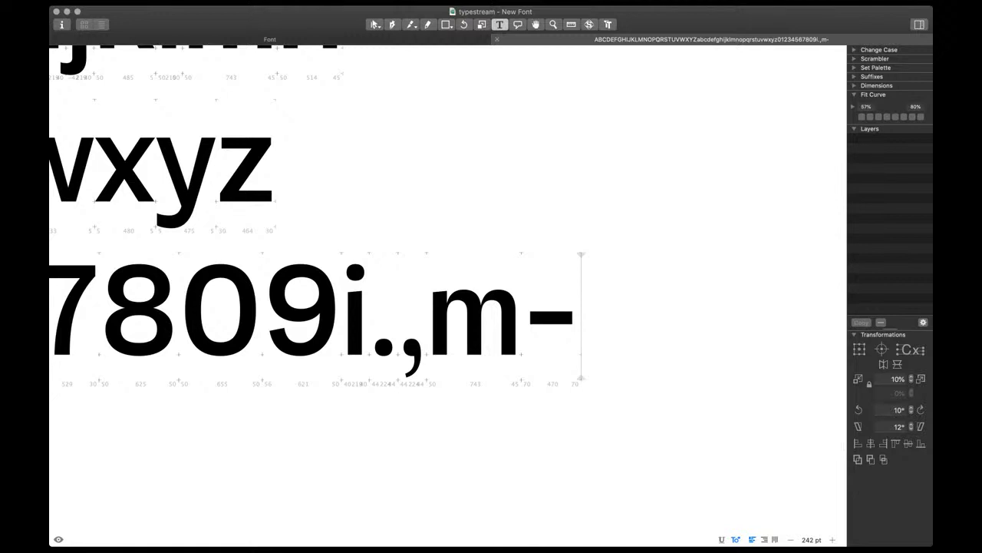
# Close the edit view and update the metrics of the six glyph from its linked sidebearings
pyautogui.click(497, 40)
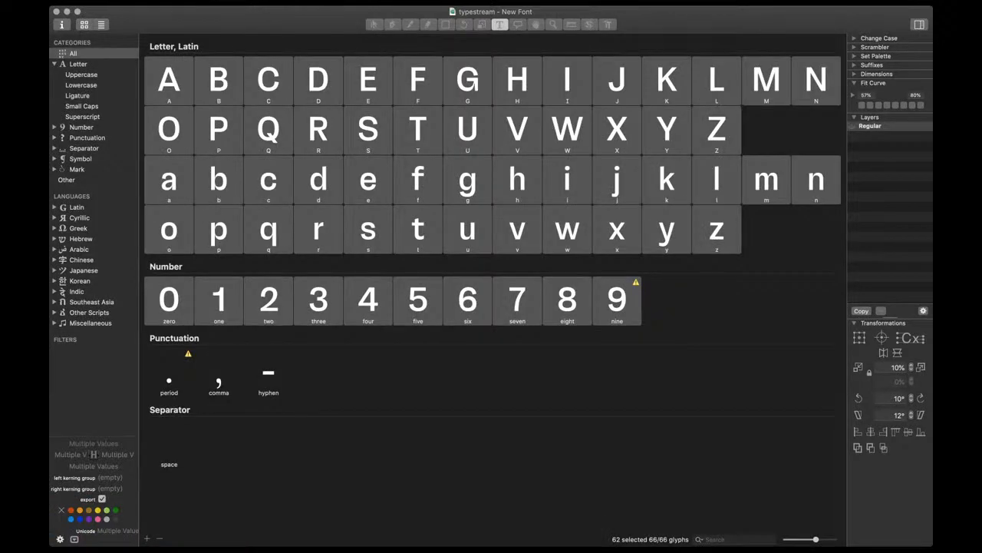
pyautogui.click(169, 374)
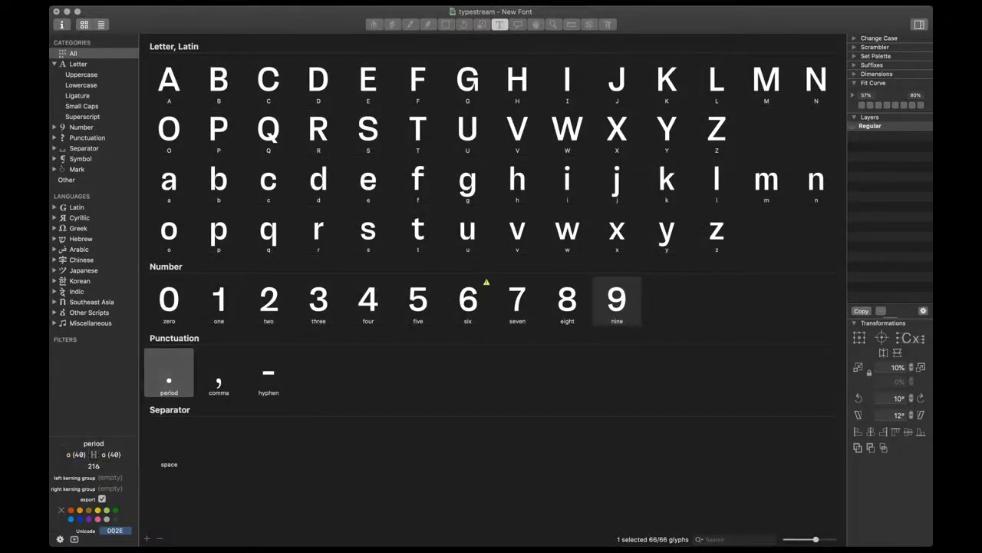
pyautogui.click(468, 301)
pyautogui.press('ctrl+super+m')
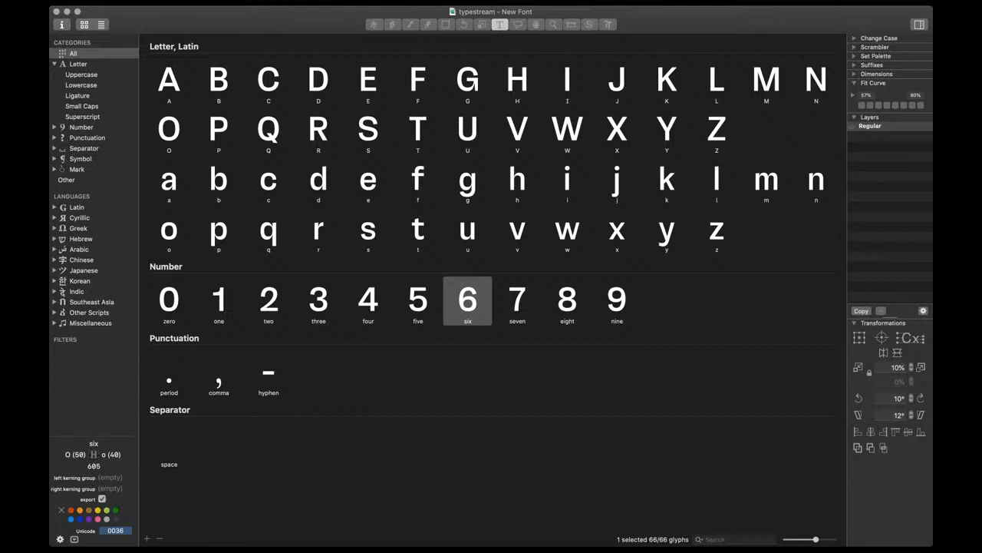
# Update the metrics of all the drawn glyphs, and open them together in a new edit view
pyautogui.click(169, 80)
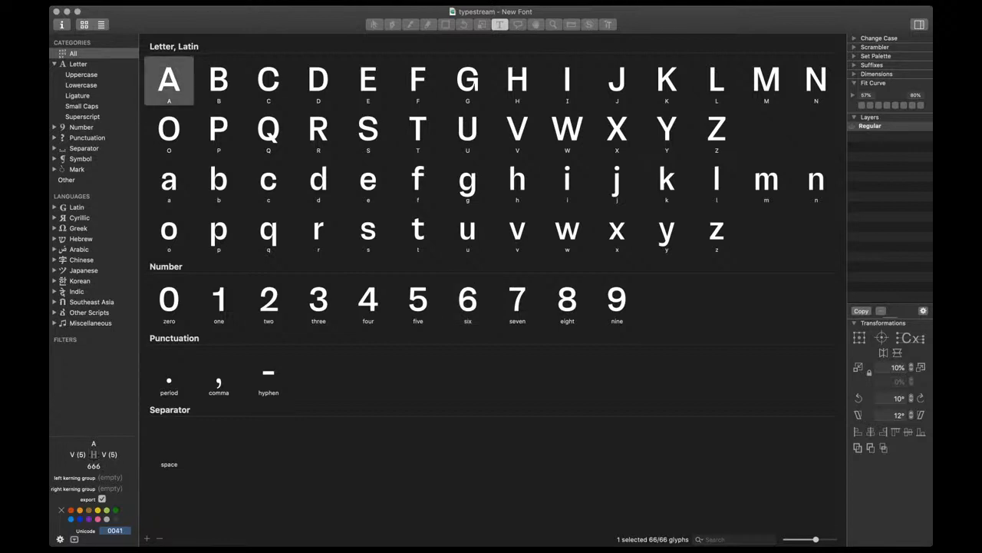
pyautogui.press('super+a')
pyautogui.press('ctrl+super+m')
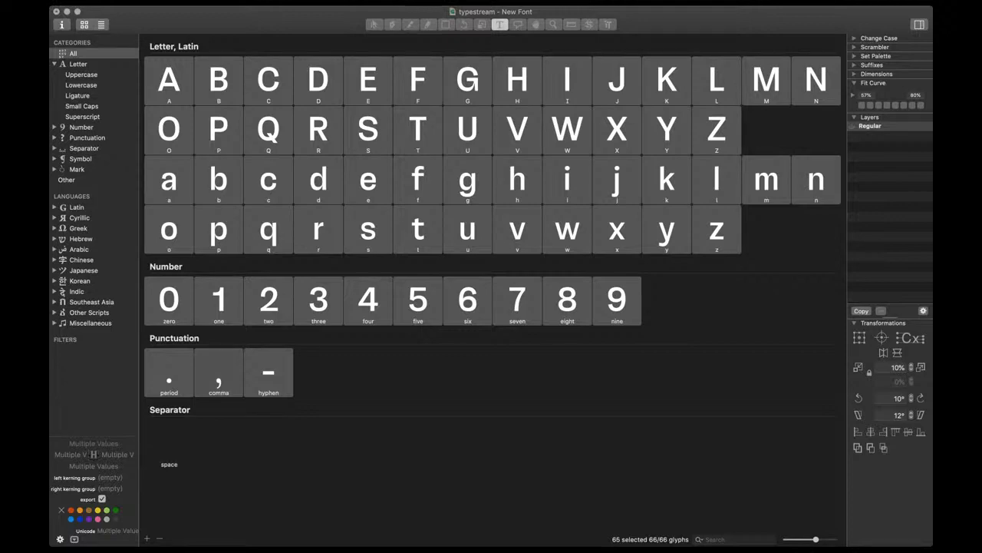
pyautogui.press('Return')
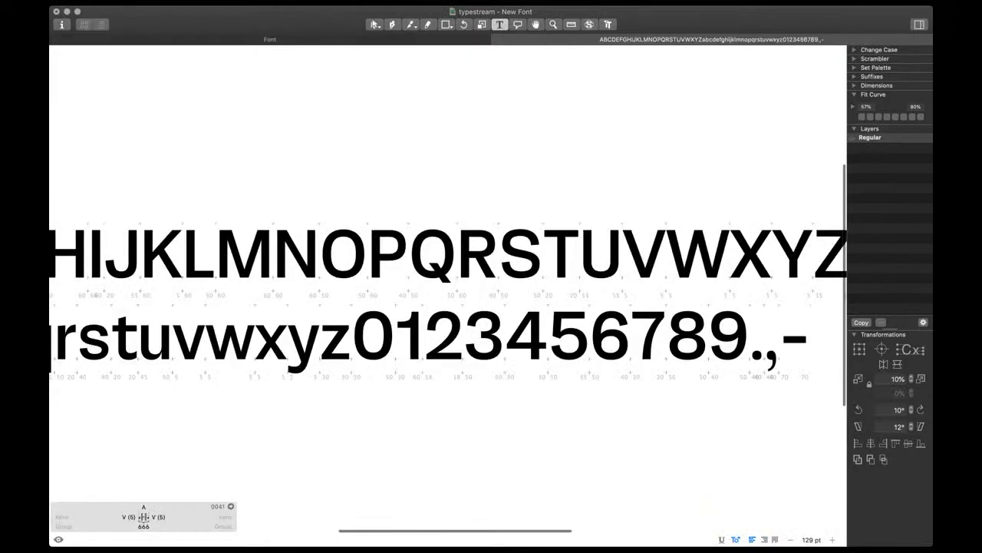
# Break the sample text into separate lines at O, a, o and 0
pyautogui.scroll(-5, 397, 310)
pyautogui.click(353, 277)
pyautogui.press('Return')
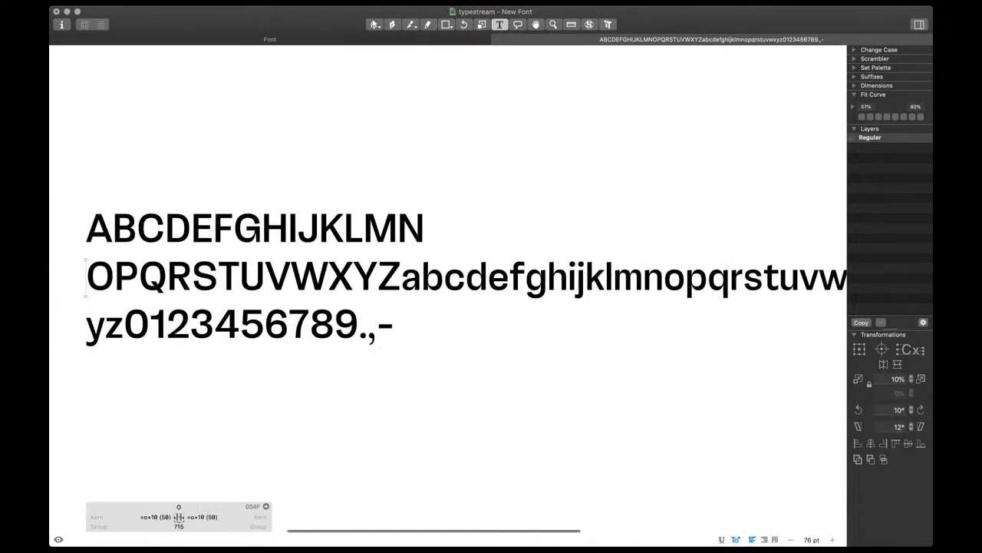
pyautogui.click(403, 277)
pyautogui.press('Return')
pyautogui.click(351, 325)
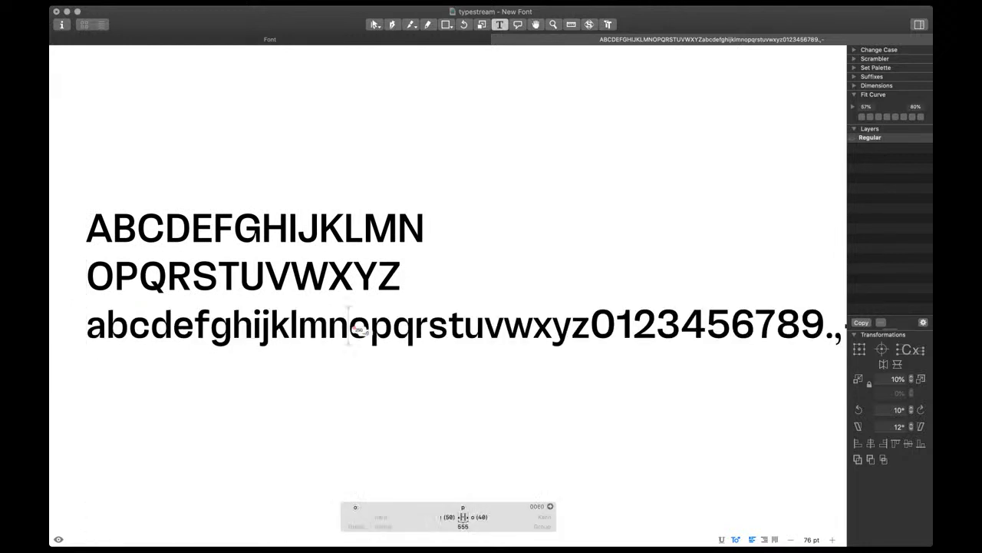
pyautogui.press('Return')
pyautogui.click(330, 326)
pyautogui.press('Return')
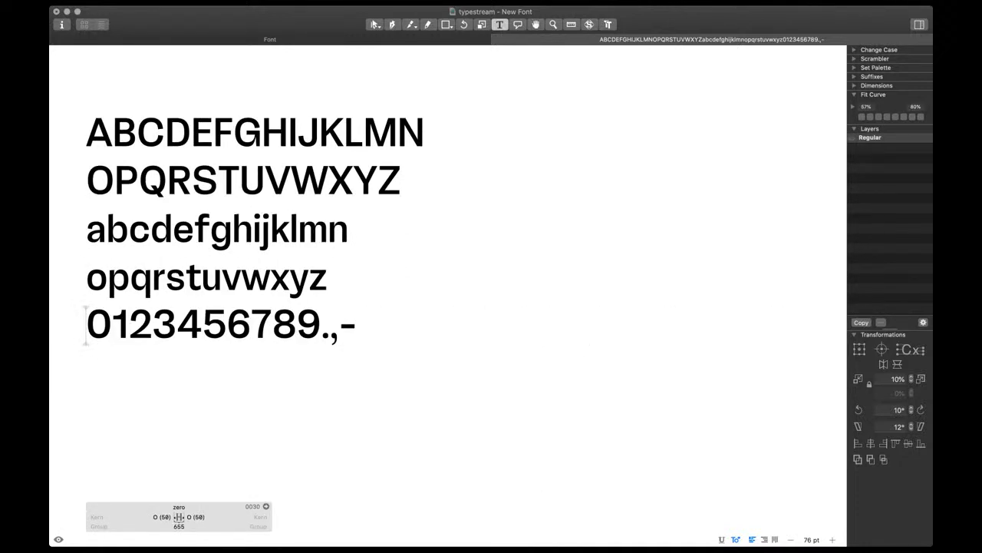
# Open the comma for outline editing and delete the corner node where the dot meets the tail's inner curve
pyautogui.scroll(8, 310, 326)
pyautogui.doubleClick(369, 353)
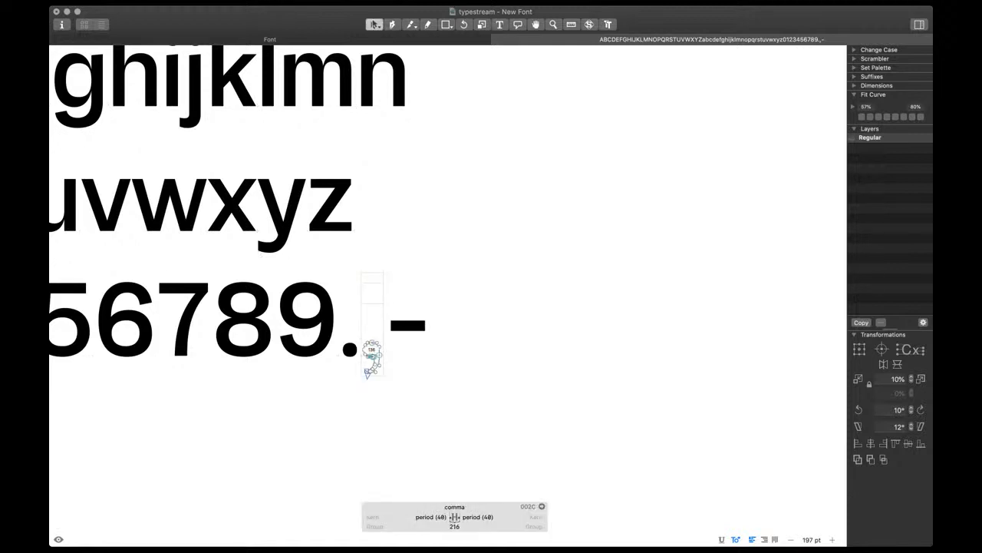
pyautogui.scroll(12, 369, 357)
pyautogui.scroll(5, 439, 333)
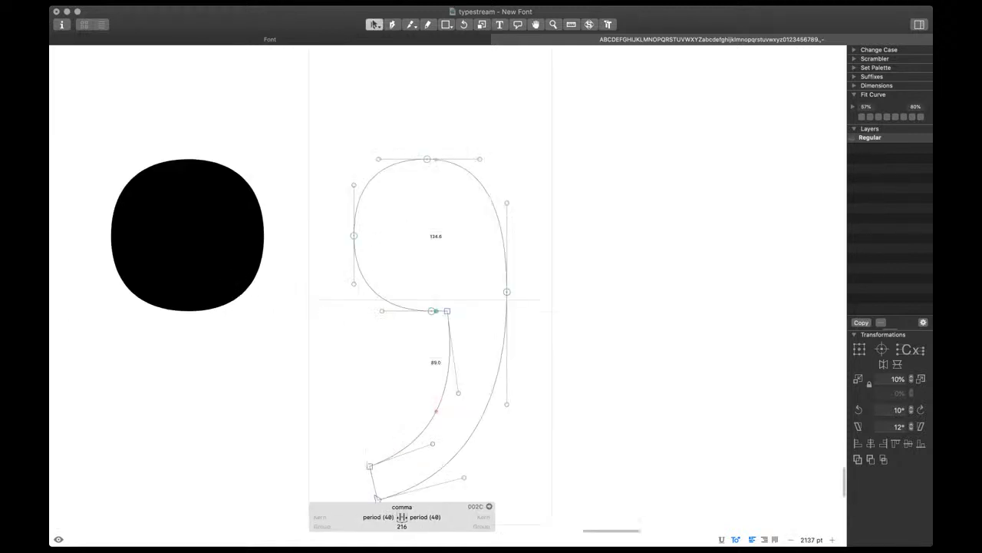
pyautogui.click(447, 311)
pyautogui.press('BackSpace')
# Move the comma's inner junction node between dot and tail to X 111, Y -7 without moving its handles
pyautogui.moveTo(426, 300); pyautogui.dragTo(444, 318)
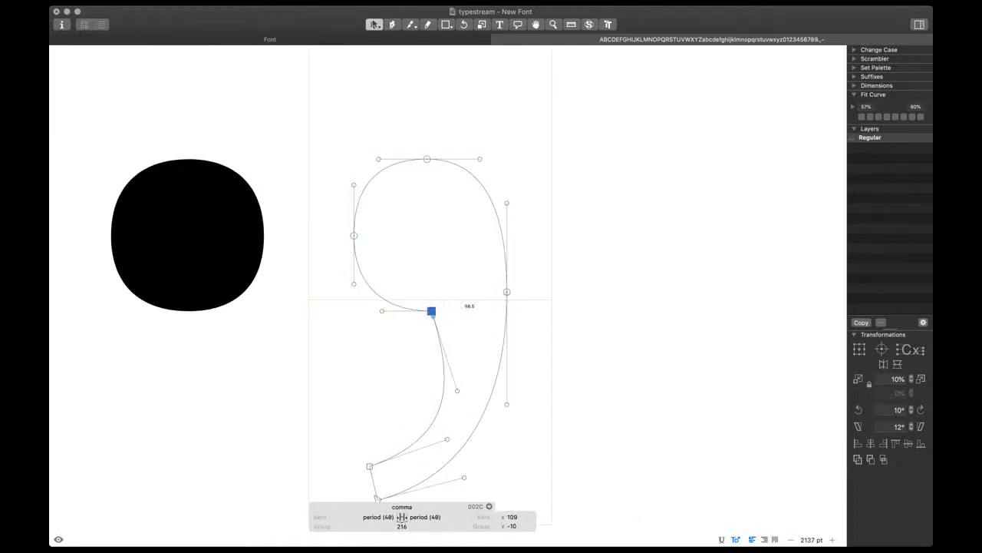
pyautogui.press('space')
pyautogui.hotkey('shift', 'Up')
pyautogui.hotkey('shift', 'Down')
pyautogui.hotkey('alt', 'Up')
pyautogui.hotkey('alt', 'Up')
pyautogui.hotkey('alt', 'Up')
pyautogui.hotkey('alt', 'Right')
pyautogui.hotkey('alt', 'Right')
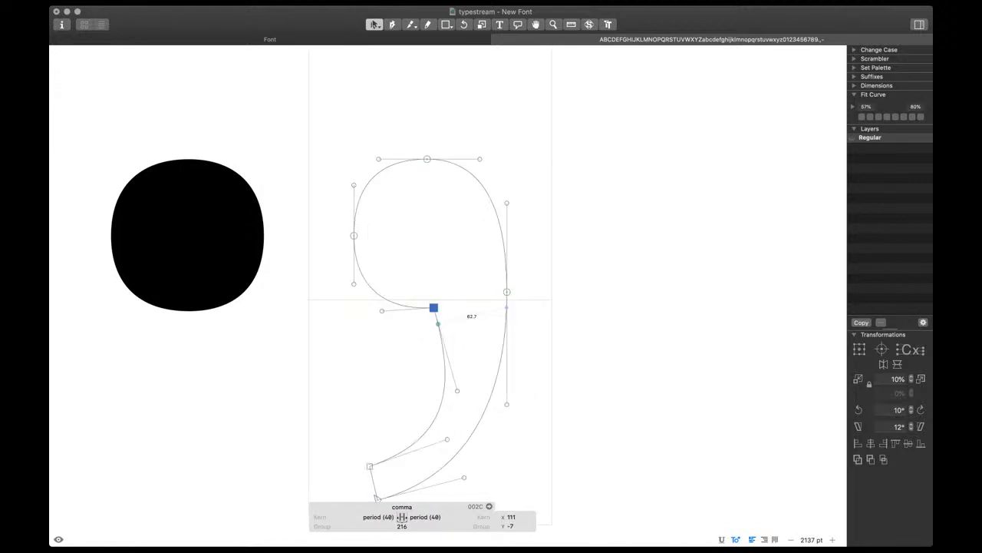
# Reshape the inner curve of the comma's tail by moving its upper handle to X 138, Y -67
pyautogui.moveTo(435, 368); pyautogui.dragTo(380, 359)
pyautogui.press('space')
pyautogui.hotkey('shift', 'Up')
pyautogui.hotkey('shift', 'Left')
pyautogui.hotkey('shift', 'Left')
pyautogui.hotkey('shift', 'Right')
pyautogui.press('Left')
pyautogui.press('Left')
pyautogui.press('Up')
pyautogui.press('Up')
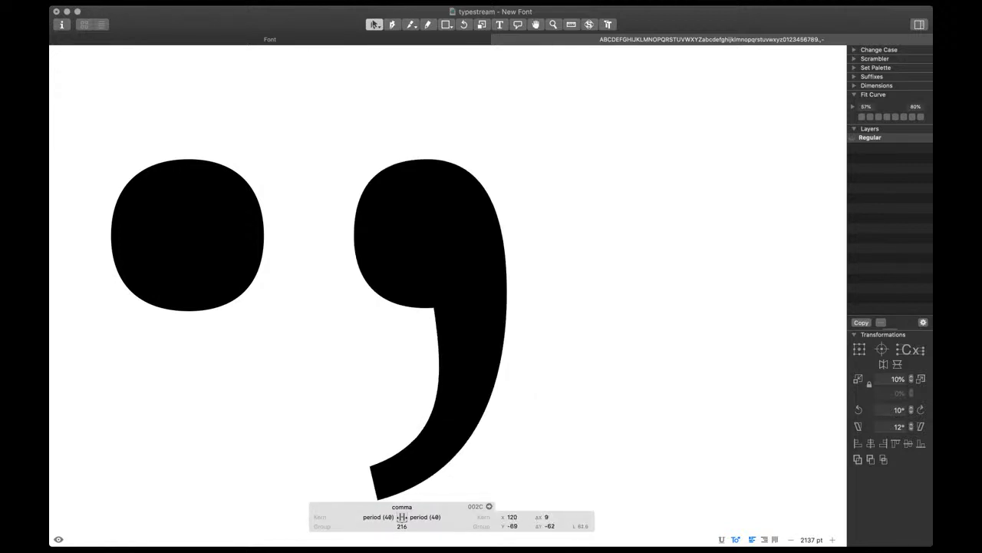
pyautogui.press('Left')
pyautogui.press('Right')
pyautogui.press('Right')
pyautogui.press('Up')
pyautogui.hotkey('shift', 'Up')
pyautogui.hotkey('shift', 'Right')
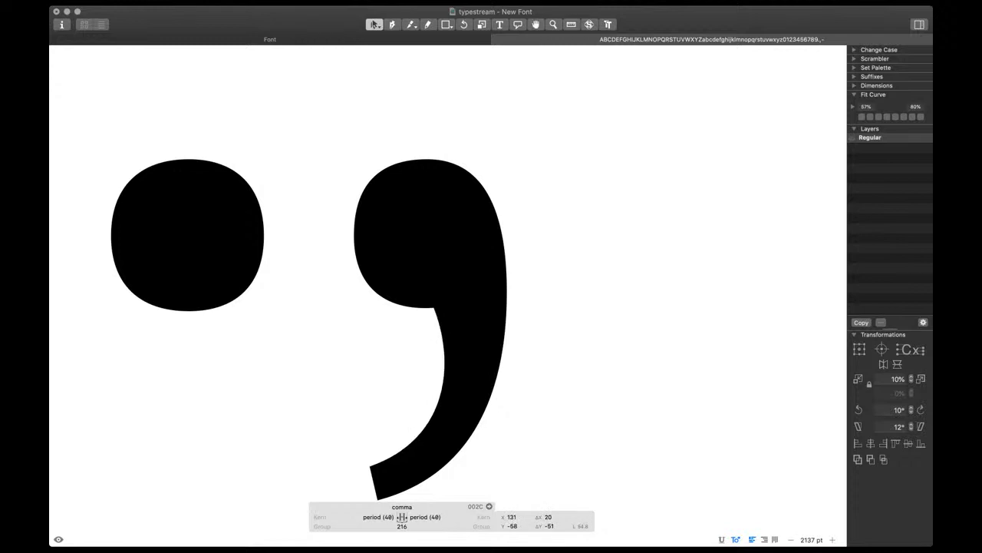
pyautogui.hotkey('shift', 'Up')
pyautogui.press('Down')
pyautogui.press('Down')
pyautogui.press('Down')
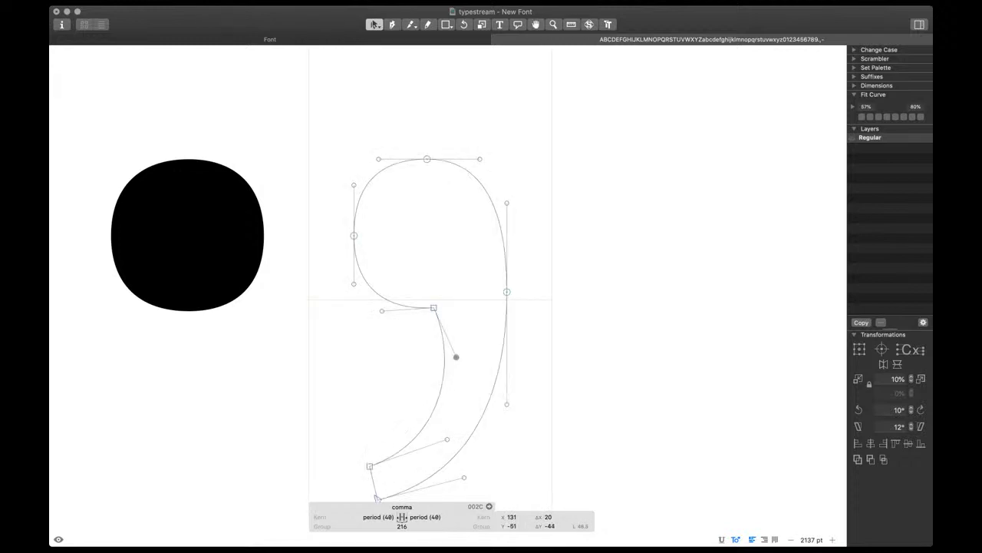
pyautogui.moveTo(455, 357); pyautogui.dragTo(464, 375)
pyautogui.press('space')
# Move the leftmost node of the comma's dot left to X 33 to widen the head
pyautogui.scroll(-5, 464, 373)
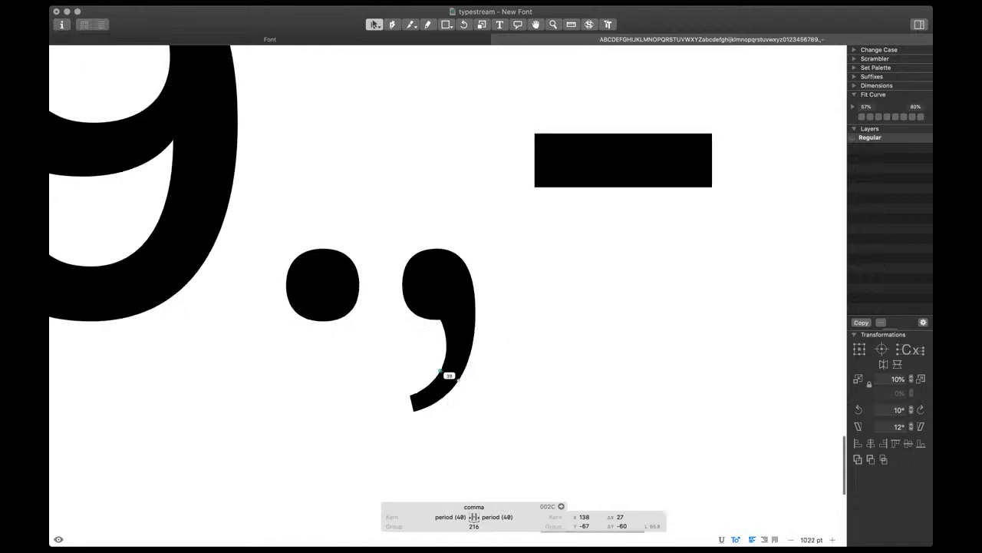
pyautogui.scroll(-1, 452, 375)
pyautogui.hscroll(-1, 452, 375)
pyautogui.click(411, 279)
pyautogui.press('space')
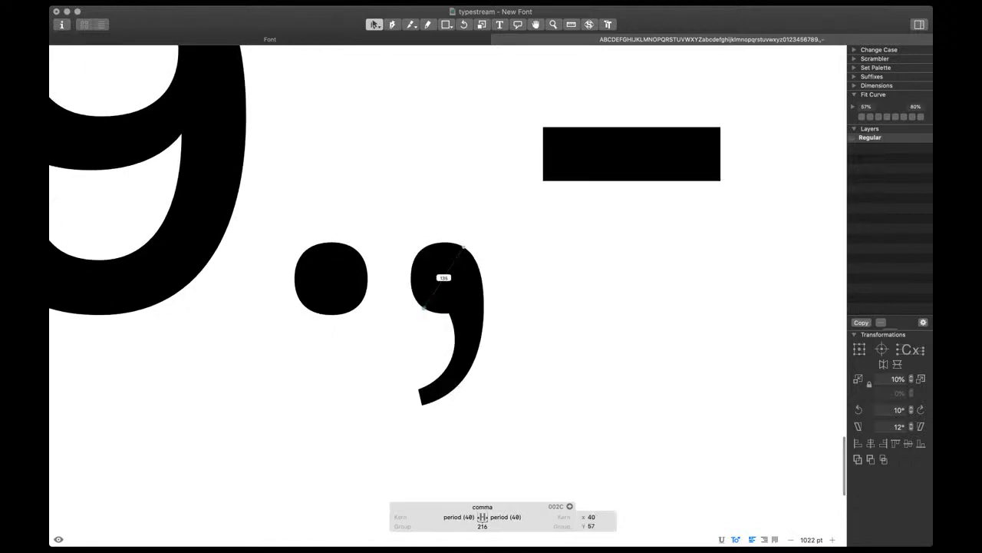
pyautogui.hotkey('shift', 'Left')
pyautogui.press('Right')
pyautogui.press('Right')
pyautogui.press('Right')
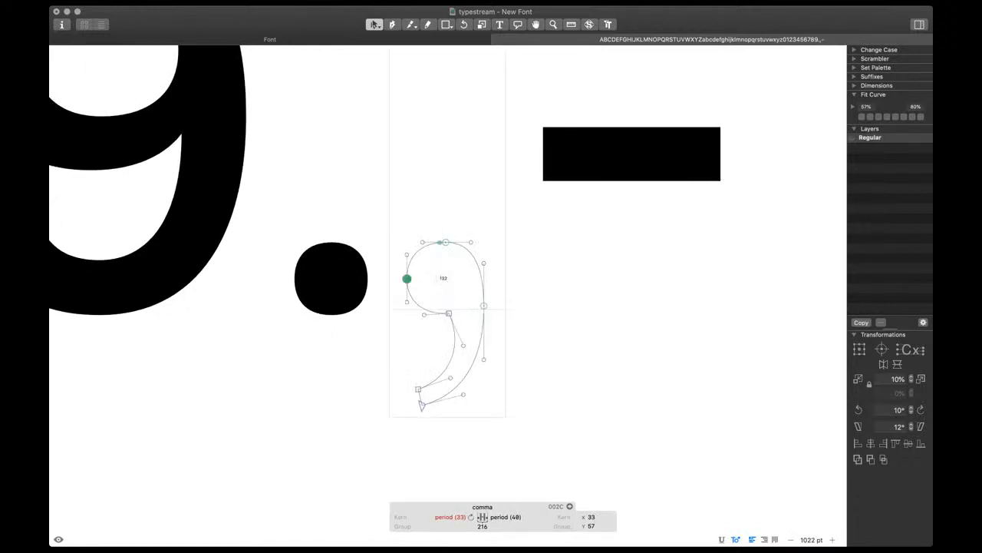
# Shift the top node of the comma's dot 4 units to the left
pyautogui.click(446, 243)
pyautogui.press('space')
pyautogui.press('Left')
pyautogui.press('Left')
pyautogui.press('Left')
pyautogui.press('Left')
# Refit the comma's upper-left curve and update its sidebearings from the period, checking it within the sample text
pyautogui.moveTo(454, 231); pyautogui.dragTo(398, 263)
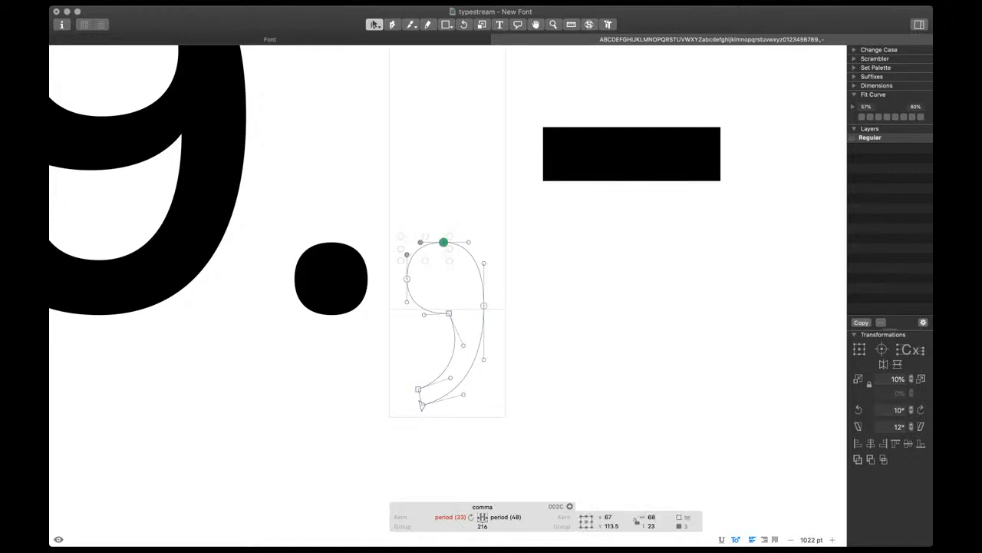
pyautogui.hotkey('ctrl', 'alt', '3')
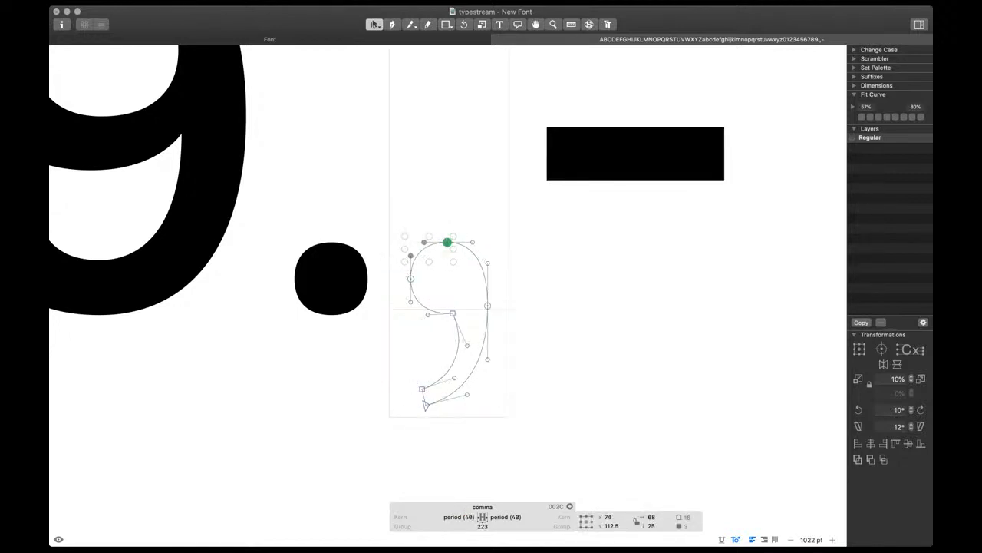
pyautogui.press('t')
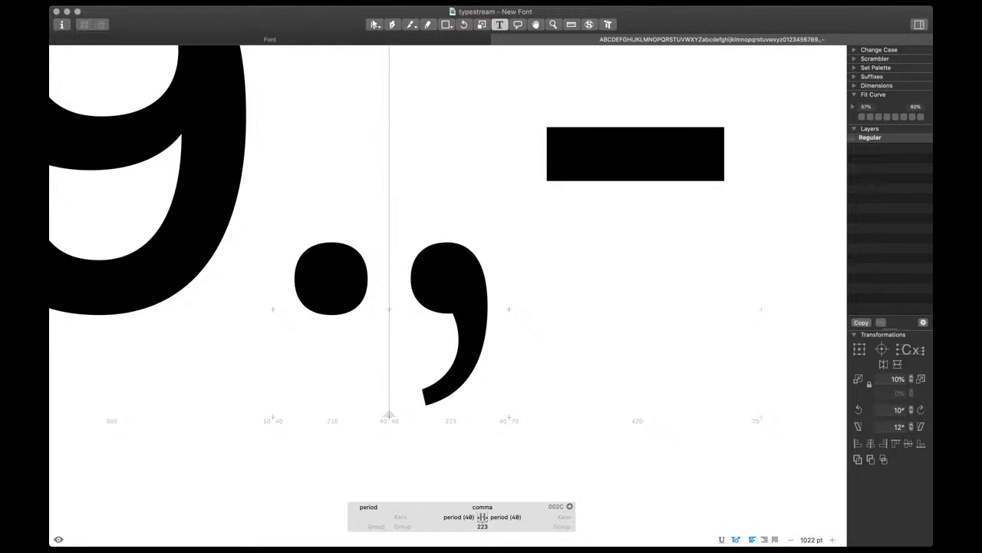
pyautogui.write('t')
pyautogui.scroll(-10, 442, 465)
pyautogui.press('BackSpace')
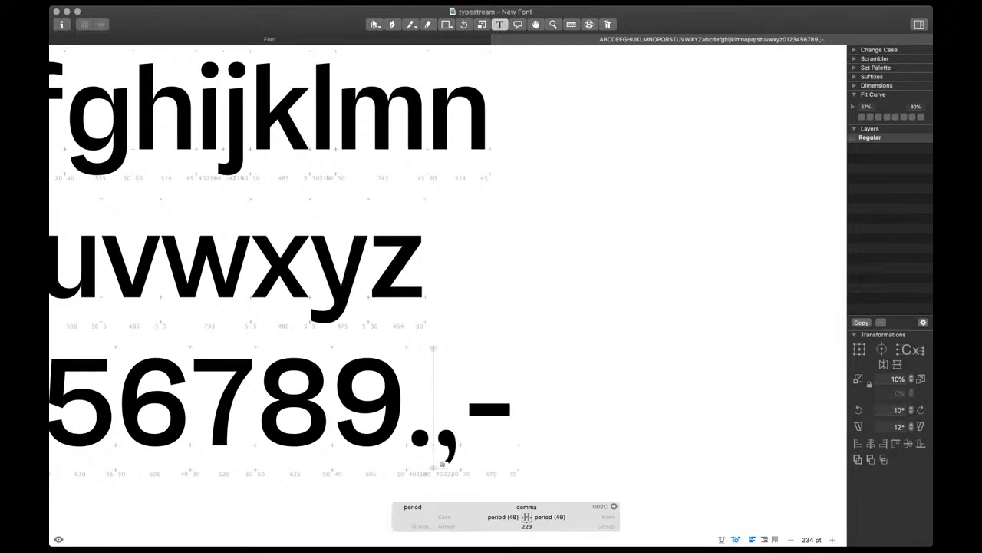
# Try moving the upper handle of the comma tail's inner curve 10 units up and 10 units right
pyautogui.scroll(12, 442, 465)
pyautogui.press('Escape')
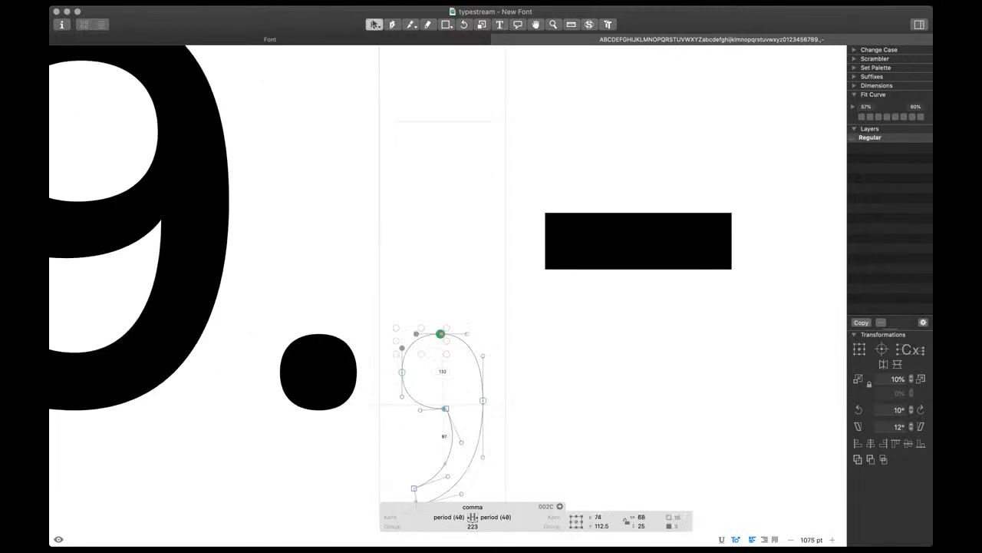
pyautogui.click(475, 456)
pyautogui.press('space')
pyautogui.moveTo(476, 458); pyautogui.dragTo(488, 395)
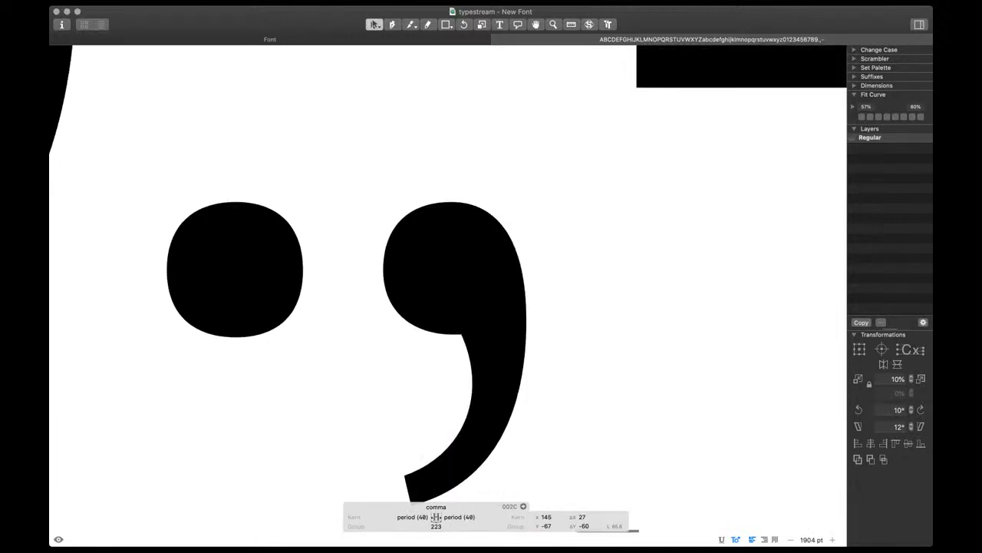
pyautogui.hotkey('shift', 'Up')
pyautogui.hotkey('shift', 'Right')
# Move the comma's inner junction node between dot and tail 10 units right, to X 128, Y -7
pyautogui.moveTo(449, 323); pyautogui.dragTo(474, 349)
pyautogui.press('space')
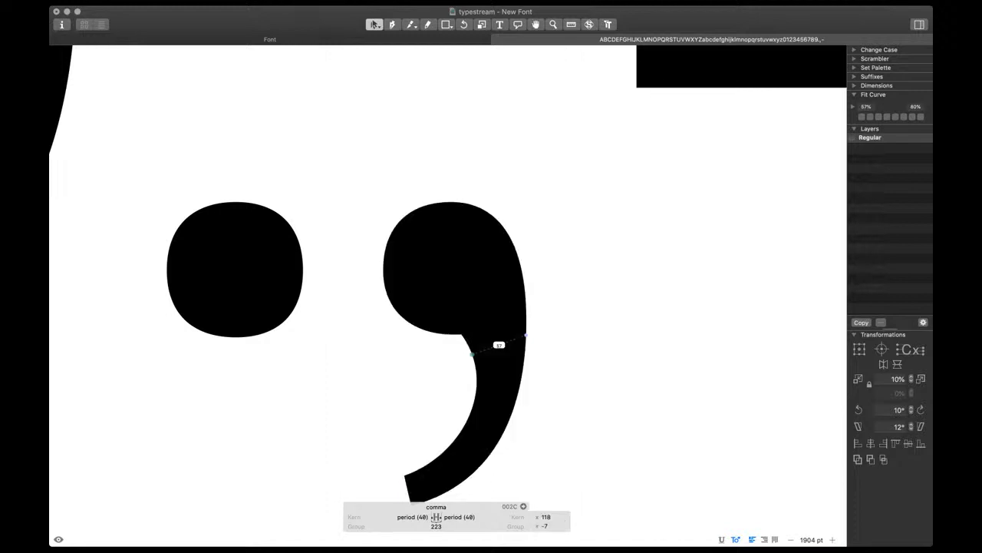
pyautogui.hotkey('shift', 'Right')
pyautogui.hotkey('shift', 'Right')
pyautogui.hotkey('shift', 'Left')
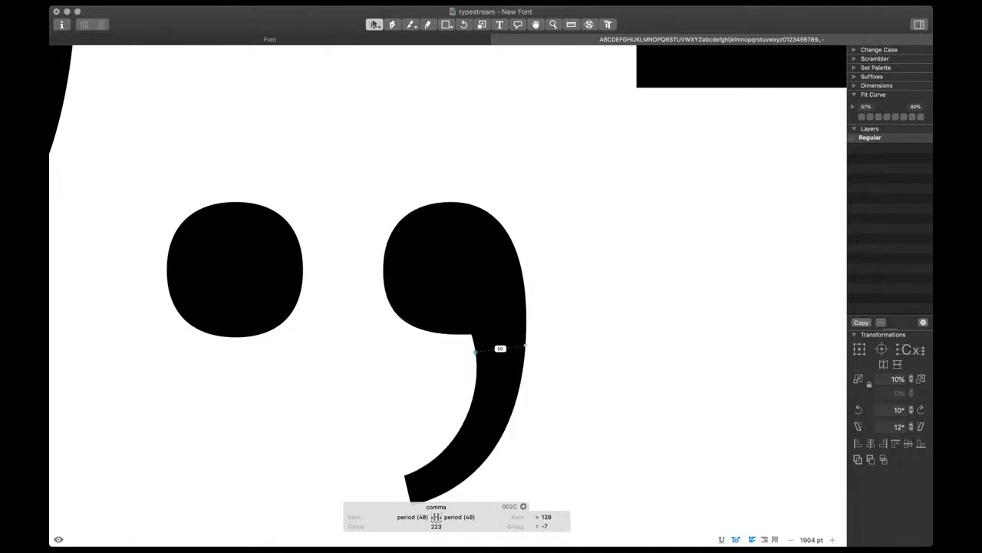
# Place the upper handle of the comma tail's inner curve at X 145, Y -67
pyautogui.moveTo(462, 357); pyautogui.dragTo(504, 391)
pyautogui.press('space')
pyautogui.hotkey('shift', 'Left')
pyautogui.hotkey('shift', 'Down')
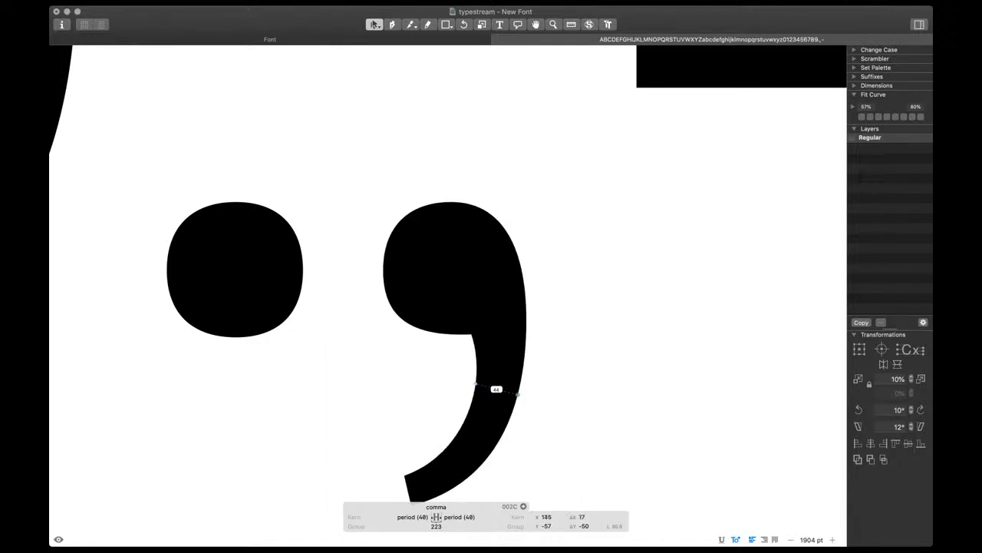
pyautogui.hotkey('shift', 'Right')
pyautogui.scroll(-3, 497, 381)
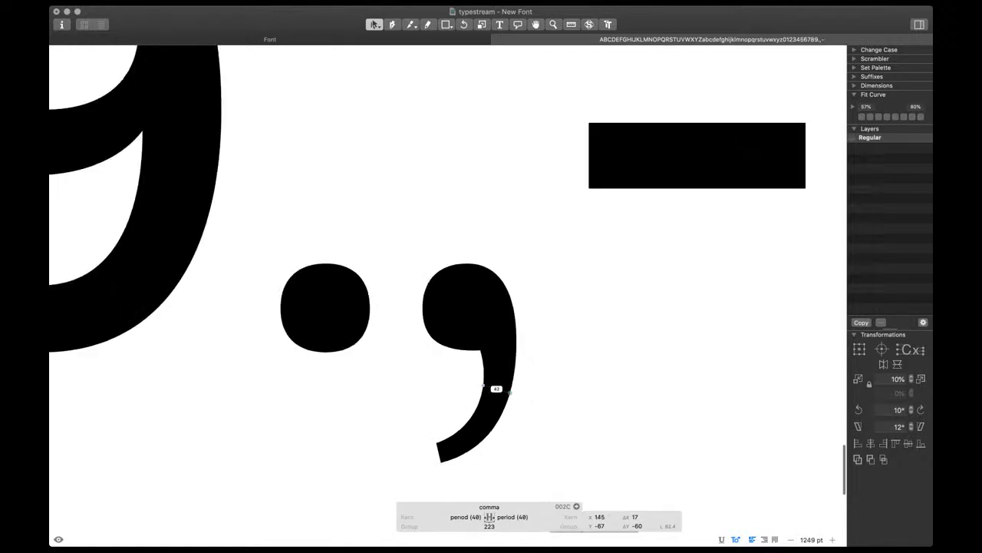
# Shift the upper handle of the comma tail's inner curve left and place the outer curve's upper handle at X 183, Y -103
pyautogui.hotkey('shift', 'Left')
pyautogui.moveTo(504, 370); pyautogui.dragTo(531, 410)
pyautogui.press('space')
pyautogui.hotkey('shift', 'Down')
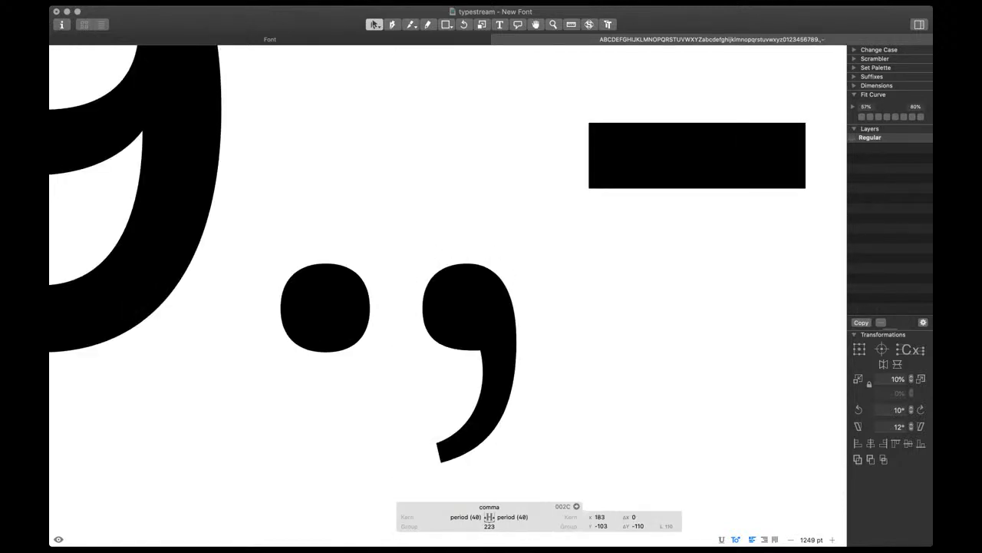
pyautogui.hotkey('shift', 'Up')
pyautogui.hotkey('shift', 'Down')
pyautogui.press('space')
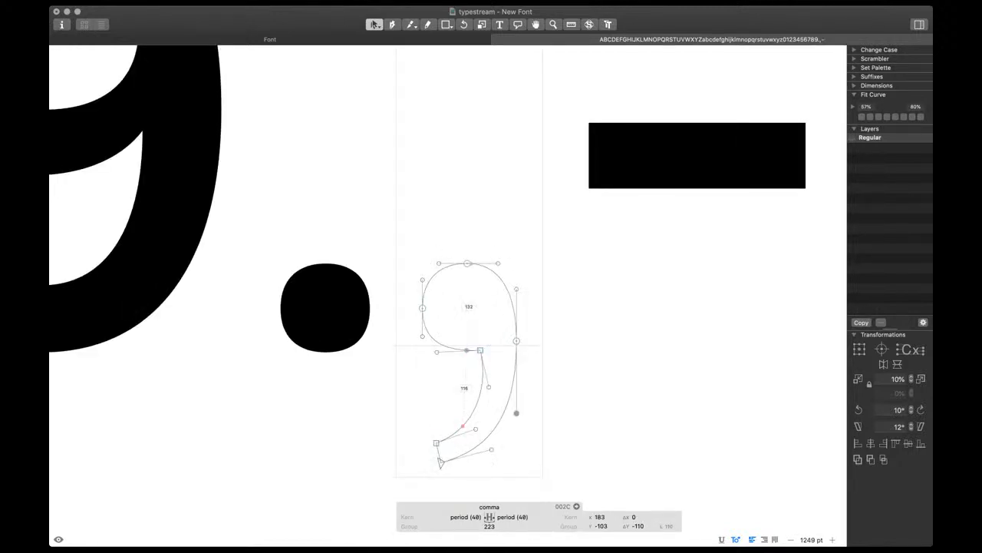
# Refit the lower-left curve of the comma's dot with Fit Curve, comparing its filled shape with the period
pyautogui.moveTo(459, 367); pyautogui.dragTo(413, 327)
pyautogui.press('space')
pyautogui.hotkey('shift', 'Down')
pyautogui.hotkey('shift', 'Up')
pyautogui.press('space')
pyautogui.hotkey('ctrl', 'alt', '2')
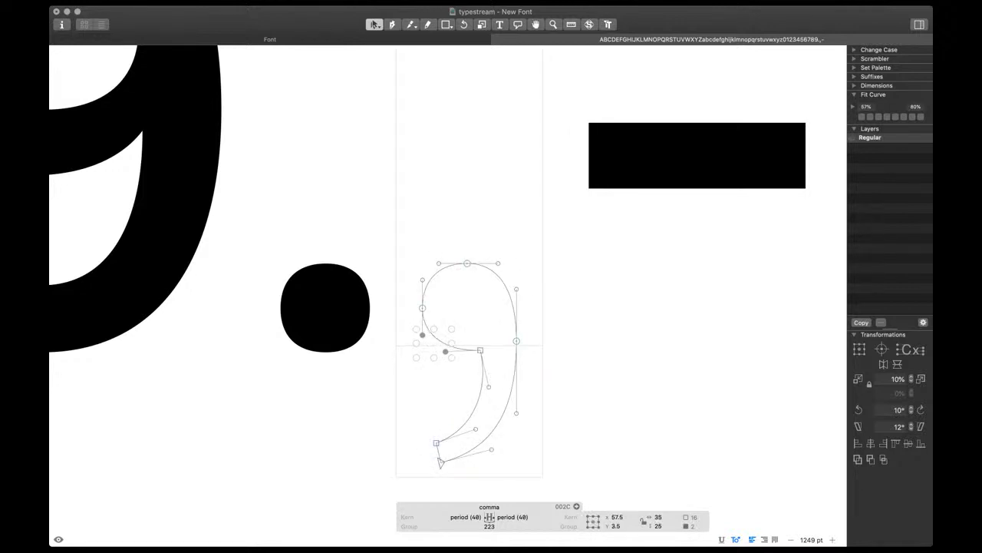
pyautogui.press('space')
pyautogui.press('space')
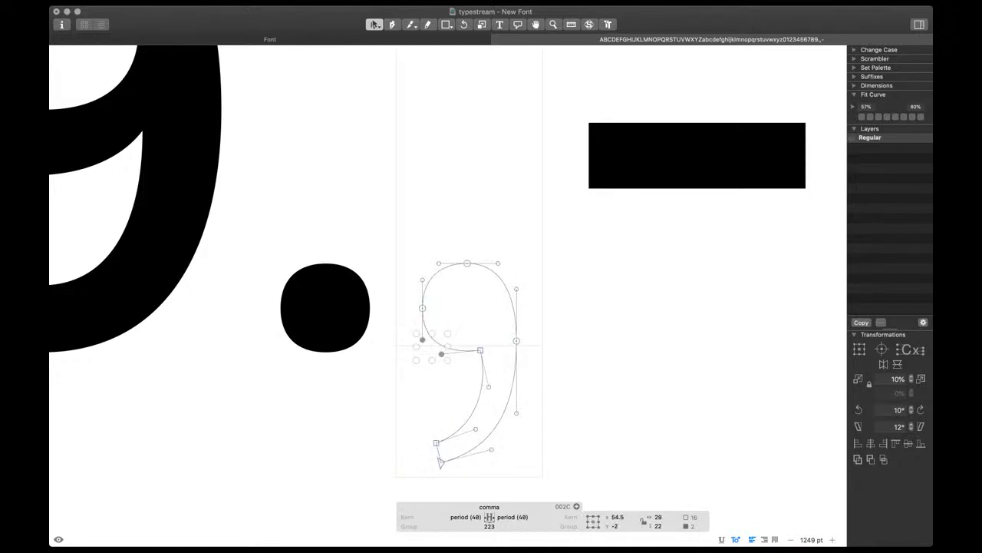
# Place the lower handle of the comma dot's lower-left curve at X 79, Y -13 and check the comma beside the numerals
pyautogui.press('space')
pyautogui.scroll(-3, 475, 412)
pyautogui.press('space')
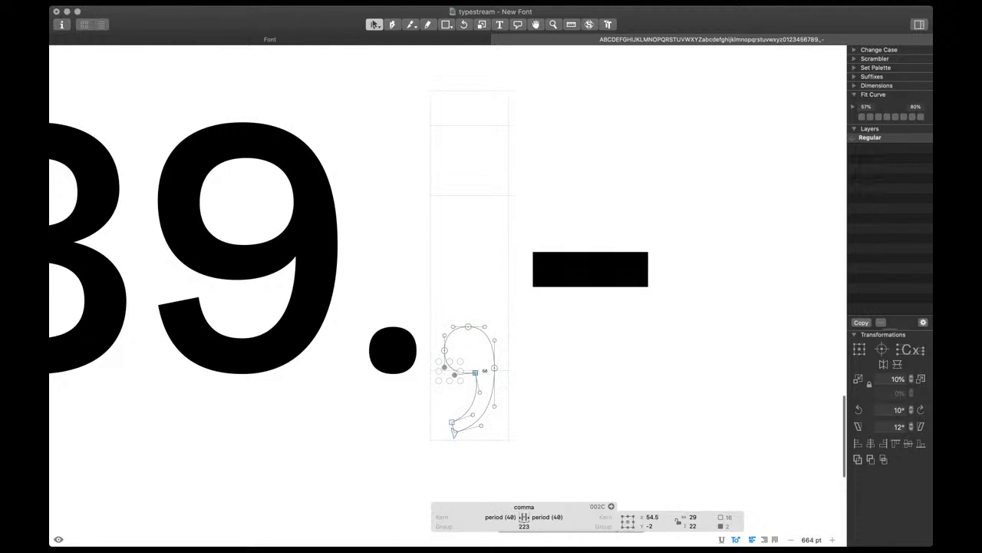
pyautogui.scroll(3, 480, 380)
pyautogui.press('space')
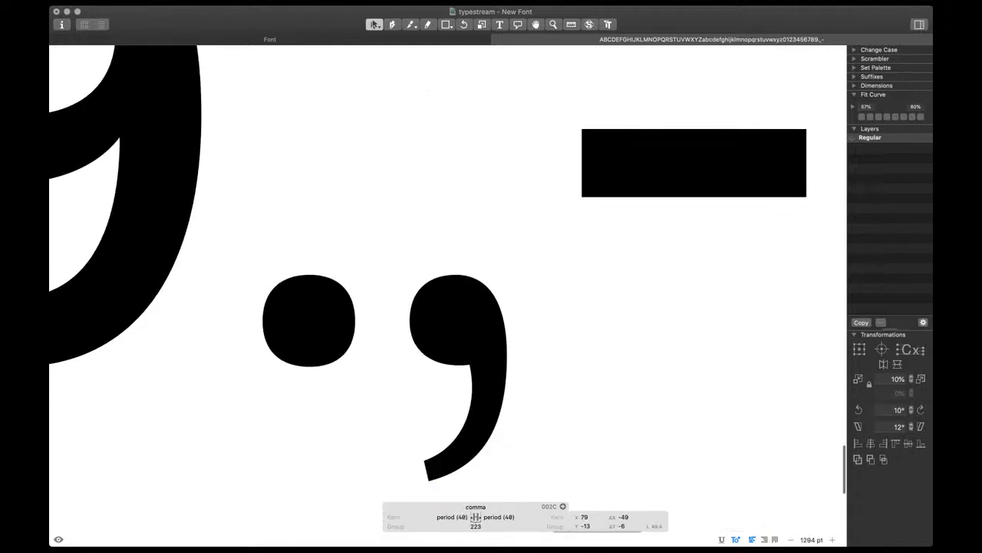
pyautogui.press('space')
pyautogui.press('space')
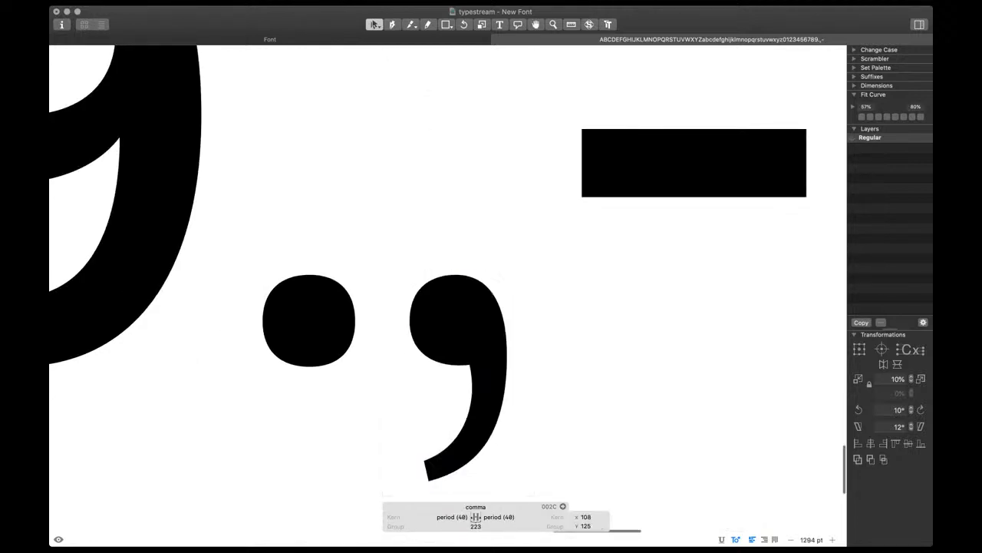
pyautogui.press('space')
pyautogui.scroll(-5, 491, 331)
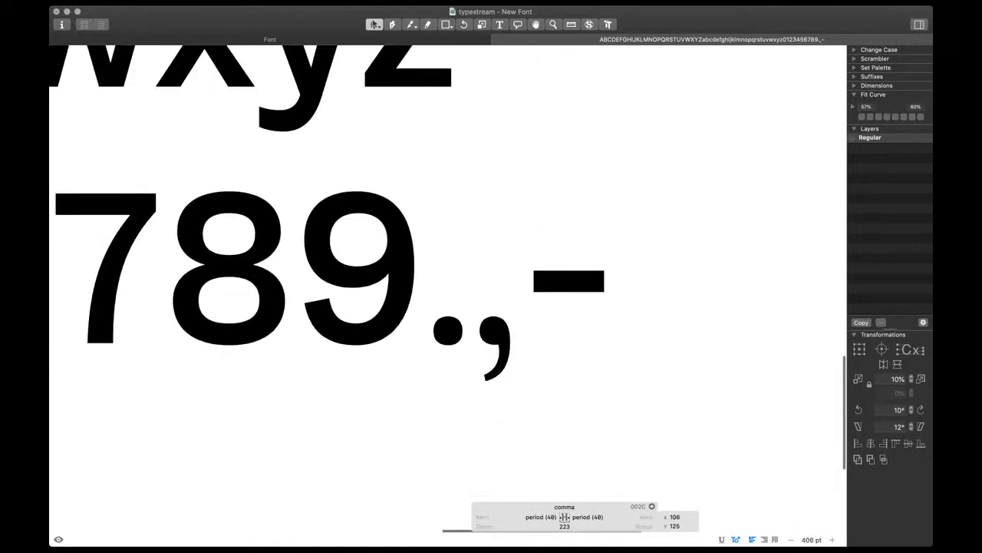
# Move the comma tail's two end nodes 20 units left and raise the outer curve's lower handle to X 135, Y -148
pyautogui.scroll(4, 511, 373)
pyautogui.moveTo(444, 367); pyautogui.dragTo(470, 399)
pyautogui.press('space')
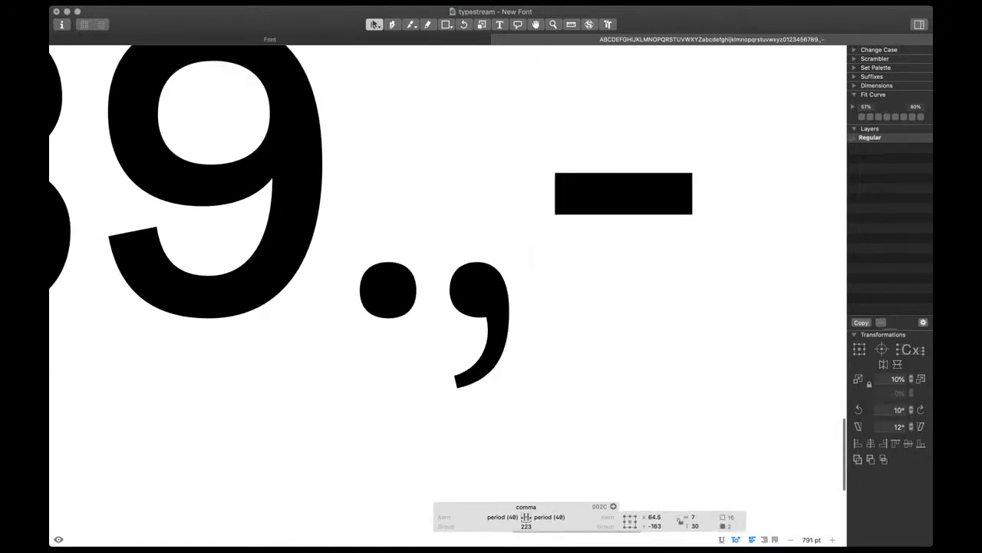
pyautogui.press('space')
pyautogui.scroll(3, 487, 403)
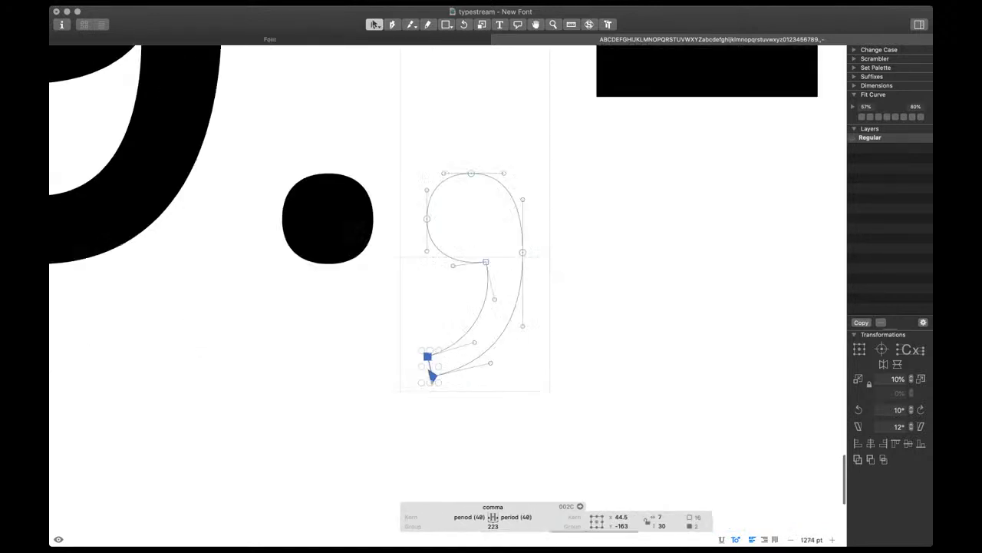
pyautogui.press('space')
pyautogui.hotkey('shift', 'Up')
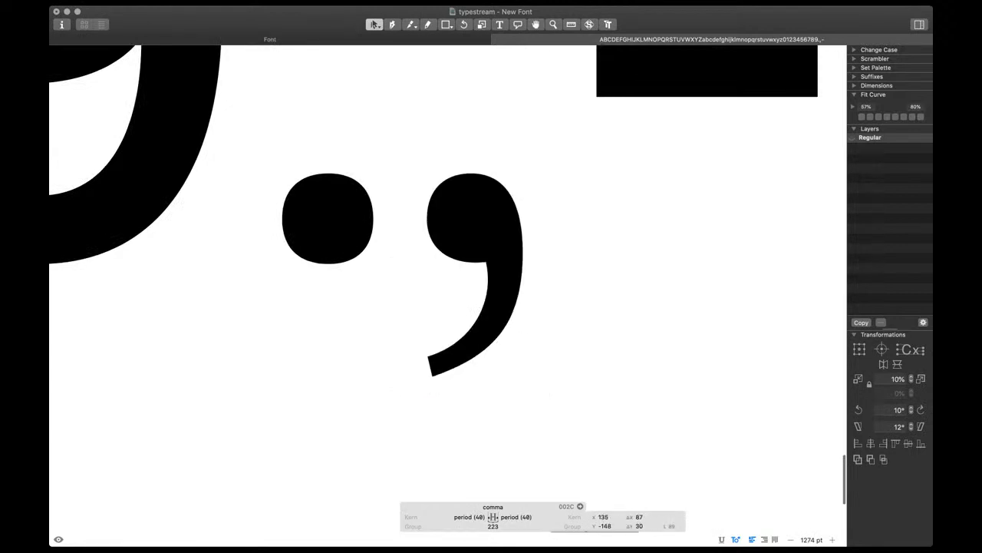
# Nudge the lower end node of the comma's tail to X 51, Y -177
pyautogui.click(432, 376)
pyautogui.press('space')
pyautogui.press('Right')
pyautogui.press('Right')
pyautogui.press('Right')
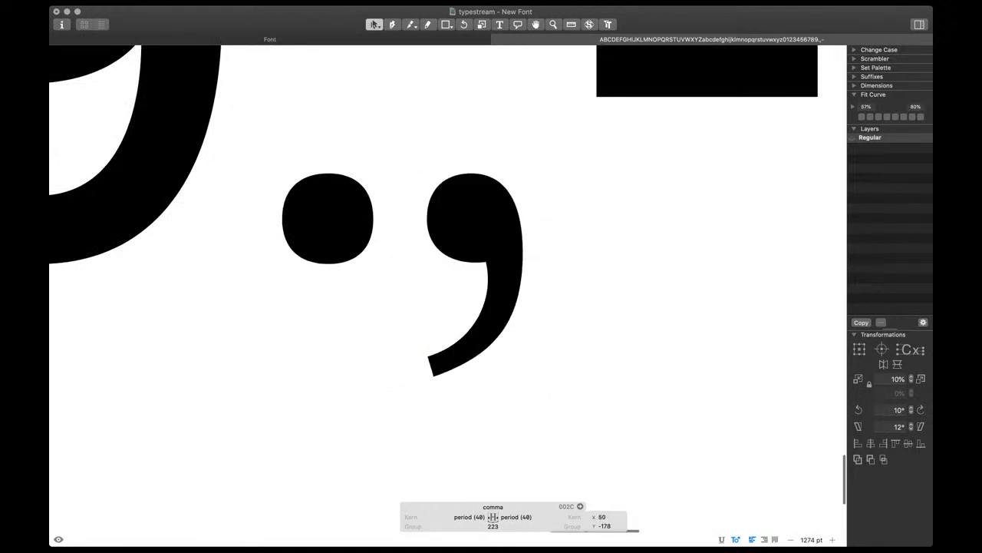
pyautogui.press('Up')
pyautogui.scroll(-3, 469, 385)
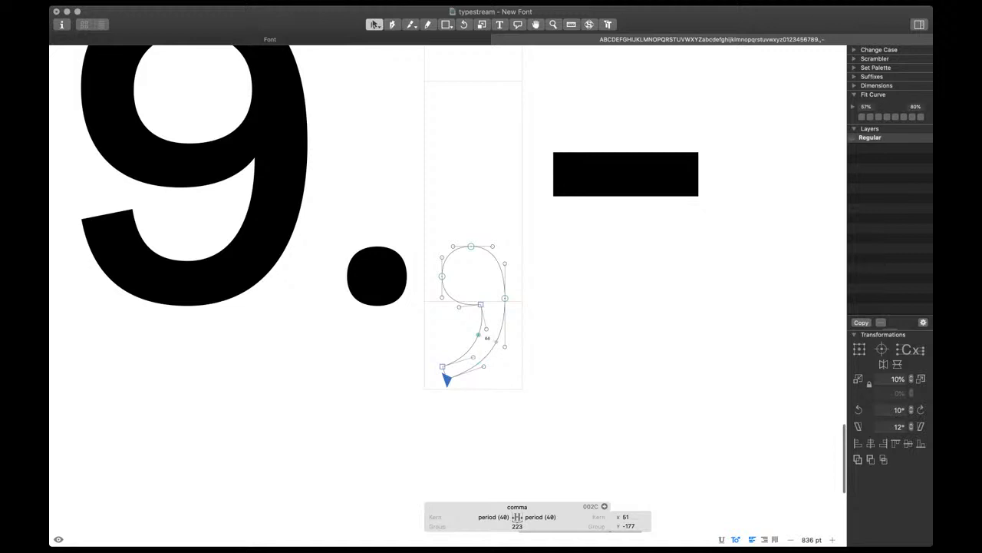
# Move the comma tail's two end nodes 10 units down and return to text editing
pyautogui.press('space')
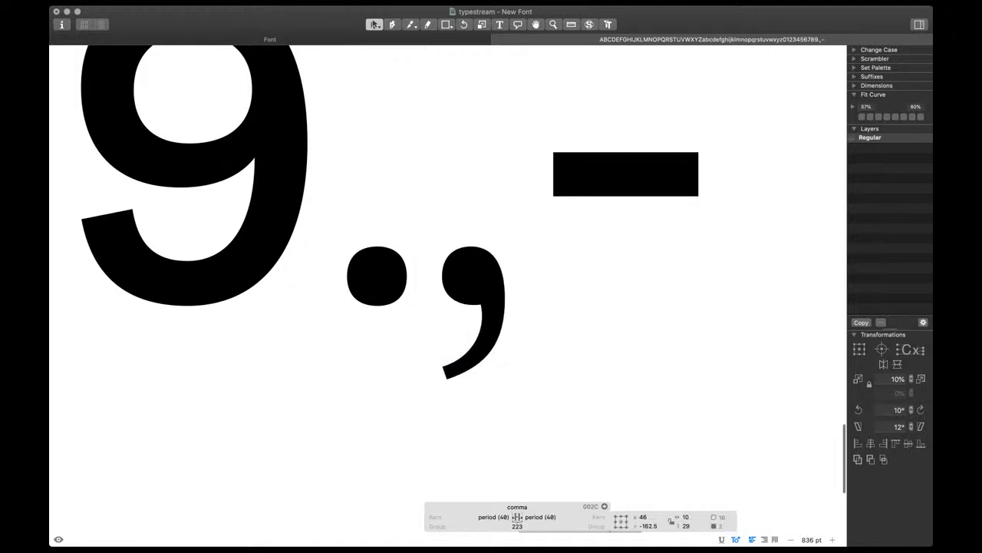
pyautogui.scroll(-5, 428, 390)
pyautogui.press('space')
pyautogui.scroll(5, 452, 391)
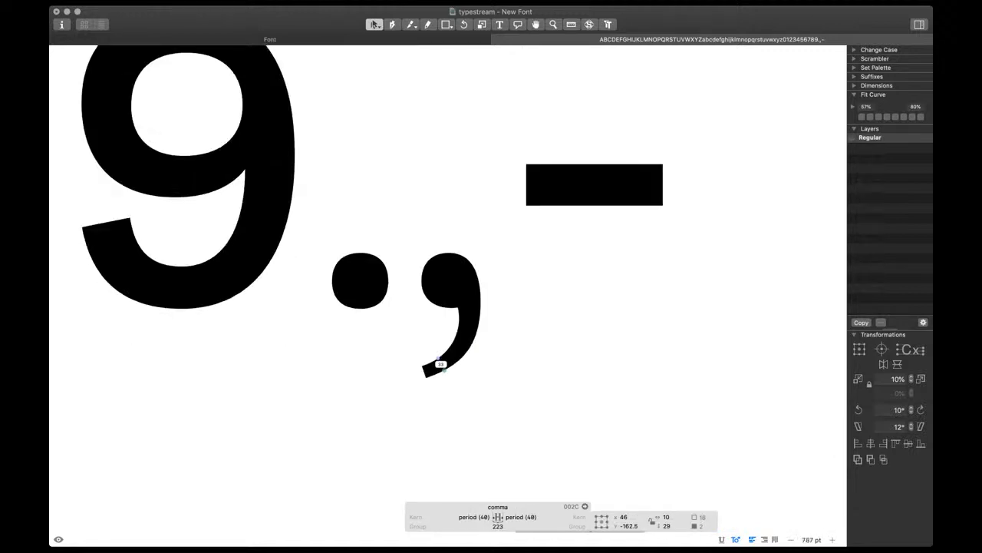
pyautogui.hotkey('shift', 'Down')
pyautogui.scroll(-4, 448, 375)
pyautogui.press('Escape')
pyautogui.scroll(-5, 491, 371)
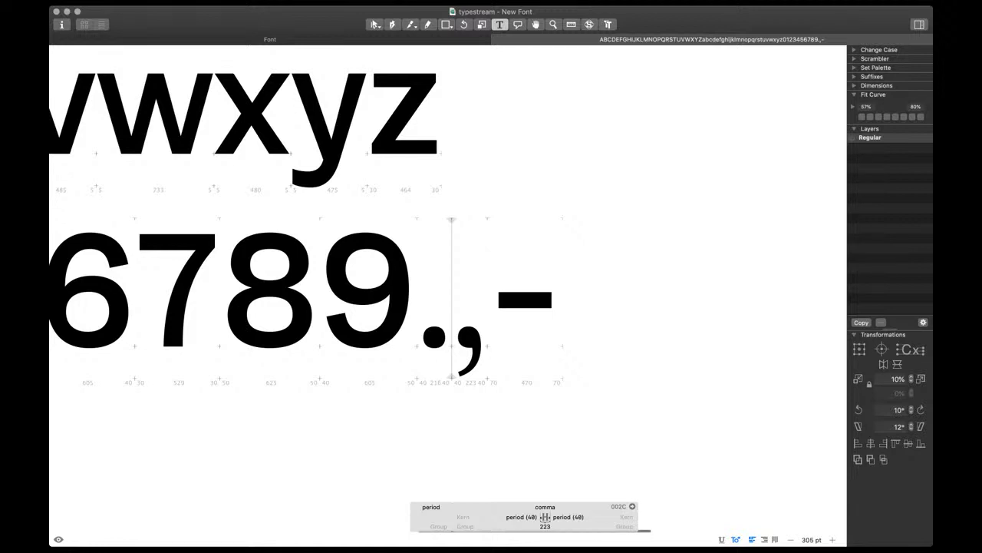
# Hide the glyph metrics and review the full sample text of capitals, lowercase, numerals and punctuation for shapes needing correction
pyautogui.write('t')
pyautogui.scroll(-10, 357, 316)
pyautogui.press('BackSpace')
pyautogui.hscroll(-1, 357, 316)
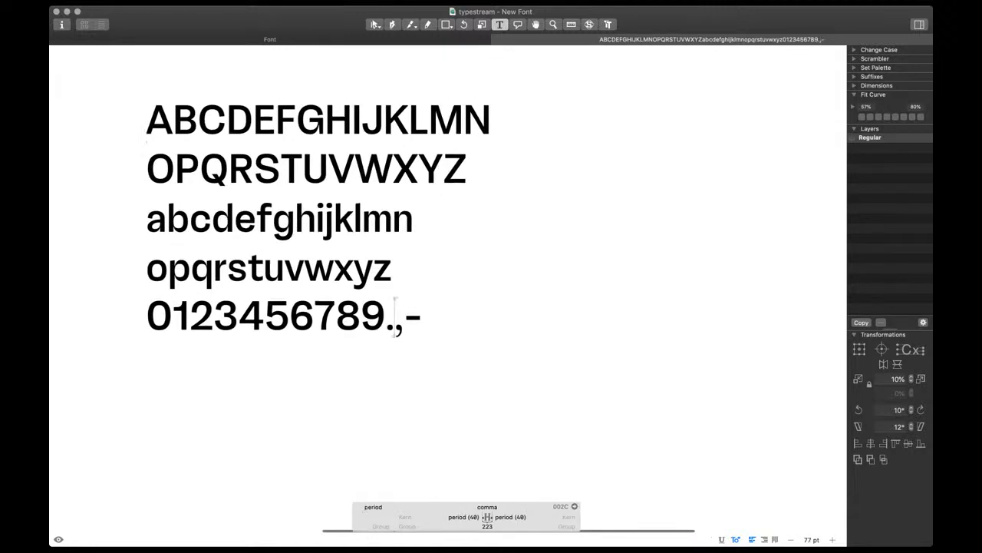
pyautogui.hscroll(-1, 234, 263)
pyautogui.scroll(4, 233, 263)
pyautogui.press('Left')
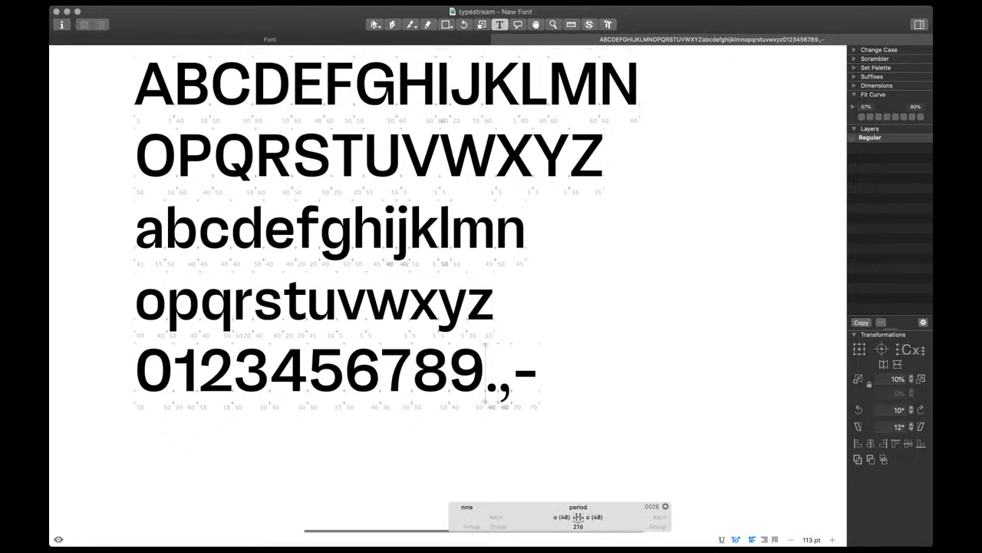
pyautogui.scroll(2, 387, 238)
pyautogui.press('shift+super+m')
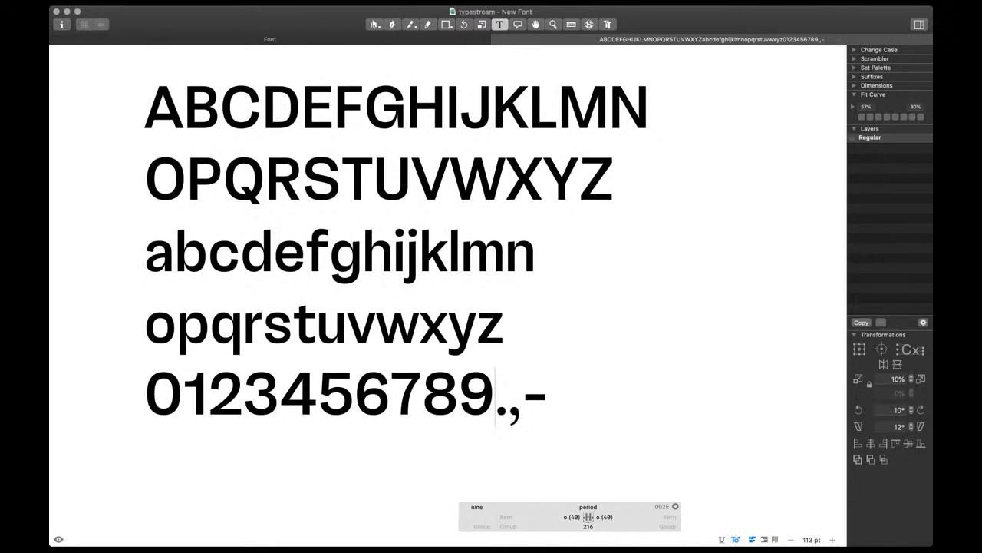
pyautogui.scroll(6, 299, 215)
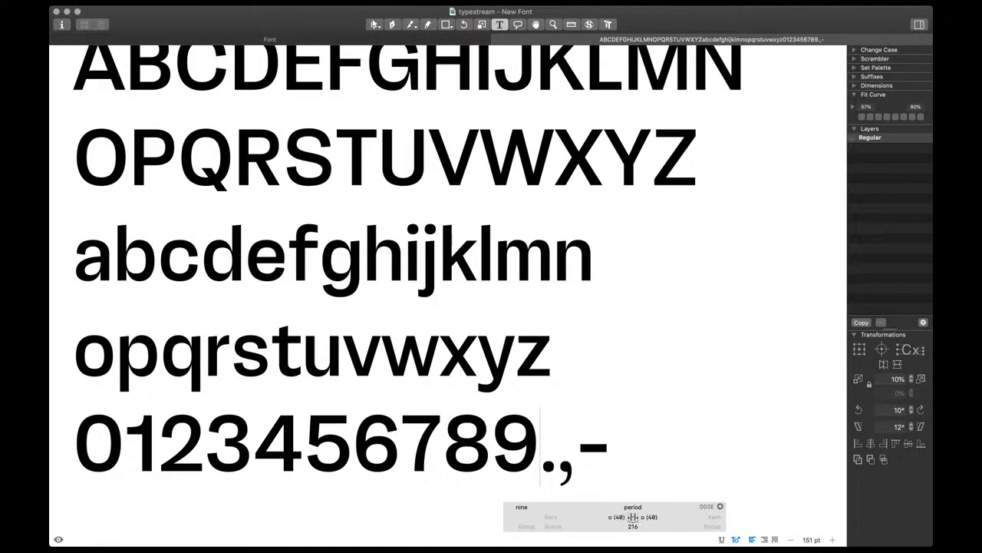
pyautogui.scroll(8, 370, 136)
pyautogui.scroll(2, 427, 138)
# Open the capital S for editing and examine the handles of its upper-left outer curve and its top node
pyautogui.doubleClick(426, 138)
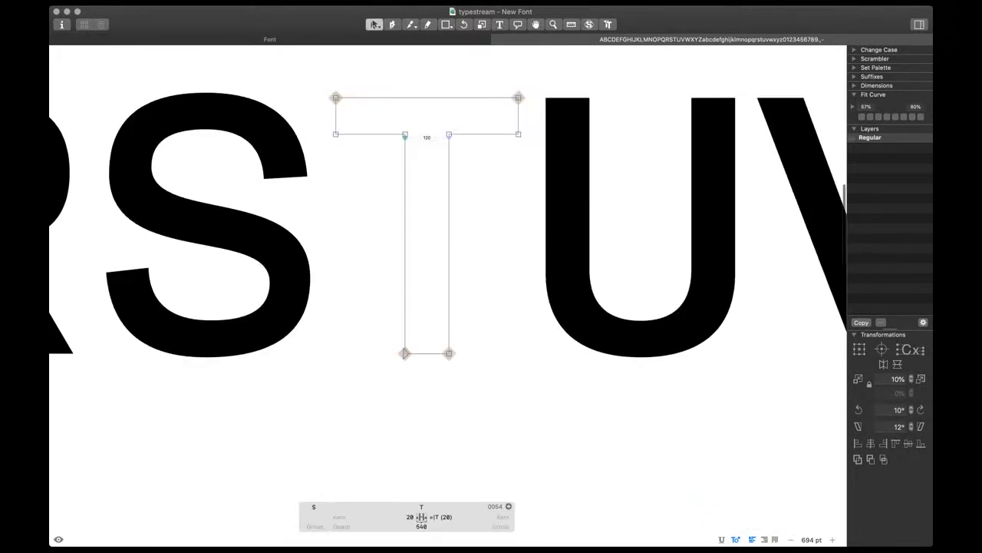
pyautogui.hscroll(-5, 307, 107)
pyautogui.doubleClick(296, 103)
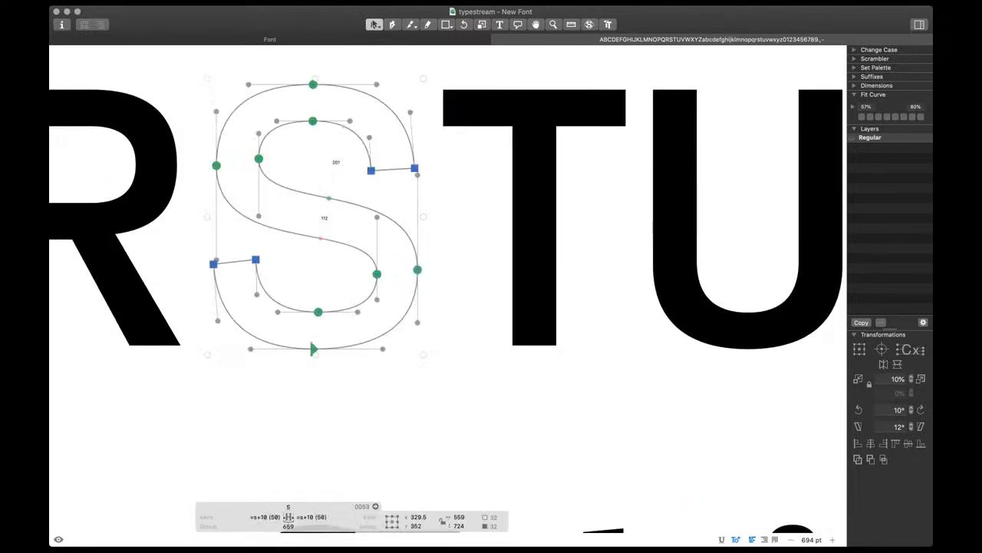
pyautogui.click(288, 100)
pyautogui.scroll(2, 288, 99)
pyautogui.scroll(5, 288, 92)
pyautogui.click(259, 159)
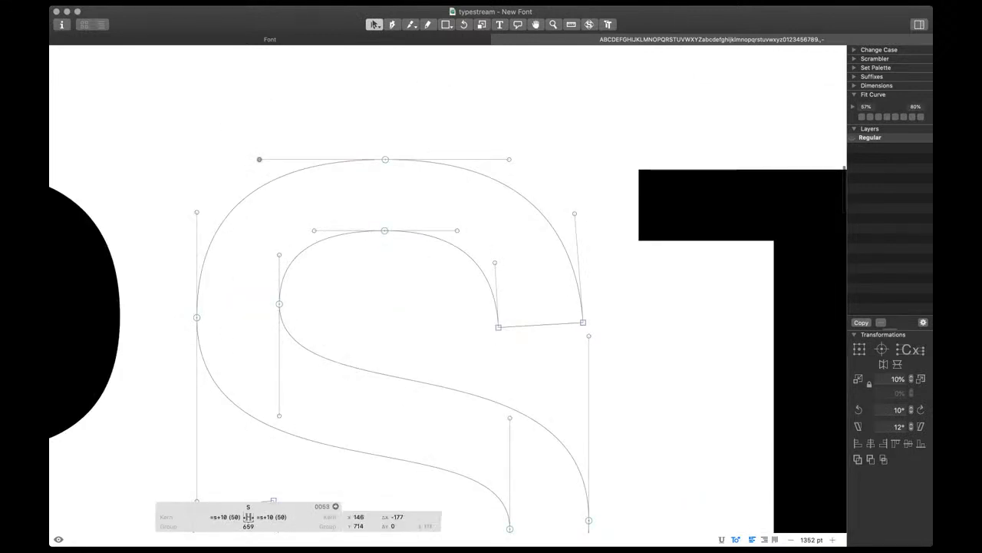
pyautogui.keyDown('shift'); pyautogui.click(196, 211); pyautogui.keyUp('shift')
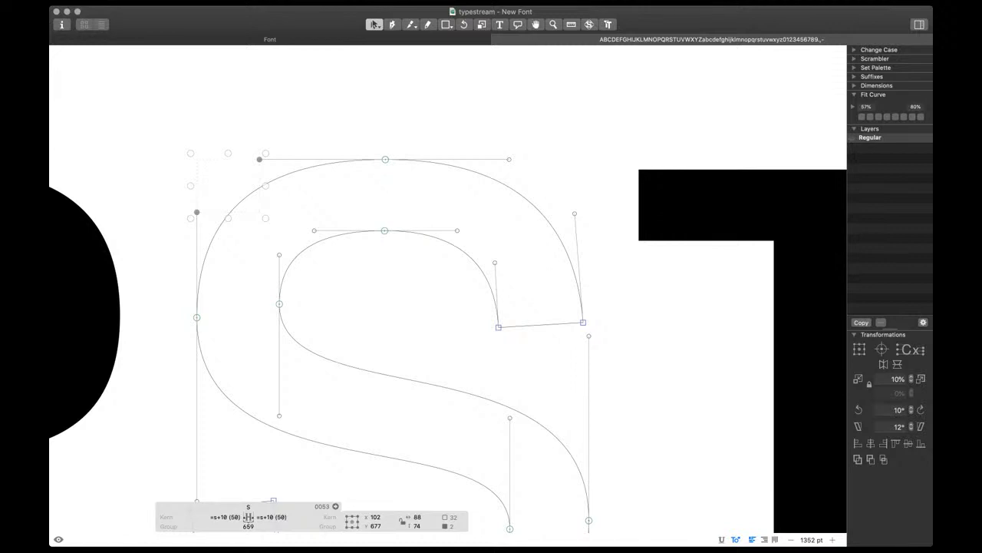
pyautogui.click(230, 185)
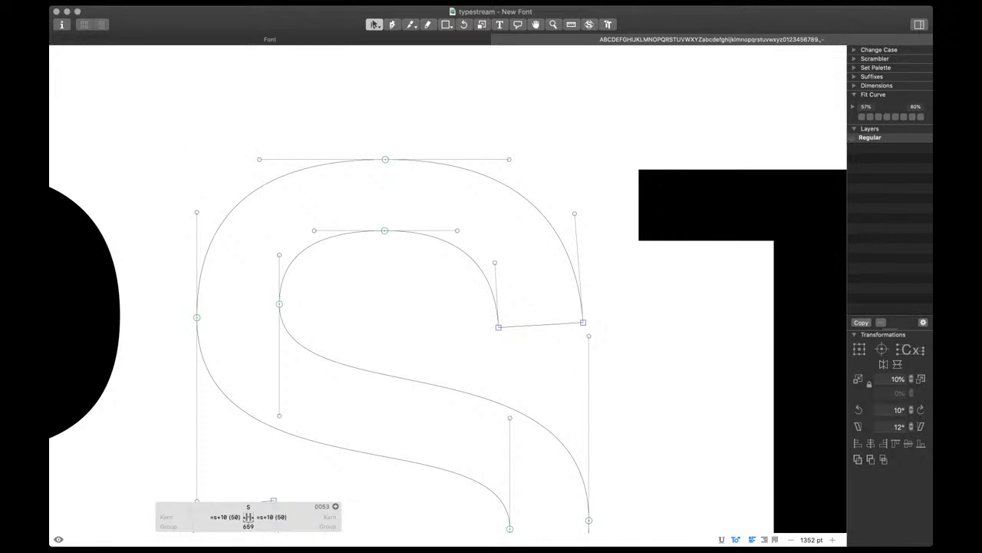
pyautogui.click(385, 160)
pyautogui.moveTo(385, 160)
pyautogui.mouseDown()
pyautogui.moveTo(358, 159)
pyautogui.moveTo(449, 159)
pyautogui.moveTo(331, 159)
pyautogui.moveTo(385, 159)
pyautogui.mouseUp()
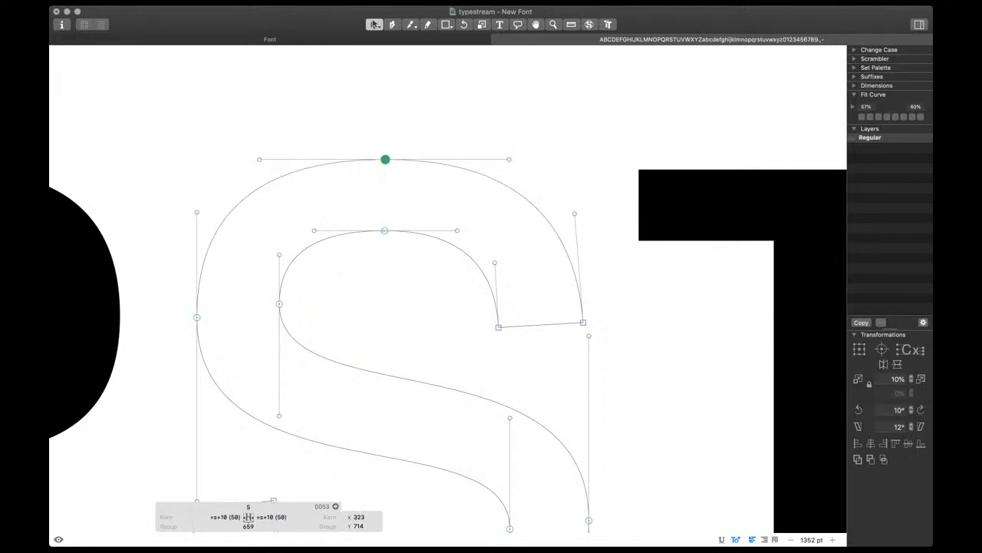
# Try several Fit Curve strengths on the capital S's upper-left inner curve, finishing with the fourth strength
pyautogui.press('space')
pyautogui.scroll(-5, 425, 115)
pyautogui.moveTo(413, 222); pyautogui.dragTo(330, 133)
pyautogui.press('space')
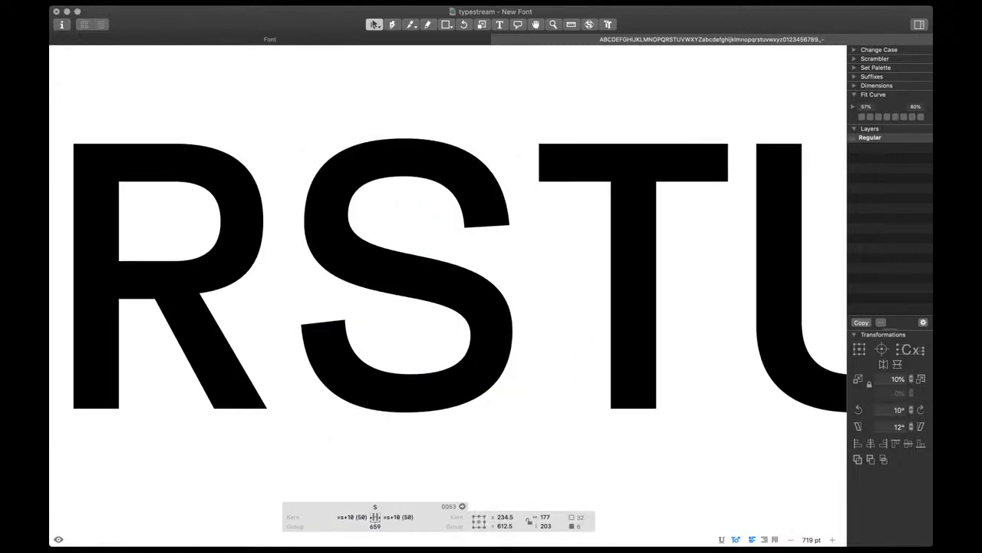
pyautogui.hotkey('ctrl', 'alt', '8')
pyautogui.hotkey('ctrl', 'alt', '4')
pyautogui.hotkey('ctrl', 'alt', '1')
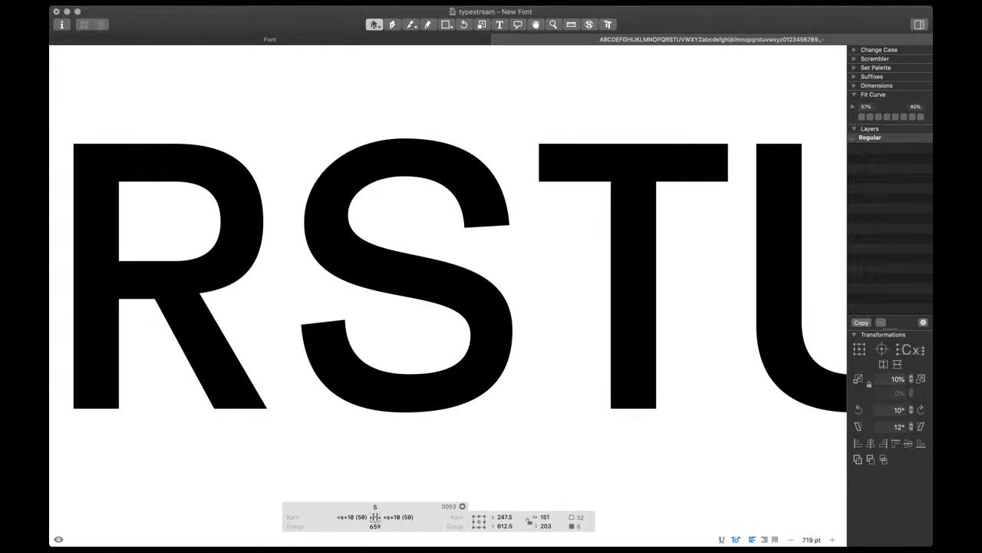
pyautogui.hotkey('ctrl', 'alt', '3')
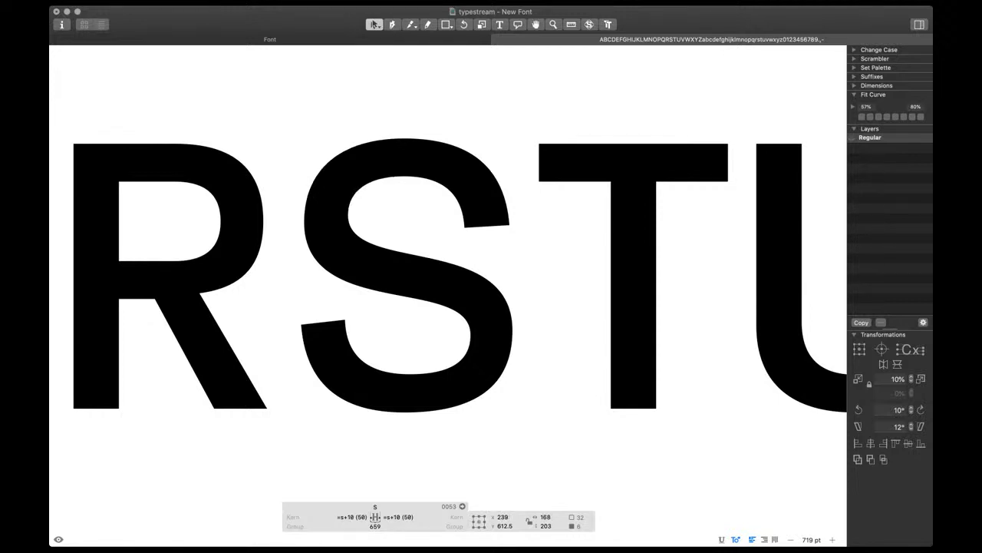
pyautogui.hotkey('ctrl', 'alt', '4')
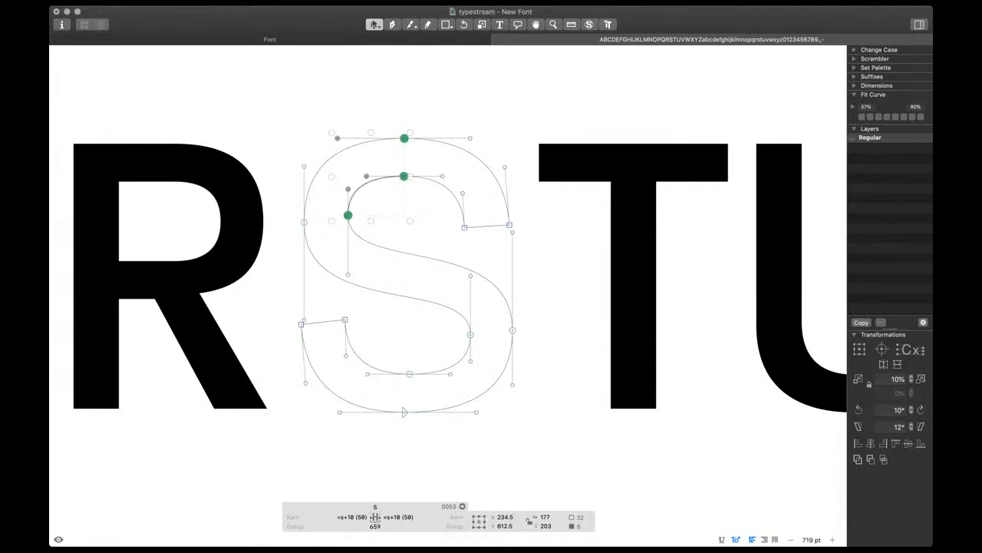
# Inspect the capital S's left inner node and upper-left outer handle, and compare its filled shape with the neighbouring letters
pyautogui.click(348, 215)
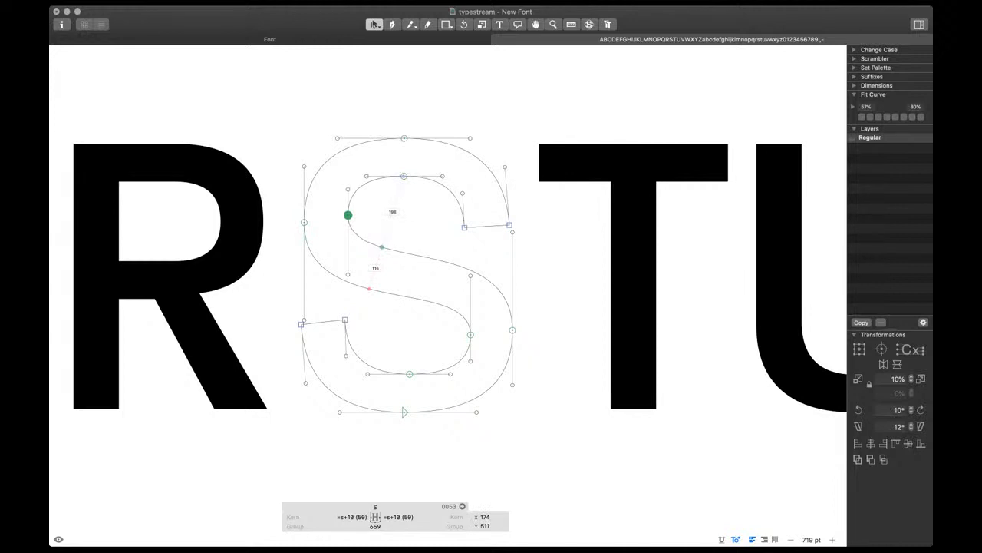
pyautogui.moveTo(288, 164); pyautogui.dragTo(319, 189)
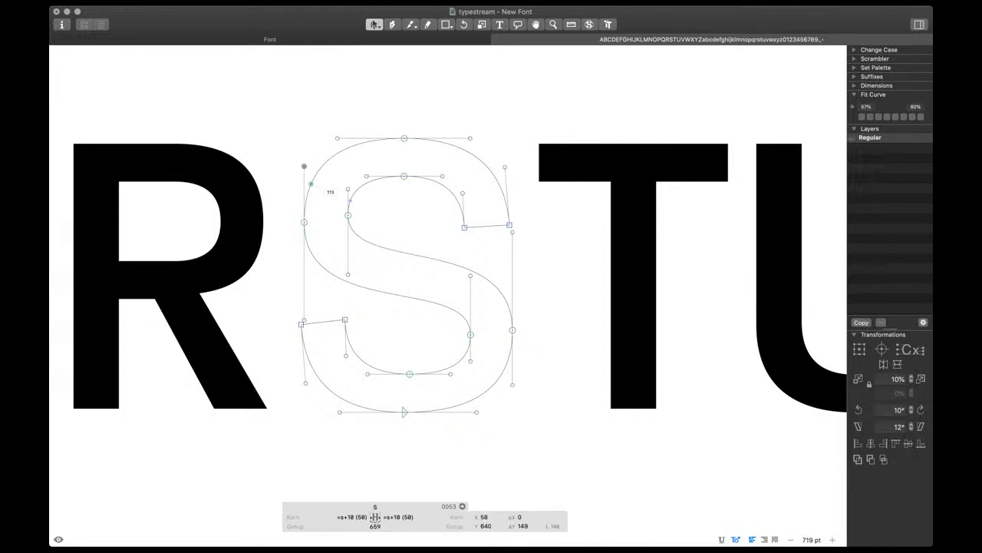
pyautogui.press('space')
pyautogui.scroll(-4, 398, 243)
pyautogui.hscroll(1, 434, 261)
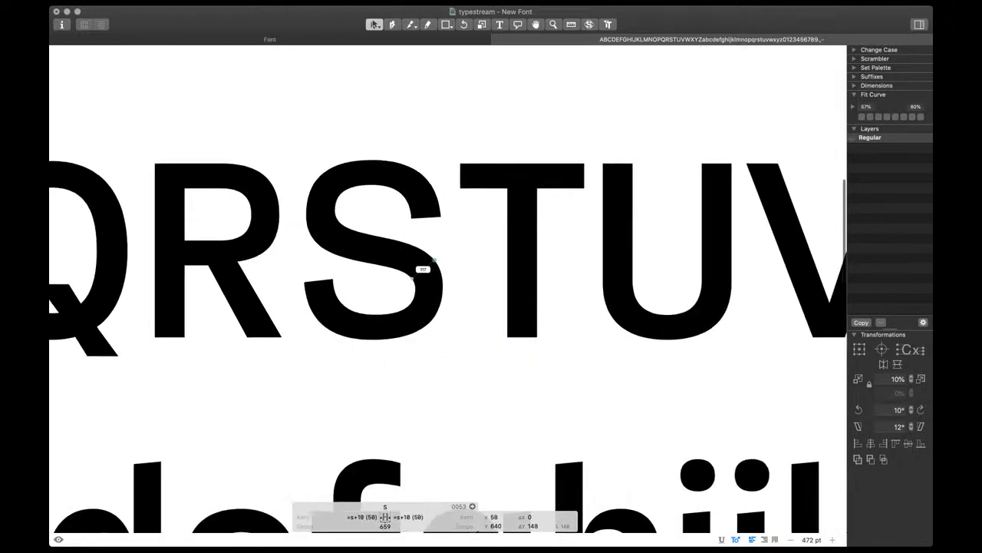
pyautogui.scroll(-3, 434, 261)
pyautogui.scroll(-7, 408, 254)
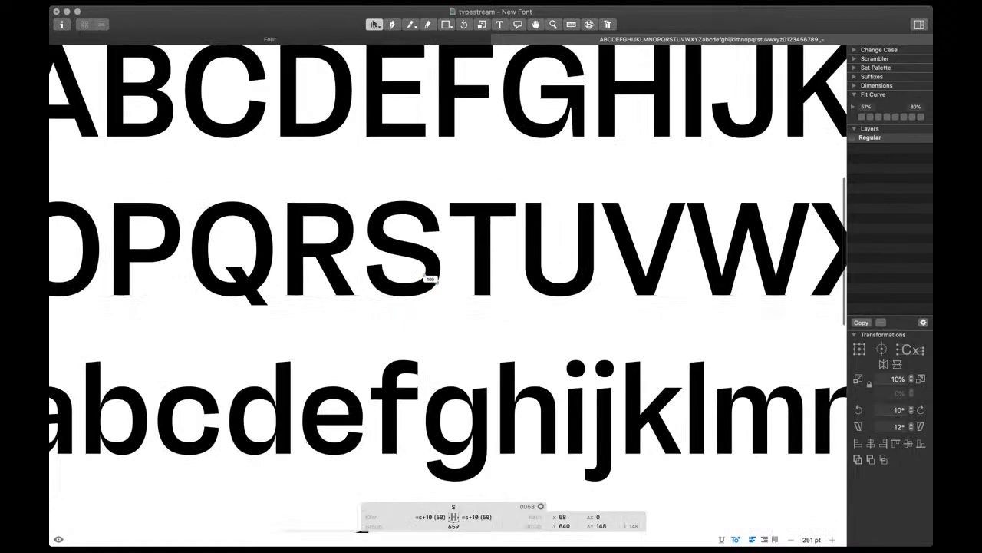
pyautogui.scroll(2, 400, 253)
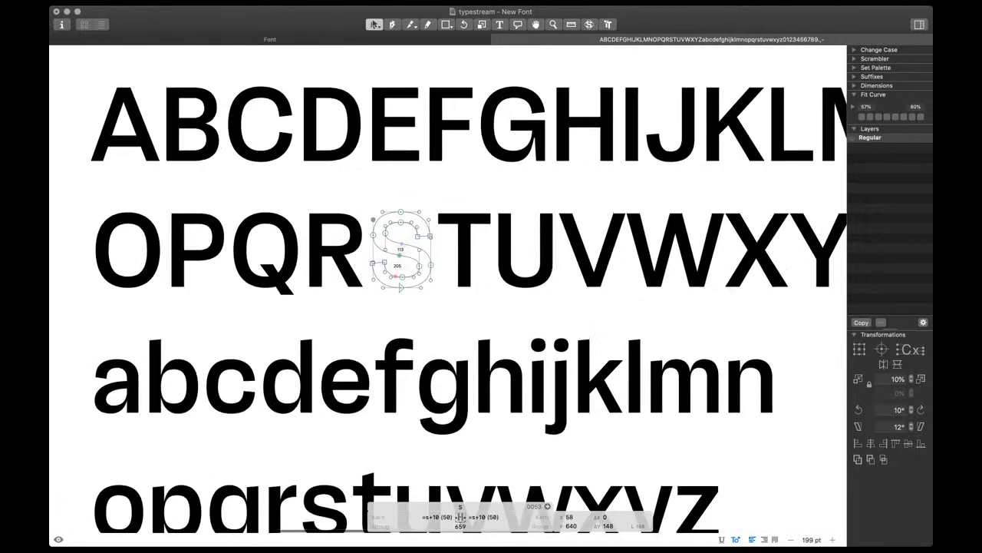
# Return to text mode and review the complete alphabet, numerals and punctuation as a block of filled glyphs
pyautogui.press('t')
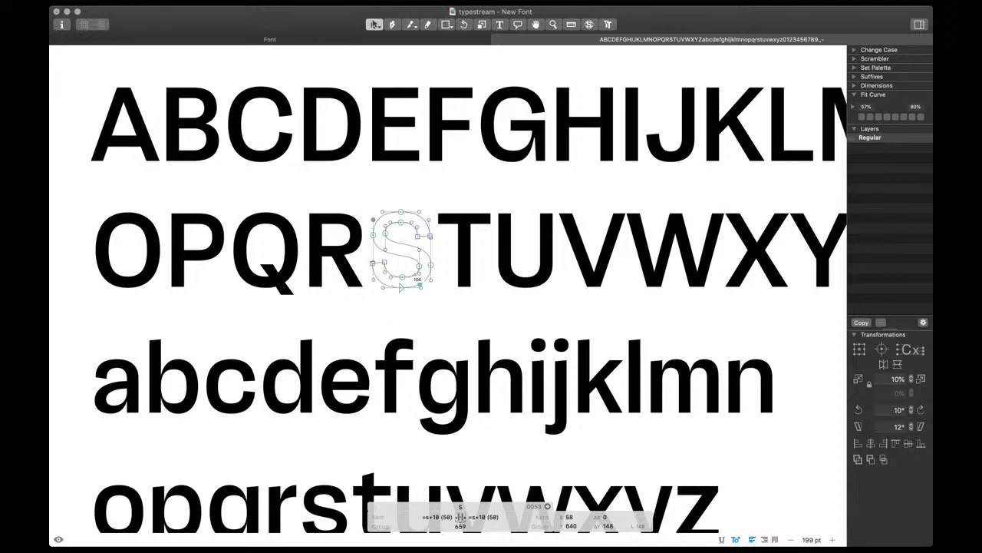
pyautogui.scroll(-4, 383, 261)
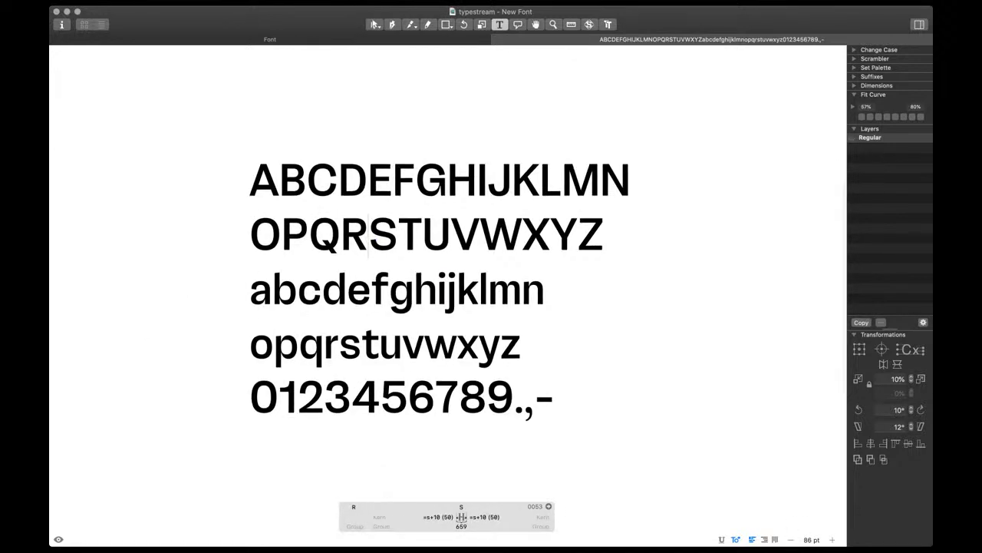
pyautogui.scroll(2, 379, 267)
pyautogui.hscroll(1, 379, 266)
pyautogui.scroll(-1, 380, 267)
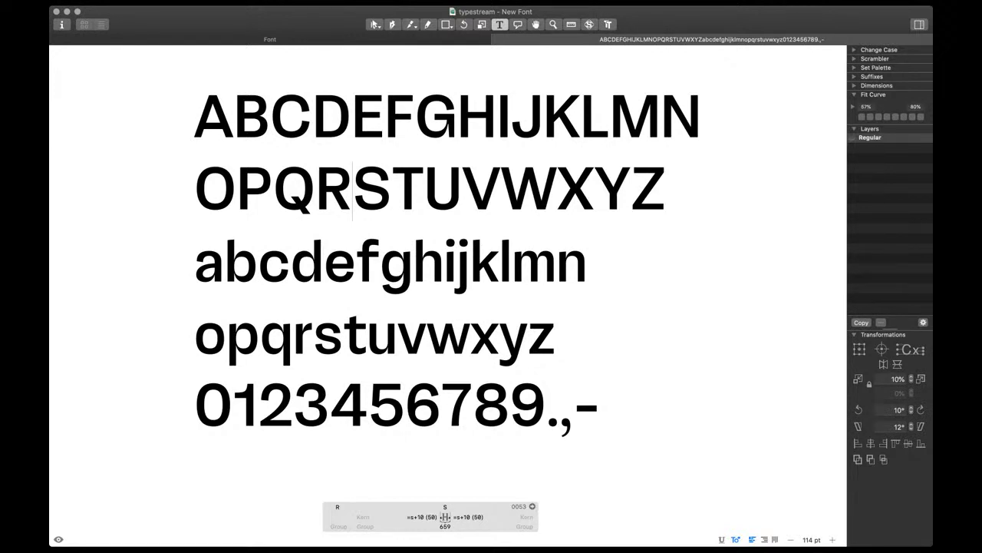
pyautogui.hscroll(1, 515, 313)
pyautogui.scroll(1, 516, 313)
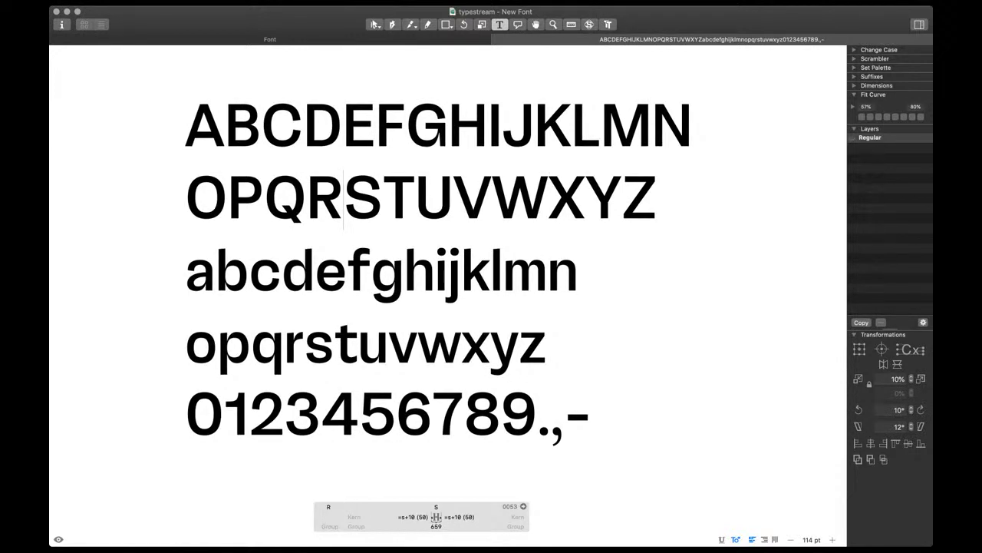
pyautogui.click(592, 416)
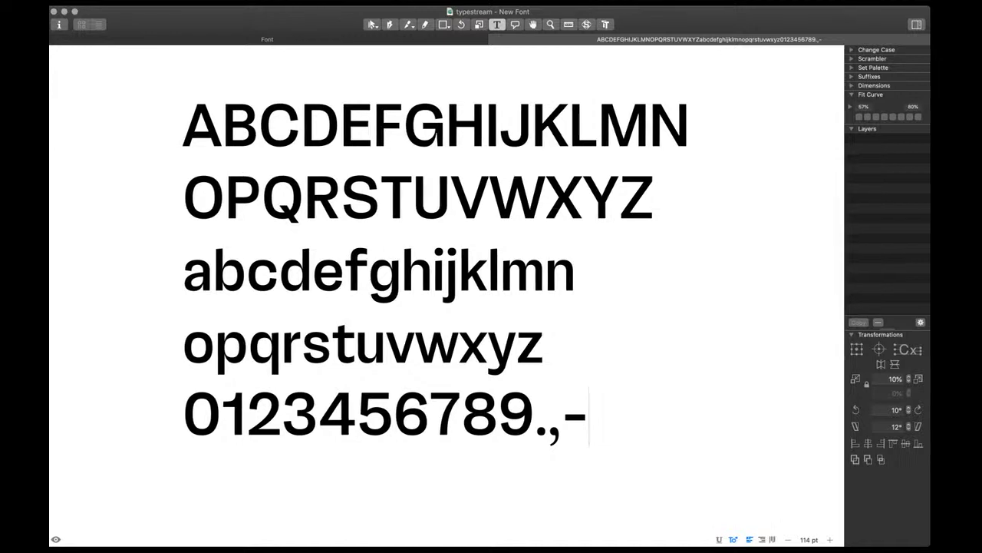
# Open the lowercase z for editing and inspect its two inner corner nodes and the thickness of its horizontal bars
pyautogui.scroll(5, 229, 378)
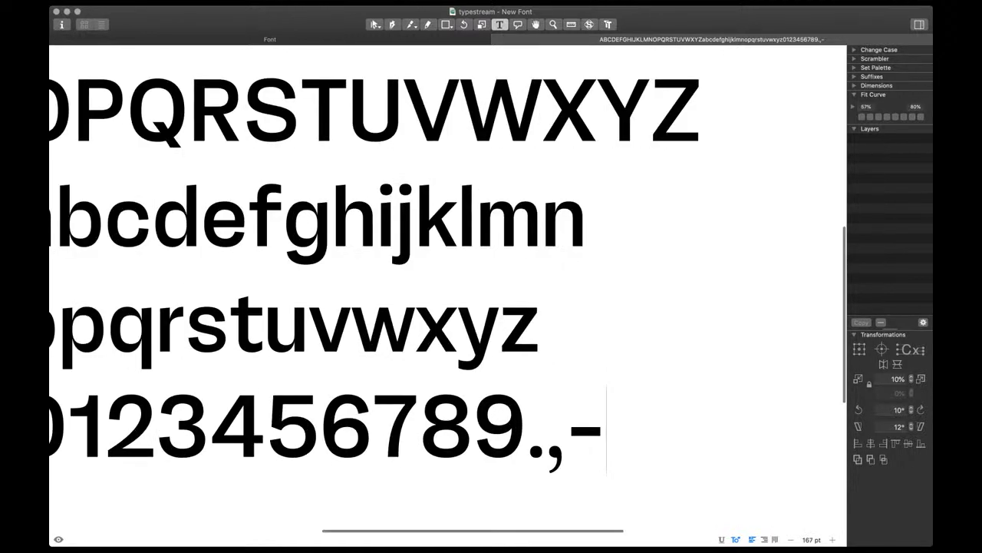
pyautogui.scroll(2, 513, 310)
pyautogui.doubleClick(513, 310)
pyautogui.click(489, 349)
pyautogui.click(514, 267)
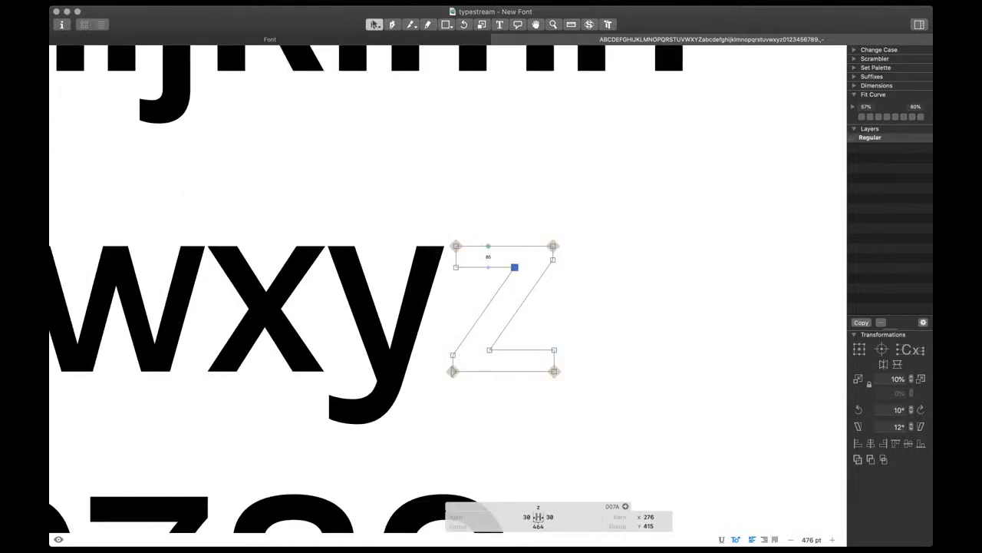
pyautogui.press('Escape')
pyautogui.scroll(-3, 504, 365)
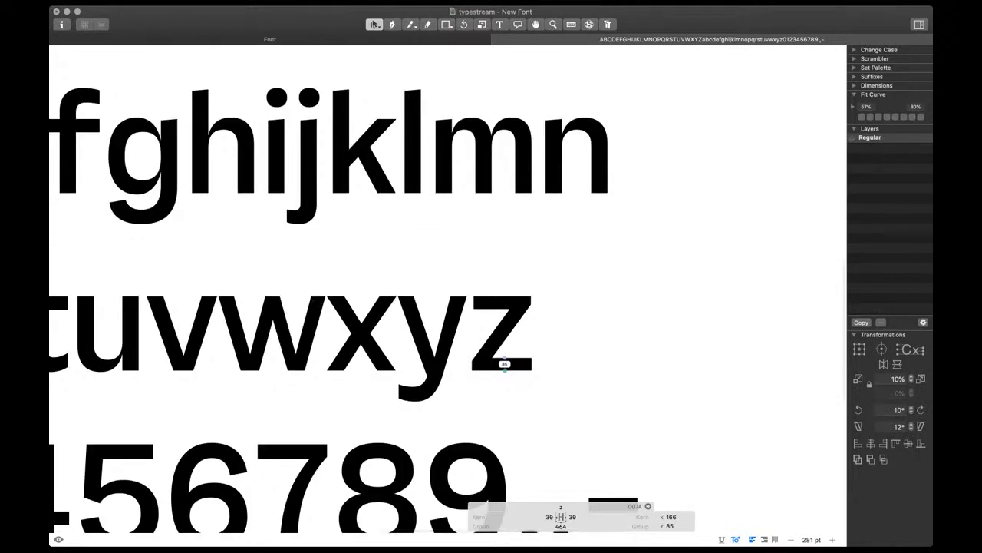
pyautogui.scroll(-8, 505, 366)
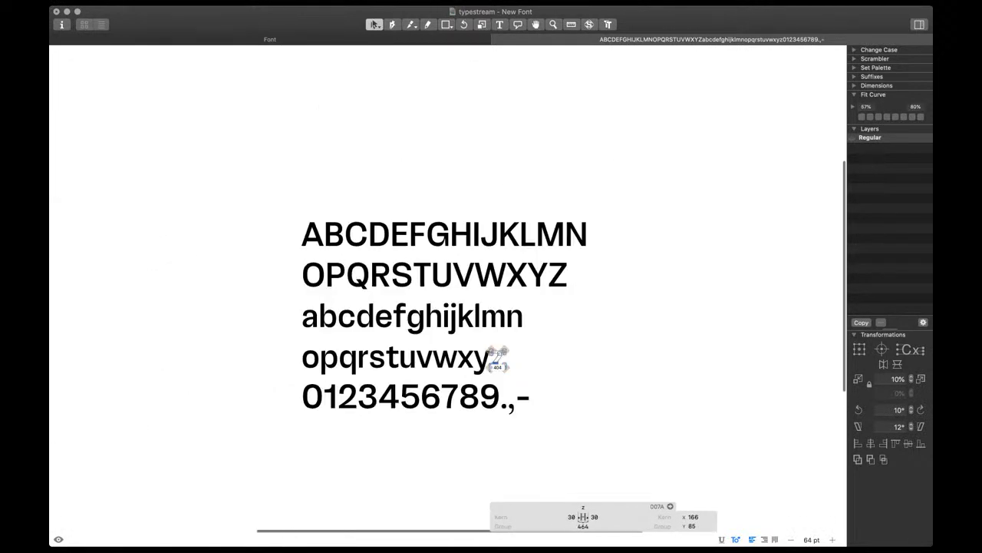
# Replace the glyph sample with a title-case proofing text of random words beginning "Contests Phaenogam Bombshells", set in text mode
pyautogui.press('t')
pyautogui.scroll(-4, 499, 367)
pyautogui.scroll(3, 503, 353)
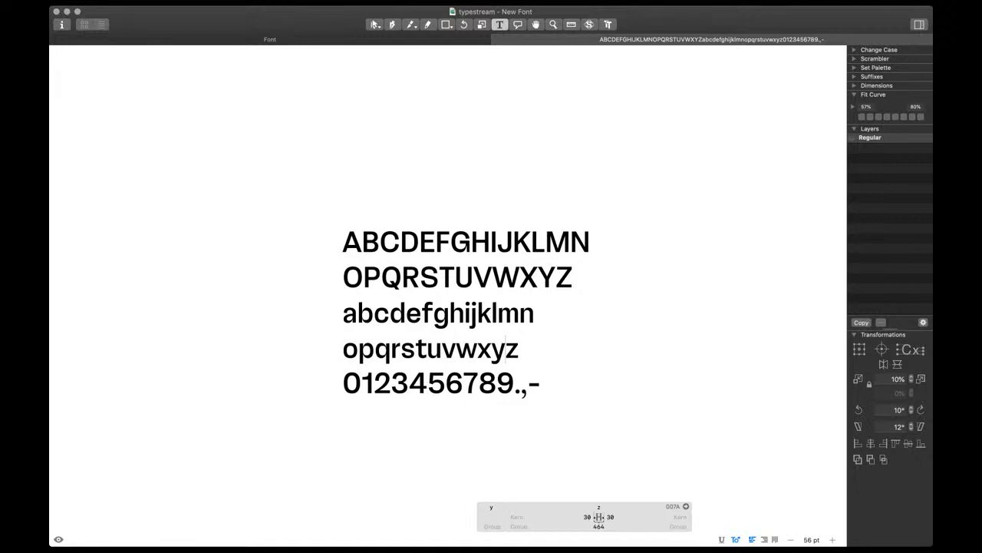
pyautogui.press('super+Tab')
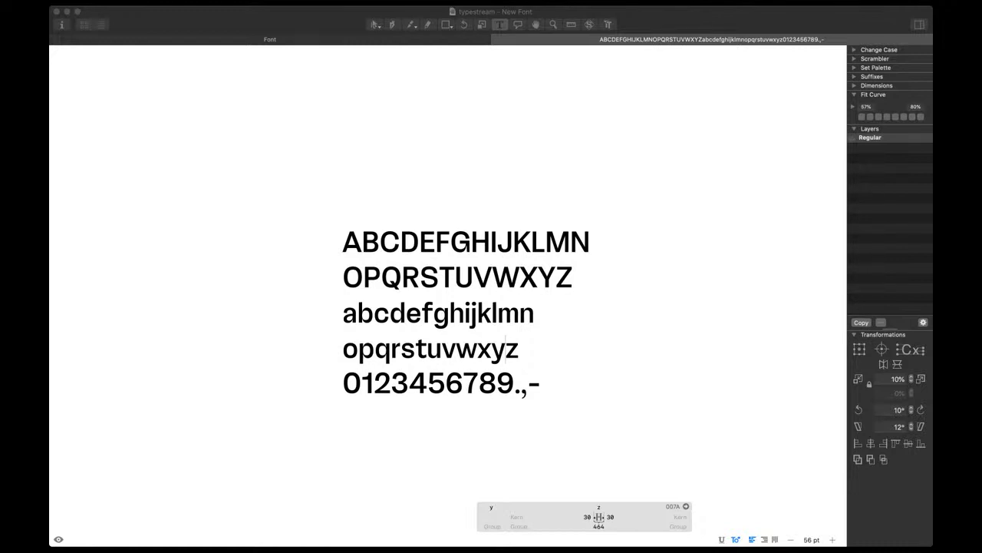
pyautogui.press('Down')
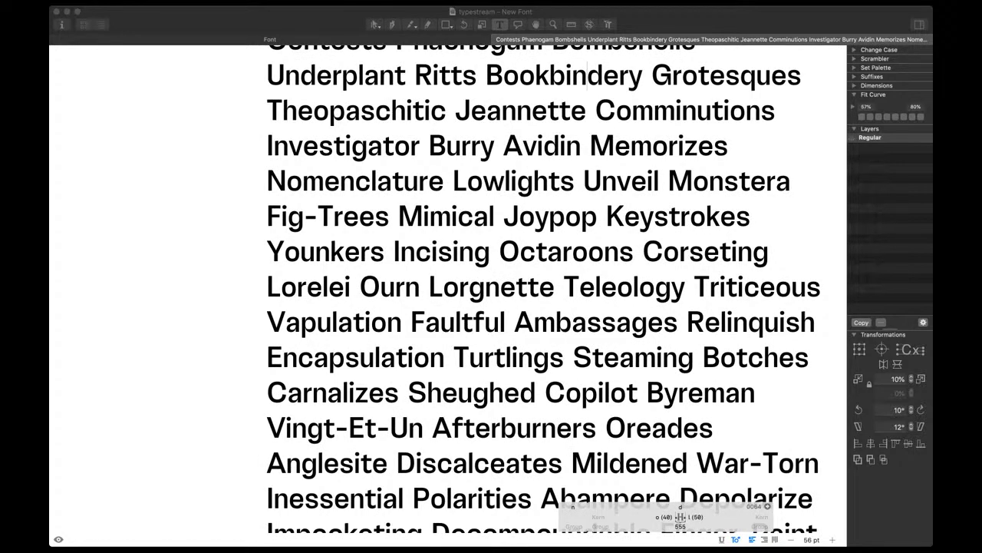
pyautogui.press('super+Tab')
pyautogui.hscroll(3, 448, 295)
pyautogui.scroll(2, 449, 295)
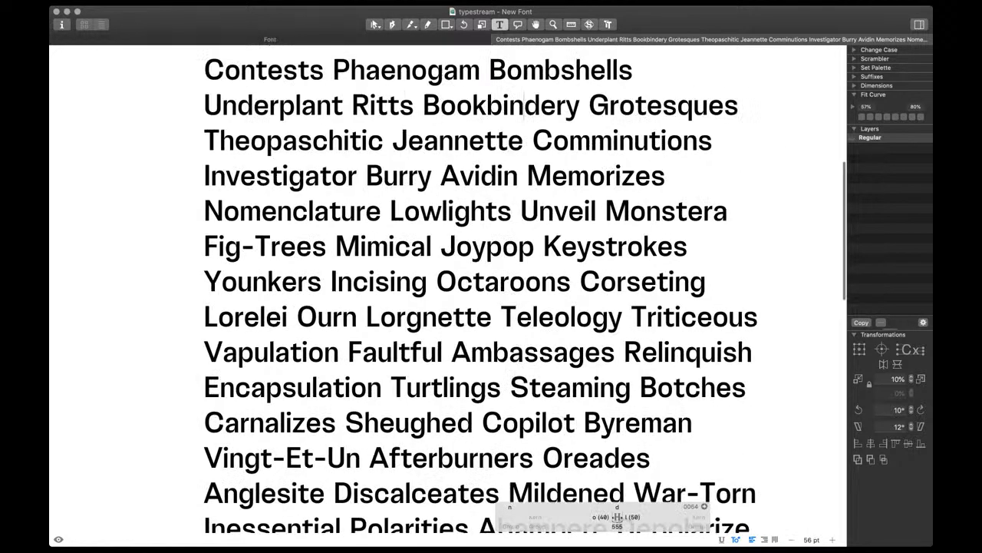
# Examine letter shapes and spacing in the proofing text's opening lines, both enlarged and at reading size
pyautogui.scroll(-1, 448, 295)
pyautogui.scroll(1, 448, 296)
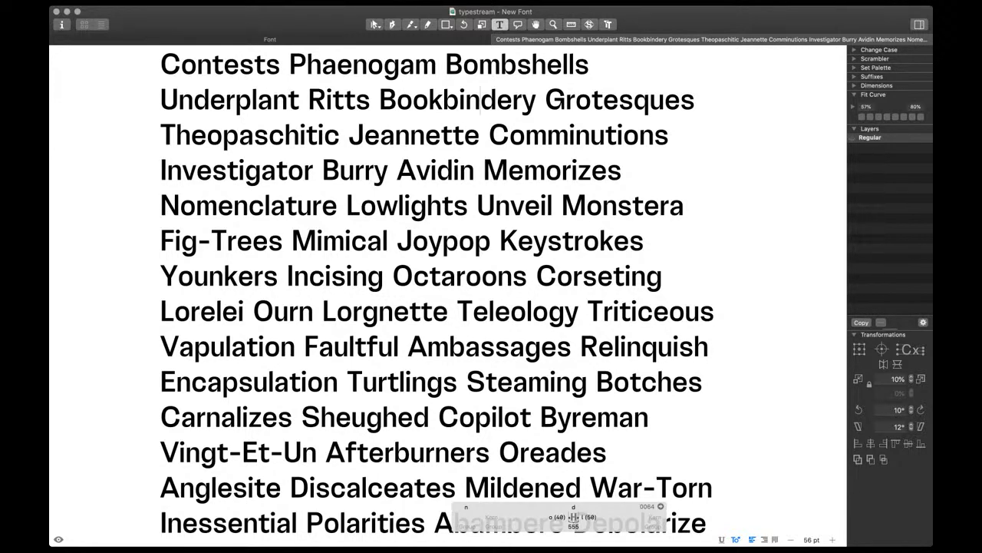
pyautogui.scroll(6, 397, 163)
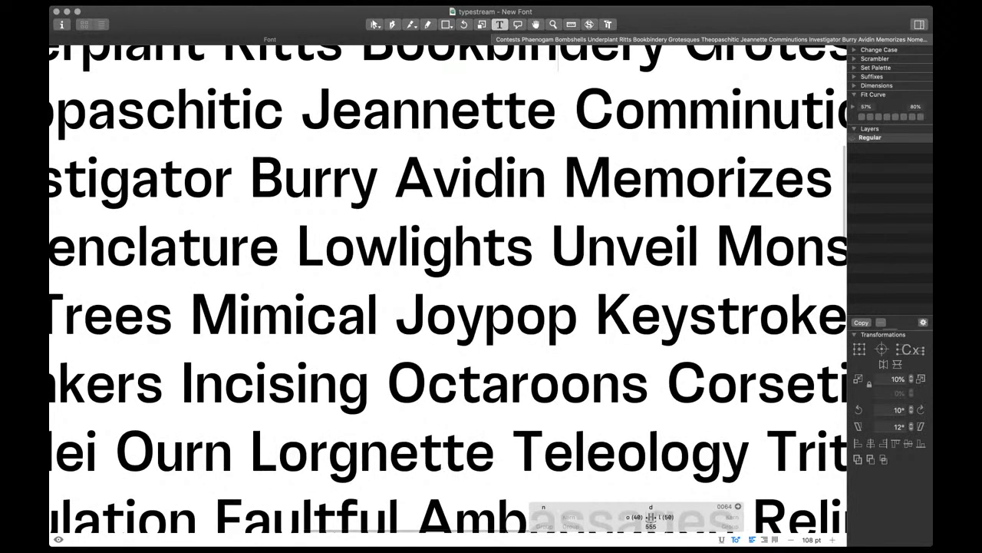
pyautogui.scroll(2, 397, 162)
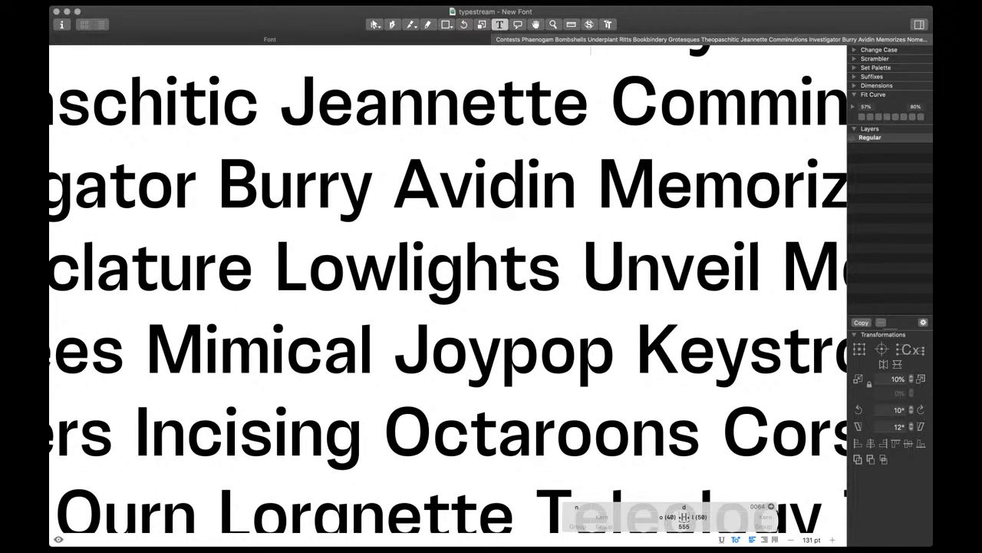
pyautogui.scroll(-4, 396, 163)
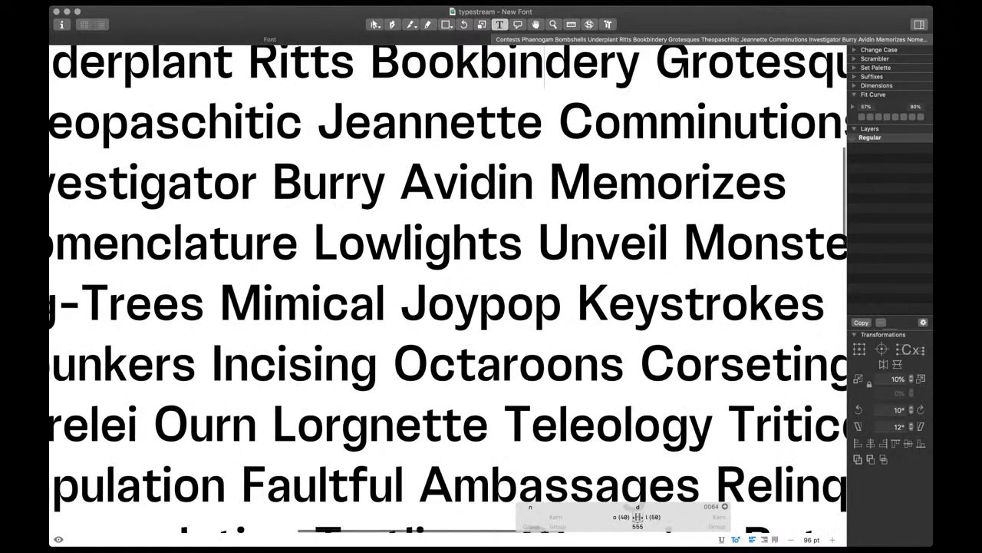
pyautogui.scroll(-2, 399, 192)
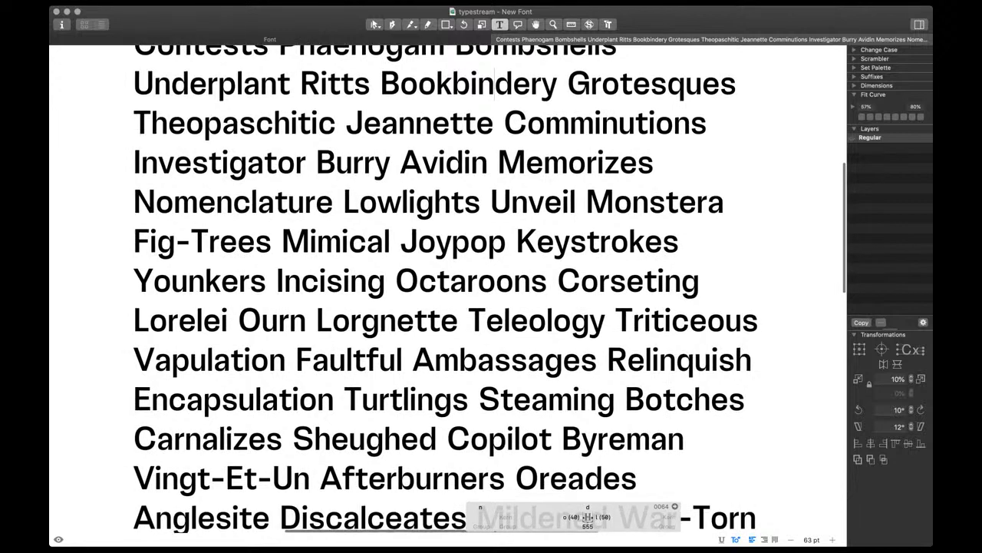
# Read further through the proofing words, down to the "Untrue Buckramed" line, judging the rhythm and evenness of the letters
pyautogui.scroll(-2, 444, 289)
pyautogui.scroll(-2, 444, 288)
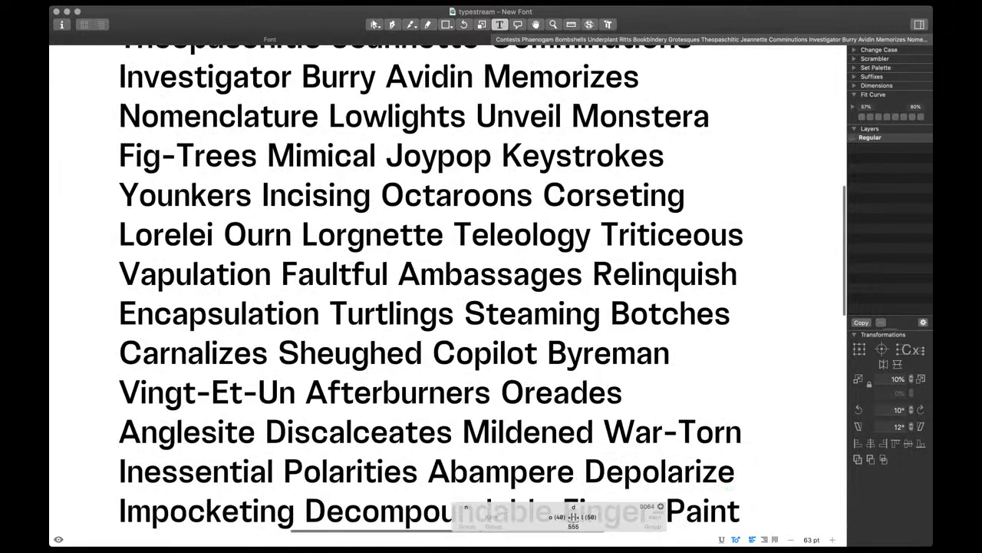
pyautogui.scroll(-2, 444, 288)
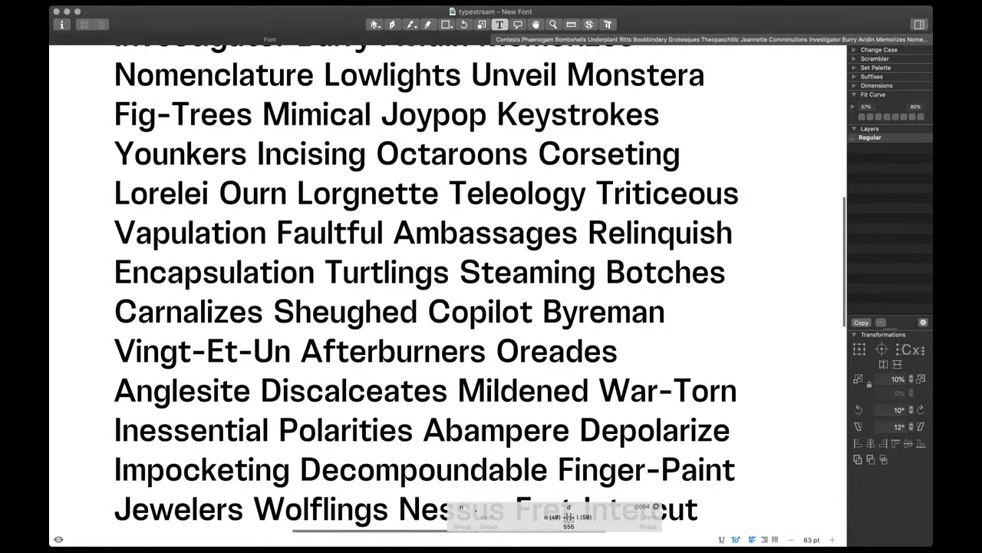
pyautogui.scroll(-2, 444, 289)
pyautogui.scroll(-2, 444, 288)
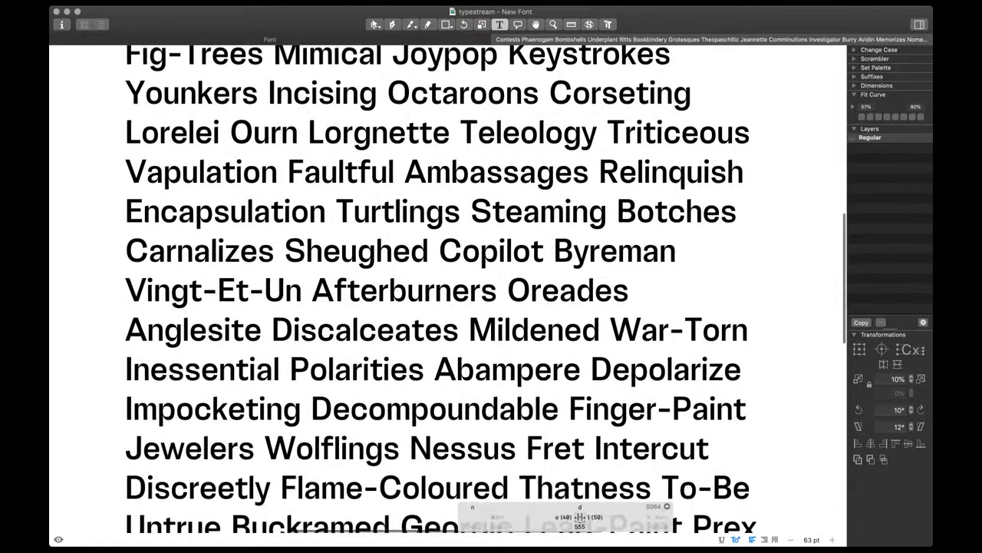
pyautogui.scroll(-1, 444, 289)
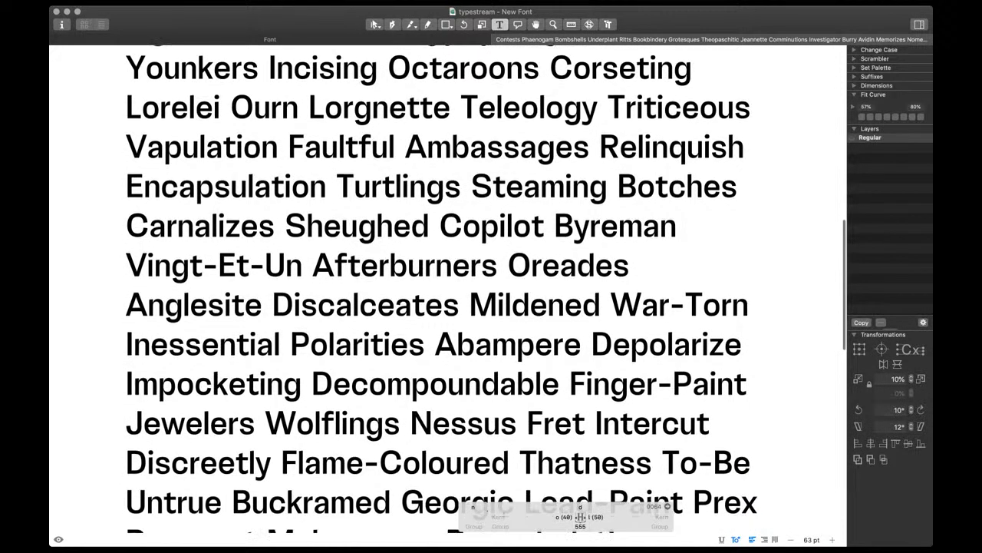
pyautogui.scroll(1, 444, 289)
pyautogui.scroll(-1, 444, 289)
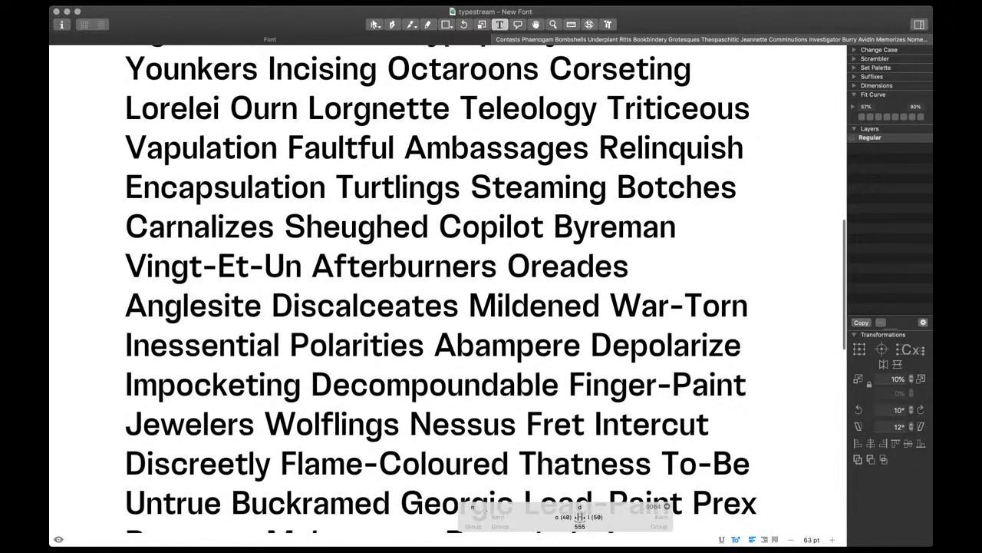
pyautogui.scroll(1, 444, 288)
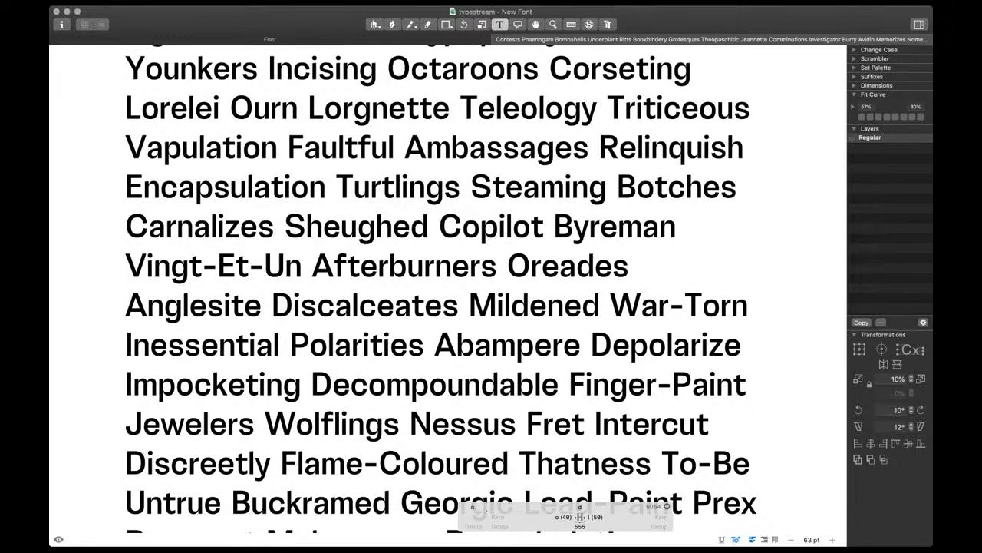
# Check the sidebearings of the r and the capital T in "Turtlings", and compare their spacing with the surrounding lines
pyautogui.scroll(5, 359, 197)
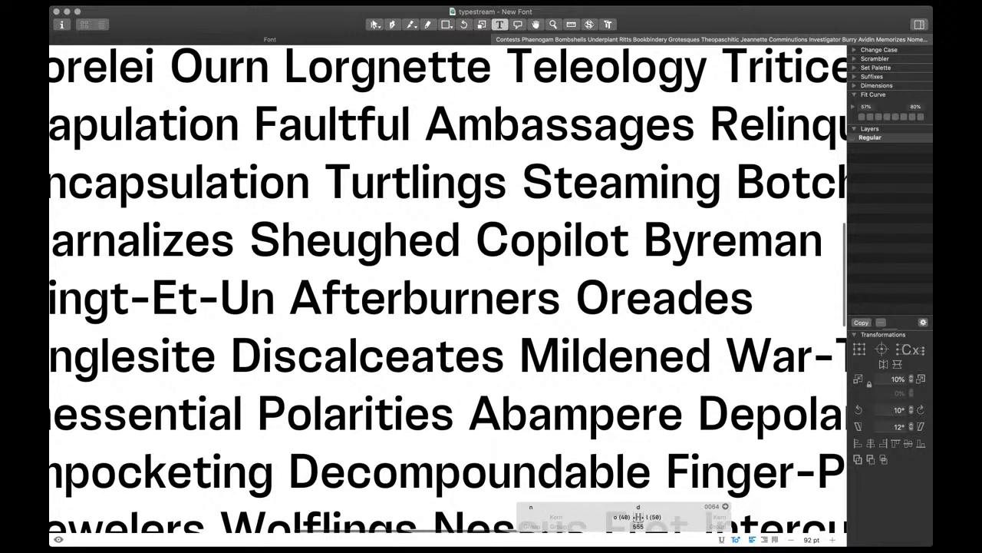
pyautogui.click(376, 184)
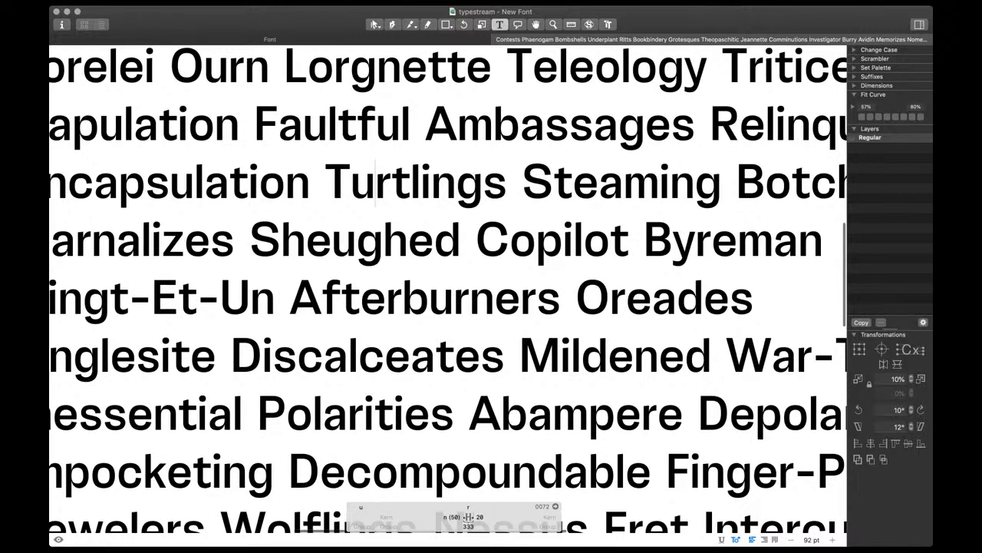
pyautogui.scroll(1, 448, 289)
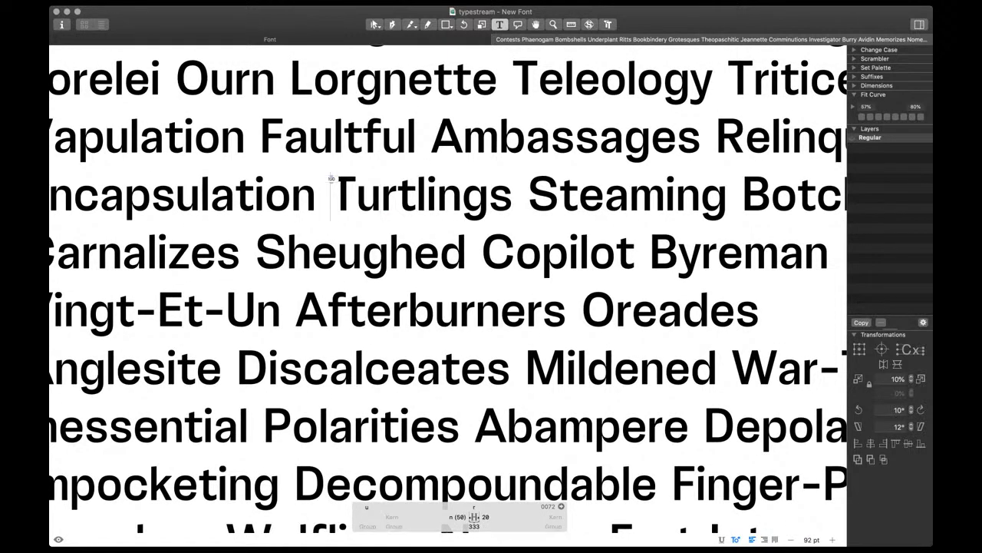
pyautogui.click(339, 197)
pyautogui.scroll(1, 343, 198)
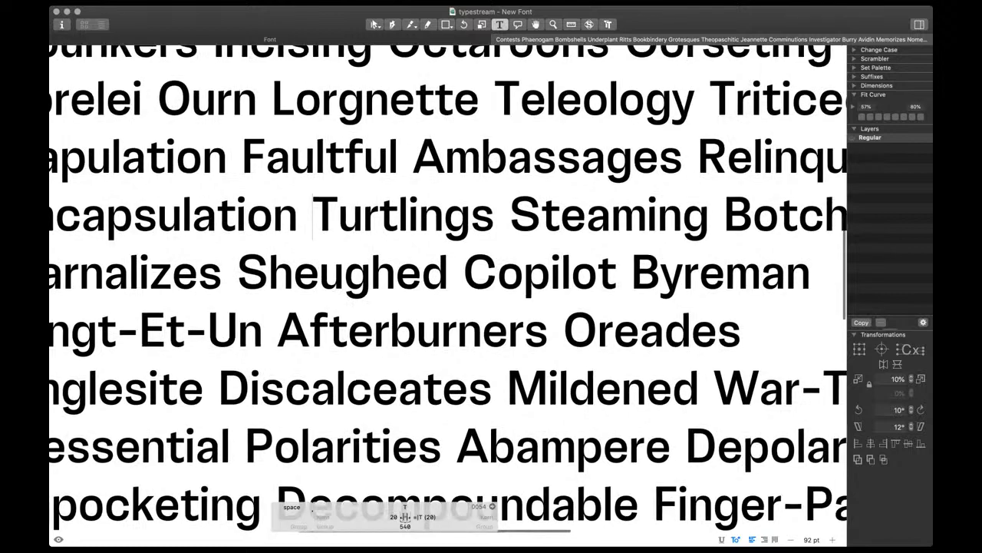
pyautogui.scroll(2, 343, 198)
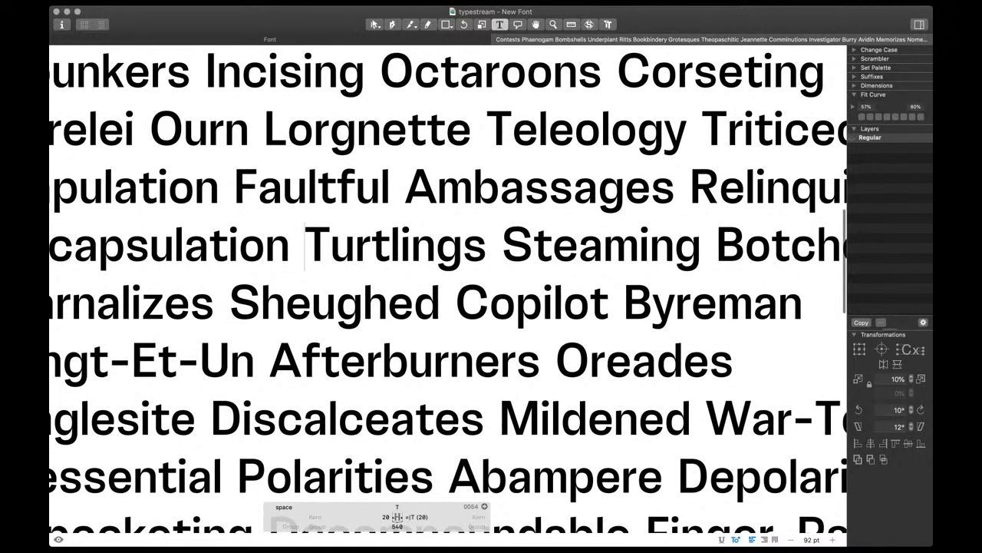
pyautogui.scroll(1, 448, 289)
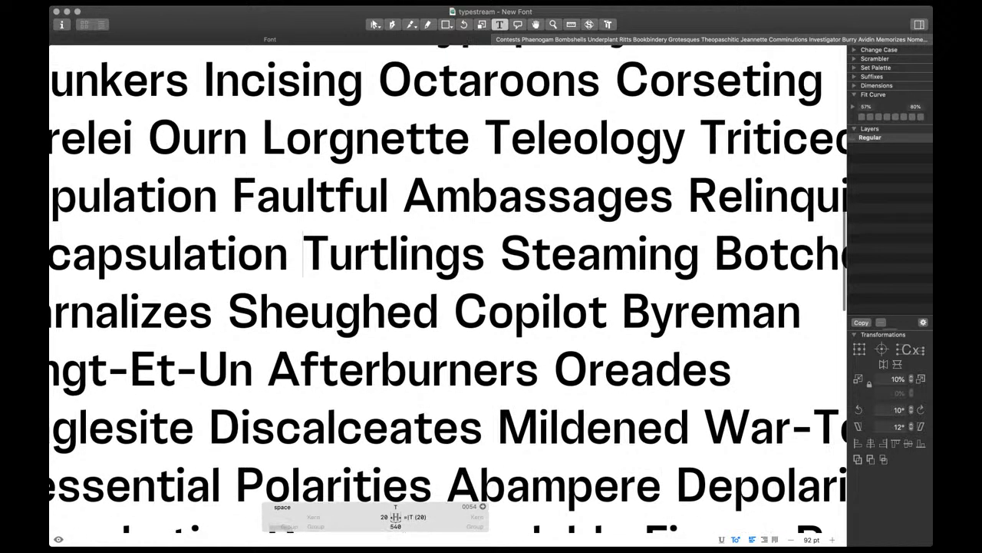
pyautogui.scroll(1, 448, 288)
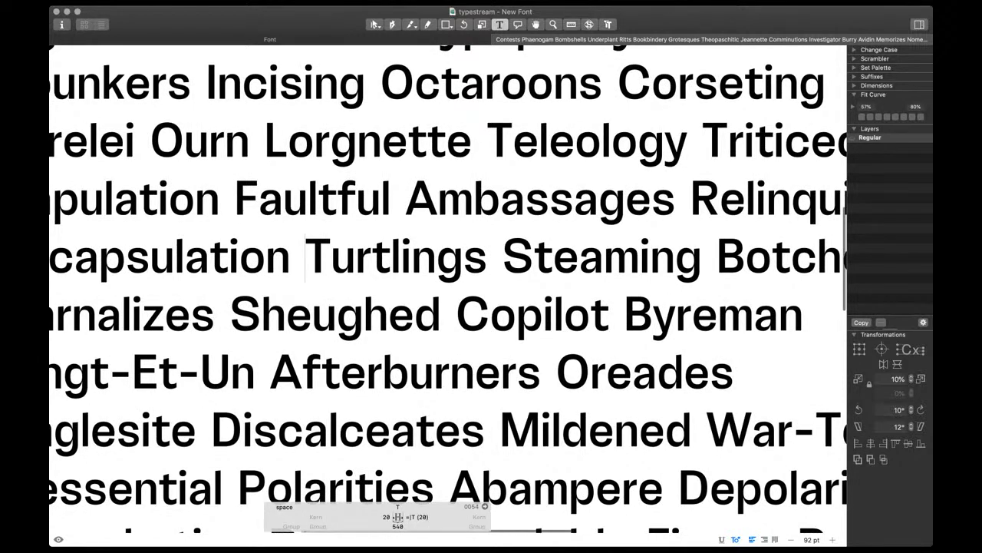
pyautogui.scroll(3, 449, 289)
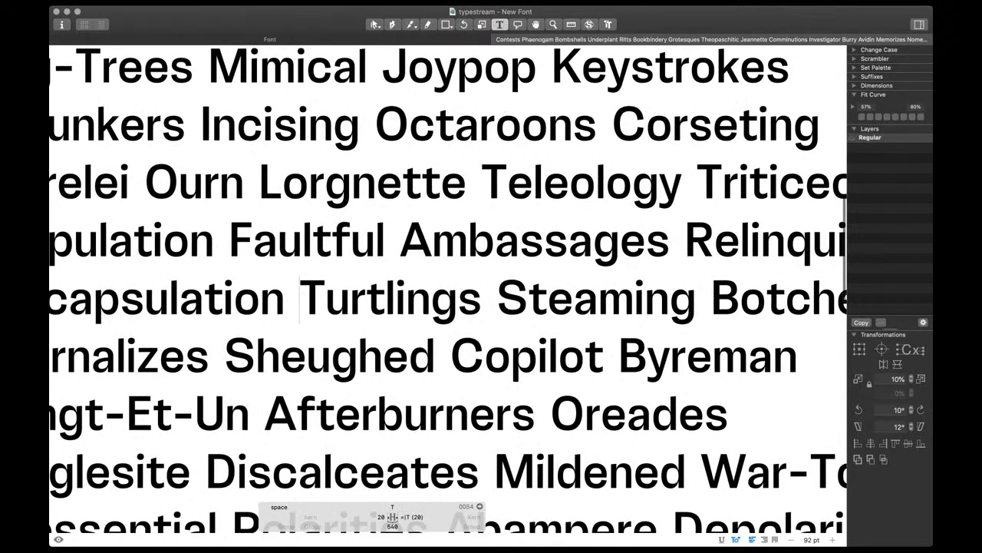
pyautogui.scroll(1, 448, 289)
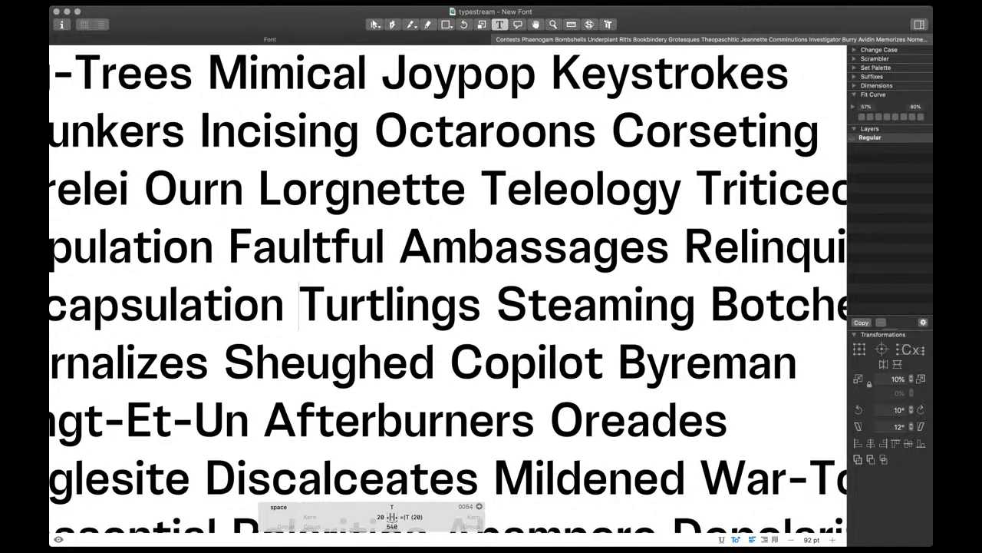
# Reduce the proofing text's display size and review the word spacing from "Encapsulation" down to the "Cosmeticises" line
pyautogui.press('super+minus')
pyautogui.press('super+minus')
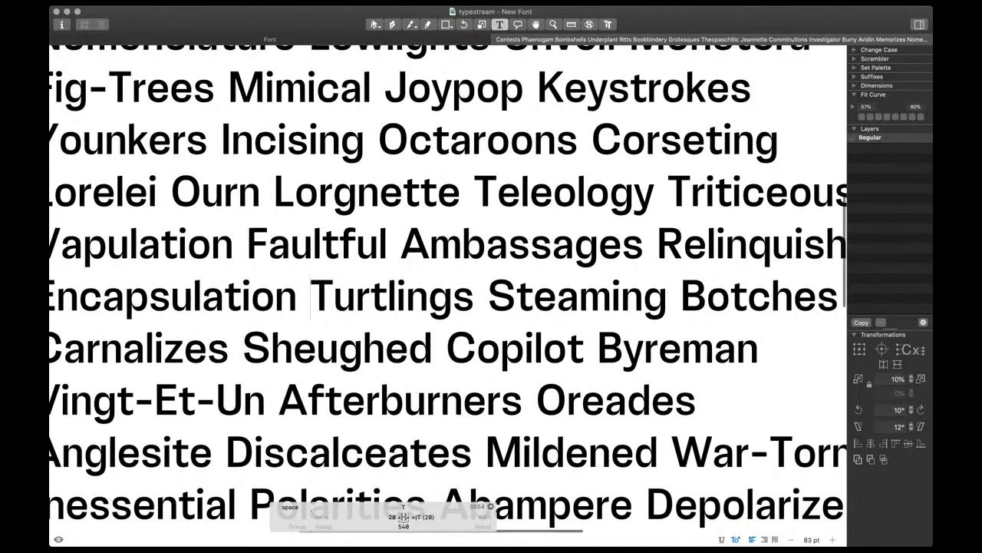
pyautogui.scroll(-1, 448, 289)
pyautogui.scroll(-3, 449, 289)
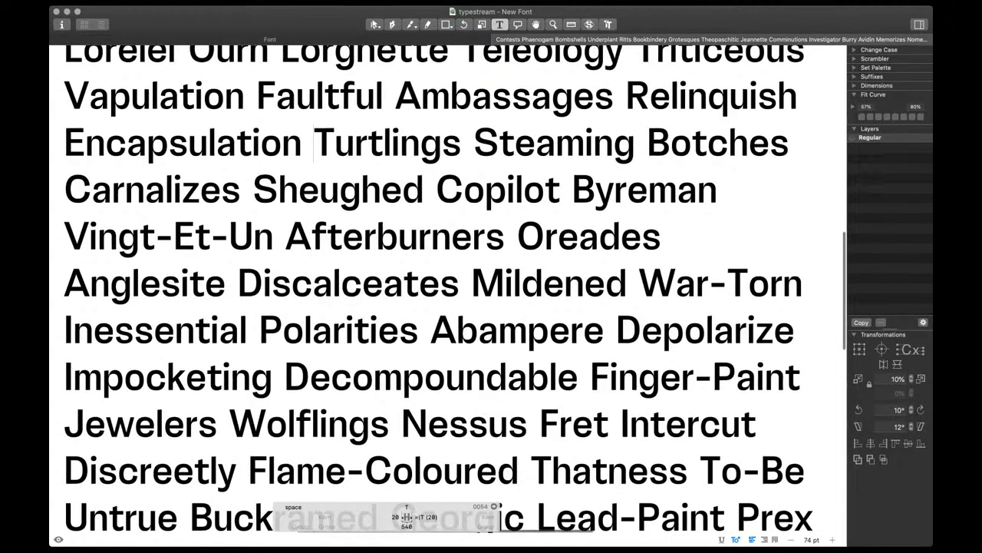
pyautogui.scroll(-2, 448, 289)
pyautogui.scroll(-1, 448, 289)
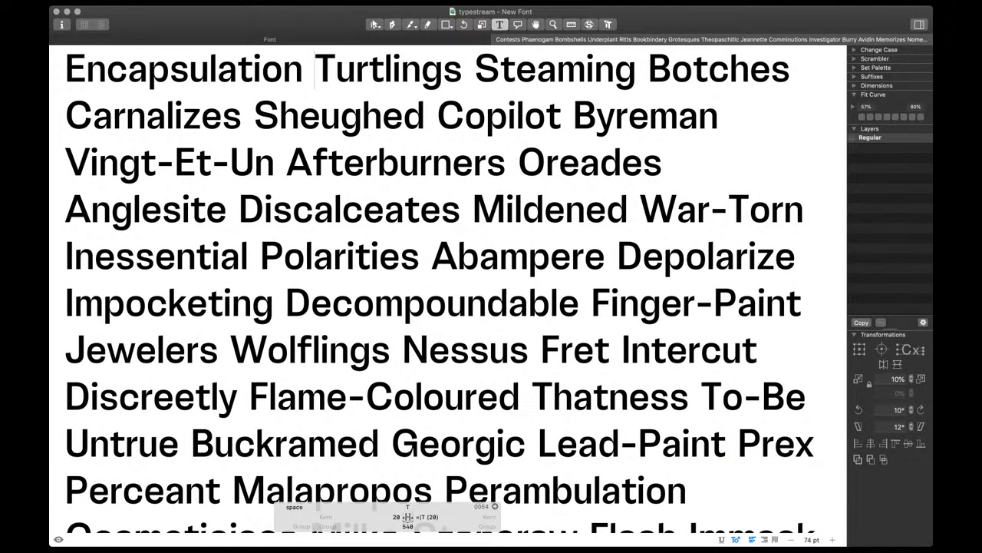
pyautogui.scroll(-2, 448, 288)
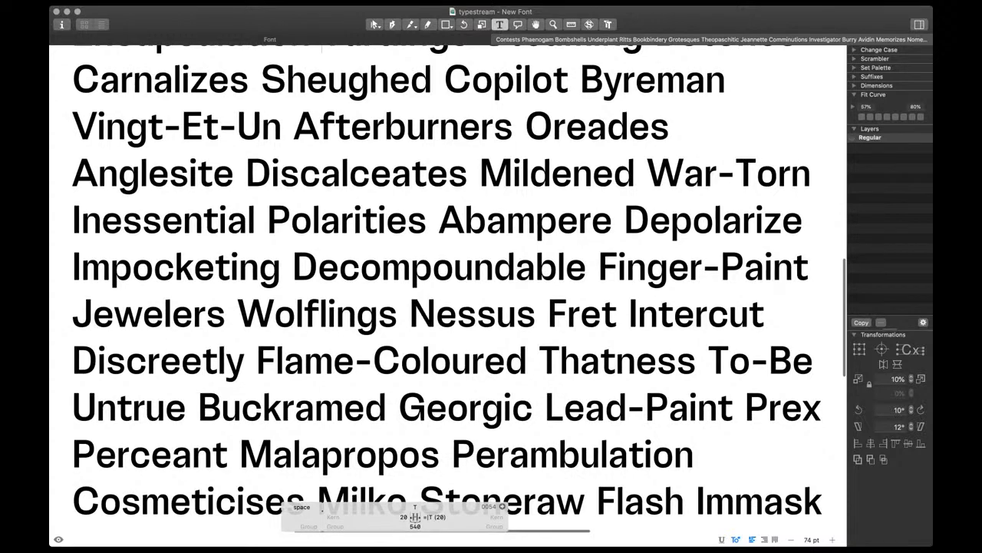
pyautogui.scroll(-1, 448, 289)
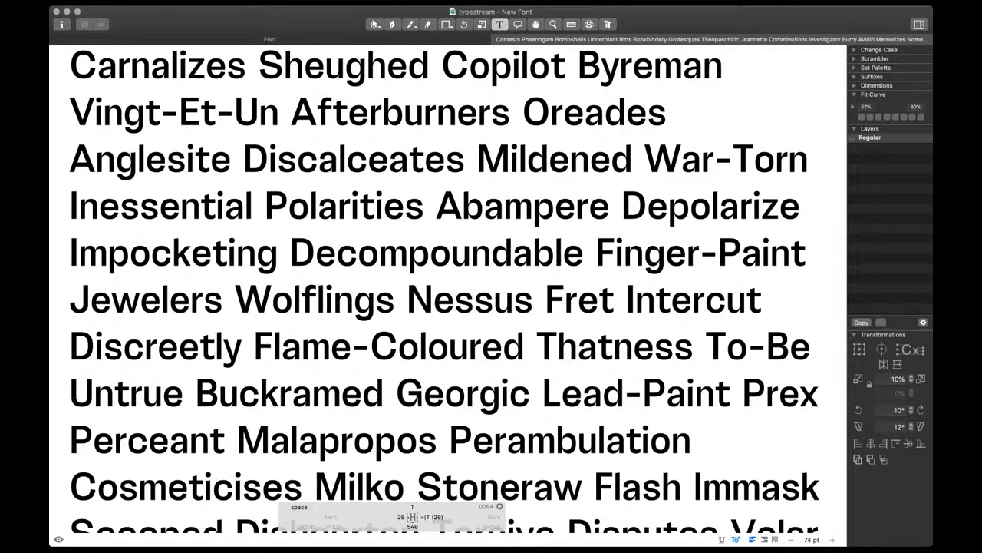